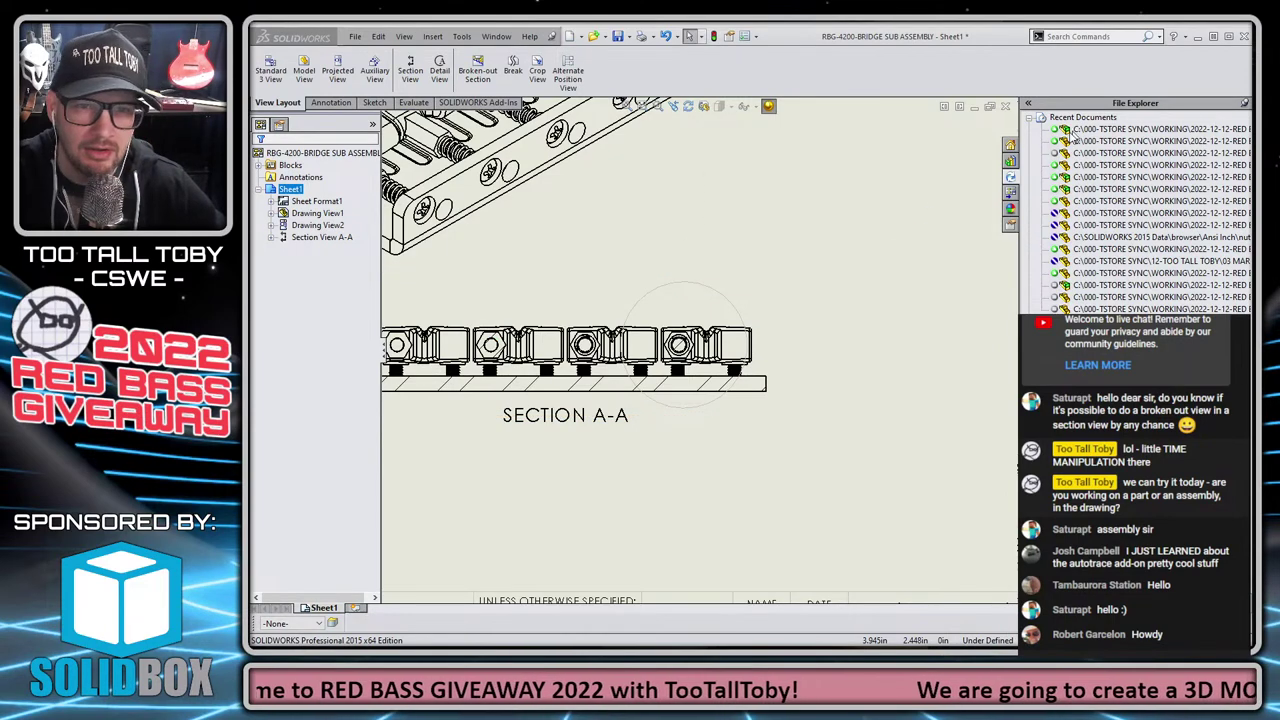
# Collapse the recent documents list and delete the circle sketched around the rightmost saddle in Section View A-A.
pyautogui.click(1031, 118)
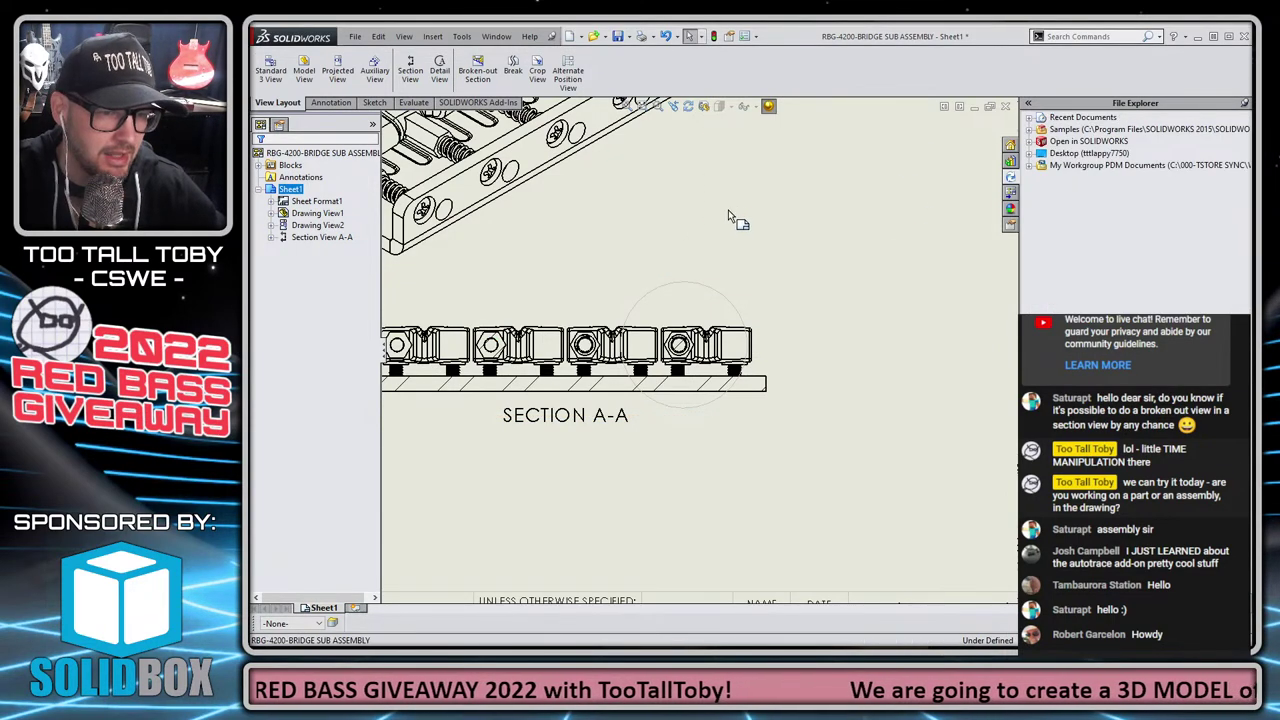
pyautogui.press('f')
pyautogui.scroll(3, 612, 318)
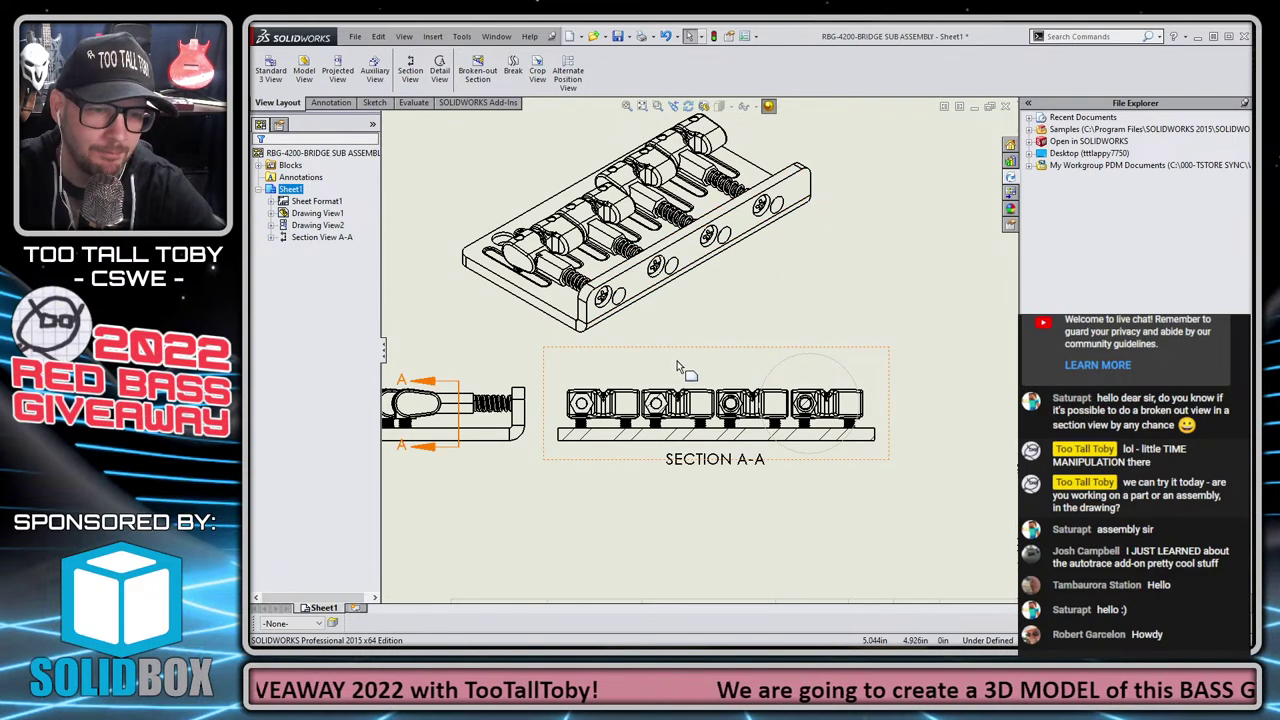
pyautogui.click(714, 363)
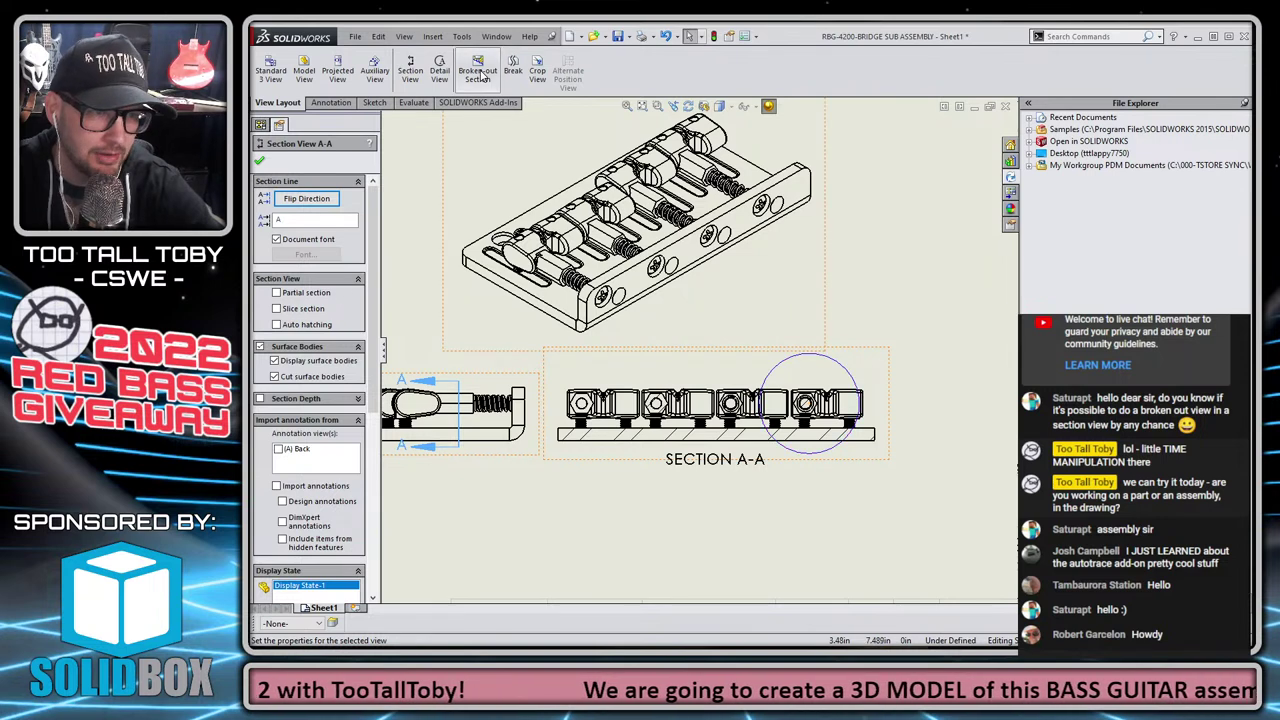
pyautogui.click(776, 373)
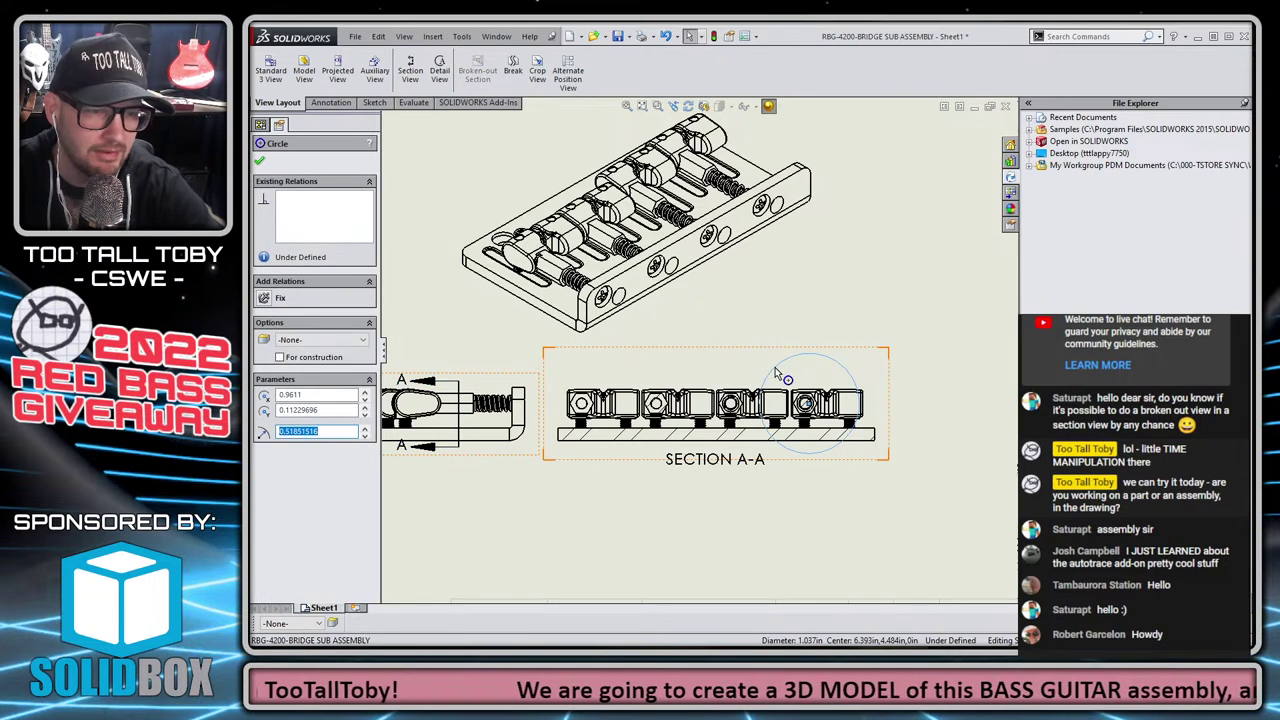
pyautogui.click(829, 468)
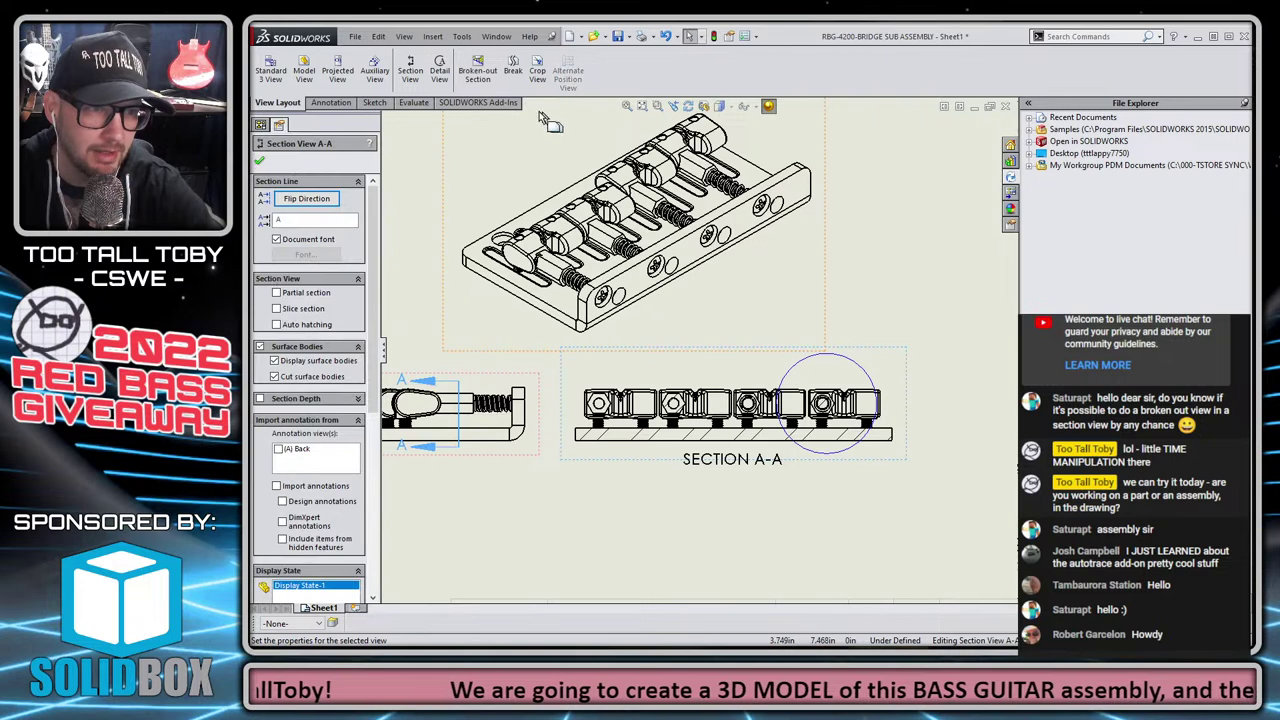
pyautogui.click(794, 363)
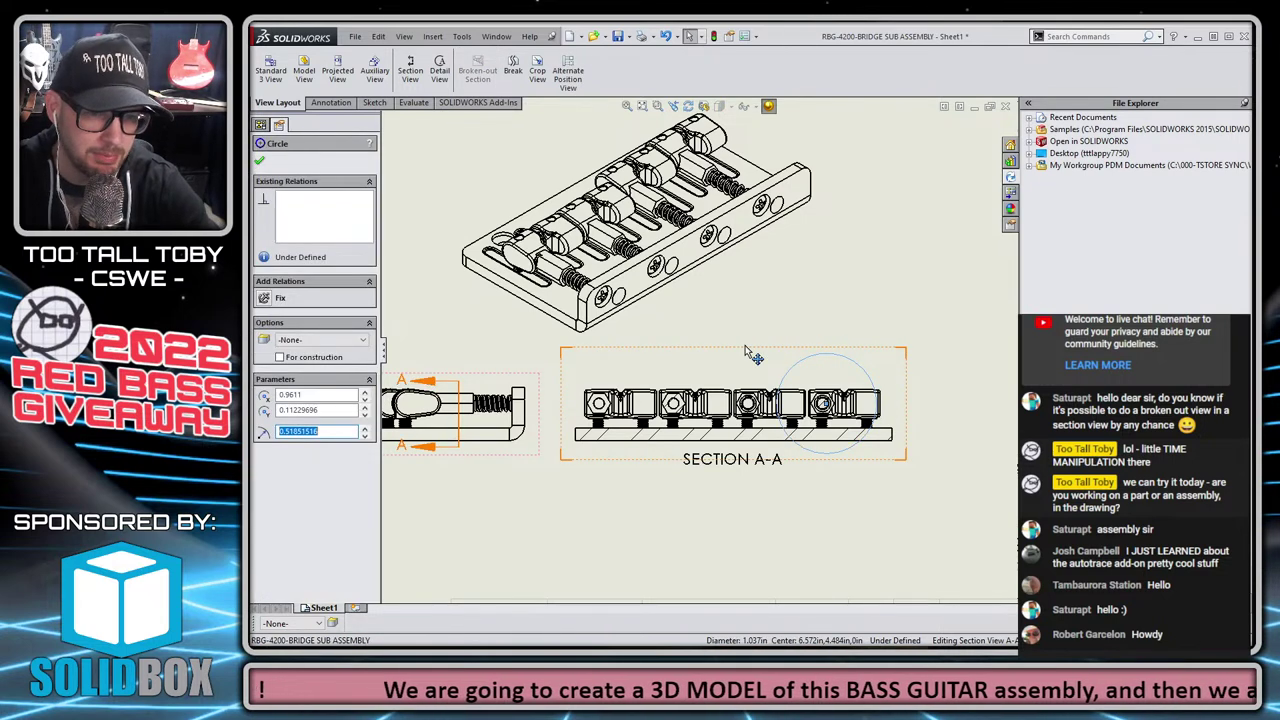
pyautogui.press('Delete')
# Try to create a broken-out section on Section View A-A from a closed spline around the rightmost saddle.
pyautogui.click(884, 393)
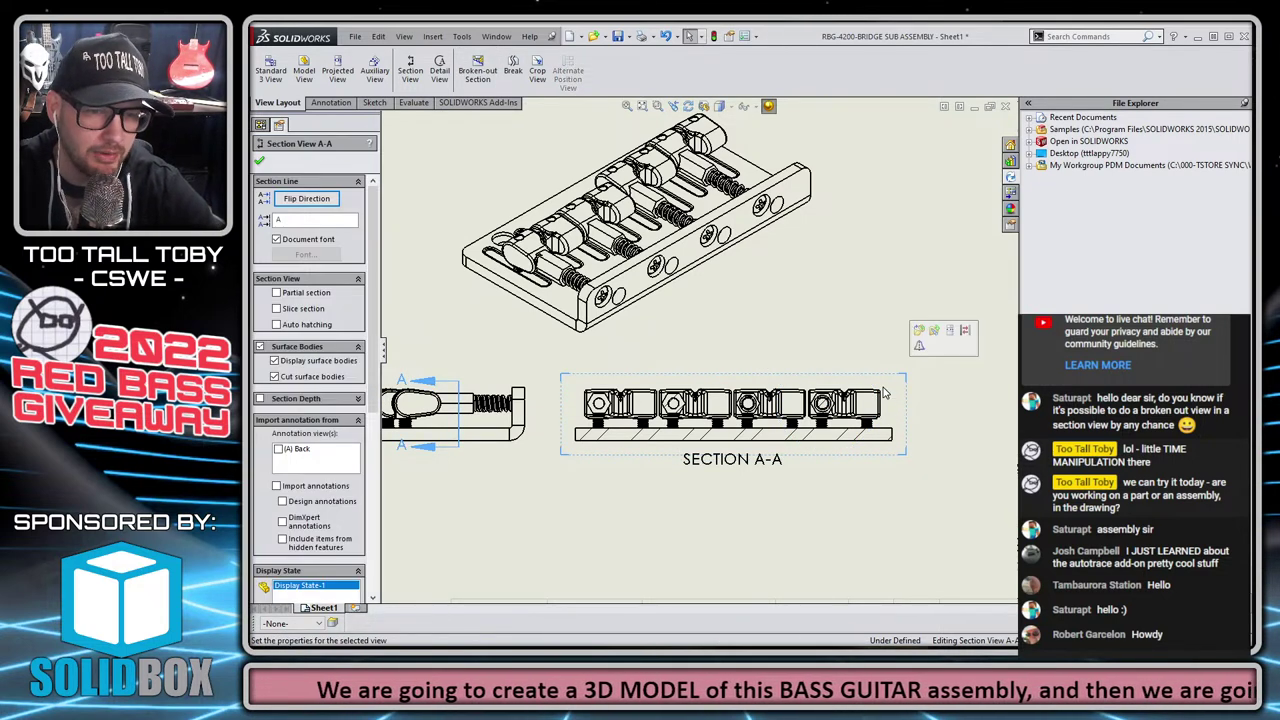
pyautogui.click(478, 70)
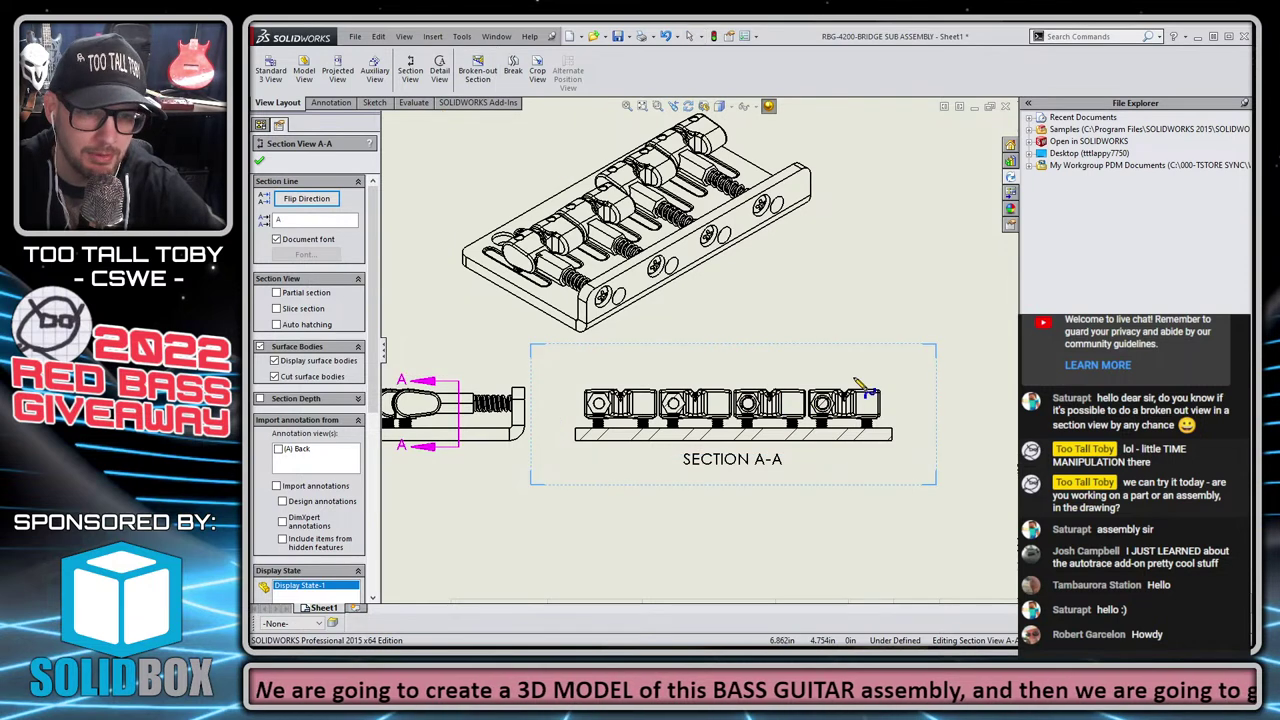
pyautogui.click(833, 375)
pyautogui.click(795, 432)
pyautogui.click(927, 415)
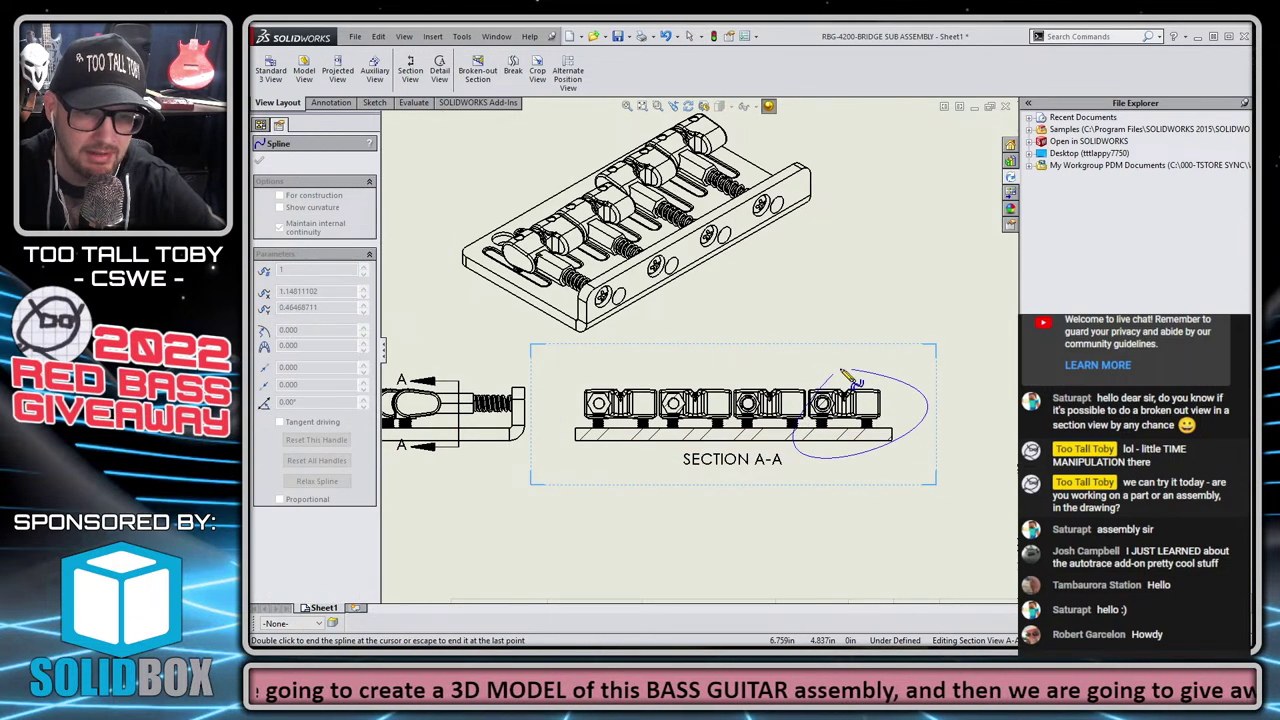
pyautogui.click(856, 384)
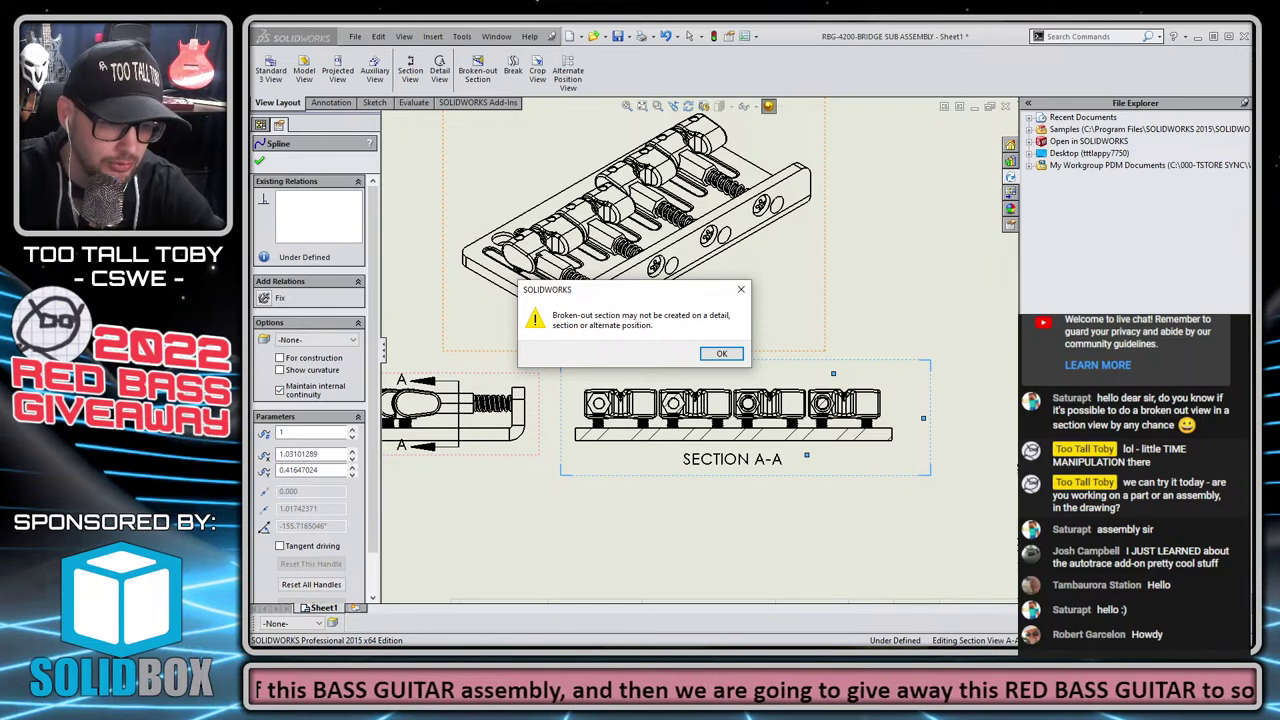
# Switch to the web browser and open the SOLIDWORKS 2023 documentation from the SOLIDWORKS Web Help page.
pyautogui.click(496, 655)
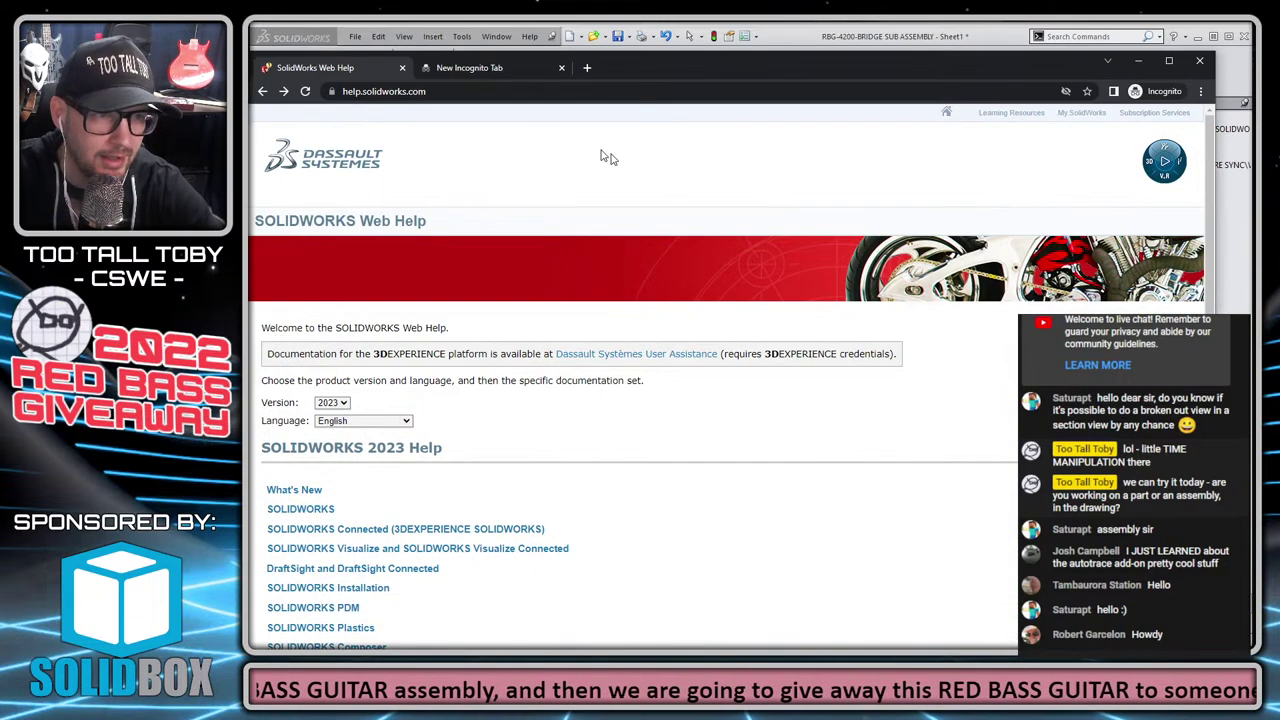
pyautogui.moveTo(626, 63)
pyautogui.mouseDown()
pyautogui.moveTo(638, 61)
pyautogui.moveTo(634, 40)
pyautogui.mouseUp()
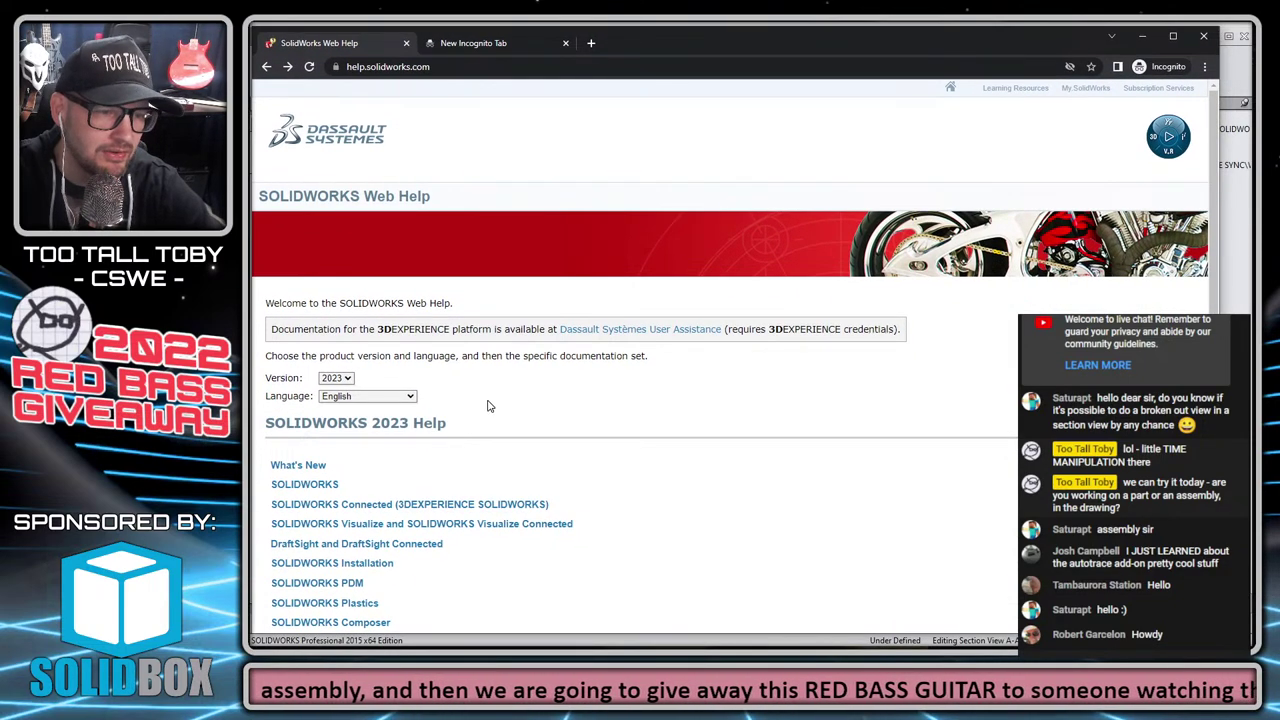
pyautogui.scroll(-3, 495, 385)
pyautogui.scroll(2, 503, 360)
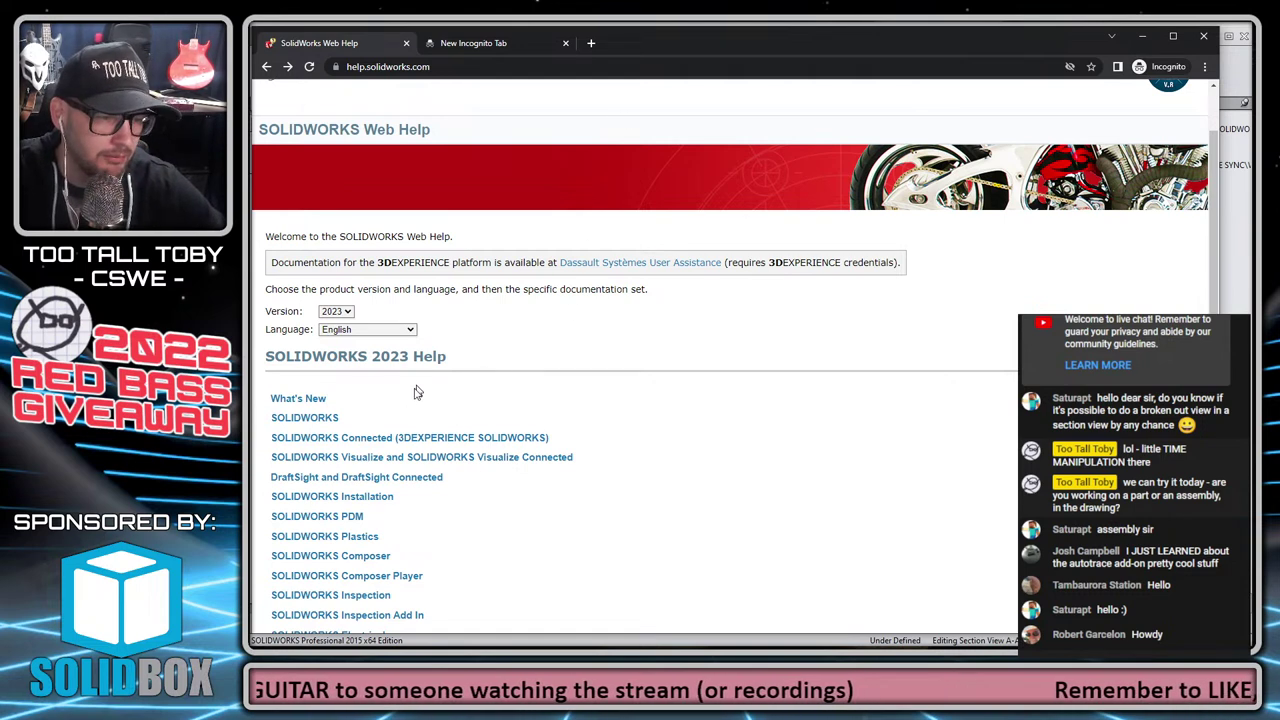
pyautogui.click(305, 417)
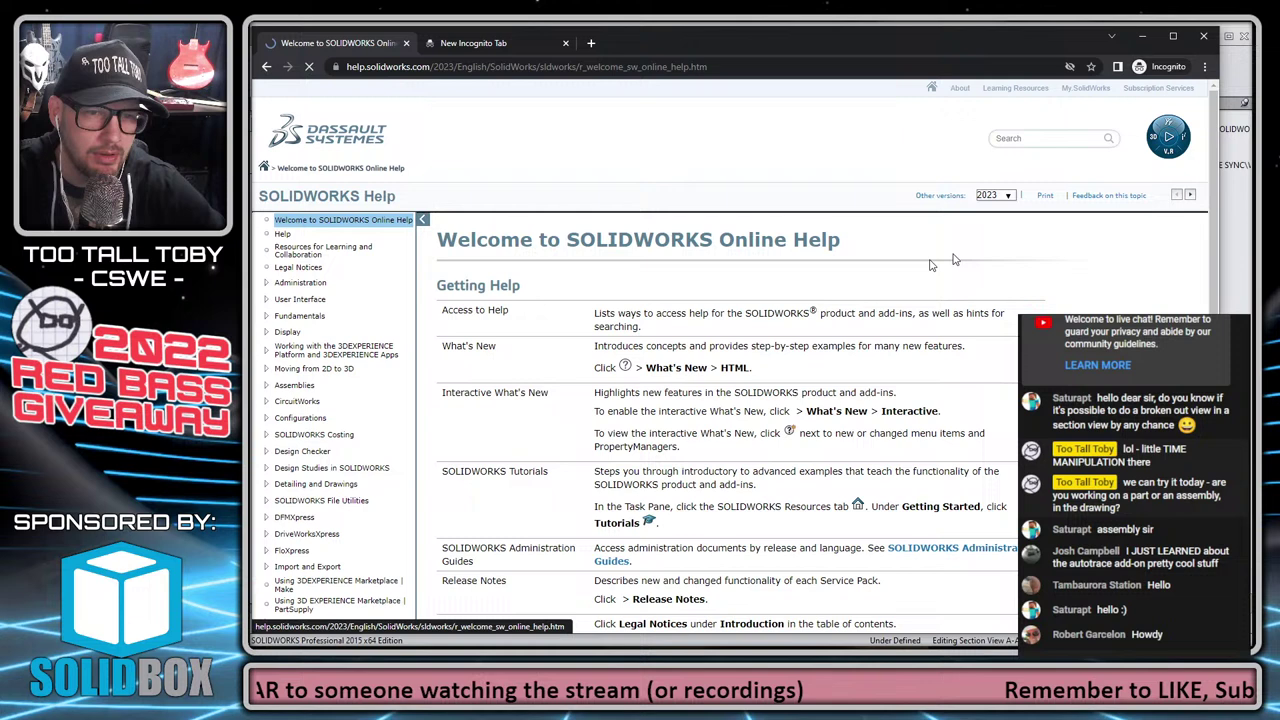
# Search the online help for "broken out section" and open the Broken-out Section topic.
pyautogui.click(1037, 140)
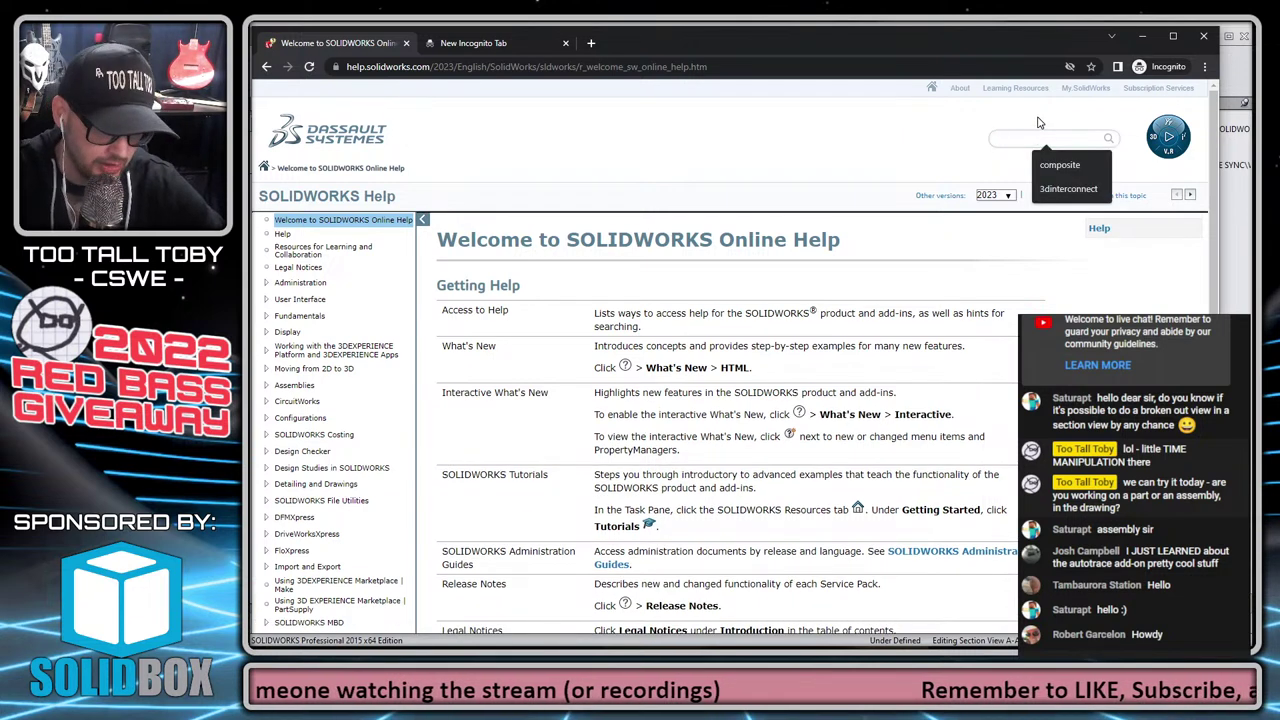
pyautogui.write('nbr')
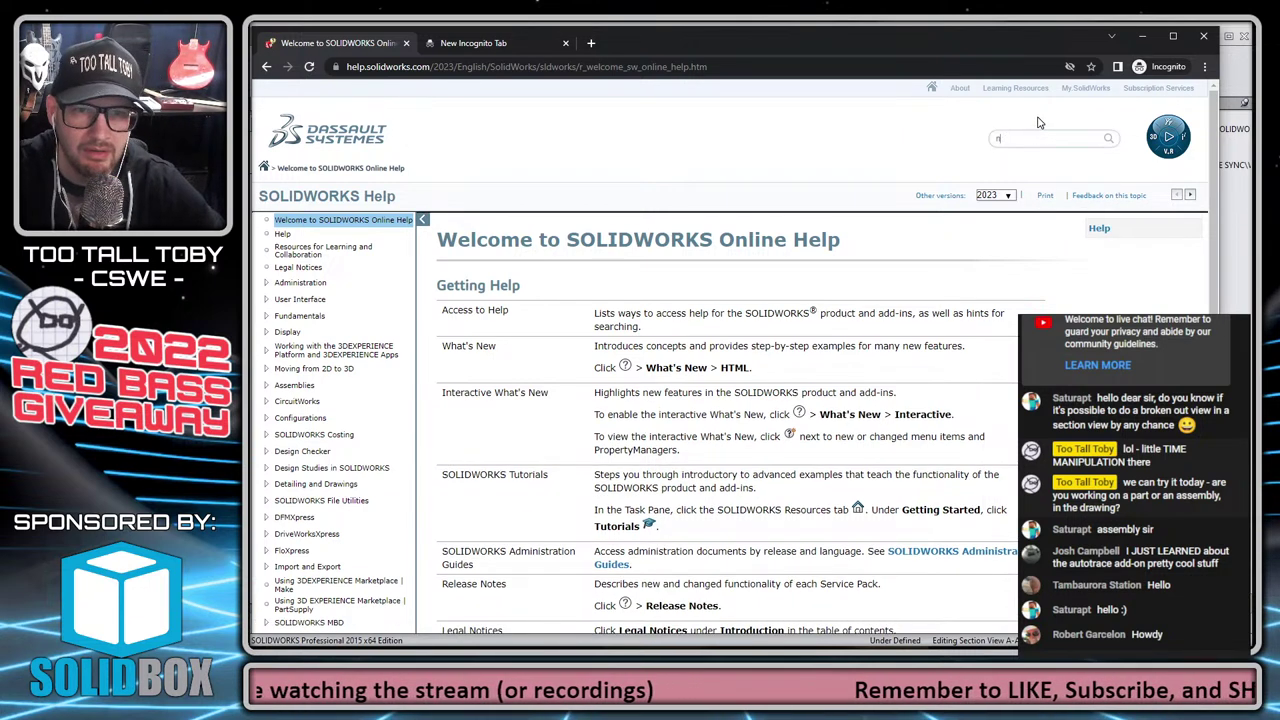
pyautogui.write('o')
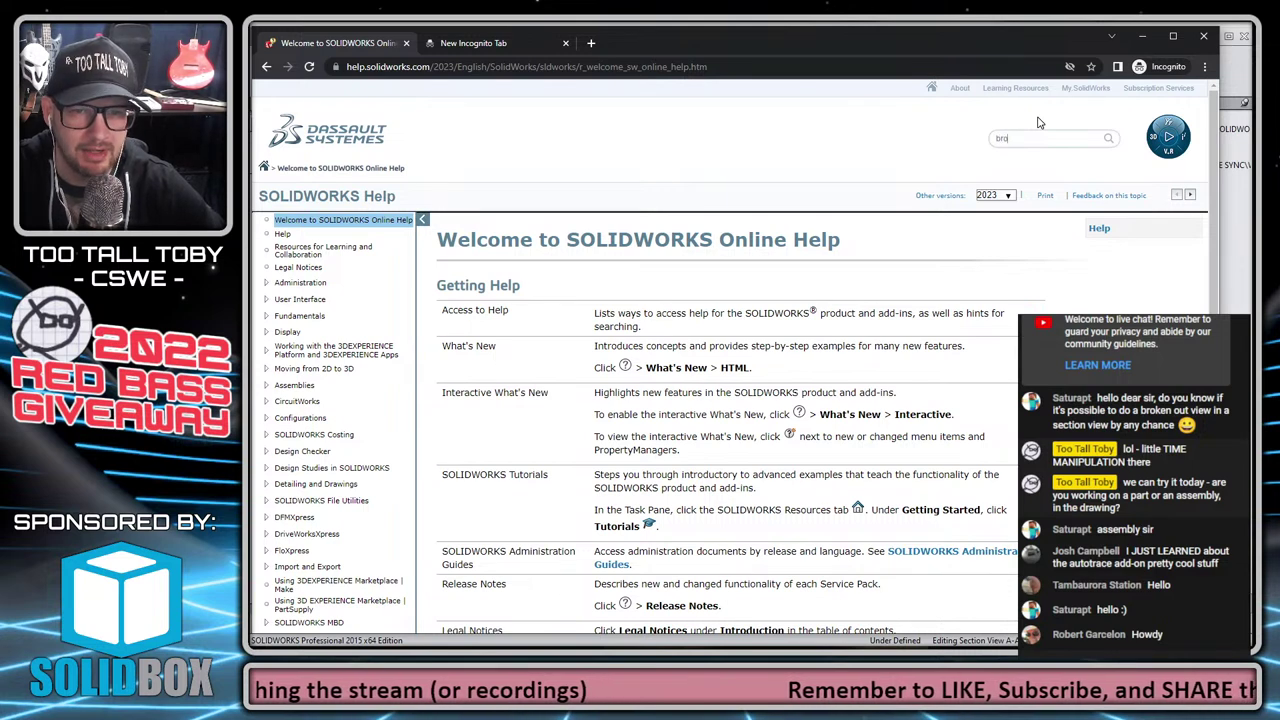
pyautogui.write('ken out section')
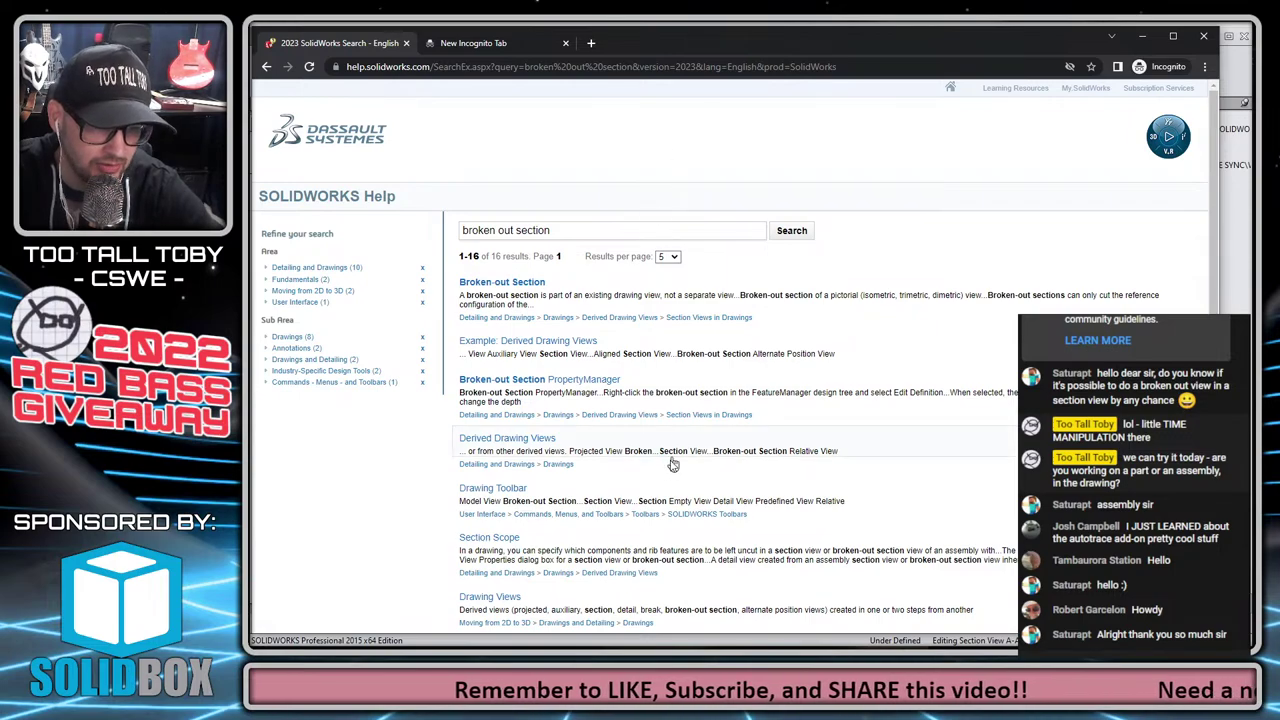
pyautogui.scroll(-2, 560, 320)
pyautogui.scroll(-4, 560, 320)
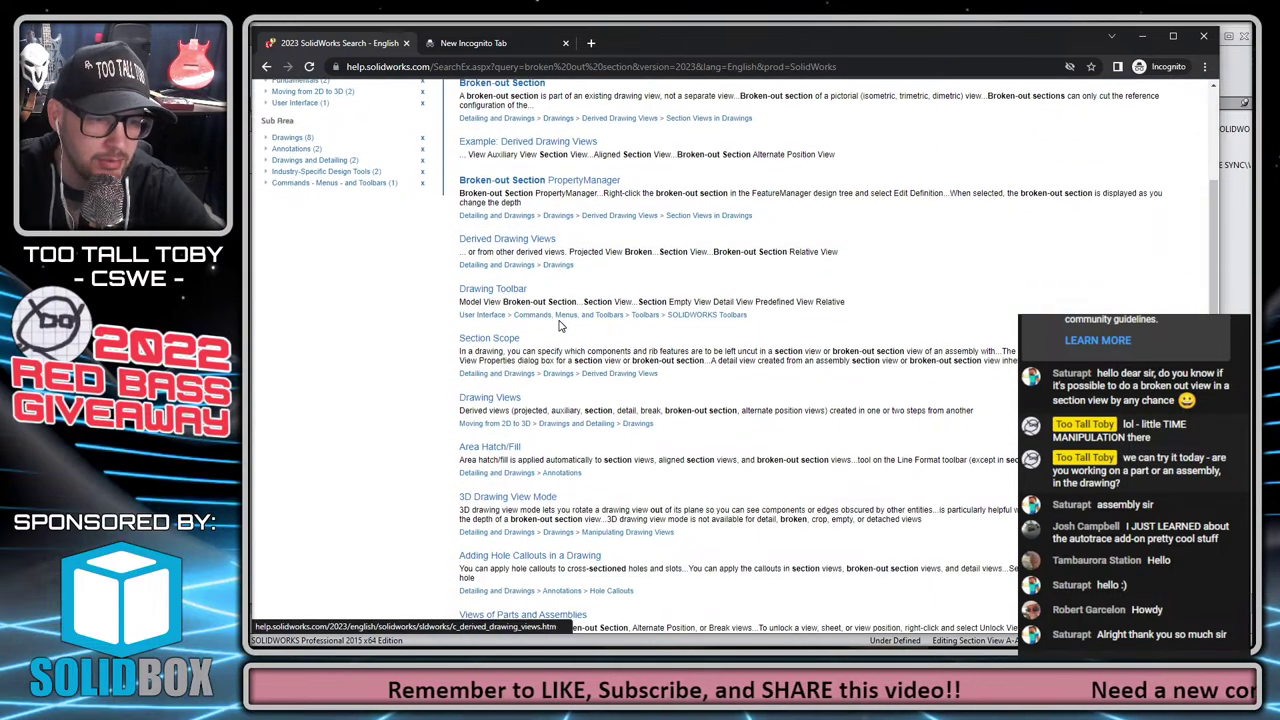
pyautogui.scroll(4, 605, 272)
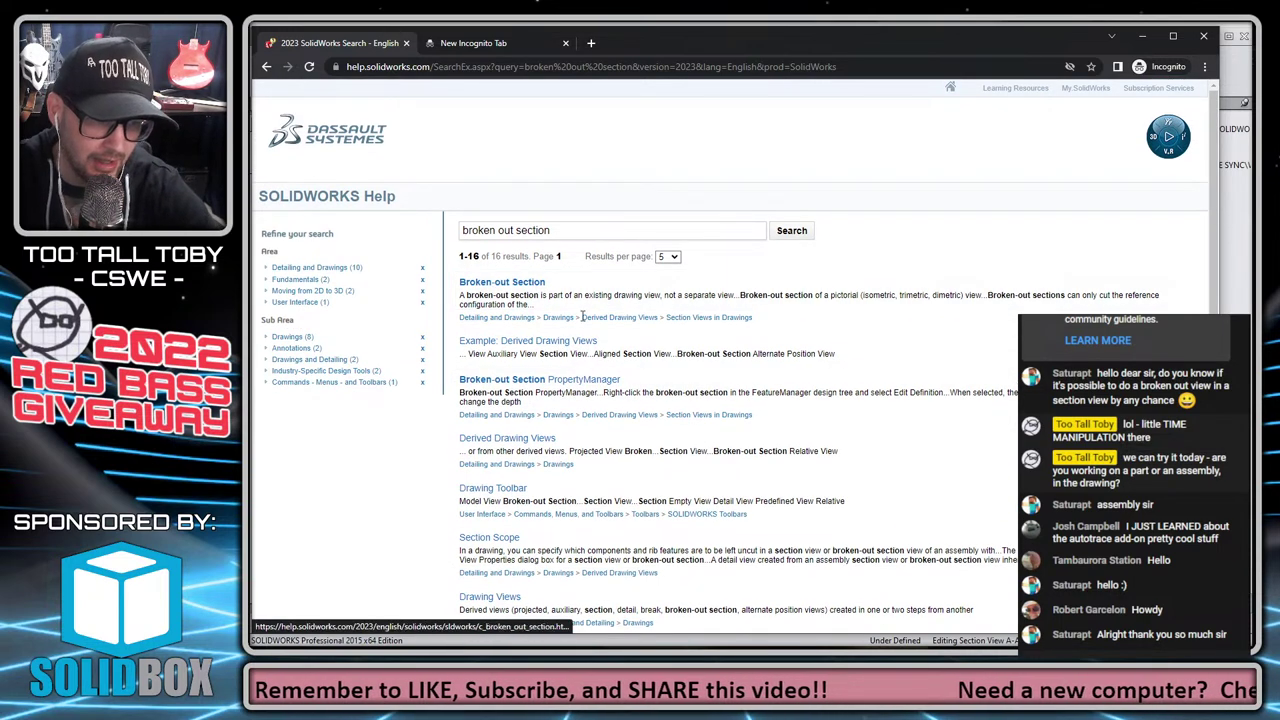
pyautogui.click(496, 284)
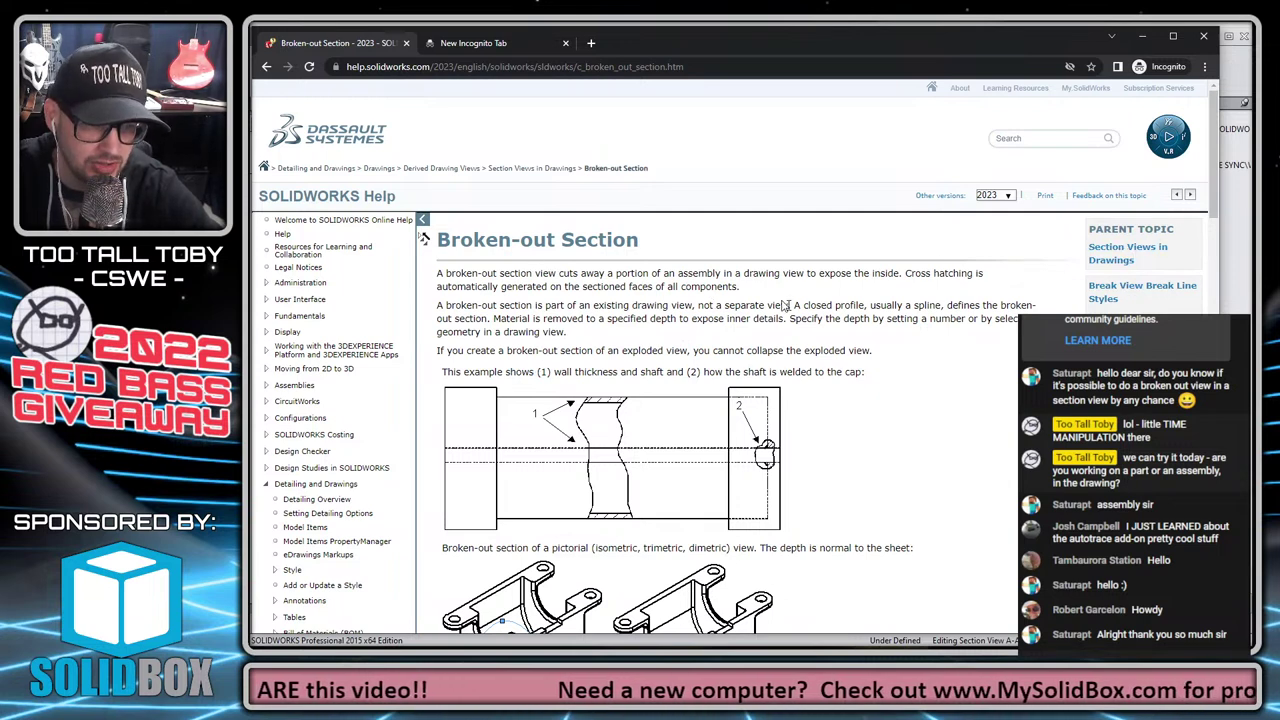
# Read through the Broken-out Section topic and highlight the passage on broken-out sections in detail views.
pyautogui.scroll(-5, 710, 350)
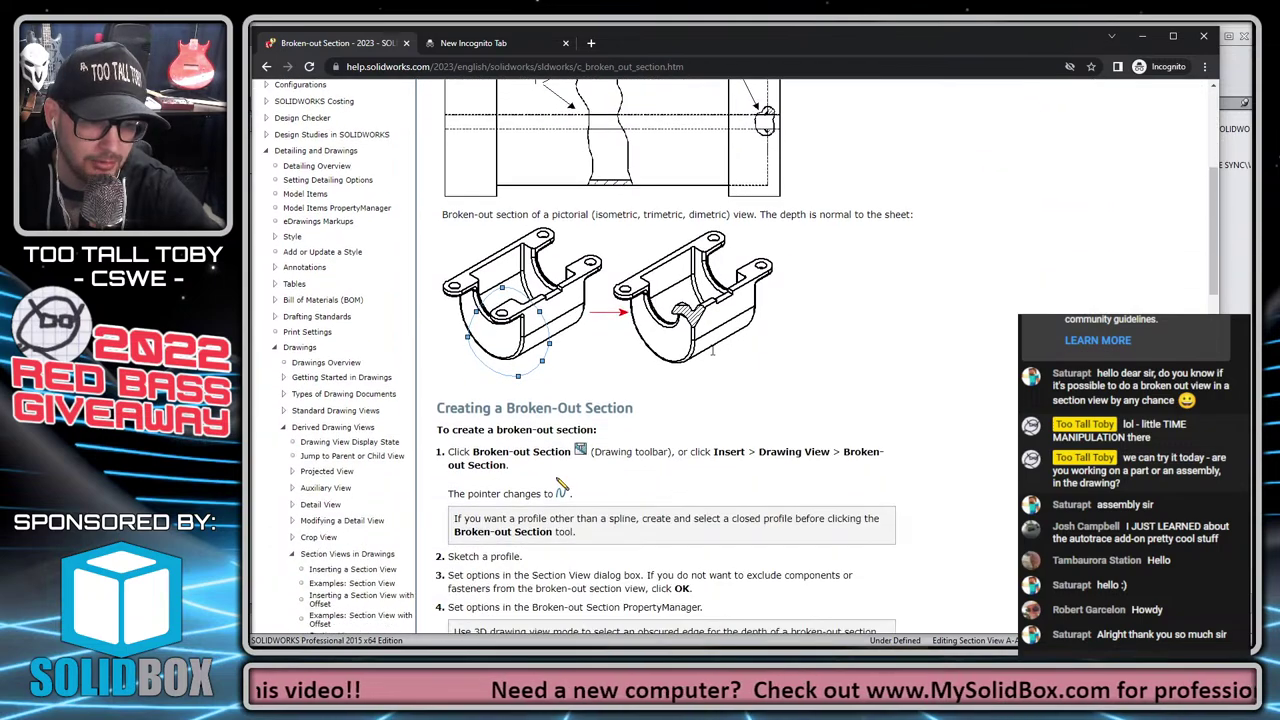
pyautogui.scroll(-2, 720, 353)
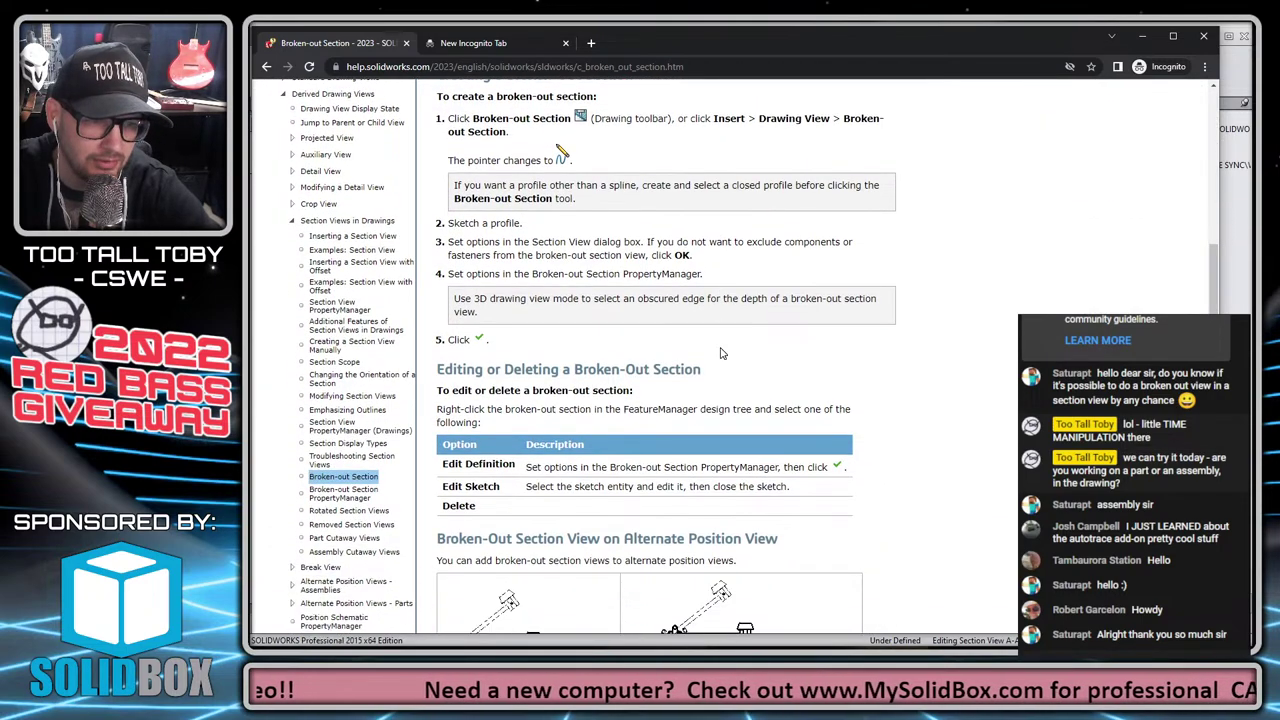
pyautogui.scroll(-5, 720, 353)
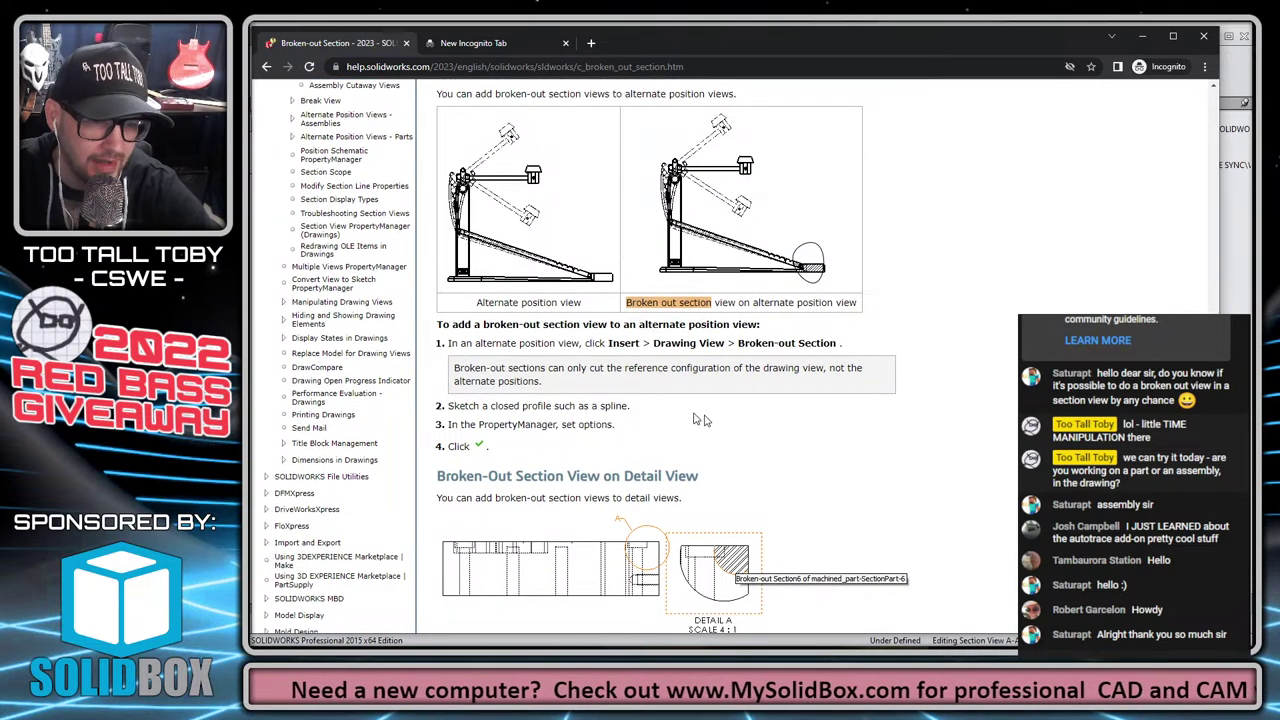
pyautogui.scroll(-2, 702, 420)
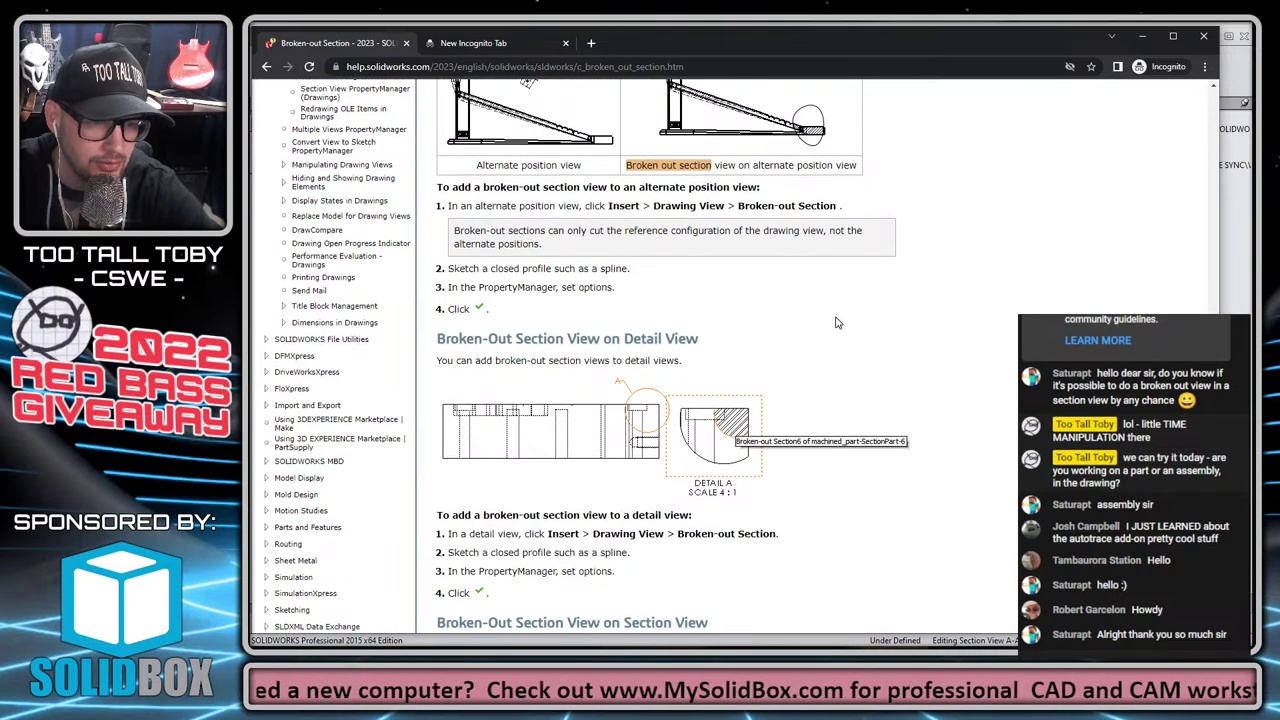
pyautogui.scroll(-1, 837, 322)
pyautogui.scroll(-1, 822, 320)
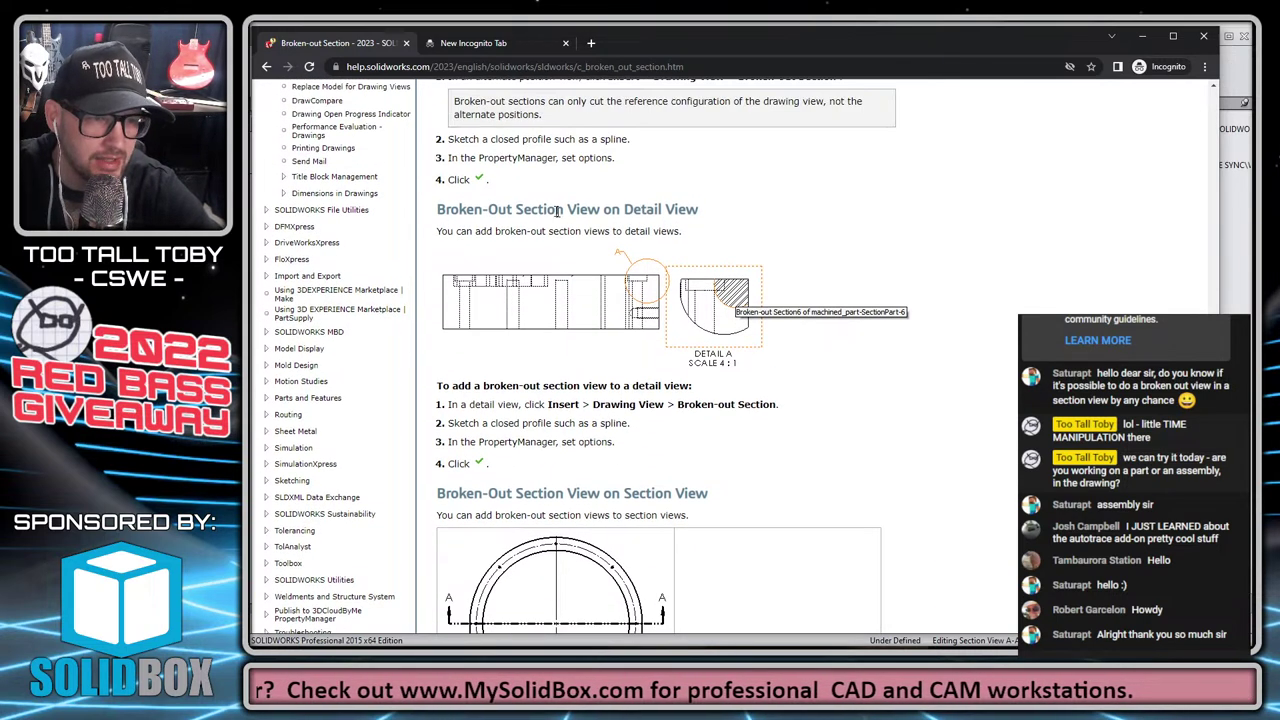
pyautogui.moveTo(462, 210); pyautogui.dragTo(691, 214)
pyautogui.click(645, 210)
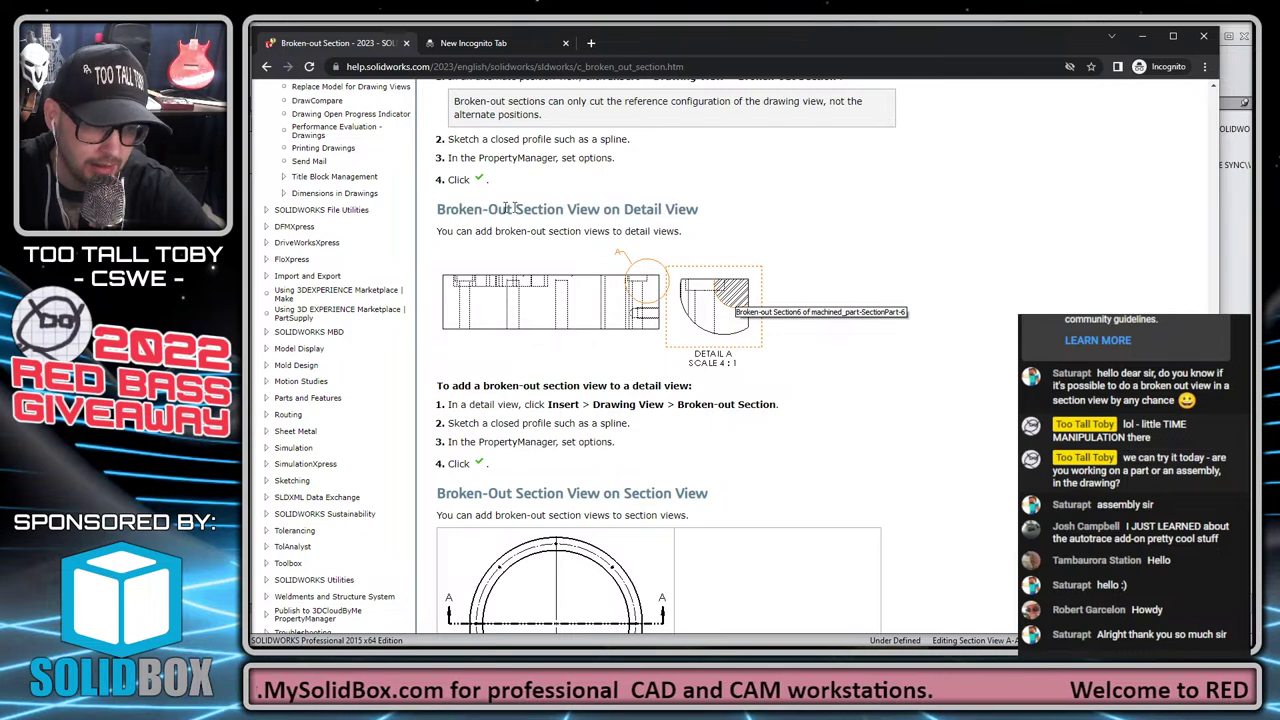
pyautogui.moveTo(437, 209); pyautogui.dragTo(722, 230)
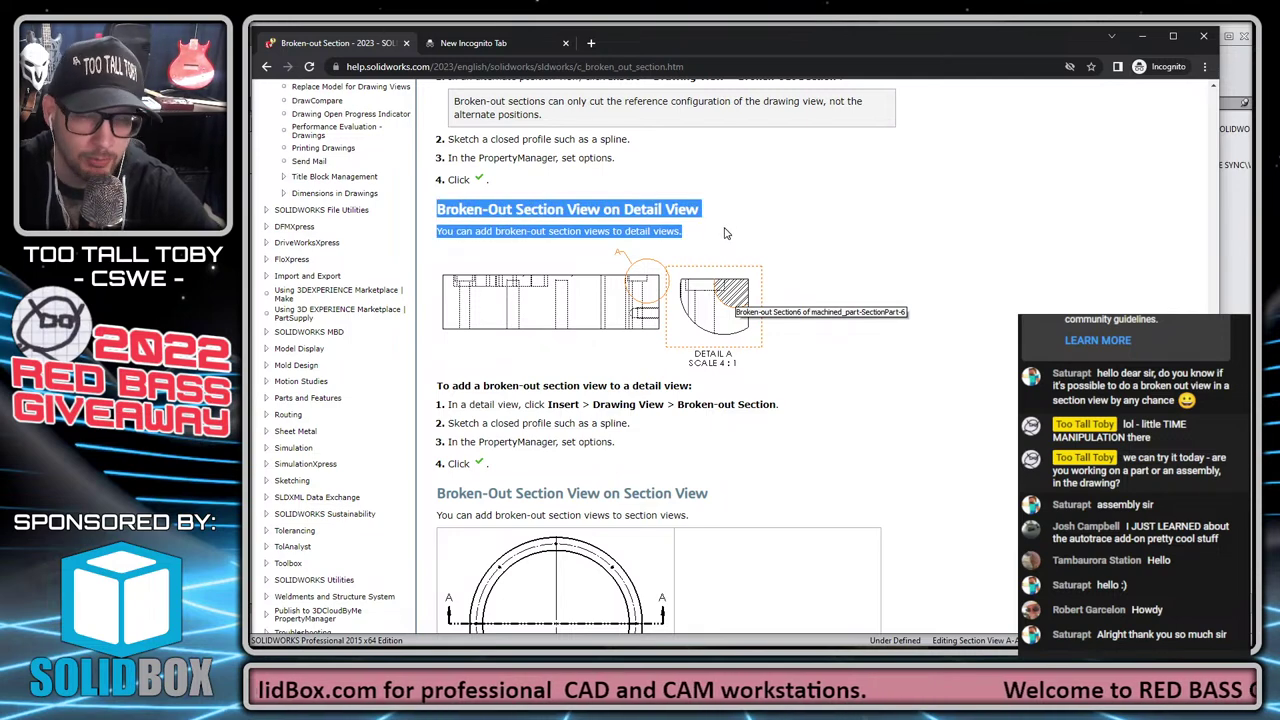
# Examine the illustration and instructions for adding a broken-out section view to a section view.
pyautogui.scroll(-3, 730, 233)
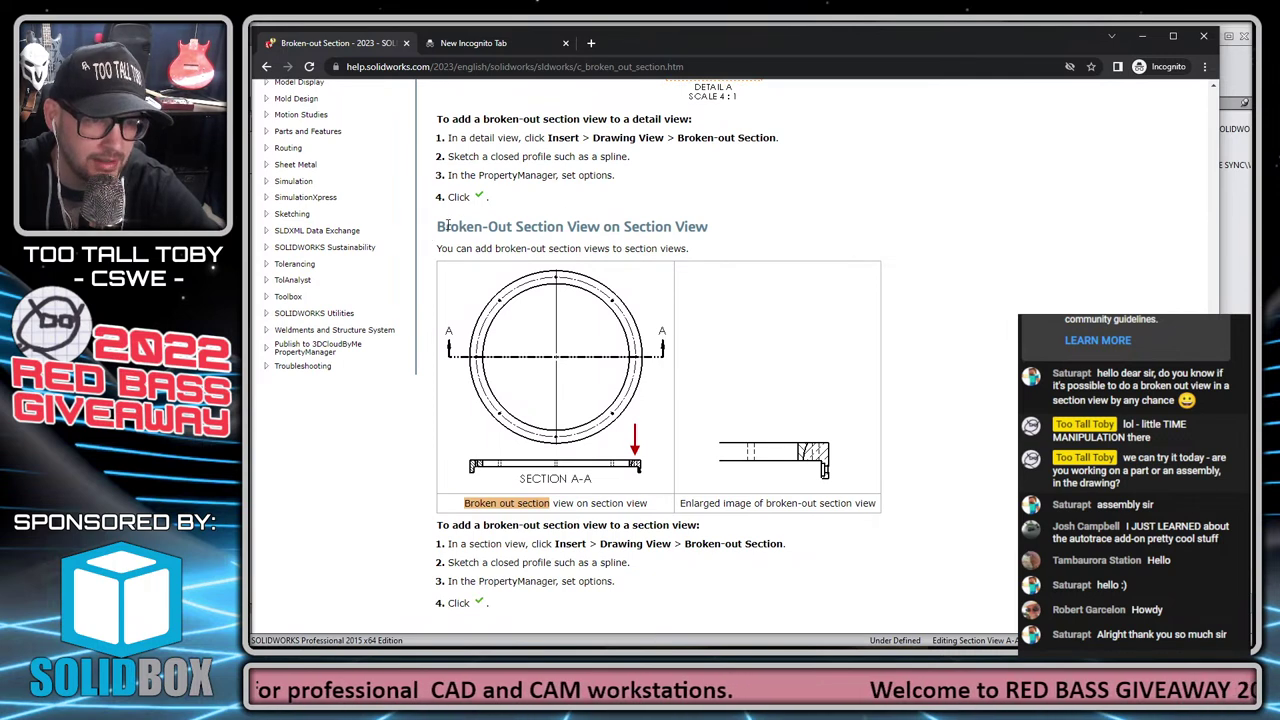
pyautogui.moveTo(490, 228); pyautogui.dragTo(741, 598)
pyautogui.scroll(-1, 719, 563)
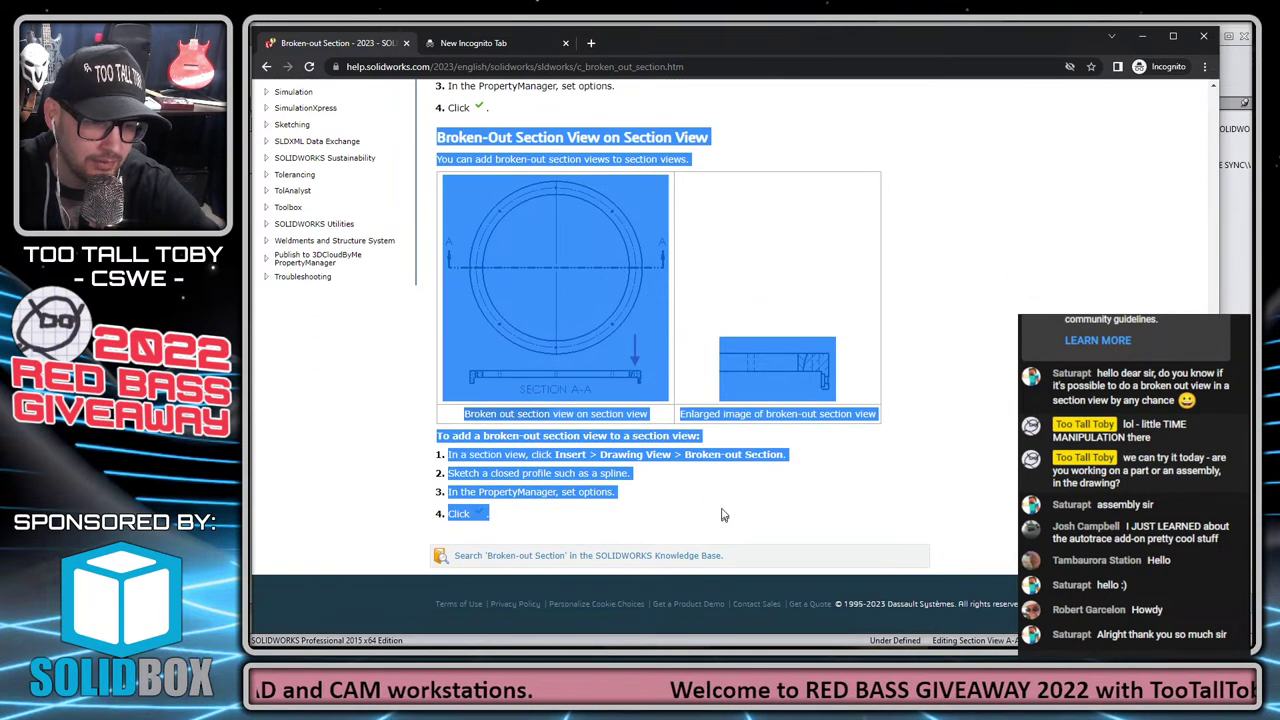
pyautogui.scroll(1, 728, 502)
pyautogui.click(965, 291)
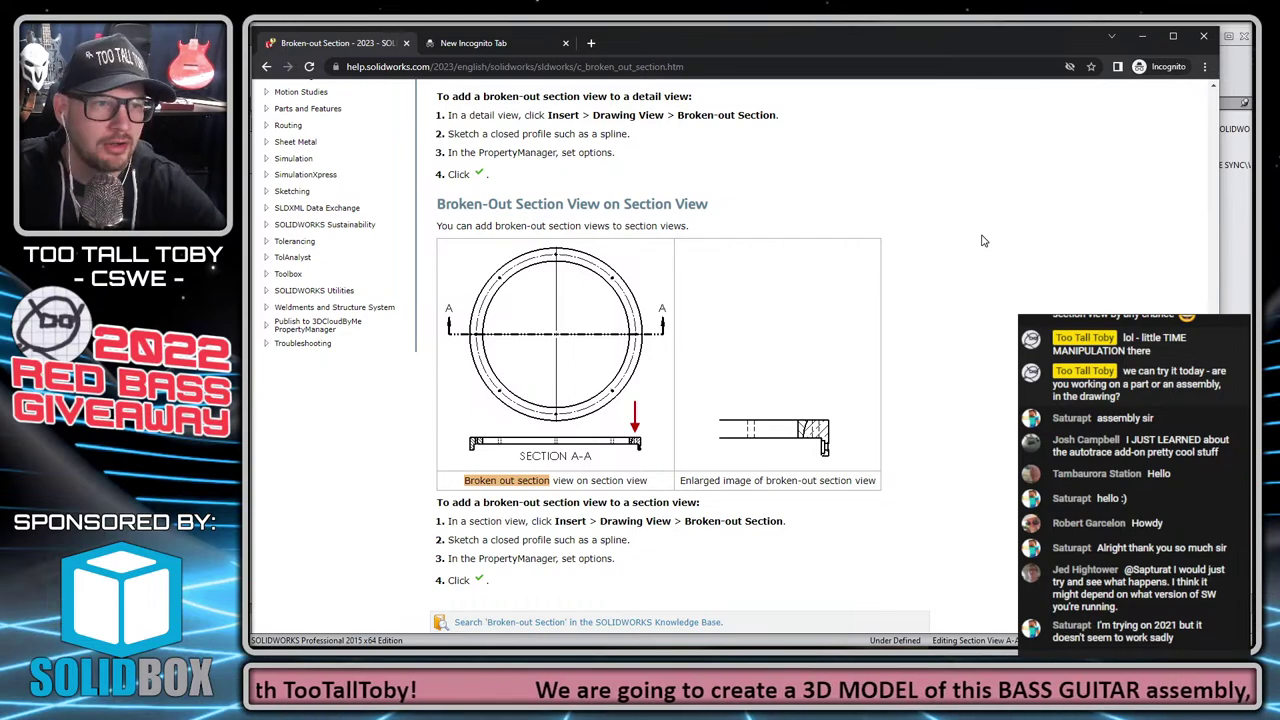
# Switch the Broken-out Section topic to the 2021 help version and look for its detail view and section view instructions.
pyautogui.scroll(15, 960, 260)
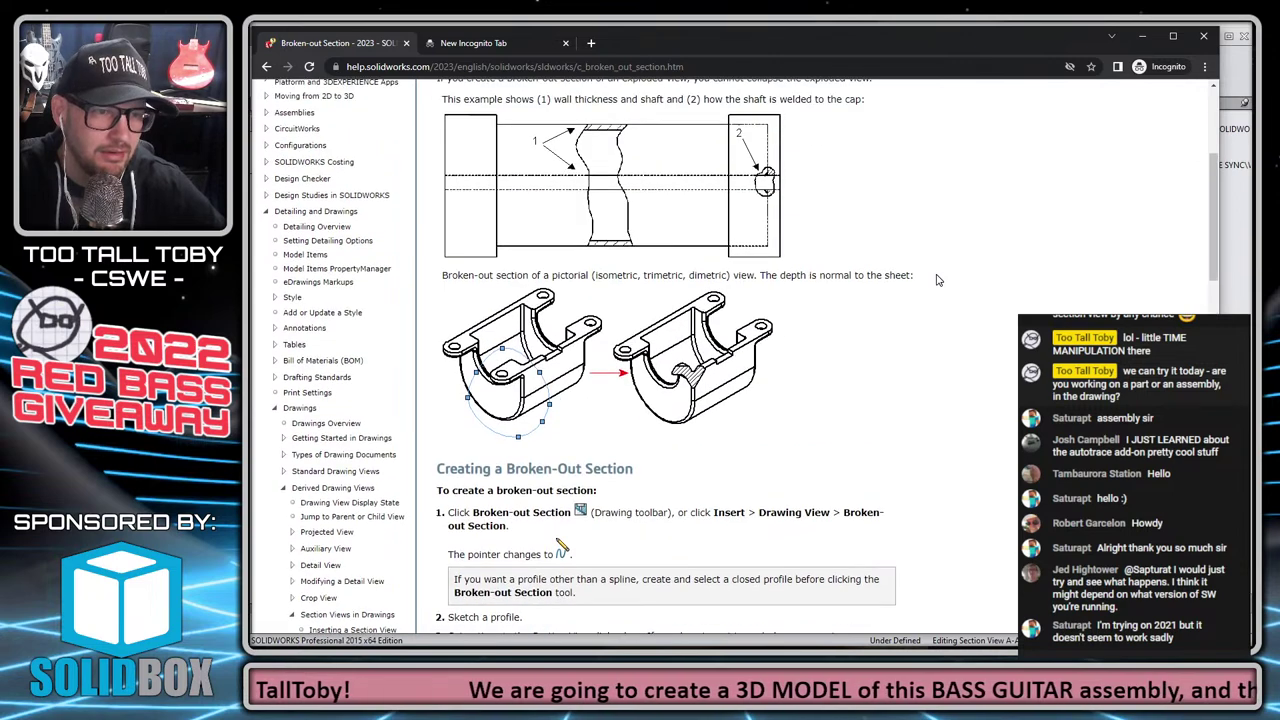
pyautogui.scroll(4, 937, 280)
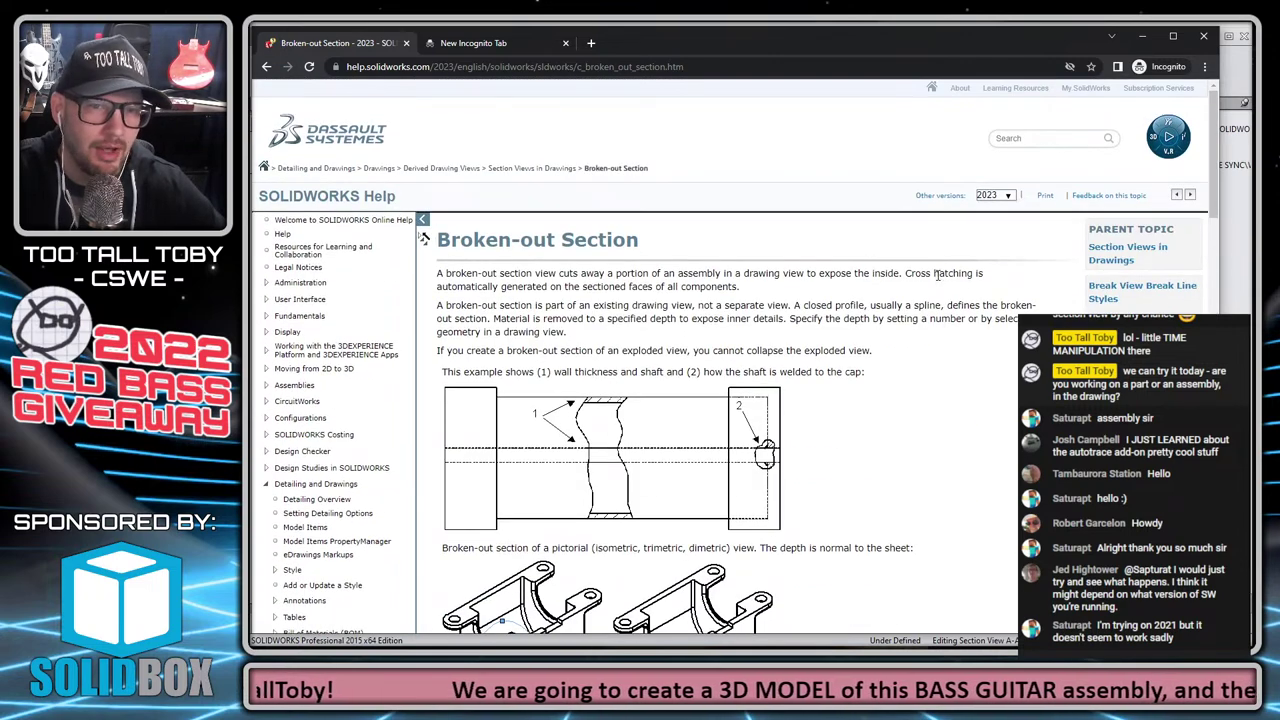
pyautogui.click(1008, 197)
pyautogui.click(993, 332)
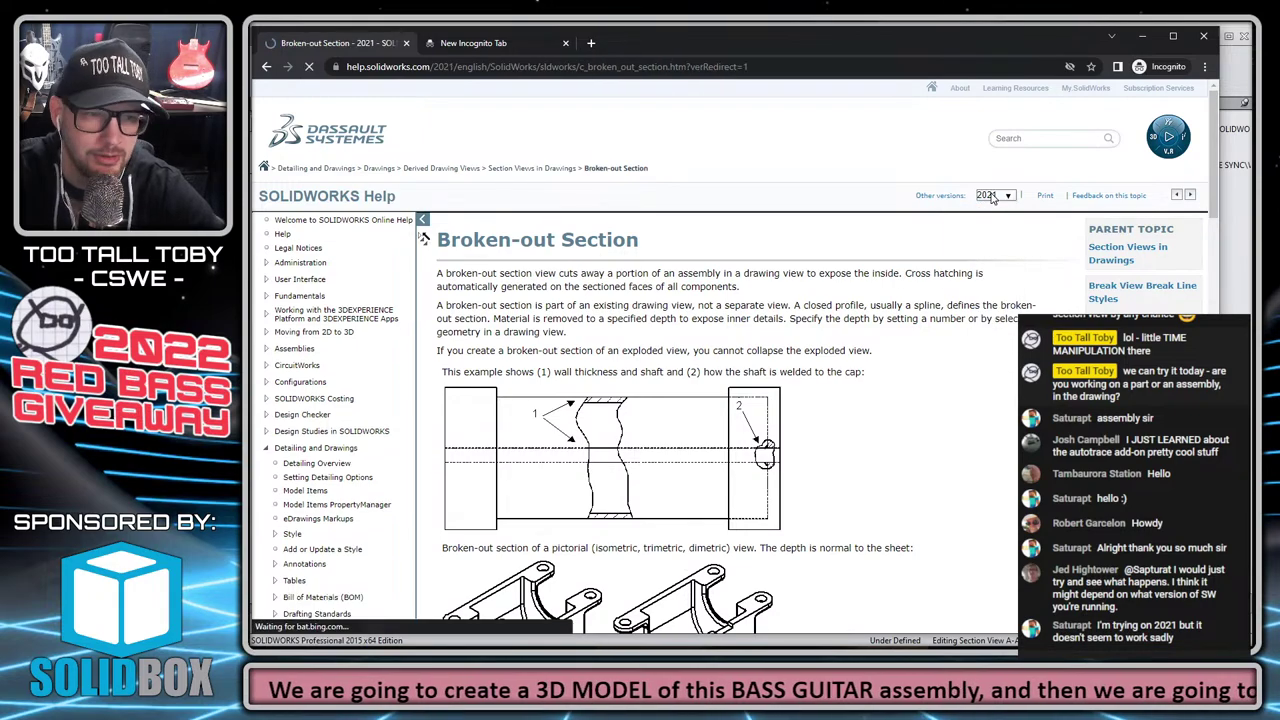
pyautogui.scroll(-18, 680, 296)
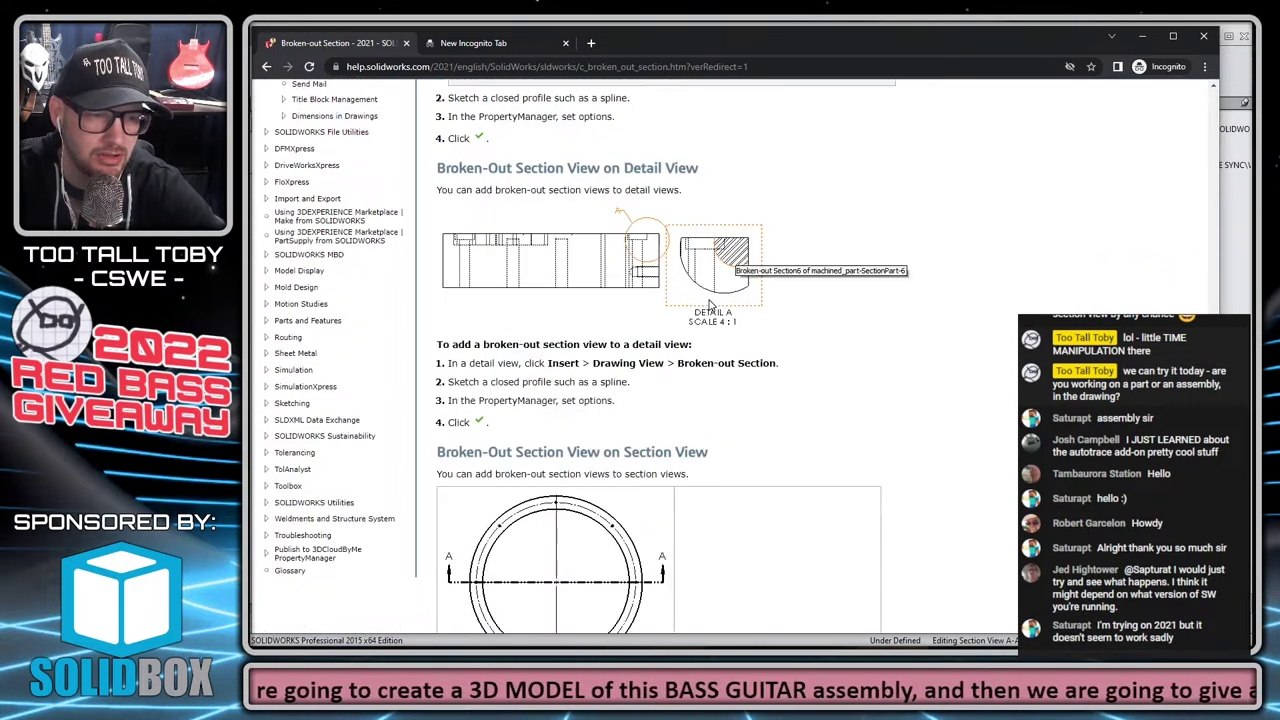
# Highlight the instructions on broken-out sections in detail views and examine the section view example in the 2021 topic.
pyautogui.scroll(3, 713, 304)
pyautogui.scroll(-2, 532, 289)
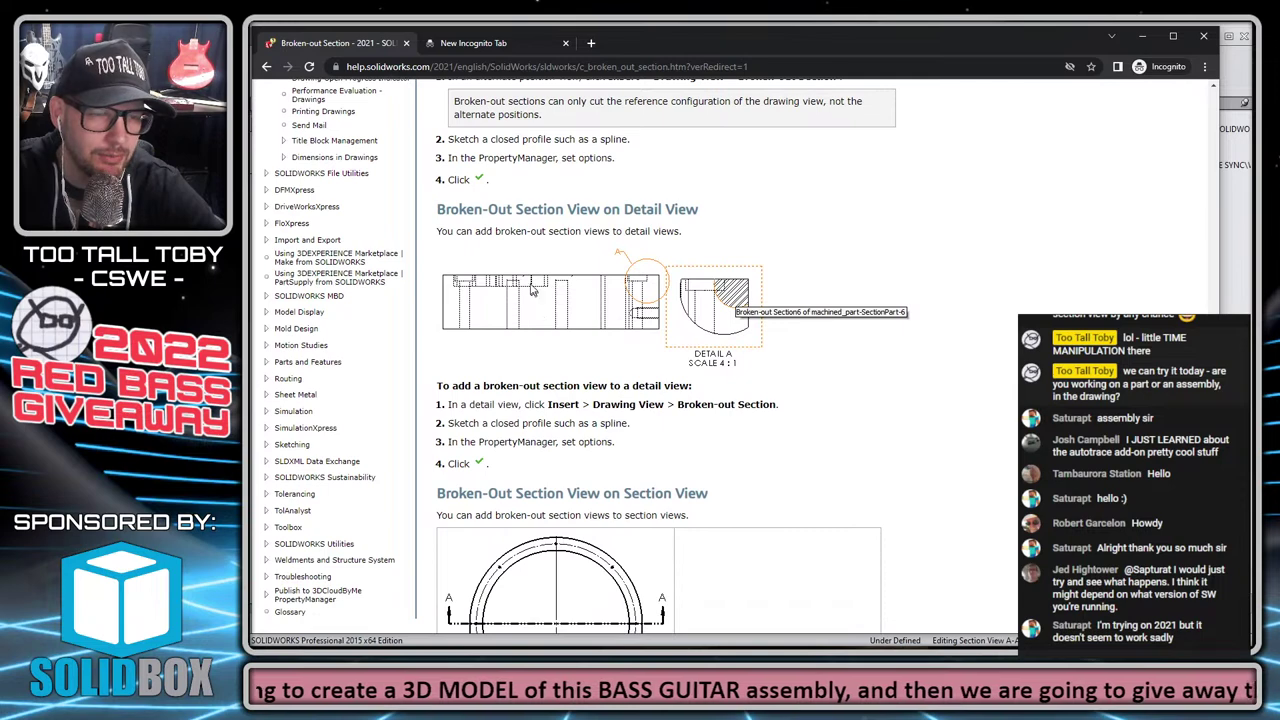
pyautogui.moveTo(440, 209); pyautogui.dragTo(924, 491)
pyautogui.scroll(-4, 922, 490)
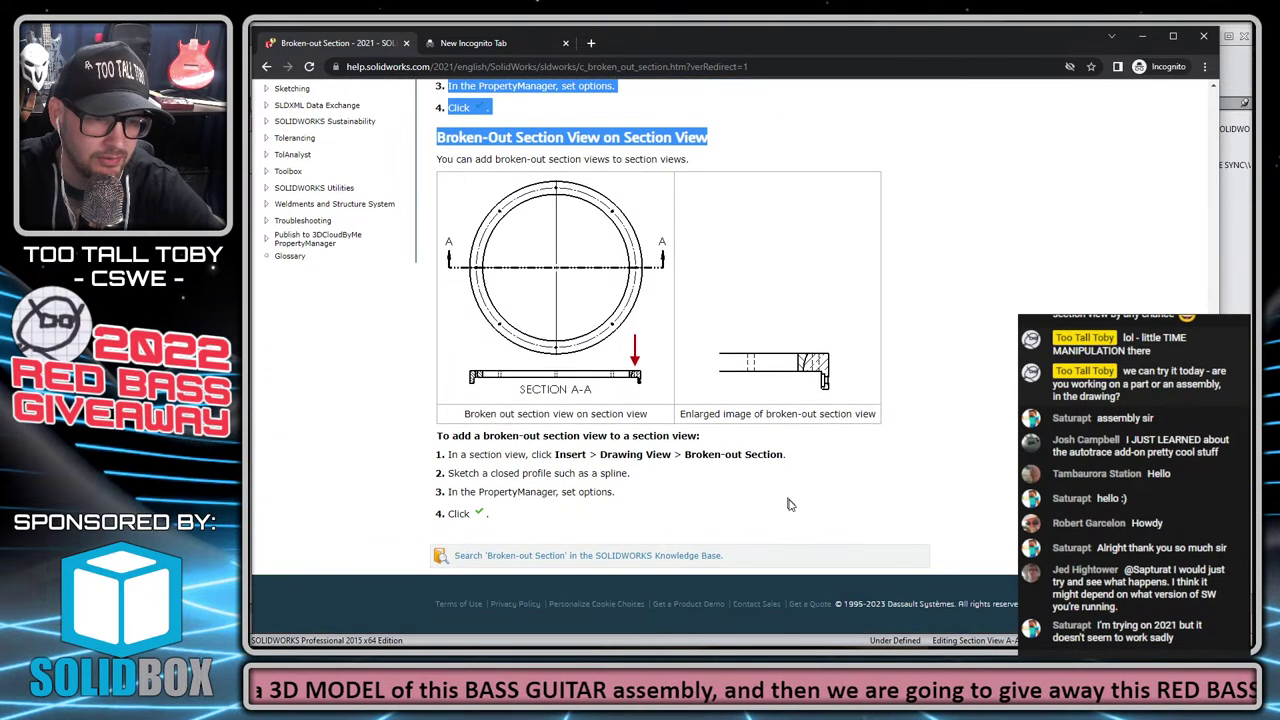
pyautogui.click(785, 500)
# Look back through the topic's creation and alternate position instructions, return to the section view passage and select the page address.
pyautogui.scroll(10, 632, 467)
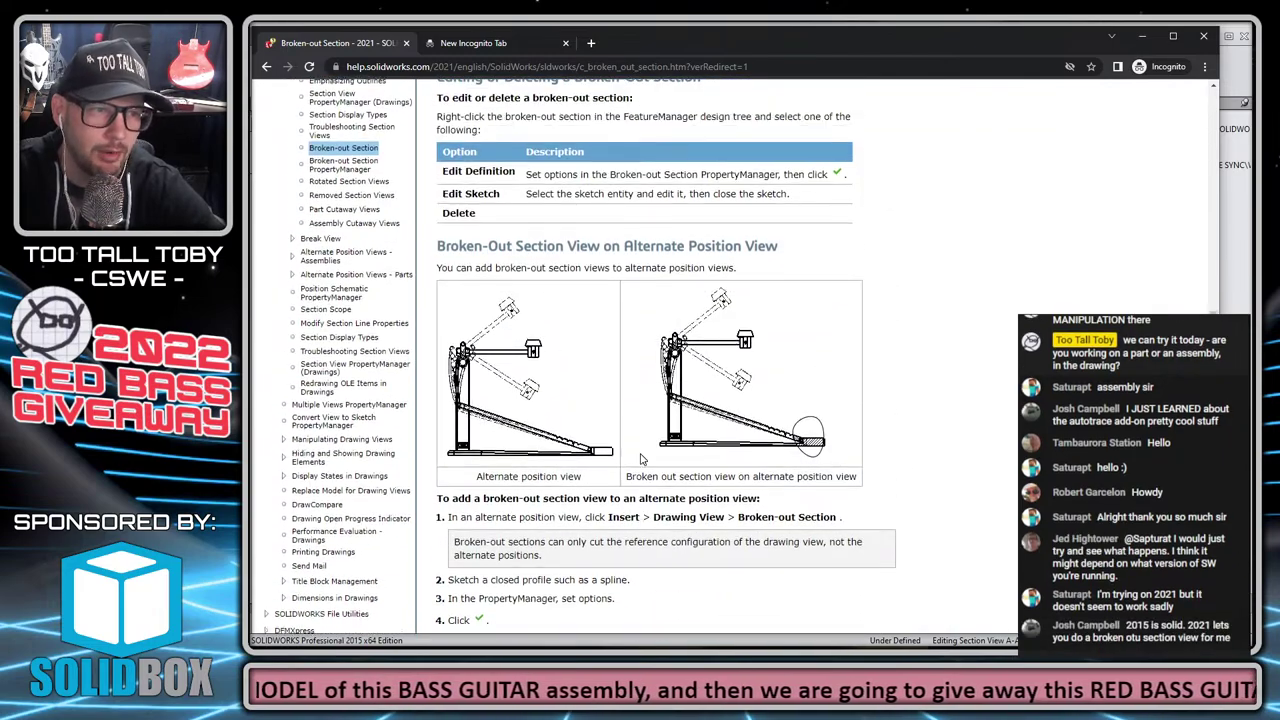
pyautogui.scroll(6, 638, 427)
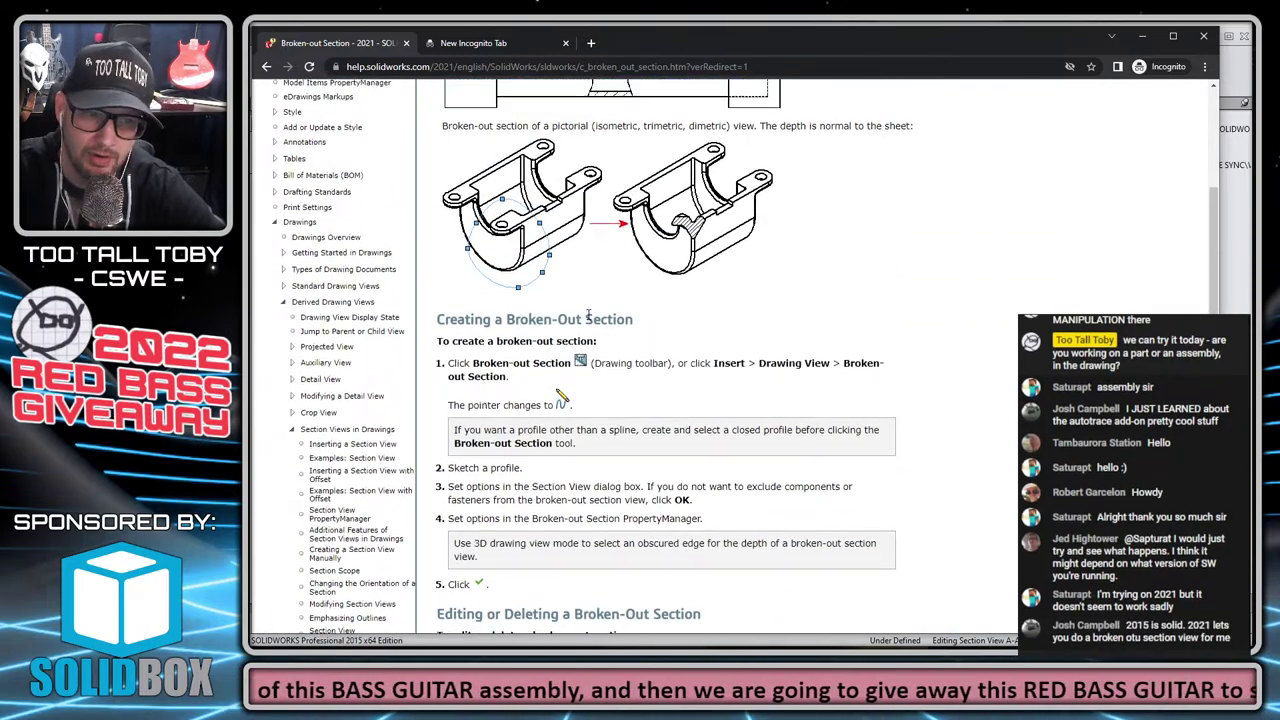
pyautogui.scroll(-3, 603, 332)
pyautogui.scroll(-9, 603, 332)
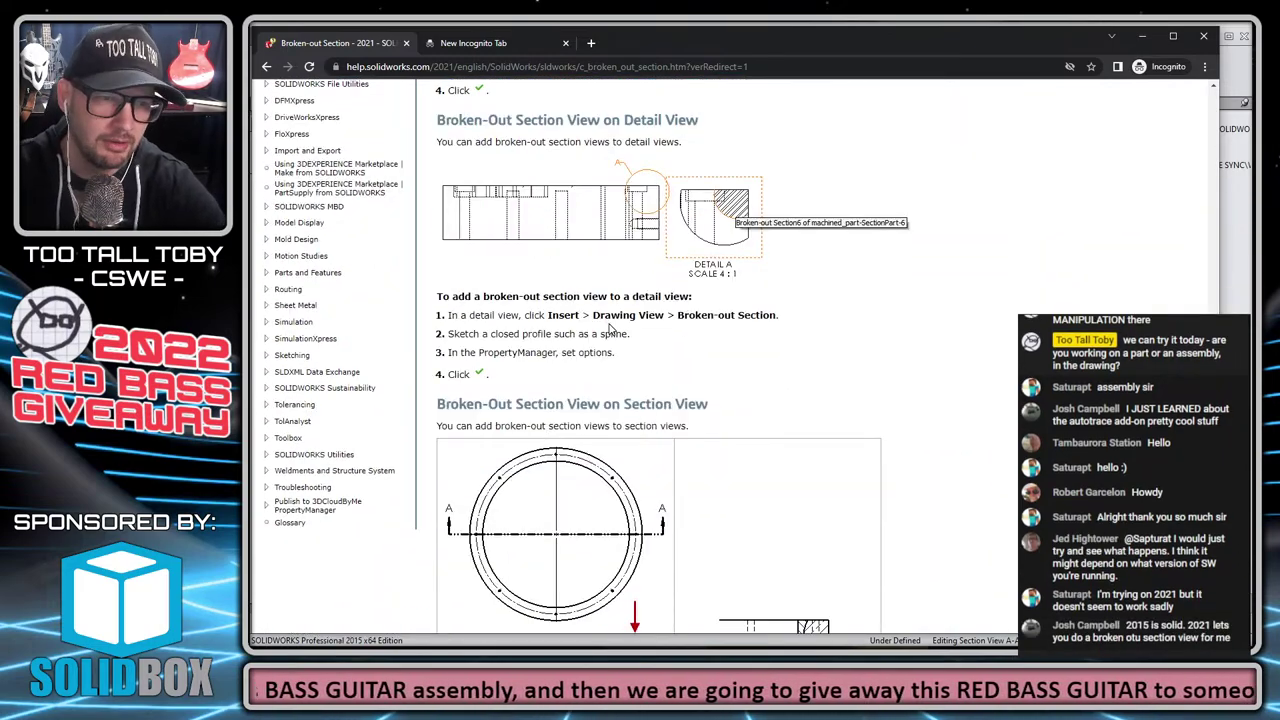
pyautogui.scroll(-4, 612, 336)
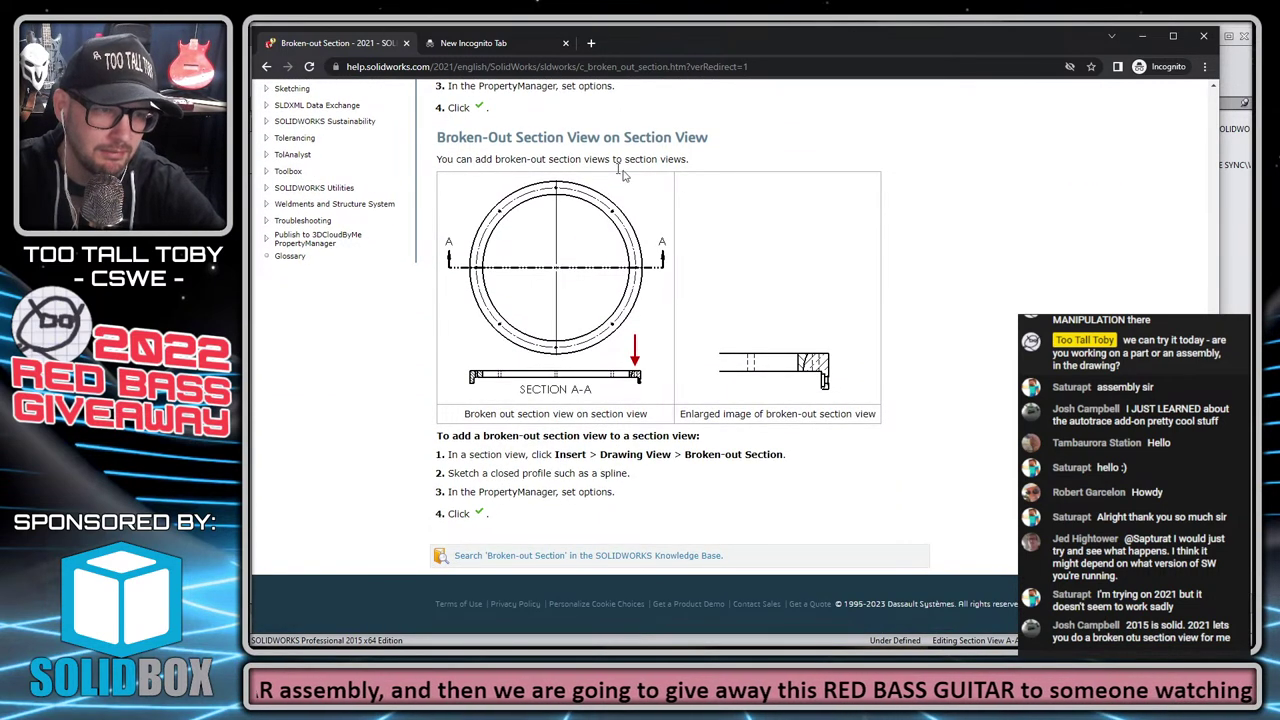
pyautogui.click(660, 67)
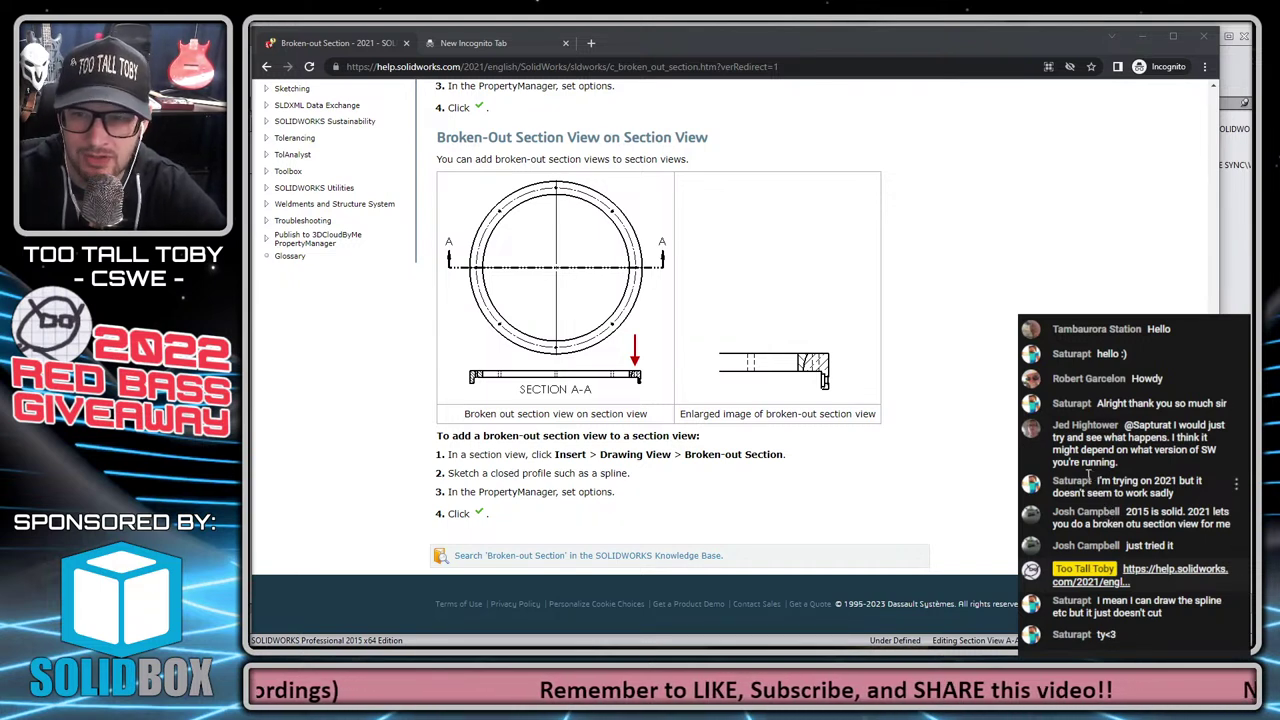
# Read back through the live chat, highlighting the viewers' greetings, and return to the newest messages about the broken-out section.
pyautogui.scroll(3, 1088, 474)
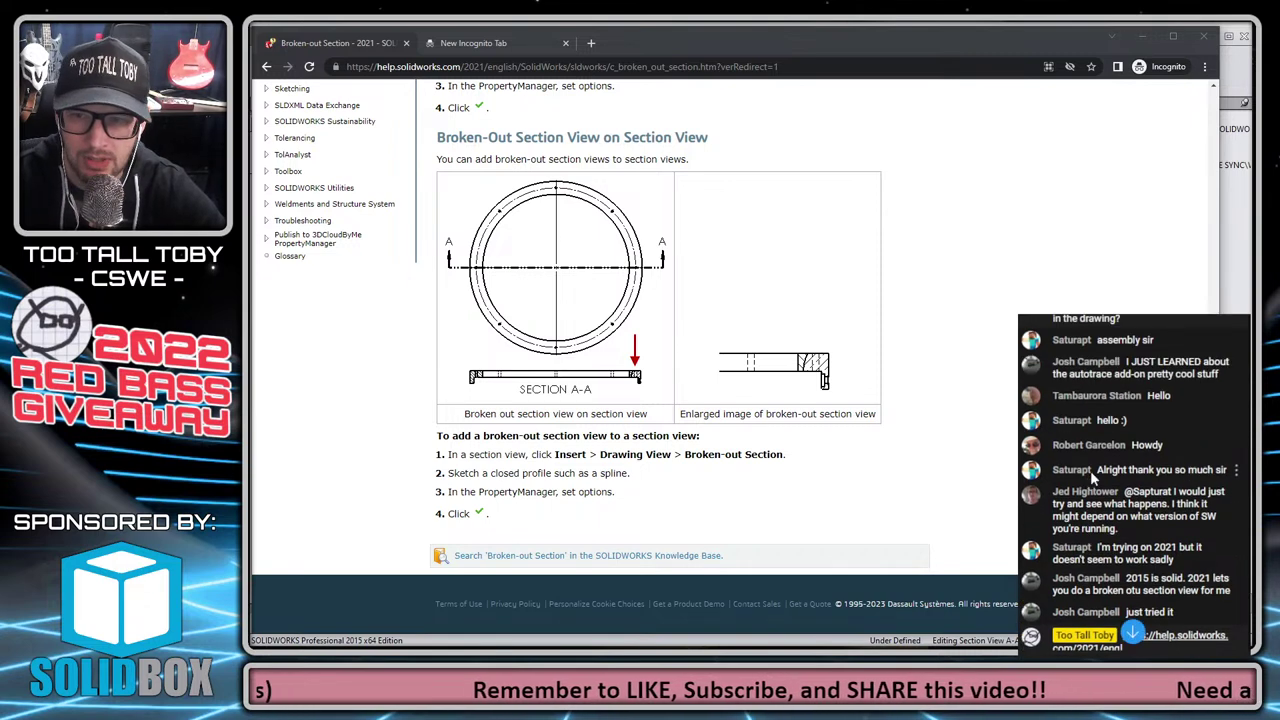
pyautogui.tripleClick(1062, 522)
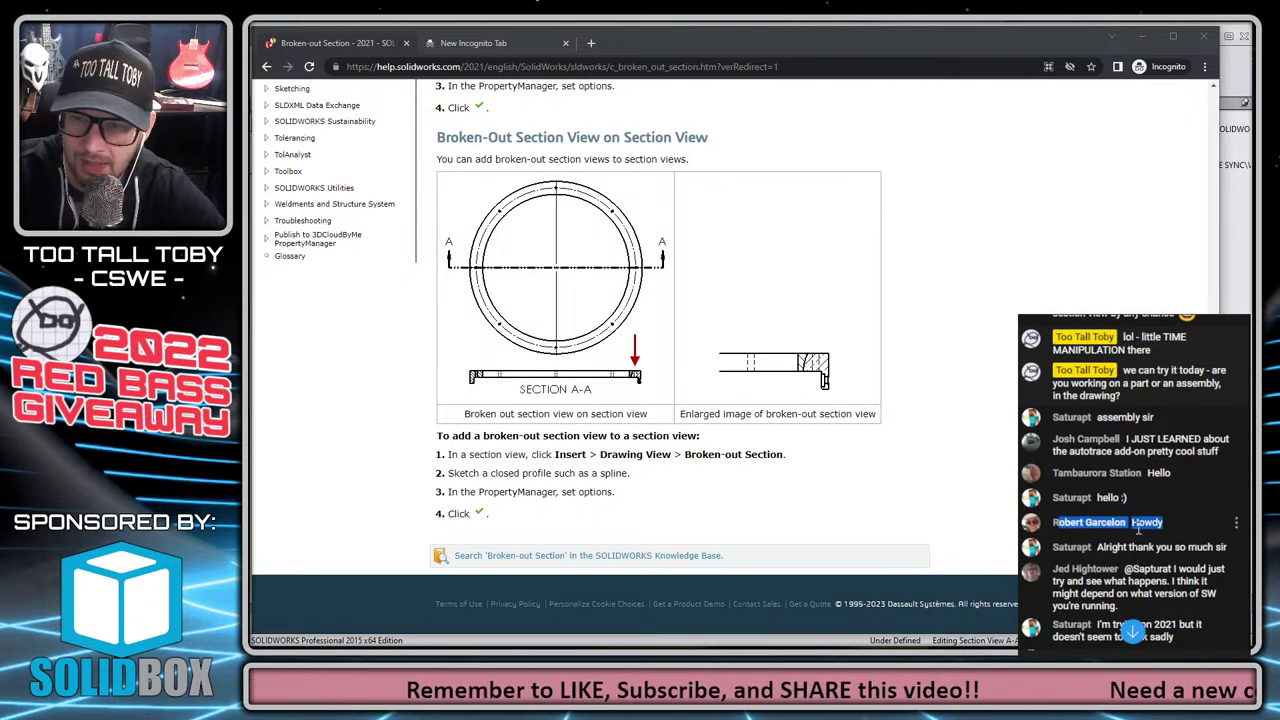
pyautogui.scroll(2, 1136, 528)
pyautogui.tripleClick(1150, 553)
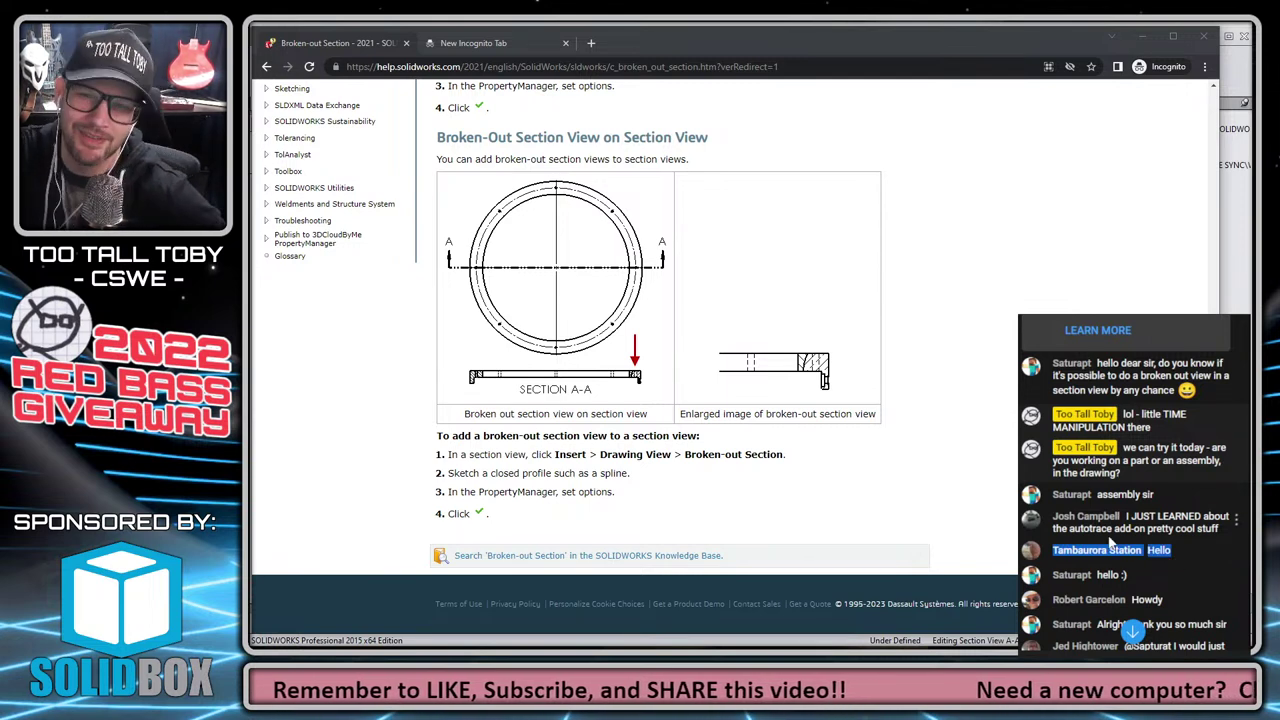
pyautogui.scroll(-1, 1125, 545)
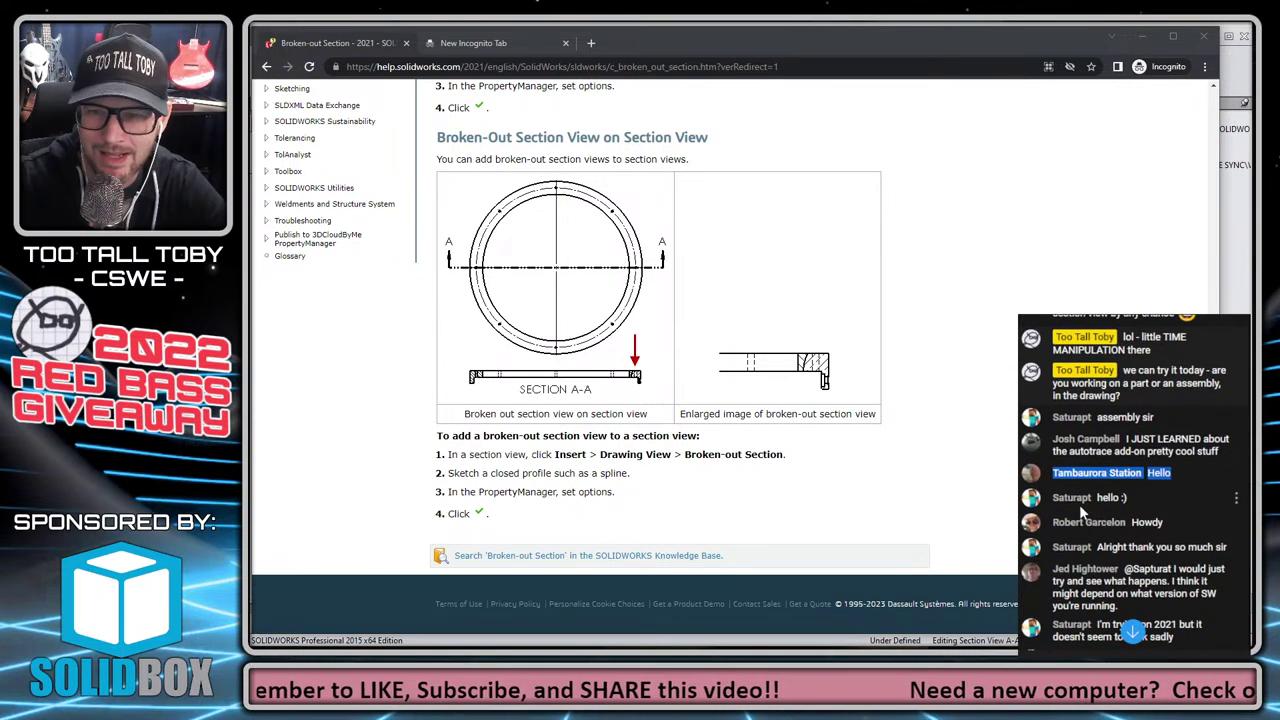
pyautogui.moveTo(1052, 523); pyautogui.dragTo(1186, 544)
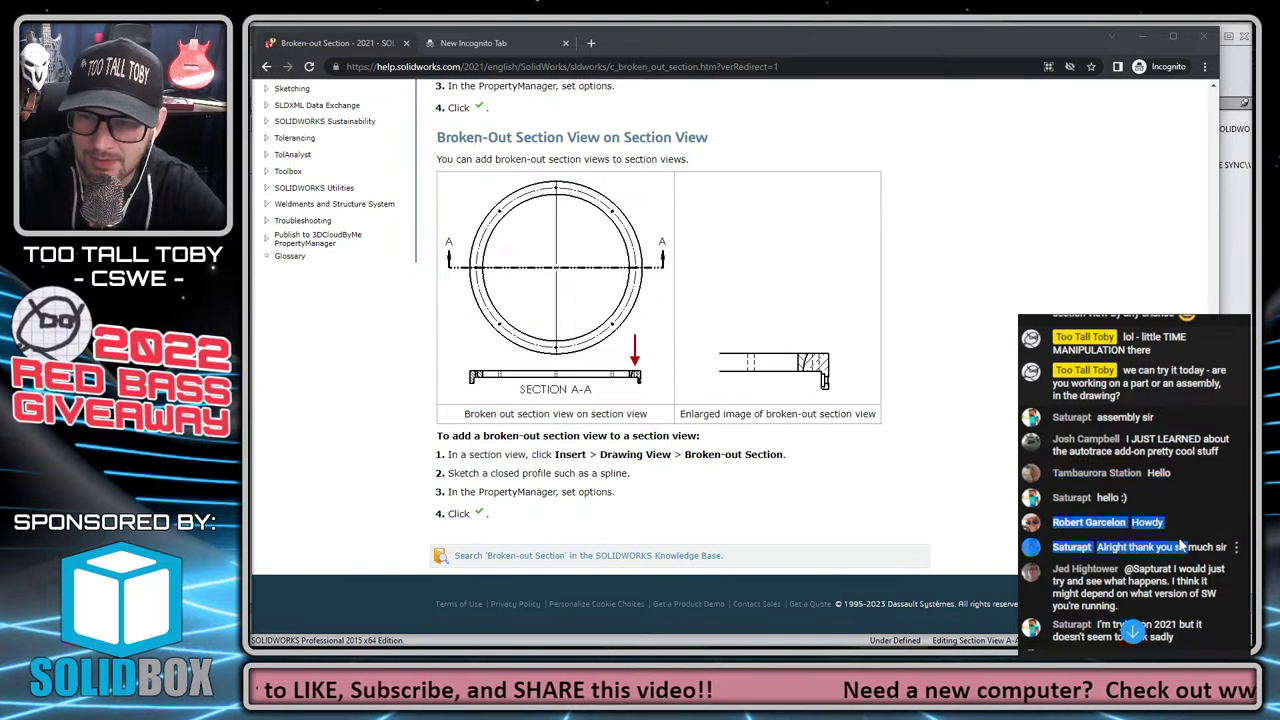
pyautogui.scroll(-2, 1143, 516)
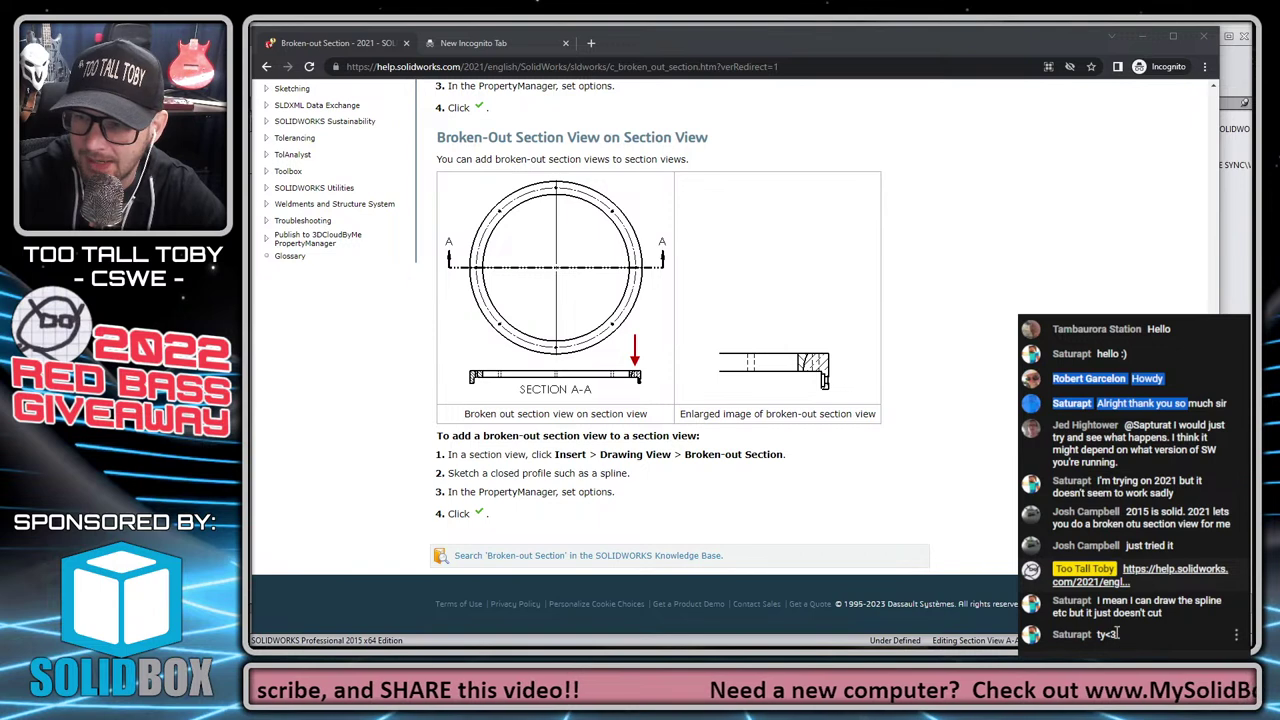
pyautogui.click(1116, 633)
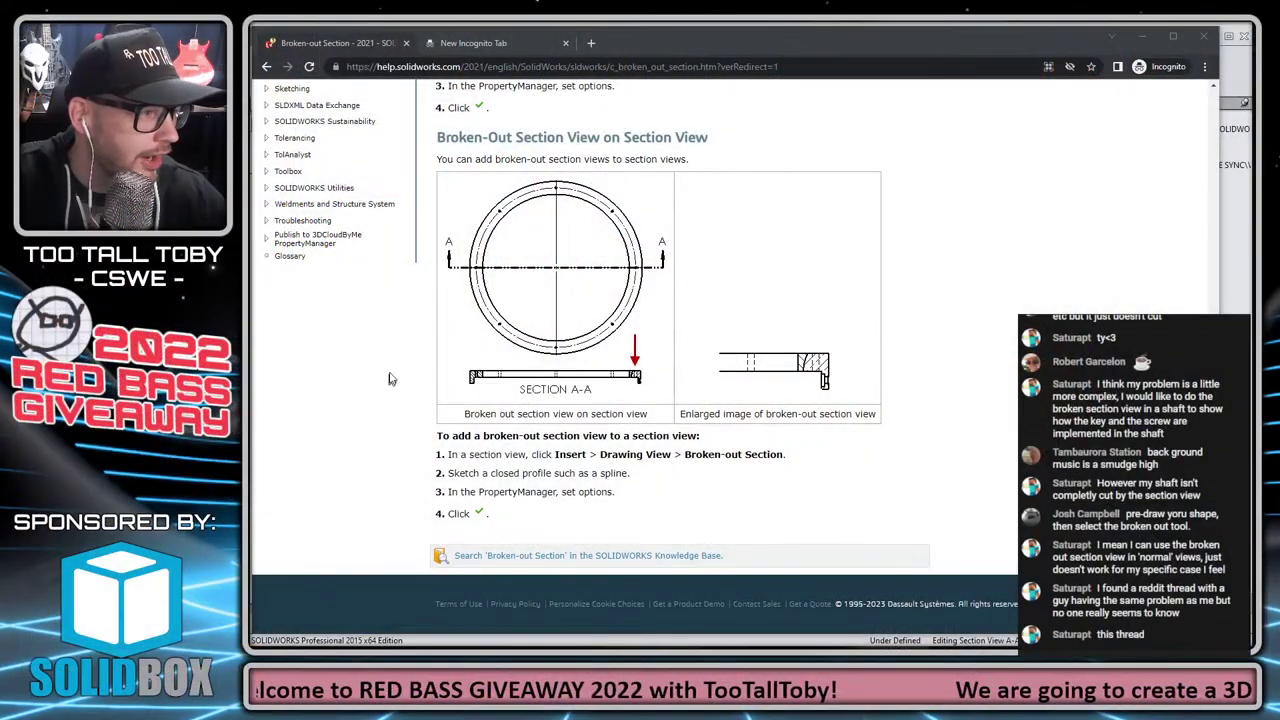
# Switch back to the bridge sub assembly drawing in SOLIDWORKS, dismiss the broken-out section warning and close the drawing.
pyautogui.click(1144, 36)
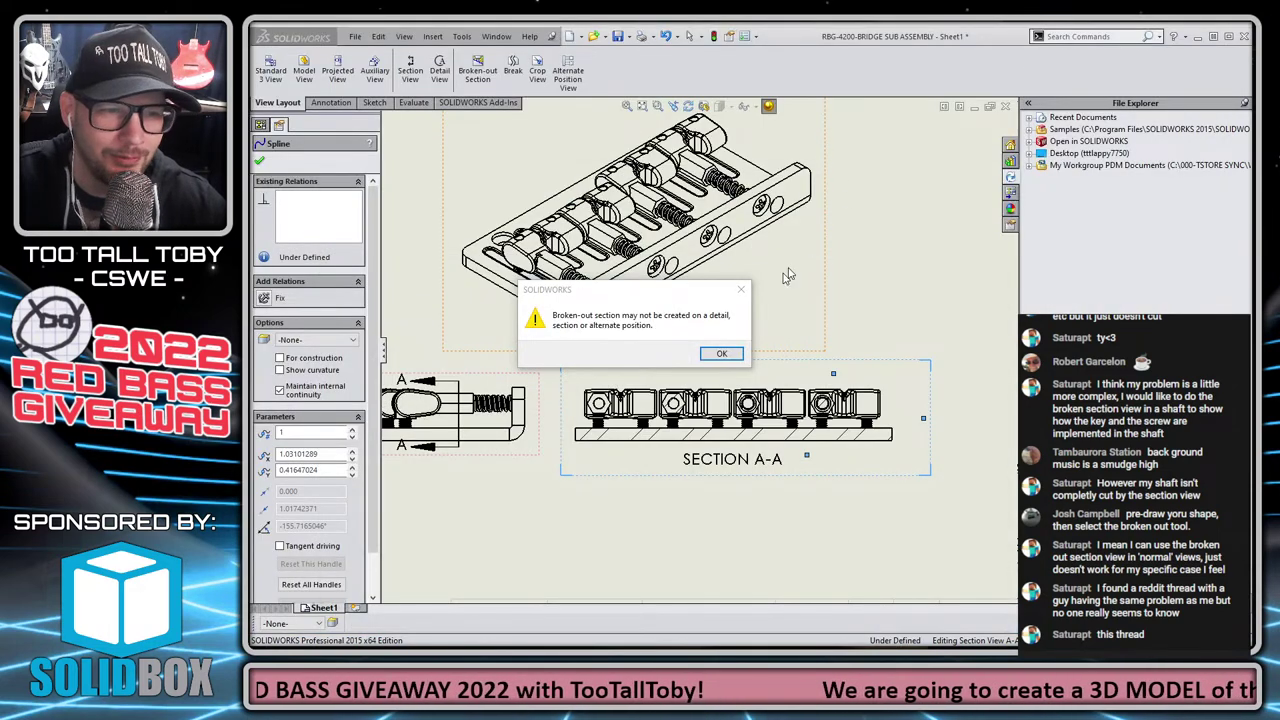
pyautogui.click(720, 355)
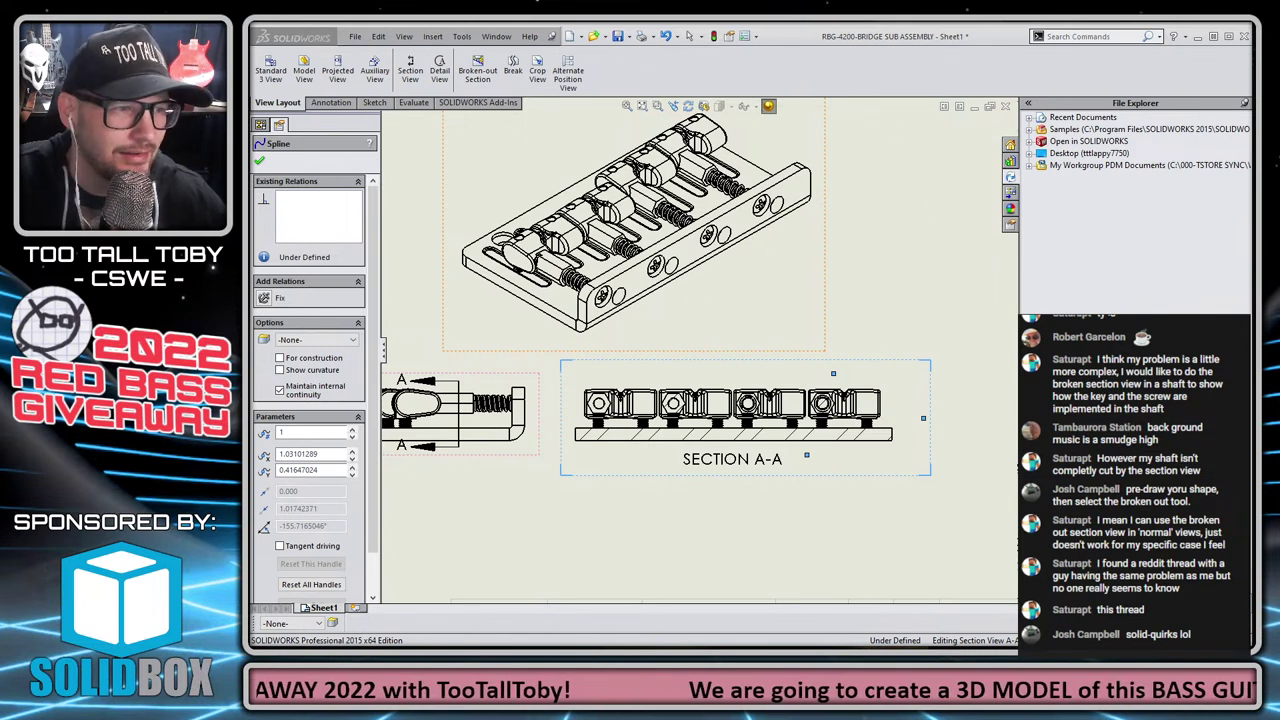
pyautogui.click(1198, 37)
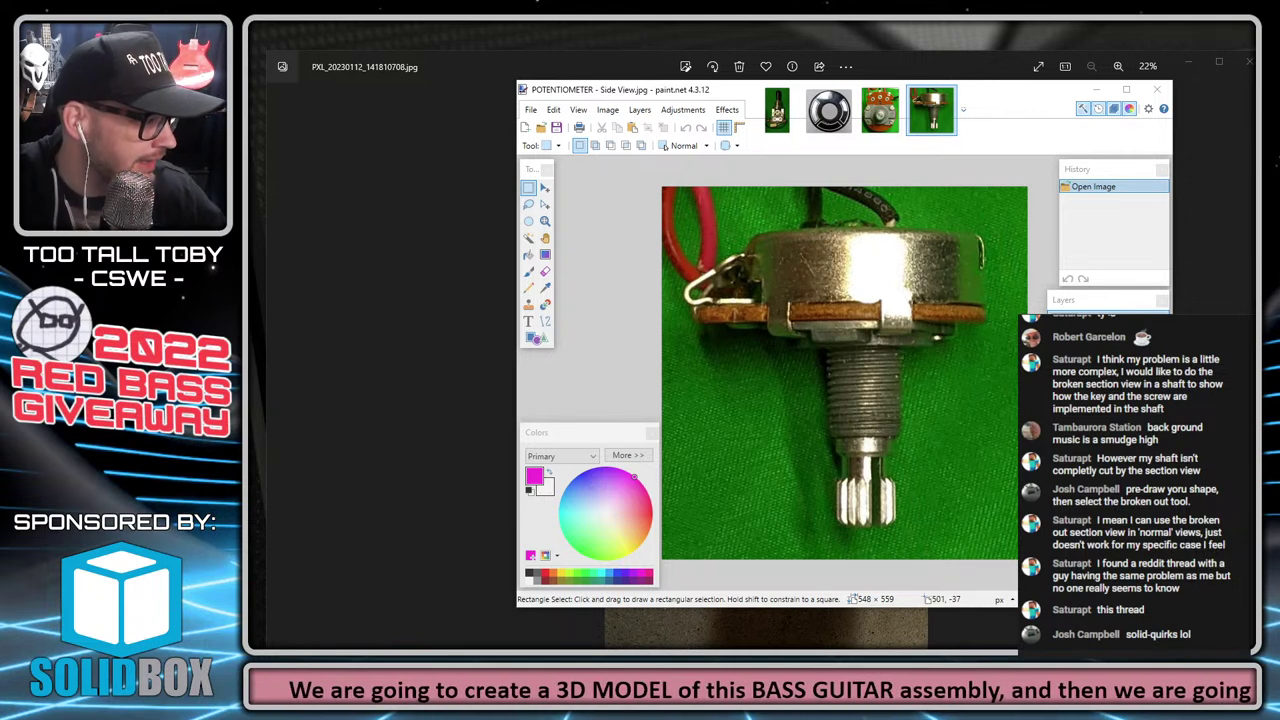
pyautogui.hotkey('alt', 'Tab')
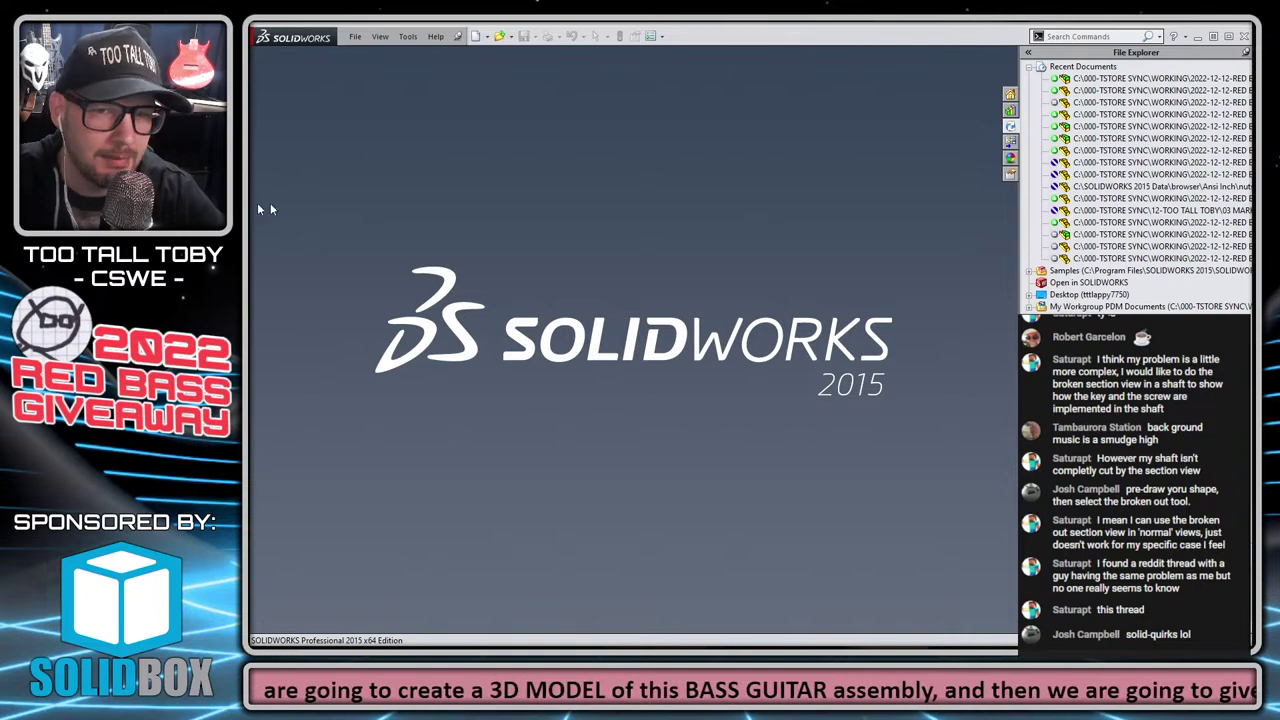
# Collapse the recent documents list and open the recent part RBG-801-TS OUTPUT JACK.SLDPRT.
pyautogui.click(1031, 66)
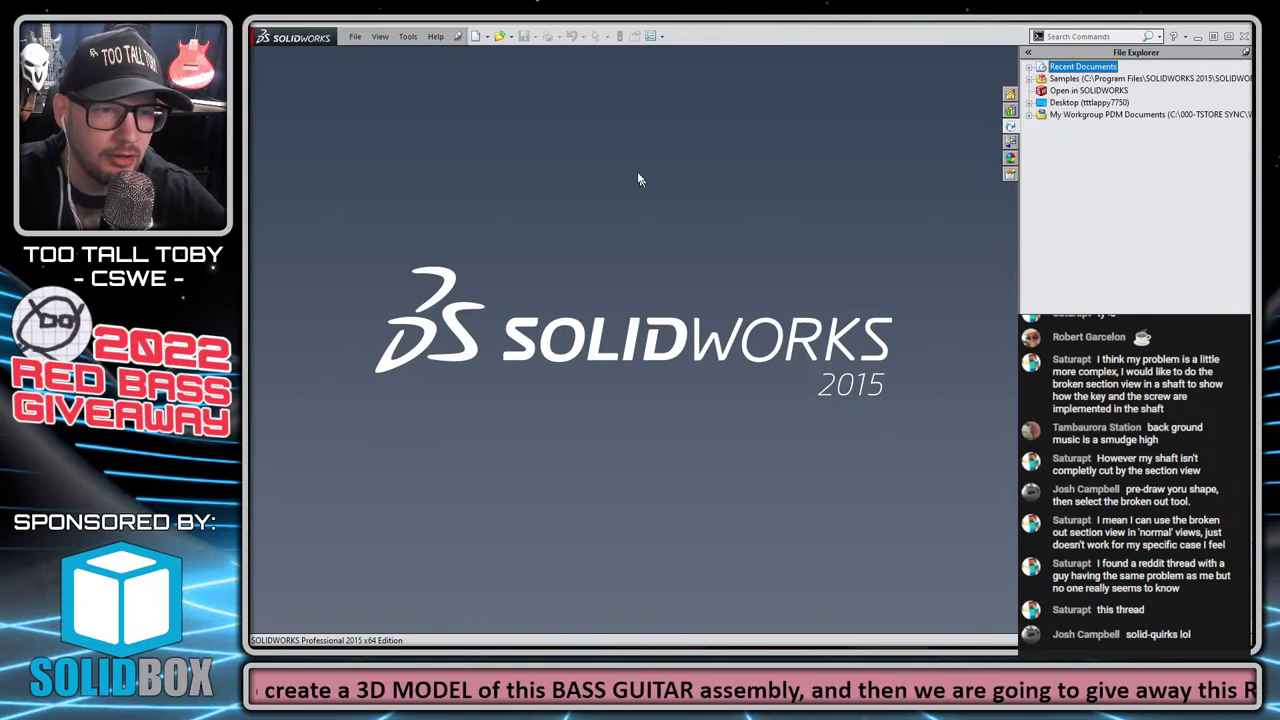
pyautogui.click(355, 36)
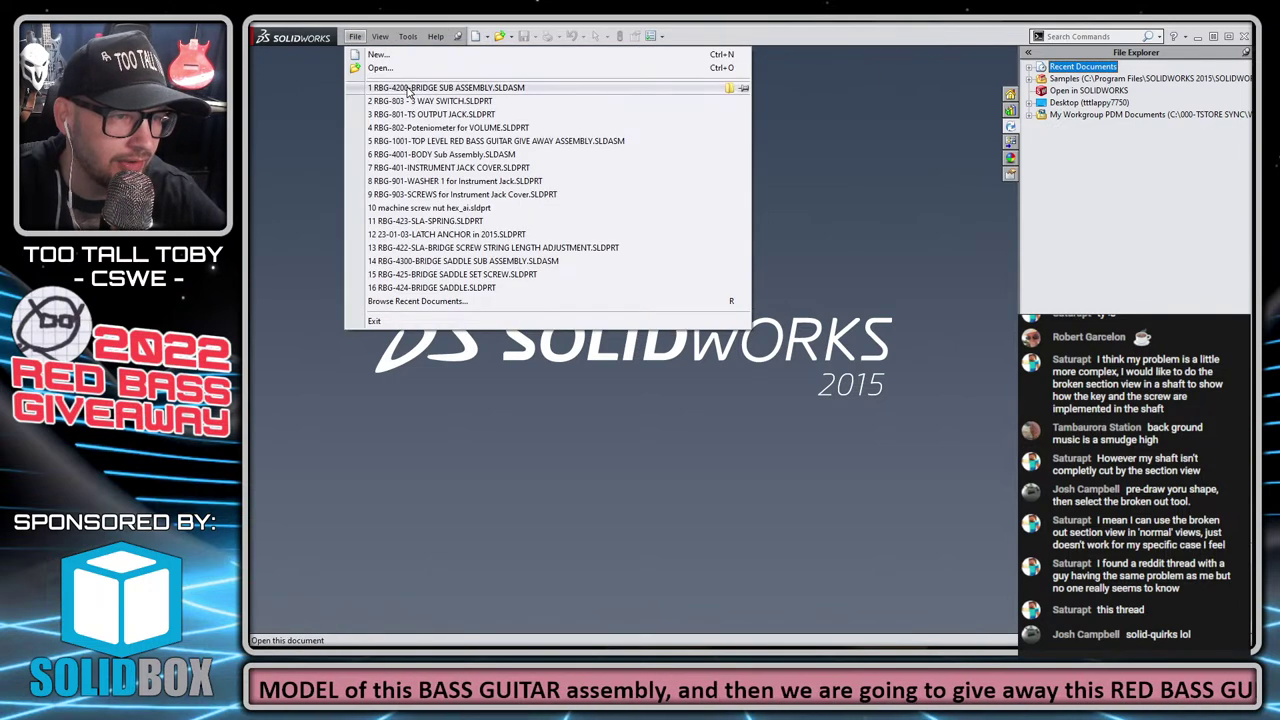
pyautogui.moveTo(408, 91)
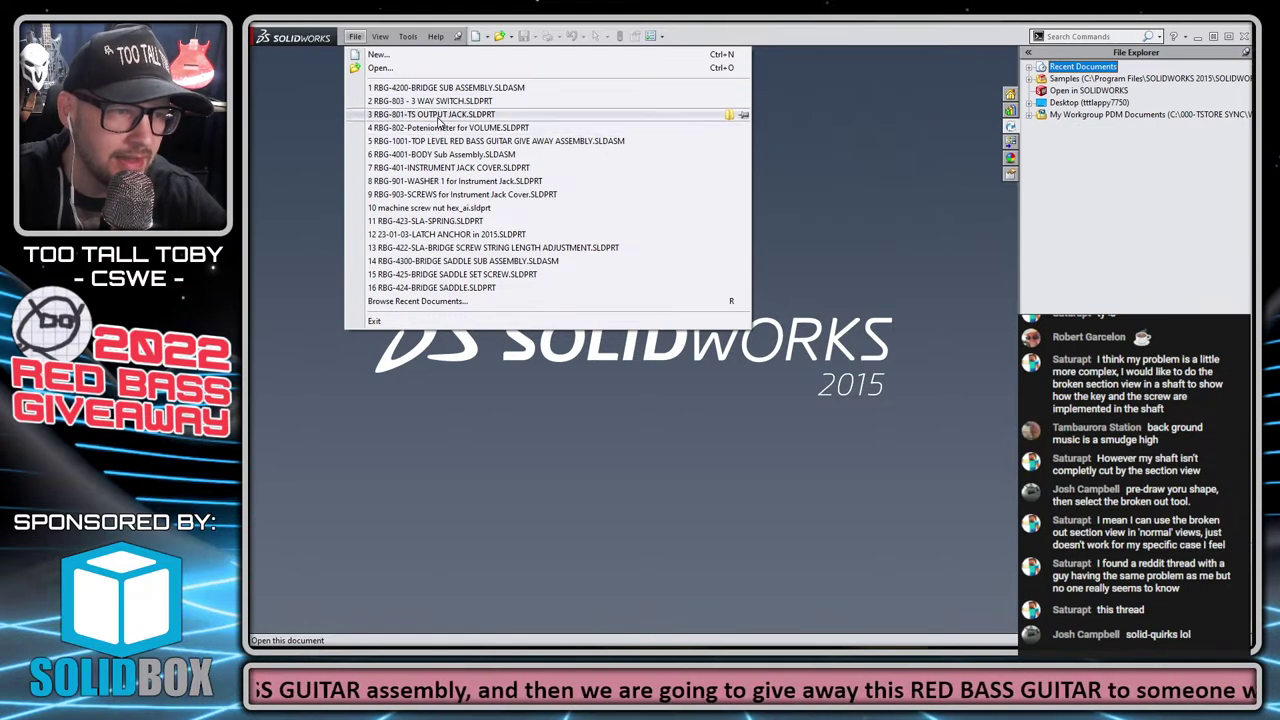
pyautogui.click(438, 118)
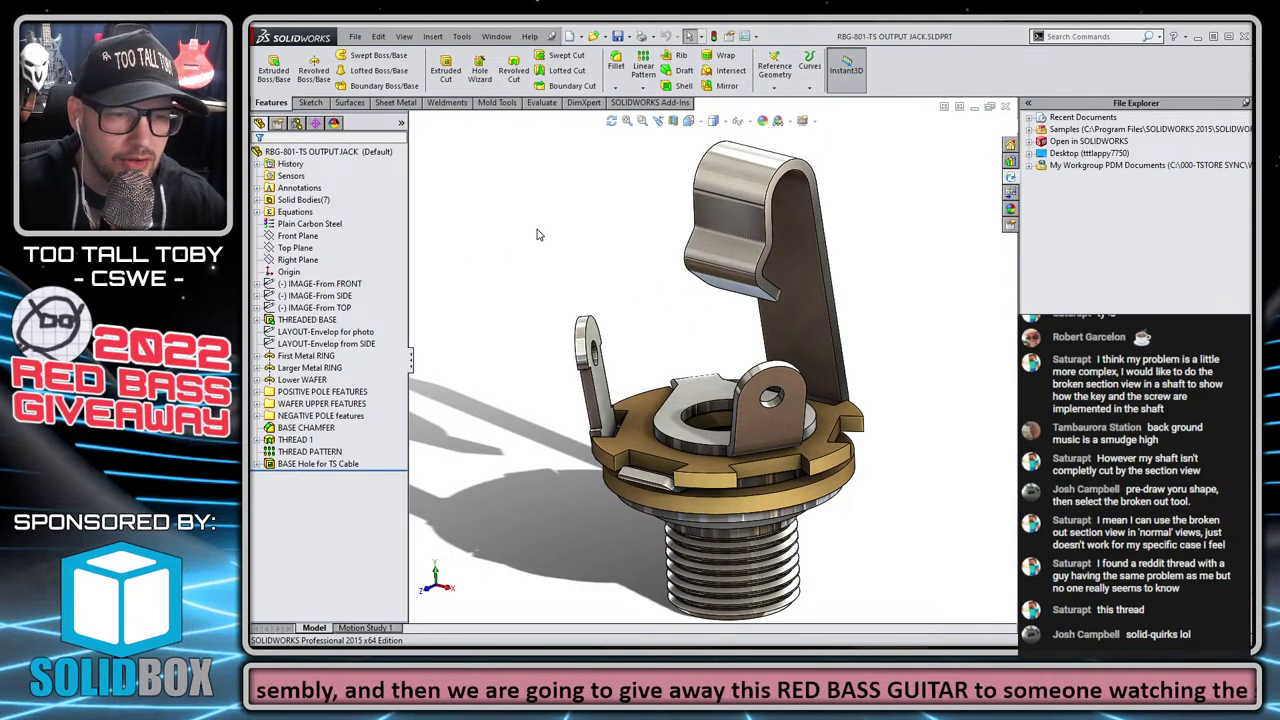
# Show the IMAGE-From FRONT sketch so its reference photo displays with the output jack model.
pyautogui.moveTo(517, 418); pyautogui.dragTo(971, 454, button='middle')
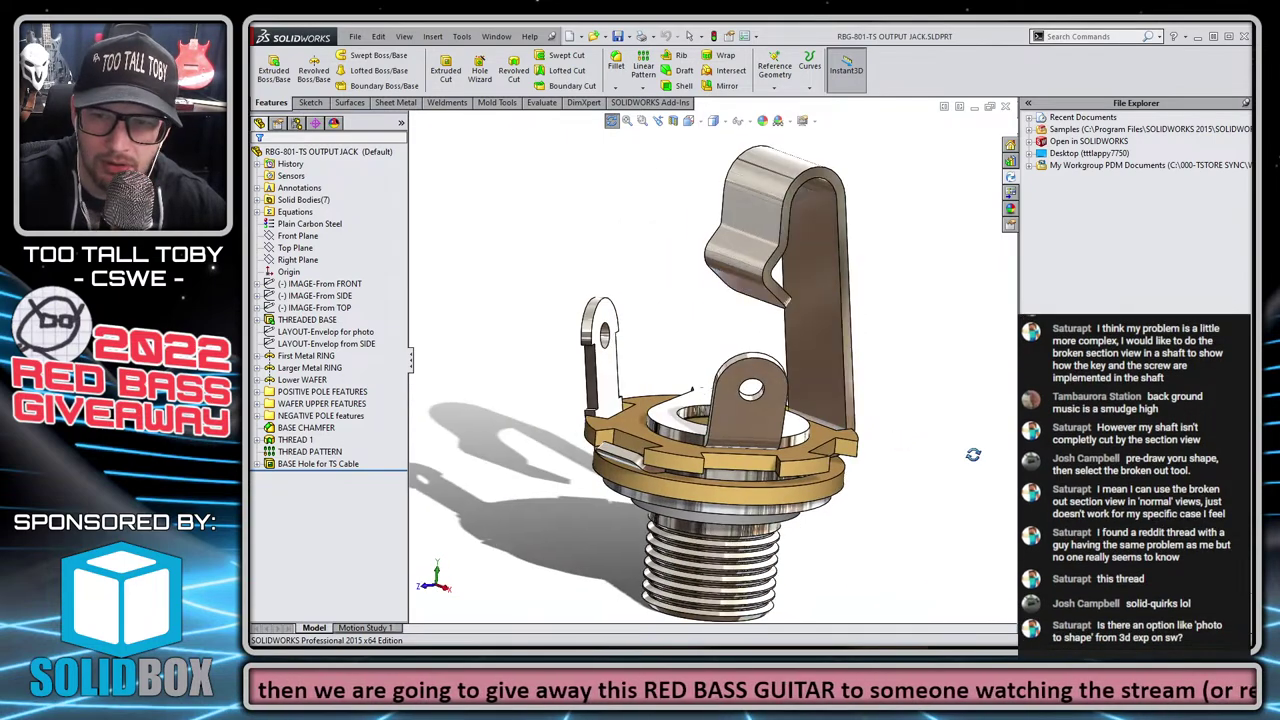
pyautogui.scroll(3, 971, 454)
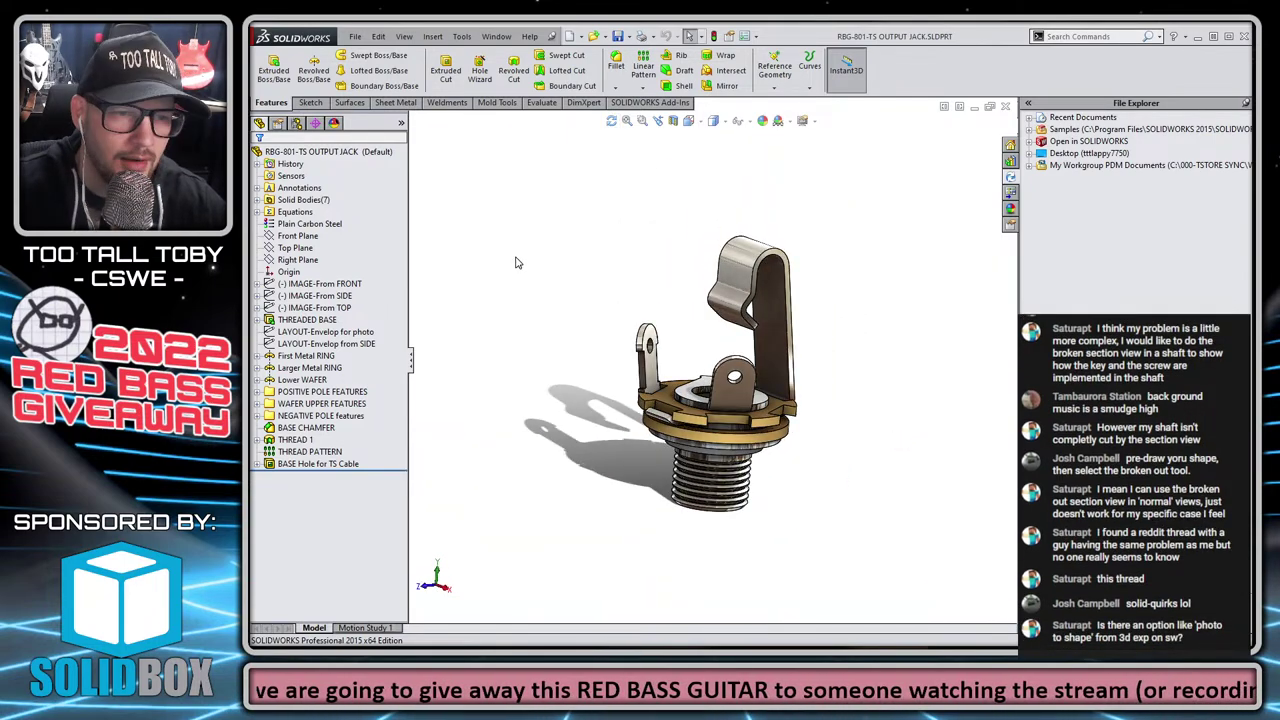
pyautogui.click(312, 283)
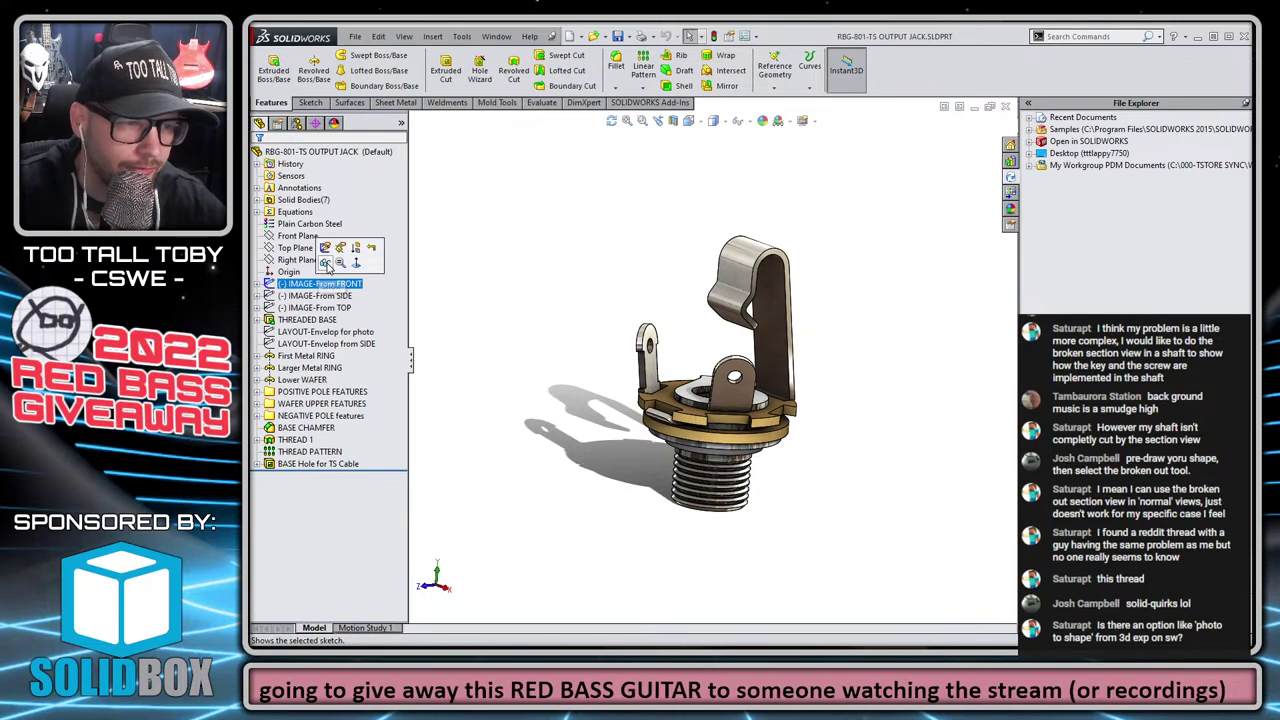
pyautogui.click(322, 264)
pyautogui.moveTo(471, 269)
pyautogui.mouseDown(button='middle')
pyautogui.moveTo(506, 317)
pyautogui.moveTo(572, 305)
pyautogui.moveTo(340, 343)
pyautogui.moveTo(980, 418)
pyautogui.moveTo(583, 316)
pyautogui.moveTo(712, 384)
pyautogui.moveTo(492, 385)
pyautogui.mouseUp(button='middle')
# Highlight the chat message about the autotrace add-on, and roll the part back to directly after the IMAGE-From FRONT sketch.
pyautogui.scroll(5, 1134, 480)
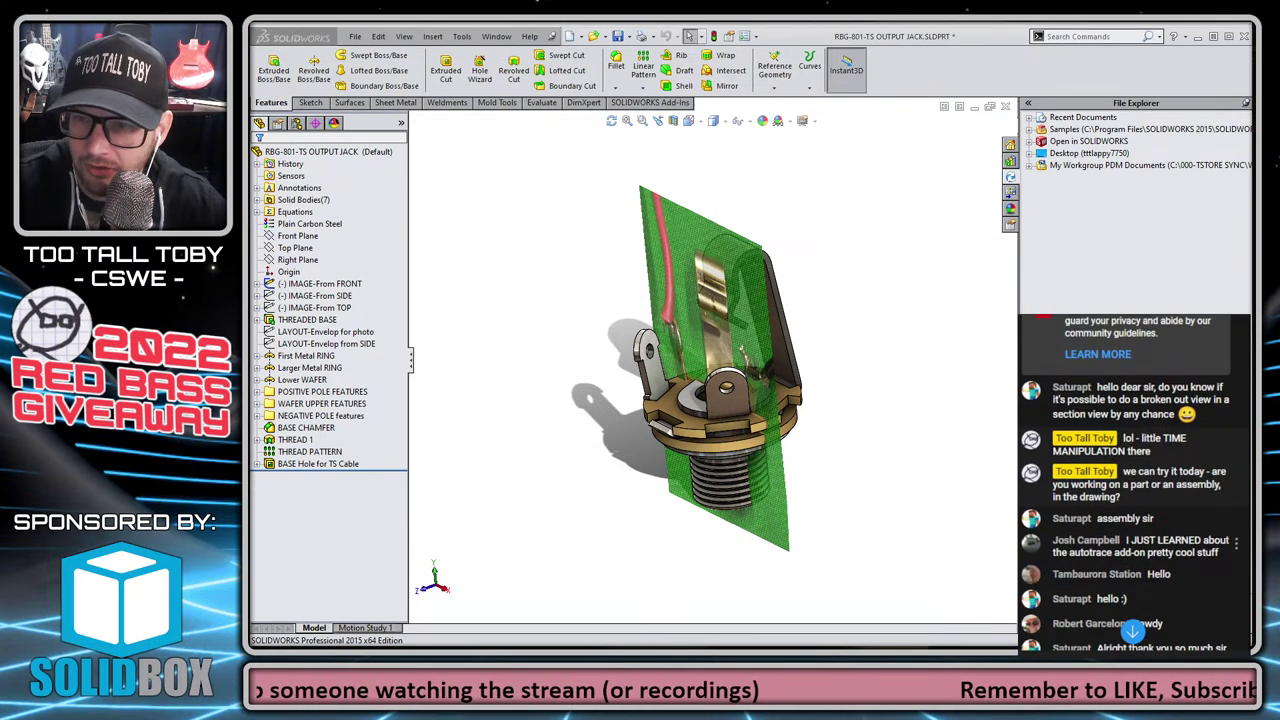
pyautogui.moveTo(1127, 540); pyautogui.dragTo(1229, 563)
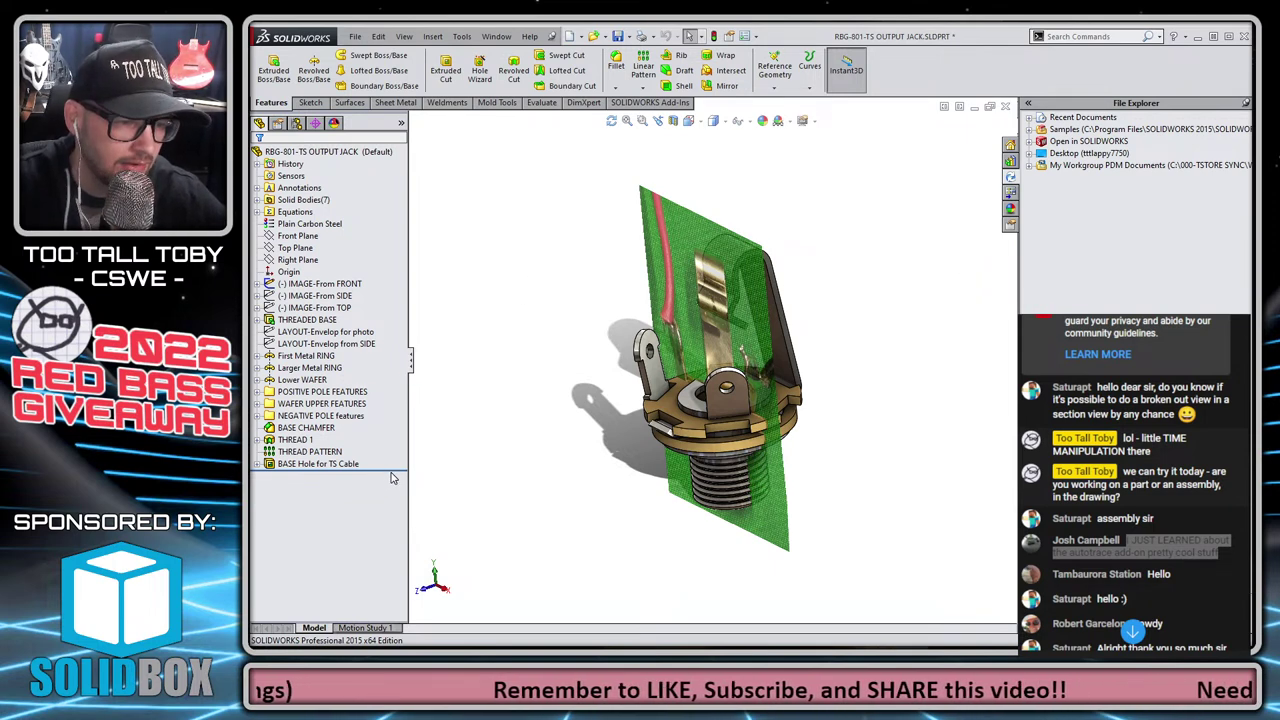
pyautogui.moveTo(399, 468); pyautogui.dragTo(399, 291)
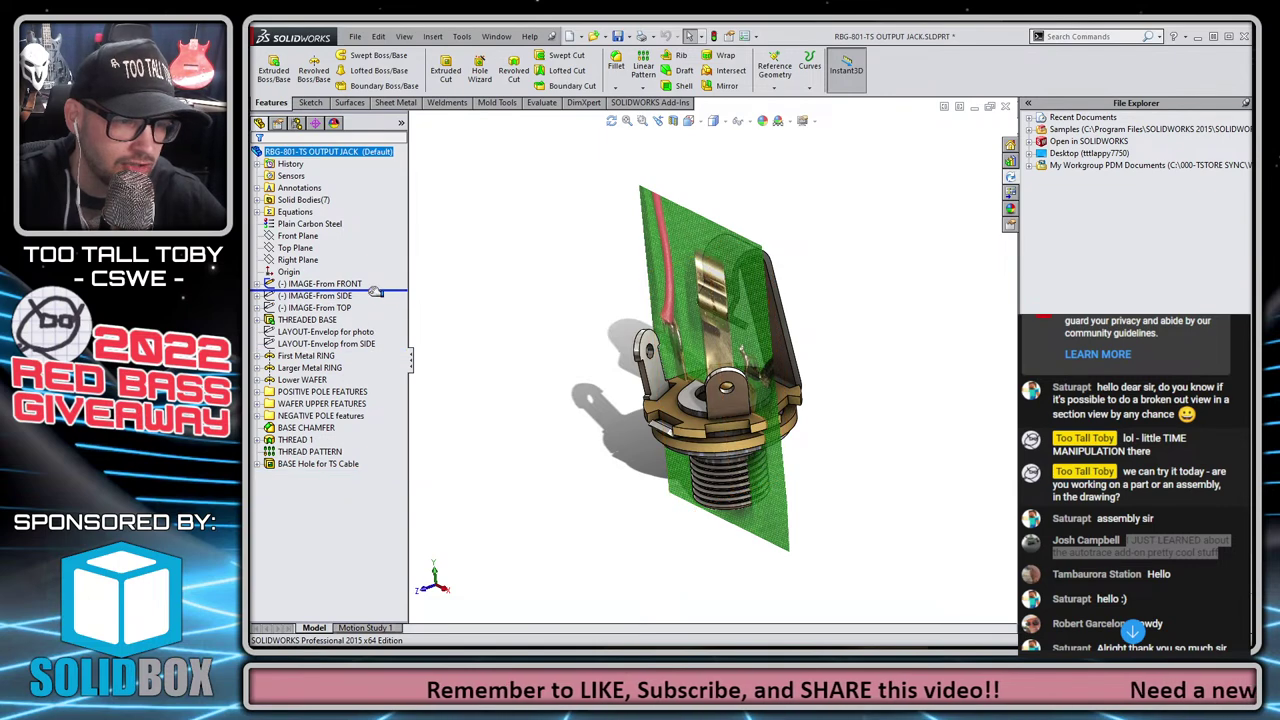
pyautogui.hotkey('ctrl', '1')
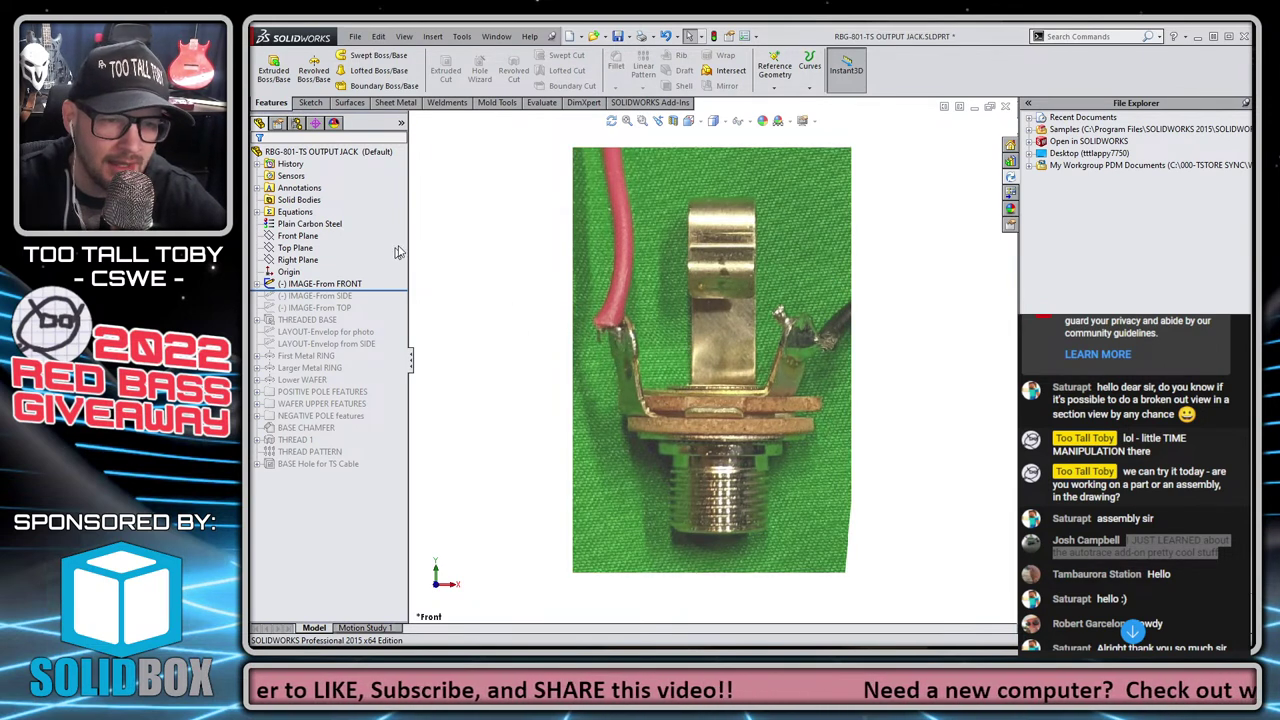
pyautogui.click(298, 237)
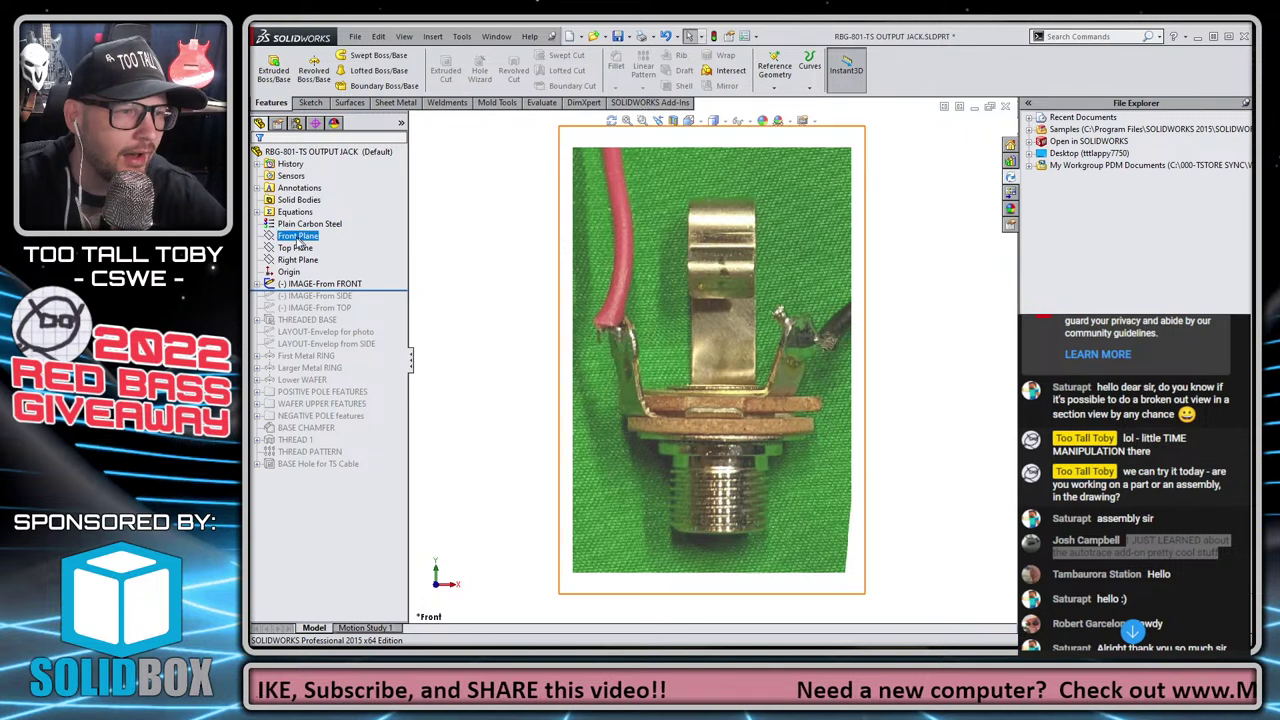
pyautogui.click(300, 285)
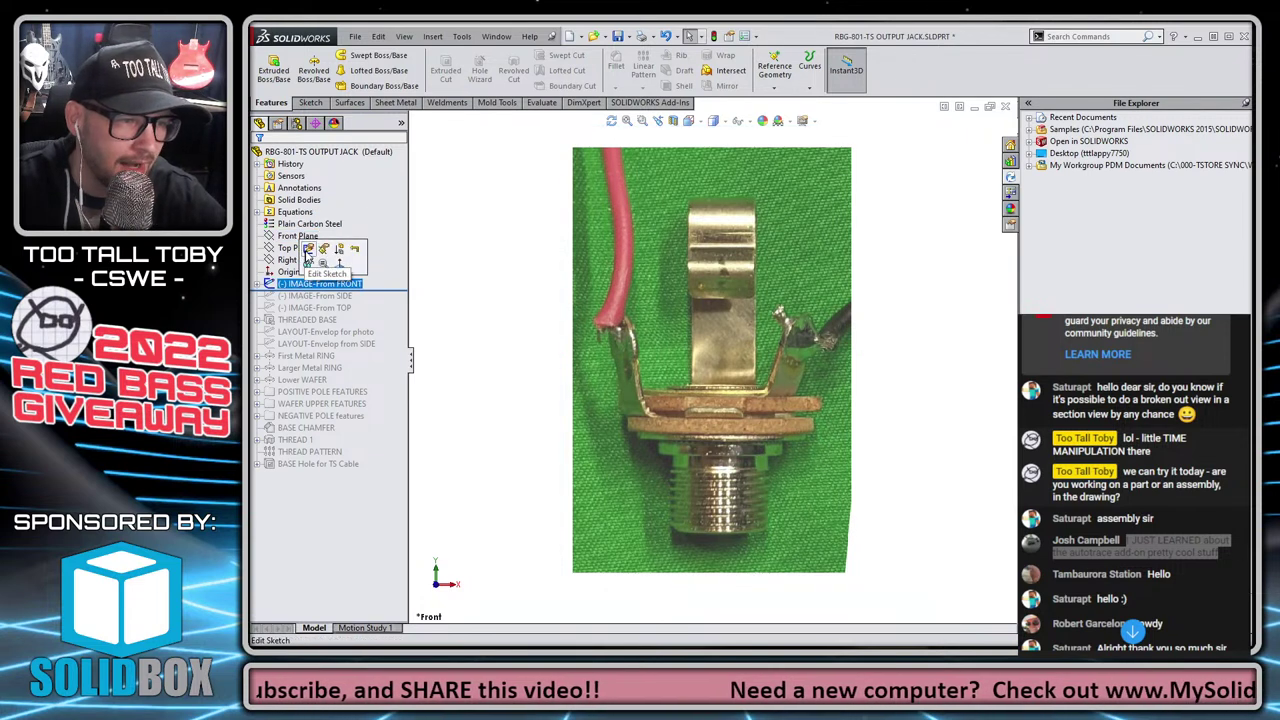
pyautogui.click(308, 250)
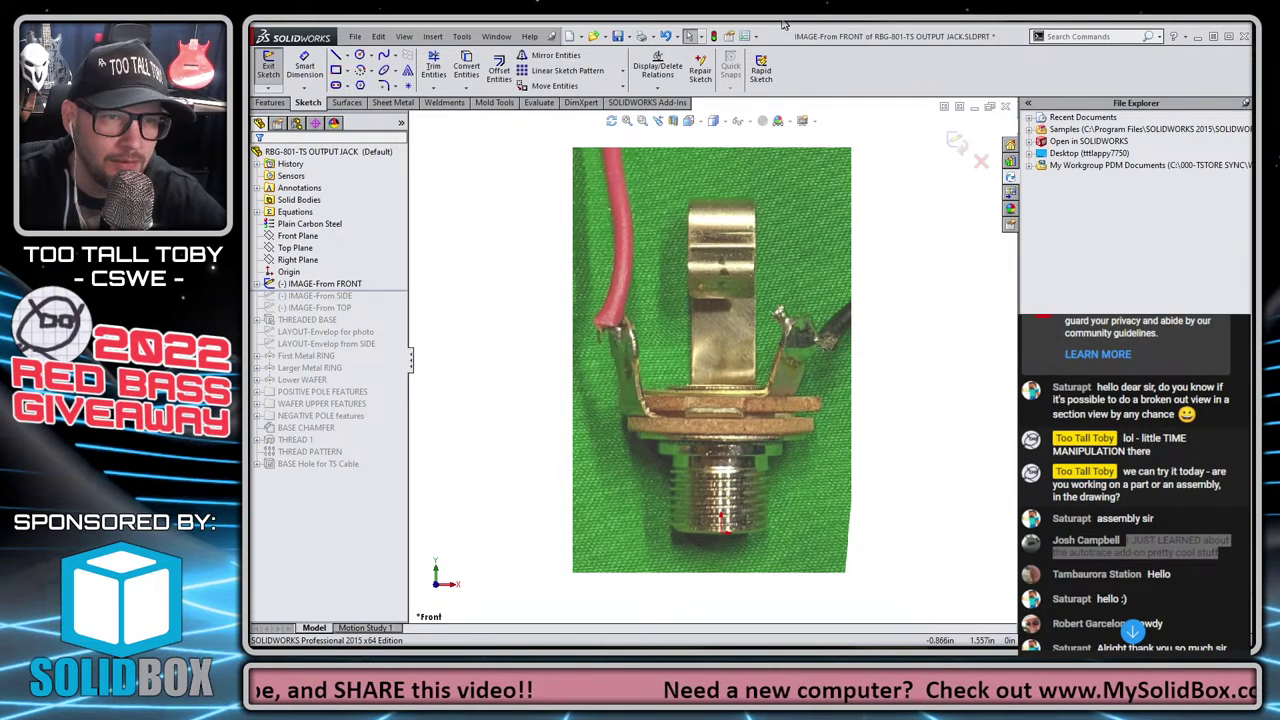
pyautogui.click(956, 143)
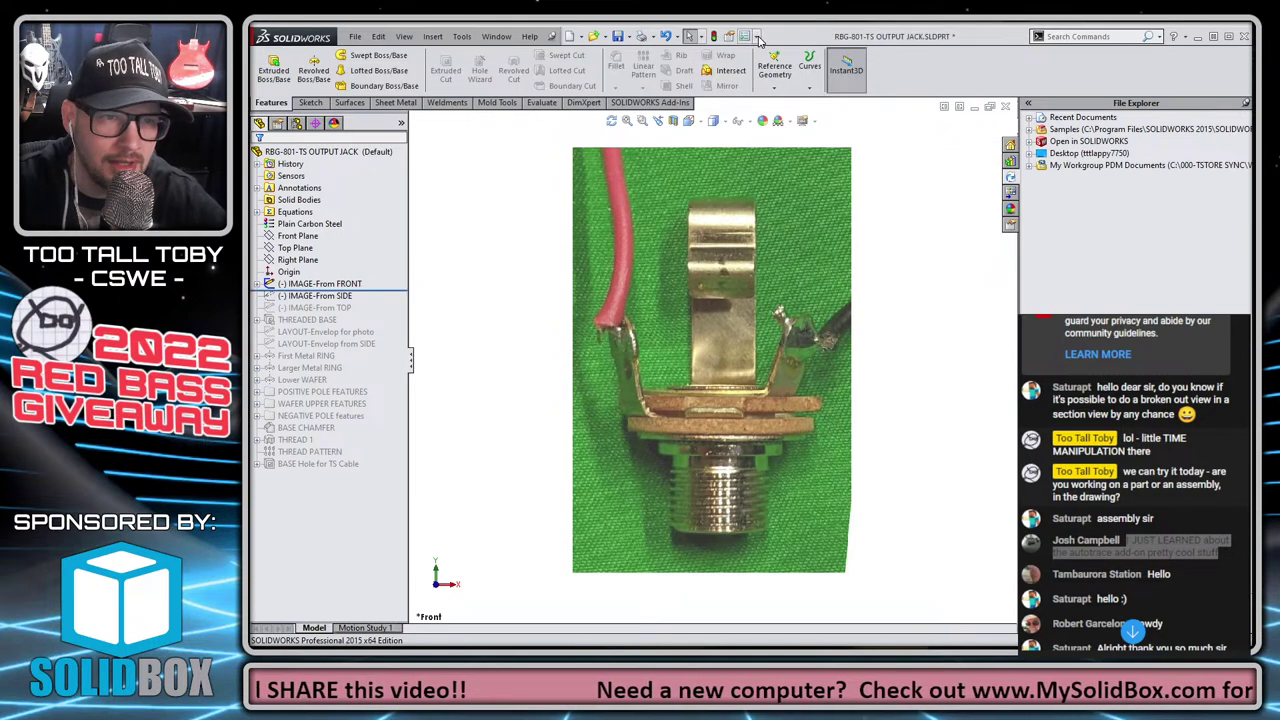
# Enable the Autotrace add-in for the current session, without adding it to start up.
pyautogui.click(759, 40)
pyautogui.click(790, 78)
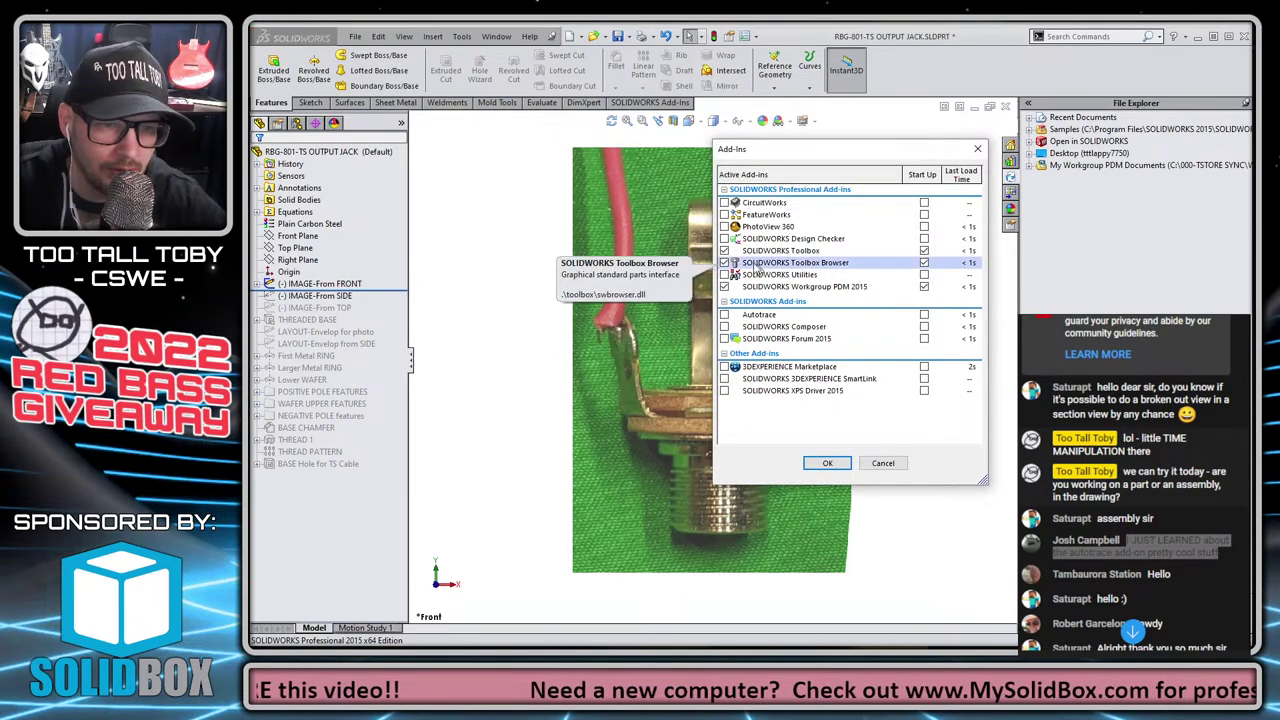
pyautogui.click(724, 314)
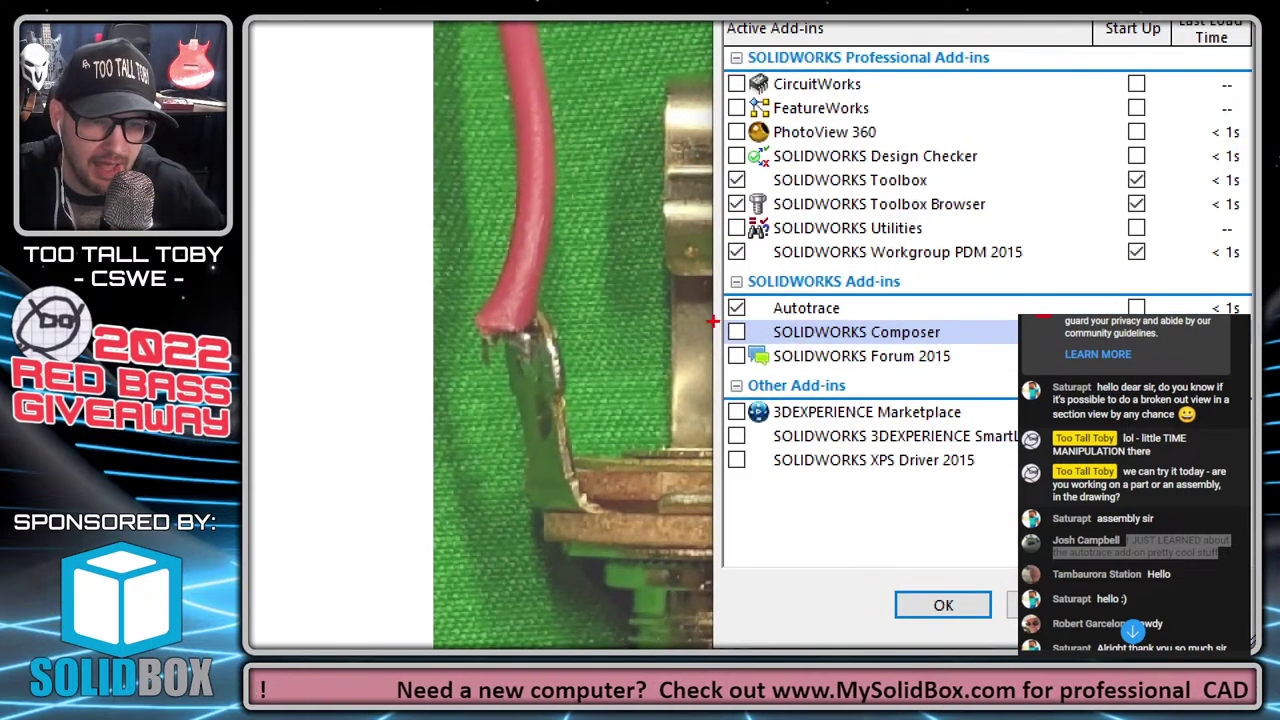
pyautogui.moveTo(712, 320)
pyautogui.mouseDown()
pyautogui.moveTo(848, 318)
pyautogui.moveTo(778, 290)
pyautogui.moveTo(701, 299)
pyautogui.mouseUp()
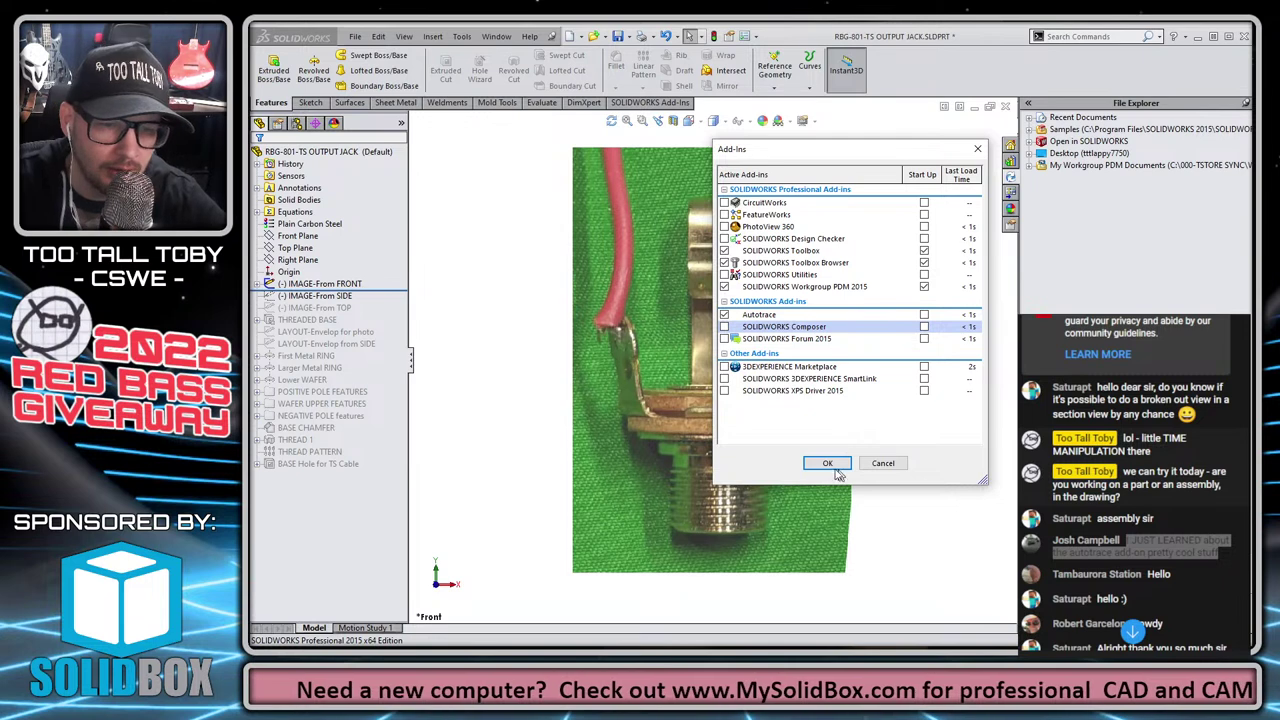
pyautogui.click(943, 605)
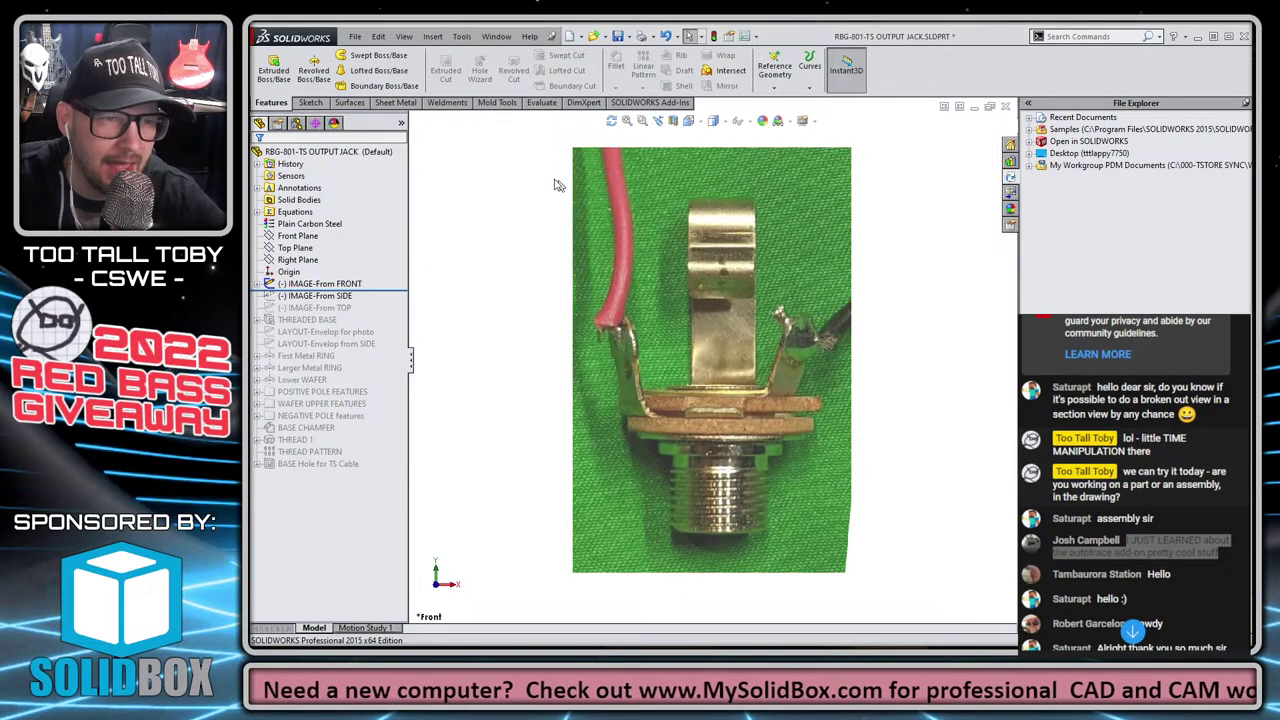
# Edit the IMAGE-From FRONT sketch, open its sketch picture's properties and go on to the trace settings.
pyautogui.click(334, 285)
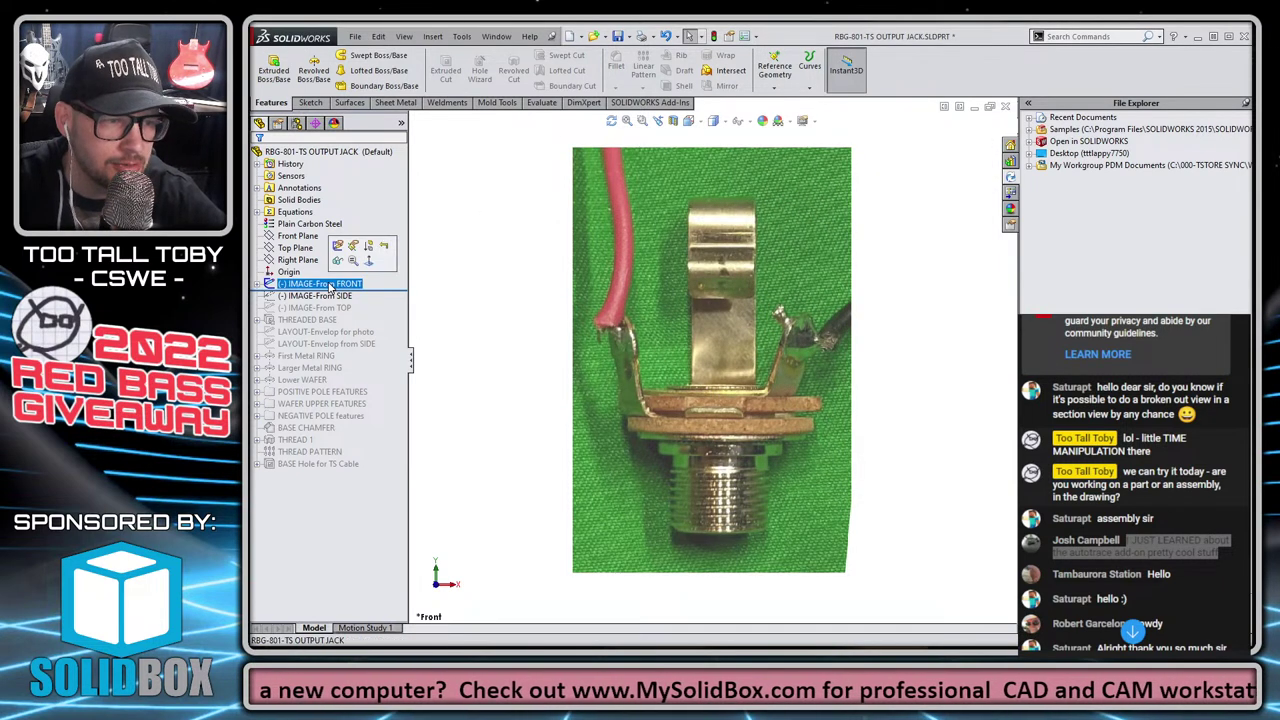
pyautogui.rightClick(335, 287)
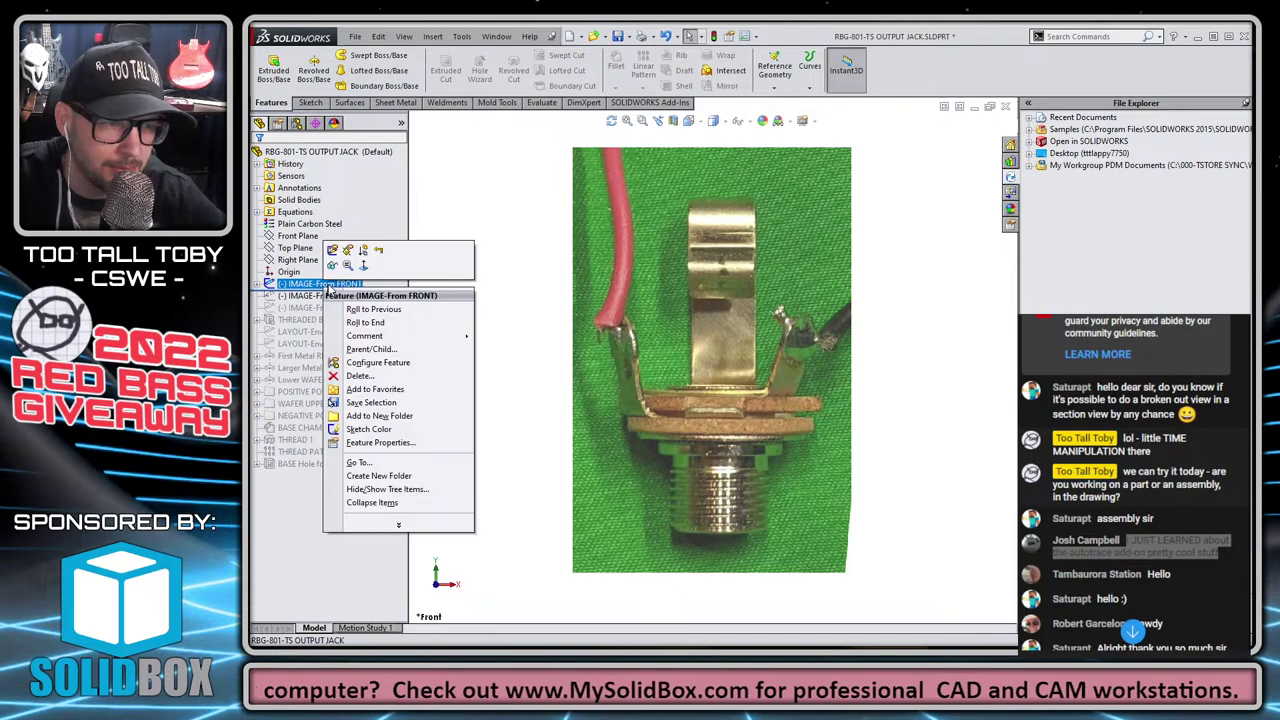
pyautogui.click(335, 258)
pyautogui.click(656, 201)
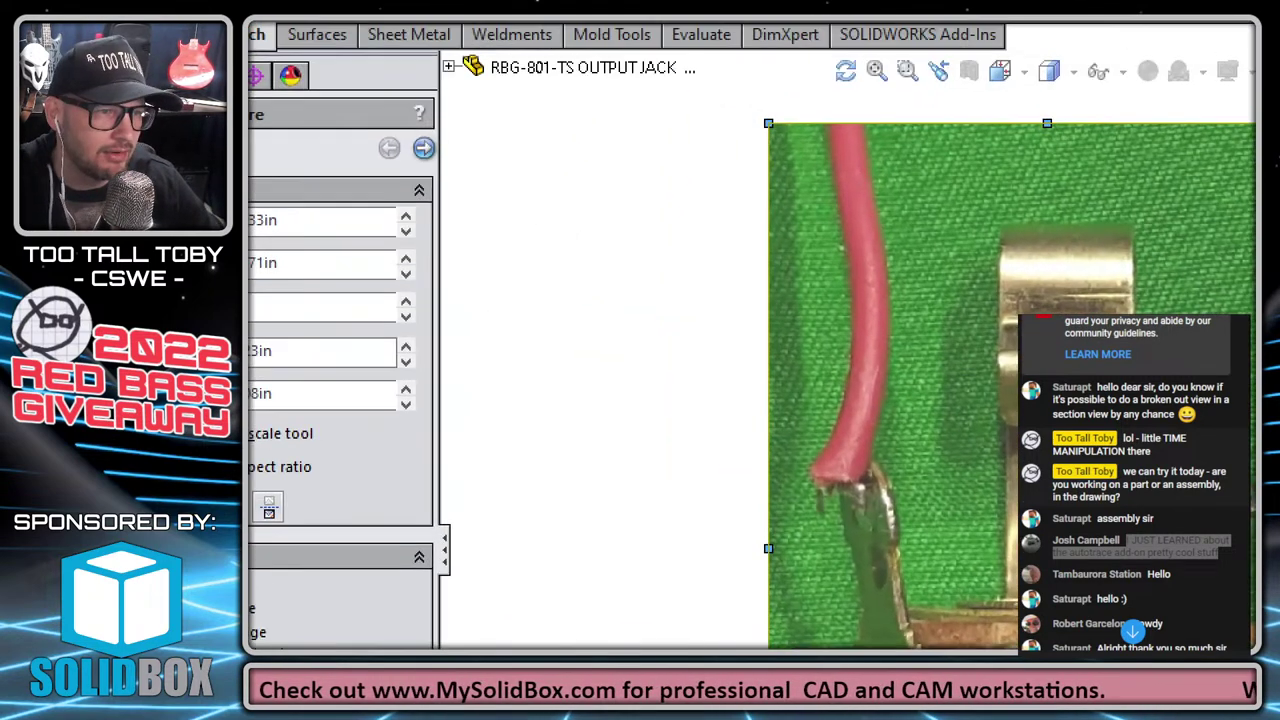
pyautogui.moveTo(430, 175); pyautogui.dragTo(538, 242)
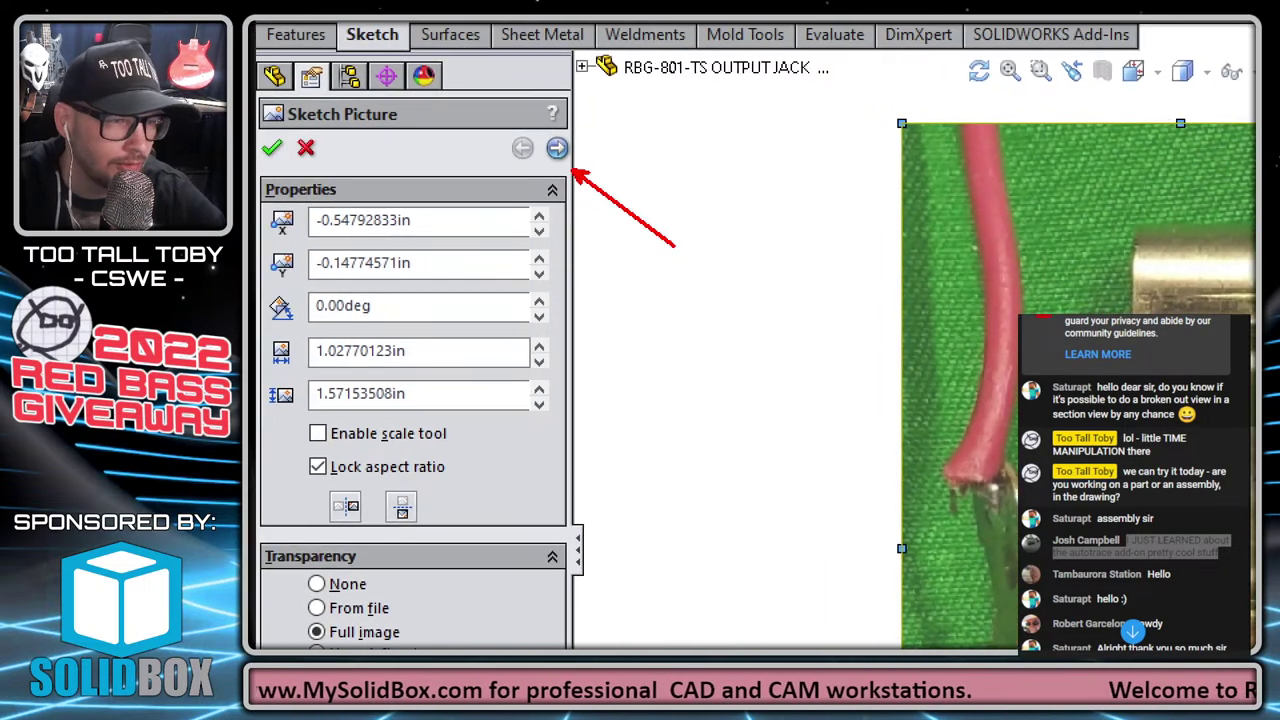
pyautogui.moveTo(540, 165)
pyautogui.mouseDown()
pyautogui.moveTo(620, 125)
pyautogui.moveTo(604, 155)
pyautogui.mouseUp()
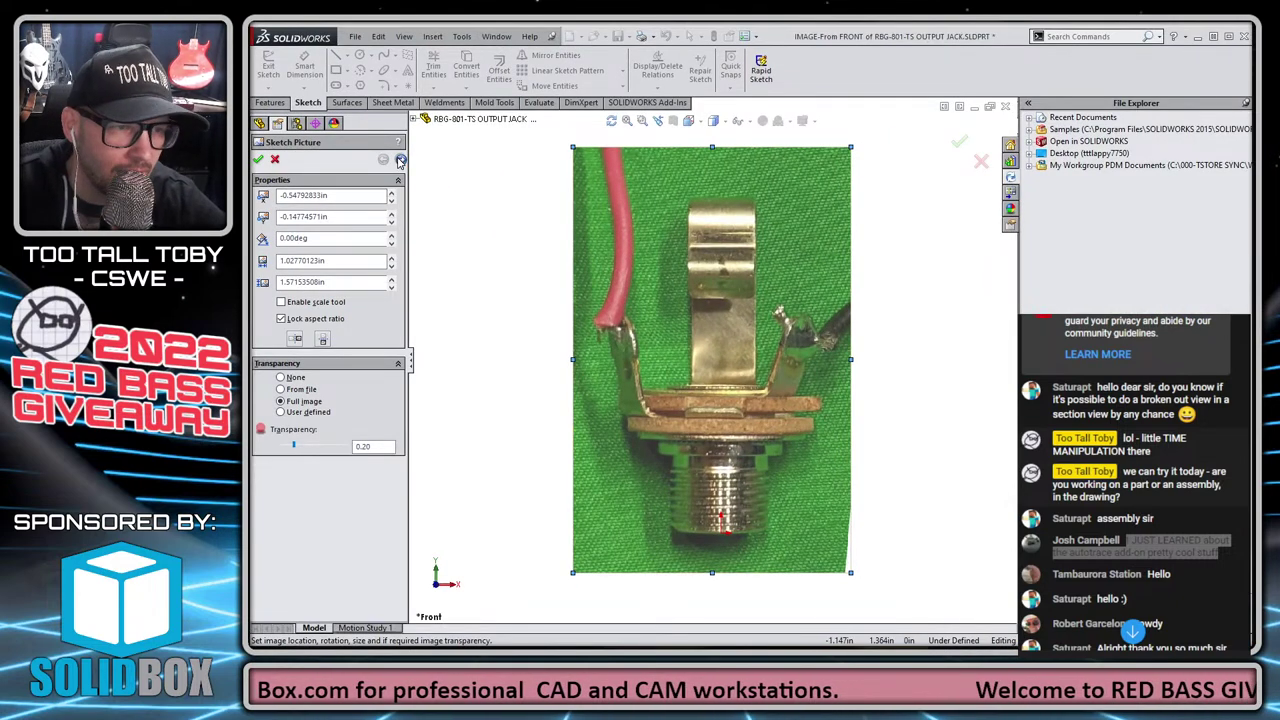
pyautogui.click(557, 147)
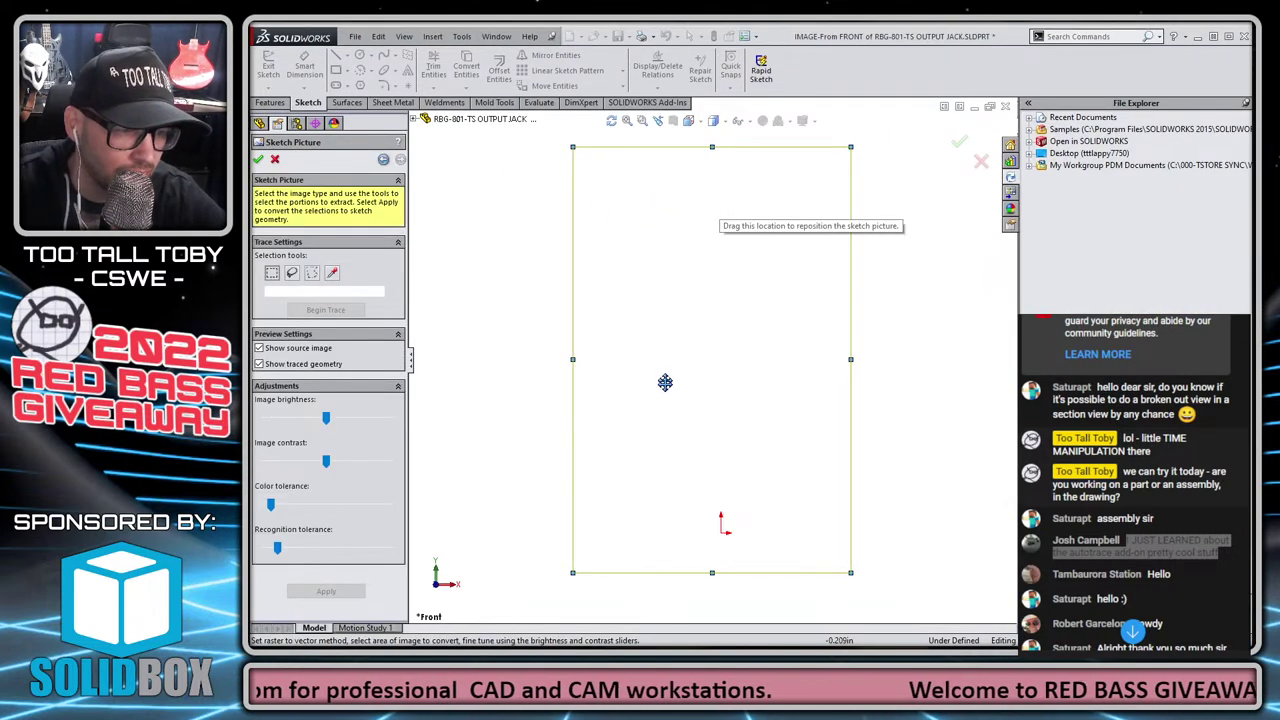
pyautogui.click(272, 275)
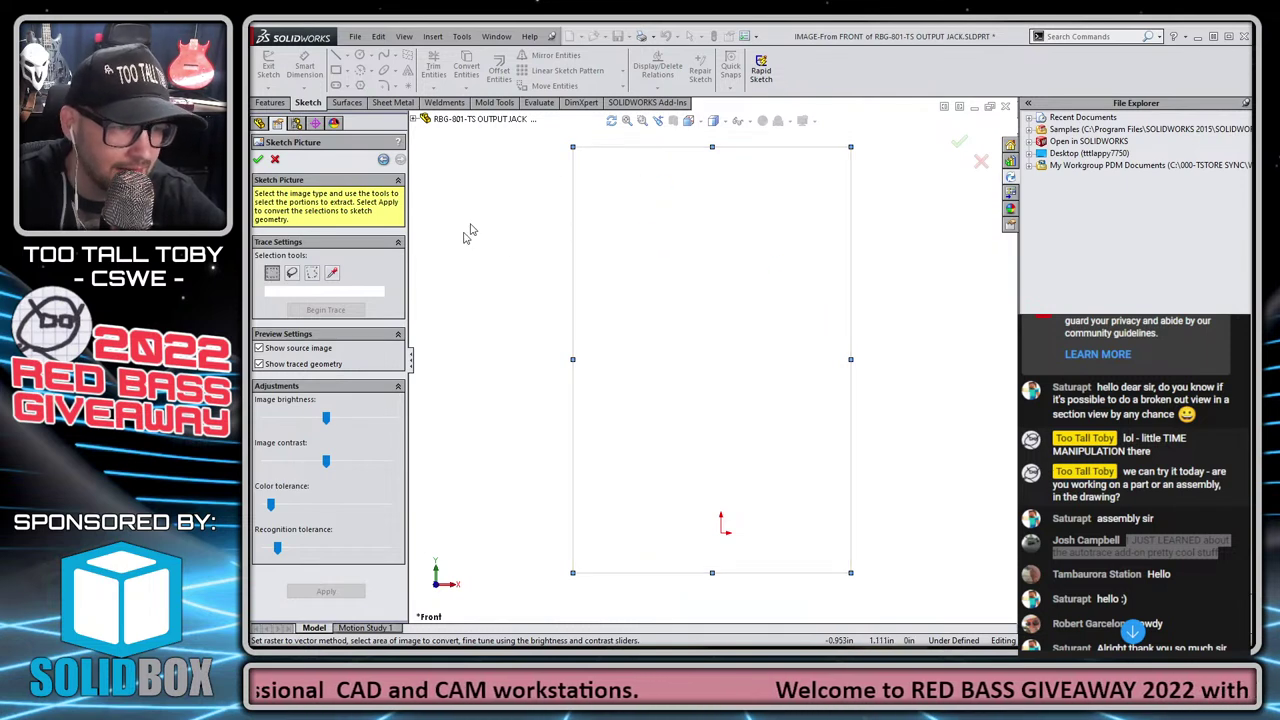
pyautogui.moveTo(558, 166); pyautogui.dragTo(740, 284)
pyautogui.moveTo(910, 433); pyautogui.dragTo(911, 433)
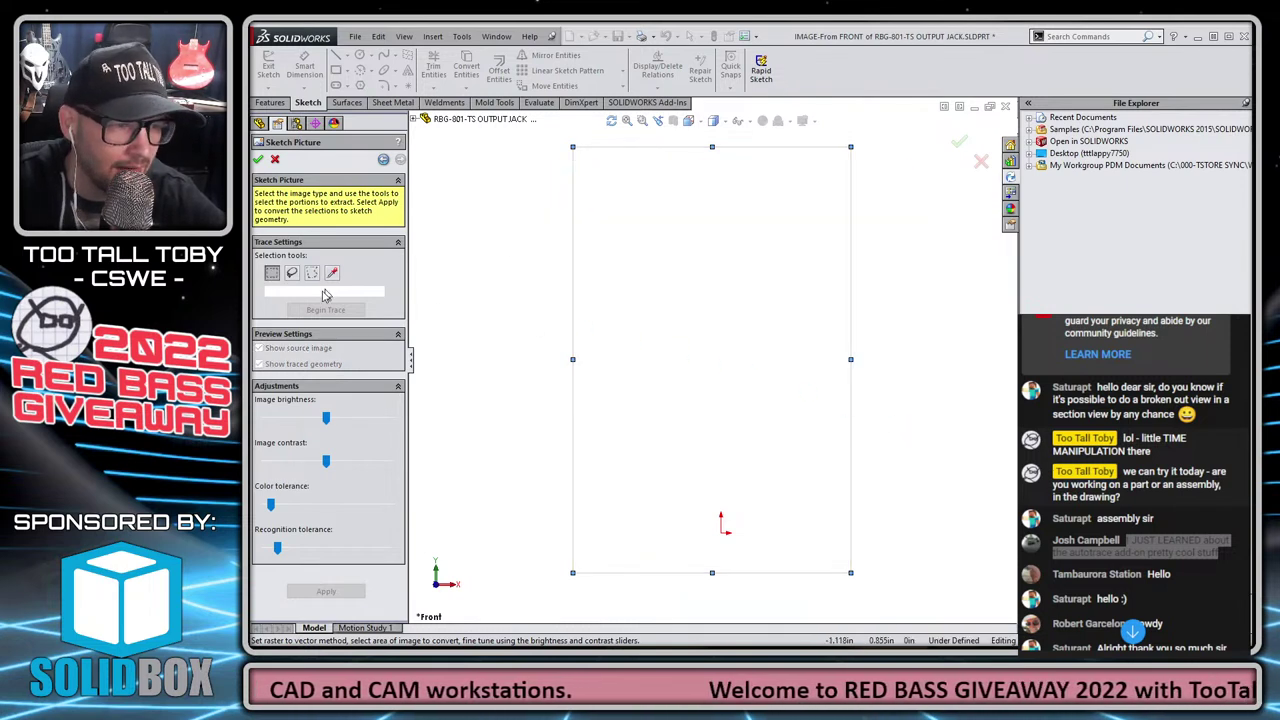
pyautogui.click(278, 161)
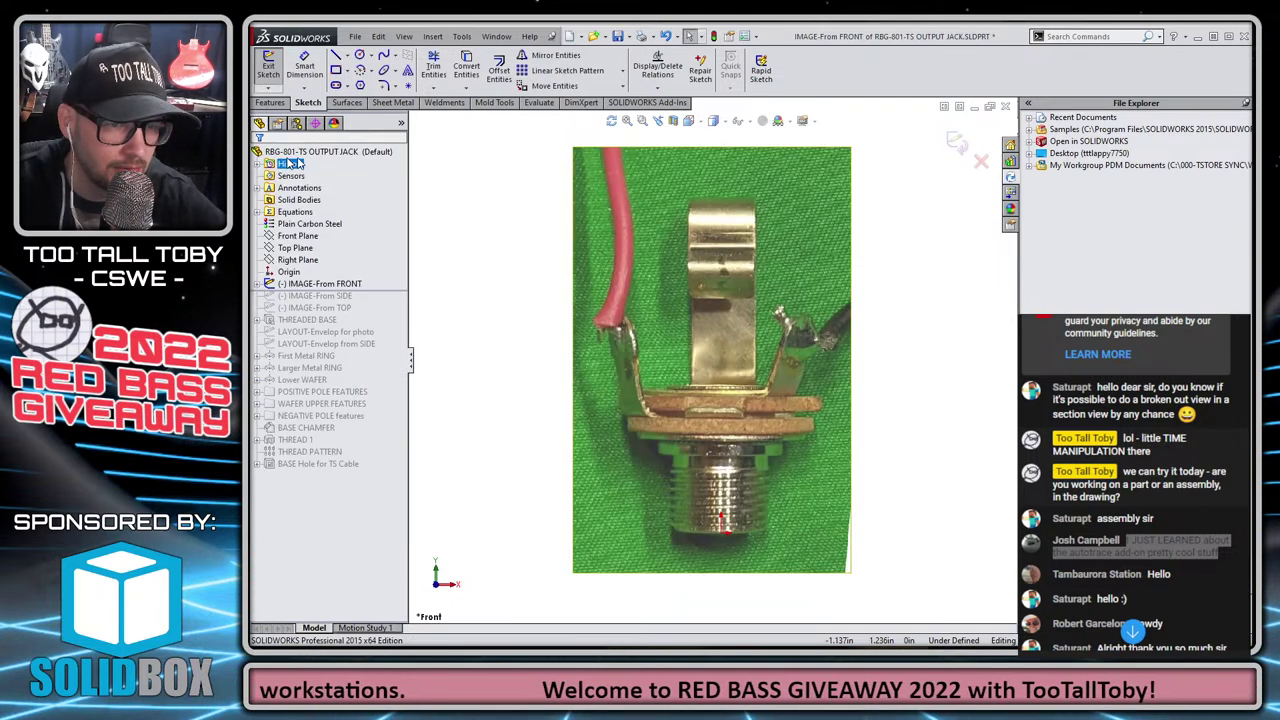
# Reopen the front sketch picture, set its transparency to None and go on to the trace settings.
pyautogui.click(641, 216)
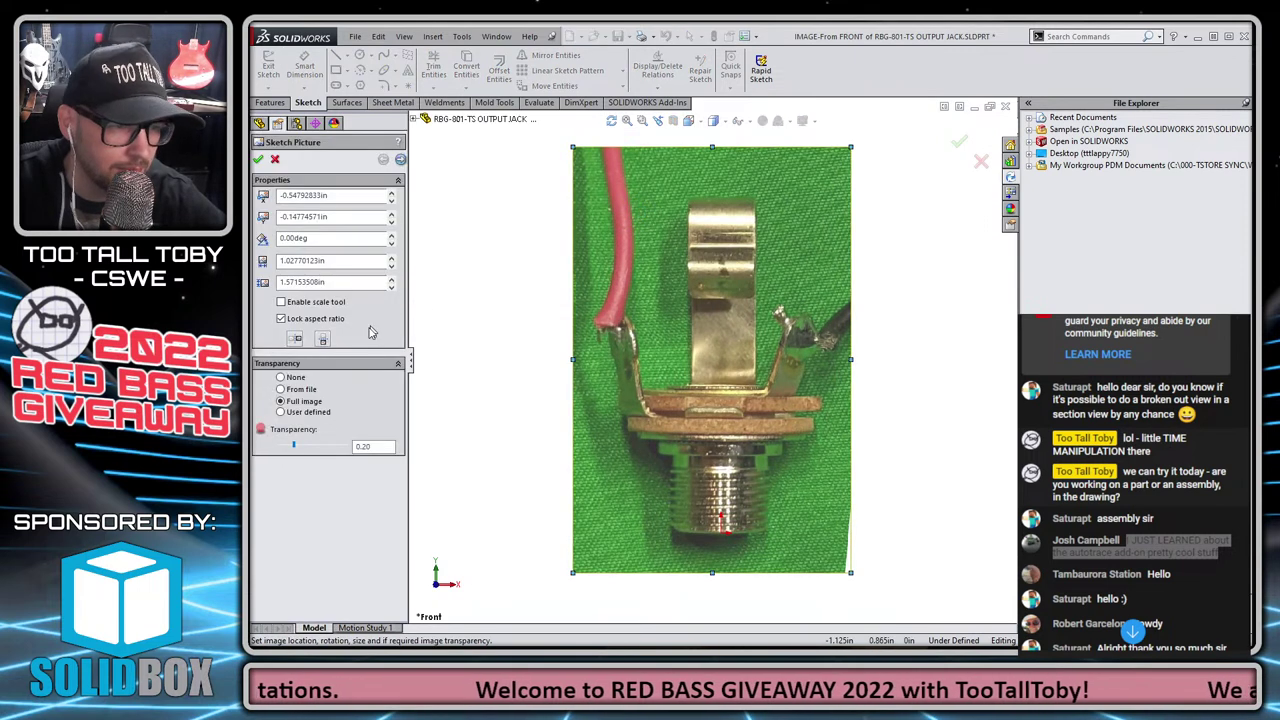
pyautogui.click(289, 381)
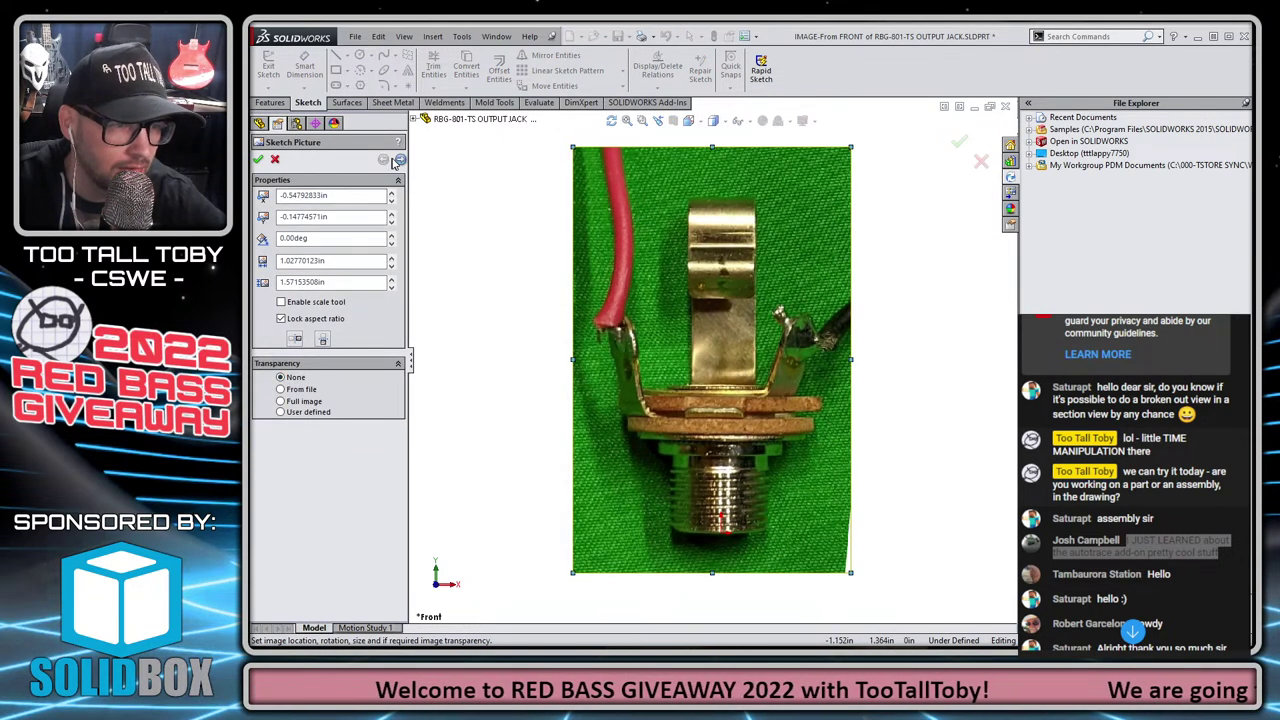
pyautogui.click(401, 161)
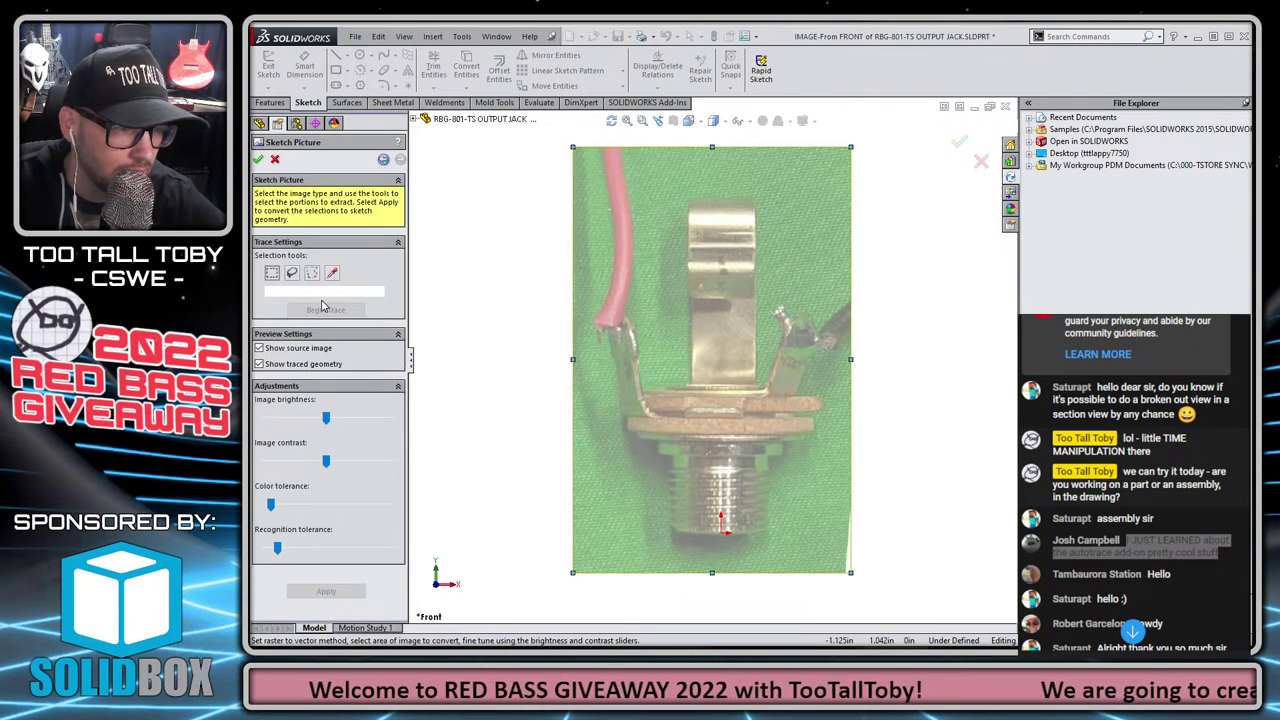
# Select a rectangular trace area around the upright metal contact in the front photo and begin the trace.
pyautogui.click(272, 273)
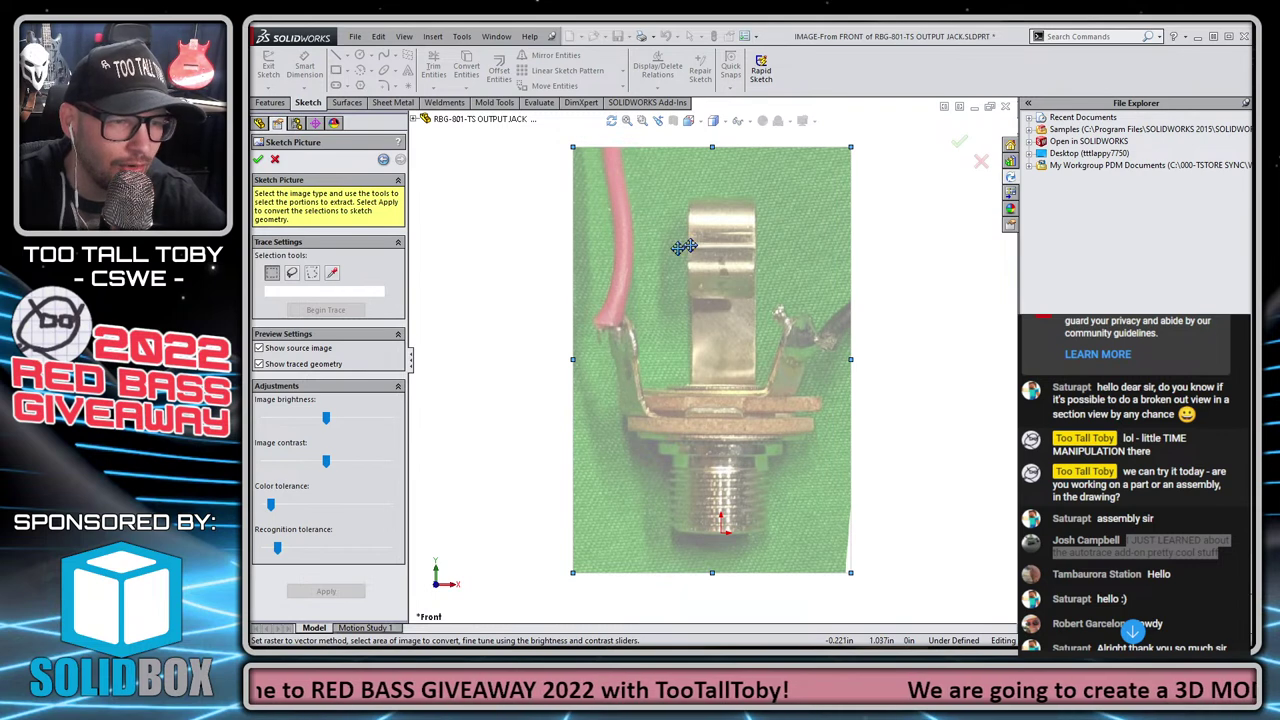
pyautogui.moveTo(640, 172)
pyautogui.mouseDown()
pyautogui.moveTo(796, 350)
pyautogui.moveTo(796, 417)
pyautogui.mouseUp()
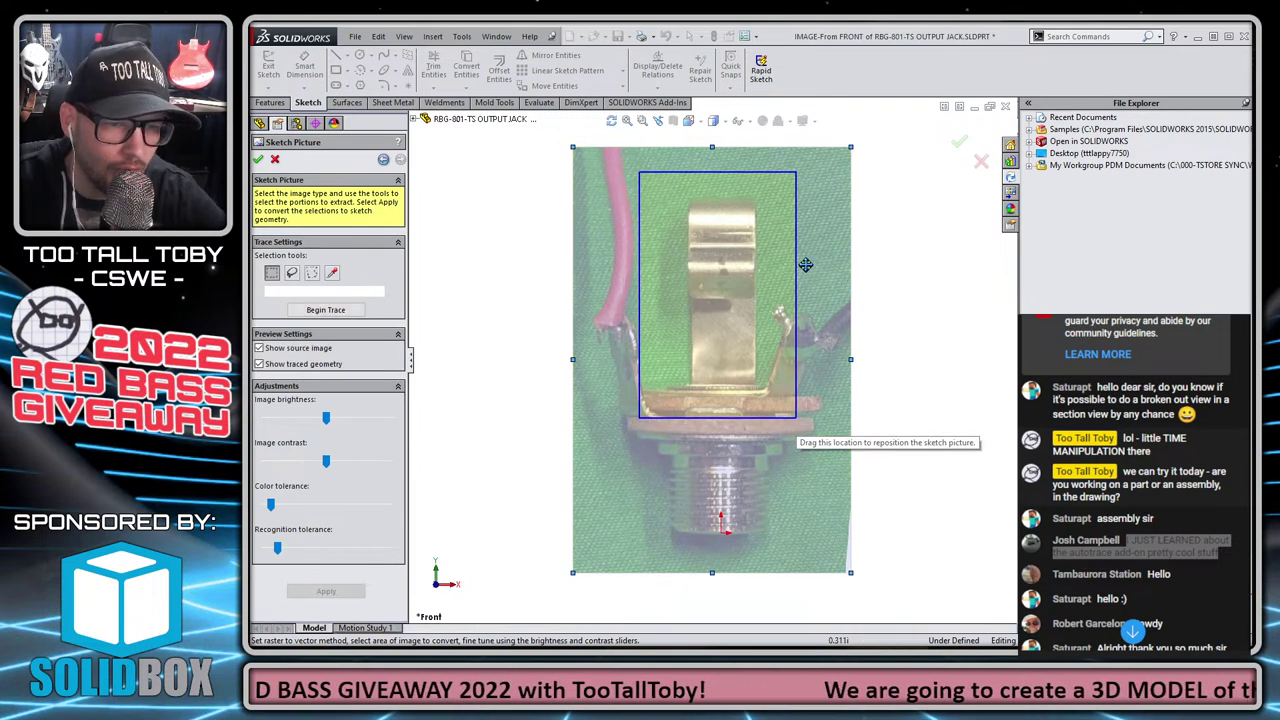
pyautogui.click(321, 311)
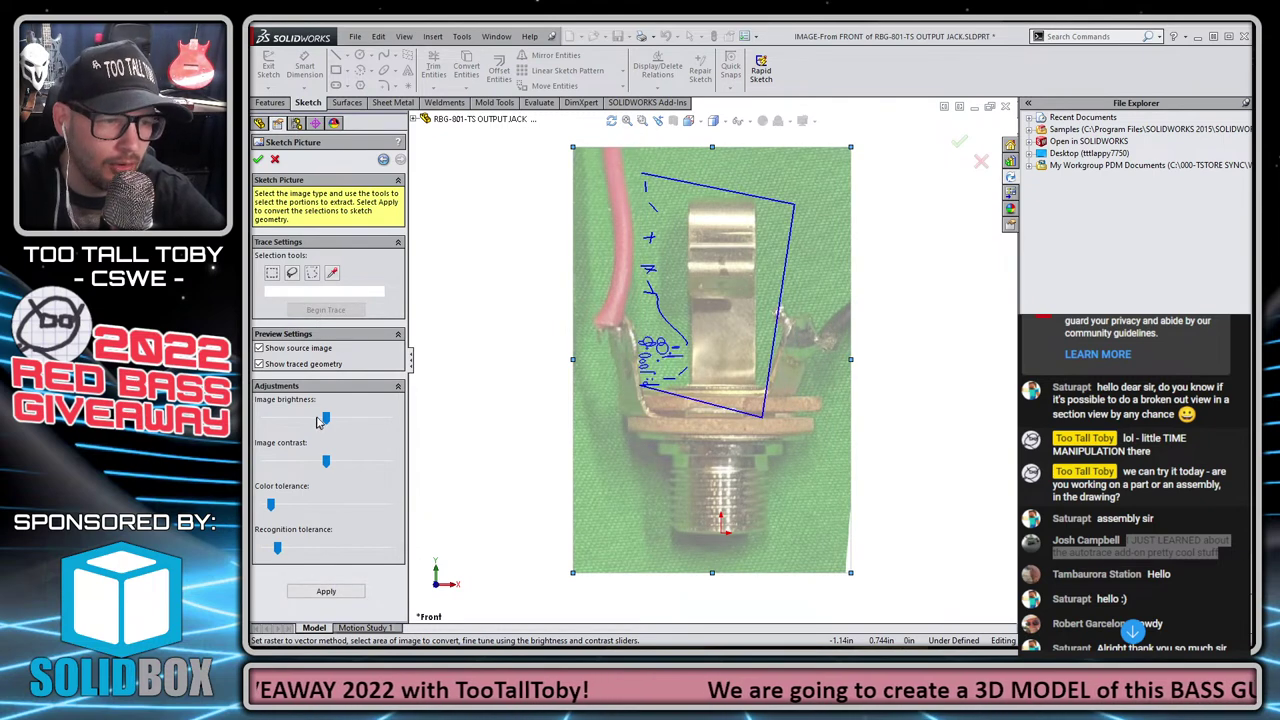
# Try lower image brightness and contrast with higher color and recognition tolerances for the trace, cancel it and exit the sketch.
pyautogui.moveTo(316, 421)
pyautogui.mouseDown()
pyautogui.moveTo(353, 421)
pyautogui.moveTo(316, 422)
pyautogui.moveTo(333, 459)
pyautogui.moveTo(286, 463)
pyautogui.mouseUp()
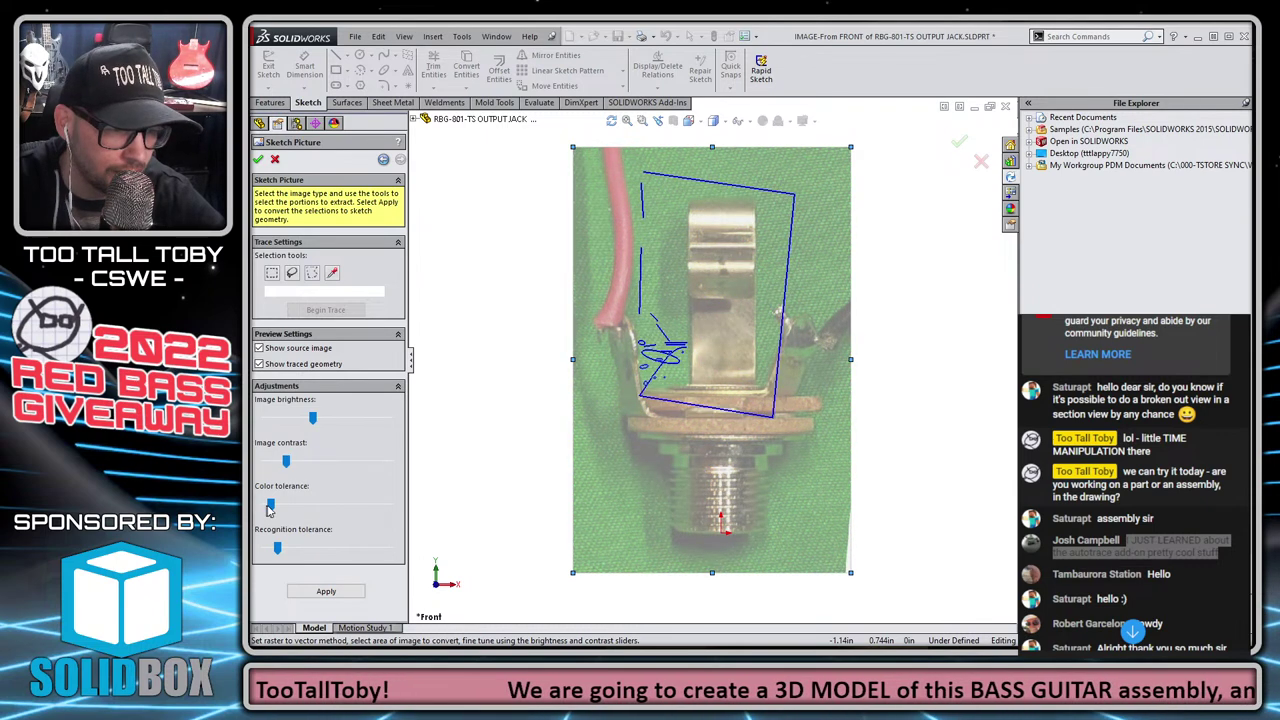
pyautogui.moveTo(268, 510)
pyautogui.mouseDown()
pyautogui.moveTo(308, 512)
pyautogui.moveTo(295, 512)
pyautogui.moveTo(284, 555)
pyautogui.mouseUp()
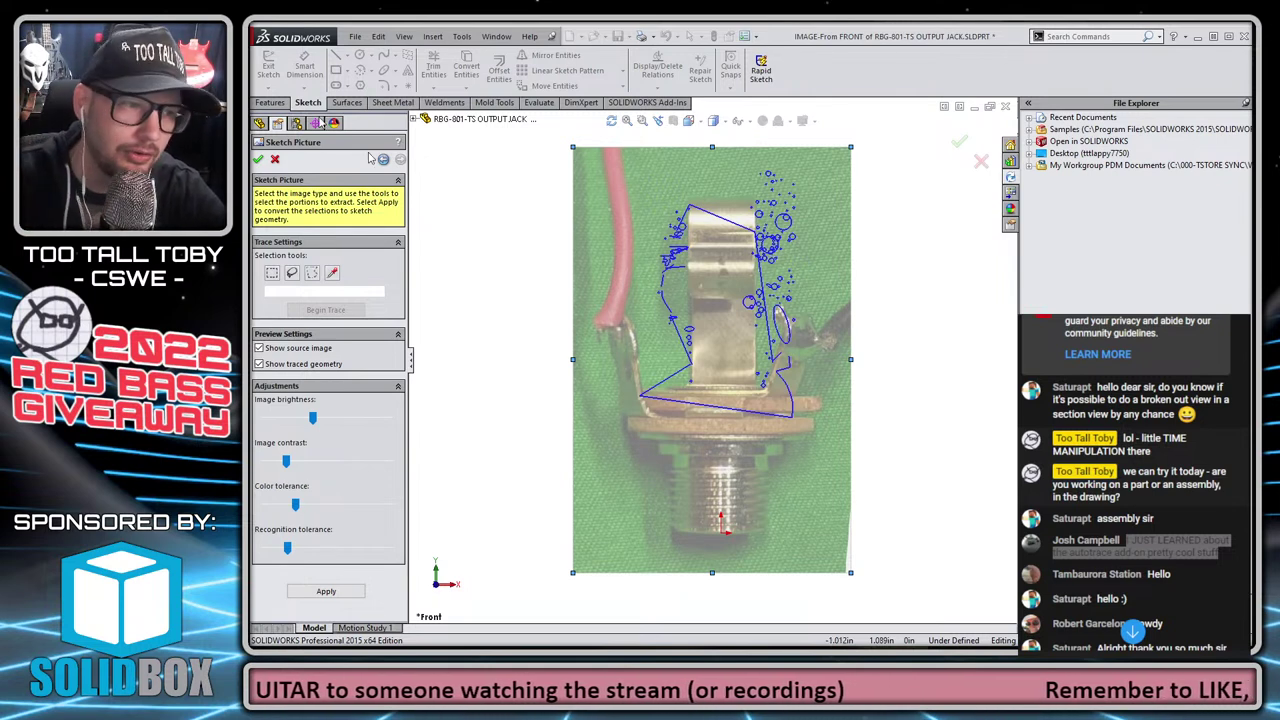
pyautogui.click(274, 159)
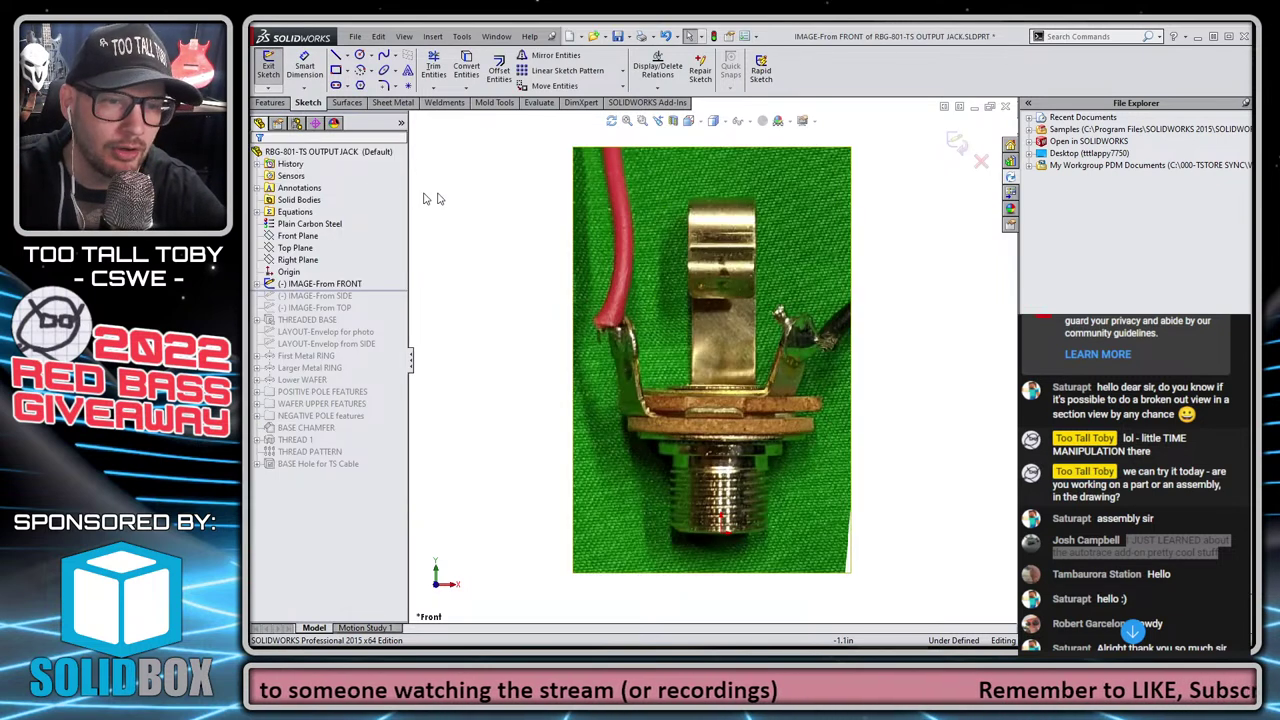
pyautogui.click(956, 144)
# Roll forward past IMAGE-From SIDE and show the front and side image sketches to view the side photo straight on.
pyautogui.moveTo(386, 290); pyautogui.dragTo(375, 302)
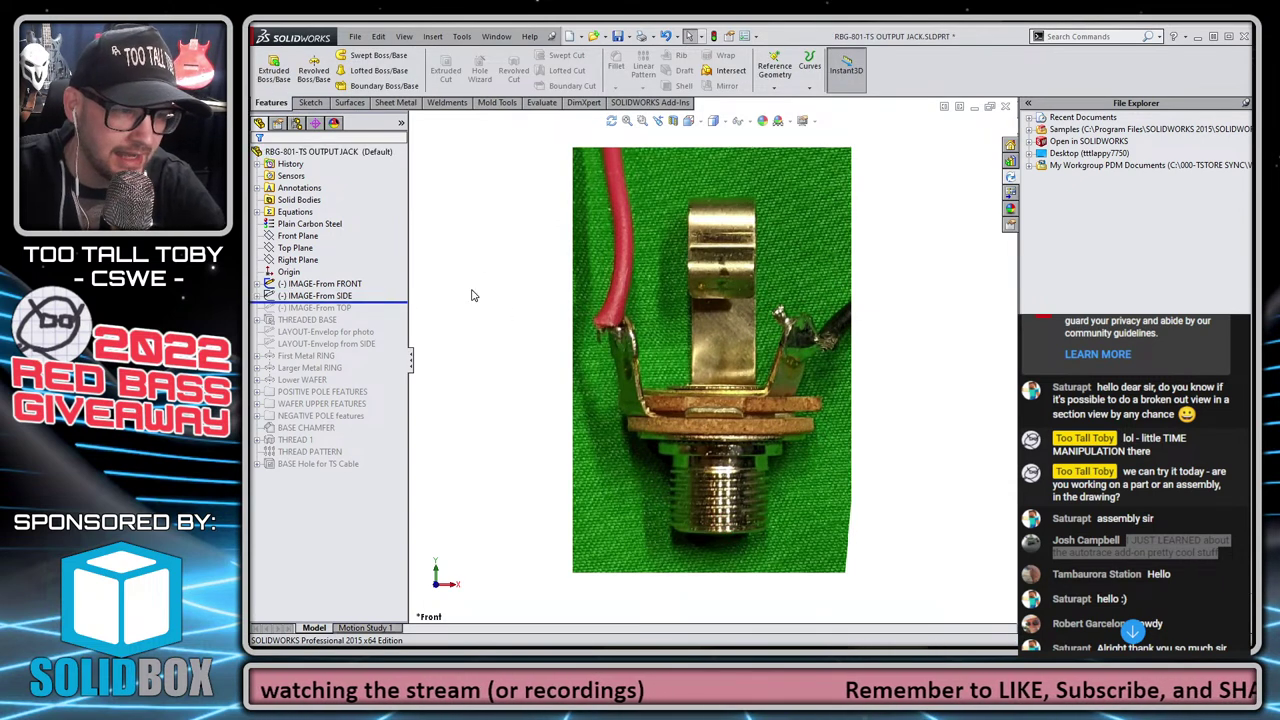
pyautogui.press('Left')
pyautogui.press('Left')
pyautogui.press('Left')
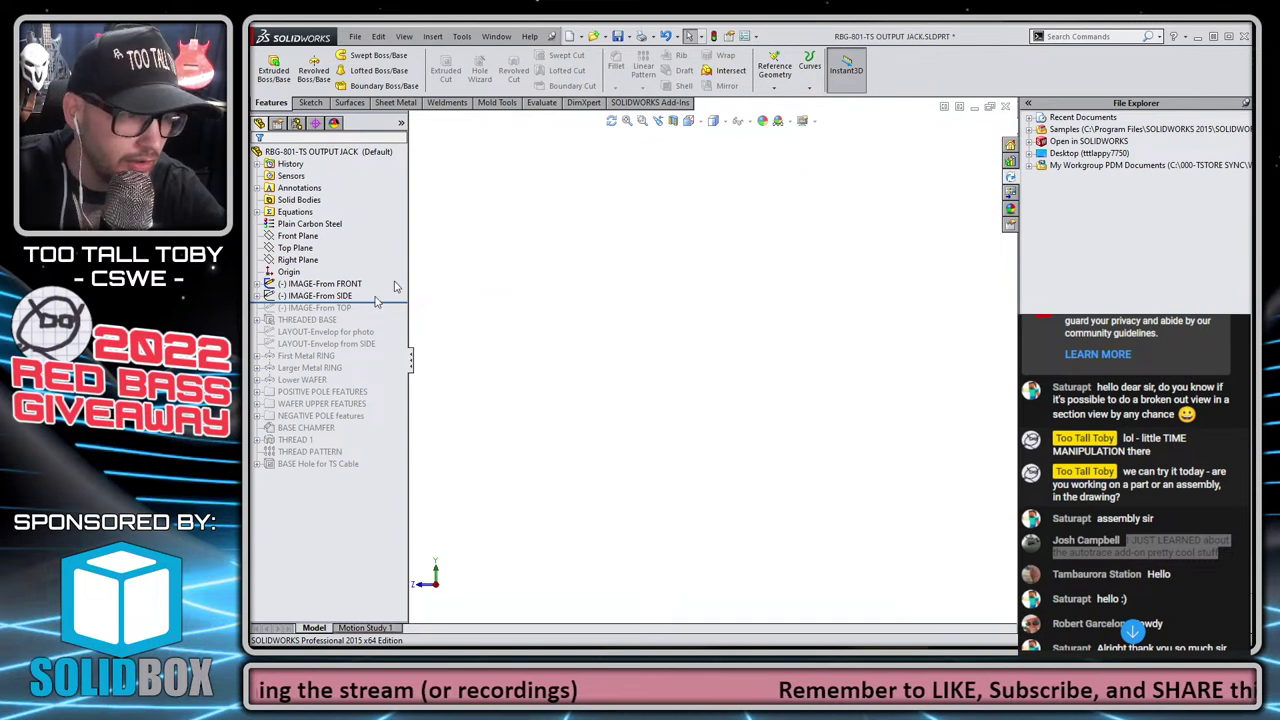
pyautogui.click(337, 297)
pyautogui.keyDown('ctrl'); pyautogui.click(346, 285); pyautogui.keyUp('ctrl')
pyautogui.click(341, 272)
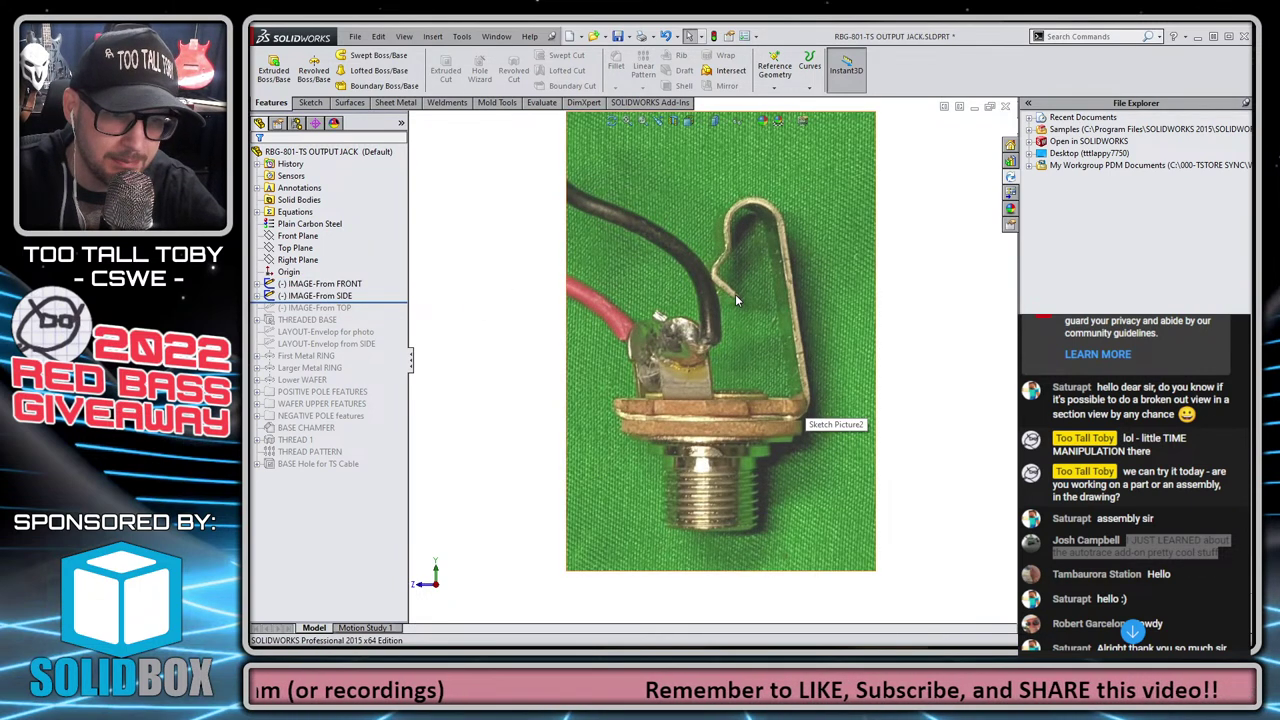
# Hide the IMAGE-From FRONT and IMAGE-From SIDE sketches and roll the part forward to after BASE Hole for TS Cable.
pyautogui.click(330, 297)
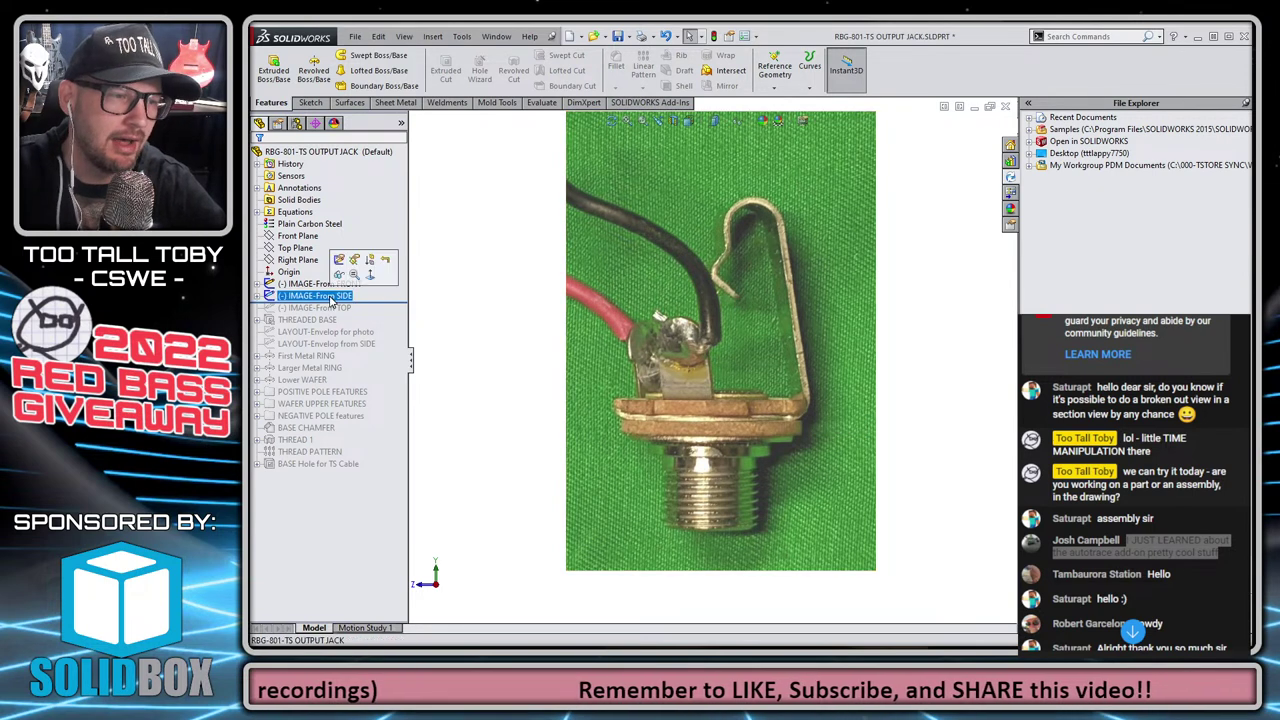
pyautogui.keyDown('ctrl'); pyautogui.click(322, 284); pyautogui.keyUp('ctrl')
pyautogui.click(315, 261)
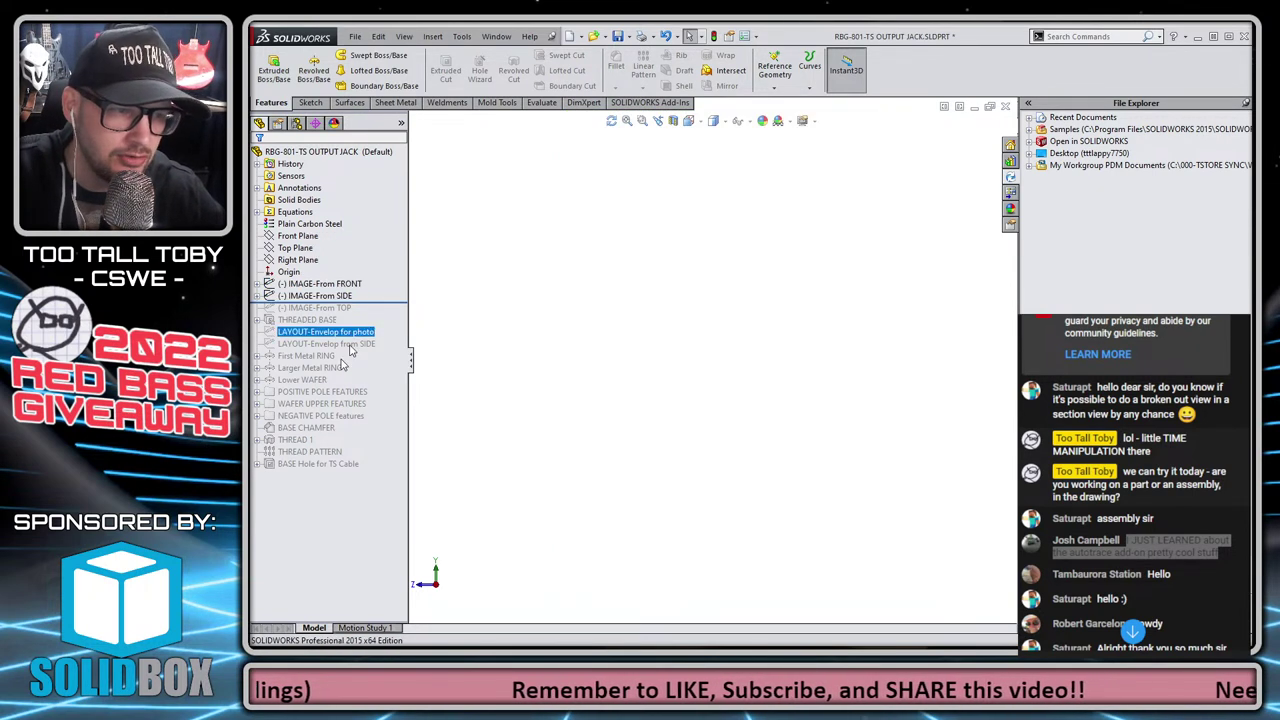
pyautogui.moveTo(386, 304); pyautogui.dragTo(371, 469)
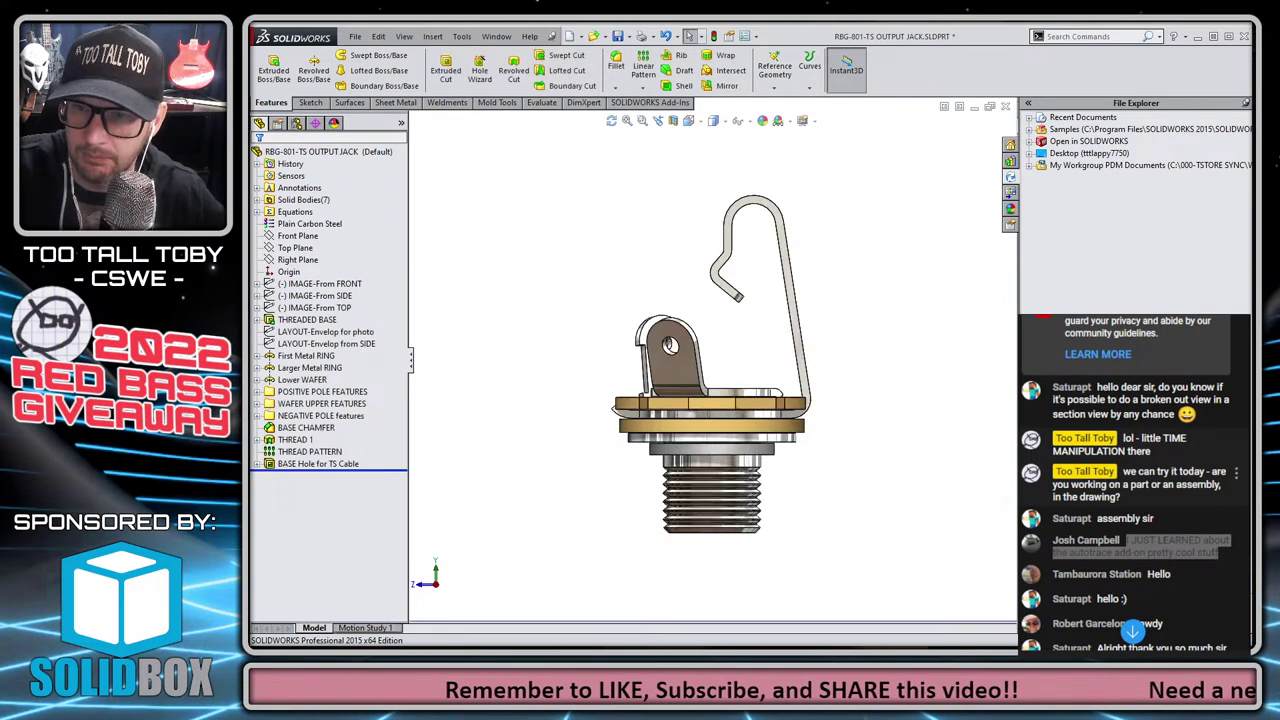
# Read the newest chat messages about the 'photo to shape' option and tracing logos, and show the output jack in isometric view.
pyautogui.click(1128, 551)
pyautogui.scroll(-9, 1130, 547)
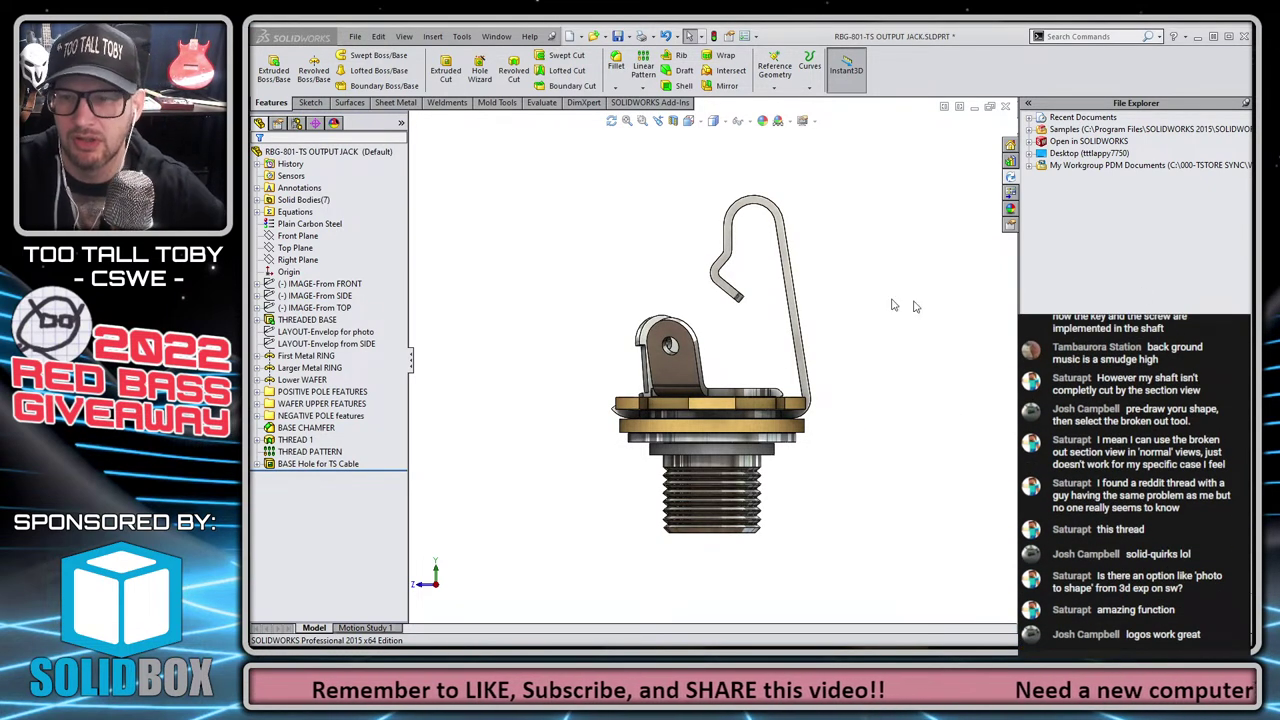
pyautogui.moveTo(1200, 636); pyautogui.dragTo(1152, 633)
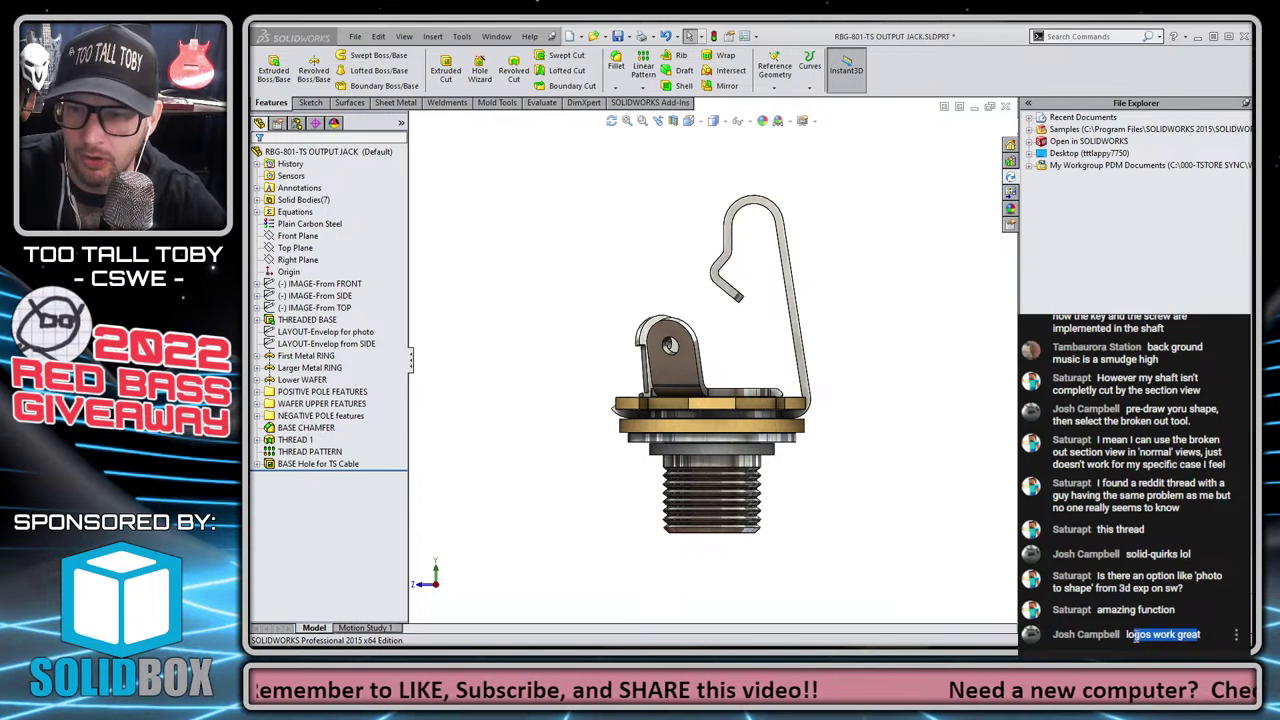
pyautogui.click(1136, 646)
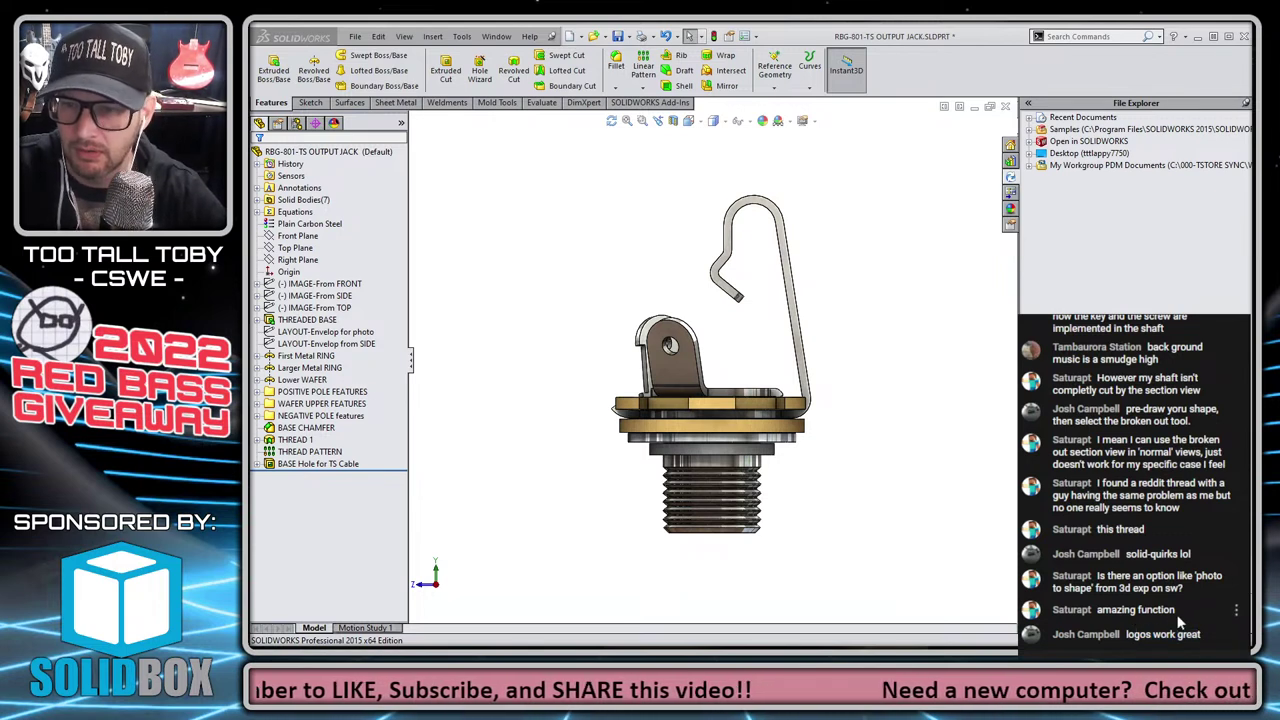
pyautogui.moveTo(1108, 576); pyautogui.dragTo(1170, 607)
pyautogui.click(1162, 627)
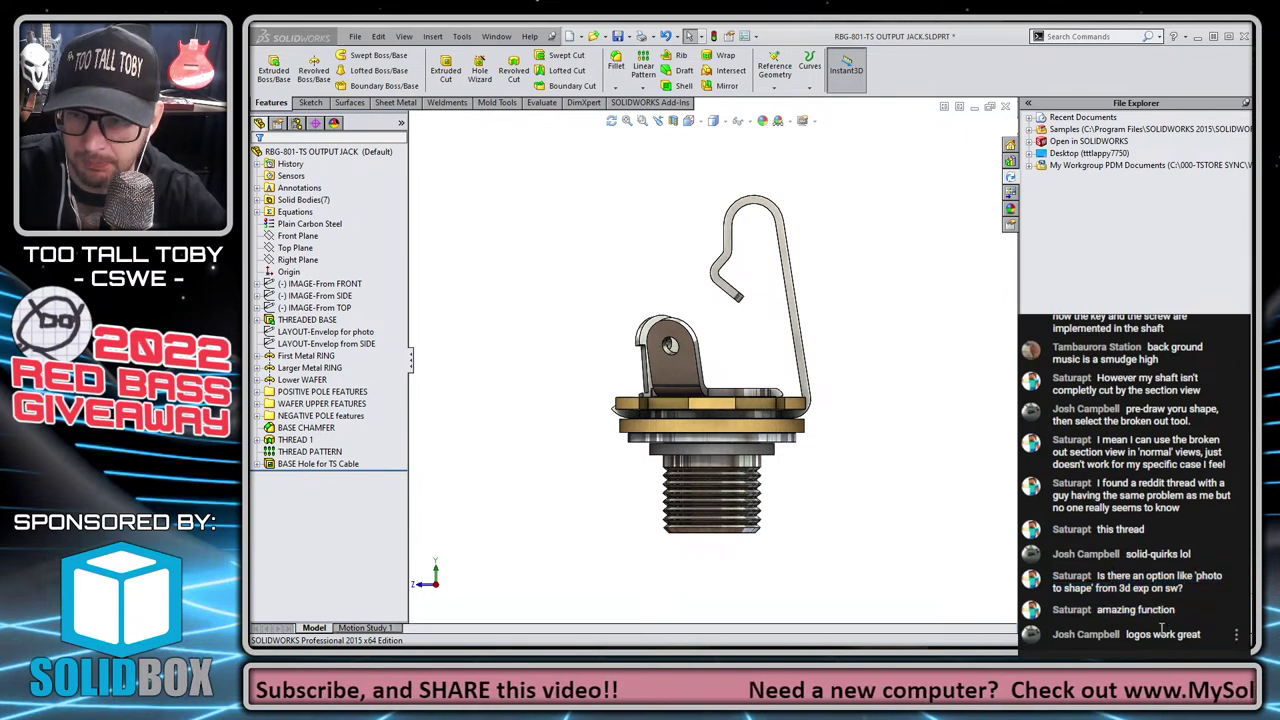
pyautogui.moveTo(1110, 612); pyautogui.dragTo(1150, 630)
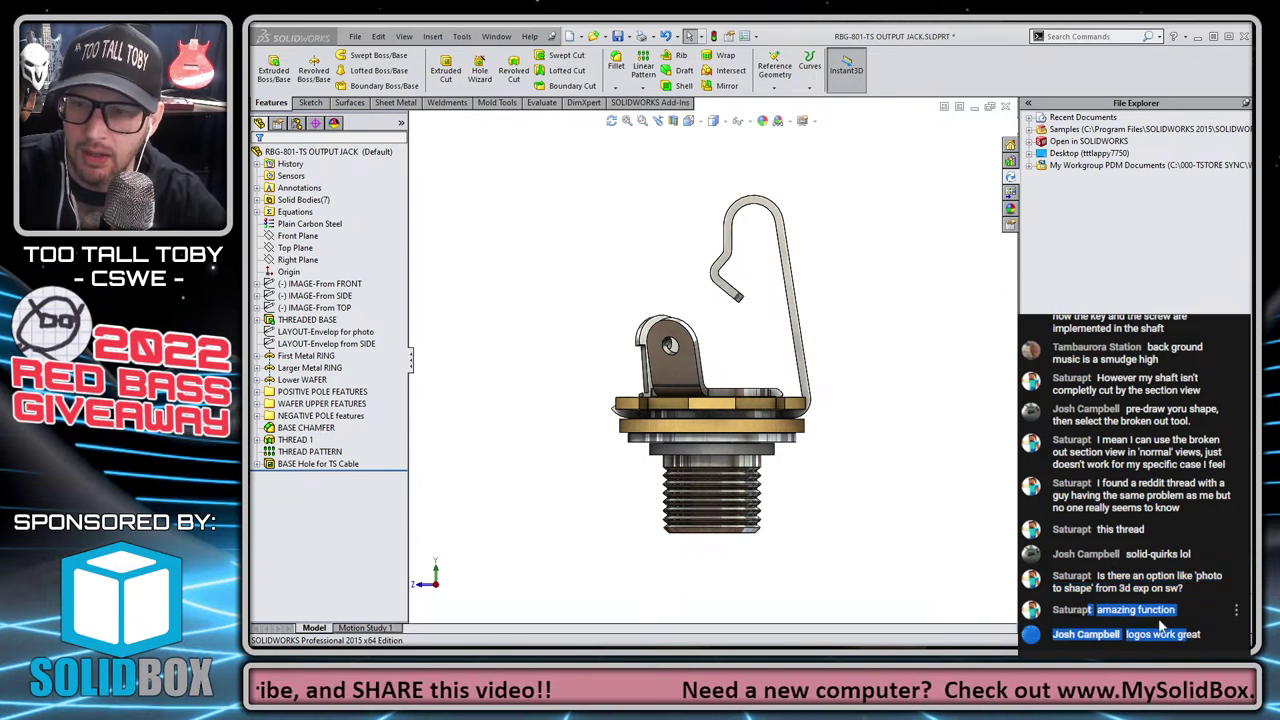
pyautogui.click(1155, 620)
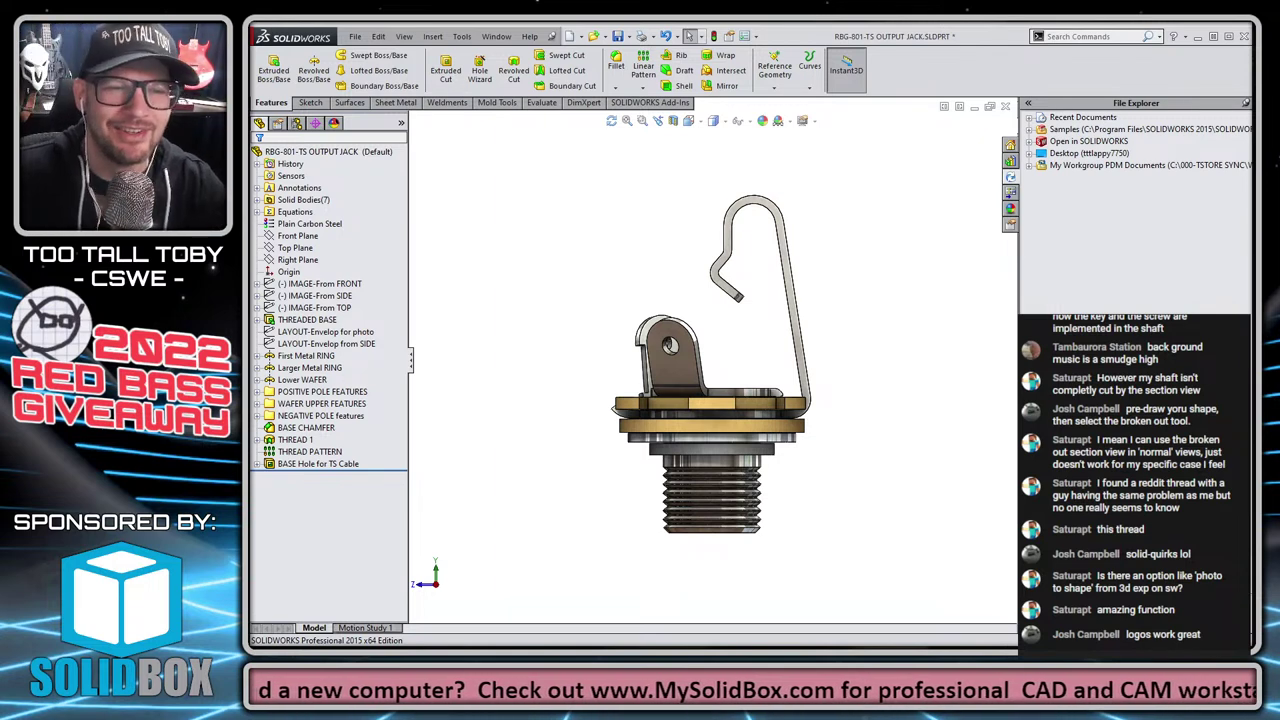
pyautogui.hotkey('ctrl', '7')
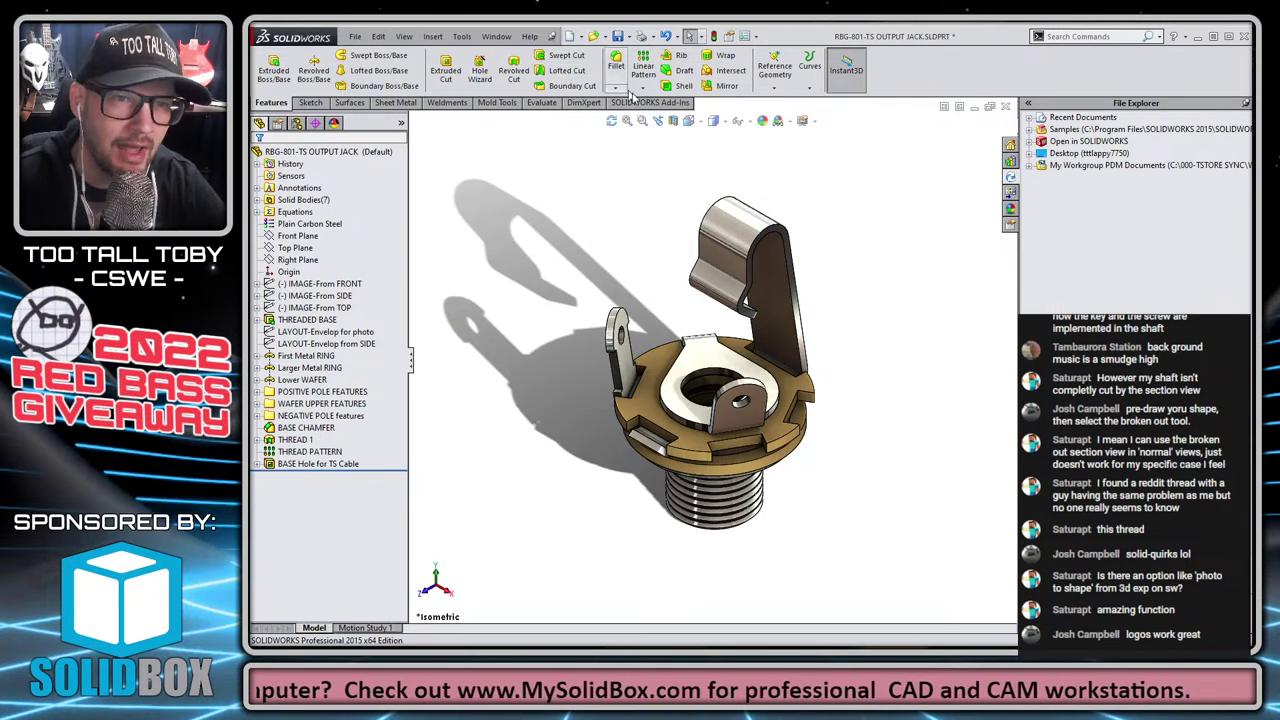
# Save the output jack part and switch to the RBG-1001 top-level guitar assembly, showing the whole guitar.
pyautogui.hotkey('ctrl', 's')
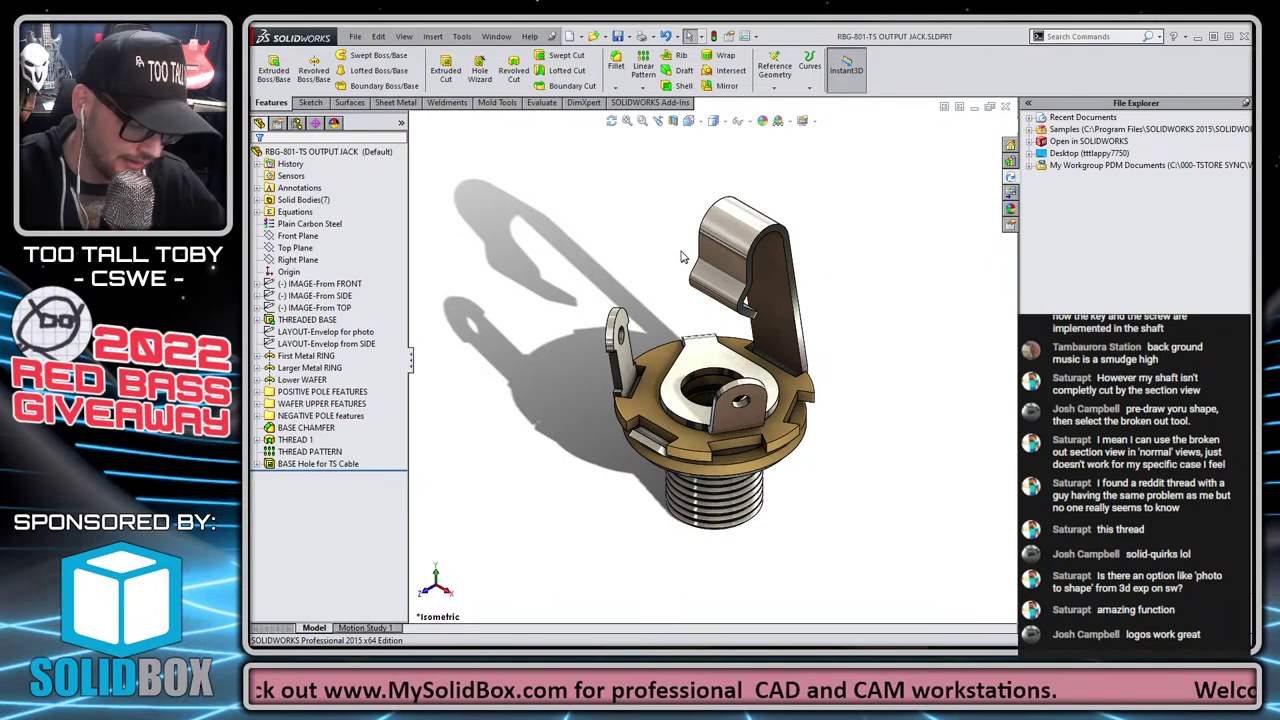
pyautogui.press('r')
pyautogui.click(883, 208)
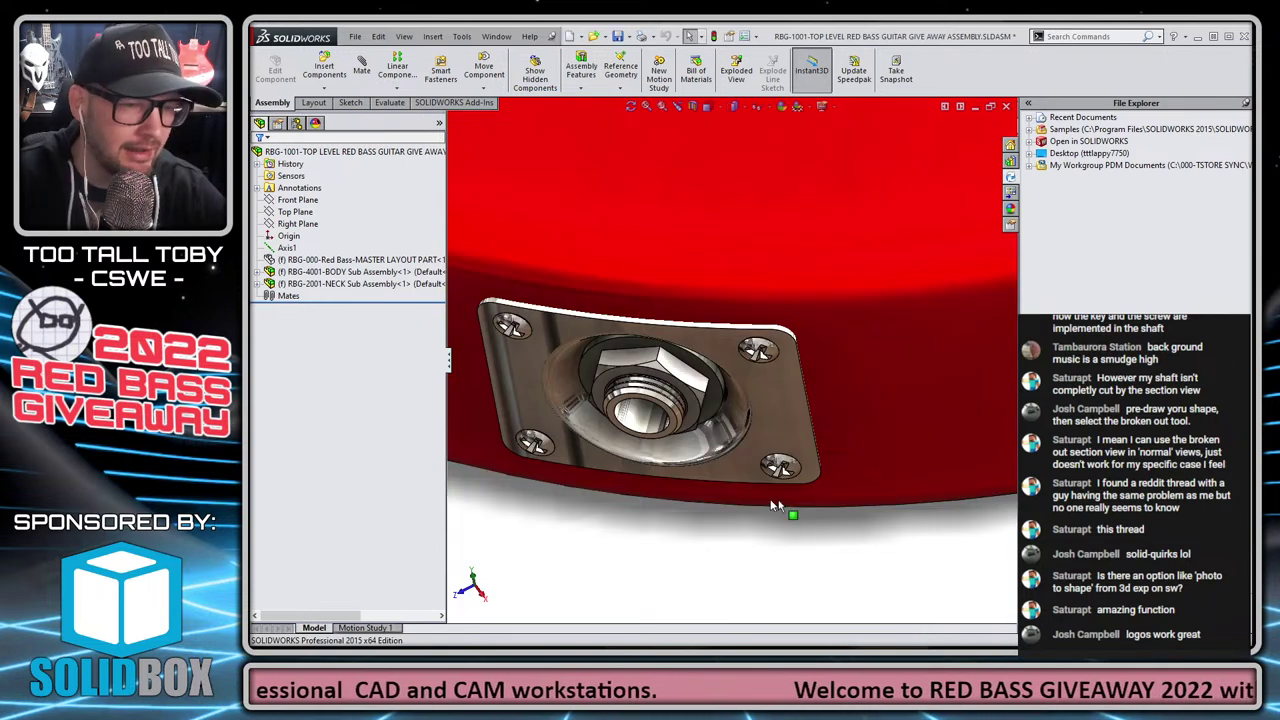
pyautogui.press('f')
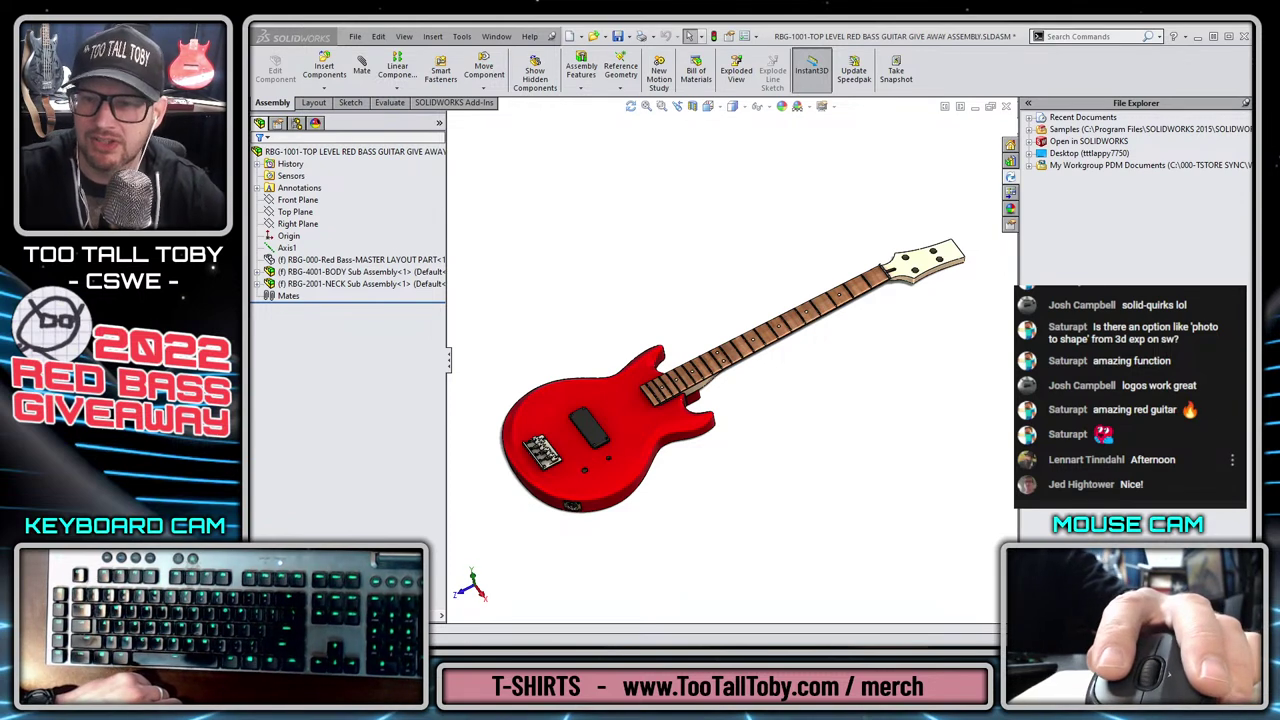
# Highlight and read the viewer's "Afternoon" greeting in the live chat.
pyautogui.moveTo(1050, 459); pyautogui.dragTo(1137, 460)
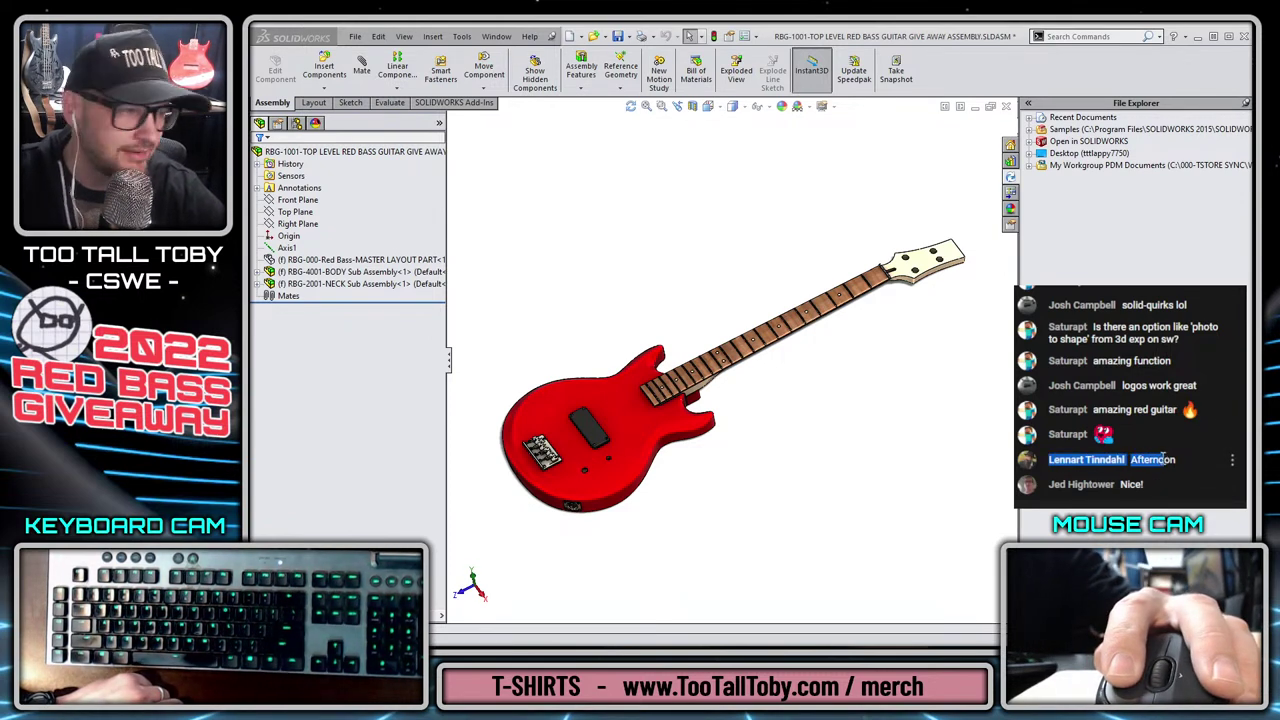
pyautogui.click(1134, 460)
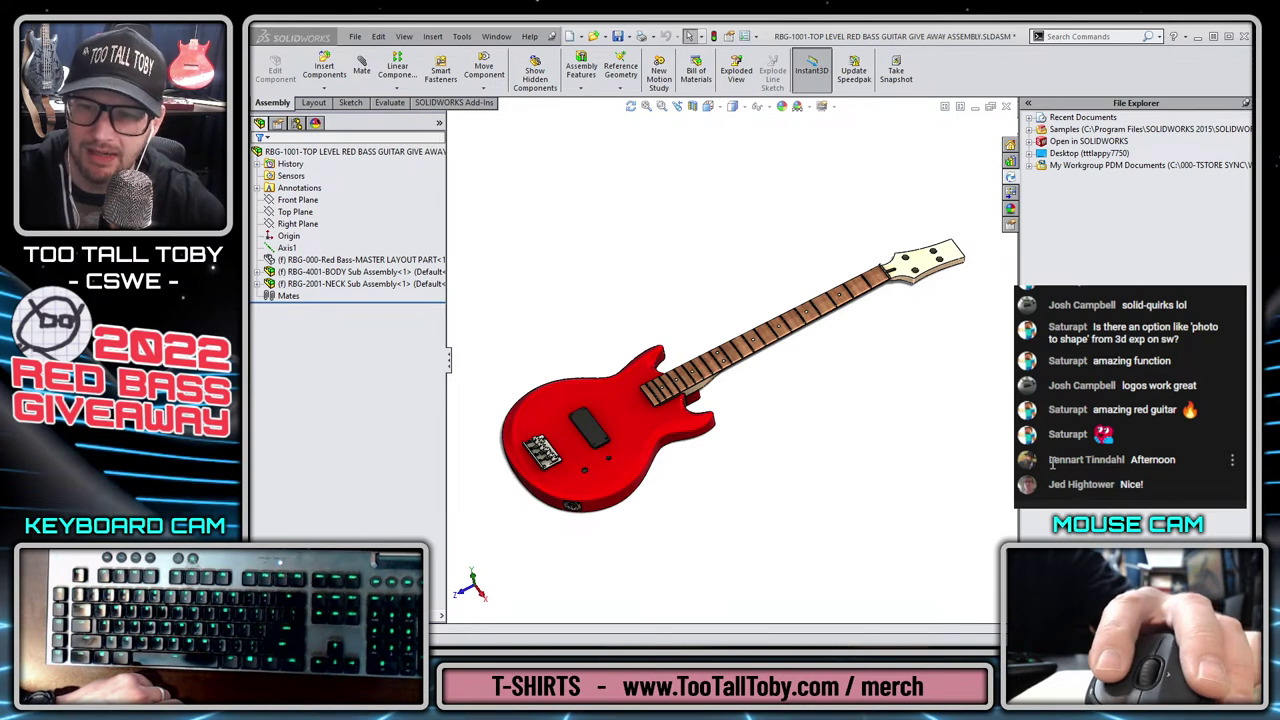
pyautogui.moveTo(1050, 467); pyautogui.dragTo(1161, 476)
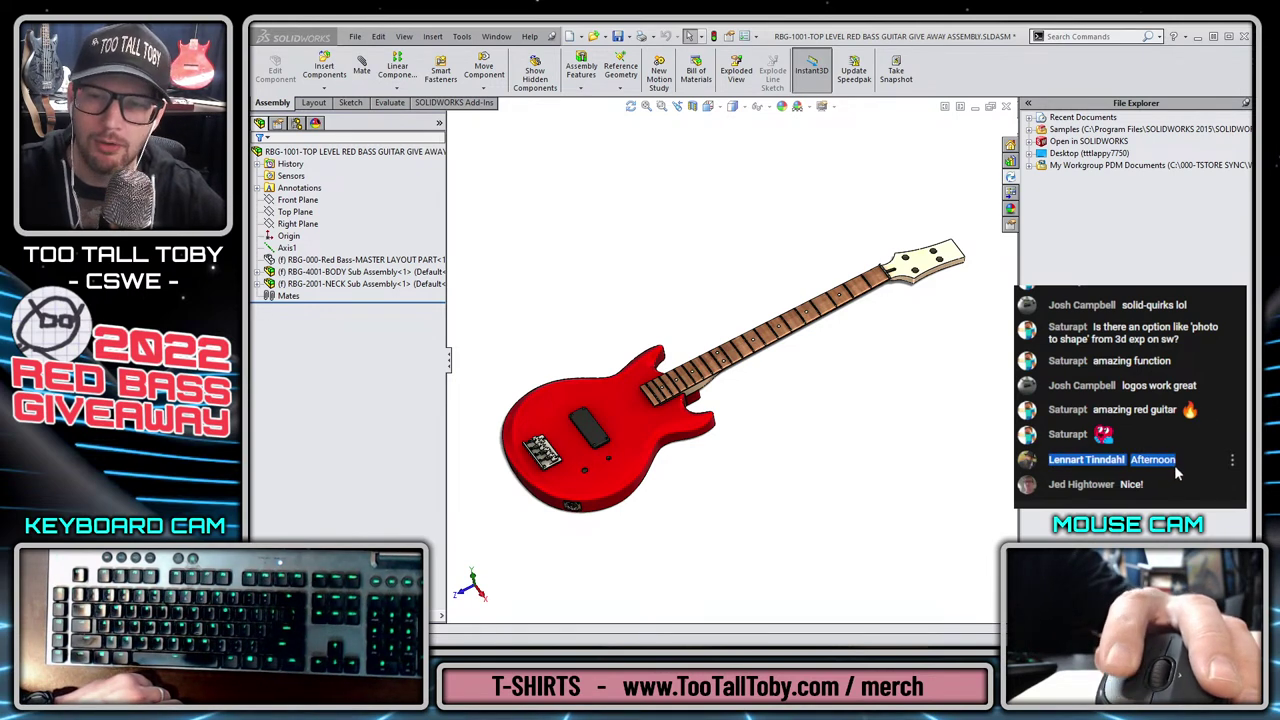
pyautogui.click(1176, 474)
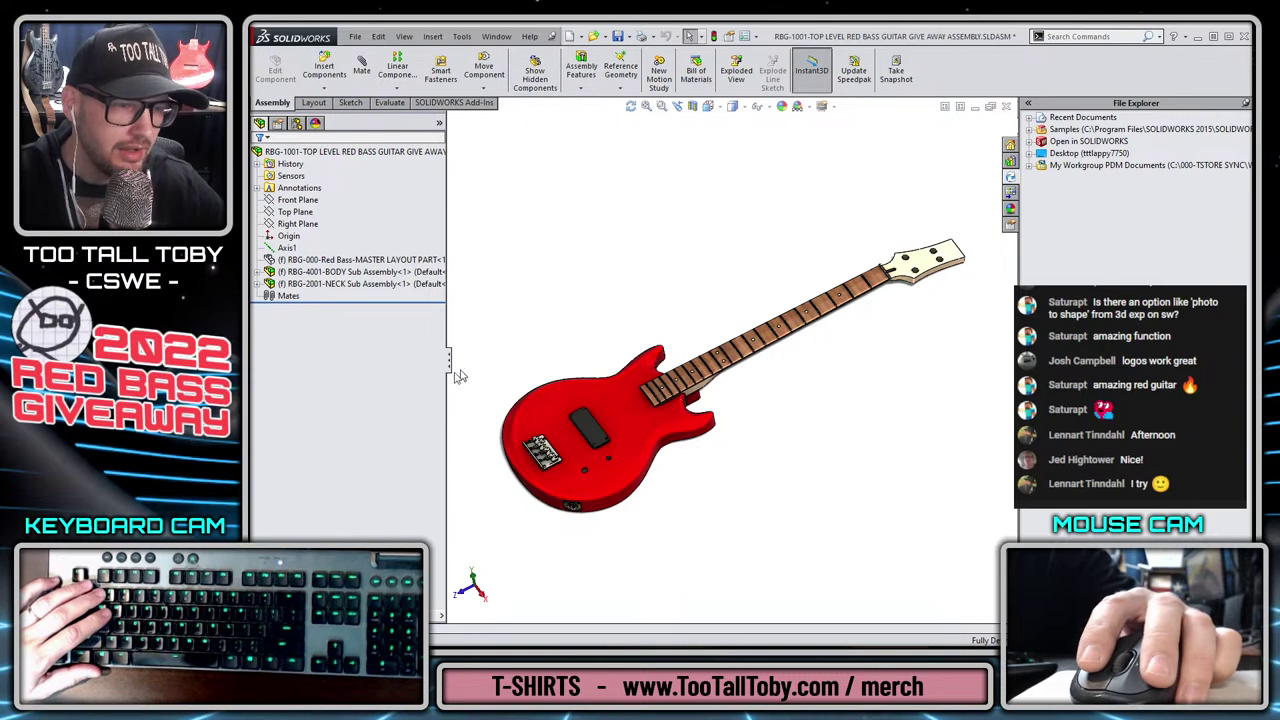
# Narrow the feature tree and open the RBG-802 volume potentiometer part, turning it to show its underside.
pyautogui.moveTo(449, 365); pyautogui.dragTo(426, 365)
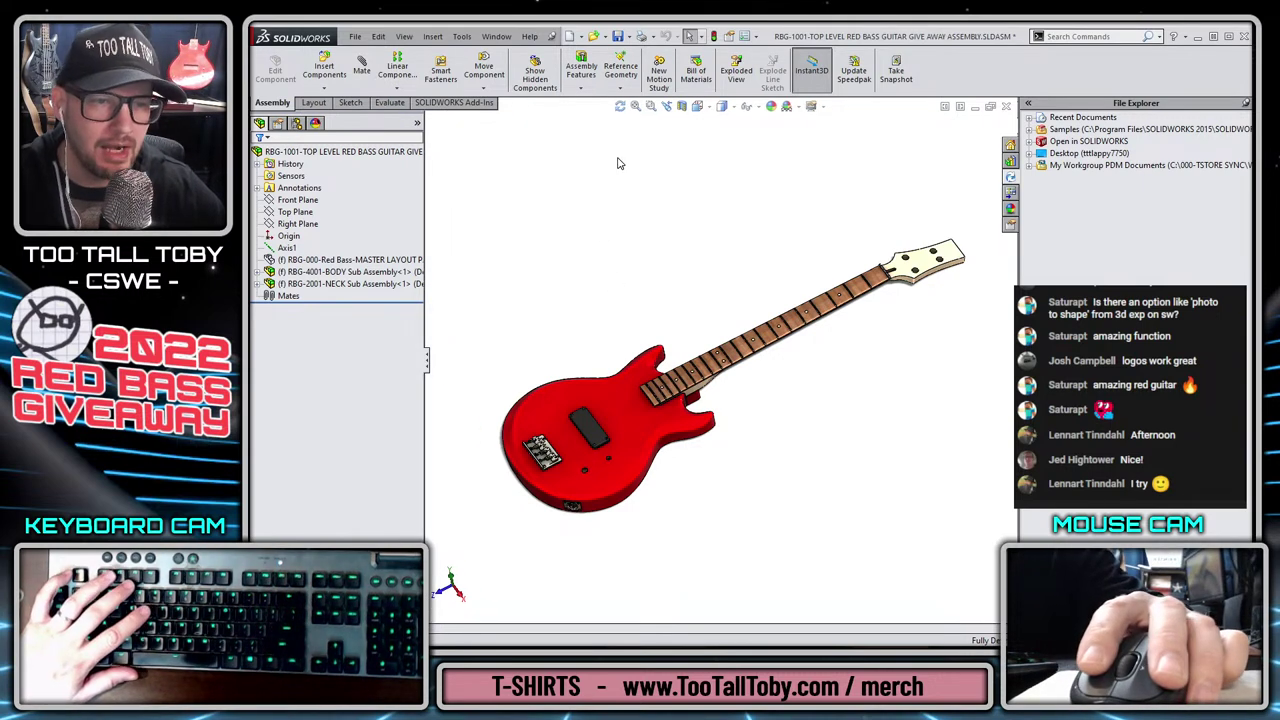
pyautogui.press('r')
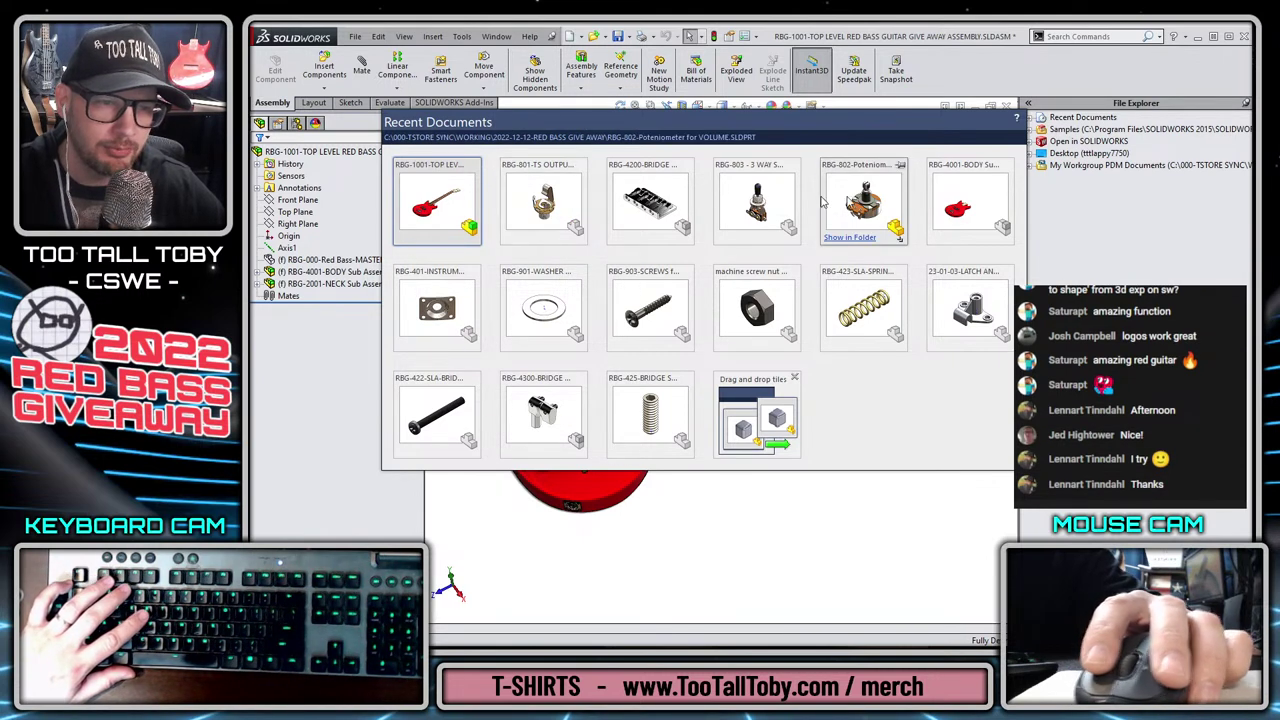
pyautogui.click(863, 203)
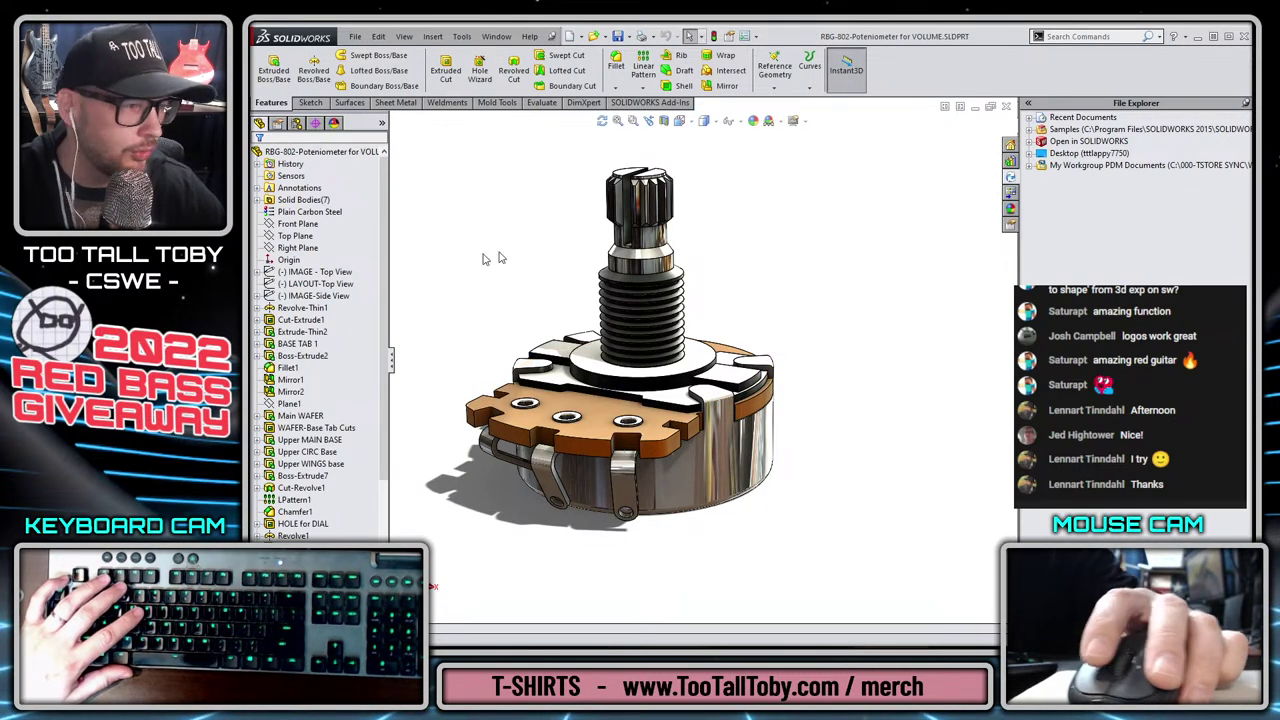
pyautogui.moveTo(509, 309); pyautogui.dragTo(549, 396, button='middle')
pyautogui.scroll(3, 549, 396)
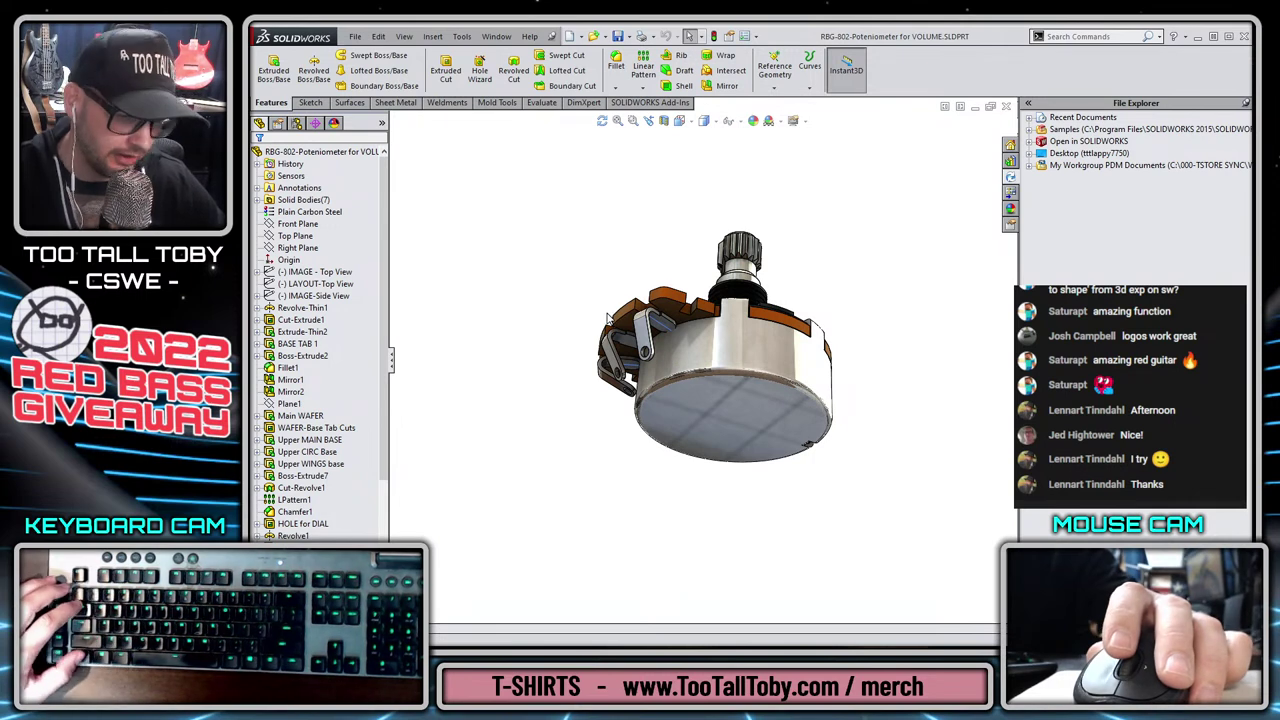
# Highlight the soapbar pickup in the guitar assembly, and return to the potentiometer part in isometric view.
pyautogui.hotkey('ctrl', 'Tab')
pyautogui.click(589, 433)
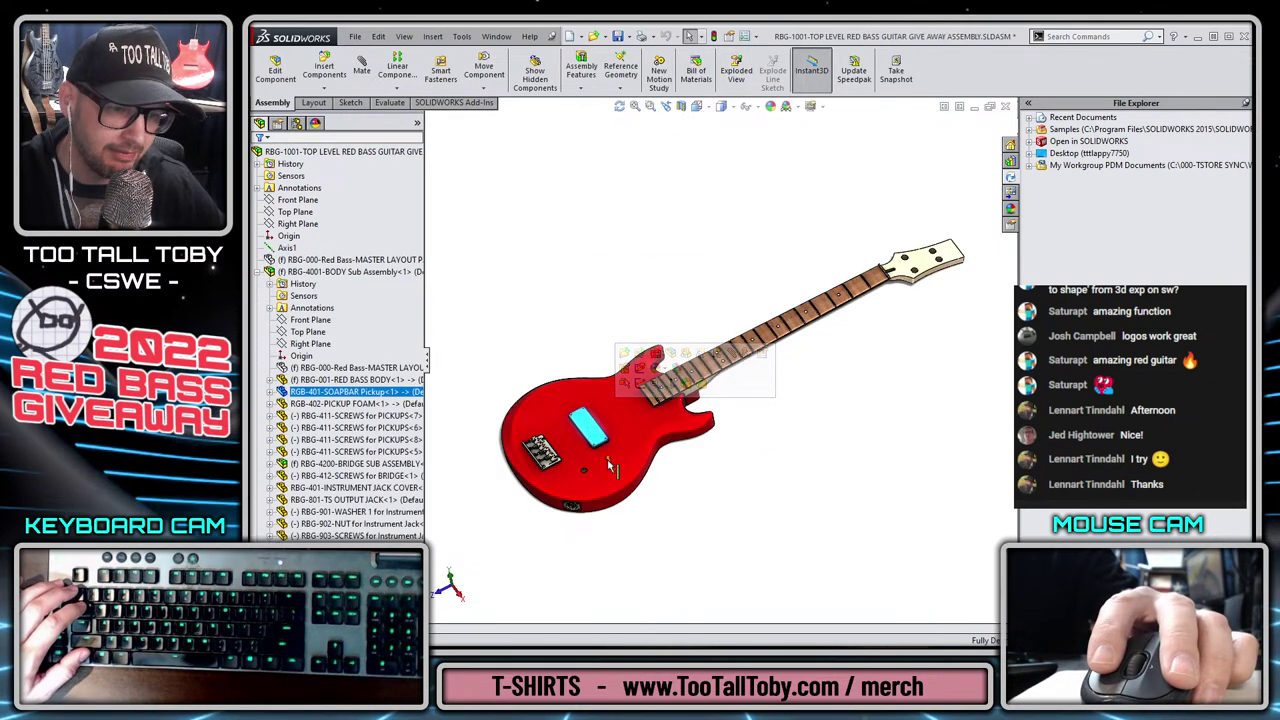
pyautogui.hotkey('ctrl', 'Tab')
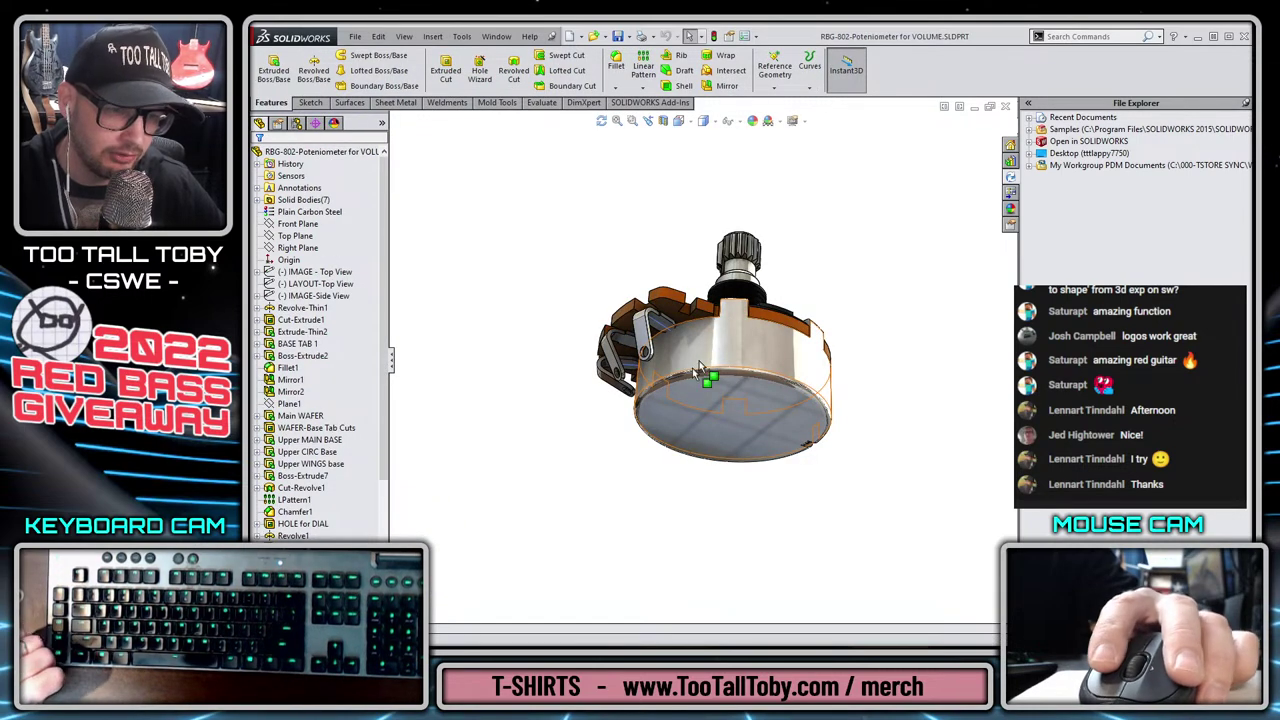
pyautogui.hotkey('ctrl', '7')
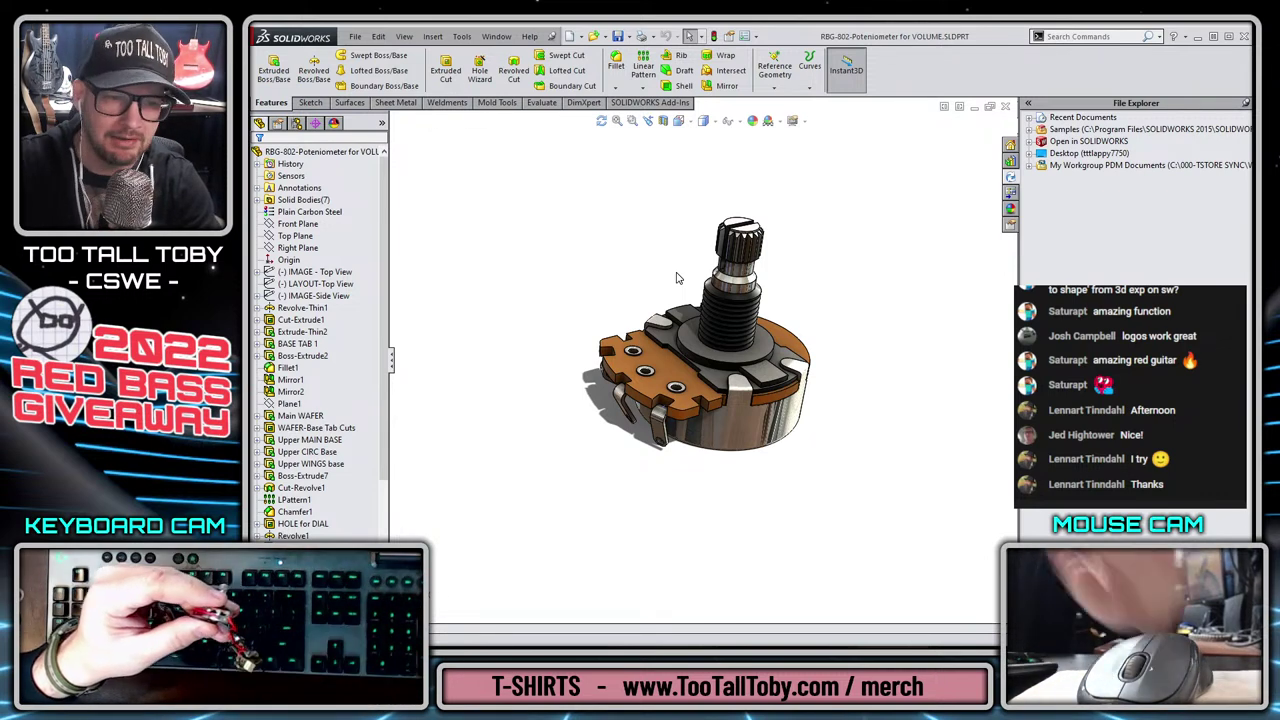
# Examine the potentiometer from below, highlighting its metal housing and the solder terminals one by one.
pyautogui.moveTo(676, 278); pyautogui.dragTo(756, 288, button='middle')
pyautogui.scroll(-2, 752, 288)
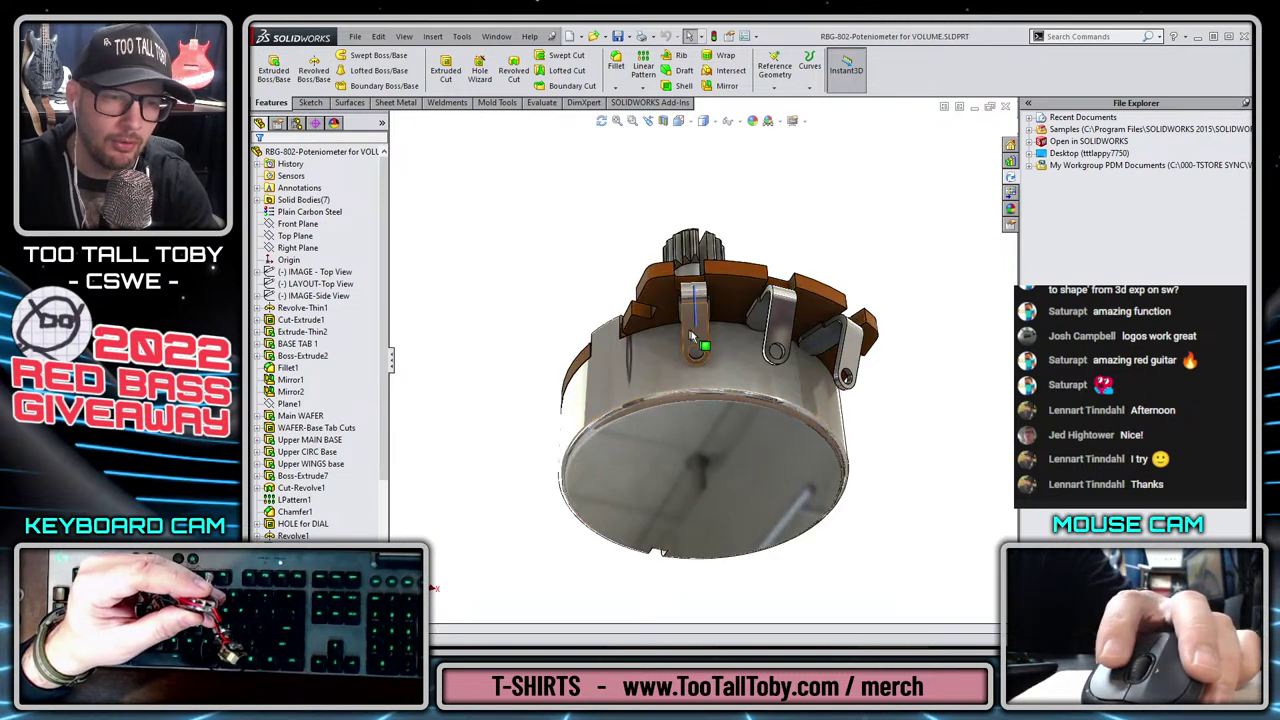
pyautogui.click(692, 334)
pyautogui.click(731, 374)
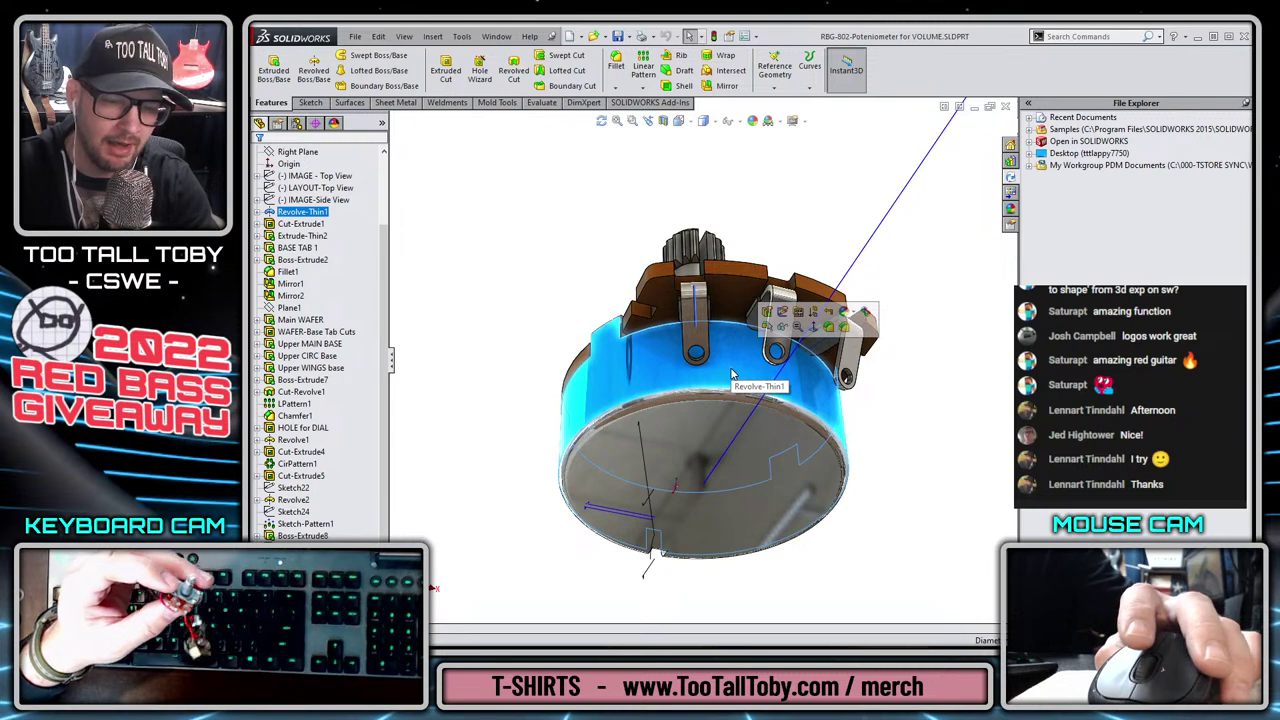
pyautogui.click(789, 347)
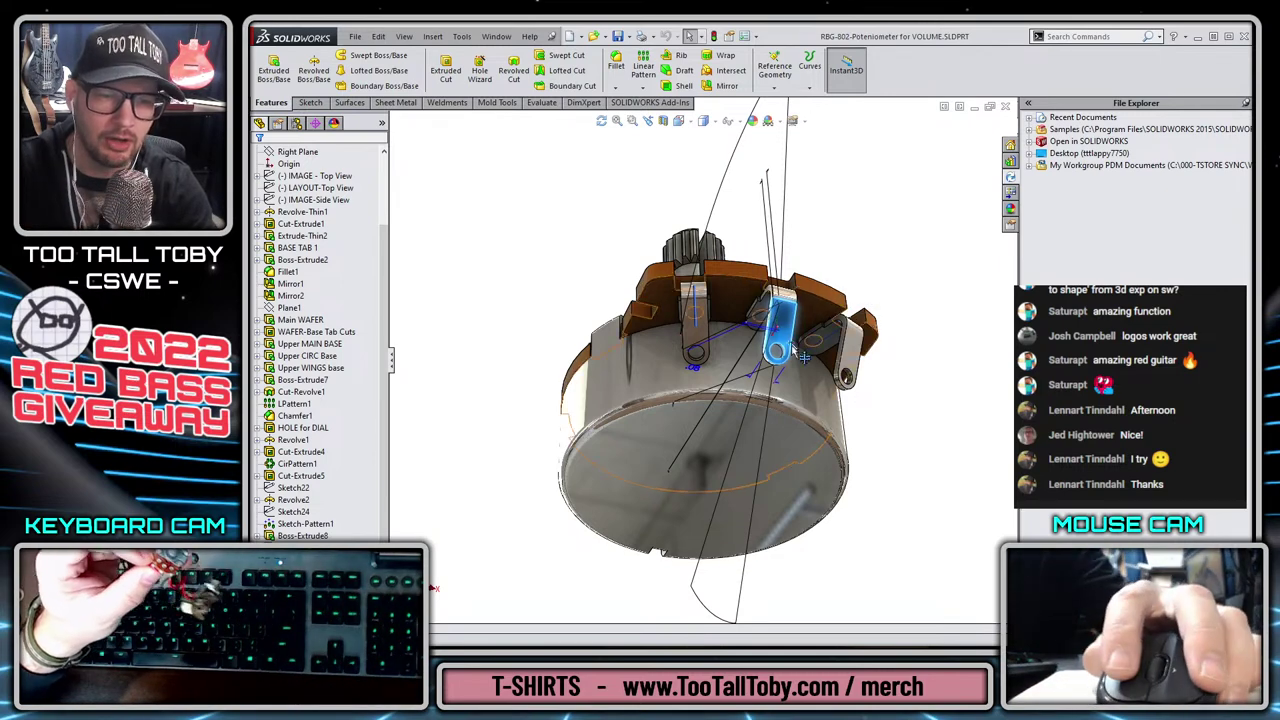
pyautogui.click(777, 322)
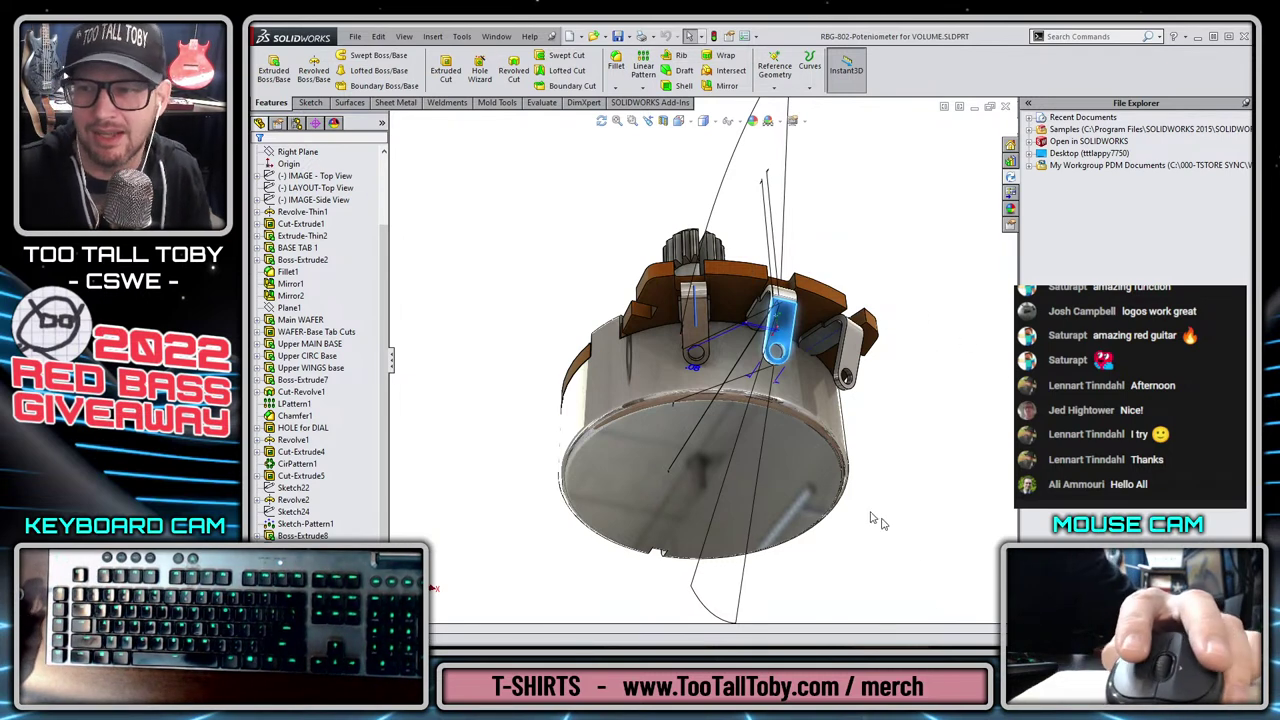
pyautogui.click(944, 341)
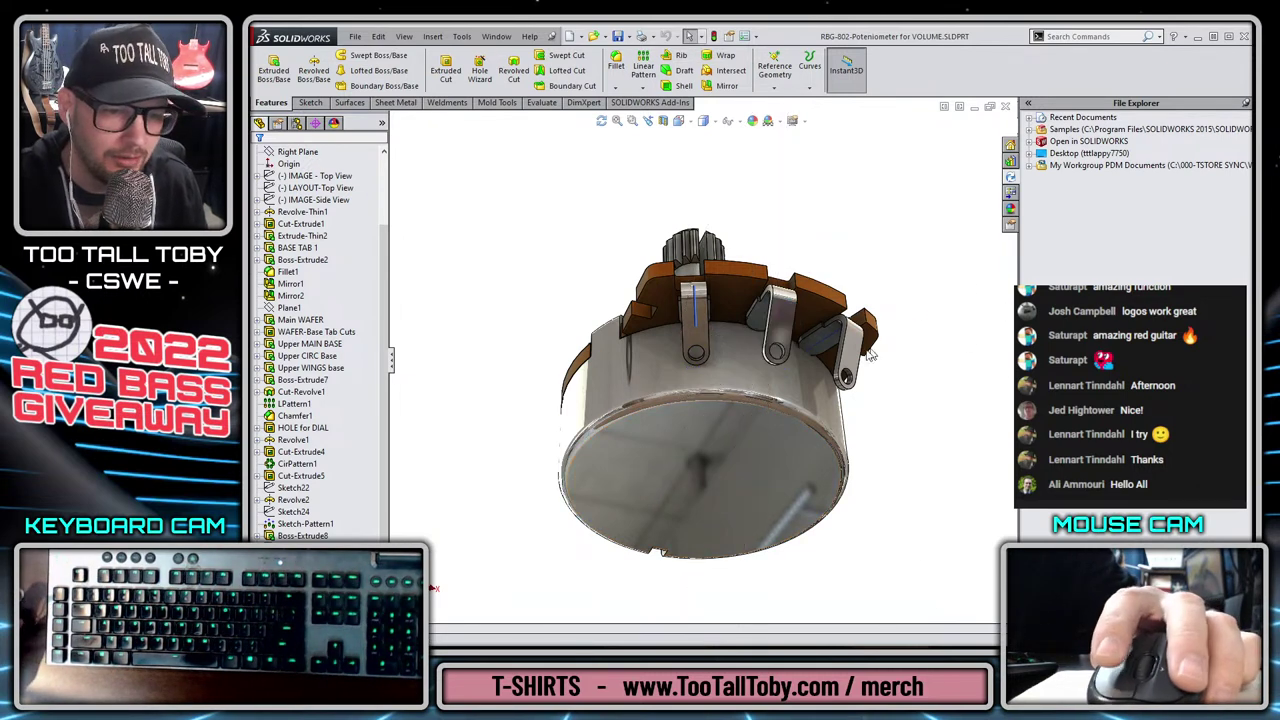
pyautogui.click(848, 360)
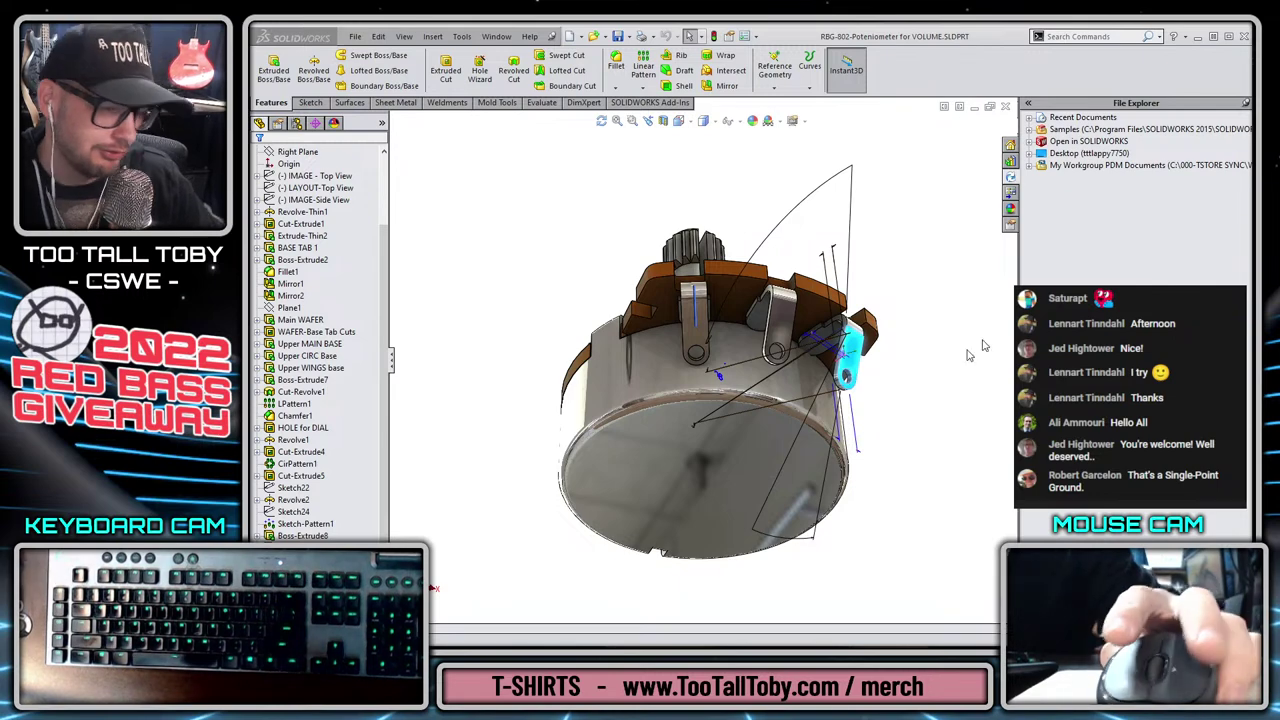
pyautogui.click(911, 244)
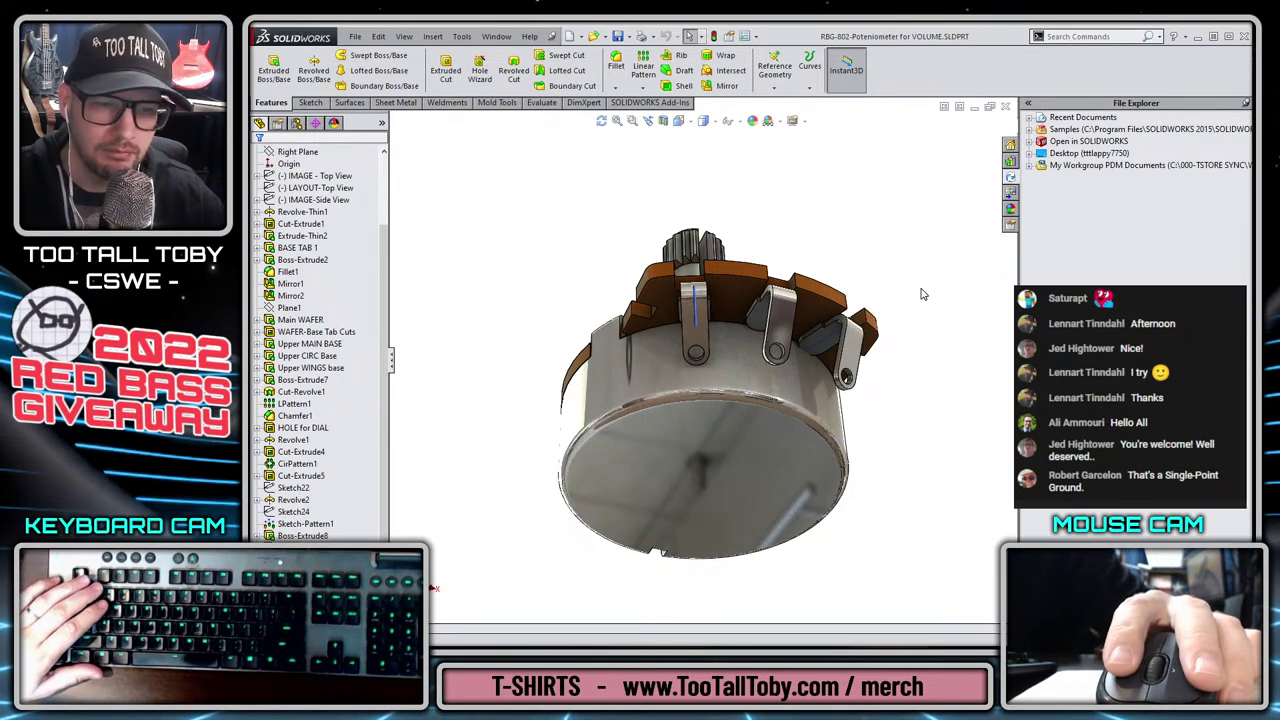
# Highlight the potentiometer housing's flat bottom face and the middle terminal to explain where the wires attach.
pyautogui.click(692, 494)
pyautogui.click(692, 493)
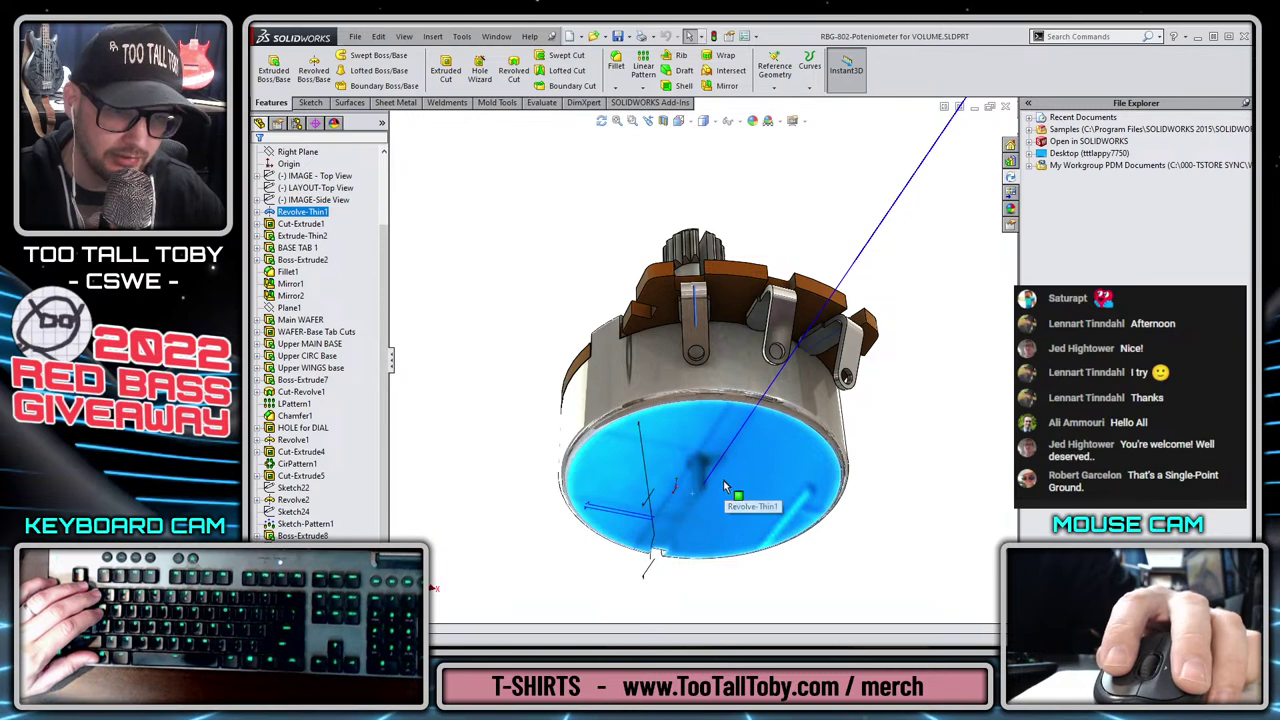
pyautogui.scroll(-3, 812, 340)
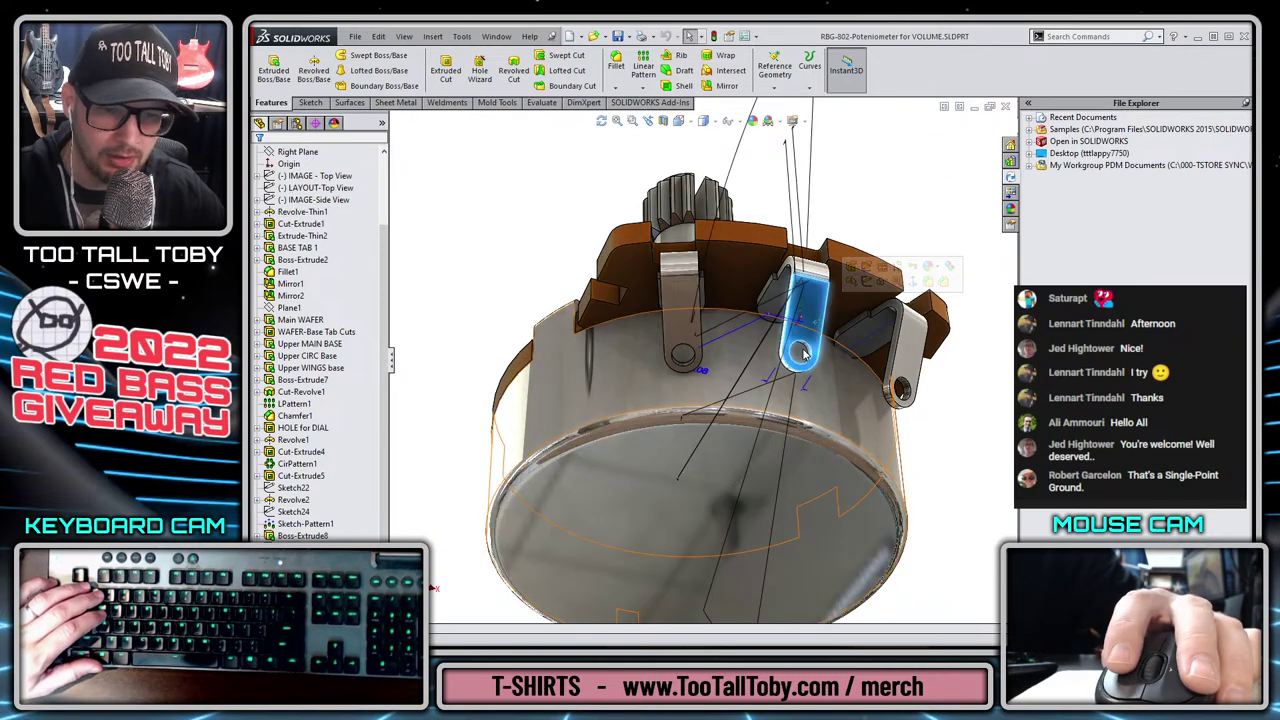
pyautogui.scroll(4, 866, 386)
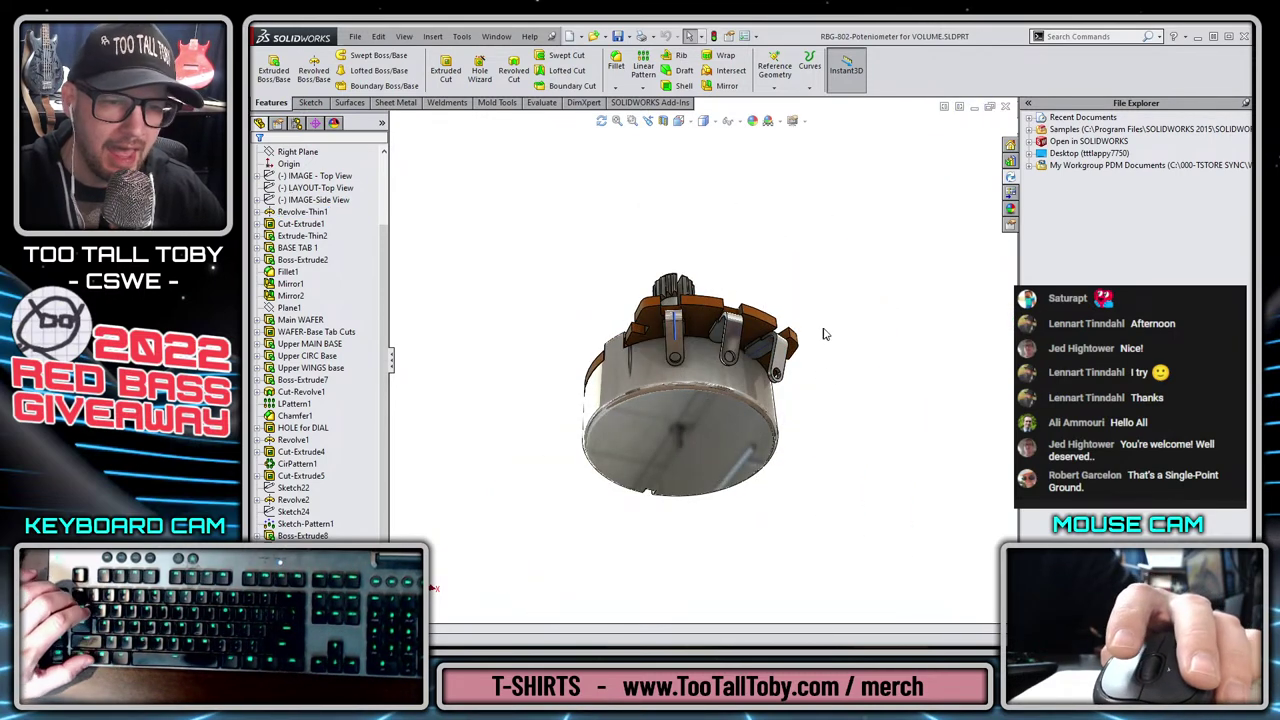
# Open the RBG-803 - 3 WAY SWITCH part from the recent documents.
pyautogui.hotkey('ctrl', 'Tab')
pyautogui.press('Escape')
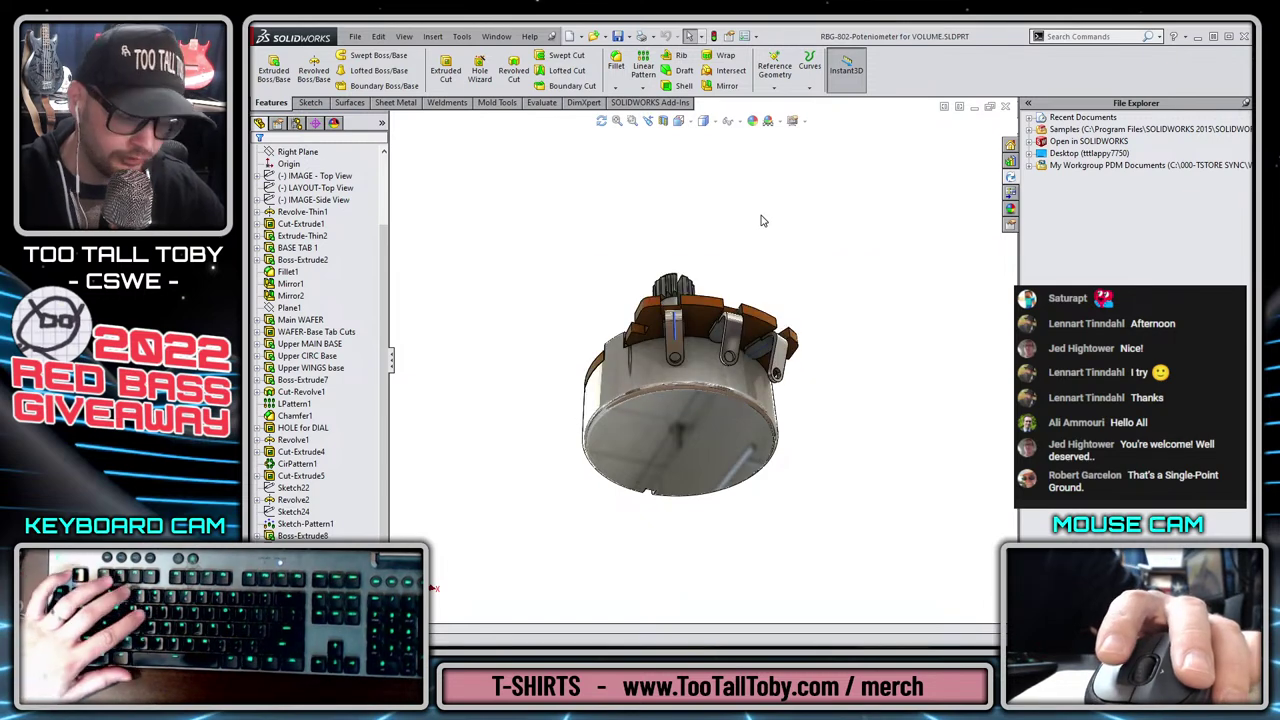
pyautogui.press('r')
pyautogui.click(878, 212)
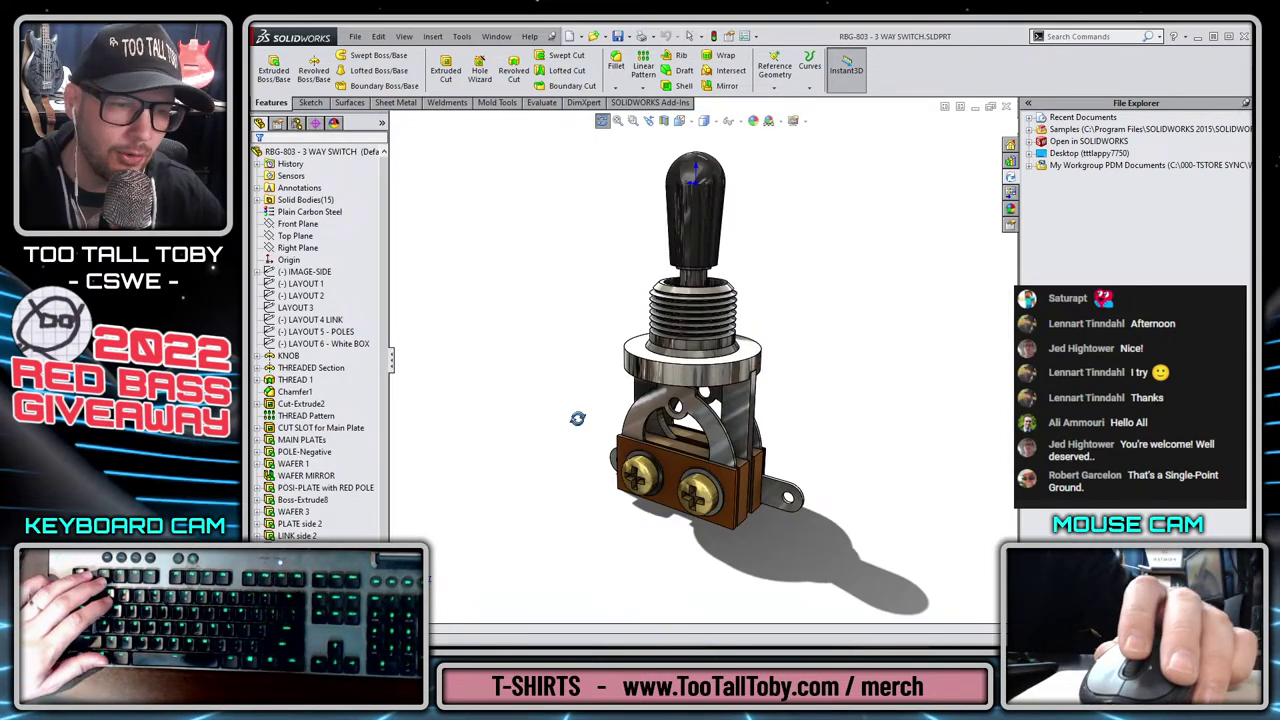
# Examine the 3-way switch from several angles, covering its terminals, brass screws, threaded section and knob.
pyautogui.moveTo(577, 418); pyautogui.dragTo(779, 446, button='middle')
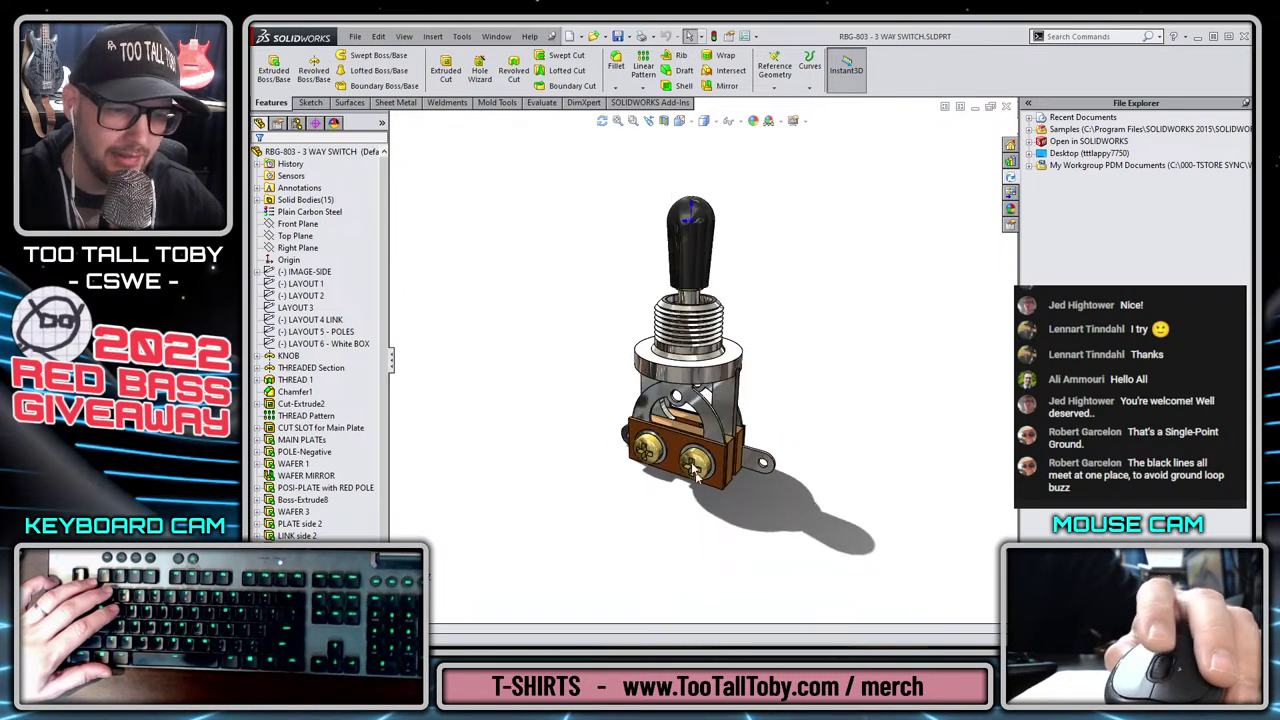
pyautogui.scroll(-2, 665, 443)
pyautogui.moveTo(660, 446); pyautogui.dragTo(713, 440, button='middle')
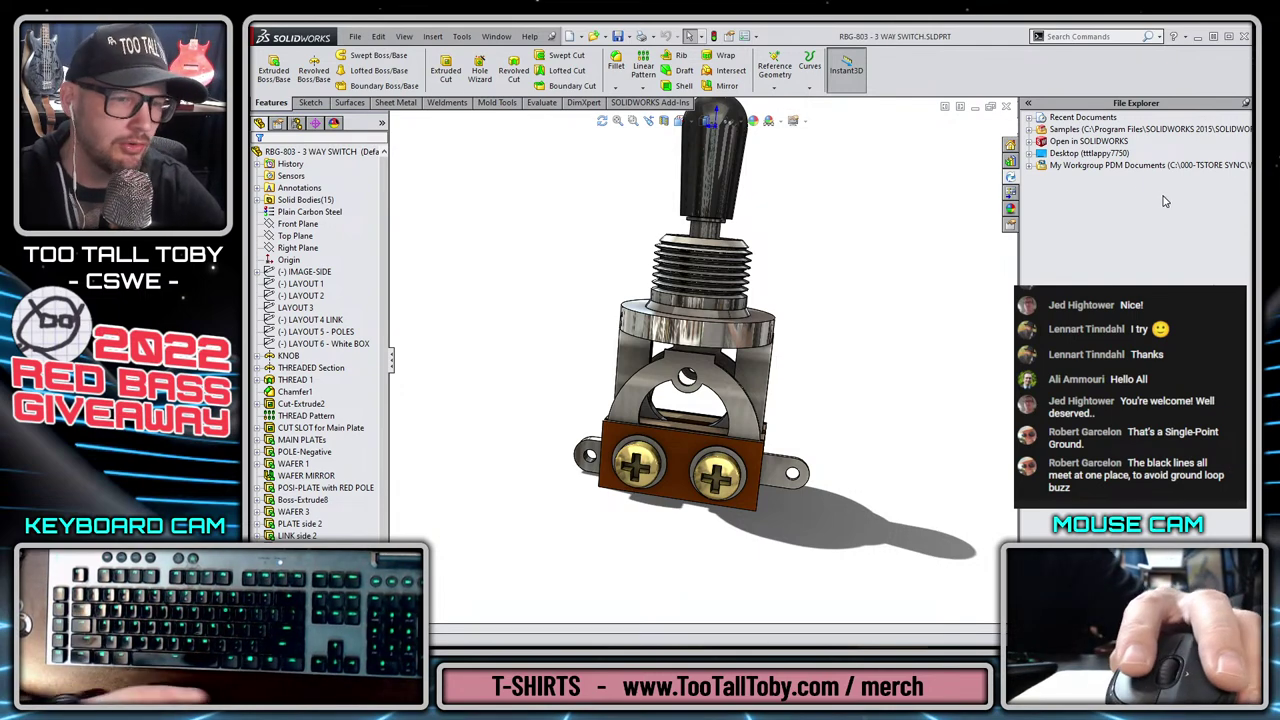
pyautogui.moveTo(879, 449); pyautogui.dragTo(872, 455, button='middle')
pyautogui.scroll(-2, 818, 468)
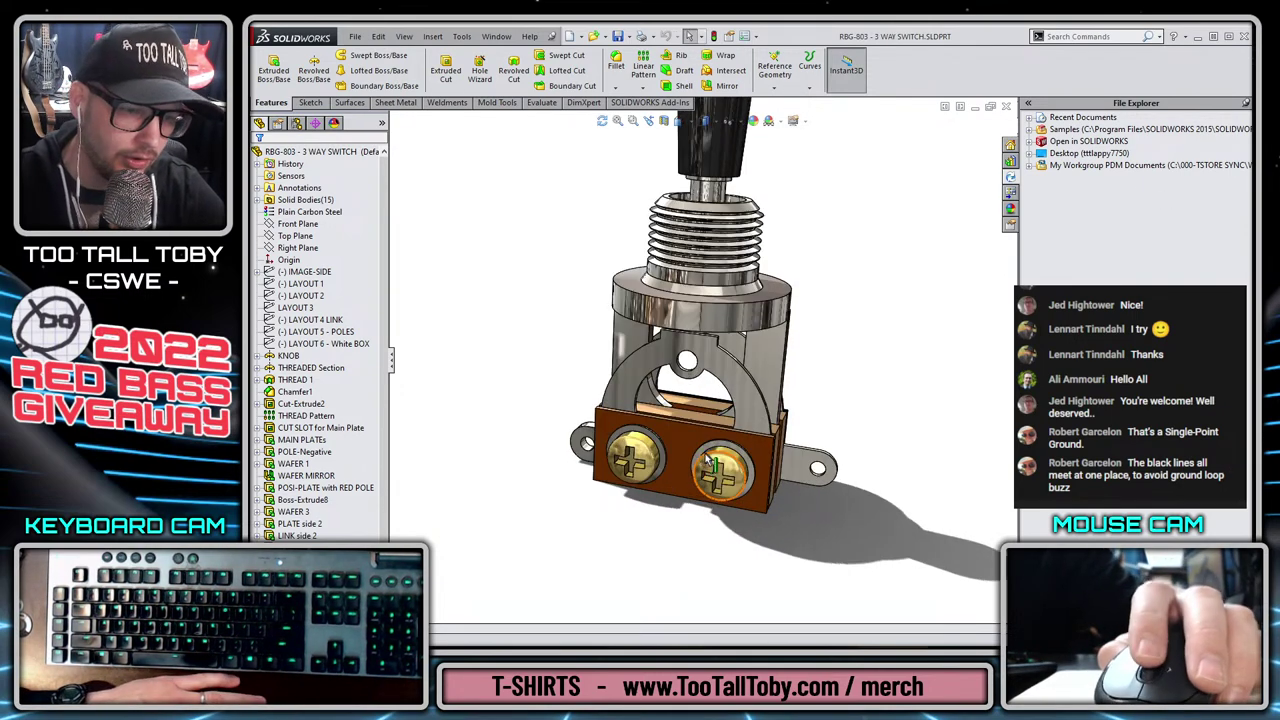
pyautogui.scroll(3, 786, 466)
pyautogui.moveTo(730, 318)
pyautogui.mouseDown(button='middle')
pyautogui.moveTo(823, 257)
pyautogui.moveTo(815, 275)
pyautogui.moveTo(774, 251)
pyautogui.moveTo(743, 303)
pyautogui.mouseUp(button='middle')
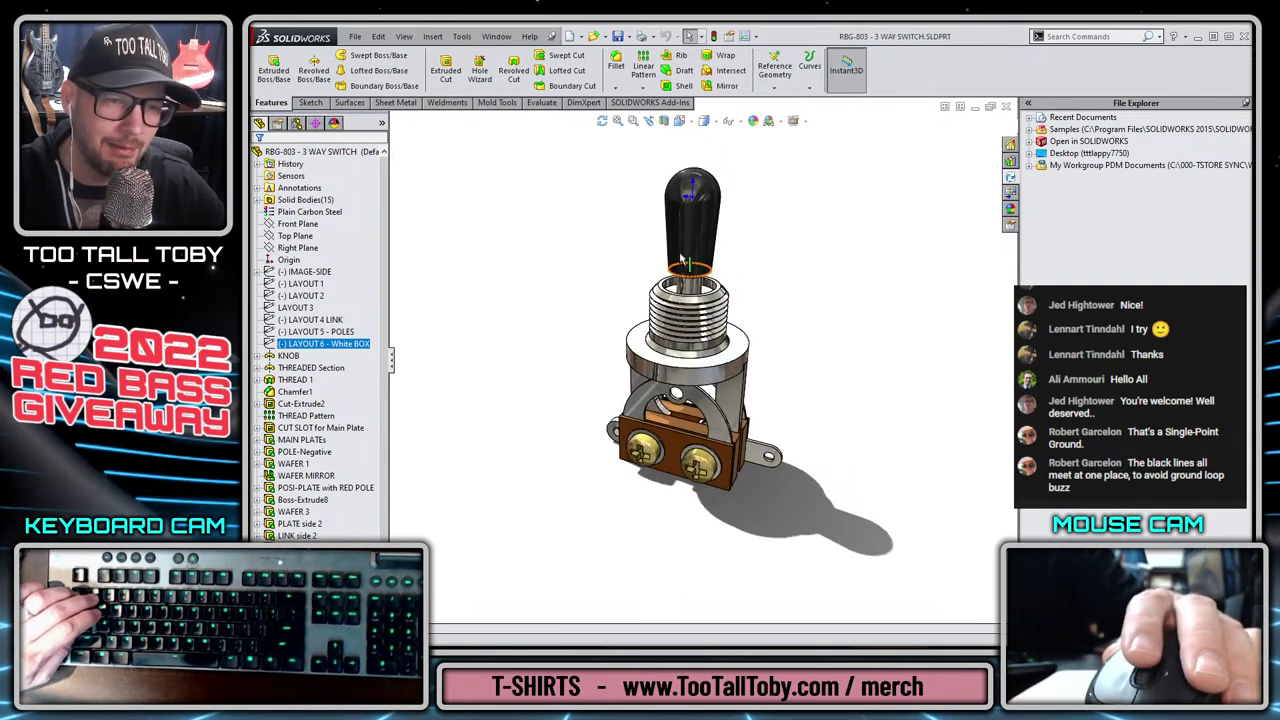
pyautogui.scroll(-3, 575, 265)
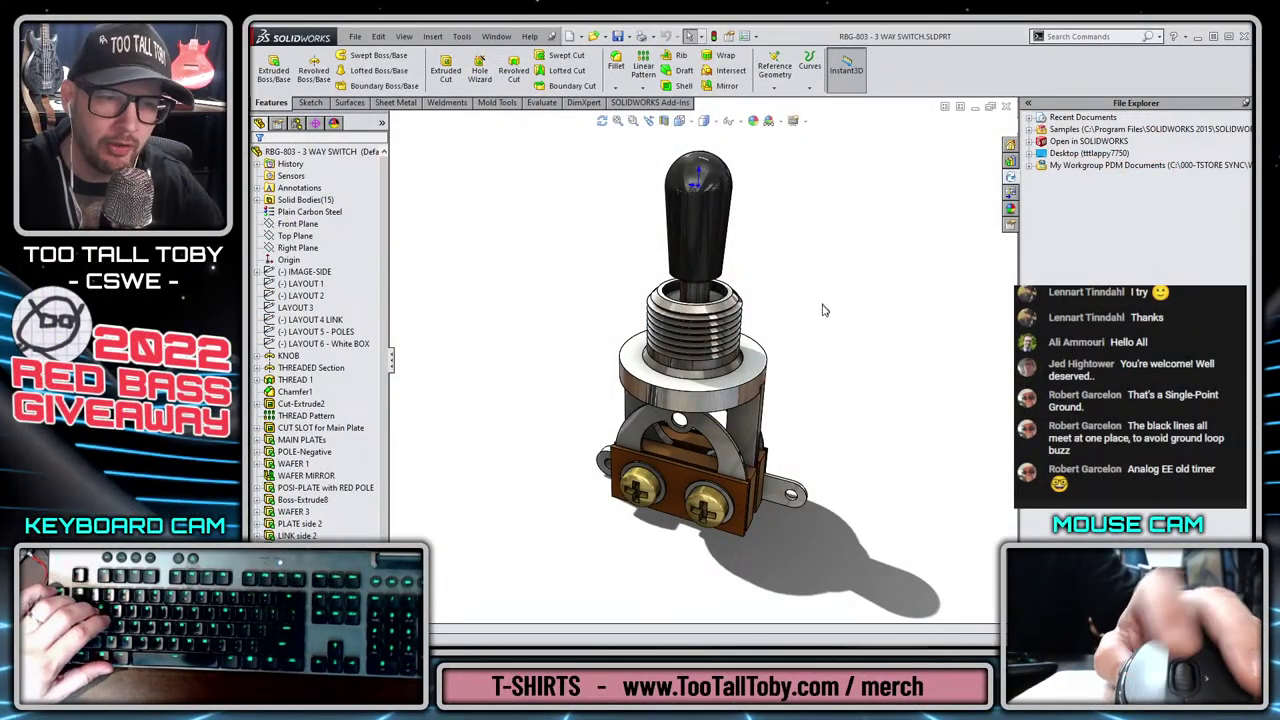
pyautogui.scroll(3, 805, 312)
# Return to the RBG-1001 guitar assembly and hide the RBG-001 red bass body from its back side.
pyautogui.hotkey('ctrl', 'Tab')
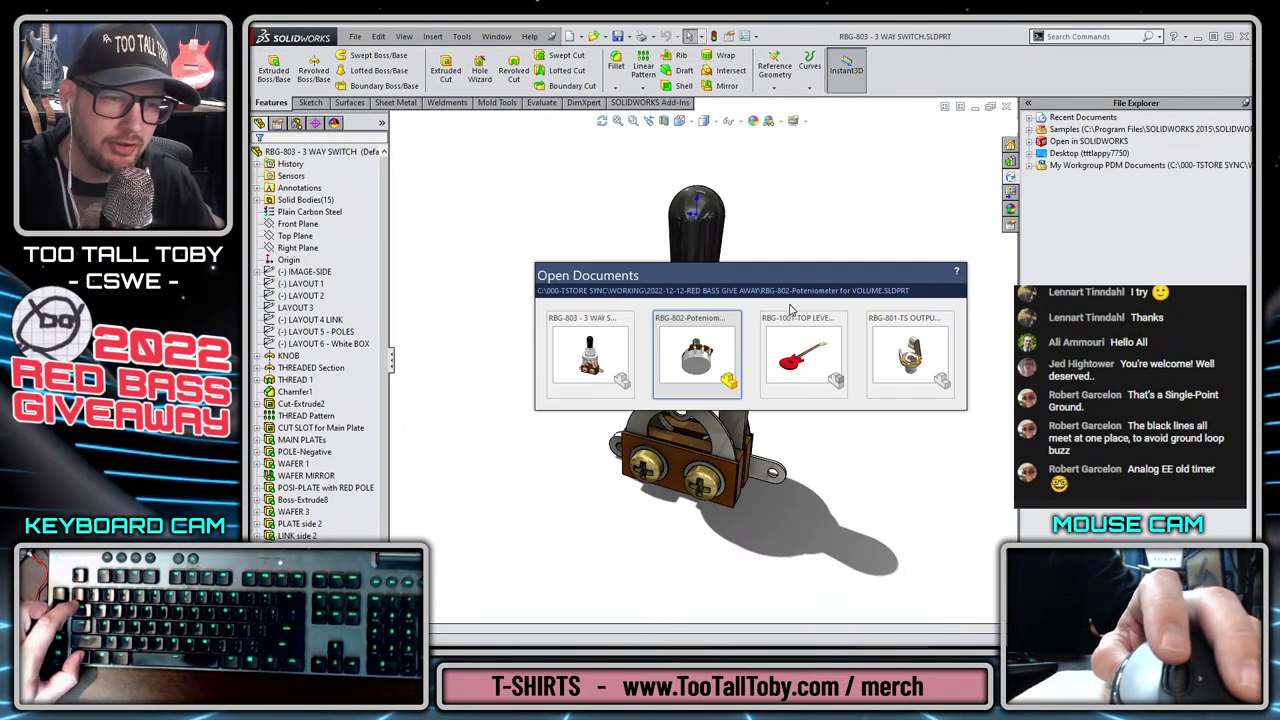
pyautogui.click(795, 340)
pyautogui.scroll(-6, 632, 472)
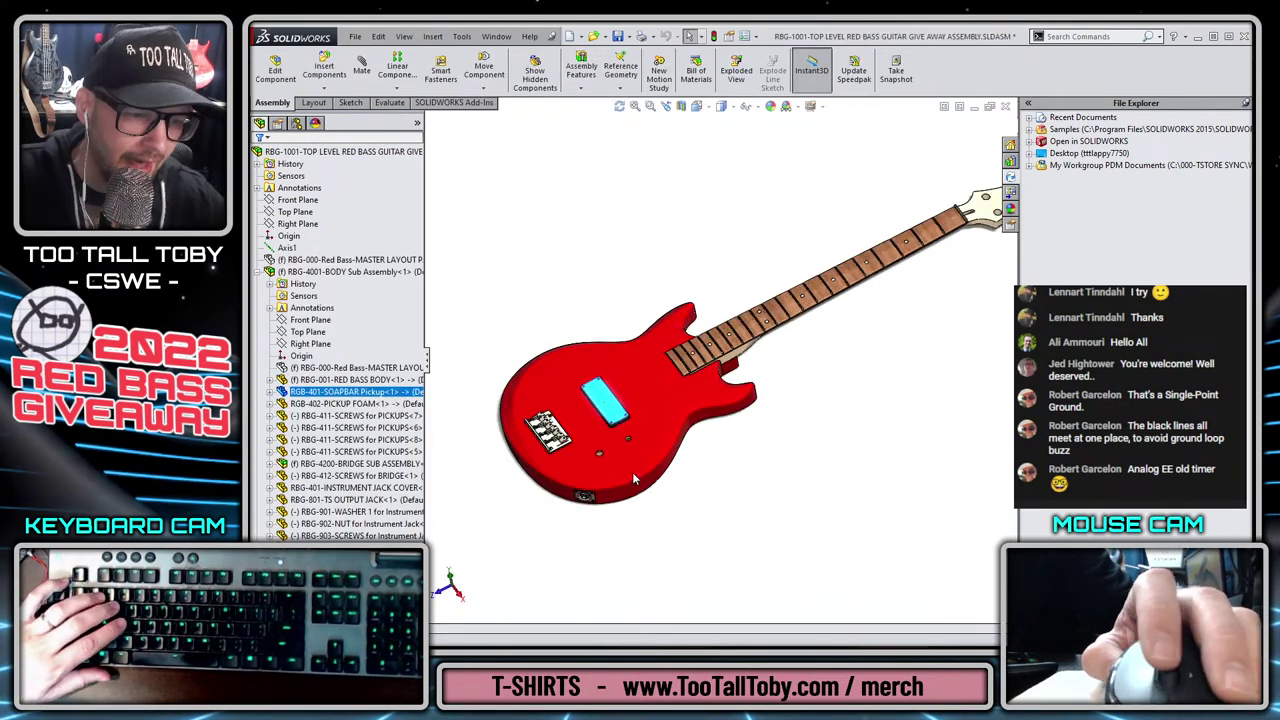
pyautogui.scroll(-5, 594, 486)
pyautogui.moveTo(590, 476); pyautogui.dragTo(546, 195, button='middle')
pyautogui.scroll(4, 790, 475)
pyautogui.scroll(-3, 790, 475)
pyautogui.click(636, 437)
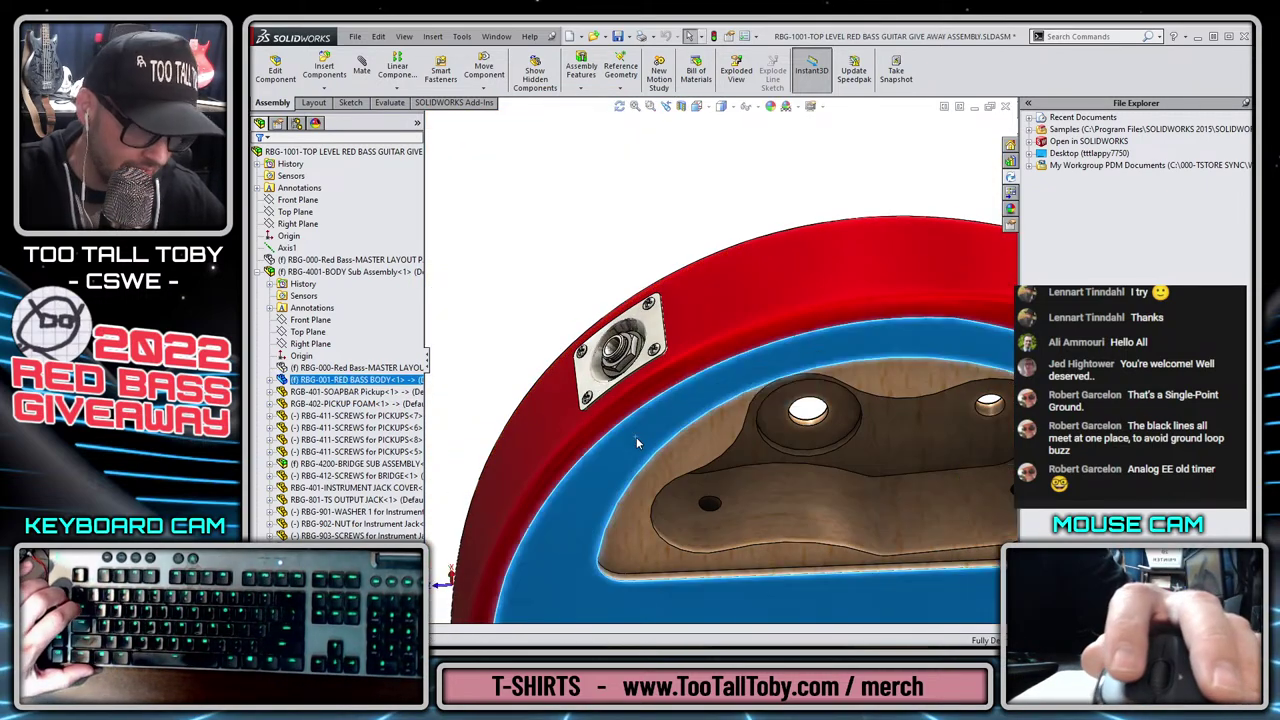
pyautogui.press('Tab')
# Inspect the exposed output jack, its hex nut and its terminals up close behind the instrument jack cover.
pyautogui.moveTo(661, 443); pyautogui.dragTo(656, 292, button='middle')
pyautogui.scroll(-6, 630, 380)
pyautogui.scroll(-3, 640, 315)
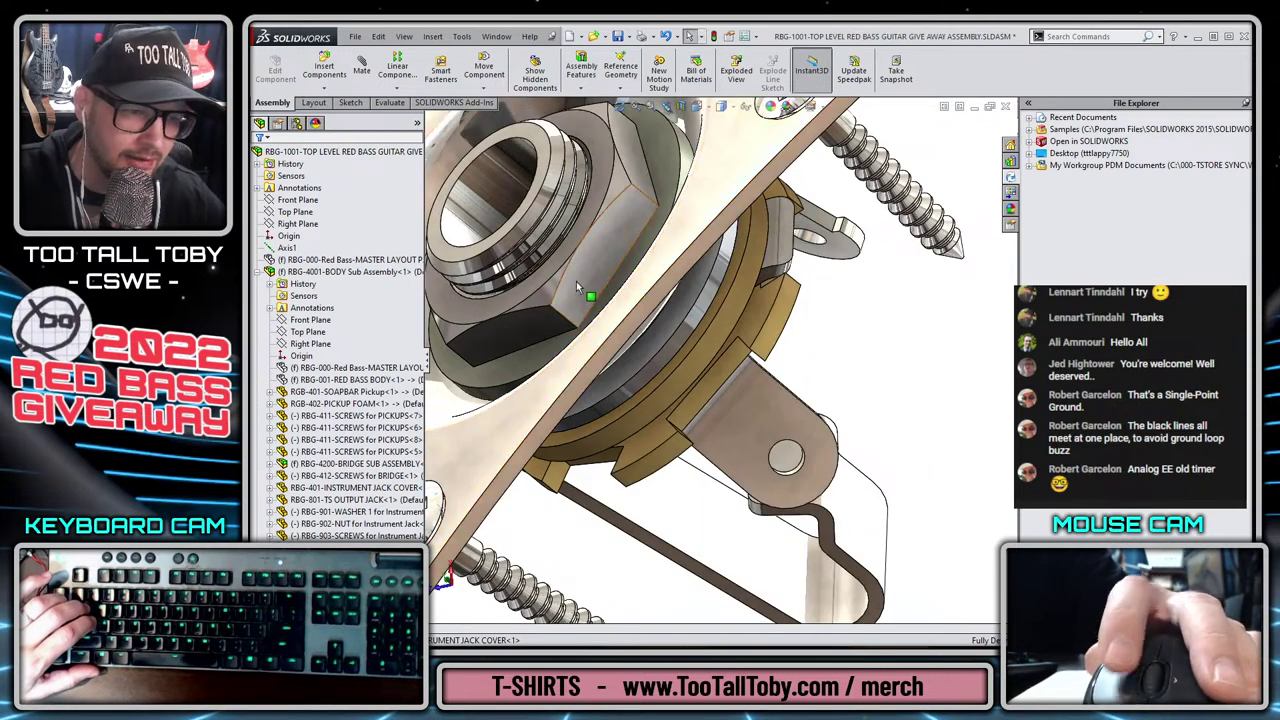
# Show the hidden RBG-001 red bass body again around the output jack, bridge and pickup.
pyautogui.click(577, 281)
pyautogui.click(500, 360)
pyautogui.scroll(6, 680, 368)
pyautogui.moveTo(752, 366); pyautogui.dragTo(690, 364, button='middle')
pyautogui.moveTo(722, 323); pyautogui.dragTo(718, 334, button='middle')
pyautogui.click(857, 420)
pyautogui.moveTo(775, 428); pyautogui.dragTo(746, 313, button='middle')
pyautogui.moveTo(780, 370); pyautogui.dragTo(788, 423, button='middle')
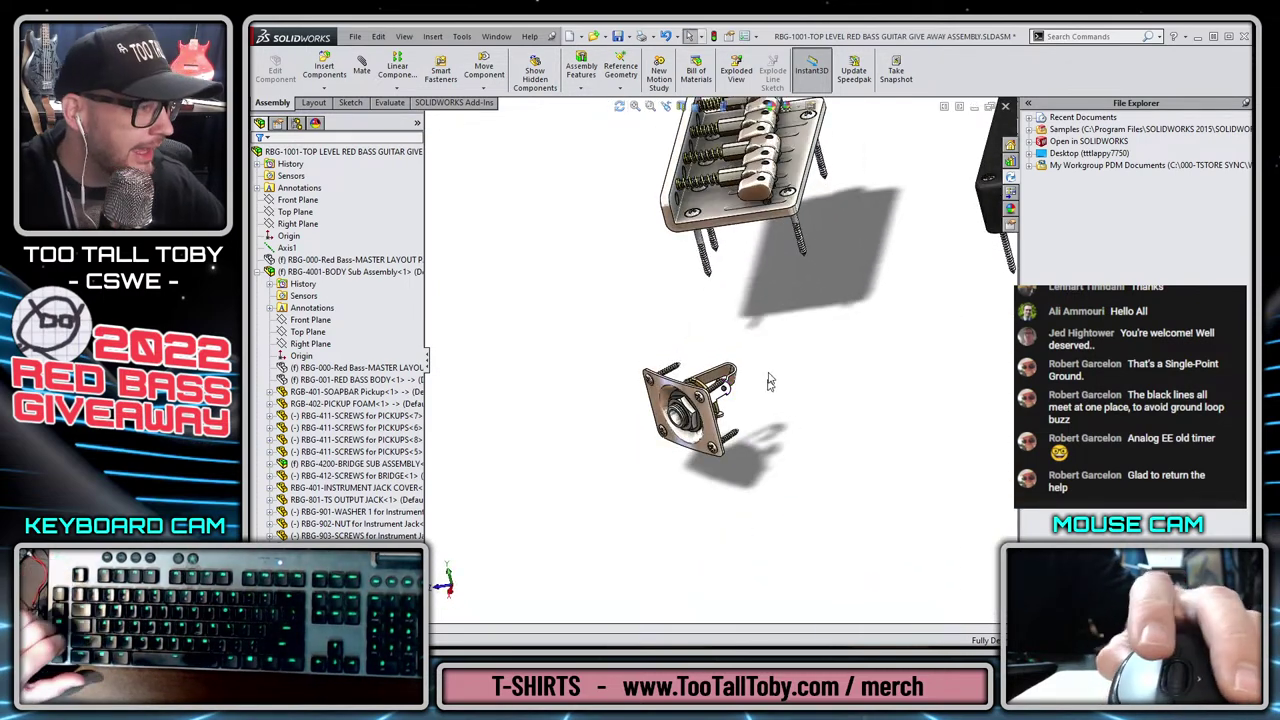
pyautogui.moveTo(783, 334)
pyautogui.mouseDown(button='middle')
pyautogui.moveTo(795, 318)
pyautogui.moveTo(767, 322)
pyautogui.mouseUp(button='middle')
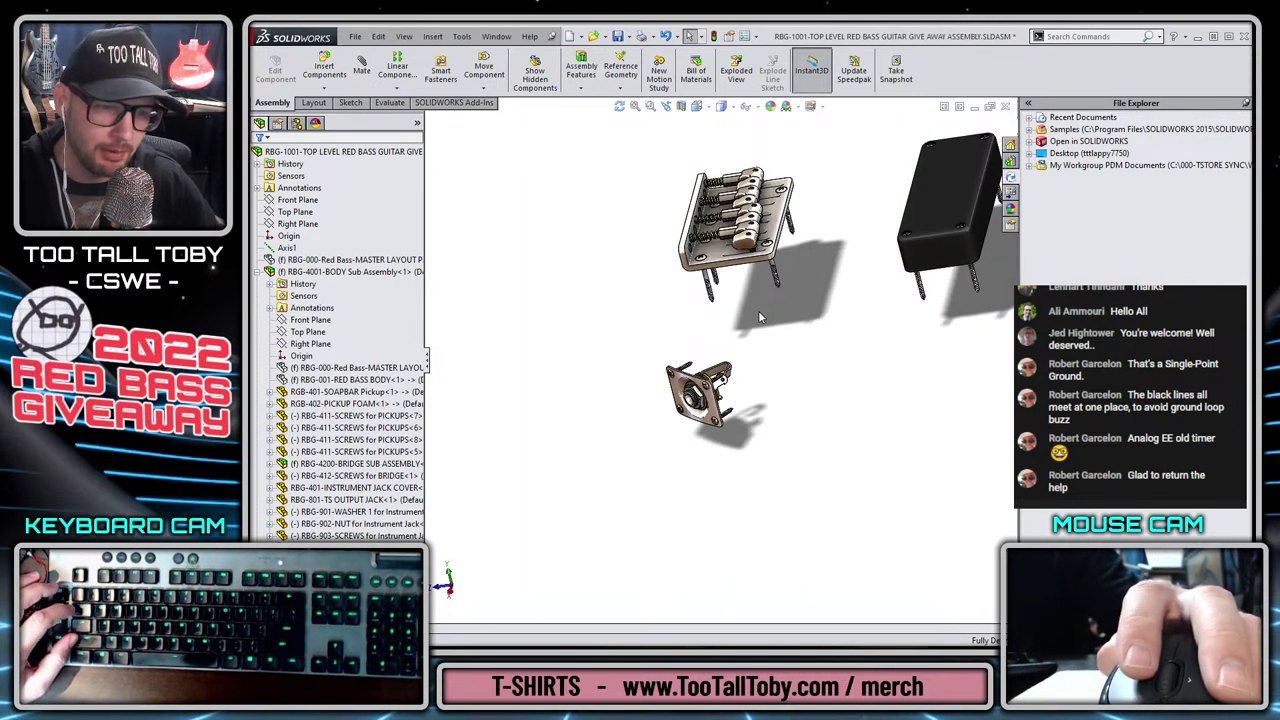
pyautogui.hotkey('shift', 'Tab')
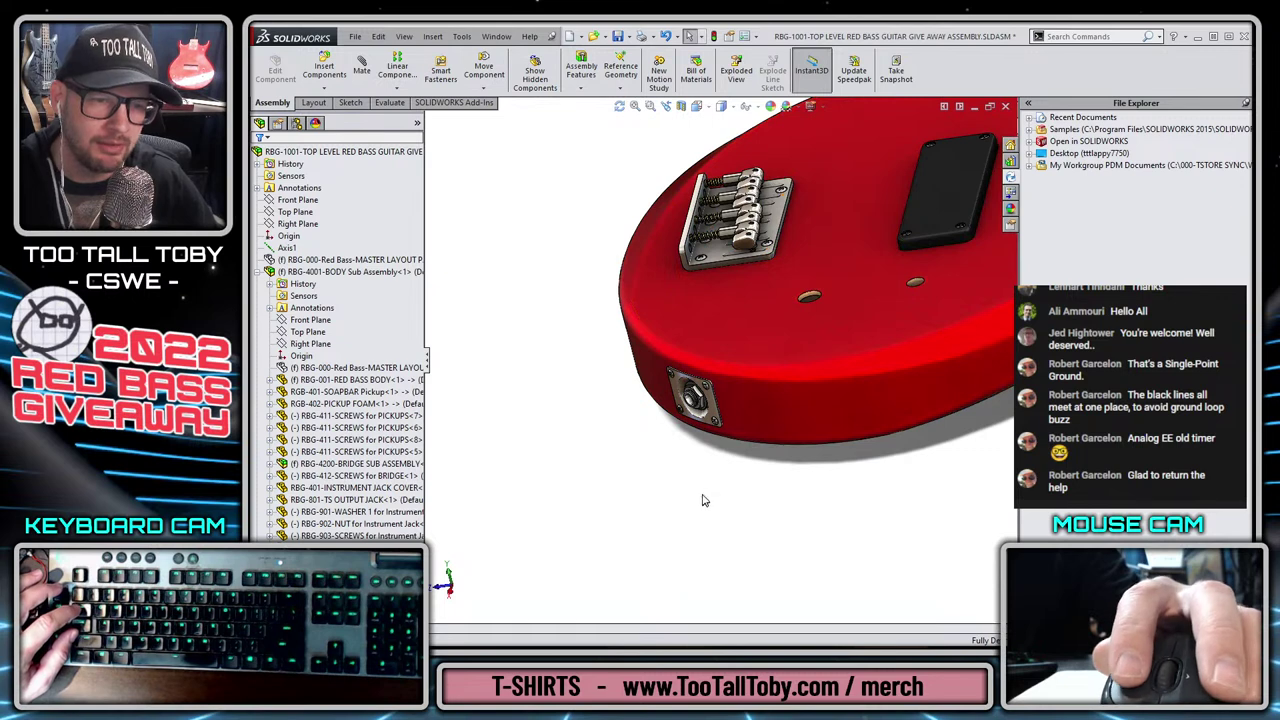
# Hide the red bass body, the soapbar pickup and the parts beneath it, and show them all again.
pyautogui.scroll(-5, 670, 488)
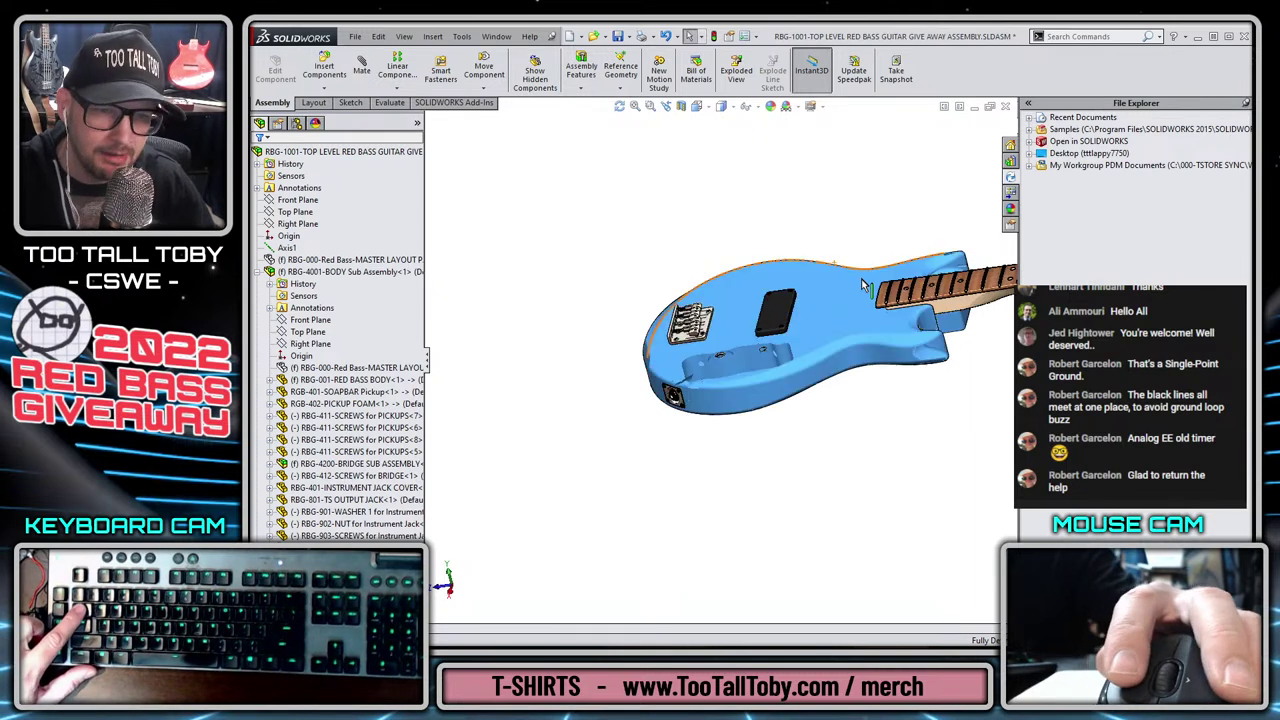
pyautogui.press('Tab')
pyautogui.press('Tab')
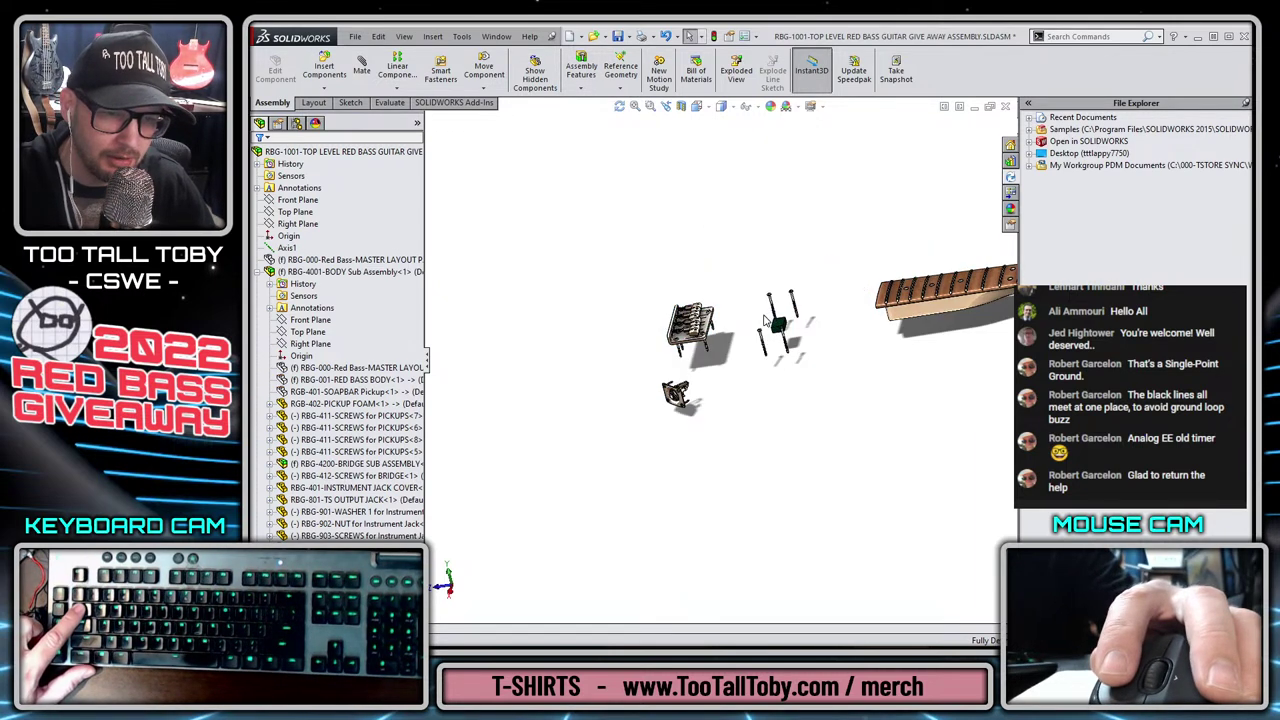
pyautogui.press('Tab')
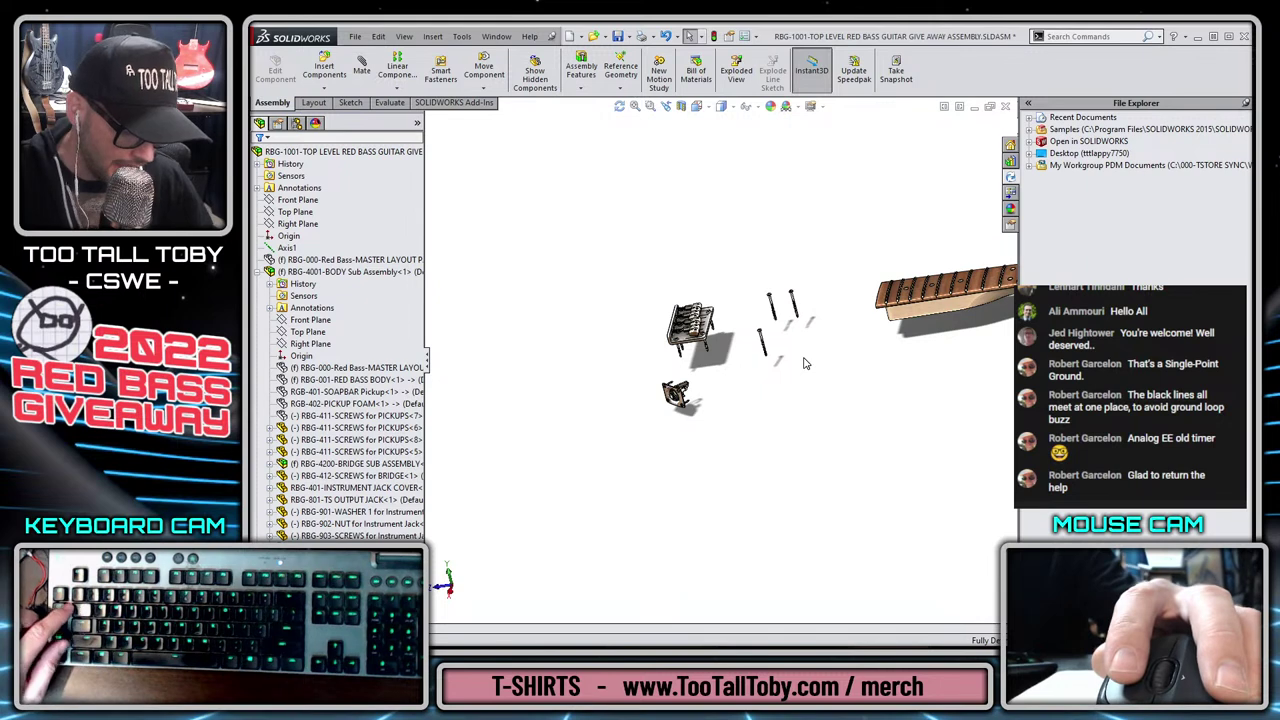
pyautogui.hotkey('shift', 'Tab')
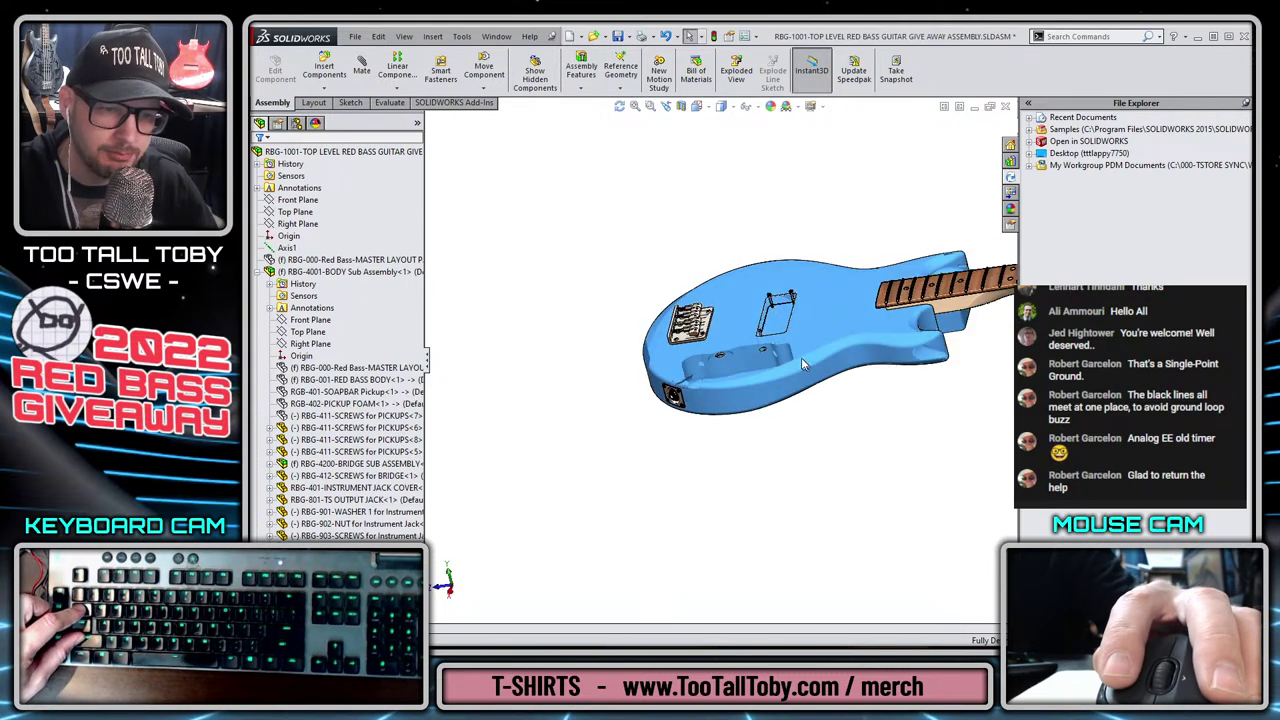
pyautogui.press('Tab')
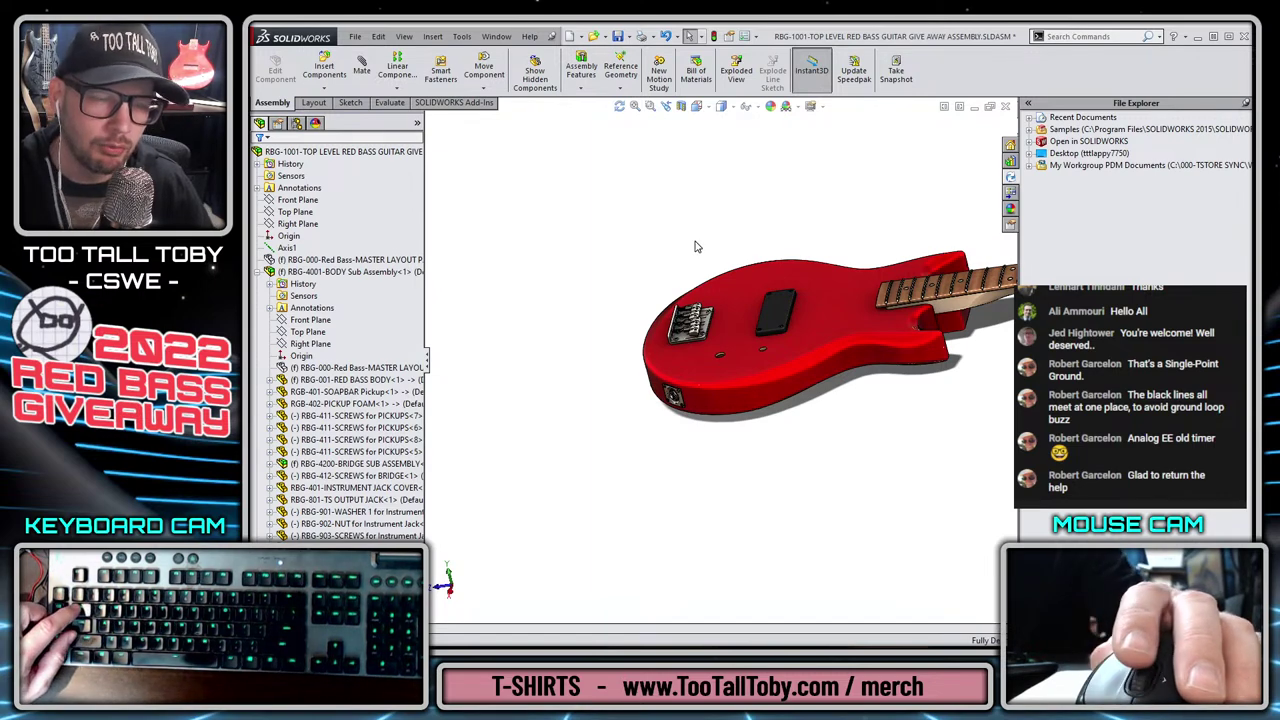
# Hide the bridge saddles one after another so only their springs and screws remain on the bridge plate.
pyautogui.scroll(-6, 618, 385)
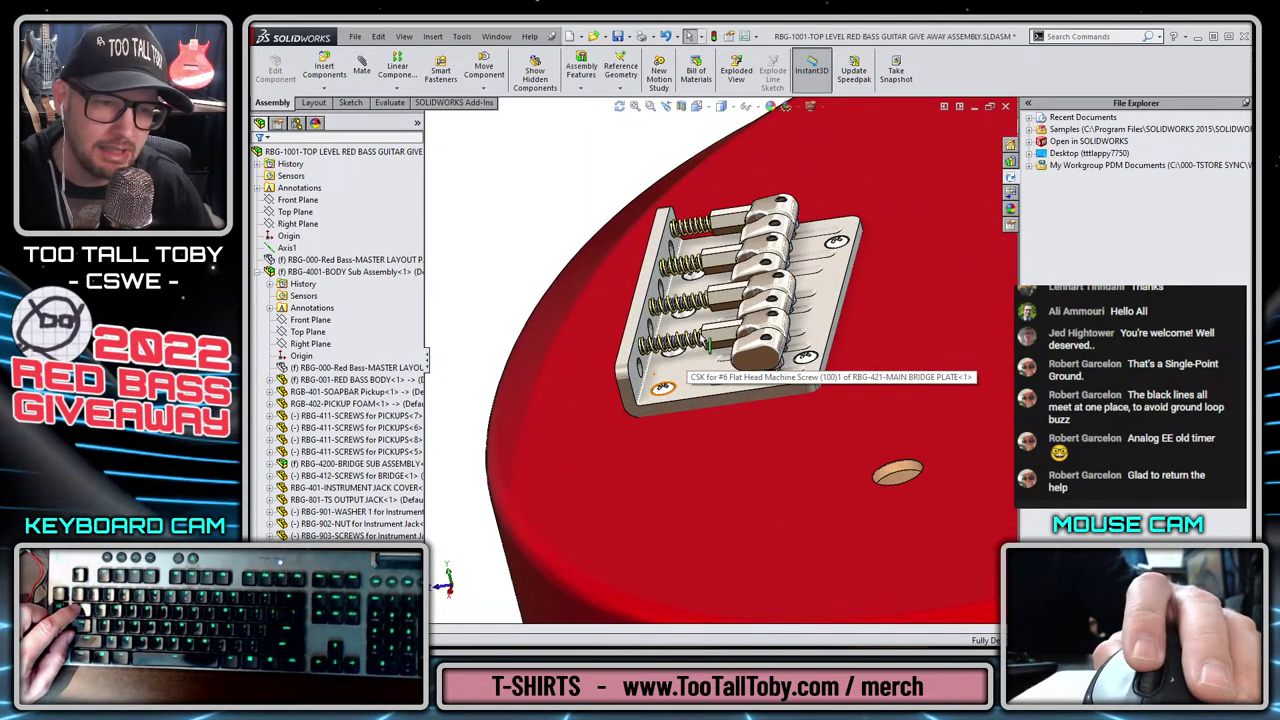
pyautogui.moveTo(680, 330); pyautogui.dragTo(696, 287, button='middle')
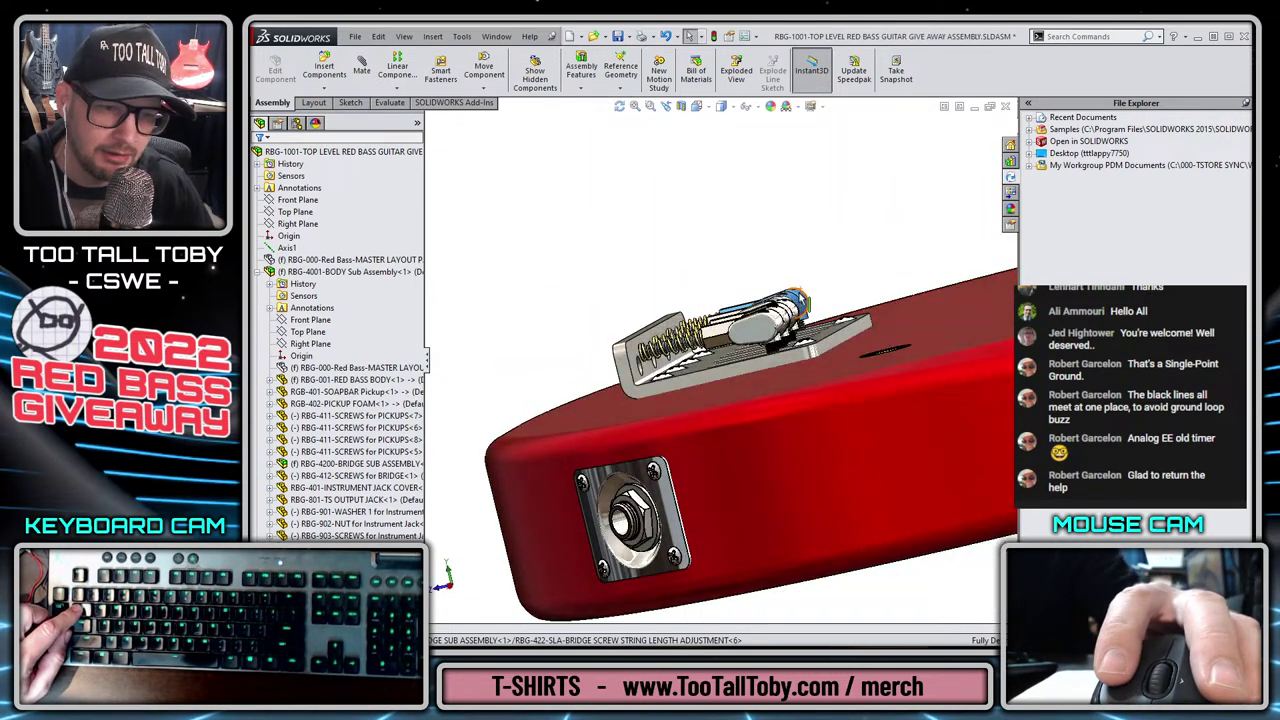
pyautogui.click(790, 327)
pyautogui.press('Tab')
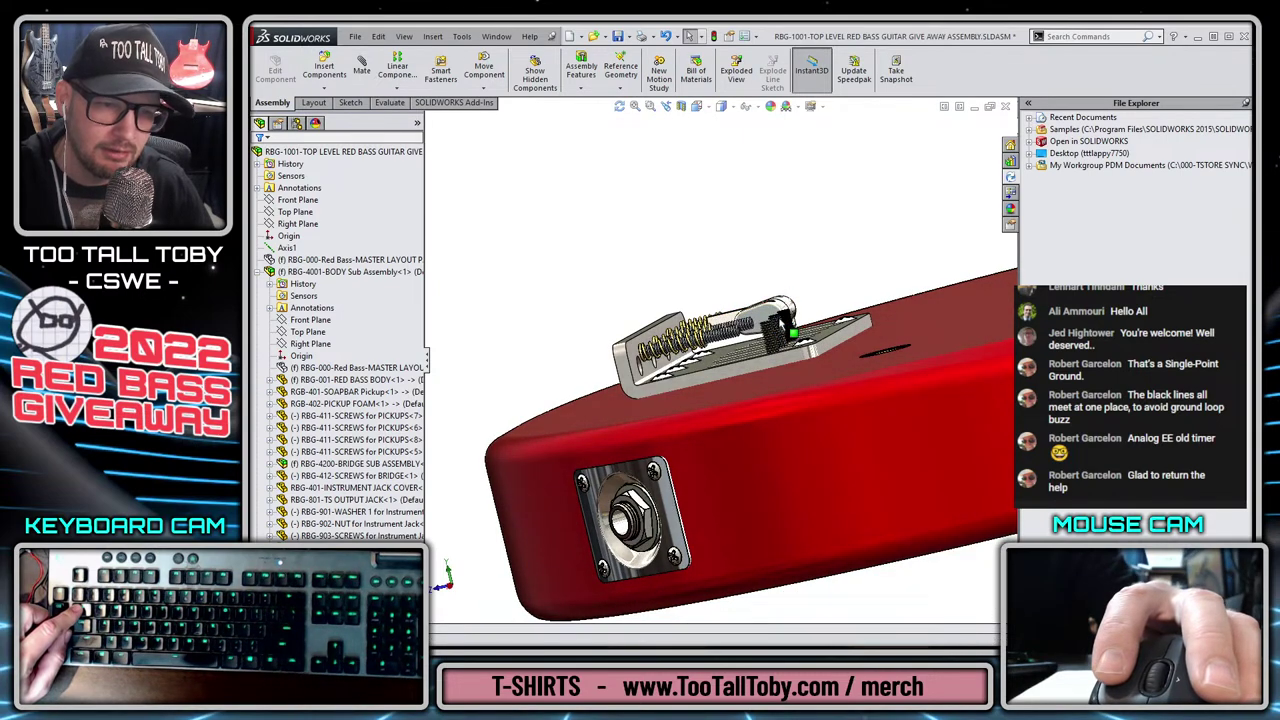
pyautogui.press('Tab')
pyautogui.press('Tab')
pyautogui.moveTo(780, 290); pyautogui.dragTo(790, 276)
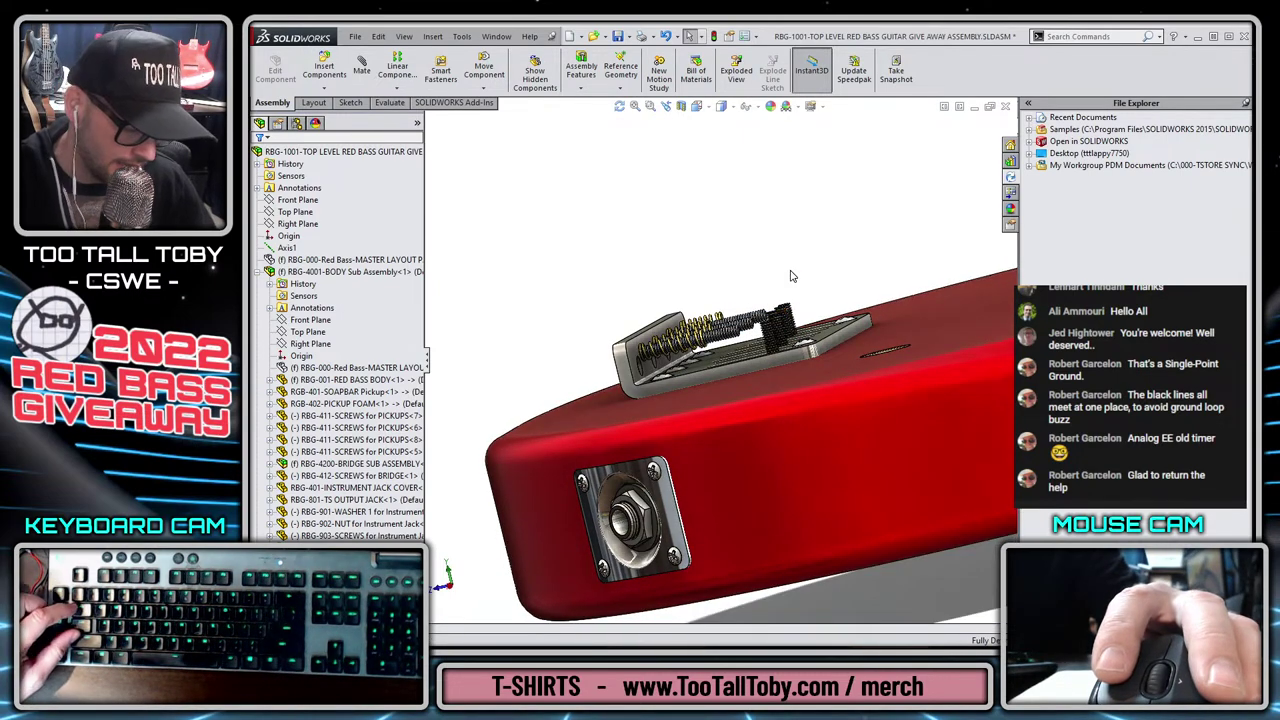
# Show all the hidden bridge saddles again.
pyautogui.hotkey('shift', 'Tab')
pyautogui.hotkey('shift', 'Tab')
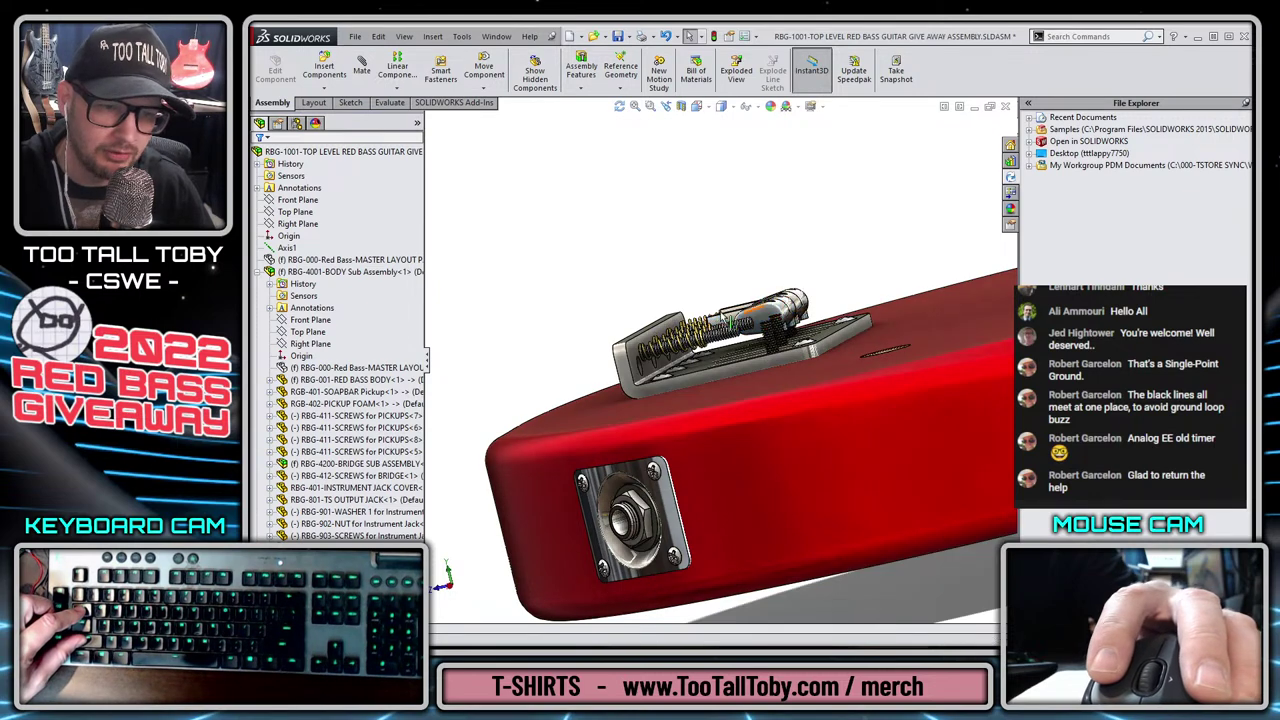
pyautogui.hotkey('shift', 'Tab')
pyautogui.hotkey('shift', 'Tab')
pyautogui.hotkey('shift', 'Tab')
pyautogui.hotkey('shift', 'Tab')
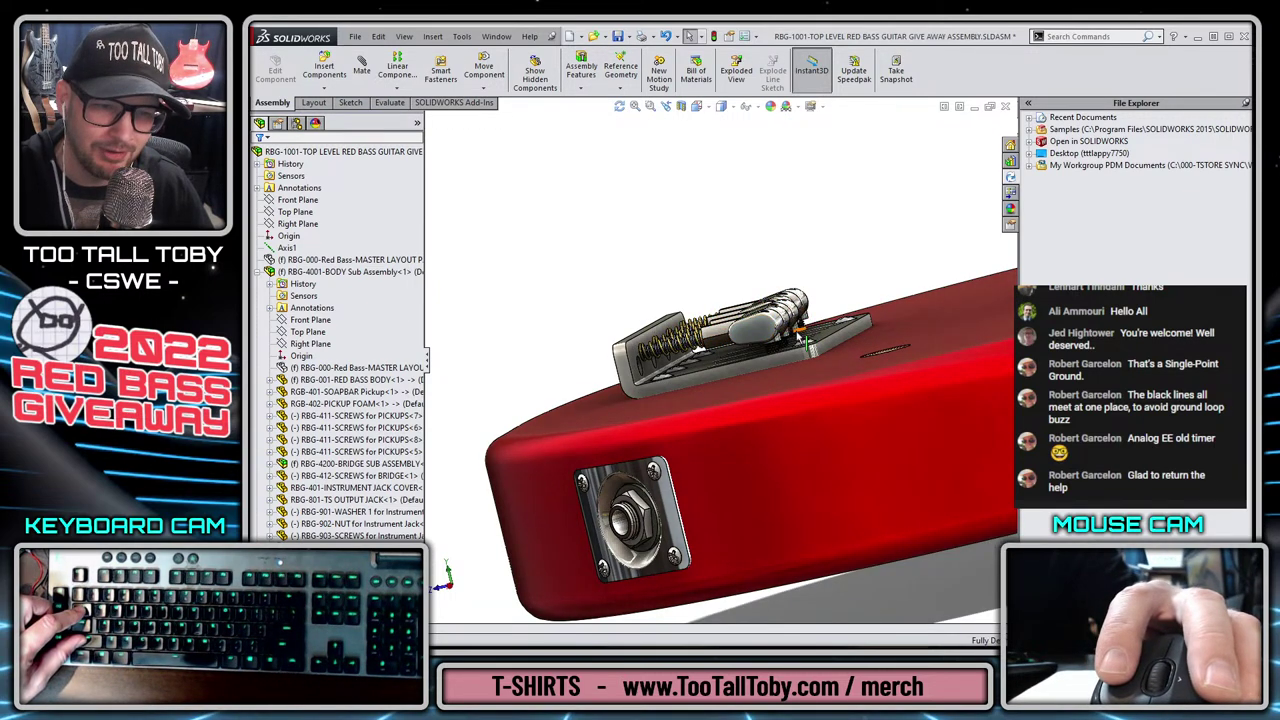
pyautogui.hotkey('shift', 'Tab')
# Hide the red bass body to inspect the bridge's mounting screws and saddles, and show the body again.
pyautogui.press('Tab')
pyautogui.scroll(-4, 816, 318)
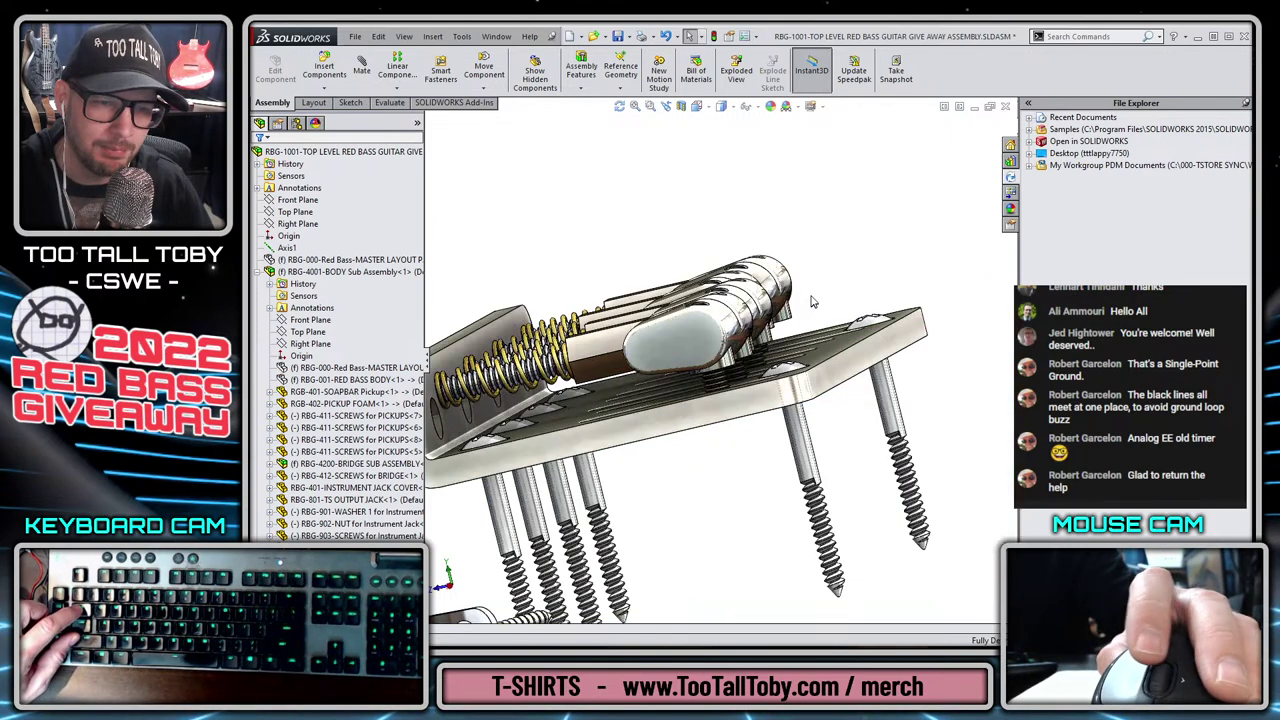
pyautogui.moveTo(812, 296); pyautogui.dragTo(867, 274, button='middle')
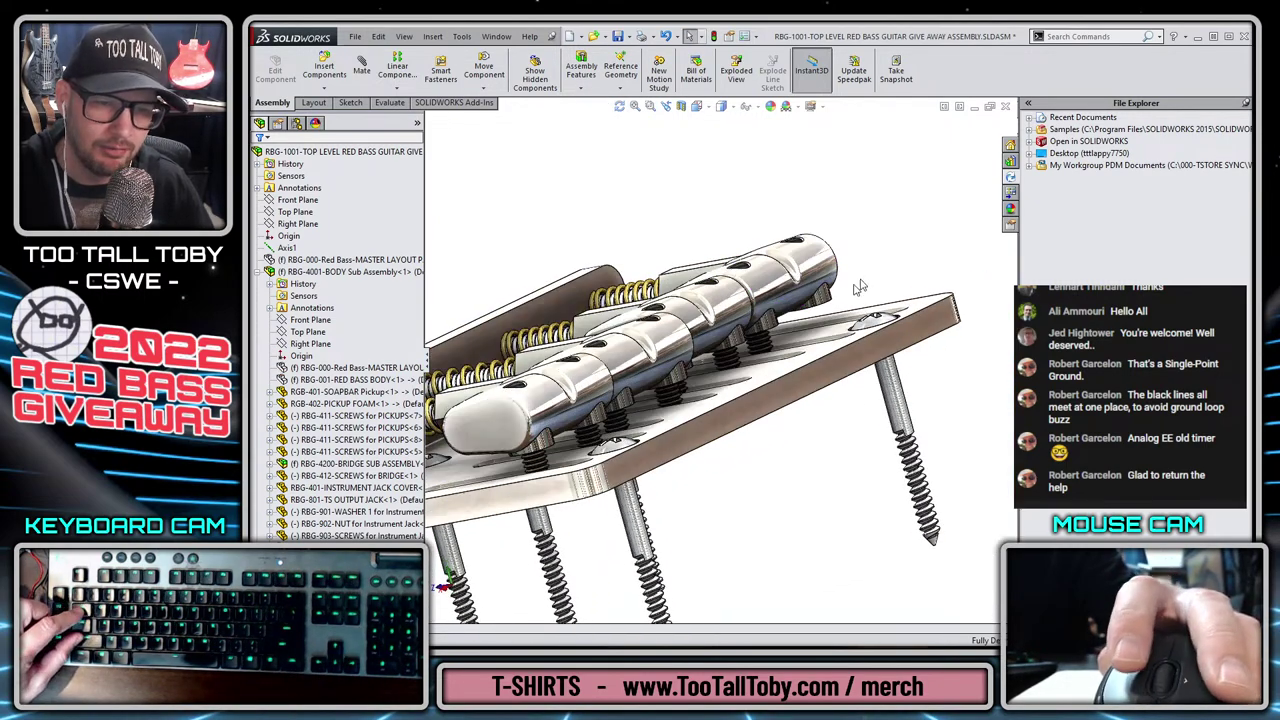
pyautogui.hotkey('shift', 'Tab')
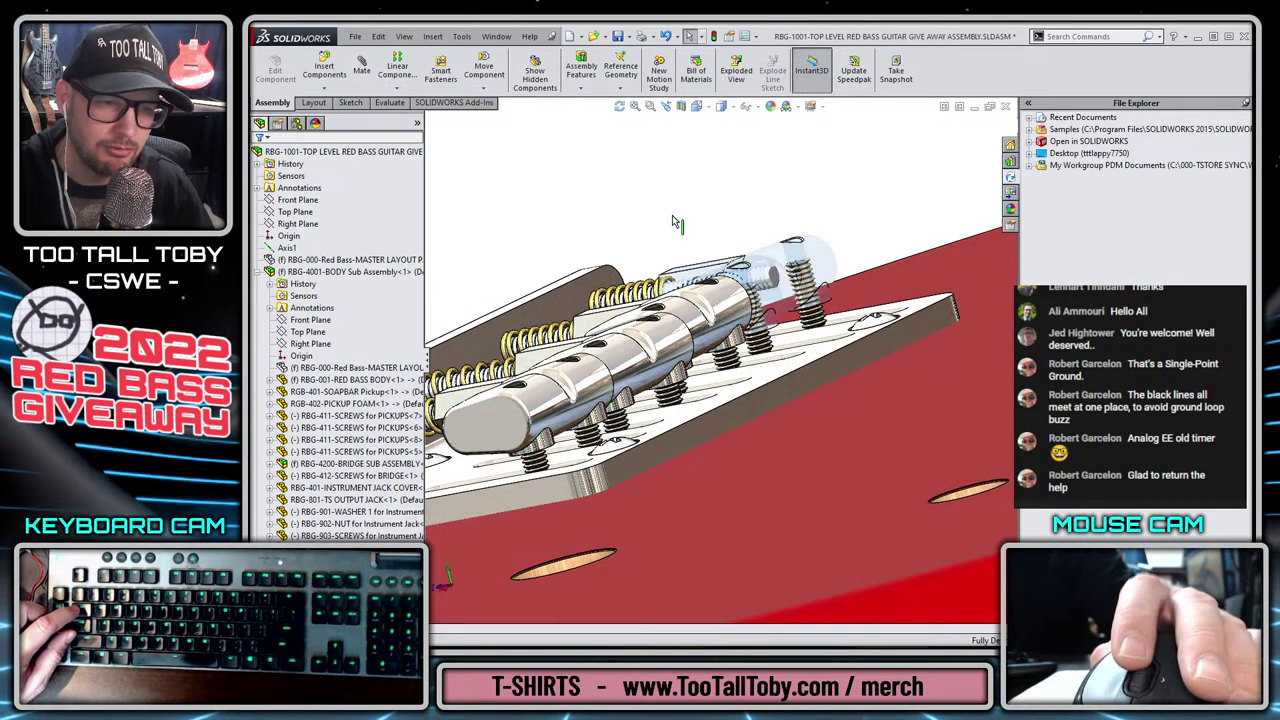
# Try hiding the saddle at the far end of the bridge and show it again.
pyautogui.moveTo(675, 222); pyautogui.dragTo(764, 249, button='middle')
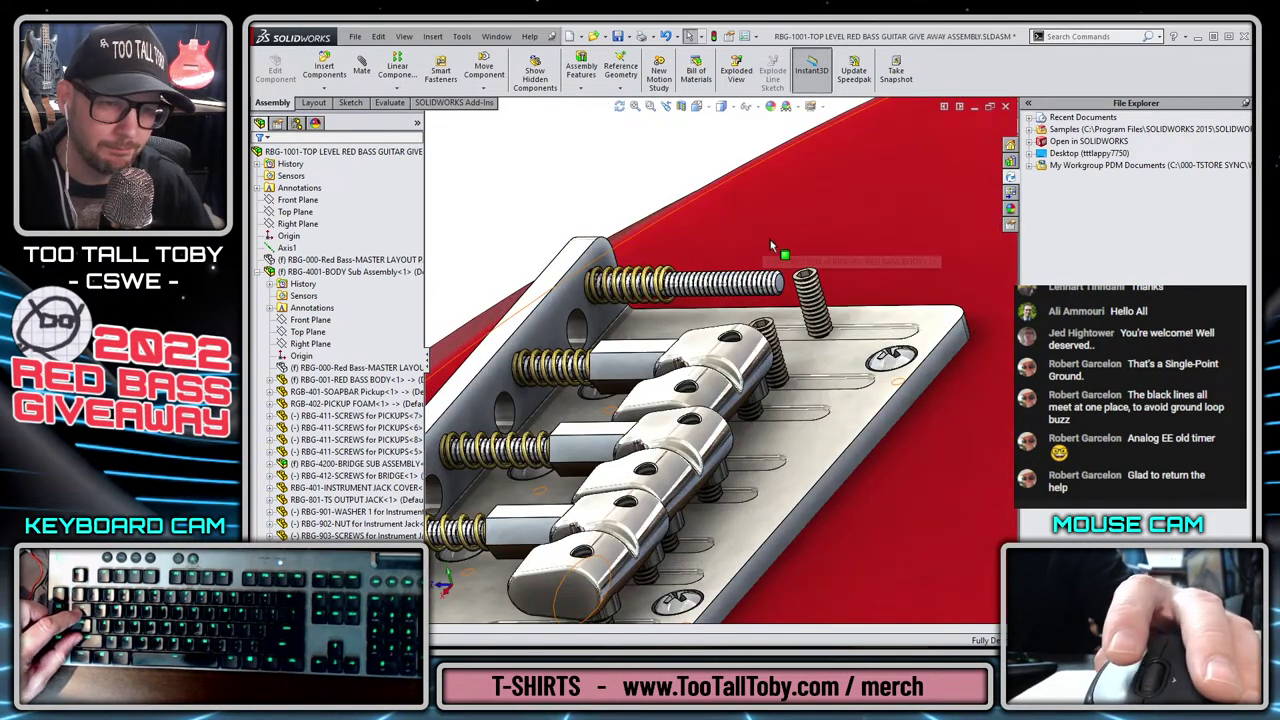
pyautogui.hotkey('shift', 'Tab')
pyautogui.press('Tab')
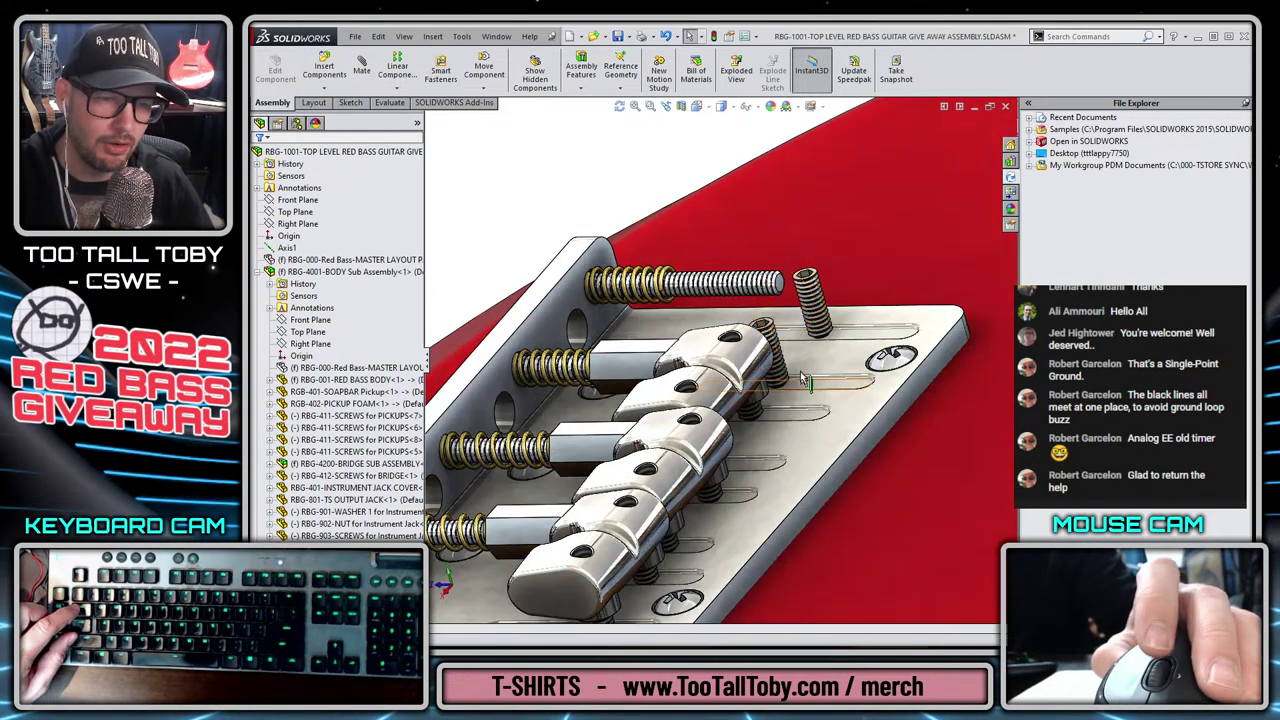
pyautogui.hotkey('shift', 'Tab')
pyautogui.click(617, 163)
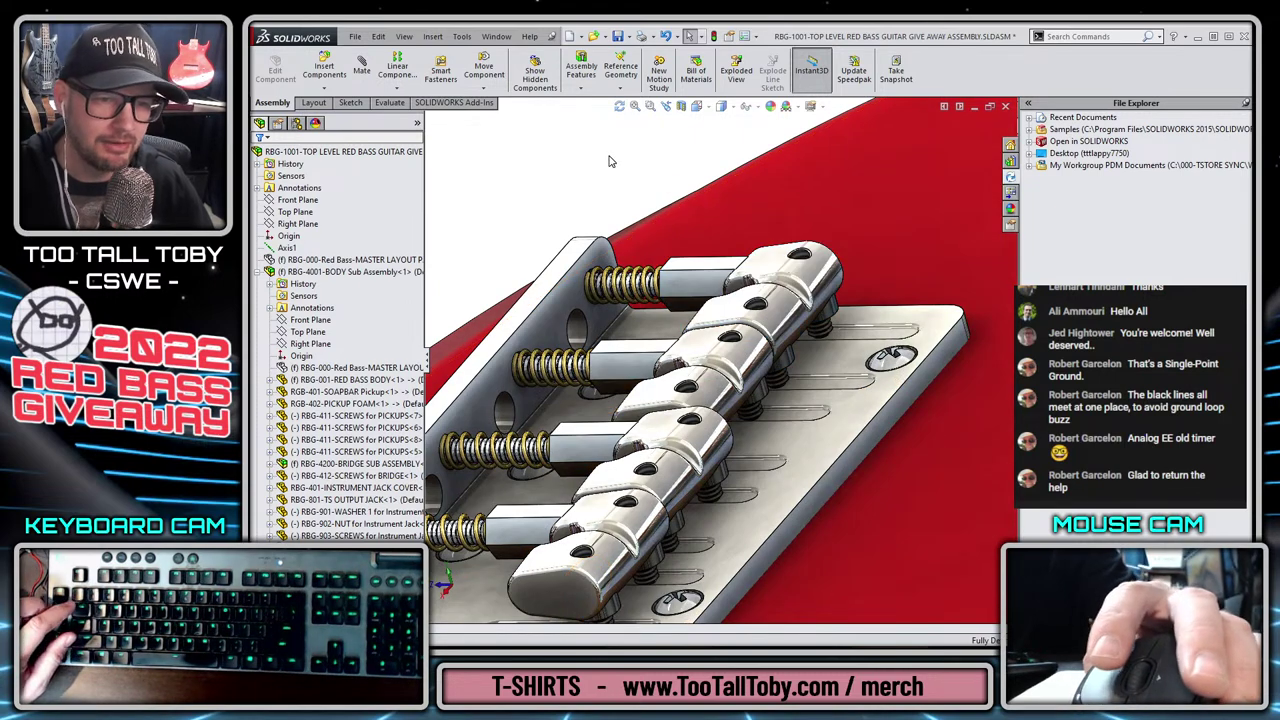
# Examine the control cavity and its two through holes from the back and front of the red bass body.
pyautogui.scroll(6, 681, 285)
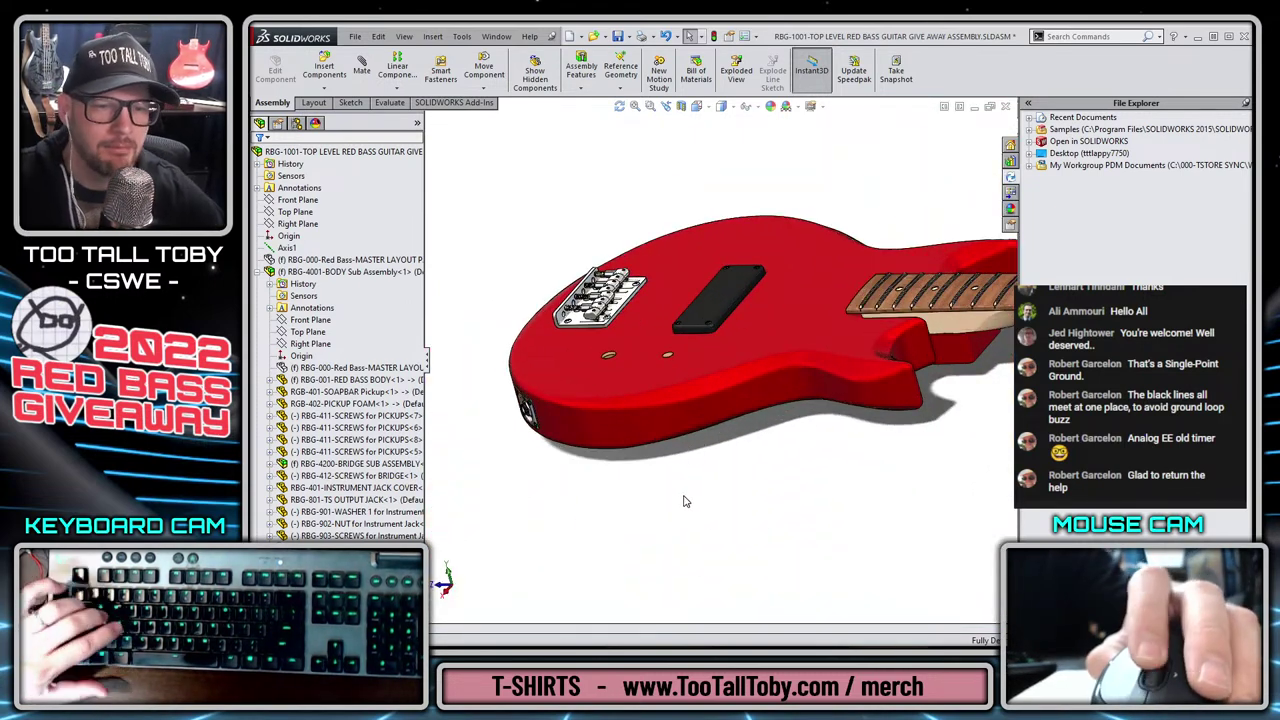
pyautogui.moveTo(686, 501); pyautogui.dragTo(686, 337, button='middle')
pyautogui.scroll(4, 688, 340)
pyautogui.scroll(-6, 712, 468)
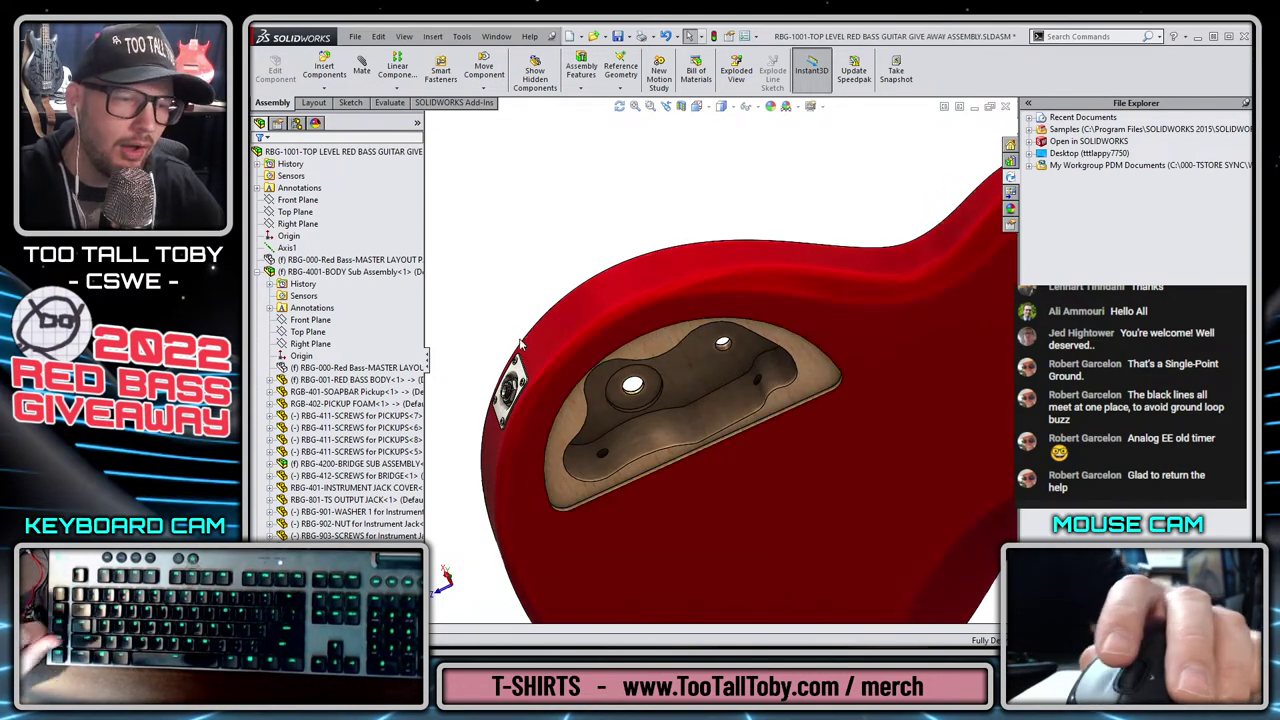
pyautogui.moveTo(957, 503); pyautogui.dragTo(603, 223, button='middle')
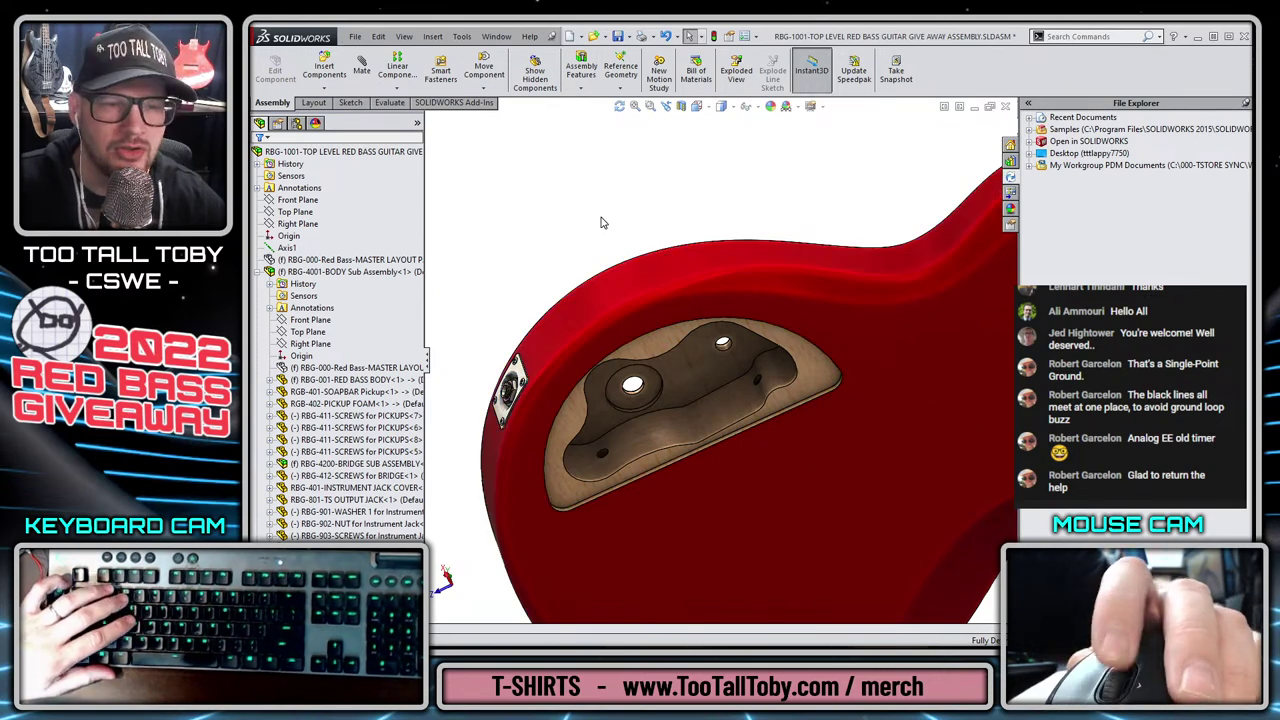
pyautogui.scroll(2, 603, 223)
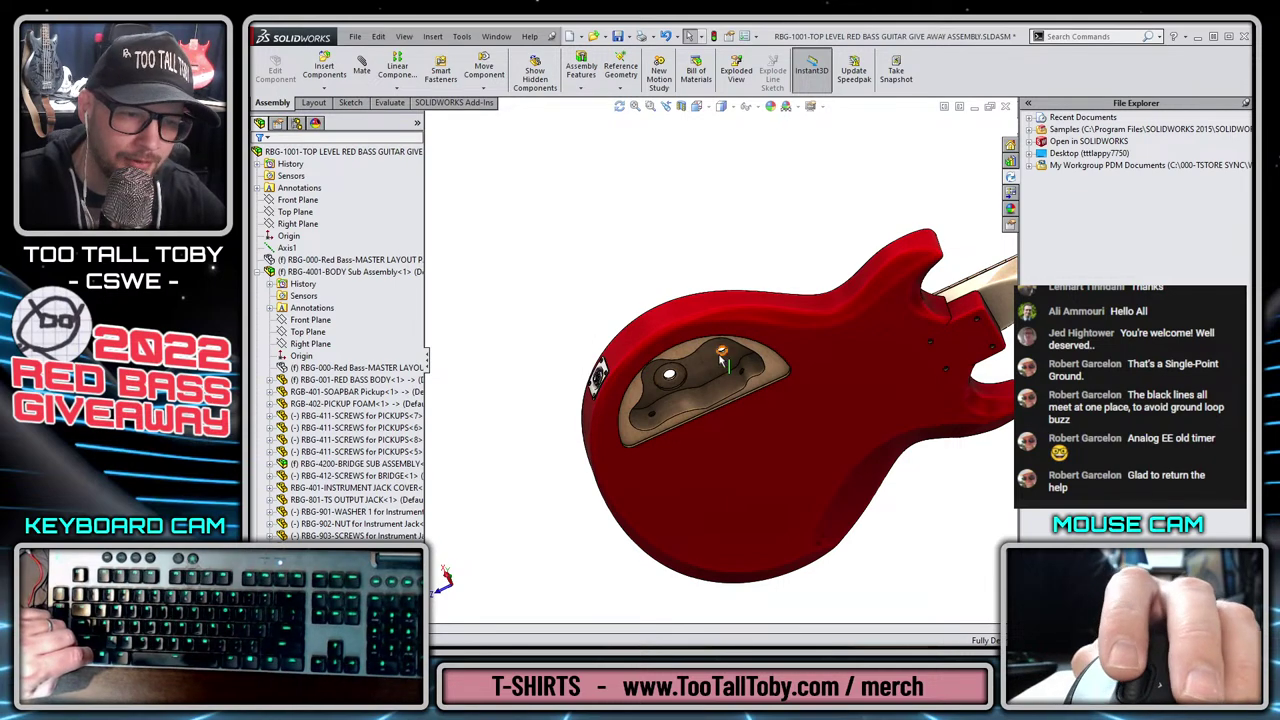
pyautogui.moveTo(722, 358); pyautogui.dragTo(718, 522, button='middle')
pyautogui.moveTo(718, 537); pyautogui.dragTo(708, 400, button='middle')
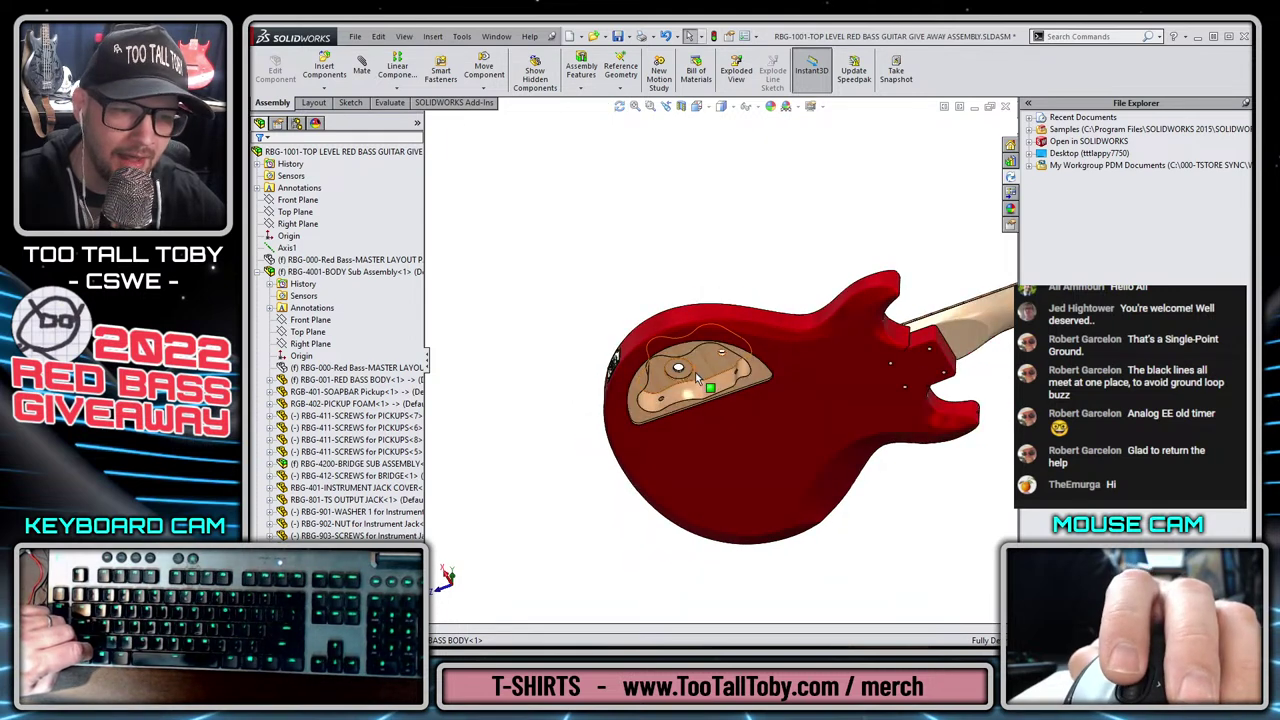
pyautogui.scroll(-3, 696, 372)
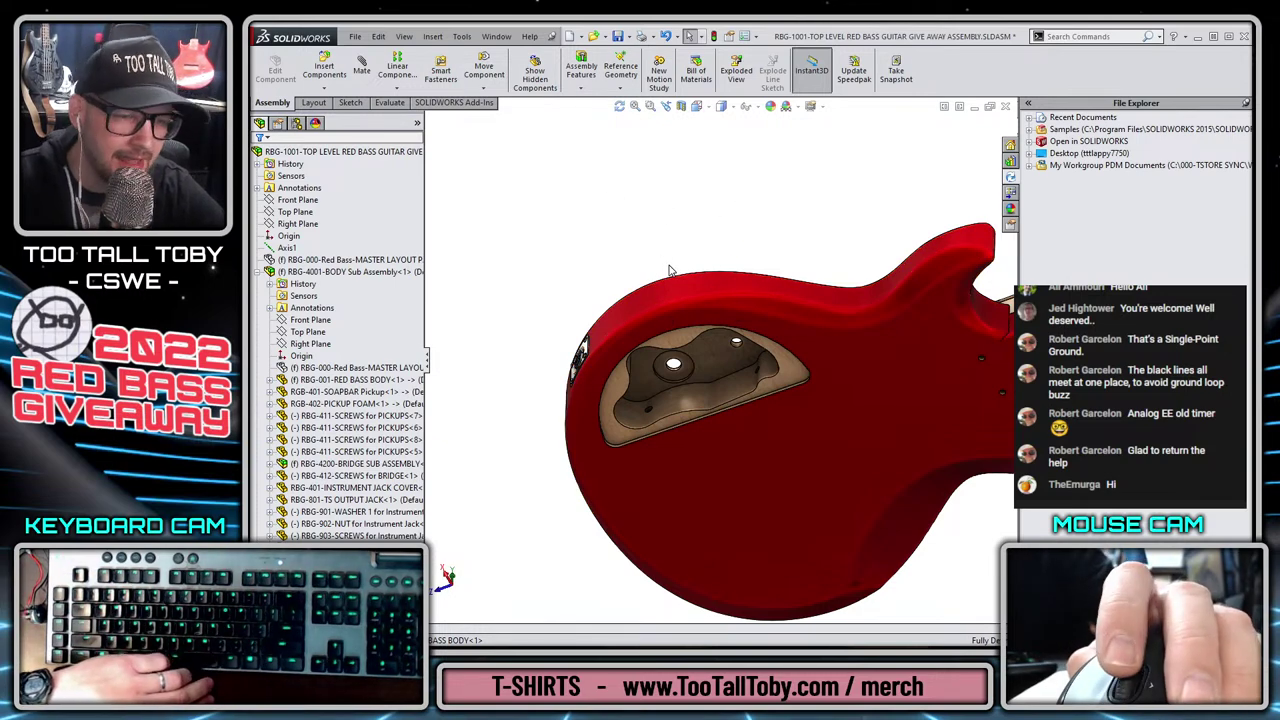
pyautogui.moveTo(670, 270); pyautogui.dragTo(728, 233, button='middle')
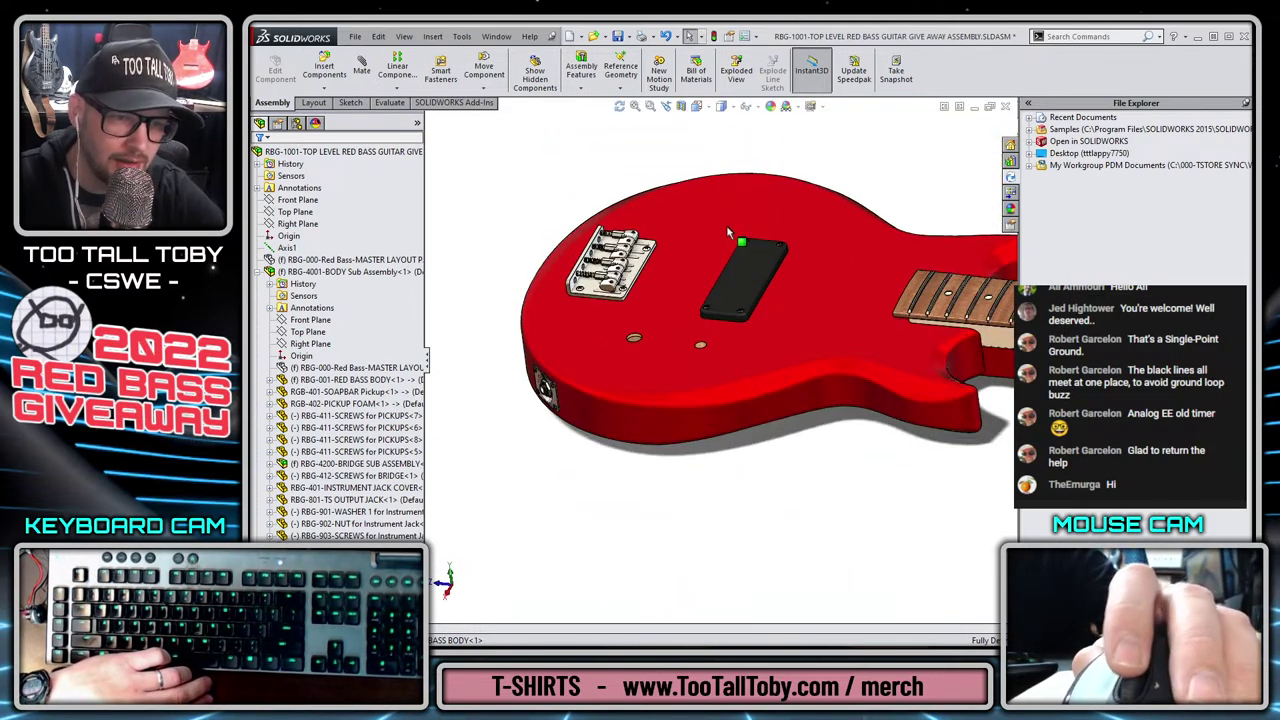
pyautogui.scroll(-2, 728, 233)
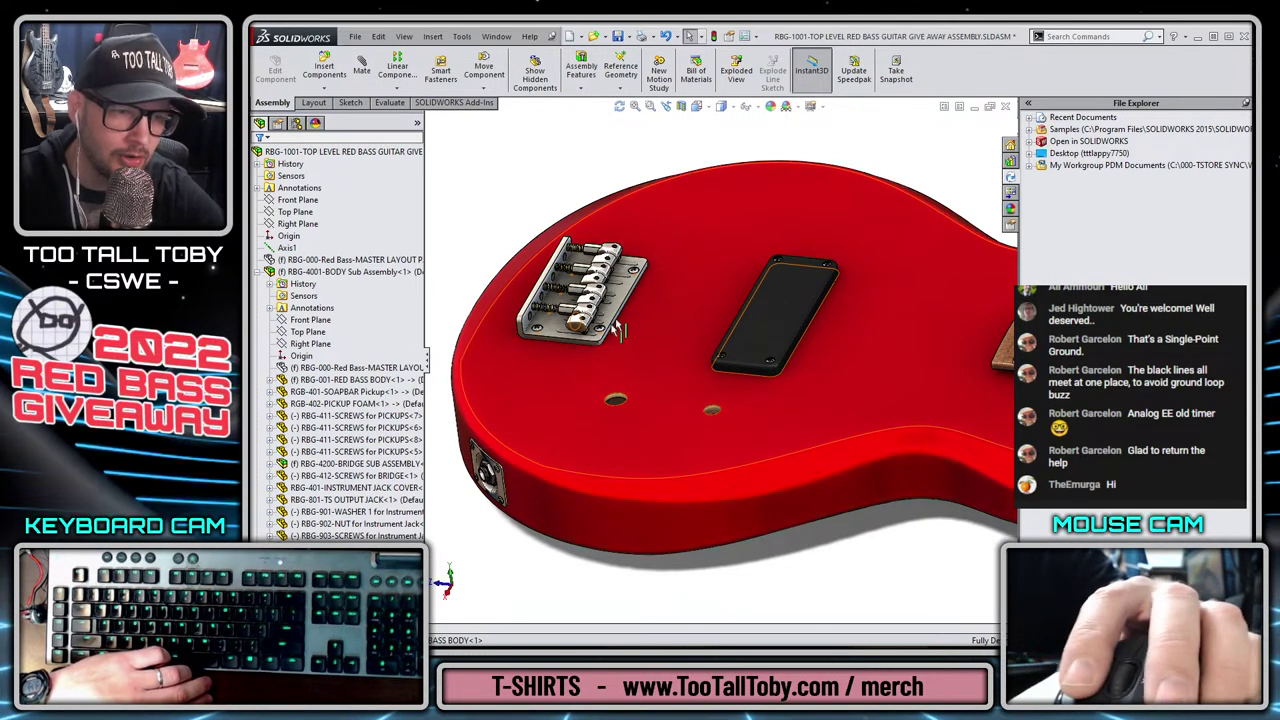
# Collapse the RBG-4001-BODY Sub Assembly in the tree and inspect the control cavity and output jack from several angles.
pyautogui.click(263, 273)
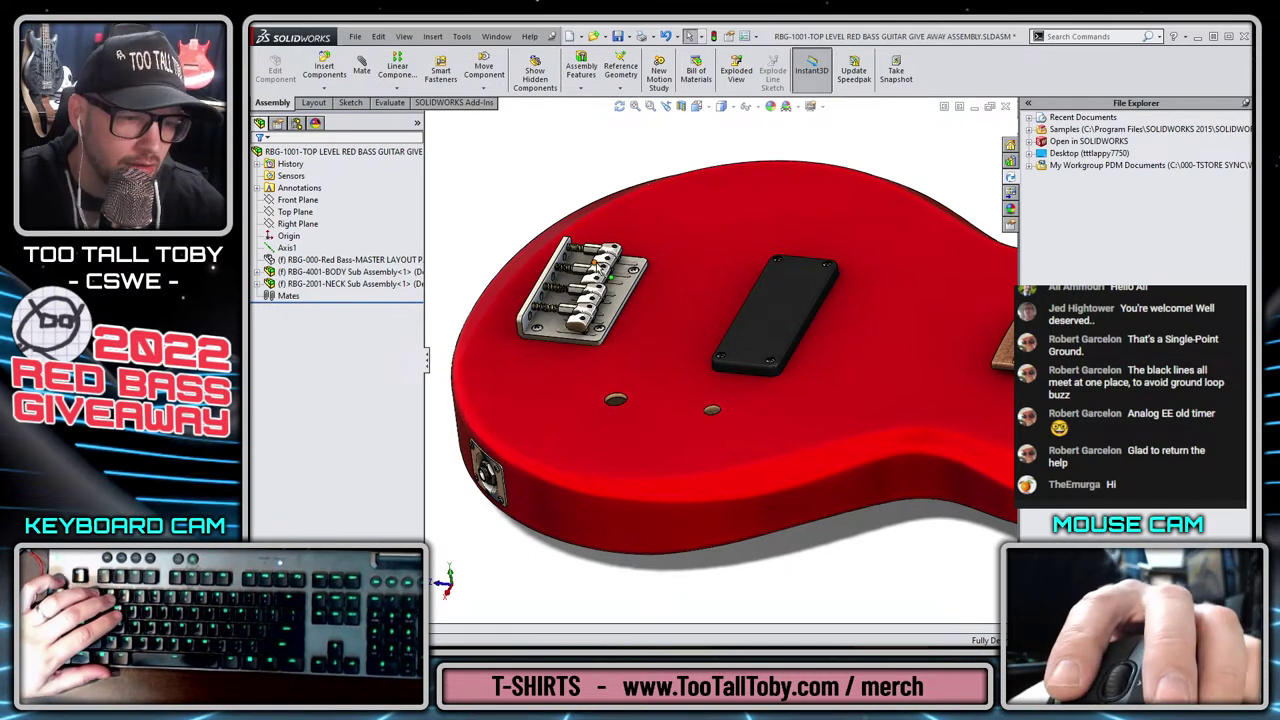
pyautogui.scroll(3, 683, 385)
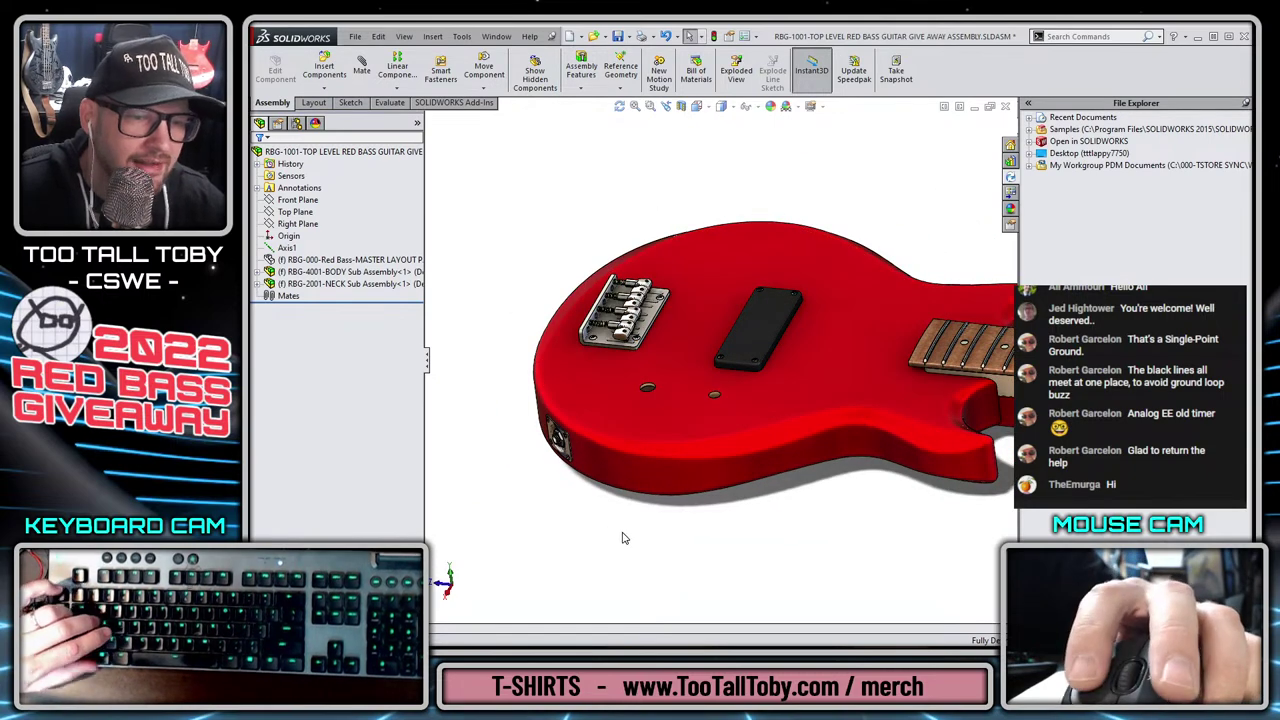
pyautogui.moveTo(757, 383); pyautogui.dragTo(635, 293, button='middle')
pyautogui.scroll(-5, 693, 444)
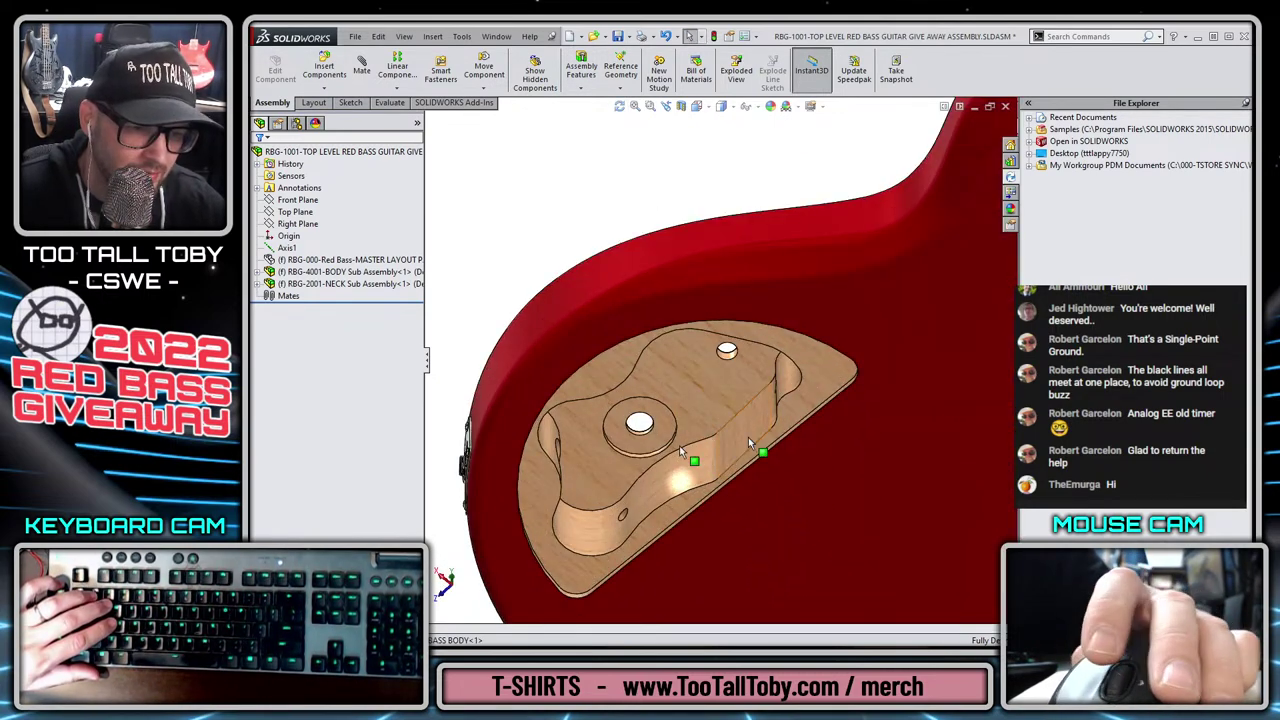
pyautogui.moveTo(681, 452); pyautogui.dragTo(756, 466, button='middle')
pyautogui.scroll(3, 756, 467)
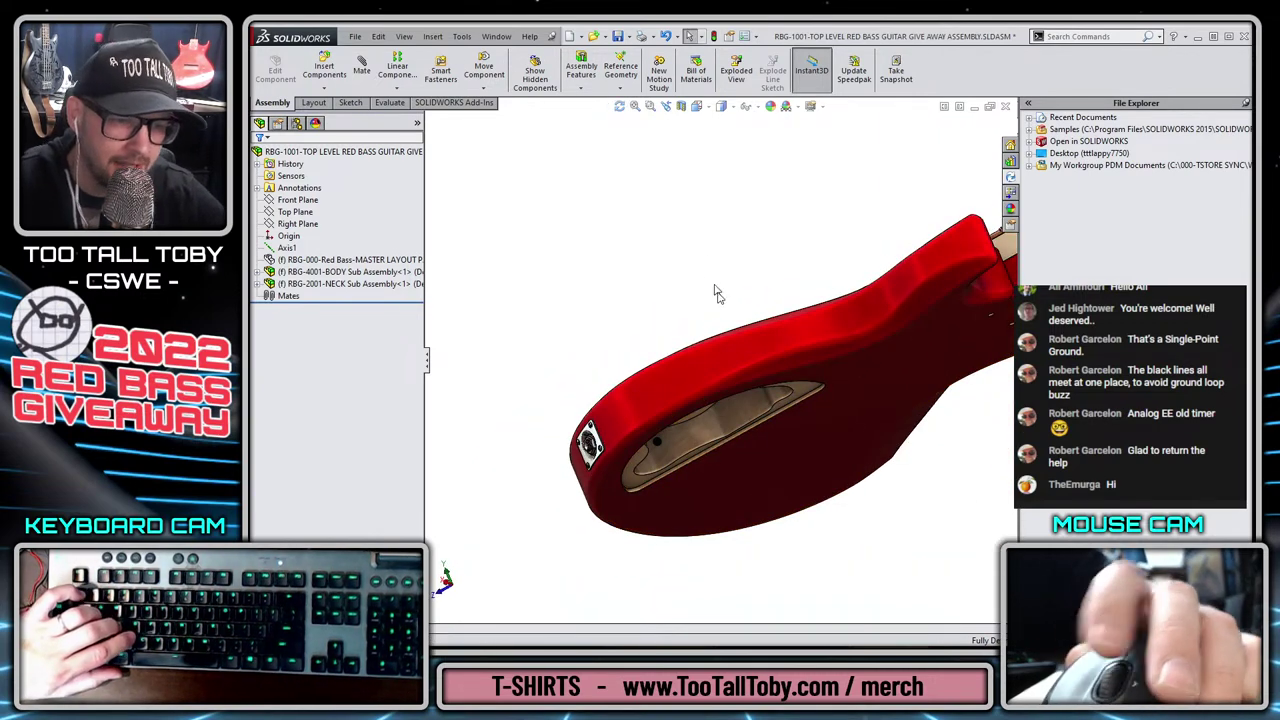
pyautogui.moveTo(715, 293); pyautogui.dragTo(710, 327, button='middle')
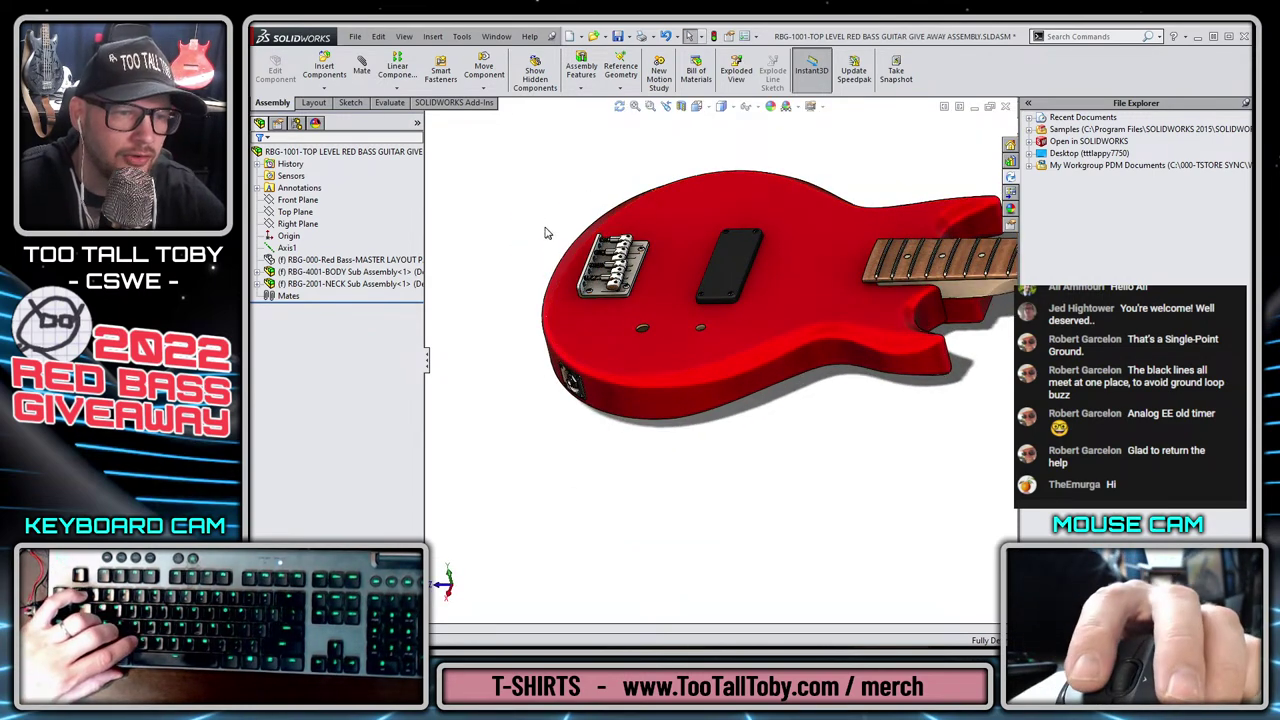
# Switch to the RBG-4001-BODY Sub Assembly in its own window.
pyautogui.click(349, 272)
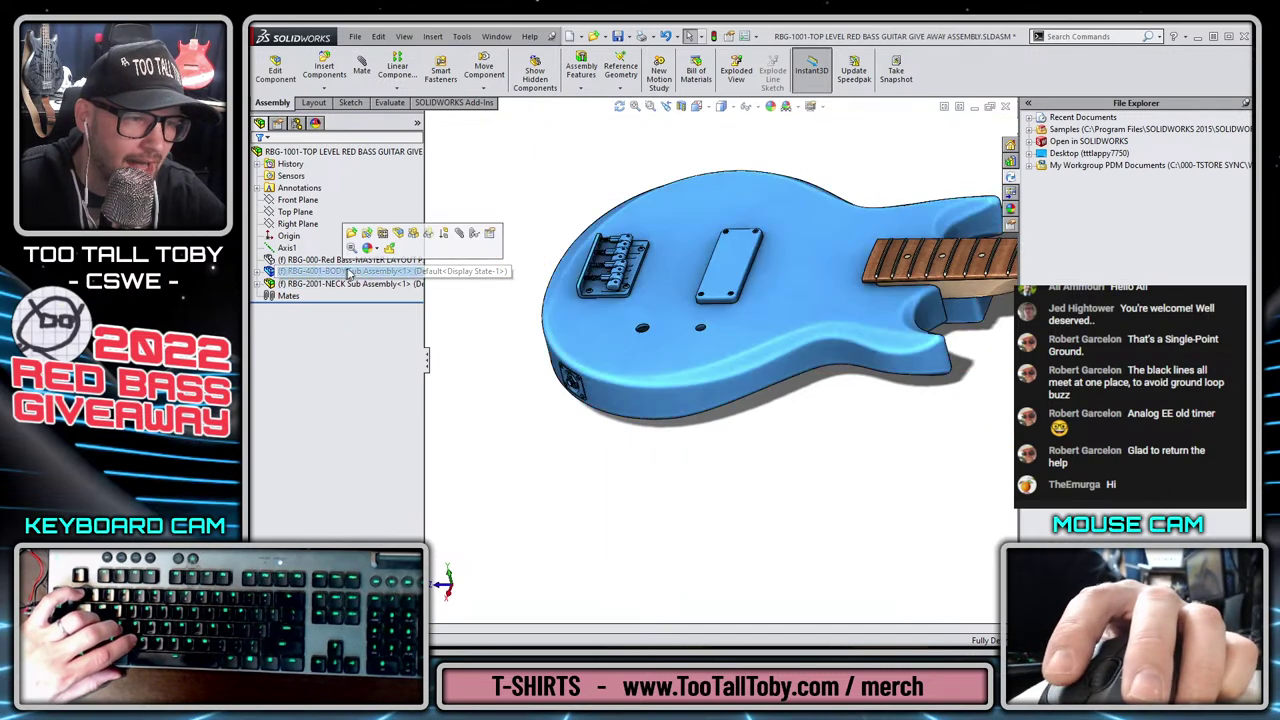
pyautogui.keyDown('ctrl'); pyautogui.click(348, 260); pyautogui.keyUp('ctrl')
pyautogui.hotkey('ctrl', 'Tab')
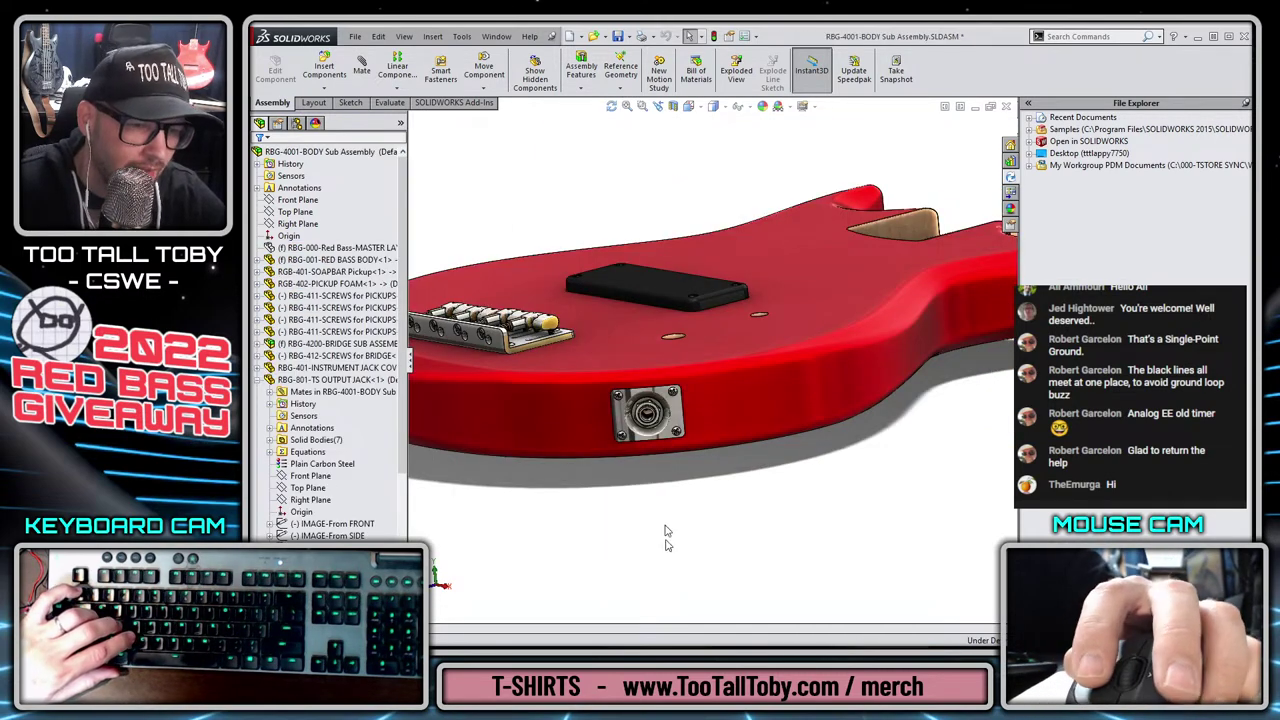
# Insert a new part saved as RBG-800-000-SURFACES for Electrical Layout into the body sub assembly and place it on the Front Plane.
pyautogui.scroll(1, 656, 526)
pyautogui.moveTo(746, 289); pyautogui.dragTo(838, 413, button='middle')
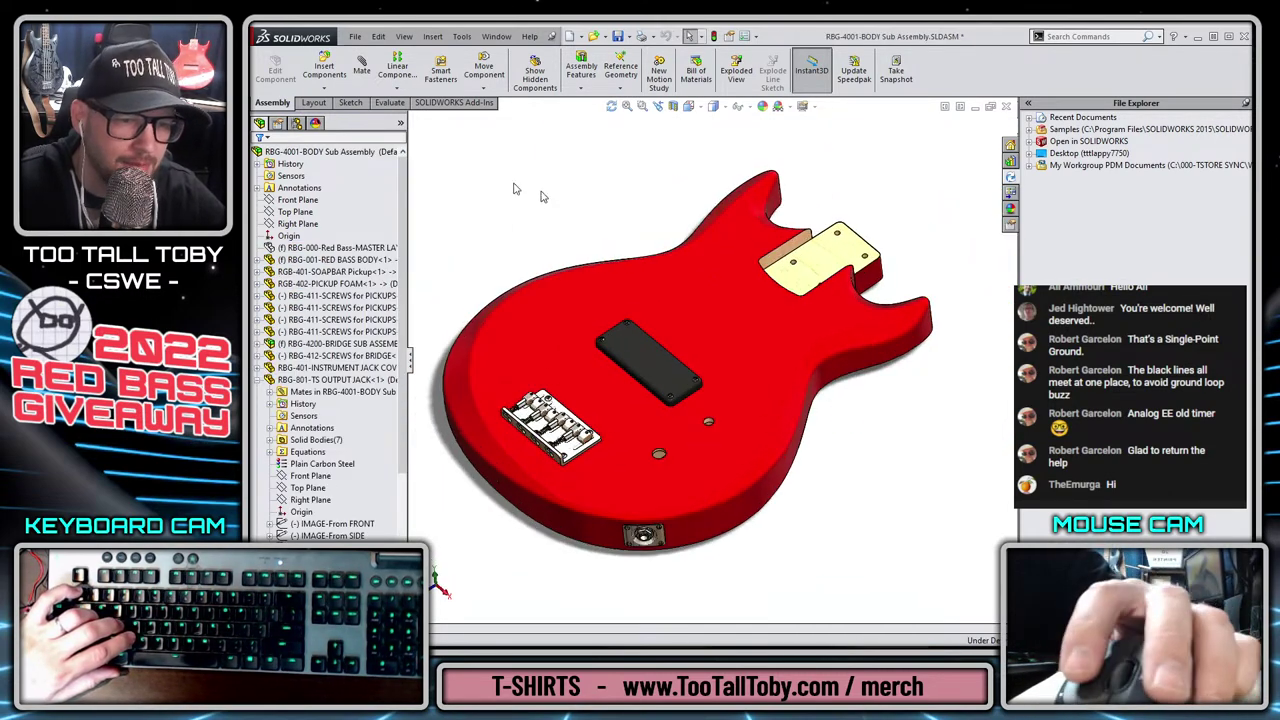
pyautogui.click(437, 37)
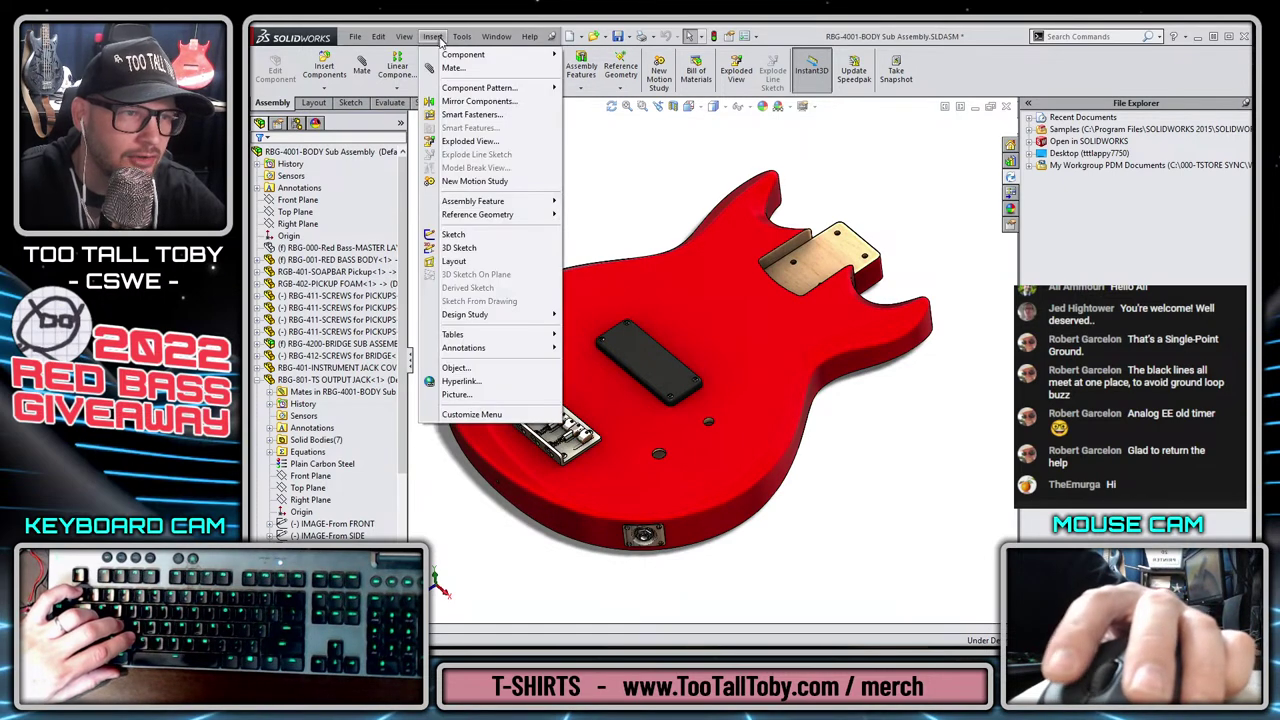
pyautogui.moveTo(455, 56)
pyautogui.click(602, 66)
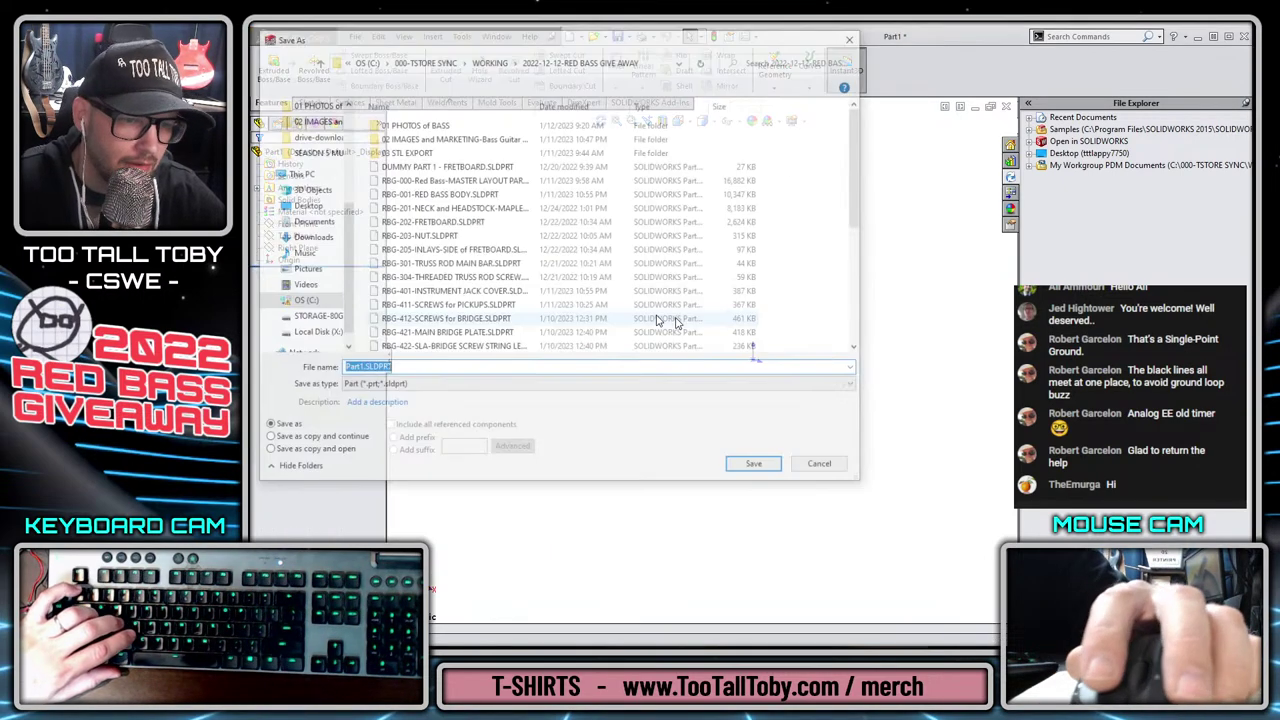
pyautogui.scroll(-1, 470, 174)
pyautogui.scroll(-3, 470, 173)
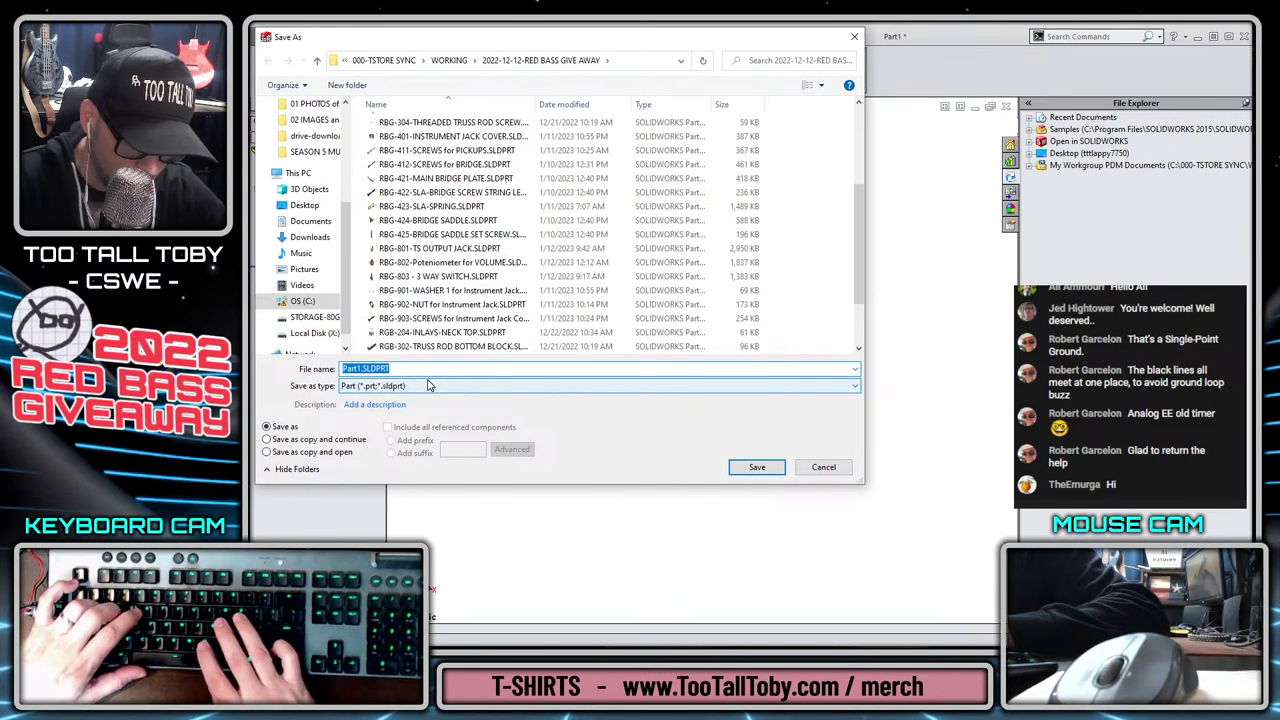
pyautogui.write('R')
pyautogui.write('BG-')
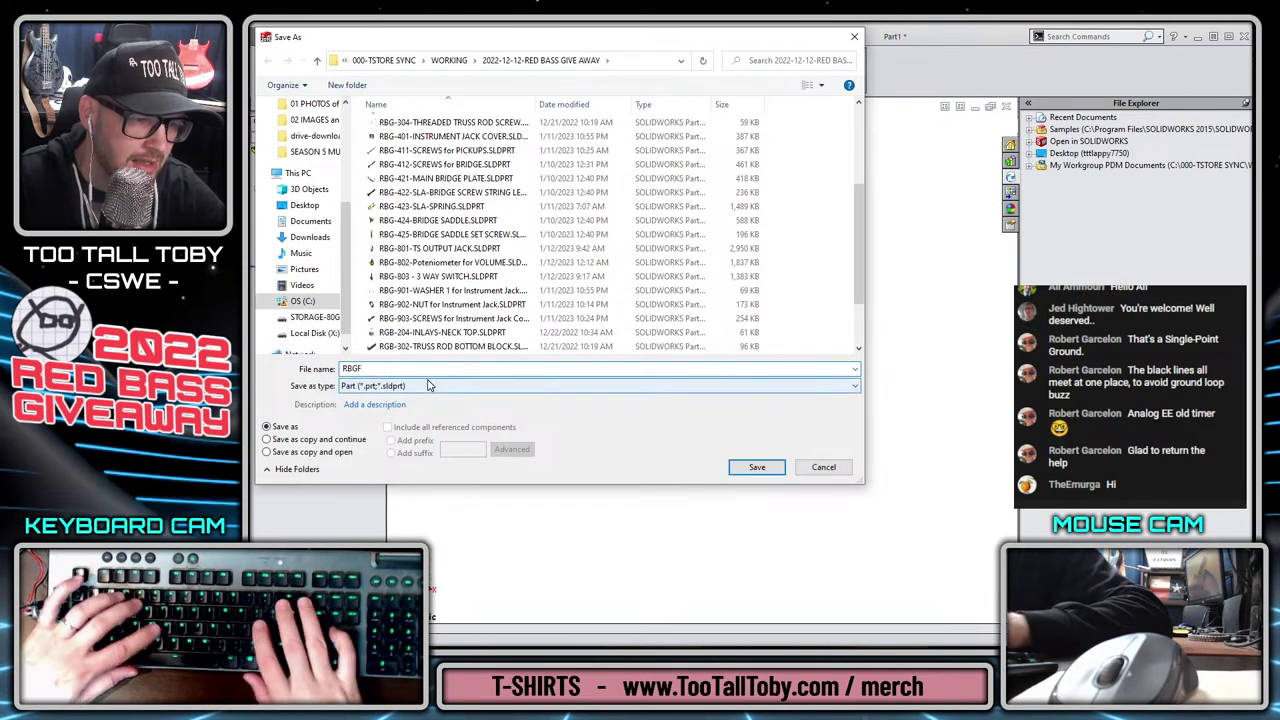
pyautogui.write('800-000-SURFACES for Elect')
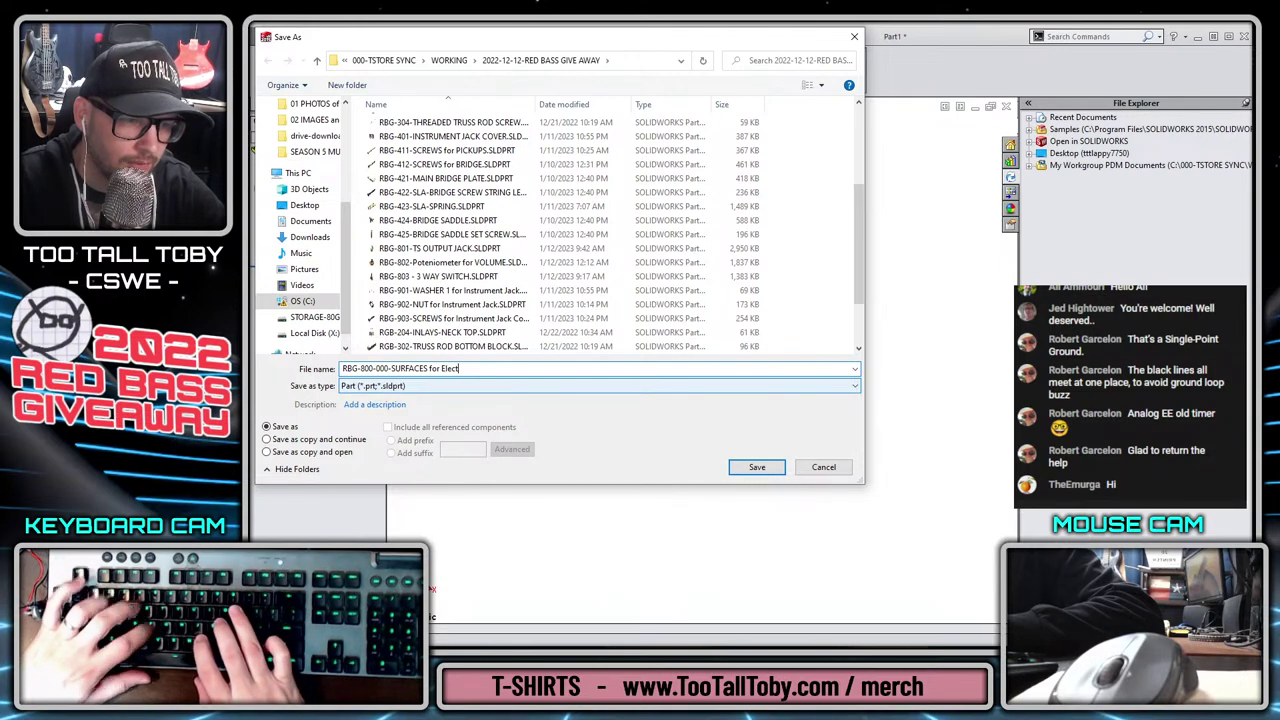
pyautogui.press('Return')
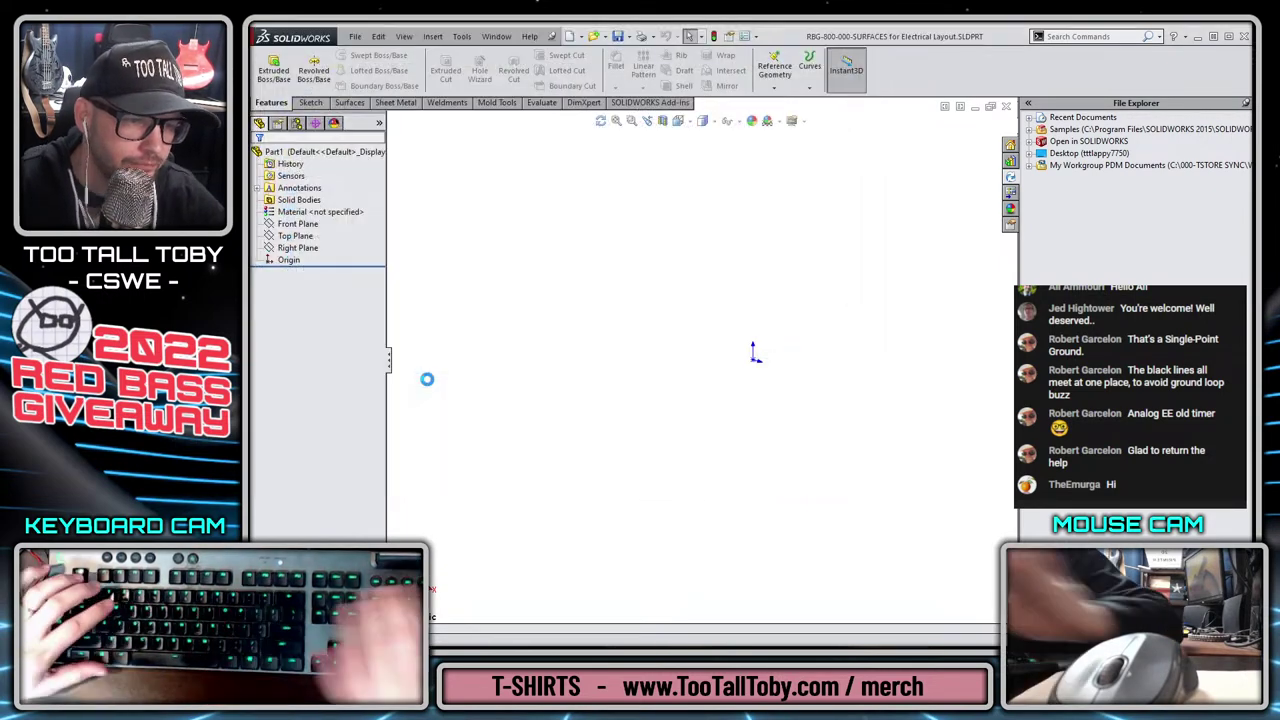
pyautogui.hotkey('ctrl', 'Tab')
pyautogui.click(298, 201)
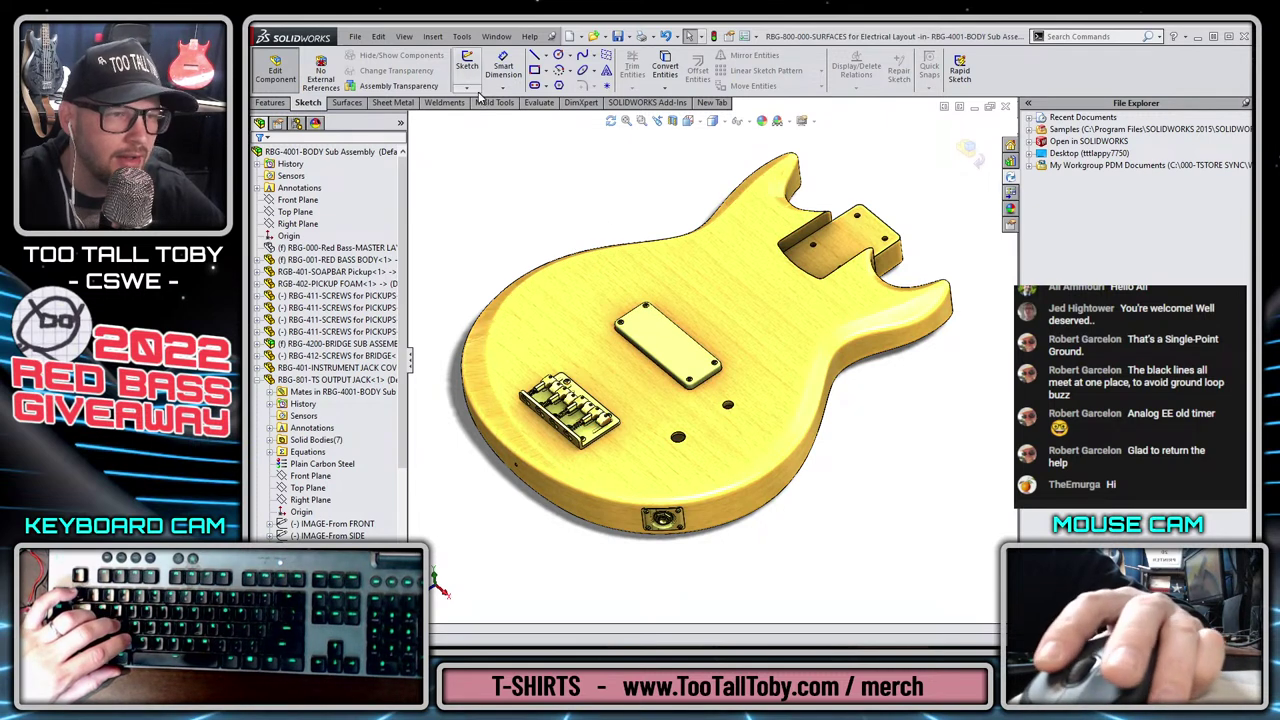
# Start a surface offset at 0 in and choose the larger control hole's wall plus its recess floor and recess wall.
pyautogui.click(430, 37)
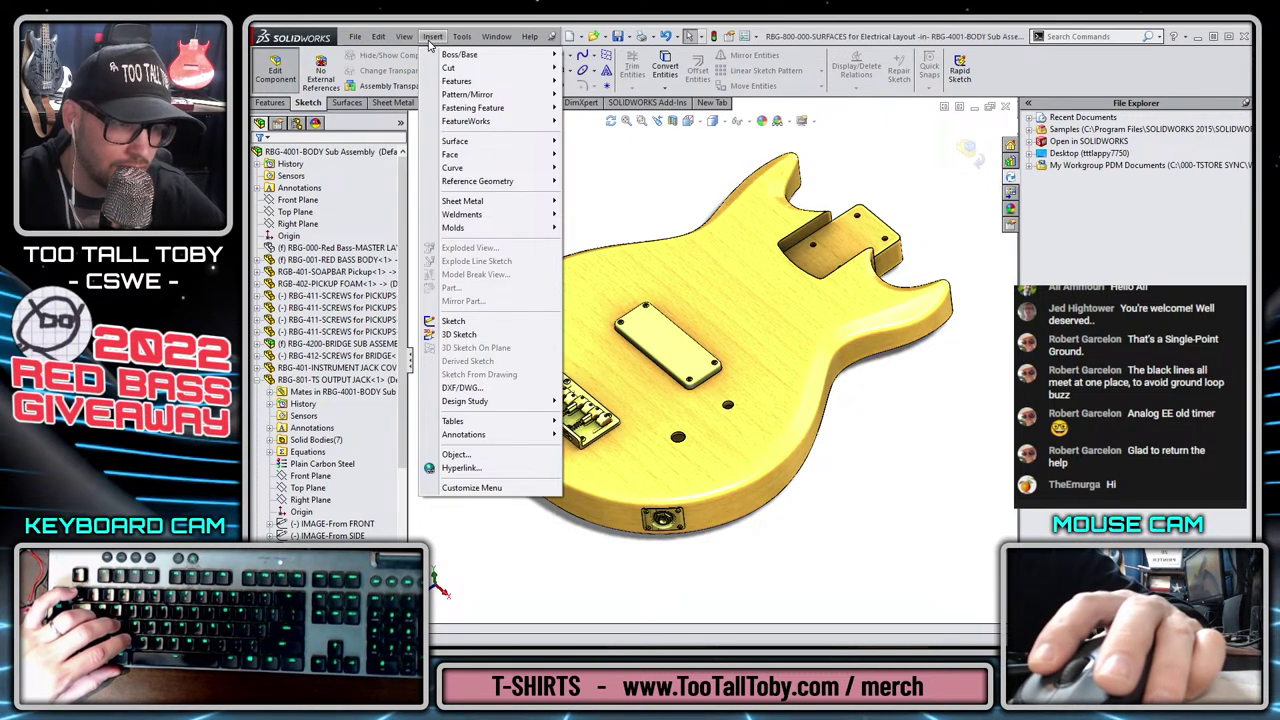
pyautogui.moveTo(478, 143)
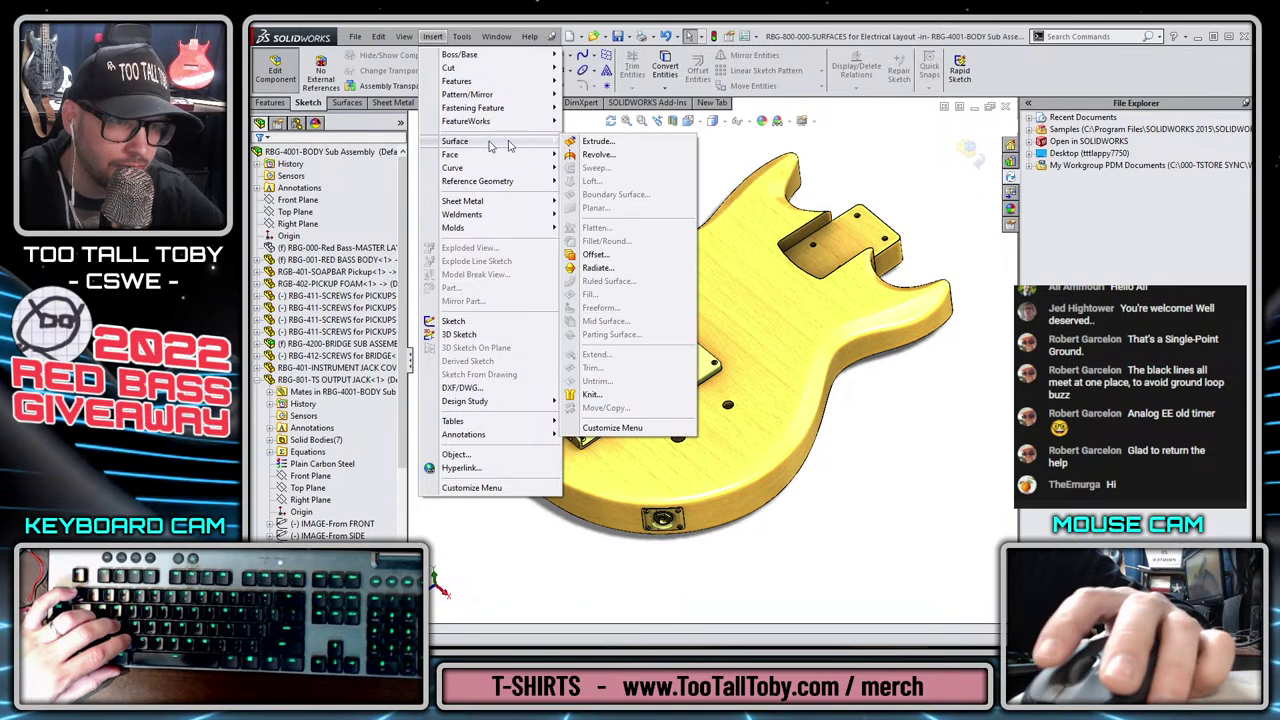
pyautogui.click(592, 256)
pyautogui.write('0')
pyautogui.press('Return')
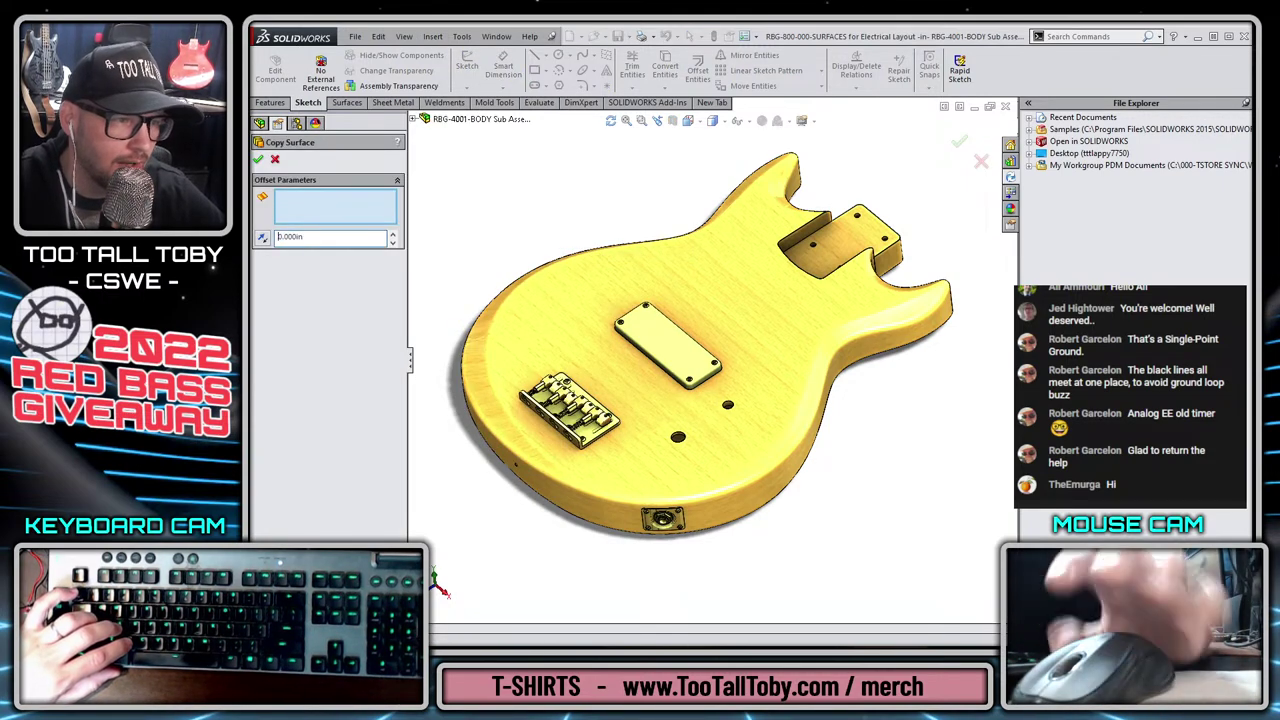
pyautogui.moveTo(765, 482); pyautogui.dragTo(680, 252, button='middle')
pyautogui.scroll(10, 650, 425)
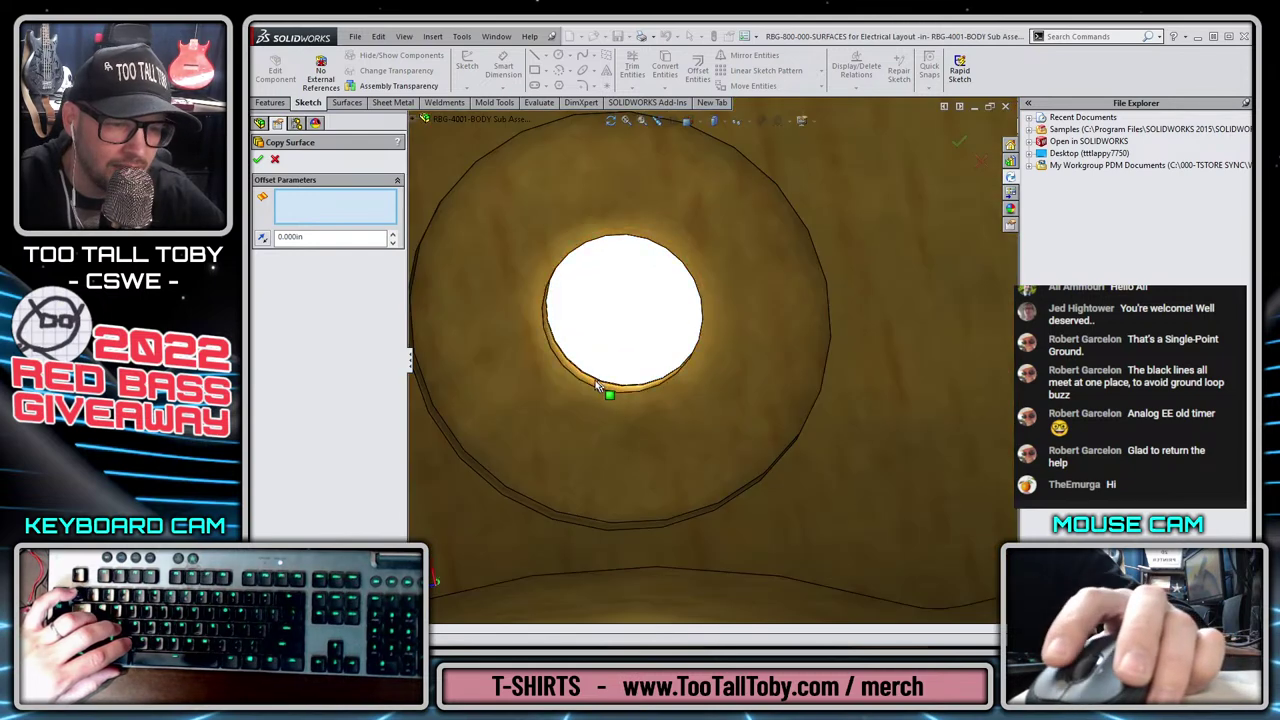
pyautogui.click(585, 377)
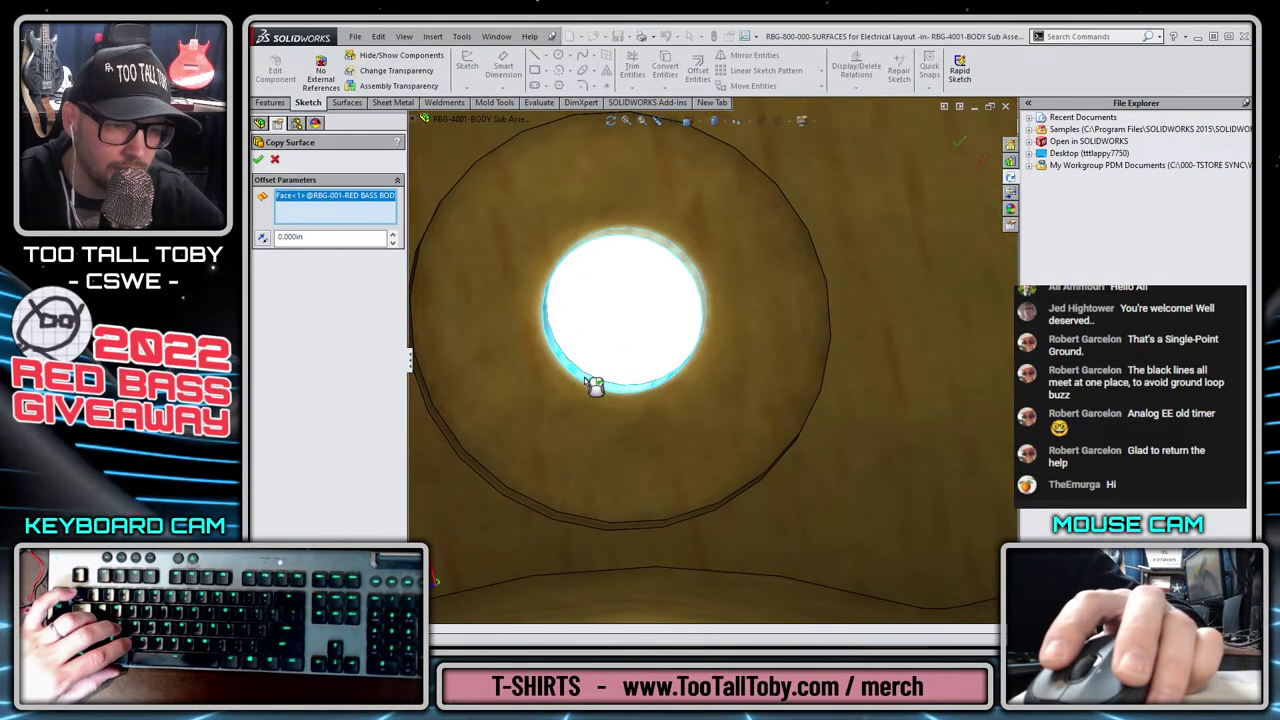
pyautogui.click(526, 423)
pyautogui.scroll(-3, 563, 483)
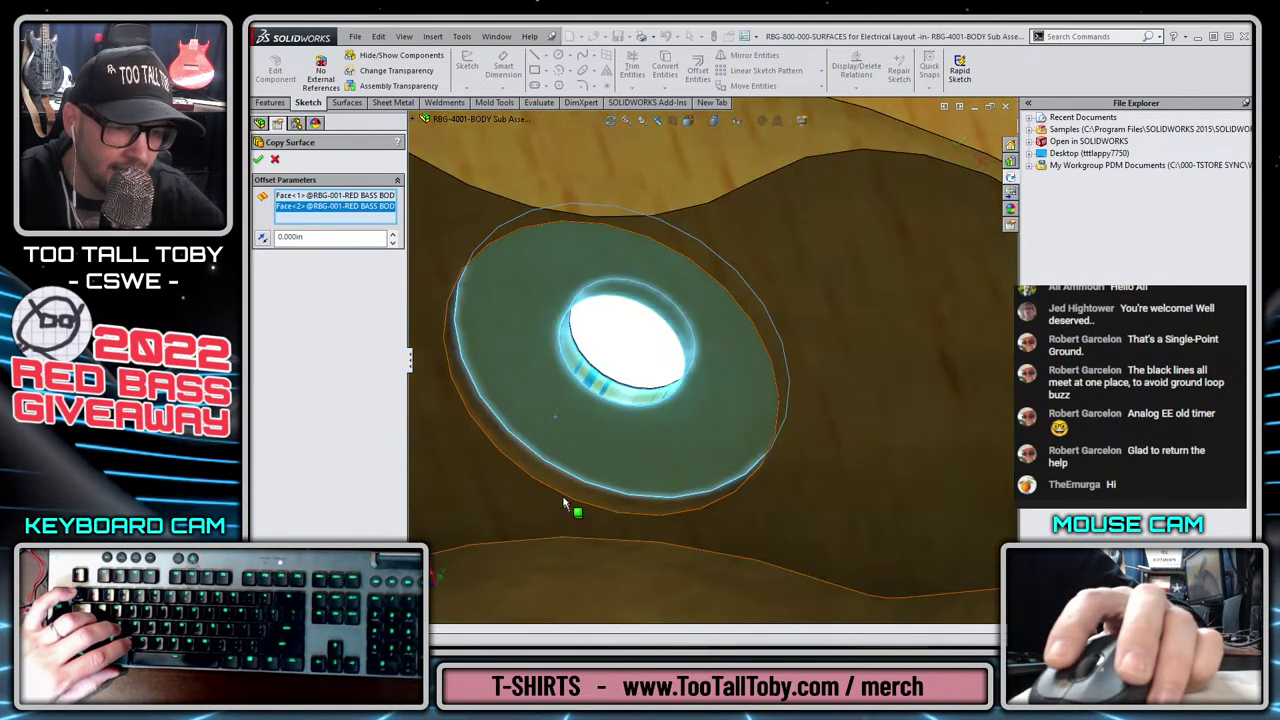
pyautogui.click(571, 488)
# Add the control cavity's floor and the smaller control hole's wall to the surface offset.
pyautogui.scroll(-3, 800, 475)
pyautogui.scroll(-3, 800, 475)
pyautogui.click(877, 367)
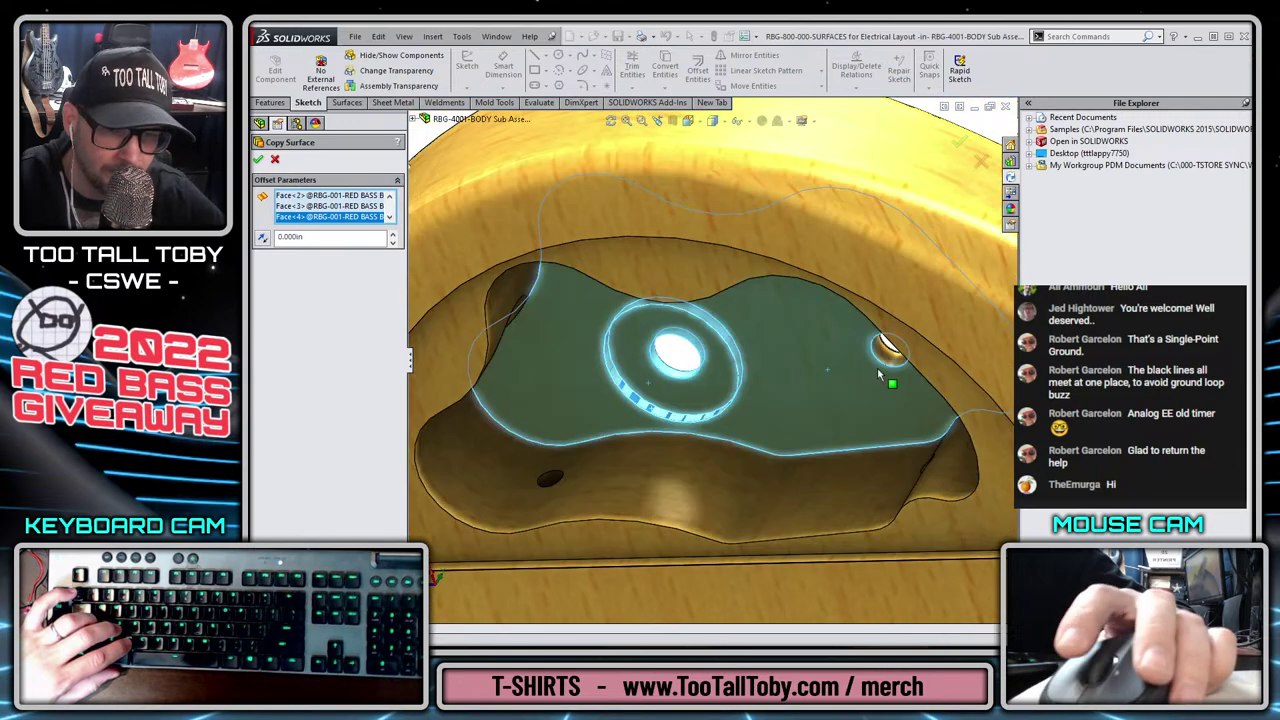
pyautogui.click(881, 355)
# Add the cavity side walls around the first small wire hole and the adjoining flat wall to the surface offset.
pyautogui.scroll(3, 742, 407)
pyautogui.scroll(5, 742, 407)
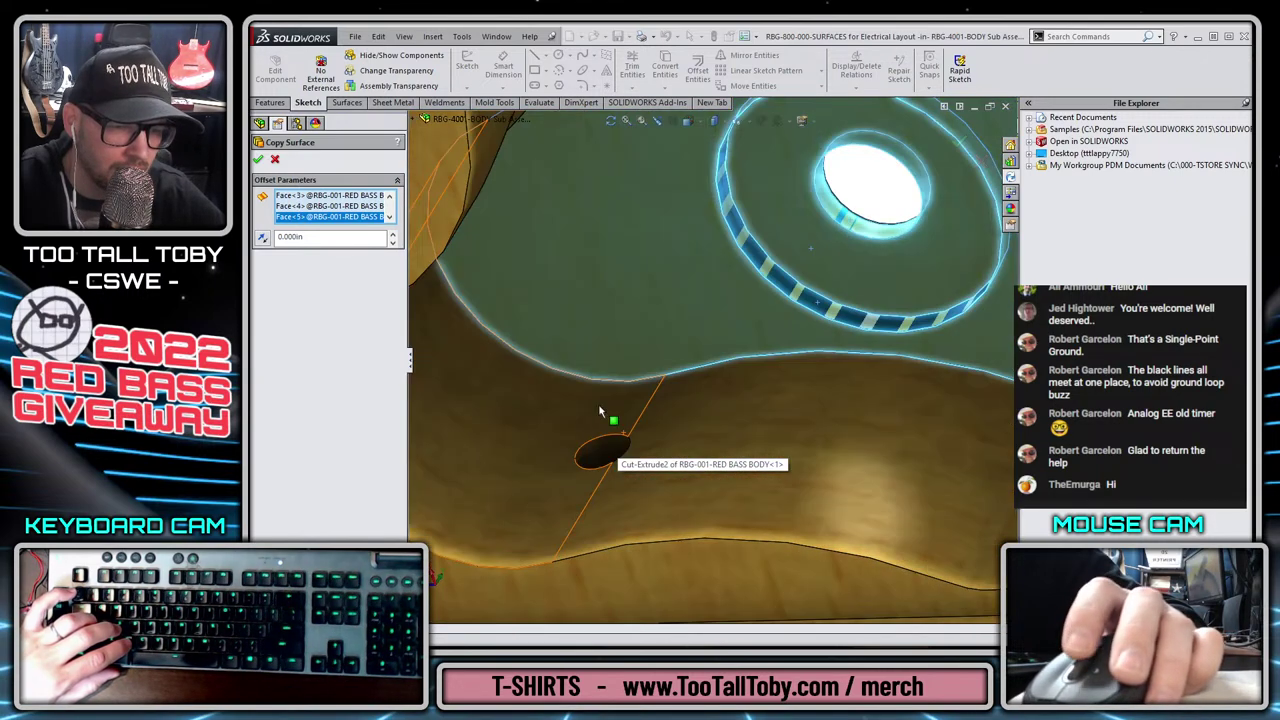
pyautogui.click(578, 406)
pyautogui.click(739, 444)
pyautogui.scroll(-4, 745, 443)
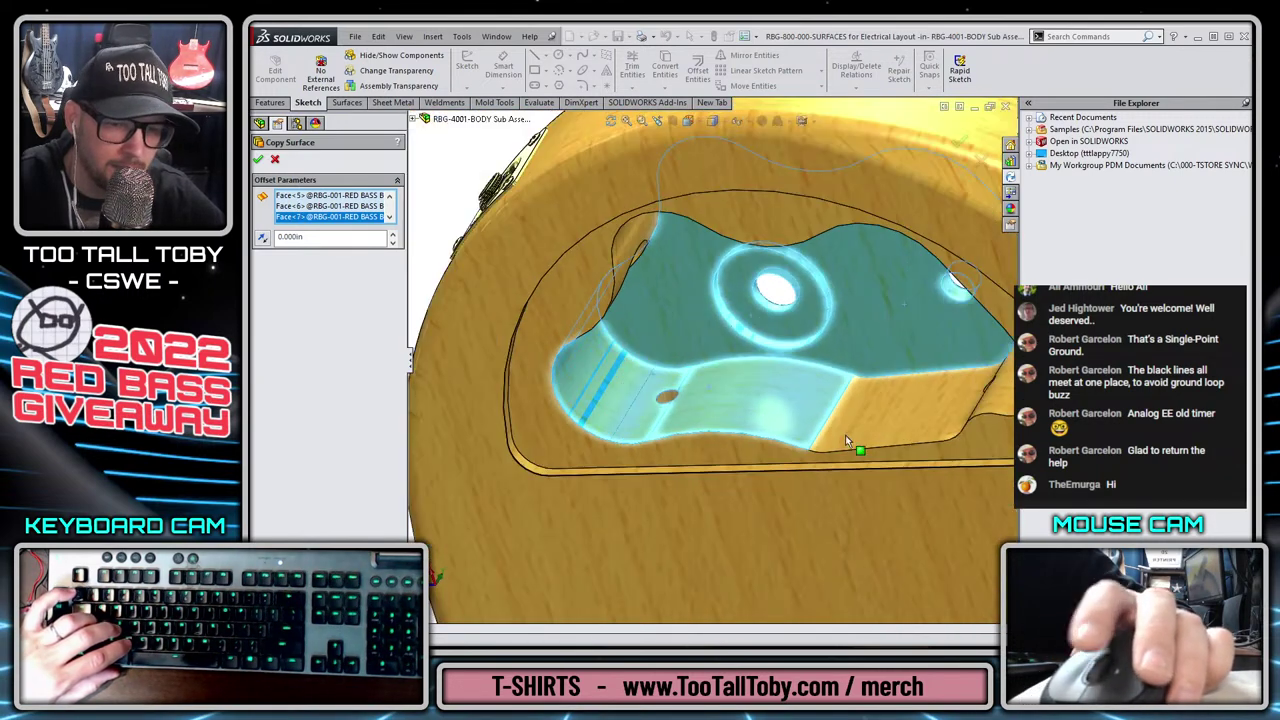
pyautogui.click(916, 424)
# Add the side walls around the second wire hole and the cavity's adjoining rounded end to the surface offset.
pyautogui.moveTo(918, 424); pyautogui.dragTo(989, 429, button='middle')
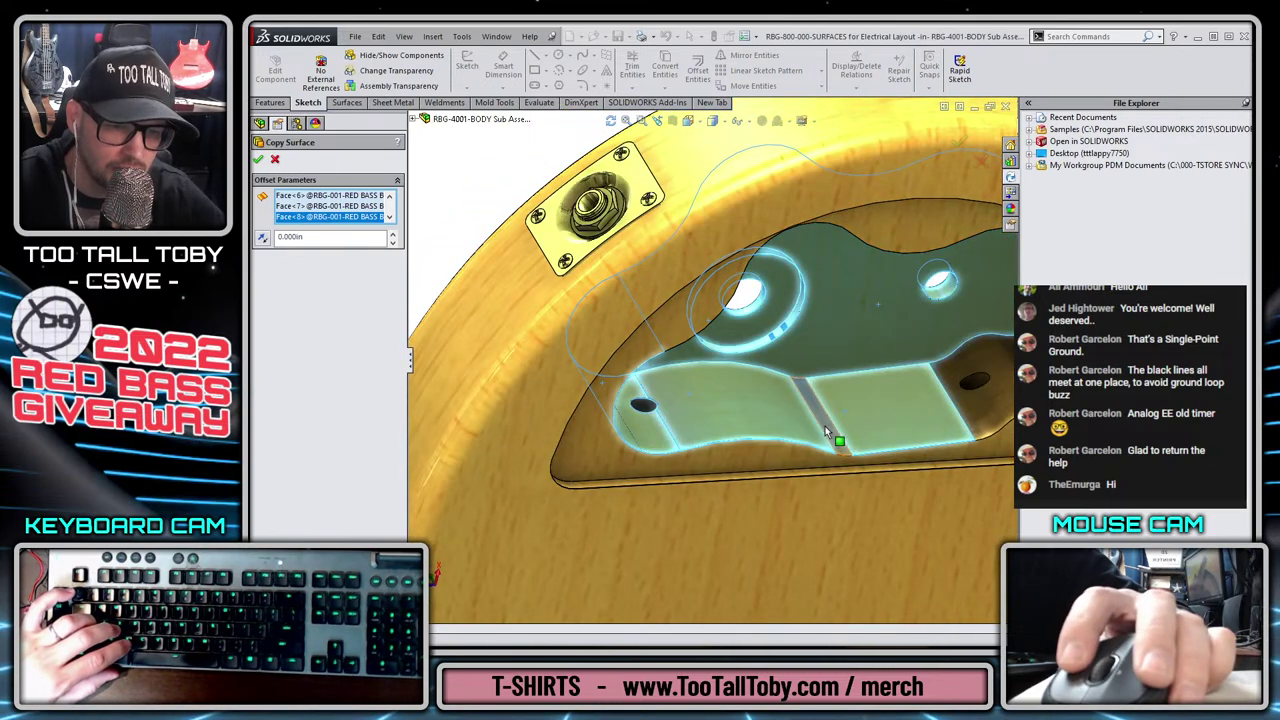
pyautogui.click(998, 418)
pyautogui.click(1005, 393)
pyautogui.scroll(-1, 1005, 395)
pyautogui.keyDown('ctrl'); pyautogui.moveTo(1005, 398); pyautogui.dragTo(905, 389, button='middle'); pyautogui.keyUp('ctrl')
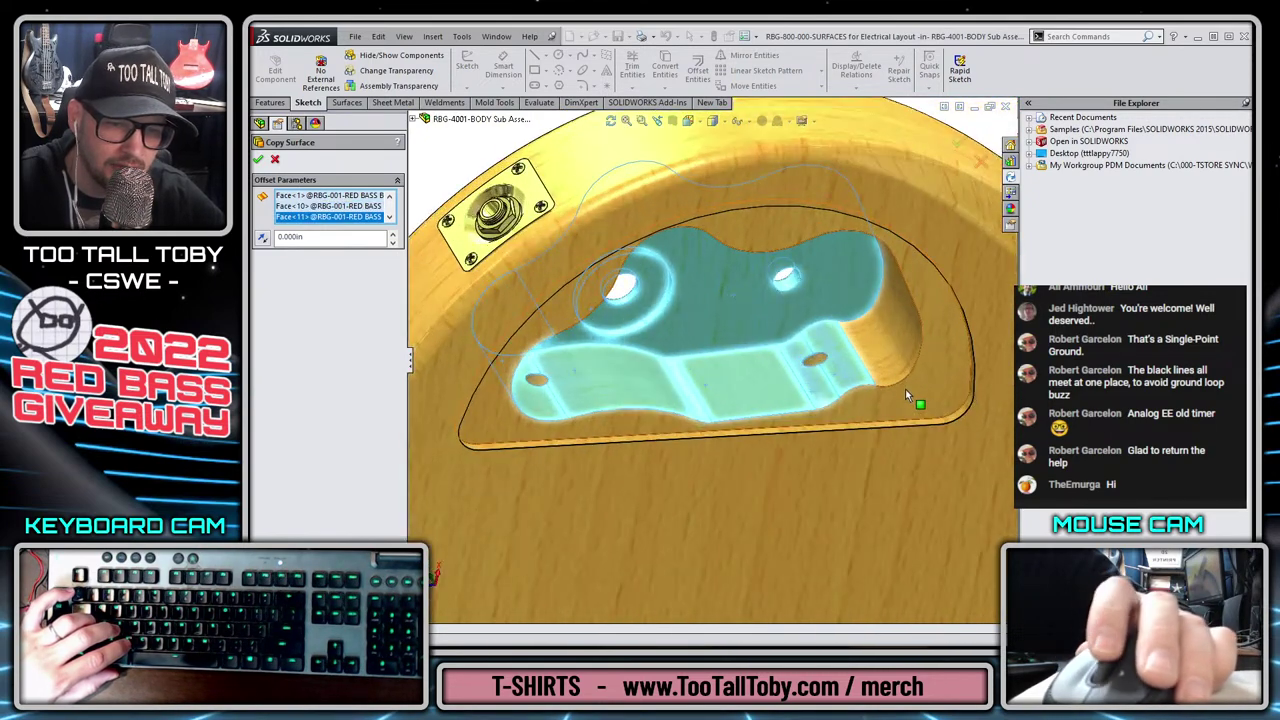
pyautogui.click(891, 355)
pyautogui.moveTo(884, 320); pyautogui.dragTo(798, 263, button='middle')
pyautogui.click(798, 262)
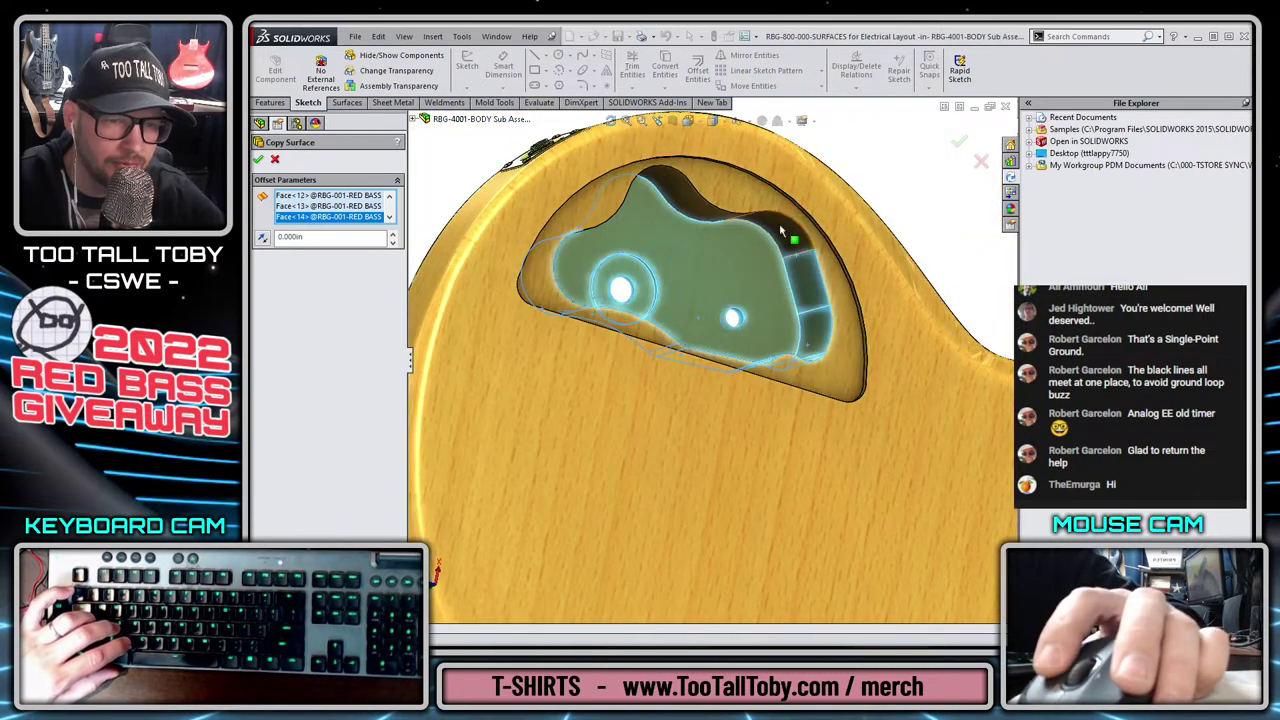
# Add the output jack bore, its surrounding cavity wall and the remaining curved wall on the outer side to the surface offset.
pyautogui.moveTo(692, 216); pyautogui.dragTo(585, 194, button='middle')
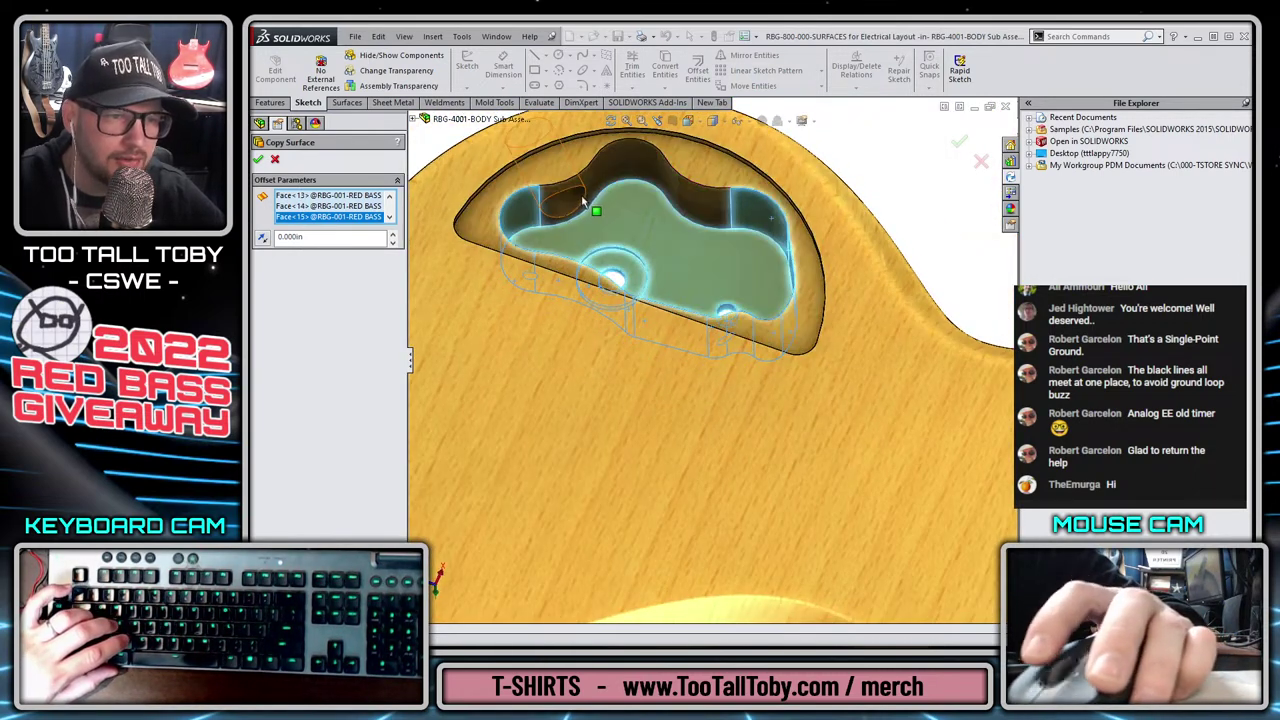
pyautogui.scroll(-5, 544, 243)
pyautogui.click(558, 226)
pyautogui.click(588, 250)
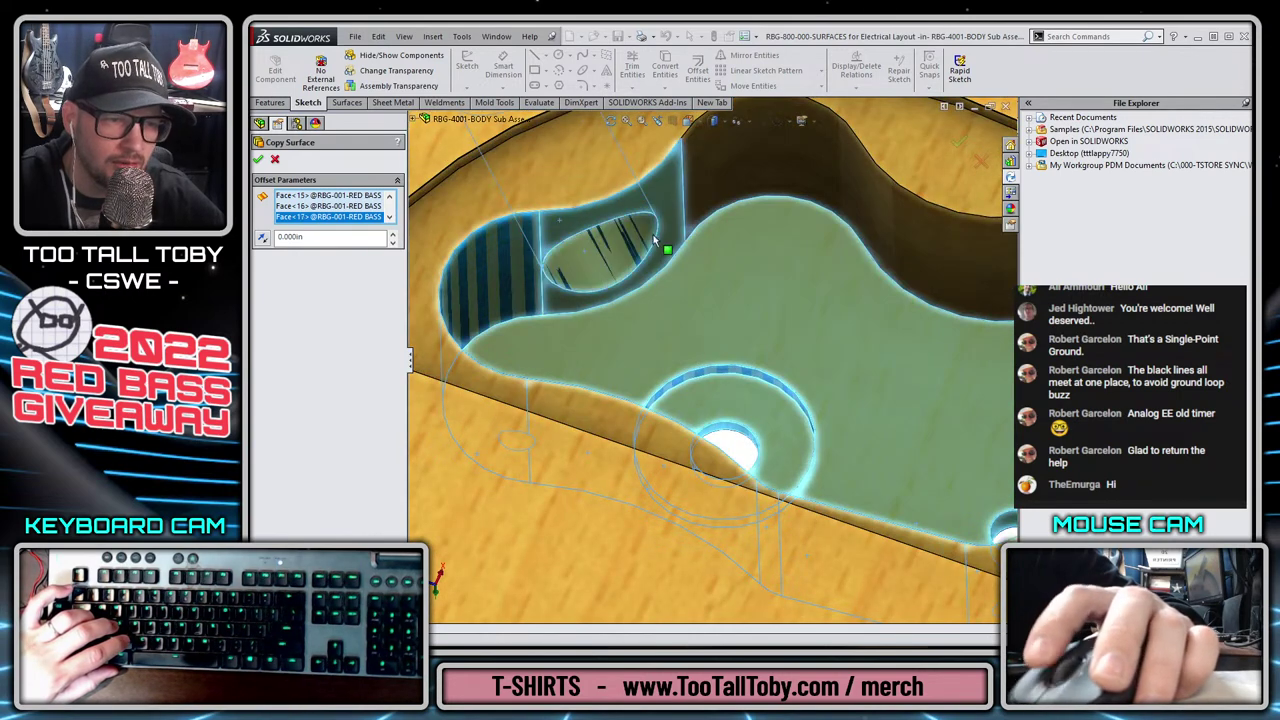
pyautogui.scroll(3, 781, 210)
pyautogui.scroll(3, 797, 355)
pyautogui.scroll(-3, 836, 354)
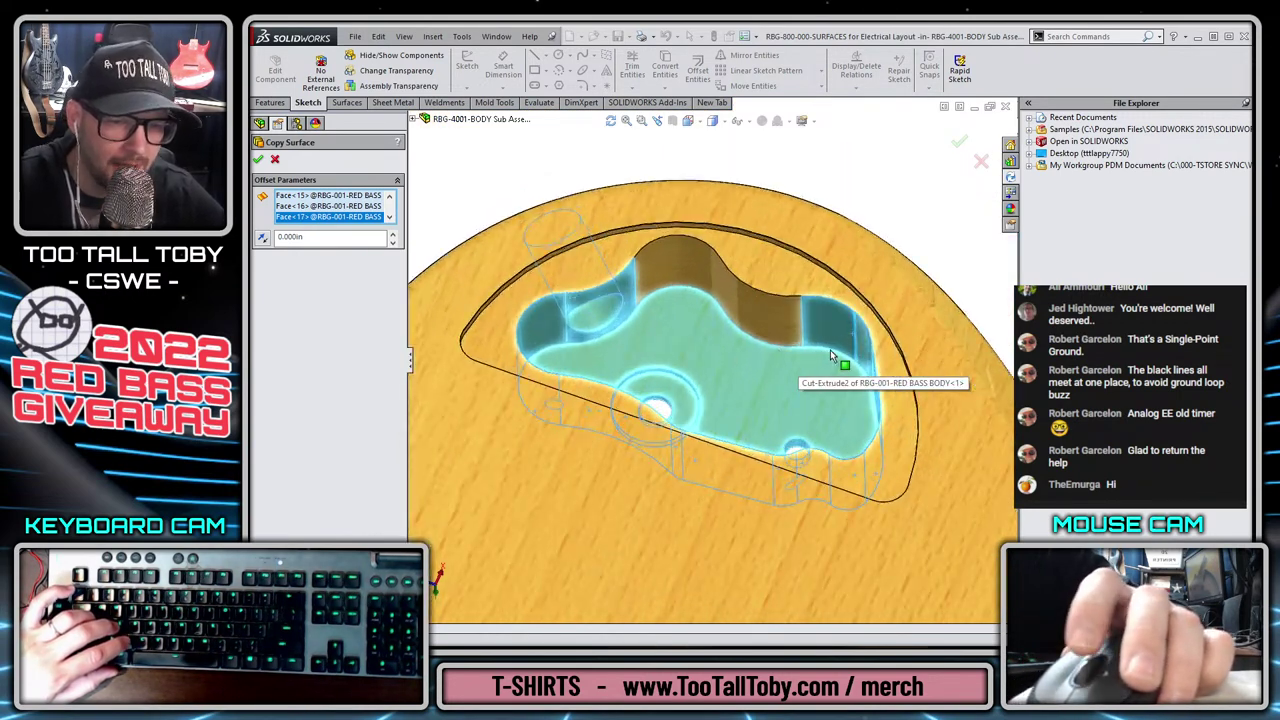
pyautogui.click(846, 344)
# Add the inner faces of the small wire holes in the cavity's side wall to the surface offset.
pyautogui.moveTo(746, 377); pyautogui.dragTo(647, 505, button='middle')
pyautogui.scroll(-3, 645, 506)
pyautogui.scroll(-5, 623, 382)
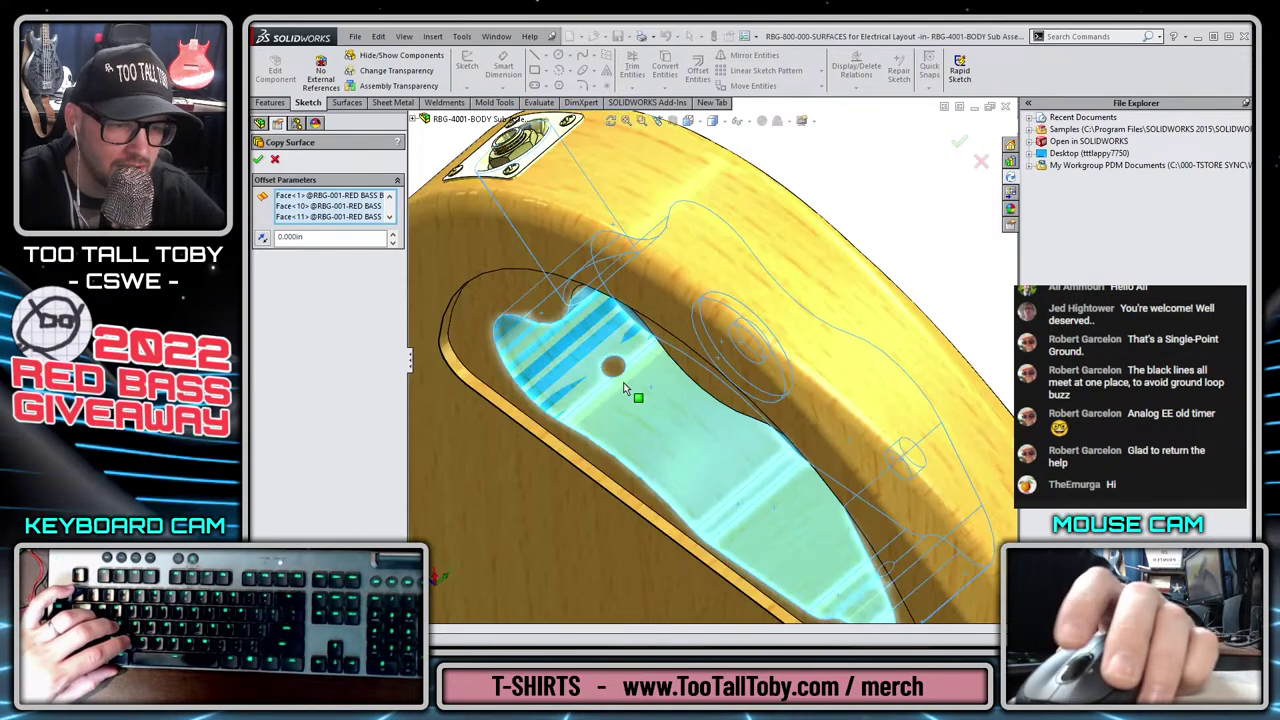
pyautogui.click(626, 377)
pyautogui.scroll(5, 623, 373)
pyautogui.moveTo(728, 486); pyautogui.dragTo(642, 472, button='middle')
pyautogui.scroll(-4, 832, 473)
pyautogui.click(790, 458)
# Add the bass body's front face to the selection and complete the 0 in surface offset.
pyautogui.scroll(5, 785, 445)
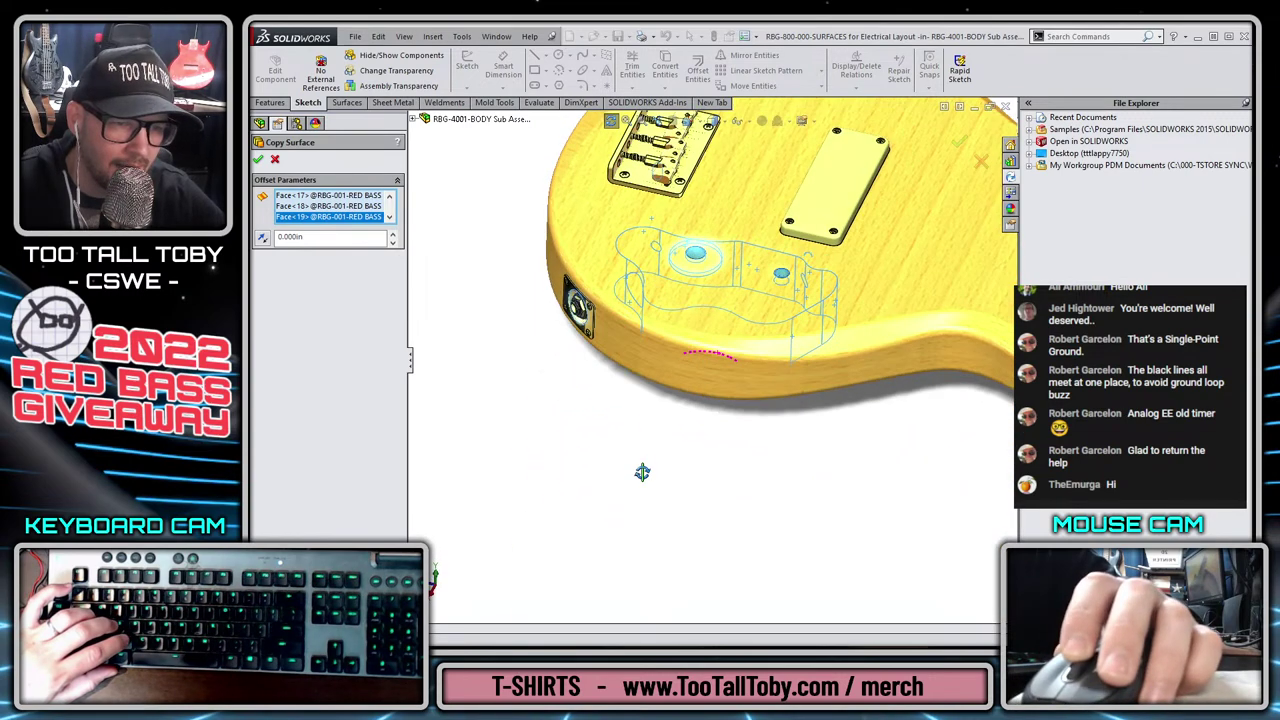
pyautogui.click(736, 297)
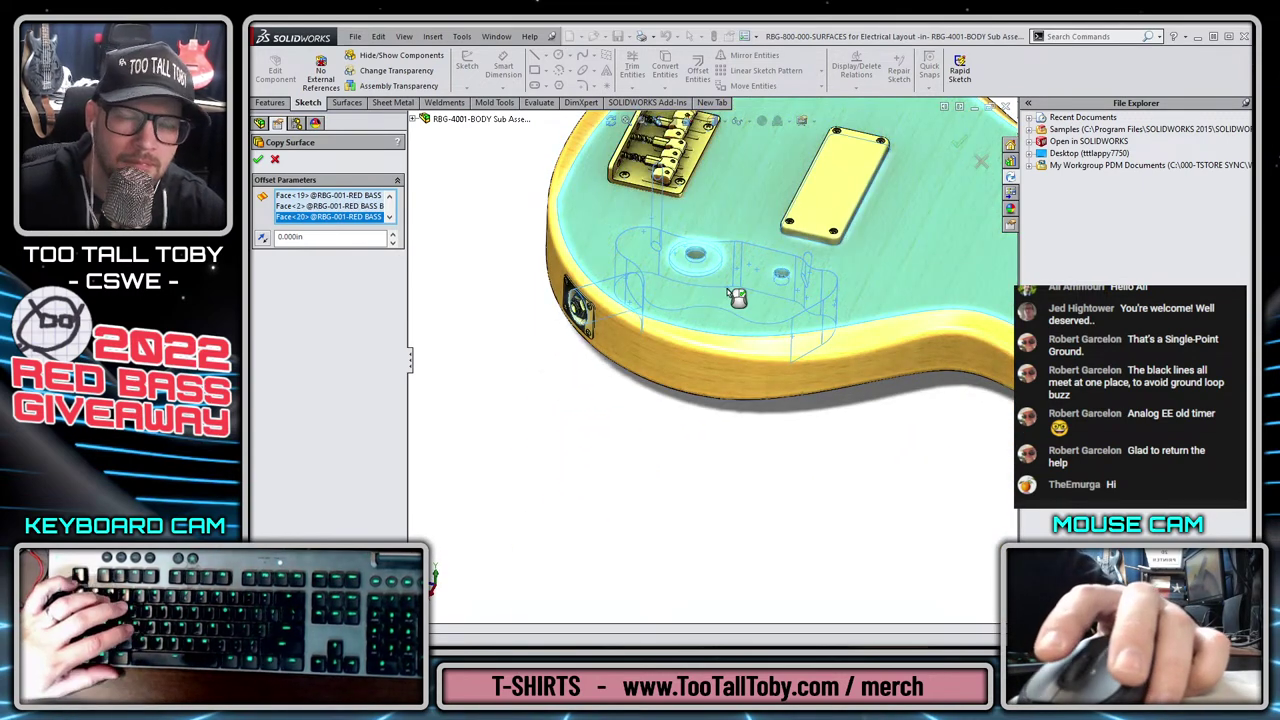
pyautogui.scroll(1, 840, 234)
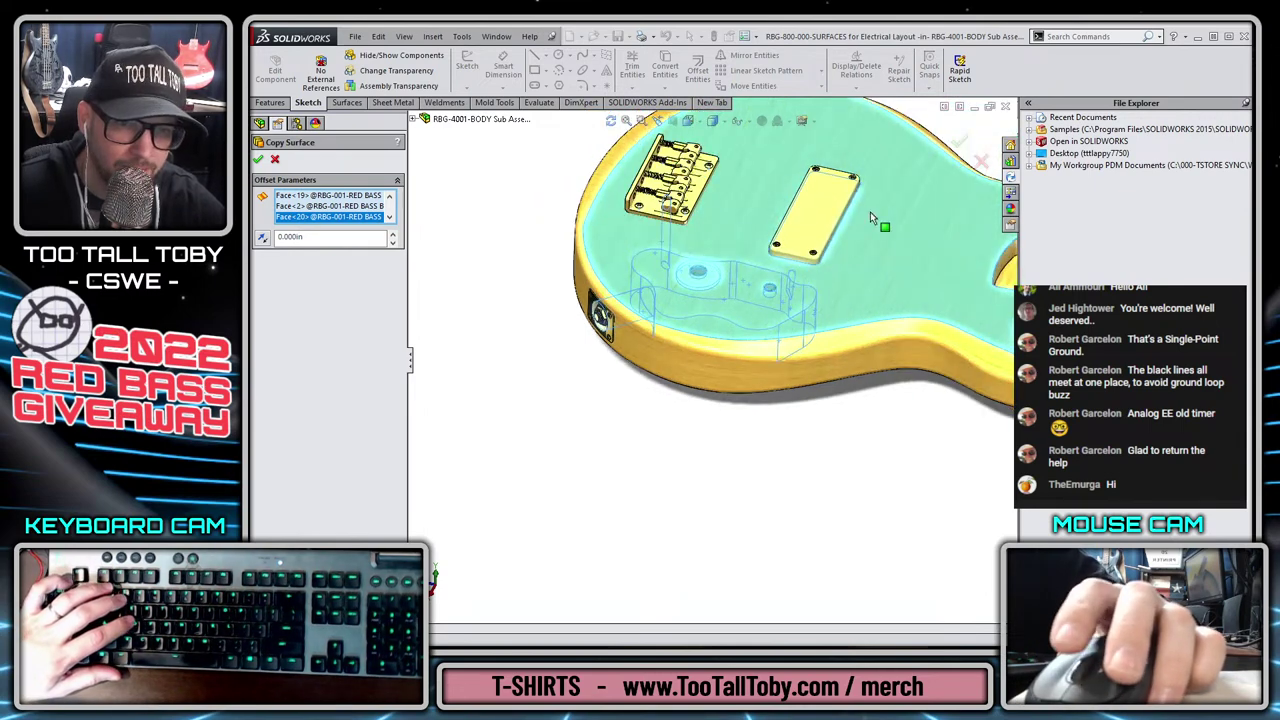
pyautogui.click(962, 144)
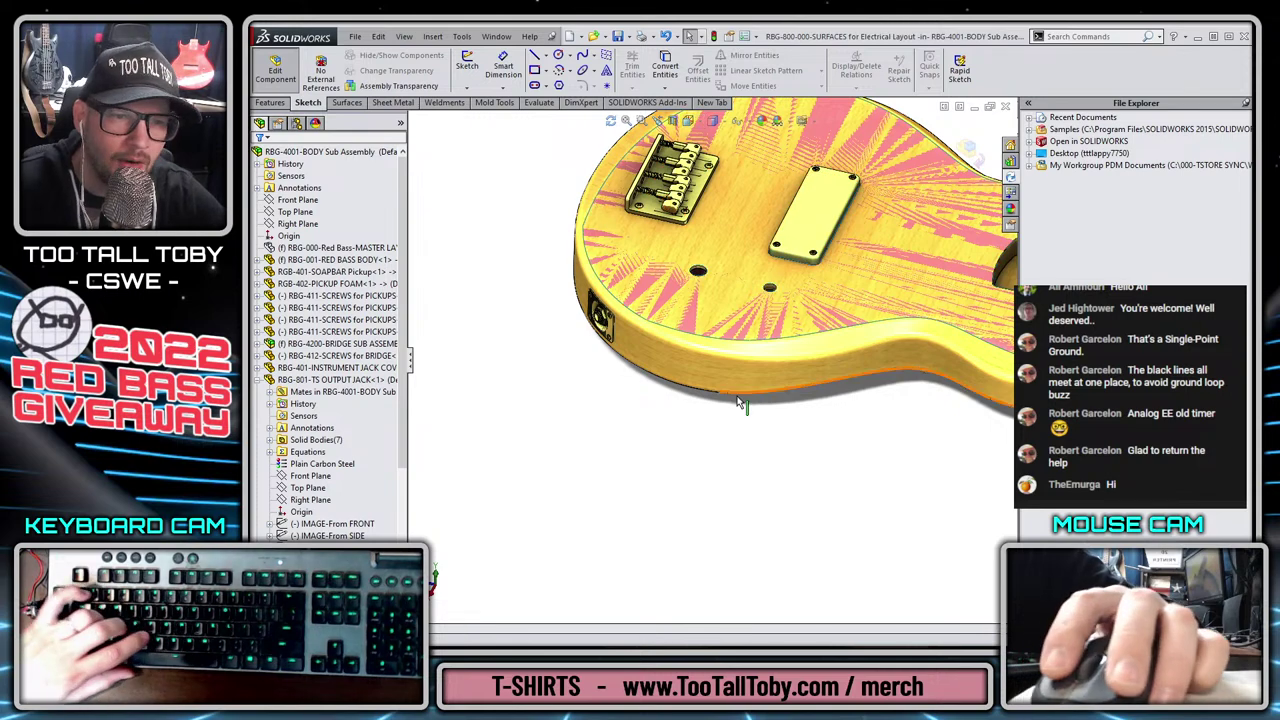
# Open the RBG-800-000-SURFACES for Electrical Layout part from the assembly tree in its own window.
pyautogui.scroll(-5, 330, 380)
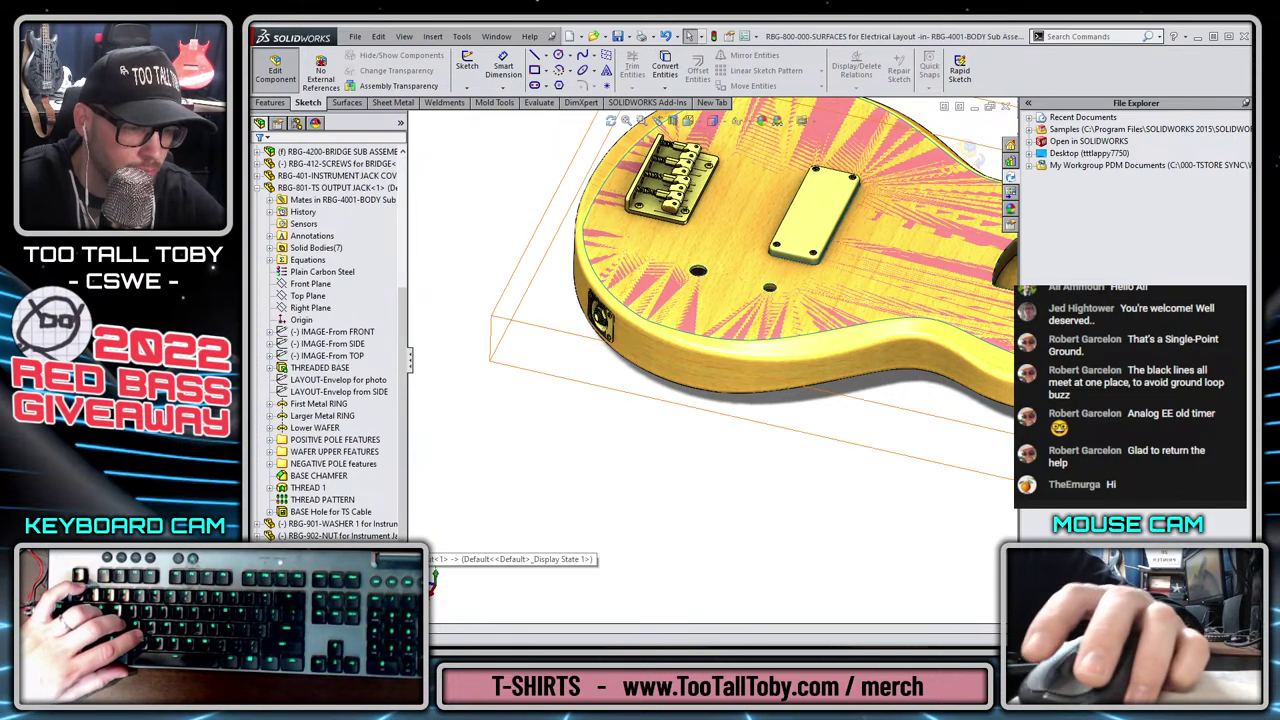
pyautogui.click(320, 534)
pyautogui.click(321, 519)
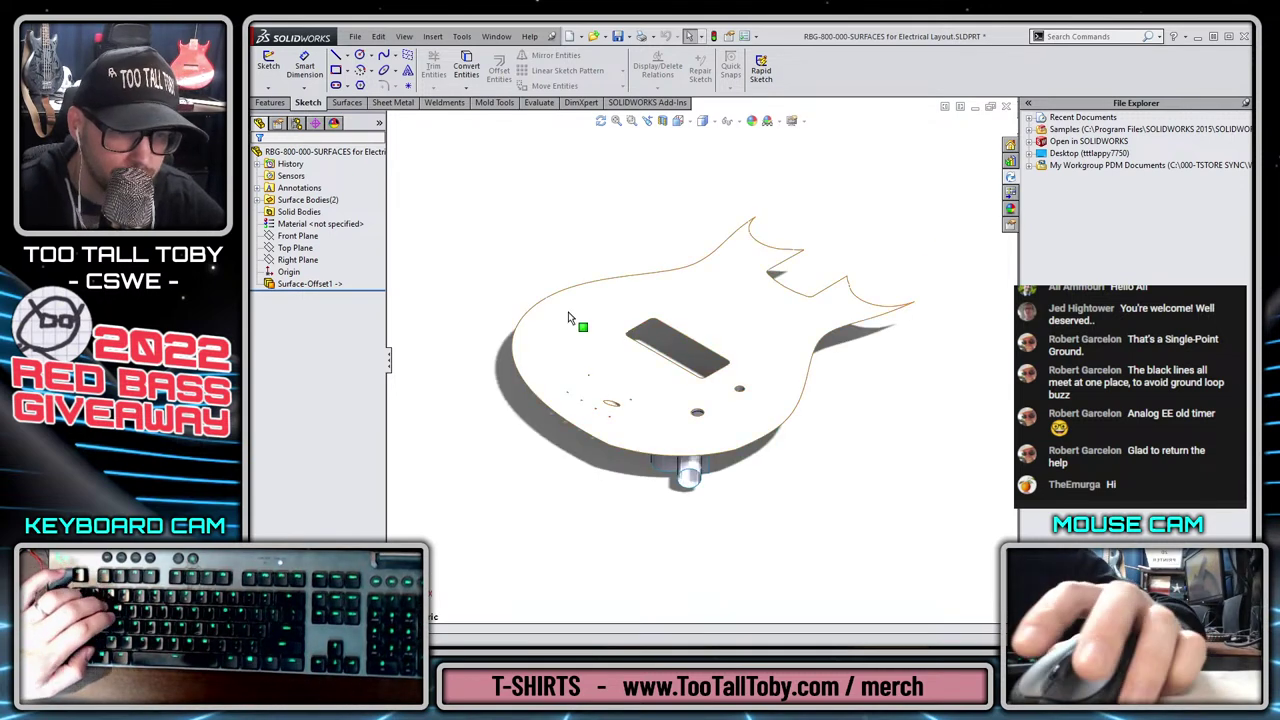
# Sketch a closed spline on the body's front face surface, enclosing the pickup opening, control holes and output jack area and extending past the outer edge.
pyautogui.scroll(-3, 738, 422)
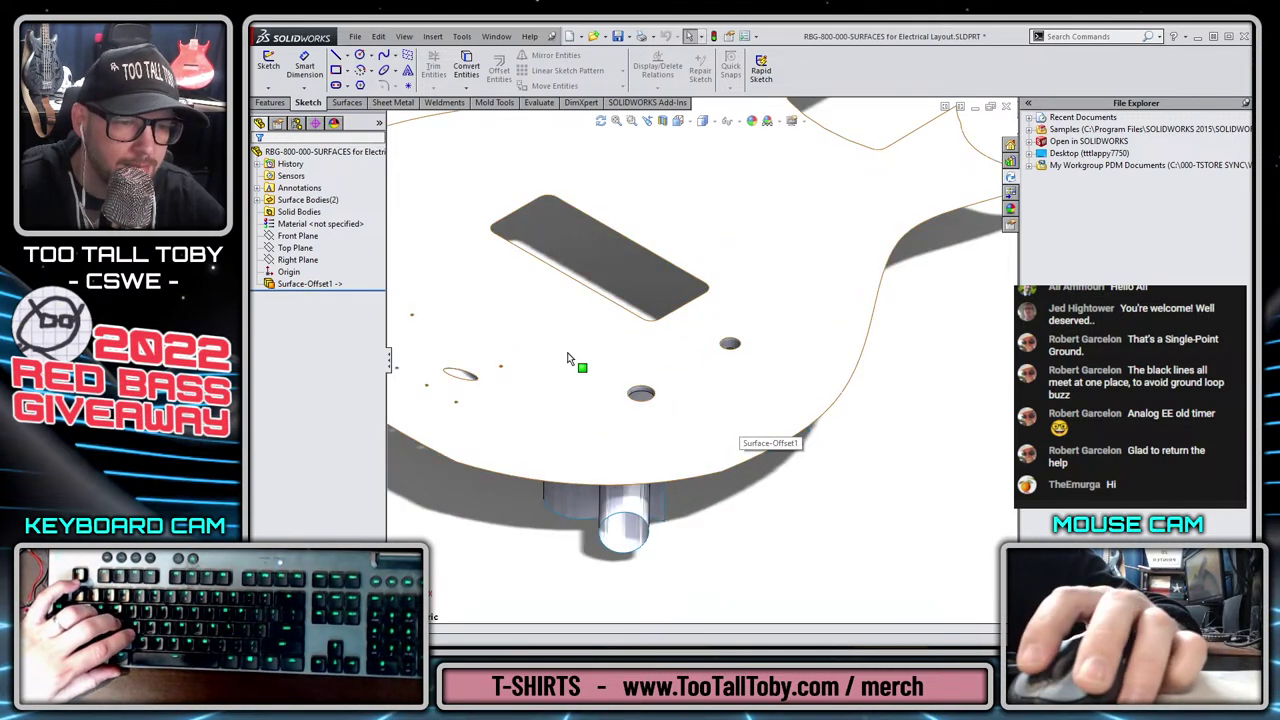
pyautogui.scroll(3, 588, 352)
pyautogui.click(612, 356)
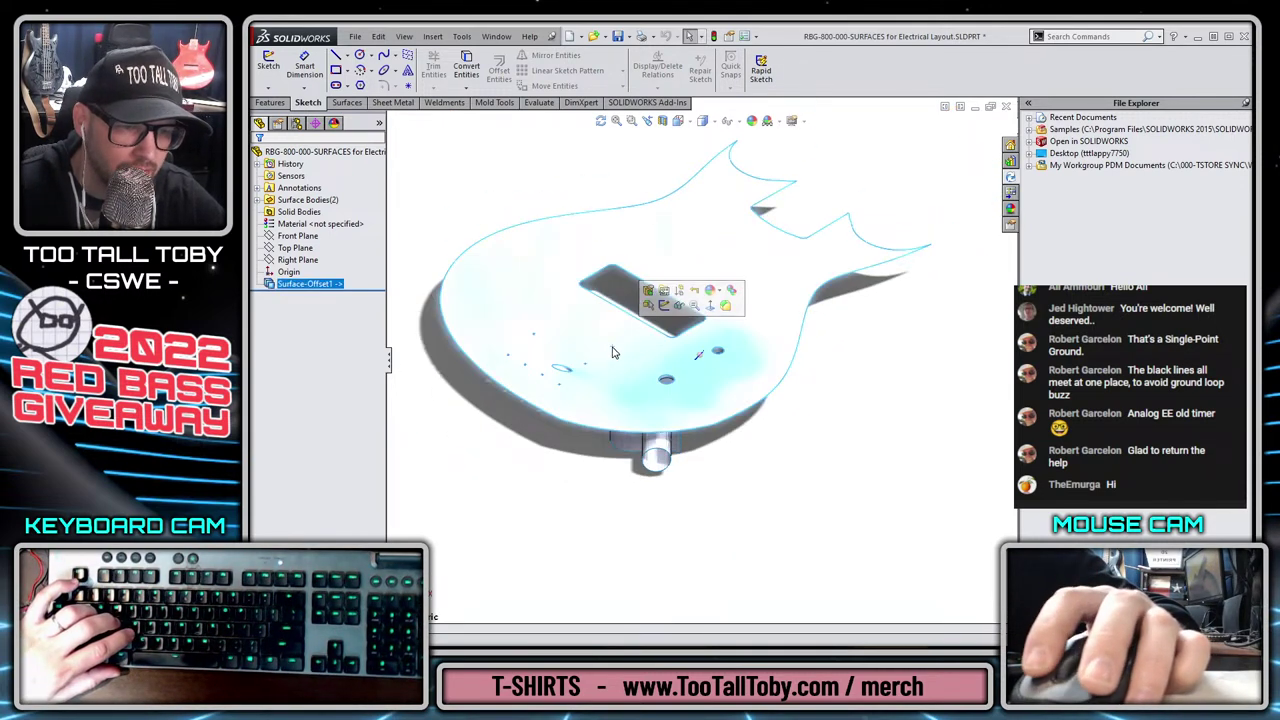
pyautogui.click(668, 300)
pyautogui.press('s')
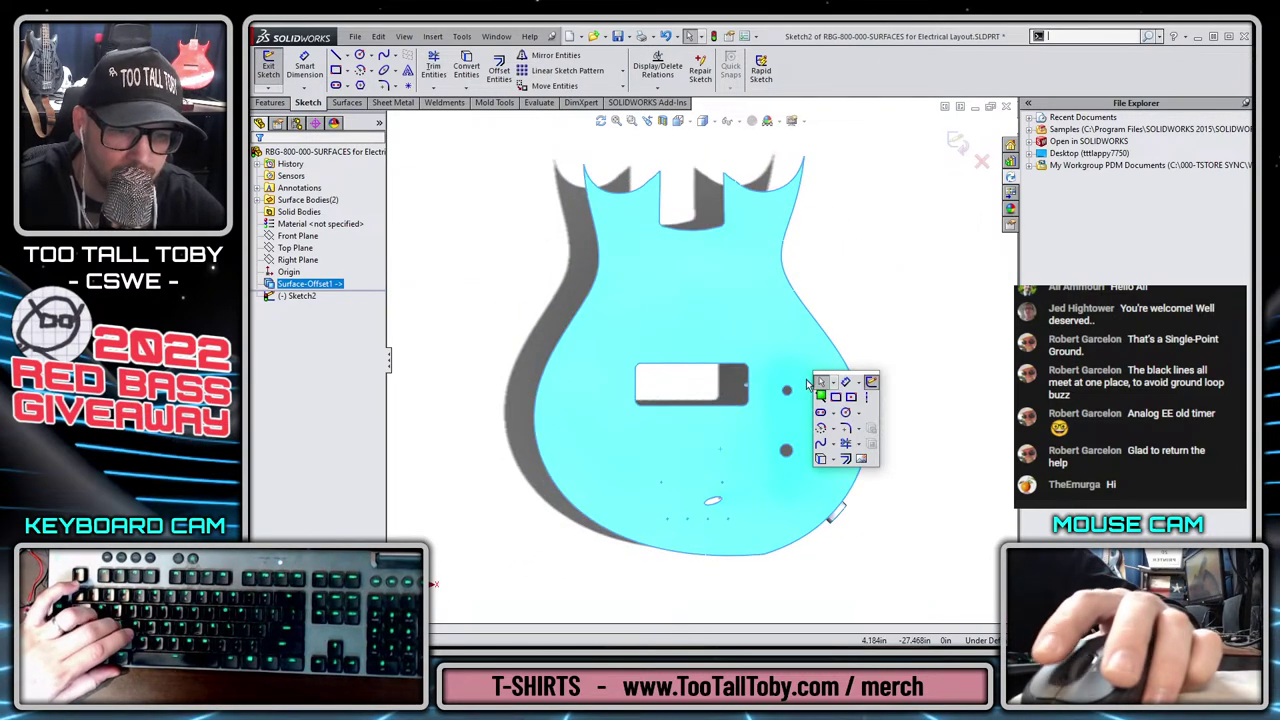
pyautogui.click(822, 443)
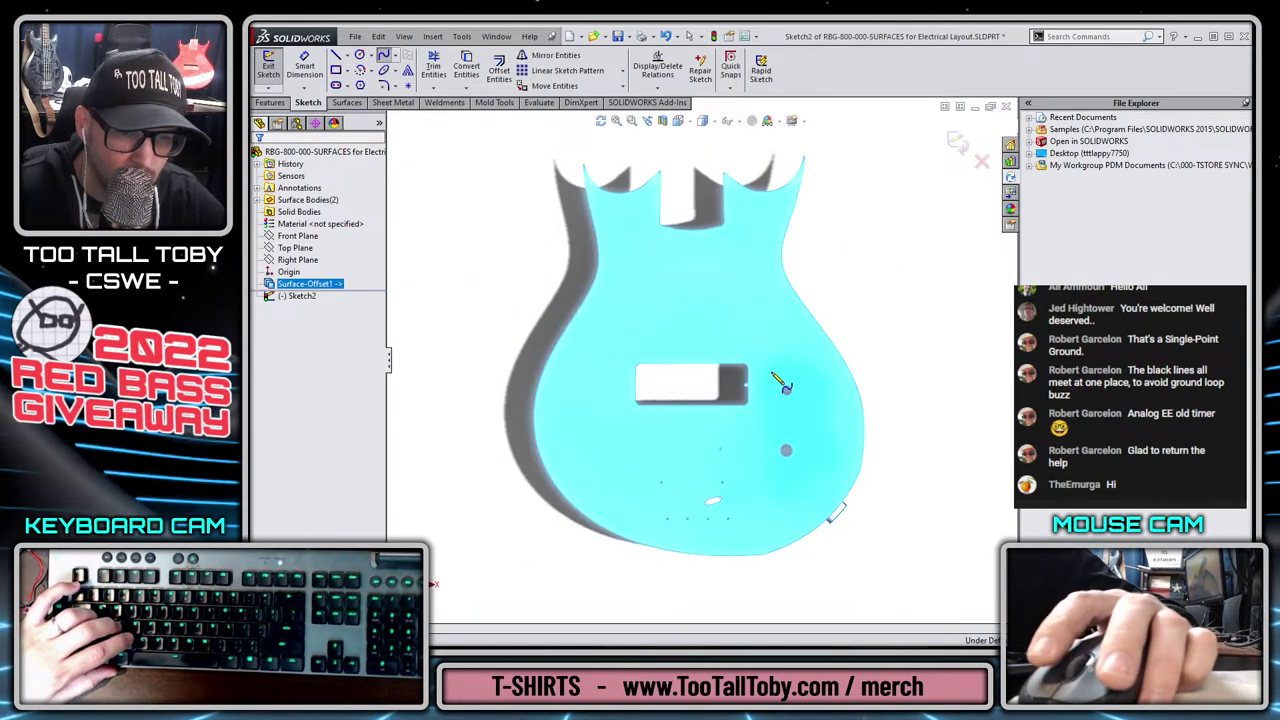
pyautogui.click(625, 358)
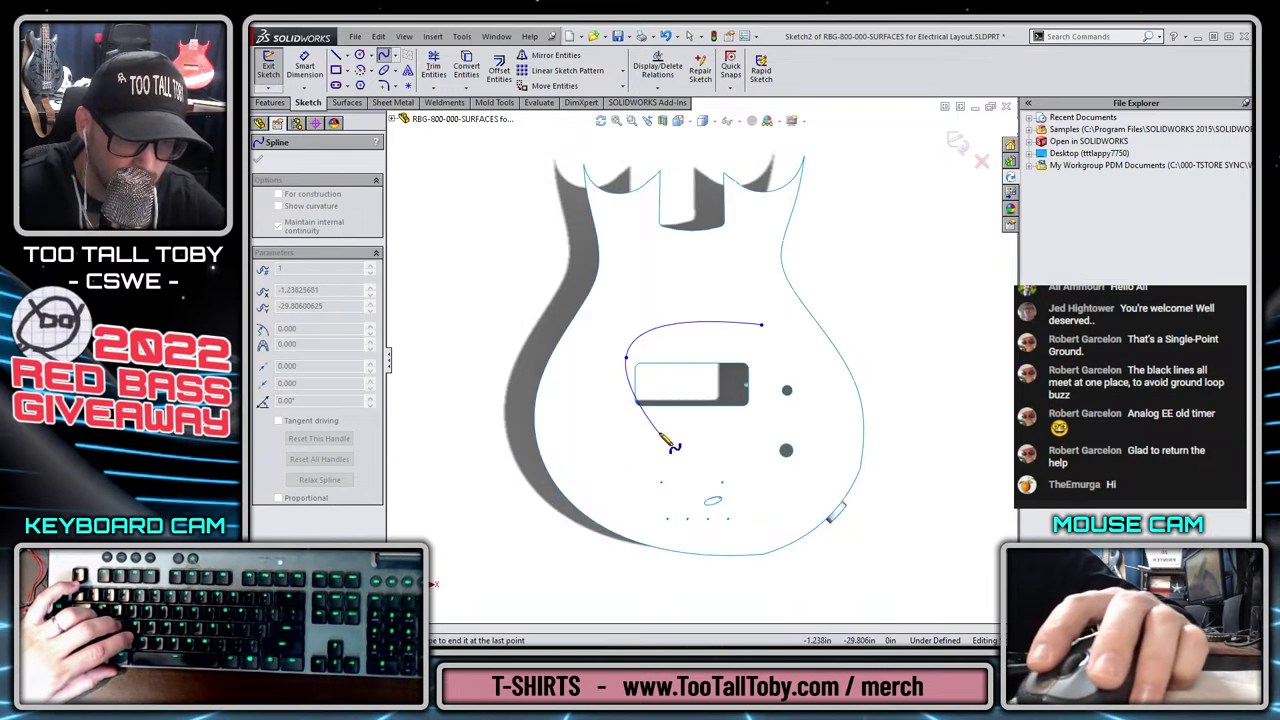
pyautogui.click(684, 482)
pyautogui.click(681, 521)
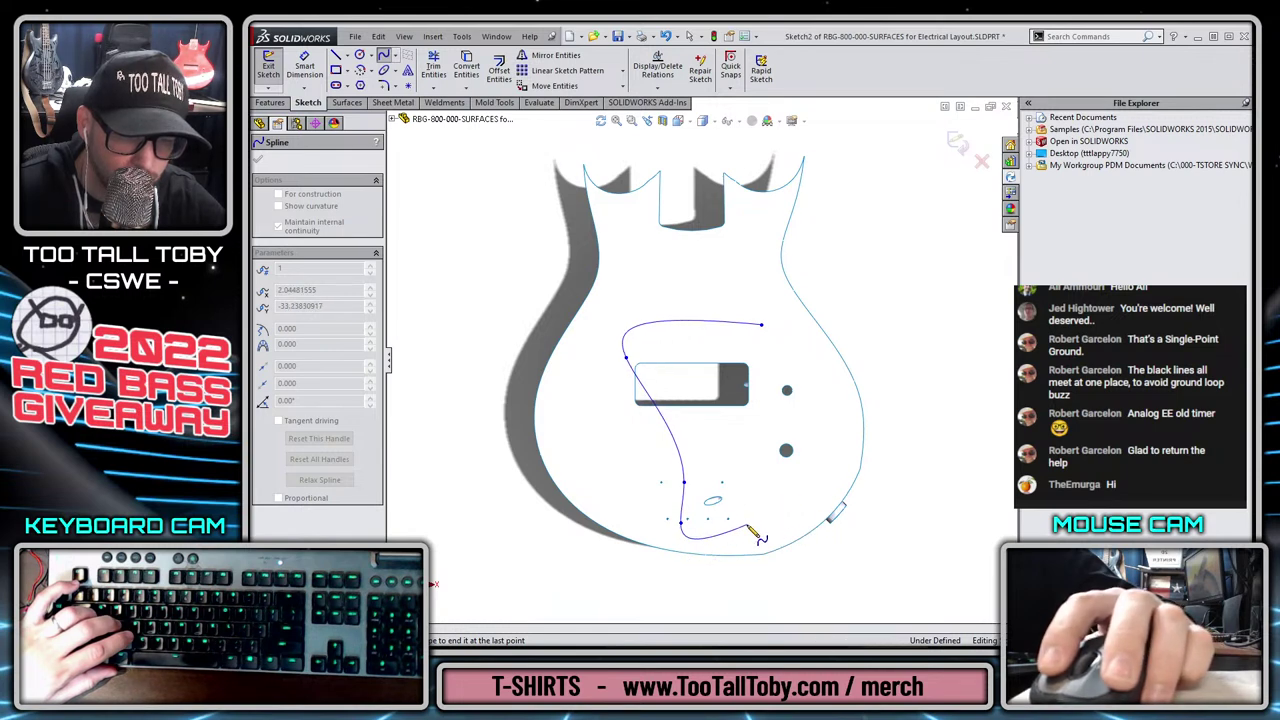
pyautogui.click(826, 554)
pyautogui.click(893, 345)
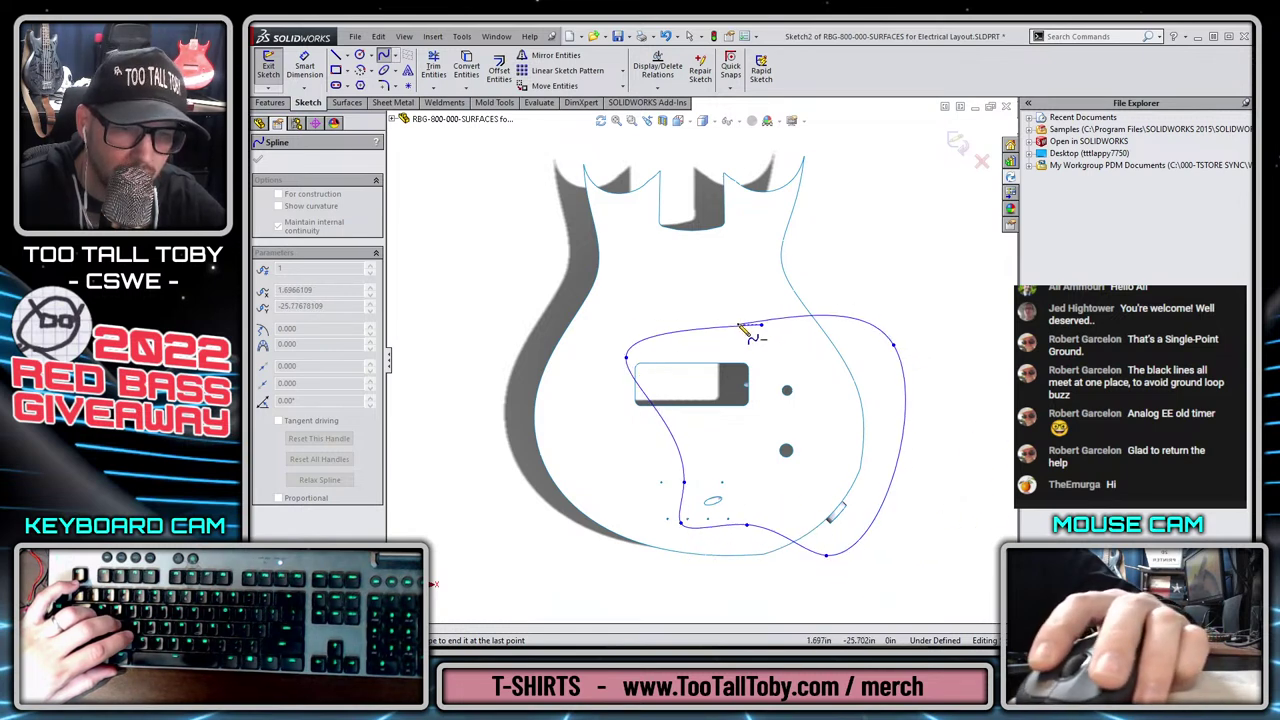
pyautogui.click(760, 325)
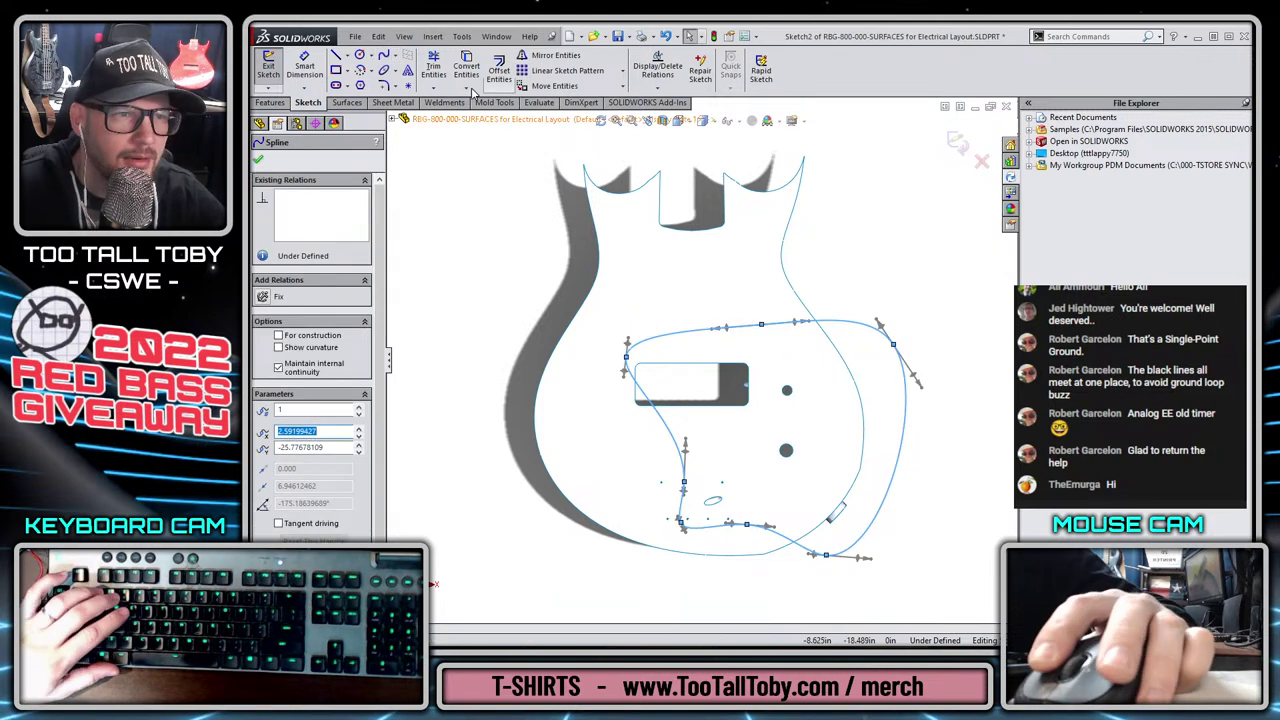
# Trim the front face surface with the spline sketch, removing the portion outside the closed curve.
pyautogui.click(345, 103)
pyautogui.click(740, 72)
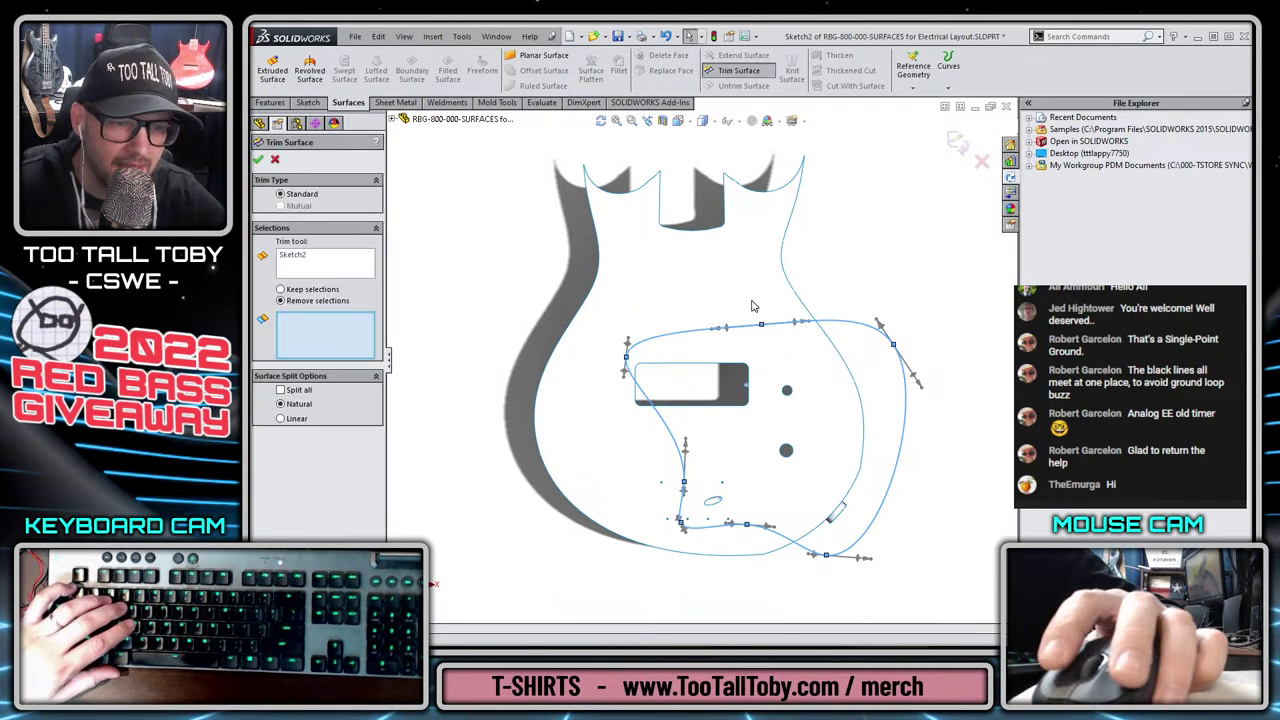
pyautogui.click(743, 294)
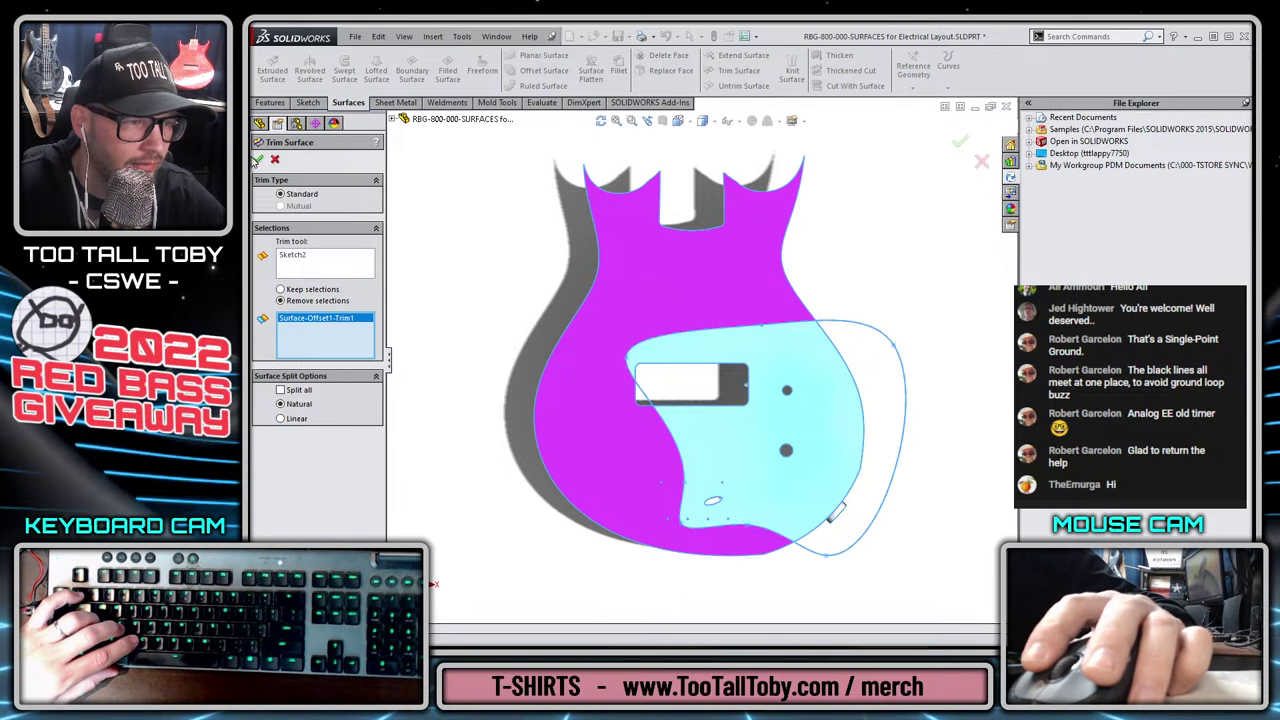
pyautogui.press('Return')
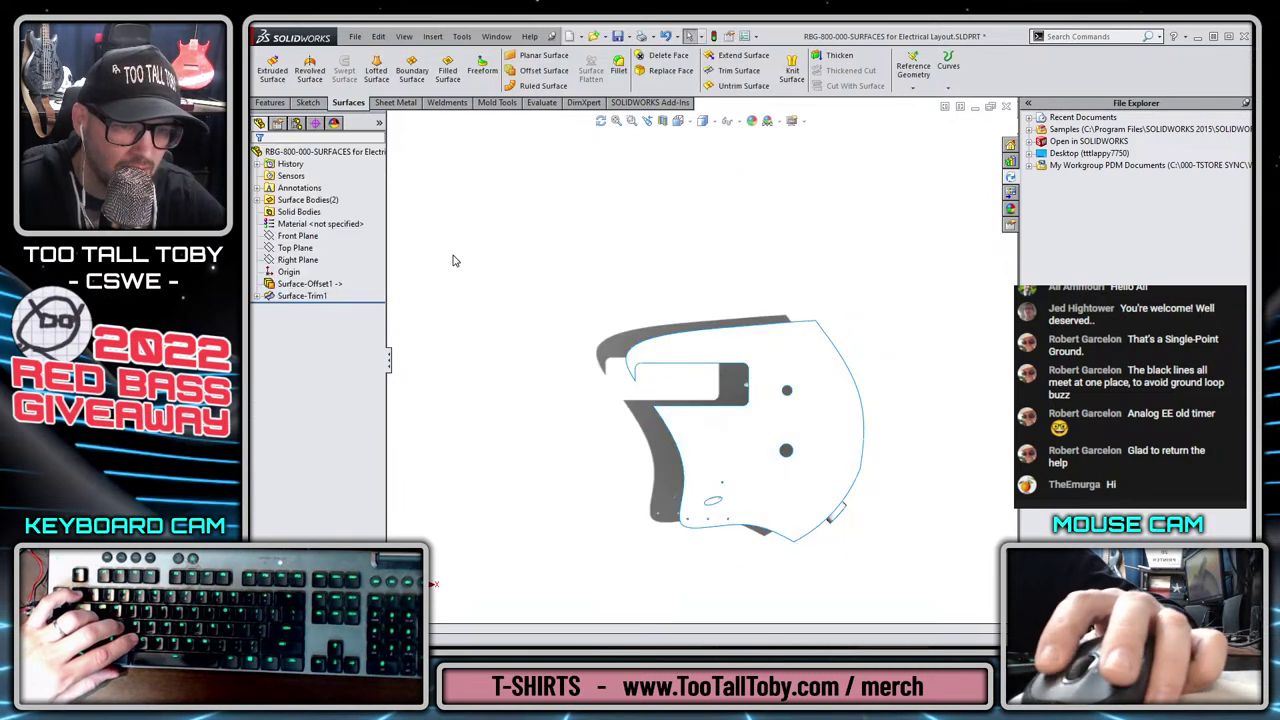
# Apply the yellow high gloss plastic appearance to the whole surfaces part.
pyautogui.click(1011, 209)
pyautogui.click(1029, 143)
pyautogui.click(1042, 153)
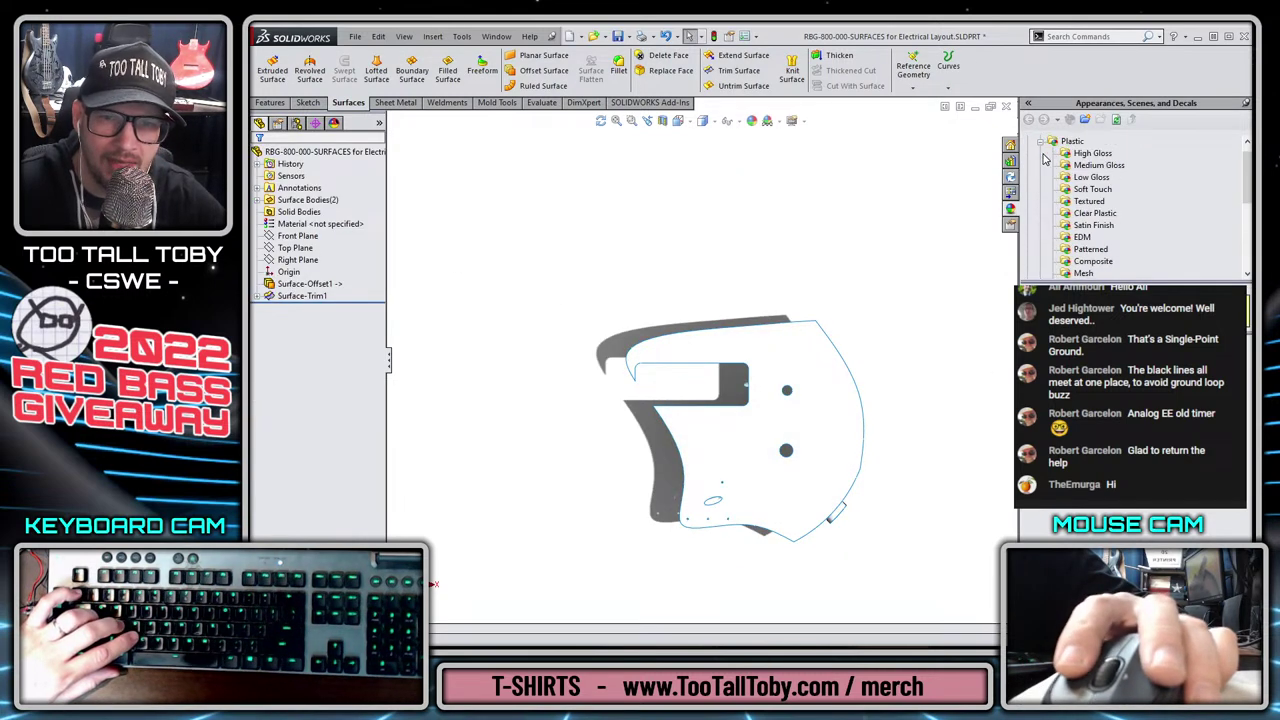
pyautogui.doubleClick(1178, 472)
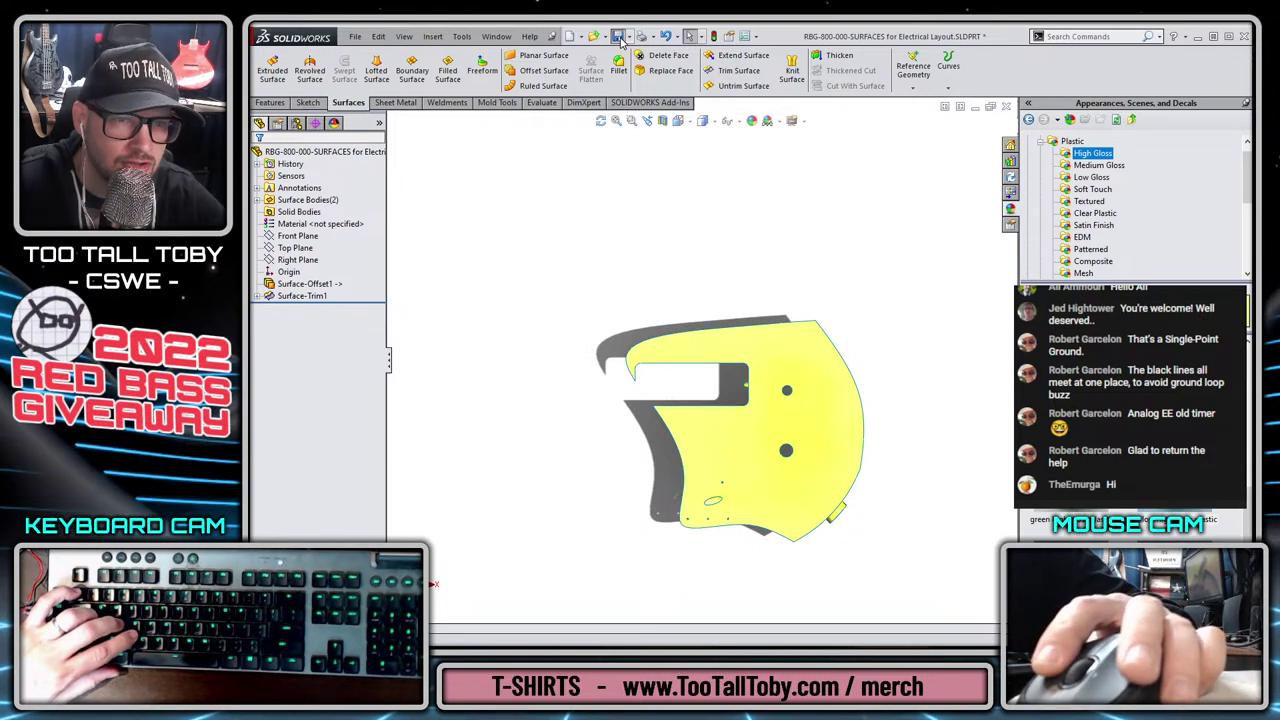
# Close the surfaces part window and leave component editing in the RBG-4001-BODY sub-assembly.
pyautogui.click(1007, 106)
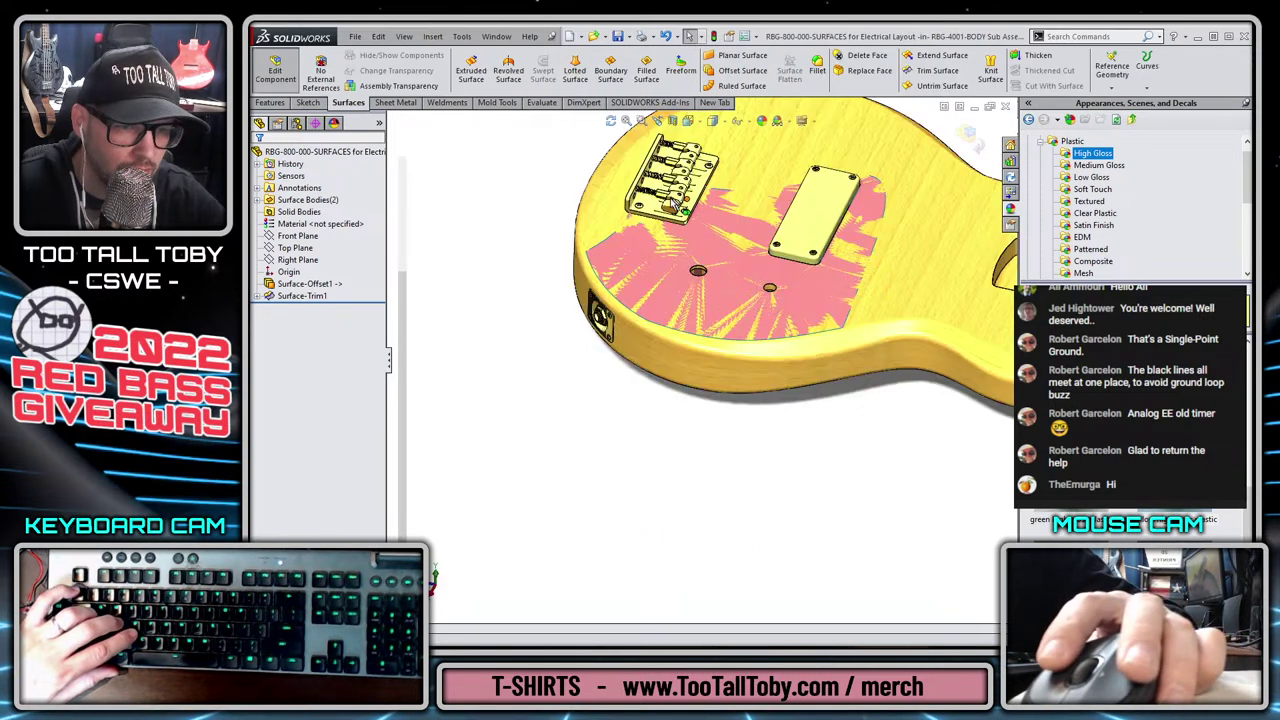
pyautogui.click(966, 132)
pyautogui.scroll(1, 902, 322)
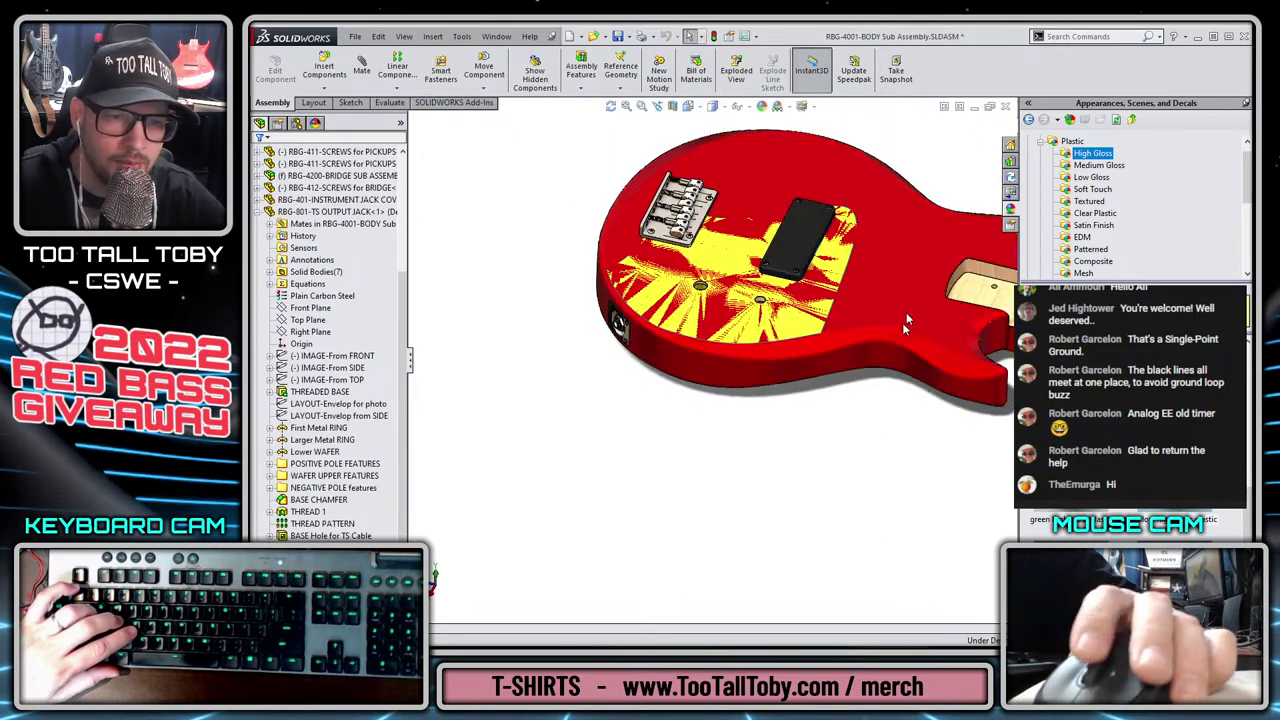
# Hide the RBG-001-RED BASS BODY component in the sub-assembly.
pyautogui.click(930, 288)
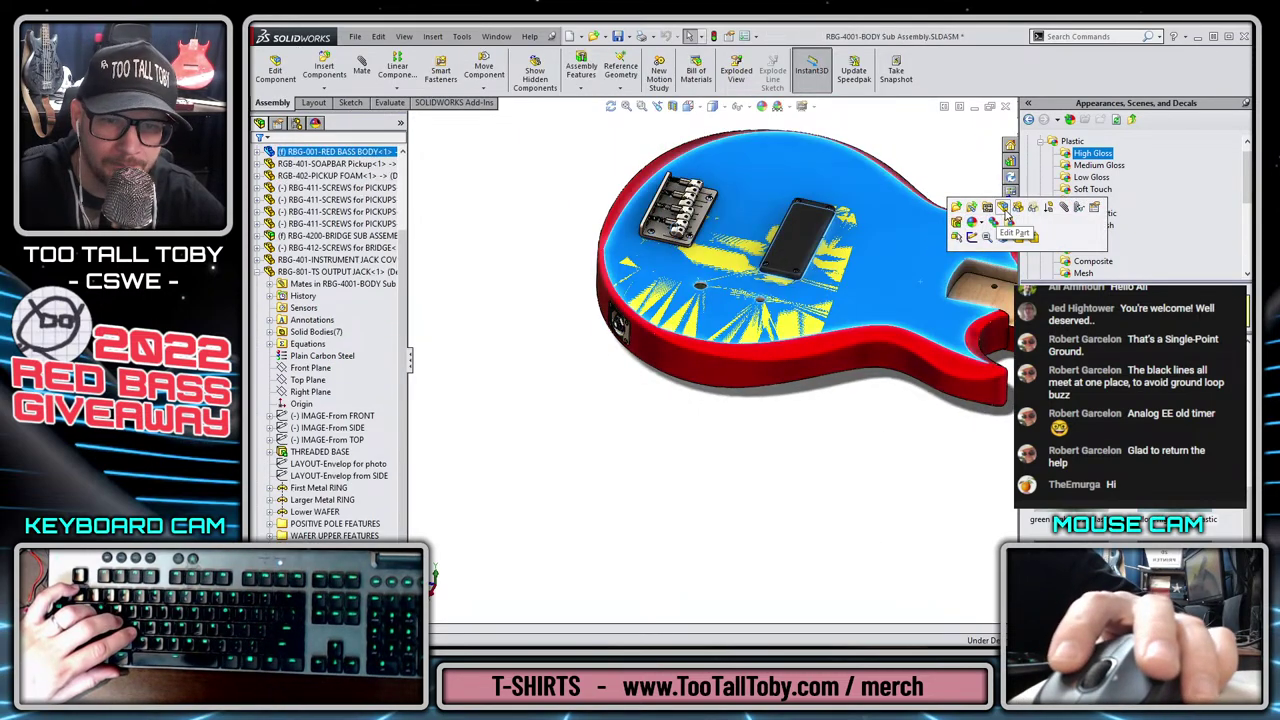
pyautogui.click(1018, 214)
pyautogui.scroll(-3, 801, 338)
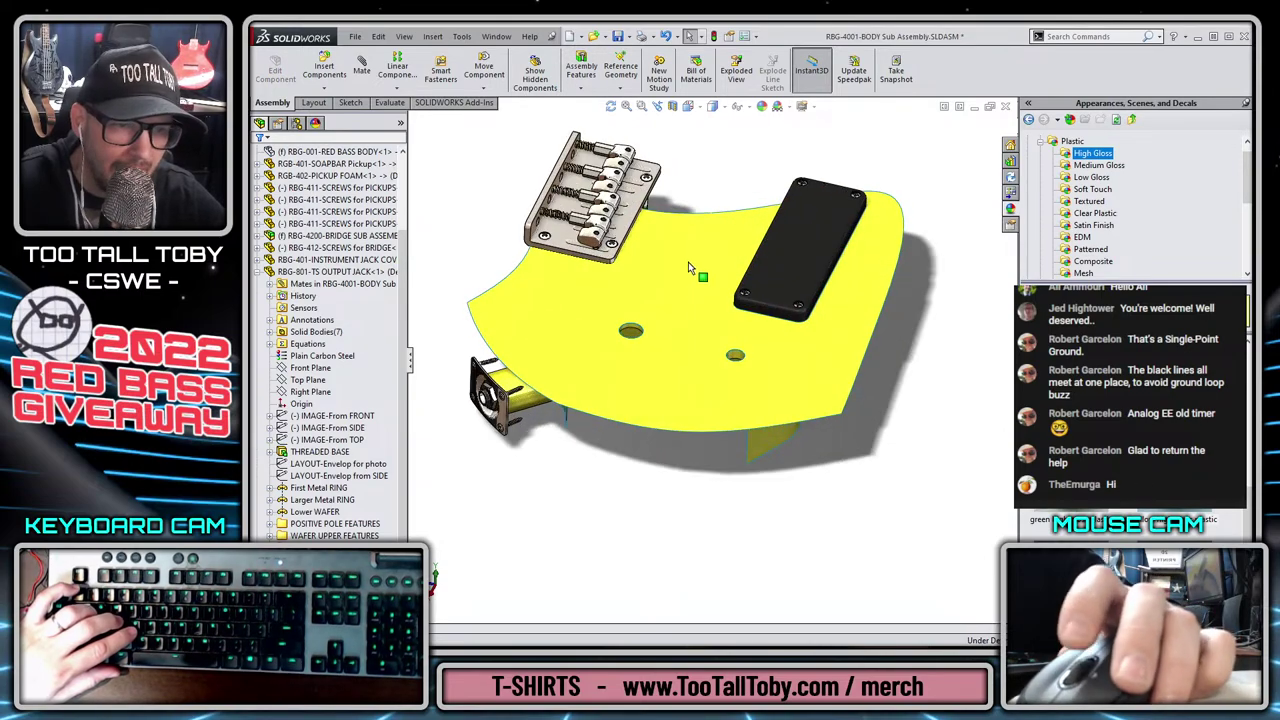
# Examine the two control holes in the yellow front surface and the cavity wall beneath them.
pyautogui.moveTo(688, 264); pyautogui.dragTo(689, 218, button='middle')
pyautogui.scroll(-5, 626, 349)
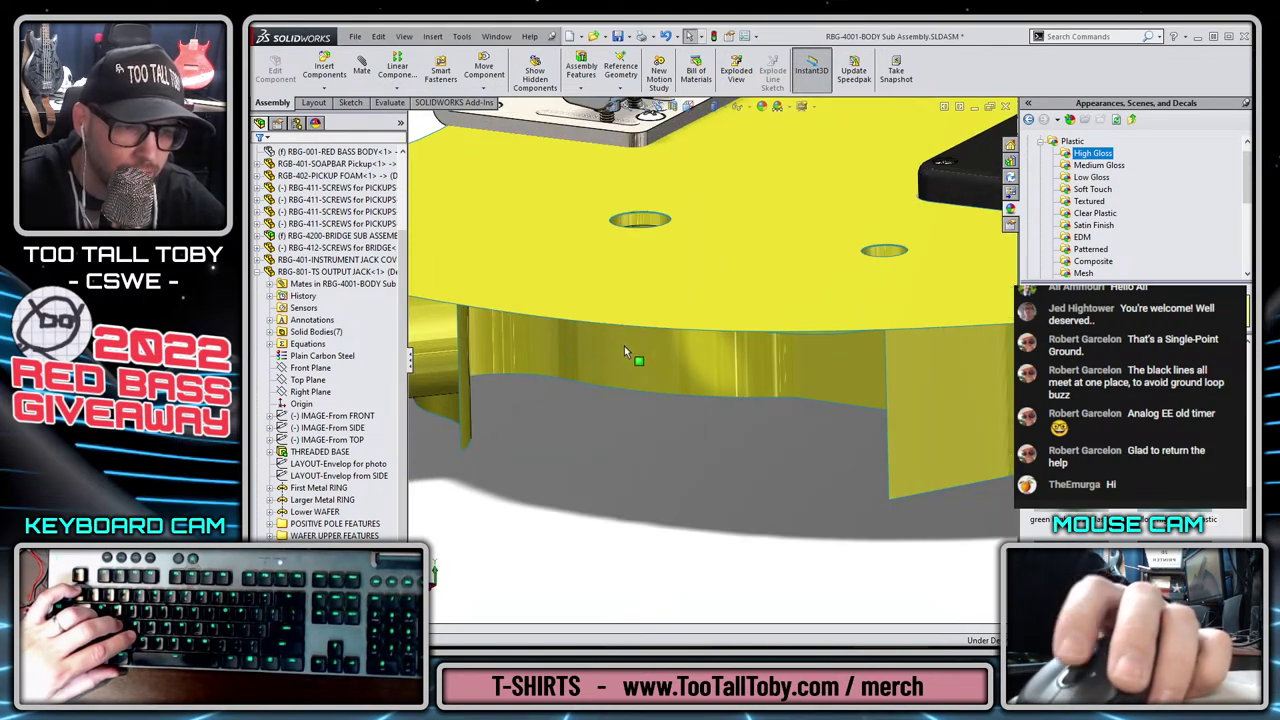
pyautogui.moveTo(632, 356); pyautogui.dragTo(640, 381, button='middle')
pyautogui.hotkey('ctrl', '7')
pyautogui.scroll(-7, 655, 328)
pyautogui.scroll(-5, 675, 302)
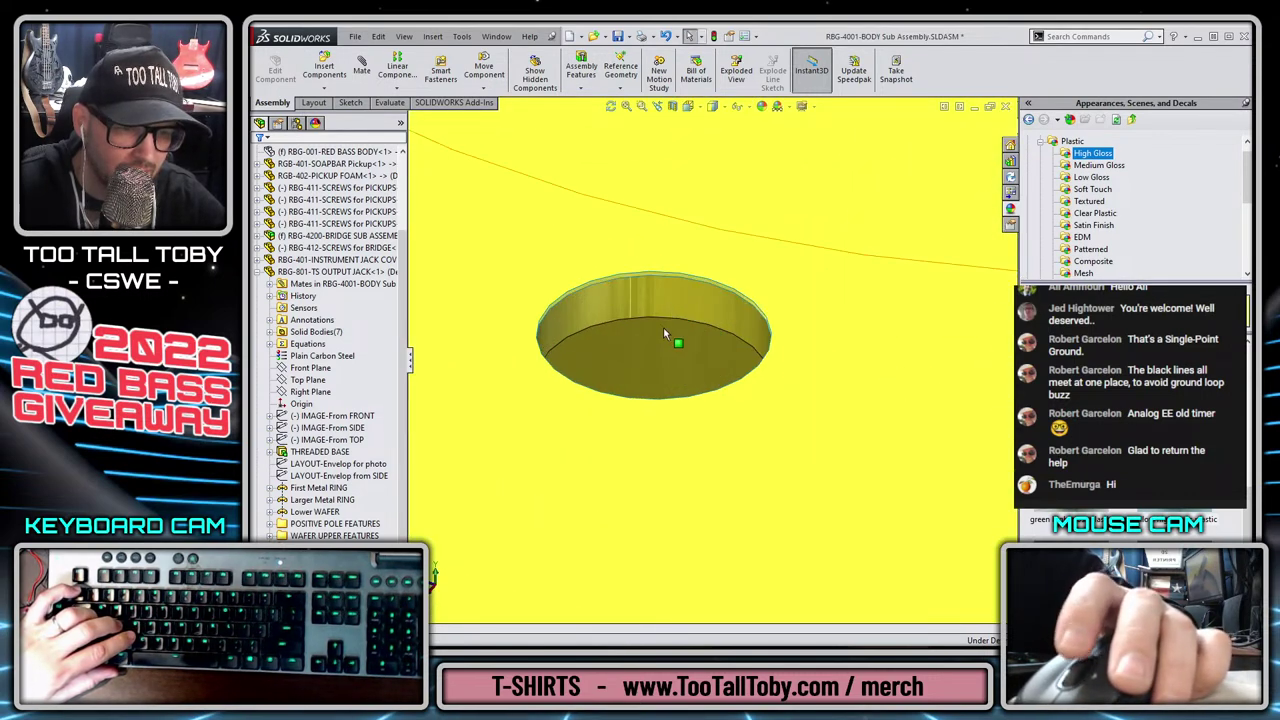
pyautogui.scroll(2, 745, 315)
pyautogui.scroll(11, 745, 315)
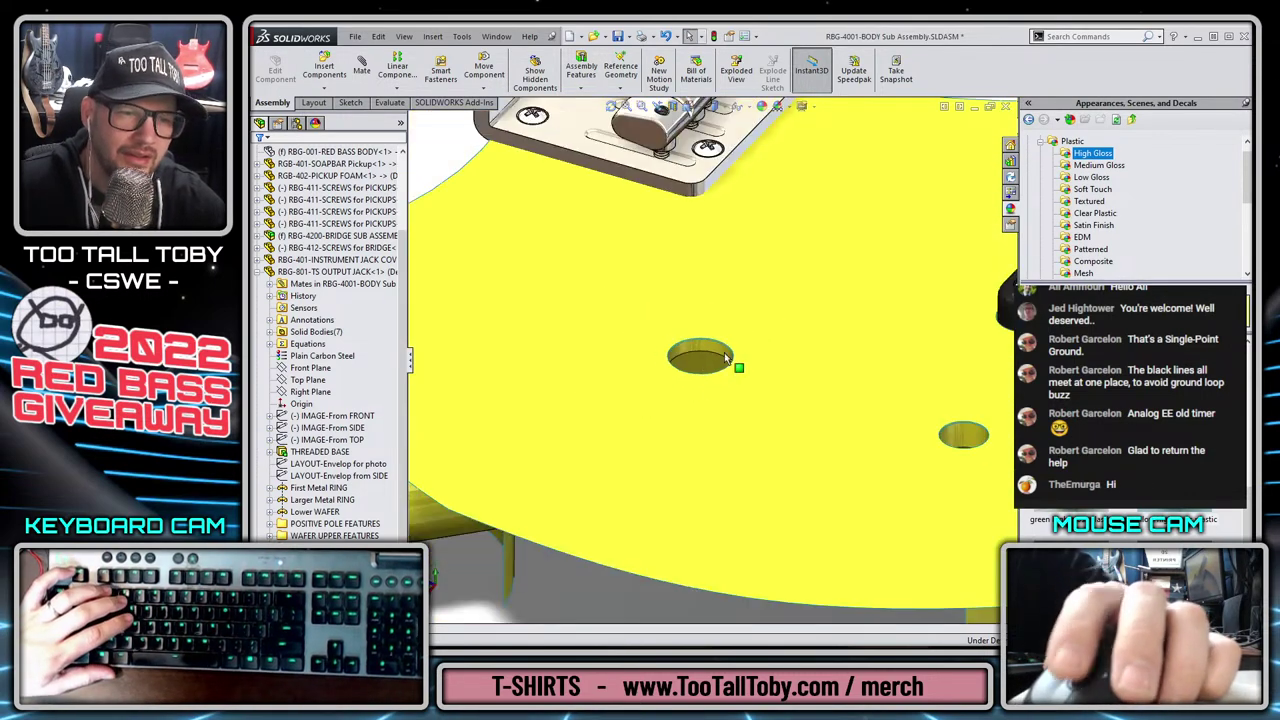
pyautogui.scroll(-2, 774, 394)
pyautogui.scroll(3, 760, 389)
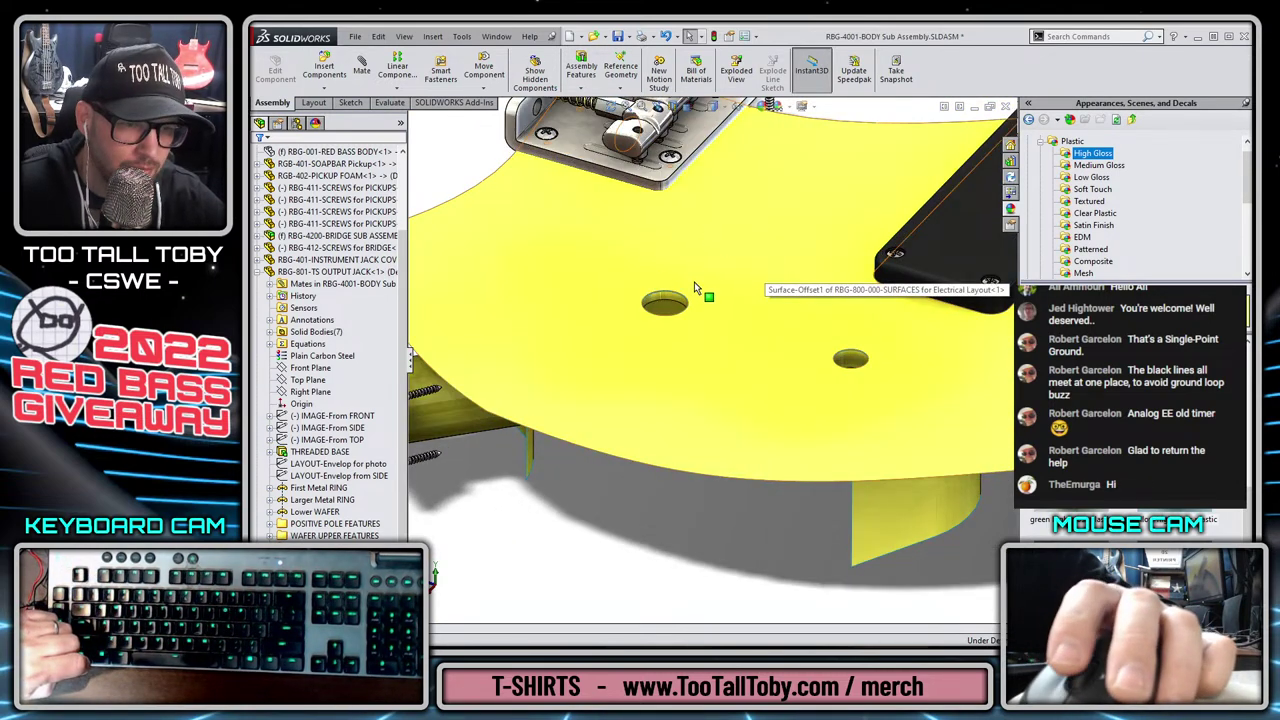
pyautogui.scroll(5, 695, 288)
# Check the diameter of the larger control hole through its inner cylindrical face.
pyautogui.click(667, 255)
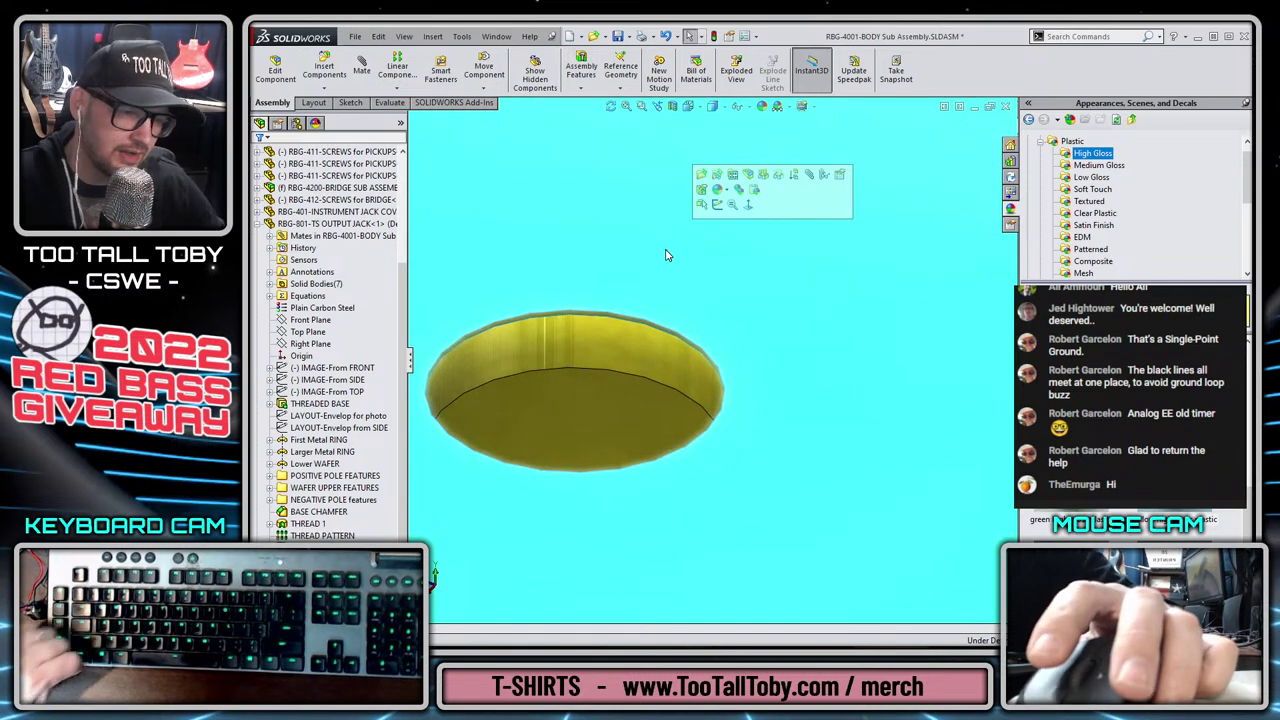
pyautogui.click(619, 347)
pyautogui.scroll(-6, 620, 346)
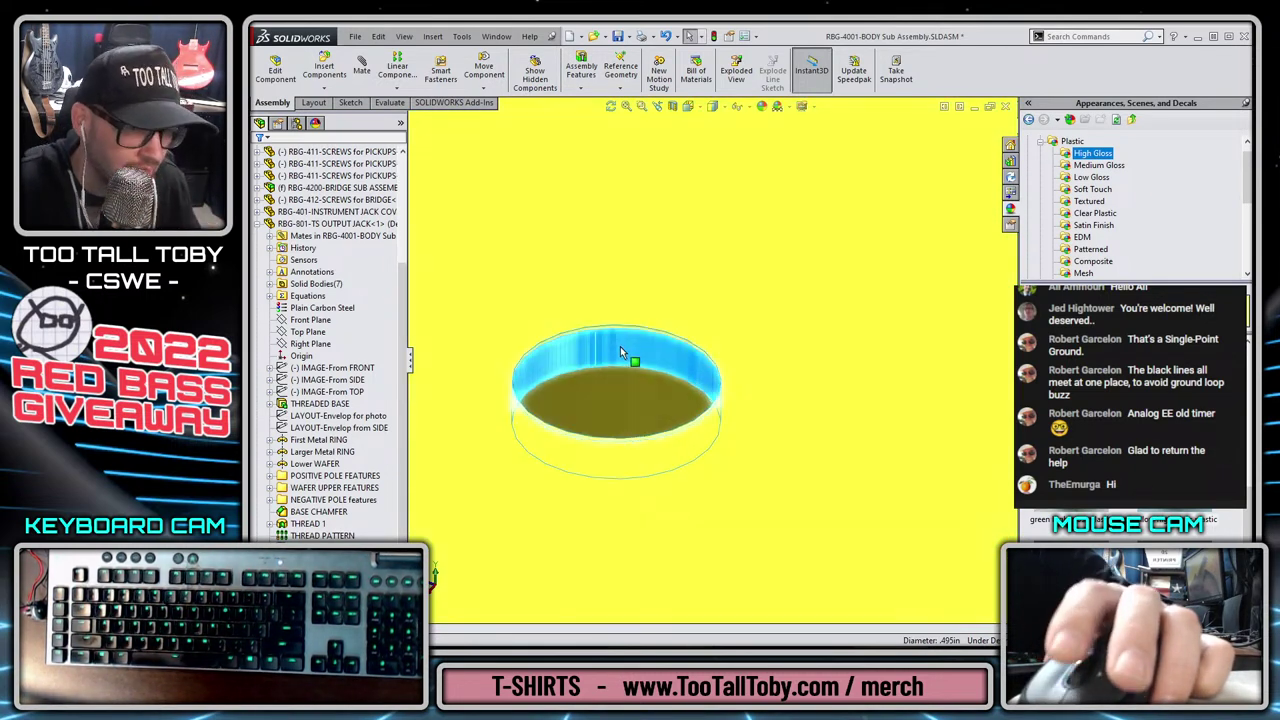
pyautogui.click(655, 535)
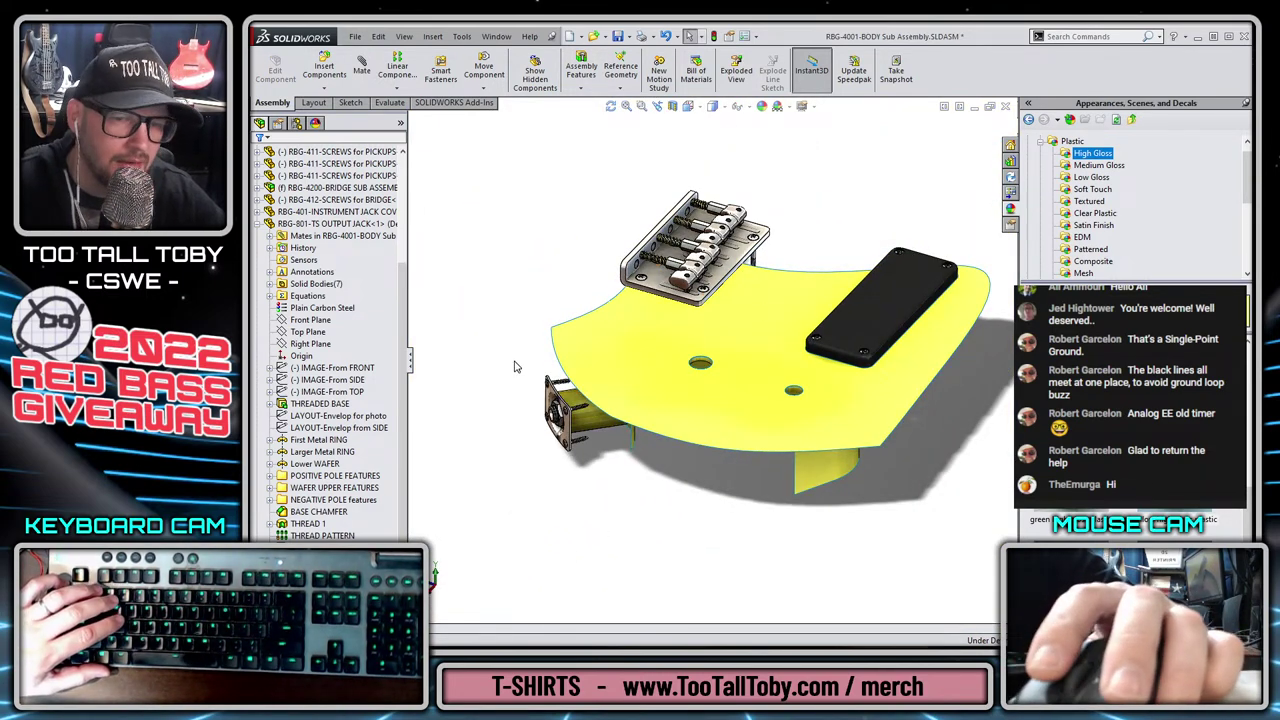
# Examine how the main bridge plate sits on the yellow front surface beside the output jack bore.
pyautogui.moveTo(773, 238); pyautogui.dragTo(694, 428, button='middle')
pyautogui.scroll(-8, 714, 371)
pyautogui.scroll(8, 699, 370)
pyautogui.moveTo(684, 498); pyautogui.dragTo(661, 436, button='middle')
pyautogui.scroll(-3, 677, 454)
pyautogui.scroll(-9, 650, 264)
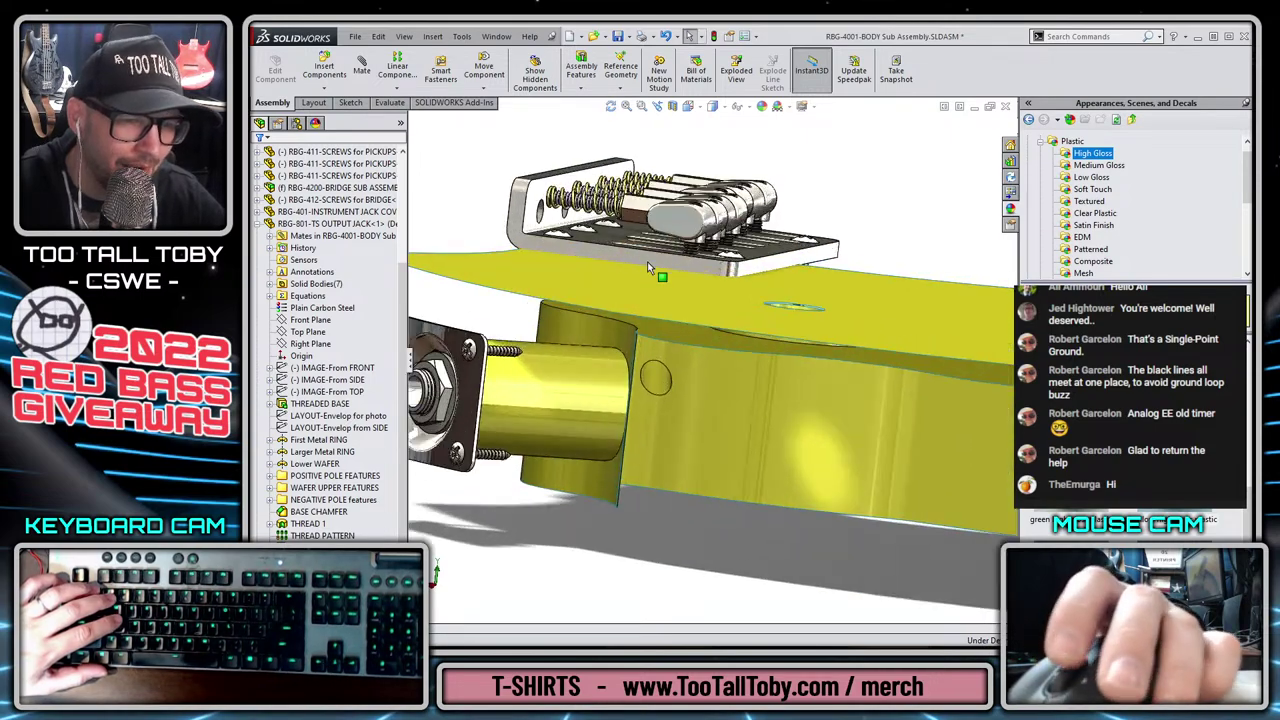
pyautogui.click(778, 265)
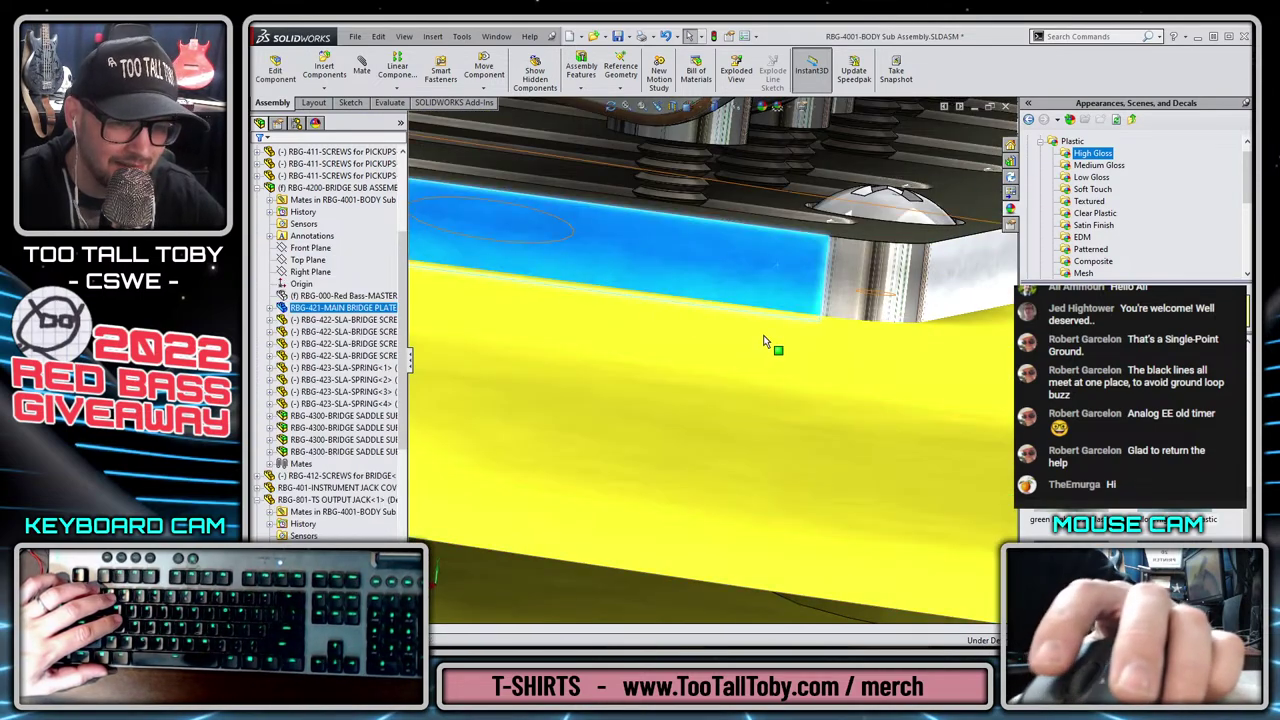
pyautogui.scroll(5, 720, 527)
pyautogui.scroll(2, 665, 513)
# Inspect the output jack assembly and the inside of the control cavity surfaces from the underside.
pyautogui.scroll(-3, 625, 493)
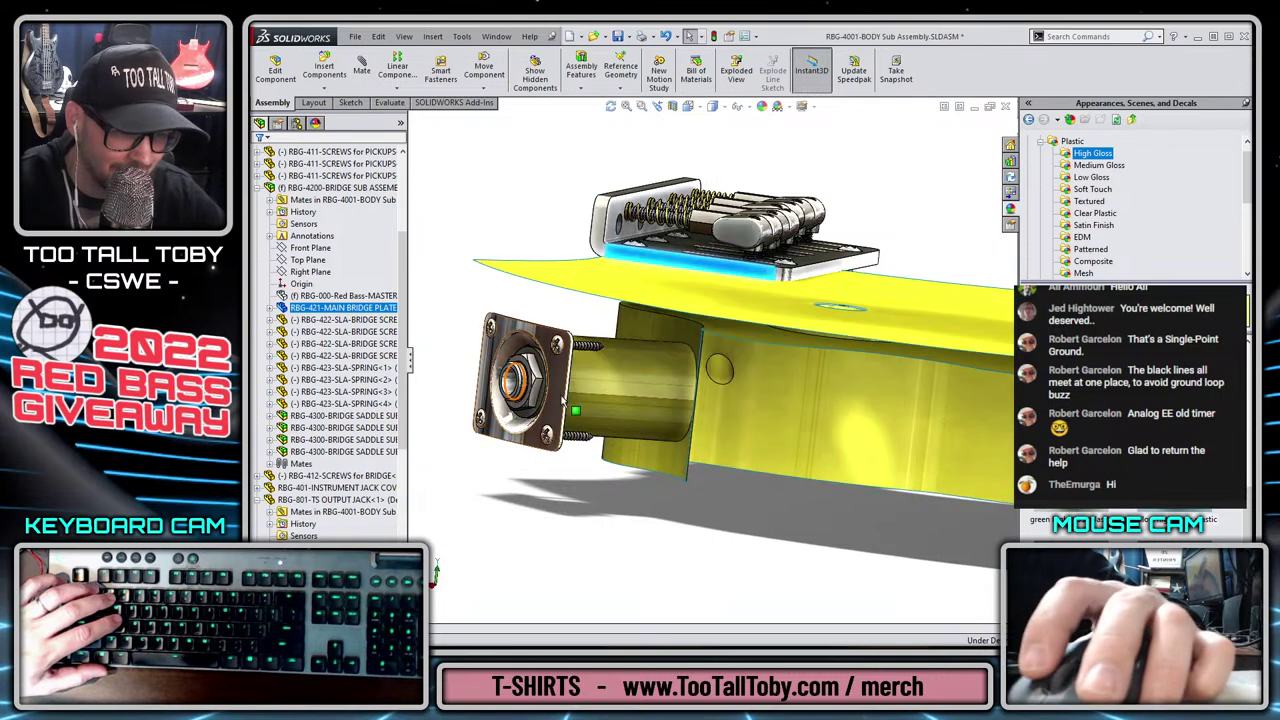
pyautogui.scroll(3, 692, 521)
pyautogui.click(678, 521)
pyautogui.moveTo(624, 491); pyautogui.dragTo(822, 317, button='middle')
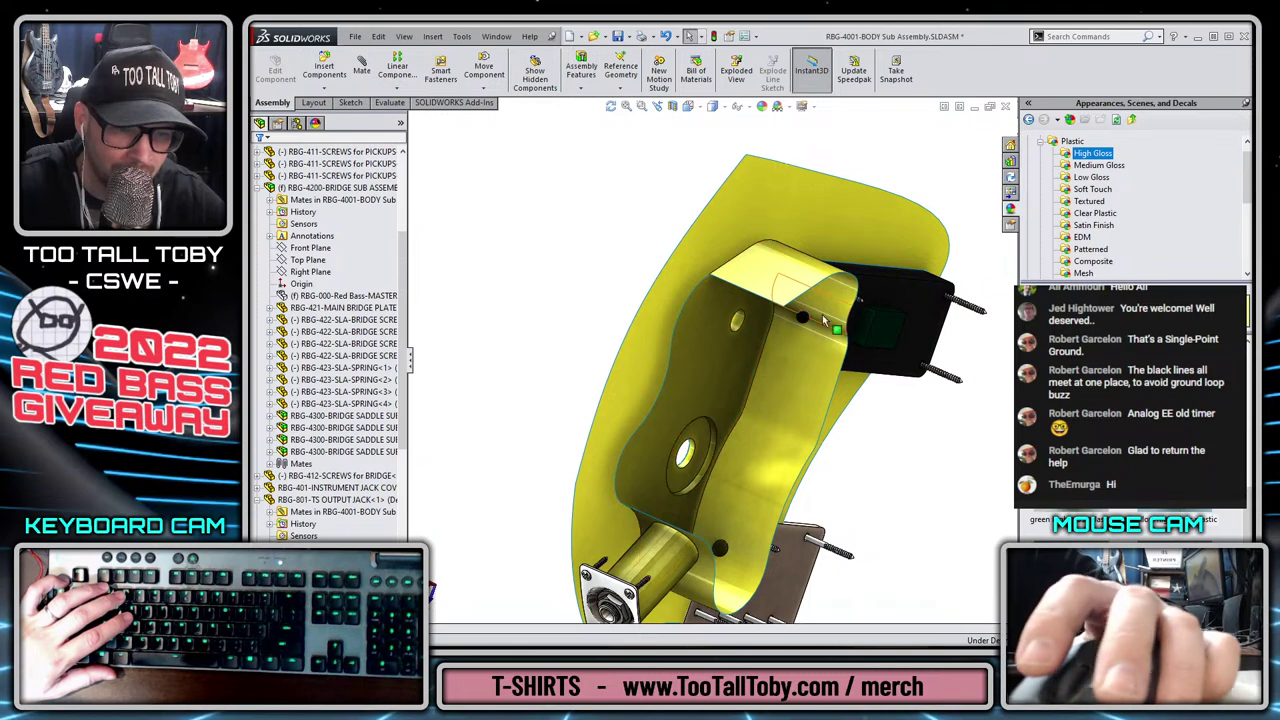
pyautogui.scroll(2, 865, 479)
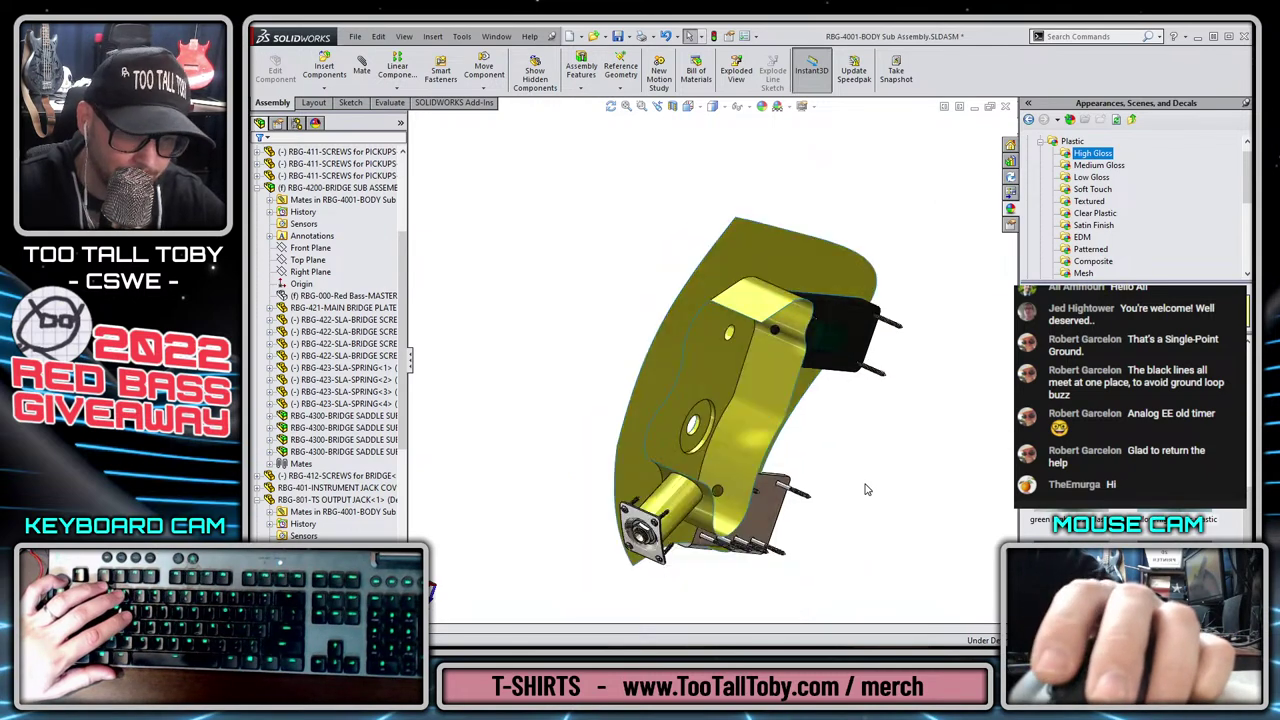
pyautogui.scroll(-2, 862, 470)
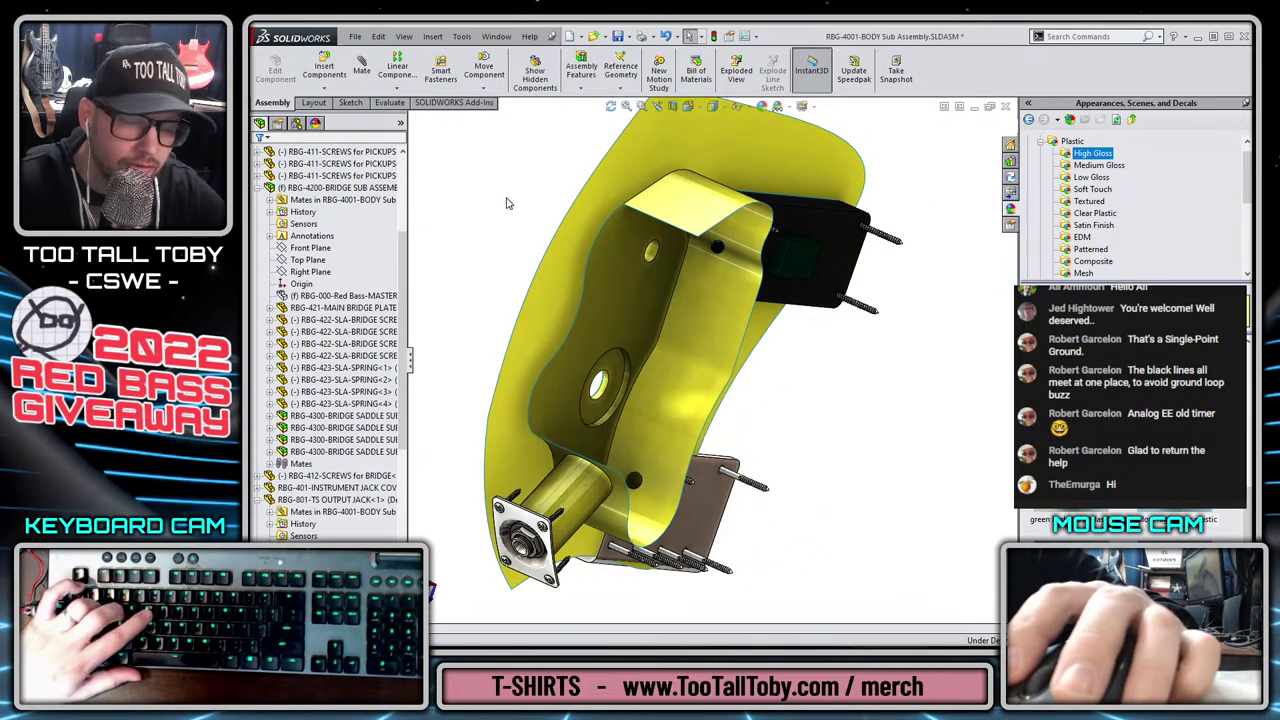
# Open the recent part RBG-803 - 3 WAY SWITCH and view it from the side of its terminals.
pyautogui.press('r')
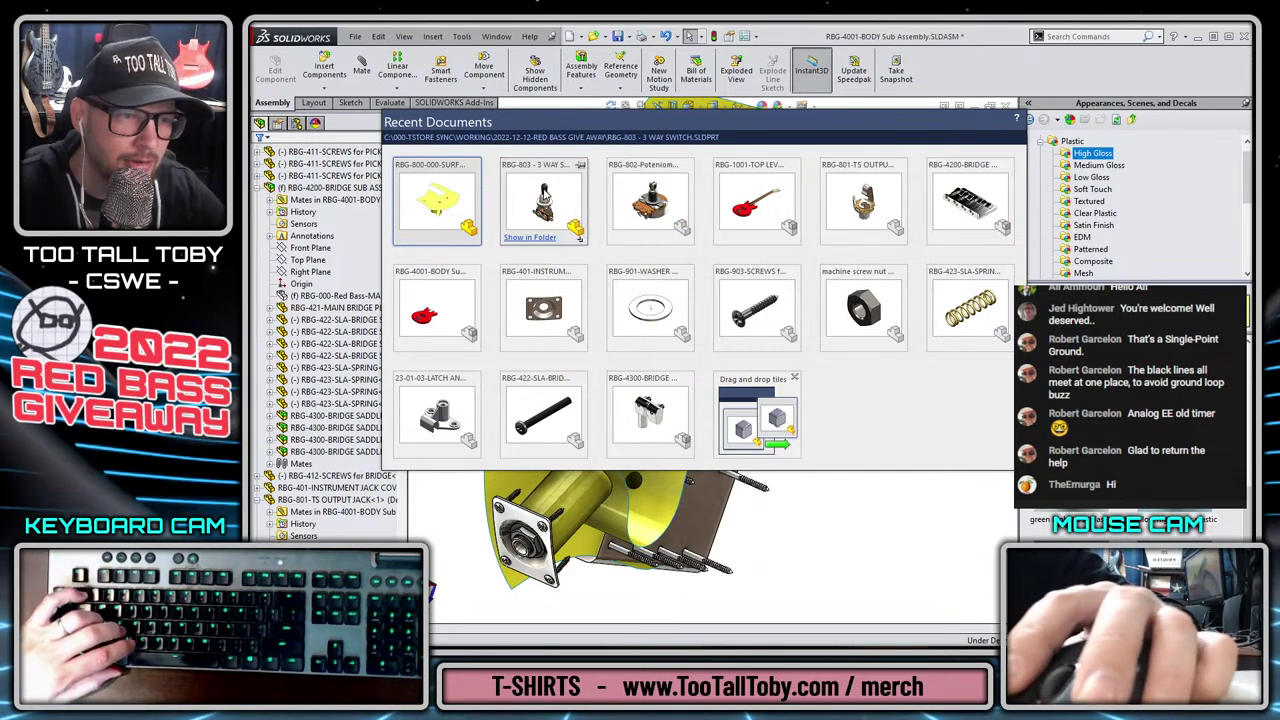
pyautogui.click(571, 183)
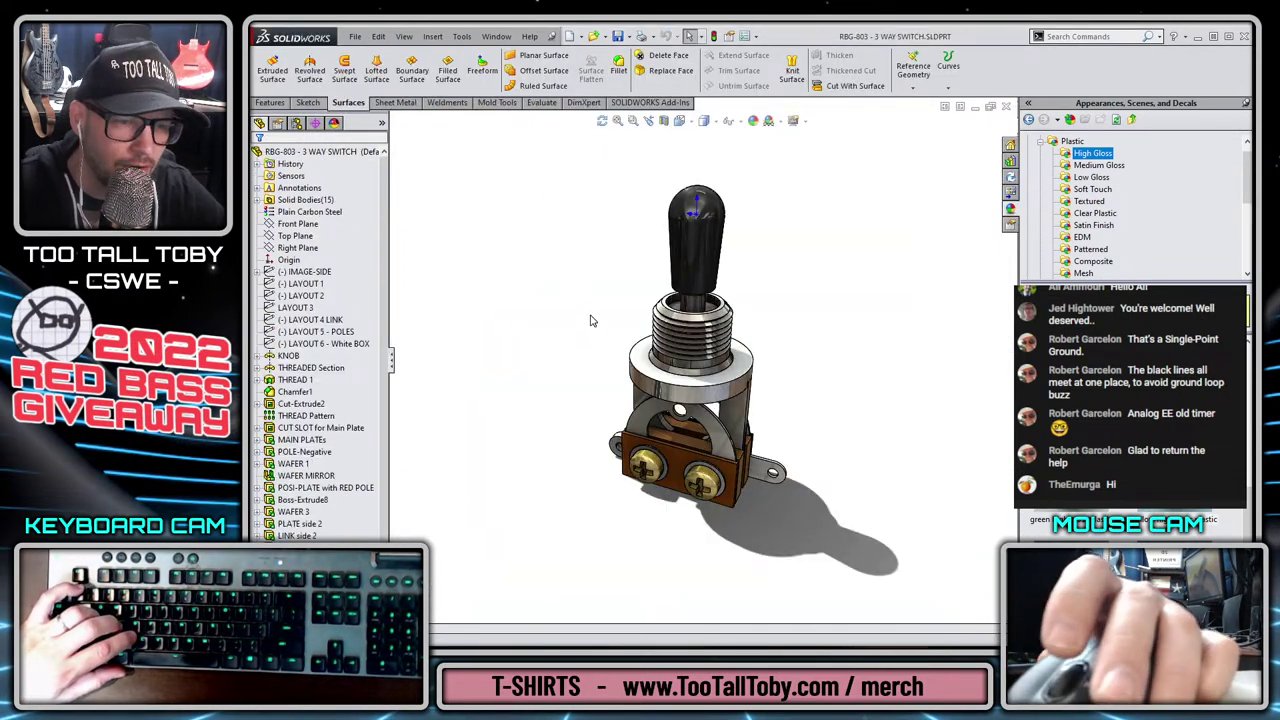
pyautogui.moveTo(590, 320); pyautogui.dragTo(540, 308, button='middle')
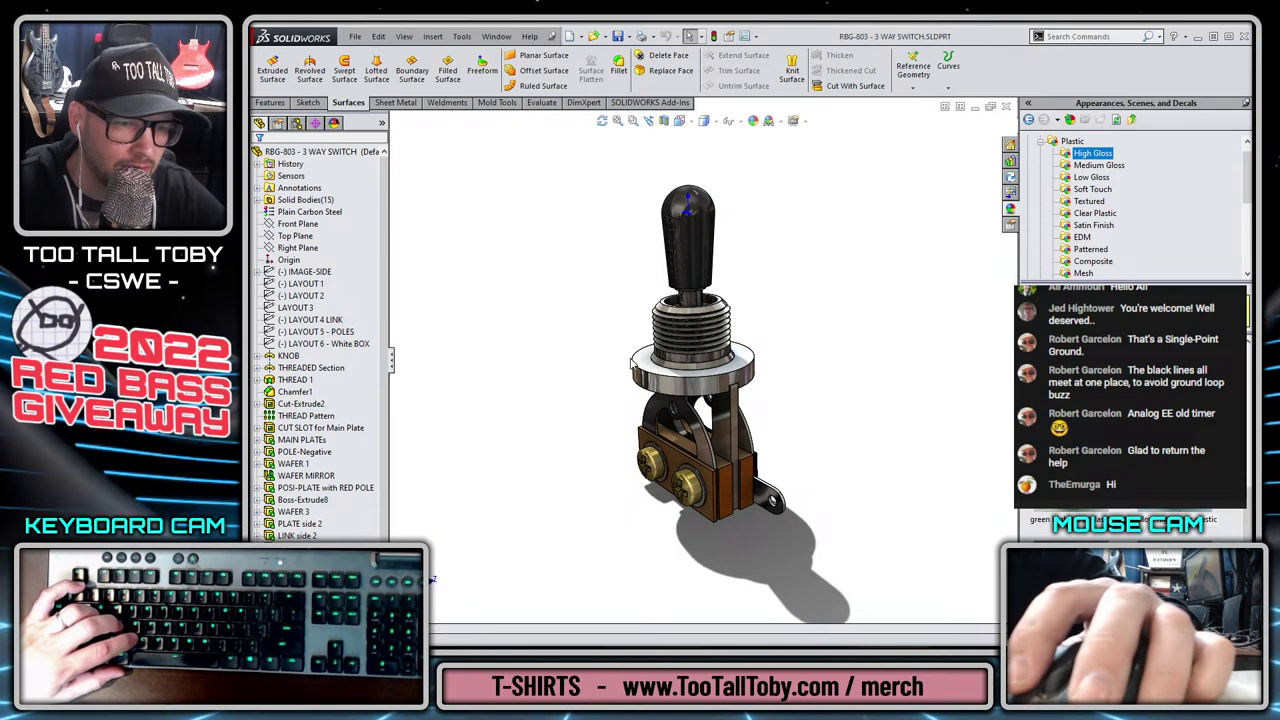
# Check the diameter of the switch's round flange at its upper edge and toggle the perspective display.
pyautogui.click(636, 366)
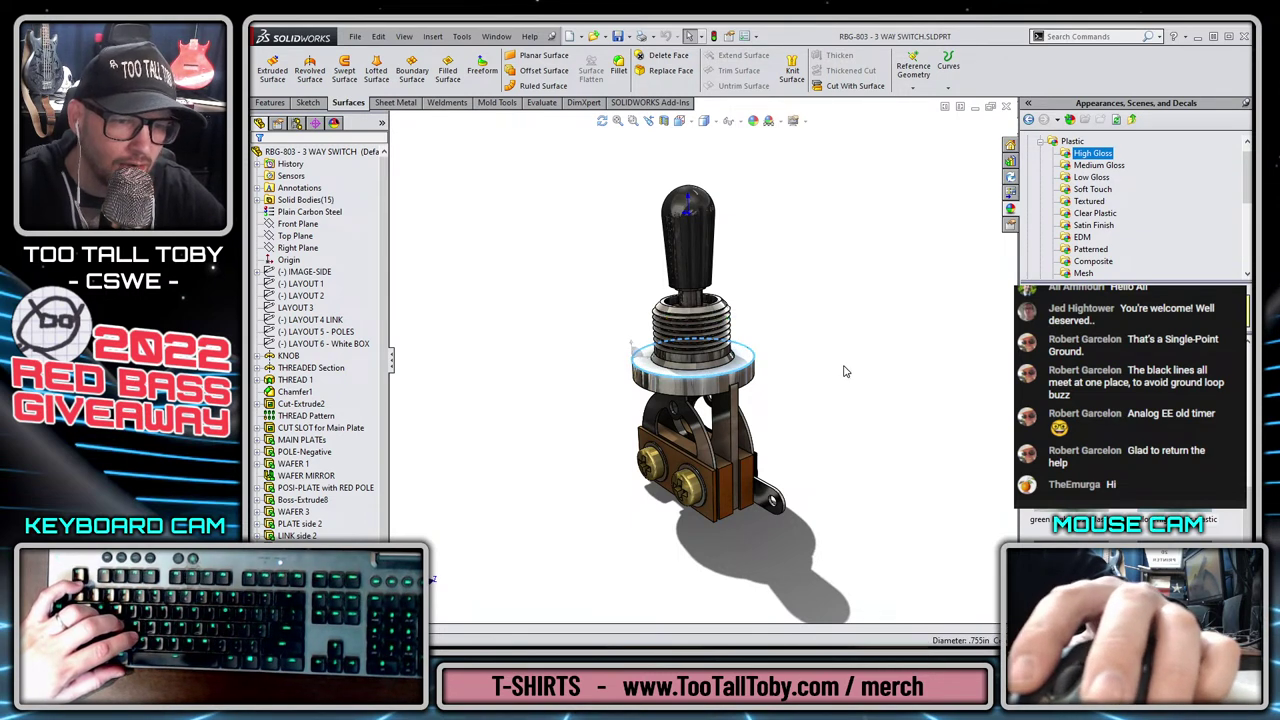
pyautogui.click(793, 121)
pyautogui.click(829, 177)
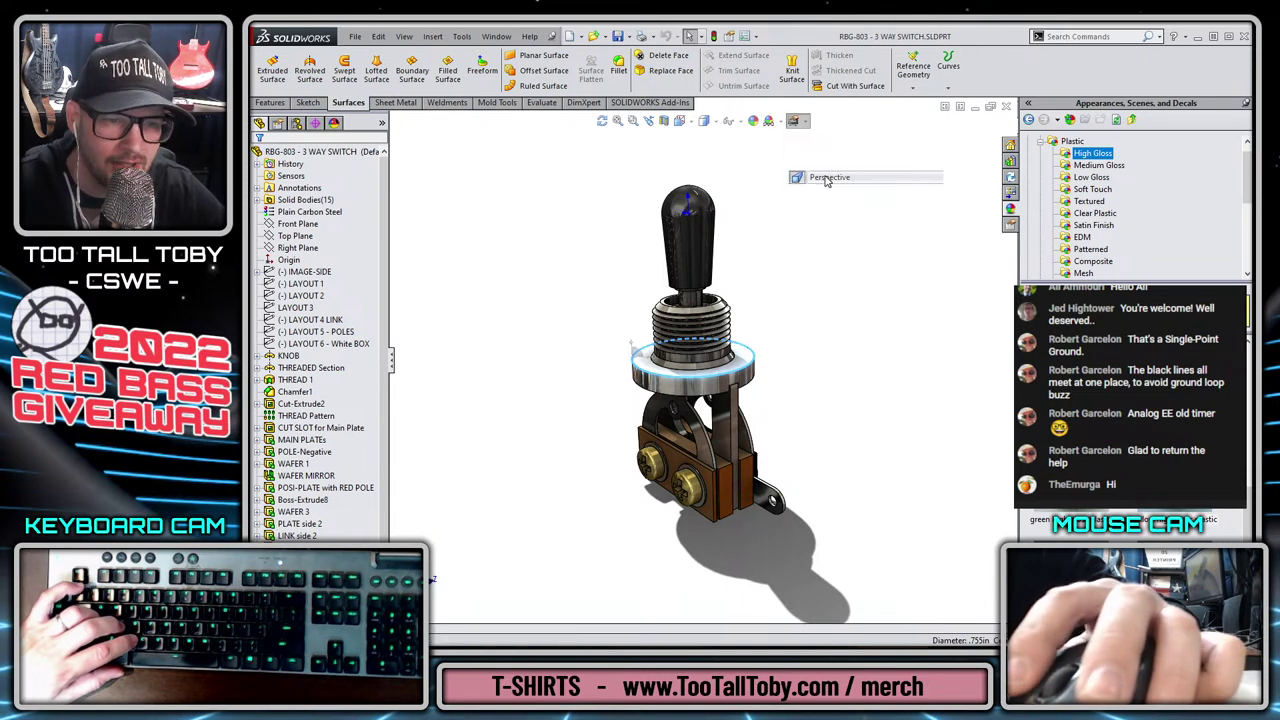
# Add a mate reference with the upper circular edge of the switch's round flange as its primary entity.
pyautogui.click(650, 376)
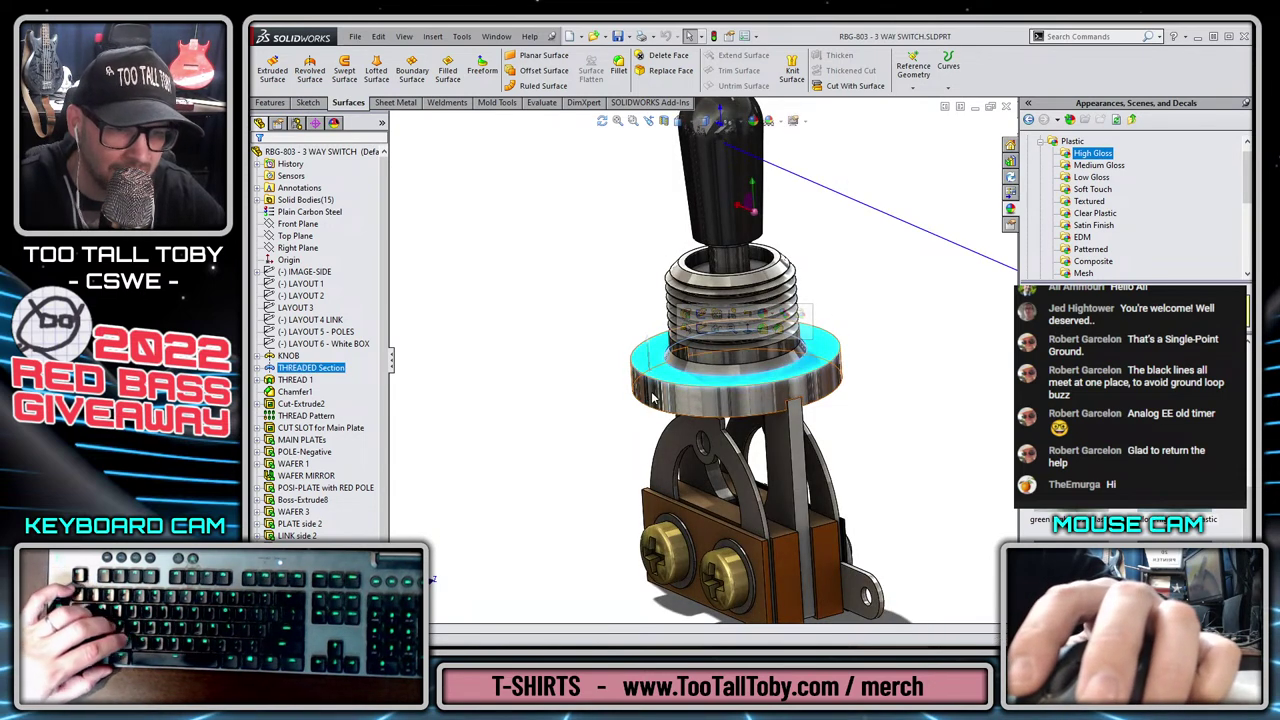
pyautogui.click(652, 399)
pyautogui.click(506, 363)
pyautogui.click(642, 362)
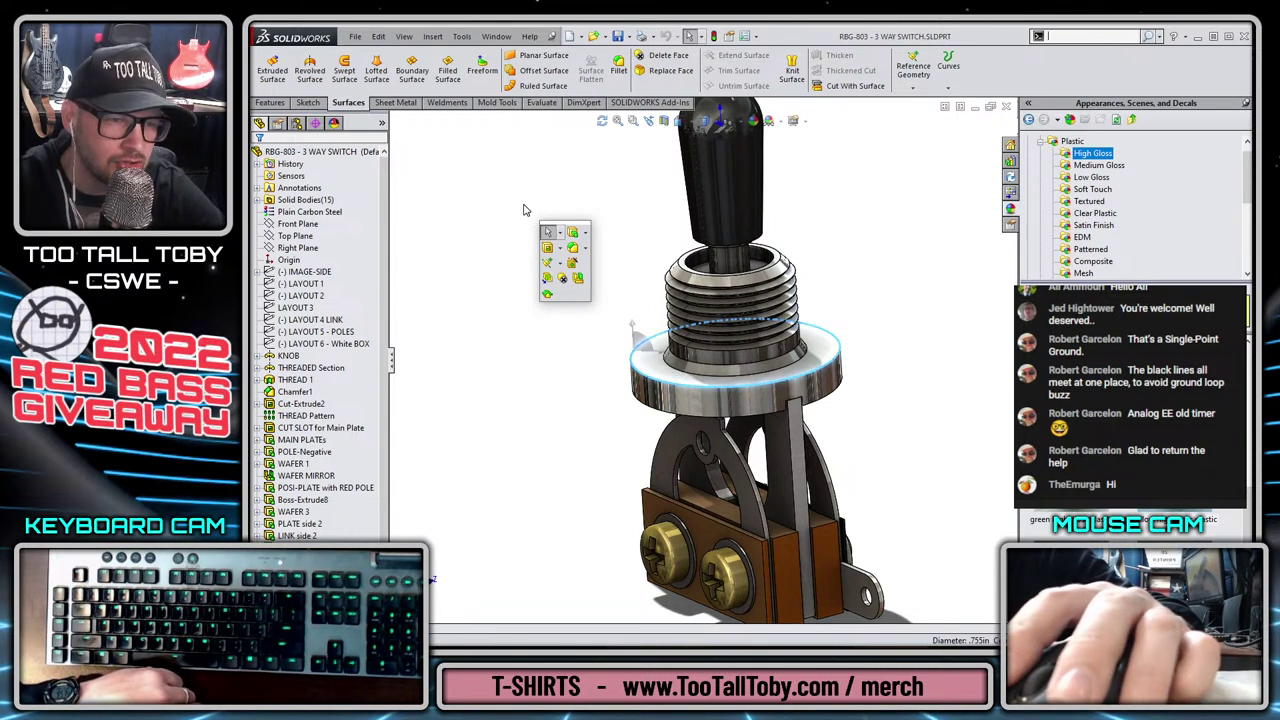
pyautogui.click(553, 268)
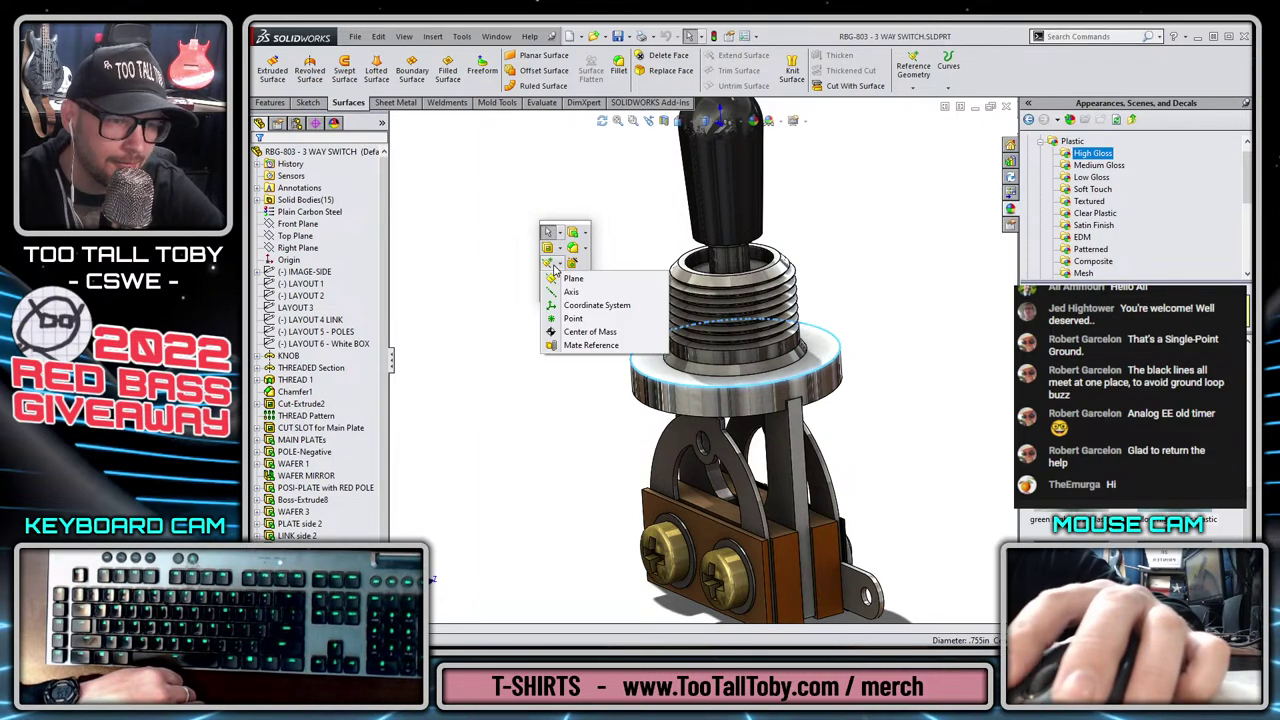
pyautogui.click(591, 346)
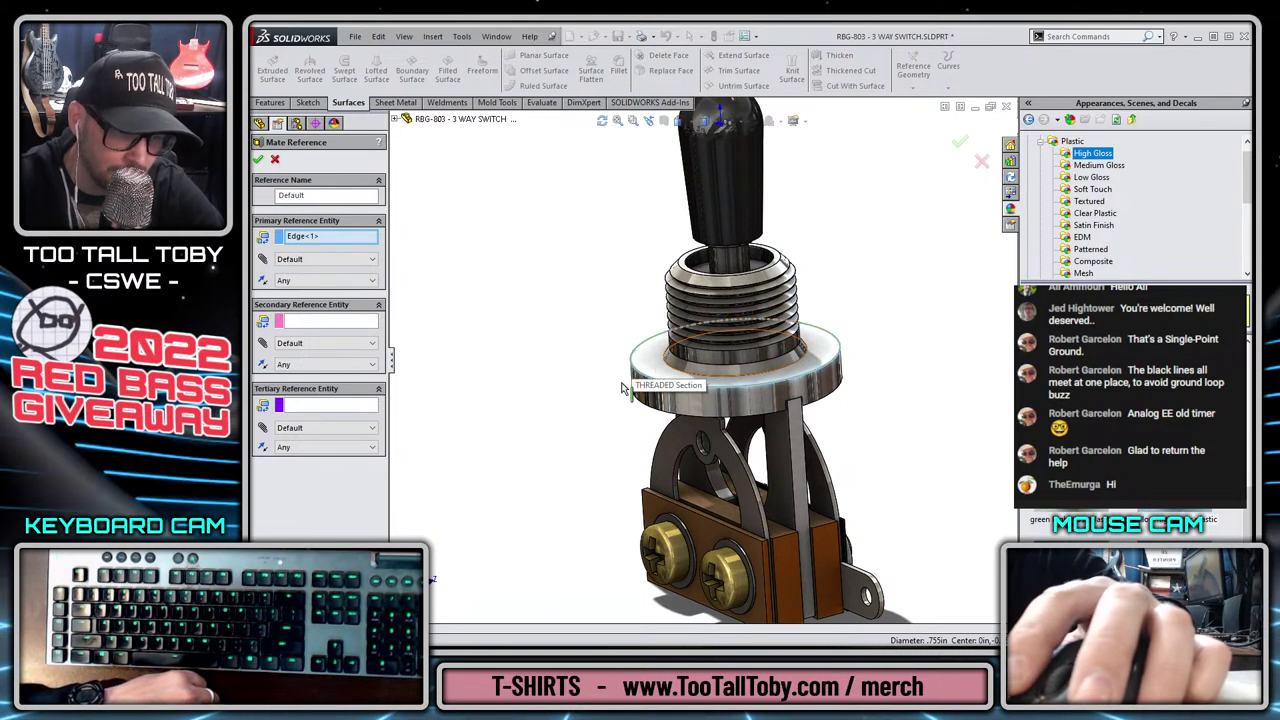
pyautogui.press('Return')
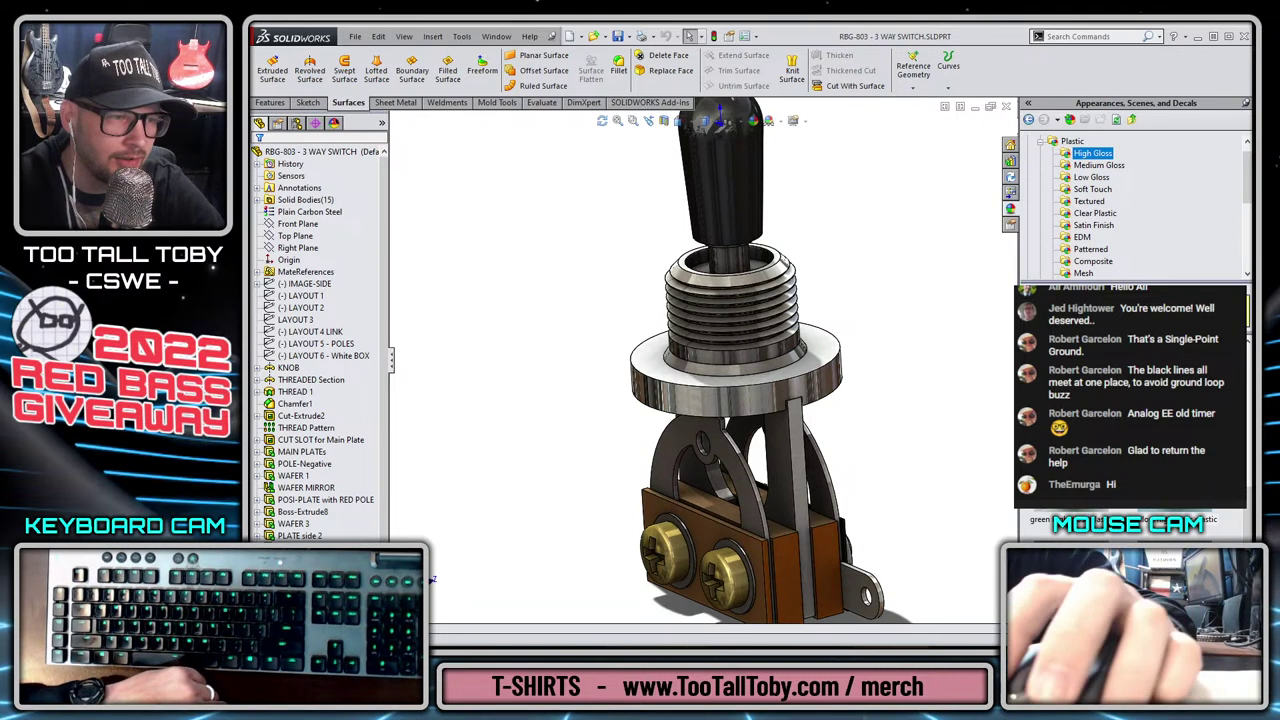
# Highlight the mate reference in the switch's feature tree and close the part to return to the body sub assembly.
pyautogui.click(257, 272)
pyautogui.click(303, 284)
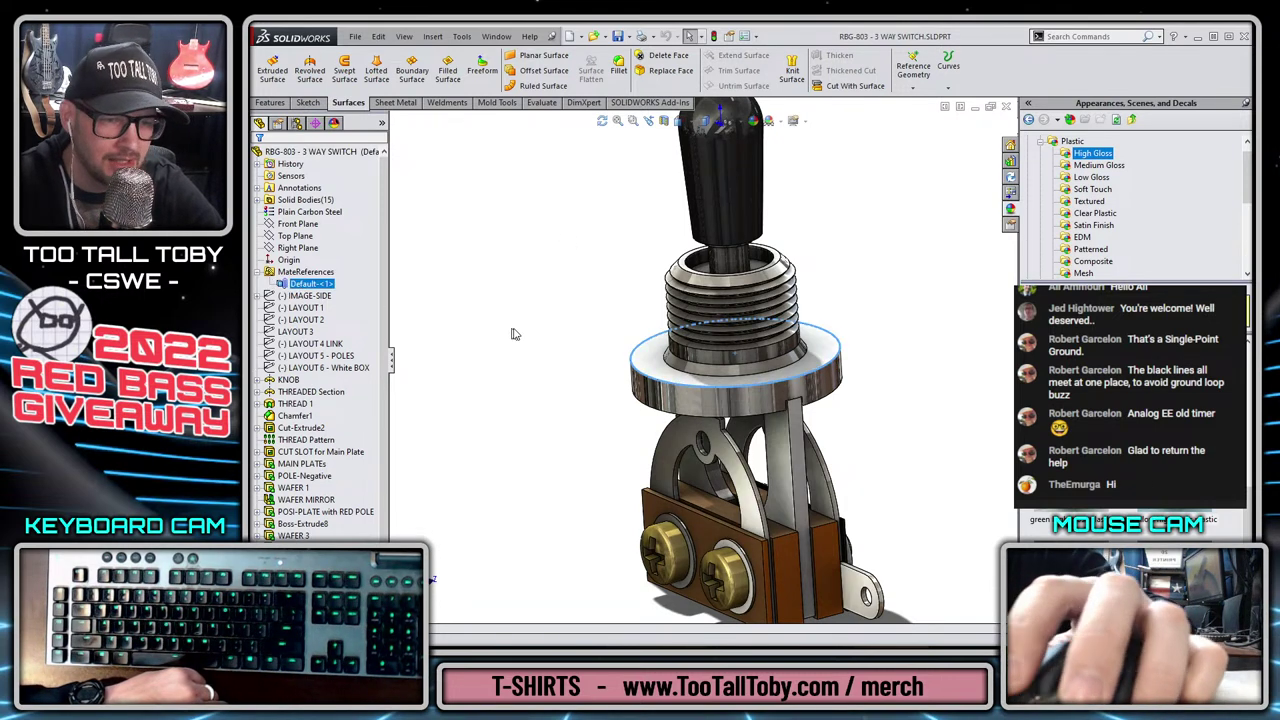
pyautogui.click(557, 306)
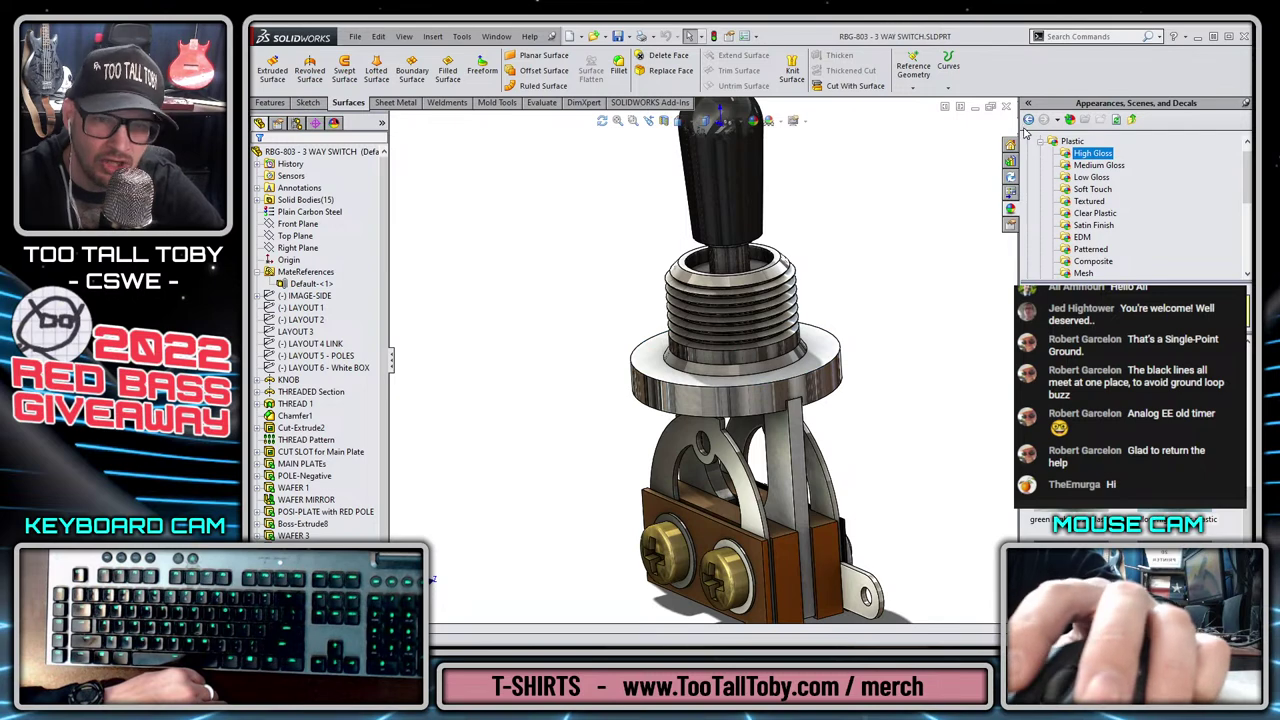
pyautogui.click(1007, 106)
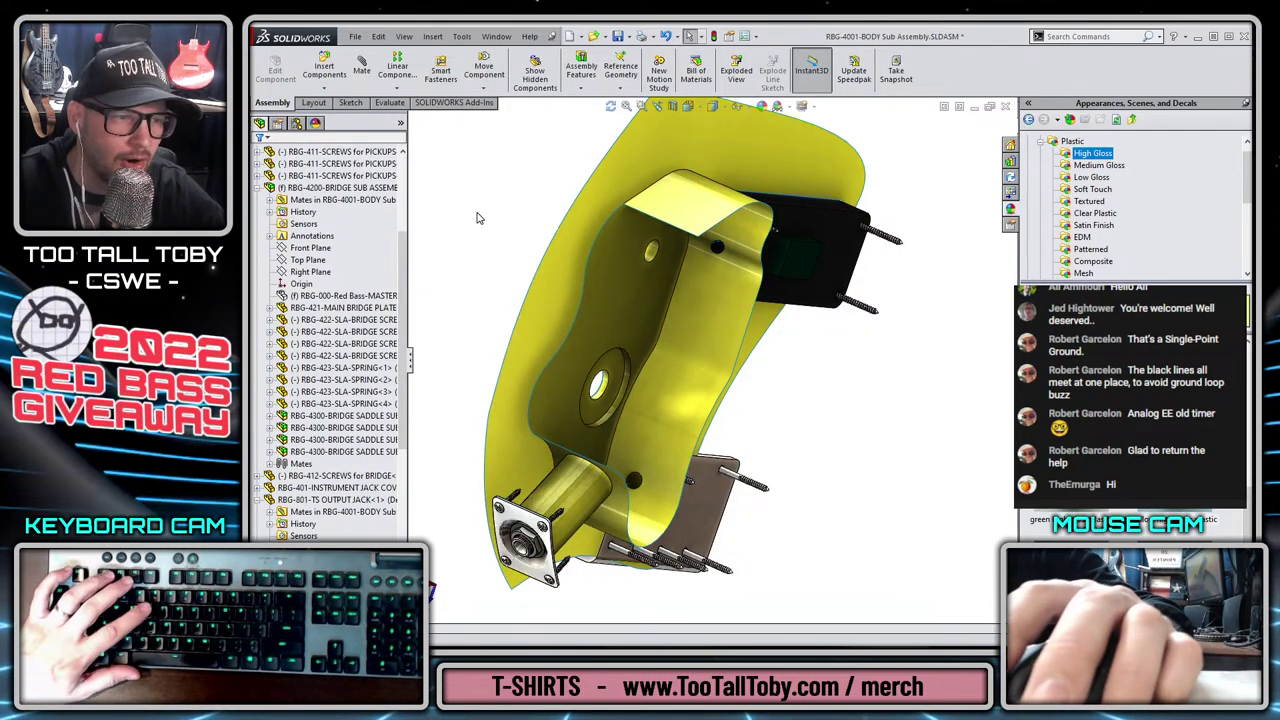
# Insert RBG-803 - 3 WAY SWITCH from the recent documents, snapping it into the large round recess in the yellow control cavity surface.
pyautogui.press('r')
pyautogui.moveTo(436, 208); pyautogui.dragTo(619, 402)
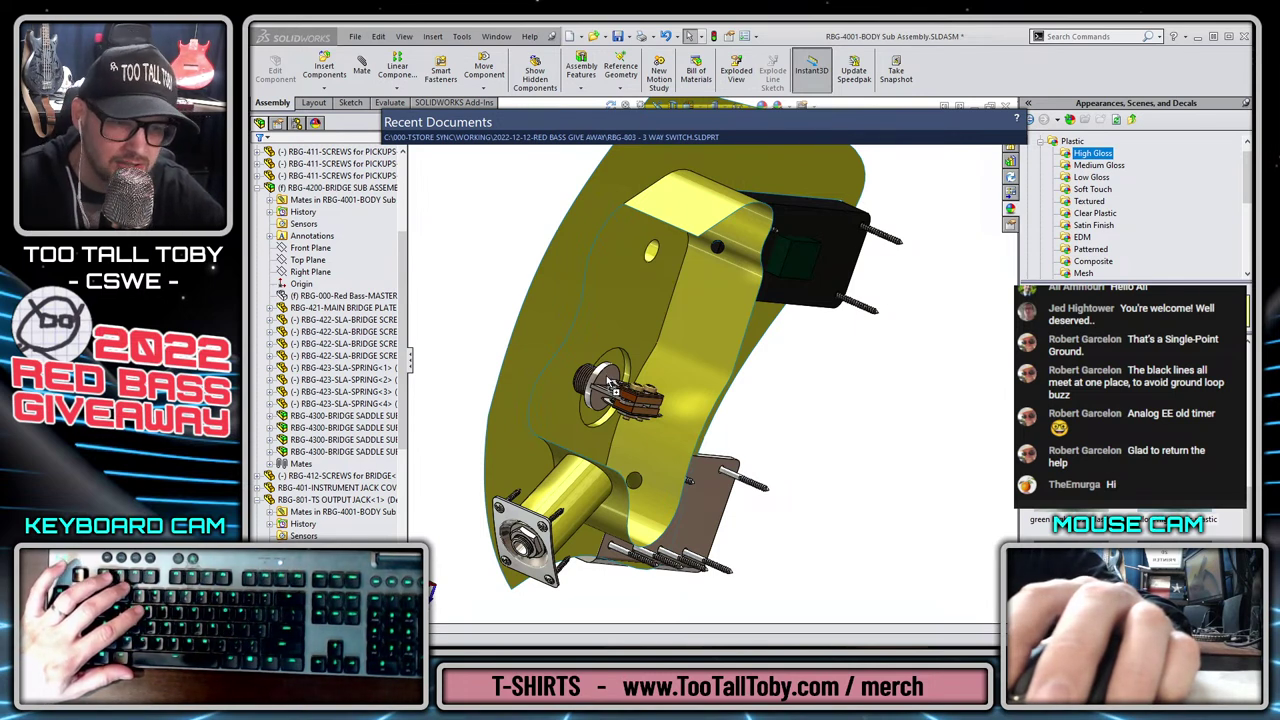
pyautogui.moveTo(608, 388); pyautogui.dragTo(610, 390)
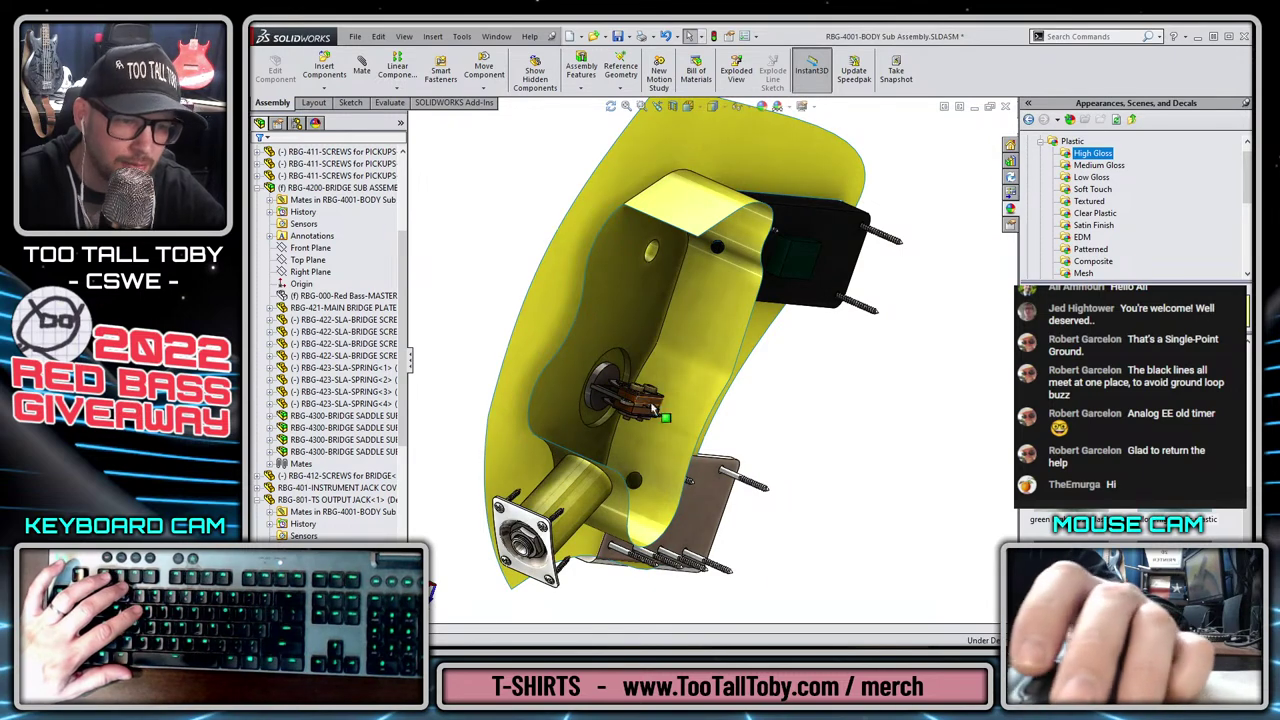
# Turn off ambient occlusion and shadows in shaded mode around the inserted switch.
pyautogui.scroll(-4, 655, 408)
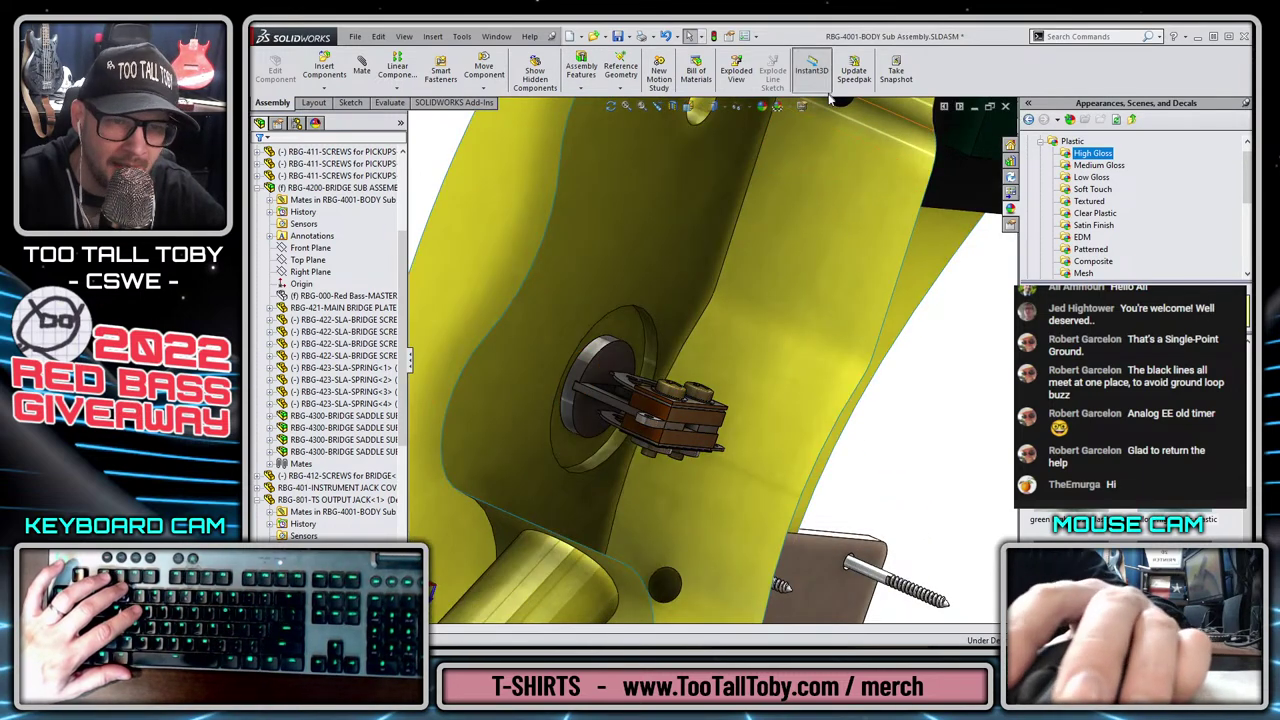
pyautogui.click(811, 107)
pyautogui.click(824, 151)
pyautogui.click(810, 107)
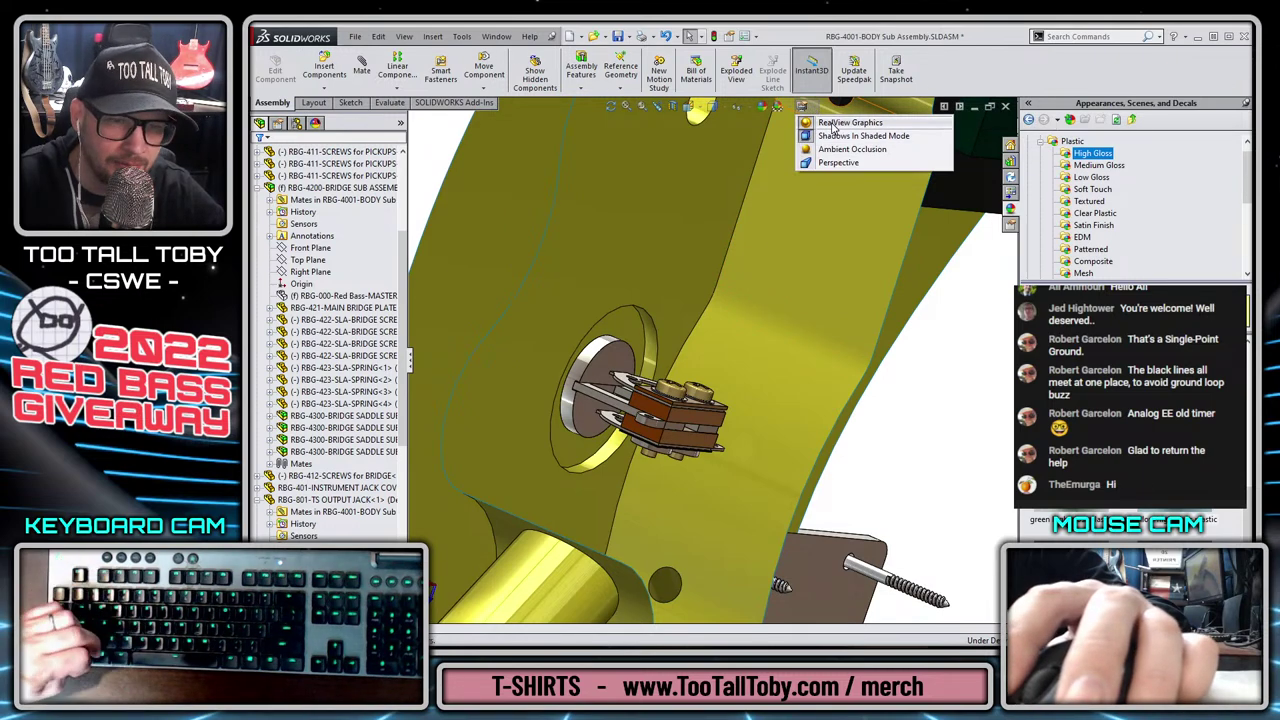
pyautogui.click(842, 140)
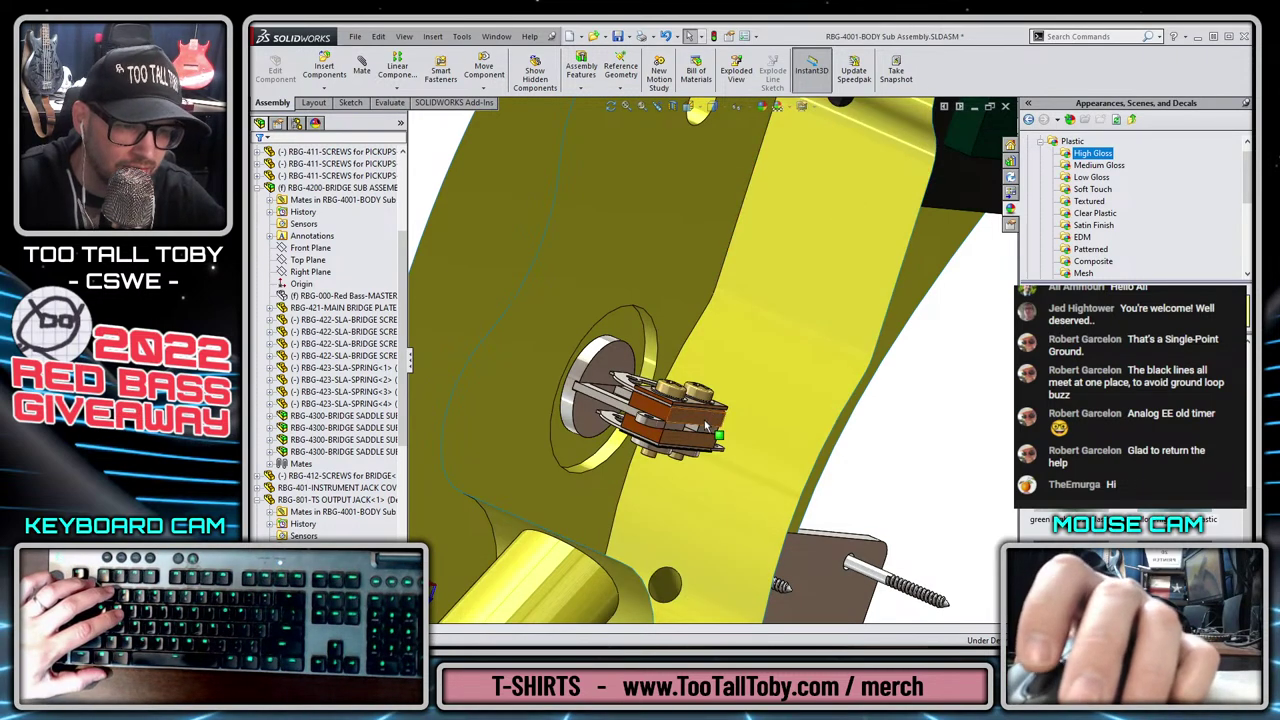
# Examine the switch's mate reference and its concentric and coincident mates to the cavity recess.
pyautogui.moveTo(716, 437)
pyautogui.mouseDown(button='middle')
pyautogui.moveTo(689, 360)
pyautogui.moveTo(662, 374)
pyautogui.mouseUp(button='middle')
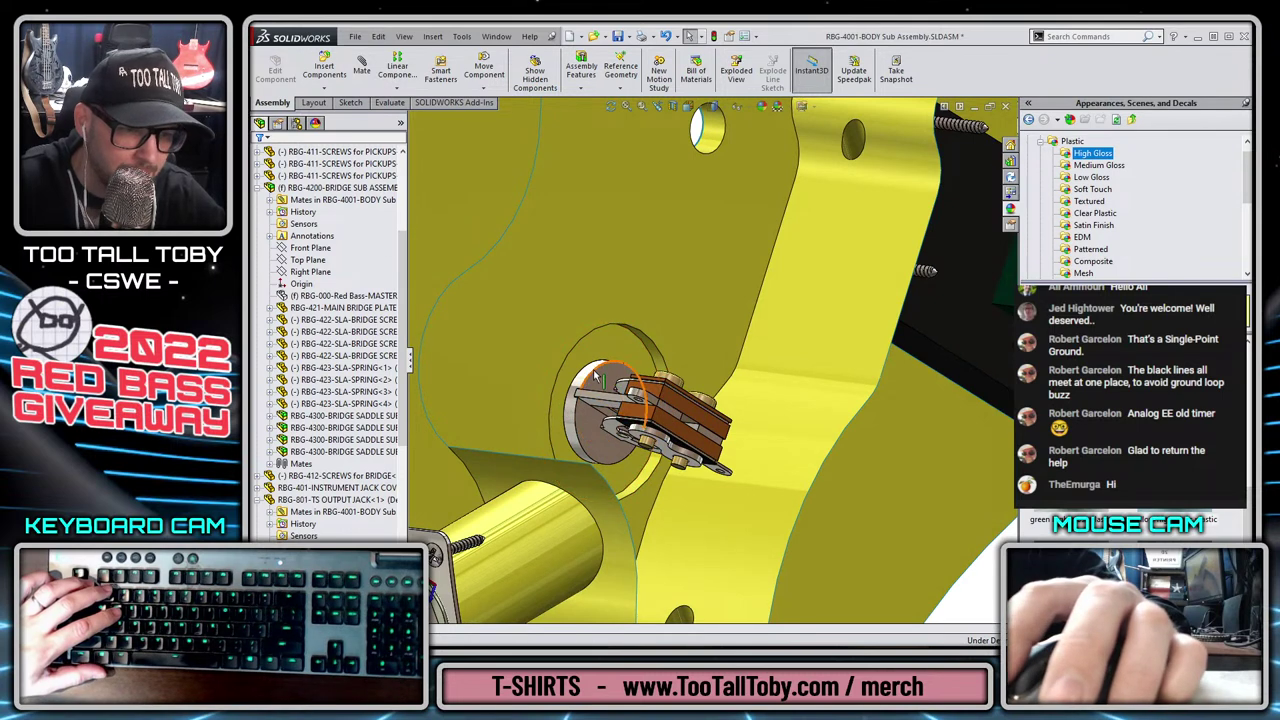
pyautogui.click(584, 382)
pyautogui.scroll(-1, 332, 345)
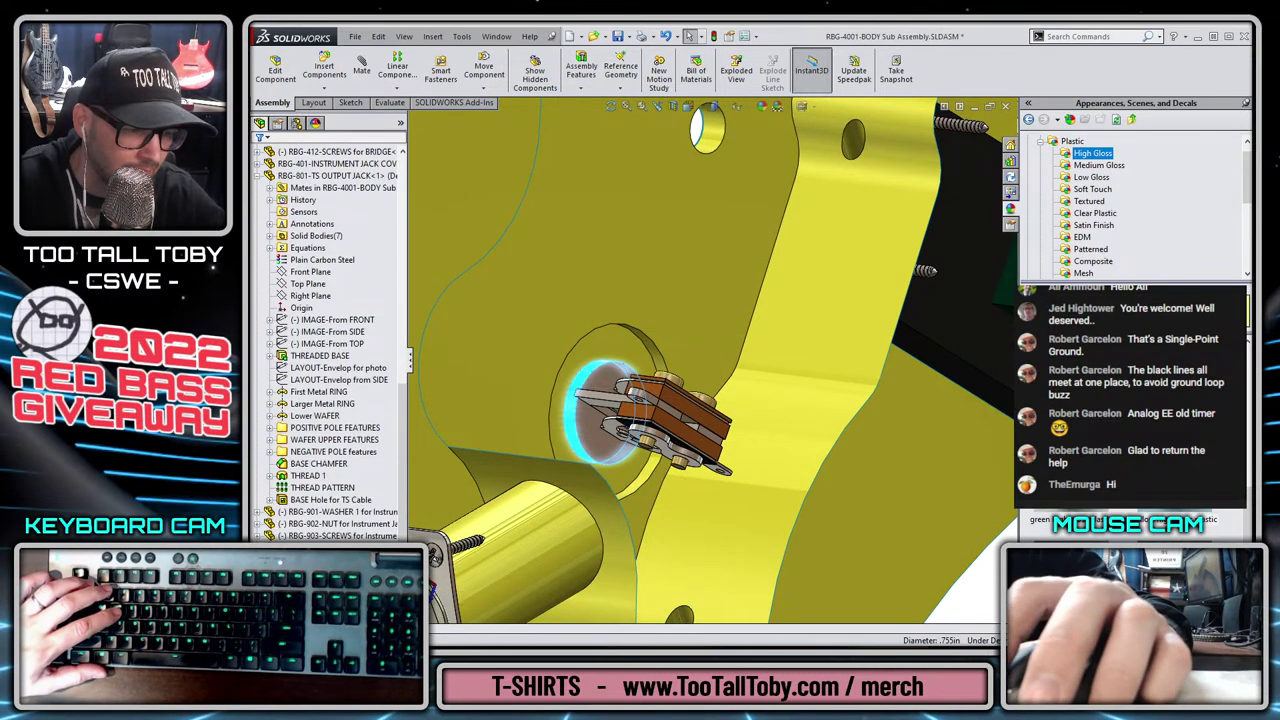
pyautogui.scroll(-11, 330, 345)
pyautogui.click(270, 284)
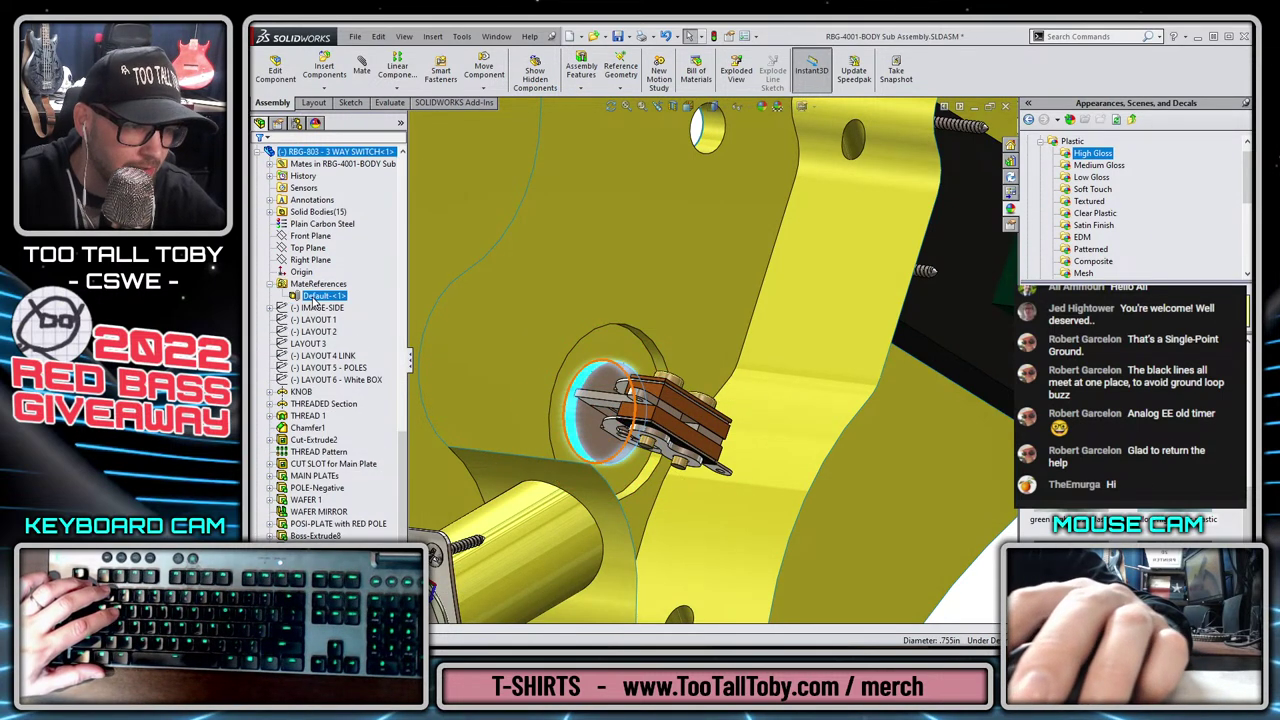
pyautogui.click(270, 164)
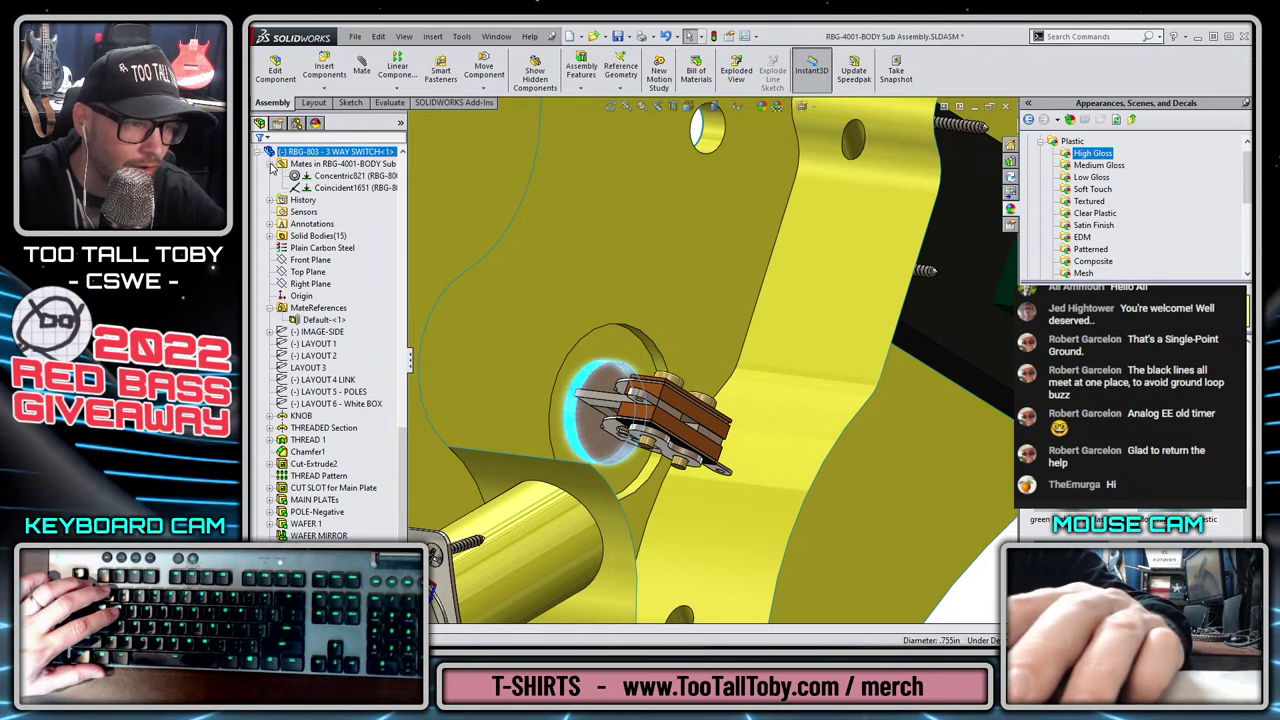
pyautogui.click(360, 177)
pyautogui.keyDown('ctrl'); pyautogui.click(338, 189); pyautogui.keyUp('ctrl')
pyautogui.click(337, 189)
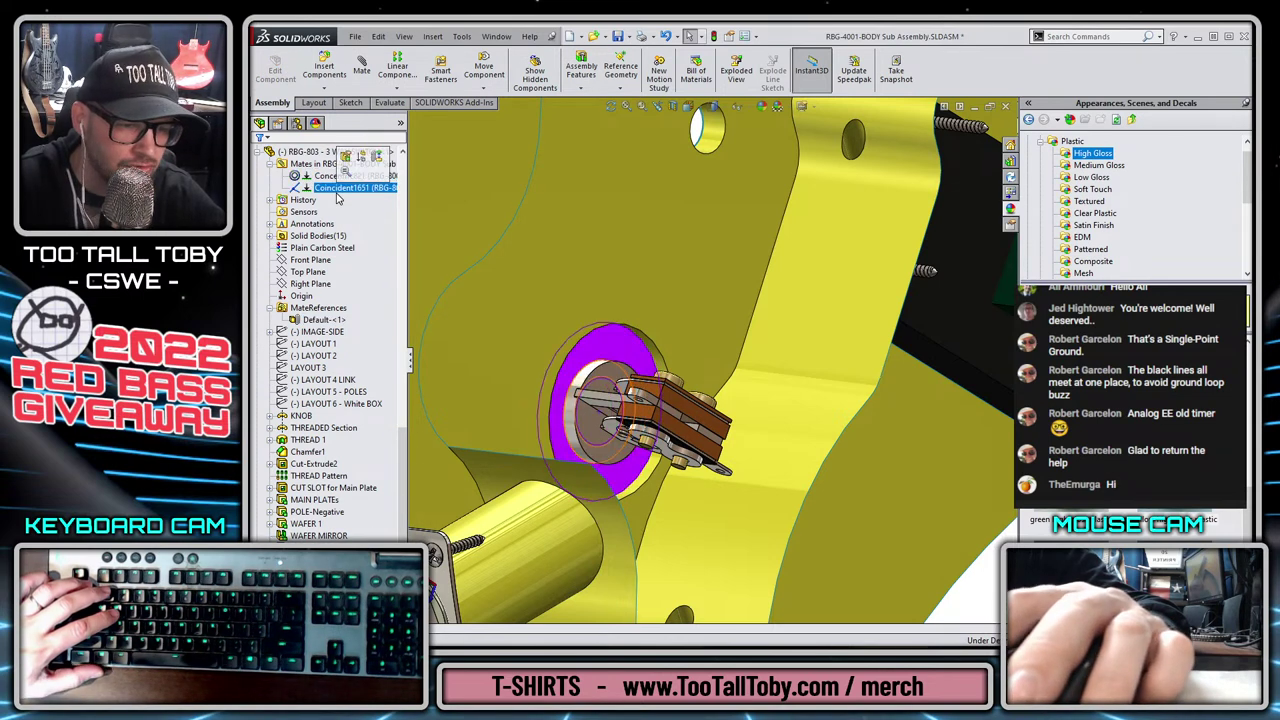
pyautogui.scroll(2, 337, 197)
pyautogui.click(343, 248)
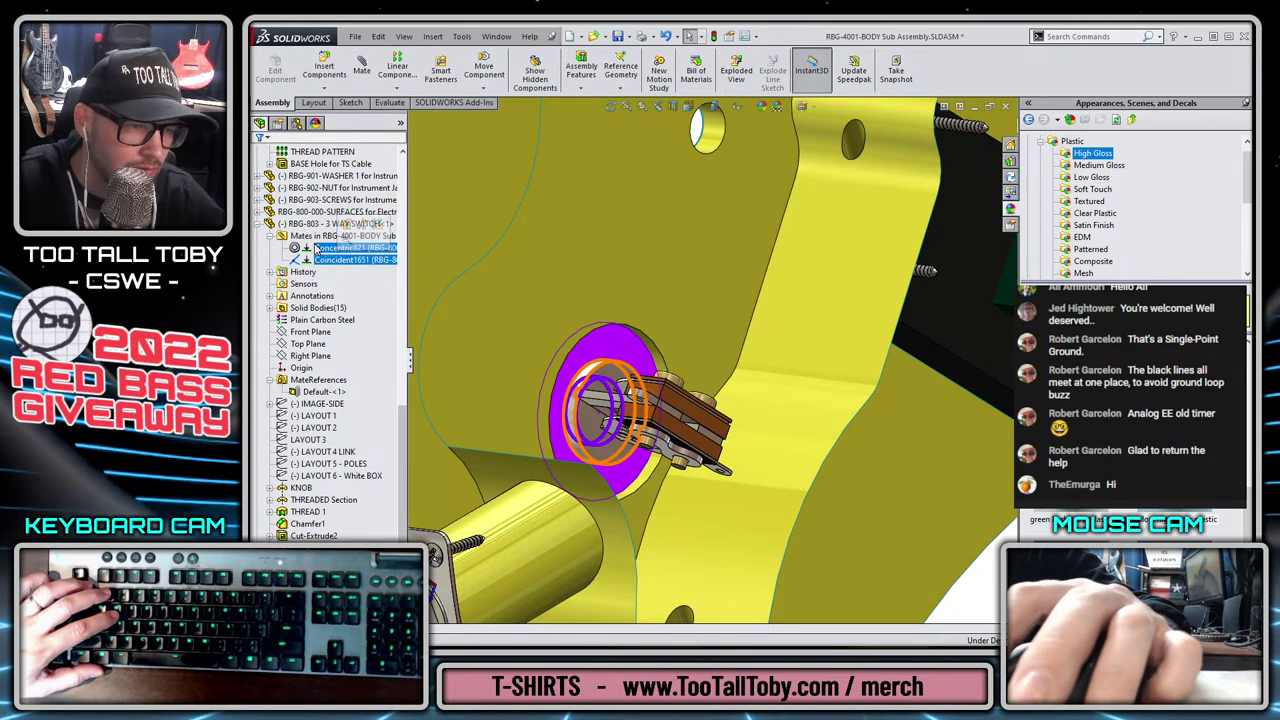
pyautogui.keyDown('ctrl'); pyautogui.click(349, 262); pyautogui.keyUp('ctrl')
pyautogui.click(350, 265)
# Spin the 3-way switch about its axis in the recess and view its fit from the side.
pyautogui.scroll(6, 567, 307)
pyautogui.click(513, 250)
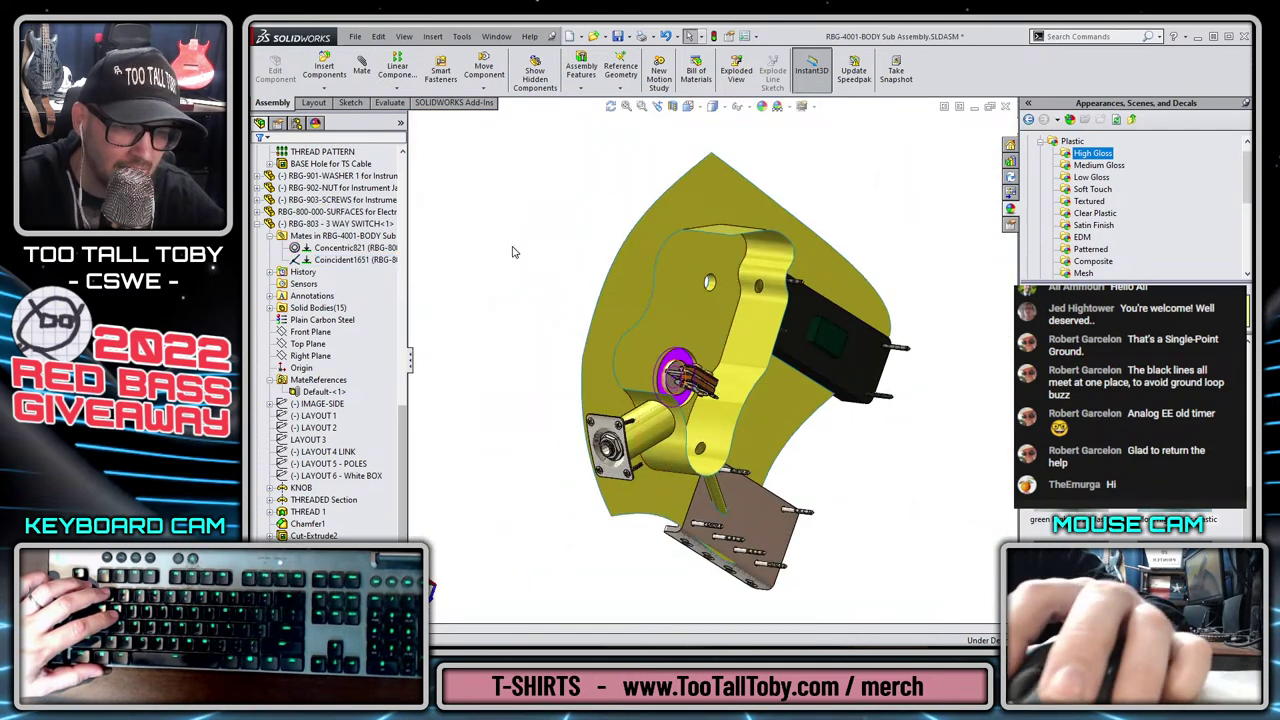
pyautogui.moveTo(574, 368); pyautogui.dragTo(720, 496, button='middle')
pyautogui.scroll(-7, 580, 215)
pyautogui.scroll(6, 640, 370)
pyautogui.scroll(-5, 720, 494)
pyautogui.moveTo(740, 404); pyautogui.dragTo(628, 408)
pyautogui.scroll(6, 705, 350)
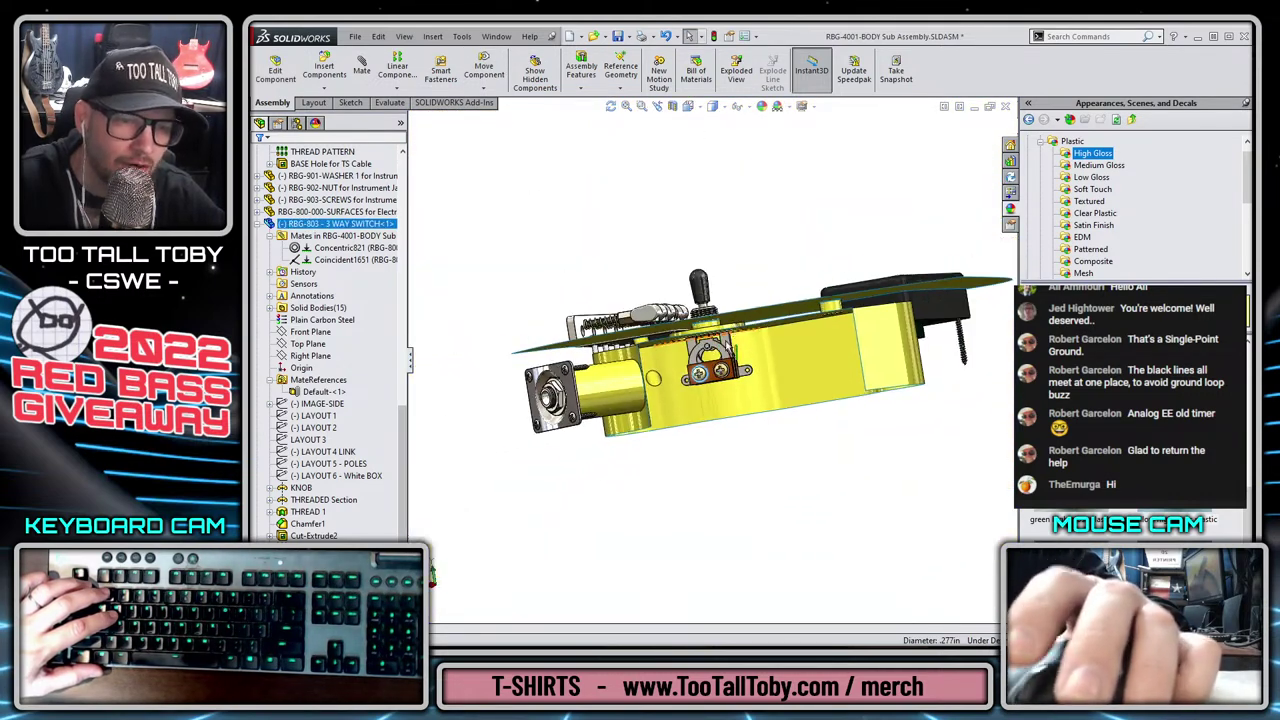
# Examine the small round hole beside the switch in the cavity surface, checking its diameter and the surrounding face.
pyautogui.moveTo(742, 292); pyautogui.dragTo(819, 311, button='middle')
pyautogui.scroll(-6, 740, 325)
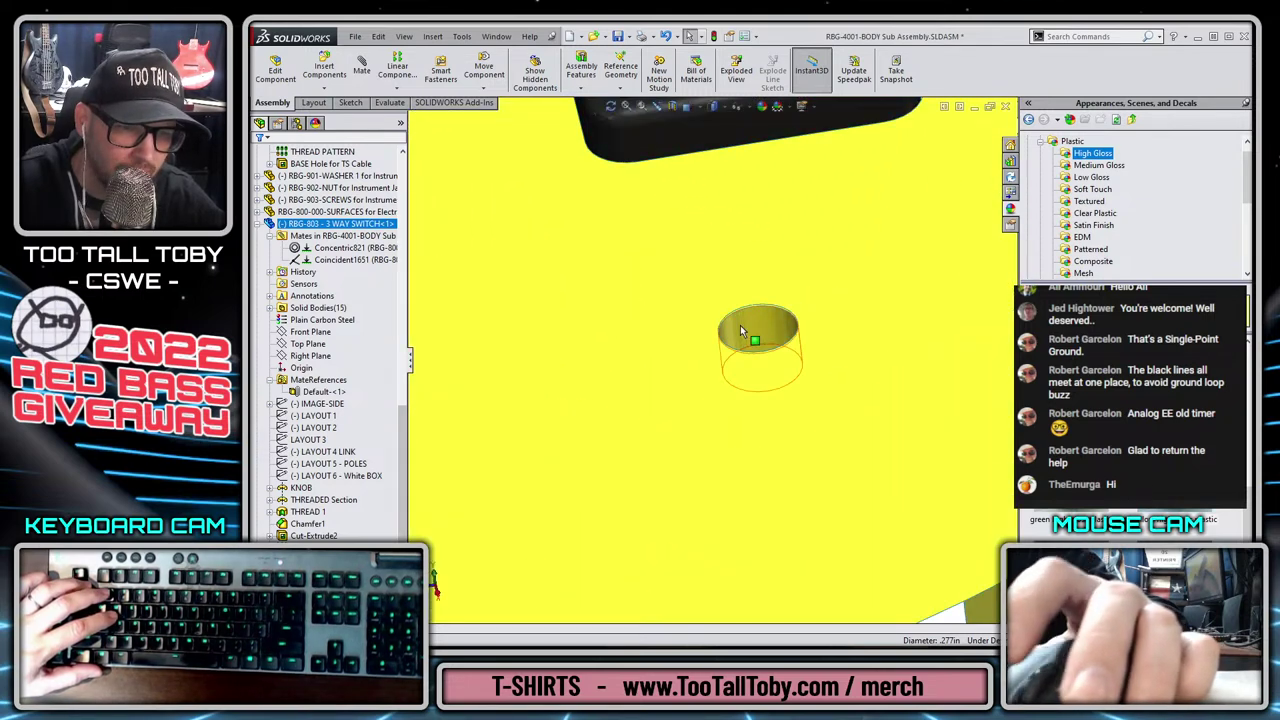
pyautogui.click(741, 331)
pyautogui.scroll(5, 762, 465)
pyautogui.moveTo(757, 460); pyautogui.dragTo(761, 340, button='middle')
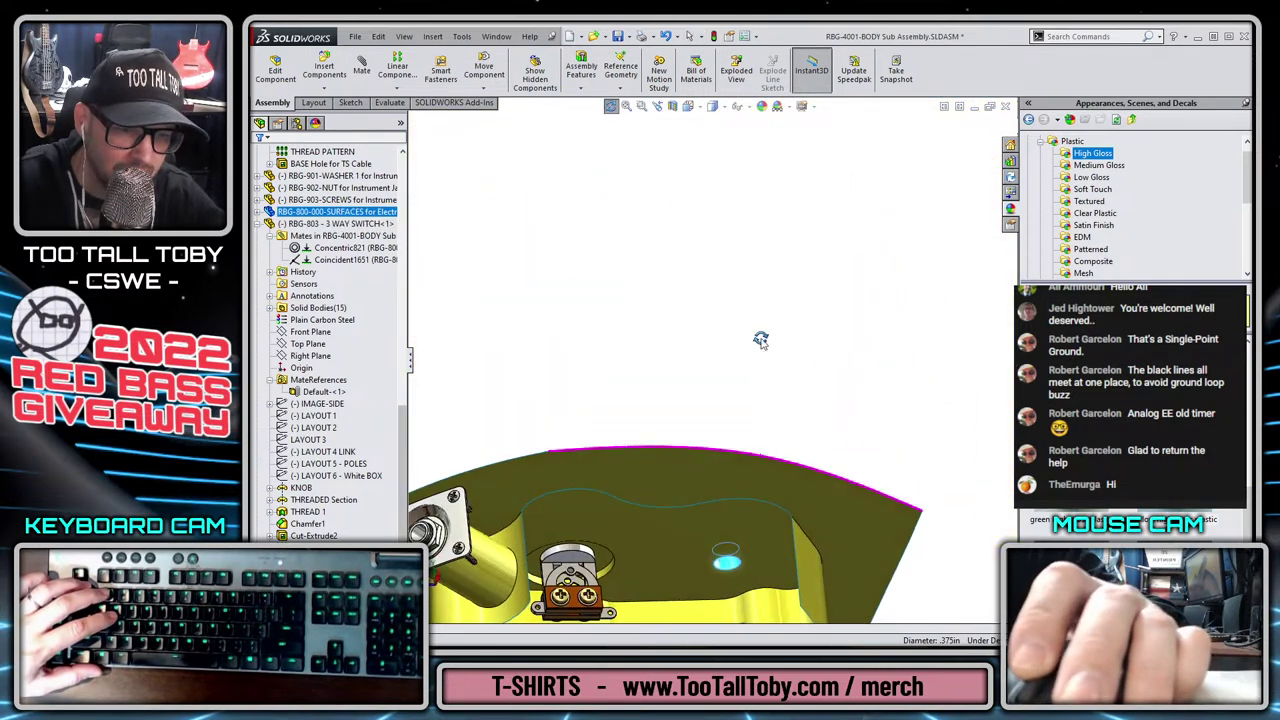
pyautogui.scroll(-2, 746, 573)
pyautogui.moveTo(746, 572); pyautogui.dragTo(747, 375, button='middle')
pyautogui.click(748, 371)
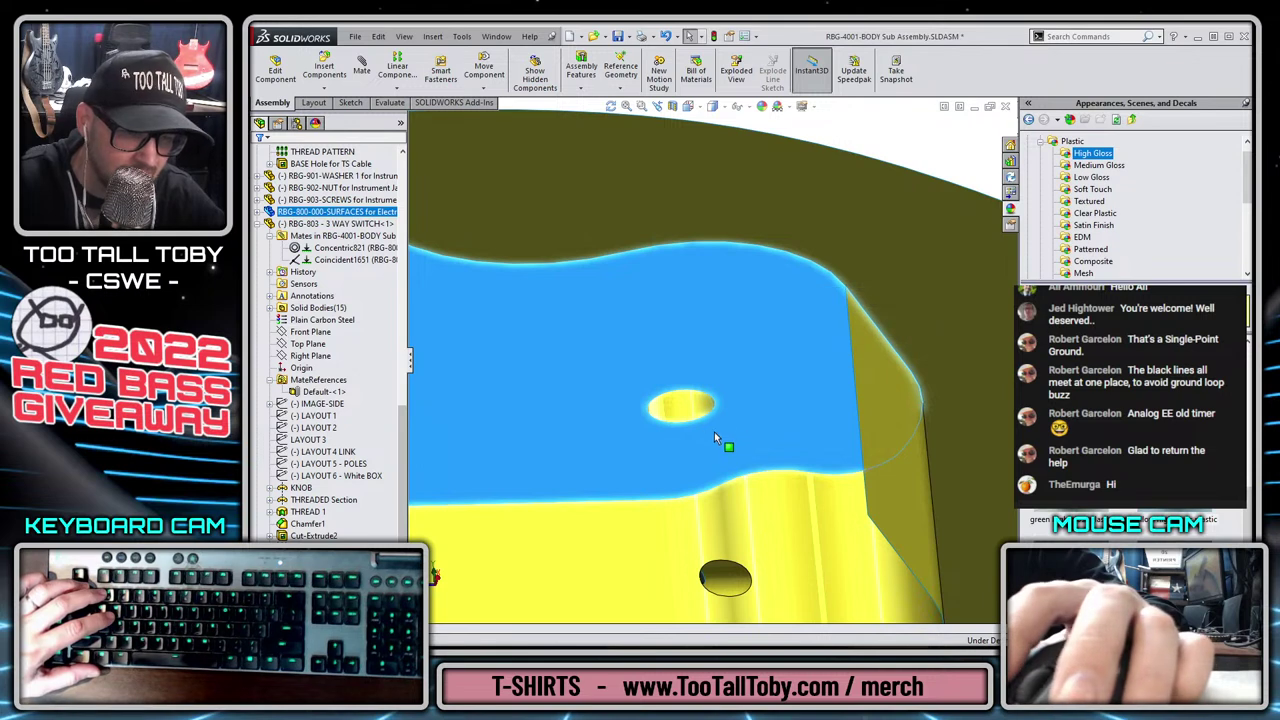
pyautogui.click(689, 421)
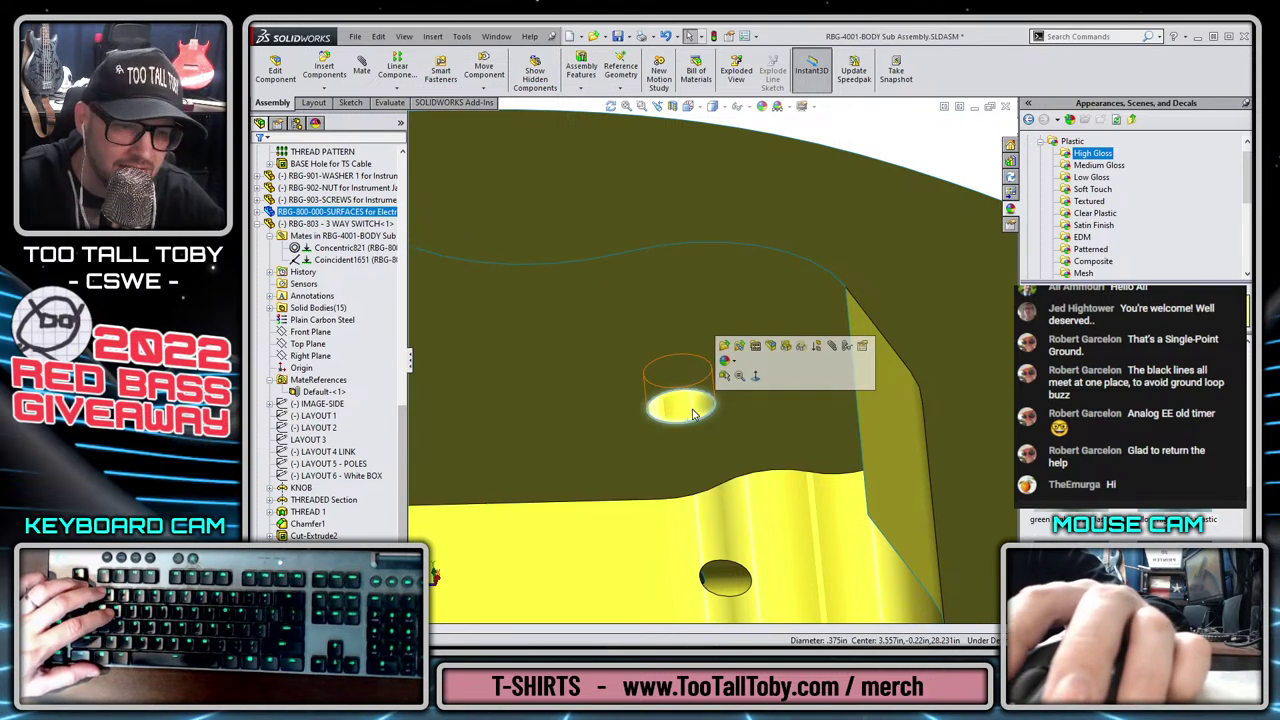
pyautogui.click(693, 411)
pyautogui.click(693, 438)
pyautogui.scroll(4, 698, 443)
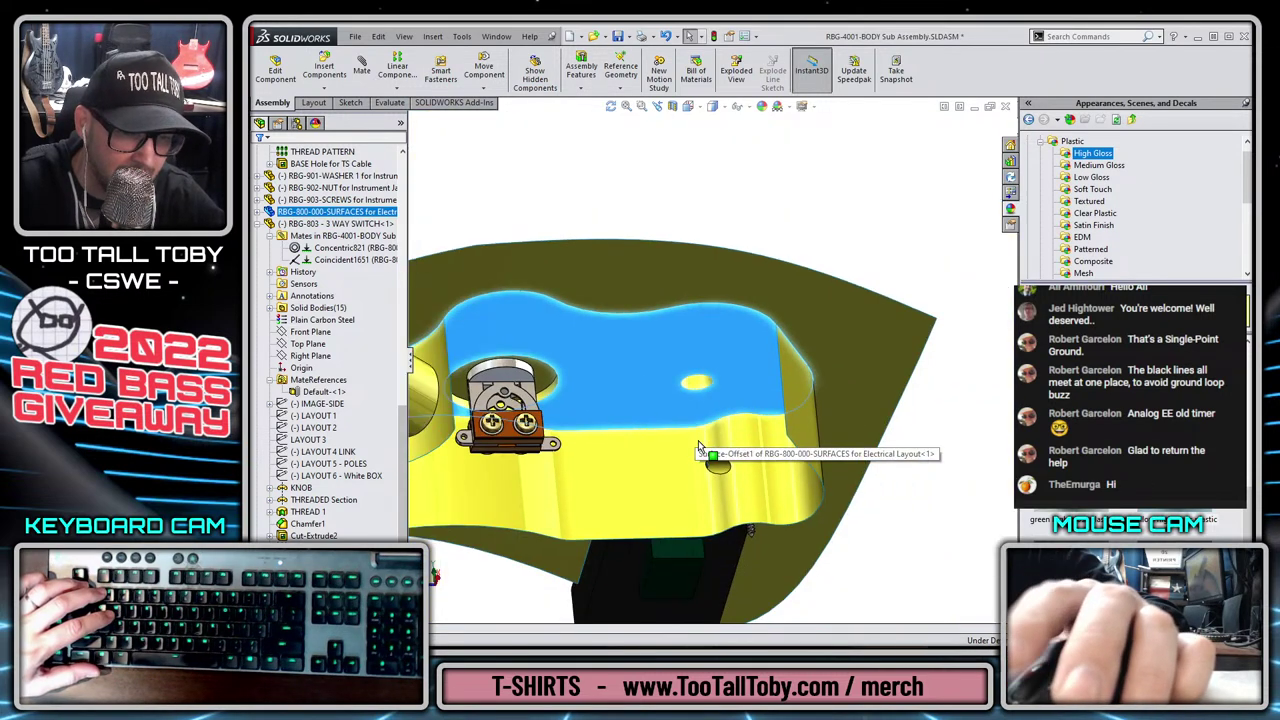
pyautogui.scroll(4, 698, 441)
pyautogui.click(699, 257)
# Switch to the part RBG-802-Poteniometer for VOLUME and check the round base around its threaded shaft.
pyautogui.hotkey('ctrl', 'Tab')
pyautogui.hotkey('ctrl', 'Tab')
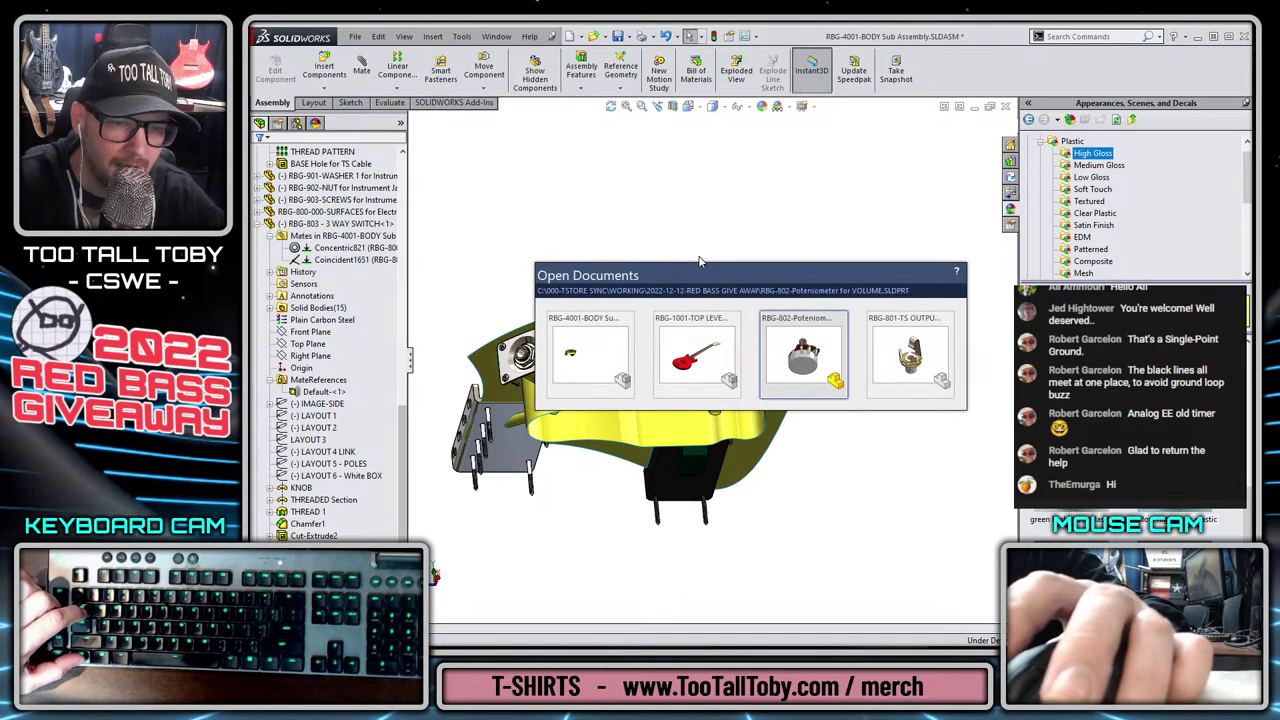
pyautogui.moveTo(713, 227); pyautogui.dragTo(611, 386, button='middle')
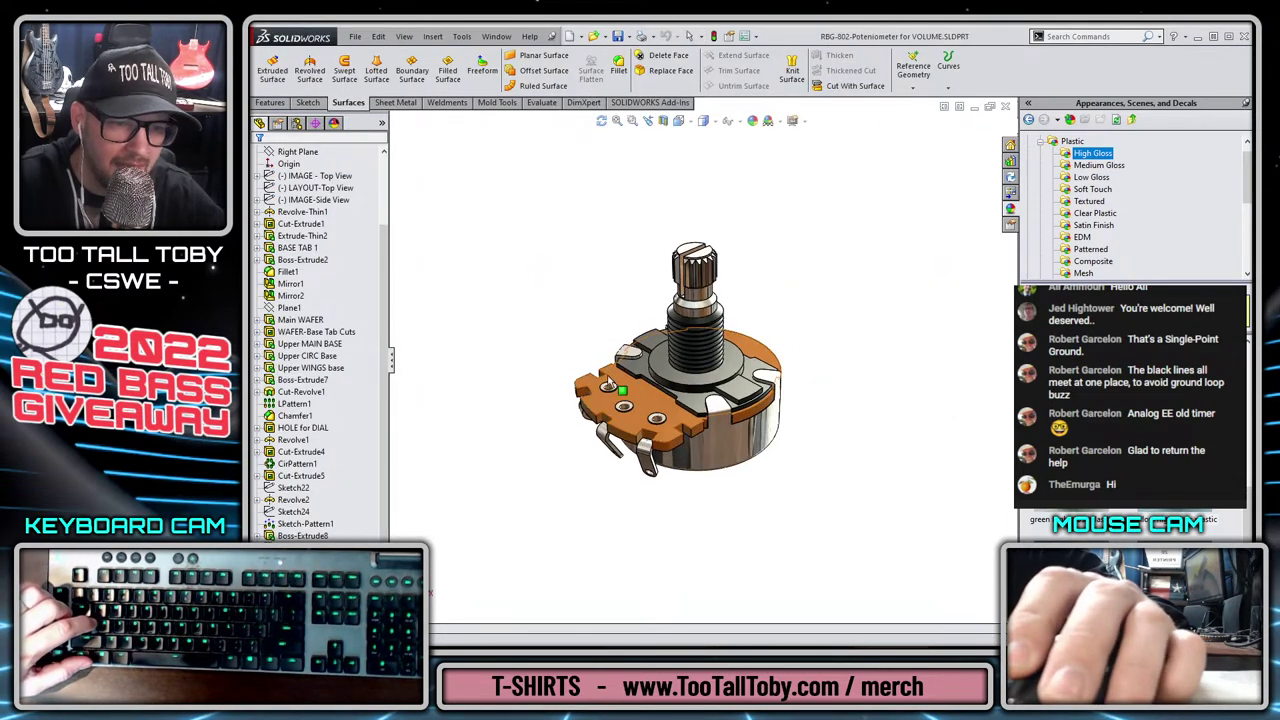
pyautogui.scroll(-2, 710, 378)
pyautogui.click(648, 393)
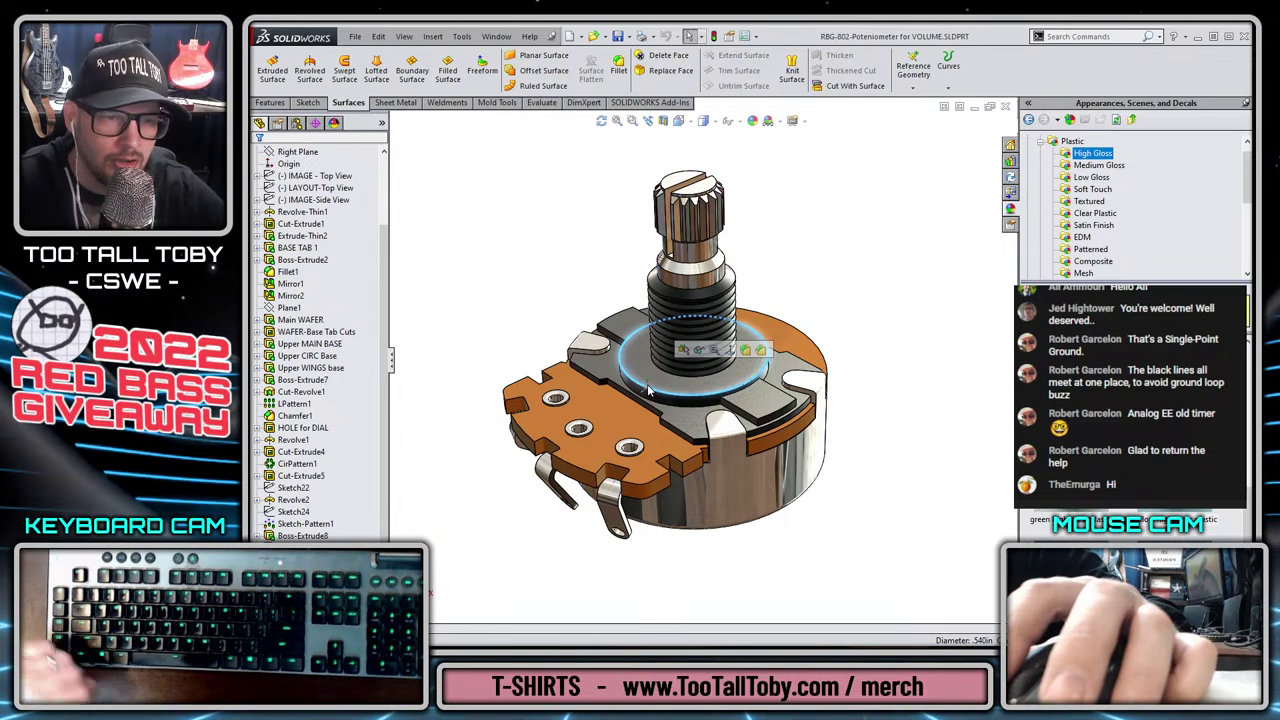
pyautogui.click(680, 402)
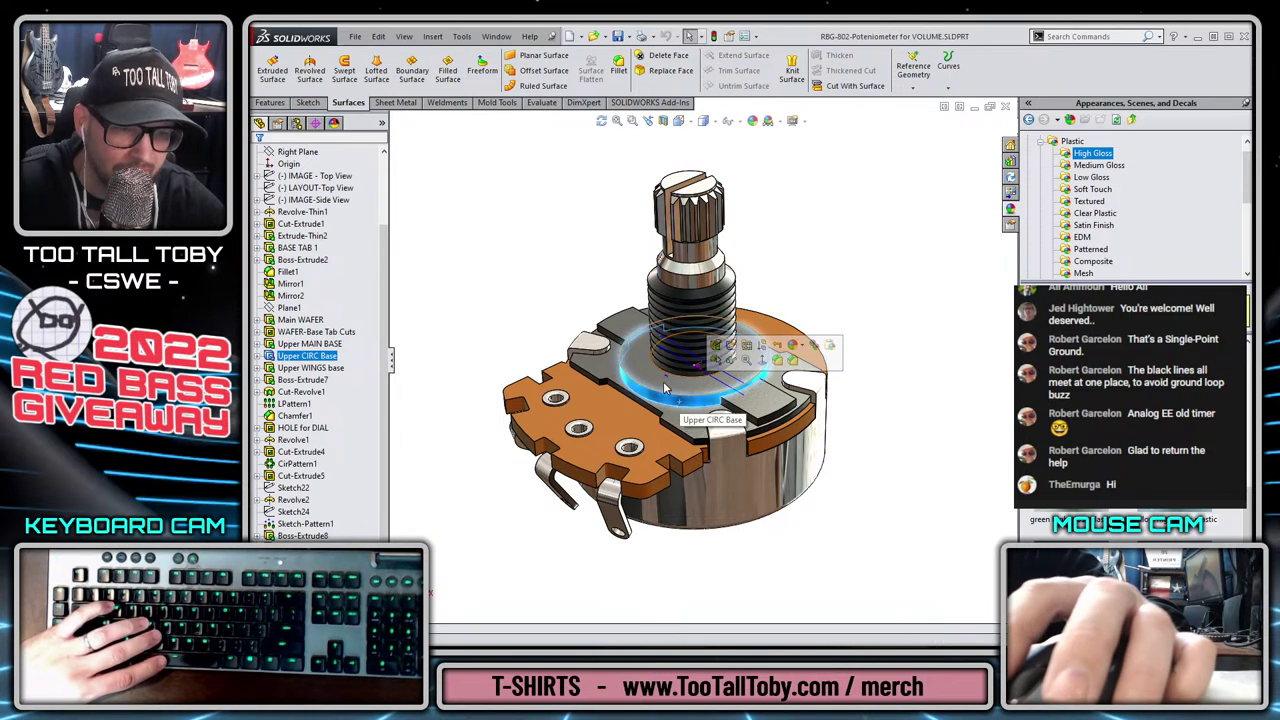
pyautogui.click(662, 380)
pyautogui.press('Escape')
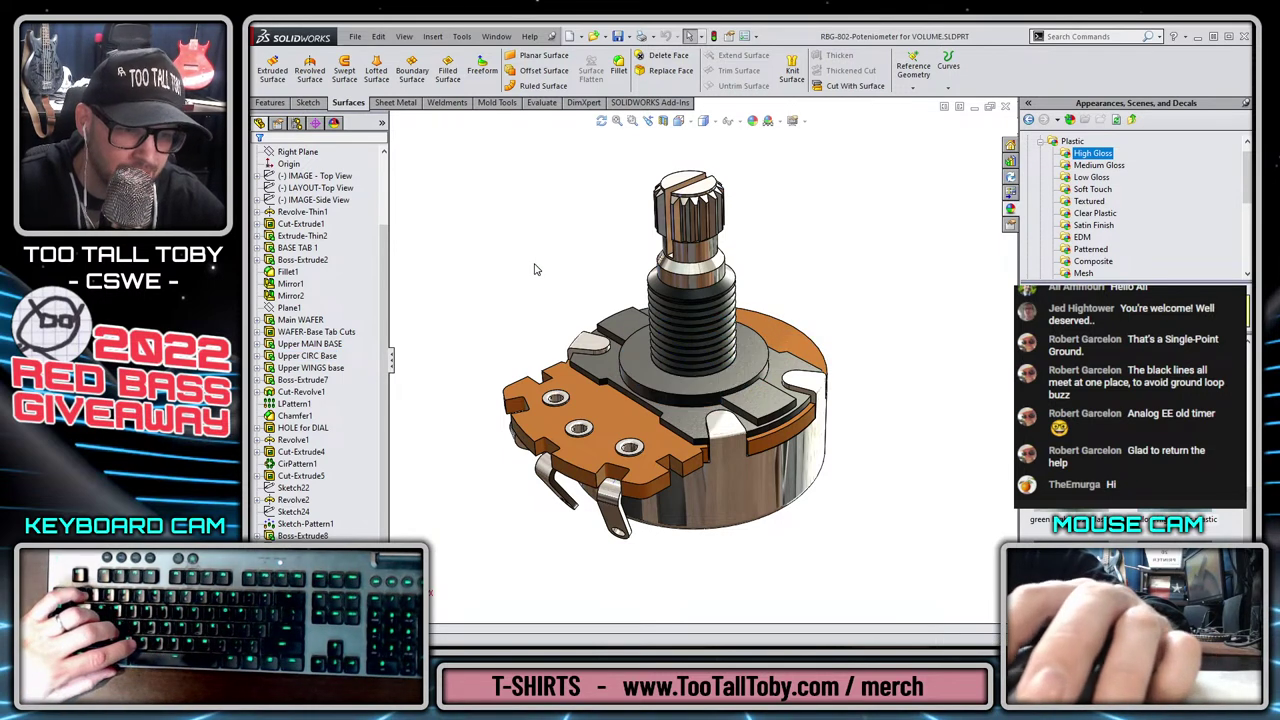
# Add a mate reference to the potentiometer using the circular edge of the raised round base around its threaded shaft as primary entity.
pyautogui.click(627, 375)
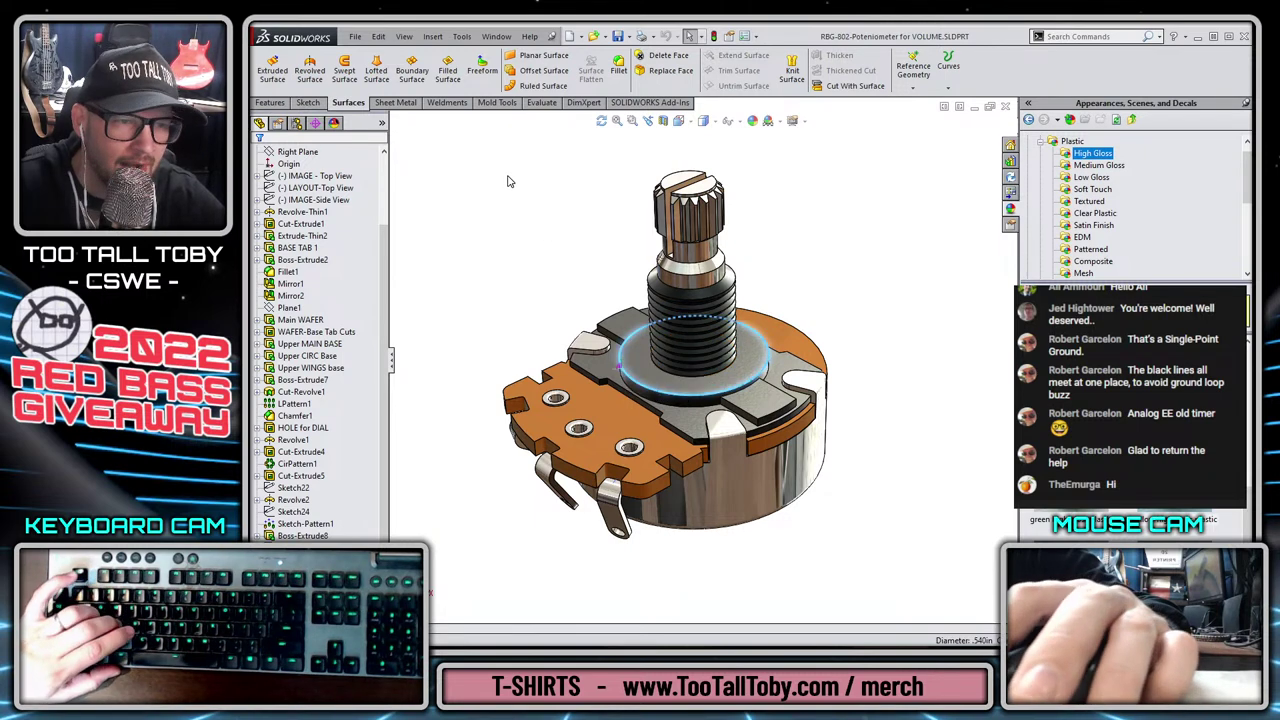
pyautogui.write('sa')
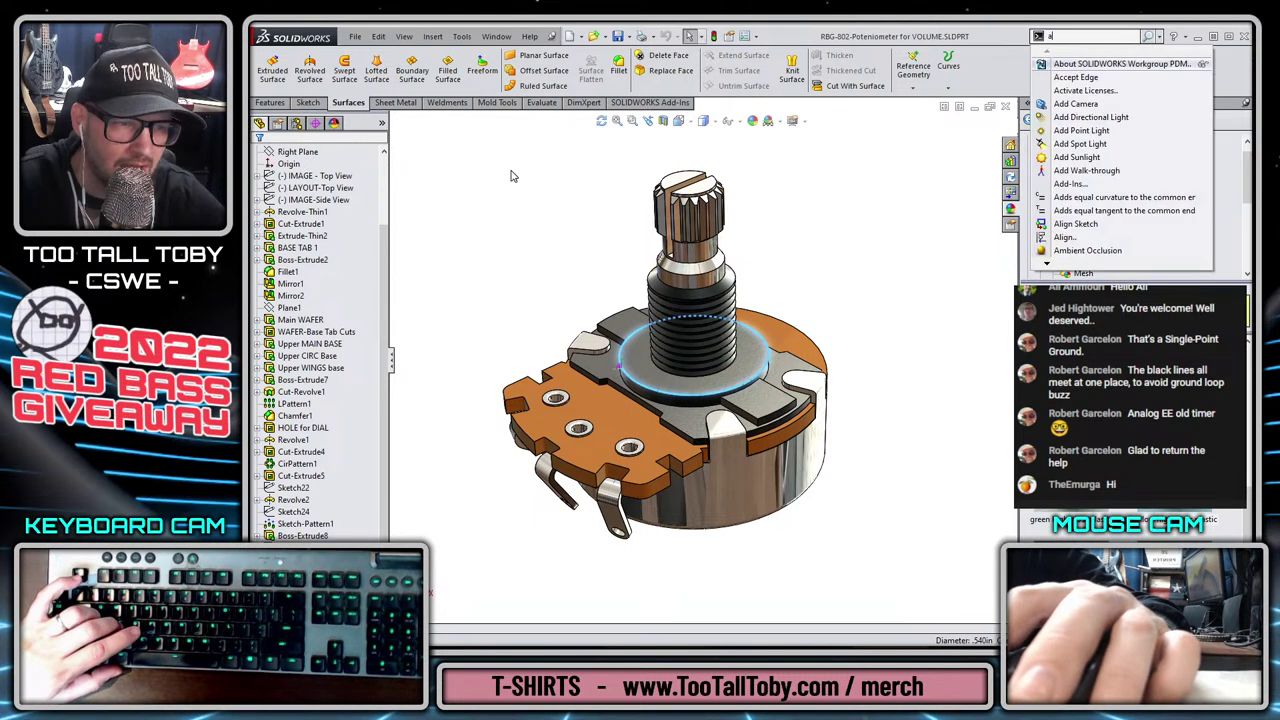
pyautogui.press('Escape')
pyautogui.press('Escape')
pyautogui.press('s')
pyautogui.click(625, 377)
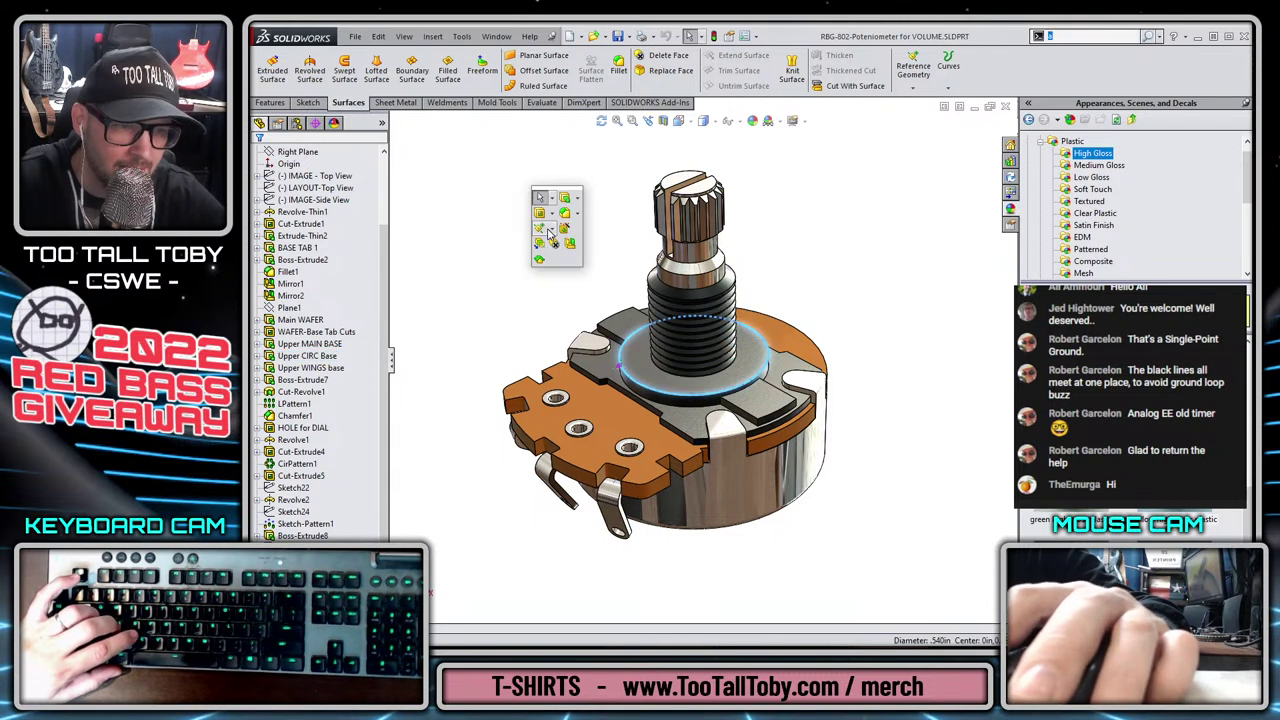
pyautogui.click(549, 232)
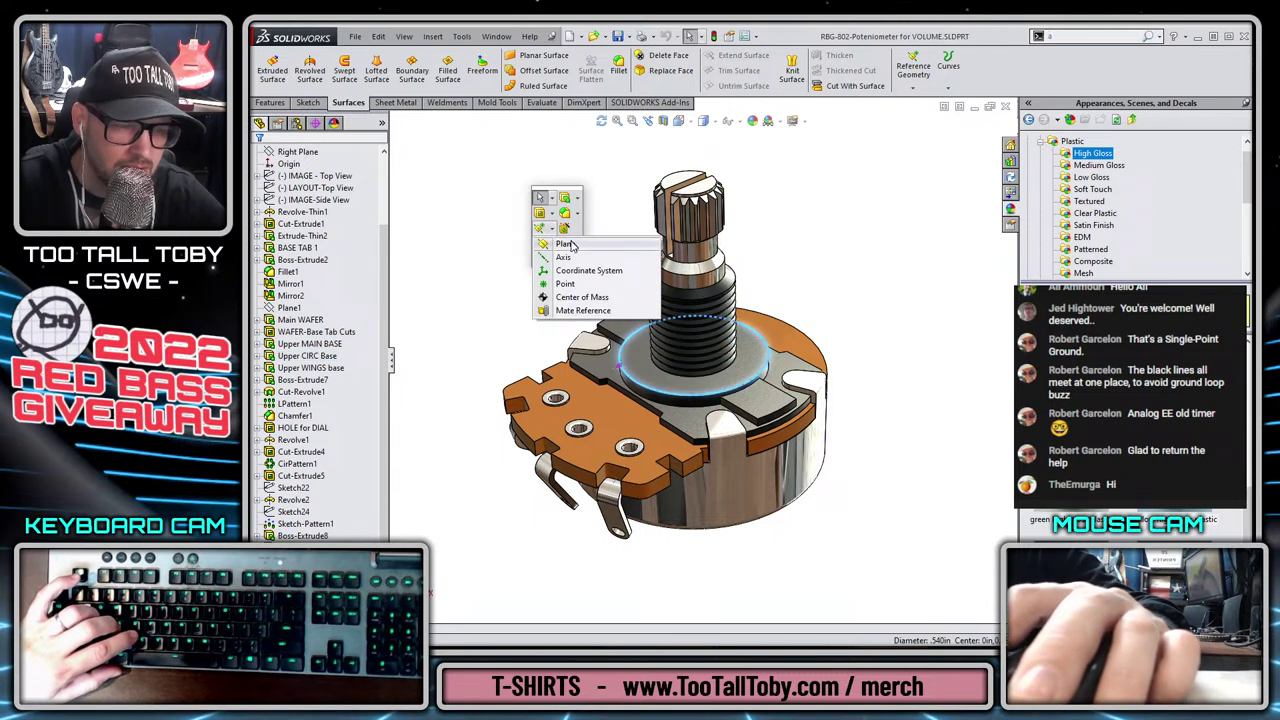
pyautogui.click(570, 312)
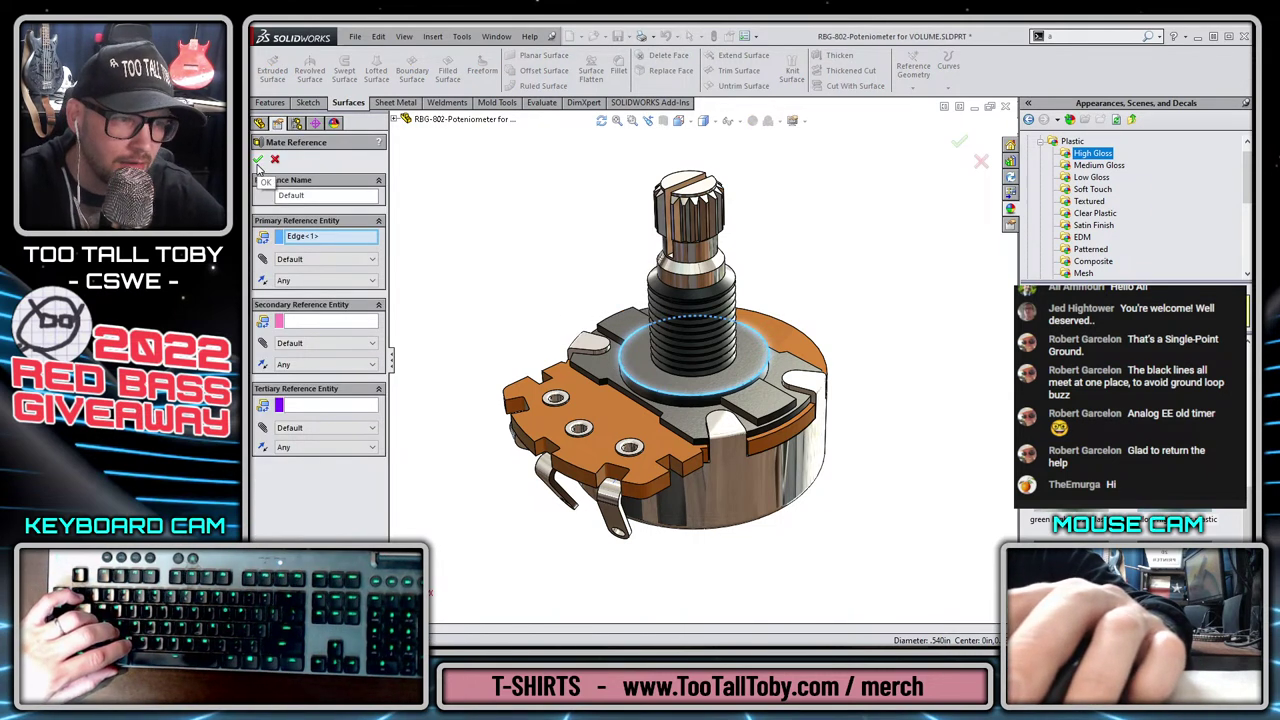
pyautogui.click(258, 160)
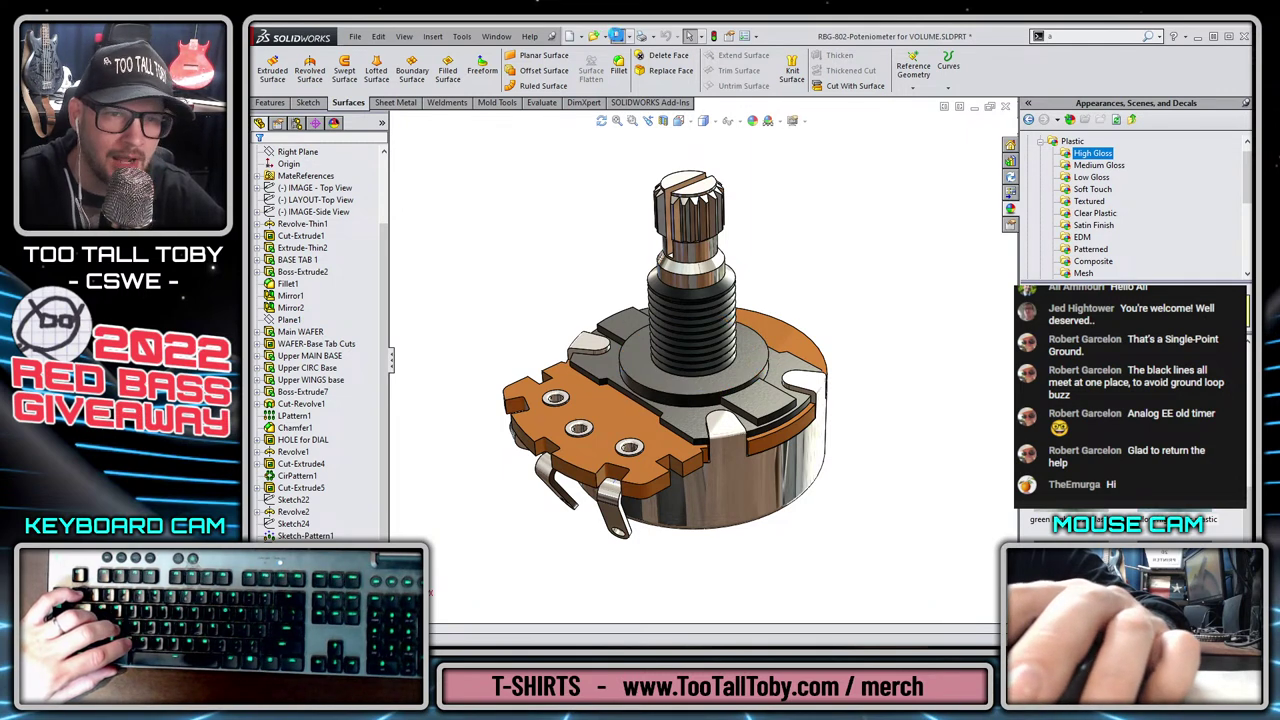
# Save and close the potentiometer part, and insert it into the free shaft hole of the yellow cavity in the body sub assembly.
pyautogui.click(616, 36)
pyautogui.click(1006, 107)
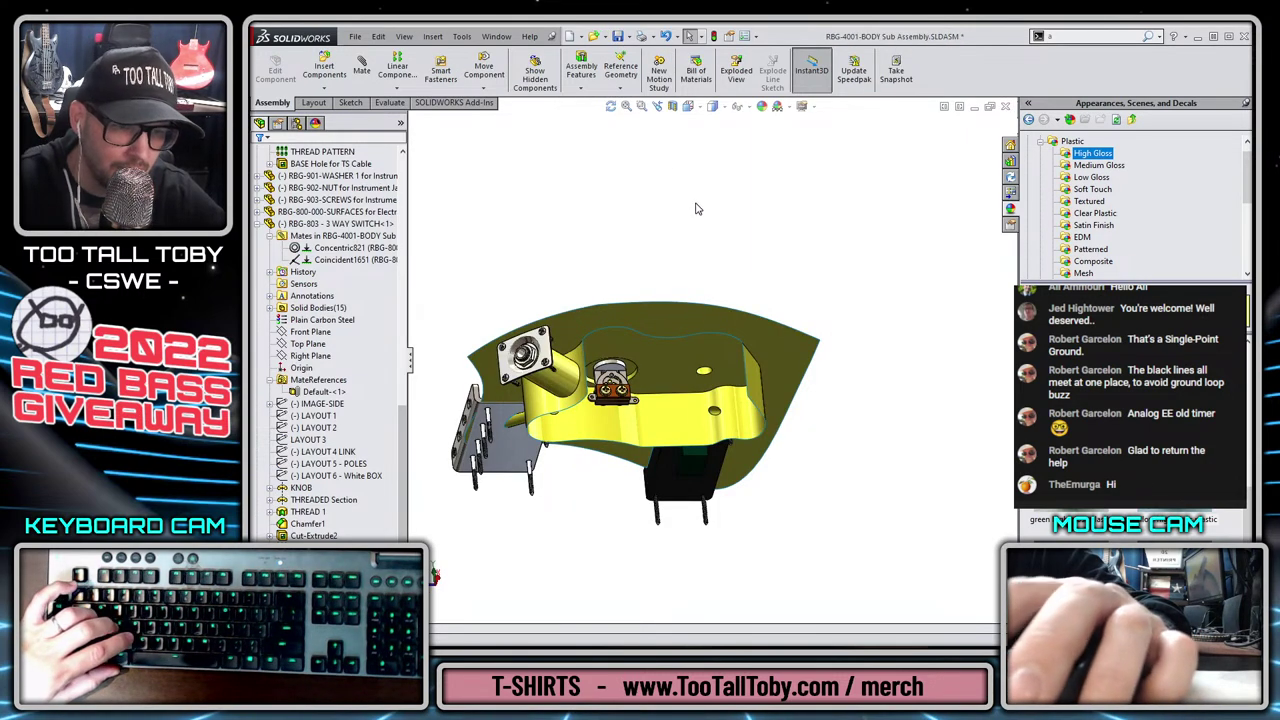
pyautogui.press('r')
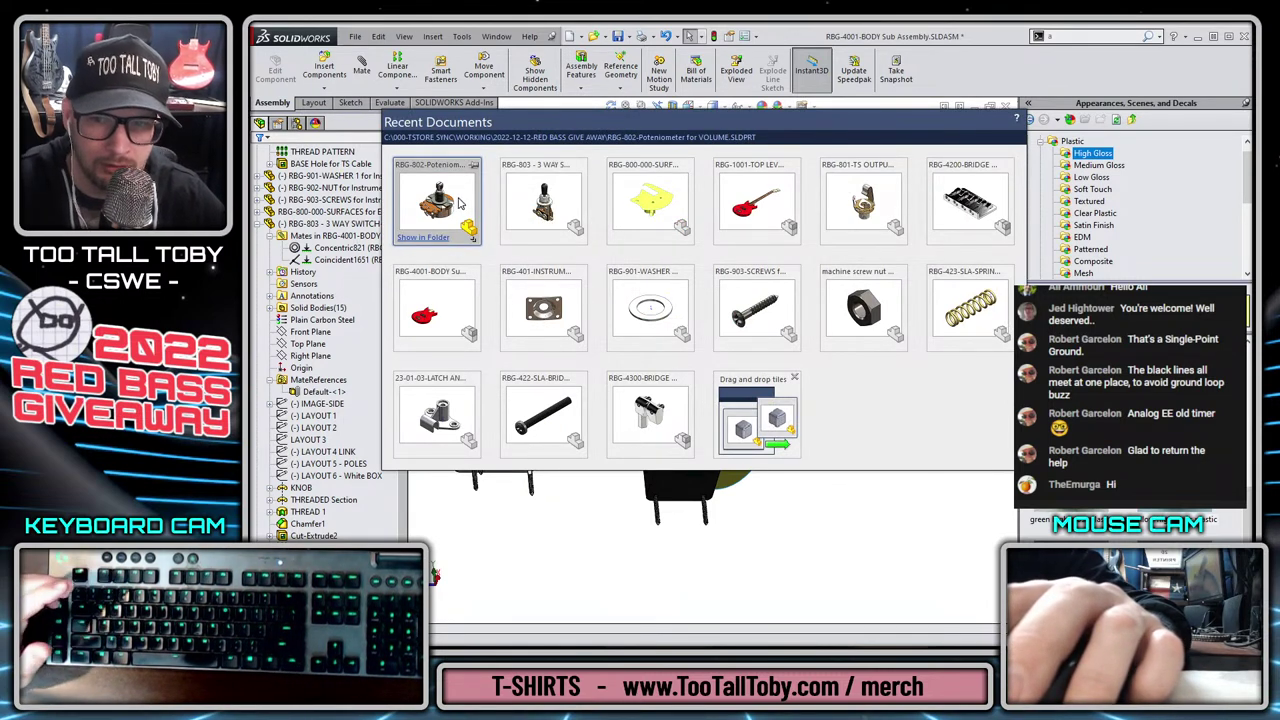
pyautogui.moveTo(458, 203); pyautogui.dragTo(710, 385)
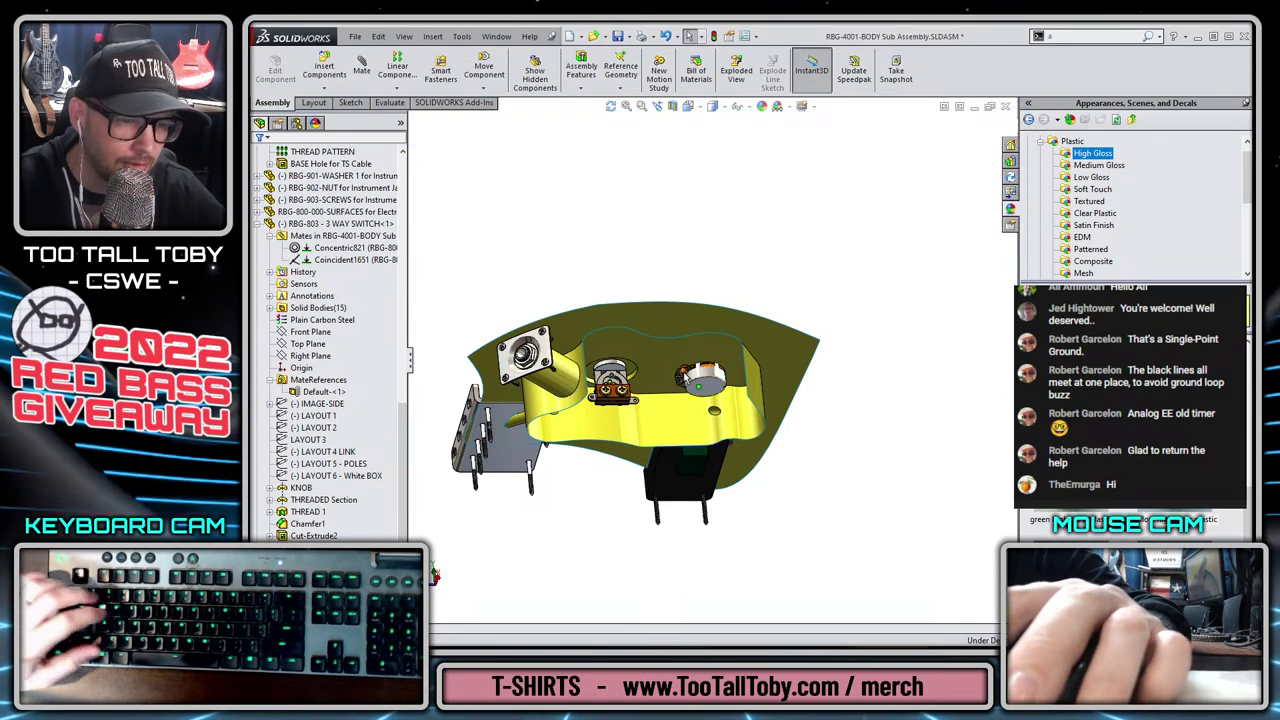
# Examine the potentiometer's concentric and coincident mates to the cavity and check its shaft's fit through the surfaces from the side.
pyautogui.click(701, 390)
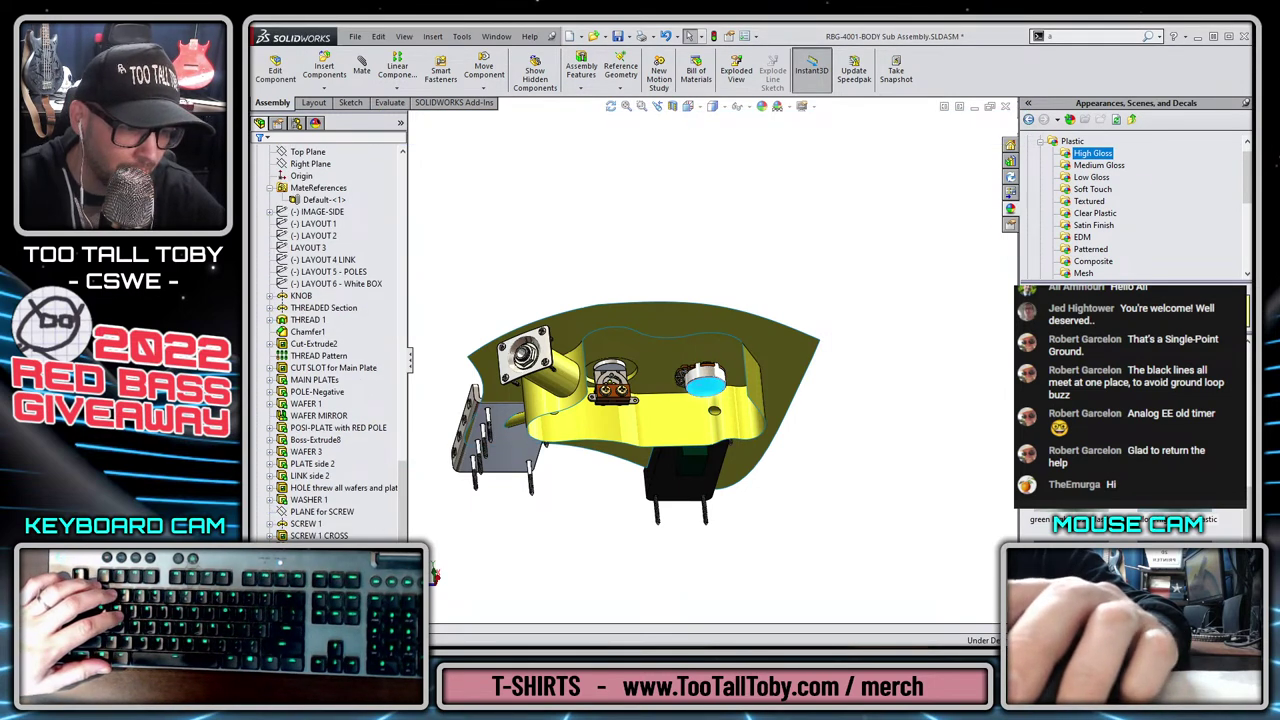
pyautogui.click(270, 164)
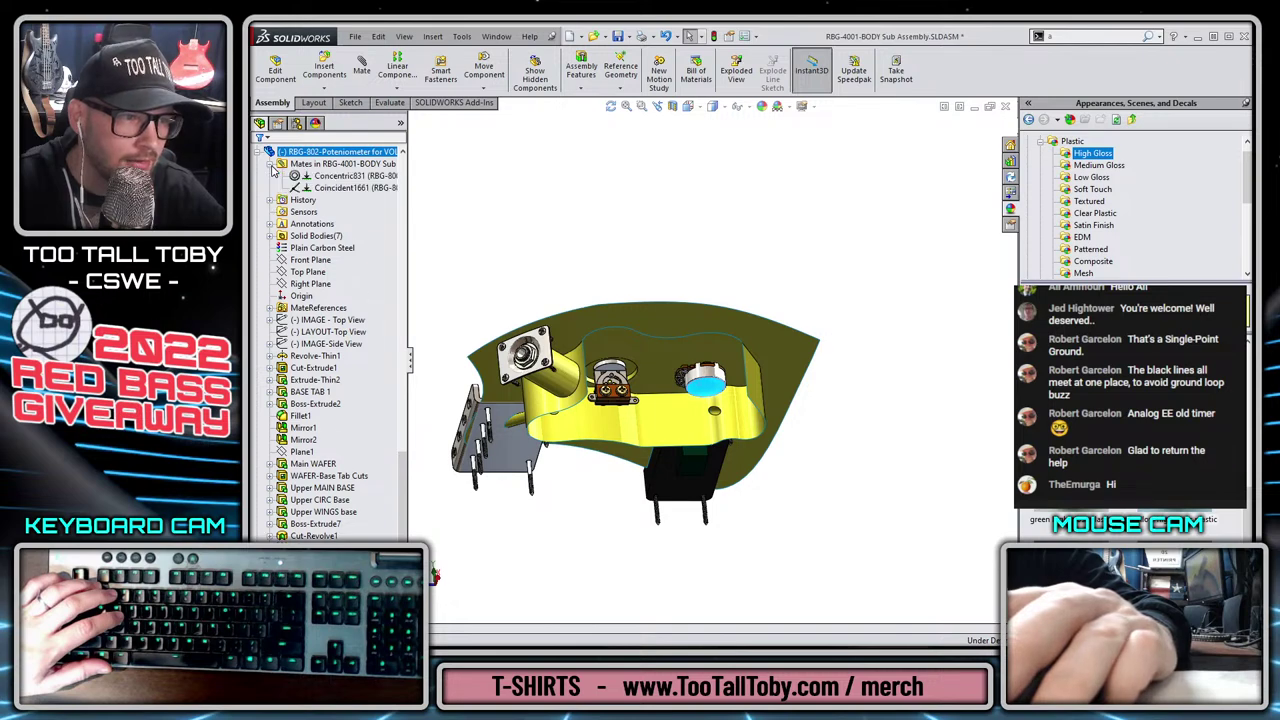
pyautogui.click(320, 187)
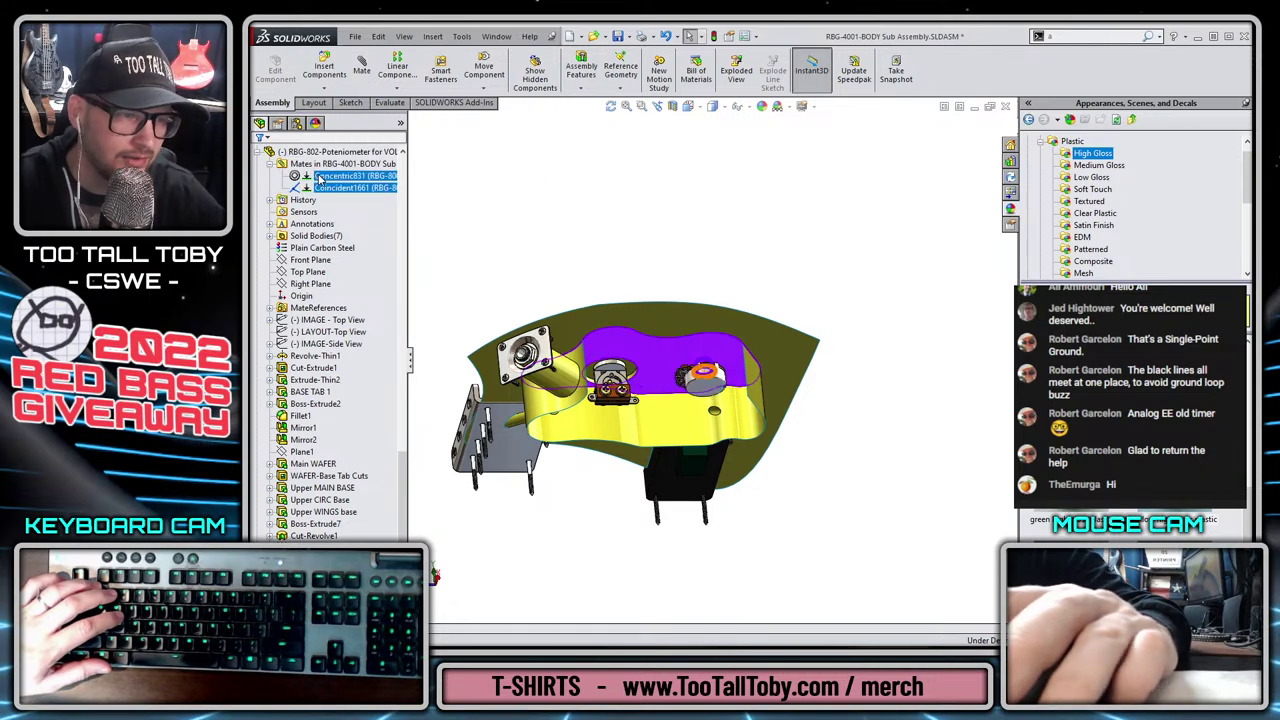
pyautogui.click(322, 176)
pyautogui.scroll(-3, 826, 415)
pyautogui.scroll(-4, 562, 332)
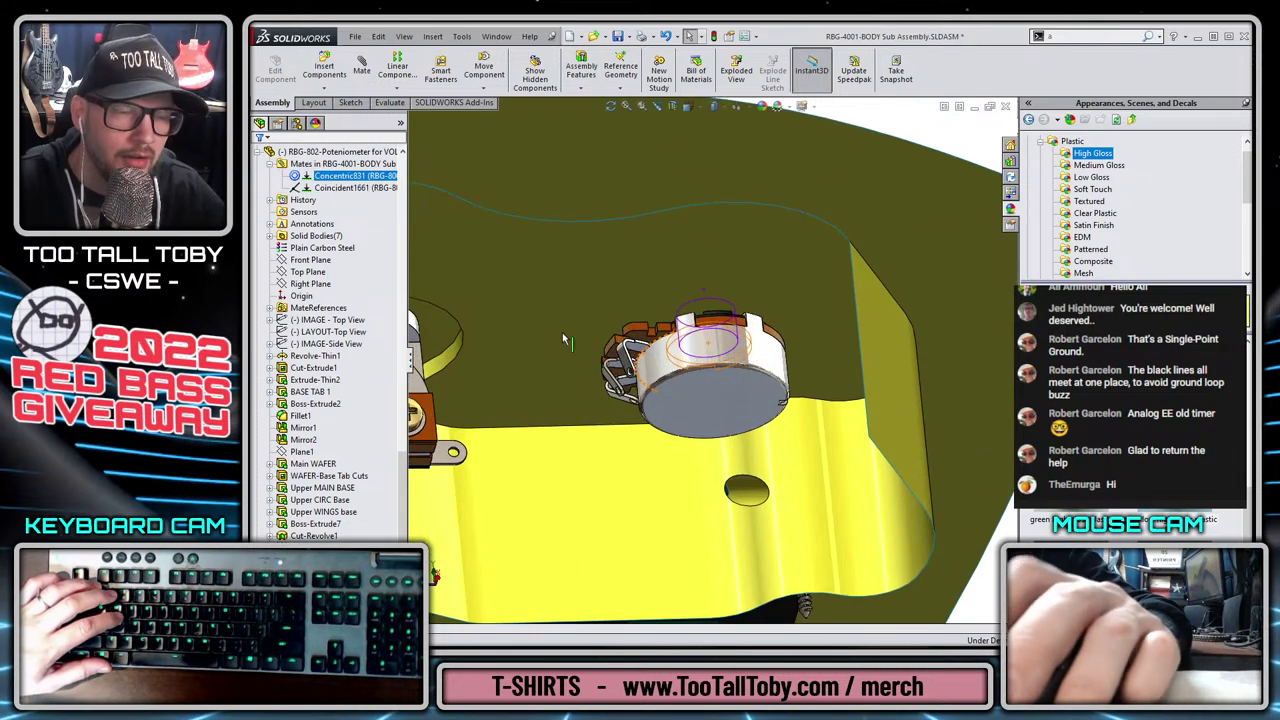
pyautogui.scroll(4, 694, 434)
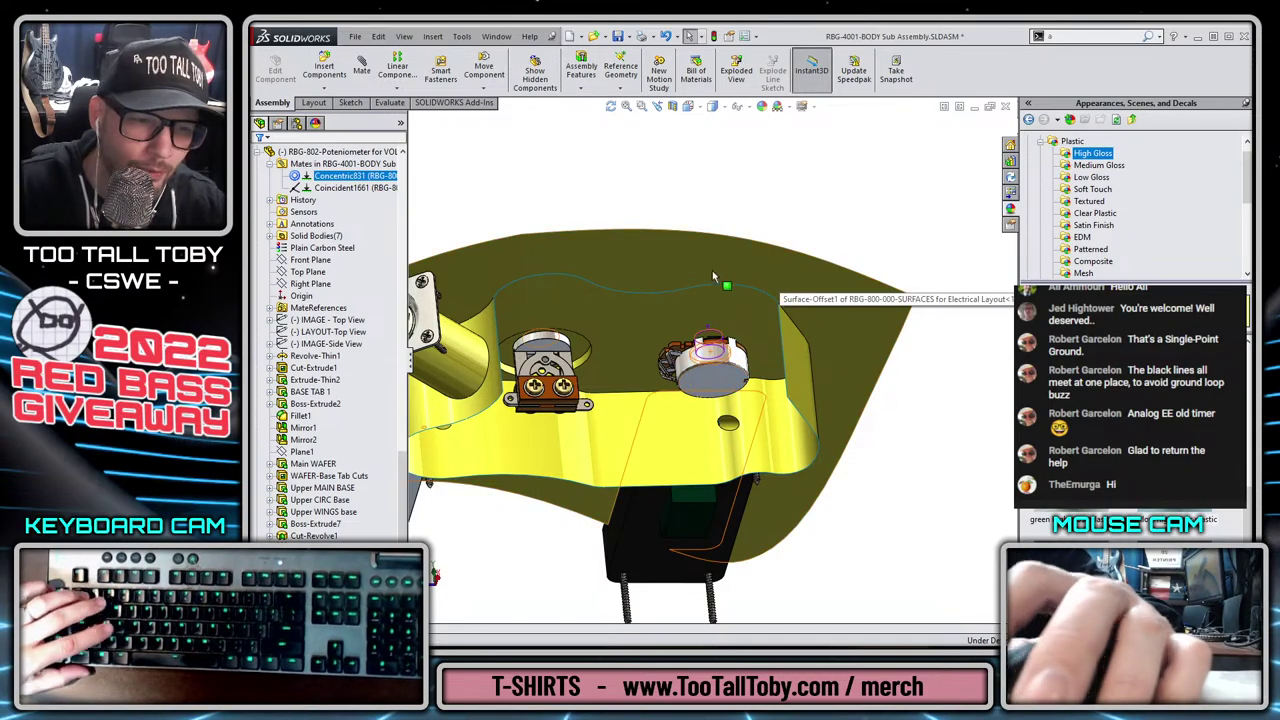
pyautogui.moveTo(640, 263); pyautogui.dragTo(636, 368, button='middle')
pyautogui.scroll(-5, 757, 386)
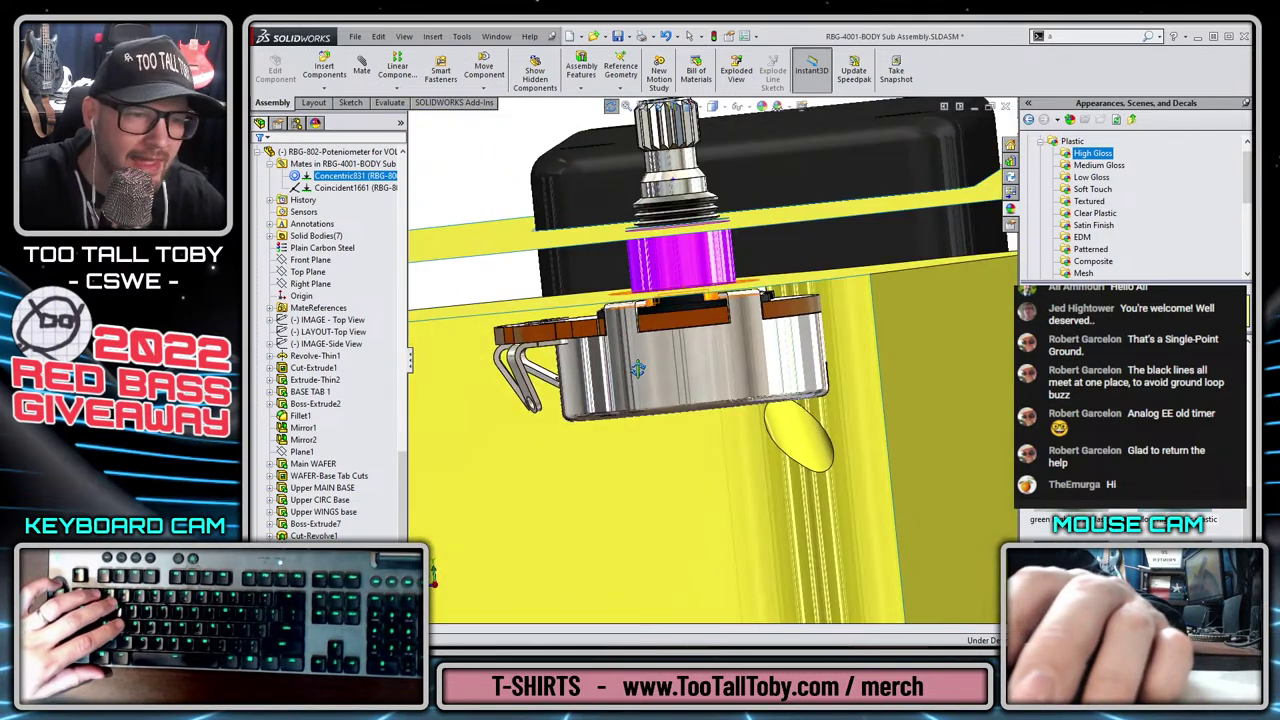
pyautogui.scroll(5, 650, 369)
pyautogui.scroll(-2, 653, 370)
# Spin the potentiometer about its shaft axis so its solder terminals face the same side as the switch's screws.
pyautogui.click(652, 370)
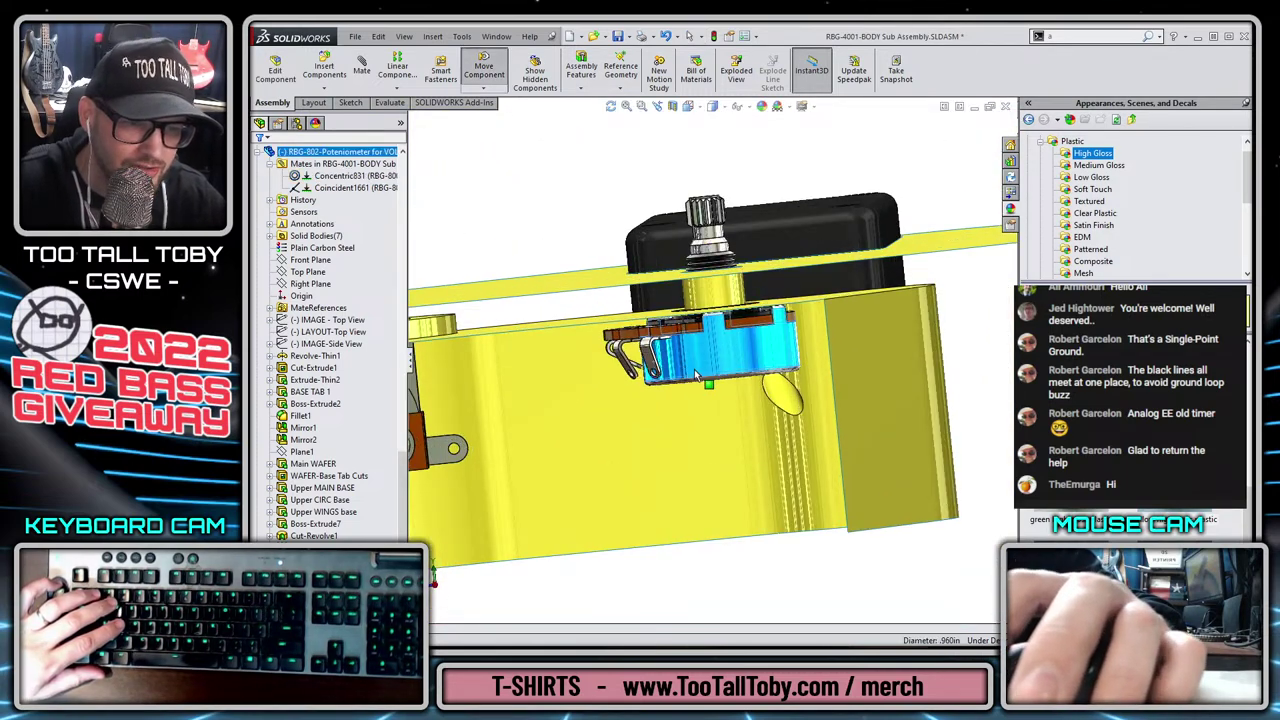
pyautogui.scroll(3, 728, 379)
pyautogui.click(628, 212)
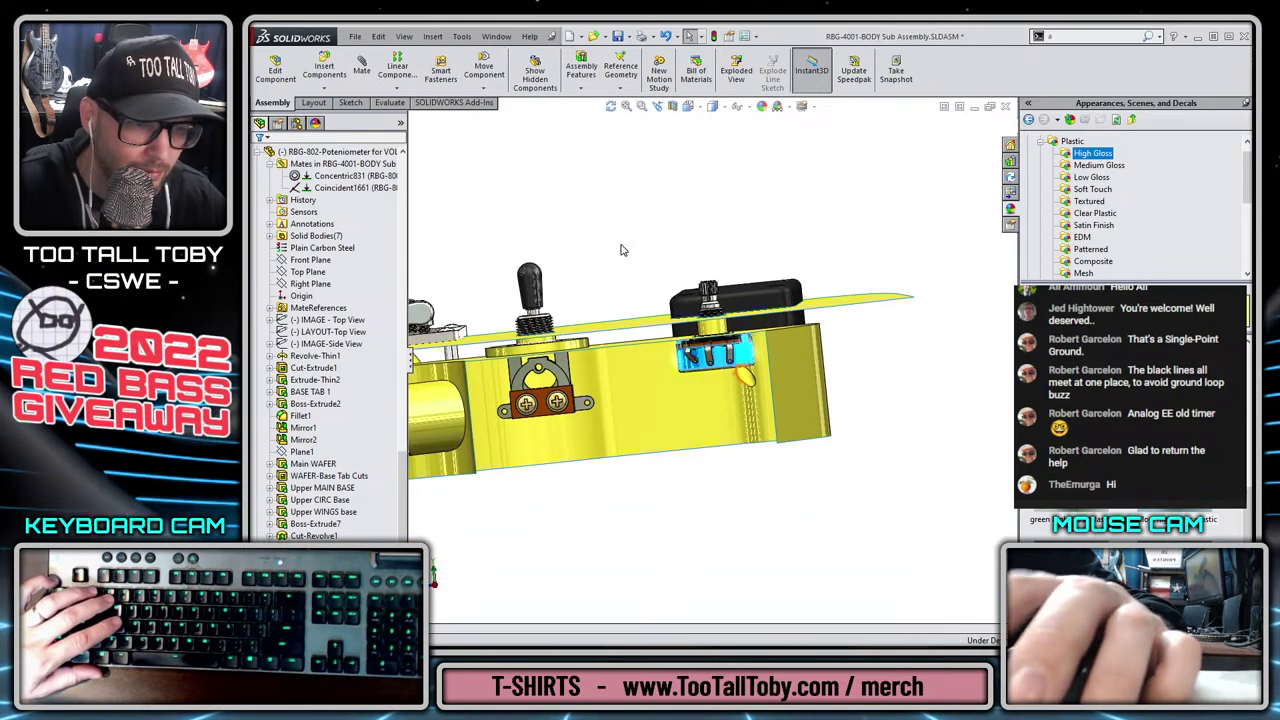
pyautogui.moveTo(707, 533); pyautogui.dragTo(648, 293, button='middle')
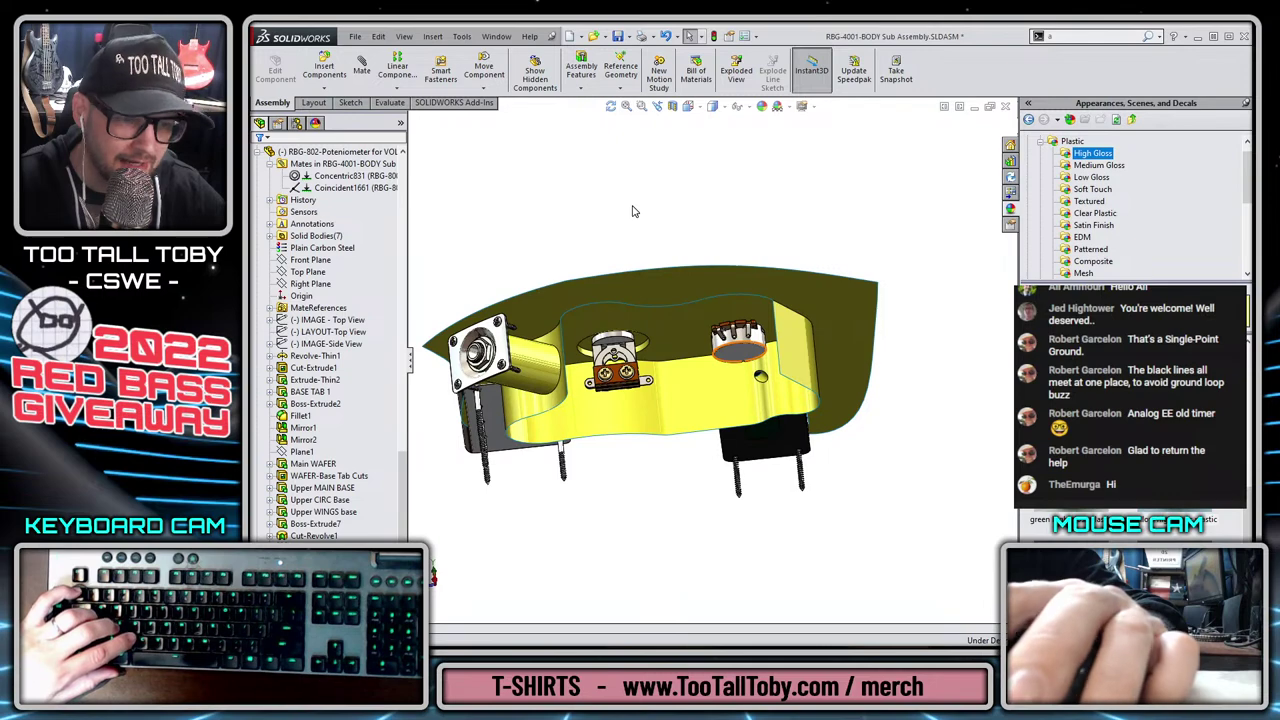
pyautogui.press('r')
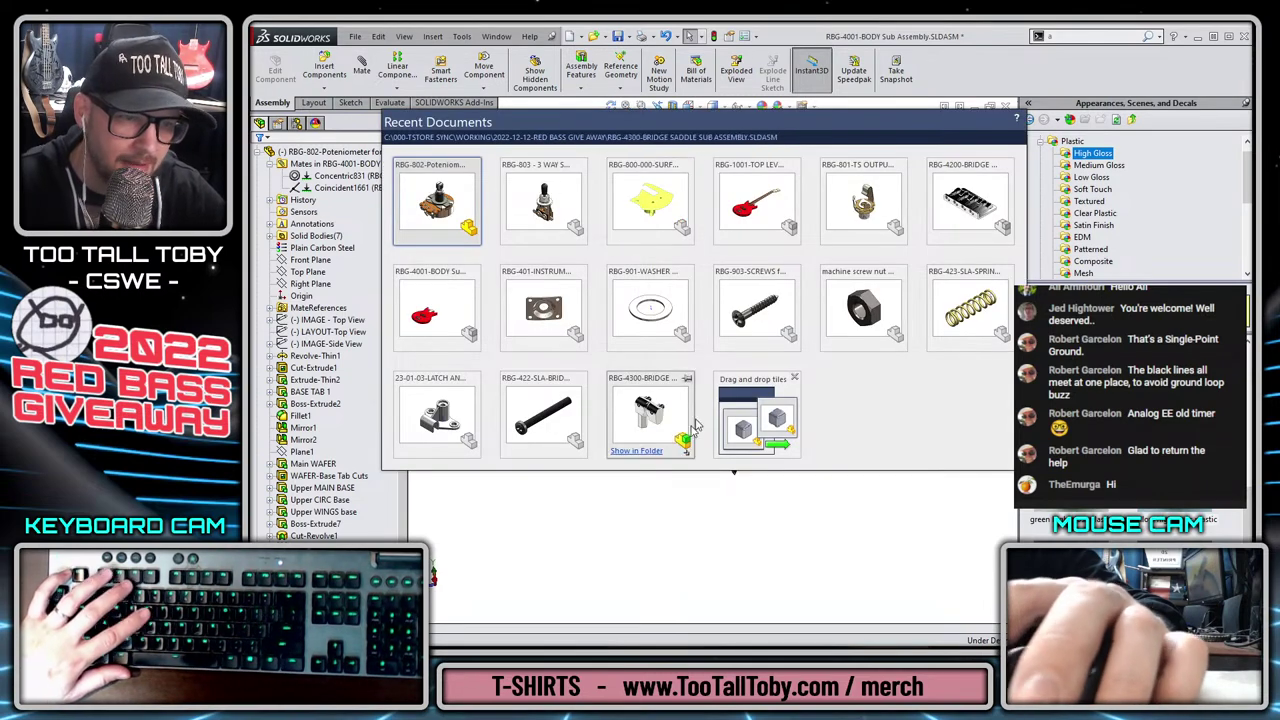
pyautogui.press('Escape')
pyautogui.moveTo(750, 345); pyautogui.dragTo(714, 430, button='middle')
pyautogui.scroll(-2, 738, 223)
pyautogui.moveTo(727, 224); pyautogui.dragTo(583, 345, button='middle')
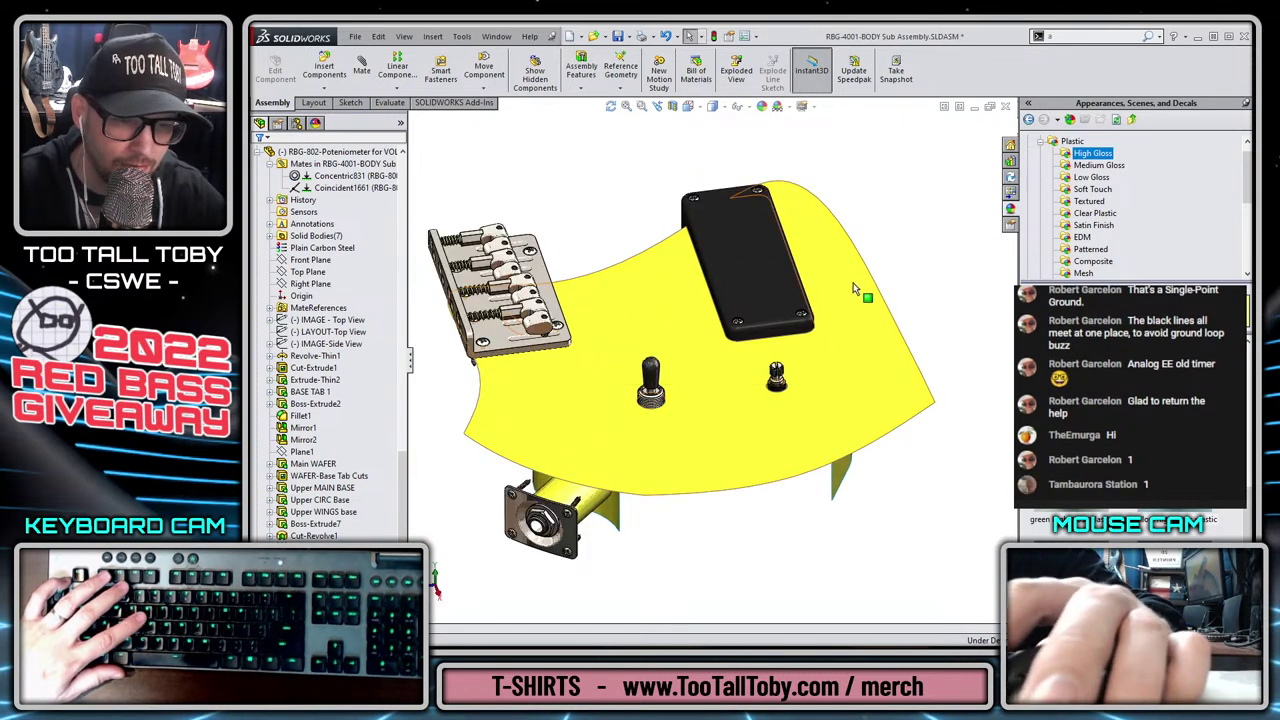
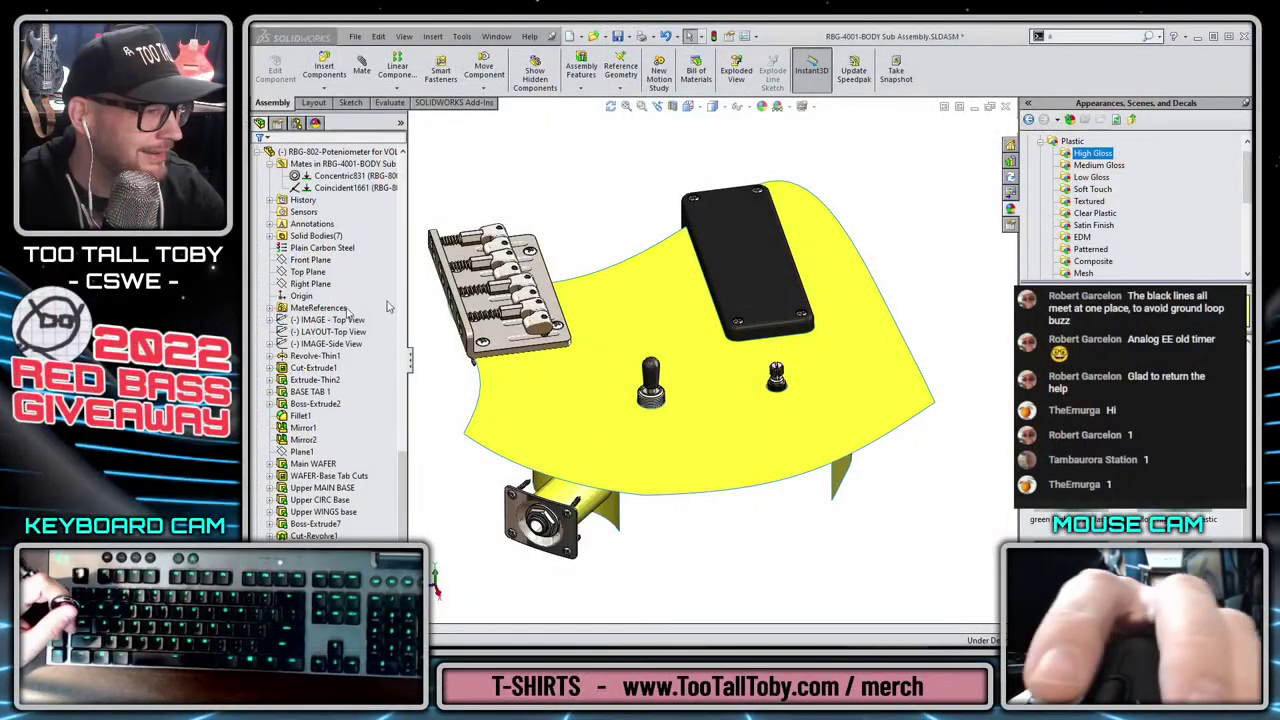
# Create a new part and start a sketch on its Top Plane.
pyautogui.click(569, 37)
pyautogui.doubleClick(514, 244)
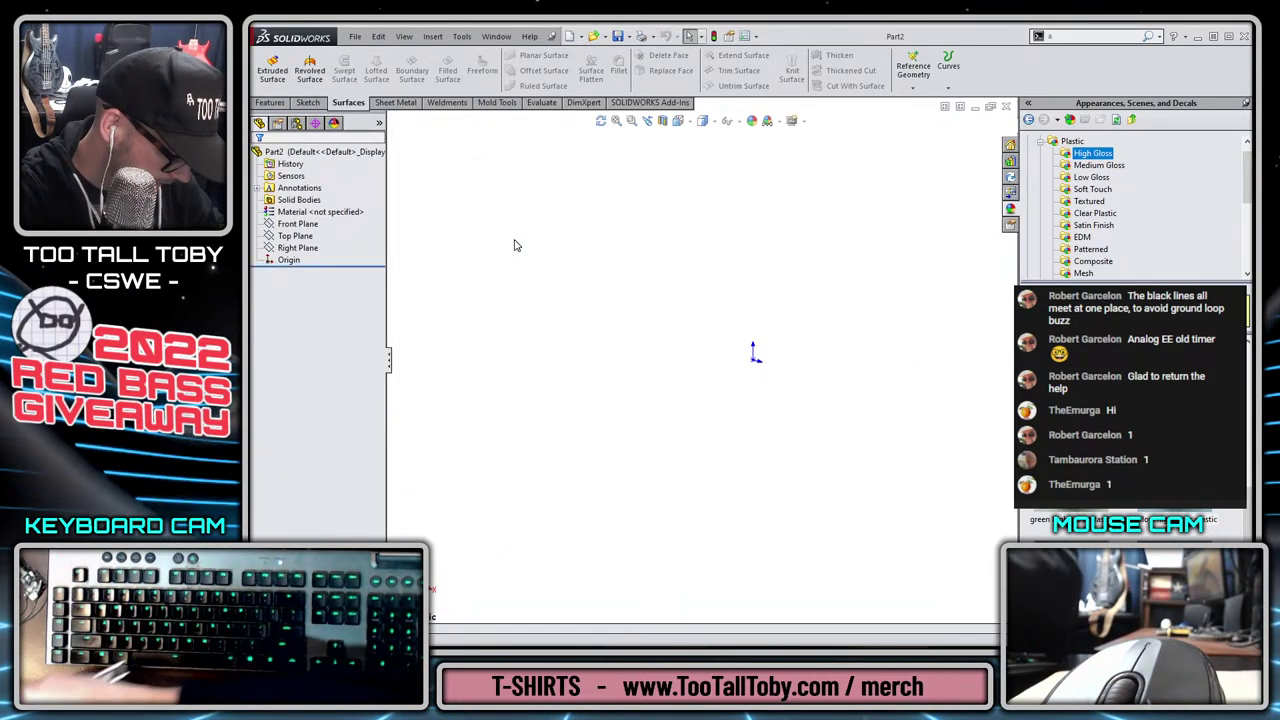
pyautogui.press('space')
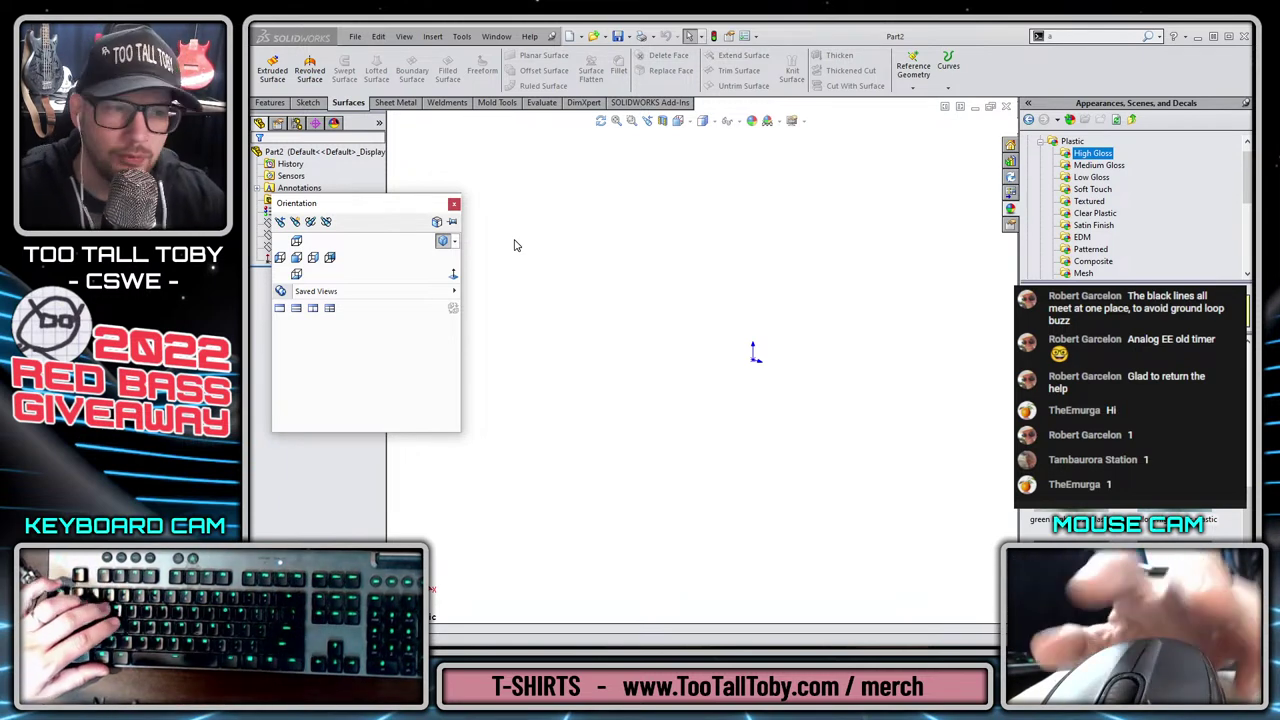
pyautogui.press('Escape')
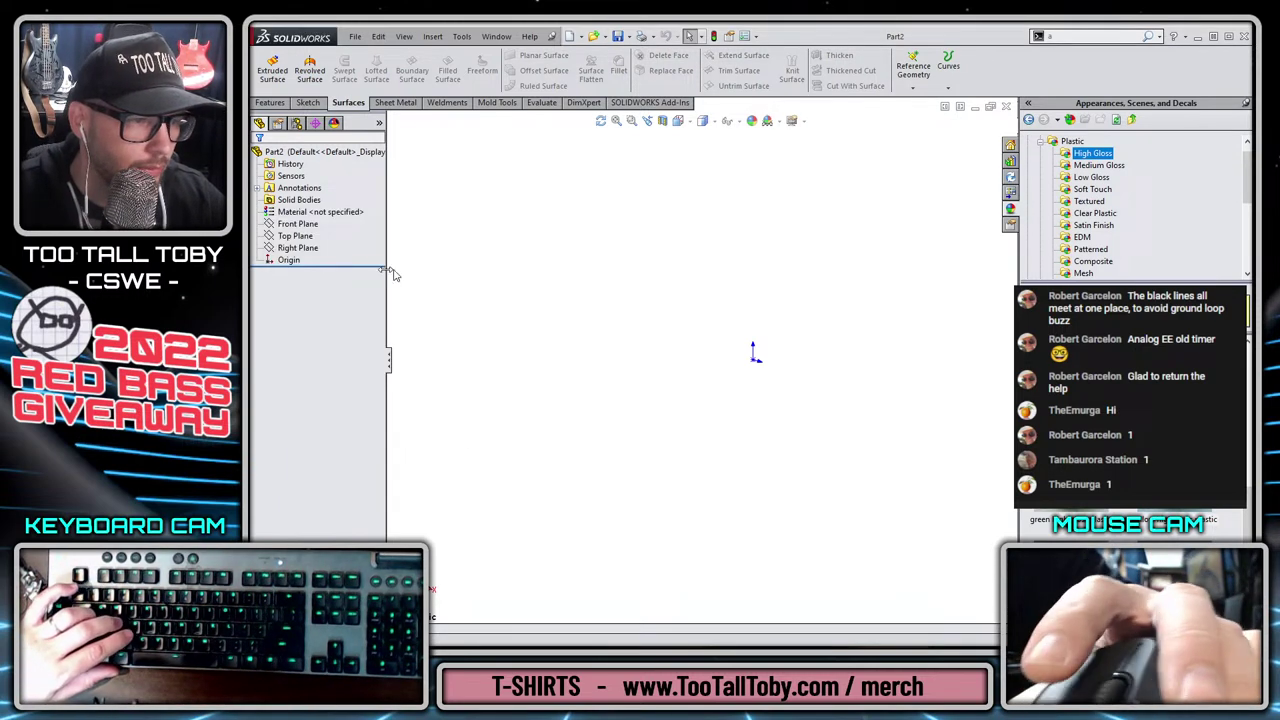
pyautogui.click(295, 236)
pyautogui.click(310, 214)
# Sketch two concentric circles centred on the origin with diameters of 1.33 in and 0.51 in.
pyautogui.press('s')
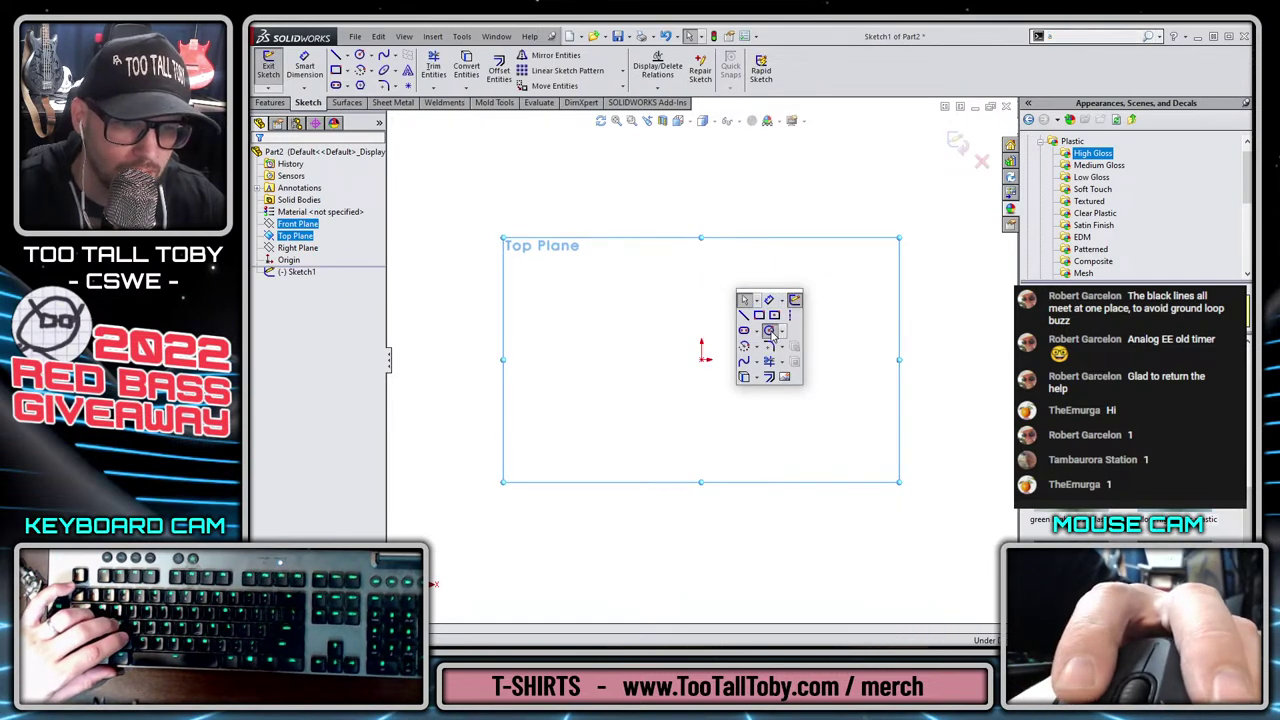
pyautogui.click(773, 332)
pyautogui.click(703, 358)
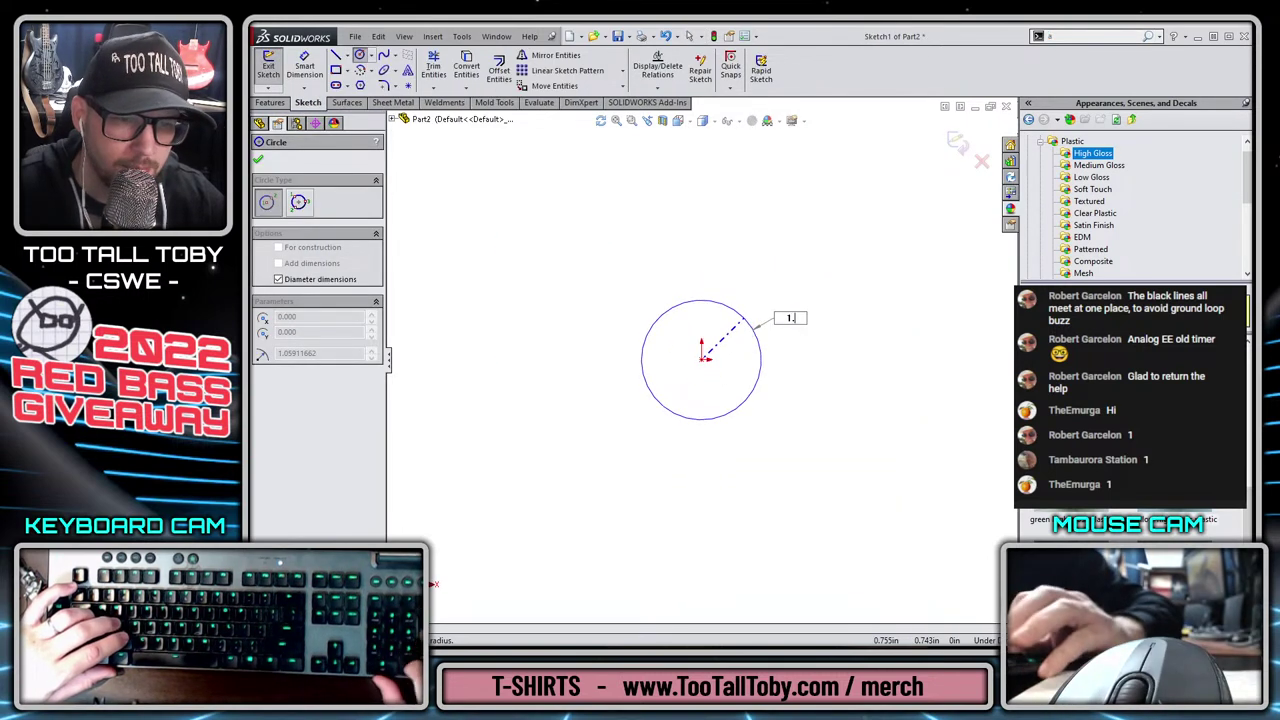
pyautogui.press('Return')
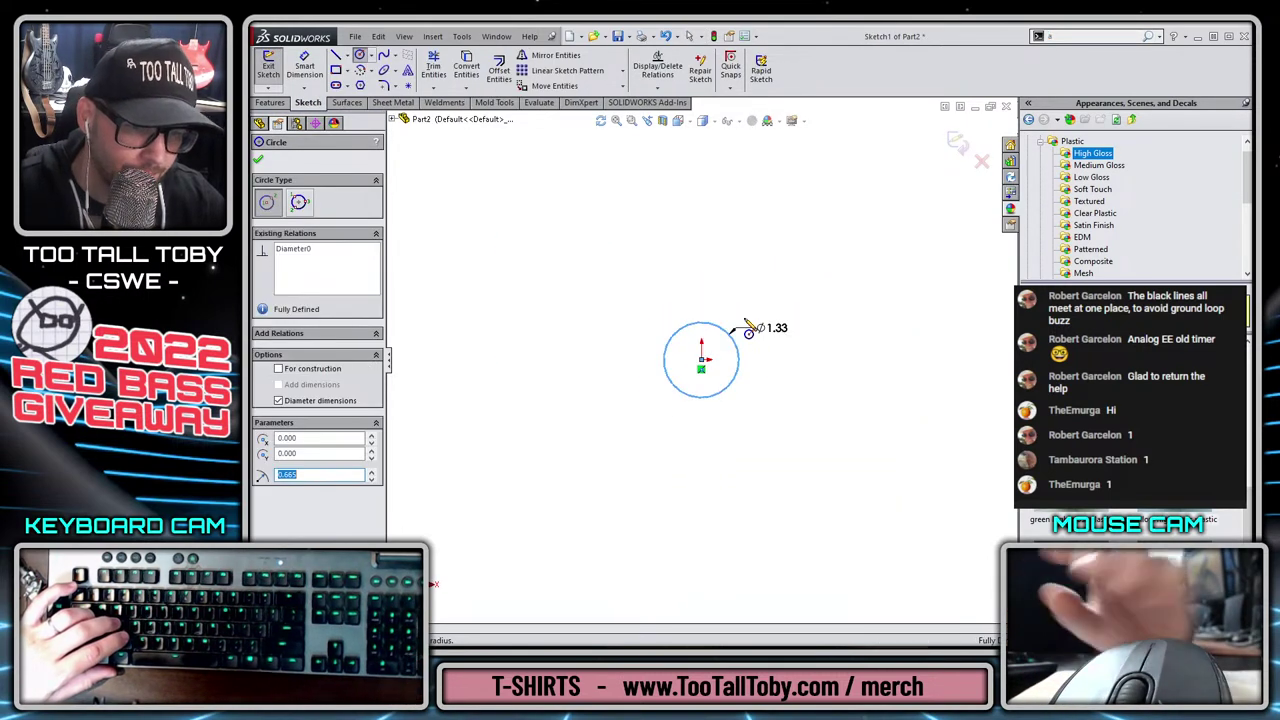
pyautogui.click(703, 359)
pyautogui.write('0.')
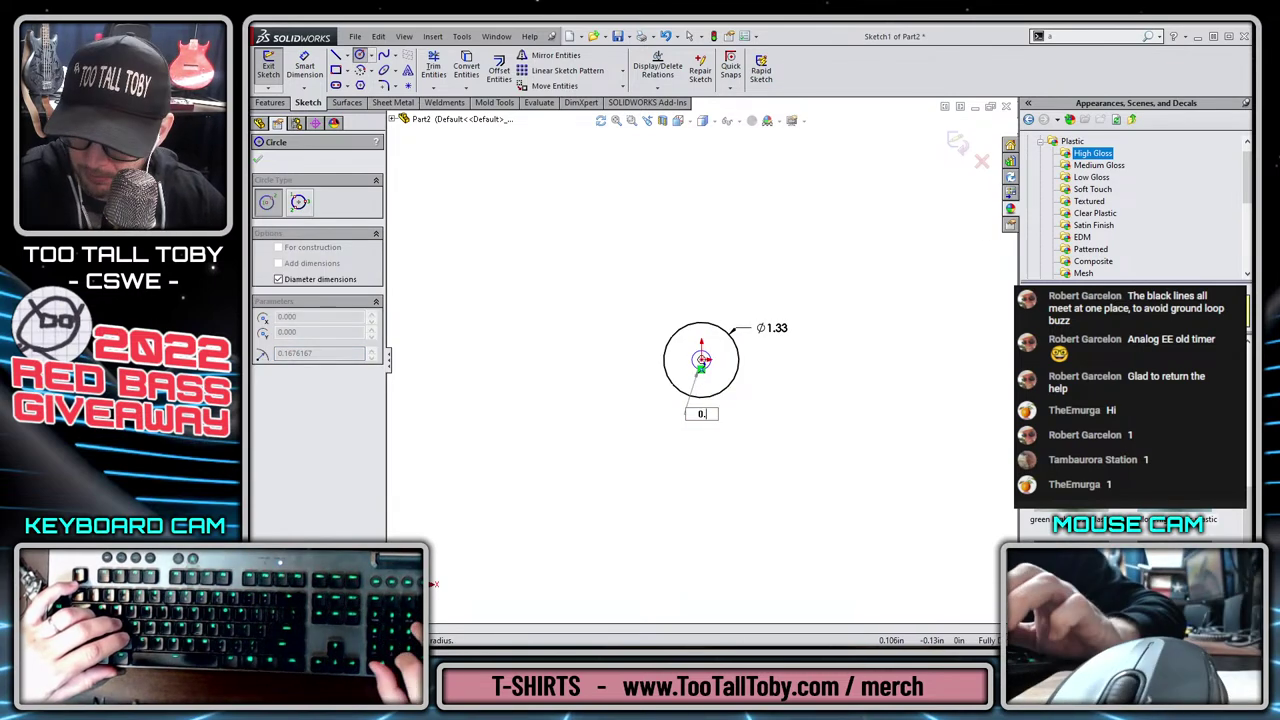
pyautogui.write('51')
pyautogui.press('Return')
# Extrude the ring between the two circles to a blind depth of 0.0635 in.
pyautogui.press('s')
pyautogui.click(772, 425)
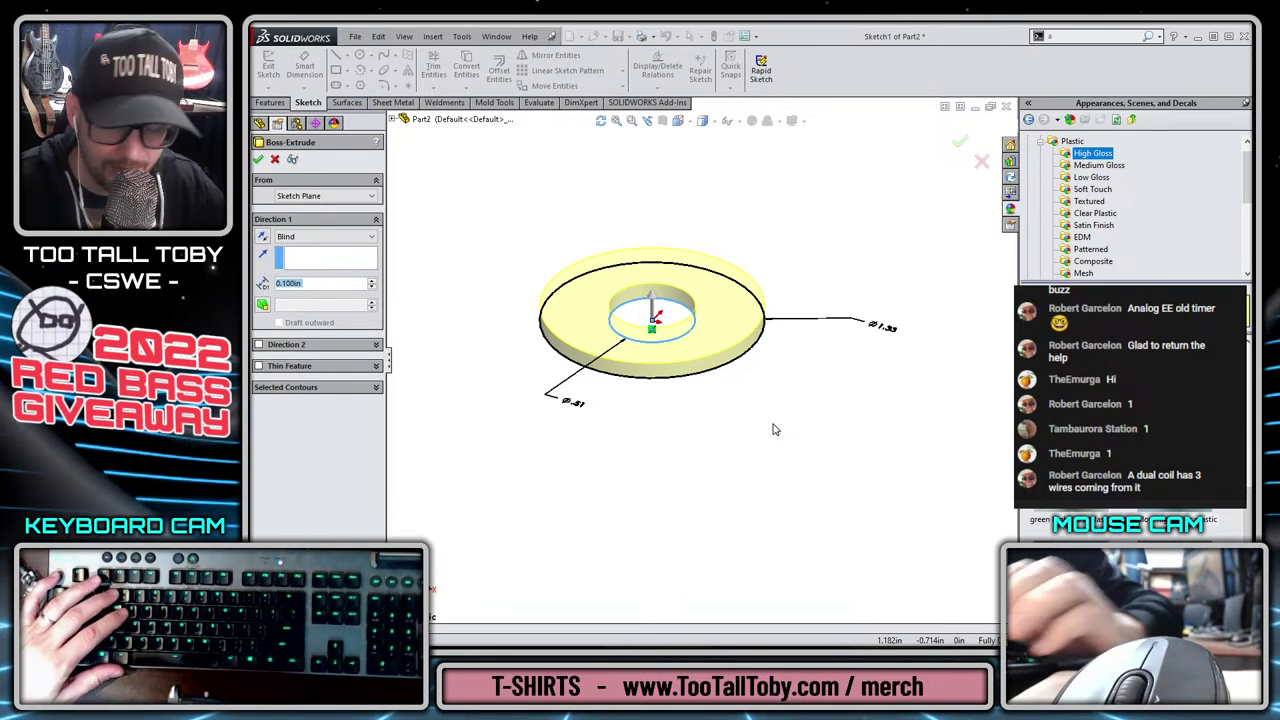
pyautogui.write('0.0635')
pyautogui.press('Return')
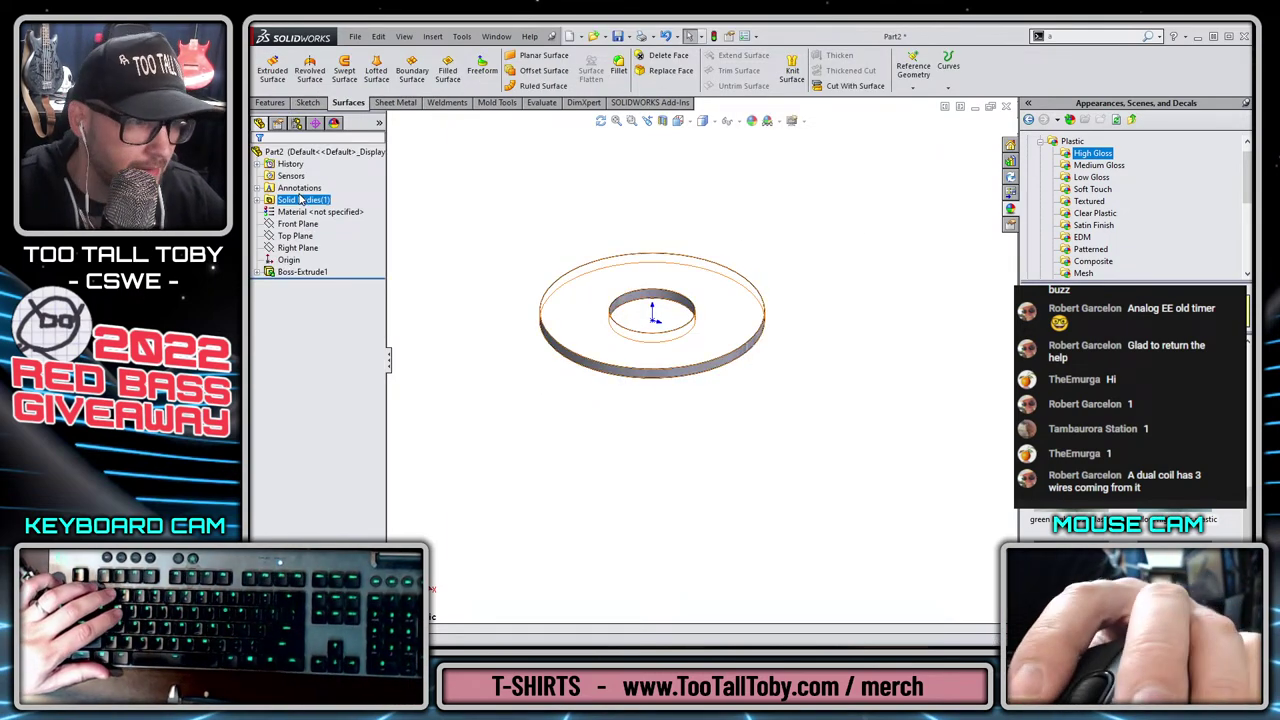
# Assign ABS as the ring's material and apply a beige high gloss plastic appearance to the part.
pyautogui.rightClick(298, 210)
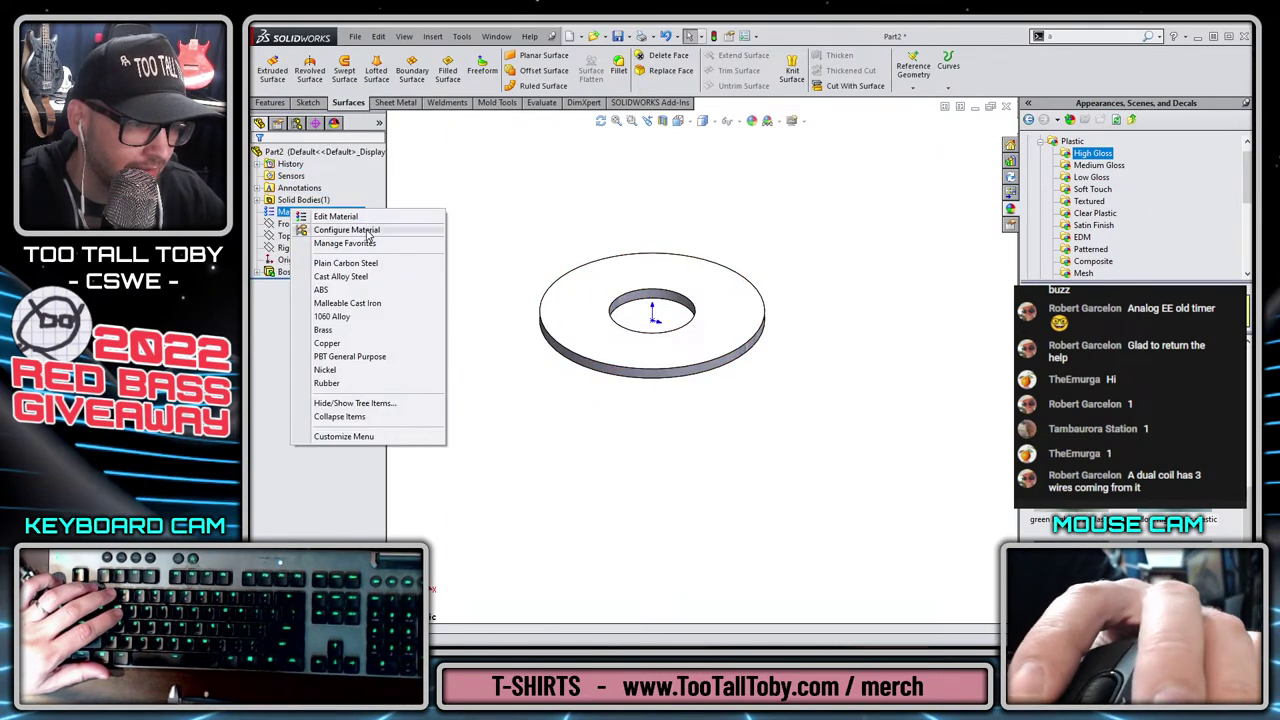
pyautogui.click(340, 295)
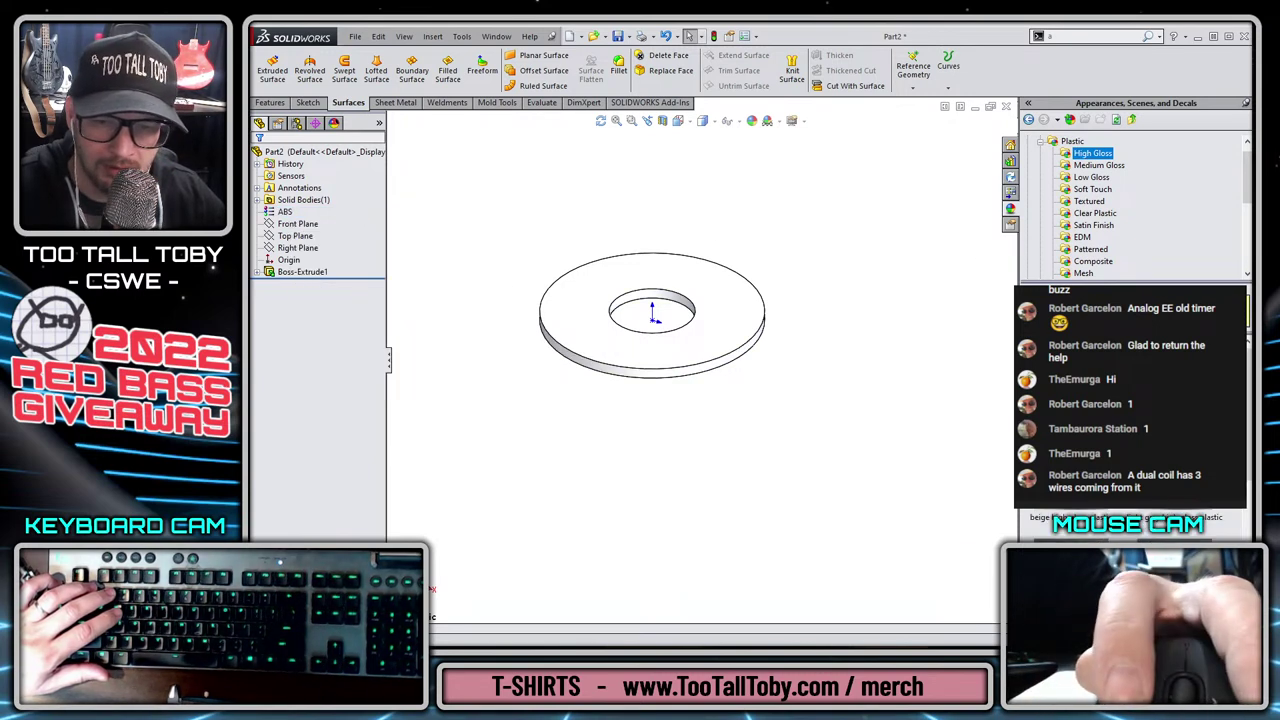
pyautogui.doubleClick(1174, 575)
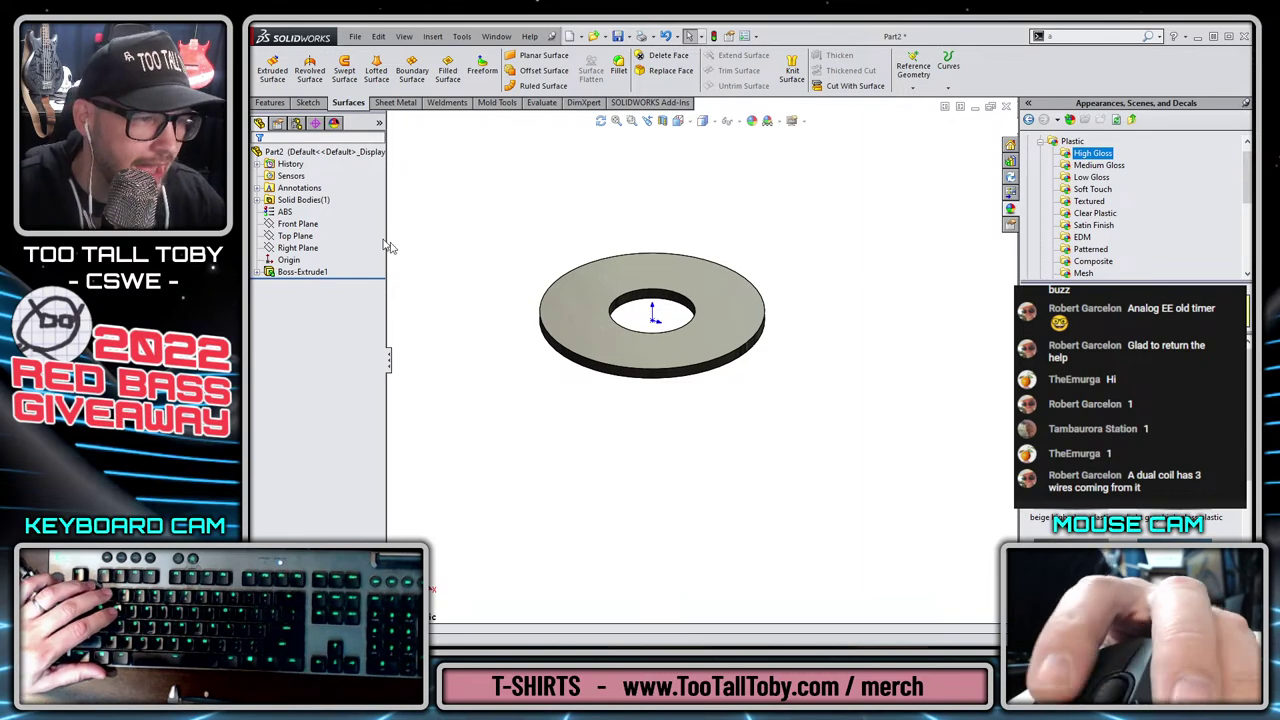
# Start a sketch on the Top Plane and insert the sketch picture 3 WAY SWITCH Cover Plate.jpg.
pyautogui.click(300, 236)
pyautogui.click(305, 220)
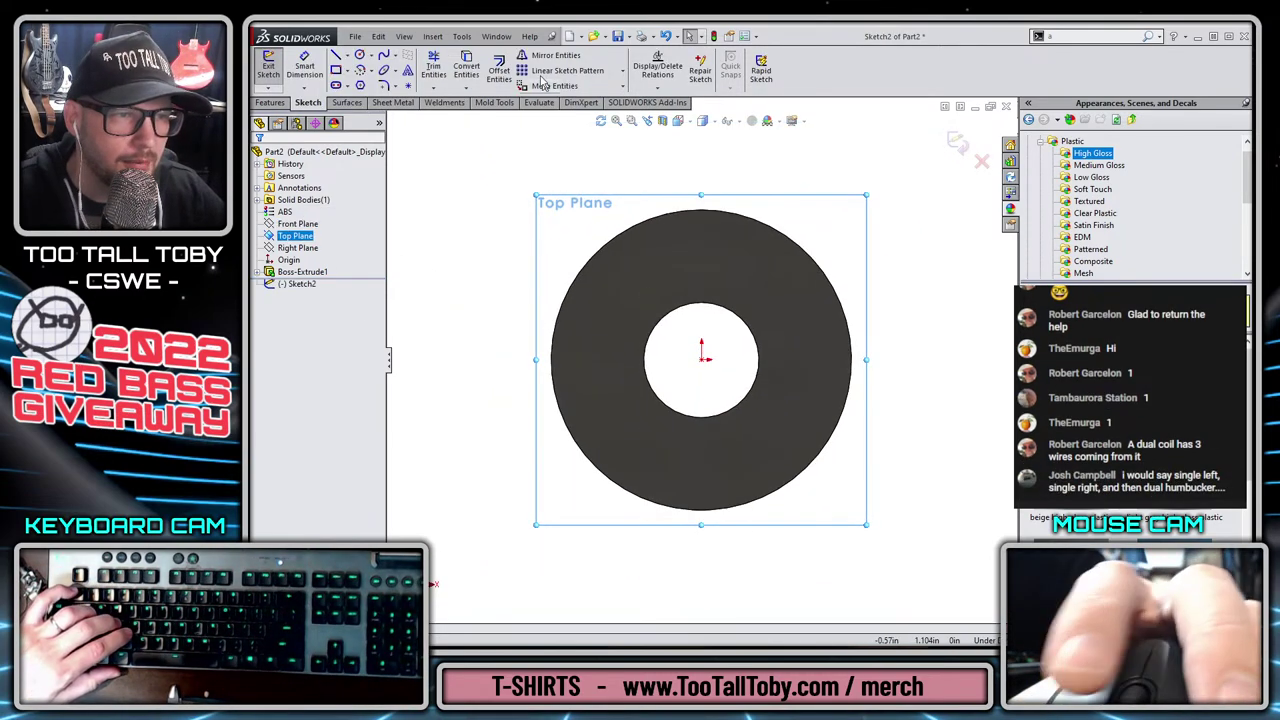
pyautogui.click(456, 37)
pyautogui.moveTo(496, 37)
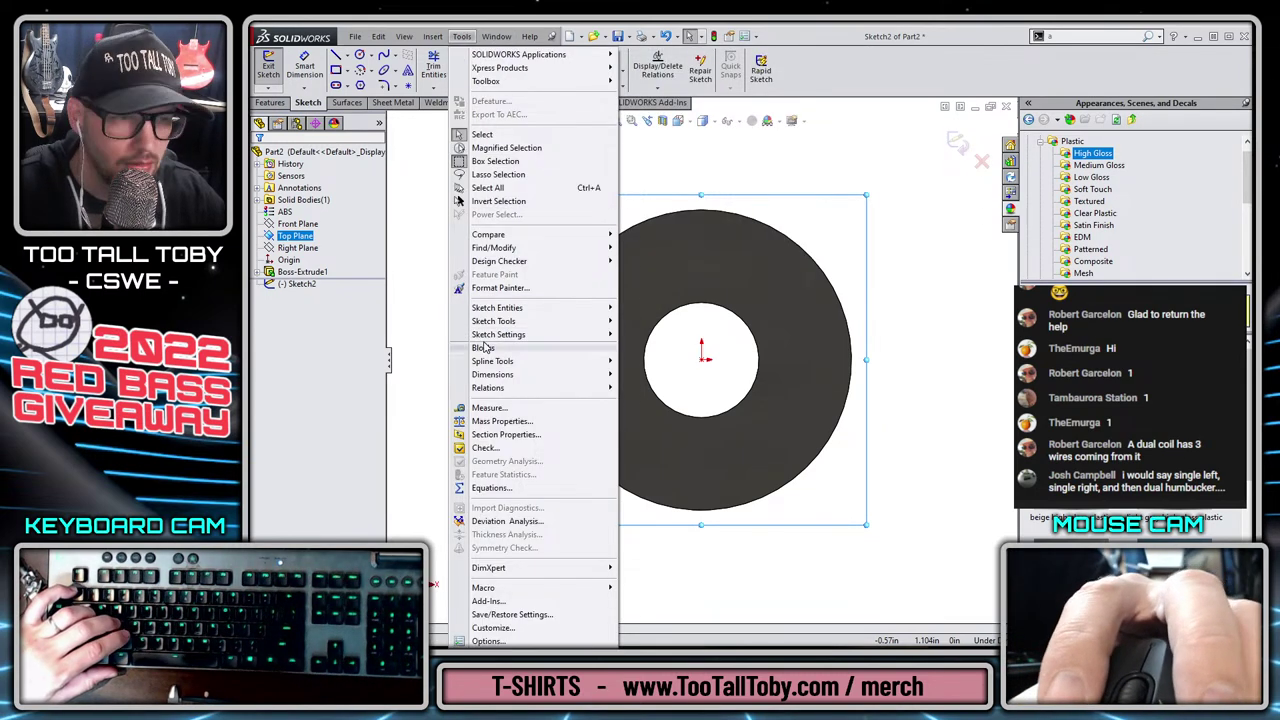
pyautogui.moveTo(490, 322)
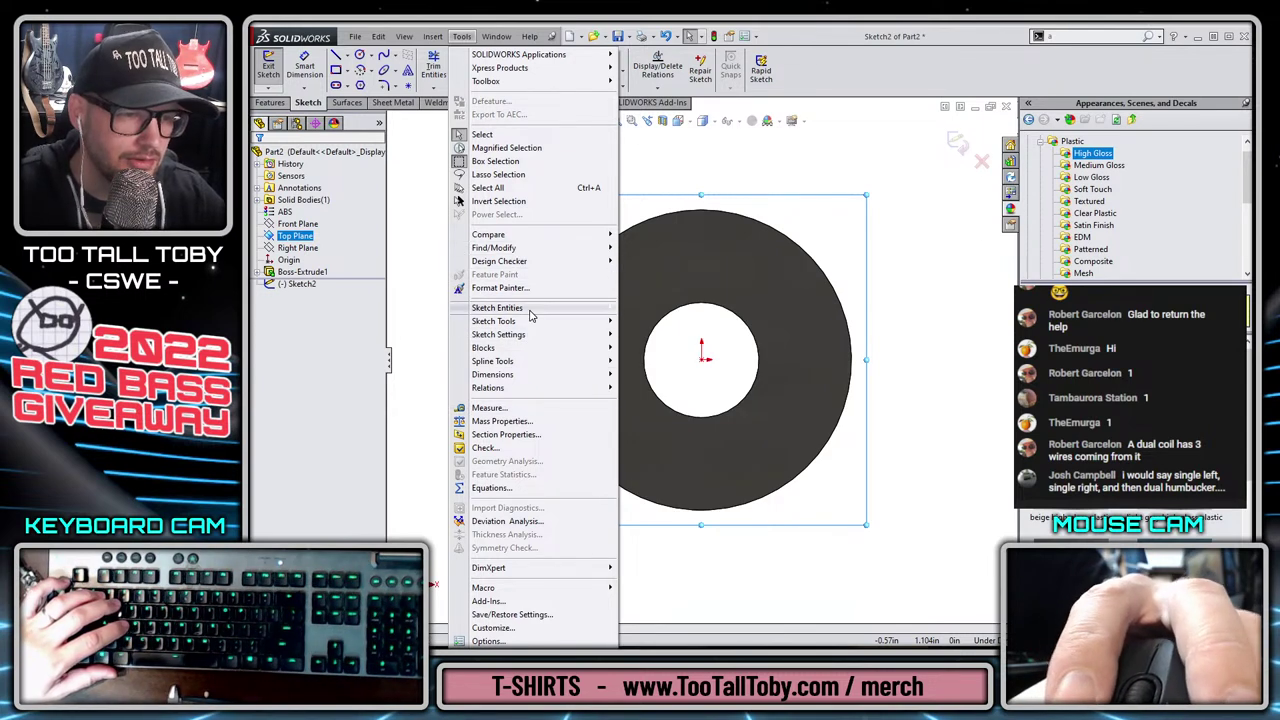
pyautogui.moveTo(528, 308)
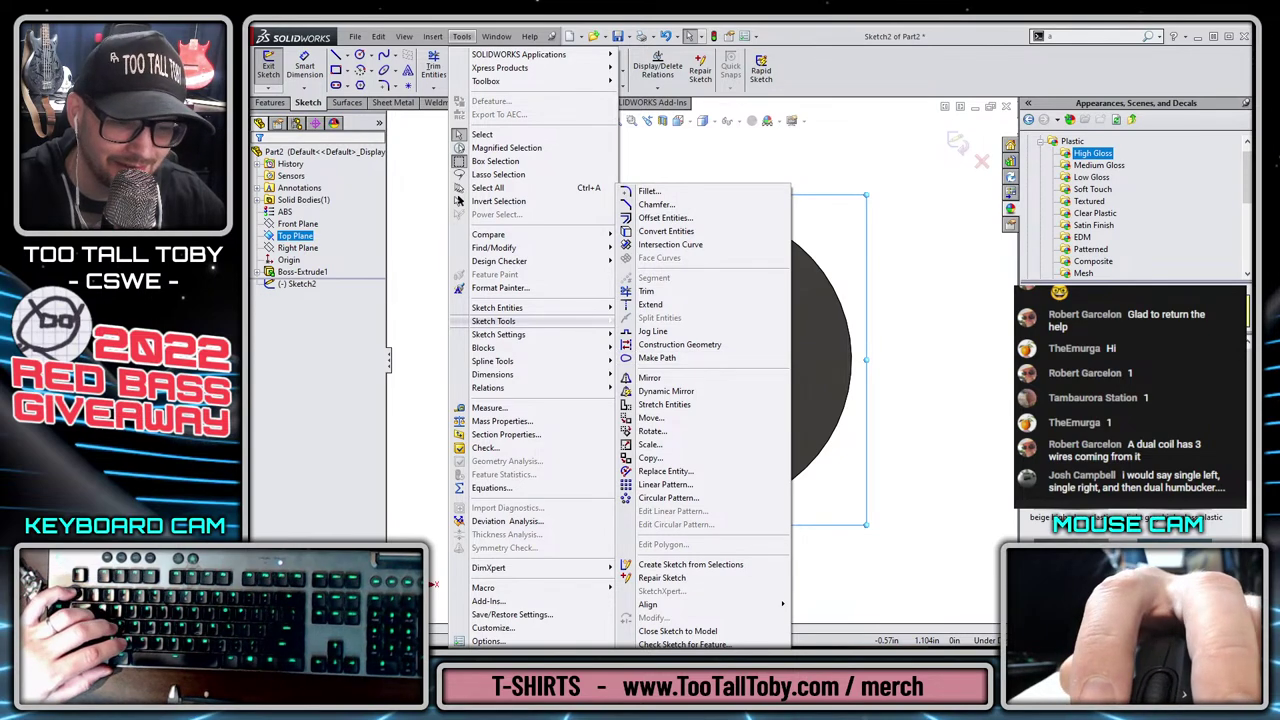
pyautogui.click(675, 658)
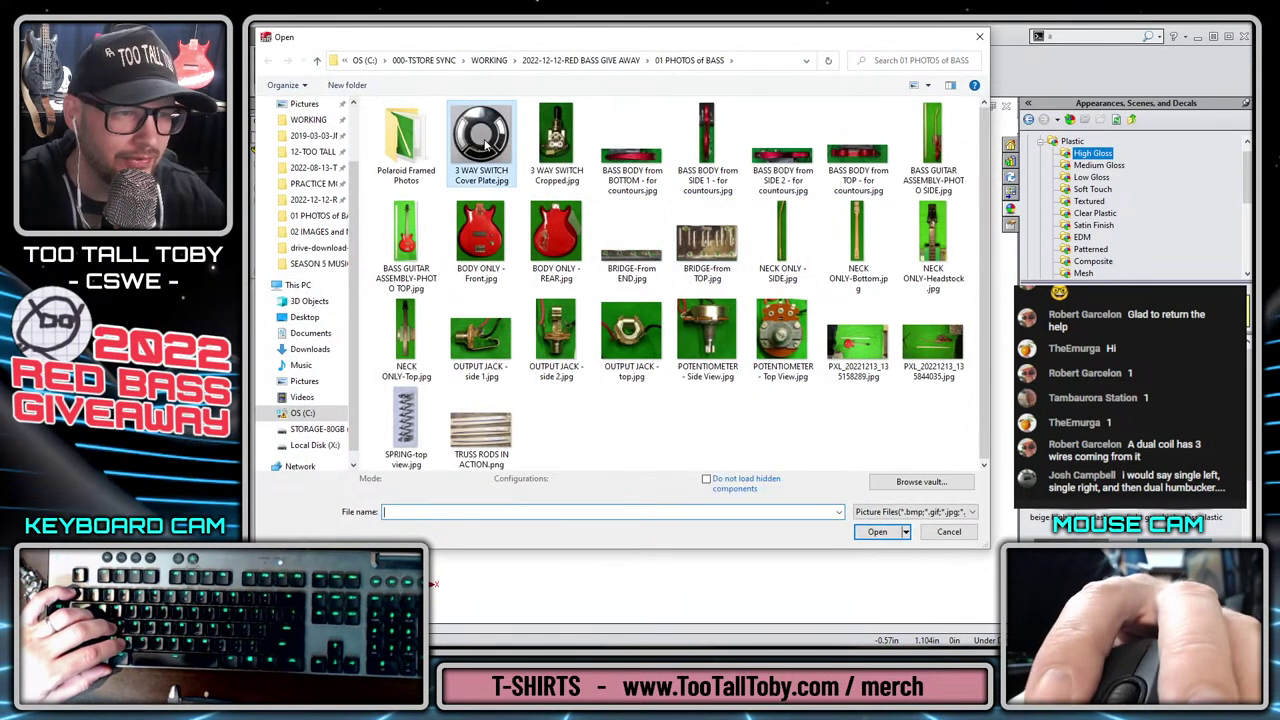
pyautogui.doubleClick(485, 143)
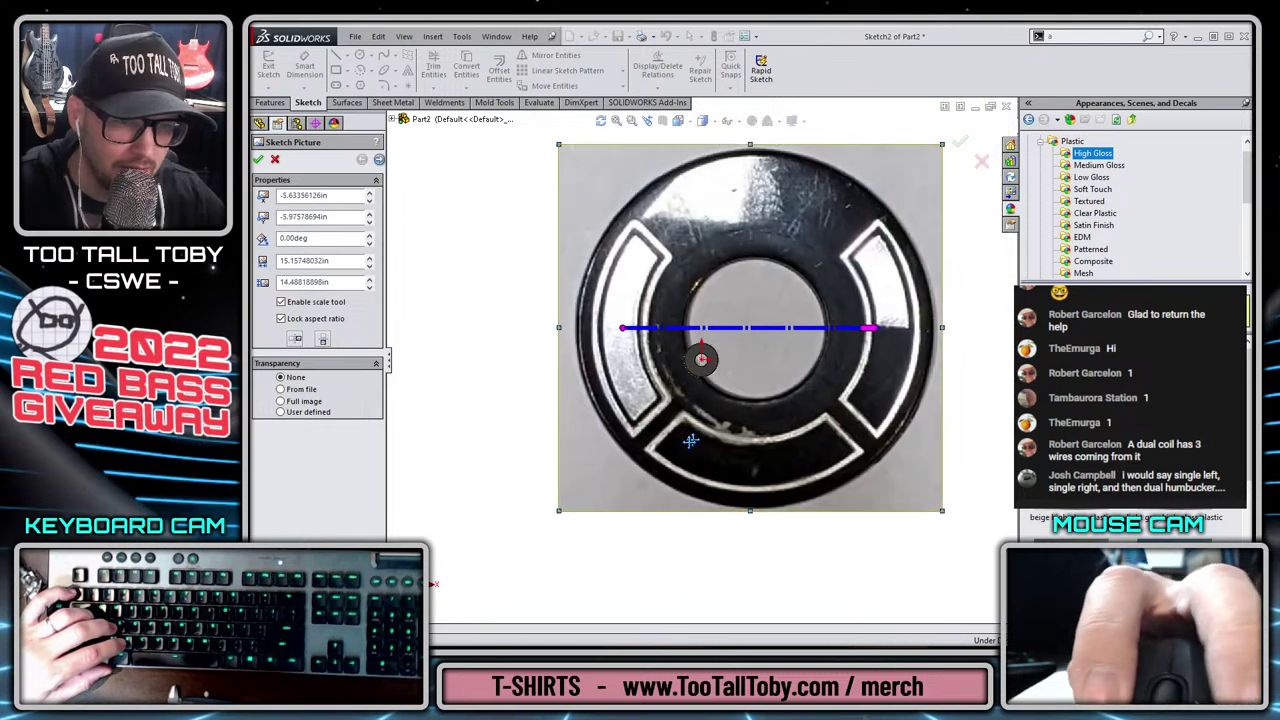
# Scale the sketch picture by spanning the cover plate's outer diameter with the scale line and setting it to 1.31 in.
pyautogui.moveTo(690, 440)
pyautogui.mouseDown()
pyautogui.moveTo(638, 458)
pyautogui.moveTo(641, 475)
pyautogui.mouseUp()
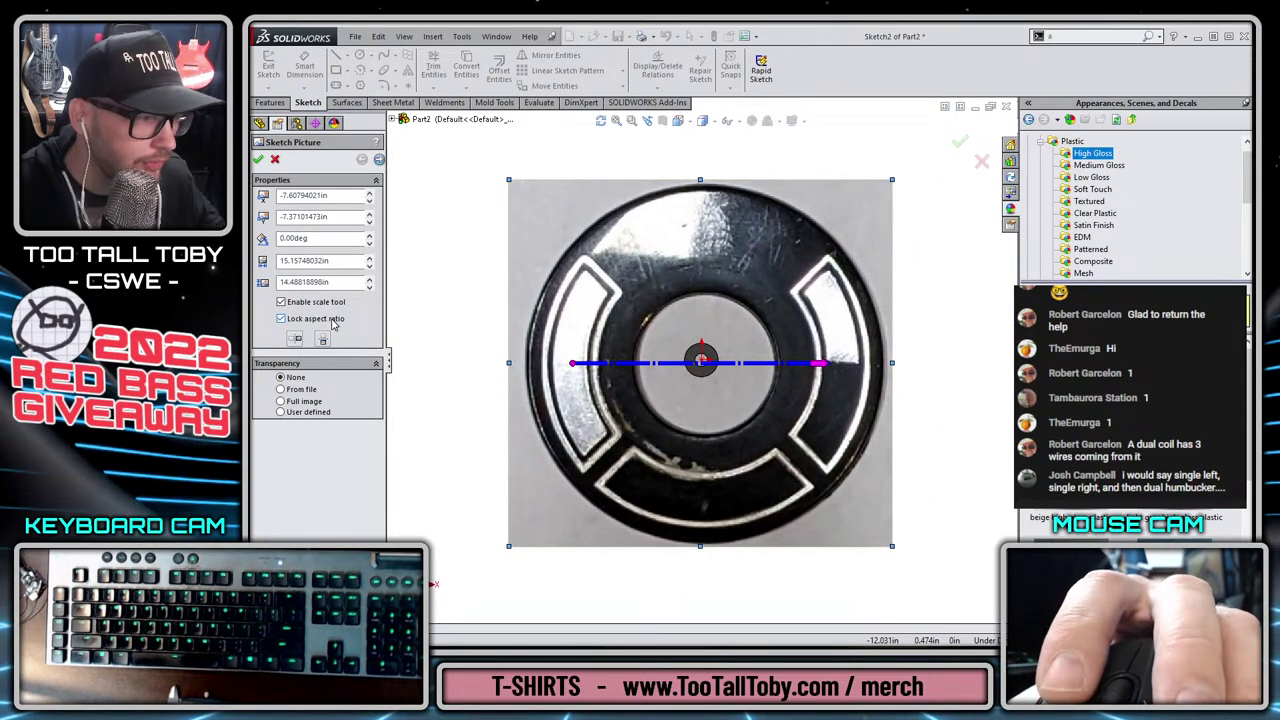
pyautogui.hotkey('ctrl', '1')
pyautogui.click(287, 305)
pyautogui.moveTo(250, 323); pyautogui.dragTo(536, 343)
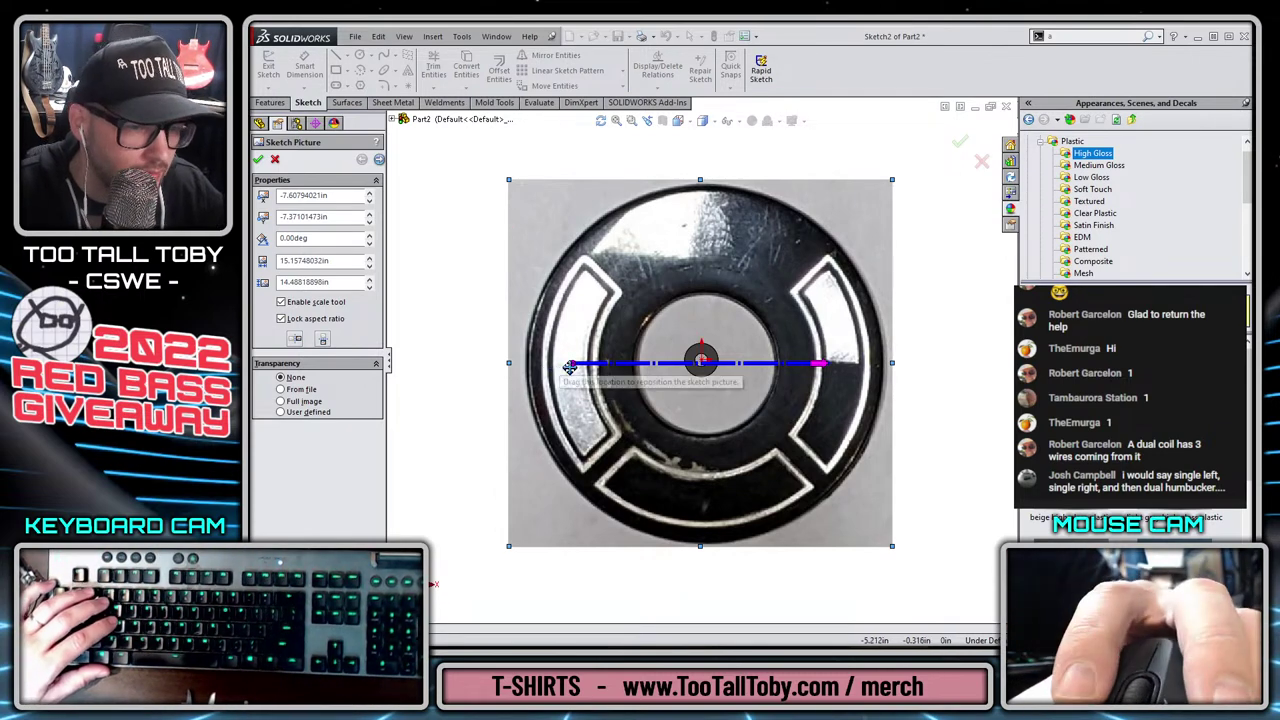
pyautogui.moveTo(559, 374); pyautogui.dragTo(527, 364)
pyautogui.moveTo(783, 365); pyautogui.dragTo(889, 364)
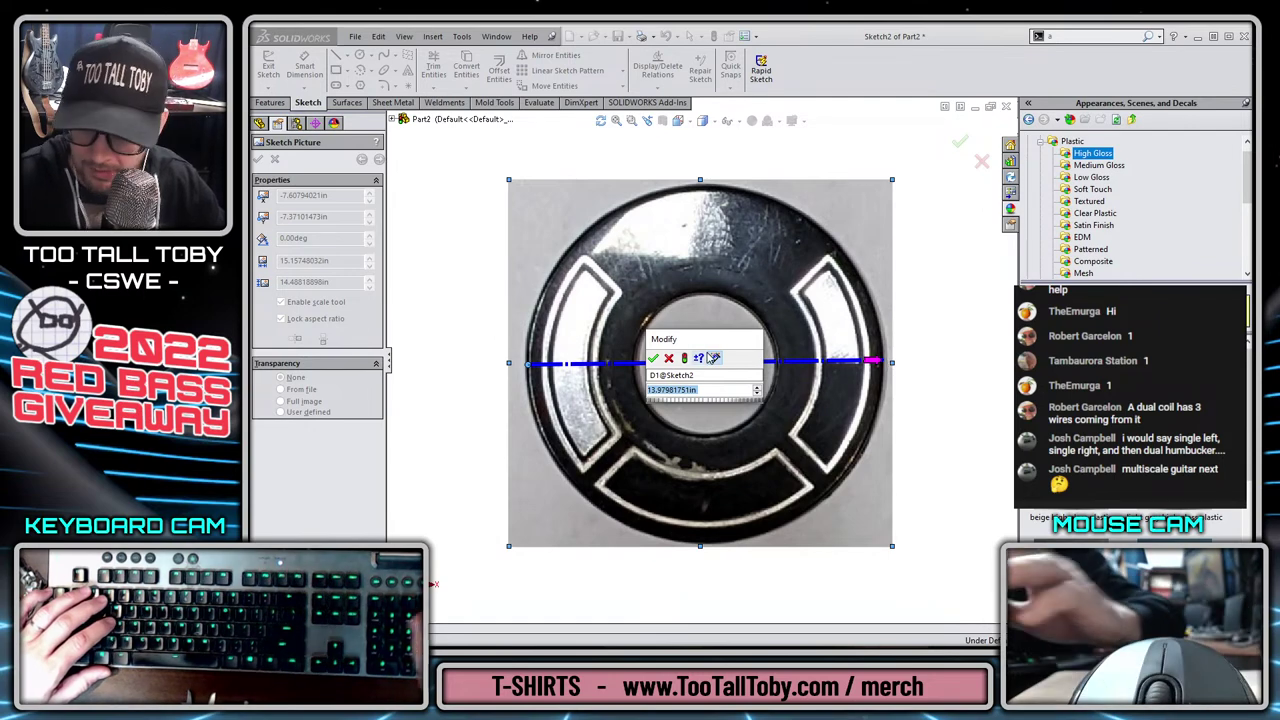
pyautogui.write('1.31')
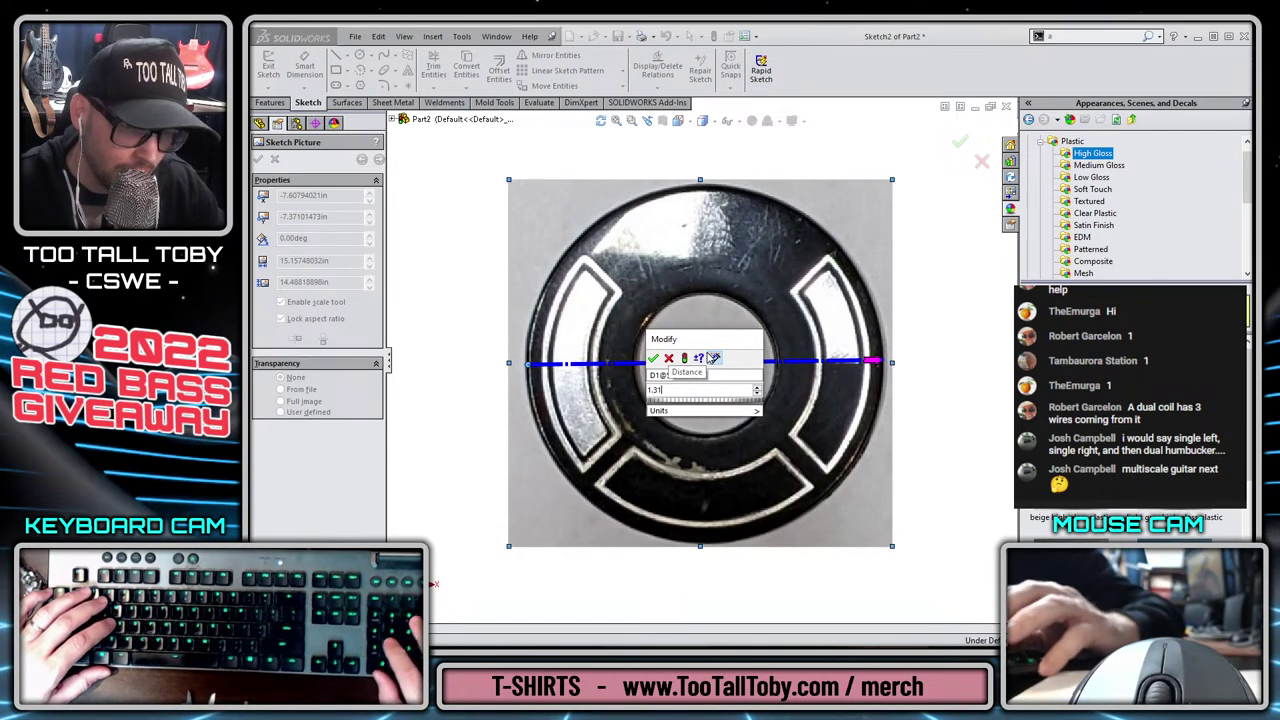
pyautogui.press('Return')
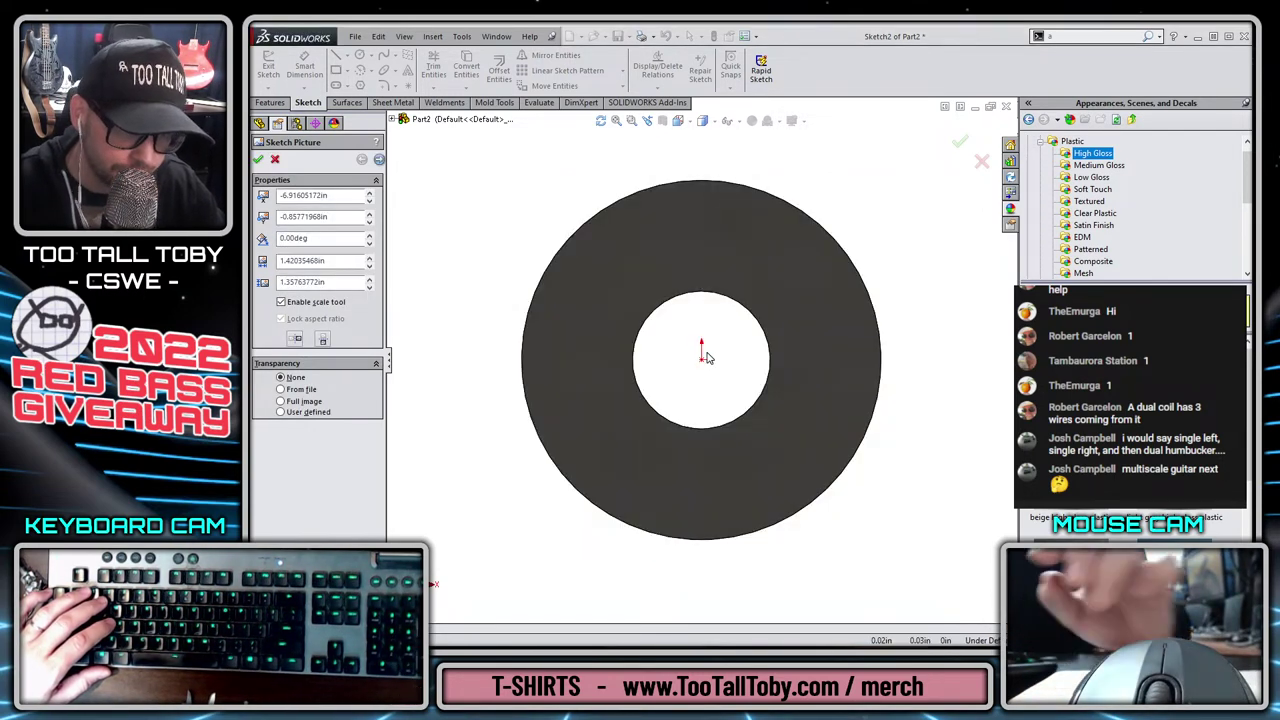
# Move the scaled picture over the ring and display the ring with only its edges.
pyautogui.scroll(11, 695, 362)
pyautogui.scroll(-2, 560, 377)
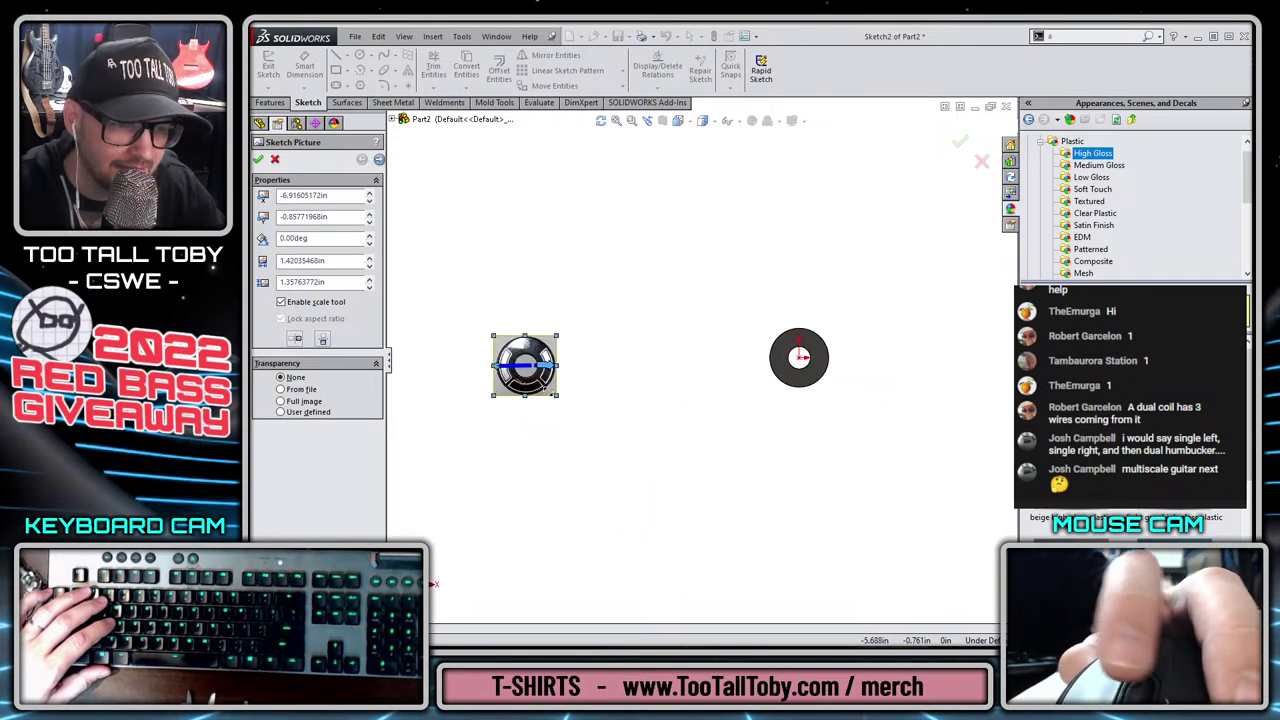
pyautogui.moveTo(528, 376)
pyautogui.mouseDown()
pyautogui.moveTo(803, 376)
pyautogui.moveTo(801, 362)
pyautogui.mouseUp()
pyautogui.scroll(-10, 801, 362)
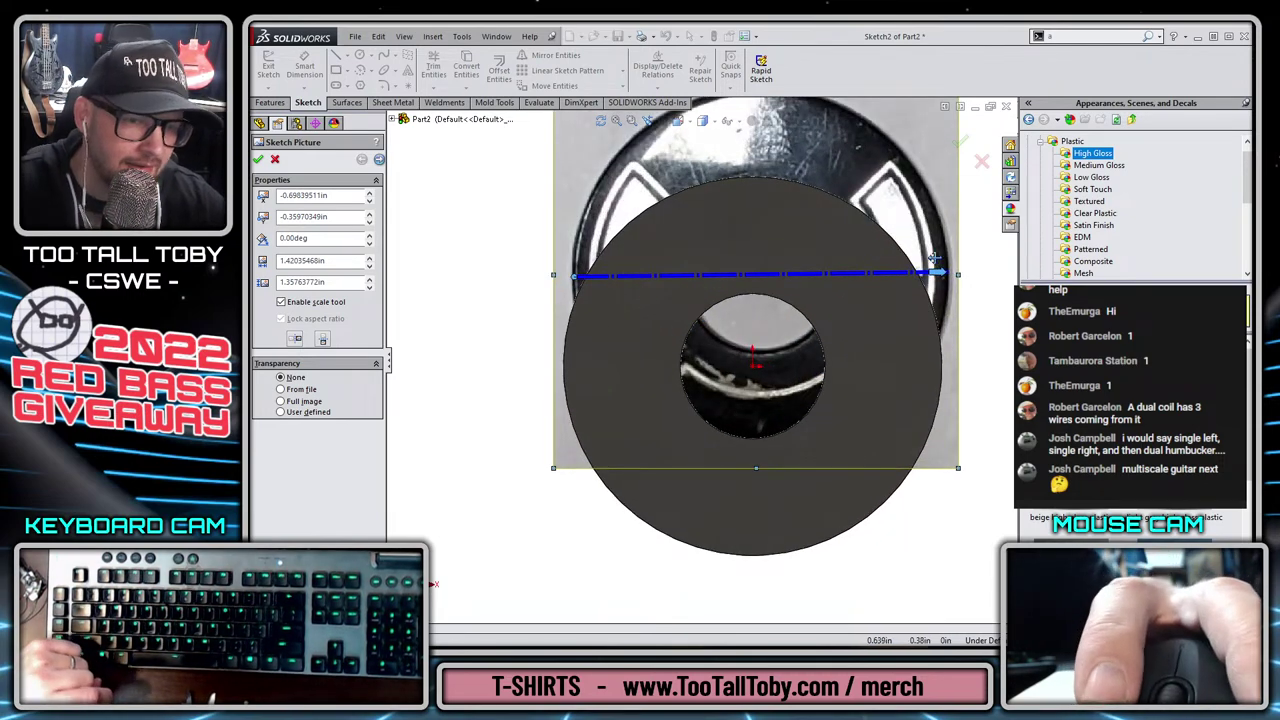
pyautogui.scroll(5, 760, 246)
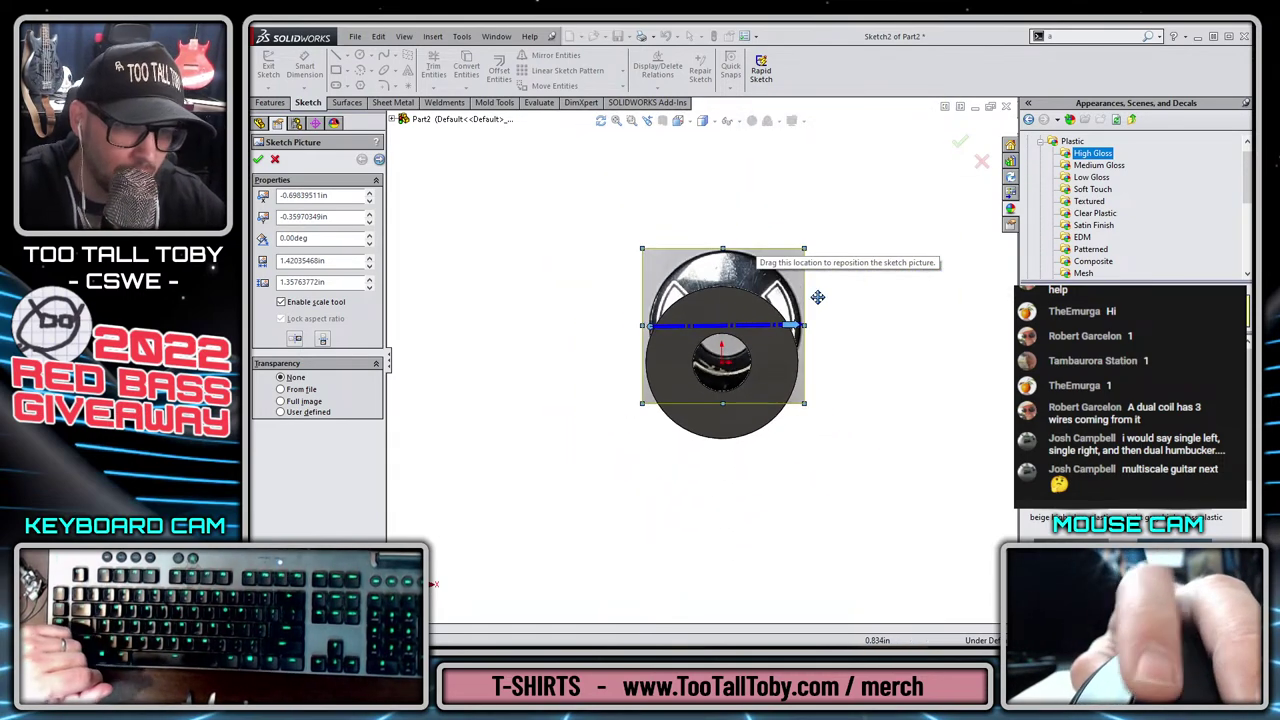
pyautogui.moveTo(728, 281)
pyautogui.mouseDown()
pyautogui.moveTo(718, 216)
pyautogui.moveTo(738, 258)
pyautogui.mouseUp()
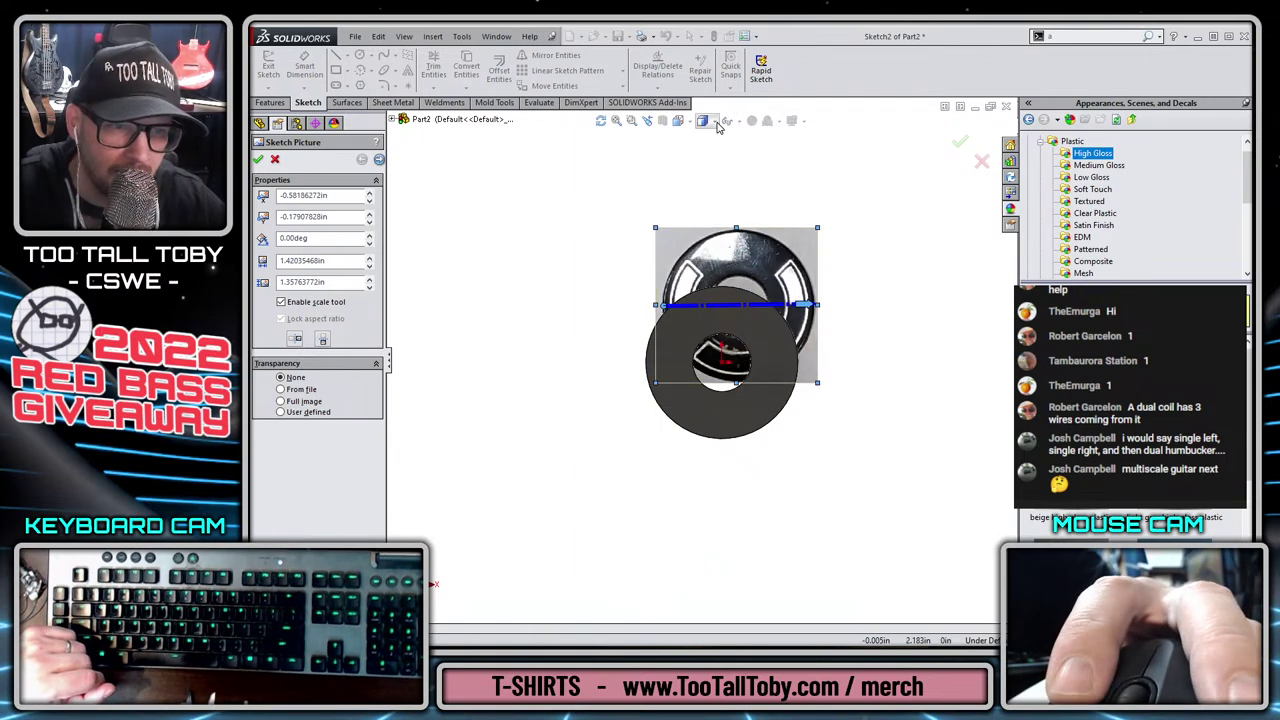
pyautogui.scroll(-2, 749, 331)
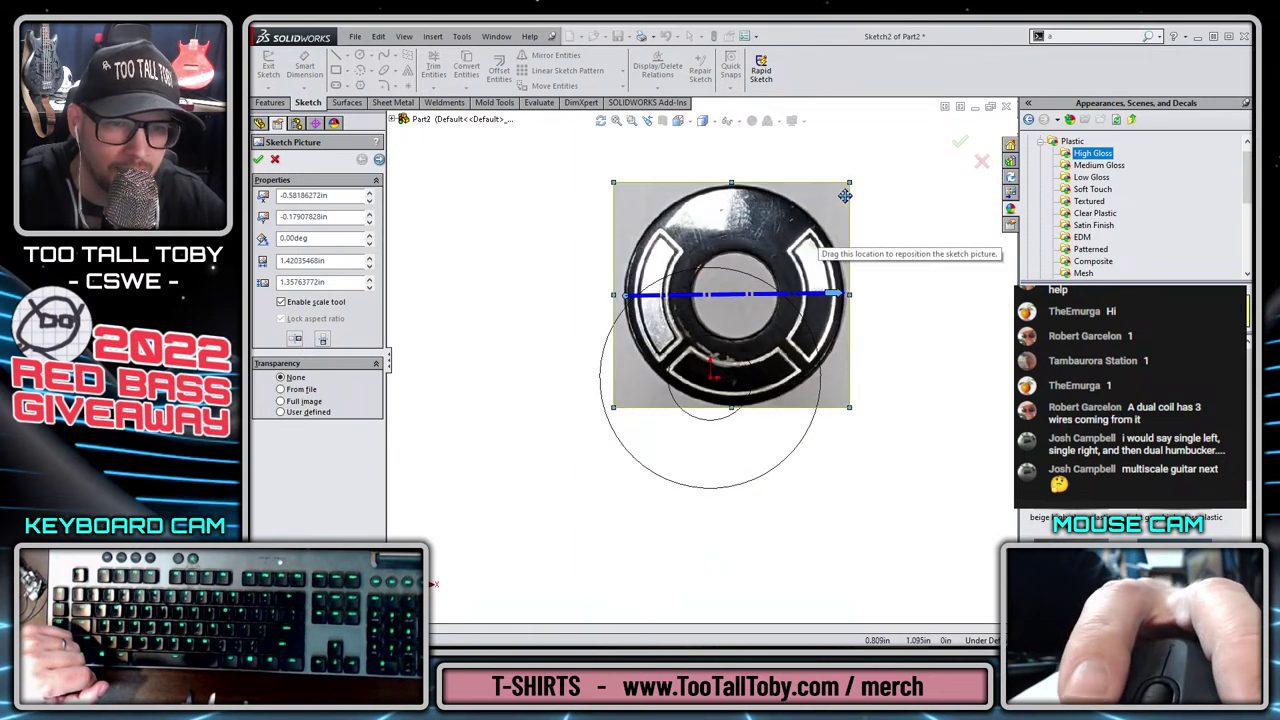
pyautogui.moveTo(775, 220)
pyautogui.mouseDown()
pyautogui.moveTo(735, 274)
pyautogui.moveTo(752, 295)
pyautogui.mouseUp()
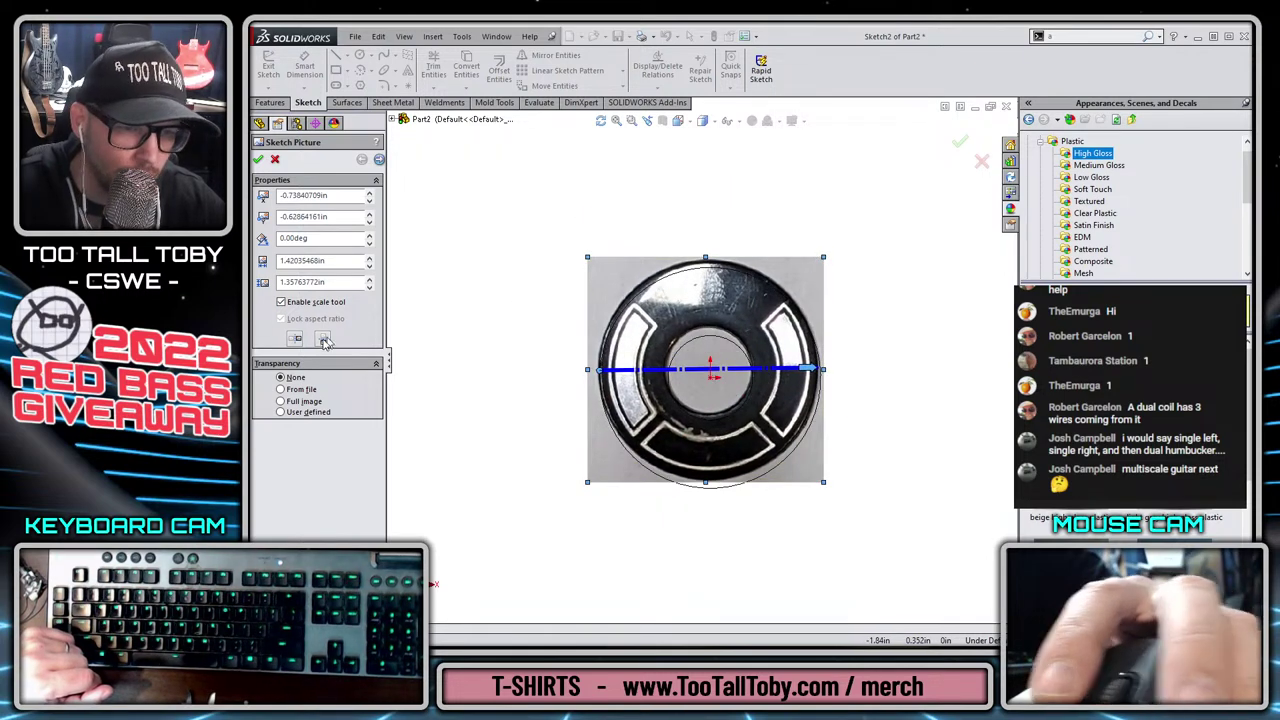
# Disable the picture's scale tool, align the picture with the ring's circular edges and exit the sketch.
pyautogui.click(310, 303)
pyautogui.scroll(-2, 784, 420)
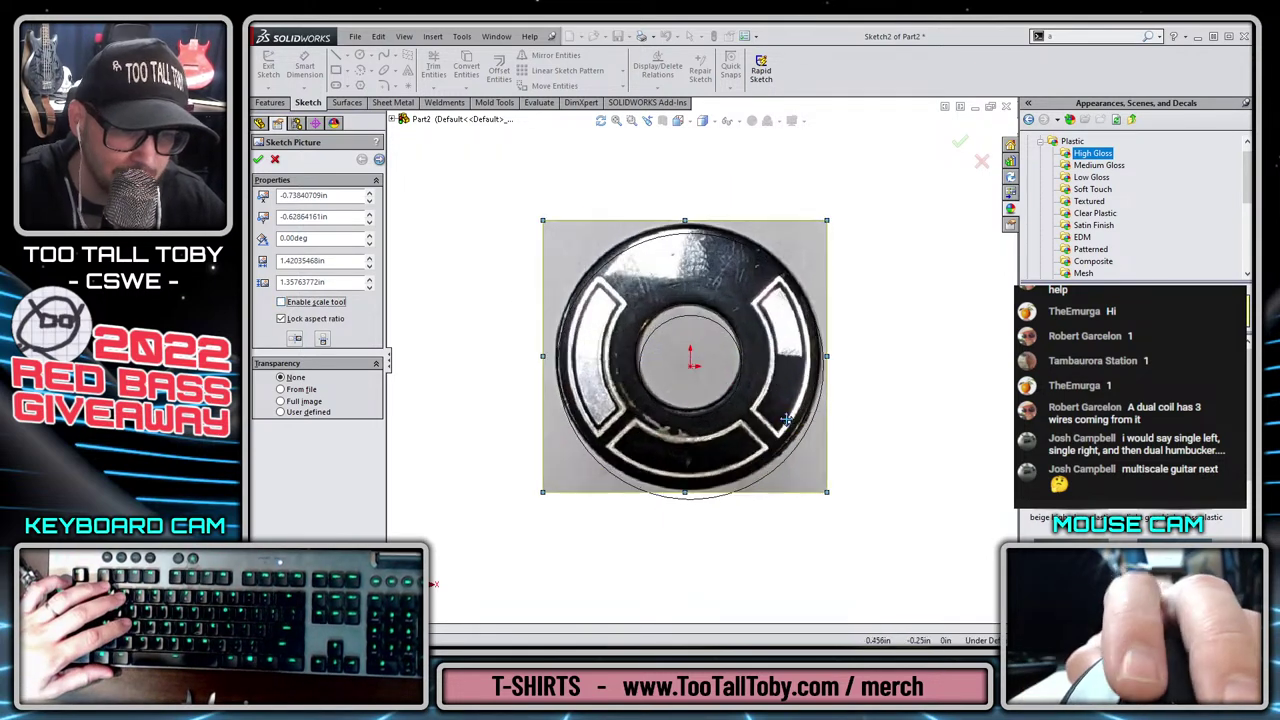
pyautogui.moveTo(688, 351); pyautogui.dragTo(691, 361)
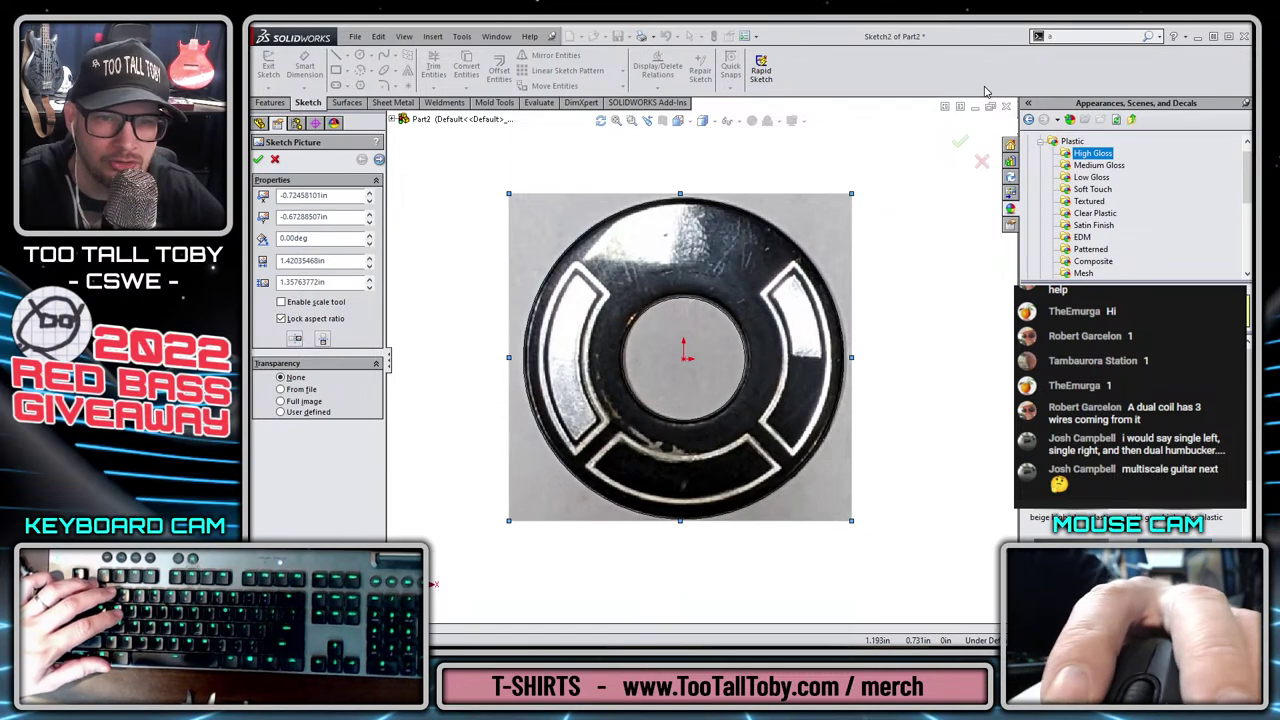
pyautogui.click(959, 139)
pyautogui.click(958, 140)
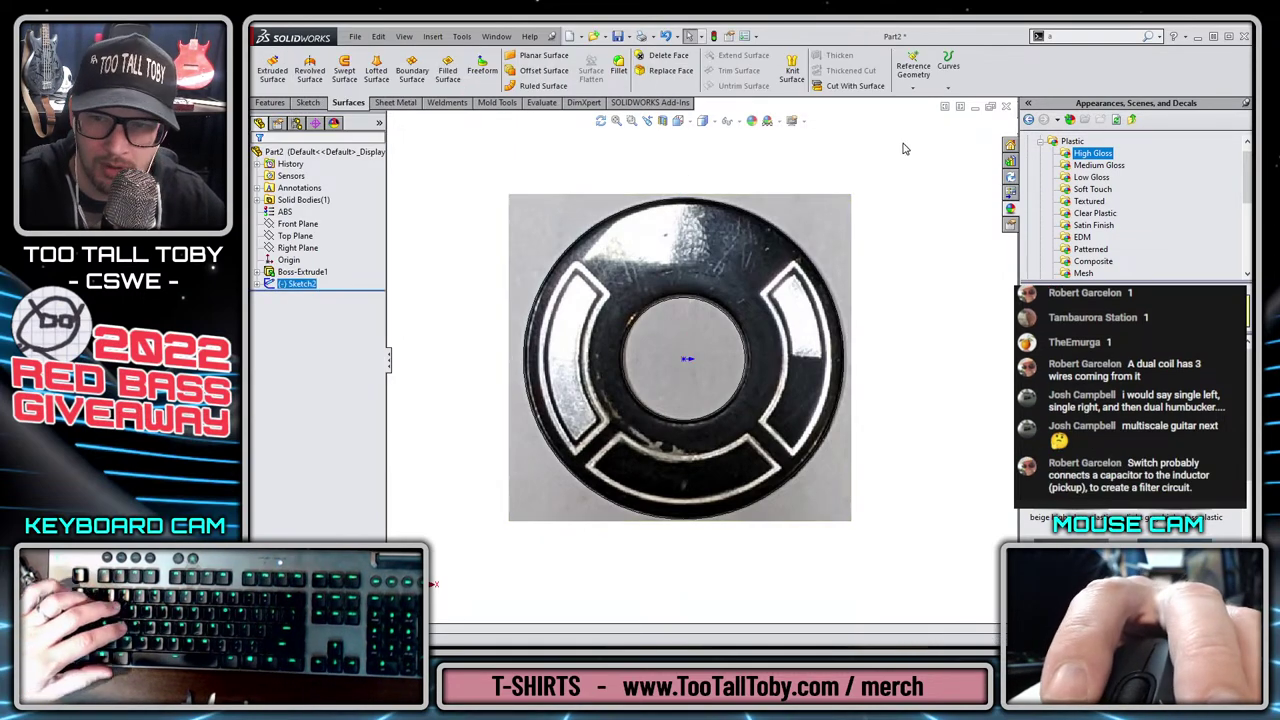
# Rename the picture sketch as "IMAGE - Top view" and move it above Boss-Extrude1 in the feature order.
pyautogui.click(305, 284)
pyautogui.press('F2')
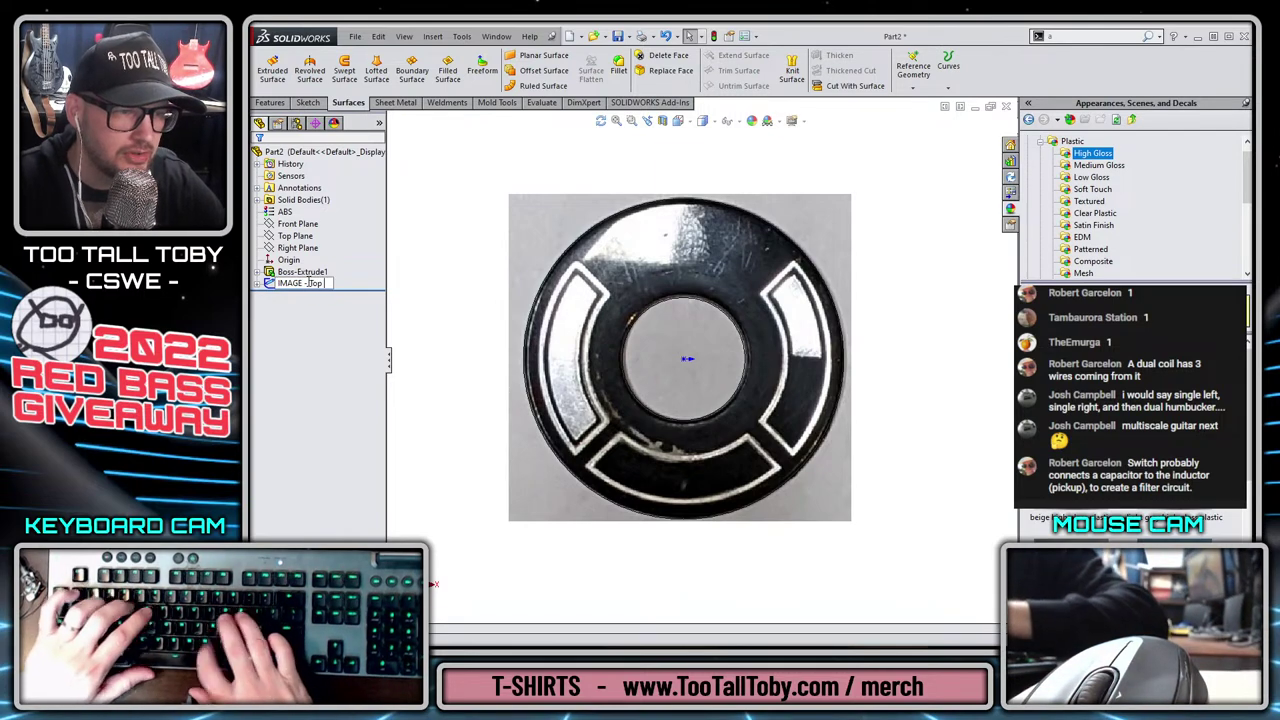
pyautogui.write('IMAGE - Top view')
pyautogui.press('Return')
pyautogui.click(318, 285)
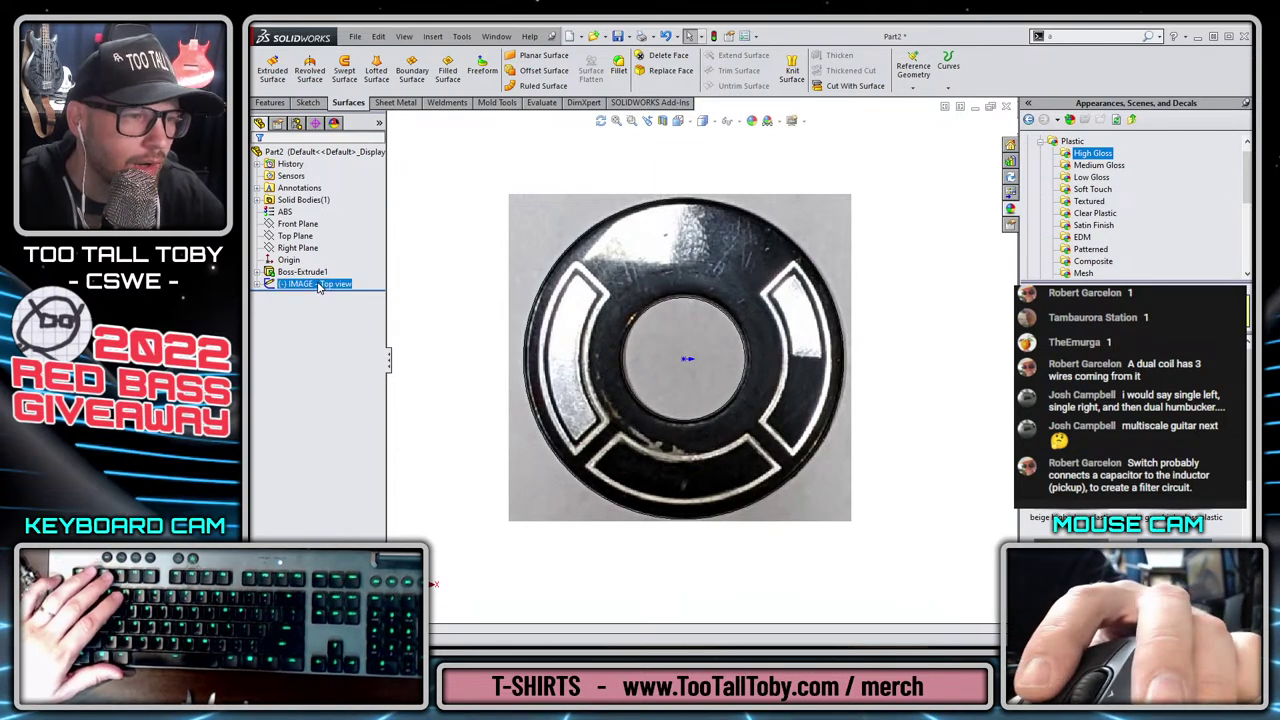
pyautogui.moveTo(293, 265); pyautogui.dragTo(292, 267)
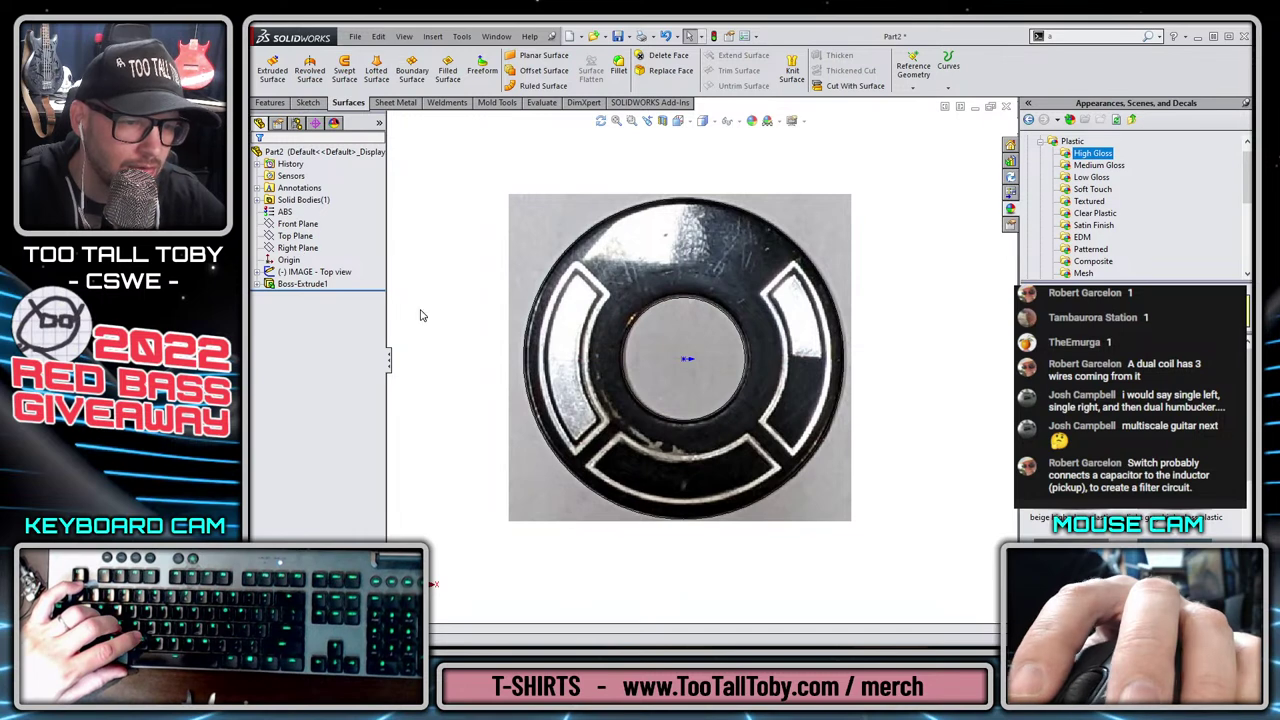
# Start a sketch on the ring's top face and draw two circles centred on the origin, about 0.82 in and 1.25 in in diameter.
pyautogui.click(609, 275)
pyautogui.click(661, 233)
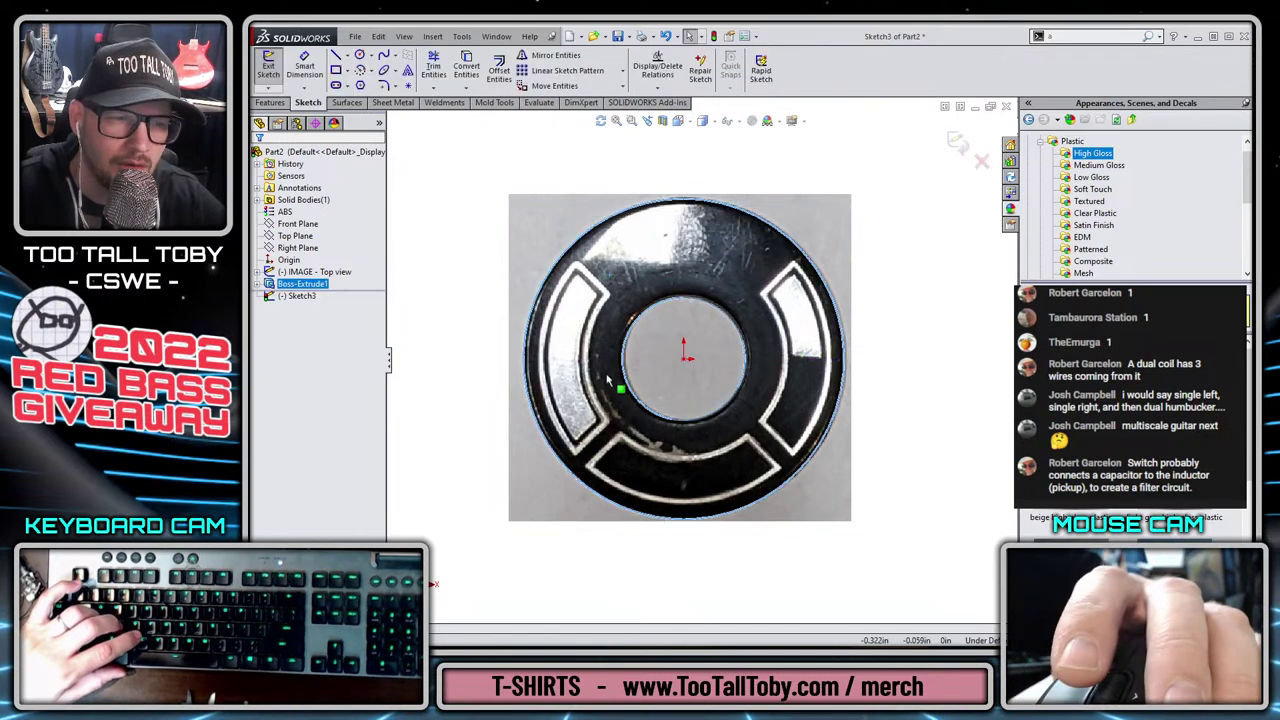
pyautogui.press('s')
pyautogui.click(638, 371)
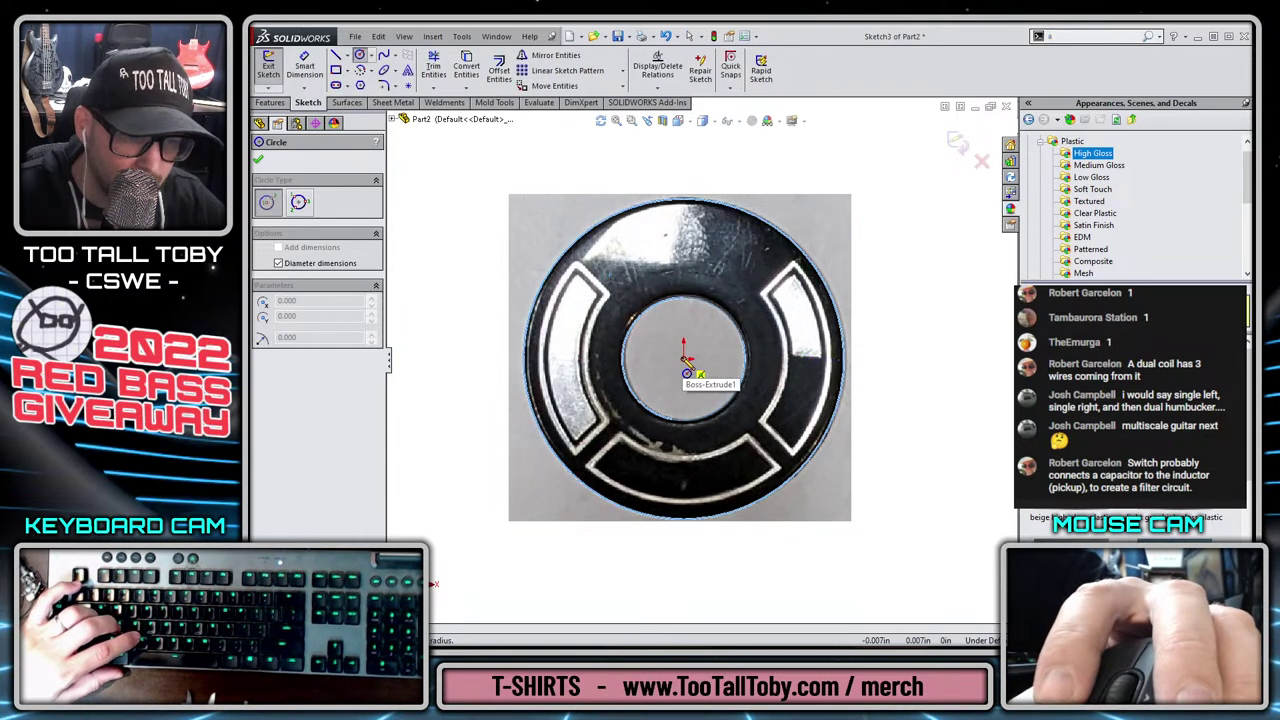
pyautogui.click(684, 358)
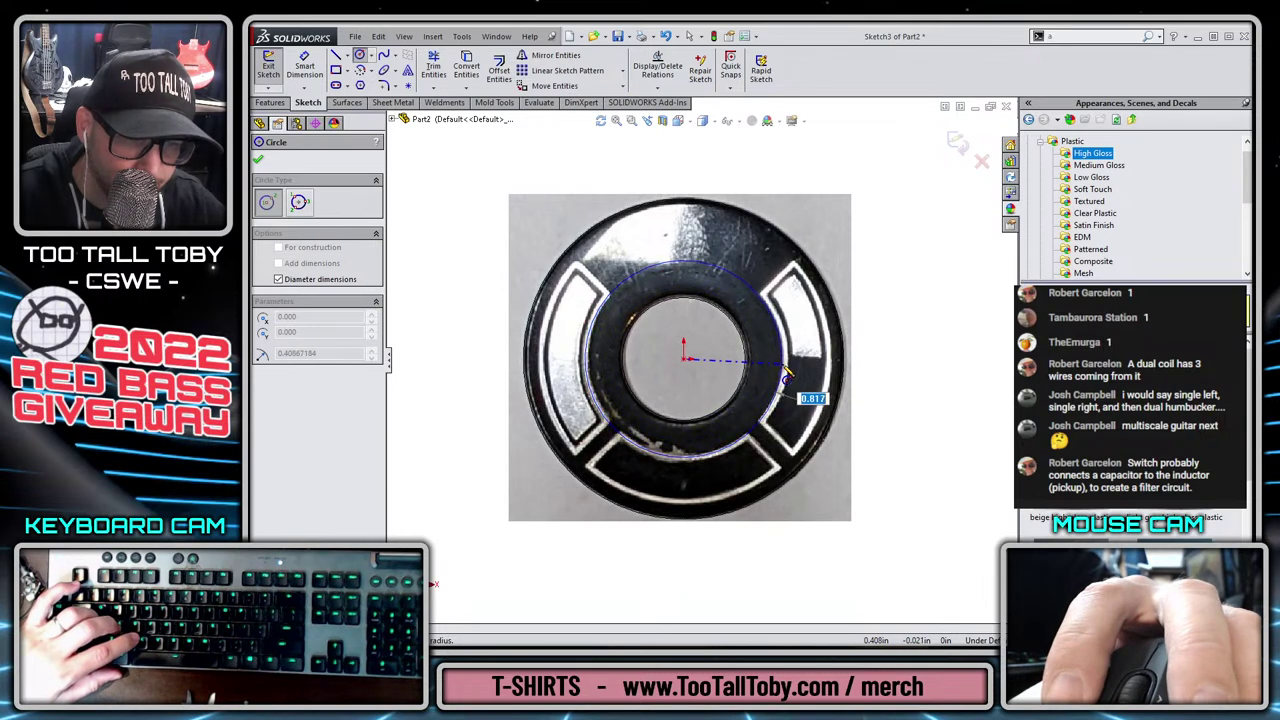
pyautogui.click(787, 372)
pyautogui.click(684, 358)
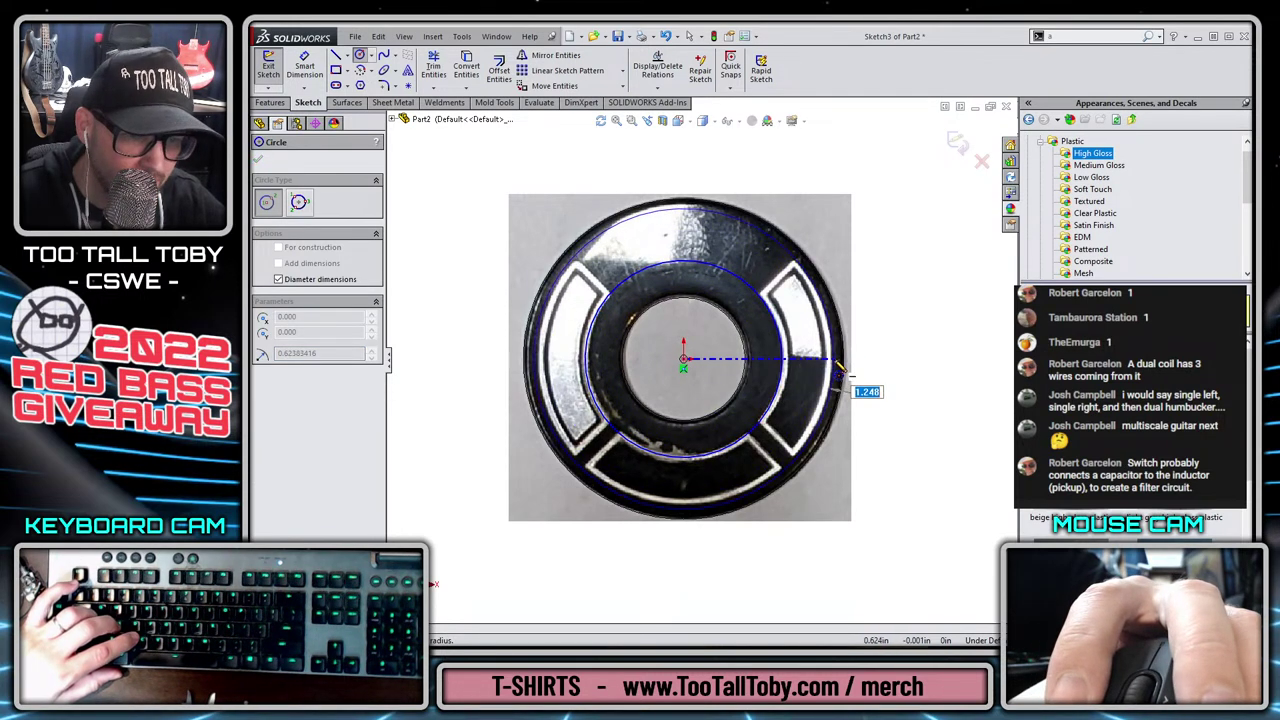
pyautogui.click(839, 370)
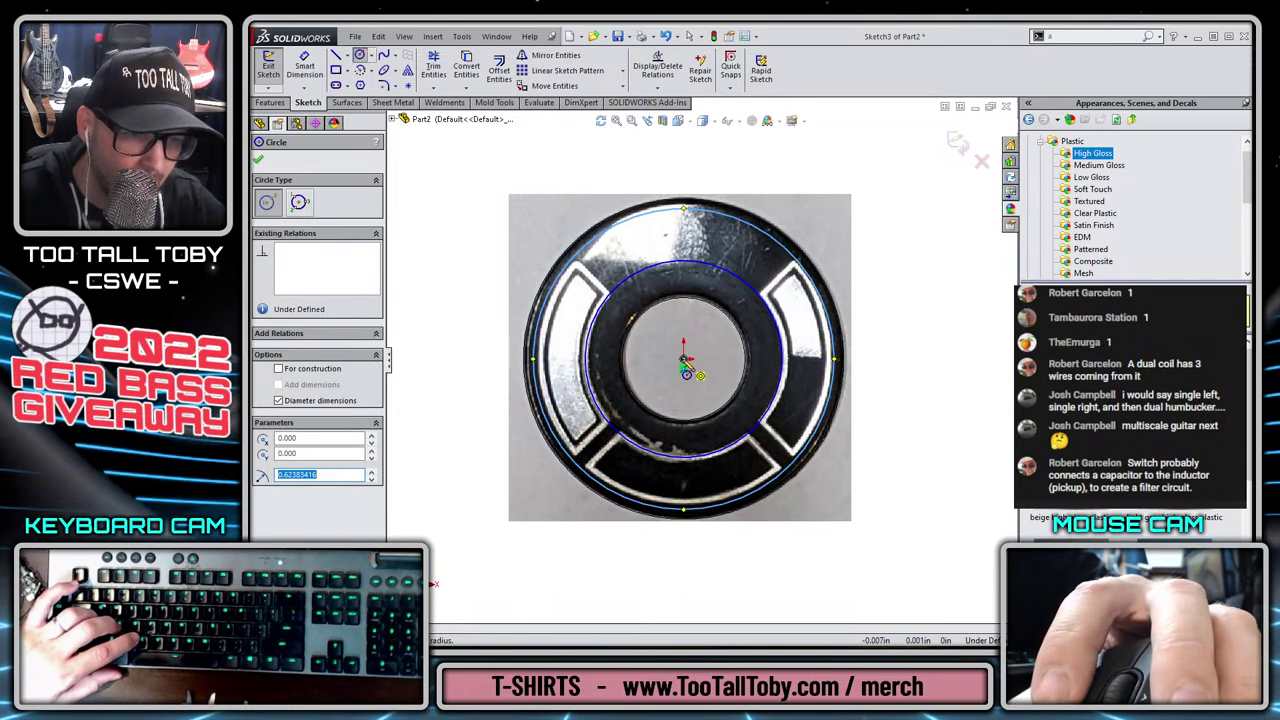
# Trace the picture's segment outlines with four more origin-centred circles about 1.19, 1.12, 0.88 and 0.85 in in diameter.
pyautogui.click(684, 360)
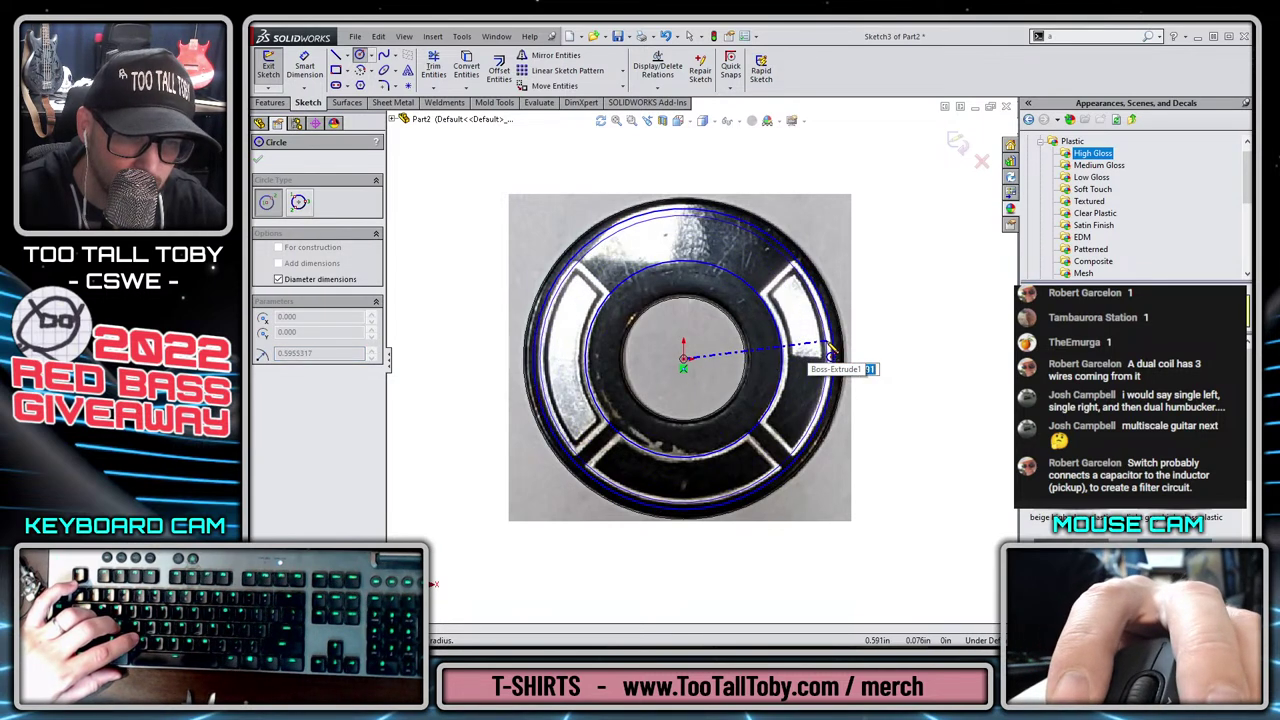
pyautogui.click(829, 352)
pyautogui.click(684, 360)
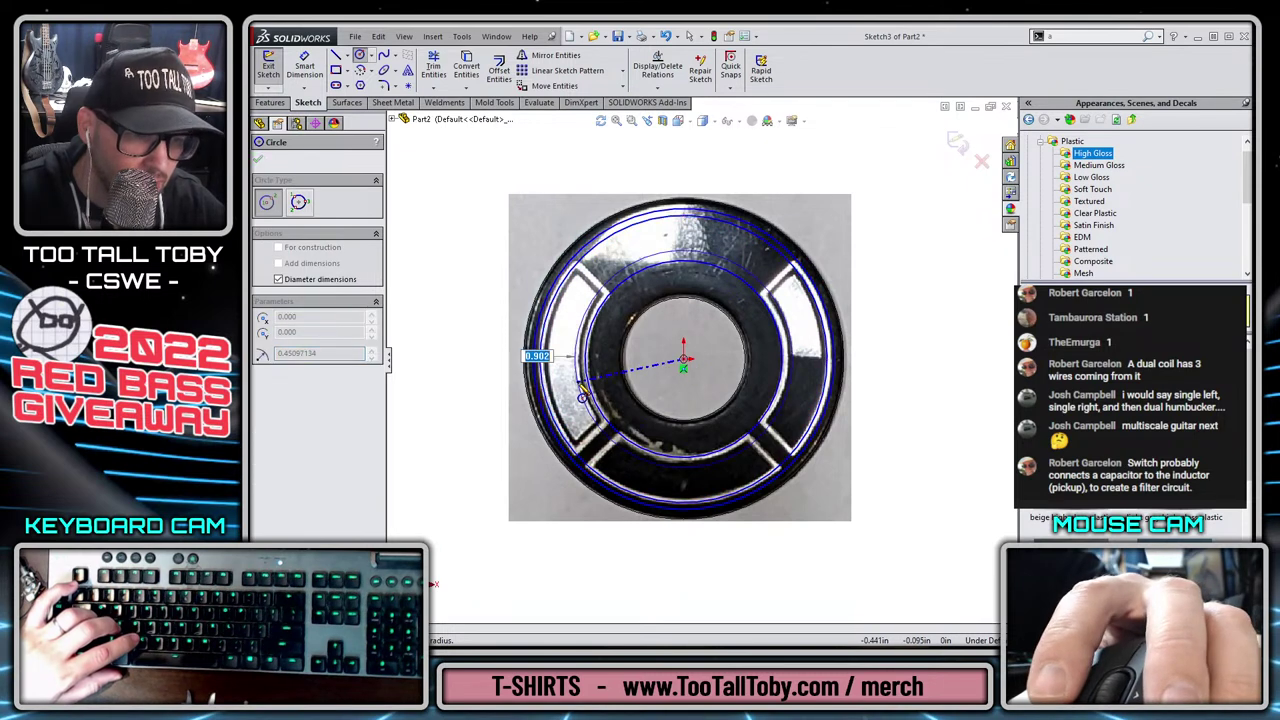
pyautogui.click(558, 398)
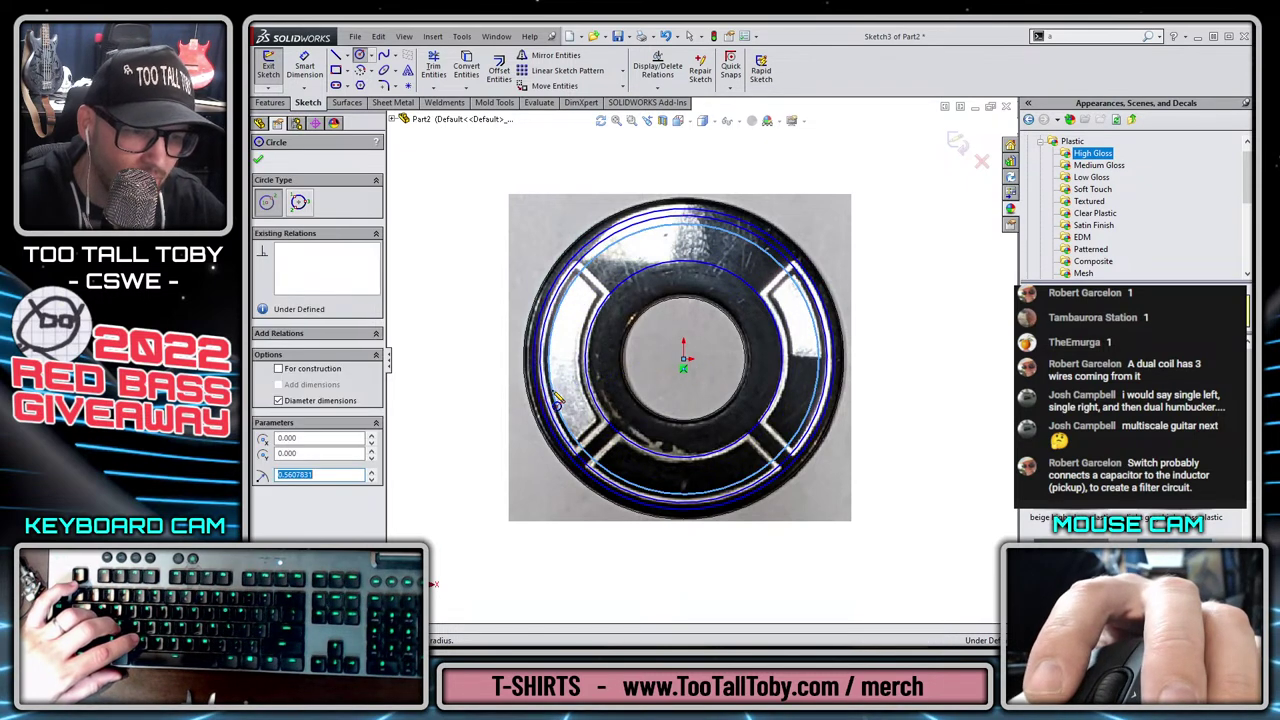
pyautogui.click(684, 360)
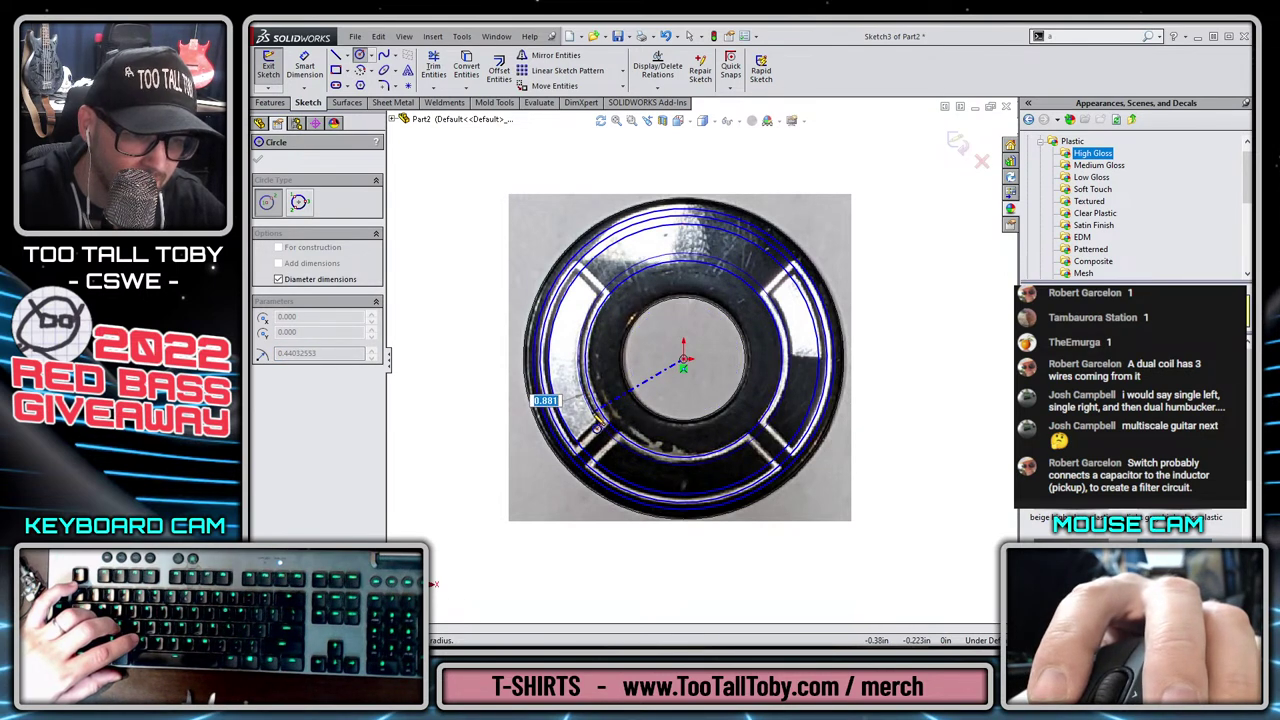
pyautogui.click(596, 422)
pyautogui.click(684, 362)
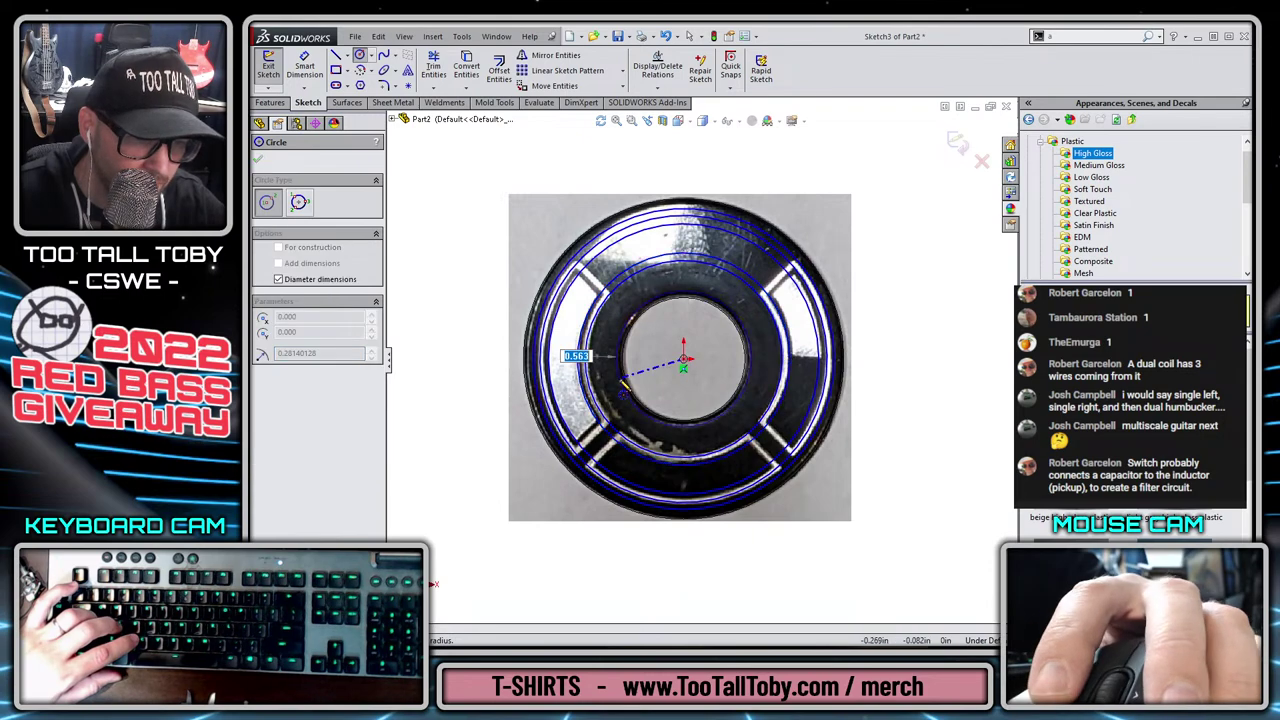
pyautogui.scroll(-3, 612, 378)
pyautogui.scroll(-2, 612, 378)
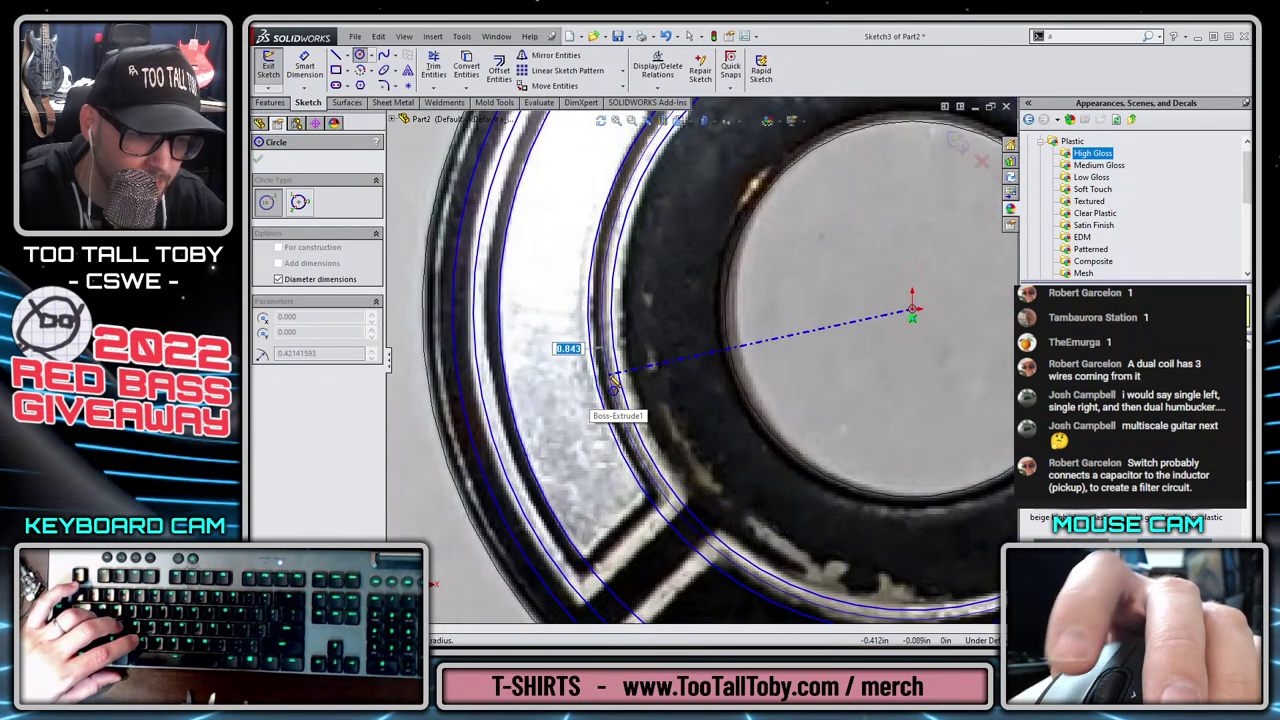
pyautogui.click(618, 392)
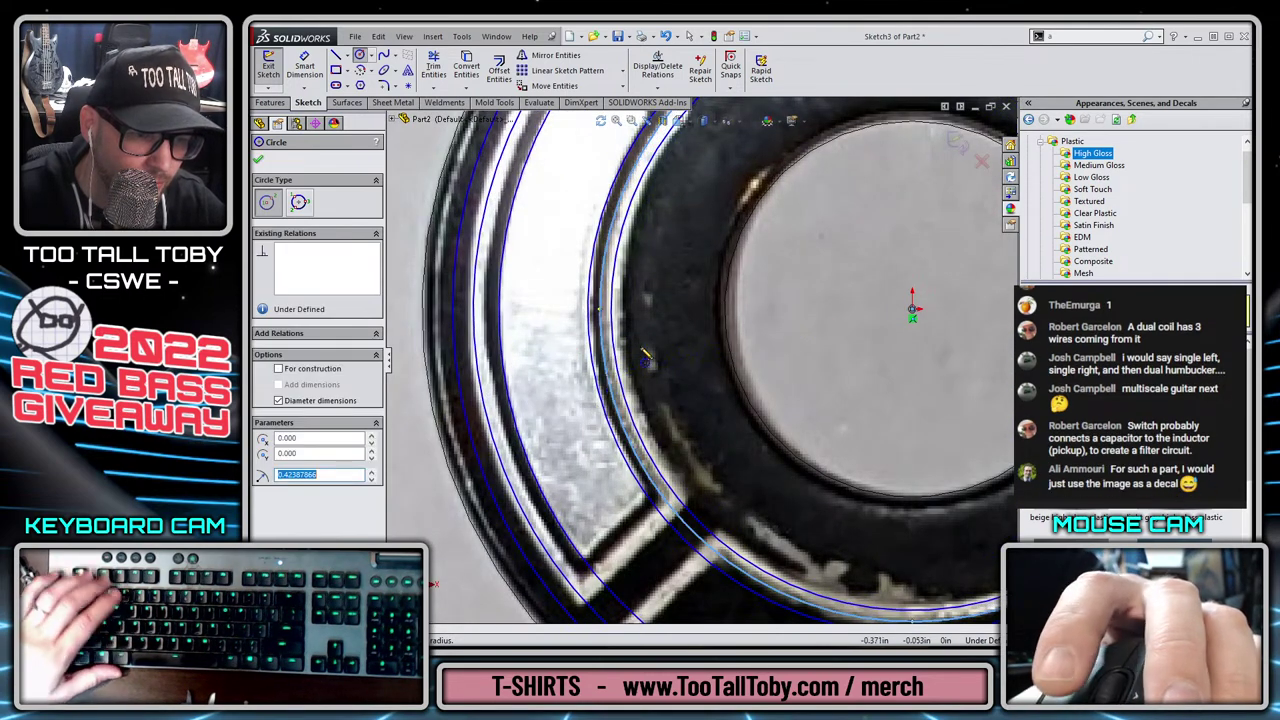
# Resize the innermost sketched circle to about 0.79 in in diameter to match the inner white outline.
pyautogui.press('Escape')
pyautogui.scroll(3, 630, 390)
pyautogui.click(635, 374)
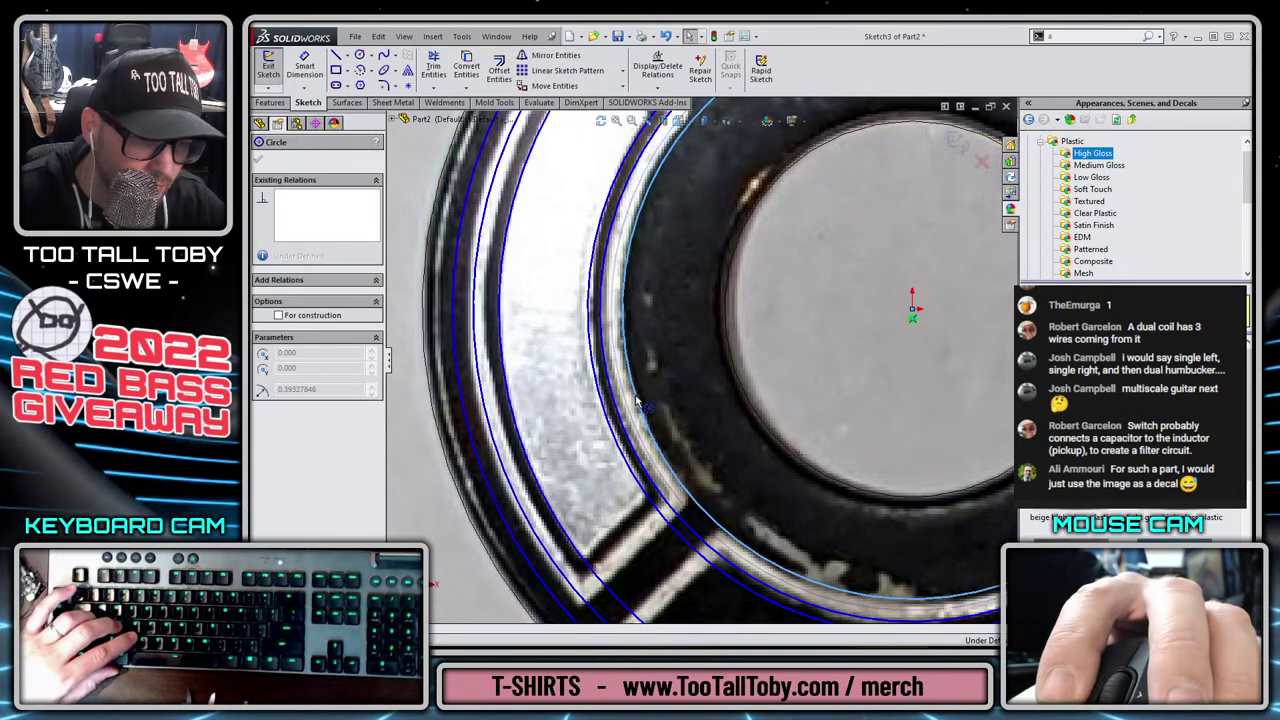
pyautogui.scroll(1, 633, 373)
pyautogui.press('Escape')
# Dimension the radial gap between the neighbouring inner outline circles.
pyautogui.press('s')
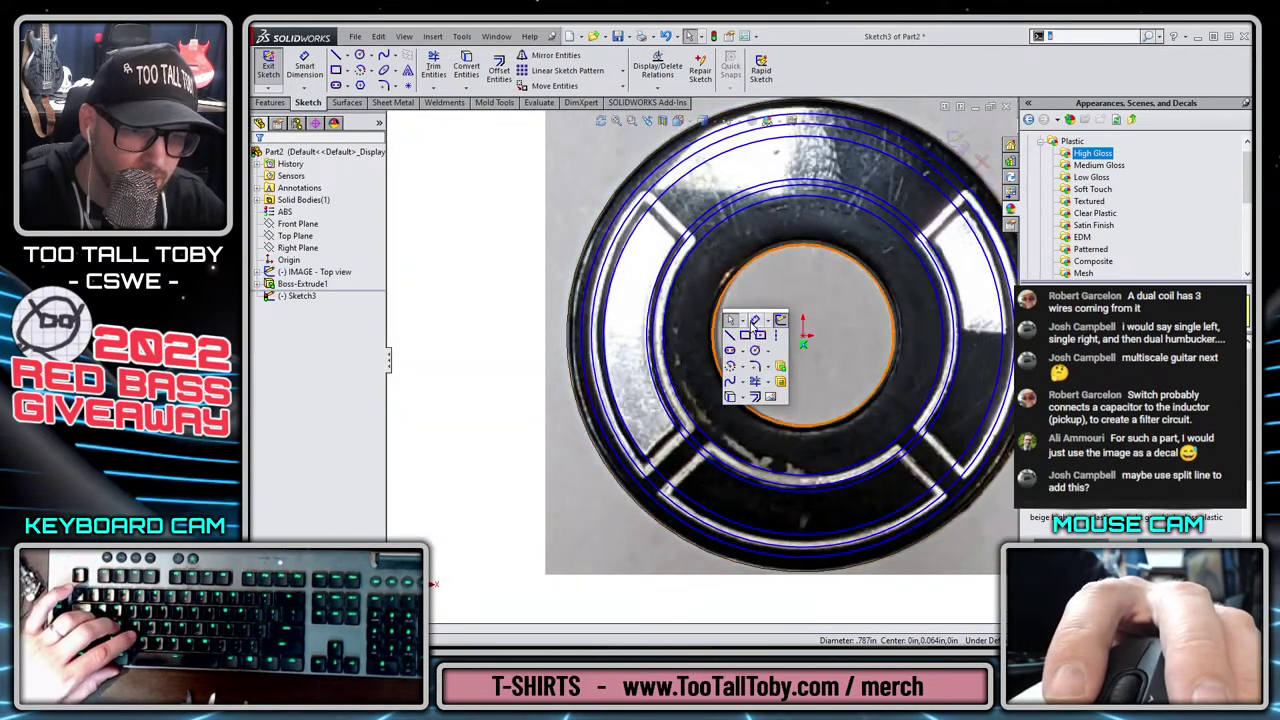
pyautogui.click(752, 325)
pyautogui.click(670, 350)
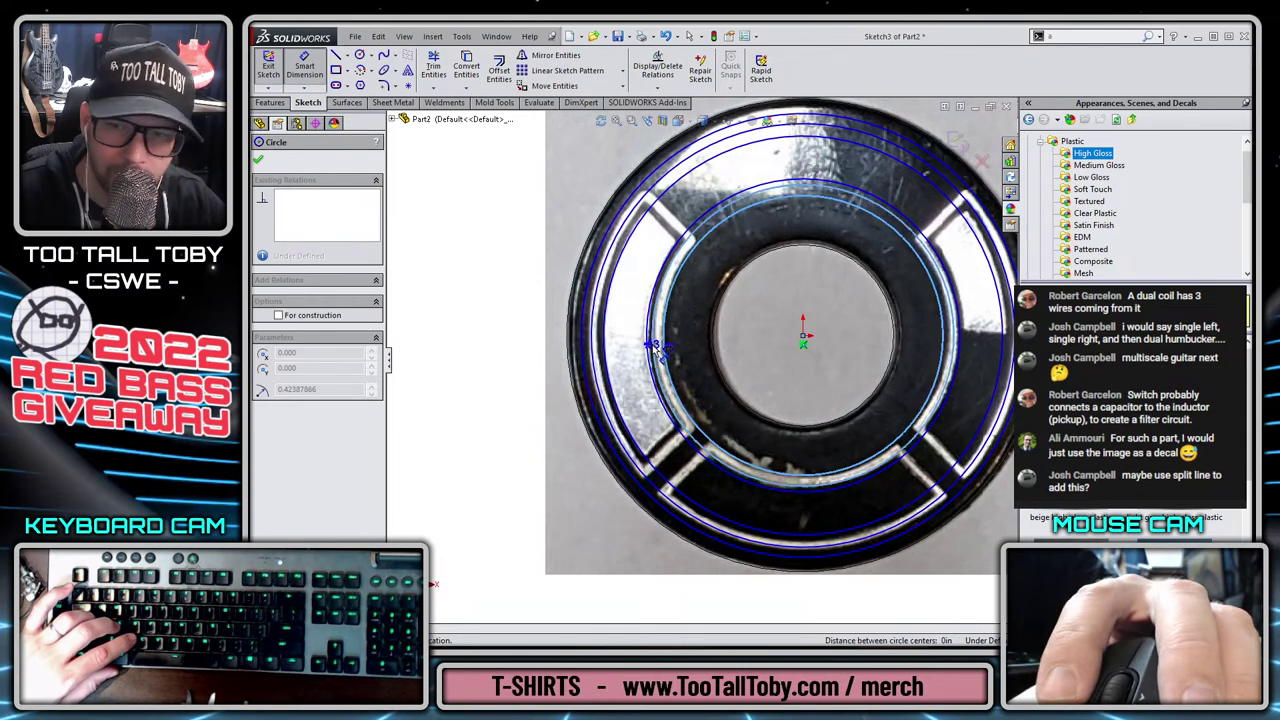
# Dimension the gap between the innermost and outermost of the three inner concentric circles as 0.030 in.
pyautogui.click(752, 312)
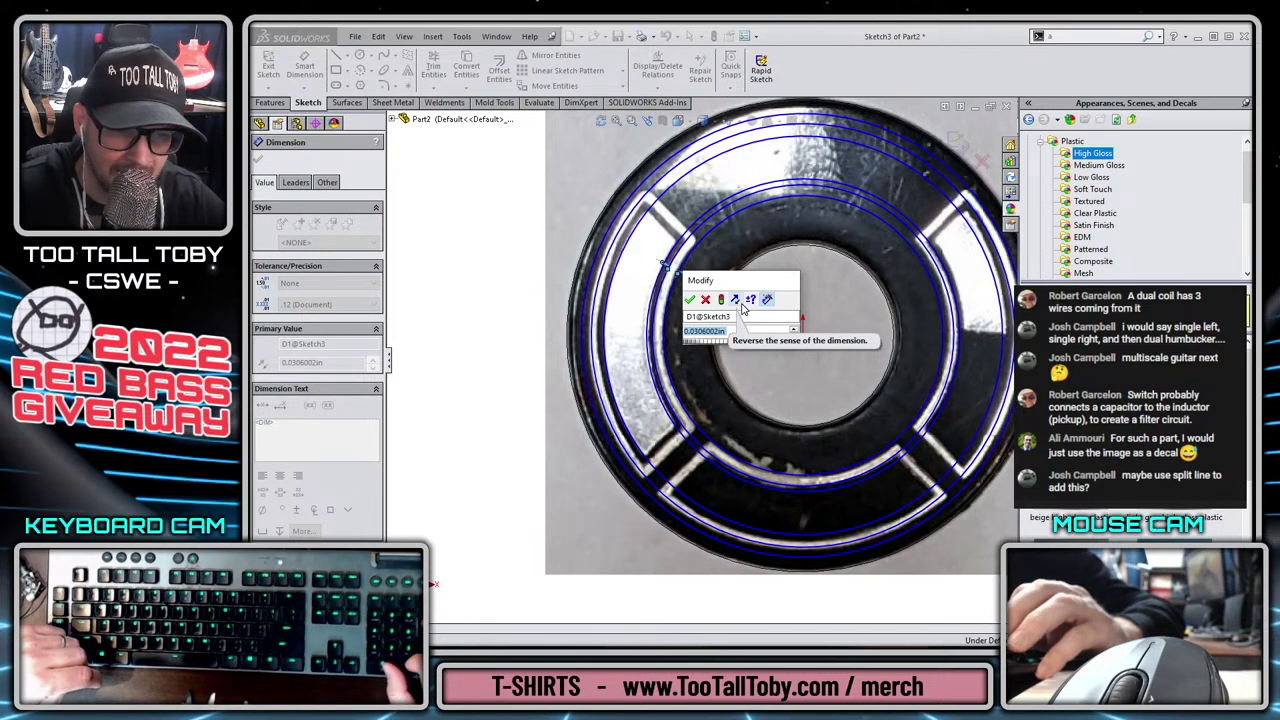
pyautogui.write('.030')
pyautogui.press('Return')
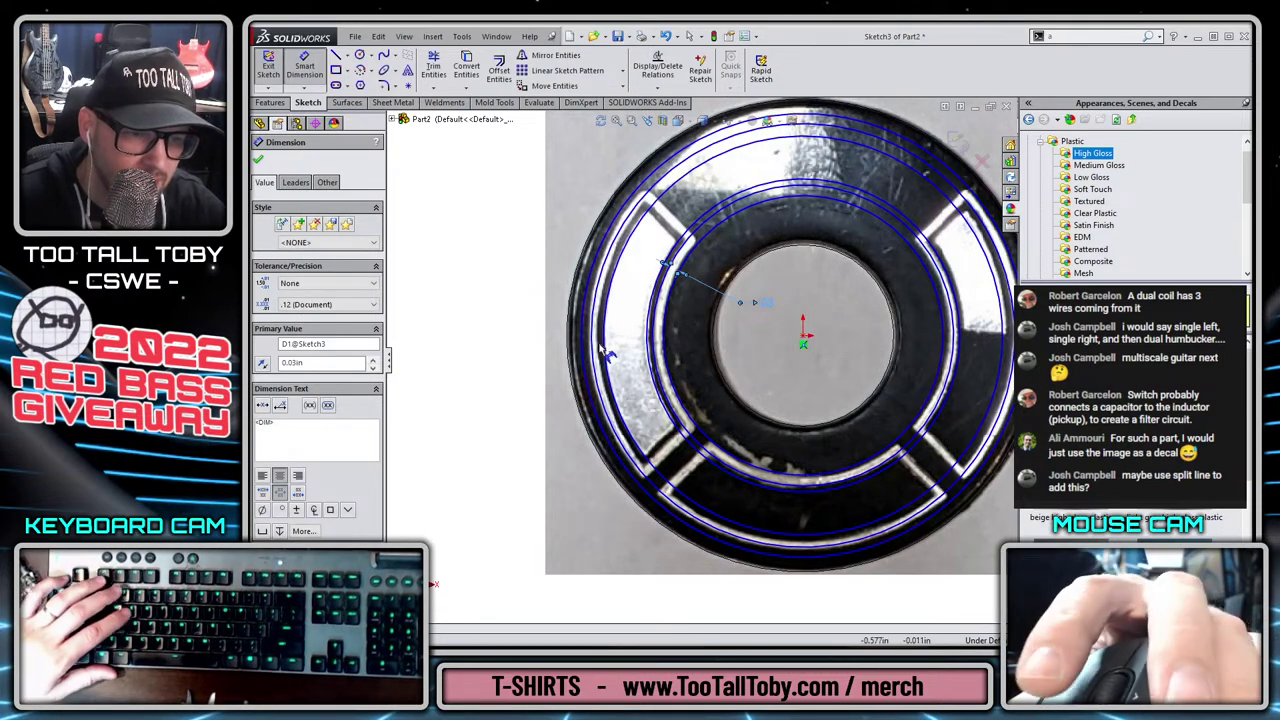
# Dimension the gap between the middle and outermost circles of the inner group as 0.00175 in.
pyautogui.click(645, 337)
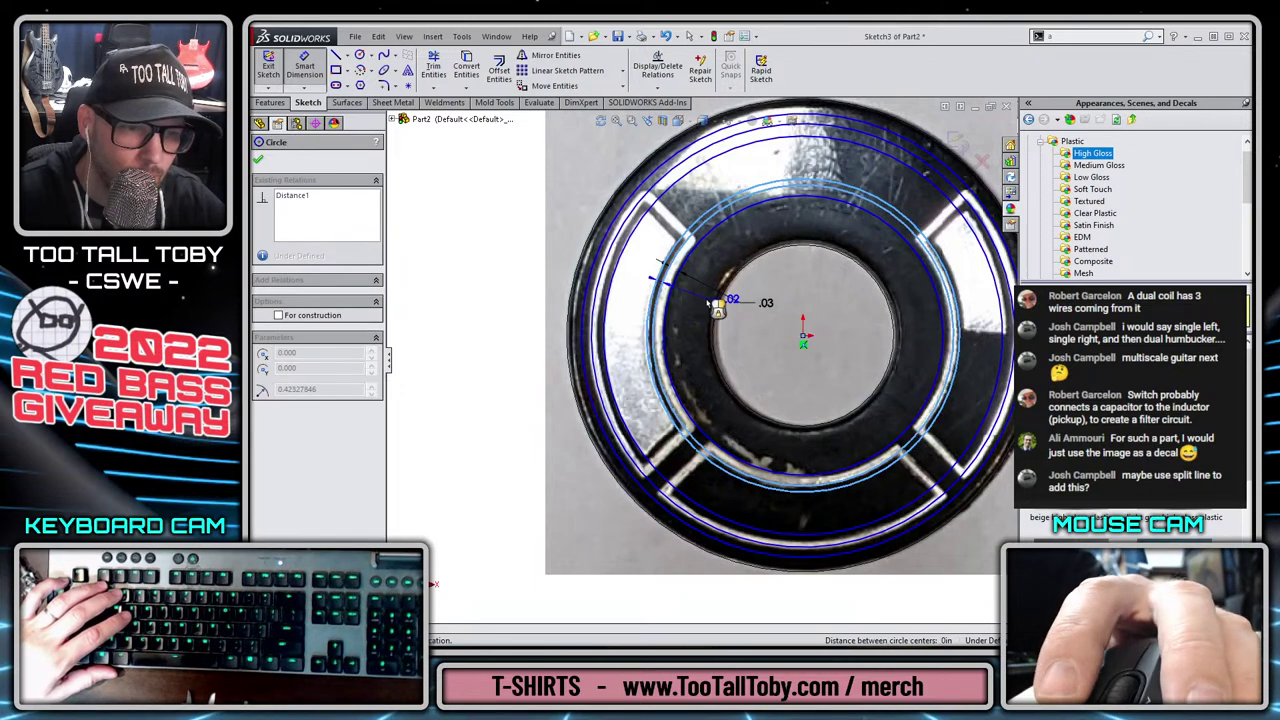
pyautogui.click(716, 310)
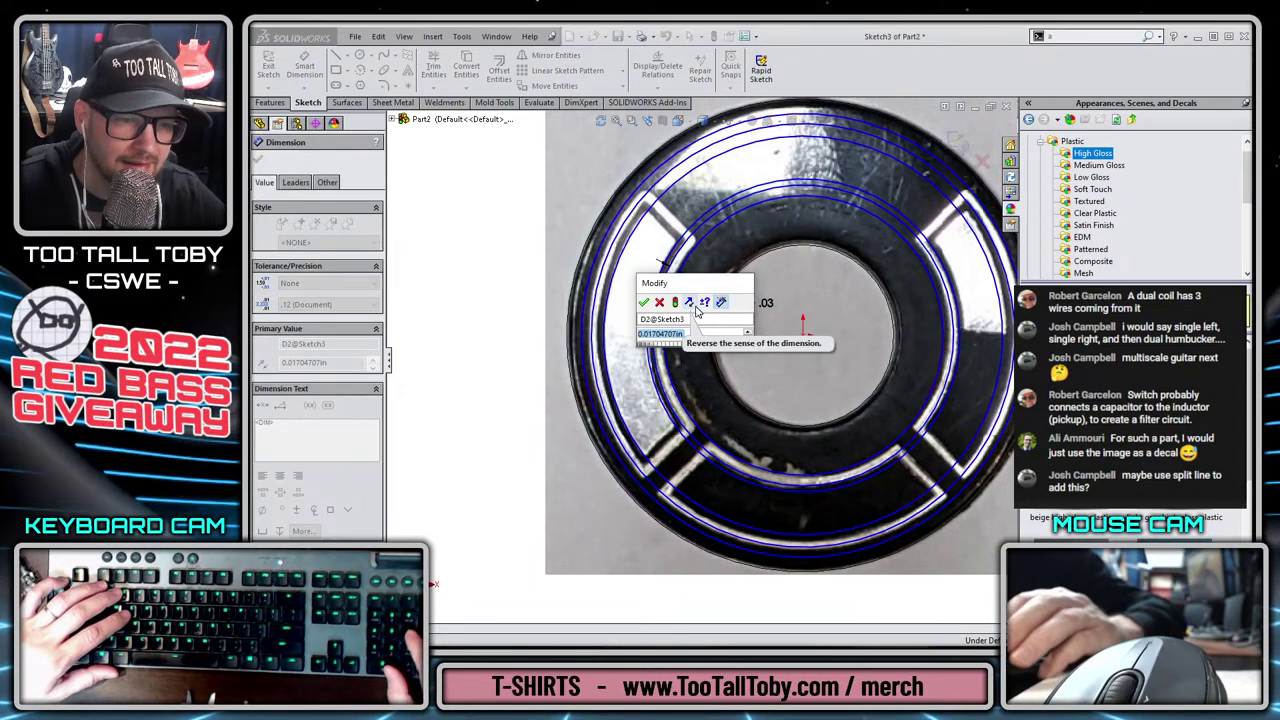
pyautogui.write('.0')
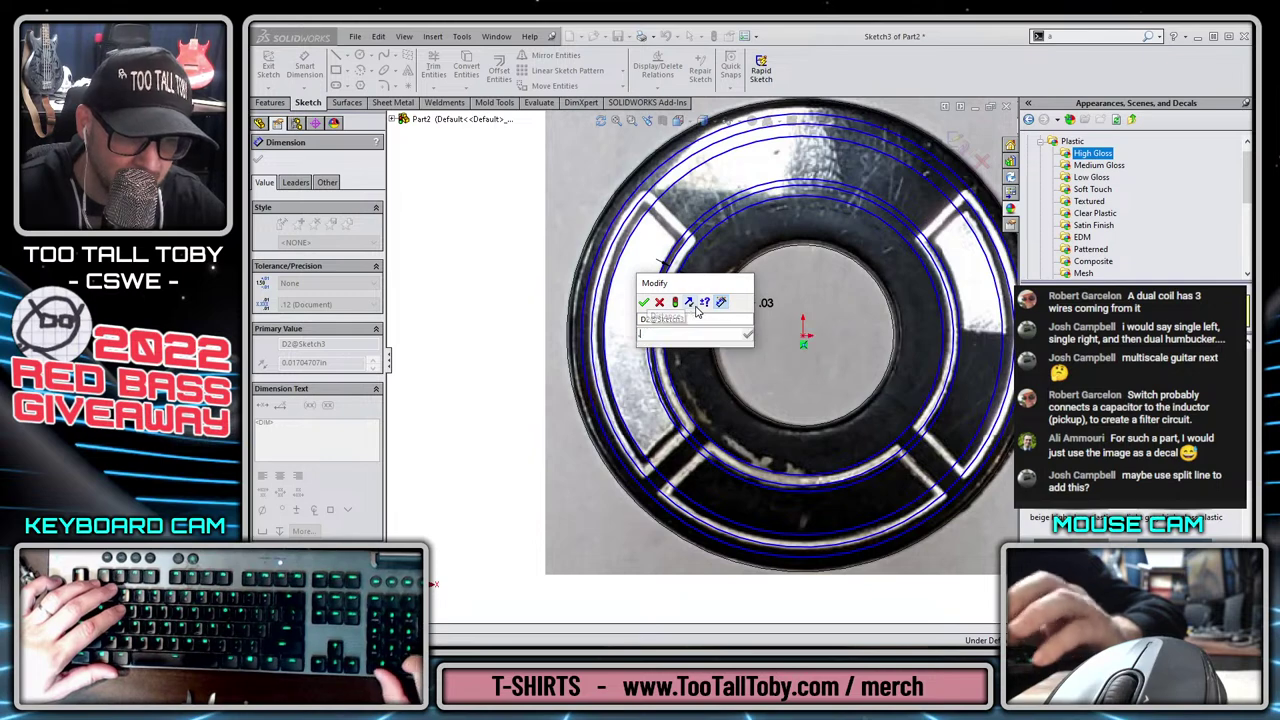
pyautogui.write('175')
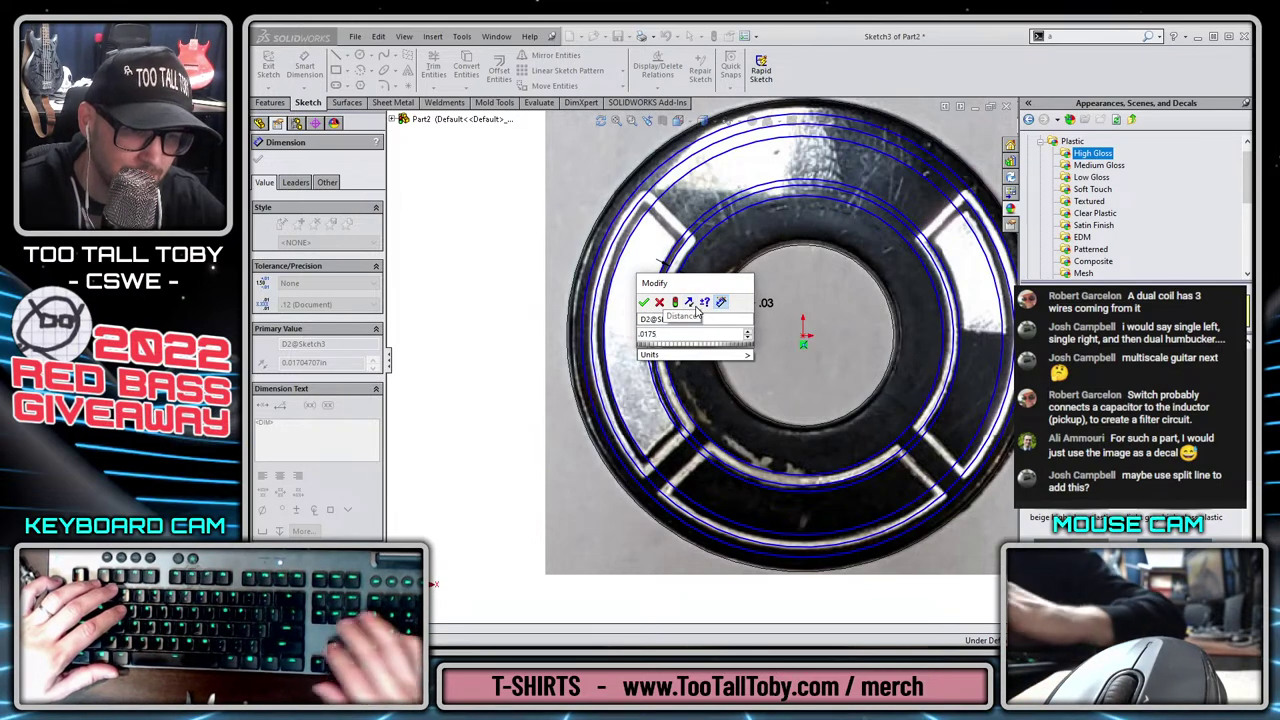
pyautogui.press('Return')
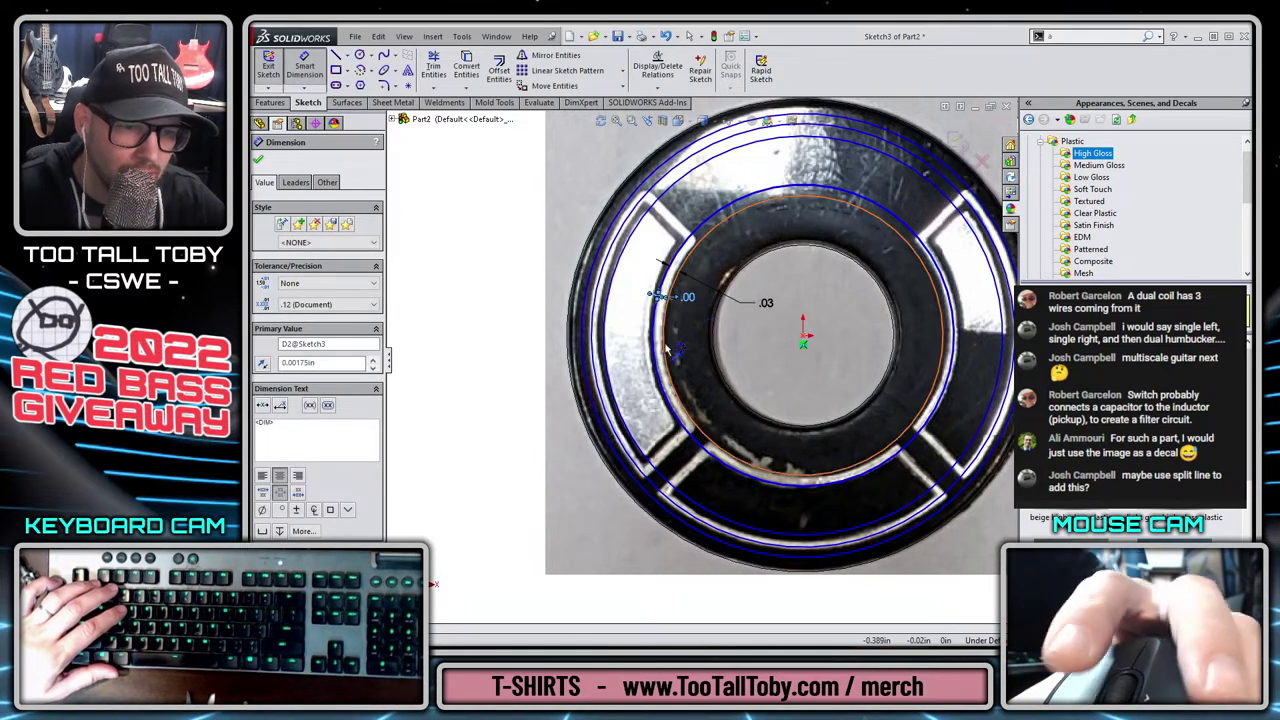
# Try 0.02 in and 0.15 in as the gap between the inner group's middle and outermost circles.
pyautogui.doubleClick(688, 293)
pyautogui.press('Return')
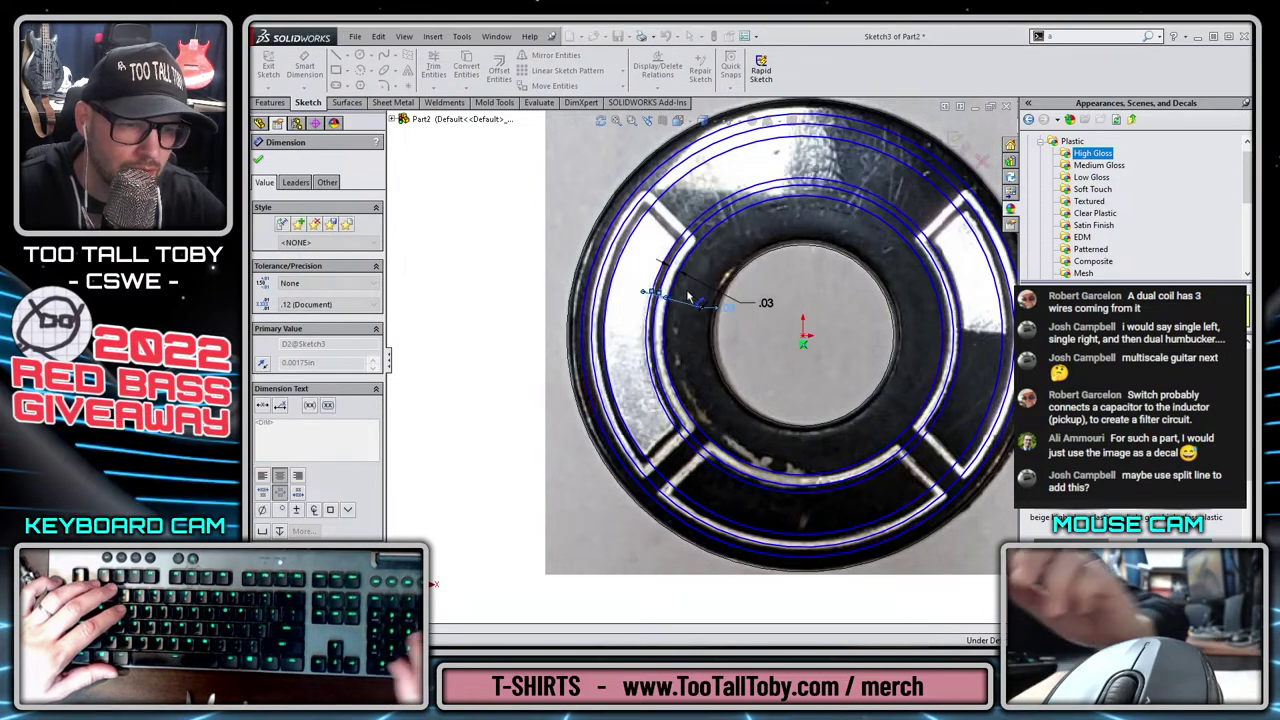
pyautogui.doubleClick(716, 316)
pyautogui.write('.15')
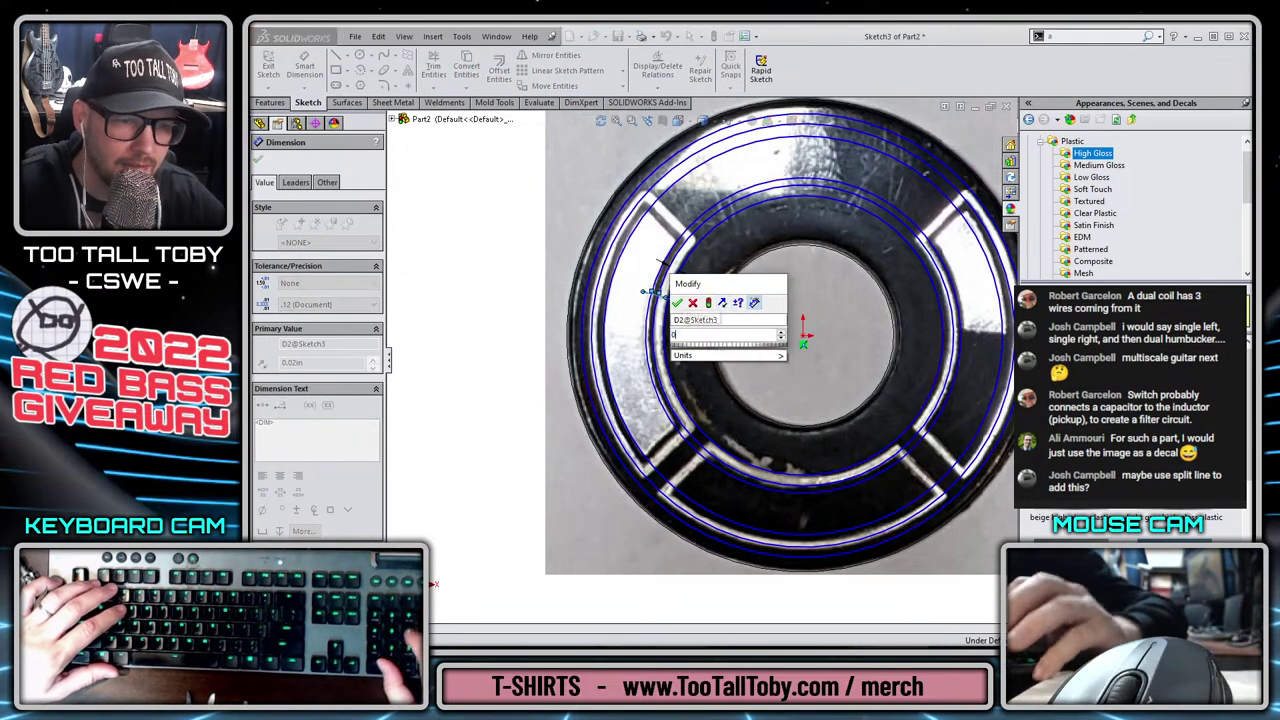
pyautogui.press('Return')
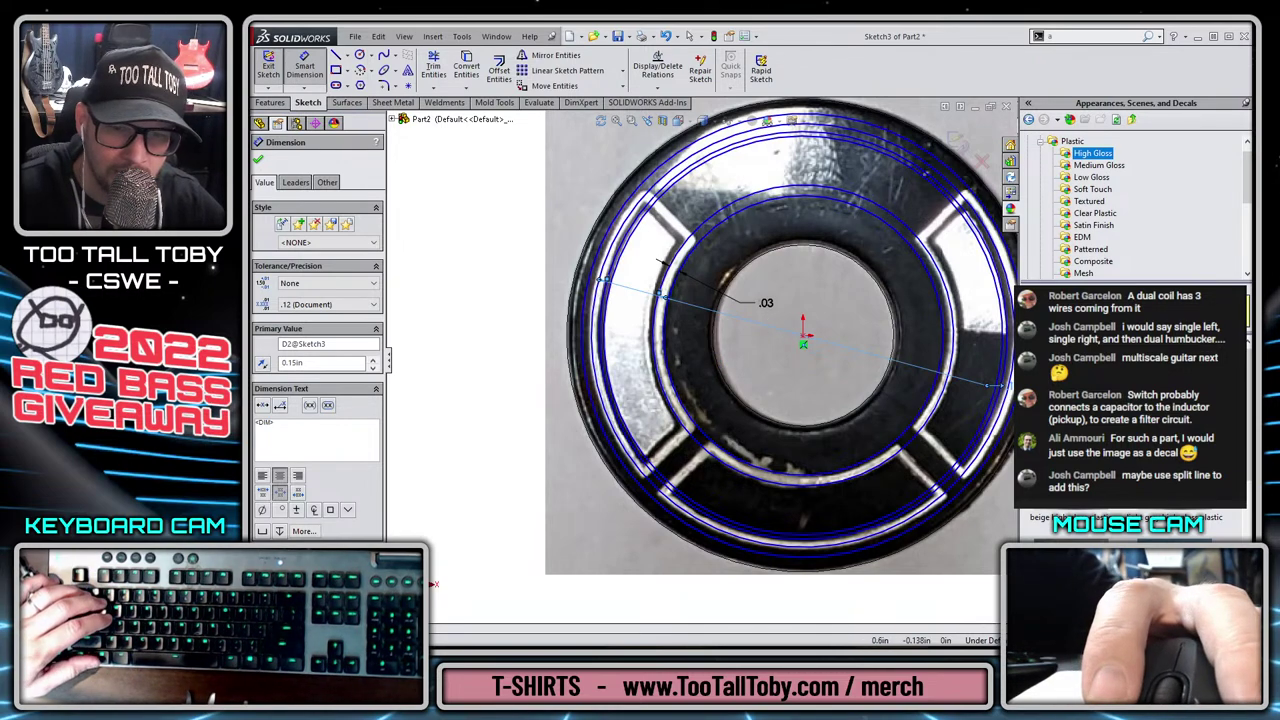
# Set the gap between the inner group's middle and outermost circles to 0.015 in.
pyautogui.doubleClick(1010, 385)
pyautogui.write('0.015')
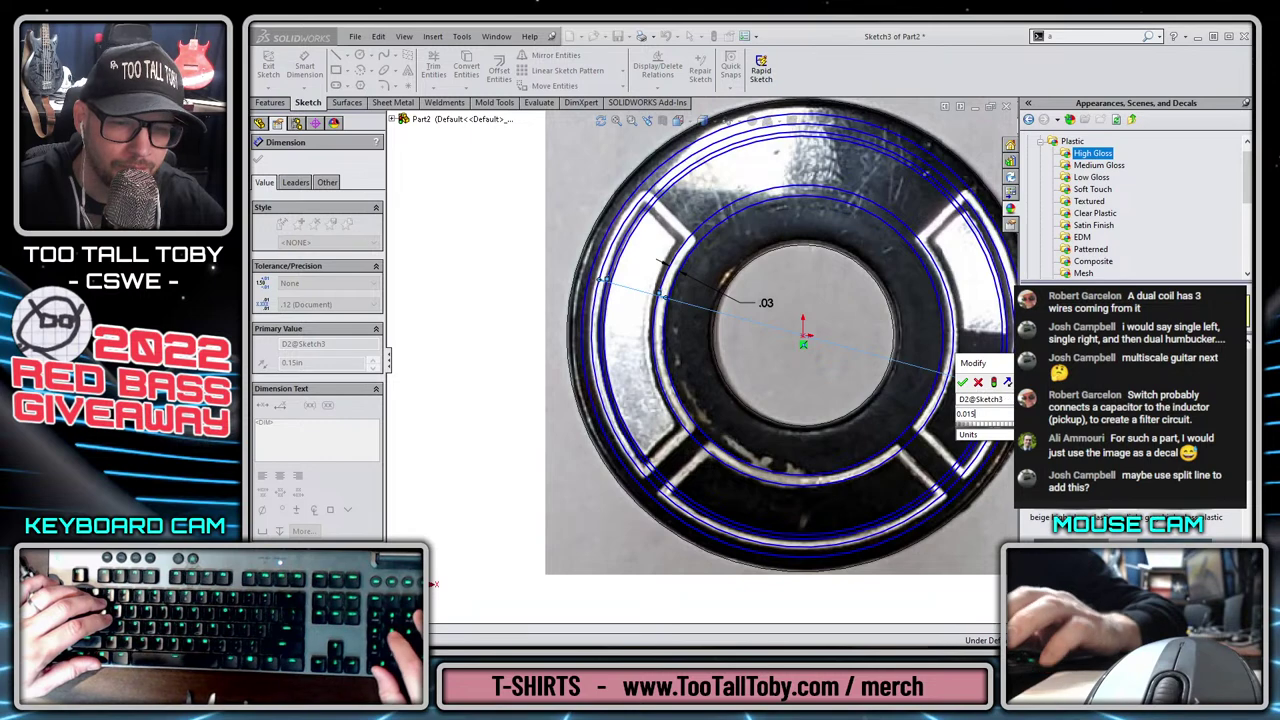
pyautogui.press('Return')
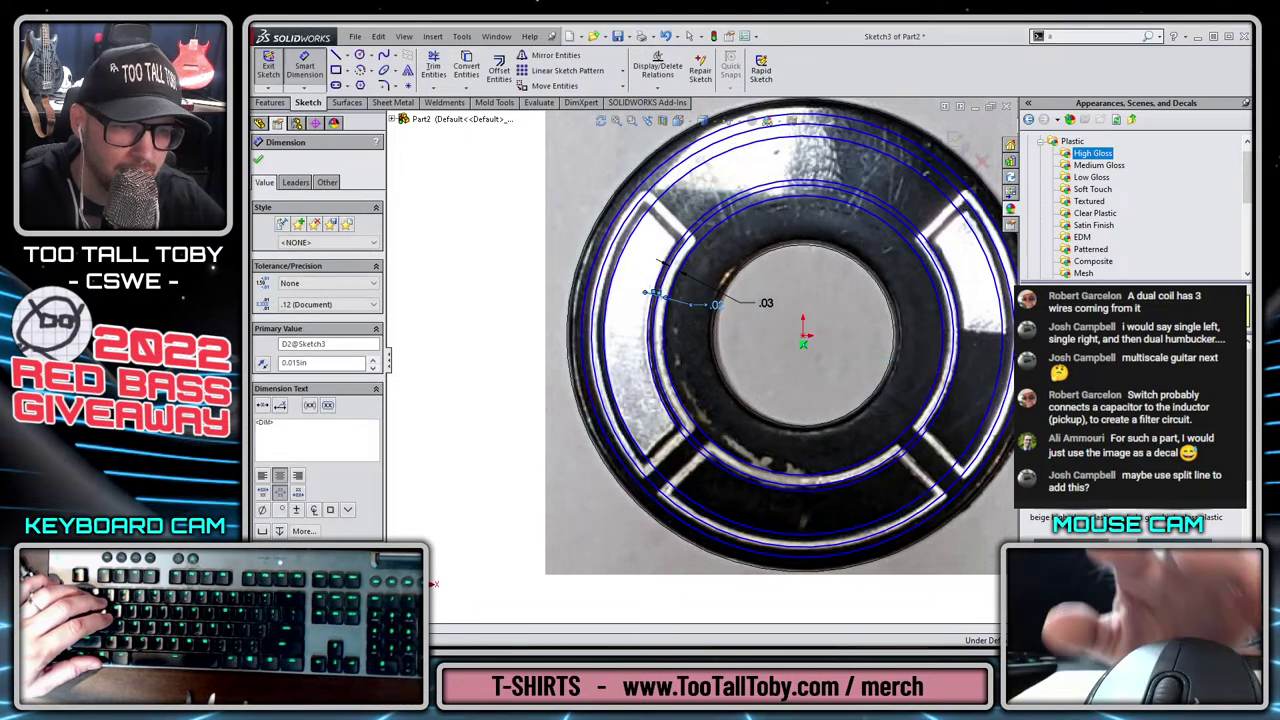
pyautogui.press('Escape')
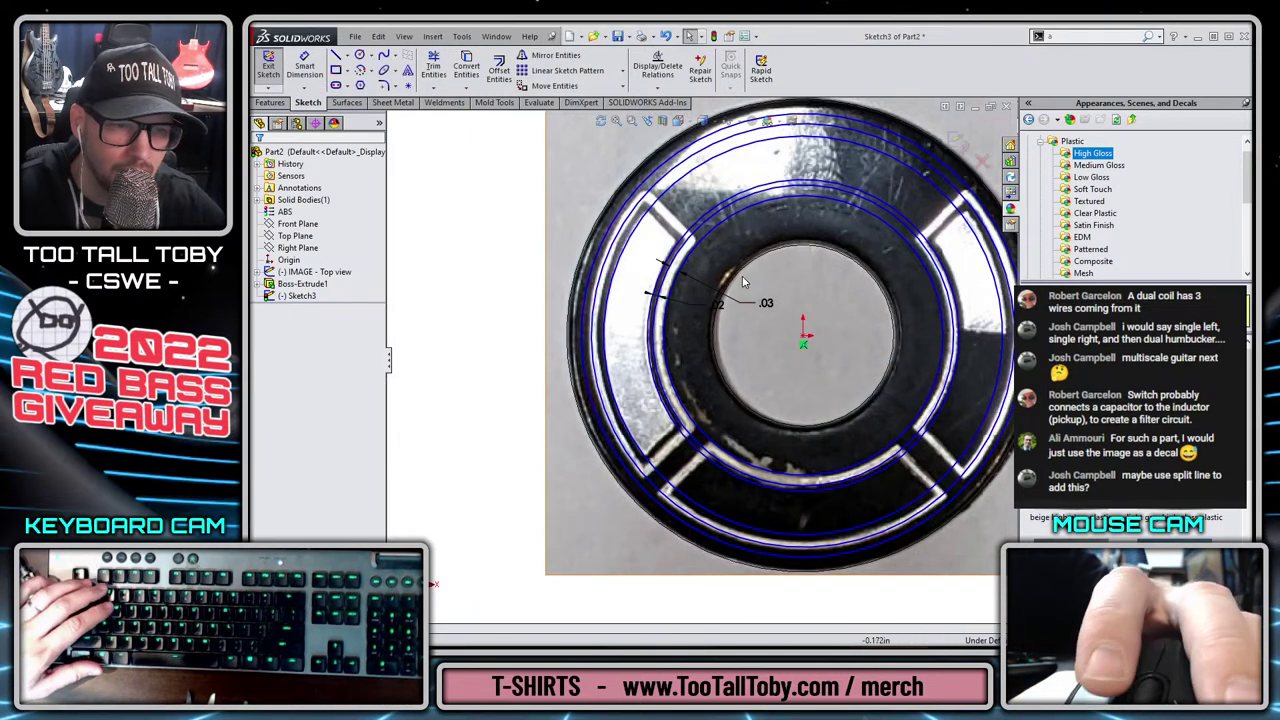
# Dimension the diameter of the innermost sketch circle as 0.077 in.
pyautogui.click(815, 247)
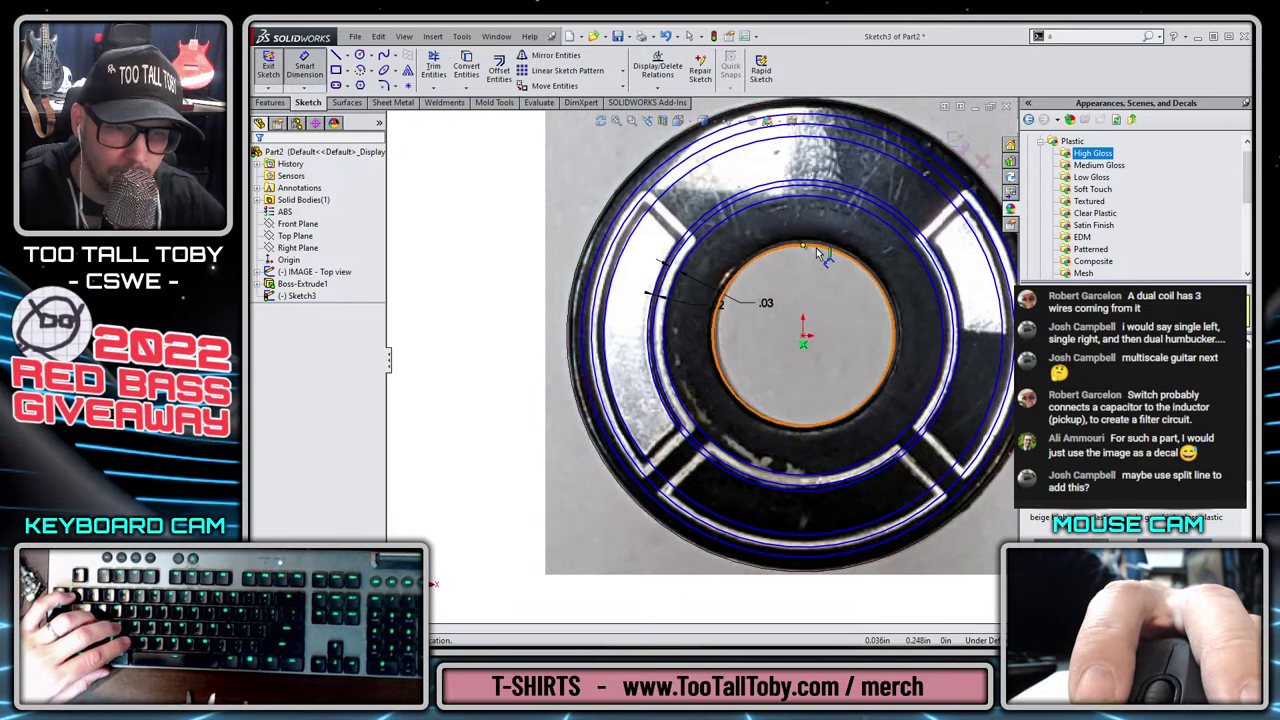
pyautogui.click(706, 232)
pyautogui.click(503, 187)
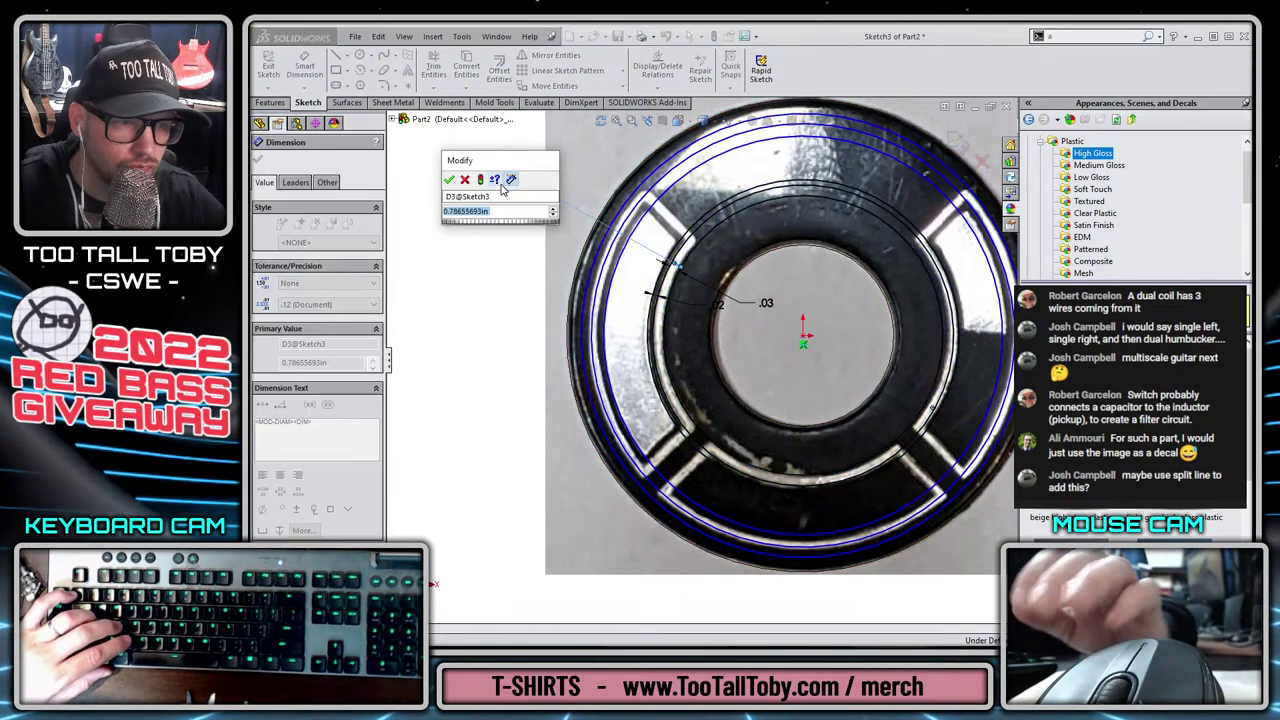
pyautogui.write('.077')
pyautogui.press('Return')
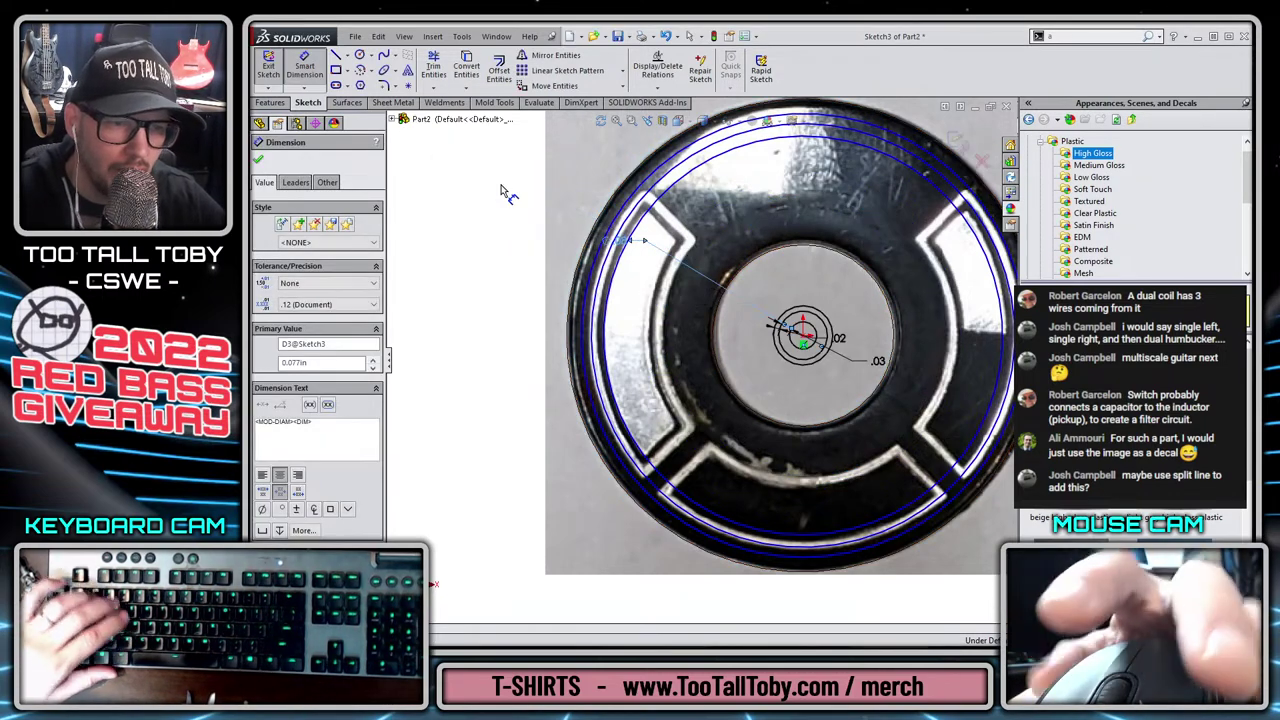
# Undo the innermost circle's diameter change and re-enter the diameter value.
pyautogui.hotkey('ctrl', 'z')
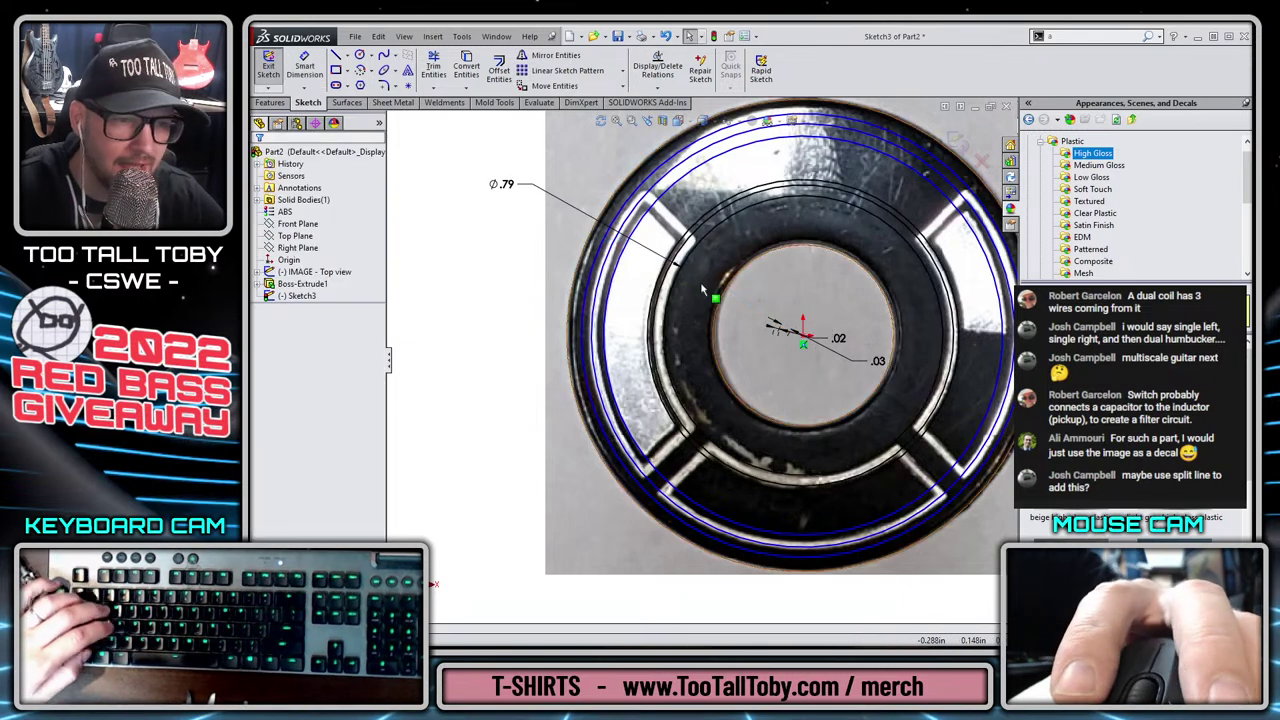
pyautogui.doubleClick(501, 188)
pyautogui.press('Return')
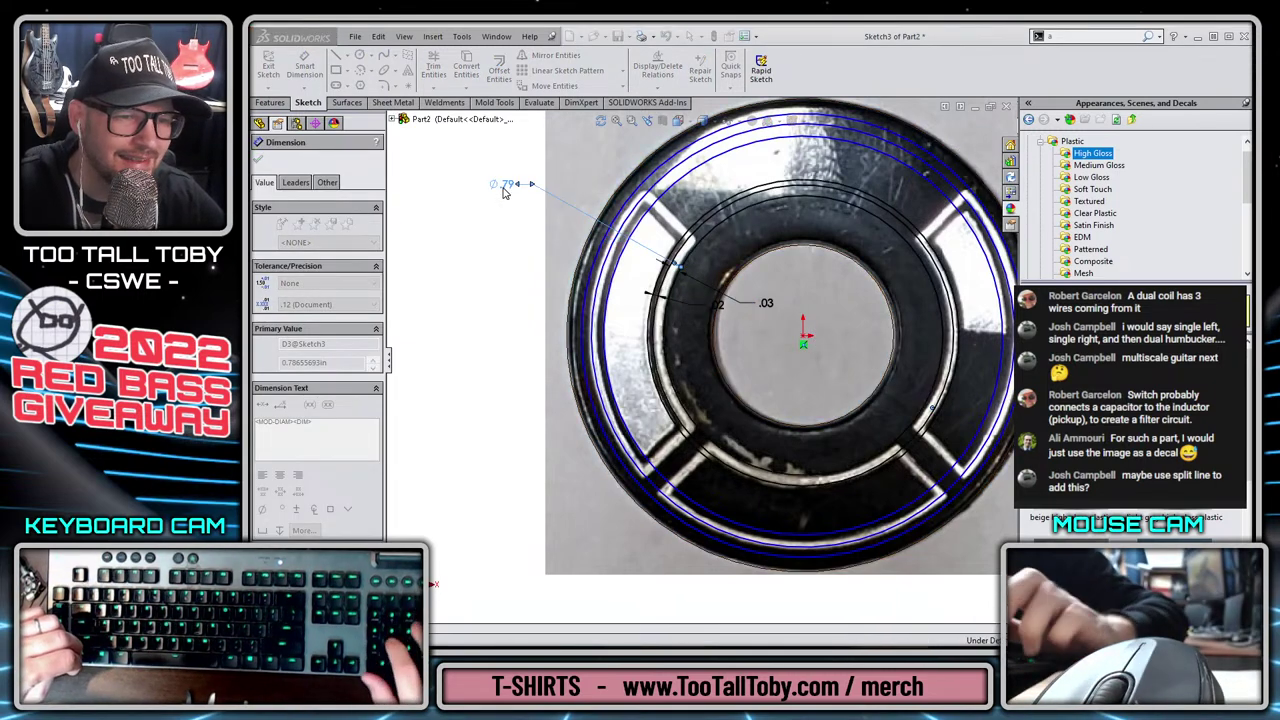
pyautogui.click(625, 248)
pyautogui.press('Escape')
# Dimension the diameter of the smallest circle in the outer group as 1.125 in.
pyautogui.press('s')
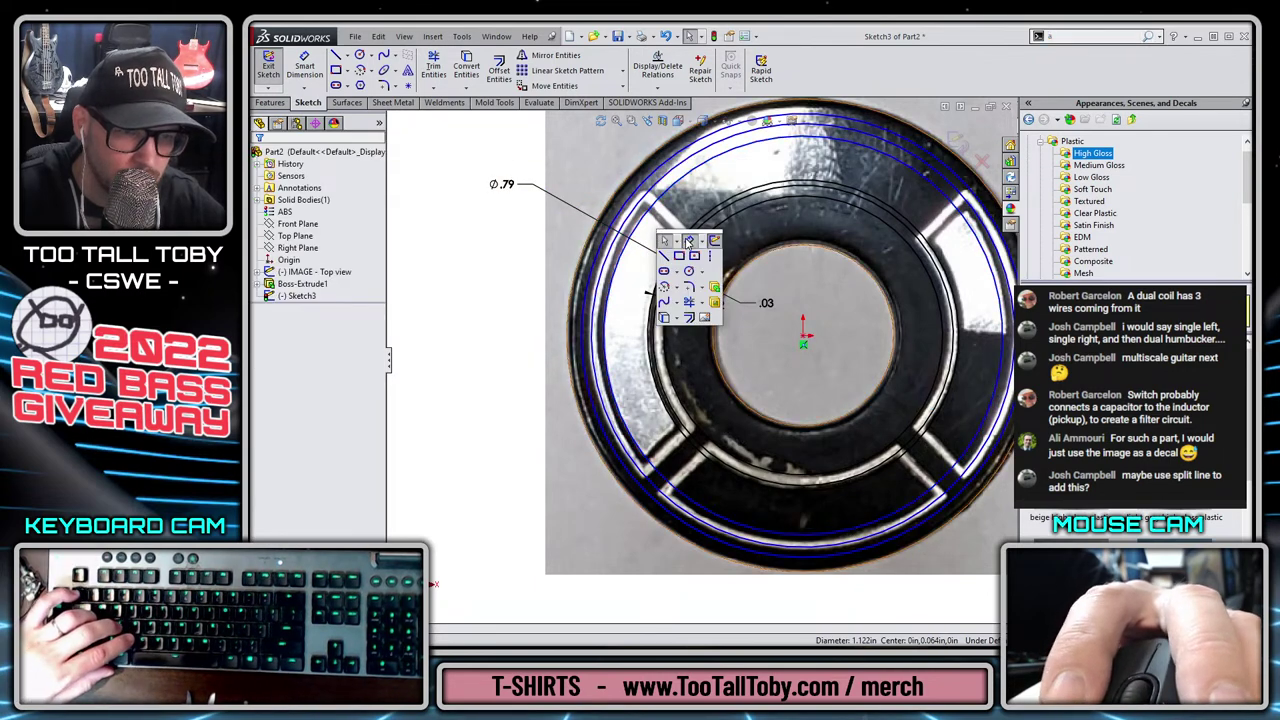
pyautogui.click(688, 242)
pyautogui.click(615, 269)
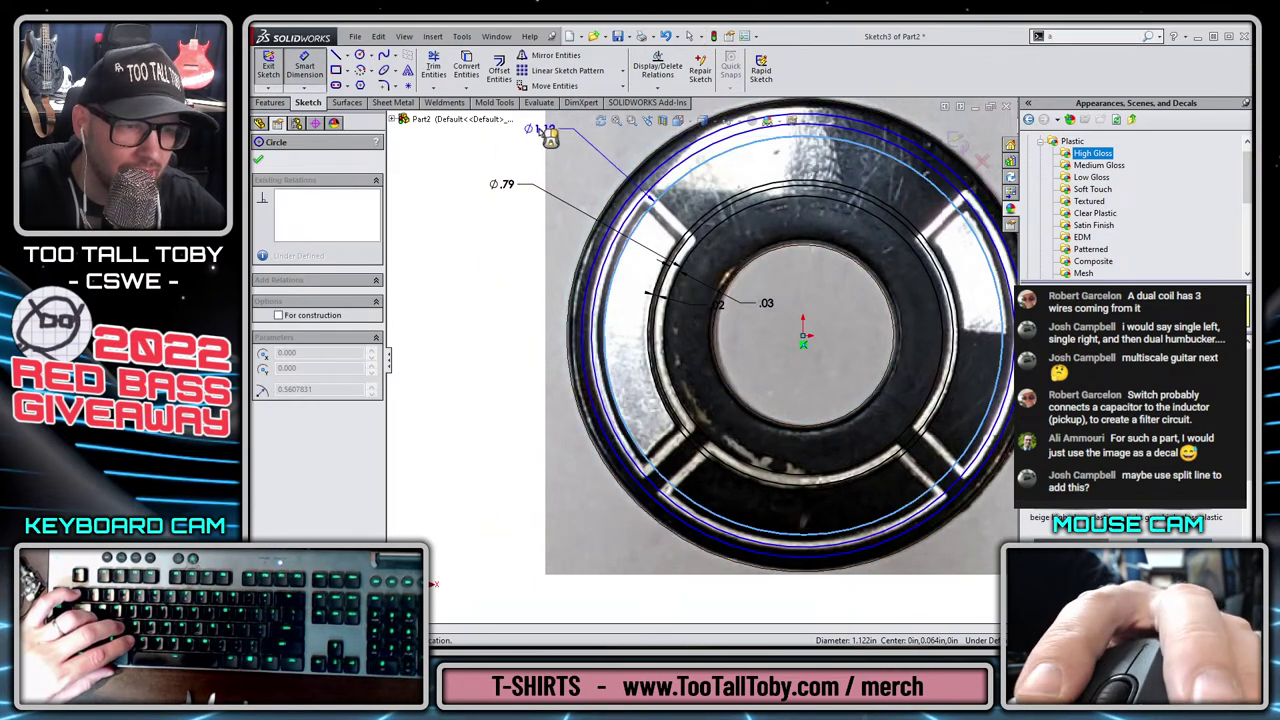
pyautogui.click(526, 134)
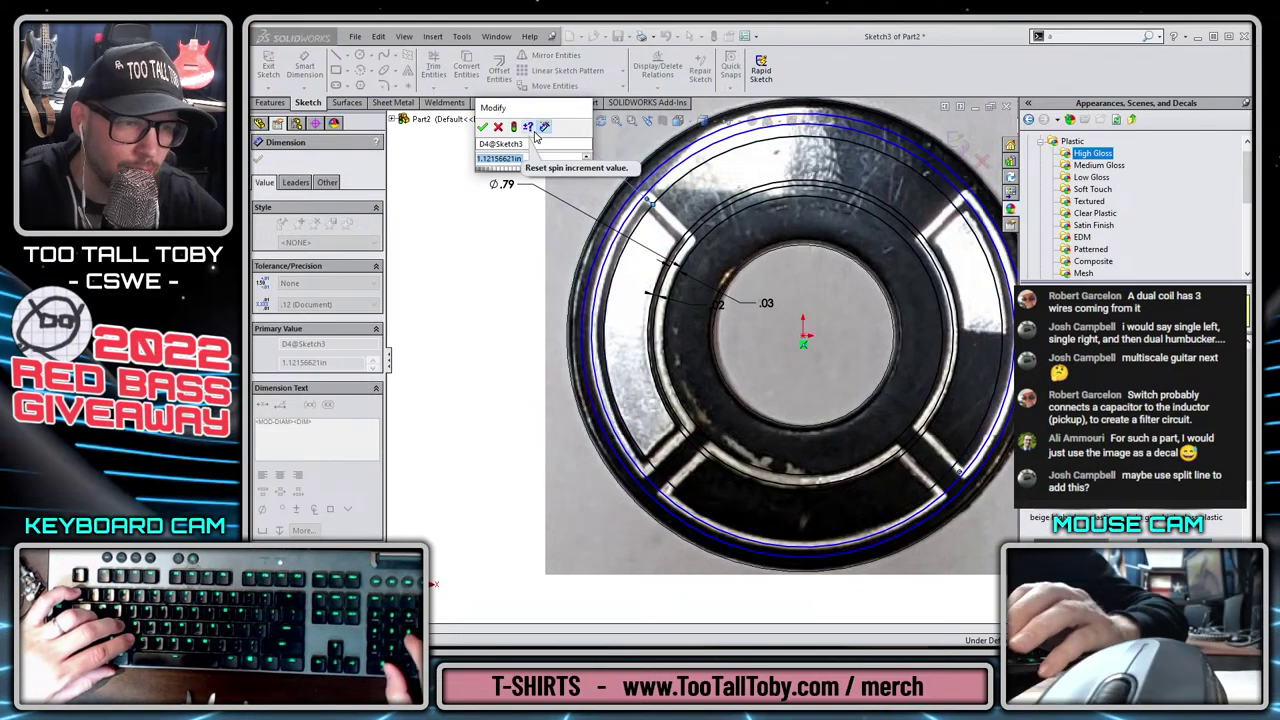
pyautogui.write('0.79')
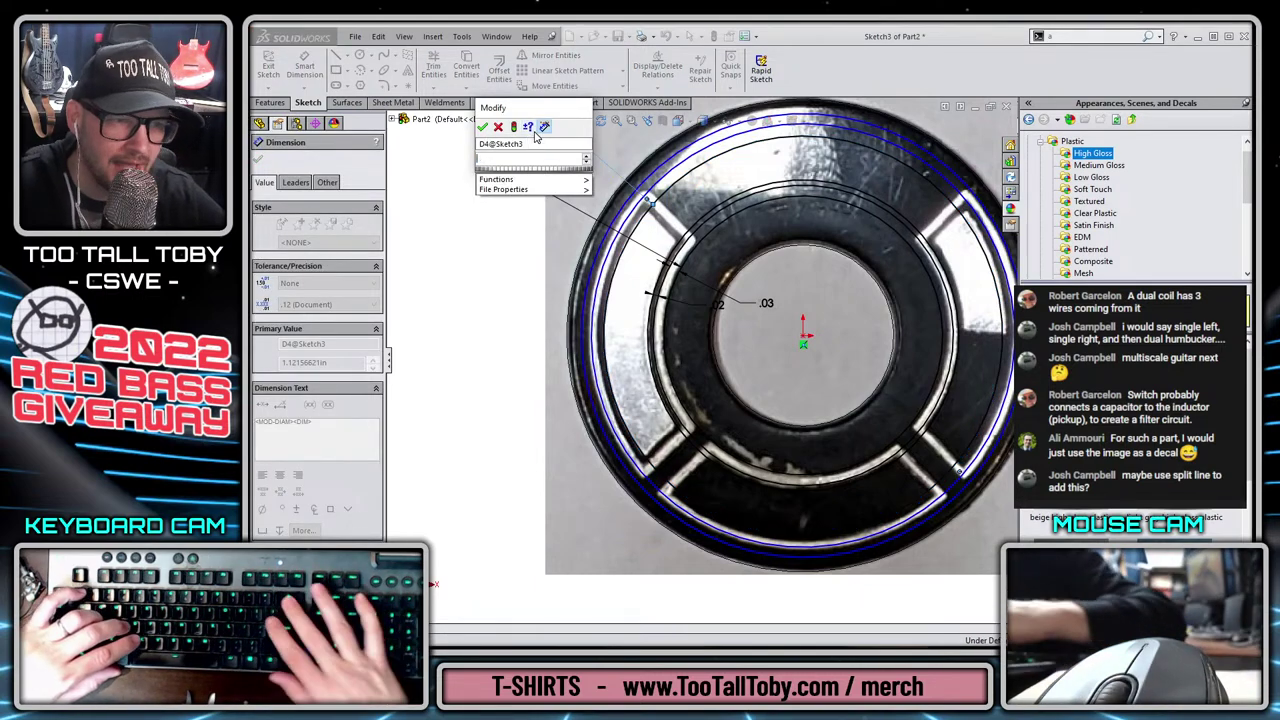
pyautogui.press('Return')
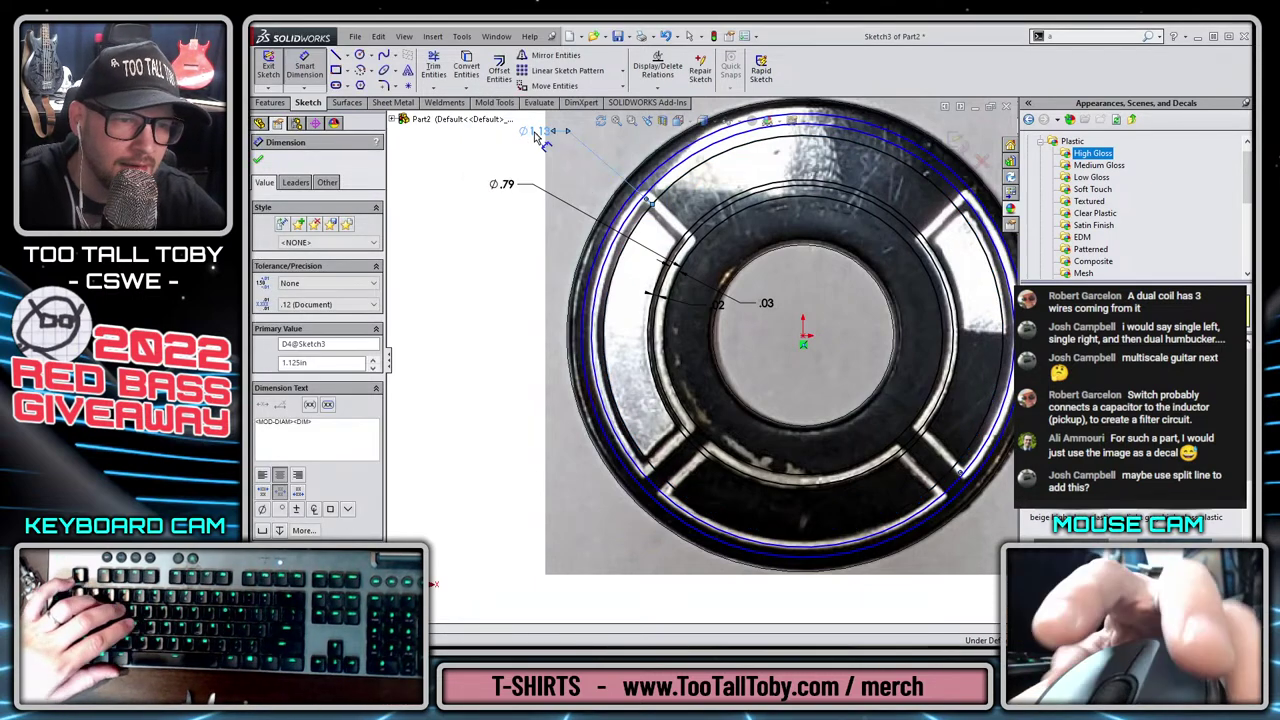
# Dimension the gap between the 1.125 in circle and the next circle outward, setting it to 0.02 in.
pyautogui.click(622, 225)
pyautogui.click(635, 224)
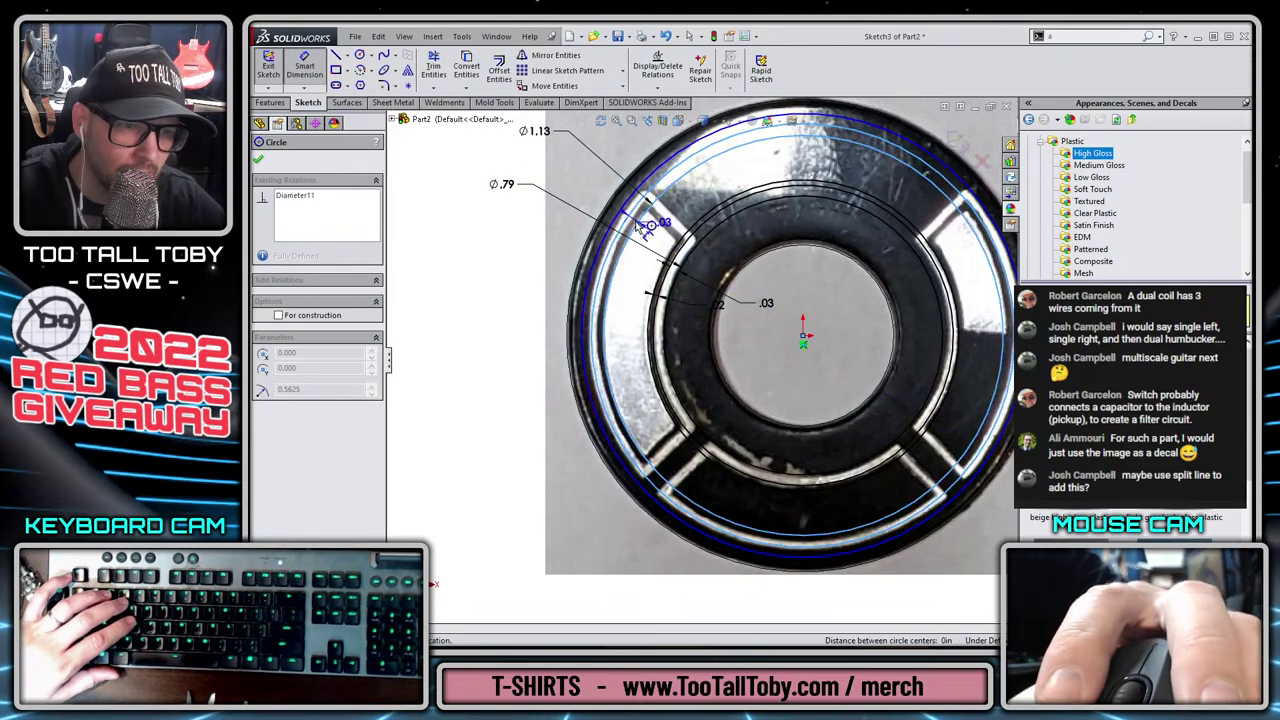
pyautogui.click(600, 197)
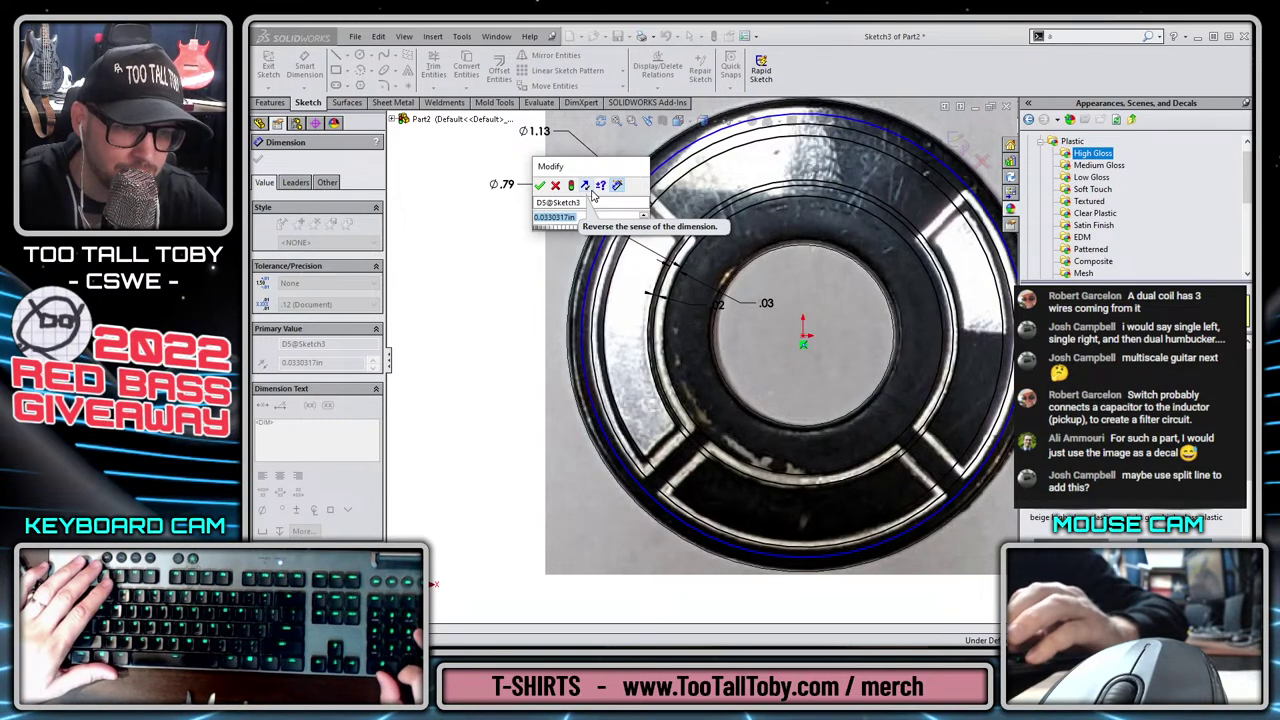
pyautogui.press('Return')
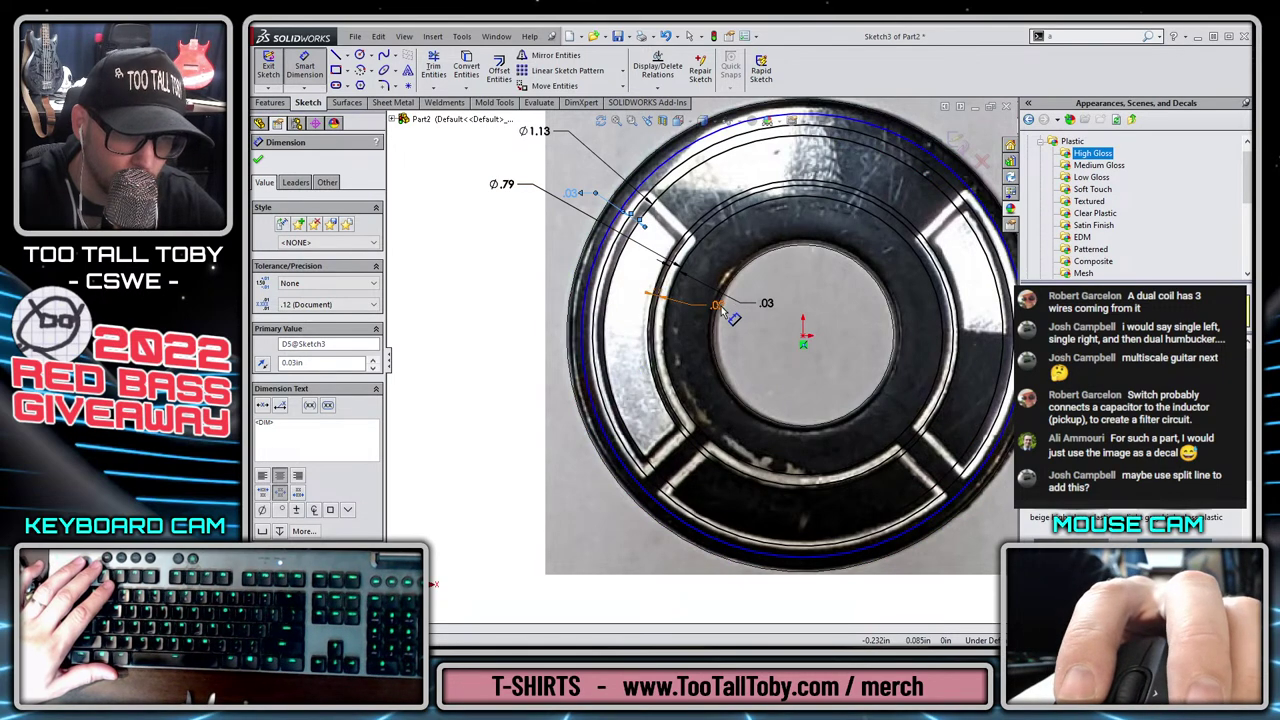
pyautogui.doubleClick(578, 196)
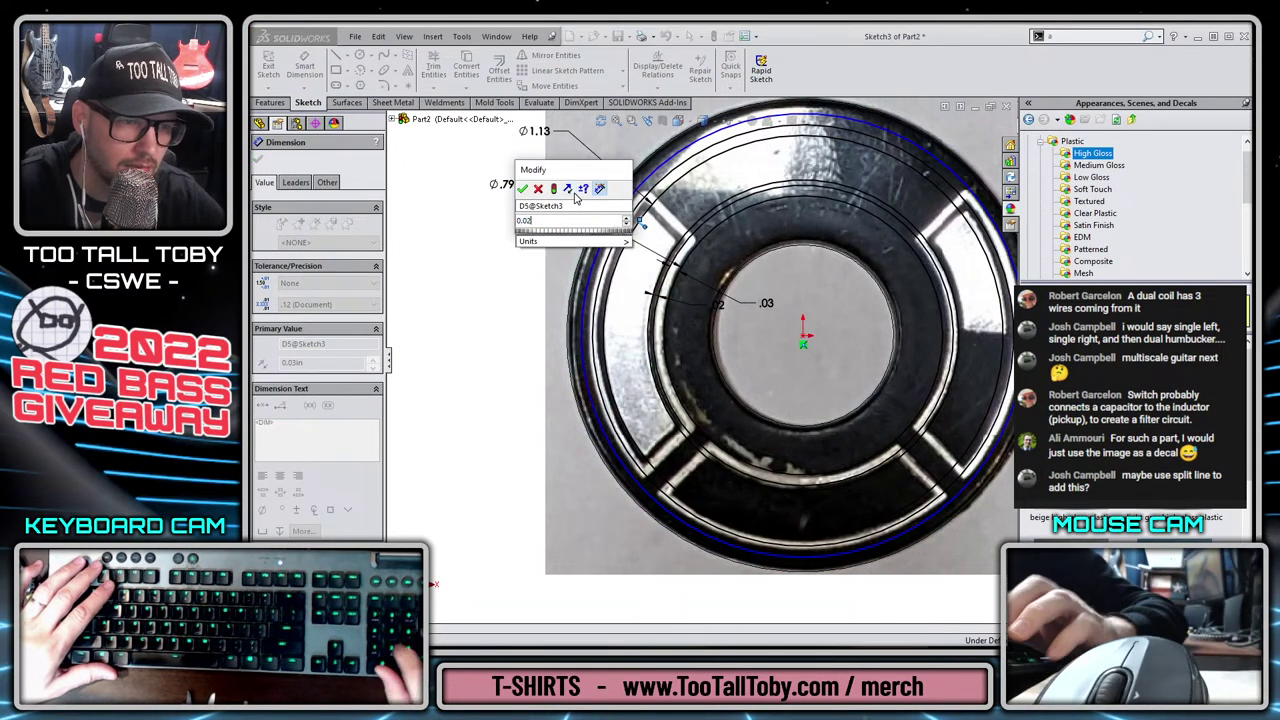
pyautogui.press('Return')
# Dimension the gap out to the outermost sketch circle as 0.03 in and finish dimensioning.
pyautogui.click(610, 261)
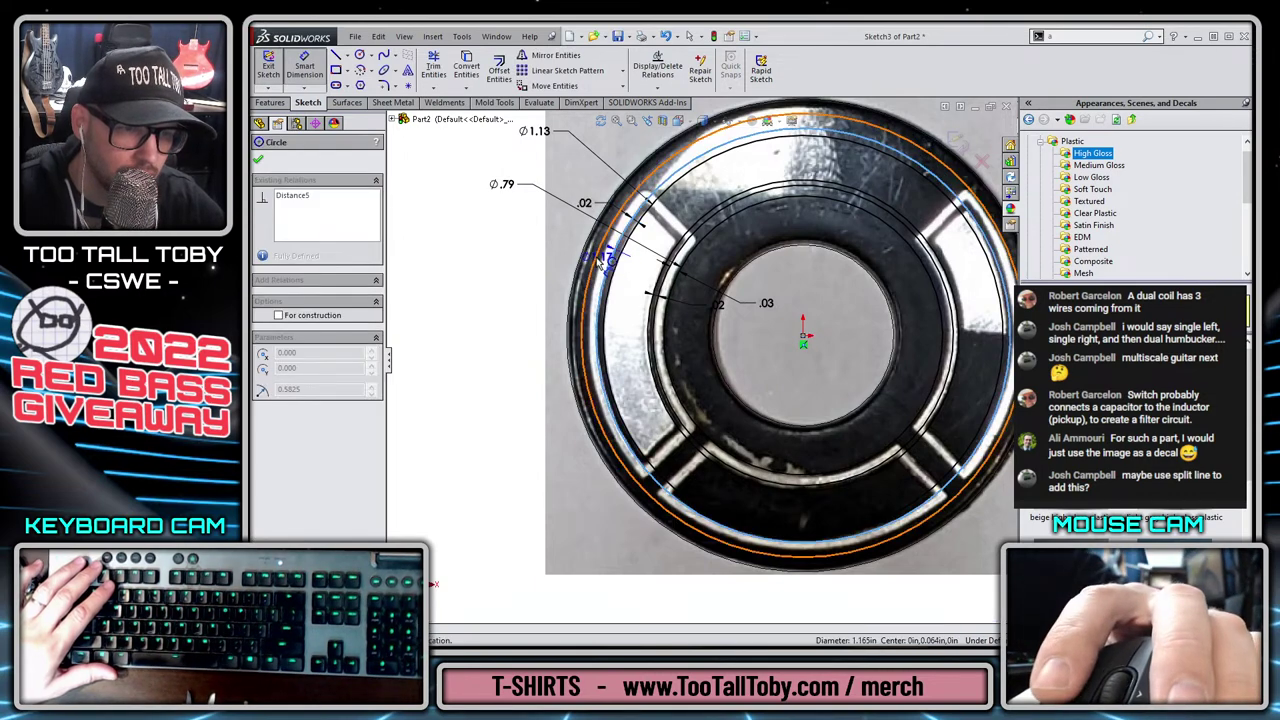
pyautogui.click(597, 258)
pyautogui.click(522, 252)
pyautogui.write('.03')
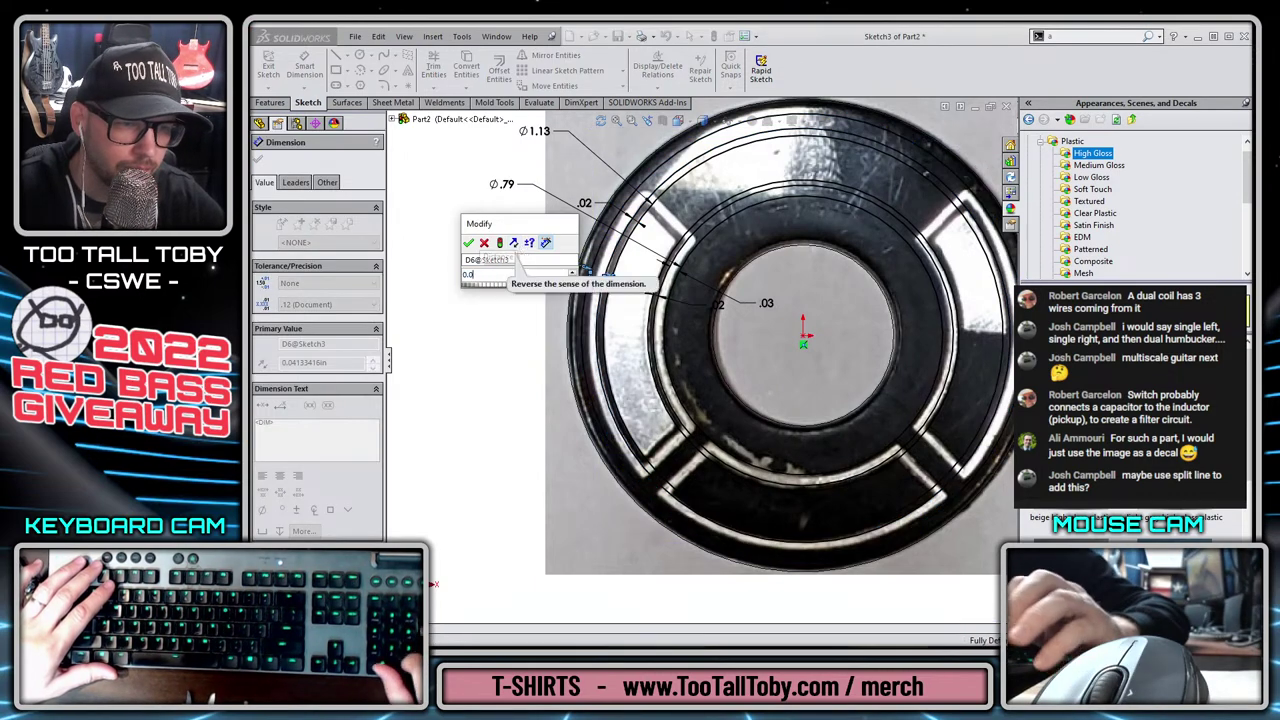
pyautogui.press('Return')
pyautogui.press('Escape')
# Sketch a line about 0.8 in long from the origin, running diagonally up and left past the ring's outer edge along the spoke.
pyautogui.scroll(3, 622, 270)
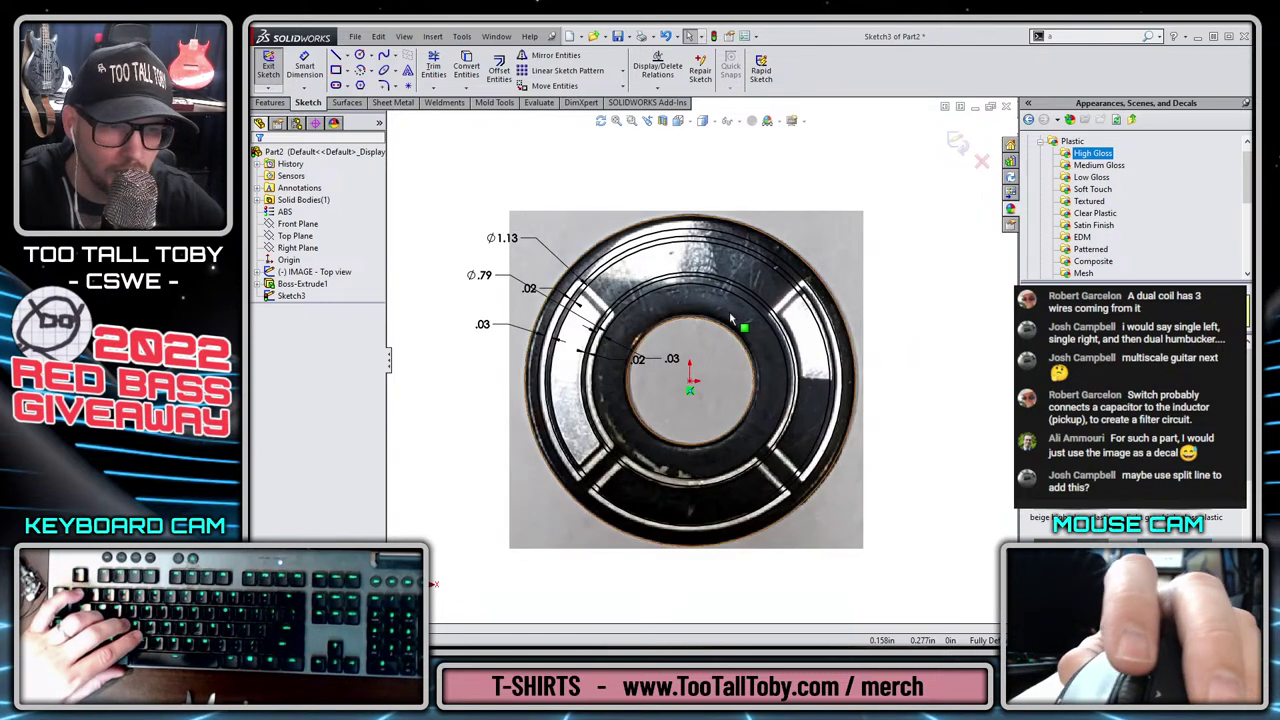
pyautogui.press('s')
pyautogui.click(717, 302)
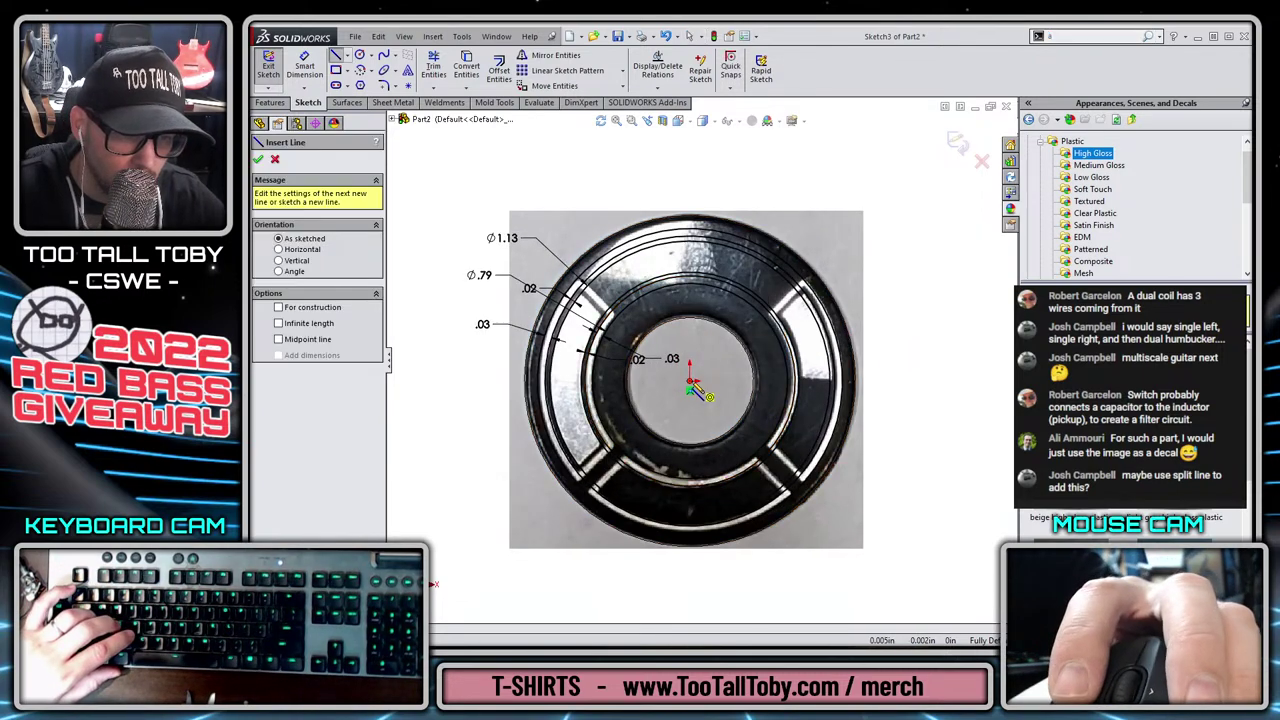
pyautogui.click(690, 381)
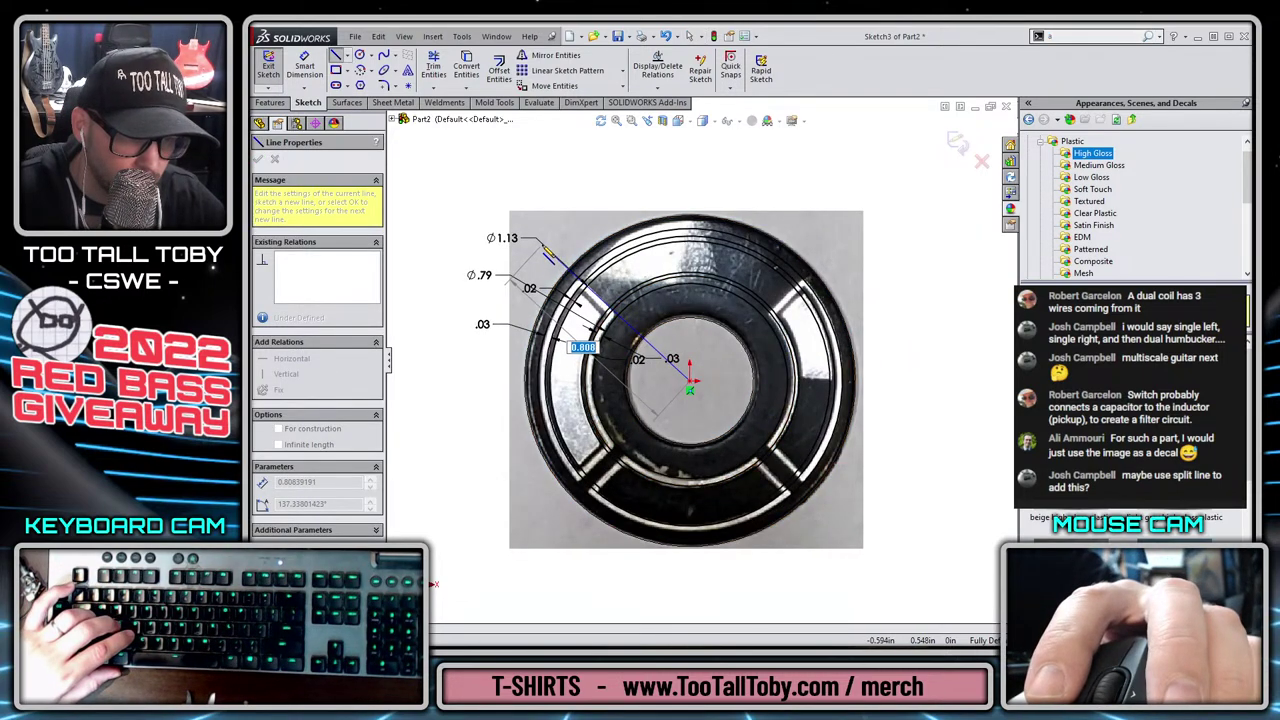
pyautogui.click(541, 242)
pyautogui.press('Escape')
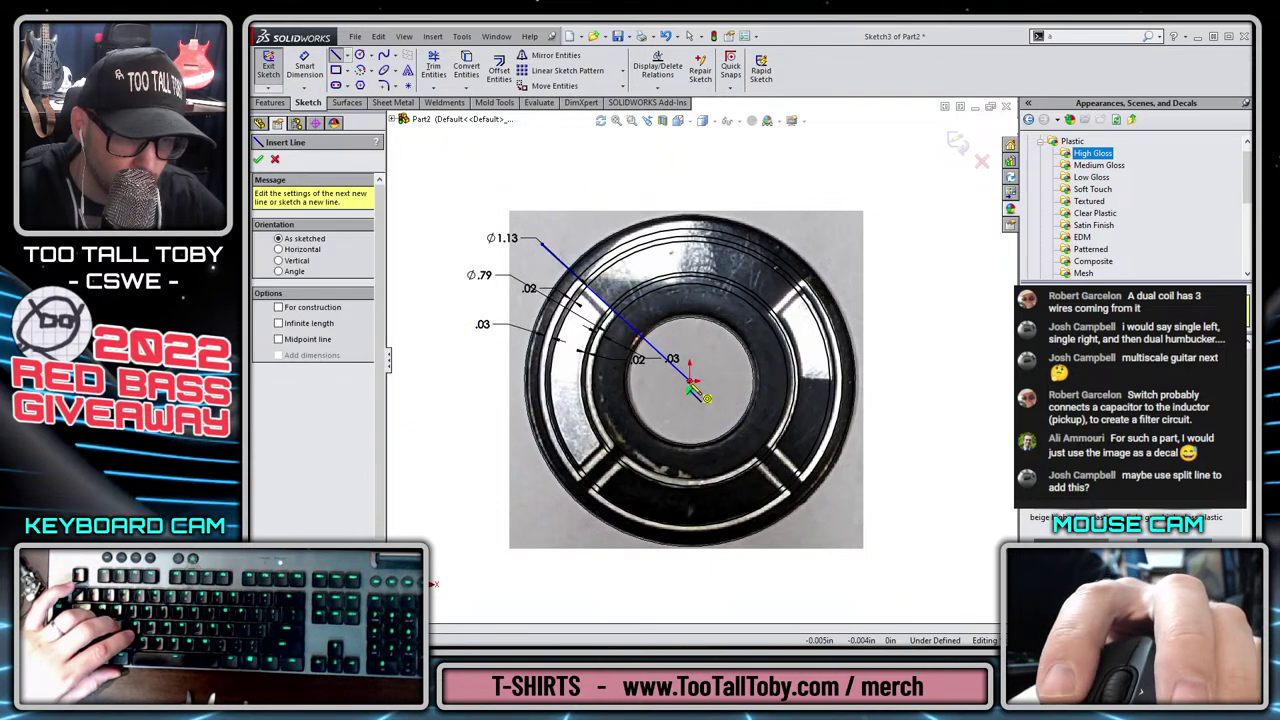
pyautogui.press('Escape')
pyautogui.scroll(-2, 593, 316)
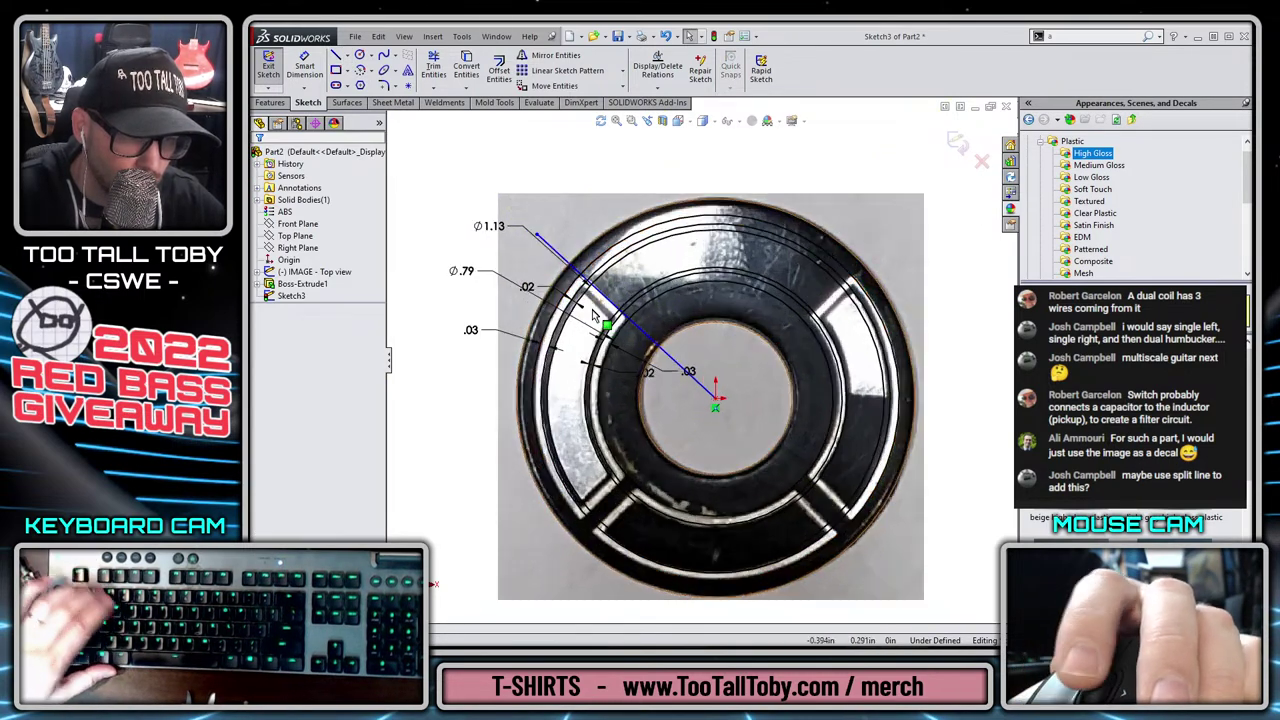
pyautogui.scroll(-2, 593, 316)
pyautogui.scroll(3, 651, 286)
pyautogui.scroll(-1, 740, 429)
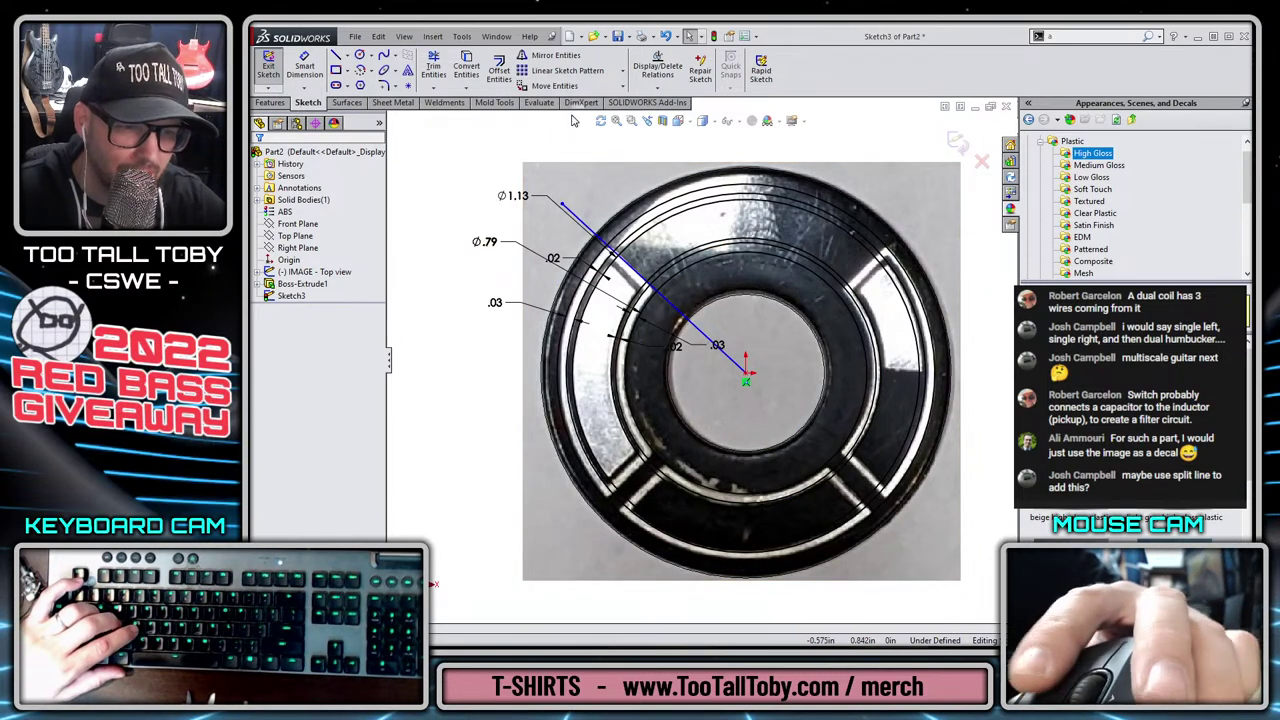
# Sketch a line from the origin running diagonally down and left past the ring's outer edge along the spoke.
pyautogui.press('s')
pyautogui.click(698, 440)
pyautogui.press('l')
pyautogui.click(745, 378)
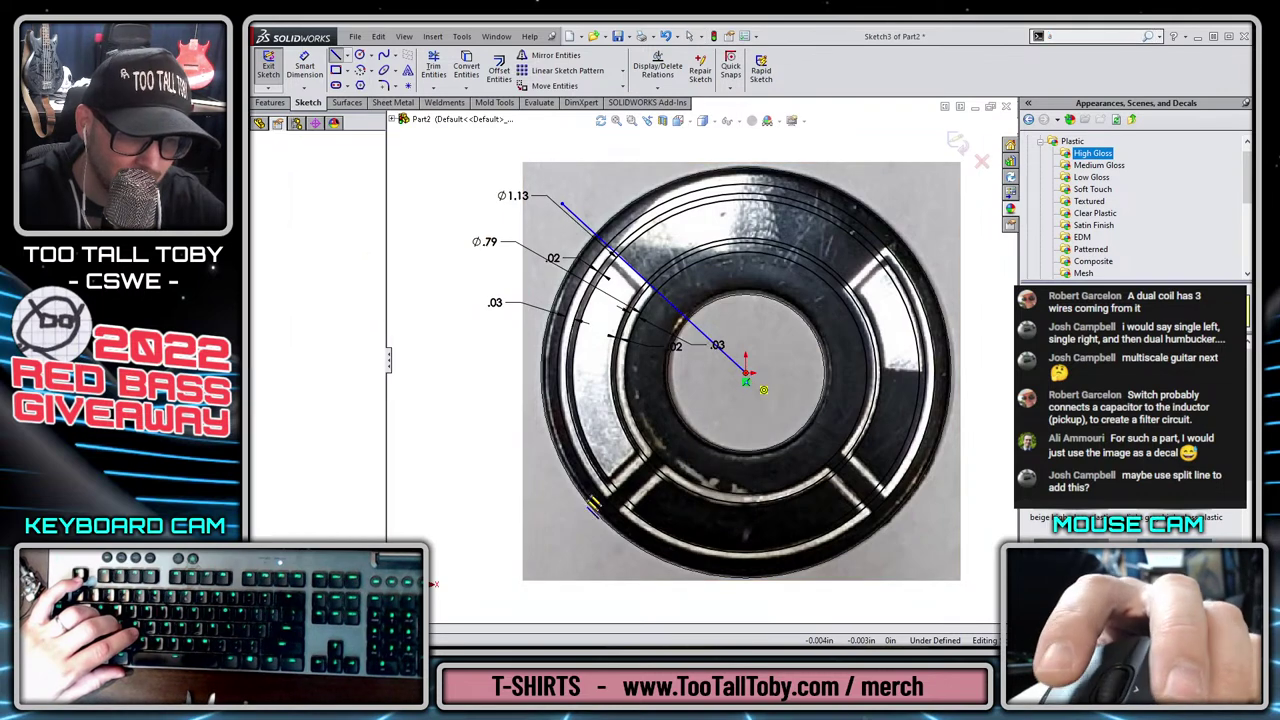
pyautogui.click(538, 563)
pyautogui.press('Escape')
pyautogui.press('Escape')
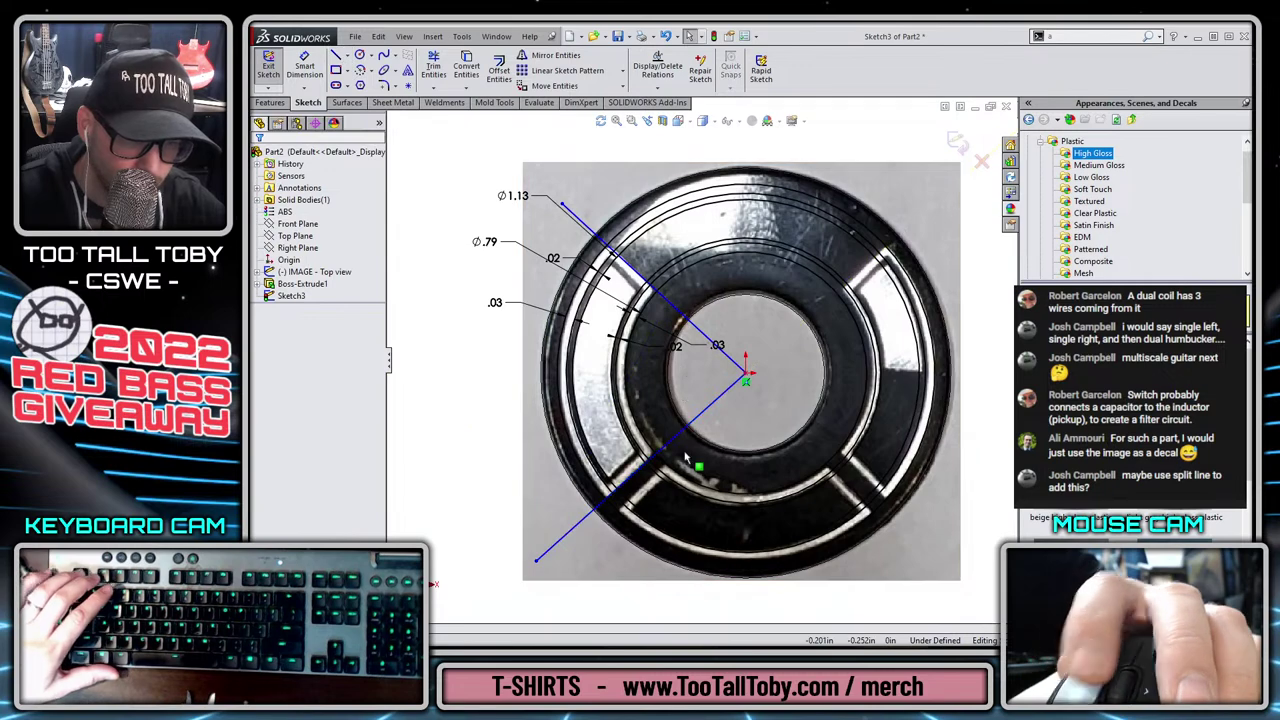
# Sketch a second line about 0.71 in long from the origin along the lower edge of the lower-left spoke.
pyautogui.press('s')
pyautogui.click(731, 421)
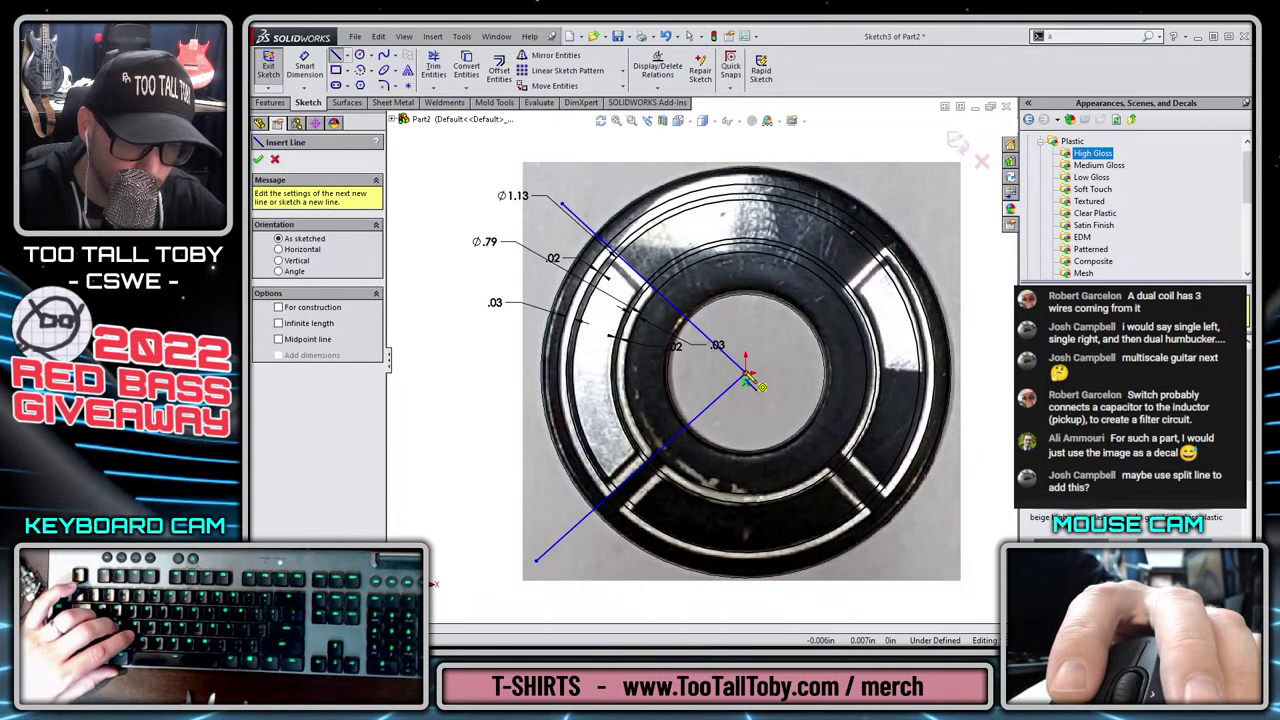
pyautogui.click(745, 374)
pyautogui.click(597, 534)
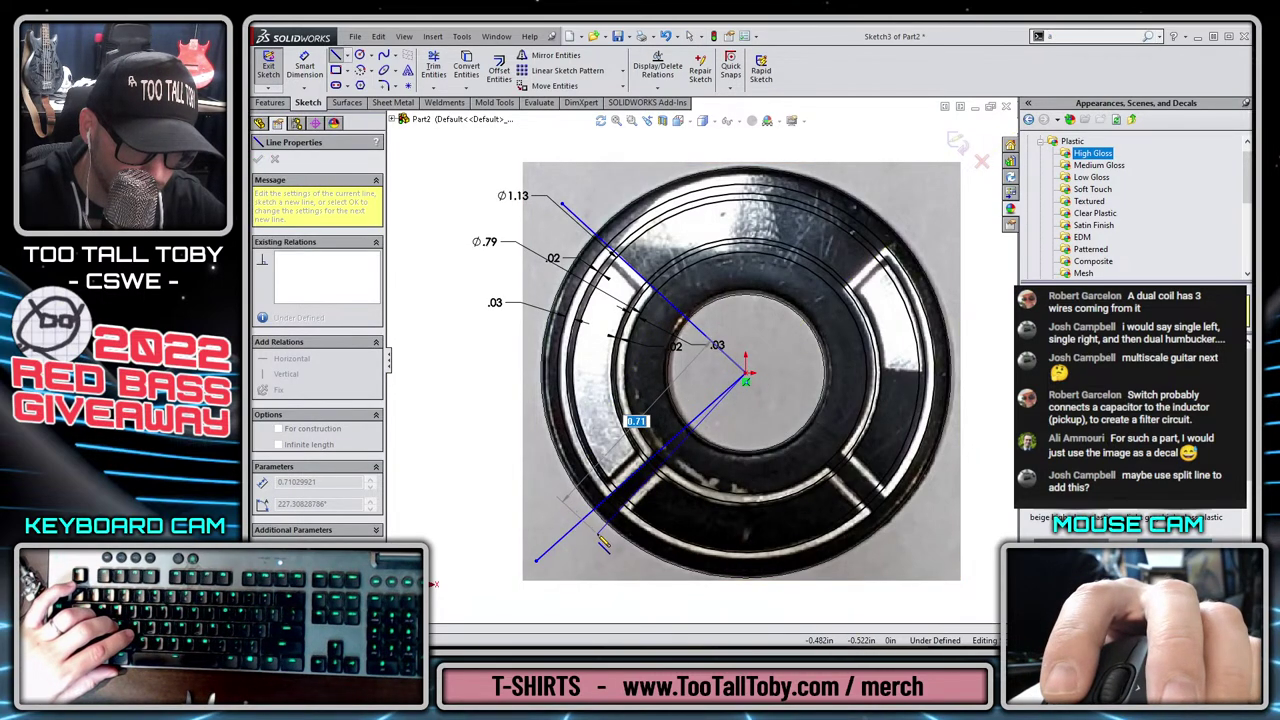
pyautogui.press('Escape')
# Sketch a vertical line about 0.74 in long from the origin straight down past the ring's outer edge.
pyautogui.press('s')
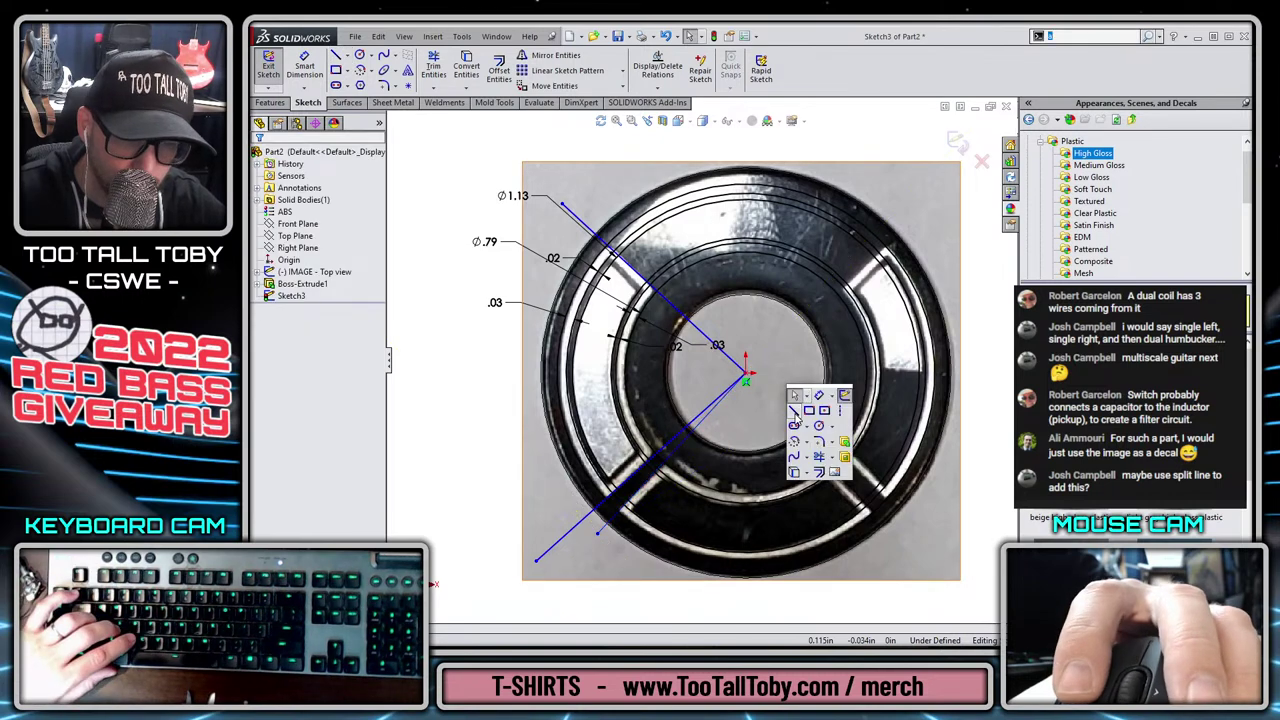
pyautogui.click(793, 392)
pyautogui.click(745, 374)
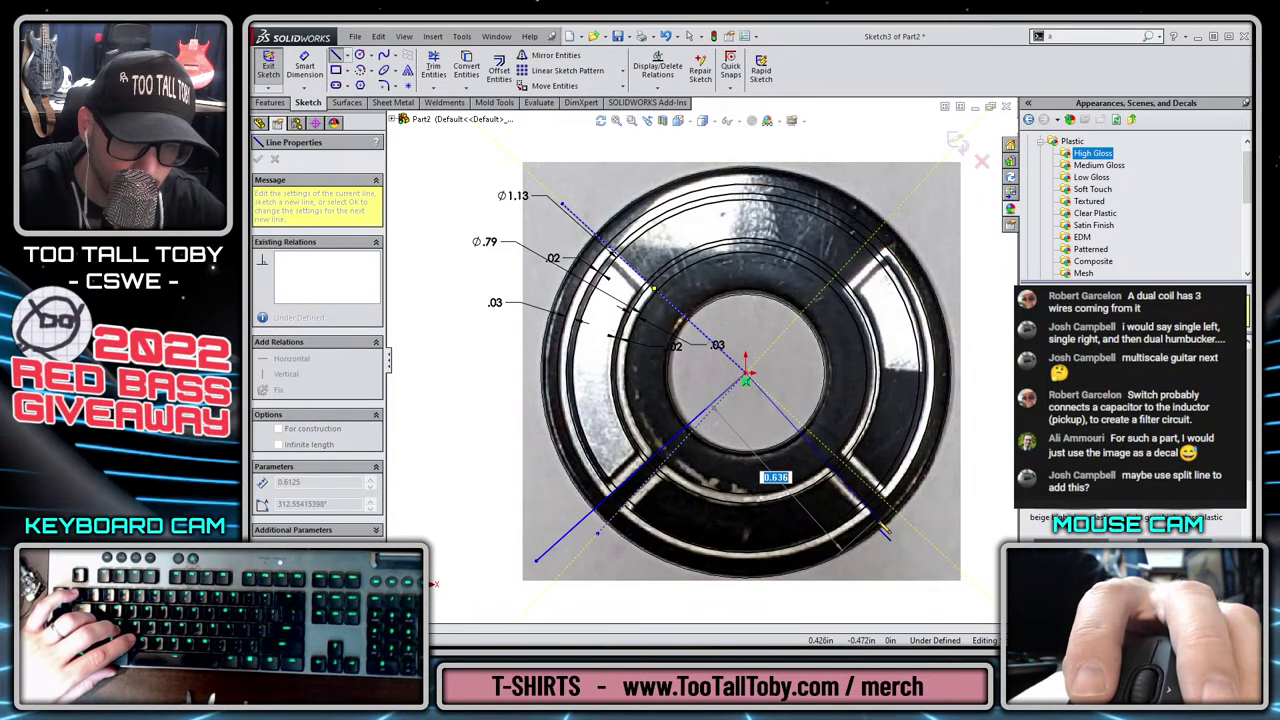
pyautogui.scroll(2, 702, 358)
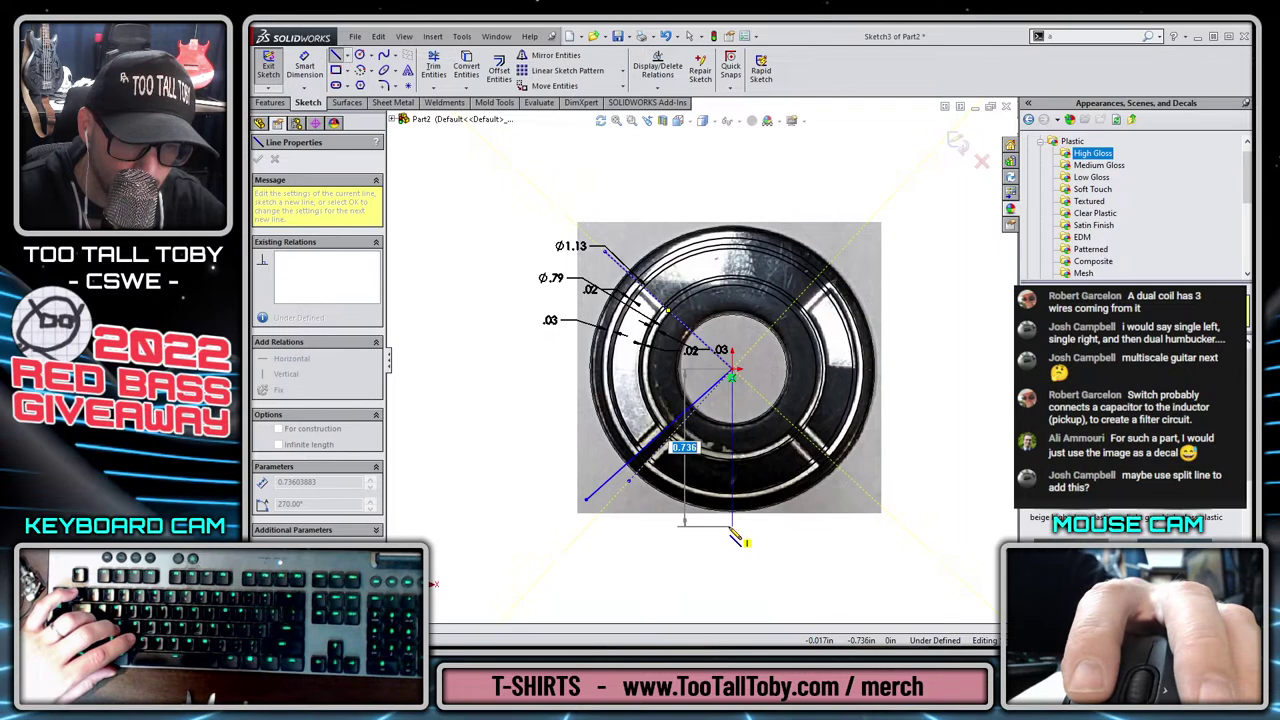
pyautogui.click(733, 522)
pyautogui.press('Escape')
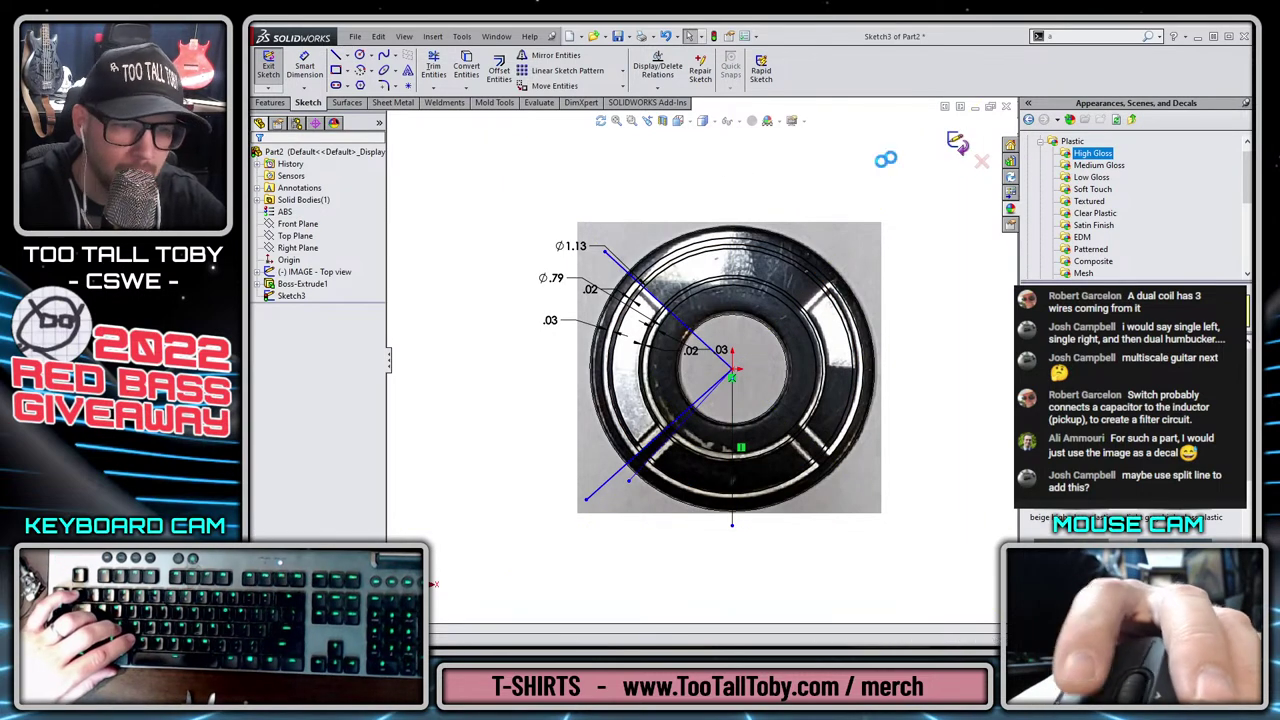
# Exit the layout sketch and set its sketch color to magenta.
pyautogui.click(957, 143)
pyautogui.click(291, 285)
pyautogui.rightClick(297, 296)
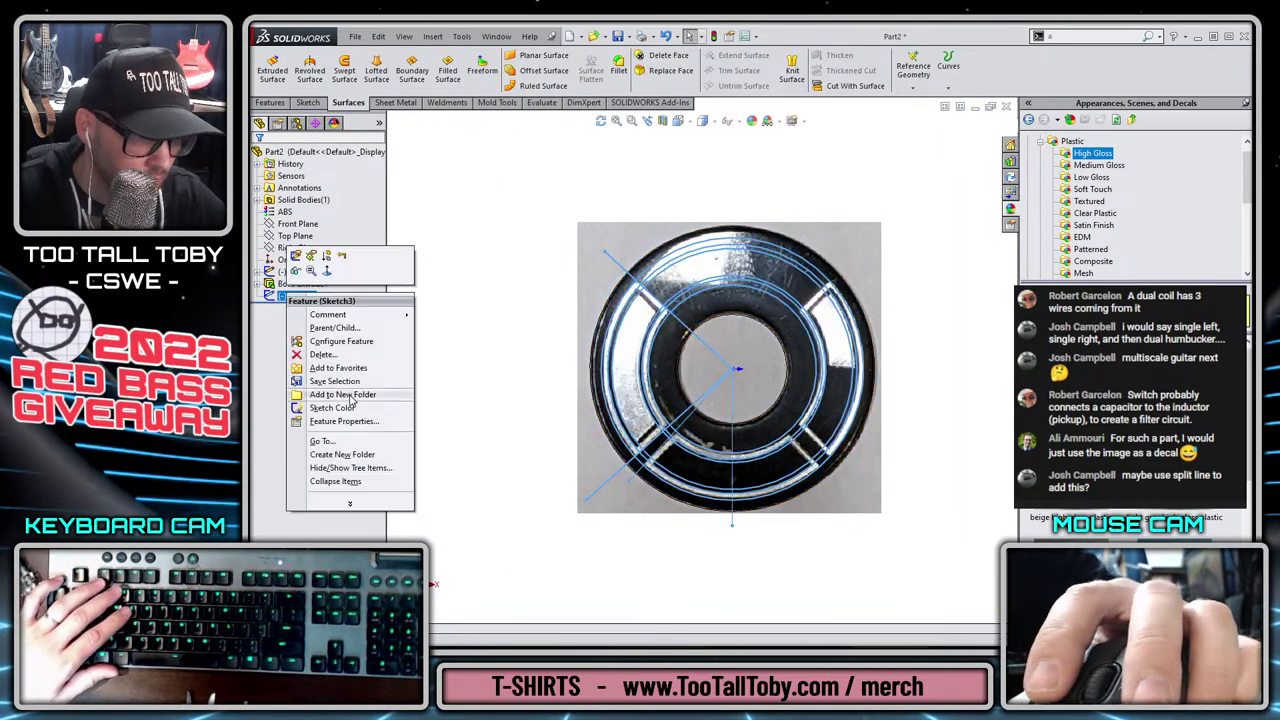
pyautogui.click(330, 410)
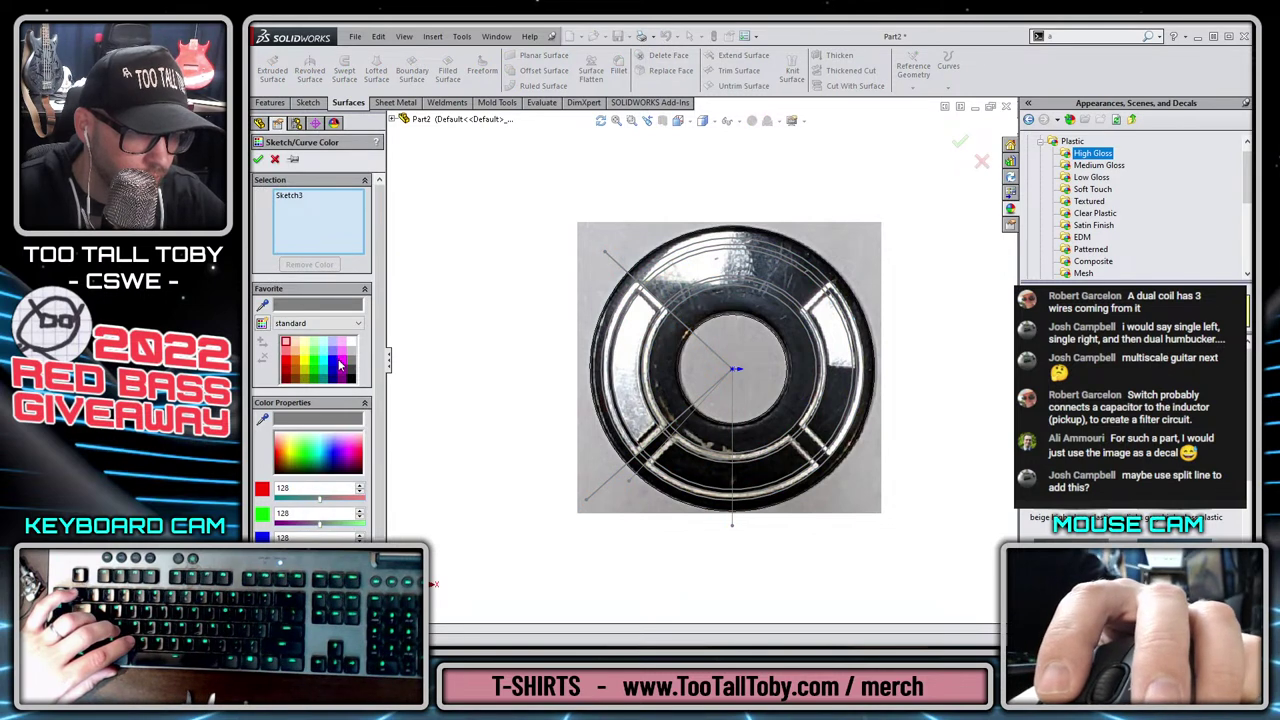
pyautogui.click(340, 364)
pyautogui.click(258, 161)
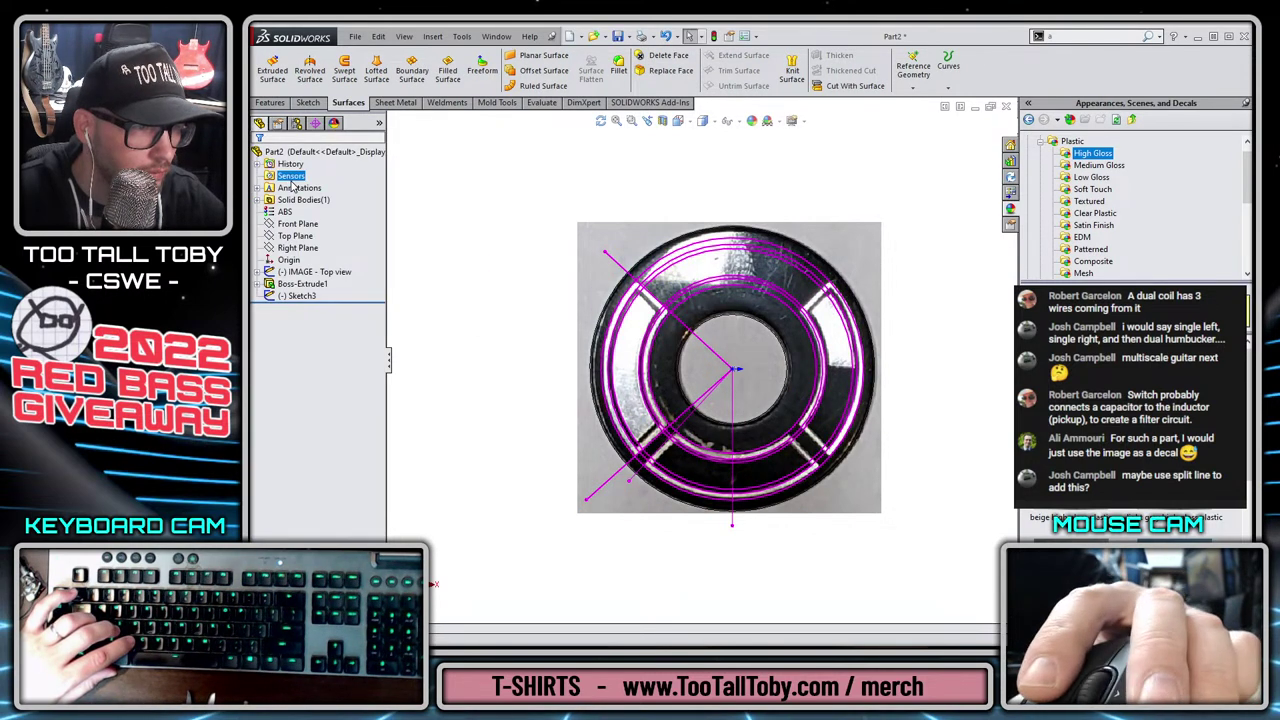
# Start a new sketch on the ring's face and convert the two long spoke lines and the outermost and innermost layout circles.
pyautogui.click(715, 263)
pyautogui.click(743, 226)
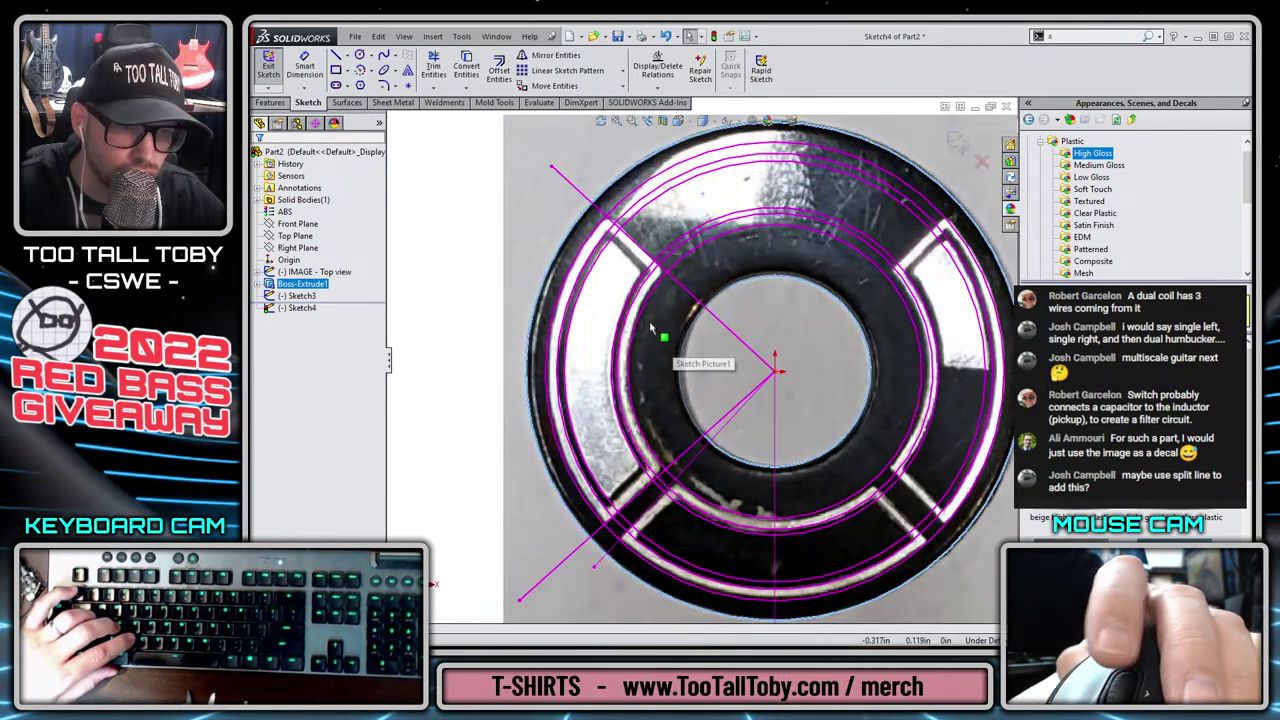
pyautogui.click(574, 273)
pyautogui.keyDown('ctrl'); pyautogui.click(570, 271); pyautogui.keyUp('ctrl')
pyautogui.keyDown('ctrl'); pyautogui.click(636, 498); pyautogui.keyUp('ctrl')
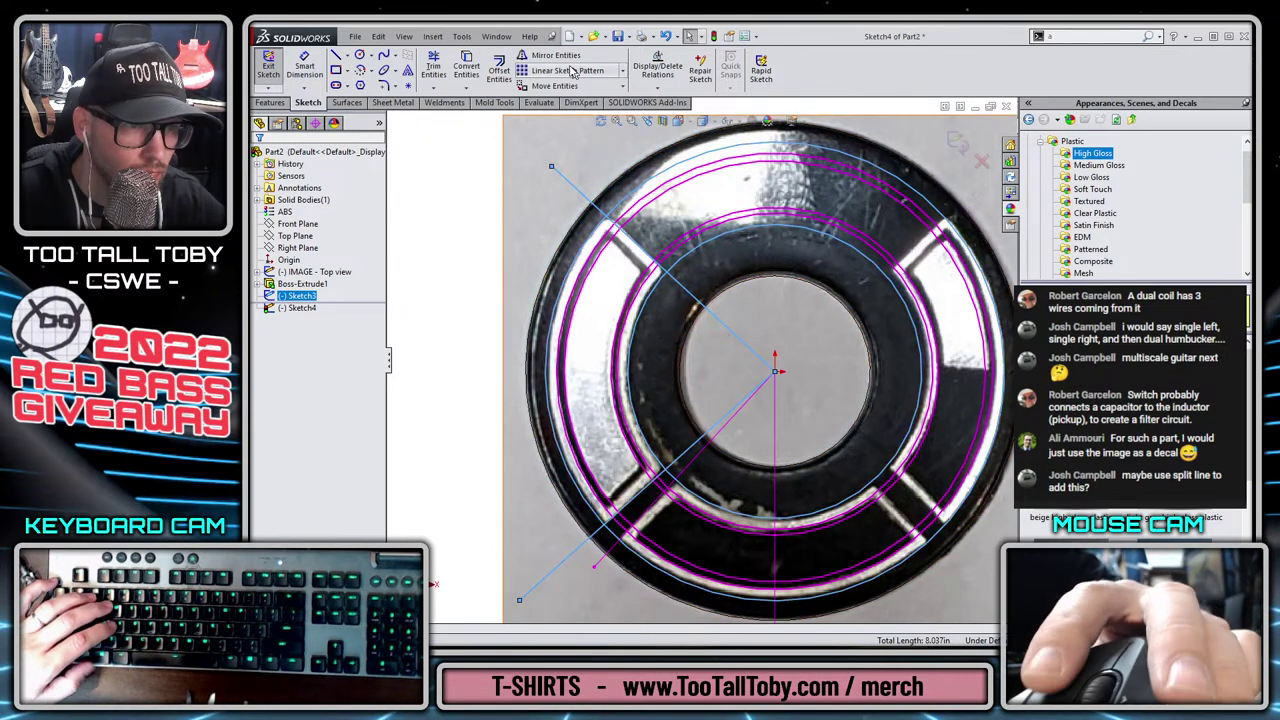
pyautogui.click(468, 62)
# Trim the converted circles and spoke lines to one closed sector on the ring between the two long spokes.
pyautogui.click(434, 72)
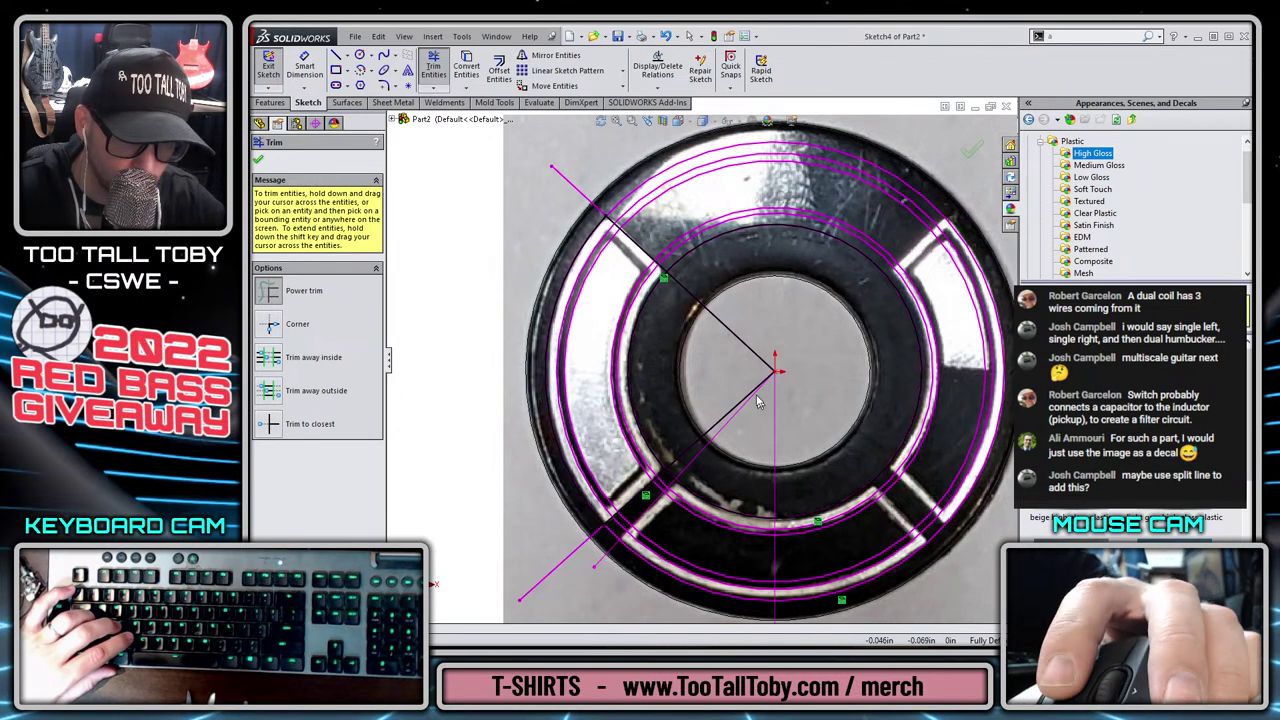
pyautogui.moveTo(716, 259); pyautogui.dragTo(697, 234)
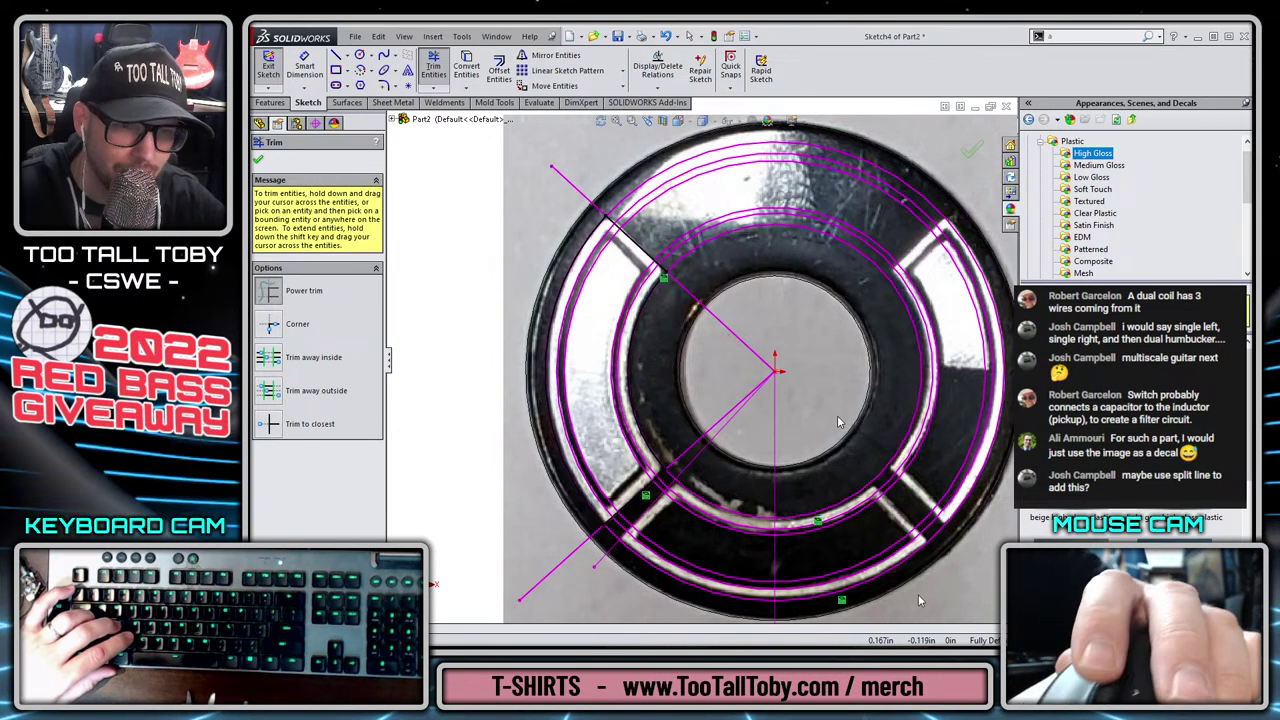
pyautogui.scroll(4, 920, 600)
pyautogui.scroll(-4, 752, 478)
pyautogui.press('Escape')
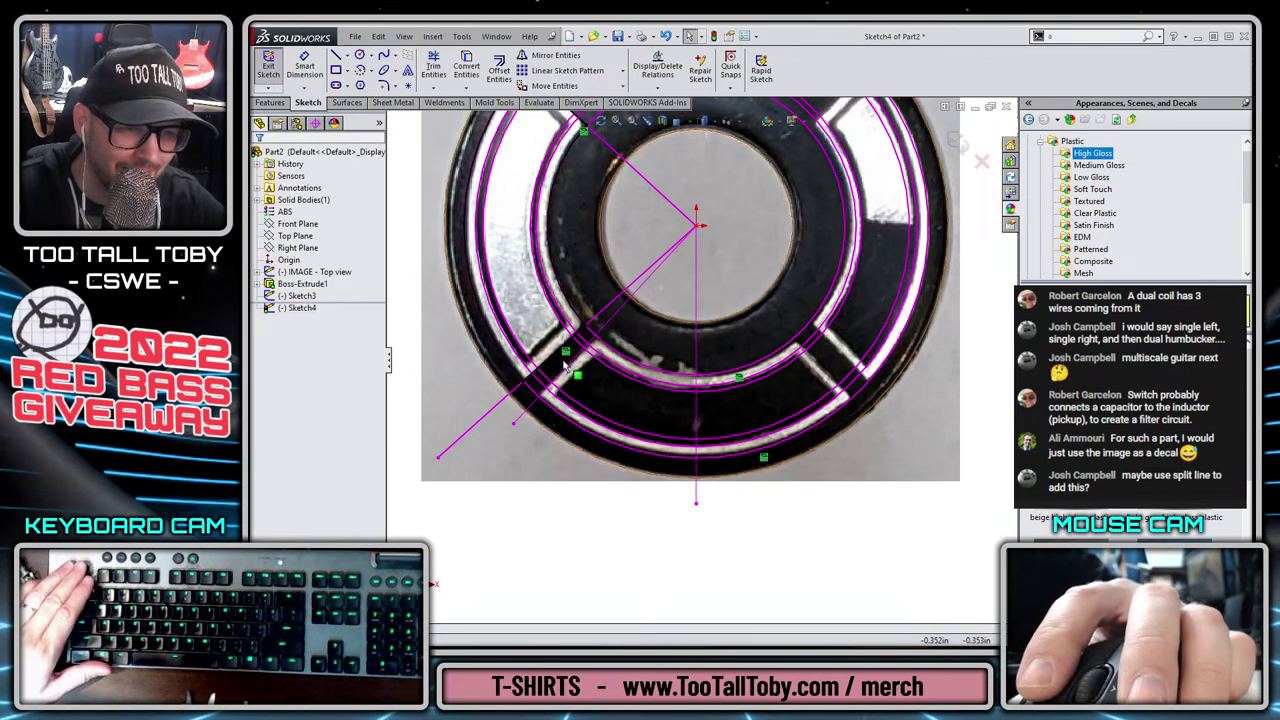
# Convert the short lower-left spoke, the vertical line and the innermost and outermost layout circles into the sketch.
pyautogui.click(564, 374)
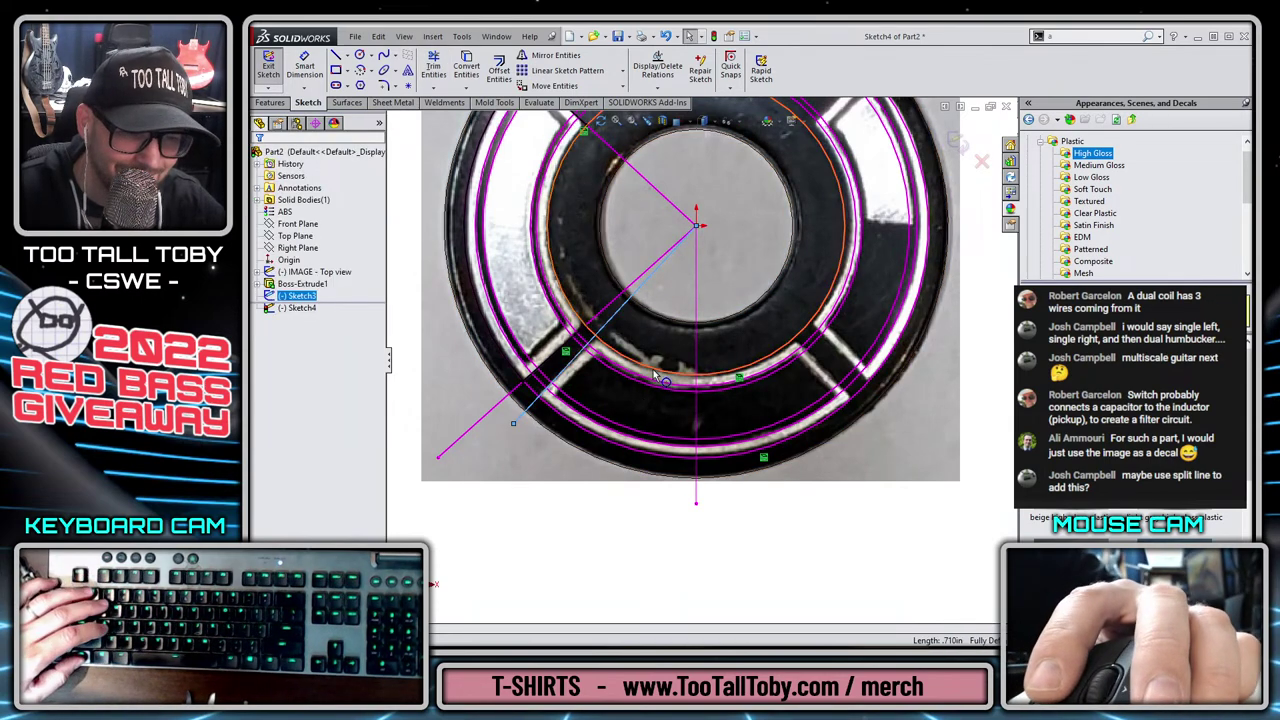
pyautogui.keyDown('ctrl'); pyautogui.click(640, 468); pyautogui.keyUp('ctrl')
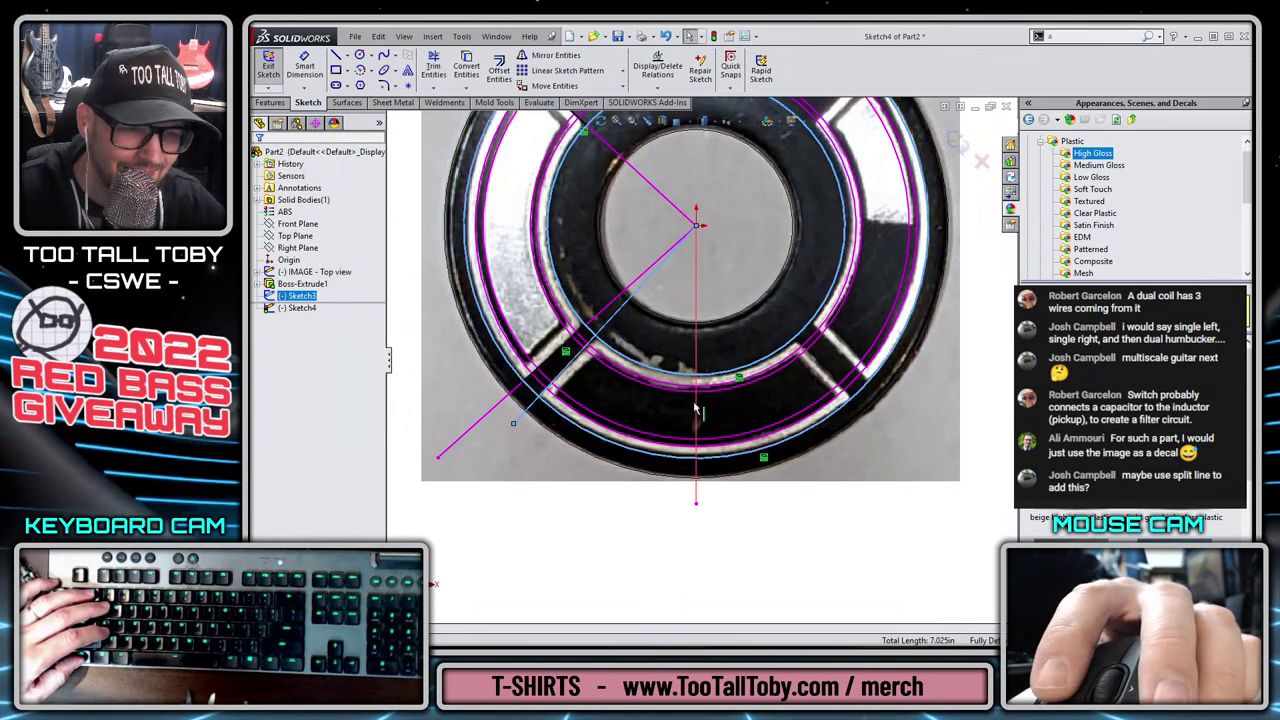
pyautogui.click(466, 66)
# Trim the newly converted circles to the arcs between the short lower-left spoke and the vertical line.
pyautogui.press('s')
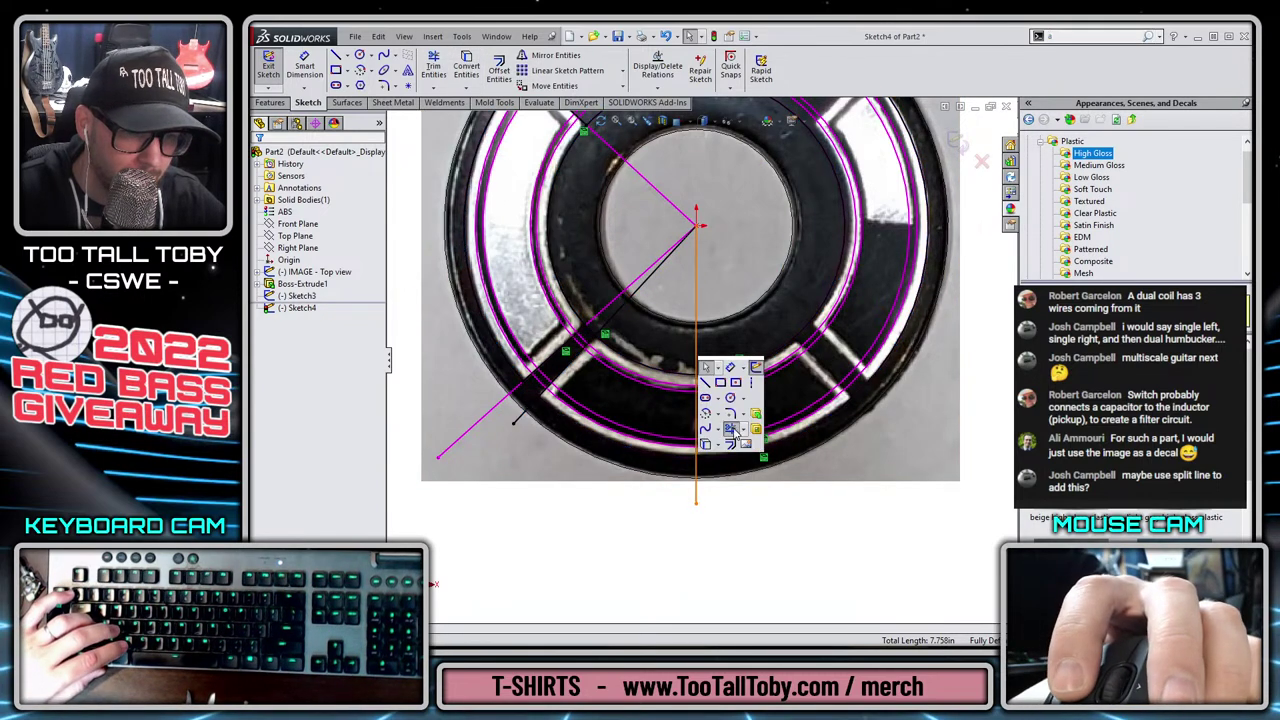
pyautogui.click(733, 430)
pyautogui.moveTo(732, 308); pyautogui.dragTo(741, 482)
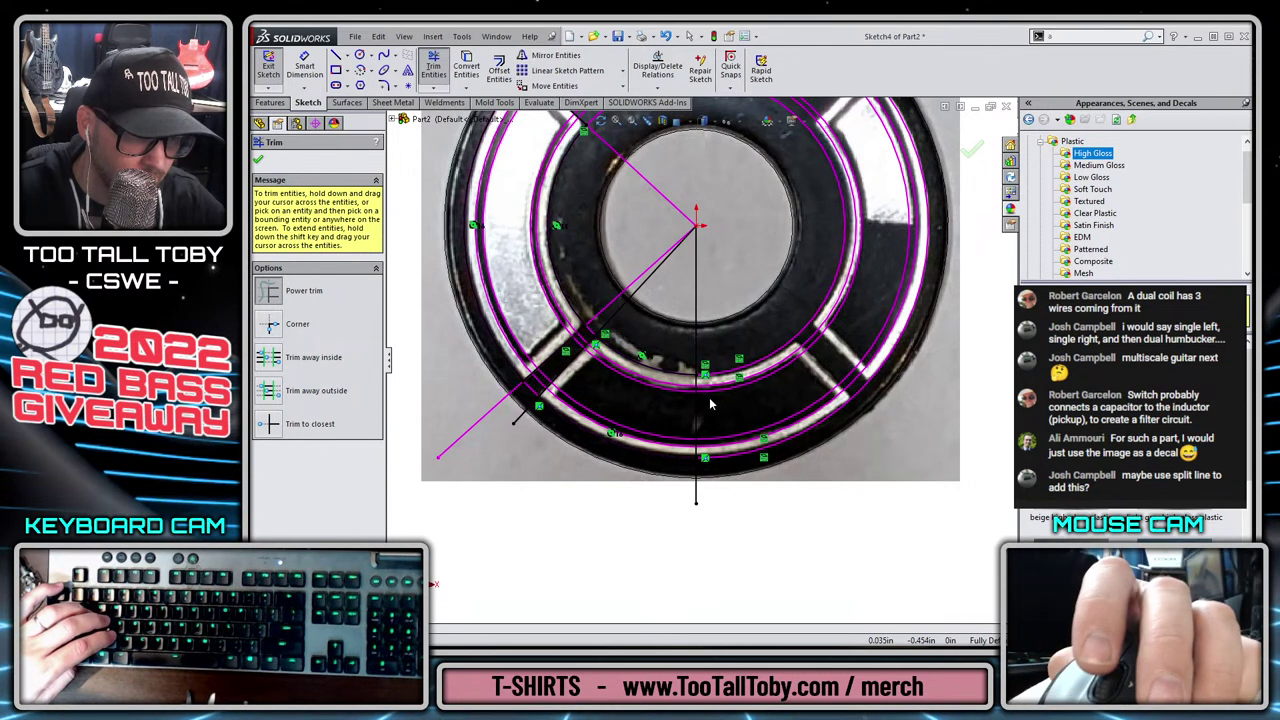
pyautogui.scroll(2, 553, 207)
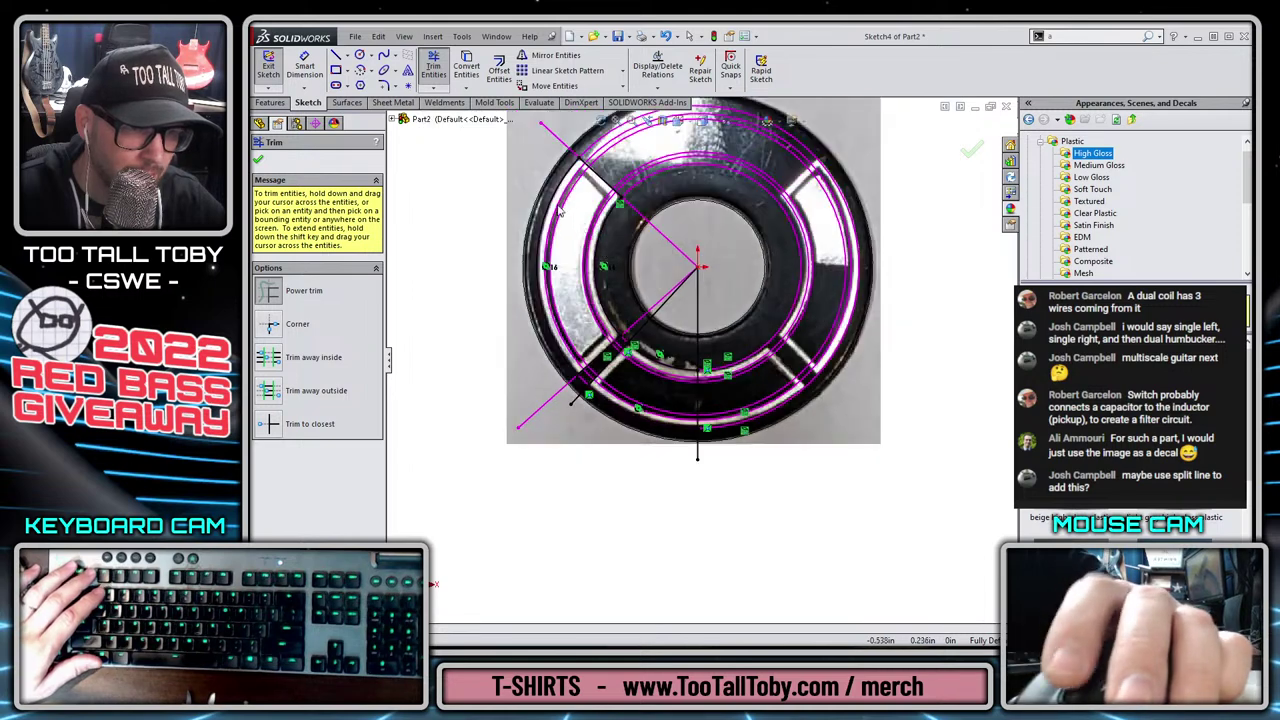
pyautogui.press('Escape')
# Trim the inner and outer ends of the converted short spoke and vertical line to close the lower sector.
pyautogui.click(602, 241)
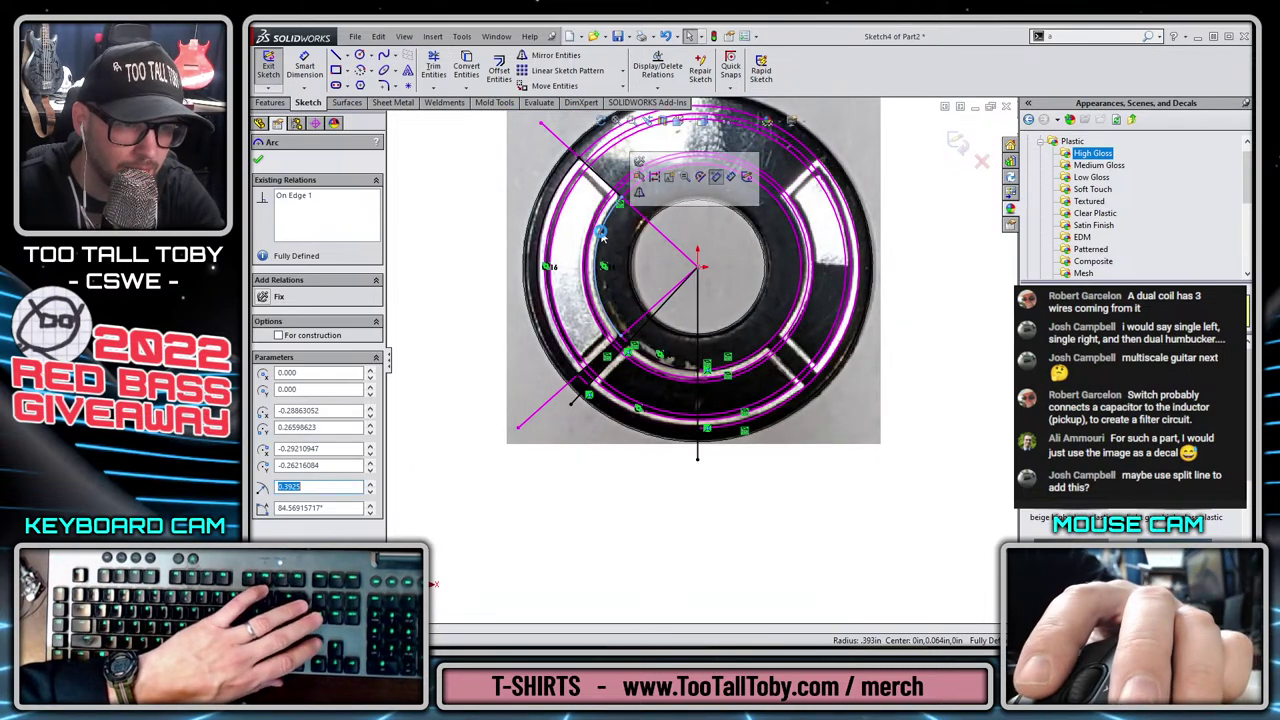
pyautogui.click(660, 276)
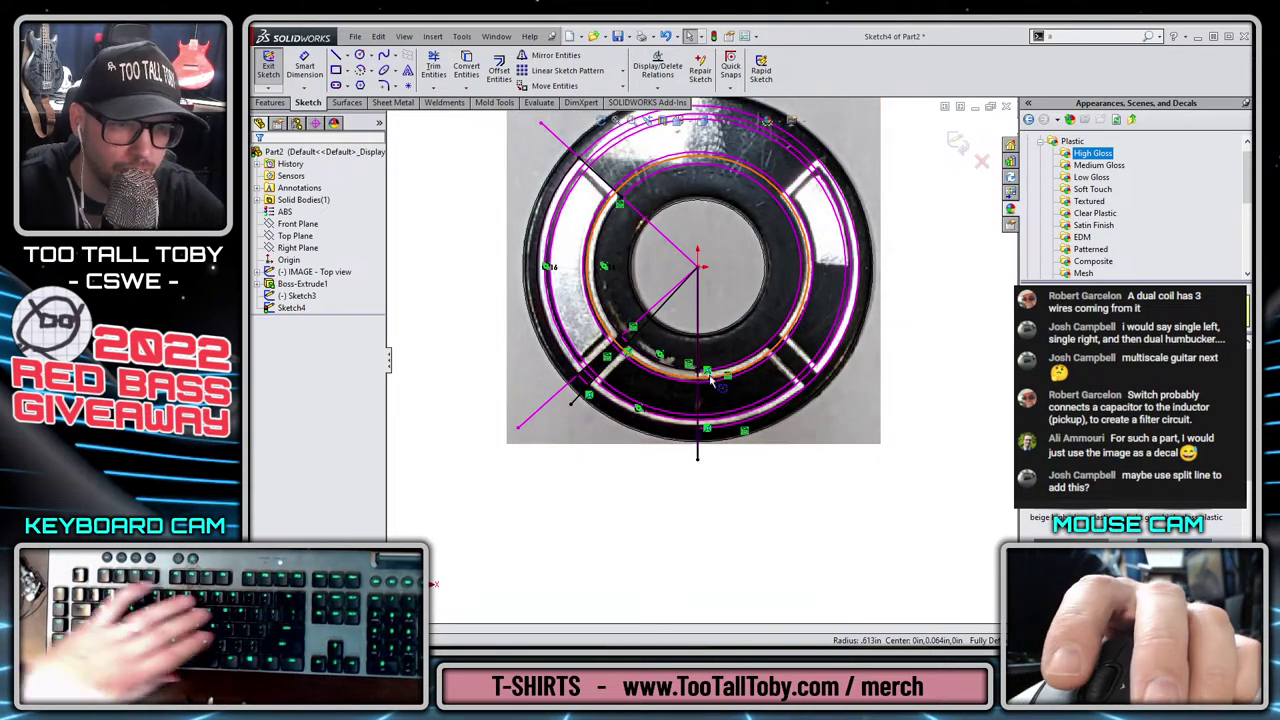
pyautogui.scroll(-1, 622, 420)
pyautogui.press('s')
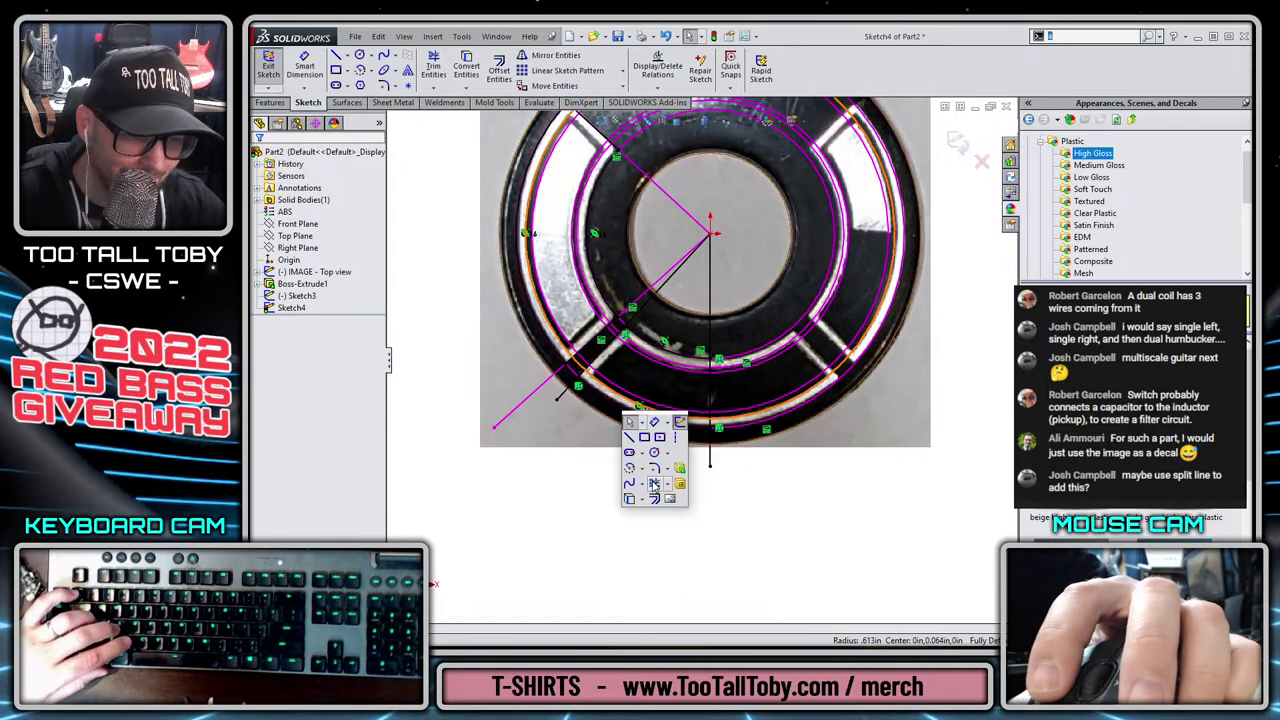
pyautogui.click(656, 485)
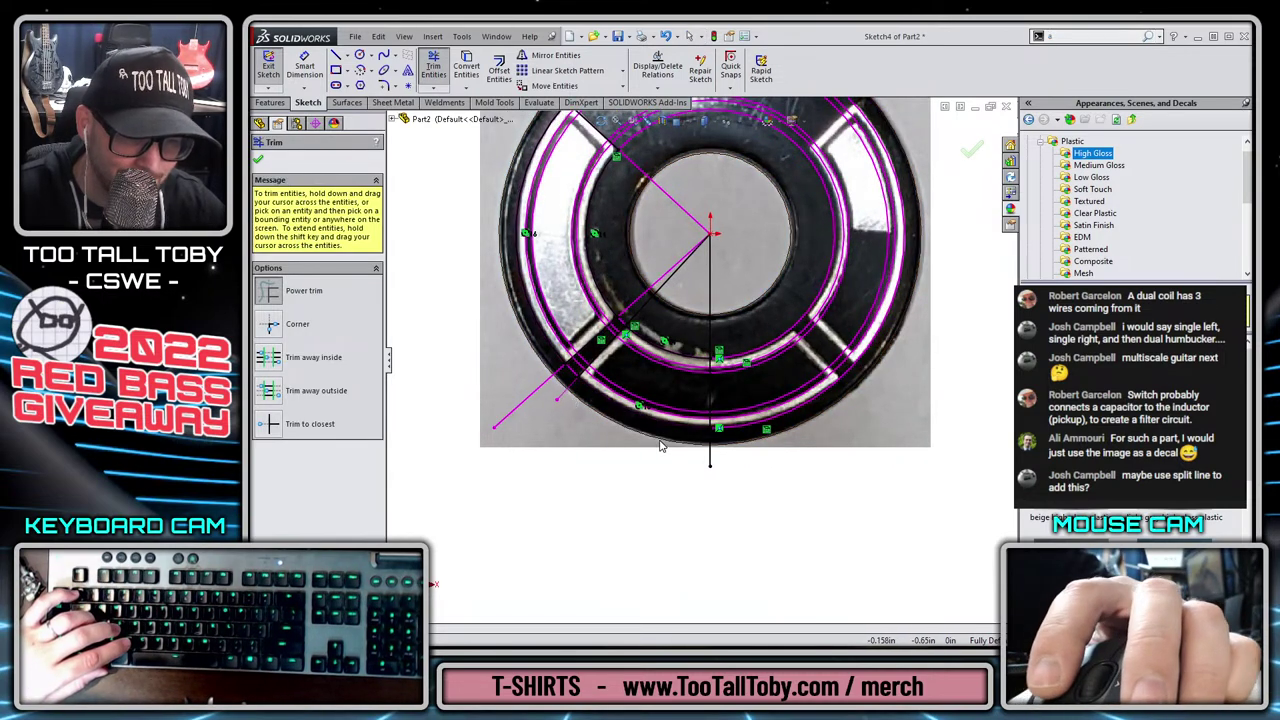
pyautogui.moveTo(759, 373); pyautogui.dragTo(692, 316)
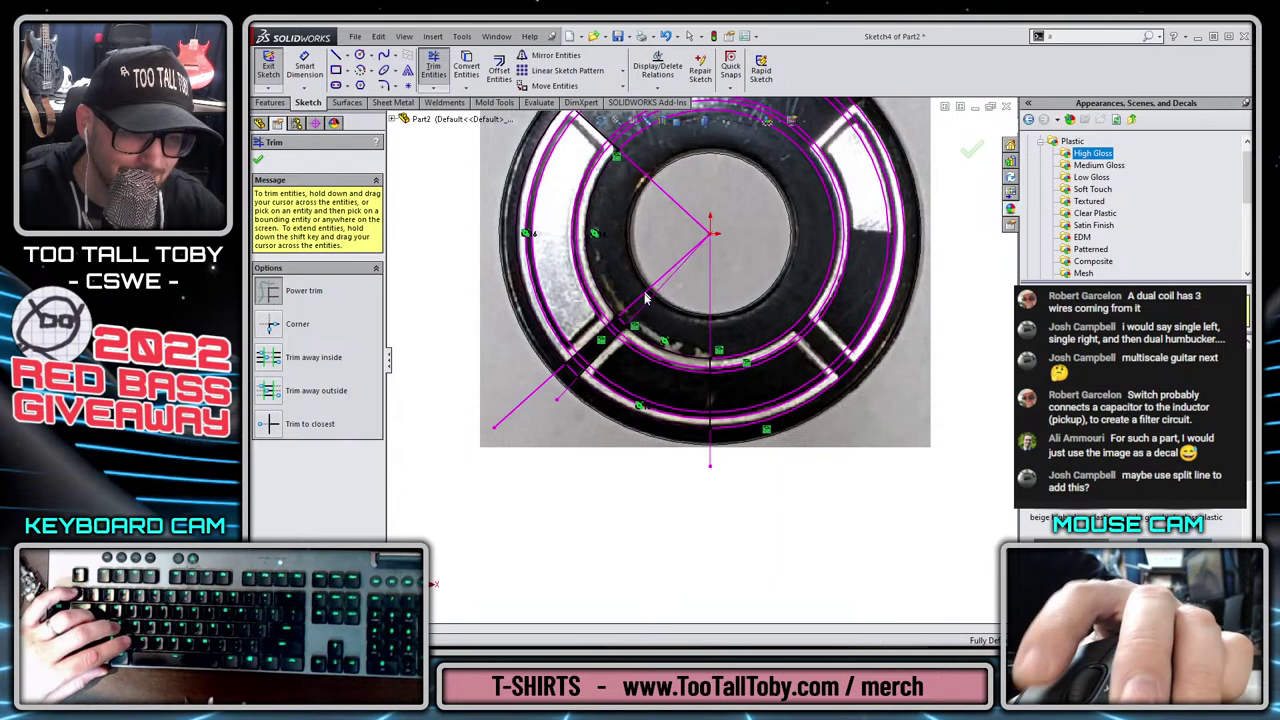
pyautogui.scroll(2, 703, 357)
pyautogui.scroll(-2, 703, 345)
pyautogui.press('Escape')
pyautogui.click(712, 403)
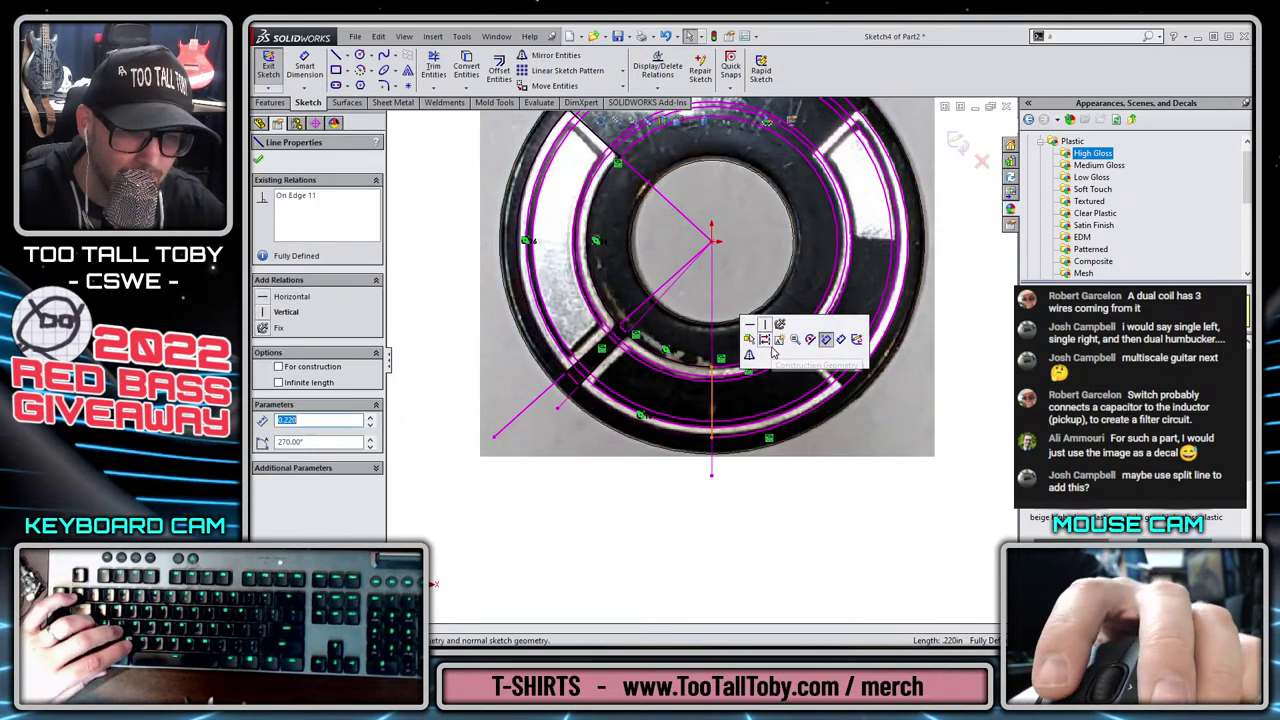
pyautogui.press('Escape')
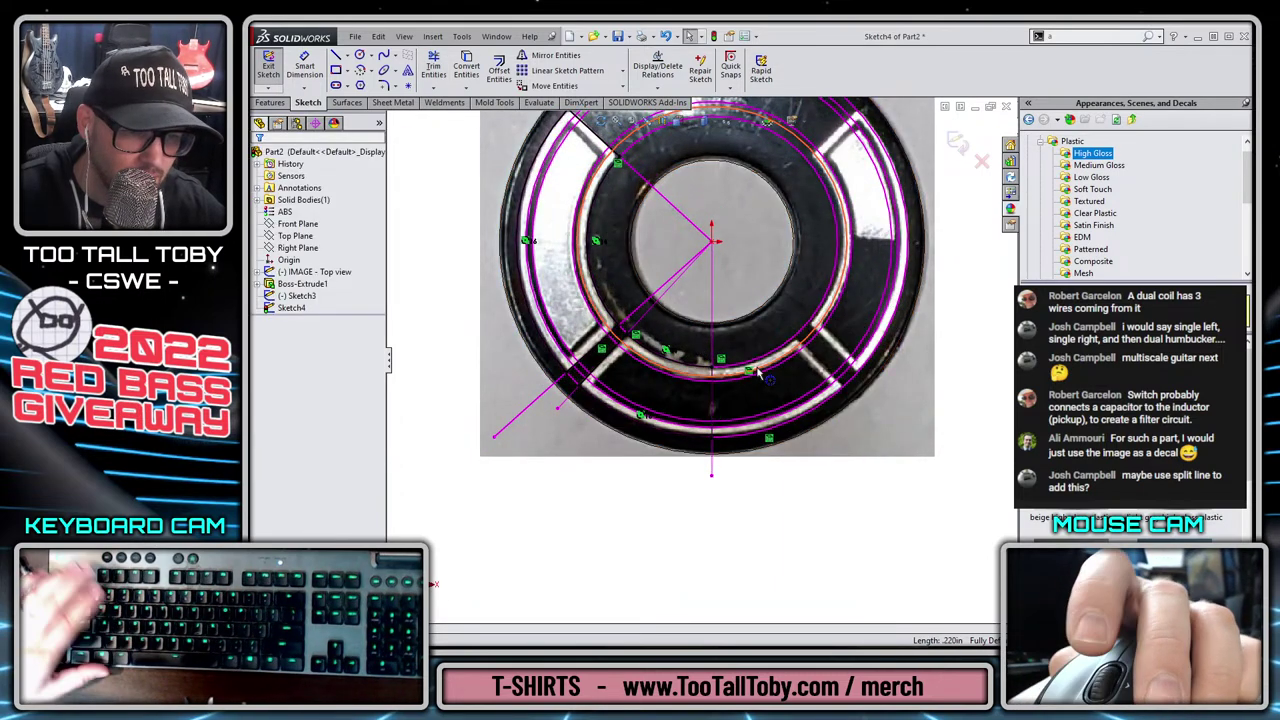
# Start a boss extrude of the sketch with the left sector and the lower sector as its contours.
pyautogui.moveTo(660, 345); pyautogui.dragTo(634, 300, button='middle')
pyautogui.press('s')
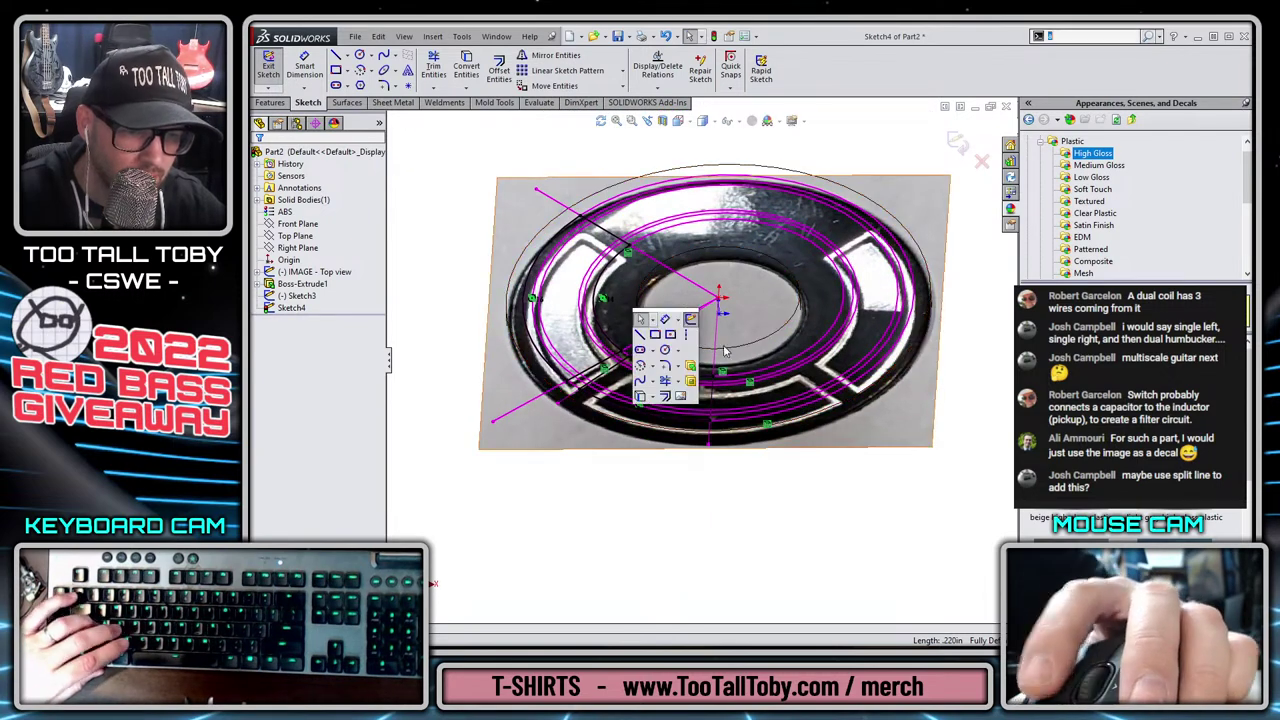
pyautogui.click(690, 368)
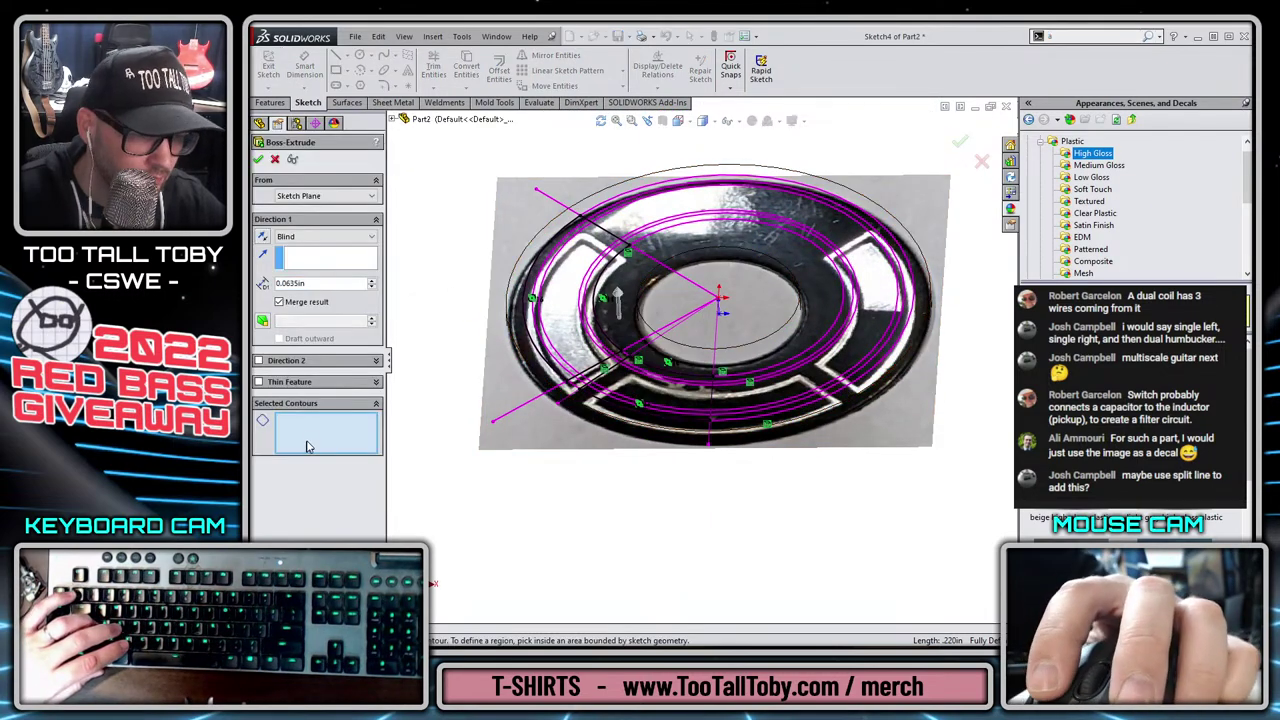
pyautogui.click(607, 338)
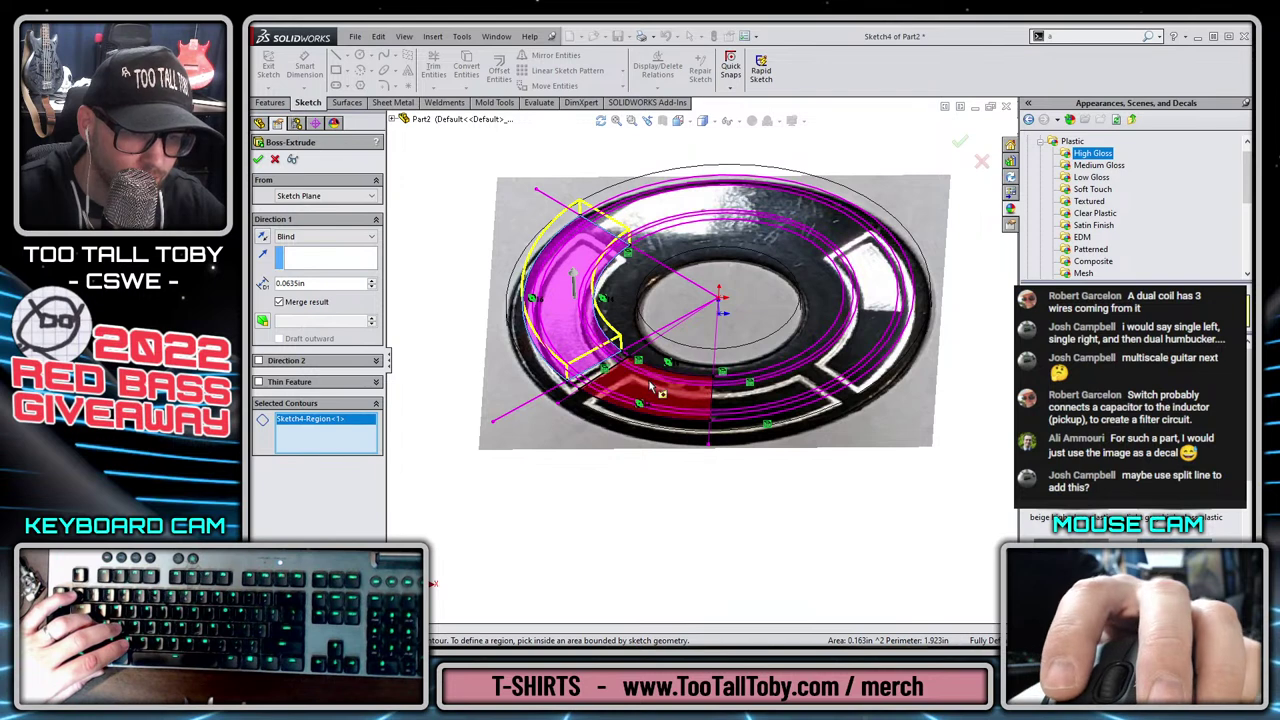
pyautogui.click(660, 391)
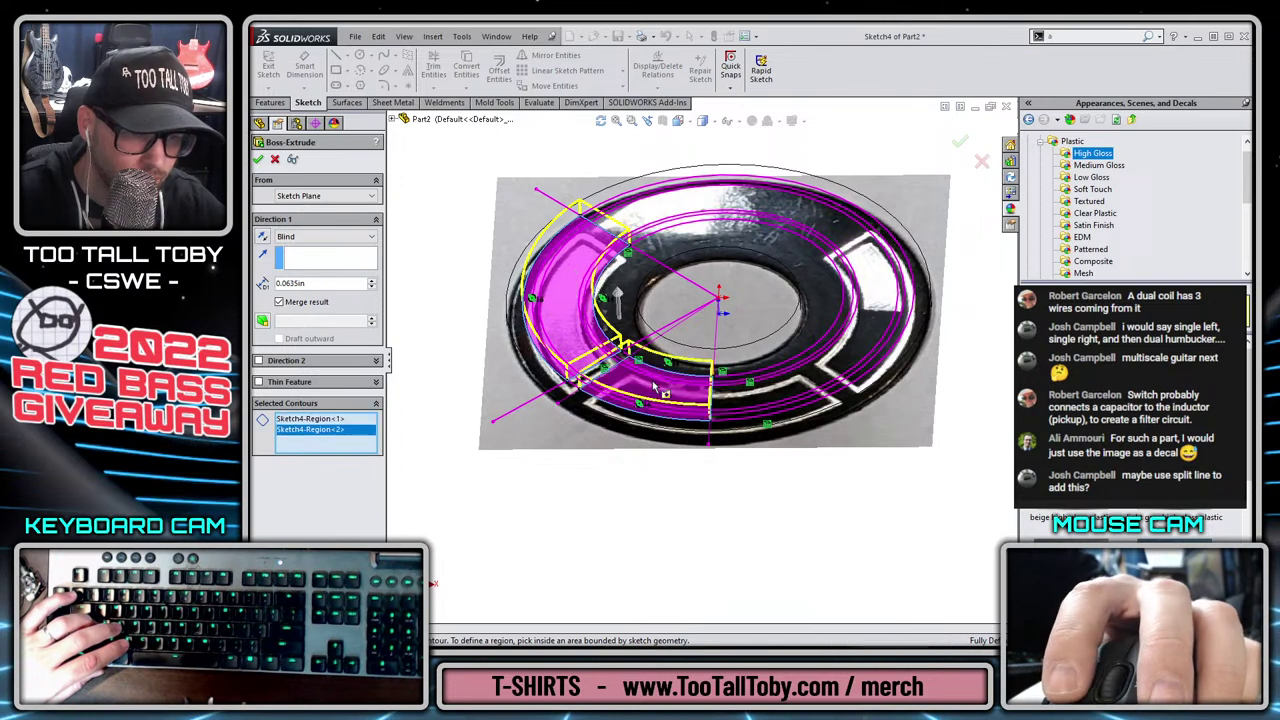
# Turn the extrude into a one-direction thin feature with a wall thickness of 0.03 in.
pyautogui.click(308, 240)
pyautogui.click(309, 248)
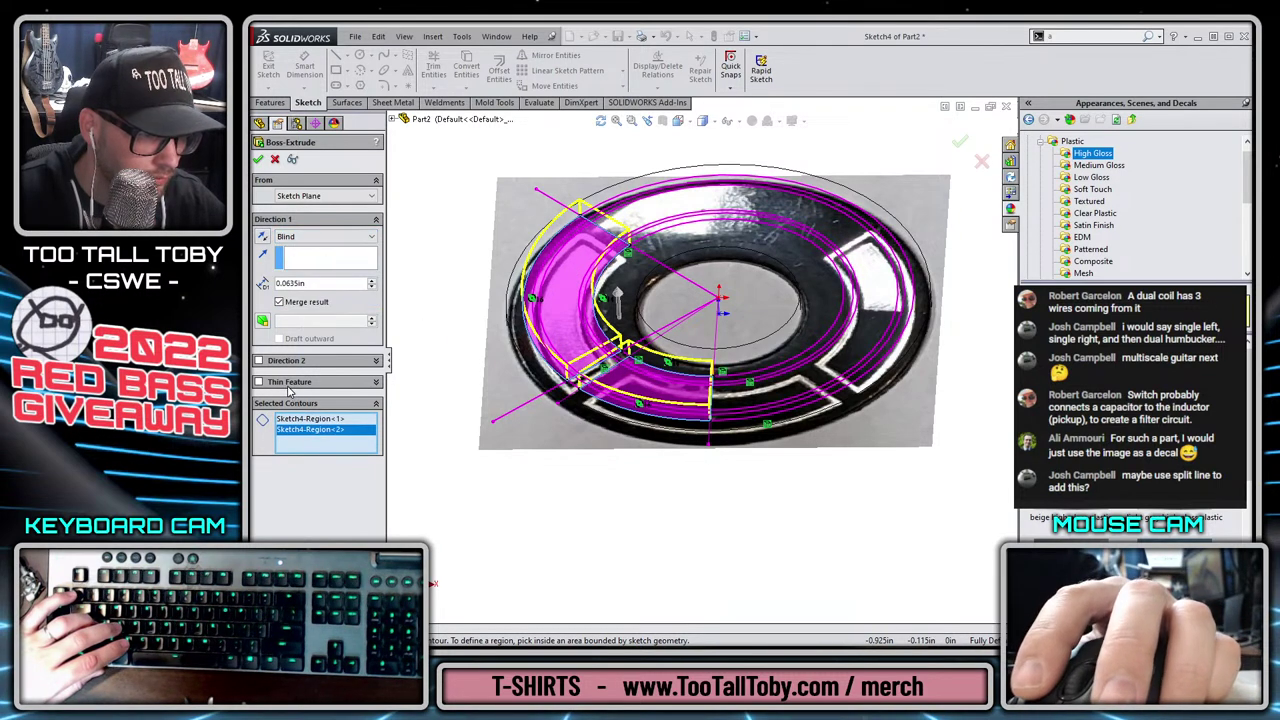
pyautogui.click(289, 382)
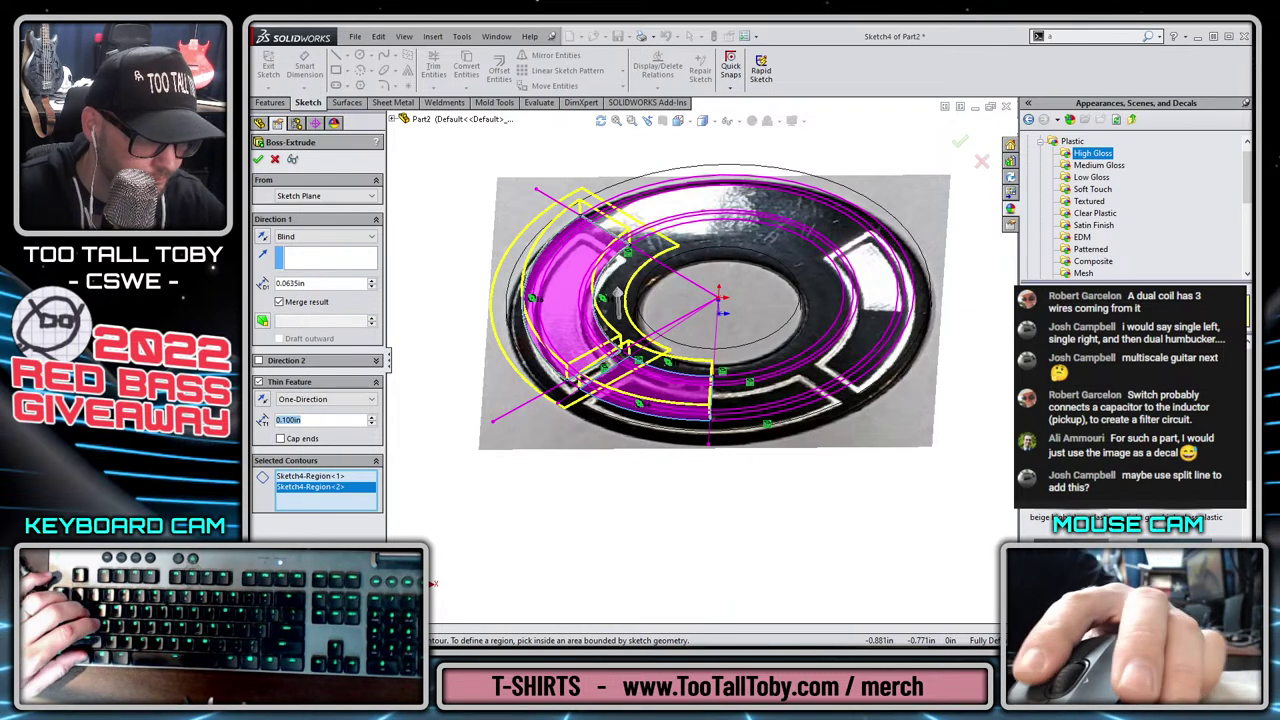
pyautogui.write('.03')
pyautogui.press('Return')
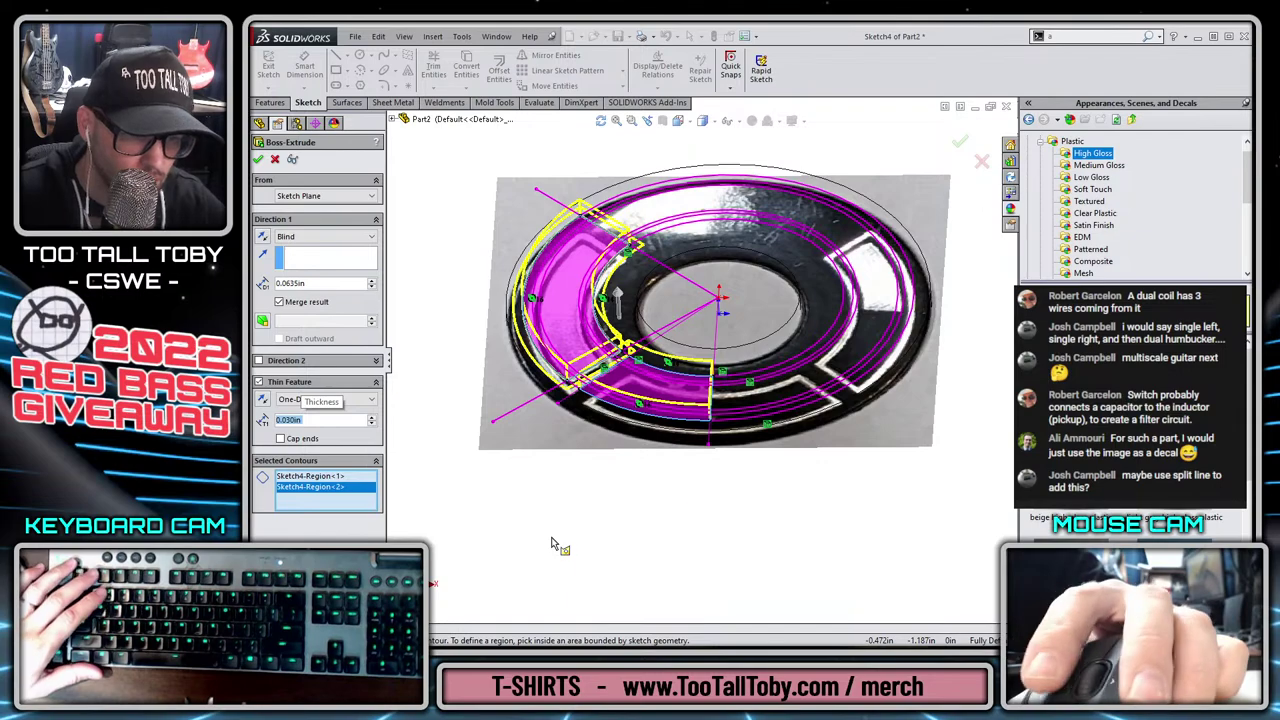
# Cancel the thin extrude and delete all the converted entities from its sketch.
pyautogui.scroll(3, 700, 360)
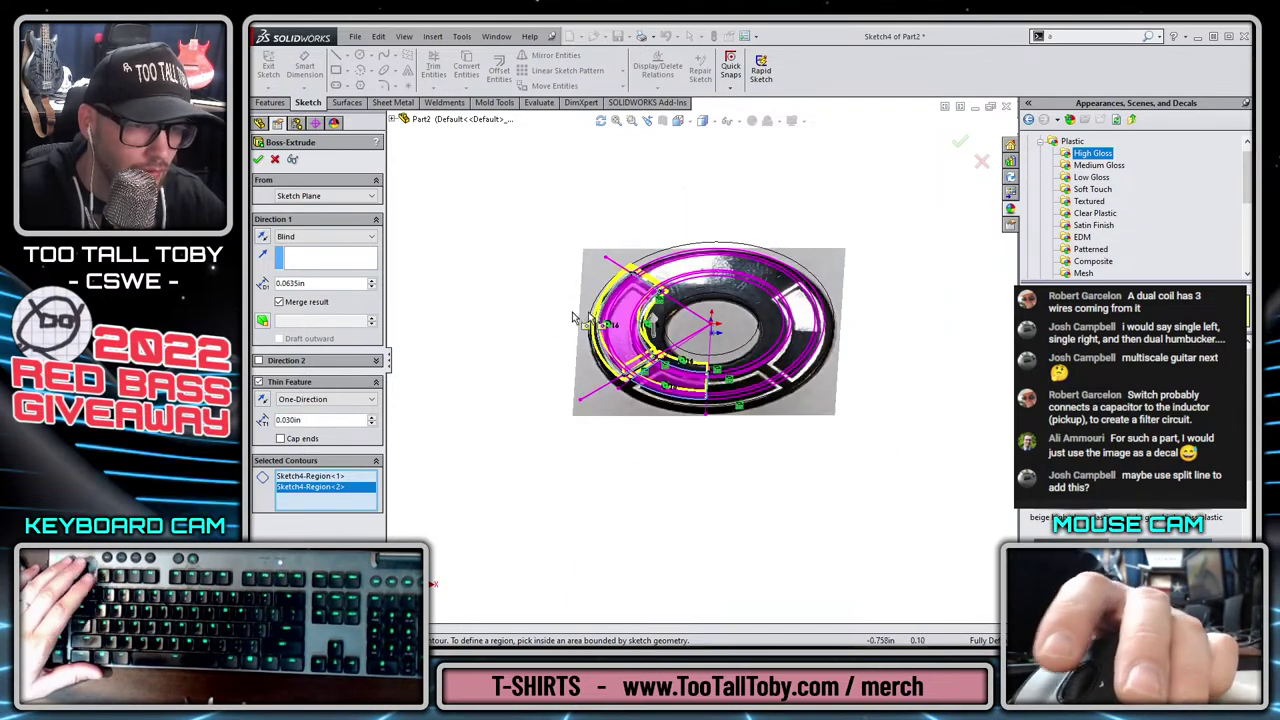
pyautogui.press('Escape')
pyautogui.hotkey('ctrl', '1')
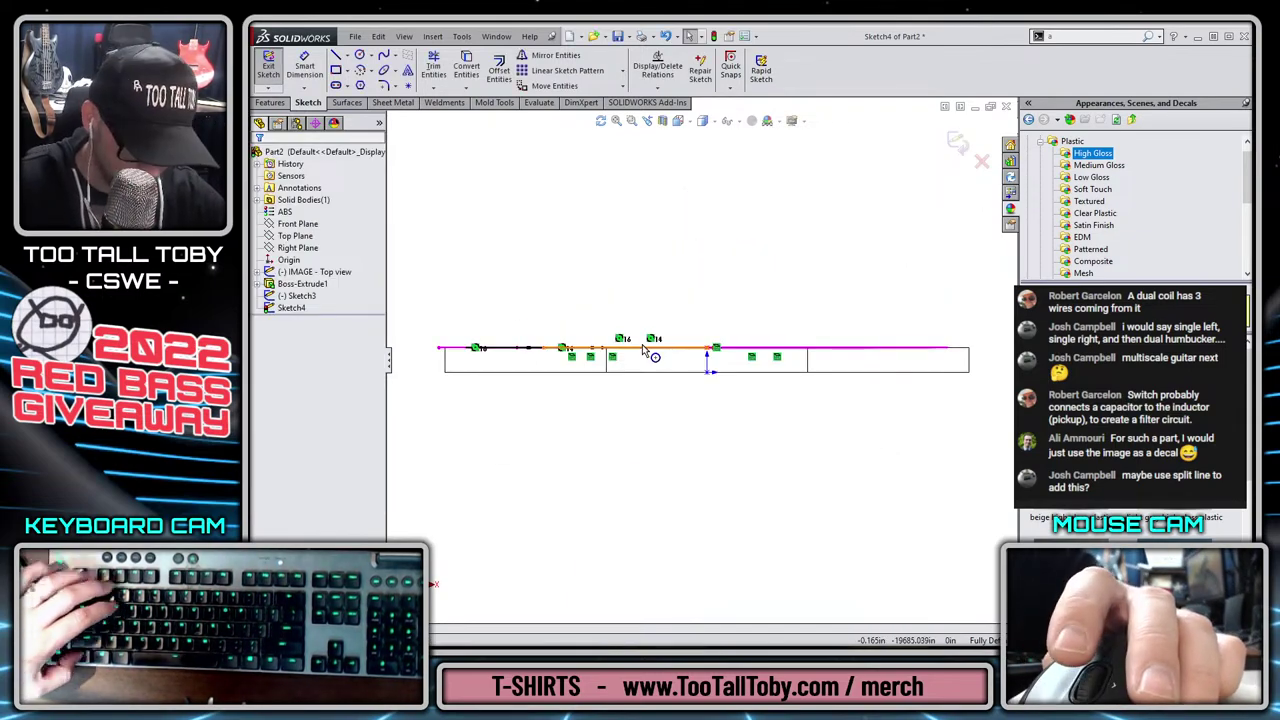
pyautogui.hotkey('ctrl', '8')
pyautogui.moveTo(488, 172); pyautogui.dragTo(785, 546)
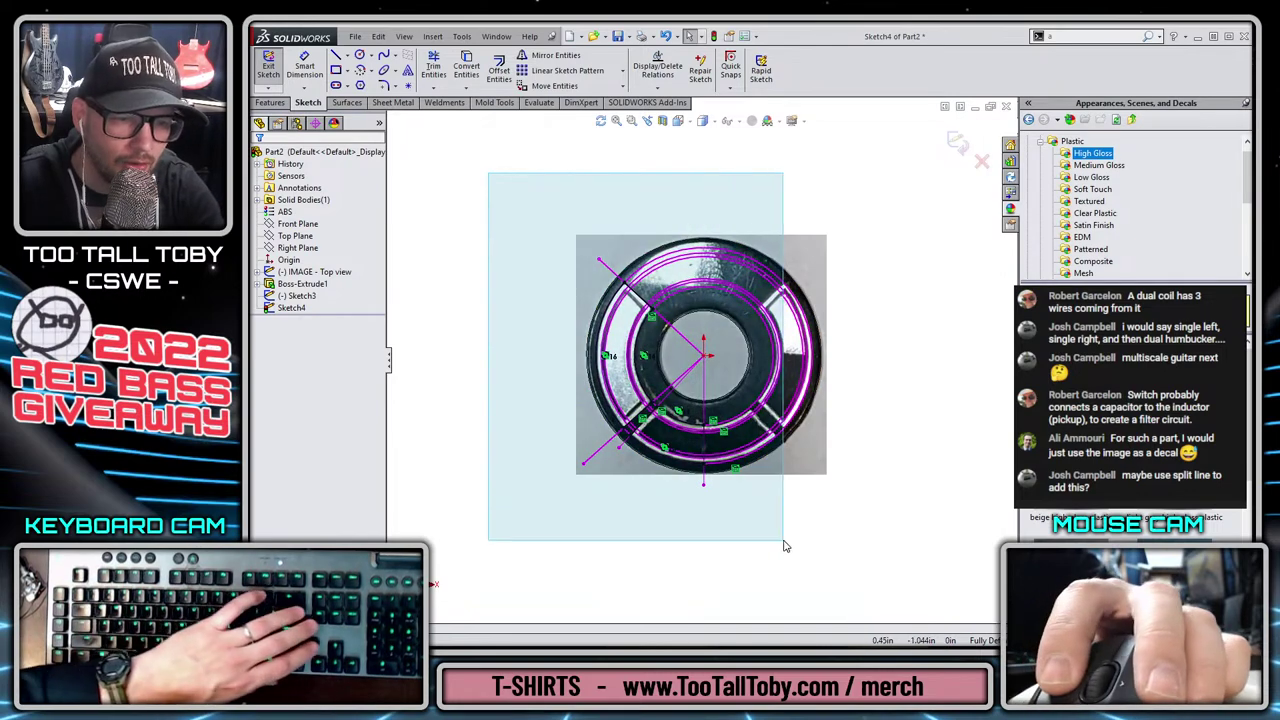
# Convert the upper-left spoke, the lower-left spoke and the inner and outer circles of the layout sketch into the emptied sketch.
pyautogui.scroll(-2, 700, 330)
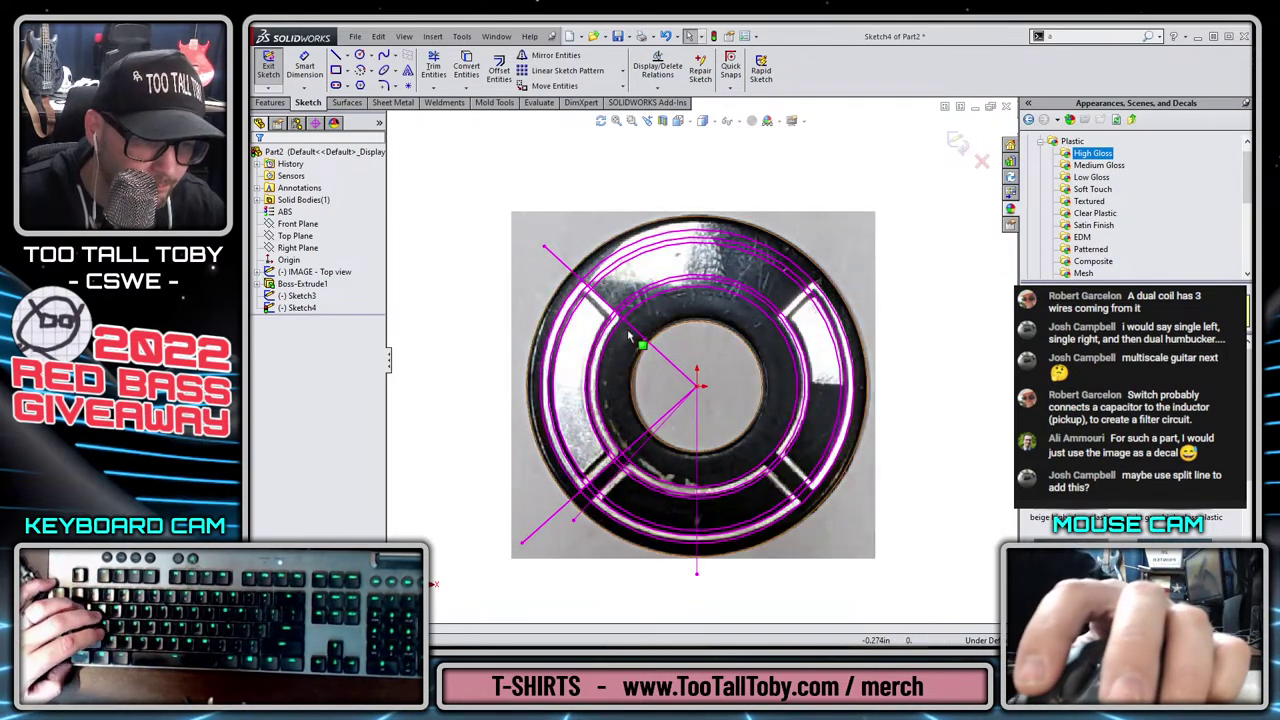
pyautogui.click(630, 337)
pyautogui.keyDown('ctrl'); pyautogui.click(631, 452); pyautogui.keyUp('ctrl')
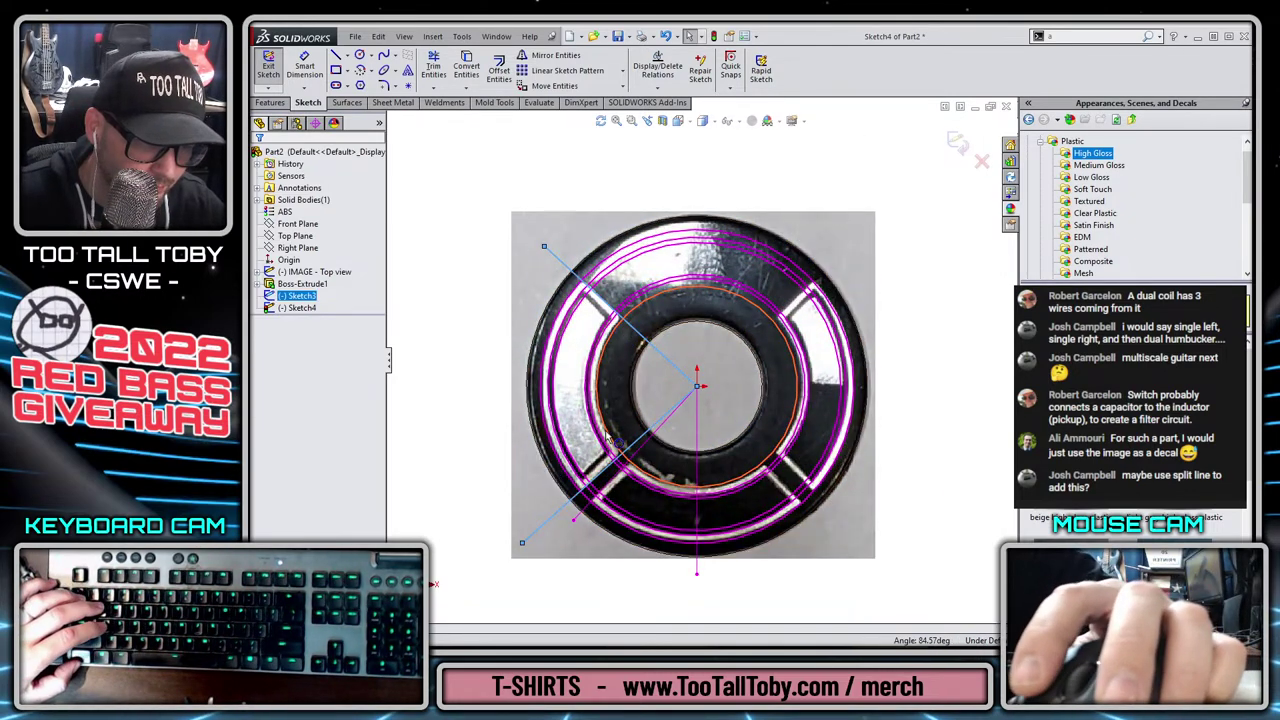
pyautogui.keyDown('ctrl'); pyautogui.click(605, 430); pyautogui.keyUp('ctrl')
pyautogui.click(462, 72)
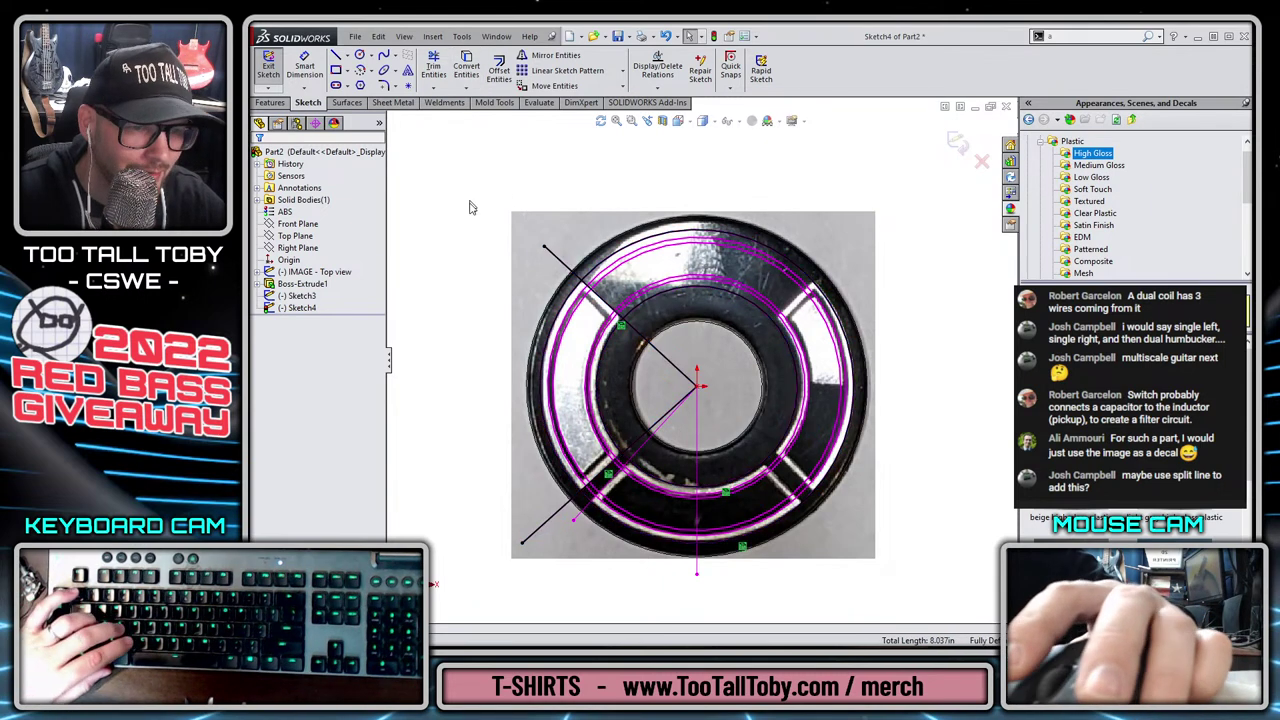
# Trim the converted circles and spokes down to the closed left sector.
pyautogui.press('s')
pyautogui.click(503, 342)
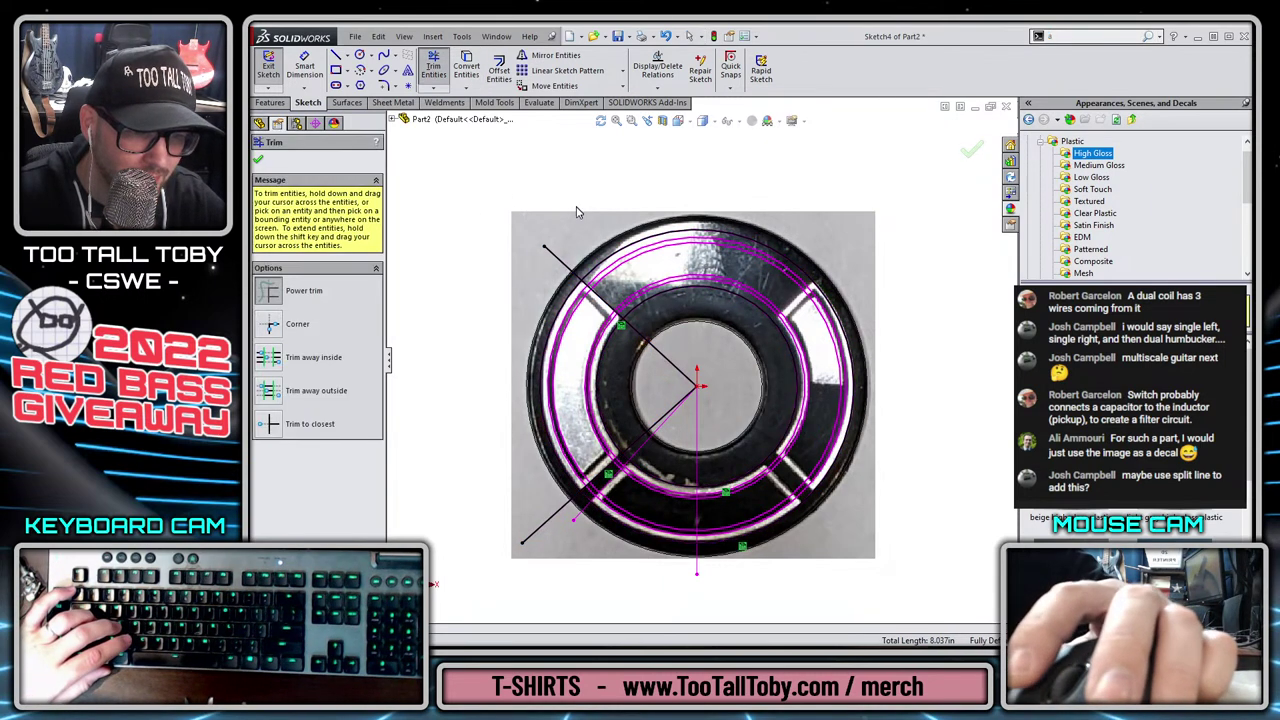
pyautogui.moveTo(609, 238)
pyautogui.mouseDown()
pyautogui.moveTo(645, 292)
pyautogui.moveTo(664, 375)
pyautogui.mouseUp()
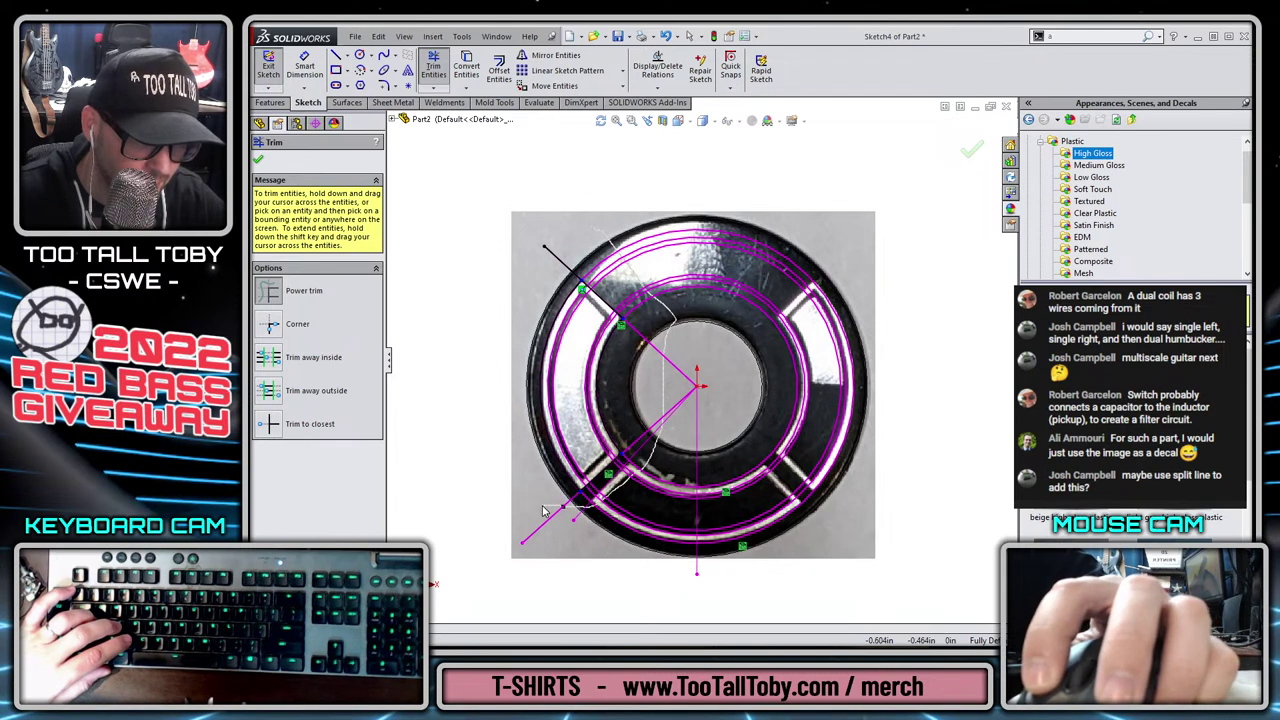
# Extrude the left sector 0.010 in as an unmerged one-direction thin feature with its 0.030 in wall reversed to the inside.
pyautogui.press('s')
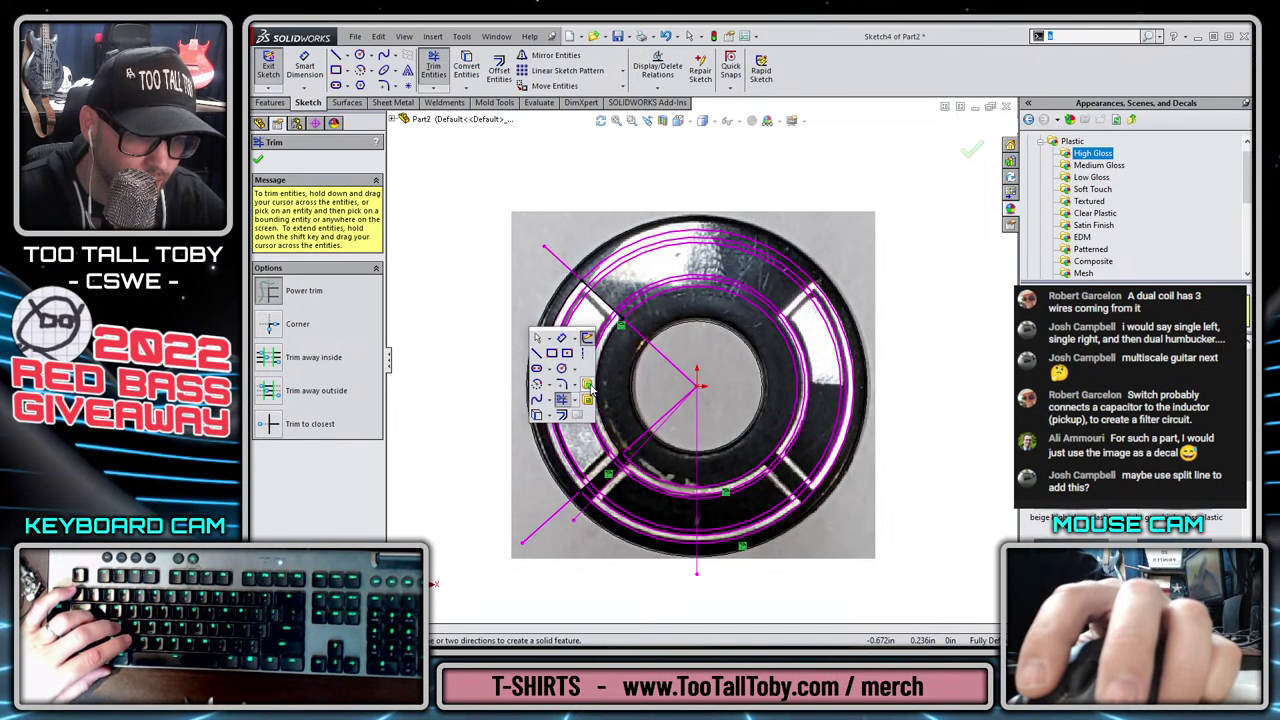
pyautogui.click(588, 397)
pyautogui.click(280, 385)
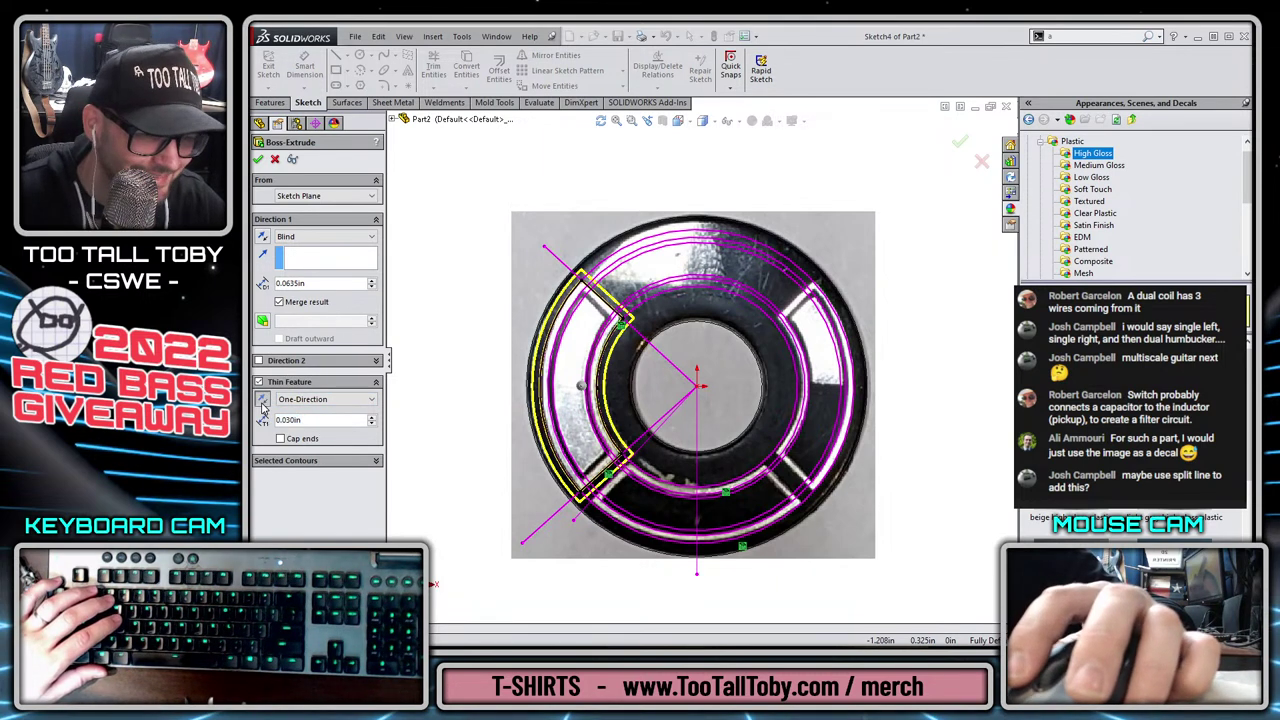
pyautogui.click(264, 401)
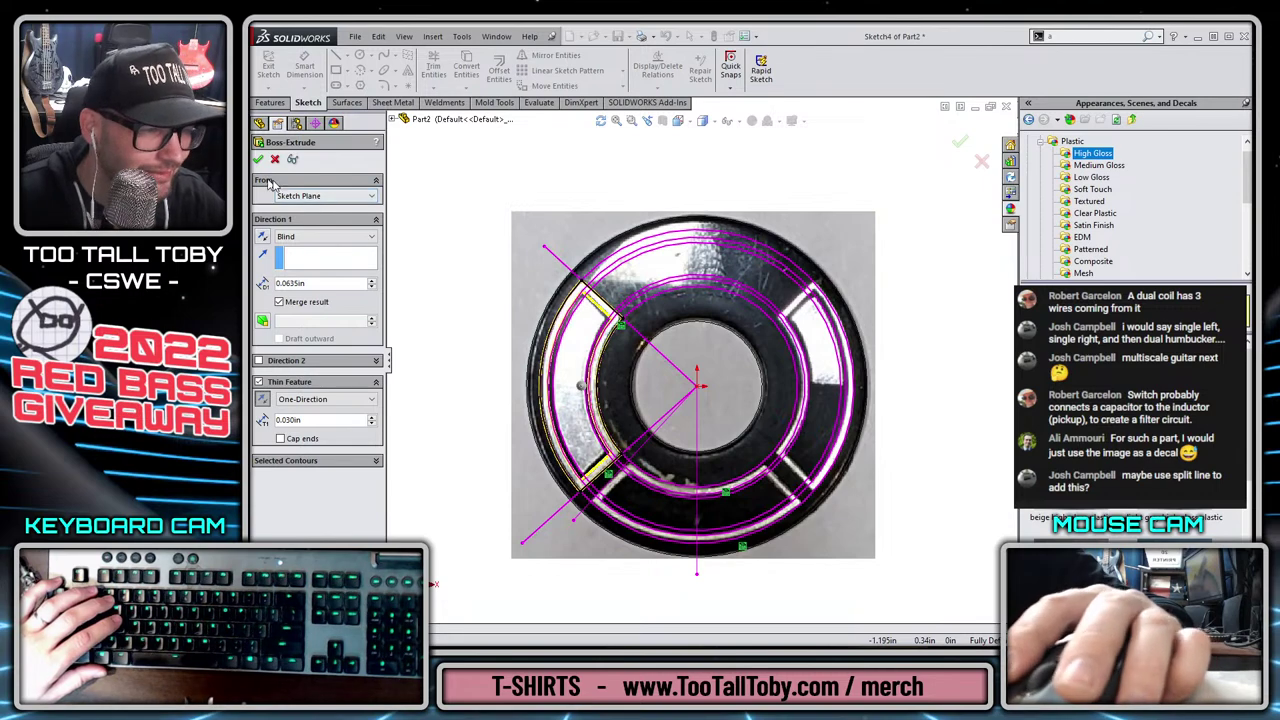
pyautogui.write('0.010')
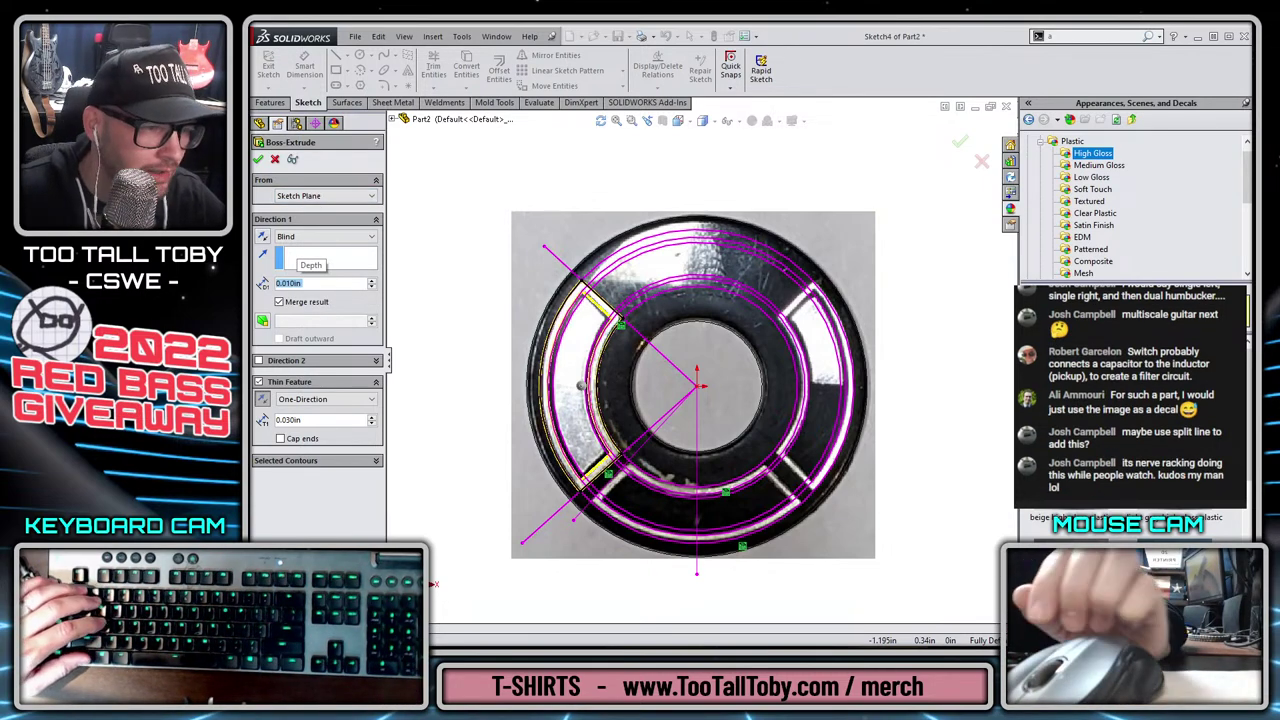
pyautogui.click(298, 303)
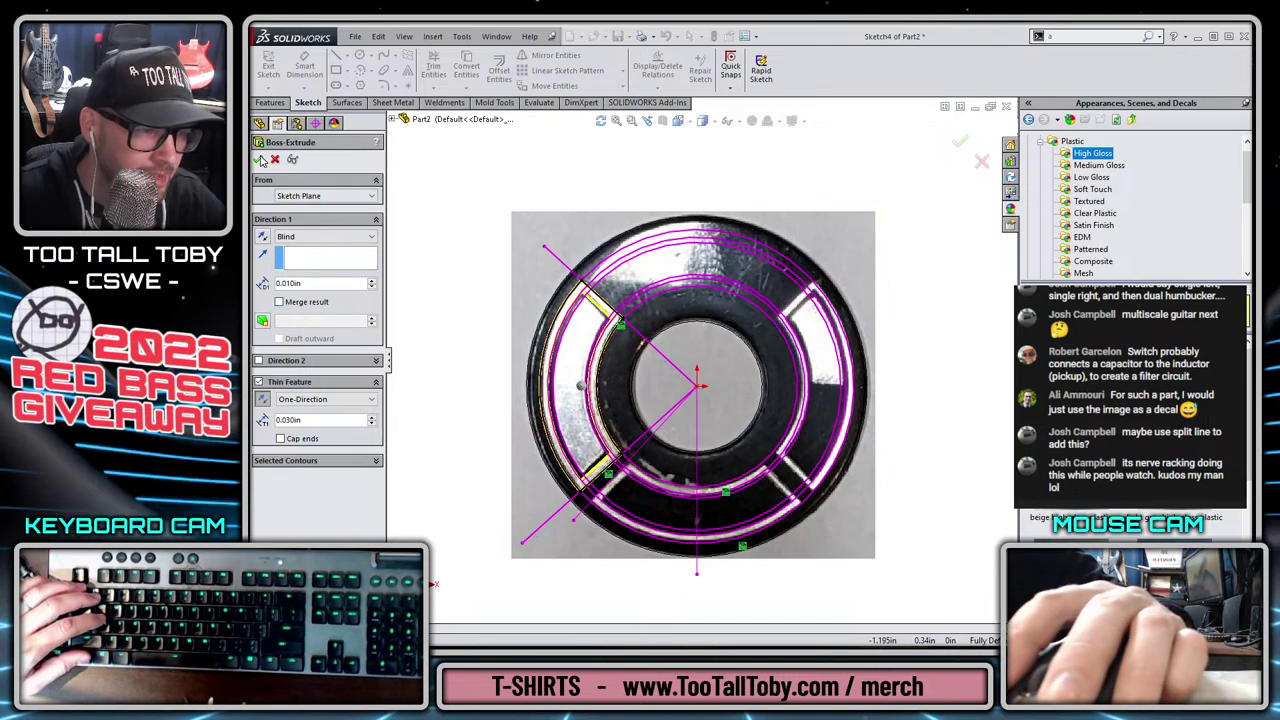
pyautogui.click(261, 159)
# Edit the layout sketch and draw a line about 0.306 in long parallel to the upper-left spoke, slightly inside the left sector.
pyautogui.moveTo(501, 432); pyautogui.dragTo(597, 467, button='middle')
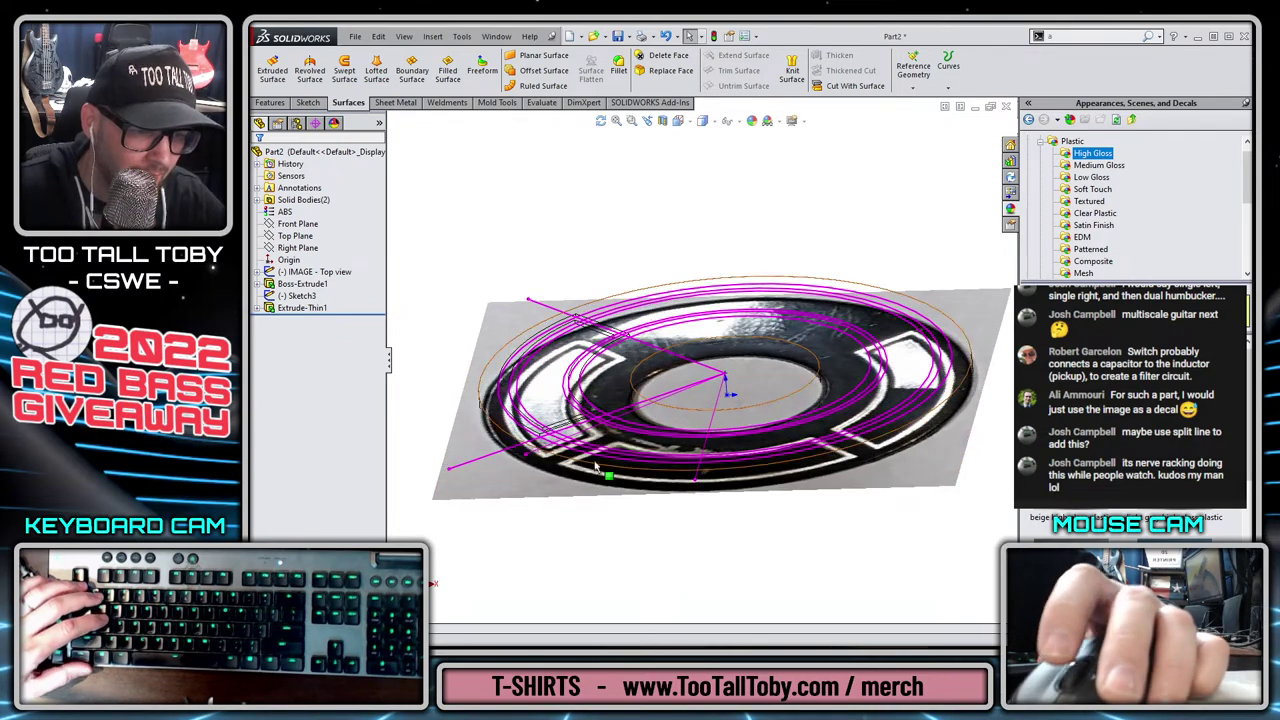
pyautogui.hotkey('ctrl', '5')
pyautogui.scroll(-4, 540, 405)
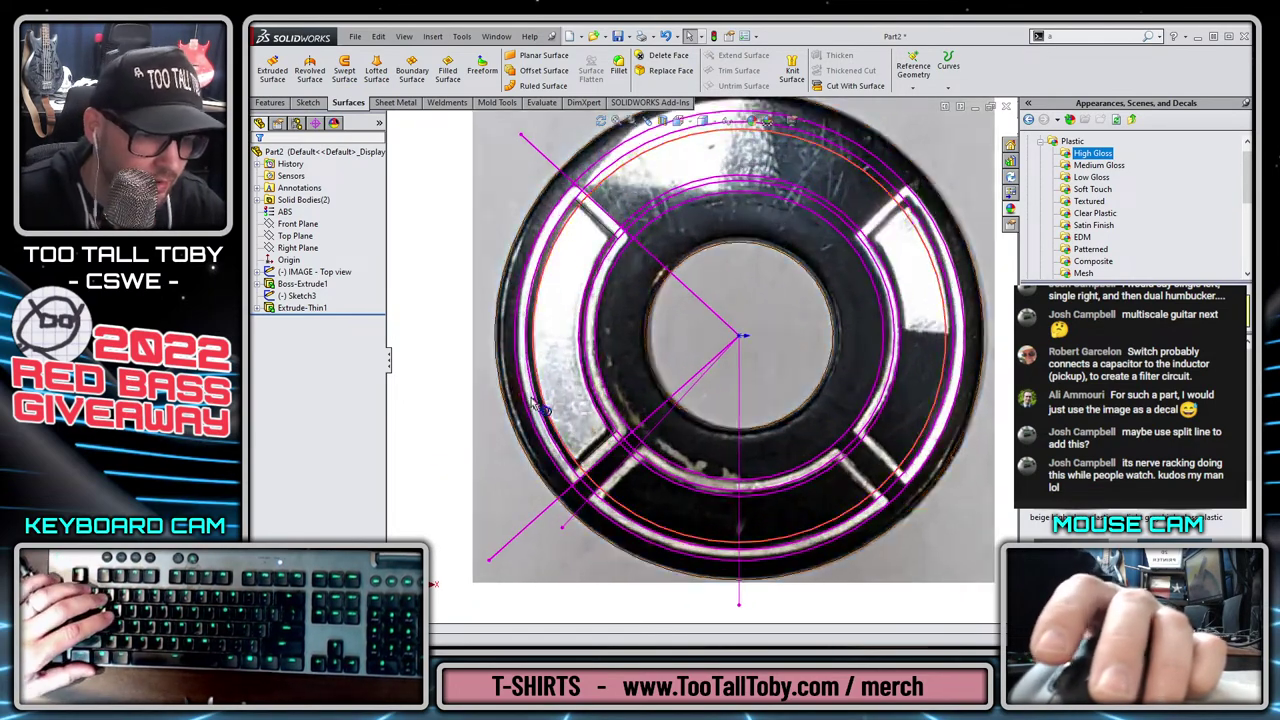
pyautogui.click(286, 297)
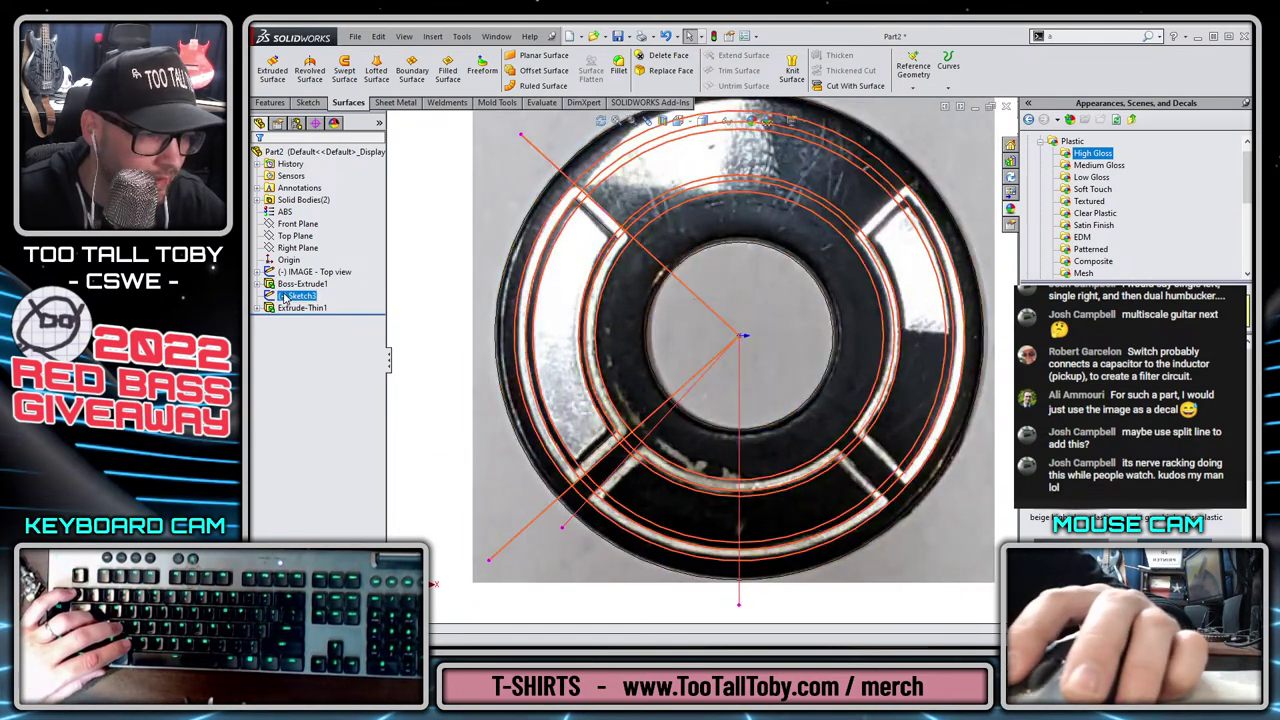
pyautogui.click(298, 260)
pyautogui.scroll(-4, 610, 232)
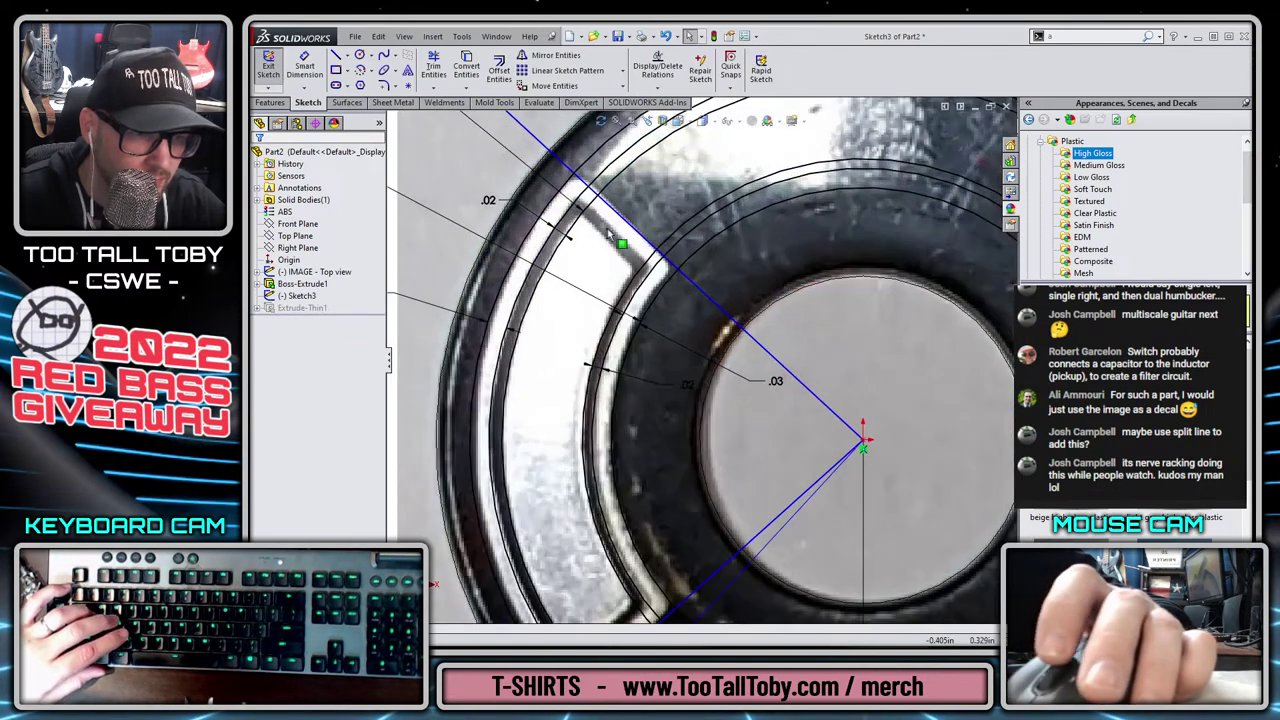
pyautogui.press('s')
pyautogui.click(613, 258)
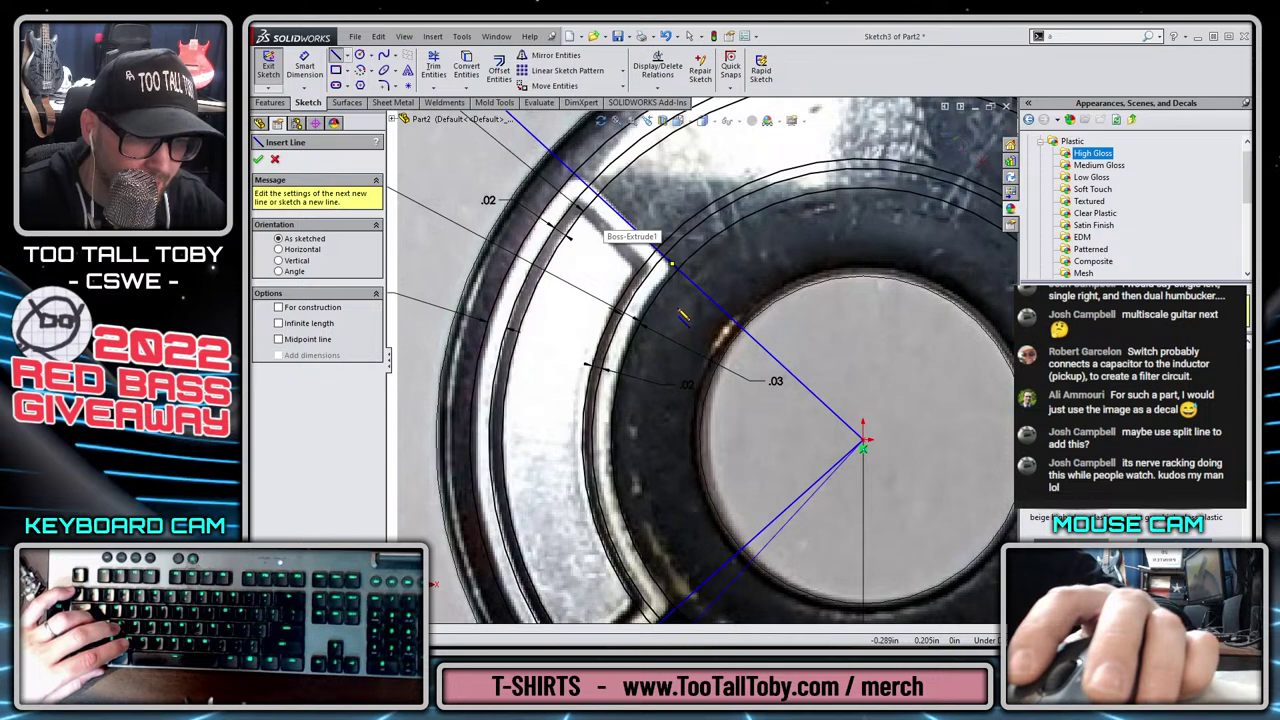
pyautogui.click(680, 315)
pyautogui.click(542, 189)
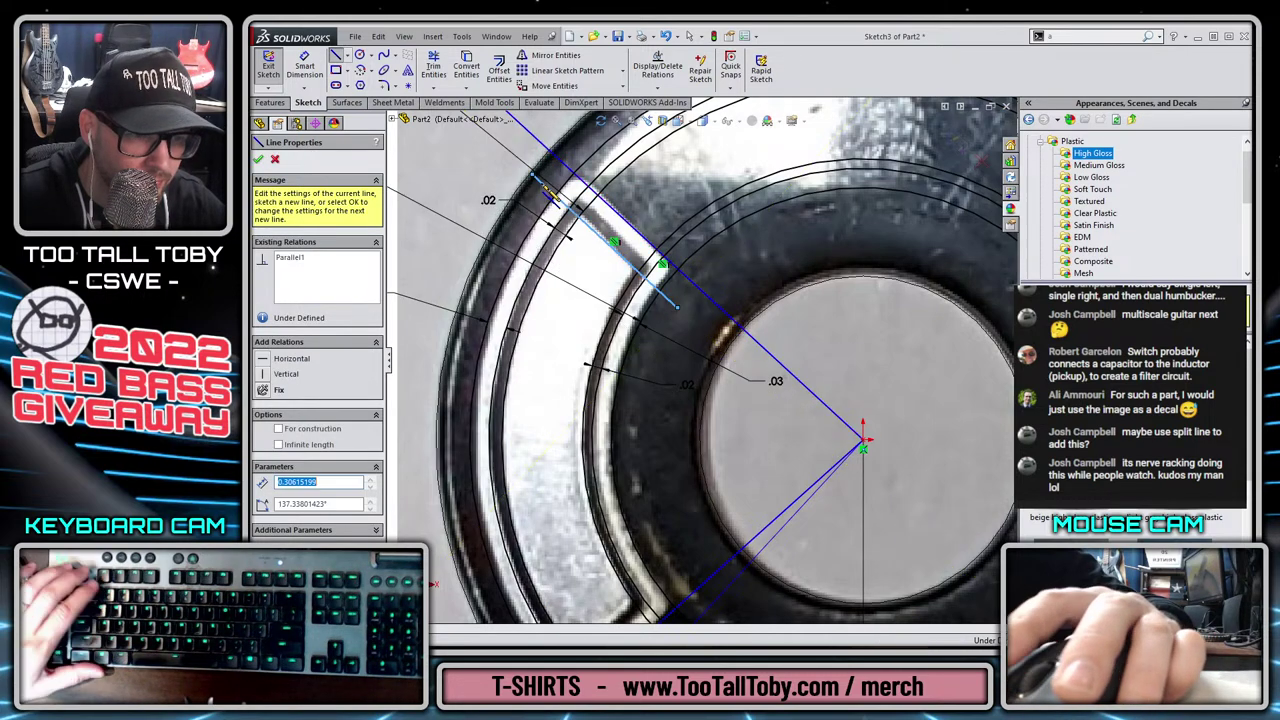
pyautogui.press('Escape')
# Draw a matching line parallel to the lower-left spoke, slightly inside the left sector, and exit the layout sketch.
pyautogui.scroll(-2, 669, 312)
pyautogui.scroll(5, 669, 312)
pyautogui.scroll(-5, 690, 397)
pyautogui.press('s')
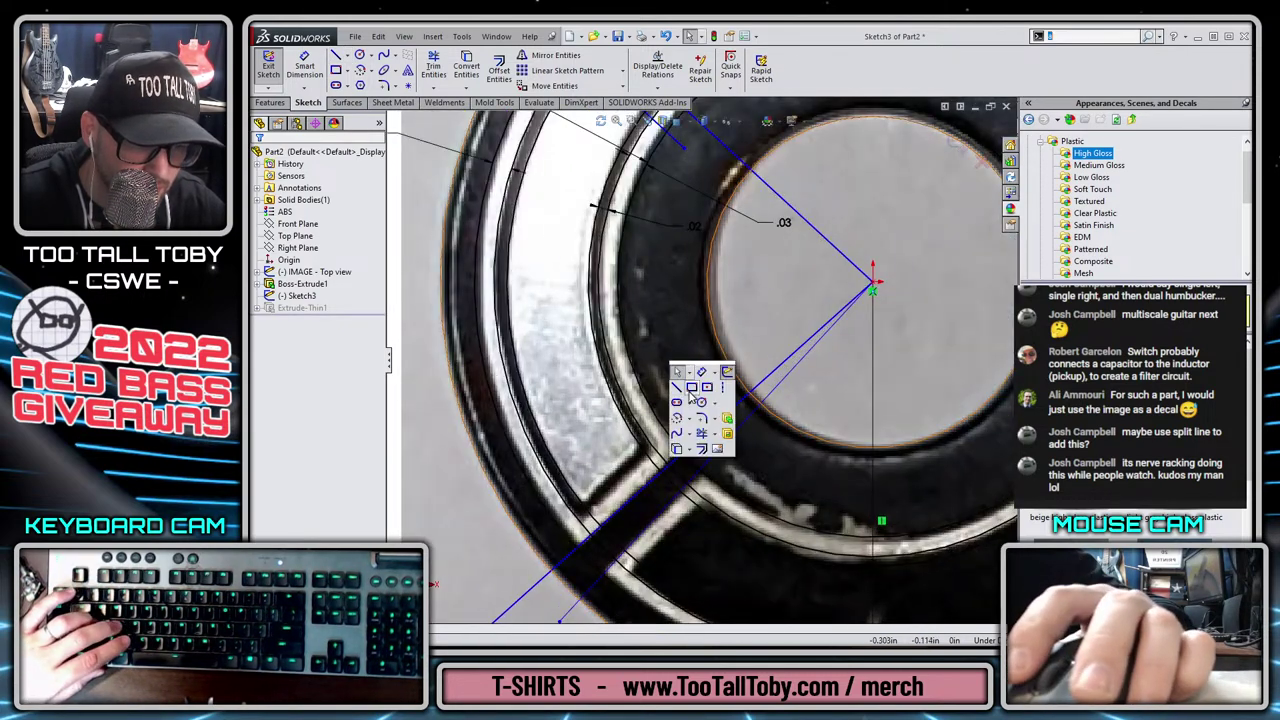
pyautogui.click(677, 387)
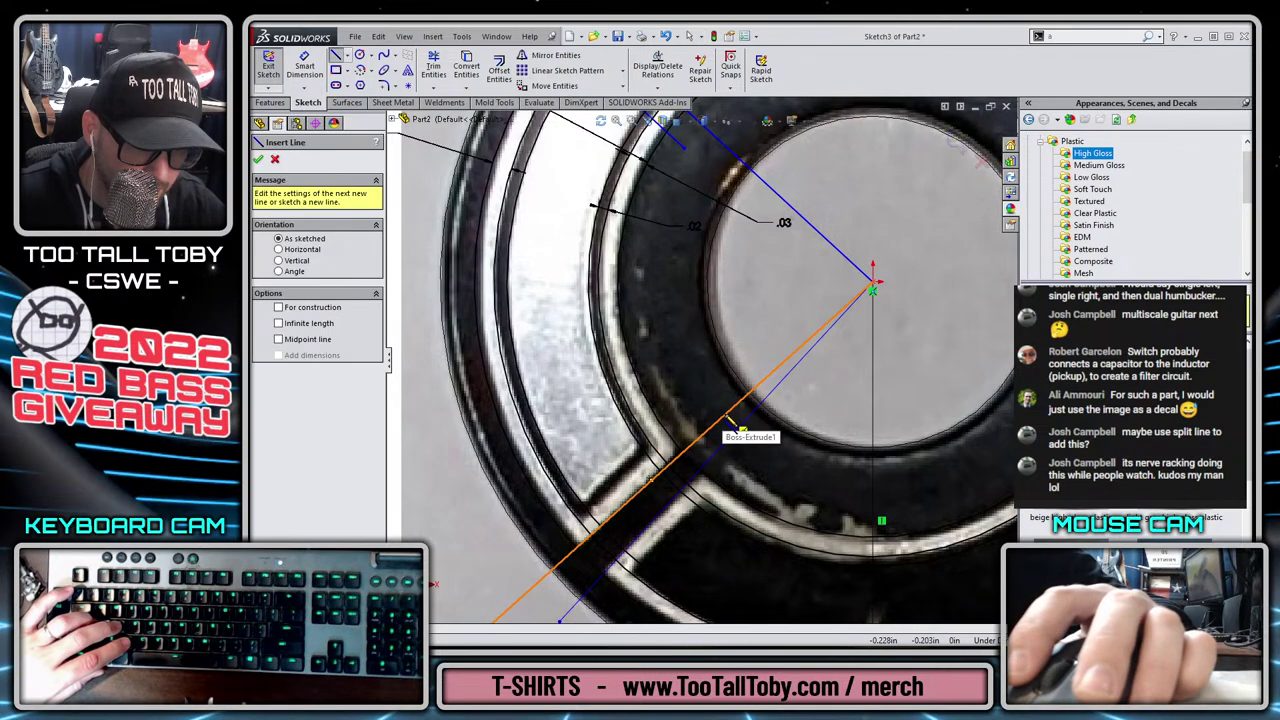
pyautogui.moveTo(680, 402); pyautogui.dragTo(520, 545)
pyautogui.press('Escape')
pyautogui.moveTo(595, 479); pyautogui.dragTo(602, 490)
pyautogui.press('Escape')
pyautogui.scroll(6, 762, 326)
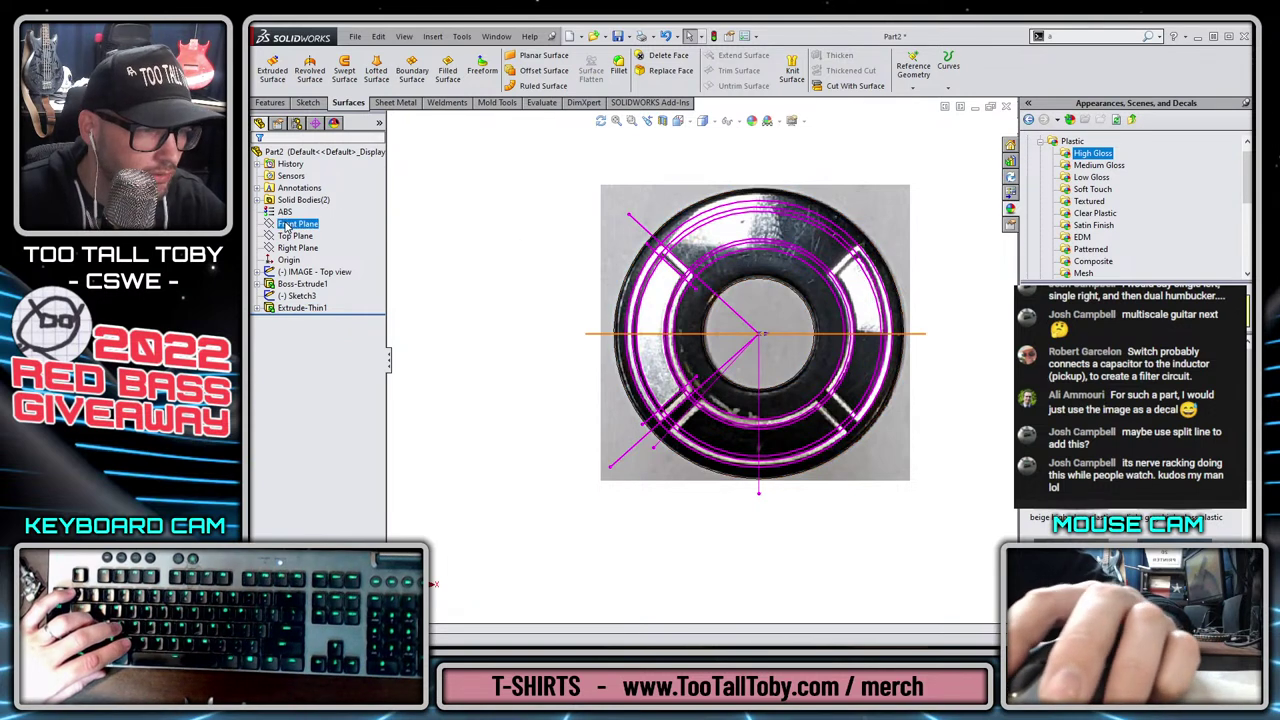
# Start a sketch on the ring's top face and convert the two new parallel lines and the two circles bounding the inner sector area.
pyautogui.click(660, 312)
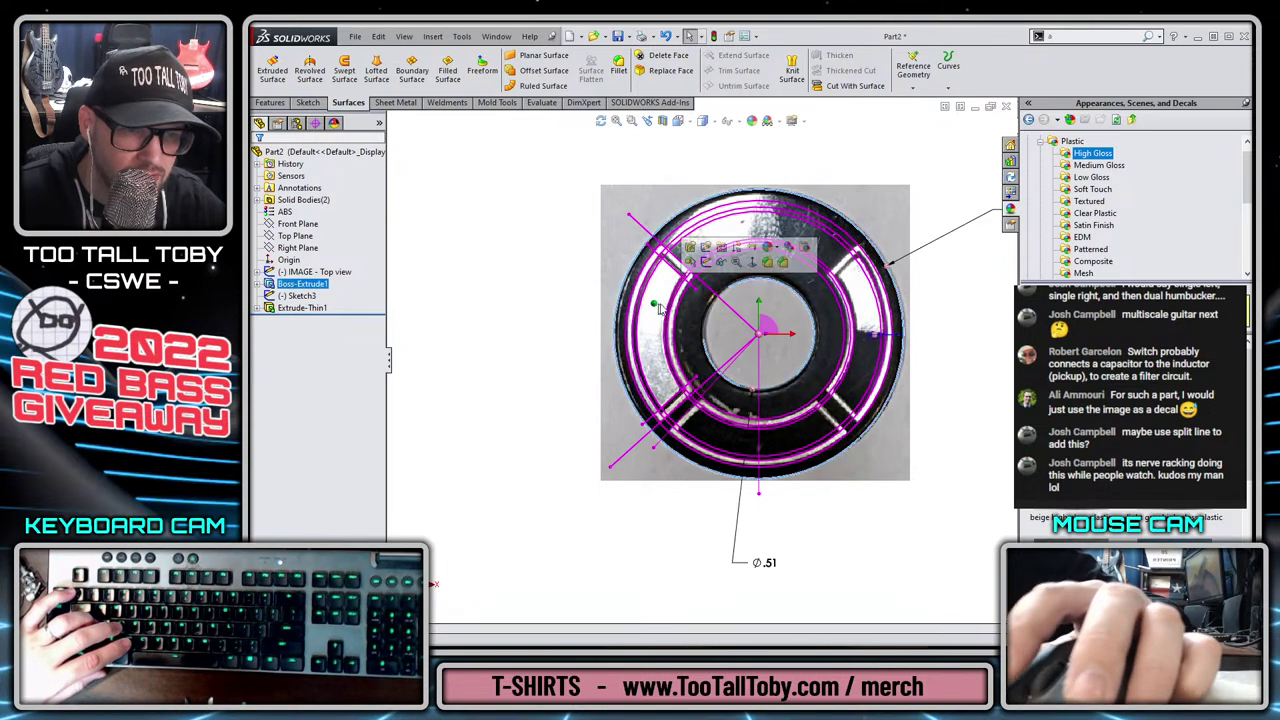
pyautogui.click(704, 261)
pyautogui.click(672, 375)
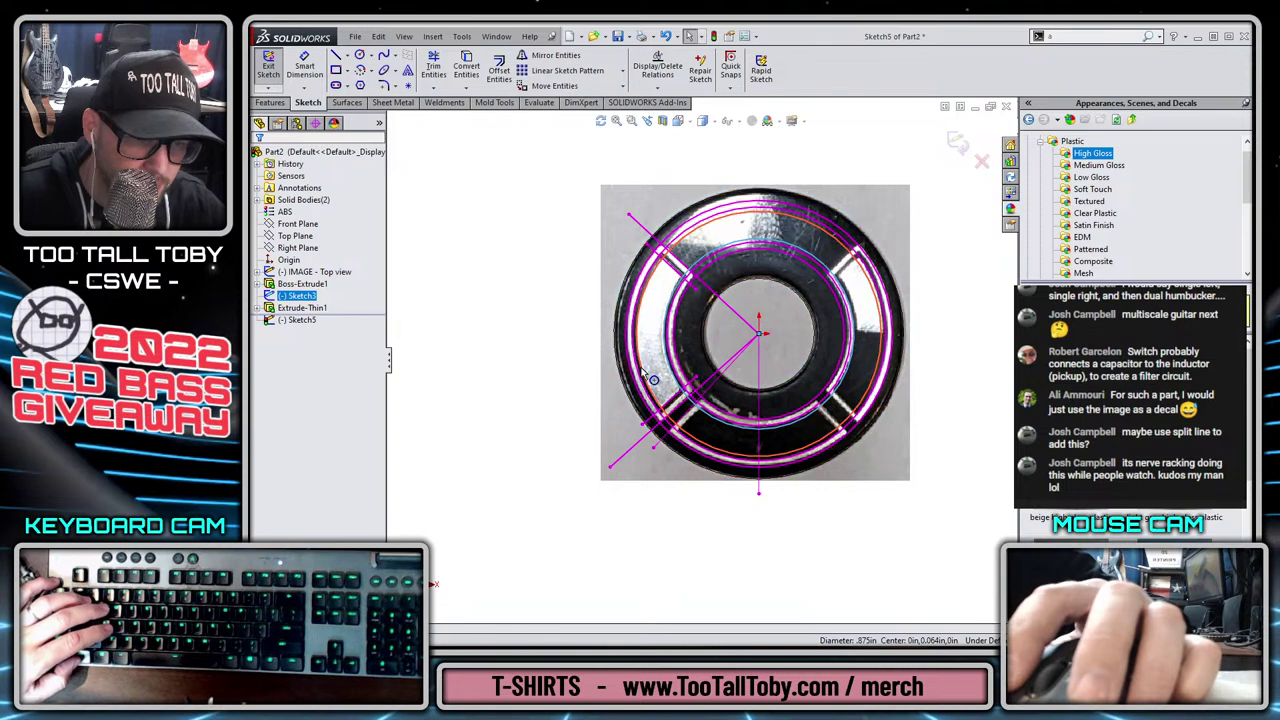
pyautogui.keyDown('ctrl'); pyautogui.click(642, 372); pyautogui.keyUp('ctrl')
pyautogui.keyDown('ctrl'); pyautogui.click(642, 372); pyautogui.keyUp('ctrl')
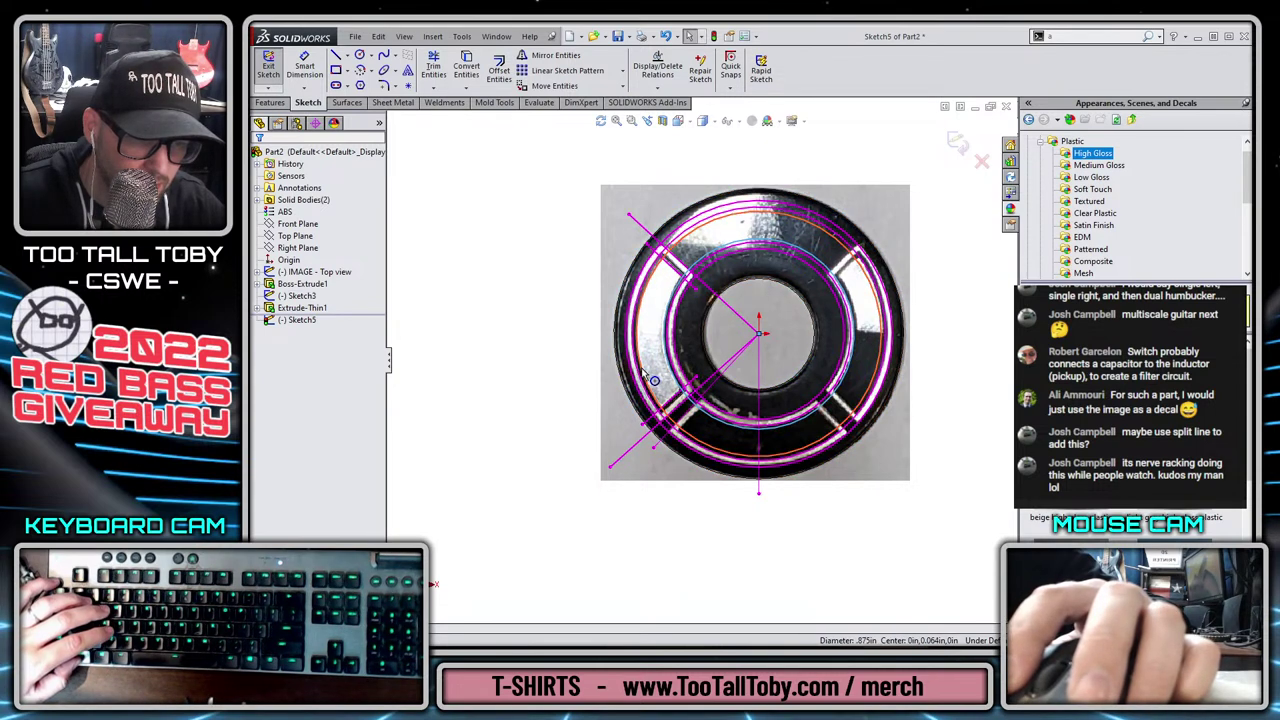
pyautogui.click(697, 282)
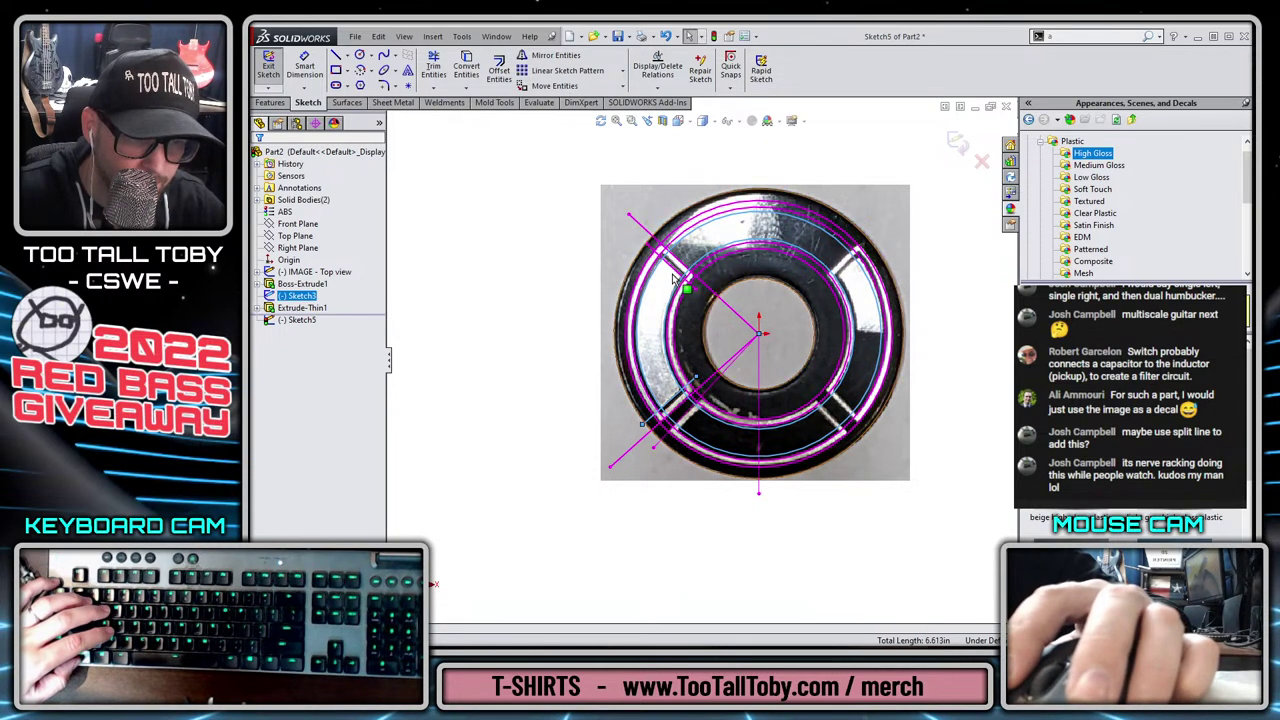
pyautogui.click(466, 66)
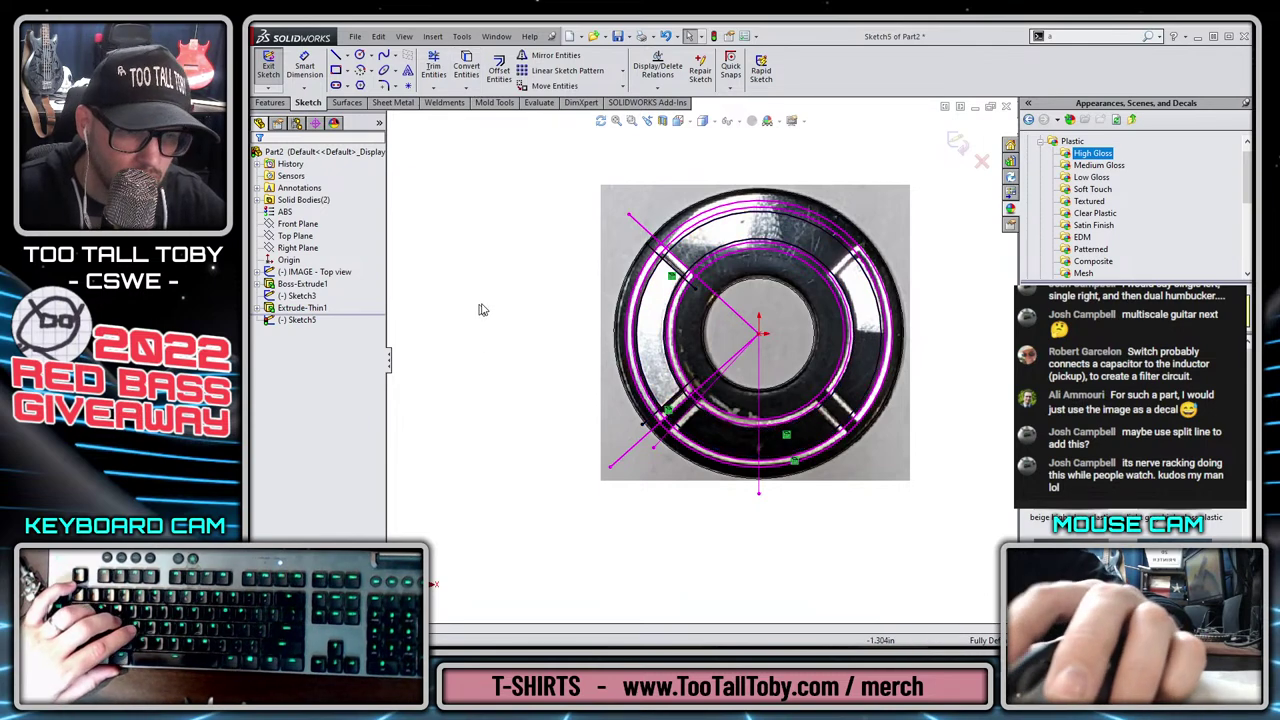
# Trim the converted lines and circles down to the closed inner left sector.
pyautogui.press('s')
pyautogui.click(554, 373)
pyautogui.scroll(-2, 690, 275)
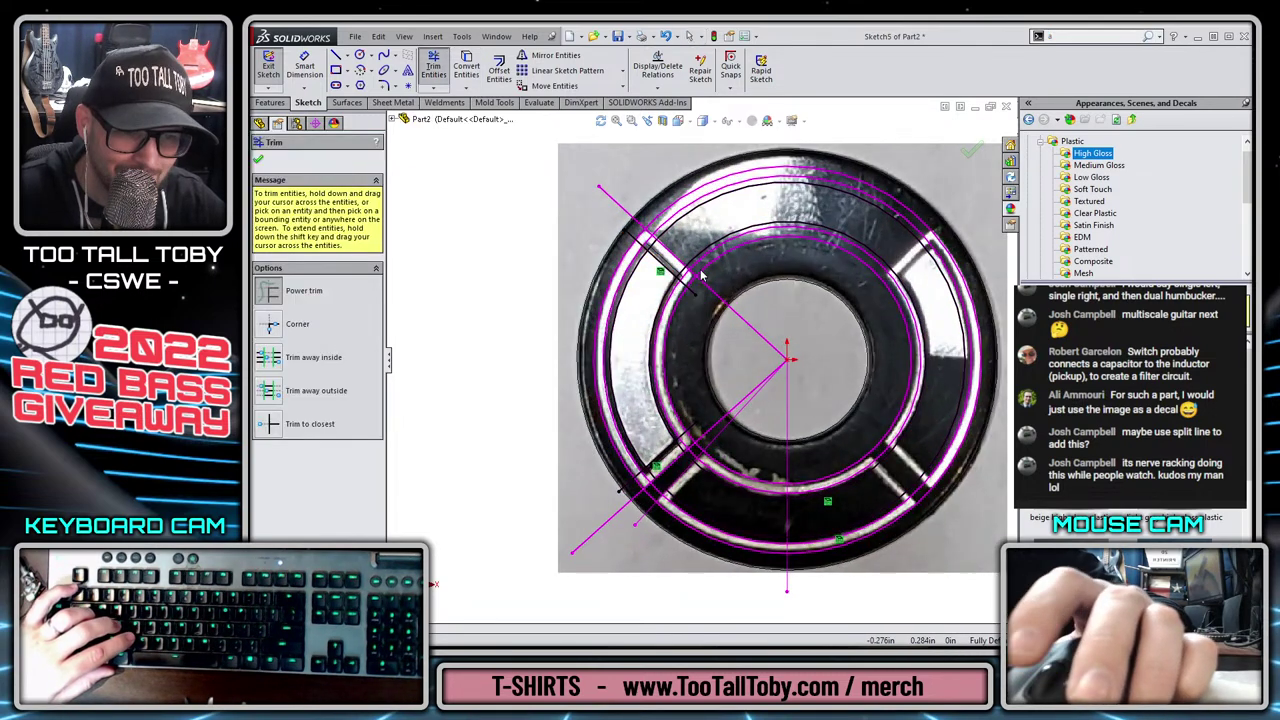
pyautogui.moveTo(663, 230); pyautogui.dragTo(692, 298)
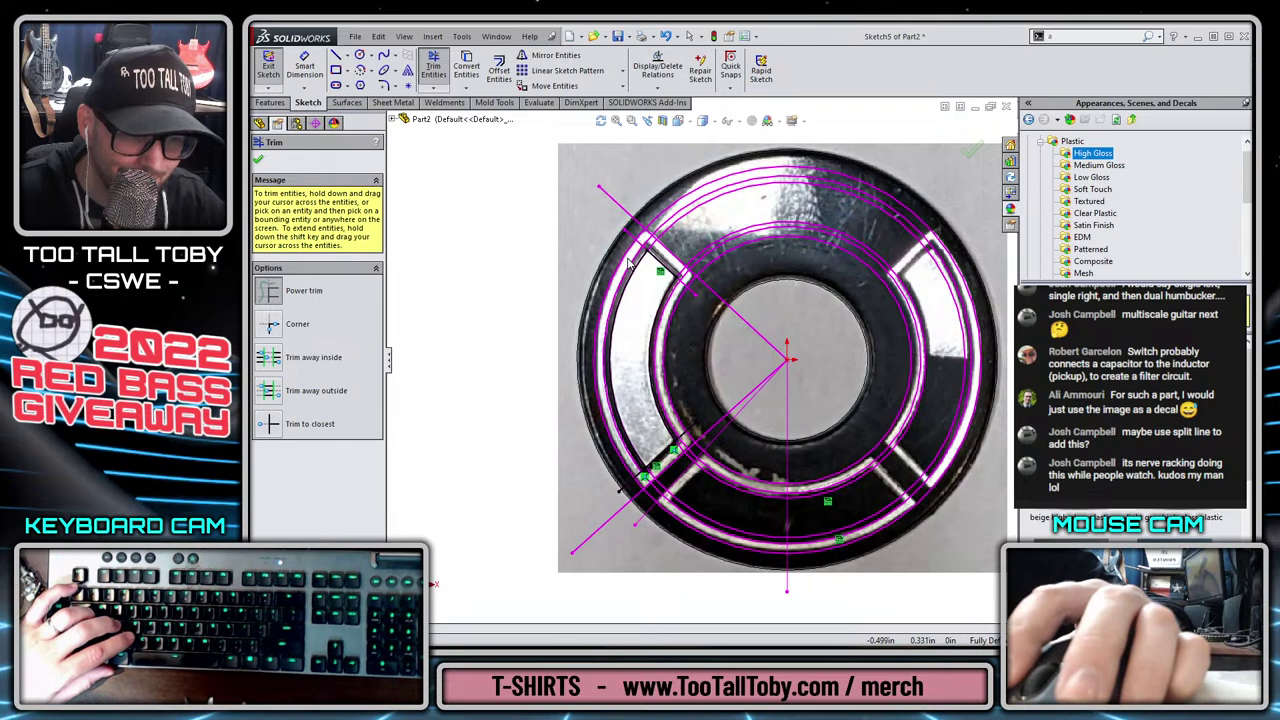
# Start a boss extrude of the inner left sector and end it up to the top face of the raised left outline.
pyautogui.press('s')
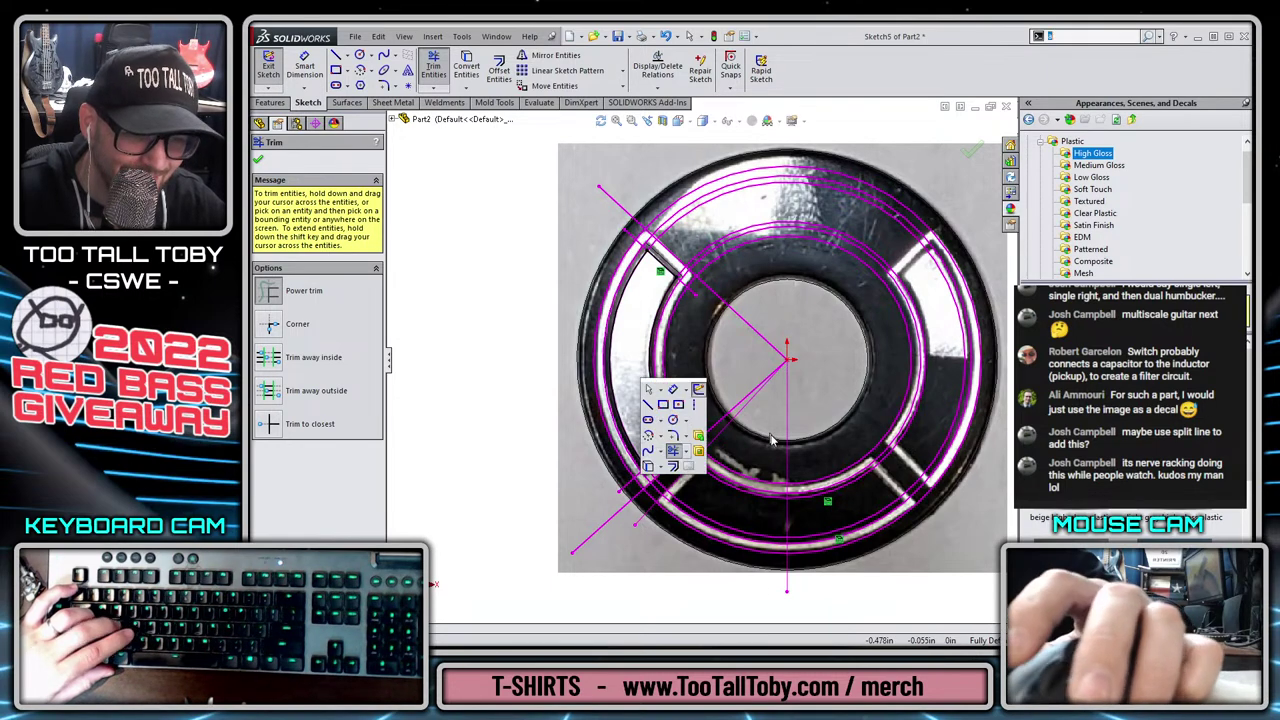
pyautogui.click(699, 451)
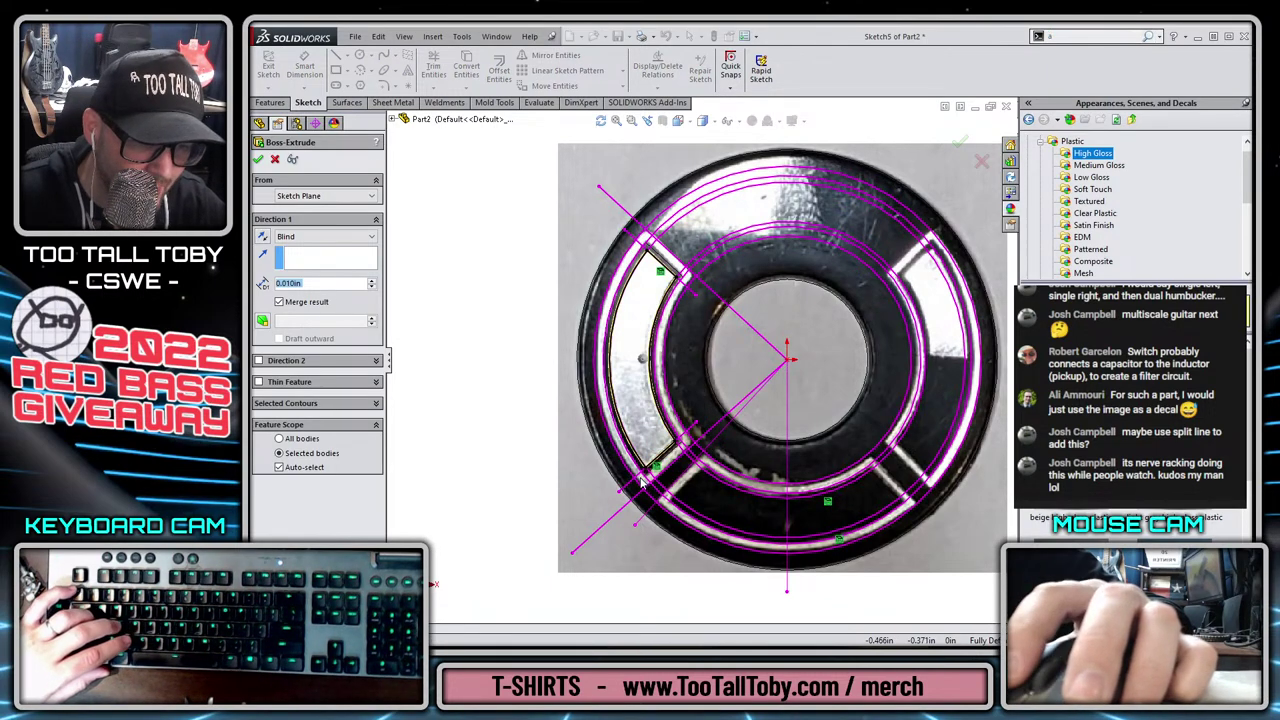
pyautogui.scroll(-6, 643, 481)
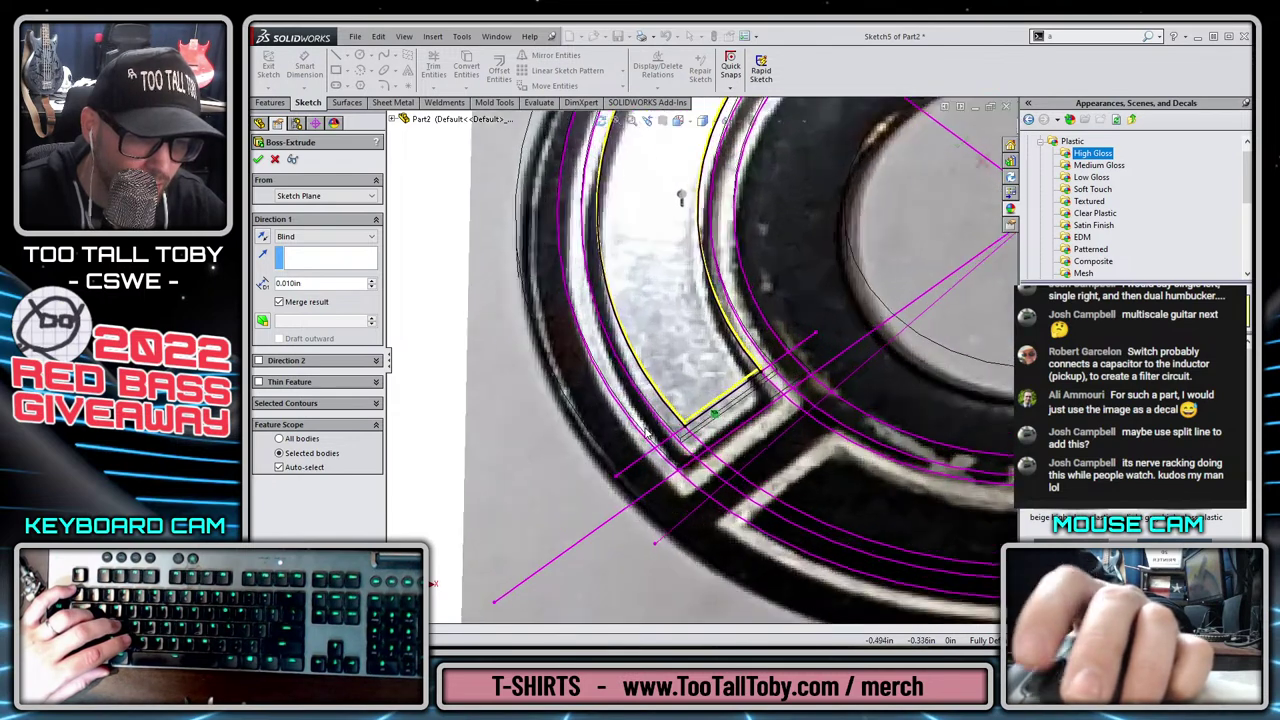
pyautogui.scroll(-2, 656, 428)
pyautogui.click(643, 405)
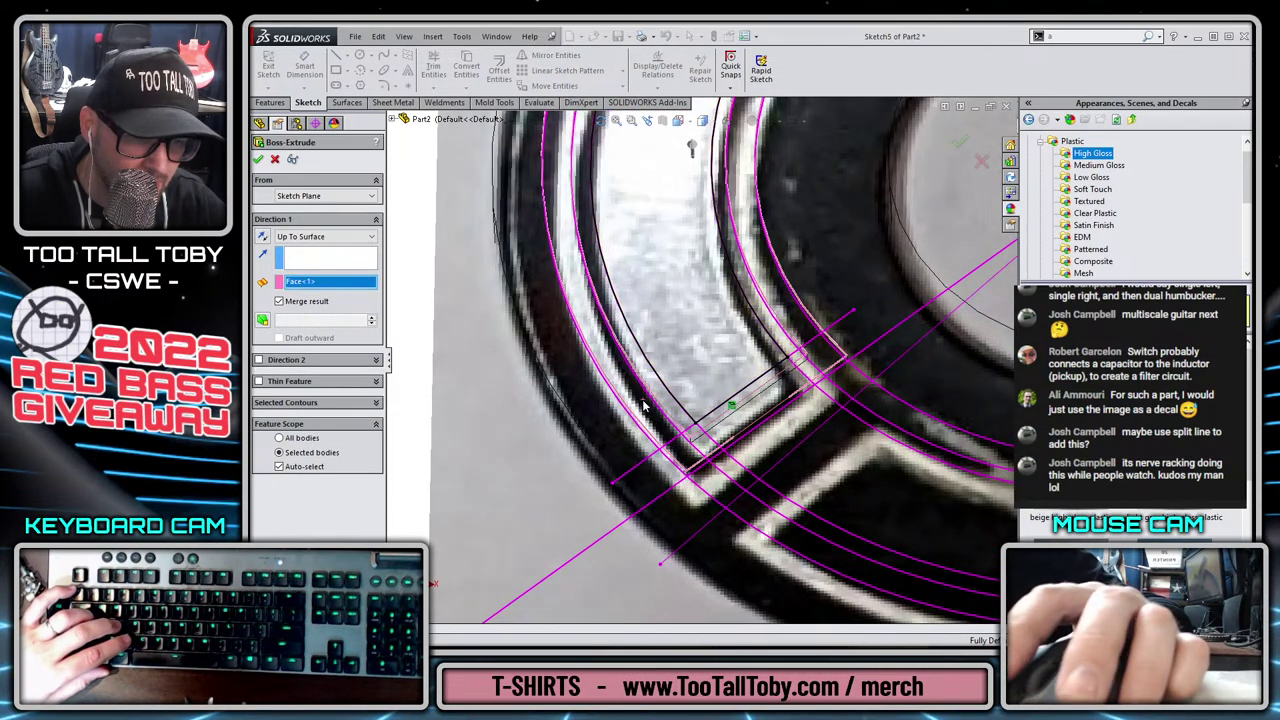
# Switch the model display to shaded and examine the lower-left corner of the raised outline against the inner sector sketch.
pyautogui.scroll(8, 610, 385)
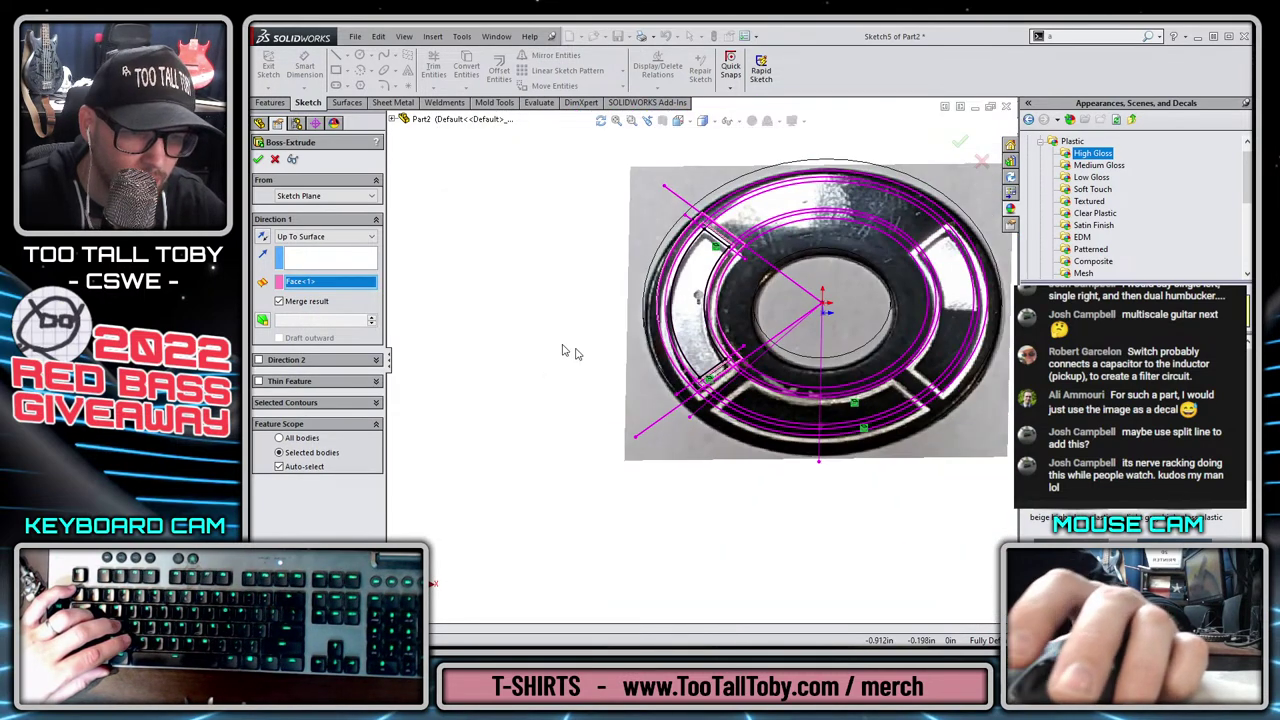
pyautogui.click(704, 122)
pyautogui.click(705, 138)
pyautogui.scroll(-8, 694, 388)
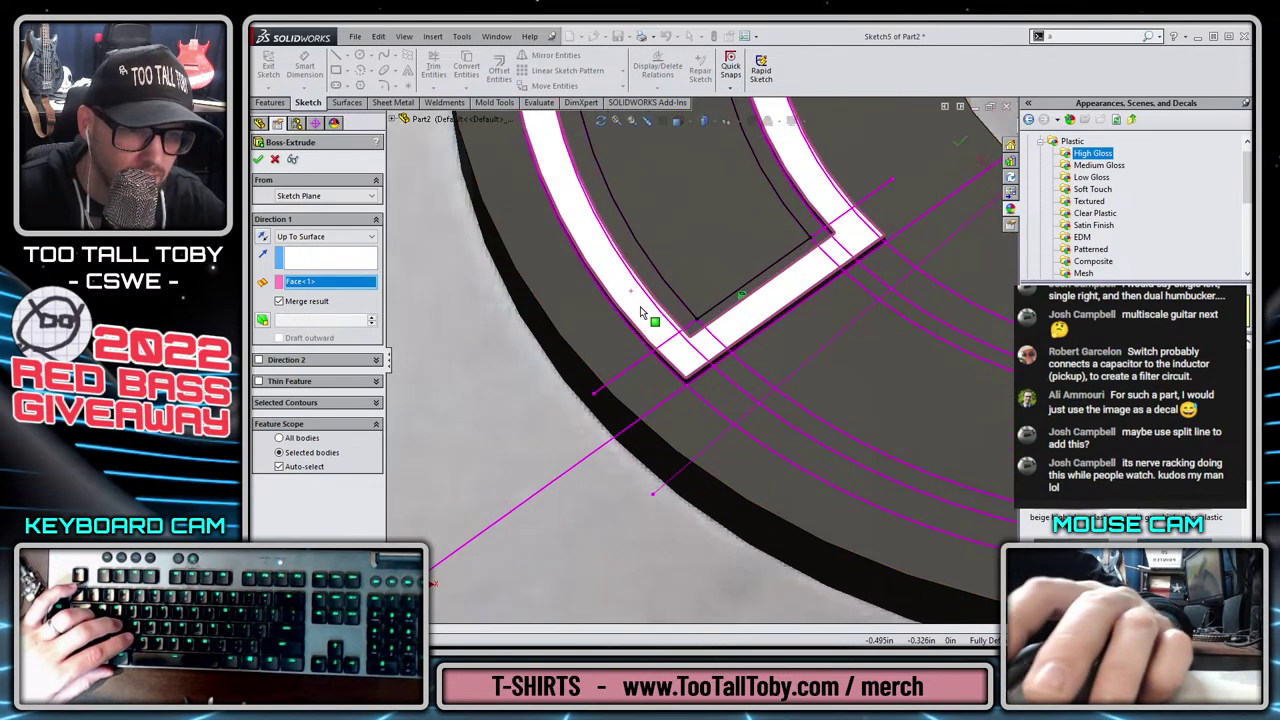
# Turn off merging for the inner left sector's boss extrude and complete it as a separate body.
pyautogui.click(641, 312)
pyautogui.click(641, 312)
pyautogui.scroll(5, 641, 312)
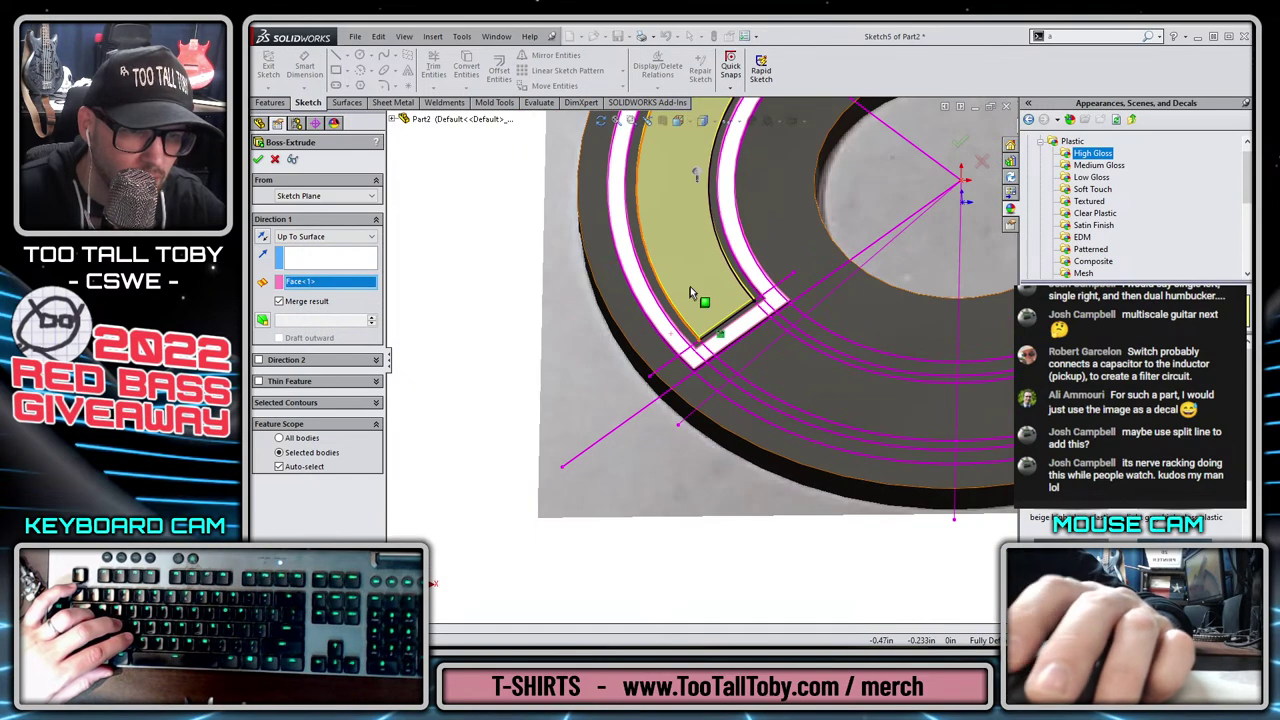
pyautogui.click(292, 303)
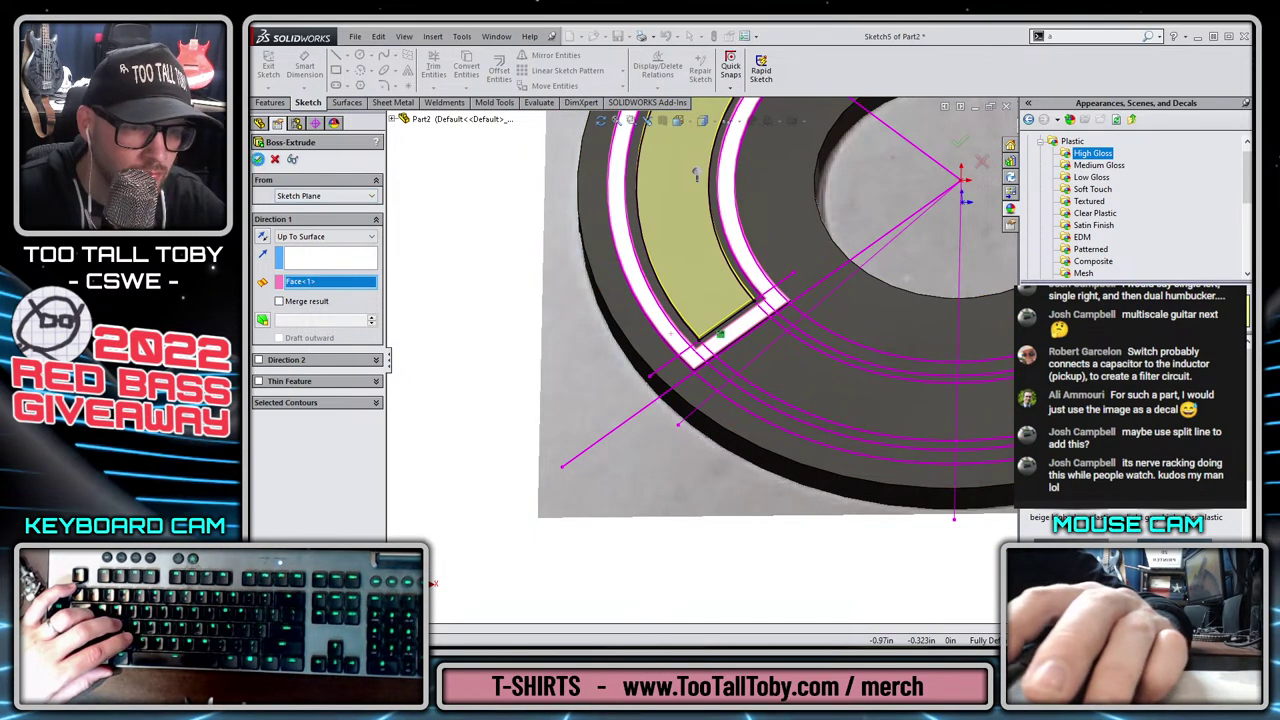
pyautogui.press('Return')
pyautogui.scroll(6, 484, 303)
pyautogui.scroll(-1, 617, 297)
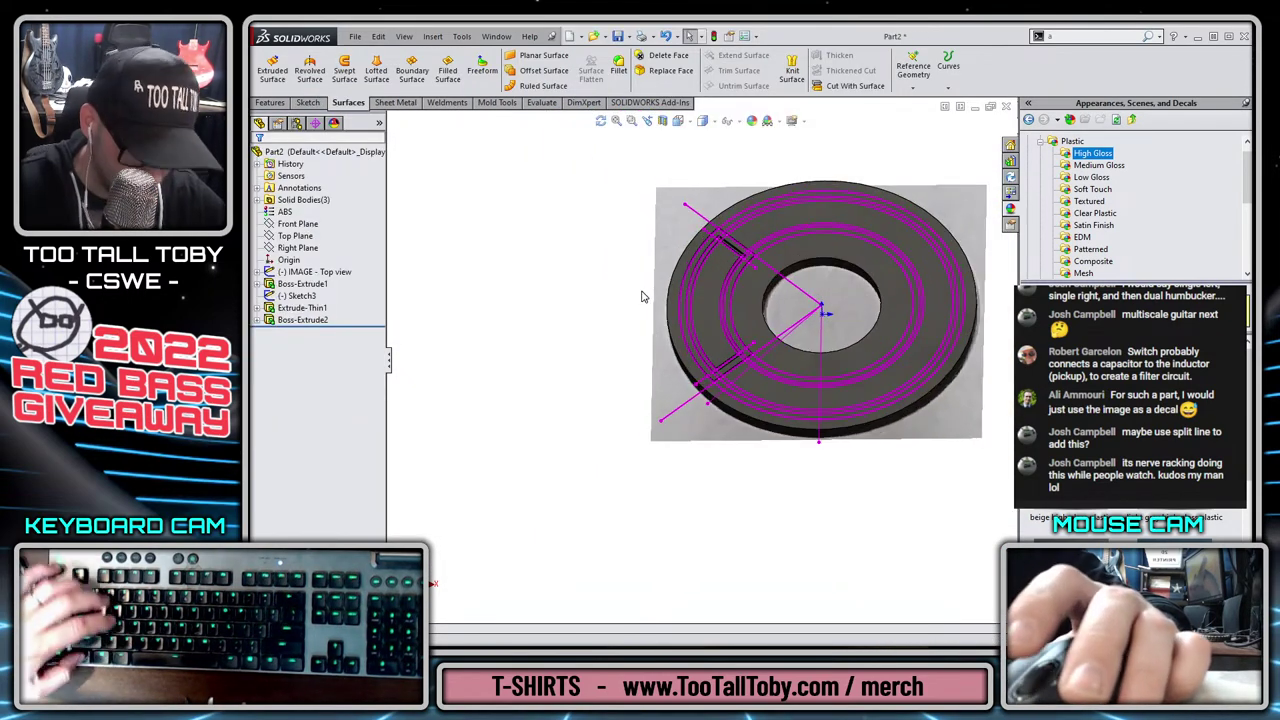
# Start a sketch on the ring's top face and convert the lower sector's inner and outer circles, its slanted radial line and the vertical line.
pyautogui.hotkey('ctrl', '5')
pyautogui.scroll(-1, 660, 300)
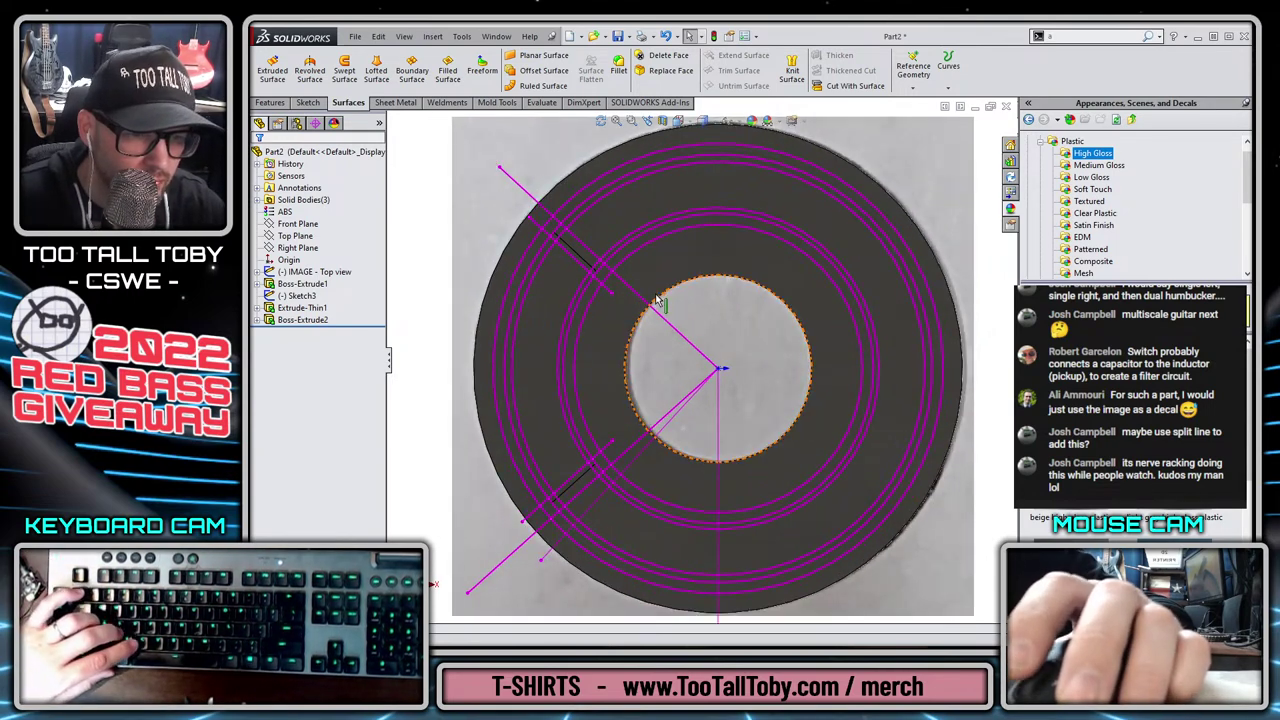
pyautogui.scroll(2, 721, 442)
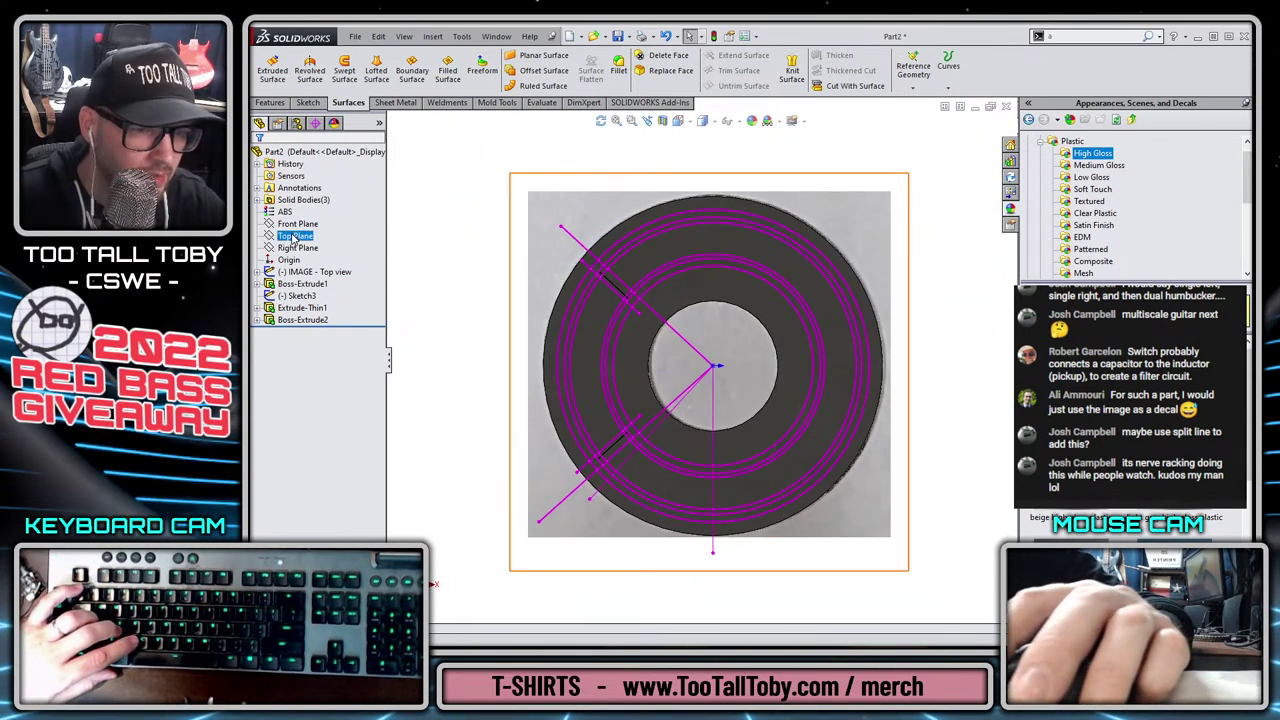
pyautogui.click(672, 497)
pyautogui.click(702, 514)
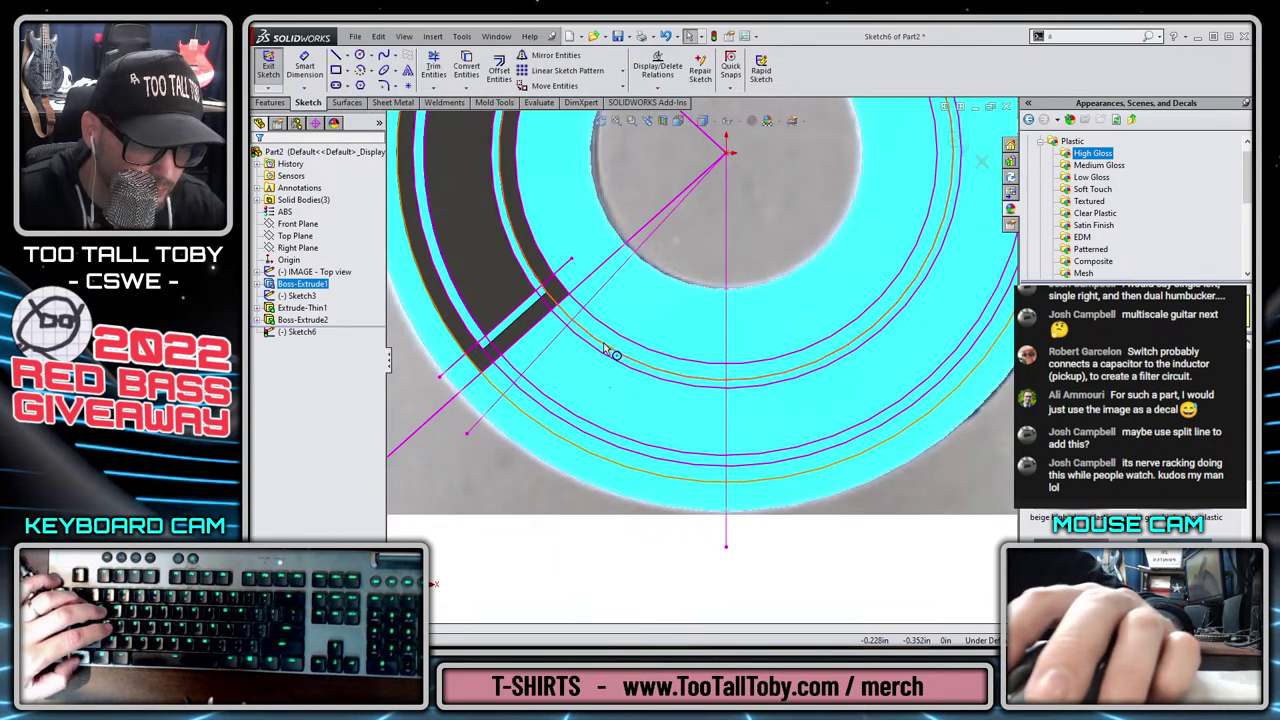
pyautogui.press('Escape')
pyautogui.click(617, 347)
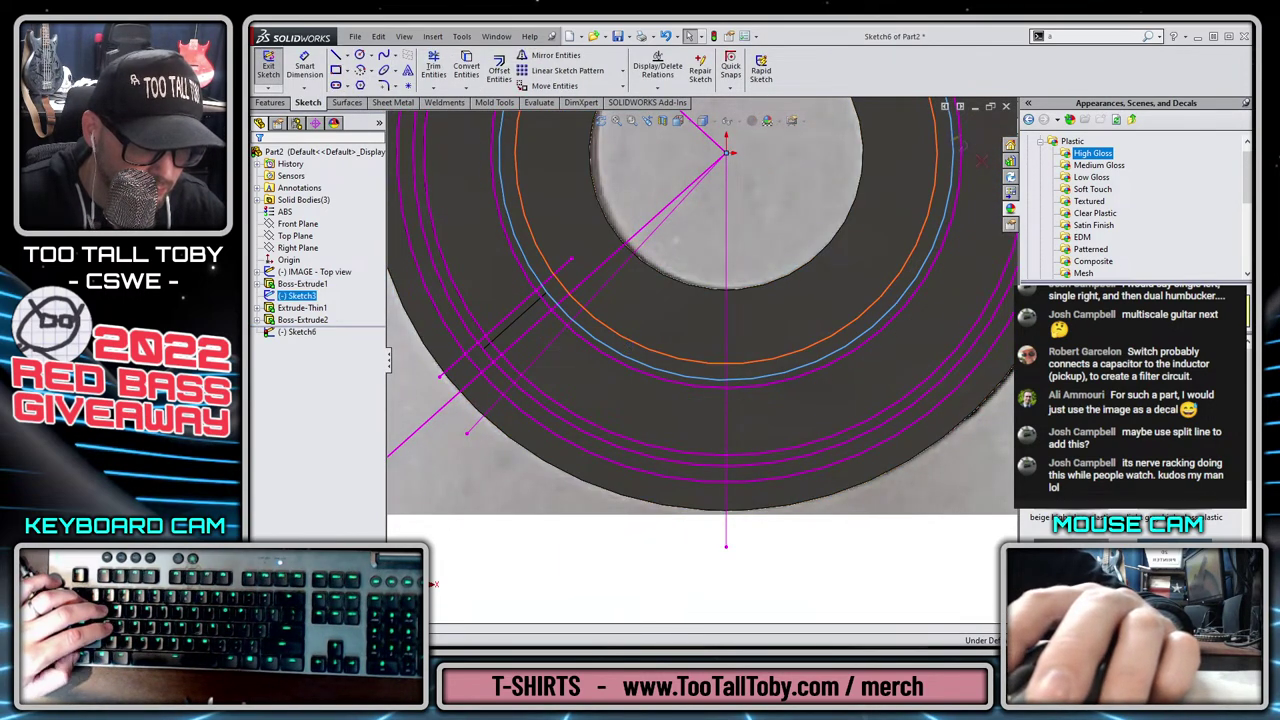
pyautogui.click(617, 335)
pyautogui.keyDown('ctrl'); pyautogui.click(560, 440); pyautogui.keyUp('ctrl')
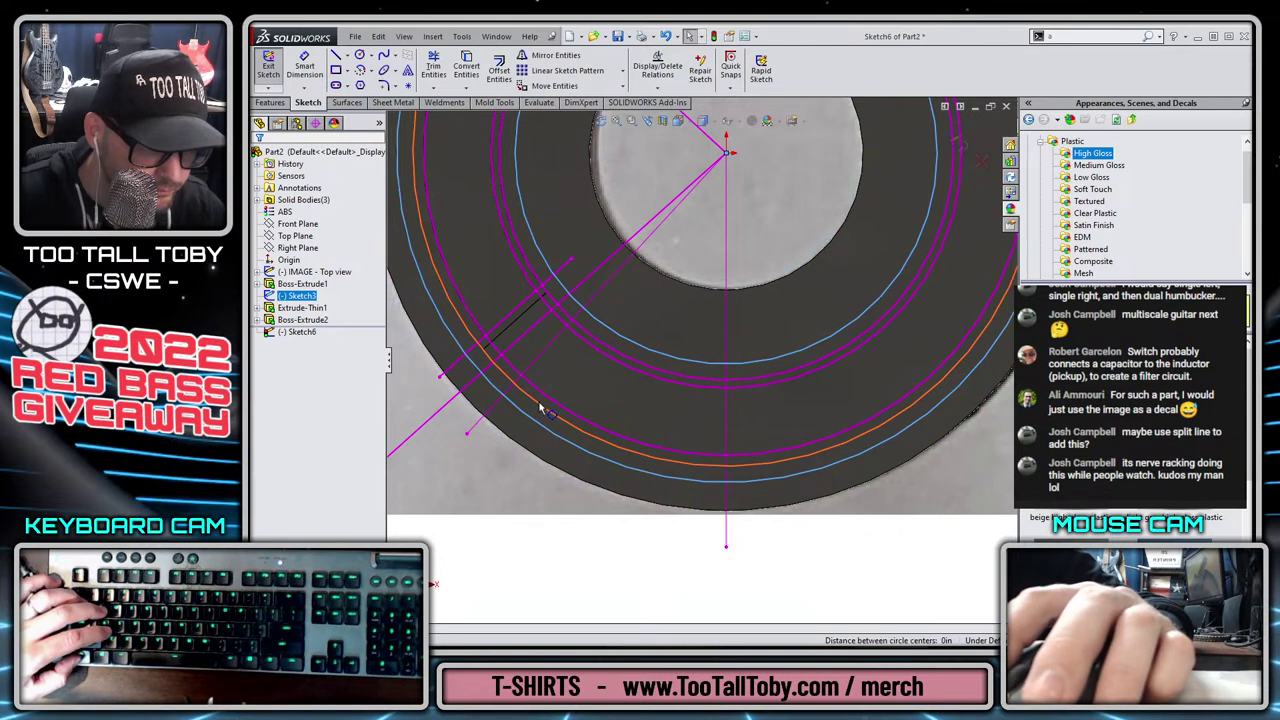
pyautogui.keyDown('ctrl'); pyautogui.click(536, 367); pyautogui.keyUp('ctrl')
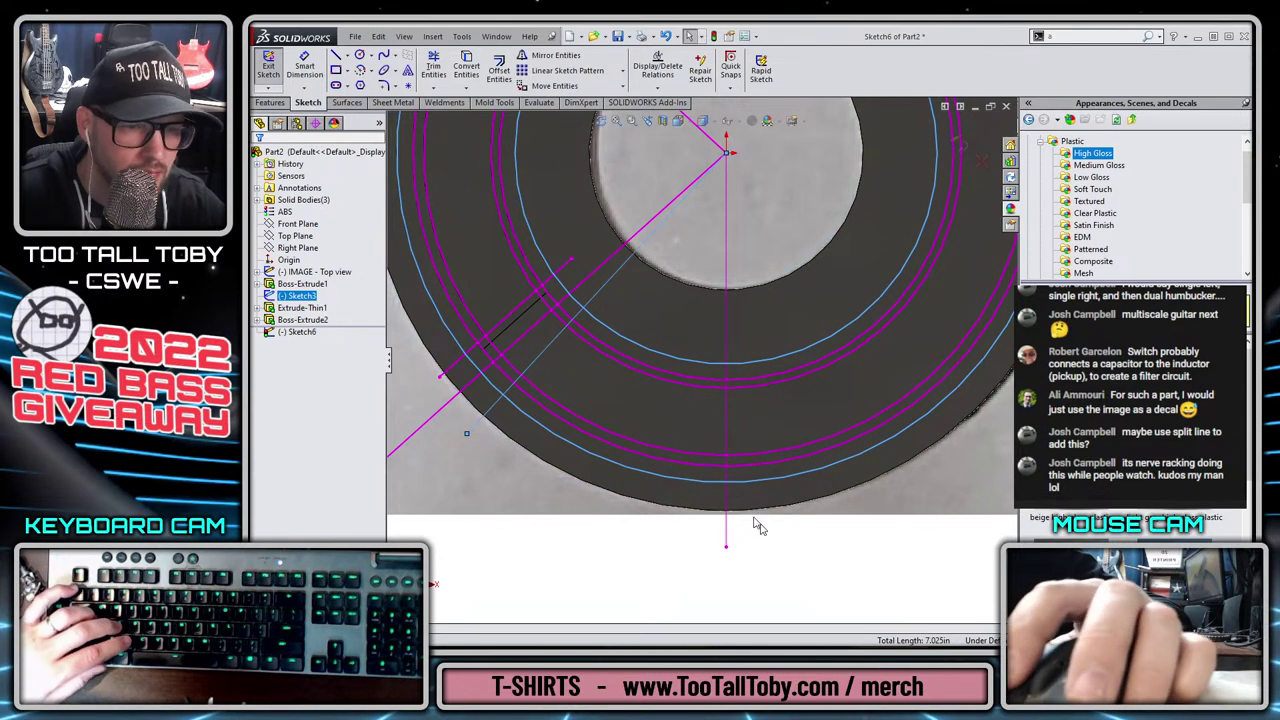
pyautogui.keyDown('ctrl'); pyautogui.click(726, 422); pyautogui.keyUp('ctrl')
pyautogui.click(466, 66)
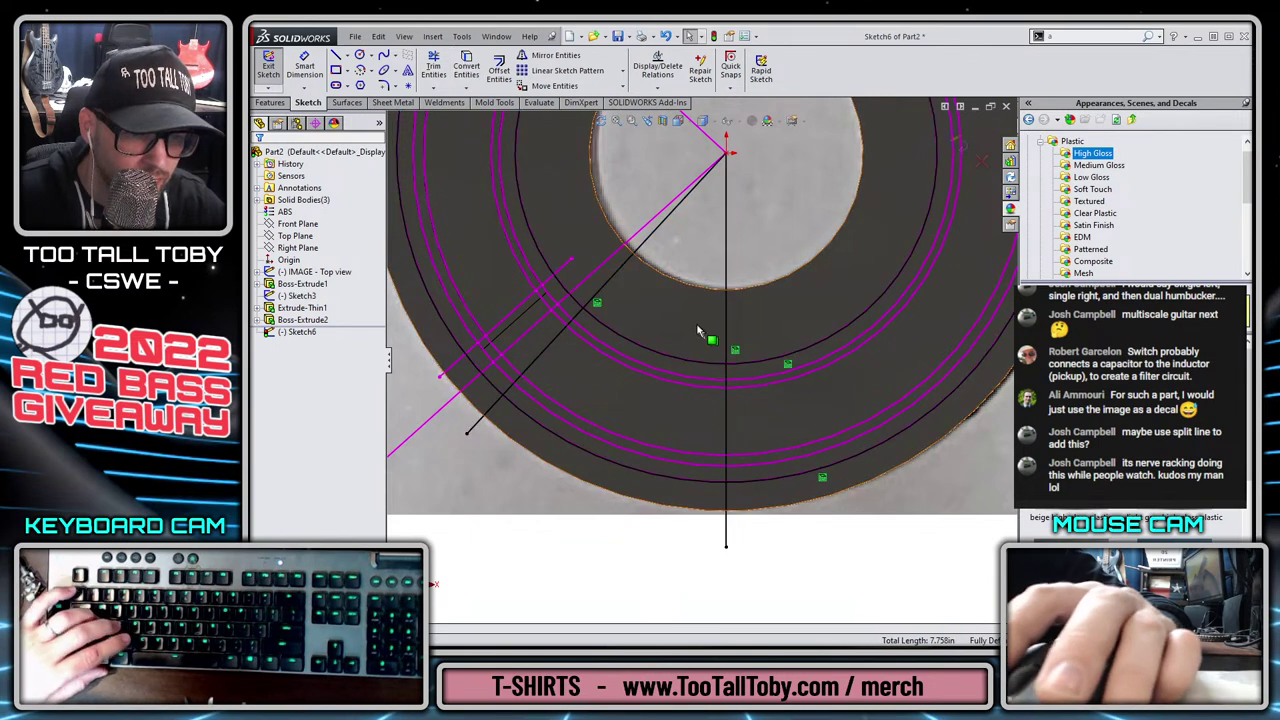
# Trim the converted entities to an open lower sector profile of two arcs ending at the vertical line, joined by the slanted line.
pyautogui.press('s')
pyautogui.click(731, 397)
pyautogui.moveTo(605, 257)
pyautogui.mouseDown()
pyautogui.moveTo(659, 304)
pyautogui.moveTo(790, 355)
pyautogui.moveTo(797, 483)
pyautogui.moveTo(686, 551)
pyautogui.moveTo(700, 540)
pyautogui.mouseUp()
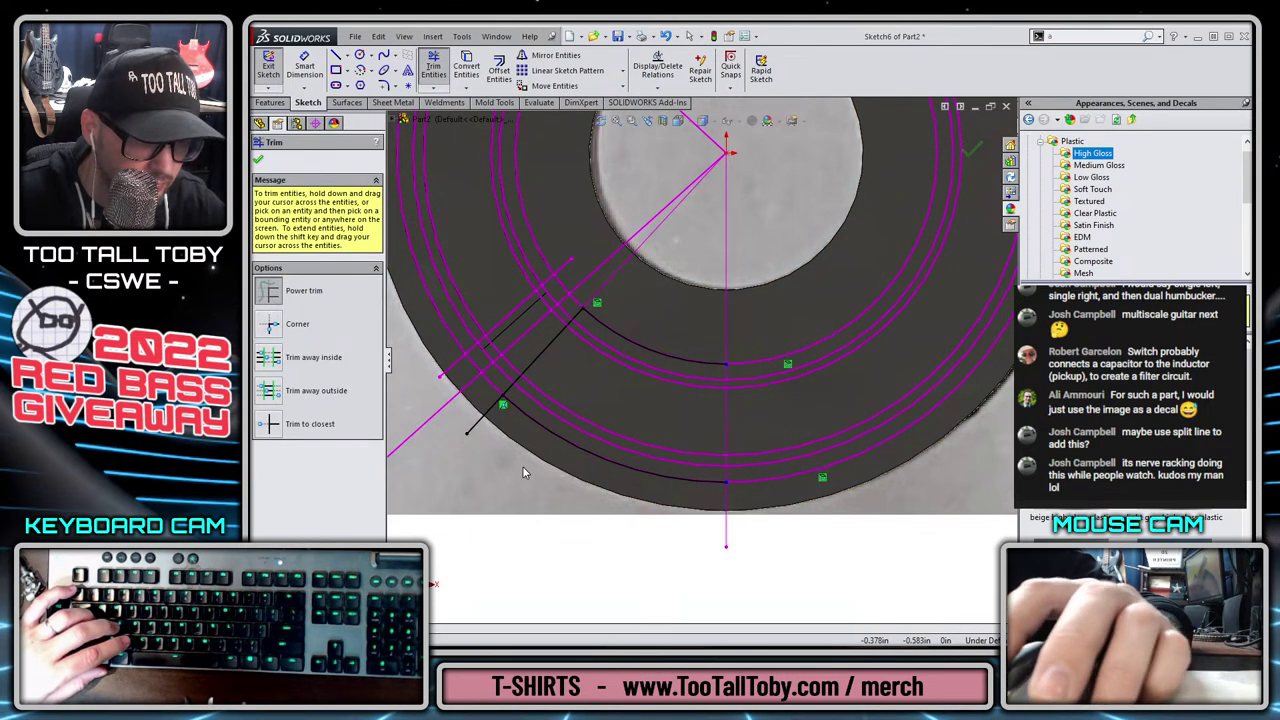
pyautogui.press('s')
pyautogui.click(565, 386)
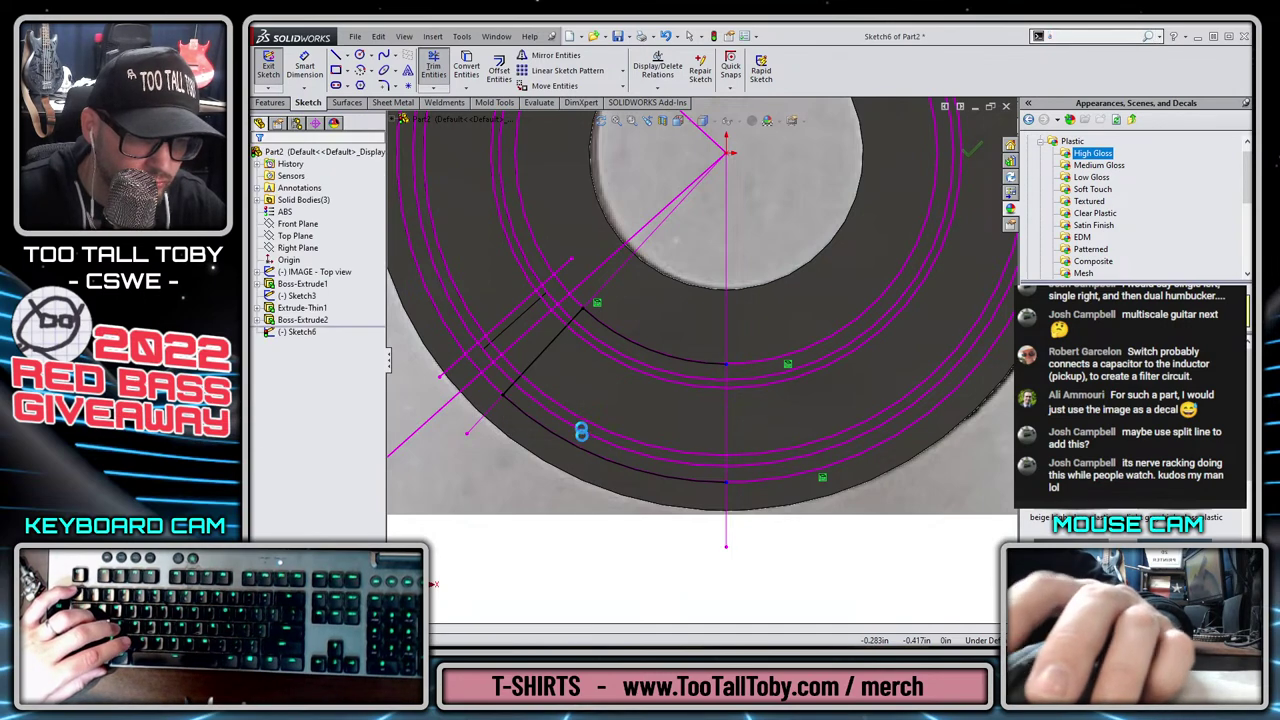
# Extrude the lower profile as a 0.030 in one-direction thin feature up to the left outline's top face, without merging it.
pyautogui.moveTo(519, 448); pyautogui.dragTo(528, 327, button='middle')
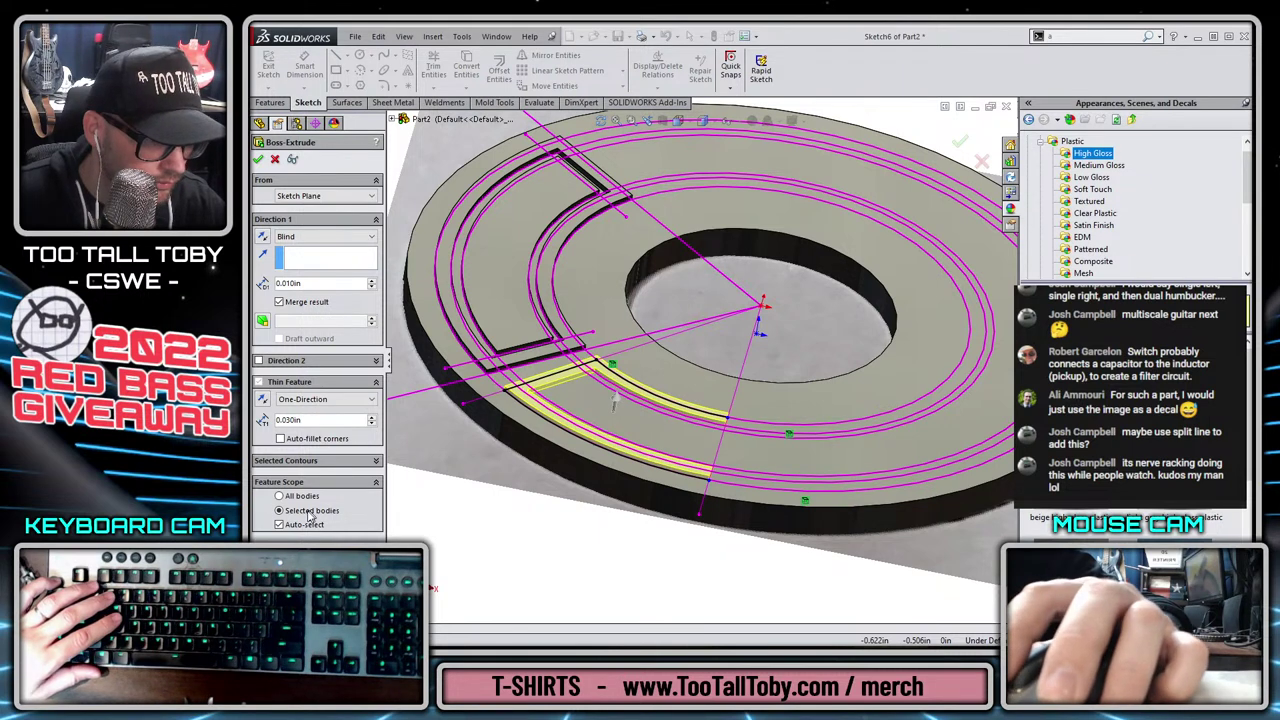
pyautogui.click(280, 302)
pyautogui.click(456, 311)
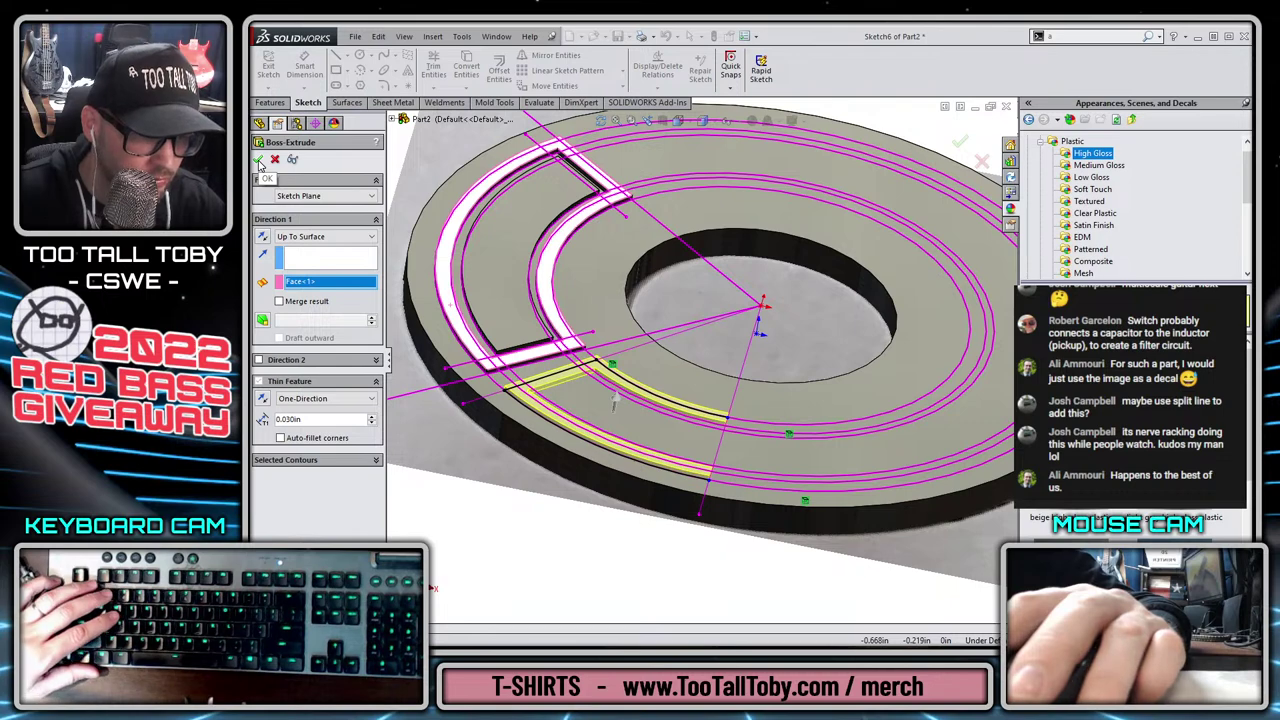
pyautogui.click(260, 160)
pyautogui.press('f')
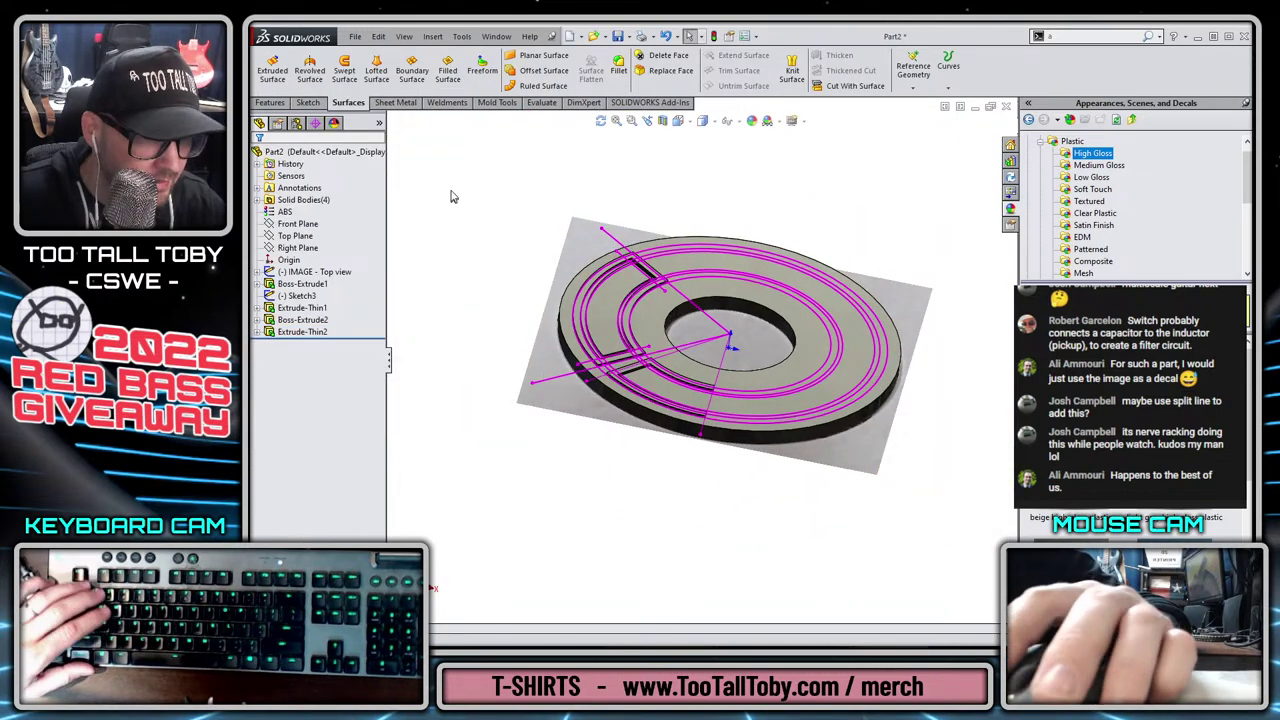
# Apply the white high gloss plastic appearance to the base ring's body.
pyautogui.moveTo(438, 337); pyautogui.dragTo(431, 366, button='middle')
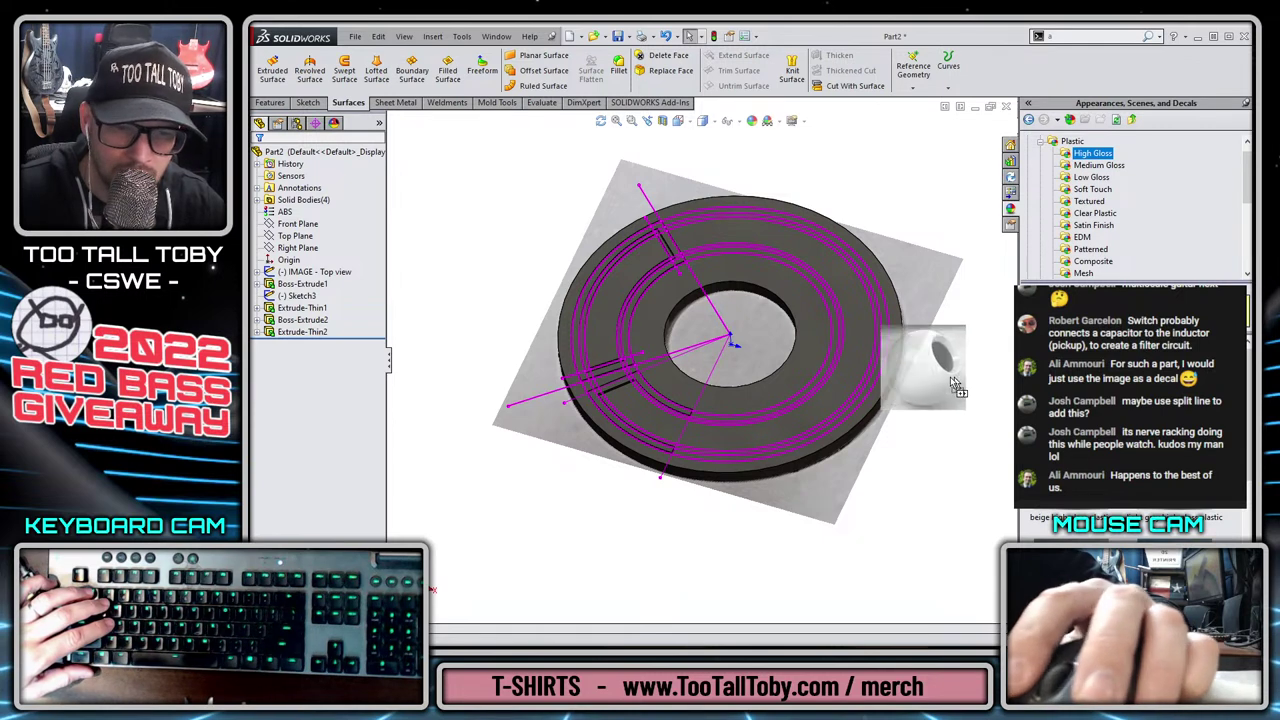
pyautogui.click(843, 342)
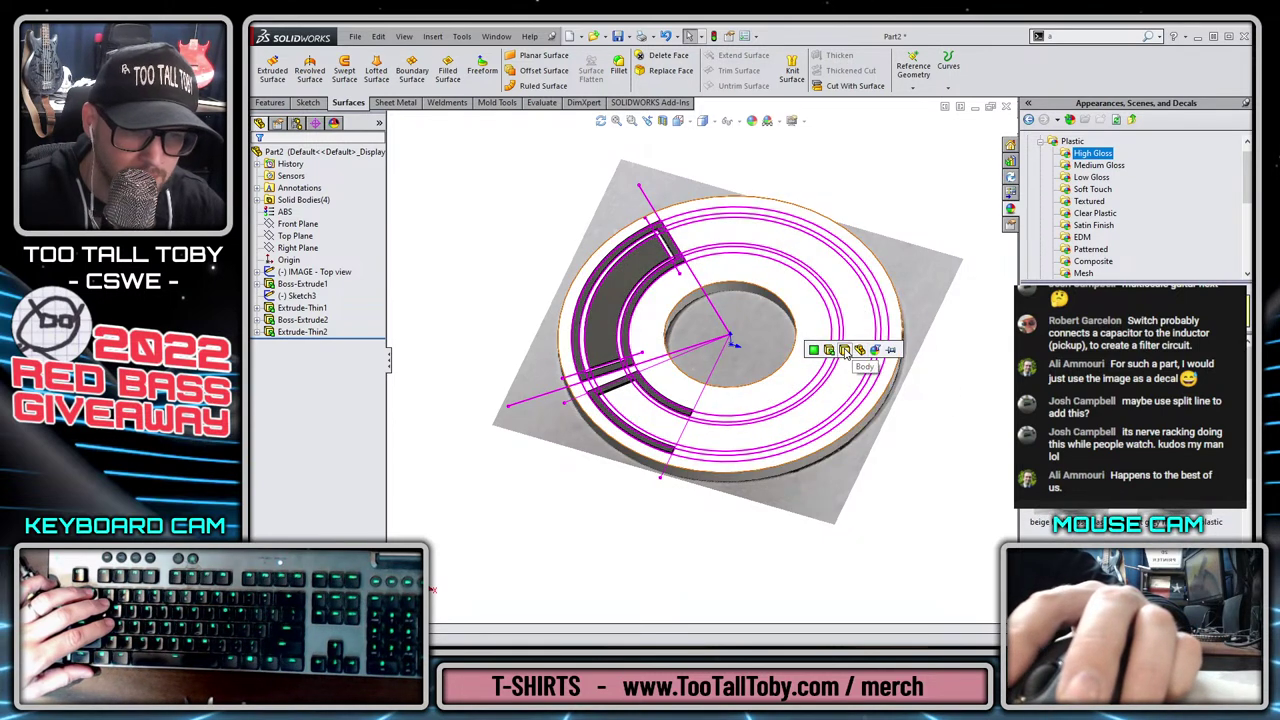
pyautogui.click(477, 270)
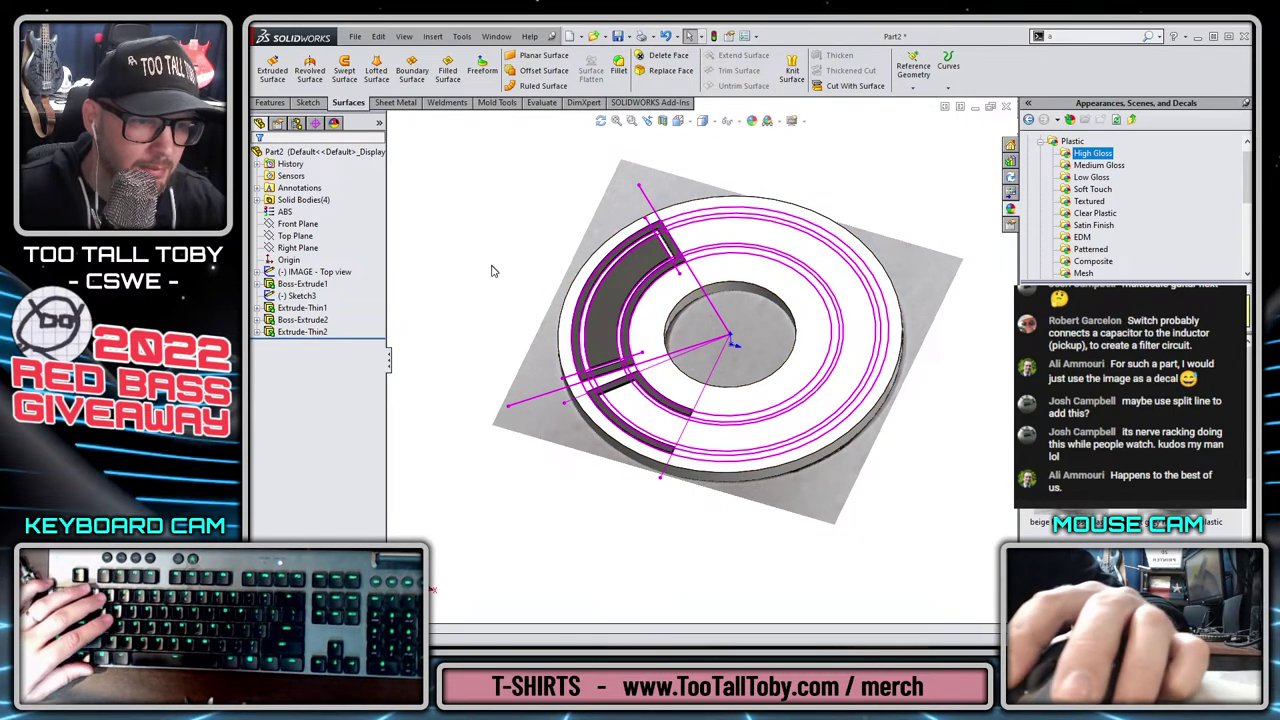
# Mirror the inner left sector, the left outline and the lower thin outline as features about the Right Plane.
pyautogui.click(300, 224)
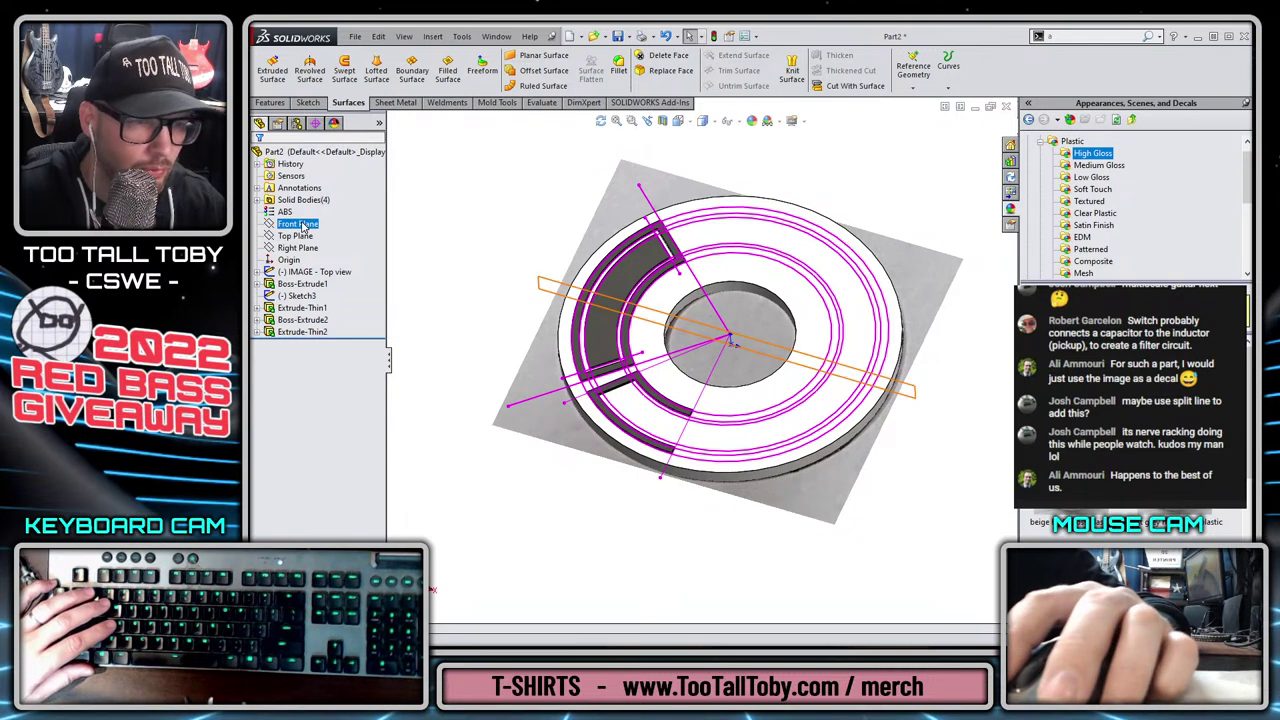
pyautogui.click(297, 247)
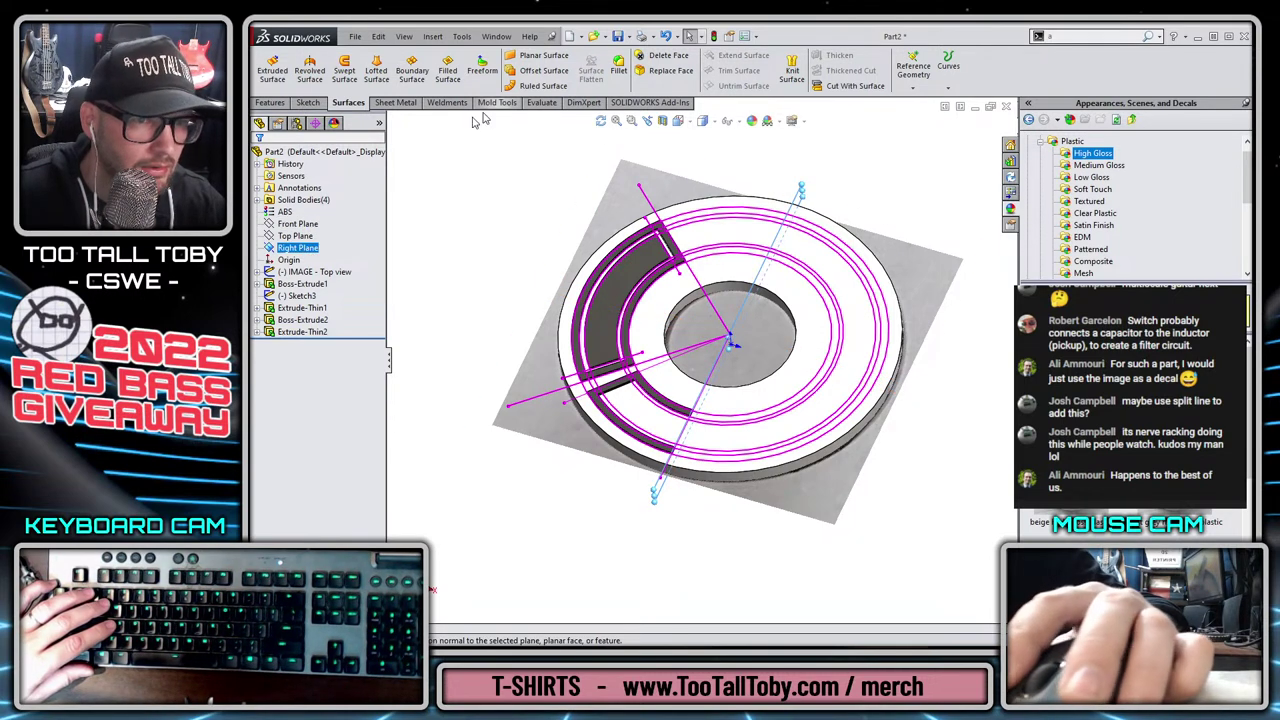
pyautogui.click(271, 103)
pyautogui.click(712, 85)
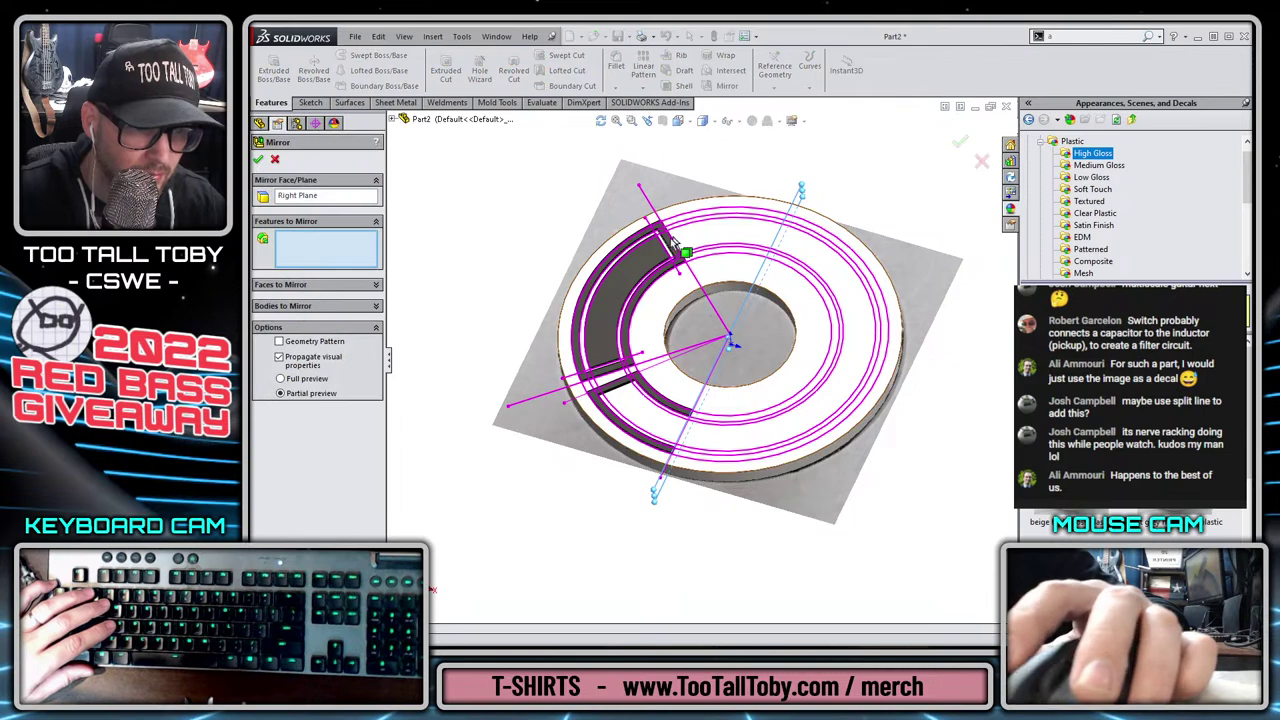
pyautogui.click(675, 245)
pyautogui.click(655, 400)
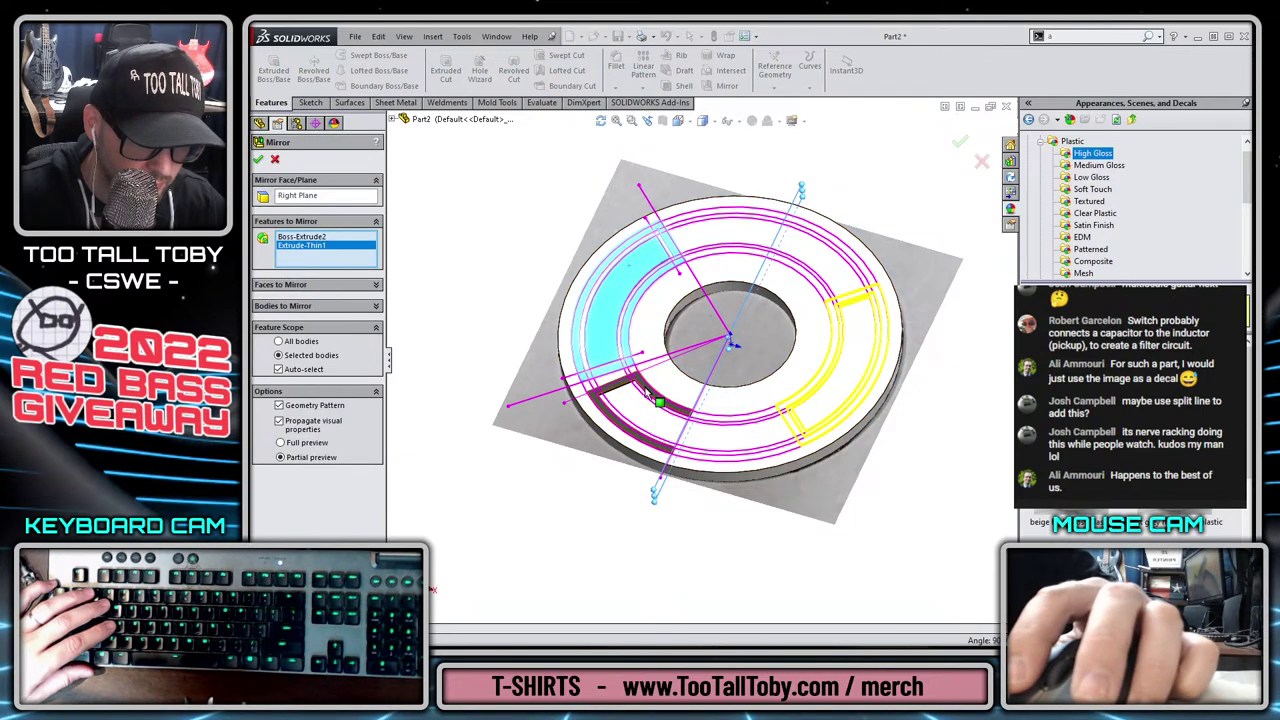
pyautogui.click(655, 396)
pyautogui.rightClick(655, 398)
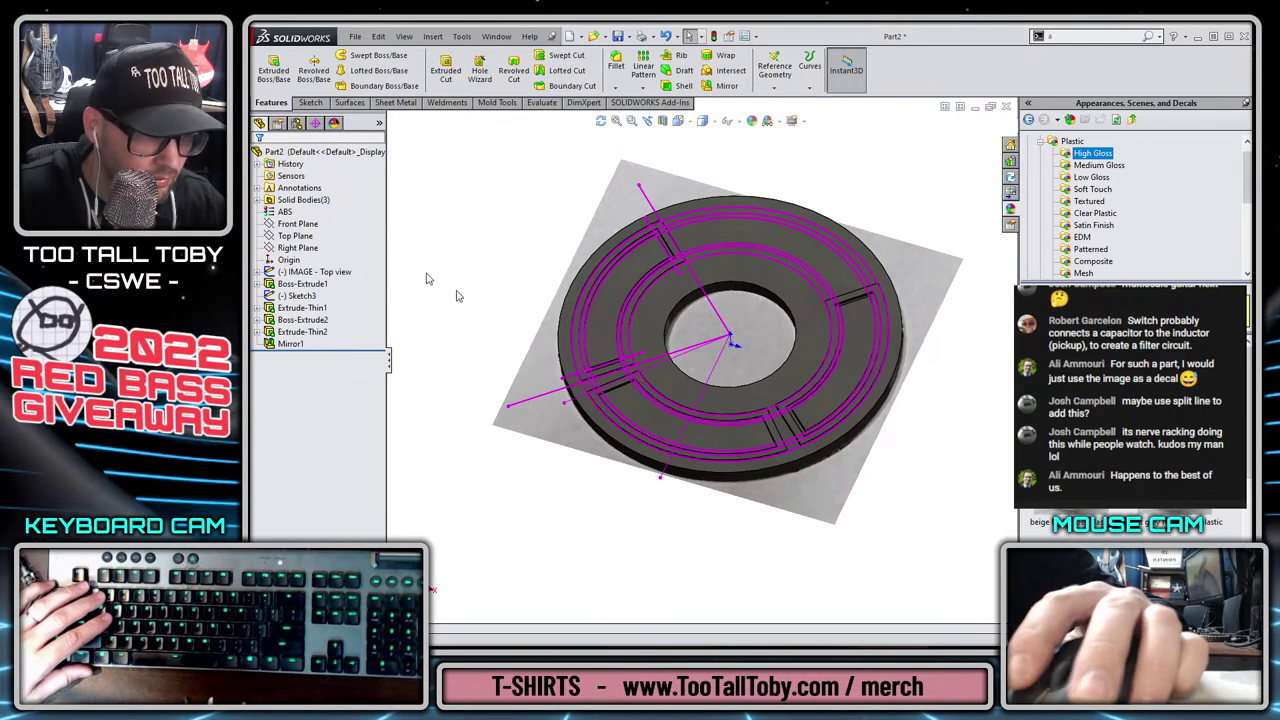
# Inspect the mirrored solid body, reopen the mirror feature and try to clear its list of features to mirror.
pyautogui.click(268, 199)
pyautogui.click(304, 236)
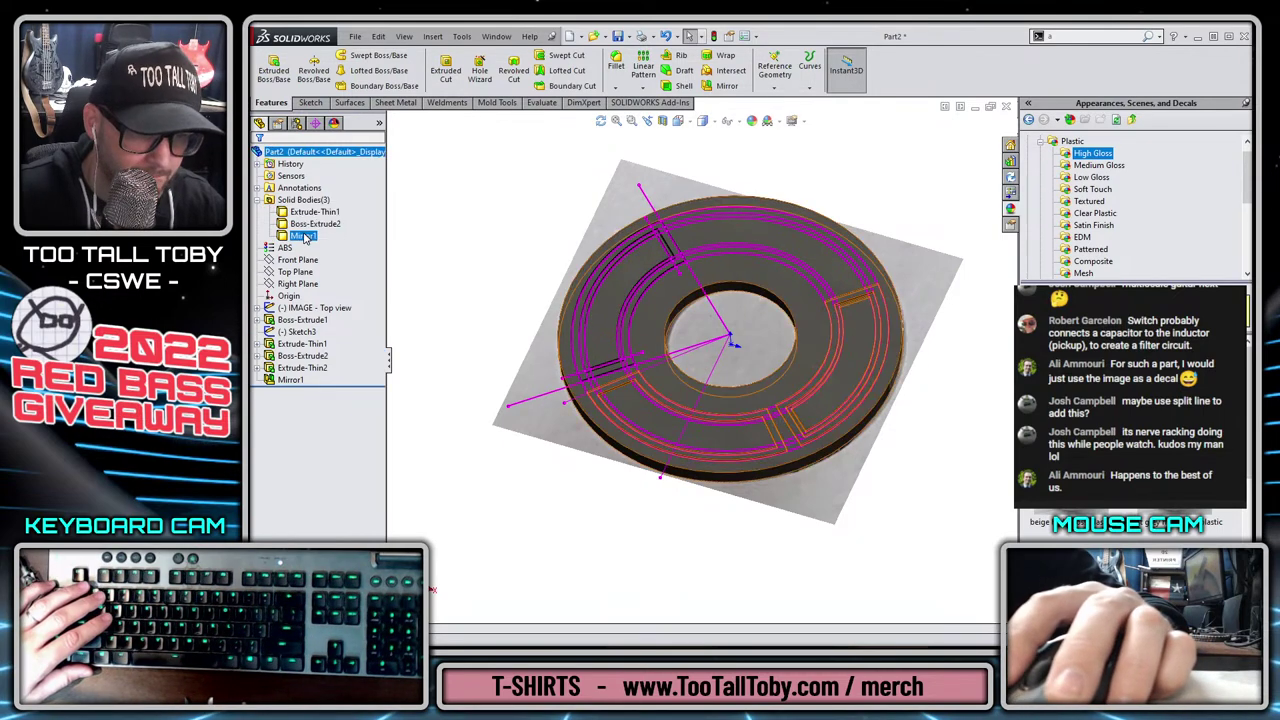
pyautogui.click(290, 379)
pyautogui.click(293, 345)
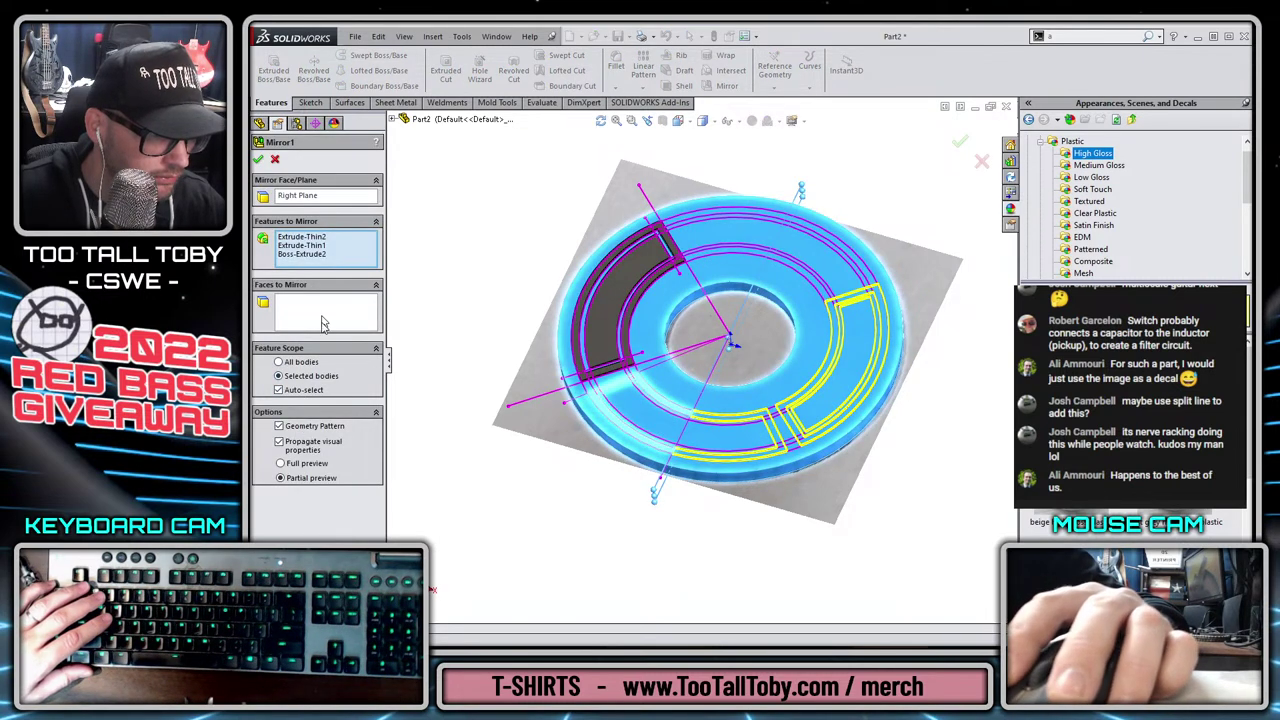
pyautogui.rightClick(310, 242)
pyautogui.click(320, 251)
pyautogui.press('Escape')
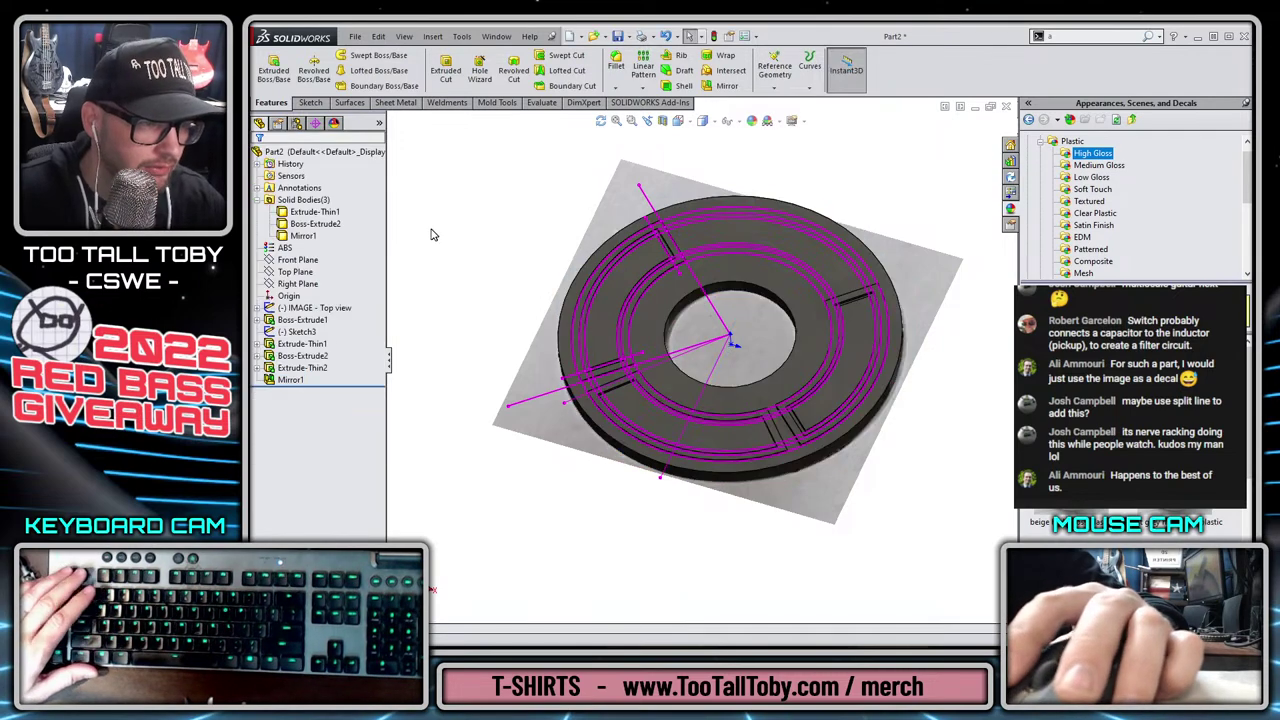
# Delete the feature-based mirror.
pyautogui.click(288, 379)
pyautogui.press('Delete')
pyautogui.press('Return')
# Mirror the lower thin outline, the left outline and the inner left sector as bodies about the Right Plane, without merging solids.
pyautogui.click(300, 296)
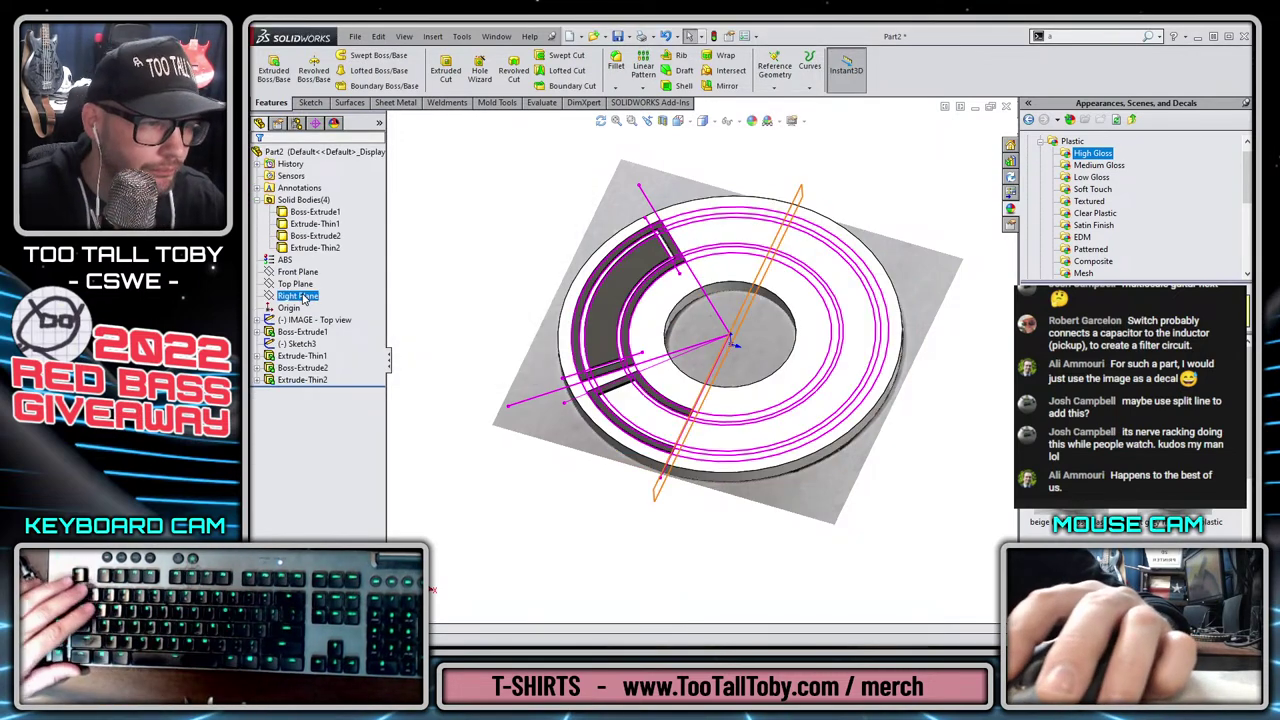
pyautogui.click(727, 76)
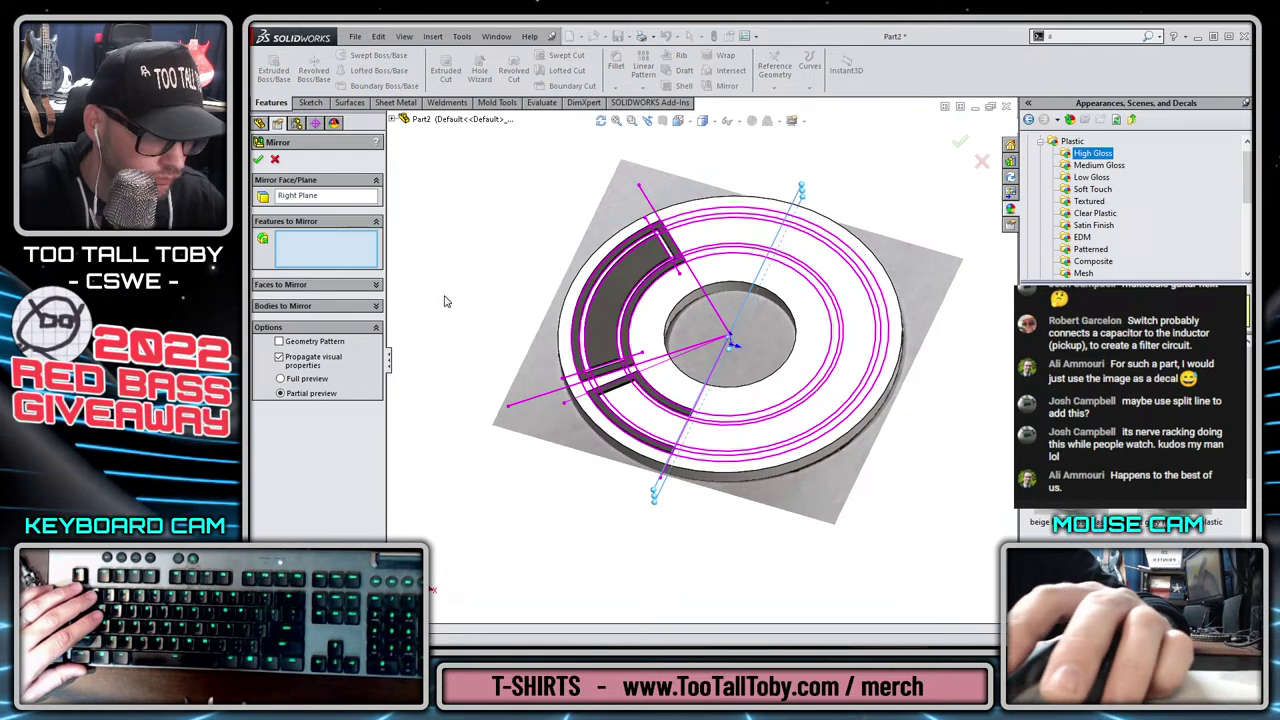
pyautogui.click(326, 306)
pyautogui.click(656, 398)
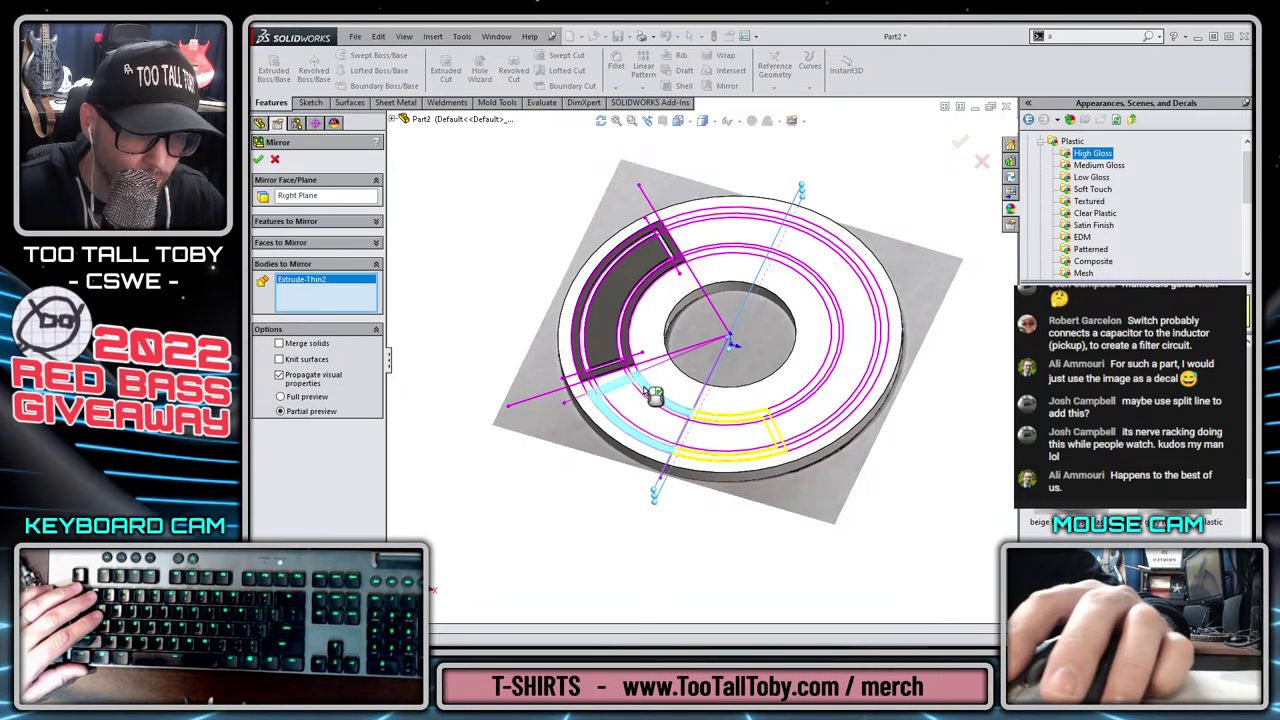
pyautogui.click(624, 320)
pyautogui.click(620, 318)
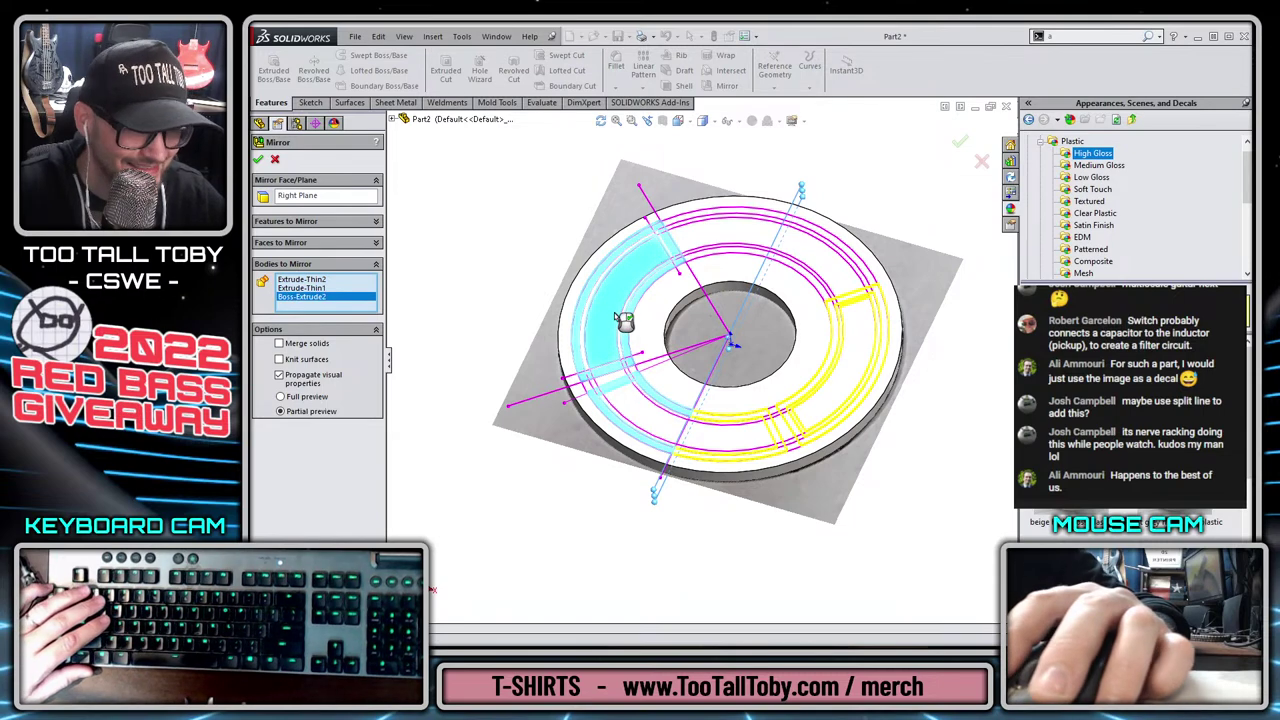
pyautogui.rightClick(616, 317)
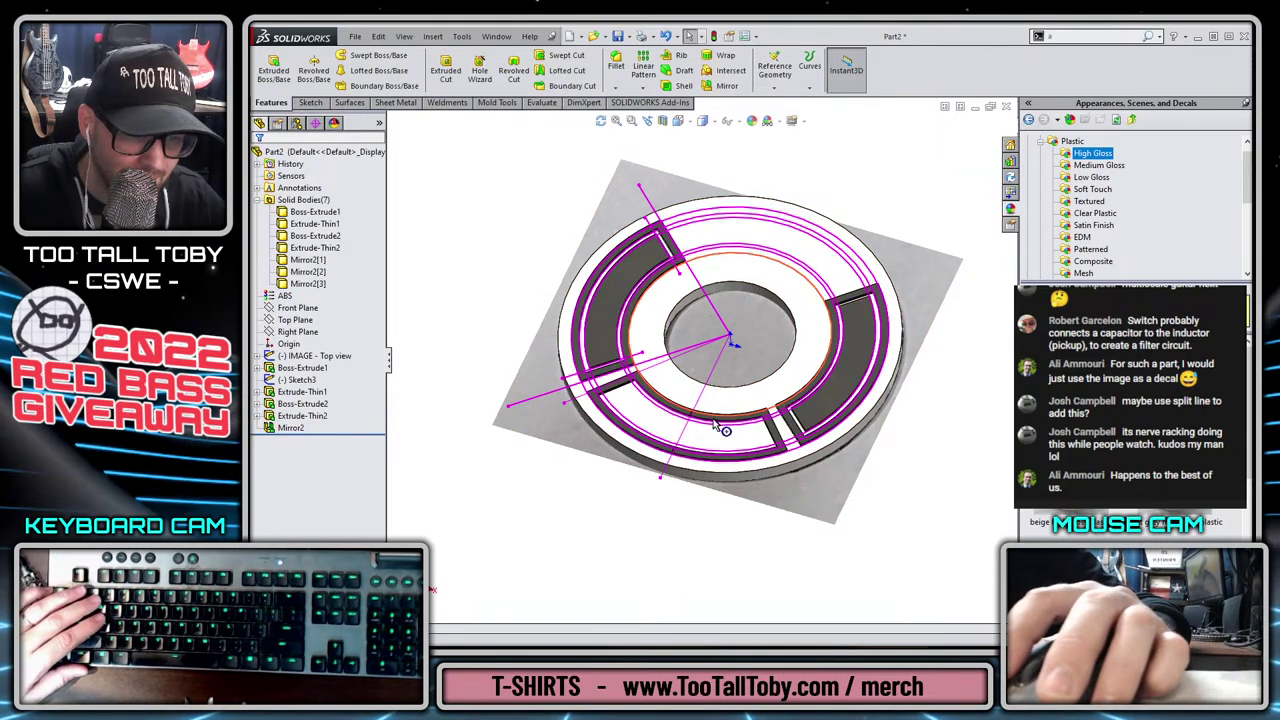
# Combine the lower thin outline body with its mirrored copy using the Add operation.
pyautogui.click(307, 260)
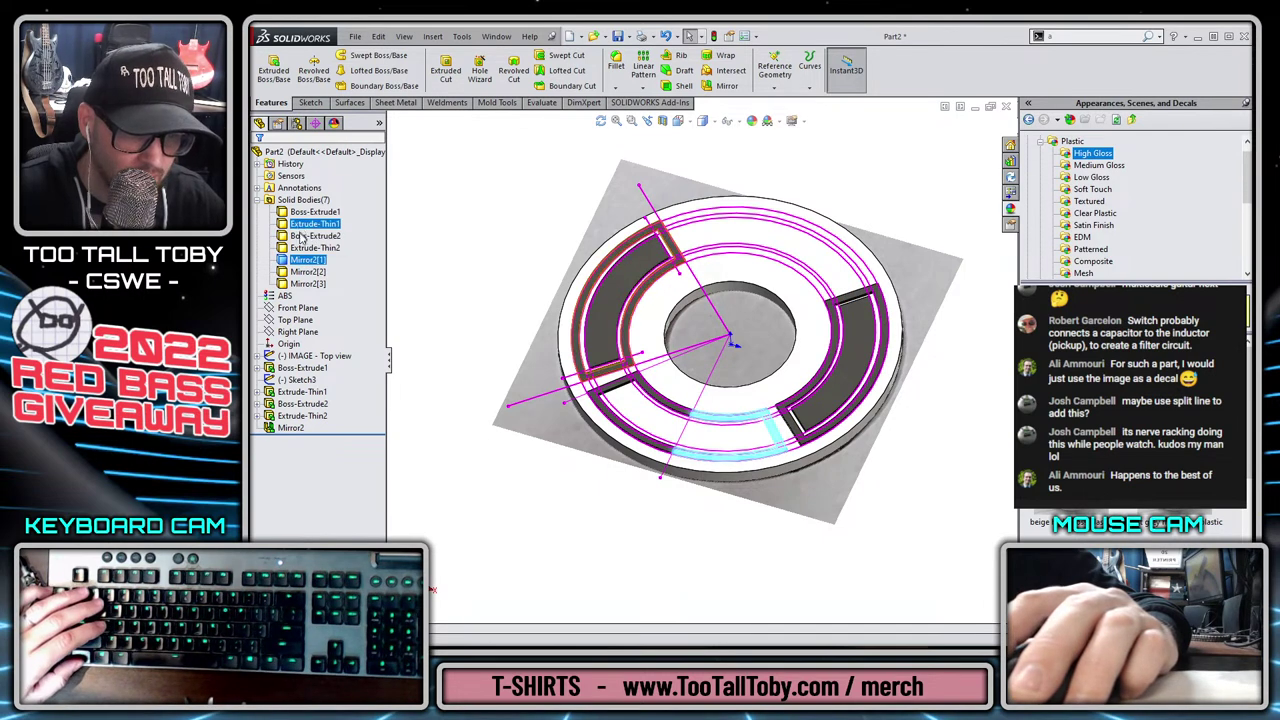
pyautogui.keyDown('ctrl'); pyautogui.click(302, 248); pyautogui.keyUp('ctrl')
pyautogui.rightClick(302, 250)
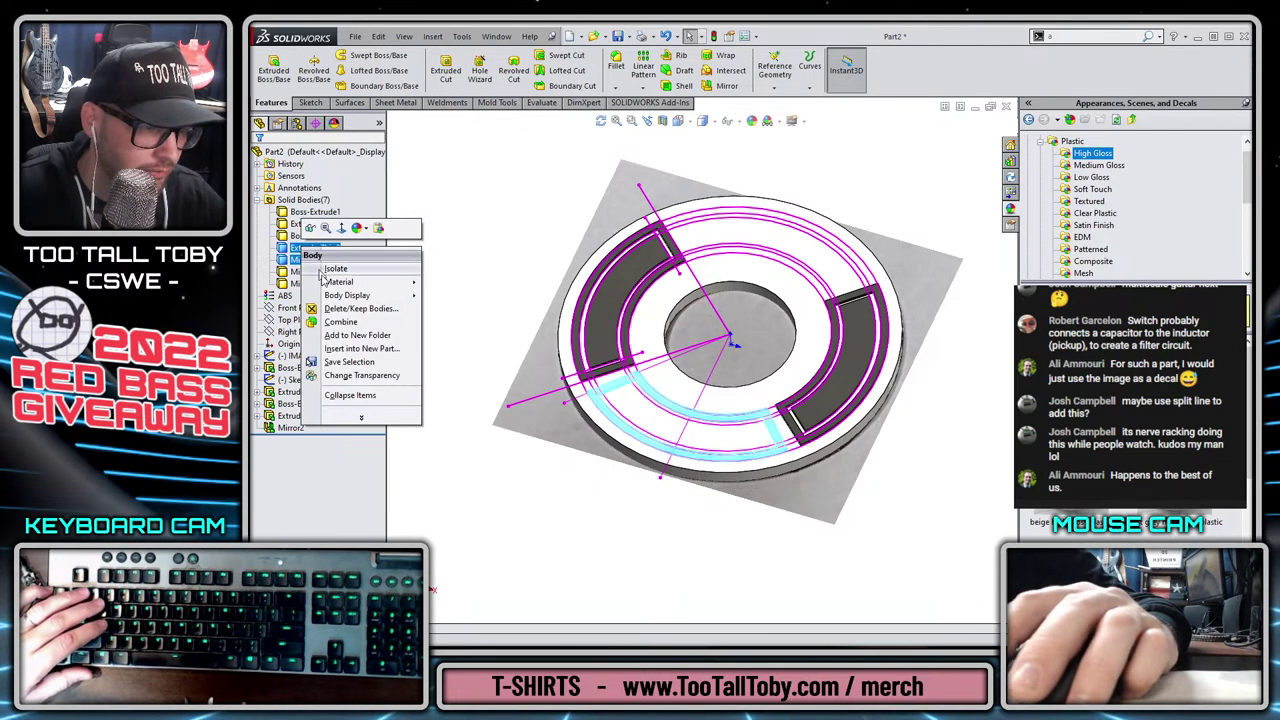
pyautogui.click(345, 330)
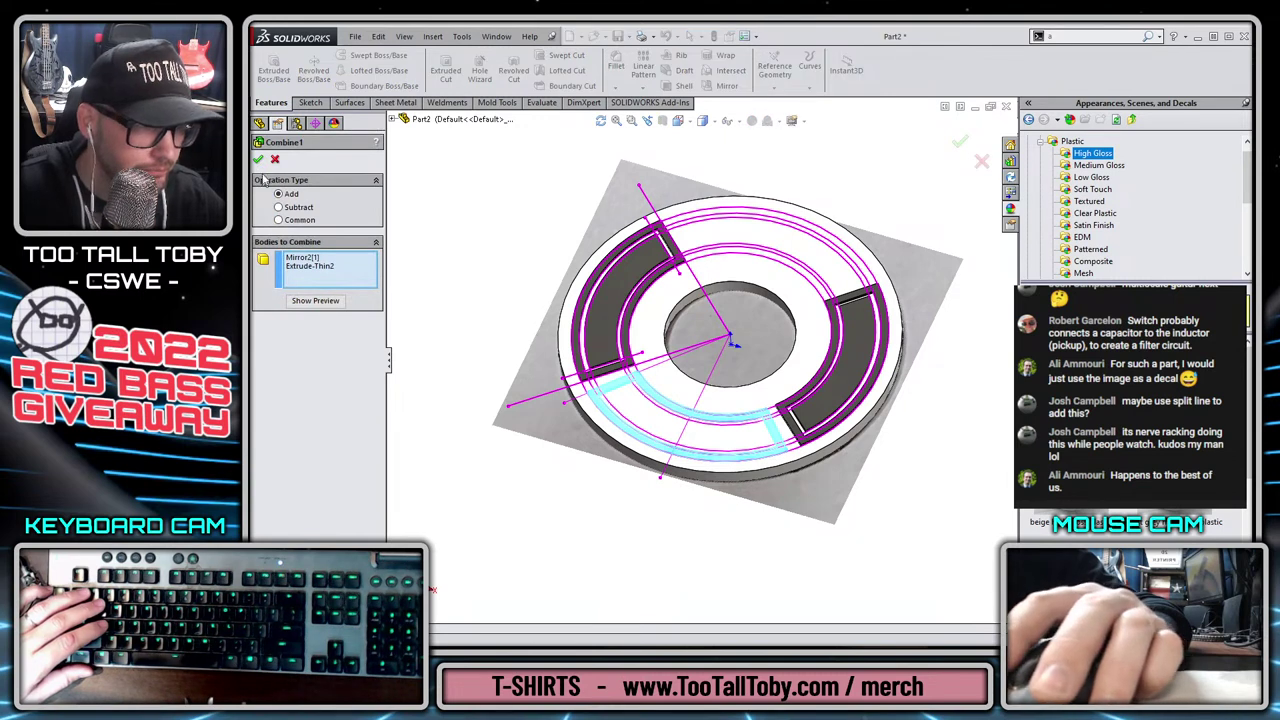
pyautogui.press('Return')
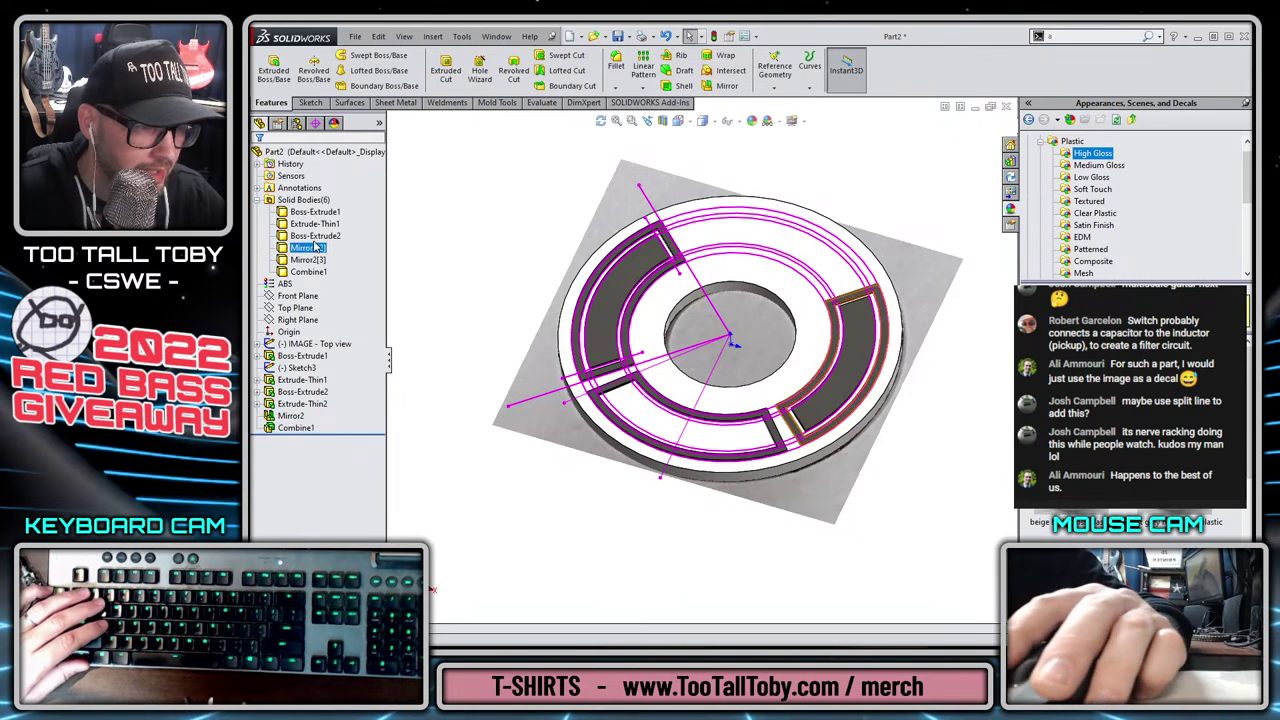
# Cut only the mirrored inner right sector fill body with the Front Plane, using a surface cut with automatic body selection turned off.
pyautogui.click(293, 297)
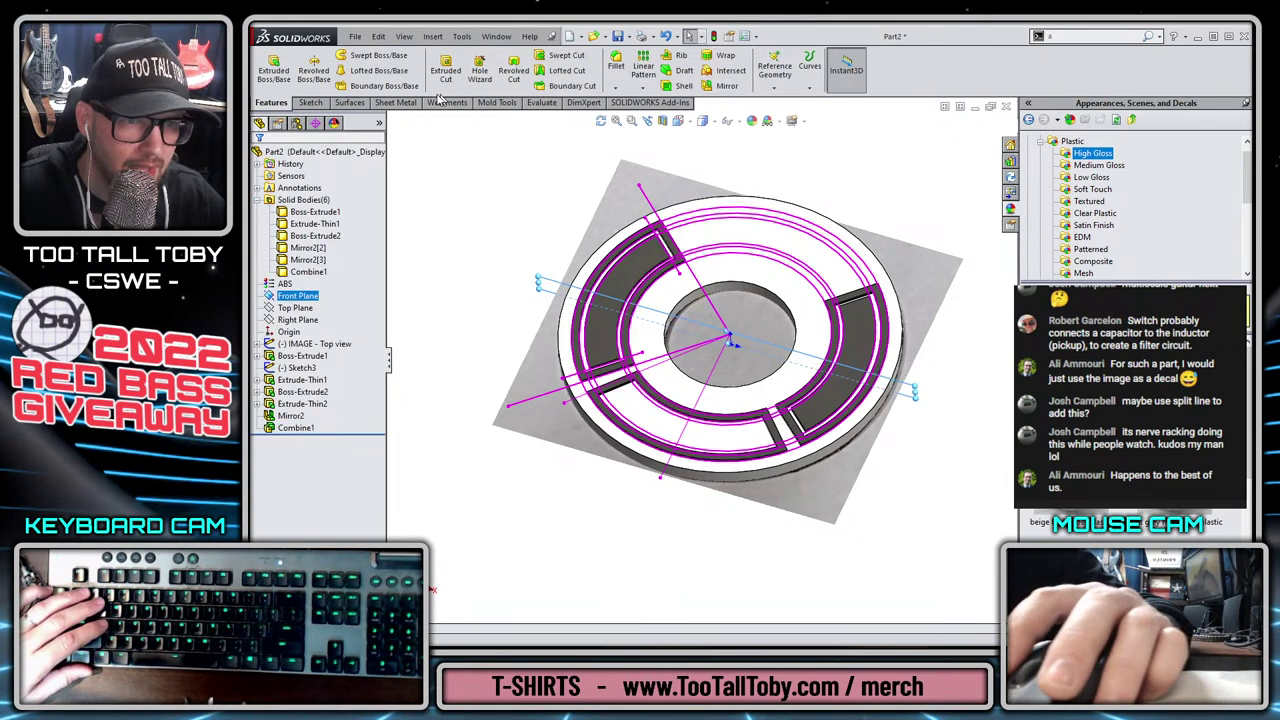
pyautogui.click(432, 36)
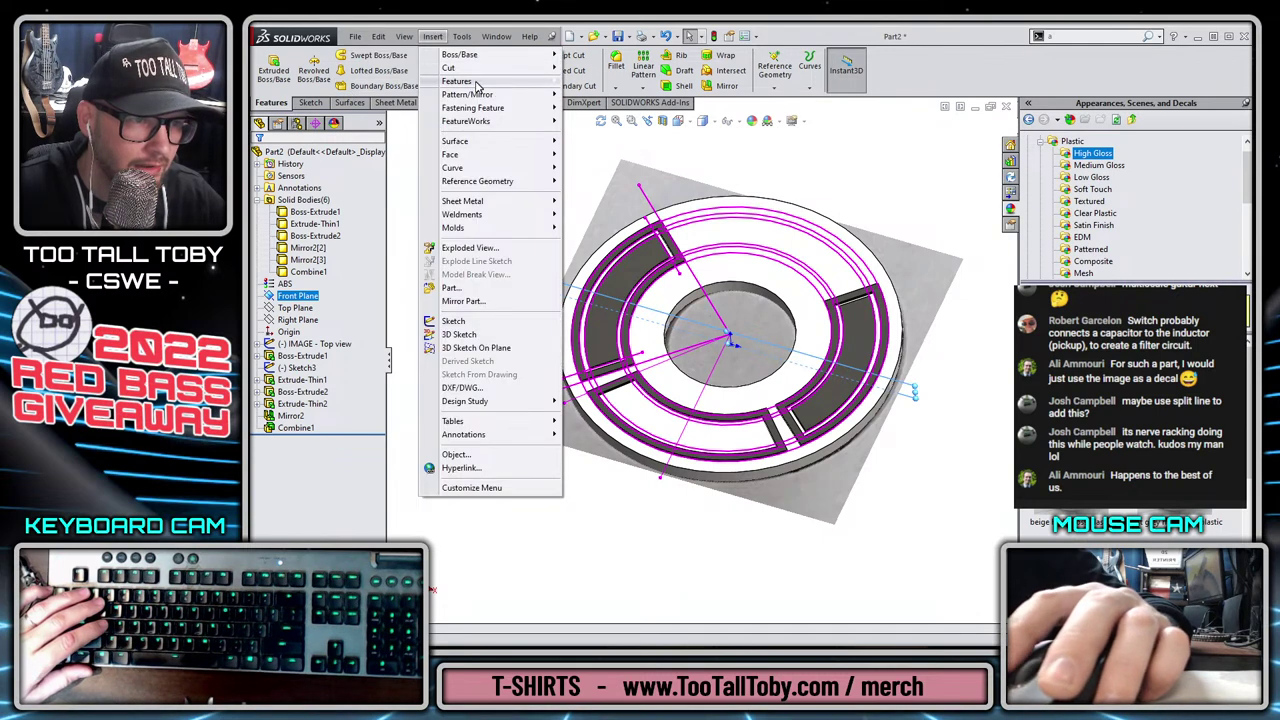
pyautogui.moveTo(480, 70)
pyautogui.click(605, 148)
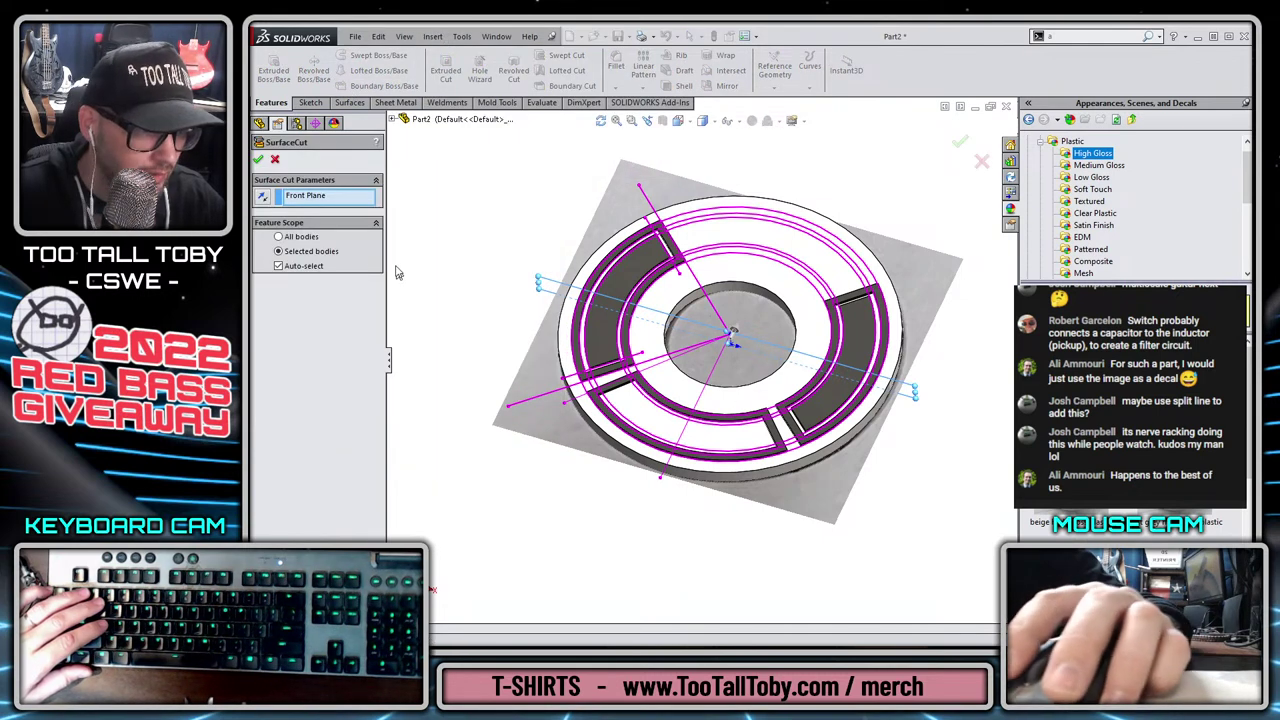
pyautogui.click(305, 268)
pyautogui.click(848, 393)
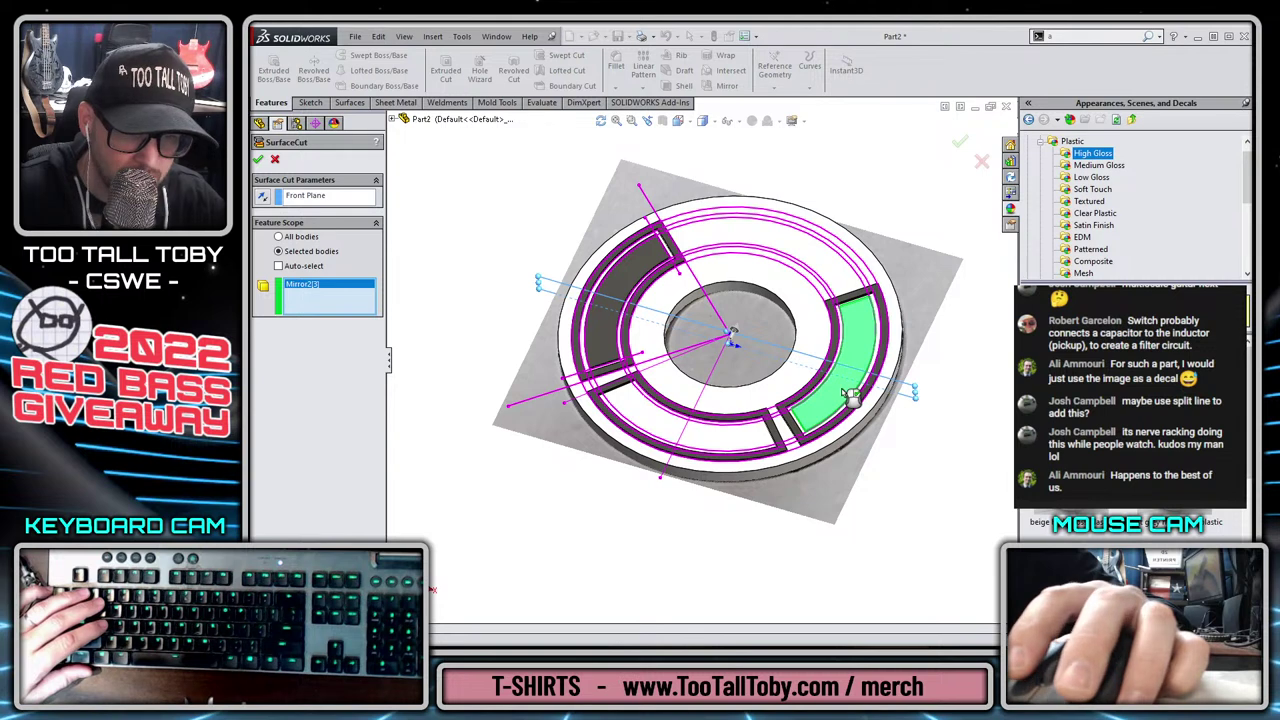
pyautogui.rightClick(843, 393)
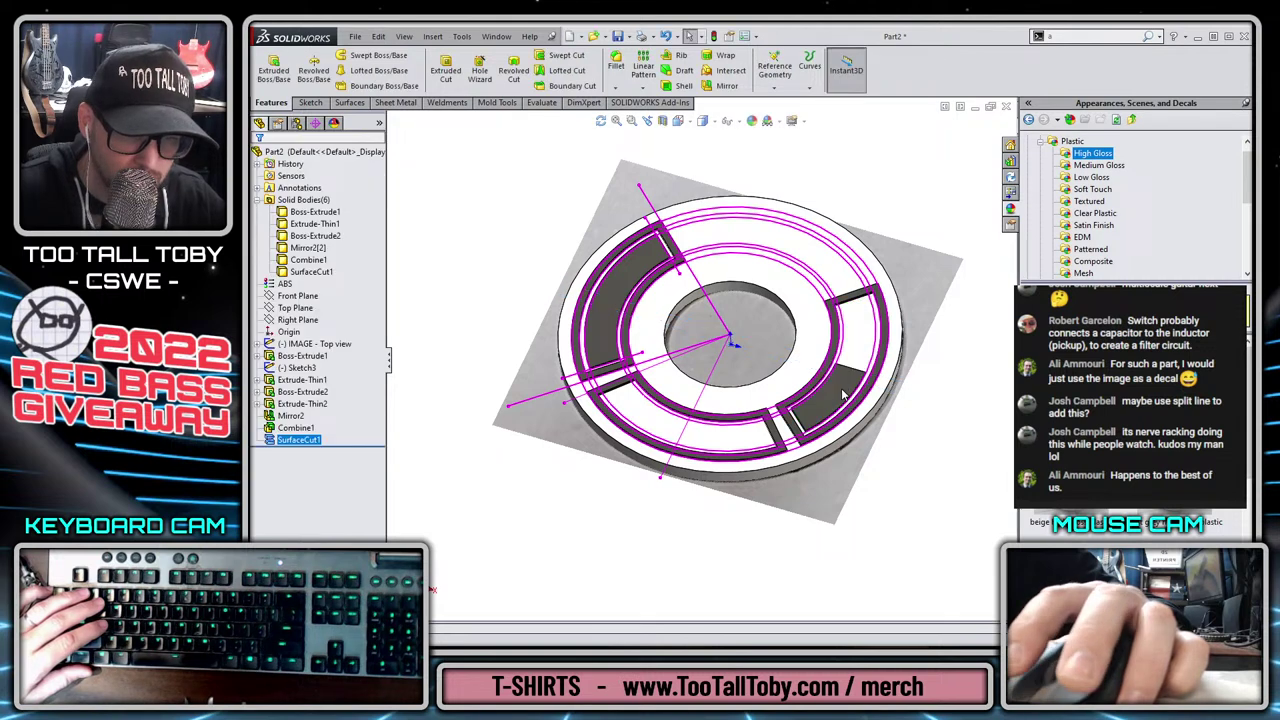
# Flip the direction of the surface cut so the opposite half of the right sector fill is removed.
pyautogui.rightClick(285, 441)
pyautogui.click(293, 401)
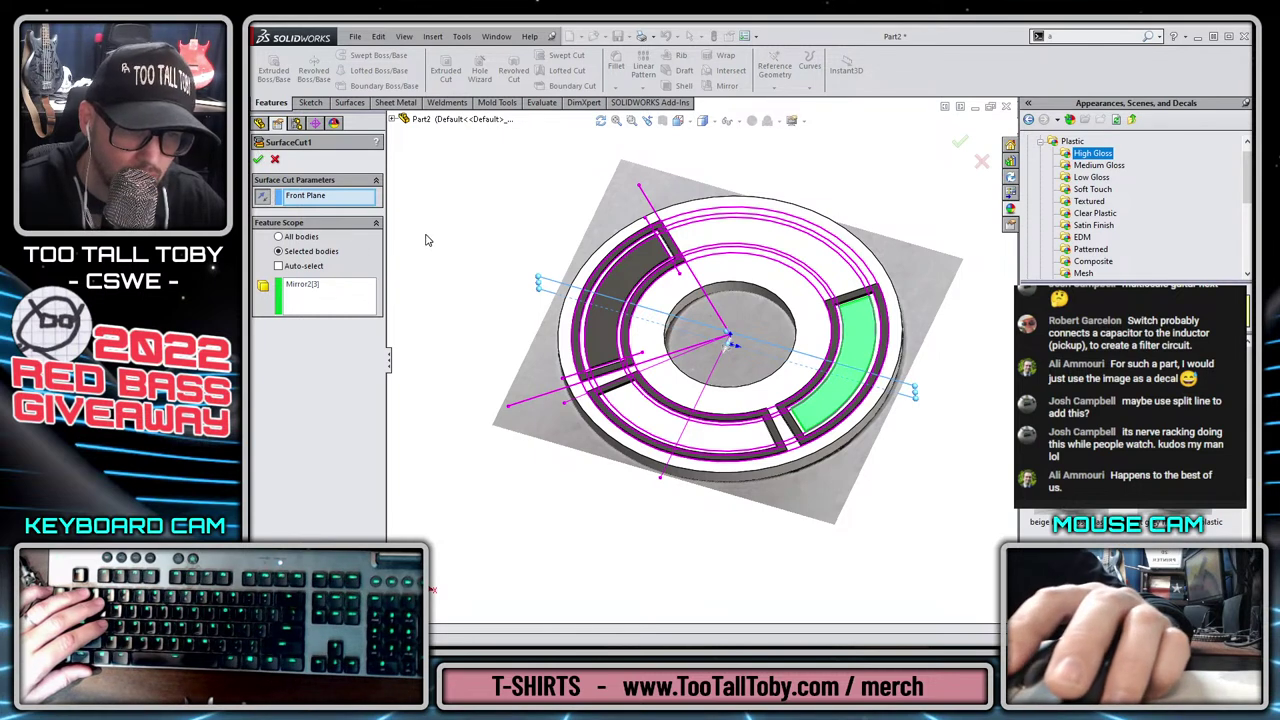
pyautogui.click(259, 162)
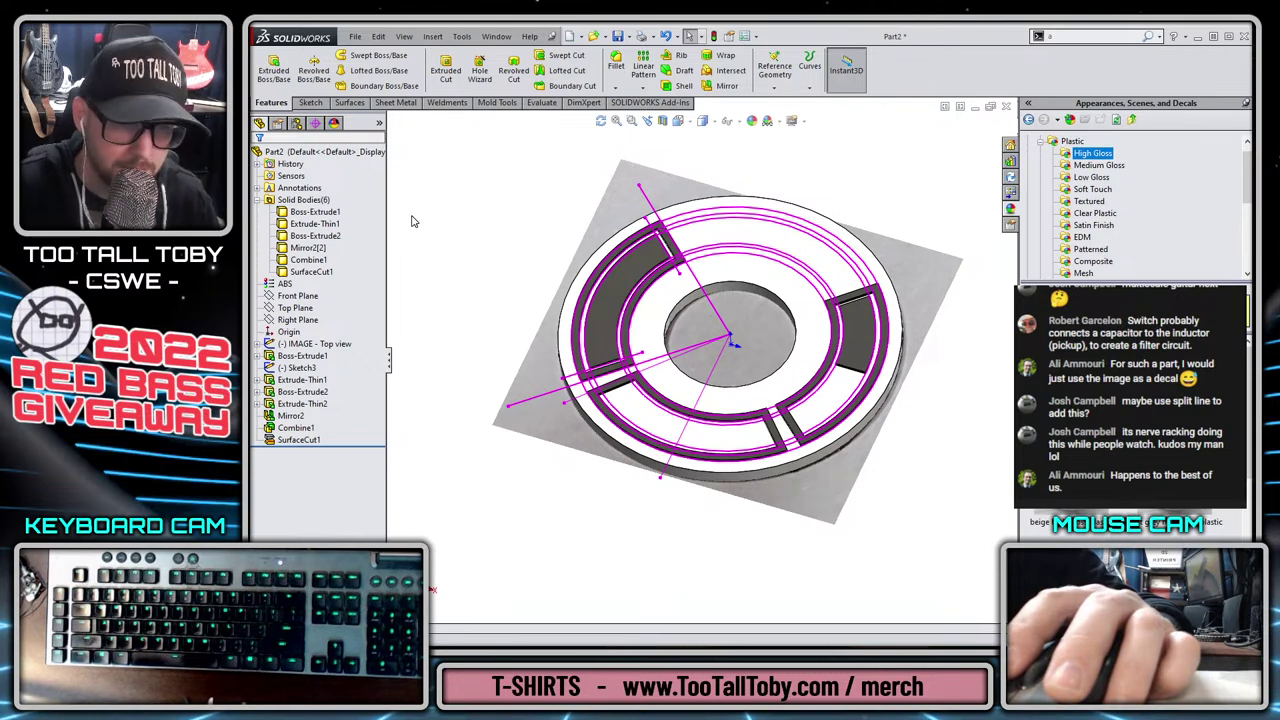
# Hide the sector layout sketch and compare the markings with the reference image in wireframe from the top, returning to shaded display.
pyautogui.click(298, 368)
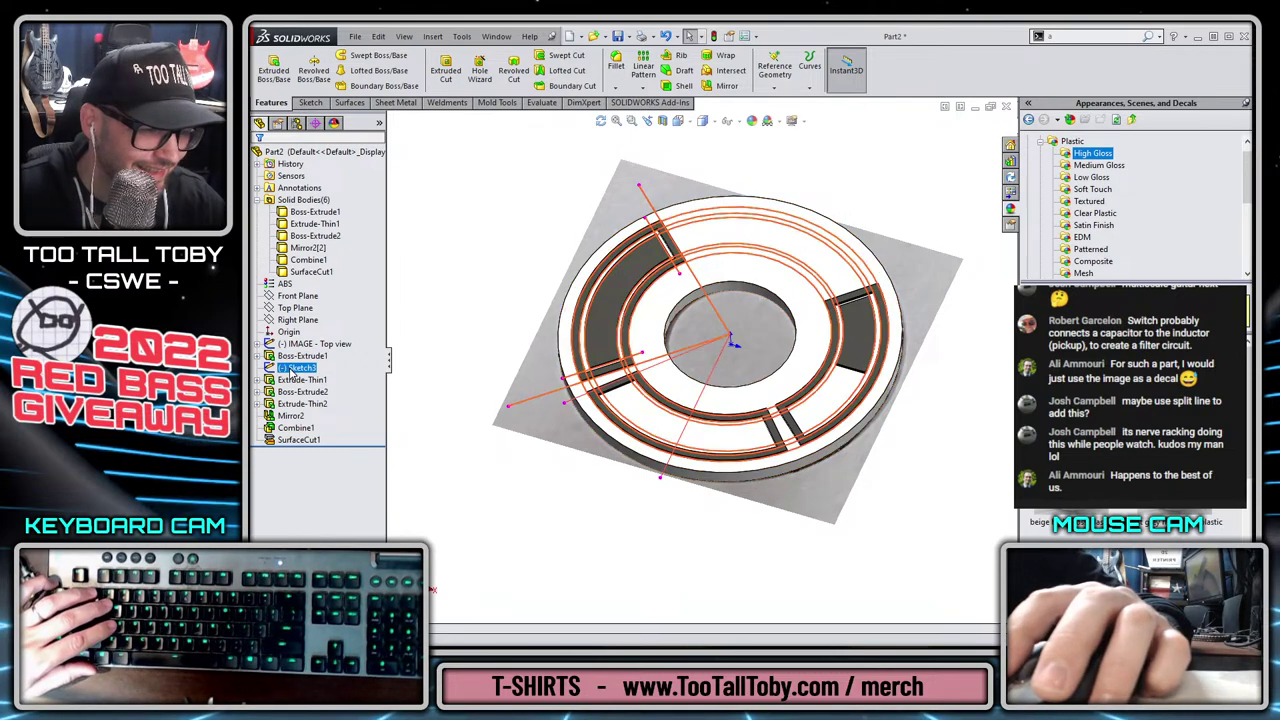
pyautogui.click(307, 350)
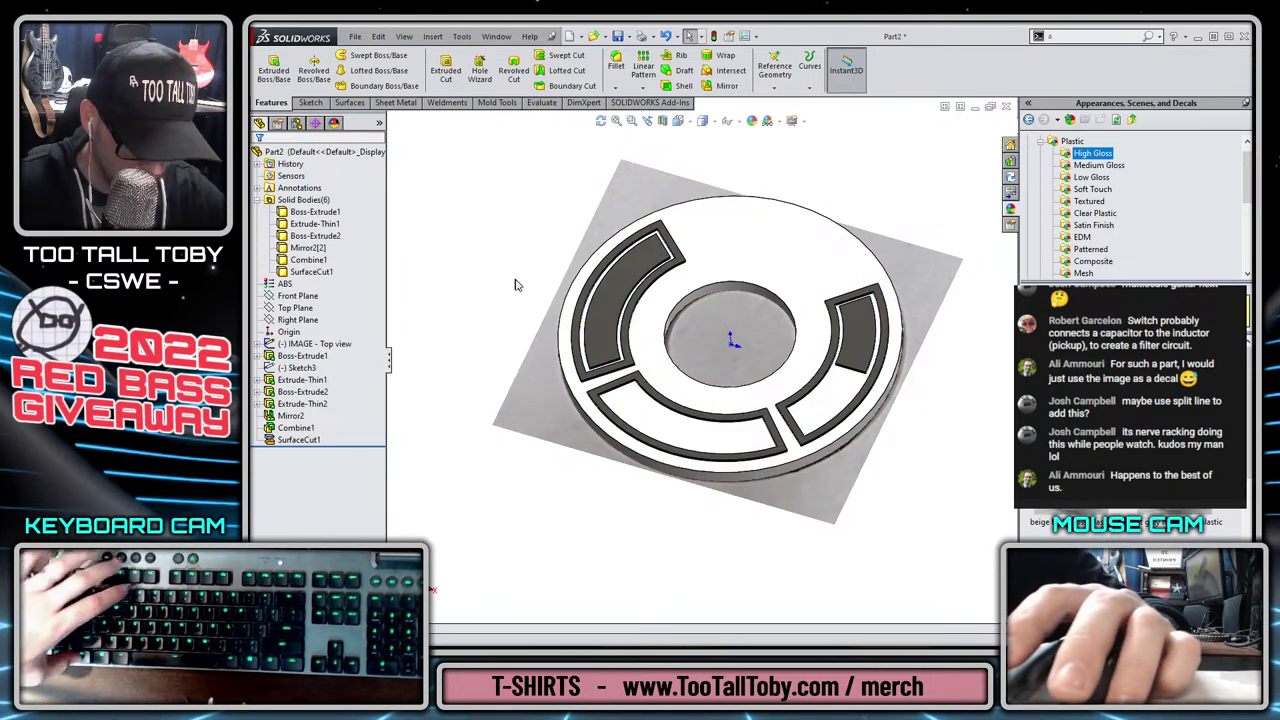
pyautogui.moveTo(517, 281); pyautogui.dragTo(570, 299, button='middle')
pyautogui.click(702, 121)
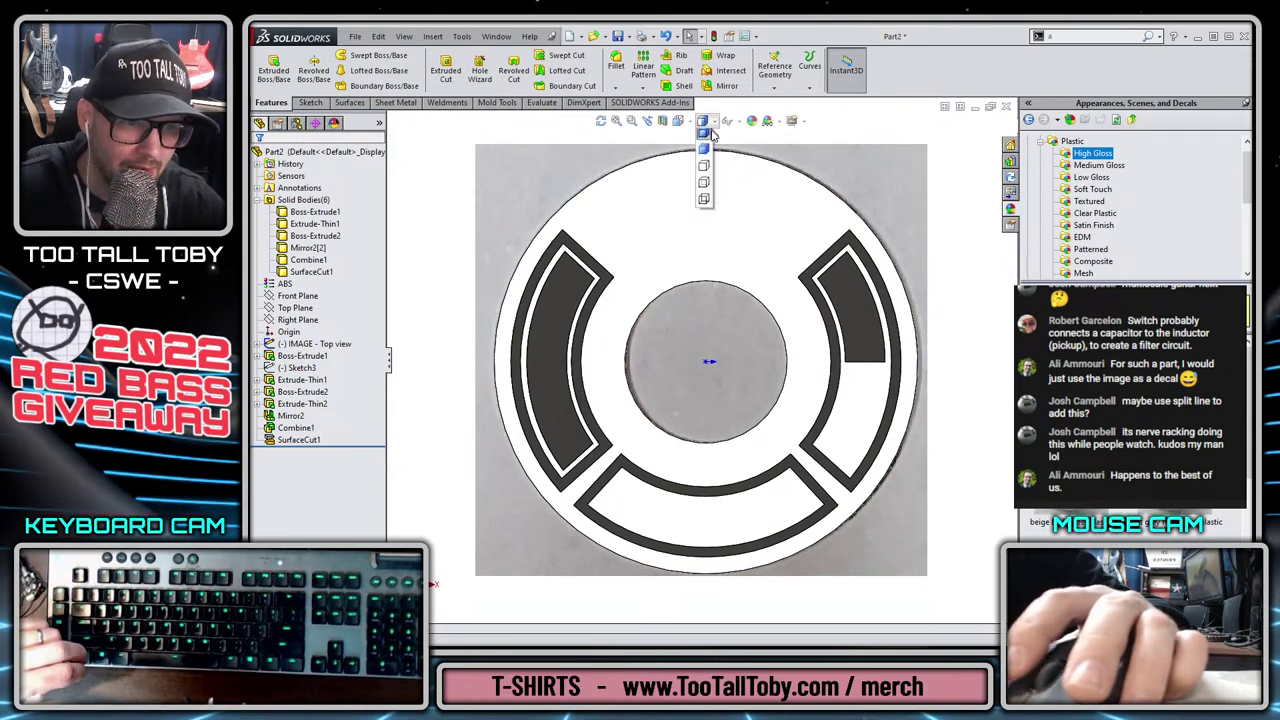
pyautogui.click(702, 205)
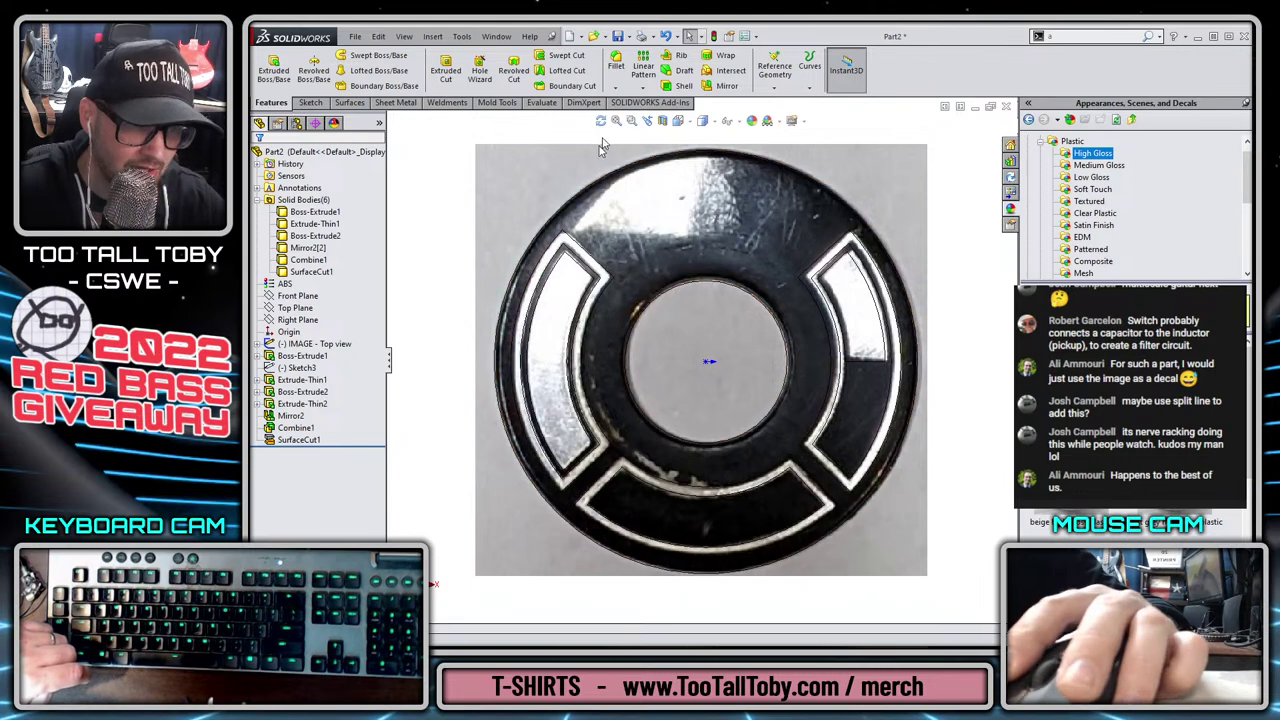
pyautogui.click(707, 122)
pyautogui.click(703, 187)
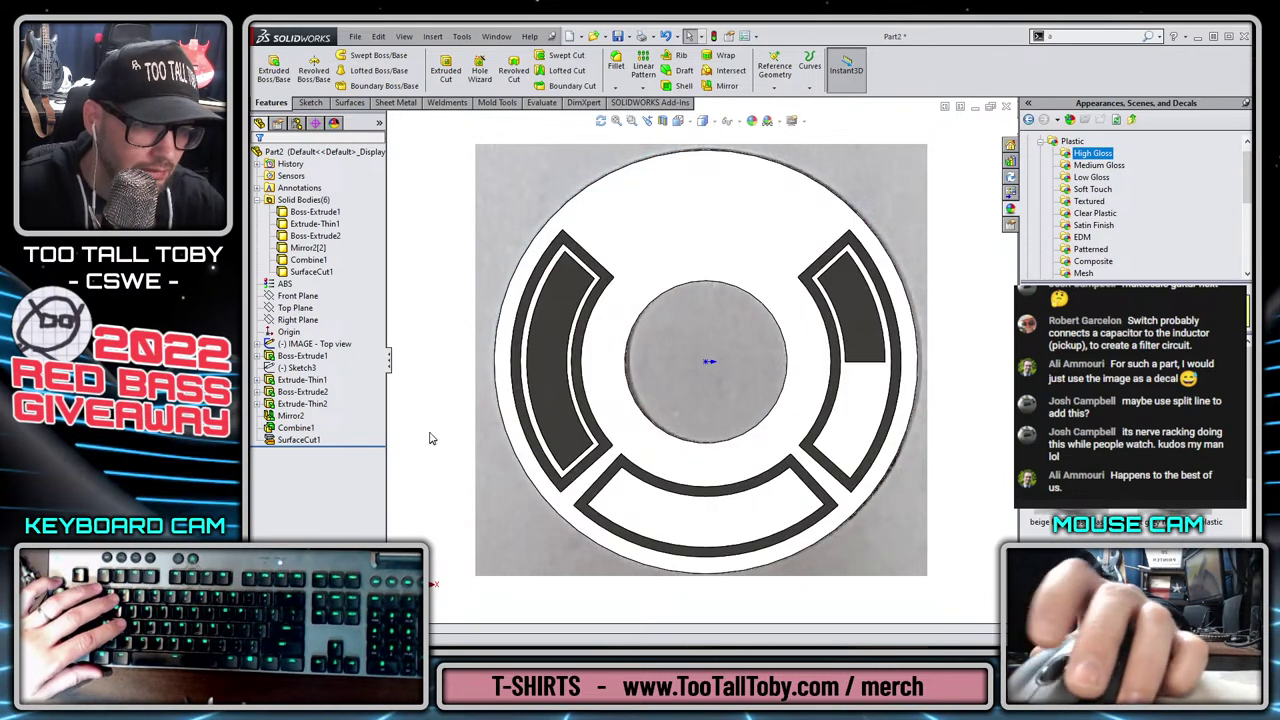
# Remove all part appearances and apply a Chrome metal appearance to the whole part.
pyautogui.moveTo(432, 438); pyautogui.dragTo(398, 318, button='middle')
pyautogui.scroll(2, 600, 396)
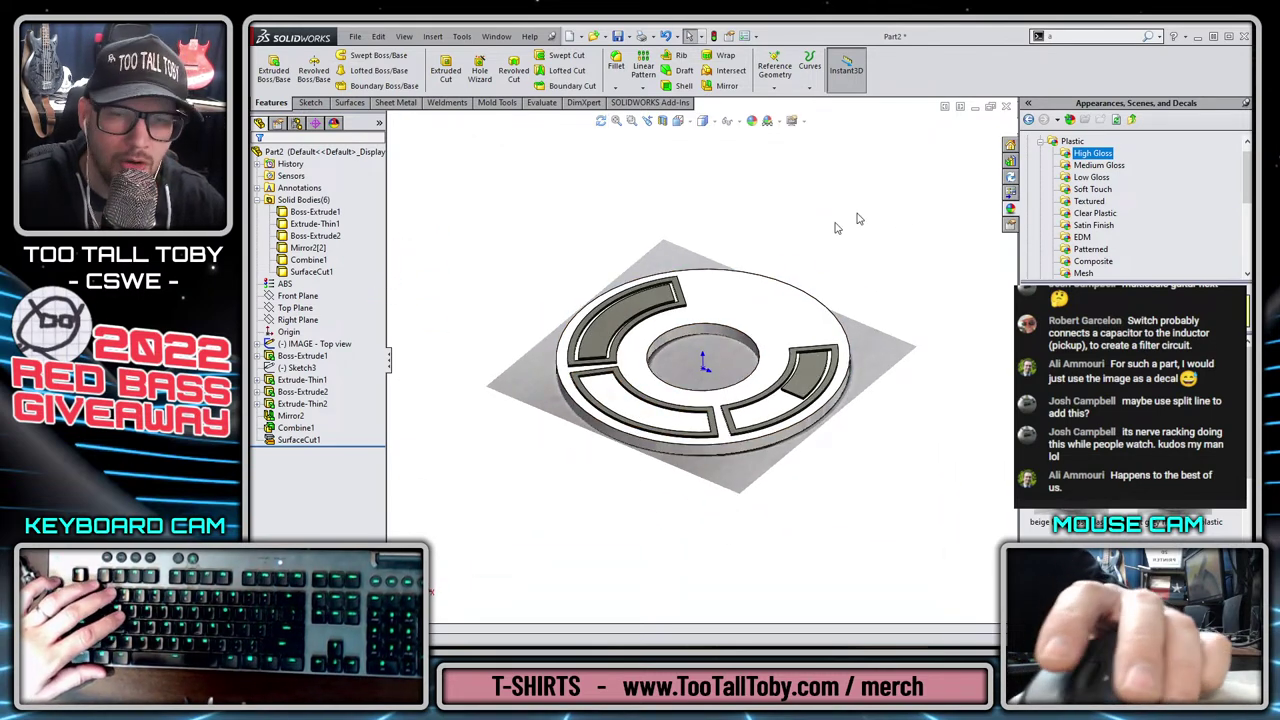
pyautogui.scroll(-5, 1080, 230)
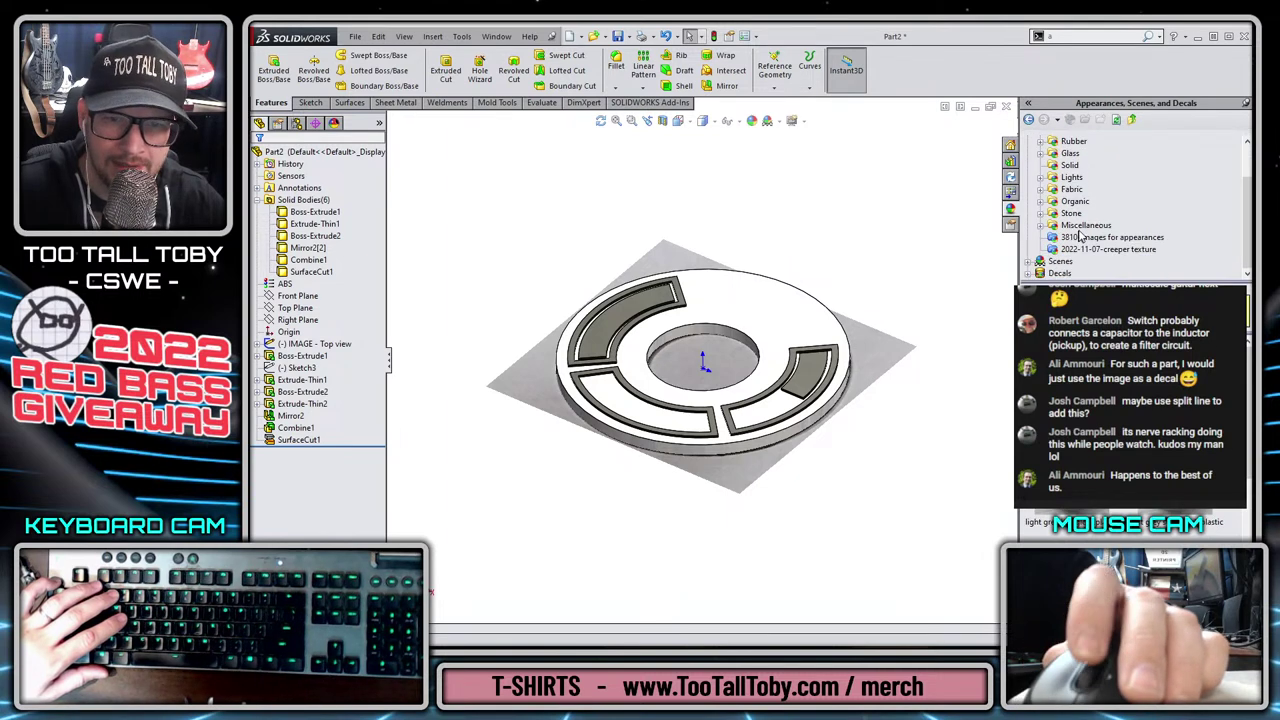
pyautogui.scroll(3, 1078, 225)
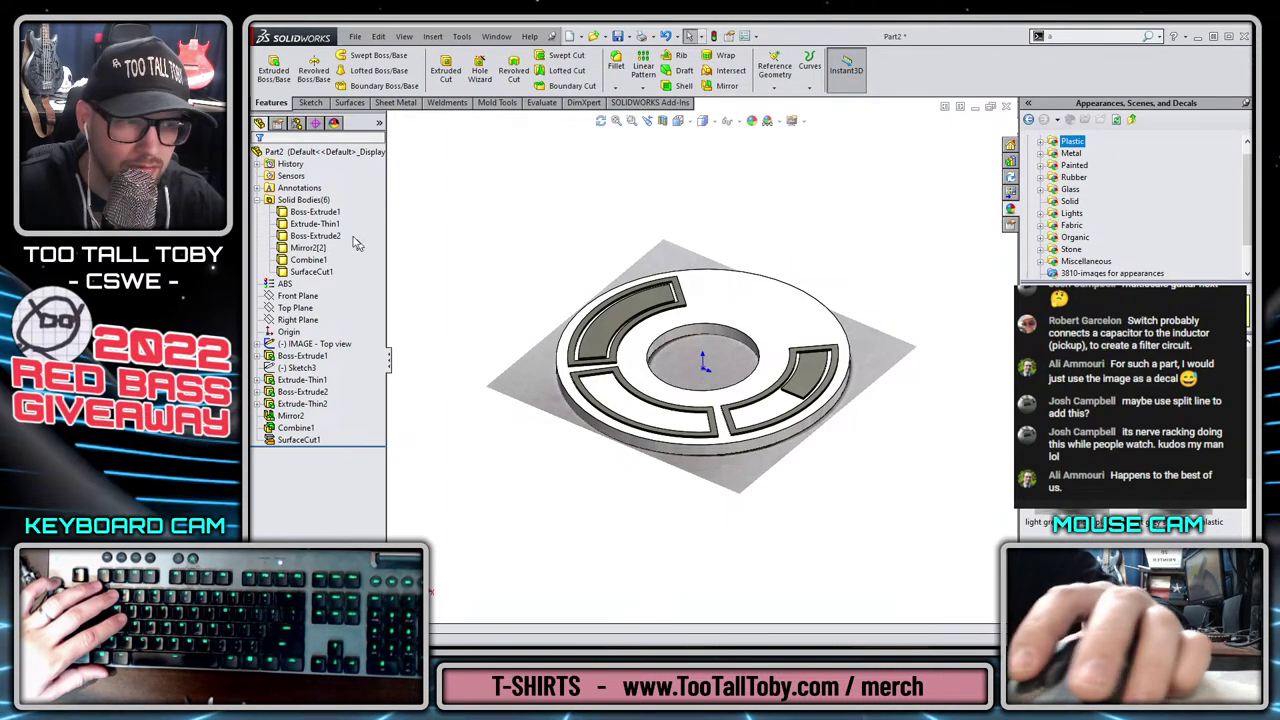
pyautogui.rightClick(318, 152)
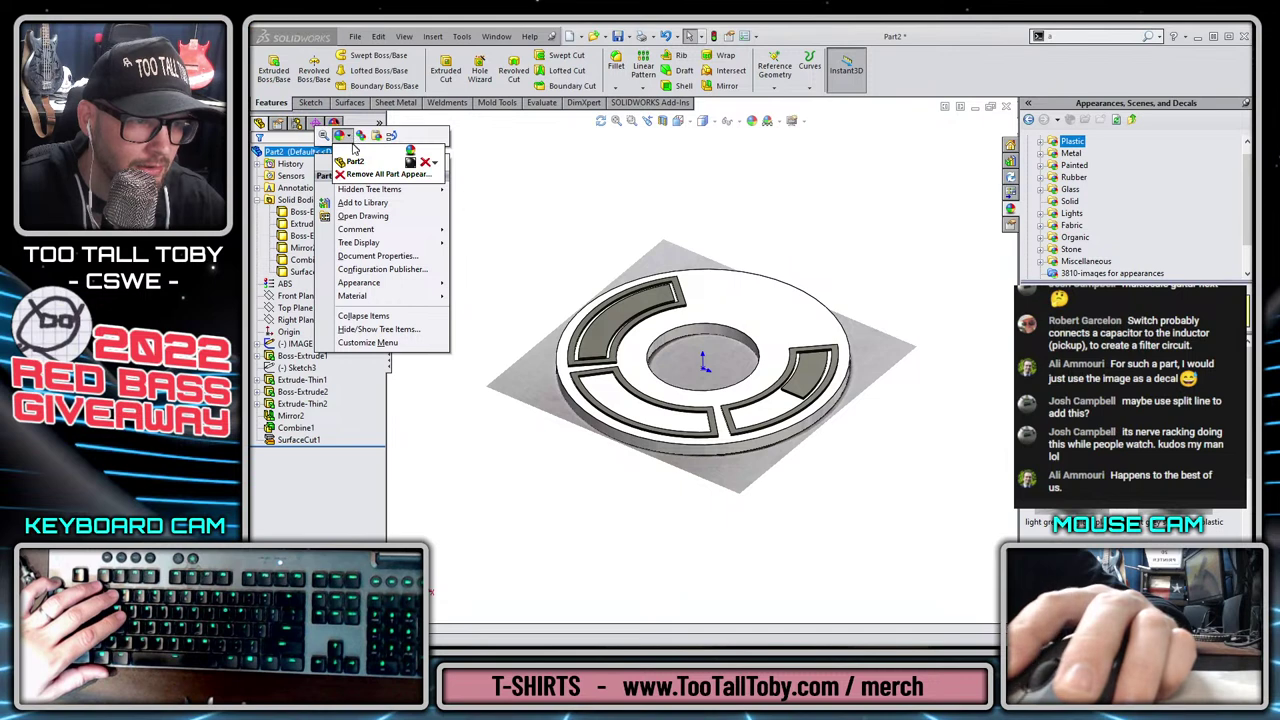
pyautogui.click(385, 174)
pyautogui.click(1045, 154)
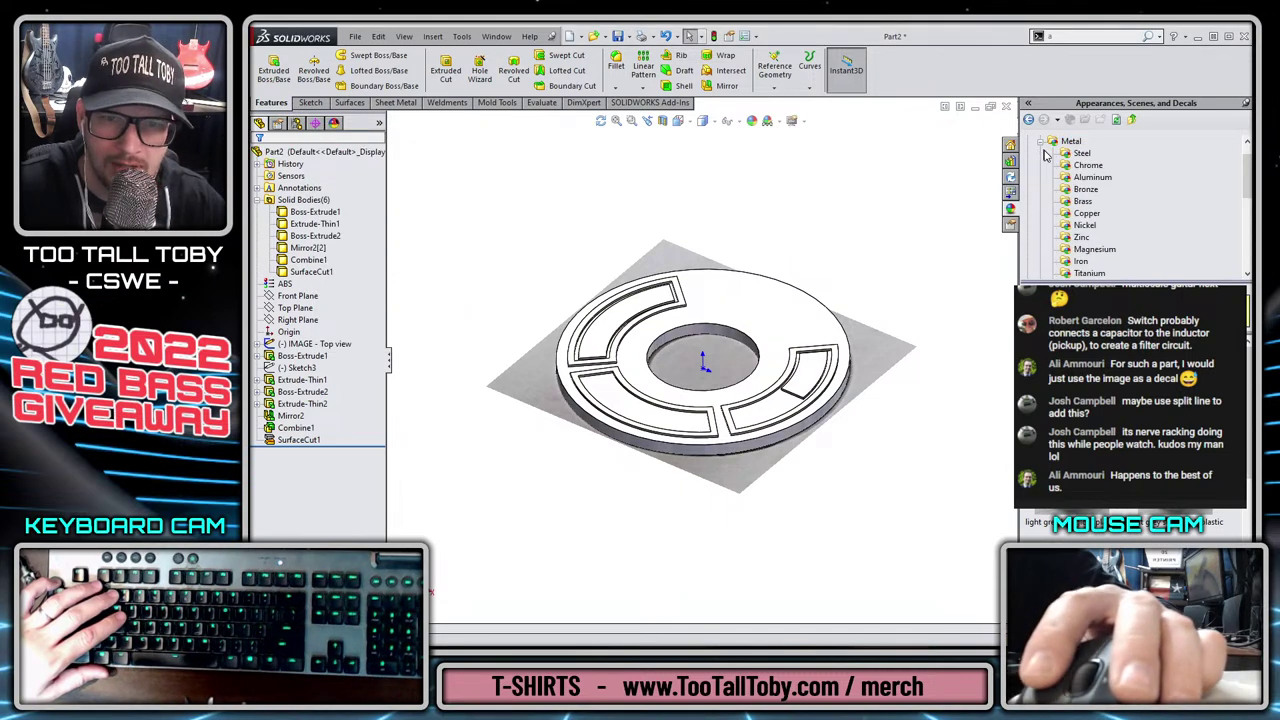
pyautogui.doubleClick(1087, 165)
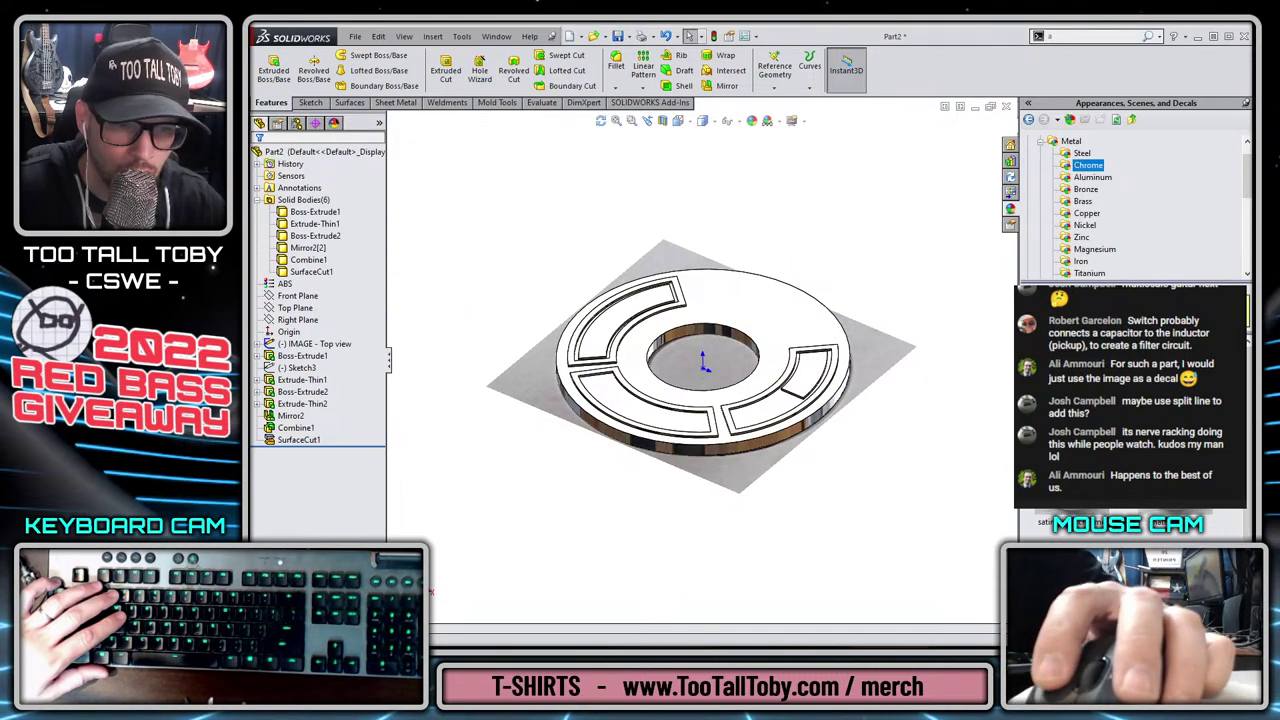
# Apply a dark High Gloss plastic appearance to the main ring body only.
pyautogui.scroll(1, 1060, 215)
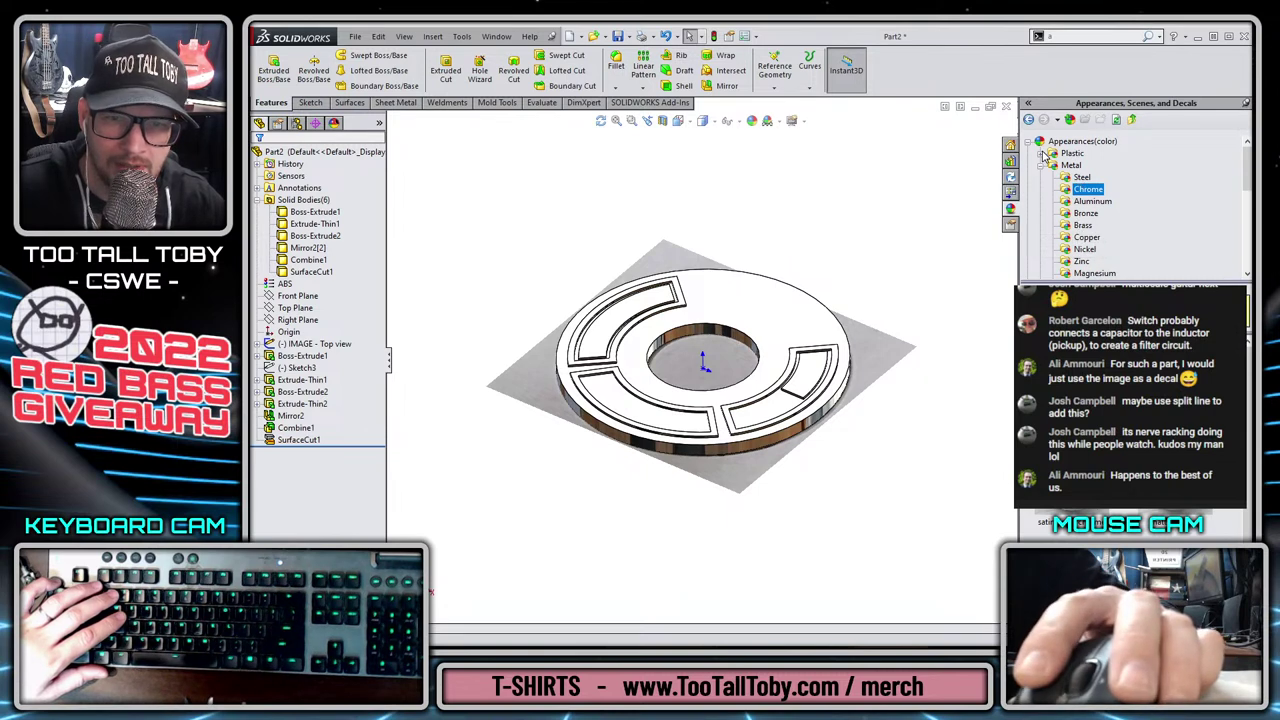
pyautogui.click(1045, 155)
pyautogui.click(1092, 153)
pyautogui.moveTo(1048, 556); pyautogui.dragTo(769, 318)
pyautogui.click(768, 318)
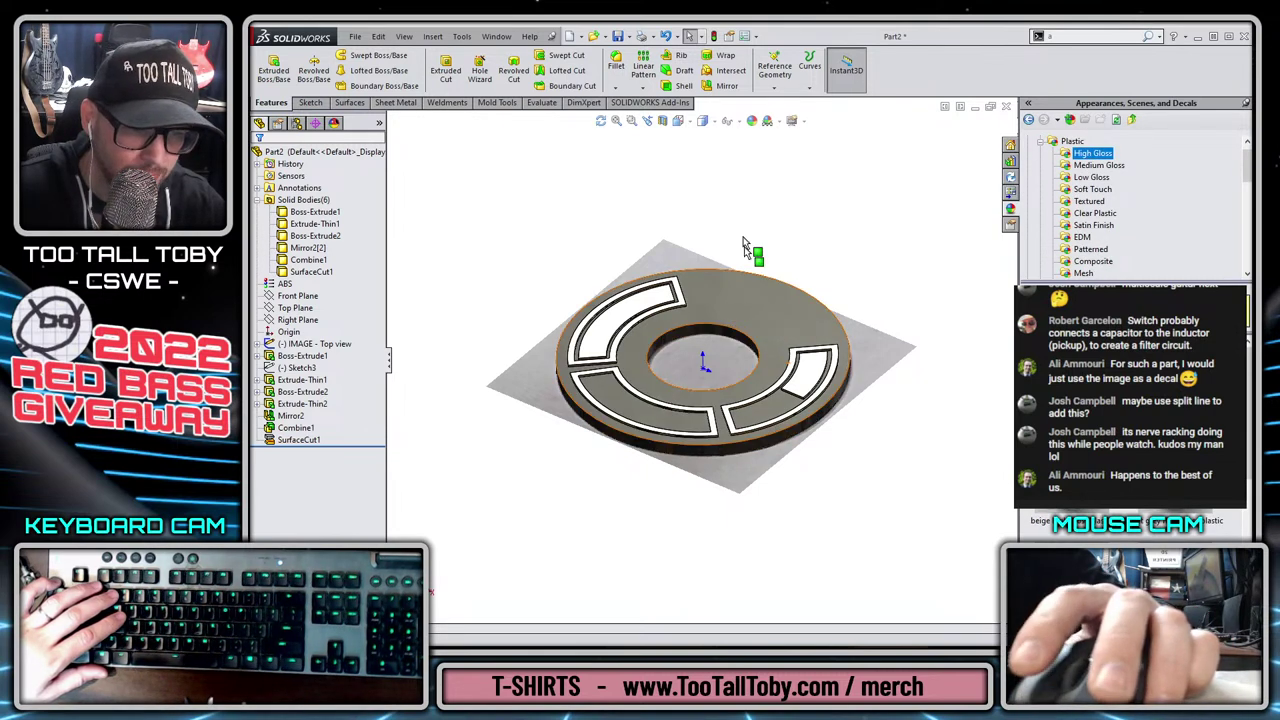
# Hide the top-view reference image sketch and collapse the solid bodies list.
pyautogui.click(293, 344)
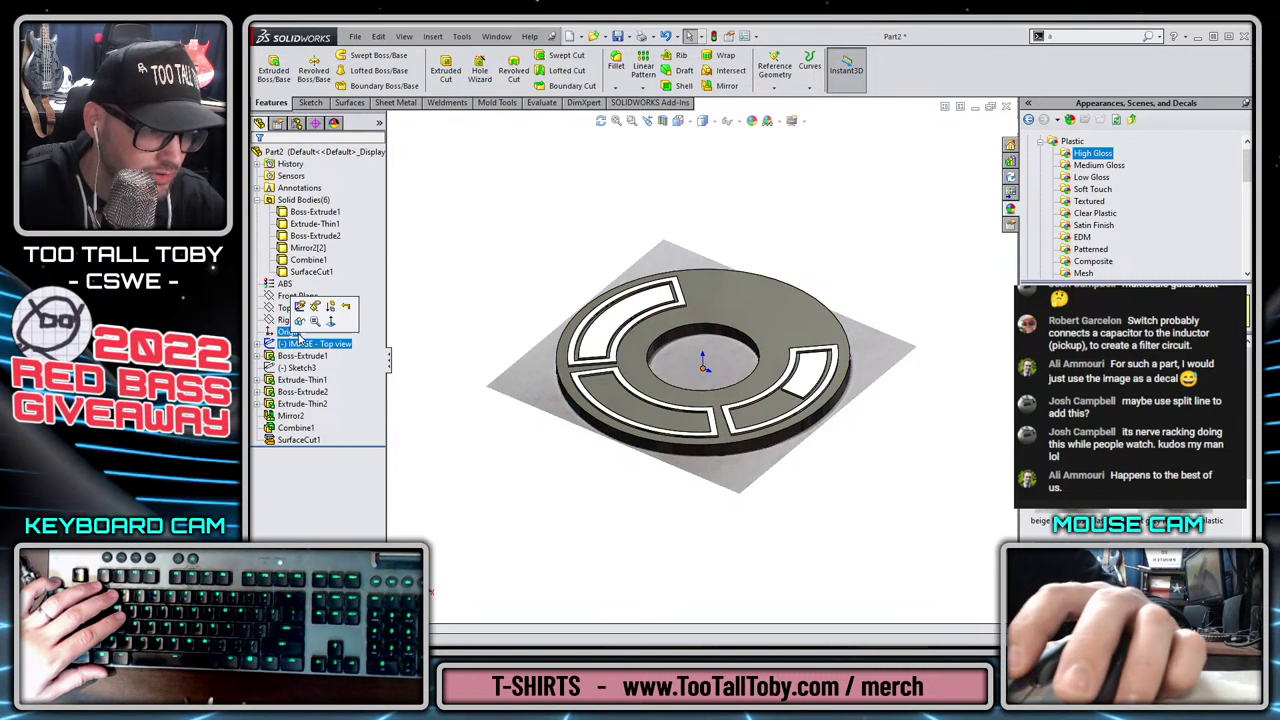
pyautogui.click(318, 321)
pyautogui.click(260, 201)
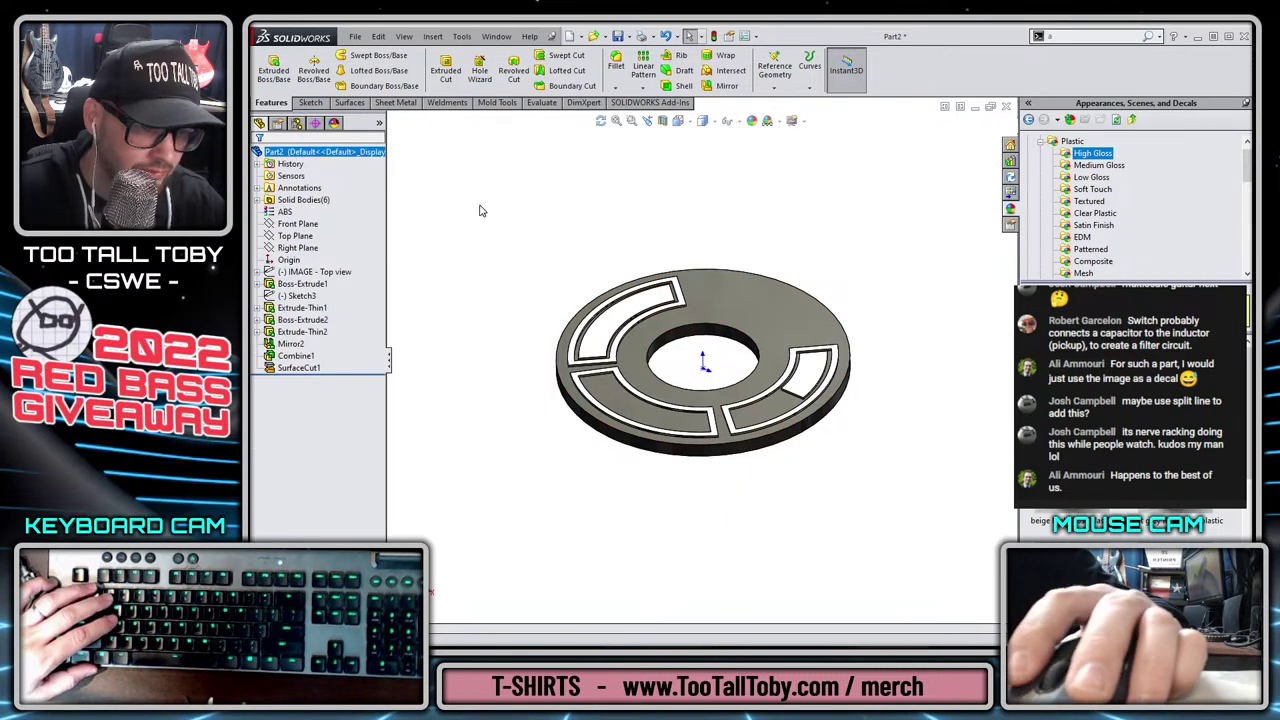
# Fillet the ring's outer rim with a symmetric 0.030 in radius.
pyautogui.press('s')
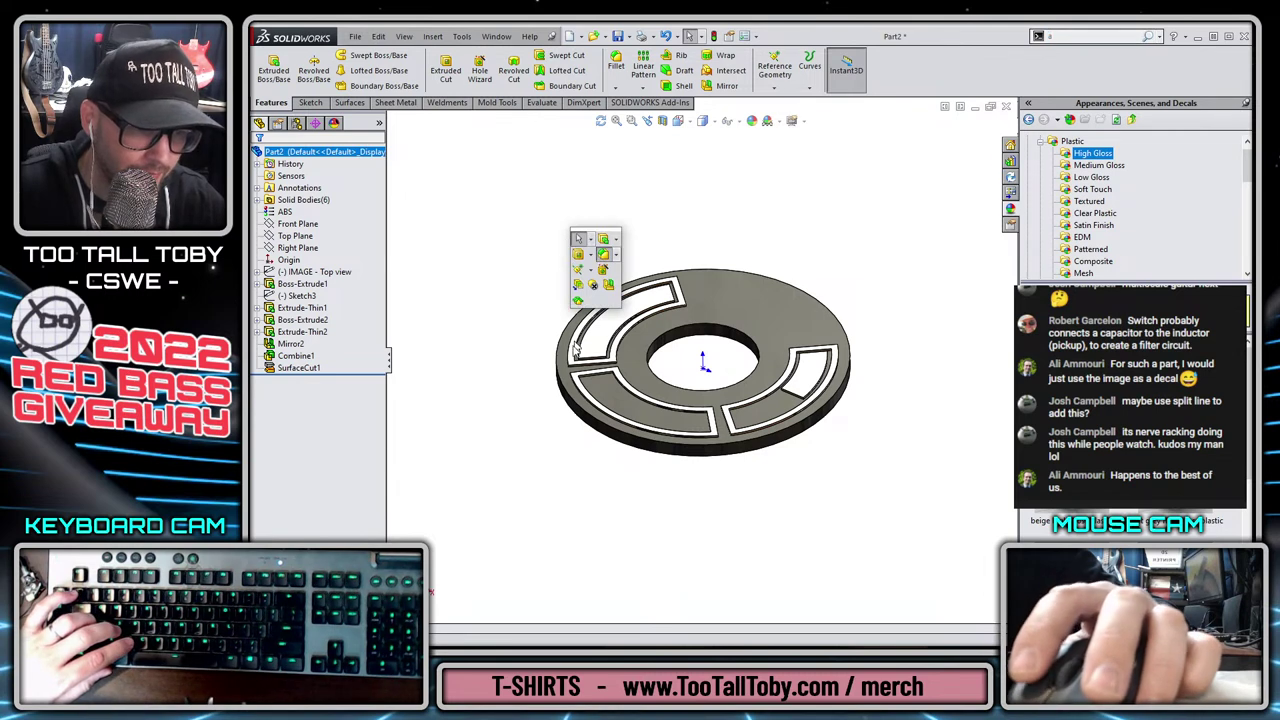
pyautogui.click(274, 221)
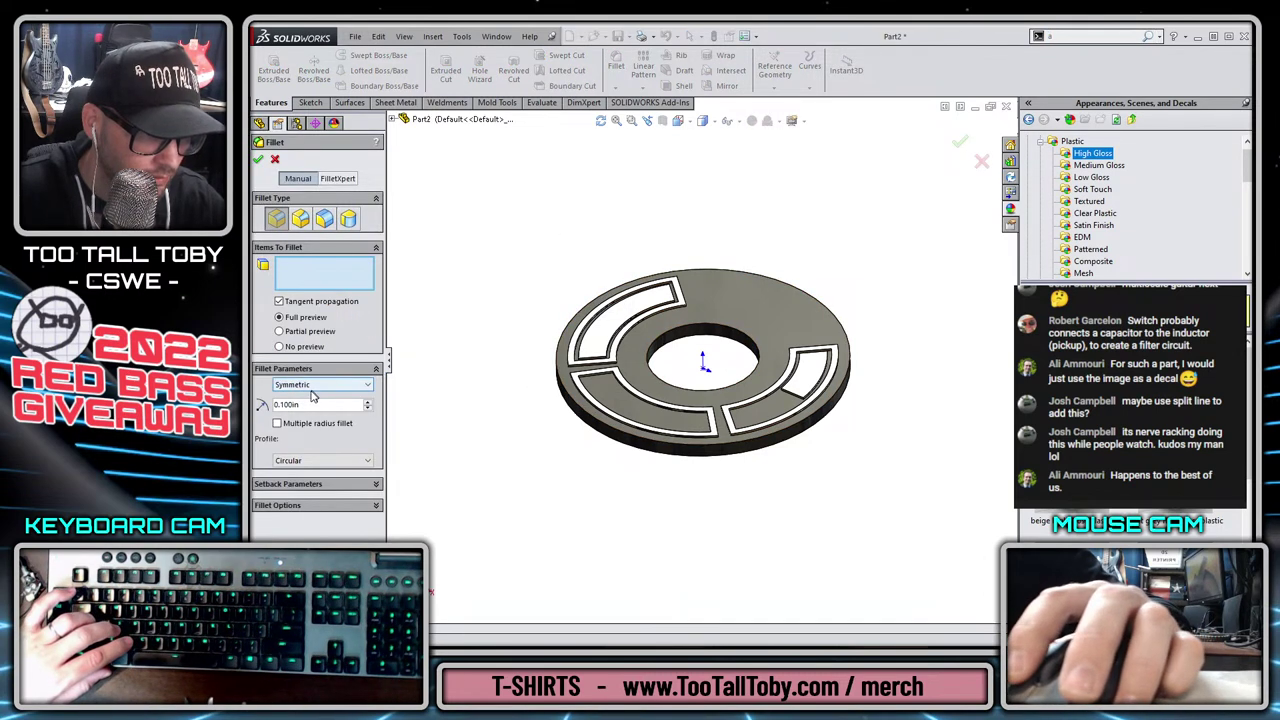
pyautogui.write('.03')
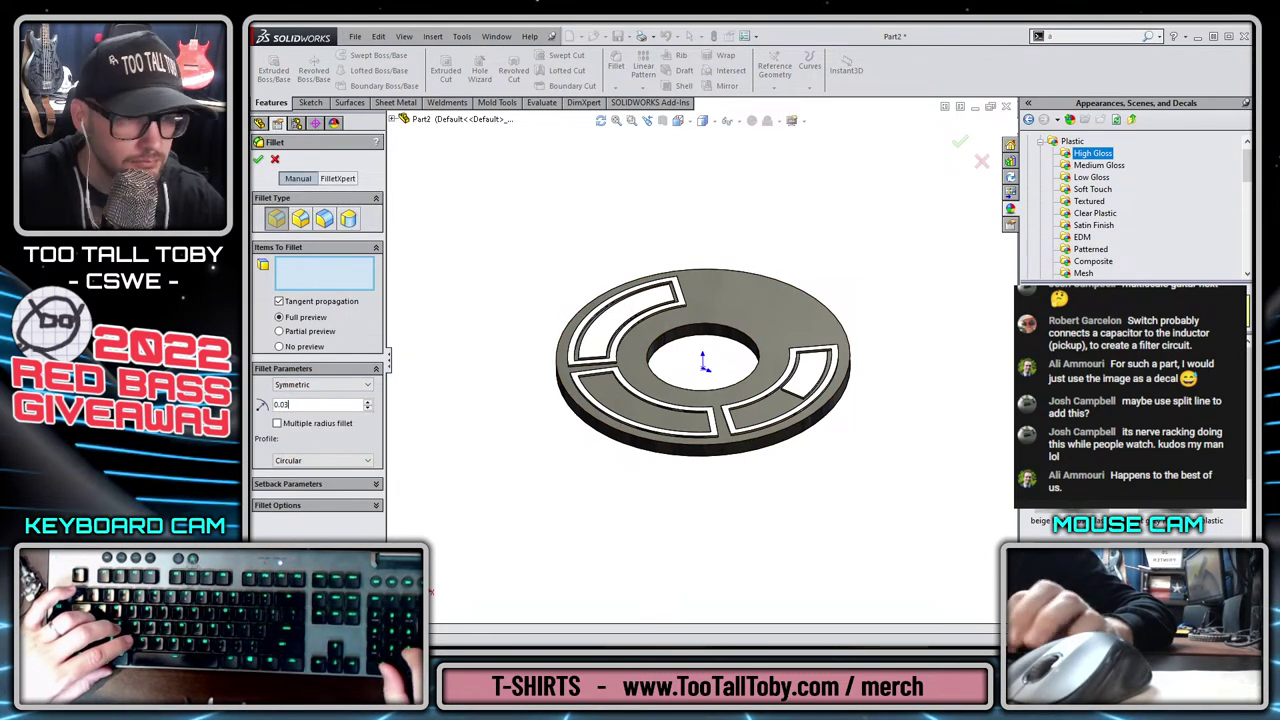
pyautogui.press('Return')
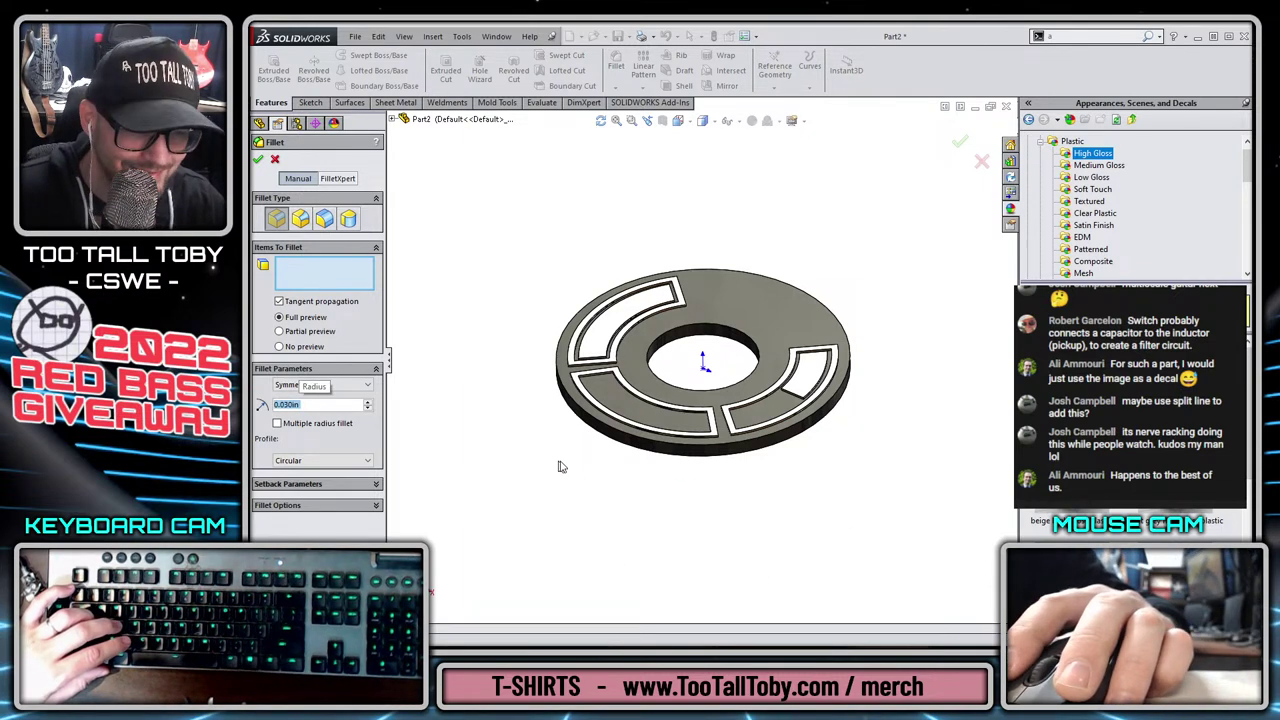
pyautogui.click(610, 428)
pyautogui.press('Return')
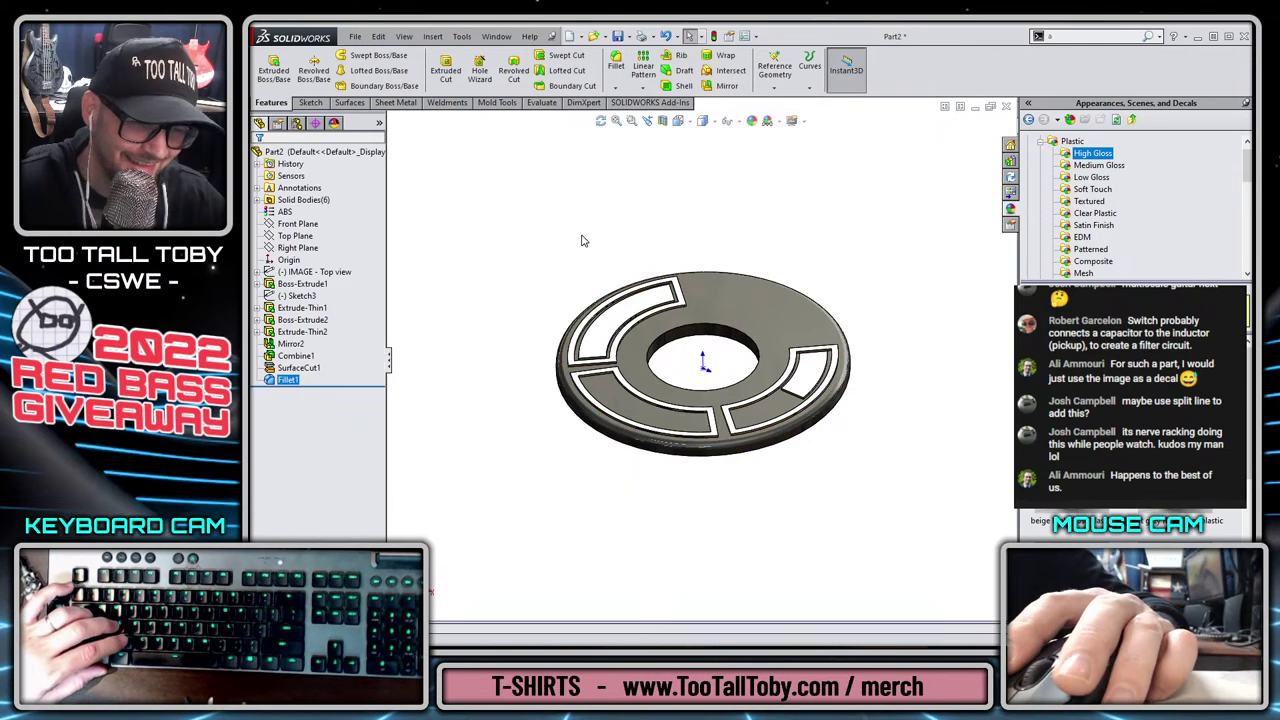
# Save the part as "RBG-804 - COVER PLATE for 3 WAY SWITCH.SLDPRT" in the red bass giveaway folder.
pyautogui.click(619, 36)
pyautogui.scroll(-2, 461, 290)
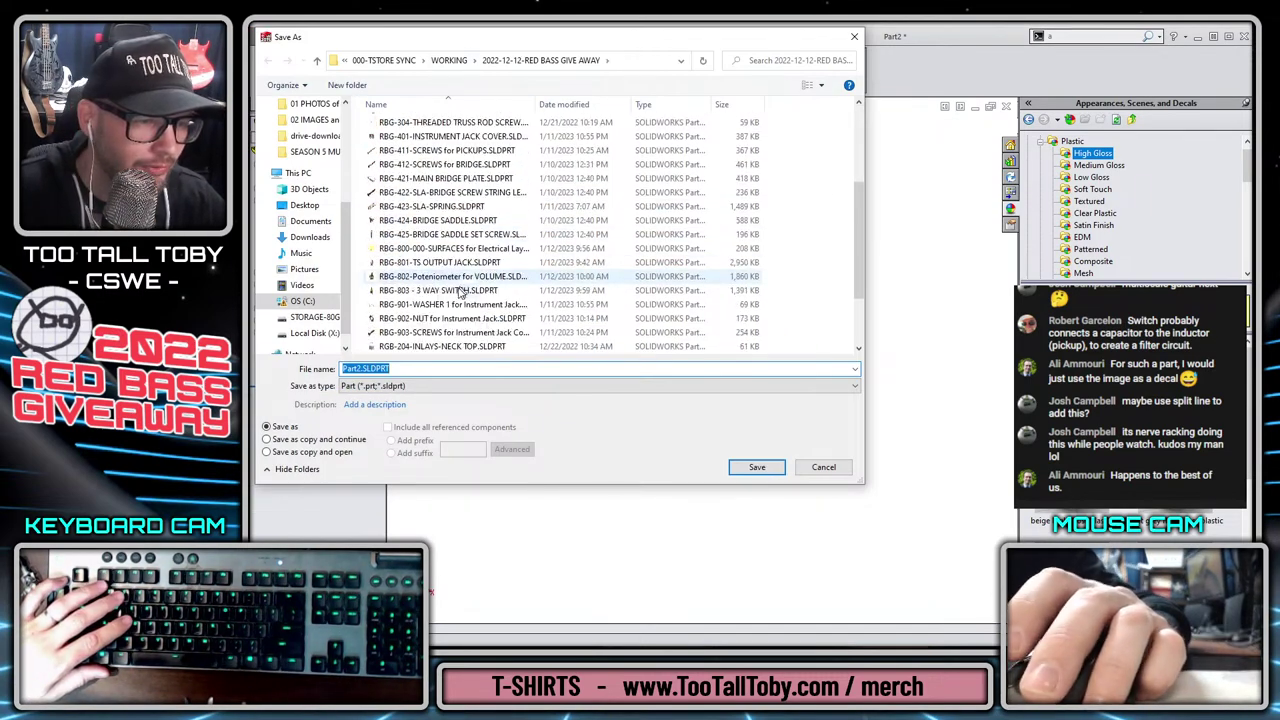
pyautogui.click(440, 290)
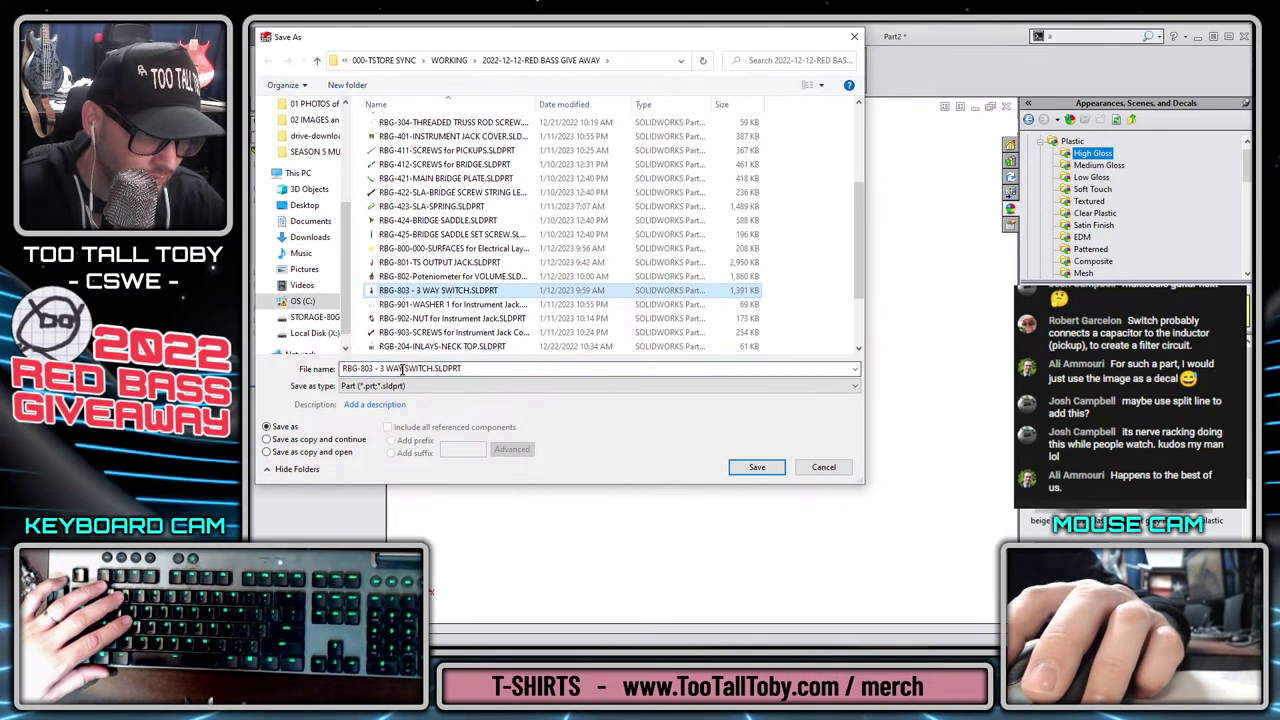
pyautogui.click(402, 370)
pyautogui.click(371, 369)
pyautogui.press('Delete')
pyautogui.write('4')
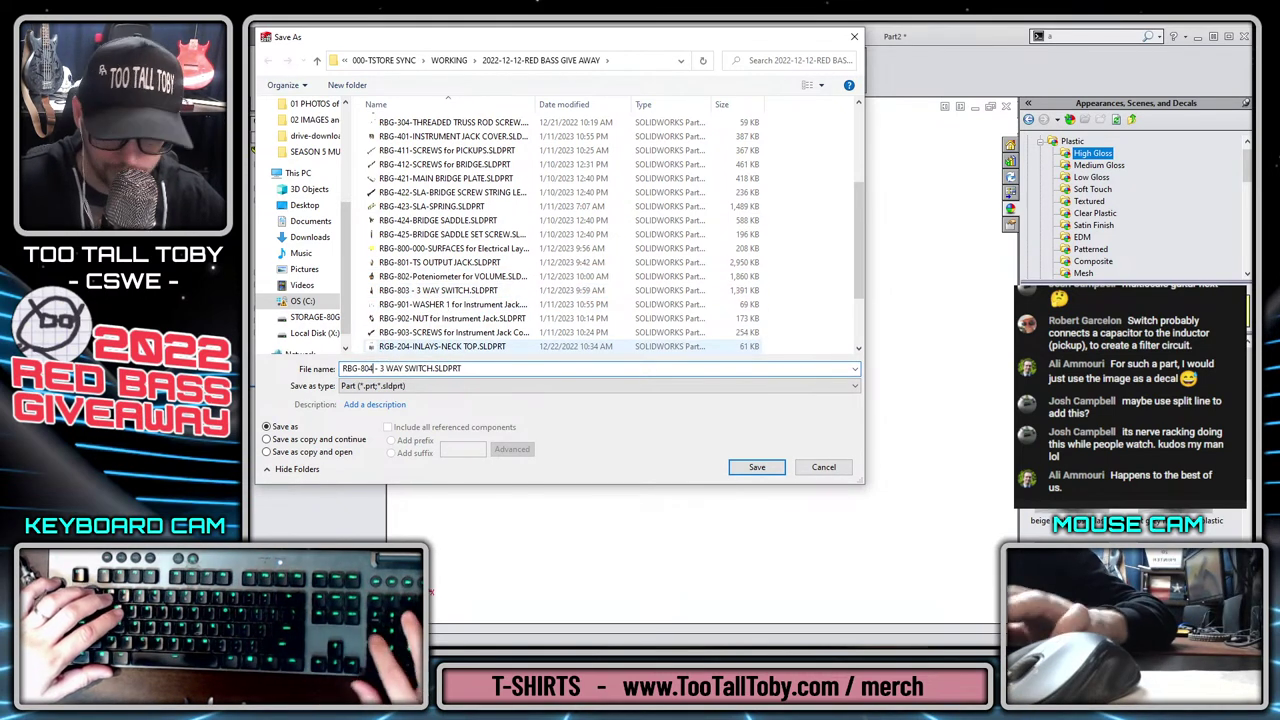
pyautogui.press('Right')
pyautogui.press('Right')
pyautogui.press('Right')
pyautogui.write('COVER PLATE for')
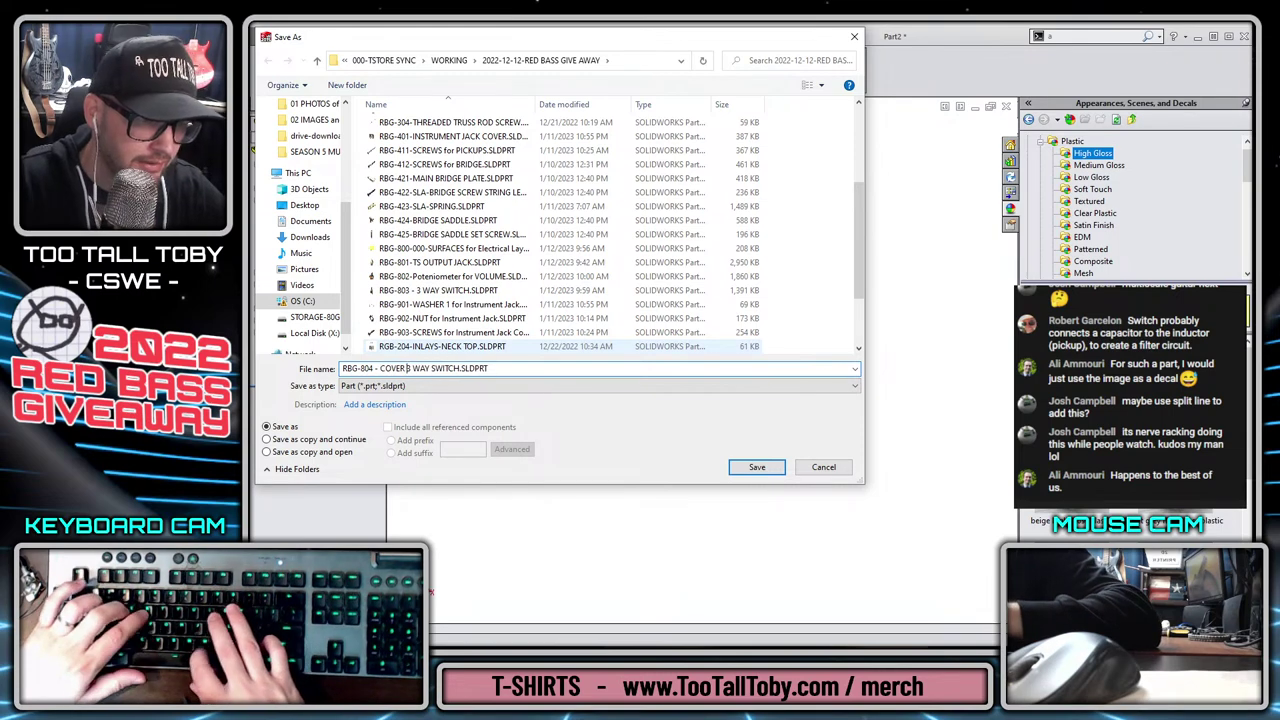
pyautogui.press('Return')
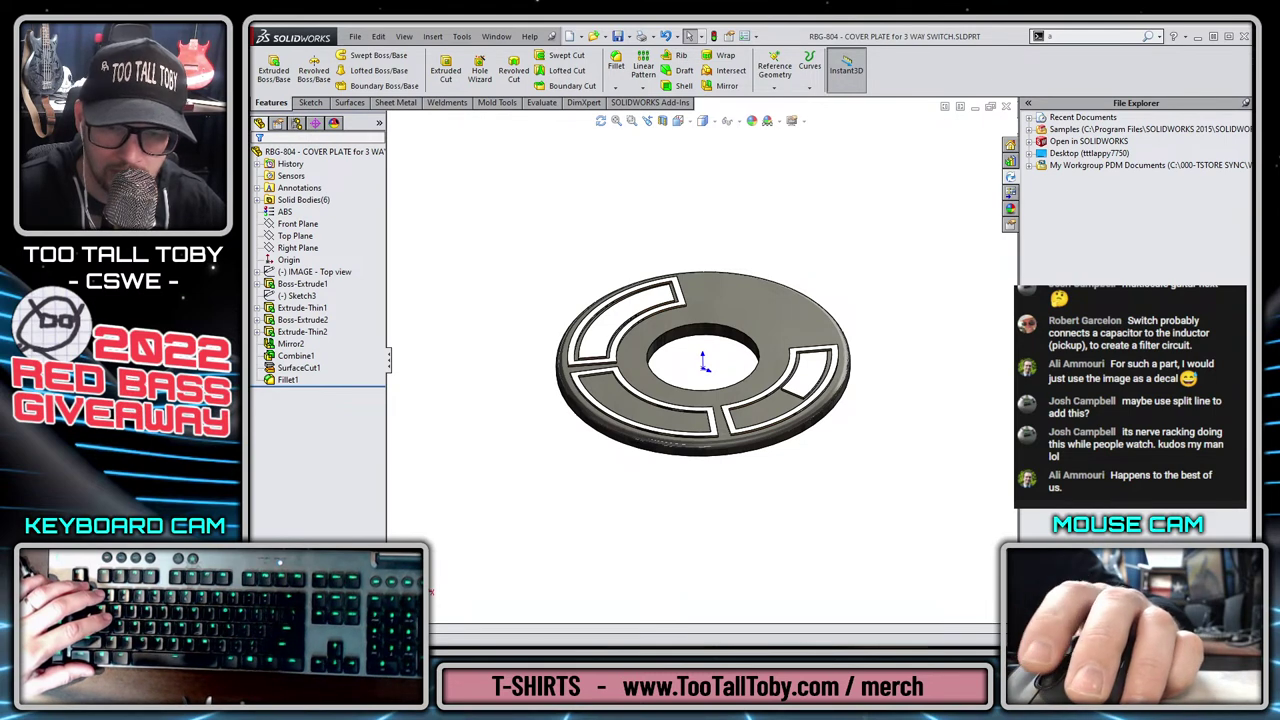
# Check the saved cover plate part in to the Workgroup PDM vault with ownership retained.
pyautogui.rightClick(1085, 333)
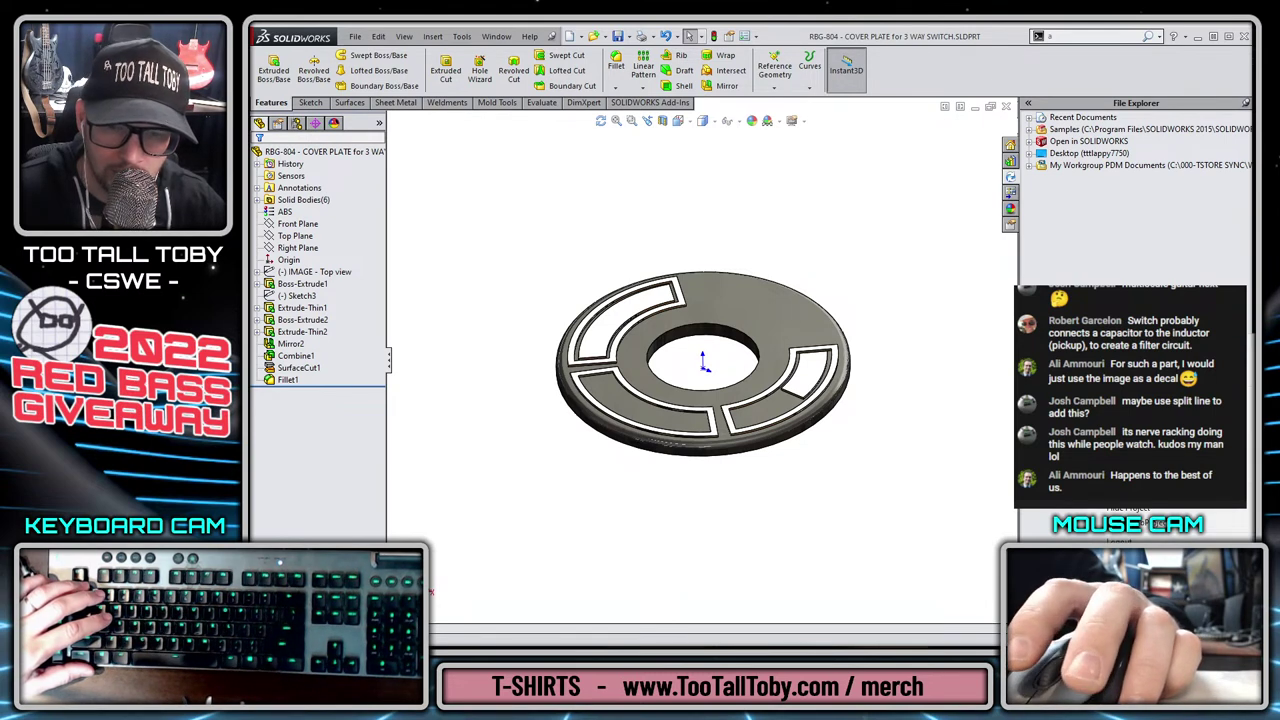
pyautogui.click(1115, 397)
pyautogui.click(595, 434)
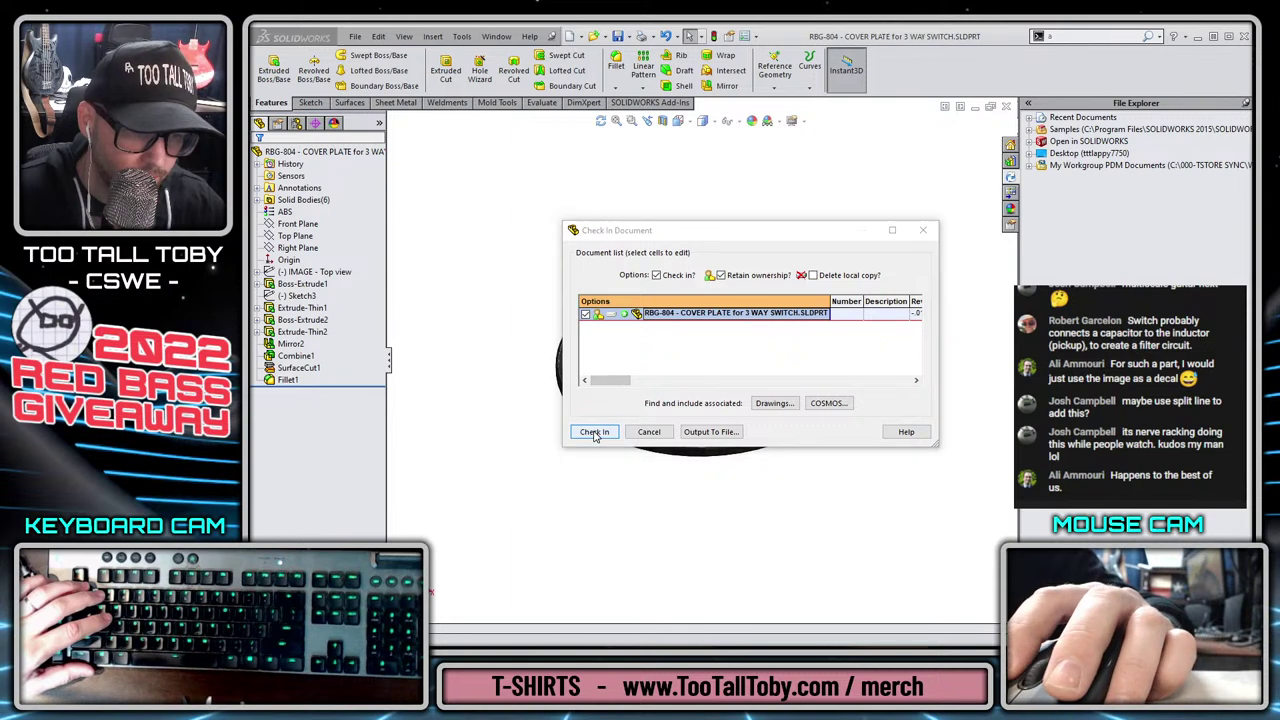
pyautogui.click(782, 402)
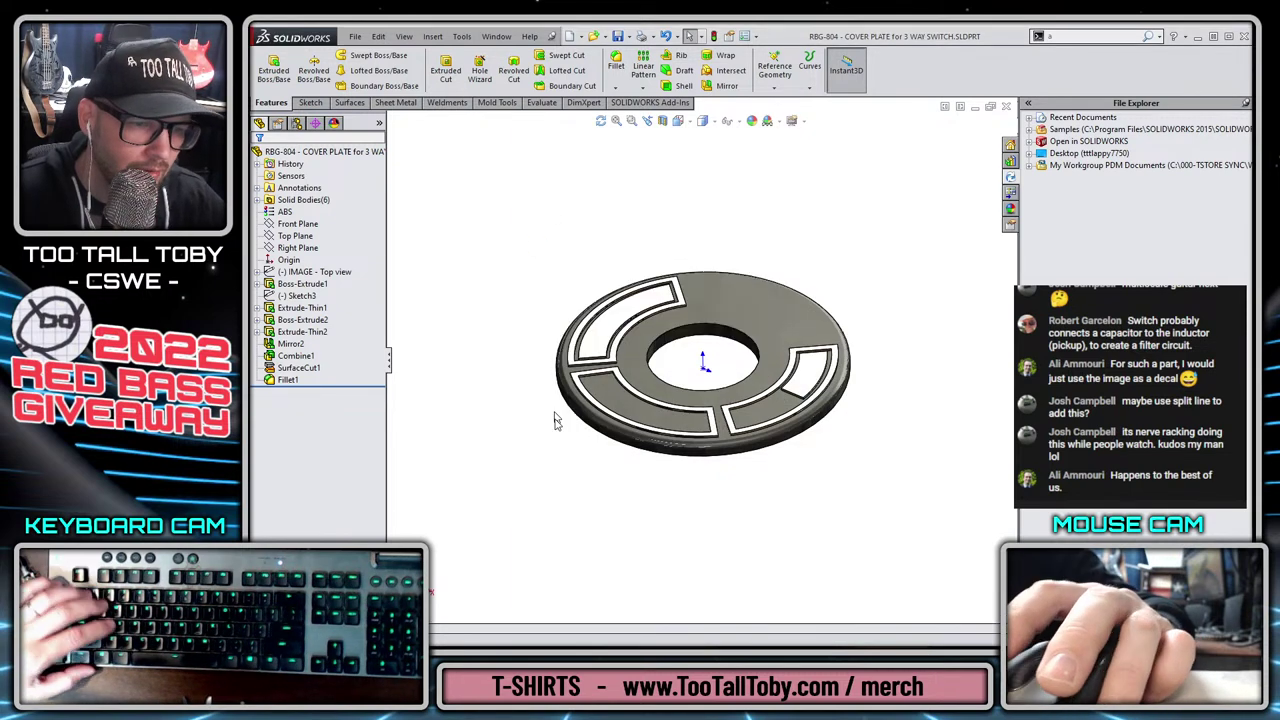
# Add a default mate reference on the cover plate's bottom outer circular edge and close the part.
pyautogui.press('s')
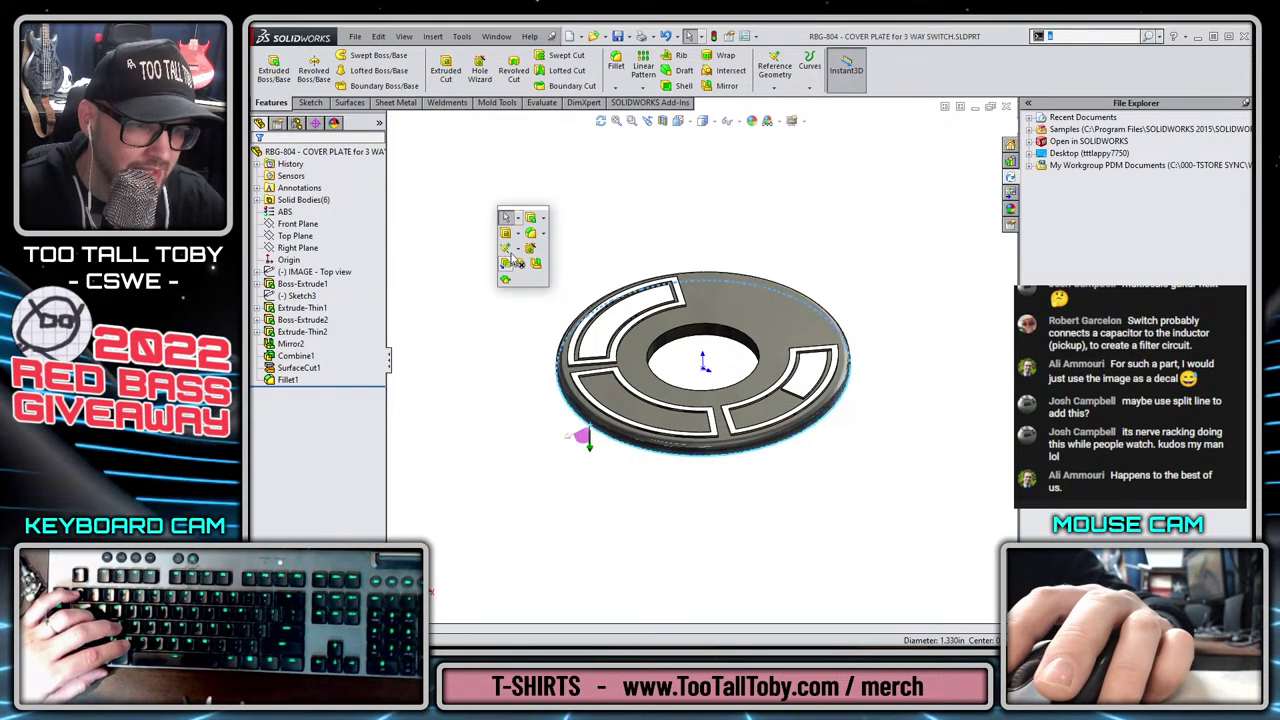
pyautogui.click(513, 259)
pyautogui.click(545, 320)
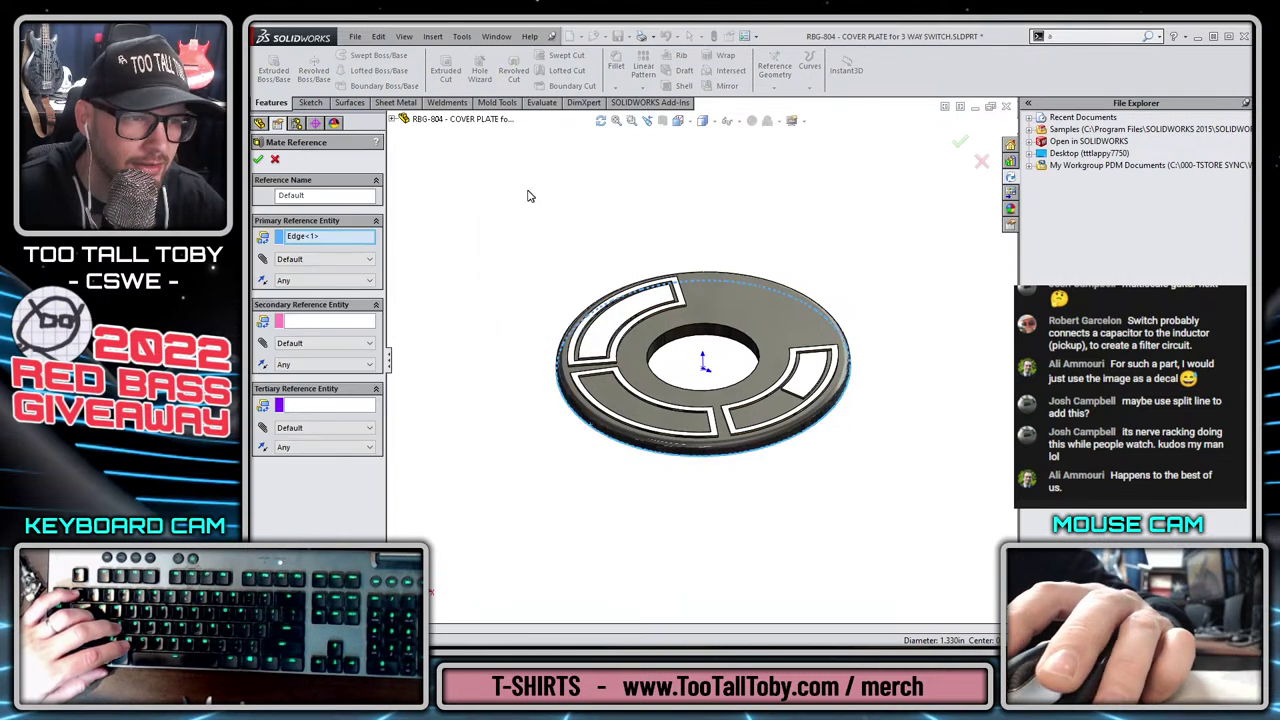
pyautogui.click(258, 159)
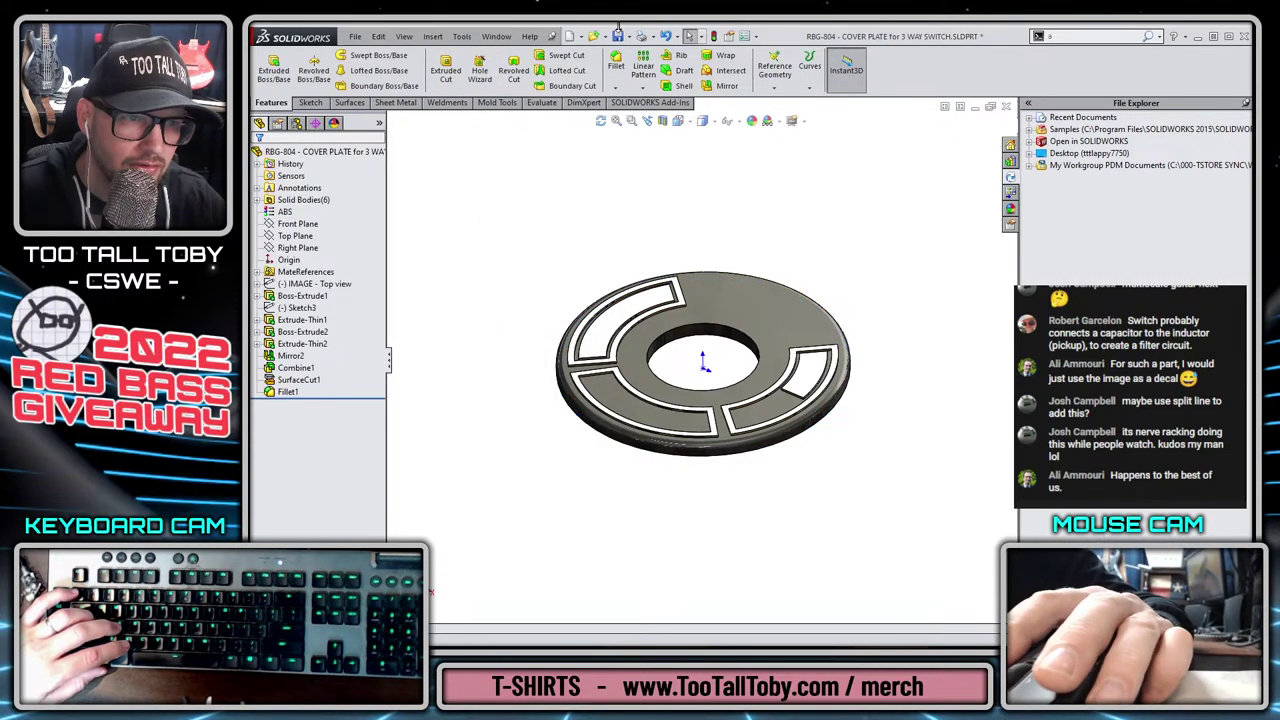
pyautogui.click(1008, 108)
# Examine where the threaded bushing of the 3-way switch meets the yellow offset surface in the body sub assembly.
pyautogui.scroll(-5, 660, 385)
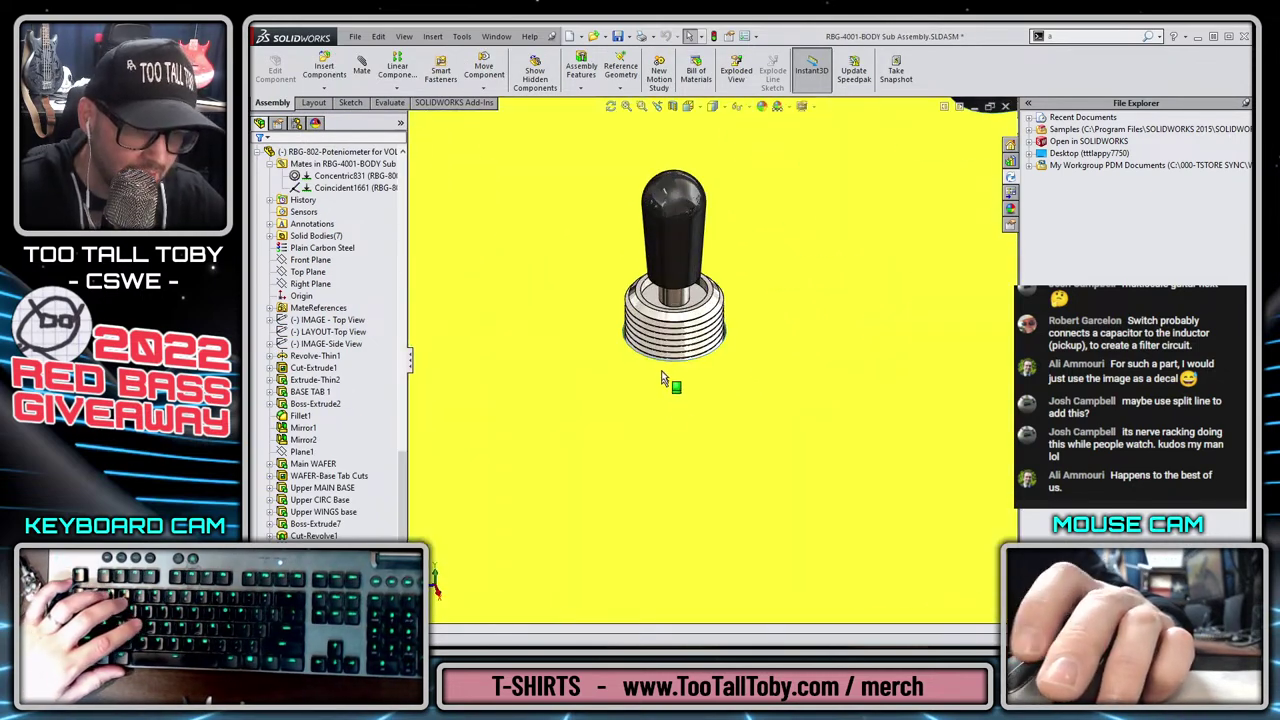
pyautogui.scroll(-8, 661, 378)
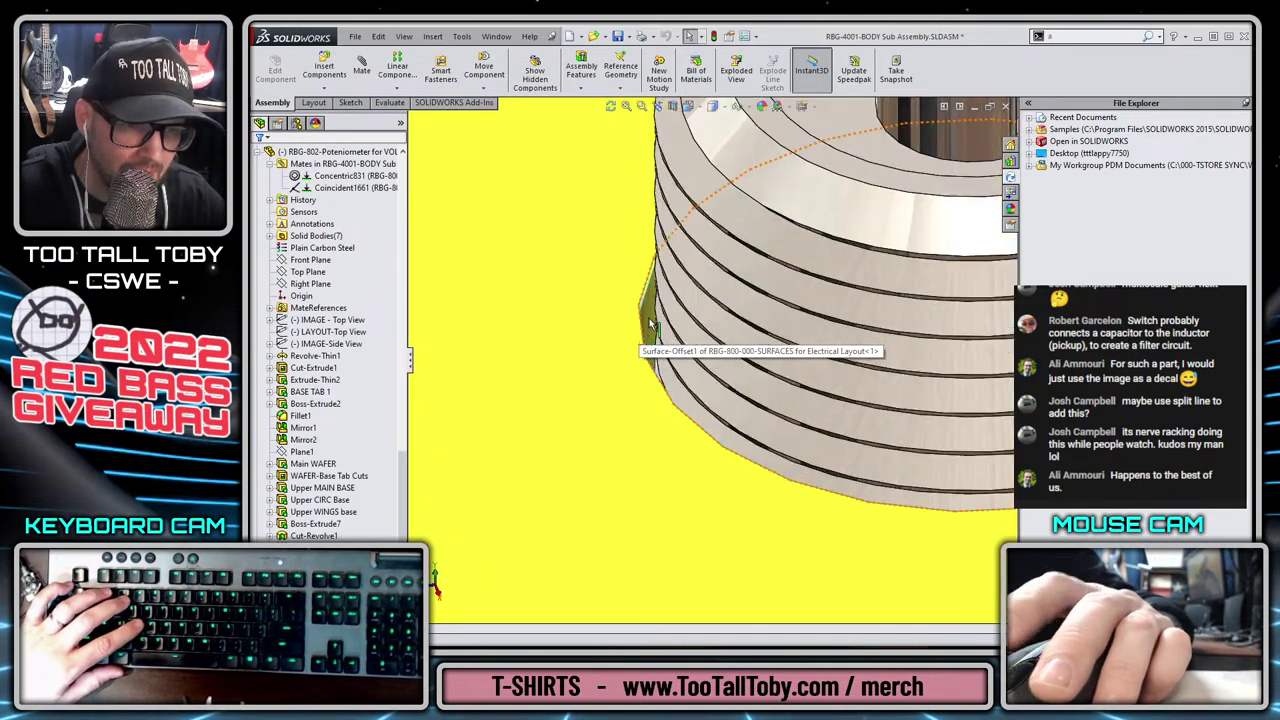
pyautogui.scroll(-2, 650, 323)
pyautogui.moveTo(677, 349); pyautogui.dragTo(597, 400, button='middle')
pyautogui.scroll(5, 610, 403)
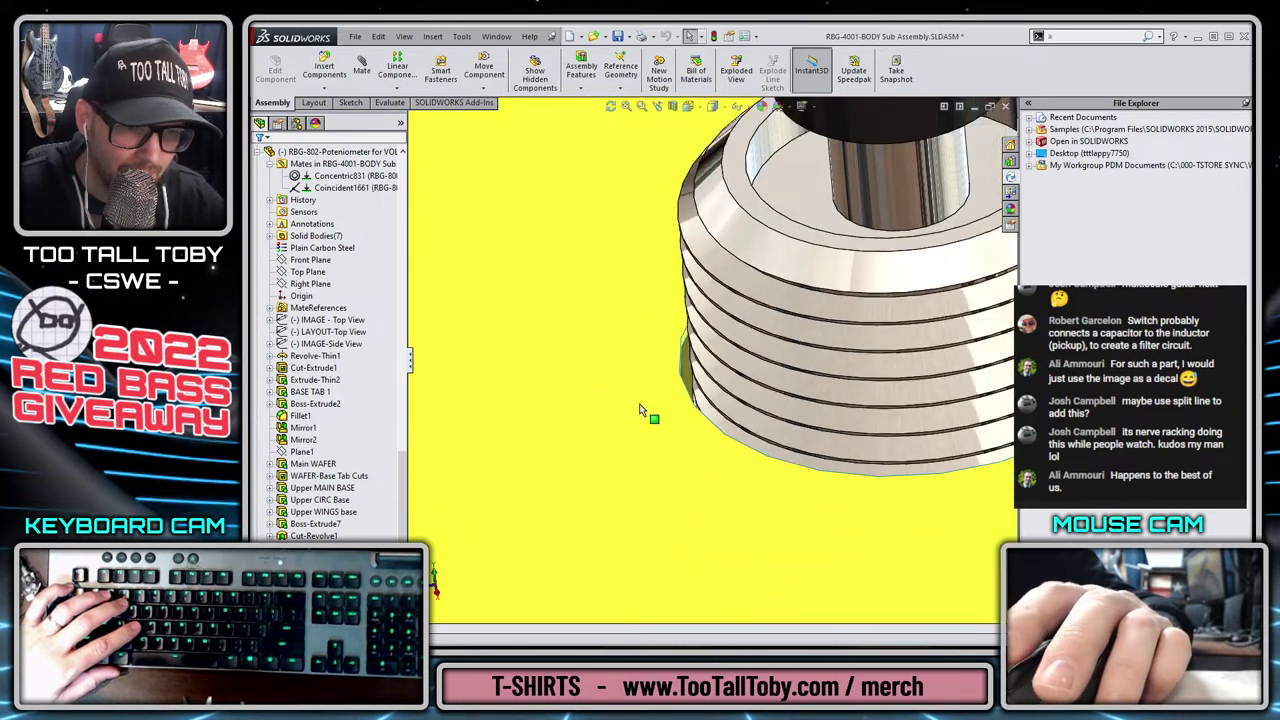
pyautogui.scroll(-6, 706, 345)
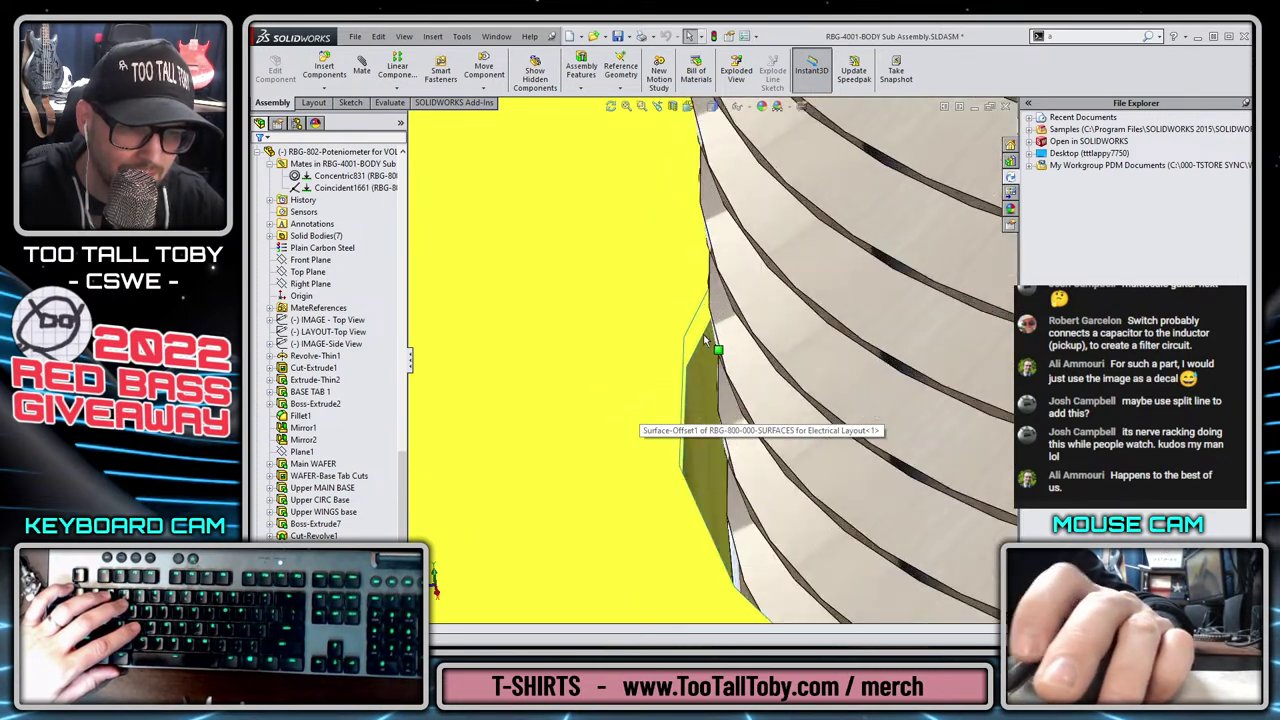
pyautogui.scroll(10, 706, 345)
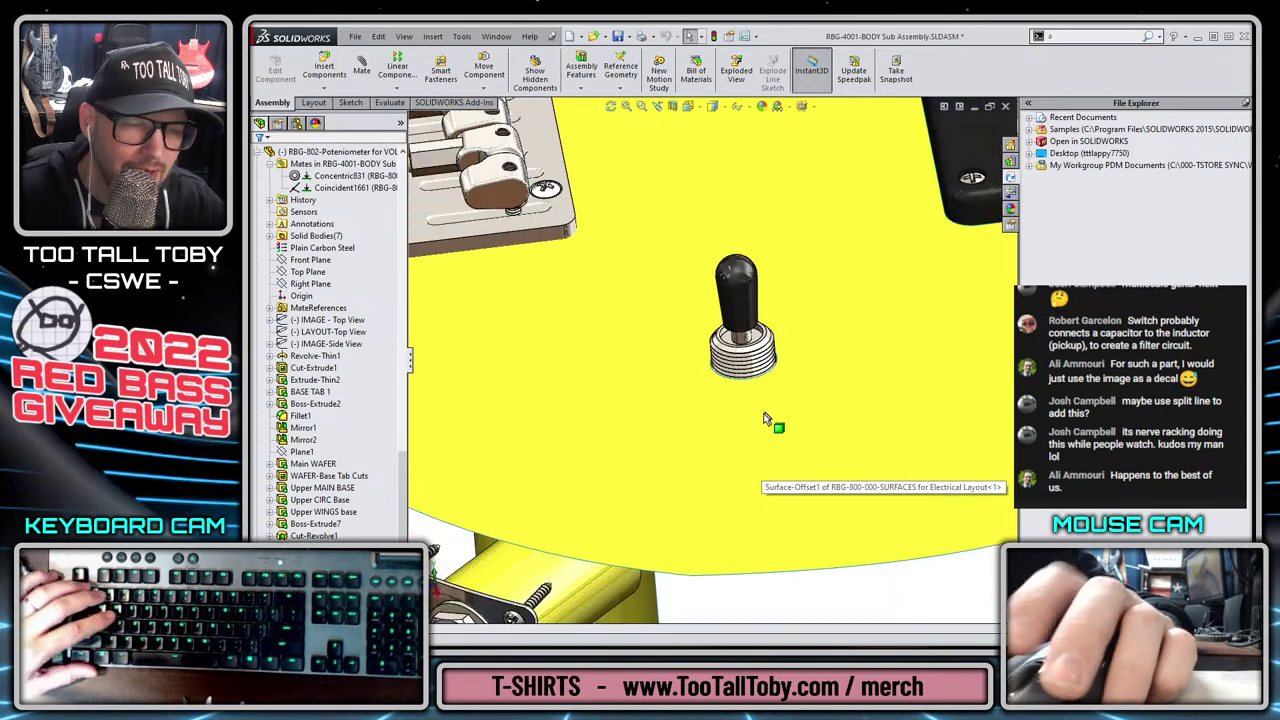
pyautogui.scroll(8, 764, 419)
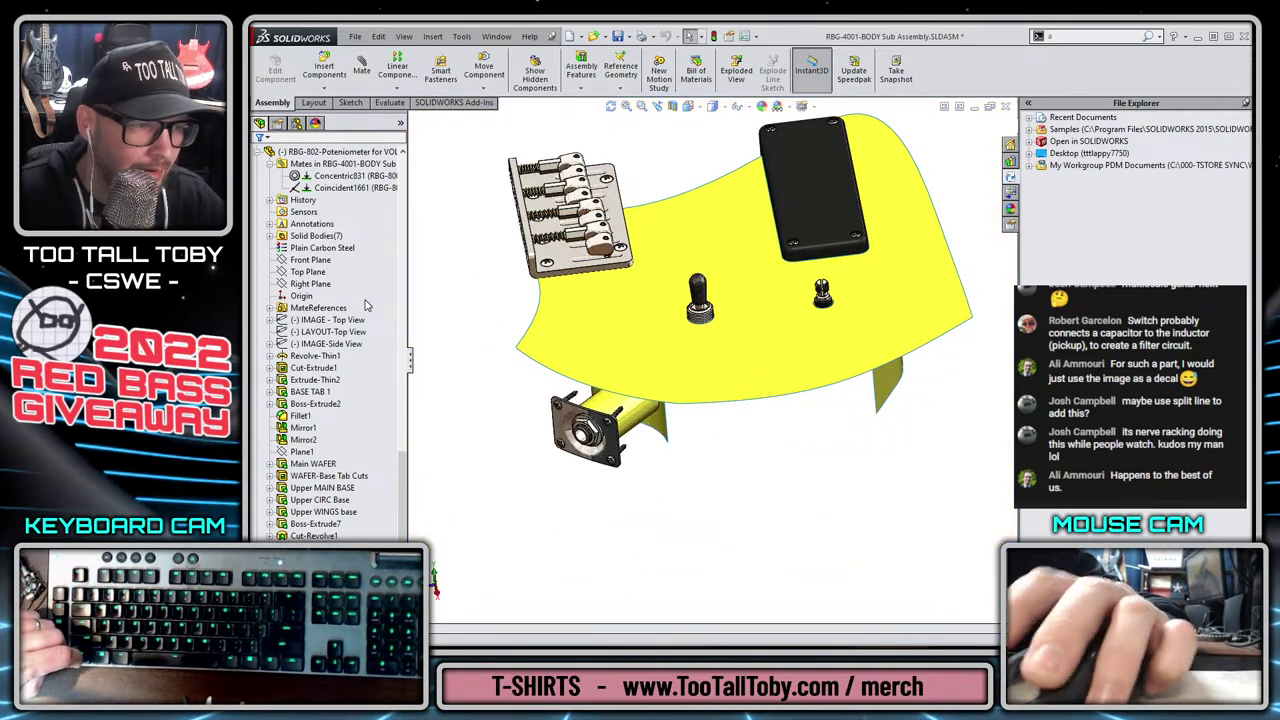
# Hide the RBG-800-000 electrical layout surfaces part and bring the red bass body back into view.
pyautogui.scroll(15, 365, 305)
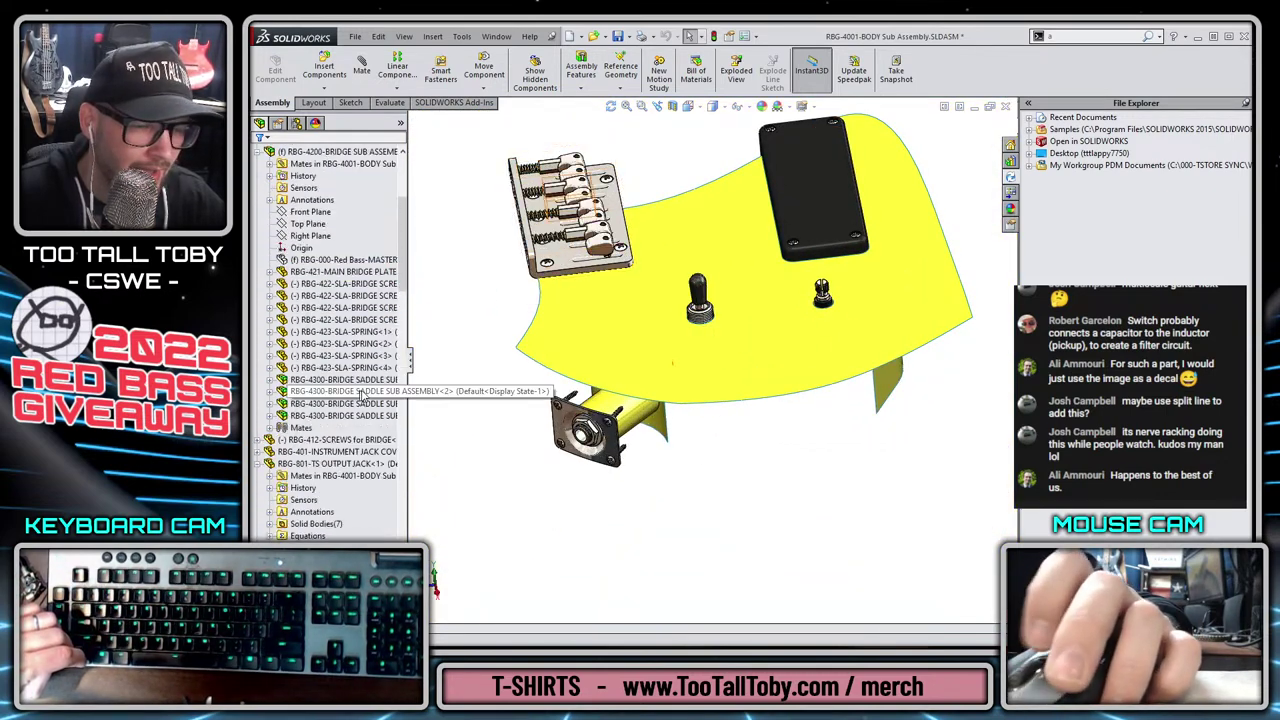
pyautogui.scroll(-4, 362, 398)
pyautogui.click(837, 294)
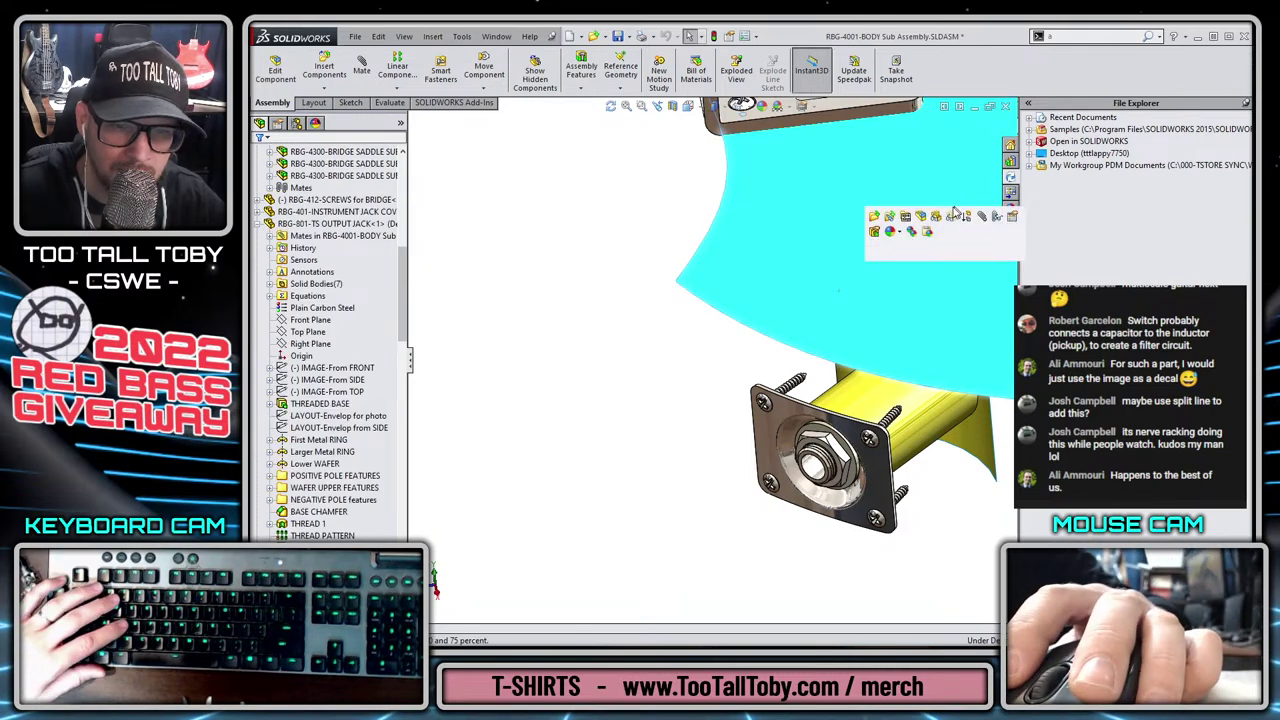
pyautogui.click(938, 216)
pyautogui.scroll(5, 800, 295)
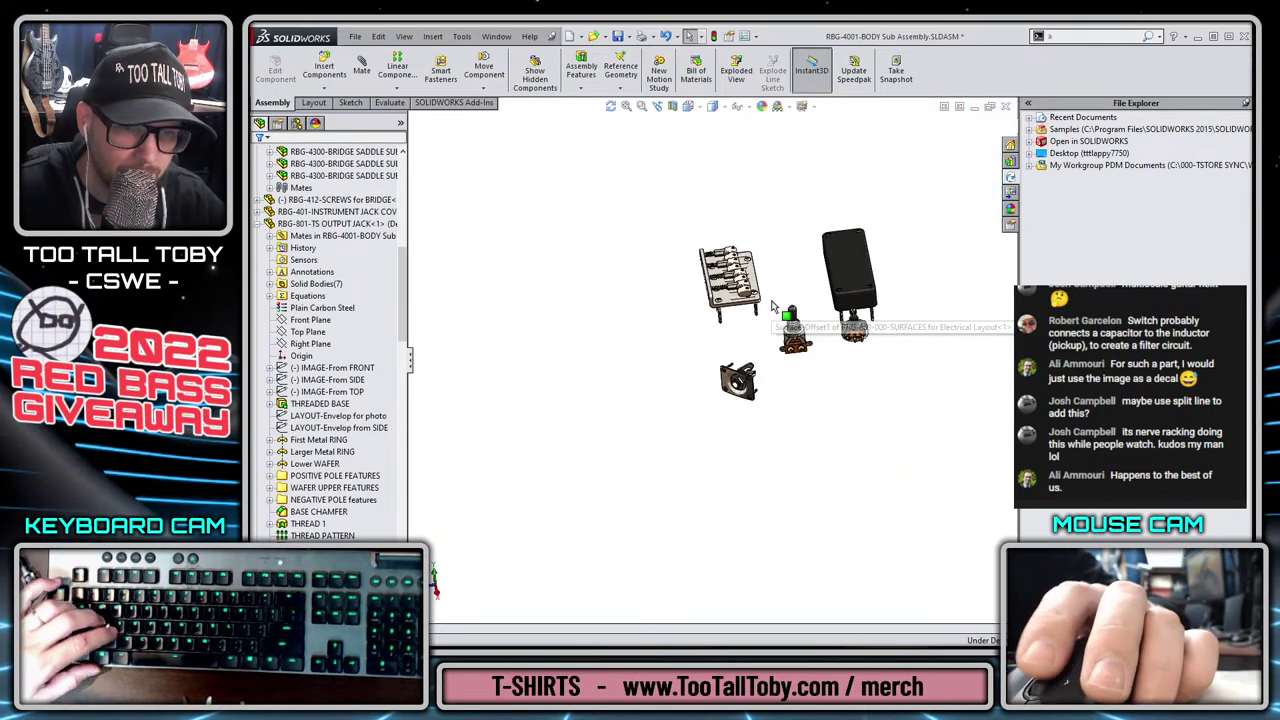
pyautogui.hotkey('ctrl', 'z')
pyautogui.press('Escape')
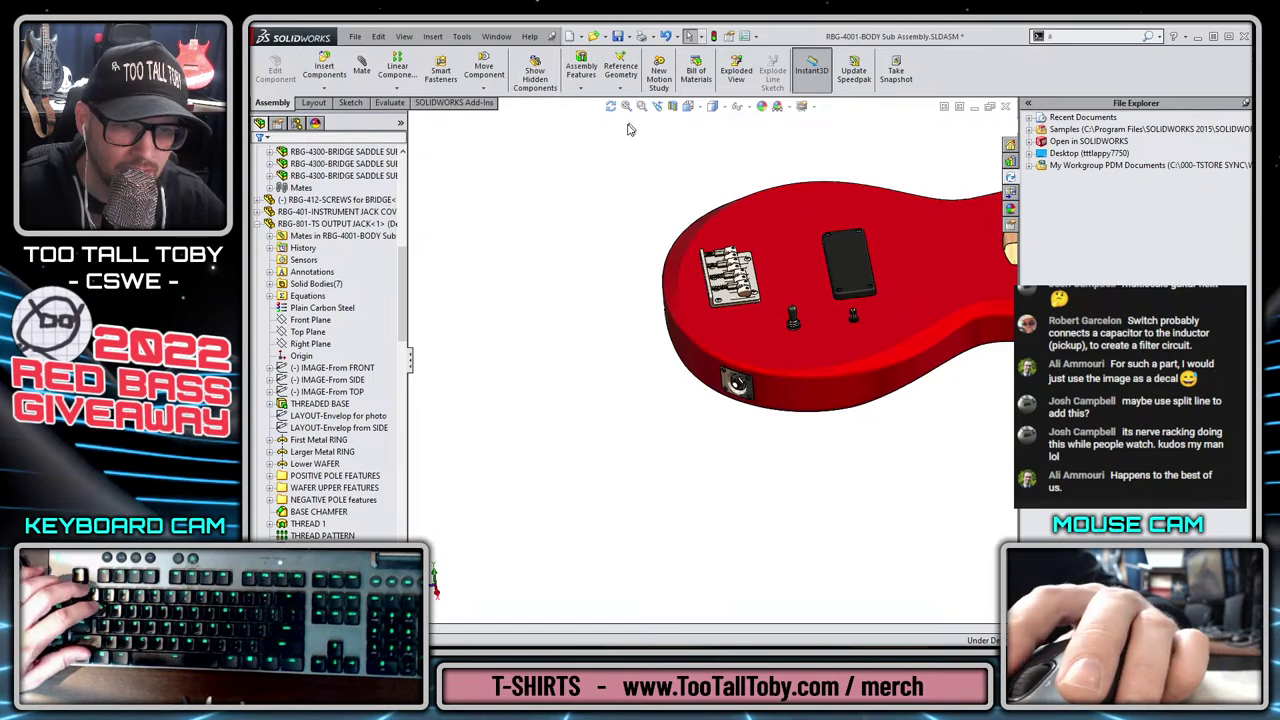
# Insert the recently used RBG-804 cover plate into the assembly, snapped concentrically around the 3-way switch bushing on the body's top face.
pyautogui.scroll(-8, 800, 330)
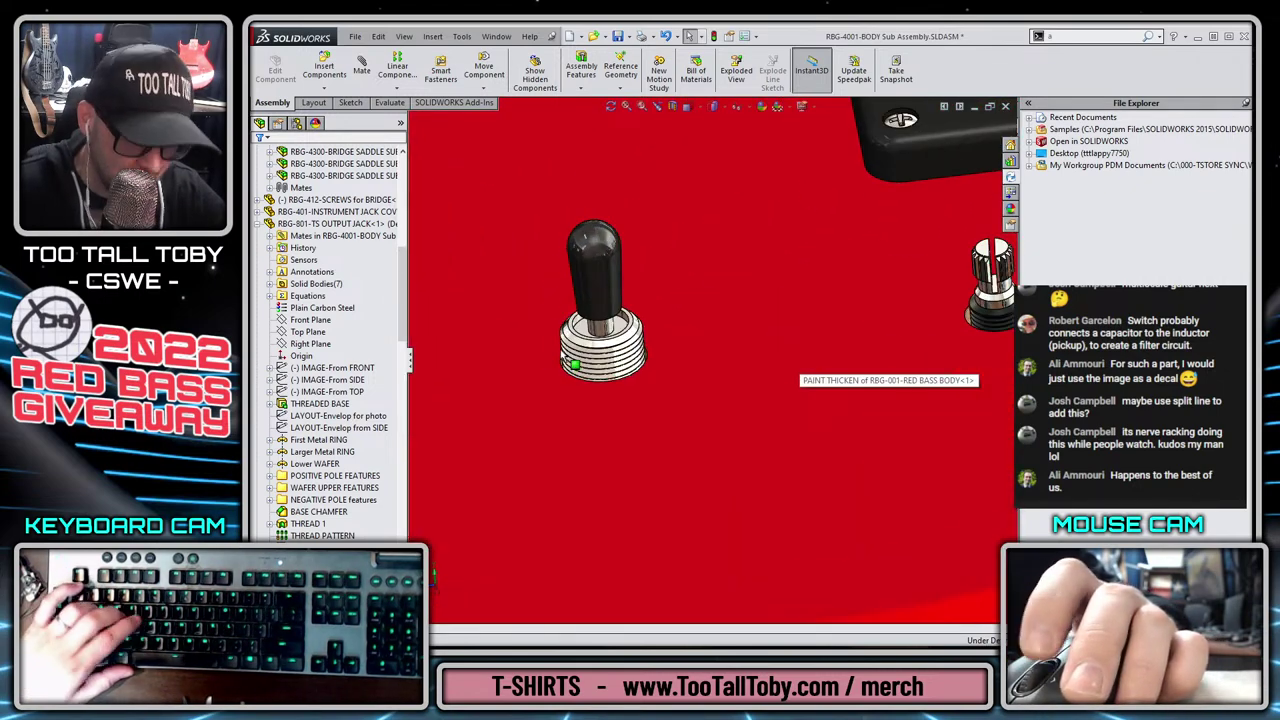
pyautogui.press('r')
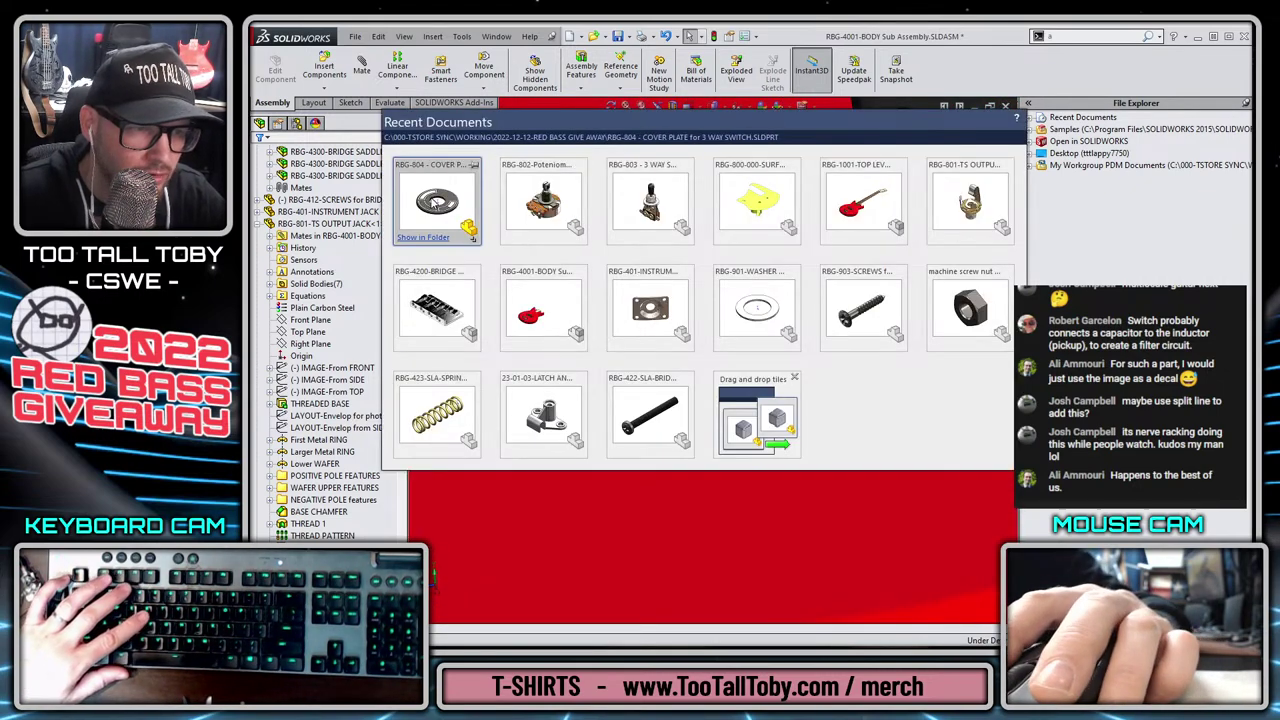
pyautogui.moveTo(432, 200); pyautogui.dragTo(660, 443)
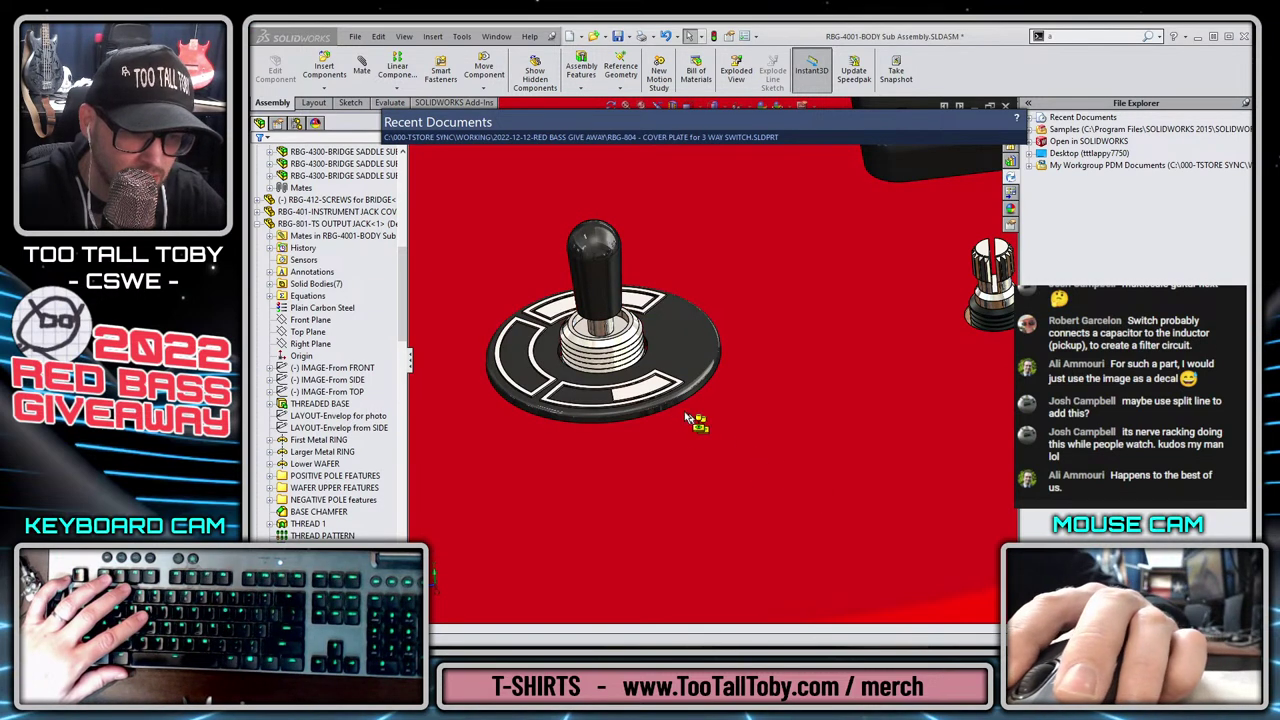
pyautogui.moveTo(642, 383); pyautogui.dragTo(656, 410)
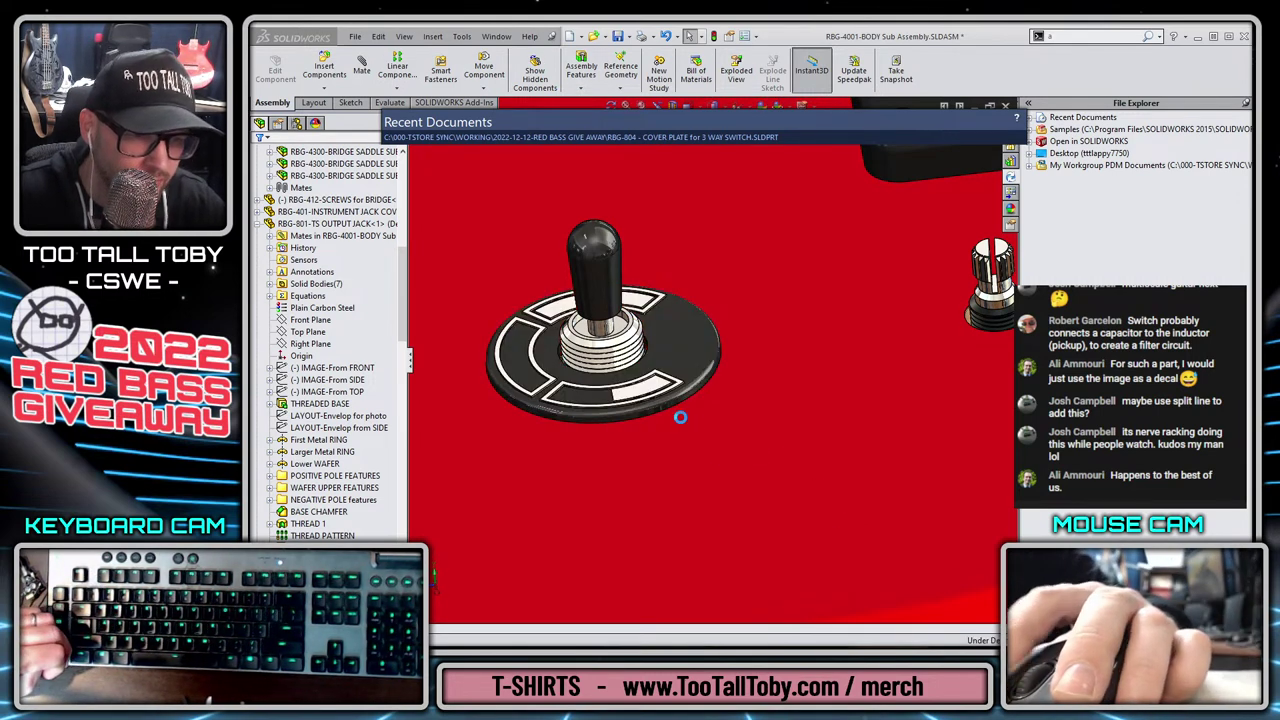
pyautogui.moveTo(681, 419); pyautogui.dragTo(682, 420)
# Inspect the fit of the inserted cover plate around the 3-way switch from several angles.
pyautogui.scroll(7, 757, 432)
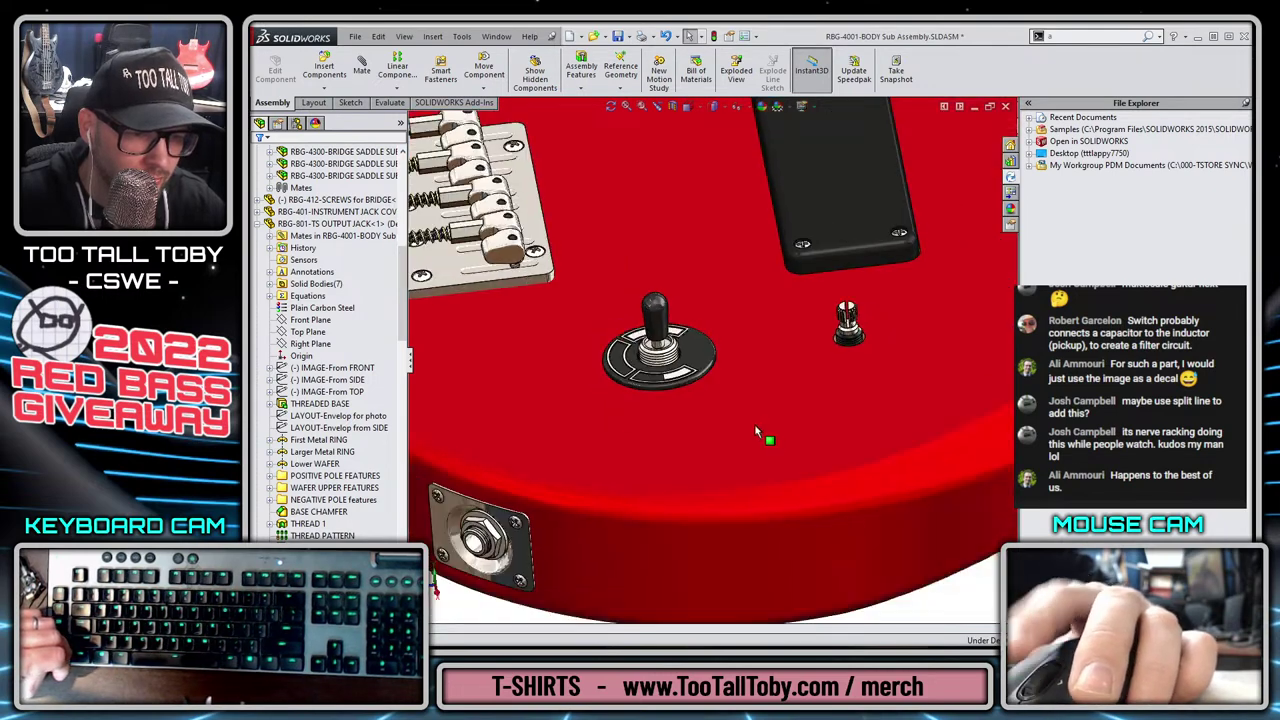
pyautogui.moveTo(773, 362); pyautogui.dragTo(790, 398, button='middle')
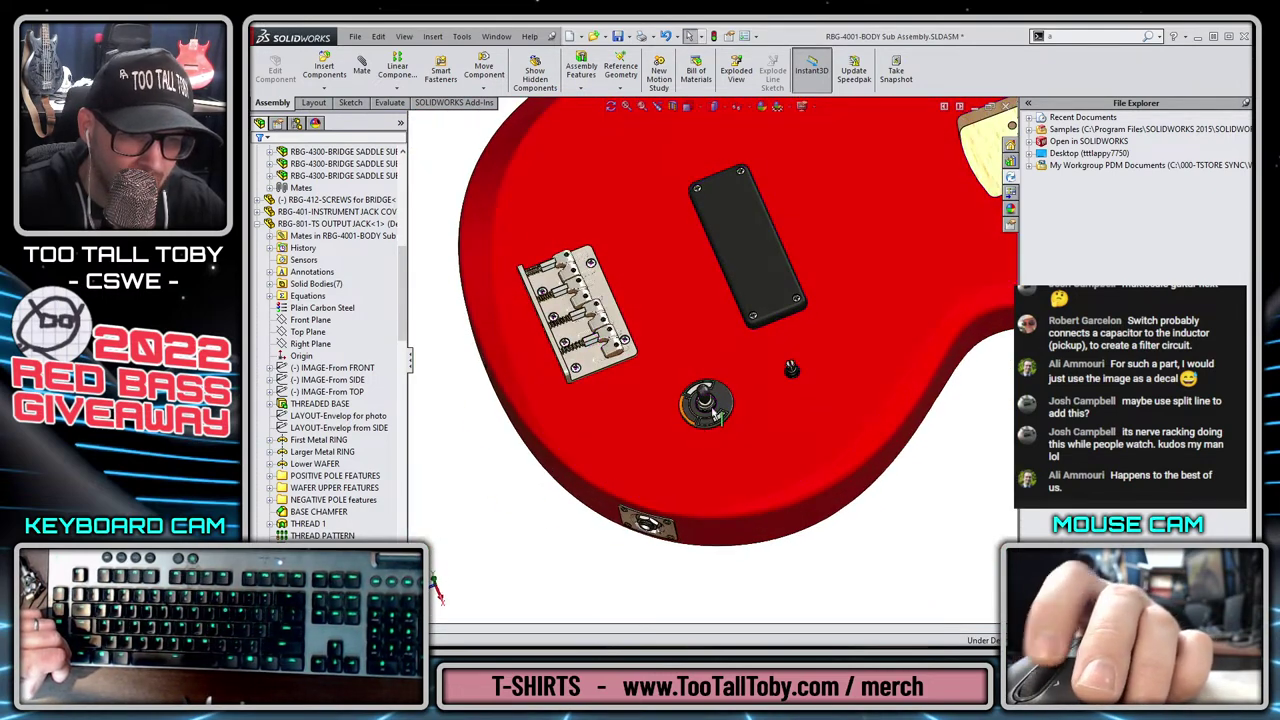
pyautogui.scroll(-8, 765, 428)
pyautogui.scroll(2, 692, 394)
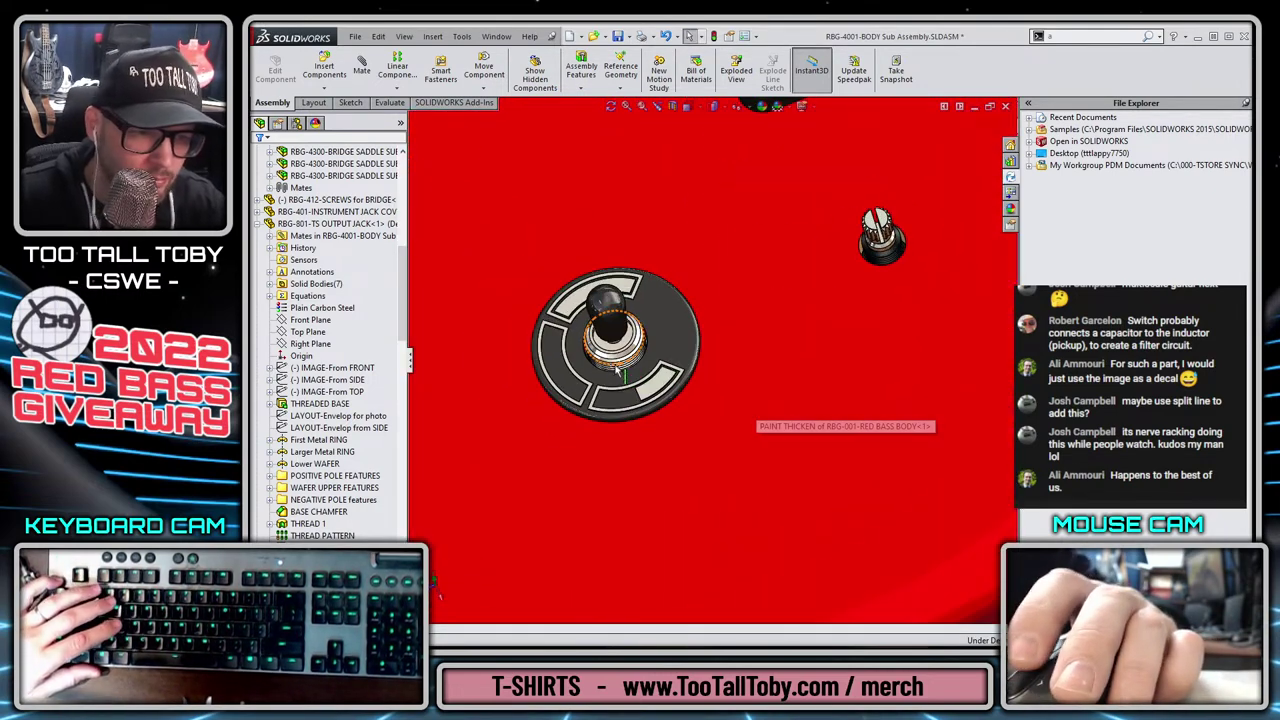
pyautogui.middleClick(612, 376)
pyautogui.moveTo(612, 376)
pyautogui.mouseDown(button='middle')
pyautogui.moveTo(610, 328)
pyautogui.moveTo(616, 395)
pyautogui.mouseUp(button='middle')
pyautogui.scroll(5, 690, 390)
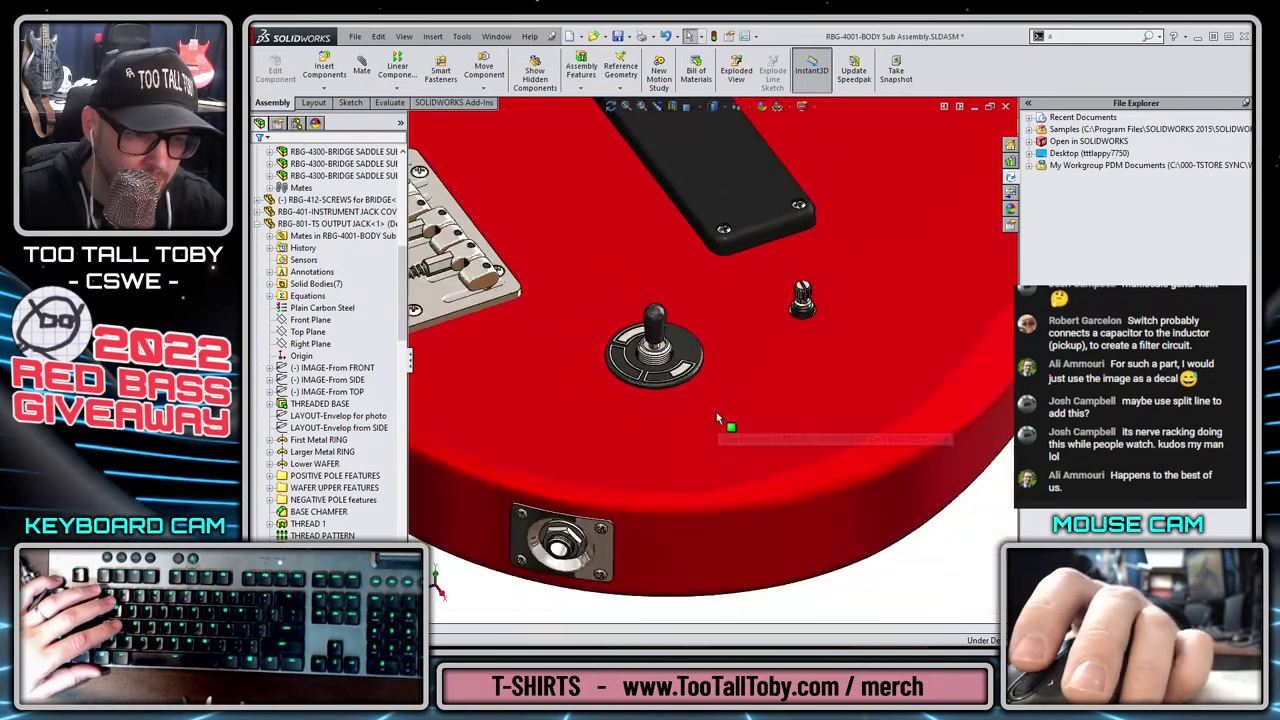
pyautogui.scroll(-5, 702, 392)
pyautogui.scroll(-3, 703, 360)
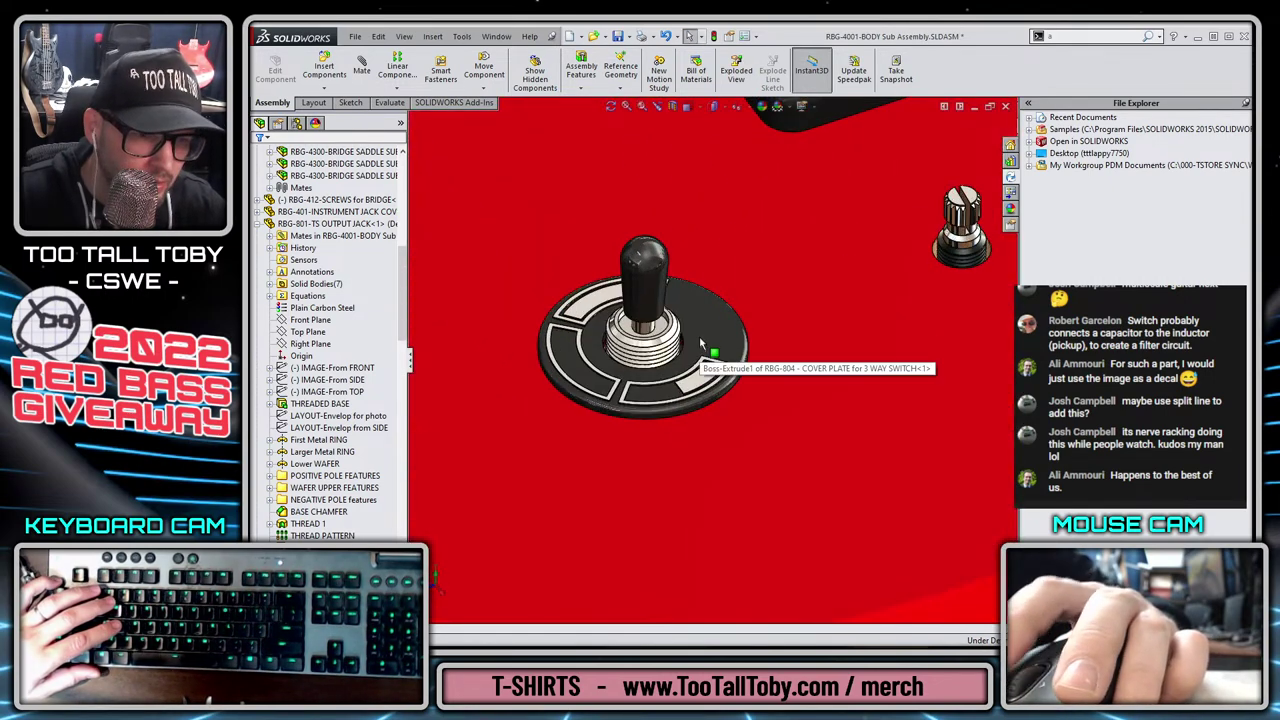
# Try to rotate the cover plate by hand about the 3-way switch.
pyautogui.click(703, 358)
pyautogui.moveTo(734, 361); pyautogui.dragTo(760, 357)
pyautogui.press('Escape')
pyautogui.press('Escape')
# Collapse the expanded components in the body sub assembly's feature tree.
pyautogui.scroll(5, 707, 400)
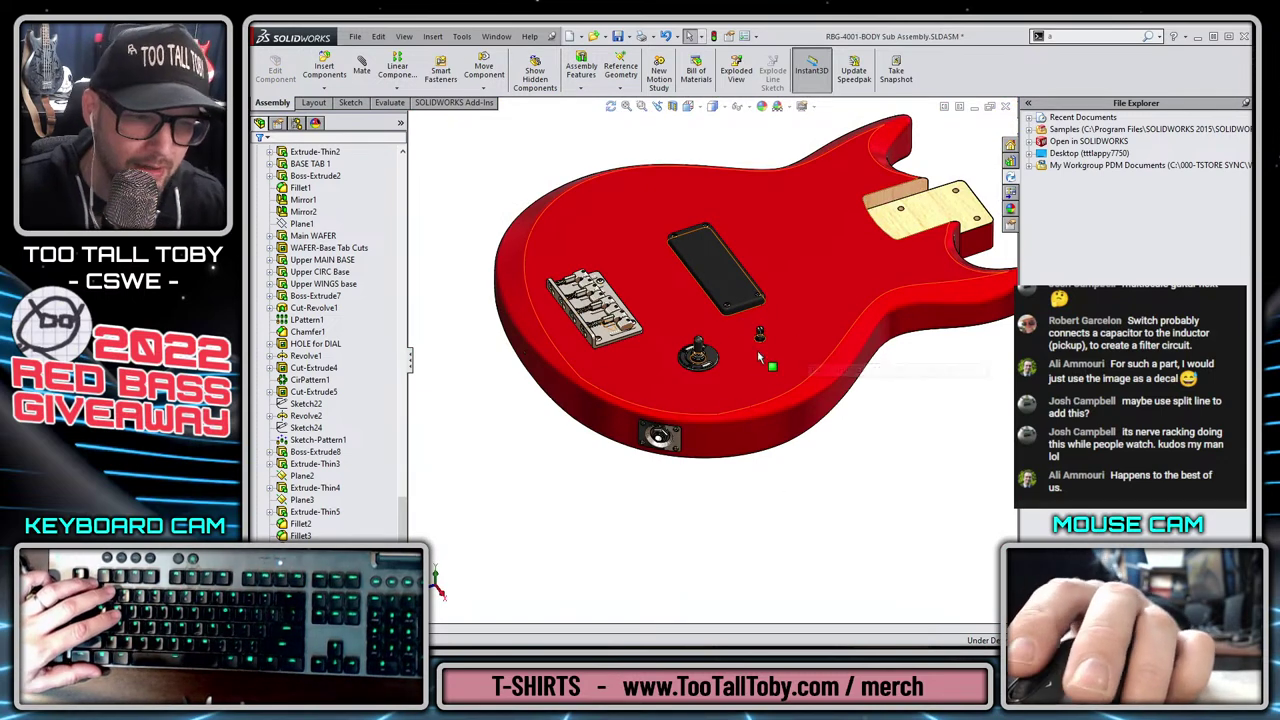
pyautogui.scroll(-3, 757, 350)
pyautogui.scroll(12, 322, 201)
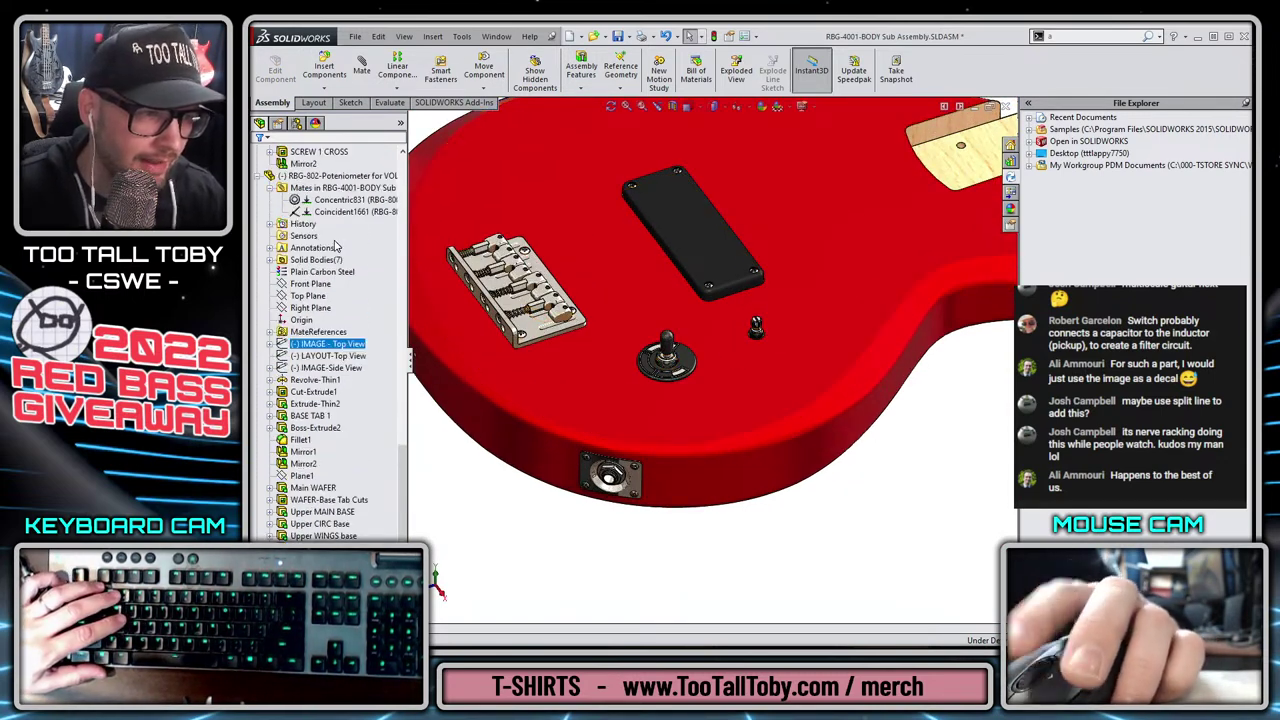
pyautogui.scroll(12, 300, 300)
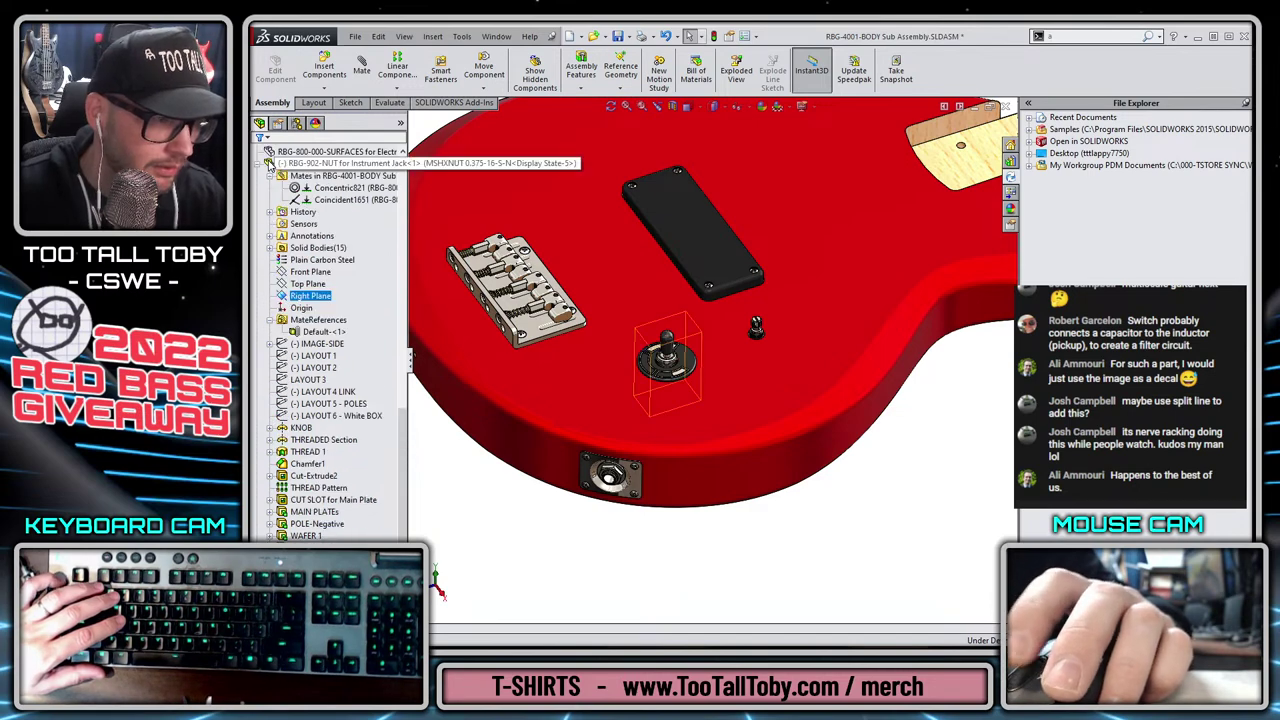
pyautogui.scroll(10, 261, 458)
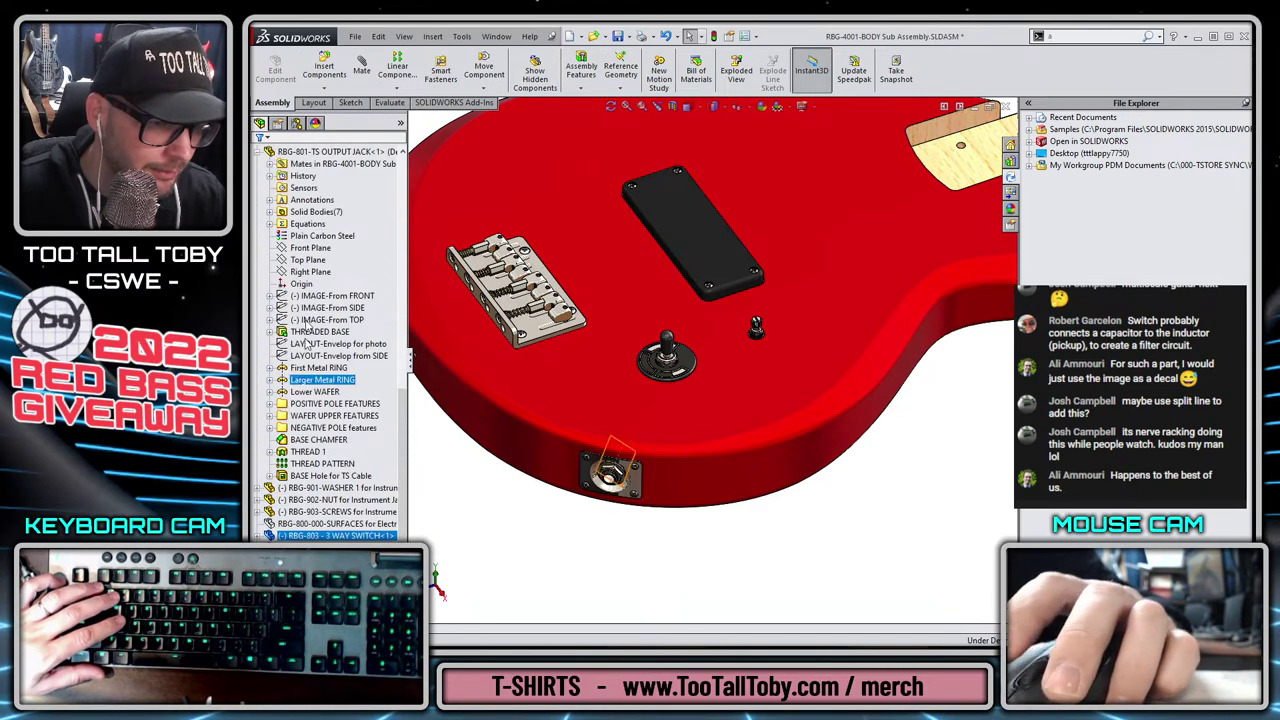
pyautogui.click(257, 440)
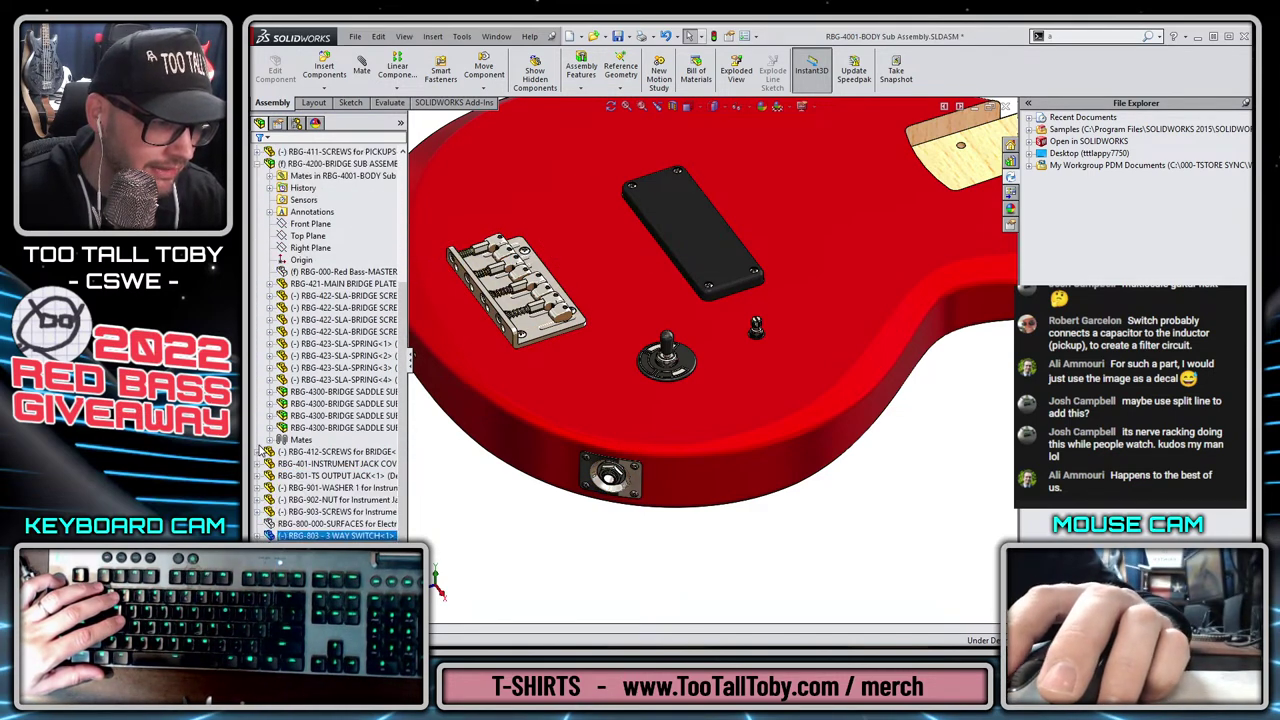
pyautogui.scroll(3, 264, 394)
pyautogui.click(258, 272)
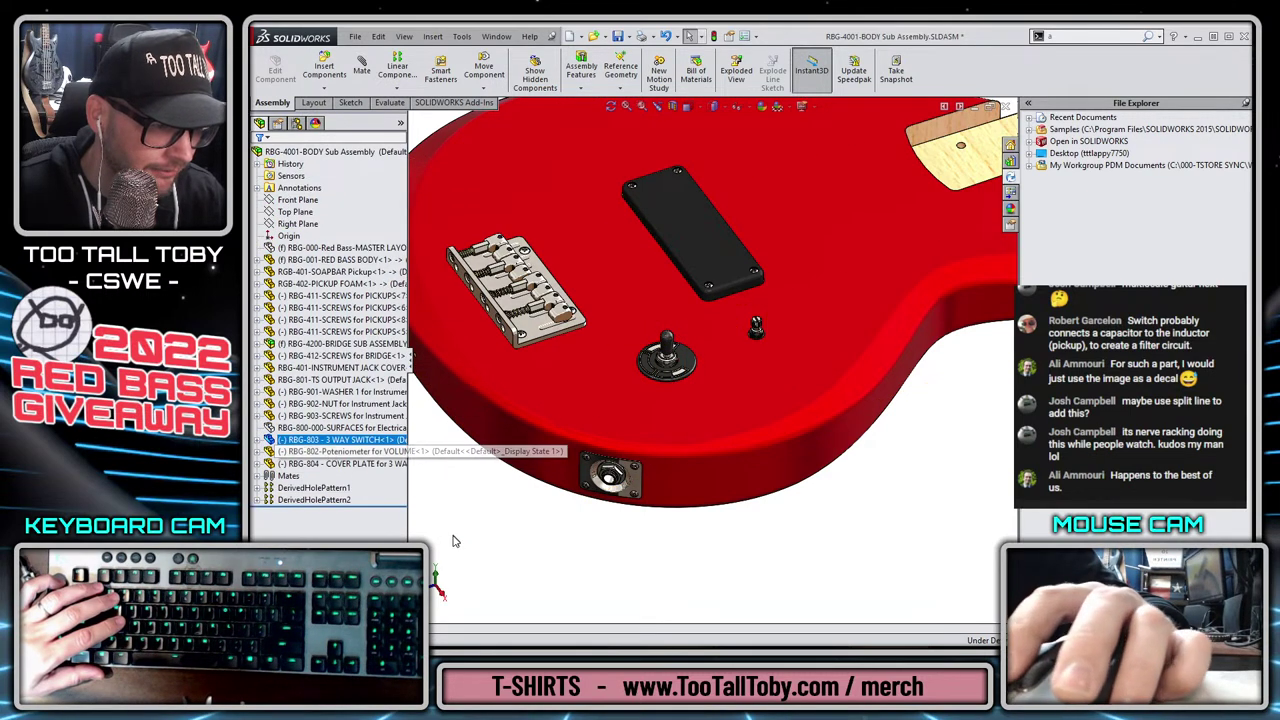
# Show the RBG-800-000 electrical layout surfaces part and the RBG-000 master layout part.
pyautogui.click(321, 429)
pyautogui.click(370, 390)
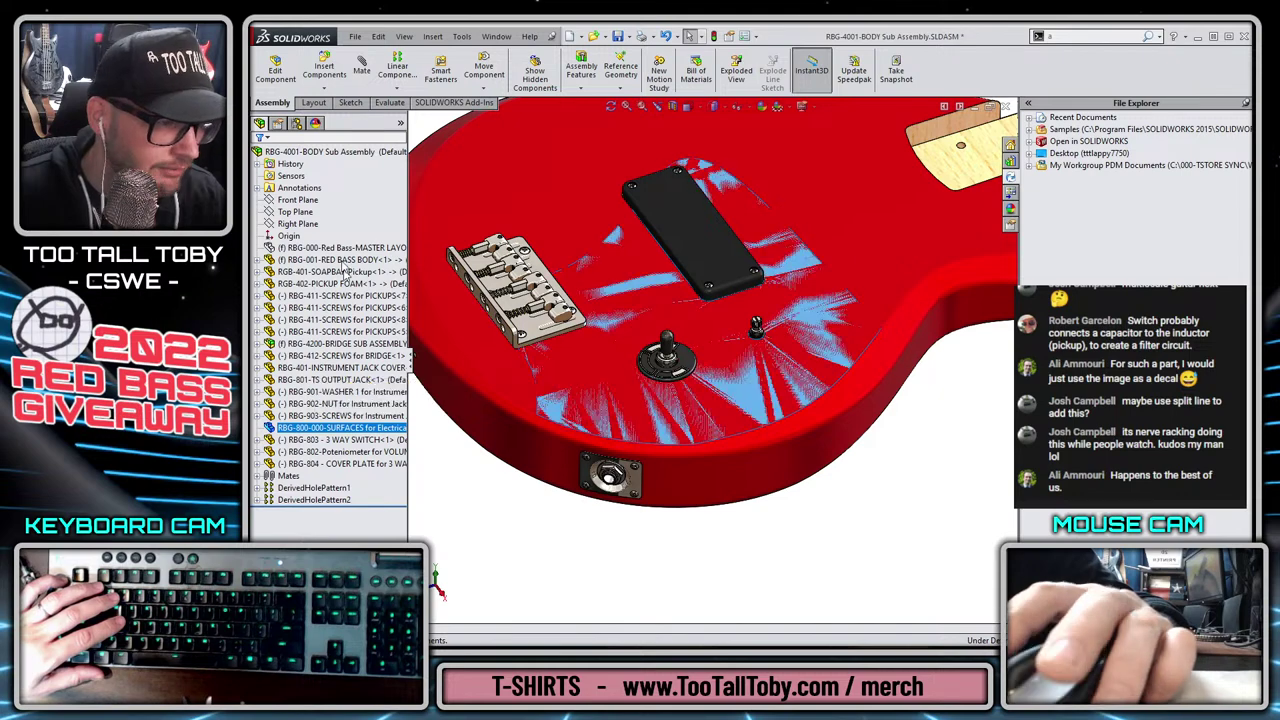
pyautogui.click(335, 247)
pyautogui.click(830, 514)
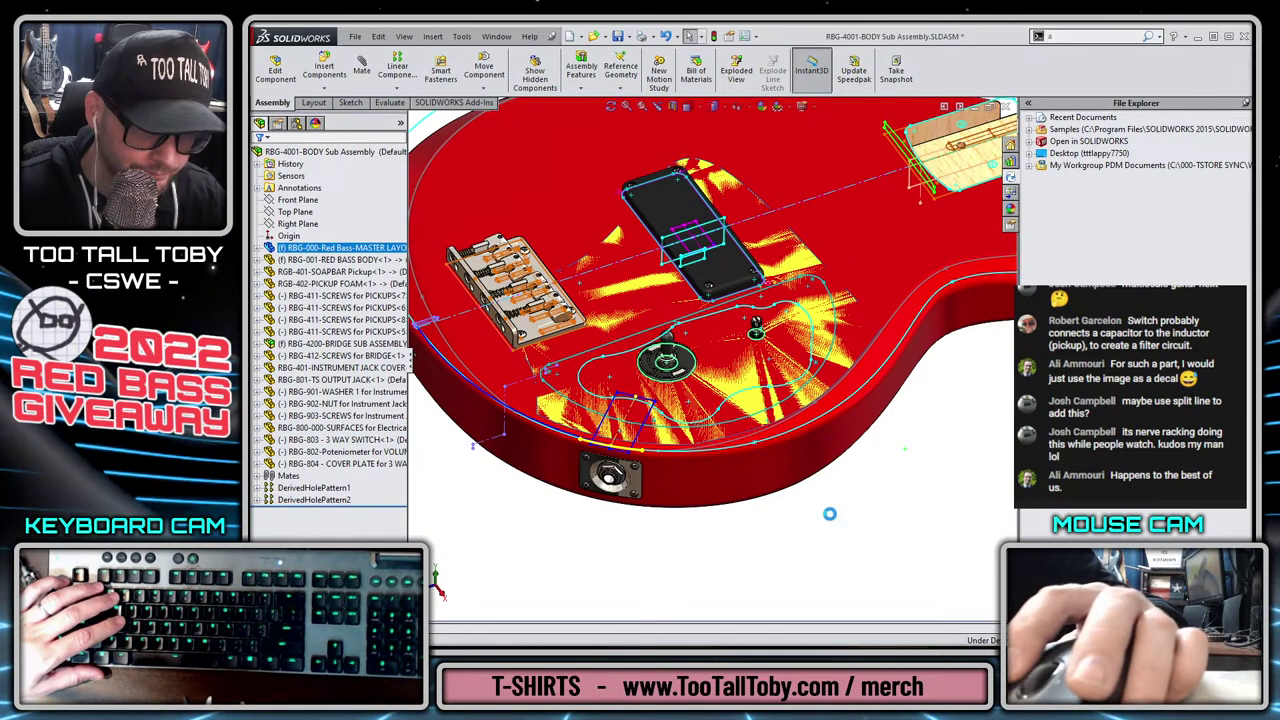
# Hide the RBG-000 master layout and the RBG-001 red bass body, leaving the electrical layout surfaces displayed.
pyautogui.press('Escape')
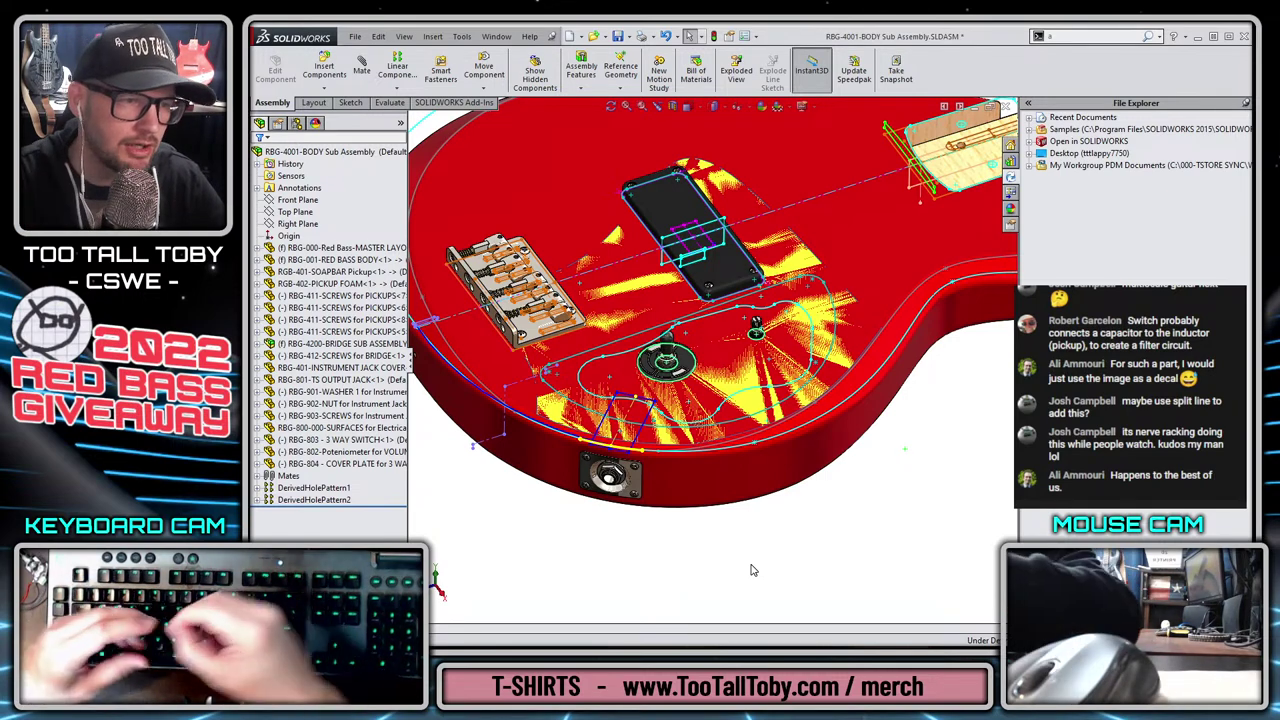
pyautogui.click(352, 248)
pyautogui.click(411, 216)
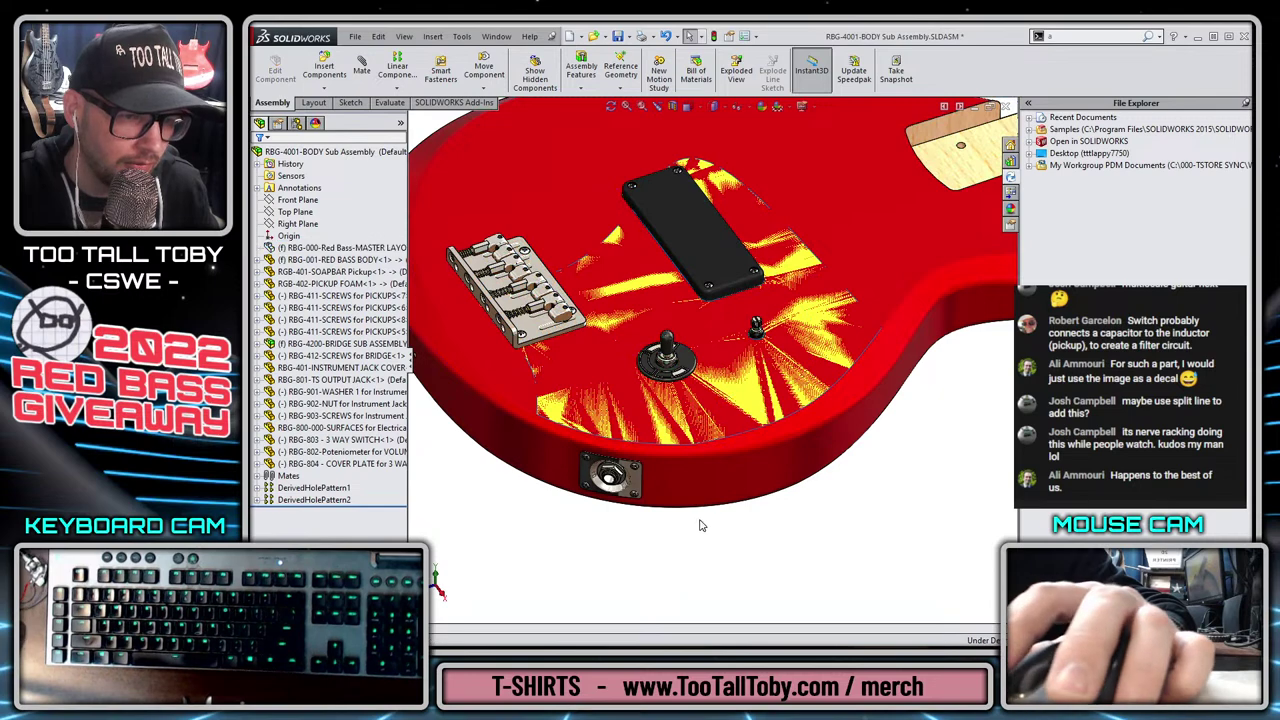
pyautogui.click(340, 260)
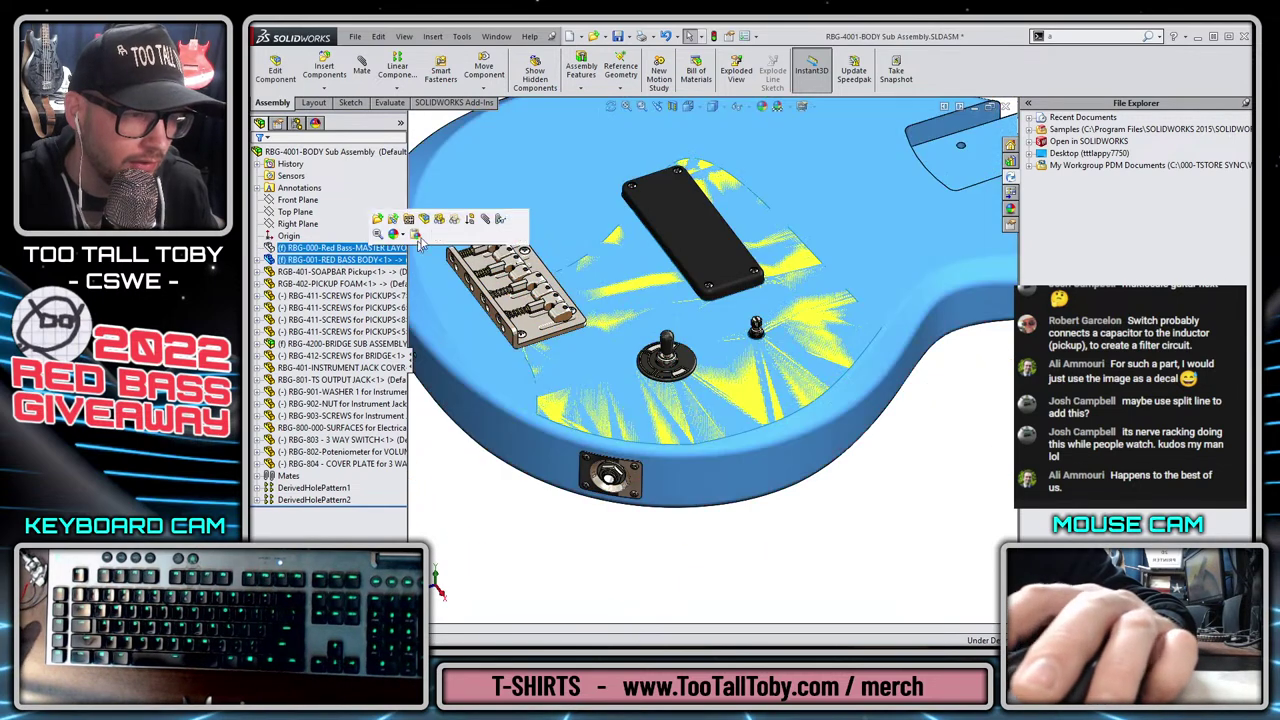
pyautogui.click(444, 228)
pyautogui.click(895, 603)
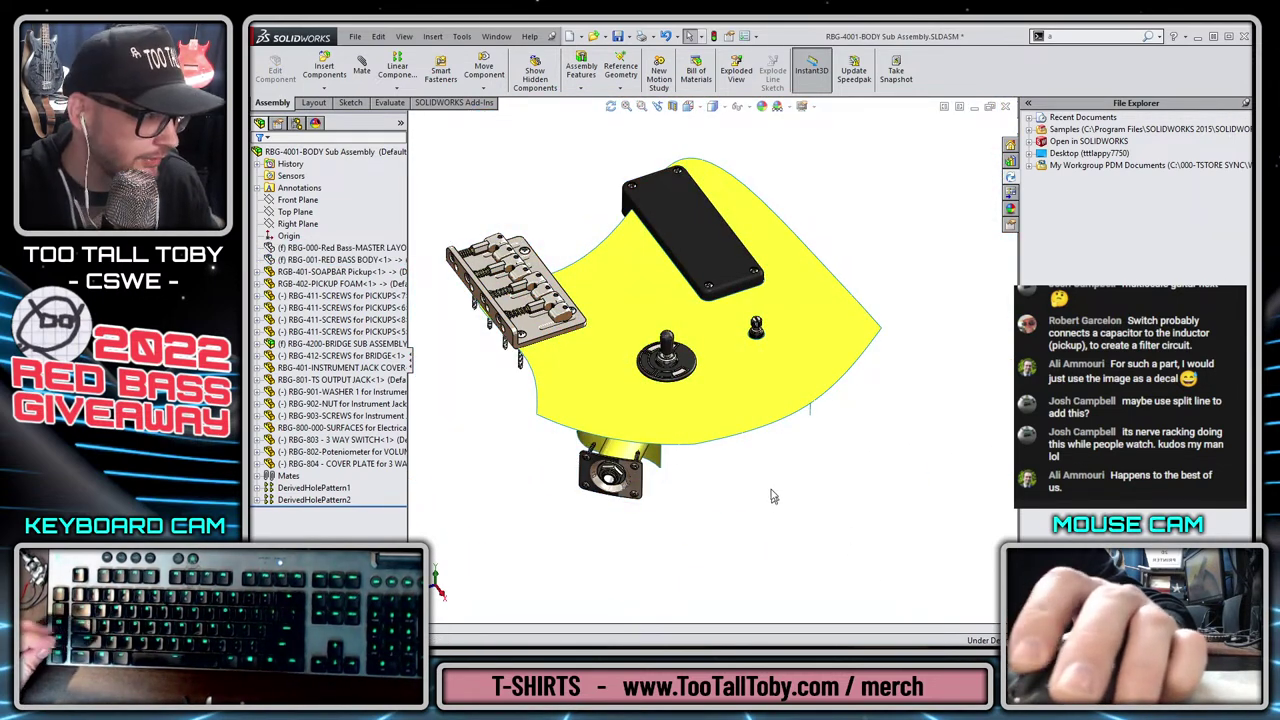
pyautogui.moveTo(771, 497); pyautogui.dragTo(756, 473, button='middle')
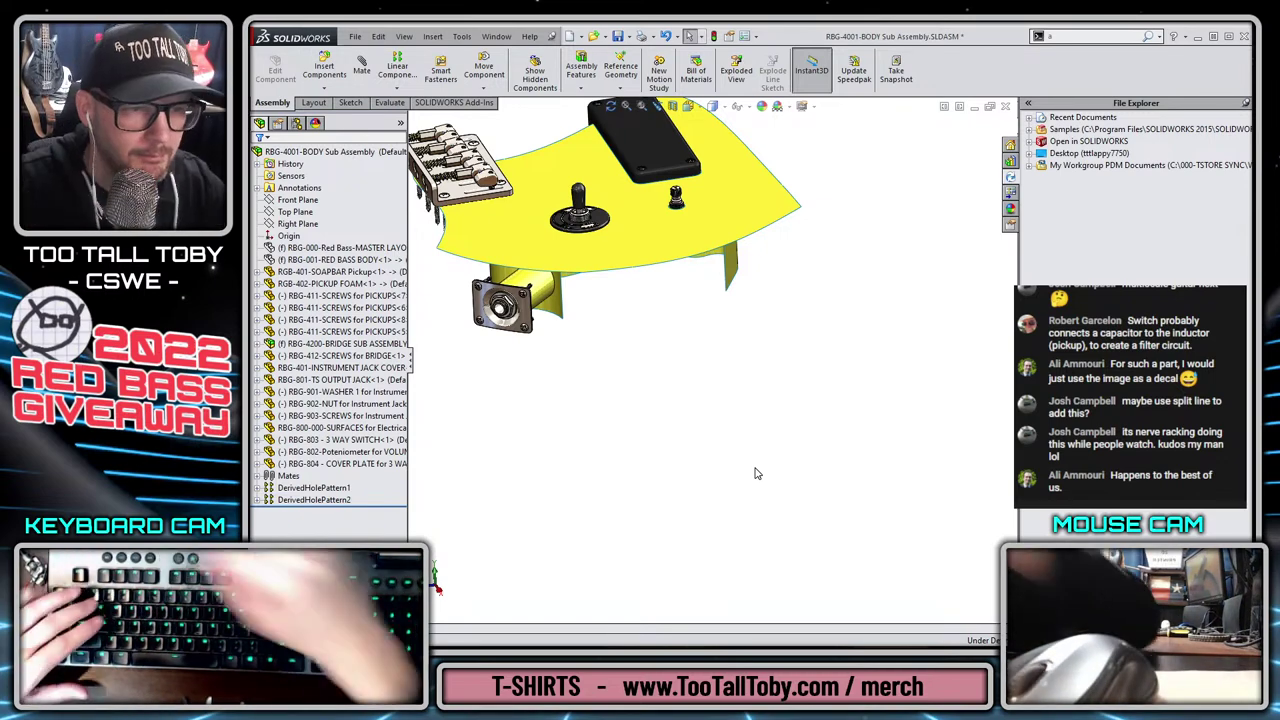
# Examine the 3-way switch from above and below to see how it sits within the electrical layout surfaces.
pyautogui.moveTo(551, 363); pyautogui.dragTo(430, 253, button='middle')
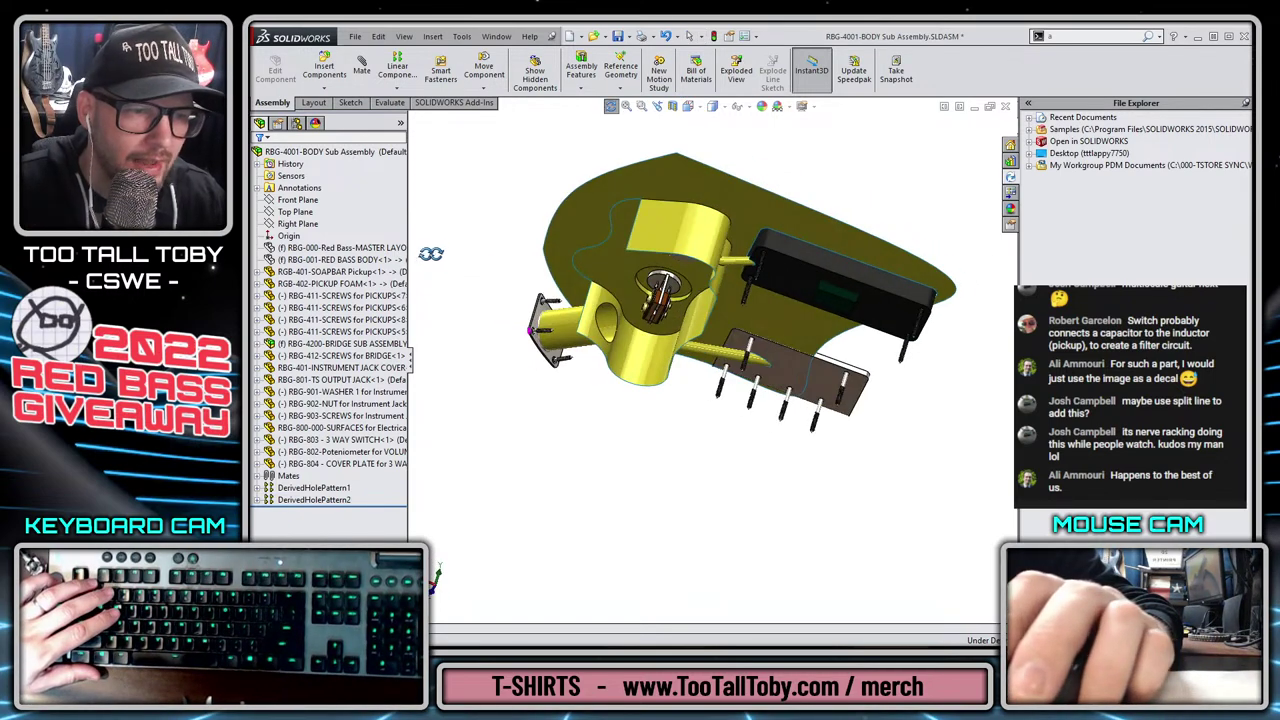
pyautogui.moveTo(687, 347)
pyautogui.mouseDown(button='middle')
pyautogui.moveTo(677, 422)
pyautogui.moveTo(697, 419)
pyautogui.moveTo(694, 489)
pyautogui.moveTo(688, 336)
pyautogui.mouseUp(button='middle')
pyautogui.scroll(-3, 689, 336)
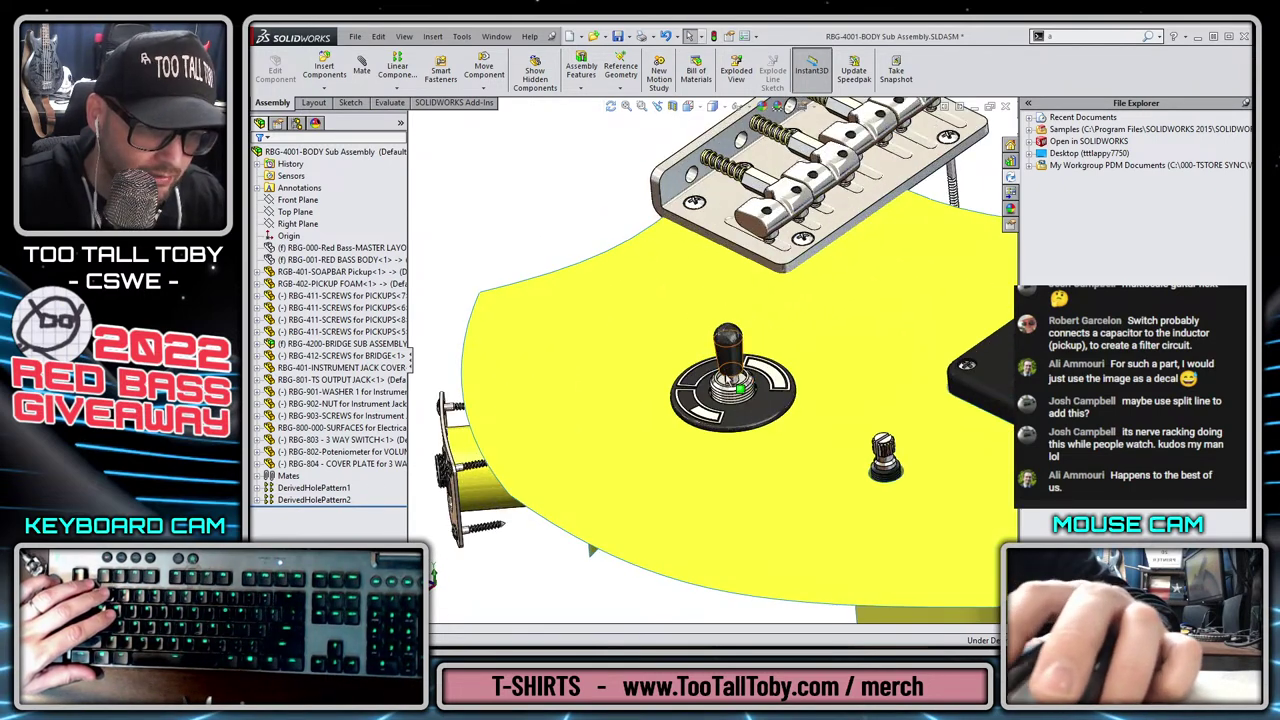
pyautogui.click(733, 360)
pyautogui.moveTo(694, 488); pyautogui.dragTo(720, 391, button='middle')
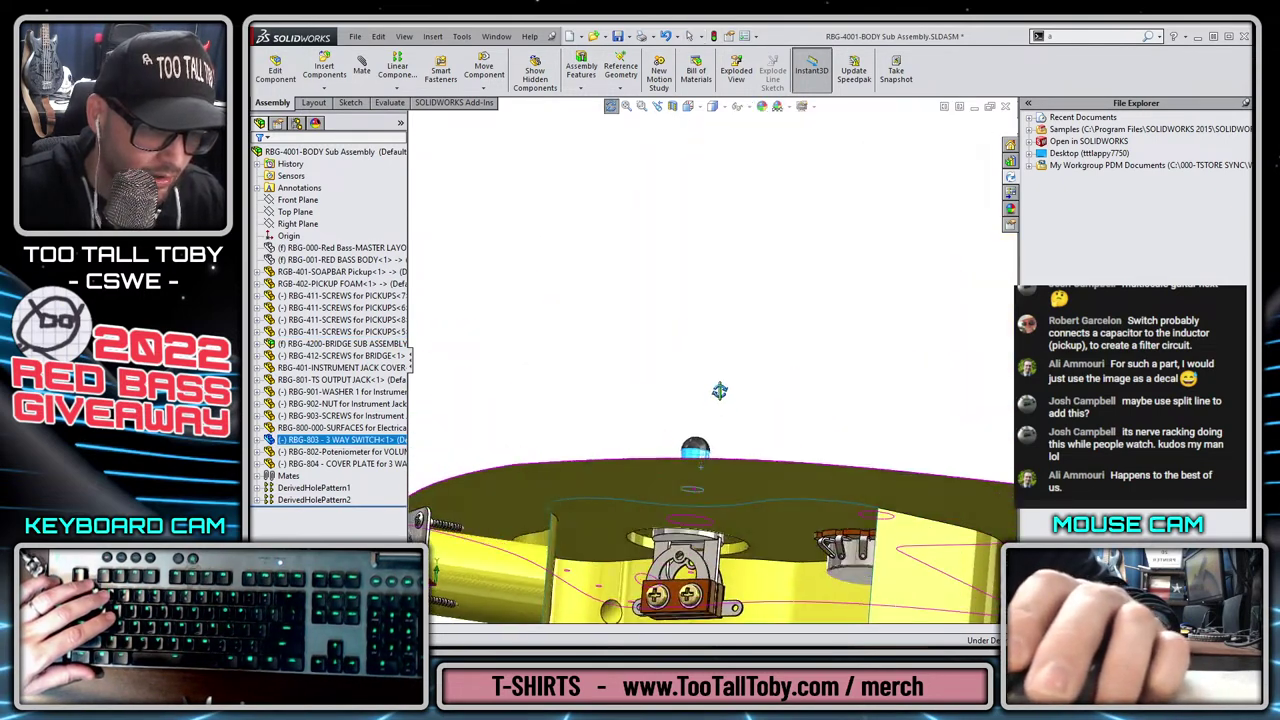
pyautogui.scroll(3, 722, 400)
pyautogui.scroll(-2, 735, 490)
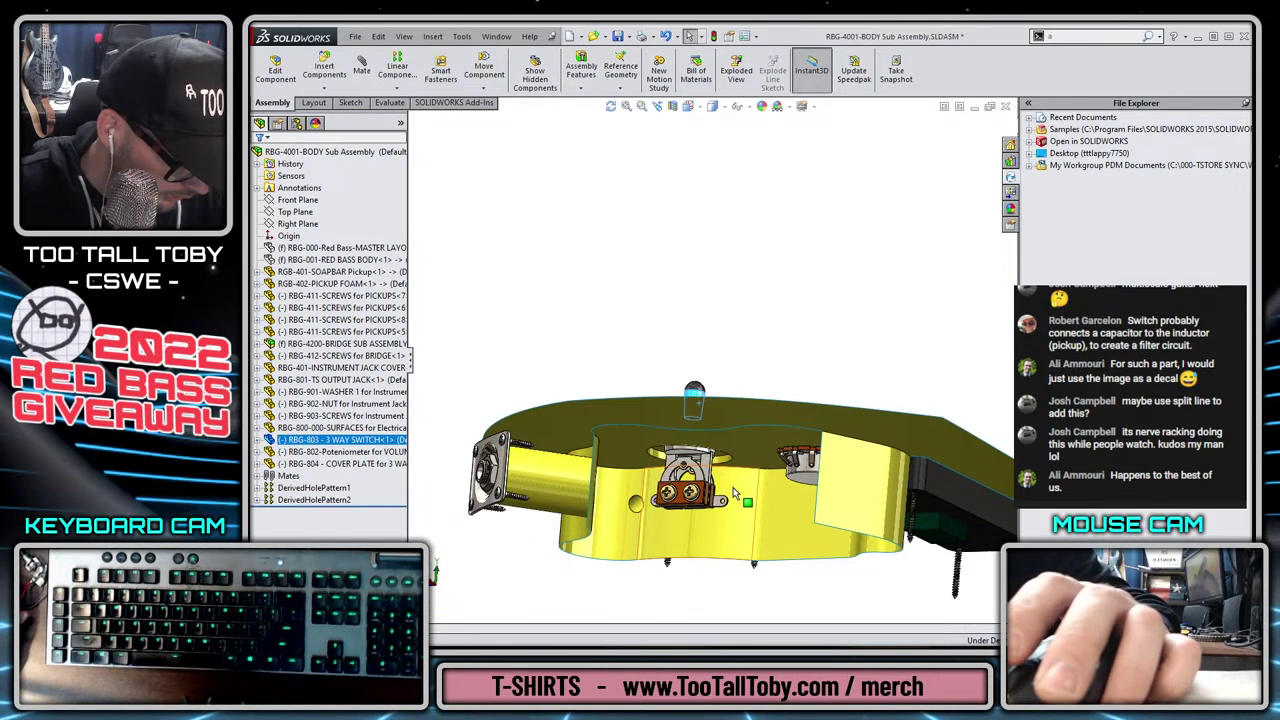
pyautogui.moveTo(733, 487); pyautogui.dragTo(741, 484, button='middle')
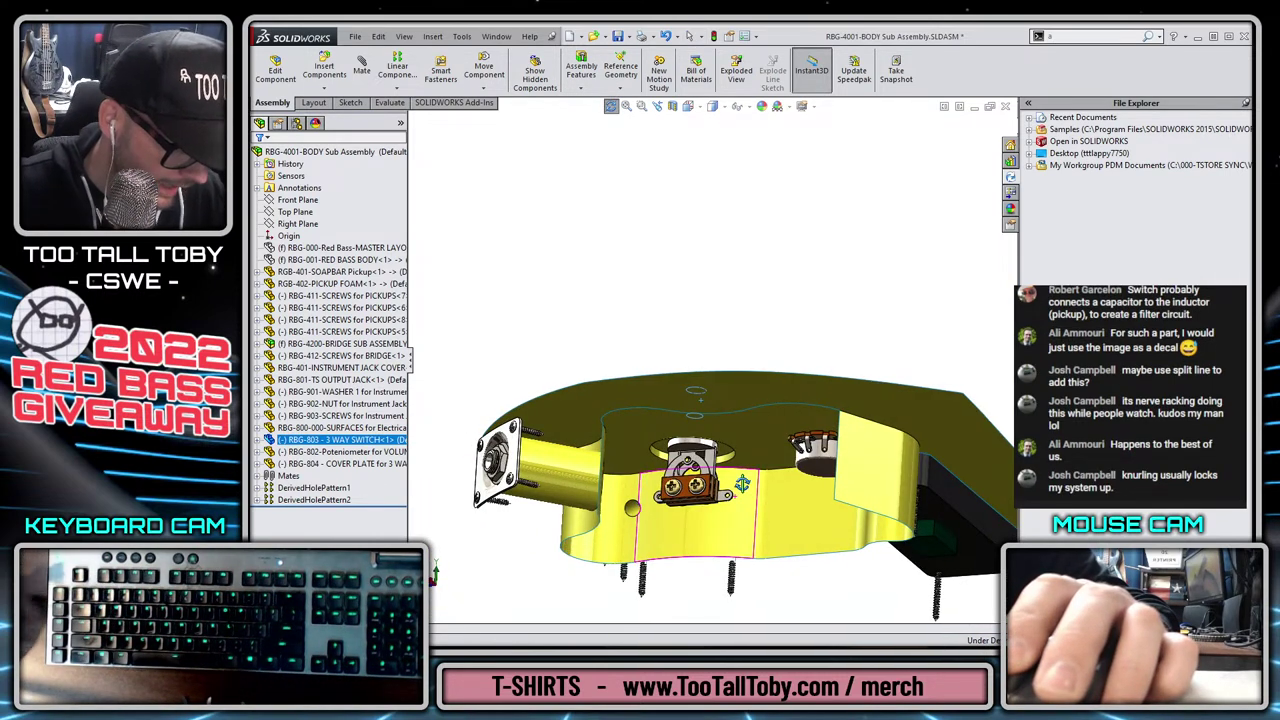
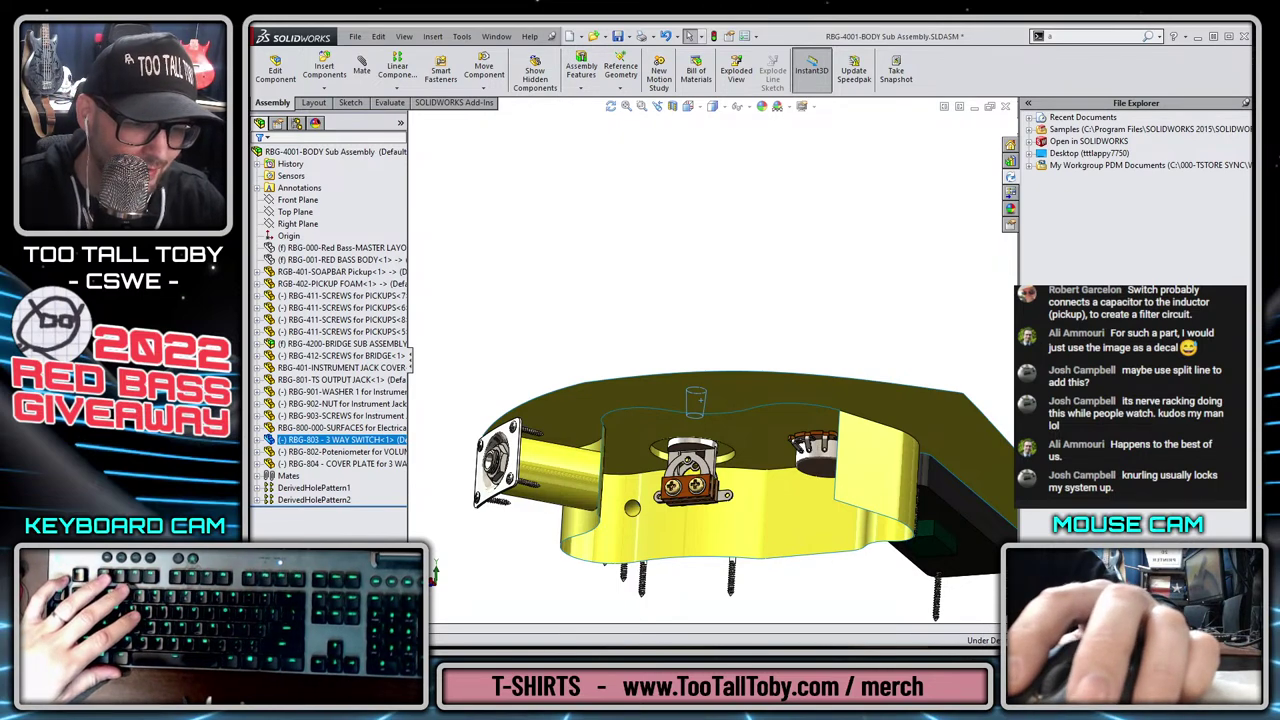
# Switch to the web browser and search Google for "solidworks knurl toby".
pyautogui.hotkey('alt', 'Tab')
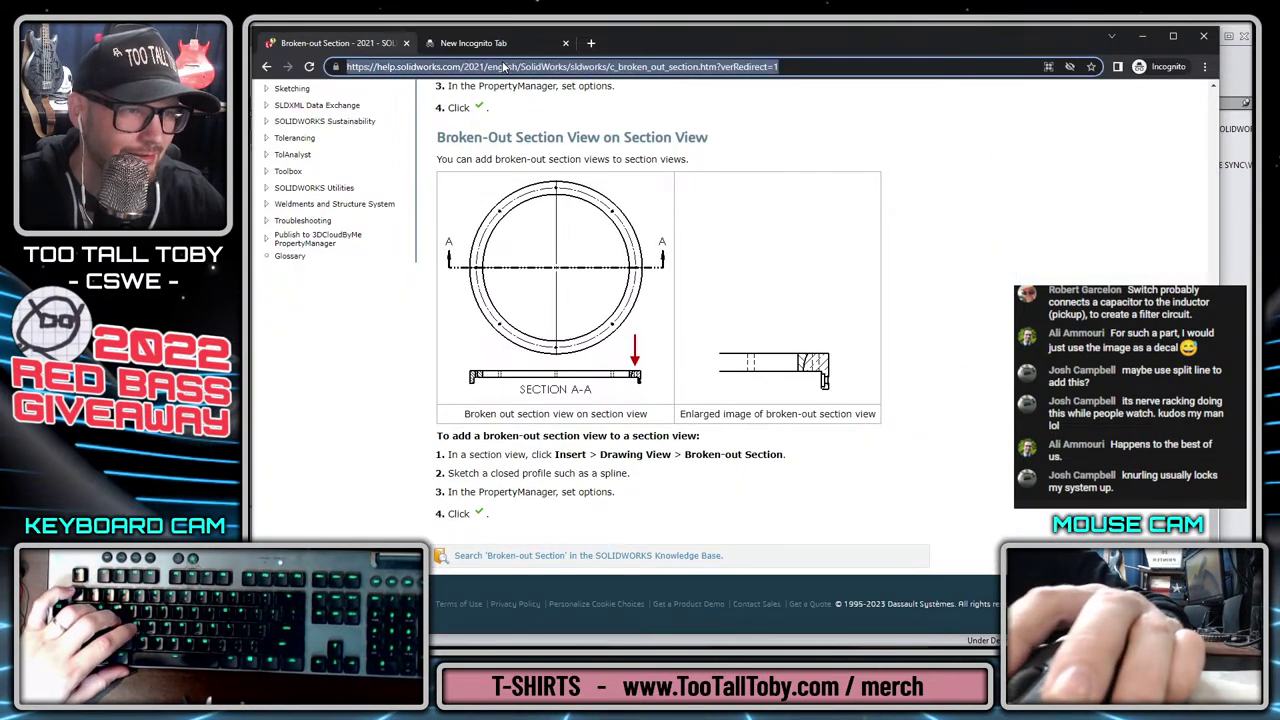
pyautogui.write('solidworks kn')
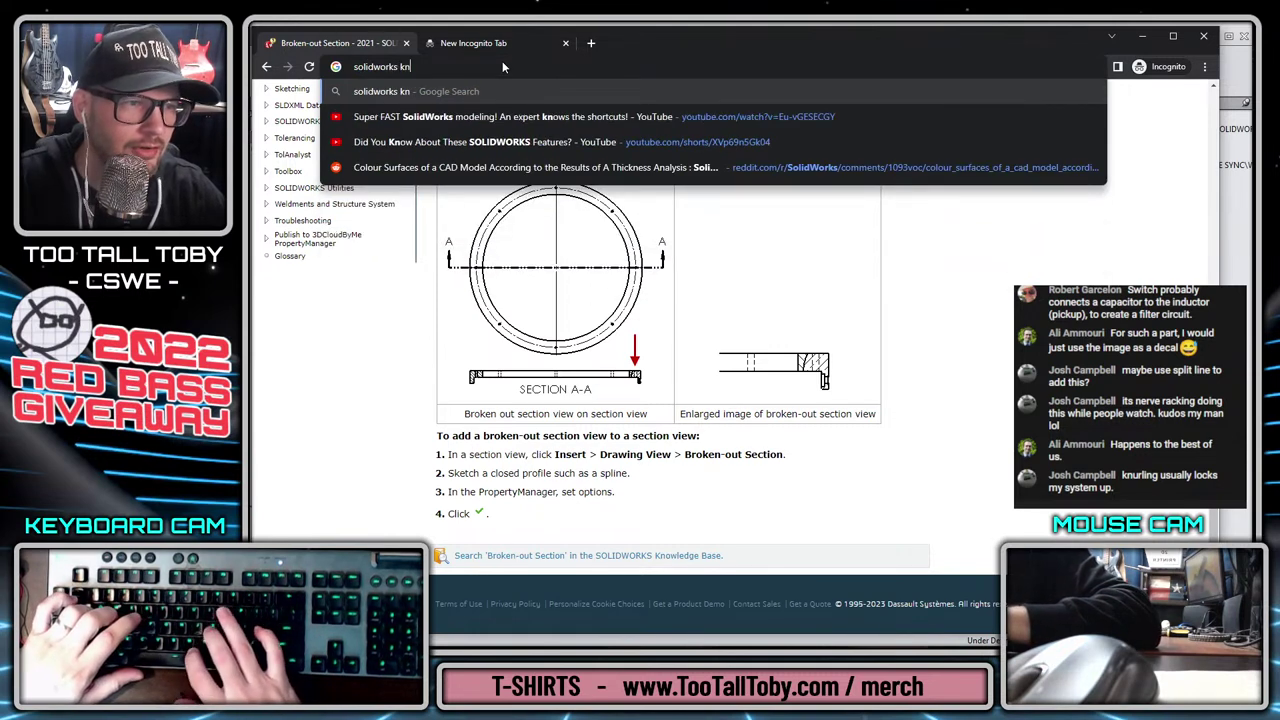
pyautogui.write('urlling')
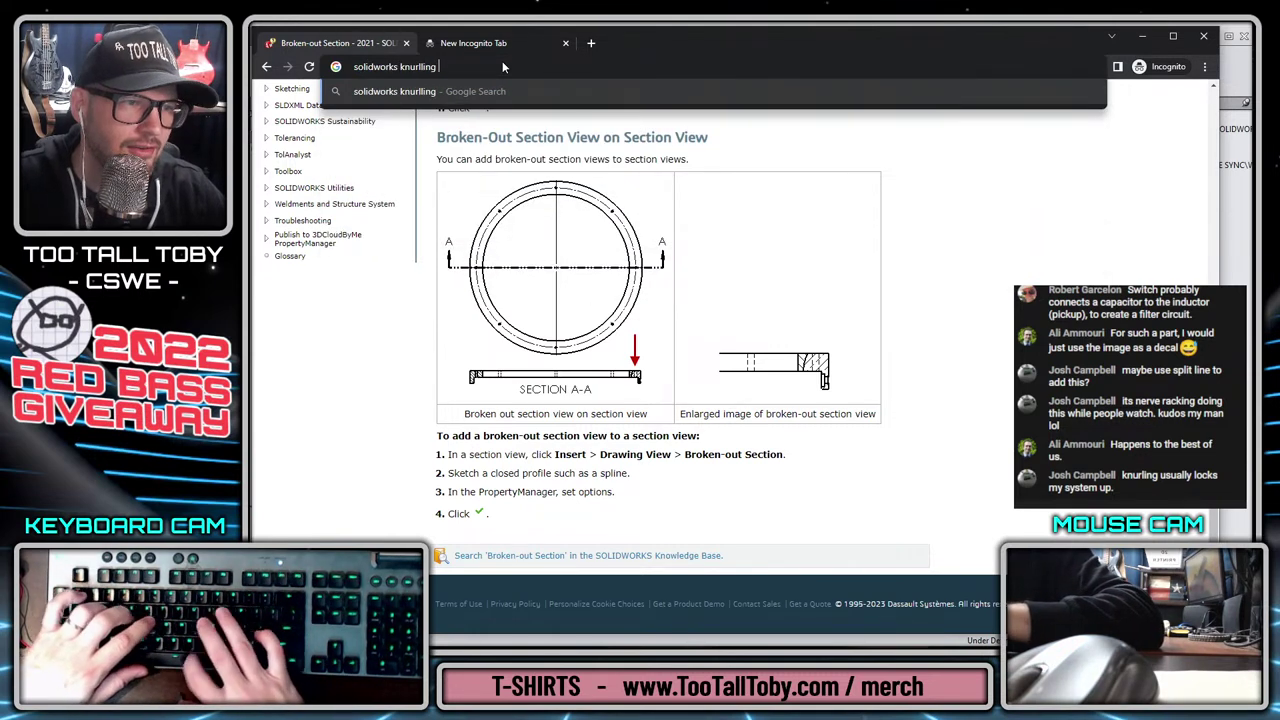
pyautogui.press('BackSpace')
pyautogui.press('BackSpace')
pyautogui.press('BackSpace')
pyautogui.press('BackSpace')
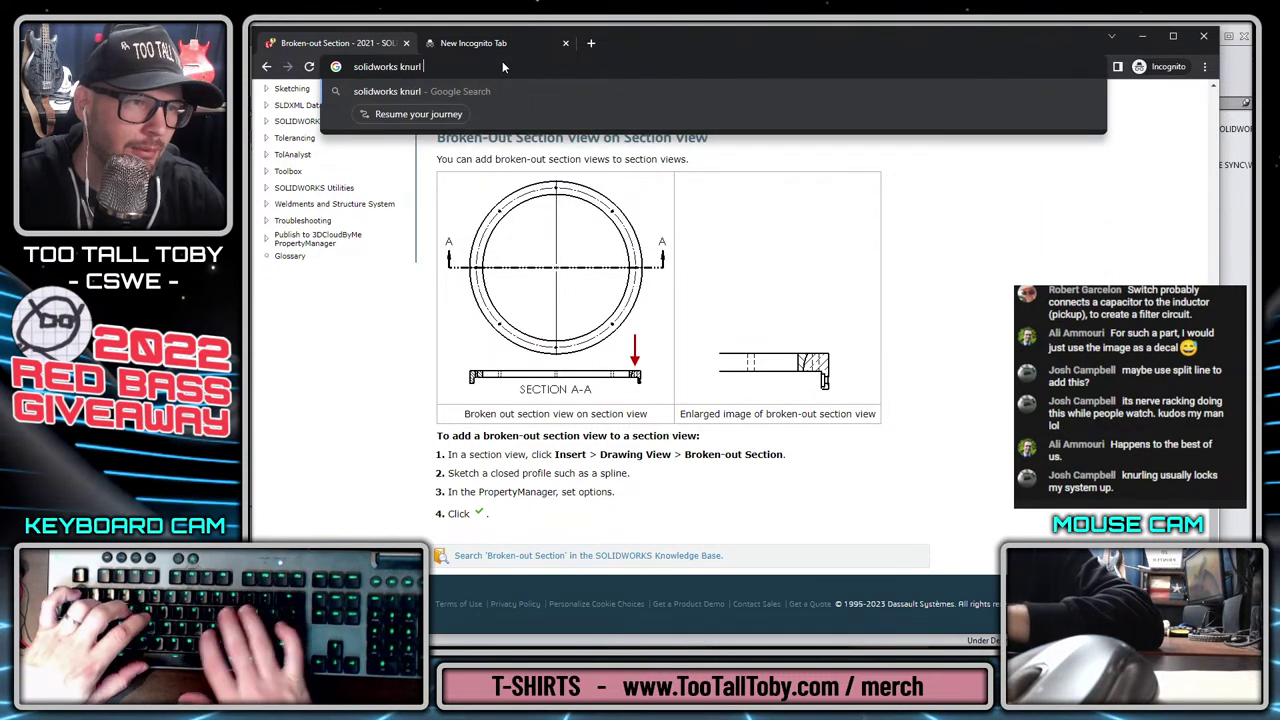
pyautogui.write('tobny')
pyautogui.press('BackSpace')
pyautogui.press('BackSpace')
pyautogui.write('y')
pyautogui.press('Return')
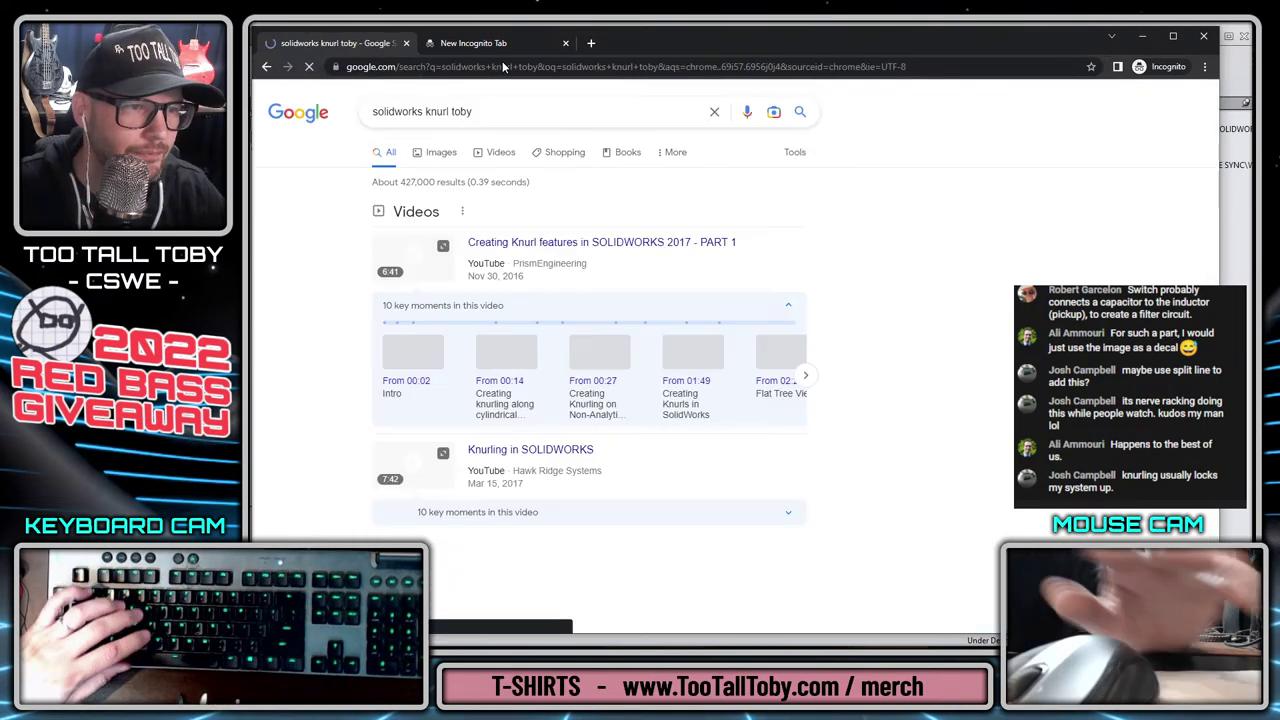
# Open the "Creating Knurl features in SOLIDWORKS 2017 - PART 1" video and go on to PART 2, dismissing the YouTube Premium offer.
pyautogui.click(545, 250)
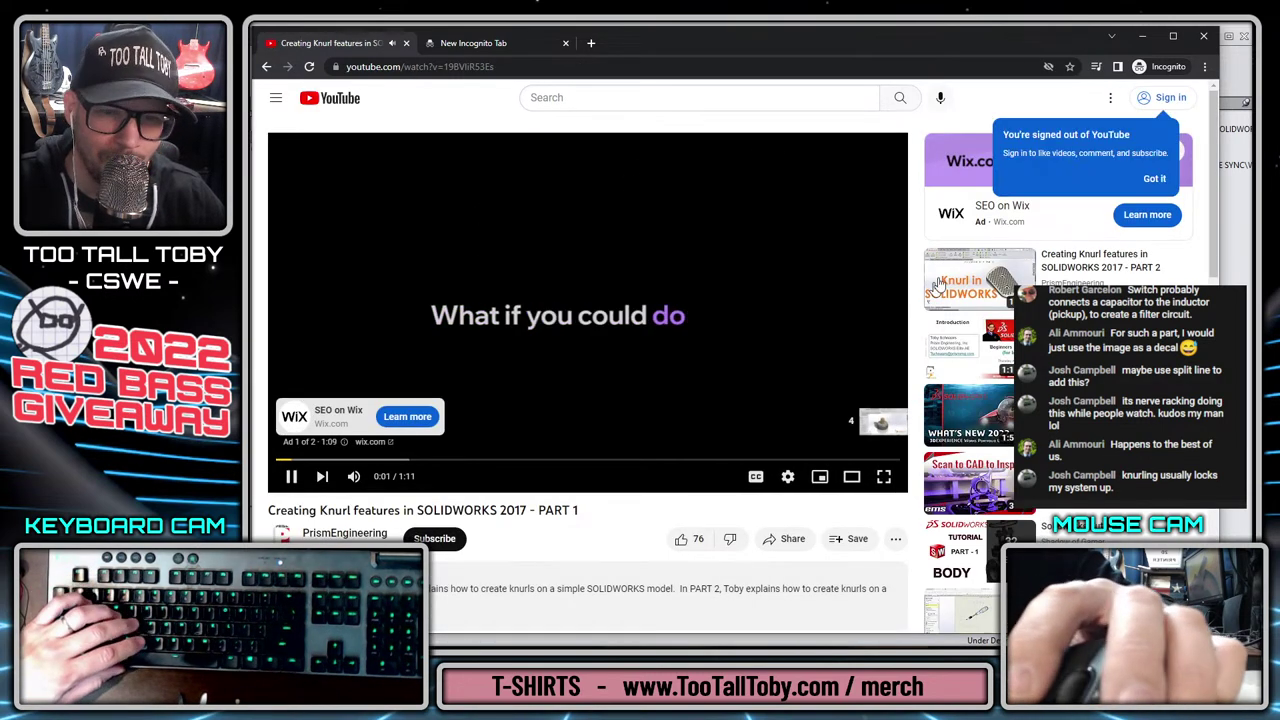
pyautogui.click(957, 280)
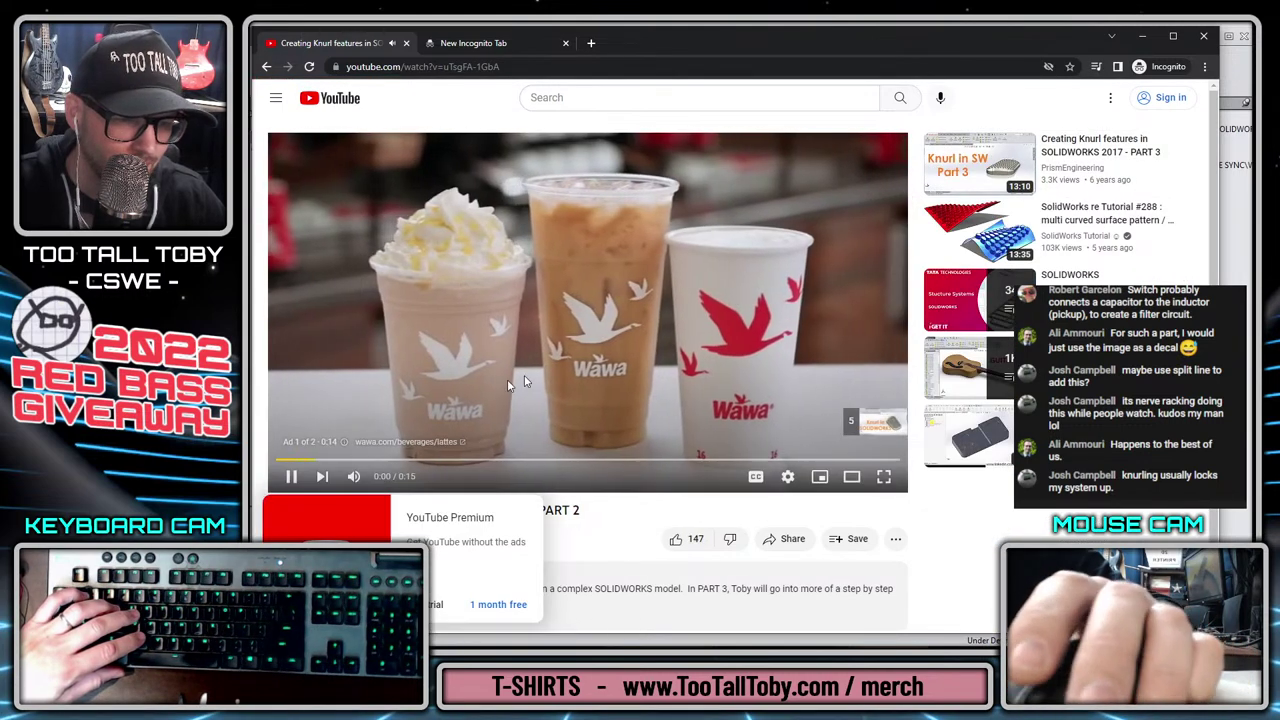
pyautogui.click(435, 605)
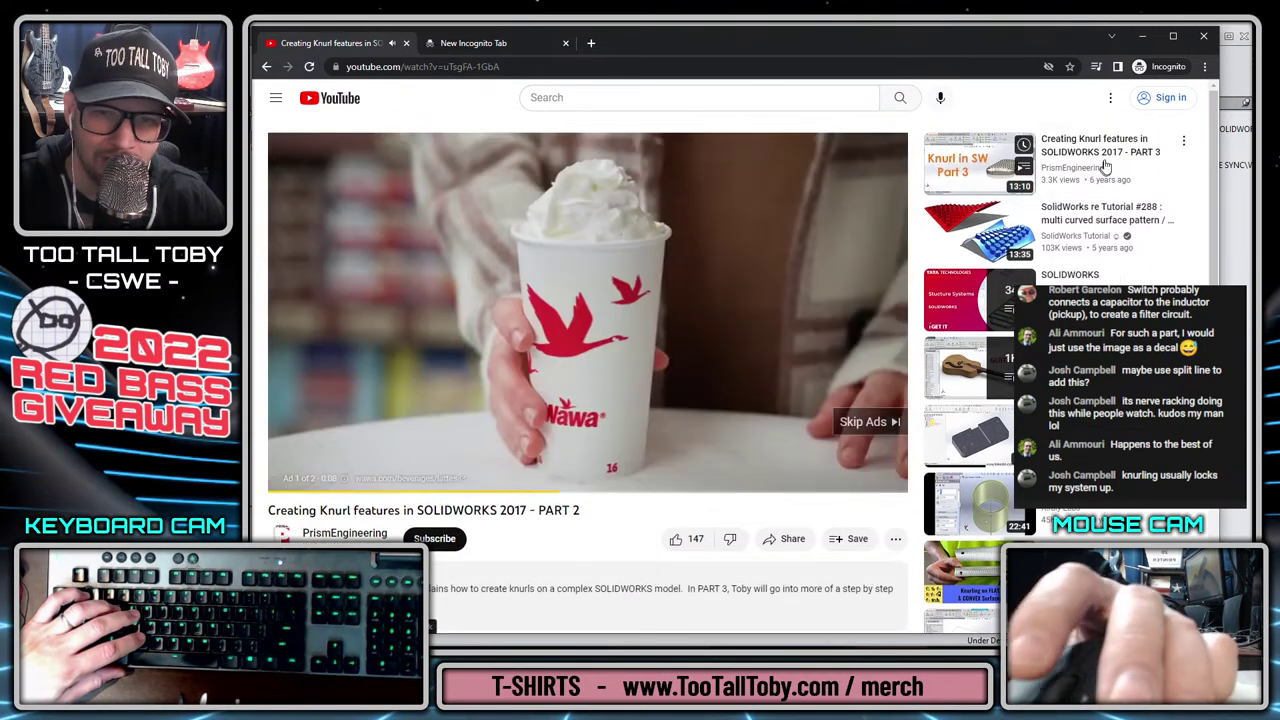
pyautogui.scroll(-2, 365, 428)
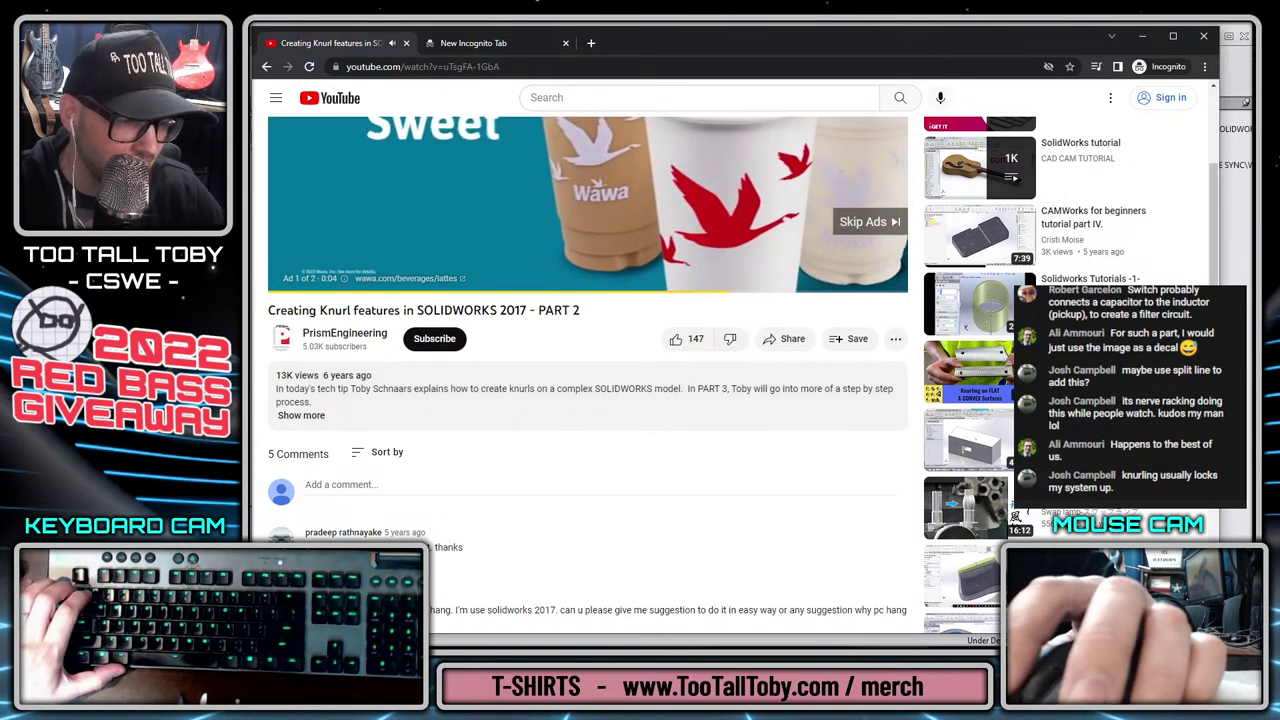
pyautogui.scroll(2, 450, 540)
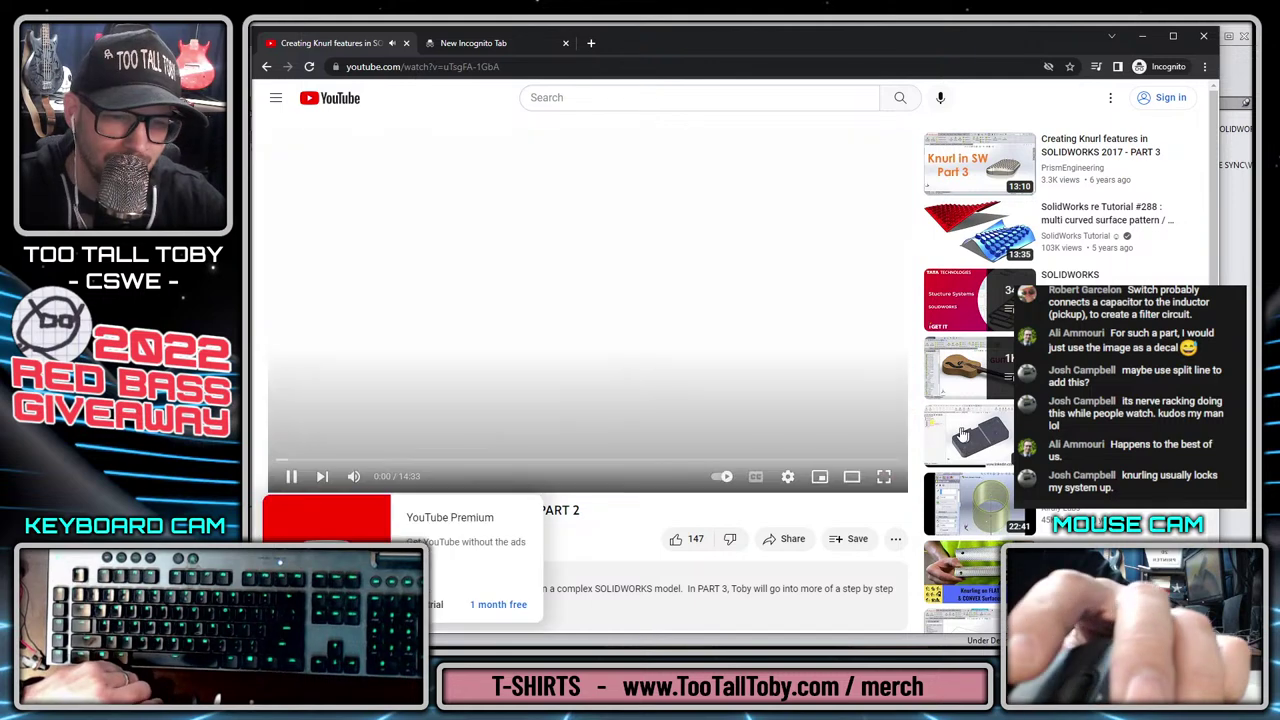
# Skim through the PART 2 knurl video towards its end, viewing the rib pattern and the finished knurled plate.
pyautogui.click(571, 460)
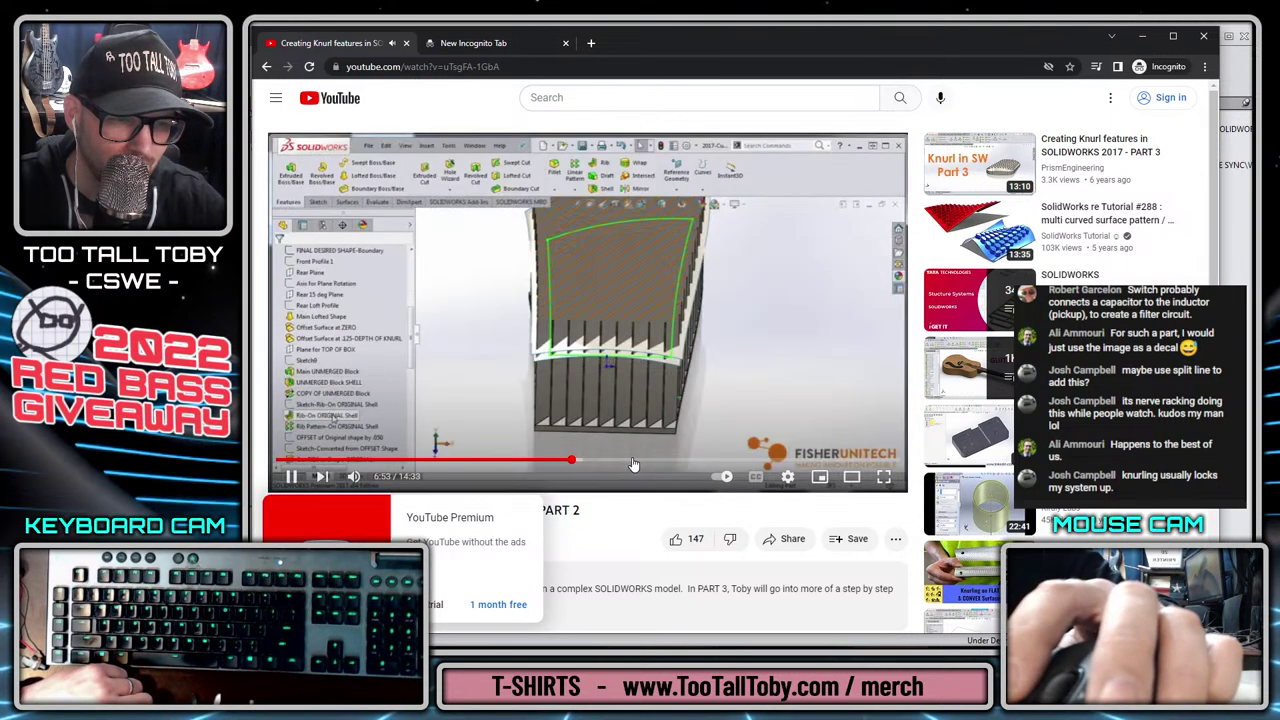
pyautogui.click(718, 460)
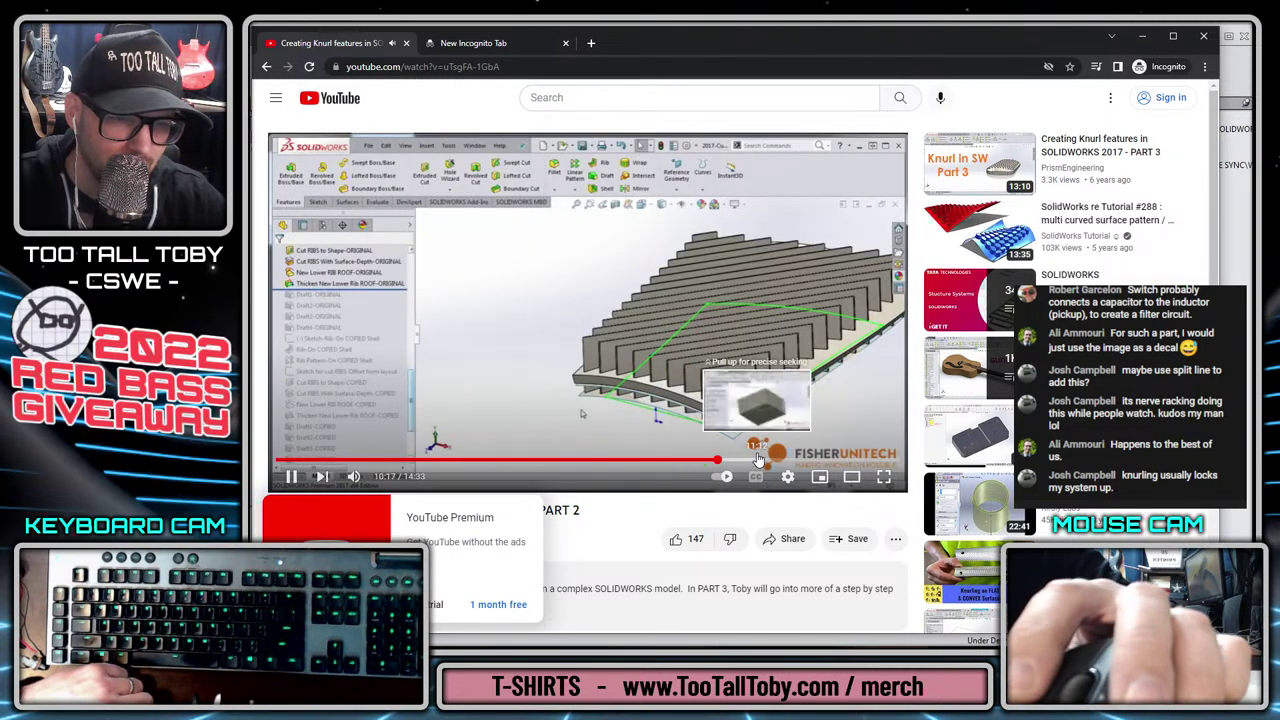
pyautogui.click(792, 460)
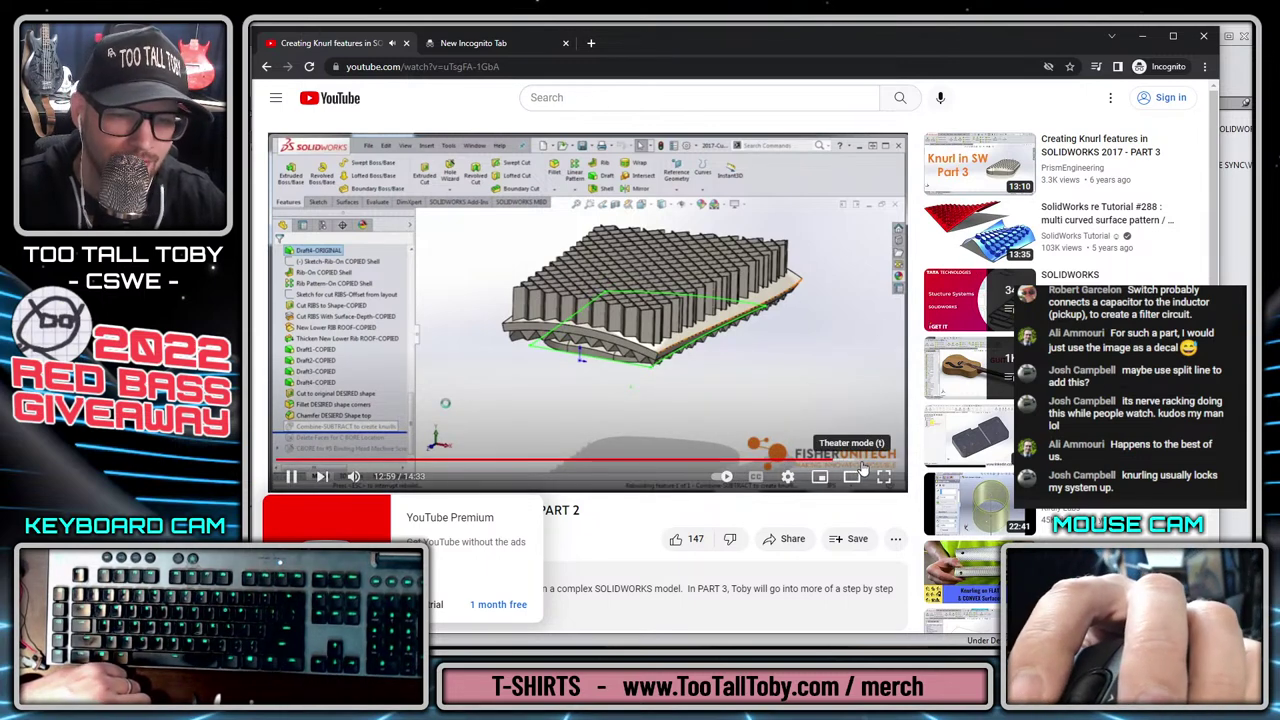
pyautogui.click(862, 463)
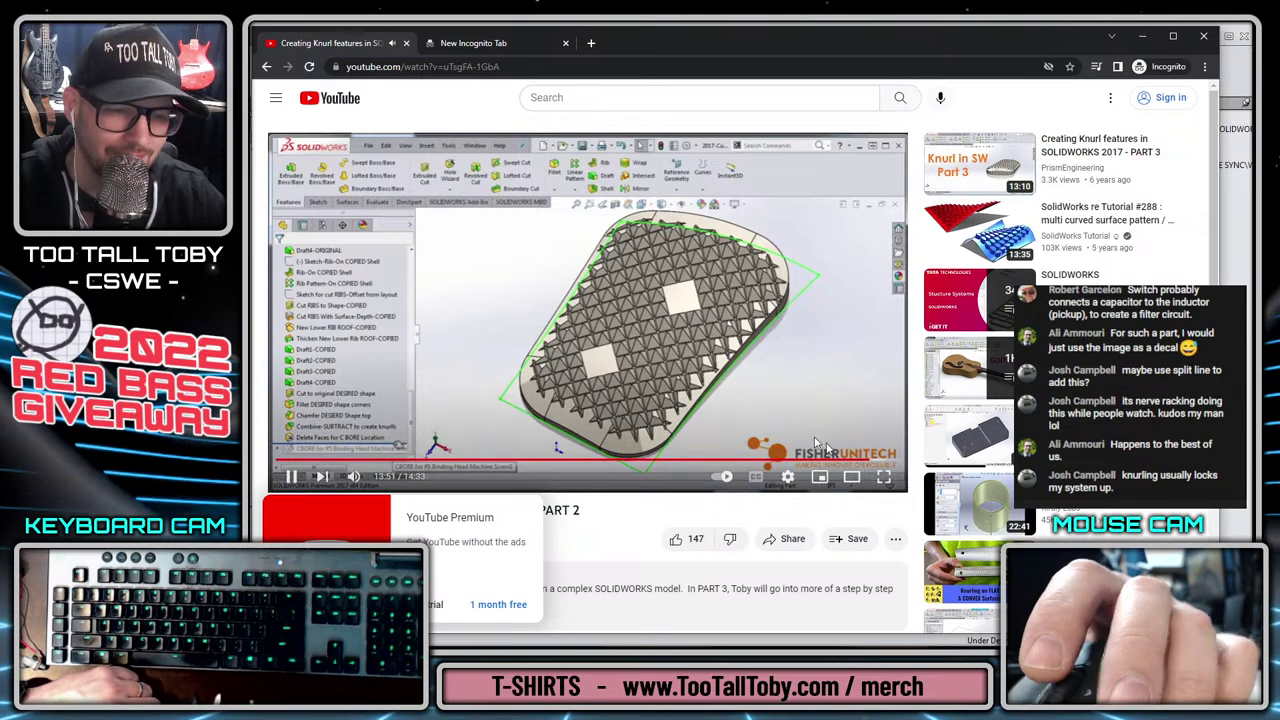
pyautogui.click(878, 464)
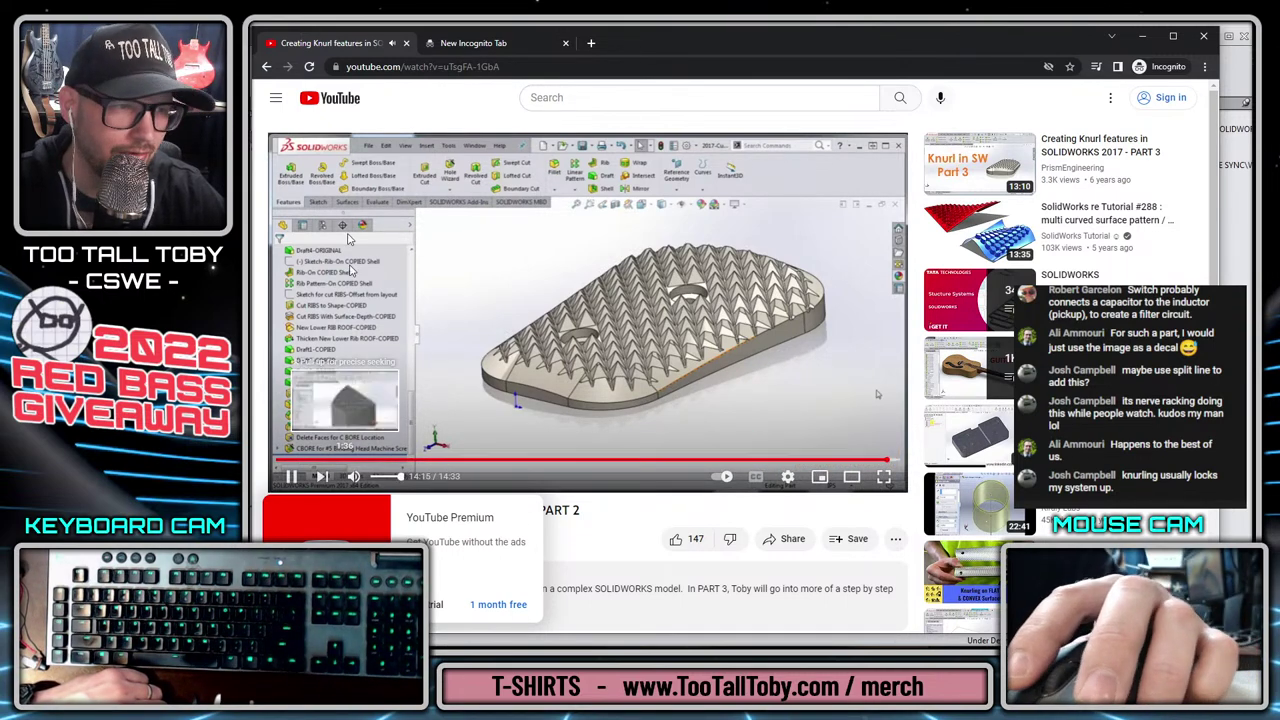
# Return to the PART 1 knurl video, skip ahead to the knurled cylinder model near its end, and minimize the browser.
pyautogui.click(266, 67)
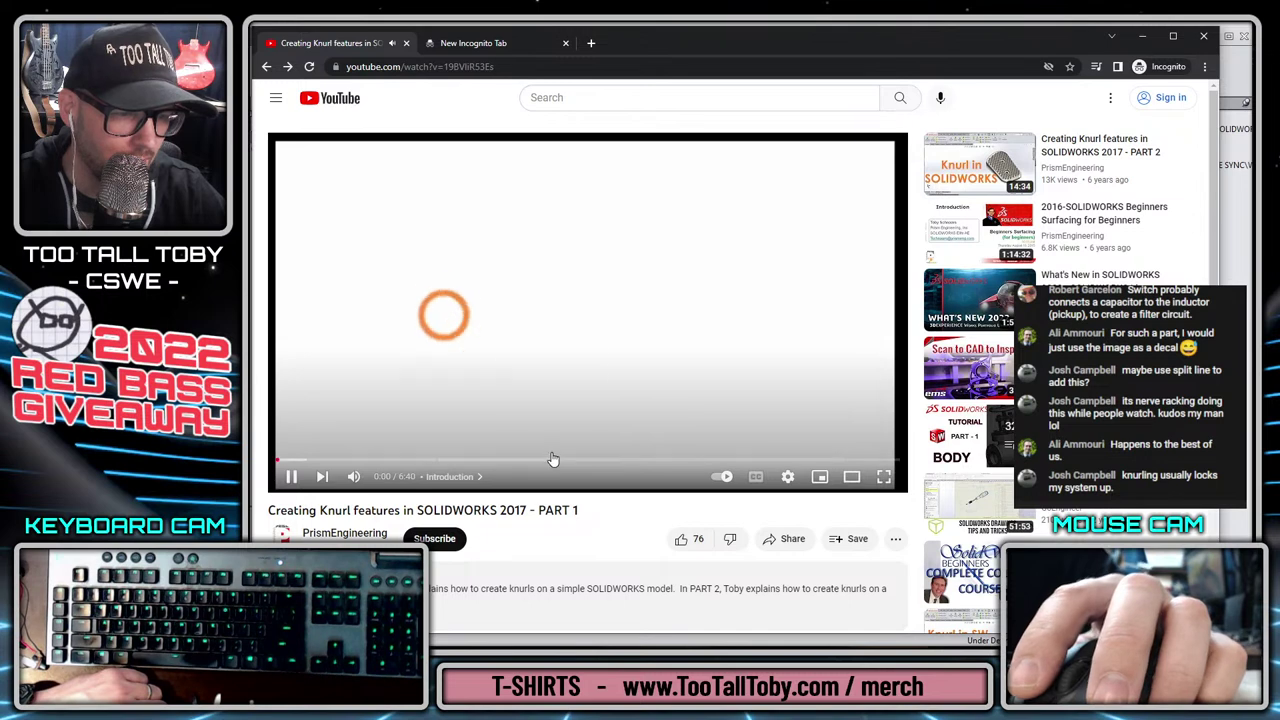
pyautogui.click(500, 463)
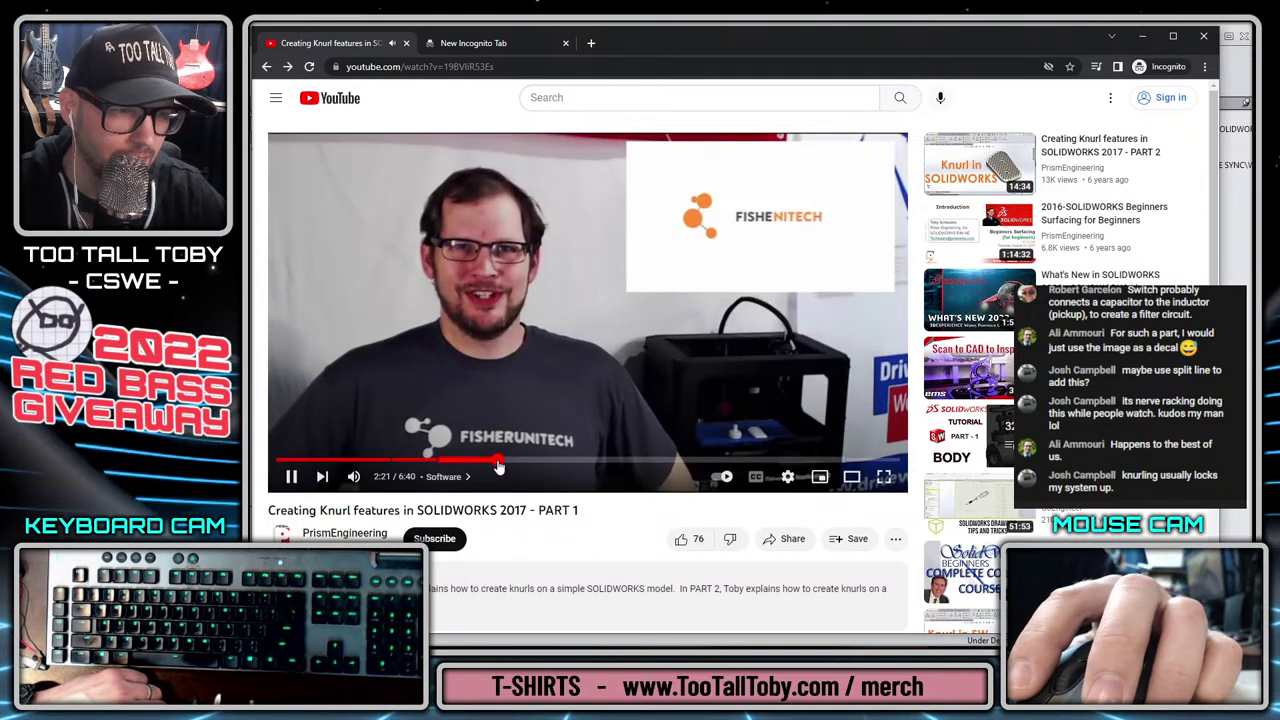
pyautogui.click(302, 460)
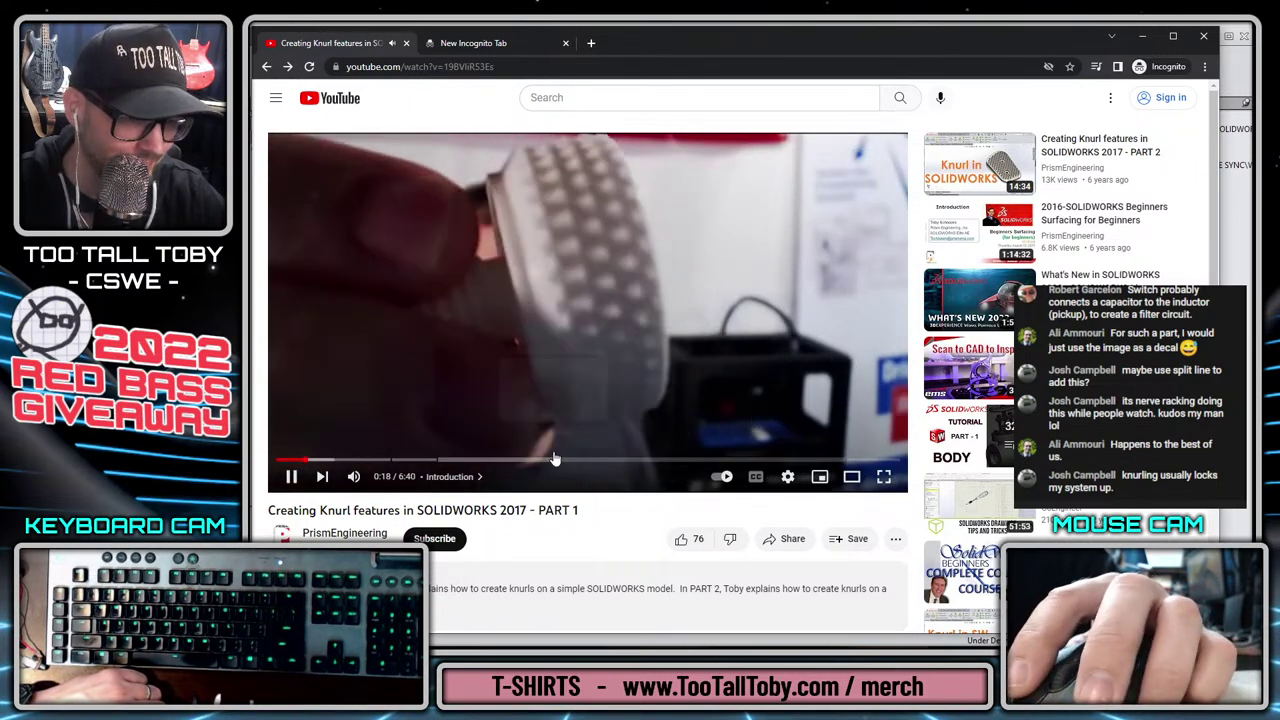
pyautogui.moveTo(555, 463); pyautogui.dragTo(778, 462)
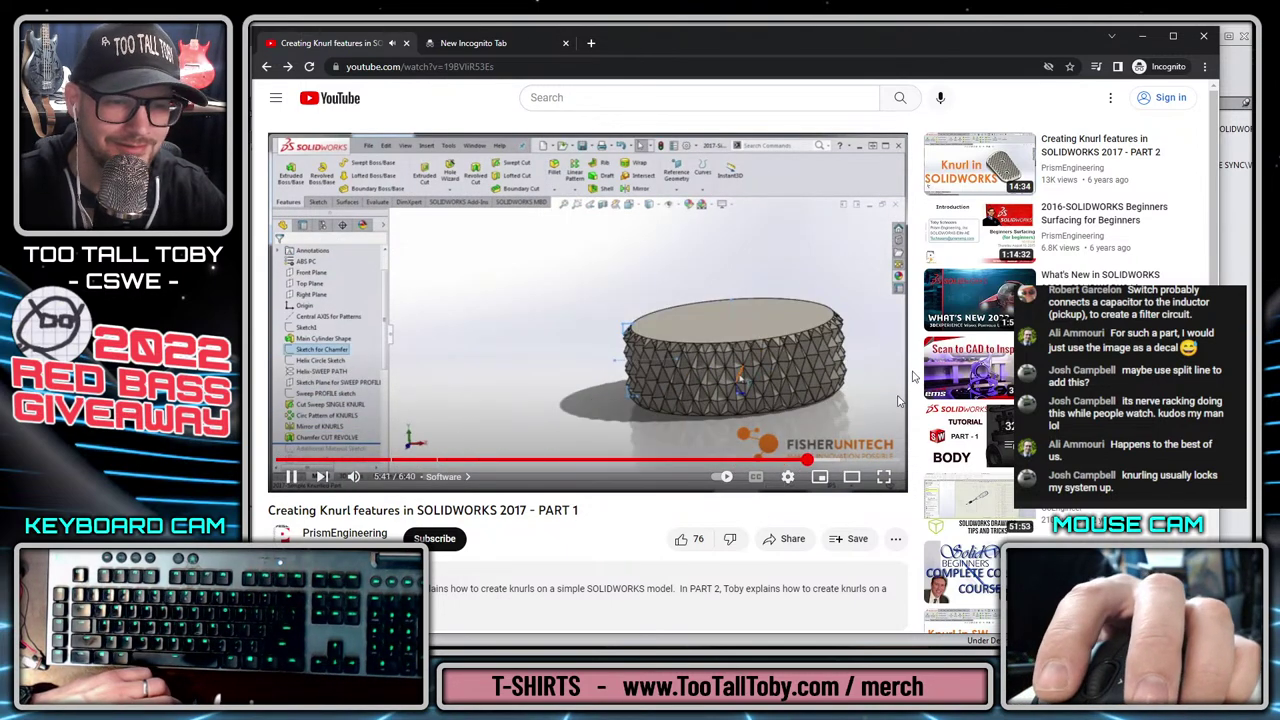
pyautogui.click(1146, 38)
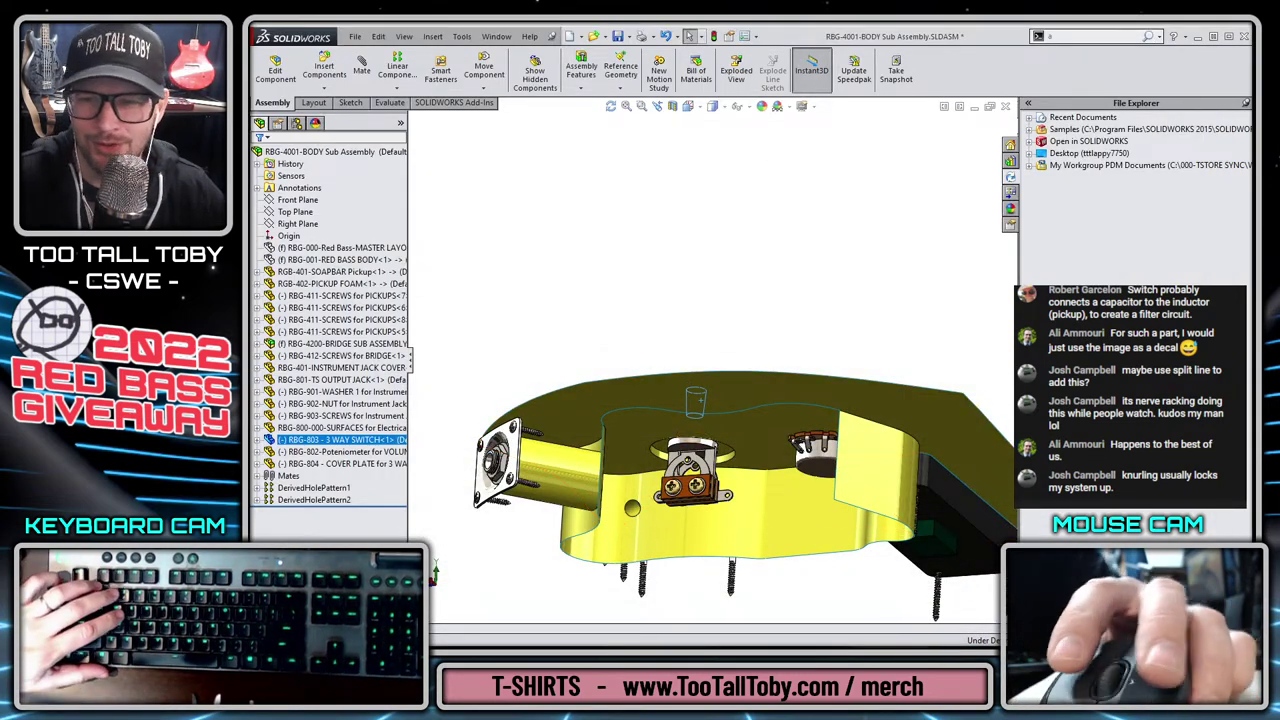
# Clear the 3-way switch selection and save the RBG-4001 body sub assembly.
pyautogui.click(729, 313)
pyautogui.scroll(2, 714, 378)
pyautogui.moveTo(700, 465); pyautogui.dragTo(587, 249, button='middle')
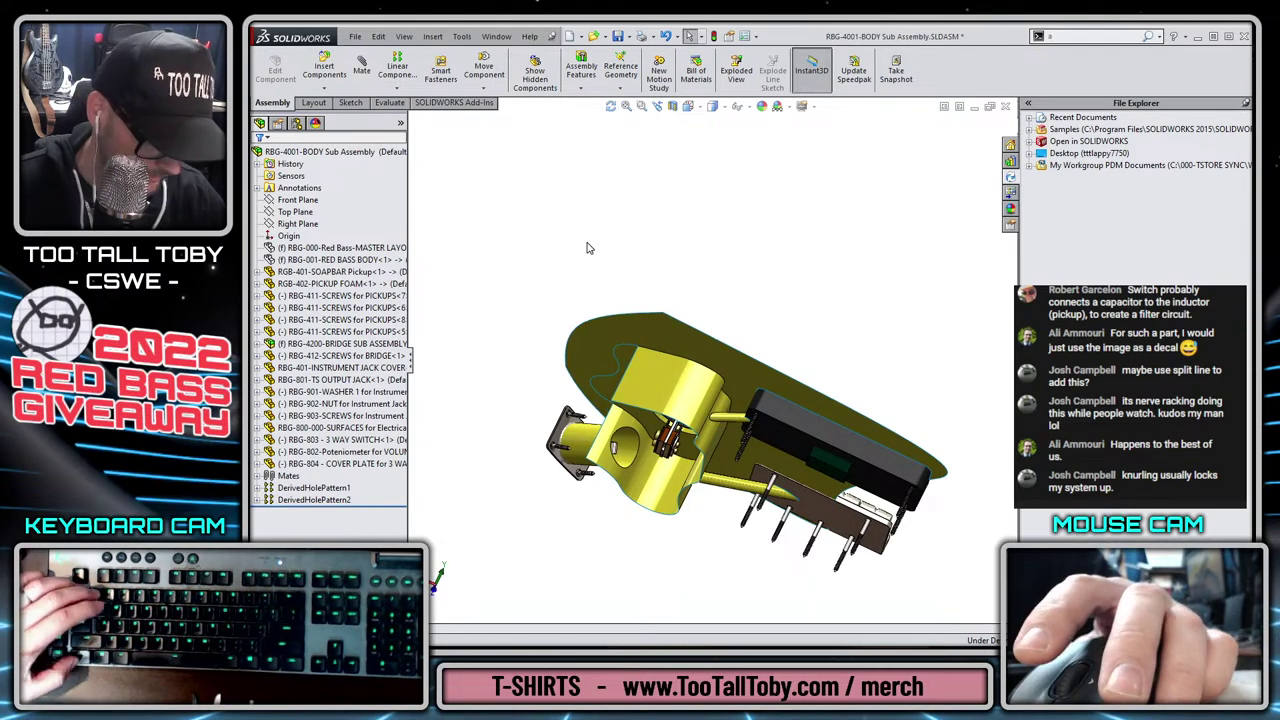
pyautogui.hotkey('ctrl', 's')
pyautogui.click(634, 322)
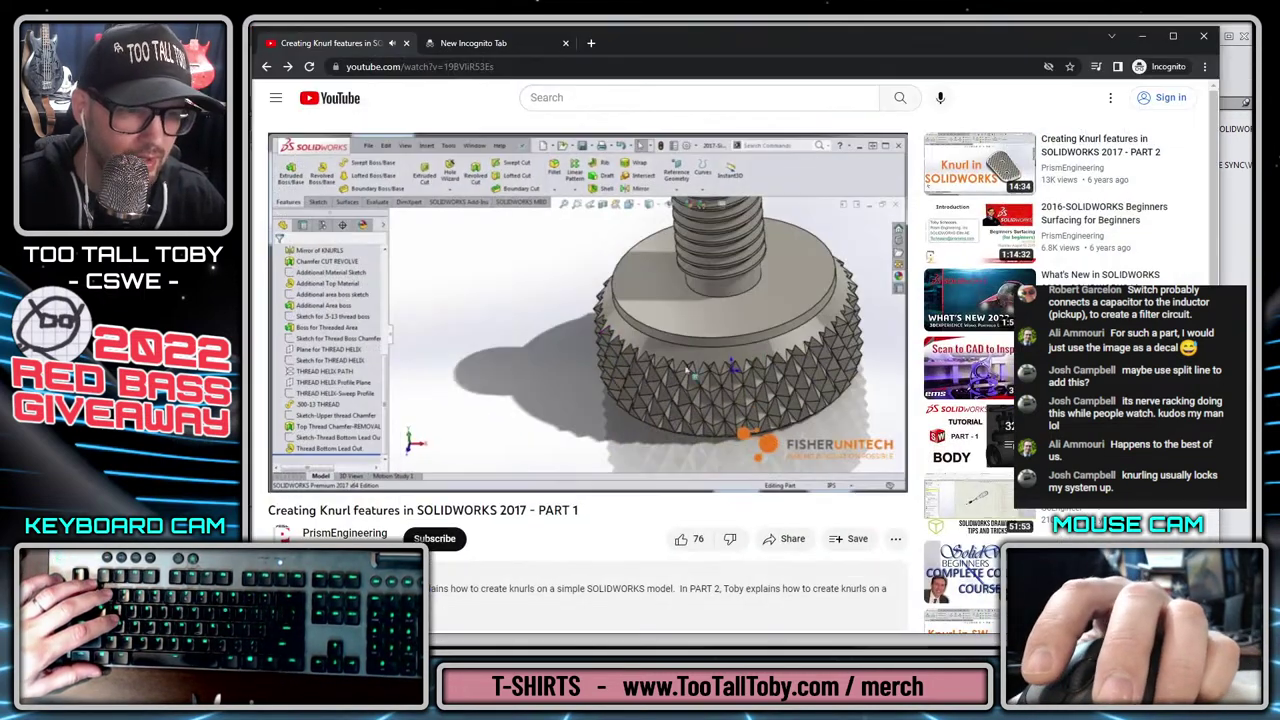
# Switch back to the browser, pause the PART 1 knurl video, and minimize the browser to return to SOLIDWORKS.
pyautogui.hotkey('alt', 'Tab')
pyautogui.click(287, 477)
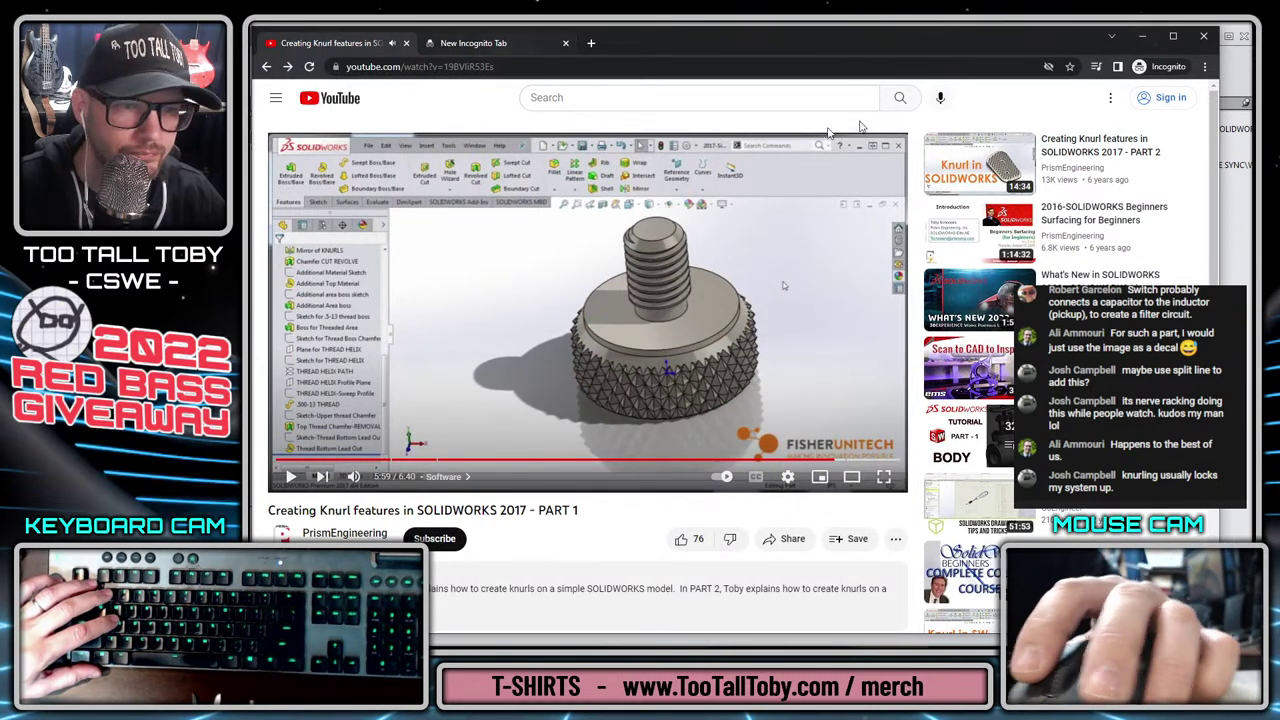
pyautogui.click(1143, 36)
# Clear the surface selection and open the RBG-801 TS output jack part from the body sub assembly.
pyautogui.click(656, 322)
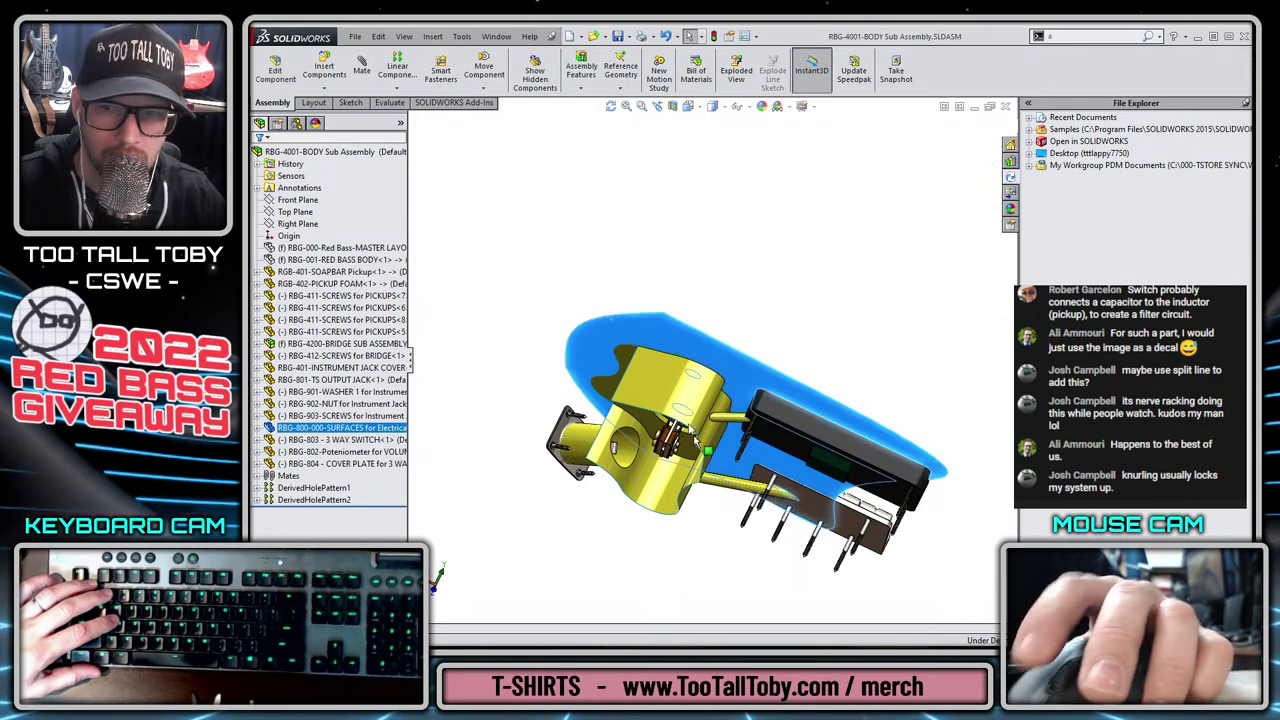
pyautogui.click(718, 303)
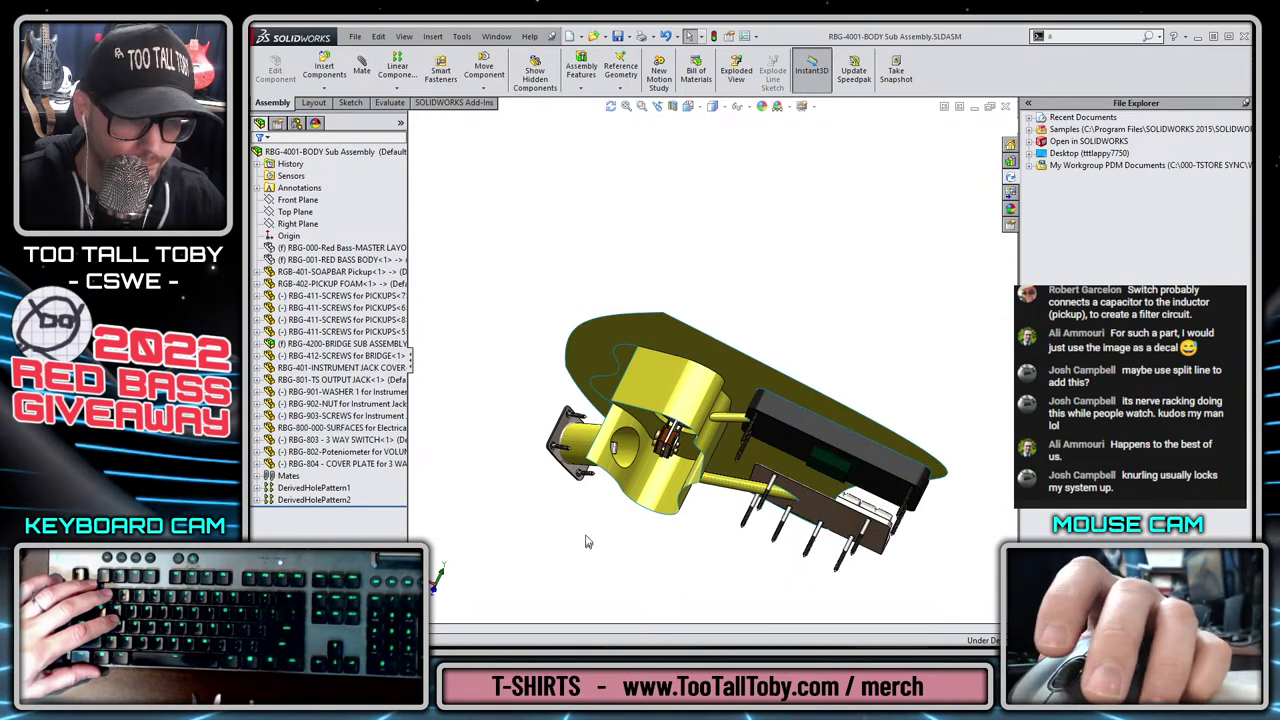
pyautogui.click(614, 446)
pyautogui.click(651, 370)
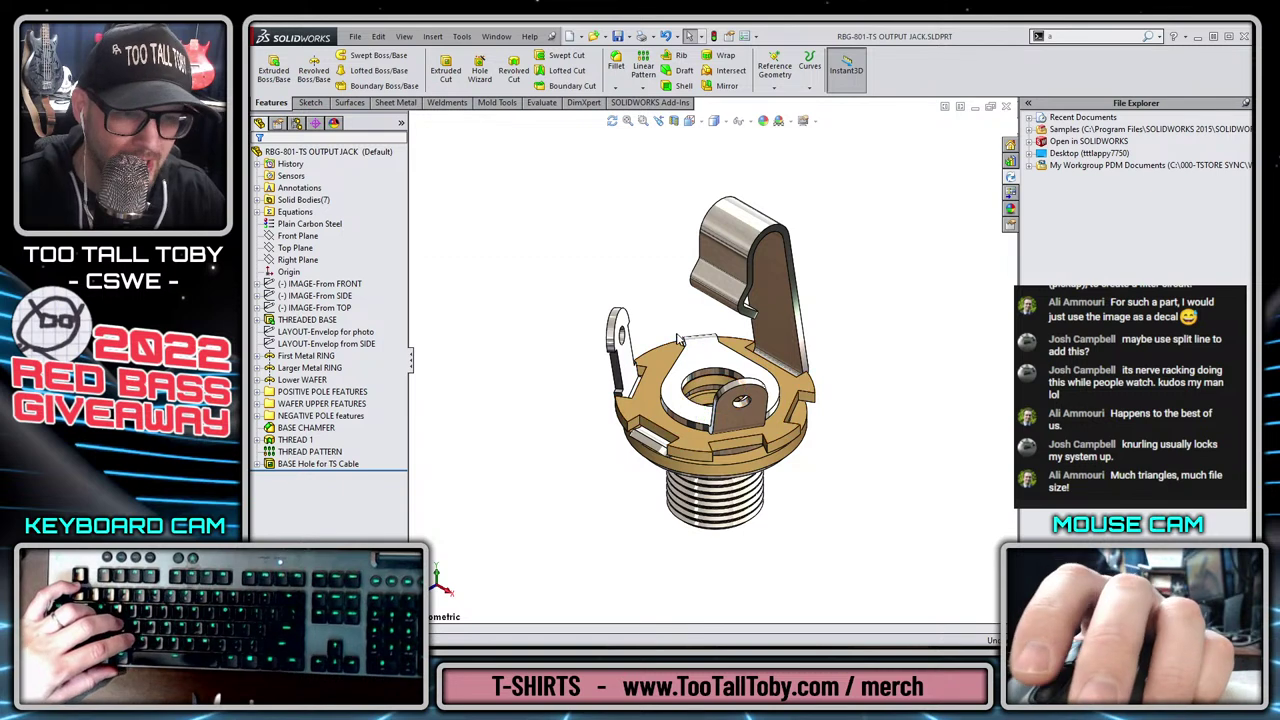
# Start a 3D sketch and draw a line about 0.123 in long beside the hole of the outer solder tab.
pyautogui.scroll(-6, 660, 285)
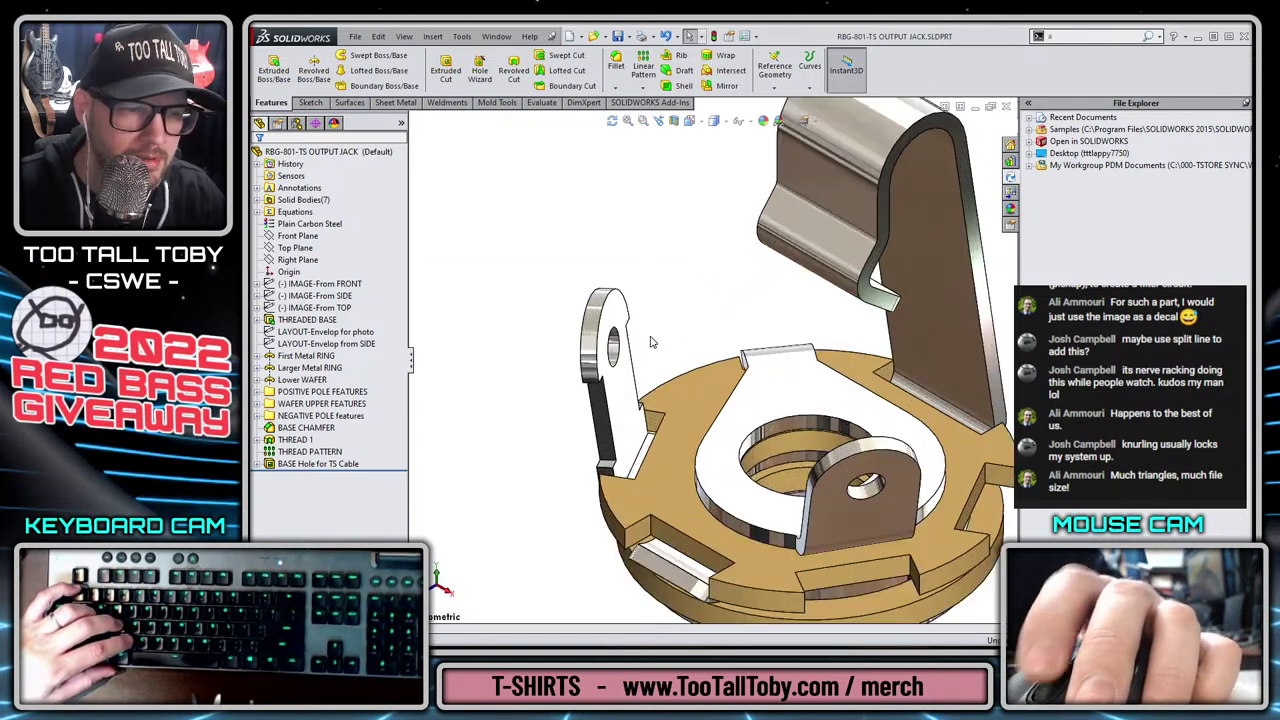
pyautogui.click(429, 42)
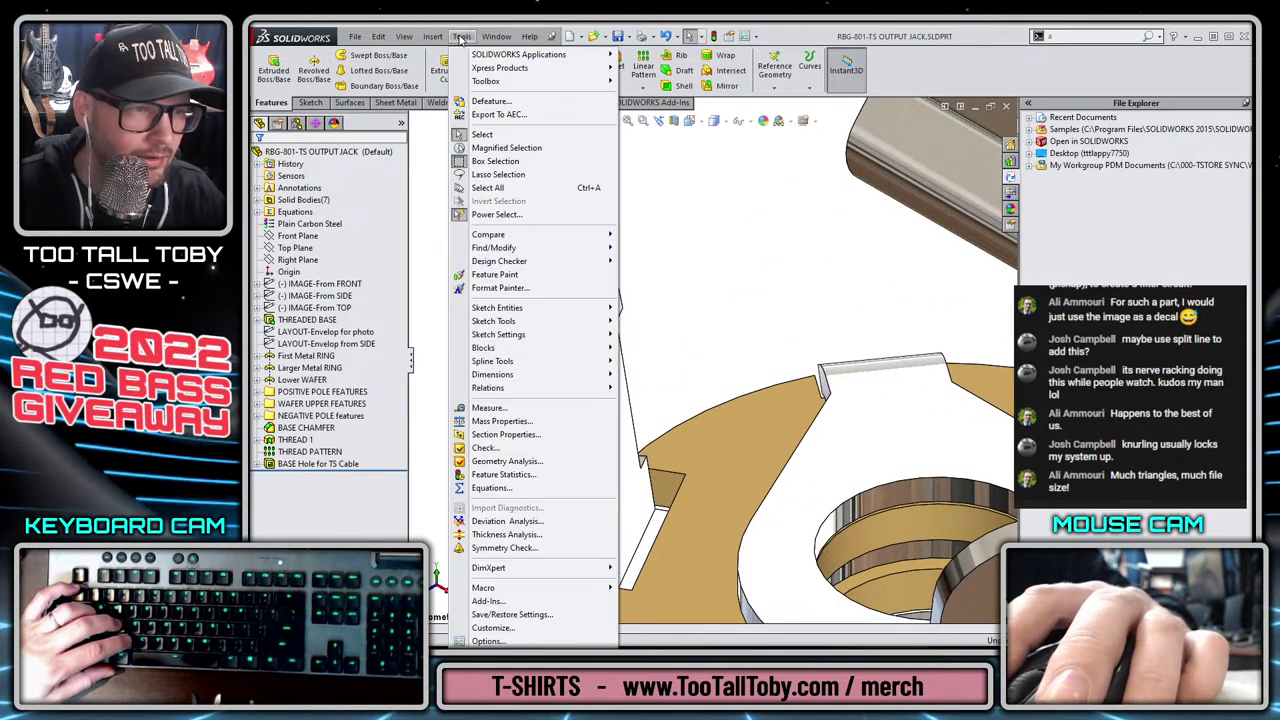
pyautogui.click(313, 100)
pyautogui.click(310, 102)
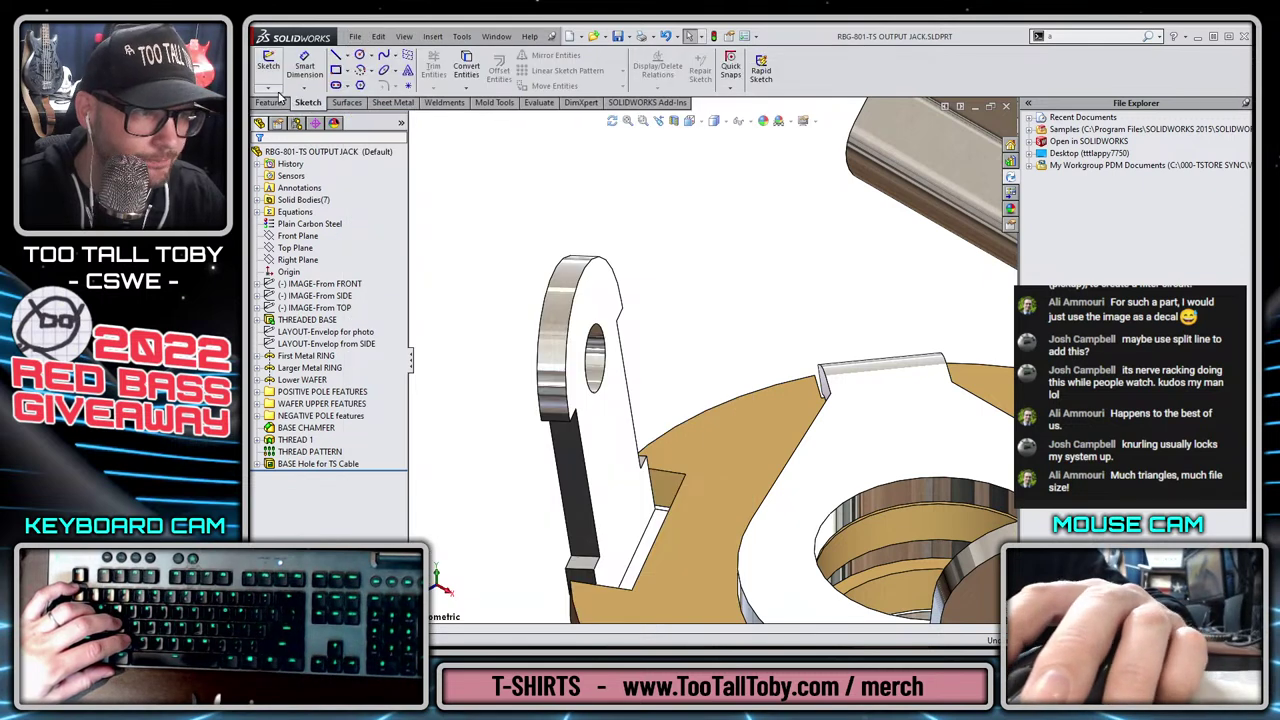
pyautogui.click(269, 88)
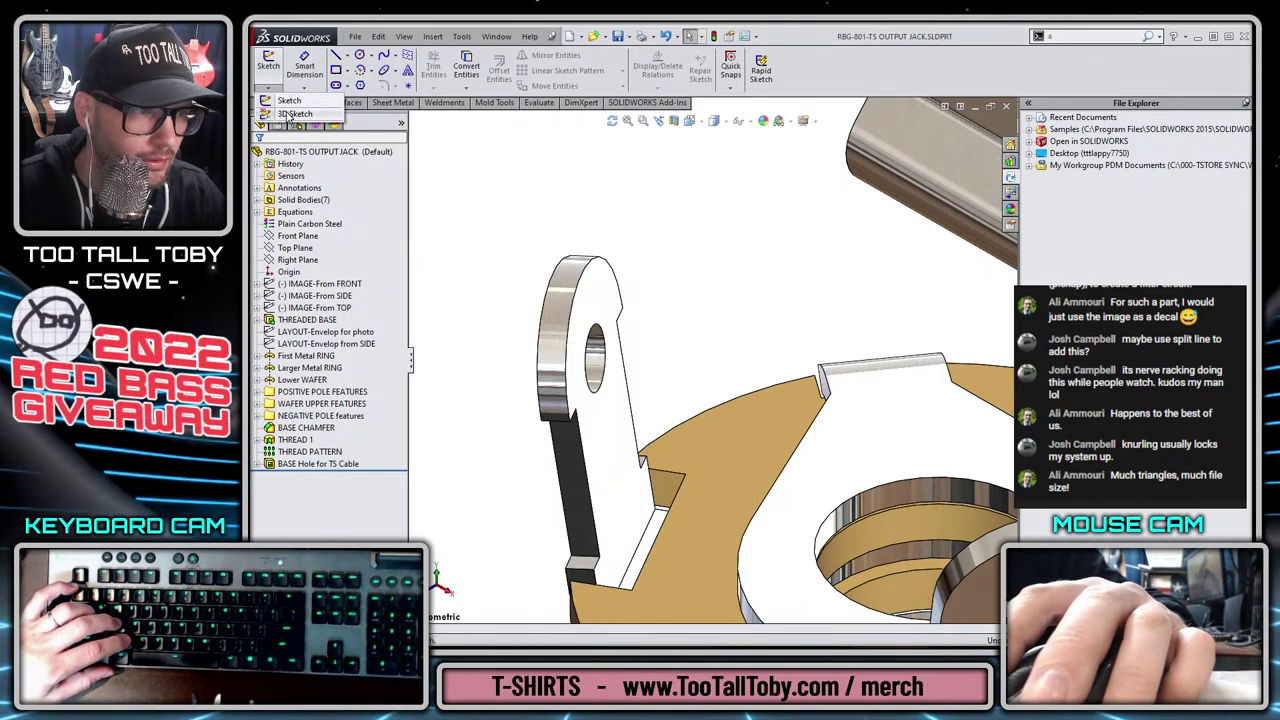
pyautogui.click(292, 114)
pyautogui.click(640, 279)
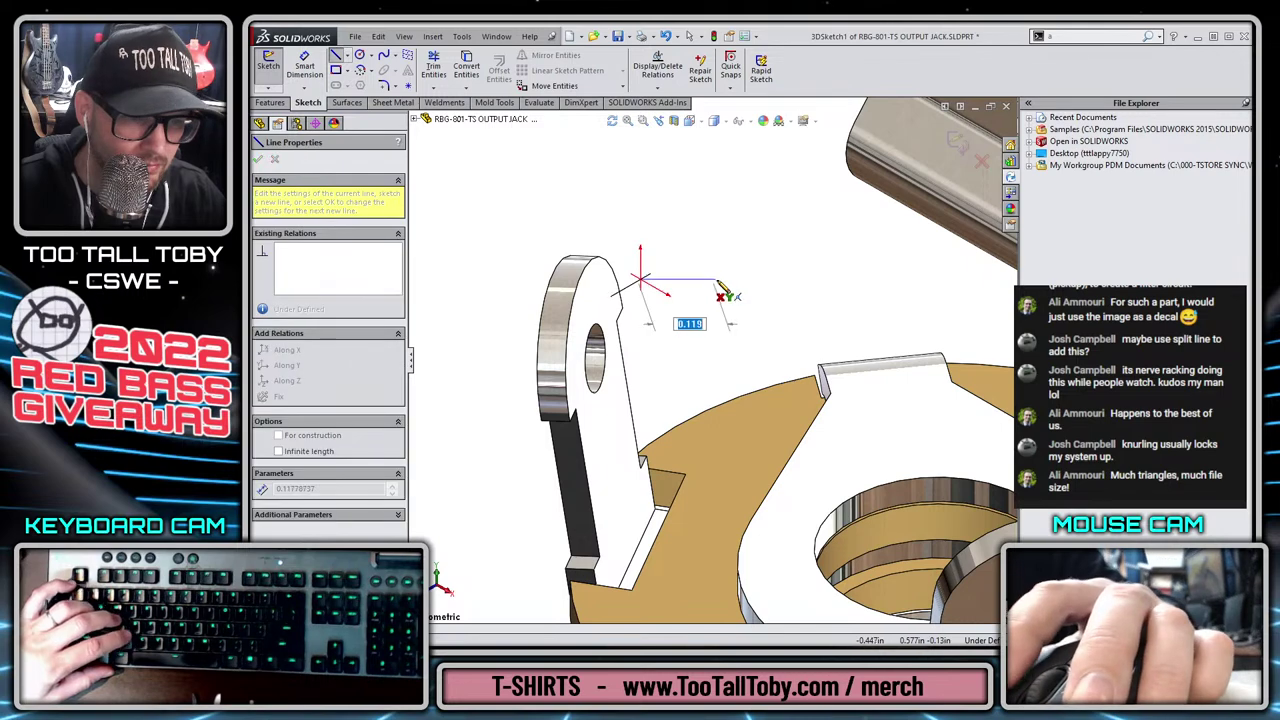
pyautogui.click(717, 276)
pyautogui.press('Escape')
# Make the sketched line concentric with the outer solder tab's hole.
pyautogui.click(677, 279)
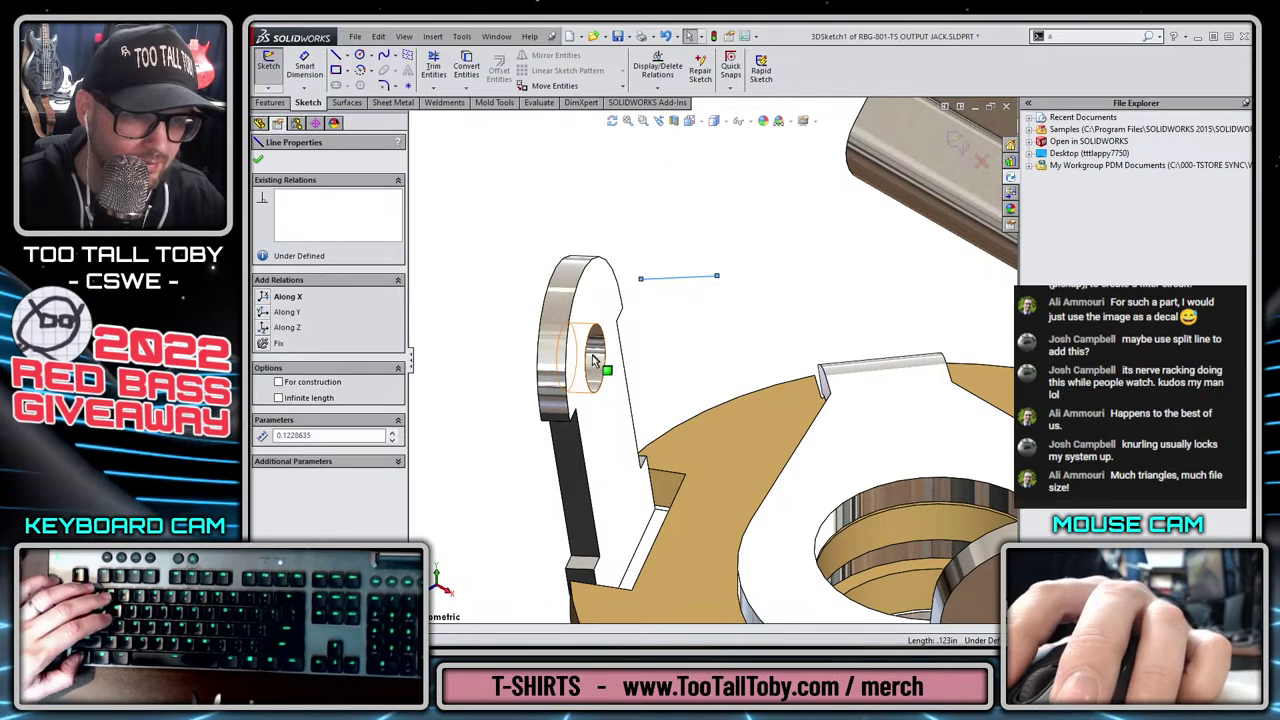
pyautogui.keyDown('ctrl'); pyautogui.click(597, 360); pyautogui.keyUp('ctrl')
pyautogui.click(660, 302)
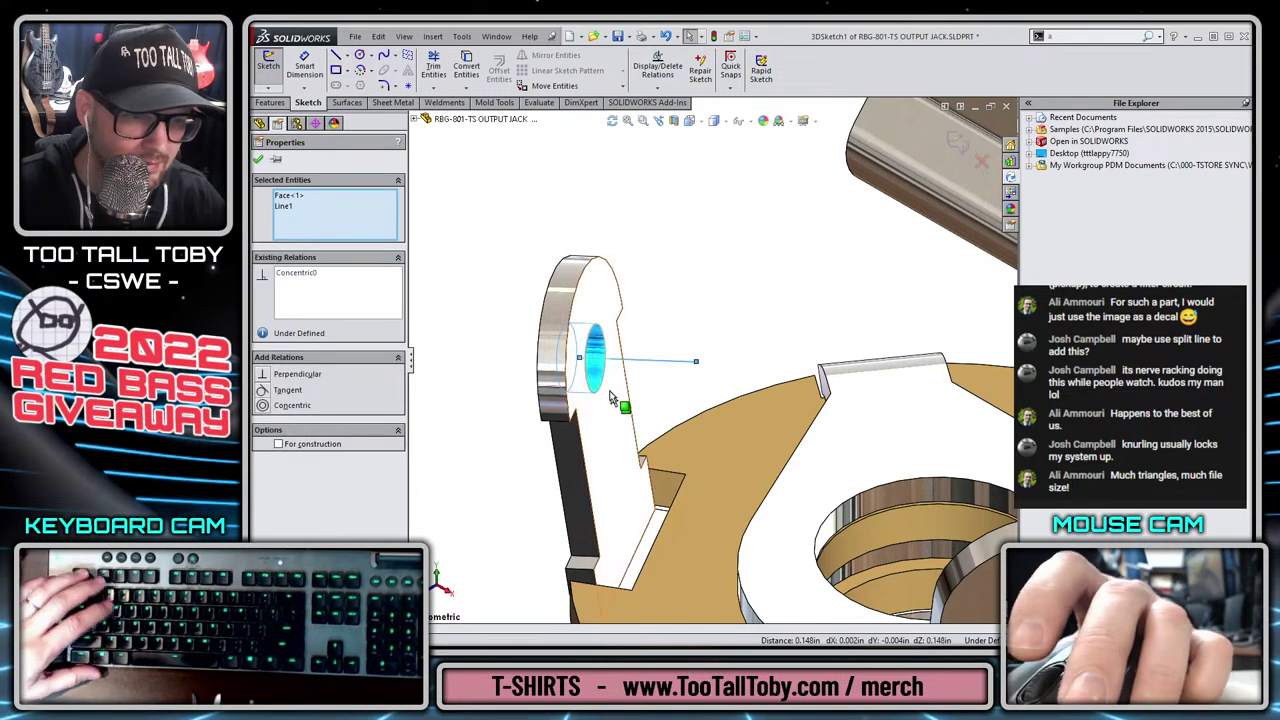
pyautogui.press('Escape')
# Constrain the line's two endpoints onto the opposite faces of the outer solder tab and exit the 3D sketch.
pyautogui.click(696, 362)
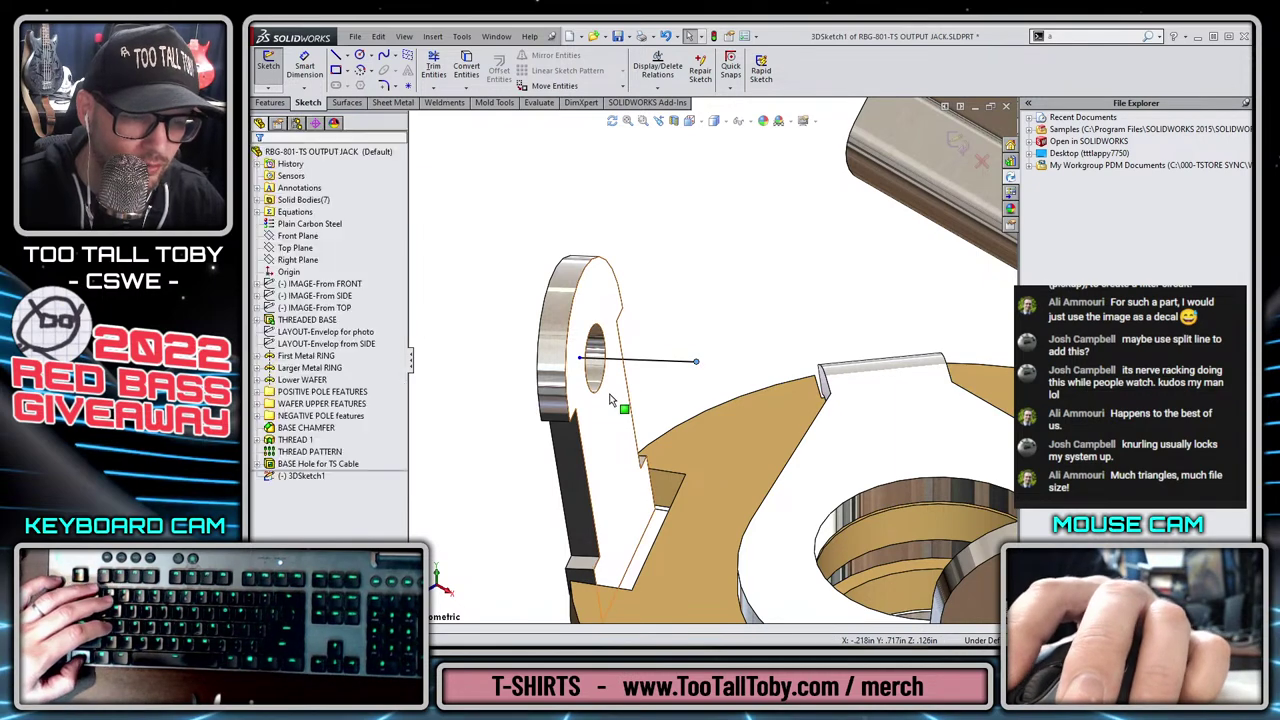
pyautogui.keyDown('ctrl'); pyautogui.click(609, 394); pyautogui.keyUp('ctrl')
pyautogui.click(673, 352)
pyautogui.press('Escape')
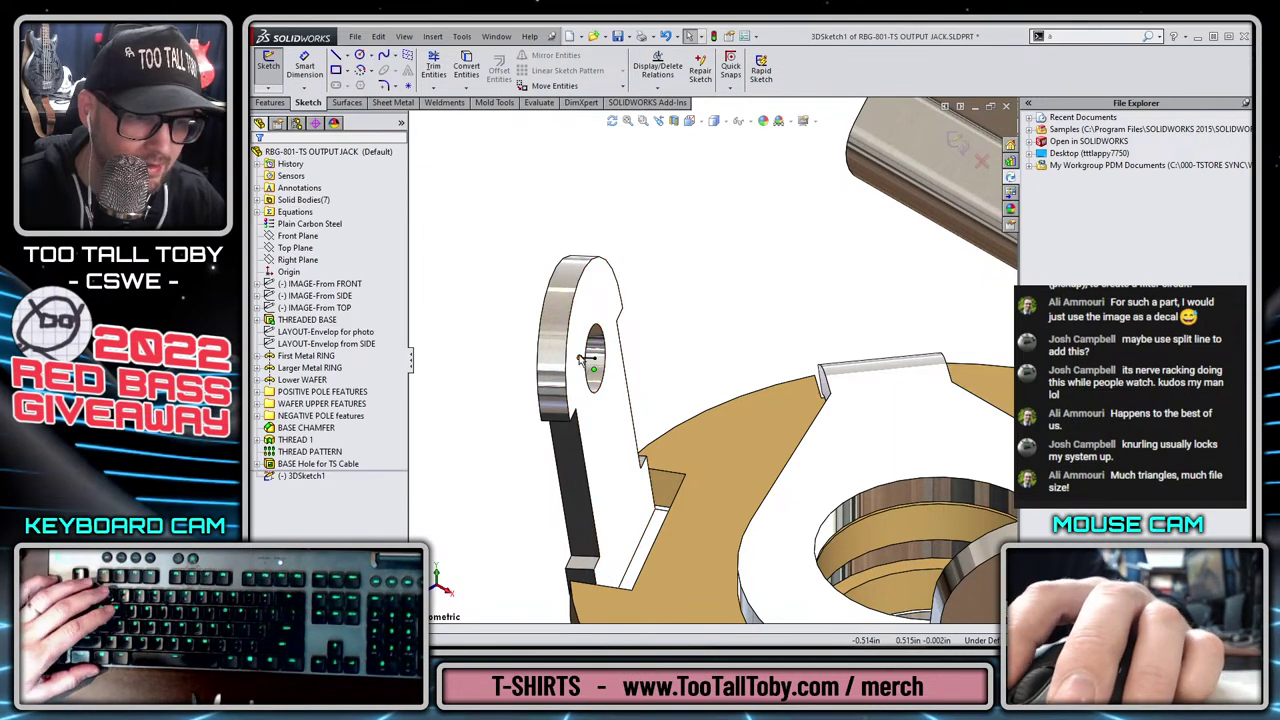
pyautogui.click(580, 359)
pyautogui.scroll(2, 562, 355)
pyautogui.moveTo(560, 354); pyautogui.dragTo(604, 362, button='middle')
pyautogui.keyDown('ctrl'); pyautogui.click(564, 389); pyautogui.keyUp('ctrl')
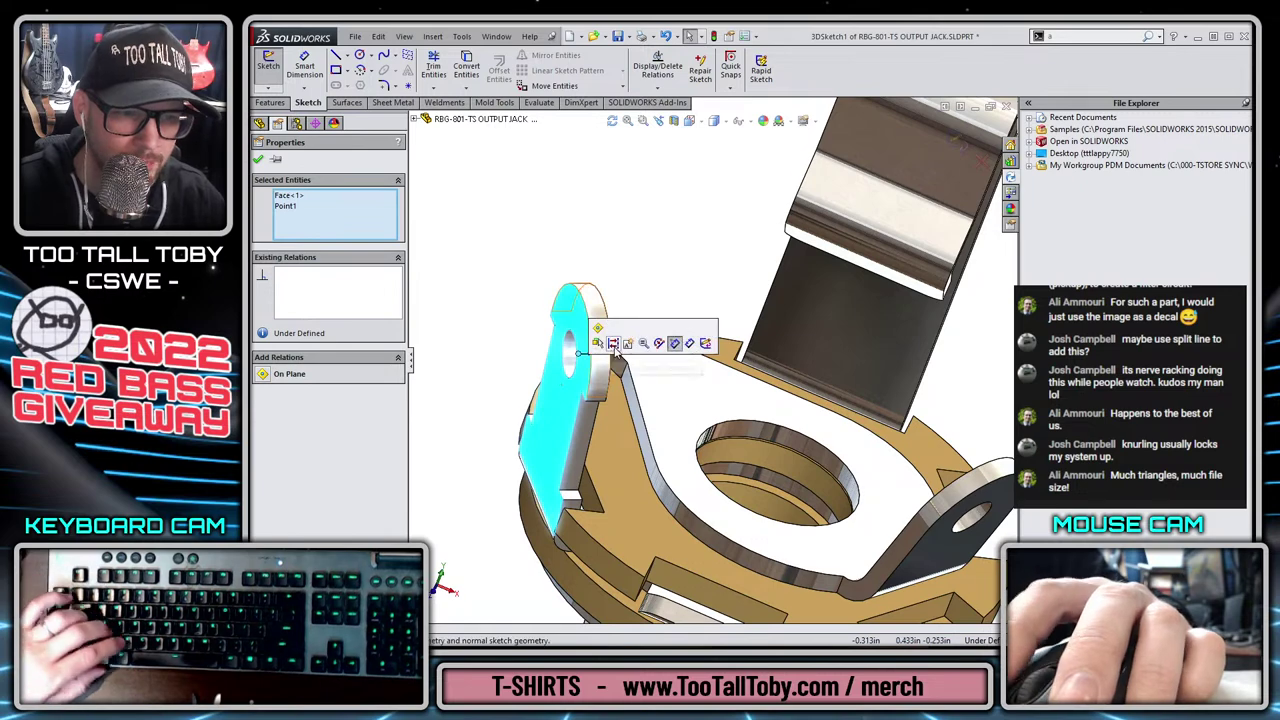
pyautogui.click(608, 342)
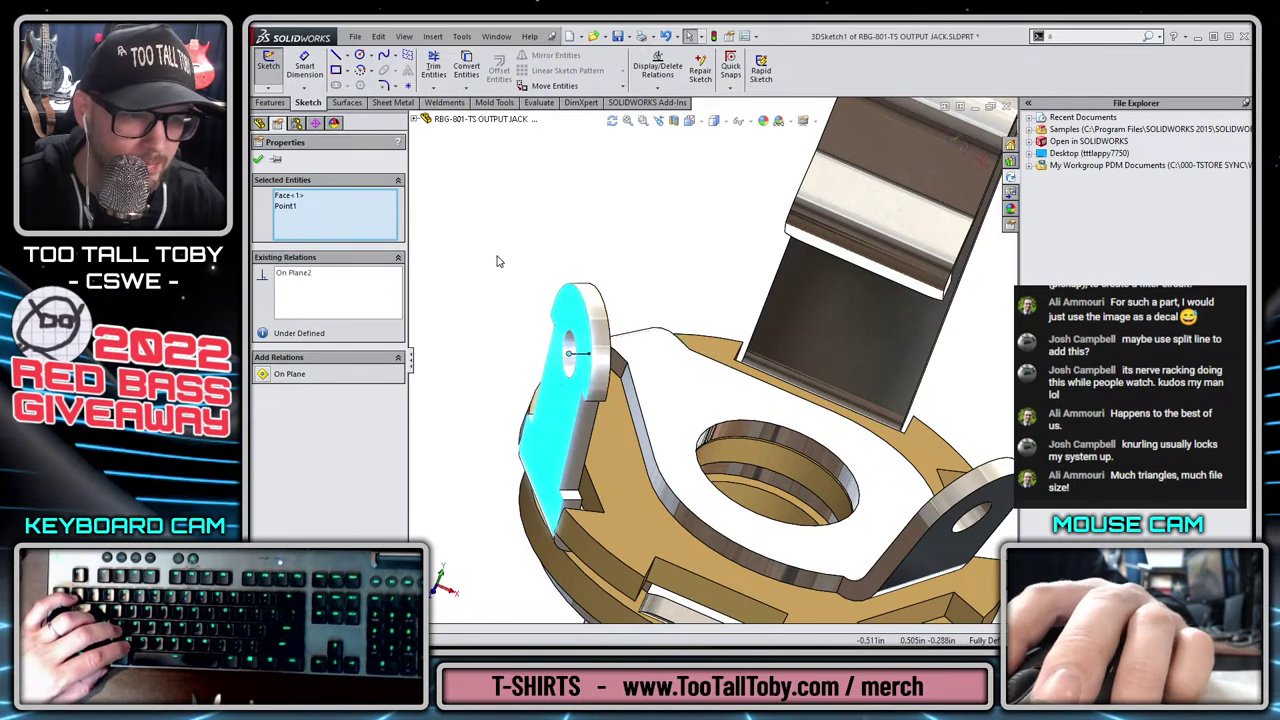
pyautogui.click(955, 147)
# Rename the new 3D sketch as POLE-RED WIRE.
pyautogui.click(295, 476)
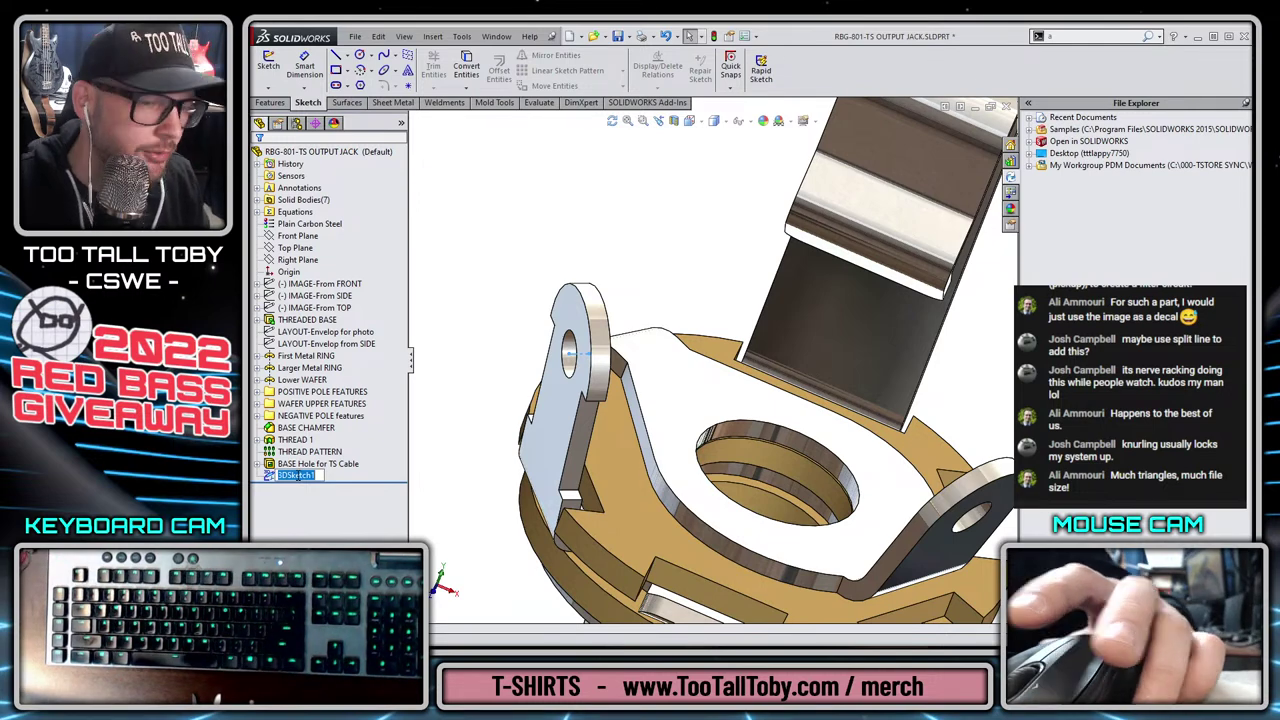
pyautogui.moveTo(629, 529); pyautogui.dragTo(577, 337, button='middle')
pyautogui.press('F2')
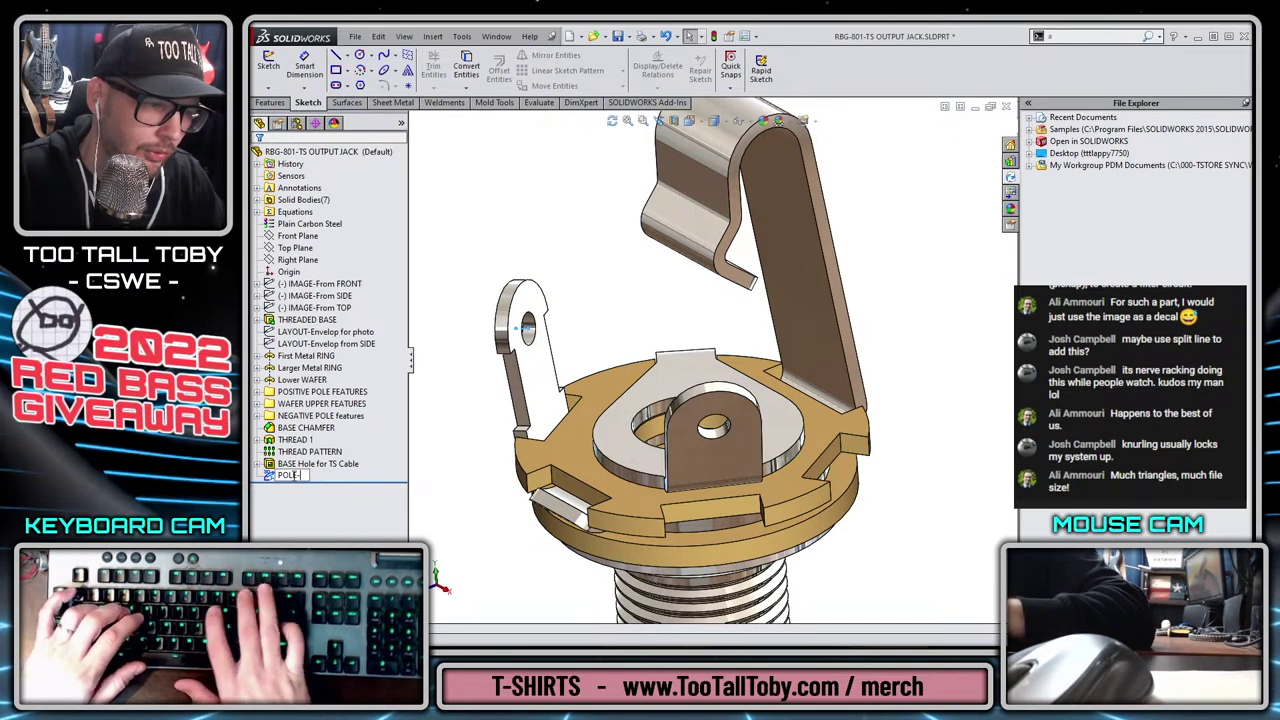
pyautogui.write('POLE-RED We')
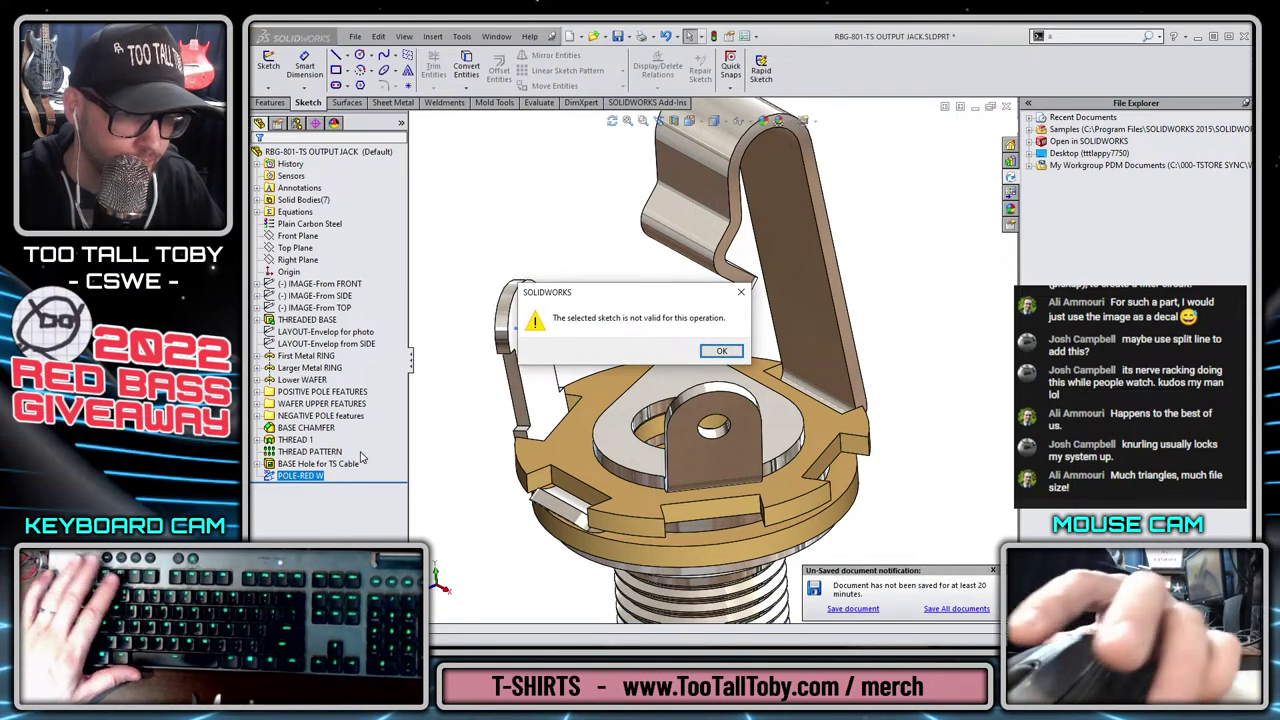
pyautogui.press('Escape')
pyautogui.click(318, 476)
pyautogui.click(325, 476)
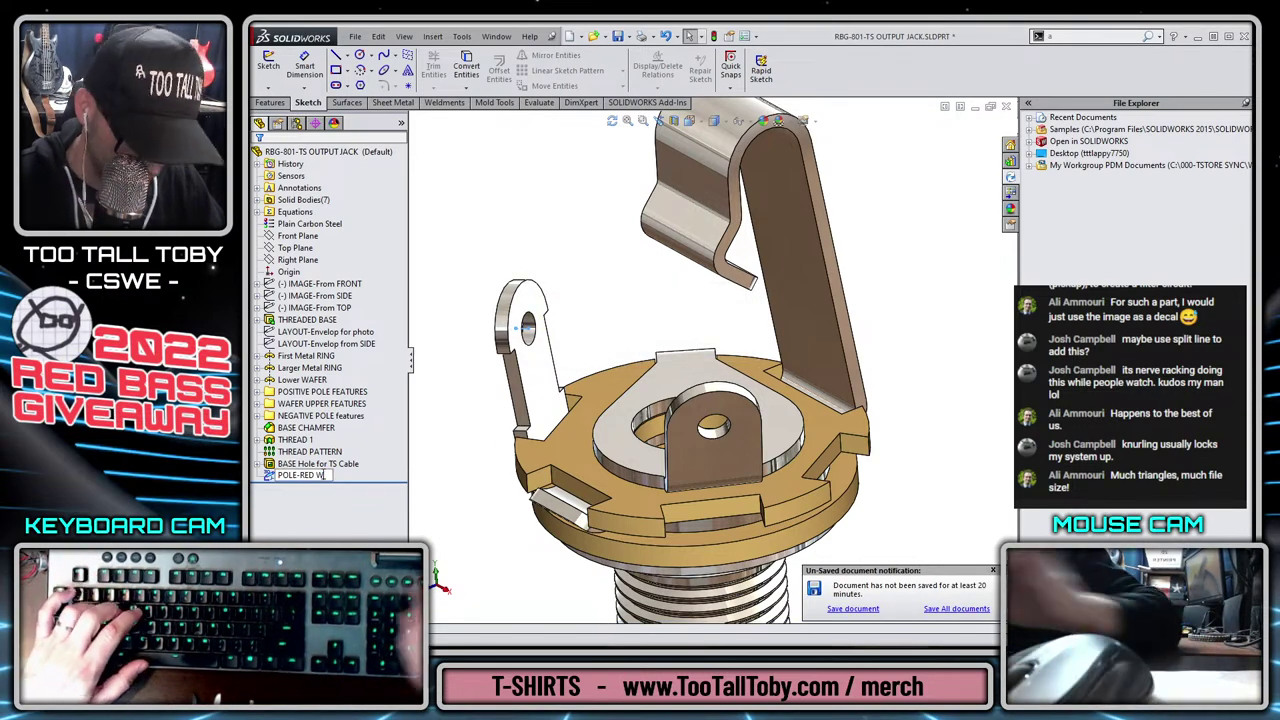
pyautogui.press('Return')
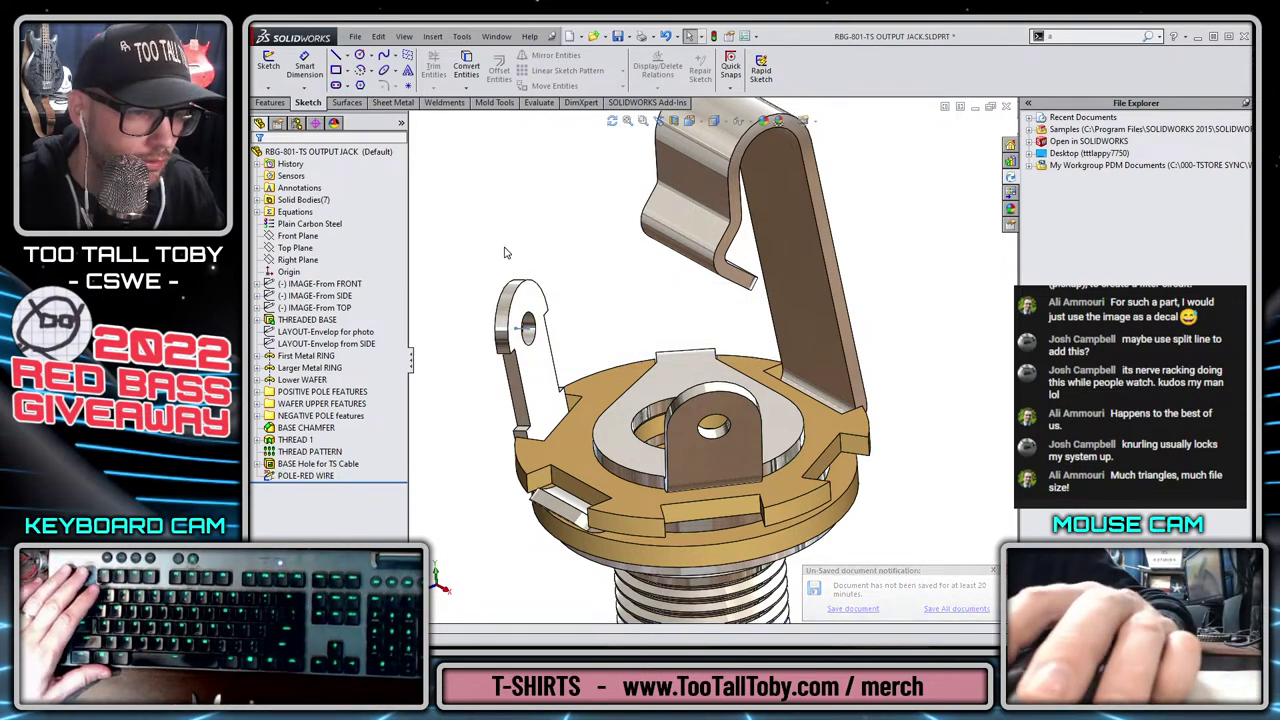
# Set the POLE-RED WIRE sketch colour to red (255, 0, 0).
pyautogui.click(297, 465)
pyautogui.rightClick(293, 479)
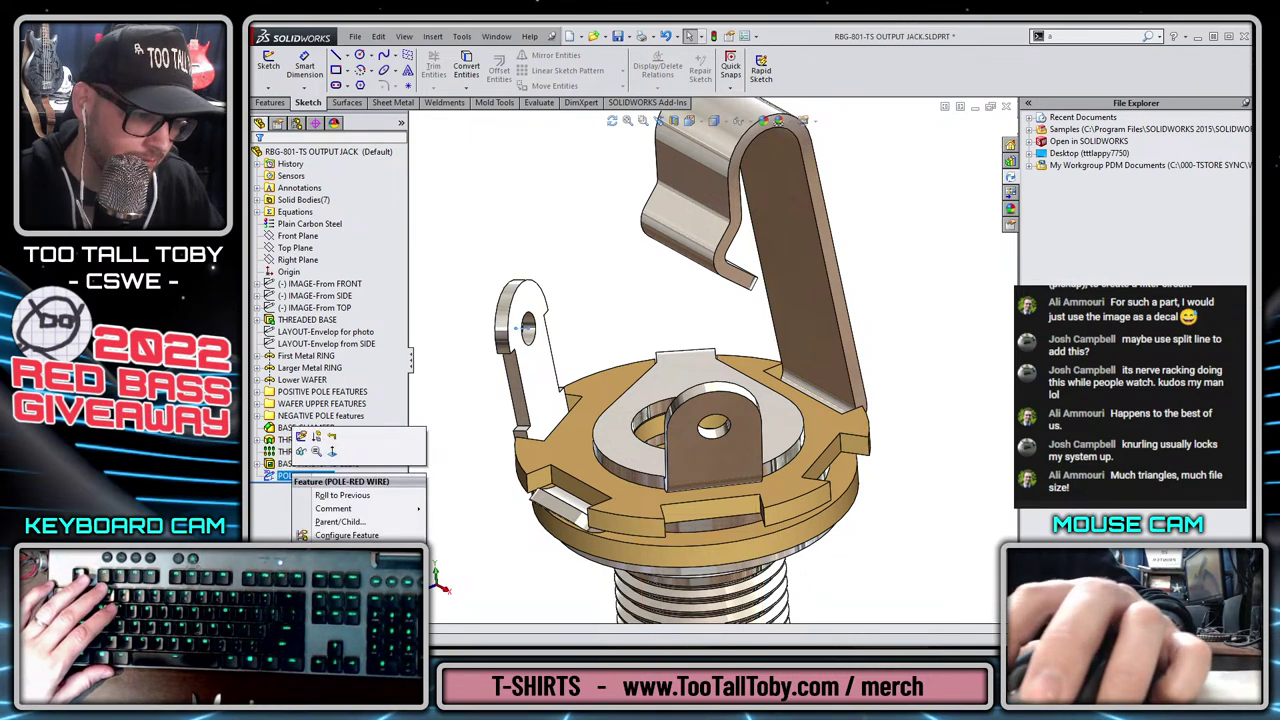
pyautogui.click(345, 592)
pyautogui.click(296, 365)
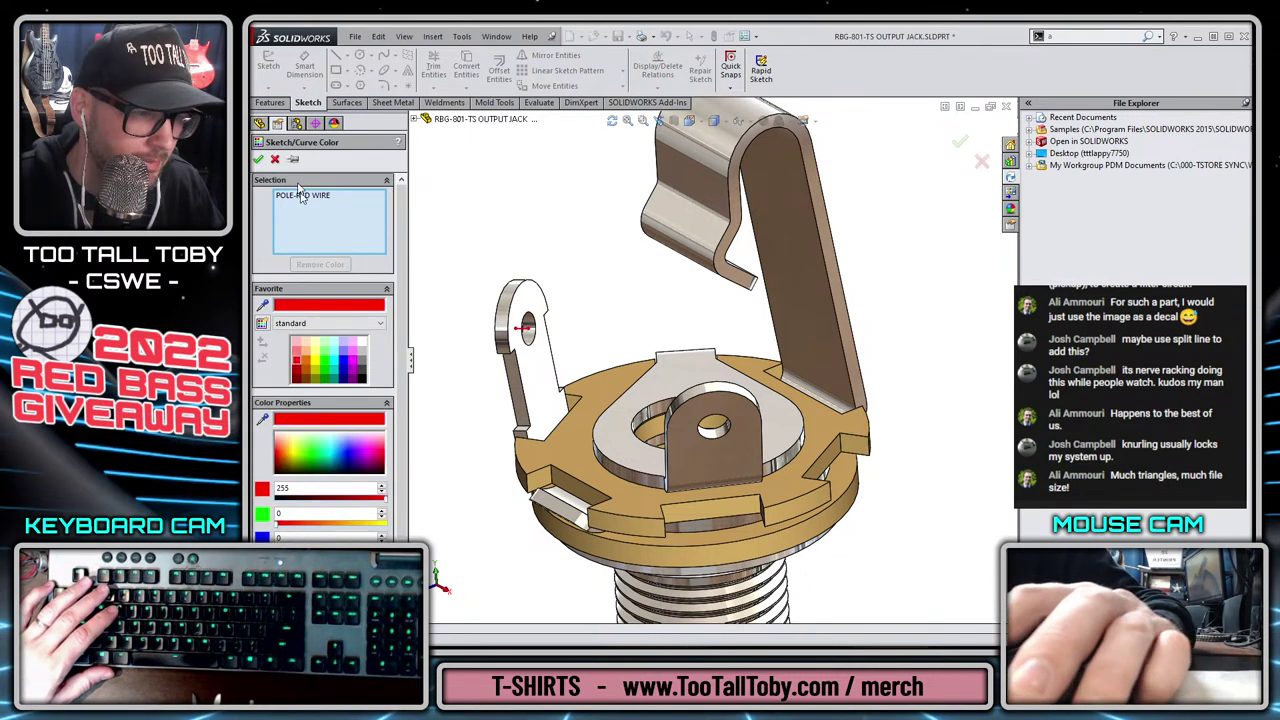
pyautogui.click(258, 158)
pyautogui.scroll(2, 627, 397)
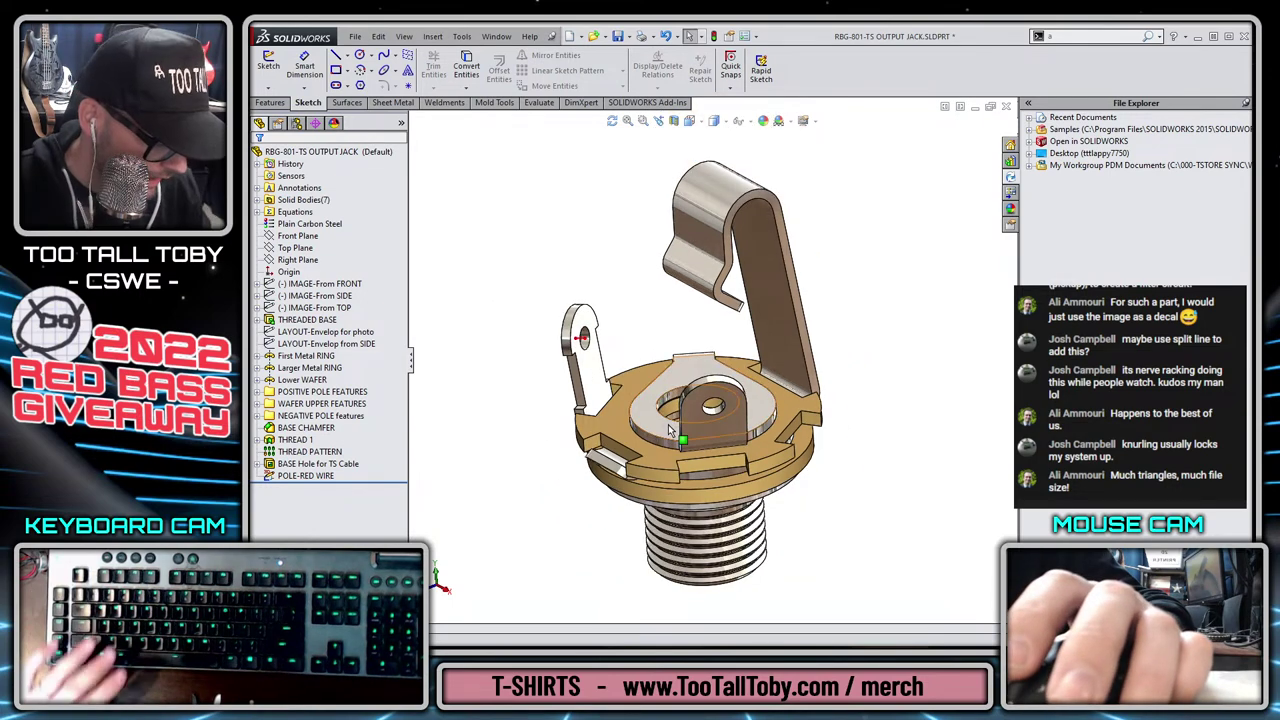
# Start another 3D sketch and draw a line about 0.03 in long through the inner solder tab's hole, starting at the hole edge's centre.
pyautogui.scroll(-3, 728, 380)
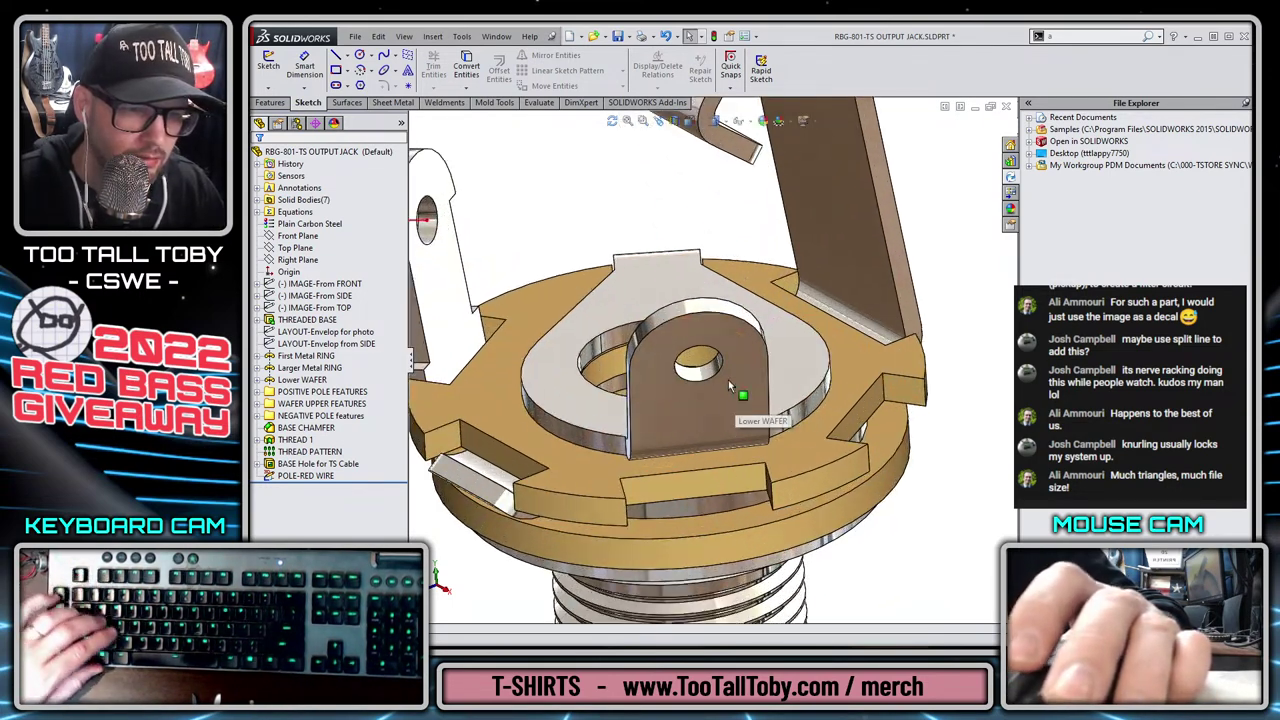
pyautogui.click(276, 90)
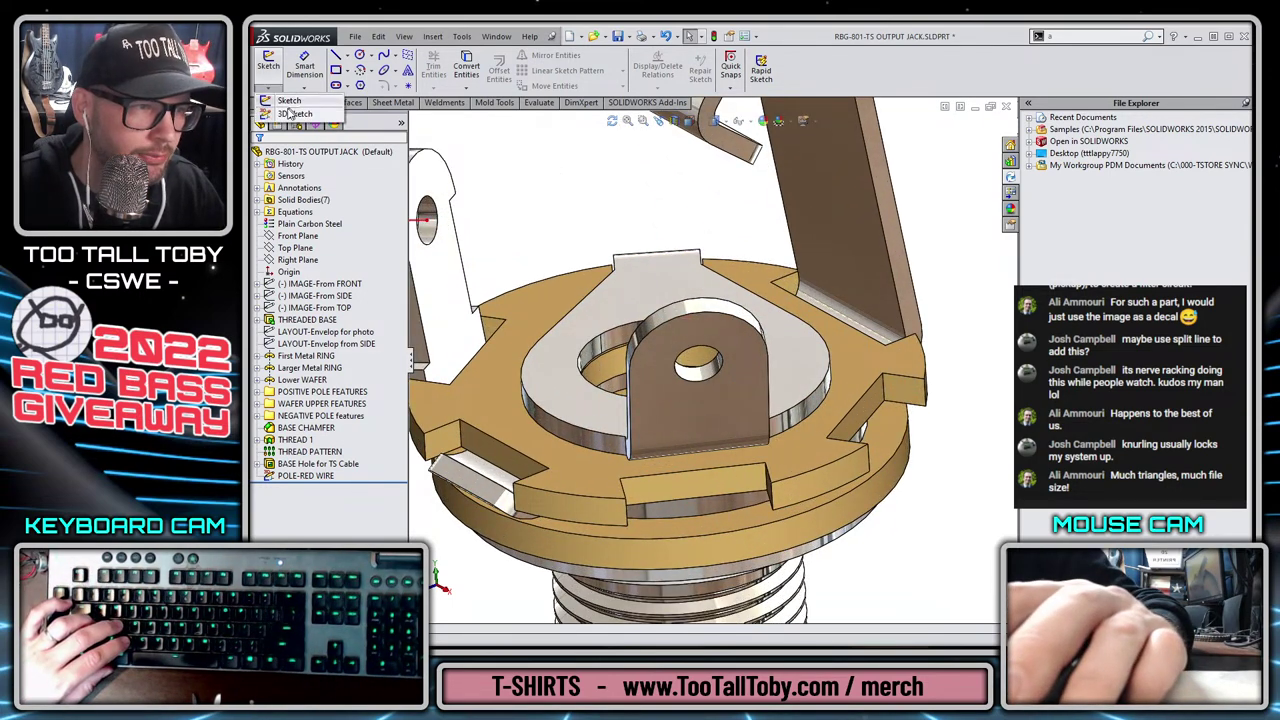
pyautogui.click(298, 114)
pyautogui.click(337, 56)
pyautogui.moveTo(760, 380); pyautogui.dragTo(880, 341, button='middle')
pyautogui.scroll(-4, 880, 339)
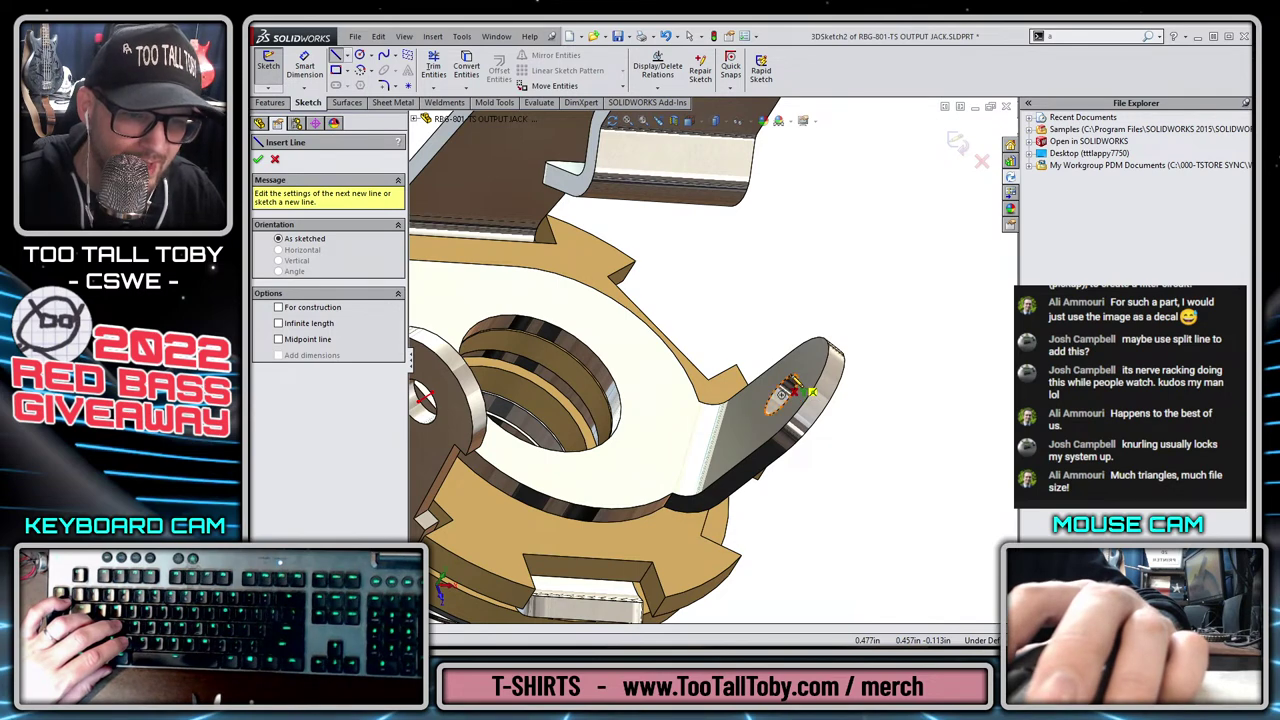
pyautogui.scroll(-3, 786, 391)
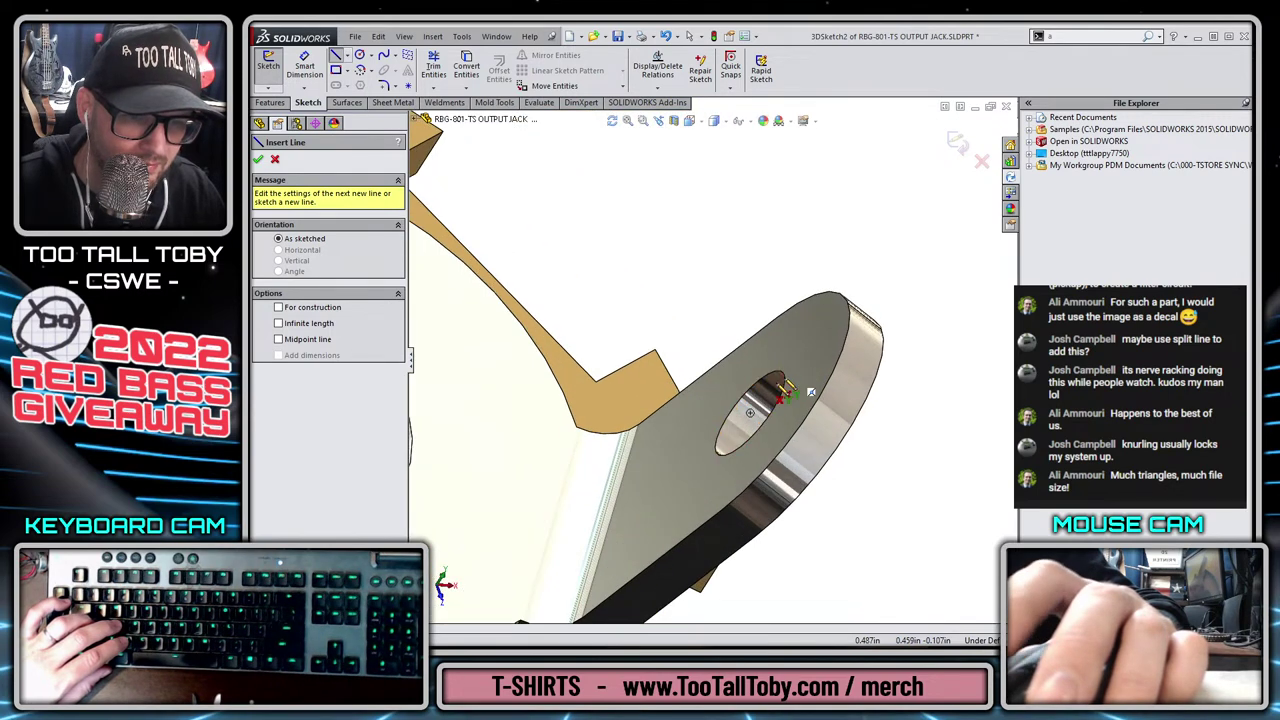
pyautogui.click(751, 414)
pyautogui.moveTo(840, 484)
pyautogui.mouseDown(button='middle')
pyautogui.moveTo(794, 408)
pyautogui.moveTo(800, 370)
pyautogui.mouseUp(button='middle')
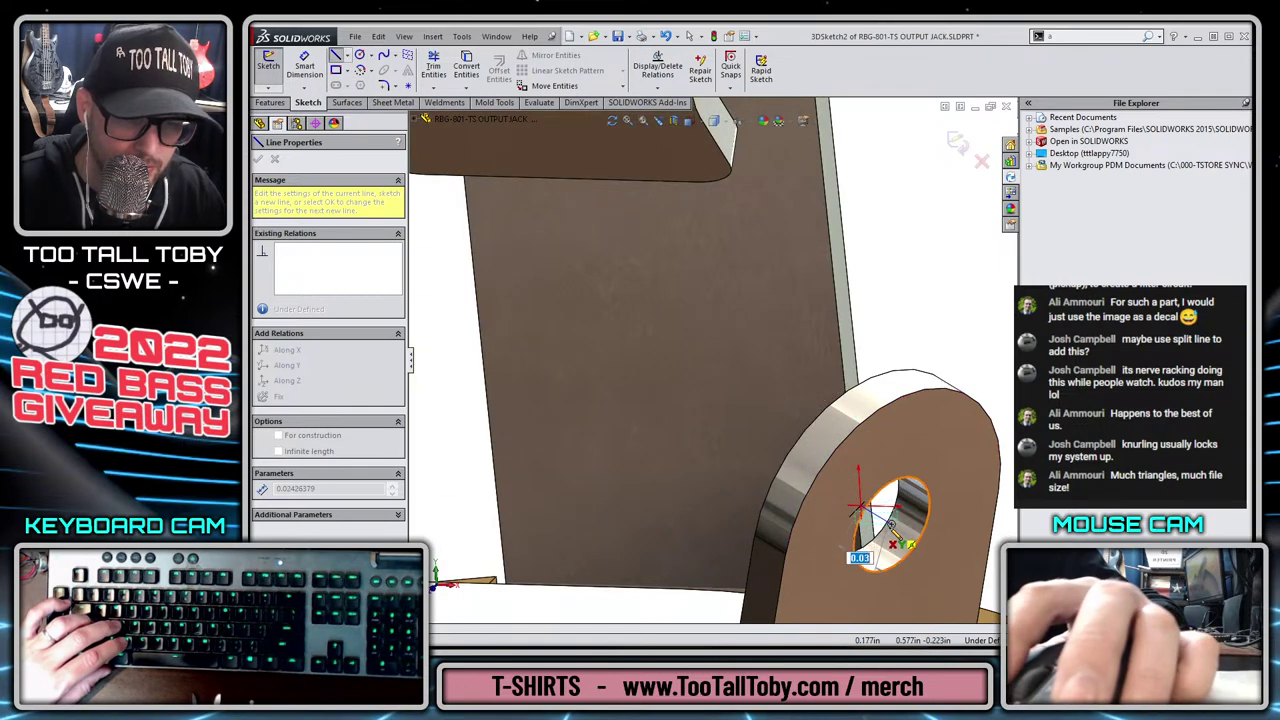
pyautogui.click(891, 526)
pyautogui.press('Escape')
# Constrain the line's free endpoint onto the outward-facing plane of the inner solder tab.
pyautogui.scroll(5, 914, 525)
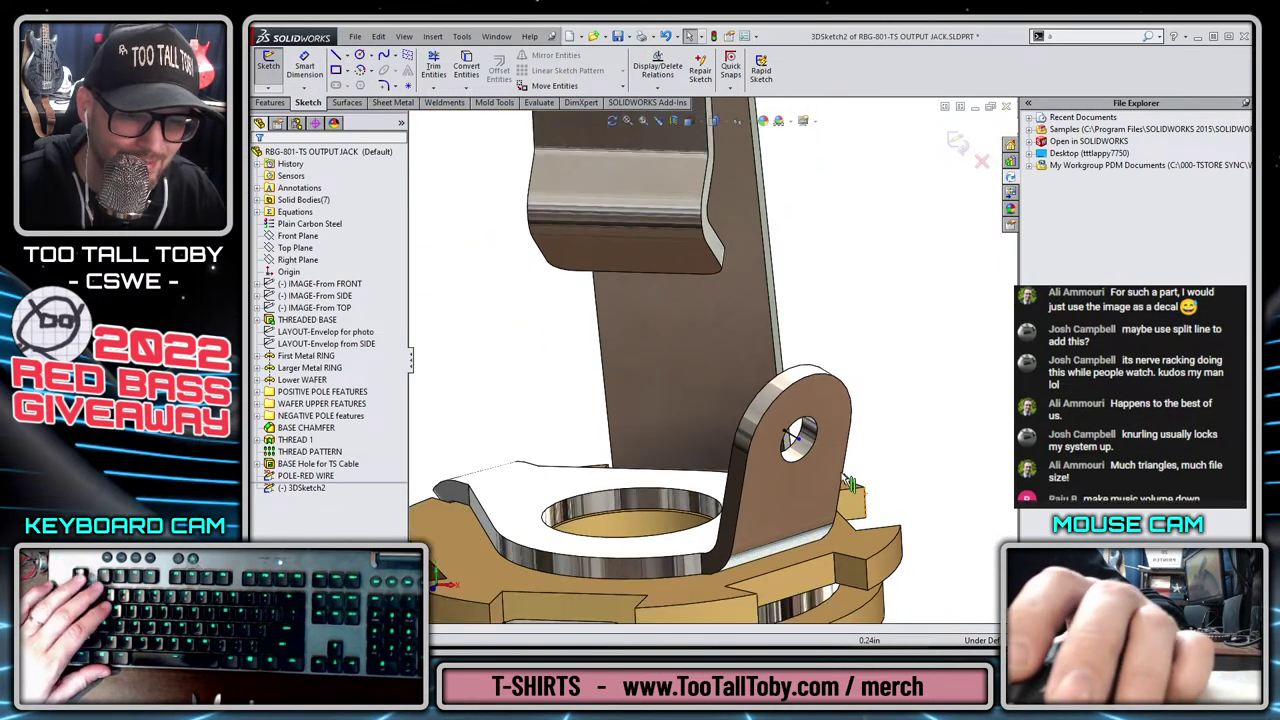
pyautogui.scroll(-3, 800, 436)
pyautogui.click(787, 437)
pyautogui.keyDown('ctrl'); pyautogui.click(807, 460); pyautogui.keyUp('ctrl')
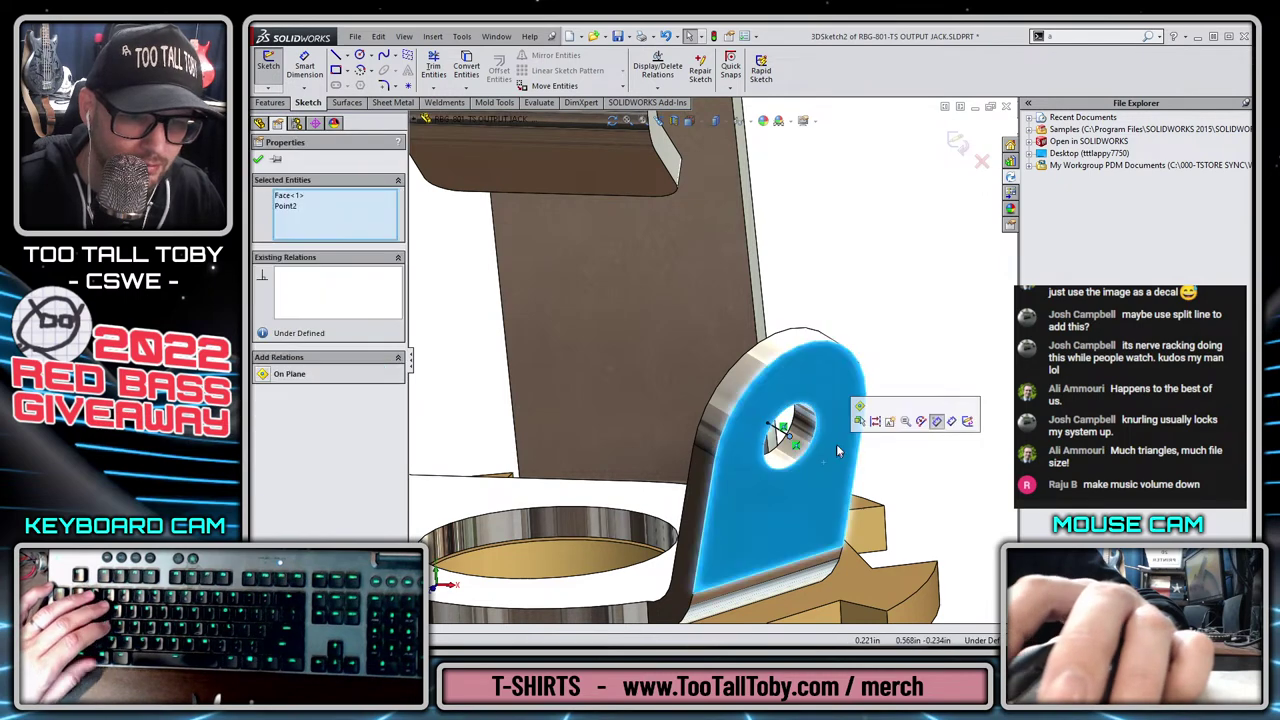
pyautogui.press('Escape')
pyautogui.moveTo(826, 309); pyautogui.dragTo(810, 314, button='middle')
# Exit the second 3D sketch and rename it as POLE-BLACK WIRE.
pyautogui.click(955, 143)
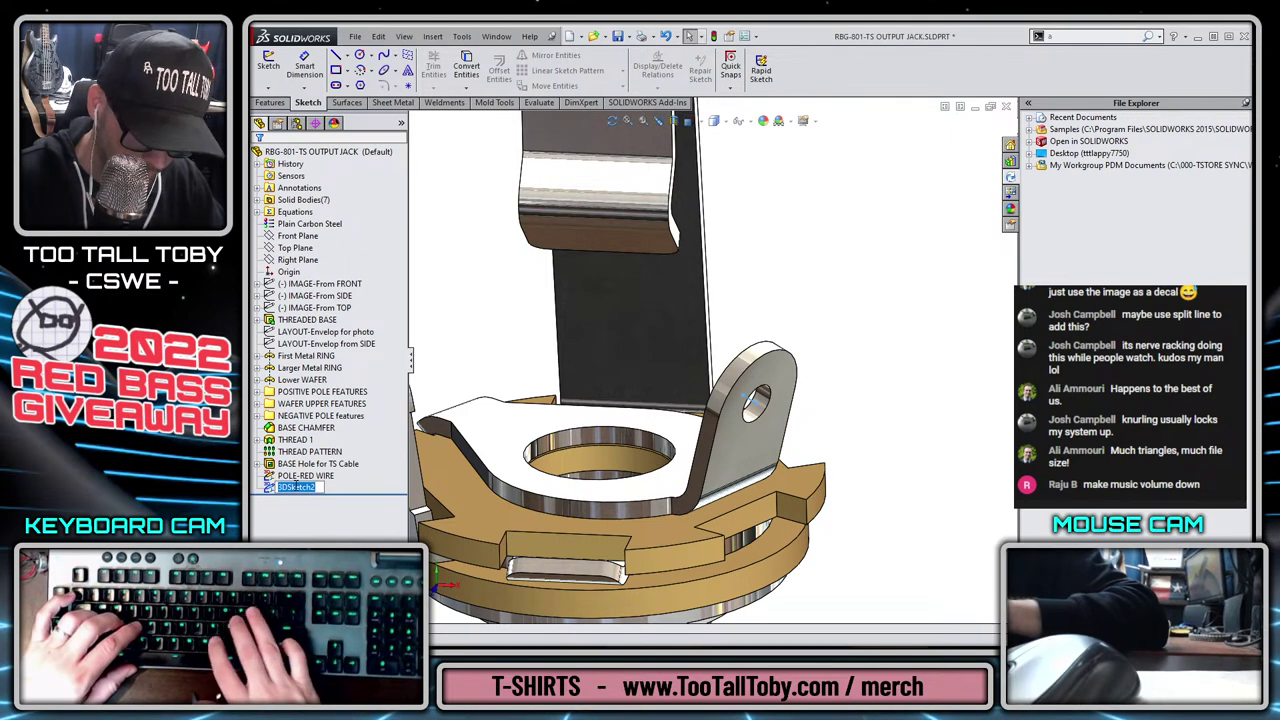
pyautogui.write('POLE-BLACK WIRE')
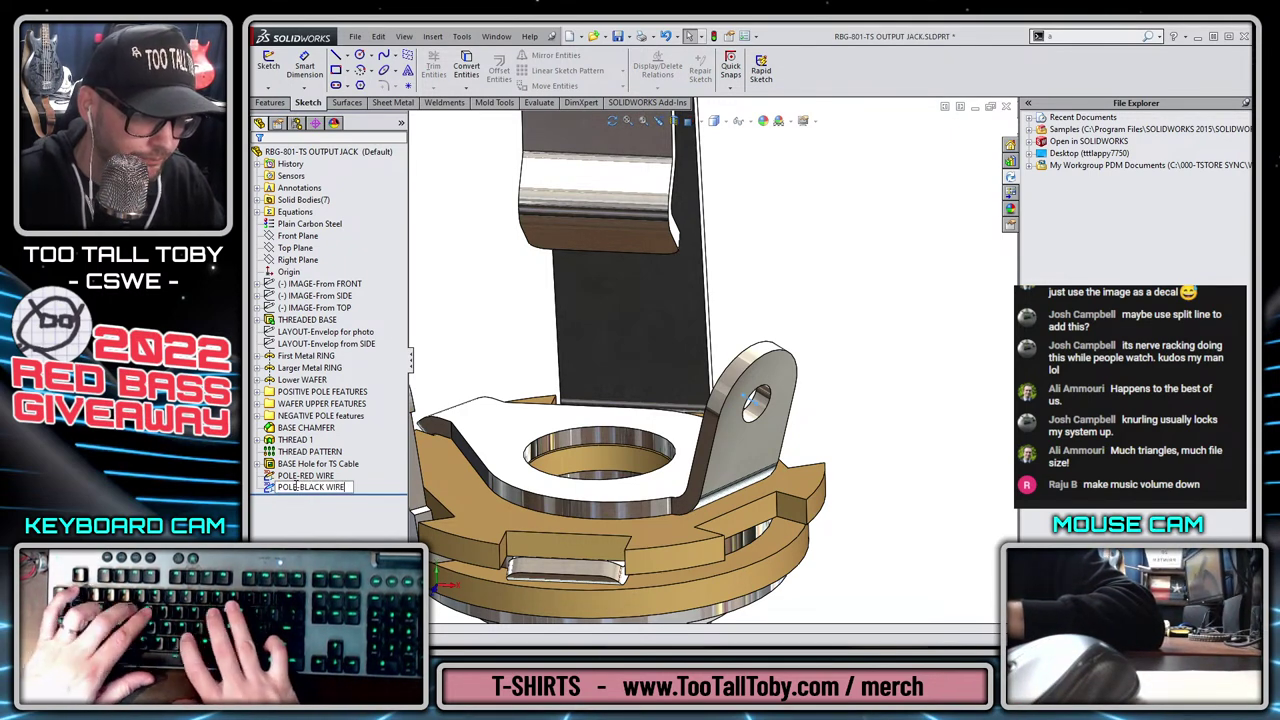
pyautogui.press('Return')
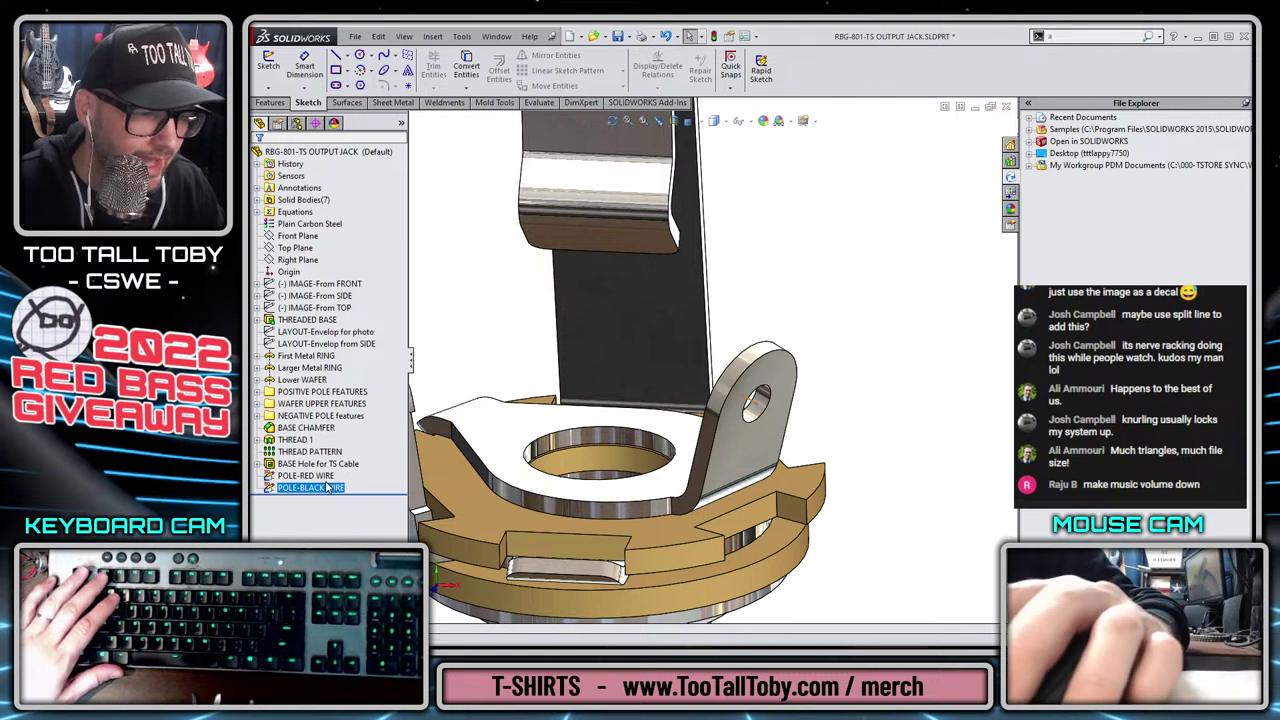
# Set the POLE-BLACK WIRE sketch colour to blue (0, 0, 255).
pyautogui.rightClick(327, 487)
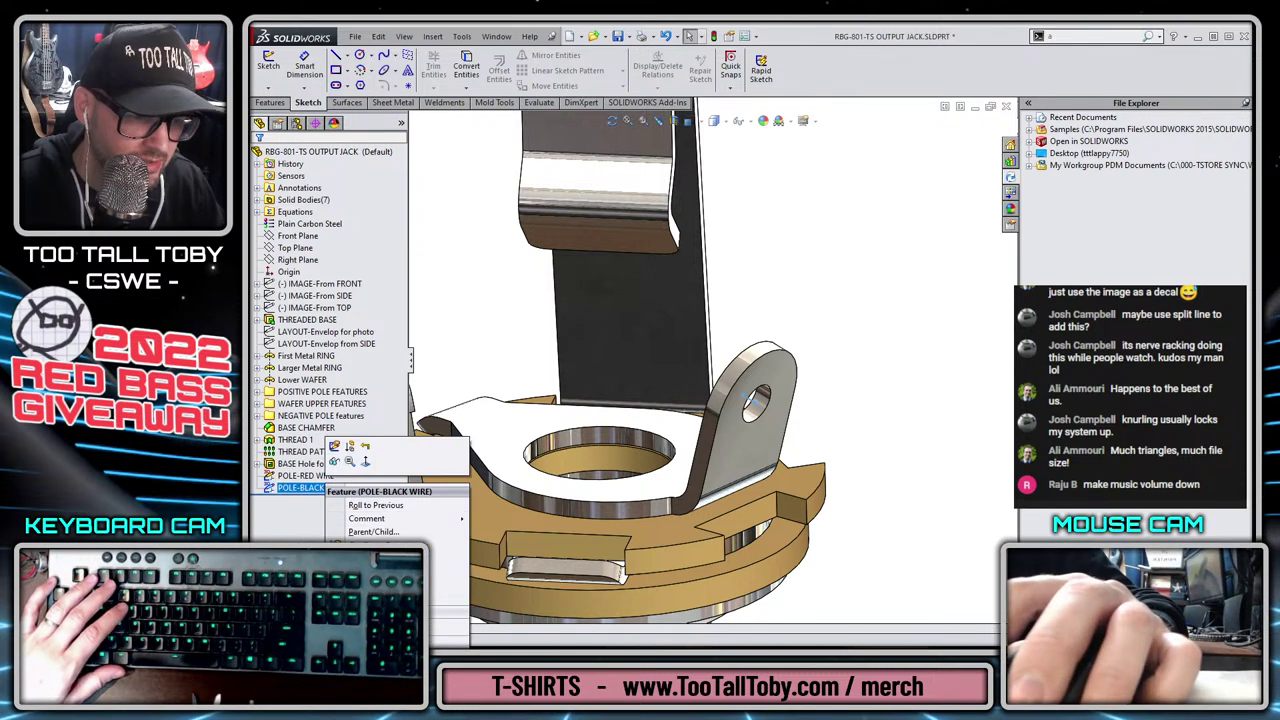
pyautogui.click(378, 611)
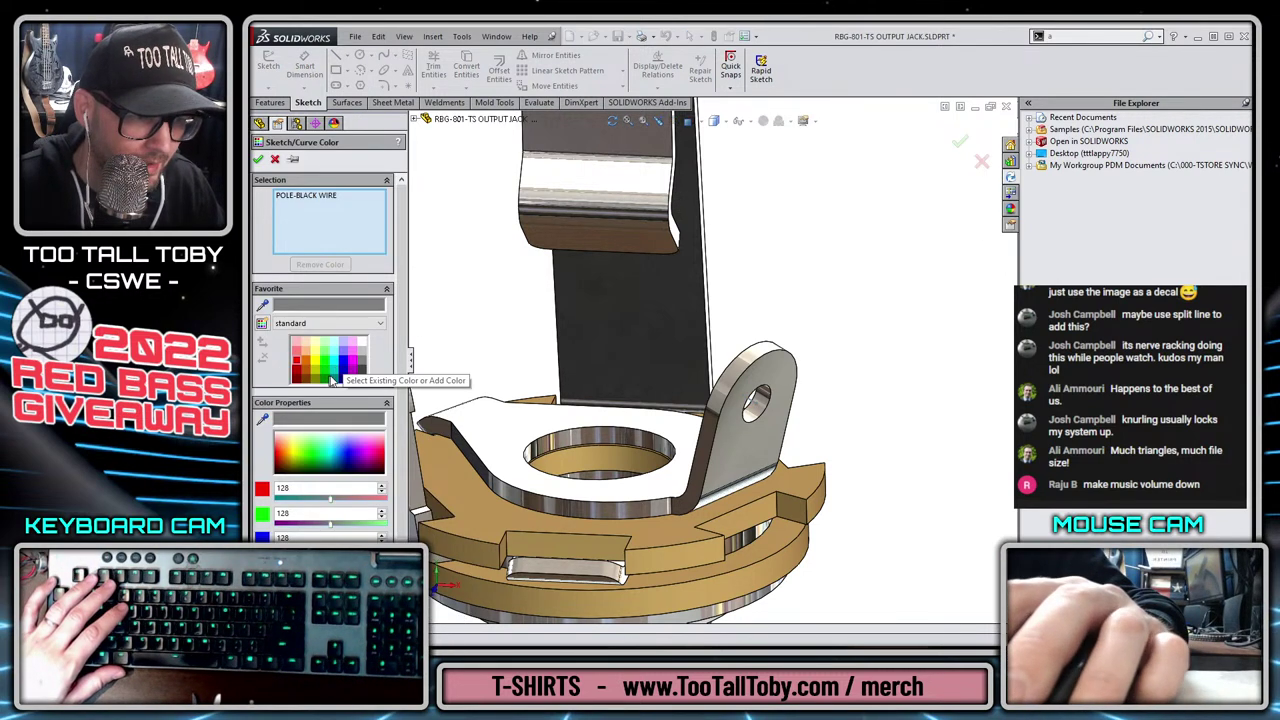
pyautogui.click(354, 366)
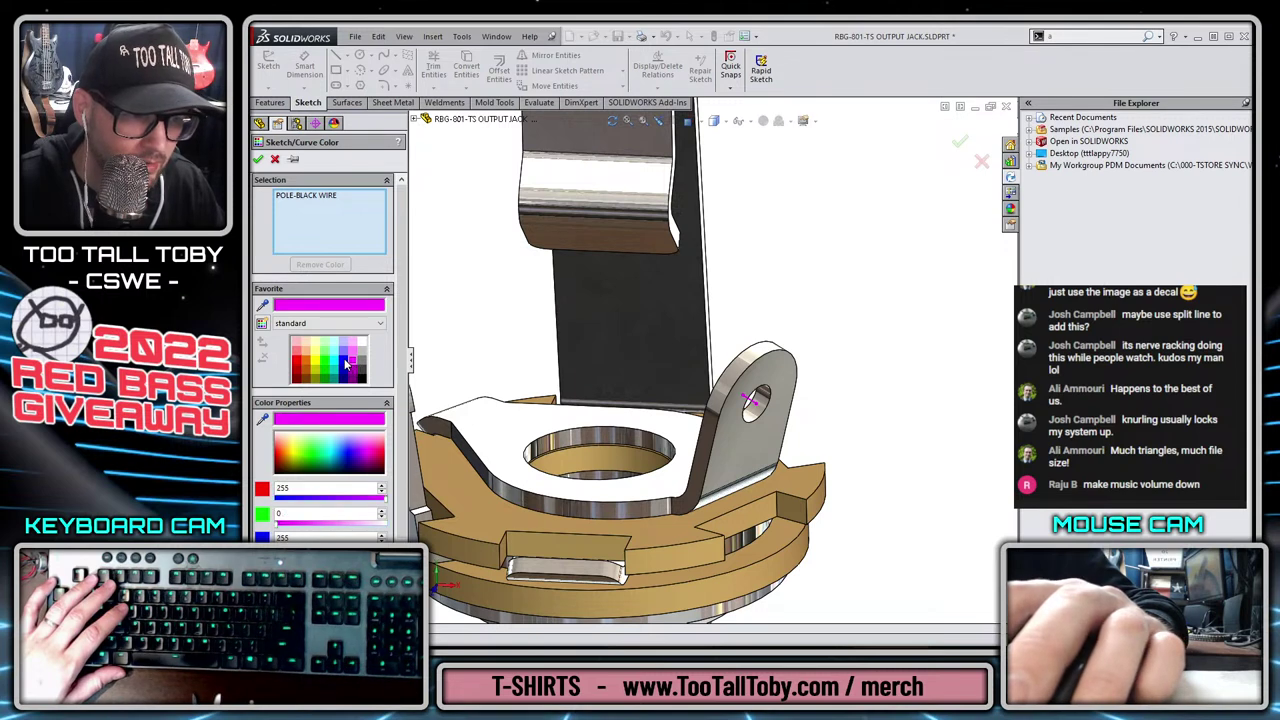
pyautogui.click(345, 362)
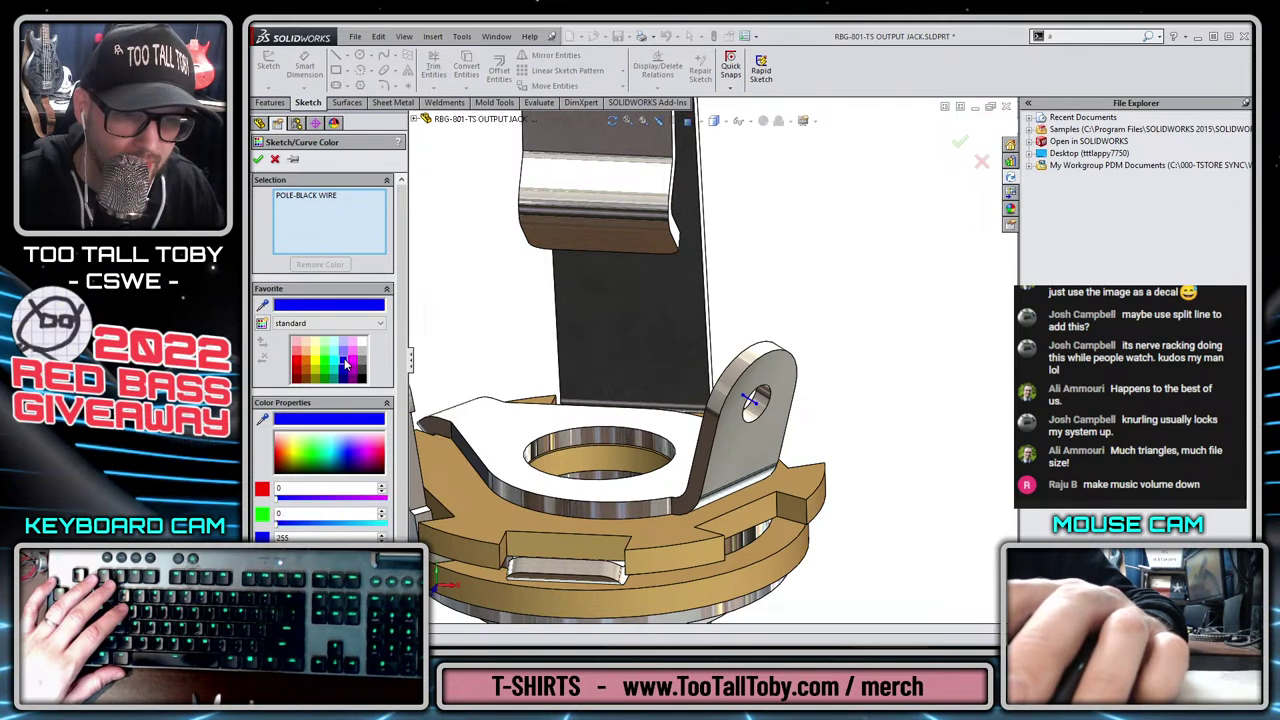
pyautogui.click(257, 162)
# Return to the RBG-4001 body sub assembly and open the RBG-803 3 way switch part from it.
pyautogui.scroll(3, 788, 300)
pyautogui.scroll(-1, 525, 375)
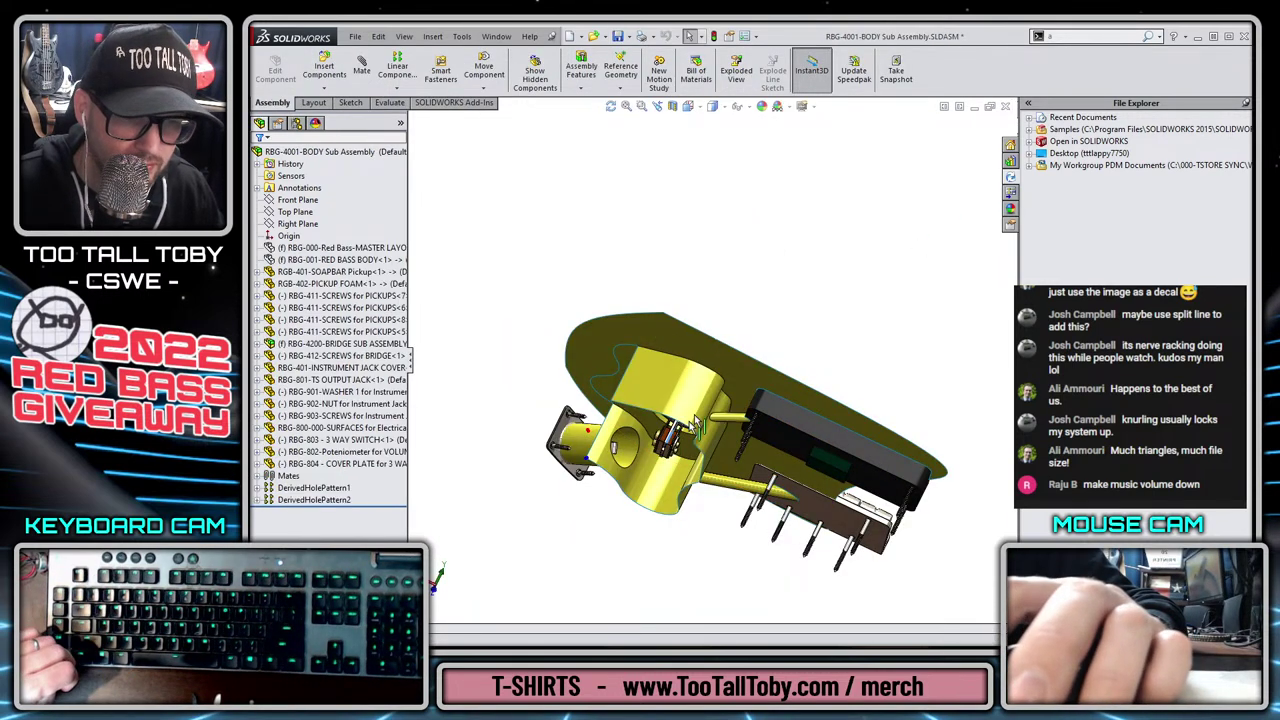
pyautogui.click(694, 414)
pyautogui.click(716, 366)
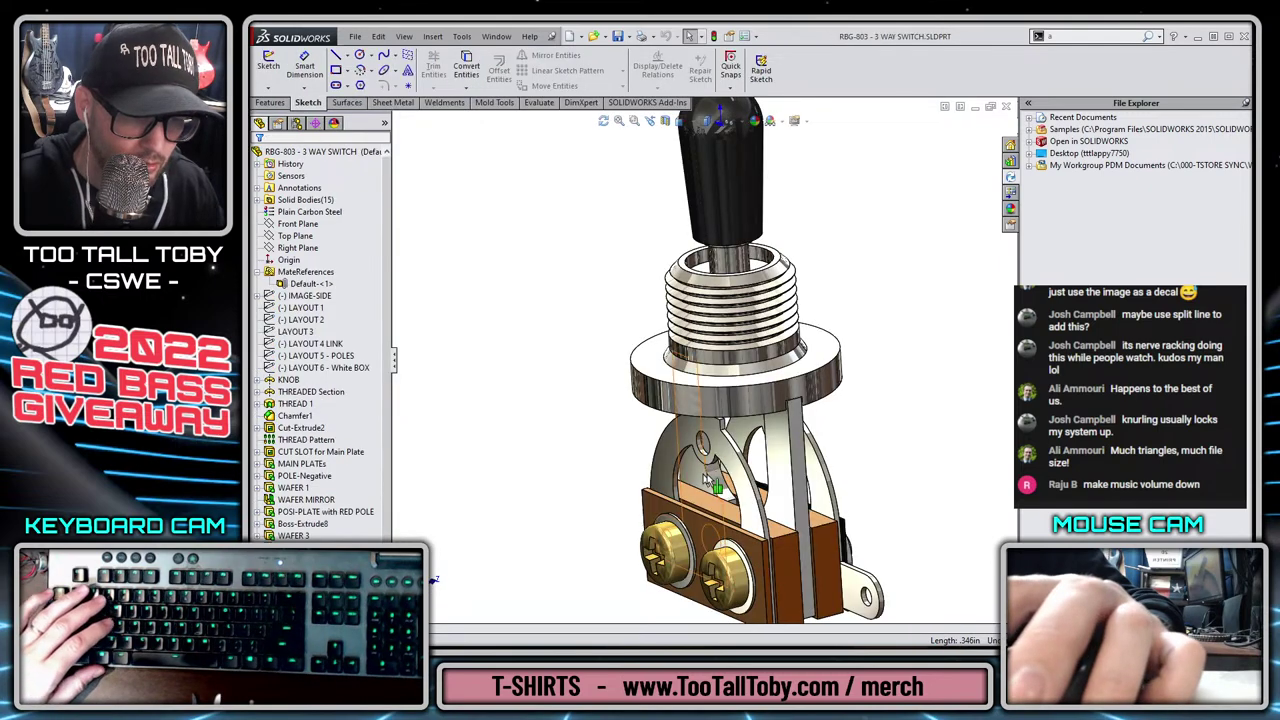
# Start a 3D sketch and draw a short line through the hole of the switch's side solder tab, starting at the hole's centre.
pyautogui.scroll(-6, 766, 443)
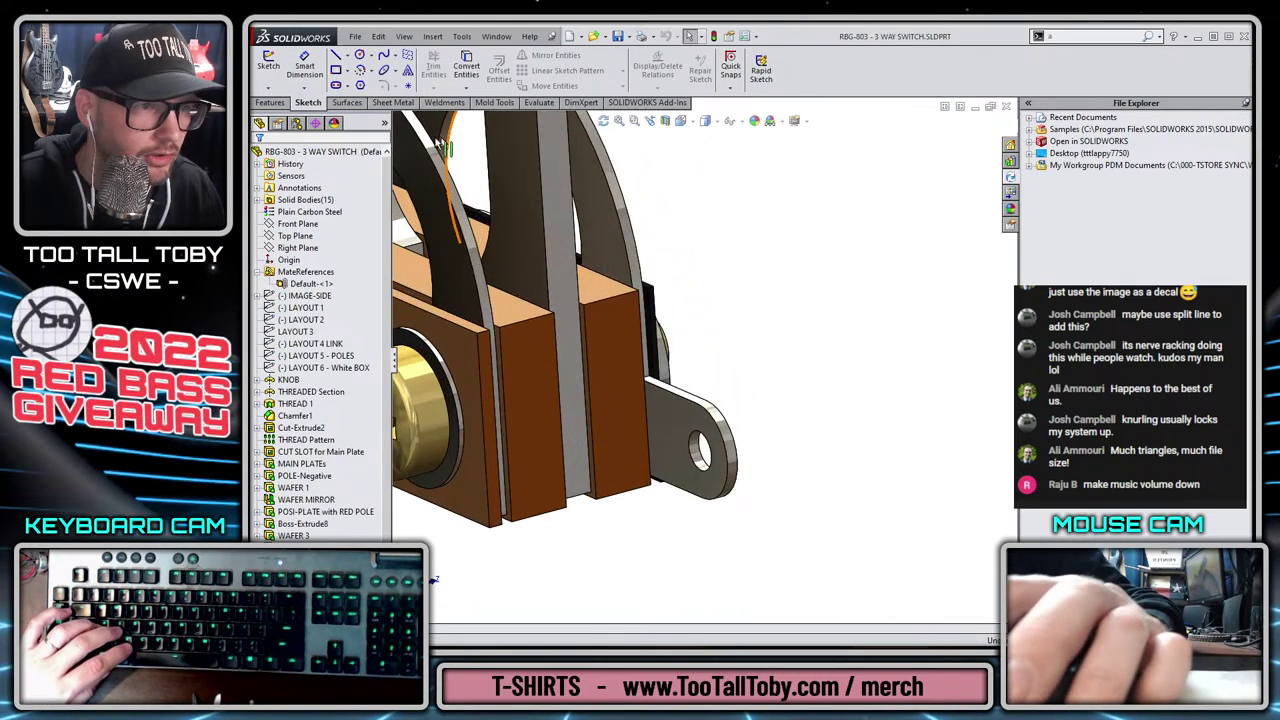
pyautogui.click(274, 88)
pyautogui.click(298, 118)
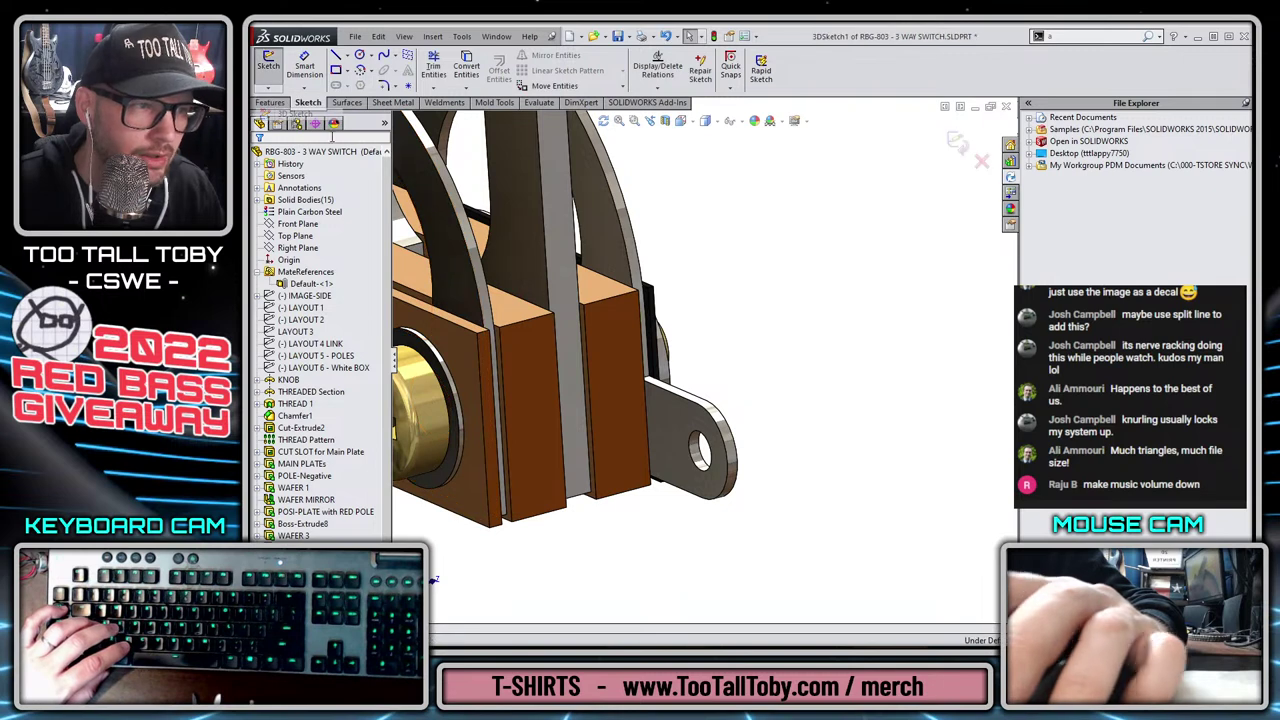
pyautogui.click(337, 56)
pyautogui.scroll(-5, 735, 545)
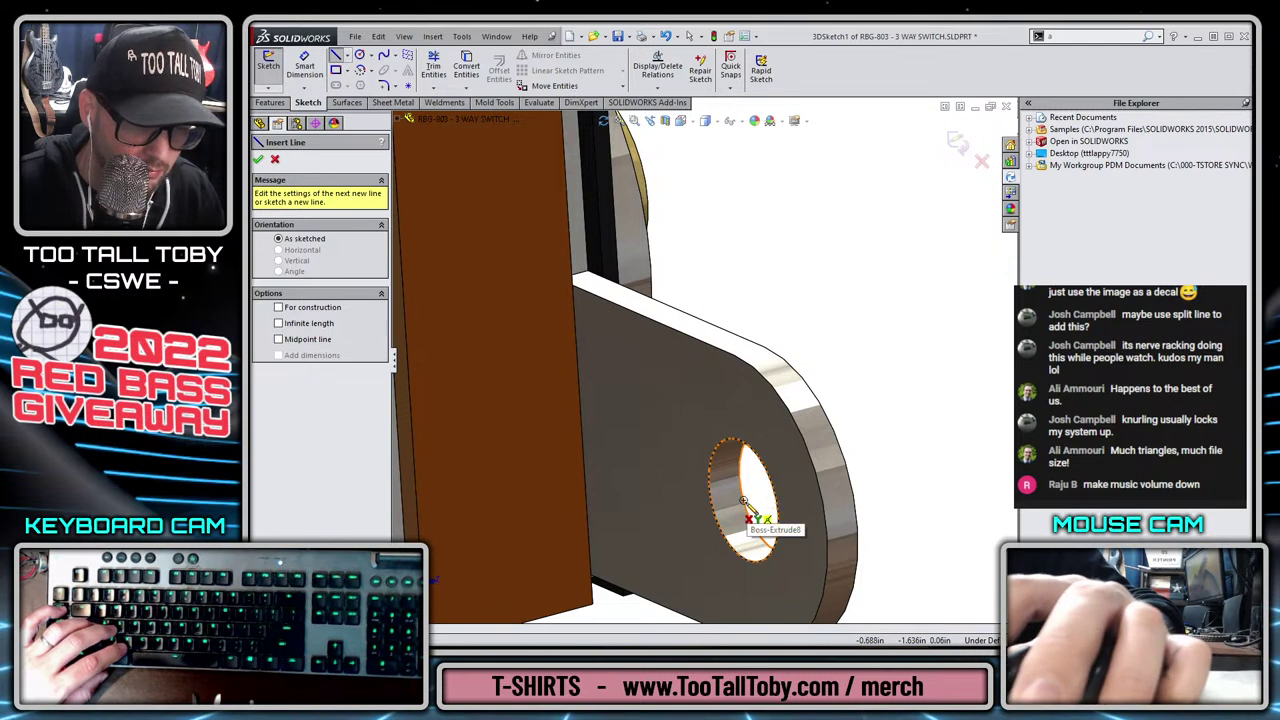
pyautogui.moveTo(770, 492); pyautogui.dragTo(758, 505, button='middle')
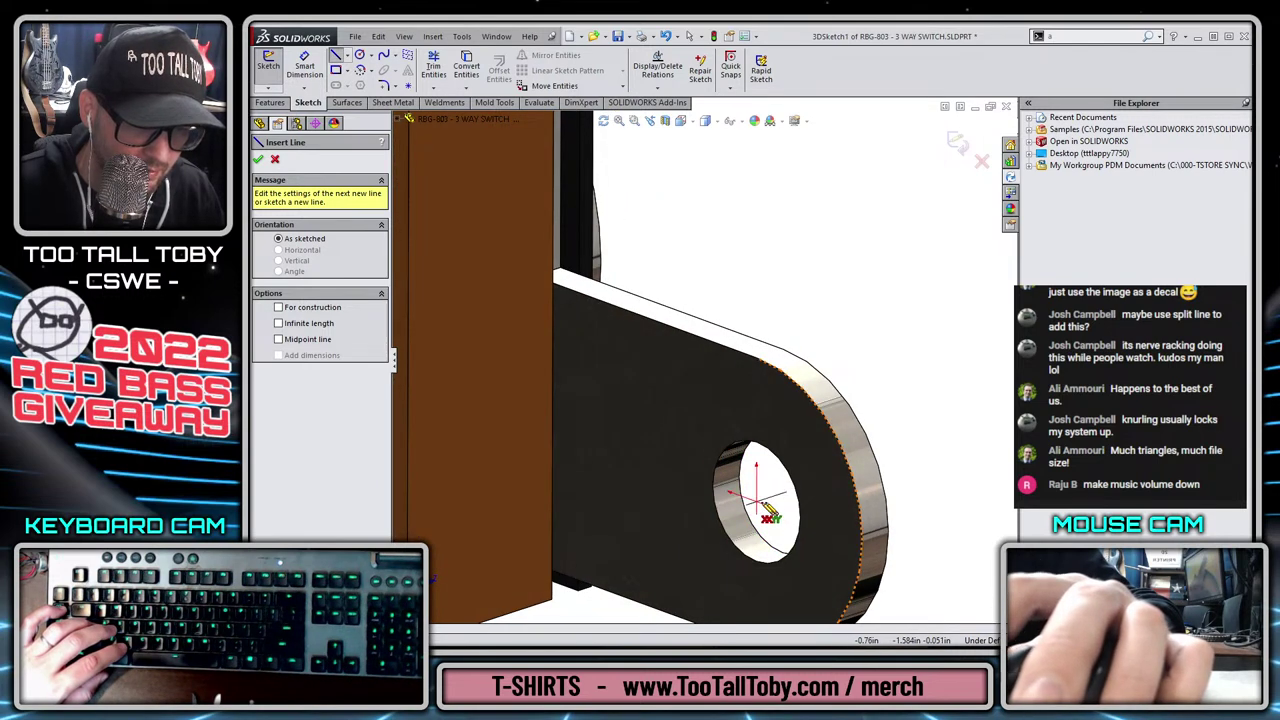
pyautogui.click(766, 510)
pyautogui.click(783, 493)
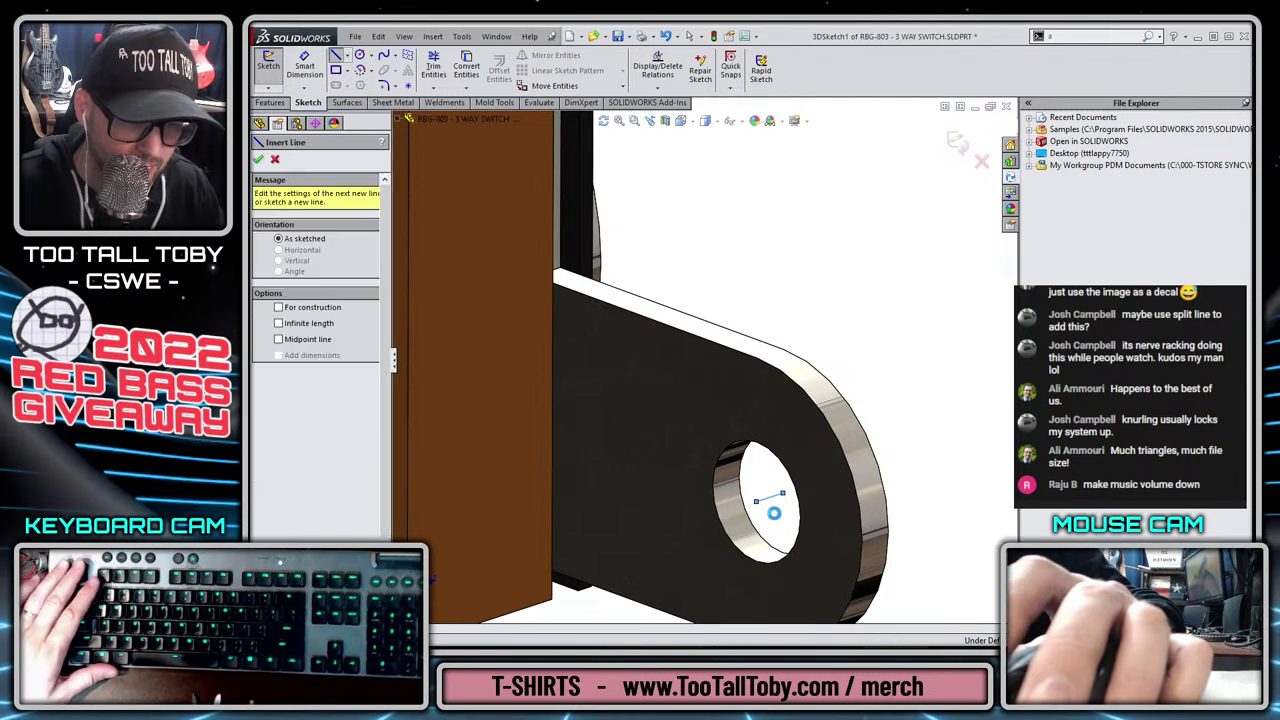
pyautogui.press('Escape')
# Constrain the short line's endpoint onto the flat face of the solder tab.
pyautogui.scroll(1, 759, 514)
pyautogui.click(749, 484)
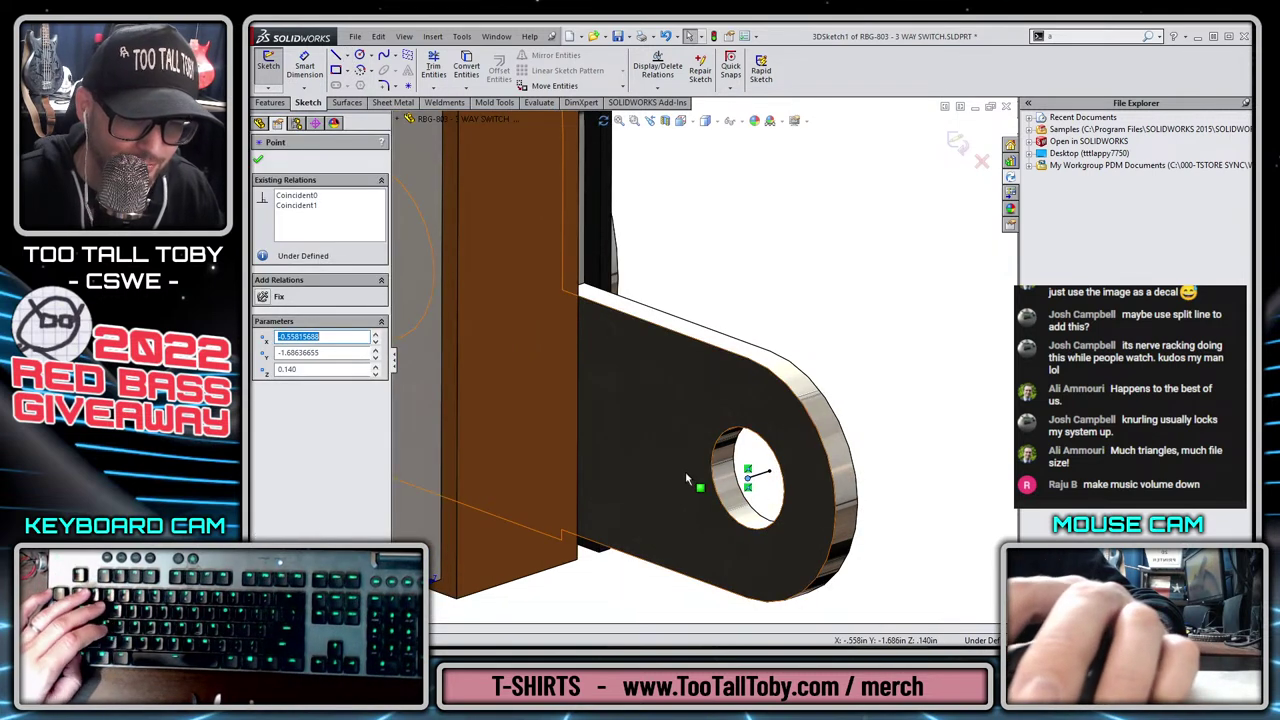
pyautogui.keyDown('ctrl'); pyautogui.click(681, 471); pyautogui.keyUp('ctrl')
pyautogui.click(817, 331)
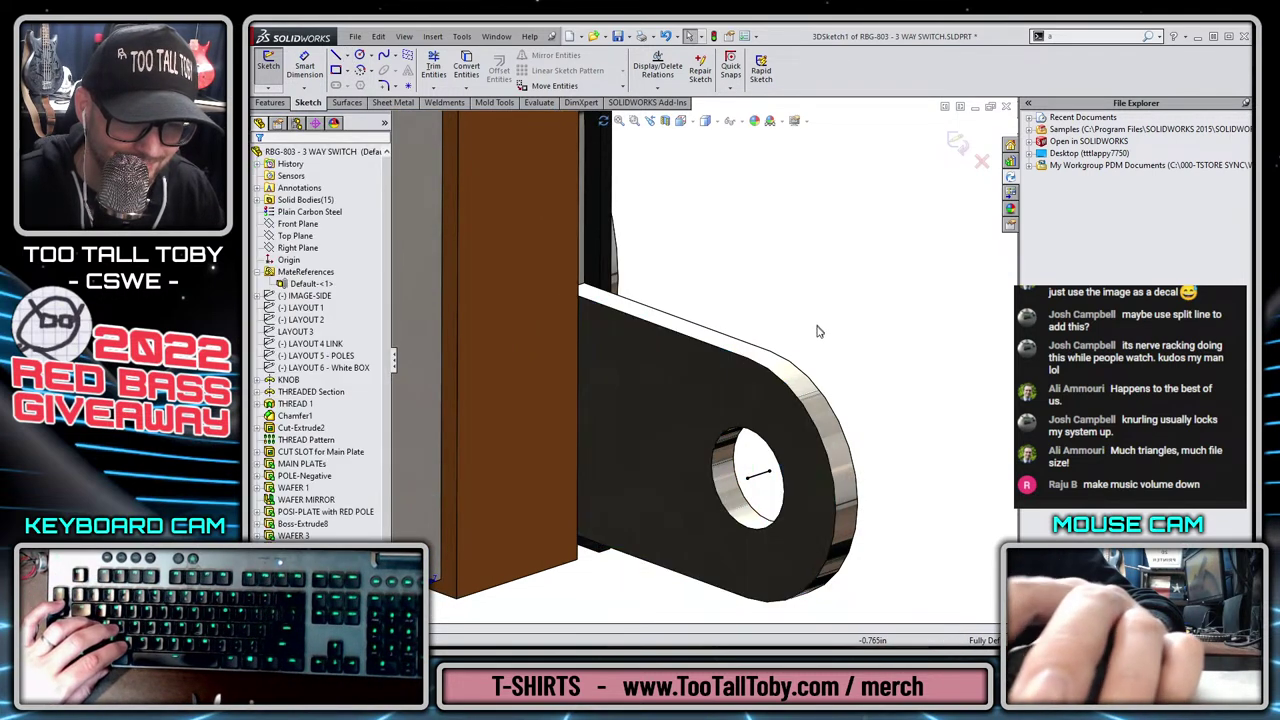
# Finish the 3D sketch, renaming it as POLE-Red Wire and setting its sketch colour to red.
pyautogui.click(950, 150)
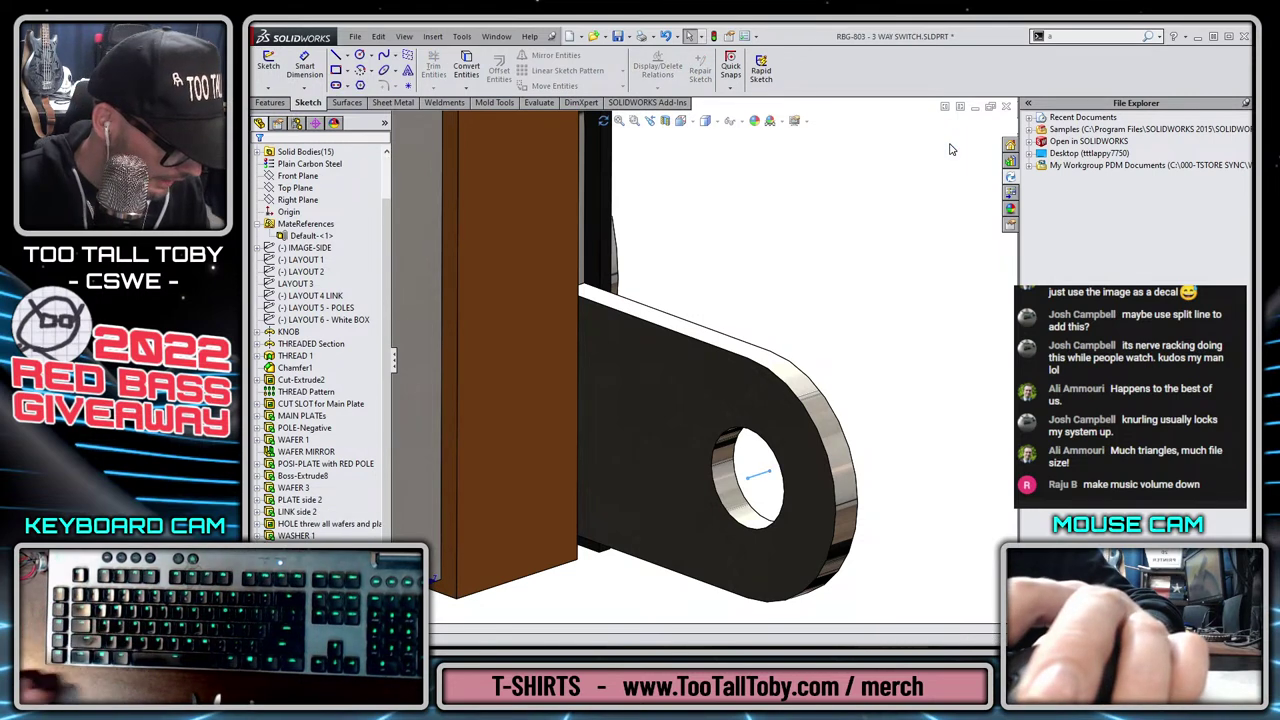
pyautogui.press('z')
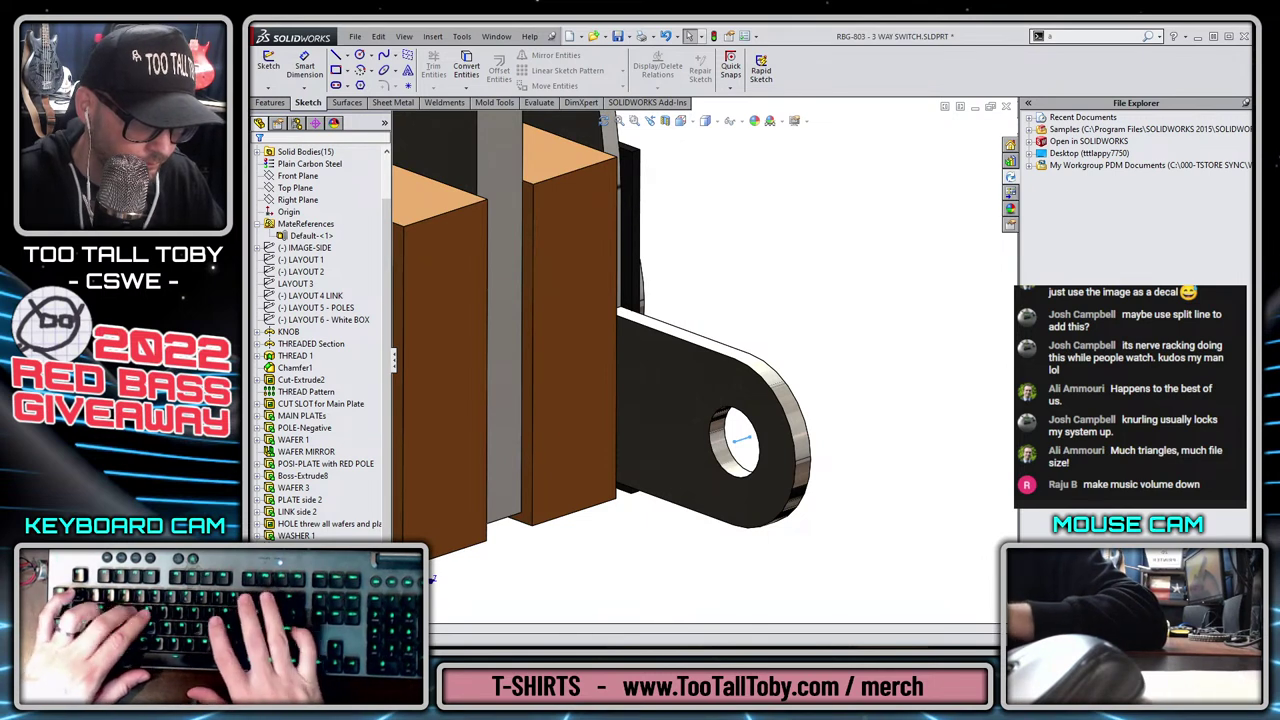
pyautogui.rightClick(308, 499)
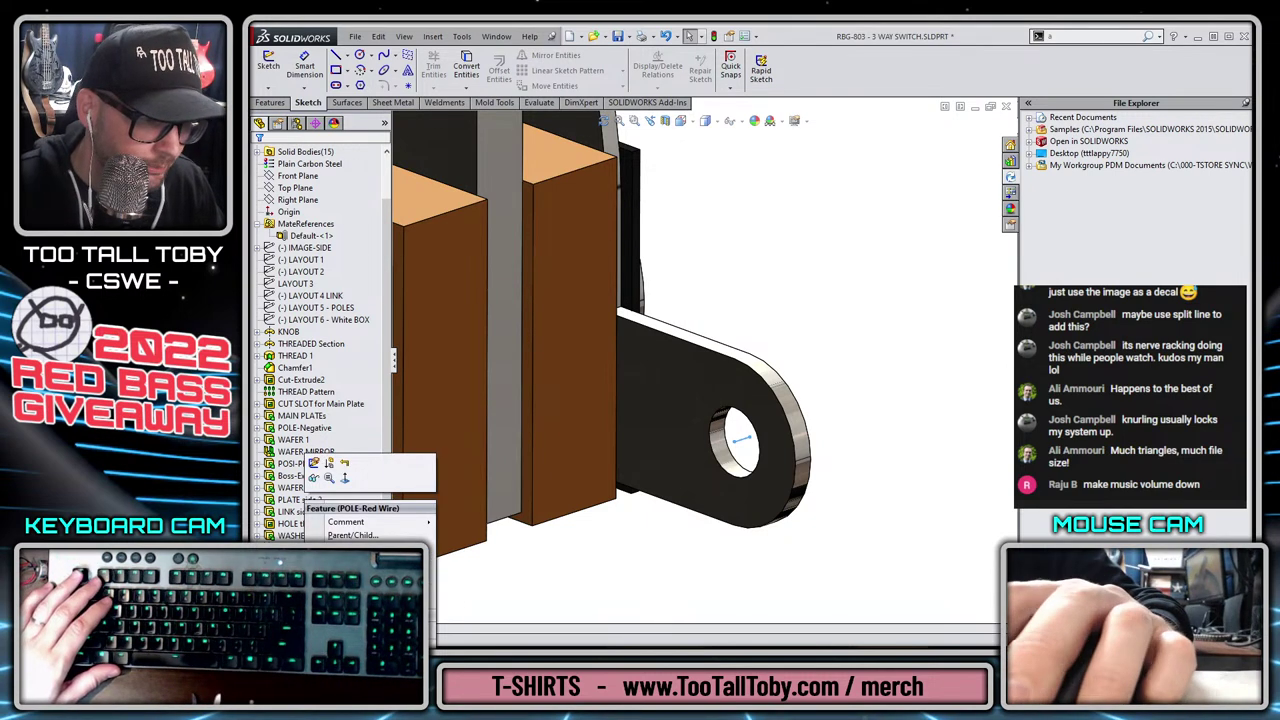
pyautogui.click(352, 602)
pyautogui.click(290, 362)
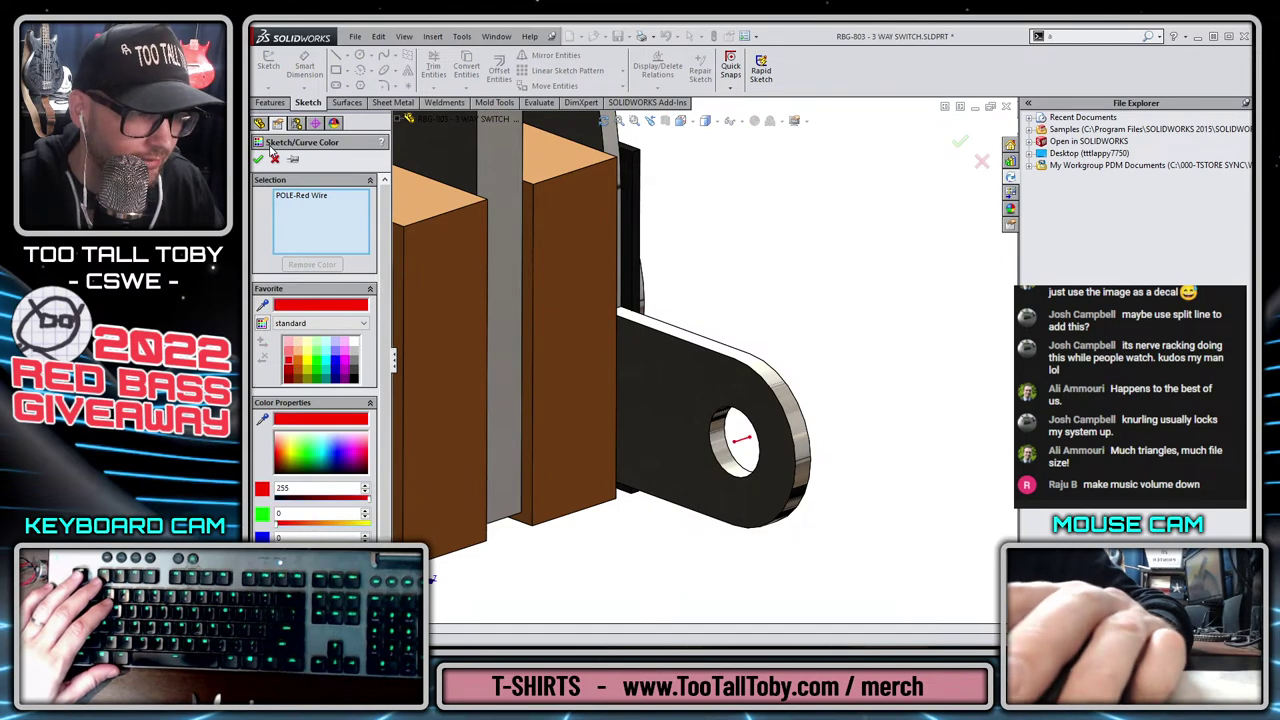
pyautogui.click(259, 160)
# Start a second 3D sketch and draw a line between the hole's edge centres through the solder tab at the switch's opposite end.
pyautogui.moveTo(690, 330)
pyautogui.mouseDown(button='middle')
pyautogui.moveTo(727, 340)
pyautogui.moveTo(571, 420)
pyautogui.mouseUp(button='middle')
pyautogui.scroll(-10, 590, 395)
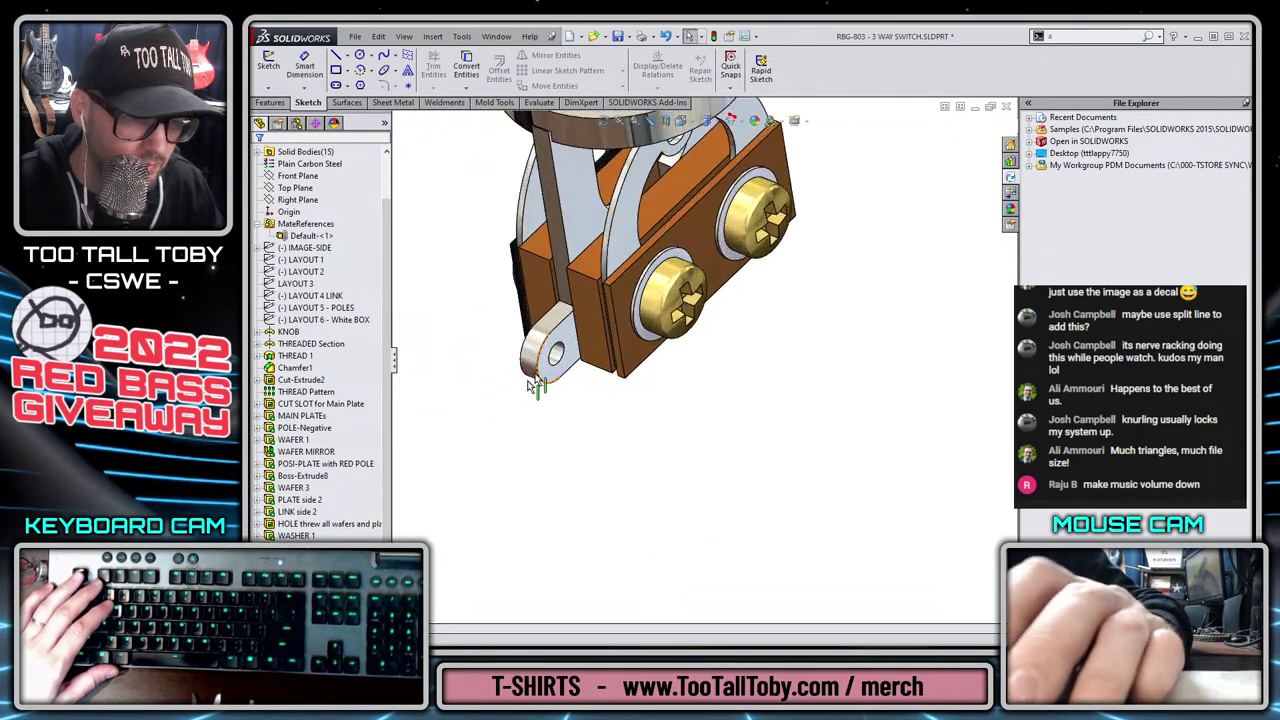
pyautogui.click(271, 90)
pyautogui.click(288, 113)
pyautogui.click(337, 56)
pyautogui.scroll(-3, 682, 377)
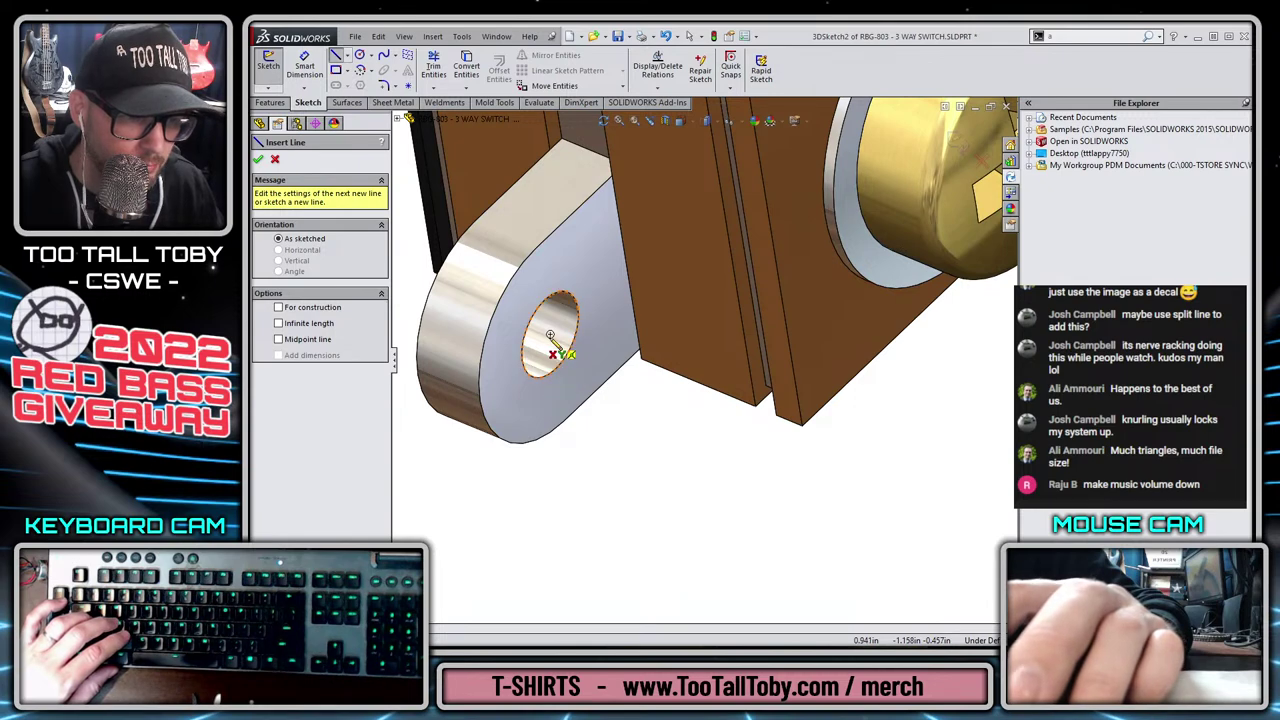
pyautogui.click(550, 334)
pyautogui.scroll(2, 566, 360)
pyautogui.moveTo(548, 386); pyautogui.dragTo(617, 372, button='middle')
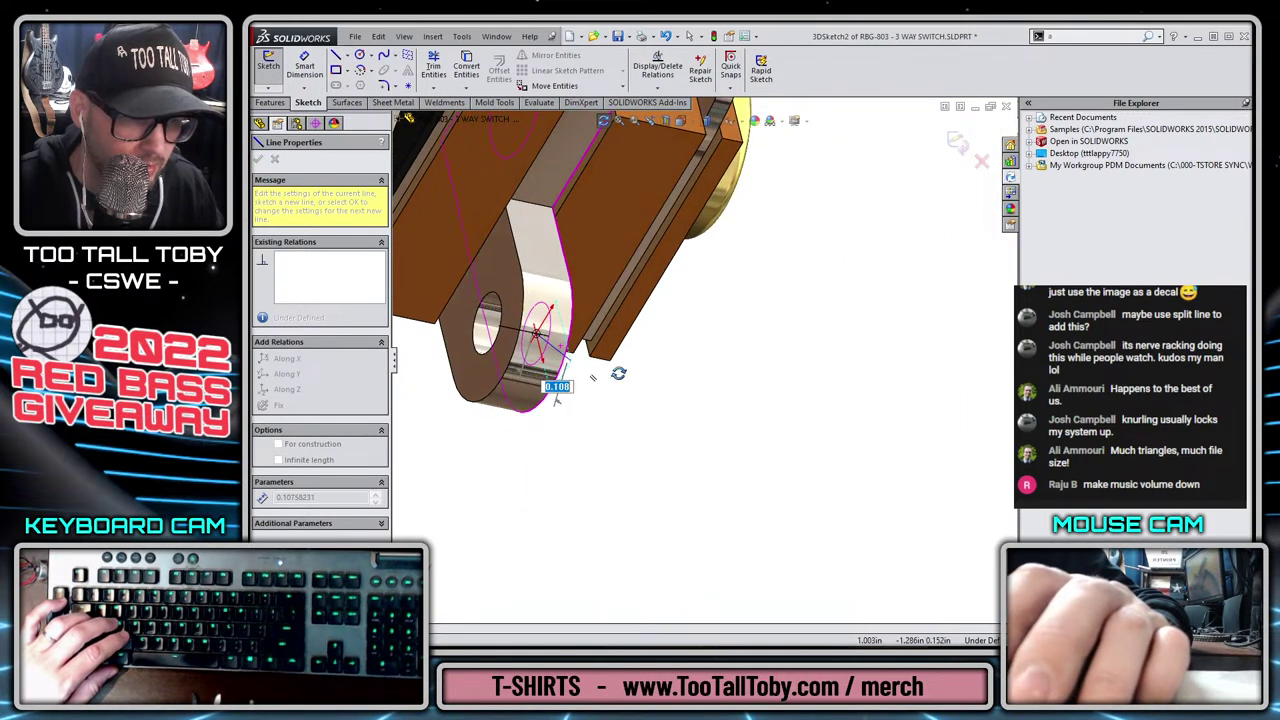
pyautogui.click(487, 323)
pyautogui.press('Escape')
pyautogui.scroll(2, 520, 355)
pyautogui.moveTo(604, 409); pyautogui.dragTo(530, 376, button='middle')
# Finish the second 3D sketch, renaming it as POLE-BLACK Wire and setting its sketch colour to blue.
pyautogui.click(960, 138)
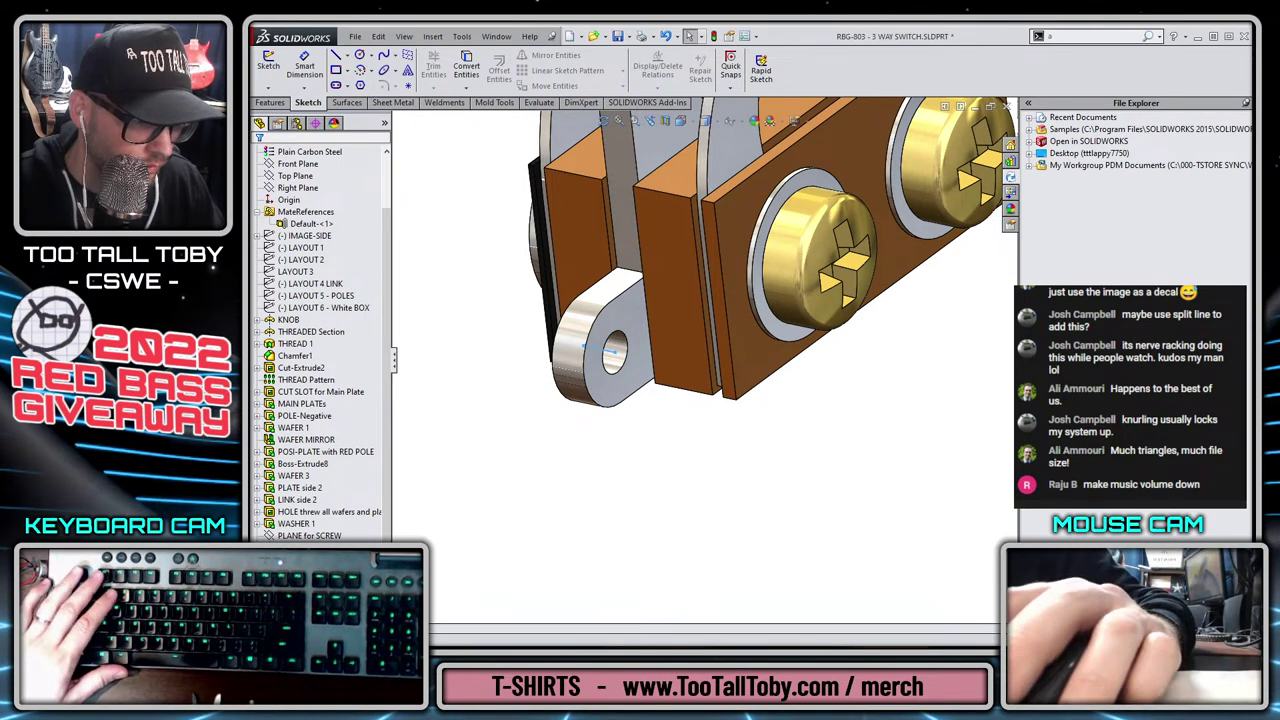
pyautogui.rightClick(316, 454)
pyautogui.click(396, 616)
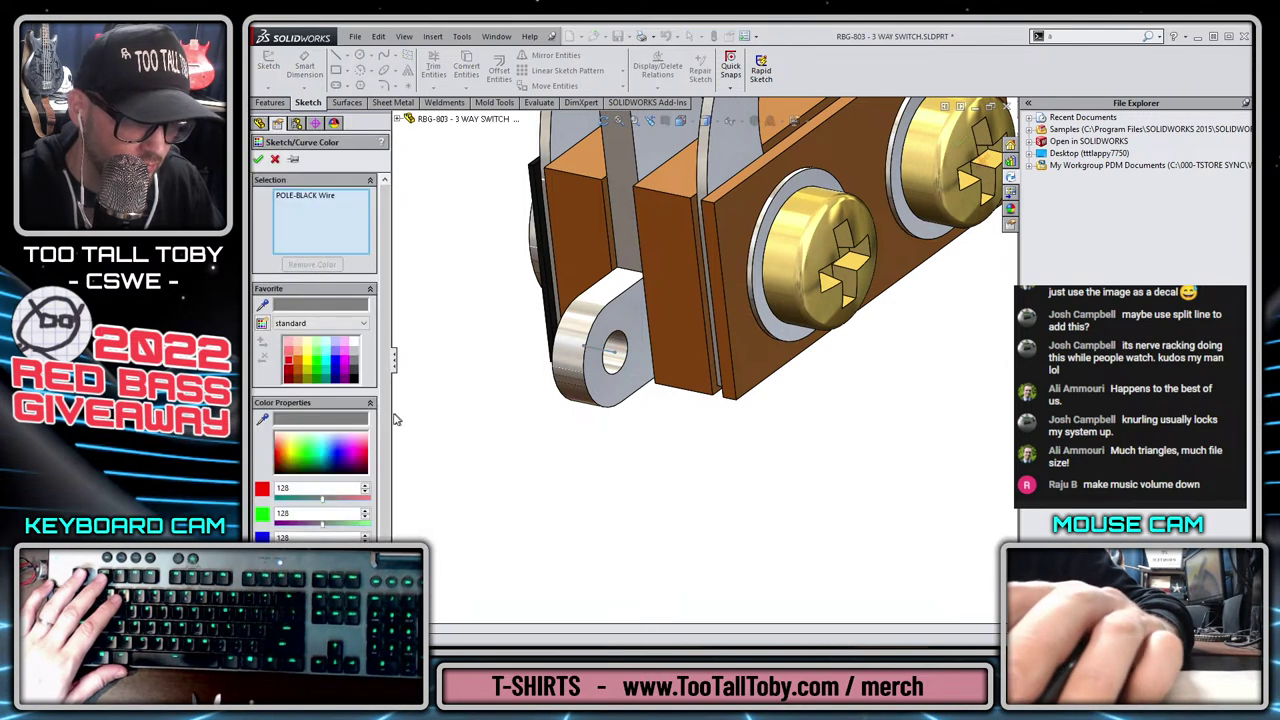
pyautogui.click(338, 366)
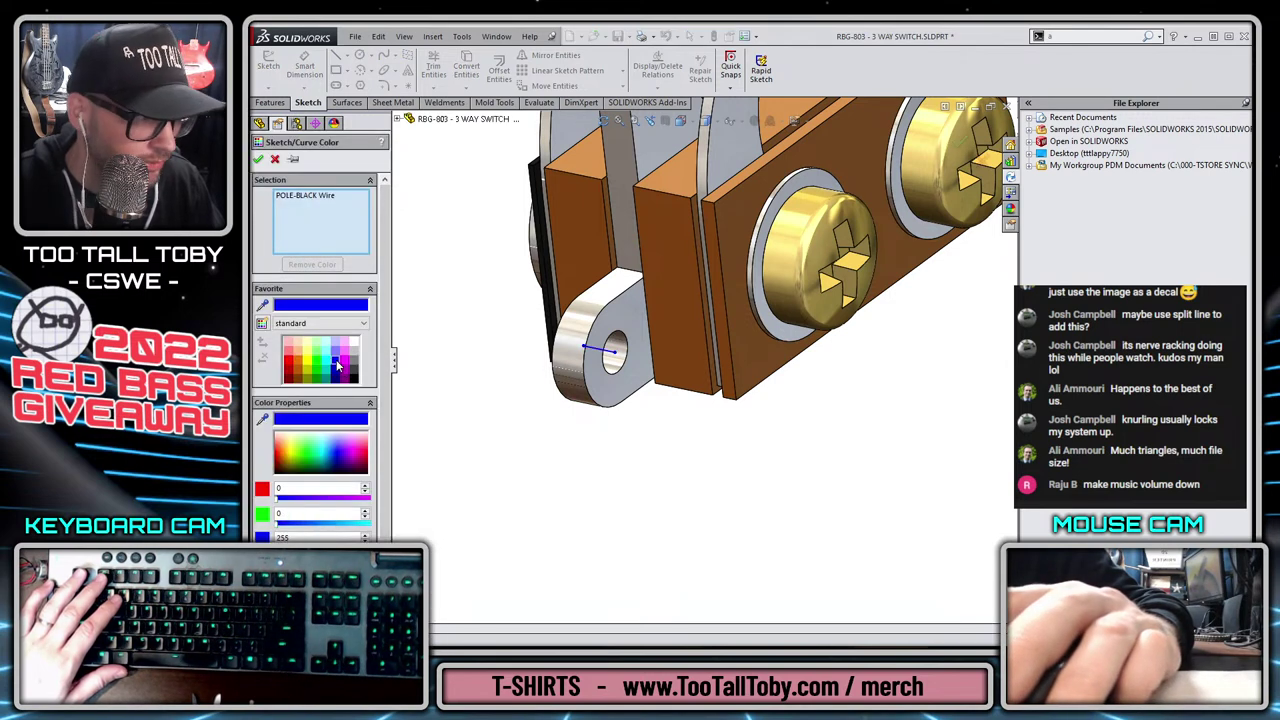
pyautogui.click(259, 162)
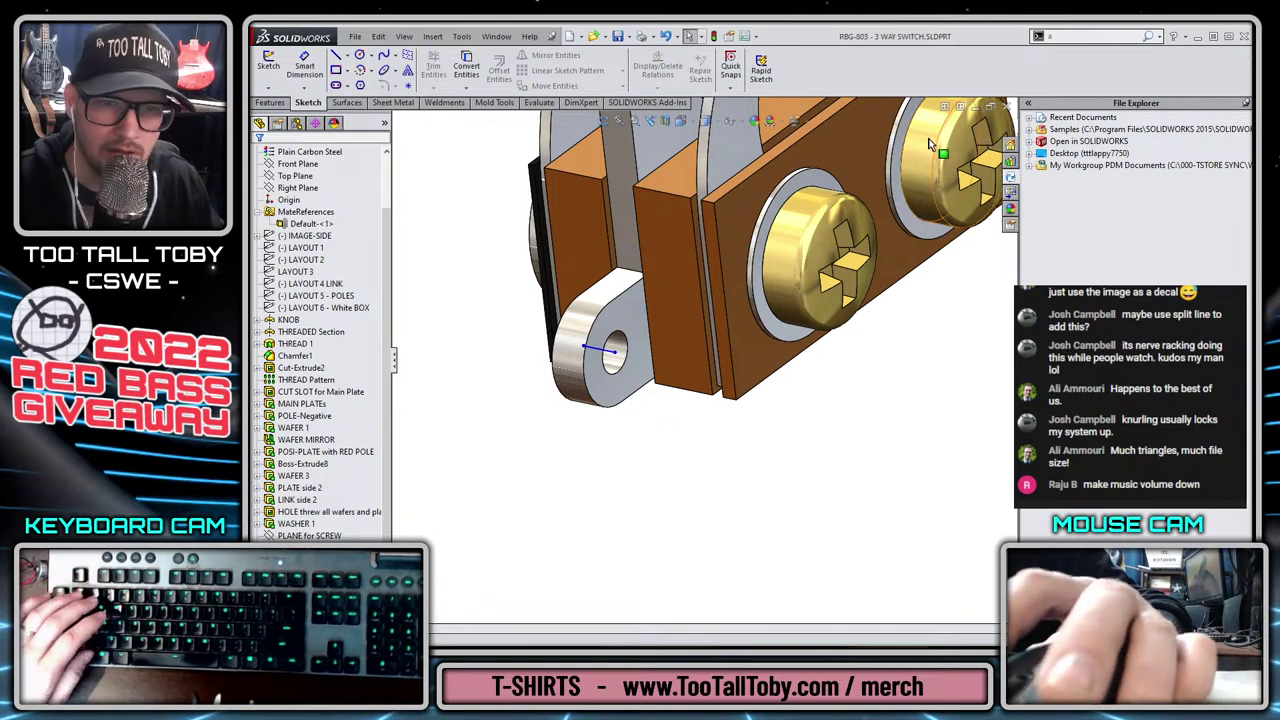
# Return to the RBG-4001 body sub assembly and open the RBG-802 volume potentiometer part from it.
pyautogui.click(691, 310)
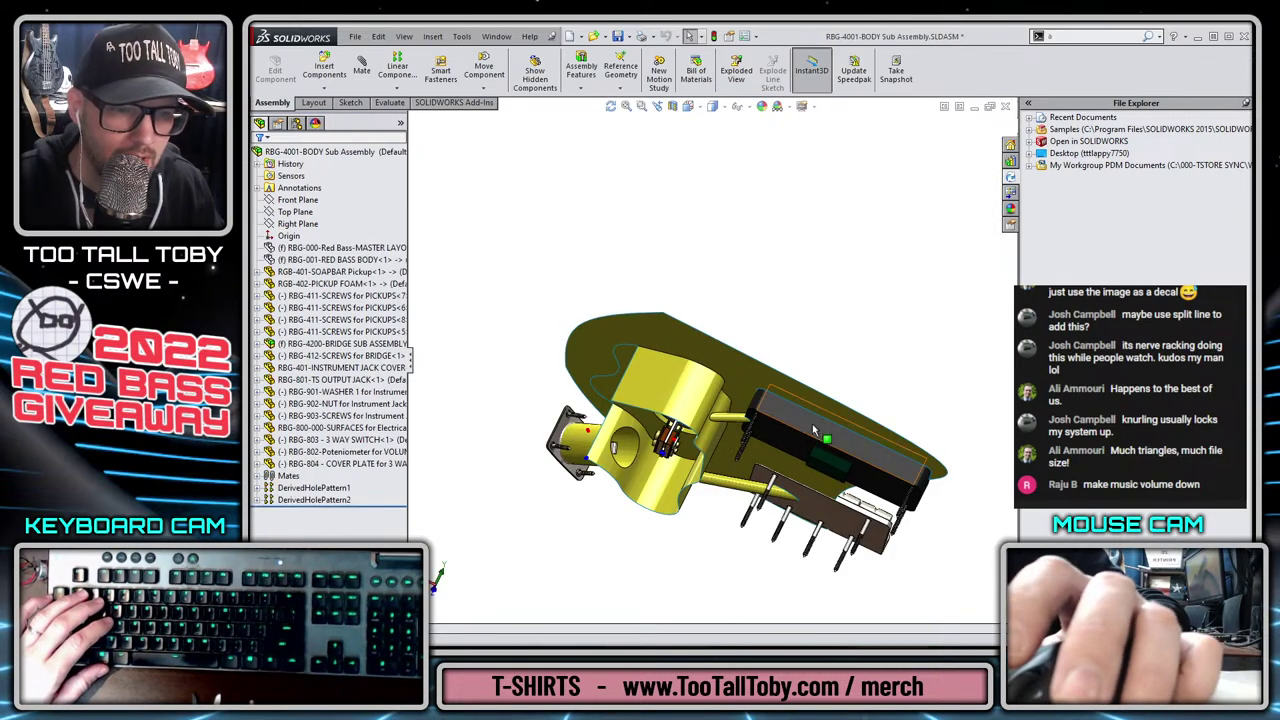
pyautogui.moveTo(706, 415); pyautogui.dragTo(755, 316, button='middle')
pyautogui.click(660, 446)
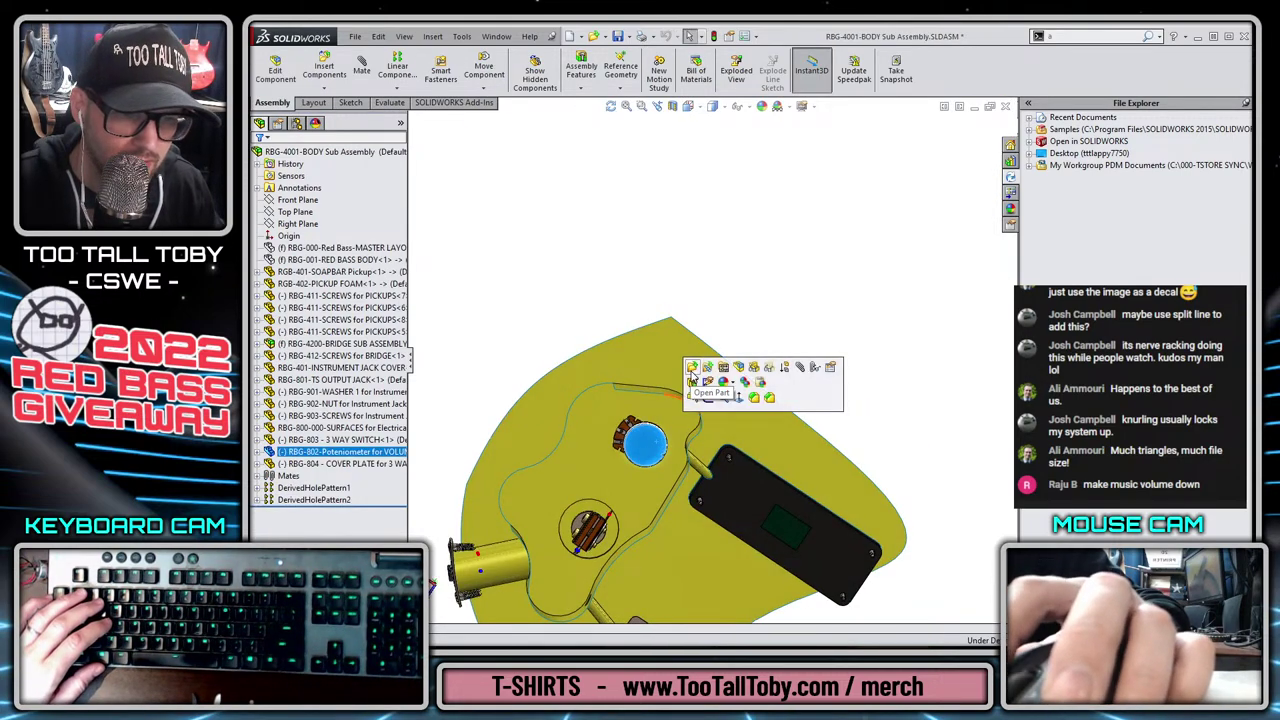
pyautogui.click(692, 368)
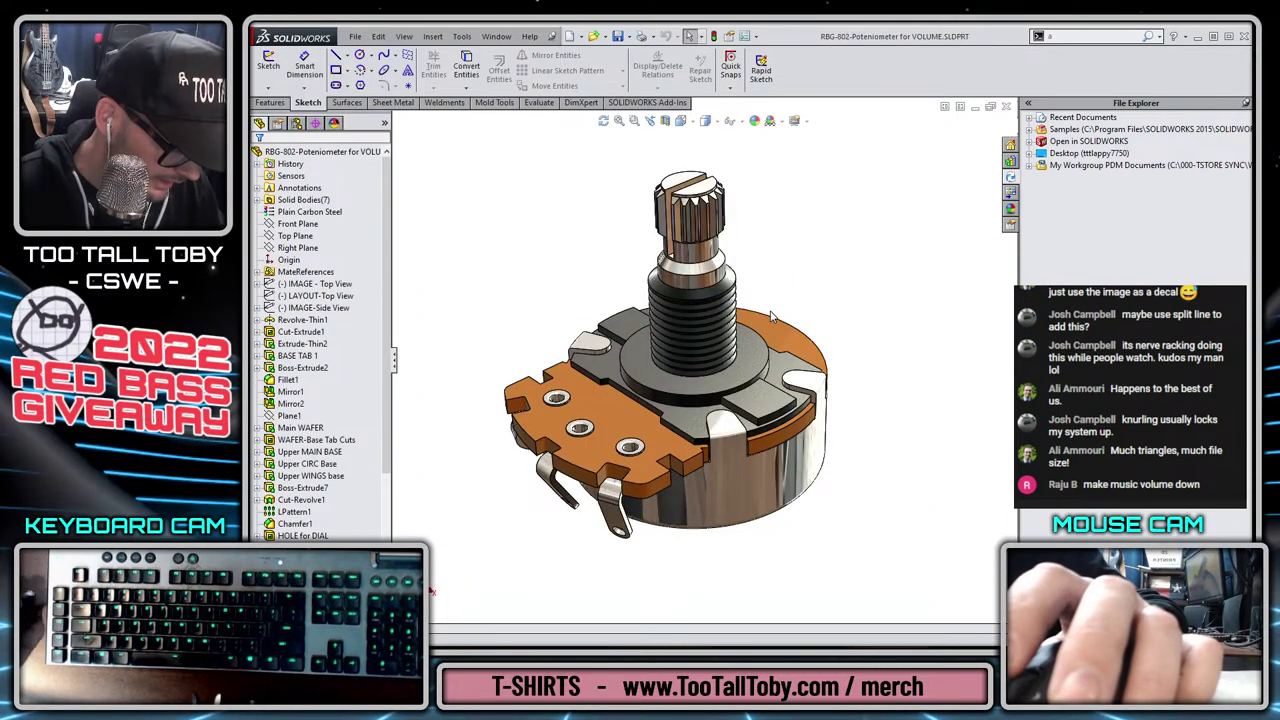
# Start a 3D sketch in the potentiometer part, with its solder tabs facing the view.
pyautogui.moveTo(771, 316); pyautogui.dragTo(574, 410, button='middle')
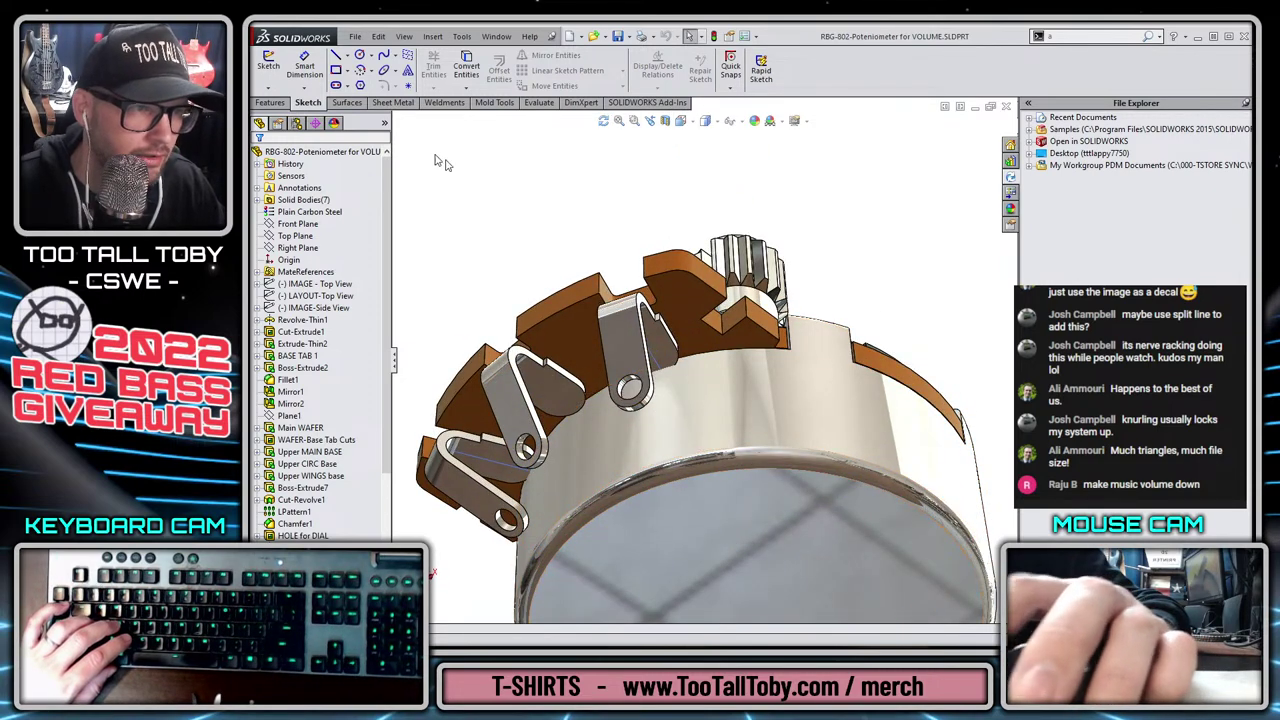
pyautogui.click(268, 88)
pyautogui.click(300, 115)
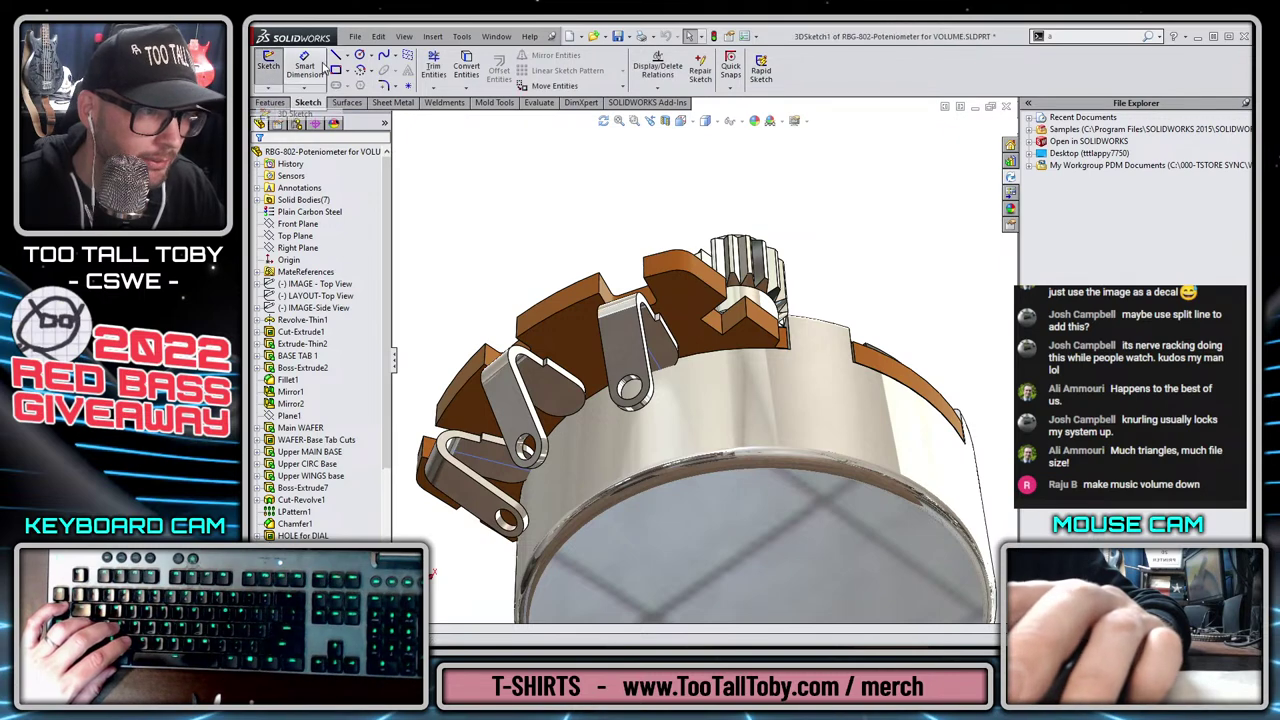
pyautogui.click(337, 57)
pyautogui.scroll(-8, 530, 450)
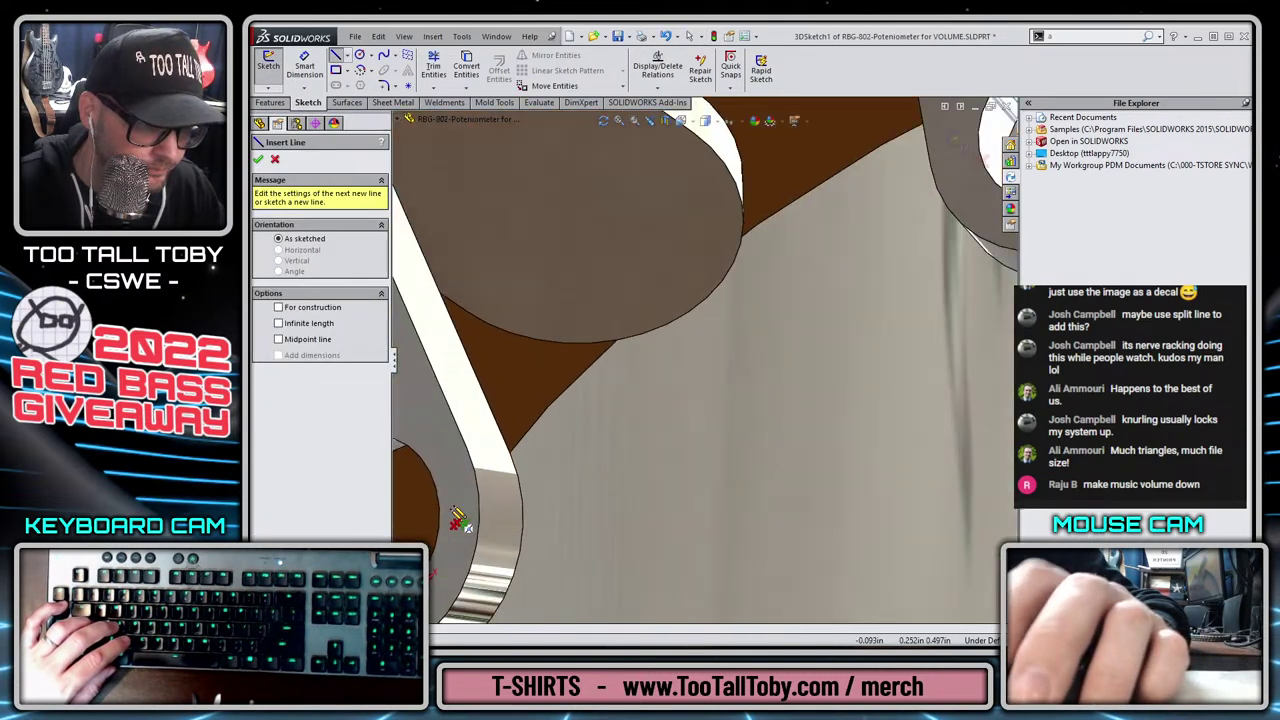
pyautogui.scroll(-4, 450, 520)
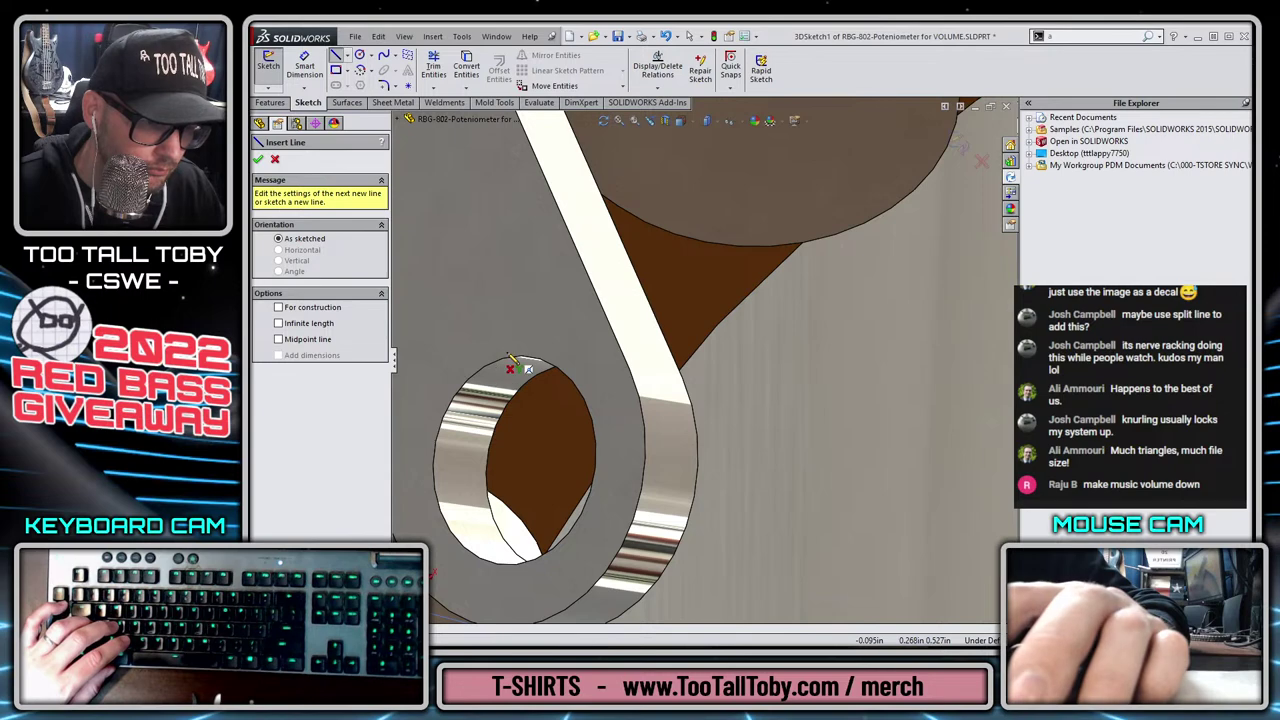
pyautogui.click(520, 465)
pyautogui.scroll(10, 557, 400)
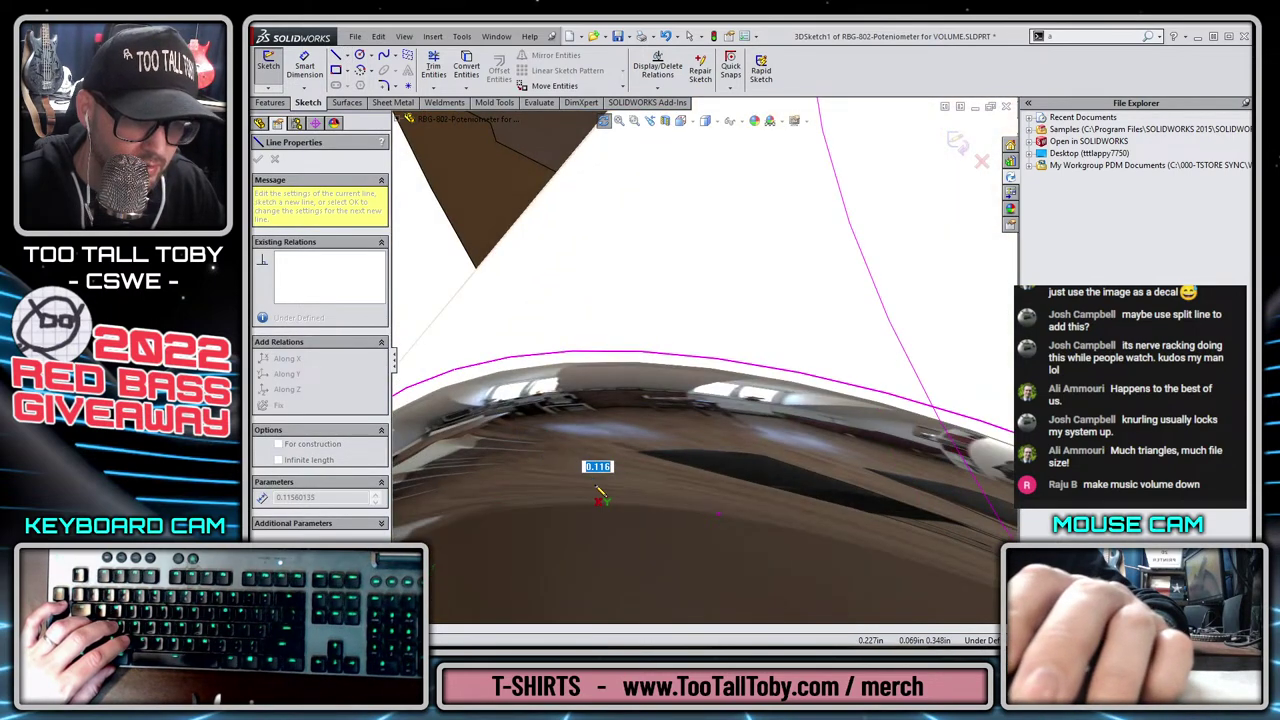
pyautogui.moveTo(570, 348)
pyautogui.mouseDown(button='middle')
pyautogui.moveTo(657, 443)
pyautogui.moveTo(590, 355)
pyautogui.mouseUp(button='middle')
pyautogui.press('Escape')
# Draw a line about 0.019 in long through the middle solder tab's hole, starting at the centre of the hole's edge.
pyautogui.scroll(-4, 577, 297)
pyautogui.moveTo(577, 297); pyautogui.dragTo(616, 157, button='middle')
pyautogui.scroll(-3, 600, 246)
pyautogui.scroll(-3, 589, 251)
pyautogui.click(336, 55)
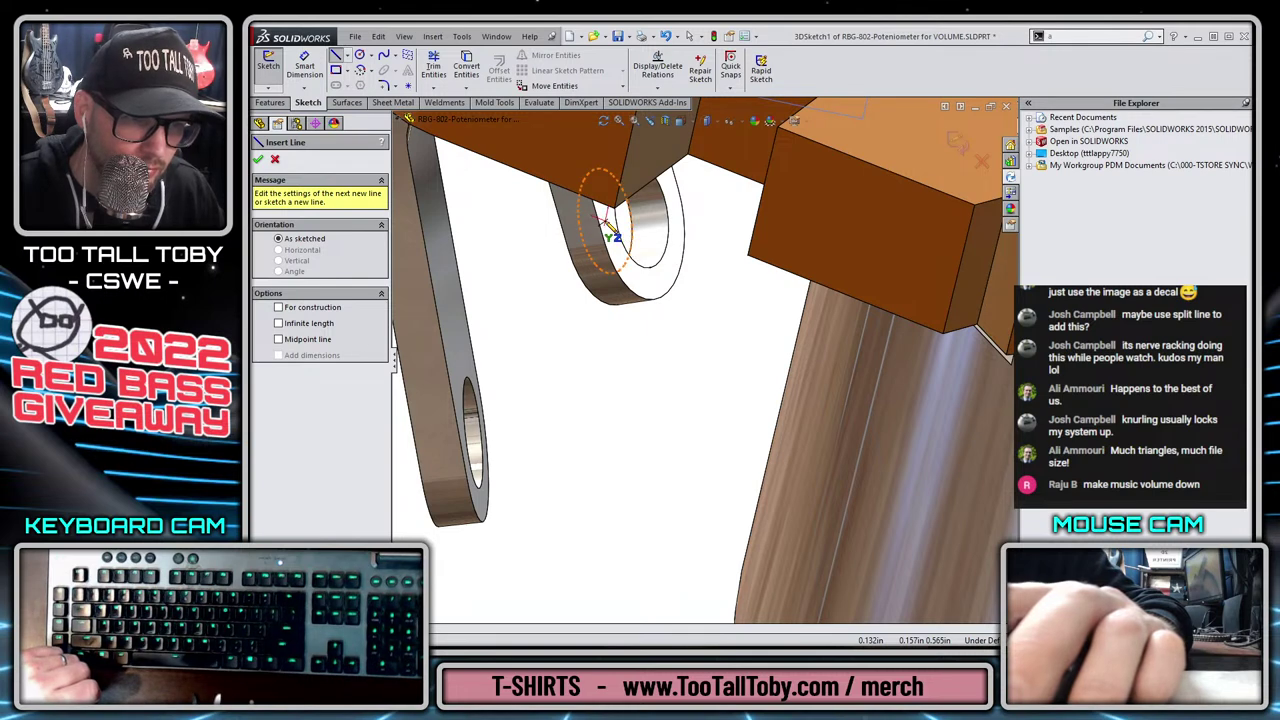
pyautogui.click(606, 221)
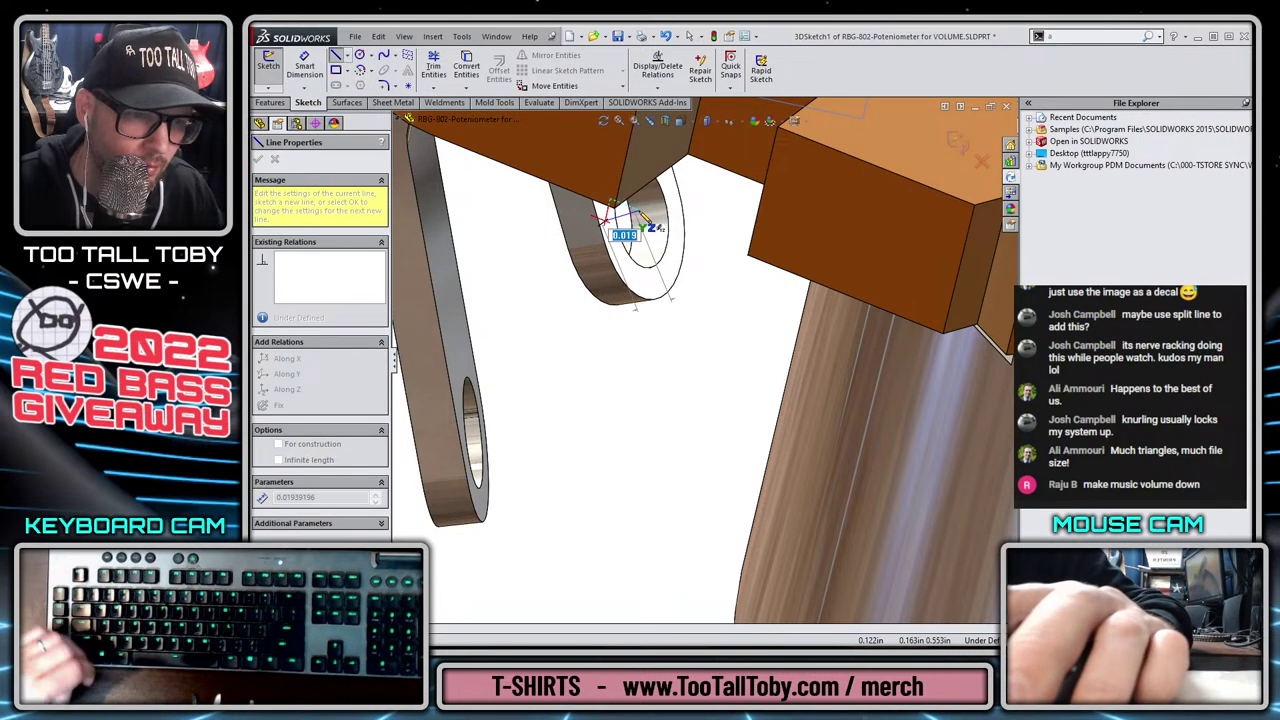
pyautogui.click(640, 211)
pyautogui.press('Escape')
# Make the line's free endpoint concentric with the circular edge of the middle solder tab's hole.
pyautogui.click(640, 211)
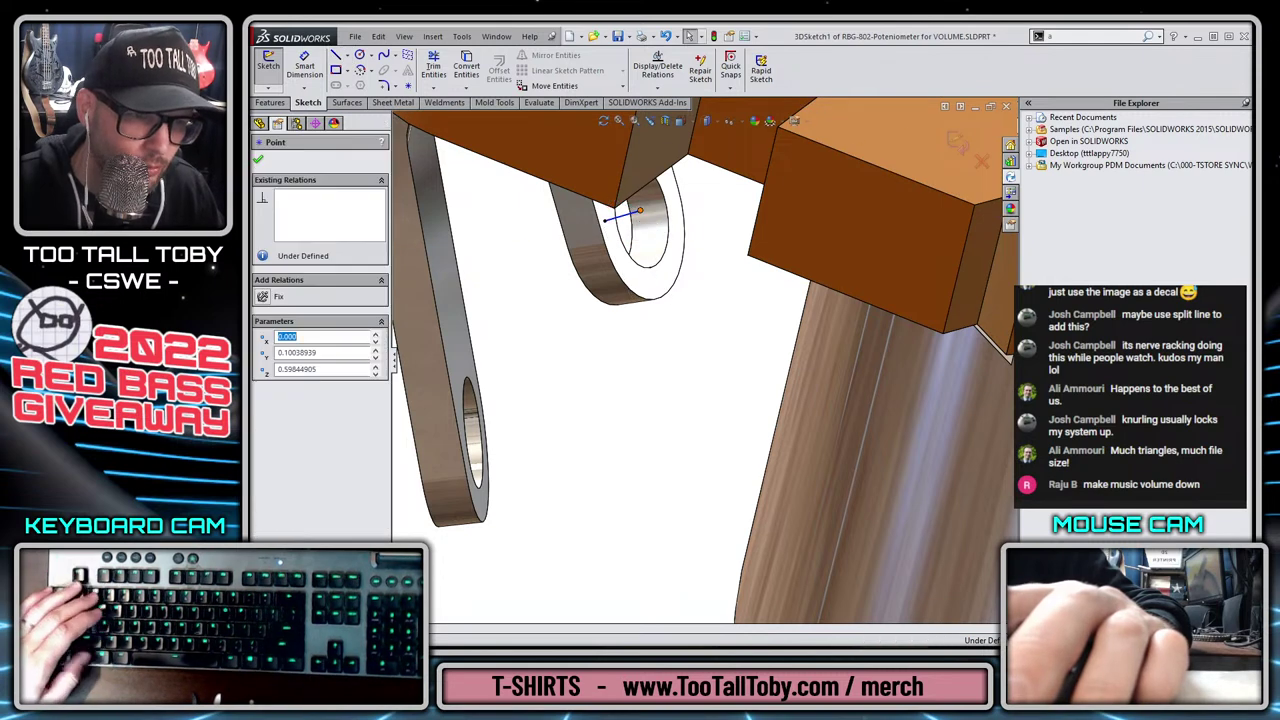
pyautogui.keyDown('ctrl'); pyautogui.click(668, 256); pyautogui.keyUp('ctrl')
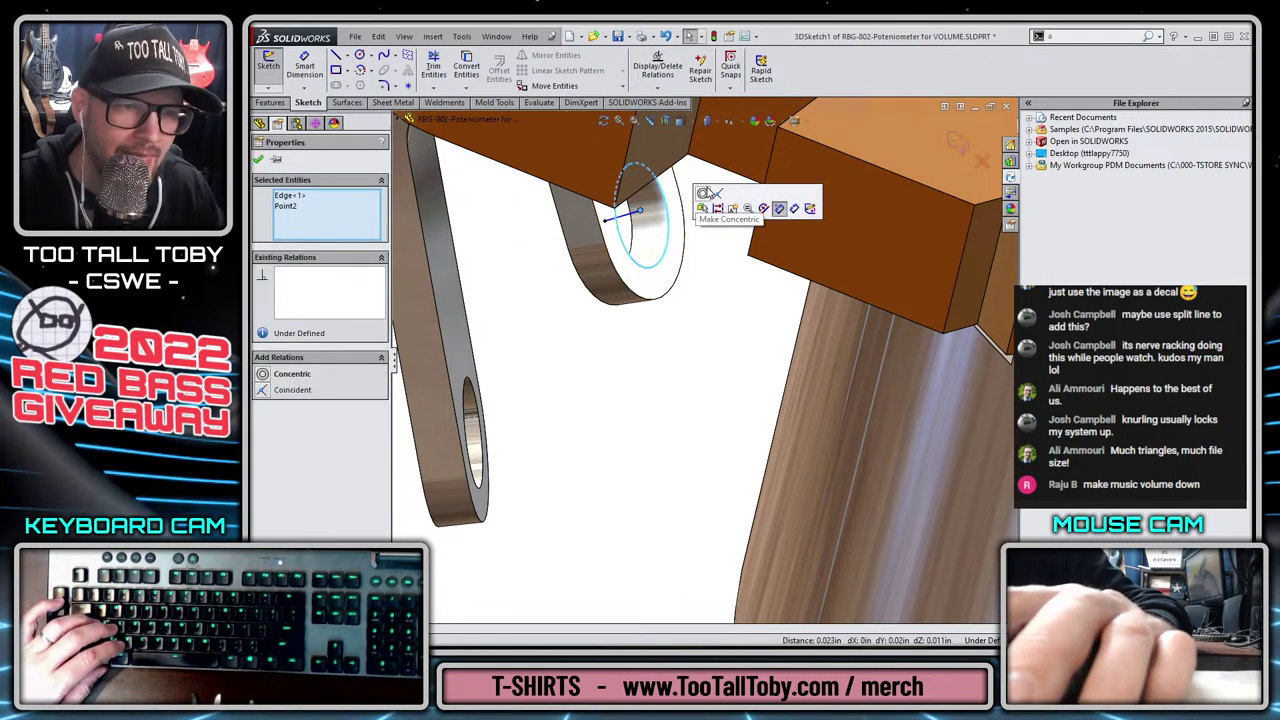
pyautogui.click(703, 195)
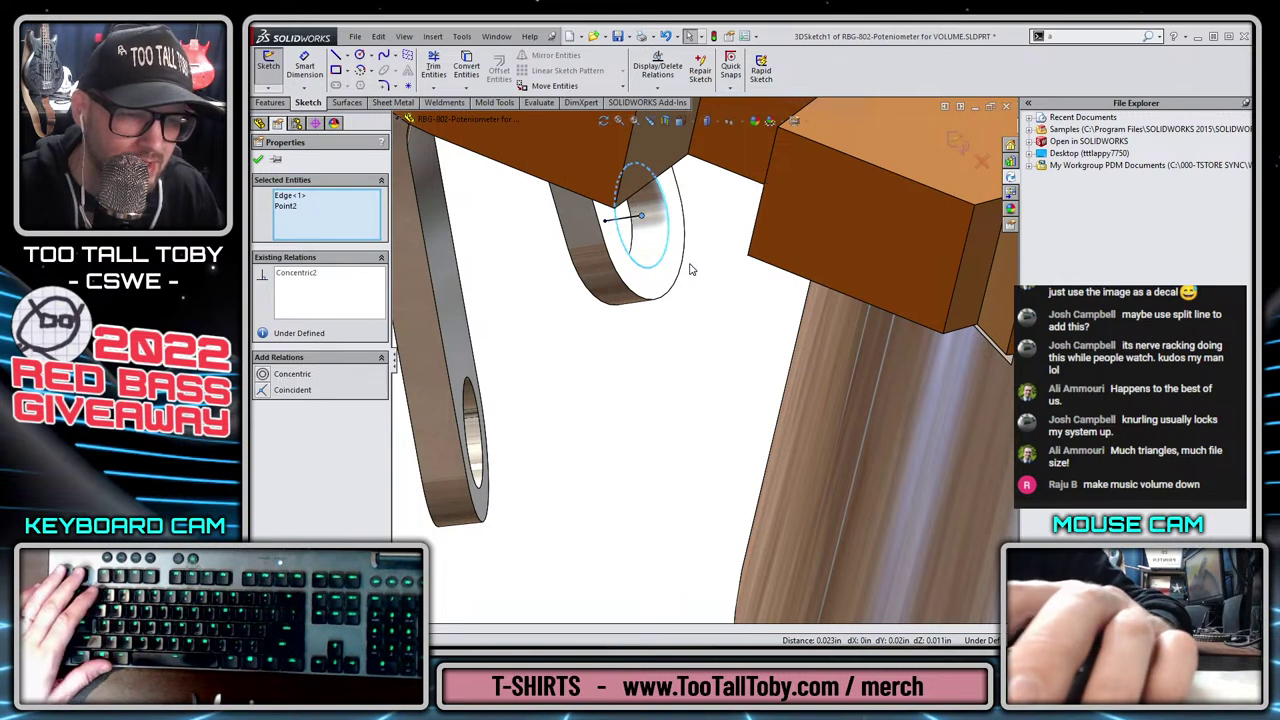
pyautogui.press('Escape')
# Constrain the same endpoint onto the plane of the solder tab's flat face and exit the 3D sketch.
pyautogui.click(646, 221)
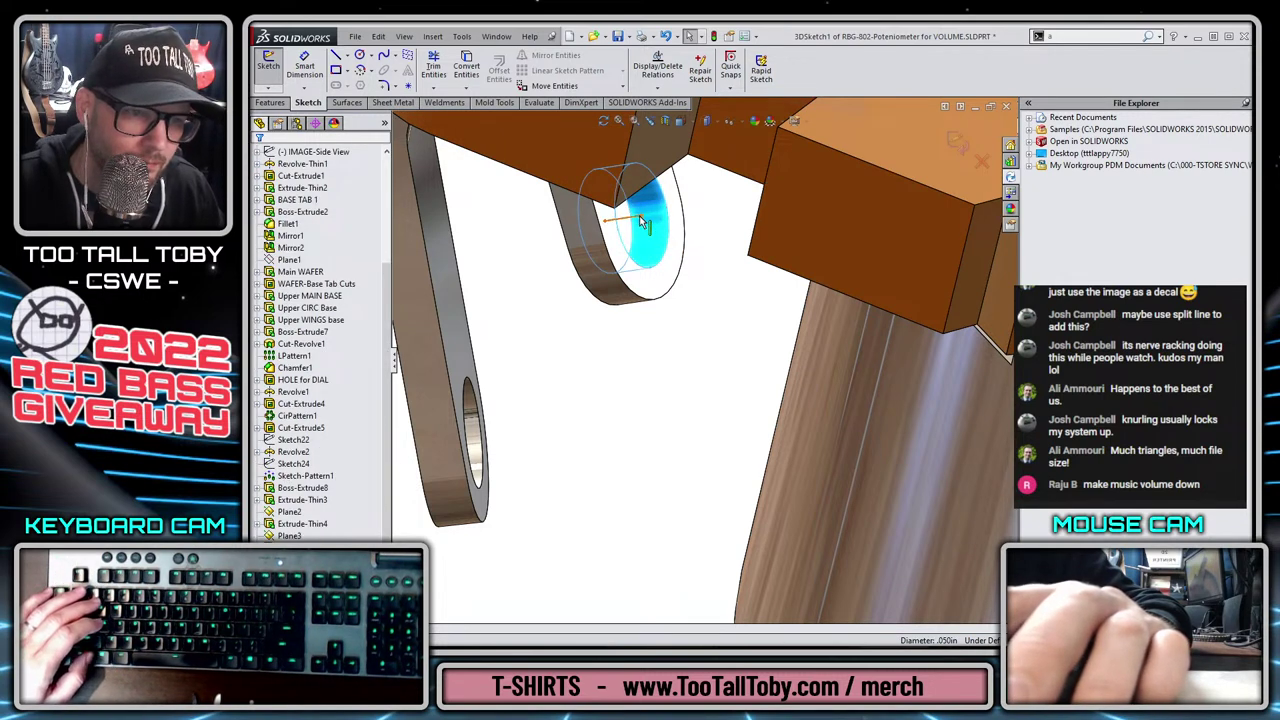
pyautogui.click(640, 218)
pyautogui.click(642, 216)
pyautogui.keyDown('ctrl'); pyautogui.click(663, 278); pyautogui.keyUp('ctrl')
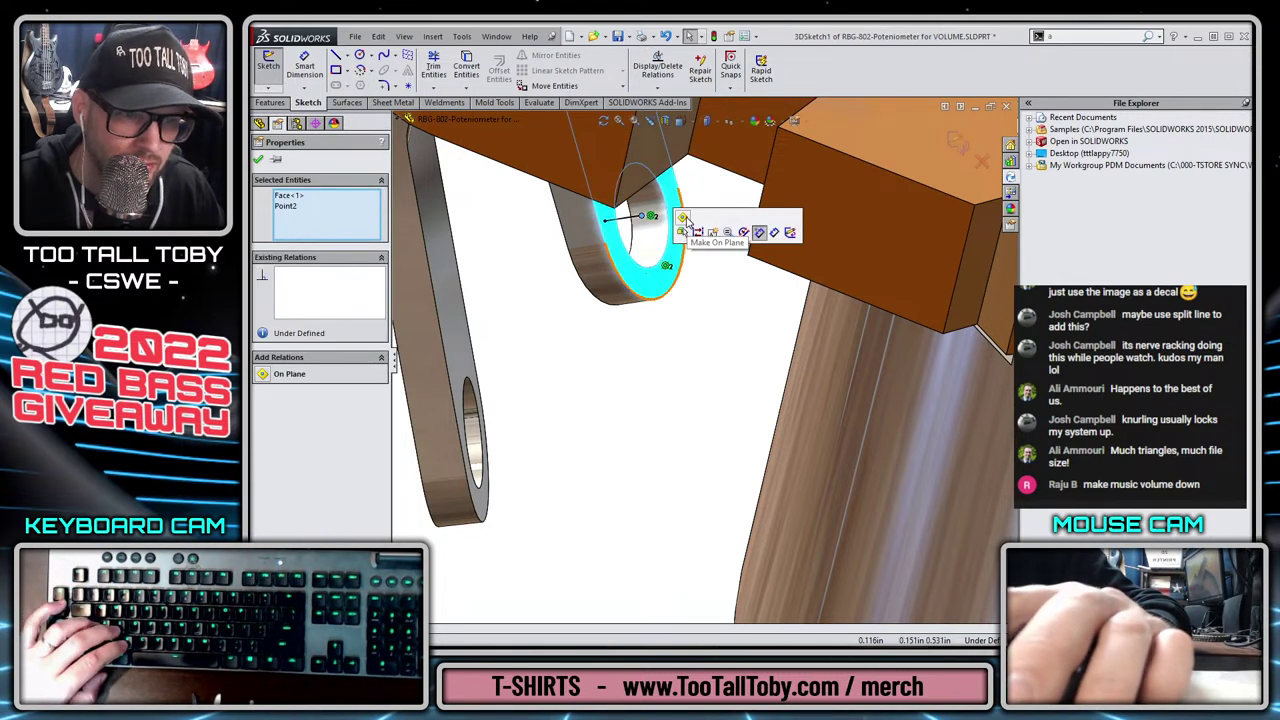
pyautogui.click(685, 220)
pyautogui.click(680, 356)
pyautogui.scroll(6, 680, 357)
pyautogui.scroll(-1, 664, 344)
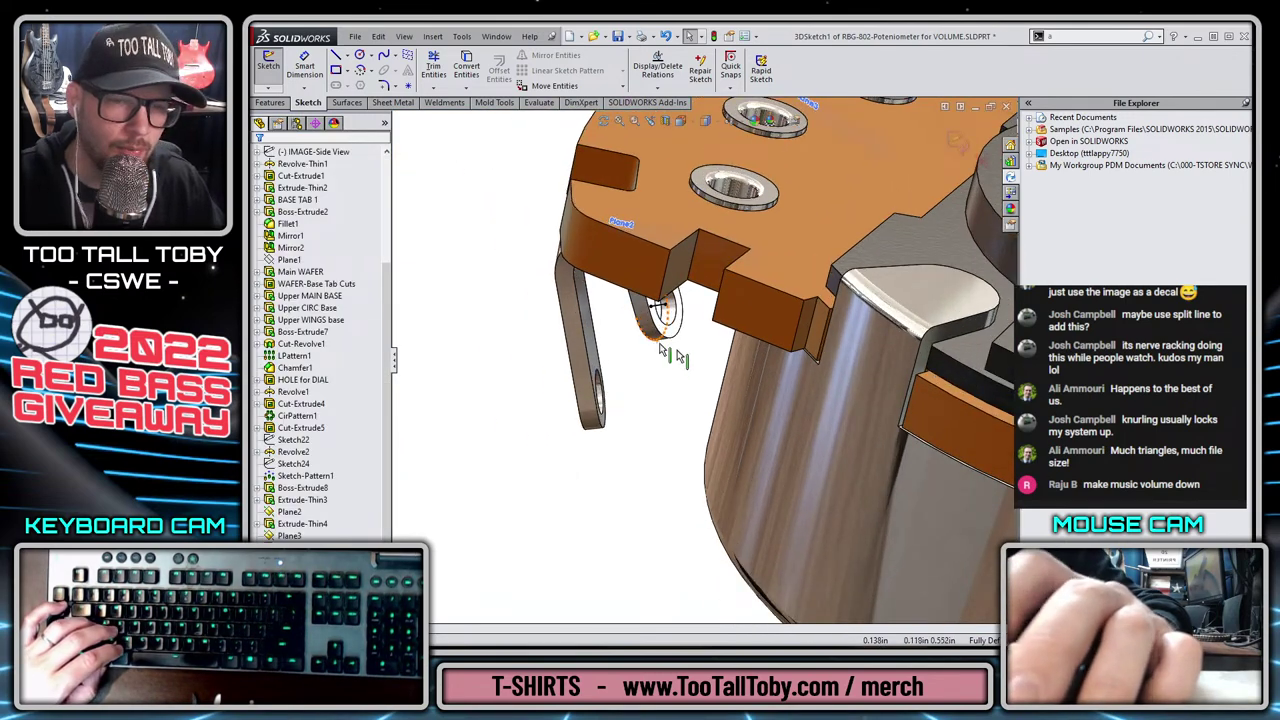
pyautogui.click(953, 145)
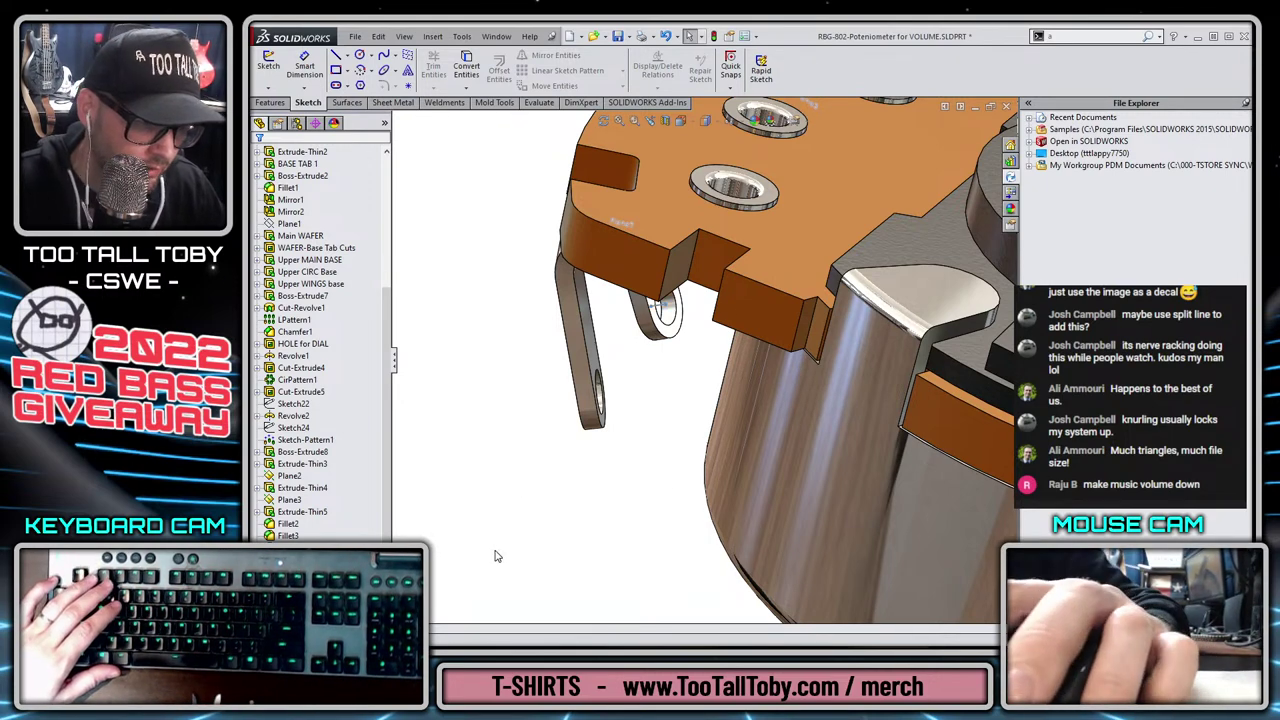
# Set the sketch colour of POLE CENTER - RED to red.
pyautogui.rightClick(300, 456)
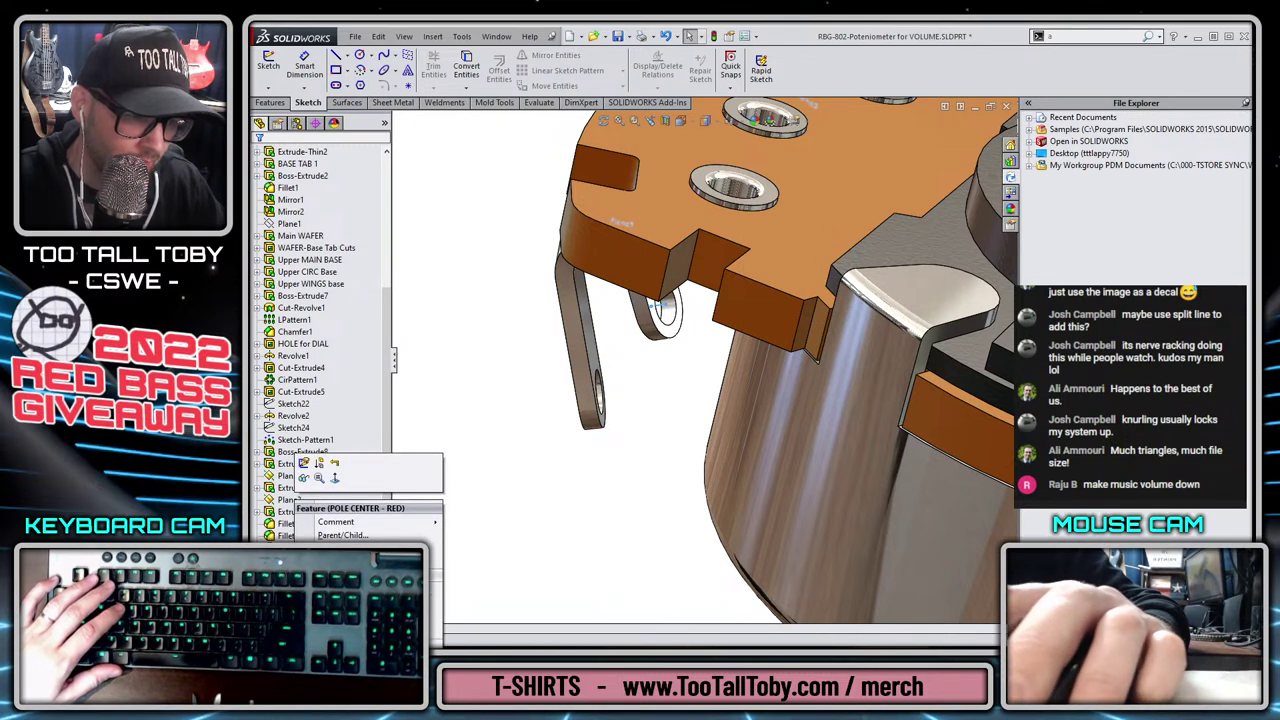
pyautogui.click(350, 588)
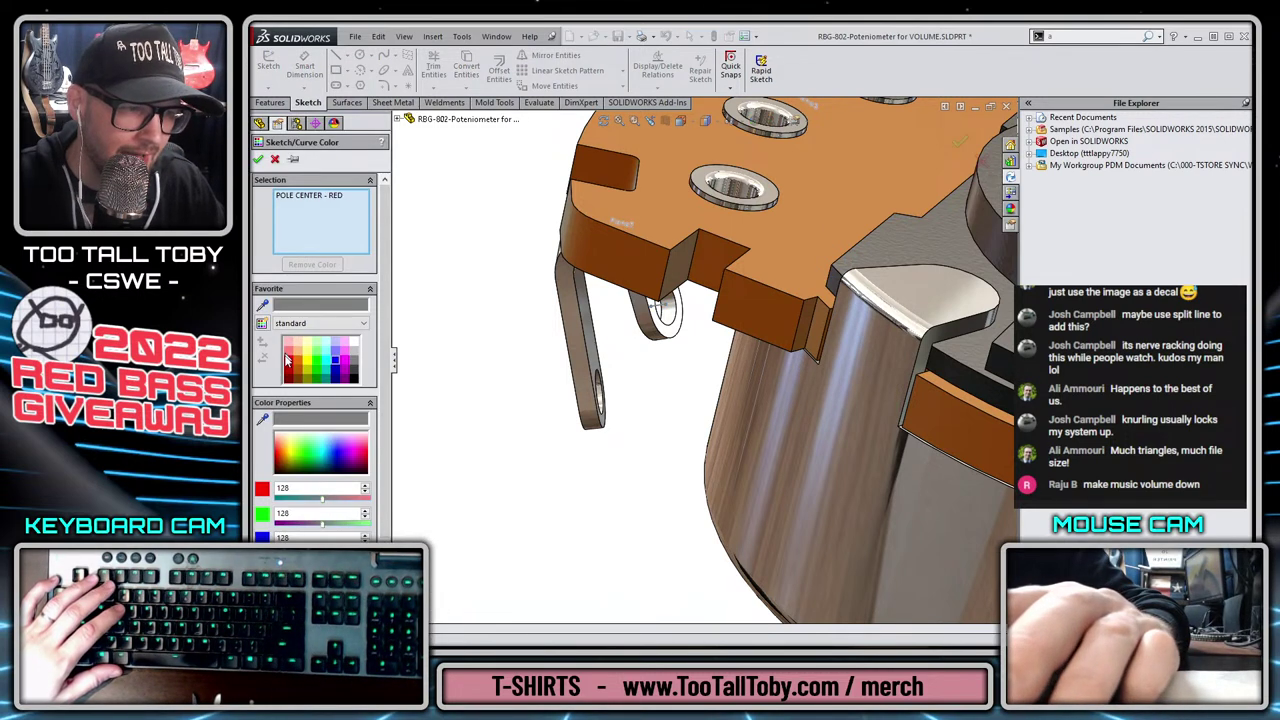
pyautogui.click(287, 358)
pyautogui.click(258, 160)
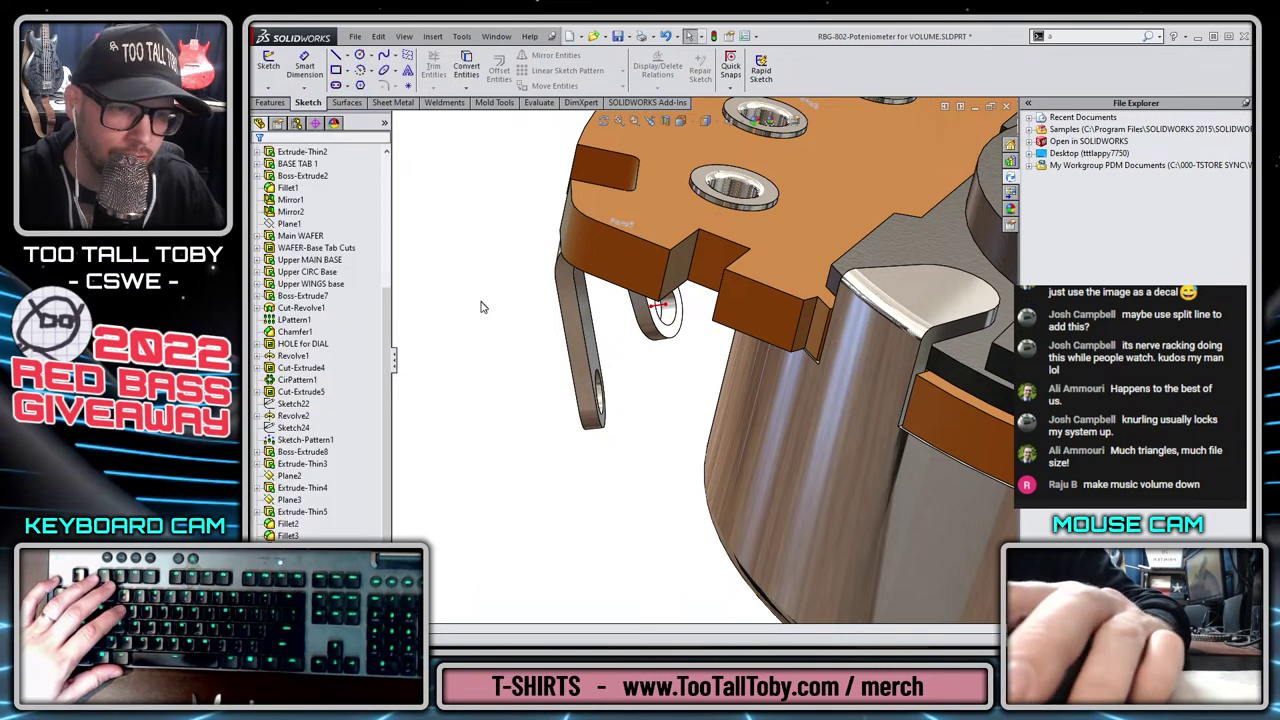
# Start a new 3D sketch and draw a line crossing the hole of the side solder tab.
pyautogui.moveTo(480, 303)
pyautogui.mouseDown(button='middle')
pyautogui.moveTo(591, 409)
pyautogui.moveTo(566, 423)
pyautogui.moveTo(685, 369)
pyautogui.mouseUp(button='middle')
pyautogui.scroll(-3, 685, 369)
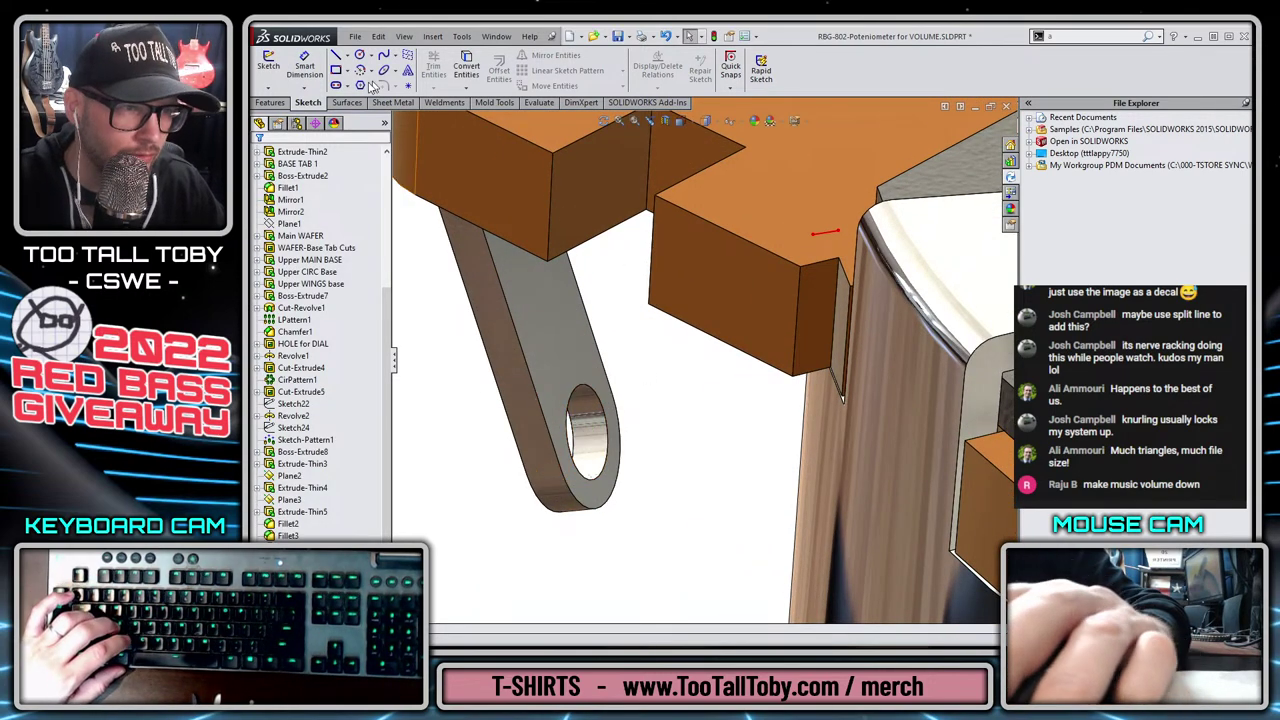
pyautogui.click(337, 57)
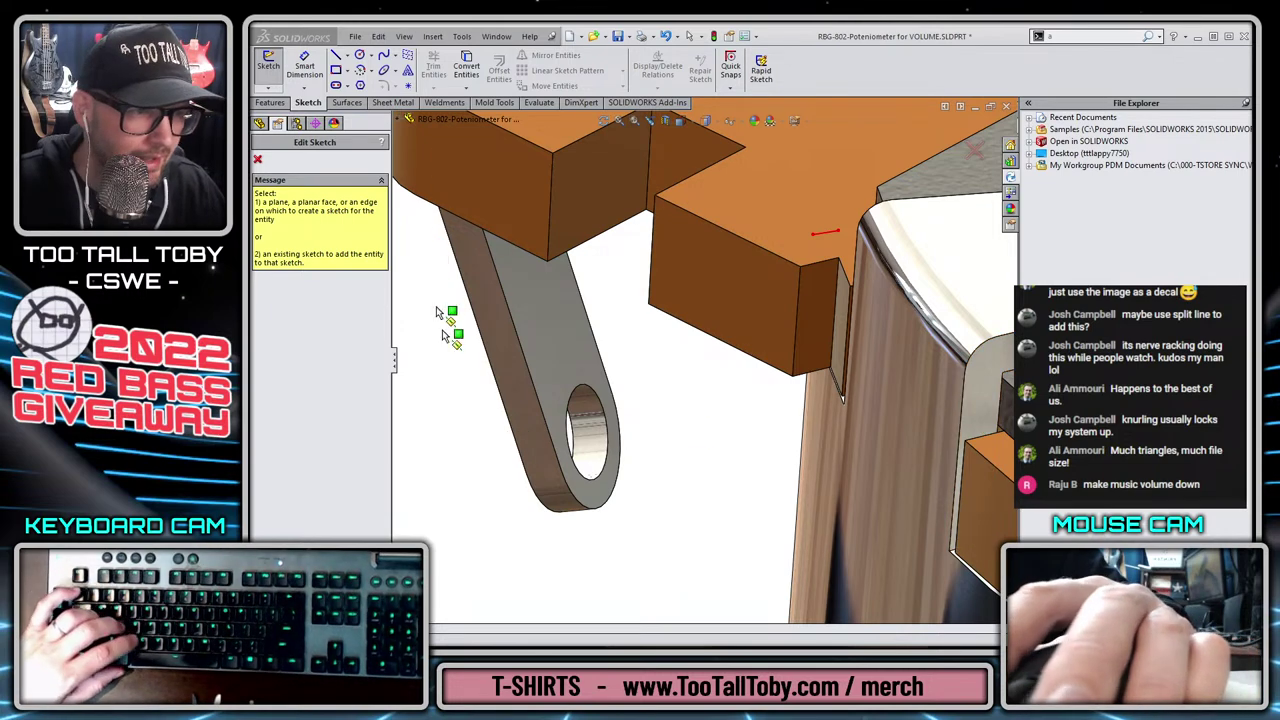
pyautogui.click(521, 440)
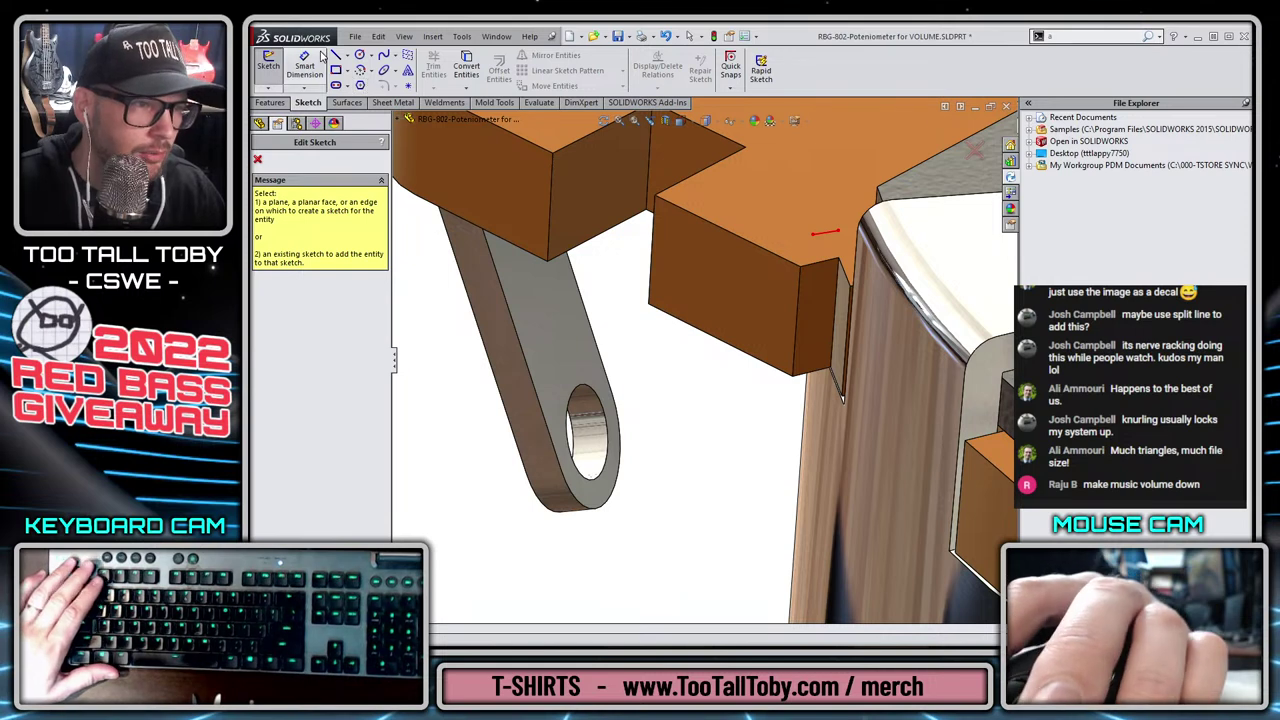
pyautogui.click(271, 90)
pyautogui.click(282, 114)
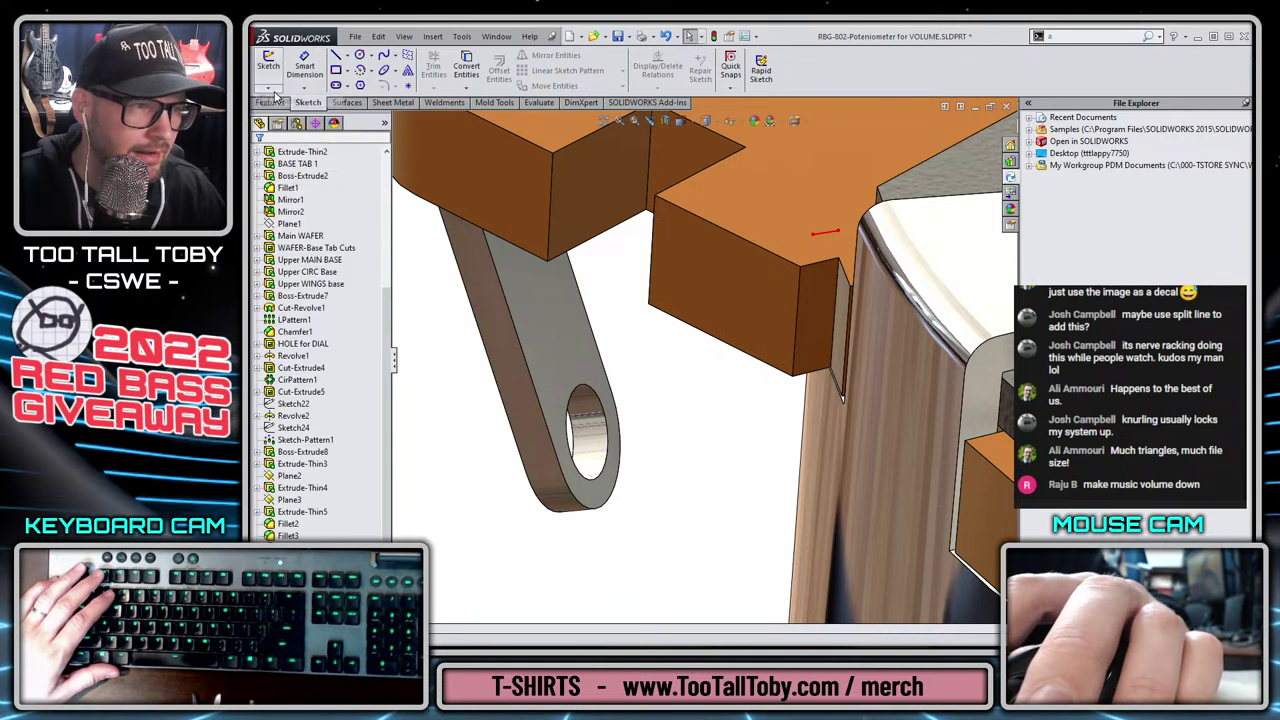
pyautogui.click(336, 57)
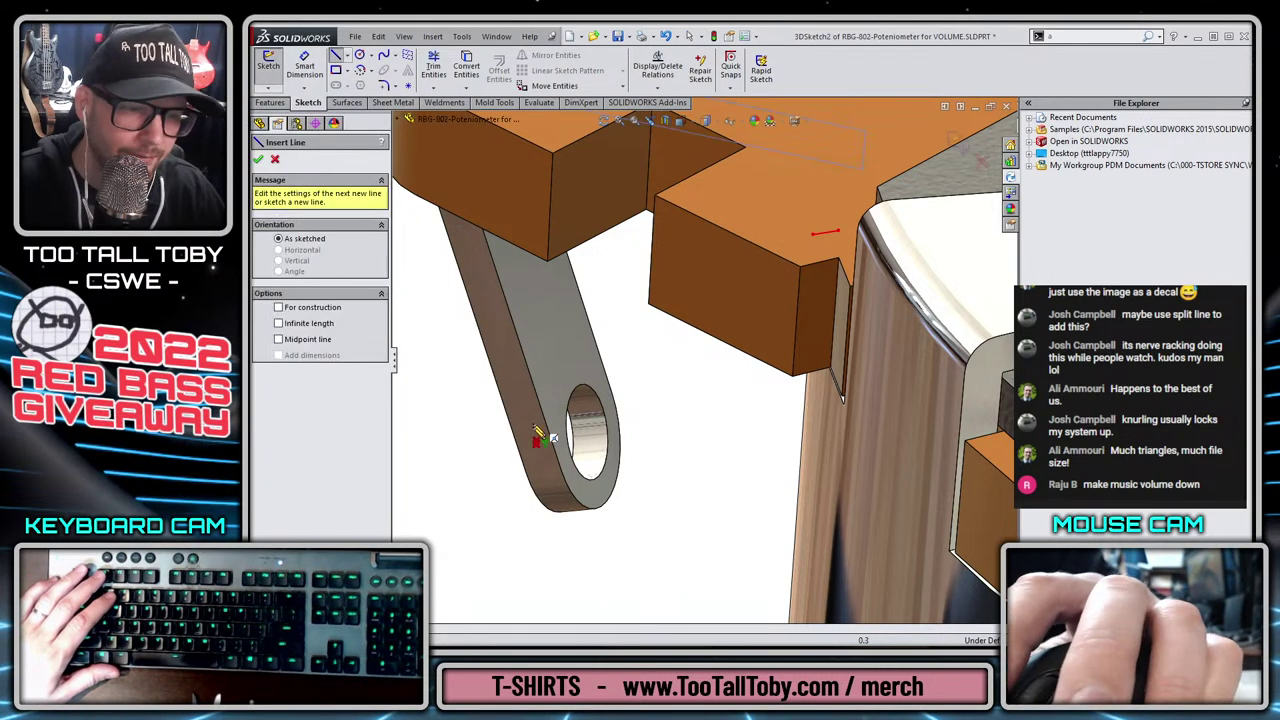
pyautogui.moveTo(505, 447); pyautogui.dragTo(648, 456)
pyautogui.press('Escape')
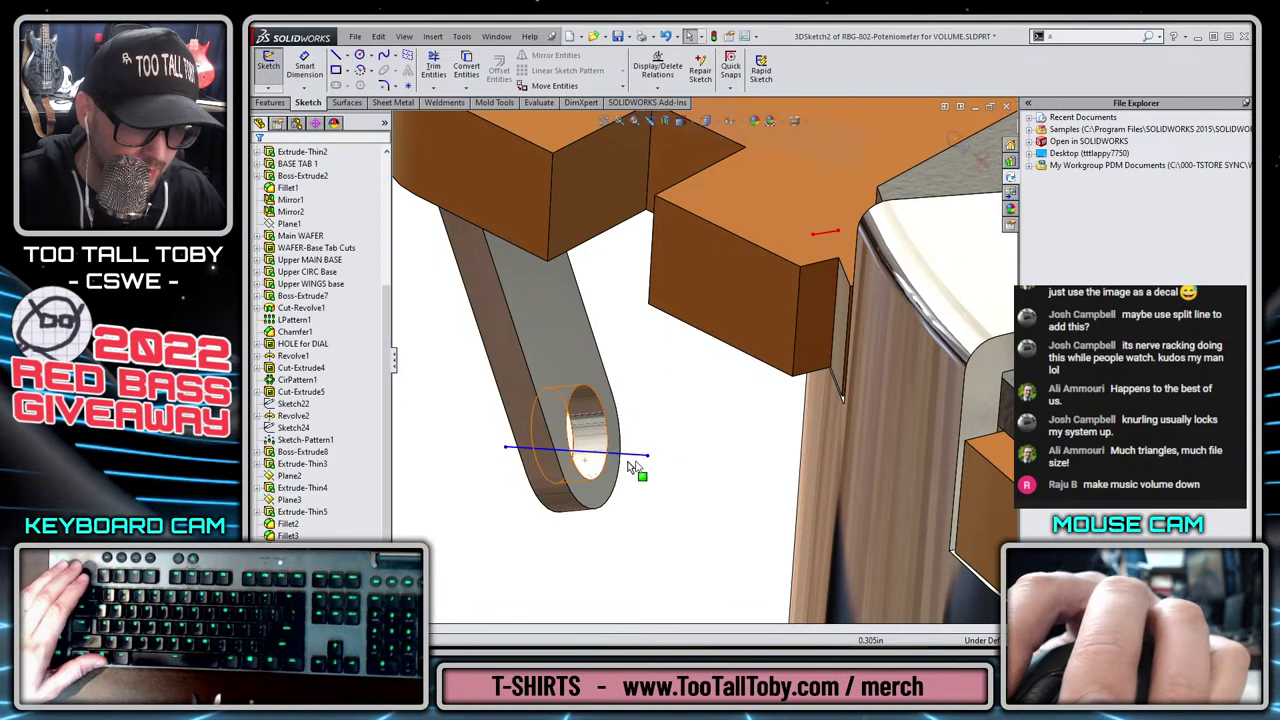
# Make the line concentric with the cylindrical inner face of the side solder tab's hole.
pyautogui.click(648, 456)
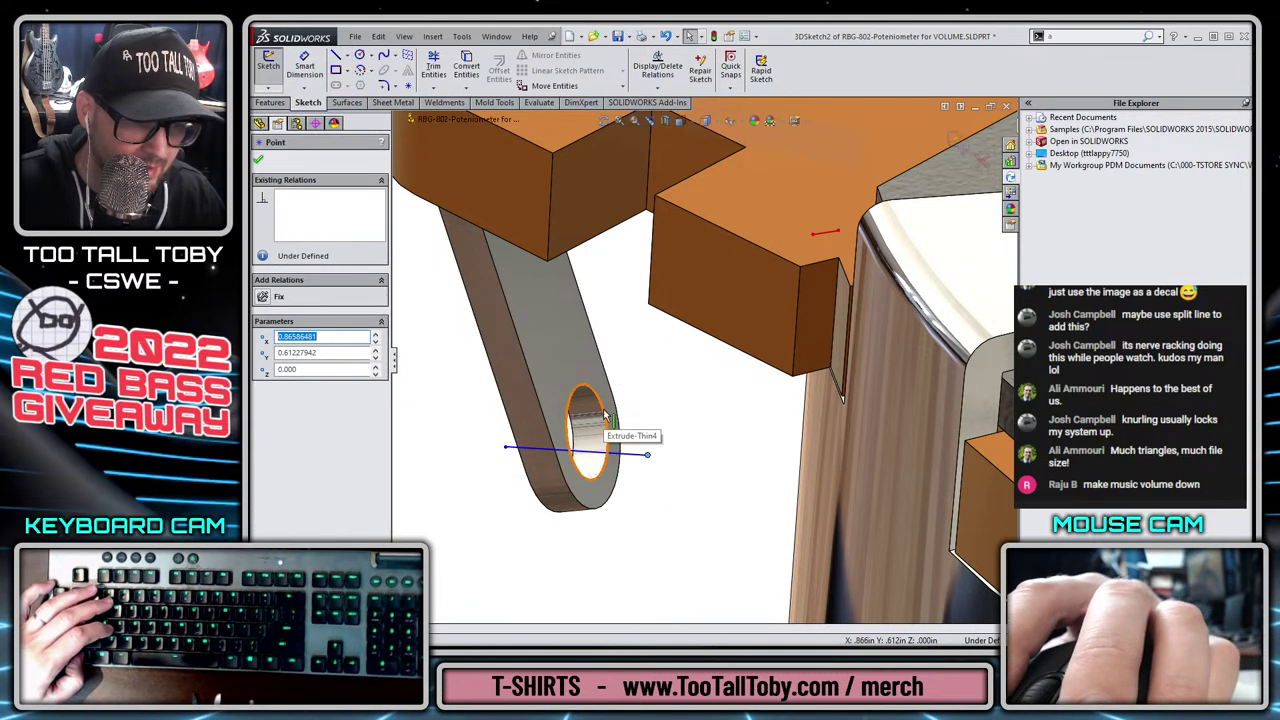
pyautogui.press('Escape')
pyautogui.click(588, 453)
pyautogui.keyDown('ctrl'); pyautogui.click(595, 423); pyautogui.keyUp('ctrl')
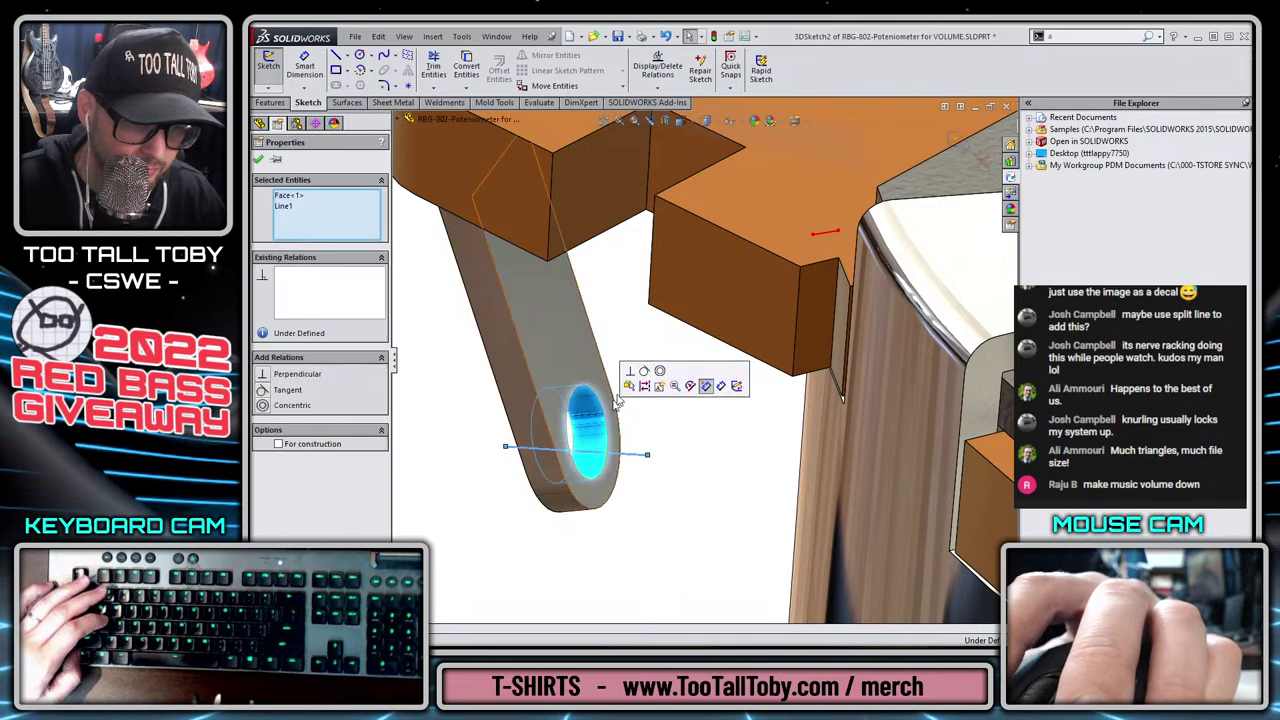
pyautogui.click(659, 371)
pyautogui.scroll(-5, 659, 440)
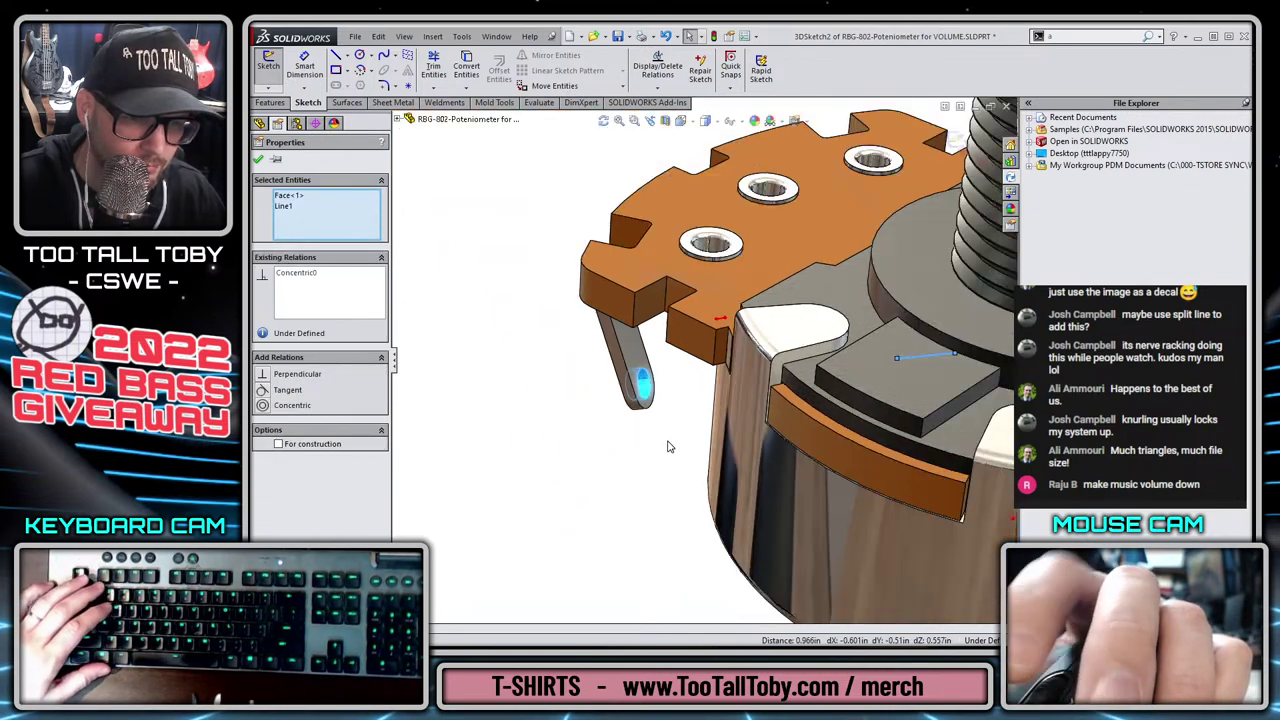
# Move the line's endpoints back to the side solder tab, one on each side of its hole.
pyautogui.press('Escape')
pyautogui.moveTo(803, 359); pyautogui.dragTo(843, 366)
pyautogui.moveTo(700, 370); pyautogui.dragTo(703, 373)
pyautogui.moveTo(838, 357); pyautogui.dragTo(785, 371)
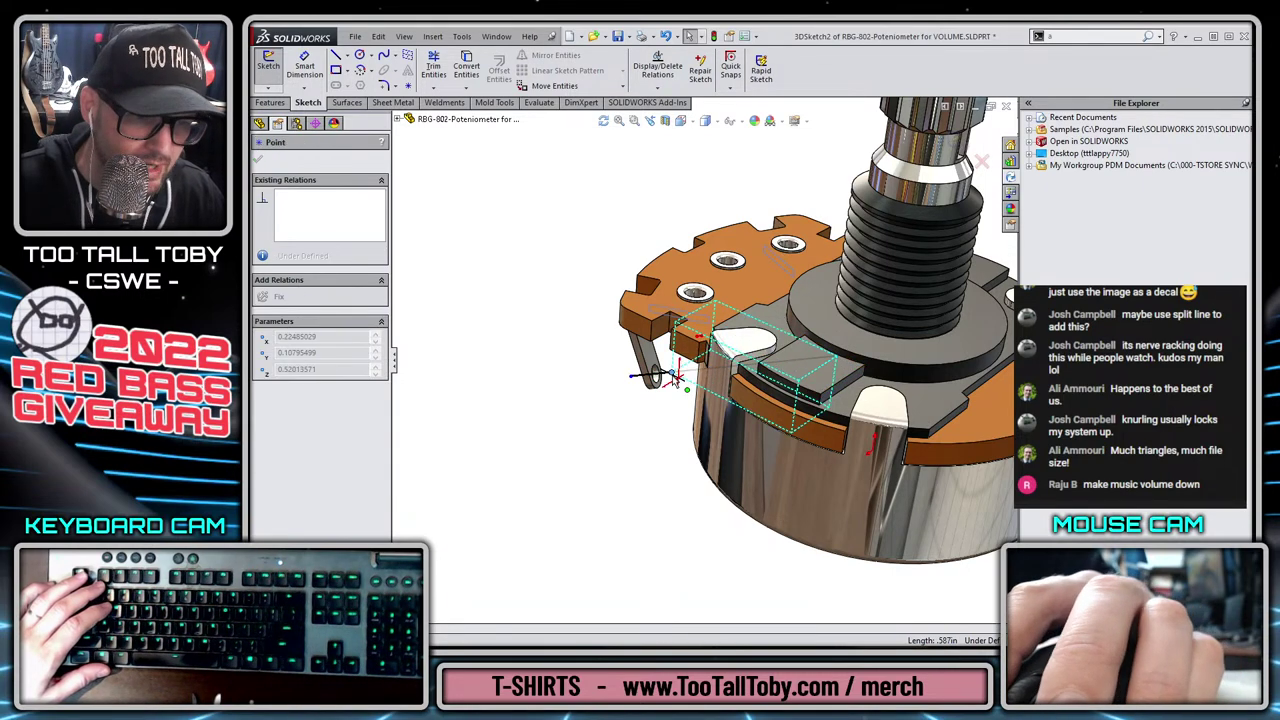
pyautogui.press('Escape')
pyautogui.scroll(5, 665, 376)
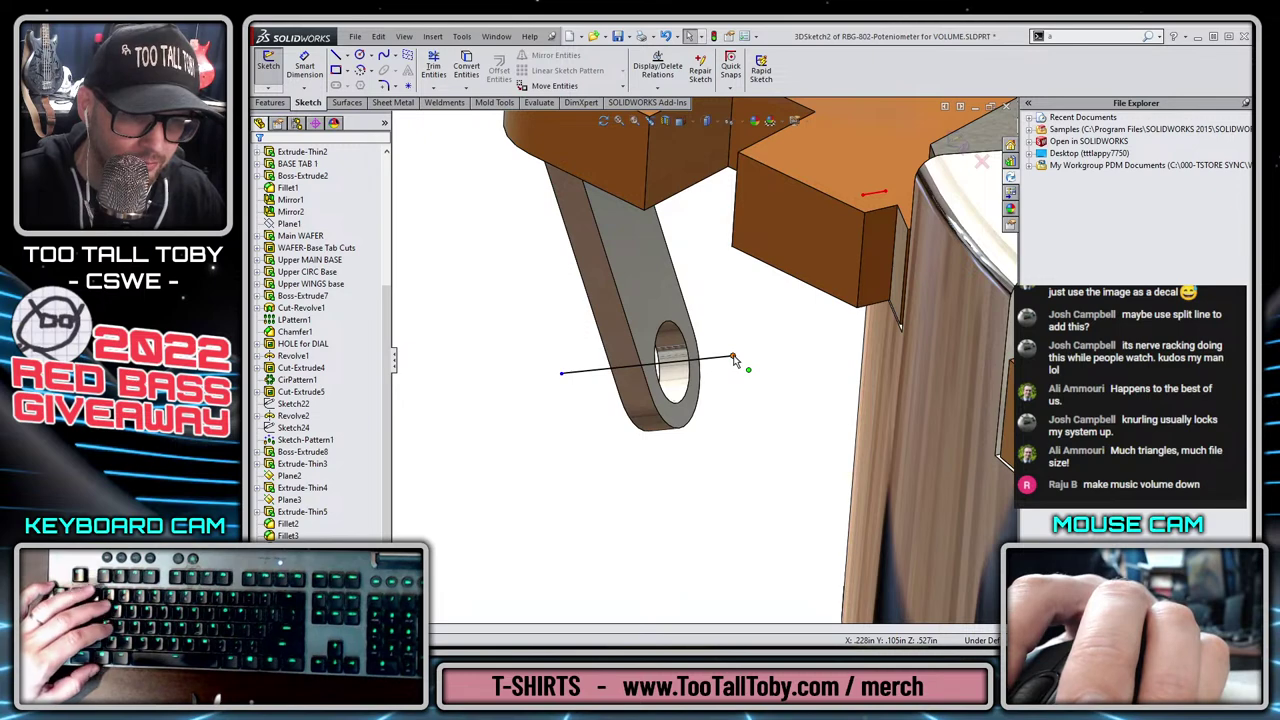
# Constrain the line's inner endpoint onto the plane of the side solder tab's near flat face.
pyautogui.click(733, 357)
pyautogui.keyDown('ctrl'); pyautogui.click(637, 288); pyautogui.keyUp('ctrl')
pyautogui.click(674, 243)
pyautogui.press('Escape')
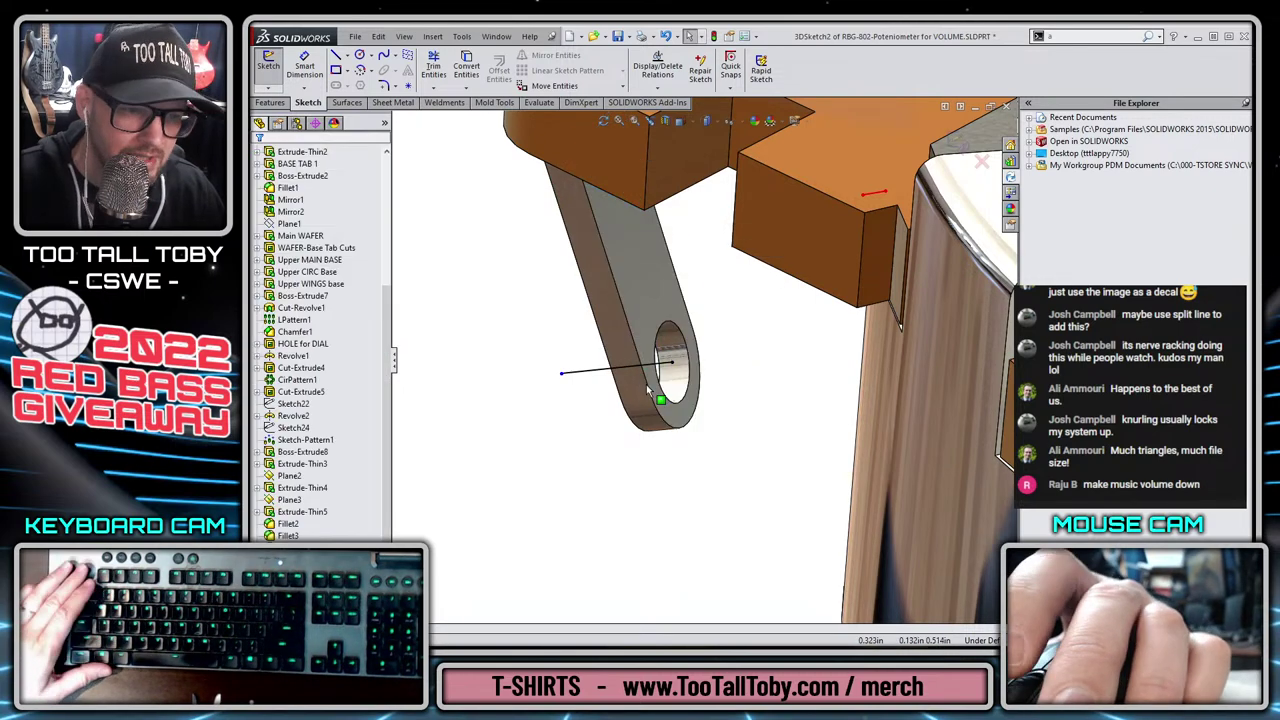
# Constrain the line's other endpoint onto the side solder tab's opposite flat face and exit the 3D sketch.
pyautogui.moveTo(645, 388); pyautogui.dragTo(690, 354, button='middle')
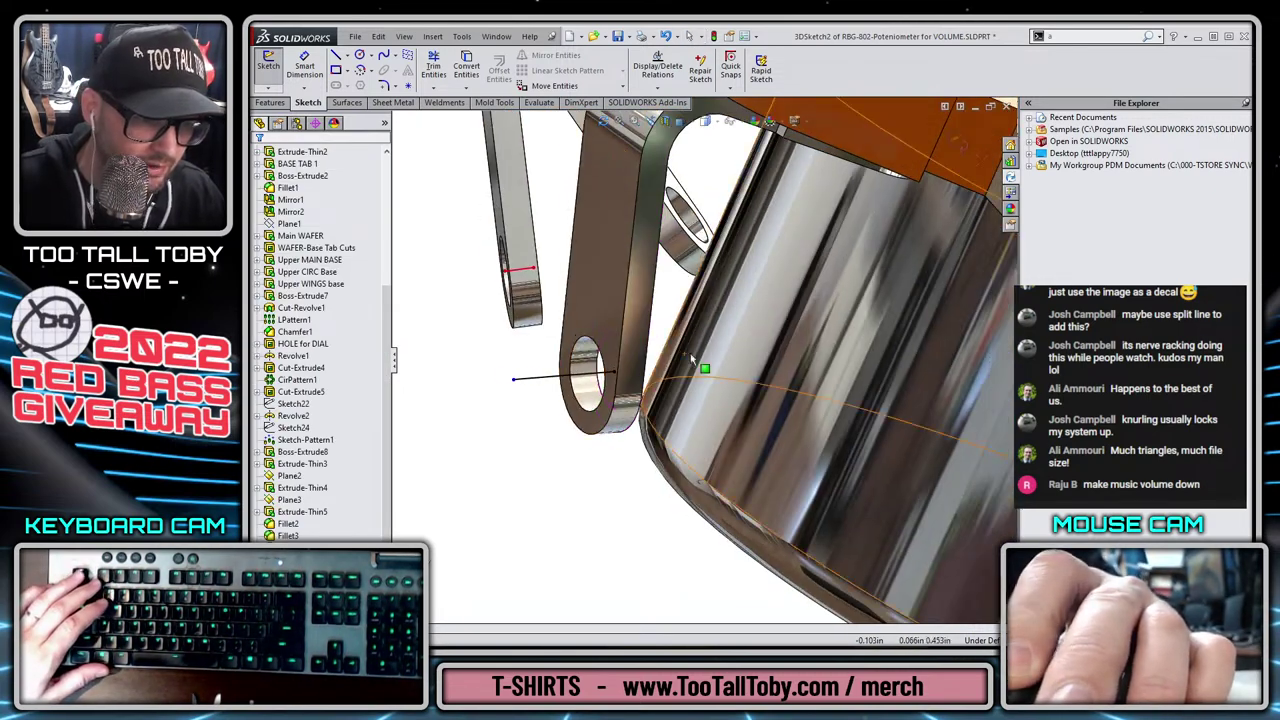
pyautogui.click(513, 385)
pyautogui.keyDown('ctrl'); pyautogui.click(605, 305); pyautogui.keyUp('ctrl')
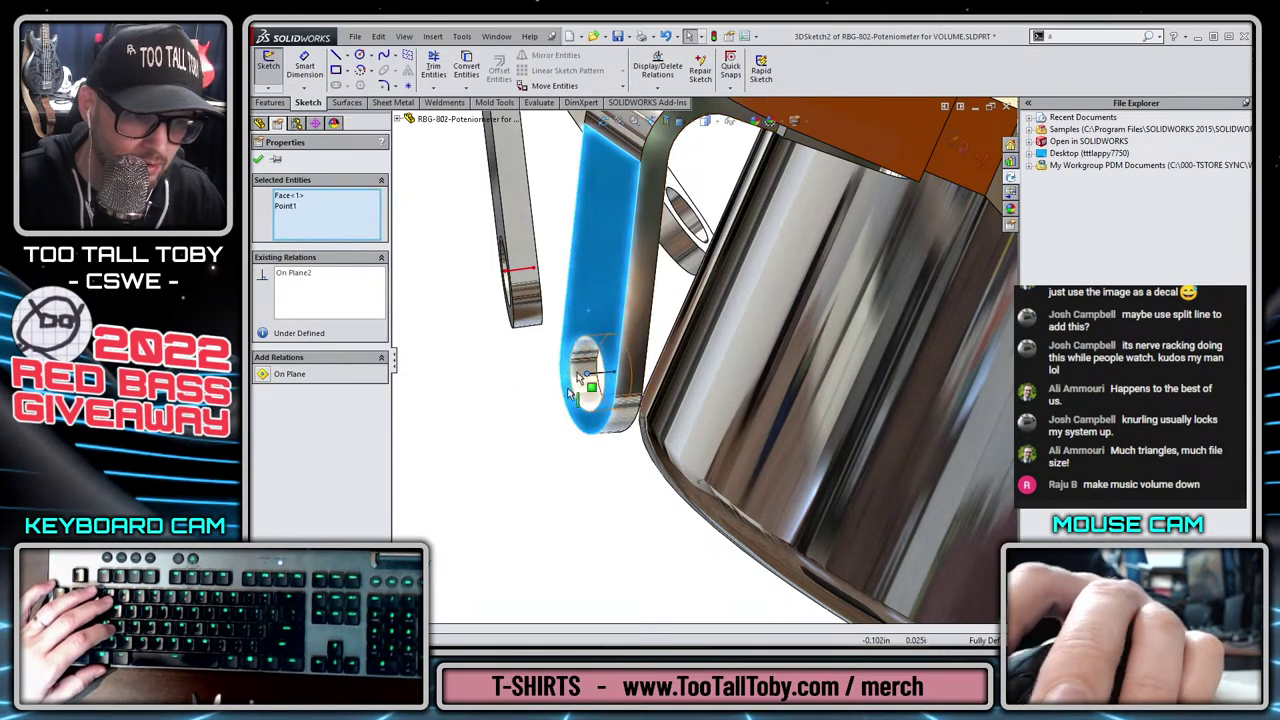
pyautogui.press('Escape')
pyautogui.moveTo(534, 457); pyautogui.dragTo(472, 370, button='middle')
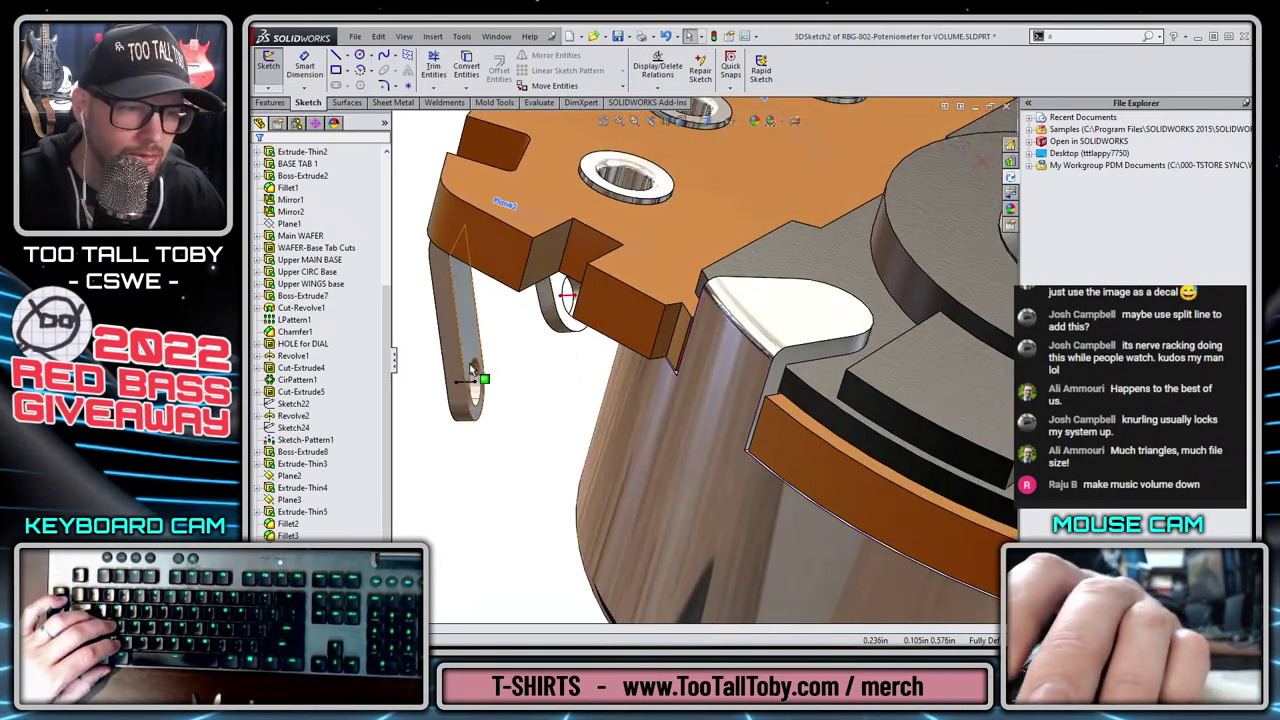
pyautogui.scroll(-1, 472, 370)
pyautogui.click(958, 141)
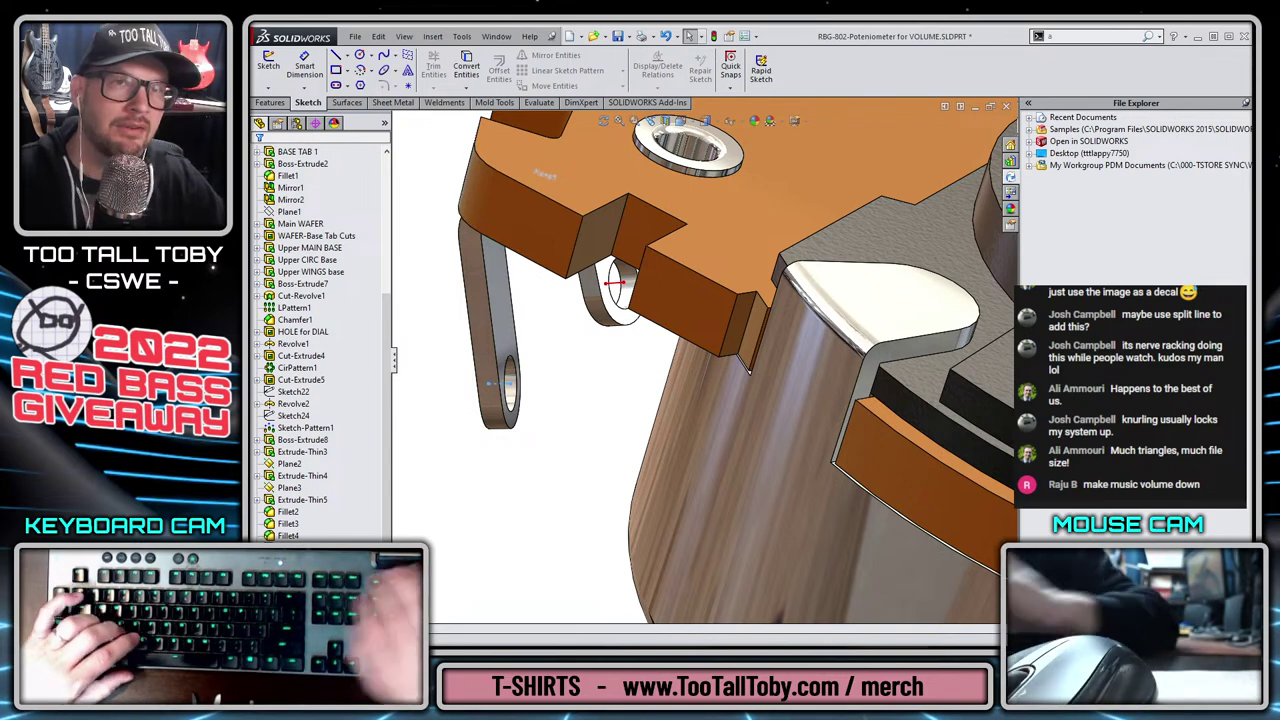
# Name the new 3D sketch POLE SIDE-RED and set its sketch colour to red.
pyautogui.press('Return')
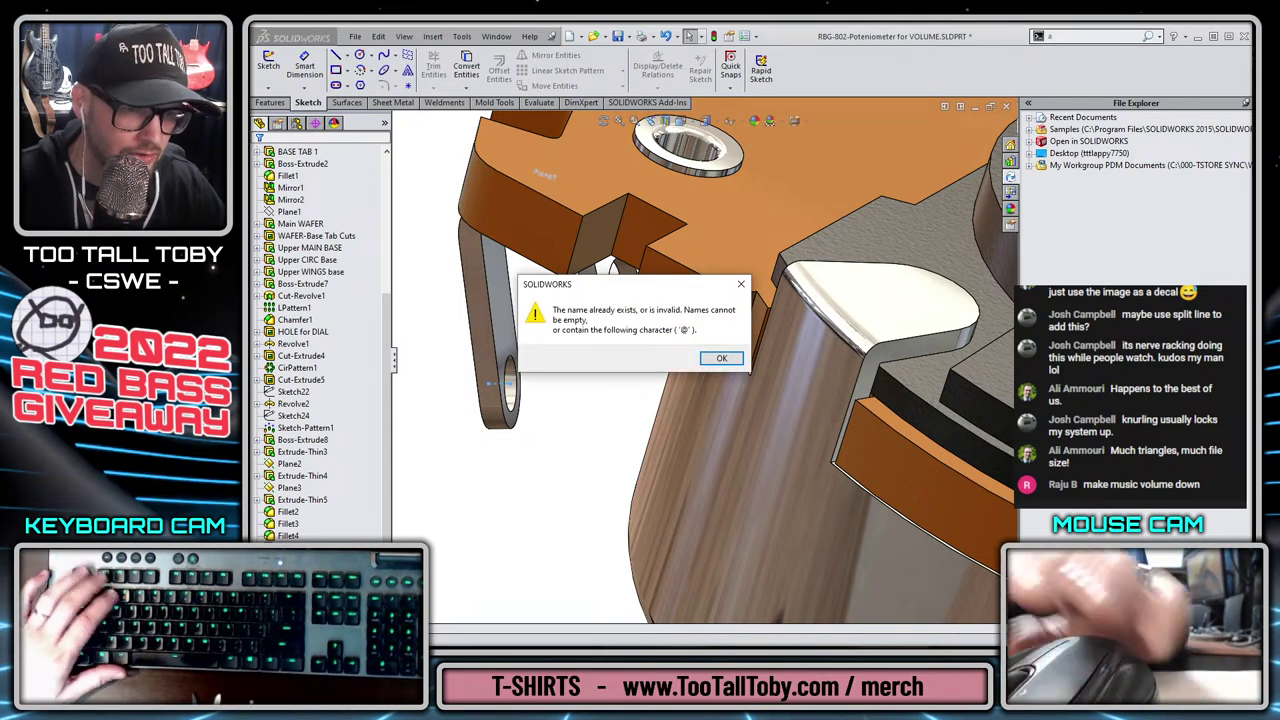
pyautogui.press('Return')
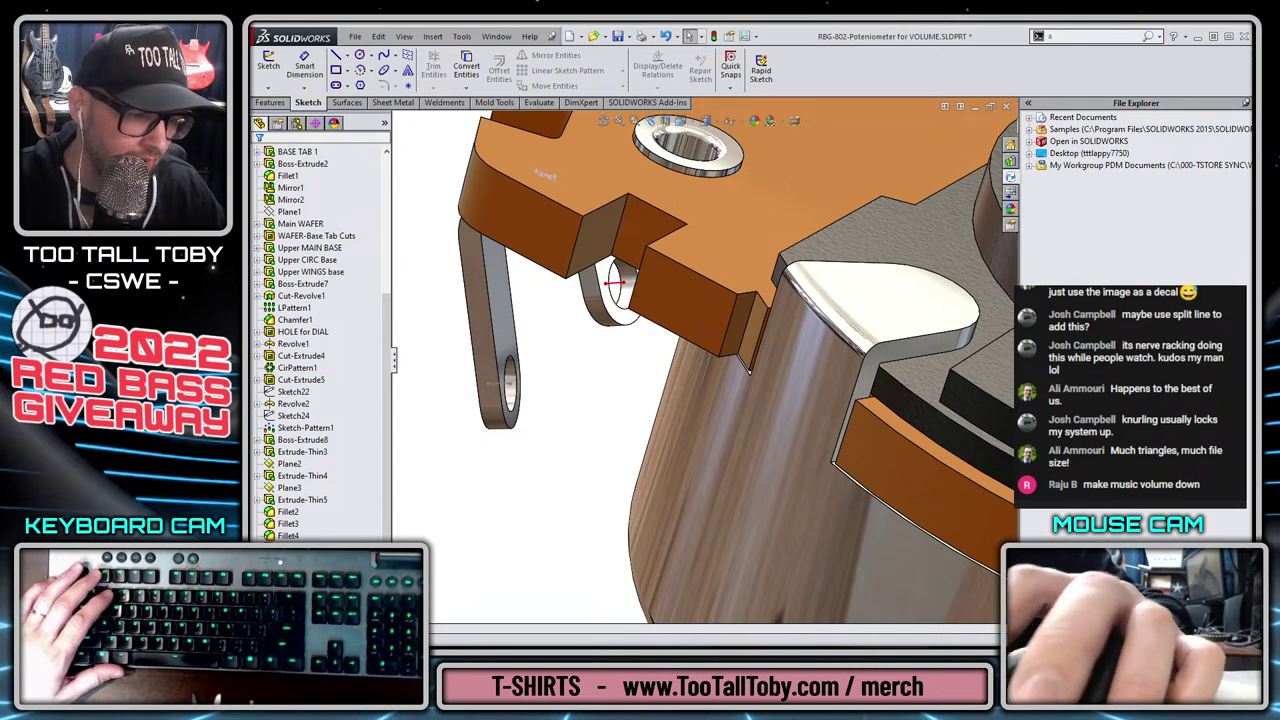
pyautogui.rightClick(303, 452)
pyautogui.click(315, 463)
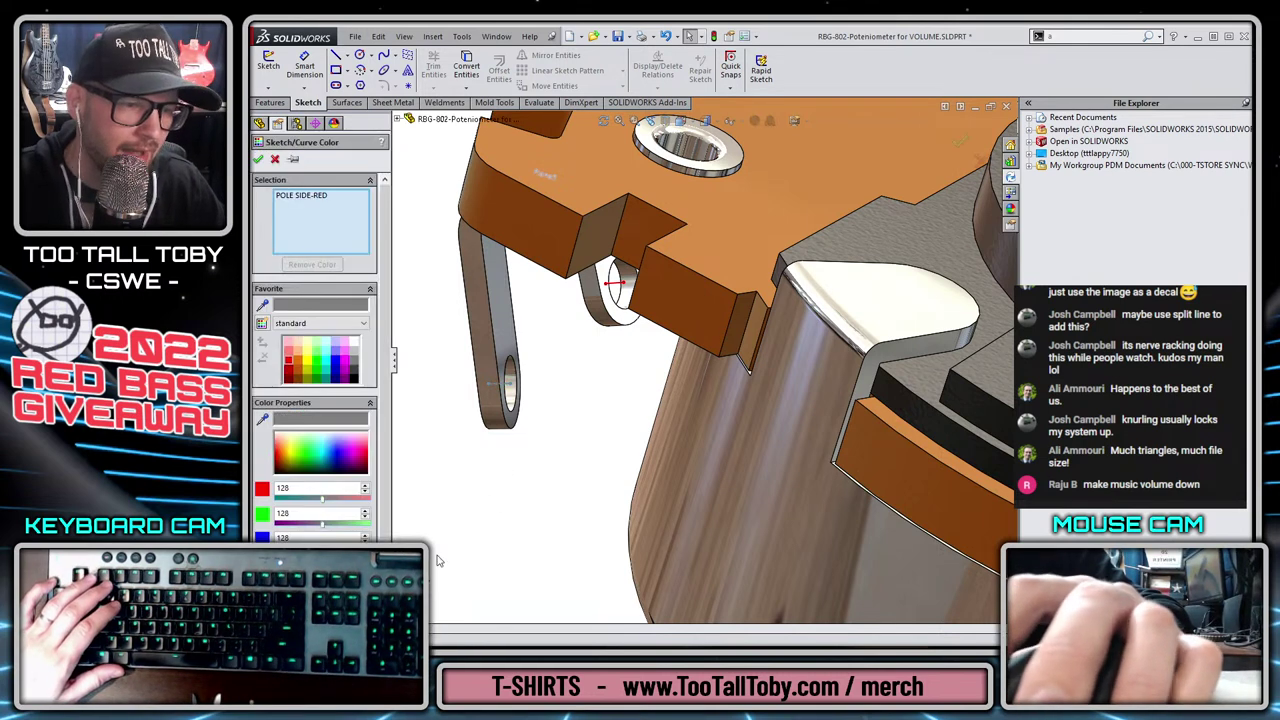
pyautogui.click(289, 364)
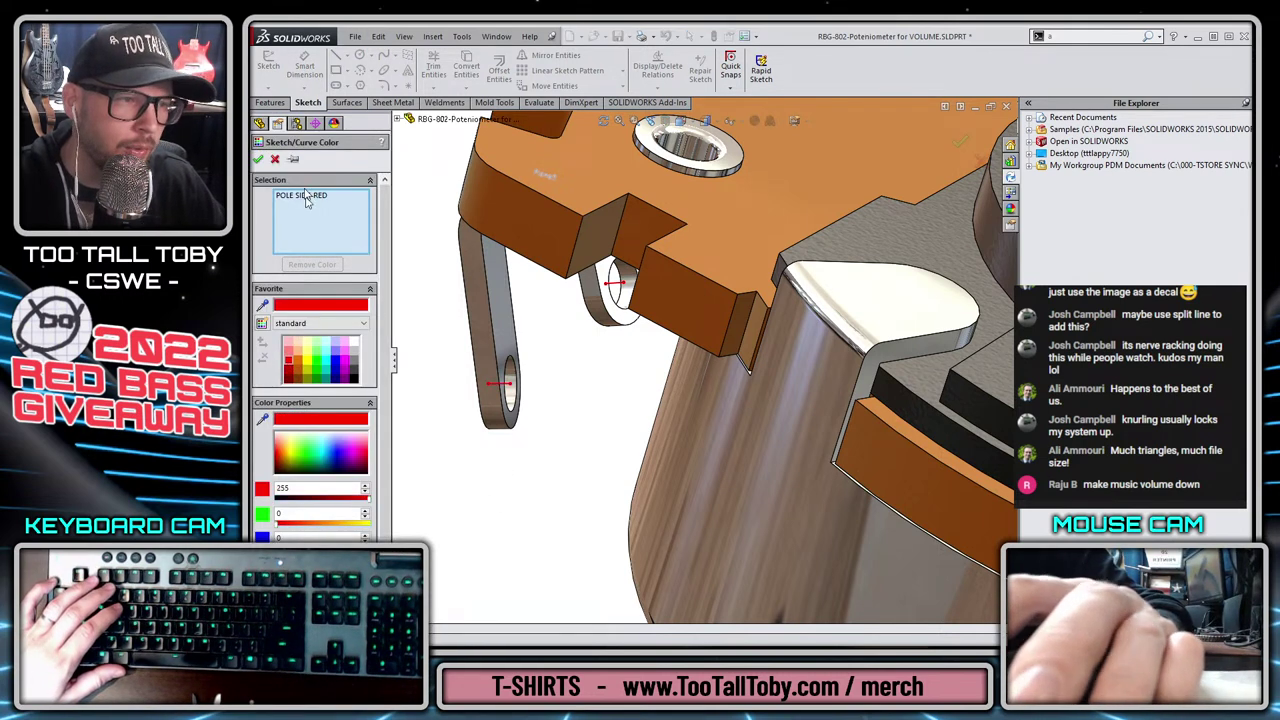
pyautogui.click(259, 160)
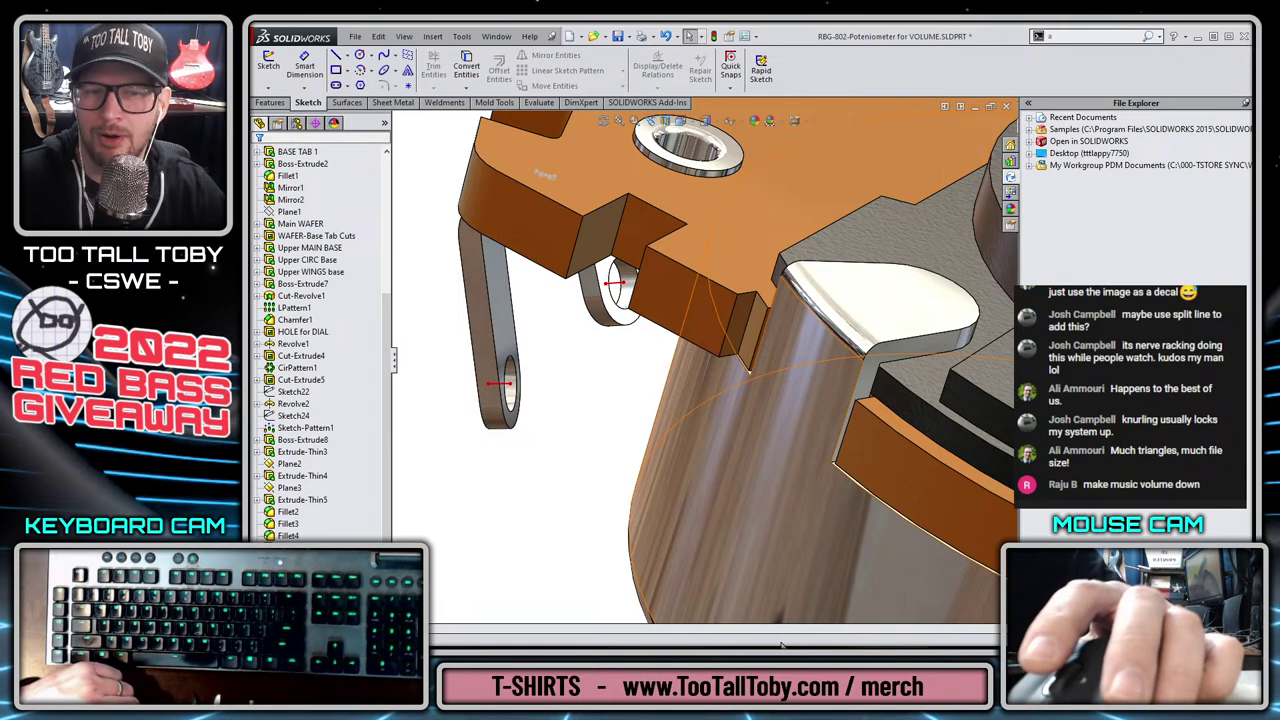
# Select the potentiometer's Front Plane for a new sketch.
pyautogui.scroll(4, 655, 310)
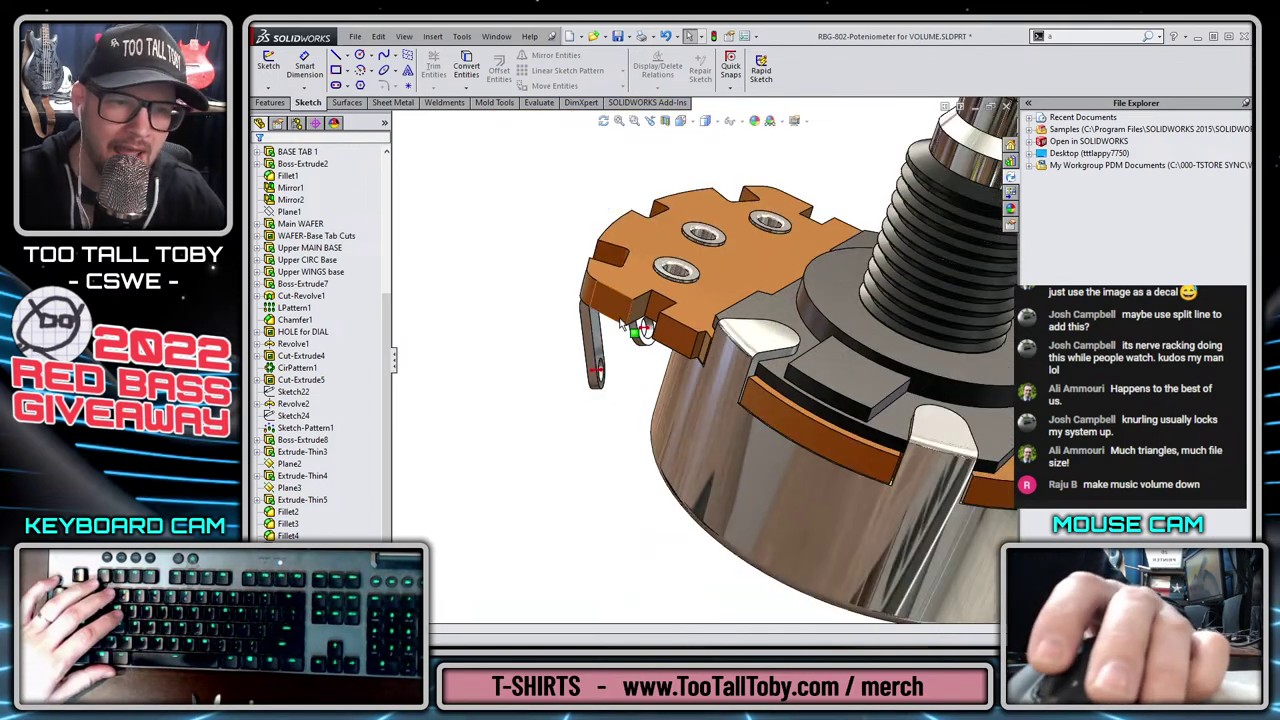
pyautogui.moveTo(620, 376); pyautogui.dragTo(790, 369, button='middle')
pyautogui.scroll(5, 702, 371)
pyautogui.scroll(-3, 682, 310)
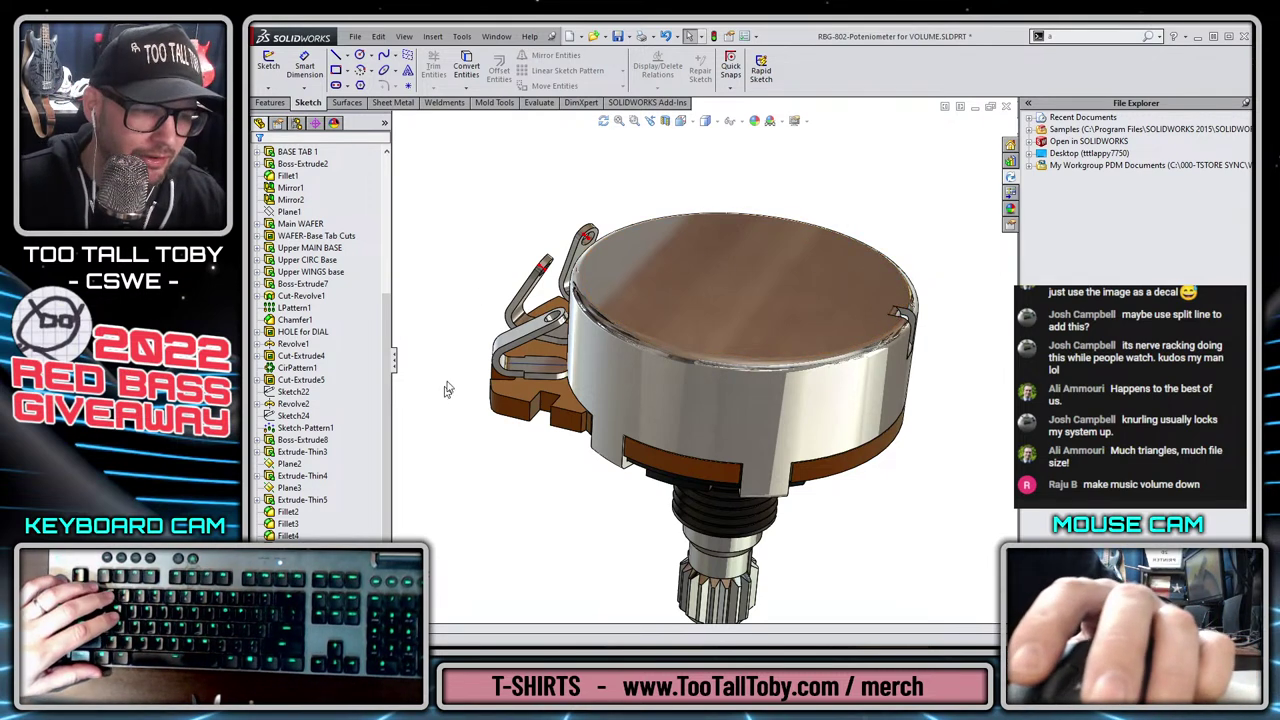
pyautogui.scroll(6, 340, 200)
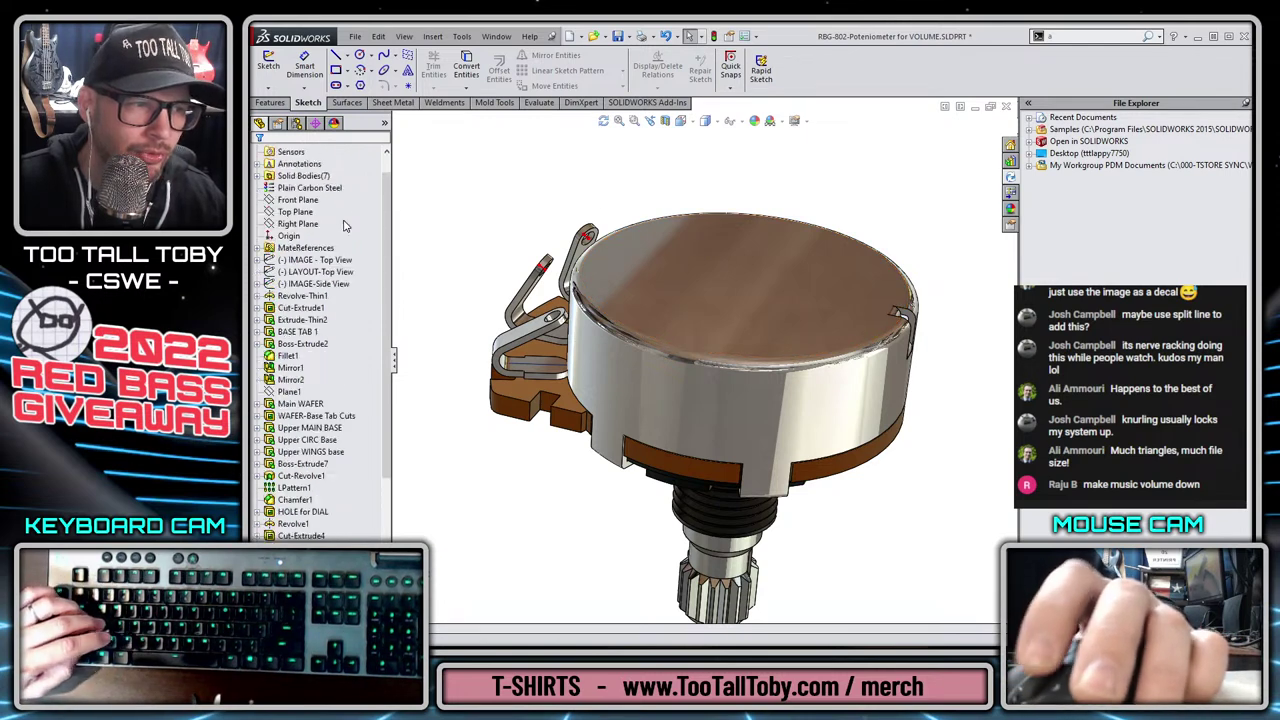
pyautogui.click(305, 225)
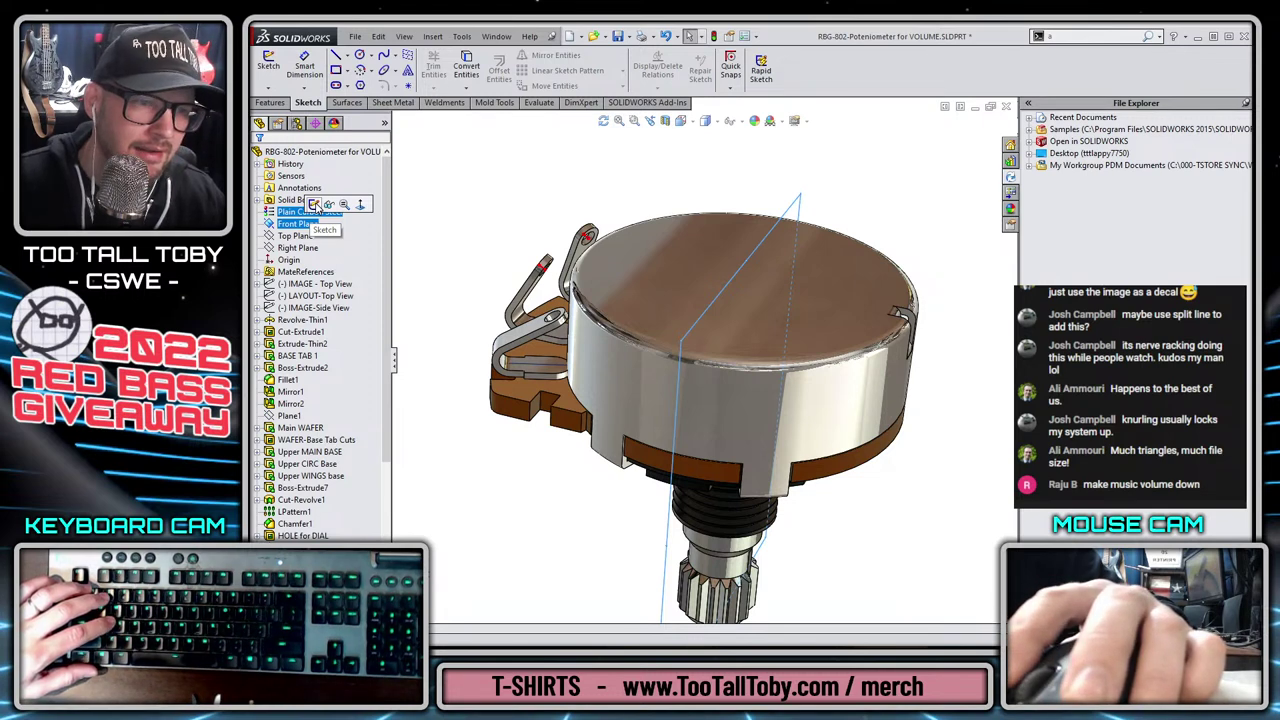
# Start a sketch on the Front Plane and draw two end-to-end horizontal lines, about 0.05 and 0.06 in long, just below the housing base.
pyautogui.click(313, 204)
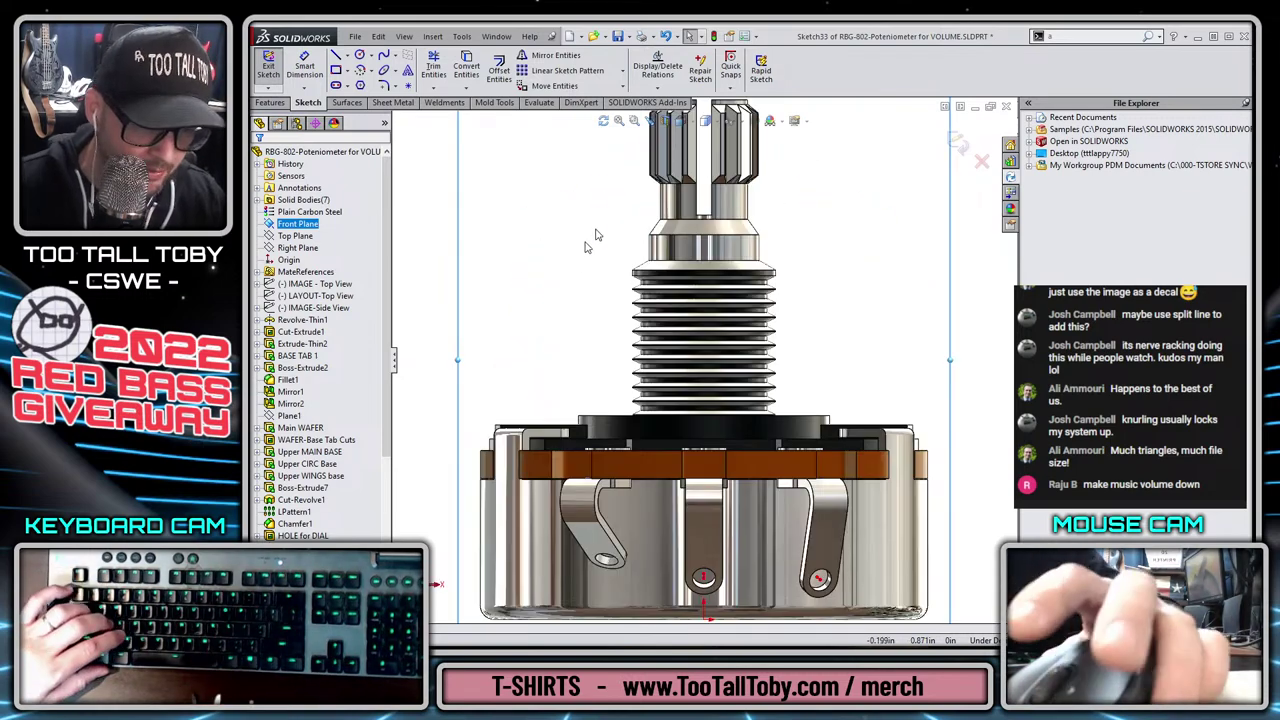
pyautogui.scroll(3, 593, 242)
pyautogui.scroll(-7, 692, 546)
pyautogui.press('s')
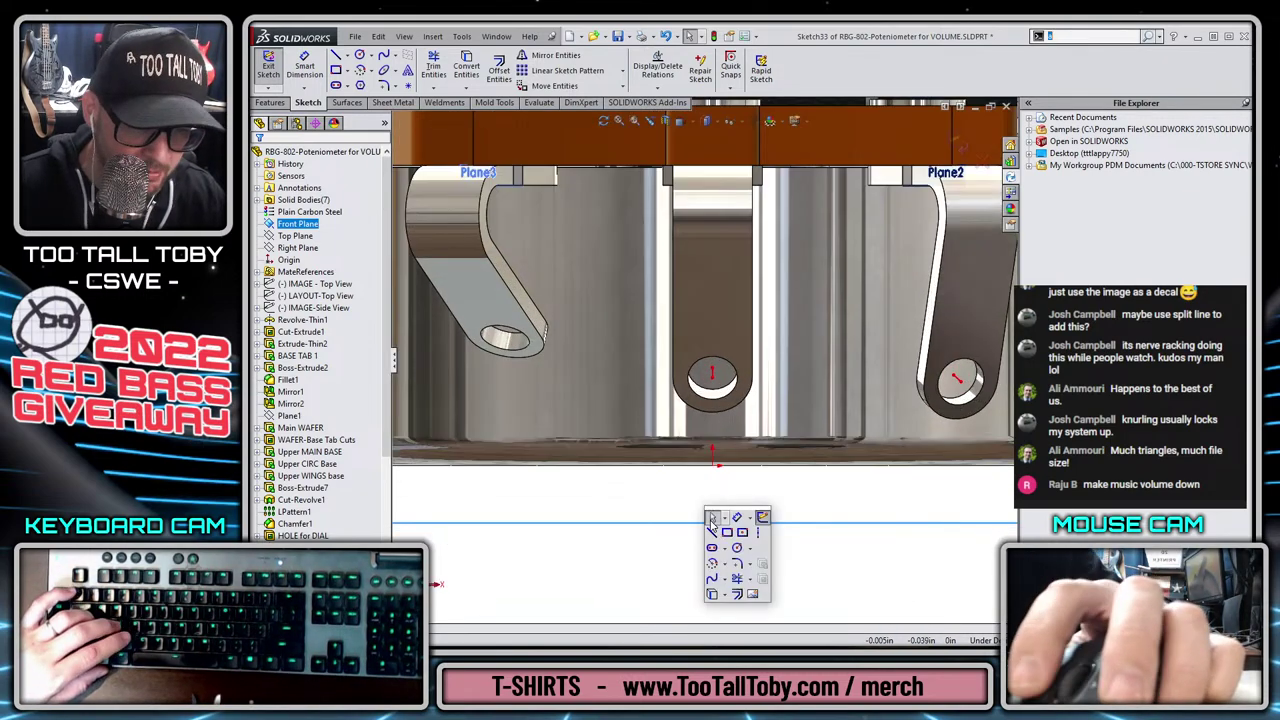
pyautogui.click(712, 517)
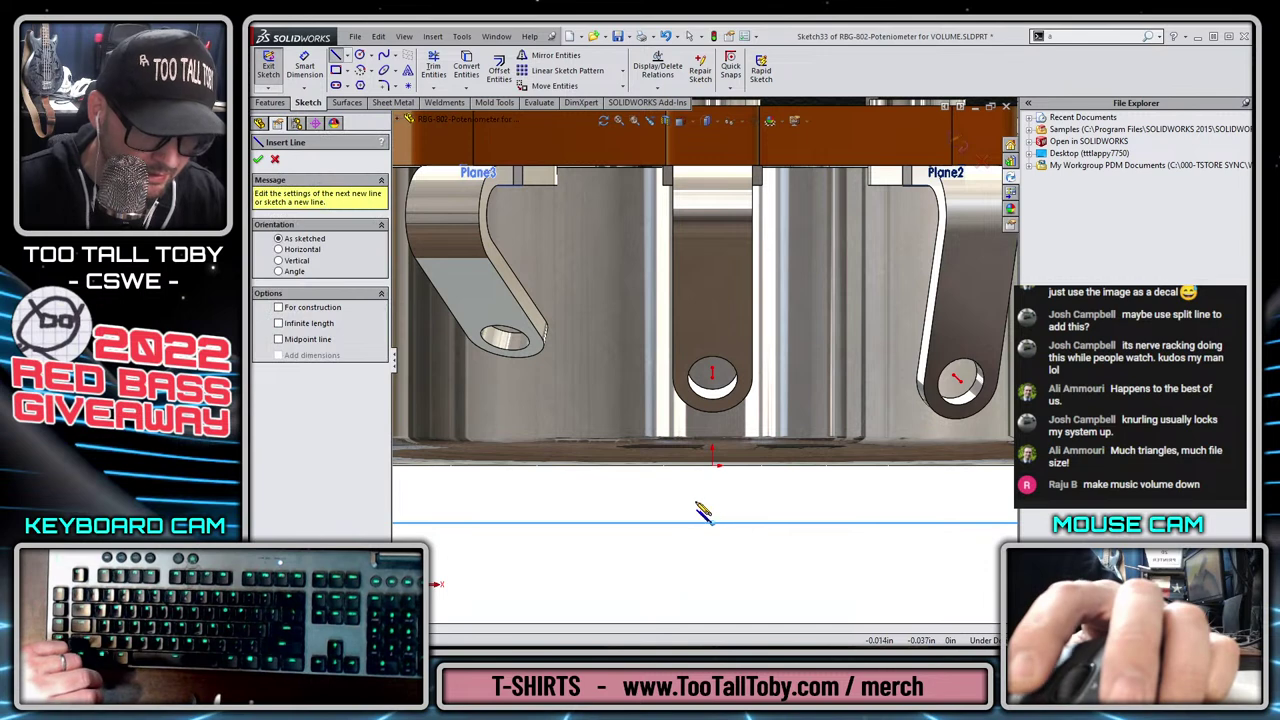
pyautogui.click(661, 484)
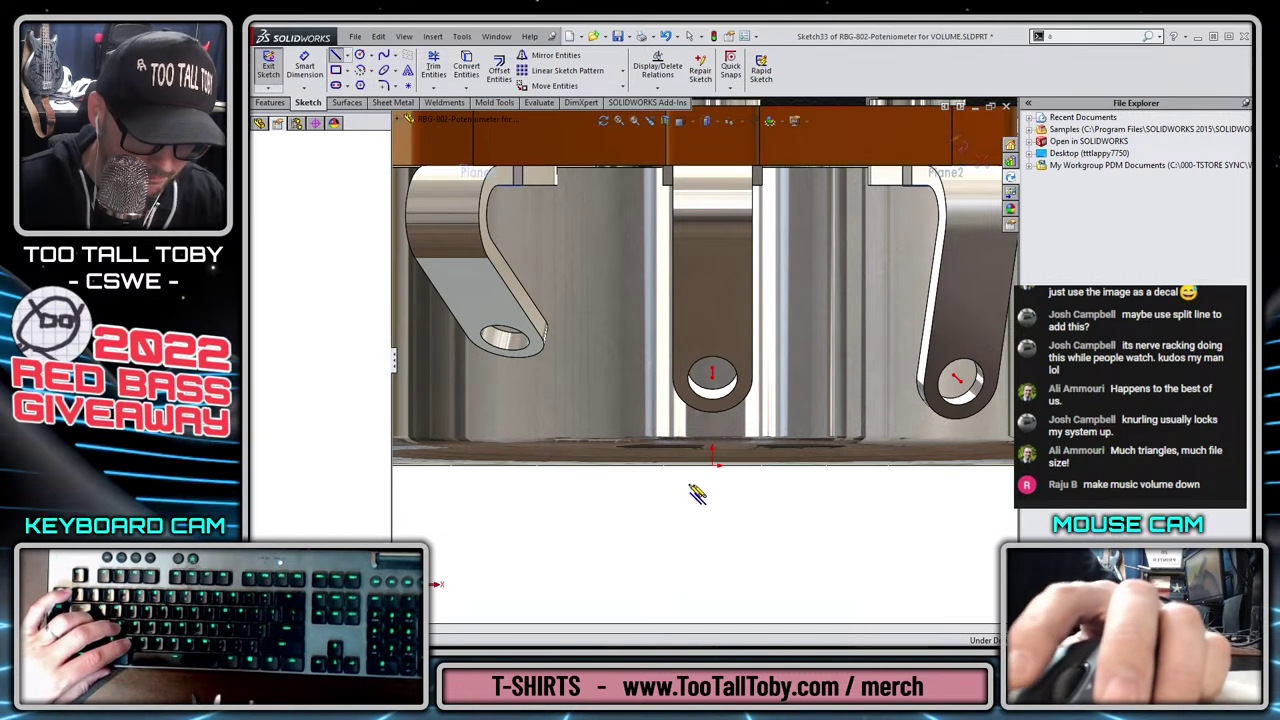
pyautogui.click(775, 481)
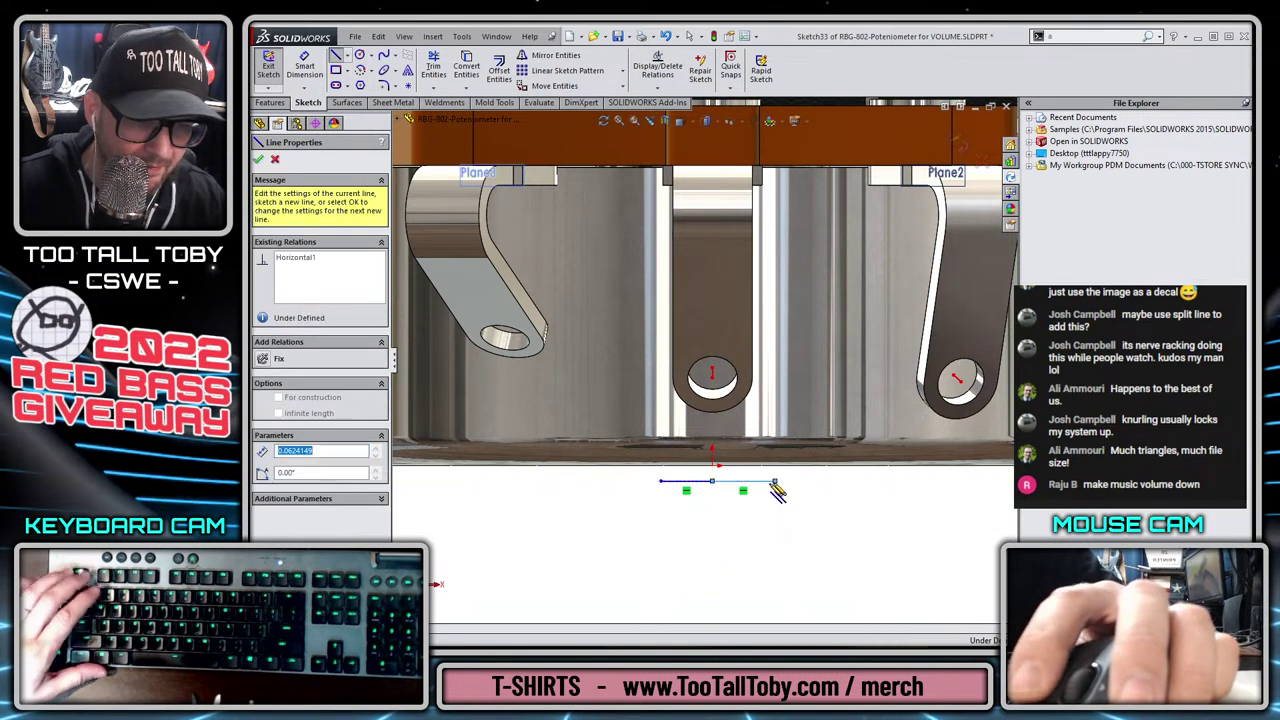
pyautogui.press('Escape')
# Dimension the horizontal lines 0.015 in below the bottom edge of the housing.
pyautogui.press('s')
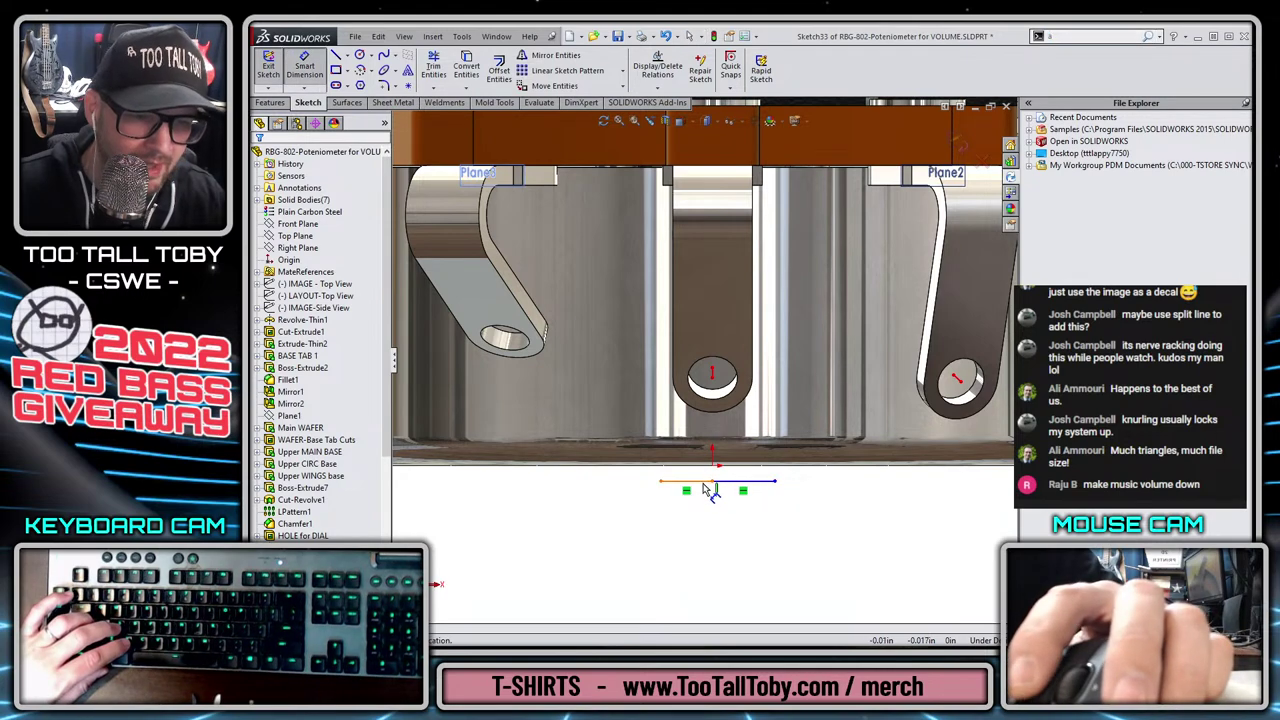
pyautogui.click(707, 478)
pyautogui.click(703, 468)
pyautogui.click(635, 517)
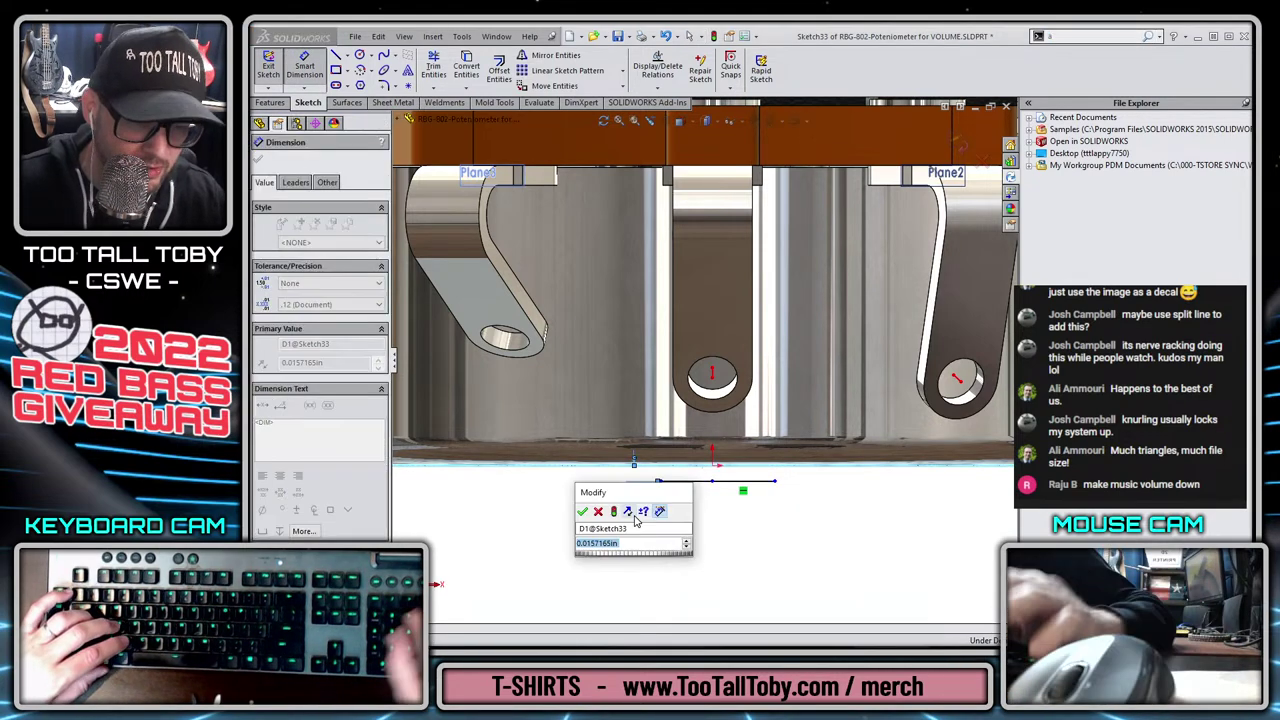
pyautogui.write('0.02')
pyautogui.press('Return')
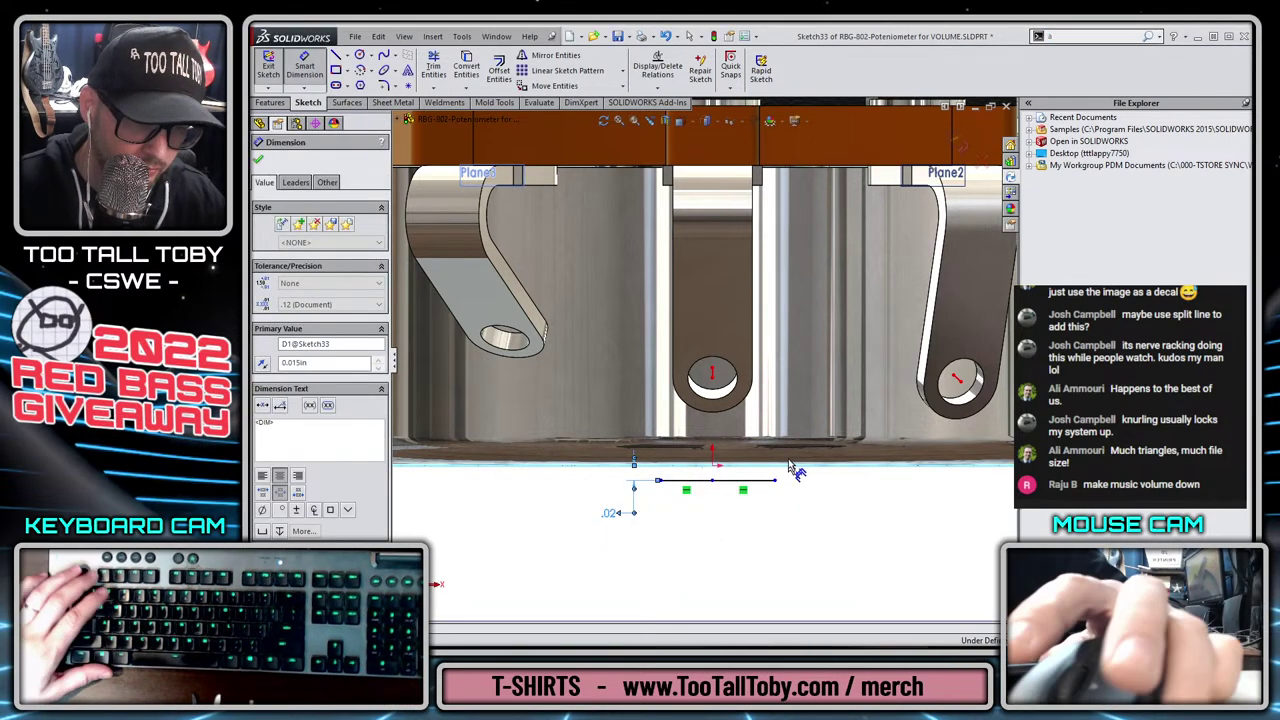
# Align the shared endpoint of the two horizontal lines vertically with the origin.
pyautogui.click(713, 488)
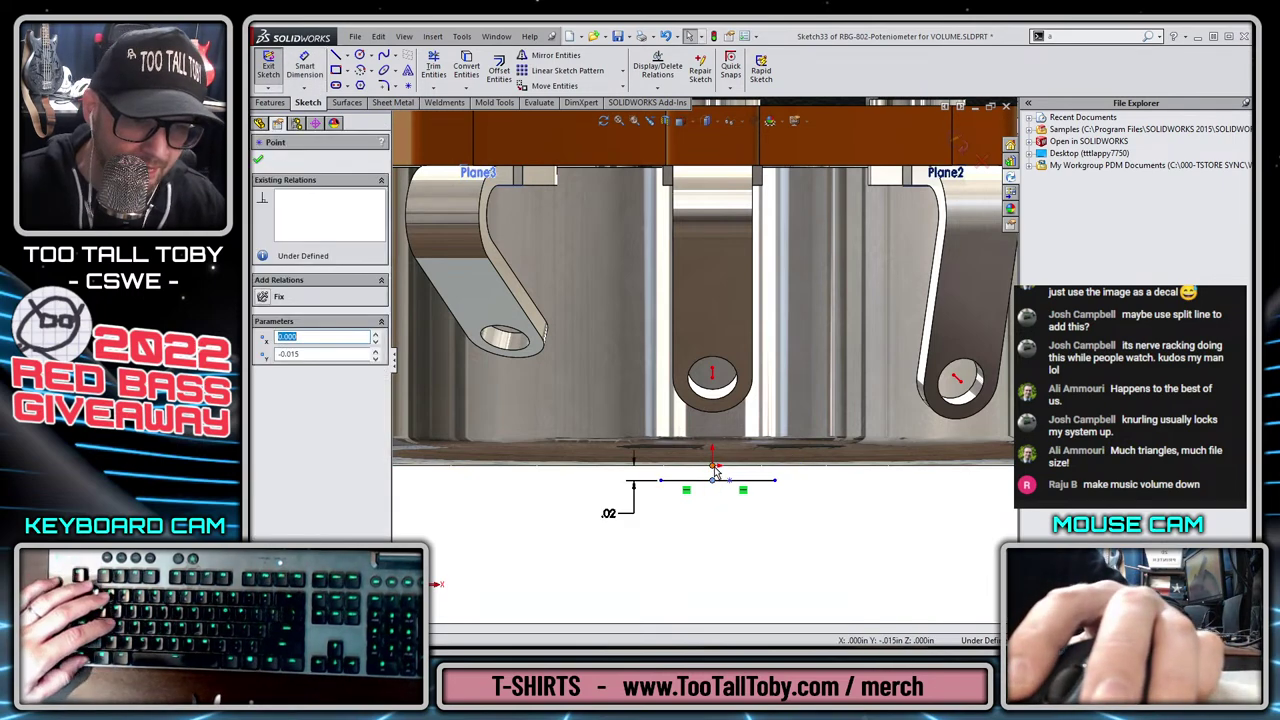
pyautogui.keyDown('ctrl'); pyautogui.click(713, 475); pyautogui.keyUp('ctrl')
pyautogui.click(721, 511)
# Dimension the left horizontal line's length to 0.02 in.
pyautogui.press('s')
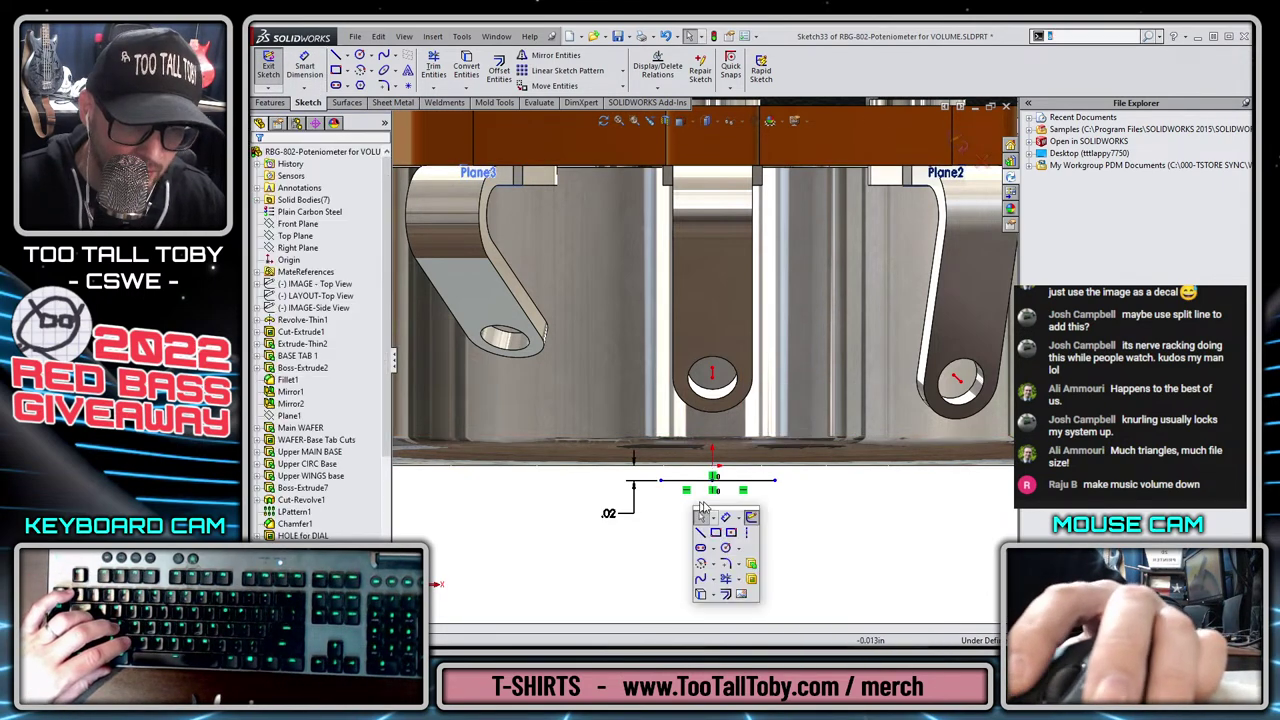
pyautogui.click(726, 517)
pyautogui.click(713, 475)
pyautogui.click(633, 458)
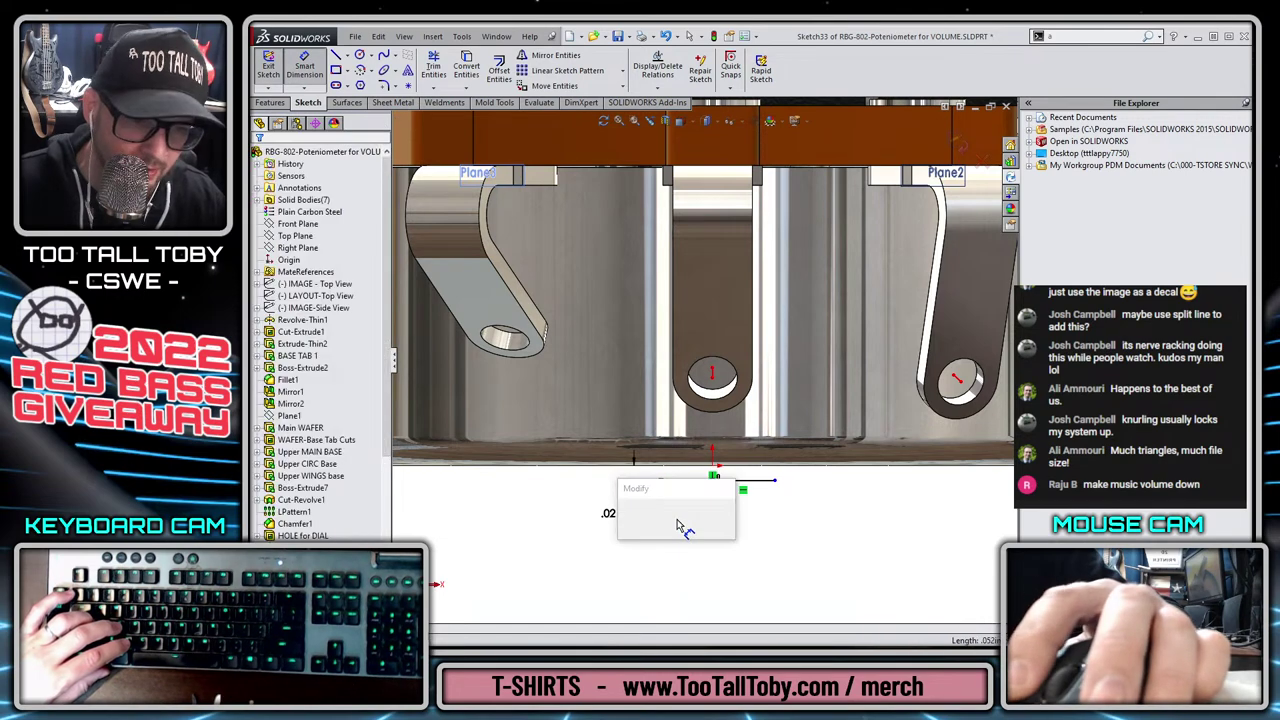
pyautogui.click(678, 524)
pyautogui.write('.02')
pyautogui.press('Return')
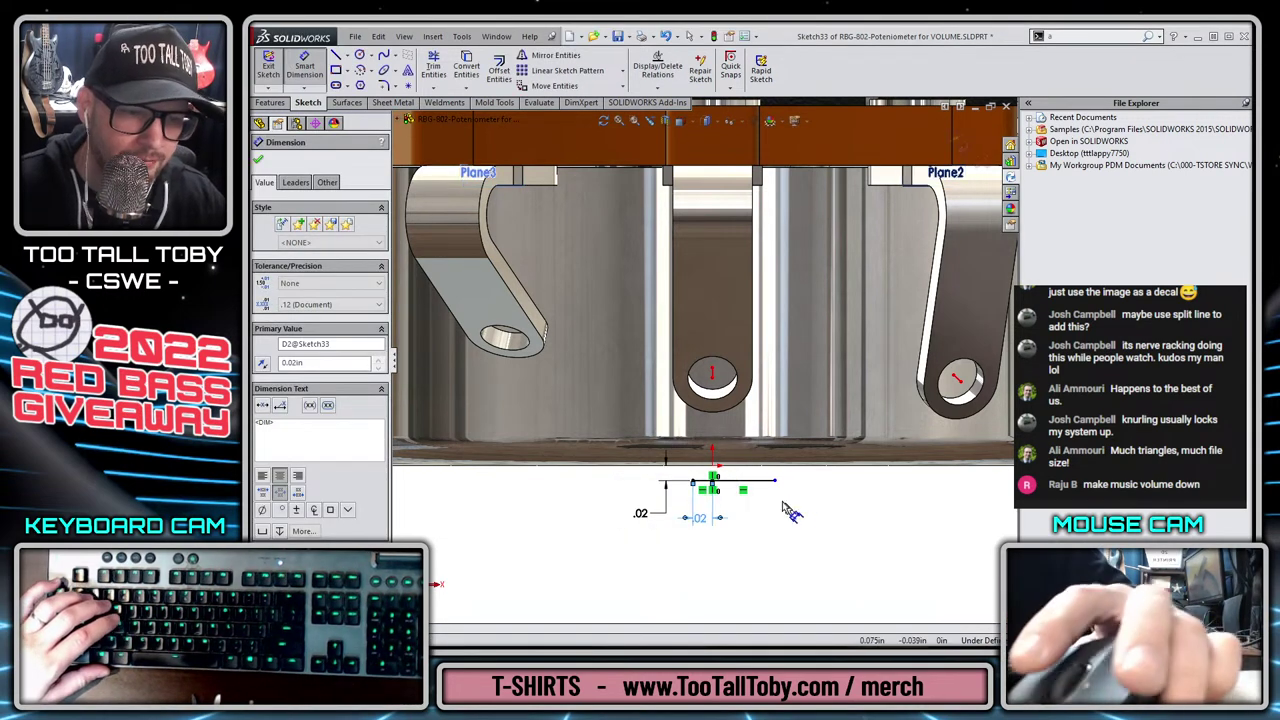
# Dimension the right horizontal line's length to 0.04 in and leave the dimension command.
pyautogui.click(746, 486)
pyautogui.click(752, 540)
pyautogui.write('0')
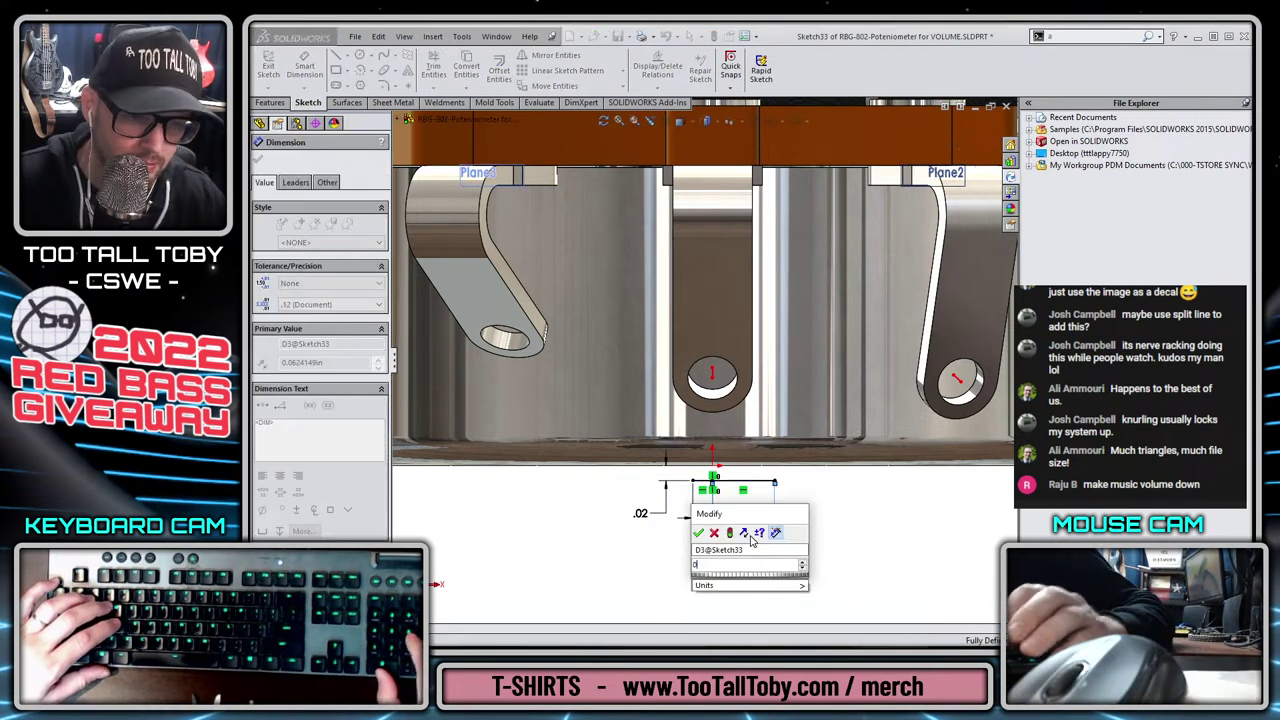
pyautogui.write('.04')
pyautogui.press('Return')
pyautogui.press('Escape')
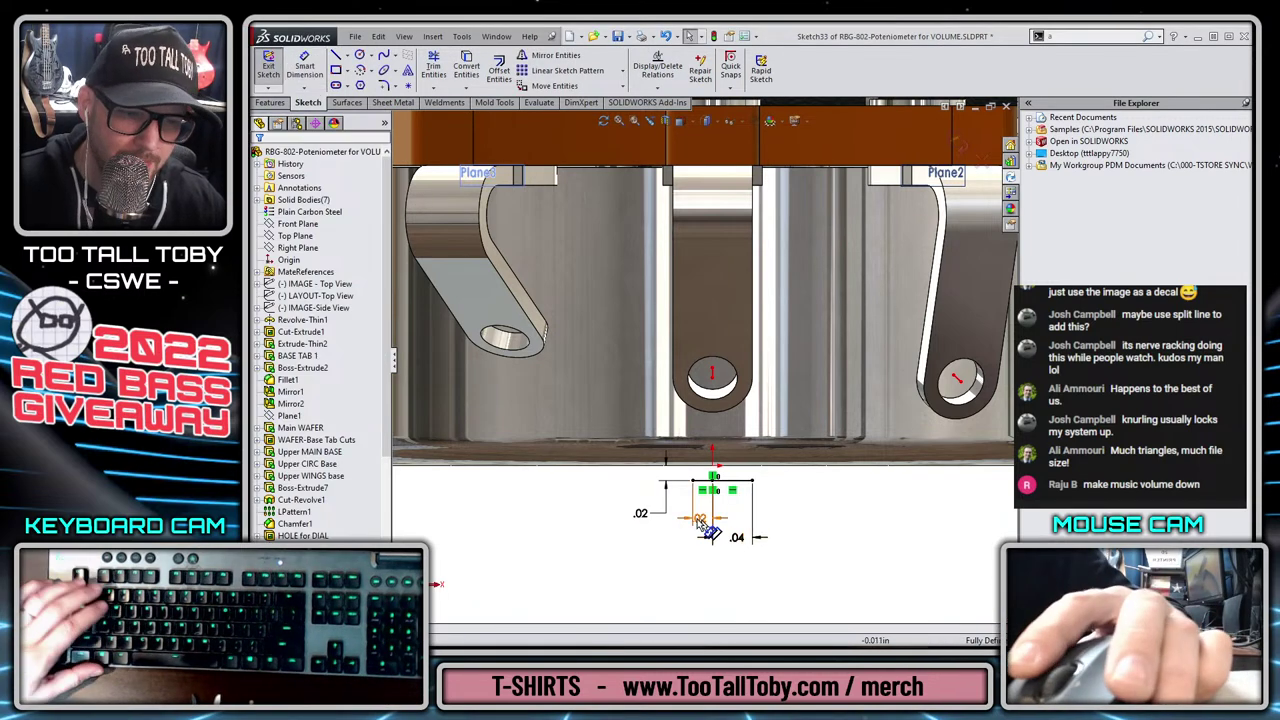
# Change the left horizontal line's length to 0.04 in and close the sketch.
pyautogui.click(700, 521)
pyautogui.click(695, 518)
pyautogui.write('.04')
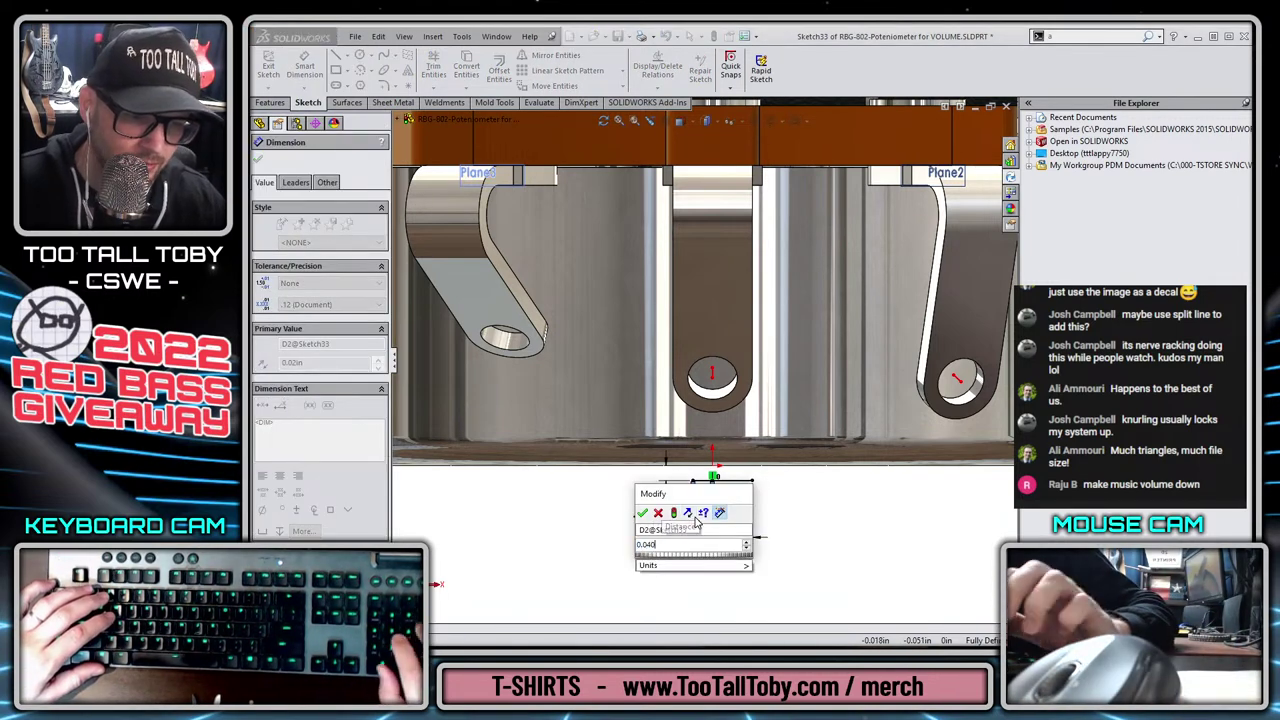
pyautogui.press('Return')
pyautogui.press('Escape')
pyautogui.scroll(2, 783, 491)
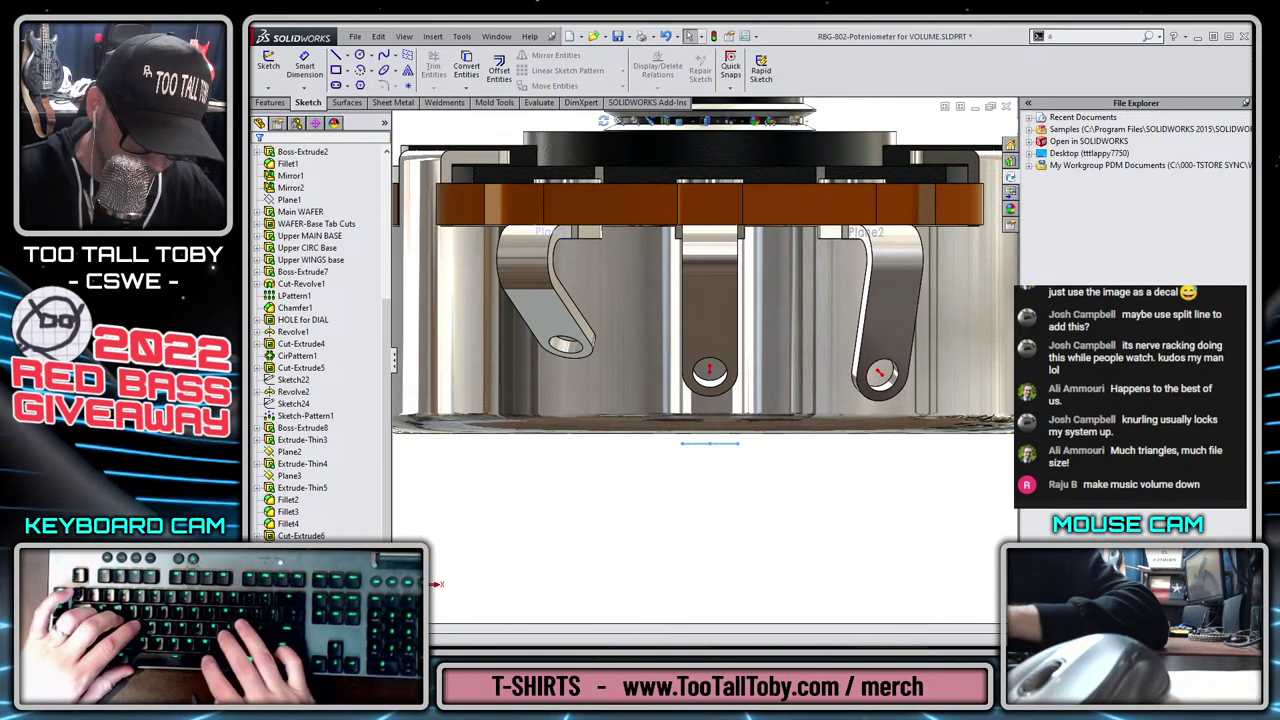
pyautogui.press('Menu')
pyautogui.press('Escape')
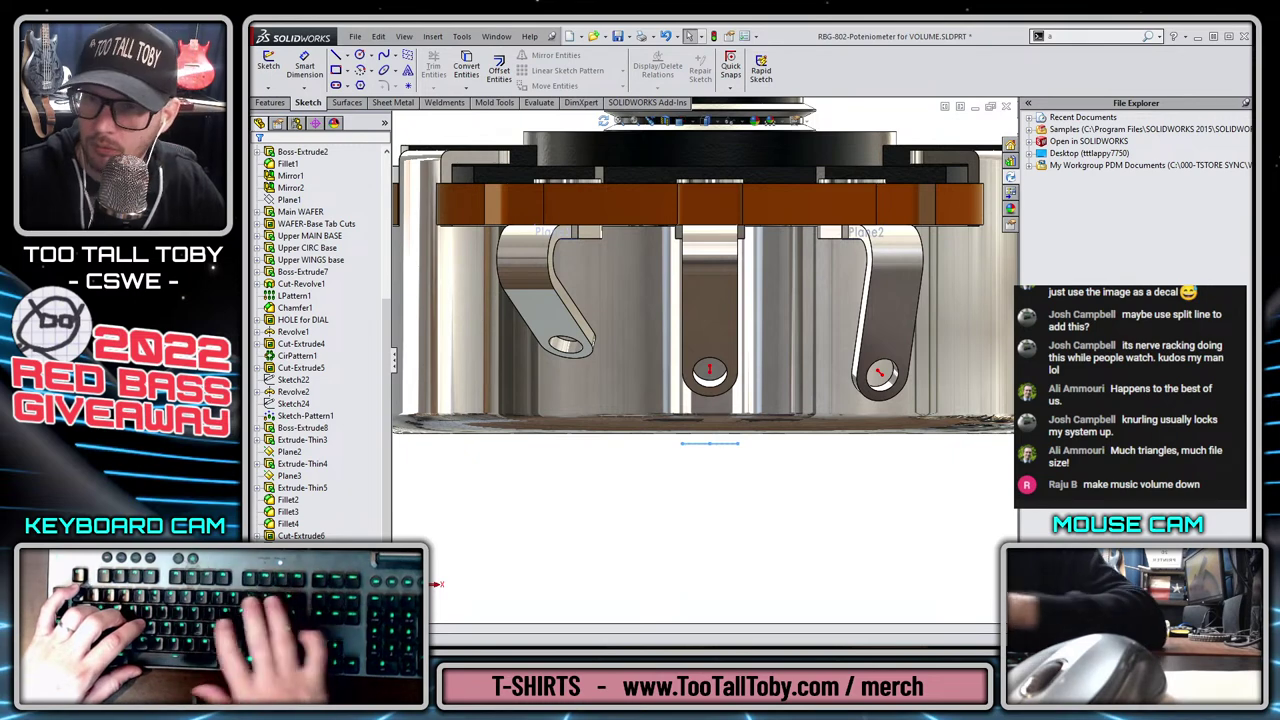
pyautogui.scroll(4, 1130, 468)
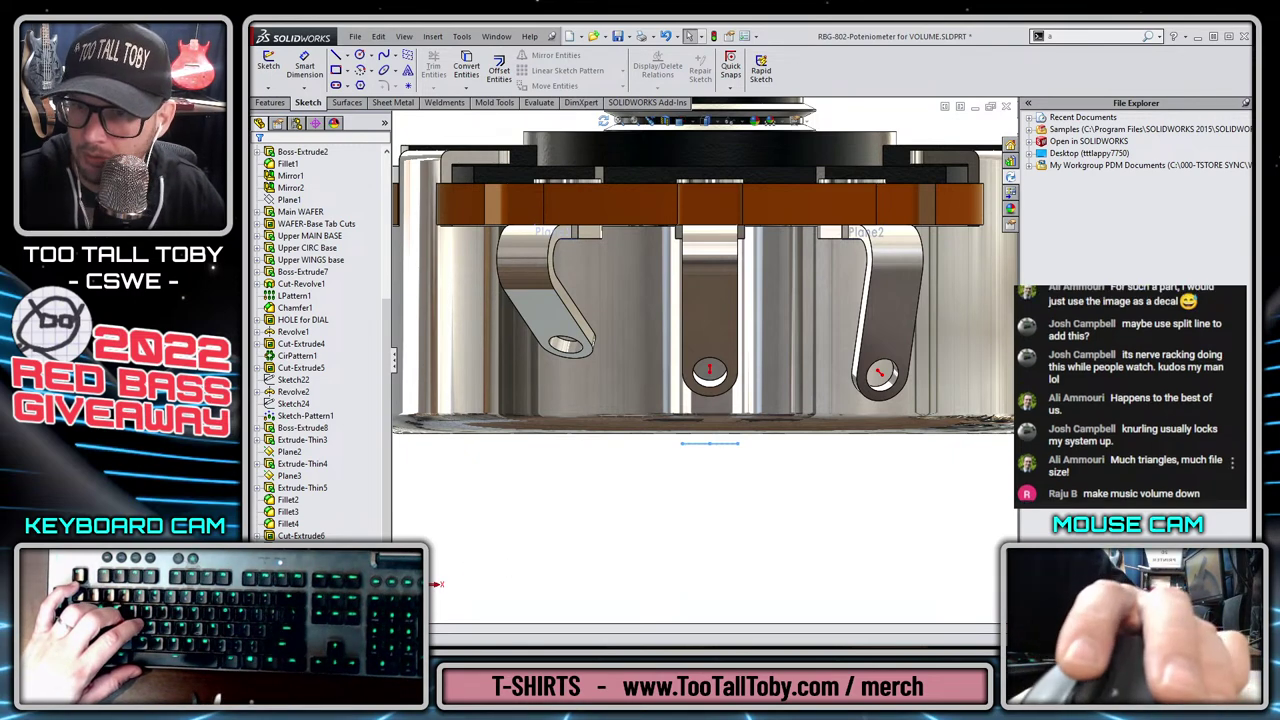
pyautogui.scroll(2, 1130, 395)
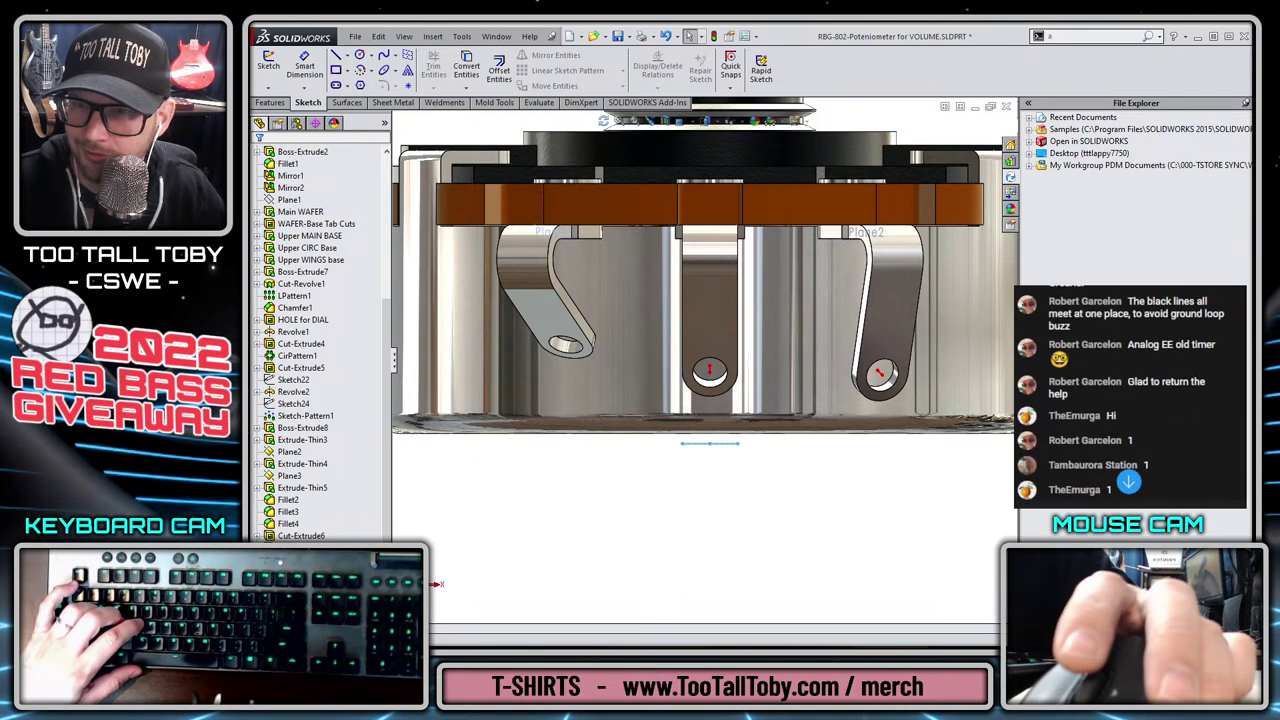
pyautogui.click(1129, 482)
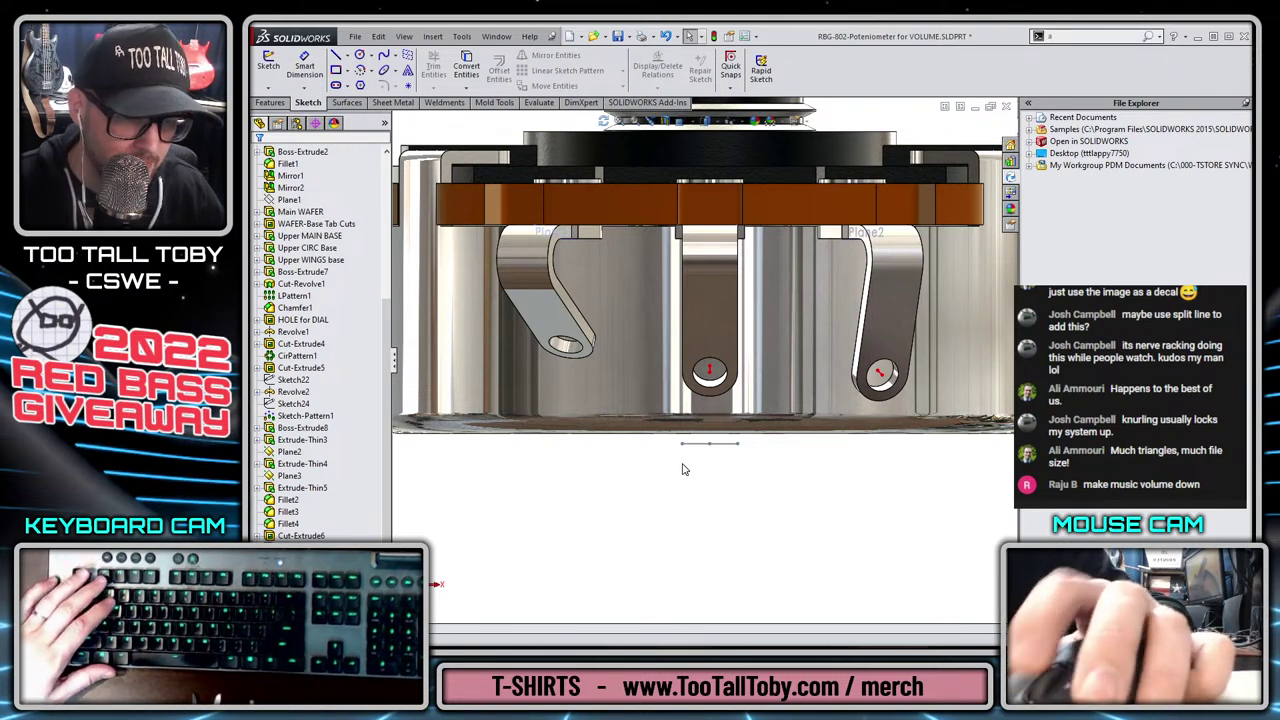
# Create a reference plane parallel to the Top Plane that passes through the middle point of the layout lines below the housing.
pyautogui.scroll(4, 683, 469)
pyautogui.moveTo(684, 468); pyautogui.dragTo(703, 388, button='middle')
pyautogui.scroll(1, 686, 492)
pyautogui.scroll(-3, 686, 492)
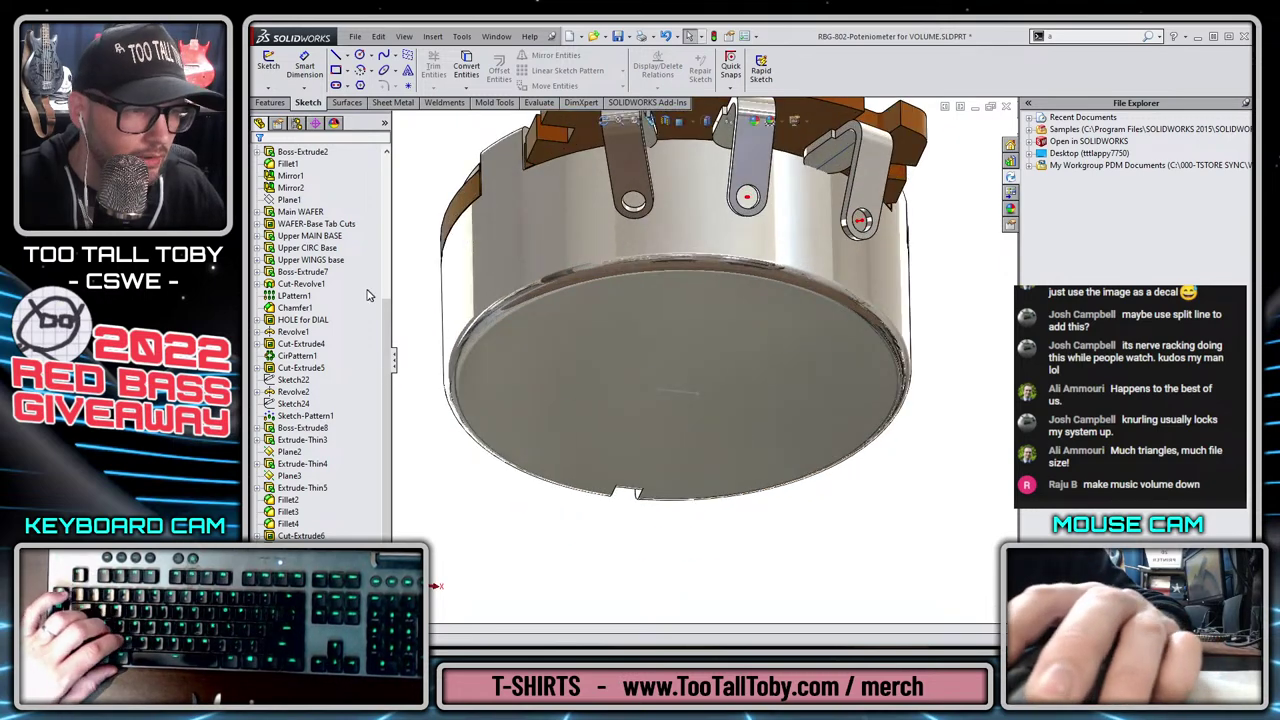
pyautogui.scroll(6, 345, 303)
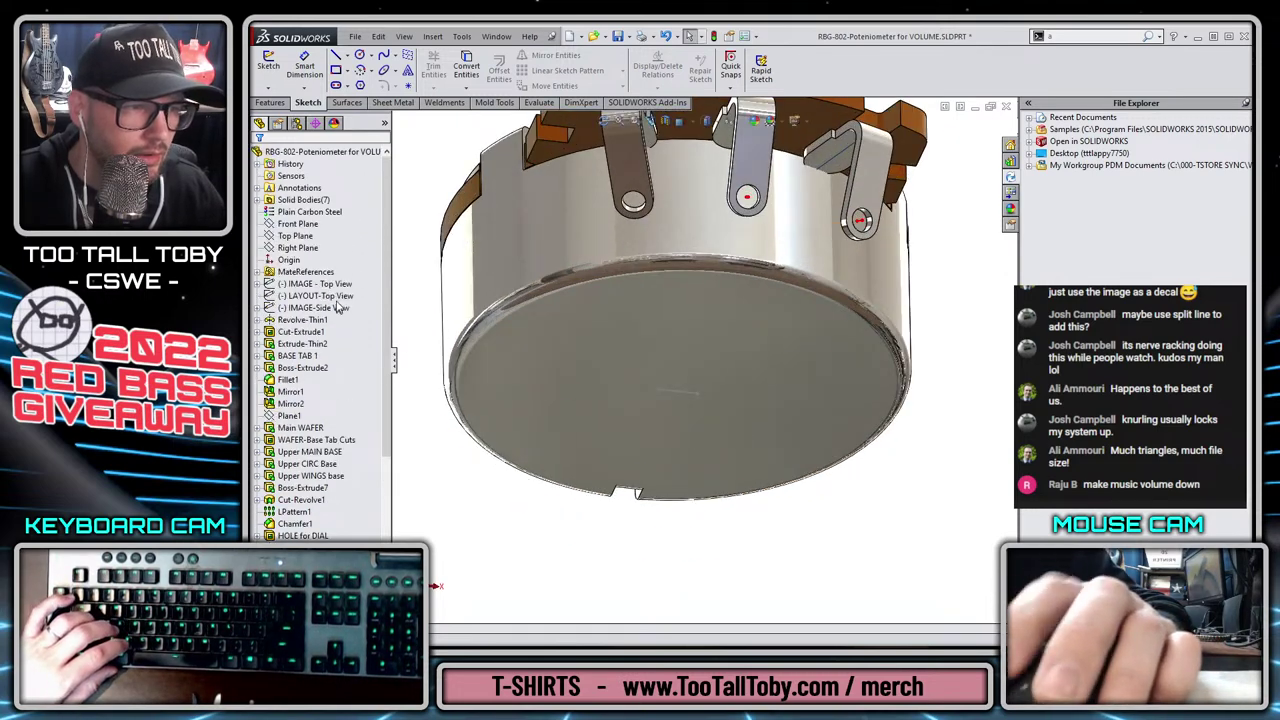
pyautogui.click(295, 237)
pyautogui.scroll(2, 682, 350)
pyautogui.moveTo(682, 350); pyautogui.dragTo(715, 414, button='middle')
pyautogui.scroll(-3, 567, 393)
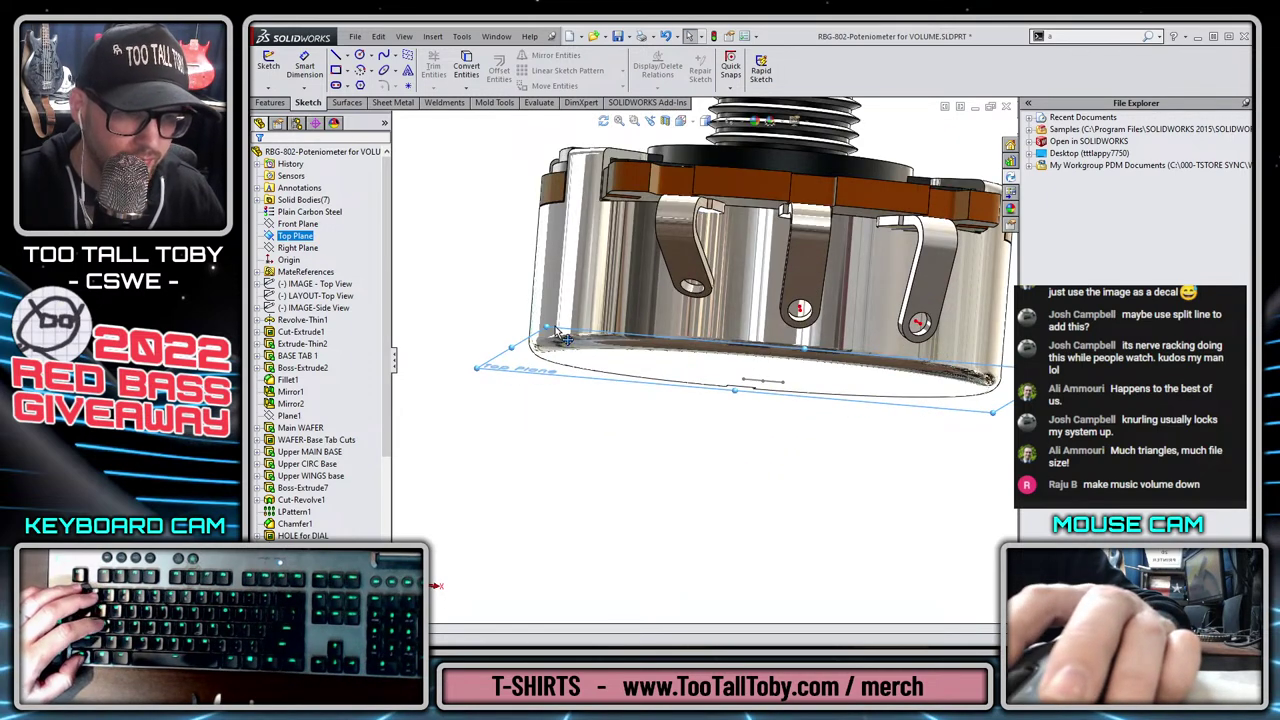
pyautogui.keyDown('ctrl'); pyautogui.moveTo(556, 327); pyautogui.dragTo(547, 378); pyautogui.keyUp('ctrl')
pyautogui.scroll(-2, 781, 398)
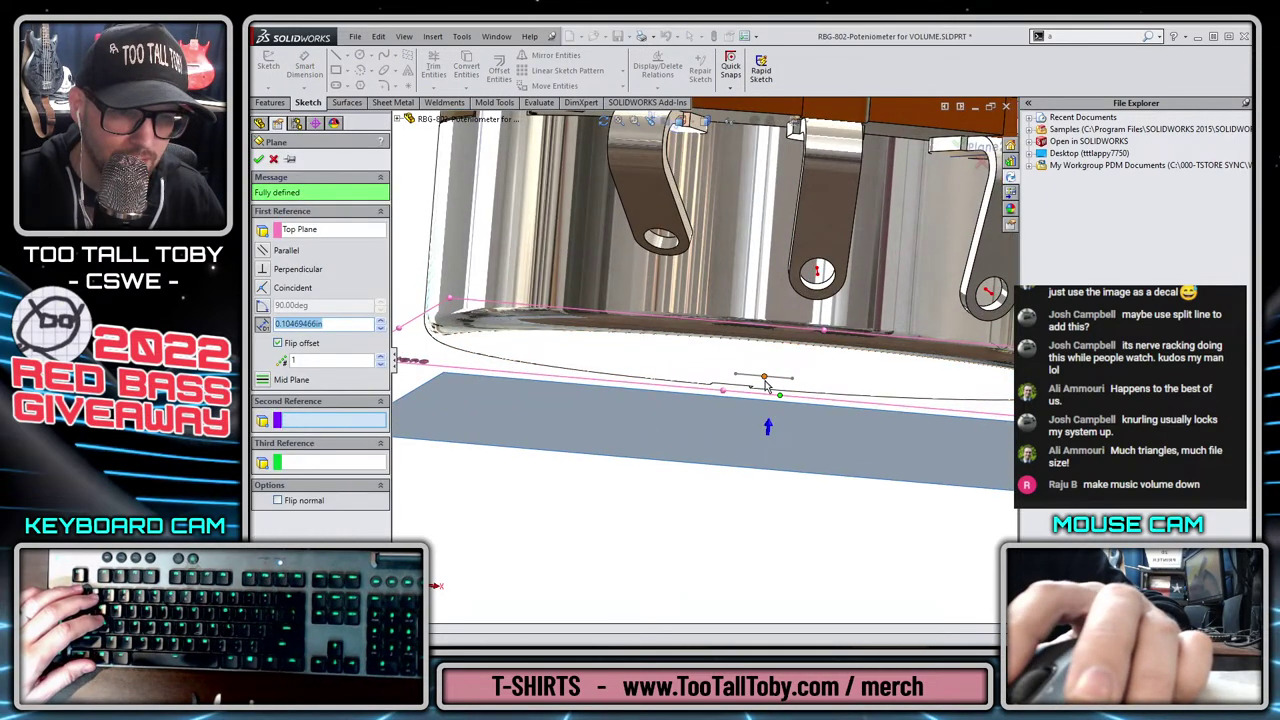
pyautogui.click(765, 381)
pyautogui.rightClick(768, 384)
# Start a sketch on the new plane and draw a vertical line about 0.08 in long to the left of the origin.
pyautogui.click(689, 396)
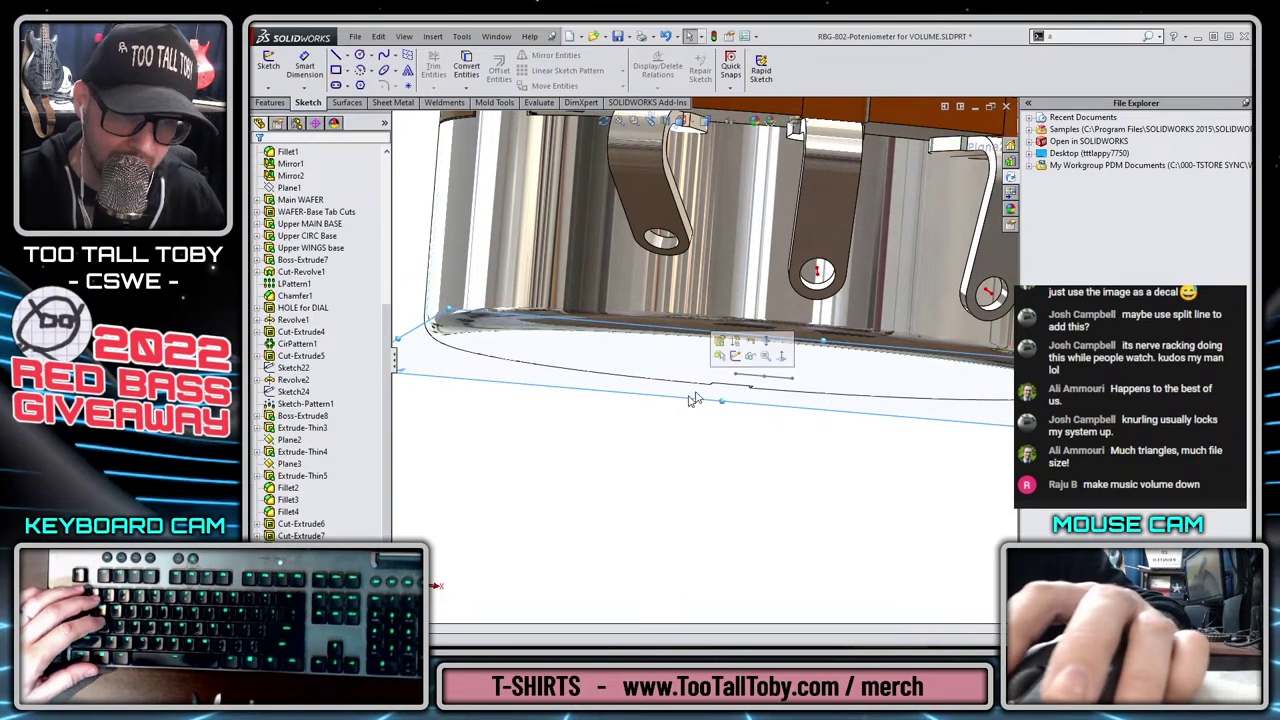
pyautogui.click(734, 355)
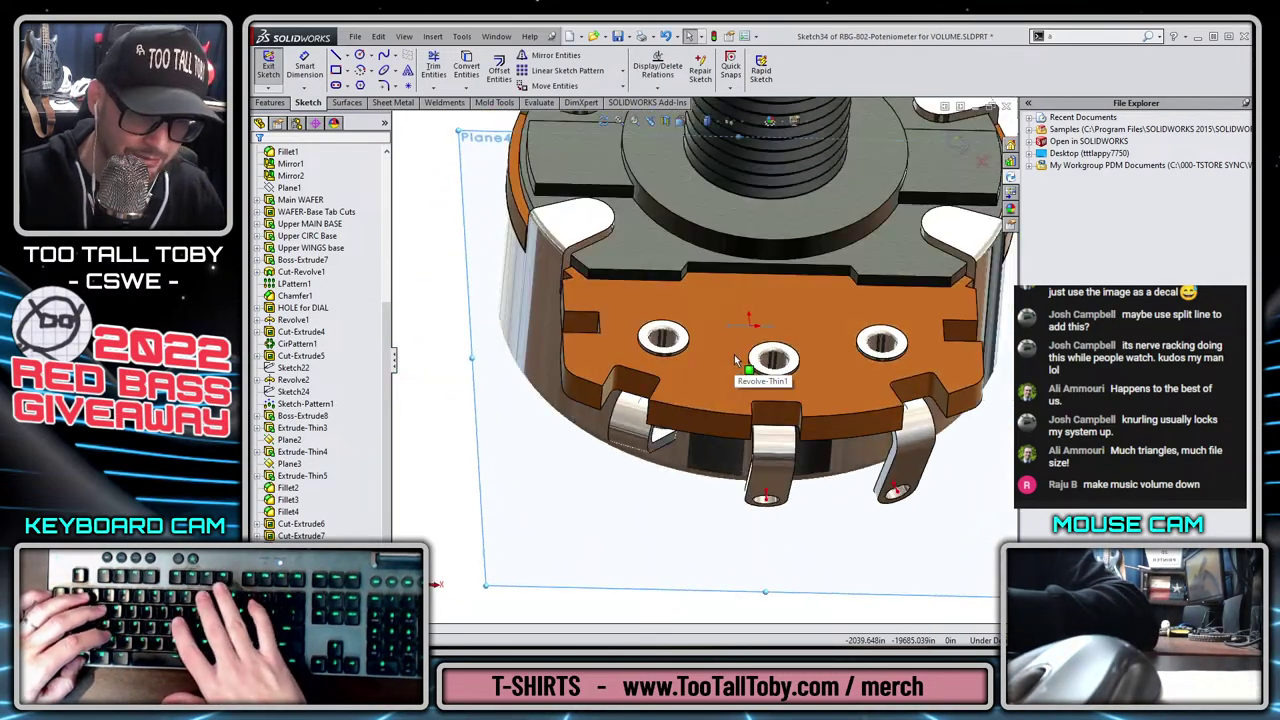
pyautogui.scroll(-3, 701, 409)
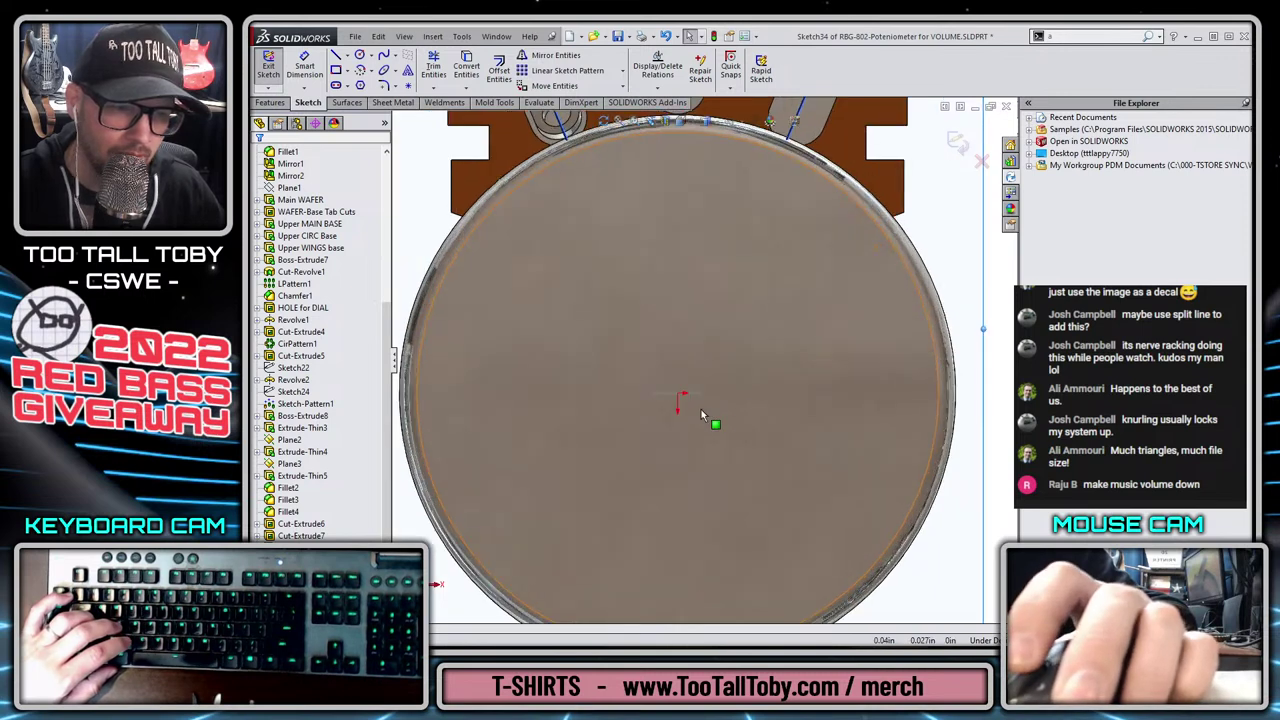
pyautogui.scroll(-3, 701, 409)
pyautogui.press('s')
pyautogui.click(710, 382)
pyautogui.press('s')
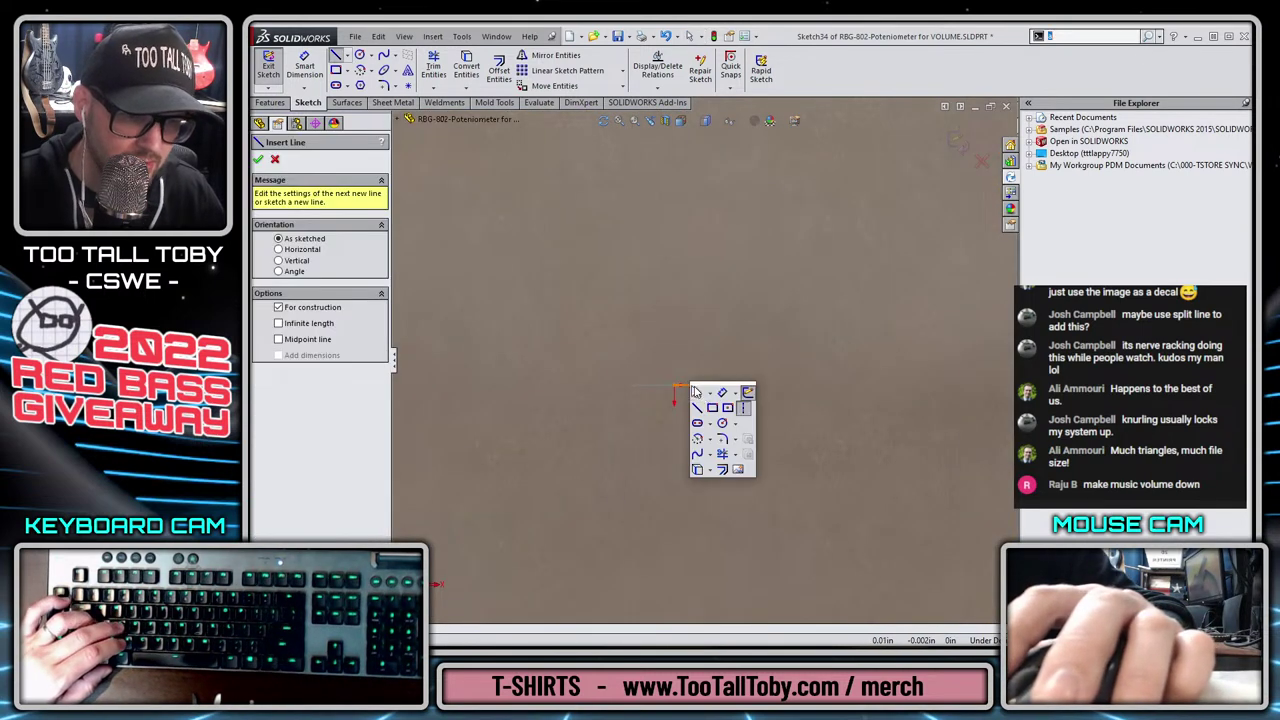
pyautogui.click(628, 414)
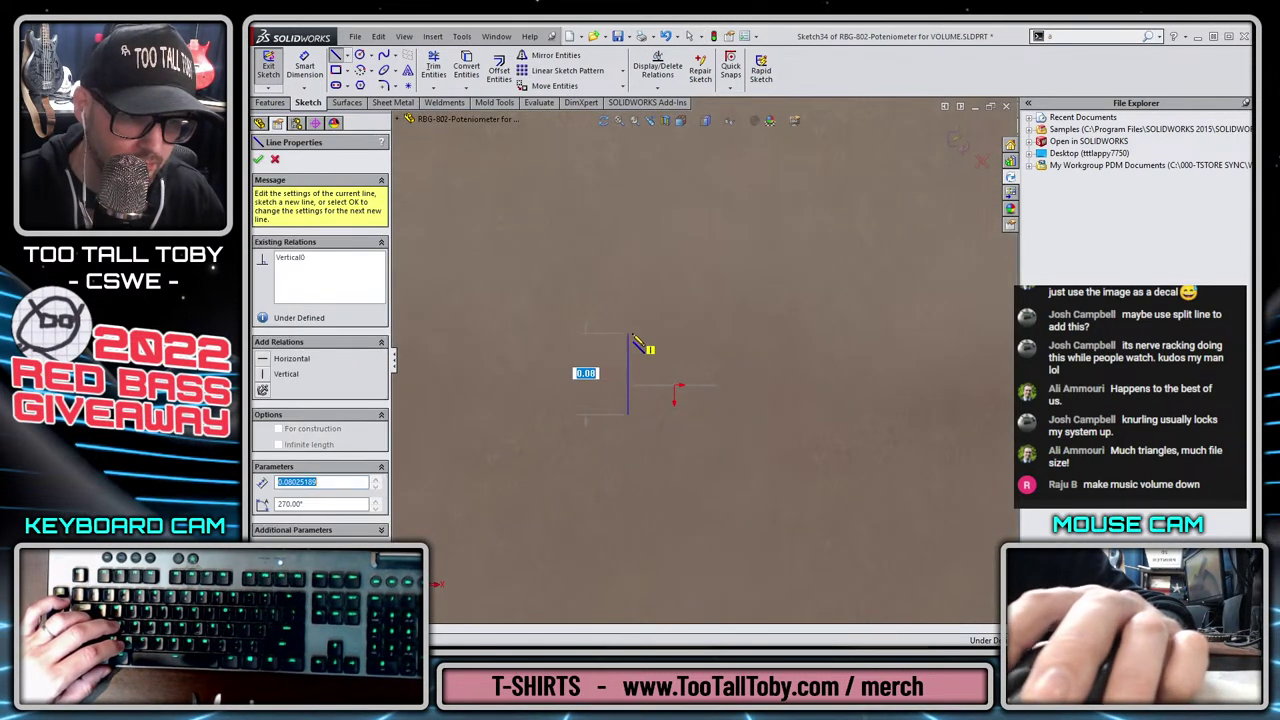
pyautogui.click(628, 335)
pyautogui.doubleClick(667, 414)
# Draw two more separate vertical lines, each about 0.09 in long, one through the origin and one to its right.
pyautogui.click(674, 434)
pyautogui.click(674, 348)
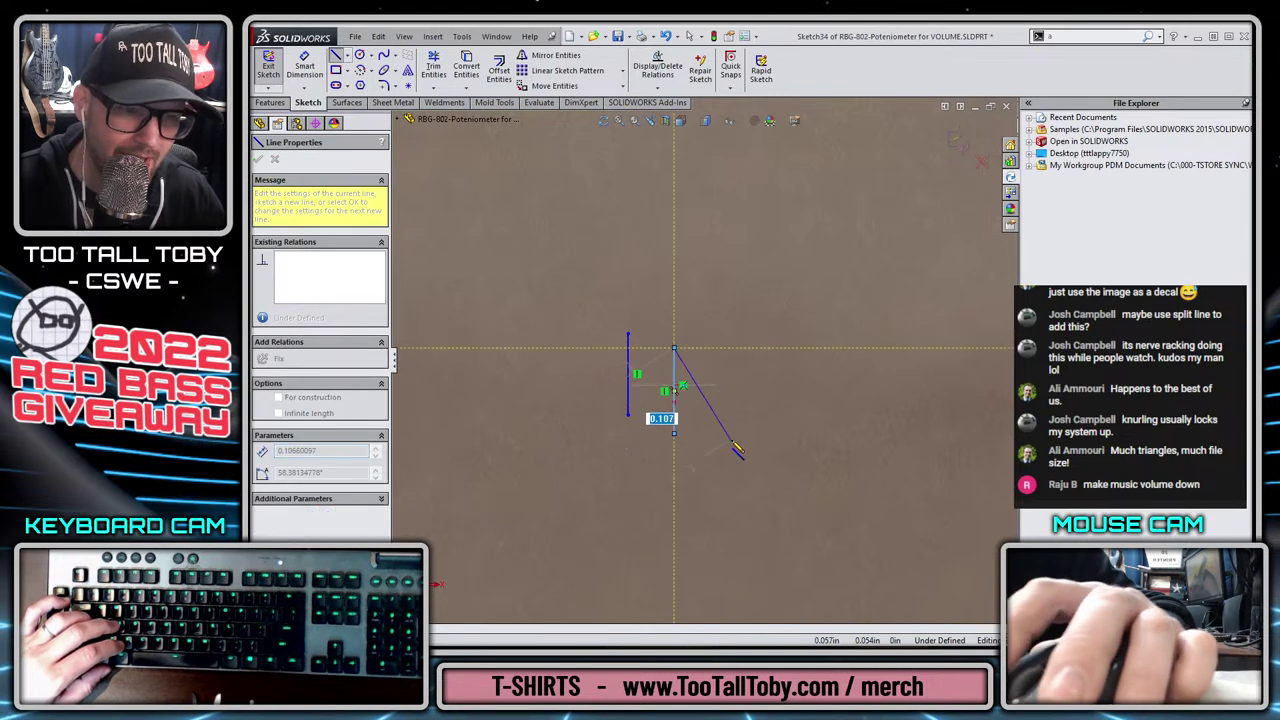
pyautogui.doubleClick(735, 445)
pyautogui.click(720, 440)
pyautogui.click(721, 353)
pyautogui.press('Escape')
pyautogui.press('Escape')
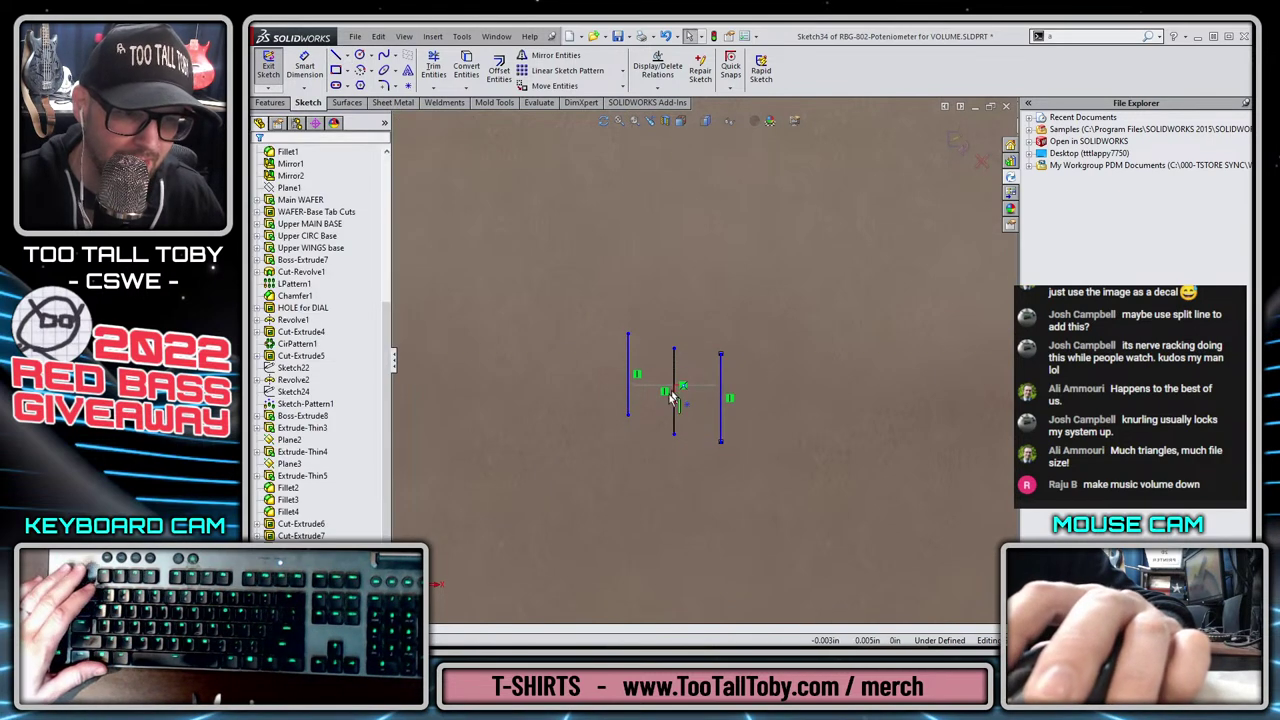
# Add a midpoint relation centring the middle vertical line on the centre point.
pyautogui.click(675, 398)
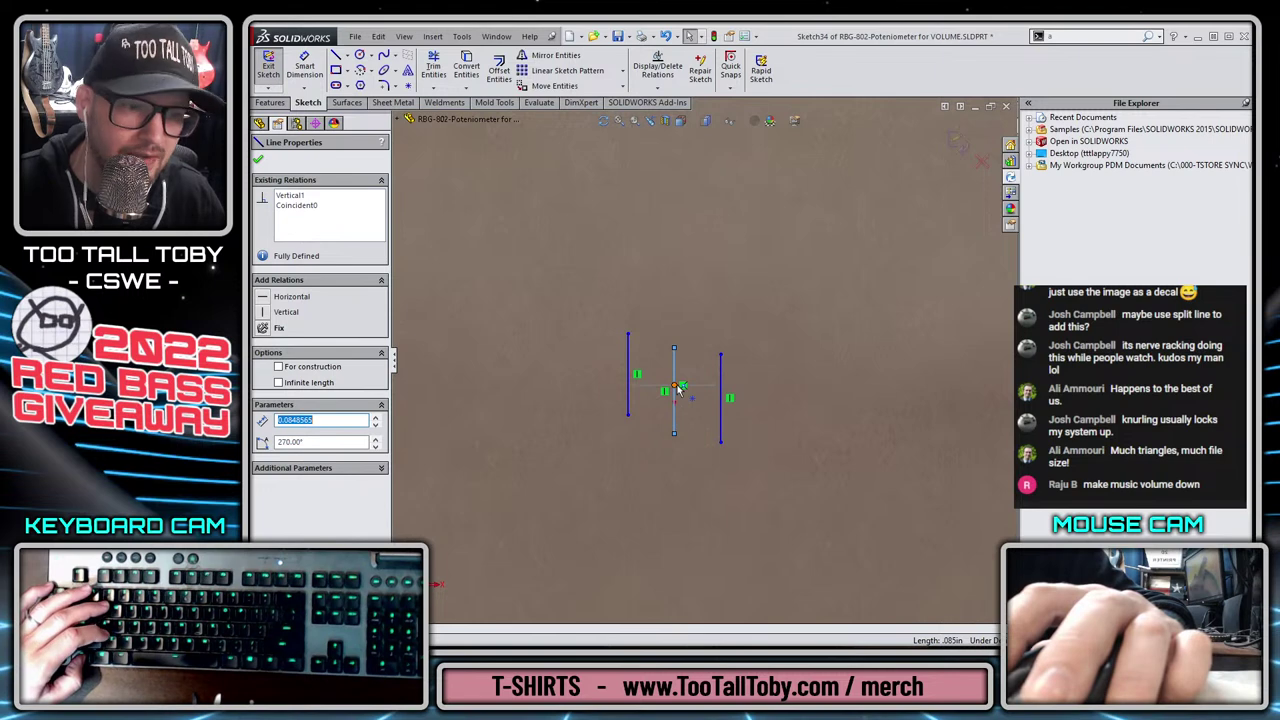
pyautogui.keyDown('ctrl'); pyautogui.click(676, 386); pyautogui.keyUp('ctrl')
pyautogui.click(713, 314)
# Add a midpoint relation centring the left vertical line on the left endpoint of the layout sketch.
pyautogui.click(628, 392)
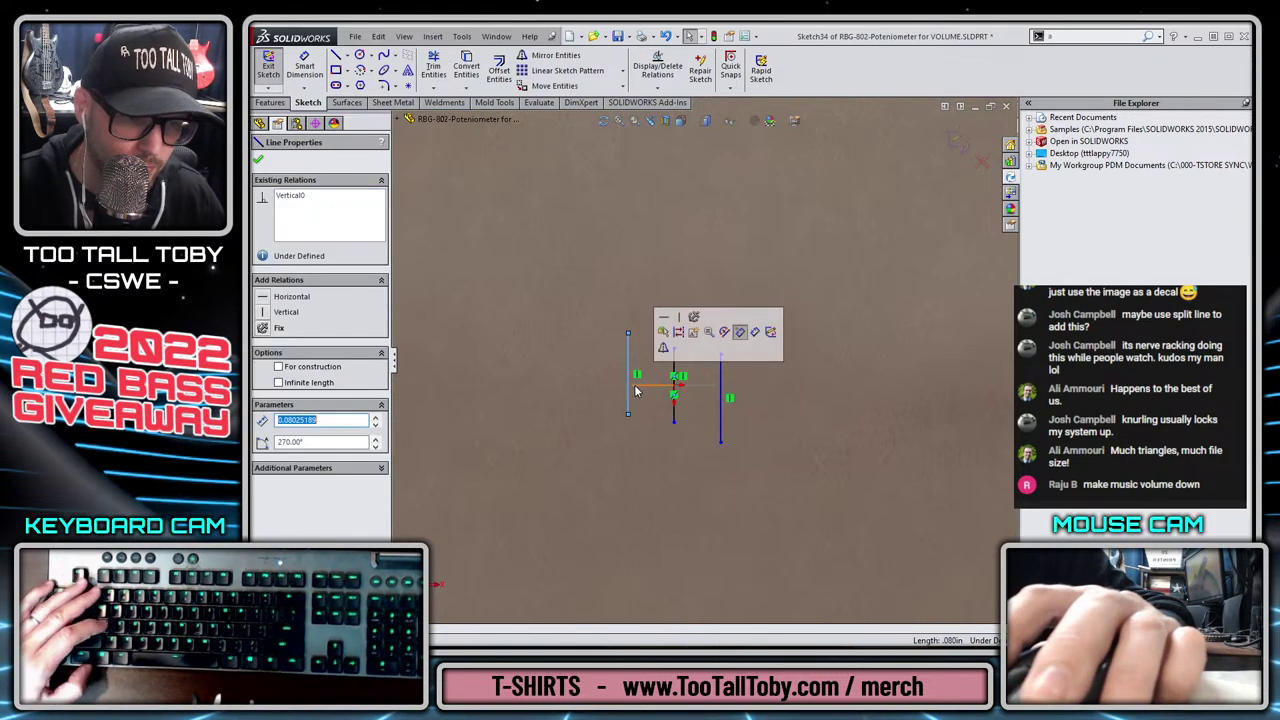
pyautogui.moveTo(633, 391); pyautogui.dragTo(602, 480, button='middle')
pyautogui.keyDown('ctrl'); pyautogui.click(627, 397); pyautogui.keyUp('ctrl')
pyautogui.click(628, 400)
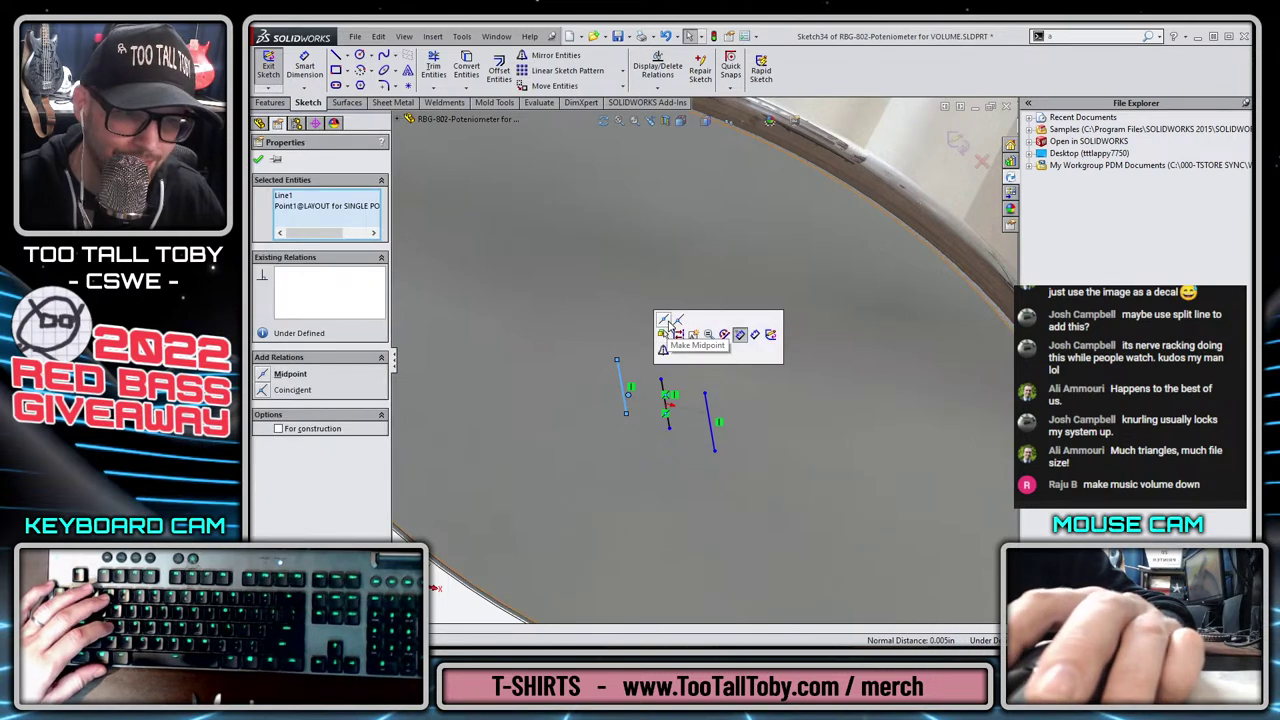
pyautogui.click(670, 330)
# Add a midpoint relation centring the right vertical line on the right endpoint of the layout sketch.
pyautogui.click(706, 418)
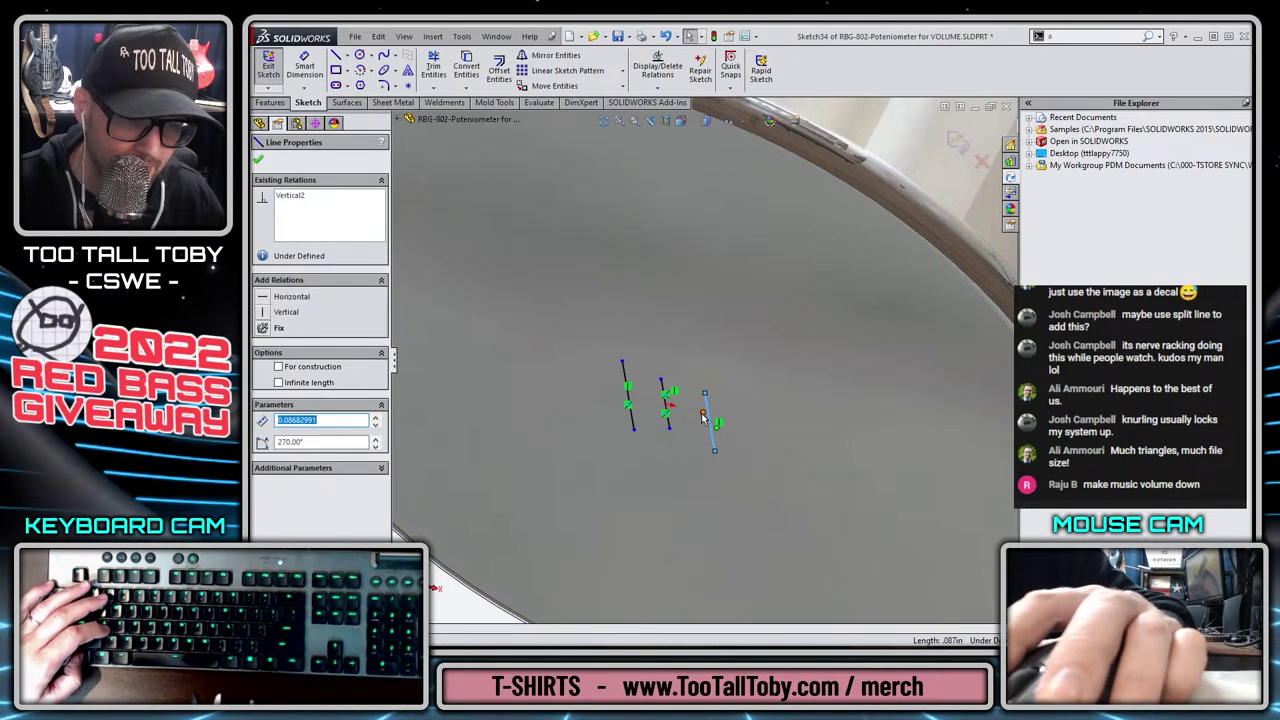
pyautogui.keyDown('ctrl'); pyautogui.click(703, 414); pyautogui.keyUp('ctrl')
pyautogui.click(739, 351)
pyautogui.press('Escape')
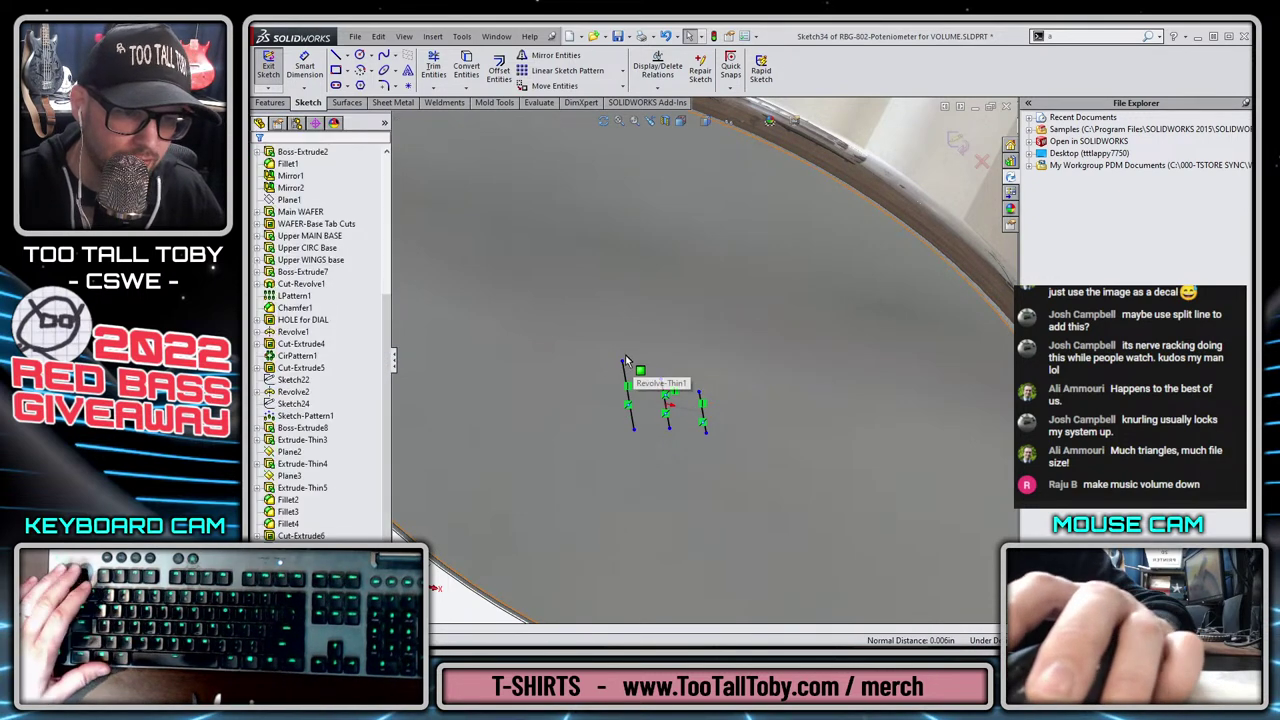
# Dimension the left vertical line's length to 0.020 in.
pyautogui.press('s')
pyautogui.click(689, 370)
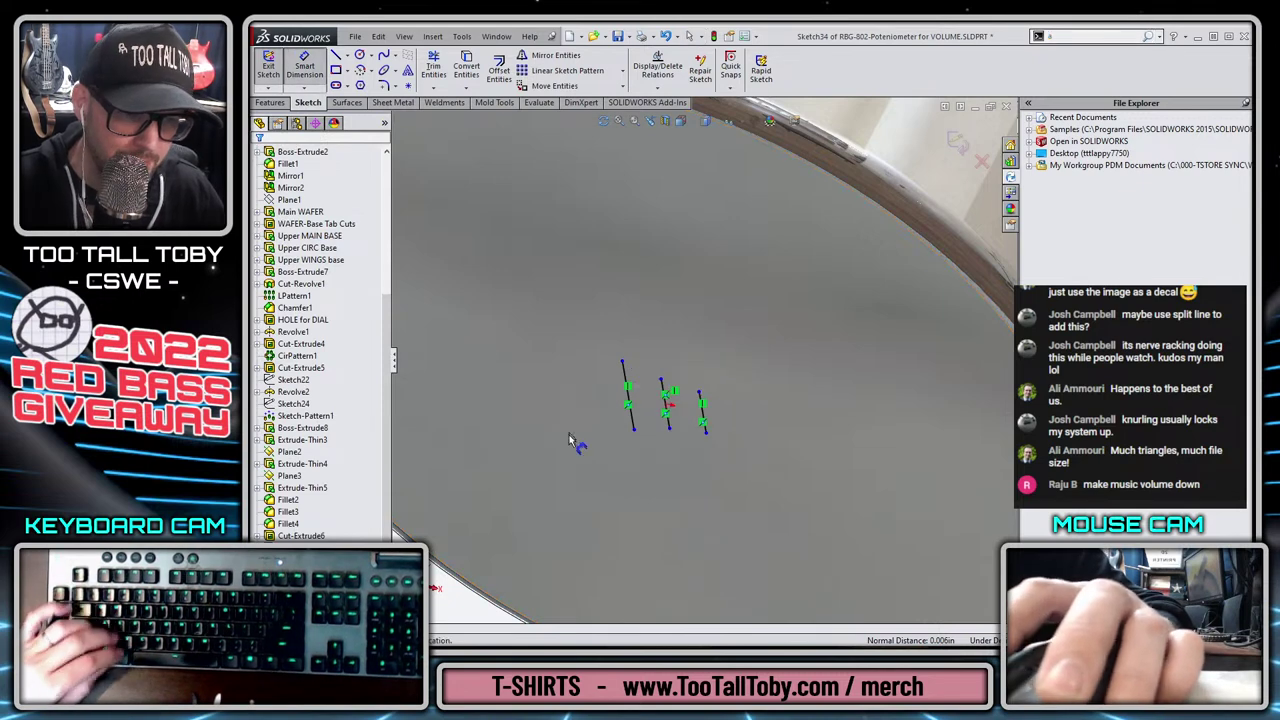
pyautogui.click(636, 420)
pyautogui.click(566, 384)
pyautogui.write('0')
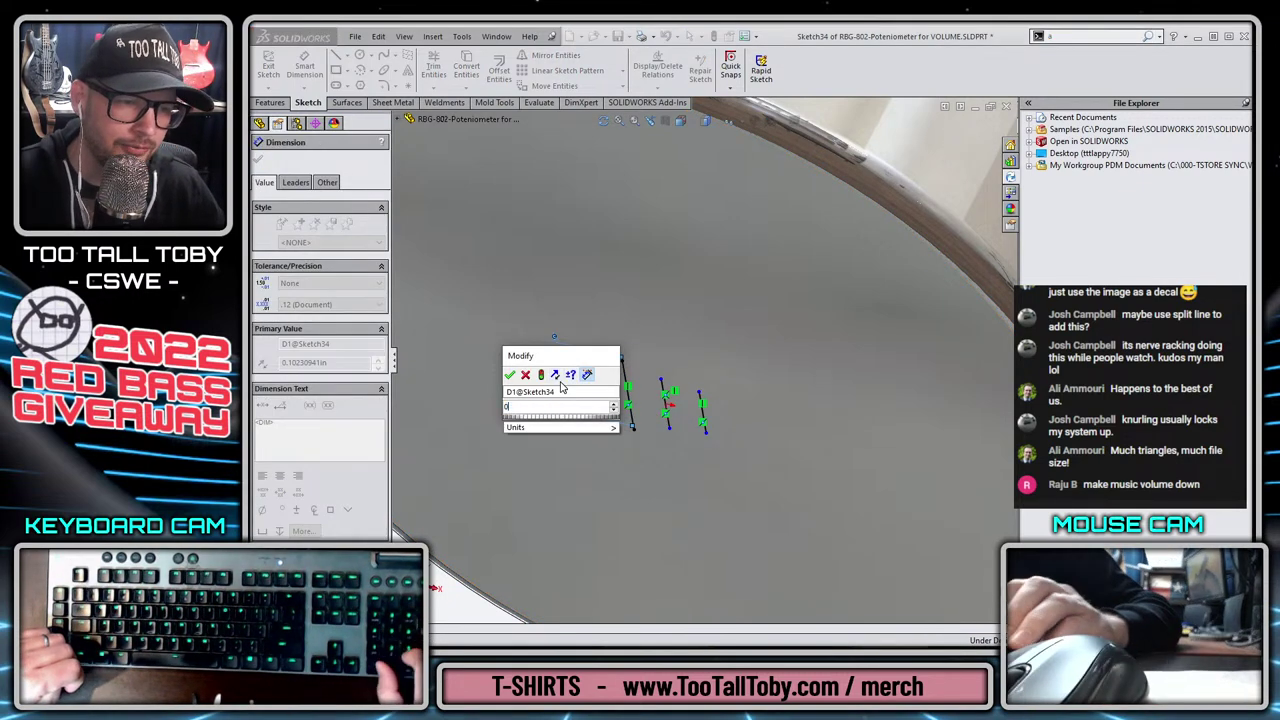
pyautogui.write('.020')
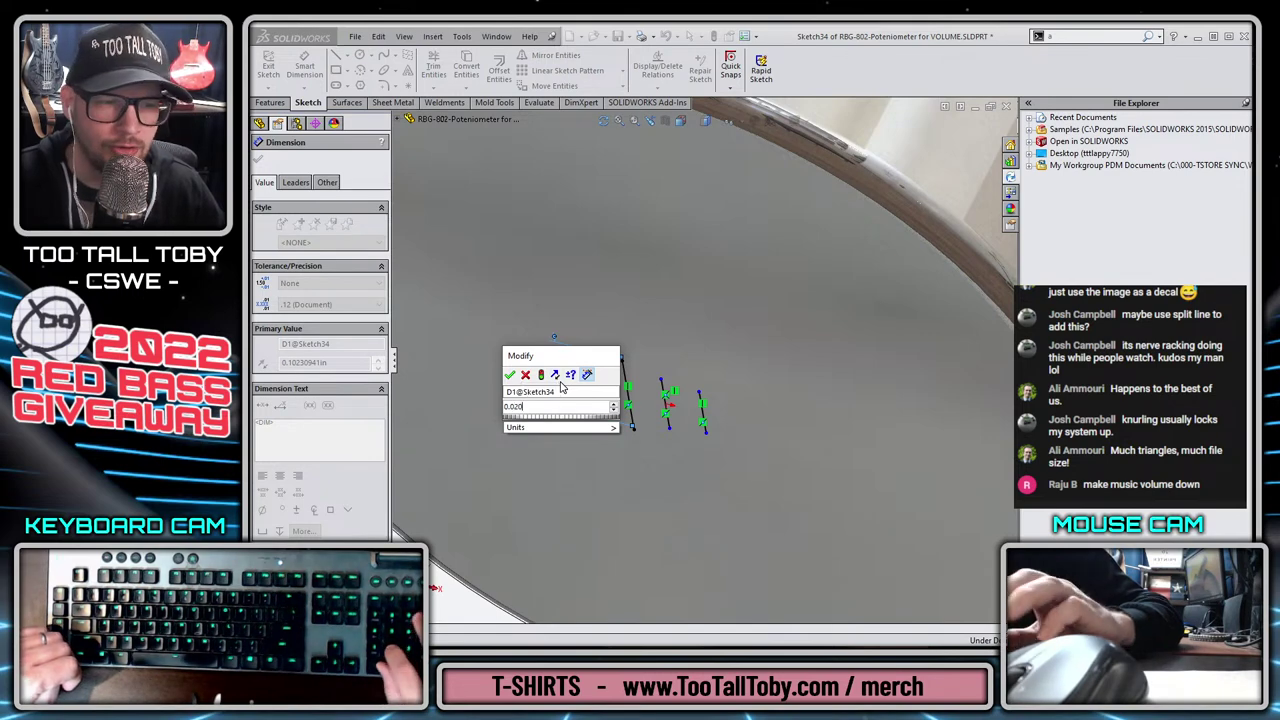
pyautogui.press('Return')
pyautogui.press('Escape')
# Add an equal relation across all three vertical lines.
pyautogui.scroll(-3, 629, 397)
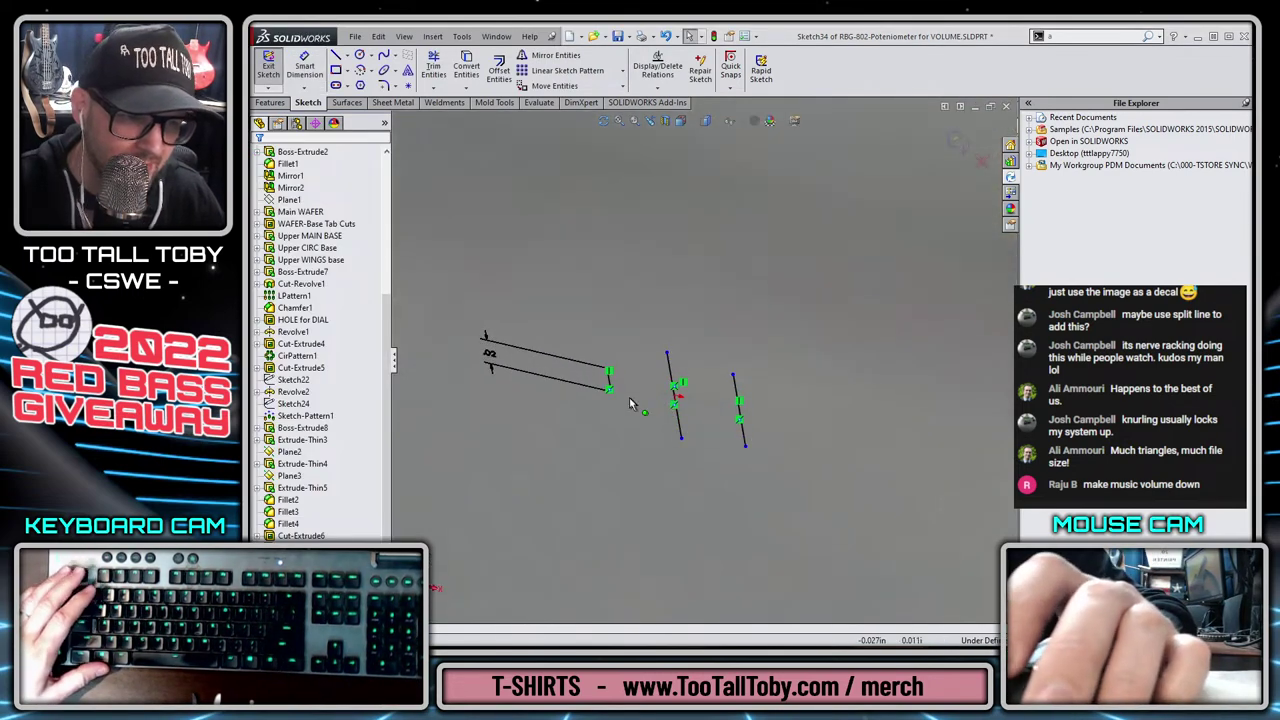
pyautogui.scroll(-3, 610, 388)
pyautogui.click(640, 362)
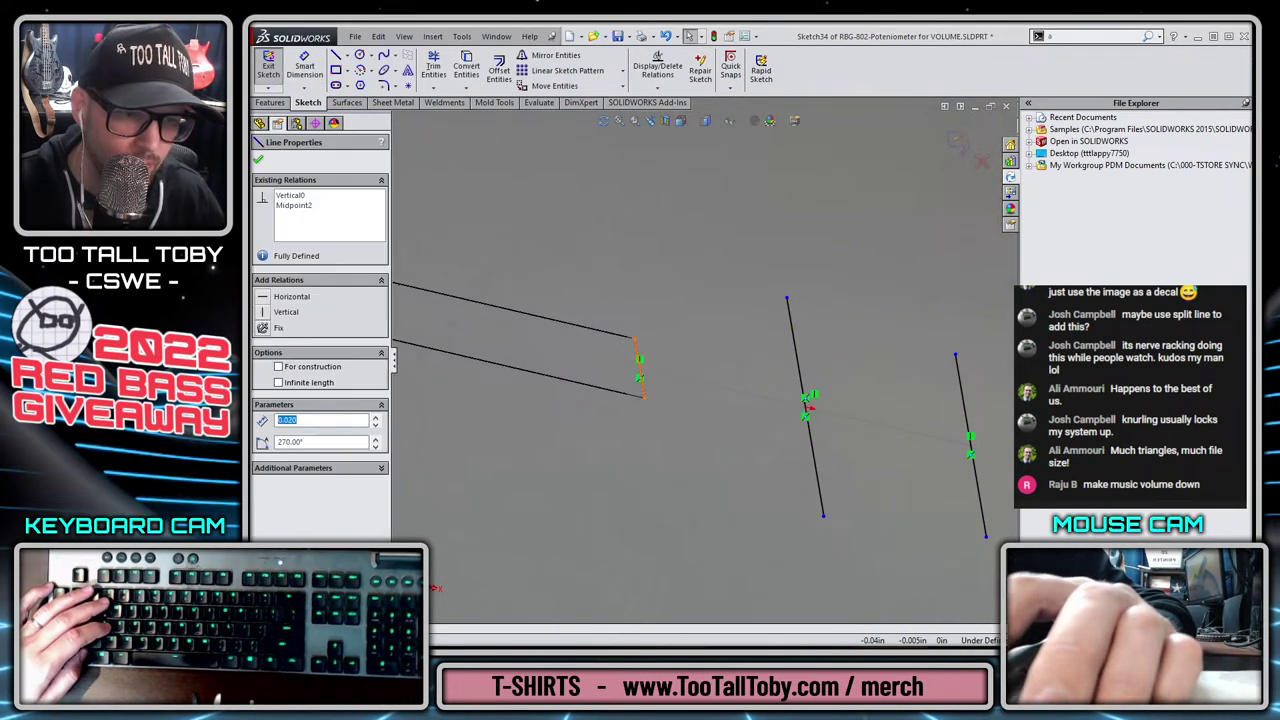
pyautogui.keyDown('ctrl'); pyautogui.click(800, 368); pyautogui.keyUp('ctrl')
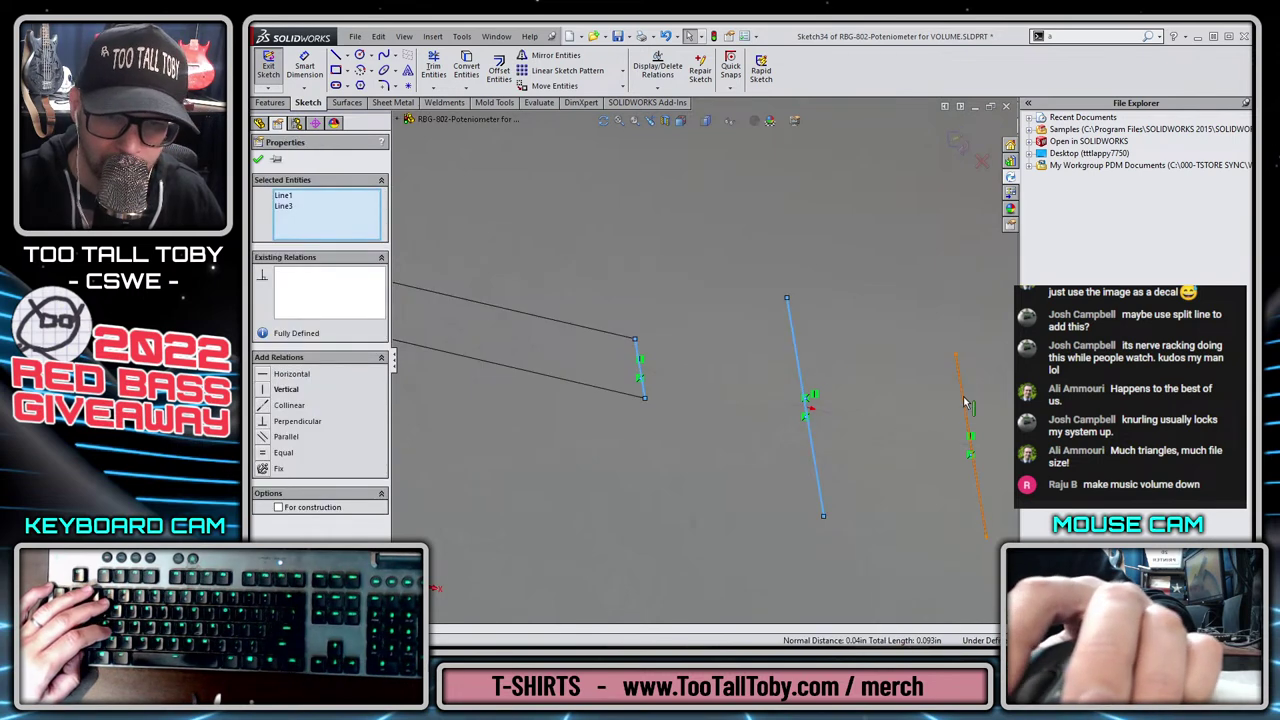
pyautogui.keyDown('ctrl'); pyautogui.click(965, 406); pyautogui.keyUp('ctrl')
pyautogui.click(1060, 321)
pyautogui.scroll(6, 762, 429)
pyautogui.press('Escape')
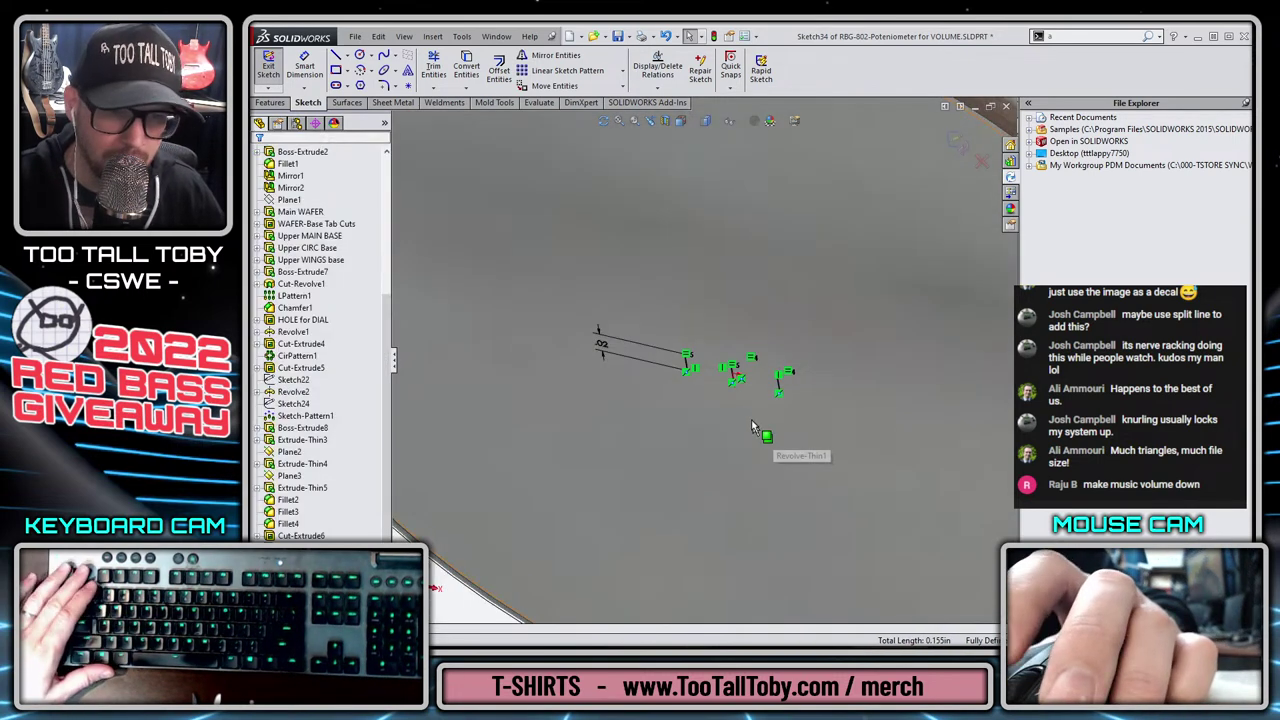
# Exit the sketch of three vertical lines and hide the layout sketch and the offset plane Plane4.
pyautogui.click(957, 143)
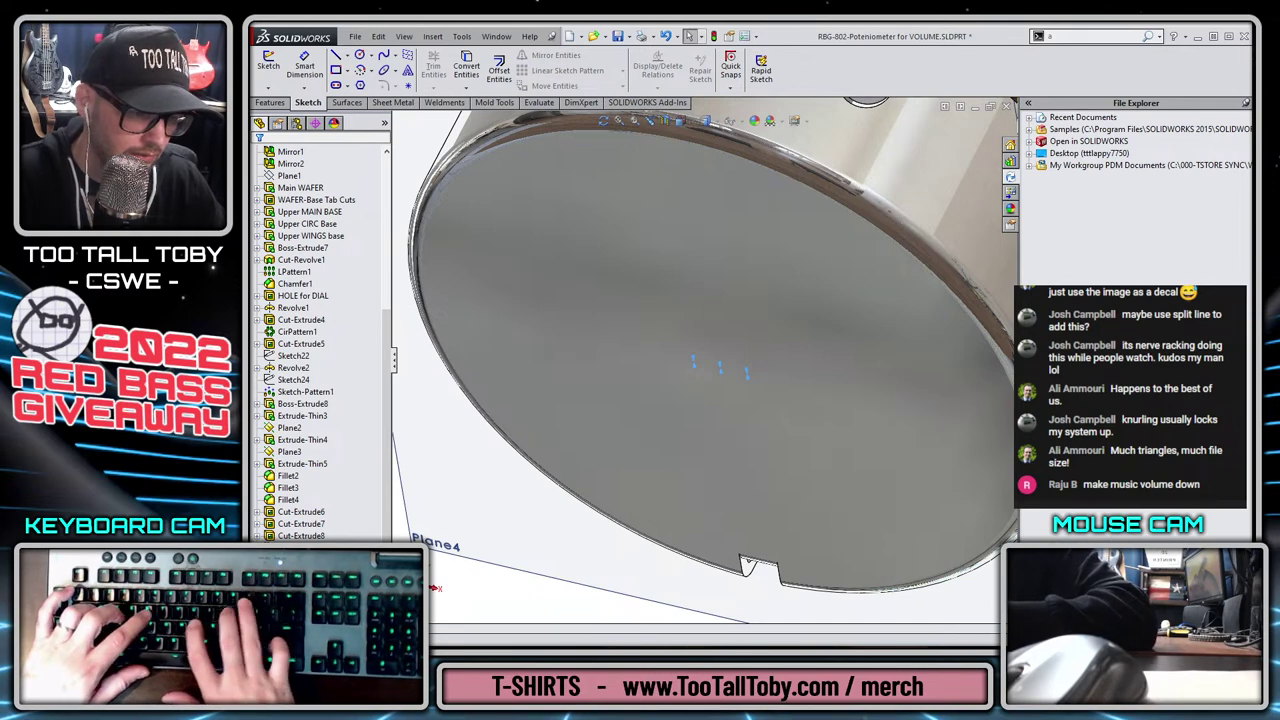
pyautogui.scroll(3, 690, 360)
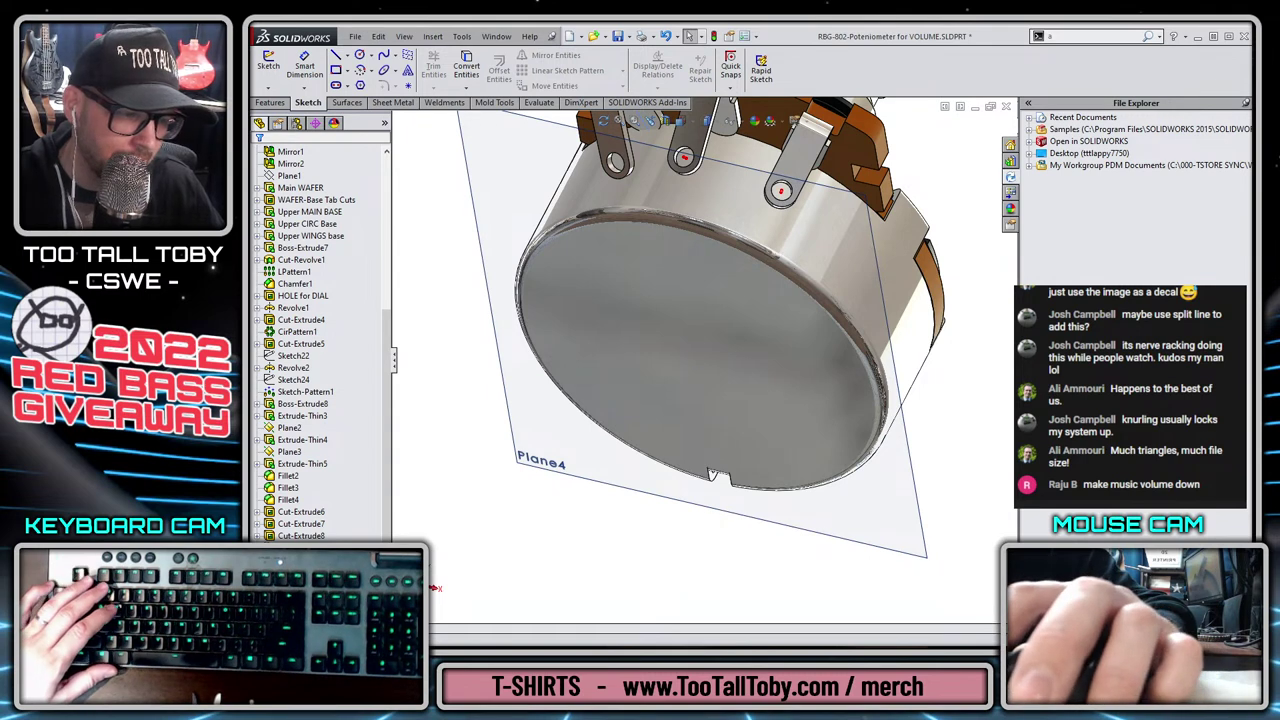
pyautogui.click(300, 524)
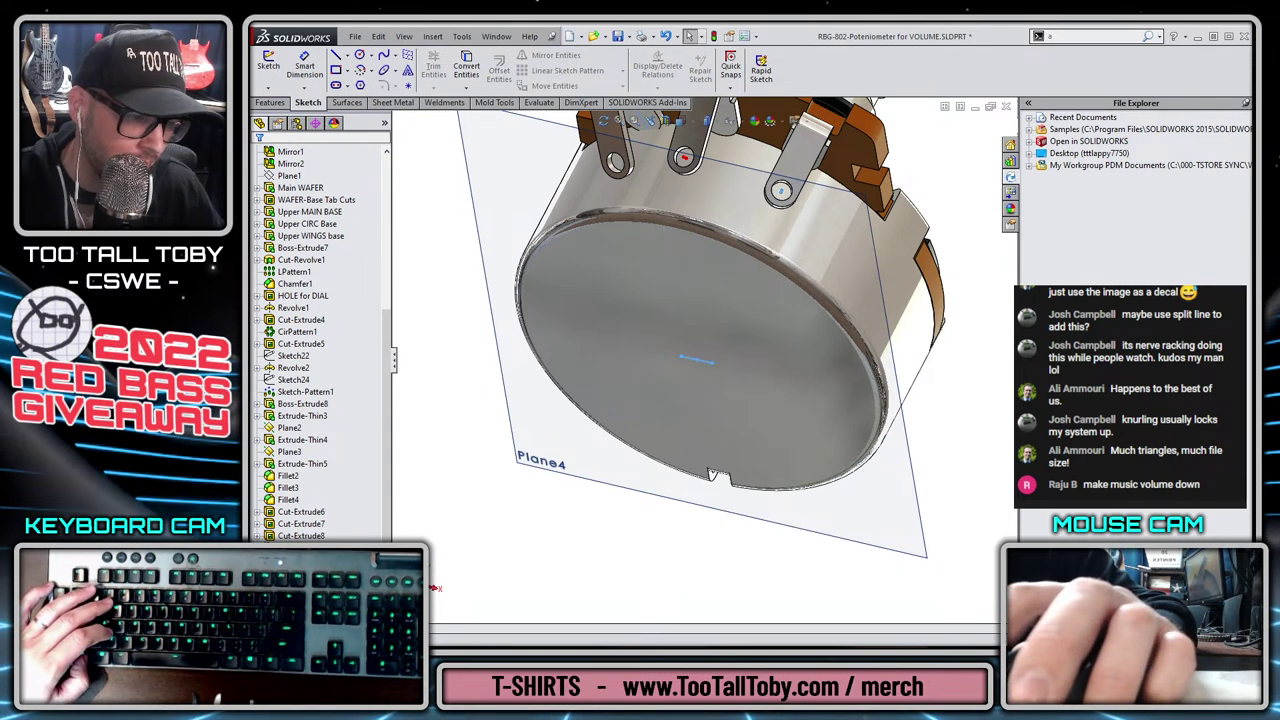
pyautogui.click(459, 570)
pyautogui.click(306, 559)
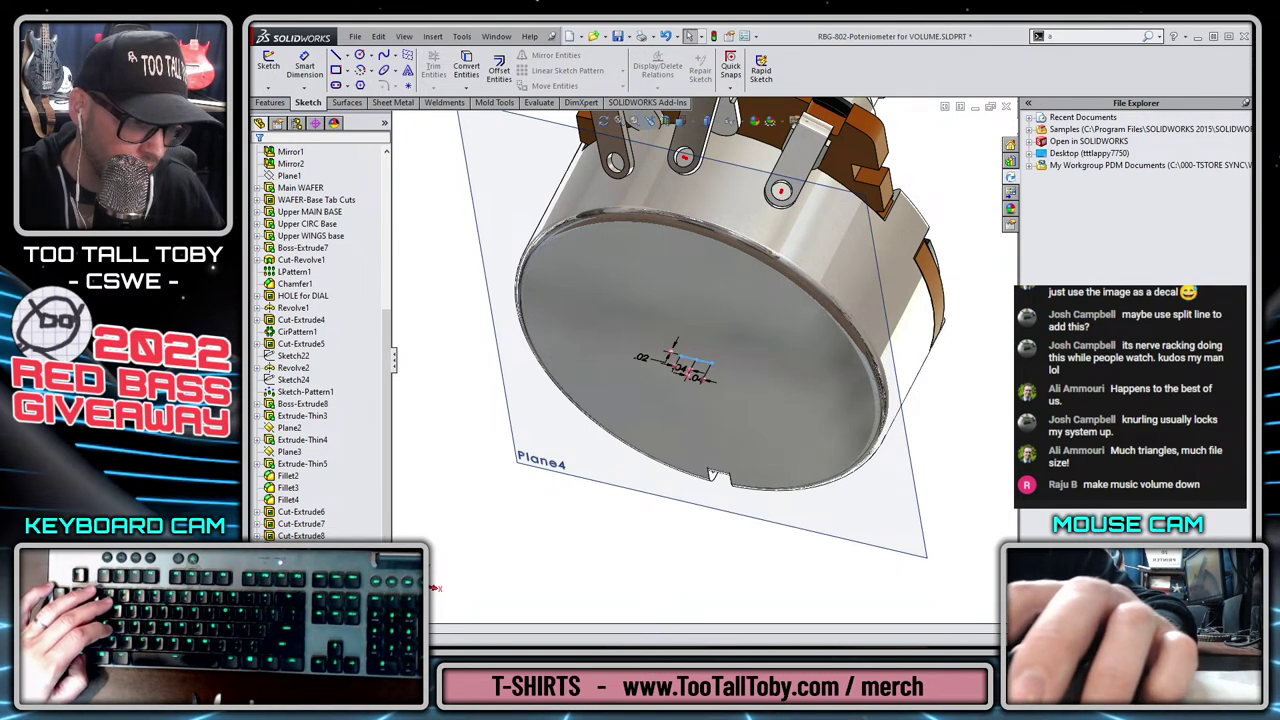
pyautogui.keyDown('ctrl'); pyautogui.click(291, 560); pyautogui.keyUp('ctrl')
pyautogui.click(436, 588)
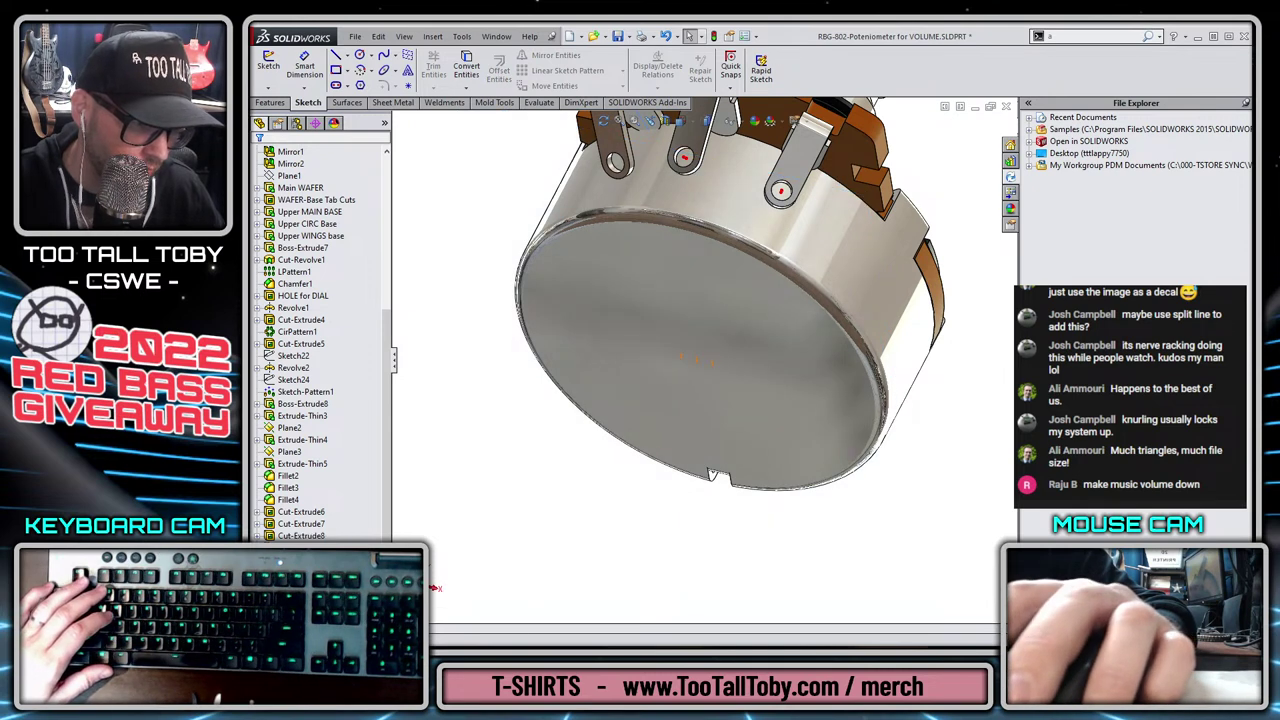
# Set the sketch colour of the single-point ground stub sketch to blue.
pyautogui.rightClick(436, 588)
pyautogui.click(421, 486)
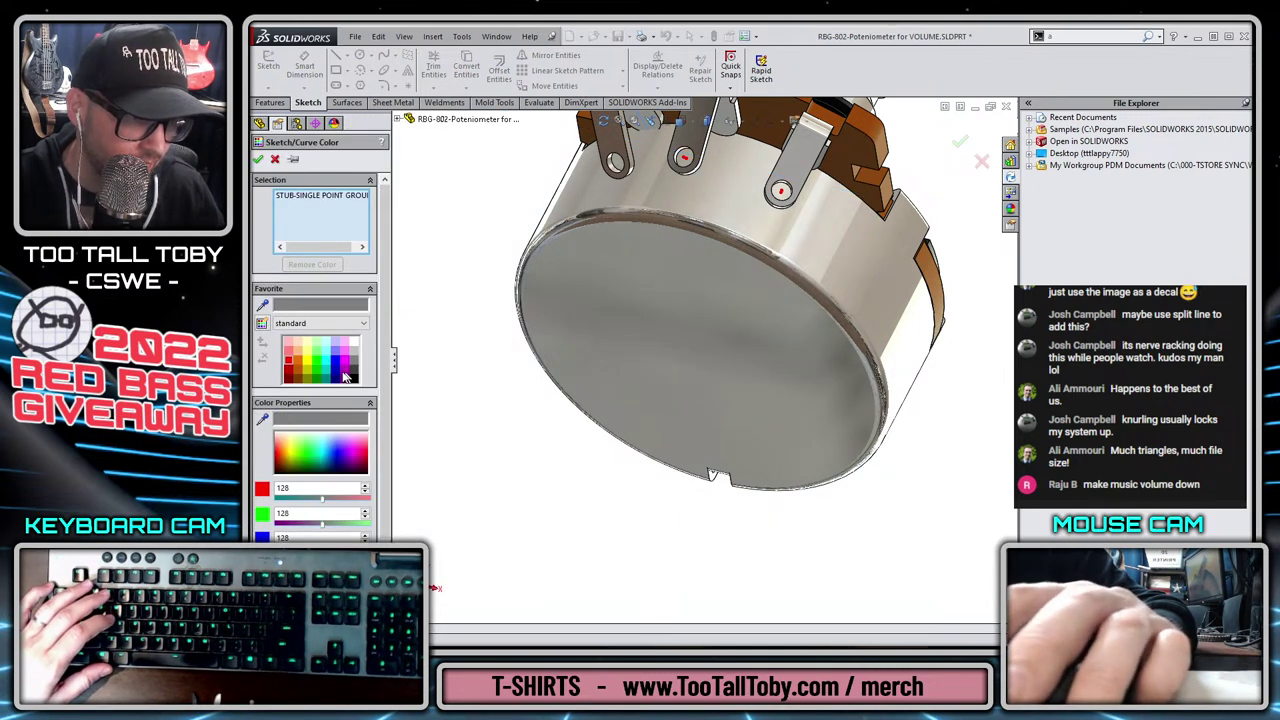
pyautogui.click(337, 366)
pyautogui.click(258, 160)
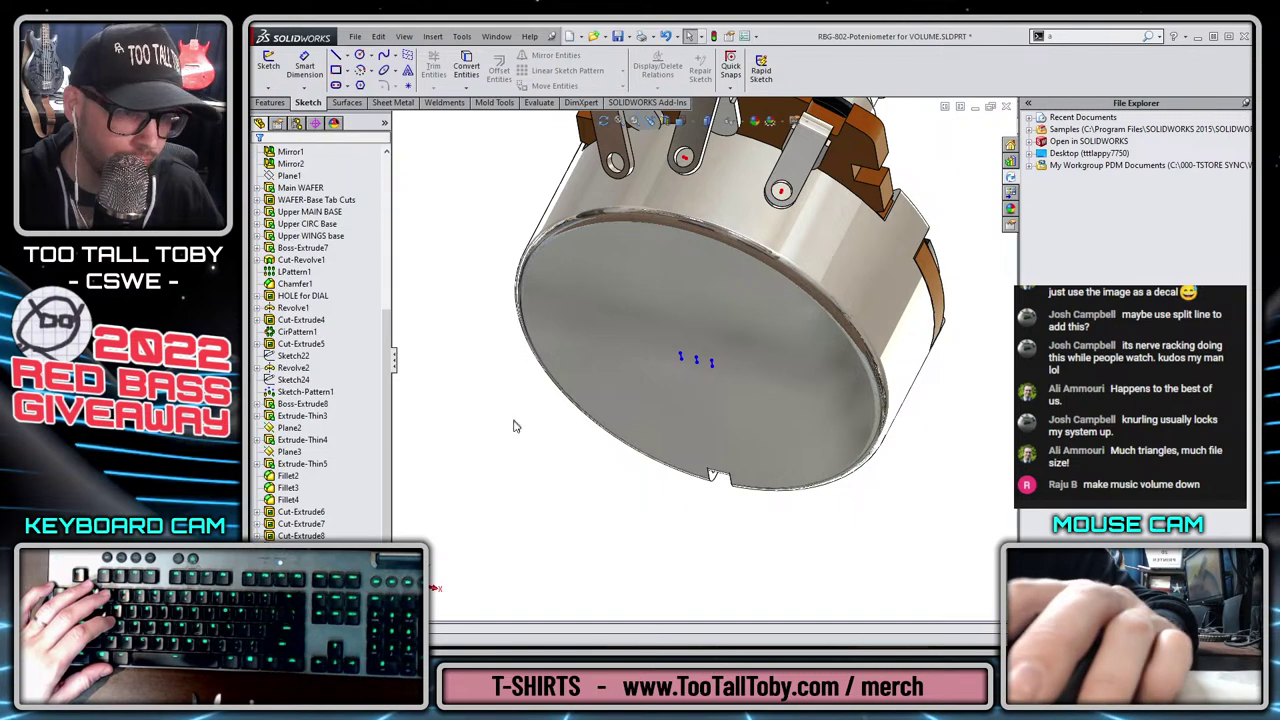
# Set the potentiometer to isometric view and close its part window to return to the body sub-assembly.
pyautogui.hotkey('ctrl', '7')
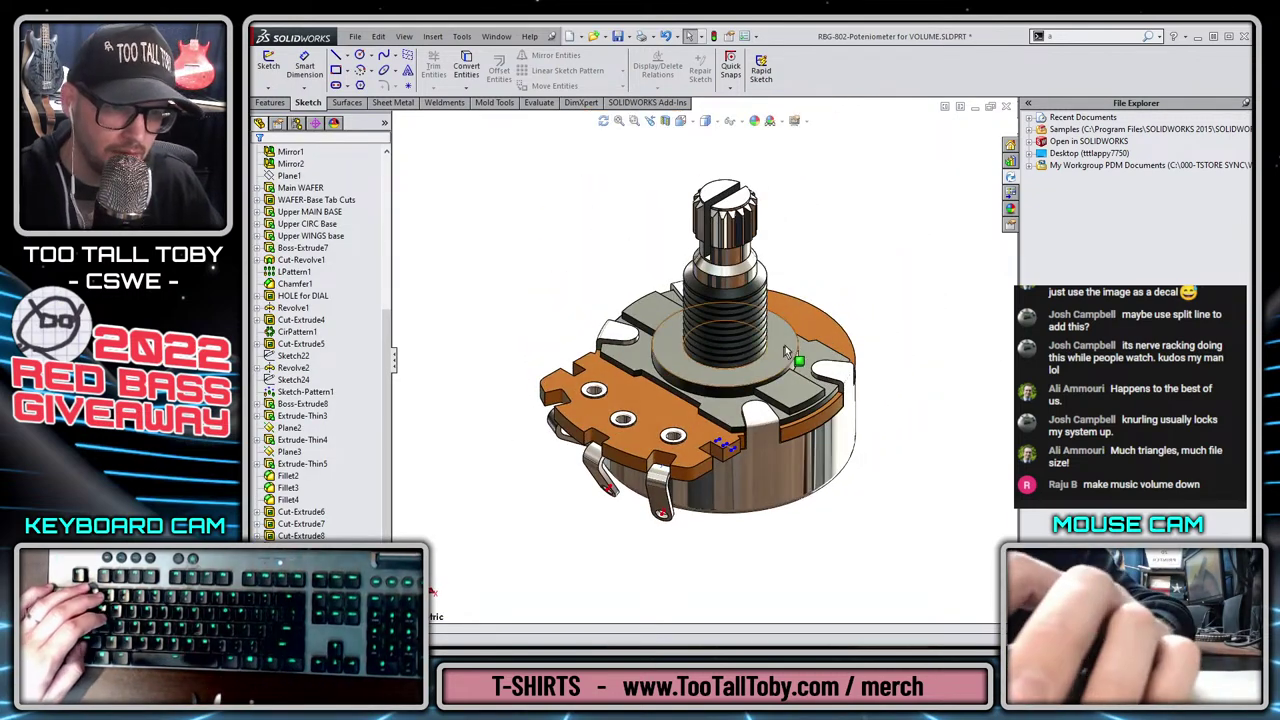
pyautogui.click(1008, 109)
pyautogui.scroll(3, 714, 484)
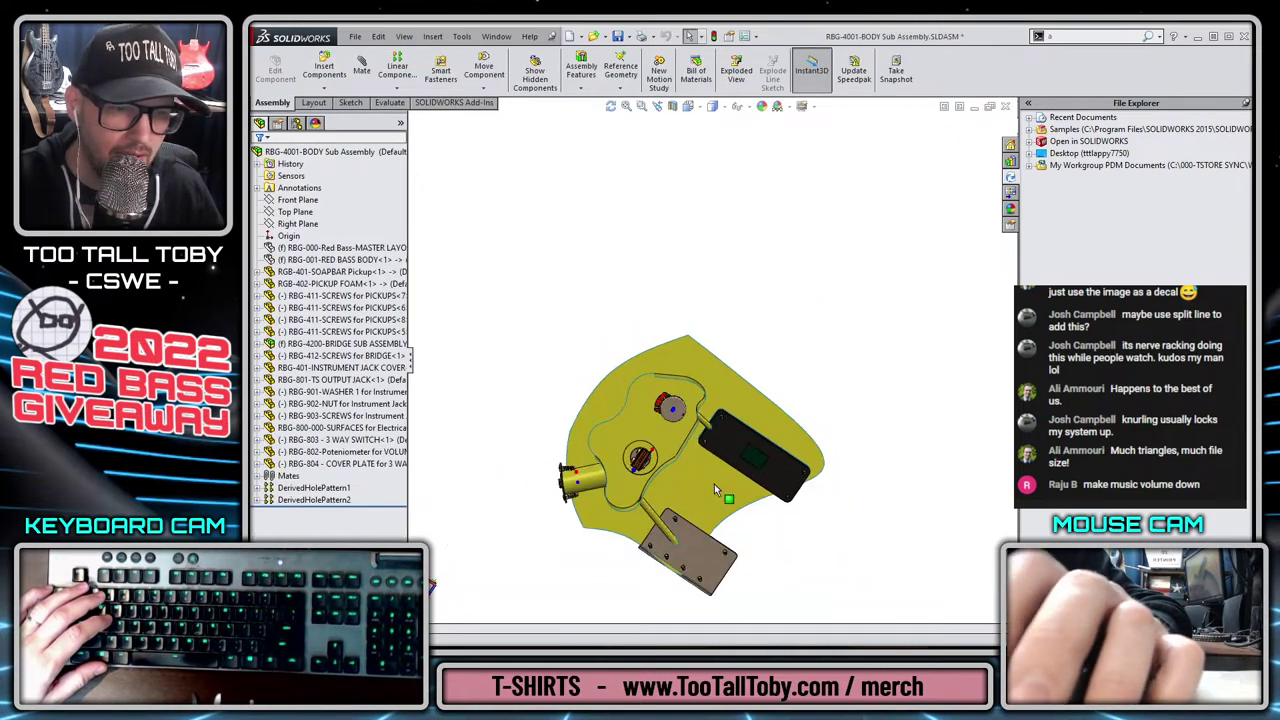
# Open the soapbar pickup part from the body sub-assembly.
pyautogui.scroll(-1, 713, 398)
pyautogui.click(713, 398)
pyautogui.click(738, 315)
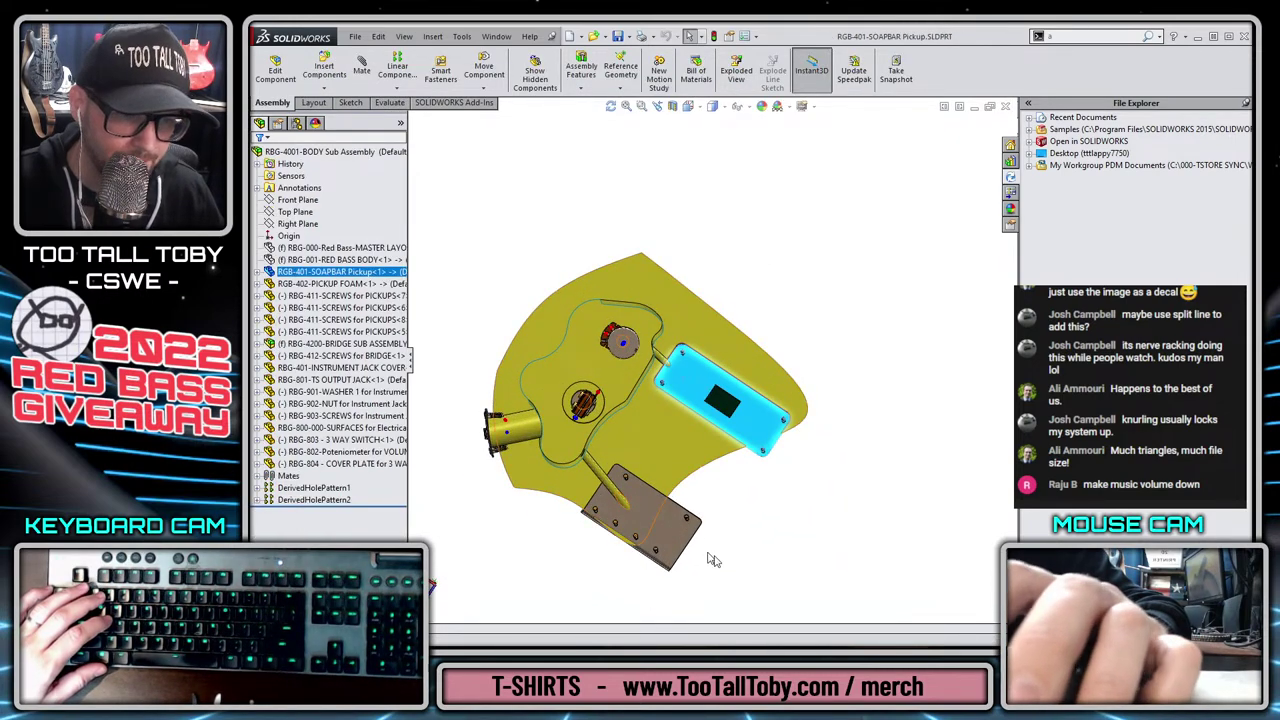
pyautogui.moveTo(591, 509); pyautogui.dragTo(640, 527, button='middle')
pyautogui.hotkey('ctrl', 'Tab')
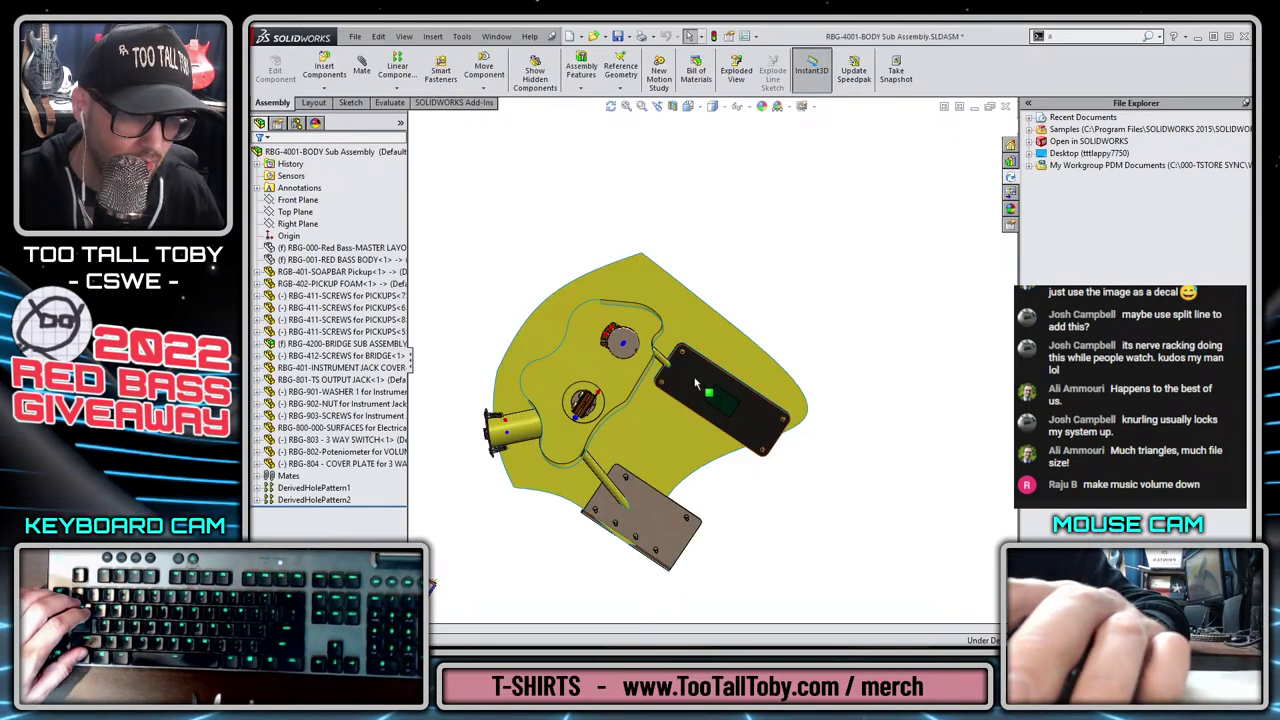
pyautogui.moveTo(697, 385); pyautogui.dragTo(753, 422, button='middle')
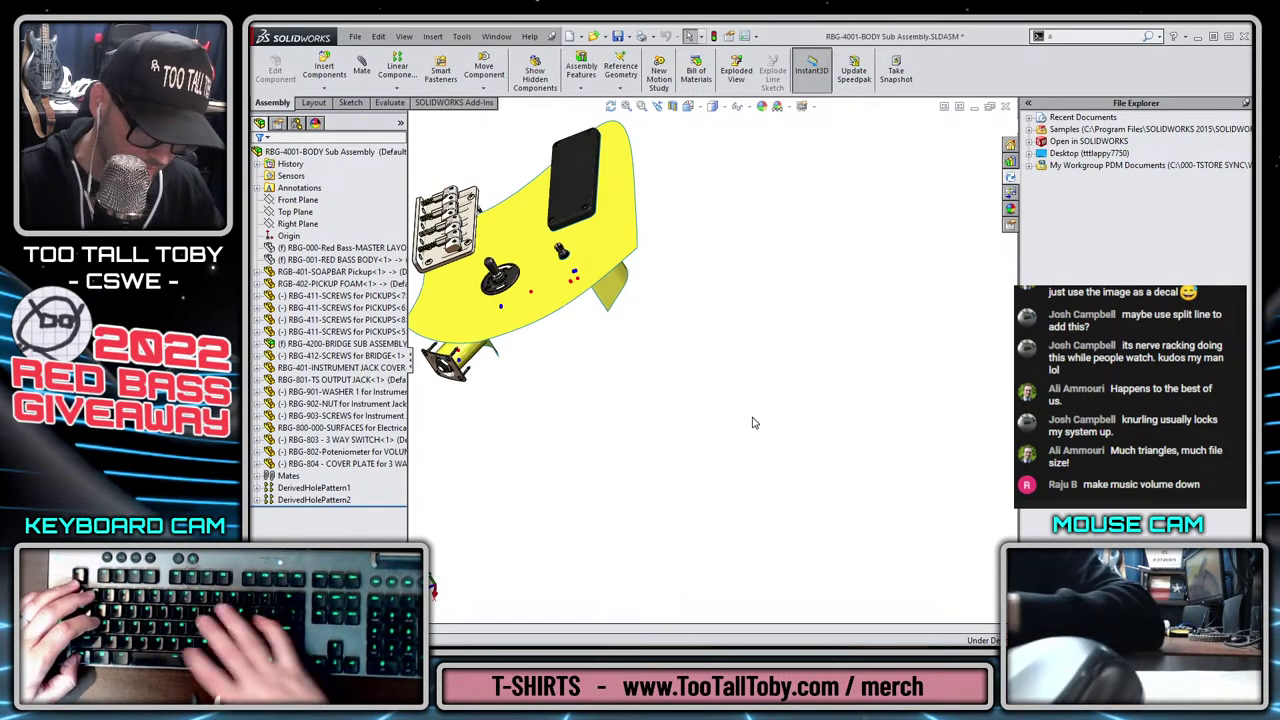
pyautogui.hotkey('ctrl', '7')
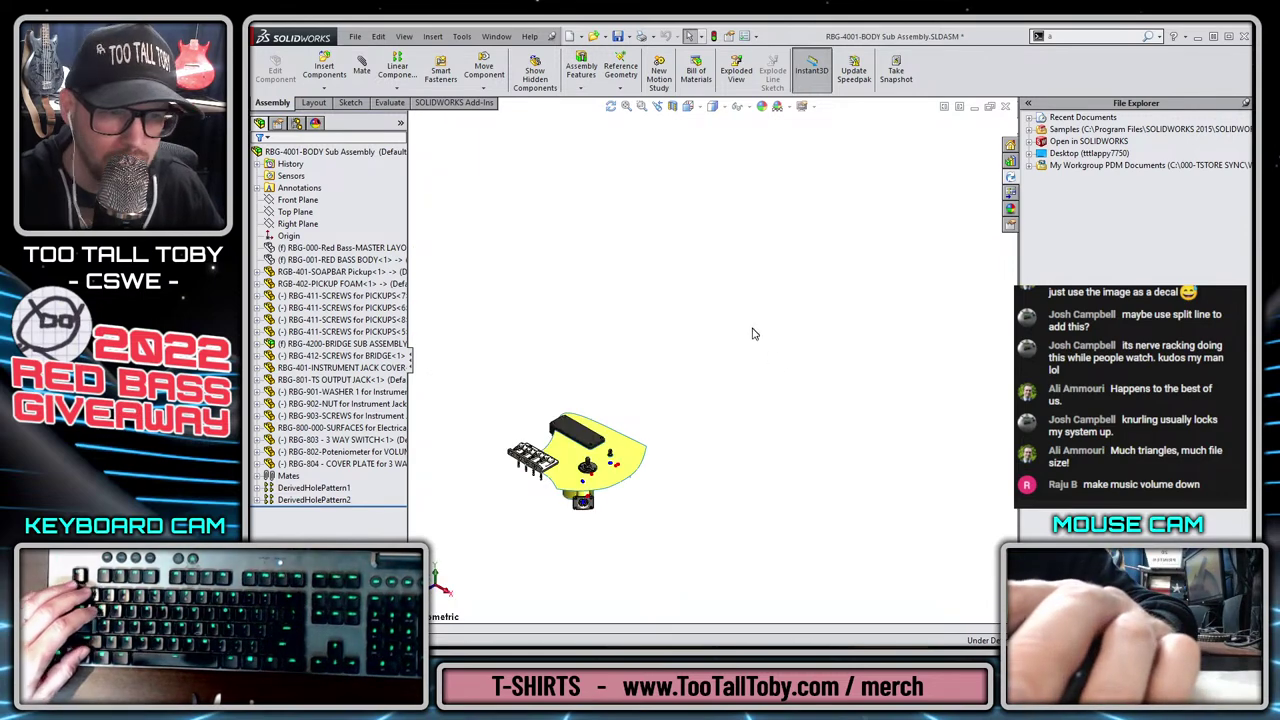
pyautogui.scroll(-6, 560, 430)
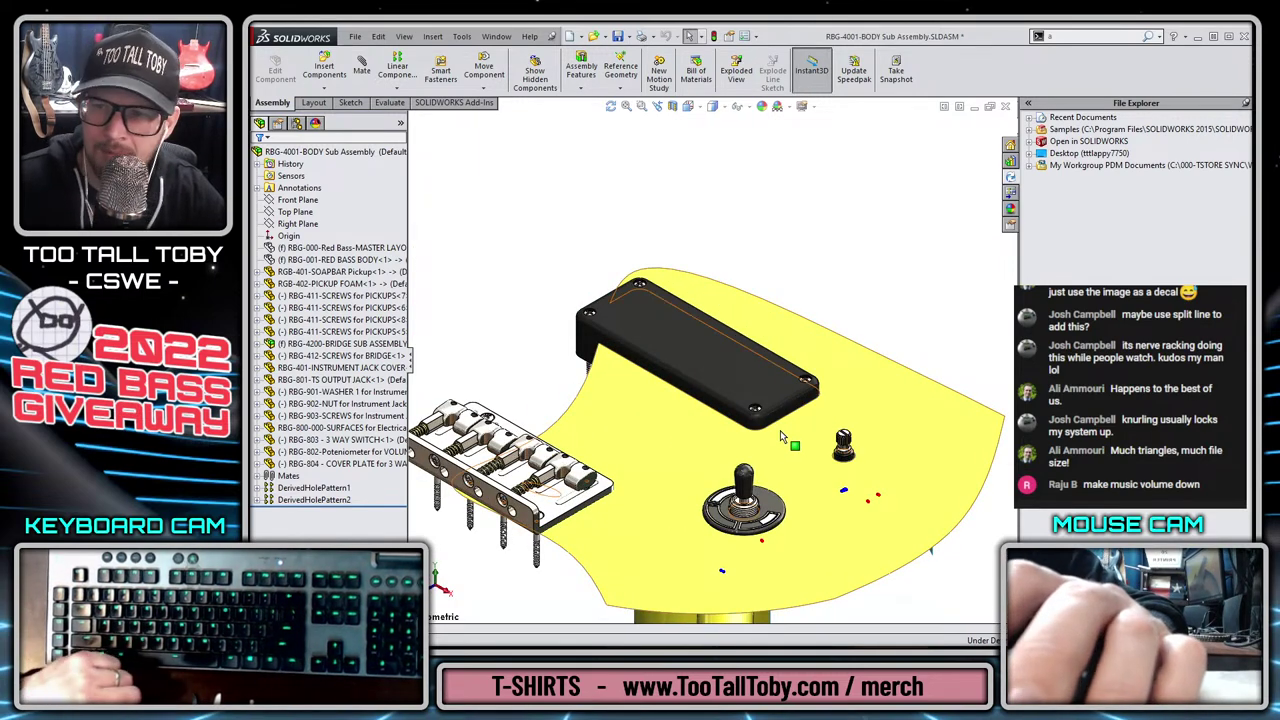
pyautogui.scroll(1, 848, 428)
pyautogui.scroll(-1, 848, 428)
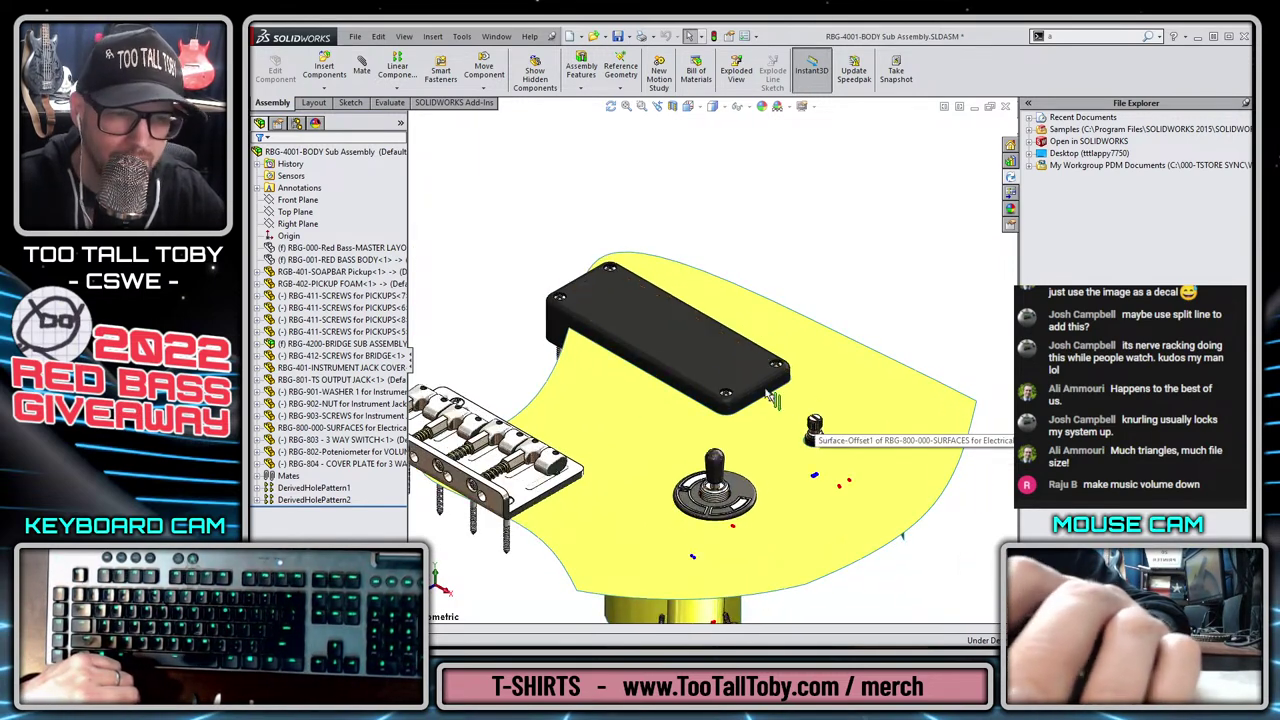
pyautogui.rightClick(616, 313)
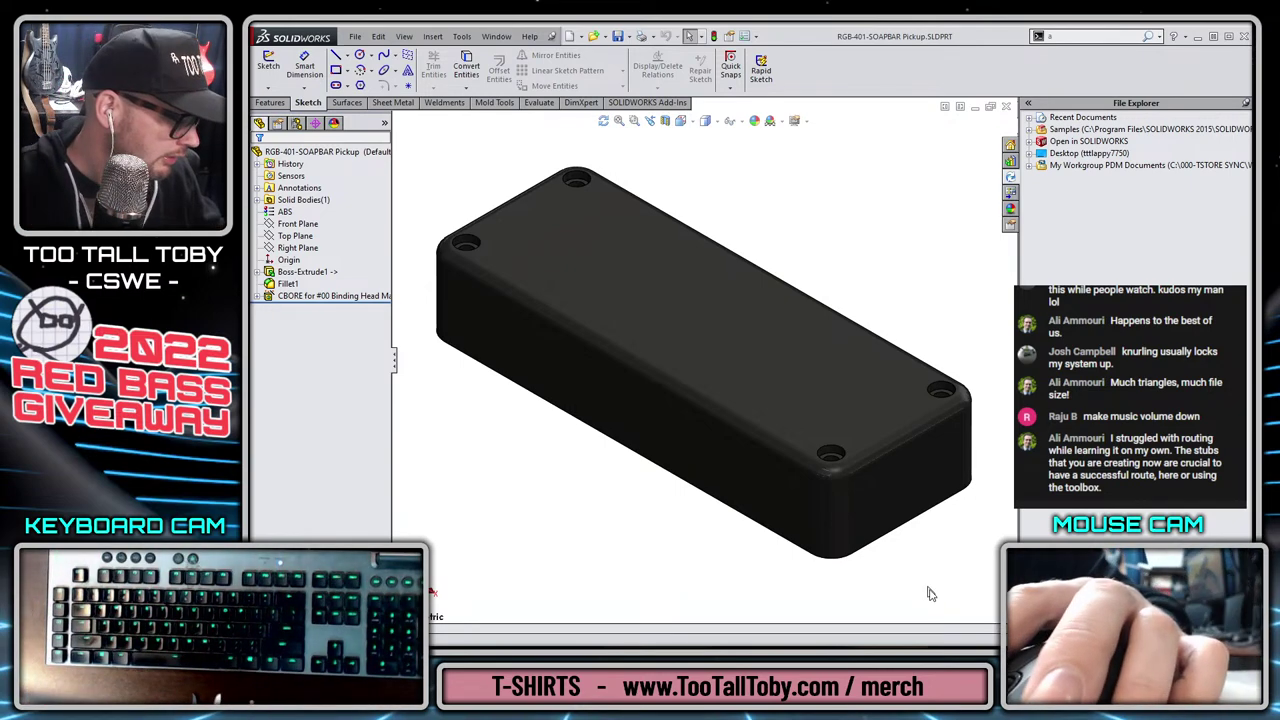
# Sketch a horizontal line about 0.12 in long on the pickup's underside, inward from the short edge beside the corner hole, and exit the sketch.
pyautogui.moveTo(829, 529); pyautogui.dragTo(839, 345, button='middle')
pyautogui.scroll(-5, 839, 352)
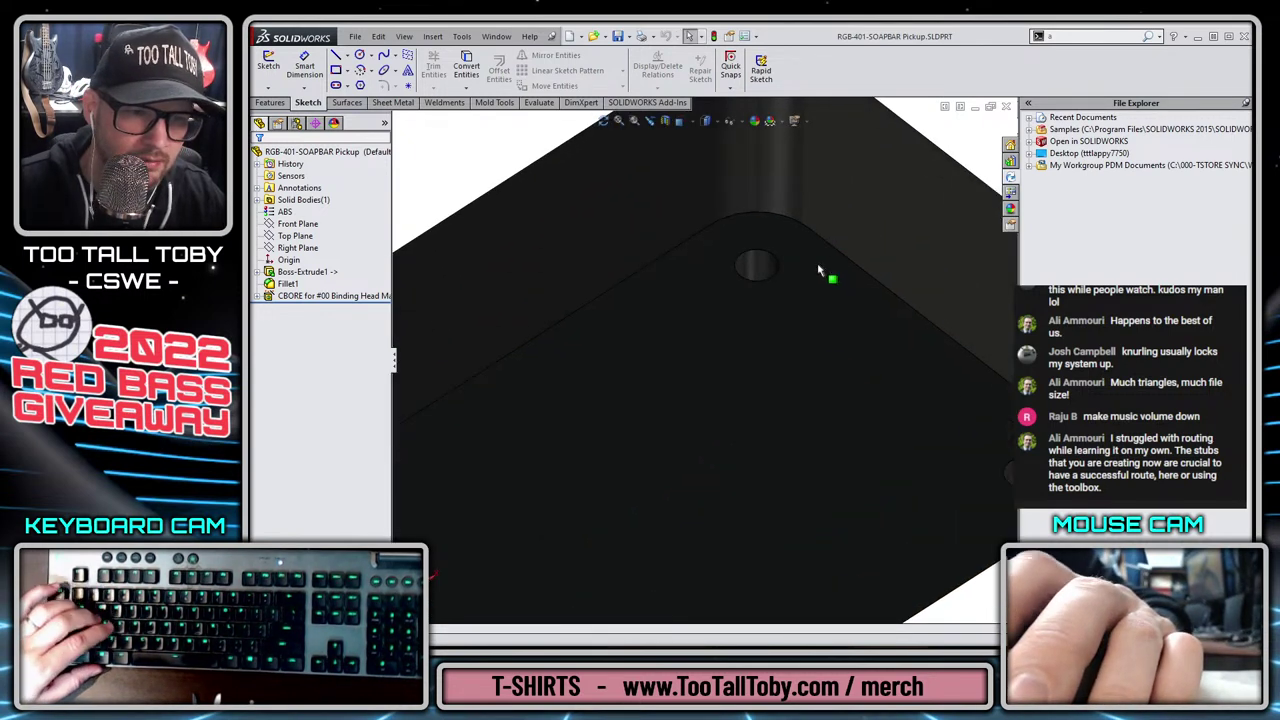
pyautogui.click(792, 266)
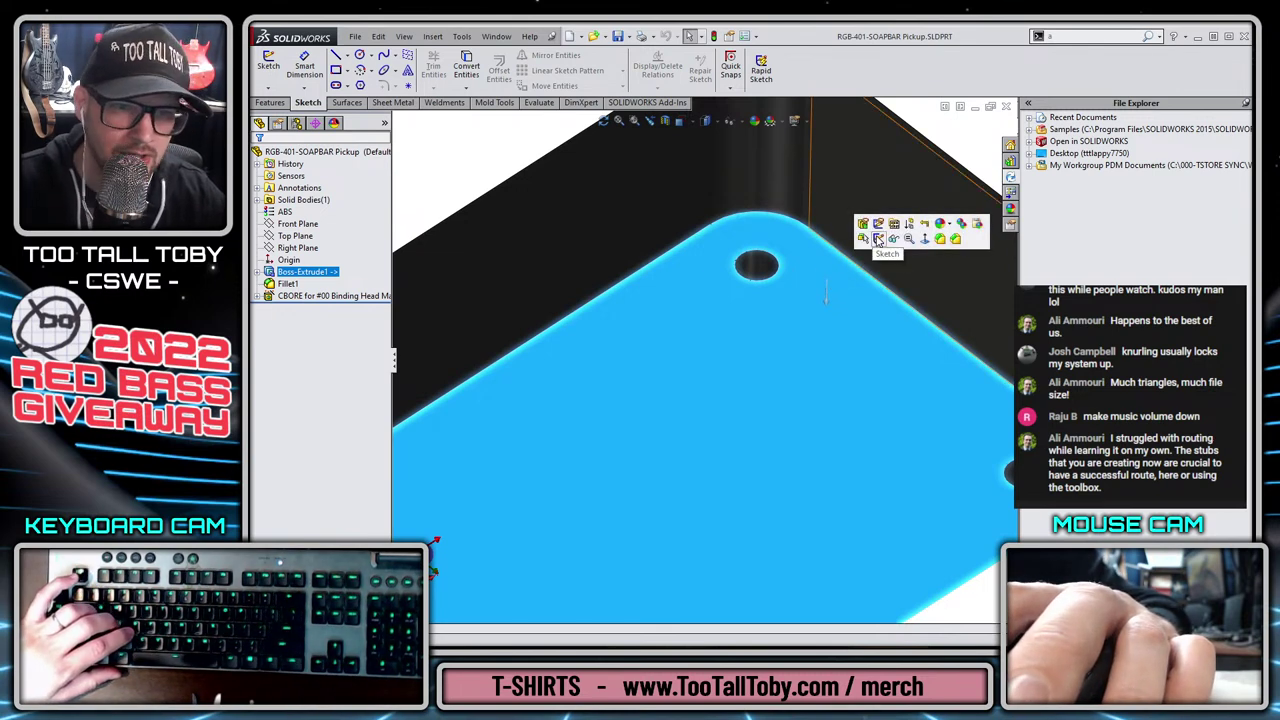
pyautogui.click(877, 239)
pyautogui.click(864, 284)
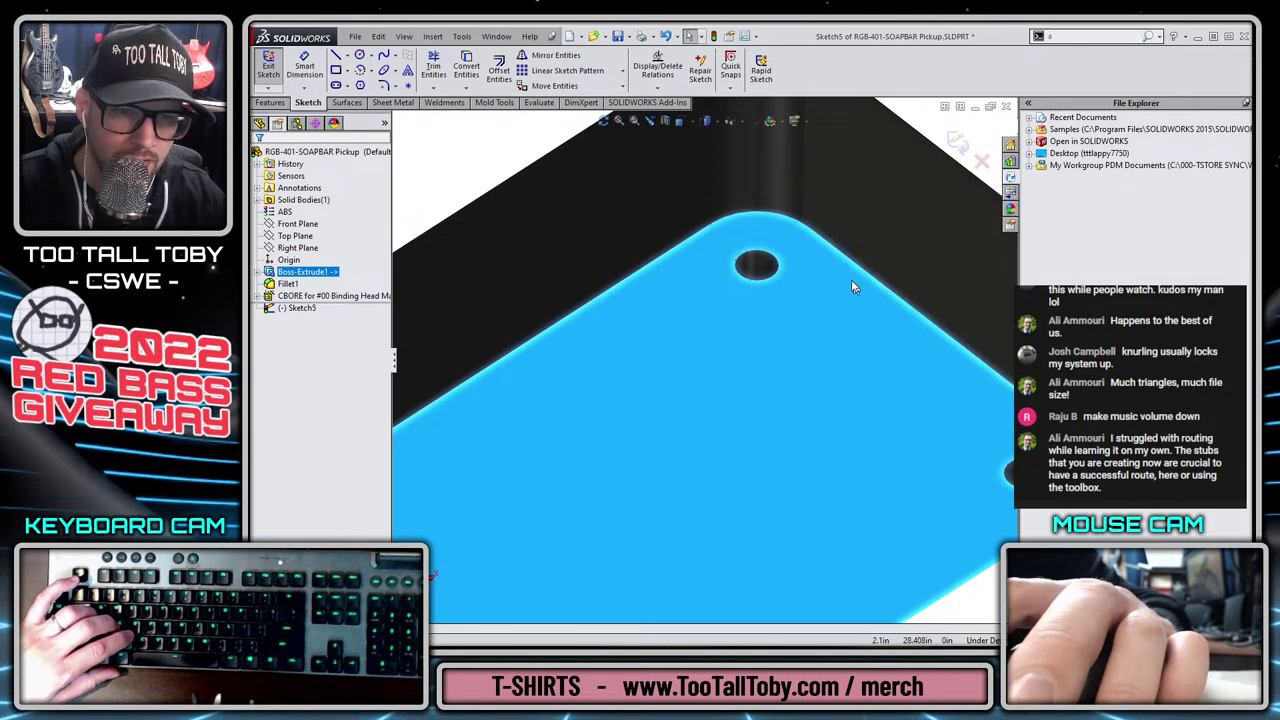
pyautogui.click(849, 261)
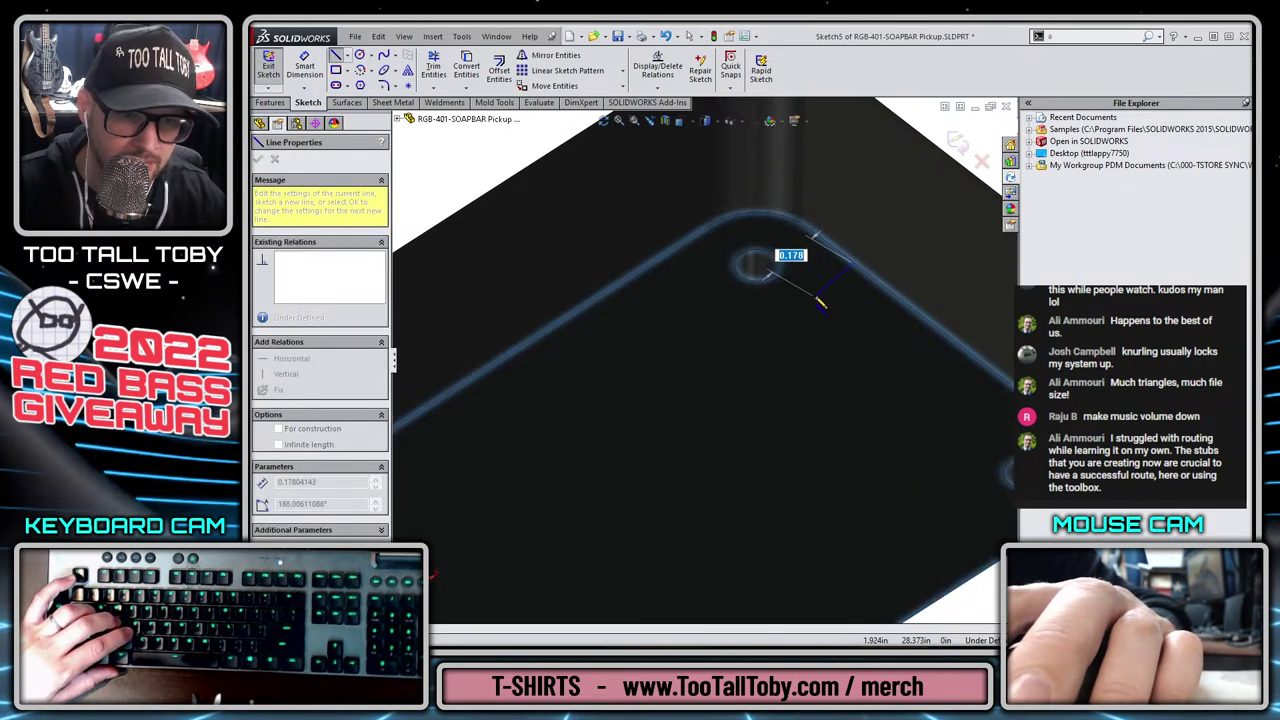
pyautogui.click(824, 282)
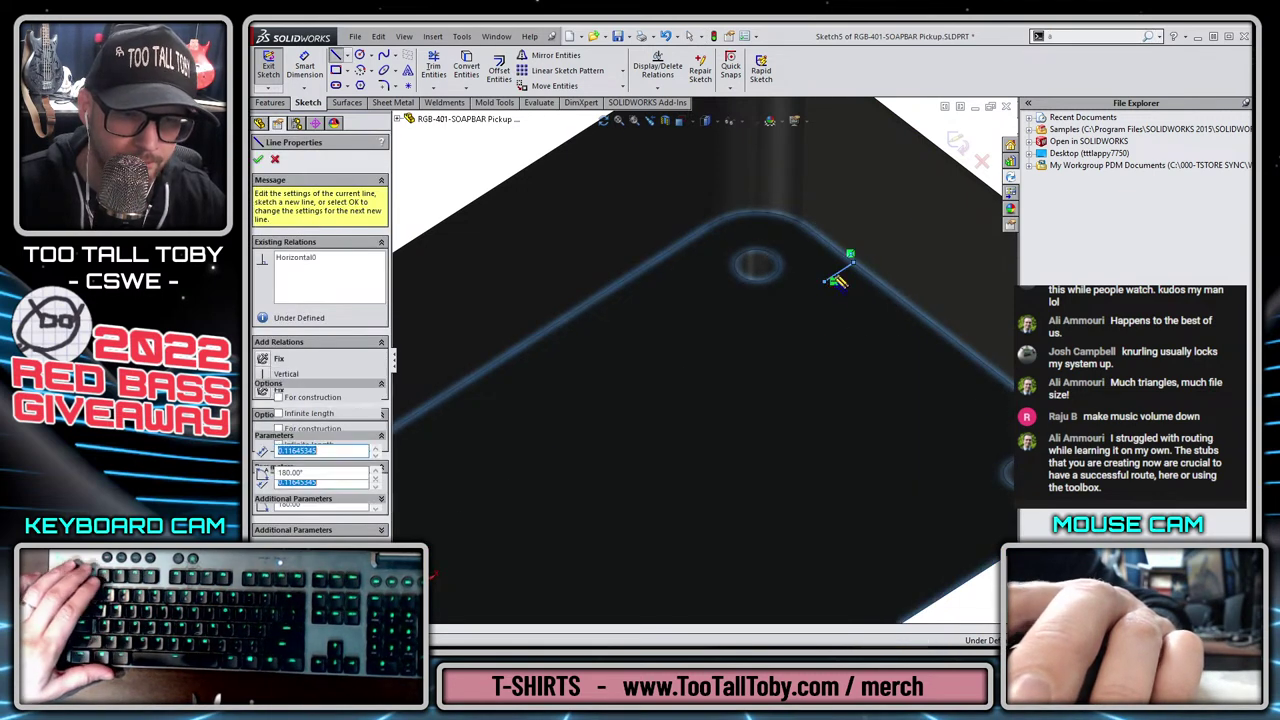
pyautogui.press('Escape')
pyautogui.click(957, 145)
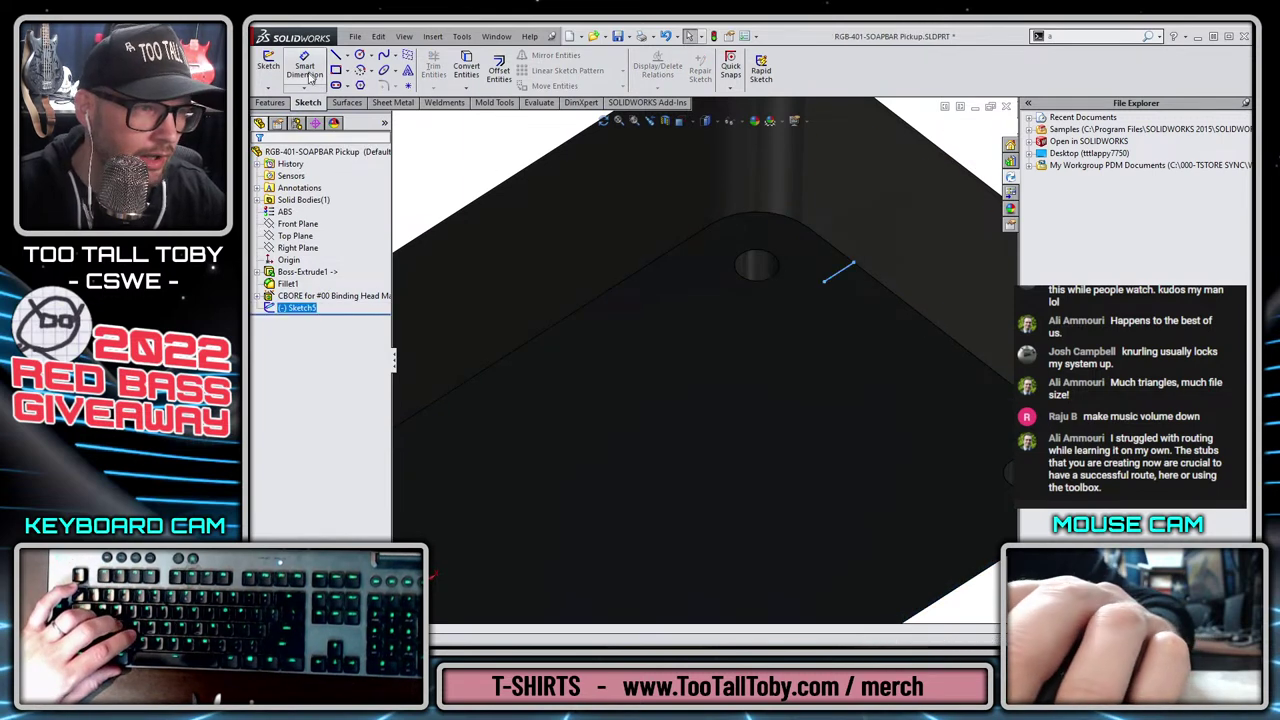
# Start a 3D sketch and draw a 0.03 in vertical line downward from the inner endpoint of the horizontal line on the pickup's underside.
pyautogui.click(268, 88)
pyautogui.click(282, 116)
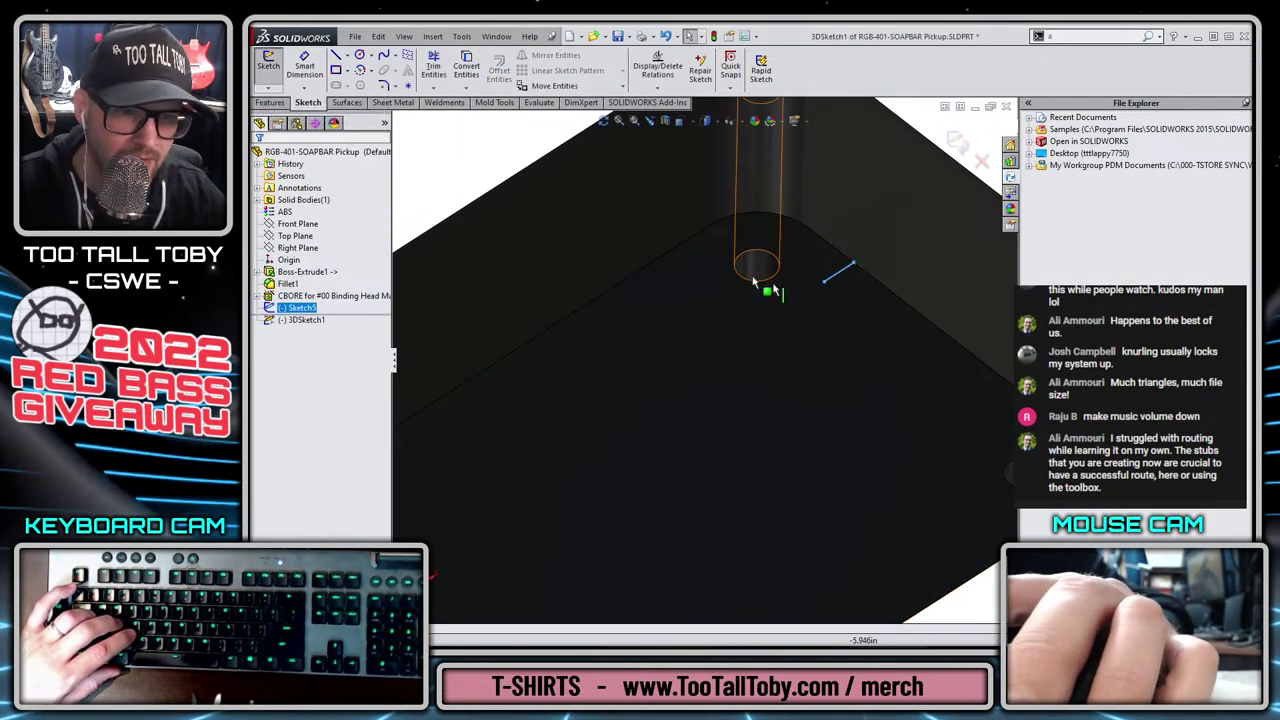
pyautogui.press('s')
pyautogui.click(826, 316)
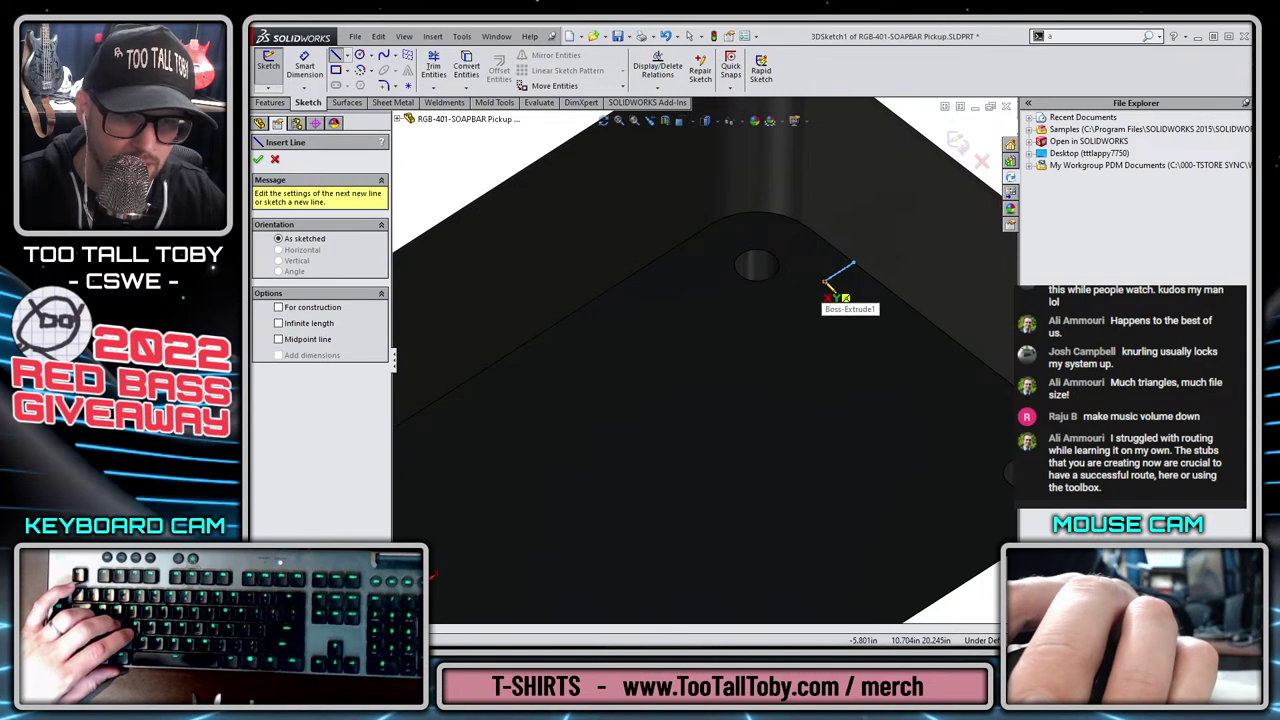
pyautogui.click(824, 284)
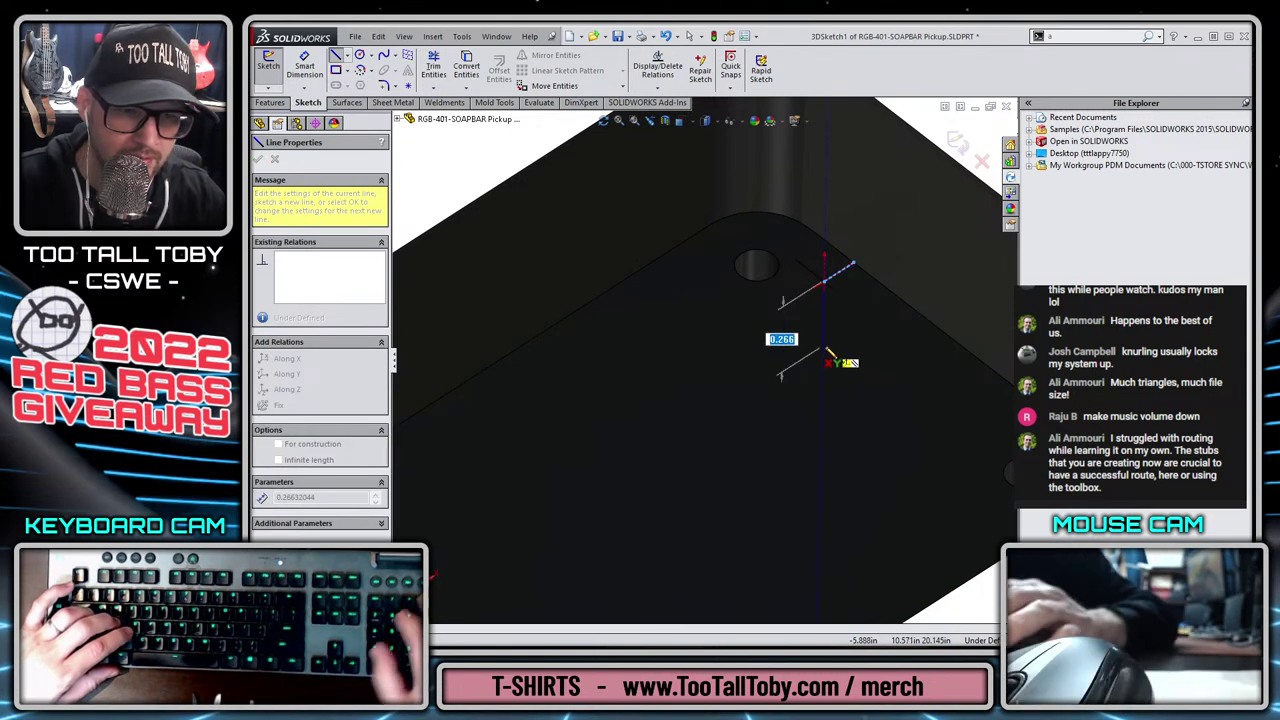
pyautogui.write('0.03')
pyautogui.press('Return')
pyautogui.press('Escape')
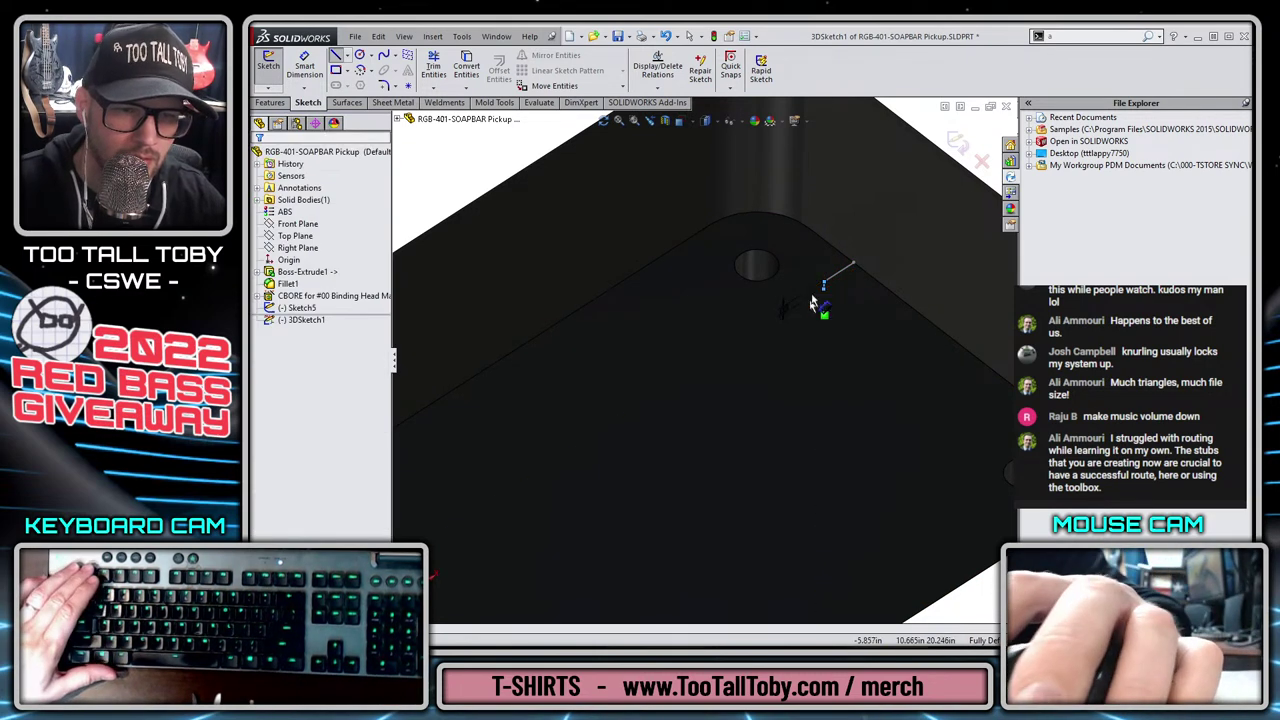
# Exit the 3D sketch on the soapbar pickup and rename it "POLE for WIRE".
pyautogui.click(959, 144)
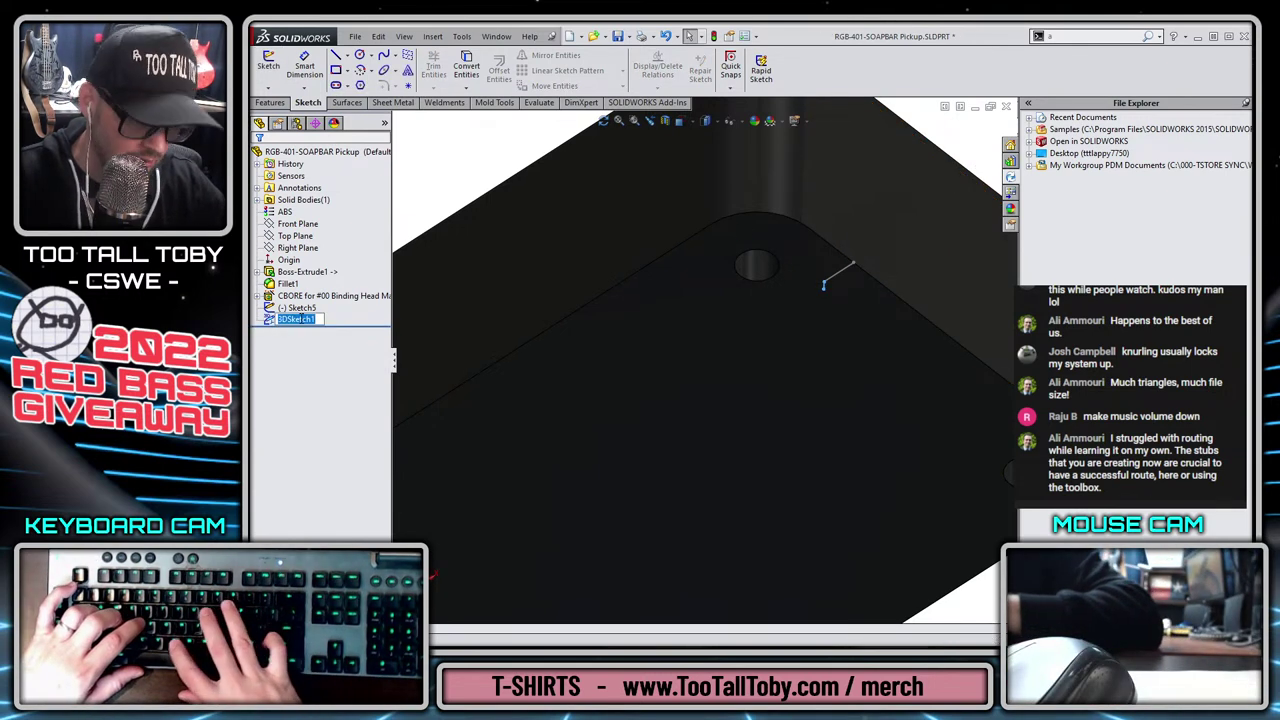
pyautogui.write('POLE E')
pyautogui.write('r')
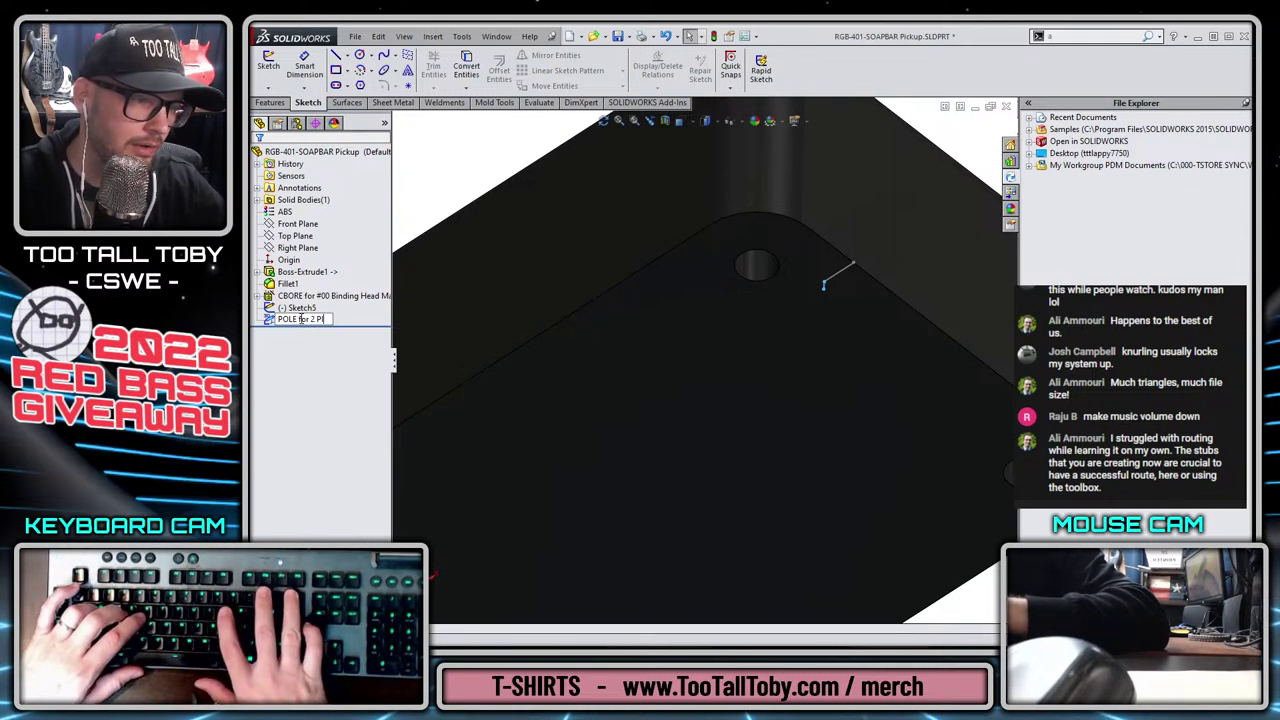
pyautogui.write('WI')
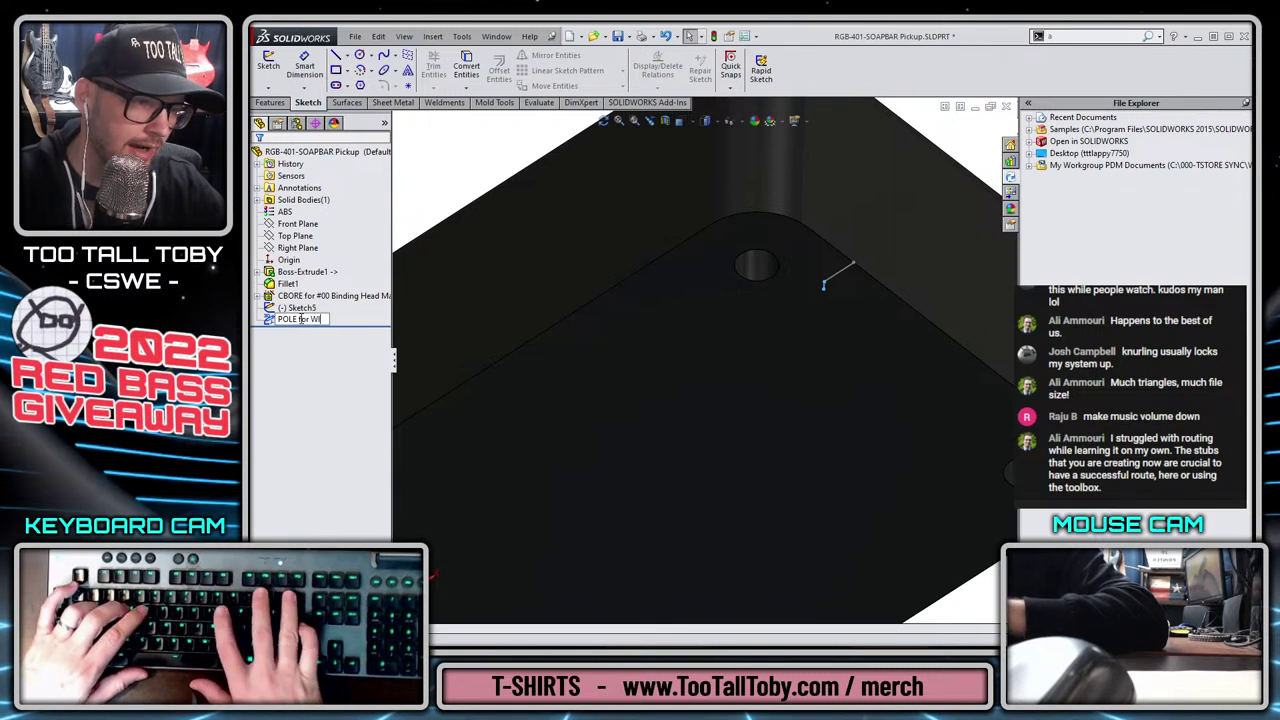
pyautogui.write('RE')
pyautogui.press('Return')
pyautogui.press('Escape')
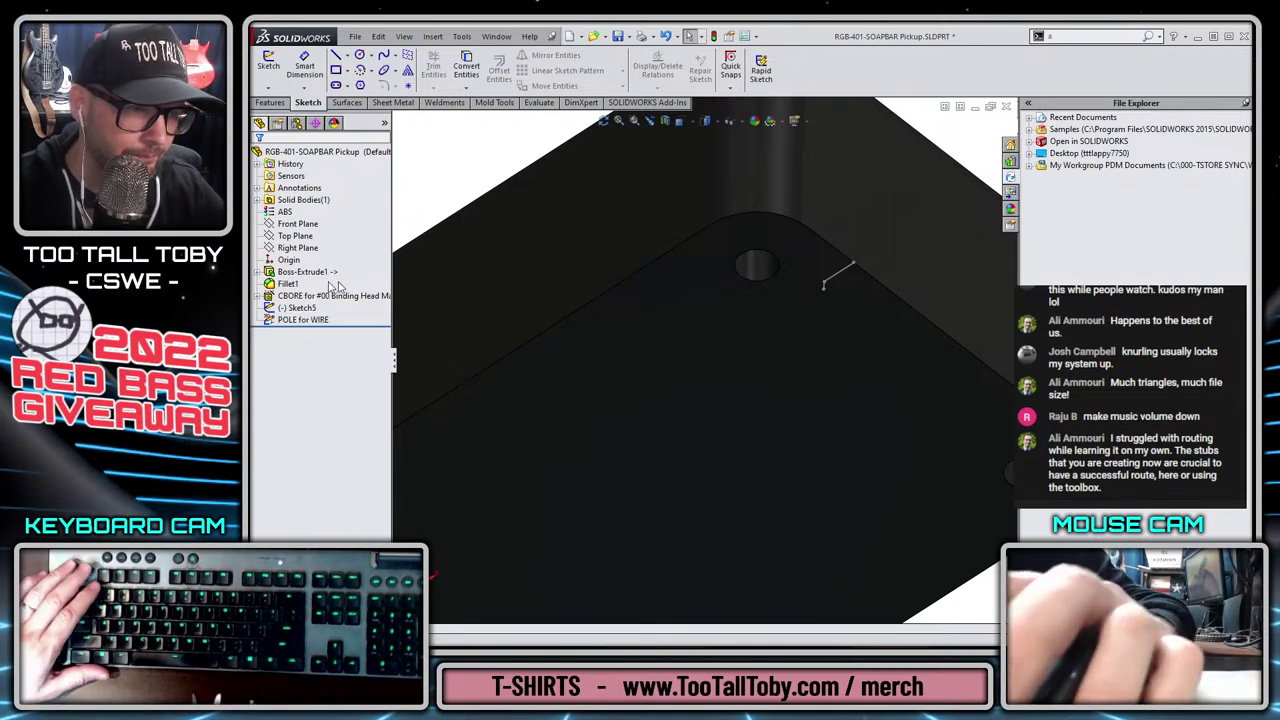
# Hide the horizontal line sketch on the pickup's underside and set the sketch color of POLE for WIRE to blue.
pyautogui.click(299, 308)
pyautogui.click(306, 287)
pyautogui.rightClick(306, 321)
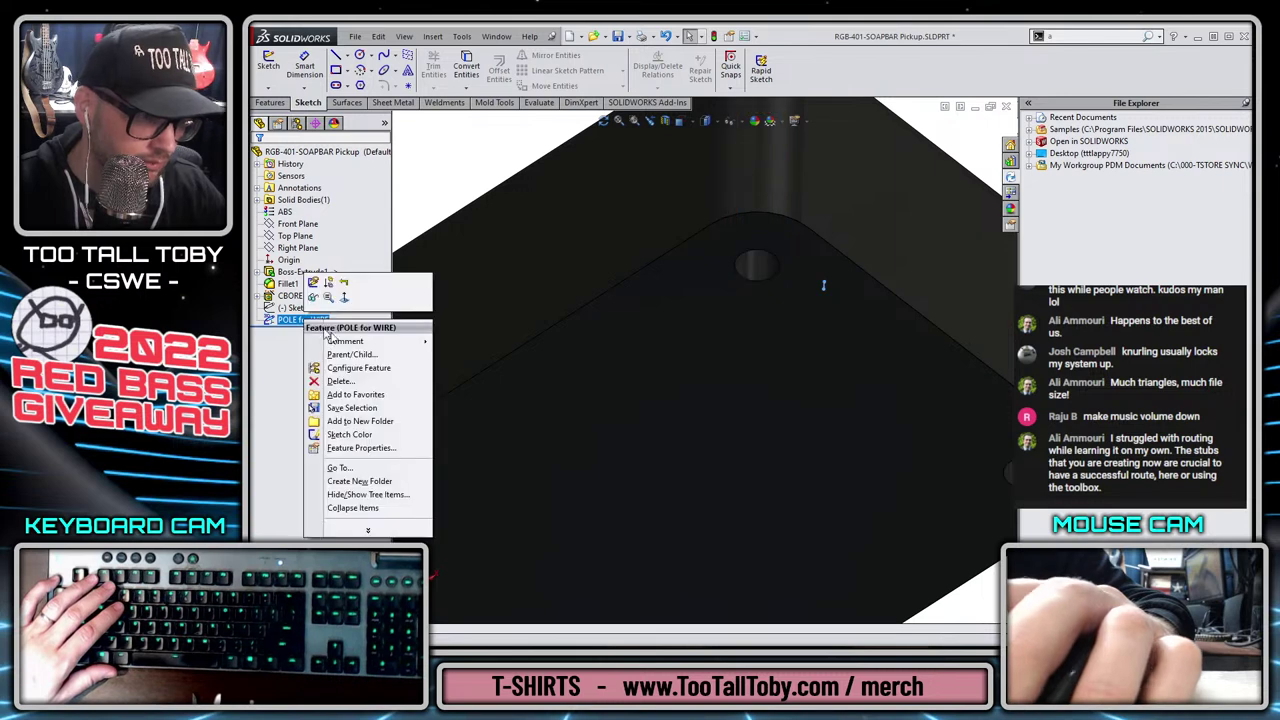
pyautogui.click(354, 437)
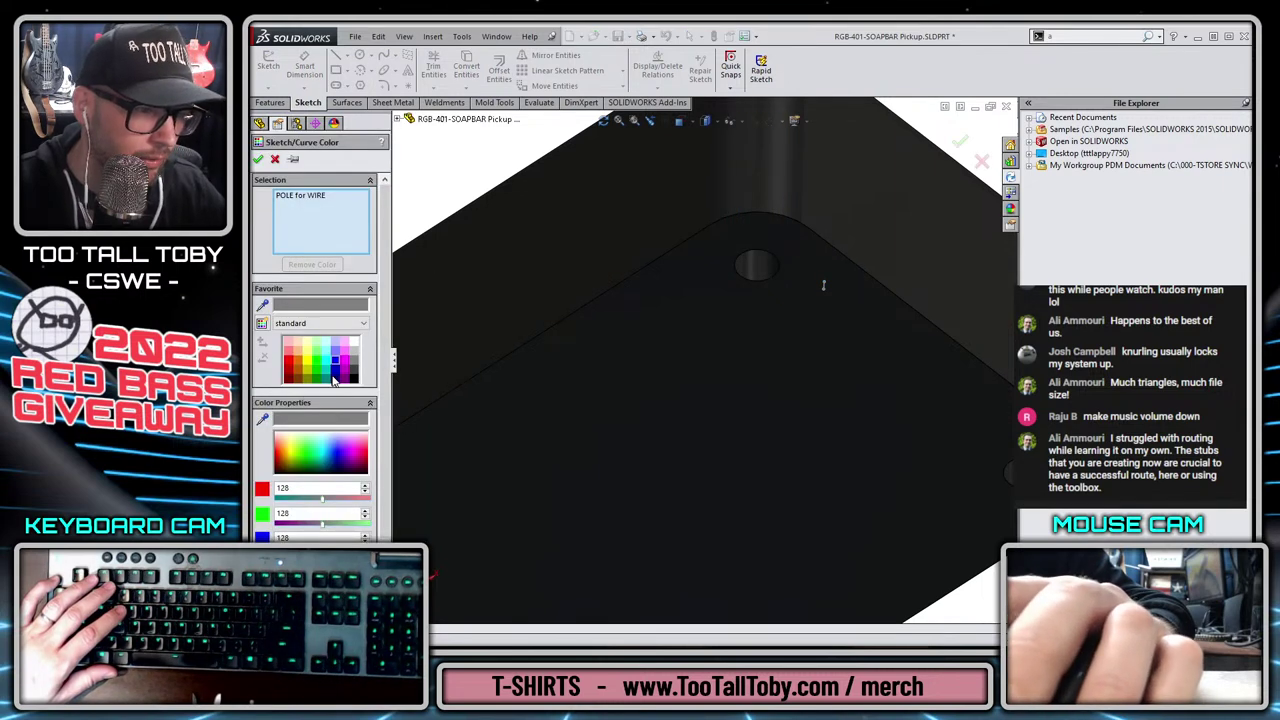
pyautogui.click(341, 368)
pyautogui.click(259, 158)
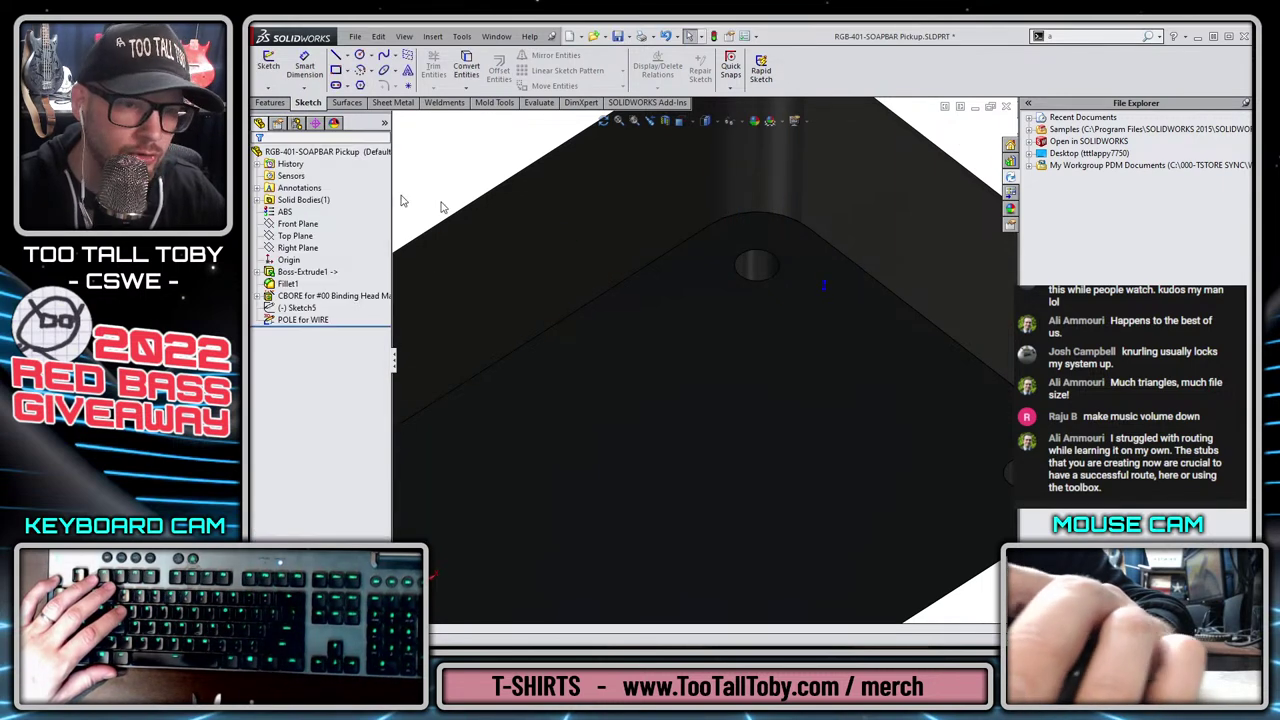
# Save the soapbar pickup part and close it to return to the body sub-assembly.
pyautogui.scroll(5, 749, 320)
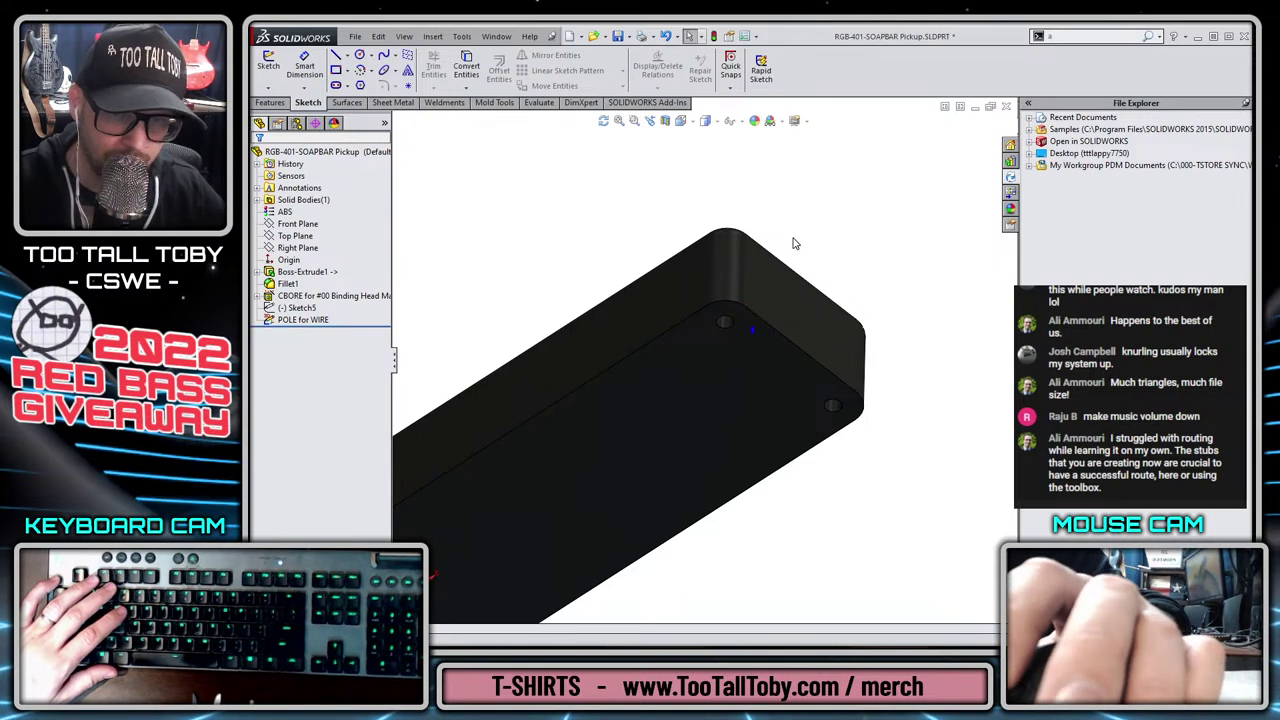
pyautogui.scroll(-1, 785, 346)
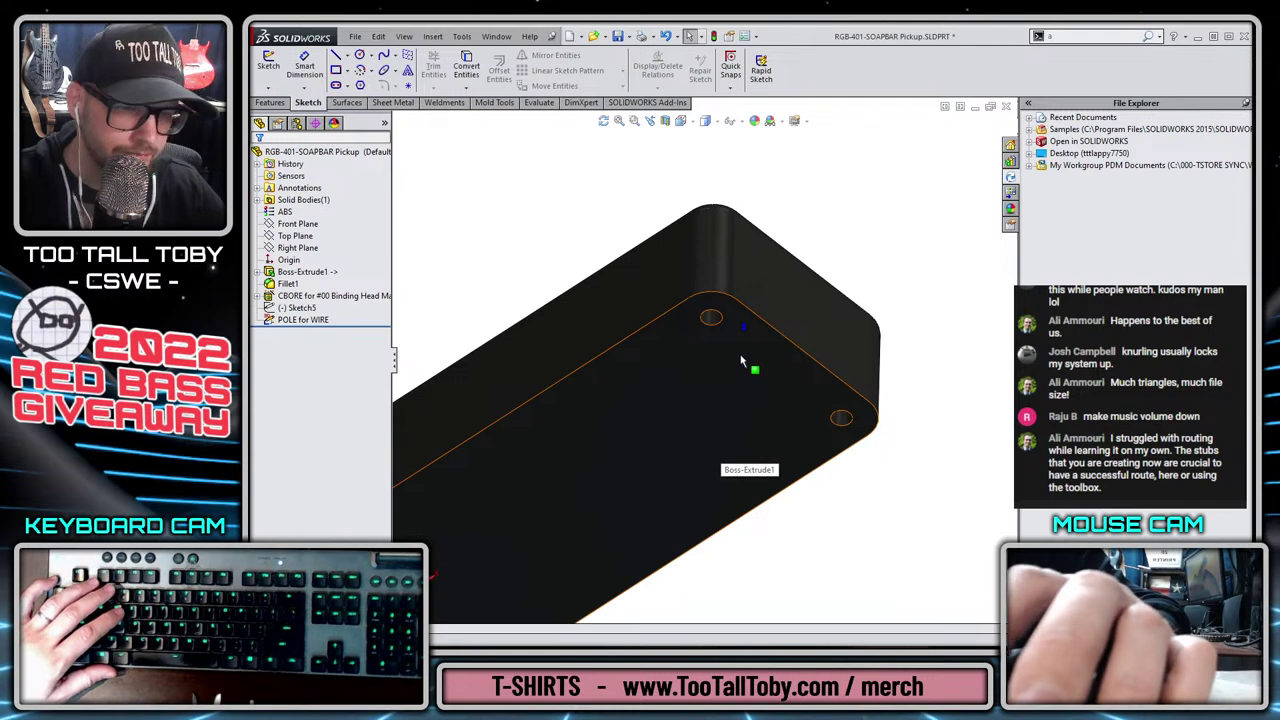
pyautogui.scroll(-4, 741, 361)
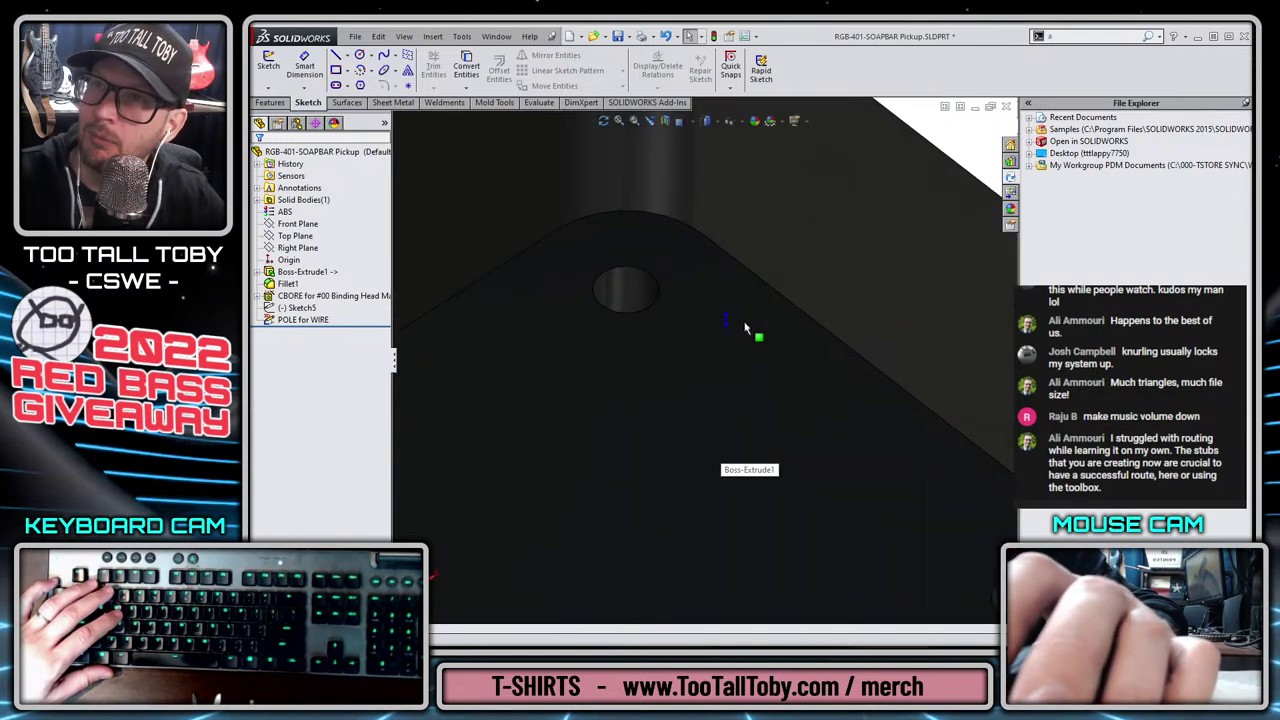
pyautogui.scroll(1, 745, 328)
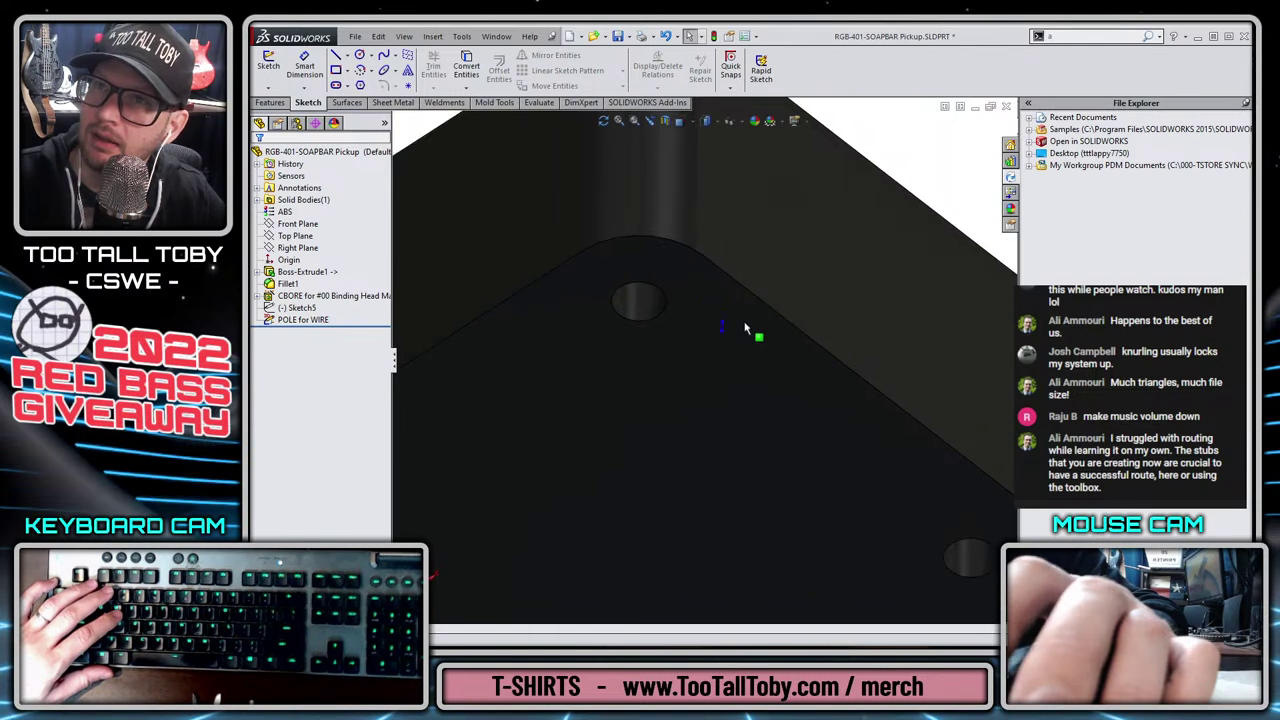
pyautogui.scroll(4, 733, 326)
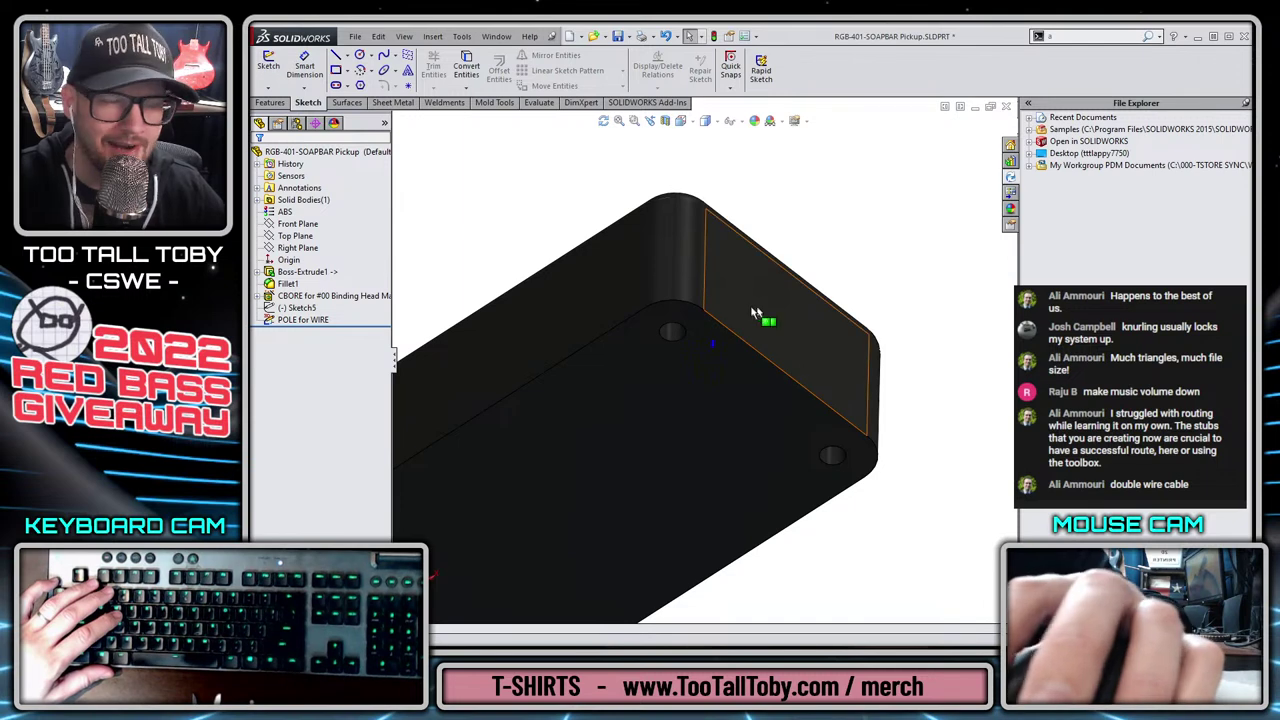
pyautogui.click(619, 38)
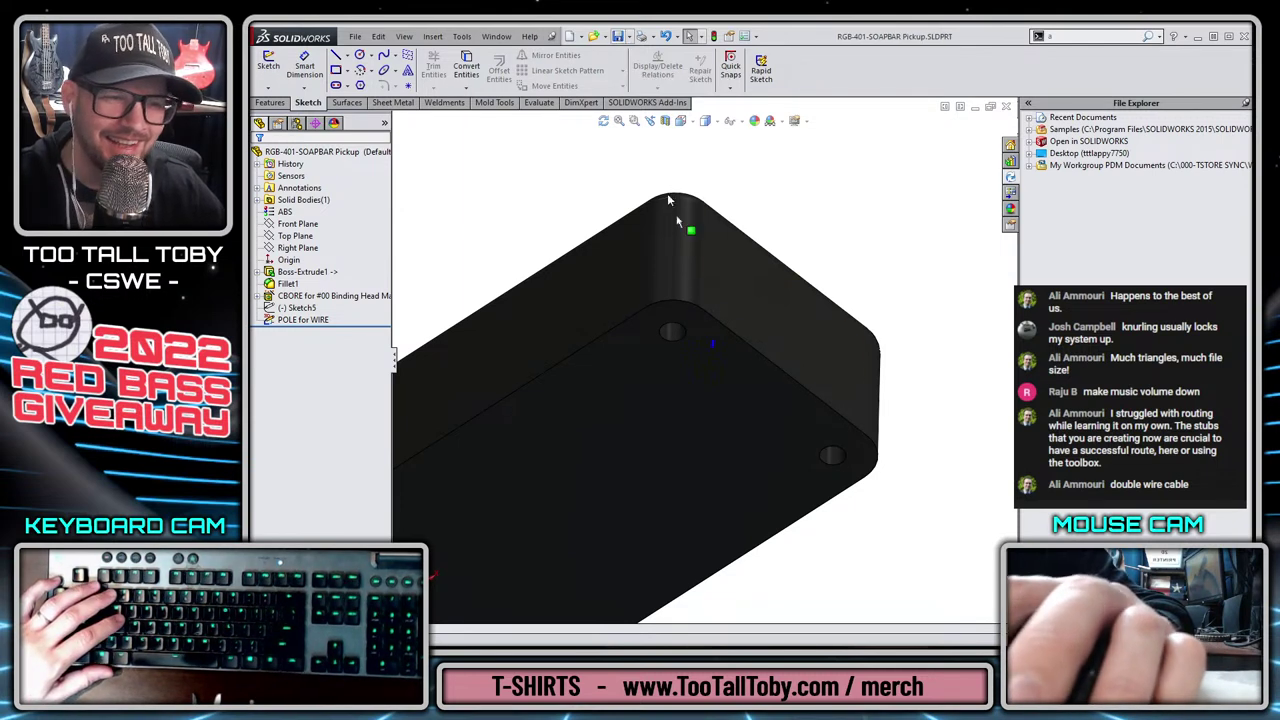
pyautogui.click(1005, 107)
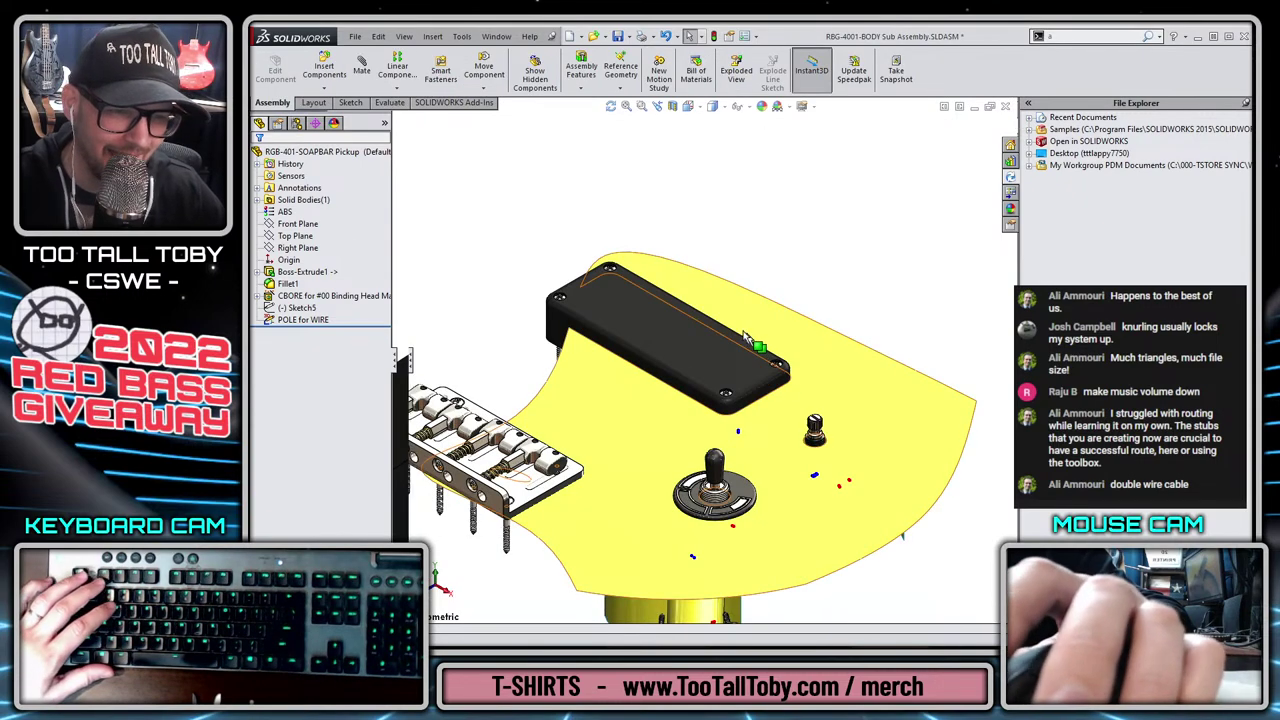
# Open the SURFACES for Electrical Layout part from its large yellow surface beneath the bridge in the body sub-assembly.
pyautogui.scroll(-4, 755, 430)
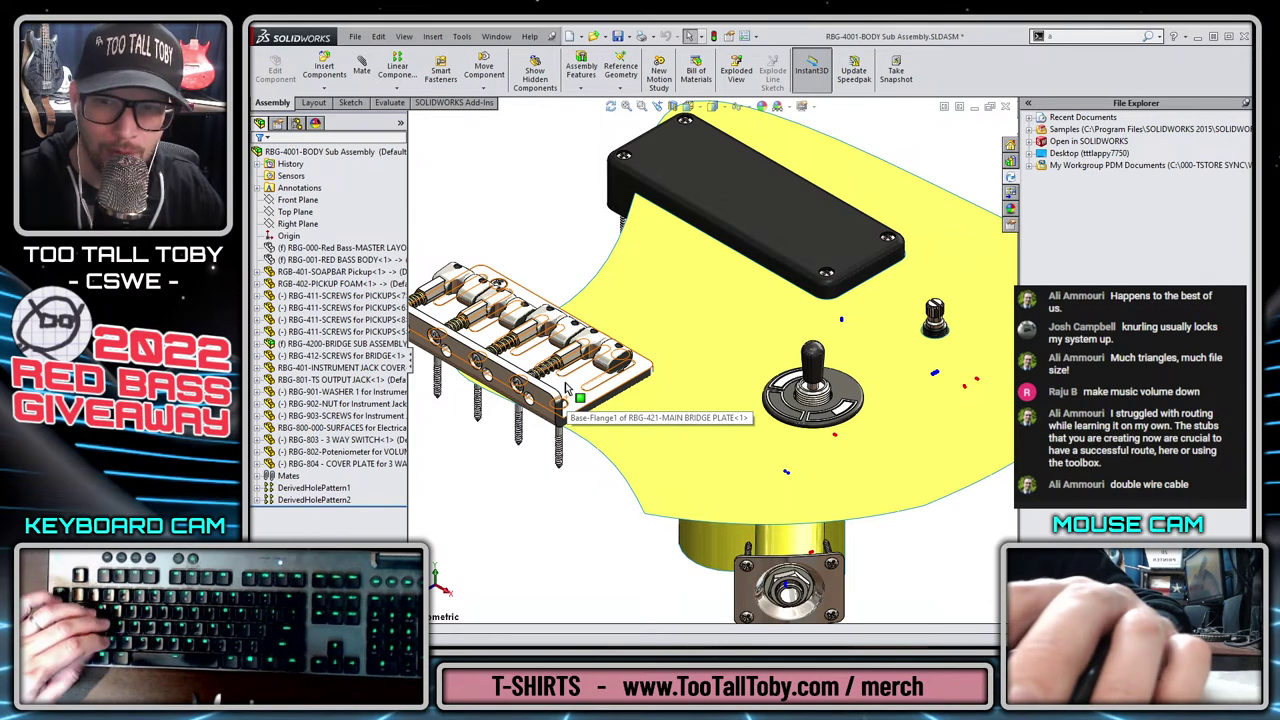
pyautogui.middleClick(559, 450)
pyautogui.moveTo(559, 450); pyautogui.dragTo(592, 312, button='middle')
pyautogui.scroll(-2, 536, 431)
pyautogui.scroll(-1, 570, 424)
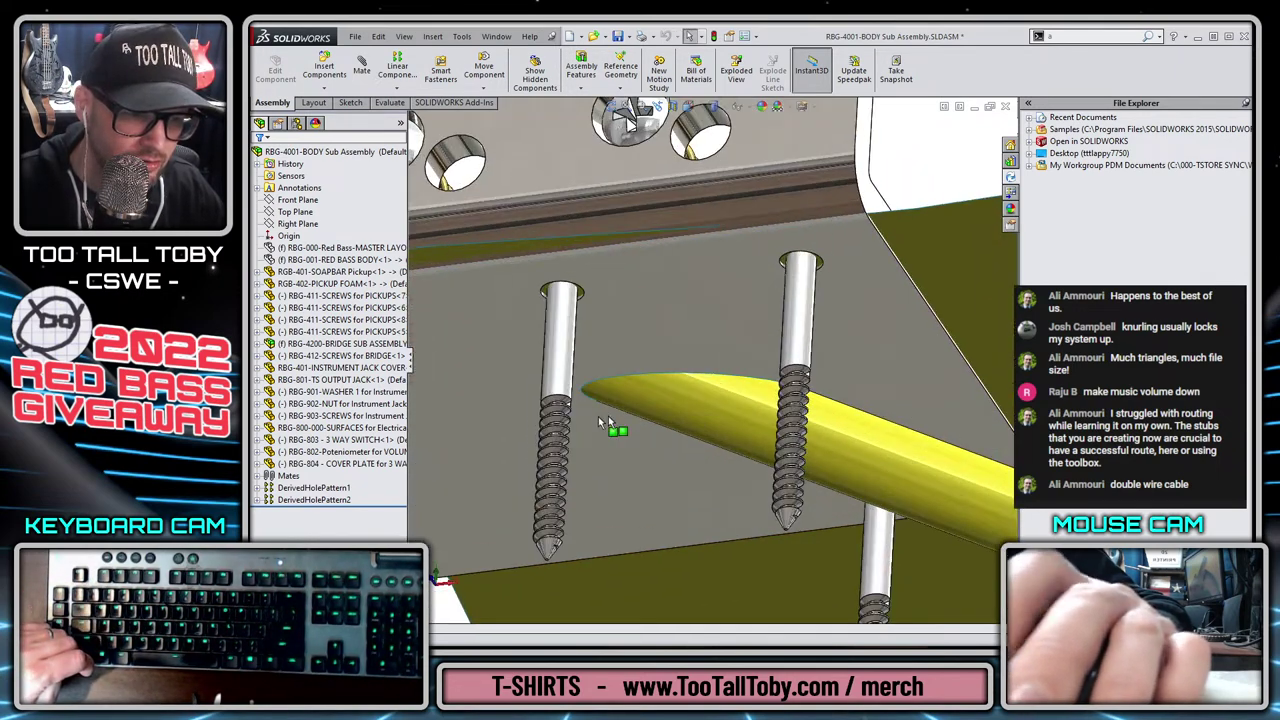
pyautogui.click(658, 397)
pyautogui.scroll(4, 659, 426)
pyautogui.moveTo(720, 432); pyautogui.dragTo(679, 521, button='middle')
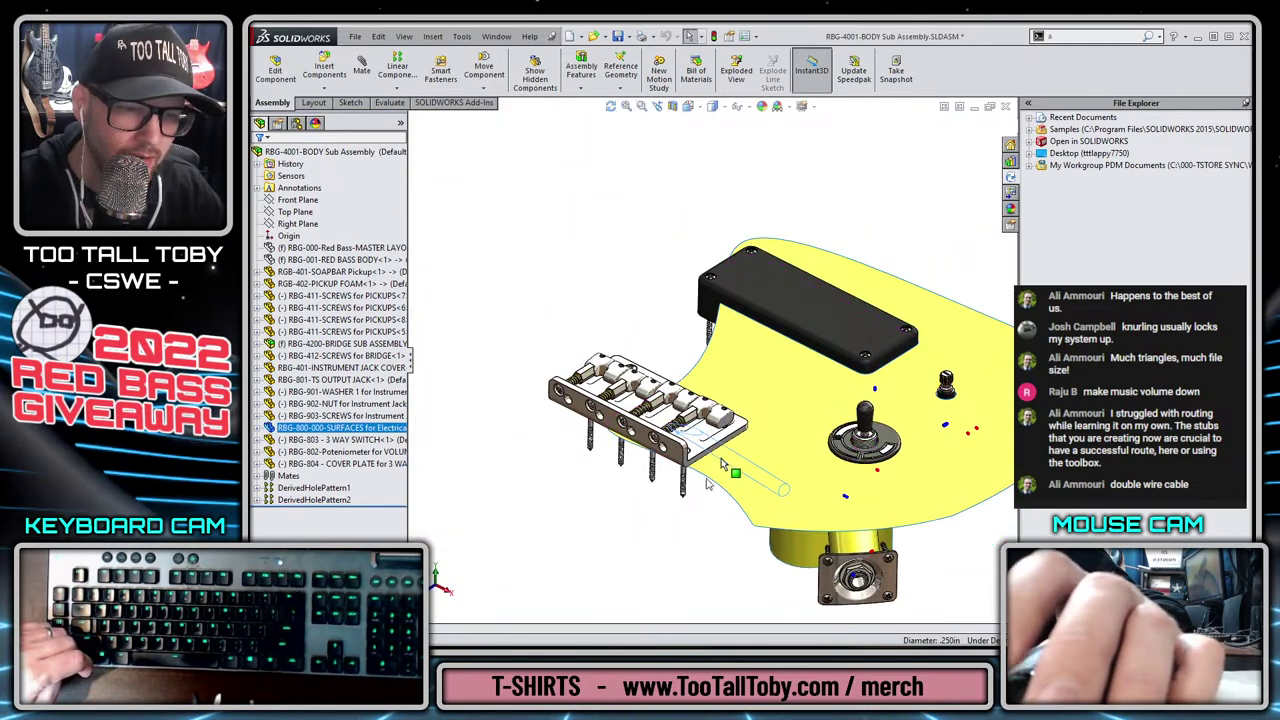
pyautogui.scroll(-4, 722, 450)
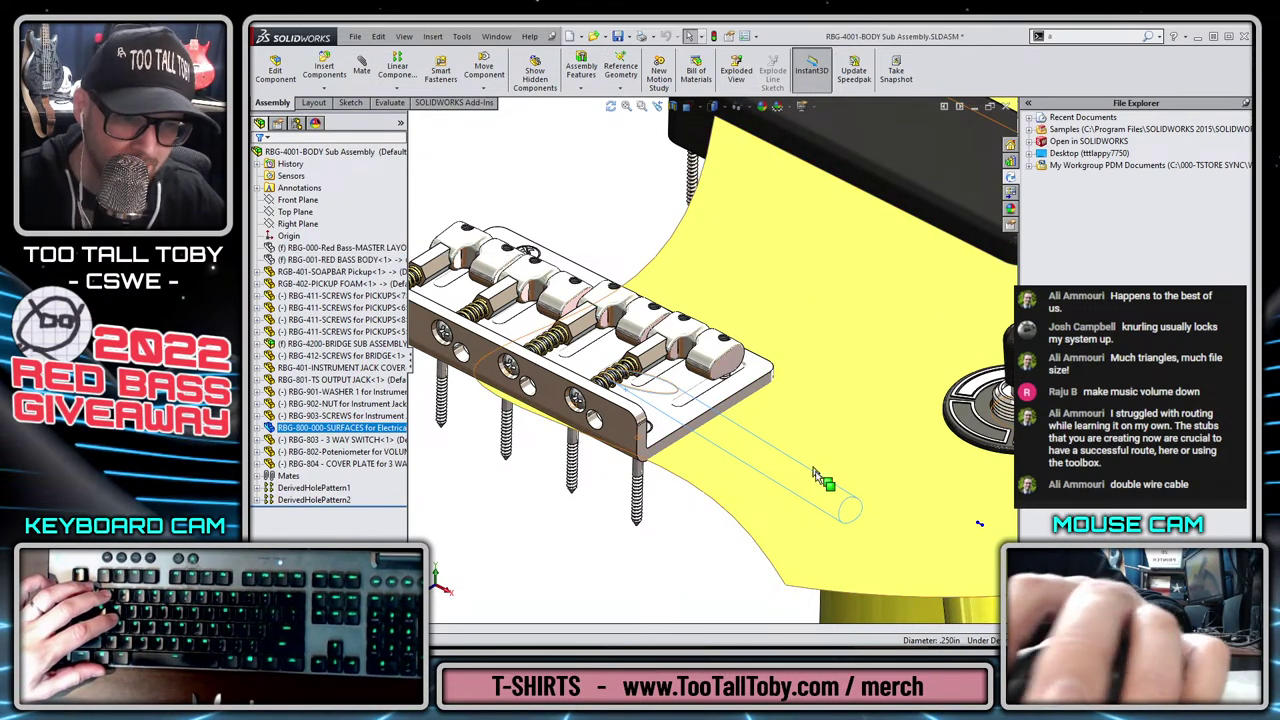
pyautogui.click(693, 458)
pyautogui.click(731, 381)
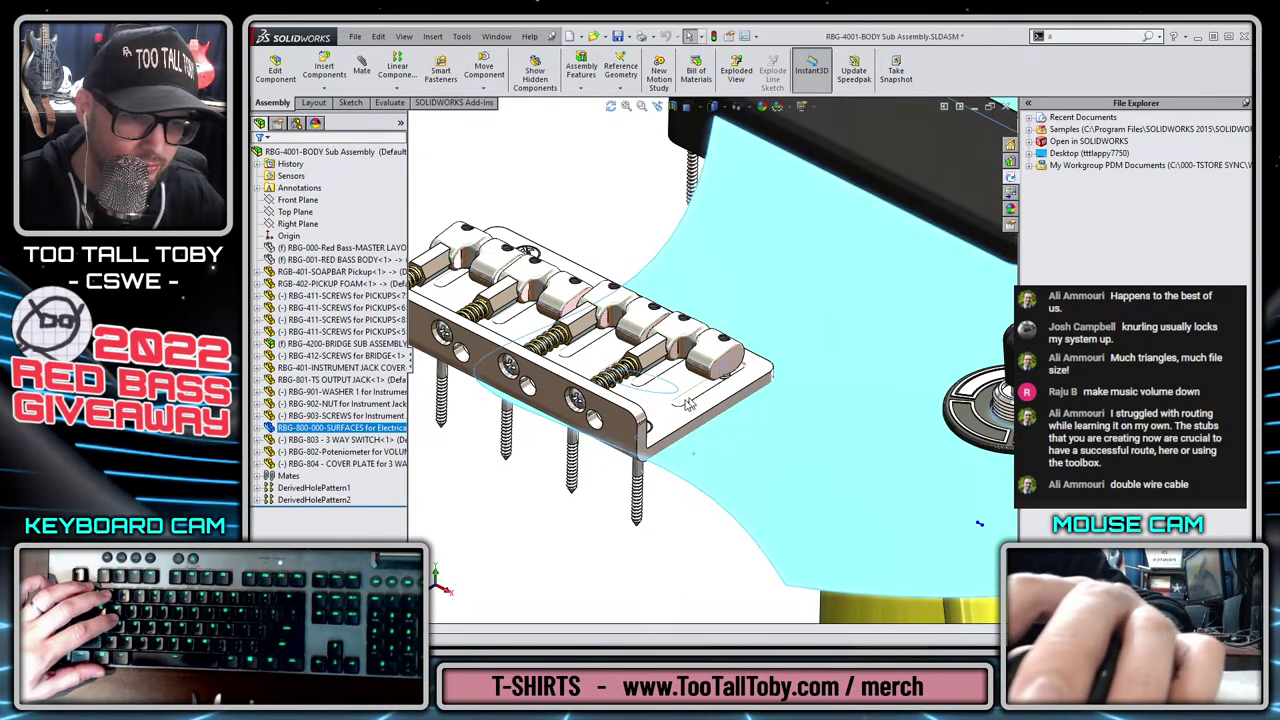
# Sketch a slanted line about 0.06 in long on the offset surface, ending at the tip of the elliptical opening, and exit the sketch.
pyautogui.scroll(-8, 720, 465)
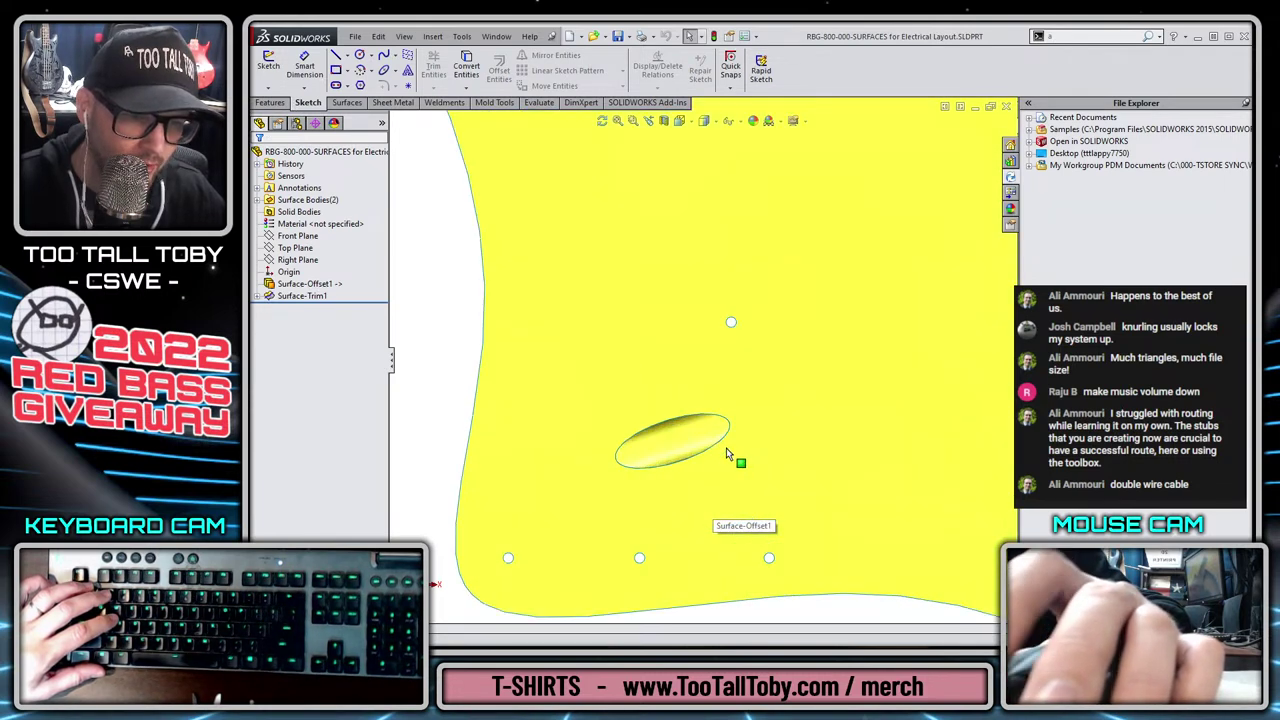
pyautogui.scroll(-2, 740, 430)
pyautogui.click(730, 393)
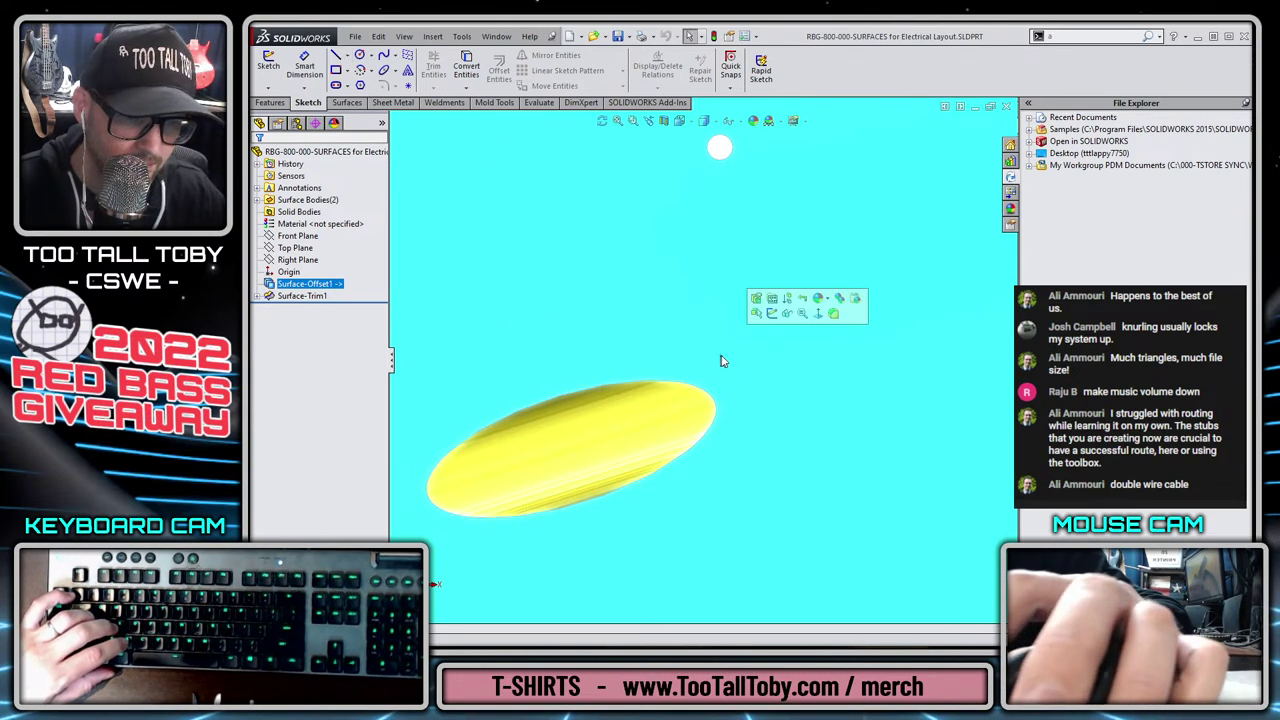
pyautogui.click(769, 320)
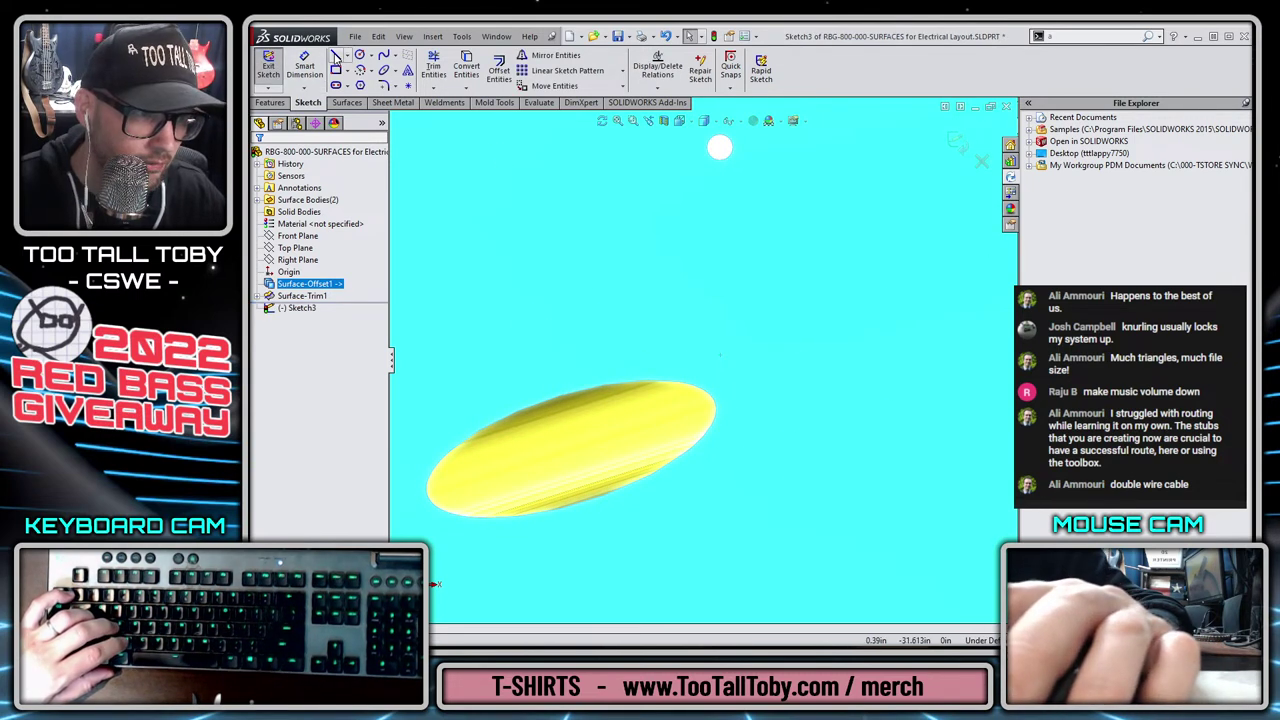
pyautogui.press('l')
pyautogui.click(734, 387)
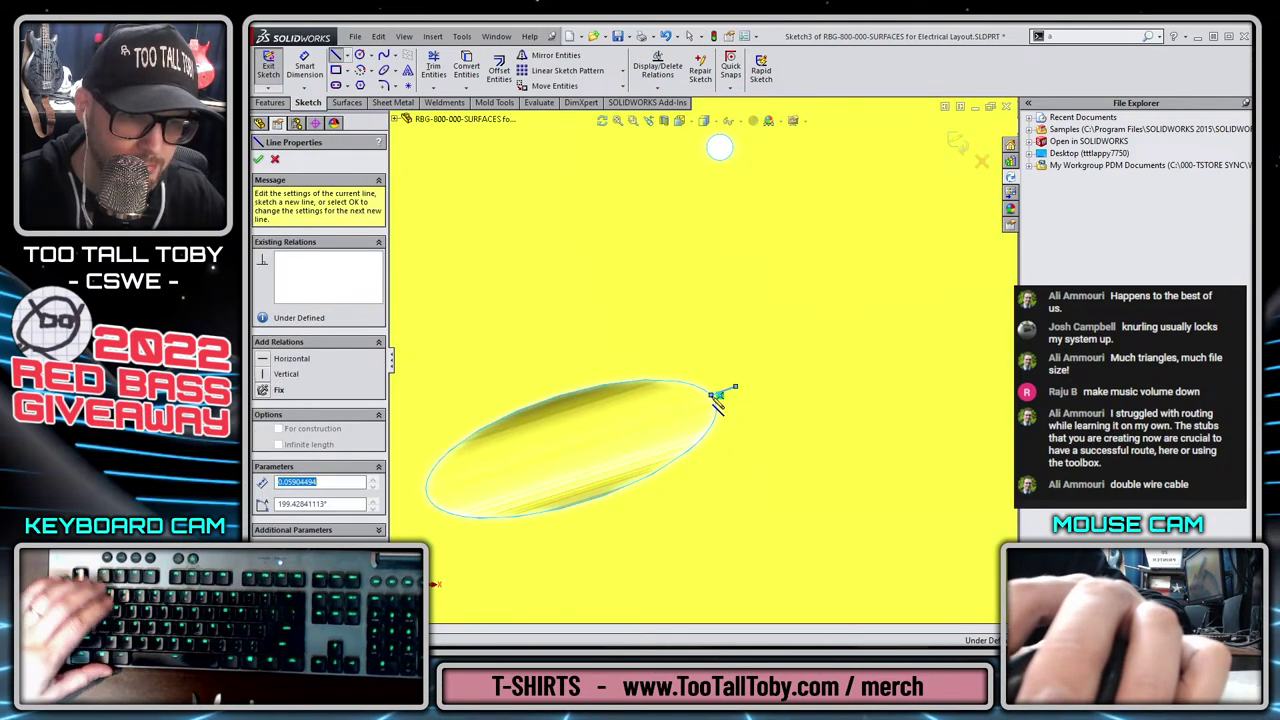
pyautogui.press('Escape')
pyautogui.click(957, 146)
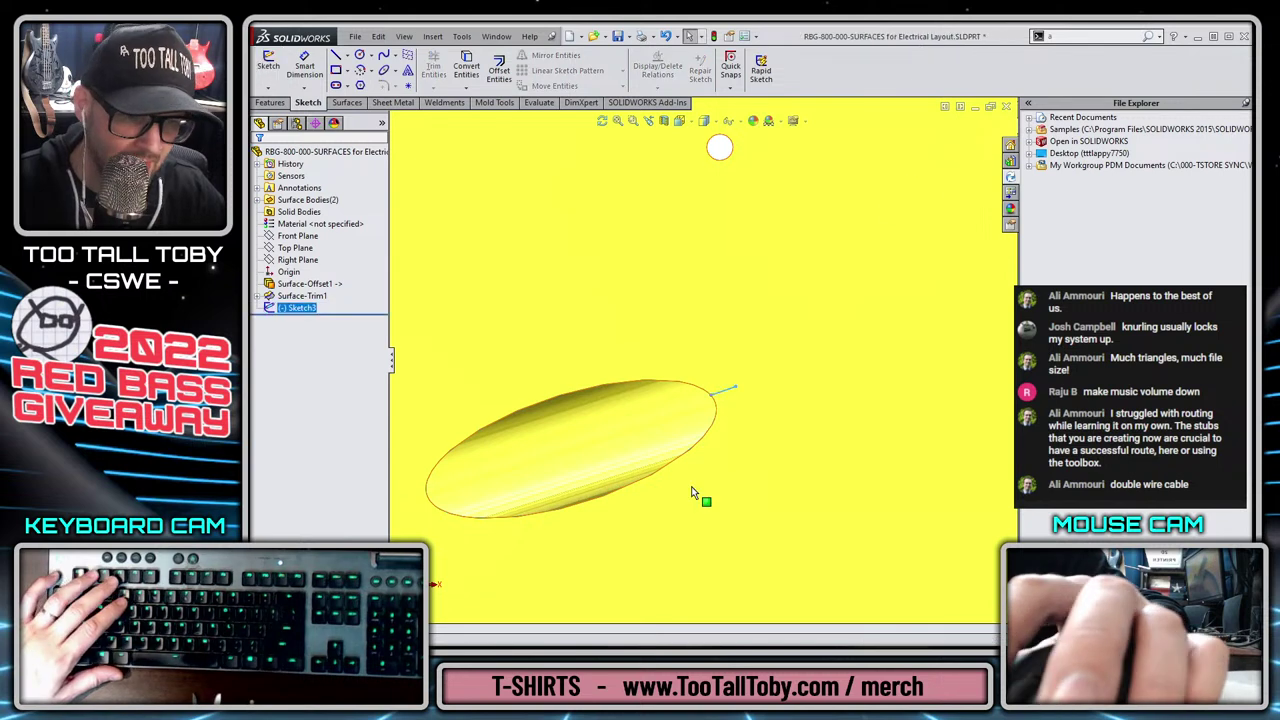
# Rename the new line sketch "POLE for BLACK WIRE" and set its sketch color to blue.
pyautogui.click(296, 310)
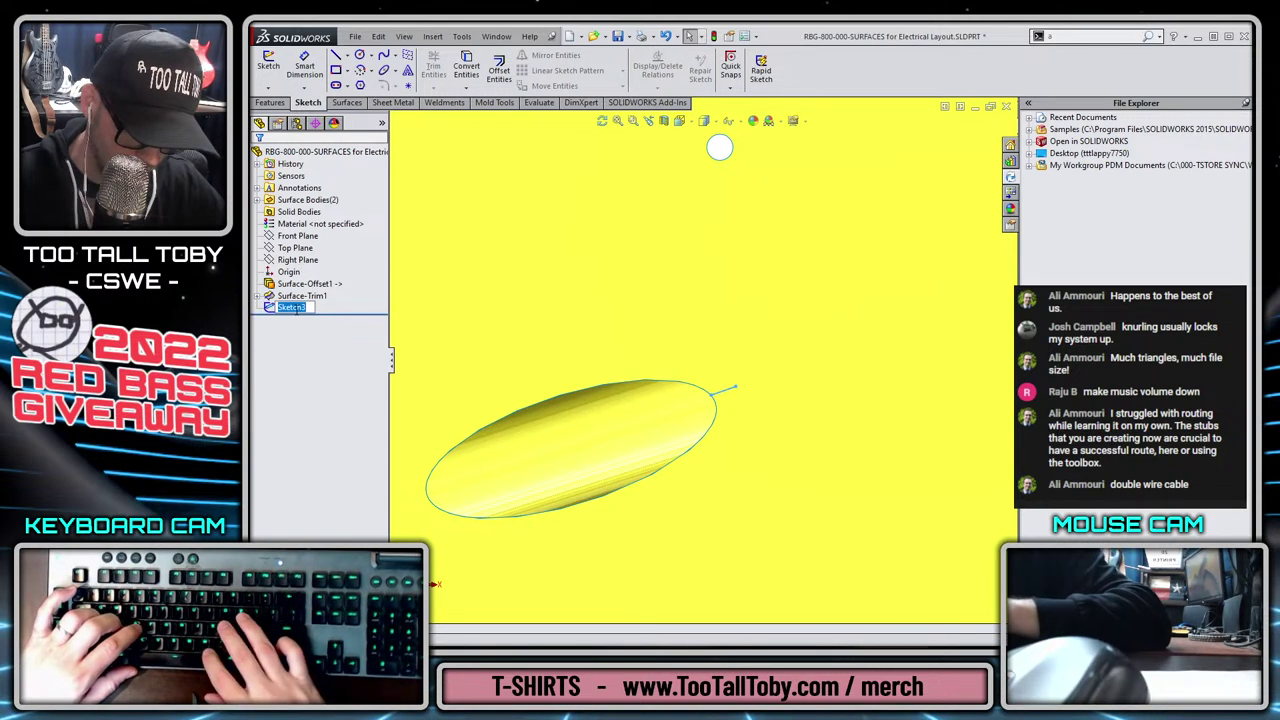
pyautogui.write('POLE for BLACK WIRE')
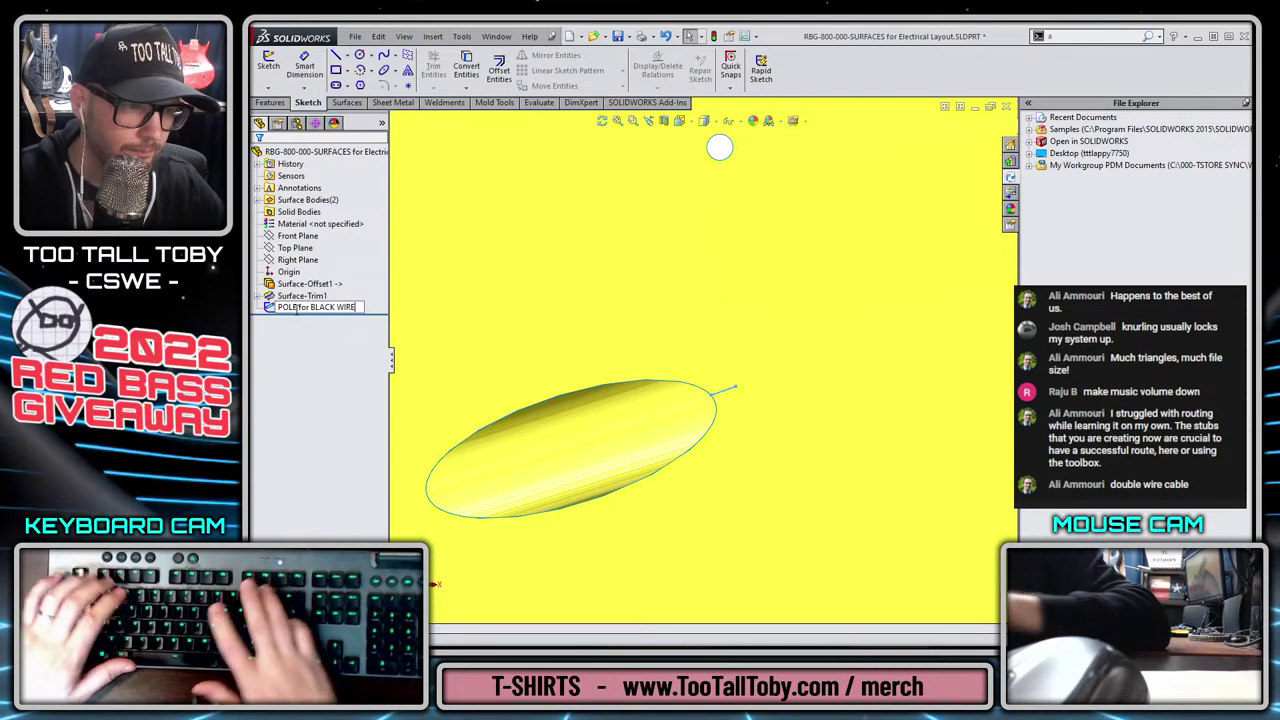
pyautogui.press('Return')
pyautogui.rightClick(298, 309)
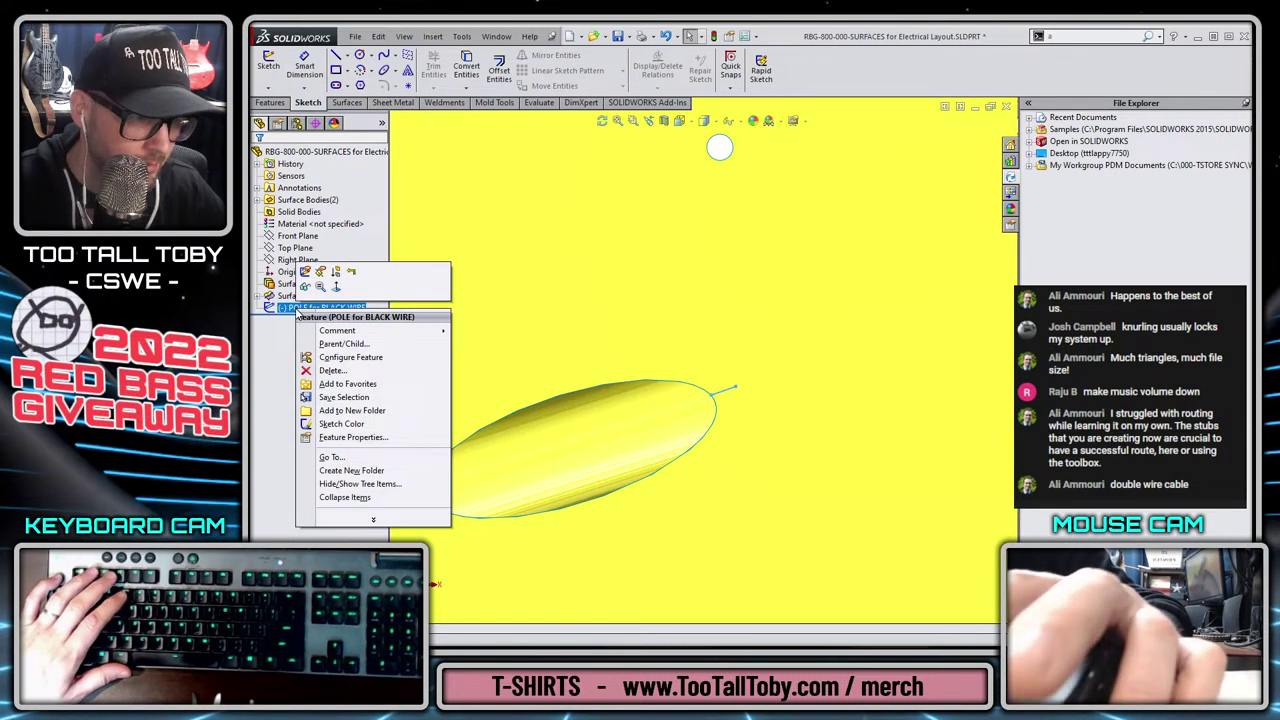
pyautogui.click(341, 424)
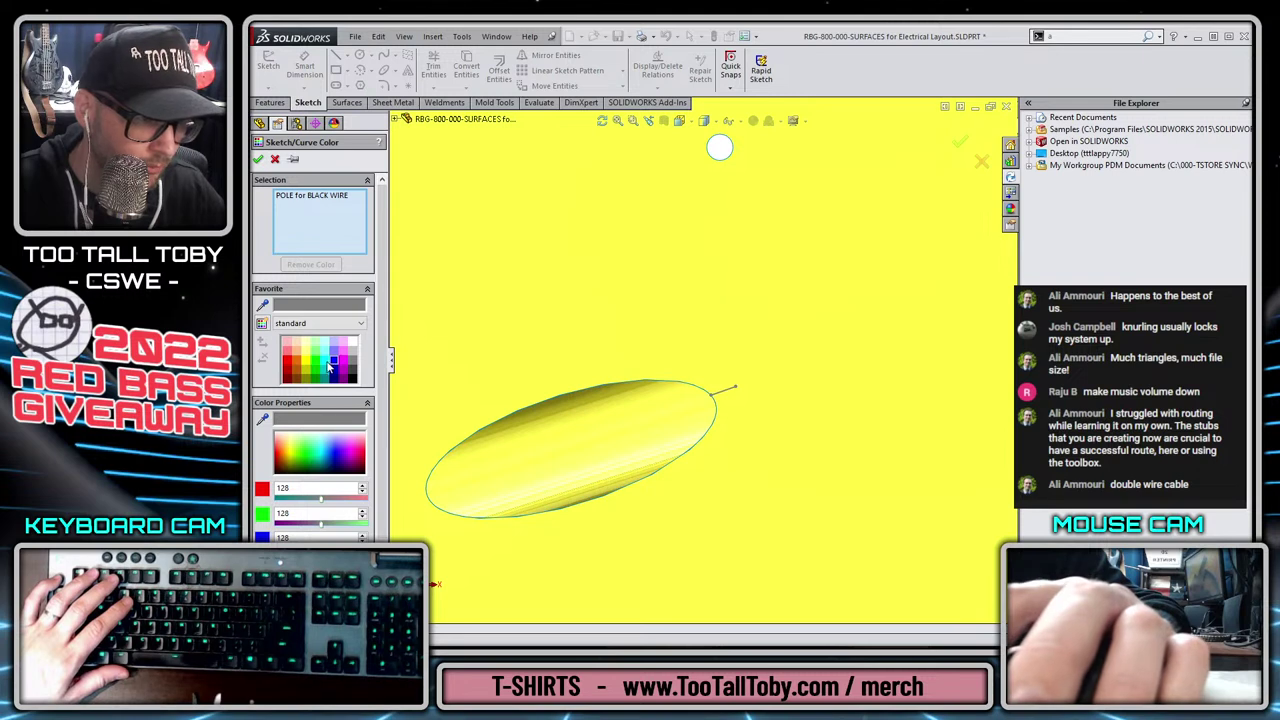
pyautogui.click(333, 364)
pyautogui.click(256, 161)
# Save the SURFACES for Electrical Layout part and close it to return to the body sub-assembly.
pyautogui.scroll(2, 720, 297)
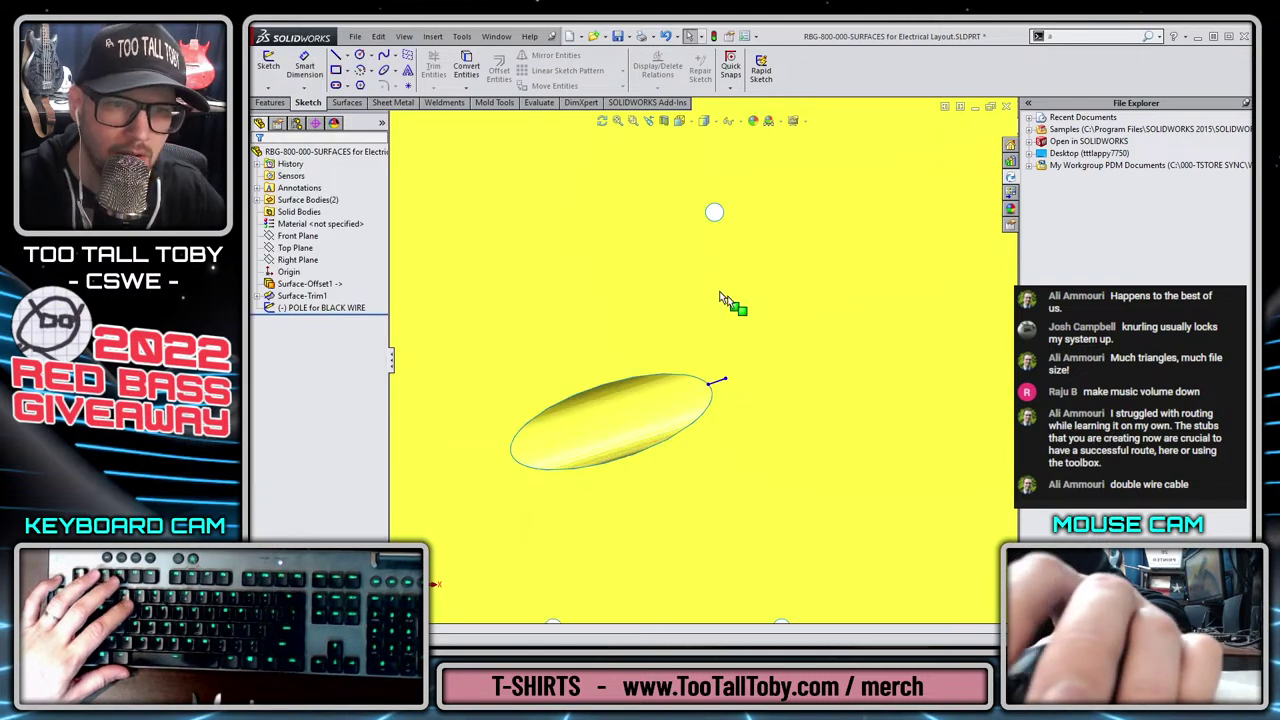
pyautogui.press('f')
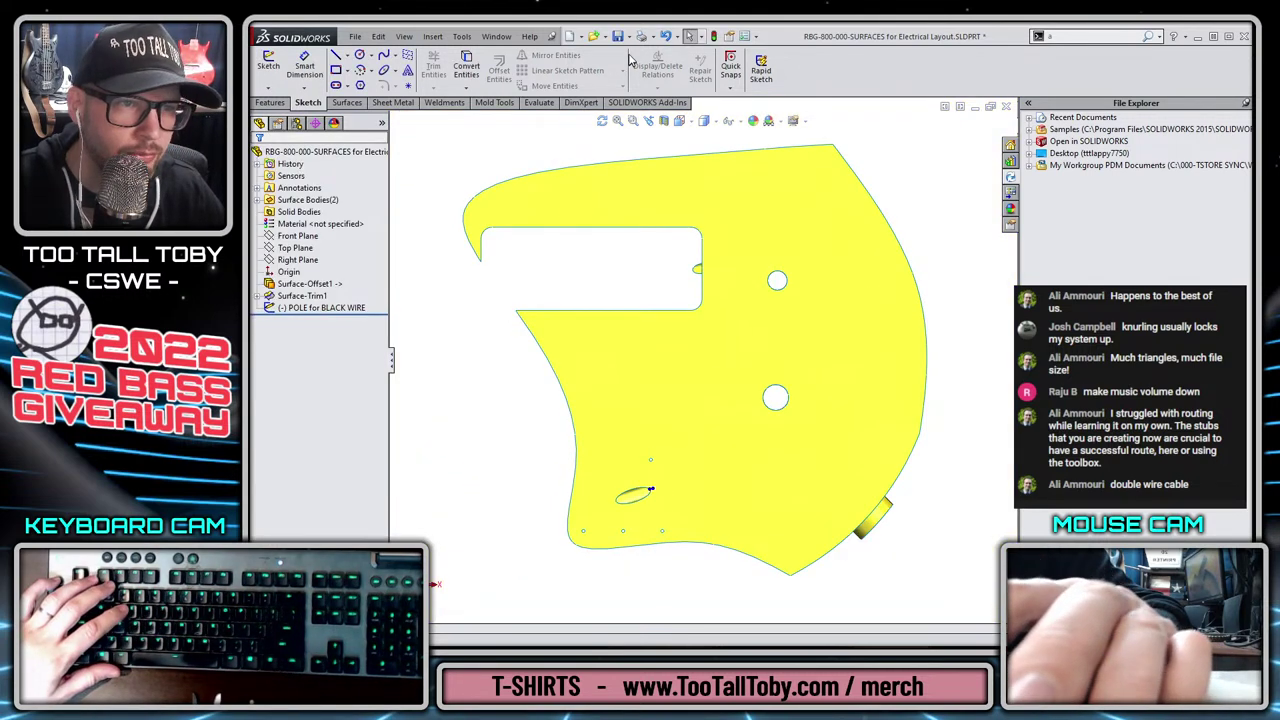
pyautogui.click(620, 37)
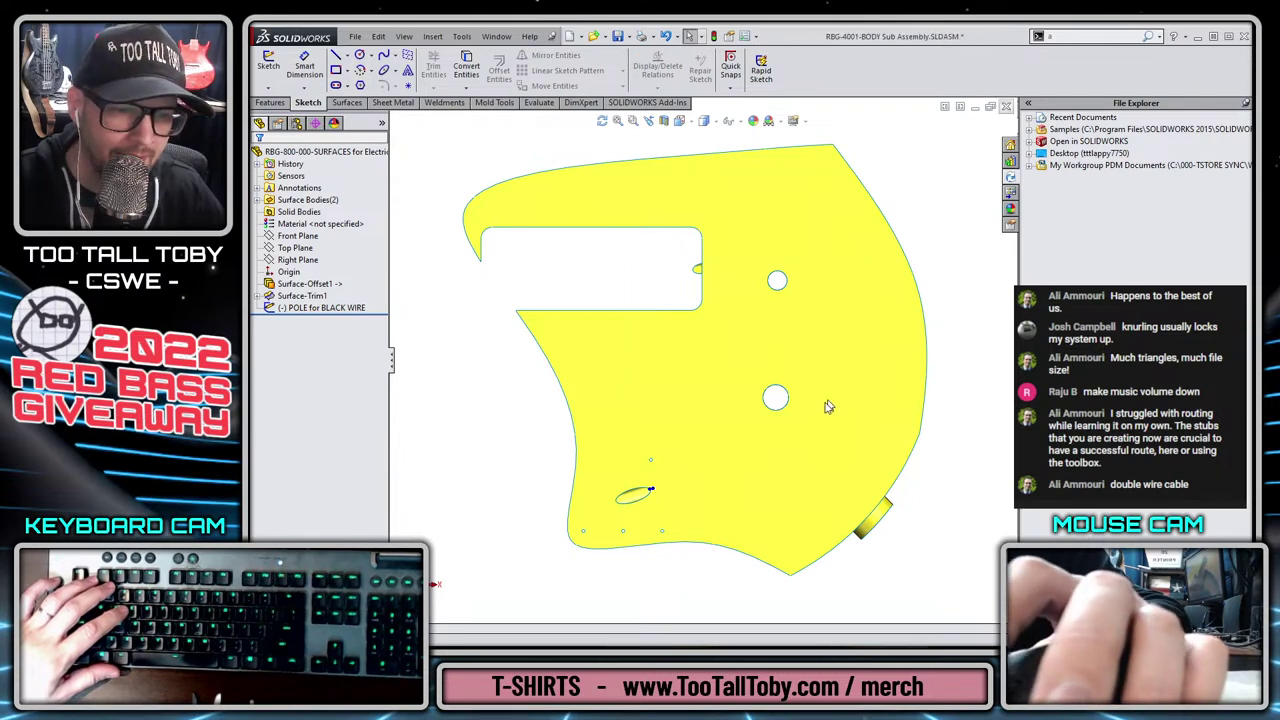
pyautogui.click(1006, 106)
pyautogui.scroll(-5, 898, 438)
pyautogui.scroll(1, 898, 438)
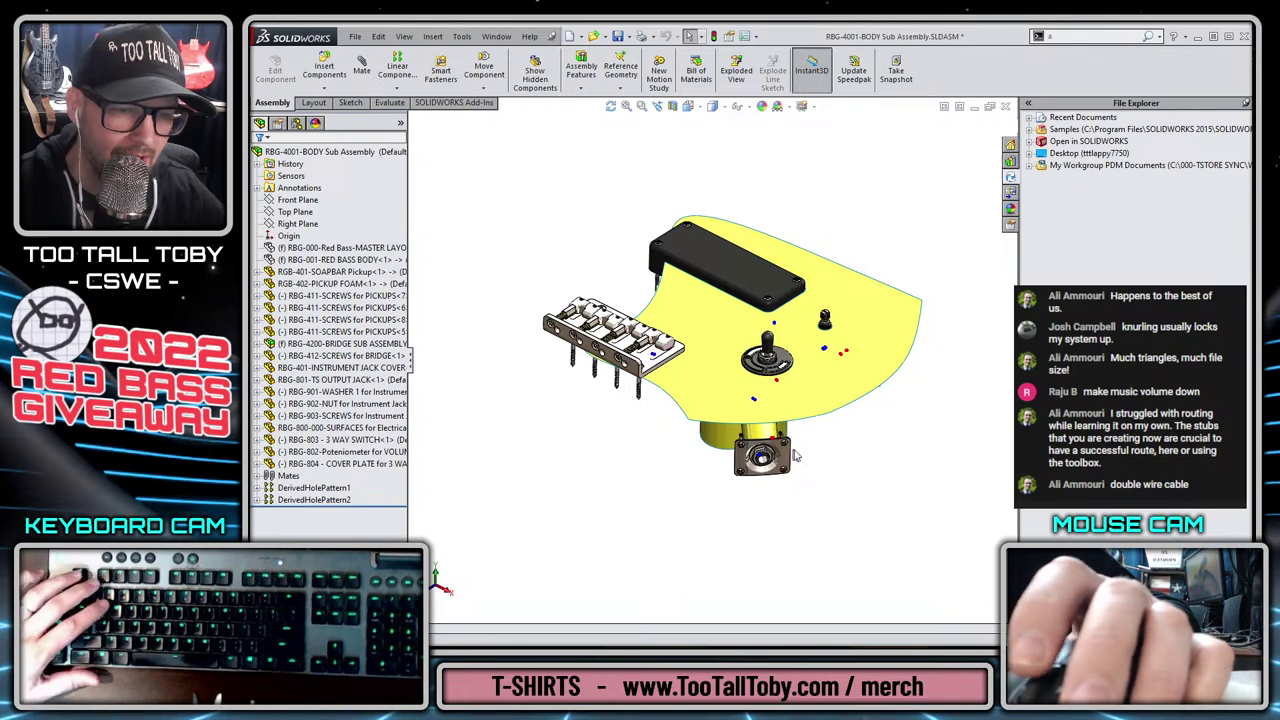
pyautogui.moveTo(797, 456); pyautogui.dragTo(770, 428, button='middle')
pyautogui.scroll(3, 771, 428)
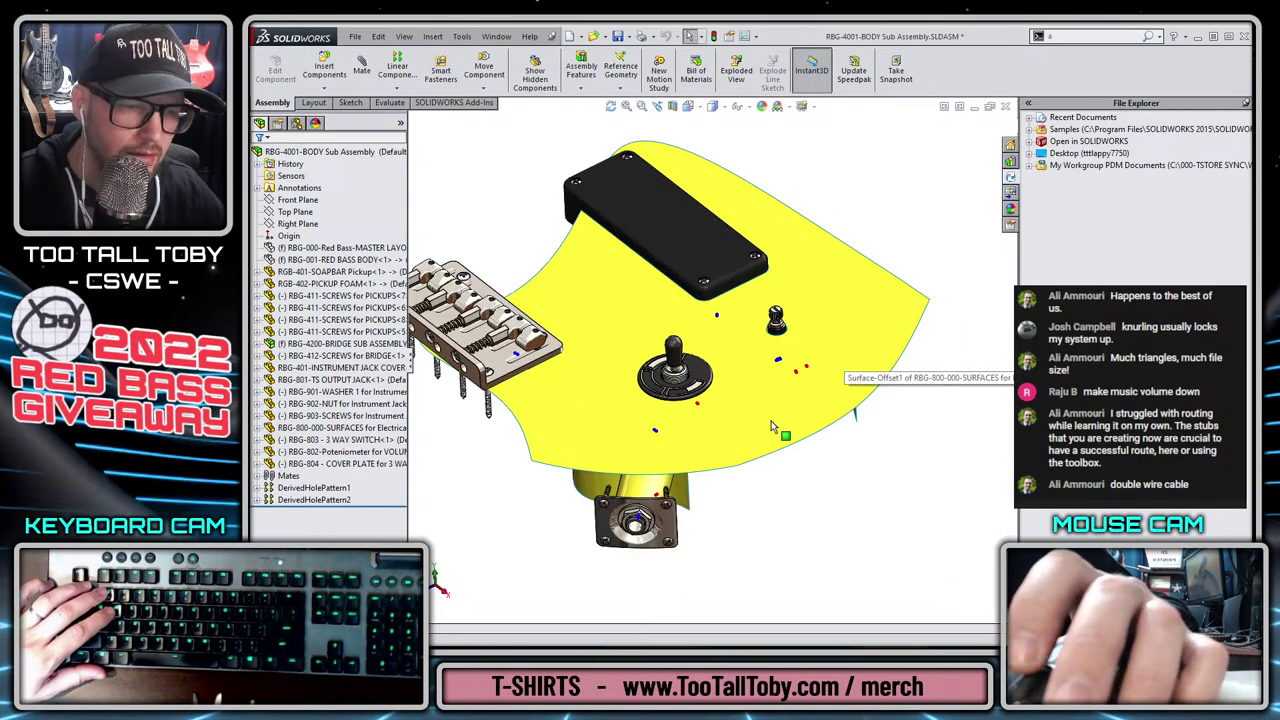
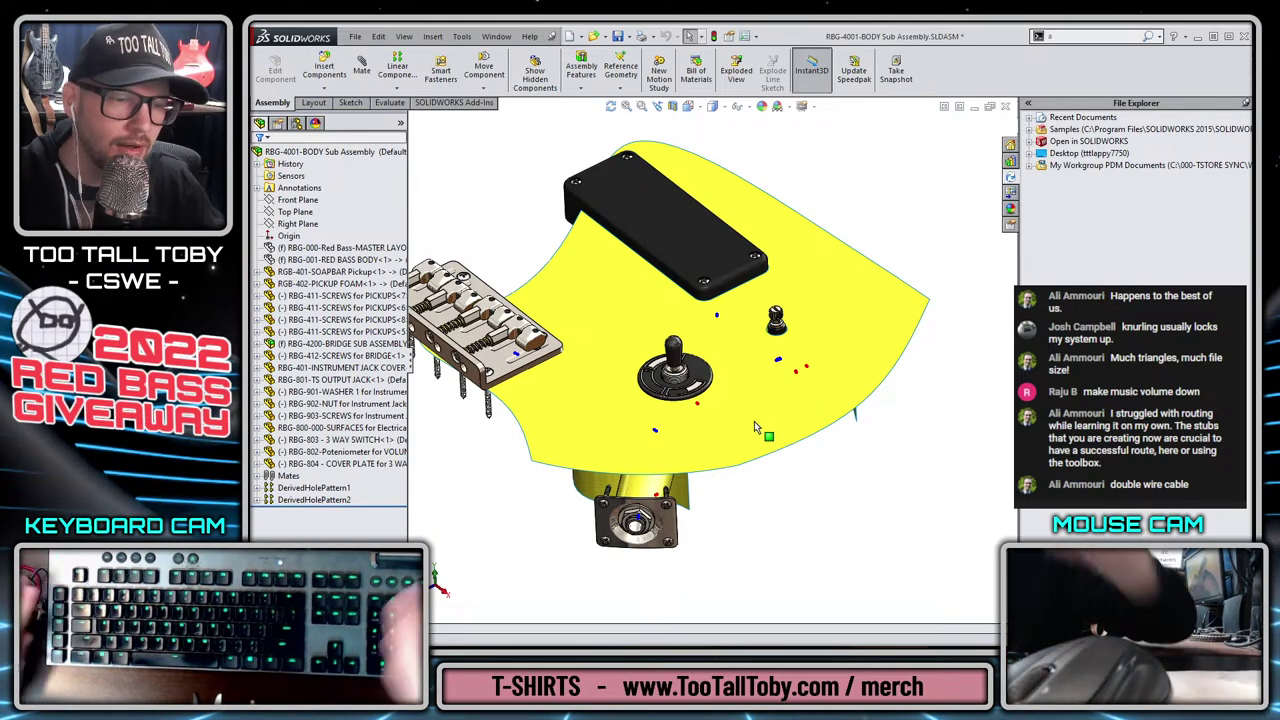
pyautogui.click(390, 465)
pyautogui.press('Escape')
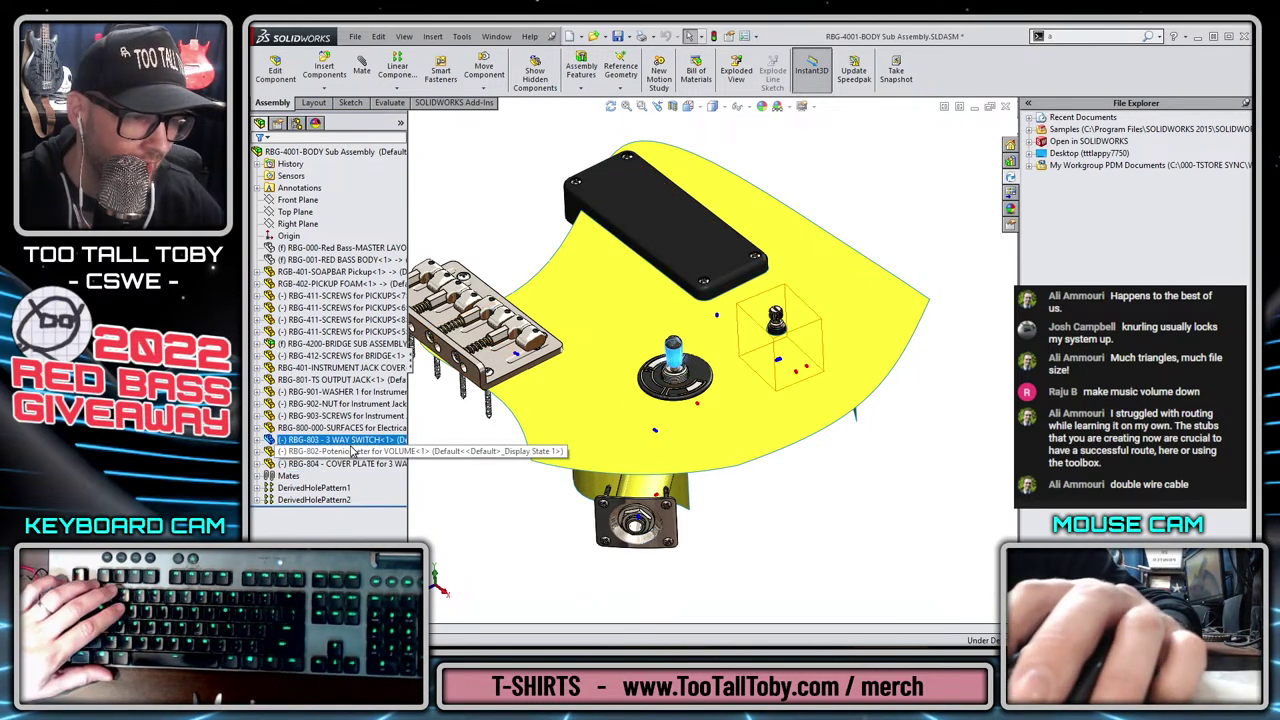
# Mate the 3 WAY SWITCH's Front Plane parallel to the body sub-assembly's Right Plane to lock its rotation.
pyautogui.rightClick(292, 440)
pyautogui.click(257, 441)
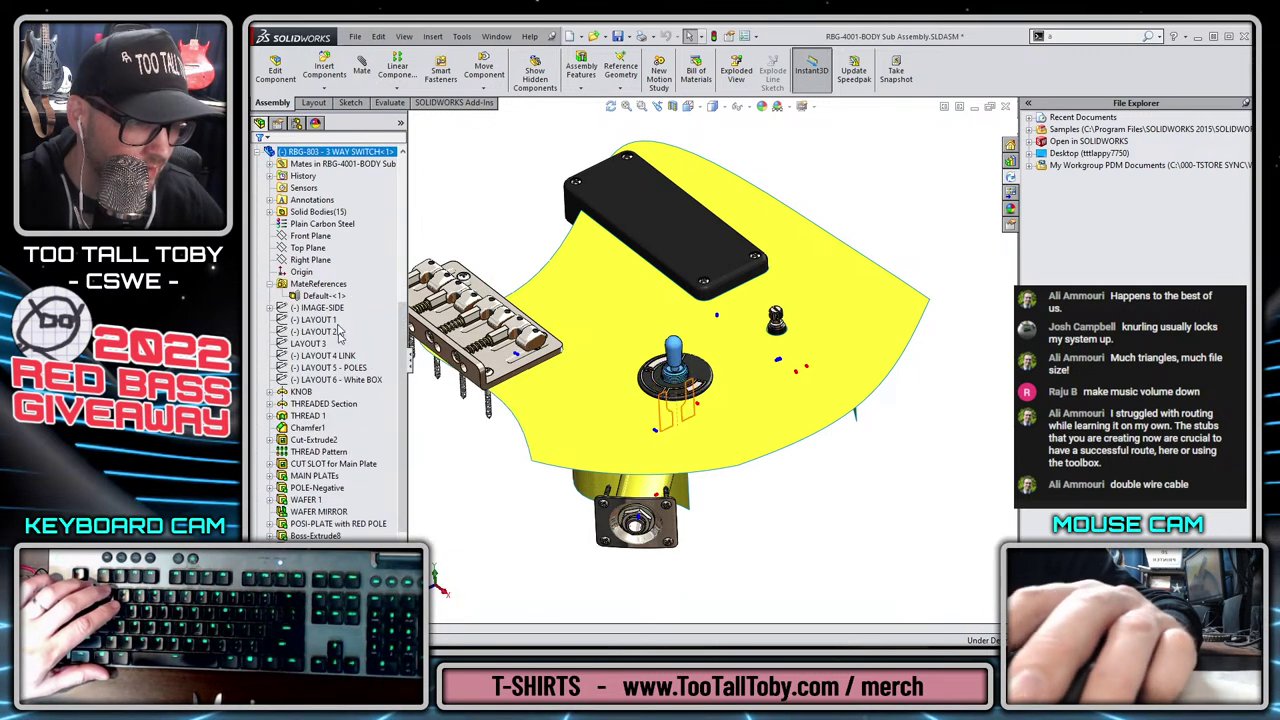
pyautogui.click(314, 238)
pyautogui.scroll(4, 315, 241)
pyautogui.scroll(4, 314, 240)
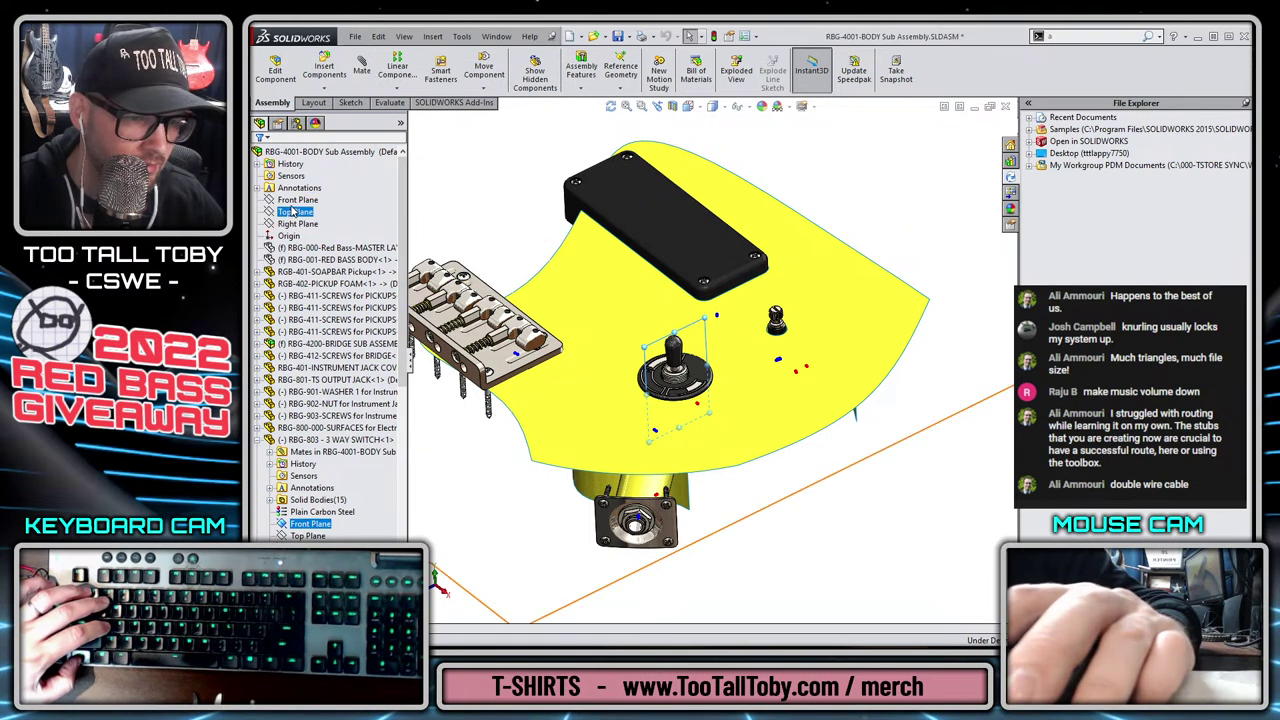
pyautogui.click(290, 200)
pyautogui.scroll(6, 659, 366)
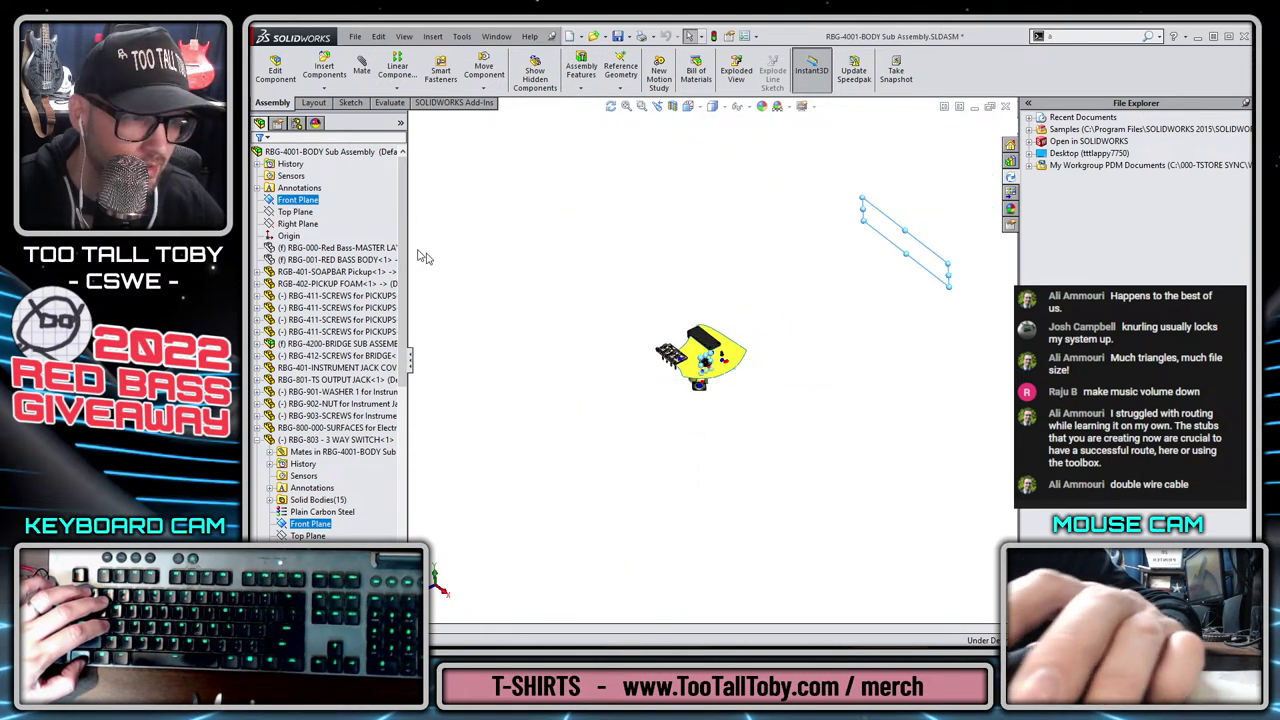
pyautogui.click(298, 224)
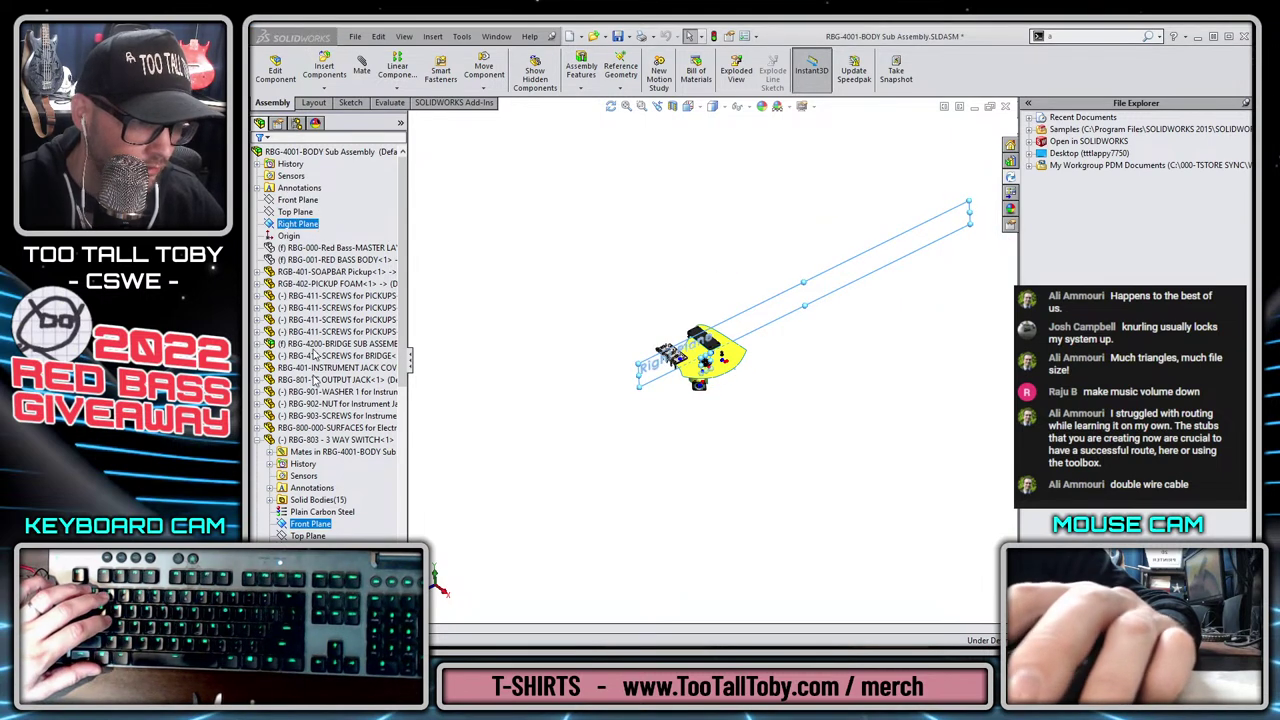
pyautogui.click(258, 440)
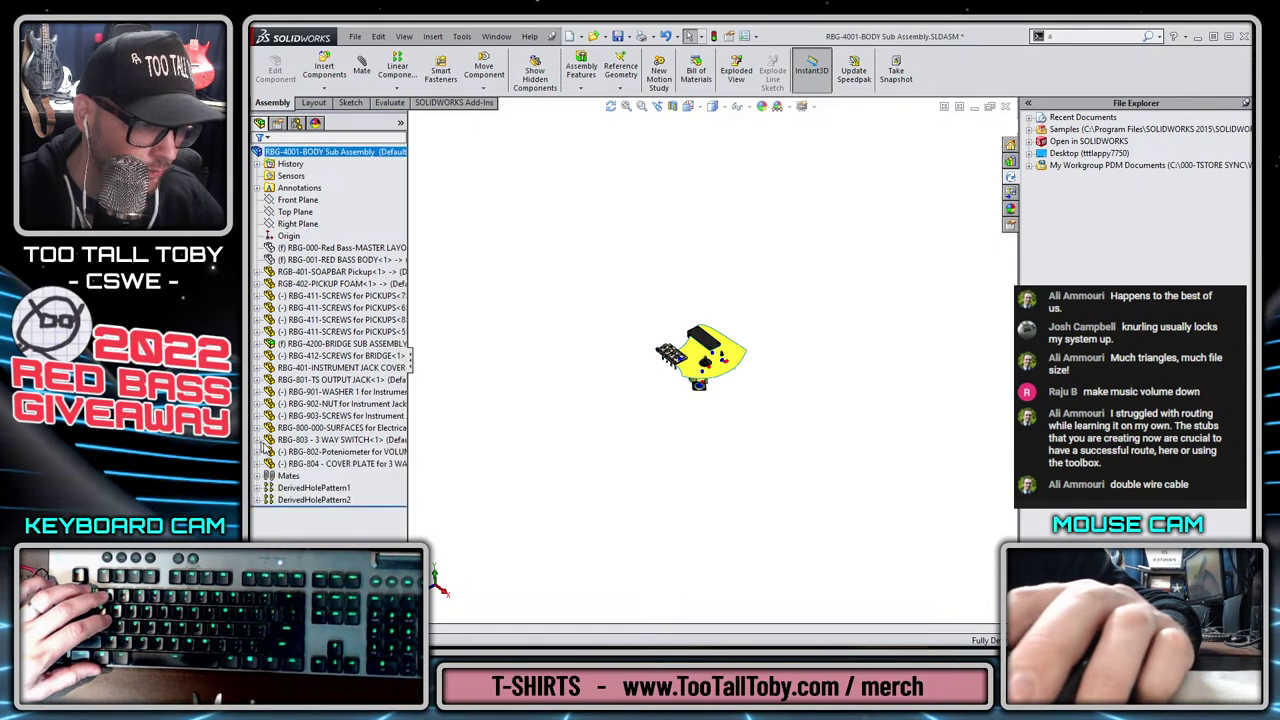
pyautogui.click(288, 475)
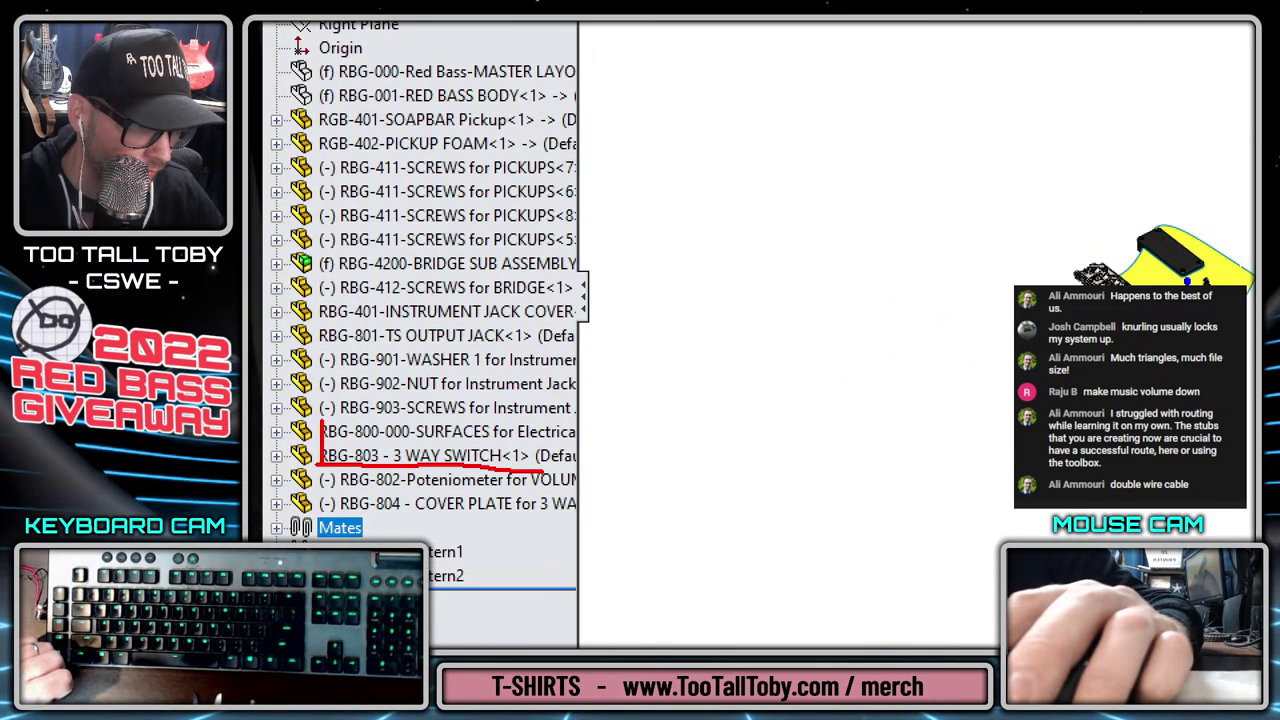
pyautogui.moveTo(308, 492); pyautogui.dragTo(510, 497)
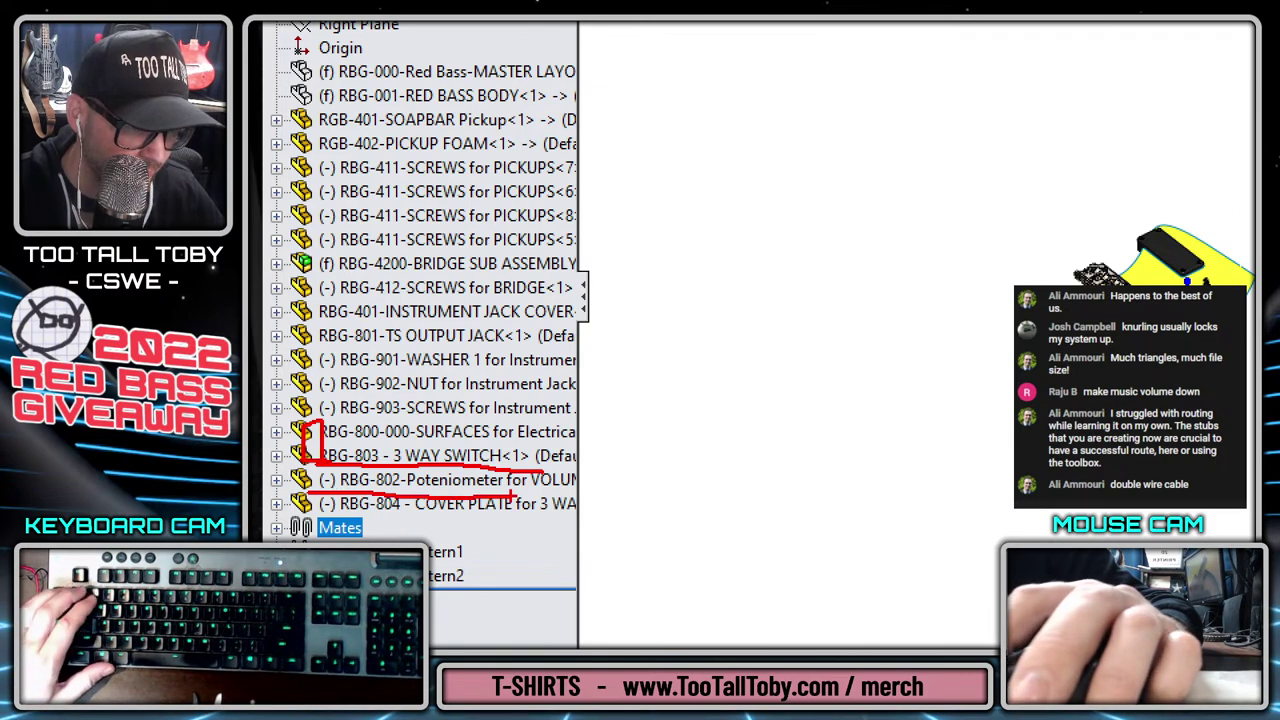
pyautogui.press('Escape')
# Turn the volume potentiometer about its shaft inside the control cavity to test its remaining rotational freedom.
pyautogui.click(335, 451)
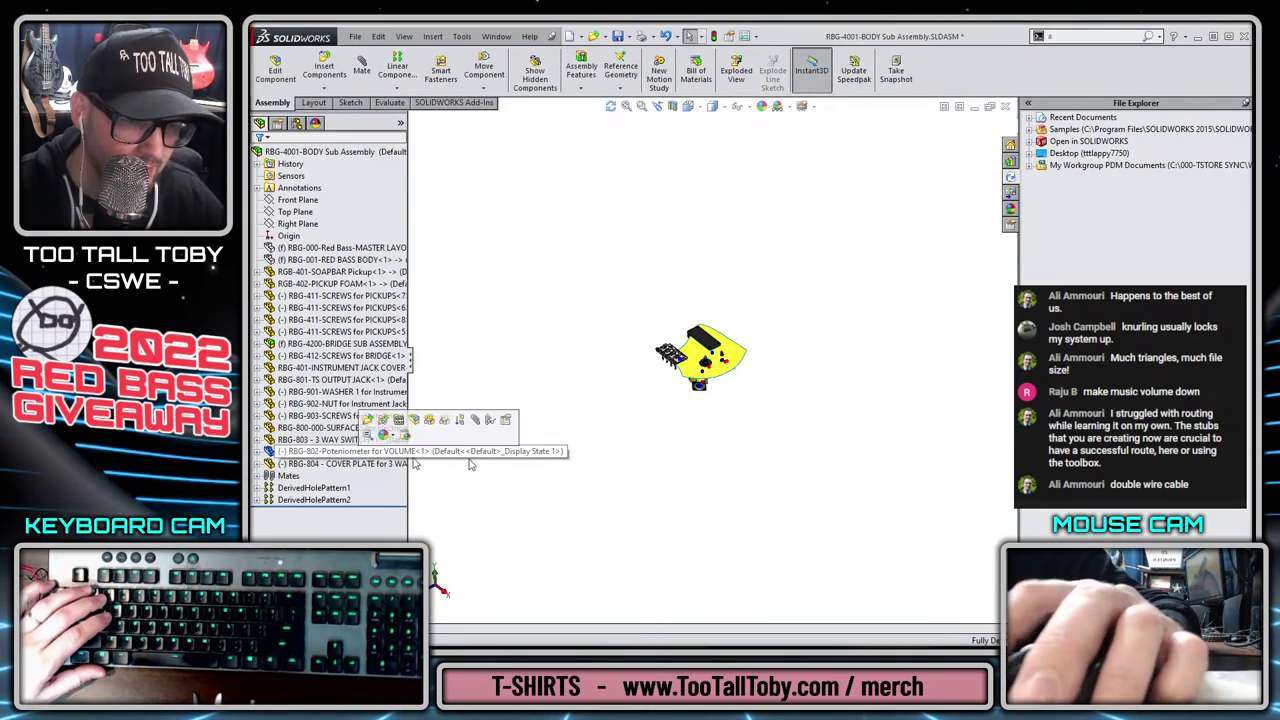
pyautogui.scroll(-6, 709, 404)
pyautogui.moveTo(670, 490); pyautogui.dragTo(634, 362, button='middle')
pyautogui.scroll(-4, 757, 543)
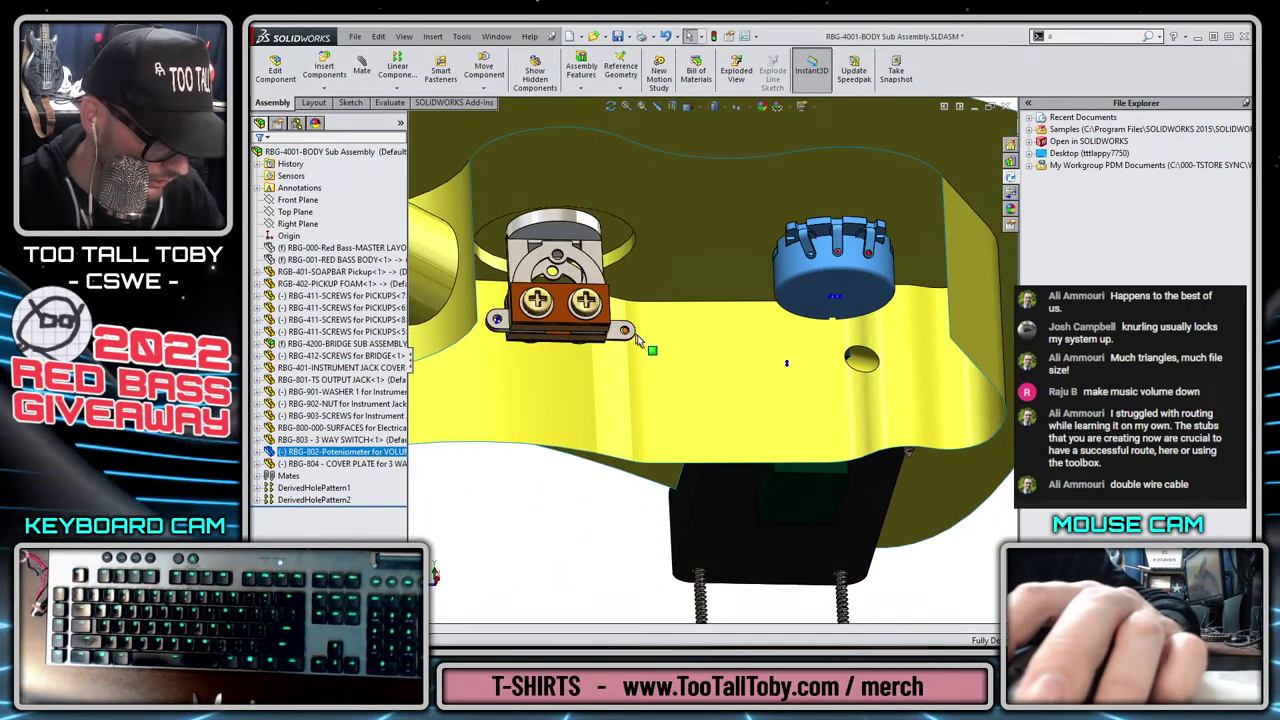
pyautogui.scroll(2, 845, 338)
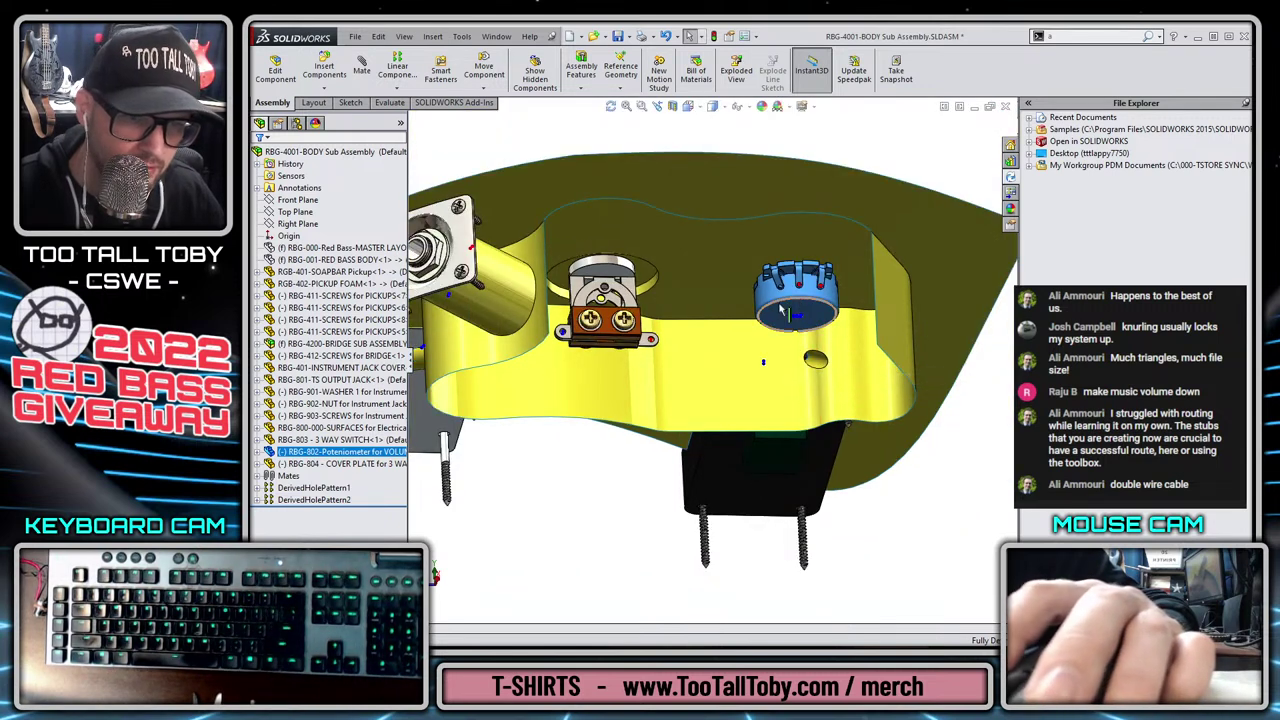
pyautogui.moveTo(785, 312); pyautogui.dragTo(742, 323)
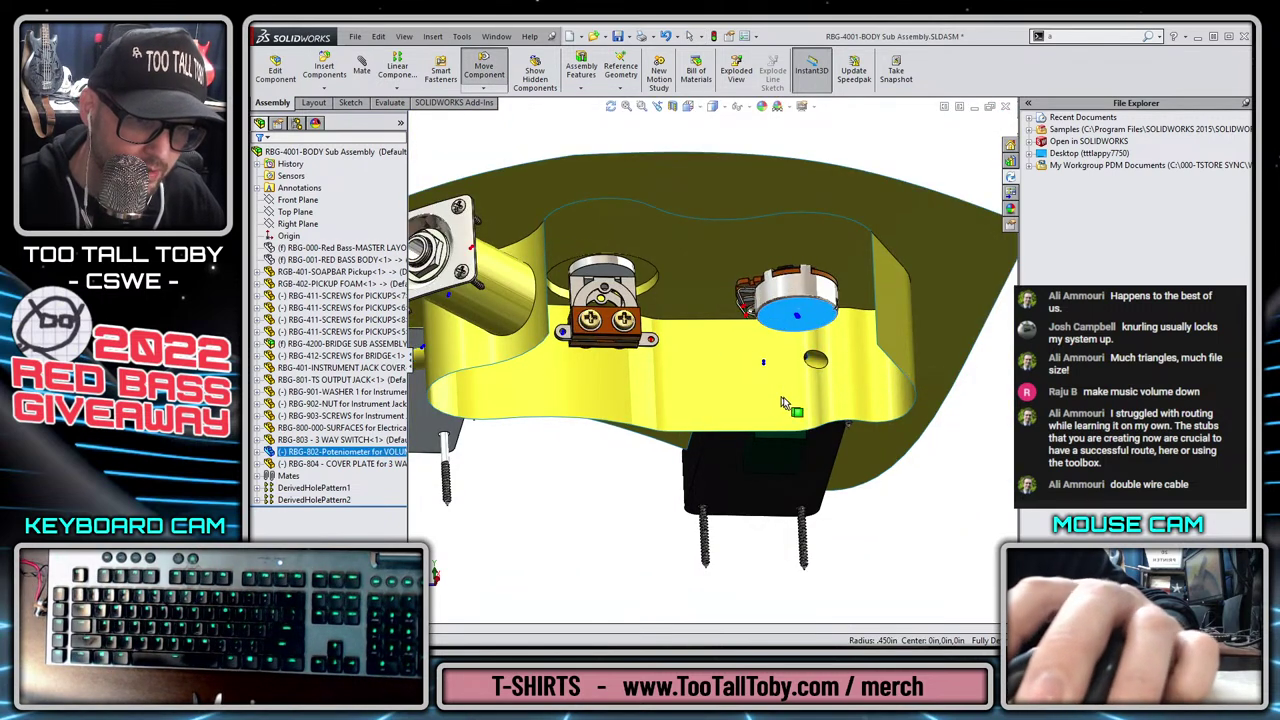
pyautogui.moveTo(648, 414); pyautogui.dragTo(844, 262, button='middle')
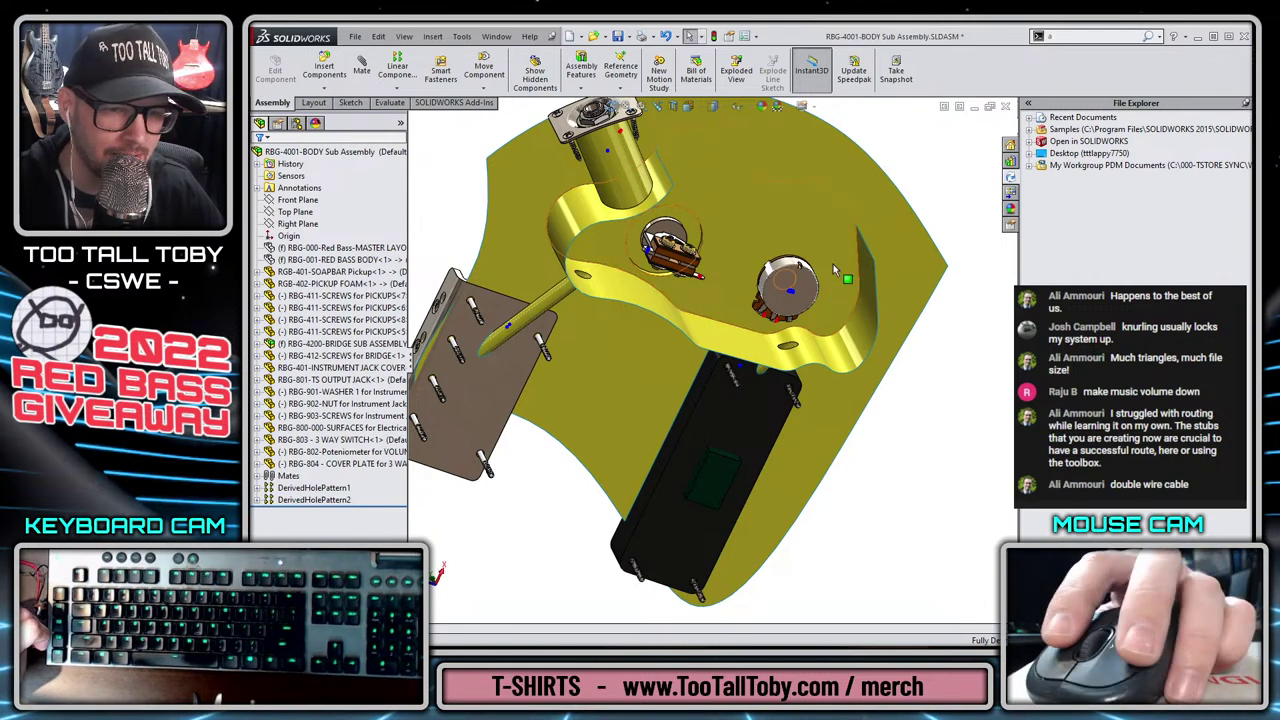
pyautogui.moveTo(777, 289); pyautogui.dragTo(778, 287)
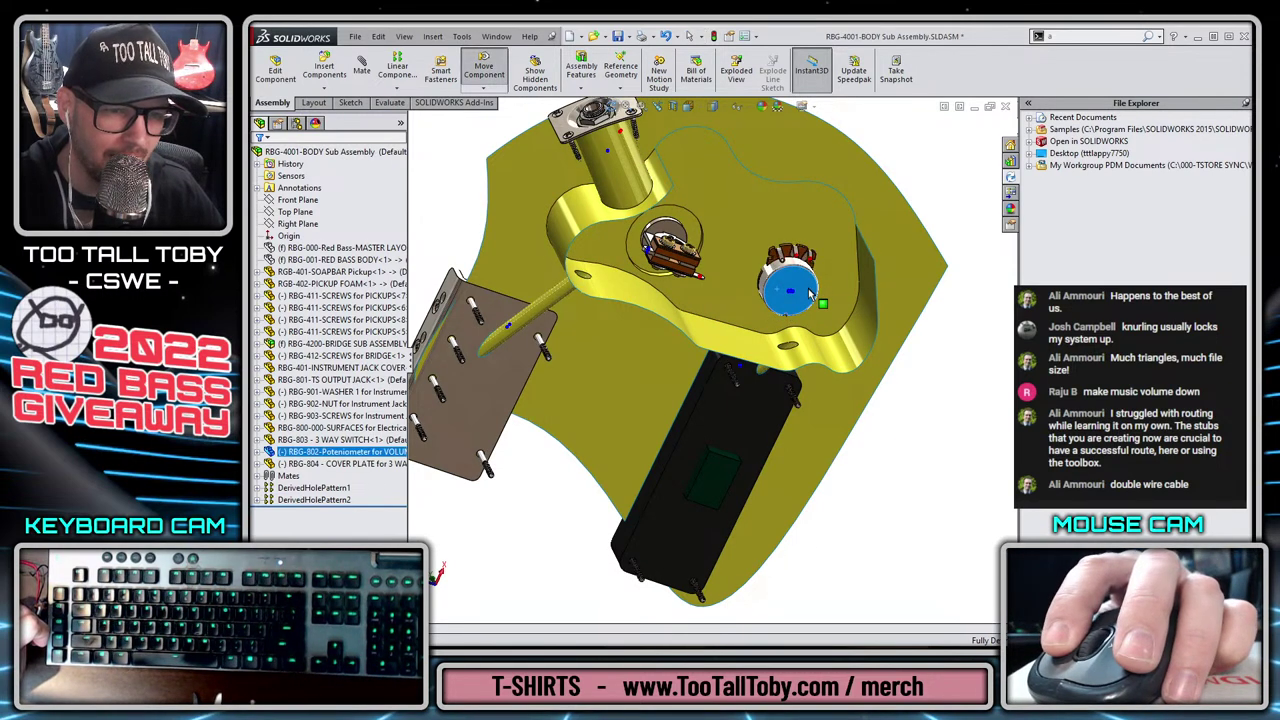
pyautogui.scroll(-8, 806, 296)
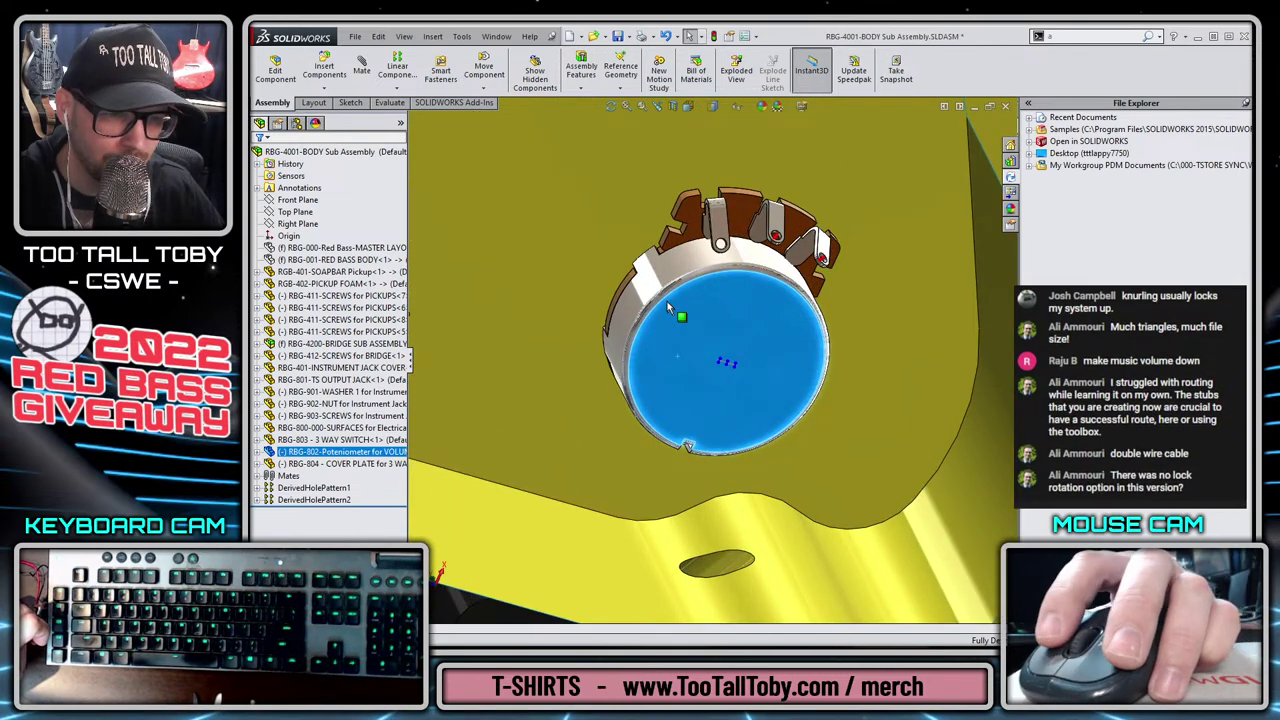
pyautogui.moveTo(667, 290); pyautogui.dragTo(802, 265)
pyautogui.scroll(8, 820, 362)
pyautogui.press('Escape')
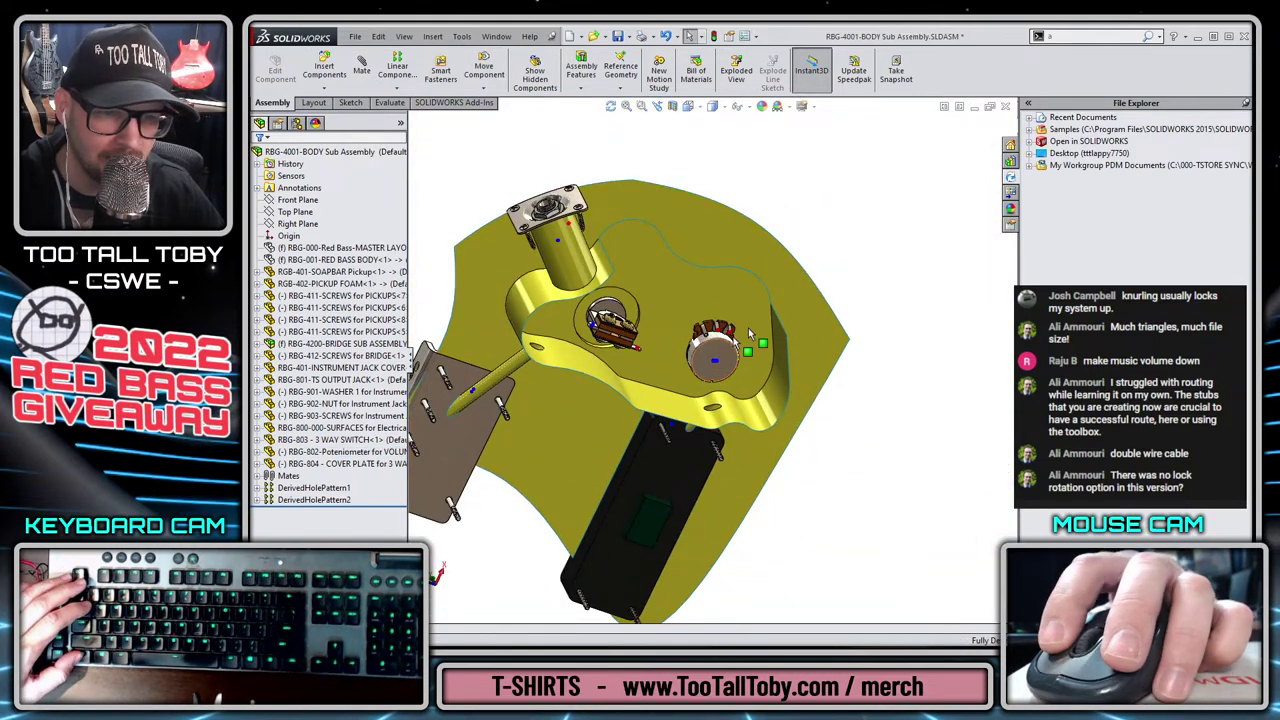
# Create a loose copy of the volume potentiometer beside the body surfaces and rotate it freely in space.
pyautogui.keyDown('ctrl'); pyautogui.moveTo(740, 340); pyautogui.dragTo(908, 290); pyautogui.keyUp('ctrl')
pyautogui.click(842, 248)
pyautogui.moveTo(908, 290); pyautogui.dragTo(952, 308, button='right')
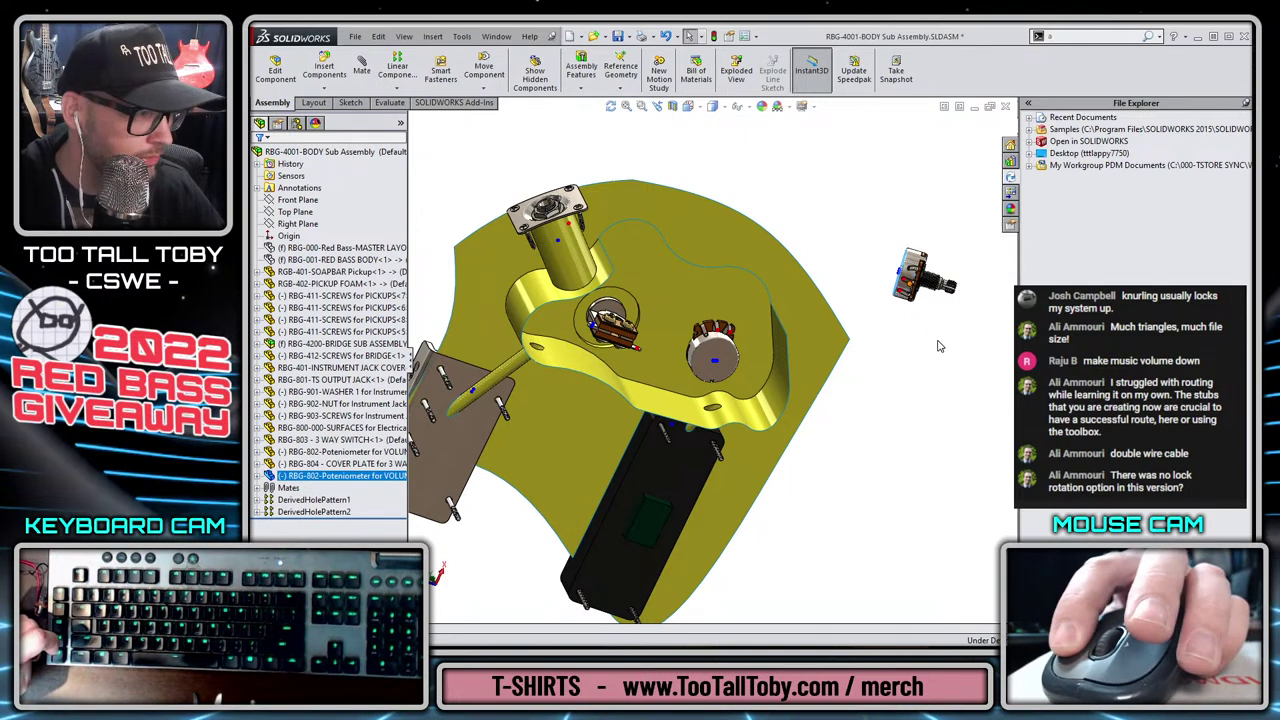
pyautogui.click(940, 346)
pyautogui.moveTo(915, 268); pyautogui.dragTo(924, 304)
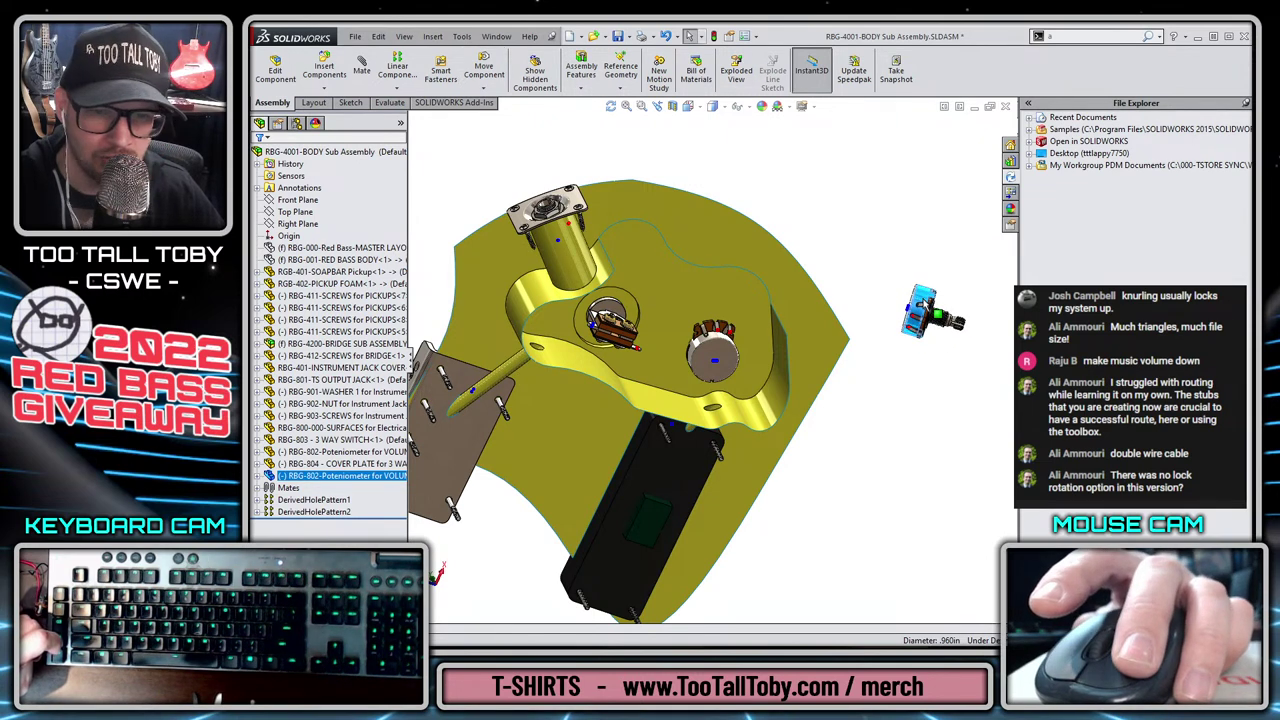
pyautogui.moveTo(924, 302); pyautogui.dragTo(934, 357, button='right')
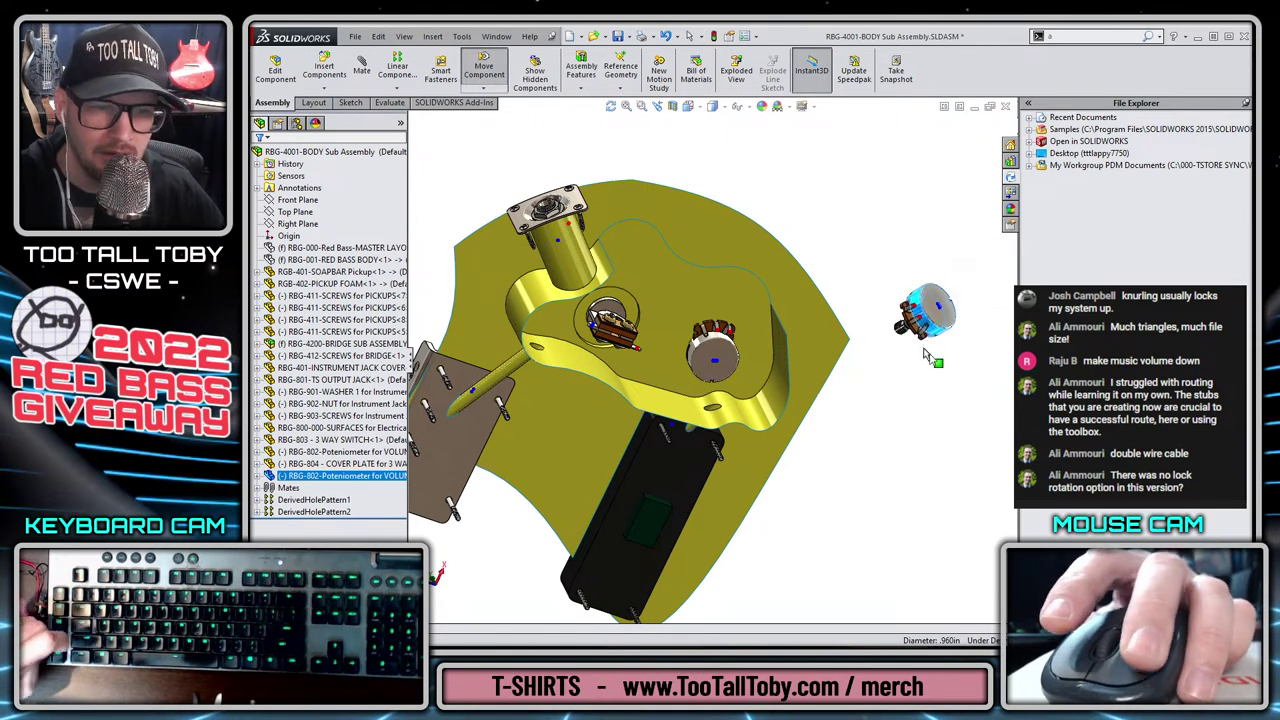
# Delete the loose copy of the volume potentiometer beside the body surfaces.
pyautogui.press('Escape')
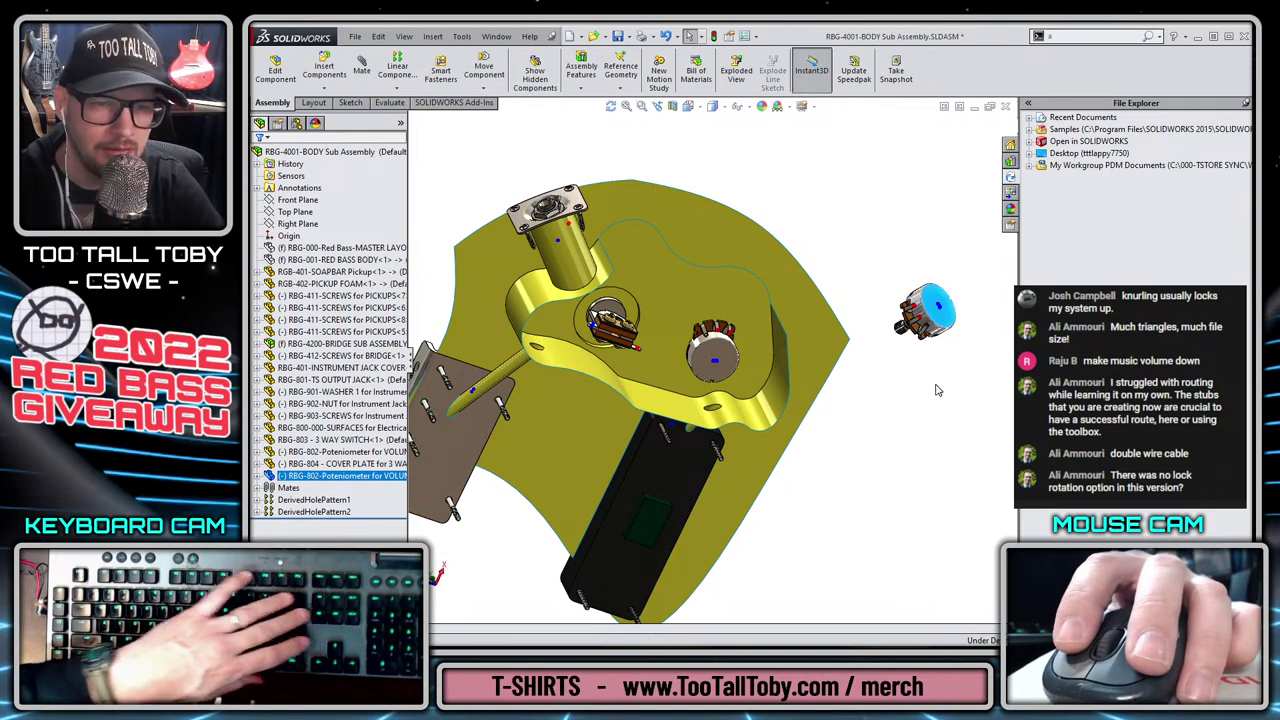
pyautogui.press('Delete')
pyautogui.click(557, 230)
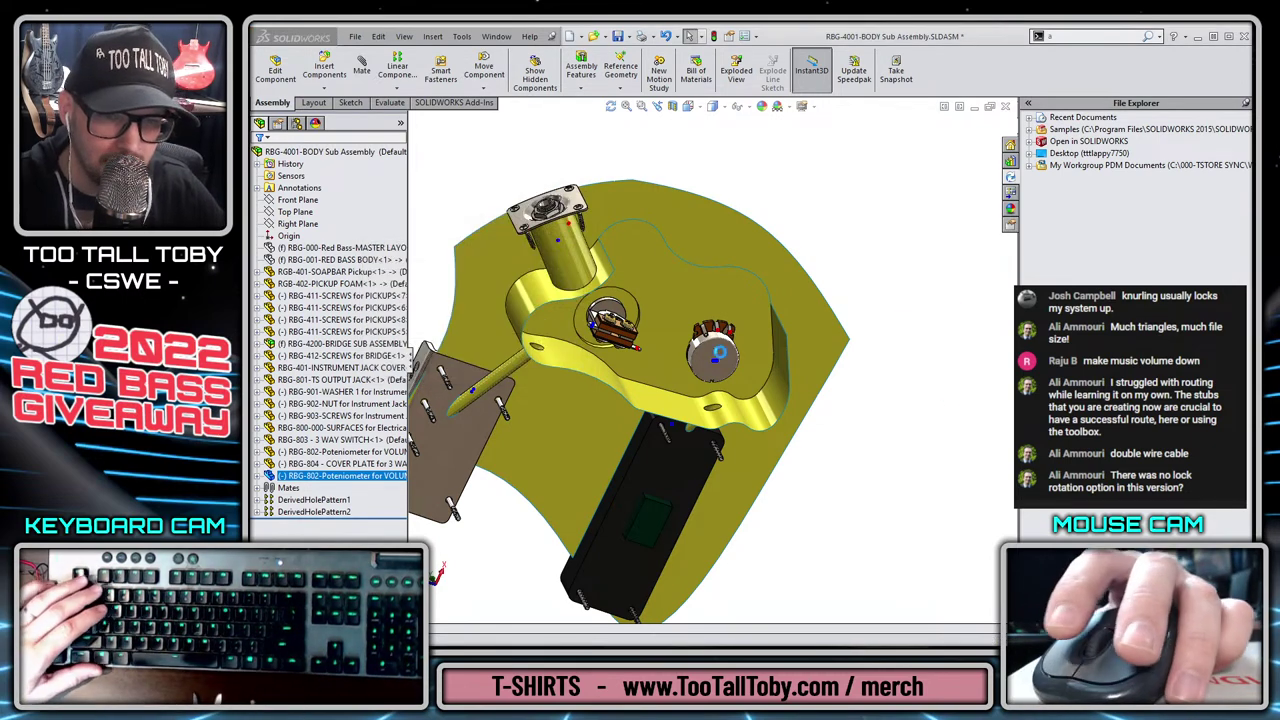
# Rotate the mounted volume potentiometer about its shaft so its terminals face the pickup side of the cavity.
pyautogui.scroll(-5, 724, 330)
pyautogui.moveTo(724, 330); pyautogui.dragTo(613, 321, button='right')
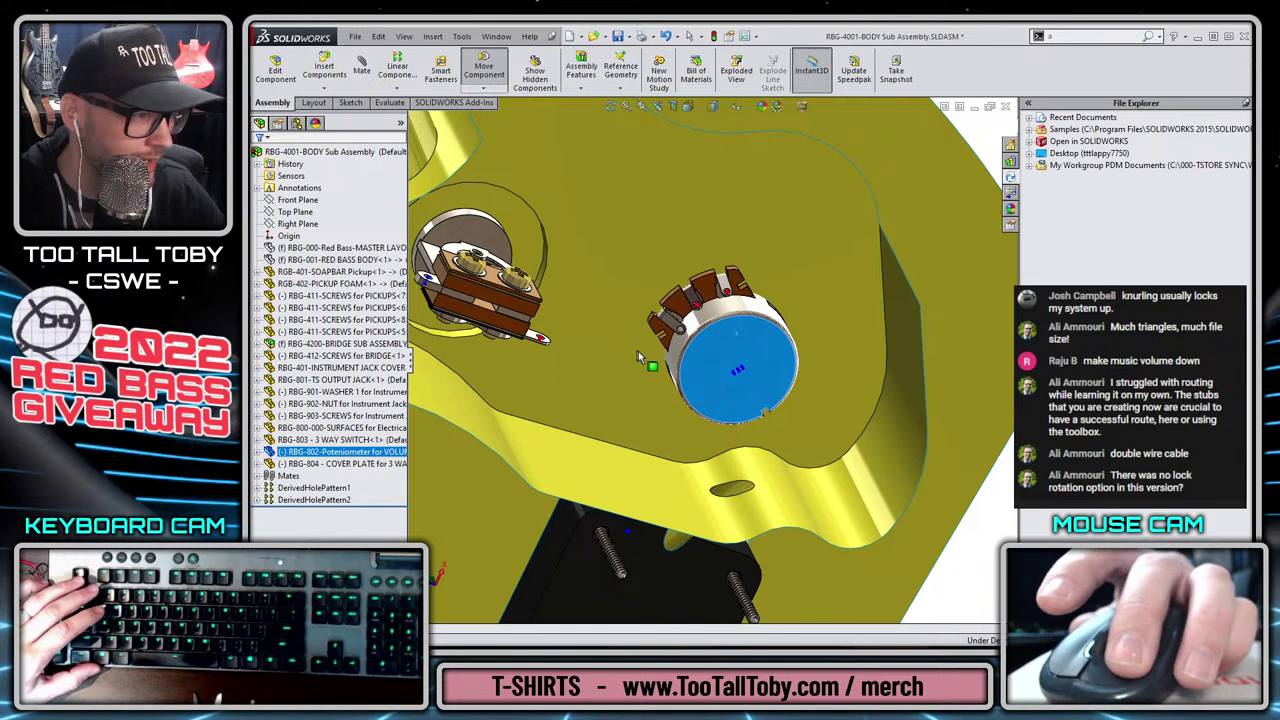
pyautogui.moveTo(638, 351); pyautogui.dragTo(759, 425)
pyautogui.moveTo(759, 424); pyautogui.dragTo(759, 424, button='right')
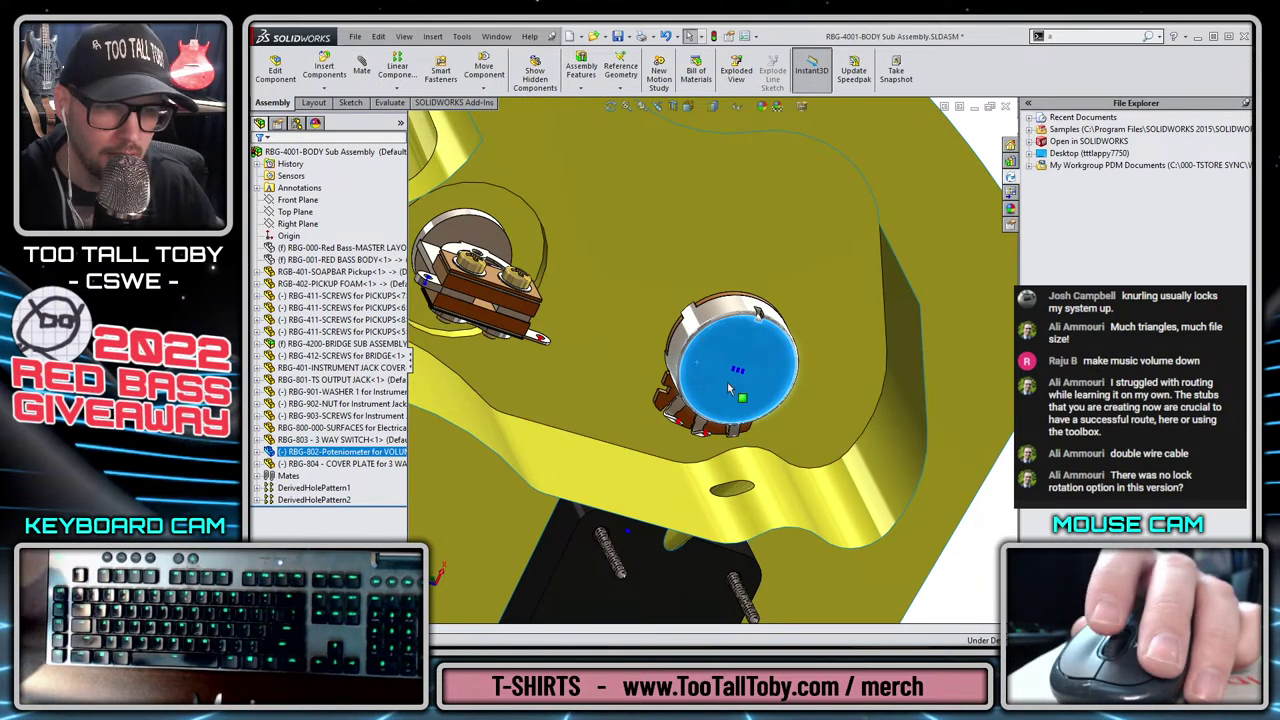
# Mate the volume potentiometer's Front Plane parallel to the body sub-assembly's Front Plane.
pyautogui.click(270, 452)
pyautogui.click(258, 452)
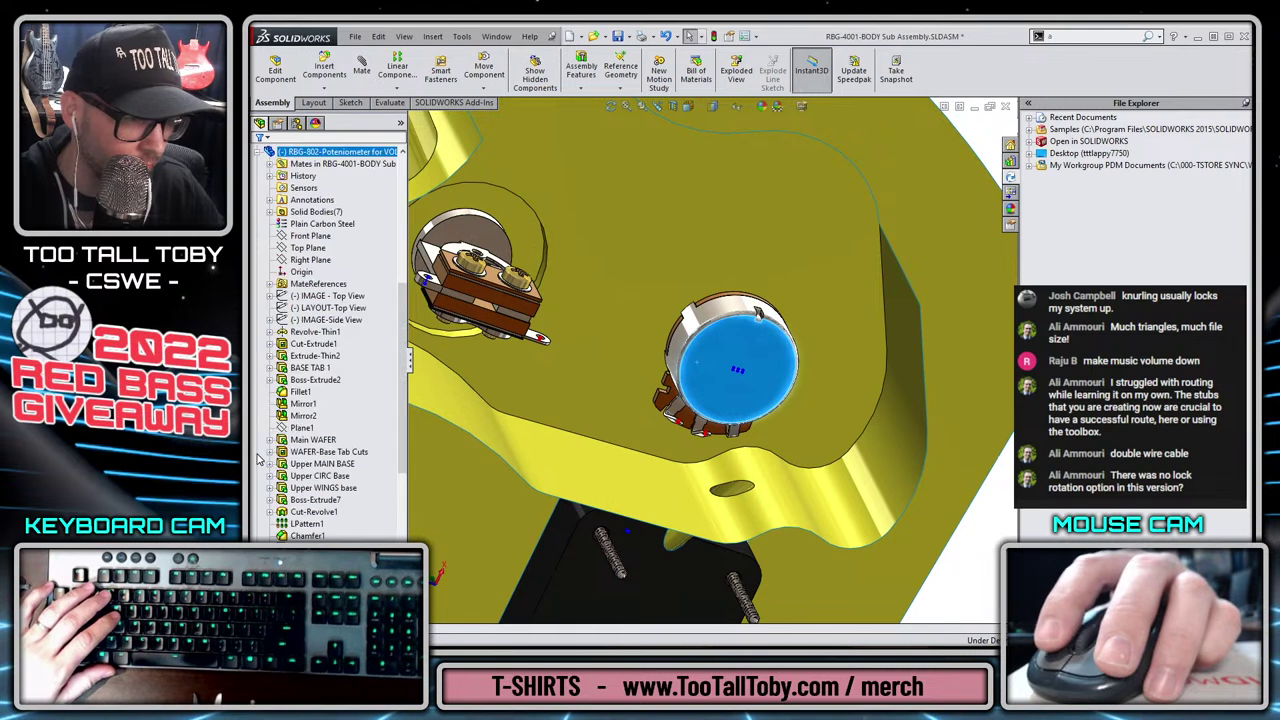
pyautogui.scroll(8, 312, 242)
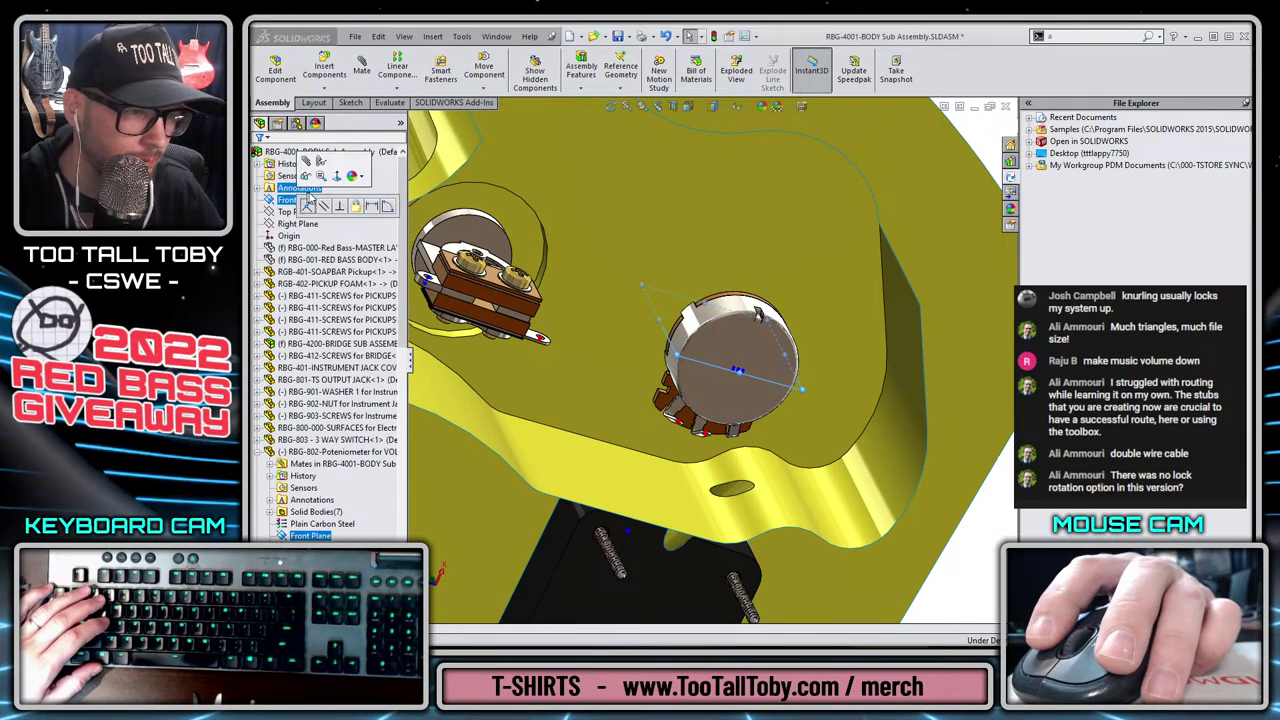
pyautogui.click(324, 206)
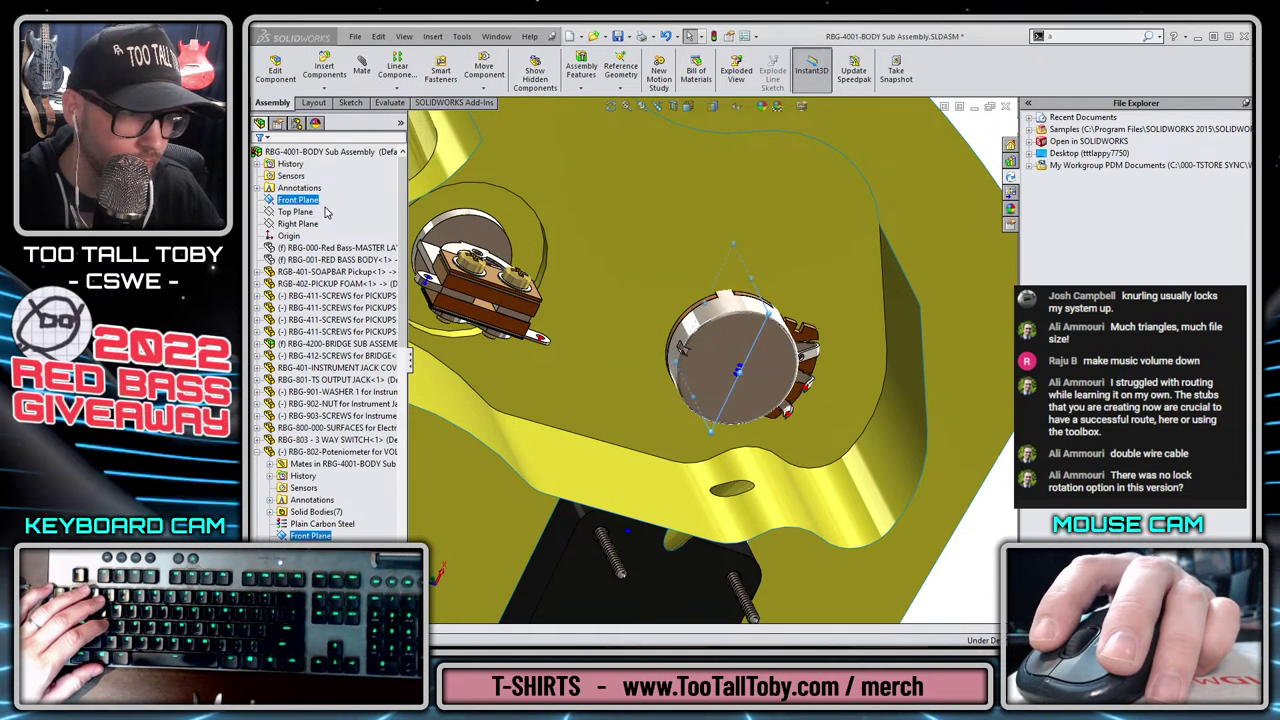
pyautogui.click(314, 526)
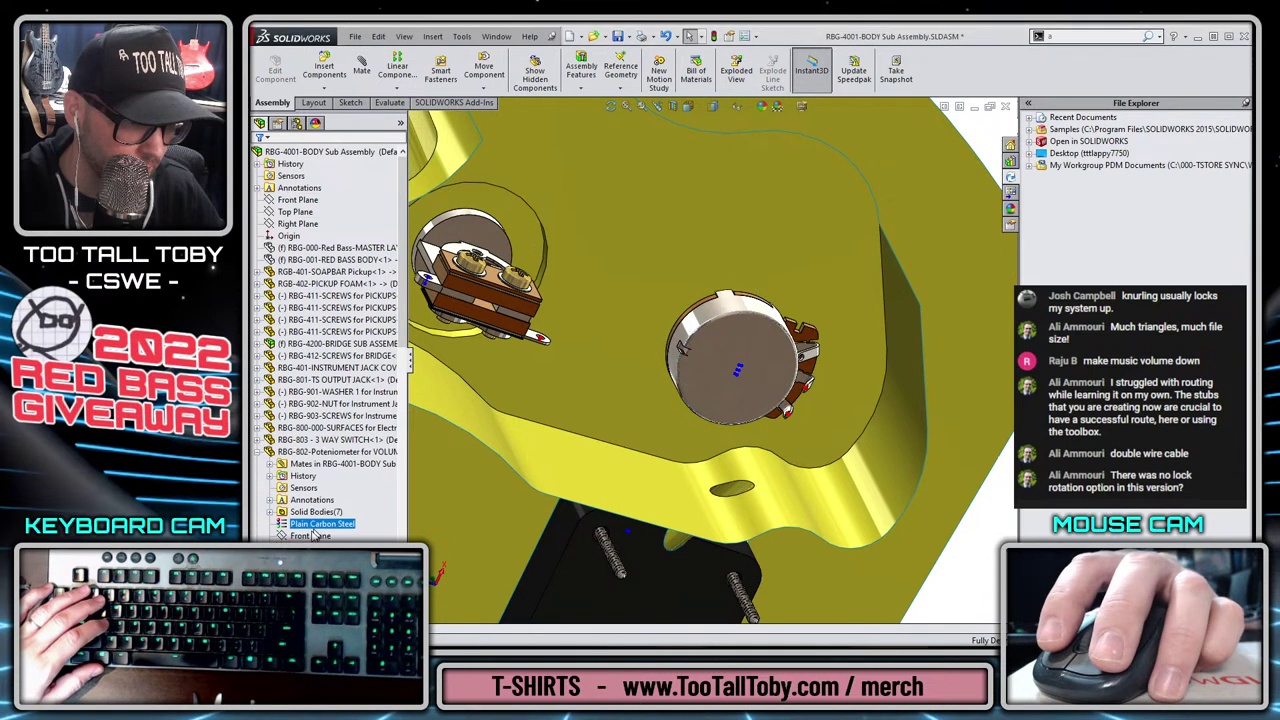
# Open the parallel mate between the potentiometer's Front Plane and the assembly's Front Plane for editing.
pyautogui.click(270, 465)
pyautogui.rightClick(330, 499)
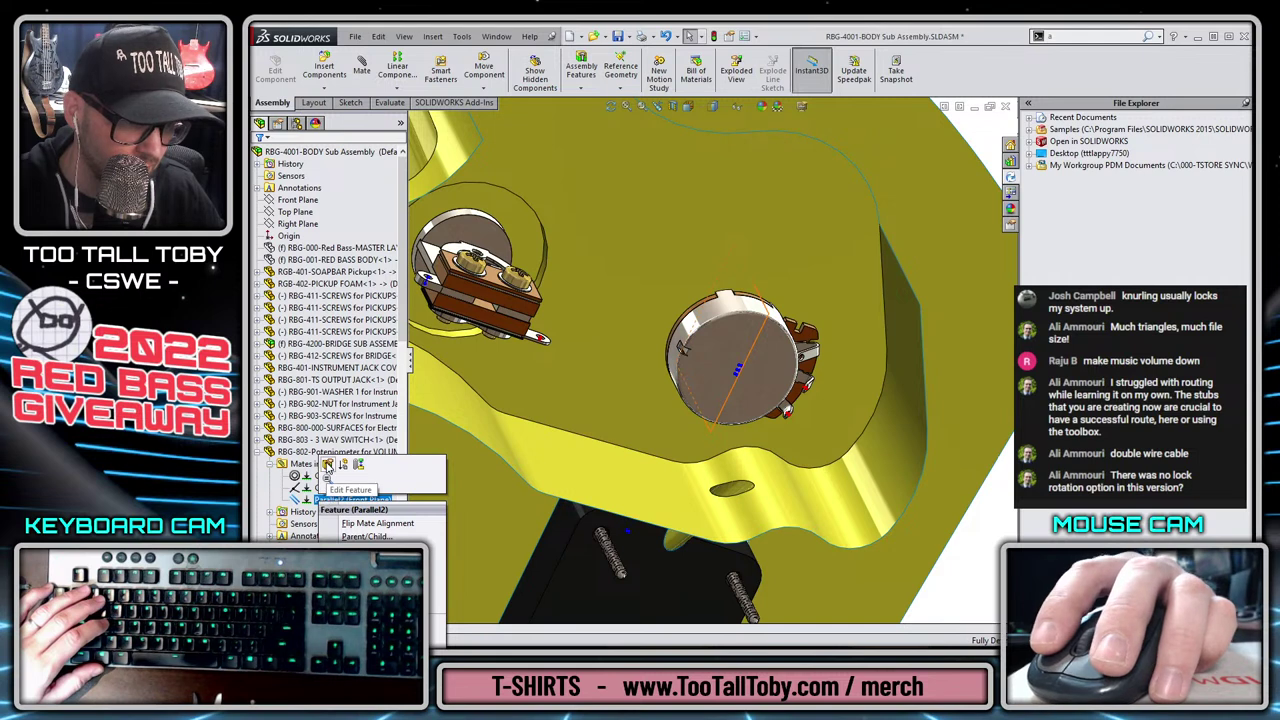
pyautogui.click(327, 466)
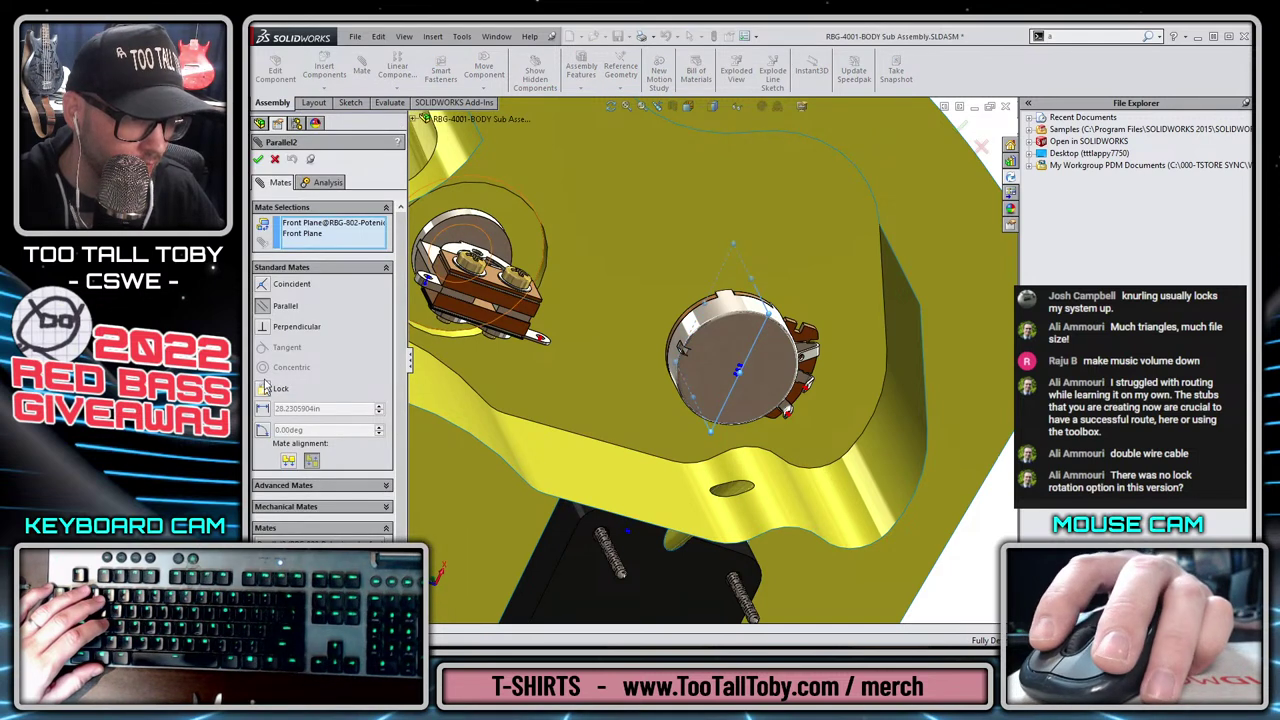
# Try the potentiometer's Front Plane mate as Perpendicular and as a 270 in distance.
pyautogui.click(263, 330)
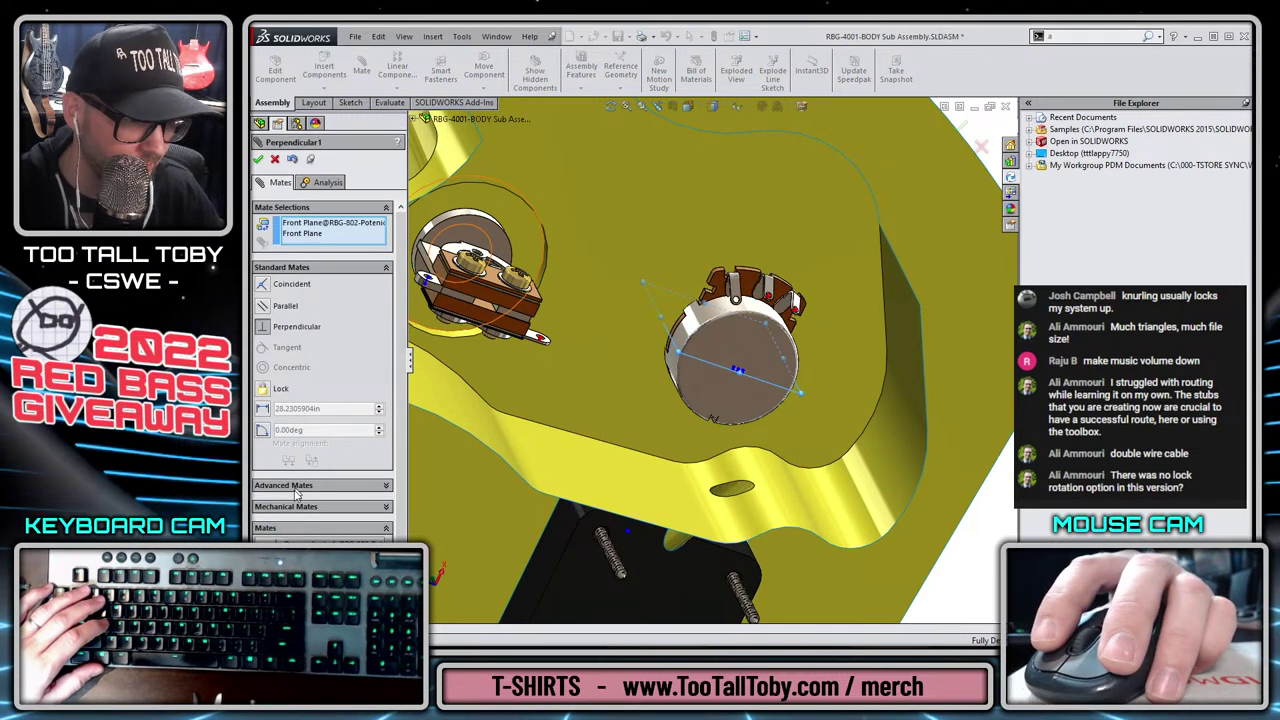
pyautogui.scroll(-2, 315, 397)
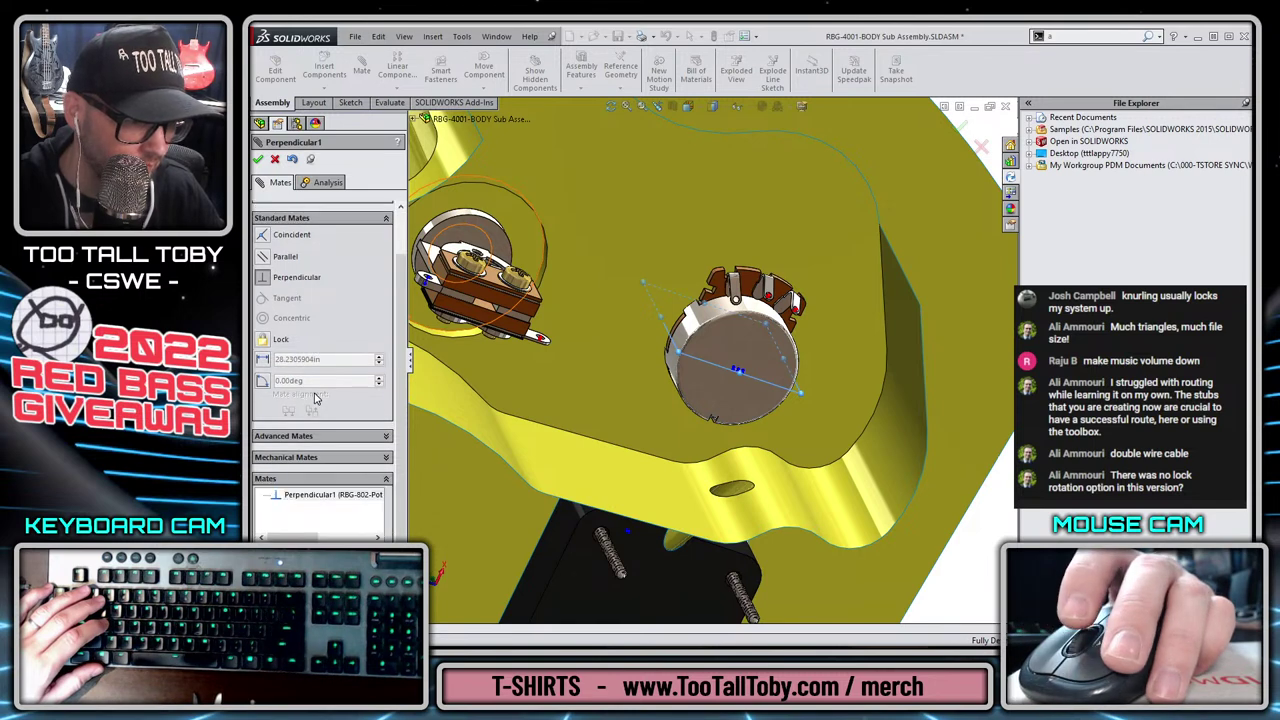
pyautogui.scroll(2, 315, 398)
pyautogui.click(263, 306)
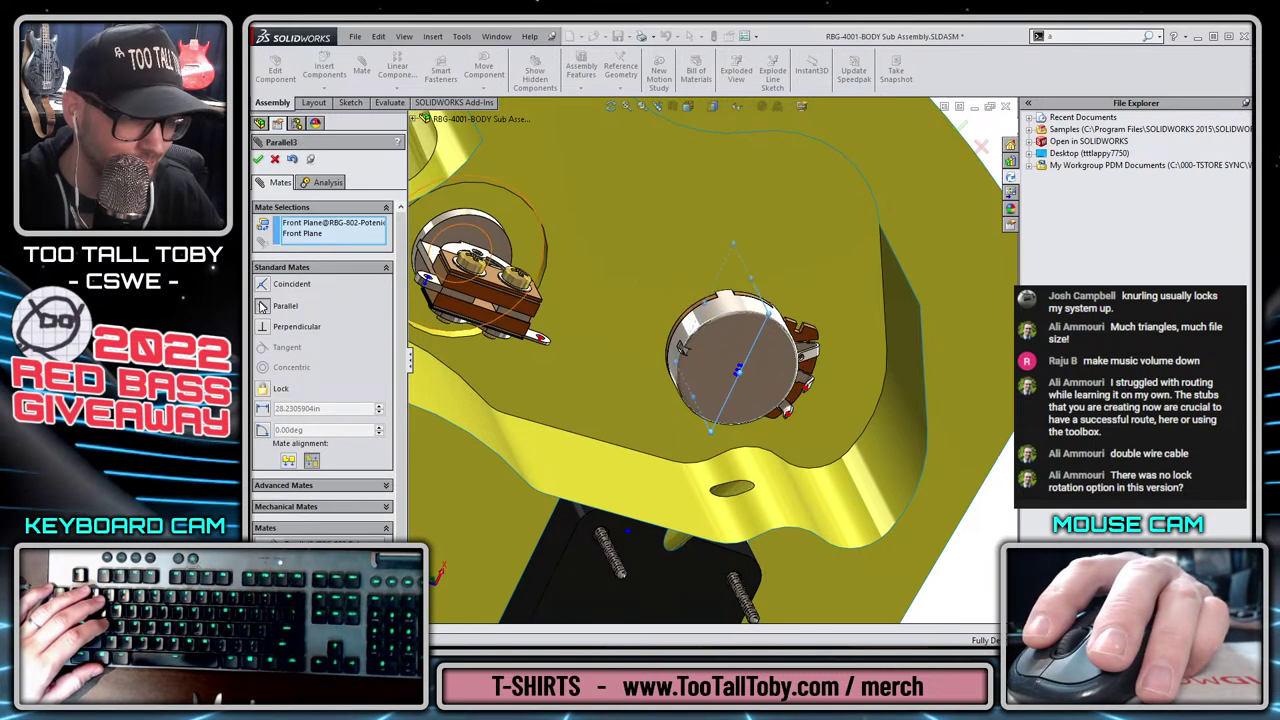
pyautogui.click(262, 409)
pyautogui.write('270.000in')
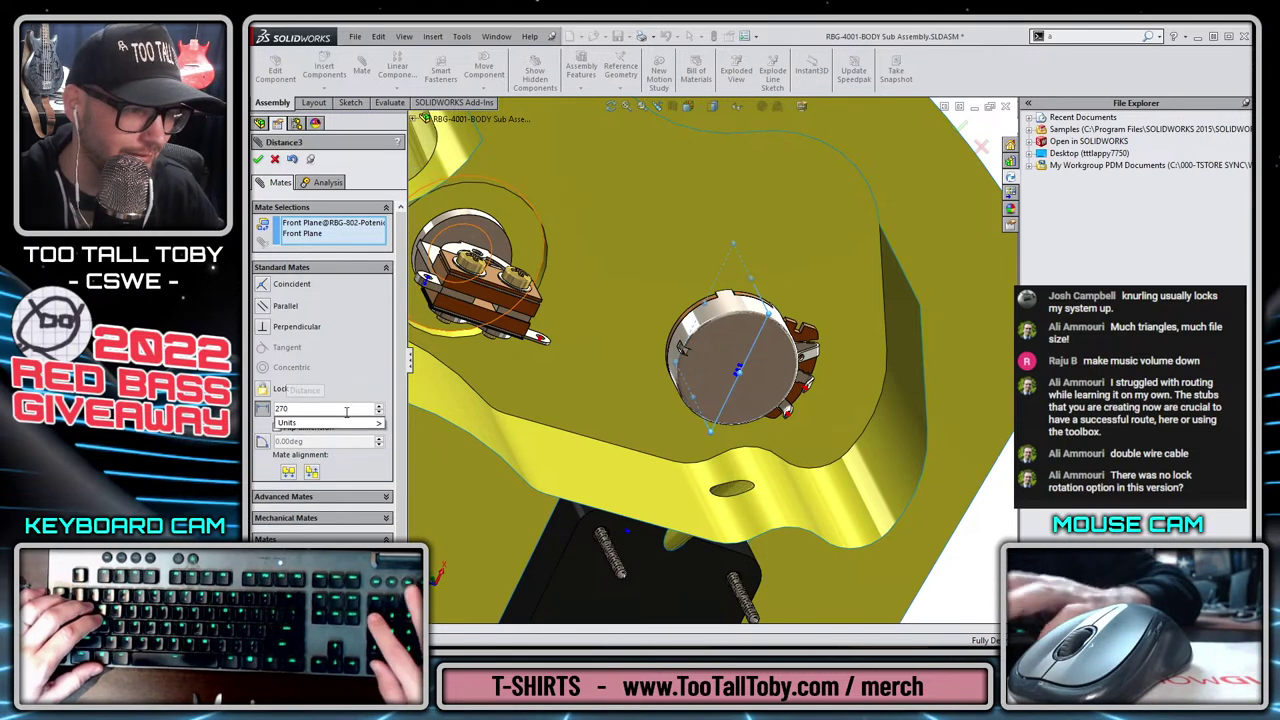
# Change the potentiometer's Front Plane mate to a 90-degree angle mate and accept it.
pyautogui.click(264, 444)
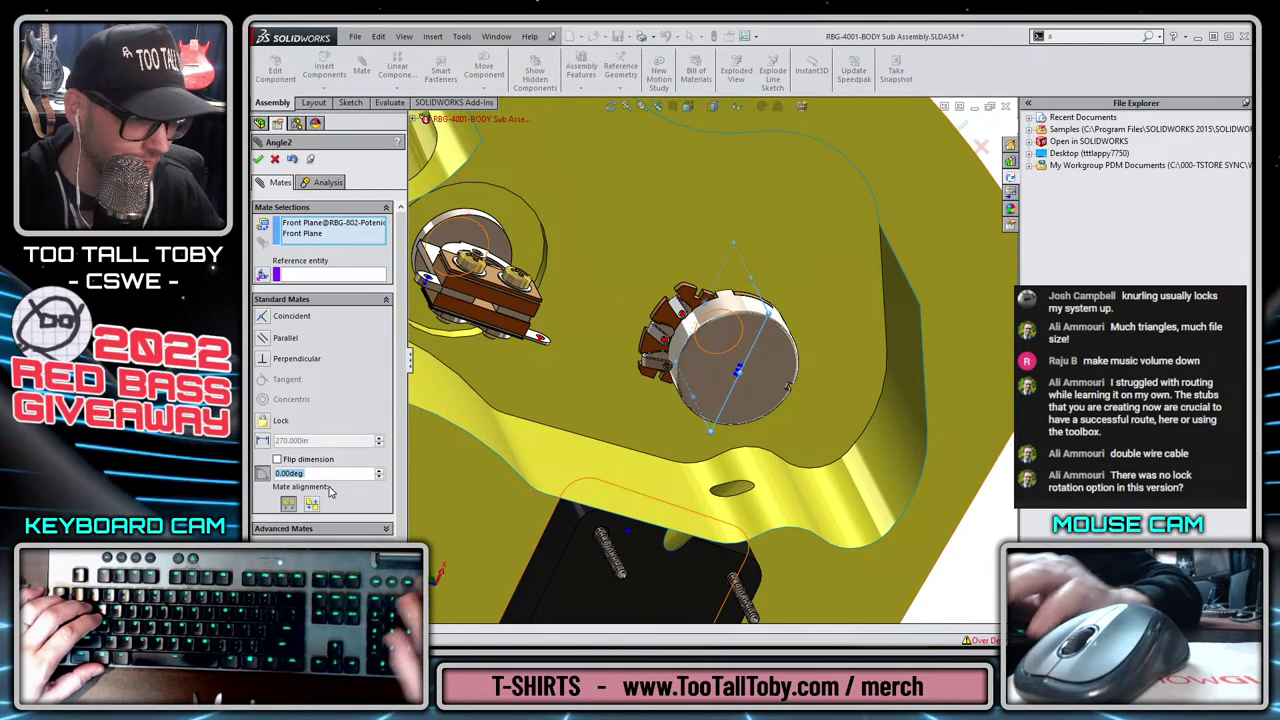
pyautogui.write('90')
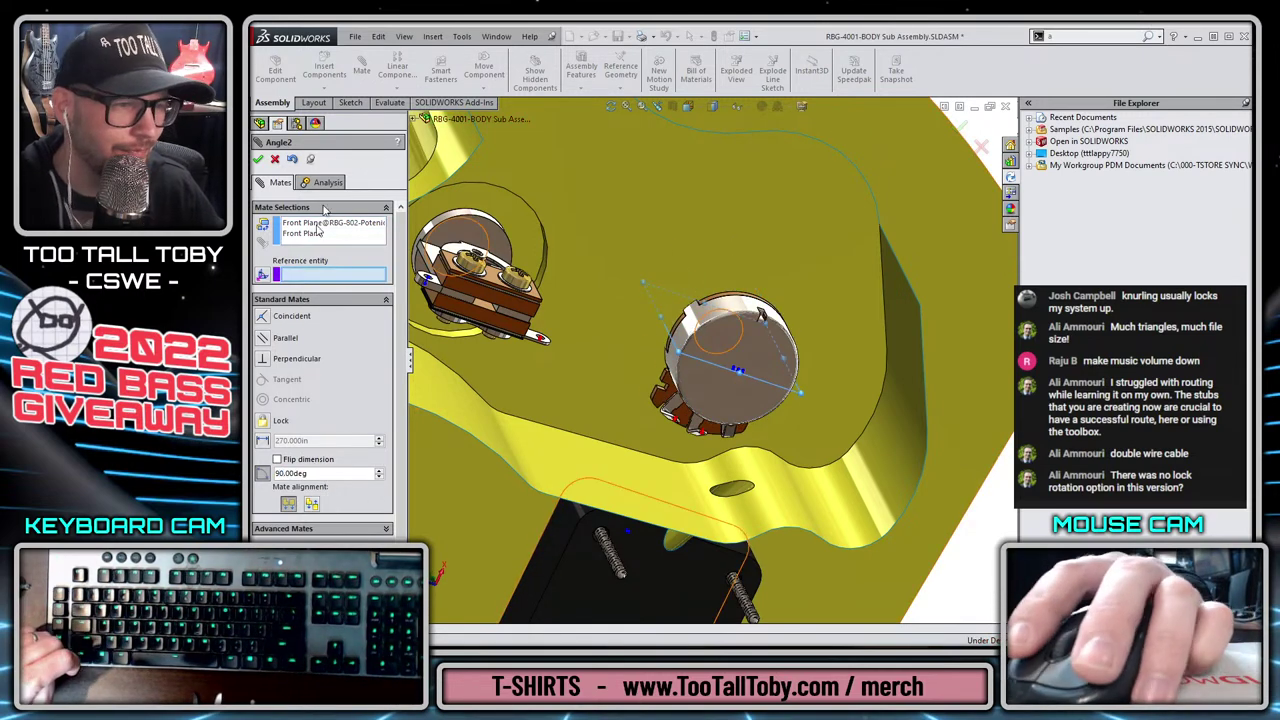
pyautogui.click(258, 159)
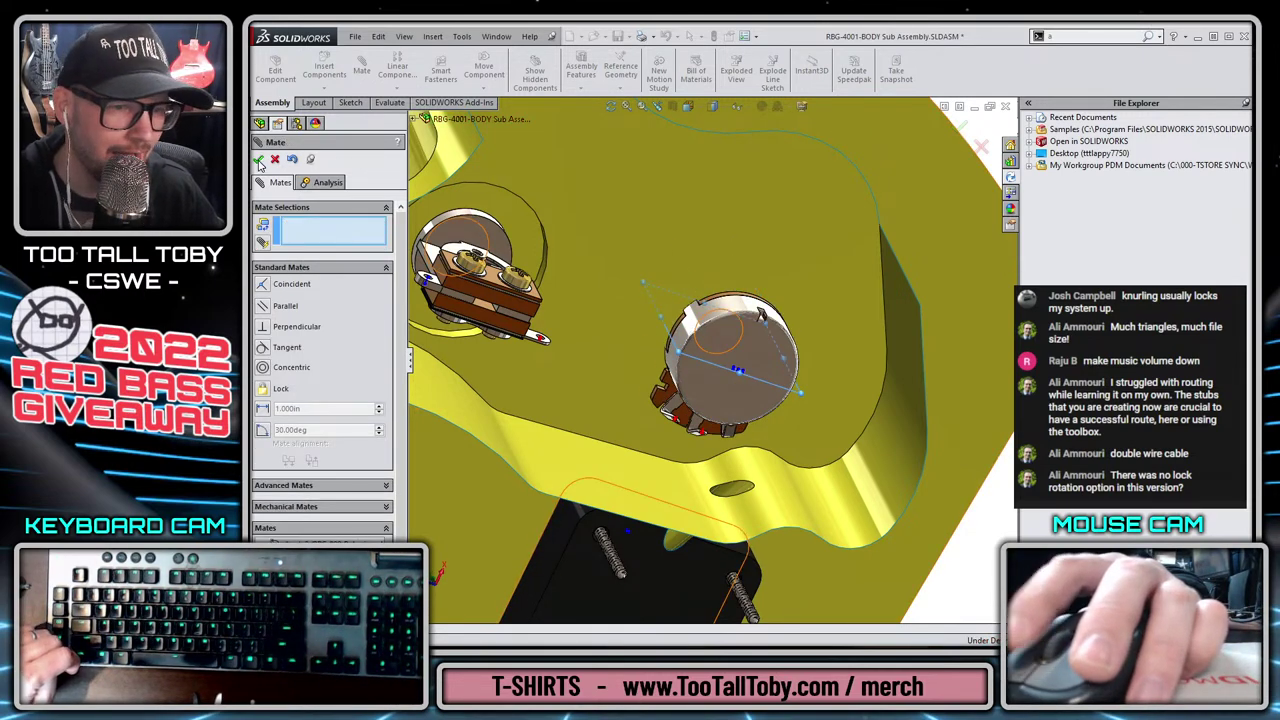
# Finish mating the volume potentiometer and leave the Mate command.
pyautogui.click(258, 159)
pyautogui.moveTo(648, 292); pyautogui.dragTo(630, 344, button='middle')
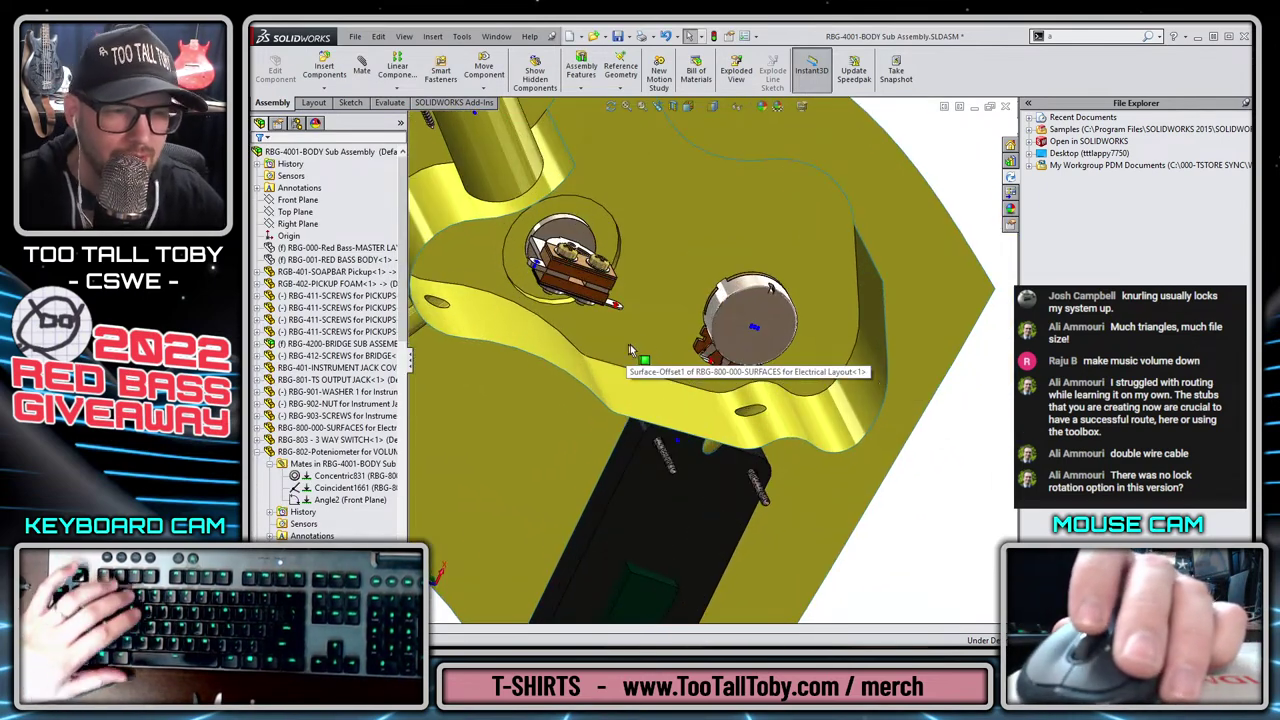
pyautogui.scroll(-5, 614, 298)
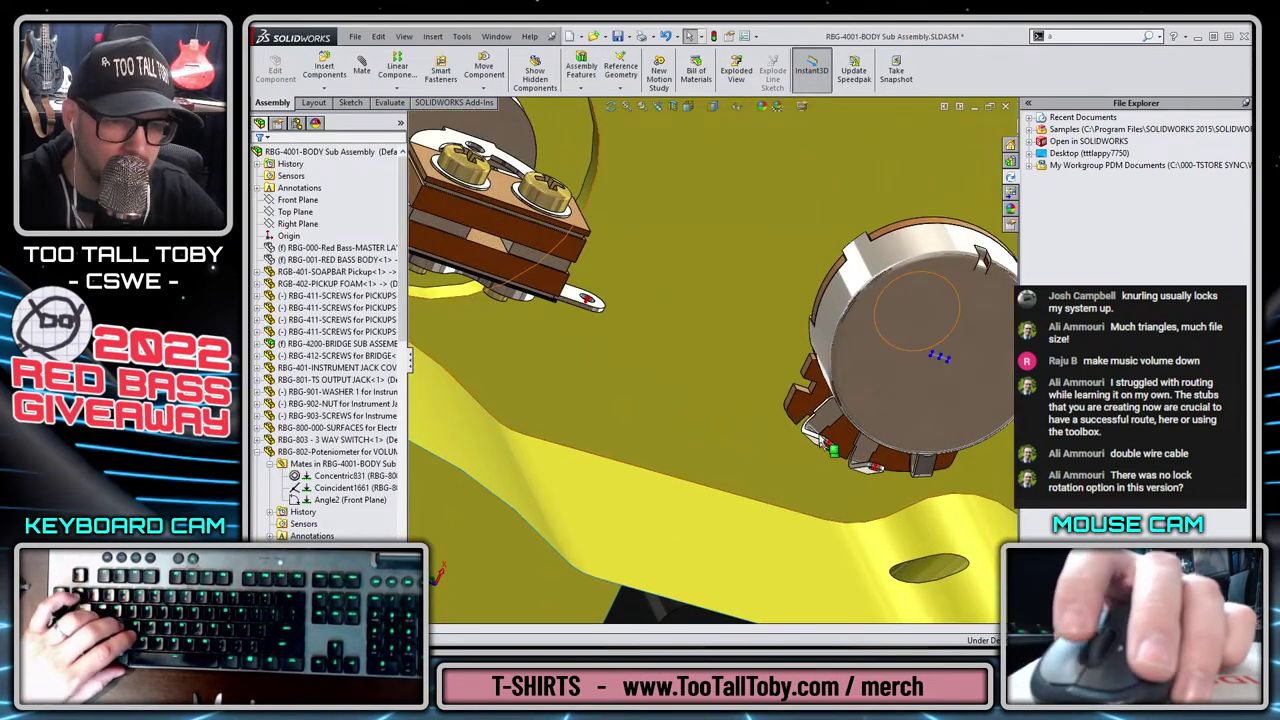
pyautogui.scroll(-2, 828, 442)
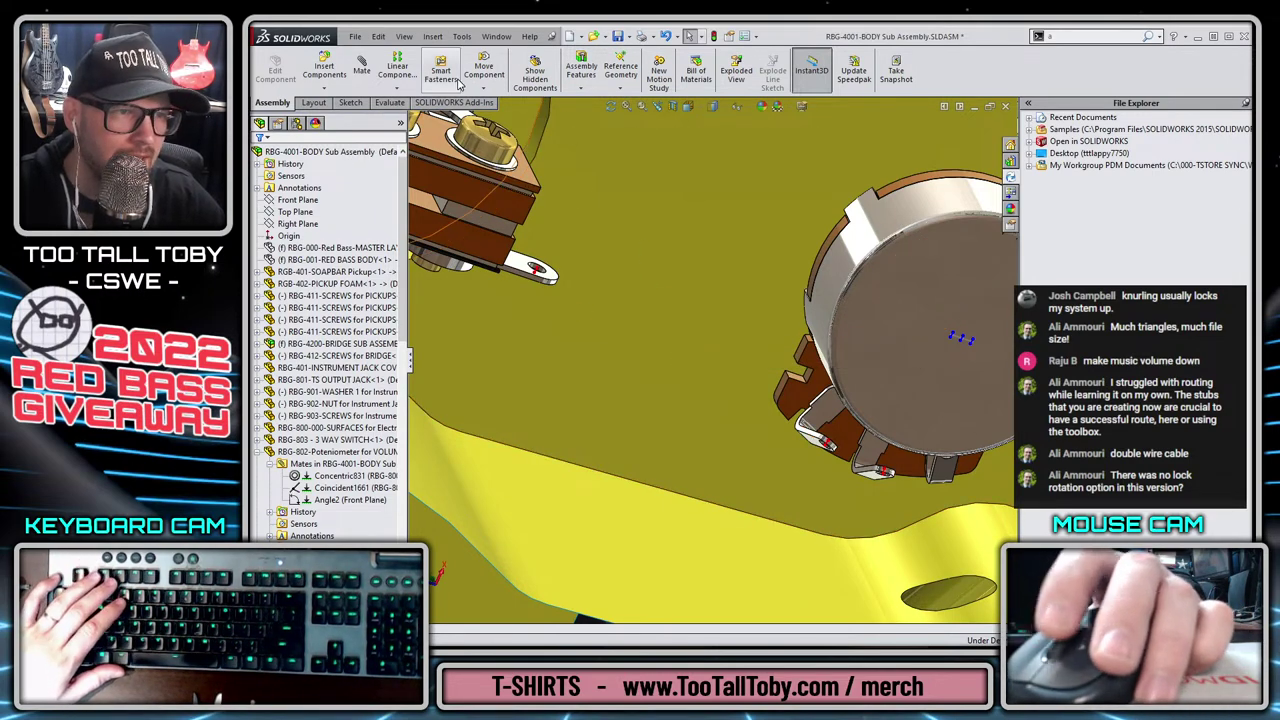
# Insert a new part component into the body sub-assembly and save it as RBG-811-ALL ELECTRICAL WIRES.
pyautogui.click(433, 37)
pyautogui.moveTo(463, 55)
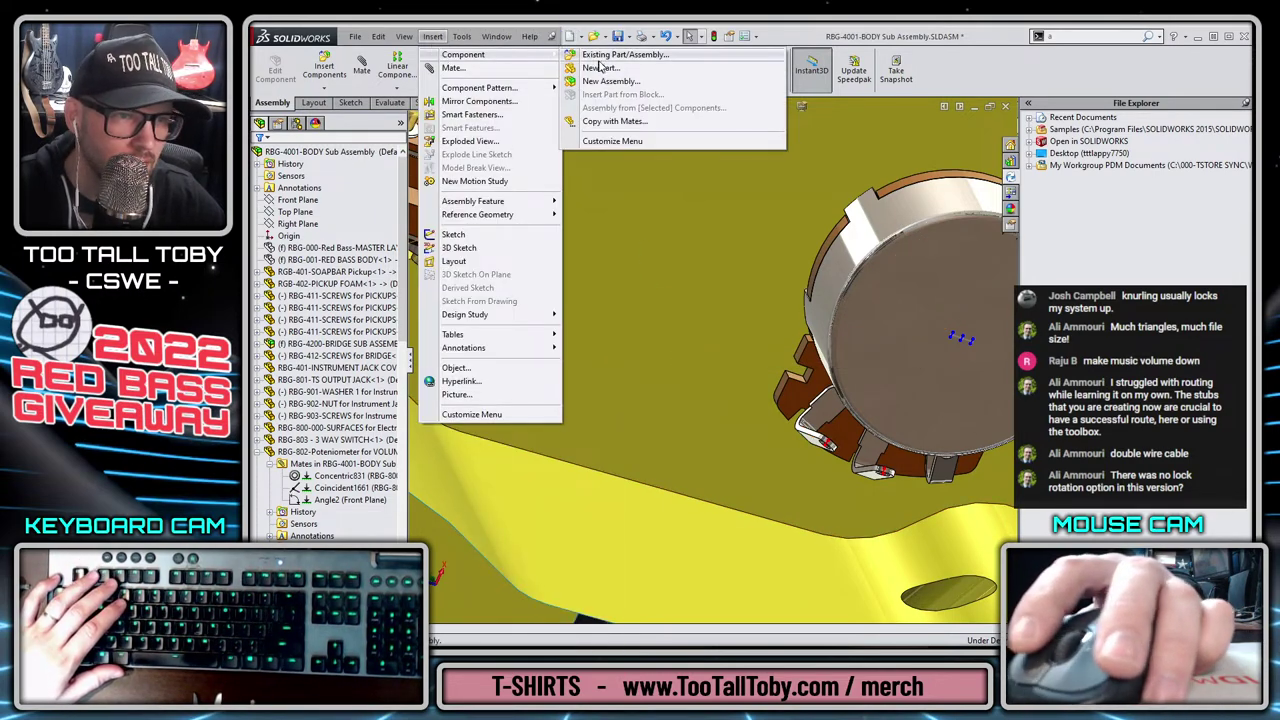
pyautogui.click(604, 69)
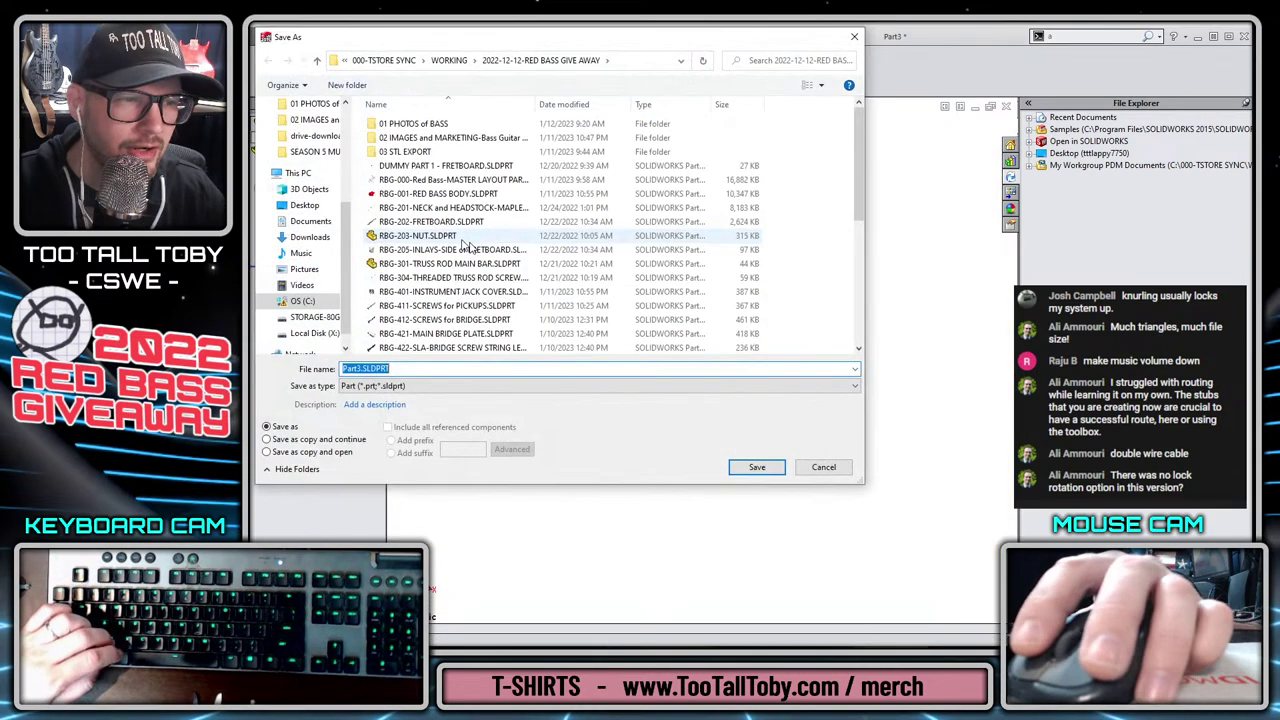
pyautogui.scroll(-4, 505, 228)
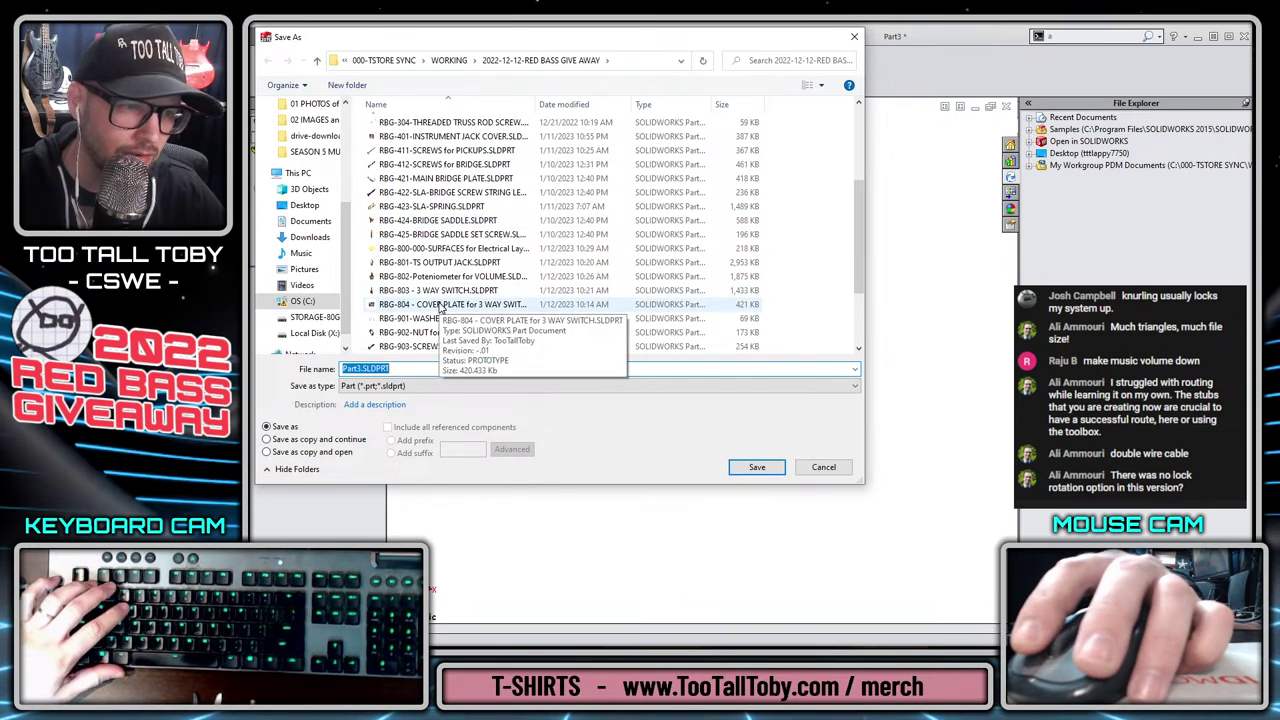
pyautogui.click(440, 305)
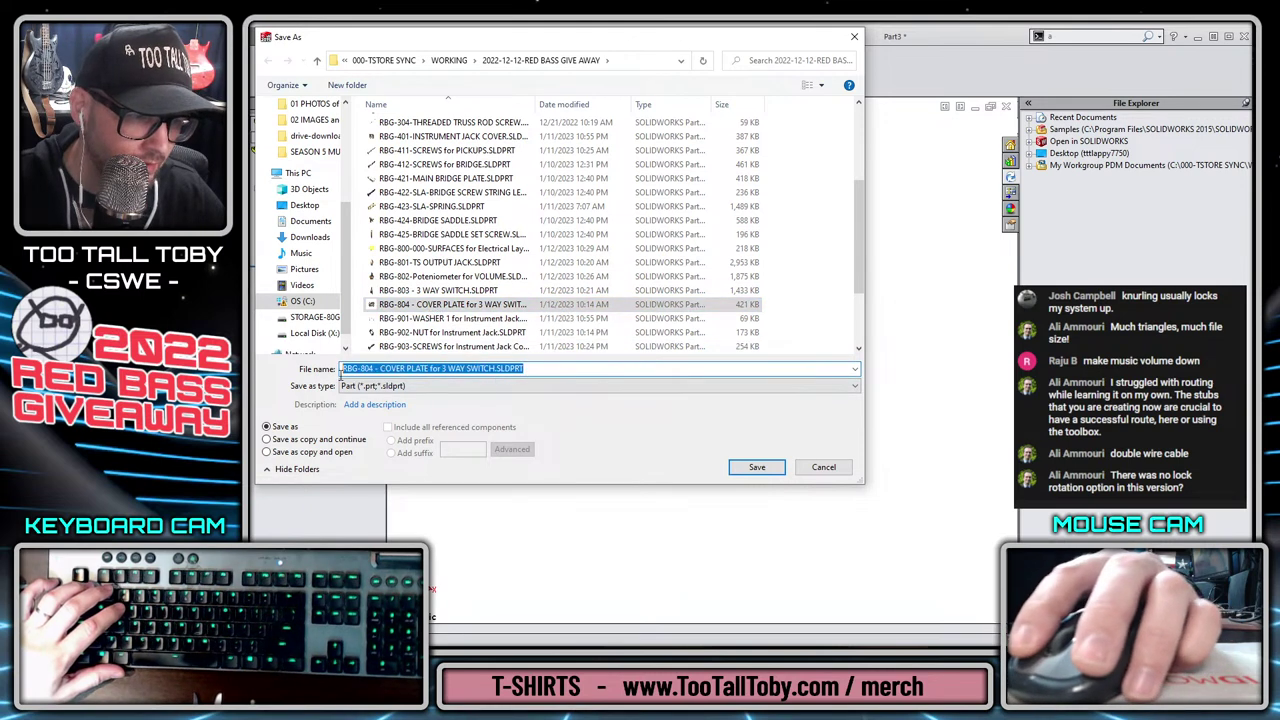
pyautogui.write('11-ALL ELECTRICAL WIRES')
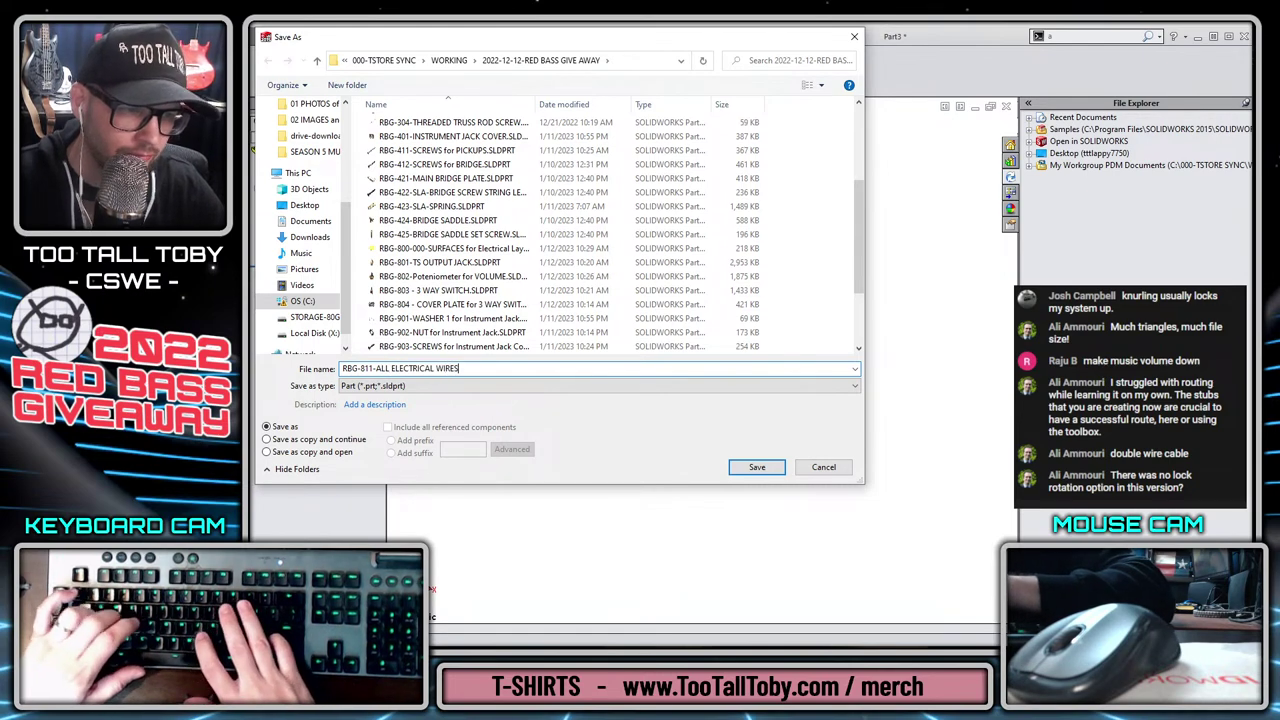
pyautogui.press('Return')
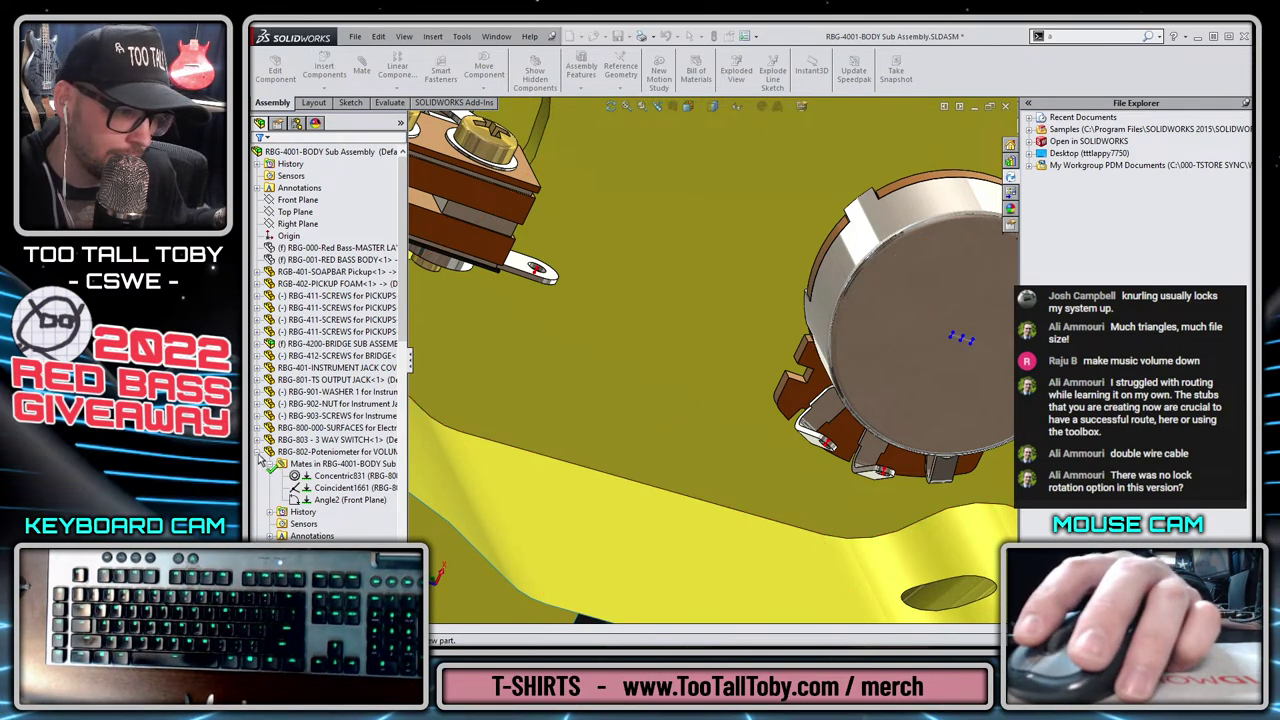
# Place the new electrical wires part in the body sub-assembly by picking empty space rather than a face or plane.
pyautogui.scroll(8, 754, 337)
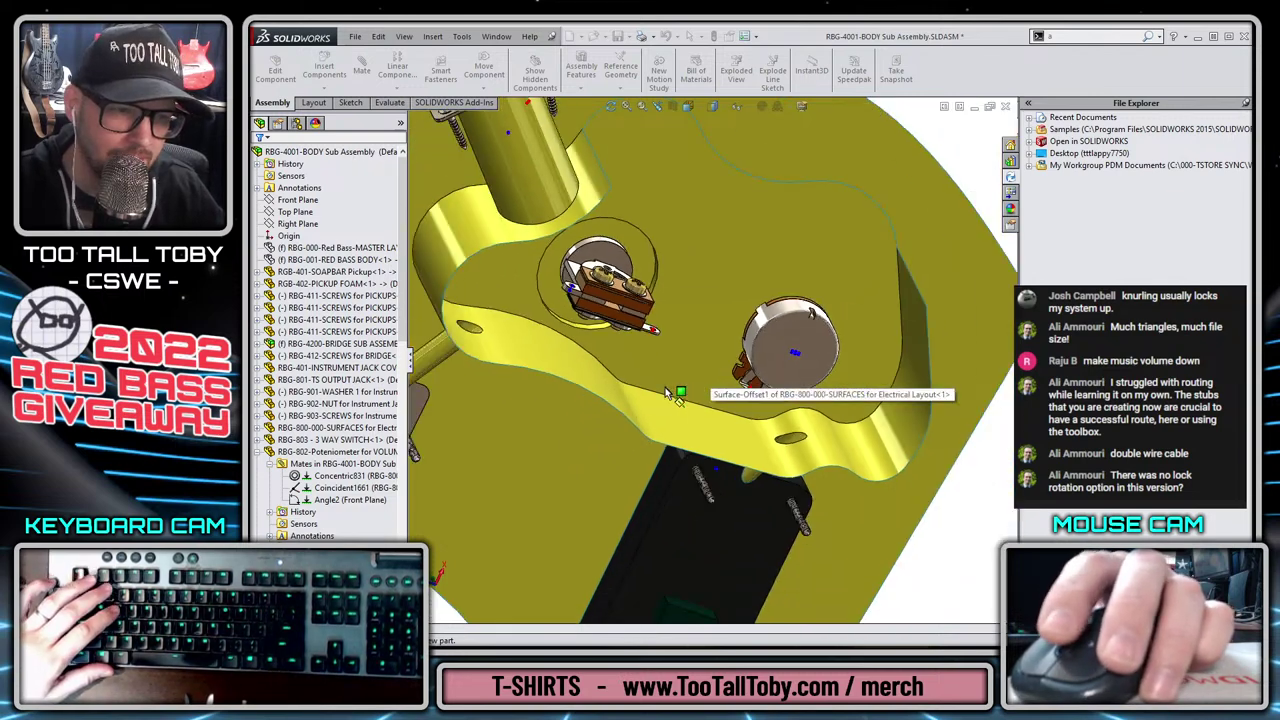
pyautogui.moveTo(640, 353); pyautogui.dragTo(672, 265, button='middle')
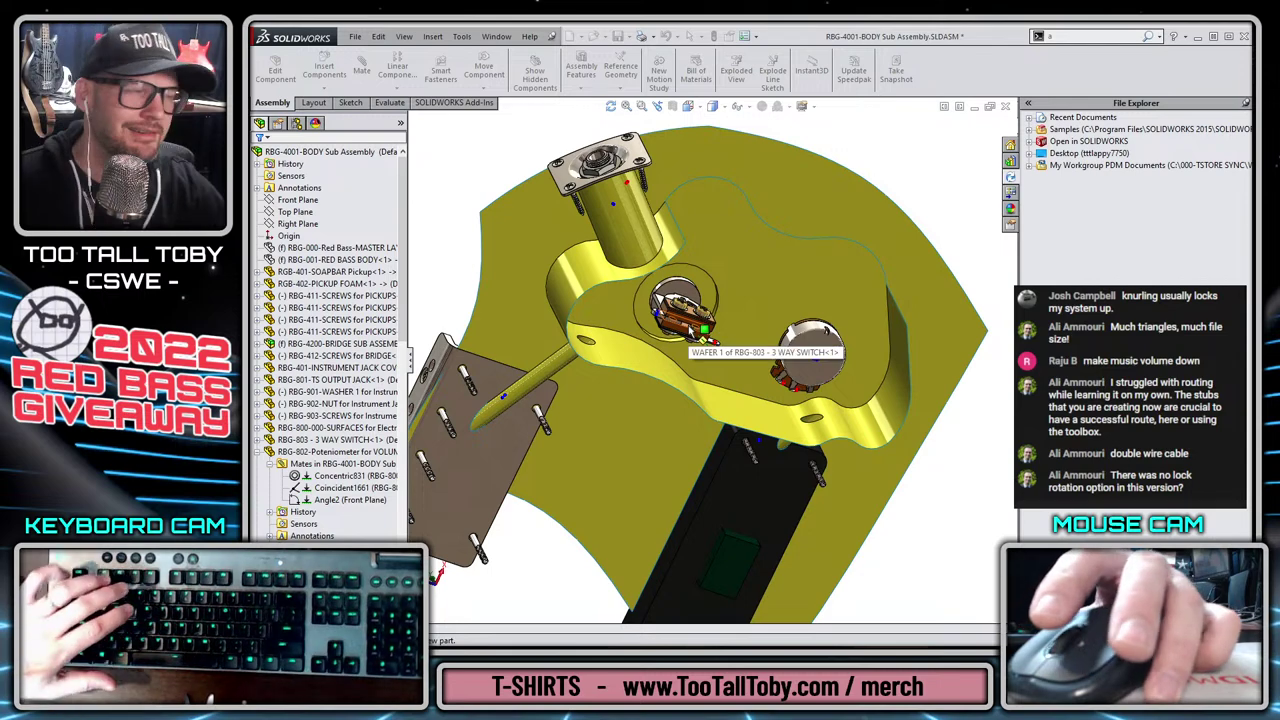
pyautogui.scroll(-5, 805, 373)
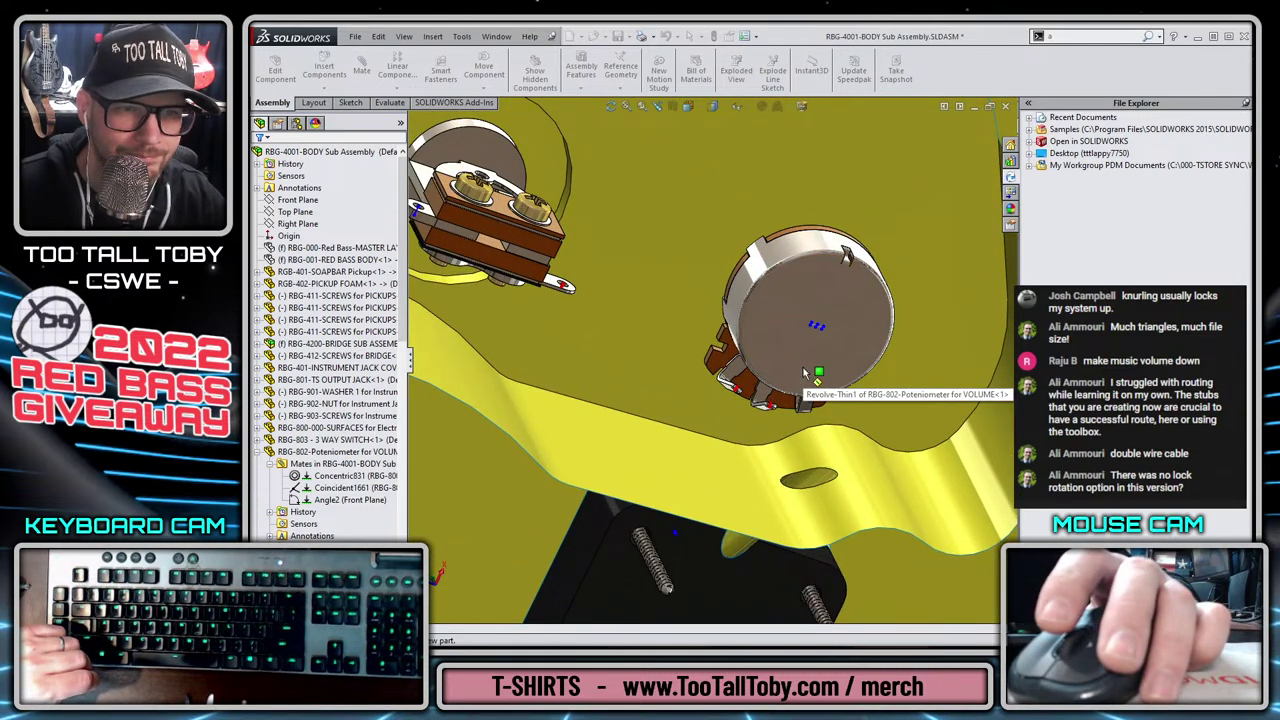
pyautogui.scroll(8, 805, 373)
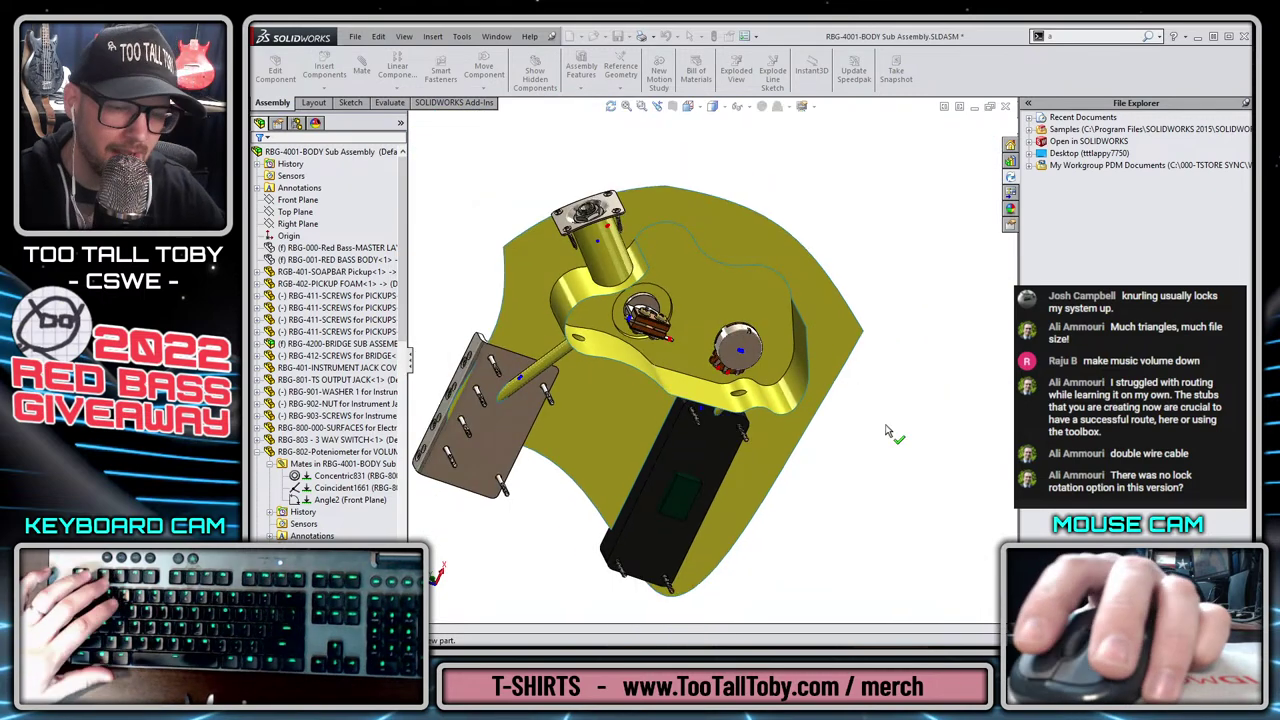
pyautogui.click(536, 160)
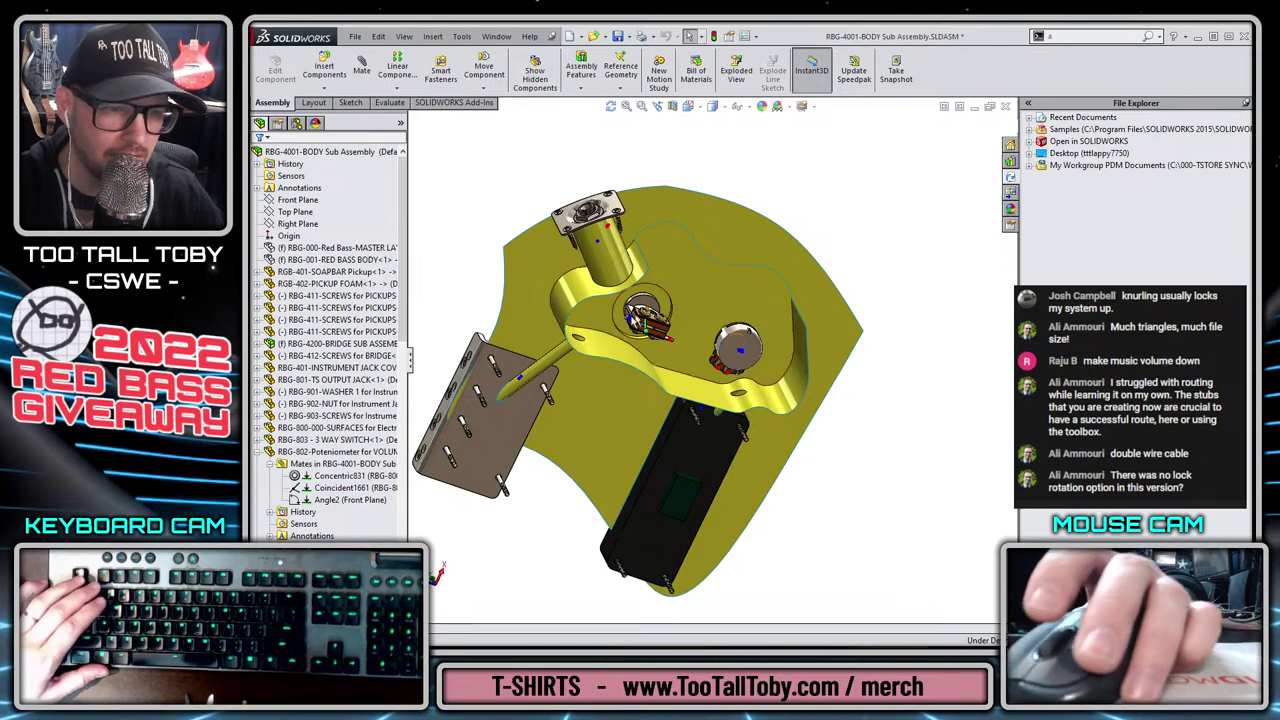
# Insert a new assembly component into the body sub-assembly and save it as RBG-8000-.
pyautogui.click(432, 36)
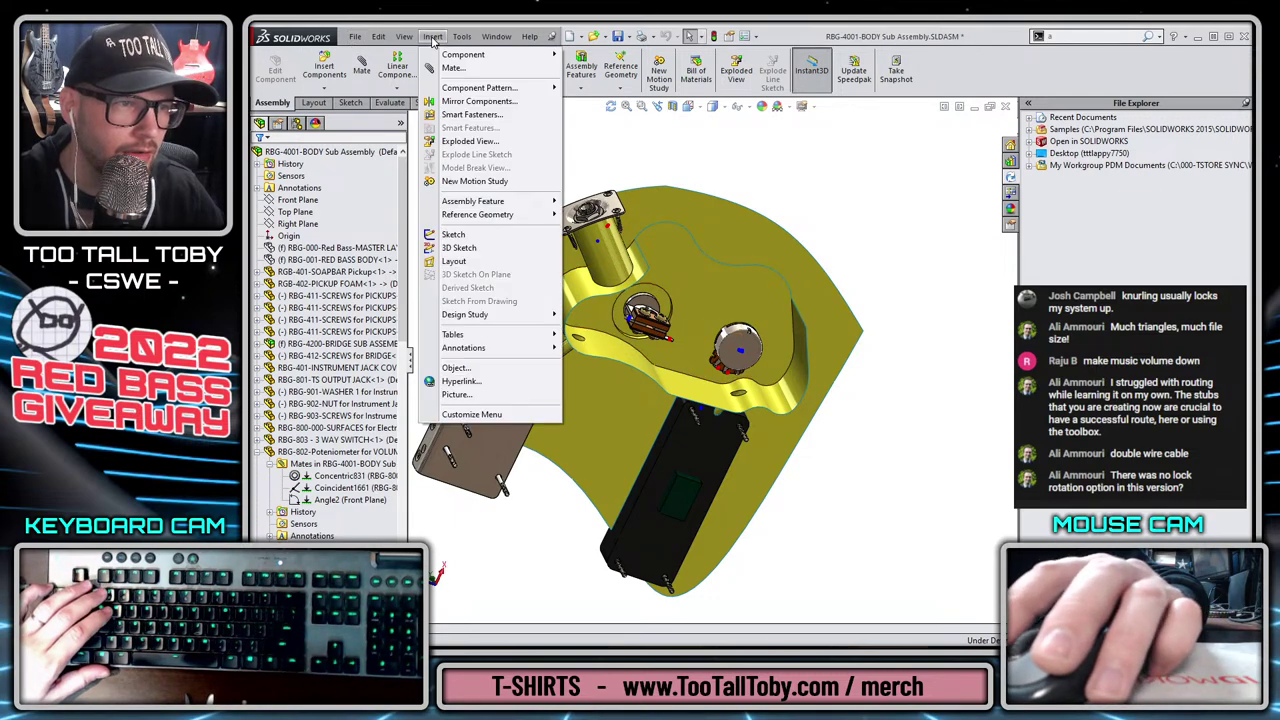
pyautogui.moveTo(470, 54)
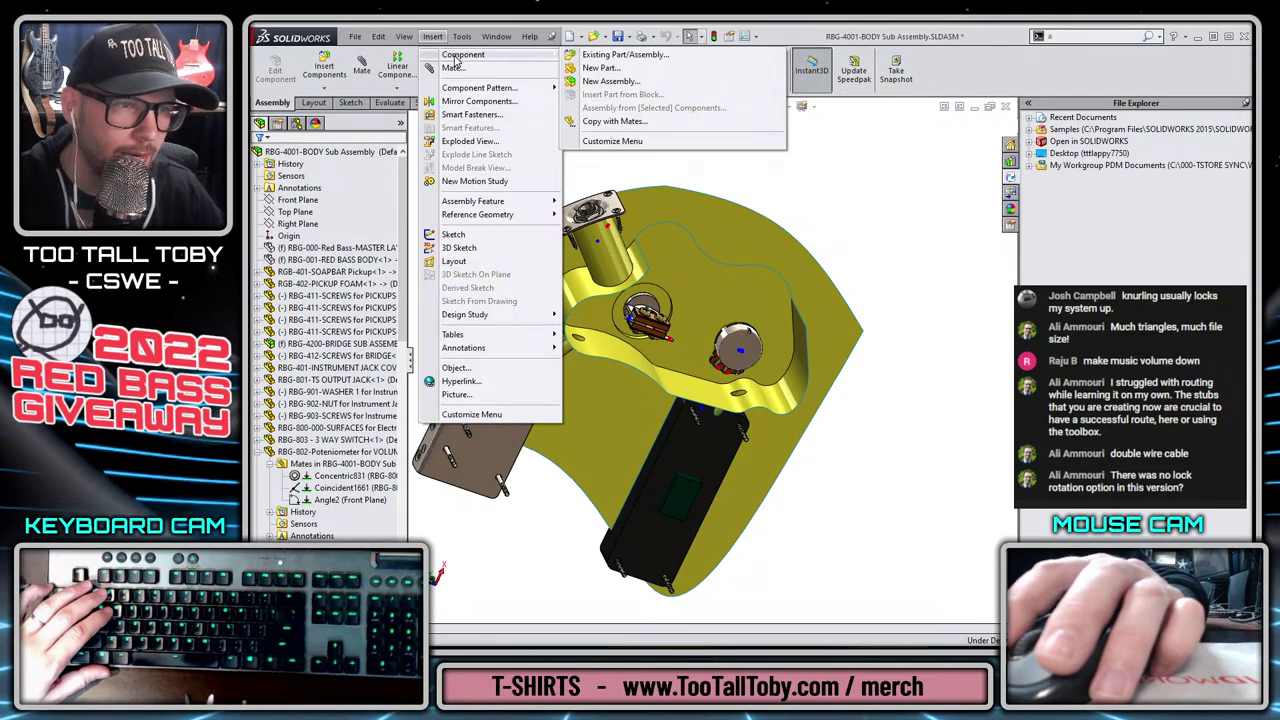
pyautogui.click(610, 80)
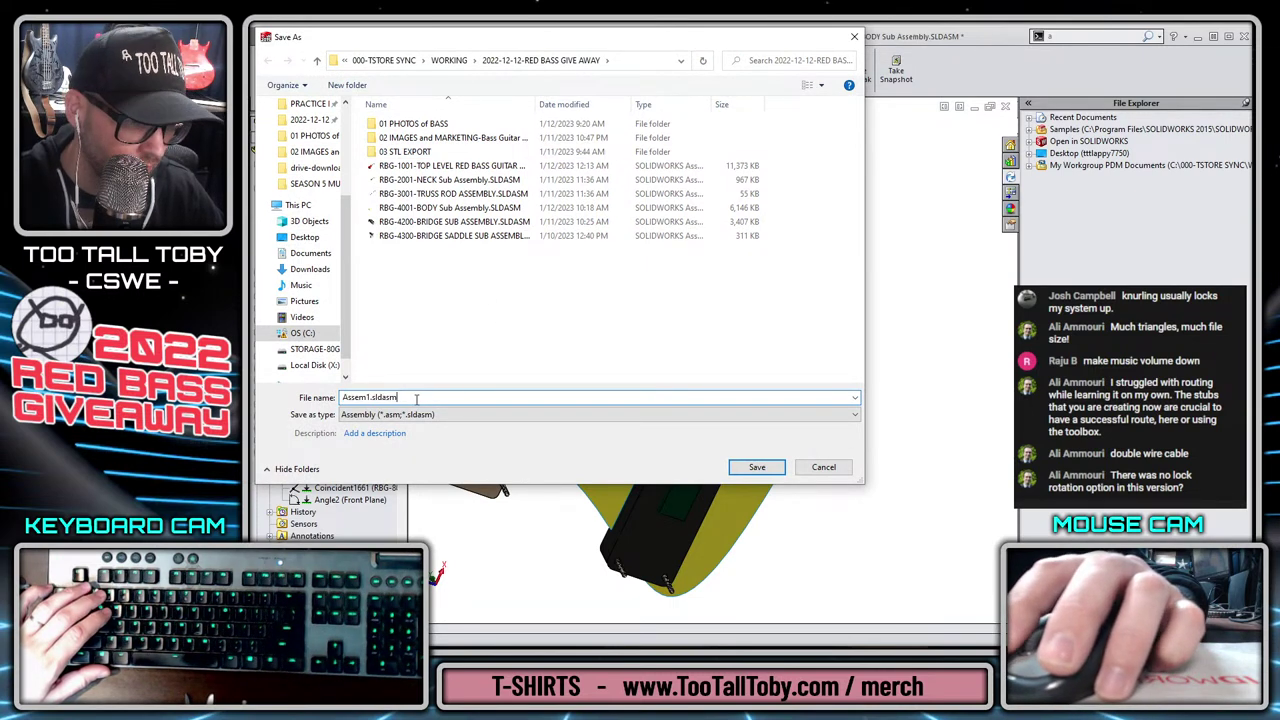
pyautogui.write('RBG')
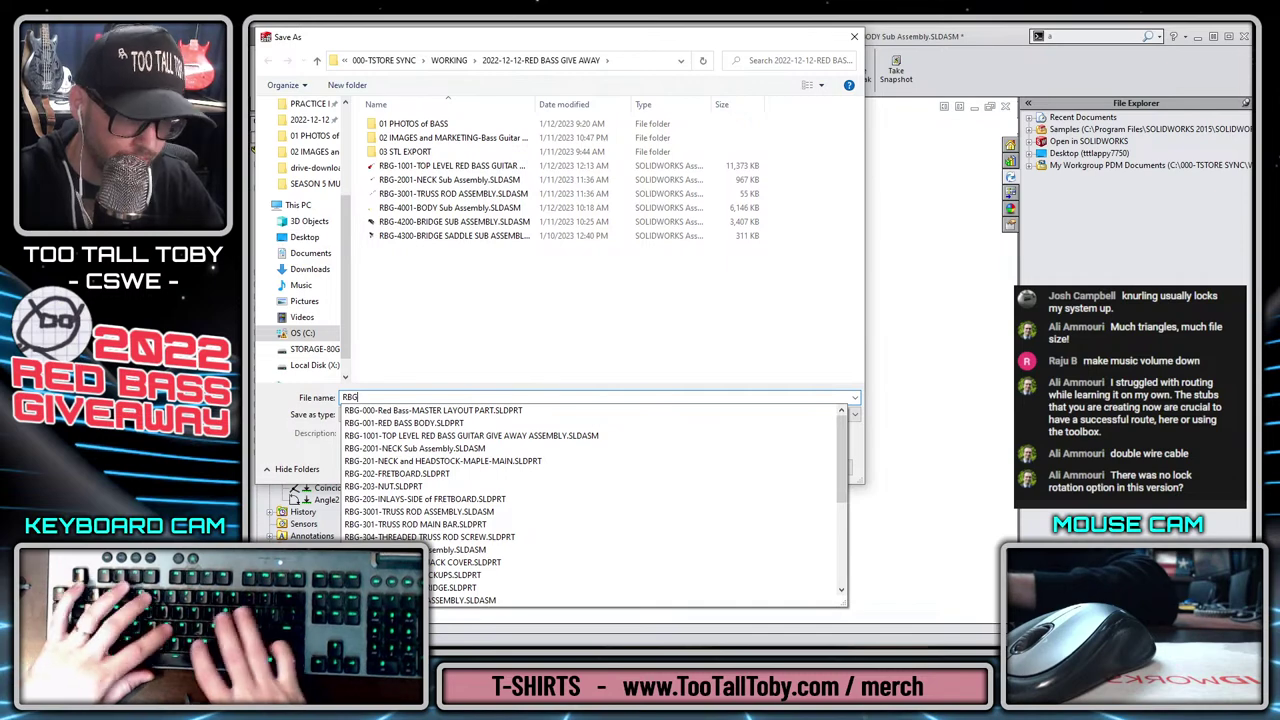
pyautogui.write('-8000-')
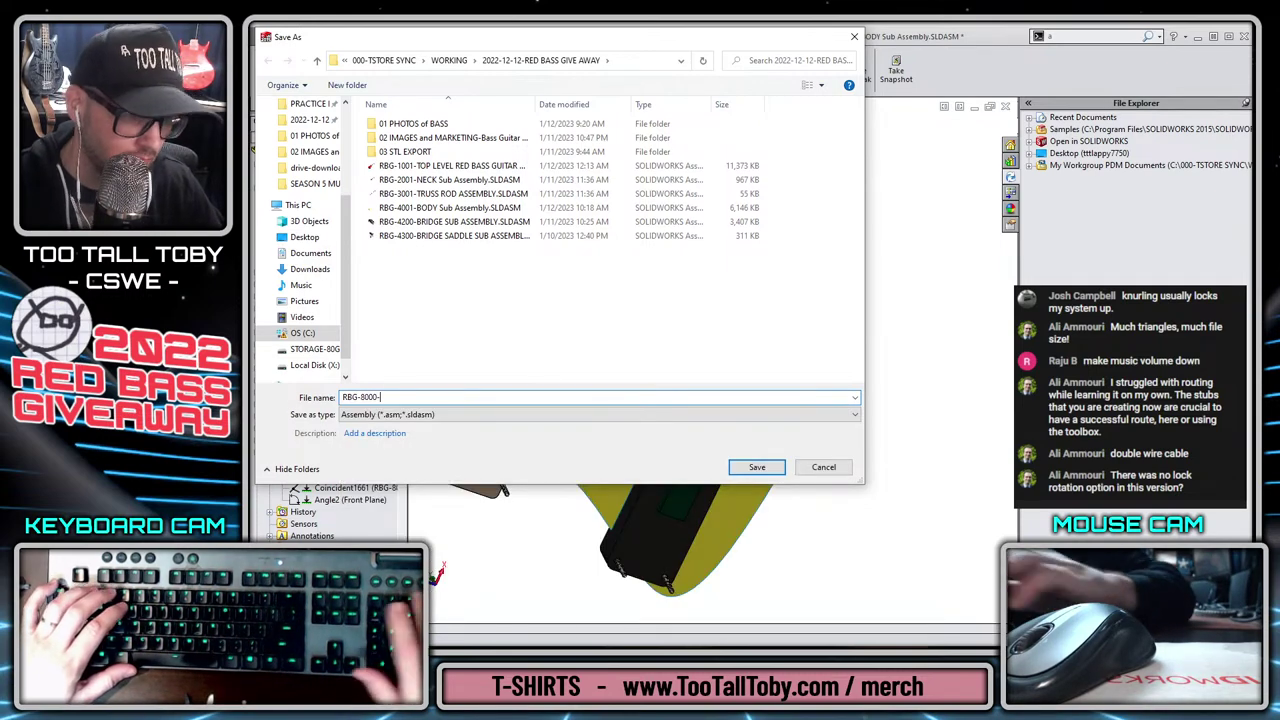
pyautogui.press('Return')
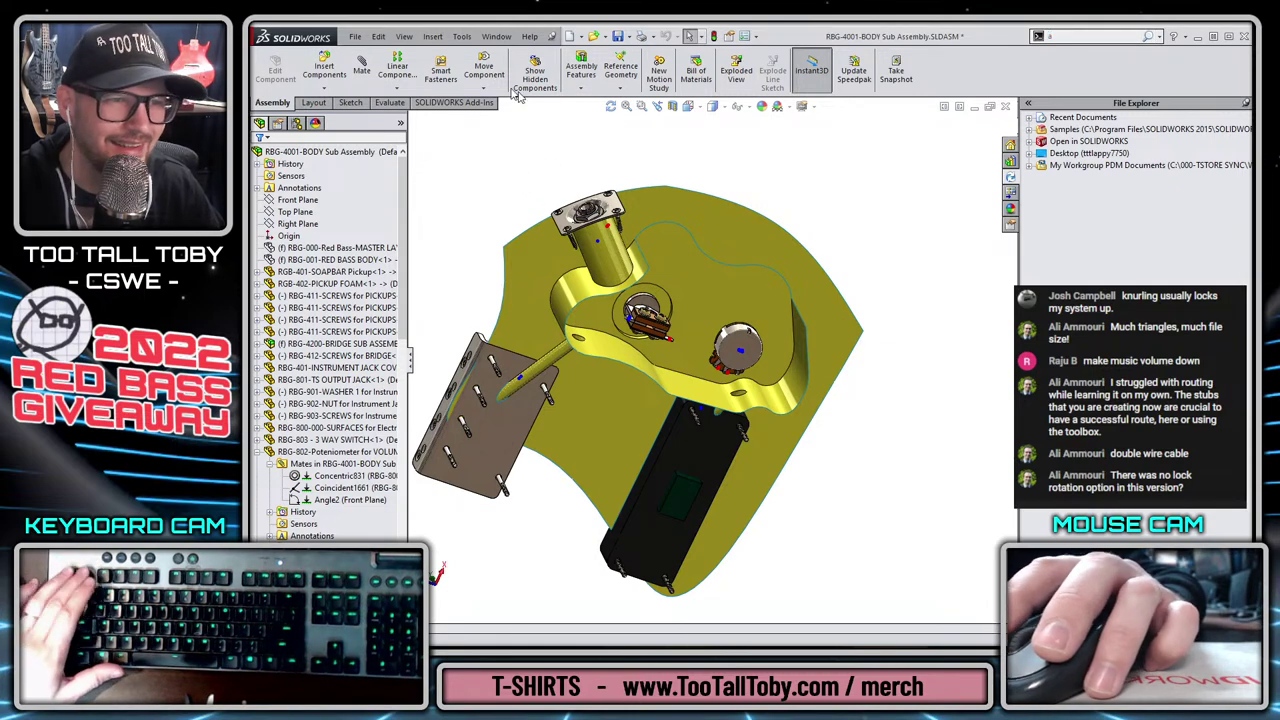
# Delete the RBG-8000- component from the body sub-assembly.
pyautogui.scroll(-15, 330, 400)
pyautogui.click(326, 536)
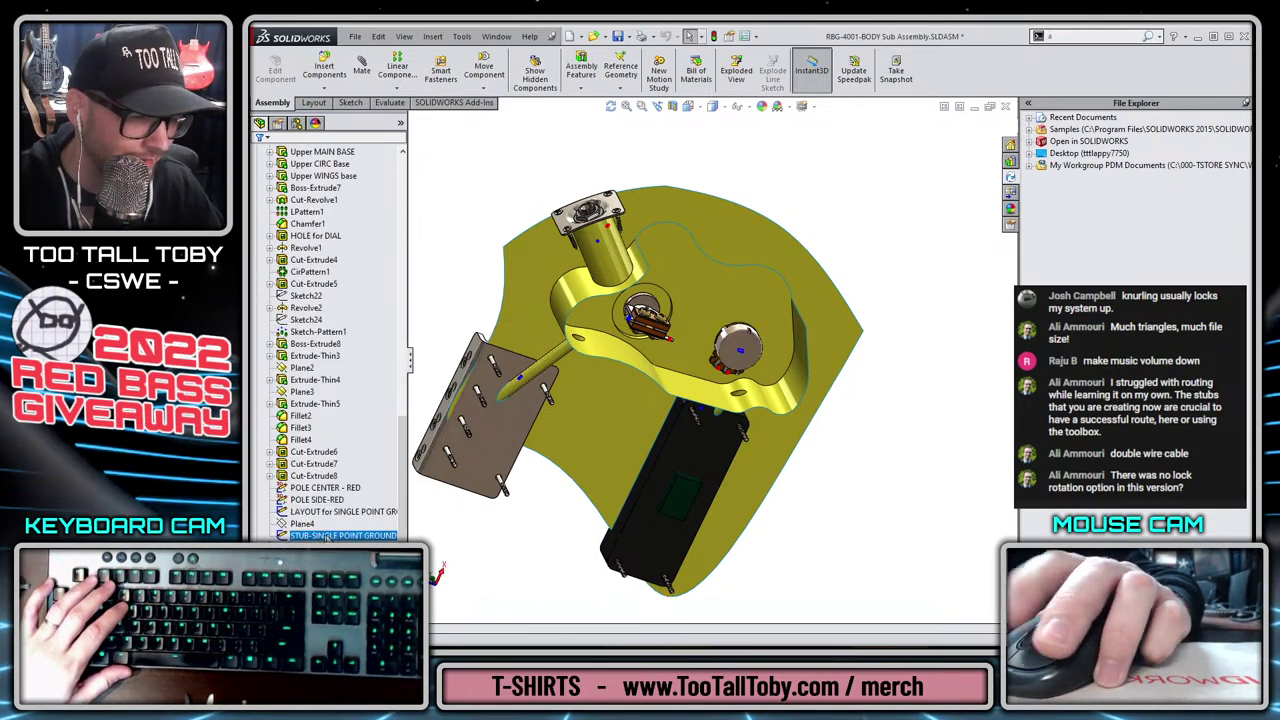
pyautogui.press('Delete')
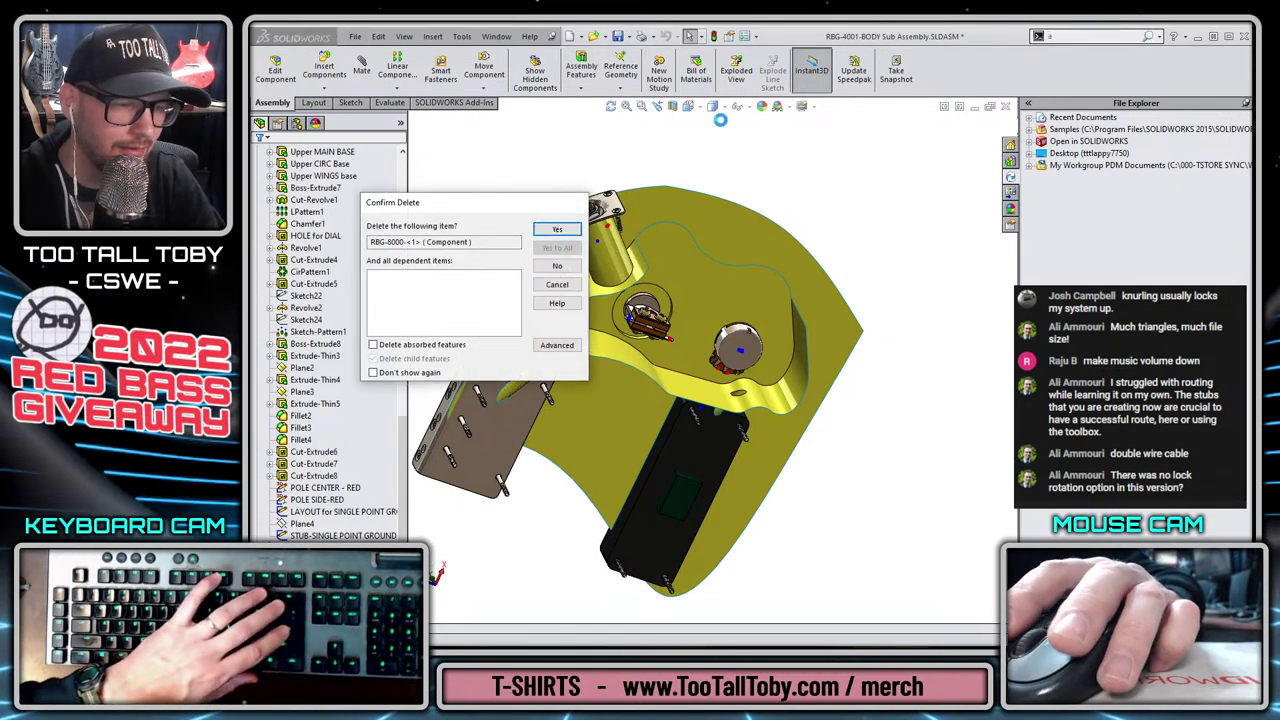
pyautogui.press('Return')
# Start inserting another new assembly component into the body sub-assembly.
pyautogui.click(354, 37)
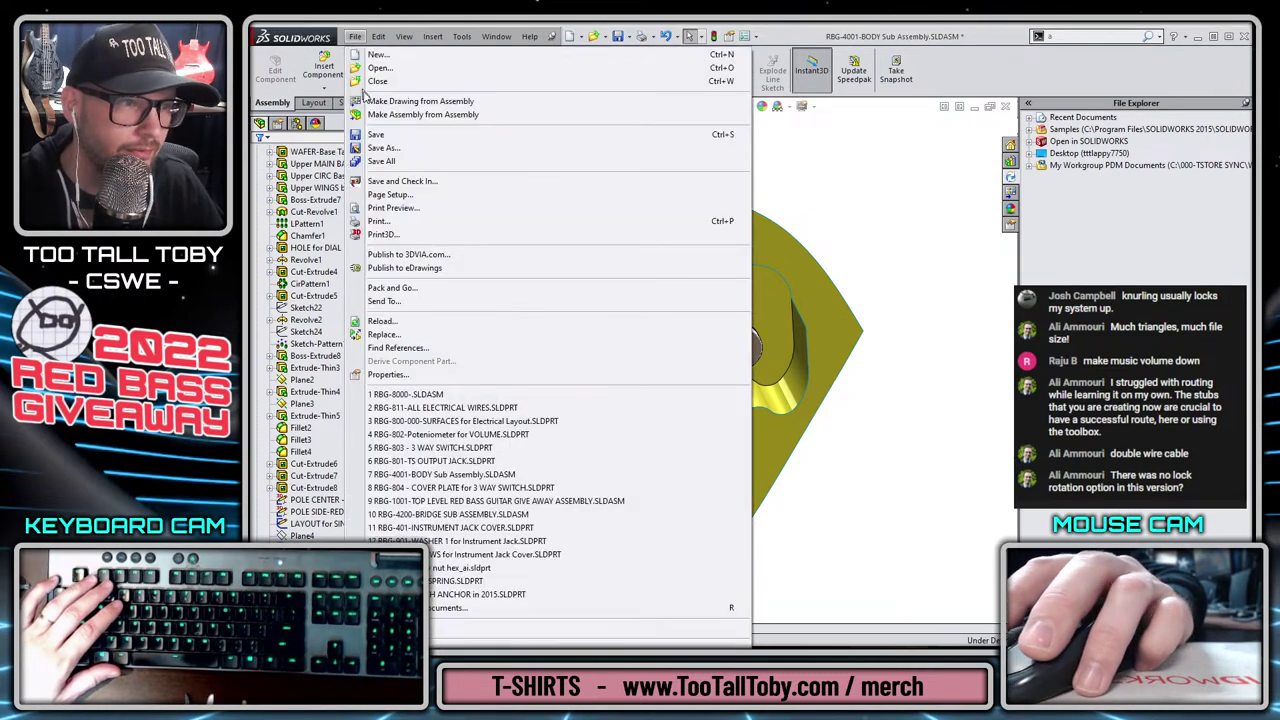
pyautogui.moveTo(436, 38)
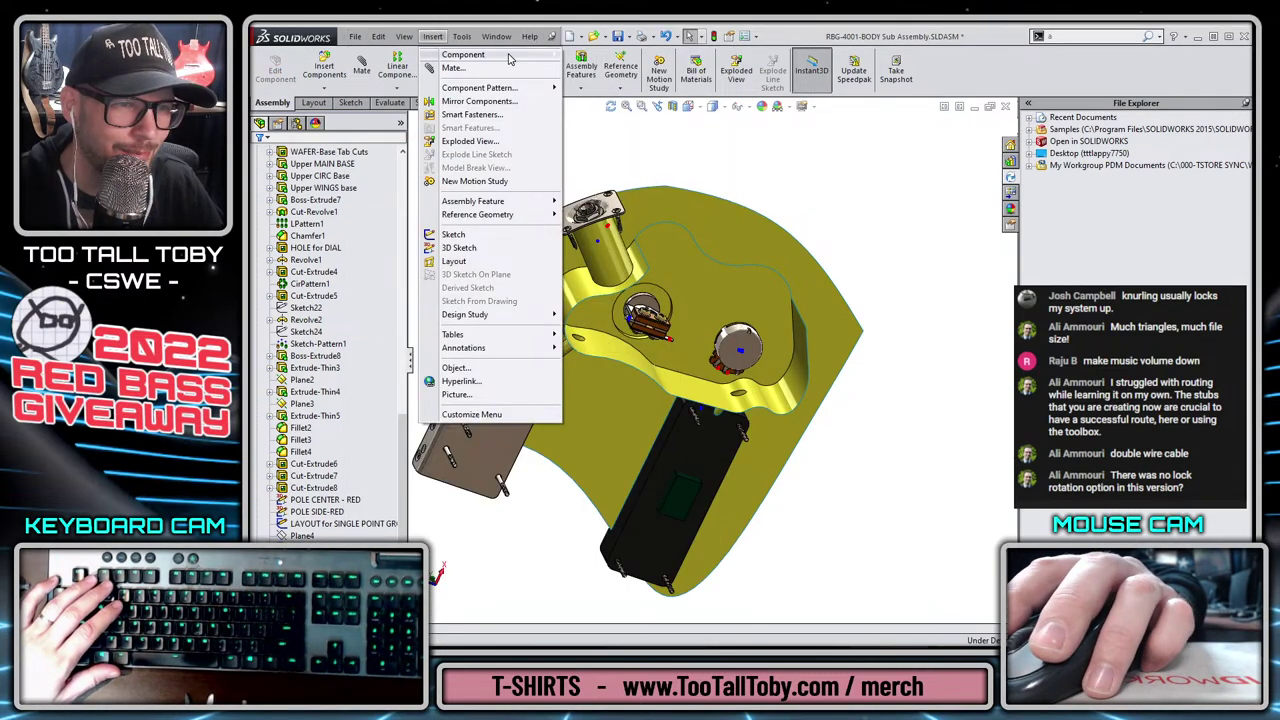
pyautogui.moveTo(508, 58)
pyautogui.click(612, 80)
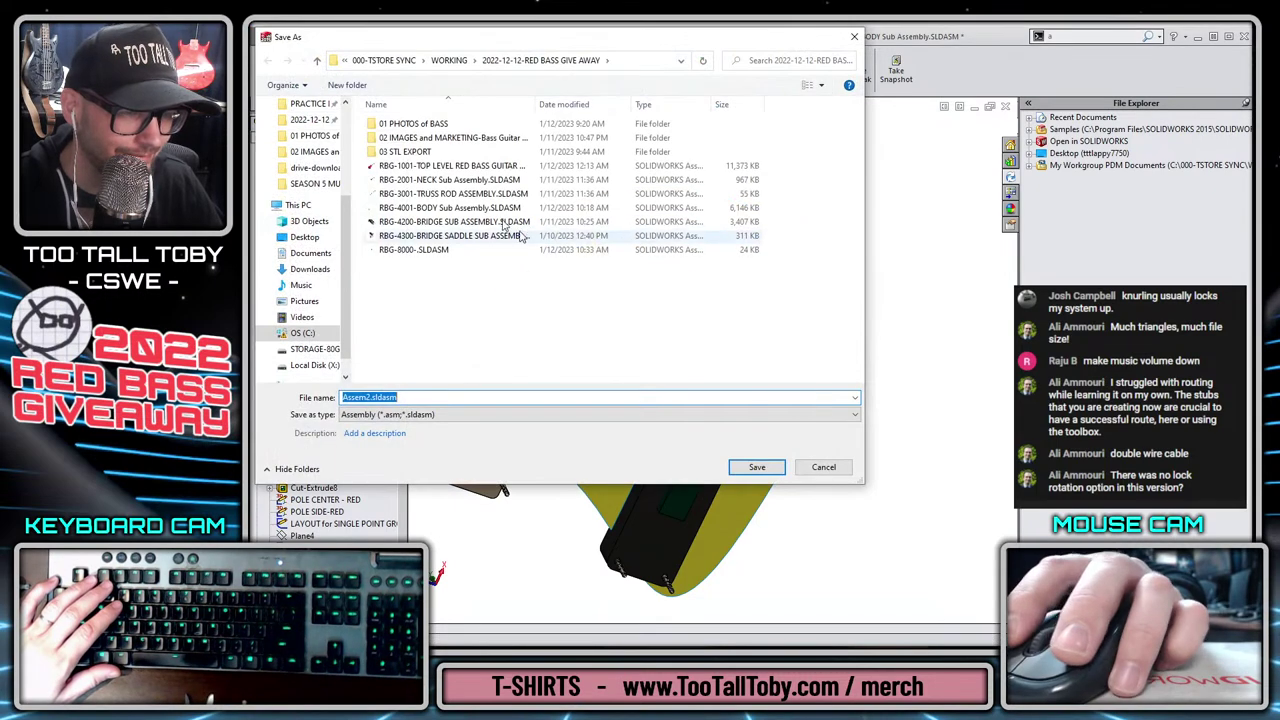
# Try to rename the existing RBG-8000-.SLDASM file in the project folder to RBG-8000-WIRES for Electrical.SLDASM.
pyautogui.click(407, 250)
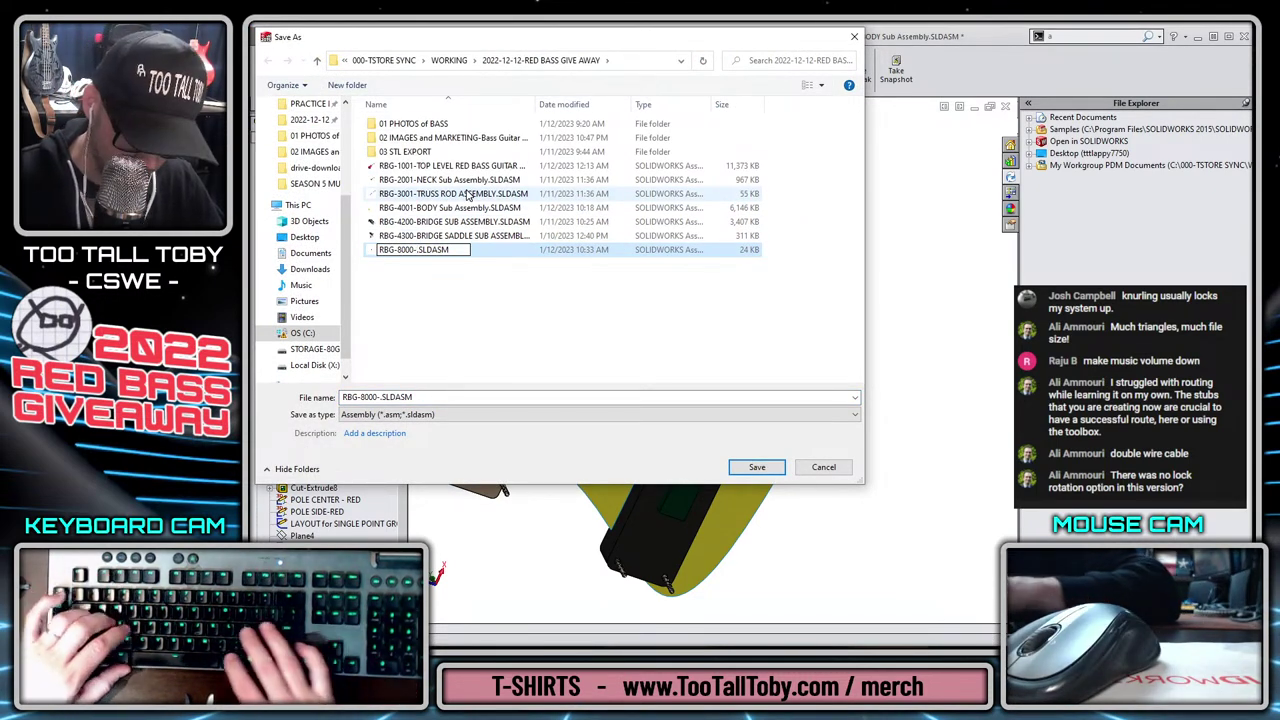
pyautogui.write('WIREs for Electrical')
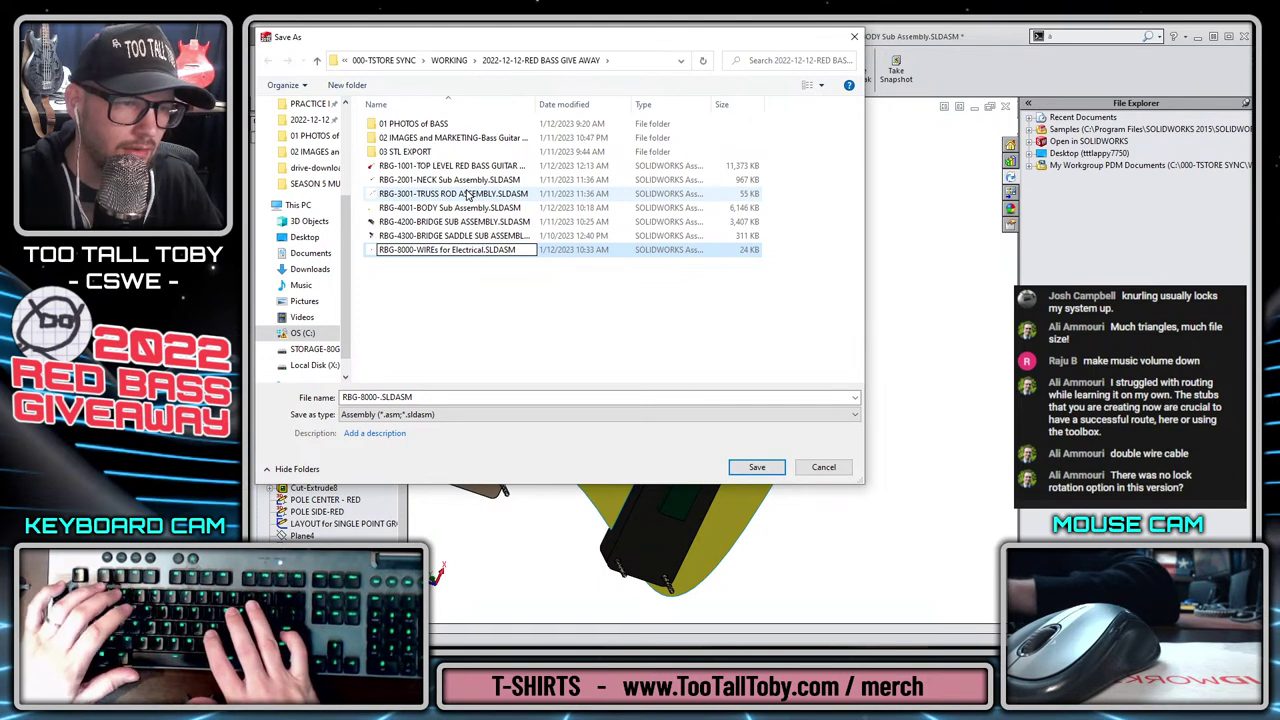
pyautogui.press('Return')
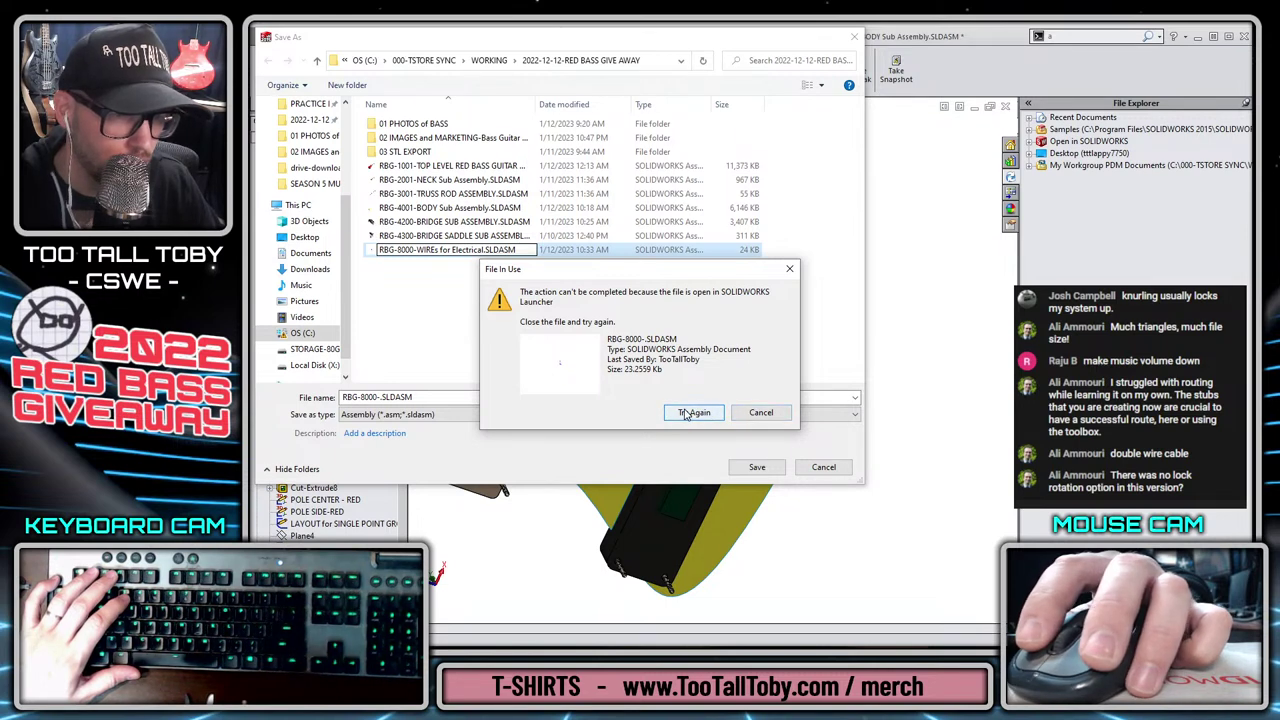
pyautogui.click(692, 413)
pyautogui.click(760, 413)
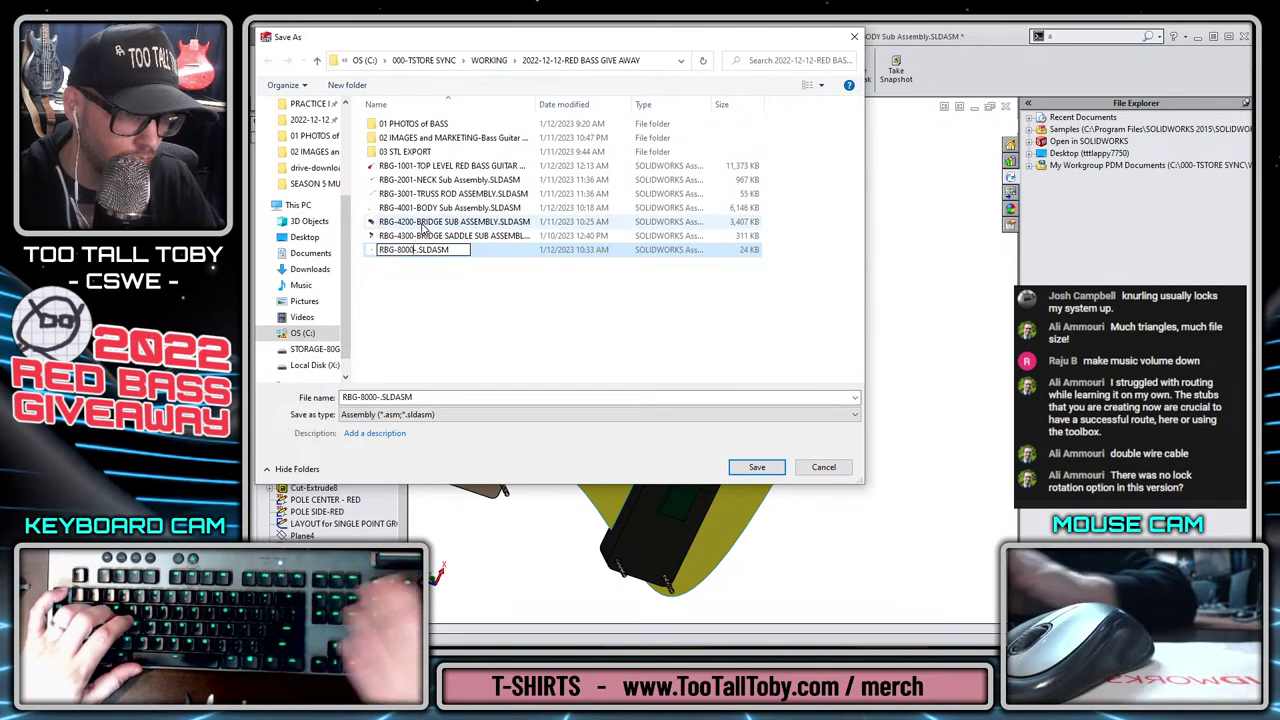
pyautogui.write('WIRE')
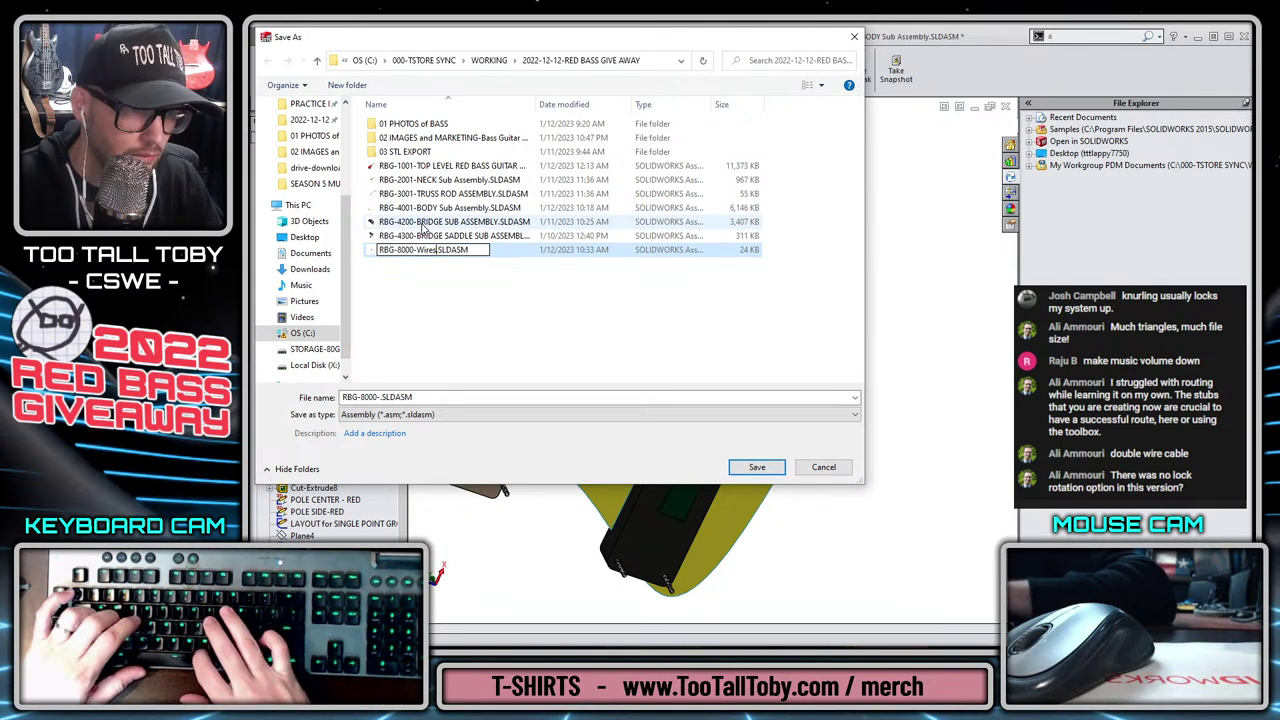
pyautogui.write('S for Electrical')
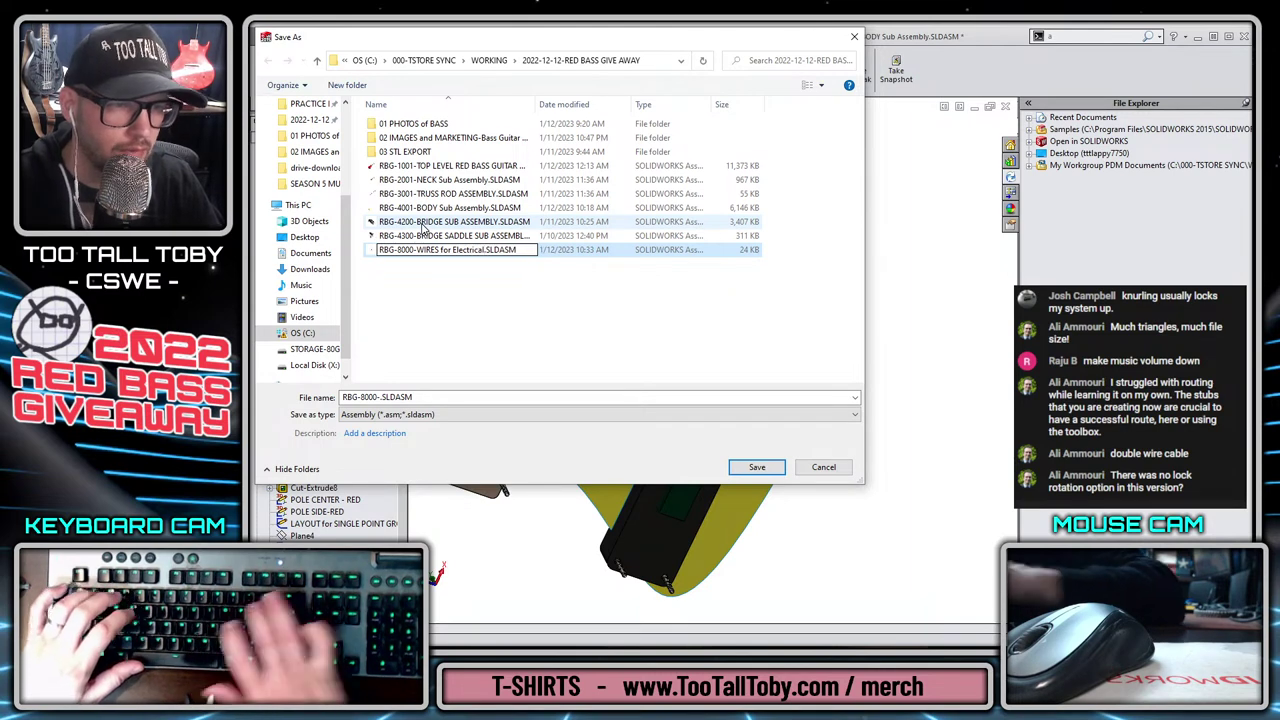
pyautogui.click(424, 268)
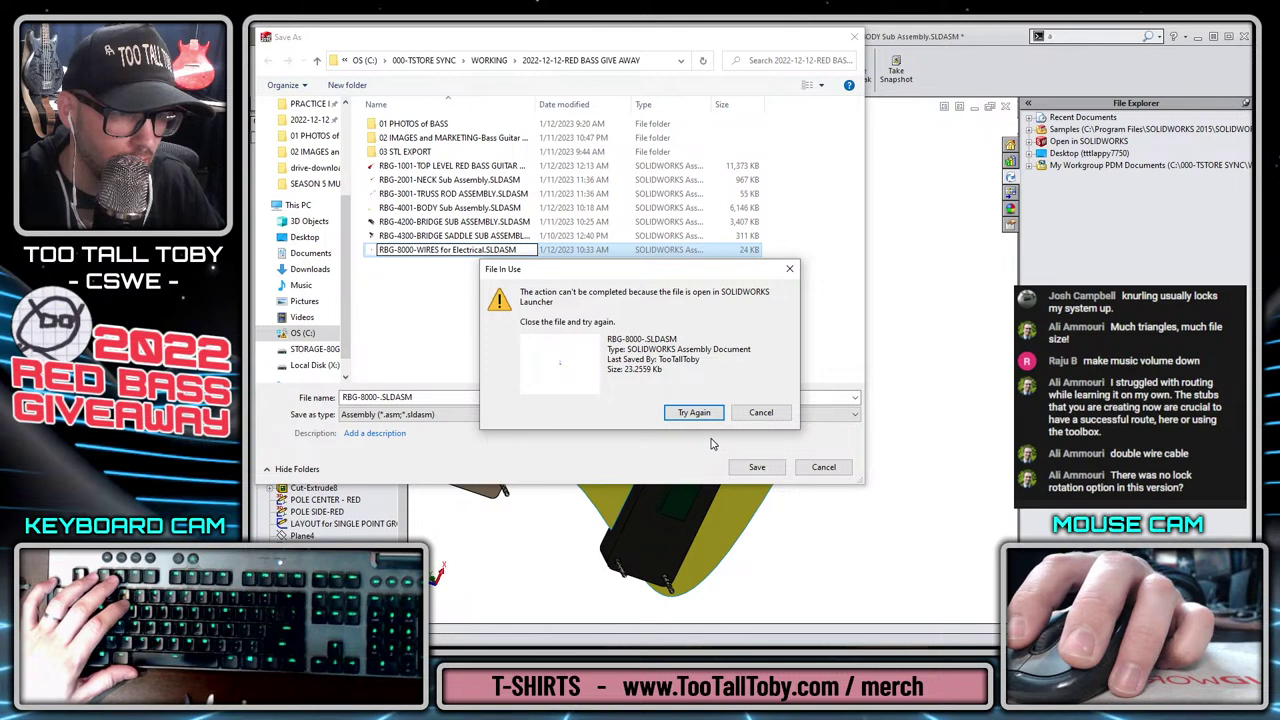
pyautogui.click(760, 413)
# Save the new assembly component under the file name RBG-8000-WIRES for Electrical.SLDASM.
pyautogui.doubleClick(398, 397)
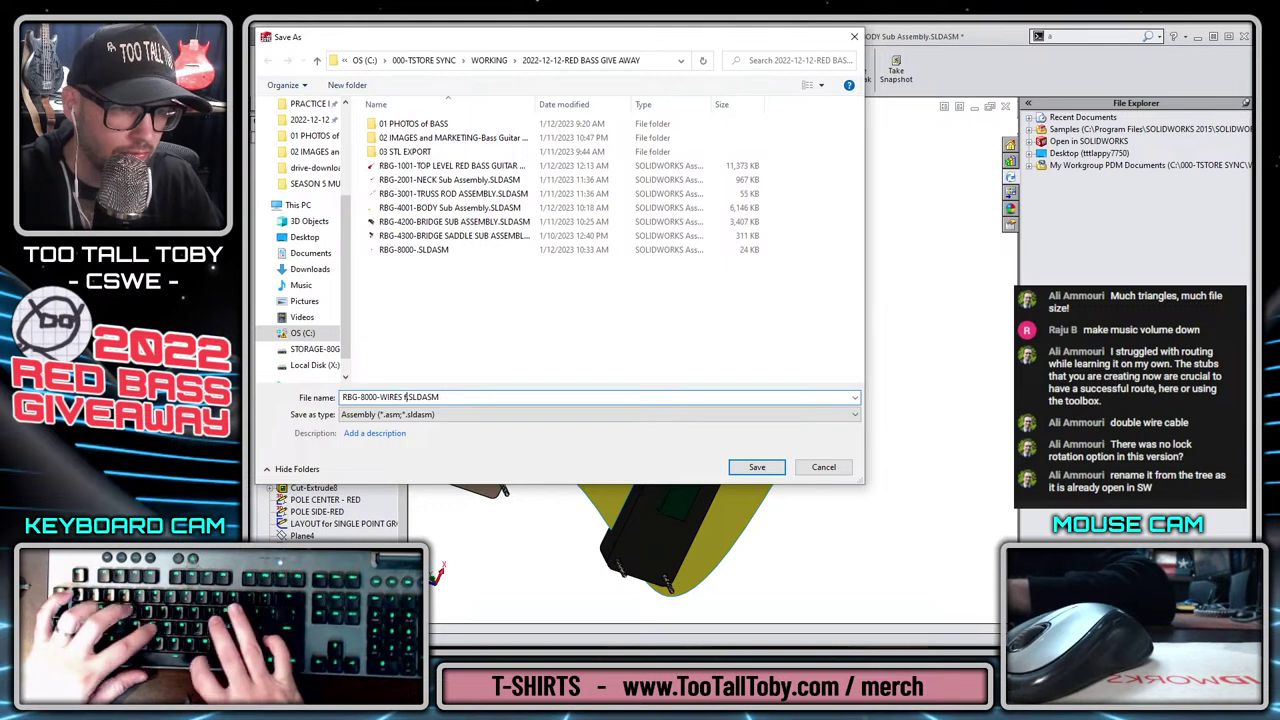
pyautogui.write('for Electrical')
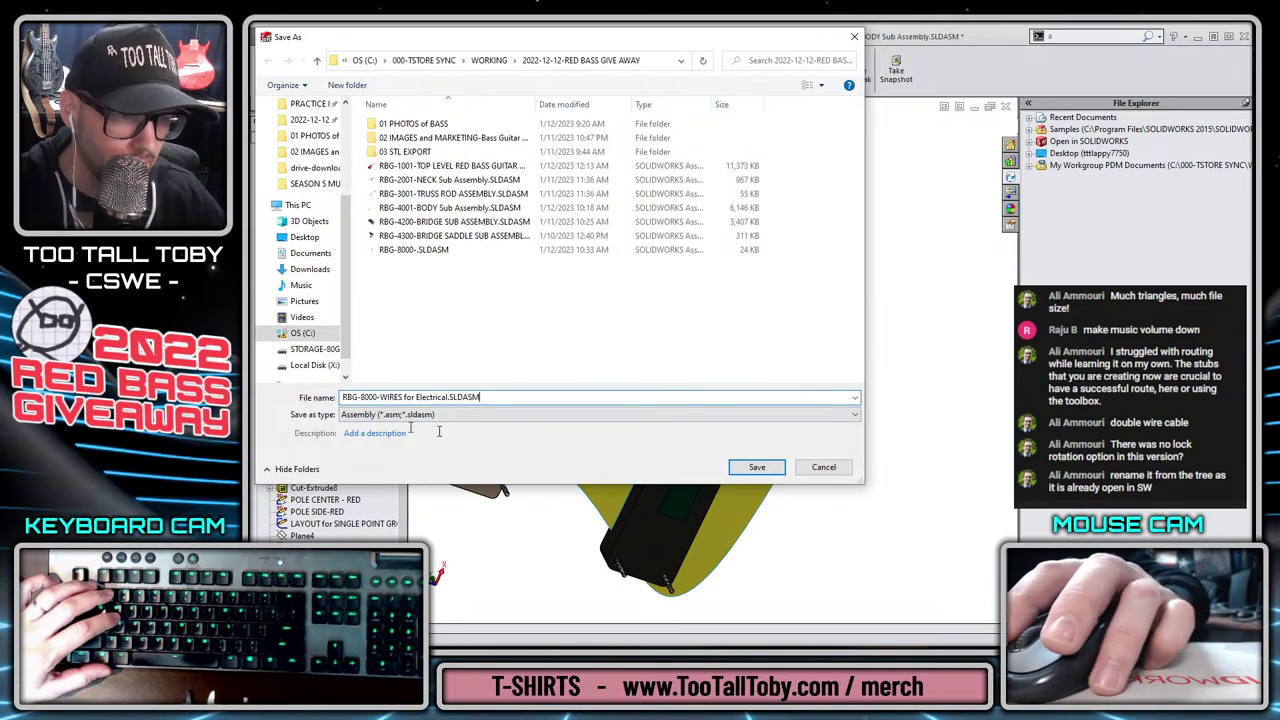
pyautogui.click(757, 467)
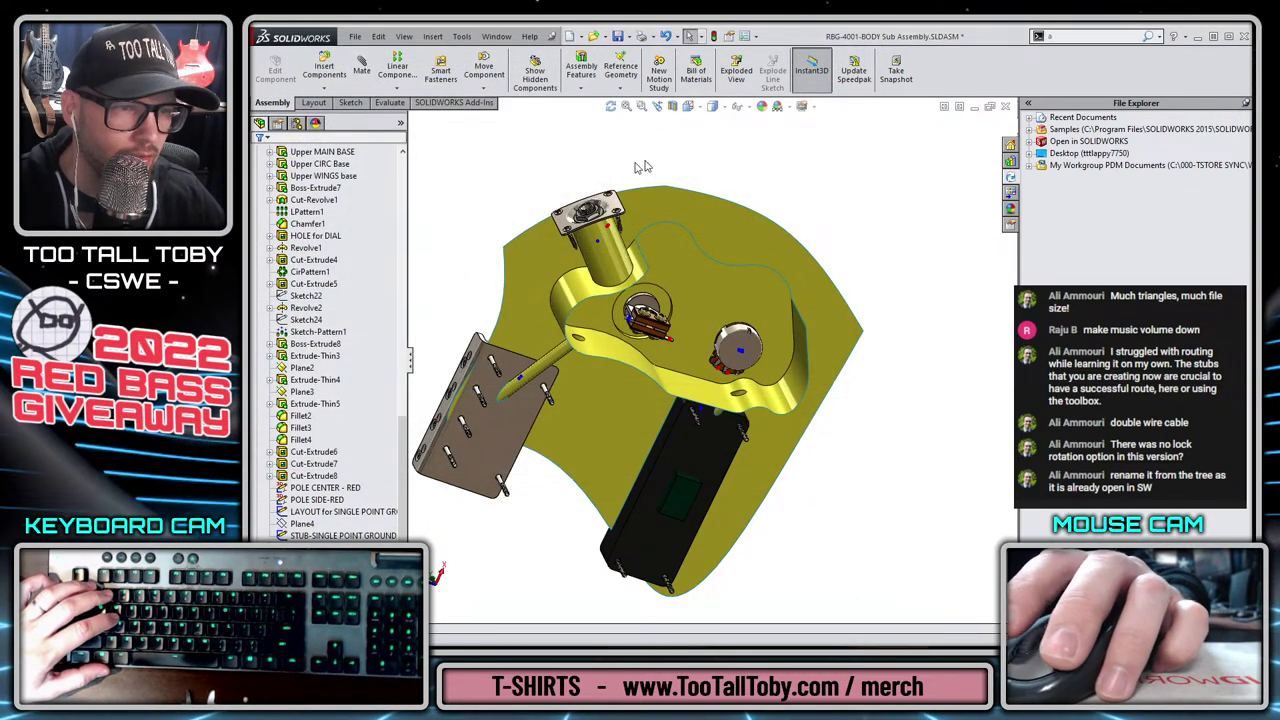
# Mate the origin of the RBG-8000-WIRES for Electrical sub-assembly to the body sub-assembly's origin.
pyautogui.scroll(18, 363, 301)
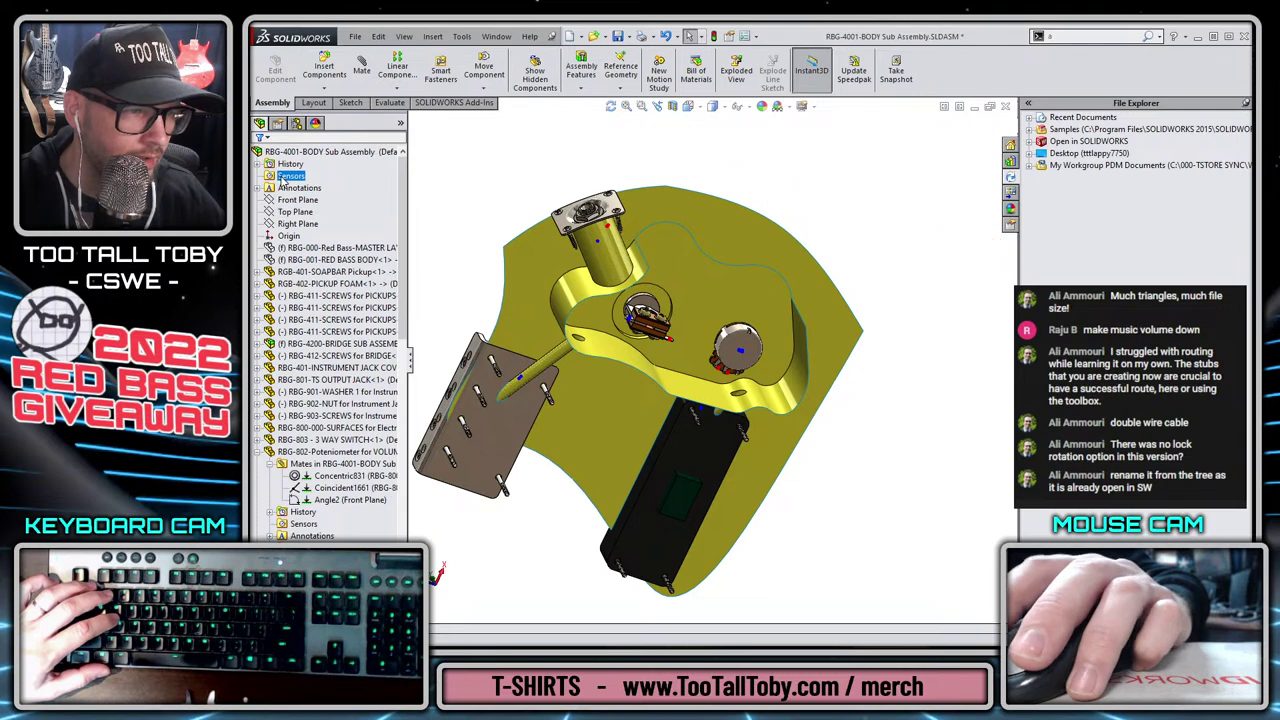
pyautogui.scroll(-10, 336, 402)
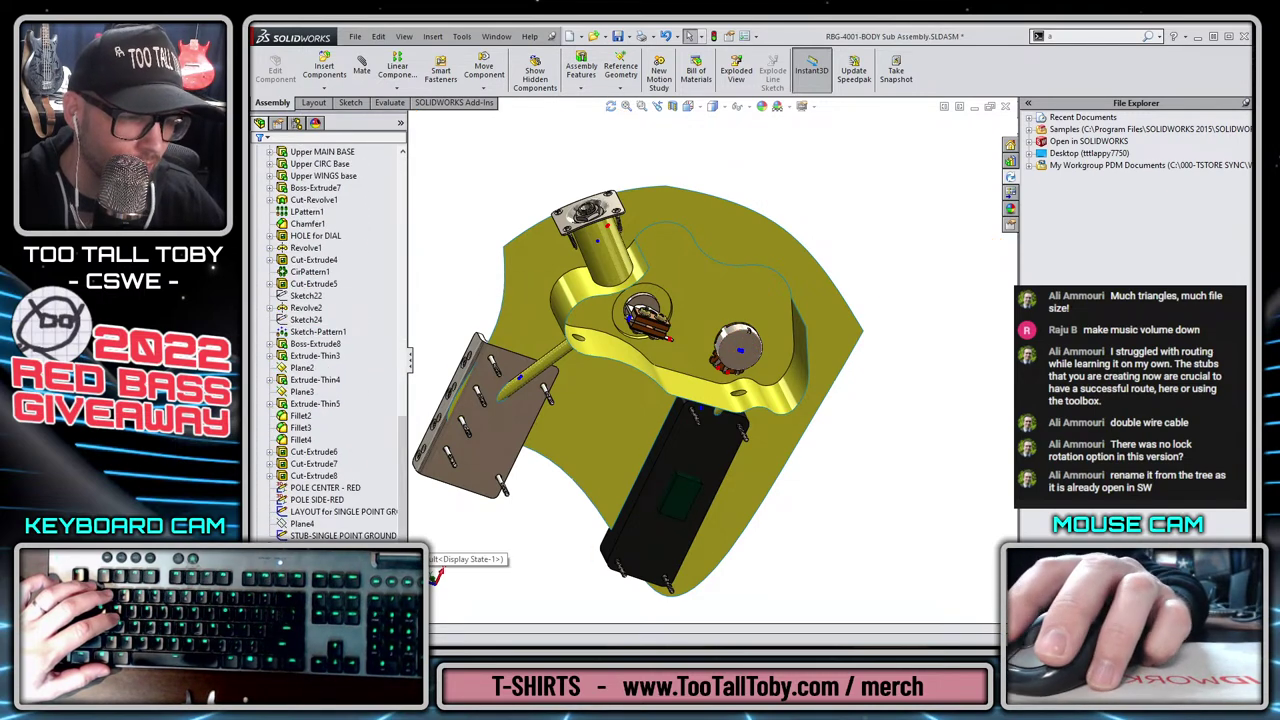
pyautogui.scroll(-2, 318, 400)
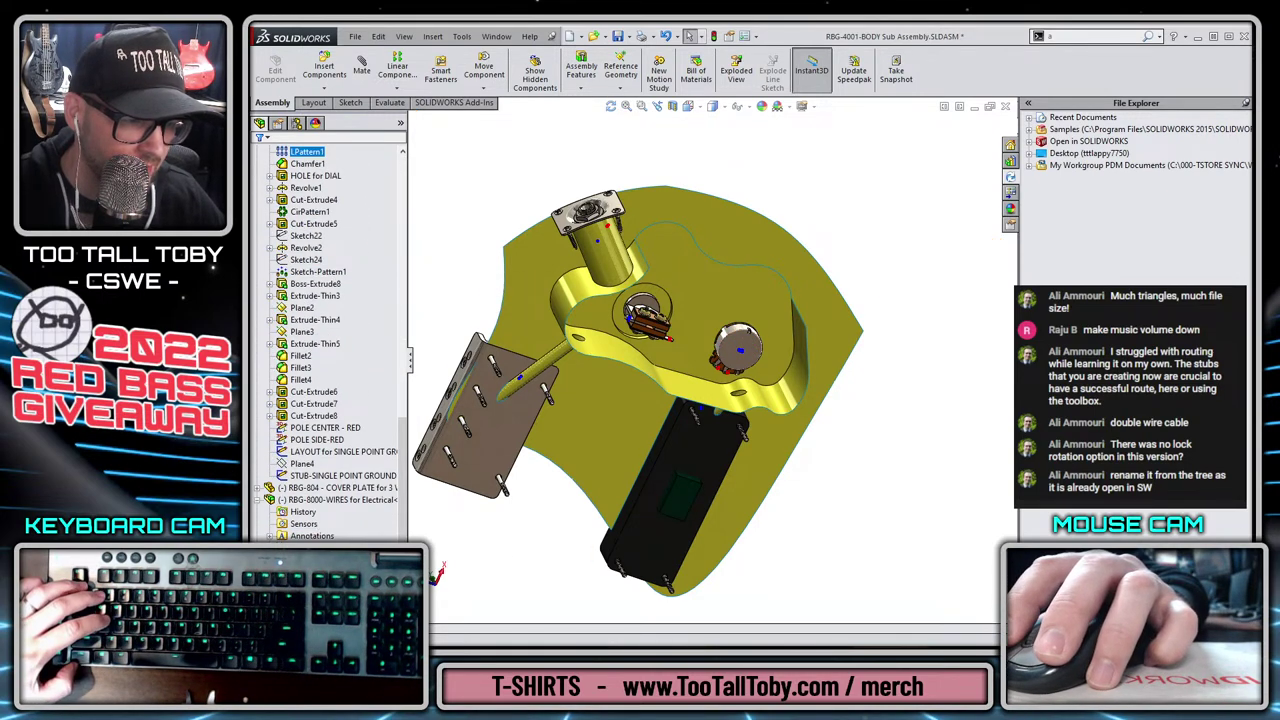
pyautogui.scroll(10, 266, 195)
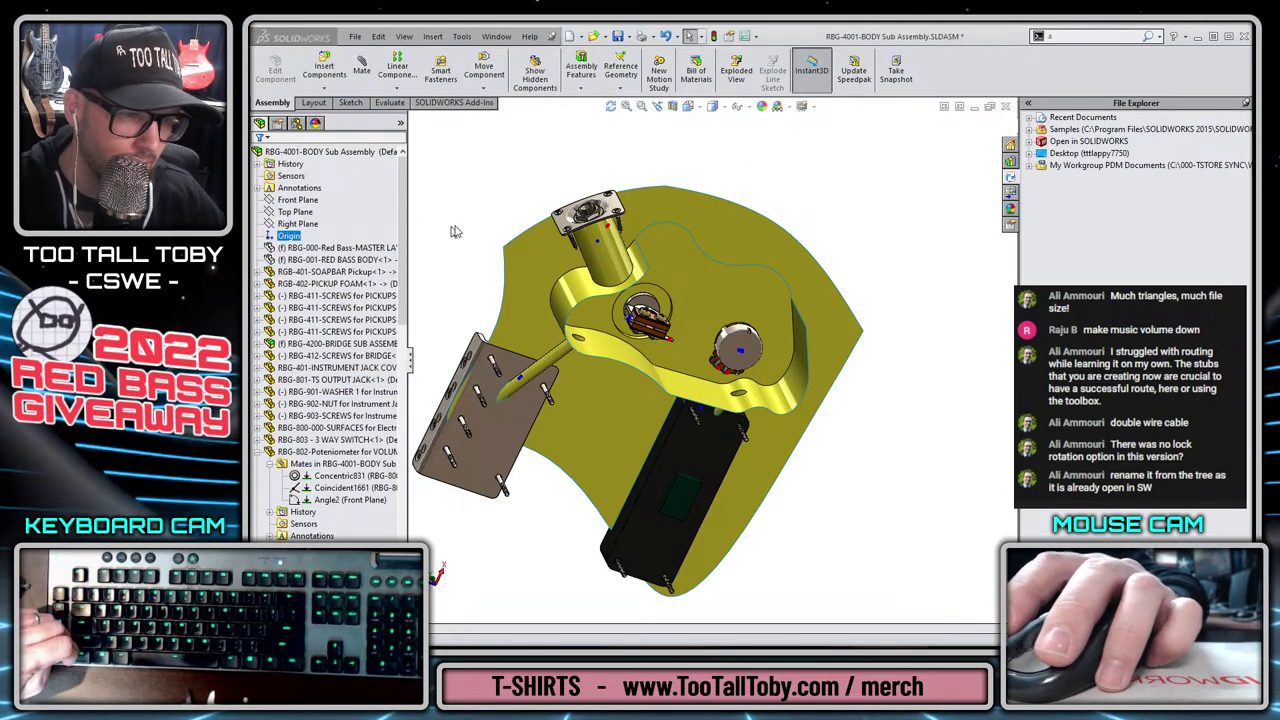
pyautogui.scroll(-12, 315, 340)
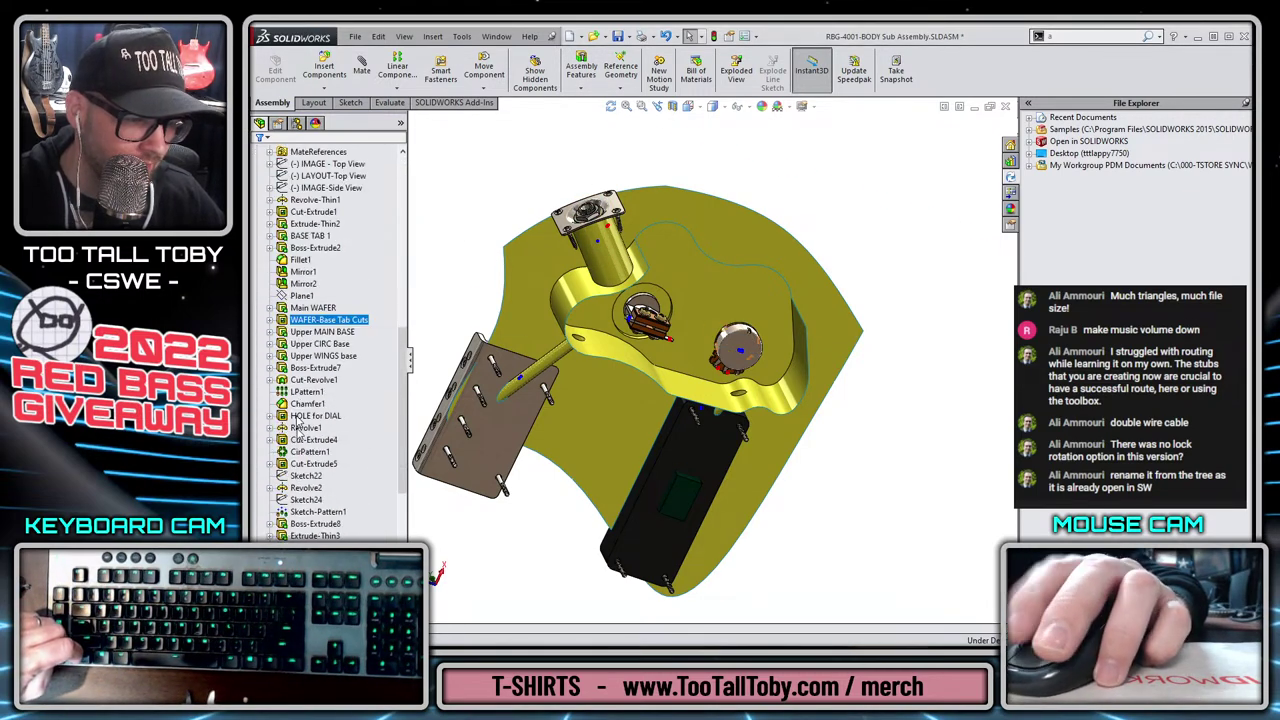
pyautogui.click(351, 453)
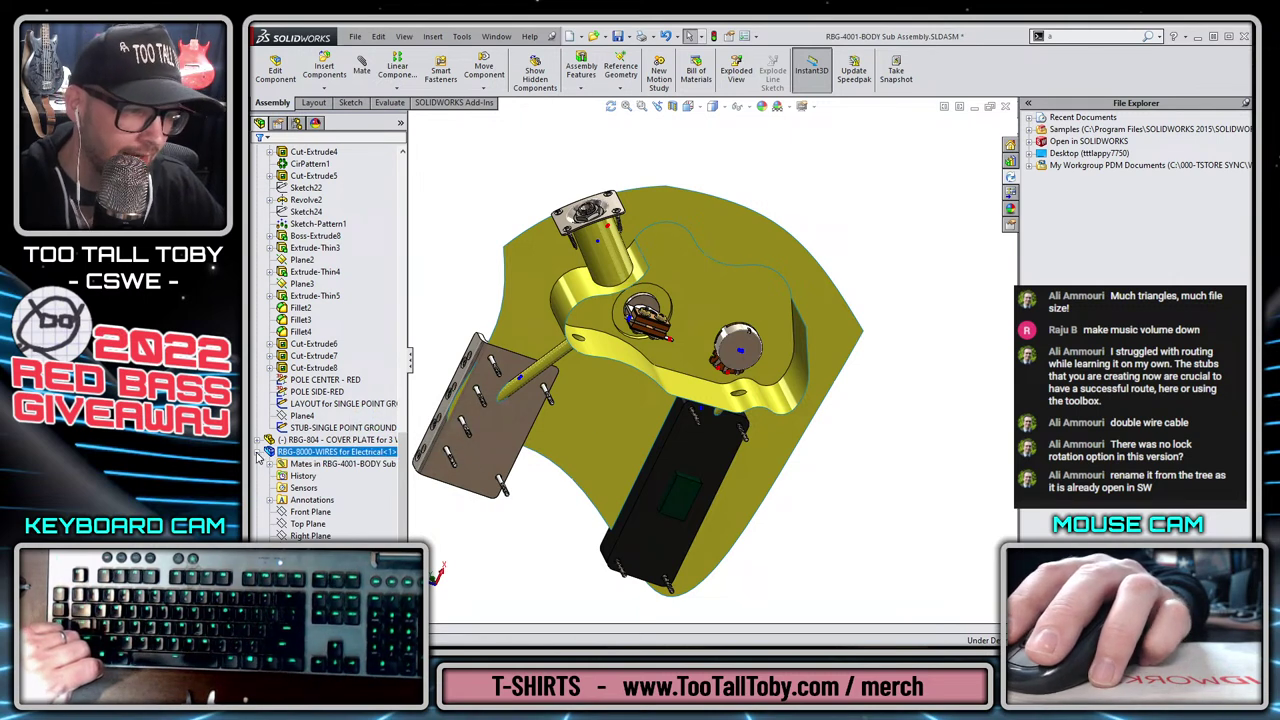
# View the RBG-8000-WIRES for Electrical sub-assembly in its own window and return to the body sub-assembly.
pyautogui.rightClick(308, 457)
pyautogui.click(315, 312)
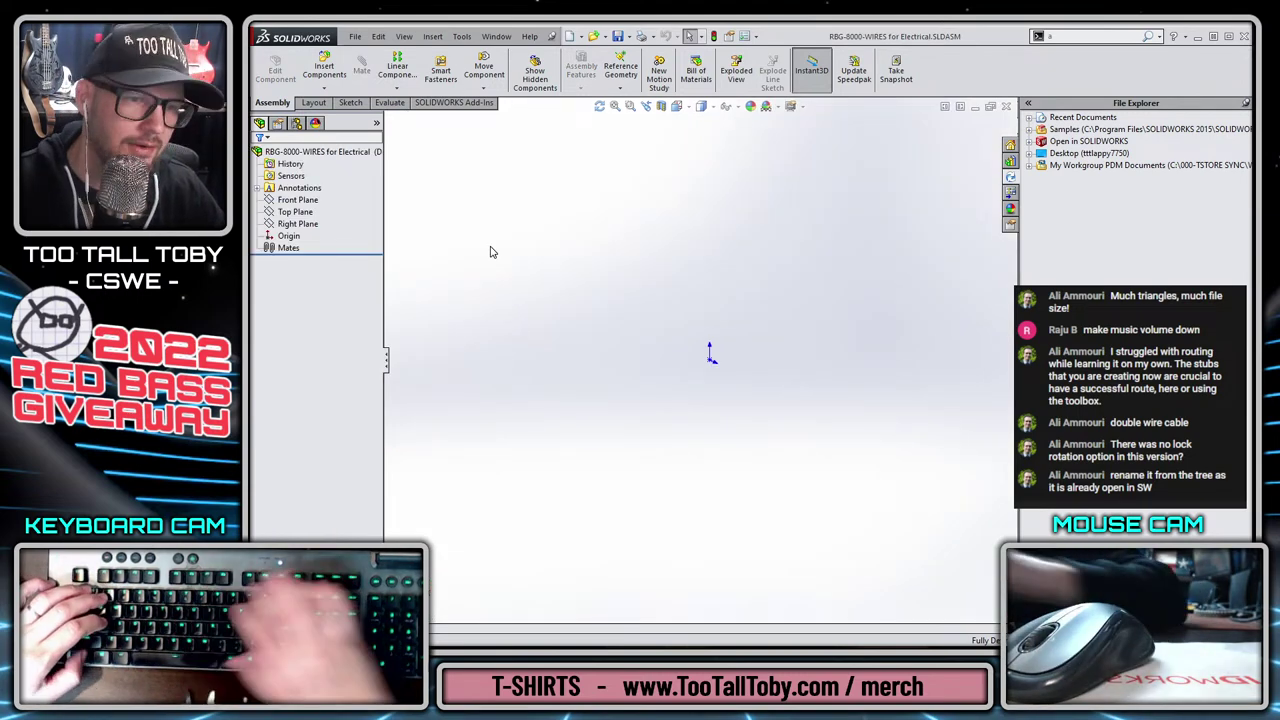
pyautogui.hotkey('ctrl', 'Tab')
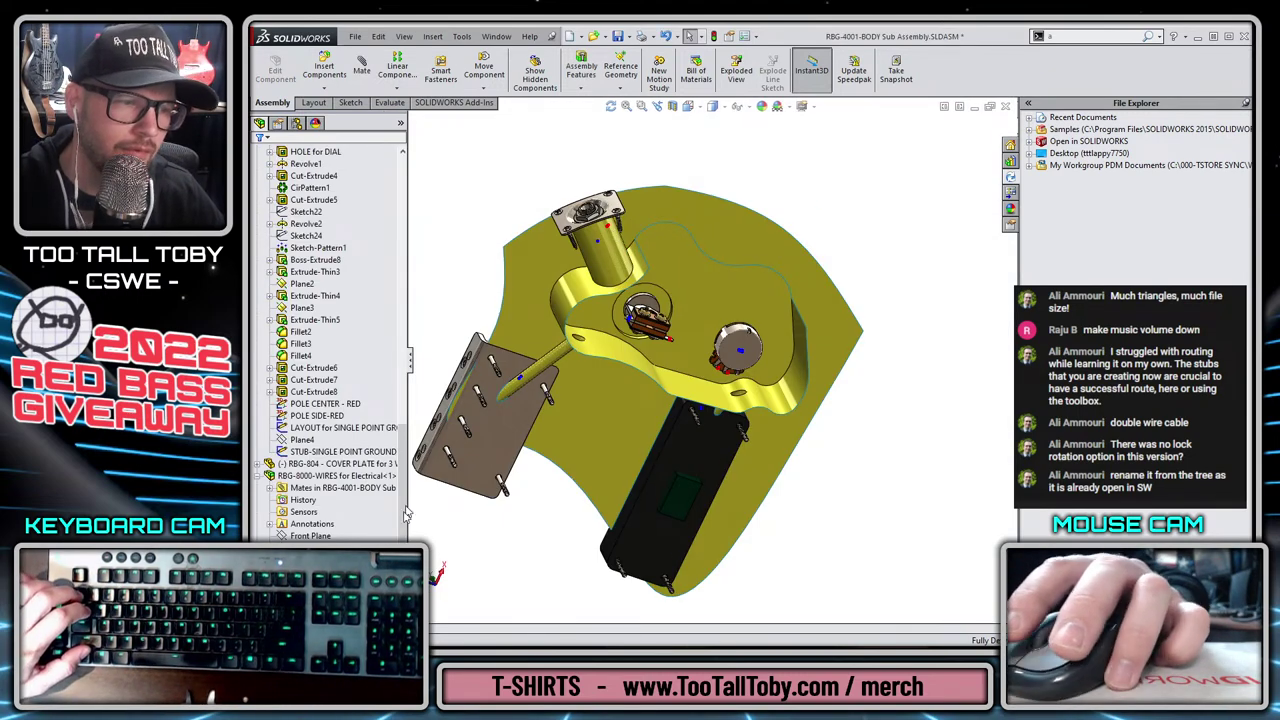
# Switch to editing the RBG-8000-WIRES for Electrical sub-assembly in the context of the body sub-assembly.
pyautogui.rightClick(314, 476)
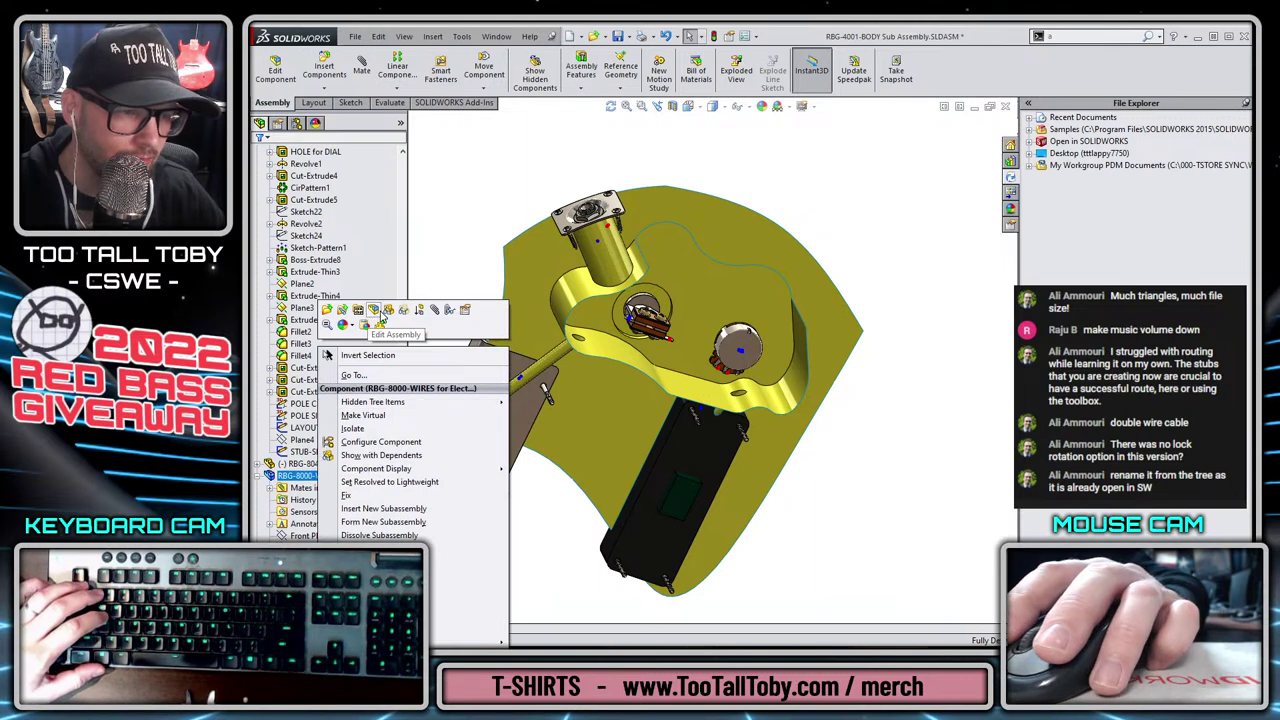
pyautogui.click(381, 315)
pyautogui.click(340, 427)
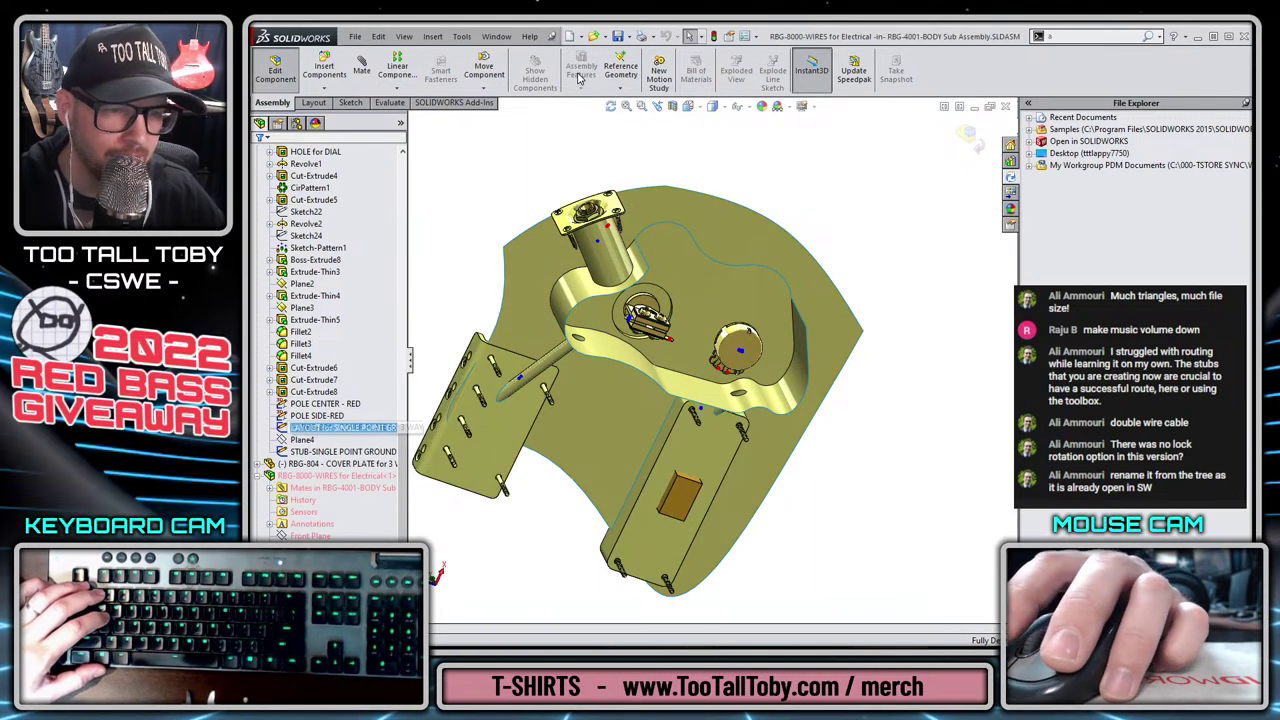
# Insert a new part into the wires sub-assembly and save it as RBG-811-RED WIRE-3 way to Potentiometer.
pyautogui.click(432, 36)
pyautogui.moveTo(463, 54)
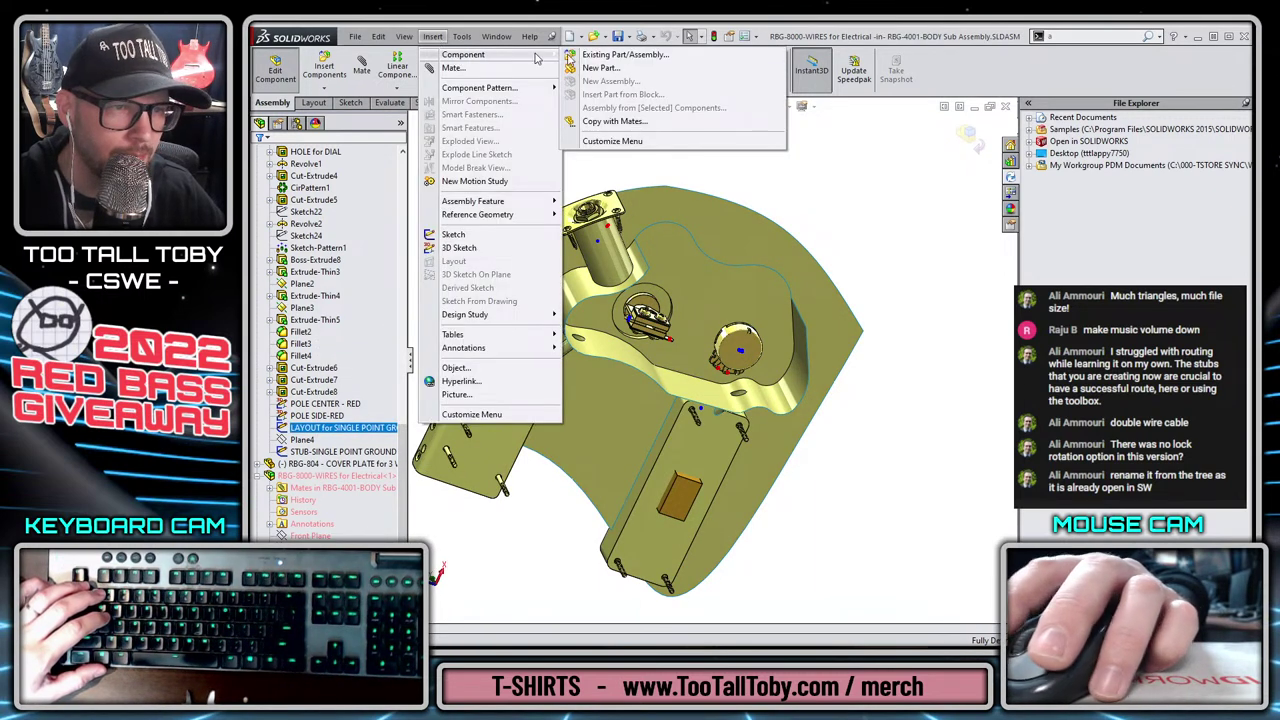
pyautogui.click(600, 66)
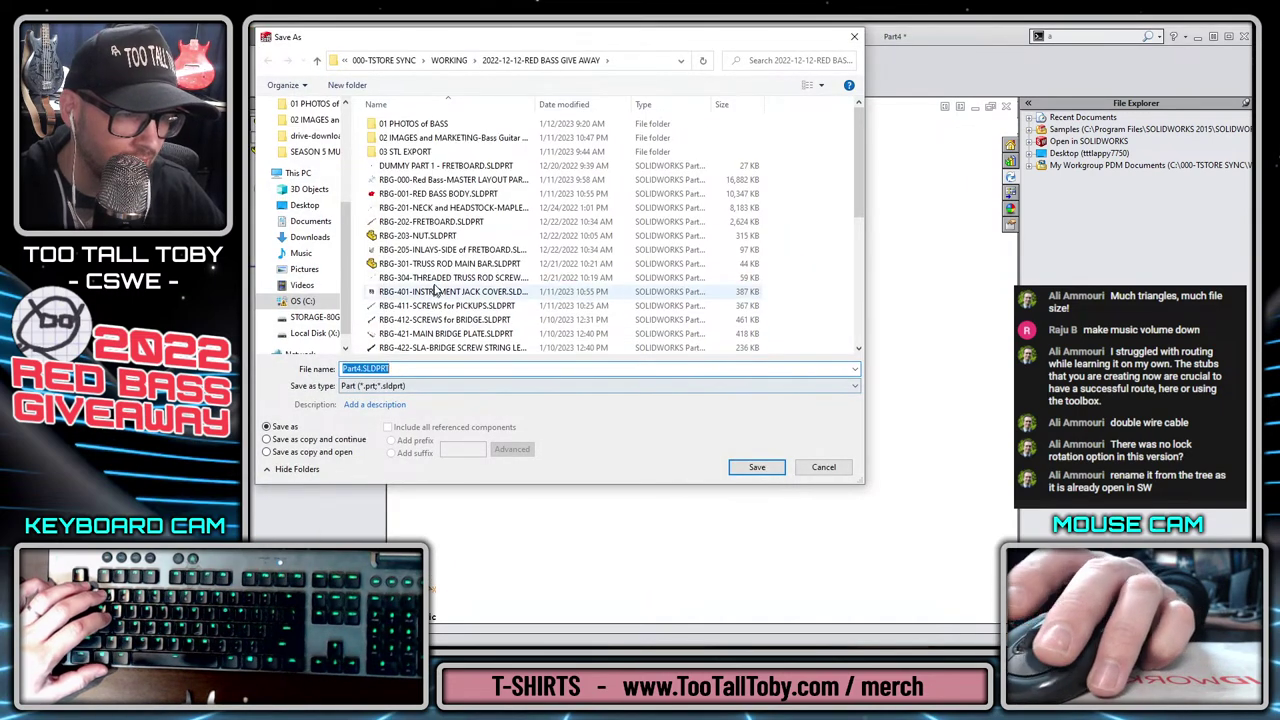
pyautogui.scroll(-6, 448, 292)
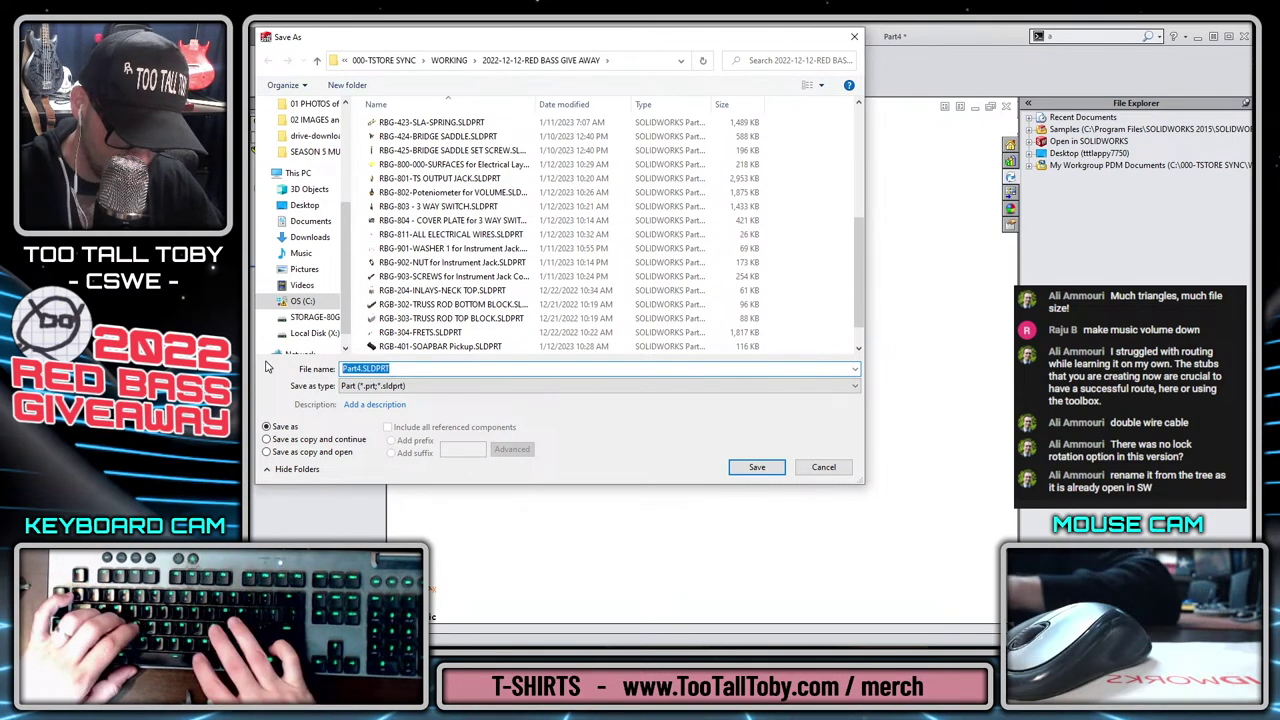
pyautogui.write('RBG-81')
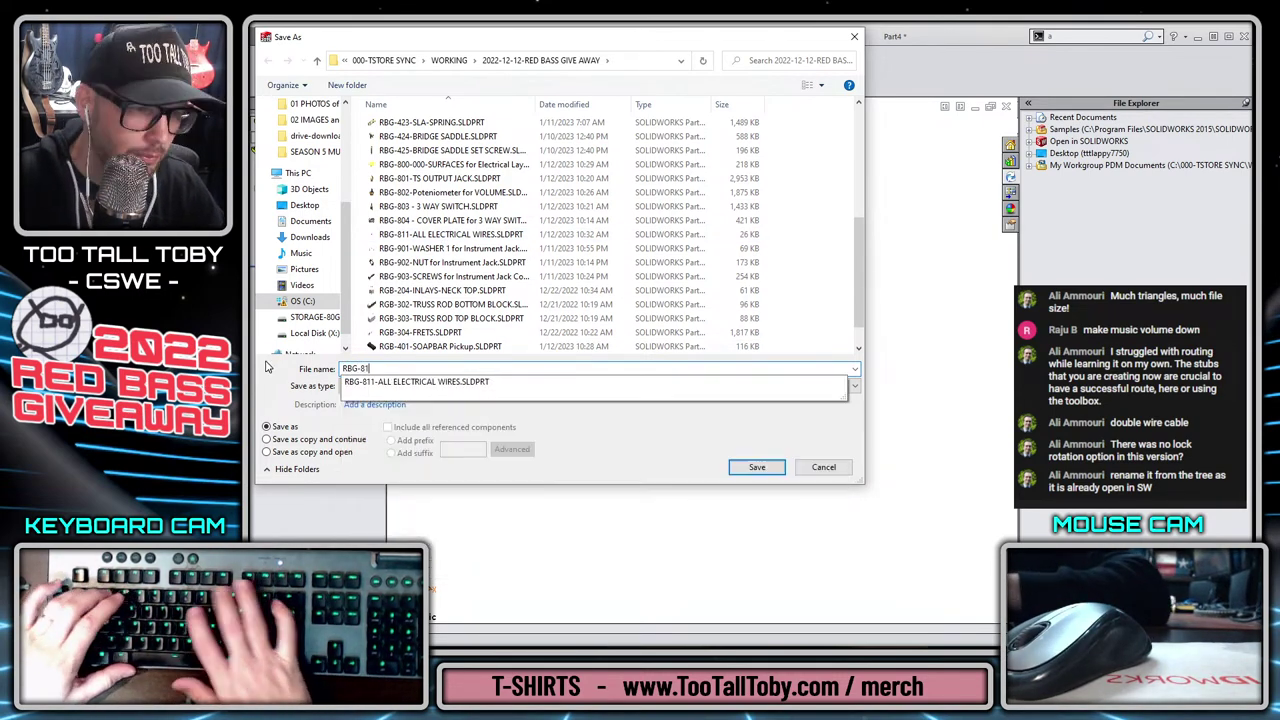
pyautogui.write('1-POS-')
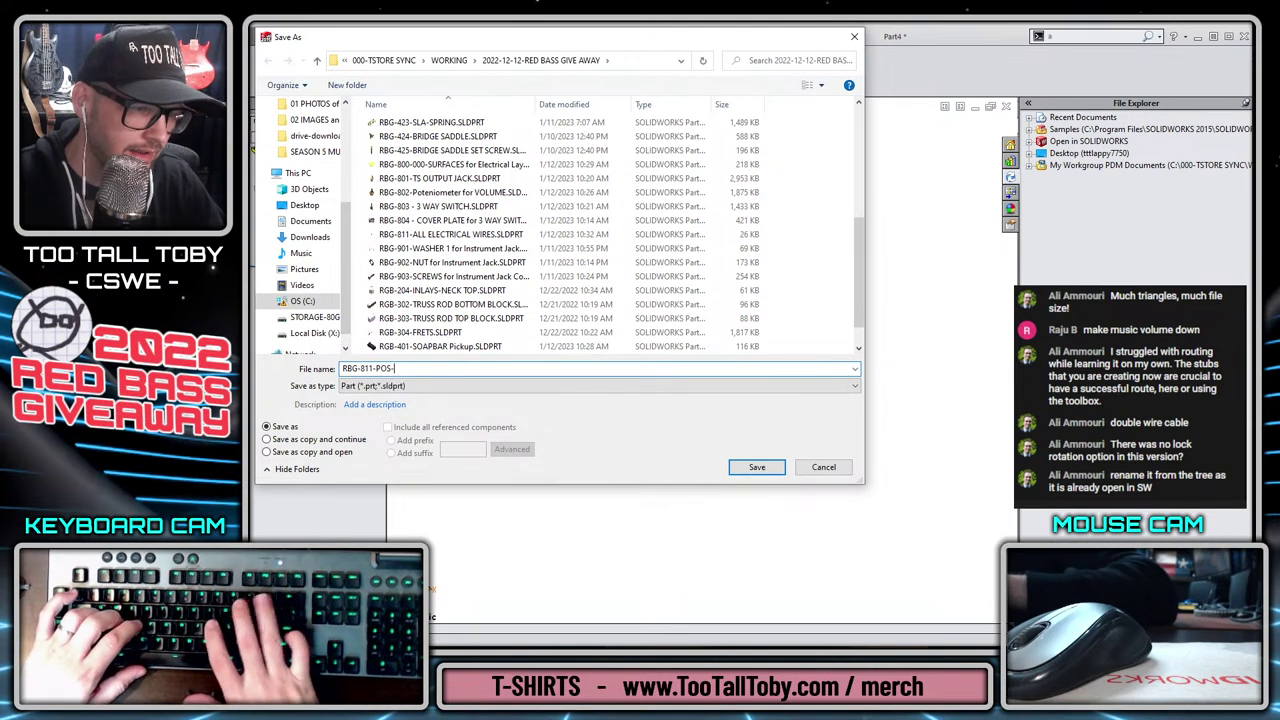
pyautogui.press('BackSpace')
pyautogui.press('BackSpace')
pyautogui.press('BackSpace')
pyautogui.press('BackSpace')
pyautogui.write('RED WIRE-3 way to Potentiometer')
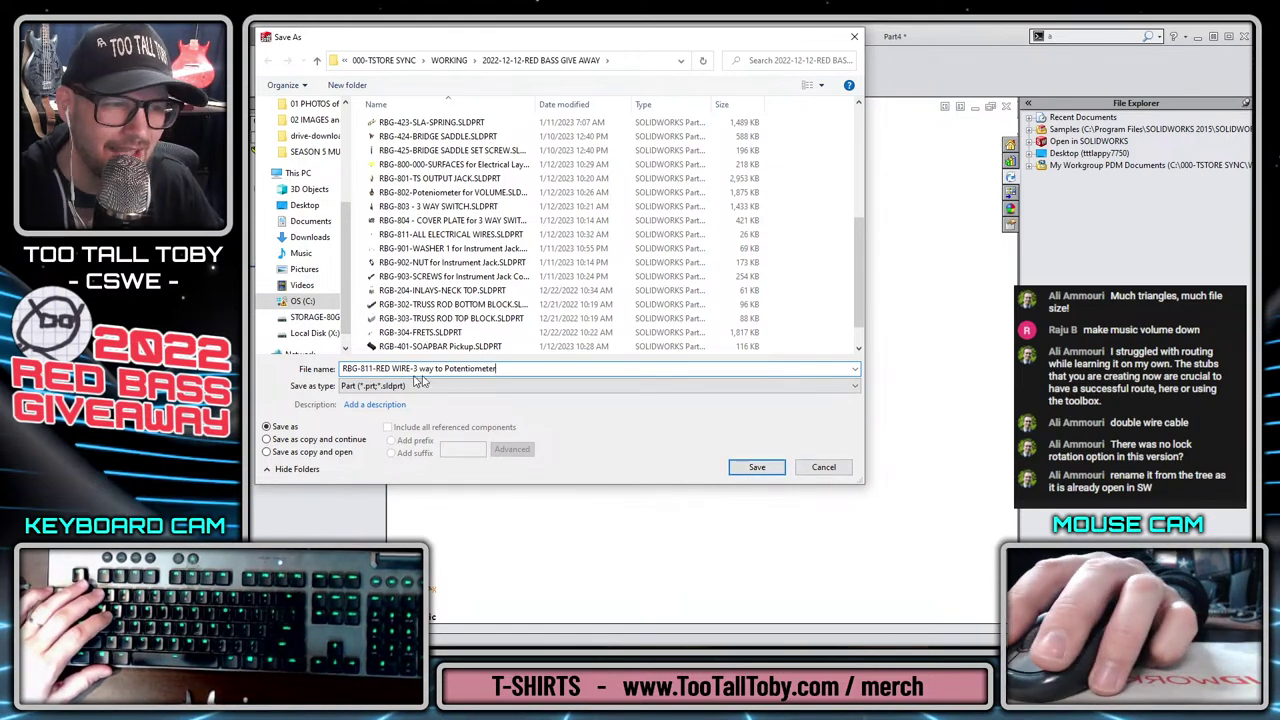
pyautogui.click(757, 467)
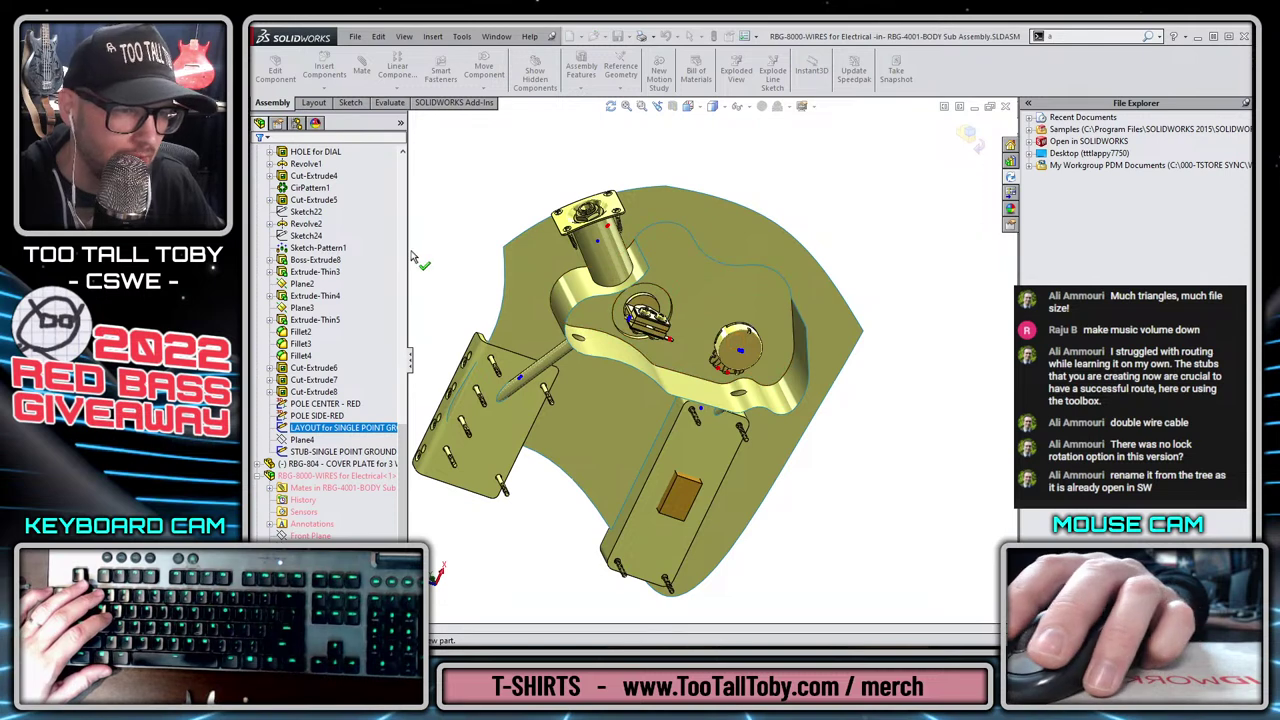
# Place the new red wire part on the Front Plane of the wires sub-assembly.
pyautogui.scroll(-1, 345, 260)
pyautogui.click(333, 298)
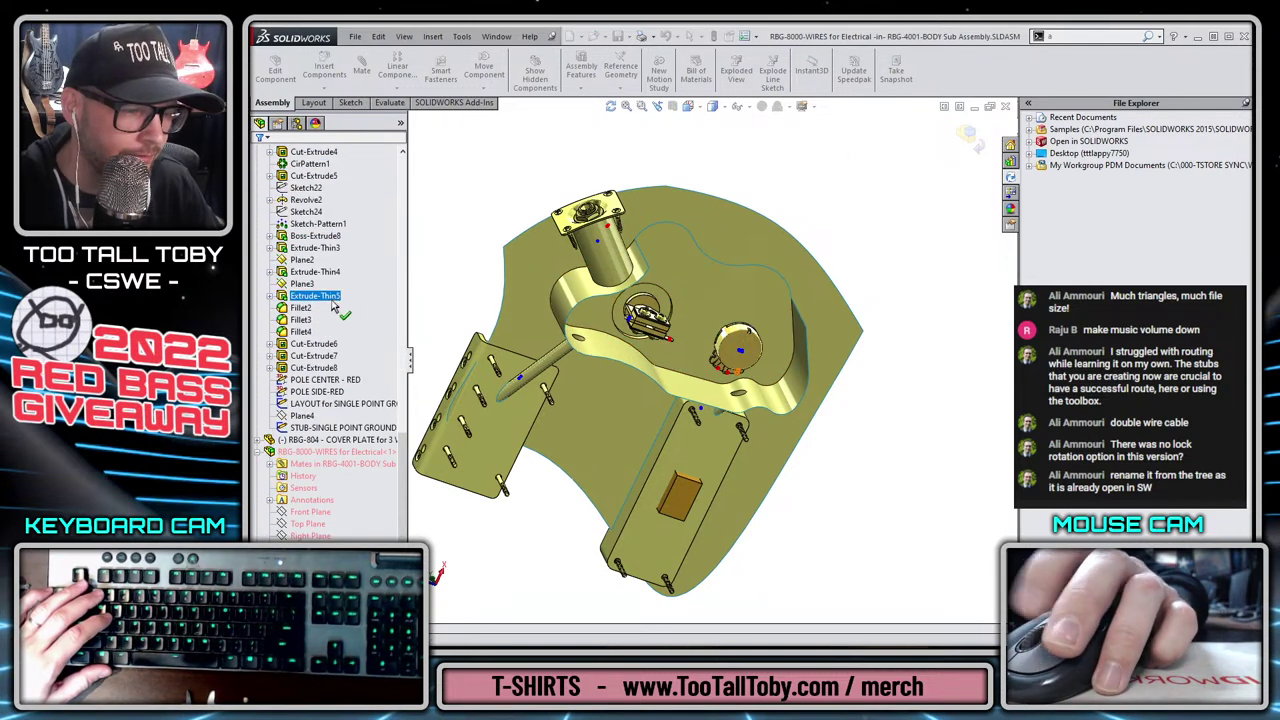
pyautogui.click(301, 516)
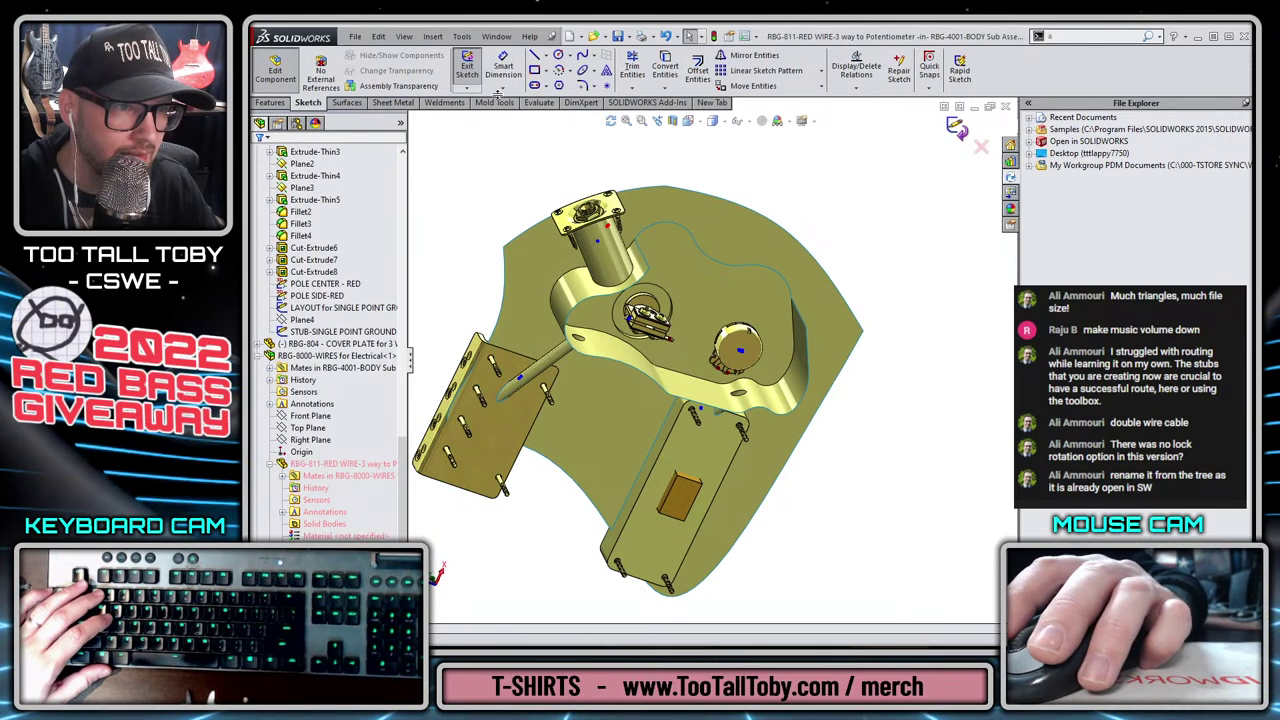
# Leave the automatic planar sketch, start a 3D sketch in the red wire part, and convert the stub line in the 3-way switch's lug hole.
pyautogui.click(467, 68)
pyautogui.click(467, 88)
pyautogui.click(492, 116)
pyautogui.scroll(-2, 632, 298)
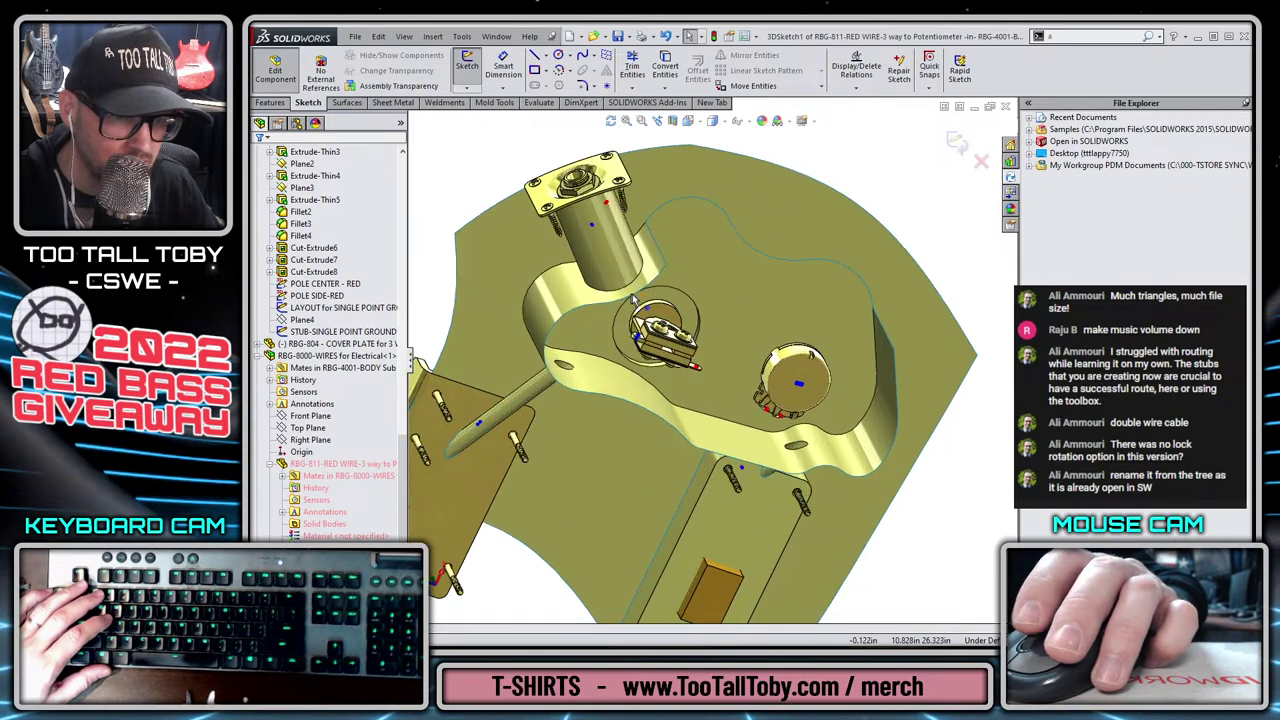
pyautogui.scroll(-10, 633, 299)
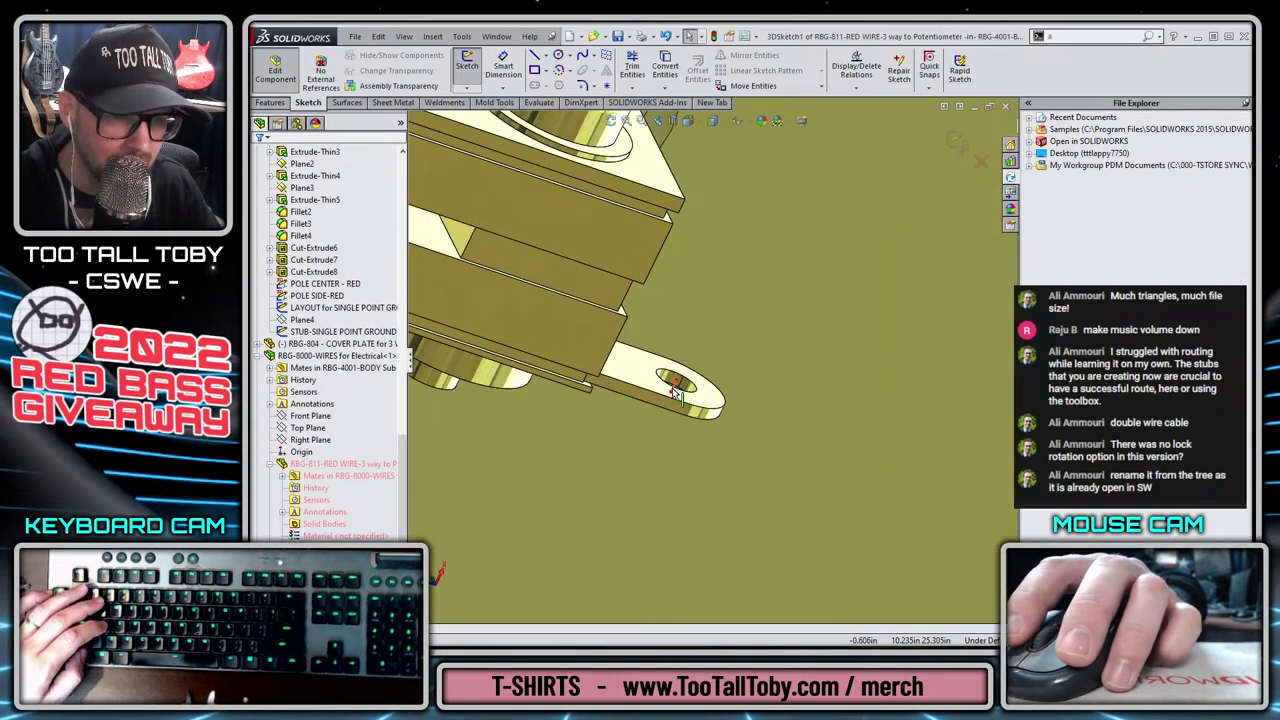
pyautogui.click(676, 392)
pyautogui.click(661, 69)
# Convert the stub line in the potentiometer terminal hole nearest the switch into the 3D sketch.
pyautogui.scroll(5, 738, 448)
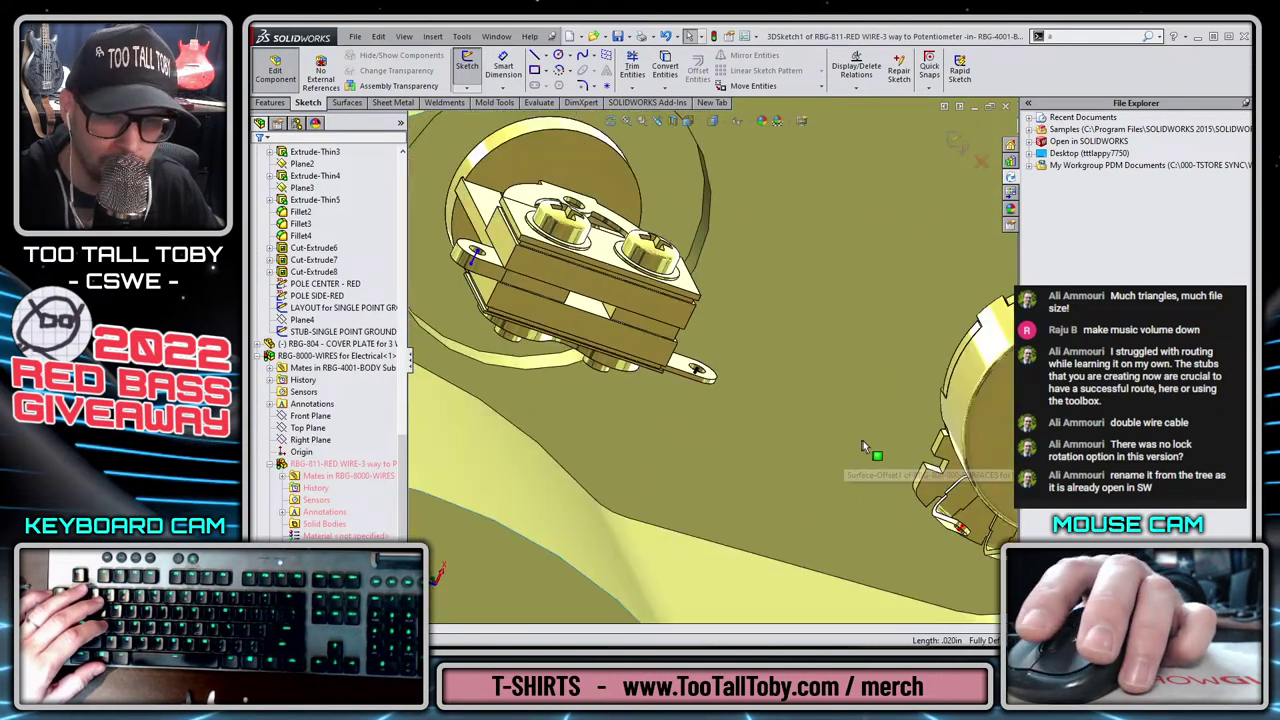
pyautogui.scroll(-5, 865, 442)
pyautogui.scroll(2, 980, 535)
pyautogui.scroll(2, 980, 532)
pyautogui.scroll(-7, 739, 386)
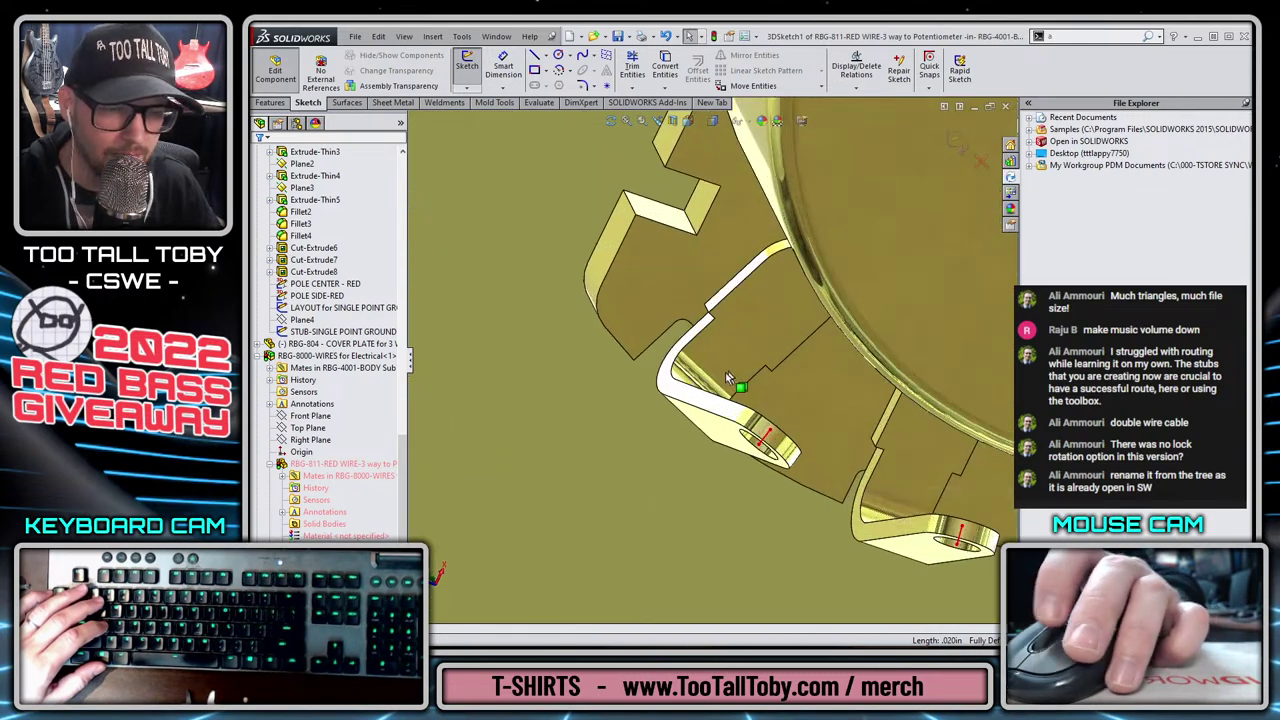
pyautogui.click(787, 462)
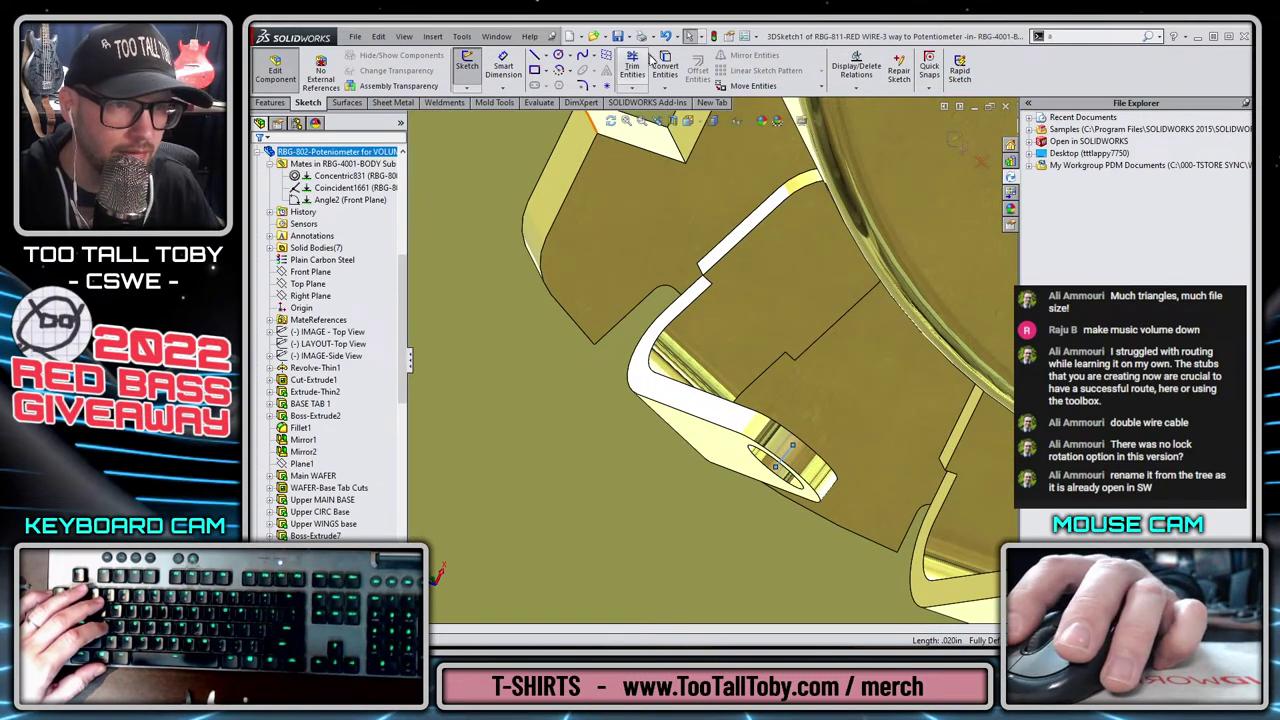
pyautogui.click(661, 68)
# Draw a two-point spline from the 3-way switch's stub line to the converted stub line on the potentiometer terminal.
pyautogui.scroll(8, 640, 245)
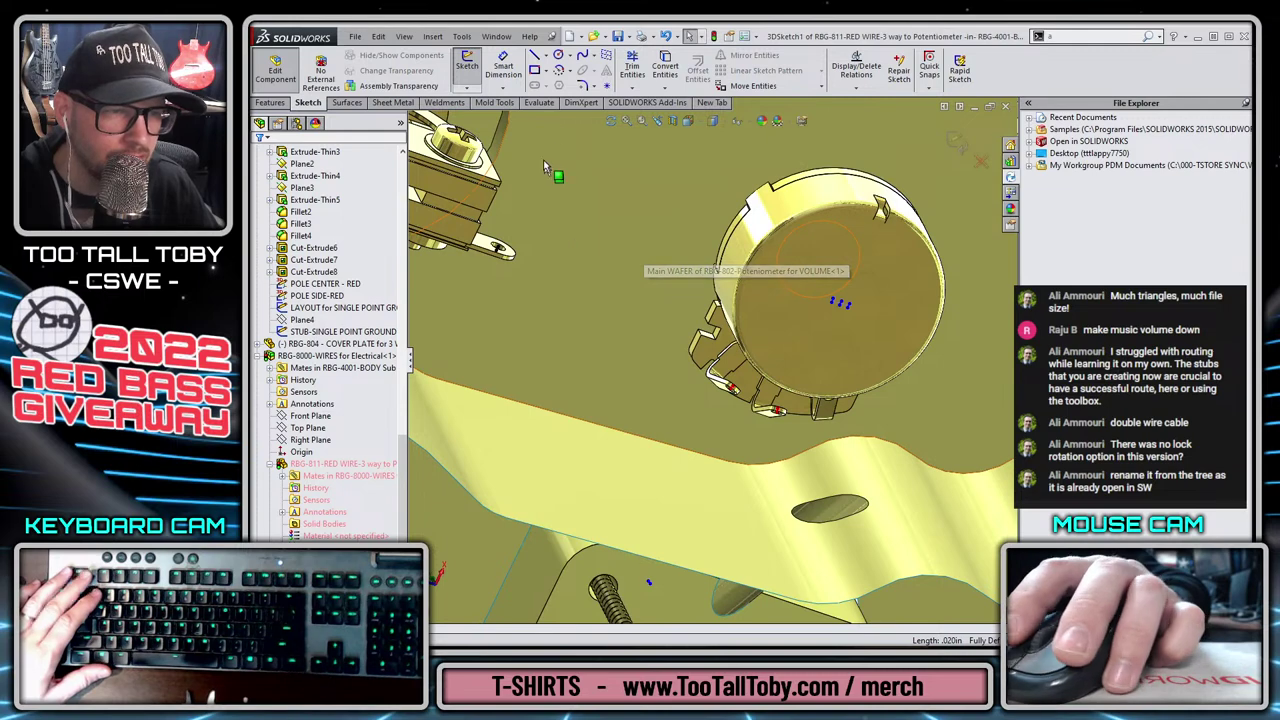
pyautogui.click(582, 56)
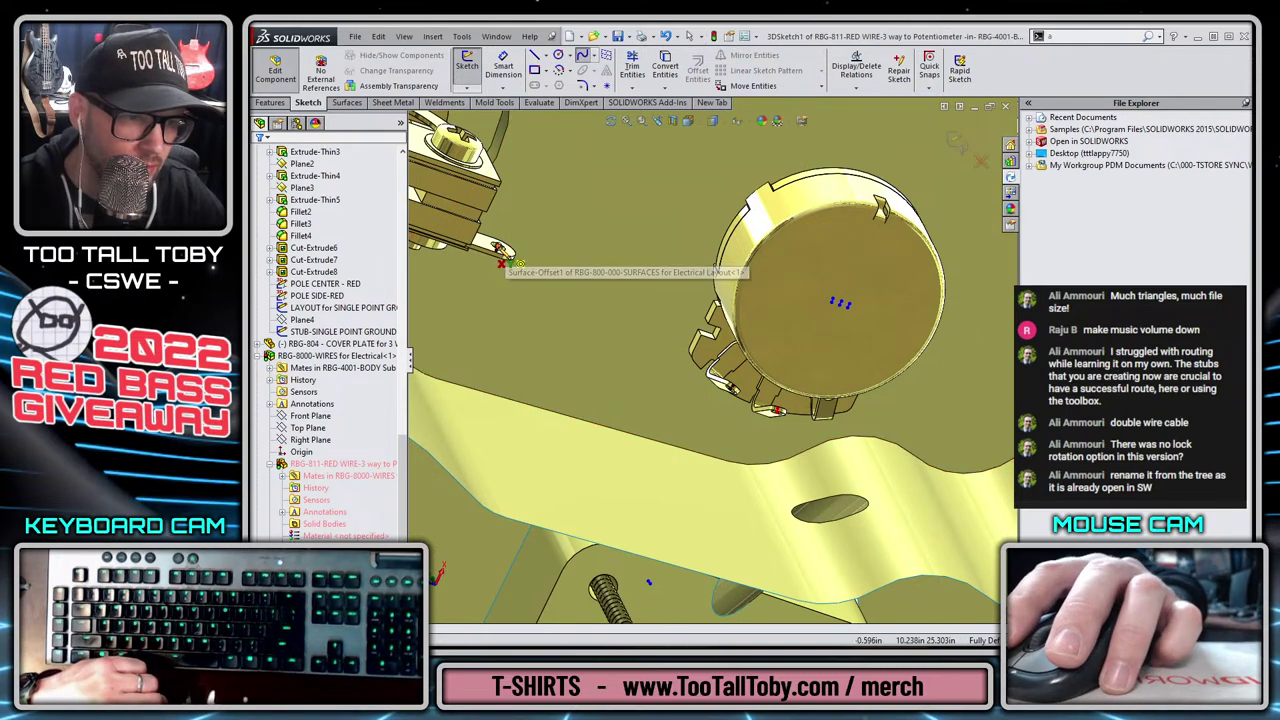
pyautogui.click(498, 250)
pyautogui.scroll(-3, 498, 250)
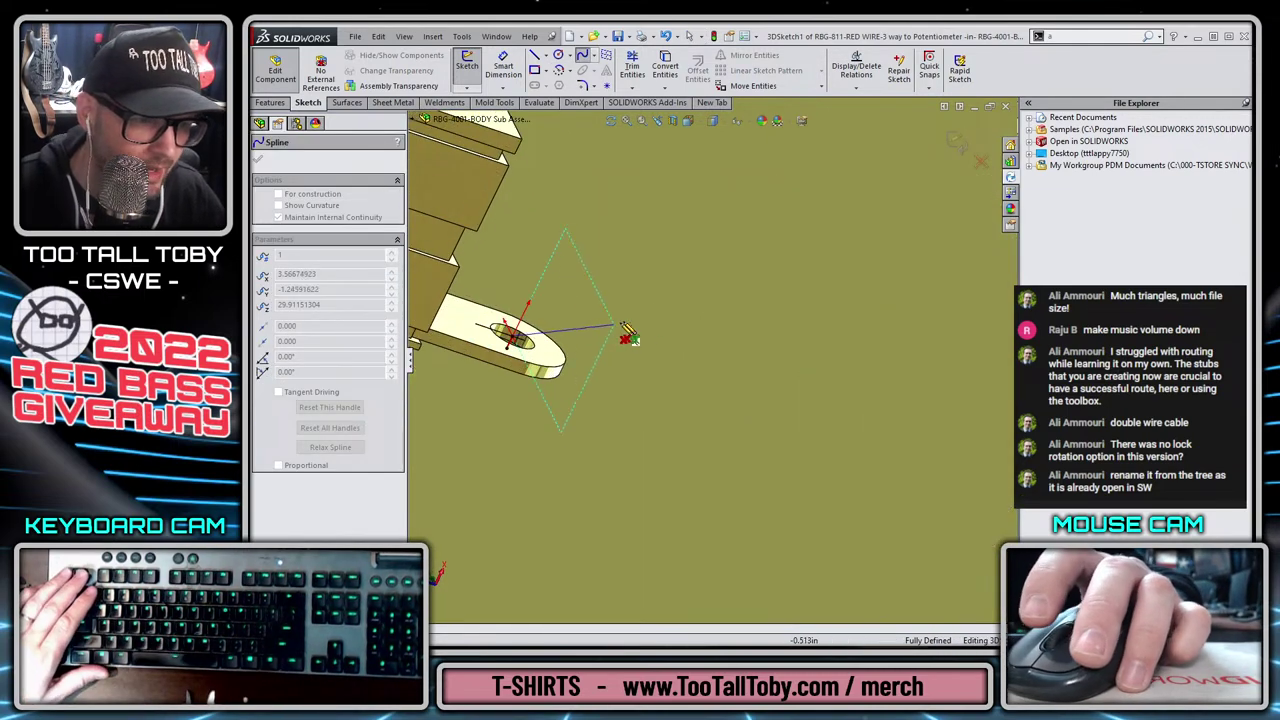
pyautogui.scroll(5, 763, 315)
pyautogui.scroll(-4, 957, 434)
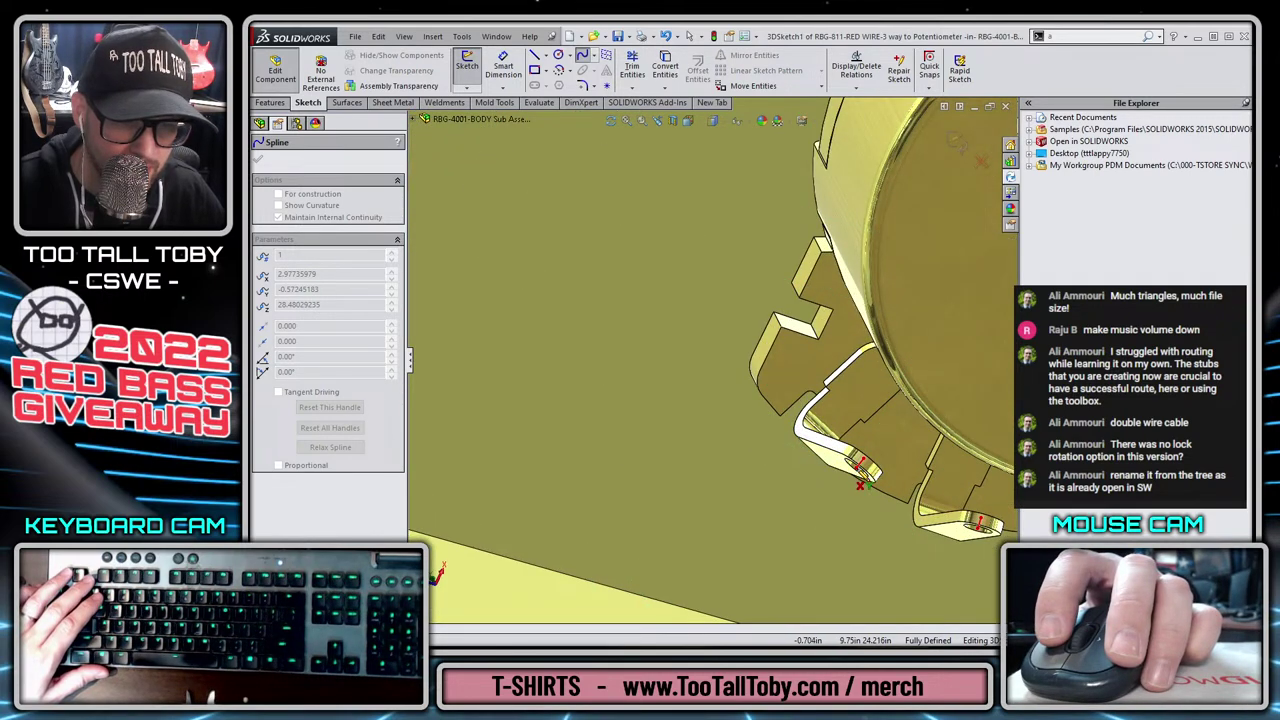
pyautogui.scroll(-3, 850, 482)
pyautogui.moveTo(846, 483); pyautogui.dragTo(793, 228, button='middle')
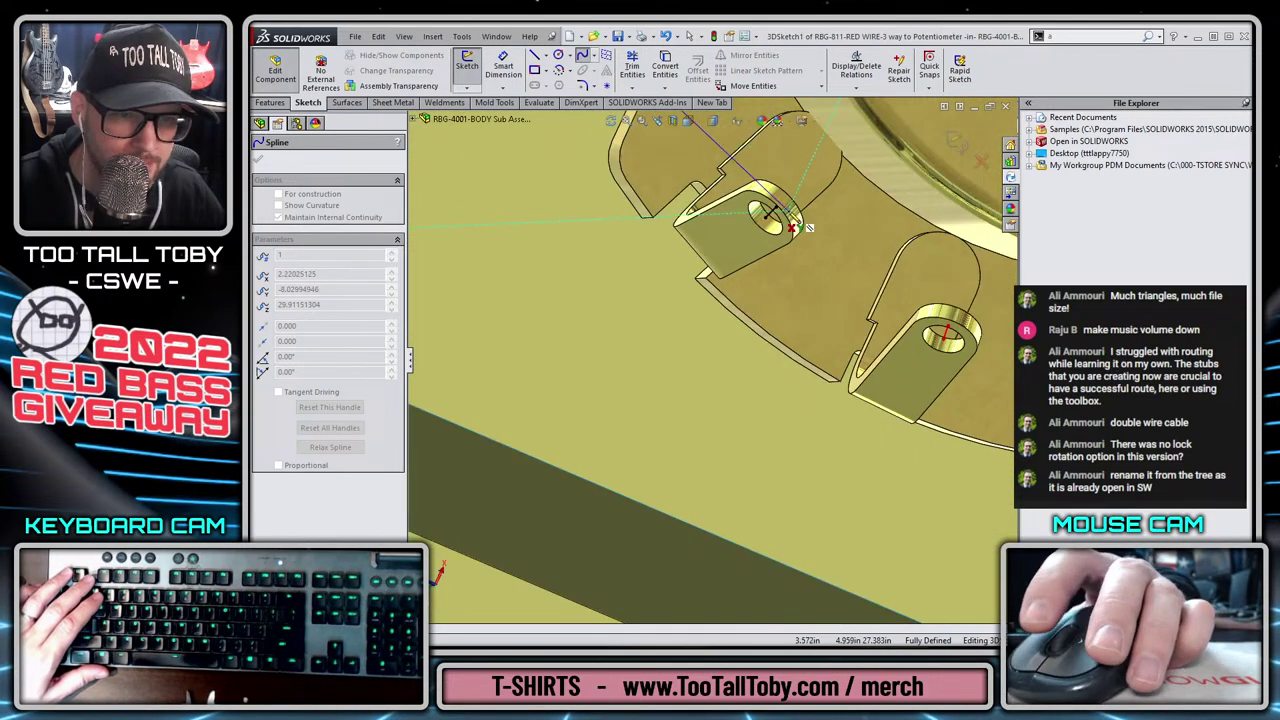
pyautogui.click(765, 217)
pyautogui.press('Escape')
# Reshape the wire spline into a curve by adjusting the tangency handles at its switch end and potentiometer end.
pyautogui.scroll(8, 668, 219)
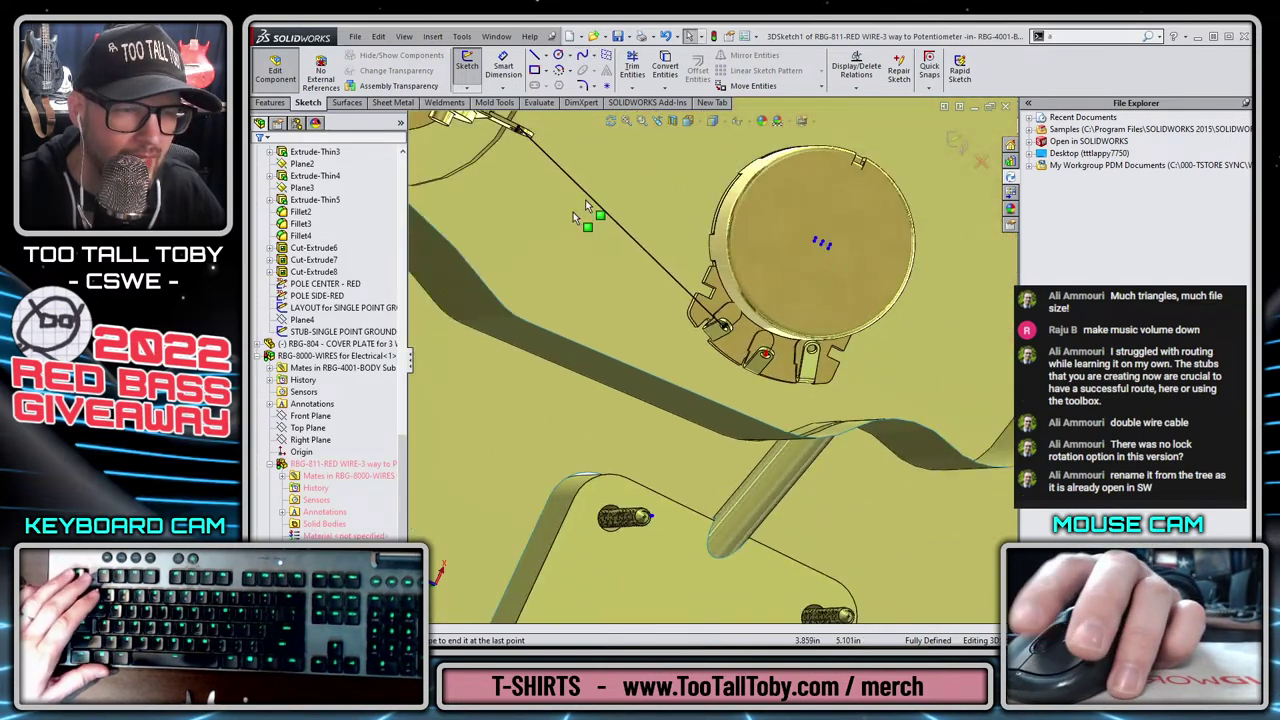
pyautogui.scroll(-3, 617, 238)
pyautogui.click(665, 321)
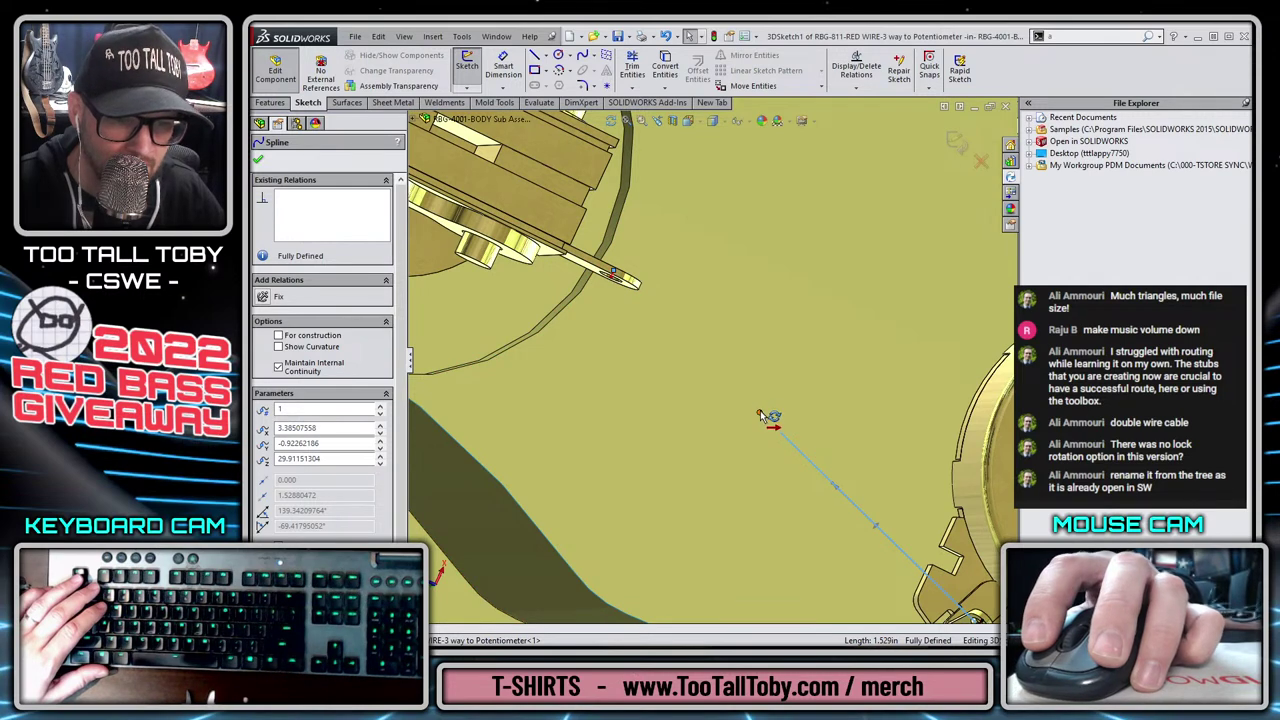
pyautogui.moveTo(760, 412); pyautogui.dragTo(722, 188)
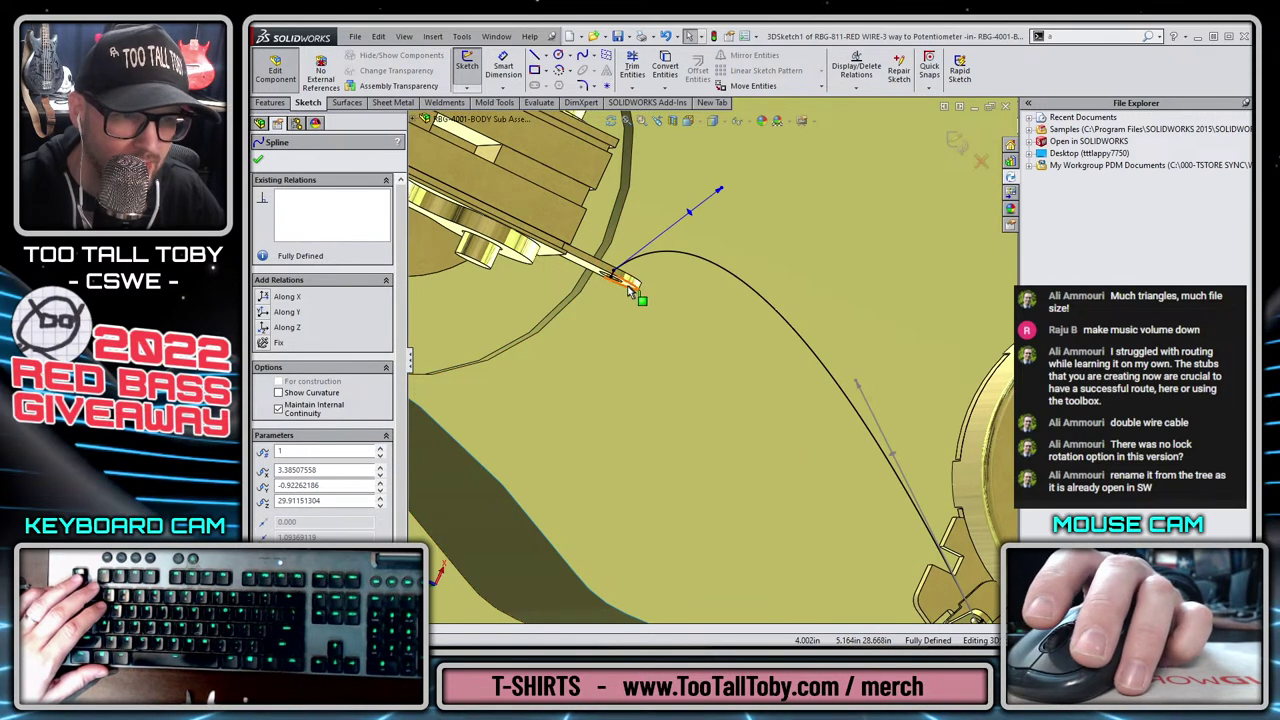
pyautogui.scroll(4, 632, 290)
pyautogui.scroll(-2, 642, 290)
pyautogui.scroll(4, 692, 360)
pyautogui.scroll(-3, 874, 484)
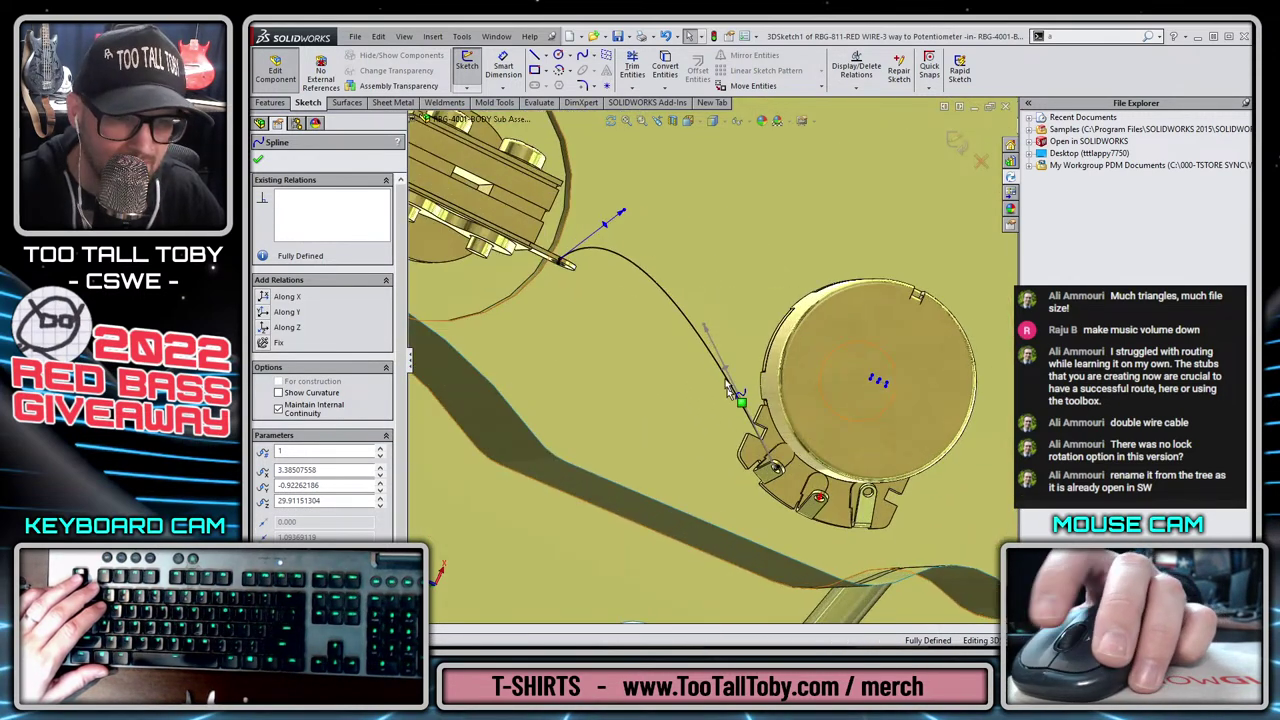
pyautogui.moveTo(703, 330); pyautogui.dragTo(699, 526)
pyautogui.press('Escape')
# Make the wire spline tangent to the stub line in the 3-way switch's lug hole.
pyautogui.scroll(-7, 574, 268)
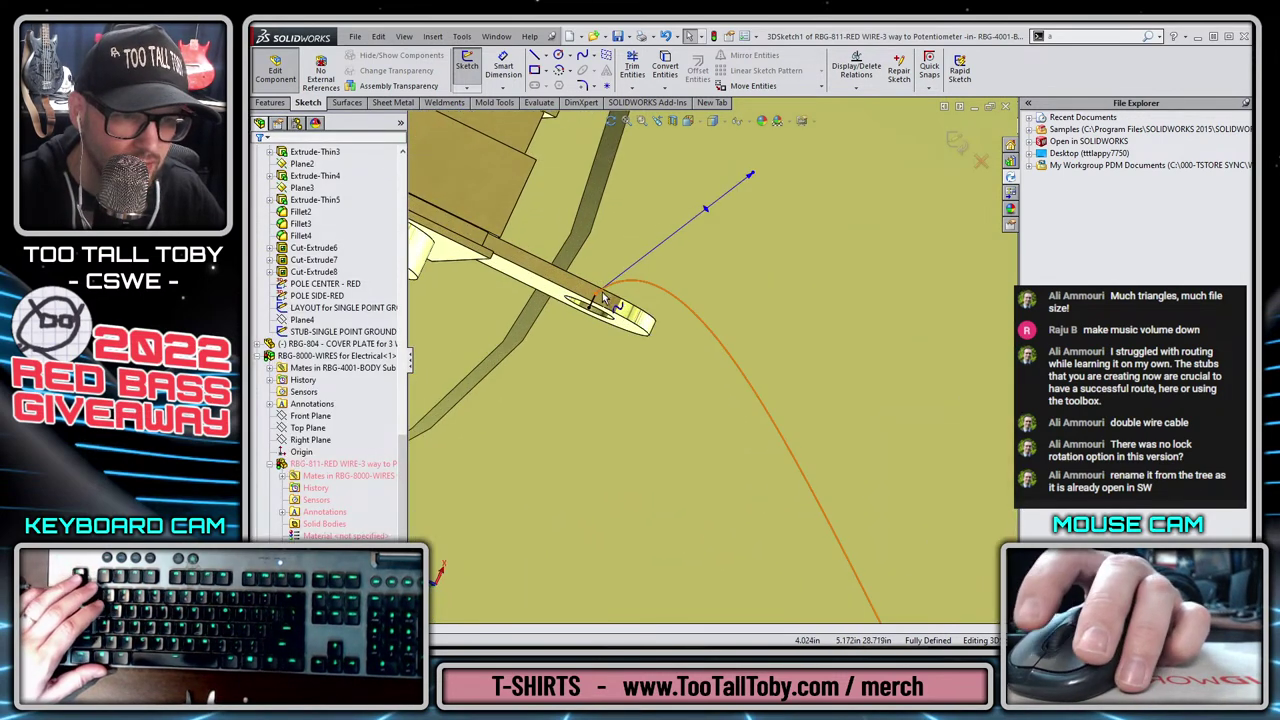
pyautogui.click(623, 283)
pyautogui.keyDown('ctrl'); pyautogui.click(597, 304); pyautogui.keyUp('ctrl')
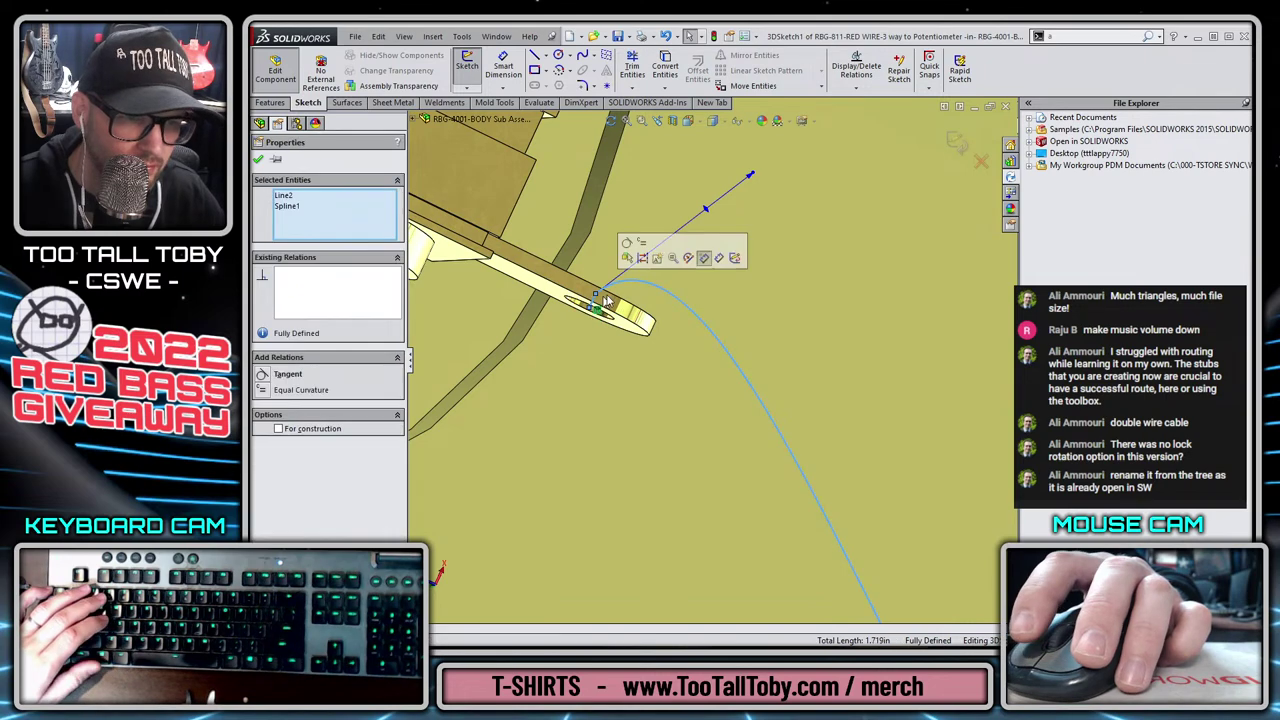
pyautogui.click(629, 246)
pyautogui.press('Escape')
pyautogui.scroll(3, 680, 313)
pyautogui.scroll(8, 680, 313)
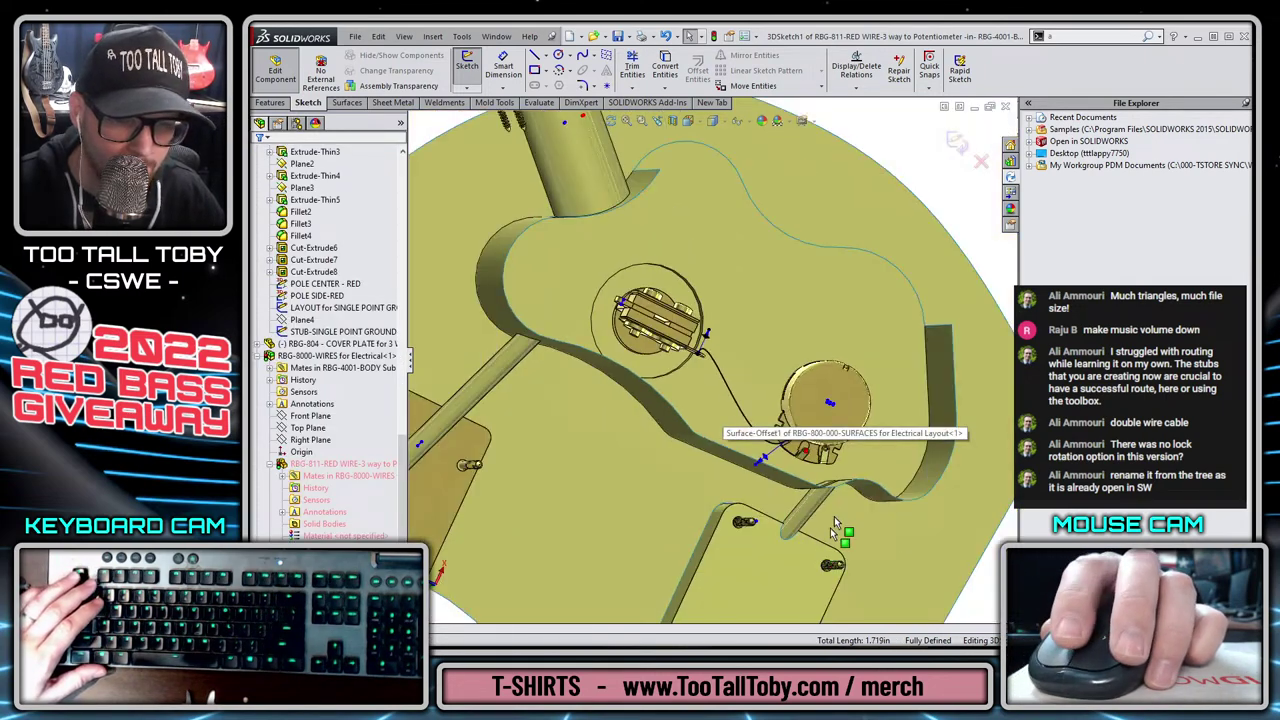
# Make the wire spline's other end tangent to the stub line in the potentiometer's terminal hole.
pyautogui.scroll(-8, 800, 463)
pyautogui.click(739, 373)
pyautogui.scroll(-5, 772, 365)
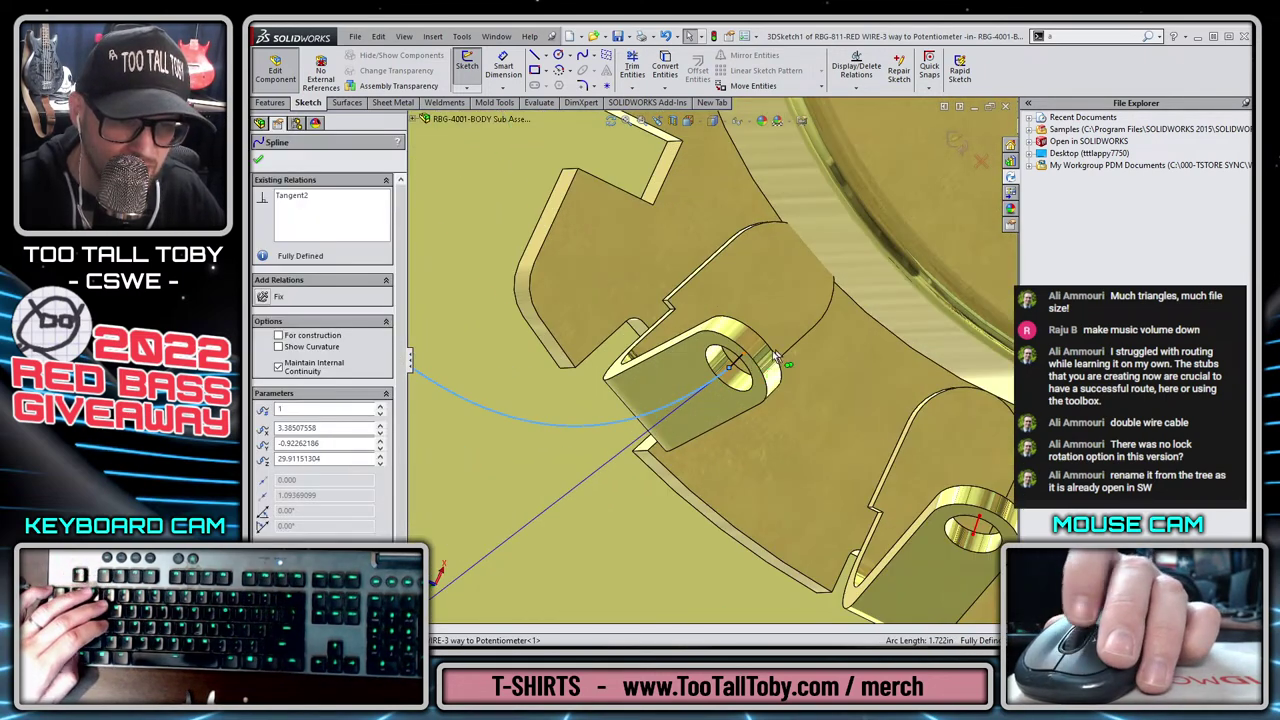
pyautogui.keyDown('ctrl'); pyautogui.click(740, 361); pyautogui.keyUp('ctrl')
pyautogui.click(770, 303)
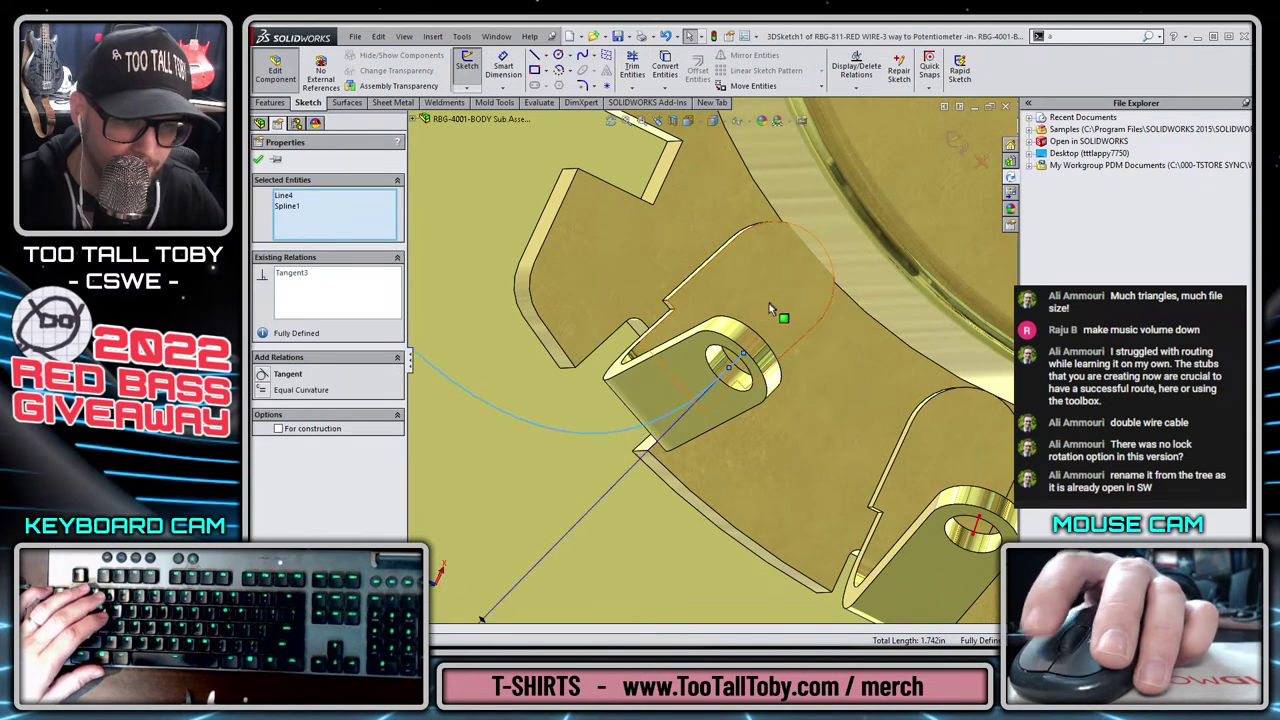
pyautogui.press('Escape')
pyautogui.scroll(6, 600, 345)
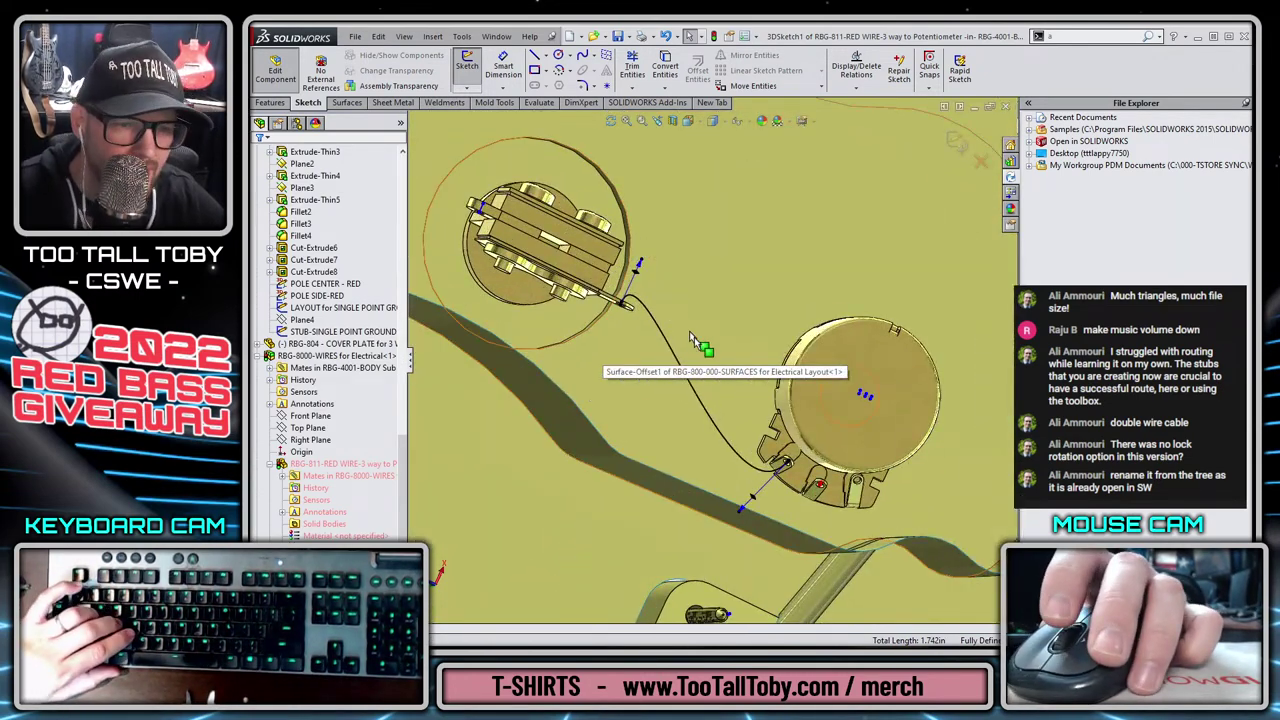
pyautogui.click(641, 263)
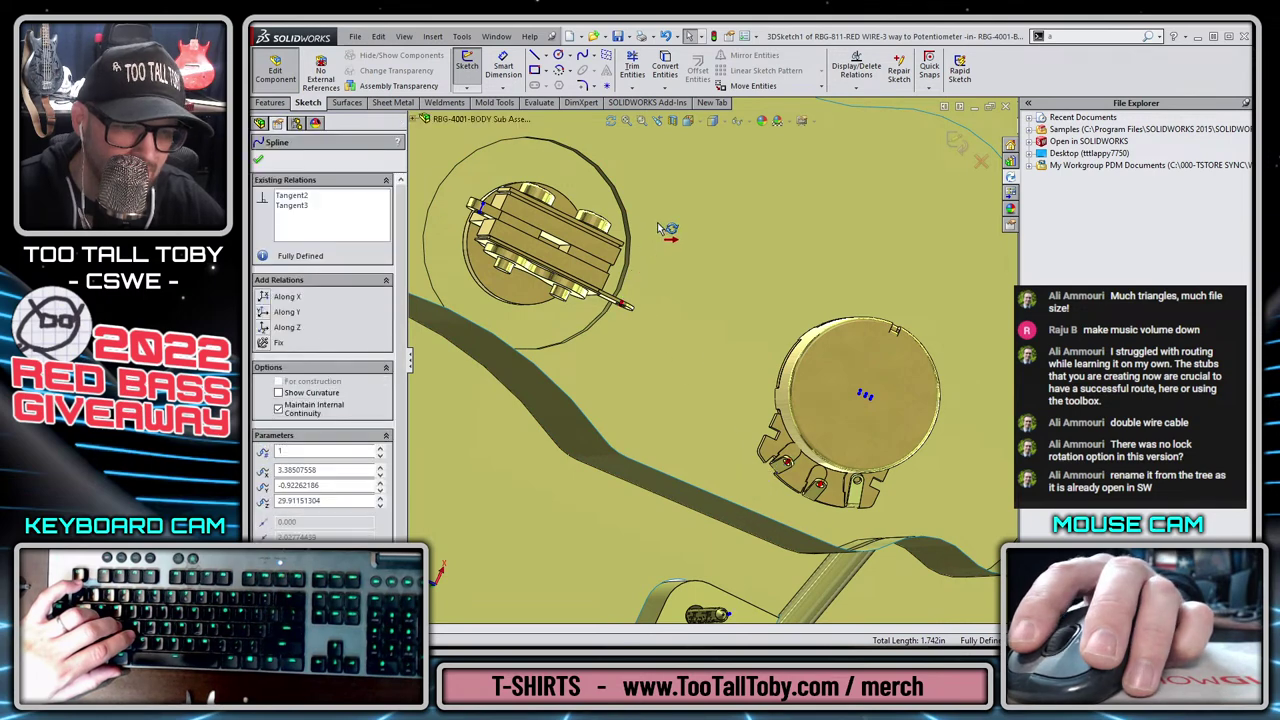
pyautogui.hotkey('ctrl', 'z')
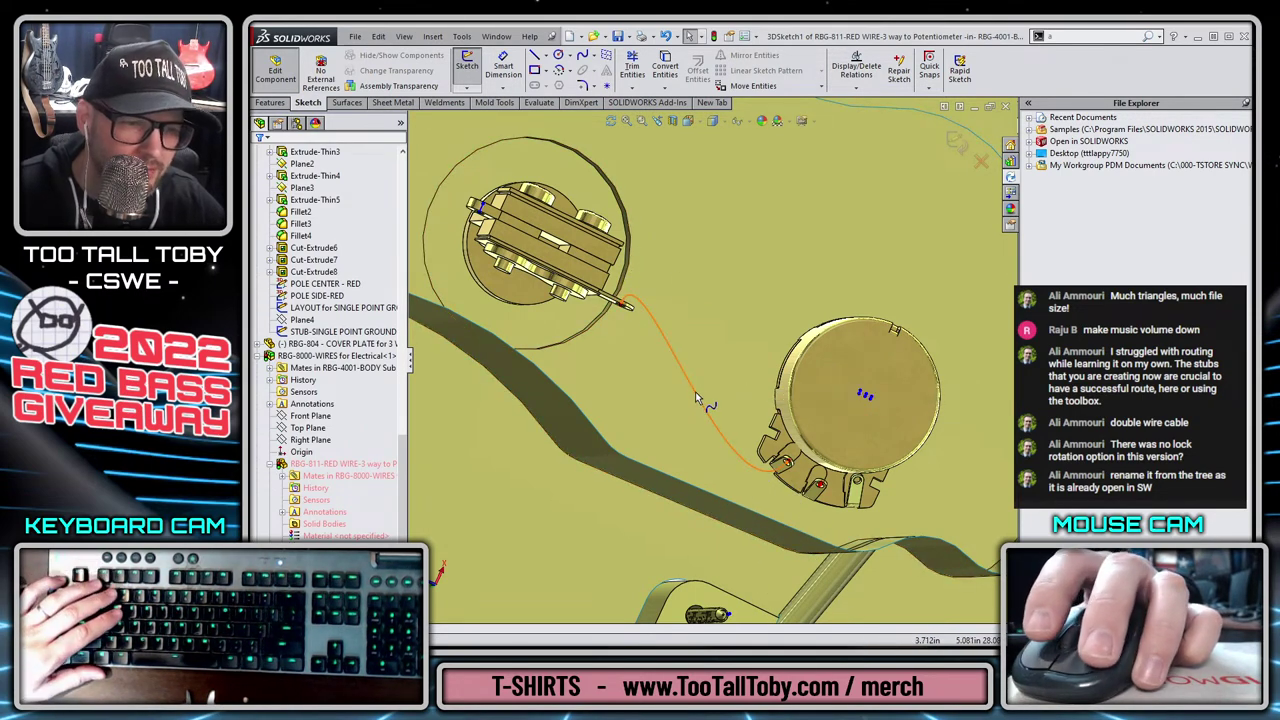
pyautogui.rightClick(697, 398)
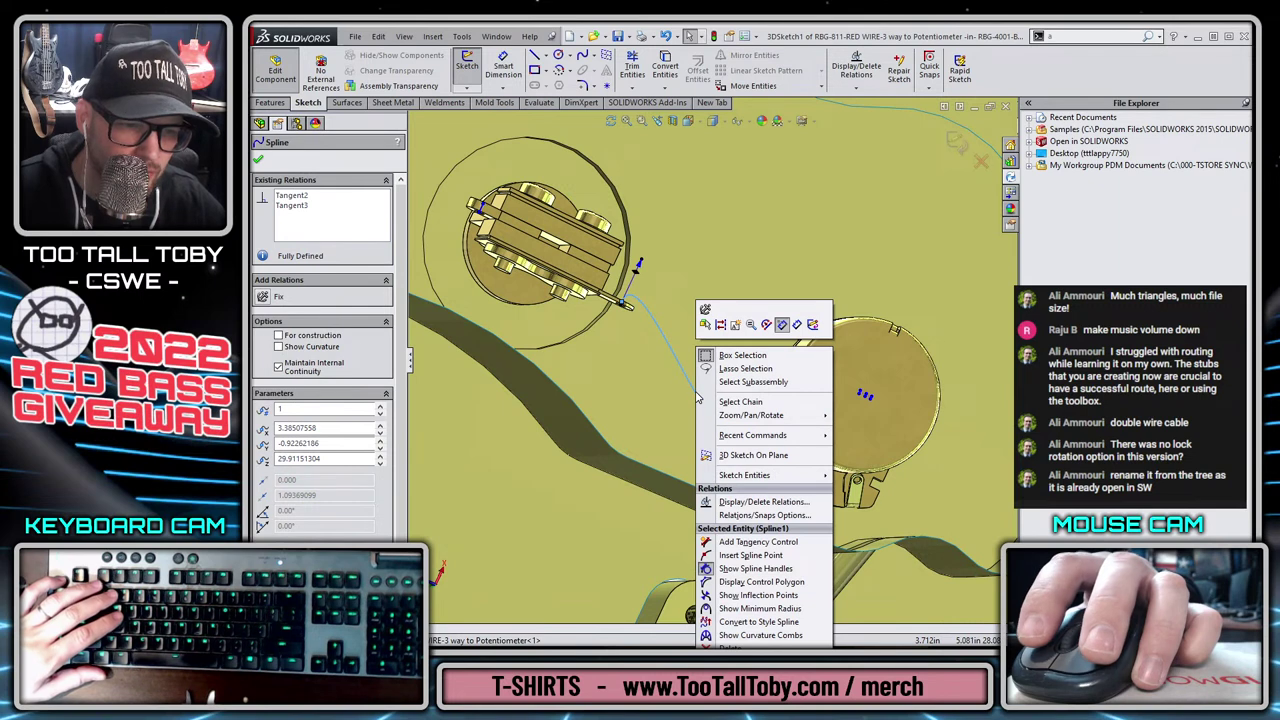
pyautogui.click(761, 584)
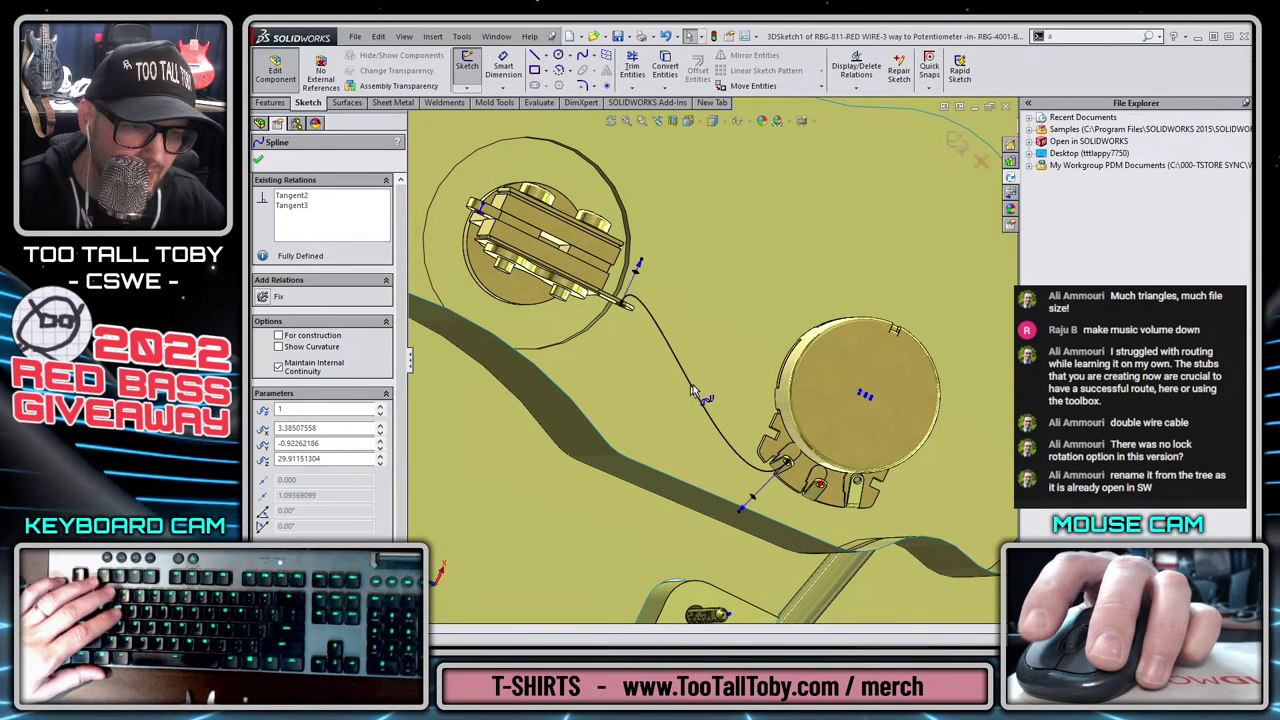
# Insert a spline point near the middle of the wire spline and shift it slightly towards the cavity interior.
pyautogui.rightClick(697, 398)
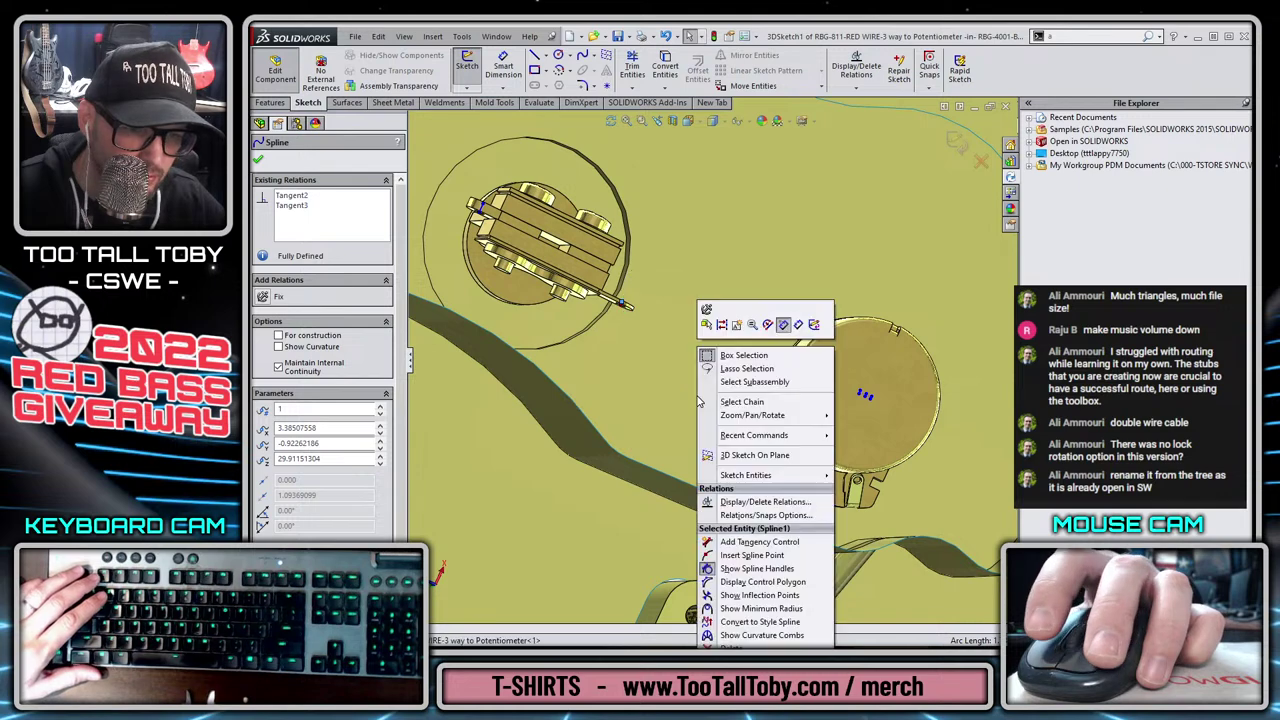
pyautogui.click(748, 555)
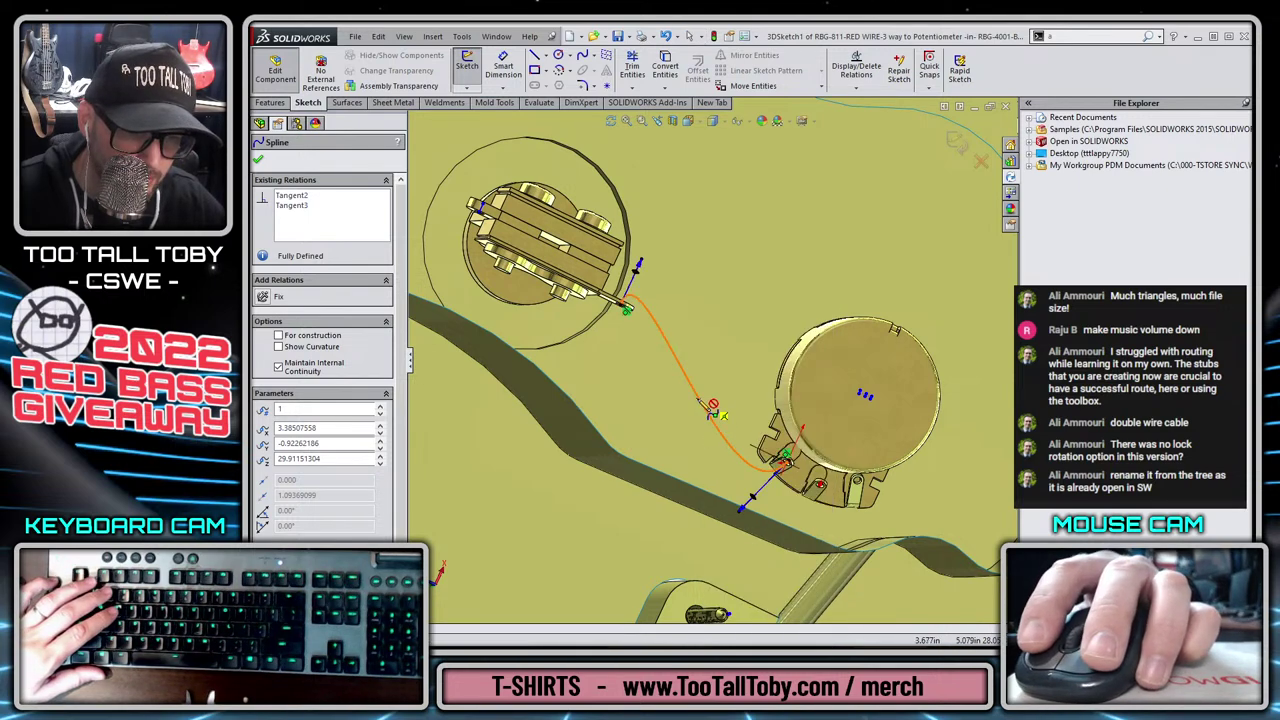
pyautogui.moveTo(735, 455); pyautogui.dragTo(700, 378, button='middle')
pyautogui.rightClick(697, 375)
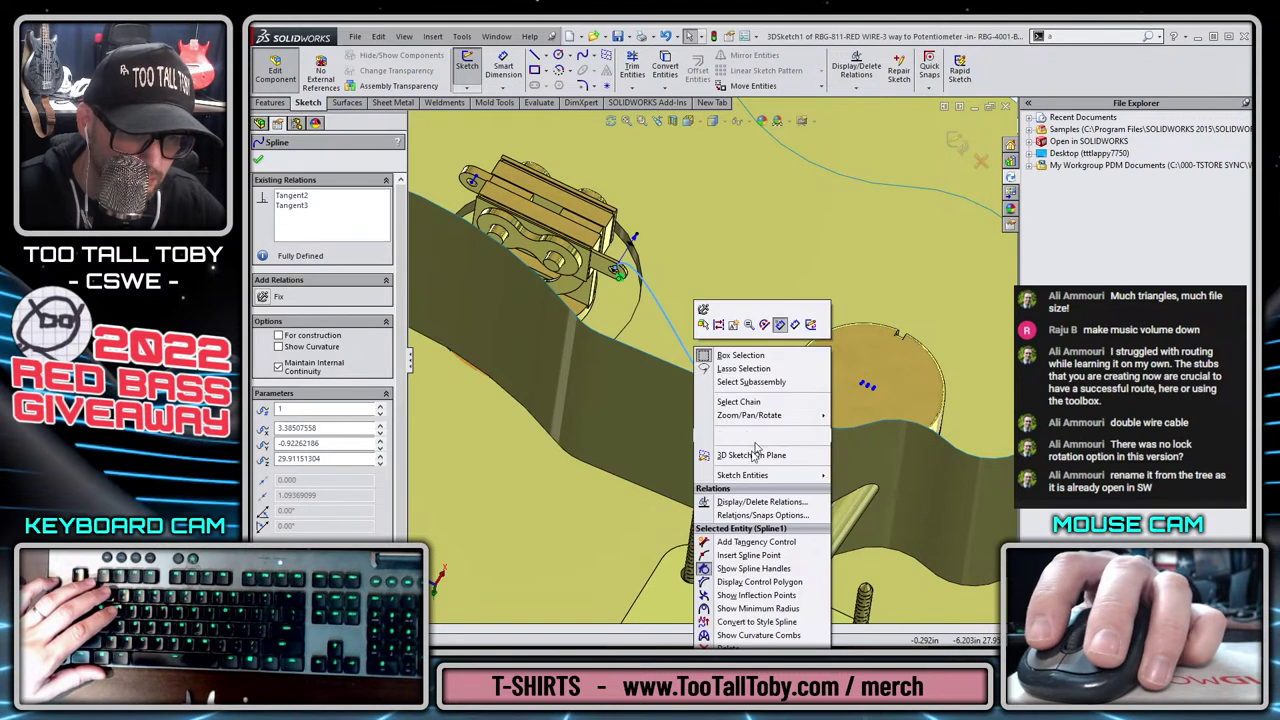
pyautogui.click(748, 555)
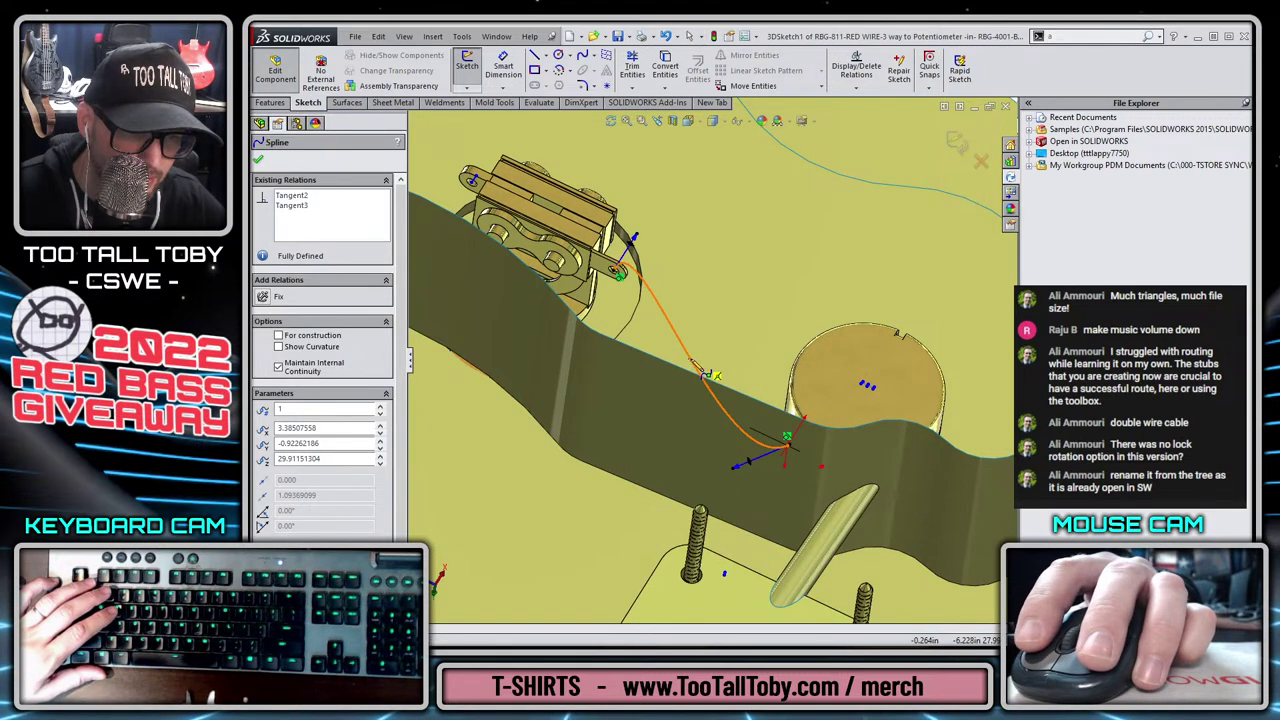
pyautogui.click(705, 368)
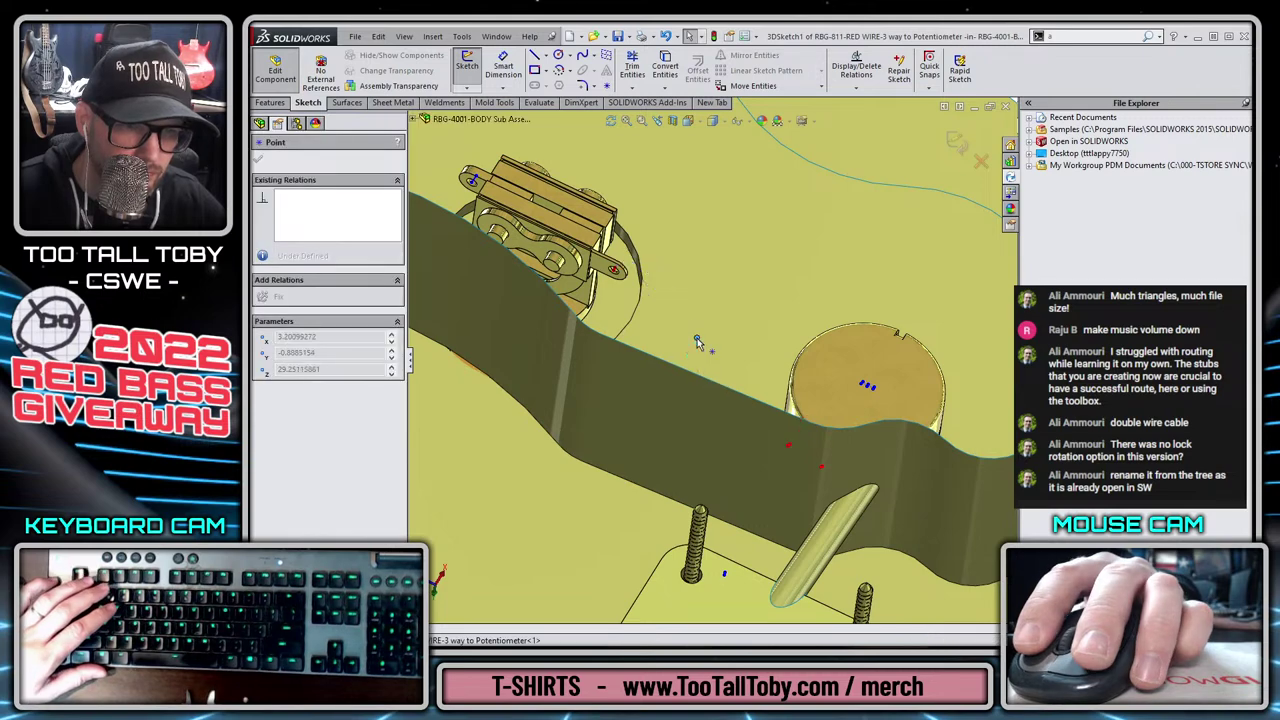
# Dimension the middle spline point from the electrical layout surface at the control cavity's floor, and set the distance to 0.675 in.
pyautogui.scroll(3, 697, 340)
pyautogui.moveTo(697, 338); pyautogui.dragTo(698, 350, button='middle')
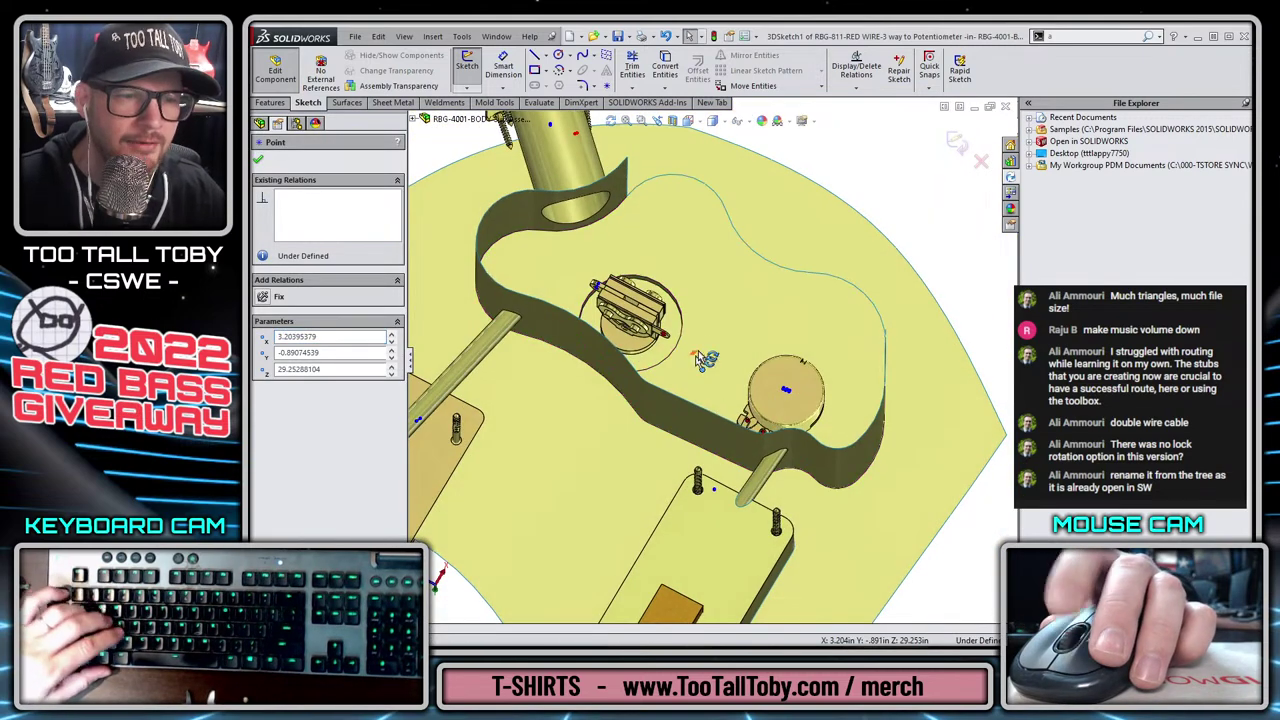
pyautogui.scroll(-2, 698, 350)
pyautogui.press('s')
pyautogui.click(762, 353)
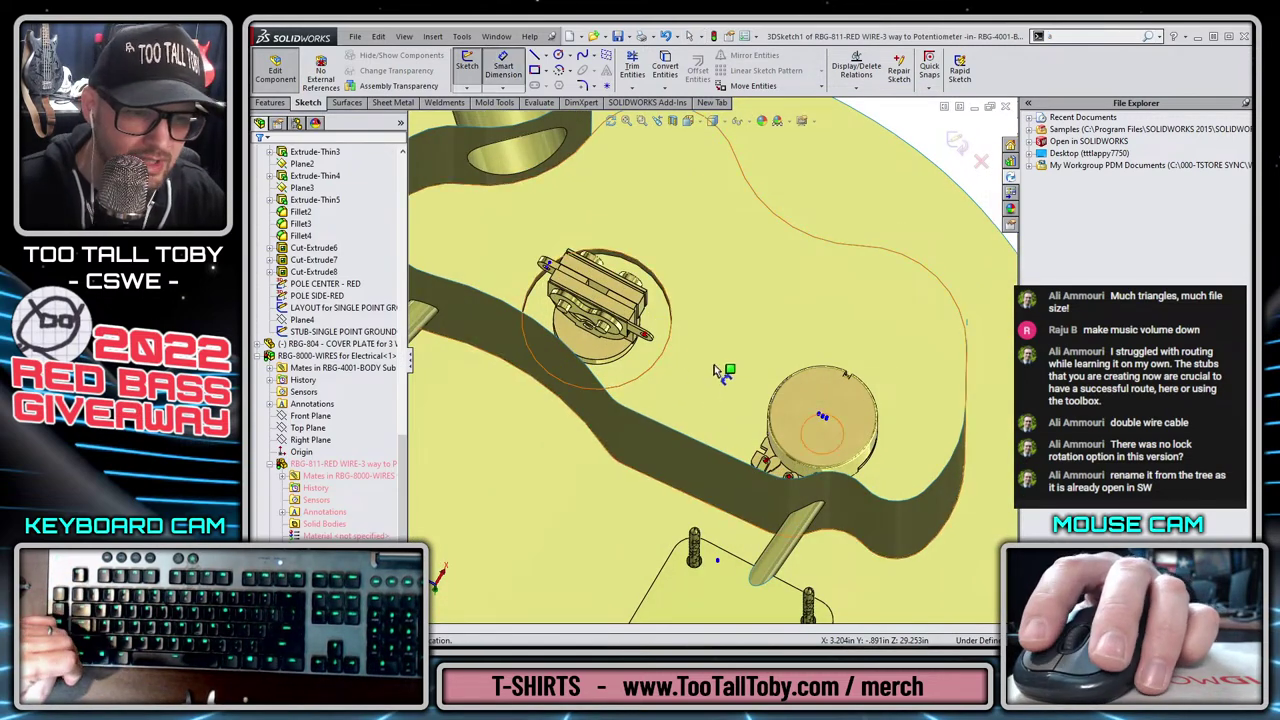
pyautogui.hotkey('ctrl', 'z')
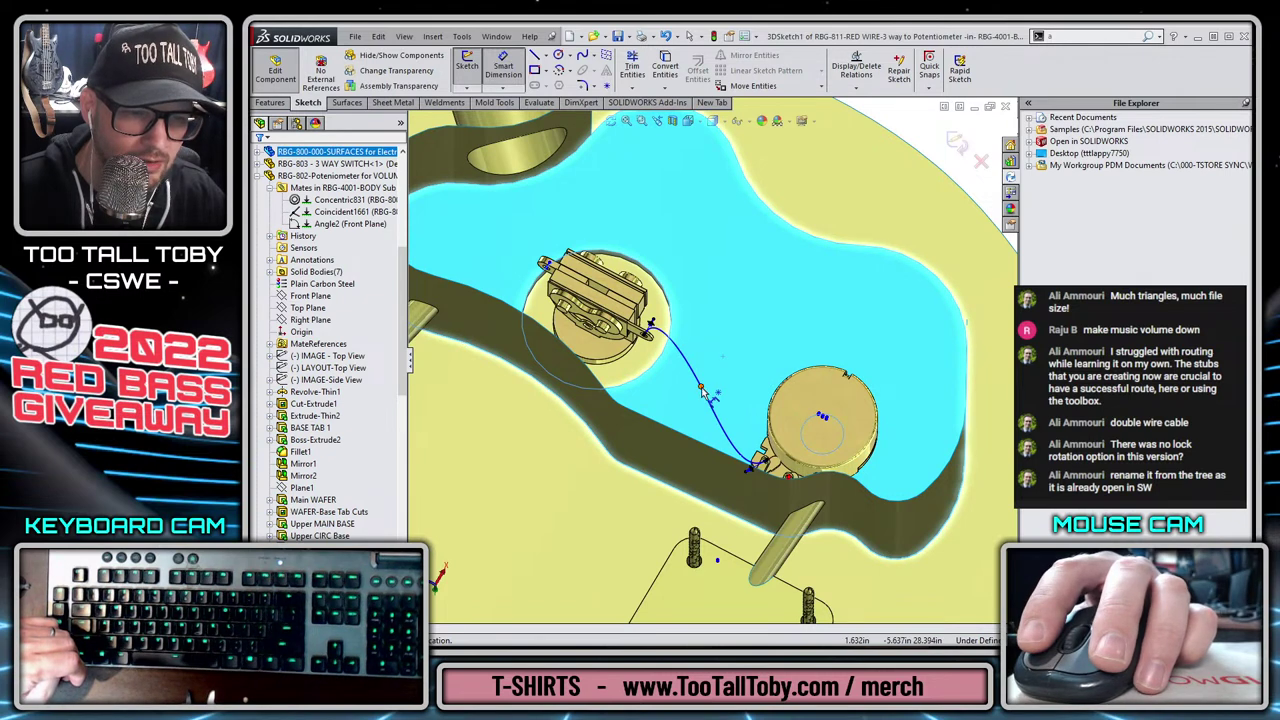
pyautogui.click(702, 389)
pyautogui.click(721, 376)
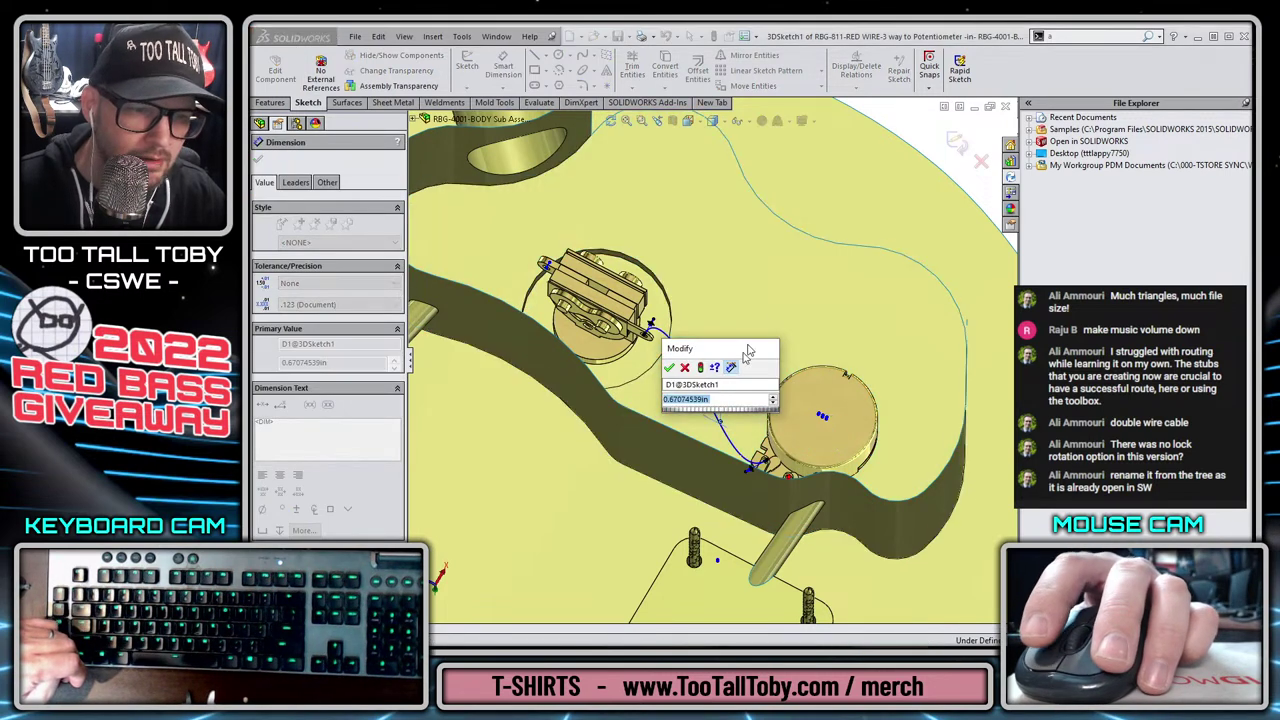
pyautogui.write('0.0')
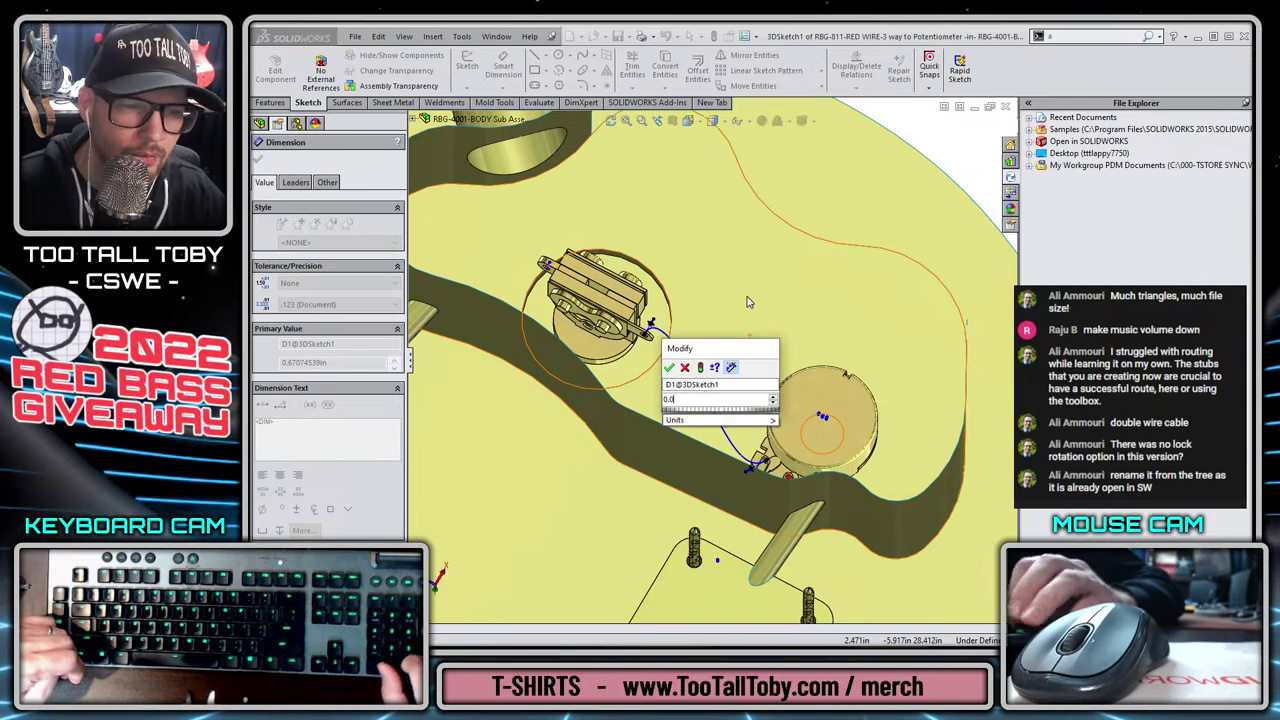
pyautogui.write('675')
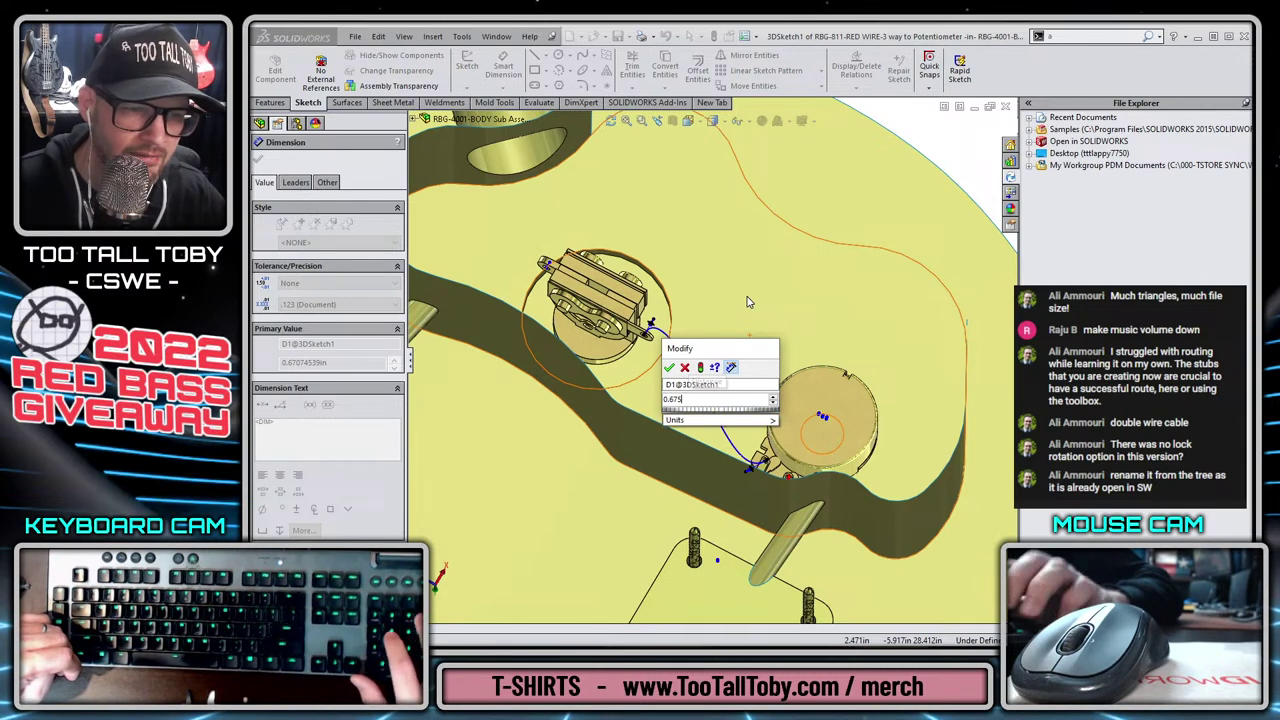
pyautogui.press('Return')
pyautogui.press('Escape')
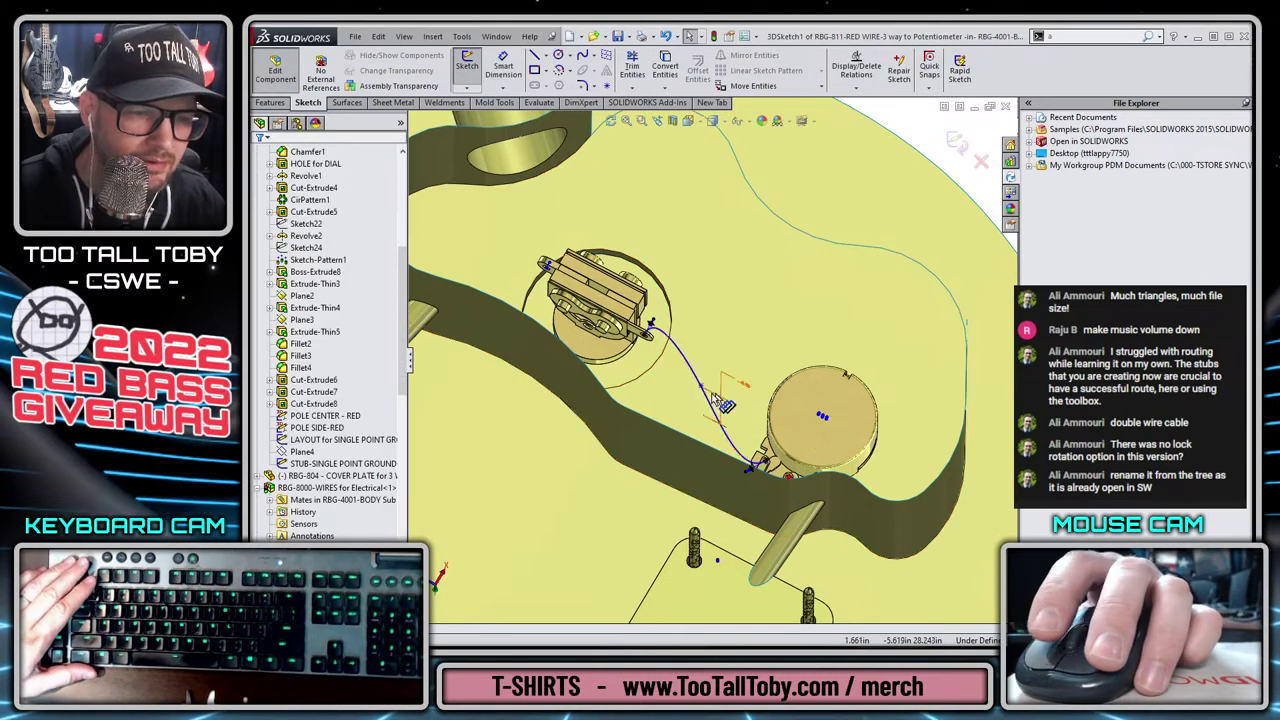
# Move the middle spline point to bow the wire outward, and lengthen the tangency handle at the potentiometer end.
pyautogui.moveTo(705, 392)
pyautogui.mouseDown()
pyautogui.moveTo(748, 355)
pyautogui.moveTo(702, 322)
pyautogui.moveTo(745, 318)
pyautogui.moveTo(760, 335)
pyautogui.moveTo(718, 340)
pyautogui.mouseUp()
pyautogui.scroll(5, 755, 462)
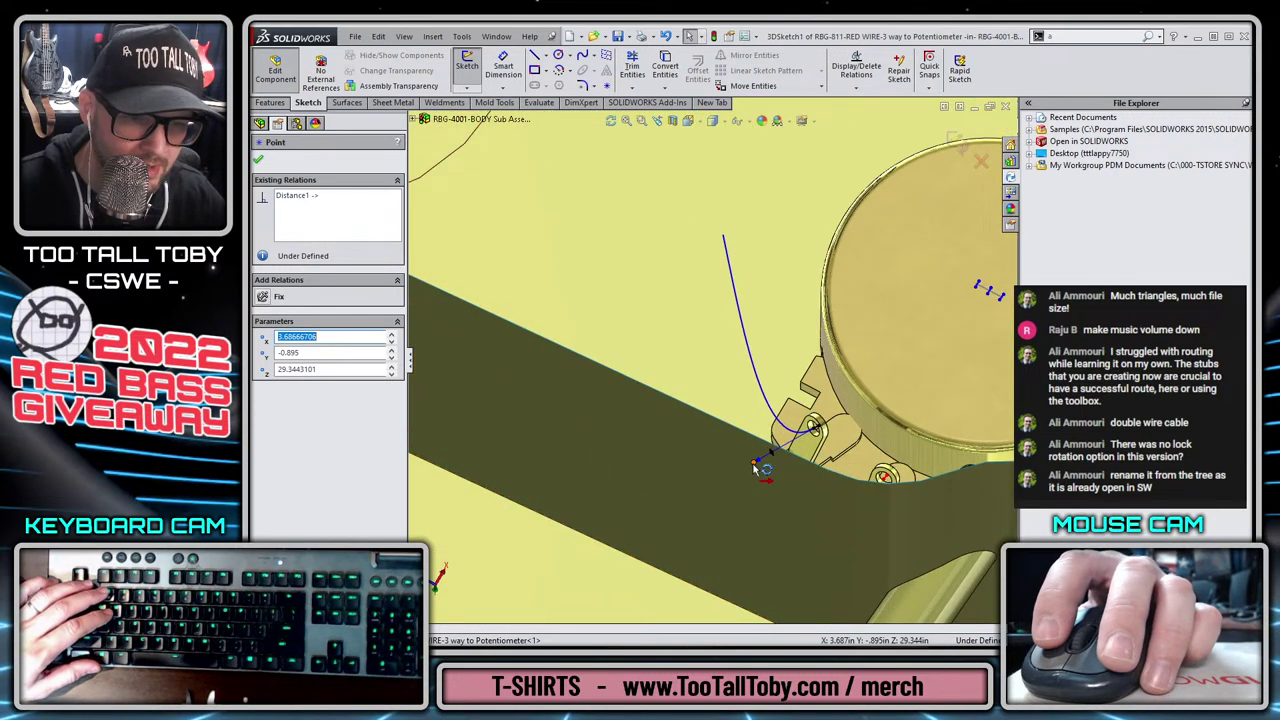
pyautogui.moveTo(755, 464); pyautogui.dragTo(713, 484)
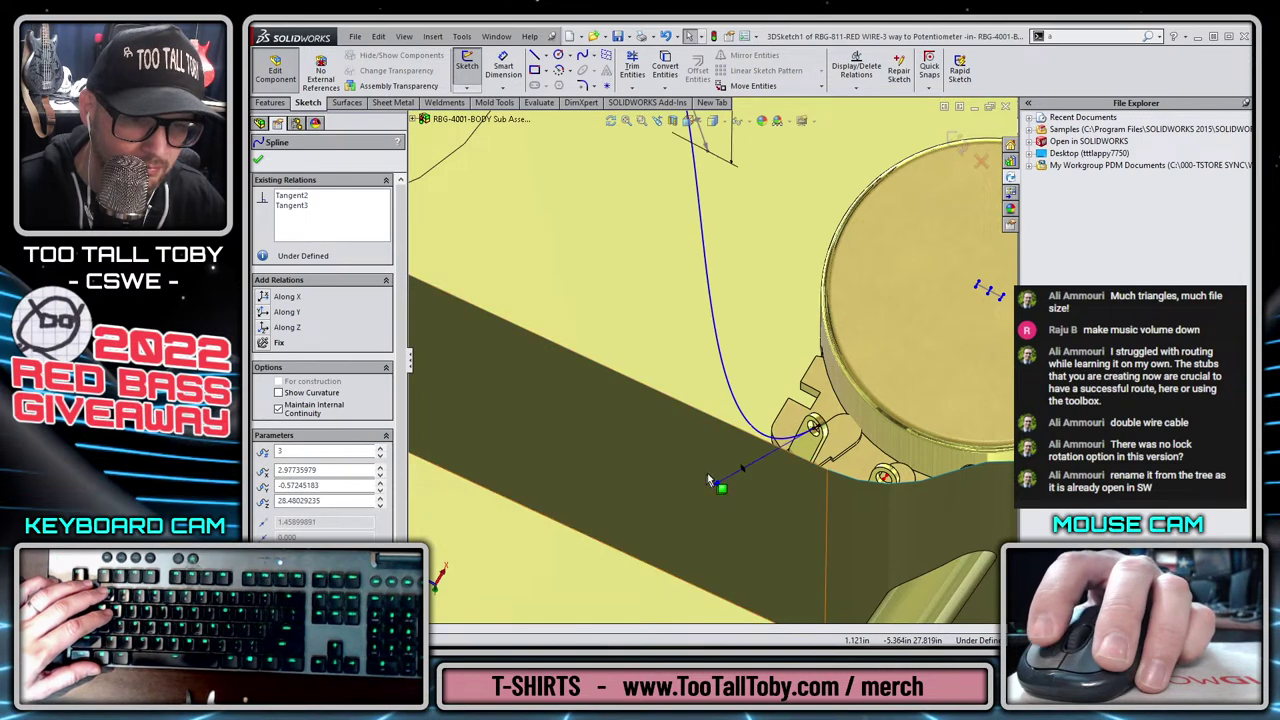
pyautogui.press('Escape')
pyautogui.scroll(-3, 736, 300)
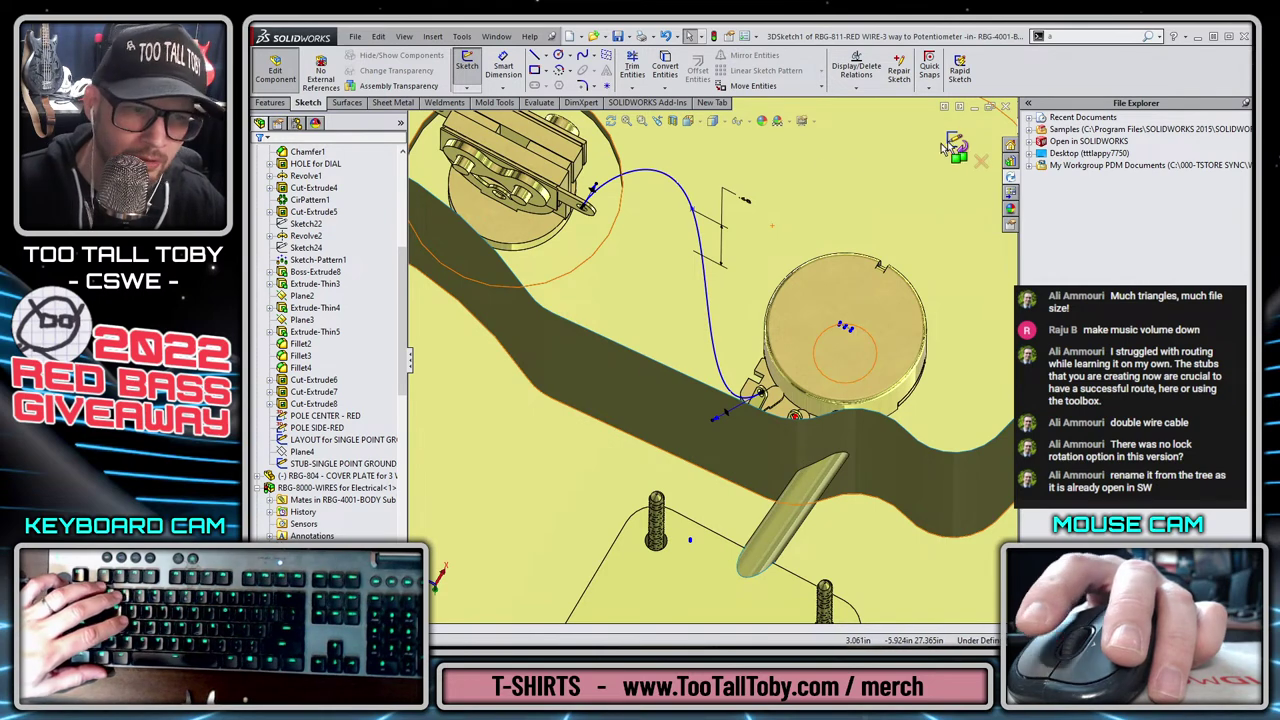
# Close the 3D sketch and finish editing the red wire part, returning to the body sub-assembly.
pyautogui.click(952, 147)
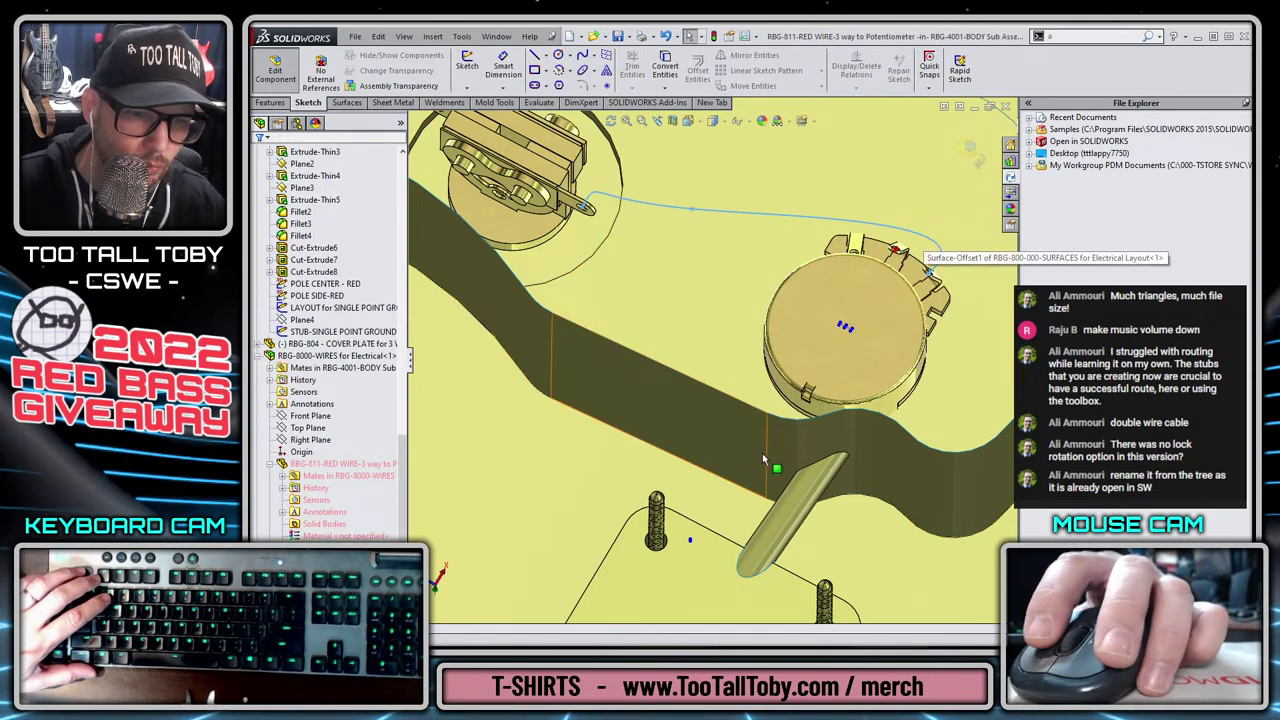
pyautogui.scroll(3, 720, 360)
pyautogui.moveTo(771, 320); pyautogui.dragTo(868, 277, button='middle')
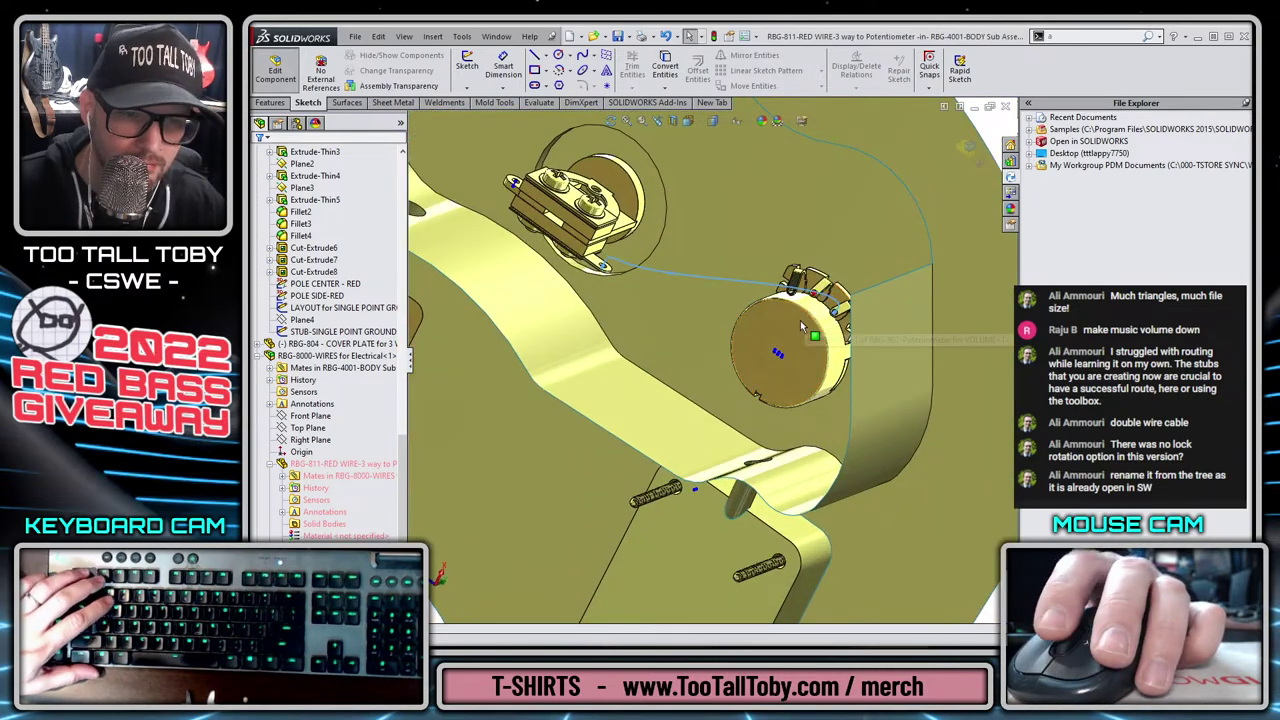
pyautogui.keyDown('ctrl'); pyautogui.moveTo(802, 327); pyautogui.dragTo(776, 341, button='middle'); pyautogui.keyUp('ctrl')
pyautogui.click(967, 149)
pyautogui.scroll(2, 753, 378)
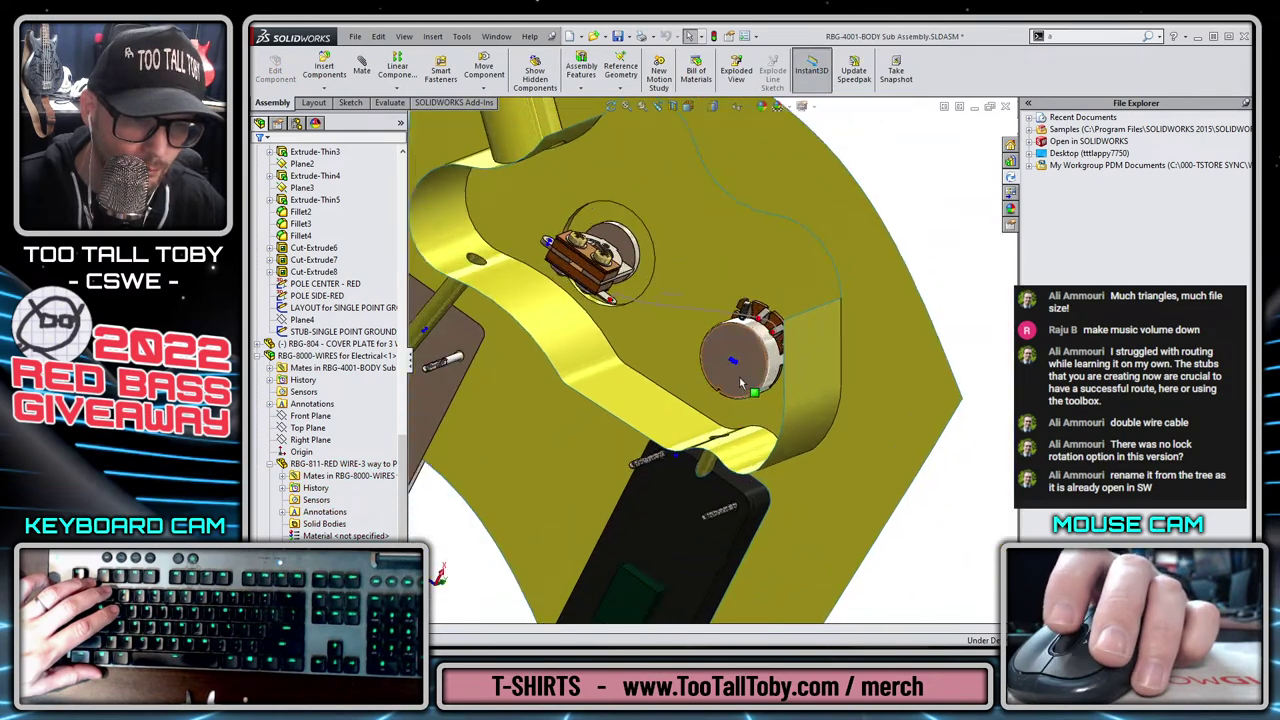
# Delete the potentiometer's Angle2 mate from the body sub-assembly.
pyautogui.click(748, 342)
pyautogui.click(336, 200)
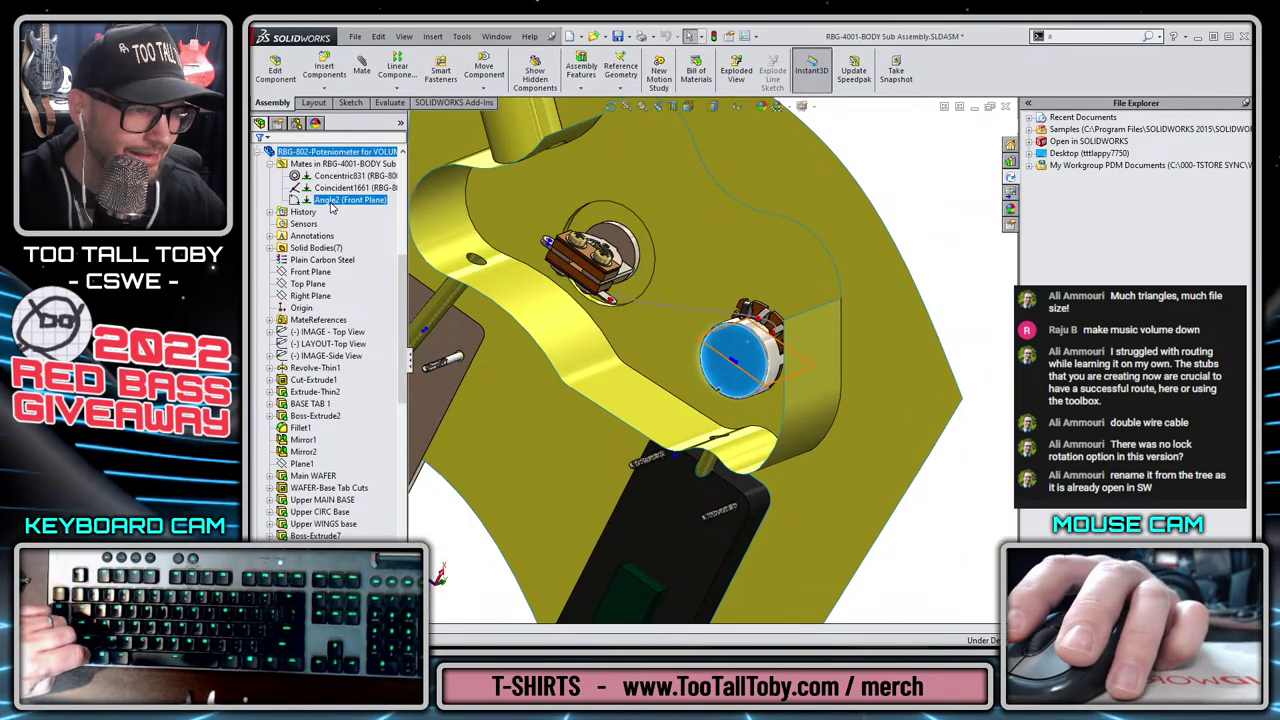
pyautogui.scroll(3, 330, 207)
pyautogui.click(330, 316)
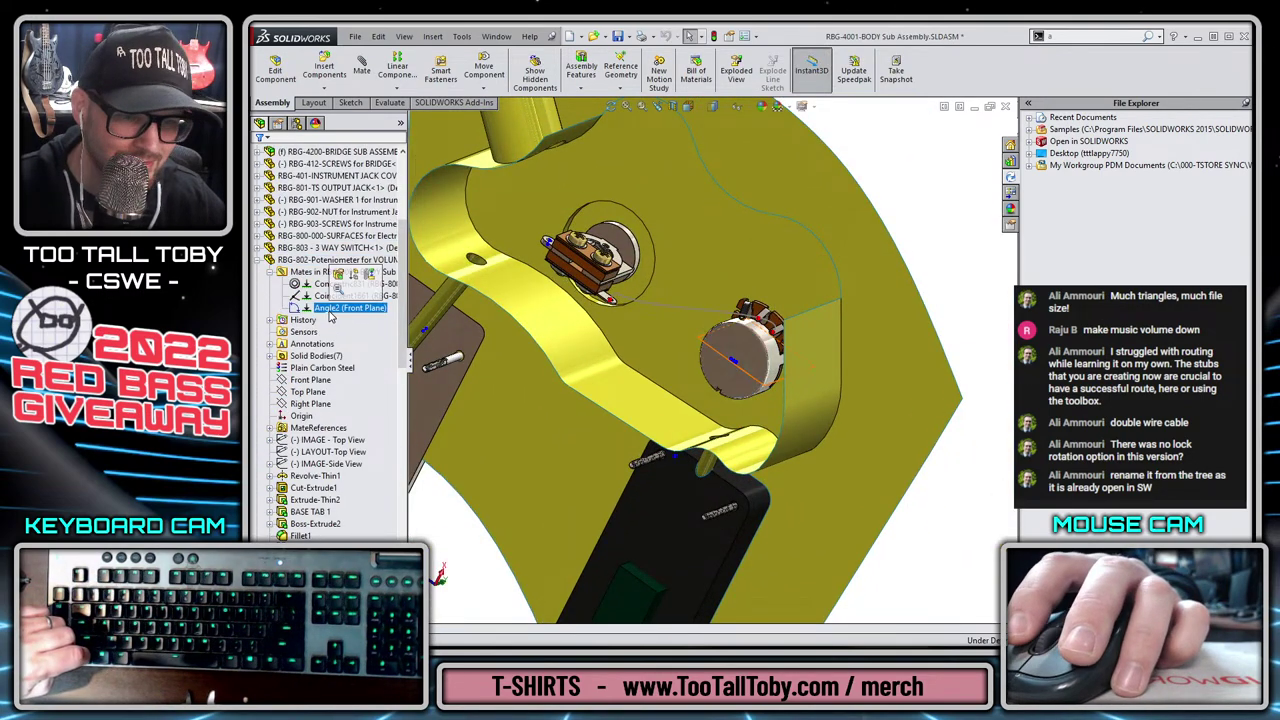
pyautogui.keyDown('ctrl'); pyautogui.click(340, 296); pyautogui.keyUp('ctrl')
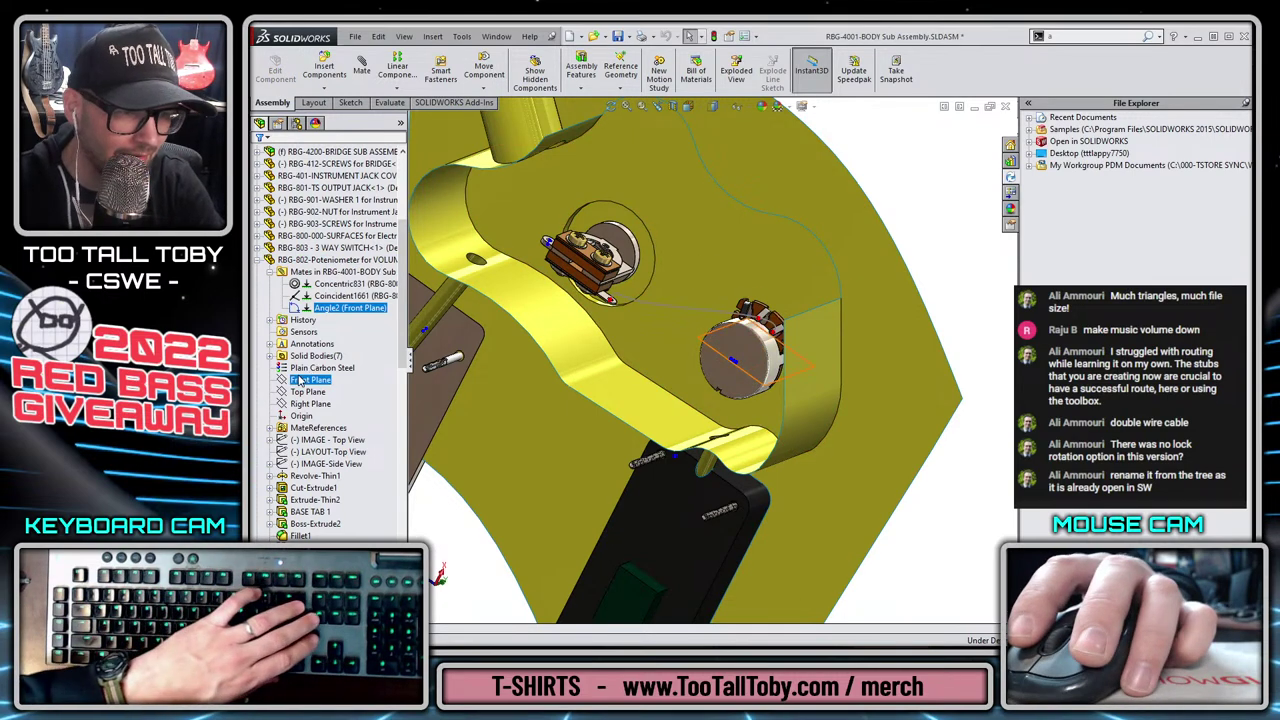
pyautogui.click(345, 307)
pyautogui.press('Delete')
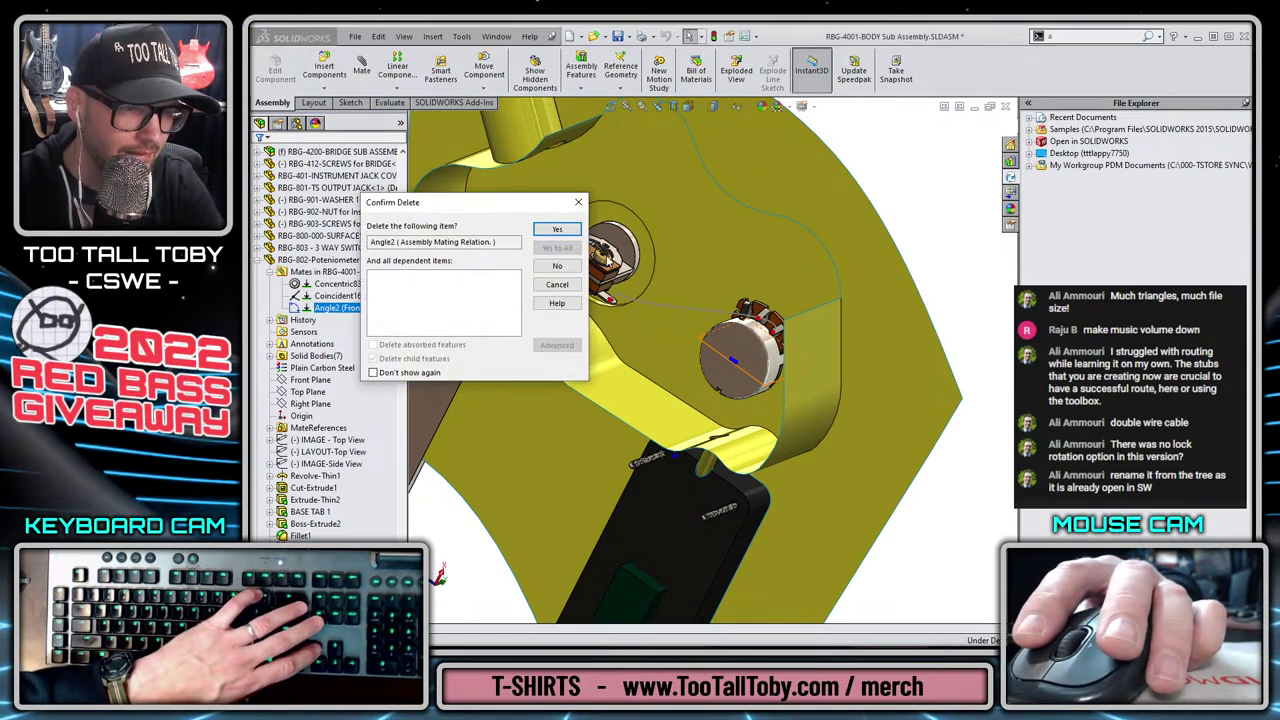
pyautogui.click(557, 230)
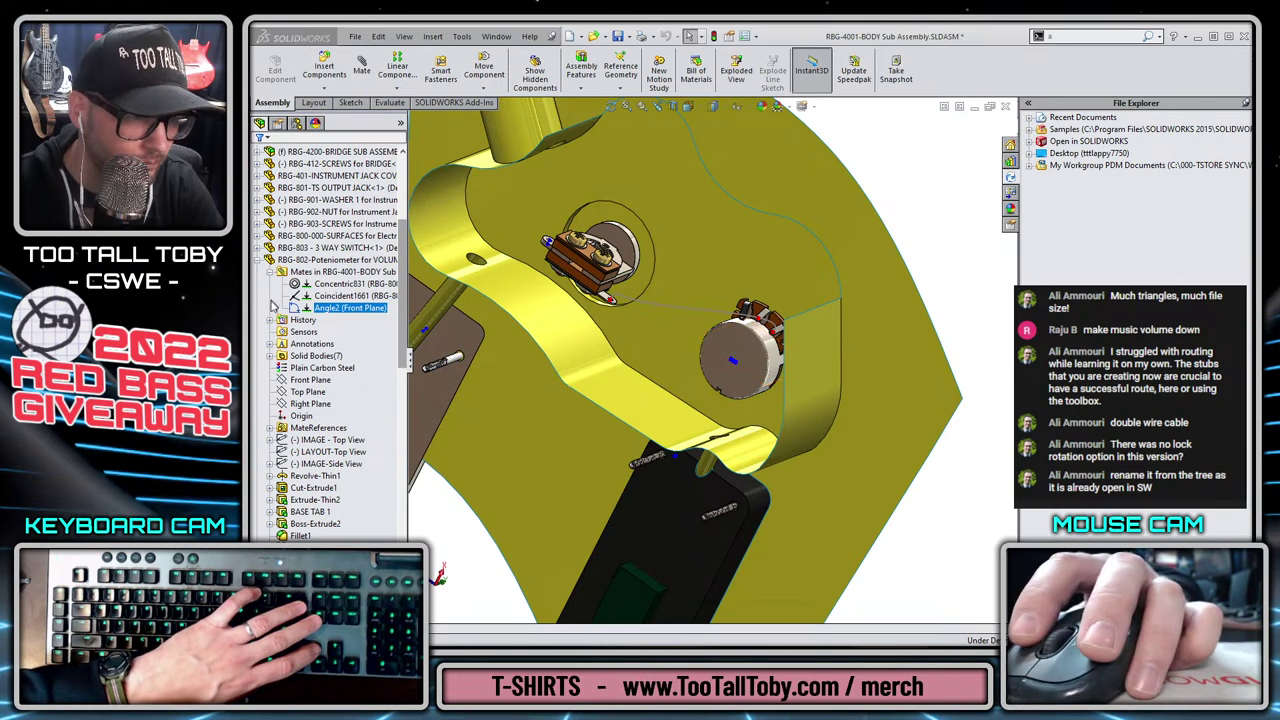
# Rotate the potentiometer about its axis so its terminals face the control cavity's near side wall.
pyautogui.click(616, 37)
pyautogui.click(556, 300)
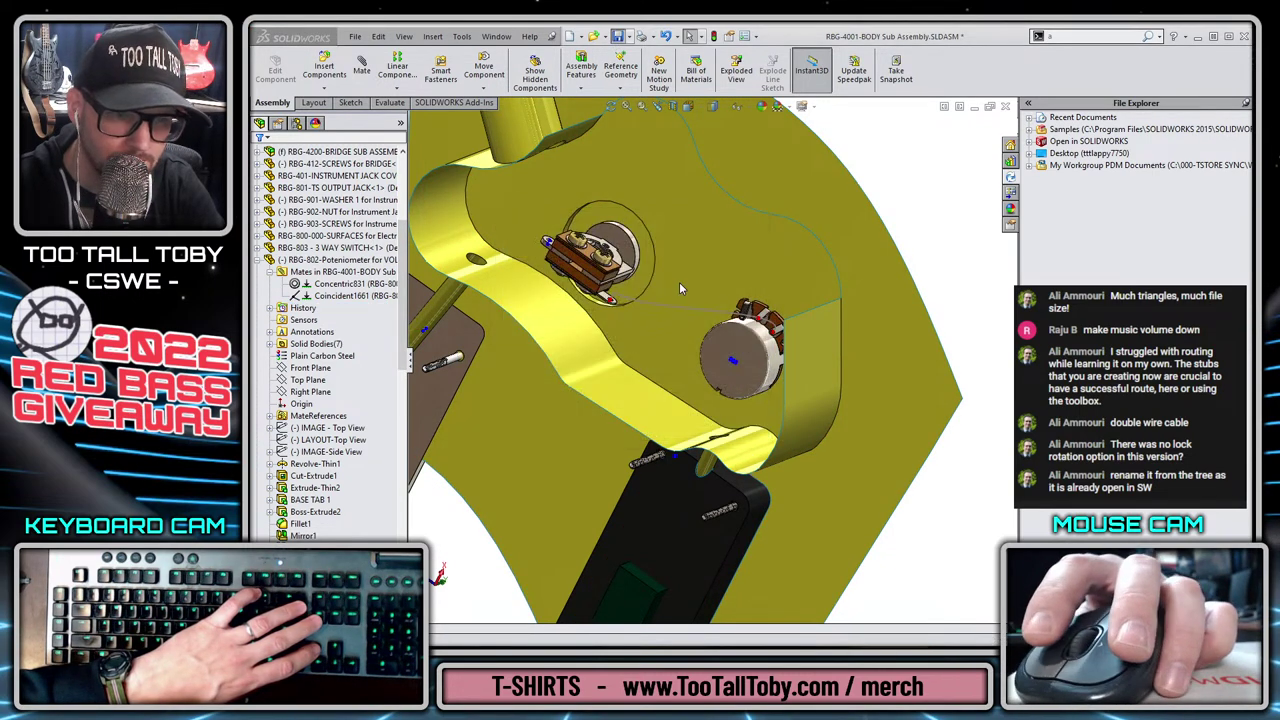
pyautogui.moveTo(746, 341); pyautogui.dragTo(713, 384)
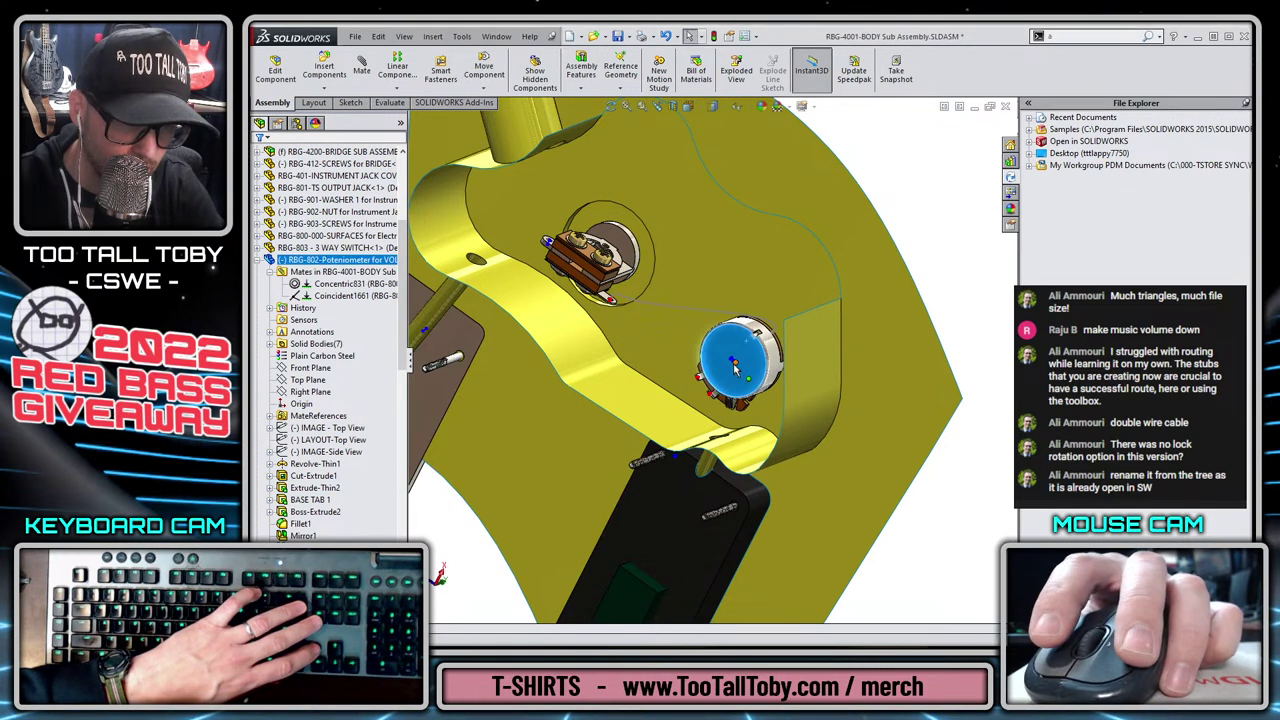
# Mate the potentiometer's Front Plane parallel to the body sub-assembly's Right Plane.
pyautogui.scroll(2, 736, 362)
pyautogui.press('Escape')
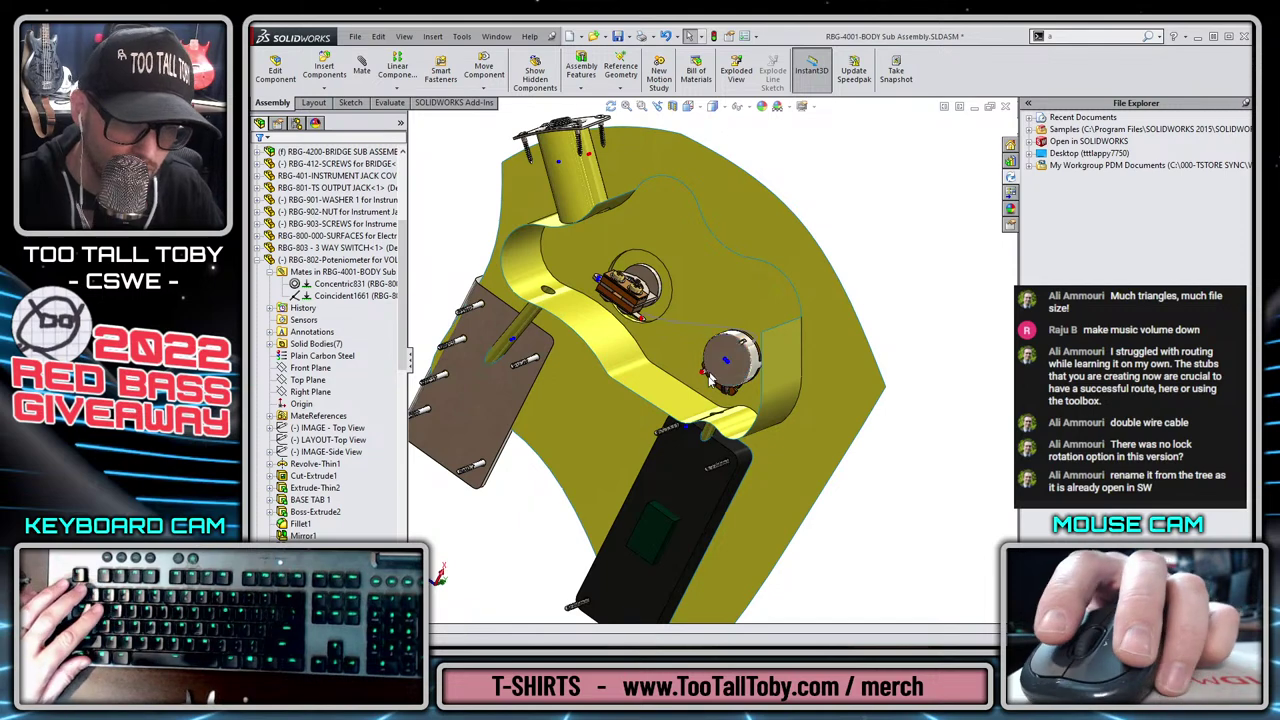
pyautogui.scroll(2, 733, 357)
pyautogui.scroll(3, 683, 372)
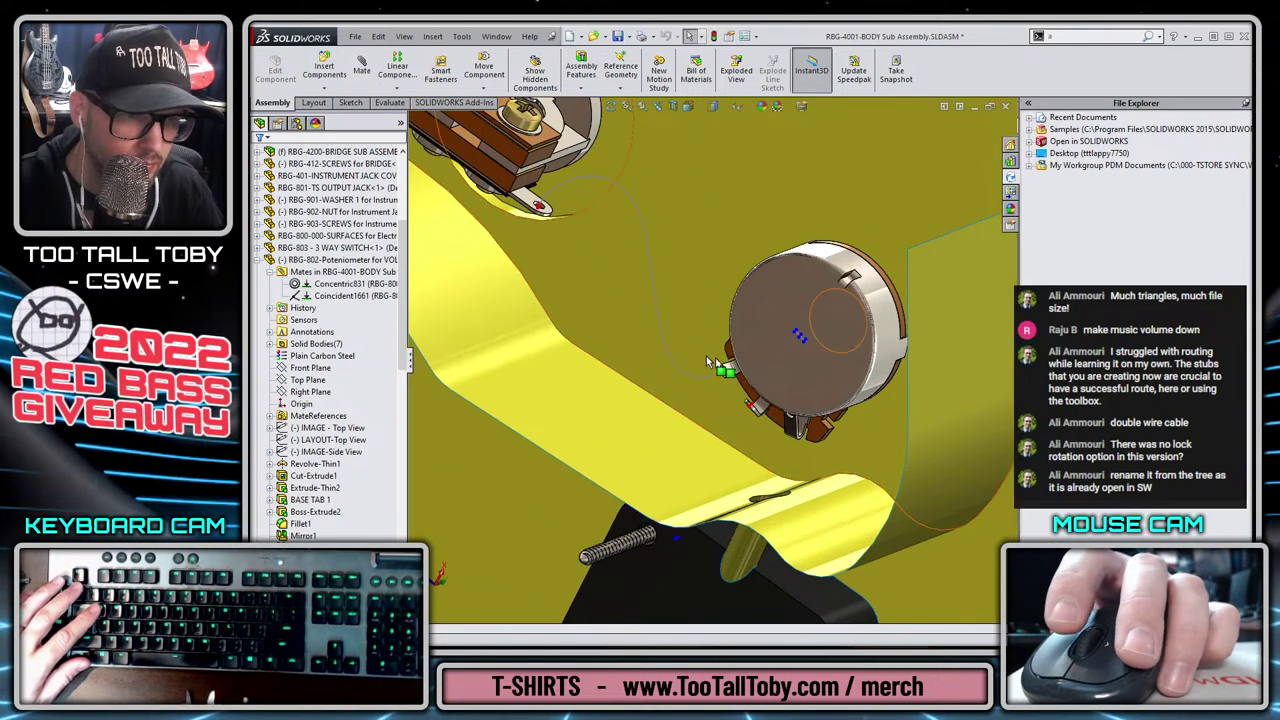
pyautogui.scroll(-4, 799, 365)
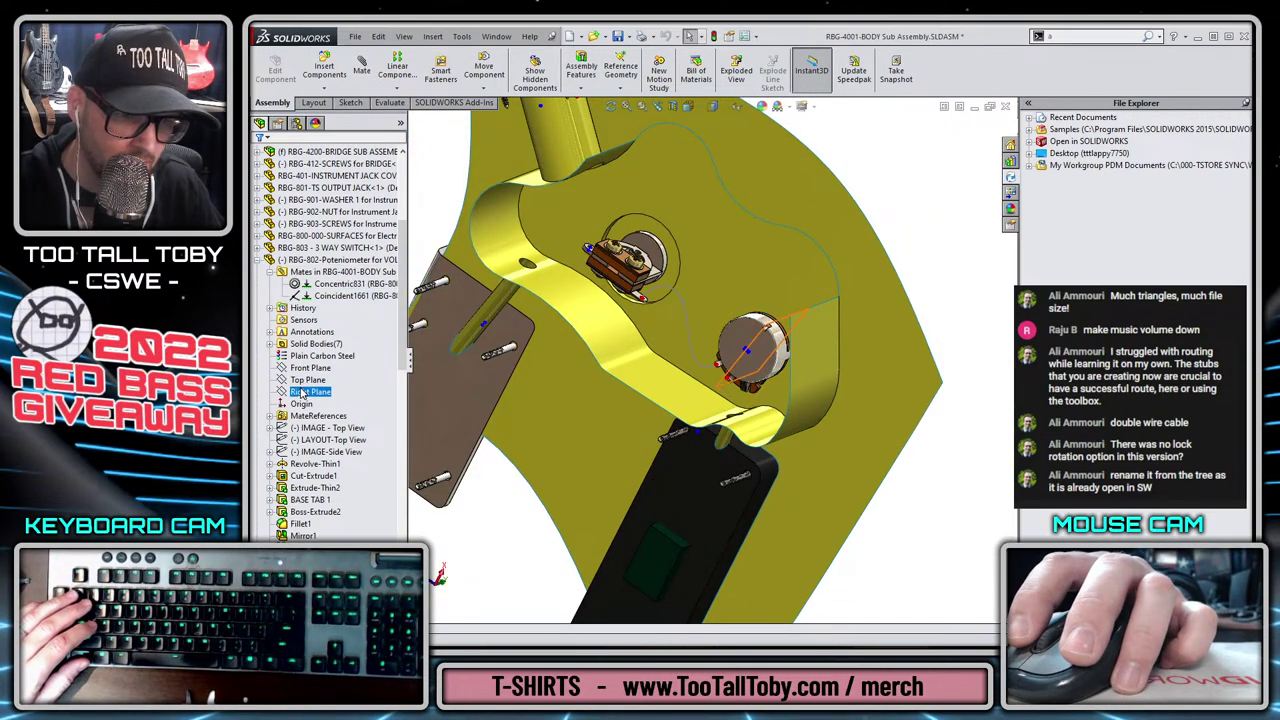
pyautogui.scroll(5, 306, 372)
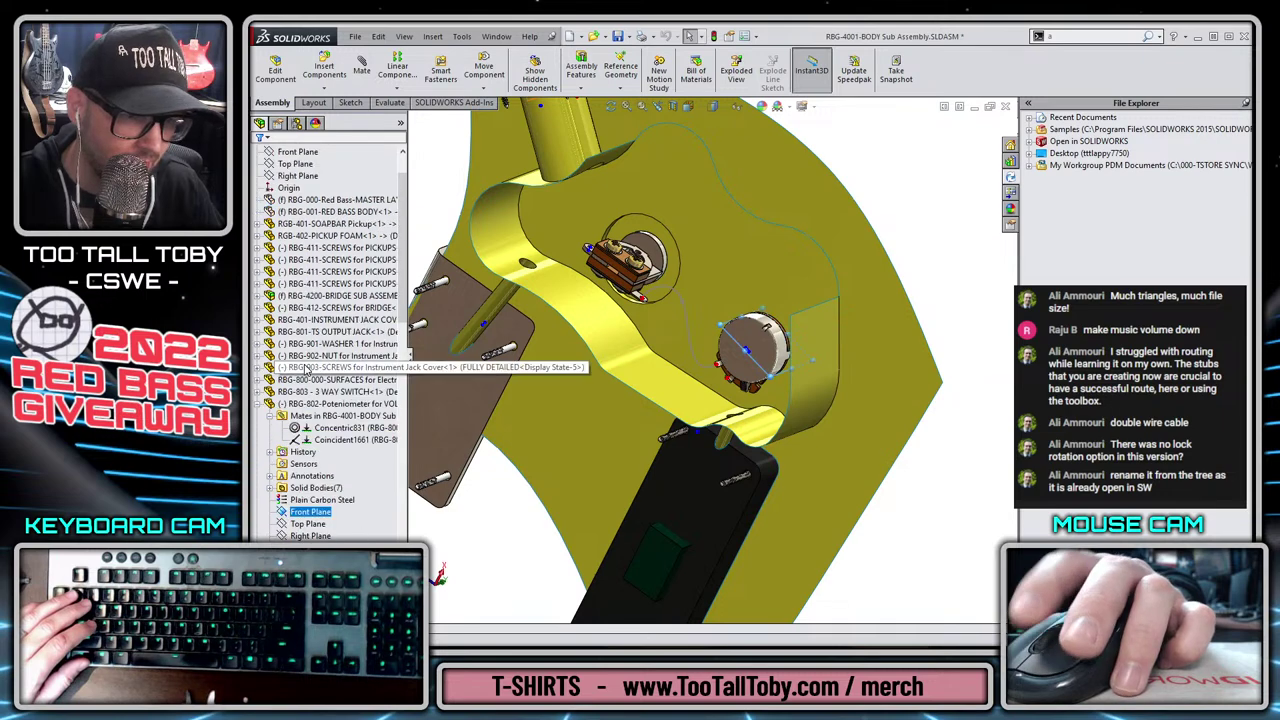
pyautogui.click(296, 213)
pyautogui.press('Escape')
pyautogui.press('f')
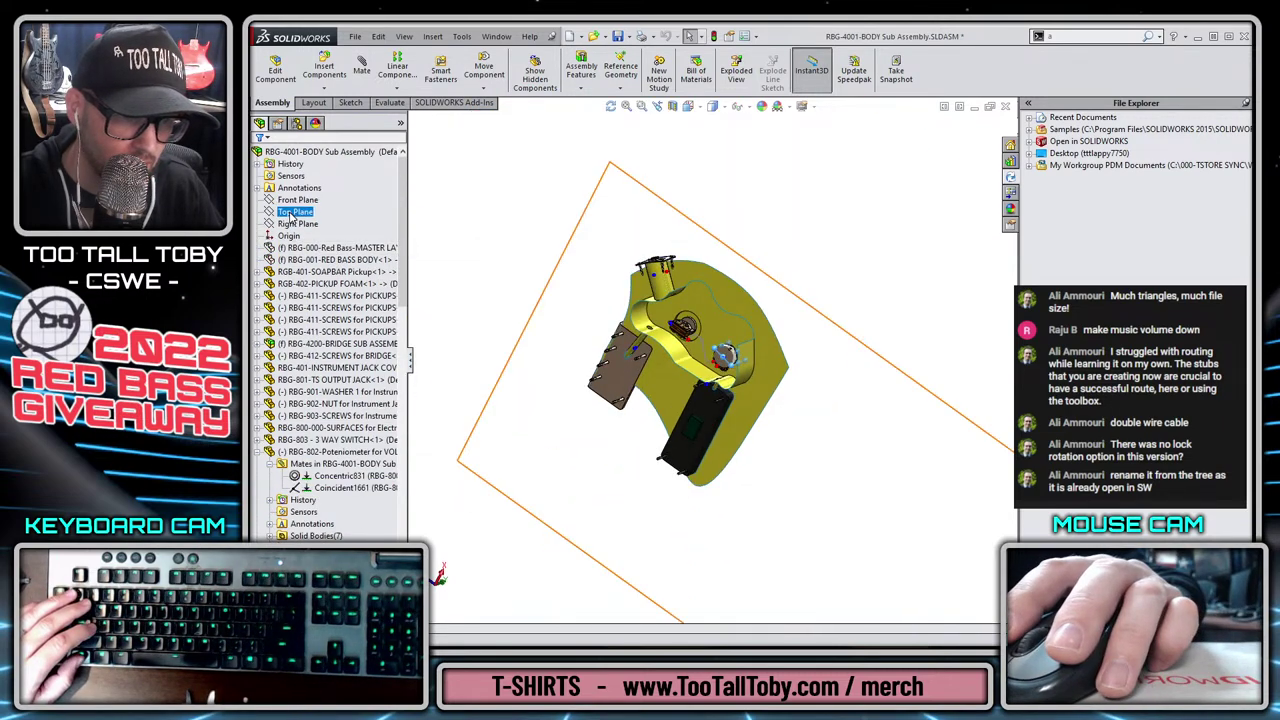
pyautogui.click(297, 224)
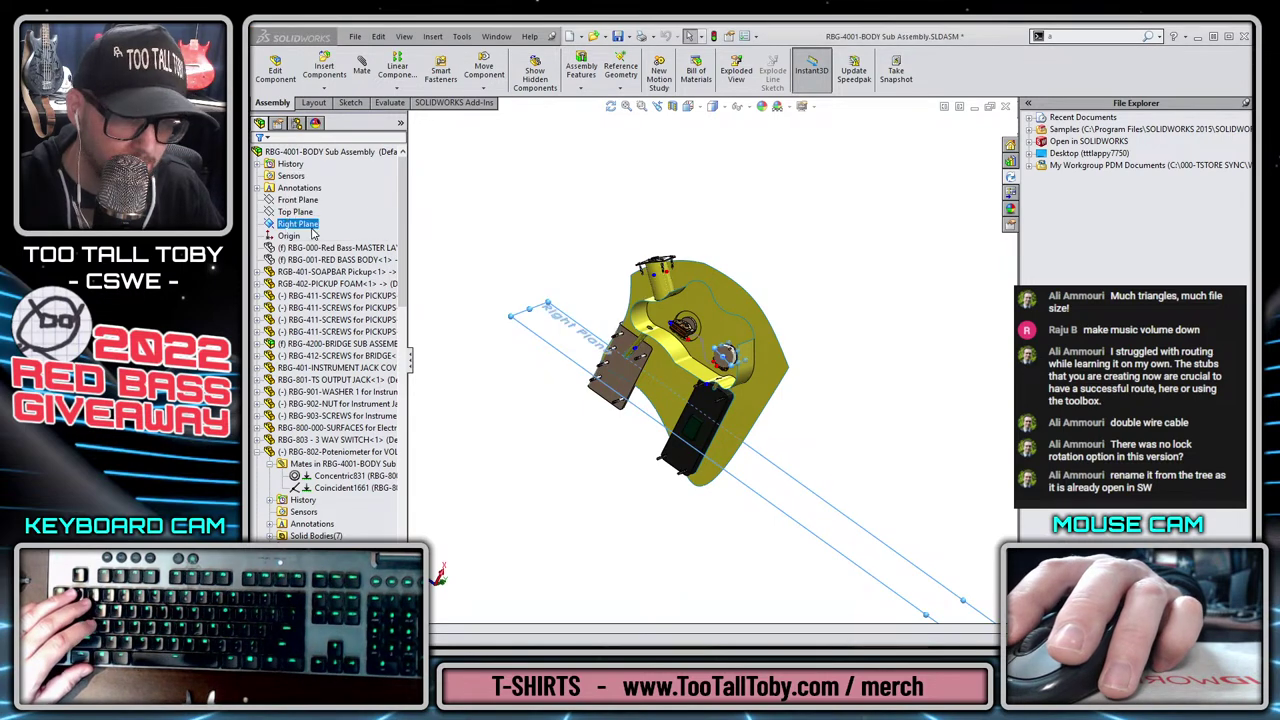
pyautogui.scroll(-8, 720, 335)
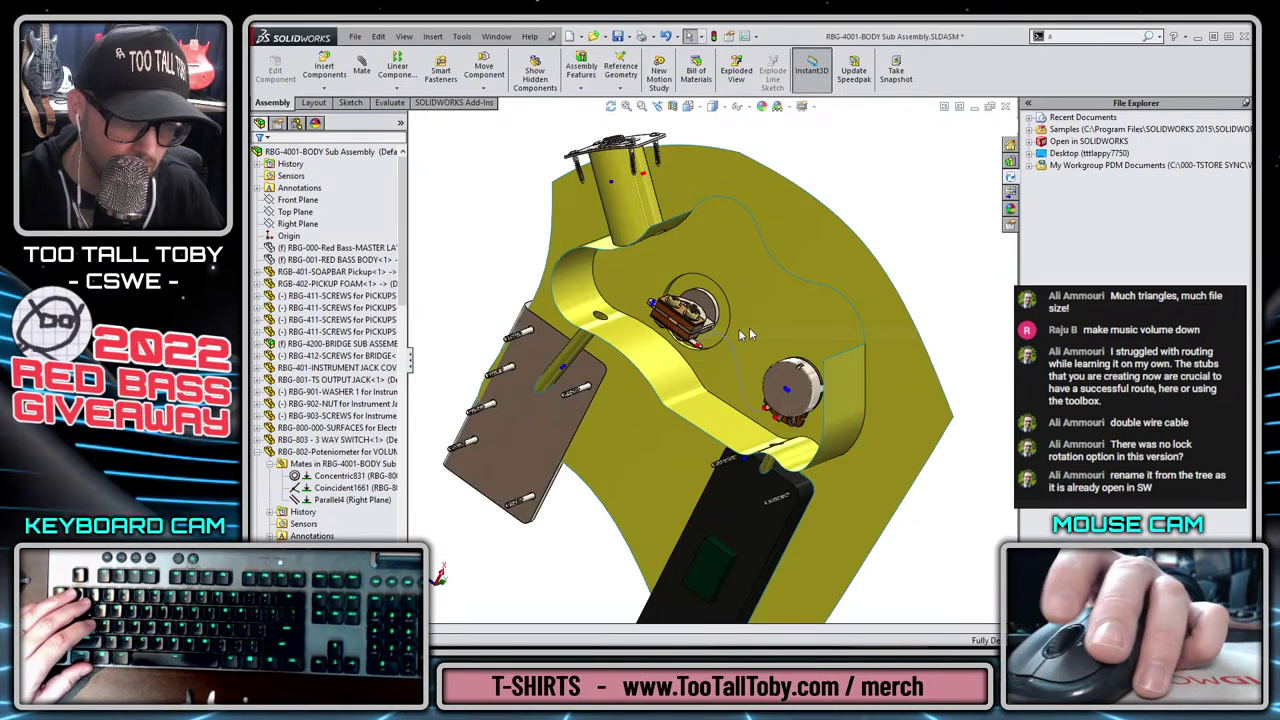
# Start editing the RBG-811 red wire part in the context of the body sub-assembly.
pyautogui.moveTo(707, 437); pyautogui.dragTo(708, 363, button='middle')
pyautogui.scroll(3, 708, 363)
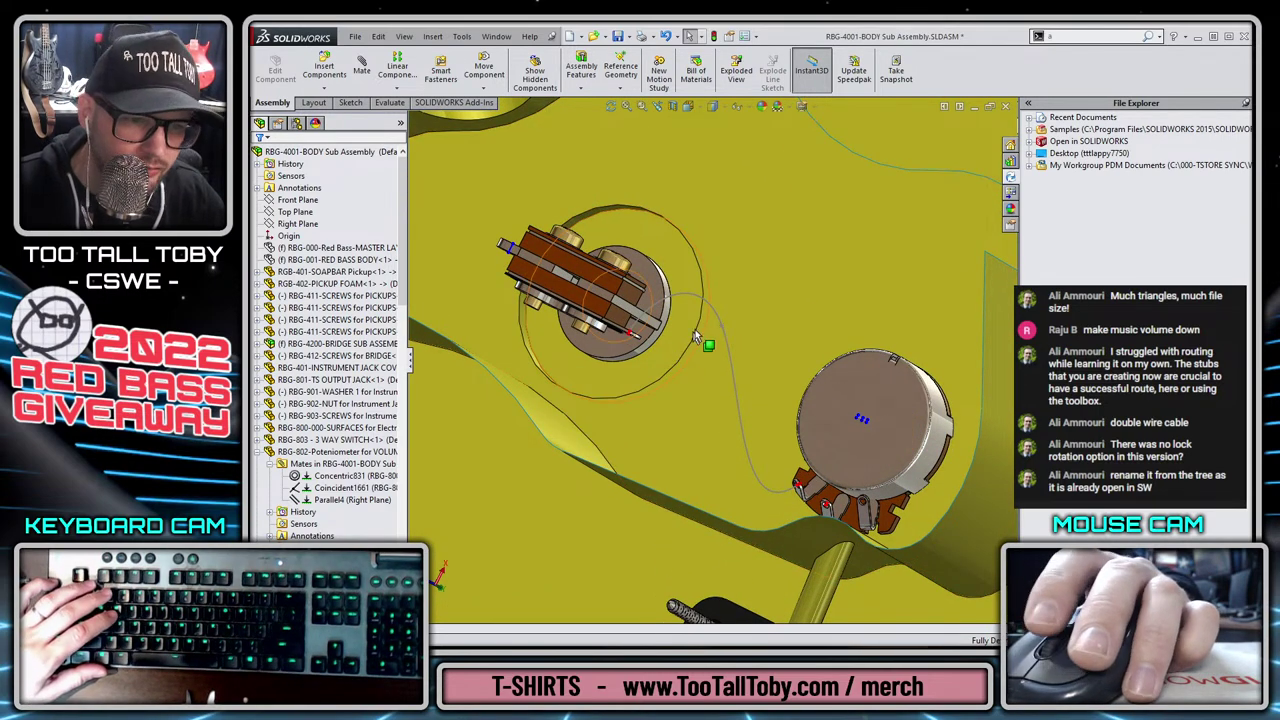
pyautogui.rightClick(709, 304)
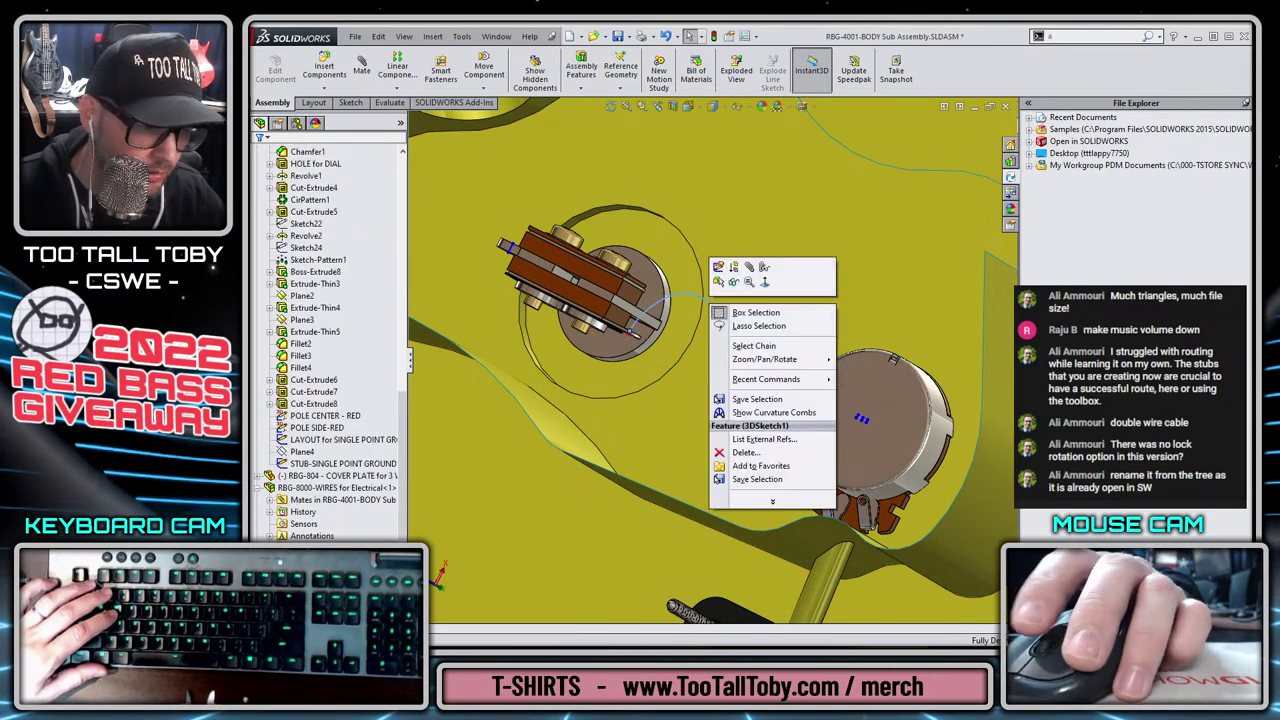
pyautogui.click(318, 451)
pyautogui.rightClick(338, 450)
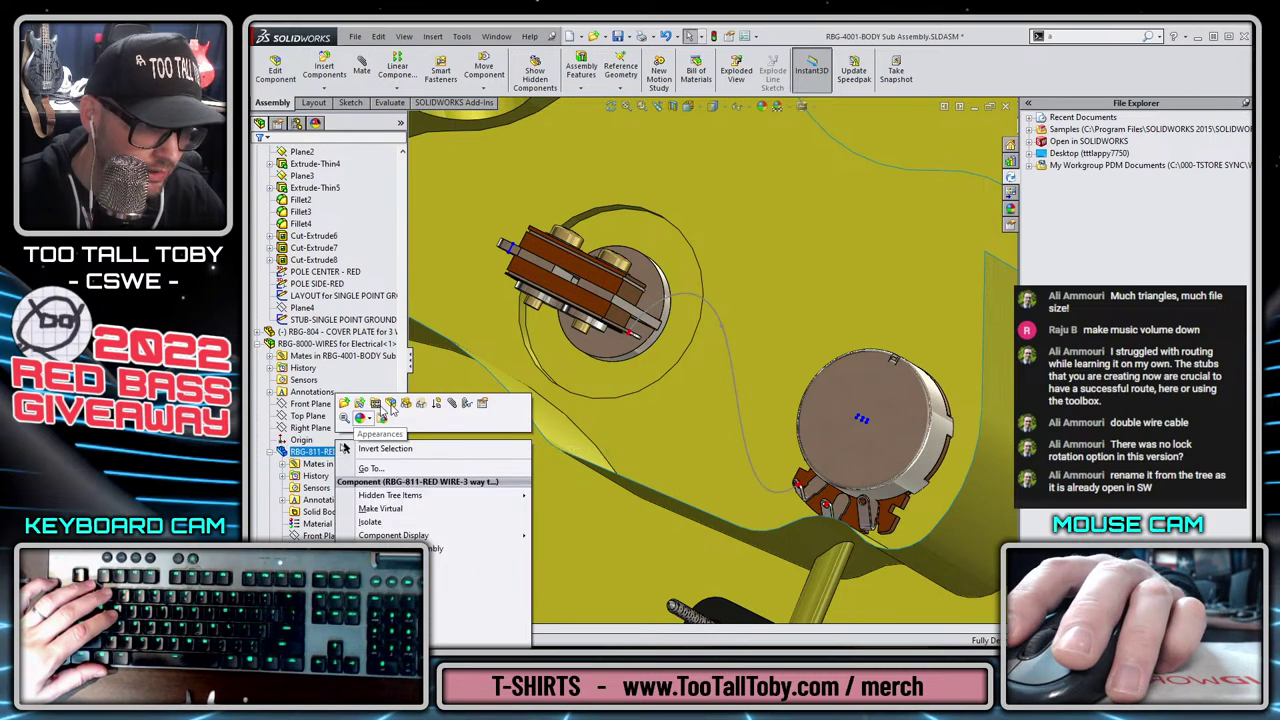
pyautogui.click(393, 404)
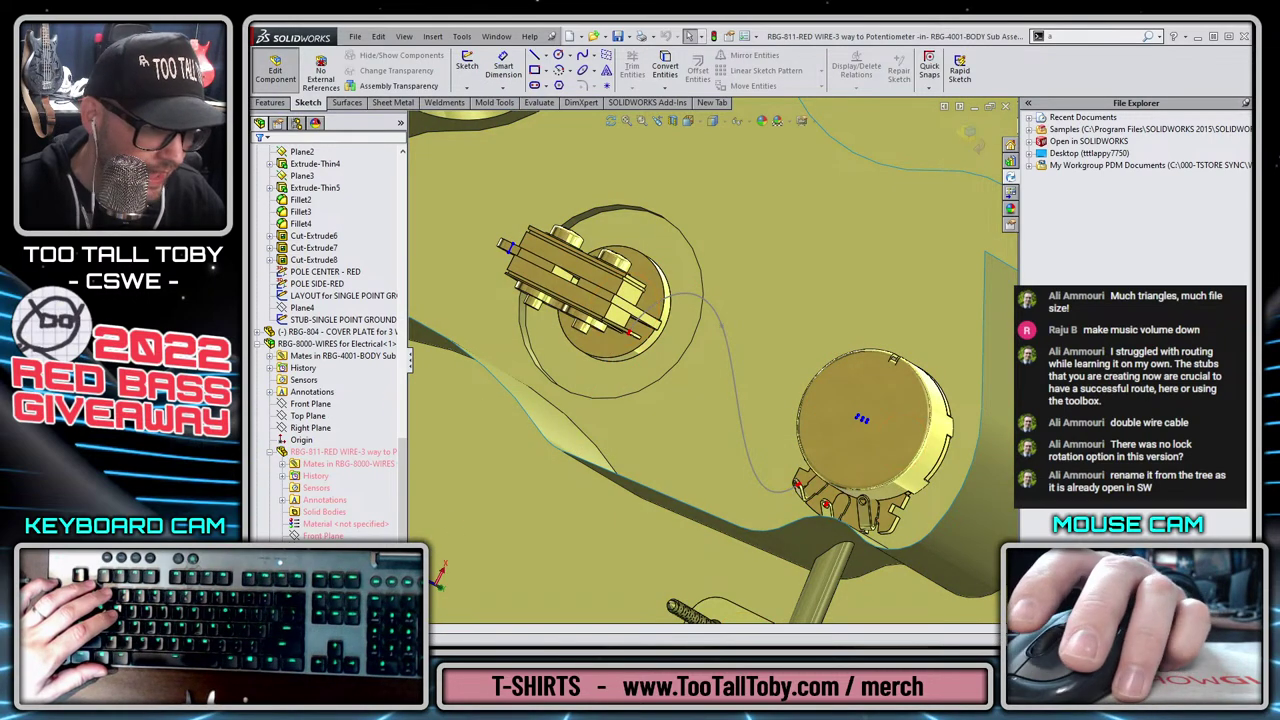
# Create a reference plane perpendicular to the short 3D sketch line in the switch terminal hole, passing through the line's end point.
pyautogui.moveTo(594, 408); pyautogui.dragTo(668, 300, button='middle')
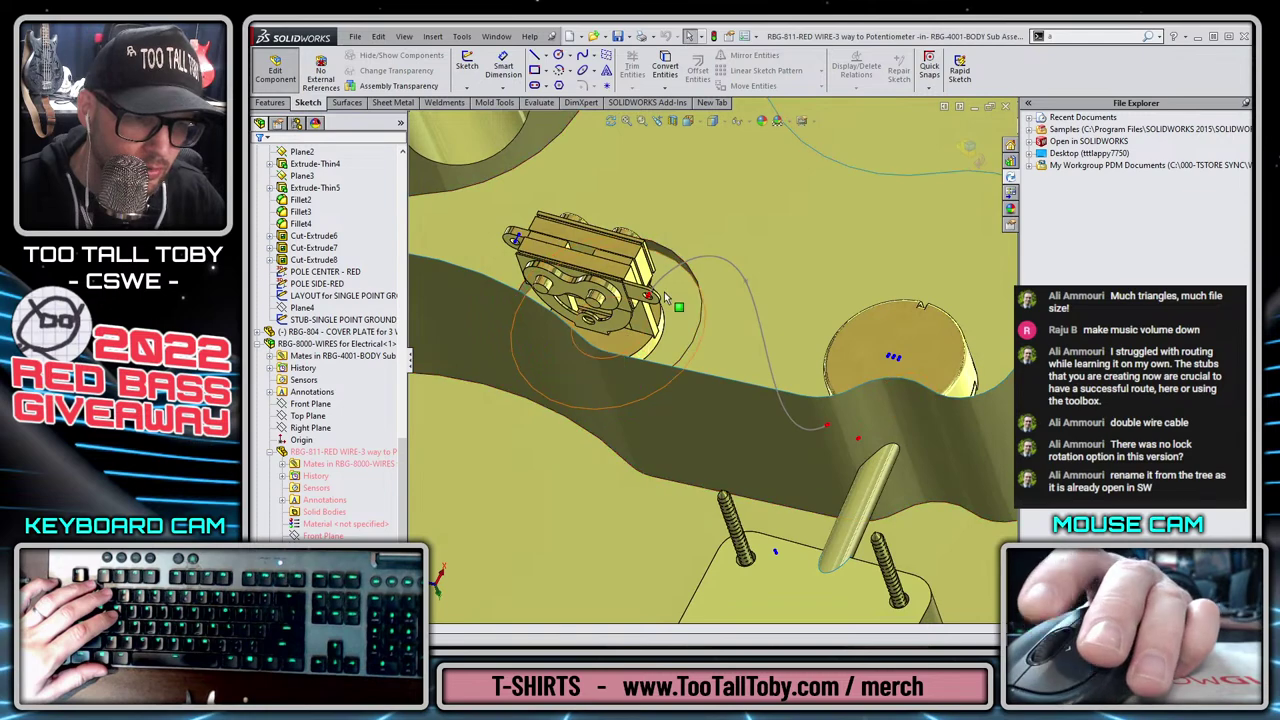
pyautogui.scroll(-5, 650, 308)
pyautogui.scroll(-2, 690, 334)
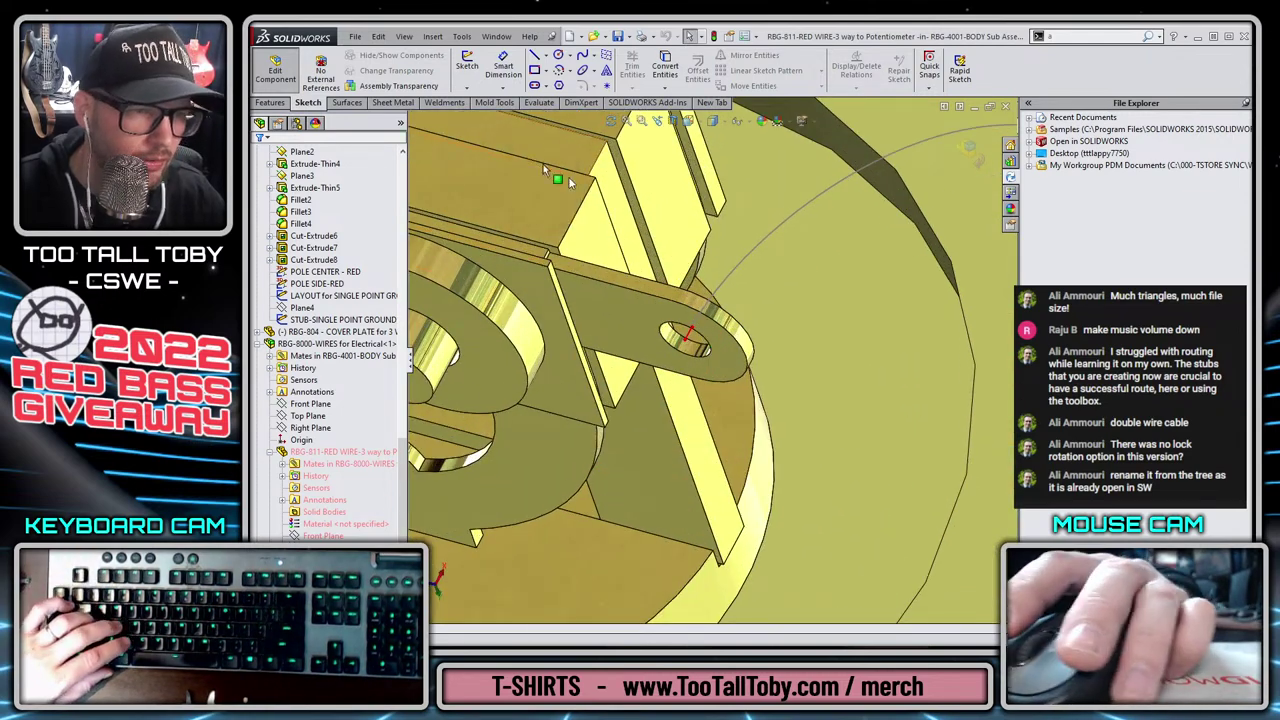
pyautogui.press('s')
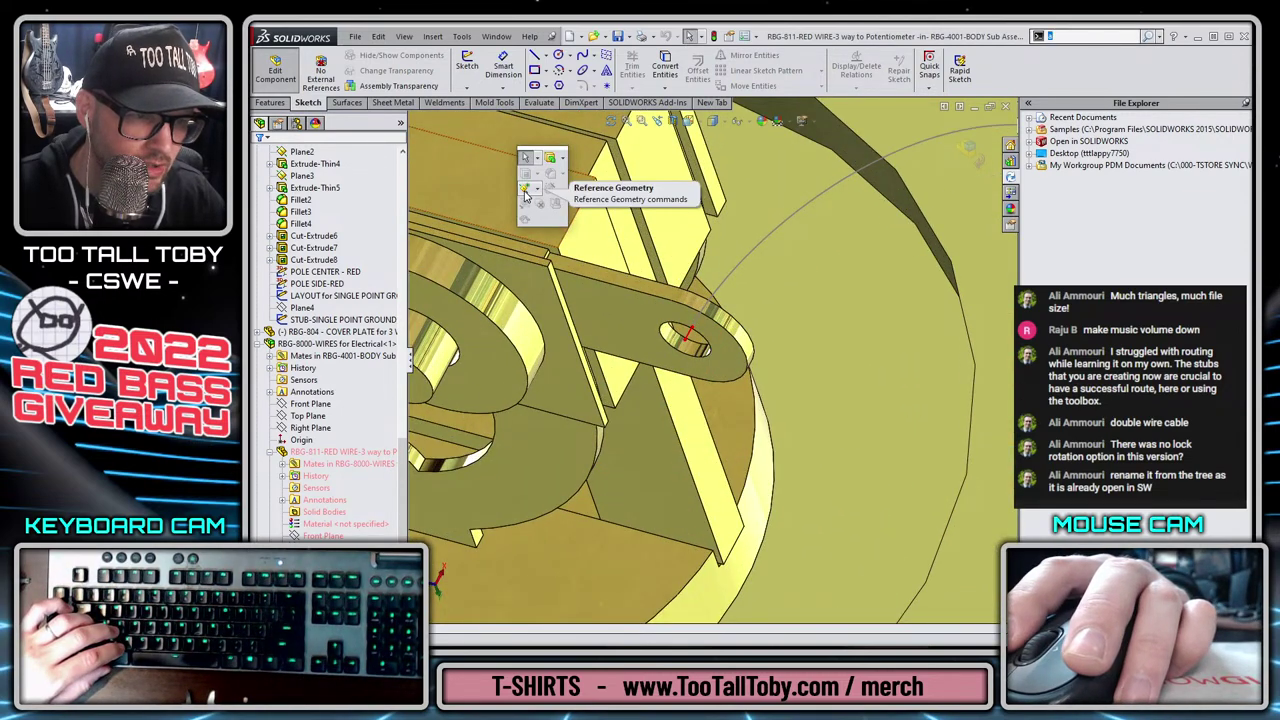
pyautogui.click(527, 192)
pyautogui.click(545, 200)
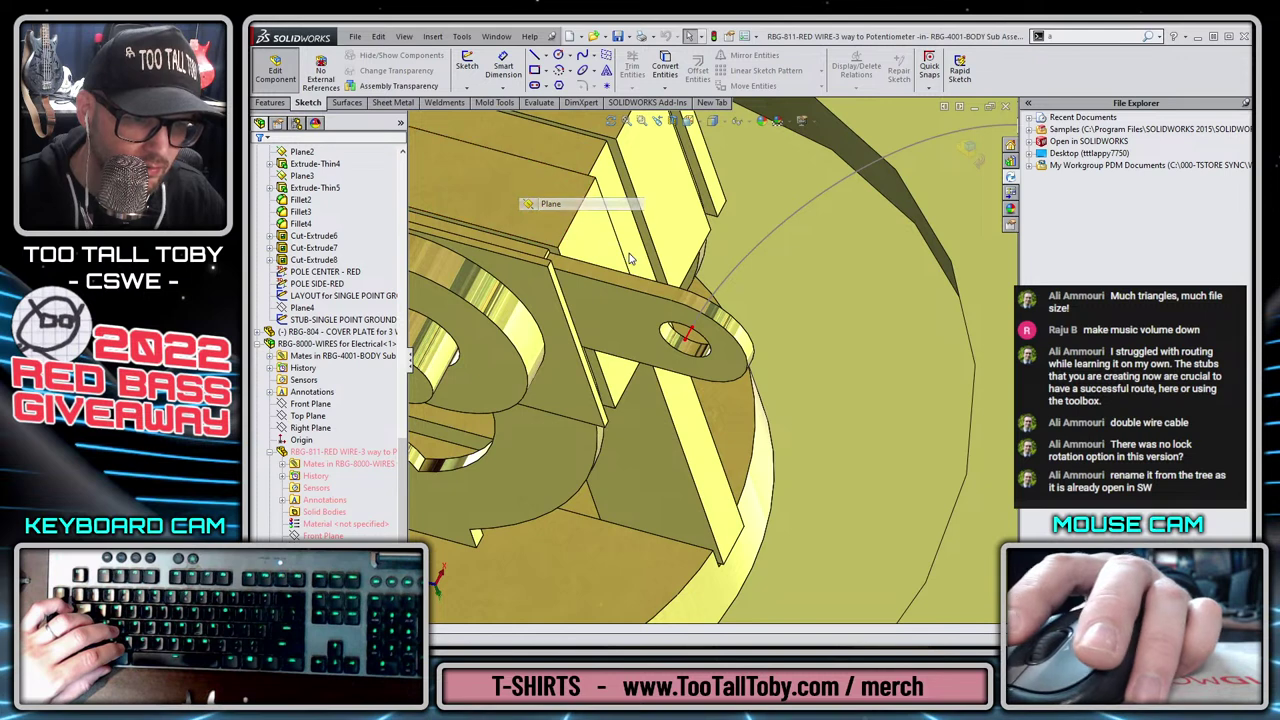
pyautogui.click(690, 340)
pyautogui.click(690, 343)
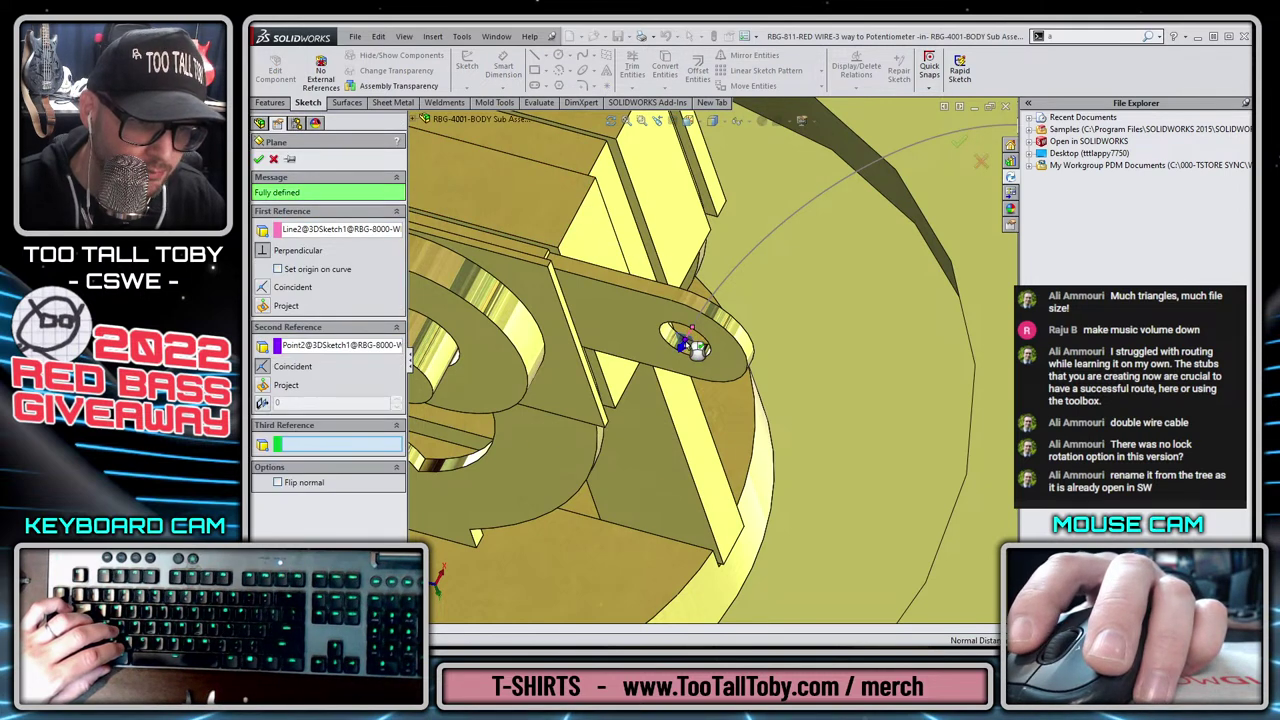
pyautogui.press('Return')
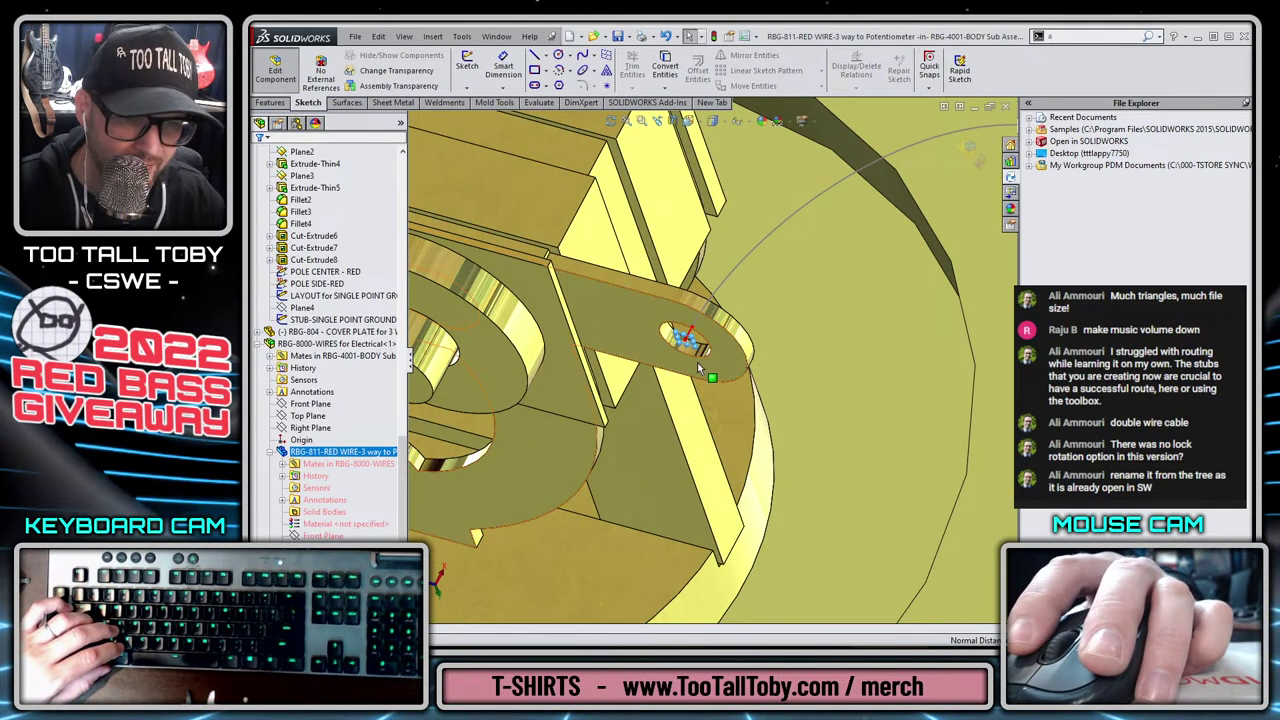
# Sketch a circle with a diameter dimension on the plane, centred on the wire path's switch end, and close the sketch.
pyautogui.click(560, 56)
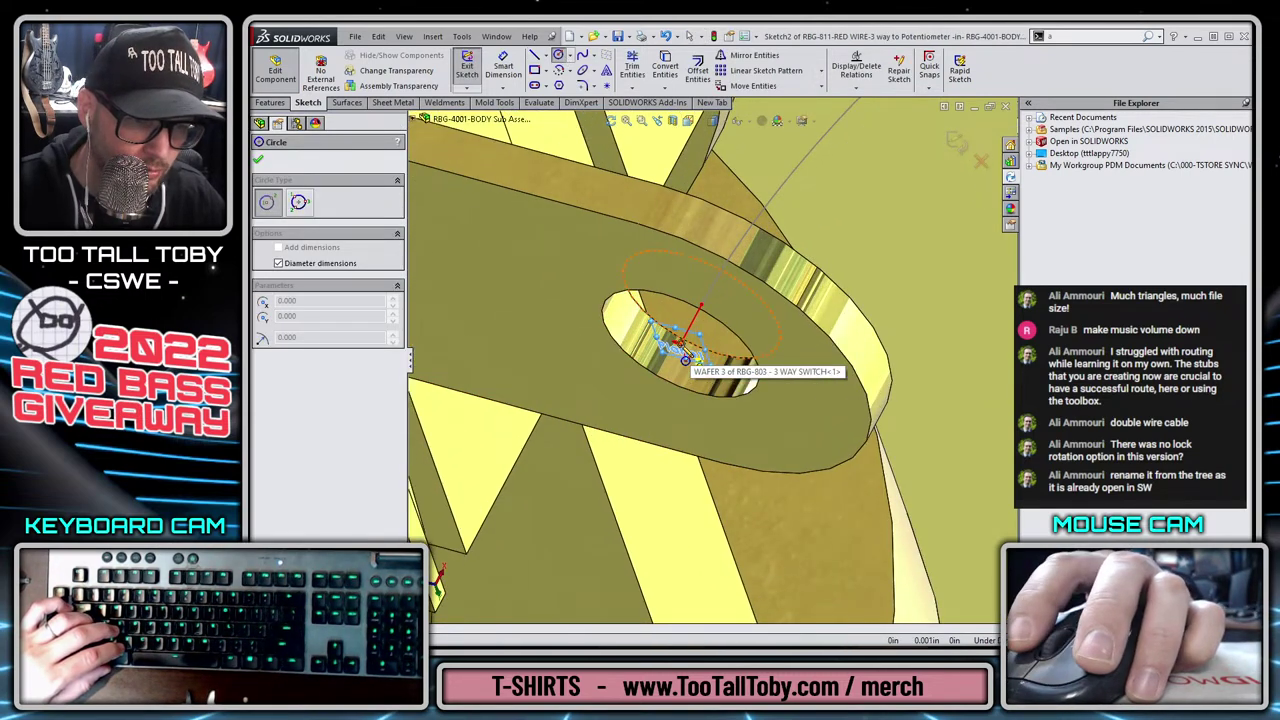
pyautogui.click(685, 359)
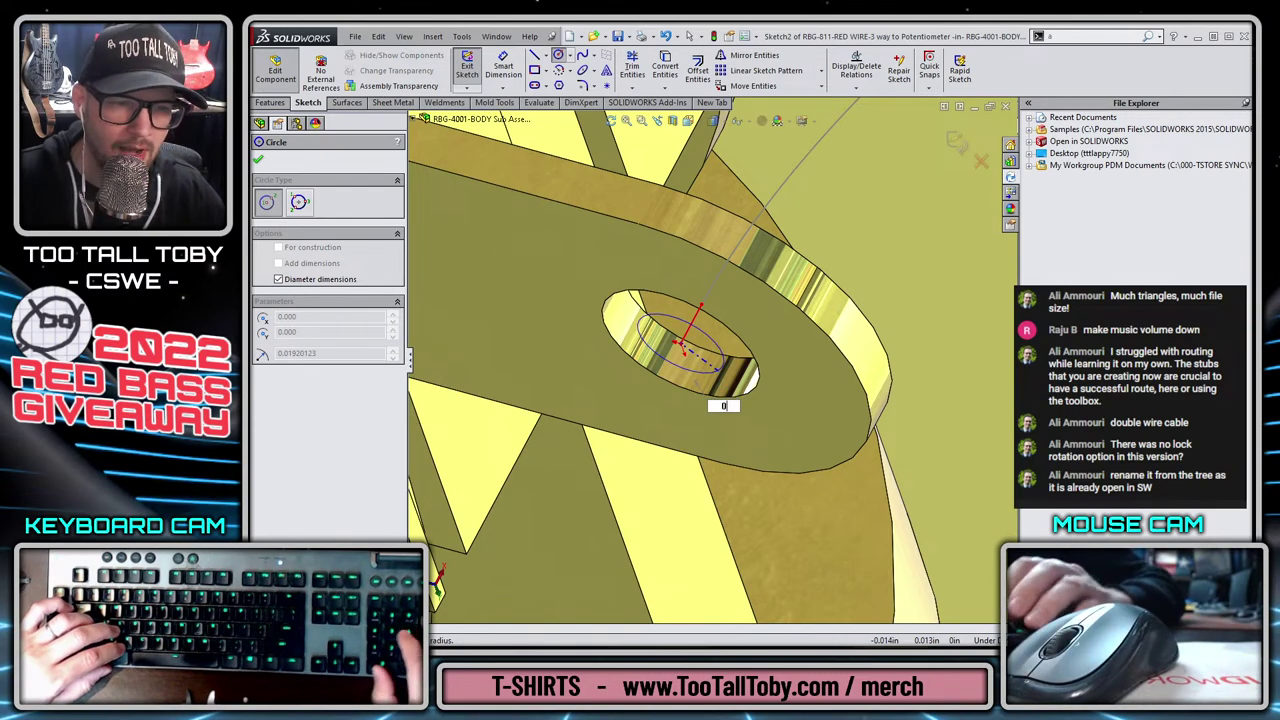
pyautogui.click(717, 391)
pyautogui.press('Escape')
pyautogui.scroll(4, 748, 391)
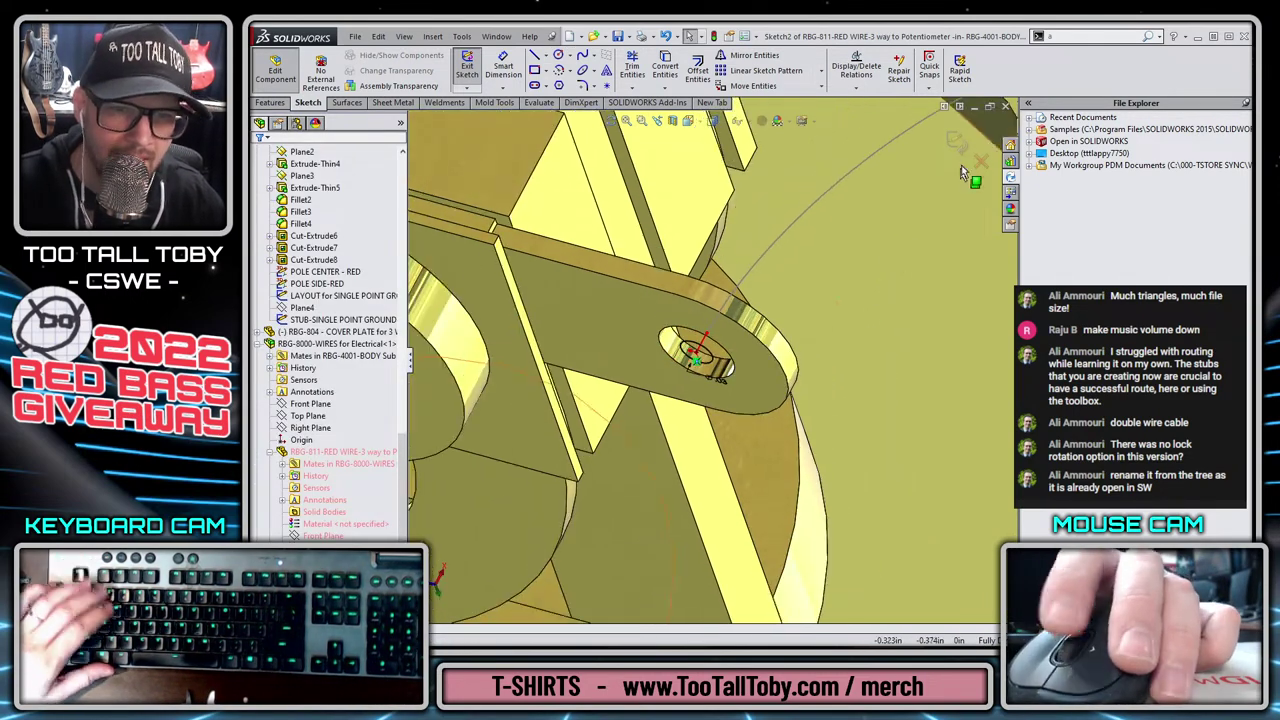
pyautogui.click(956, 141)
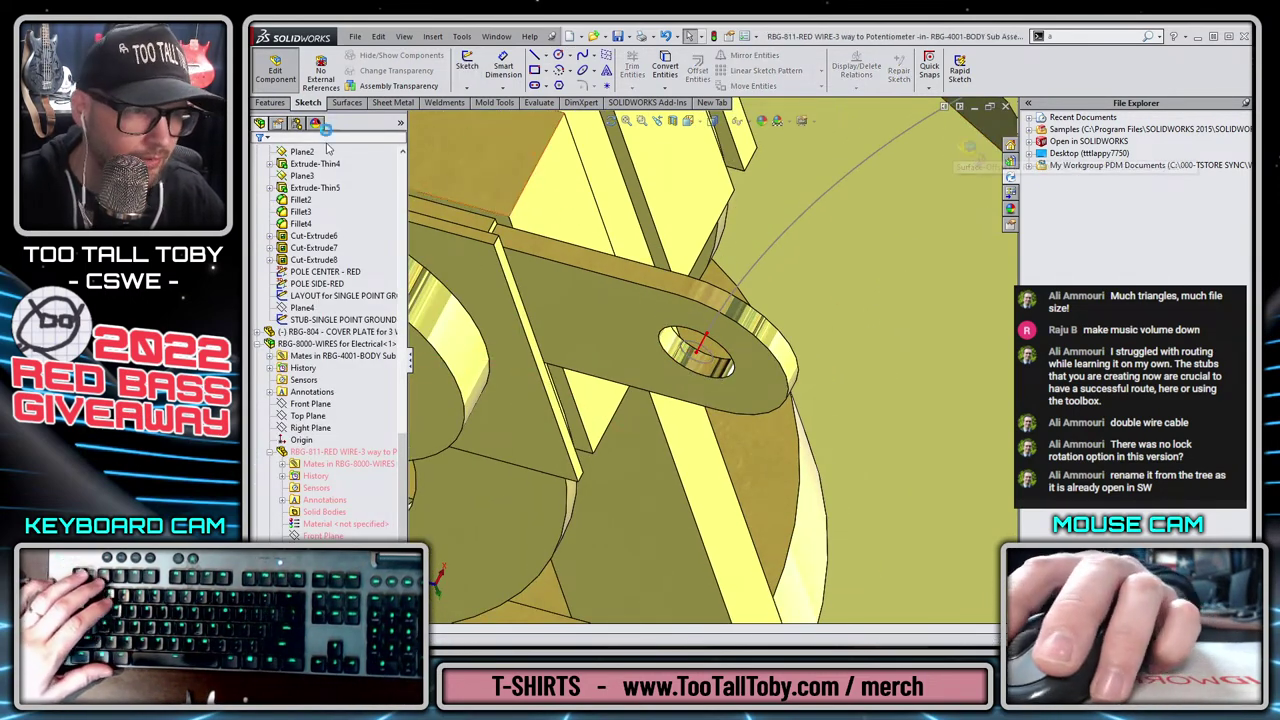
# Sweep the circle along the 3D sketch path to form the wire from switch to potentiometer.
pyautogui.click(271, 103)
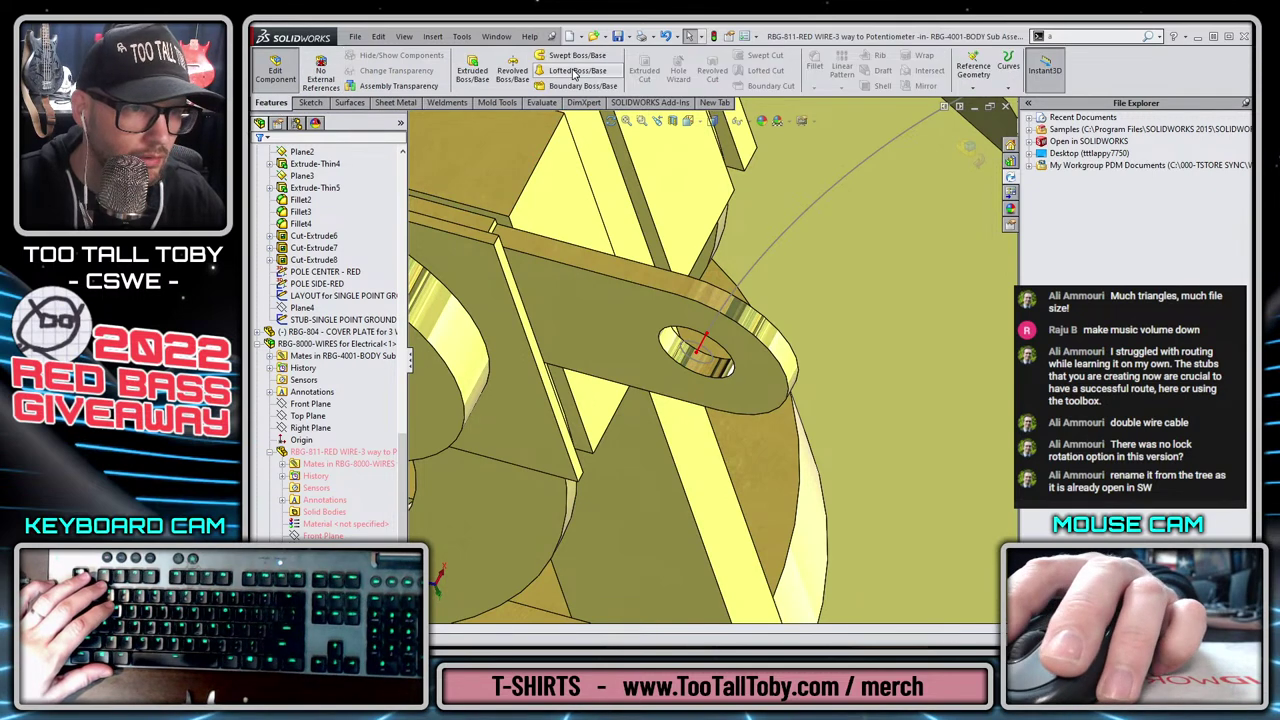
pyautogui.click(577, 56)
pyautogui.click(716, 368)
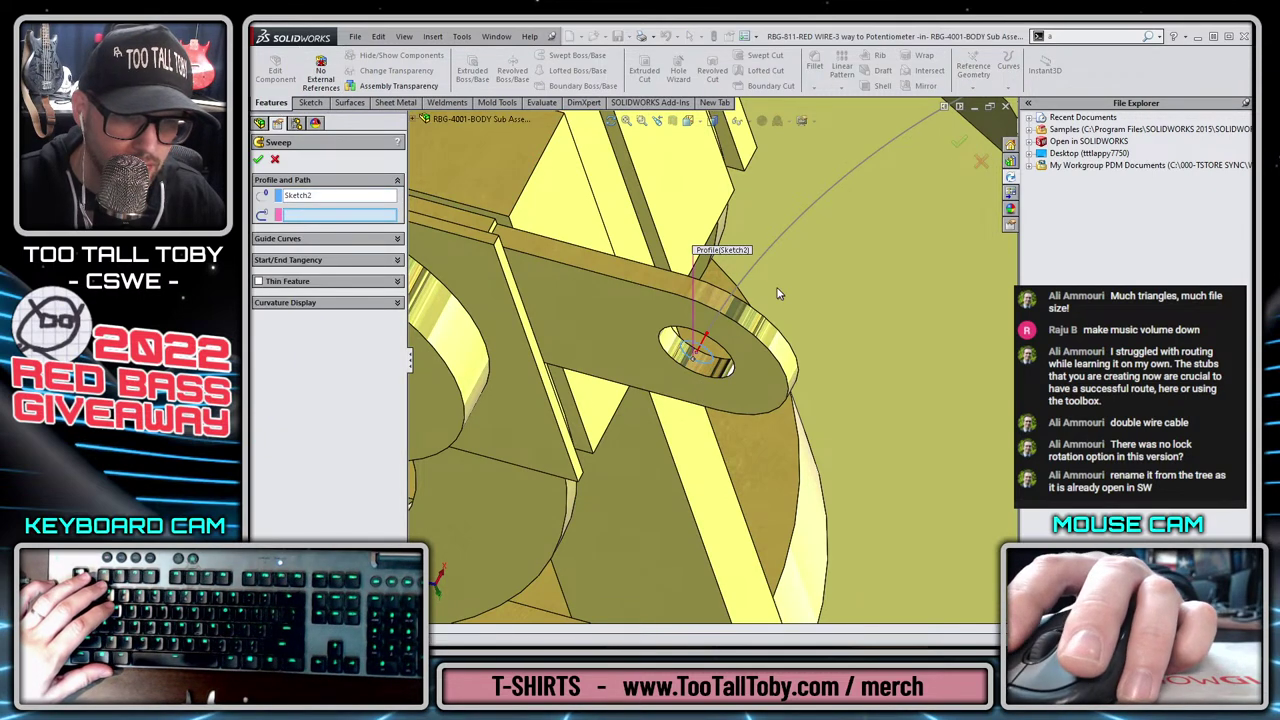
pyautogui.click(759, 265)
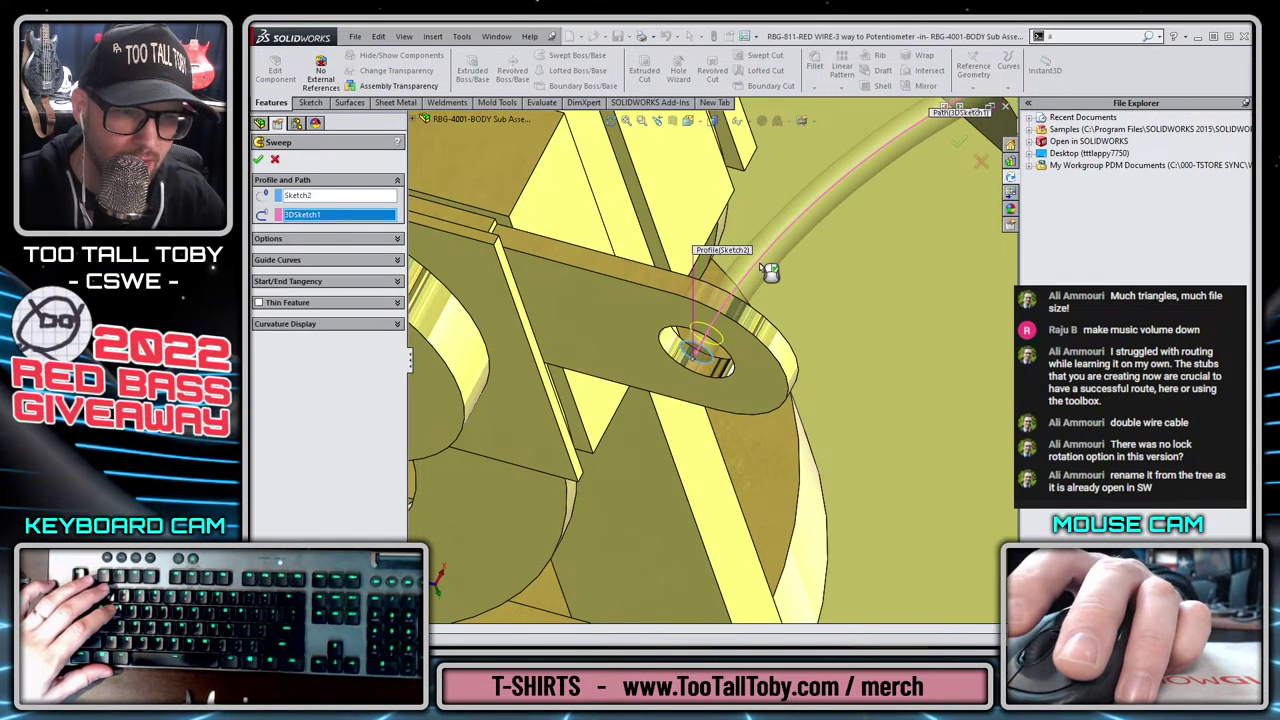
pyautogui.click(954, 147)
pyautogui.scroll(5, 884, 370)
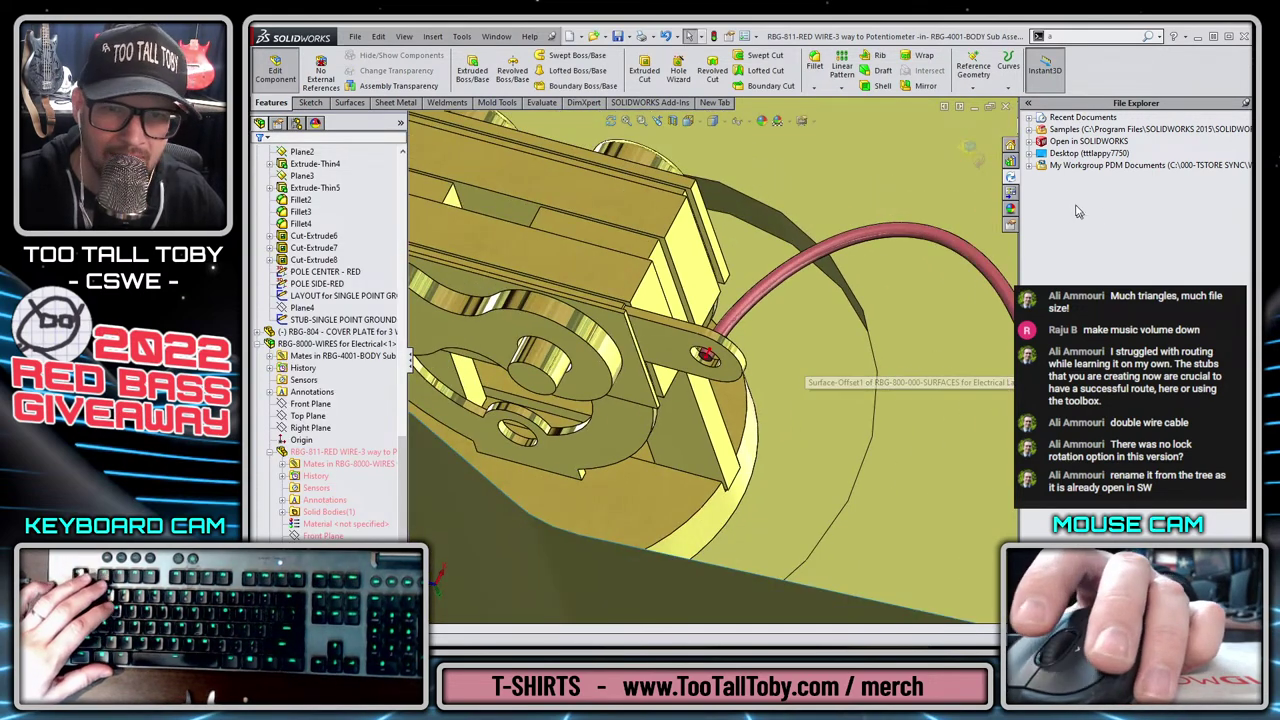
# Apply a red high-gloss plastic appearance to the wire part and finish editing it, returning to the body sub-assembly.
pyautogui.click(300, 451)
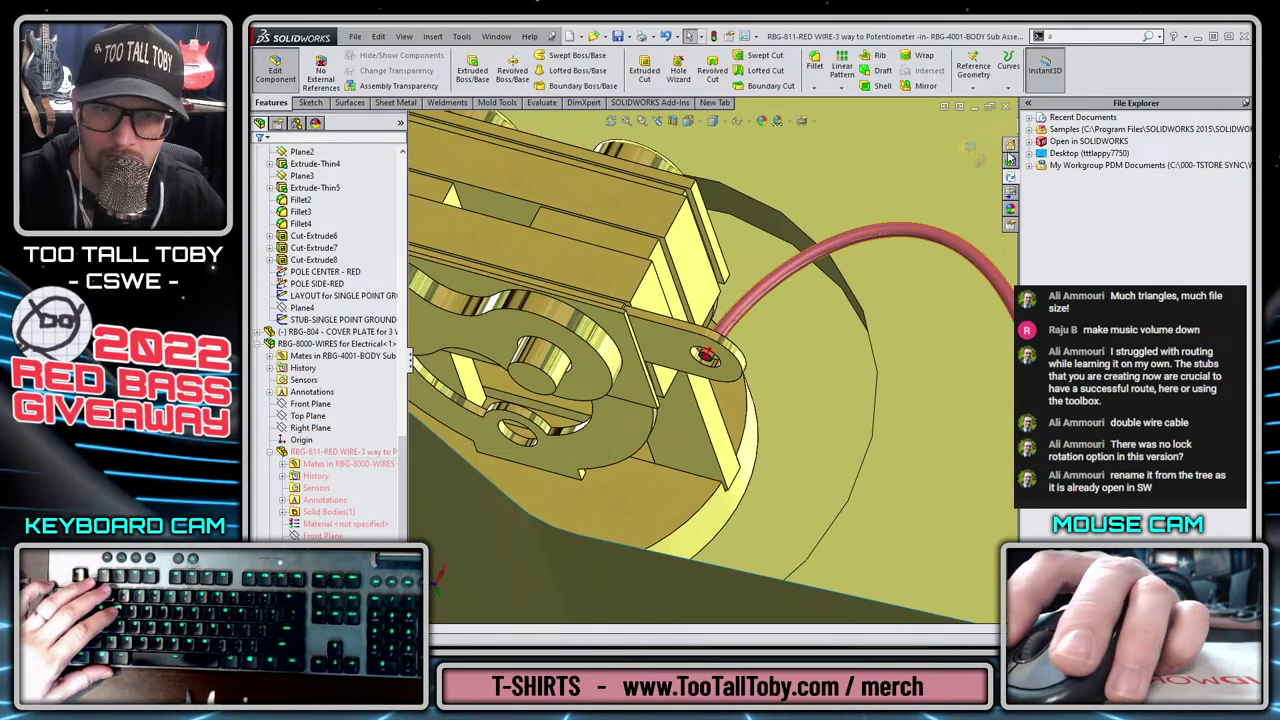
pyautogui.click(1010, 208)
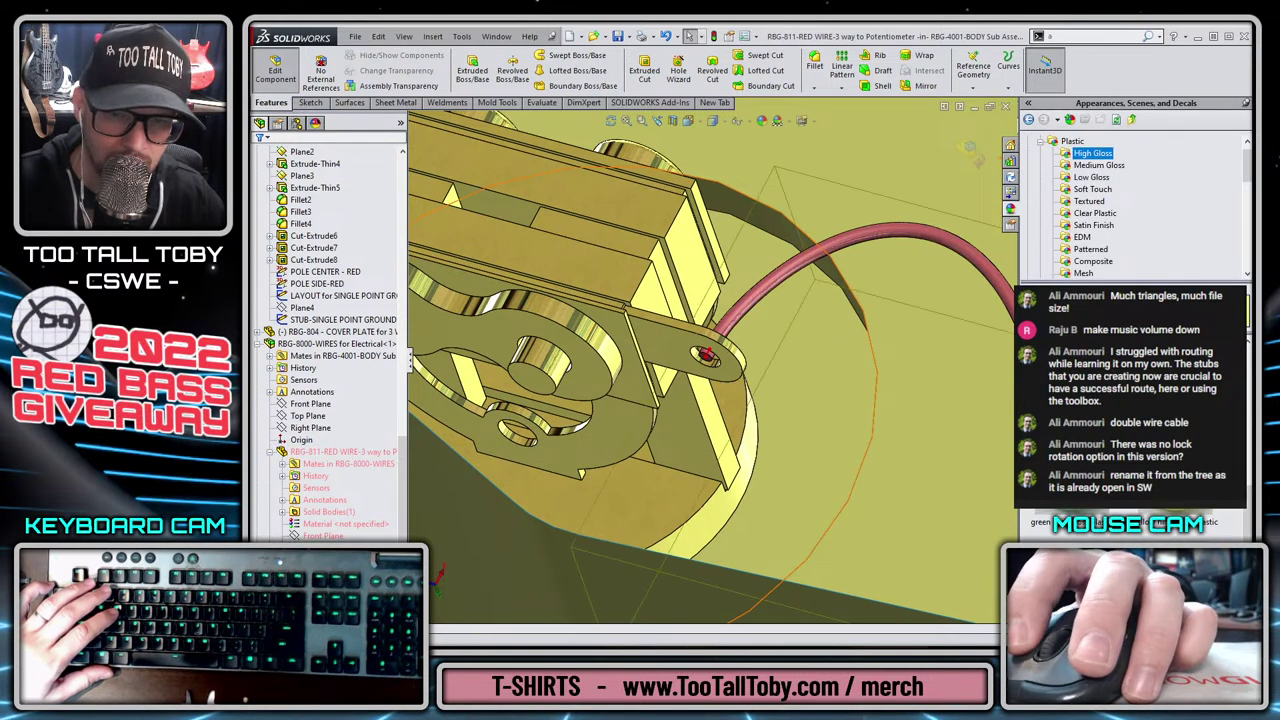
pyautogui.click(970, 142)
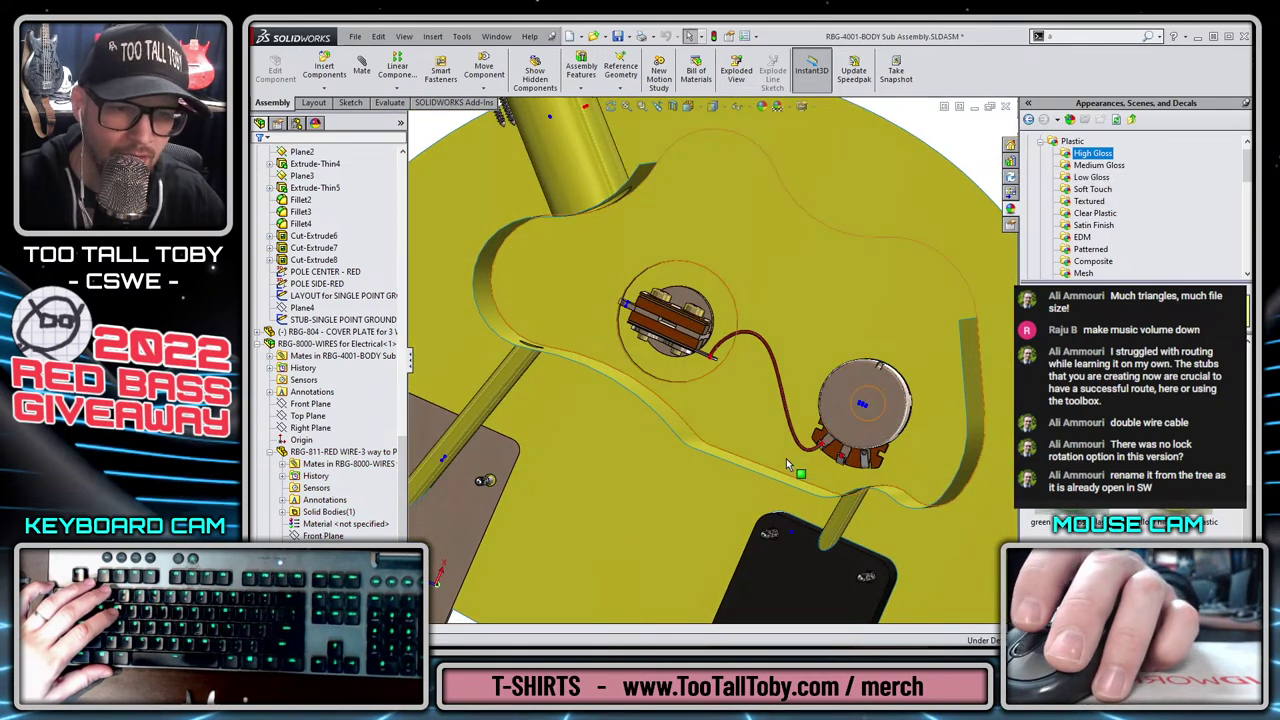
pyautogui.moveTo(787, 464); pyautogui.dragTo(785, 435, button='middle')
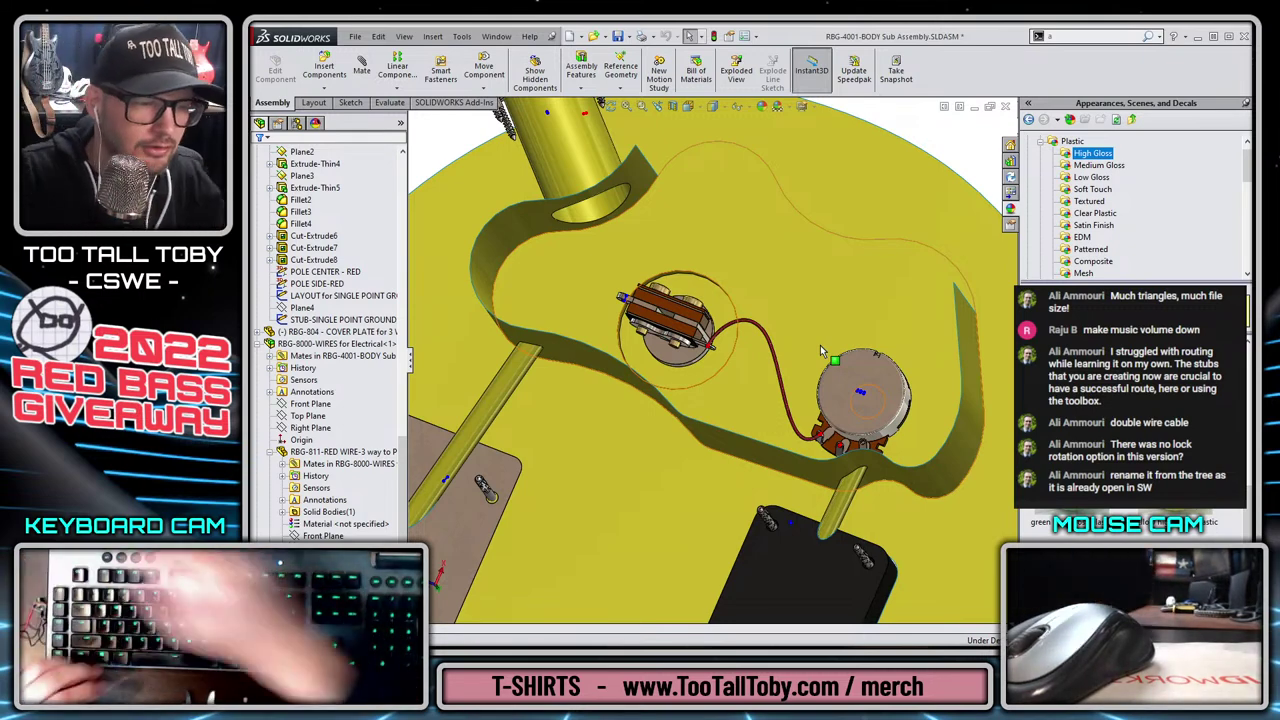
# Edit the RBG-8000 wires sub-assembly in context and insert a new part into it.
pyautogui.rightClick(338, 342)
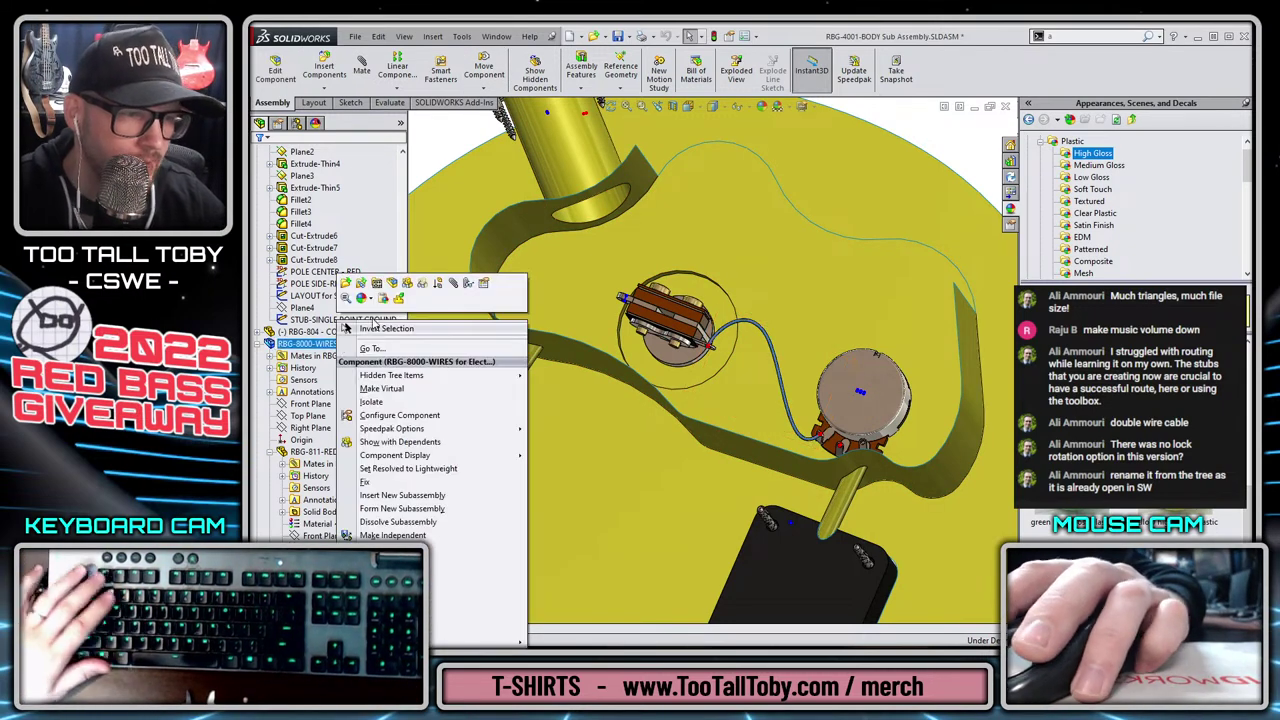
pyautogui.click(391, 285)
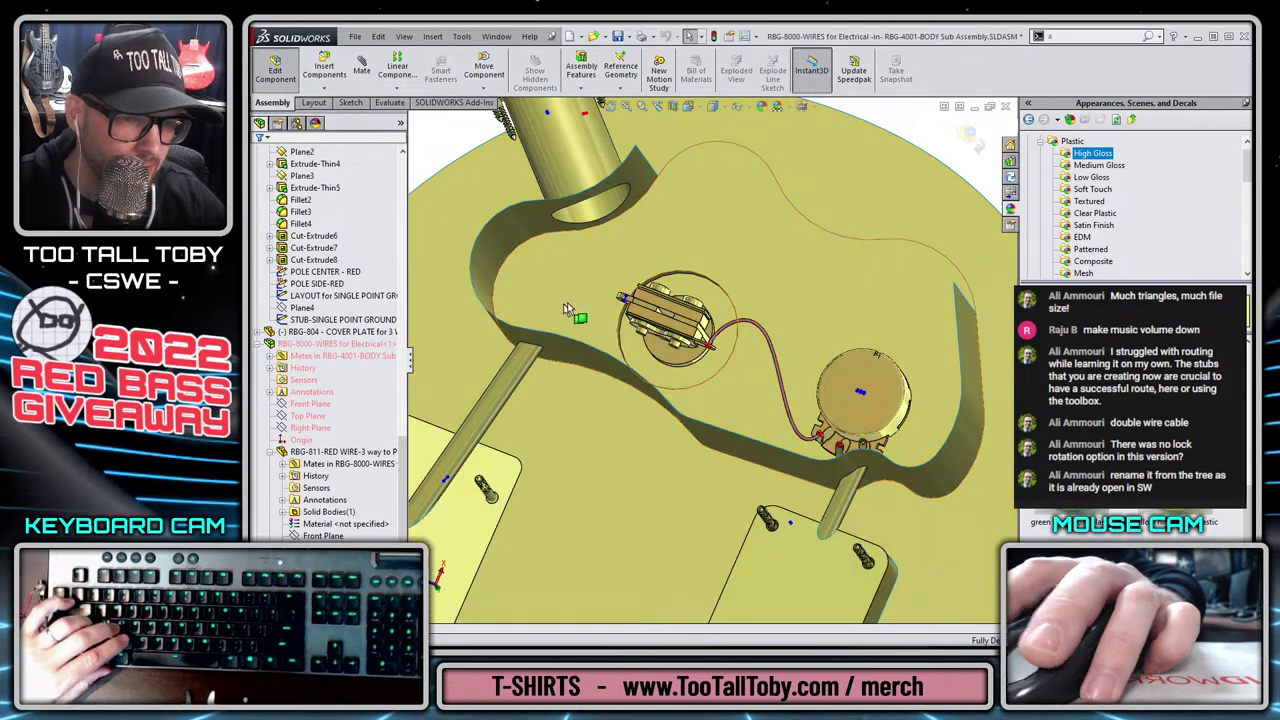
pyautogui.click(431, 38)
pyautogui.moveTo(457, 54)
pyautogui.click(580, 70)
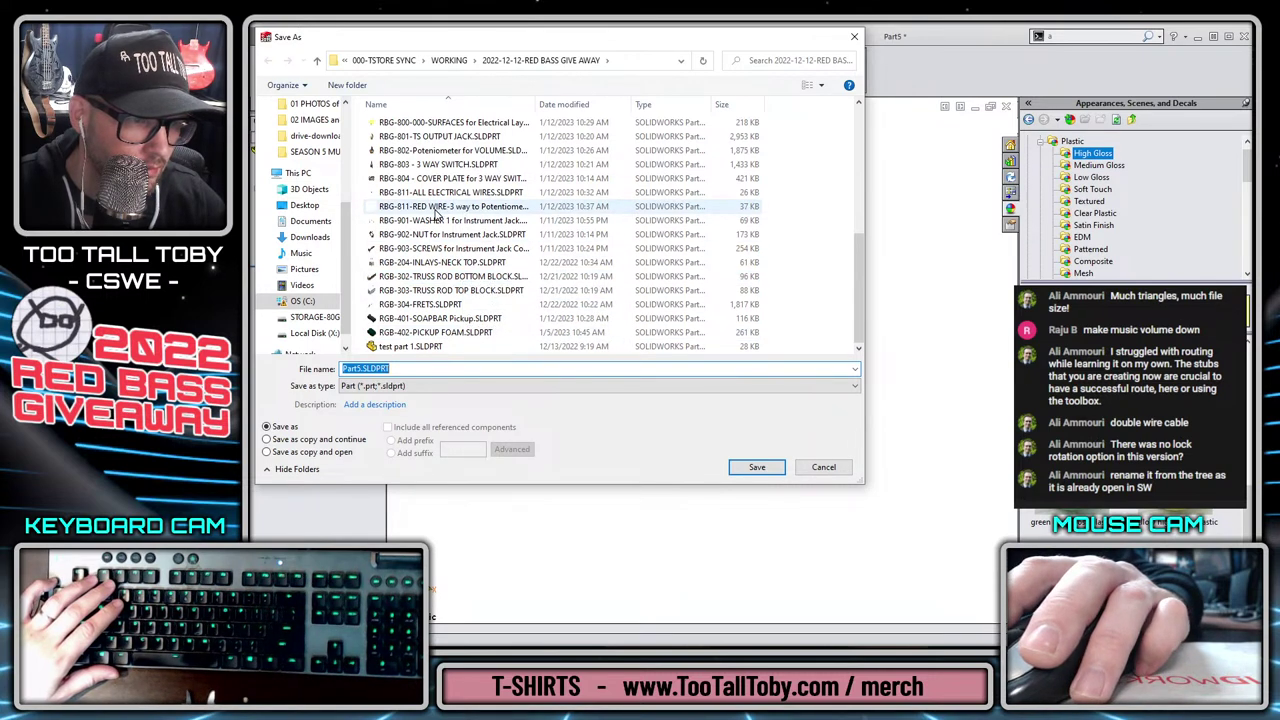
# Save the new part as RBG-812-RED WIRE-Potentiometer to OUTPUT jack, basing the name on the existing RBG-811 red wire file.
pyautogui.click(465, 207)
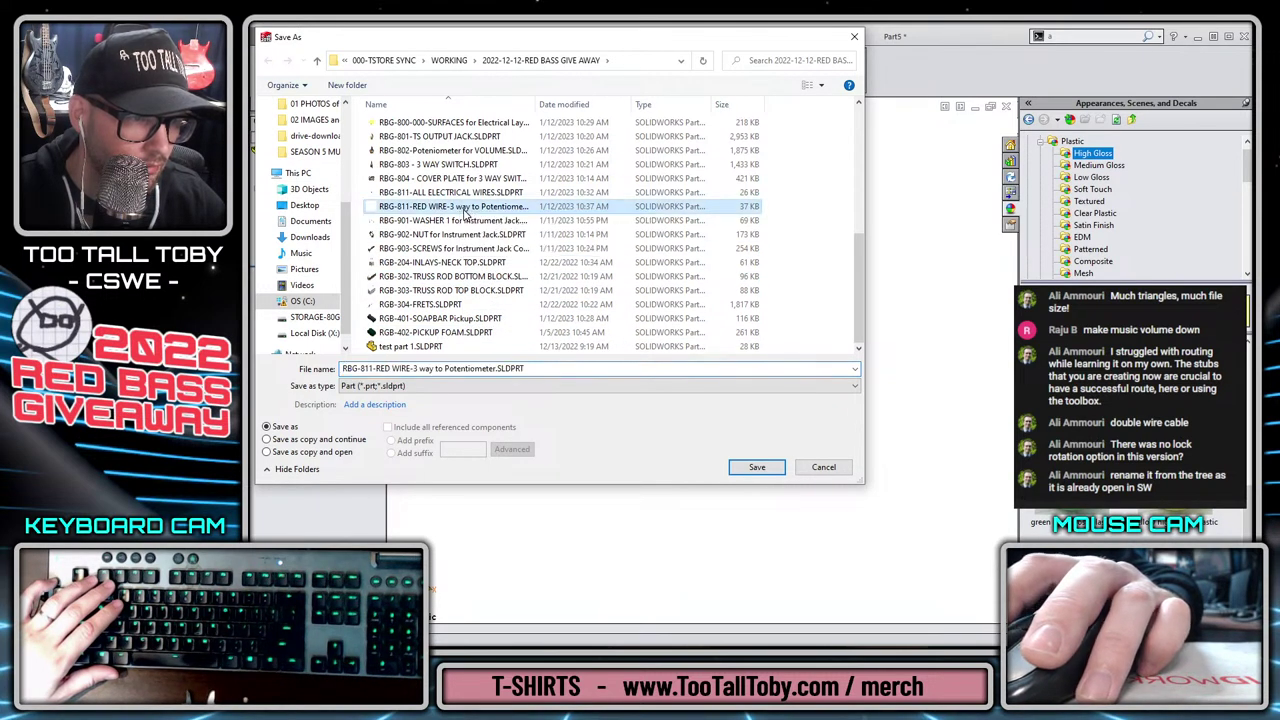
pyautogui.click(462, 369)
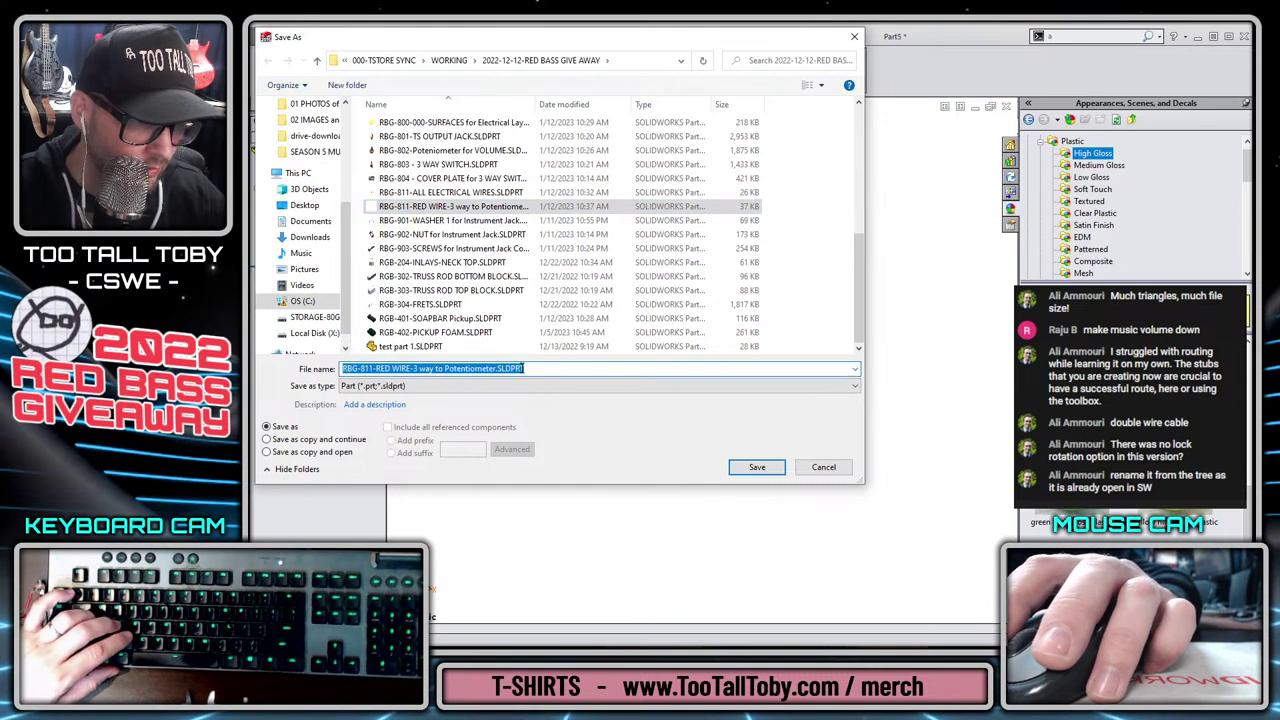
pyautogui.click(373, 369)
pyautogui.press('BackSpace')
pyautogui.write('2')
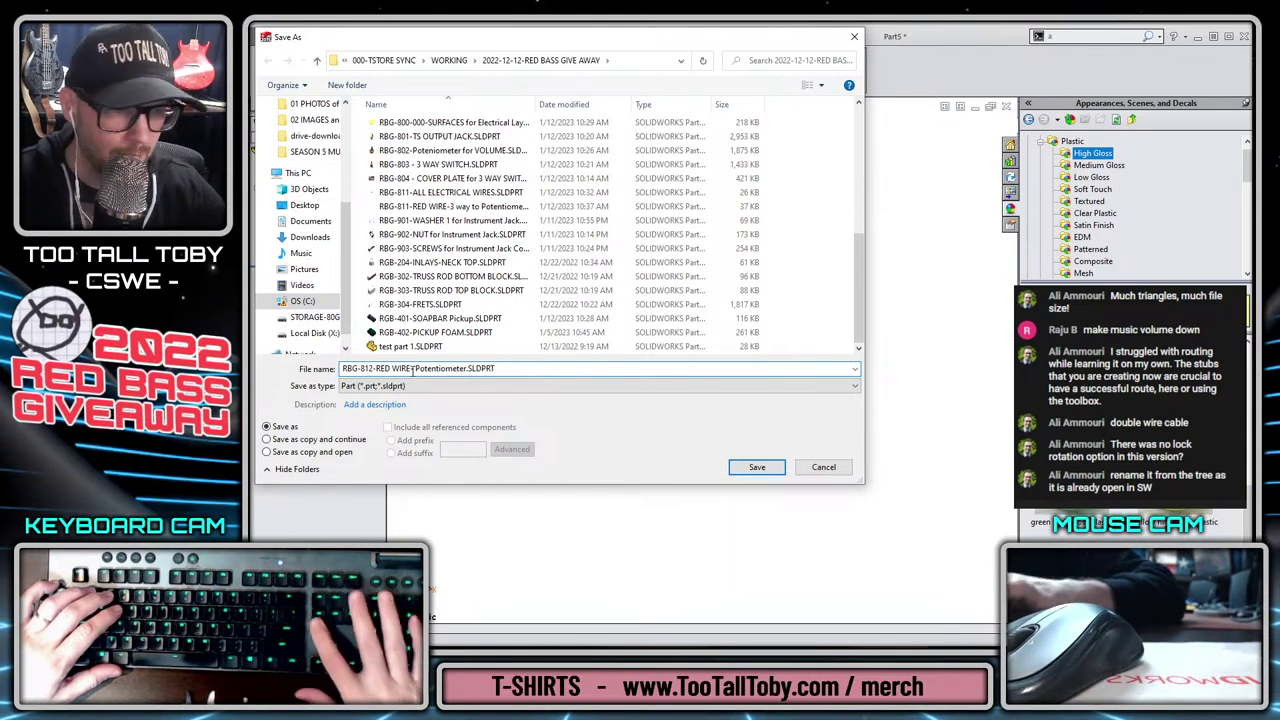
pyautogui.press('BackSpace')
pyautogui.press('Right')
pyautogui.press('Right')
pyautogui.press('Right')
pyautogui.press('Right')
pyautogui.press('Right')
pyautogui.press('Right')
pyautogui.press('Right')
pyautogui.press('Right')
pyautogui.press('Right')
pyautogui.press('Right')
pyautogui.press('Right')
pyautogui.press('Right')
pyautogui.press('Right')
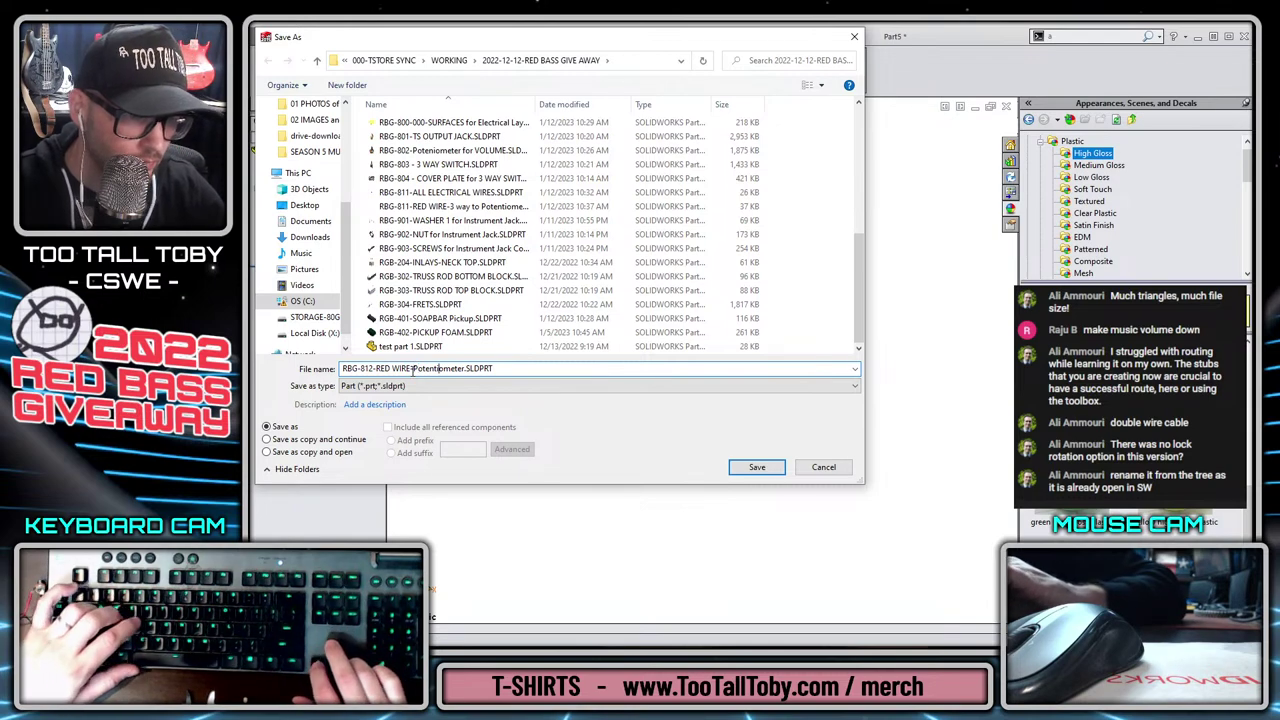
pyautogui.write('to OUTPUT jack')
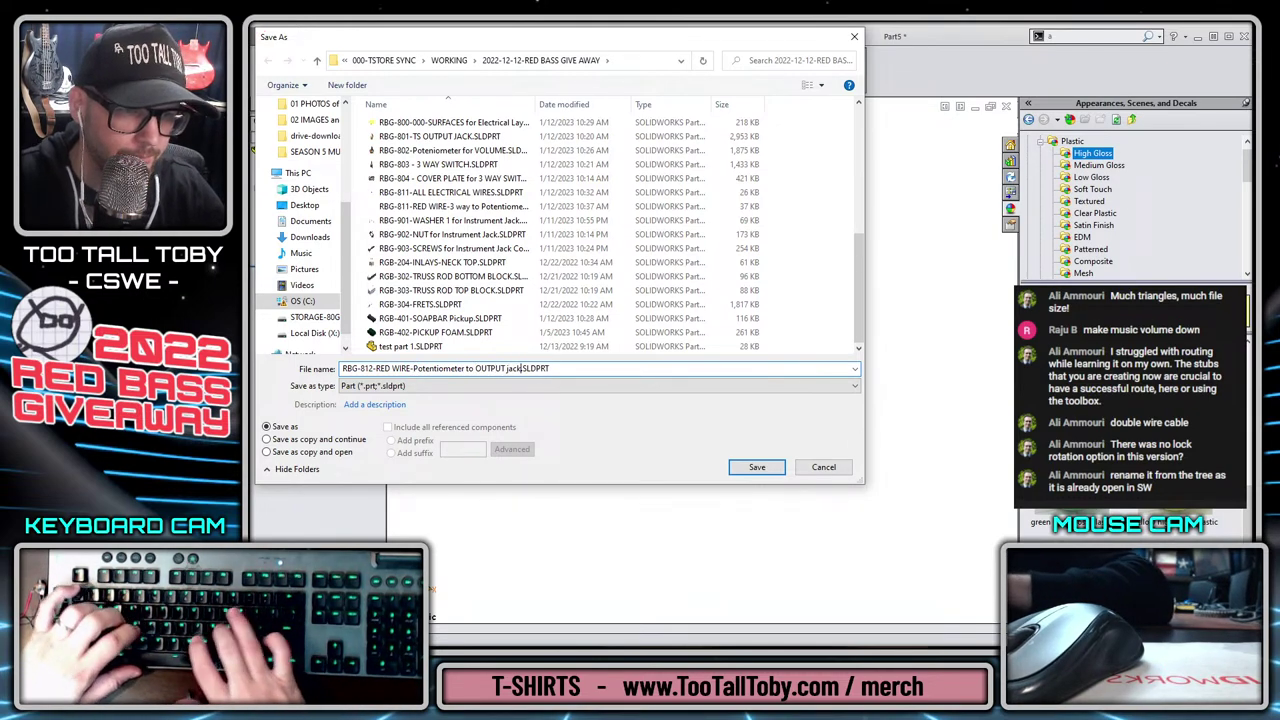
pyautogui.press('Return')
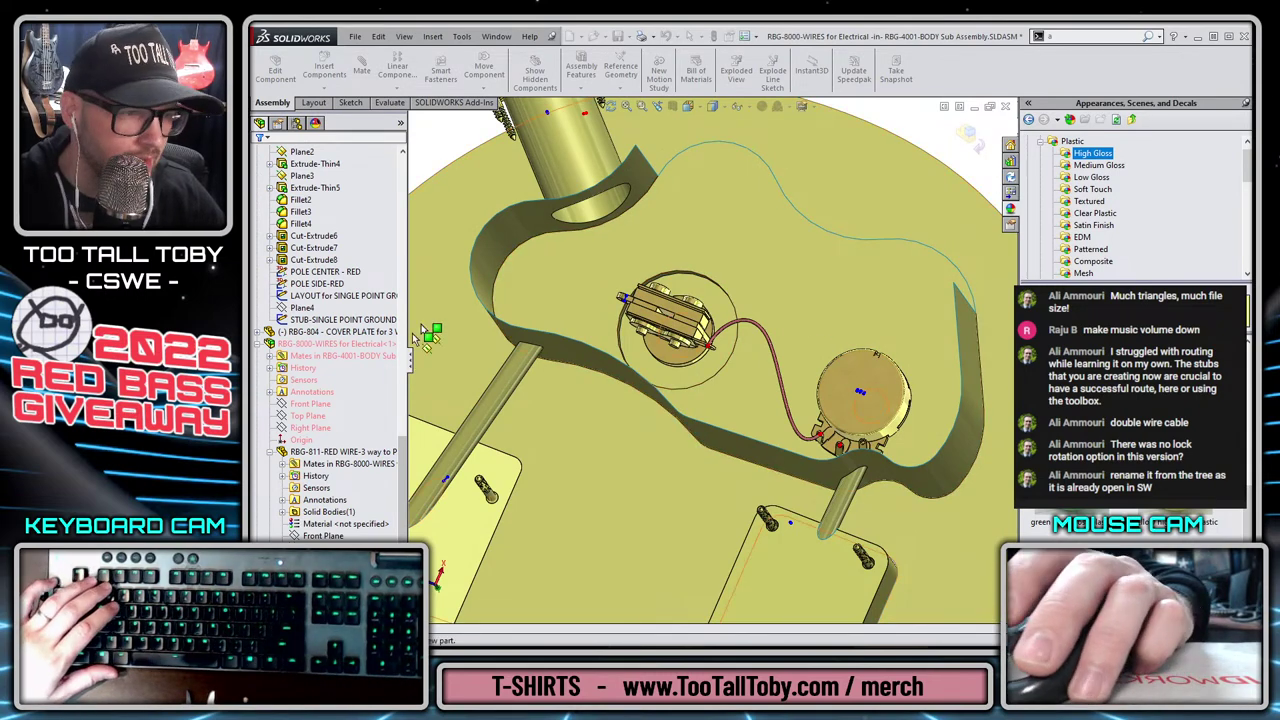
# Place the new part in the wires sub-assembly and start a 3D sketch in it in place of the automatic 2D sketch.
pyautogui.click(314, 392)
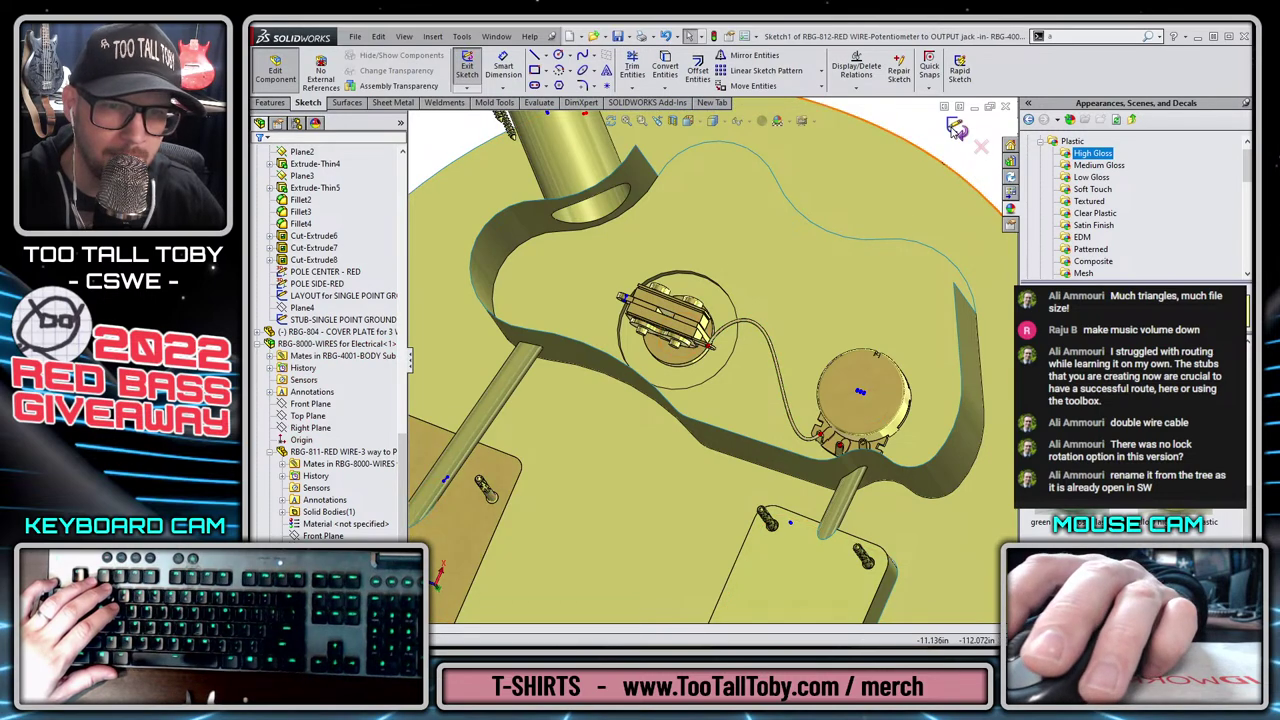
pyautogui.click(467, 78)
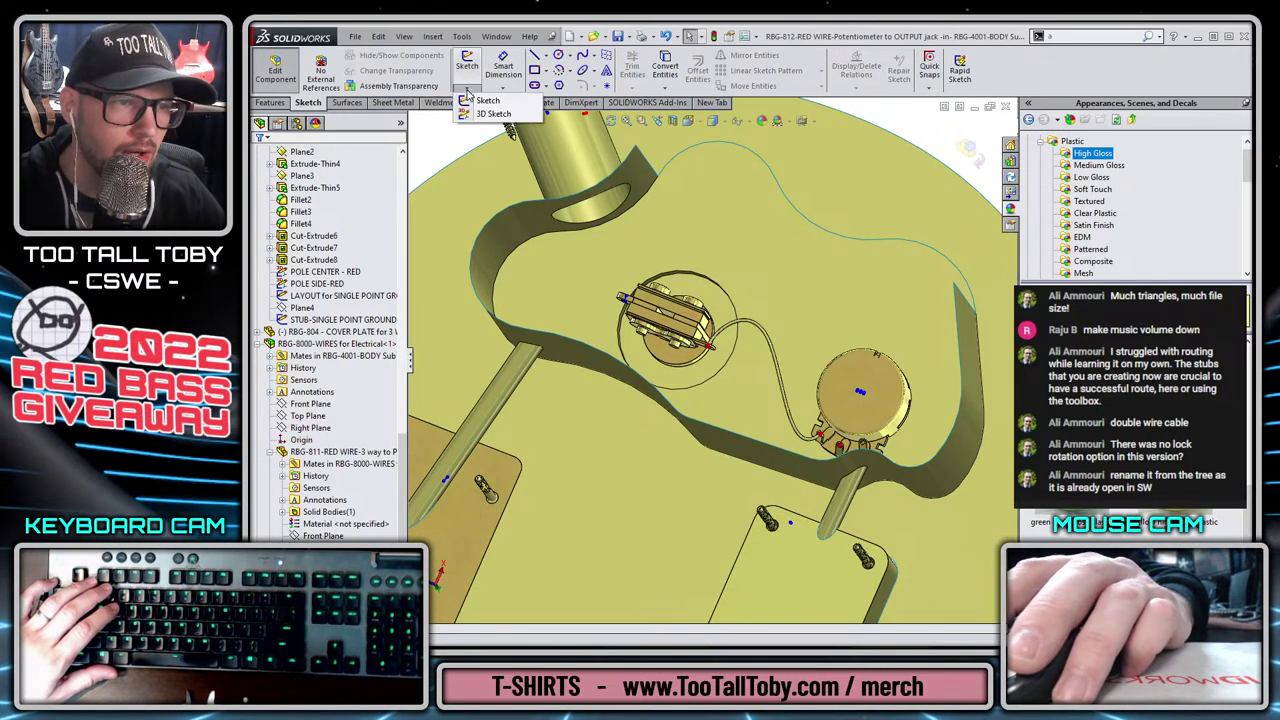
pyautogui.click(490, 113)
# Convert the stub line in the potentiometer's middle lug and the red stub line at the output jack into the 3D sketch.
pyautogui.scroll(-10, 840, 450)
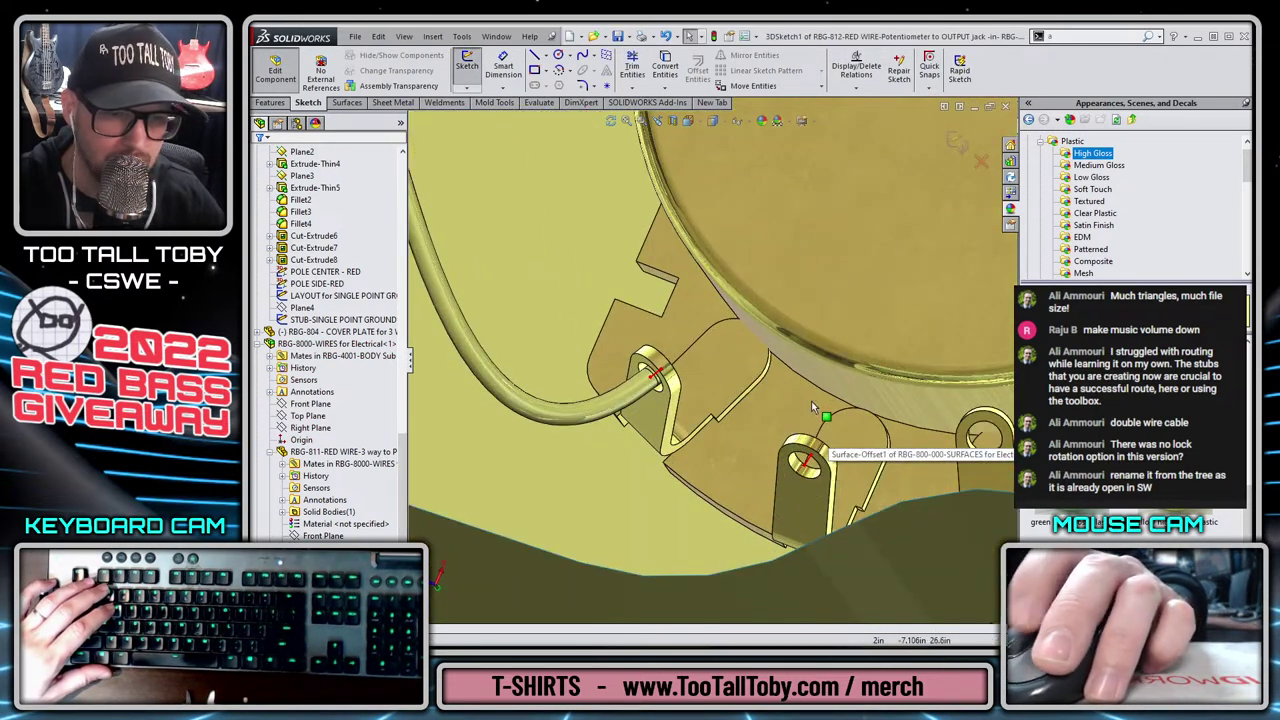
pyautogui.click(810, 465)
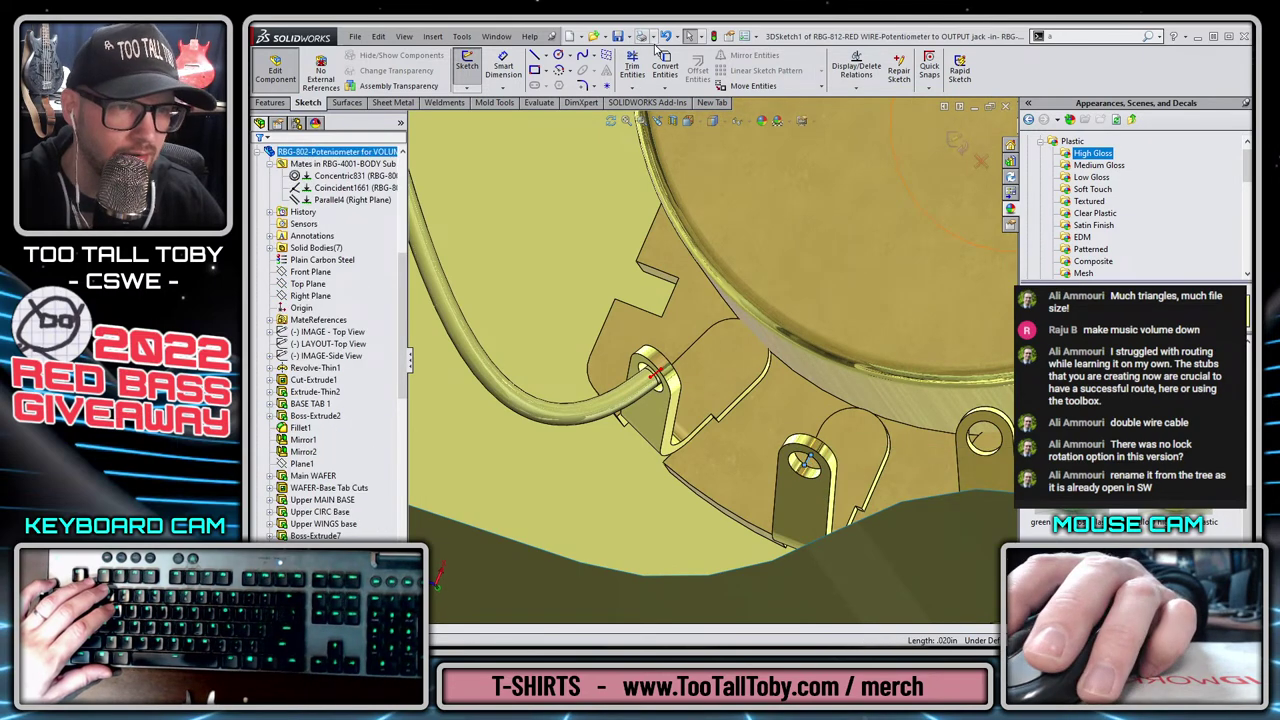
pyautogui.scroll(10, 614, 288)
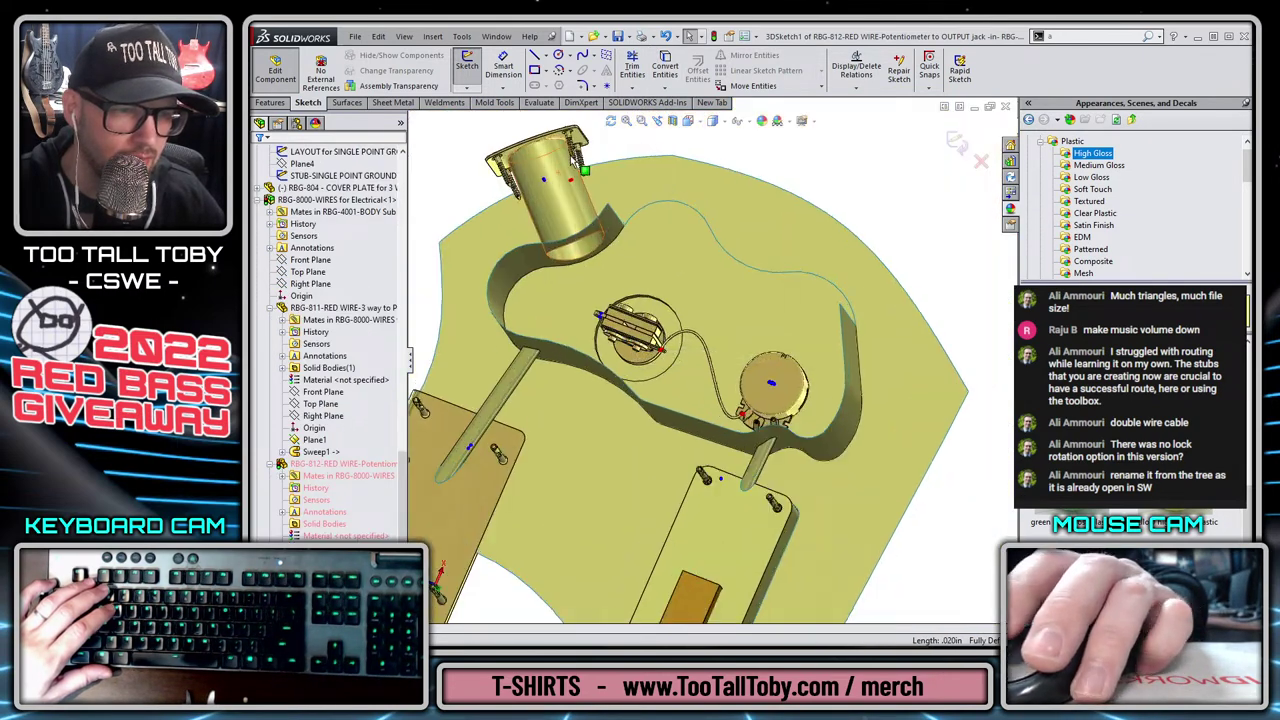
pyautogui.scroll(-10, 570, 158)
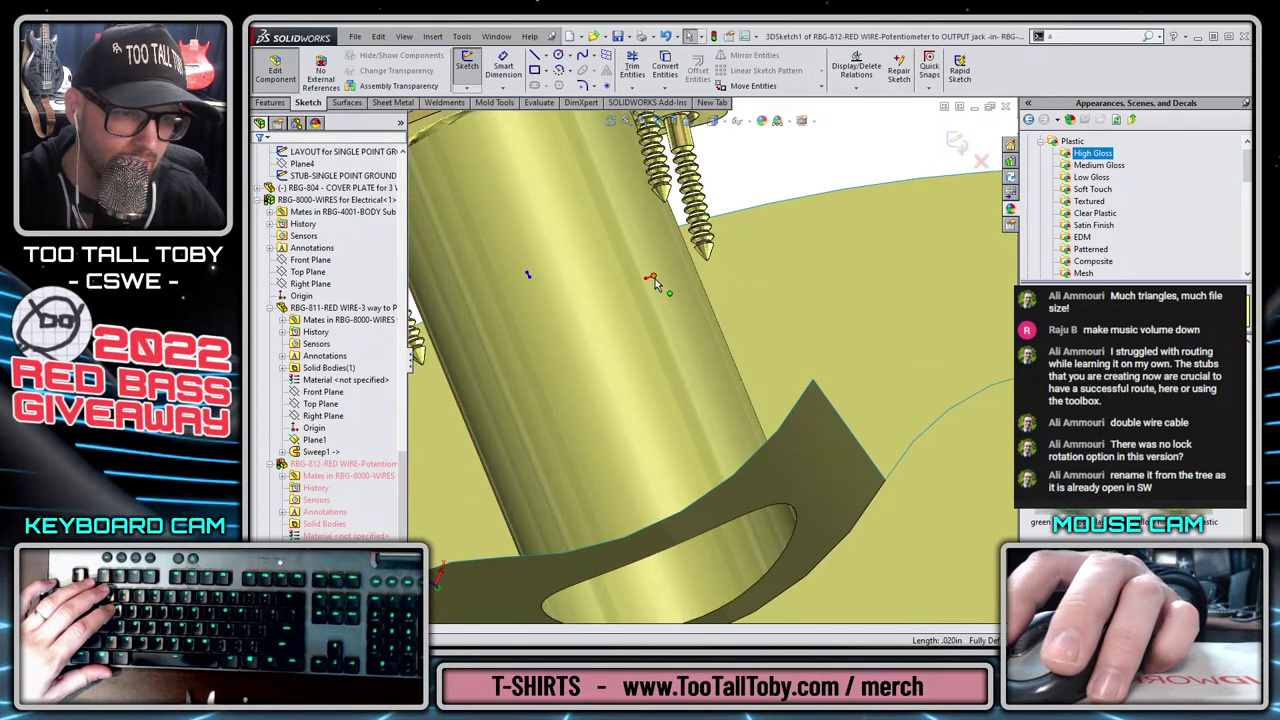
pyautogui.scroll(-3, 650, 285)
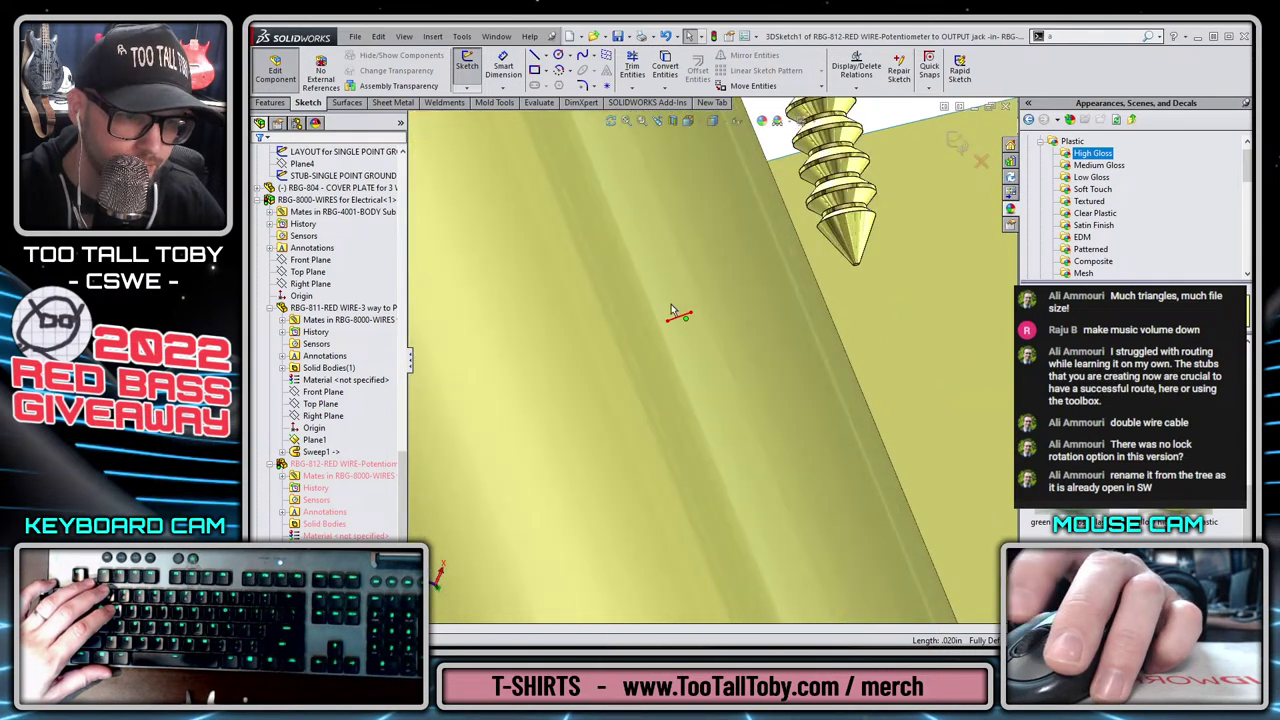
pyautogui.click(683, 320)
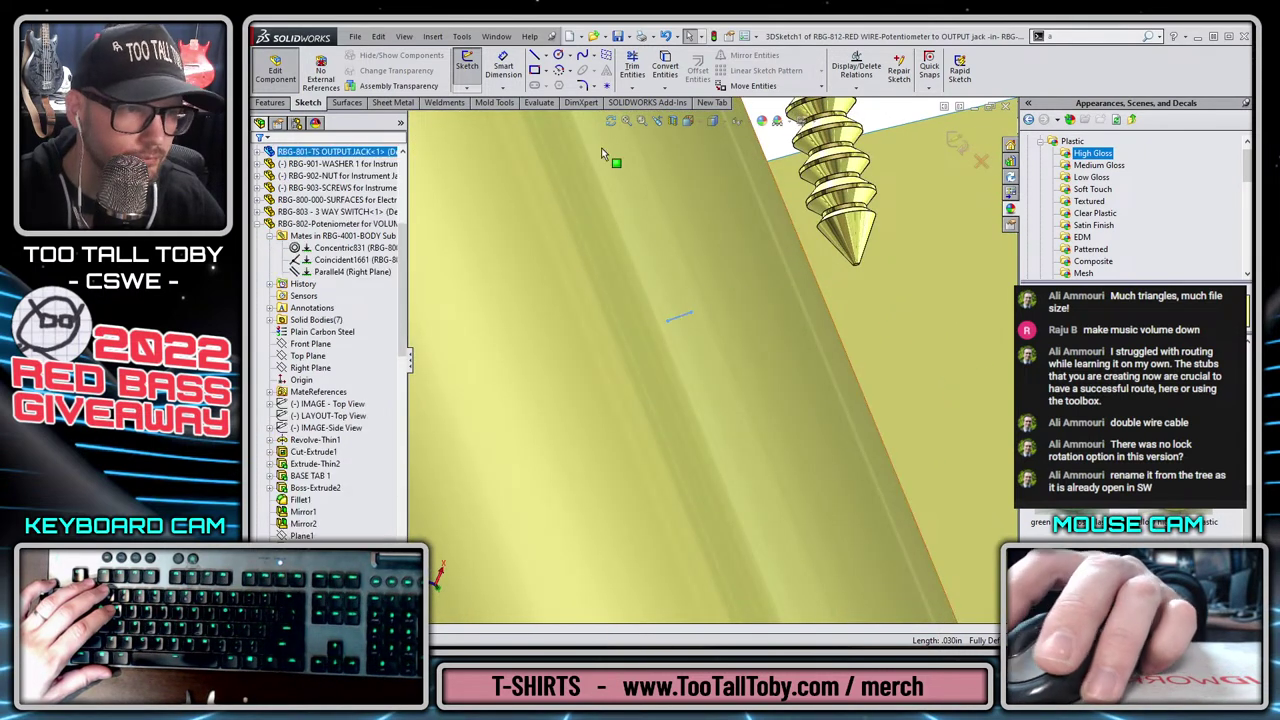
pyautogui.click(667, 68)
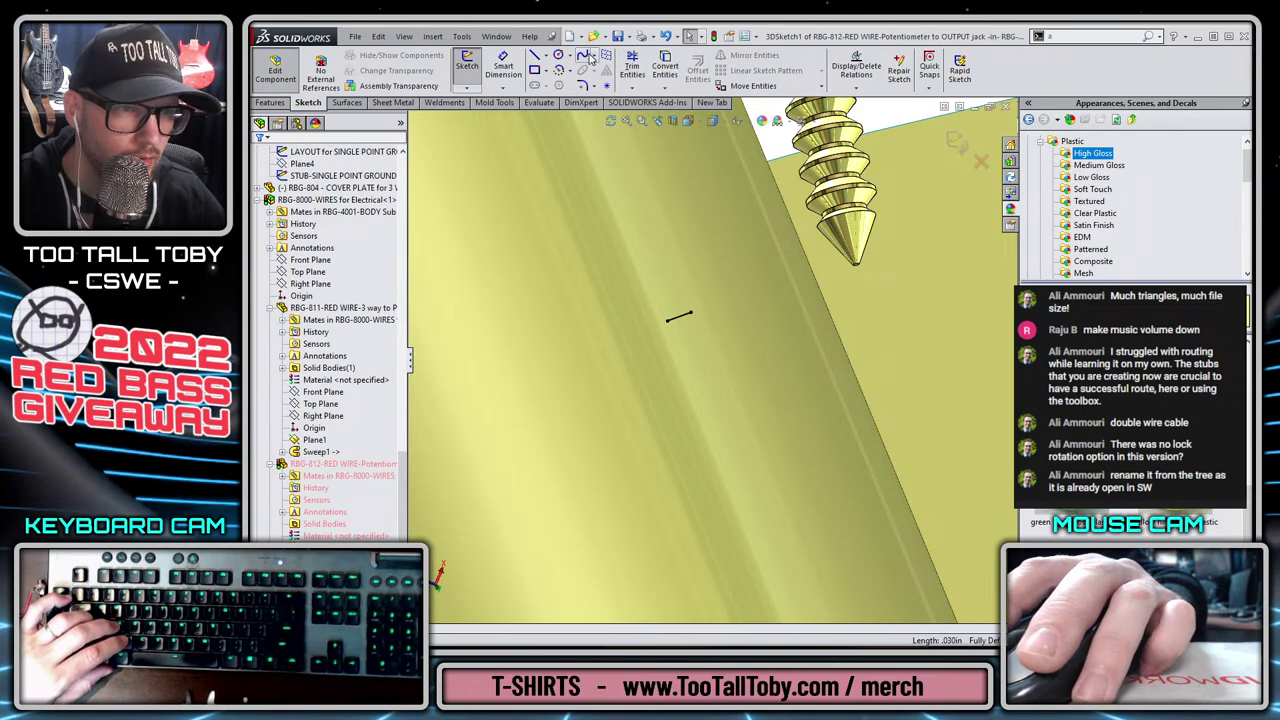
# Draw a two-point spline about 4.64 in long from the output jack stub's end to the potentiometer's middle lug stub.
pyautogui.click(668, 321)
pyautogui.scroll(3, 666, 422)
pyautogui.moveTo(672, 437); pyautogui.dragTo(697, 450, button='middle')
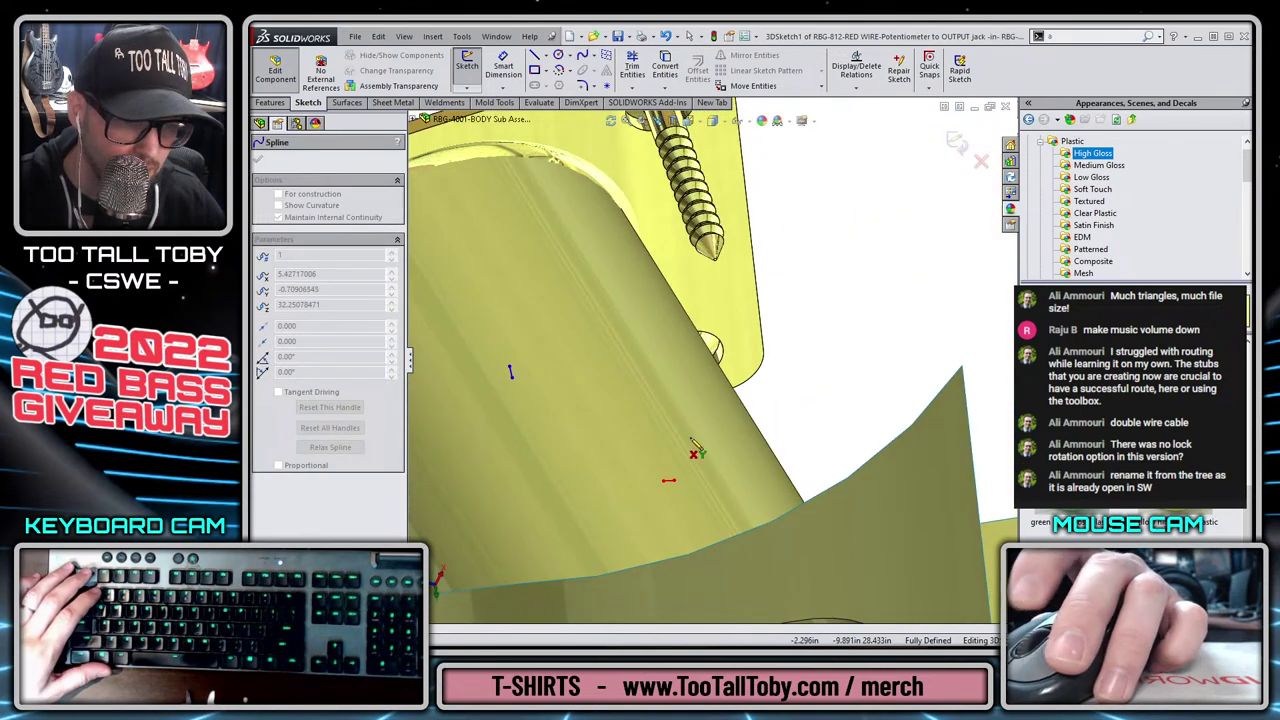
pyautogui.moveTo(665, 535)
pyautogui.mouseDown(button='middle')
pyautogui.moveTo(645, 338)
pyautogui.moveTo(640, 373)
pyautogui.mouseUp(button='middle')
pyautogui.scroll(-5, 661, 328)
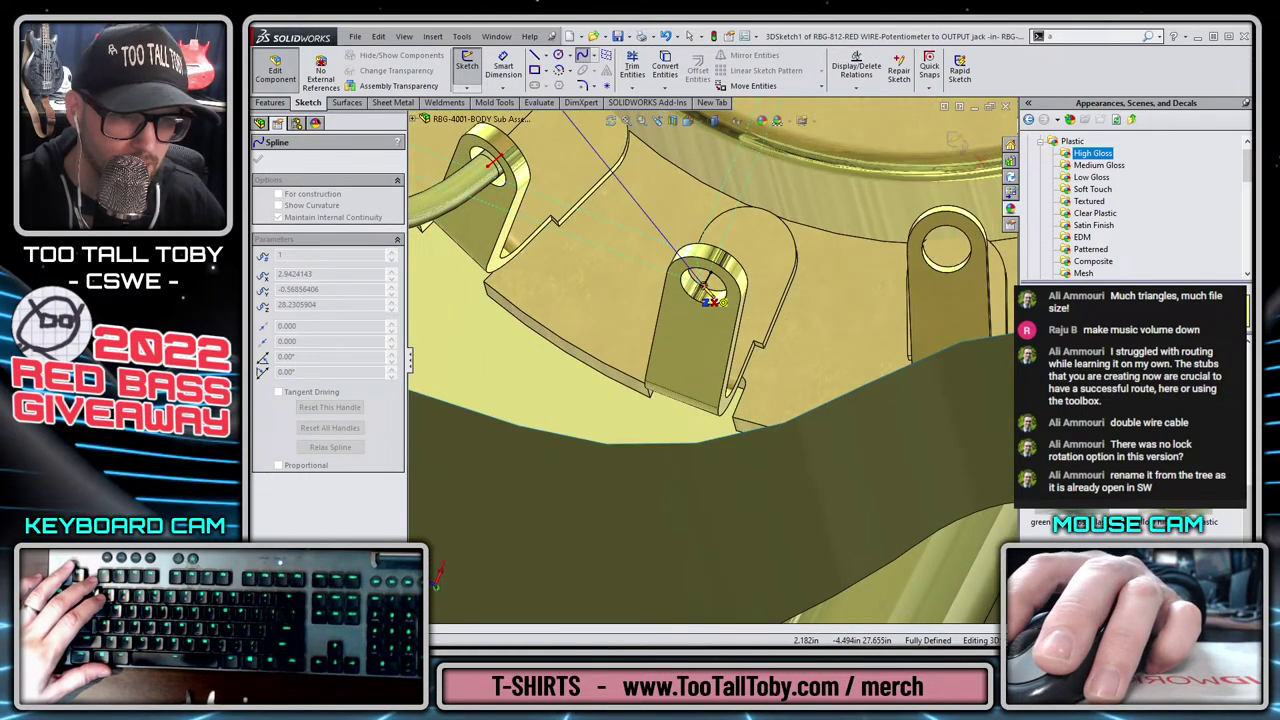
pyautogui.press('Escape')
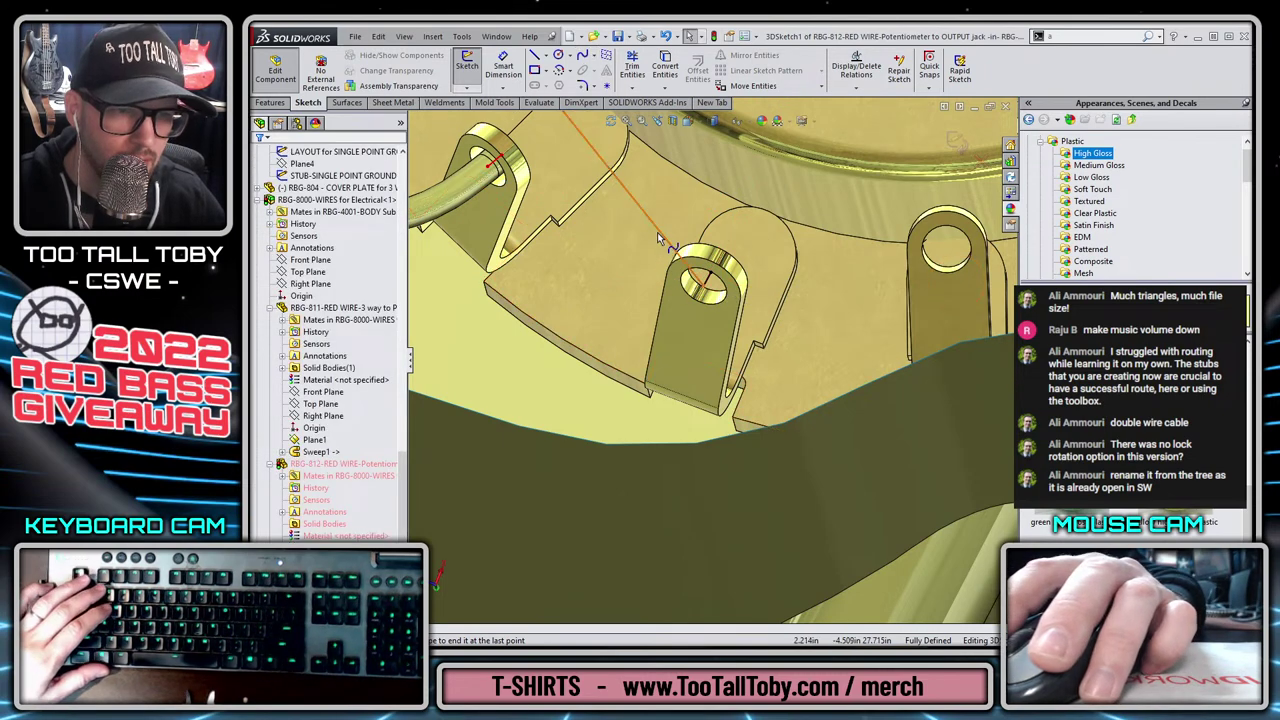
# Bend the spline between the potentiometer and output jack by reshaping it with its end handles.
pyautogui.click(659, 237)
pyautogui.scroll(5, 645, 255)
pyautogui.scroll(6, 700, 330)
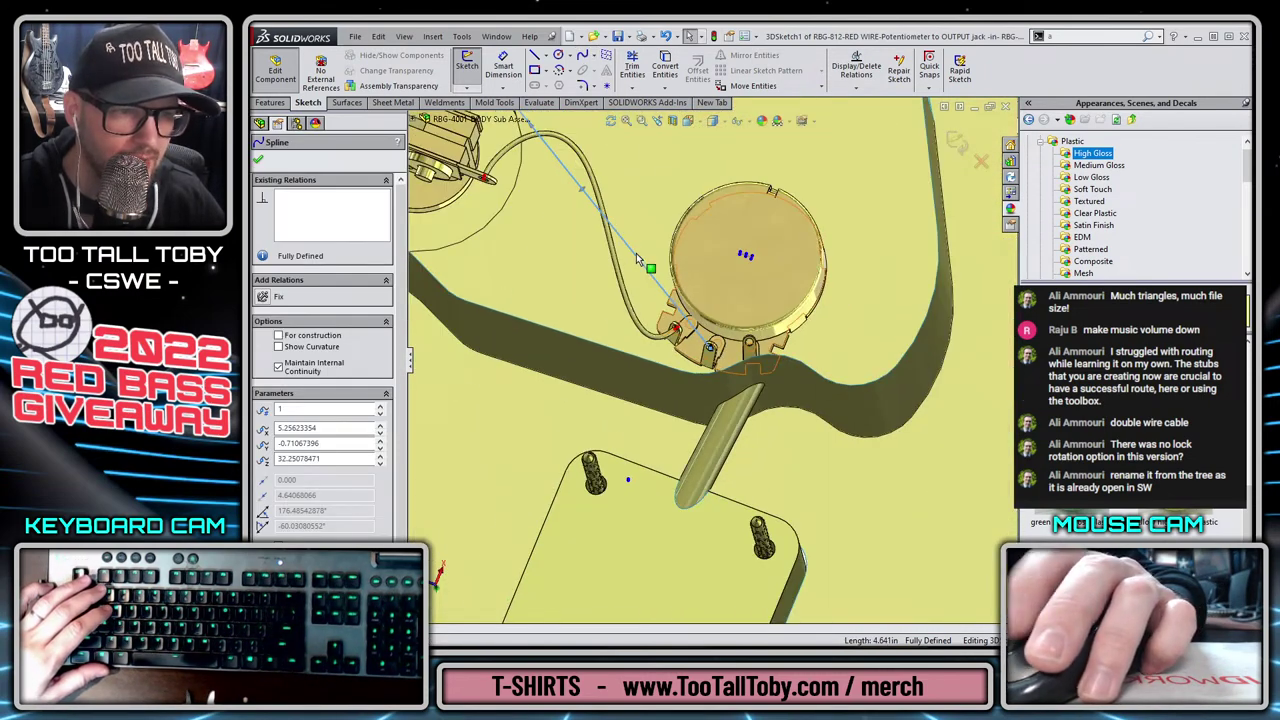
pyautogui.moveTo(622, 248); pyautogui.dragTo(581, 313)
pyautogui.scroll(3, 495, 175)
pyautogui.moveTo(493, 172); pyautogui.dragTo(610, 300, button='middle')
pyautogui.click(662, 376)
pyautogui.moveTo(662, 378); pyautogui.dragTo(637, 308)
pyautogui.scroll(-8, 656, 280)
# Make the spline tangent to the output jack's stub line.
pyautogui.press('Escape')
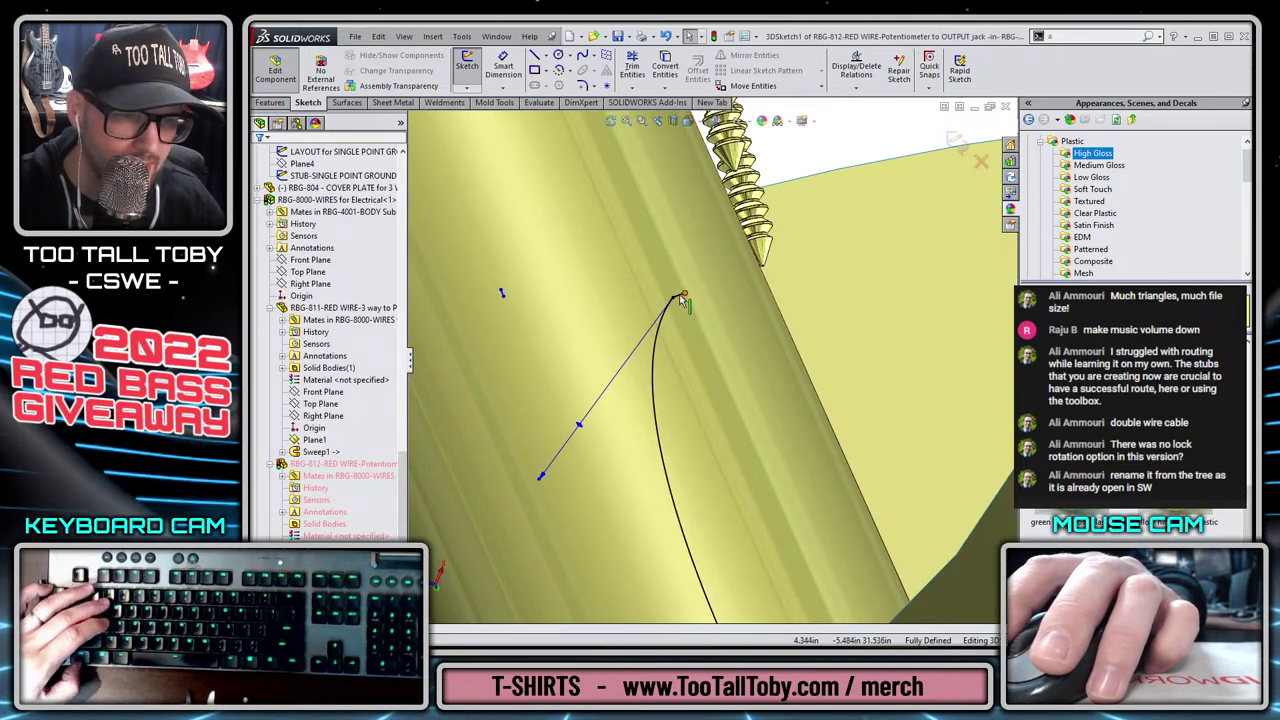
pyautogui.click(663, 321)
pyautogui.keyDown('ctrl'); pyautogui.click(660, 322); pyautogui.keyUp('ctrl')
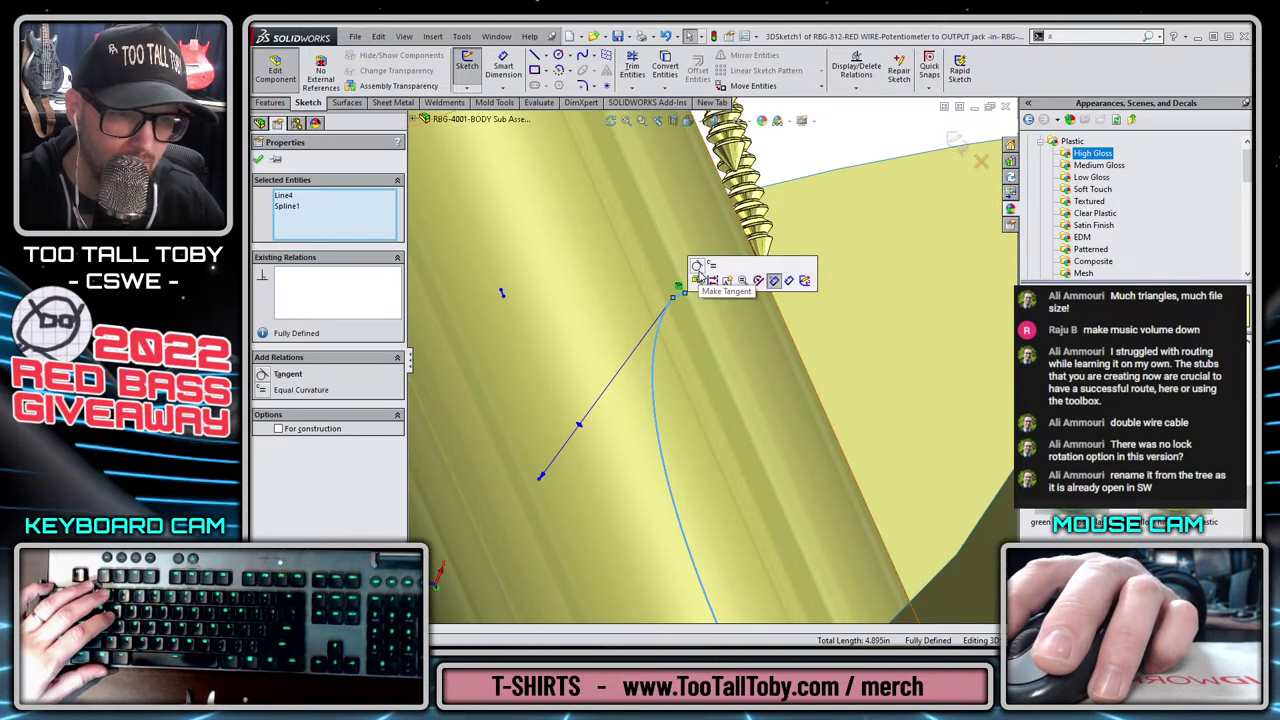
pyautogui.click(698, 268)
pyautogui.press('Escape')
pyautogui.scroll(8, 745, 425)
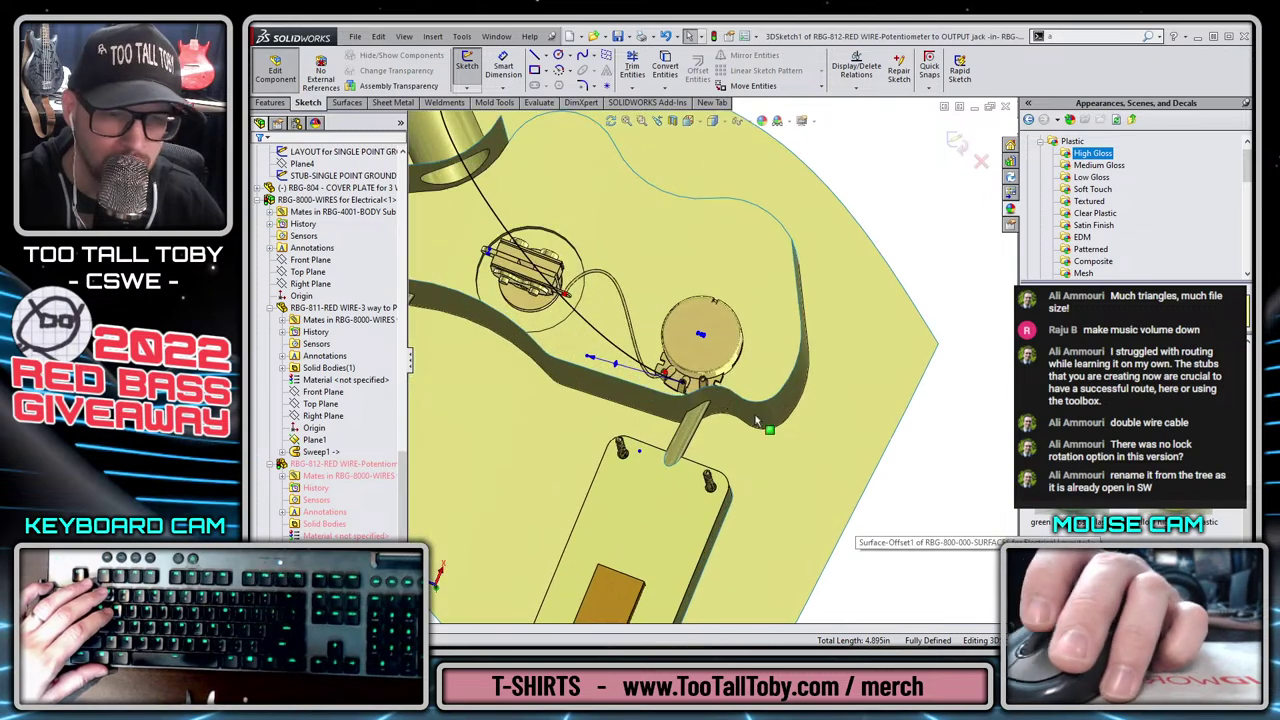
pyautogui.scroll(-6, 695, 378)
pyautogui.click(680, 372)
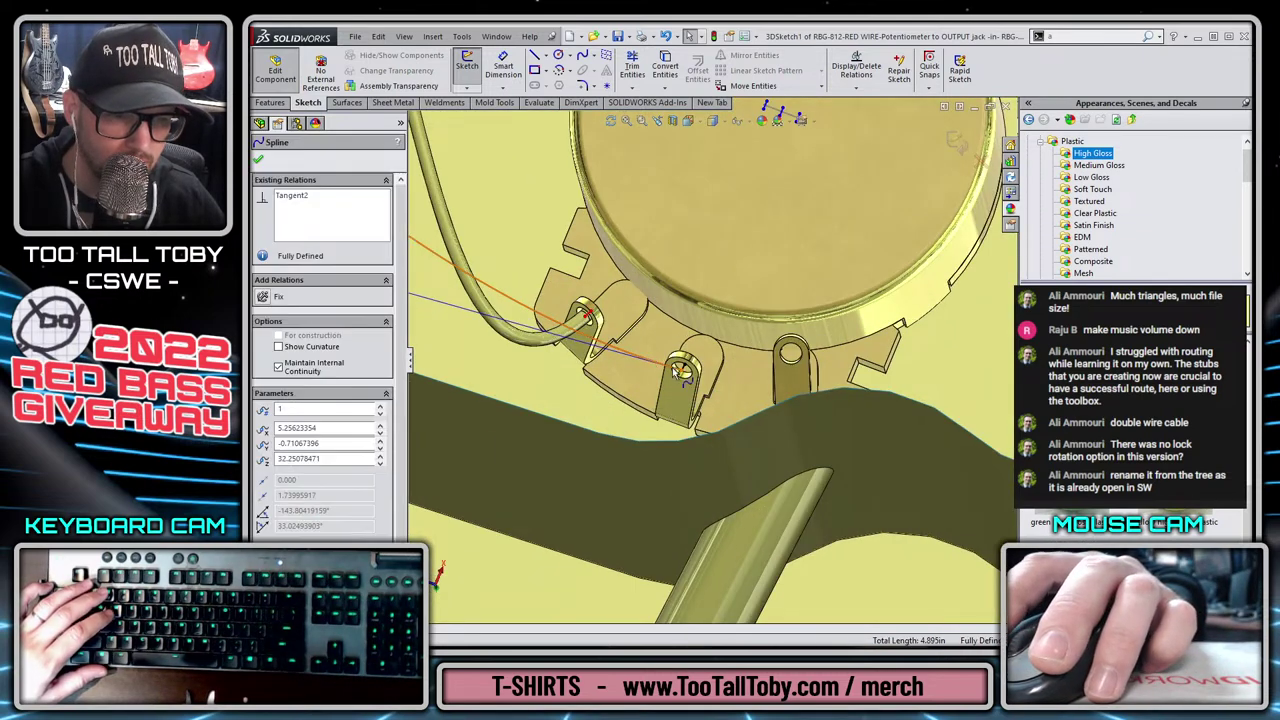
pyautogui.scroll(-5, 674, 370)
pyautogui.keyDown('ctrl'); pyautogui.click(702, 369); pyautogui.keyUp('ctrl')
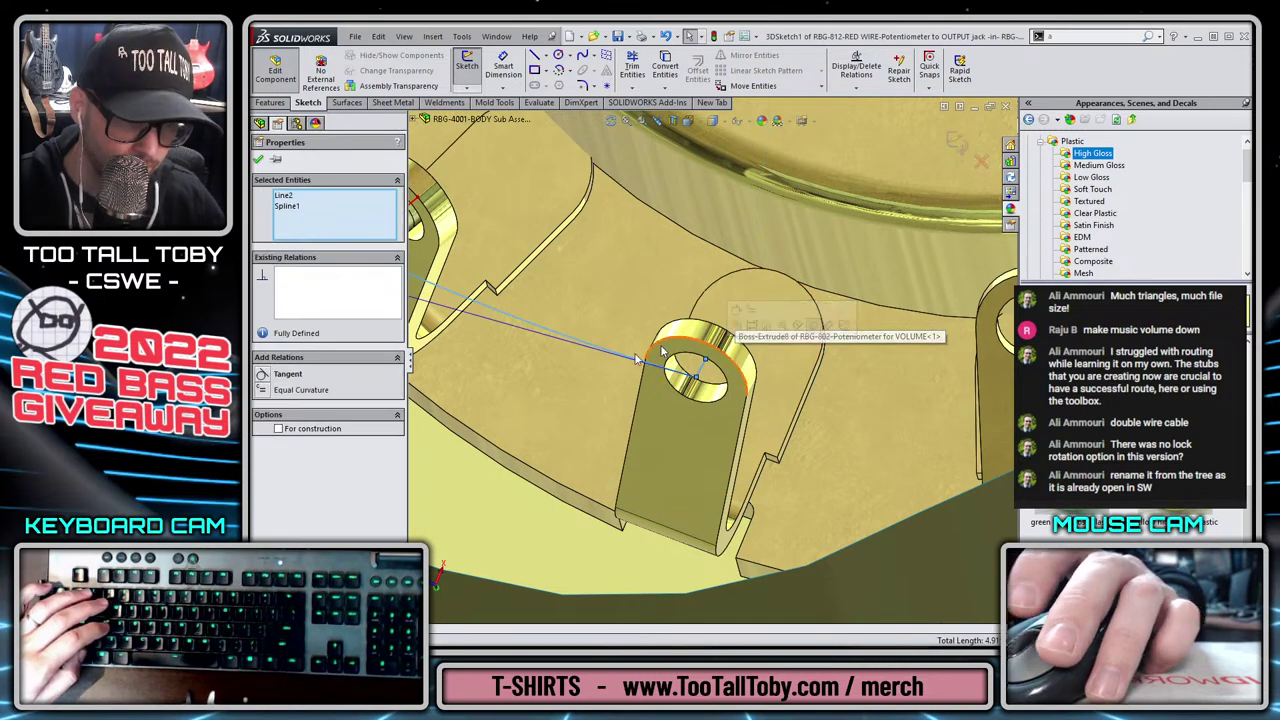
# Swing the spline's handle at the potentiometer end so the curve enters the lug from below.
pyautogui.scroll(9, 638, 358)
pyautogui.press('Escape')
pyautogui.moveTo(534, 313); pyautogui.dragTo(563, 372)
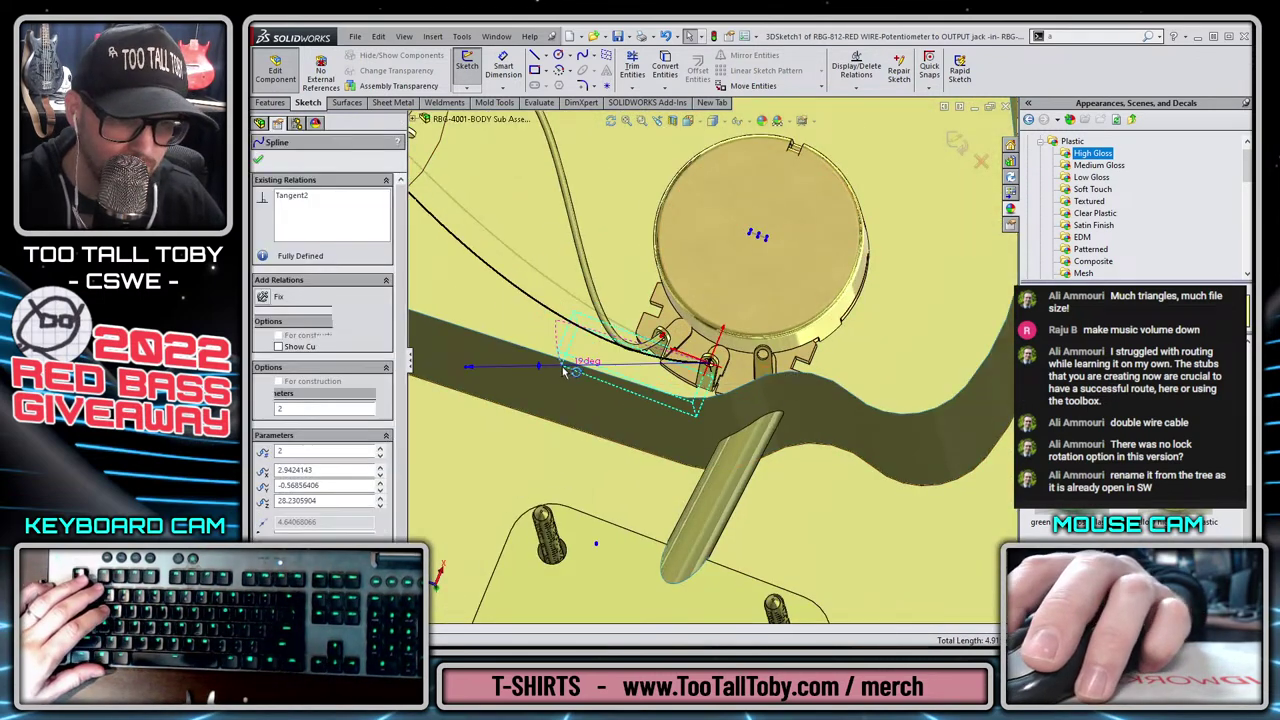
pyautogui.press('Escape')
# Try to make the spline tangent to the stub line in the potentiometer's middle lug.
pyautogui.scroll(-4, 710, 375)
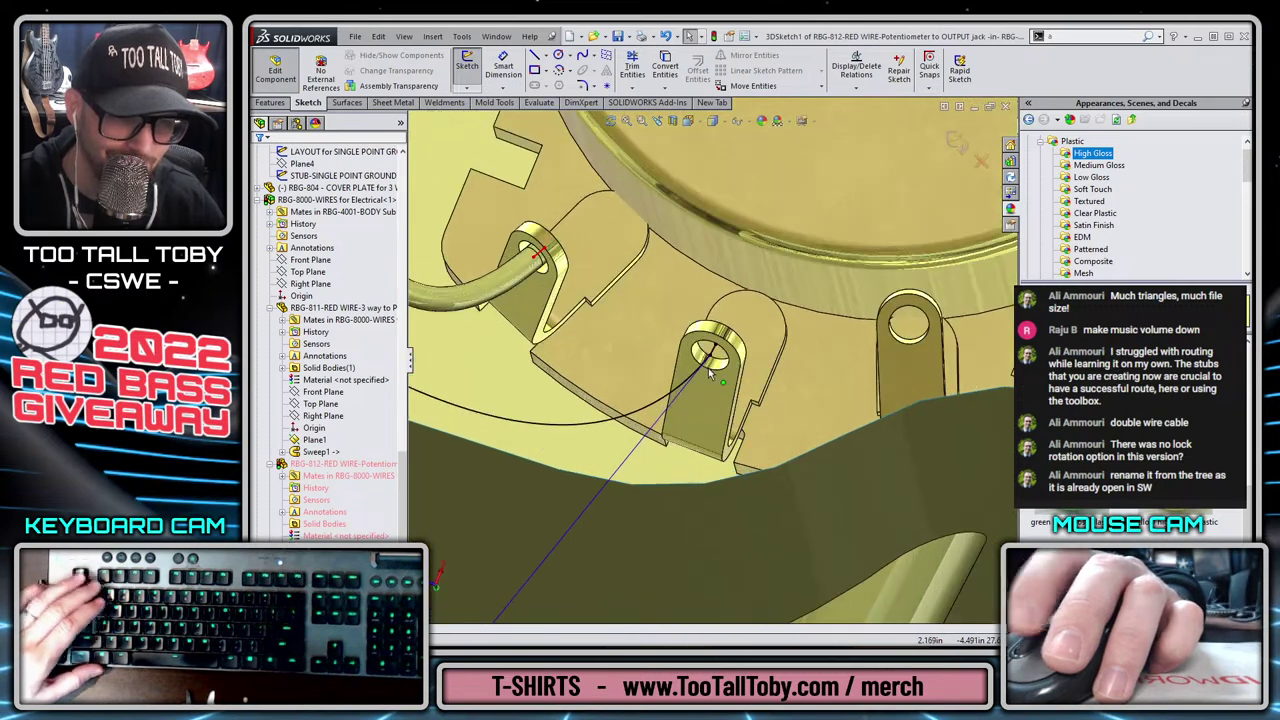
pyautogui.click(716, 352)
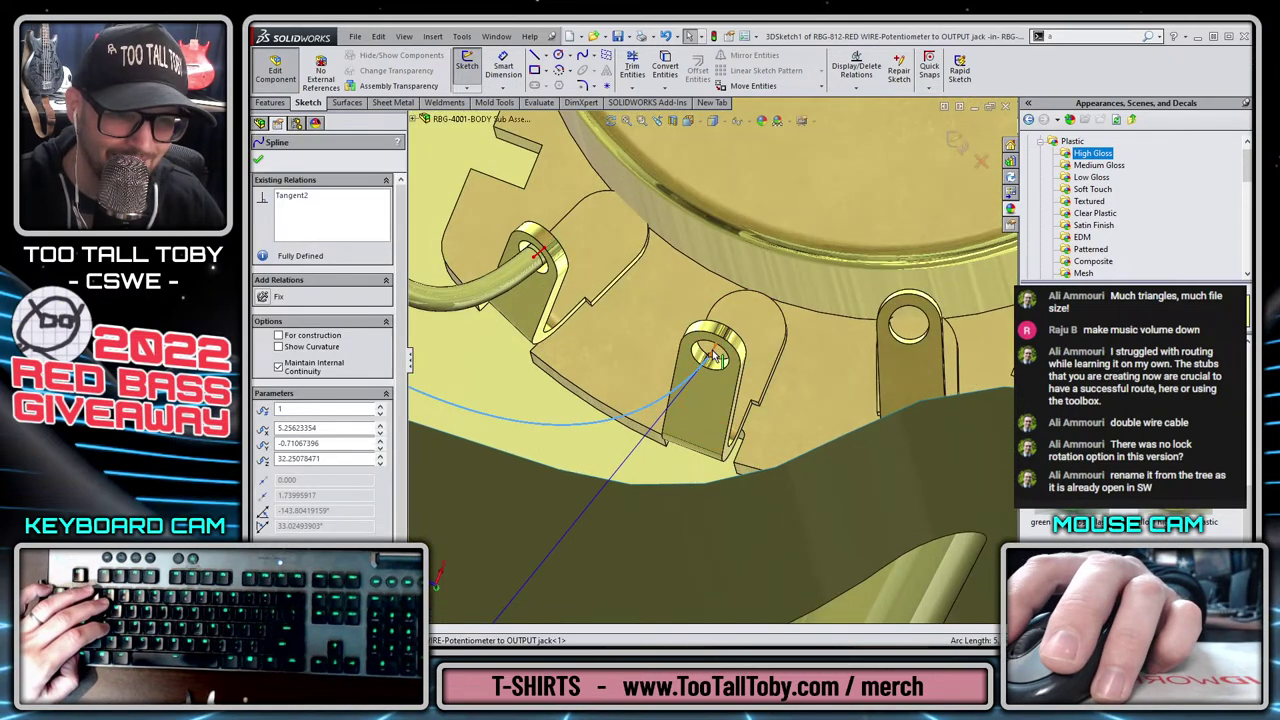
pyautogui.click(713, 351)
pyautogui.keyDown('ctrl'); pyautogui.click(708, 360); pyautogui.keyUp('ctrl')
pyautogui.click(752, 303)
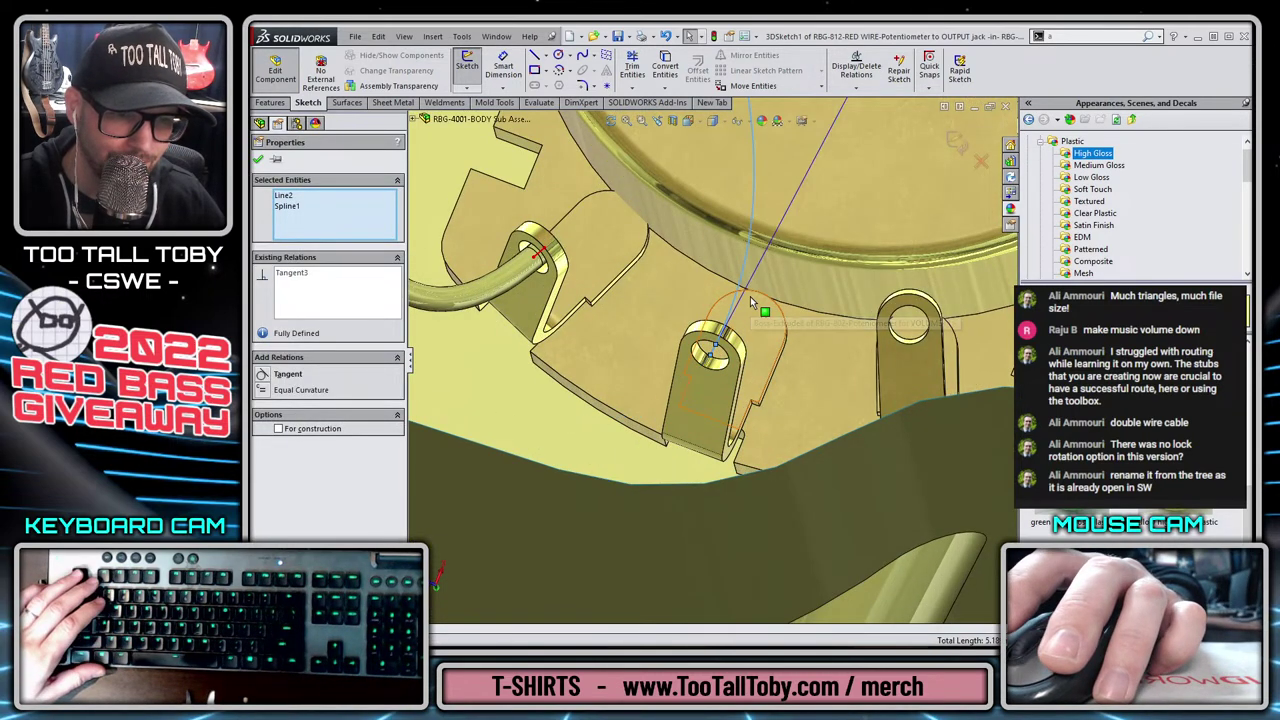
pyautogui.press('Escape')
pyautogui.moveTo(755, 308); pyautogui.dragTo(613, 413, button='middle')
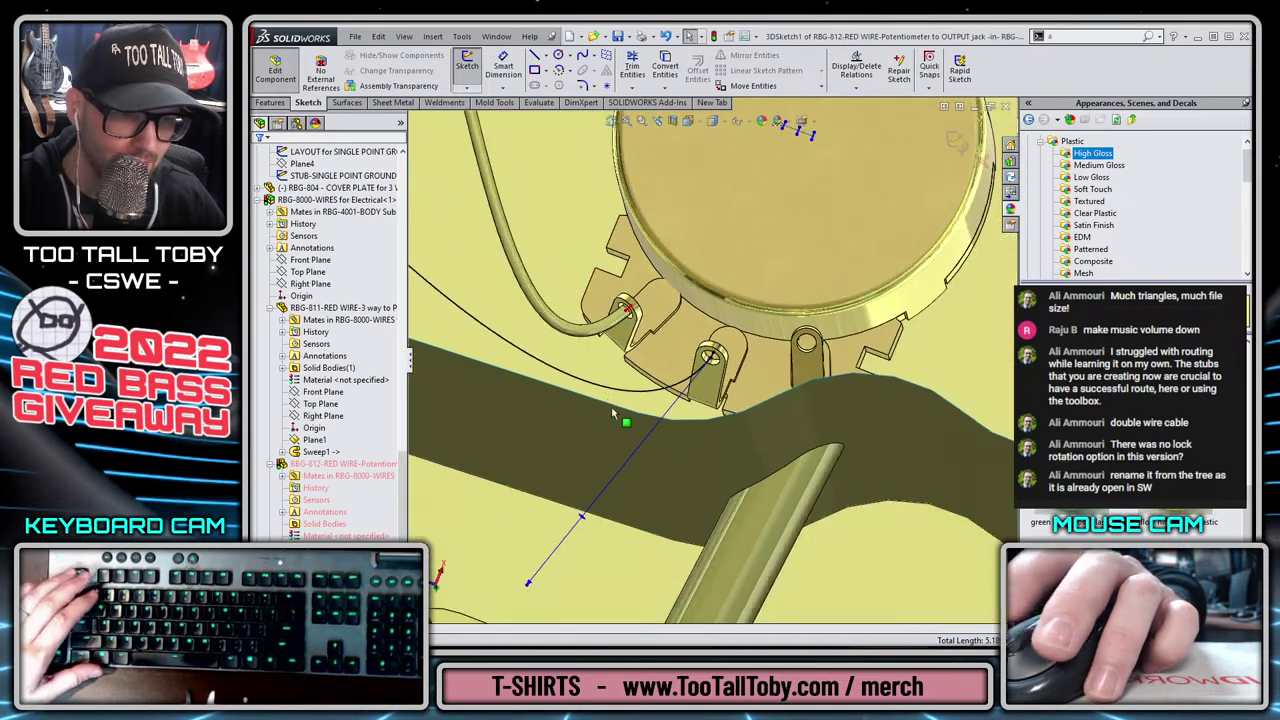
pyautogui.scroll(5, 708, 362)
pyautogui.moveTo(708, 362)
pyautogui.mouseDown(button='middle')
pyautogui.moveTo(677, 398)
pyautogui.moveTo(718, 370)
pyautogui.moveTo(700, 394)
pyautogui.moveTo(654, 327)
pyautogui.moveTo(698, 410)
pyautogui.moveTo(706, 240)
pyautogui.moveTo(665, 335)
pyautogui.mouseUp(button='middle')
pyautogui.scroll(-5, 722, 365)
pyautogui.click(654, 327)
pyautogui.rightClick(660, 327)
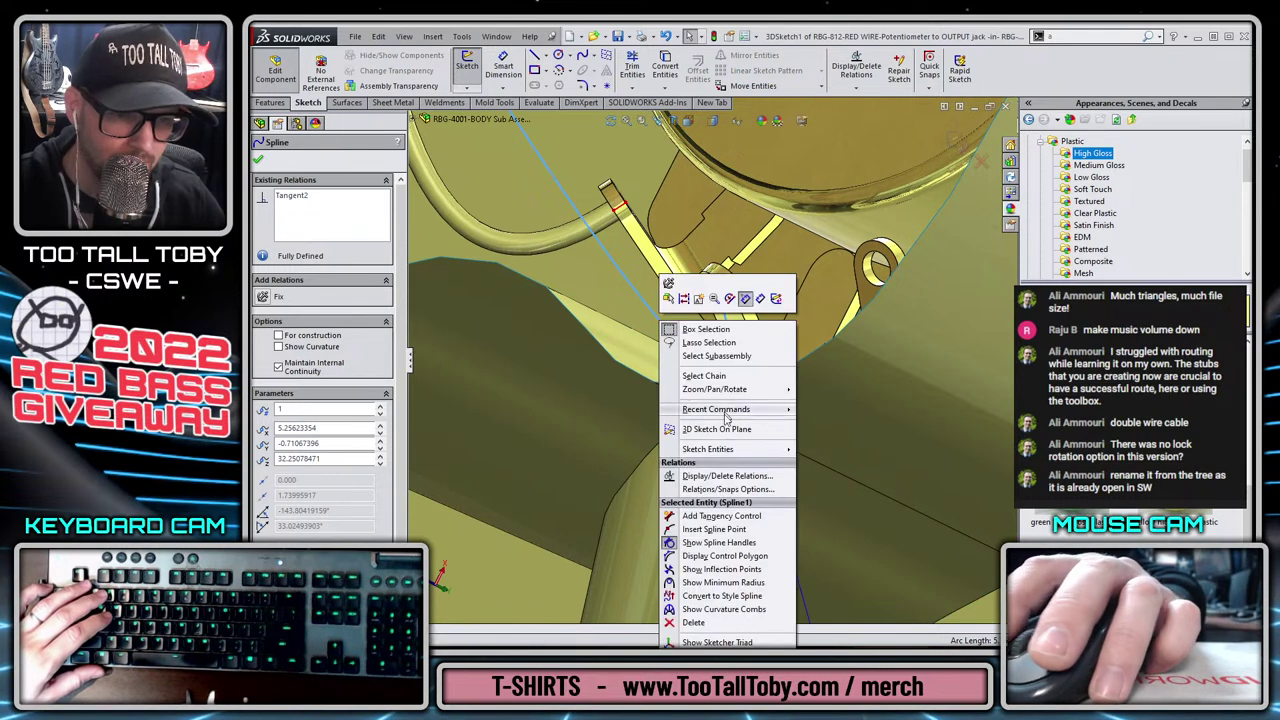
pyautogui.click(704, 512)
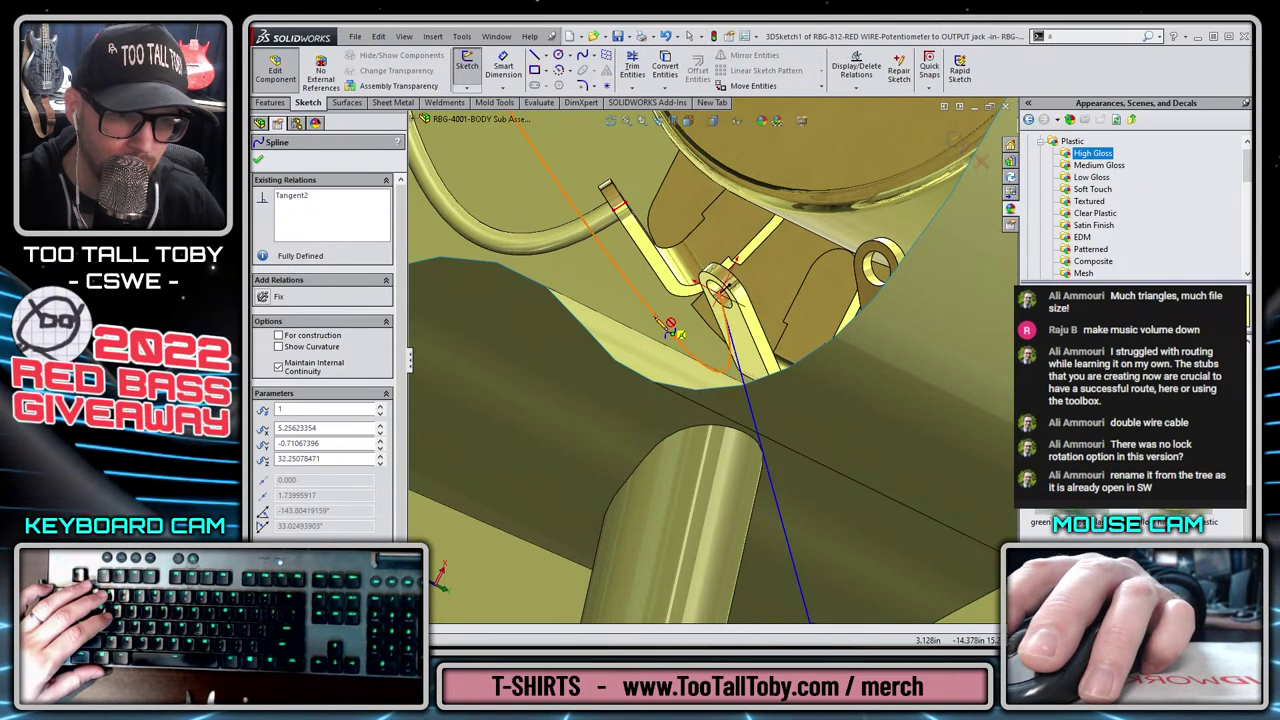
pyautogui.press('Escape')
# Insert a spline point on the wire path just before the potentiometer's middle lug and select that point.
pyautogui.rightClick(656, 314)
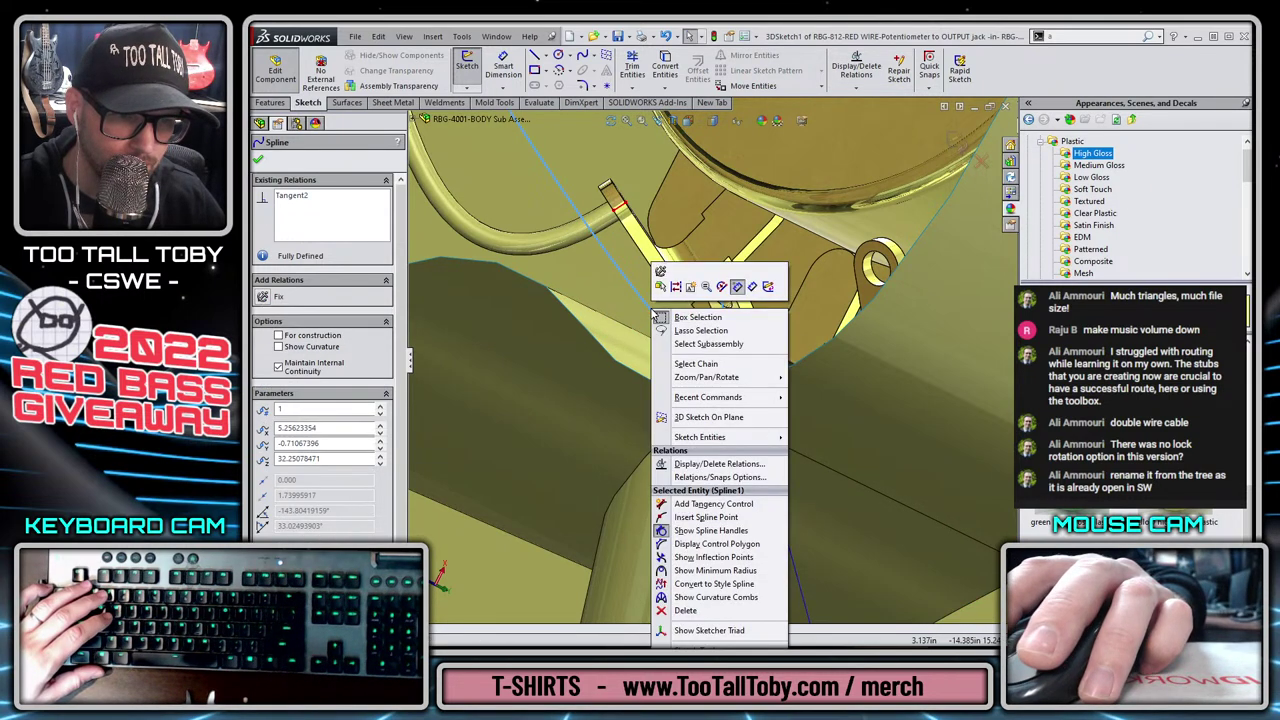
pyautogui.click(706, 517)
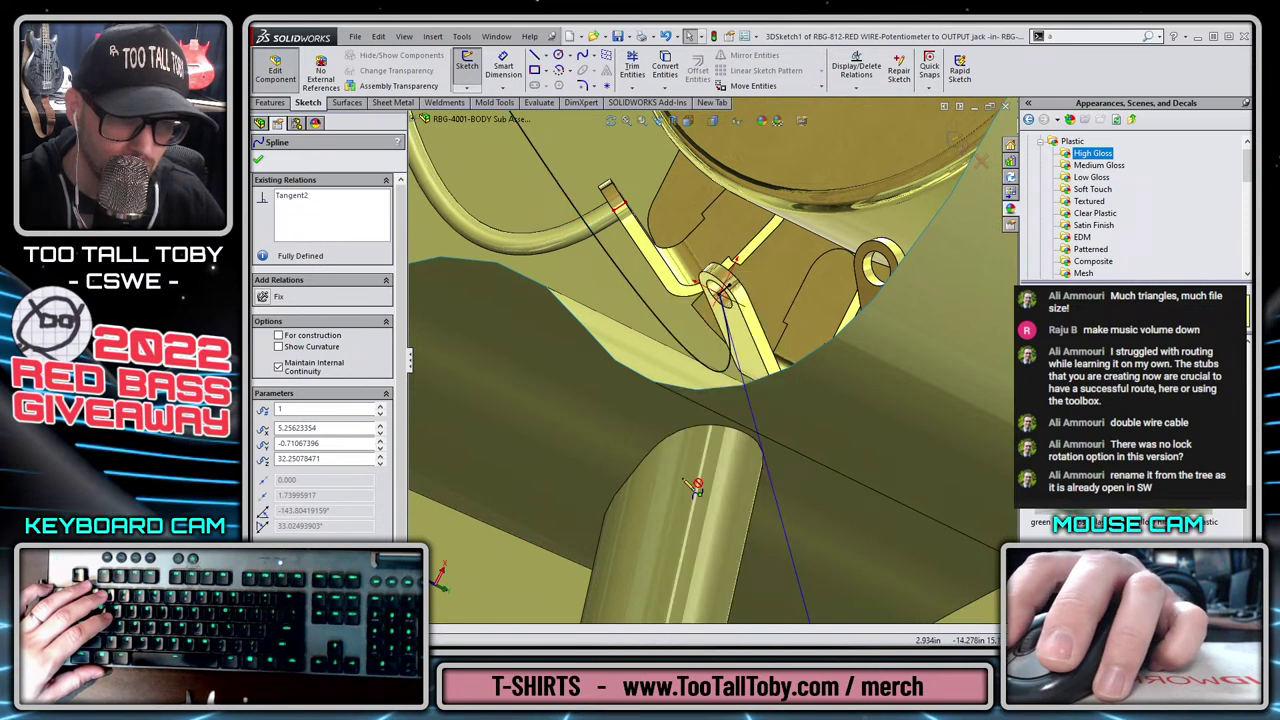
pyautogui.click(648, 307)
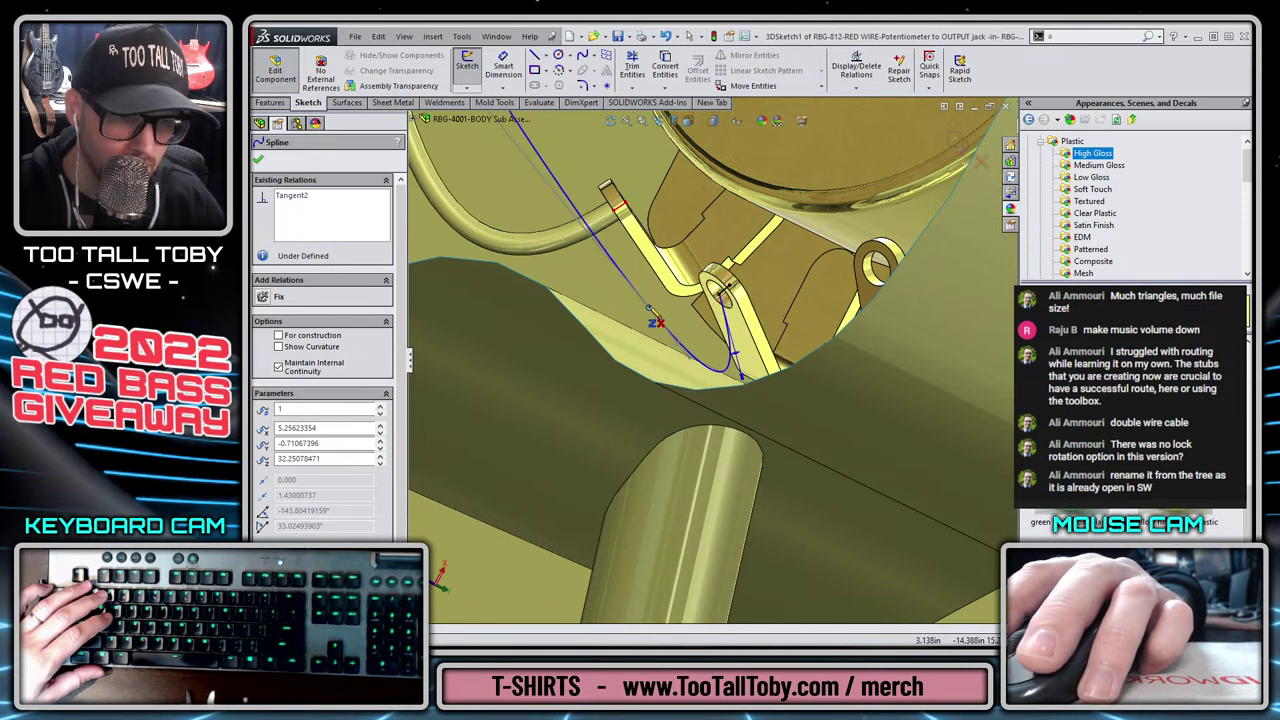
pyautogui.press('Escape')
pyautogui.click(649, 312)
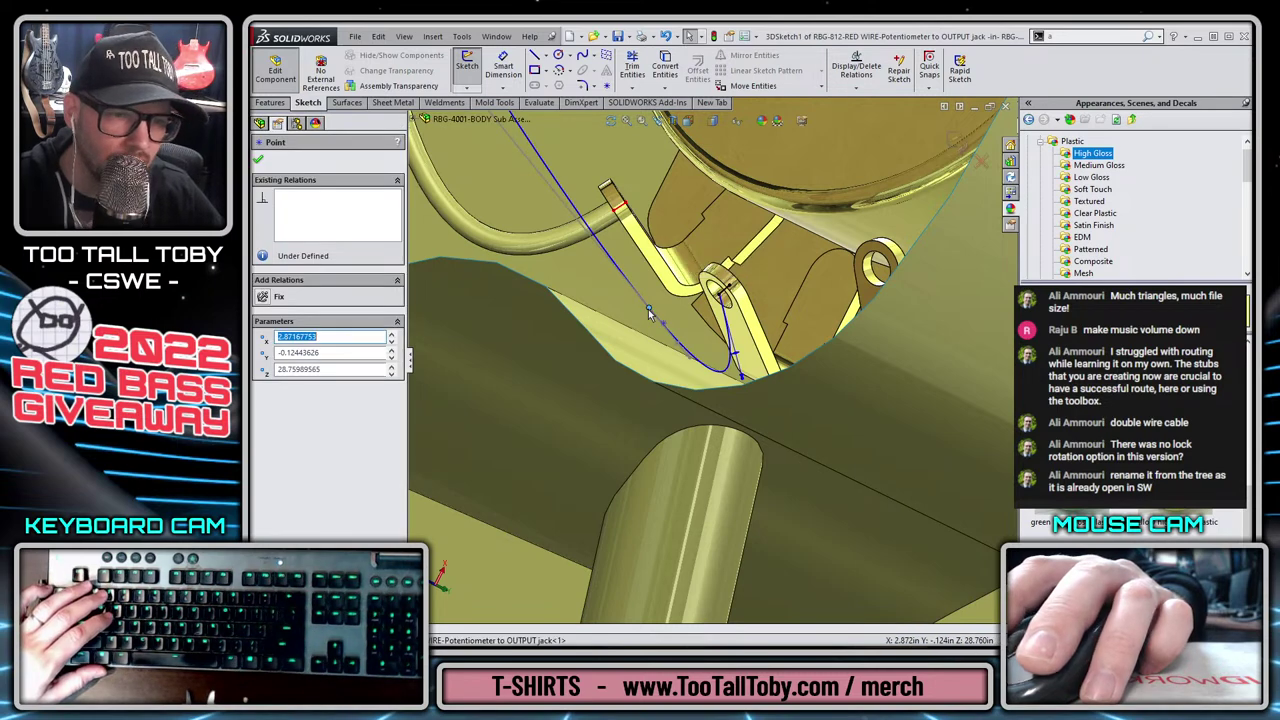
# Show the sketcher triad on the spline point near the potentiometer and move the point along its Y axis towards the cavity wall.
pyautogui.rightClick(651, 313)
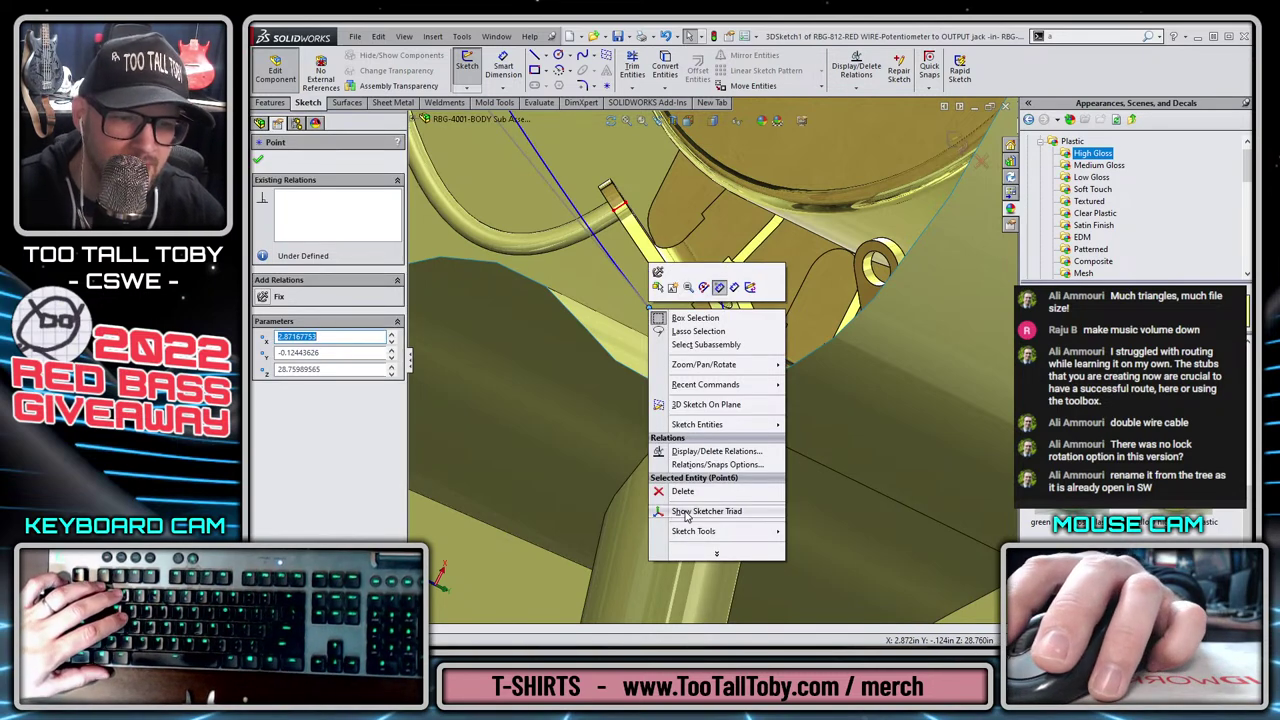
pyautogui.click(700, 511)
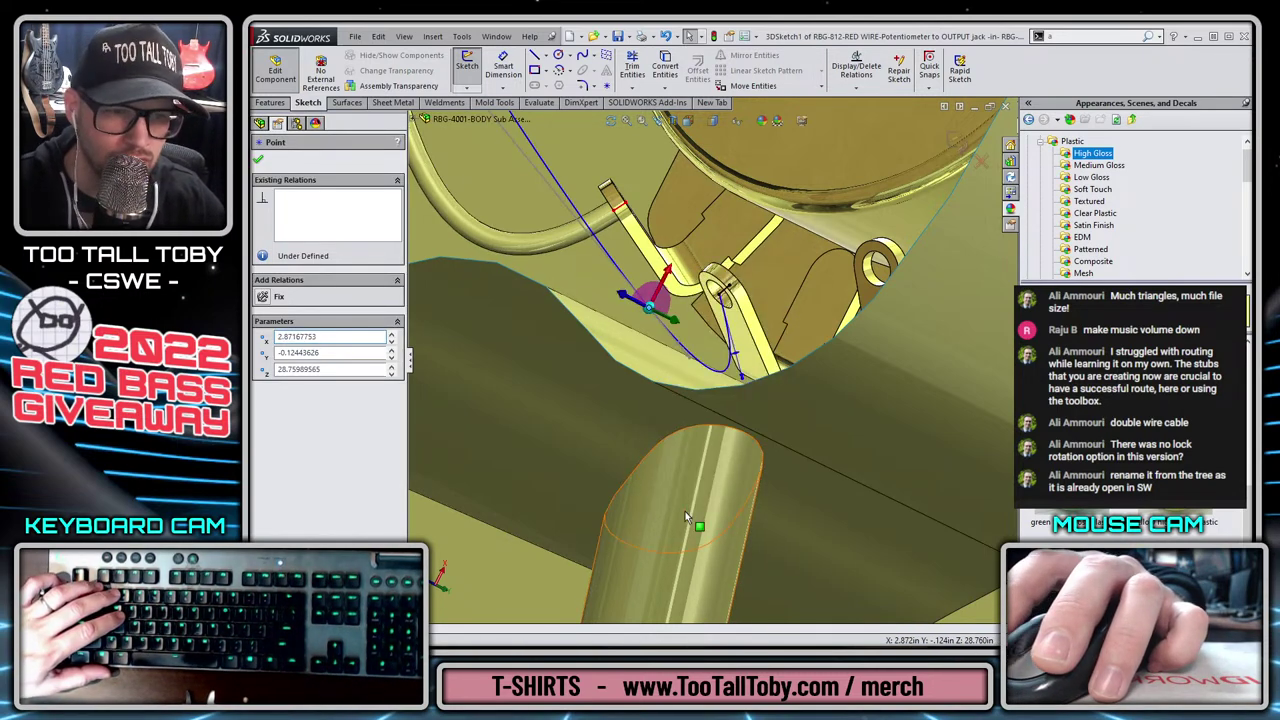
pyautogui.moveTo(677, 371)
pyautogui.mouseDown(button='middle')
pyautogui.moveTo(680, 351)
pyautogui.moveTo(605, 443)
pyautogui.mouseUp(button='middle')
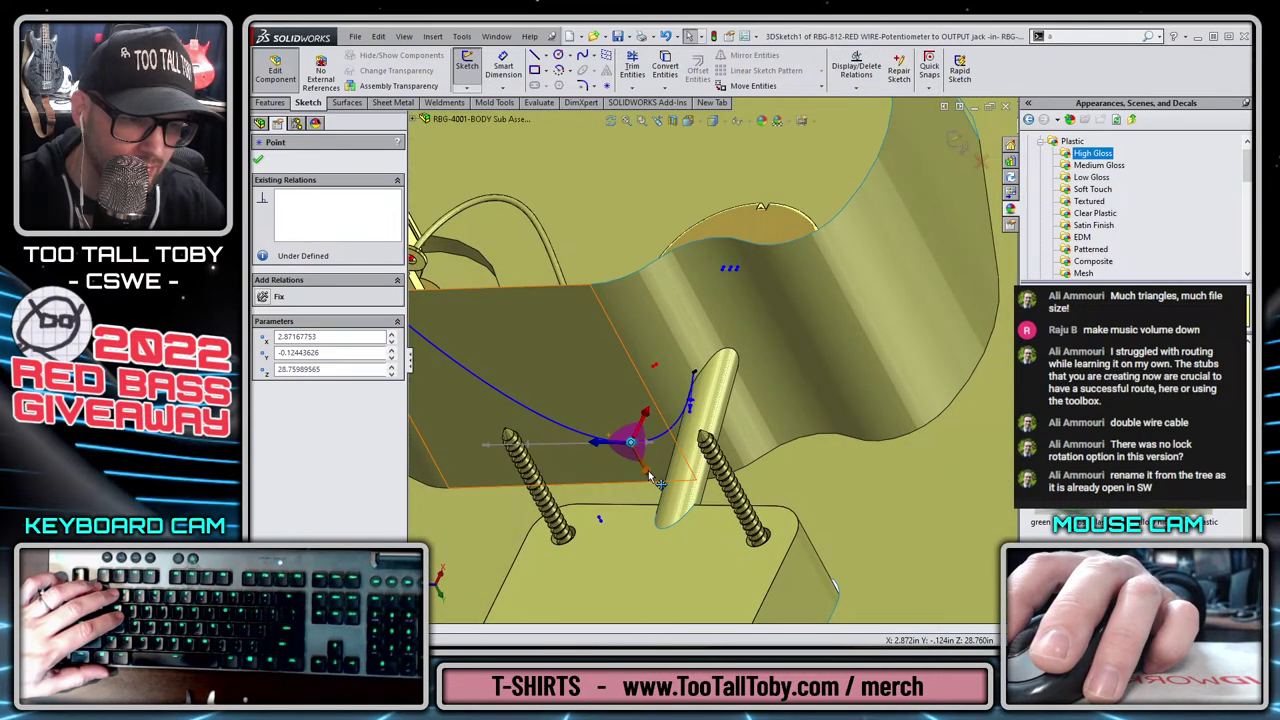
pyautogui.moveTo(659, 483); pyautogui.dragTo(623, 390)
pyautogui.scroll(3, 673, 345)
pyautogui.middleClick(675, 344)
pyautogui.moveTo(675, 344)
pyautogui.mouseDown(button='middle')
pyautogui.moveTo(658, 417)
pyautogui.moveTo(635, 335)
pyautogui.moveTo(651, 378)
pyautogui.mouseUp(button='middle')
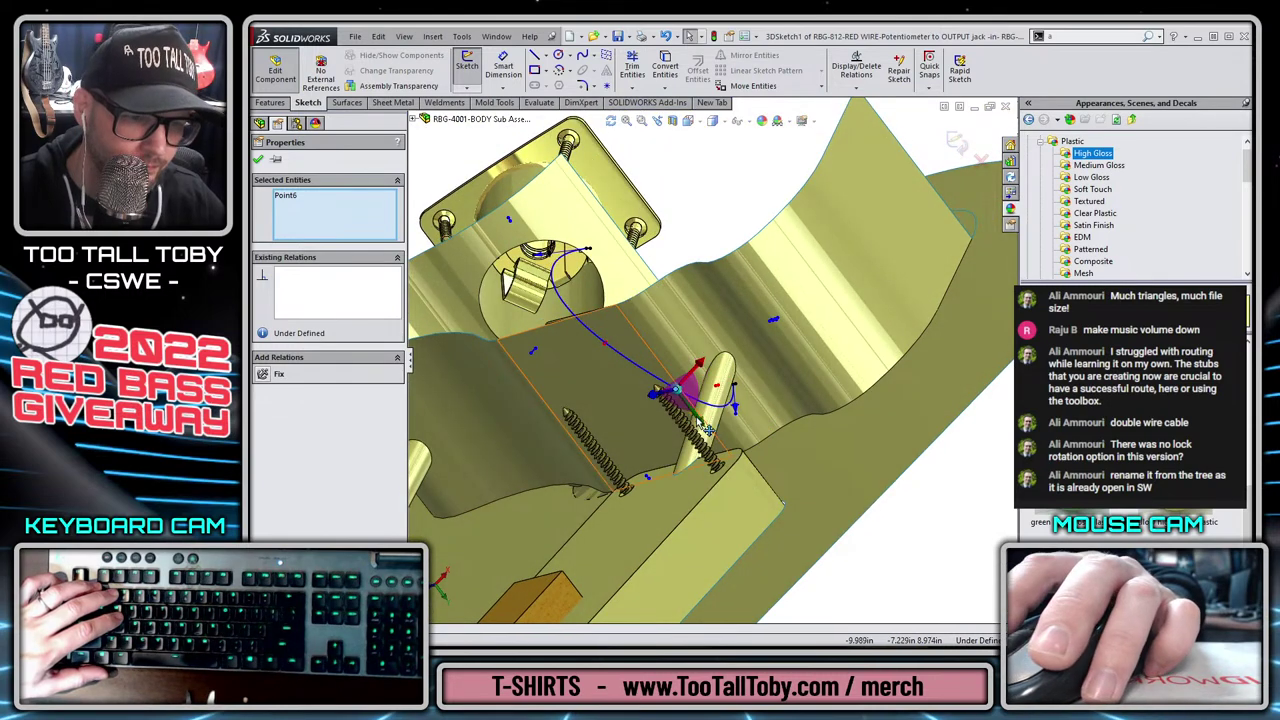
# Fine-tune the spline point near the potentiometer along the triad's Y and X axes so the wire path runs beside the wall.
pyautogui.moveTo(700, 424); pyautogui.dragTo(680, 396)
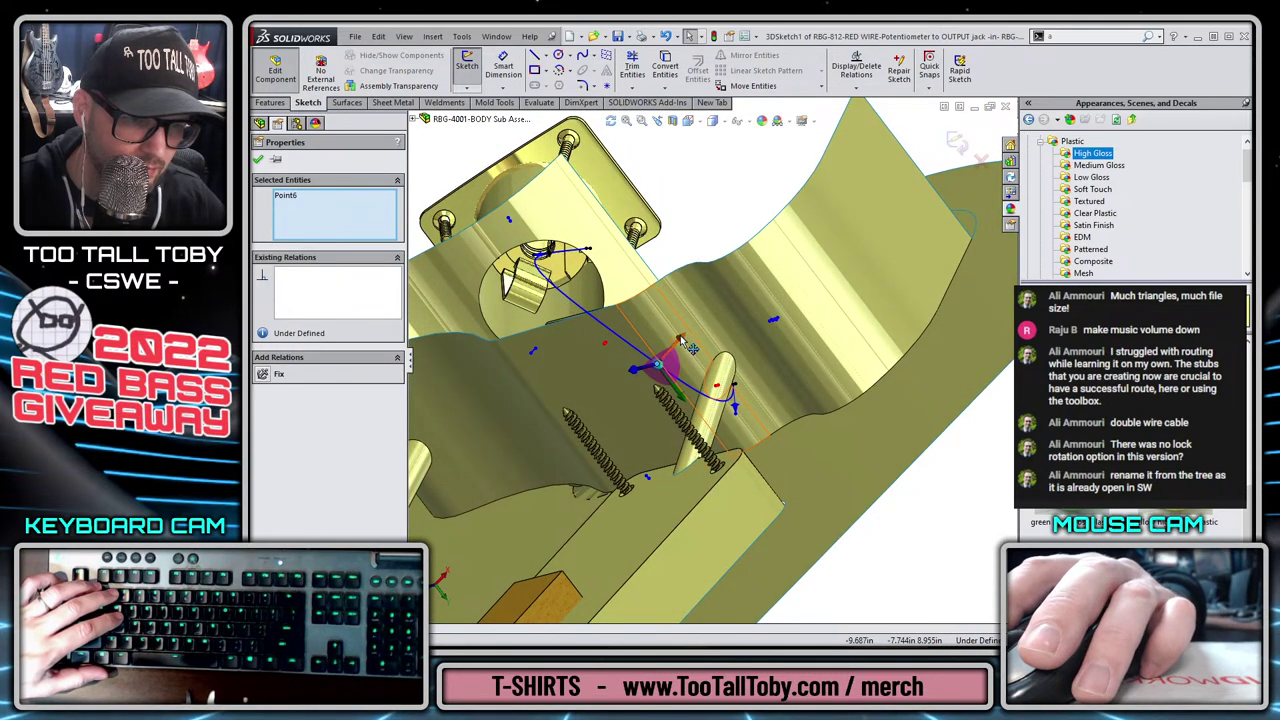
pyautogui.moveTo(681, 344); pyautogui.dragTo(645, 352)
pyautogui.middleClick(674, 368)
pyautogui.moveTo(674, 370); pyautogui.dragTo(693, 466, button='middle')
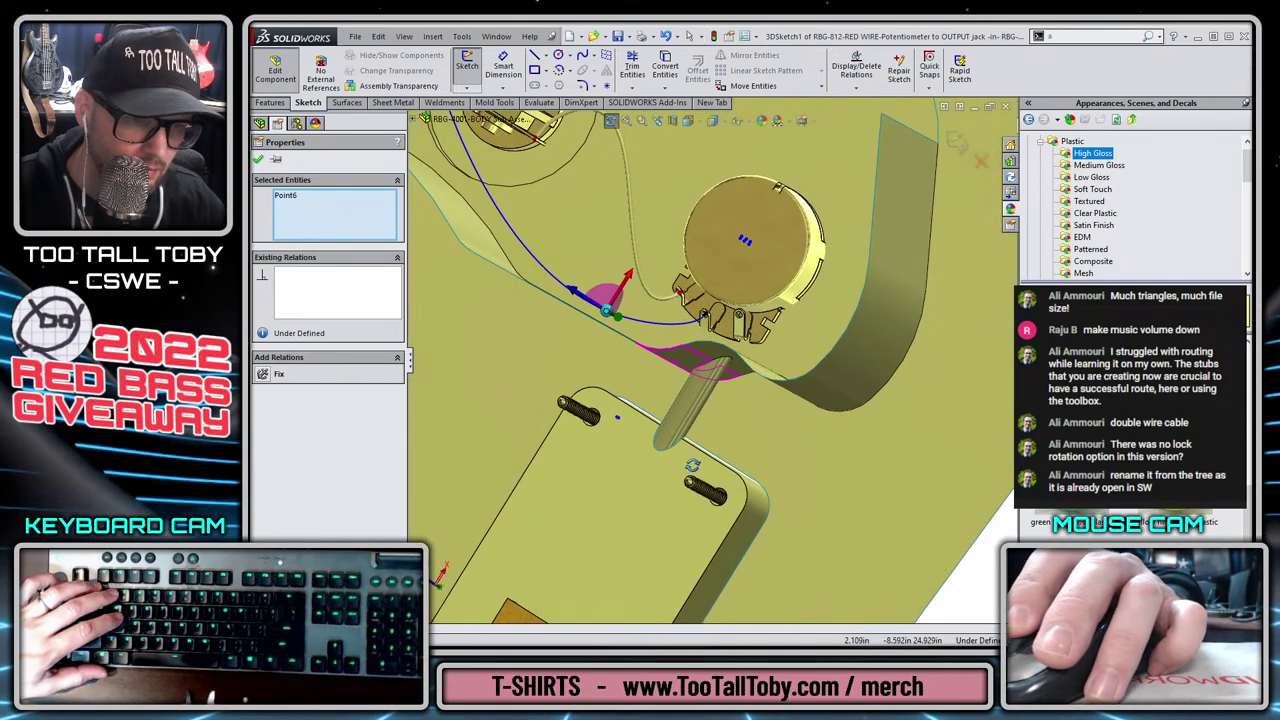
pyautogui.scroll(-8, 702, 445)
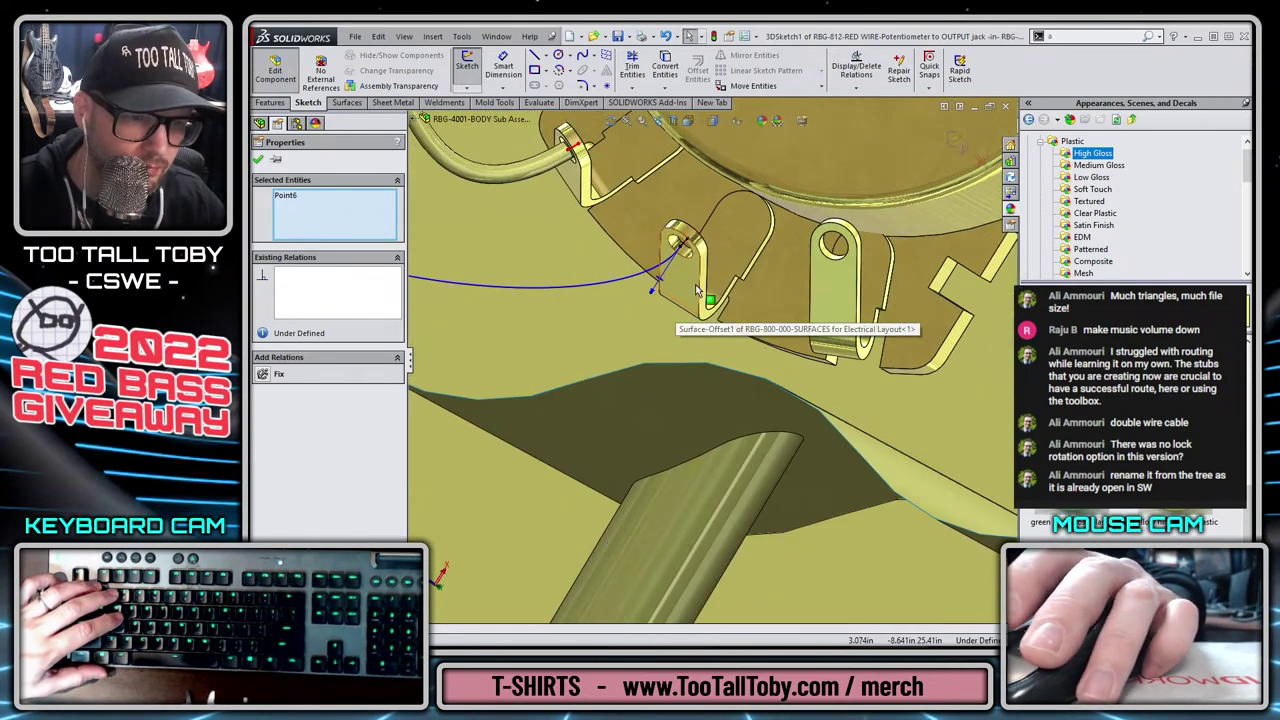
pyautogui.moveTo(697, 290); pyautogui.dragTo(538, 270, button='middle')
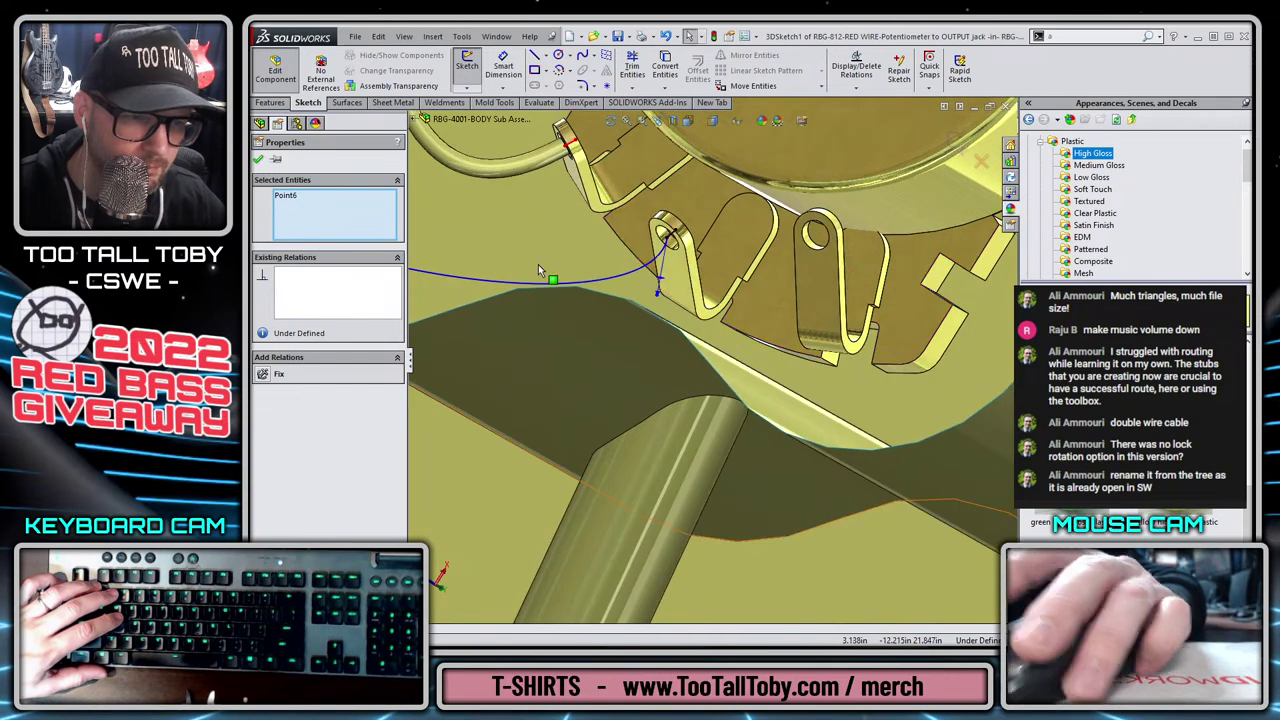
pyautogui.click(258, 161)
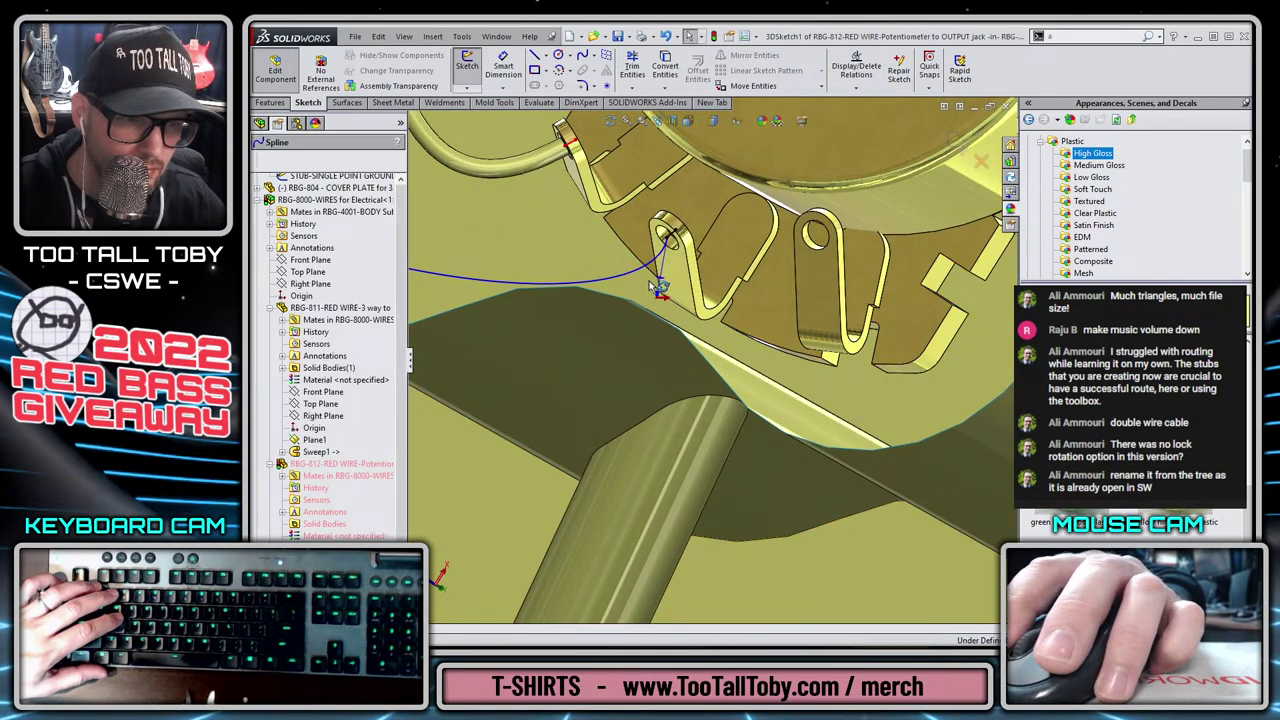
# Swing the spline's end handle at the potentiometer's middle lug so the curve lines up with the lug hole.
pyautogui.click(652, 280)
pyautogui.press('Escape')
pyautogui.moveTo(664, 268); pyautogui.dragTo(616, 257, button='middle')
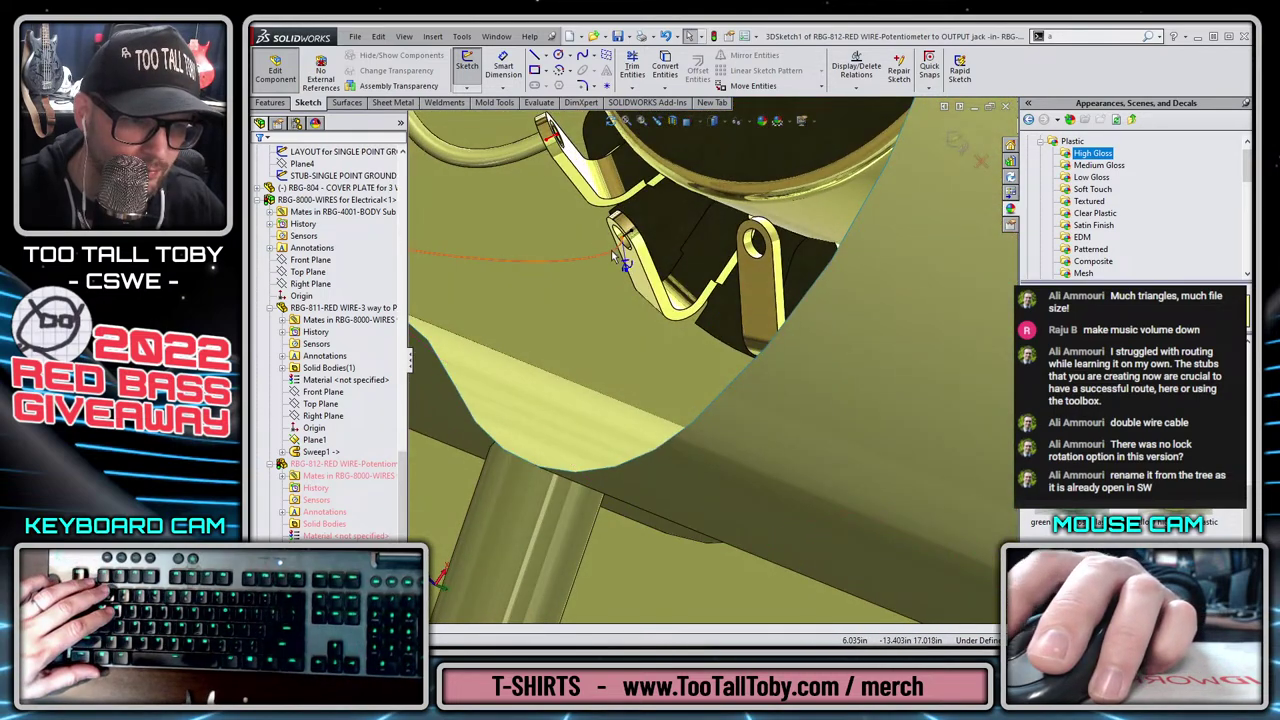
pyautogui.click(632, 272)
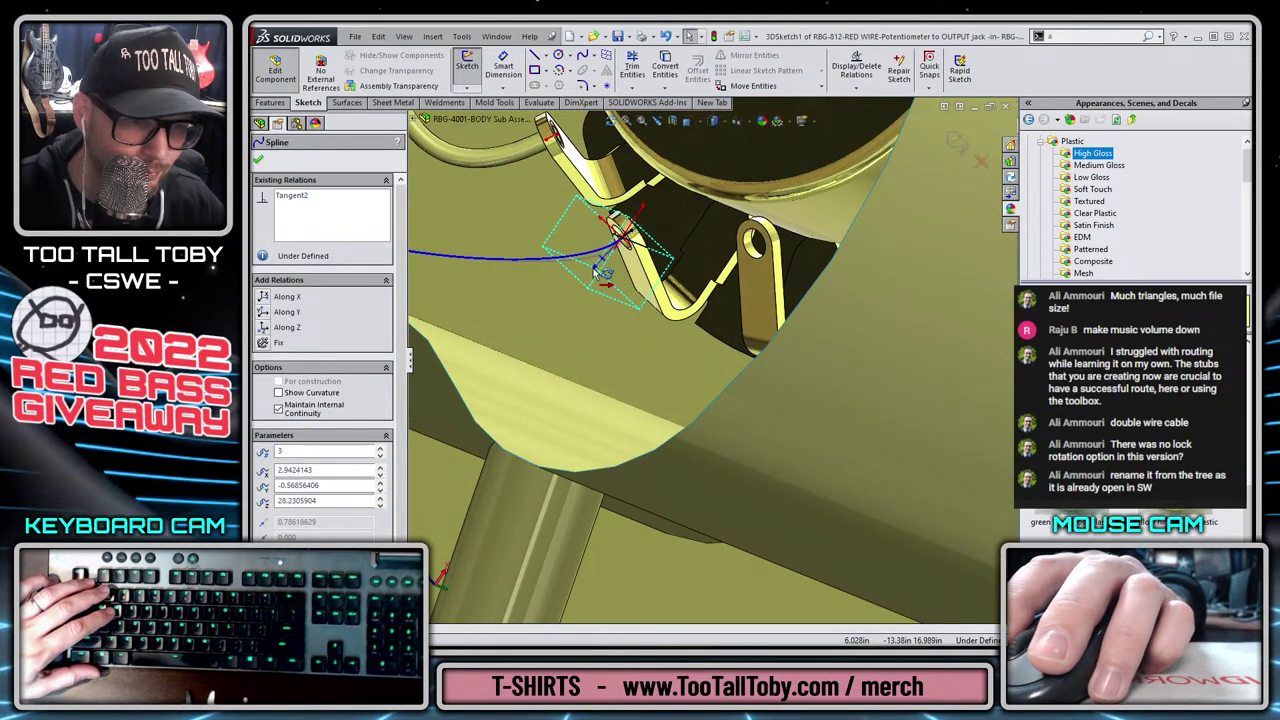
pyautogui.moveTo(603, 296)
pyautogui.mouseDown(button='middle')
pyautogui.moveTo(618, 350)
pyautogui.moveTo(600, 290)
pyautogui.mouseUp(button='middle')
pyautogui.scroll(-2, 598, 288)
# Make the spline tangent to the stub line in the potentiometer's middle lug.
pyautogui.click(652, 284)
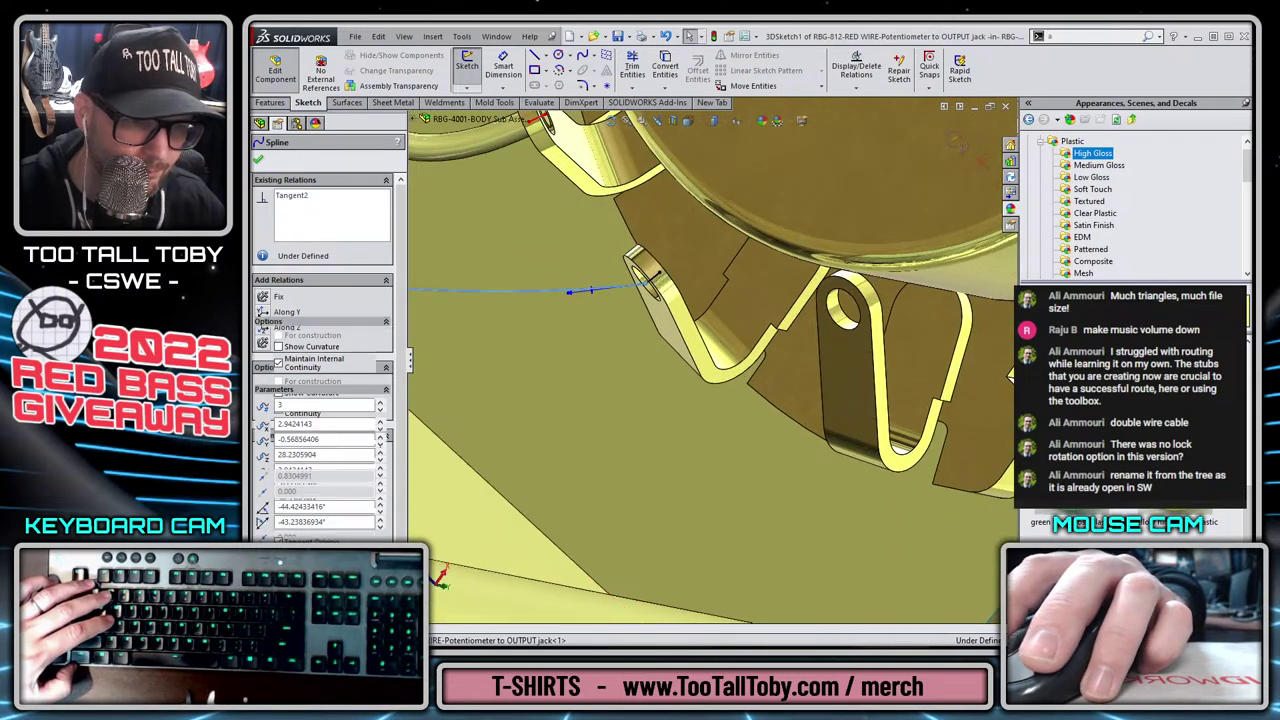
pyautogui.keyDown('ctrl'); pyautogui.click(656, 282); pyautogui.keyUp('ctrl')
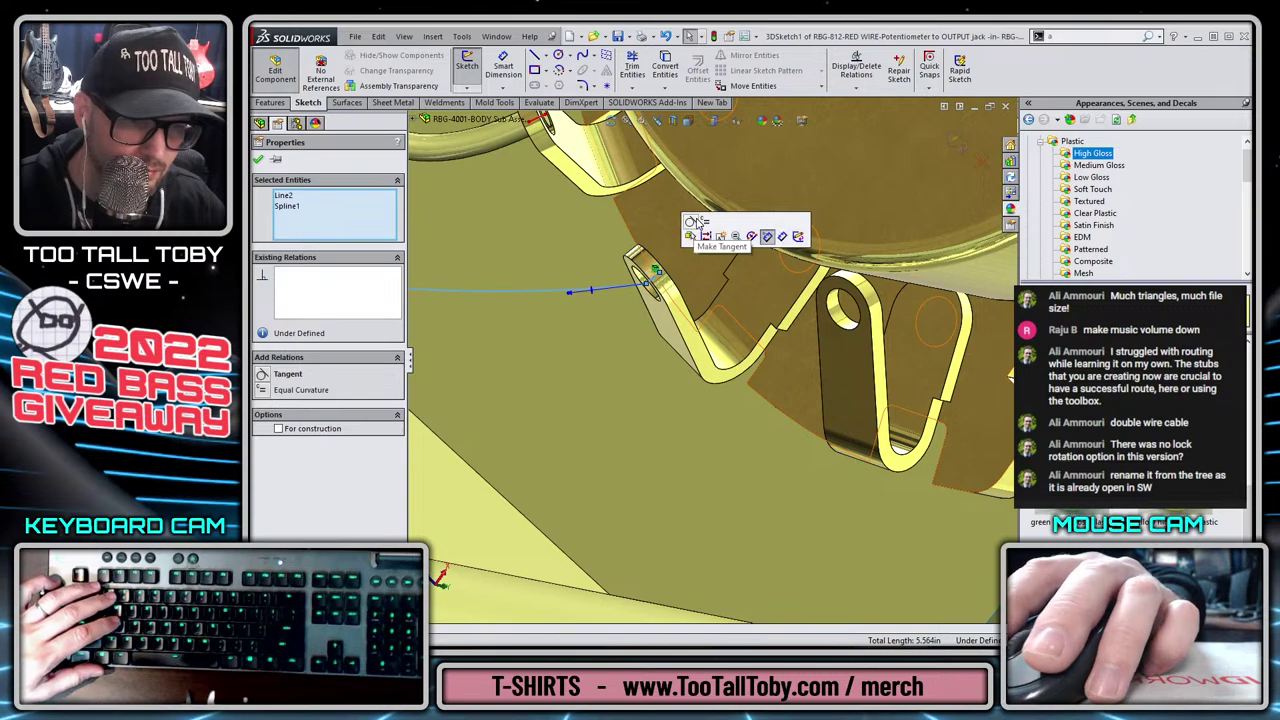
pyautogui.click(695, 221)
pyautogui.scroll(3, 602, 328)
pyautogui.scroll(6, 620, 332)
pyautogui.press('Escape')
# Move the spline point near the potentiometer about 0.4 in along the triad's Z axis, away from the potentiometer.
pyautogui.moveTo(639, 328); pyautogui.dragTo(731, 251, button='middle')
pyautogui.scroll(-5, 760, 320)
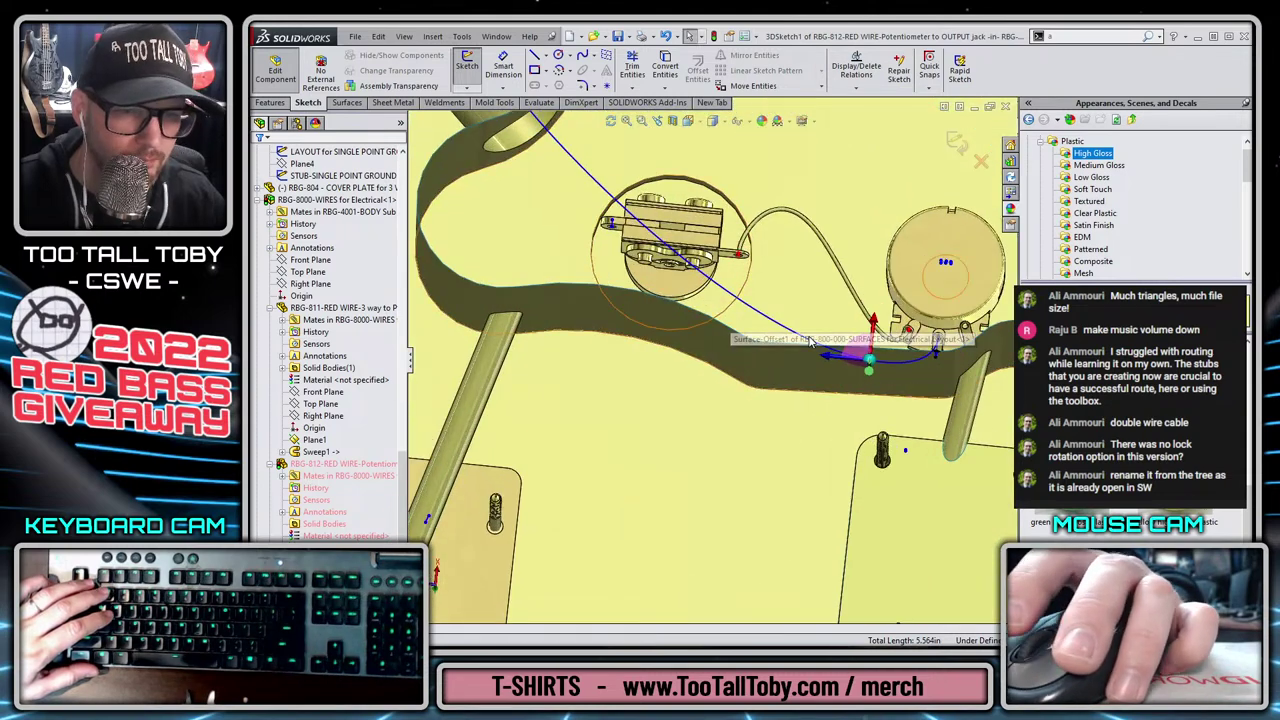
pyautogui.moveTo(810, 380)
pyautogui.mouseDown()
pyautogui.moveTo(724, 372)
pyautogui.moveTo(738, 366)
pyautogui.mouseUp()
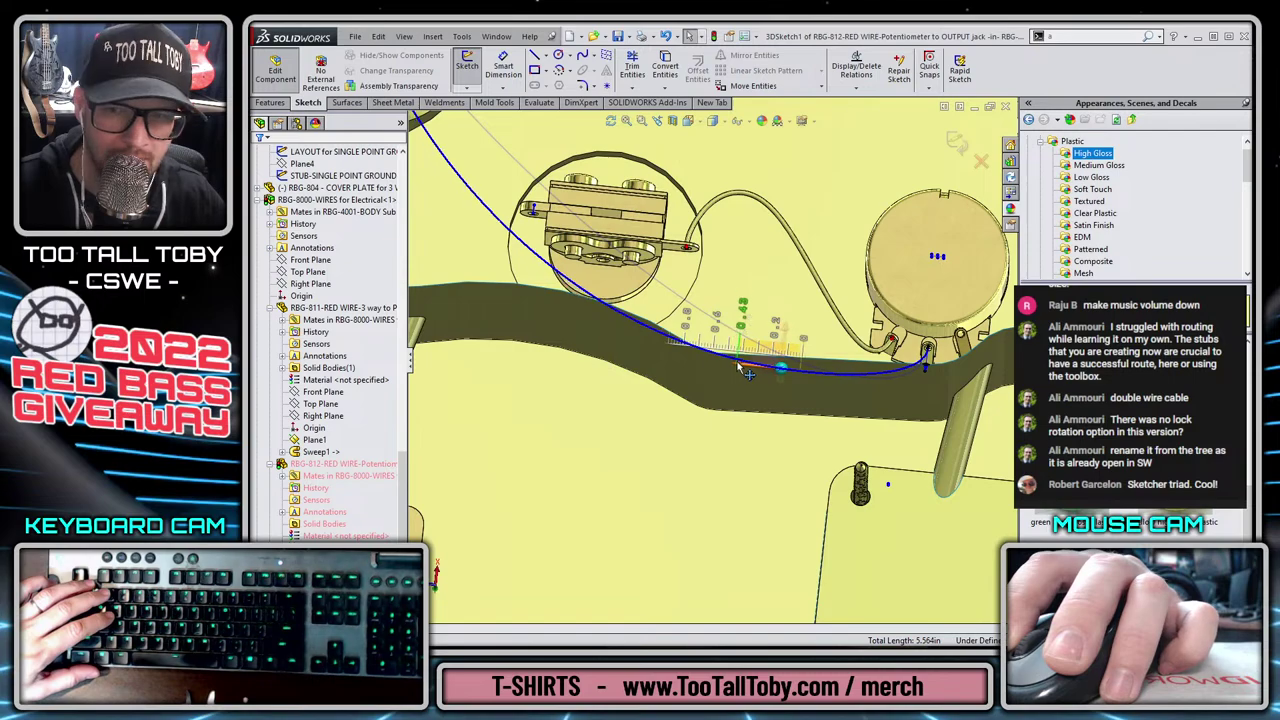
# Shorten the spline's tangent handle at the output jack end to tighten the curve.
pyautogui.scroll(4, 740, 370)
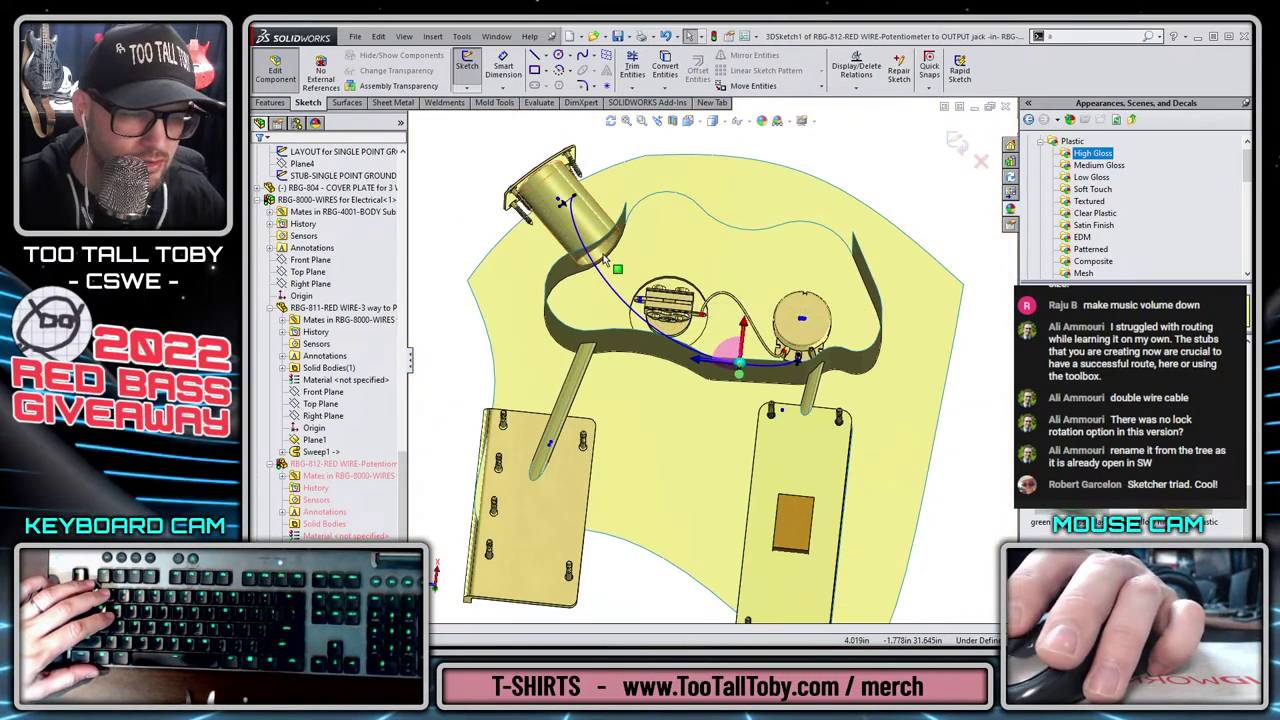
pyautogui.moveTo(594, 270); pyautogui.dragTo(618, 222, button='middle')
pyautogui.scroll(-3, 610, 215)
pyautogui.moveTo(578, 203); pyautogui.dragTo(620, 204)
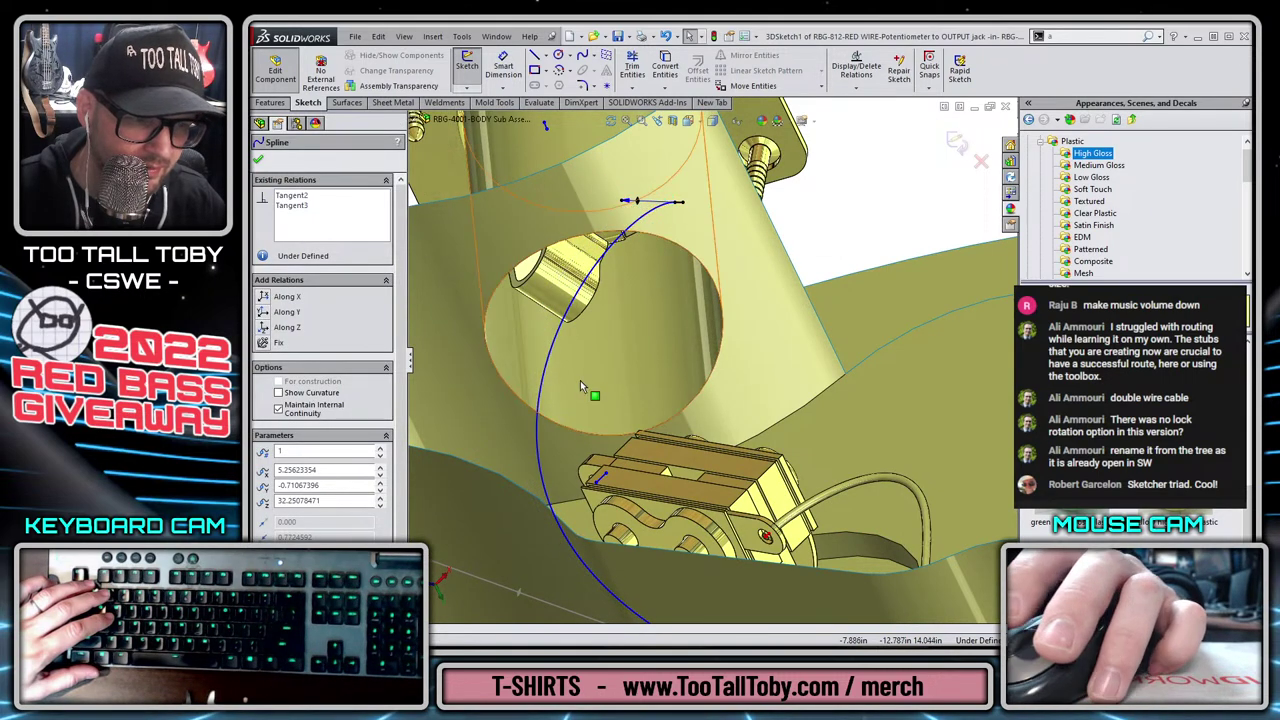
# Insert a spline point where the wire path passes the output jack's round opening in the cavity wall.
pyautogui.scroll(3, 598, 362)
pyautogui.scroll(-1, 608, 354)
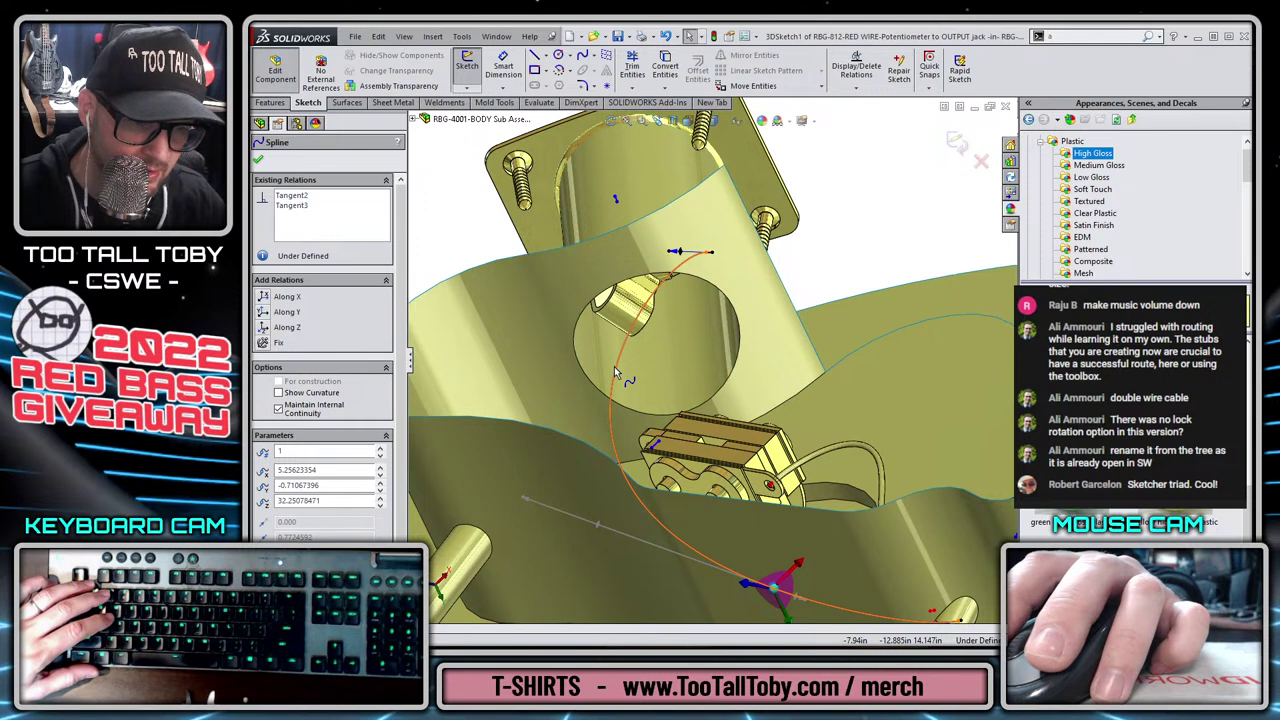
pyautogui.rightClick(613, 368)
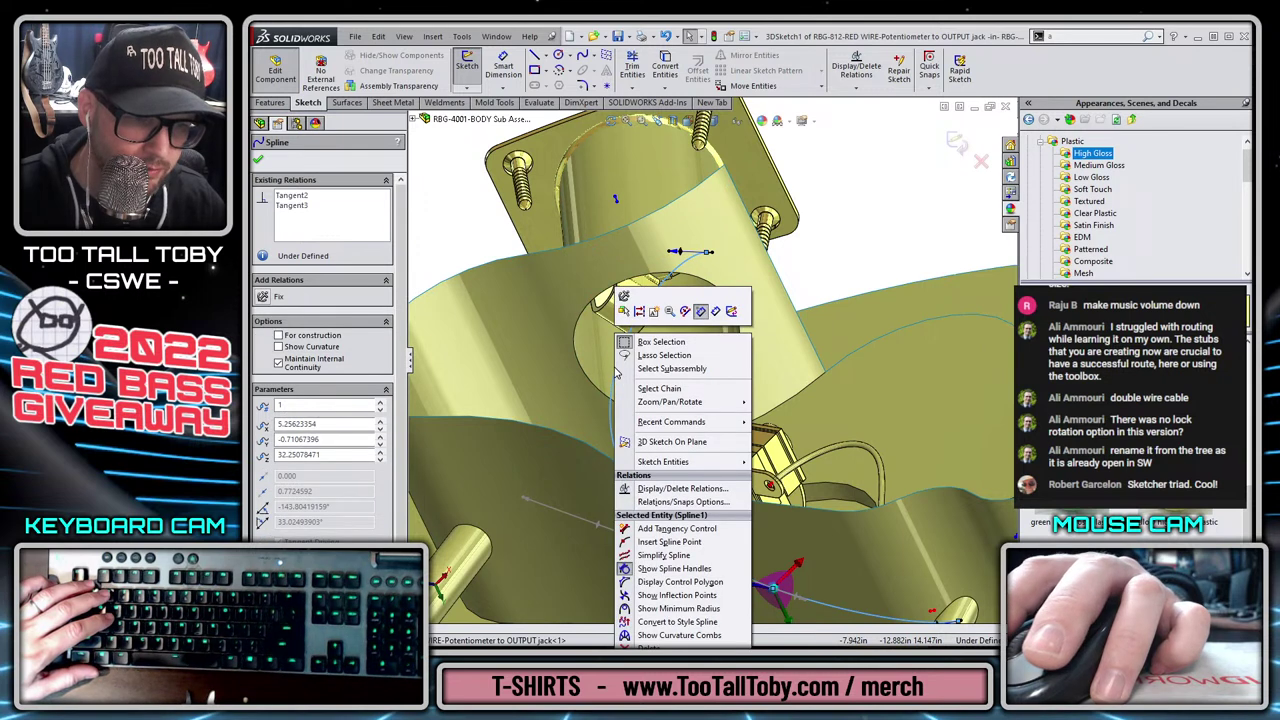
pyautogui.click(670, 542)
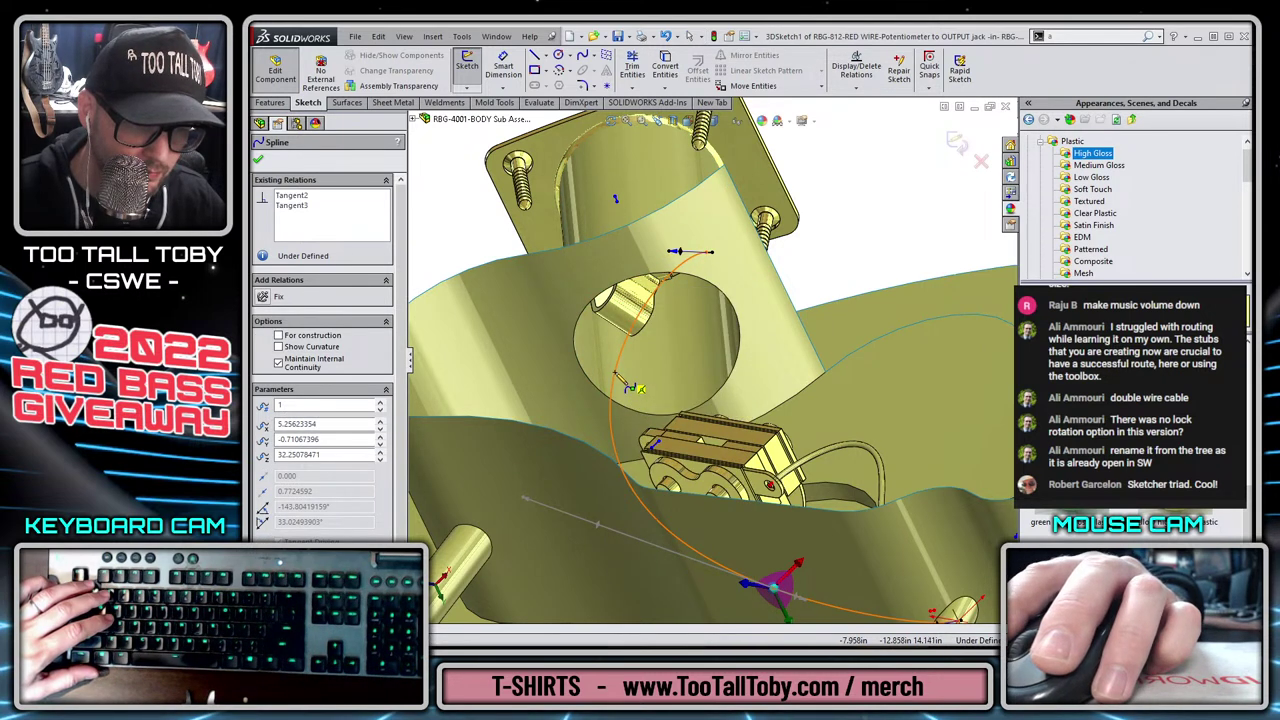
pyautogui.click(615, 373)
pyautogui.press('Escape')
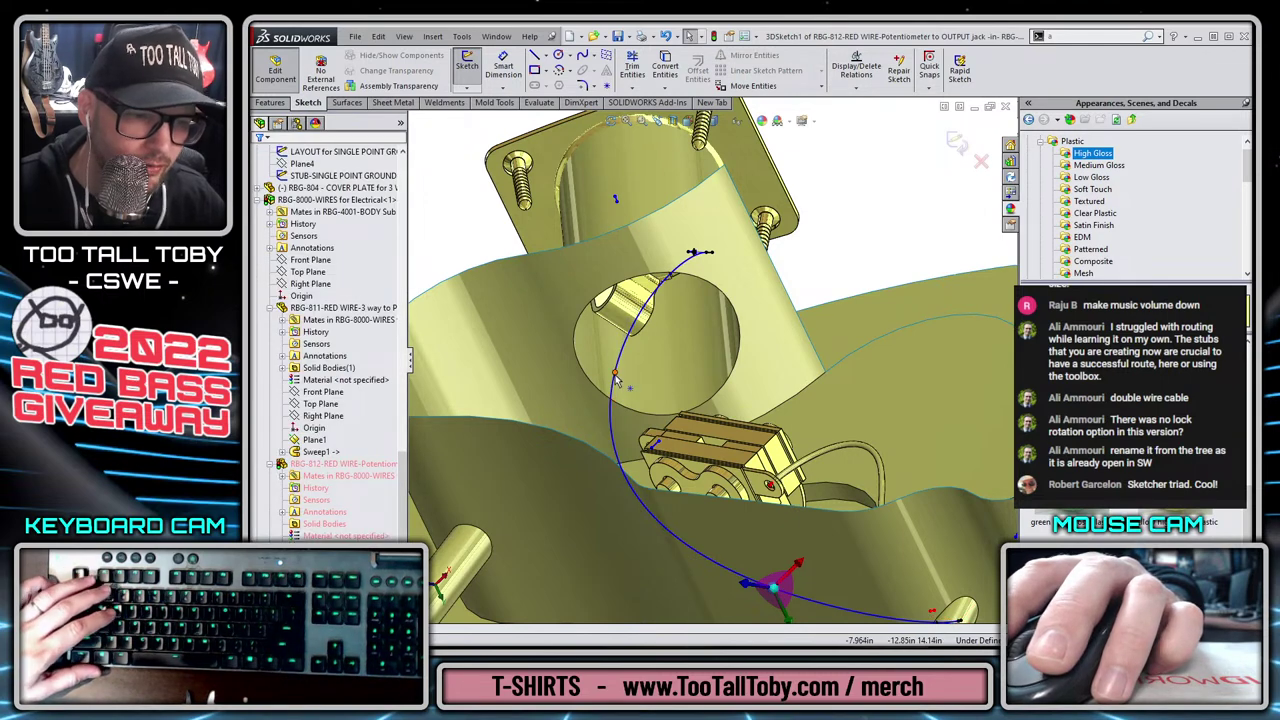
pyautogui.rightClick(615, 430)
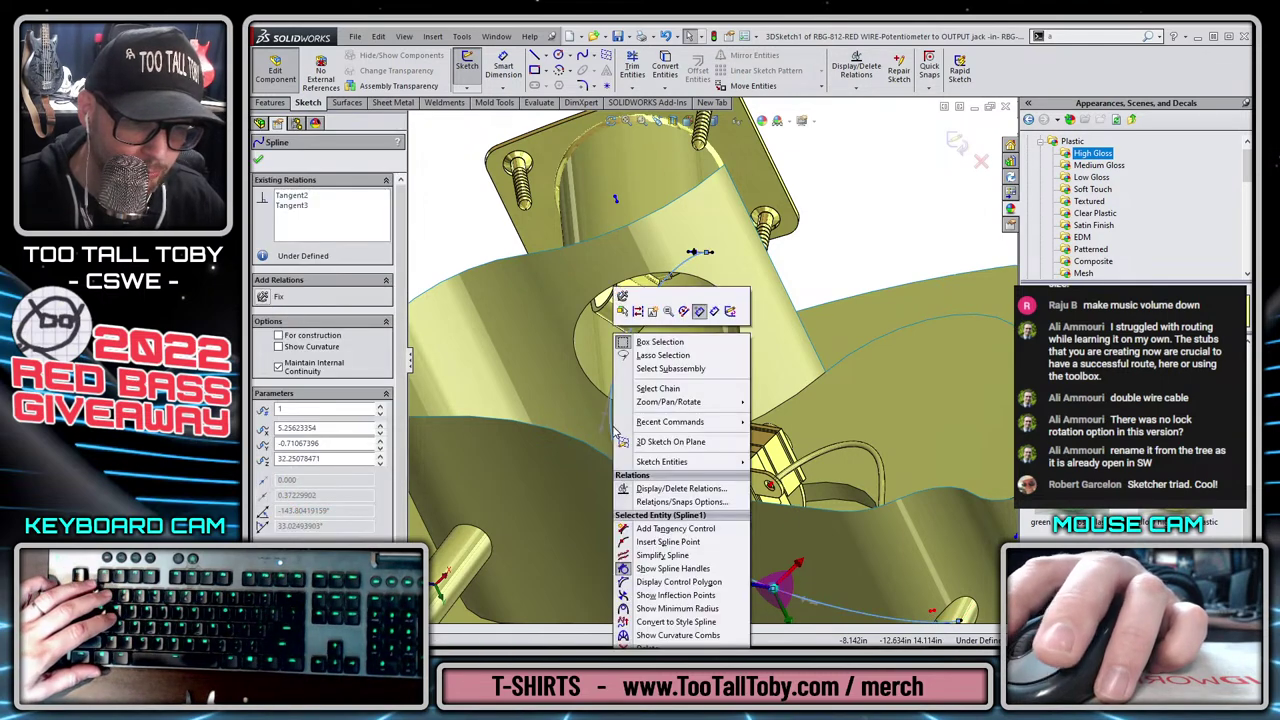
pyautogui.click(655, 542)
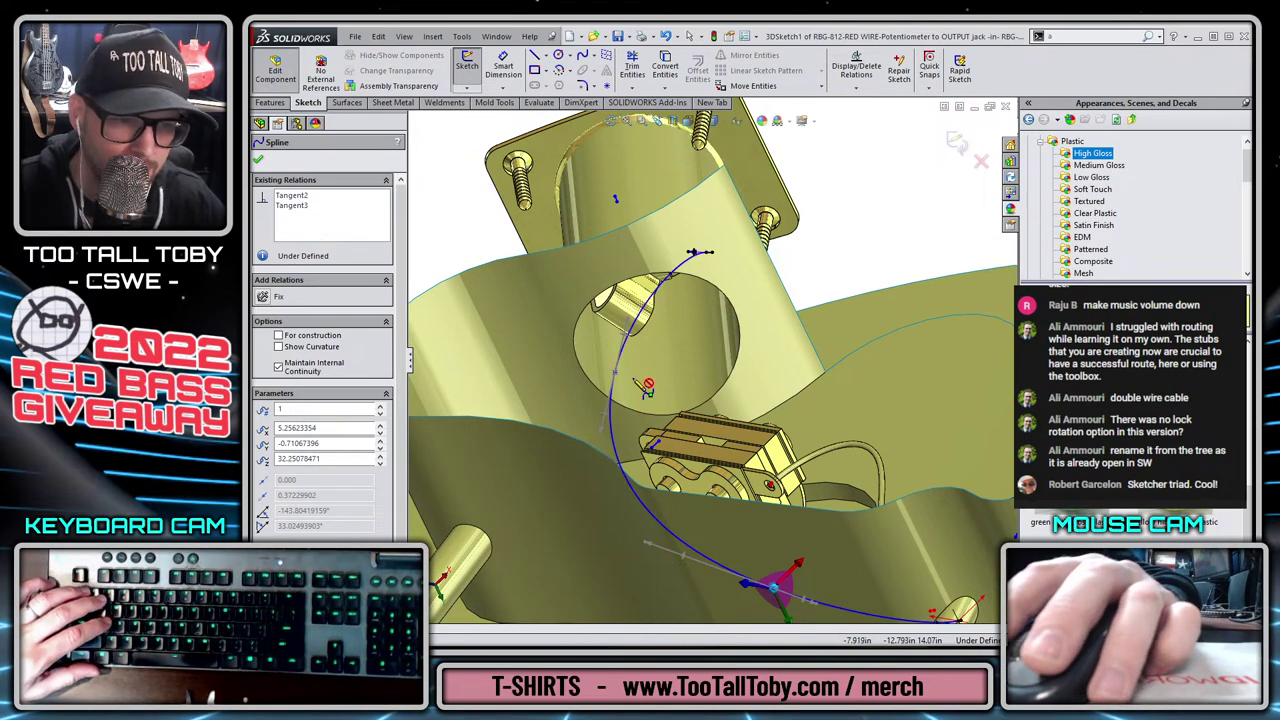
pyautogui.press('Escape')
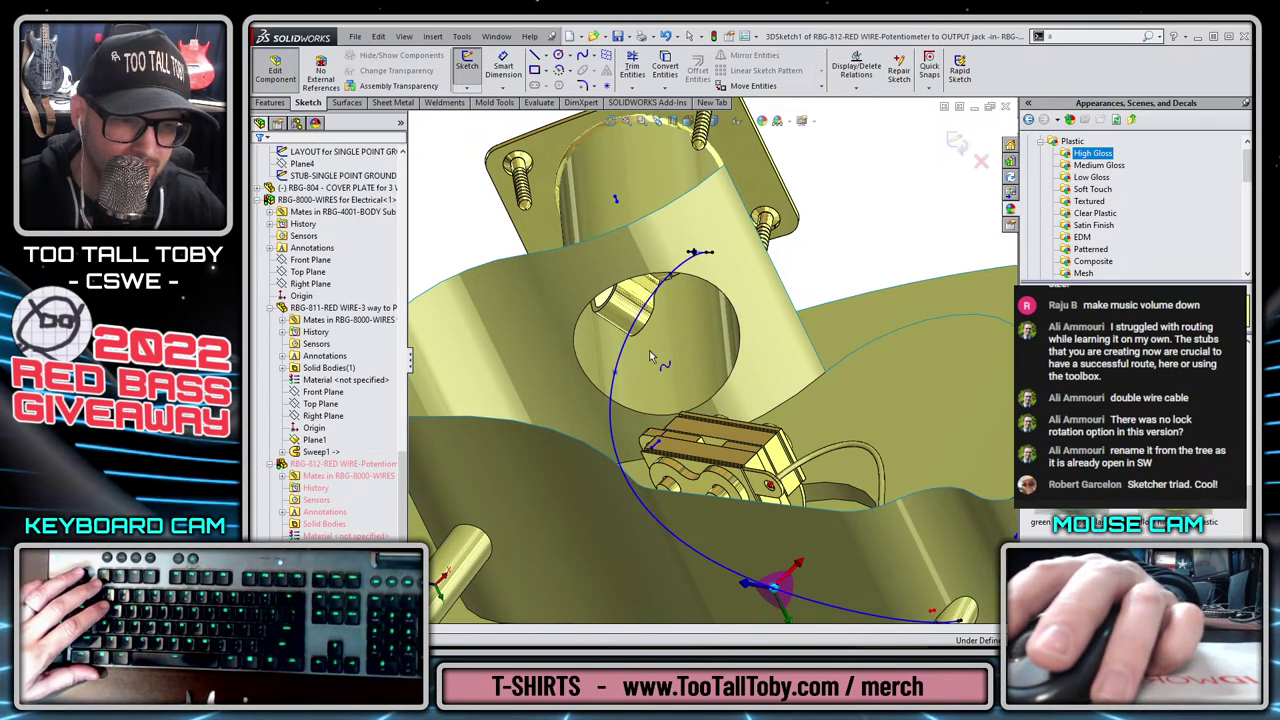
# Show the sketcher triad on the spline point by the output jack opening and move the point along its X axis into the opening.
pyautogui.click(615, 375)
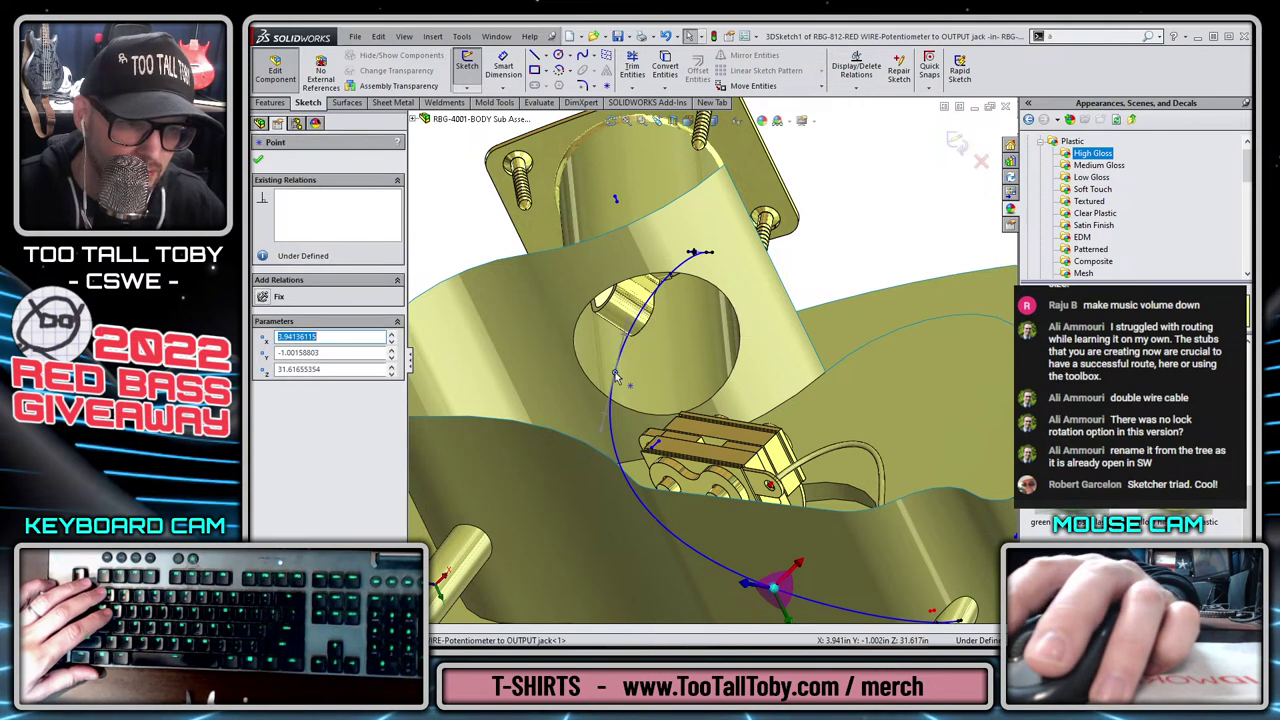
pyautogui.rightClick(616, 374)
pyautogui.click(670, 582)
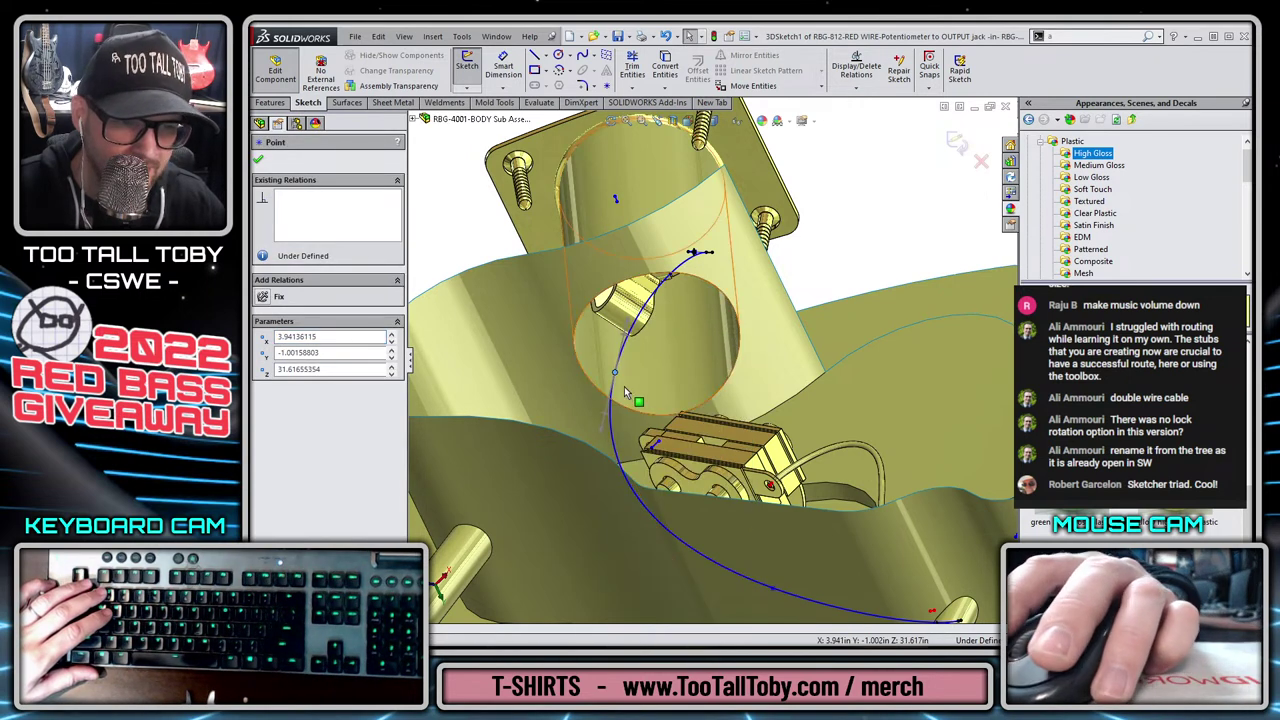
pyautogui.rightClick(619, 379)
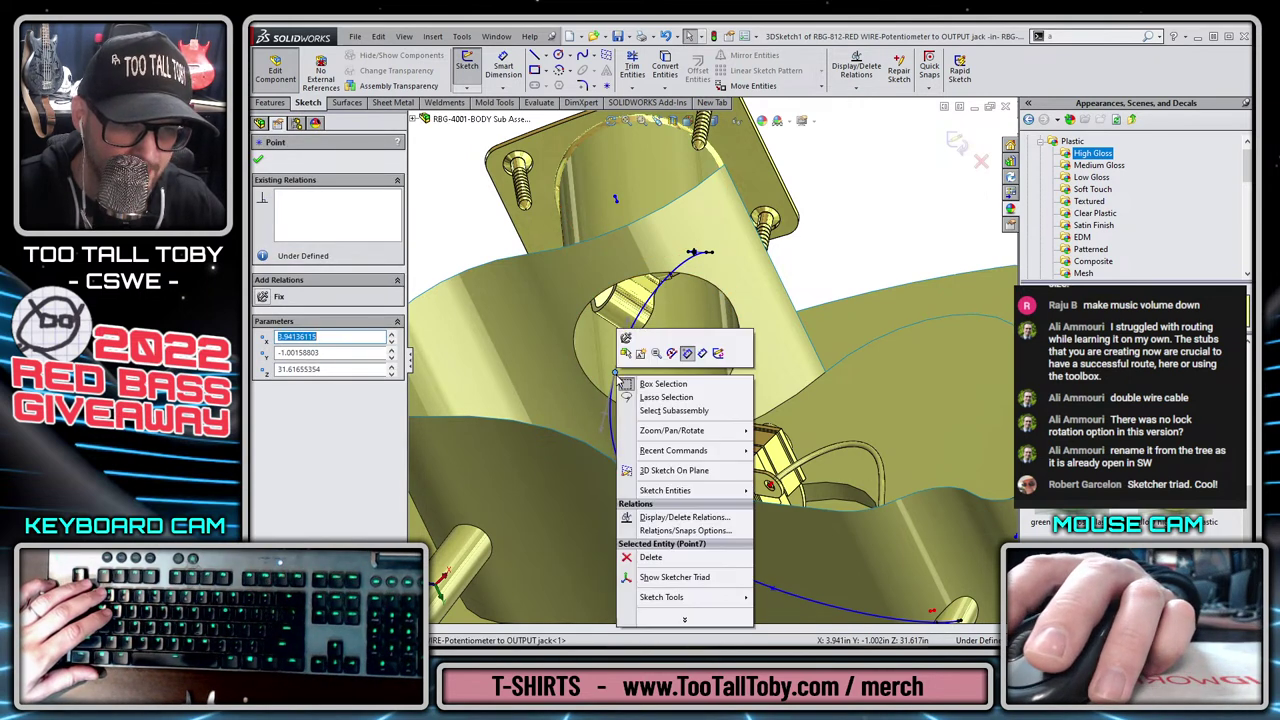
pyautogui.click(662, 578)
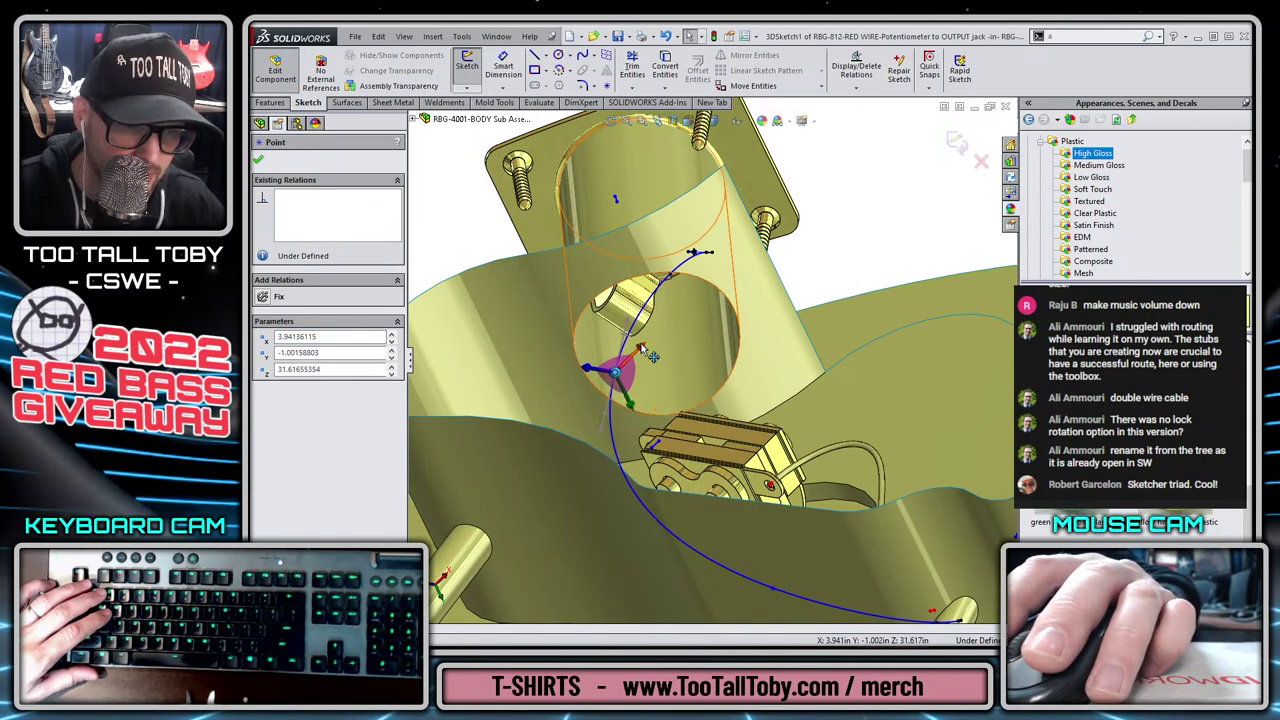
pyautogui.moveTo(651, 356)
pyautogui.mouseDown()
pyautogui.moveTo(672, 396)
pyautogui.moveTo(662, 345)
pyautogui.moveTo(708, 339)
pyautogui.moveTo(700, 330)
pyautogui.mouseUp()
# Review the whole wire path, then exit the 3D sketch and rebuild.
pyautogui.scroll(3, 690, 345)
pyautogui.moveTo(808, 566); pyautogui.dragTo(838, 270, button='middle')
pyautogui.press('Escape')
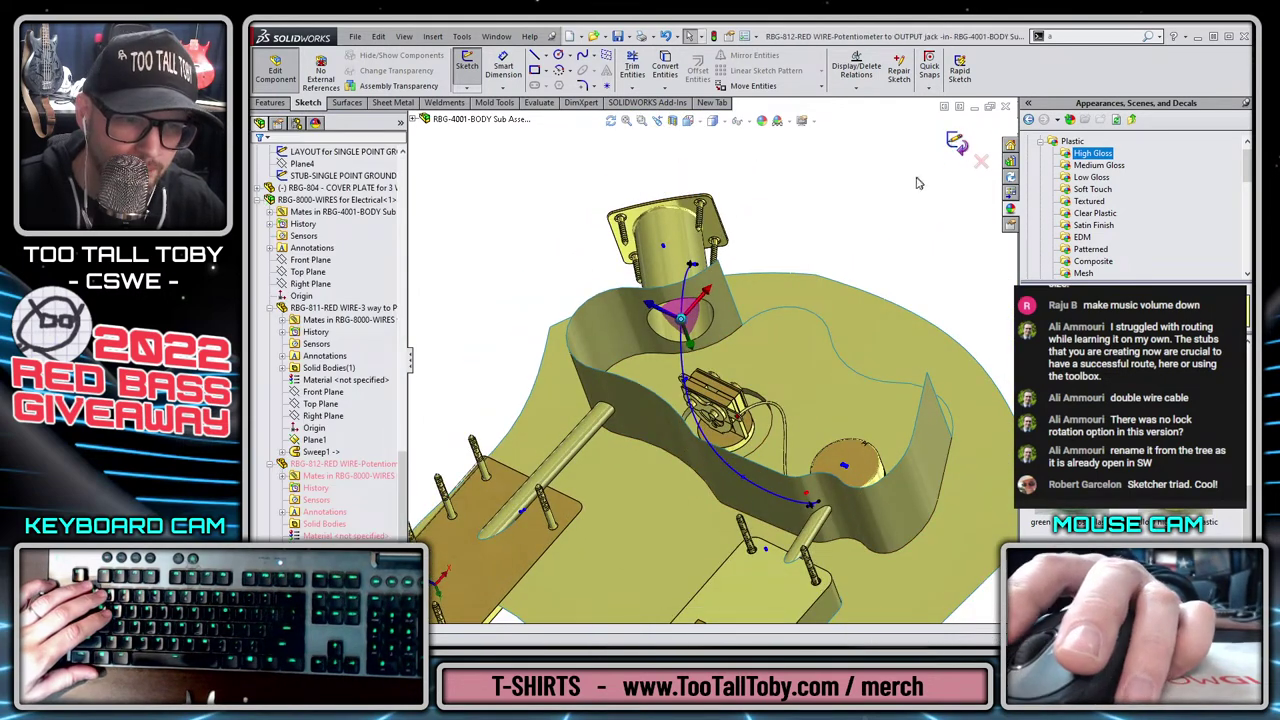
pyautogui.hotkey('ctrl', 'b')
# Start a reference plane for the wire profile at the output jack end of the path.
pyautogui.scroll(-10, 725, 260)
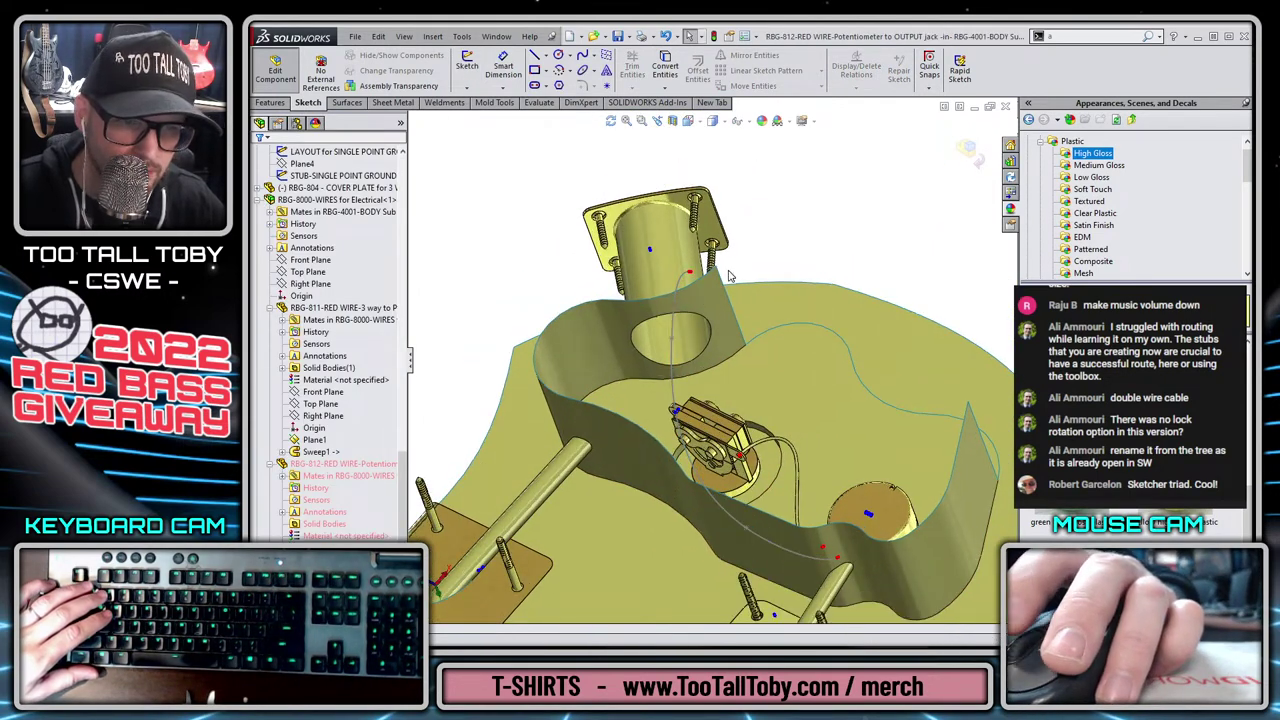
pyautogui.moveTo(766, 180); pyautogui.dragTo(733, 330, button='middle')
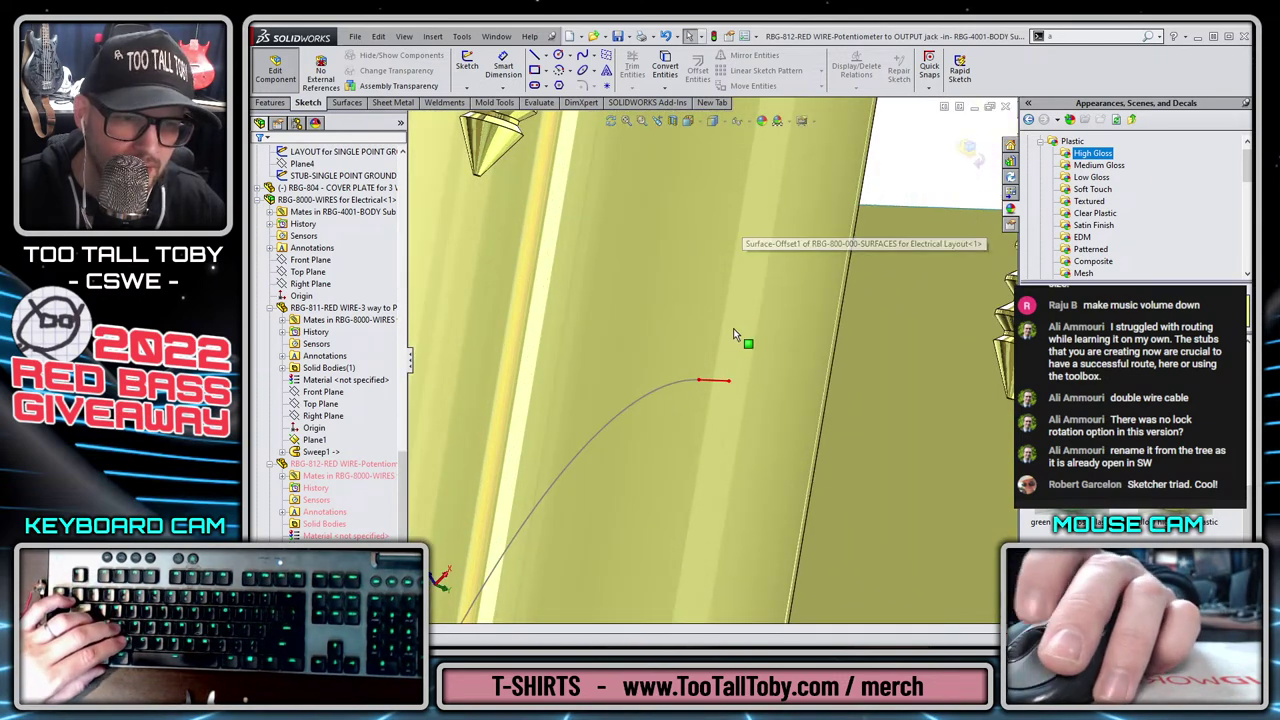
pyautogui.press('s')
pyautogui.click(745, 383)
pyautogui.click(768, 398)
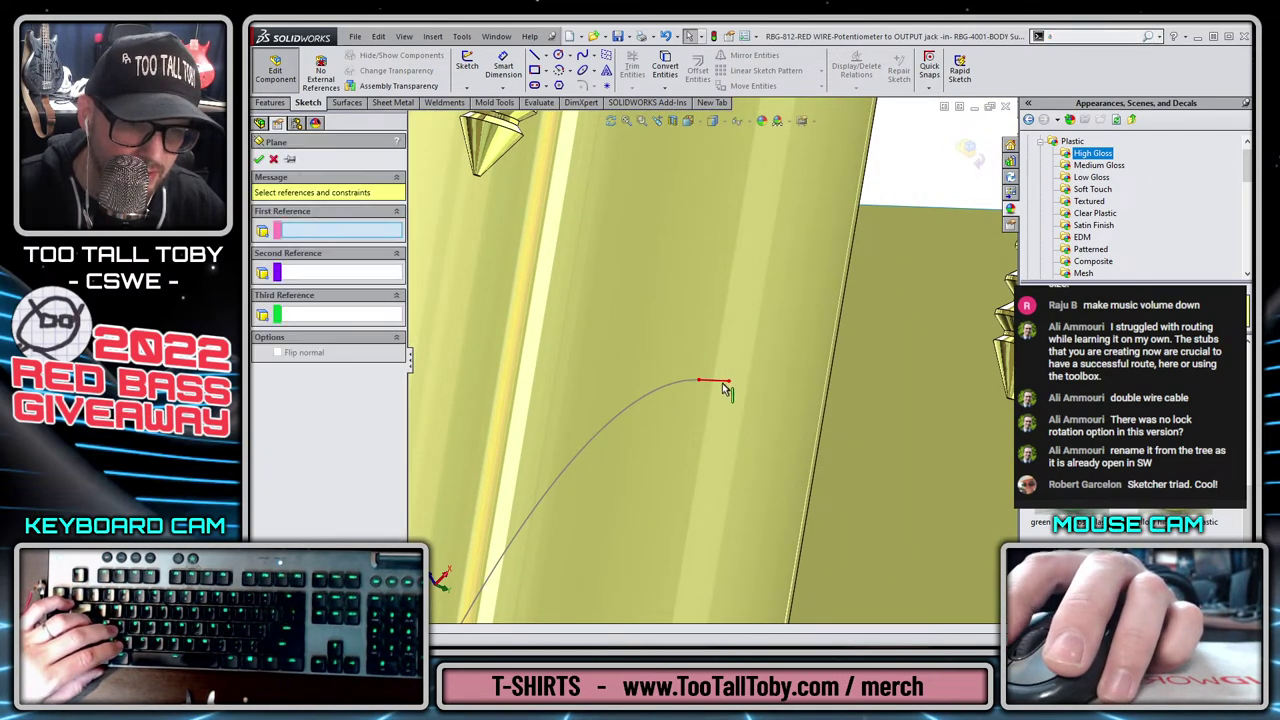
# Create a reference plane perpendicular to the wire path's short straight end segment at its endpoint.
pyautogui.click(729, 383)
pyautogui.rightClick(728, 385)
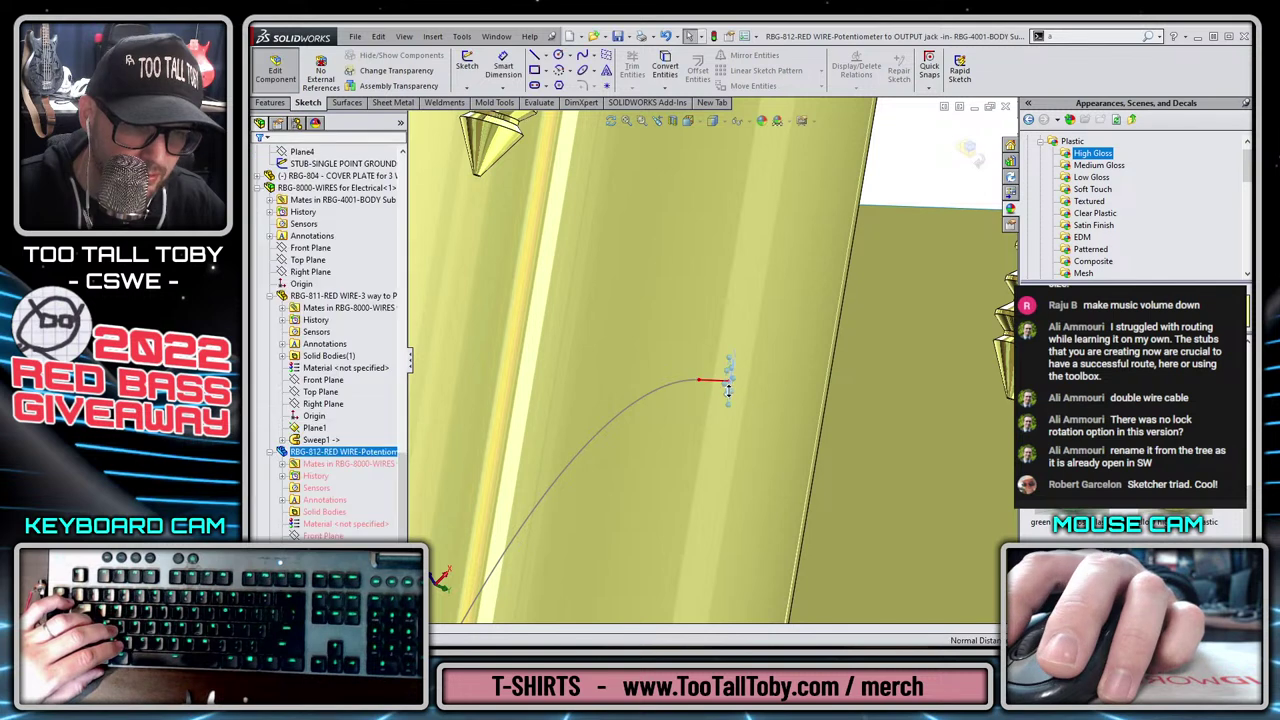
# Sketch a circle of 0.03 in diameter on the new plane, centred on the wire path's endpoint, and close the sketch.
pyautogui.moveTo(757, 366); pyautogui.dragTo(857, 395, button='middle')
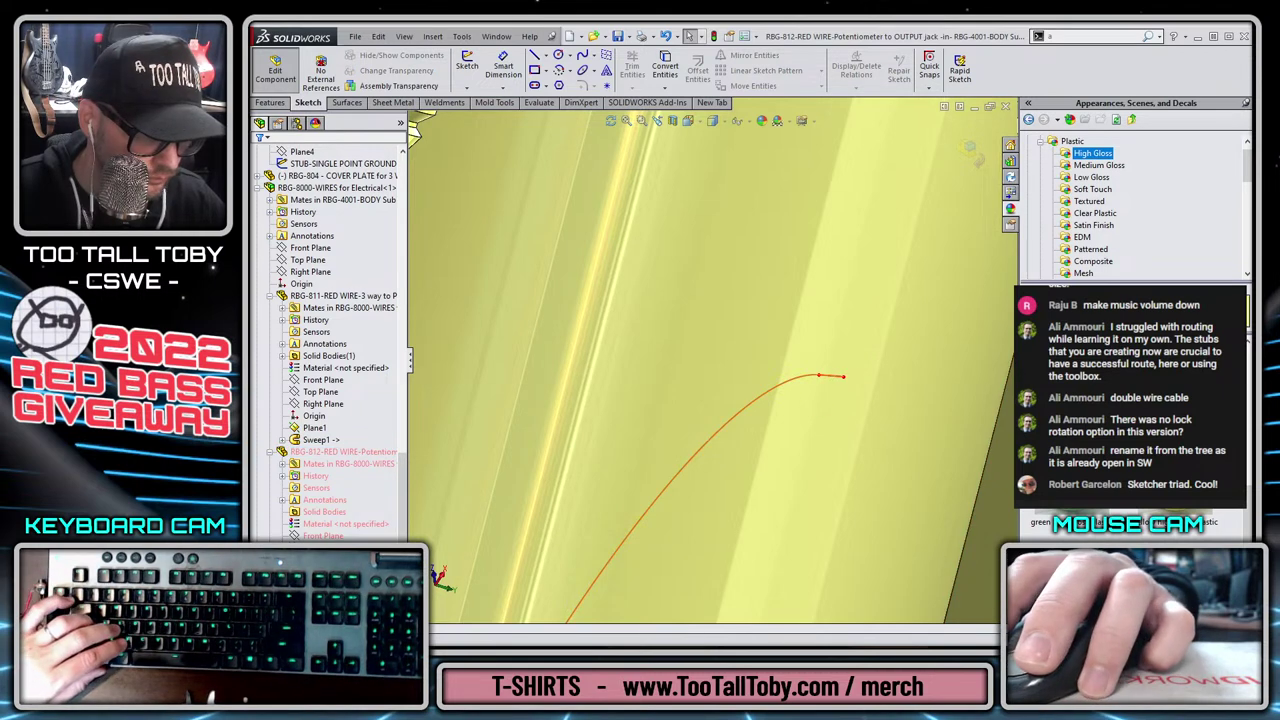
pyautogui.press('s')
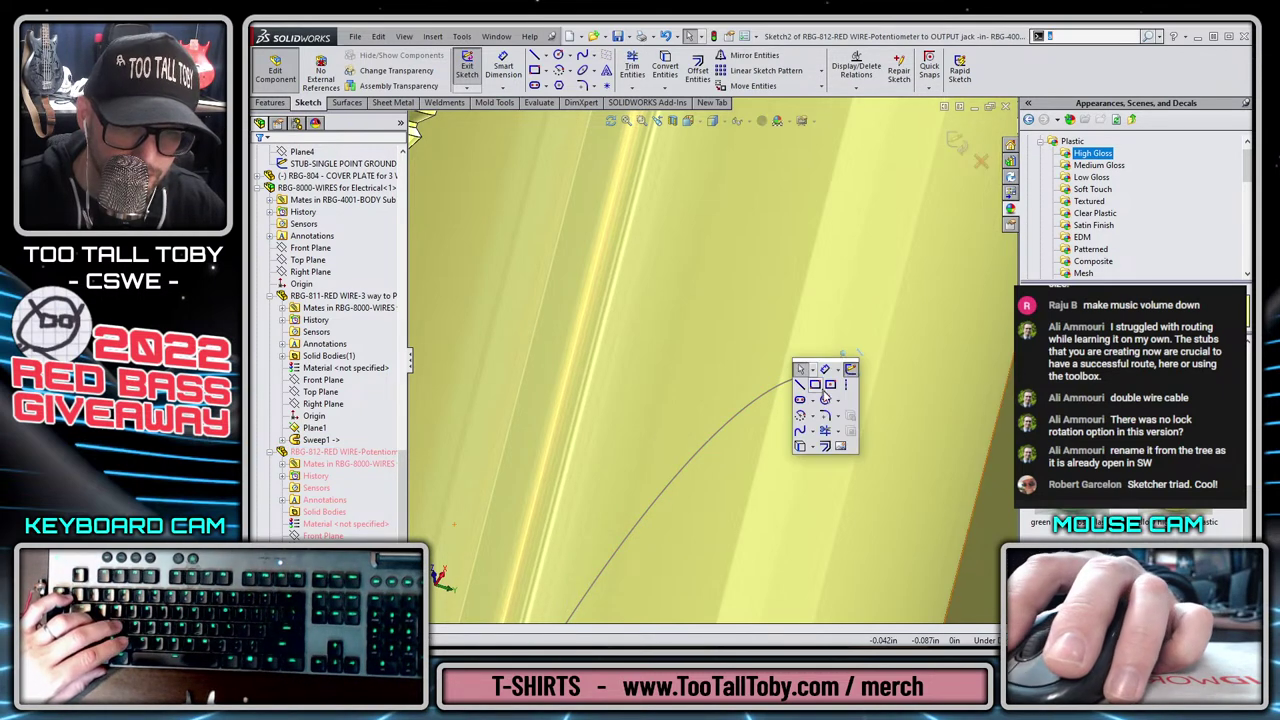
pyautogui.click(828, 399)
pyautogui.click(847, 392)
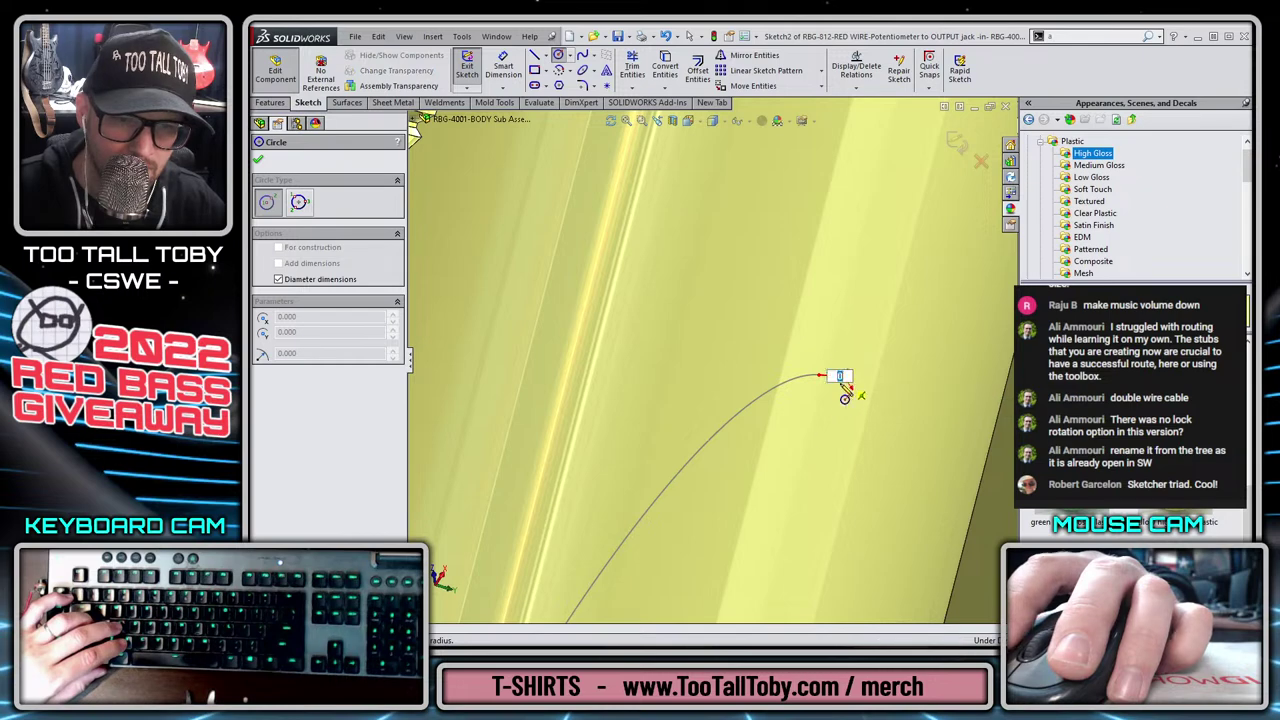
pyautogui.write('.03')
pyautogui.press('Return')
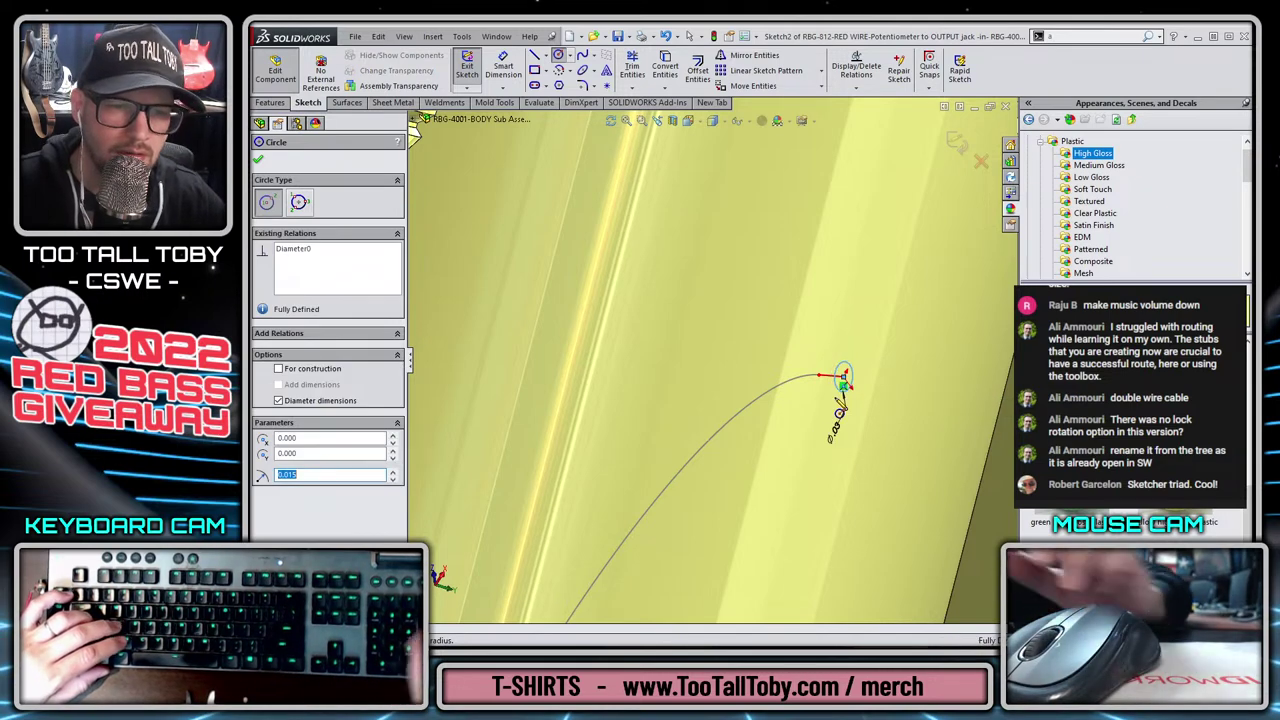
pyautogui.press('Escape')
pyautogui.scroll(6, 840, 395)
pyautogui.scroll(-3, 770, 370)
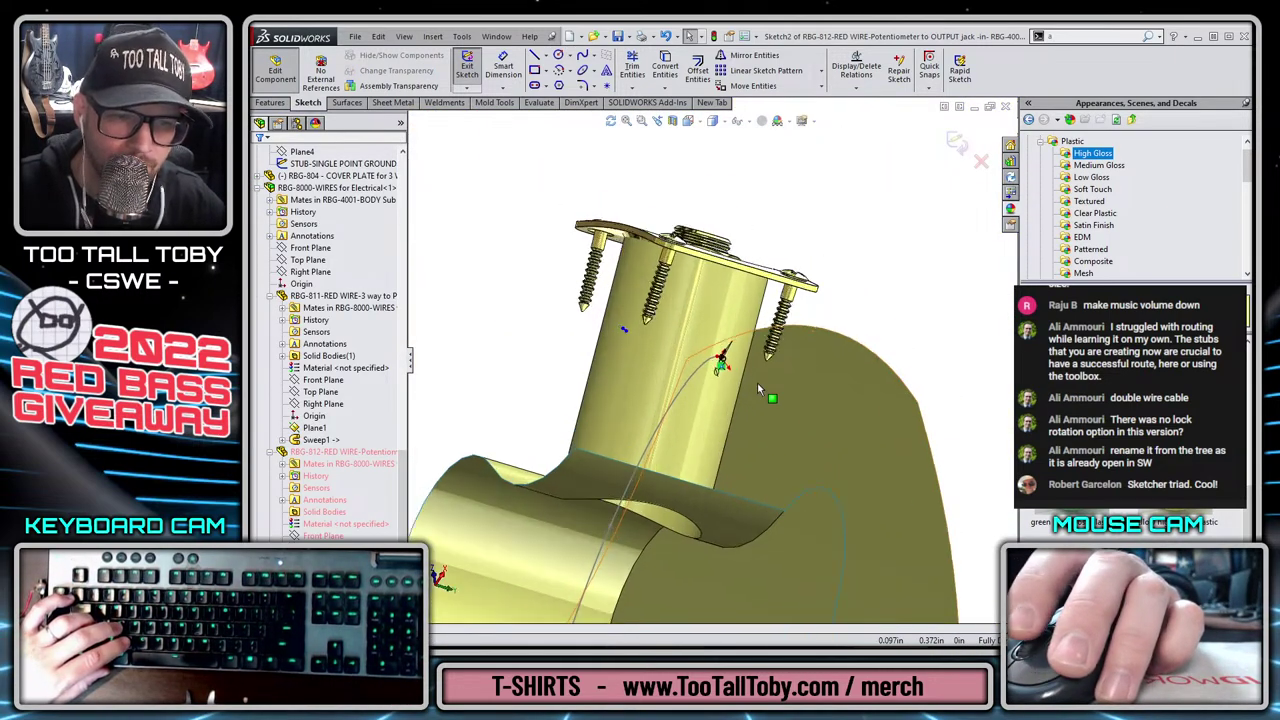
pyautogui.hotkey('ctrl', 'b')
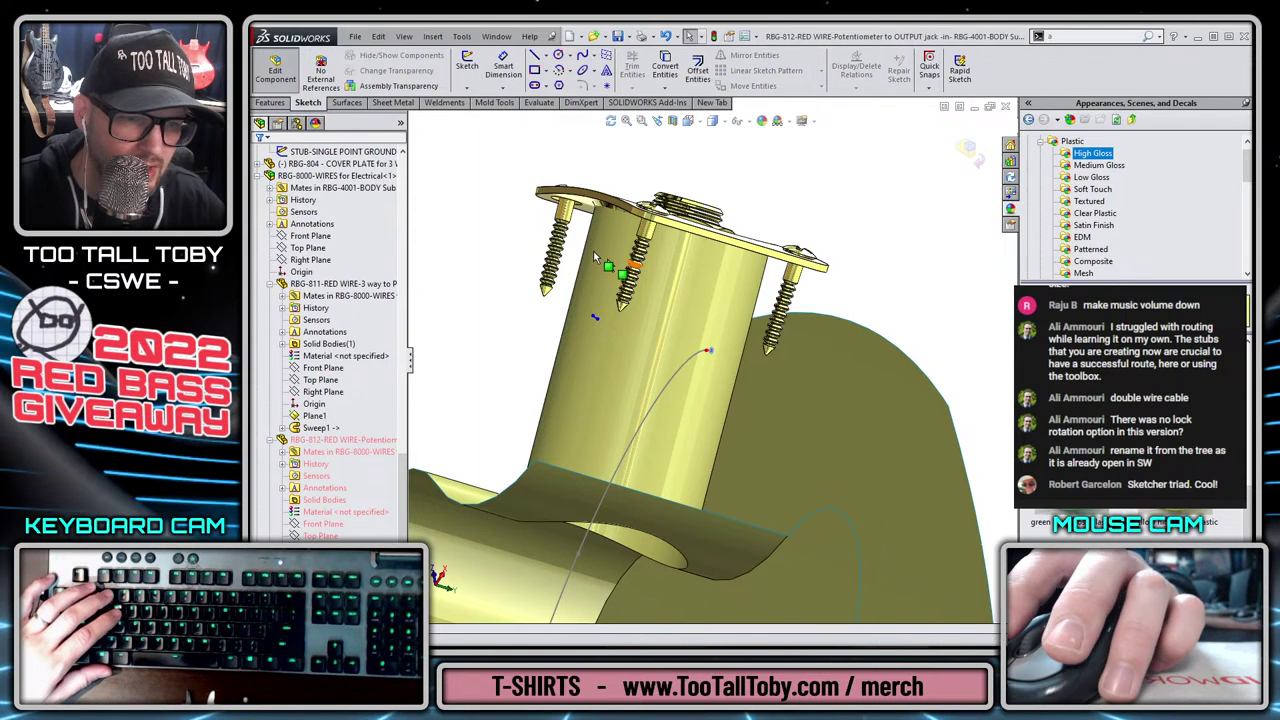
pyautogui.click(283, 105)
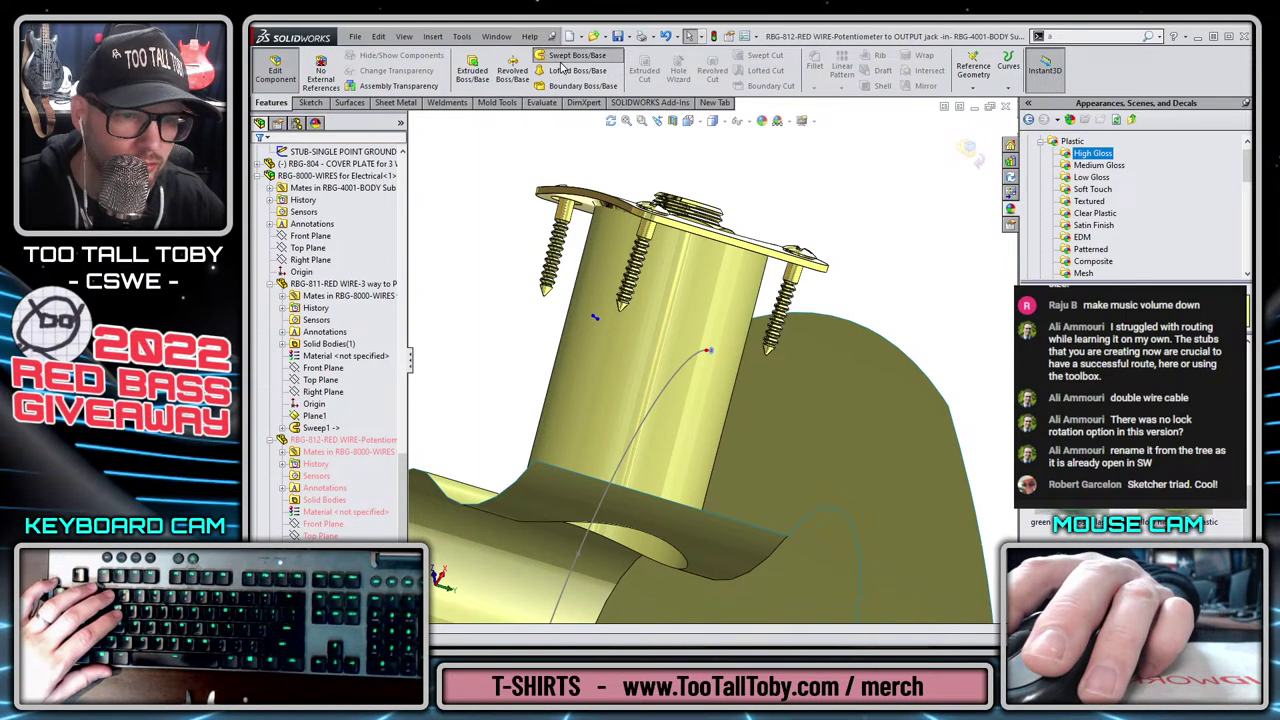
pyautogui.click(565, 58)
pyautogui.click(680, 378)
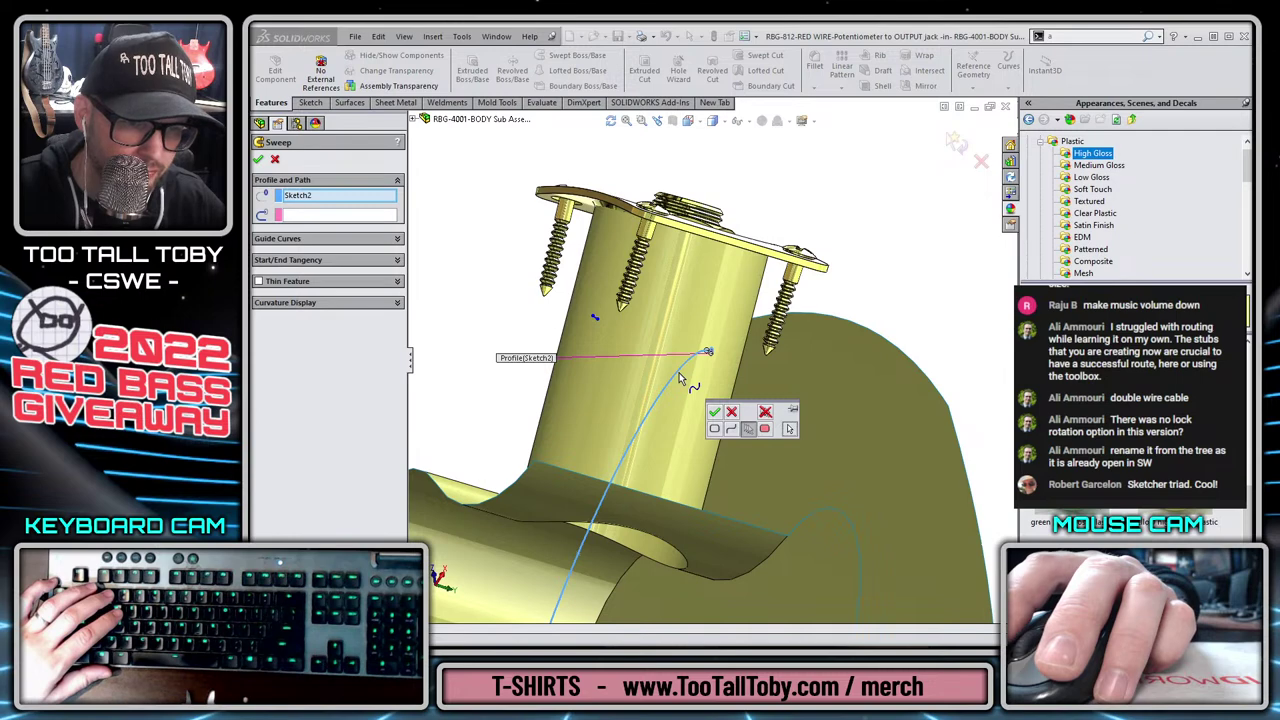
pyautogui.scroll(-8, 686, 372)
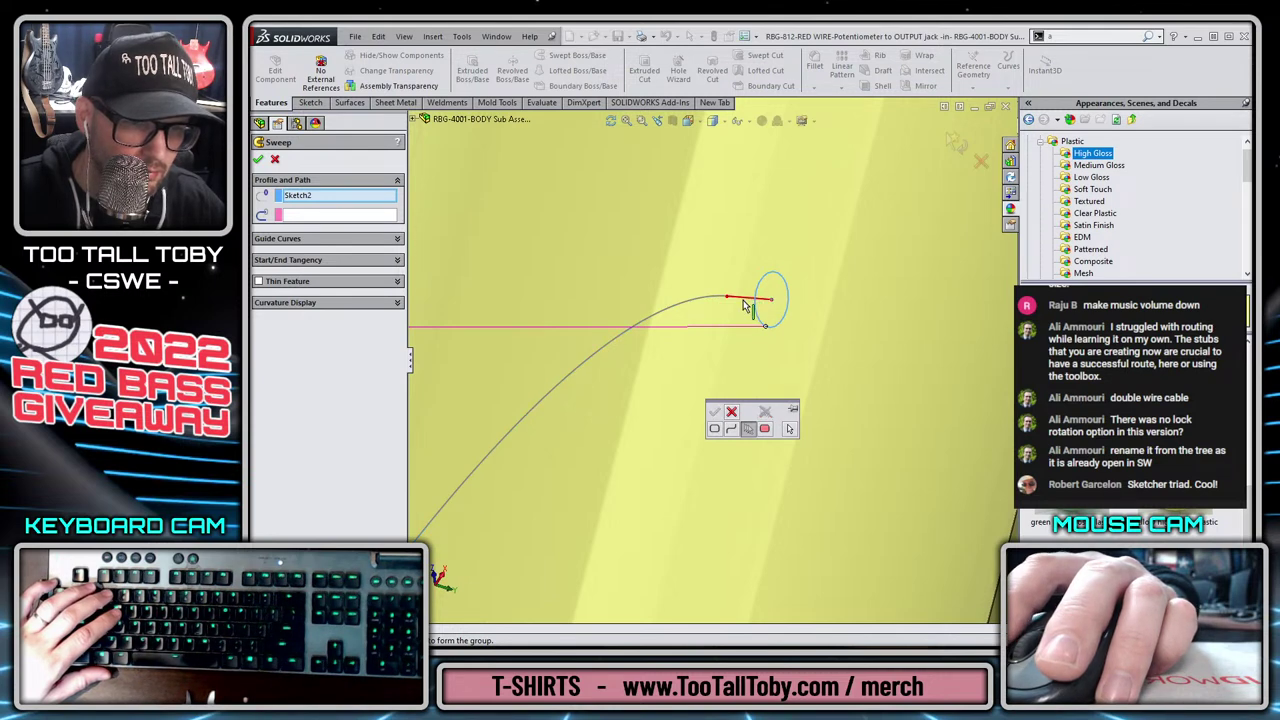
pyautogui.press('Escape')
pyautogui.press('Escape')
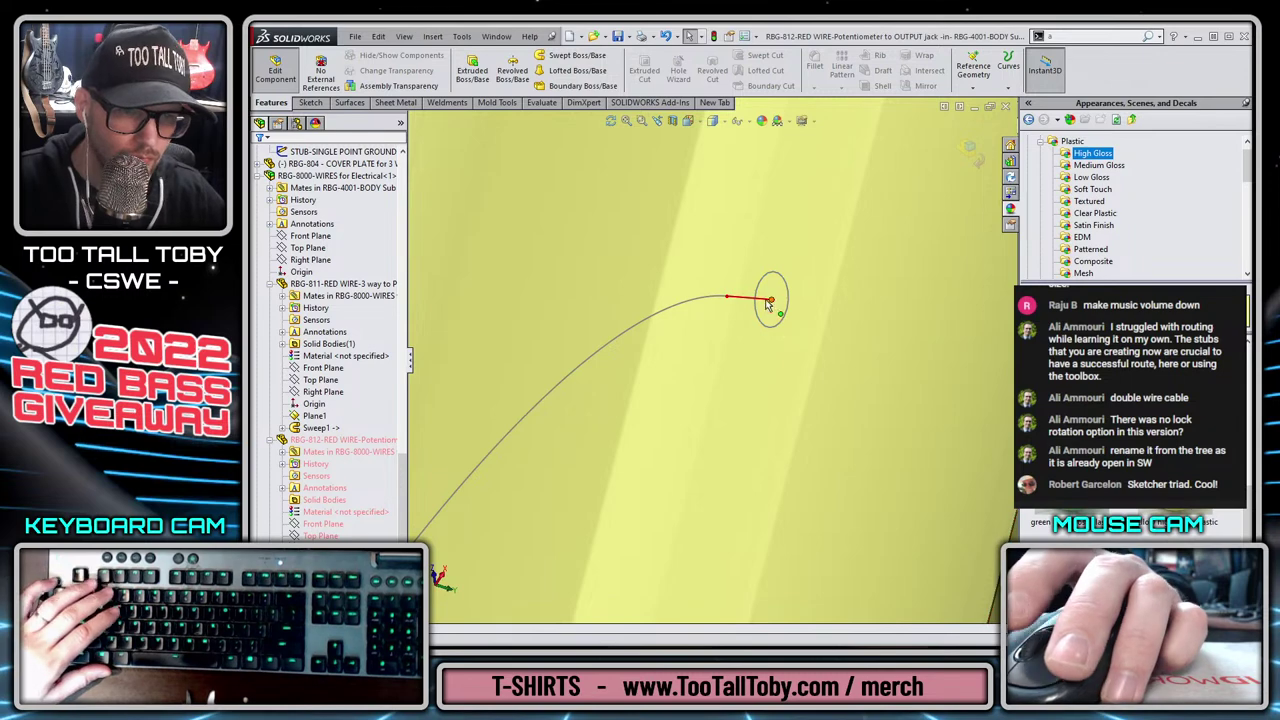
# Open the RBG-812 red wire part (potentiometer to output jack) in its own window.
pyautogui.scroll(10, 769, 304)
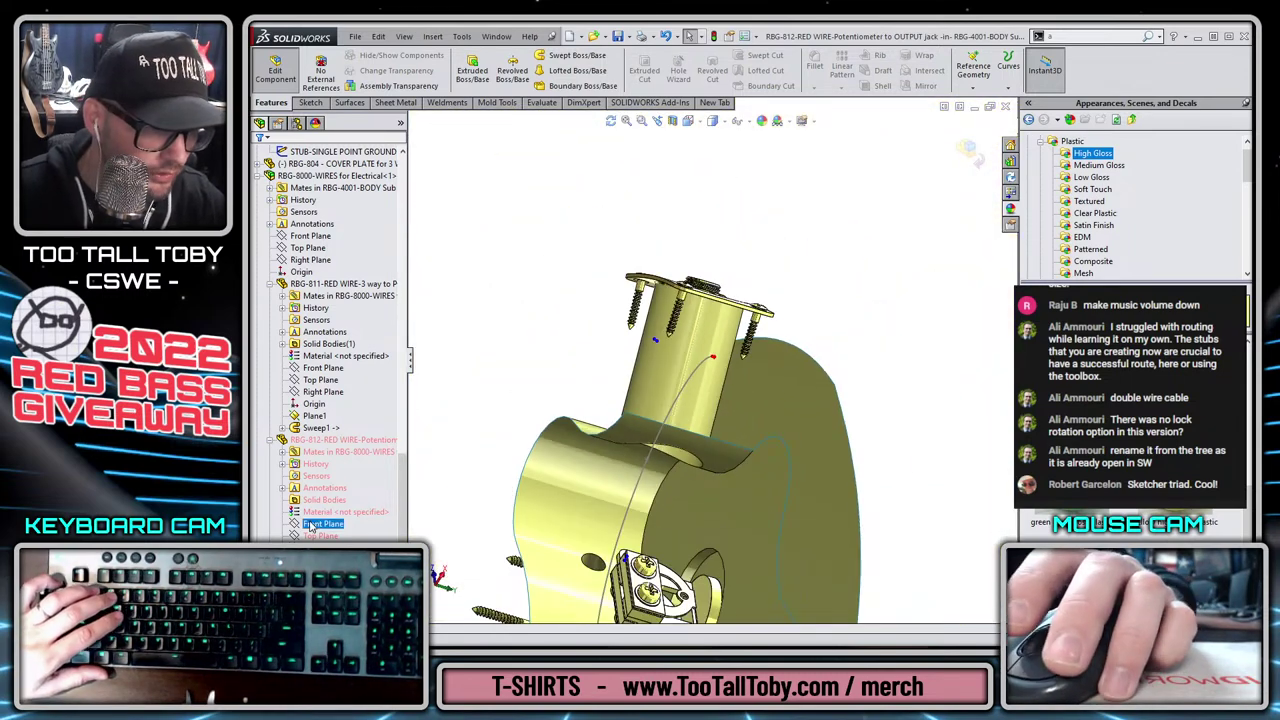
pyautogui.click(320, 455)
pyautogui.click(342, 411)
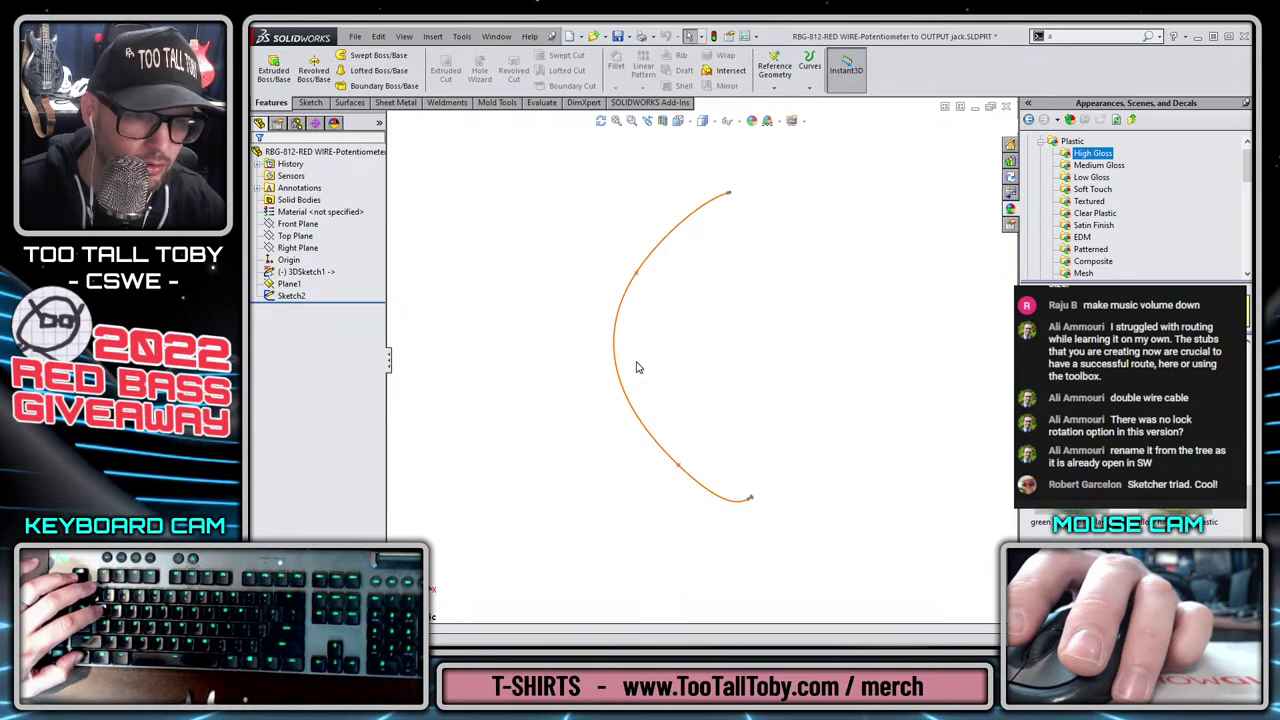
# Create a swept boss using the Sketch2 circle as the profile and 3DSketch1 as the path.
pyautogui.scroll(-5, 737, 211)
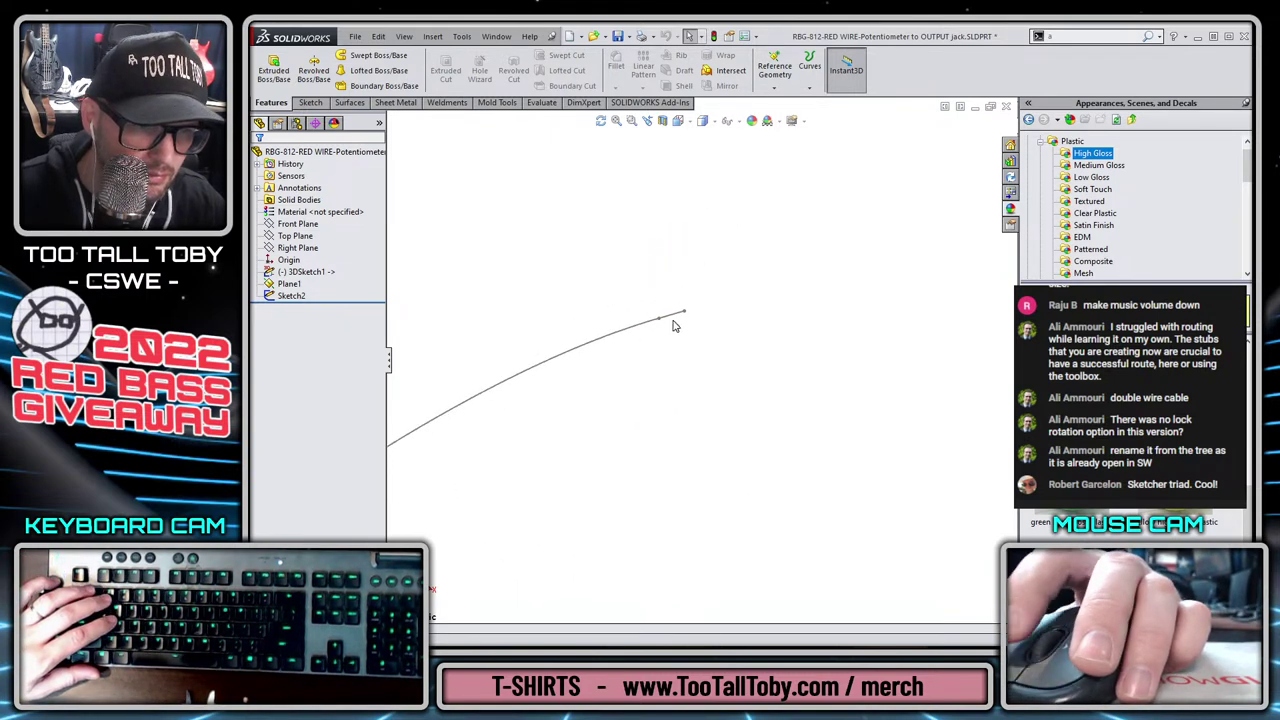
pyautogui.rightClick(676, 319)
pyautogui.click(717, 369)
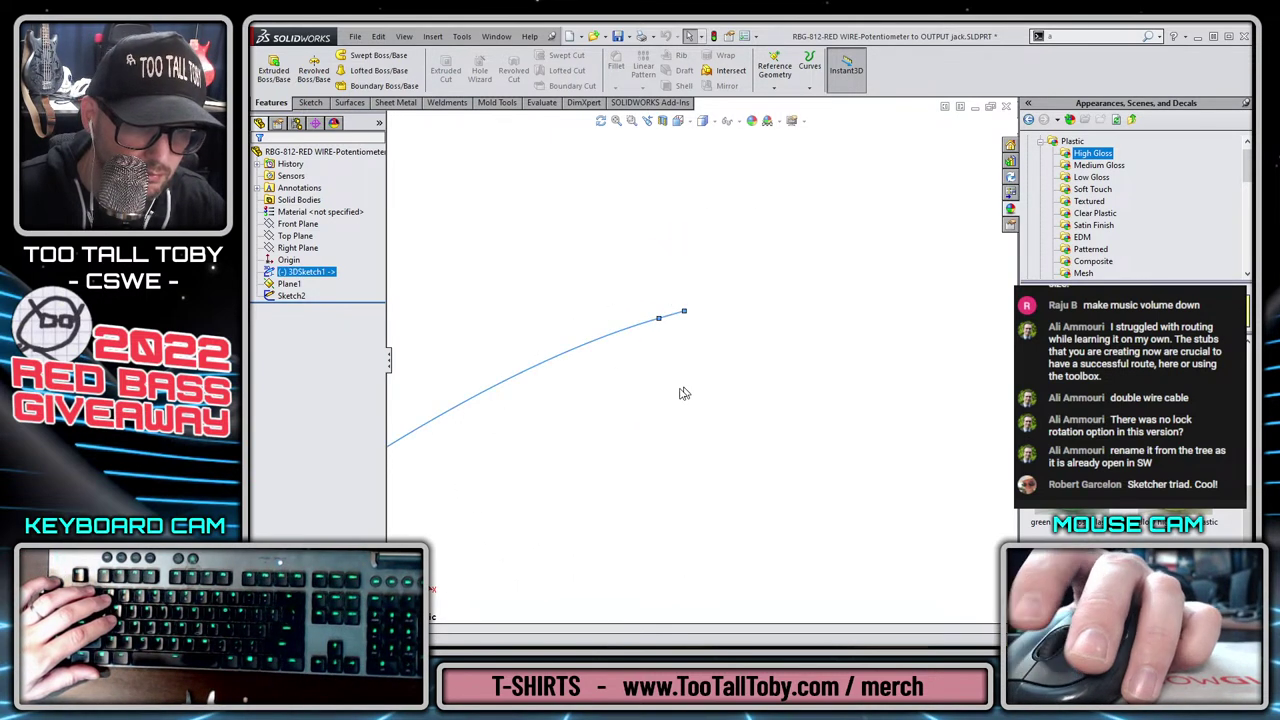
pyautogui.moveTo(683, 394); pyautogui.dragTo(735, 539, button='middle')
pyautogui.moveTo(699, 369)
pyautogui.mouseDown(button='middle')
pyautogui.moveTo(657, 420)
pyautogui.moveTo(680, 352)
pyautogui.moveTo(667, 458)
pyautogui.mouseUp(button='middle')
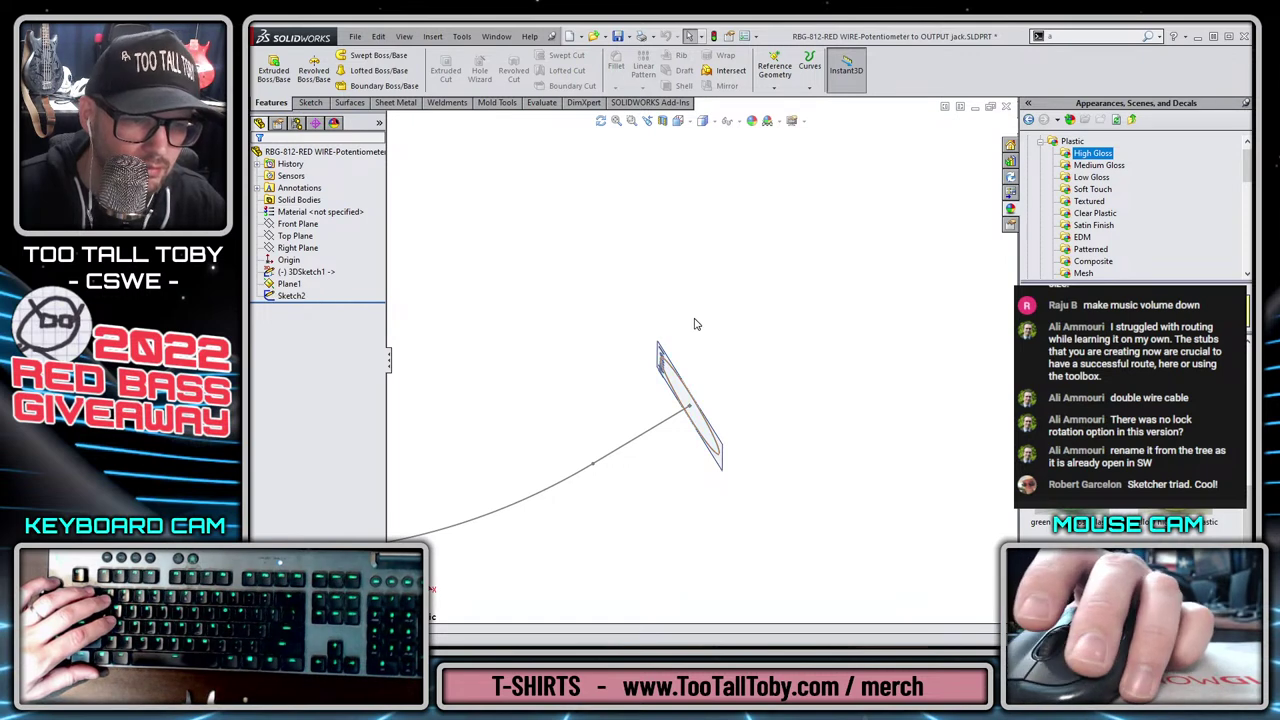
pyautogui.moveTo(697, 324); pyautogui.dragTo(698, 355, button='middle')
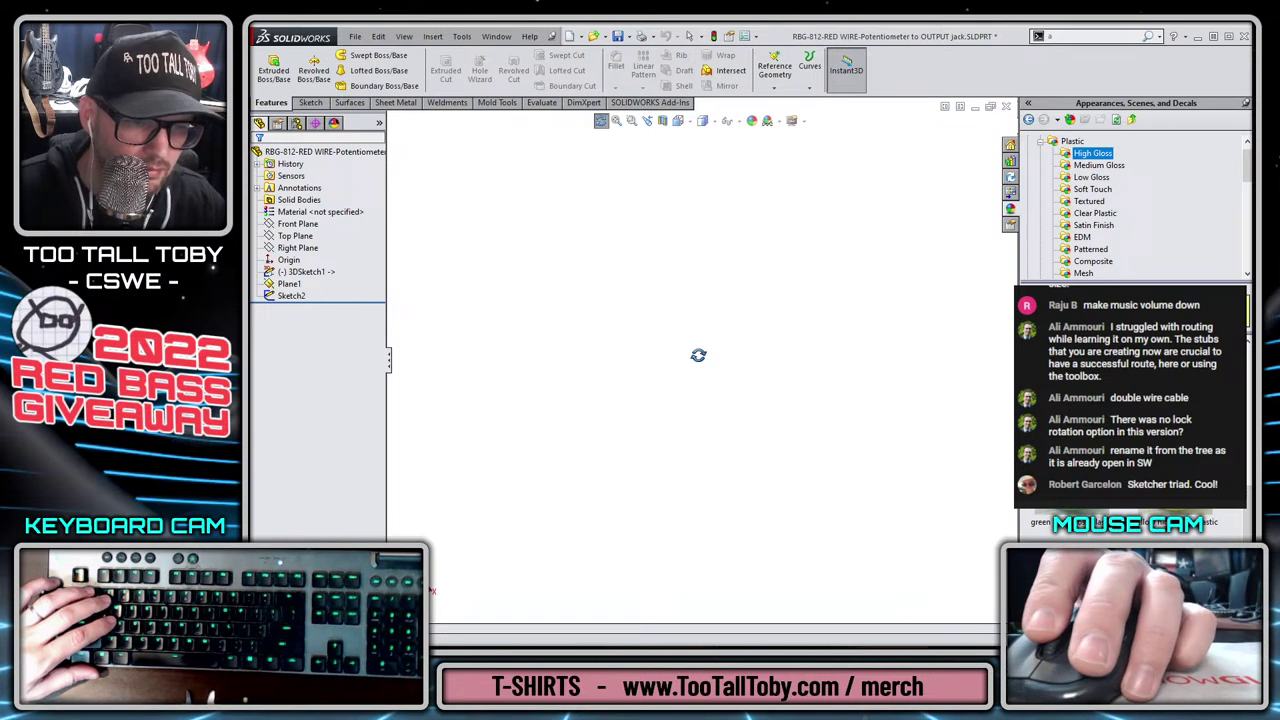
pyautogui.click(645, 122)
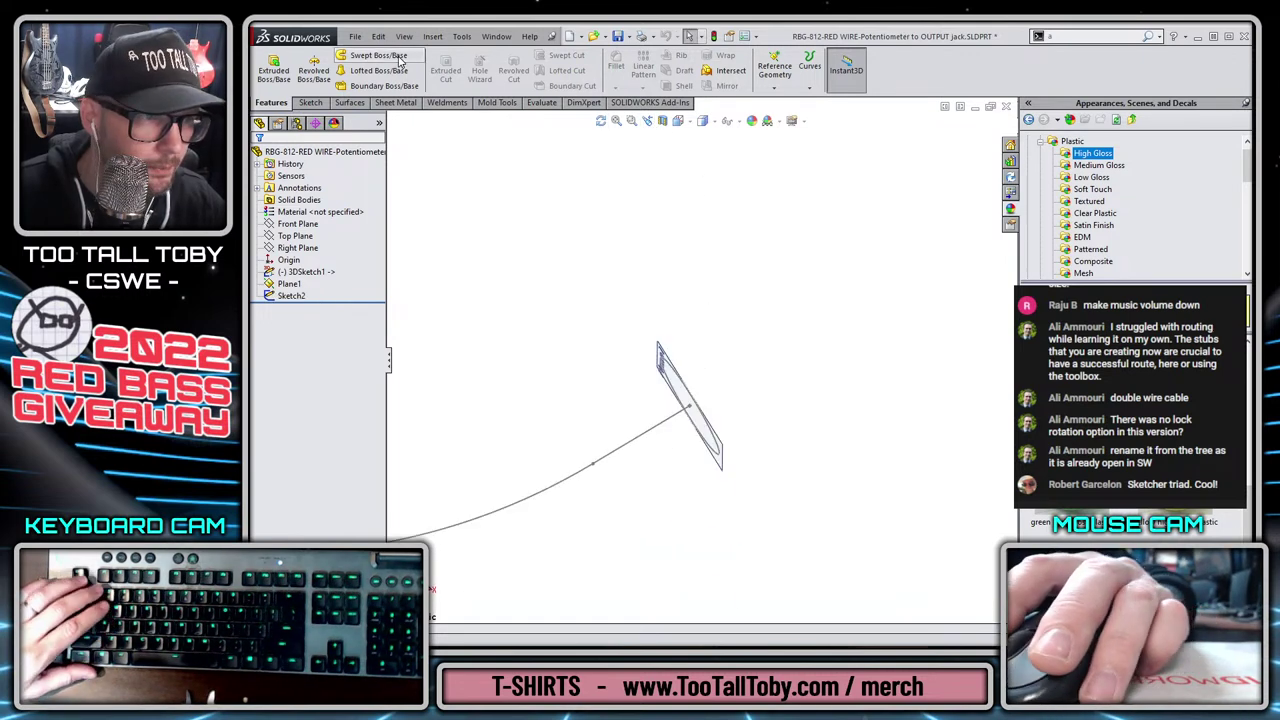
pyautogui.click(717, 462)
pyautogui.click(654, 432)
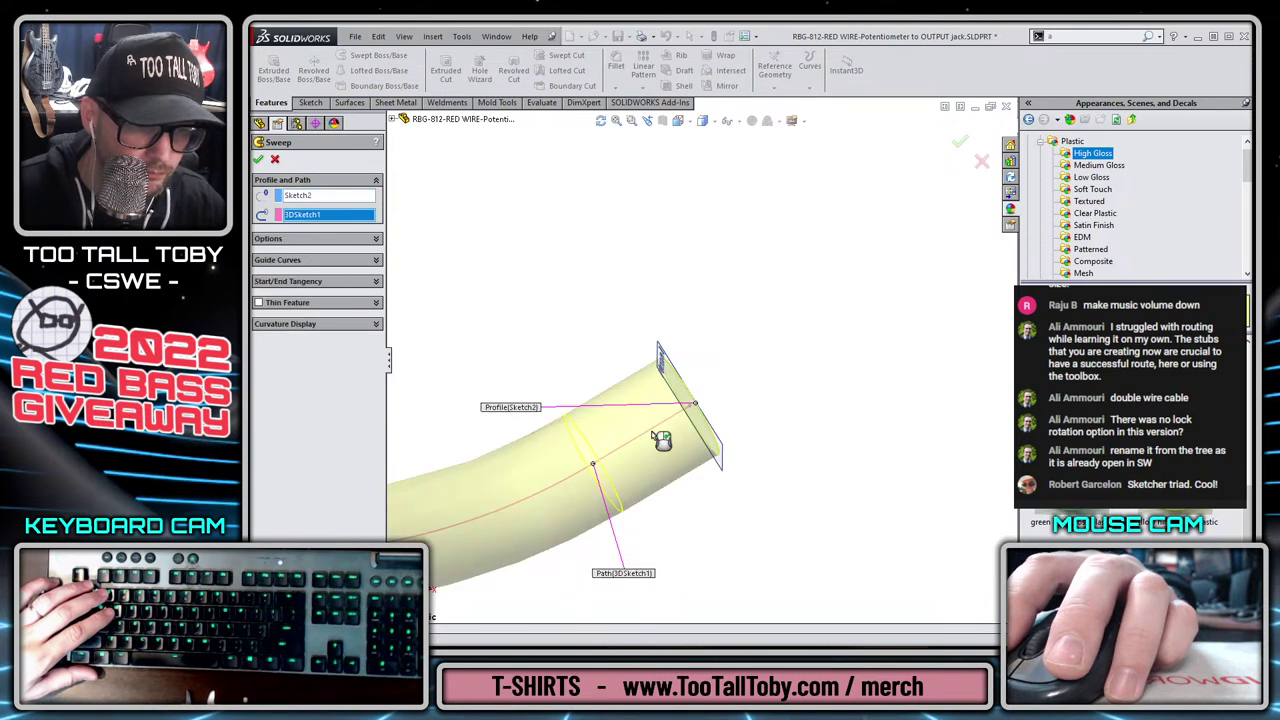
pyautogui.press('Return')
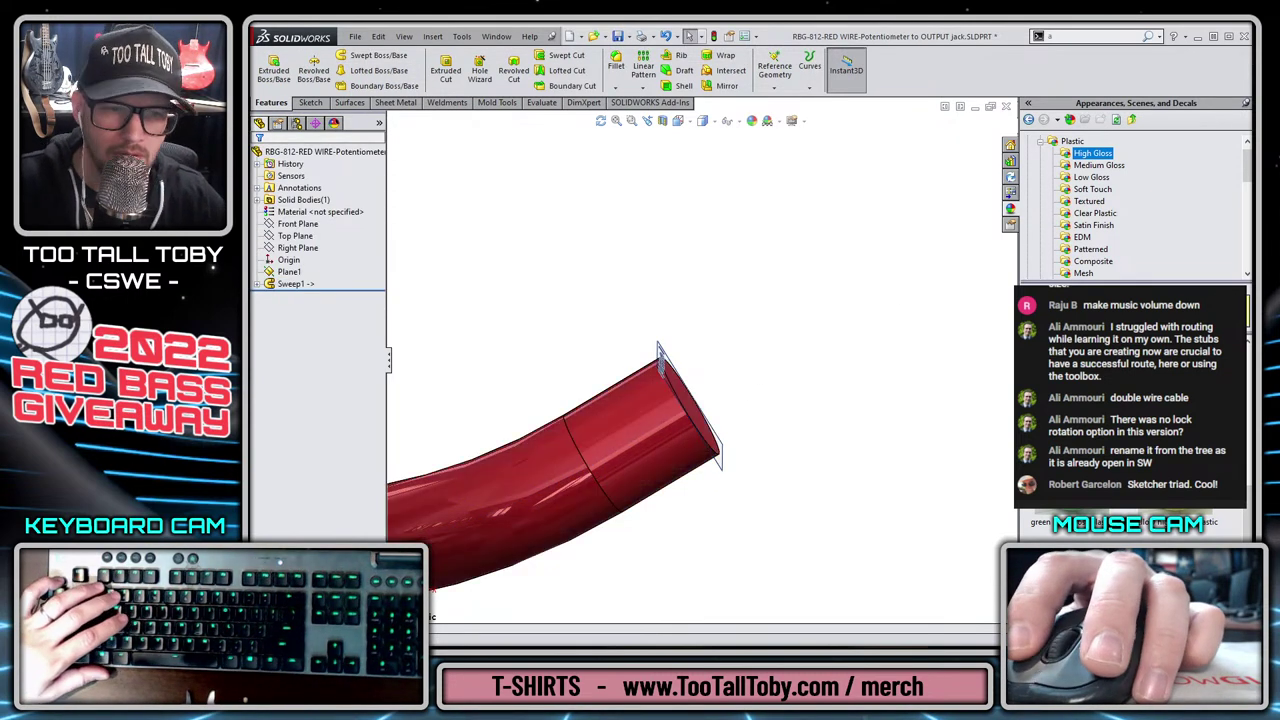
# Save the RBG-812 wire part and close it to return to the body subassembly.
pyautogui.press('f')
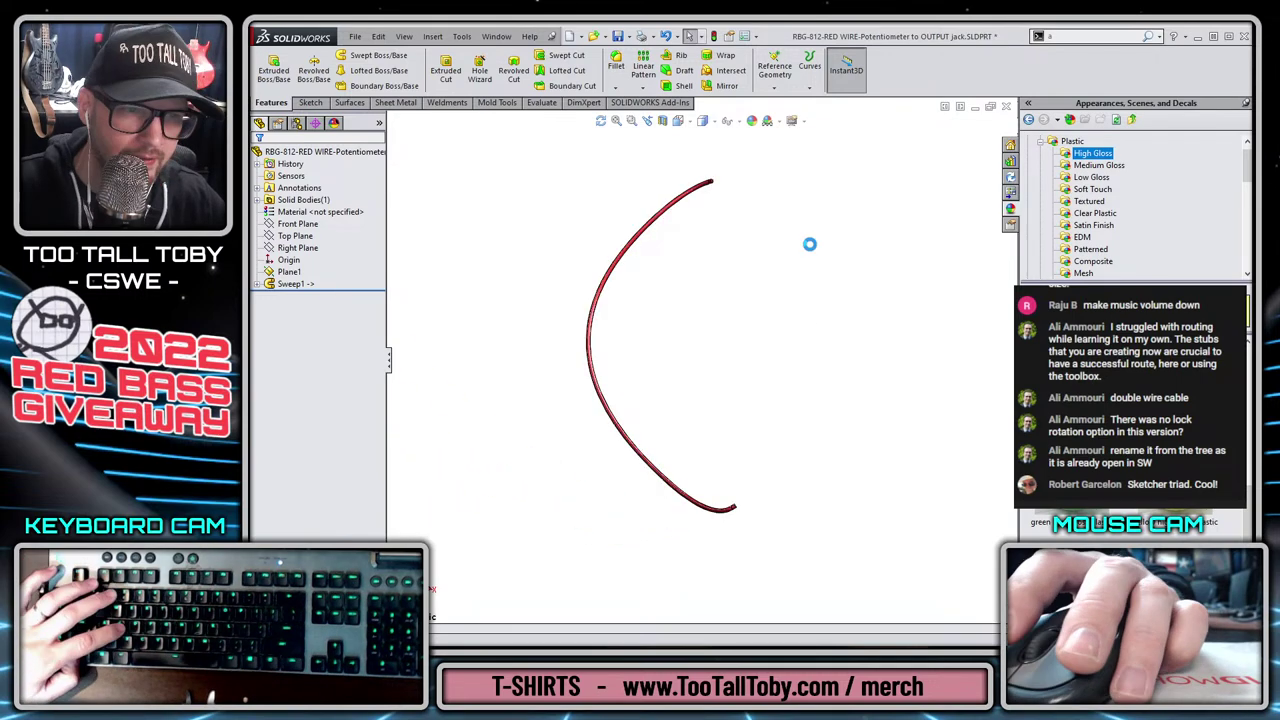
pyautogui.hotkey('ctrl', 's')
pyautogui.click(1006, 109)
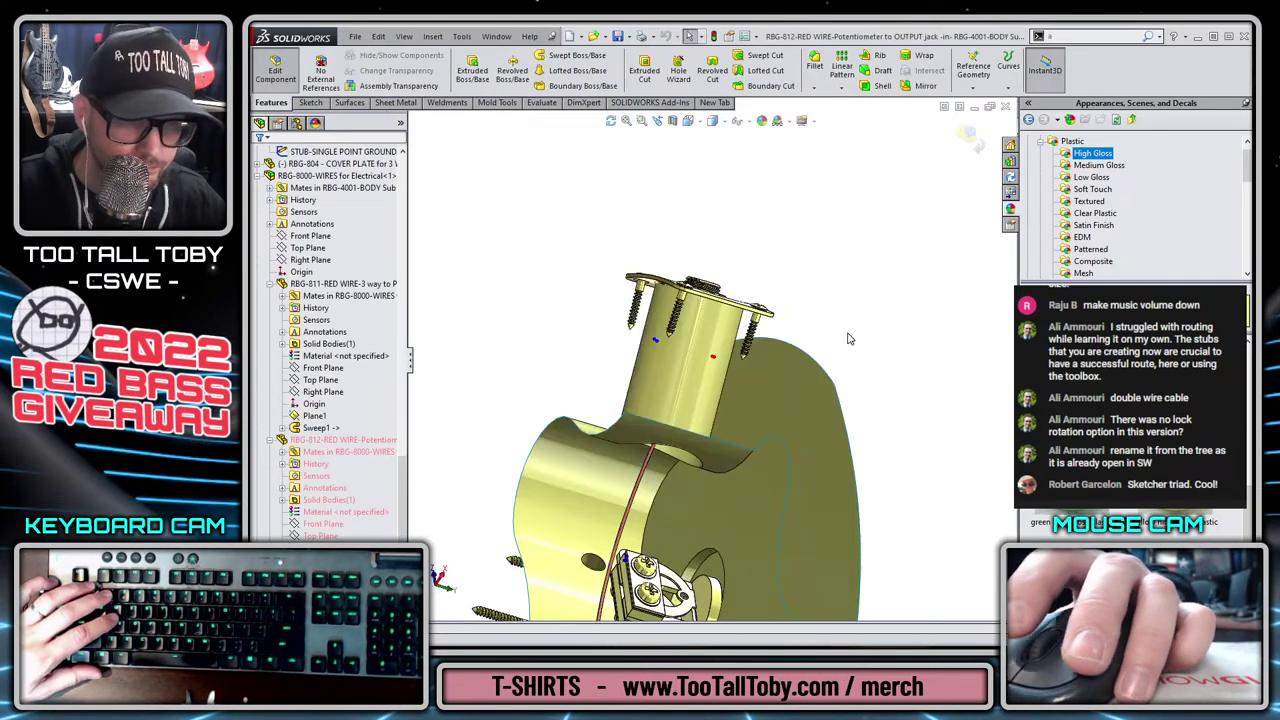
# Edit the RBG-812 wire's profile sketch, set the circle's diameter to 0.06 in, and exit the sketch.
pyautogui.scroll(5, 719, 465)
pyautogui.moveTo(714, 466); pyautogui.dragTo(630, 466, button='middle')
pyautogui.scroll(-10, 630, 432)
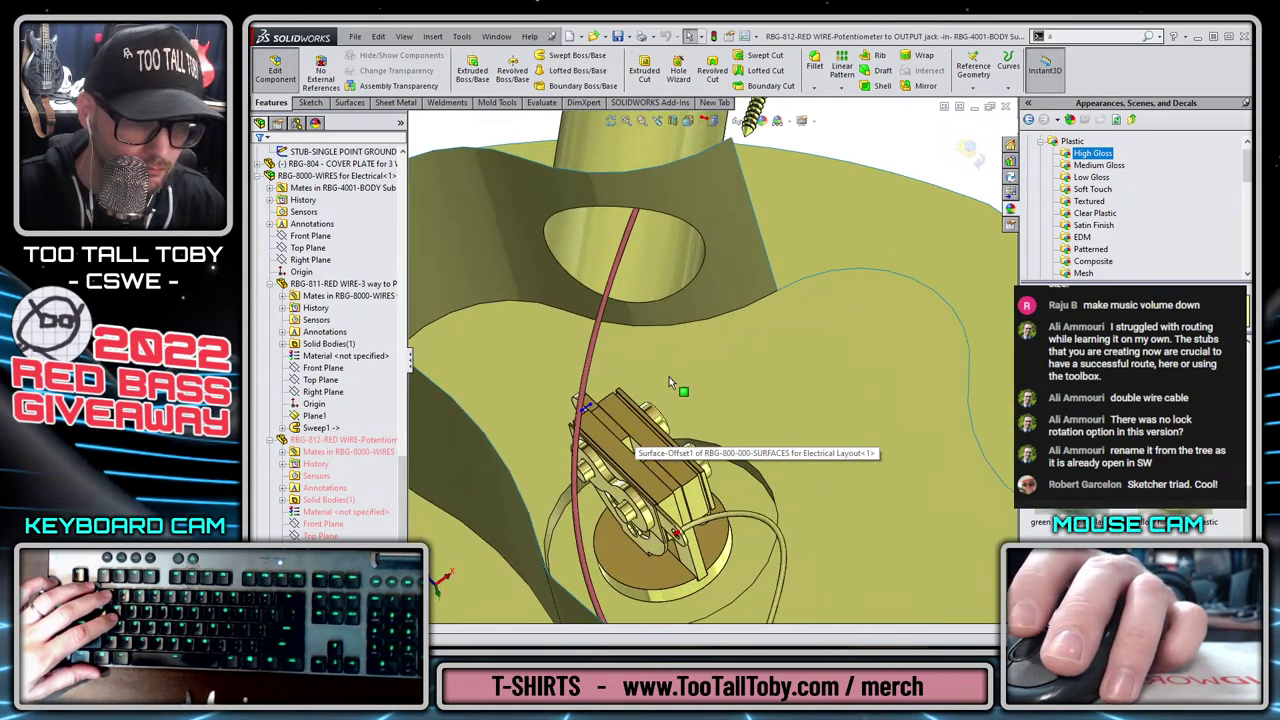
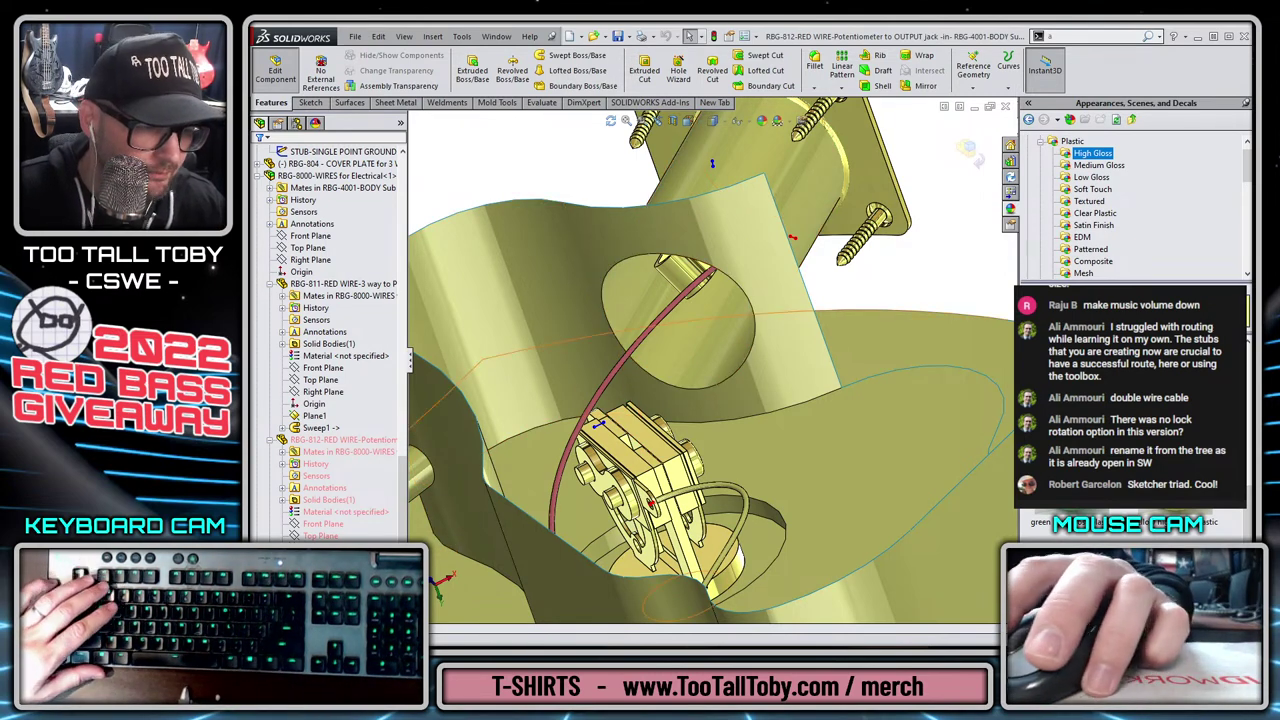
pyautogui.click(615, 392)
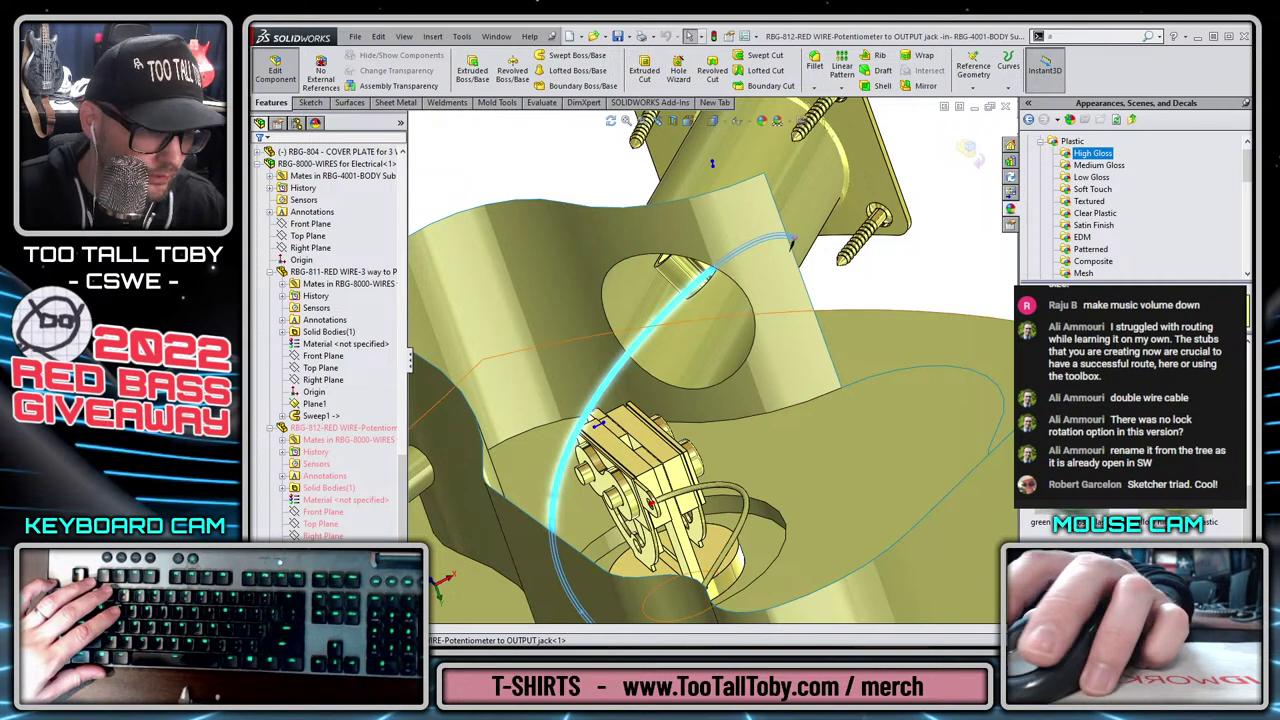
pyautogui.press('Escape')
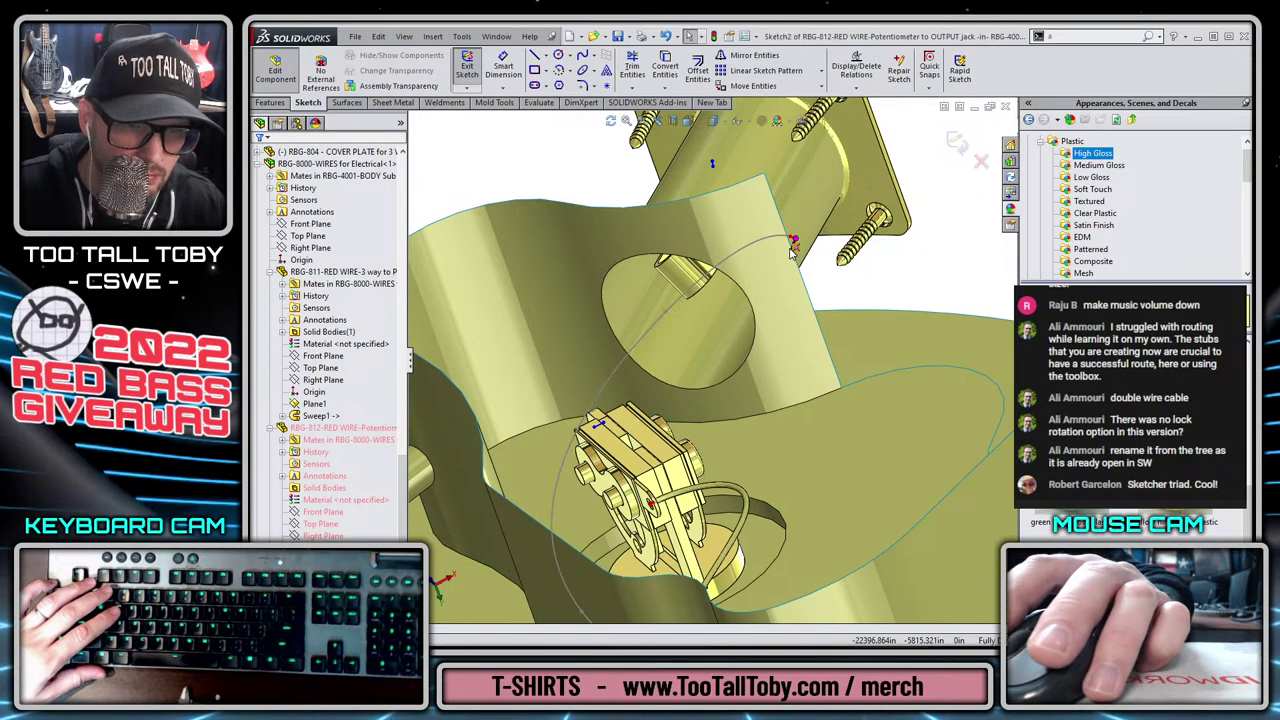
pyautogui.moveTo(802, 258); pyautogui.dragTo(846, 280, button='middle')
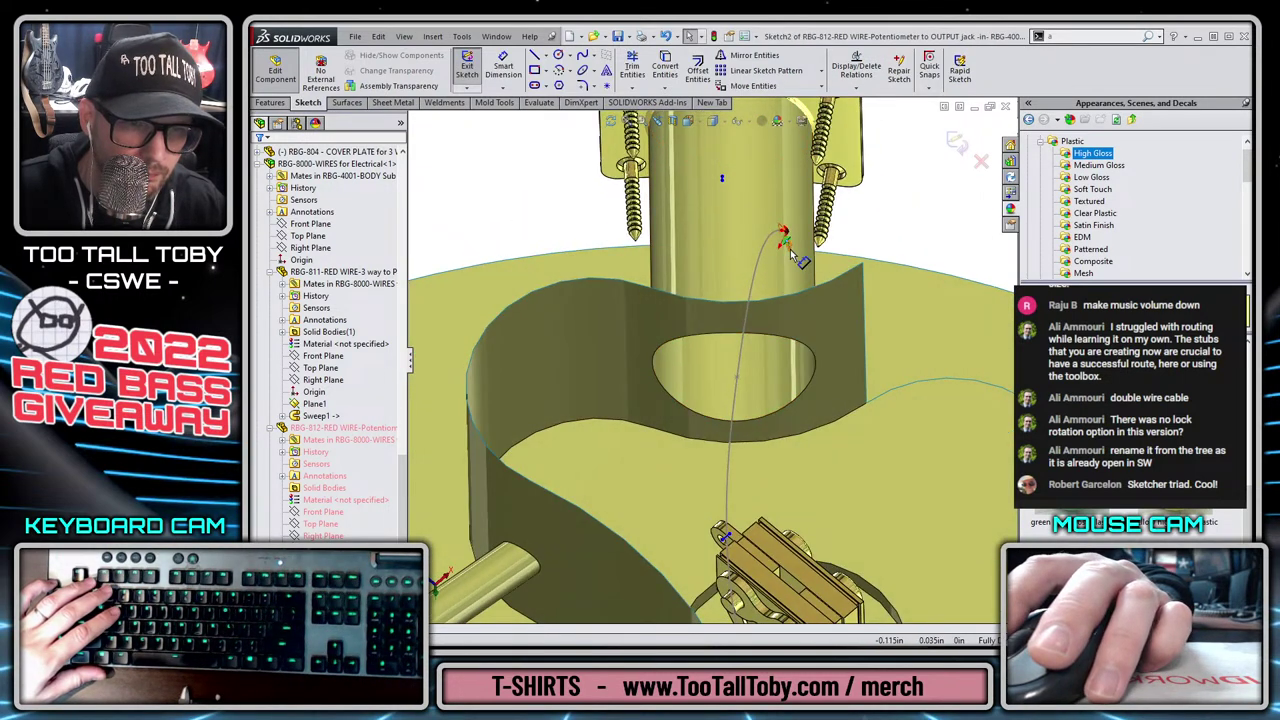
pyautogui.doubleClick(793, 253)
pyautogui.write('.03')
pyautogui.press('Return')
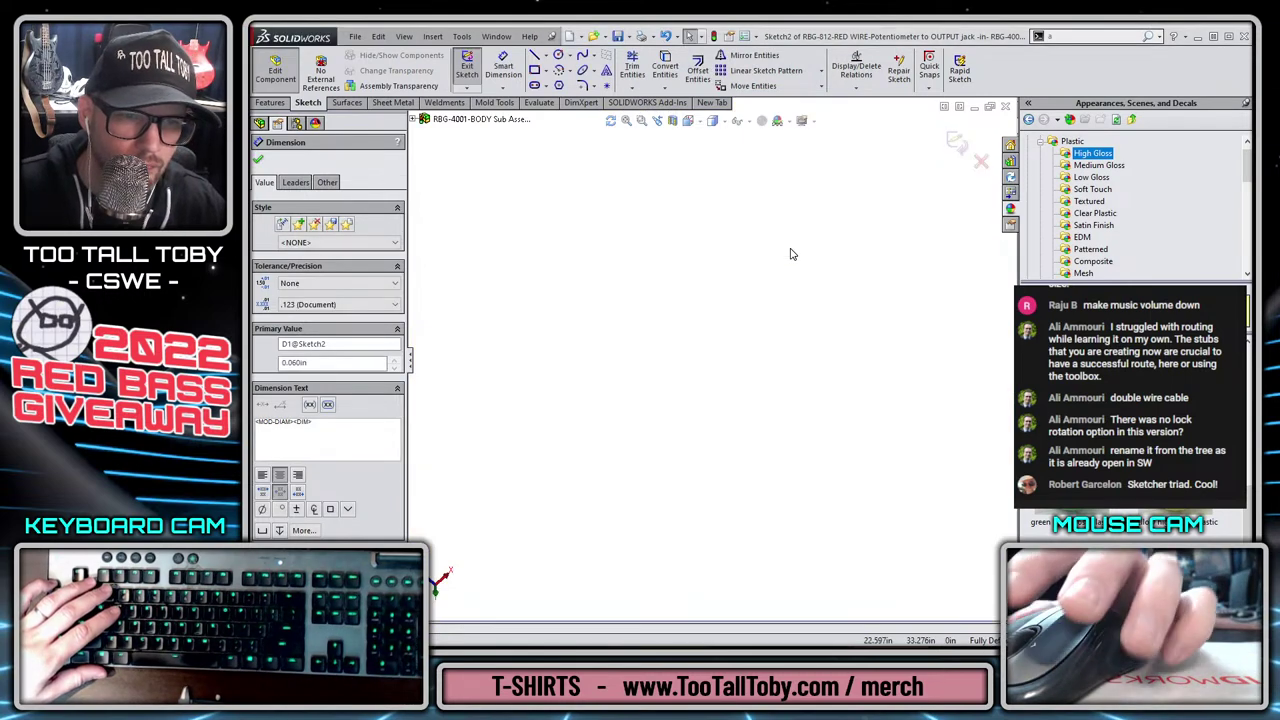
pyautogui.click(958, 143)
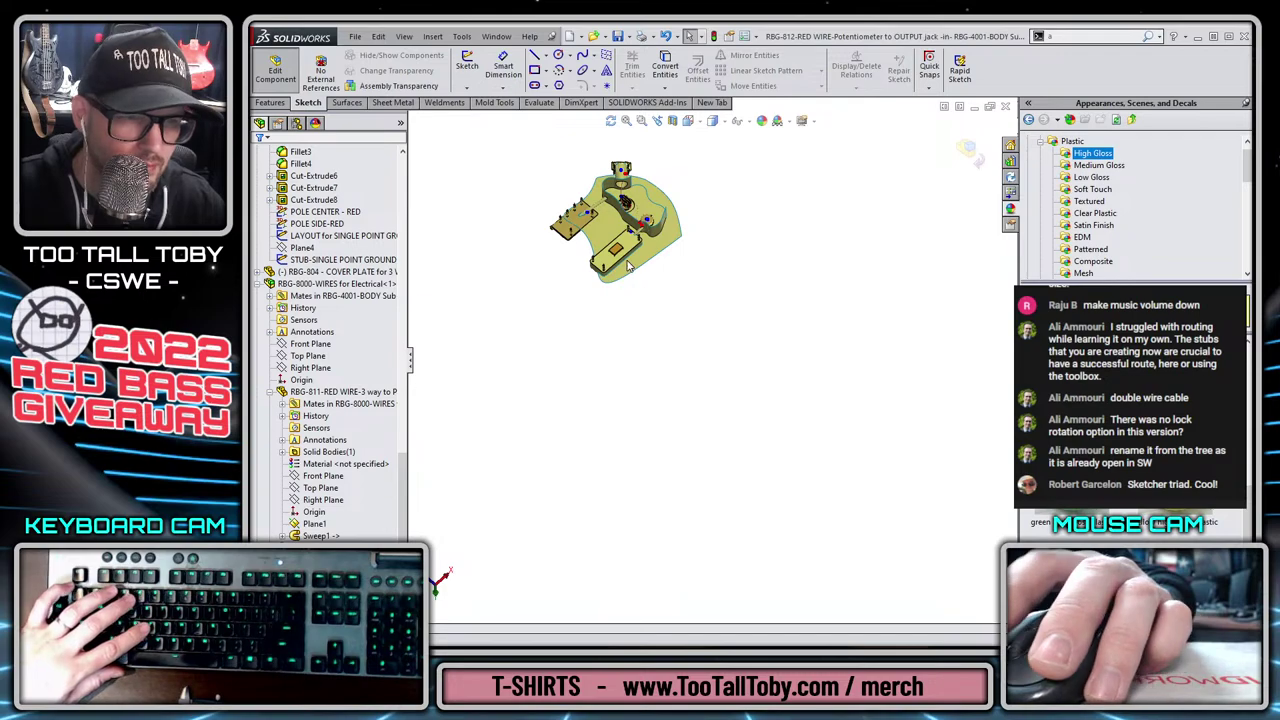
# Edit the sweep profile sketch of the RBG-811 red wire, set its circle's diameter to 0.06 in, and exit the sketch.
pyautogui.scroll(-10, 628, 265)
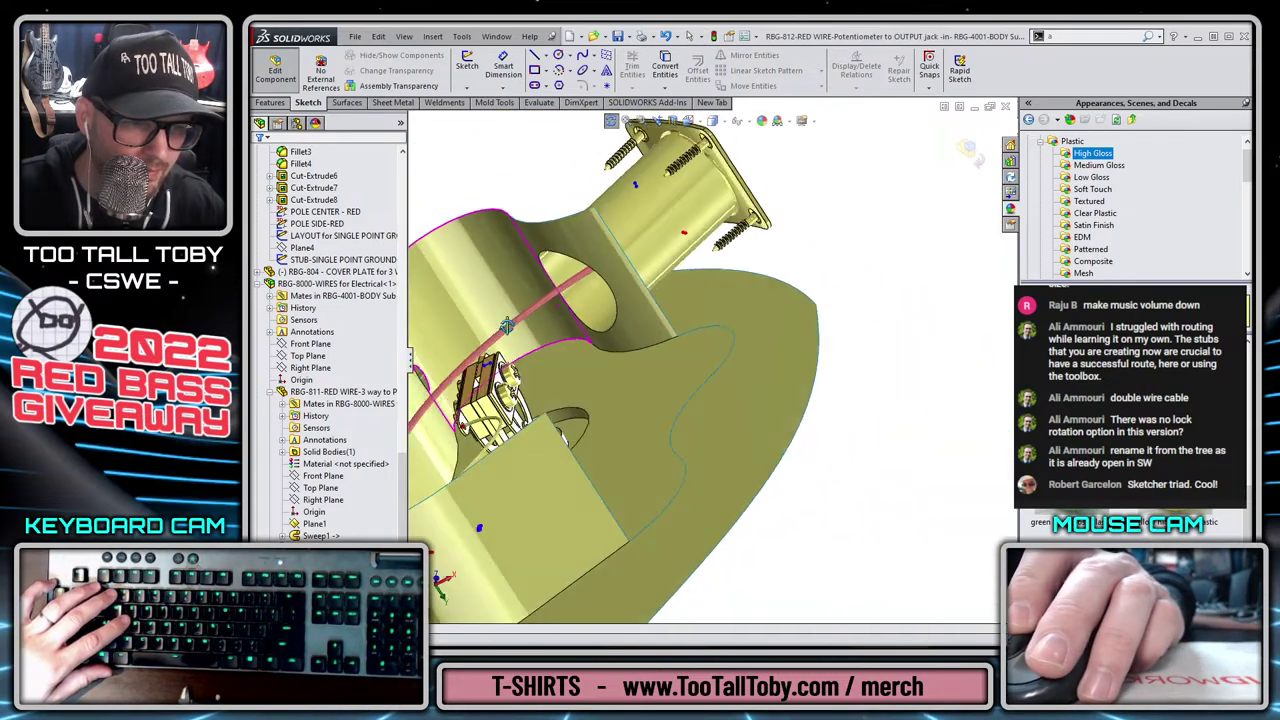
pyautogui.moveTo(507, 326); pyautogui.dragTo(598, 510, button='middle')
pyautogui.scroll(-4, 633, 445)
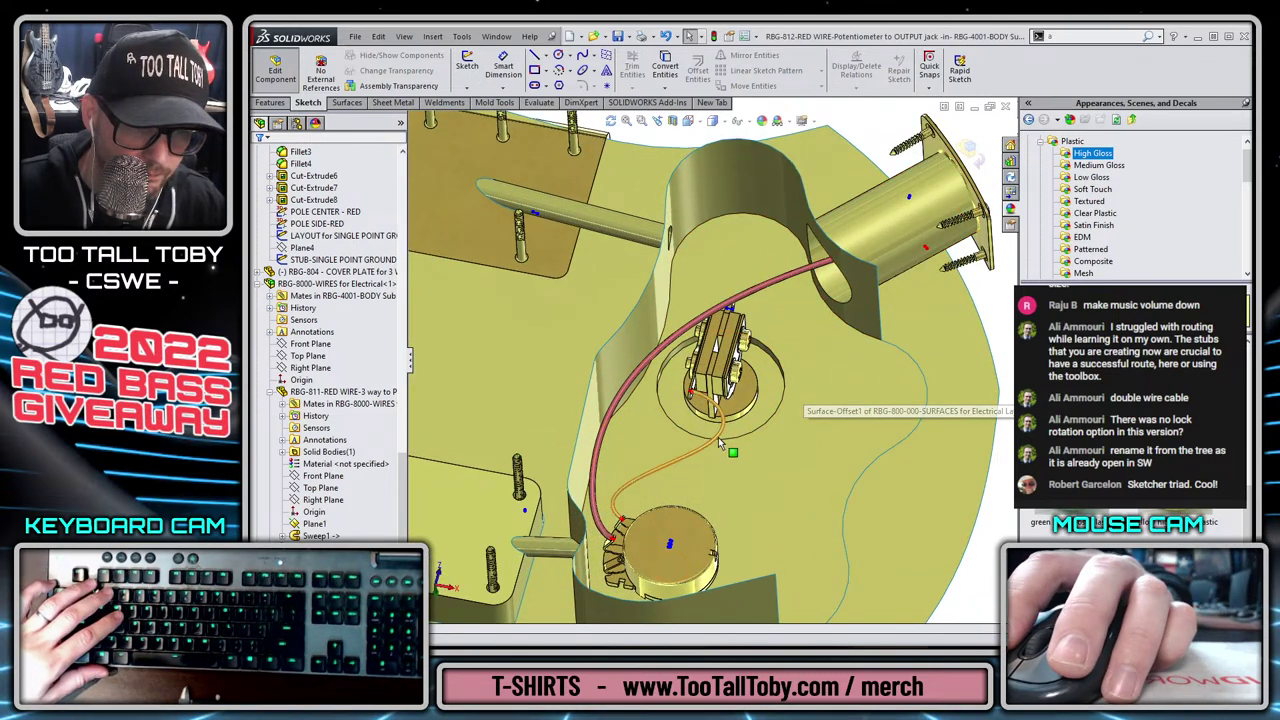
pyautogui.click(718, 437)
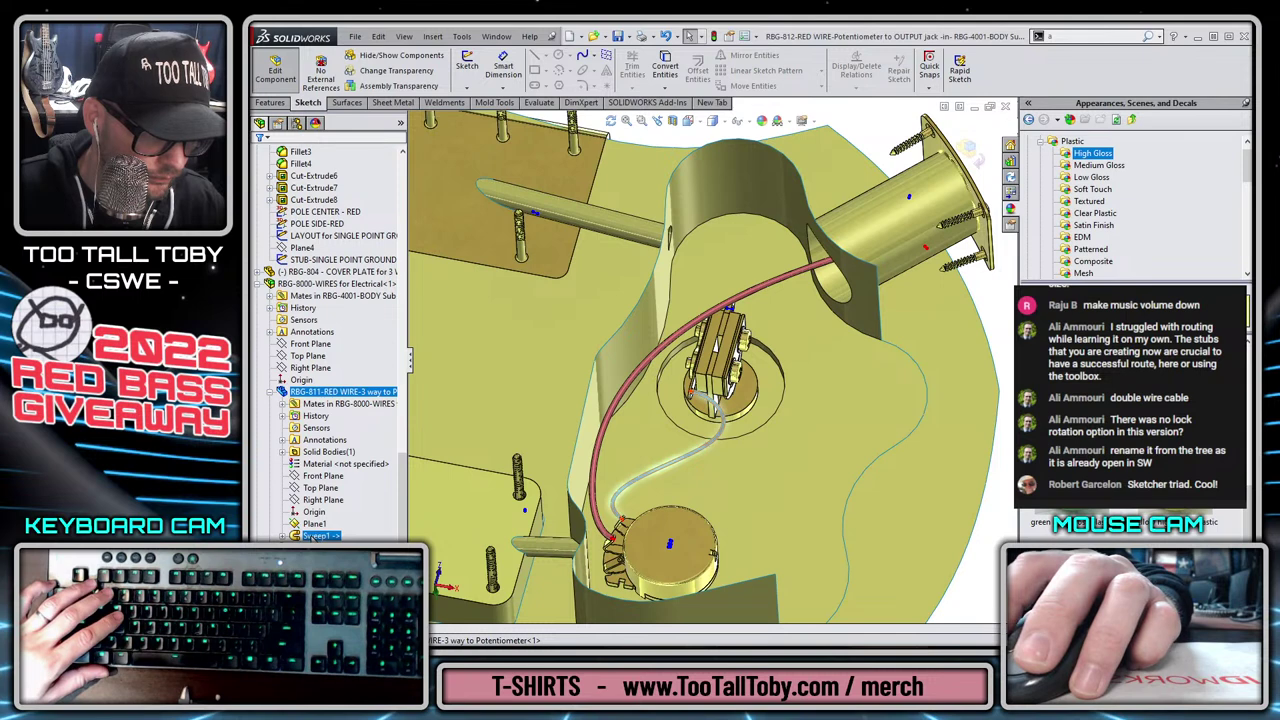
pyautogui.click(316, 536)
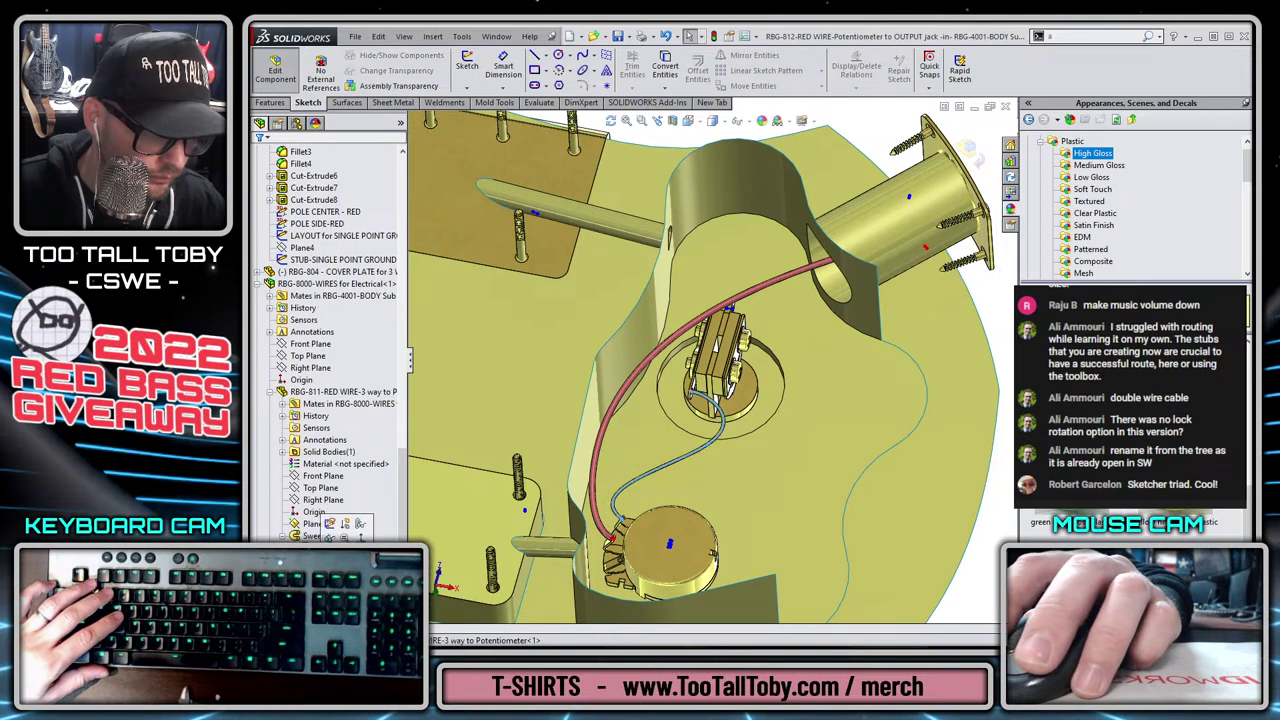
pyautogui.click(334, 513)
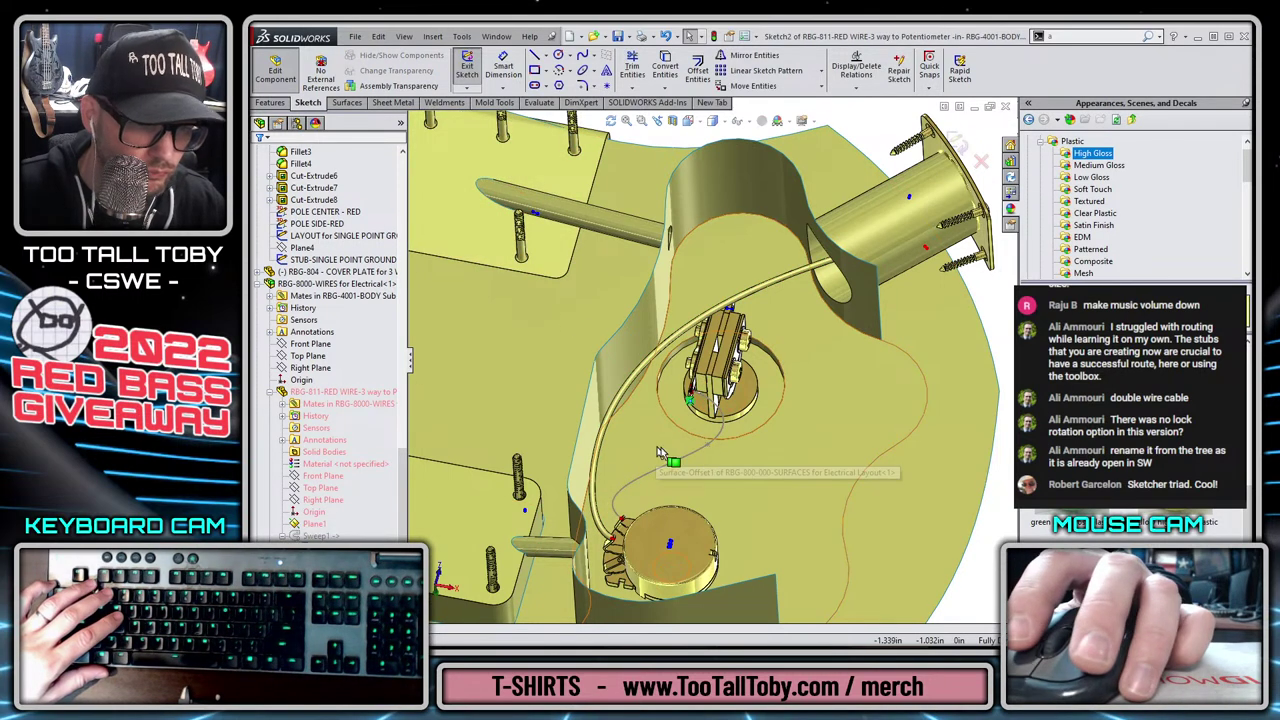
pyautogui.moveTo(698, 407); pyautogui.dragTo(645, 405, button='middle')
pyautogui.scroll(-3, 648, 405)
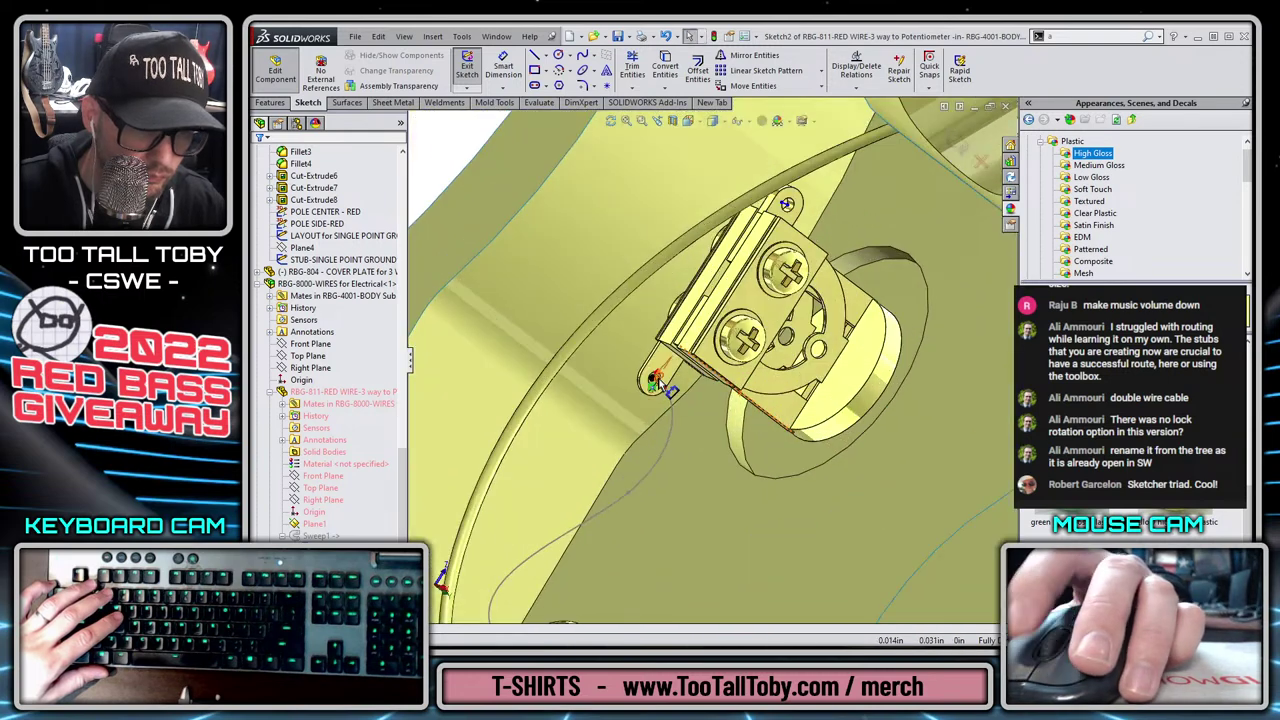
pyautogui.doubleClick(660, 375)
pyautogui.write('.06')
pyautogui.press('Return')
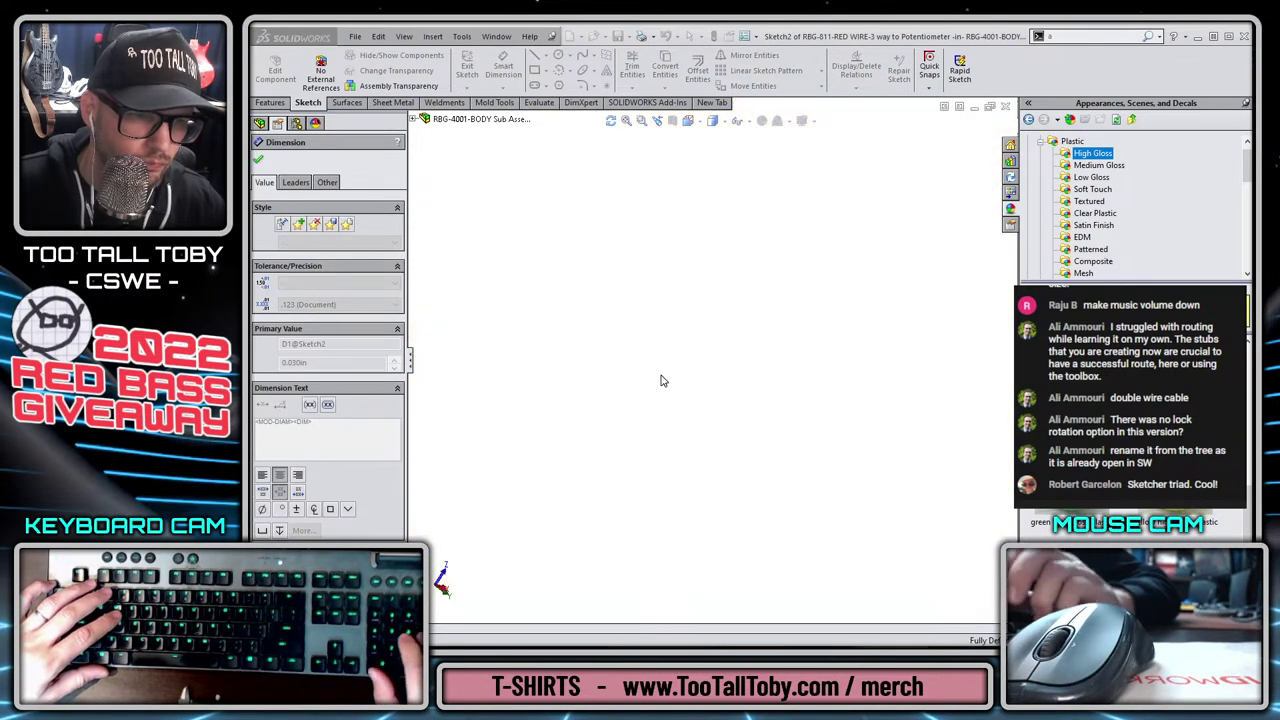
pyautogui.click(950, 143)
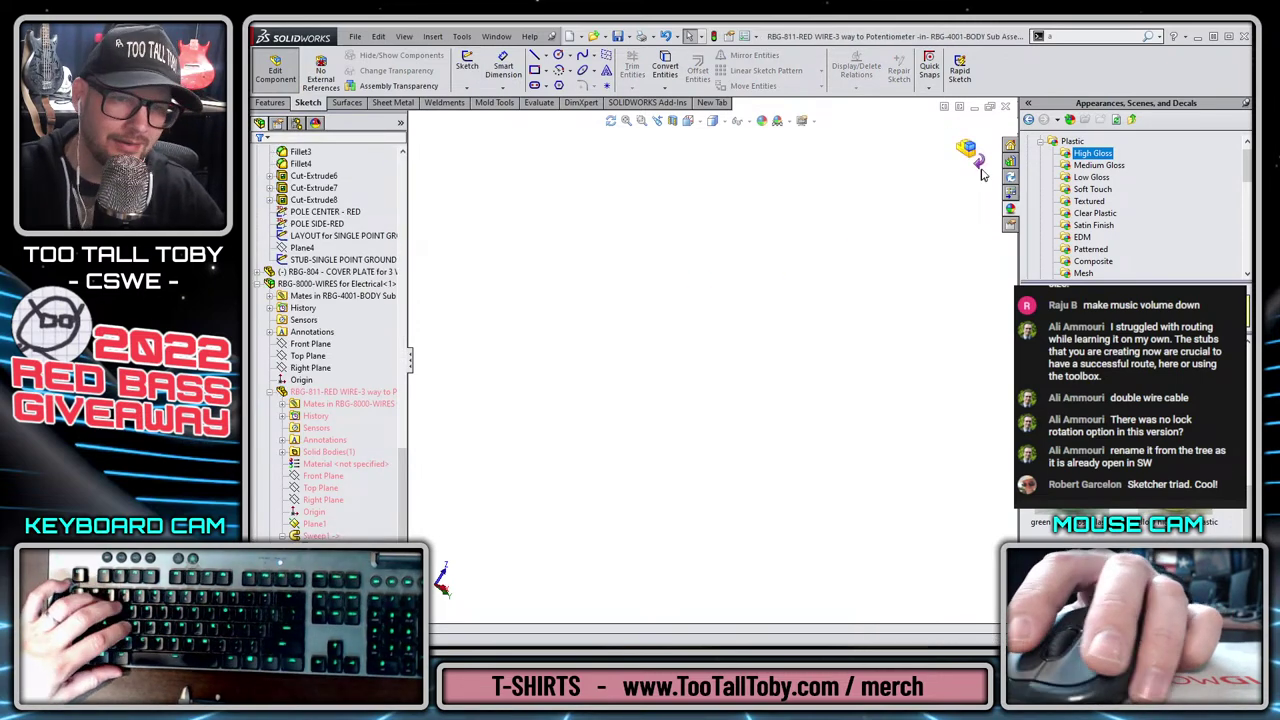
# Finish editing the RBG-811 wire part, return to the body subassembly, and save it.
pyautogui.click(974, 160)
pyautogui.scroll(6, 736, 312)
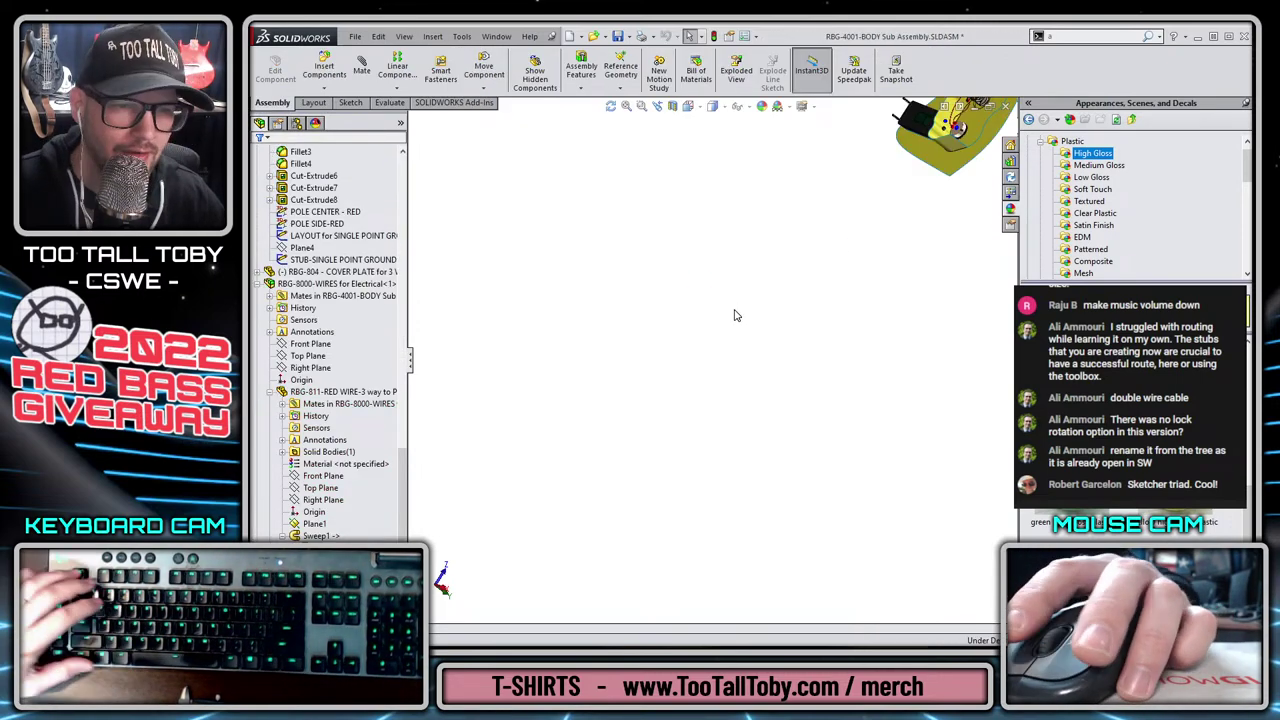
pyautogui.scroll(-10, 888, 195)
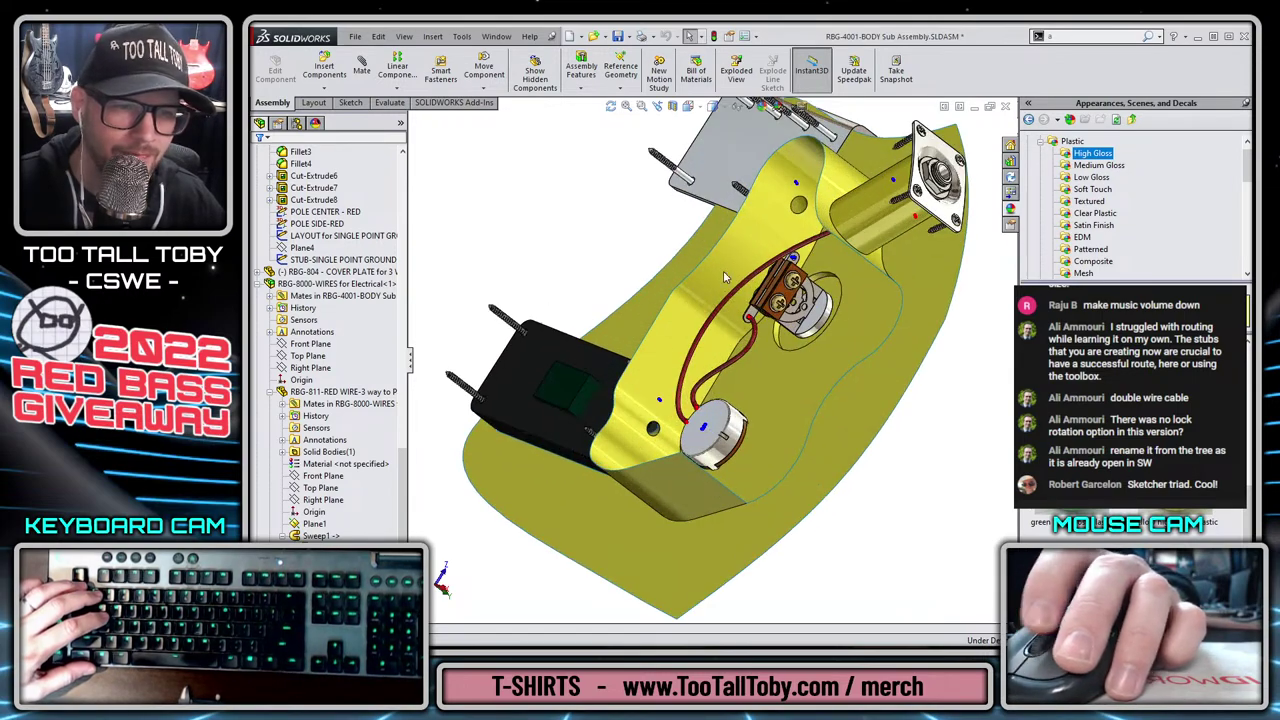
pyautogui.moveTo(824, 268); pyautogui.dragTo(781, 312, button='middle')
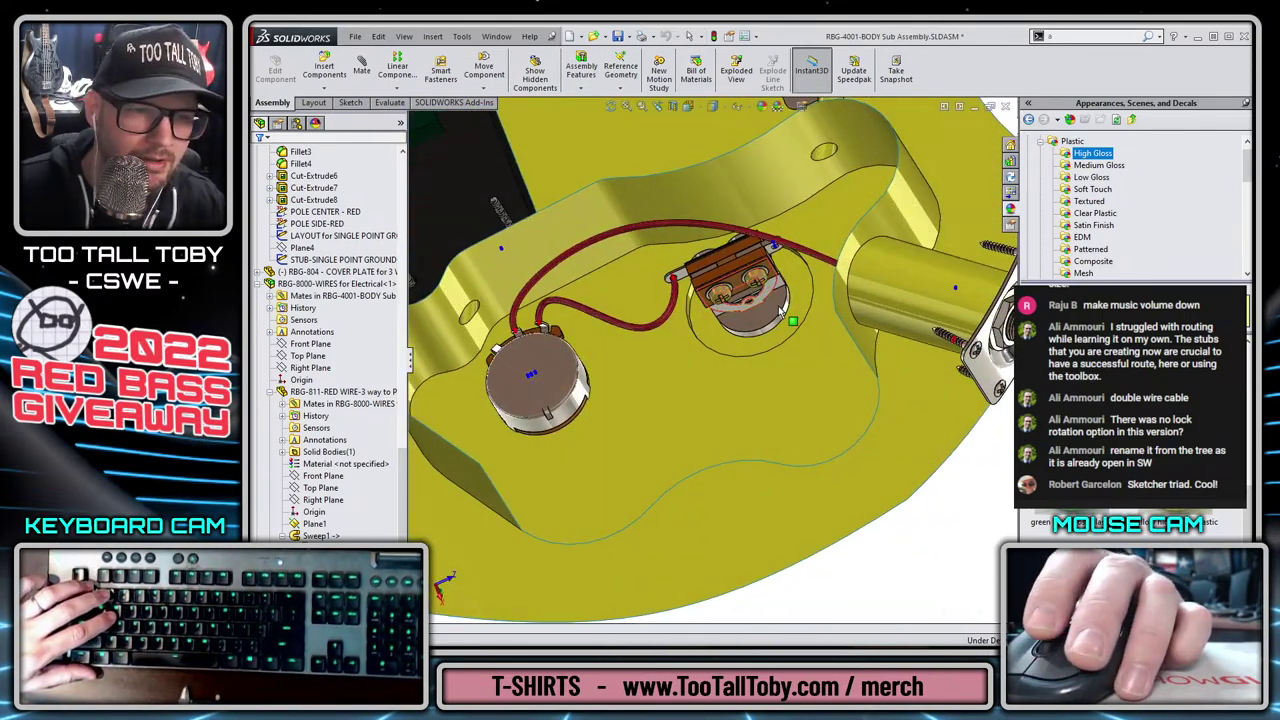
pyautogui.scroll(4, 778, 350)
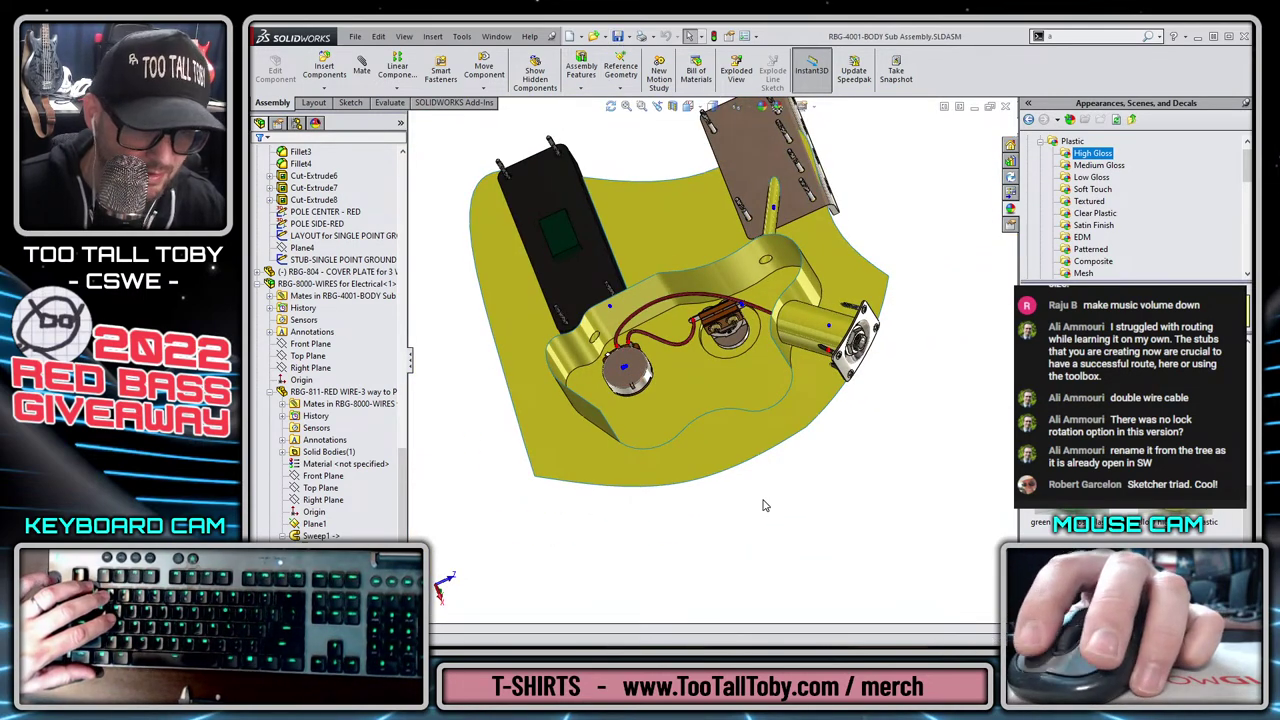
pyautogui.moveTo(798, 467); pyautogui.dragTo(798, 335, button='middle')
pyautogui.scroll(-3, 822, 328)
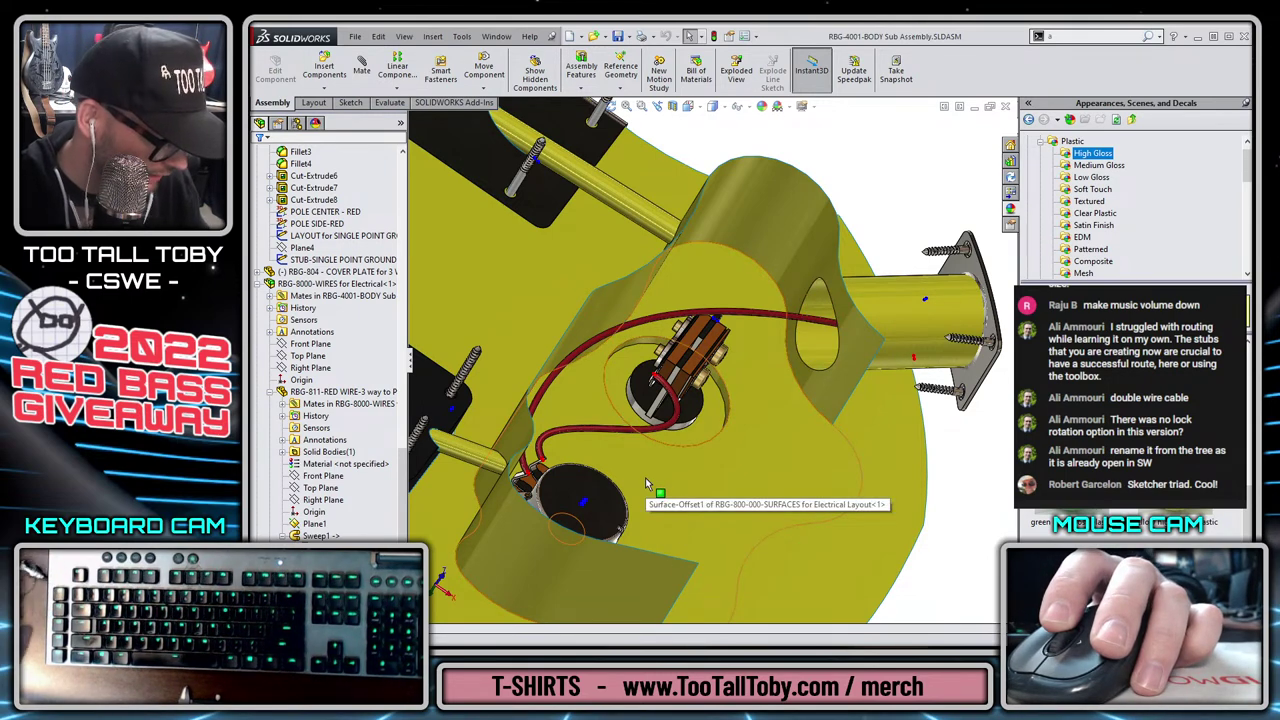
# Edit the RBG-8000 wires subassembly in place and insert a new part into it.
pyautogui.click(345, 404)
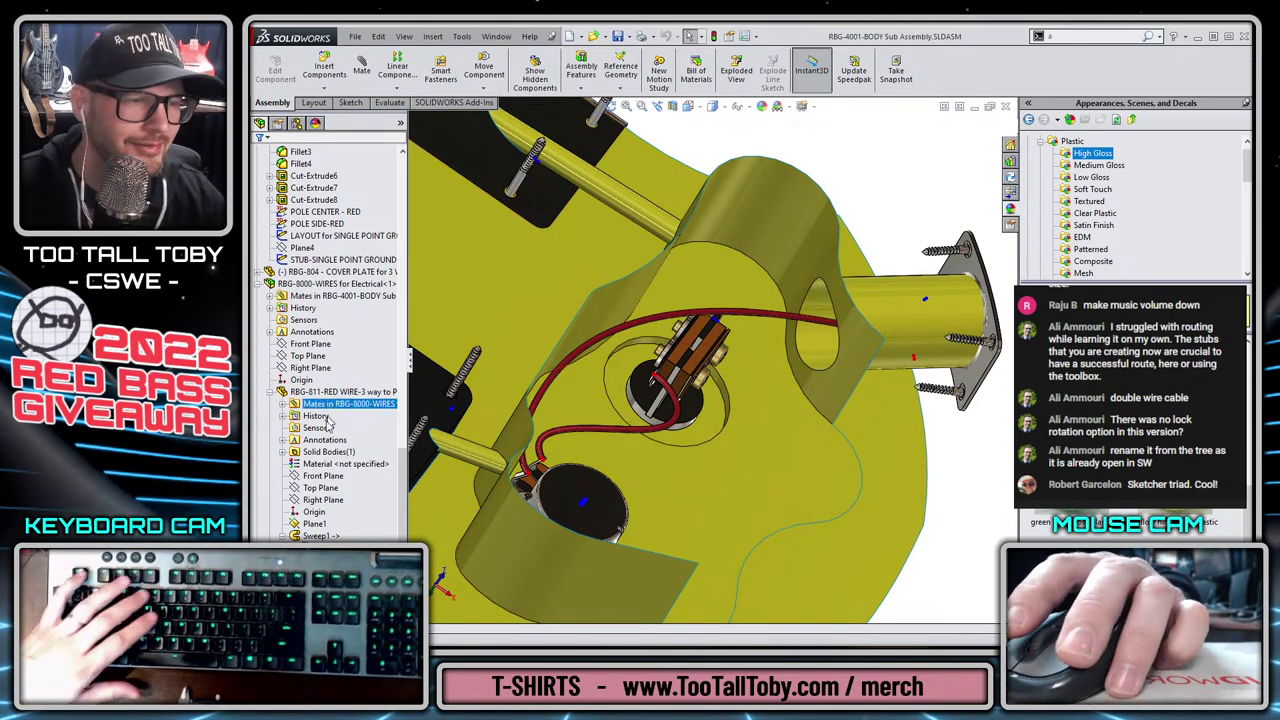
pyautogui.rightClick(342, 285)
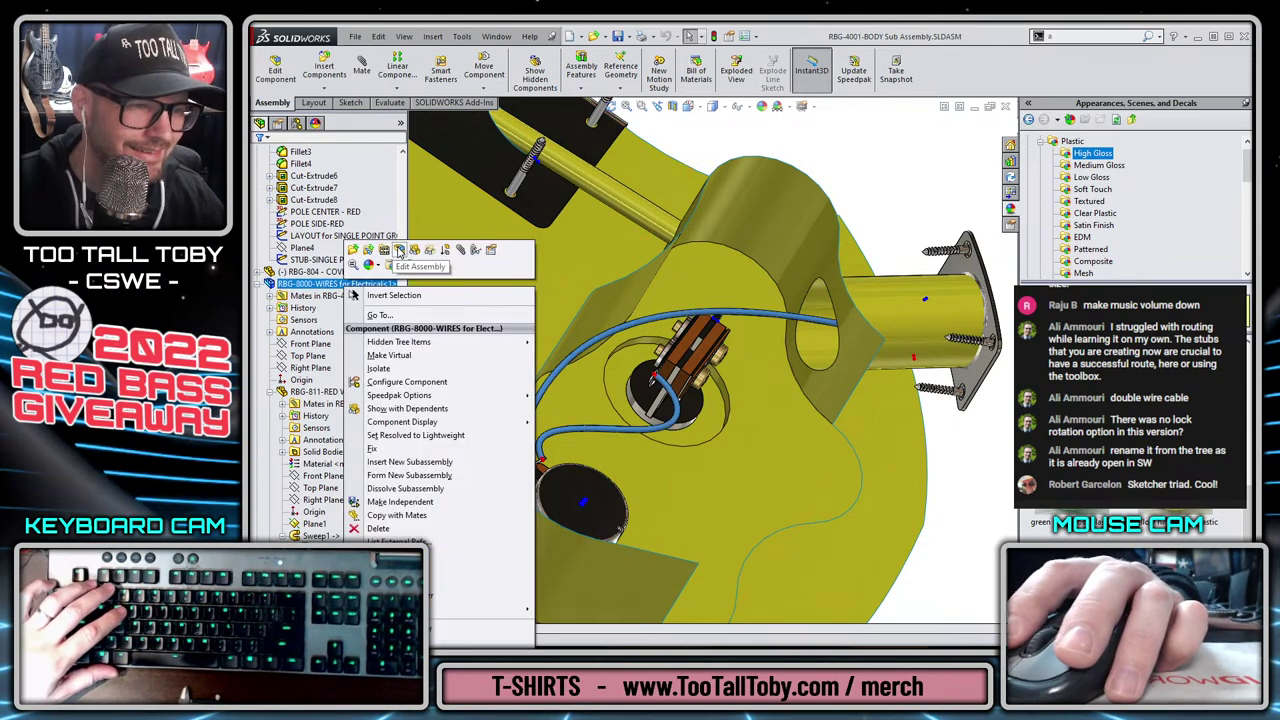
pyautogui.click(399, 250)
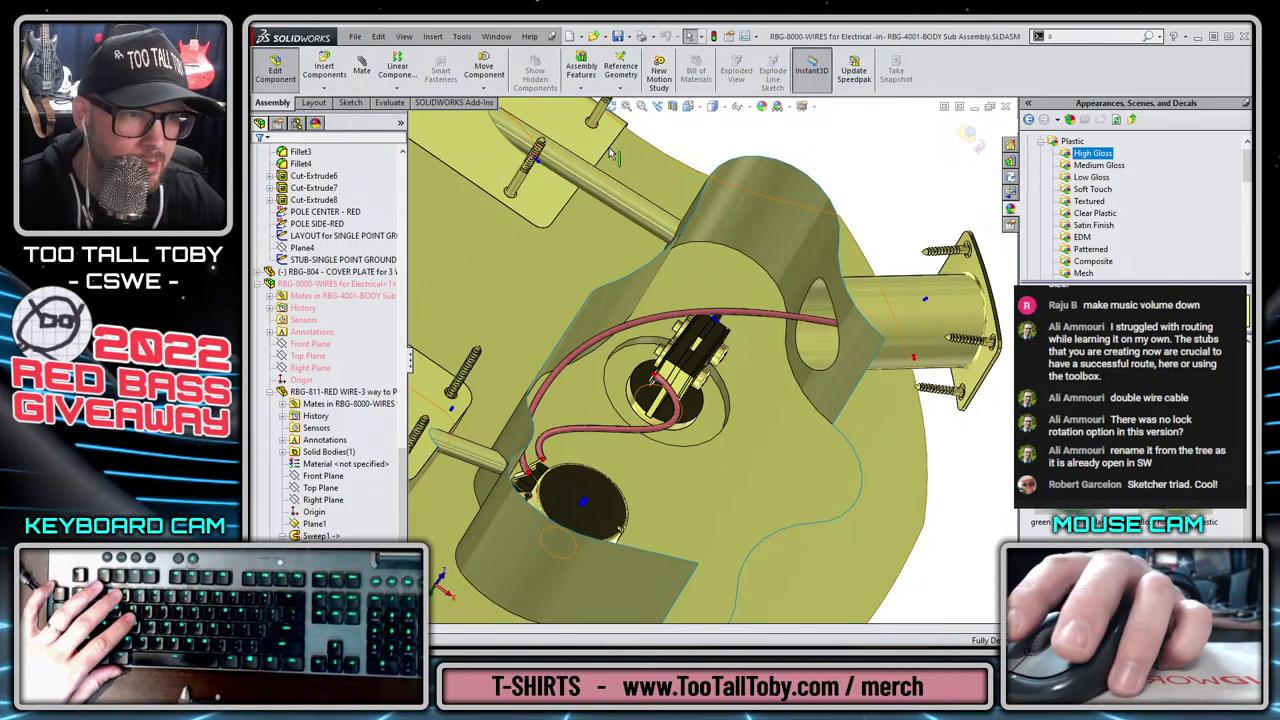
pyautogui.click(433, 37)
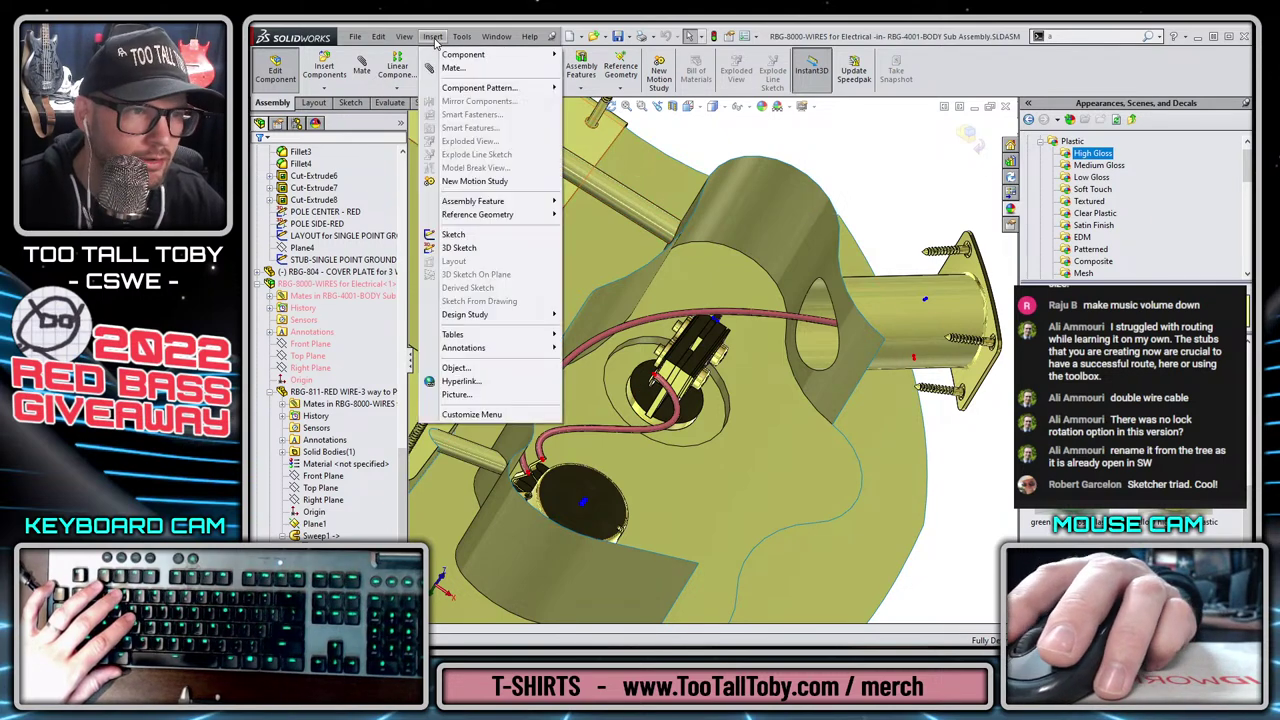
pyautogui.moveTo(463, 56)
pyautogui.click(625, 68)
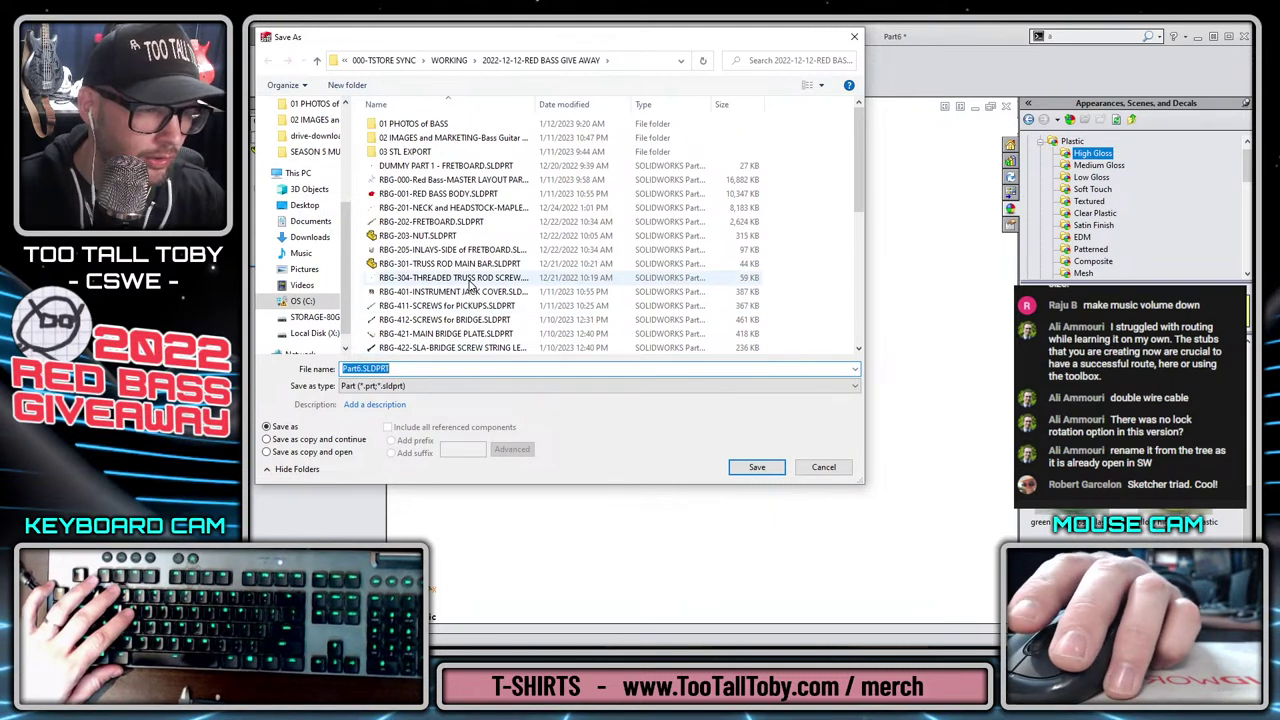
# Save the new part as RBG-813-BLACK WIRE-3 way to Potentiometer.SLDPRT, basing the name on the RBG-811 wire's file name.
pyautogui.scroll(-5, 470, 280)
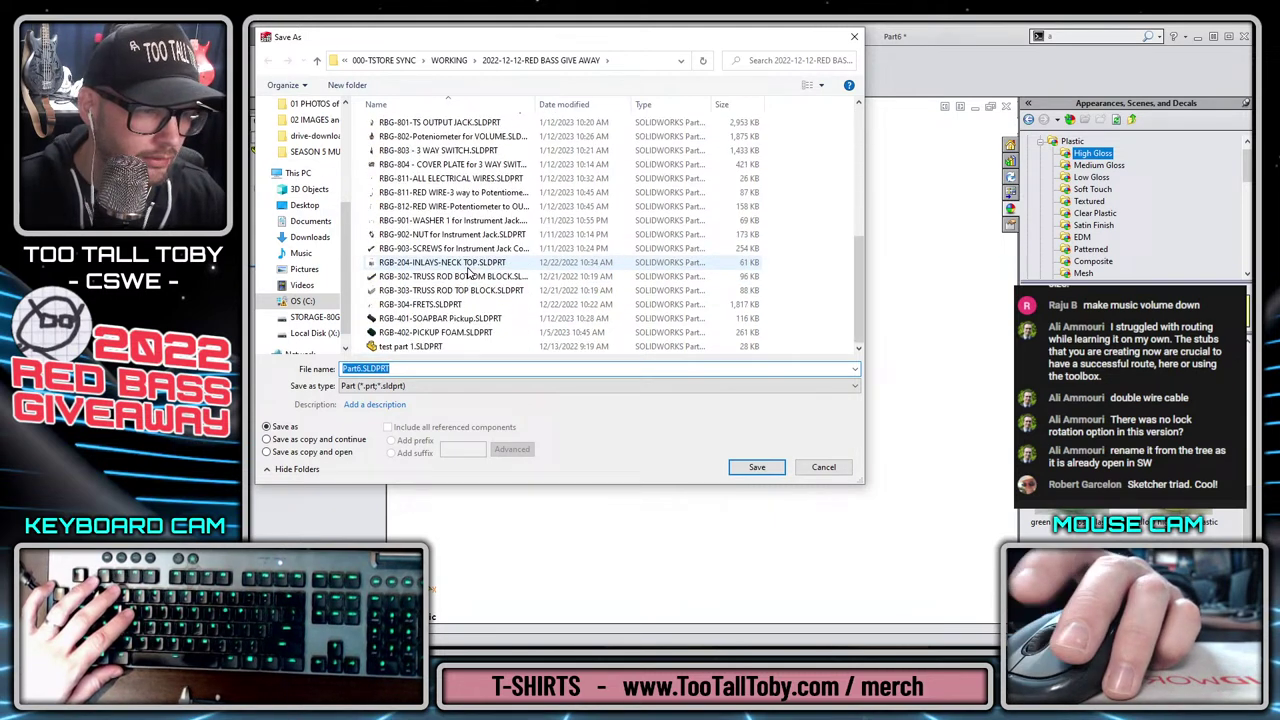
pyautogui.click(440, 192)
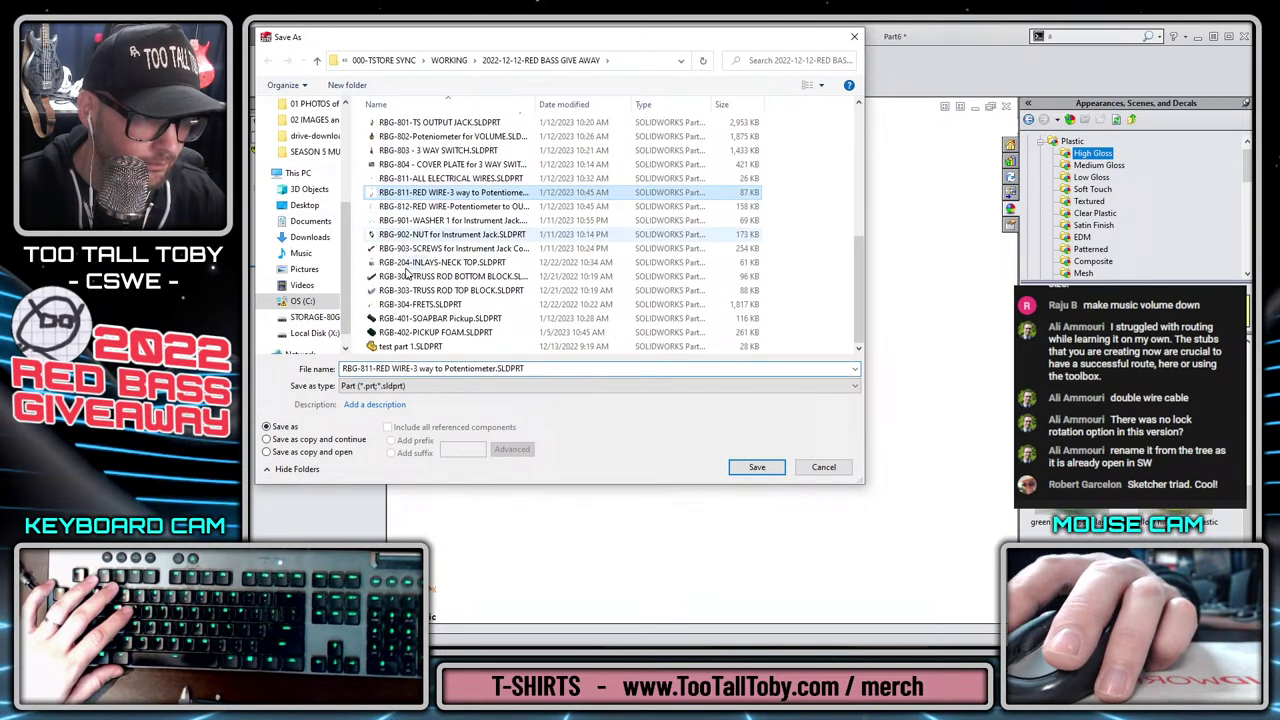
pyautogui.click(380, 368)
pyautogui.click(373, 367)
pyautogui.press('BackSpace')
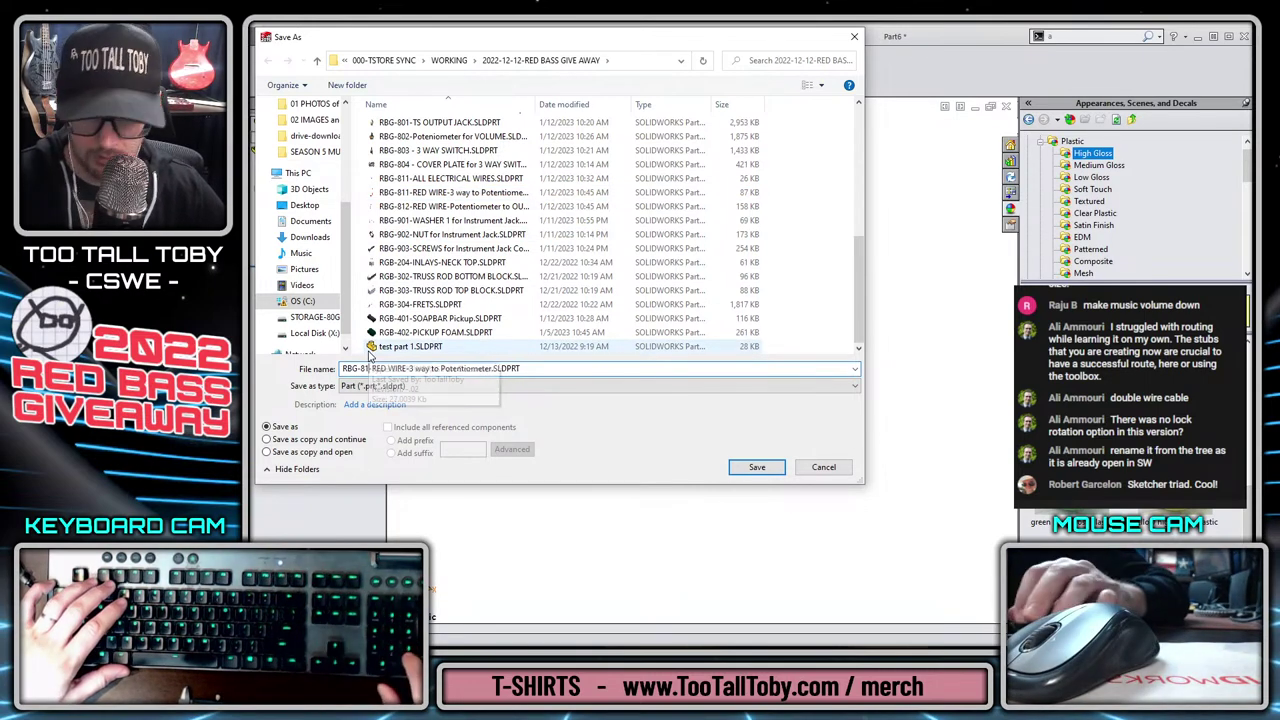
pyautogui.press('BackSpace')
pyautogui.write('3')
pyautogui.press('Right')
pyautogui.write('BLACK')
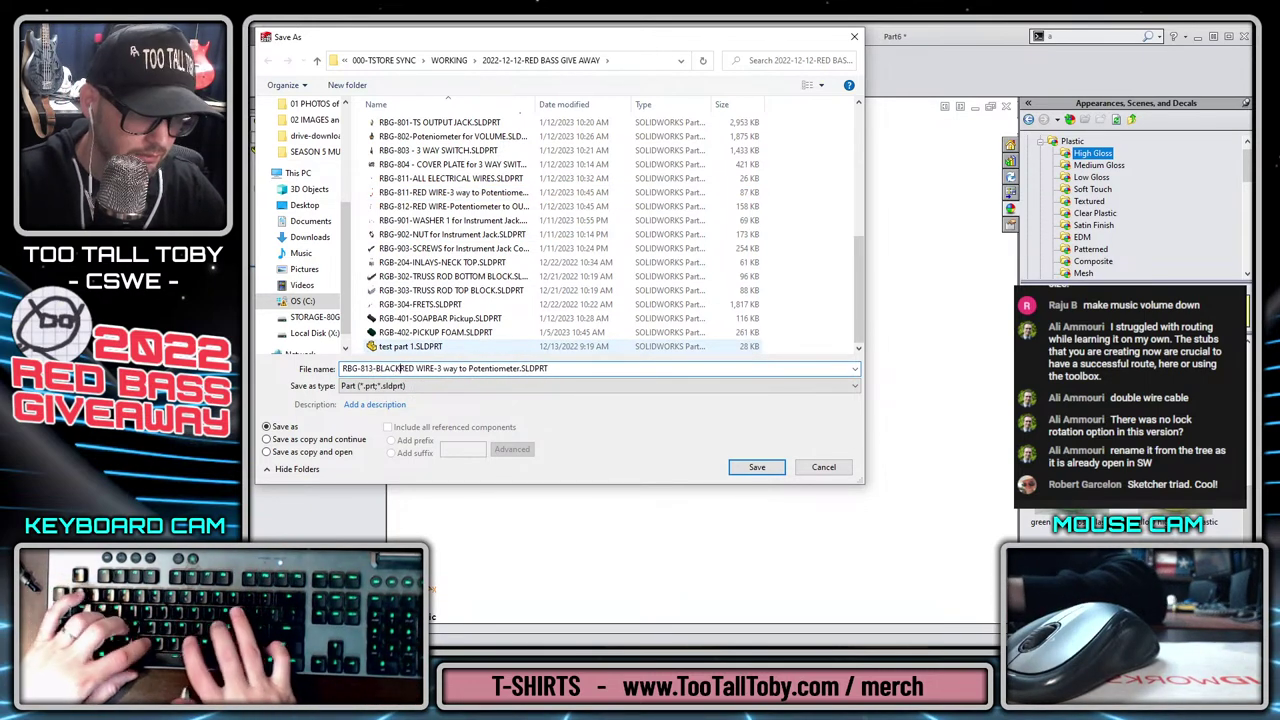
pyautogui.press('Delete')
pyautogui.press('Delete')
pyautogui.press('Delete')
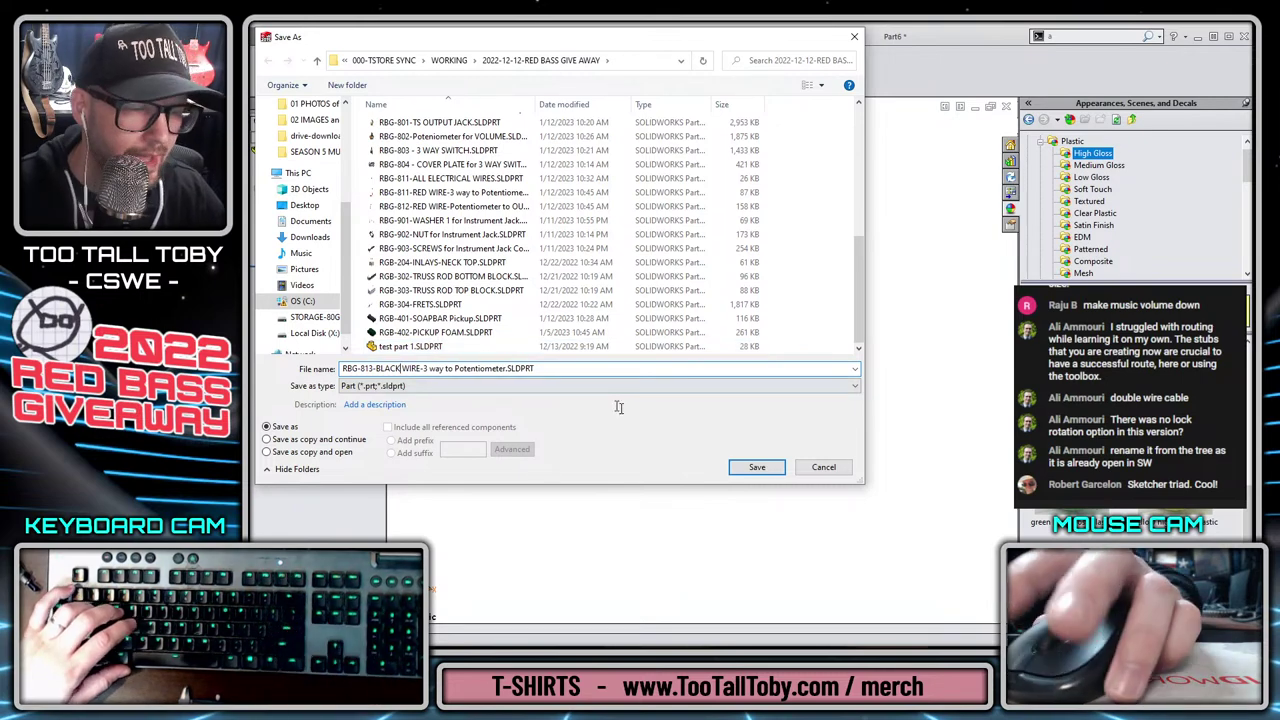
pyautogui.click(758, 468)
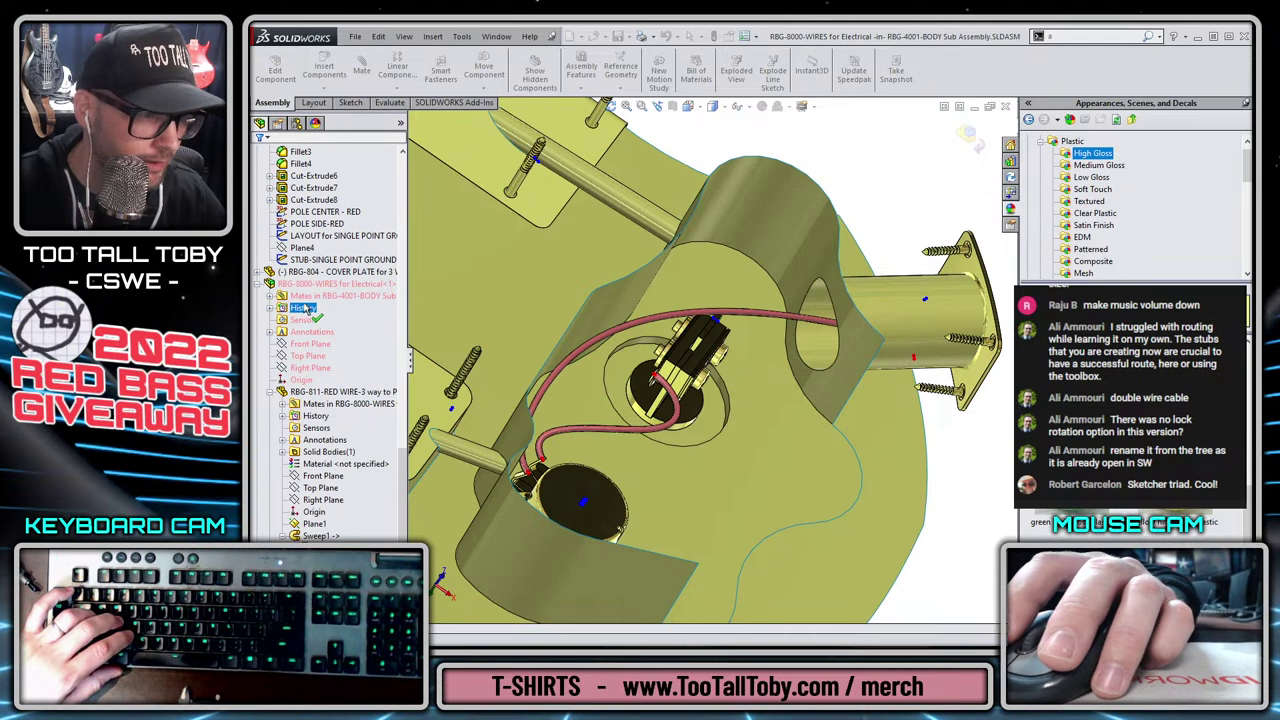
# Place the black wire part on a plane of the wires subassembly and replace its automatic sketch with a 3D sketch.
pyautogui.press('s')
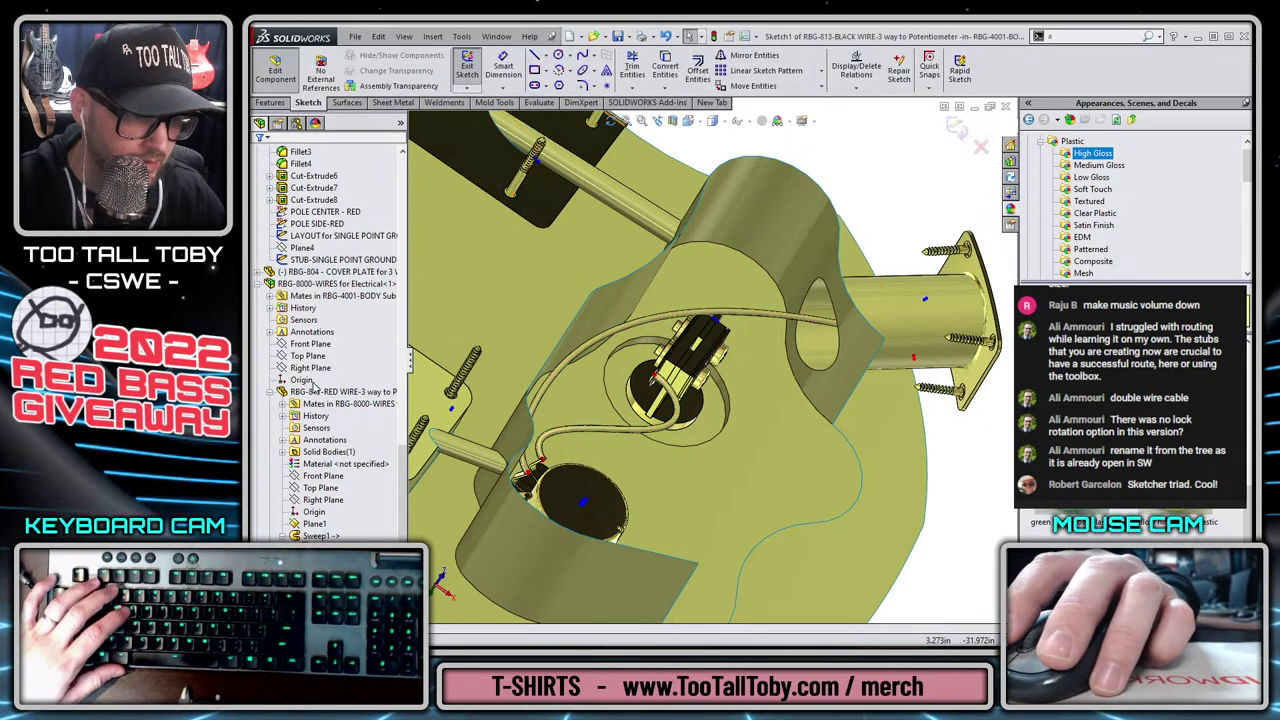
pyautogui.click(467, 89)
pyautogui.click(485, 115)
# Convert the stub line at the 3-way switch's ground terminal into the black wire's 3D sketch.
pyautogui.scroll(-7, 712, 329)
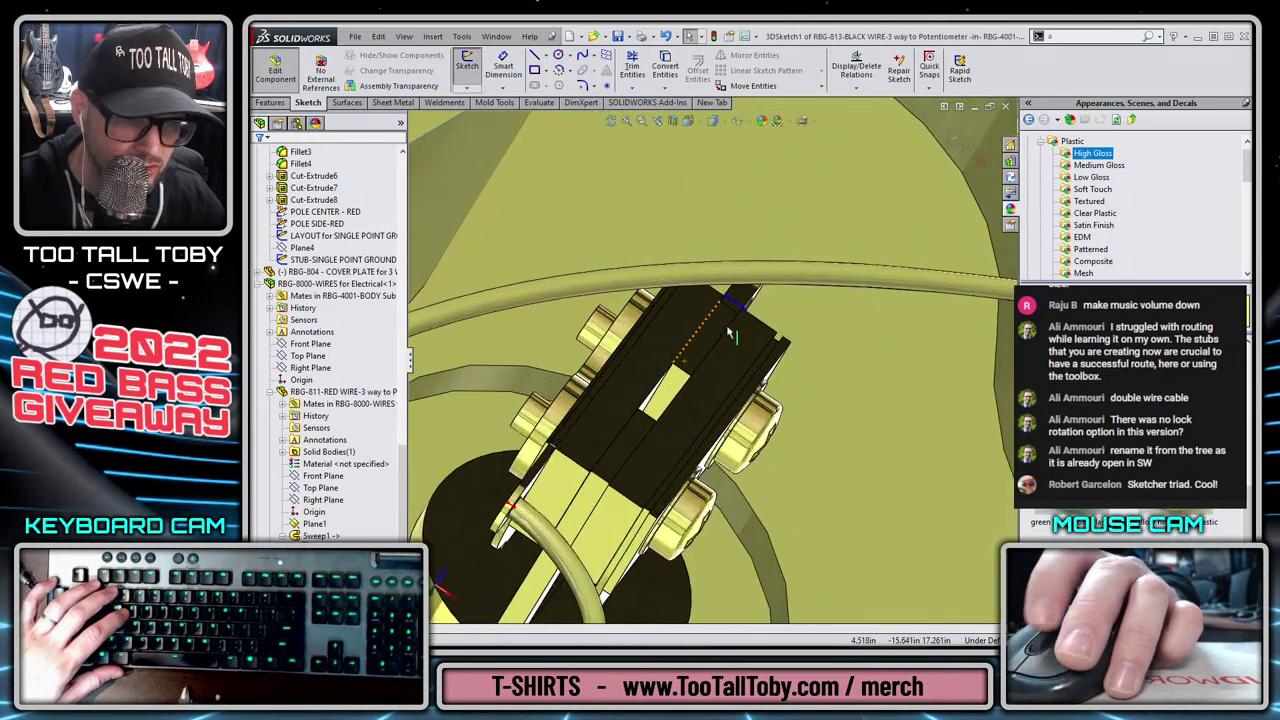
pyautogui.scroll(-2, 730, 336)
pyautogui.scroll(5, 735, 338)
pyautogui.scroll(-3, 745, 340)
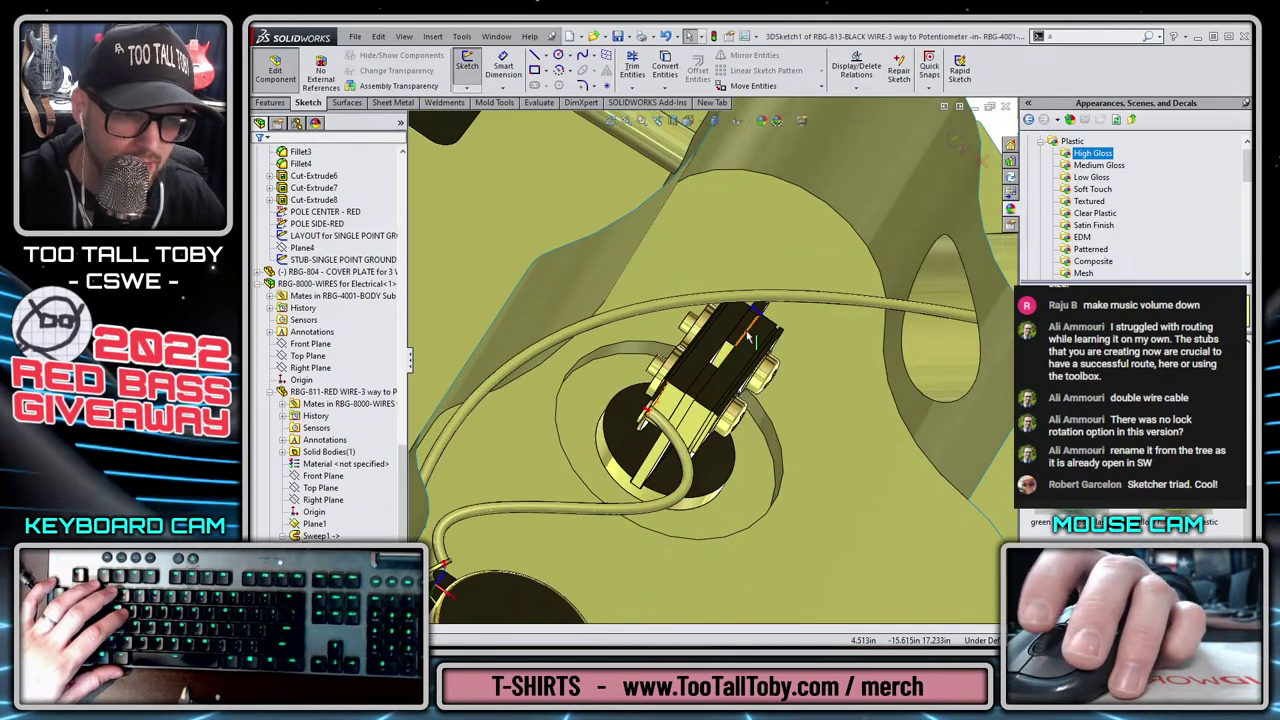
pyautogui.scroll(-2, 748, 335)
pyautogui.click(684, 320)
pyautogui.click(665, 68)
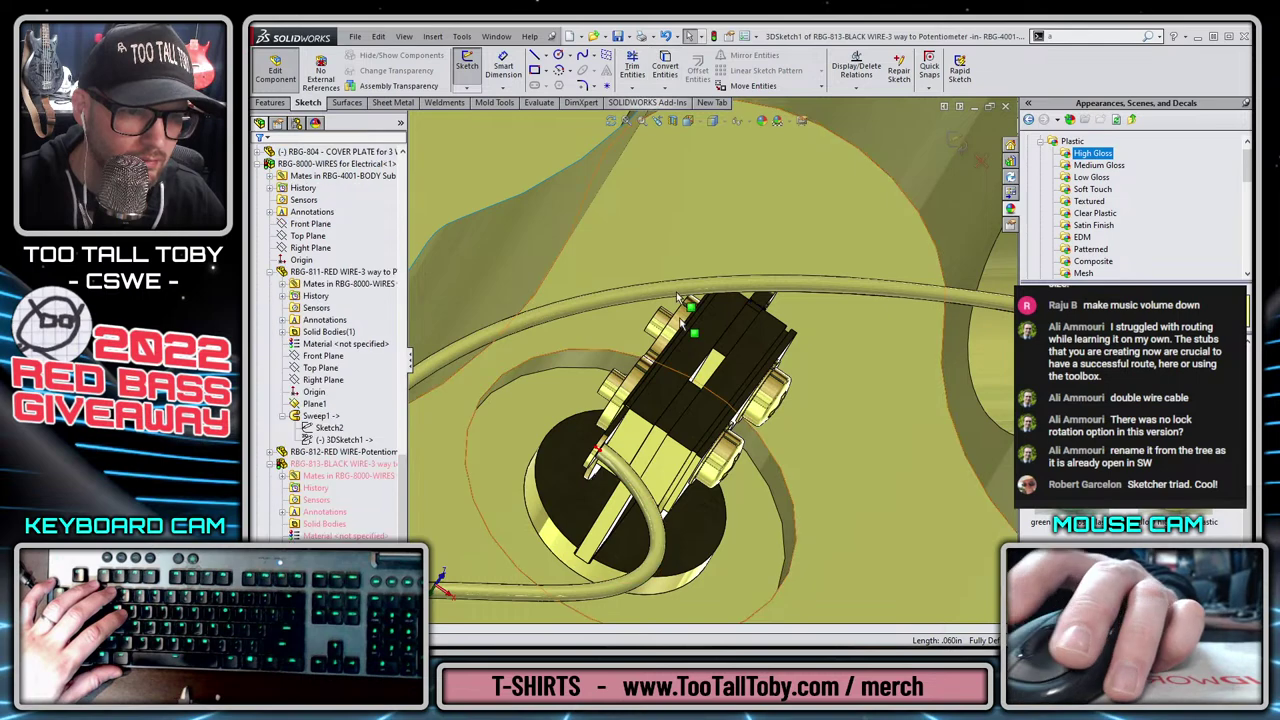
# Convert one end stub of the three short stub lines on the potentiometer's housing into the black wire's 3D sketch.
pyautogui.scroll(6, 681, 310)
pyautogui.scroll(-9, 558, 440)
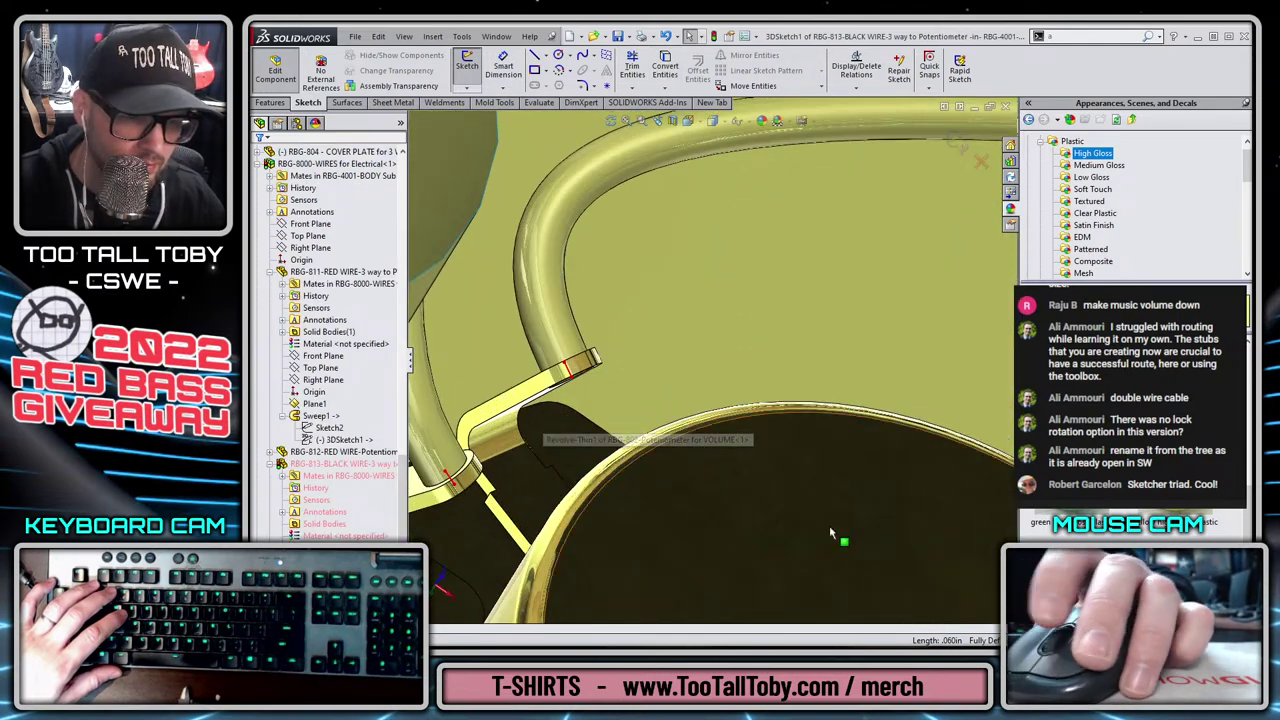
pyautogui.scroll(3, 831, 528)
pyautogui.scroll(-3, 785, 525)
pyautogui.scroll(-3, 743, 505)
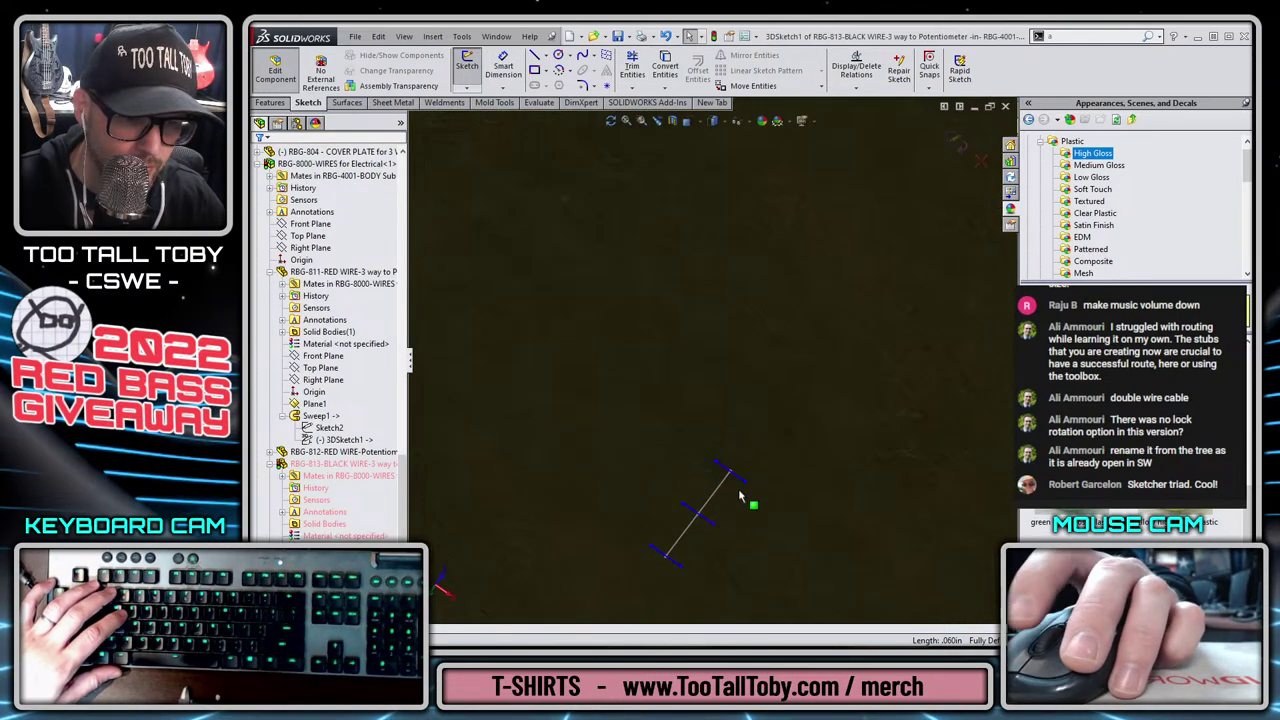
pyautogui.click(741, 484)
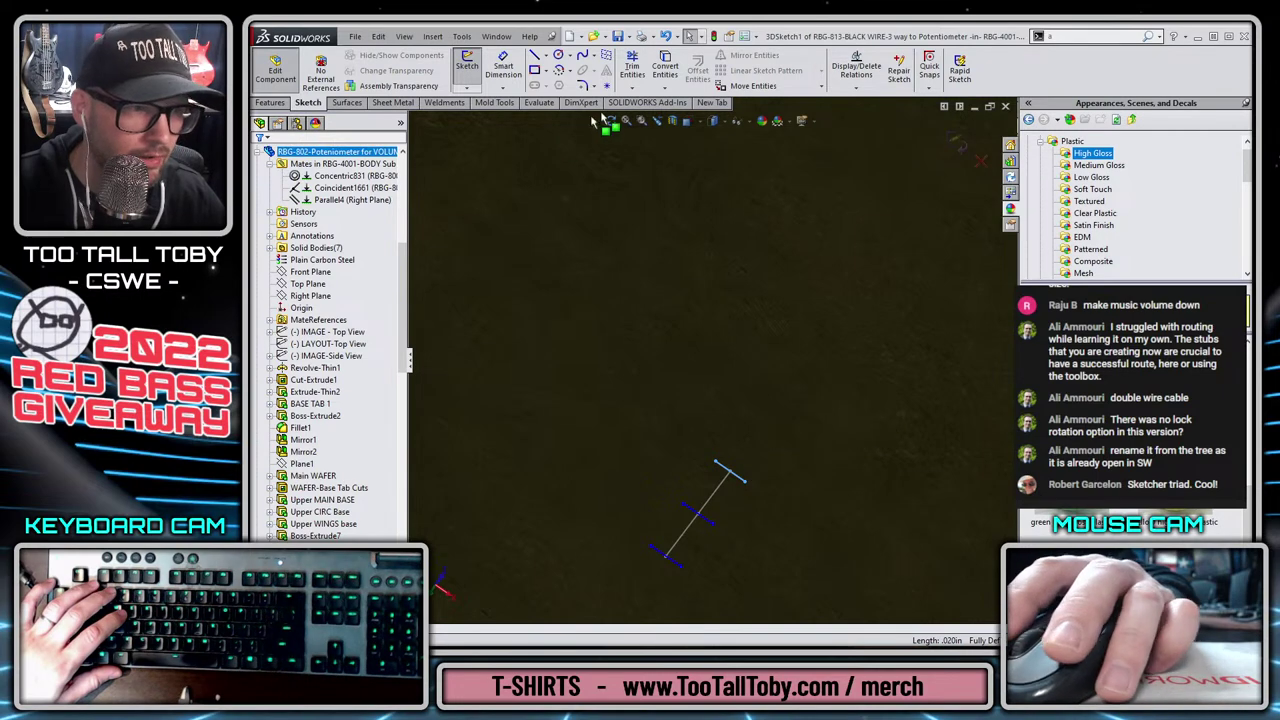
pyautogui.scroll(8, 779, 449)
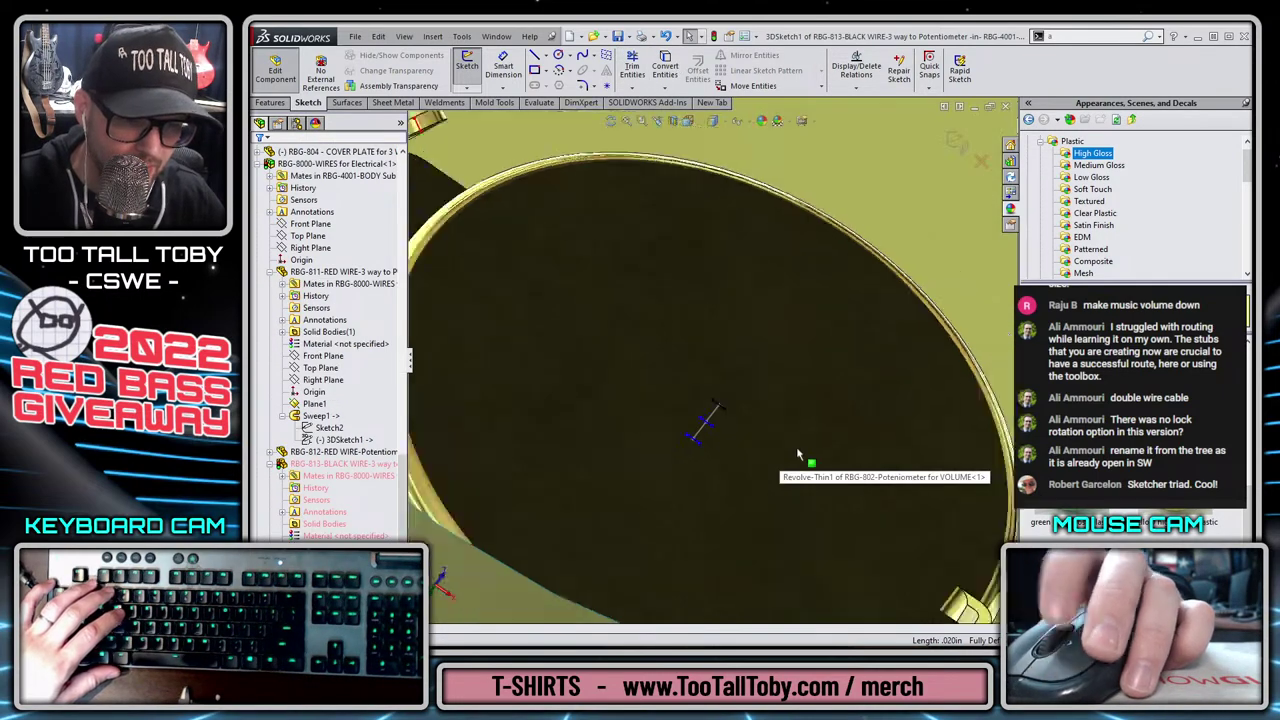
# Sketch a spline from the stub at the 3-way switch's ground terminal through one intermediate point to the stub on the potentiometer's housing.
pyautogui.scroll(6, 829, 292)
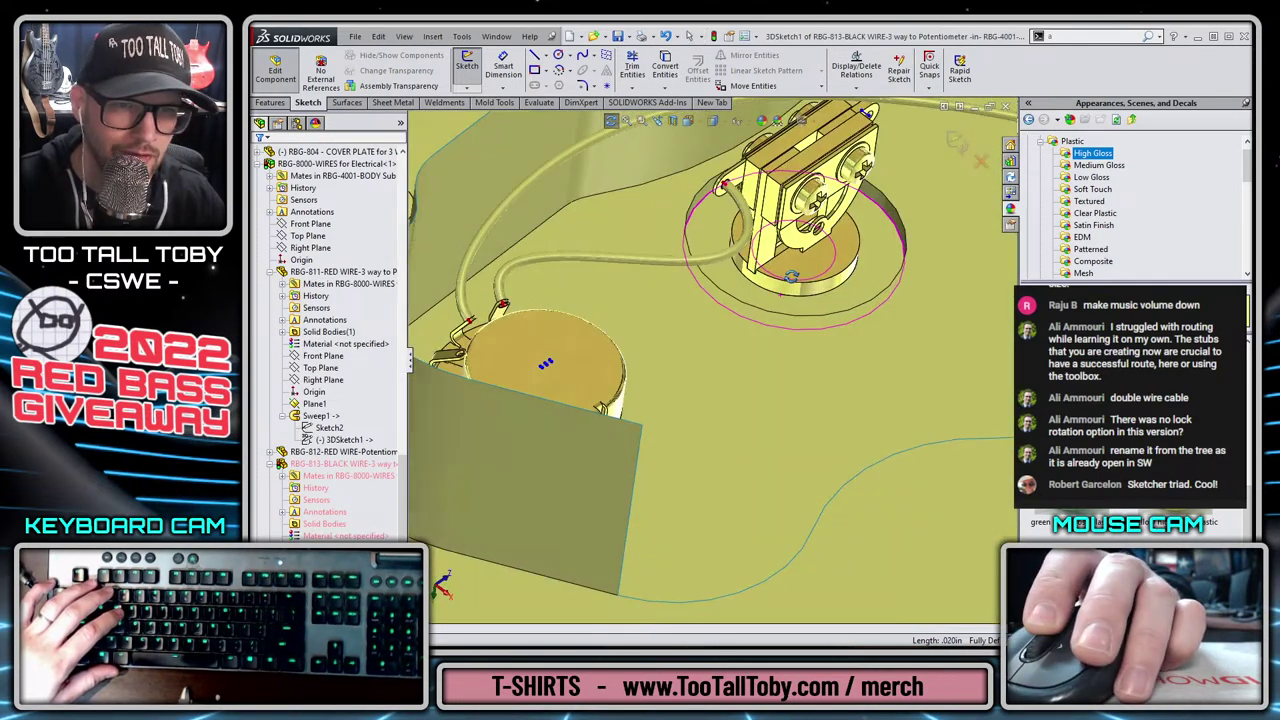
pyautogui.scroll(-3, 720, 335)
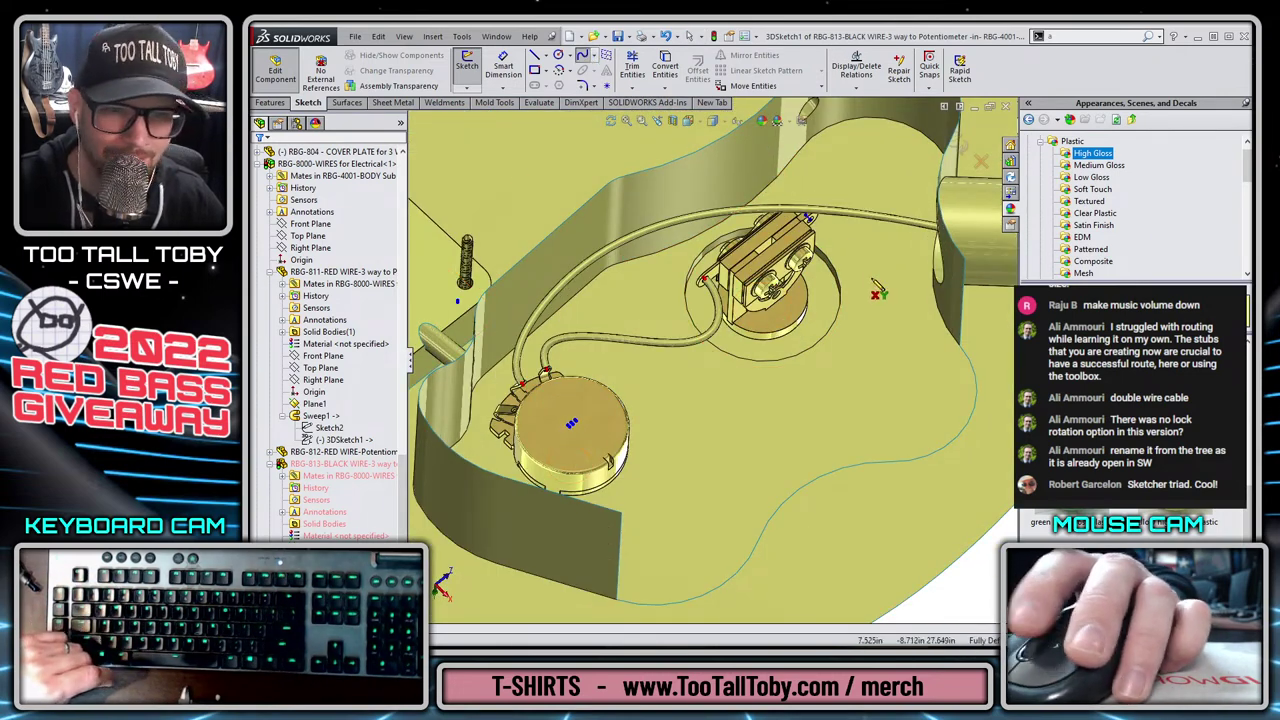
pyautogui.scroll(-4, 720, 270)
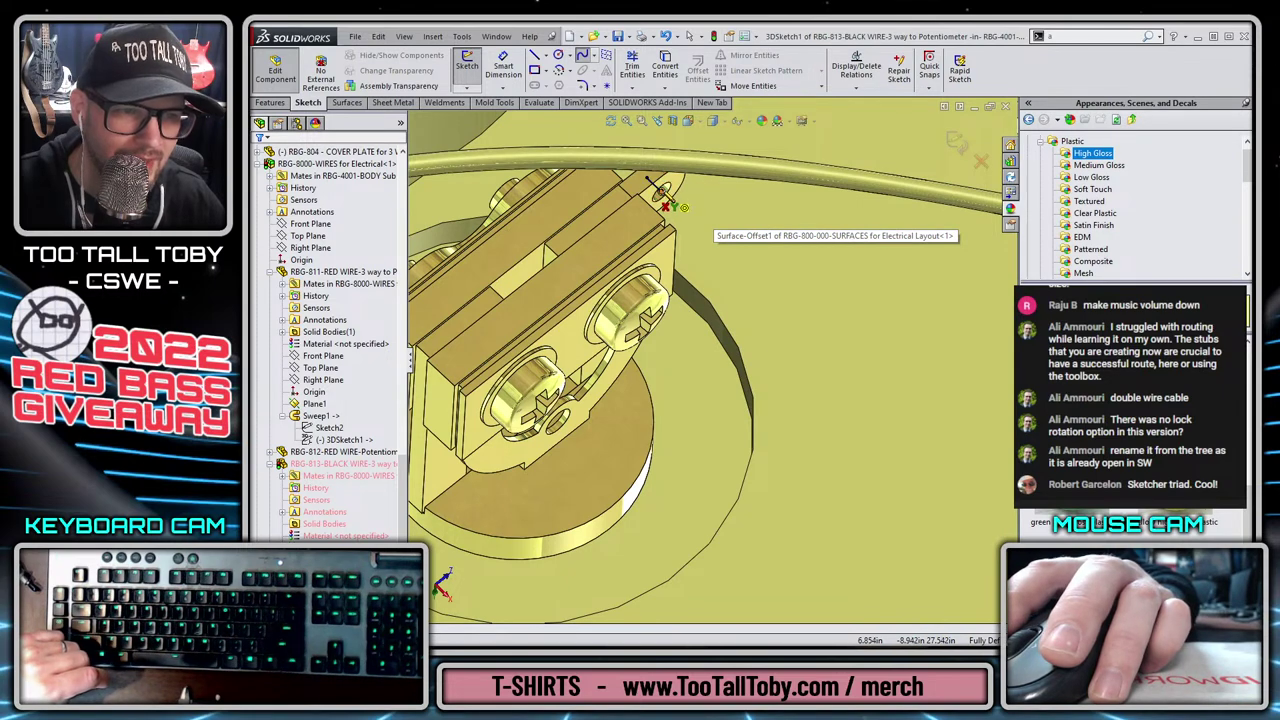
pyautogui.click(662, 192)
pyautogui.scroll(5, 662, 192)
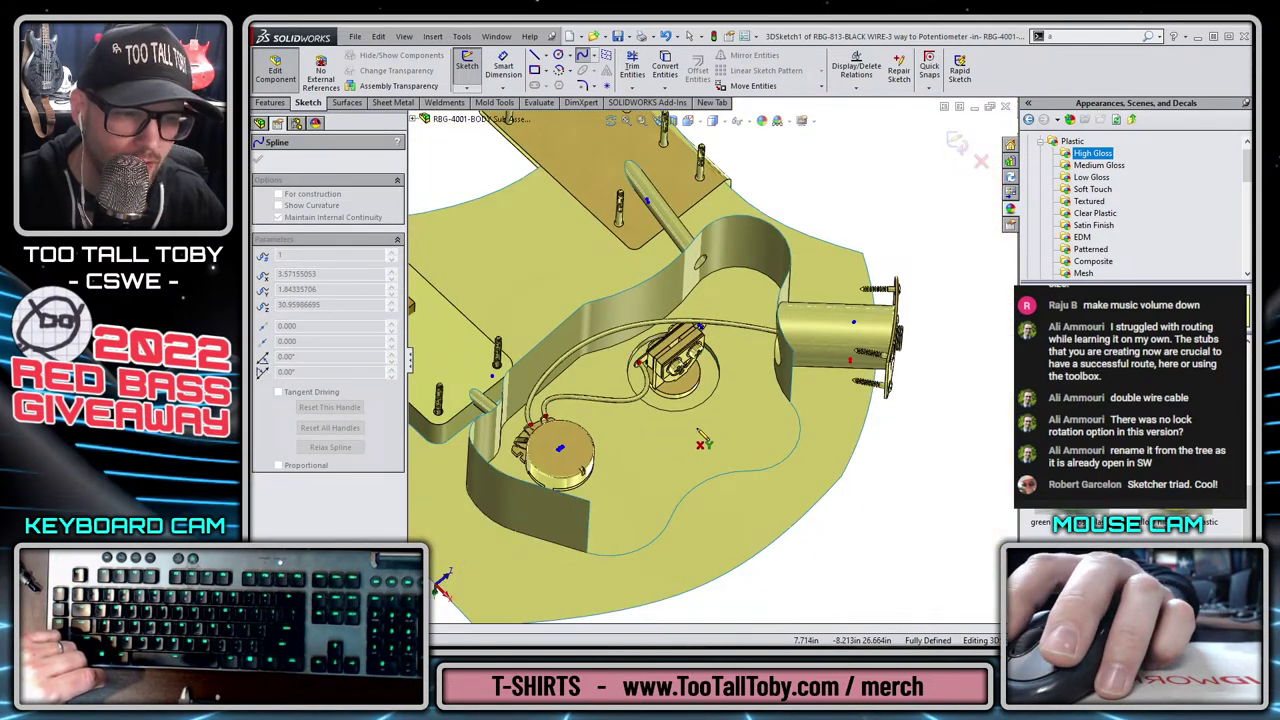
pyautogui.scroll(-6, 585, 457)
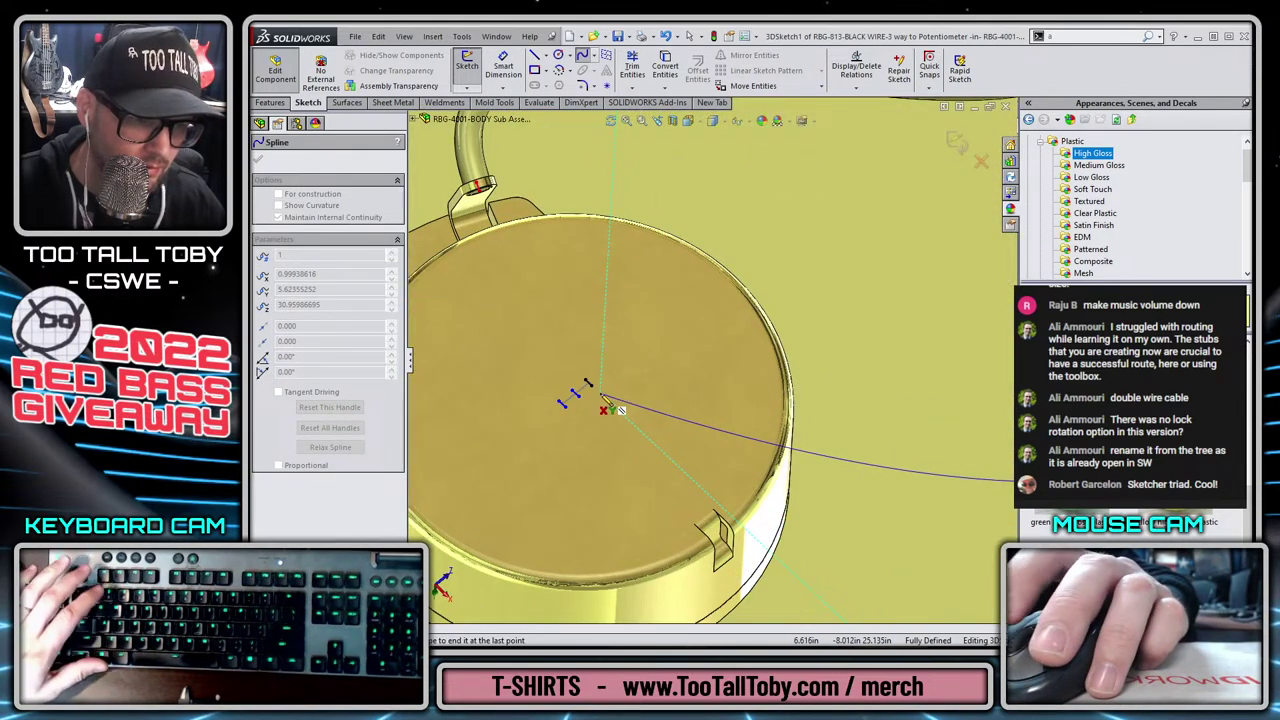
pyautogui.doubleClick(593, 386)
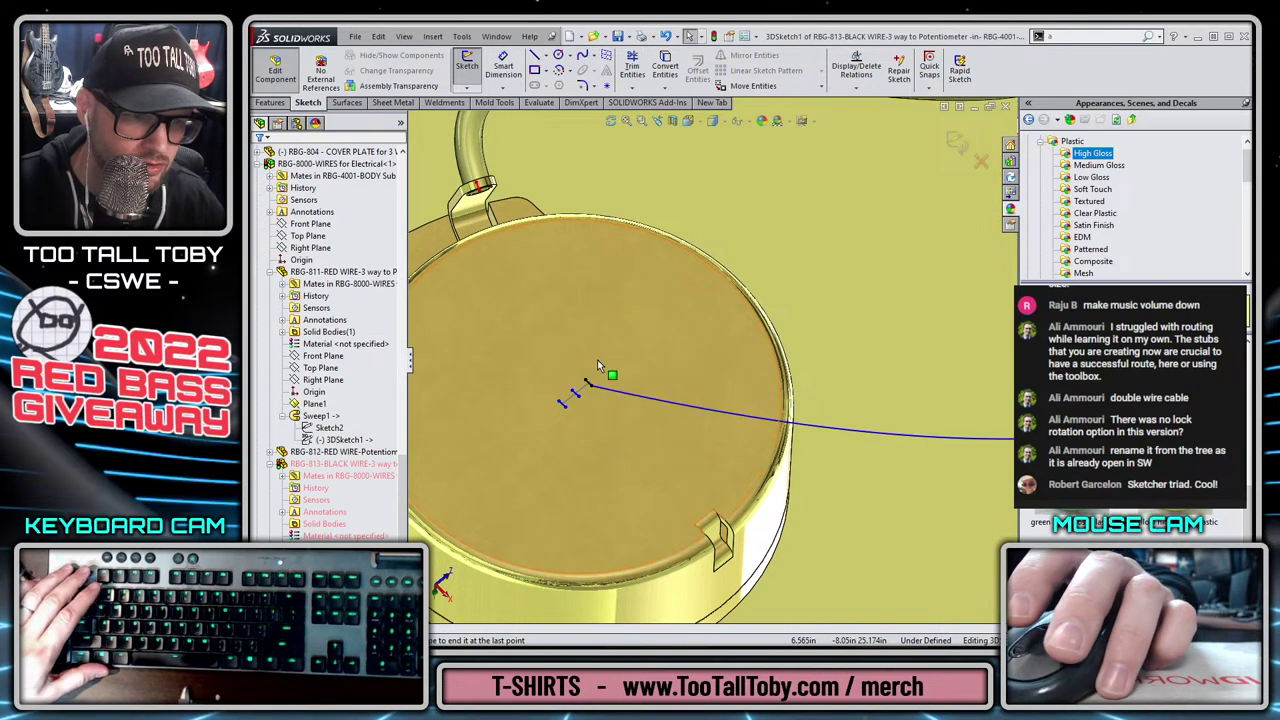
# Make the spline tangent to the stub line on the potentiometer's housing.
pyautogui.click(613, 391)
pyautogui.scroll(-5, 617, 382)
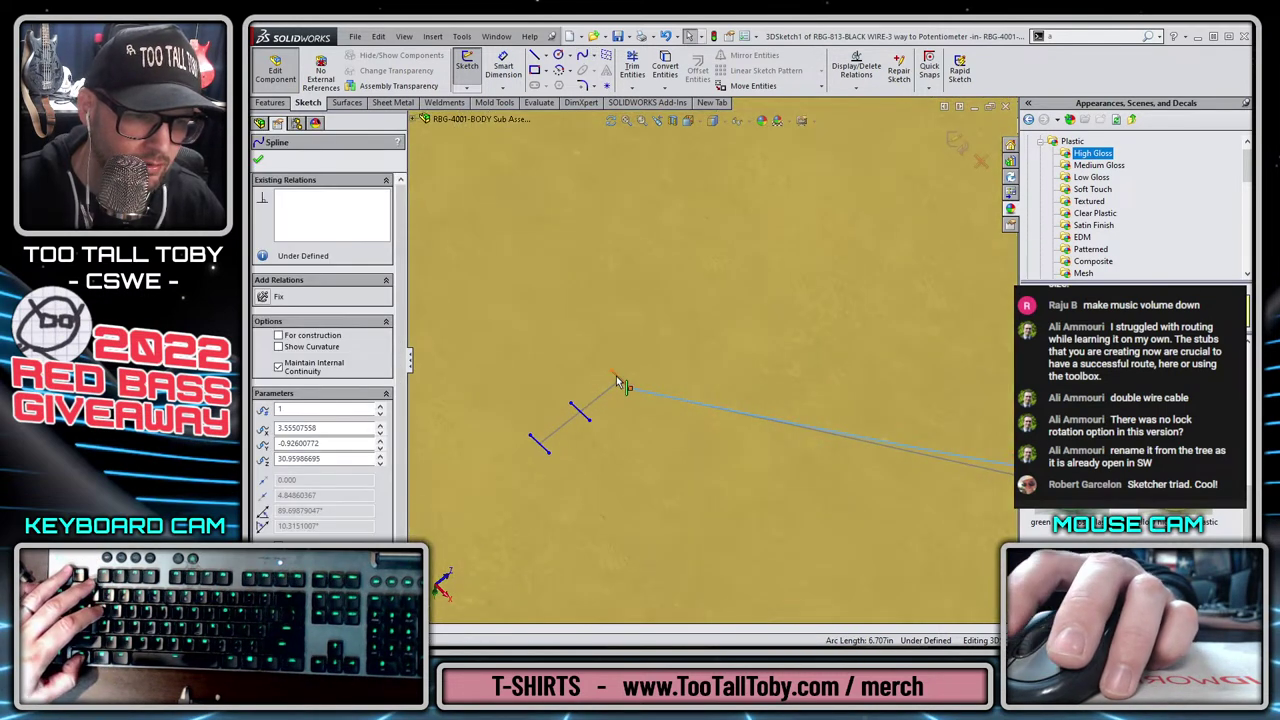
pyautogui.keyDown('ctrl'); pyautogui.click(619, 378); pyautogui.keyUp('ctrl')
pyautogui.click(664, 329)
pyautogui.scroll(5, 680, 340)
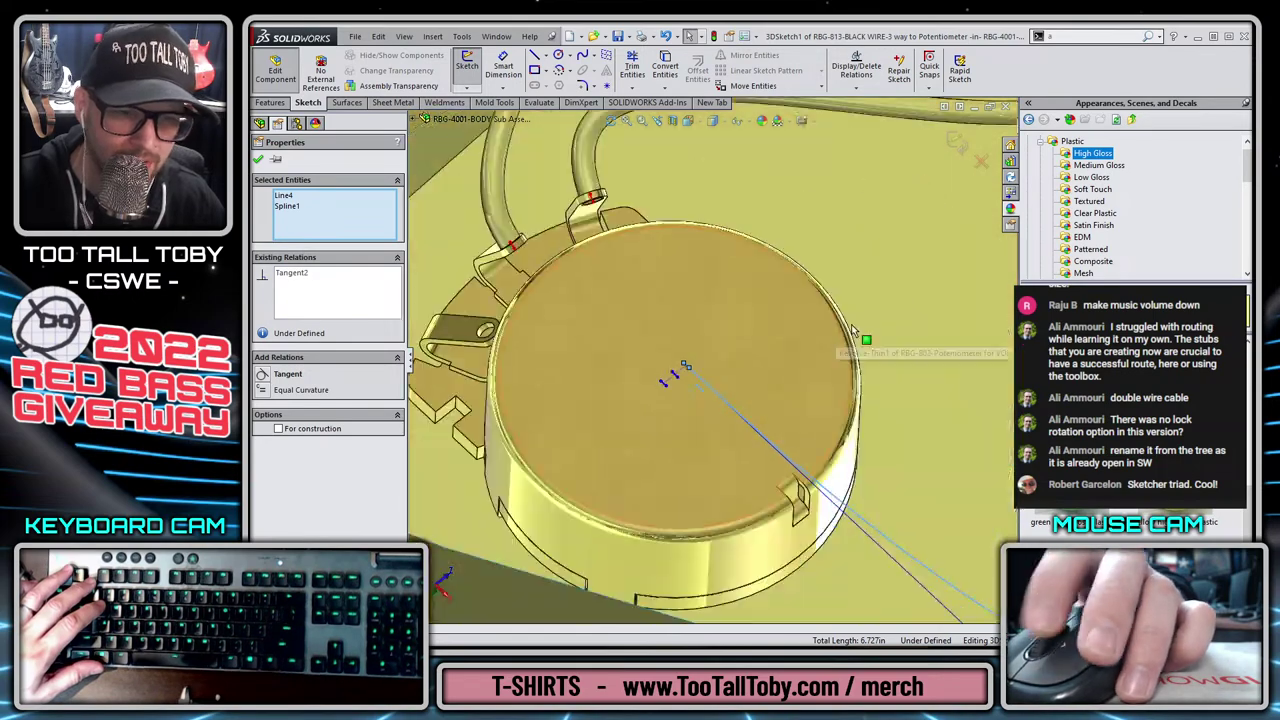
# Move the spline's middle point inward, between the potentiometer and the output jack, and adjust its tangent handle to tighten the curve.
pyautogui.scroll(-8, 781, 283)
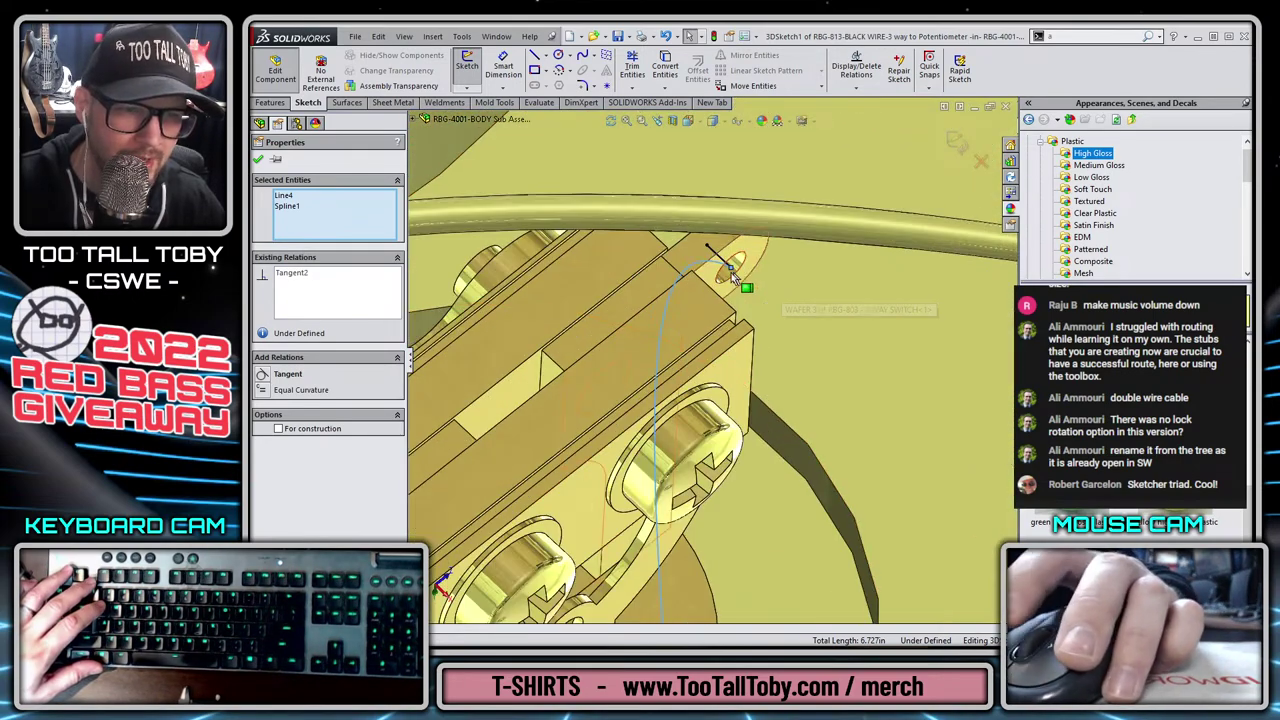
pyautogui.scroll(5, 738, 325)
pyautogui.scroll(-5, 739, 327)
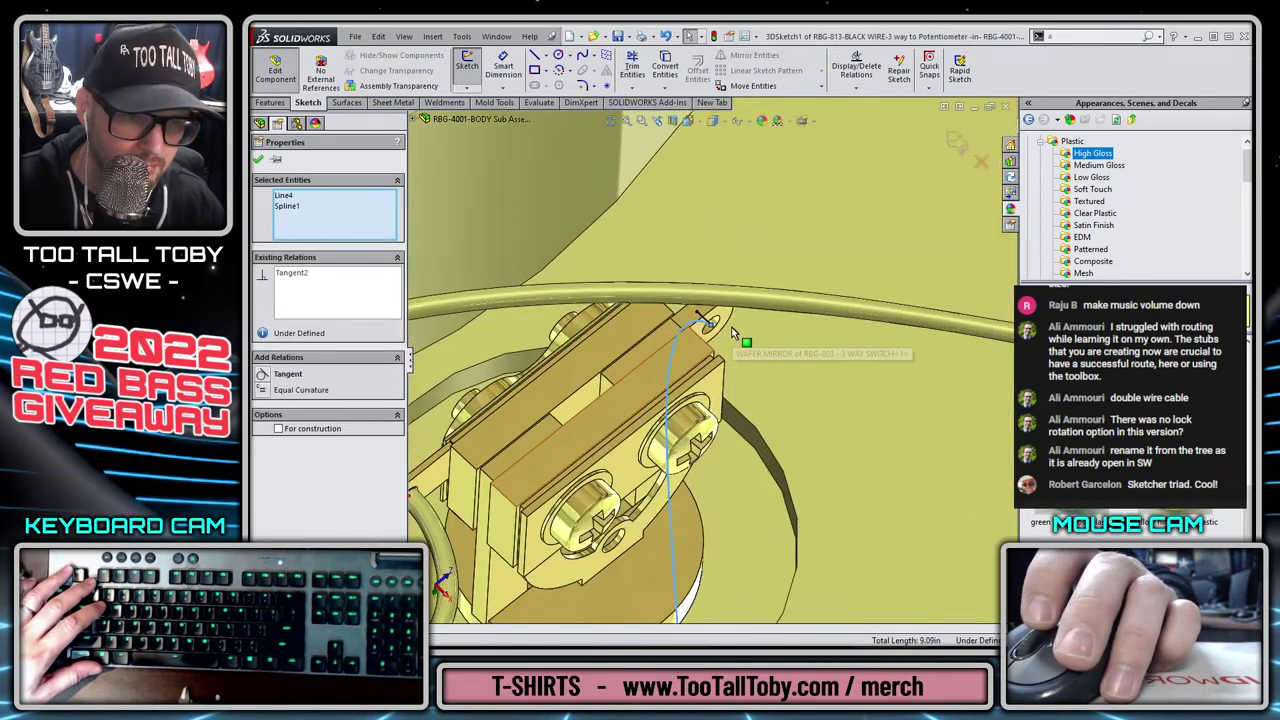
pyautogui.press('Escape')
pyautogui.moveTo(757, 379); pyautogui.dragTo(703, 416, button='middle')
pyautogui.scroll(8, 810, 344)
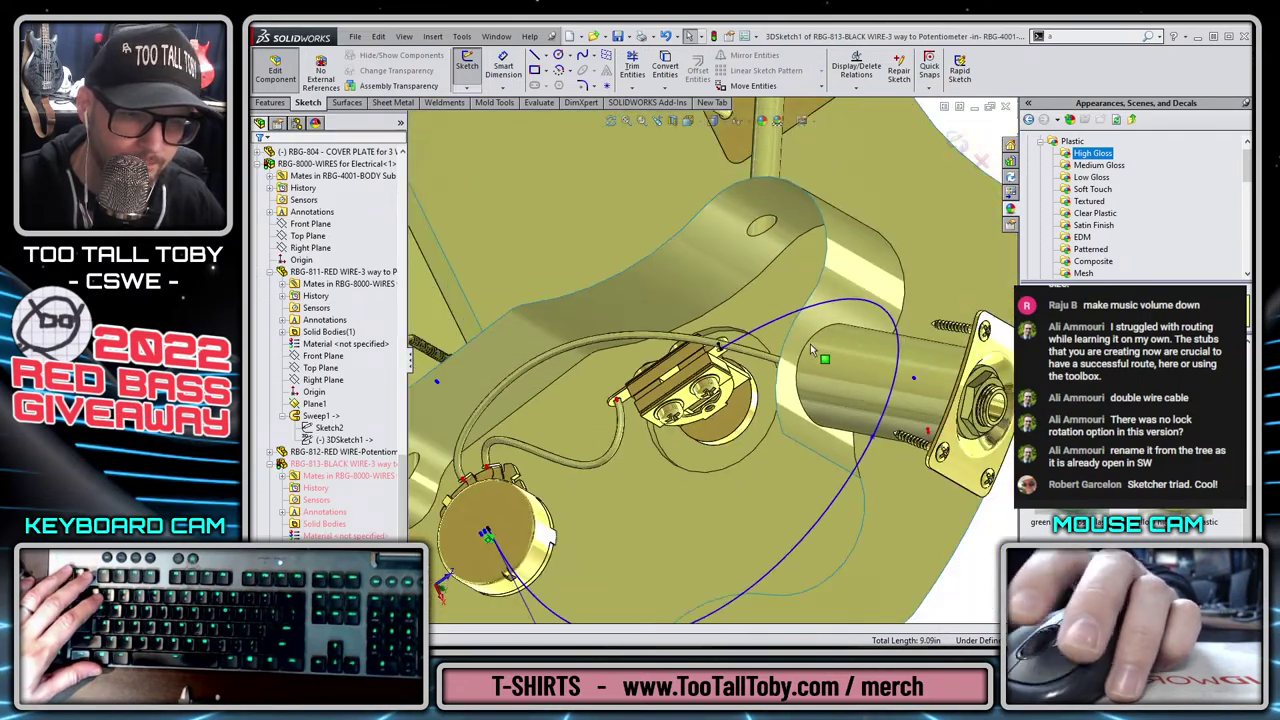
pyautogui.scroll(-2, 742, 354)
pyautogui.click(738, 360)
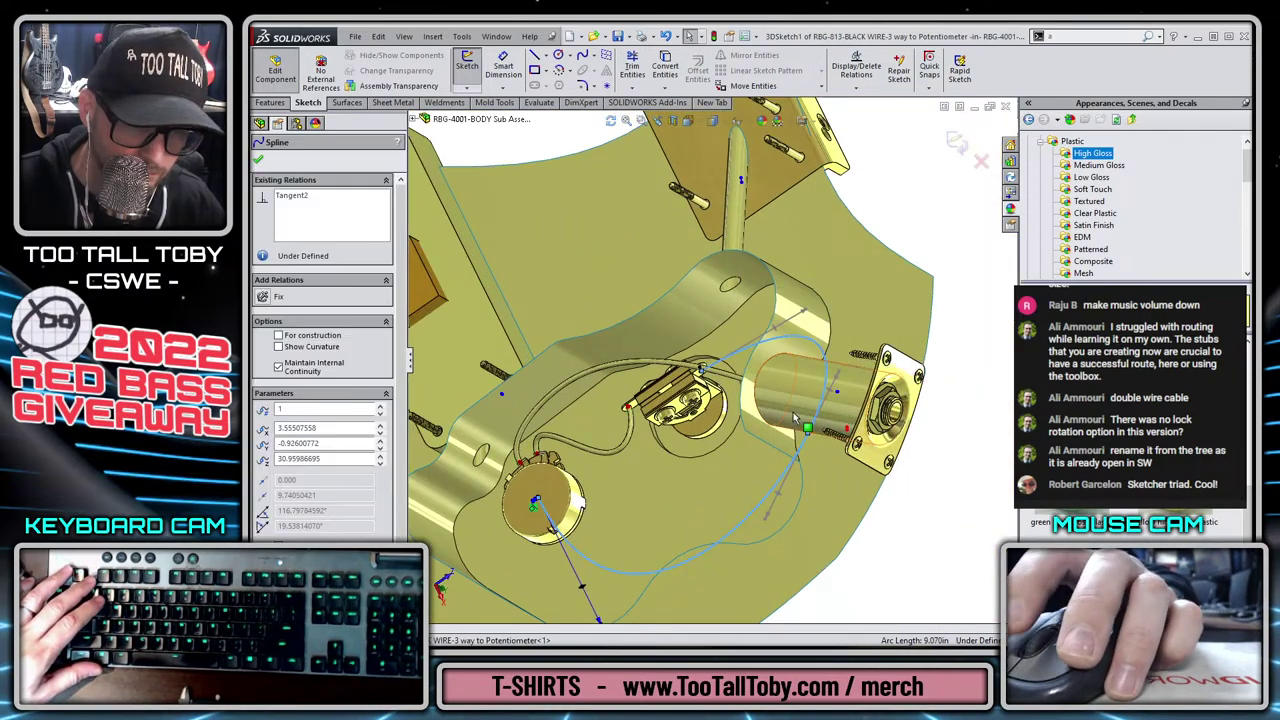
pyautogui.click(810, 438)
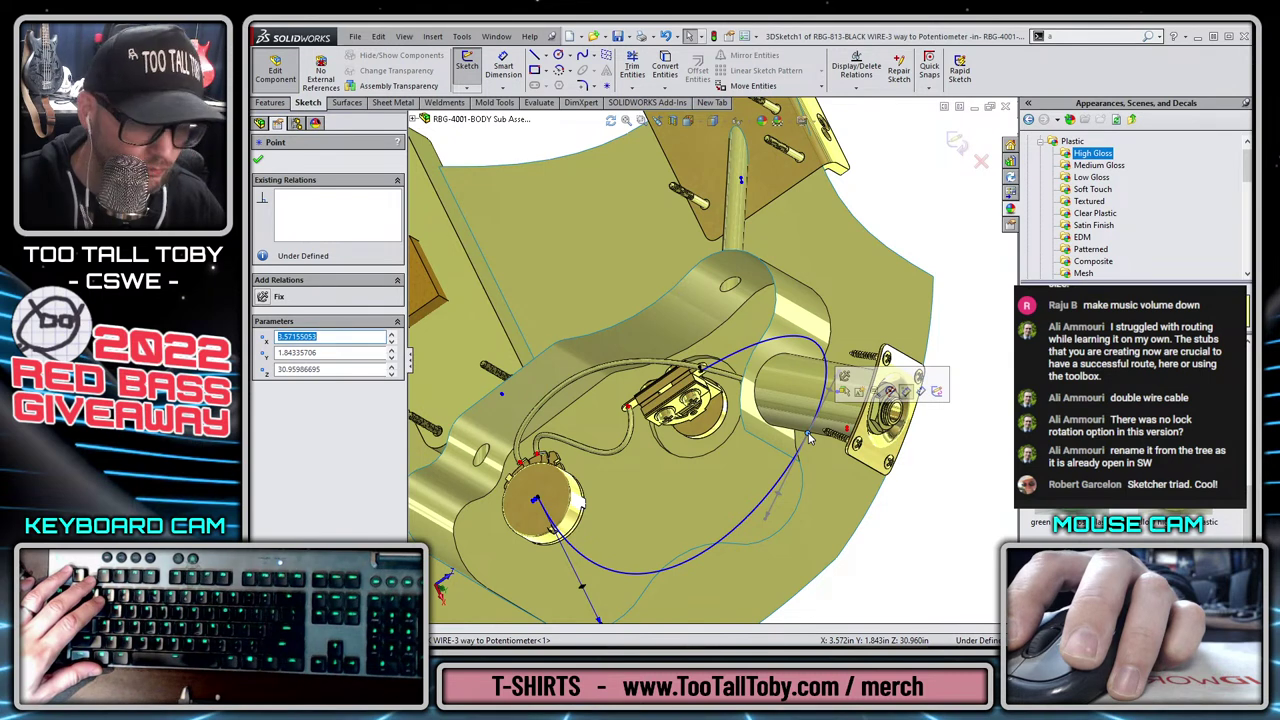
pyautogui.moveTo(810, 438); pyautogui.dragTo(694, 519)
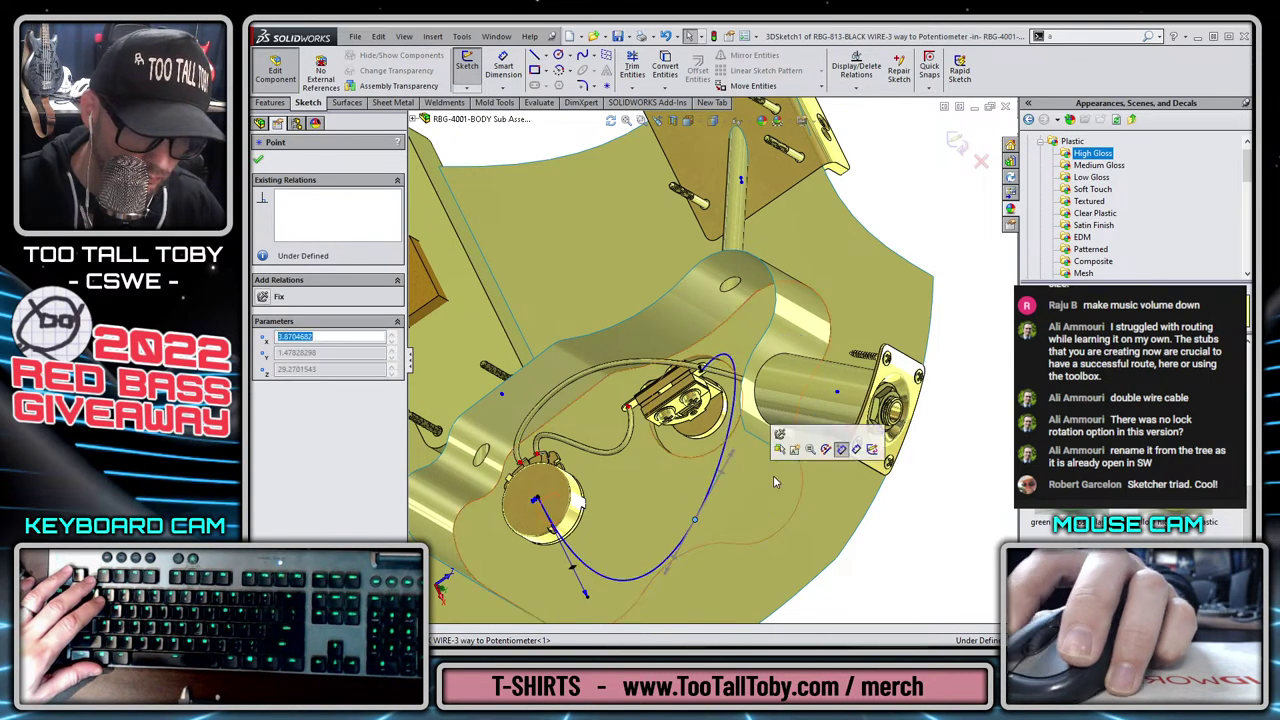
pyautogui.moveTo(732, 454); pyautogui.dragTo(716, 479)
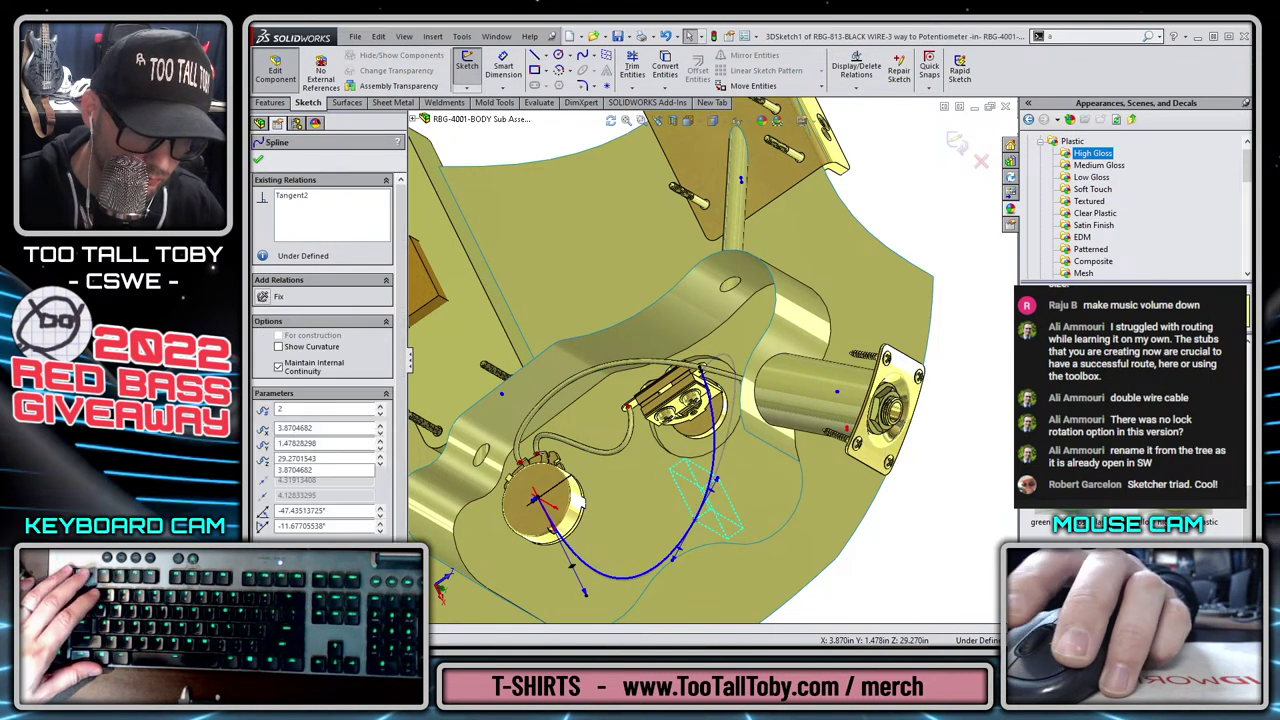
pyautogui.press('Escape')
# Try to make the spline tangent to the stub line at the 3-way switch's ground terminal.
pyautogui.scroll(-8, 716, 394)
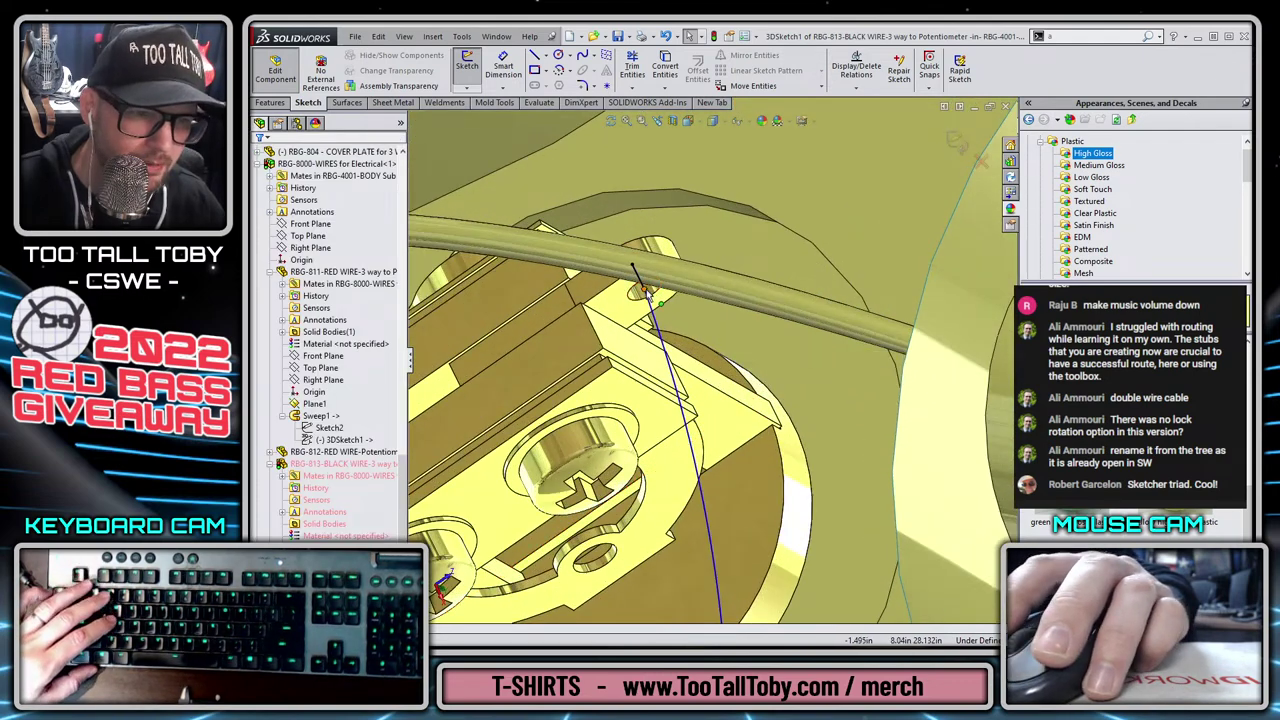
pyautogui.click(648, 298)
pyautogui.keyDown('ctrl'); pyautogui.click(690, 260); pyautogui.keyUp('ctrl')
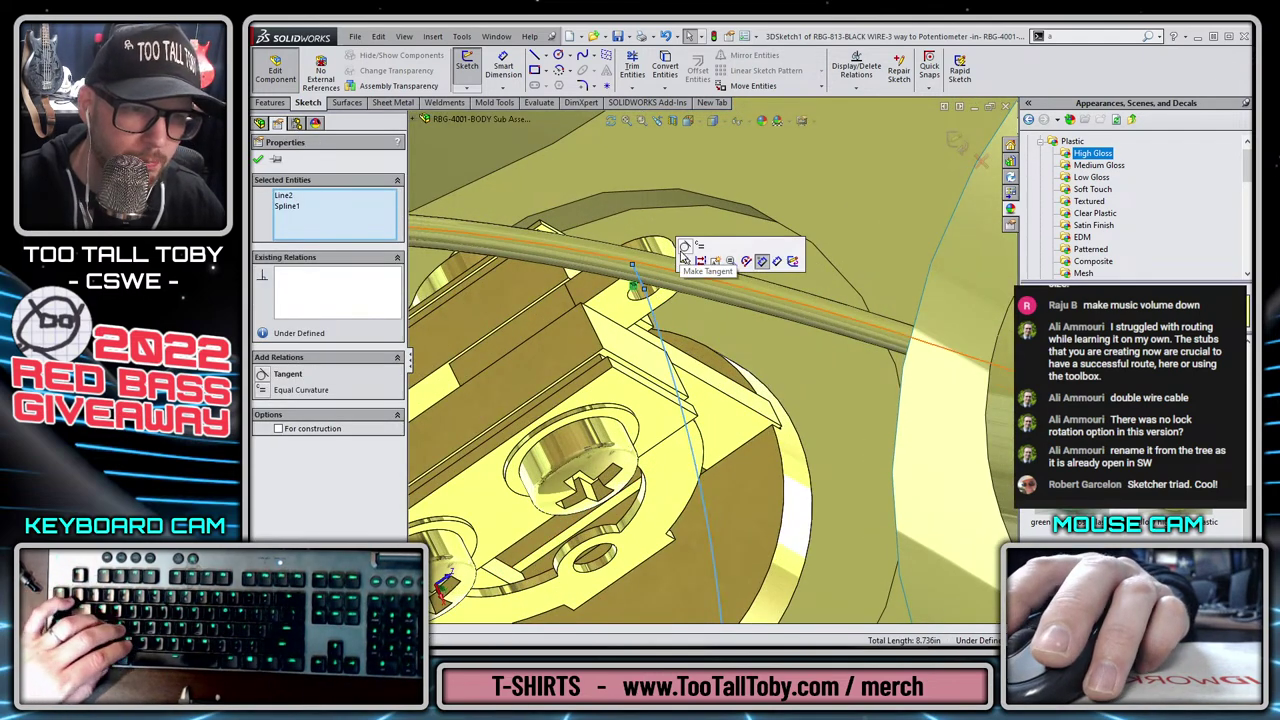
pyautogui.moveTo(690, 260); pyautogui.dragTo(734, 403, button='middle')
pyautogui.scroll(4, 710, 386)
pyautogui.scroll(3, 736, 403)
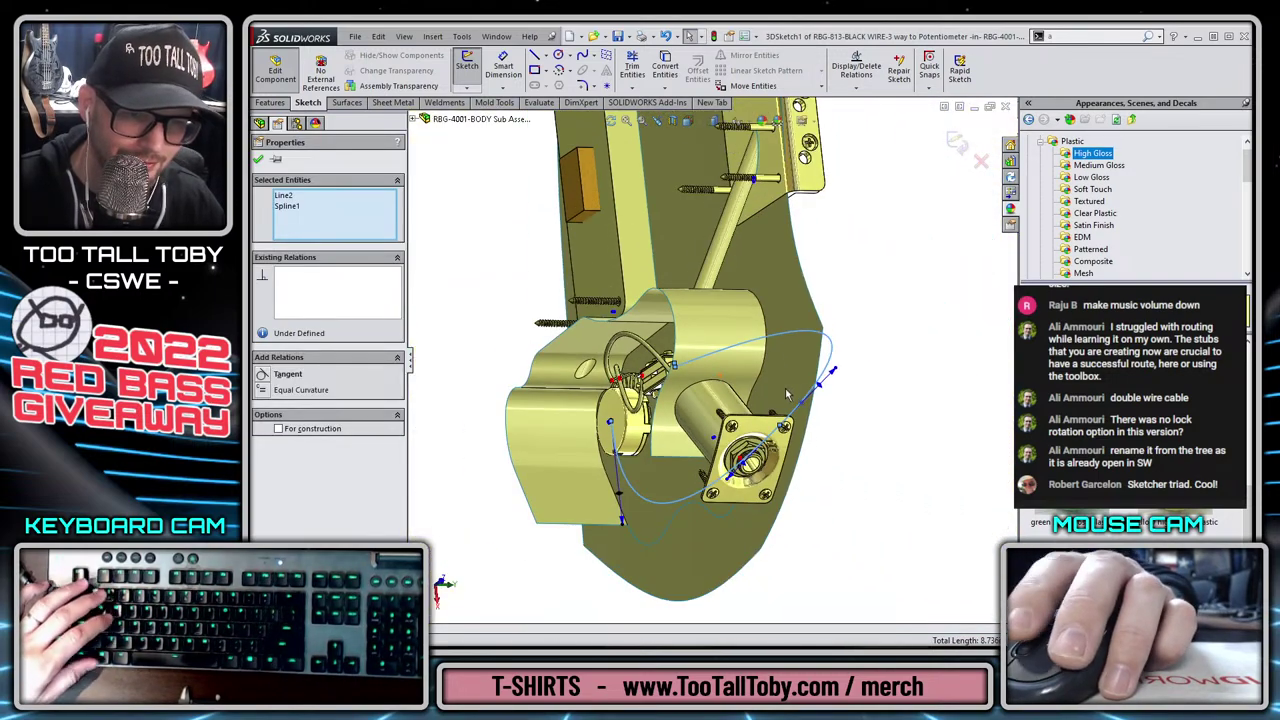
pyautogui.scroll(-2, 822, 393)
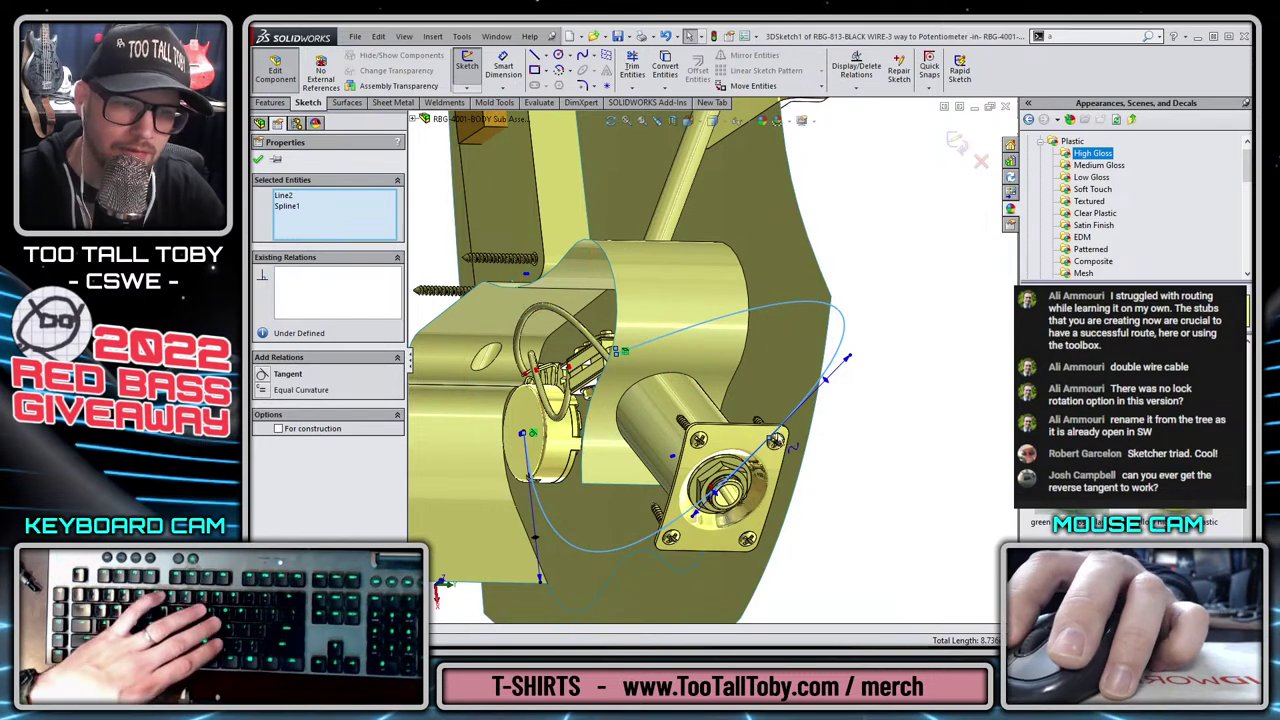
# Pull the spline's middle point and its tangent handle closer to the switch and potentiometer.
pyautogui.moveTo(771, 440); pyautogui.dragTo(684, 483)
pyautogui.moveTo(762, 398); pyautogui.dragTo(671, 457)
pyautogui.scroll(-6, 604, 392)
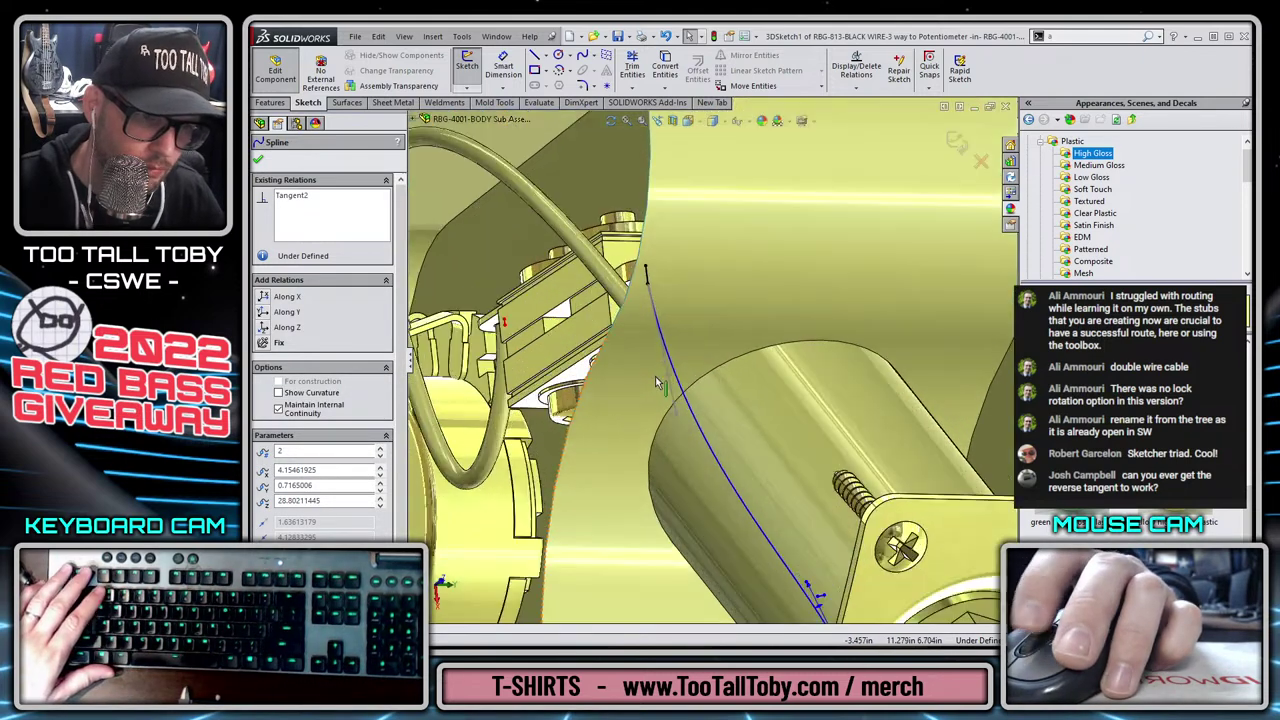
pyautogui.press('Escape')
# Apply a tangent relation between the spline and the switch's stub line again, and undo it.
pyautogui.click(650, 283)
pyautogui.keyDown('ctrl'); pyautogui.click(652, 307); pyautogui.keyUp('ctrl')
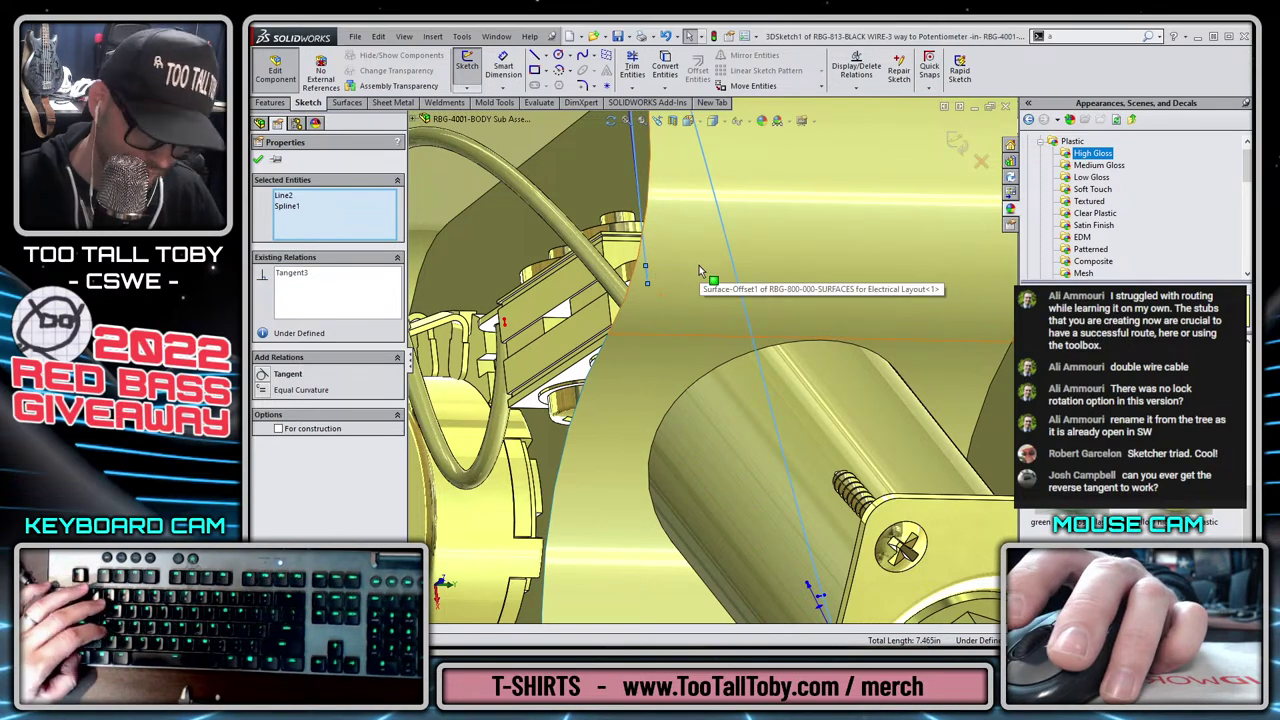
pyautogui.hotkey('ctrl', 'z')
# Add a tangent relation between the spline and the stub line at the 3-way switch's ground terminal.
pyautogui.scroll(8, 712, 358)
pyautogui.moveTo(737, 382); pyautogui.dragTo(722, 358, button='middle')
pyautogui.scroll(-5, 606, 445)
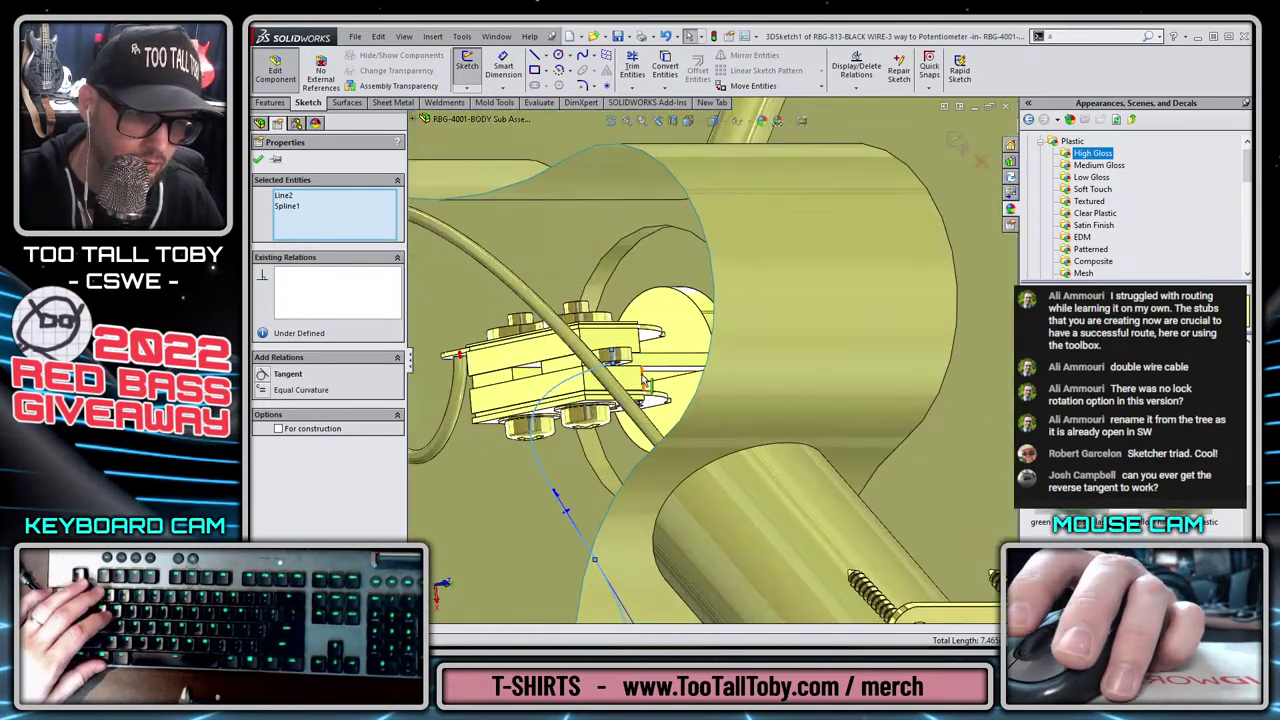
pyautogui.press('Escape')
pyautogui.click(593, 376)
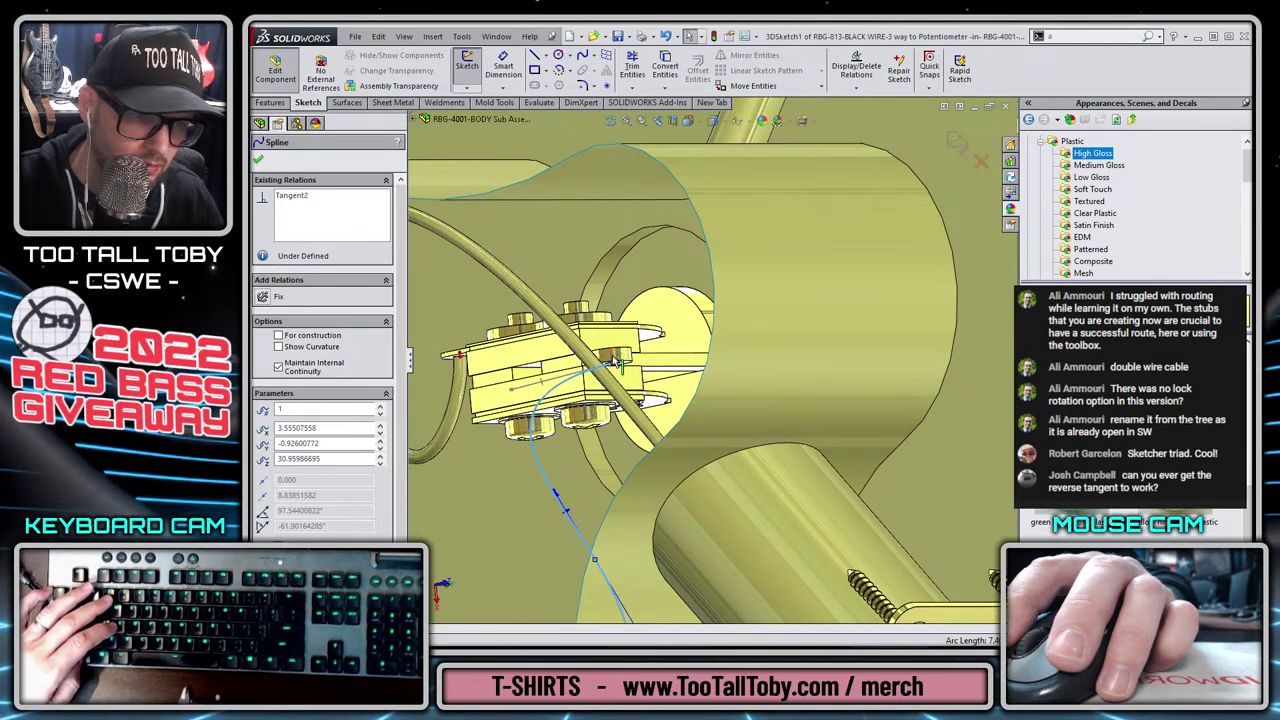
pyautogui.keyDown('ctrl'); pyautogui.click(616, 358); pyautogui.keyUp('ctrl')
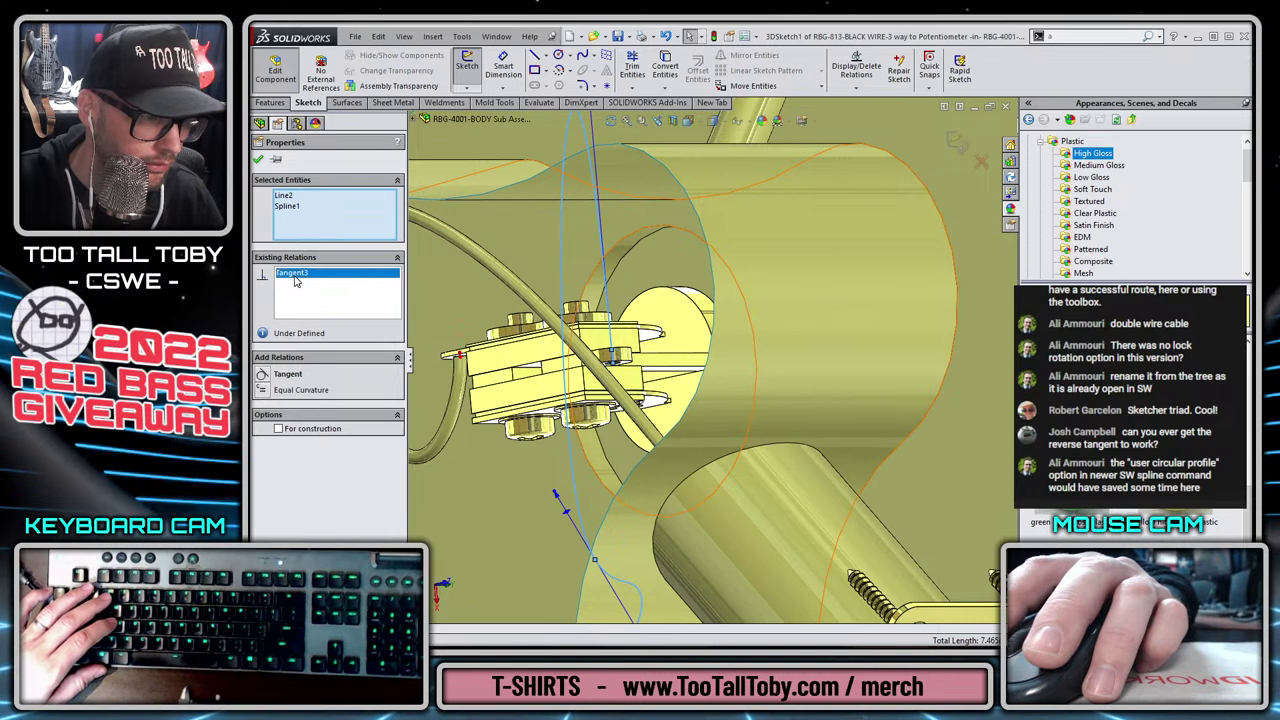
pyautogui.click(331, 300)
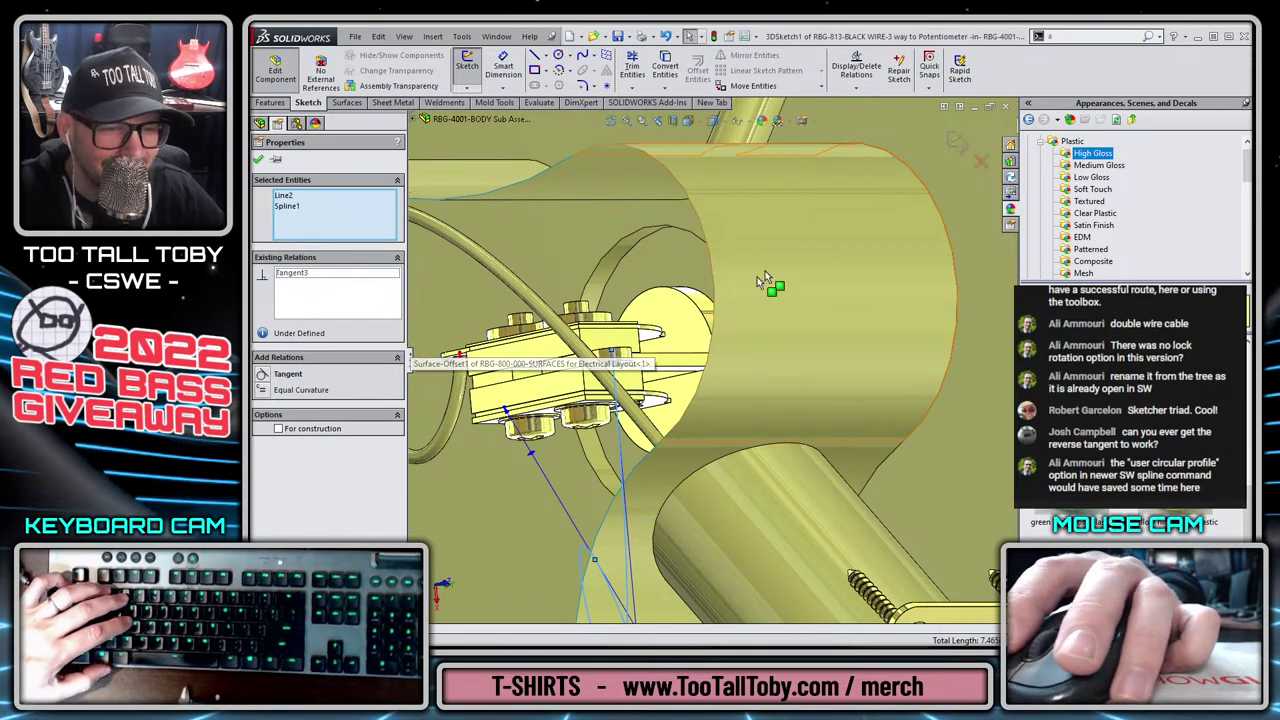
# Delete the spline's middle point so that only its two end points shape the curve.
pyautogui.scroll(6, 766, 280)
pyautogui.scroll(-4, 692, 462)
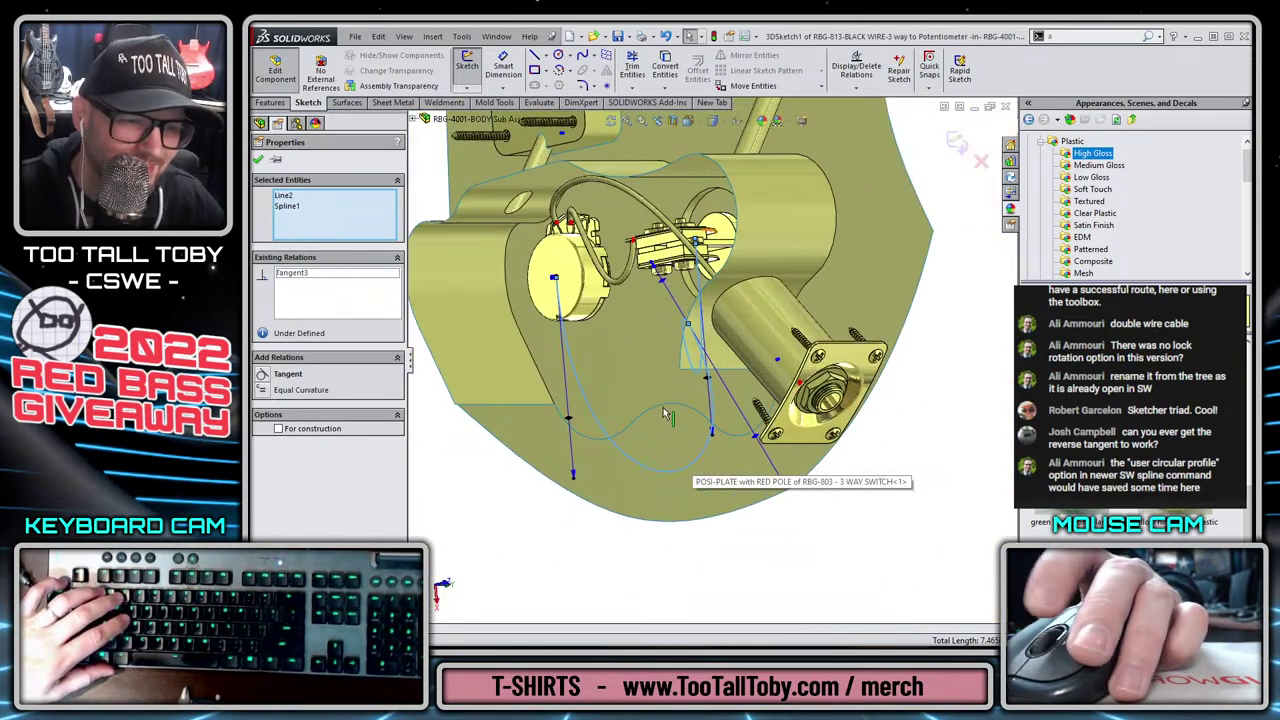
pyautogui.moveTo(692, 462); pyautogui.dragTo(682, 412, button='middle')
pyautogui.scroll(-2, 680, 415)
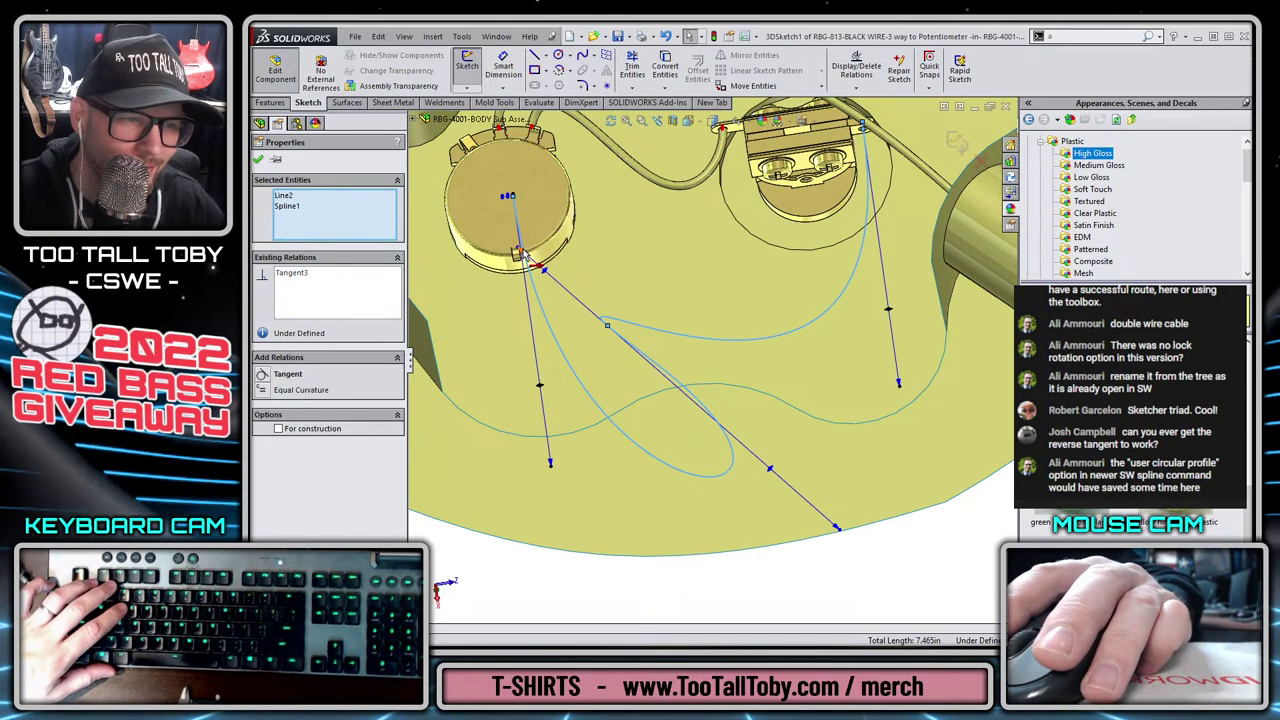
pyautogui.moveTo(527, 255); pyautogui.dragTo(587, 259)
pyautogui.click(608, 326)
pyautogui.press('Delete')
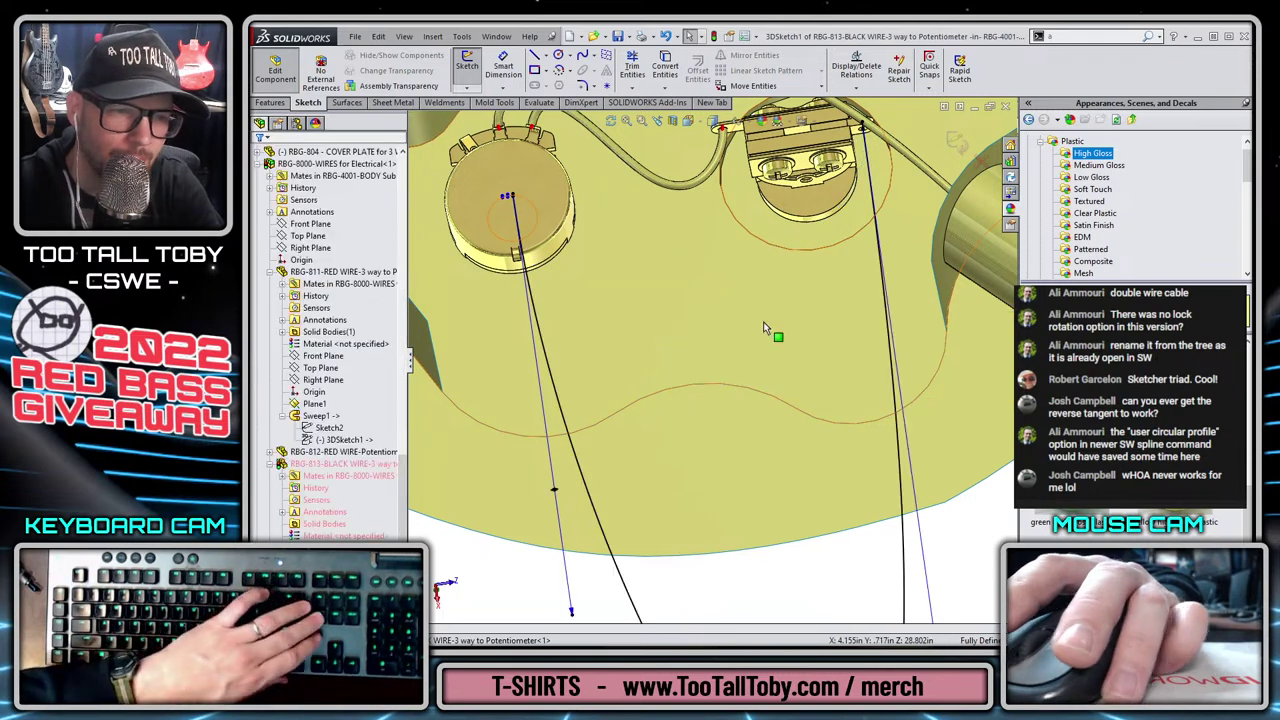
# Shorten the spline's tangent handle at the switch end to pull the wire path inside the control cavity.
pyautogui.scroll(6, 823, 519)
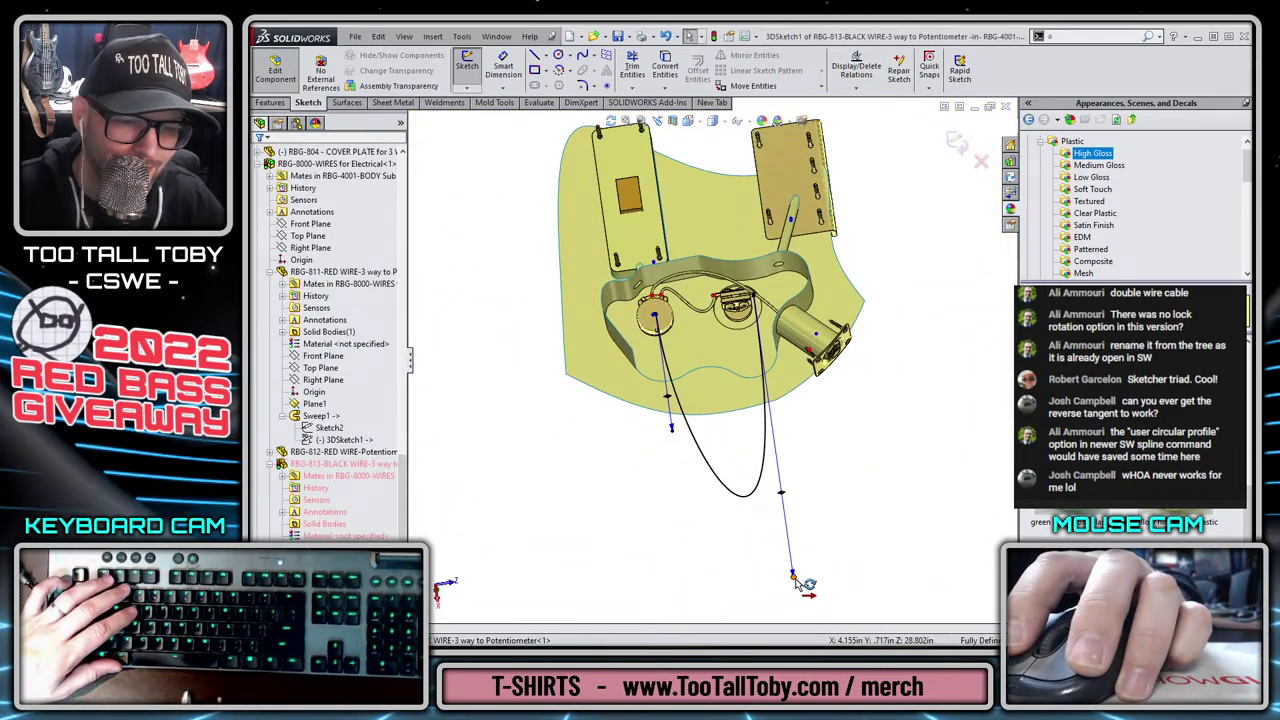
pyautogui.moveTo(797, 583); pyautogui.dragTo(777, 365)
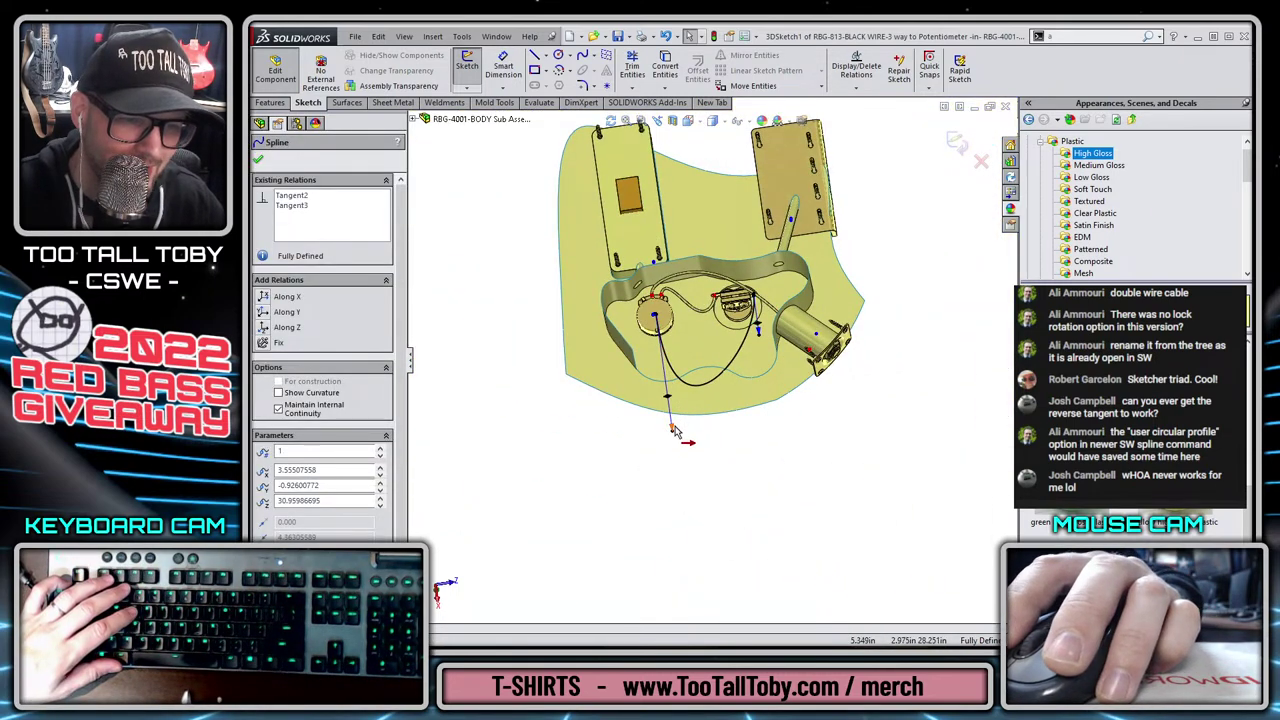
pyautogui.scroll(-7, 731, 336)
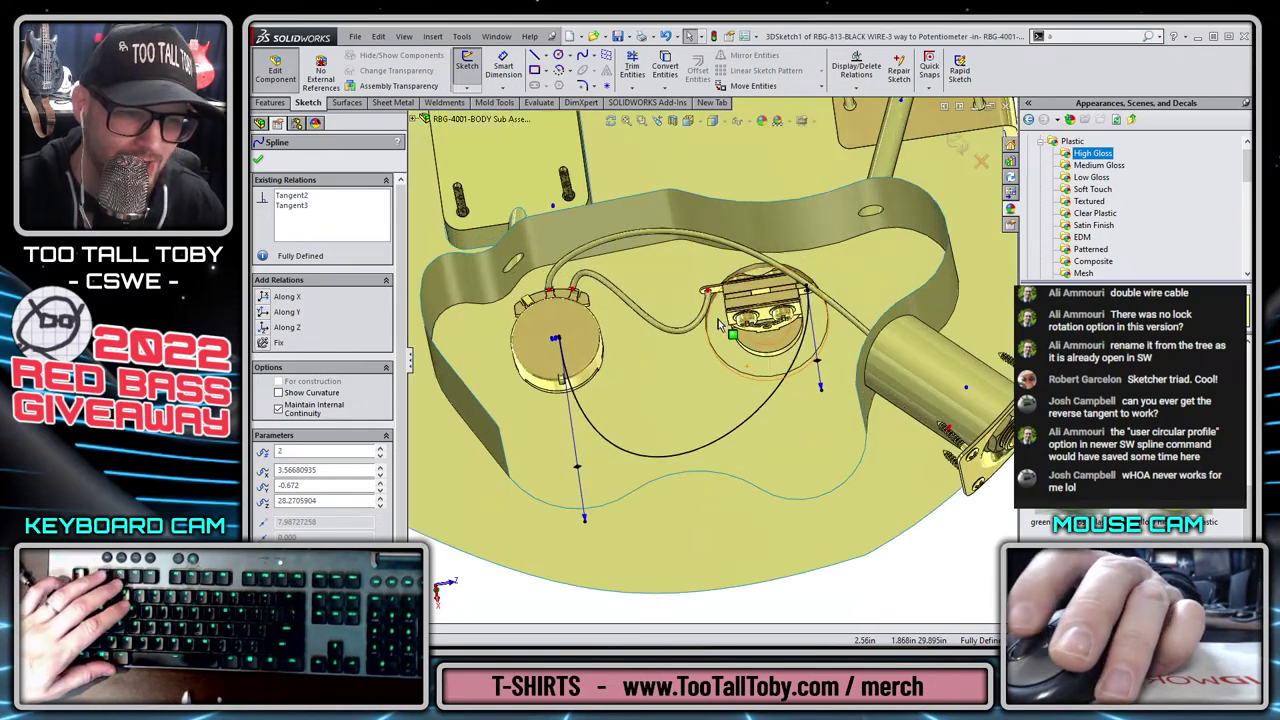
pyautogui.middleClick(782, 386)
pyautogui.moveTo(782, 386); pyautogui.dragTo(900, 340, button='middle')
pyautogui.scroll(3, 802, 443)
pyautogui.middleClick(755, 471)
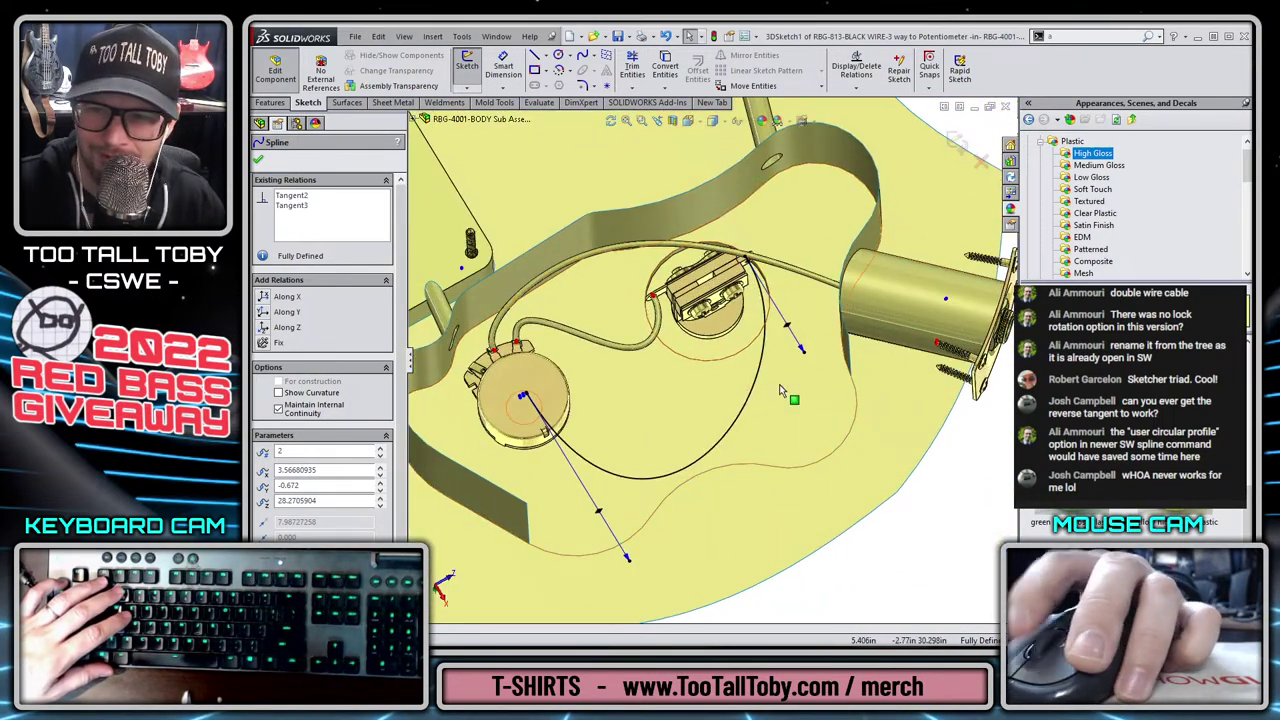
# Exit the 3D sketch and open the RBG-813 black wire part in its own window.
pyautogui.click(957, 143)
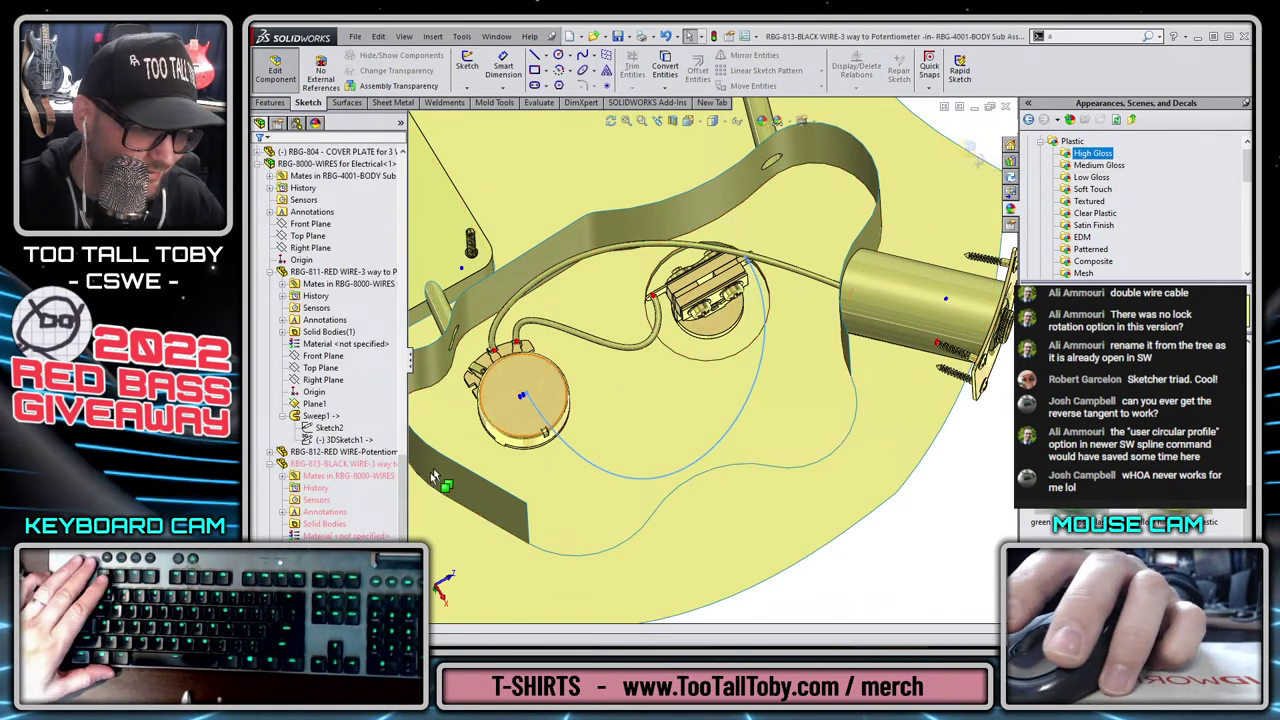
pyautogui.rightClick(323, 476)
pyautogui.click(333, 433)
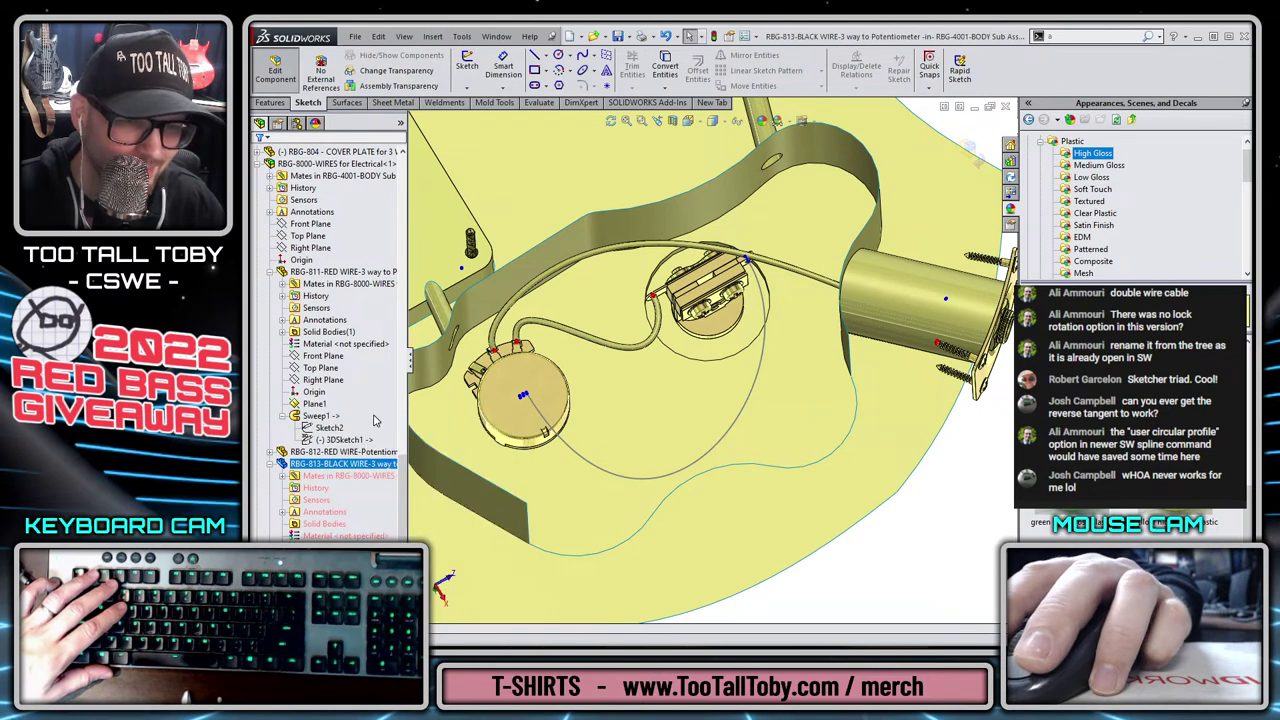
pyautogui.hotkey('ctrl', '7')
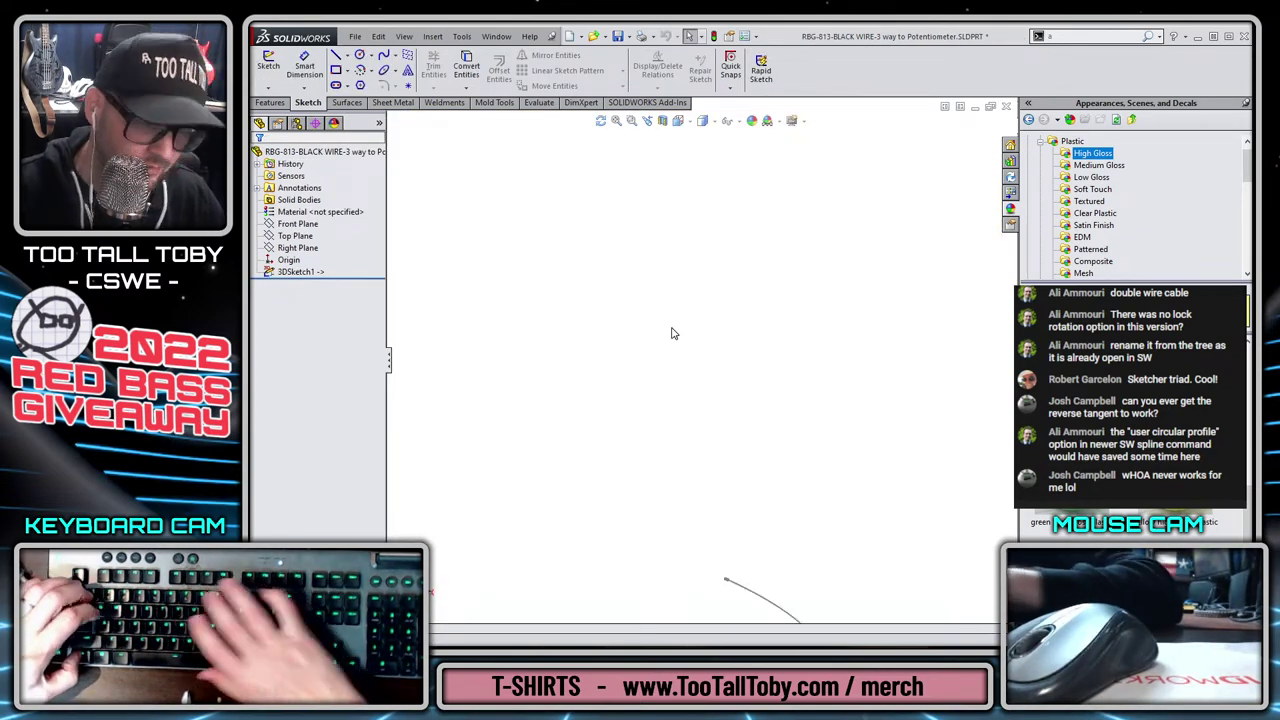
# Create a reference plane through the end point of the wire path, perpendicular to the short stub line.
pyautogui.scroll(-6, 417, 414)
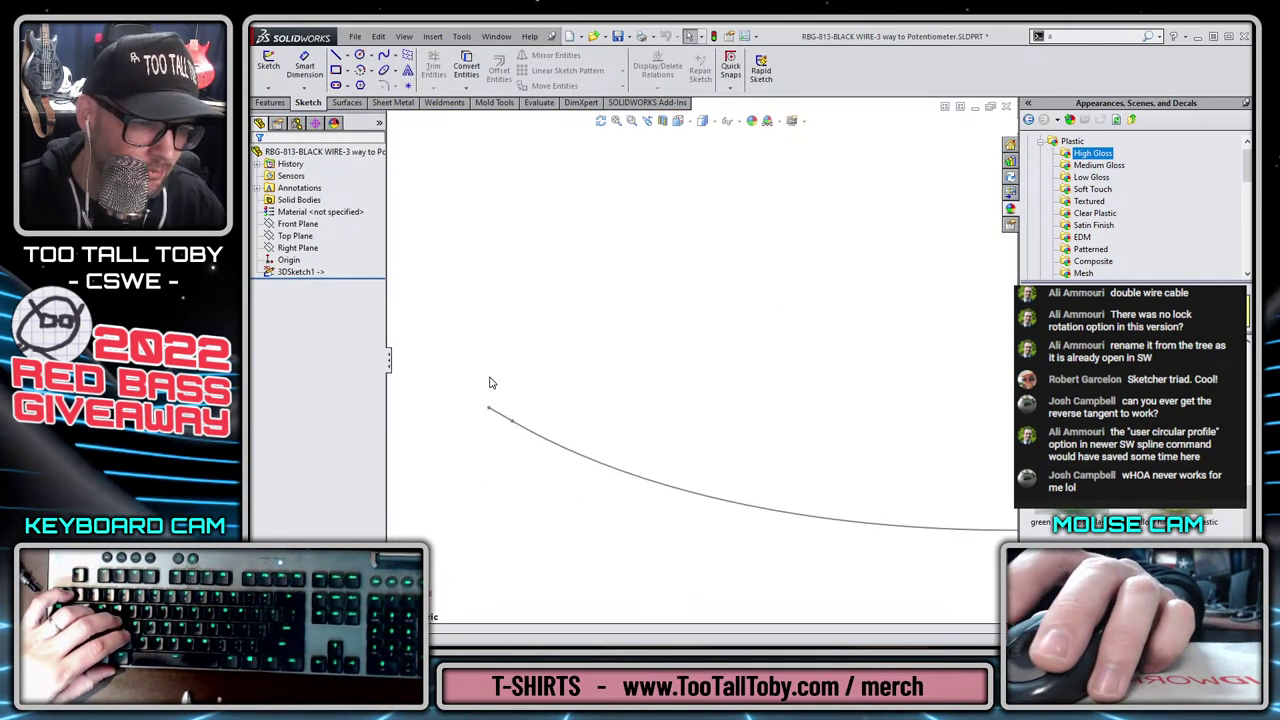
pyautogui.press('s')
pyautogui.click(501, 424)
pyautogui.click(515, 428)
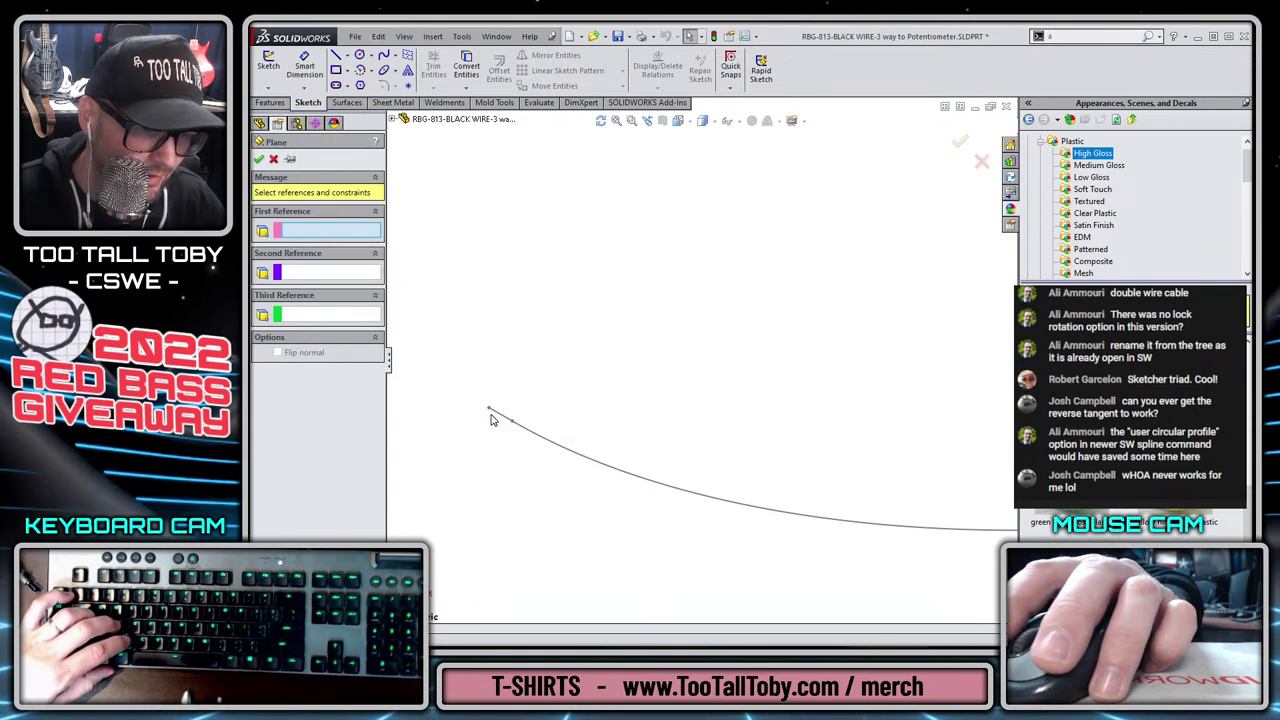
pyautogui.scroll(-3, 520, 410)
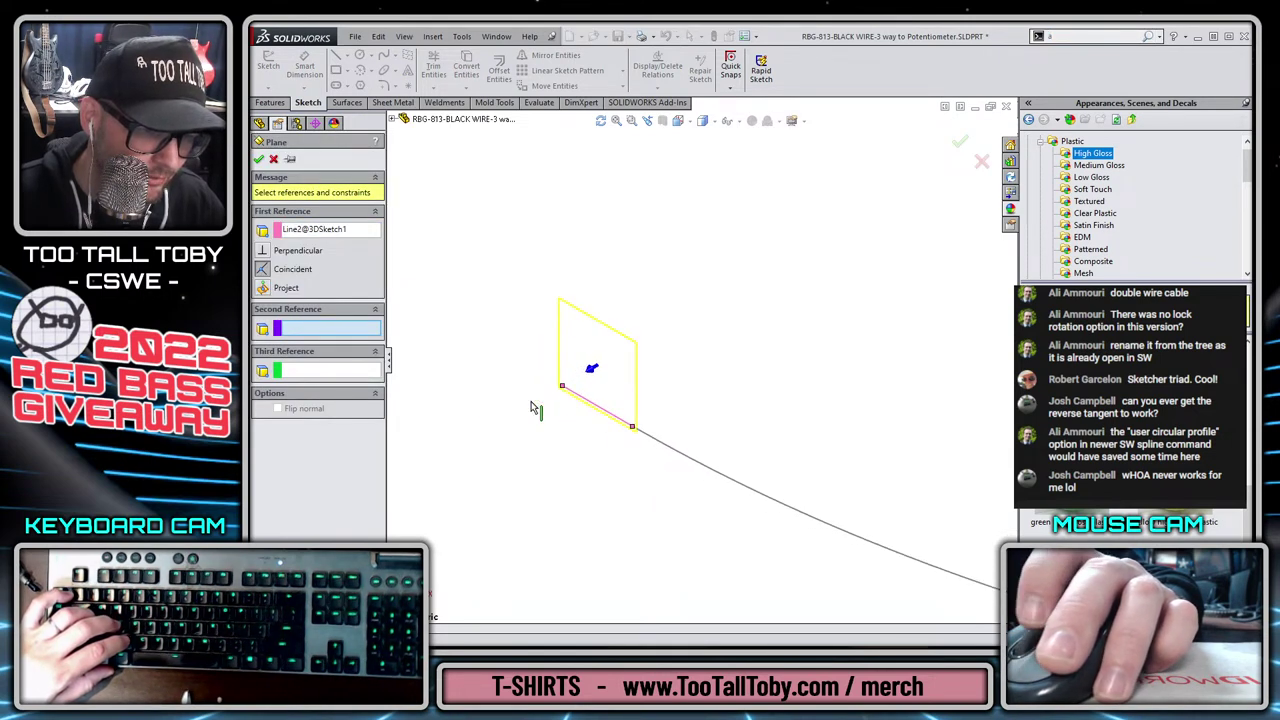
pyautogui.click(562, 388)
pyautogui.rightClick(563, 389)
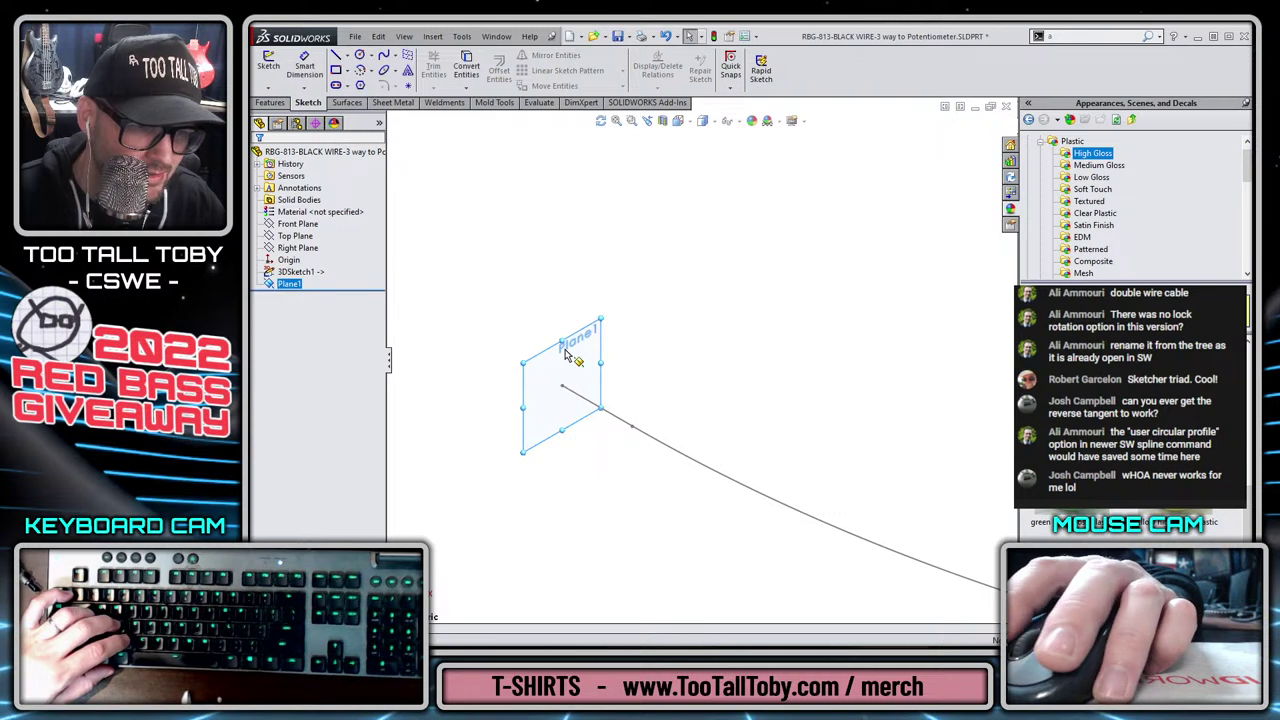
# Sketch a 0.06 in diameter circle on the new plane, centred on the path's end point, and exit the sketch.
pyautogui.press('s')
pyautogui.click(662, 392)
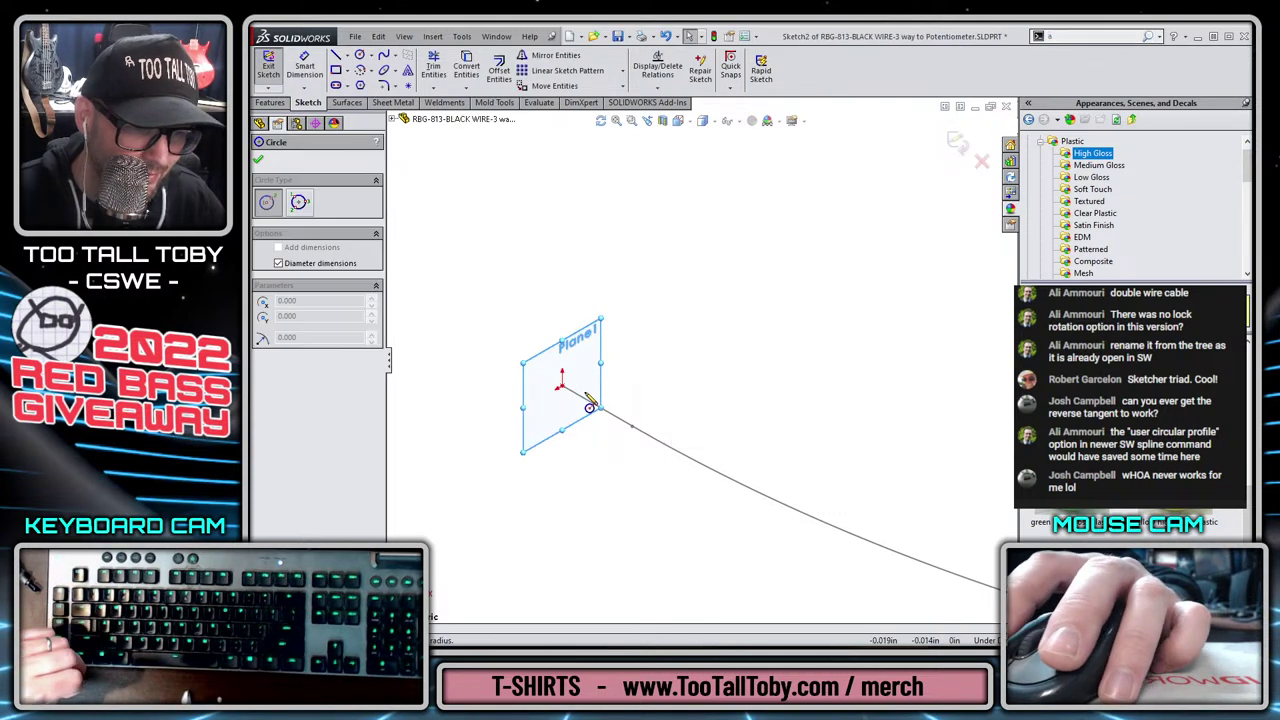
pyautogui.click(563, 391)
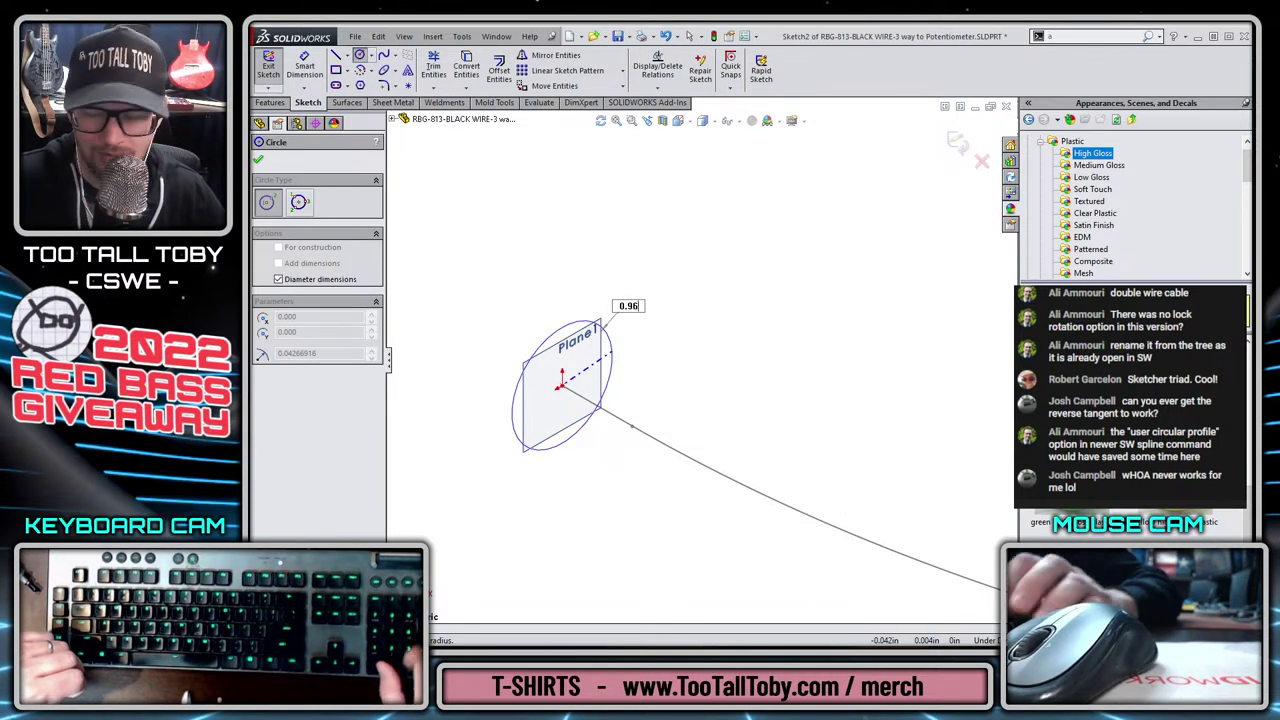
pyautogui.write('.06')
pyautogui.press('Return')
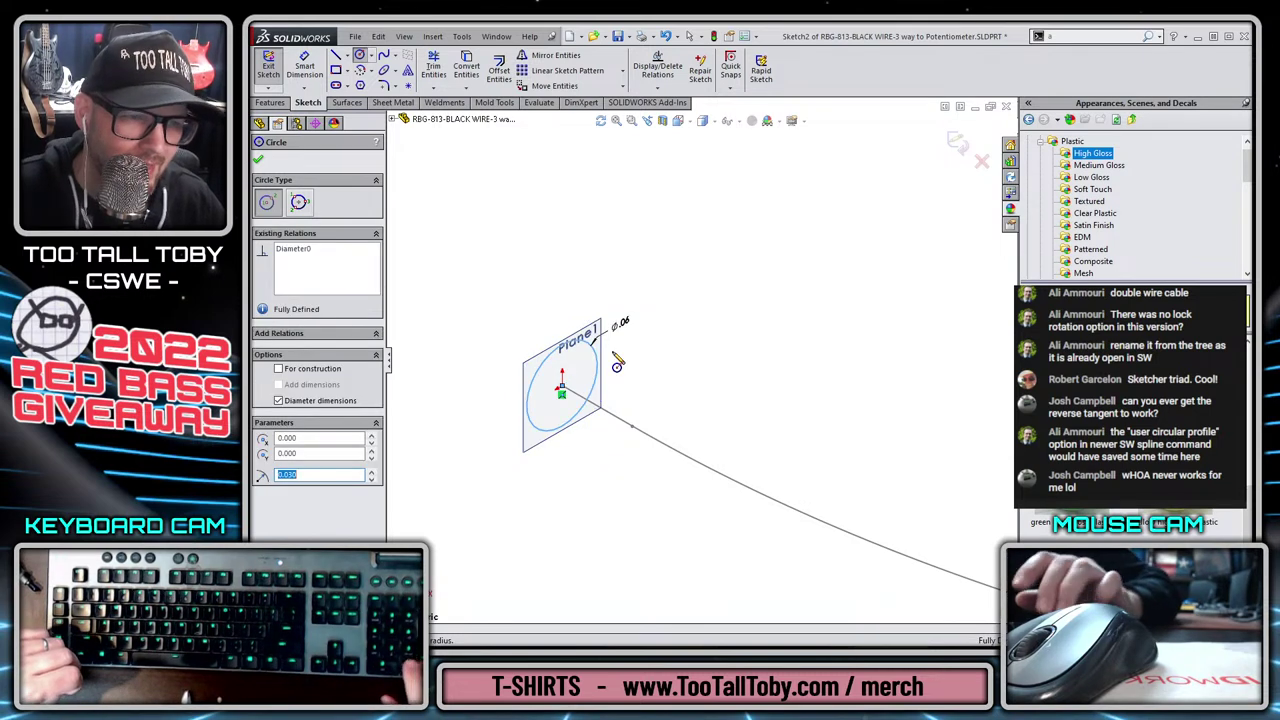
pyautogui.press('Escape')
pyautogui.moveTo(614, 357); pyautogui.dragTo(840, 309, button='middle')
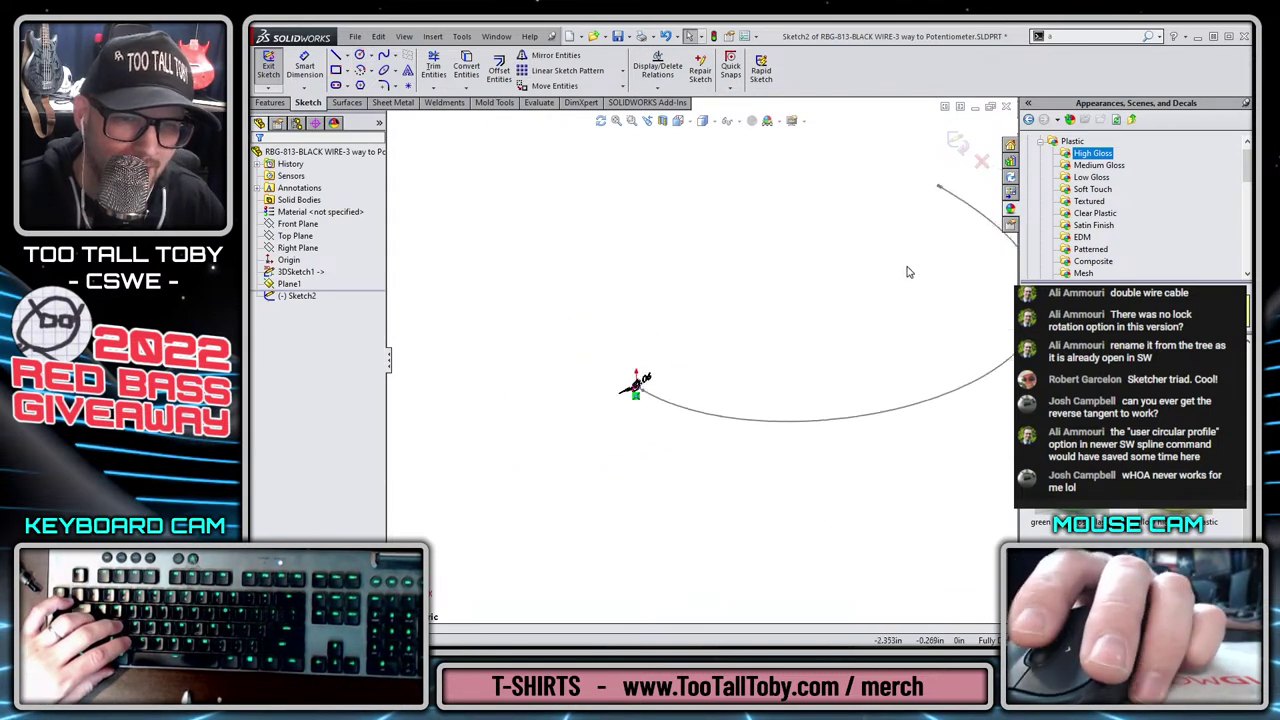
pyautogui.moveTo(908, 272); pyautogui.dragTo(946, 158, button='middle')
pyautogui.hotkey('ctrl', 'b')
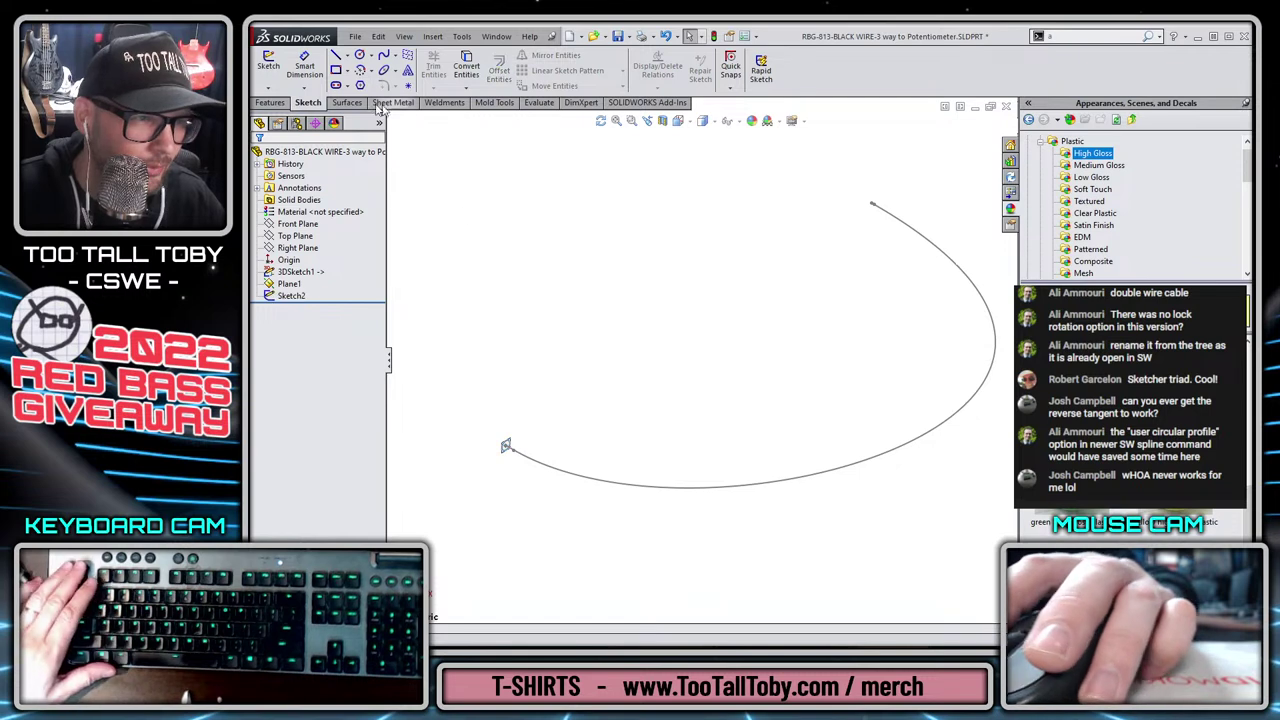
# Create a swept boss using the circle as the profile and the 3D sketch as the path.
pyautogui.click(270, 103)
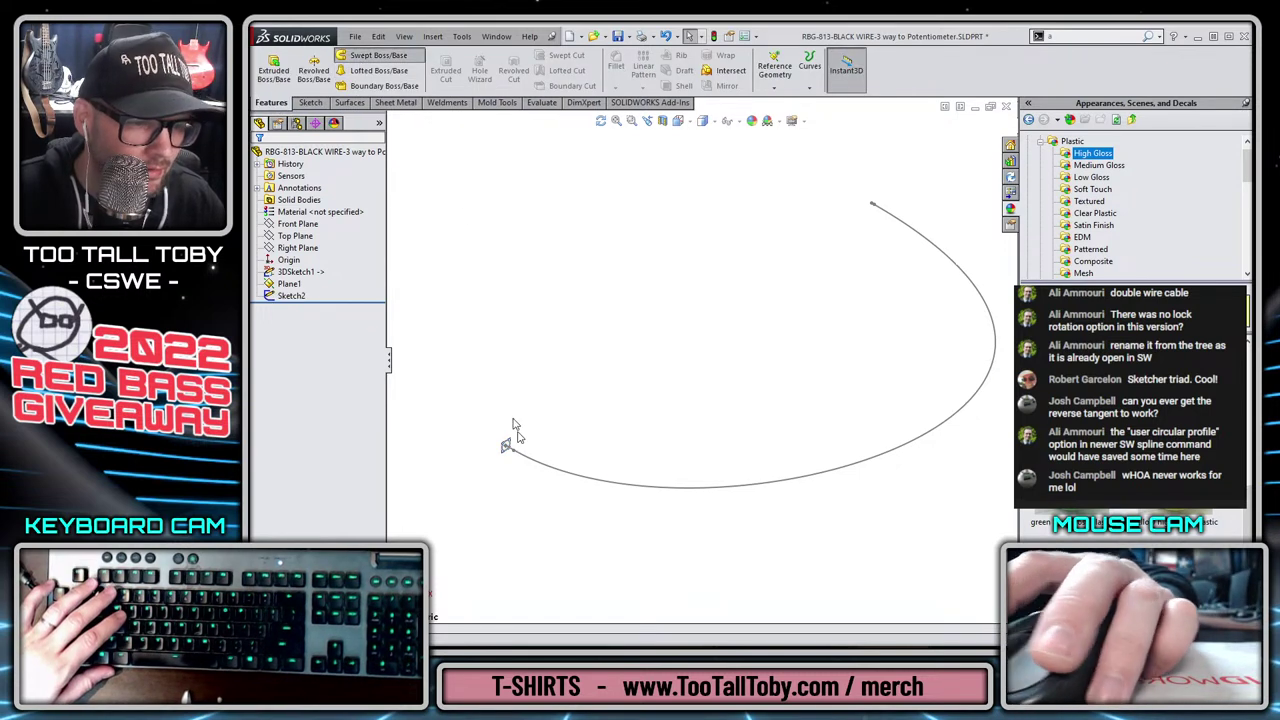
pyautogui.scroll(-4, 522, 444)
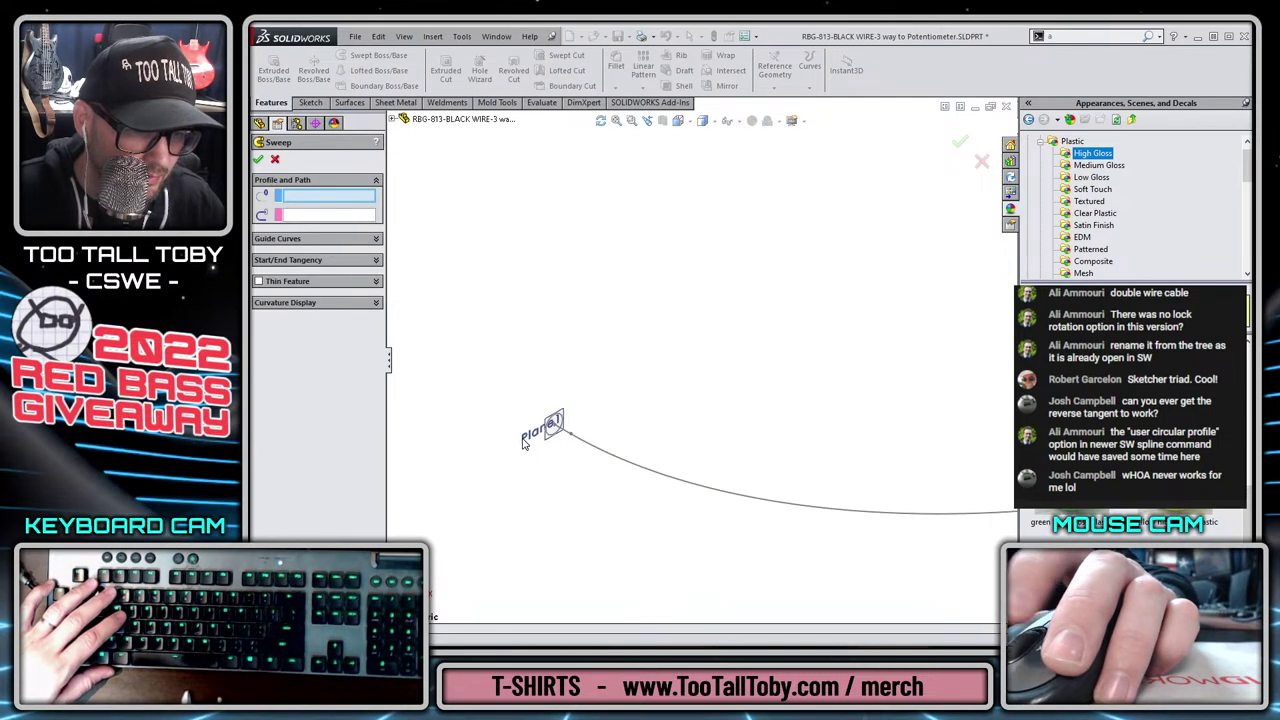
pyautogui.click(590, 448)
pyautogui.press('Return')
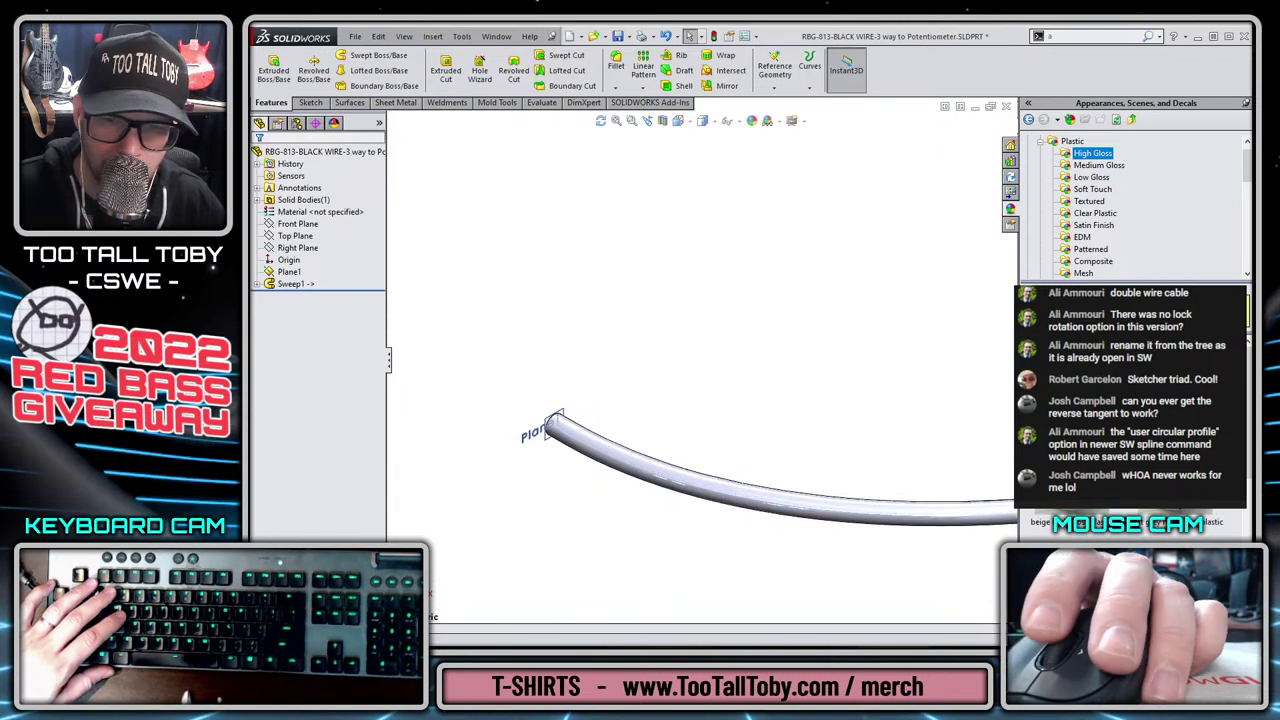
# Apply a black high gloss plastic appearance to the wire, hide its profile plane, and close the part window.
pyautogui.doubleClick(1172, 500)
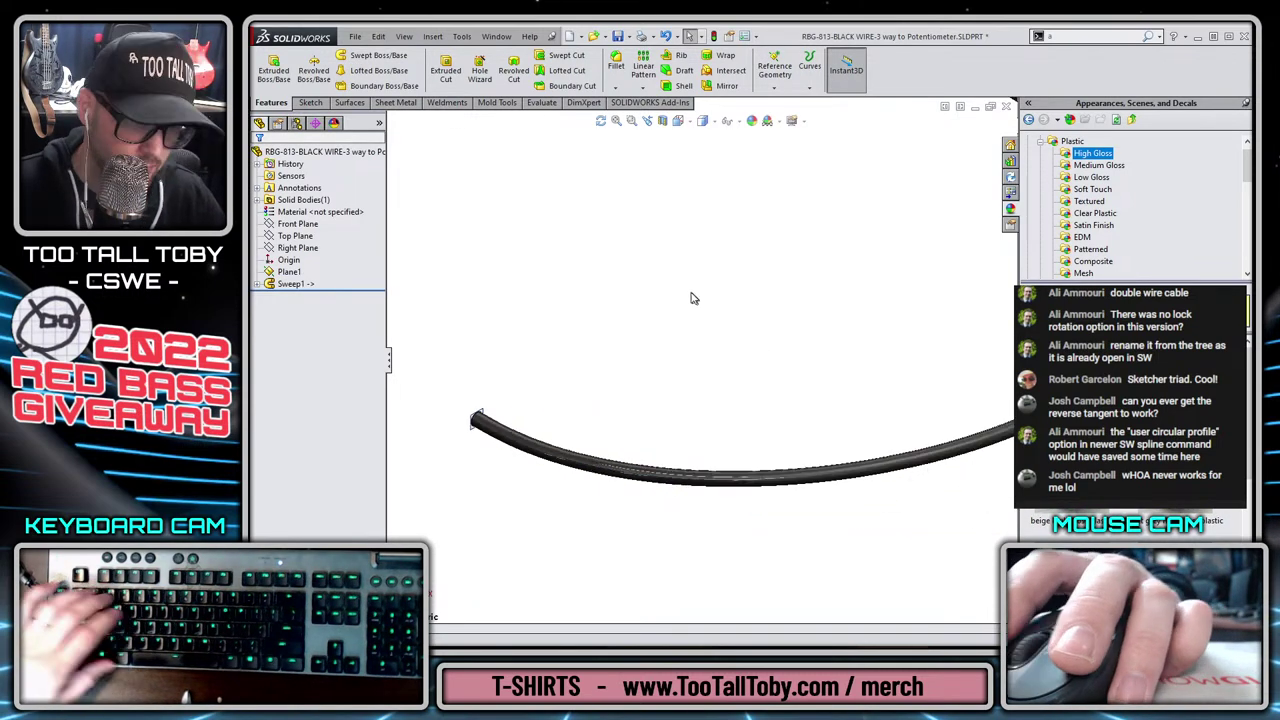
pyautogui.press('f')
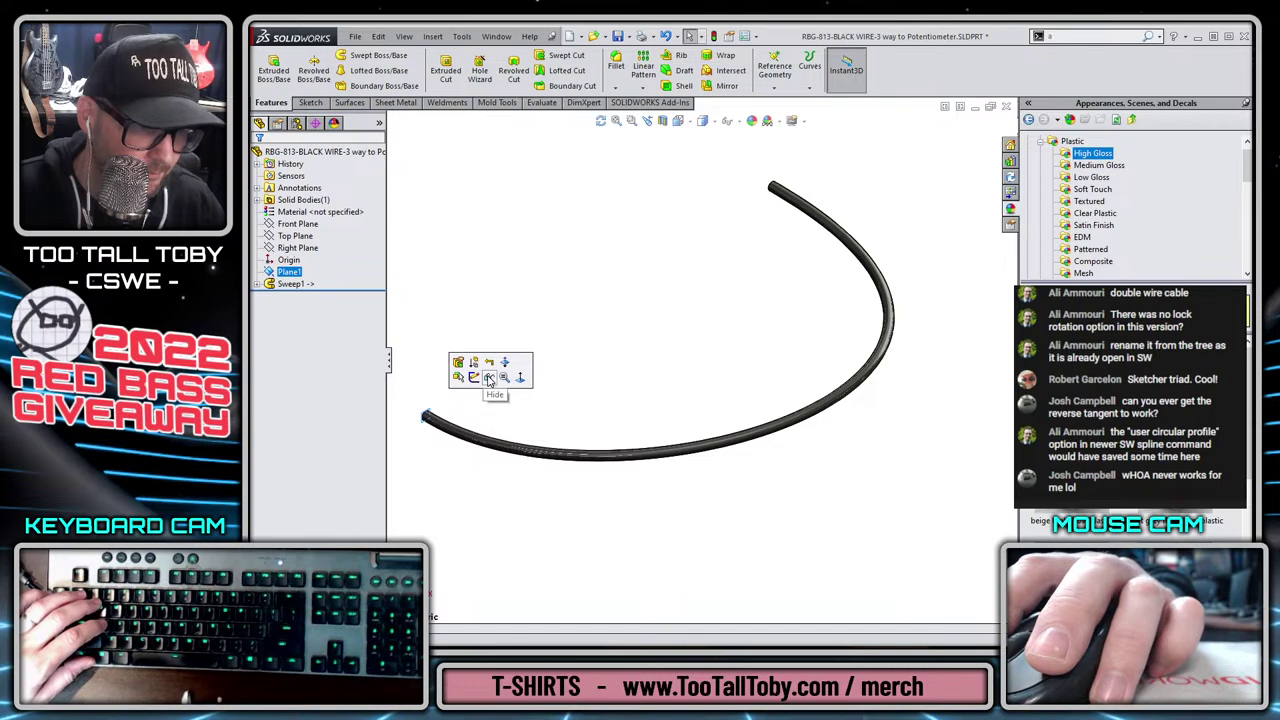
pyautogui.click(489, 378)
pyautogui.click(1006, 108)
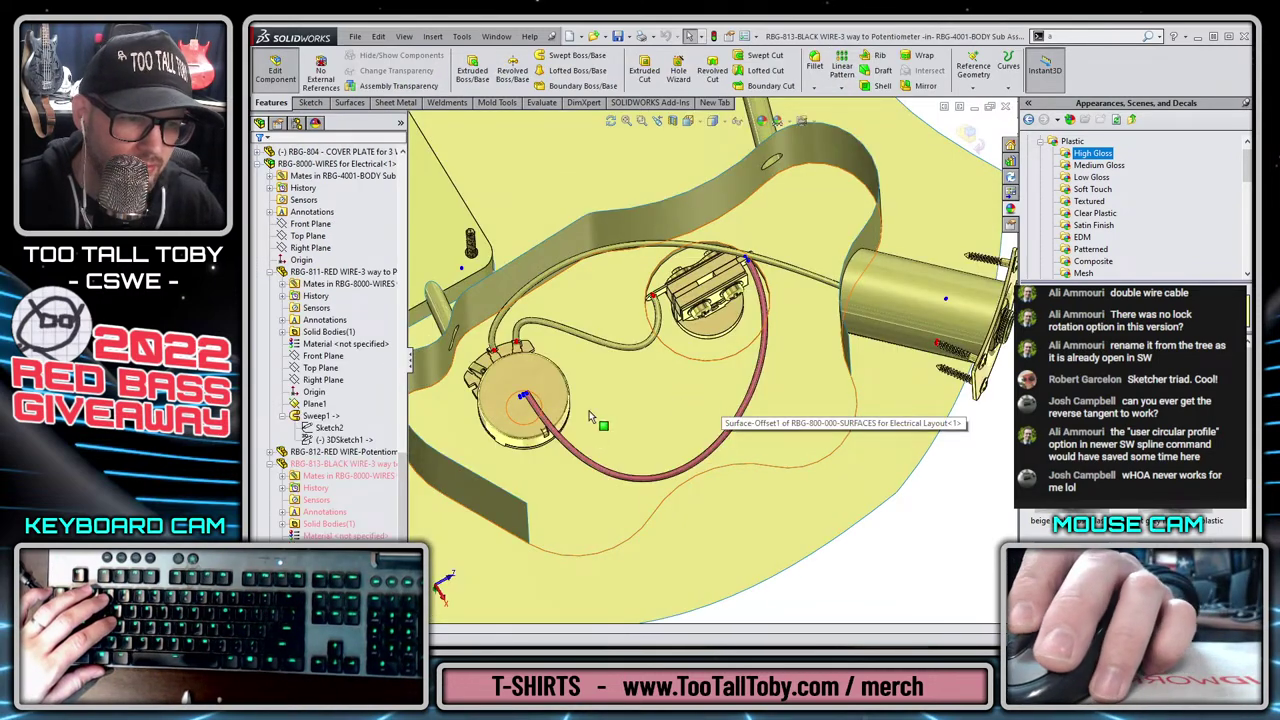
# Finish editing the black wire in context, return to the RBG-4001 body subassembly, and save it.
pyautogui.moveTo(590, 417); pyautogui.dragTo(592, 364, button='middle')
pyautogui.scroll(1, 985, 181)
pyautogui.click(974, 148)
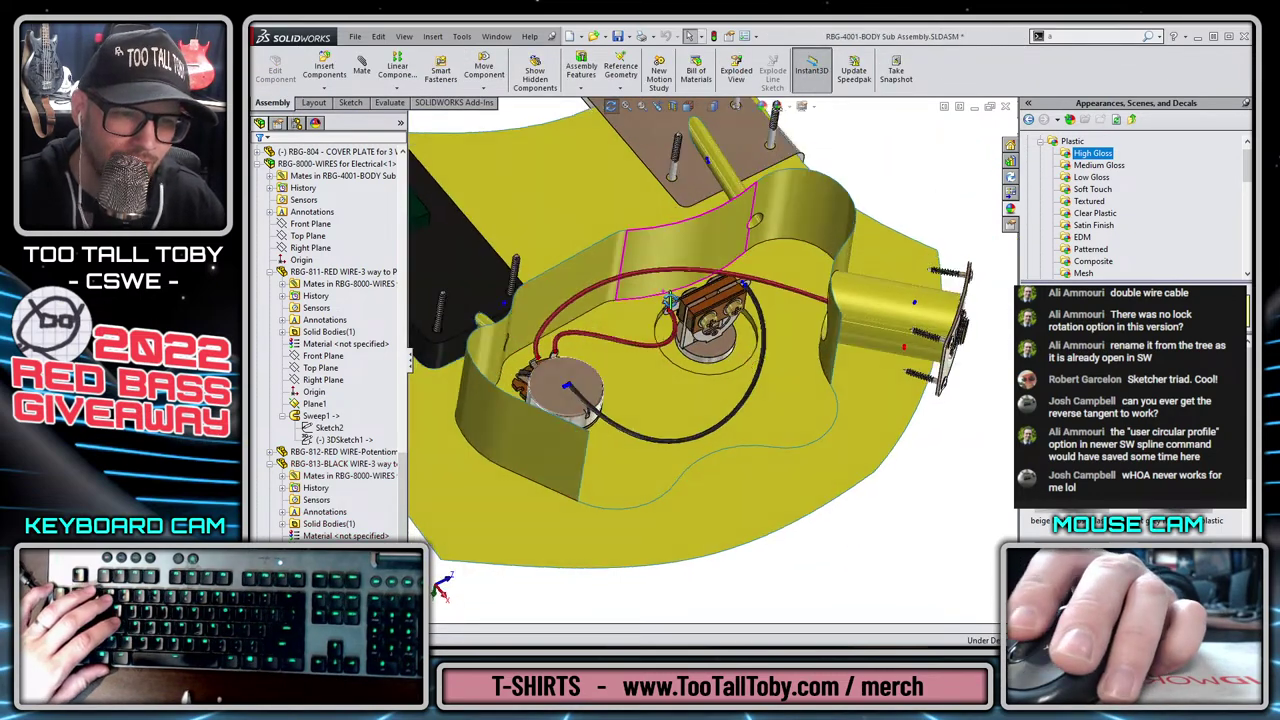
pyautogui.moveTo(661, 288); pyautogui.dragTo(658, 317, button='middle')
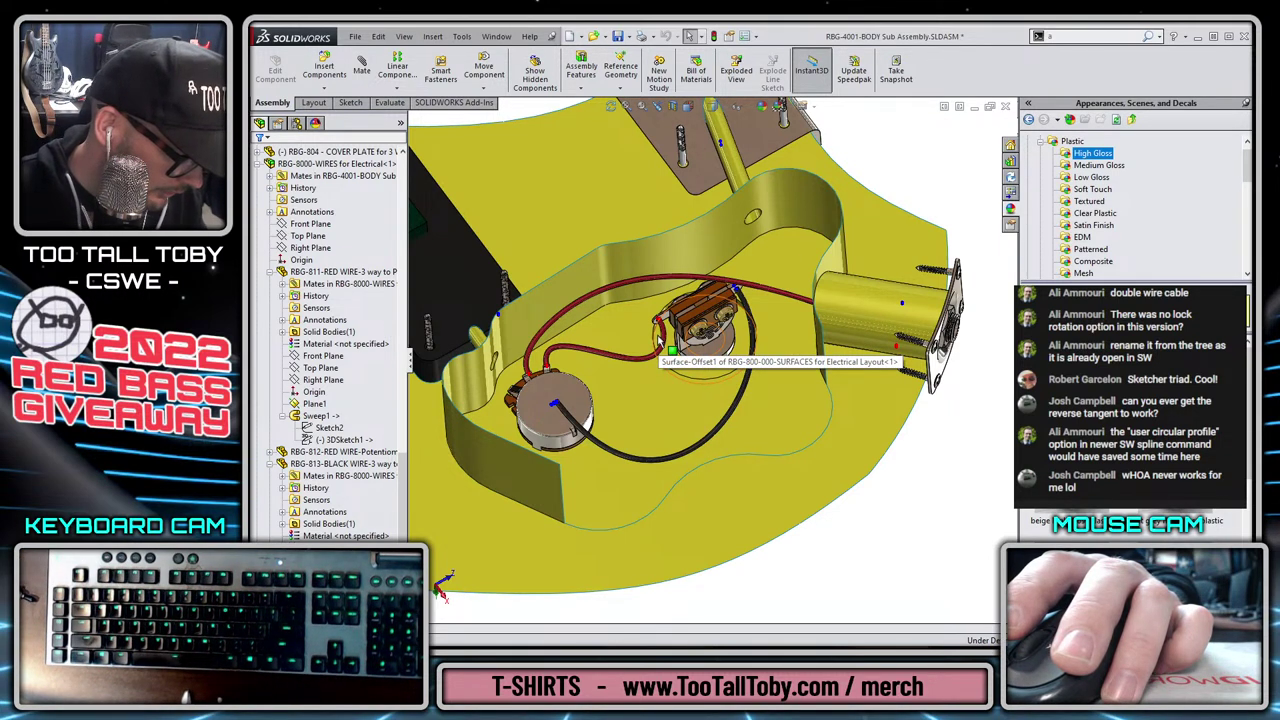
pyautogui.scroll(-5, 620, 420)
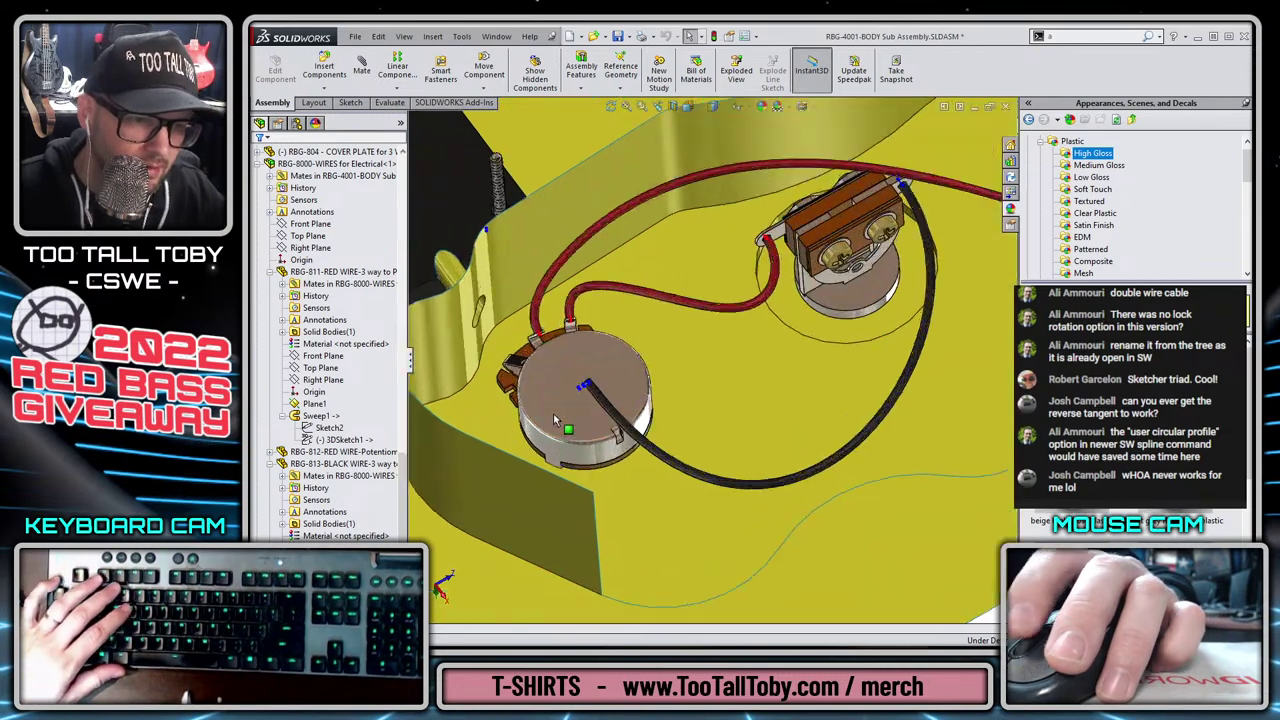
pyautogui.rightClick(335, 163)
pyautogui.press('Escape')
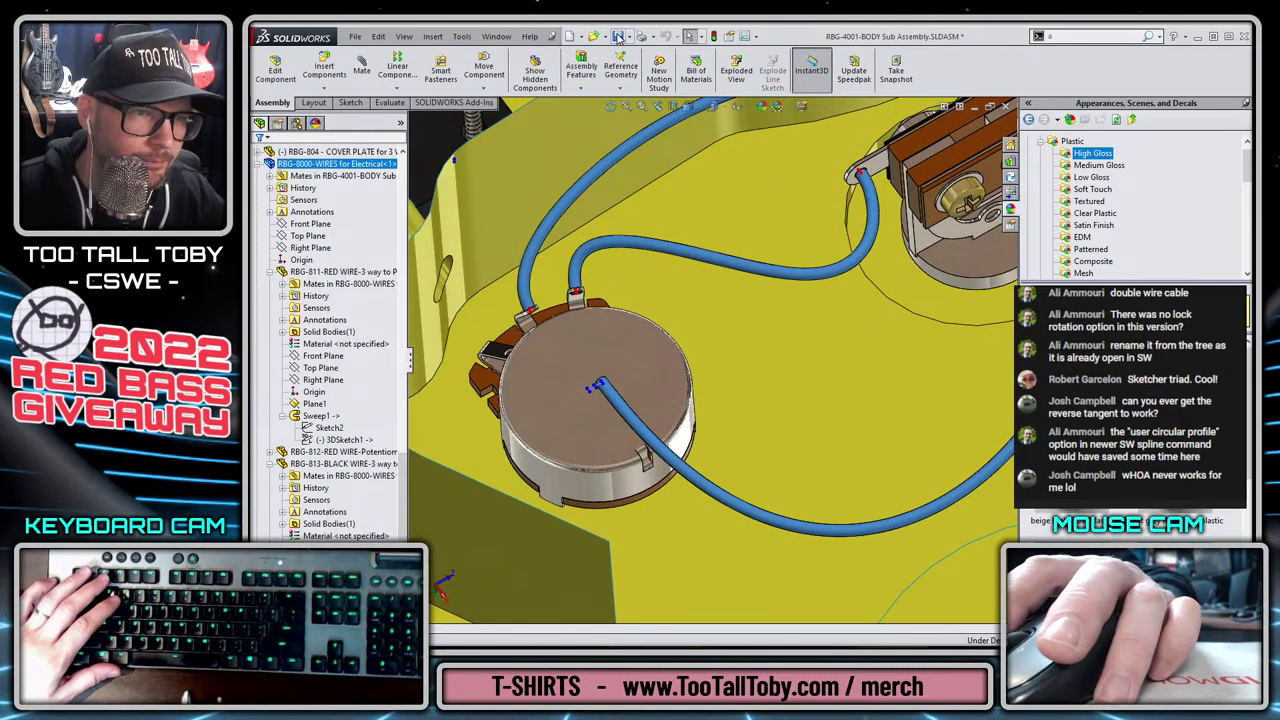
# Edit the RBG-8000 wires subassembly in context and insert a new part into it.
pyautogui.rightClick(311, 173)
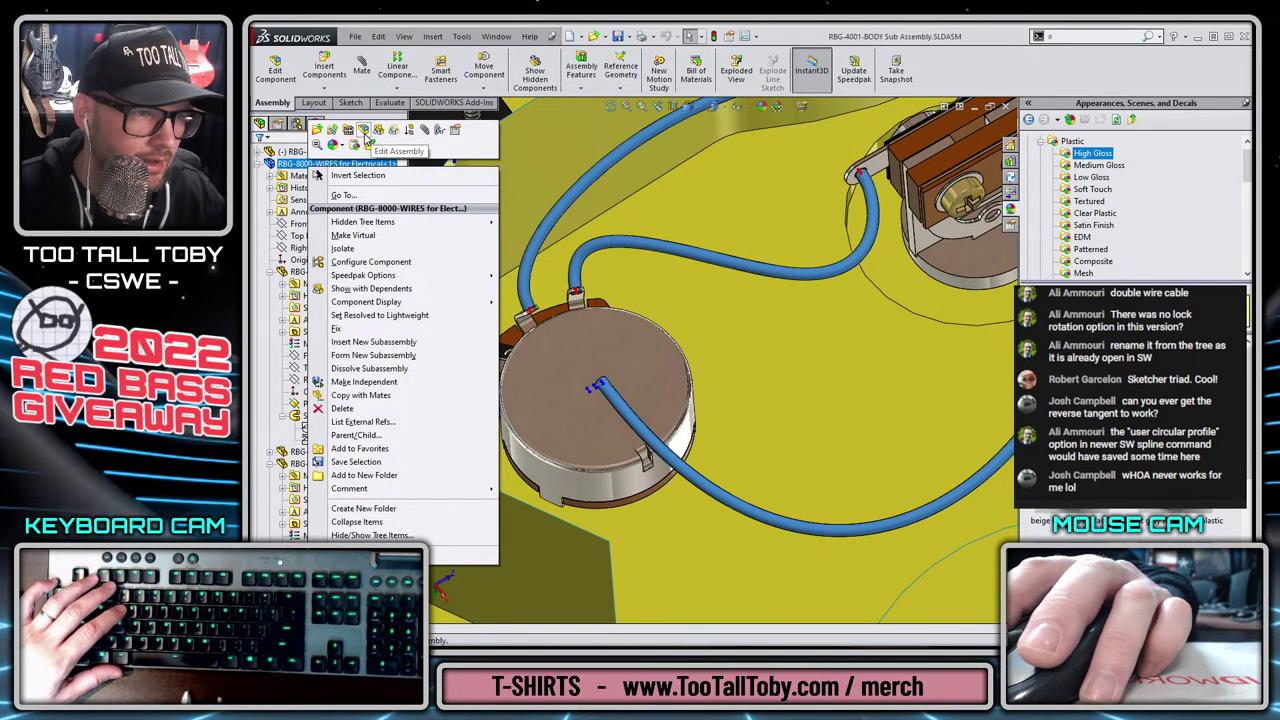
pyautogui.click(366, 135)
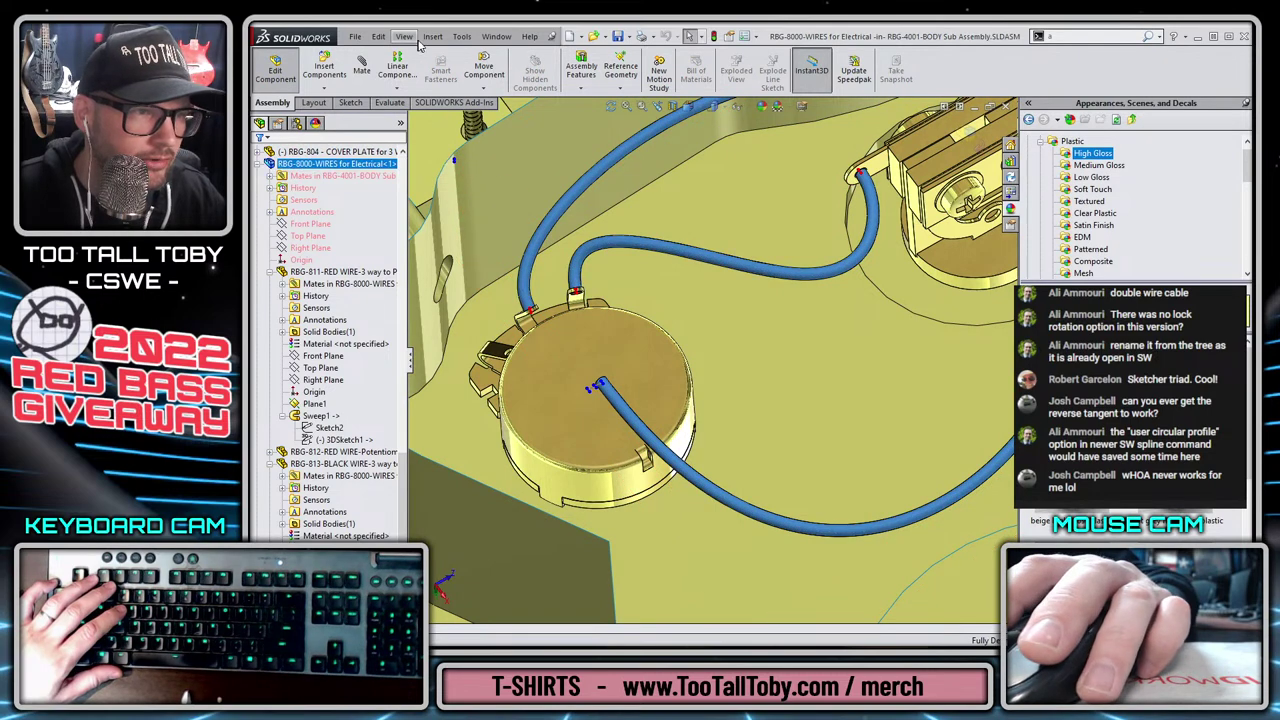
pyautogui.click(431, 37)
pyautogui.moveTo(465, 56)
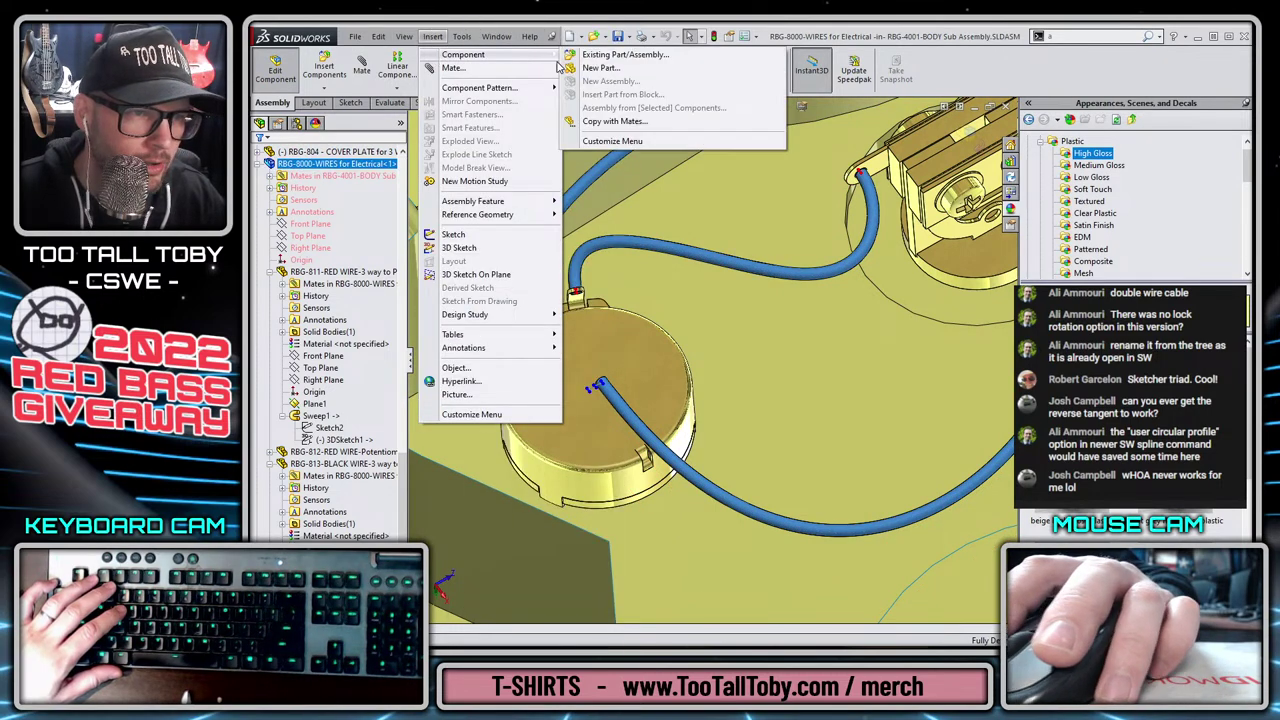
pyautogui.click(598, 68)
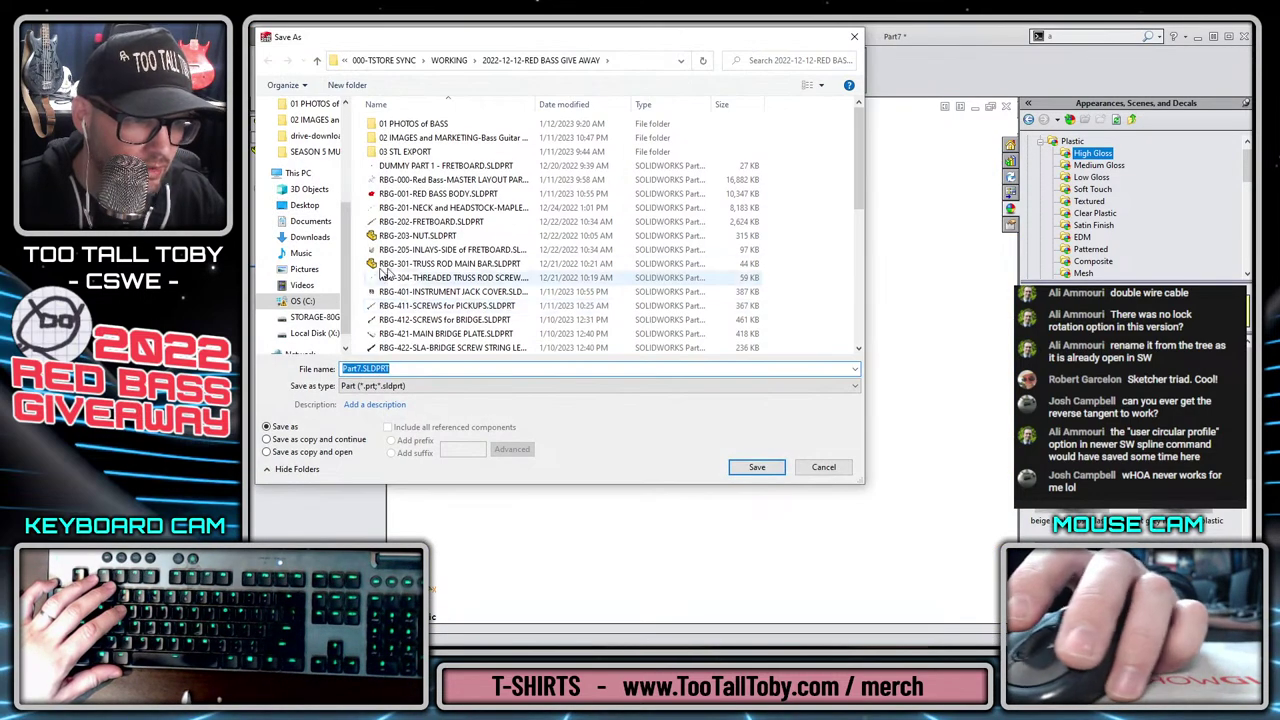
# Save the new part as RBG-814-BLACK WIRE-Potentiometer to OUTPUT jack.SLDPRT, basing the name on the RBG-812 red wire file.
pyautogui.scroll(-3, 457, 188)
pyautogui.scroll(-4, 455, 200)
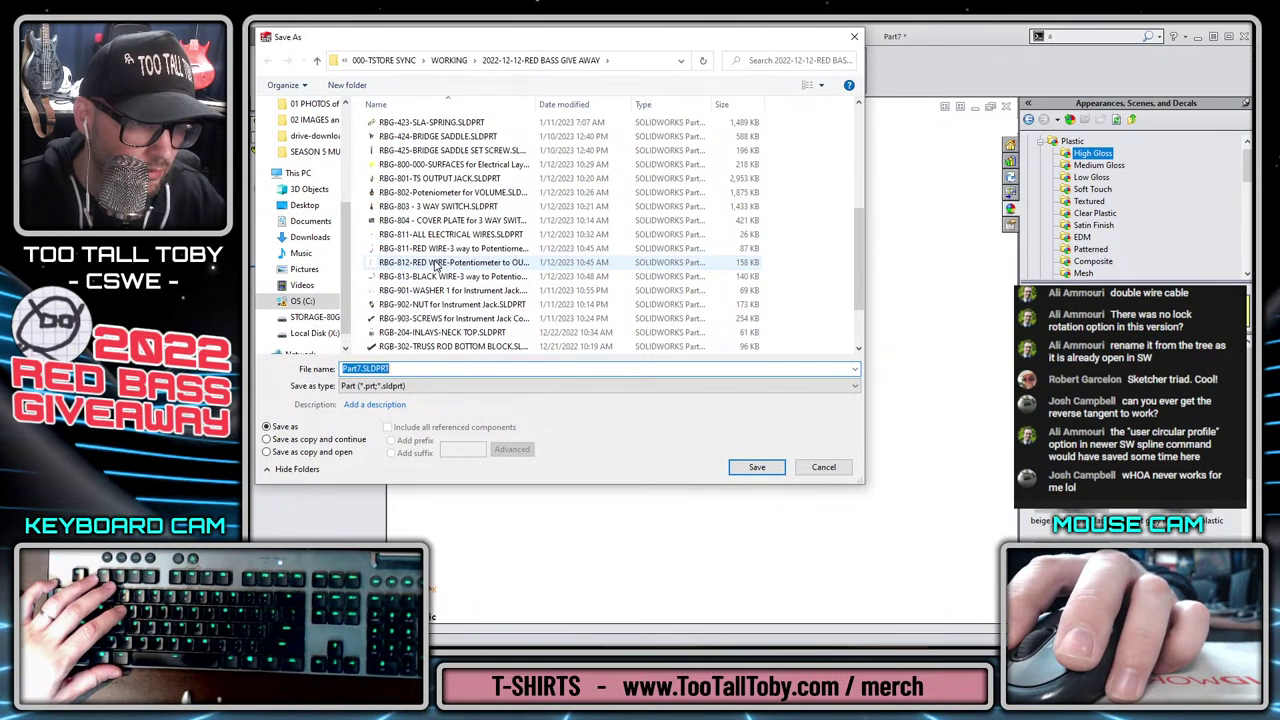
pyautogui.click(435, 264)
pyautogui.click(380, 367)
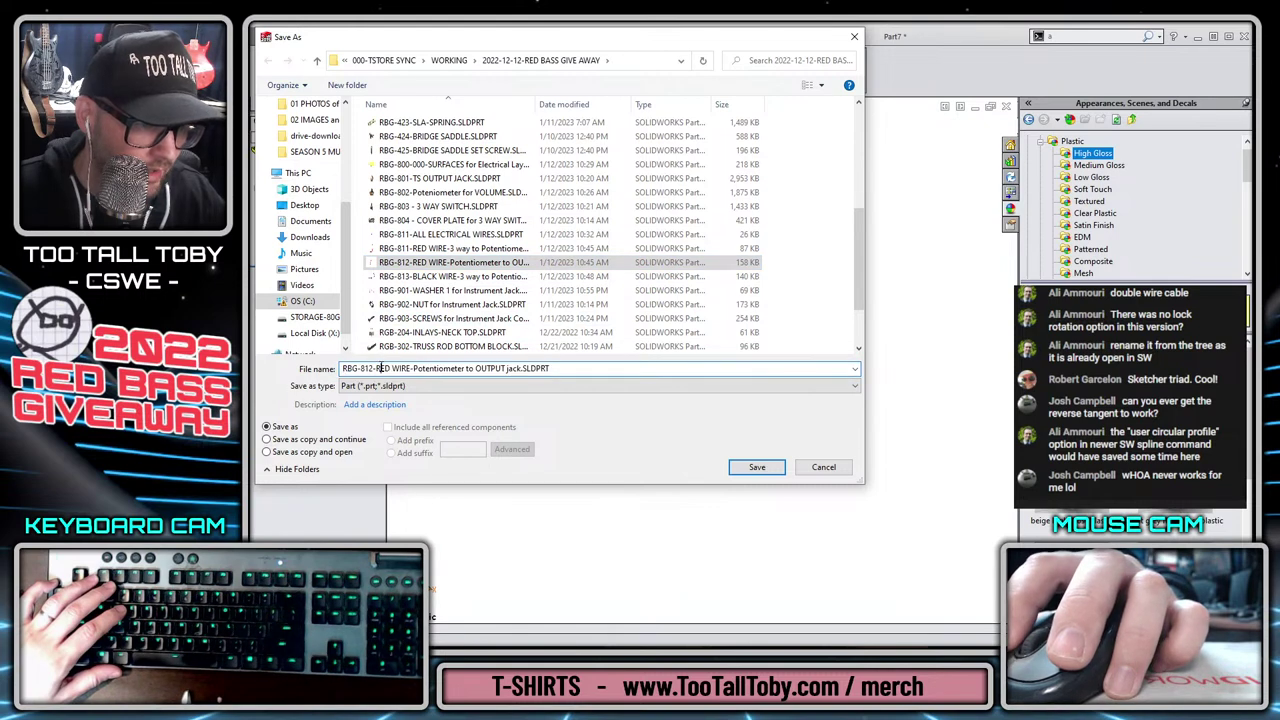
pyautogui.write('BLACK')
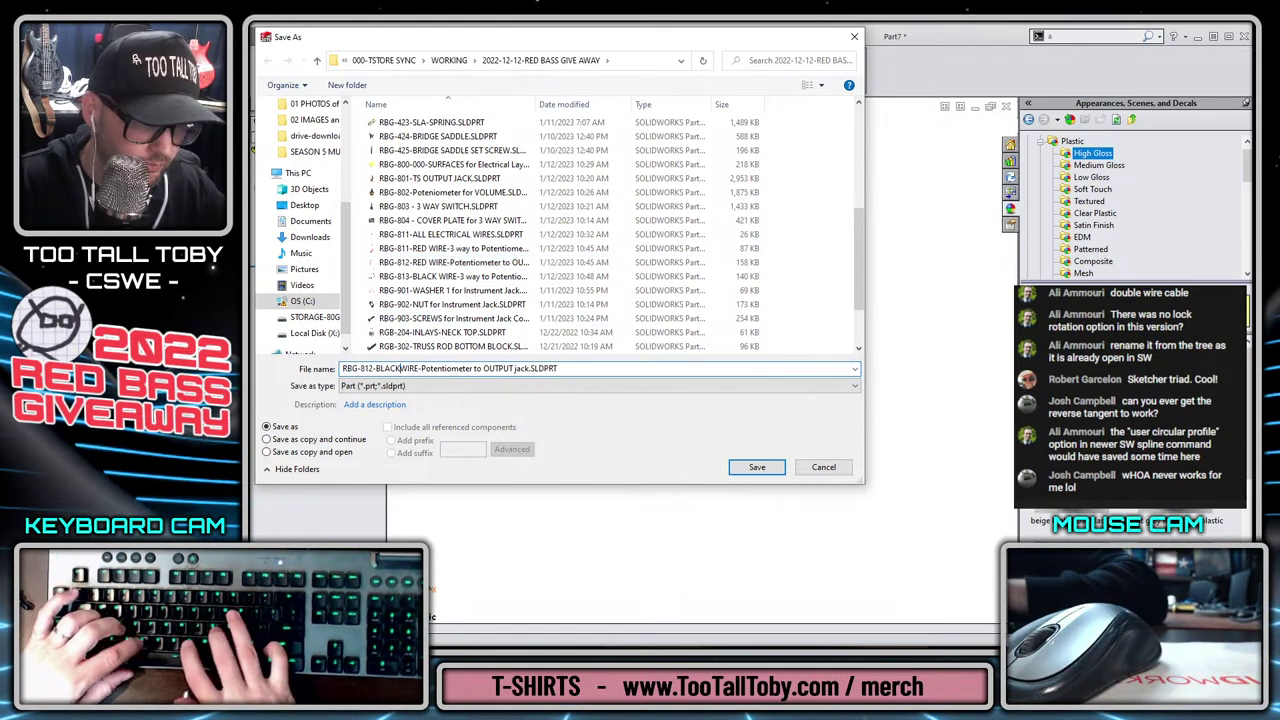
pyautogui.press('Left')
pyautogui.press('Left')
pyautogui.press('Left')
pyautogui.press('Left')
pyautogui.press('Left')
pyautogui.press('Left')
pyautogui.press('Left')
pyautogui.press('BackSpace')
pyautogui.write('4')
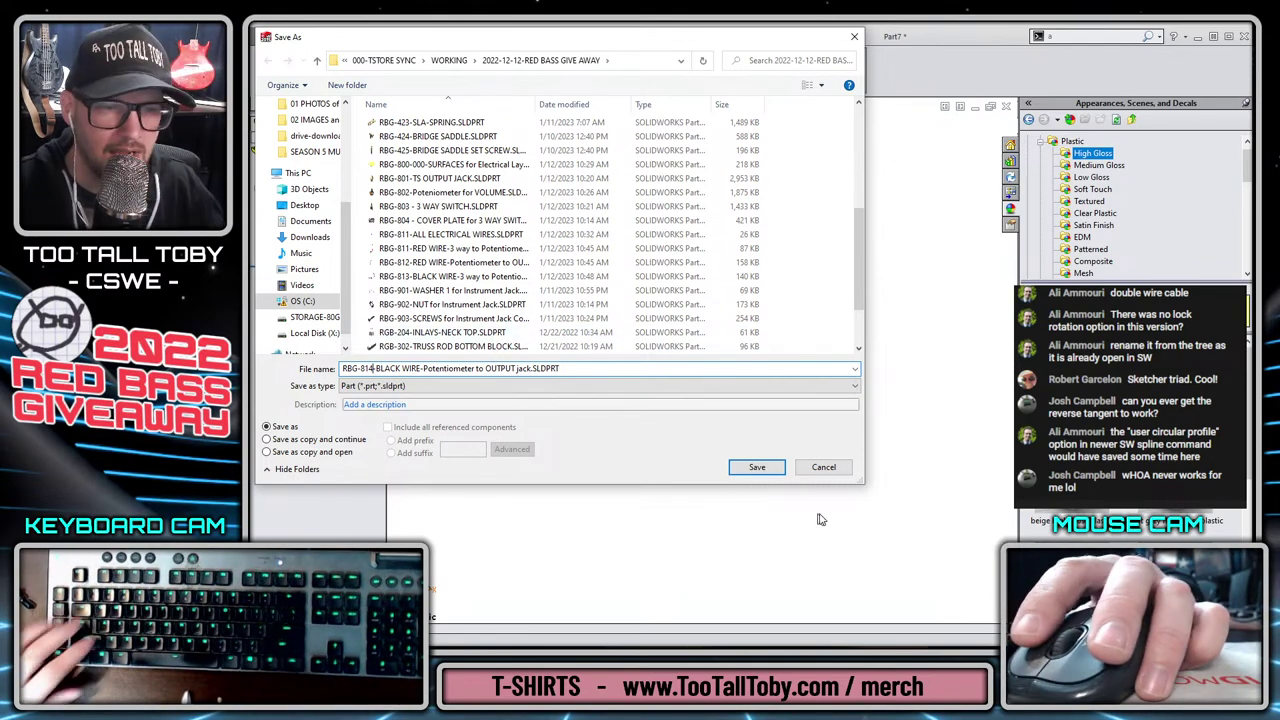
pyautogui.click(763, 470)
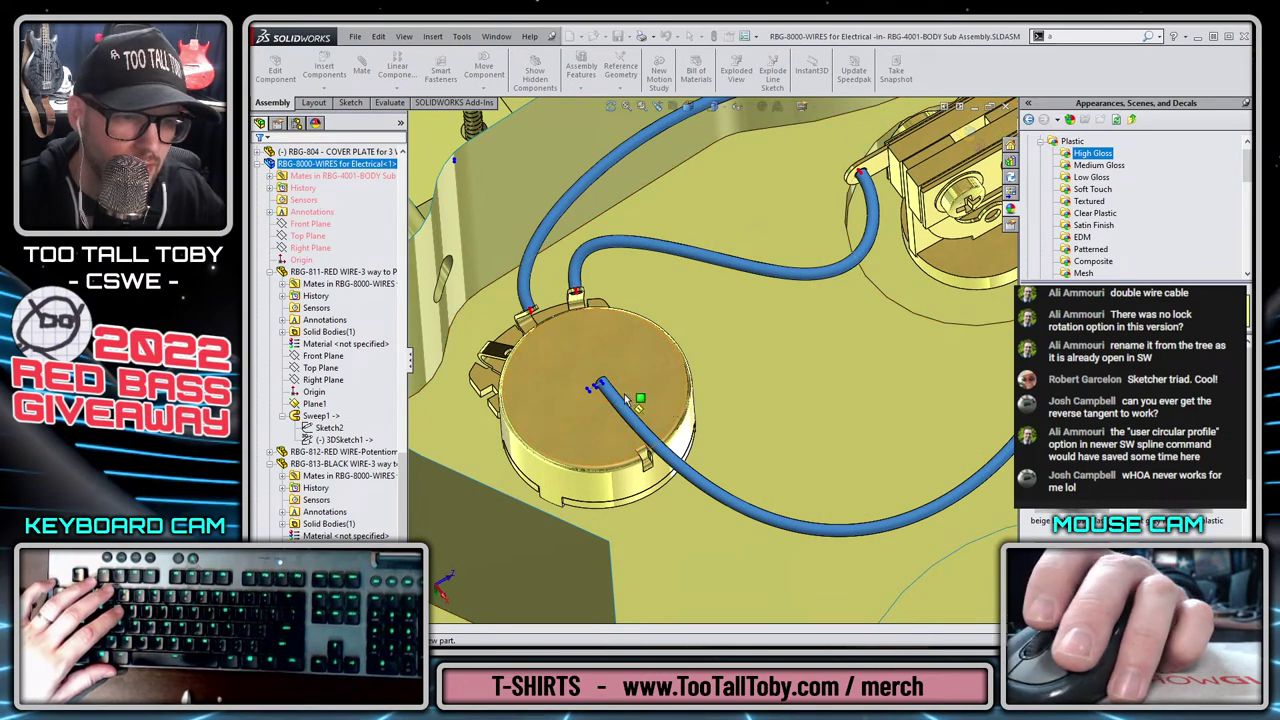
# Place the new part on the wires subassembly's Front Plane, leave the automatic 2D sketch, and start a 3D sketch.
pyautogui.press('f')
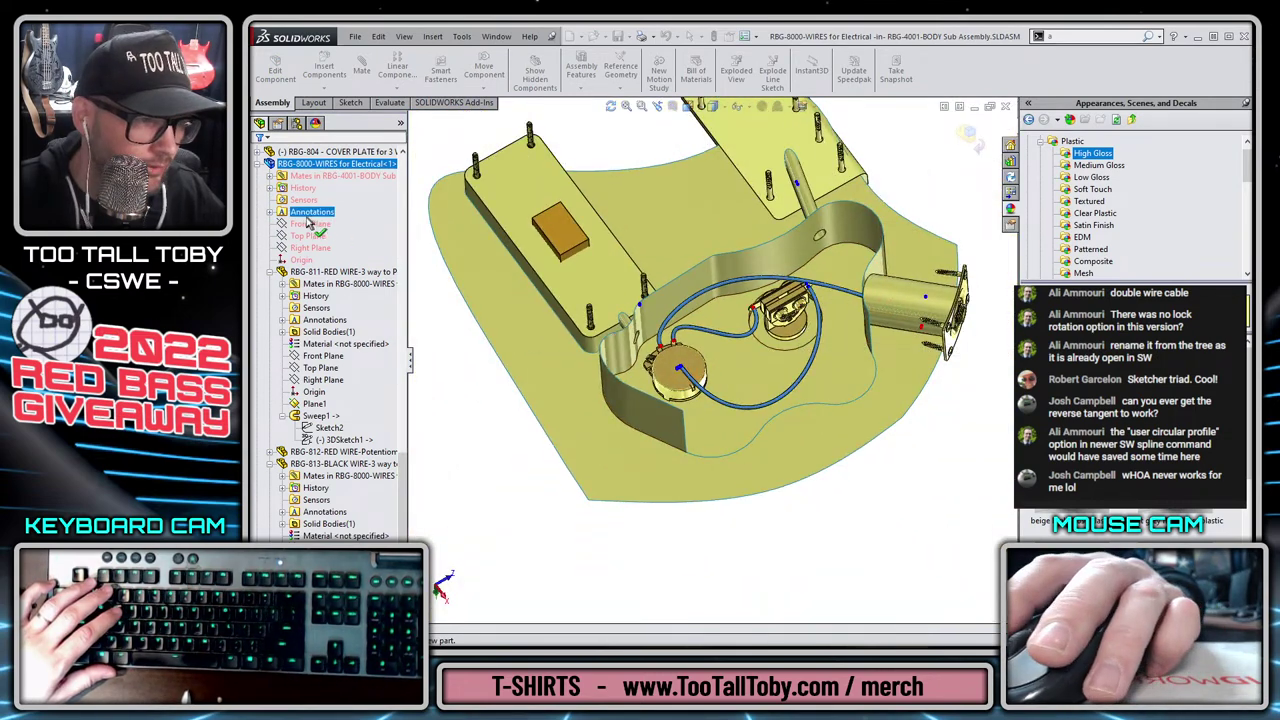
pyautogui.click(966, 168)
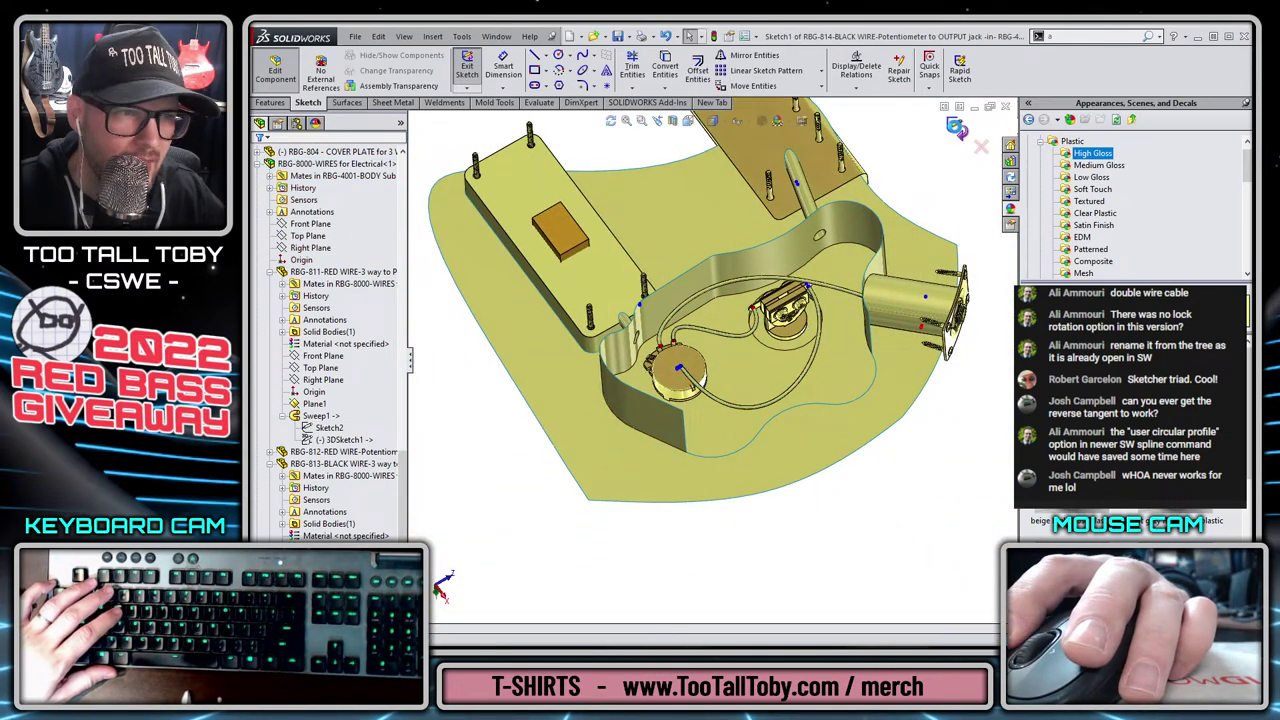
pyautogui.click(472, 90)
pyautogui.click(486, 116)
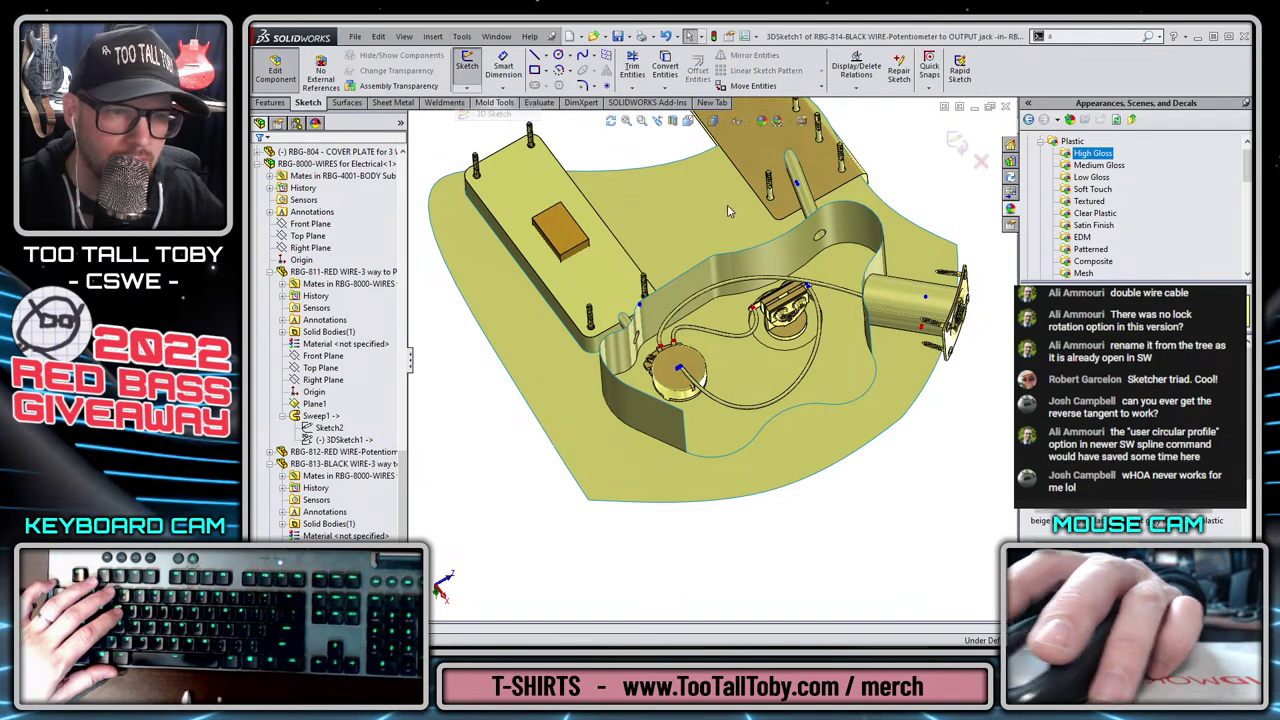
# Convert the short stub lines at the potentiometer and inside the output jack bore into the 3D sketch.
pyautogui.scroll(-6, 699, 351)
pyautogui.scroll(6, 678, 412)
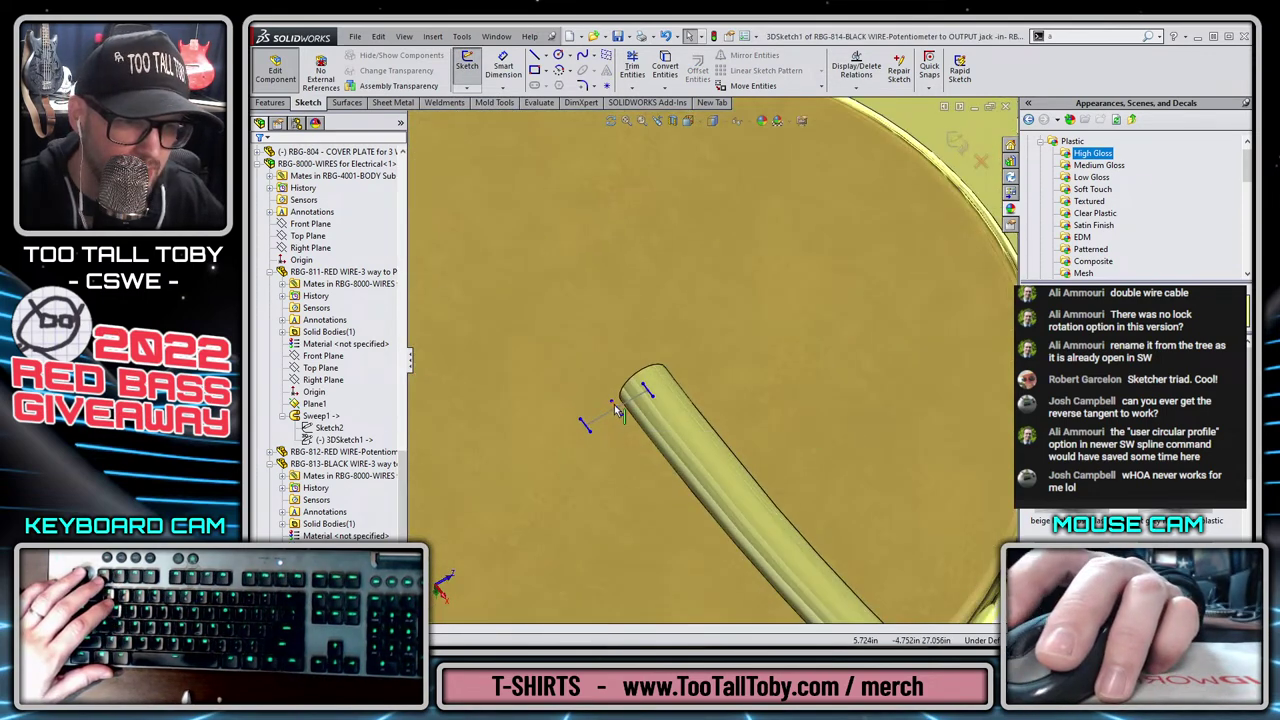
pyautogui.scroll(-10, 617, 412)
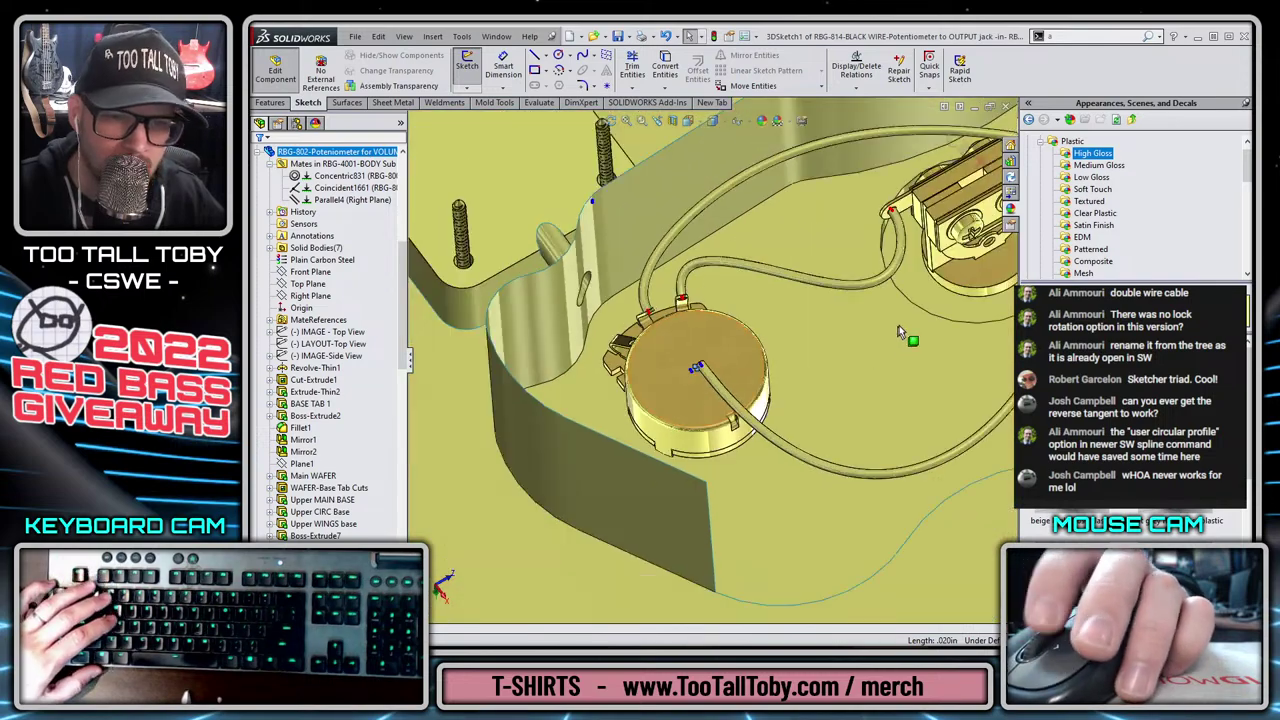
pyautogui.scroll(3, 884, 318)
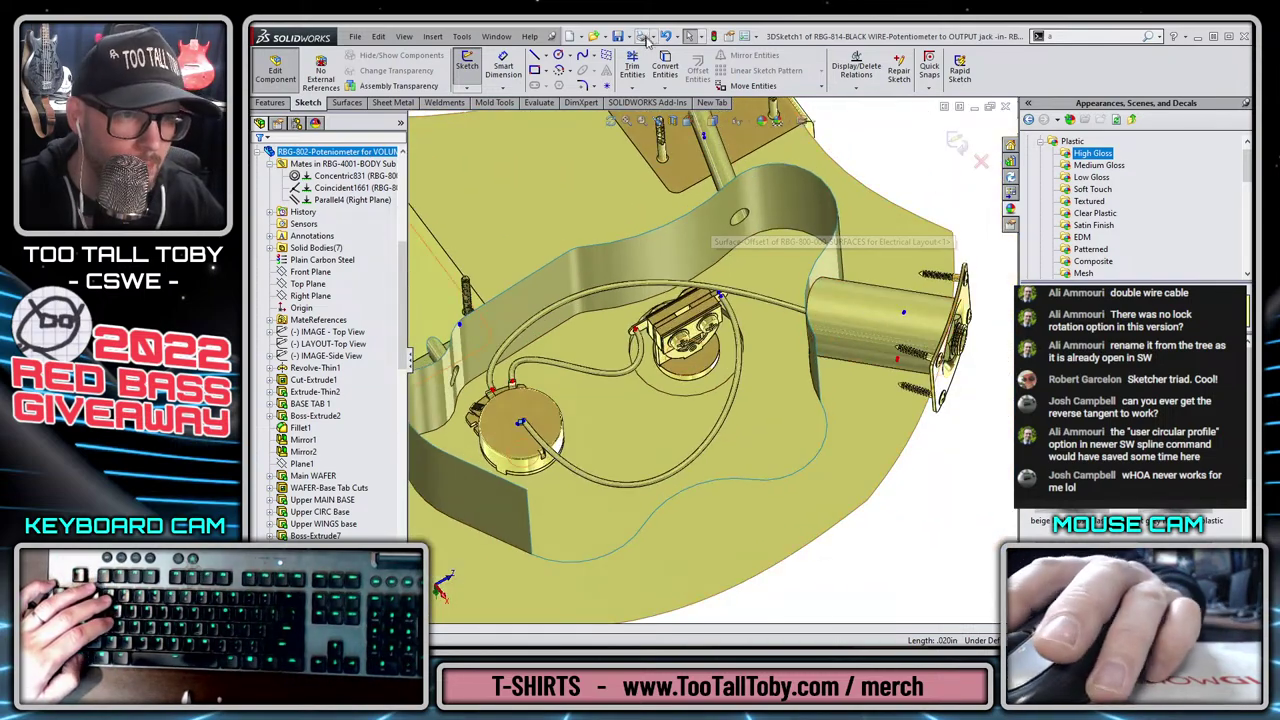
pyautogui.scroll(5, 888, 302)
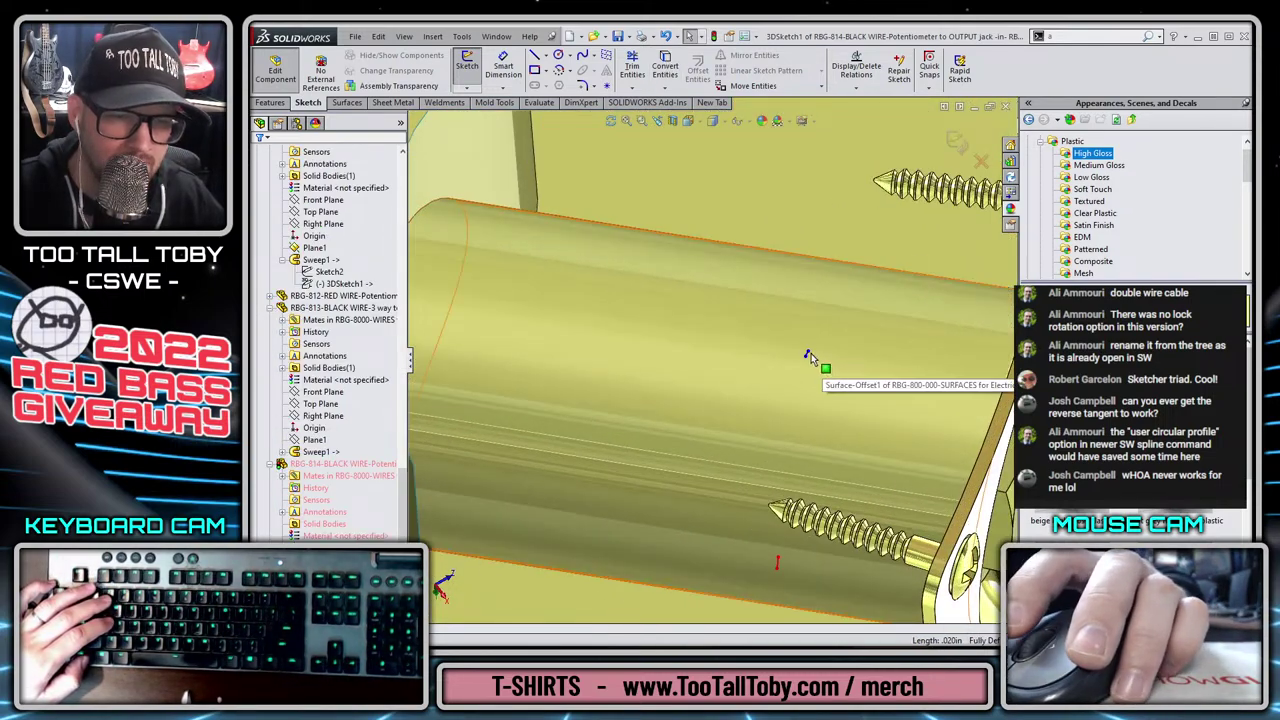
pyautogui.scroll(3, 790, 358)
pyautogui.click(755, 357)
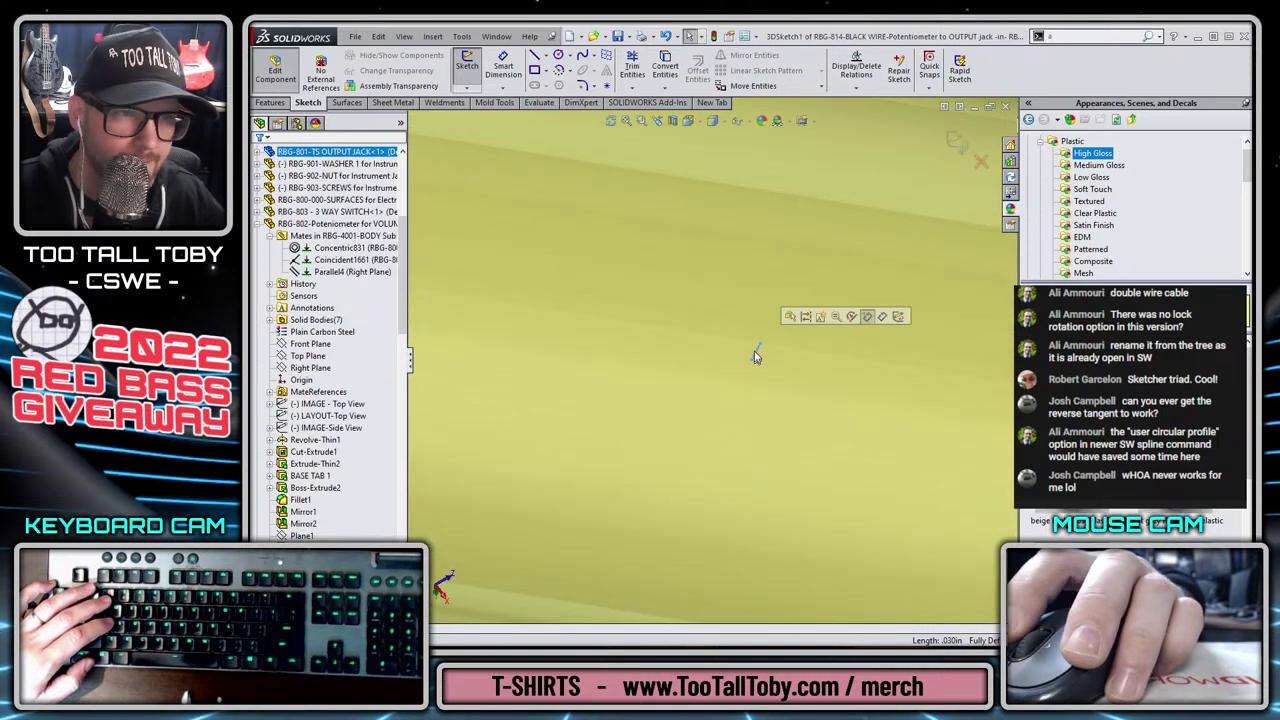
pyautogui.click(659, 57)
pyautogui.scroll(-1, 735, 292)
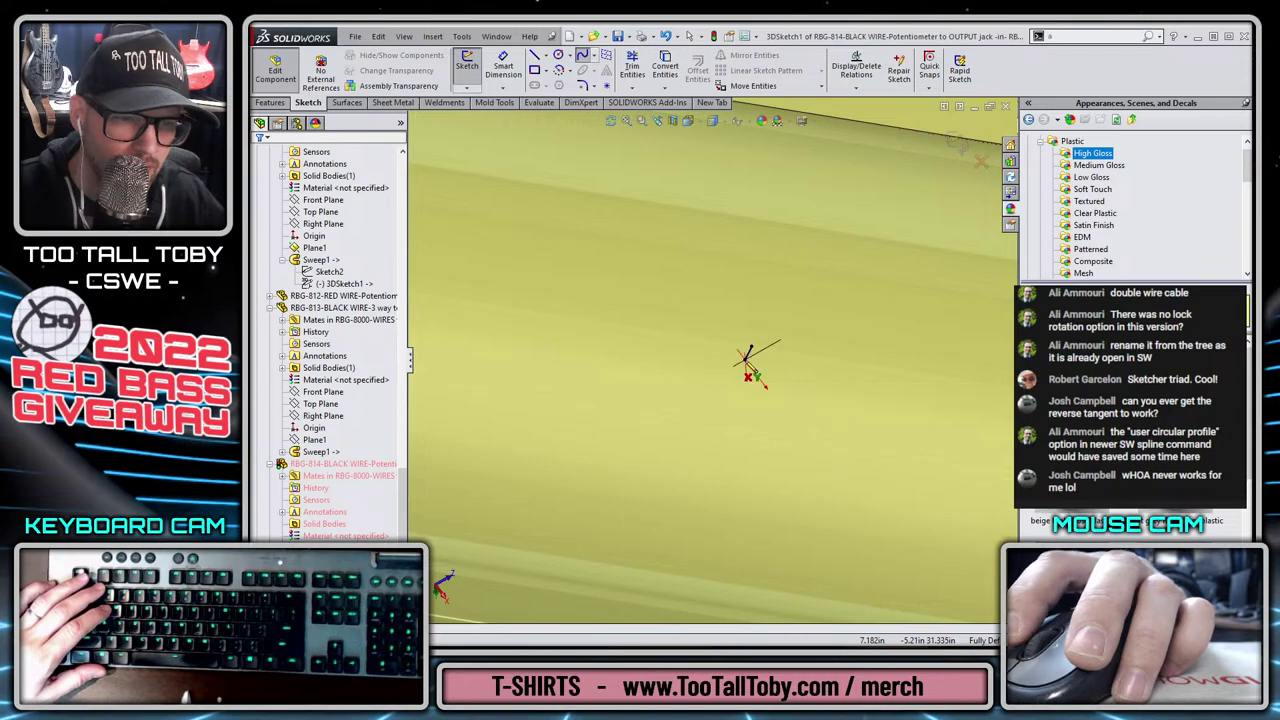
pyautogui.click(748, 357)
pyautogui.moveTo(699, 362)
pyautogui.mouseDown(button='middle')
pyautogui.moveTo(664, 360)
pyautogui.moveTo(793, 362)
pyautogui.moveTo(616, 371)
pyautogui.moveTo(580, 340)
pyautogui.moveTo(600, 360)
pyautogui.moveTo(598, 326)
pyautogui.moveTo(580, 400)
pyautogui.moveTo(597, 350)
pyautogui.moveTo(580, 380)
pyautogui.moveTo(575, 360)
pyautogui.moveTo(591, 345)
pyautogui.mouseUp(button='middle')
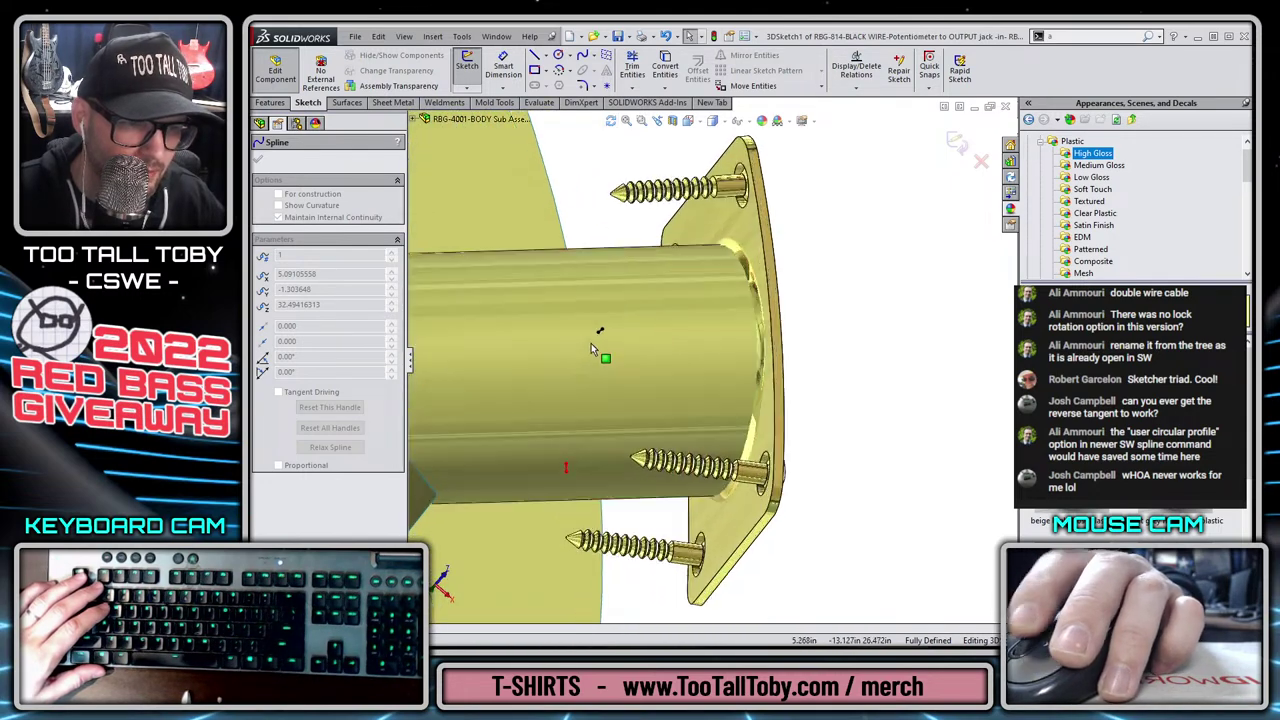
pyautogui.scroll(-3, 591, 343)
pyautogui.press('Escape')
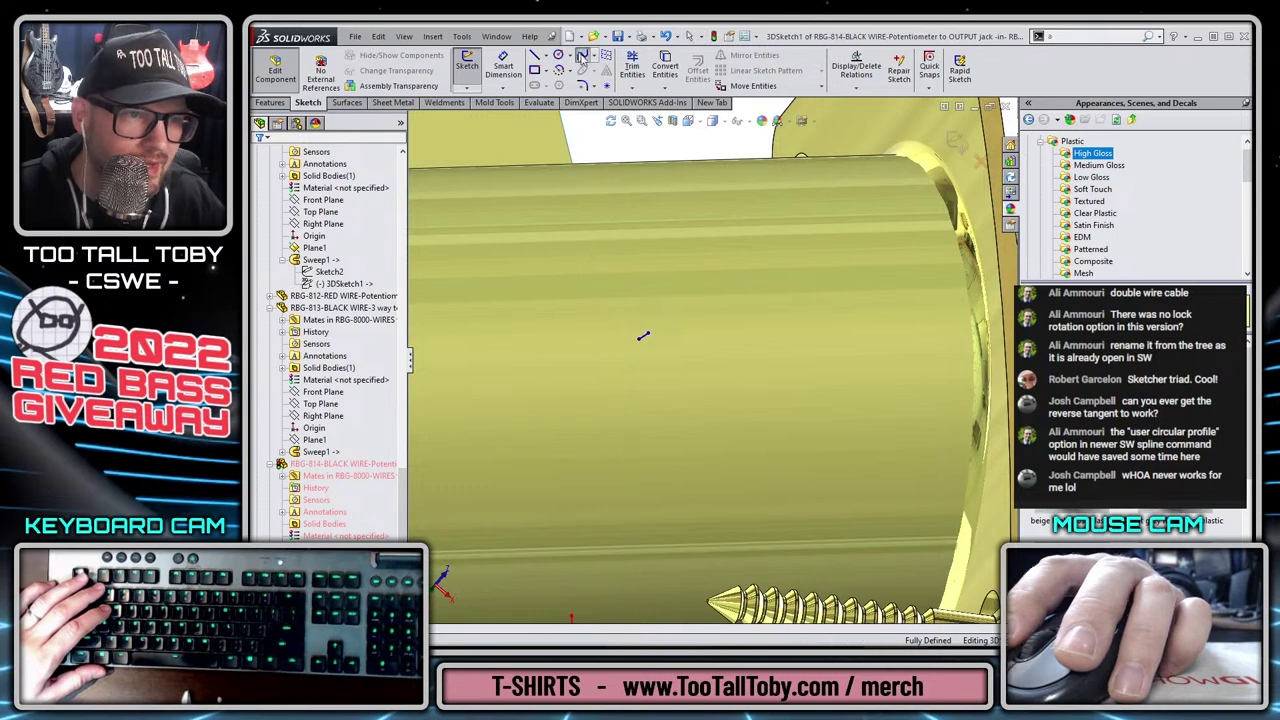
# Draw a two-point spline from the stub line in the output jack bore to the stub line on the potentiometer.
pyautogui.click(640, 341)
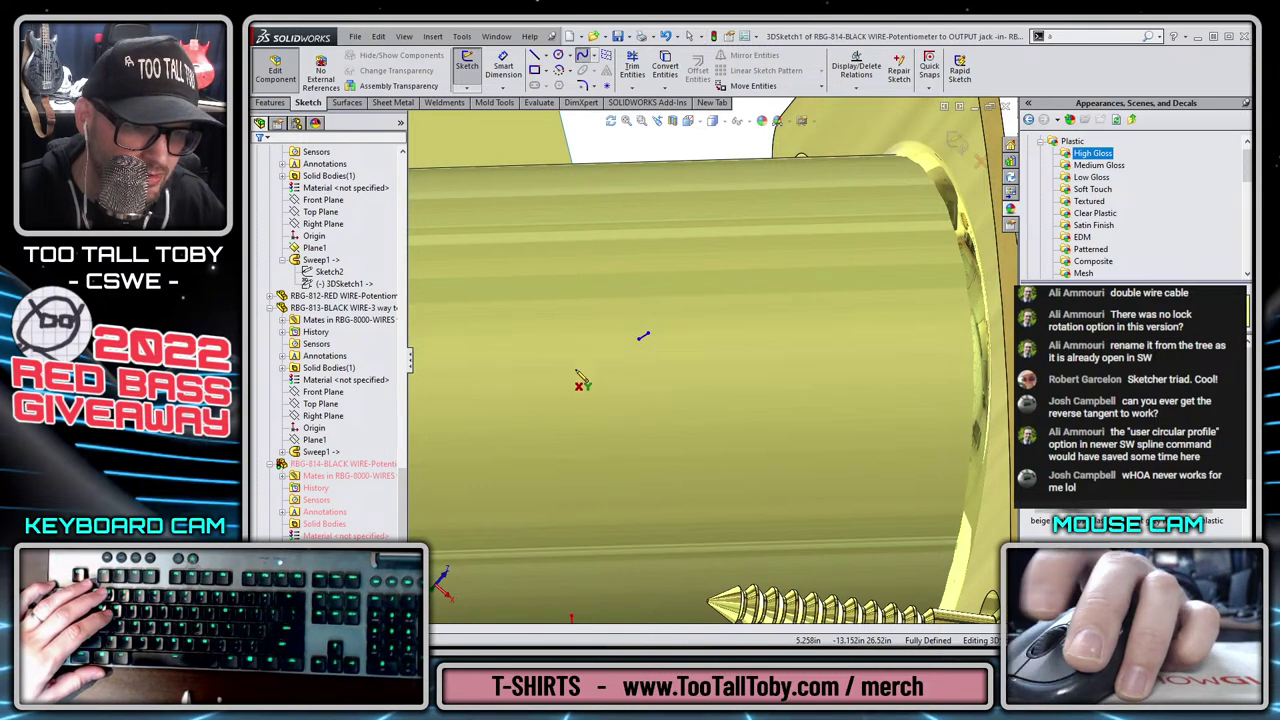
pyautogui.scroll(14, 576, 372)
pyautogui.scroll(-10, 590, 415)
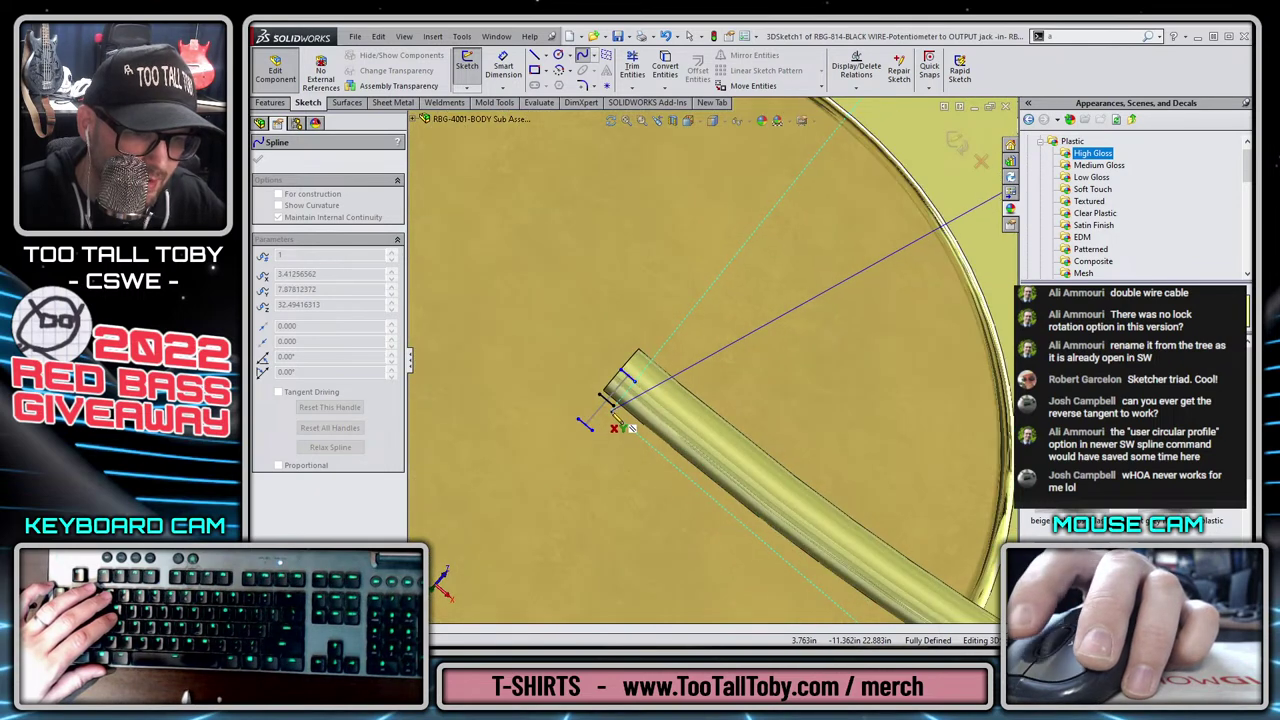
pyautogui.click(613, 405)
pyautogui.press('Escape')
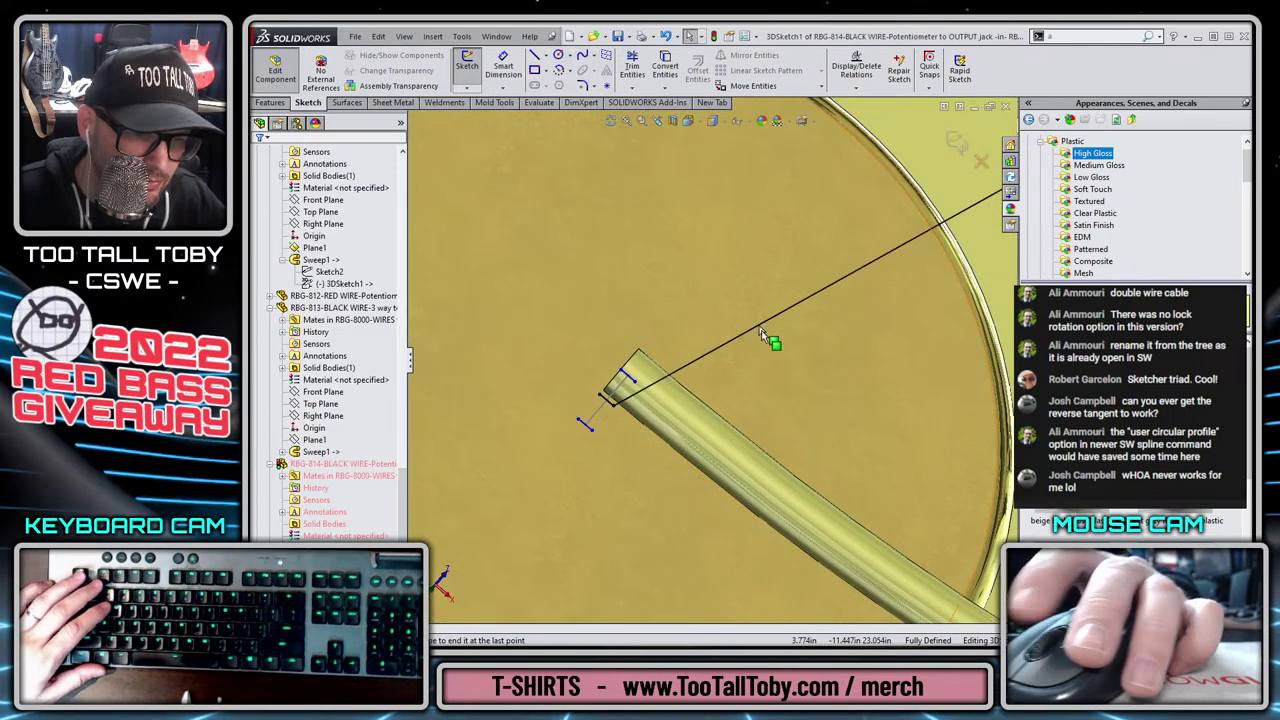
# Bend the spline into a curve at the potentiometer end by pulling its handle away from the straight path.
pyautogui.scroll(9, 875, 307)
pyautogui.click(737, 344)
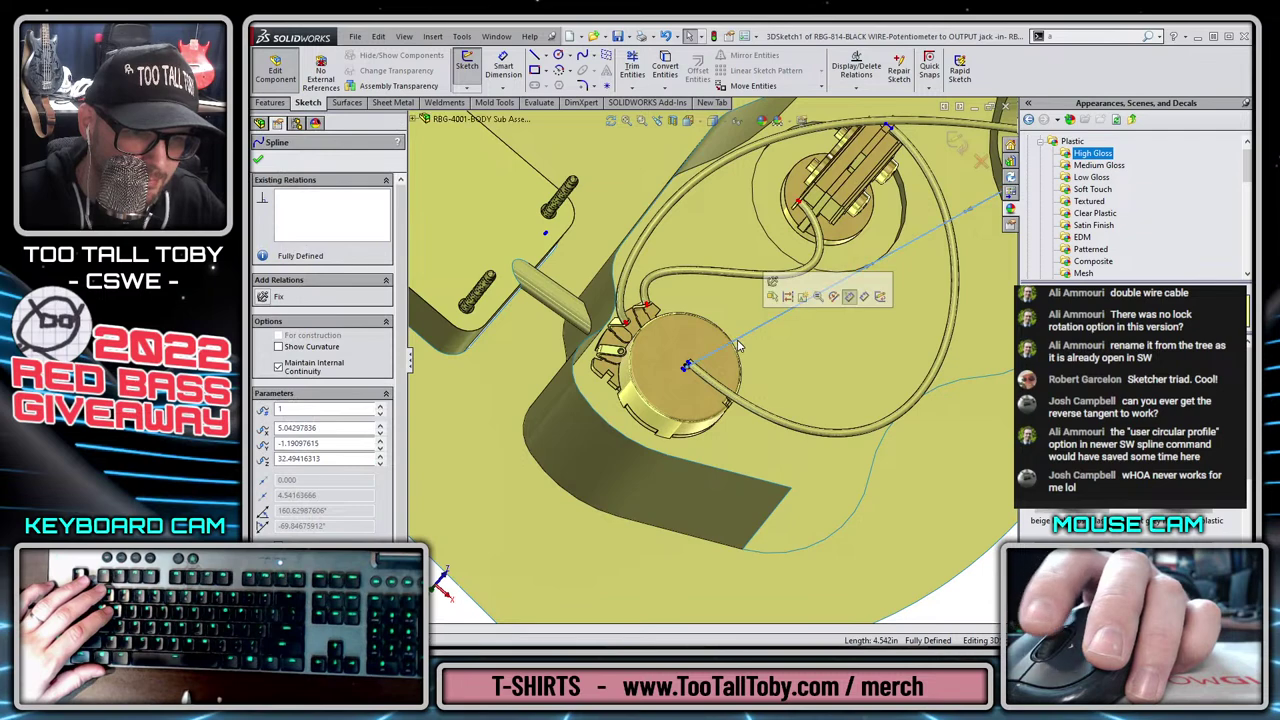
pyautogui.scroll(-3, 745, 338)
pyautogui.moveTo(872, 268); pyautogui.dragTo(830, 432)
pyautogui.scroll(-6, 646, 388)
pyautogui.press('Escape')
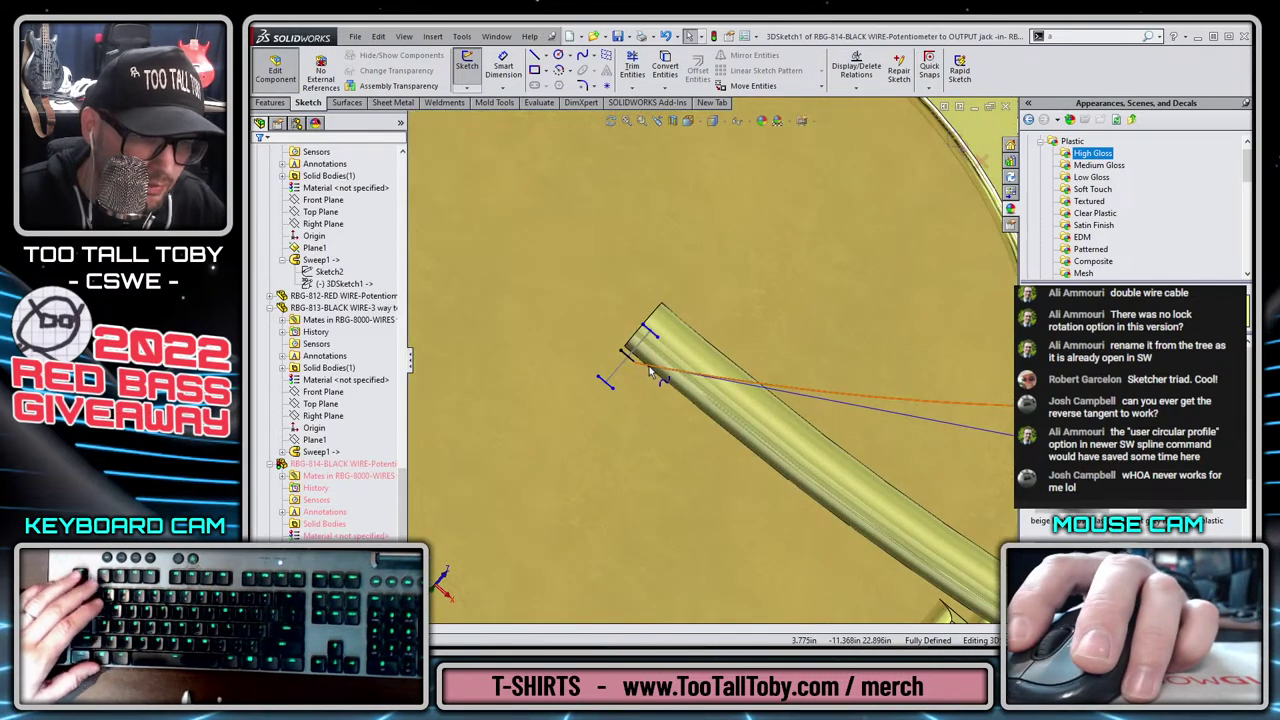
# Make the spline tangent to the stub lines at both the potentiometer and the output jack.
pyautogui.click(649, 368)
pyautogui.keyDown('ctrl'); pyautogui.click(636, 366); pyautogui.keyUp('ctrl')
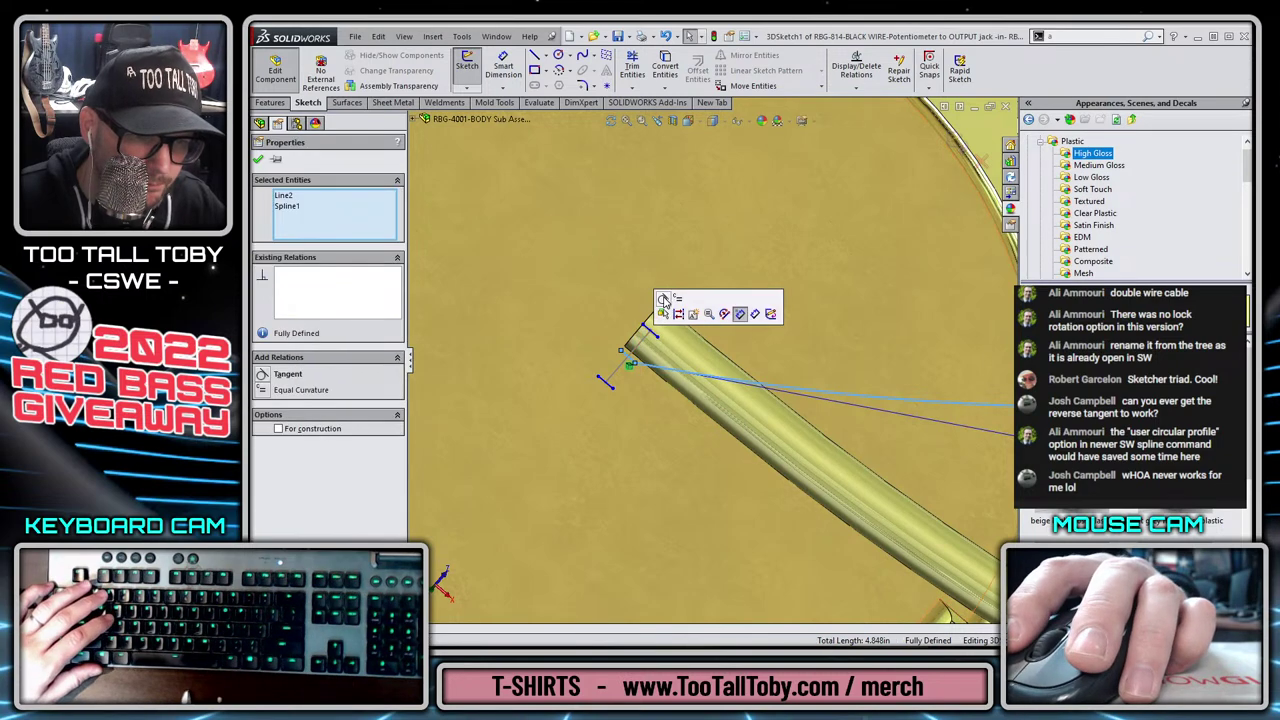
pyautogui.click(664, 300)
pyautogui.scroll(8, 800, 380)
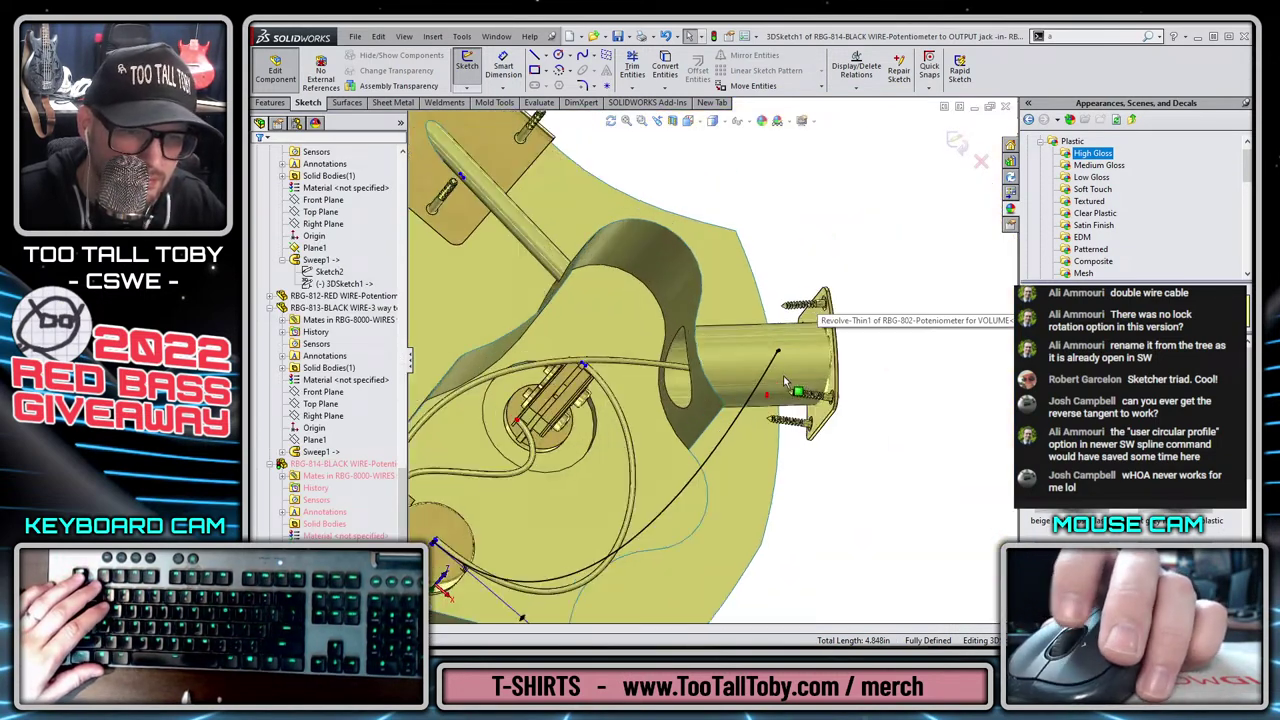
pyautogui.scroll(-8, 785, 383)
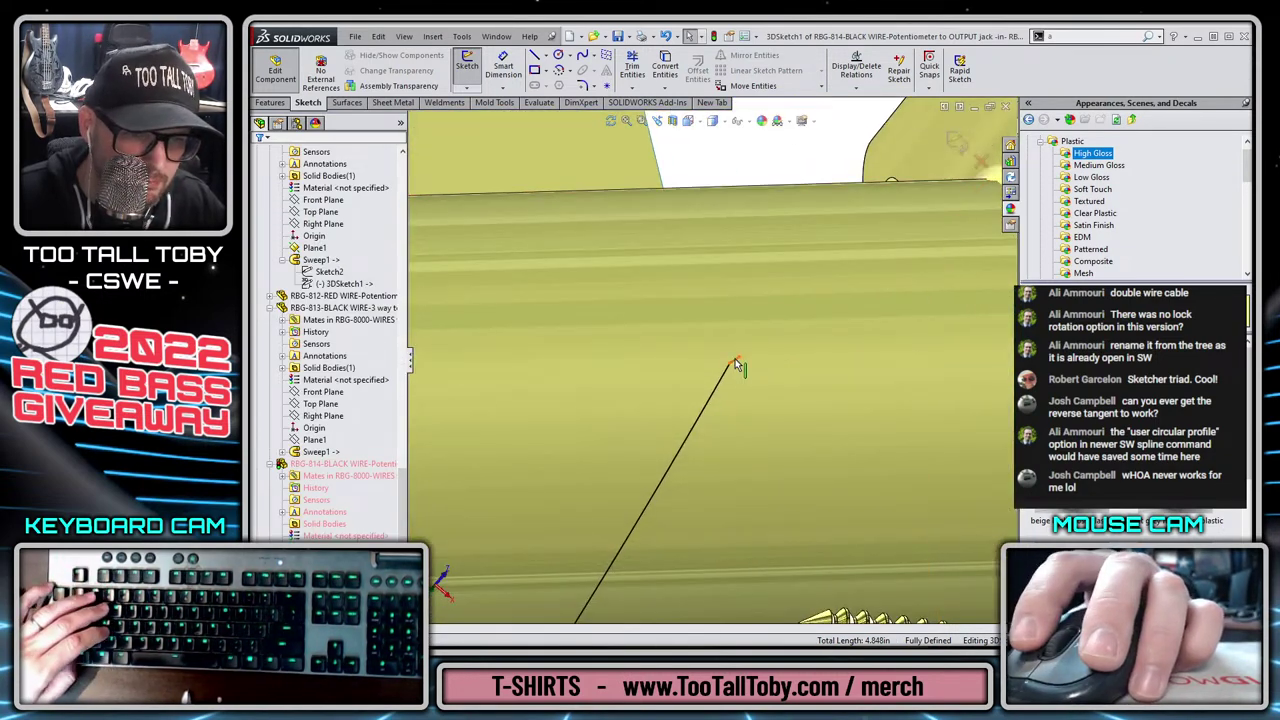
pyautogui.click(716, 410)
pyautogui.keyDown('ctrl'); pyautogui.click(738, 355); pyautogui.keyUp('ctrl')
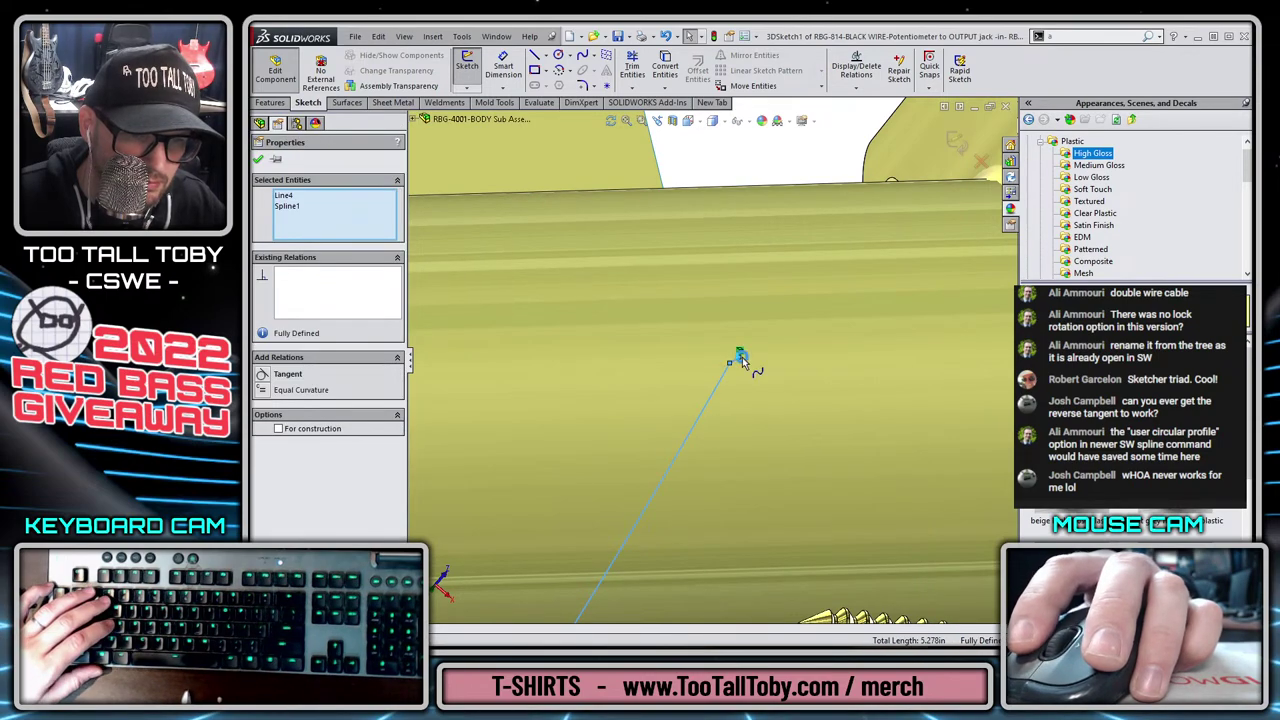
pyautogui.press('Escape')
# Shorten the spline's tangency handle at the output jack end to tighten the wire's curve.
pyautogui.scroll(8, 669, 413)
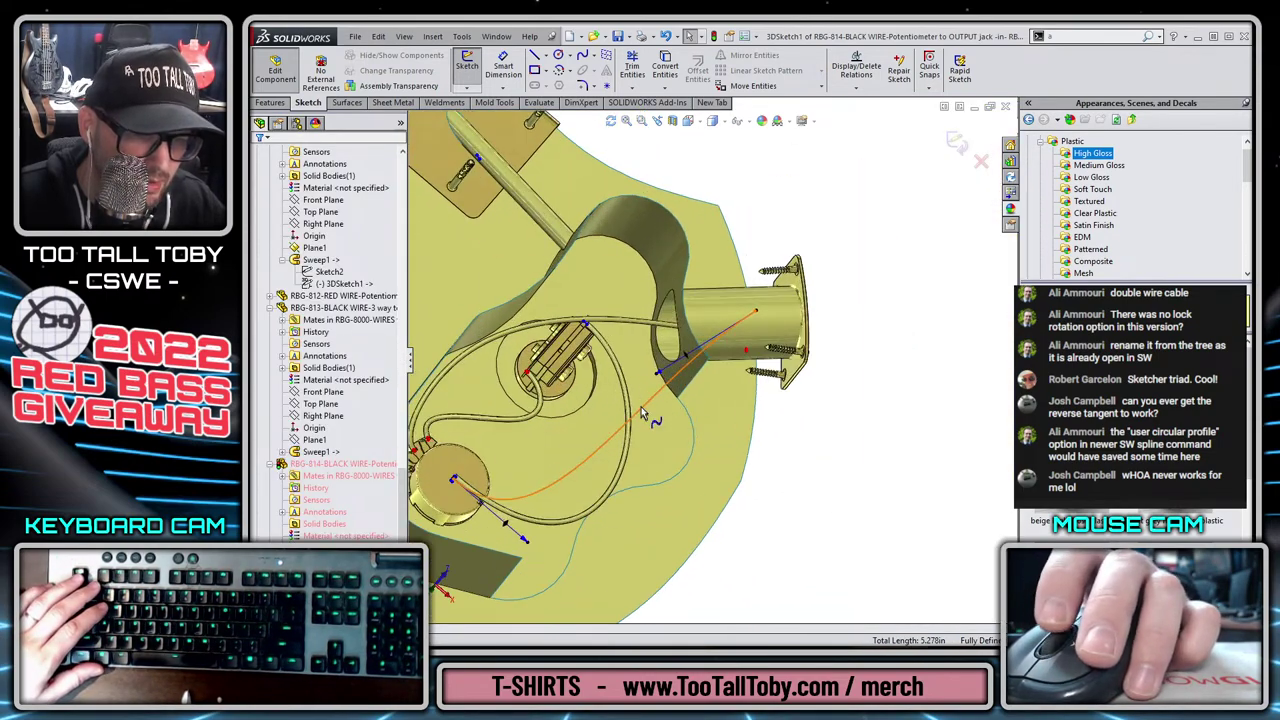
pyautogui.moveTo(643, 414)
pyautogui.mouseDown(button='middle')
pyautogui.moveTo(650, 380)
pyautogui.moveTo(623, 277)
pyautogui.moveTo(625, 400)
pyautogui.mouseUp(button='middle')
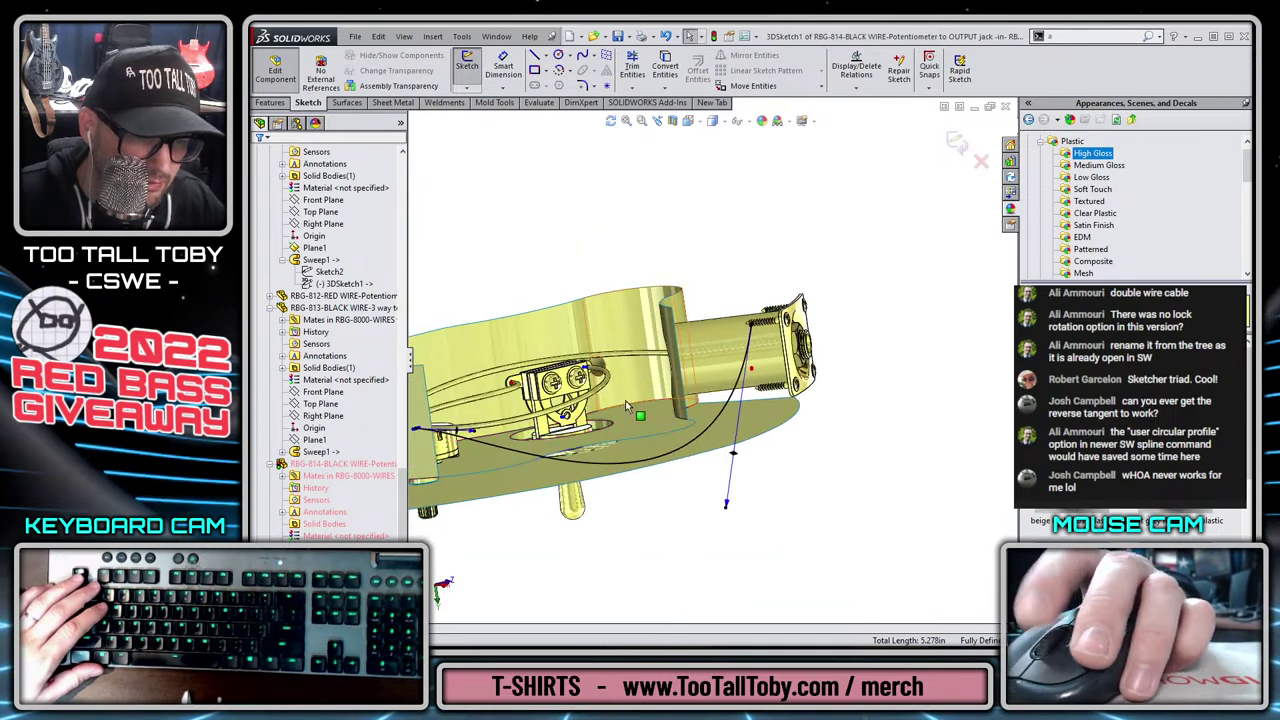
pyautogui.scroll(-3, 625, 400)
pyautogui.scroll(-2, 828, 256)
pyautogui.scroll(2, 723, 480)
pyautogui.scroll(-2, 724, 485)
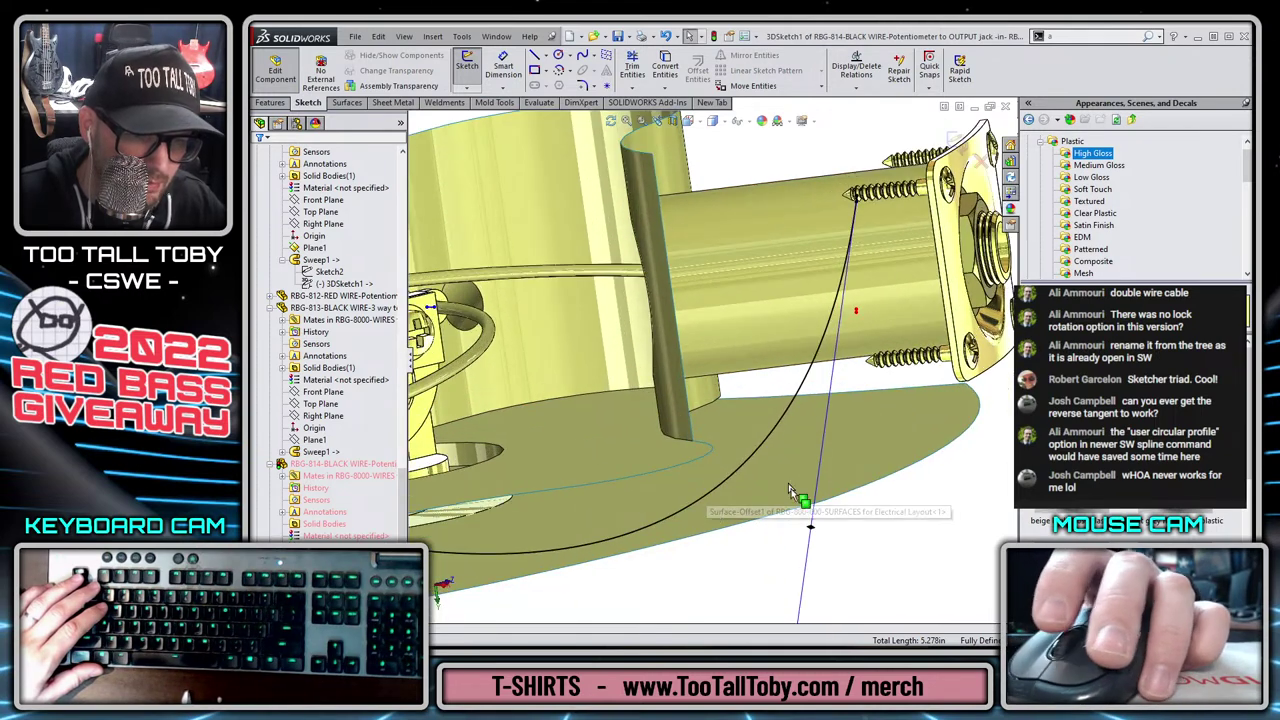
pyautogui.scroll(4, 799, 555)
pyautogui.scroll(-1, 804, 549)
pyautogui.moveTo(745, 493); pyautogui.dragTo(770, 312)
pyautogui.moveTo(777, 291); pyautogui.dragTo(585, 405, button='middle')
pyautogui.scroll(-4, 485, 208)
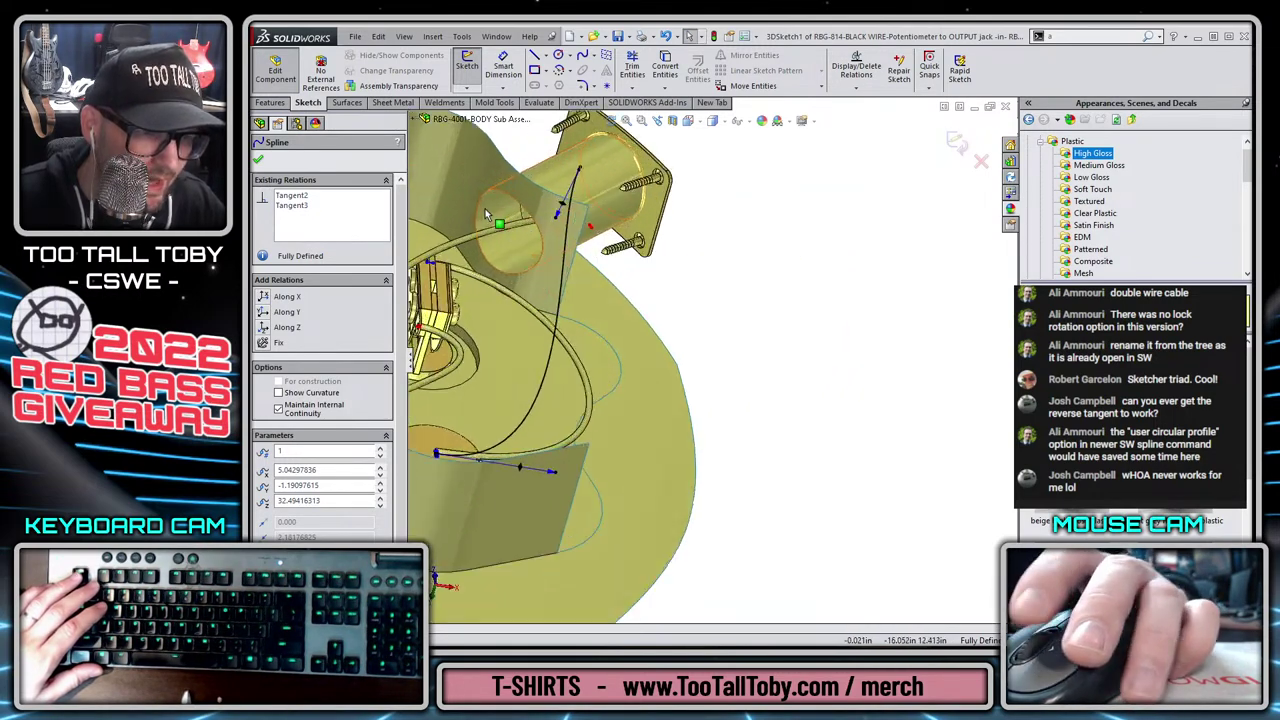
pyautogui.press('Escape')
# Insert a spline point midway along the wire path, near the output jack side of the control cavity.
pyautogui.click(584, 372)
pyautogui.rightClick(586, 373)
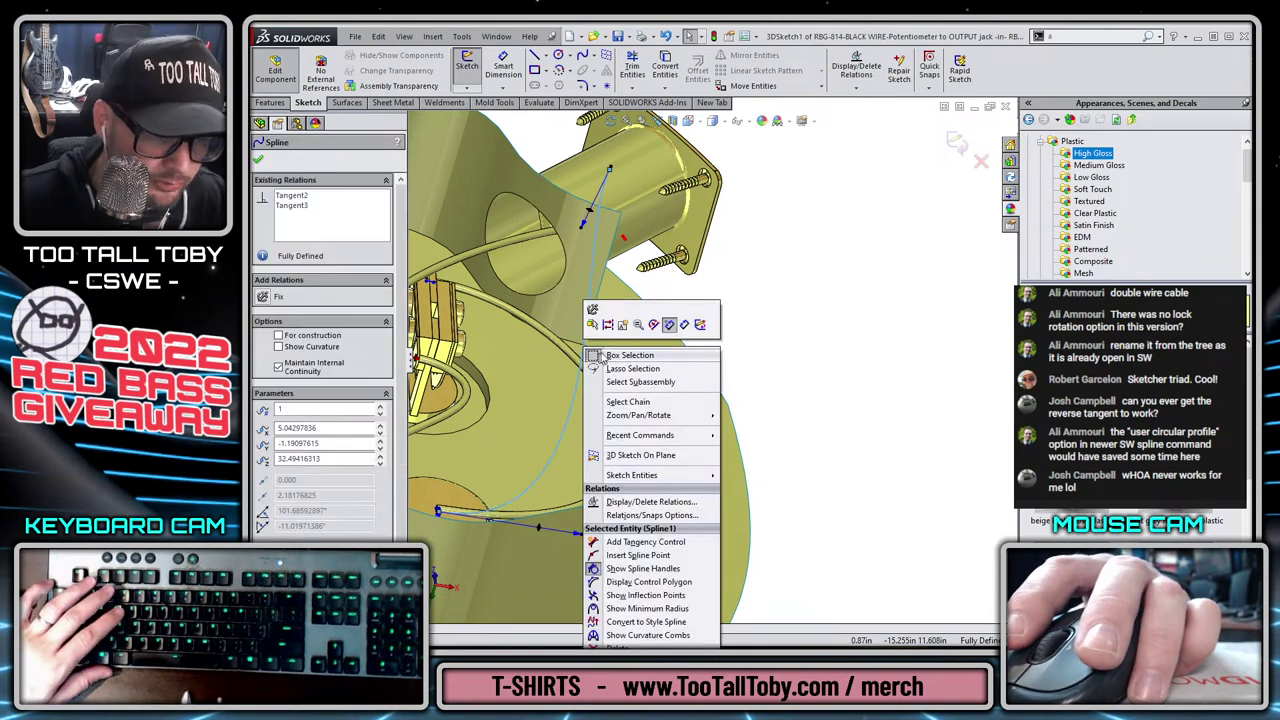
pyautogui.click(661, 556)
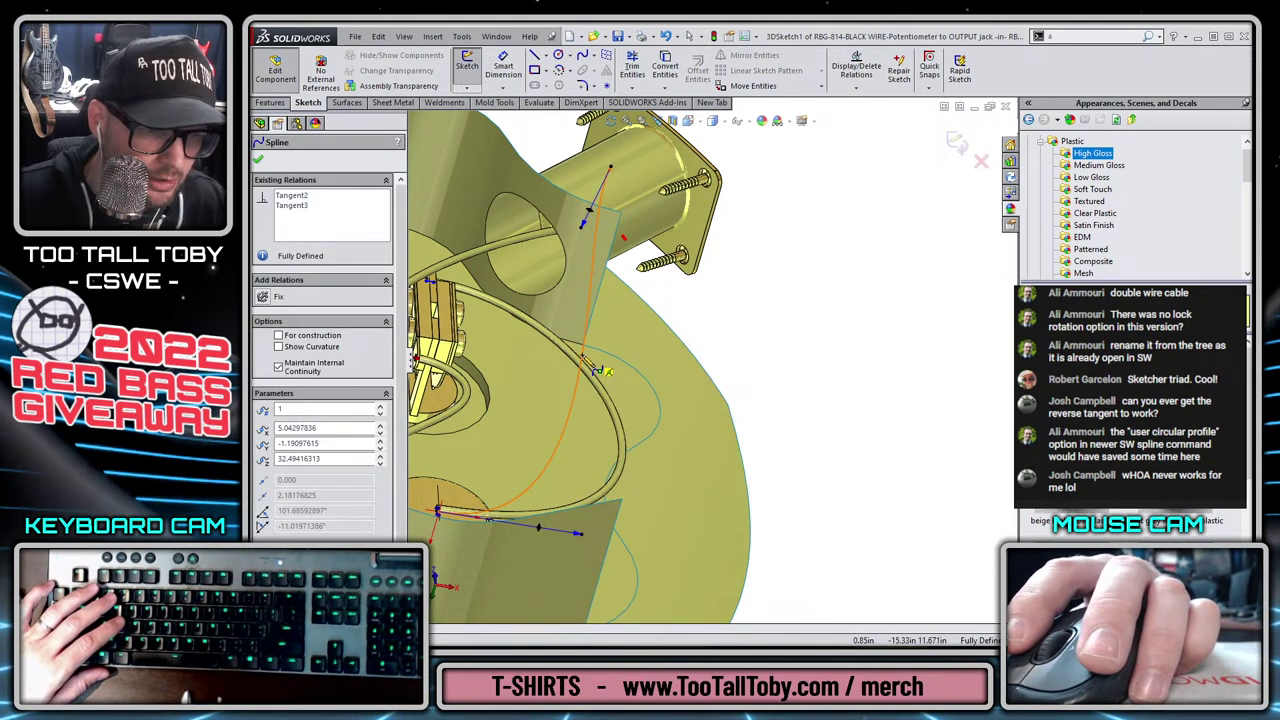
pyautogui.press('Escape')
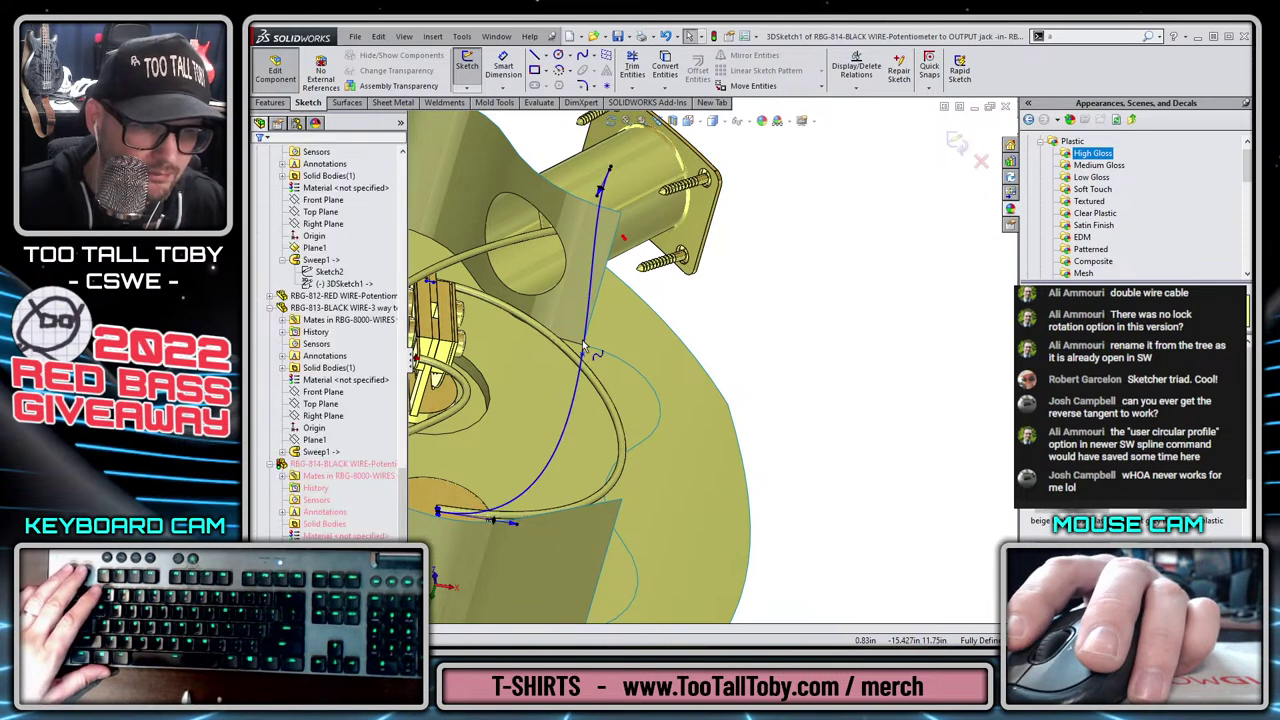
# Dimension the new spline point from the control cavity's floor surface and set the distance to 0.63 in.
pyautogui.click(587, 362)
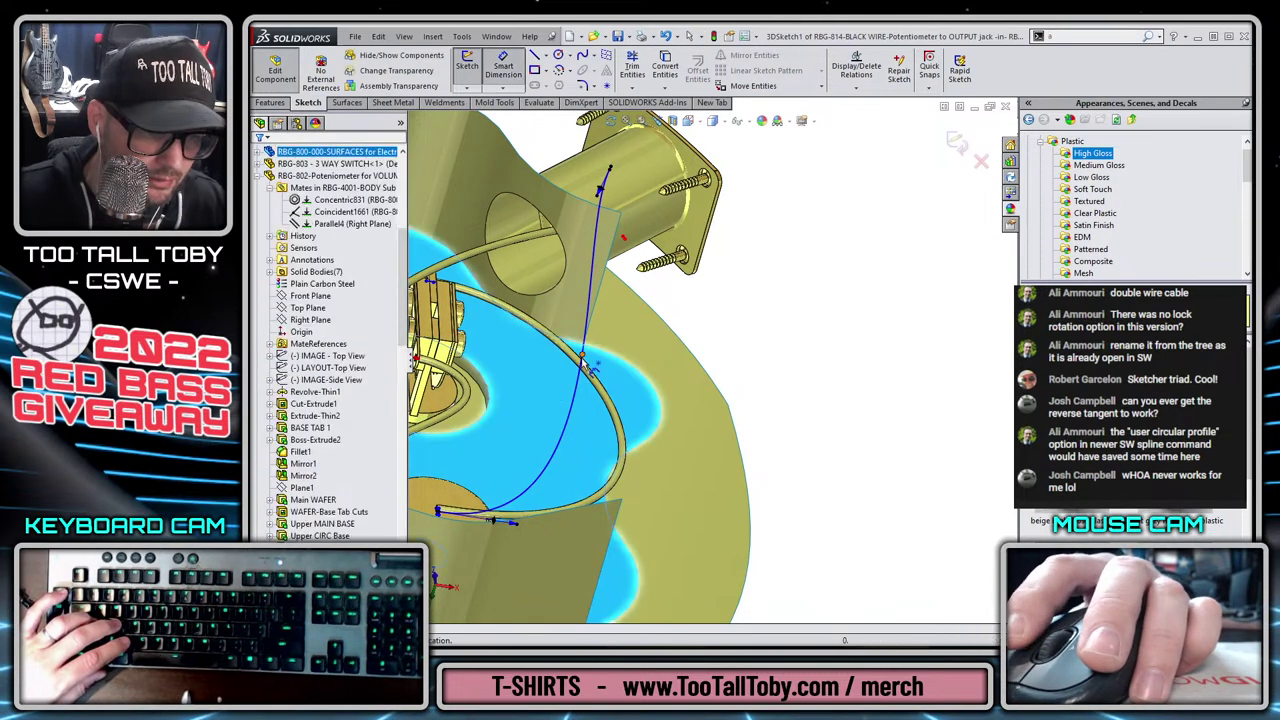
pyautogui.click(582, 355)
pyautogui.doubleClick(621, 388)
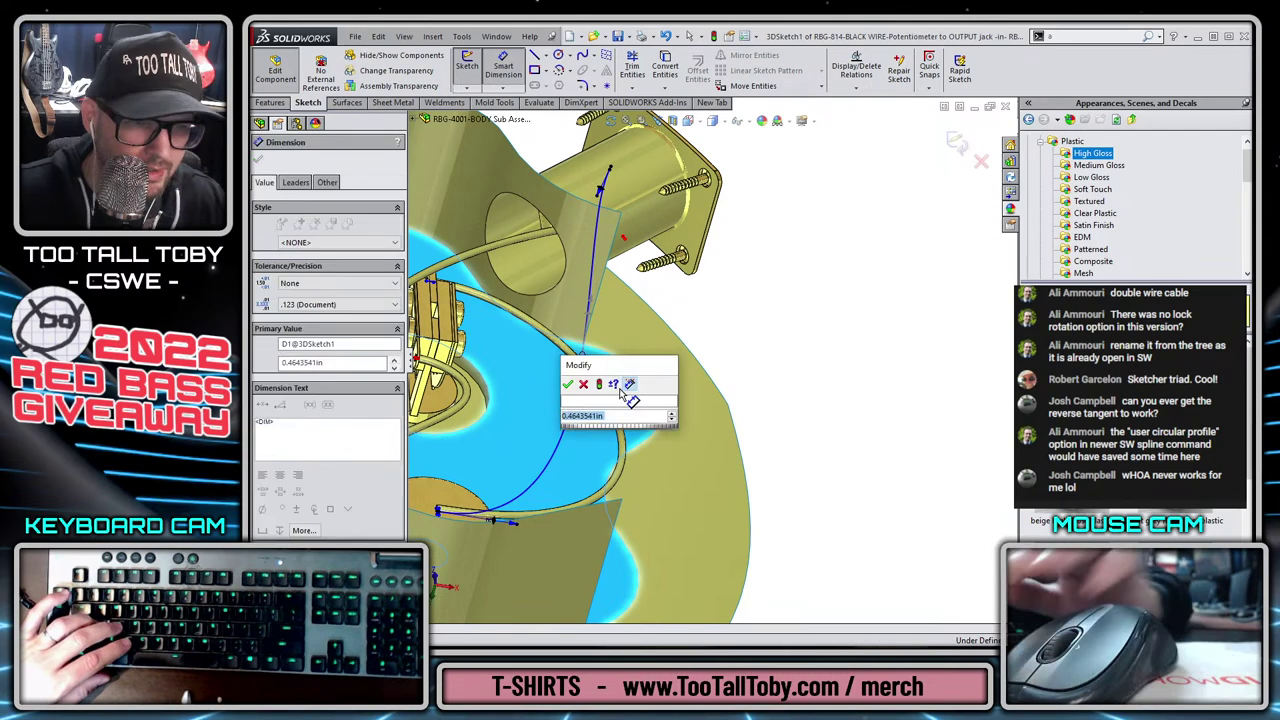
pyautogui.write('0.63')
pyautogui.press('Return')
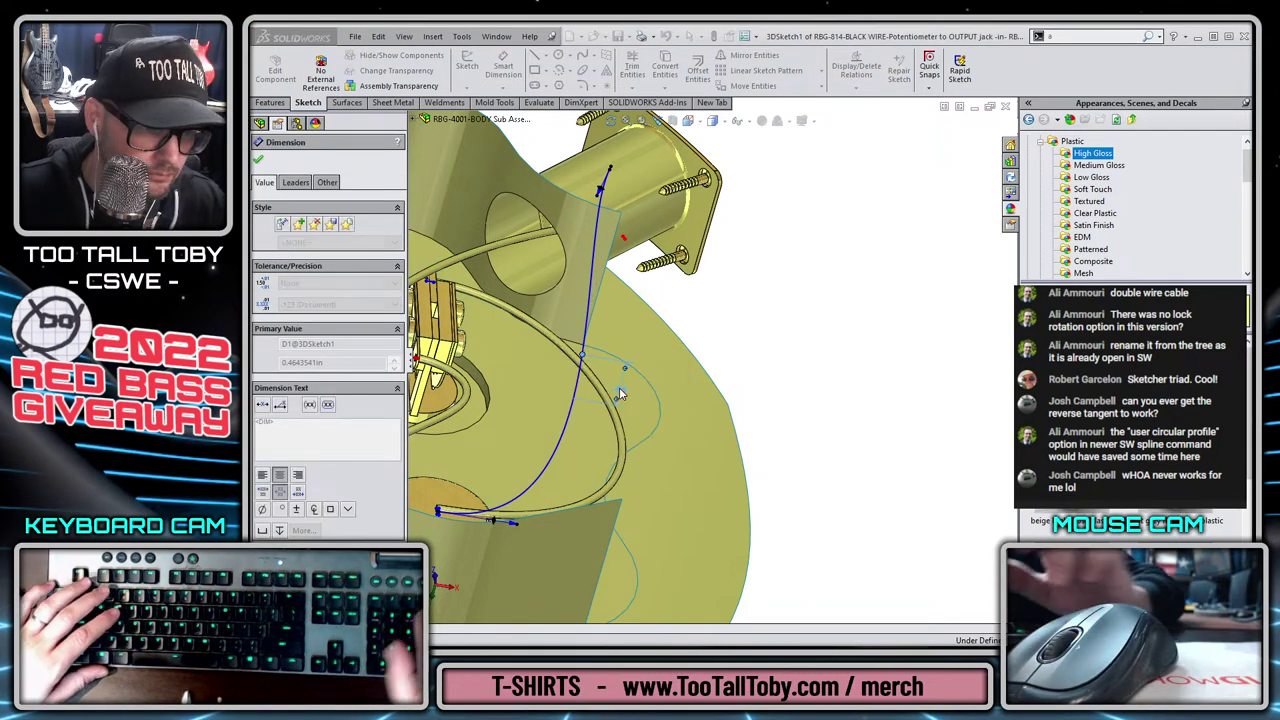
pyautogui.press('Escape')
# Move the middle spline point inward to route the wire through the output jack bore opening, and exit the 3D sketch.
pyautogui.moveTo(582, 340); pyautogui.dragTo(513, 315)
pyautogui.press('Escape')
pyautogui.scroll(2, 551, 425)
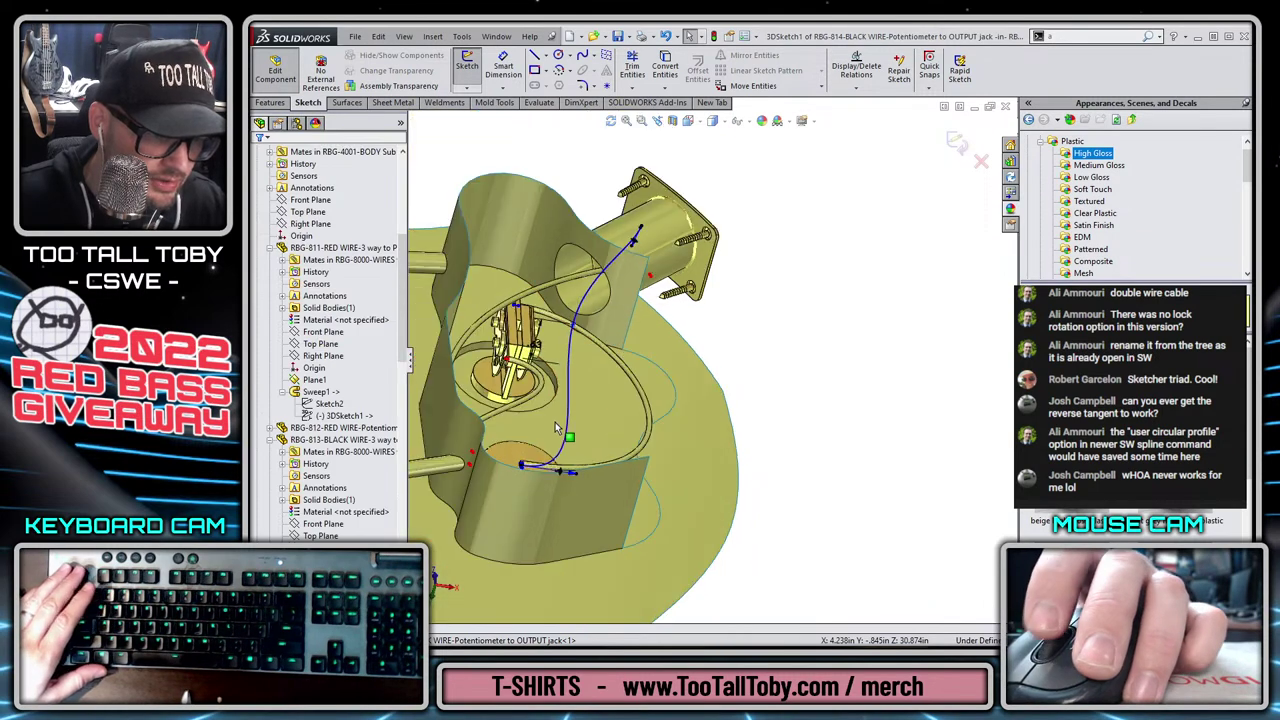
pyautogui.scroll(-1, 551, 425)
pyautogui.moveTo(551, 425); pyautogui.dragTo(543, 457, button='middle')
pyautogui.scroll(4, 630, 369)
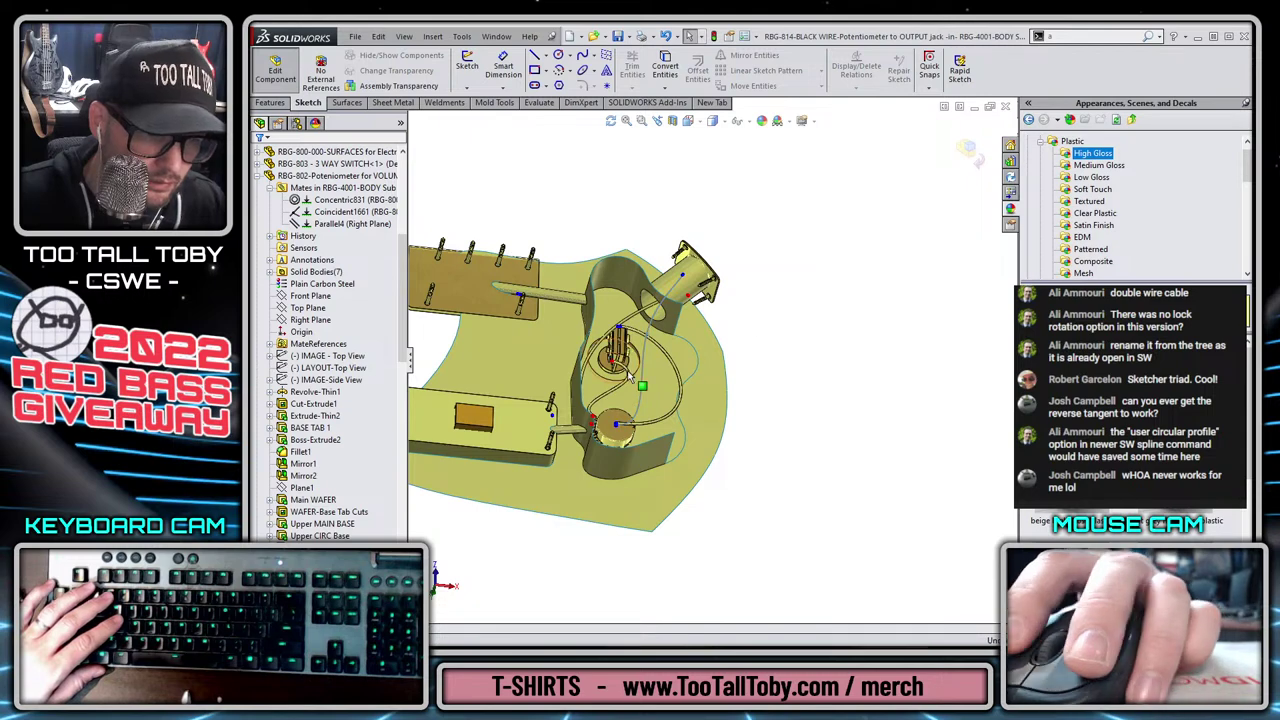
# Open the RBG-814 black wire part in its own window.
pyautogui.scroll(-10, 338, 424)
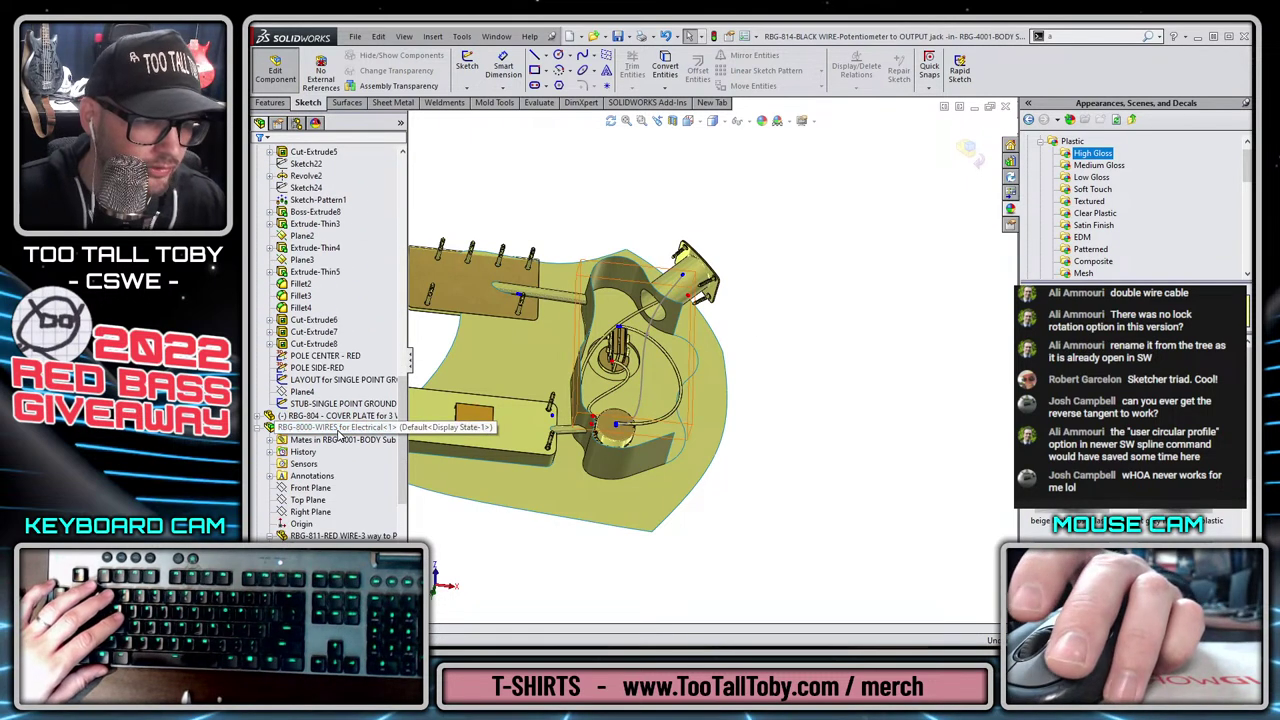
pyautogui.scroll(-9, 338, 430)
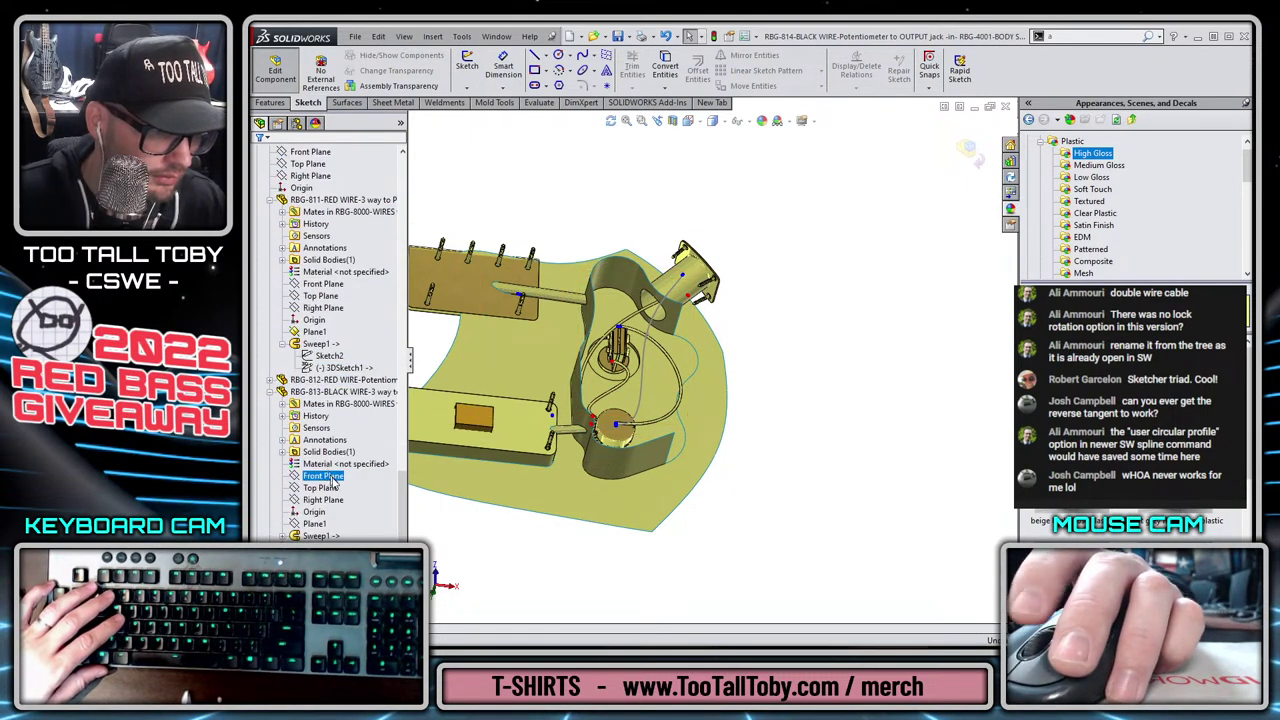
pyautogui.rightClick(340, 532)
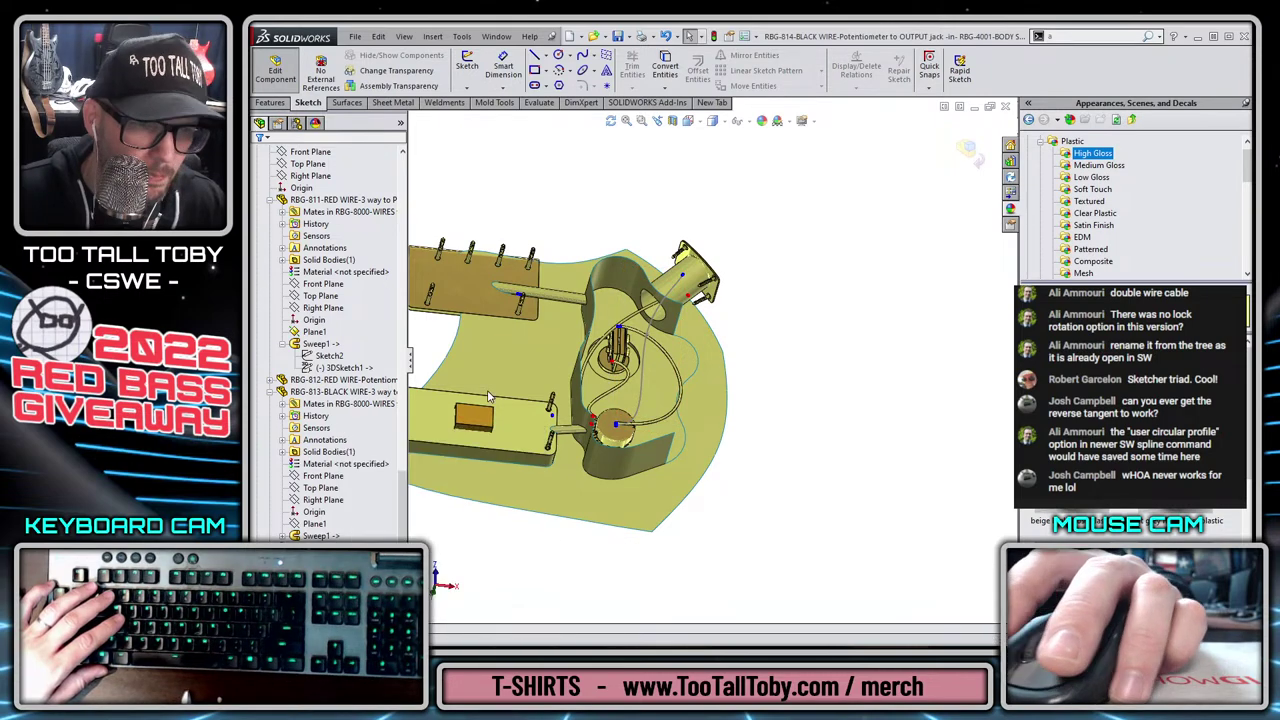
pyautogui.click(355, 445)
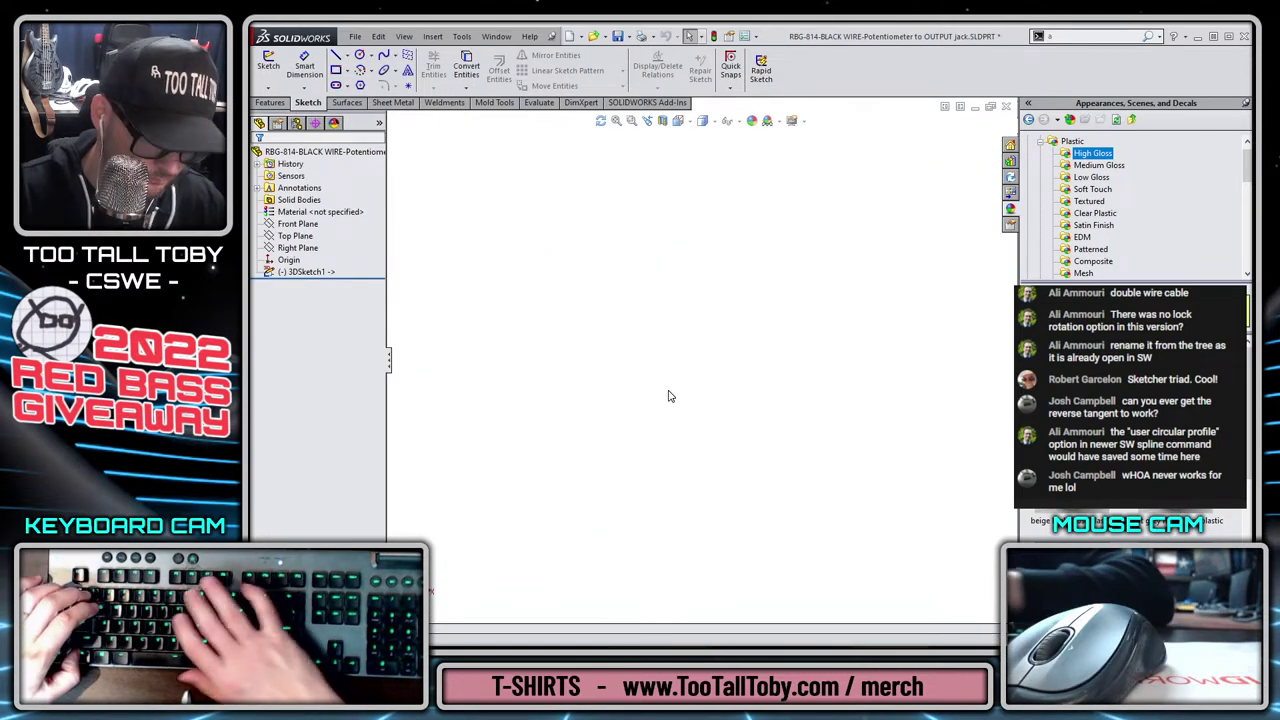
# Create a reference plane through the end point of the wire path, perpendicular to its short straight end line.
pyautogui.press('f')
pyautogui.scroll(-7, 597, 488)
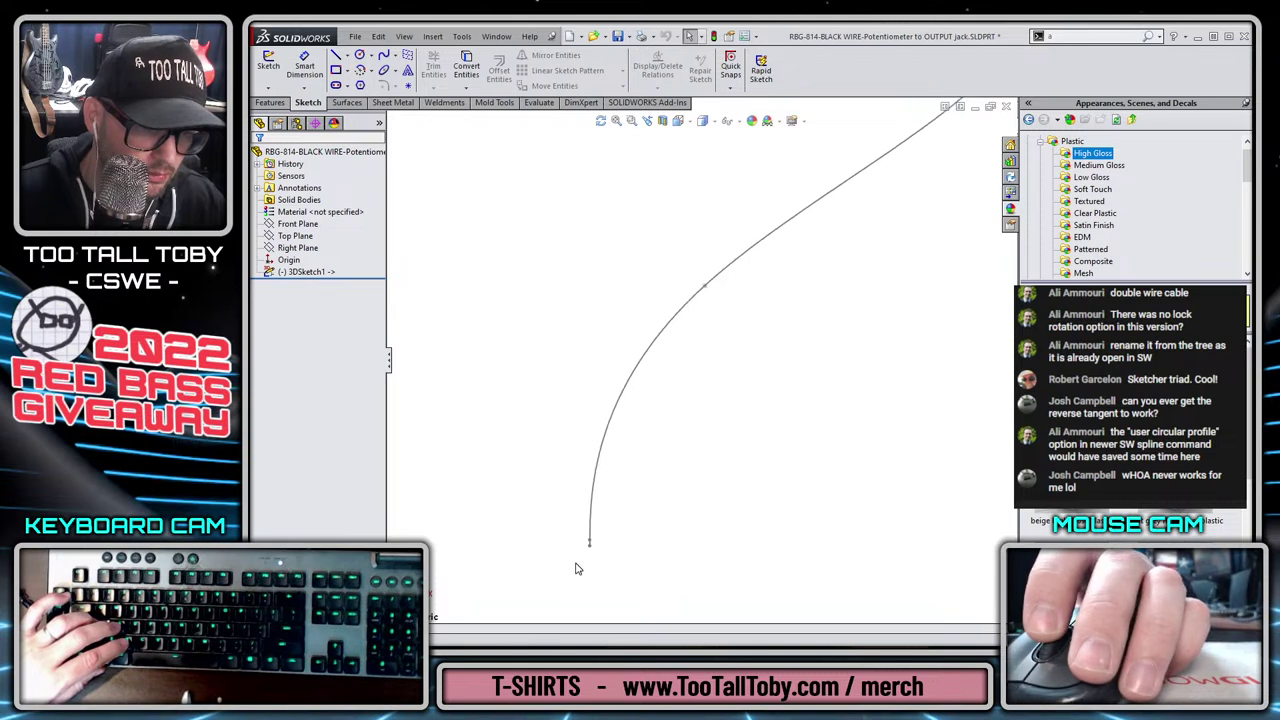
pyautogui.press('s')
pyautogui.click(660, 524)
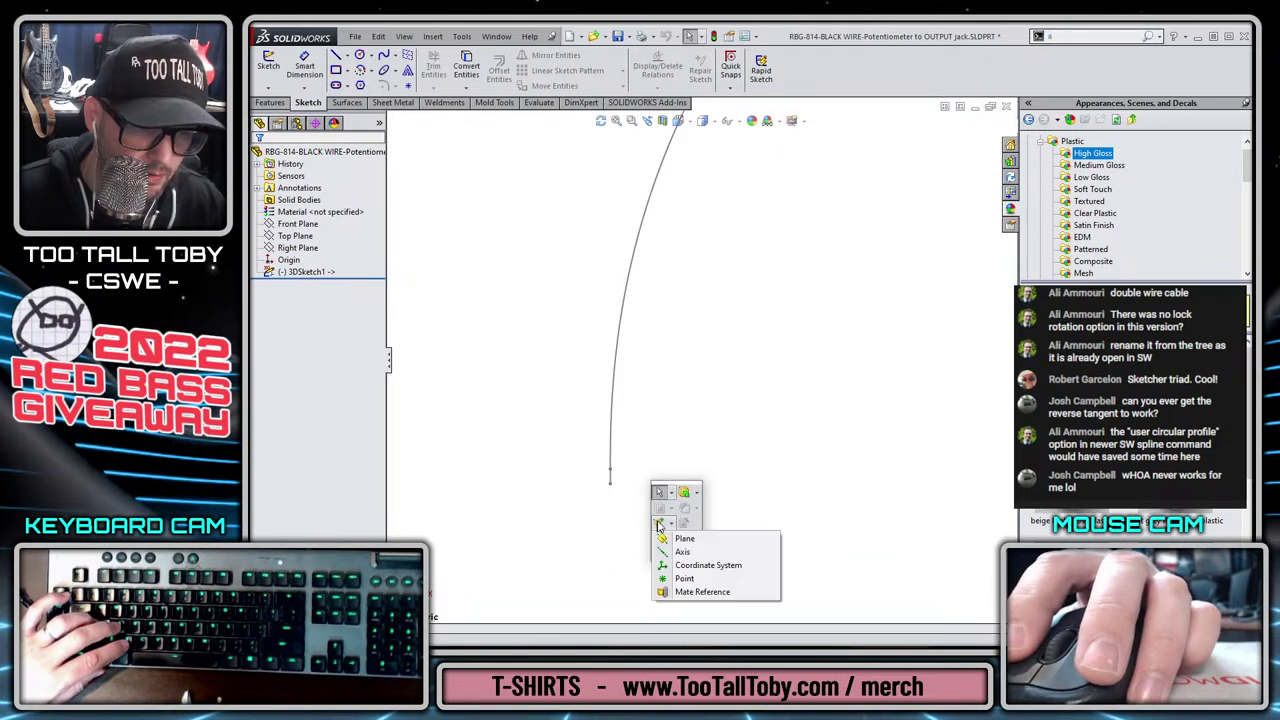
pyautogui.click(681, 541)
pyautogui.click(610, 478)
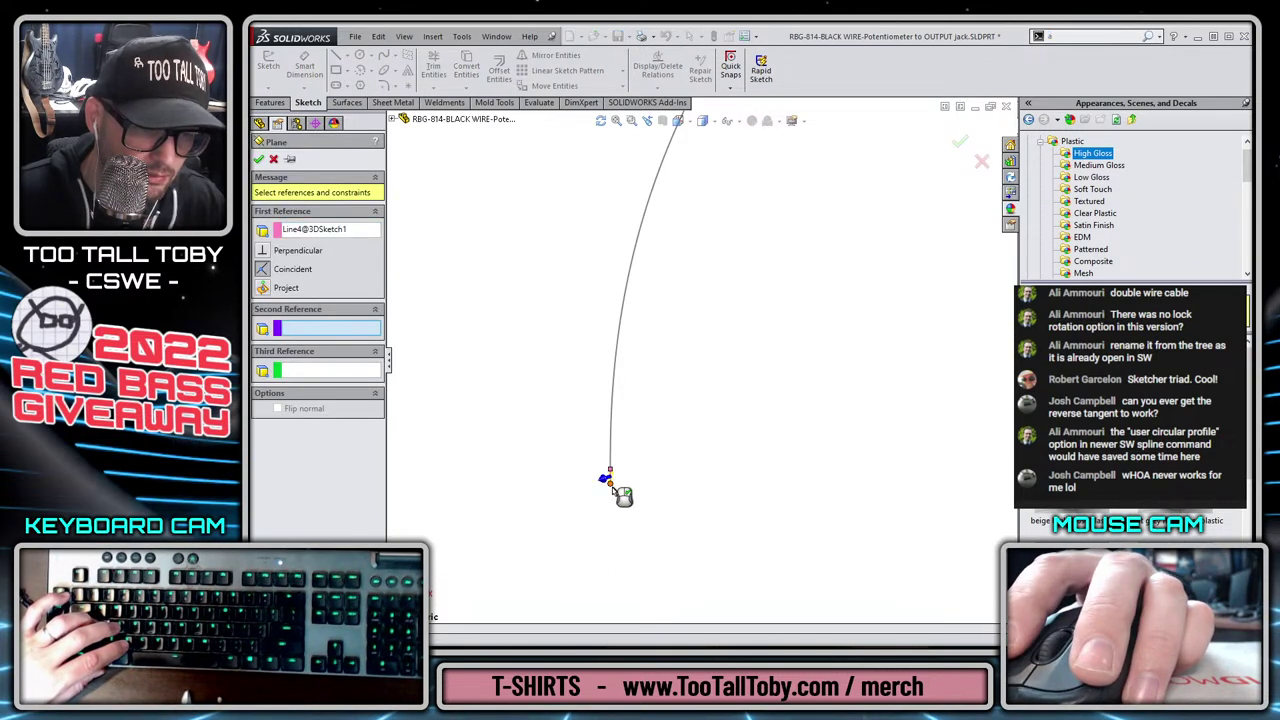
pyautogui.click(610, 484)
pyautogui.press('Return')
pyautogui.moveTo(612, 484); pyautogui.dragTo(615, 433, button='middle')
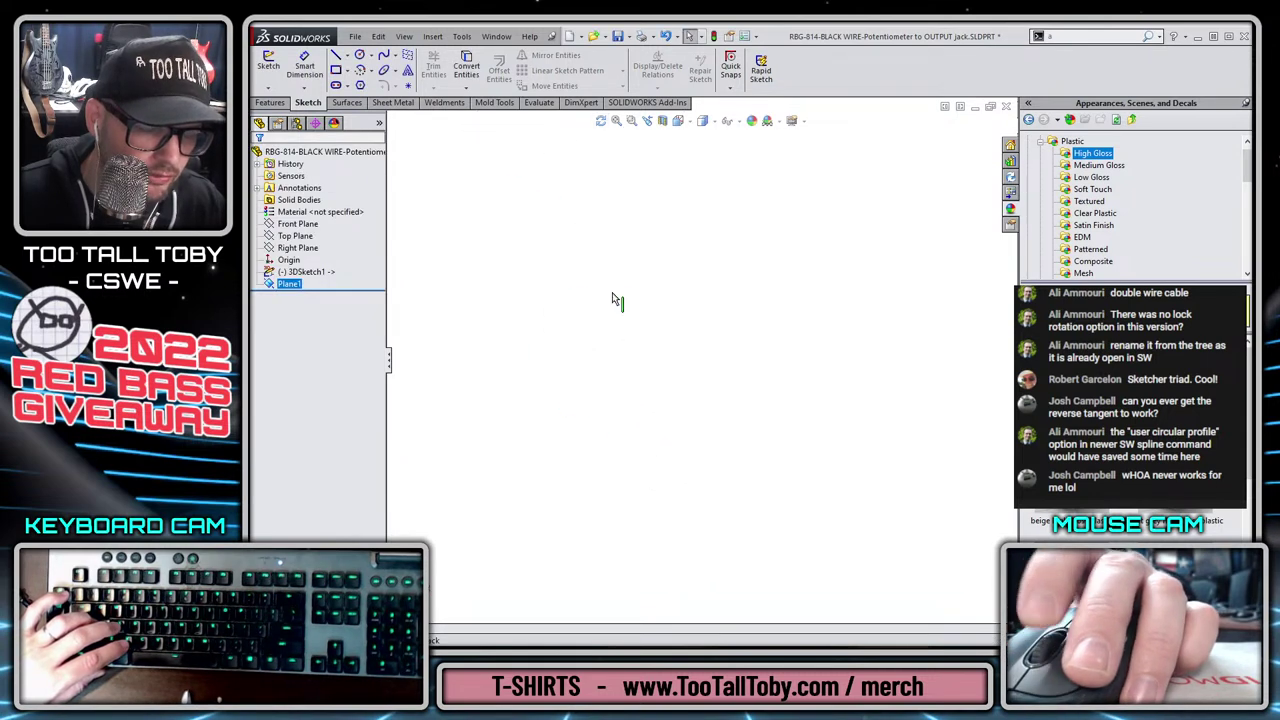
# Sketch a 0.06 in diameter circle on the new plane, centred on the end of the wire path, and exit the sketch.
pyautogui.click(613, 295)
pyautogui.hotkey('ctrl', '7')
pyautogui.scroll(-4, 575, 550)
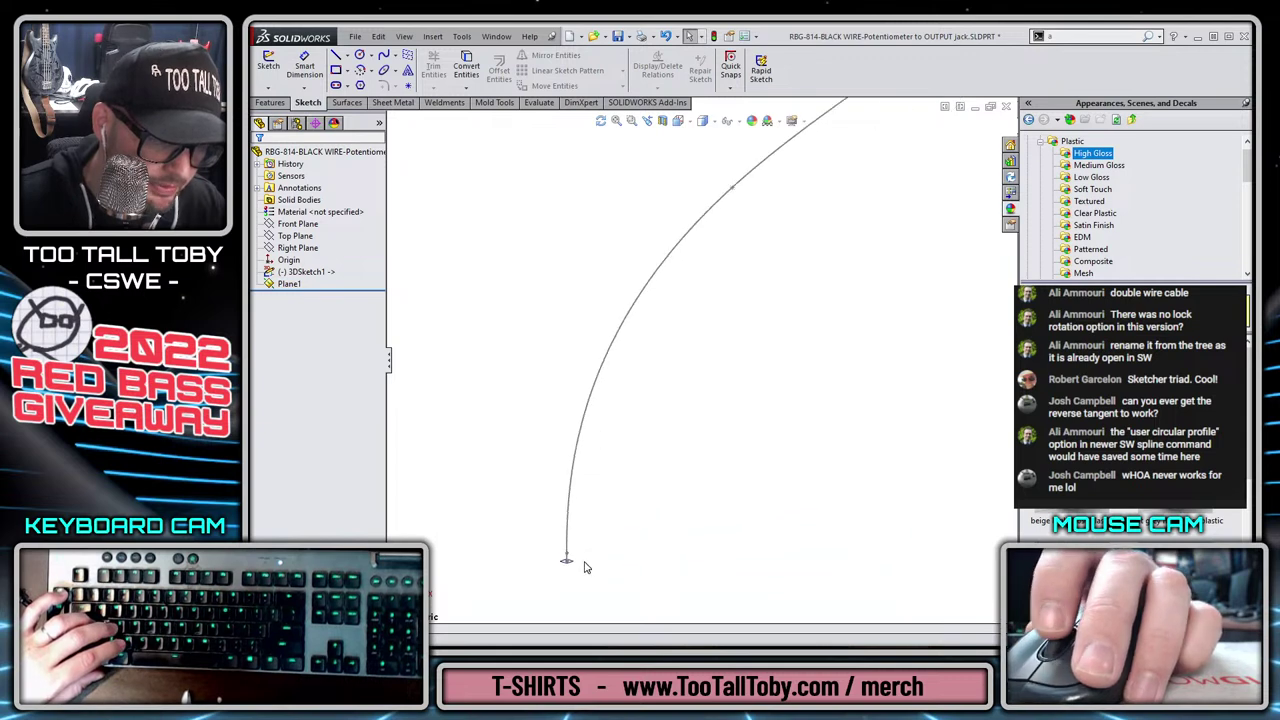
pyautogui.moveTo(586, 567); pyautogui.dragTo(645, 421, button='middle')
pyautogui.click(620, 364)
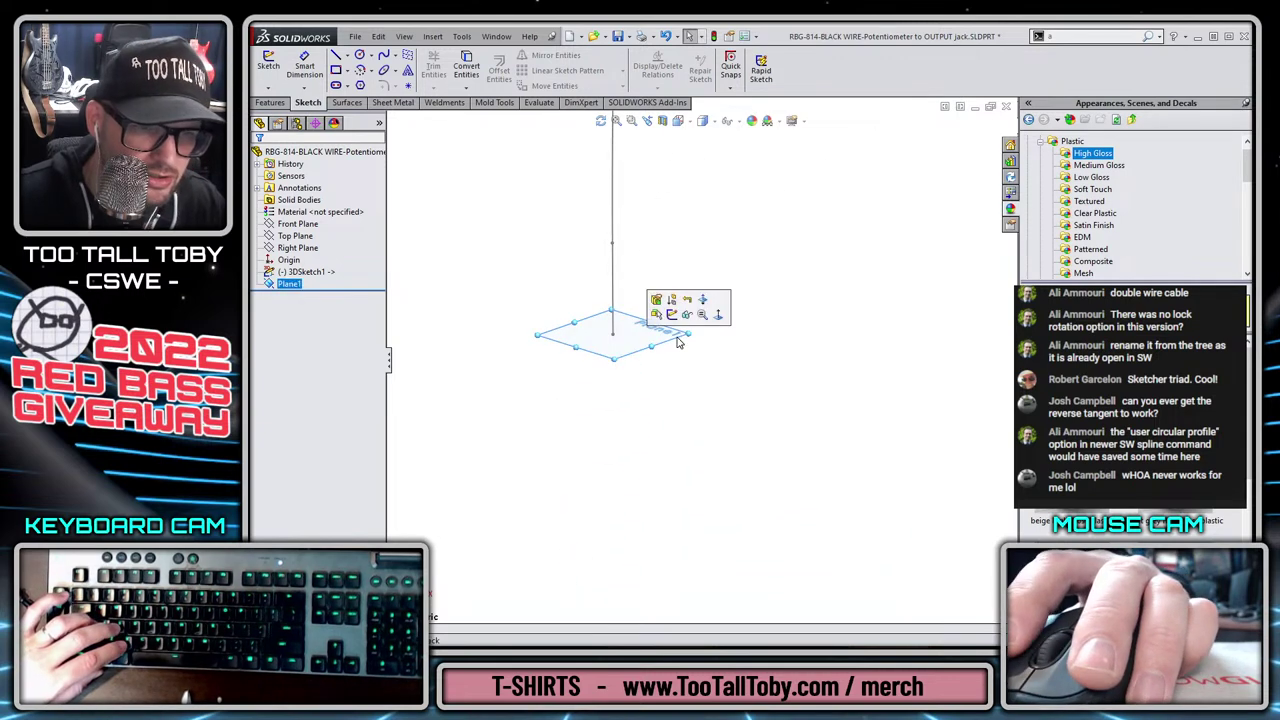
pyautogui.click(671, 315)
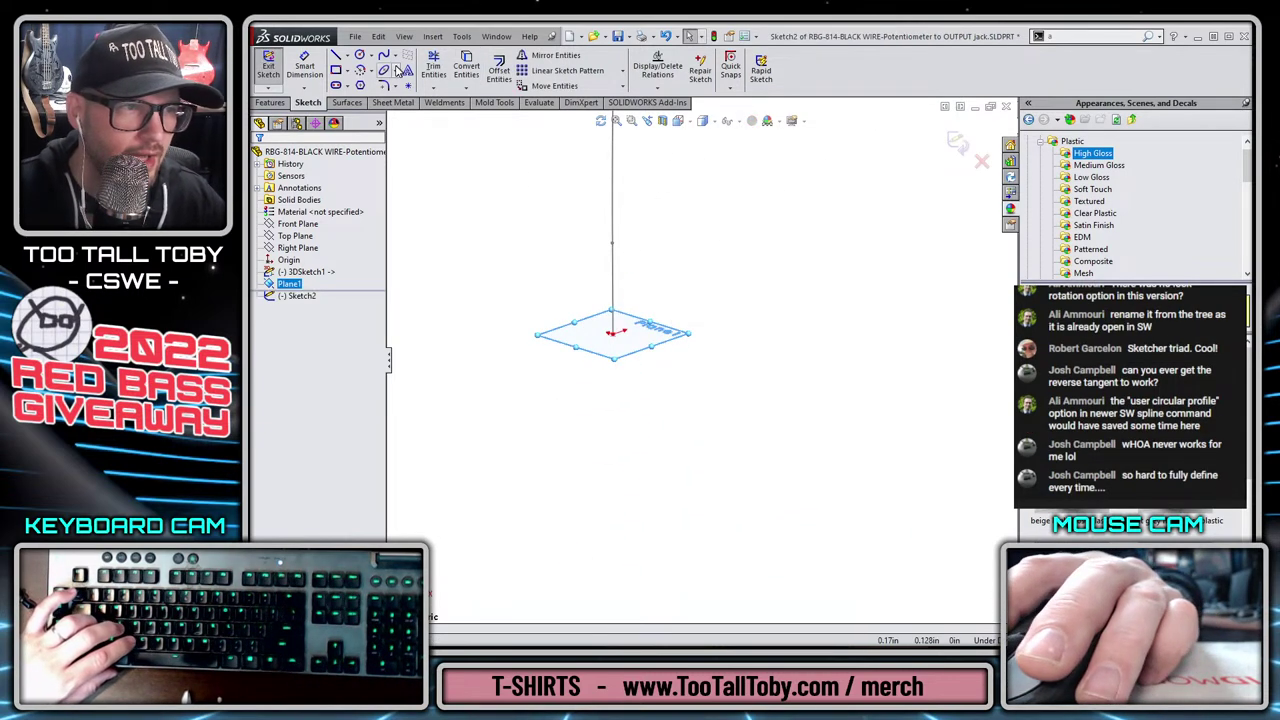
pyautogui.click(359, 56)
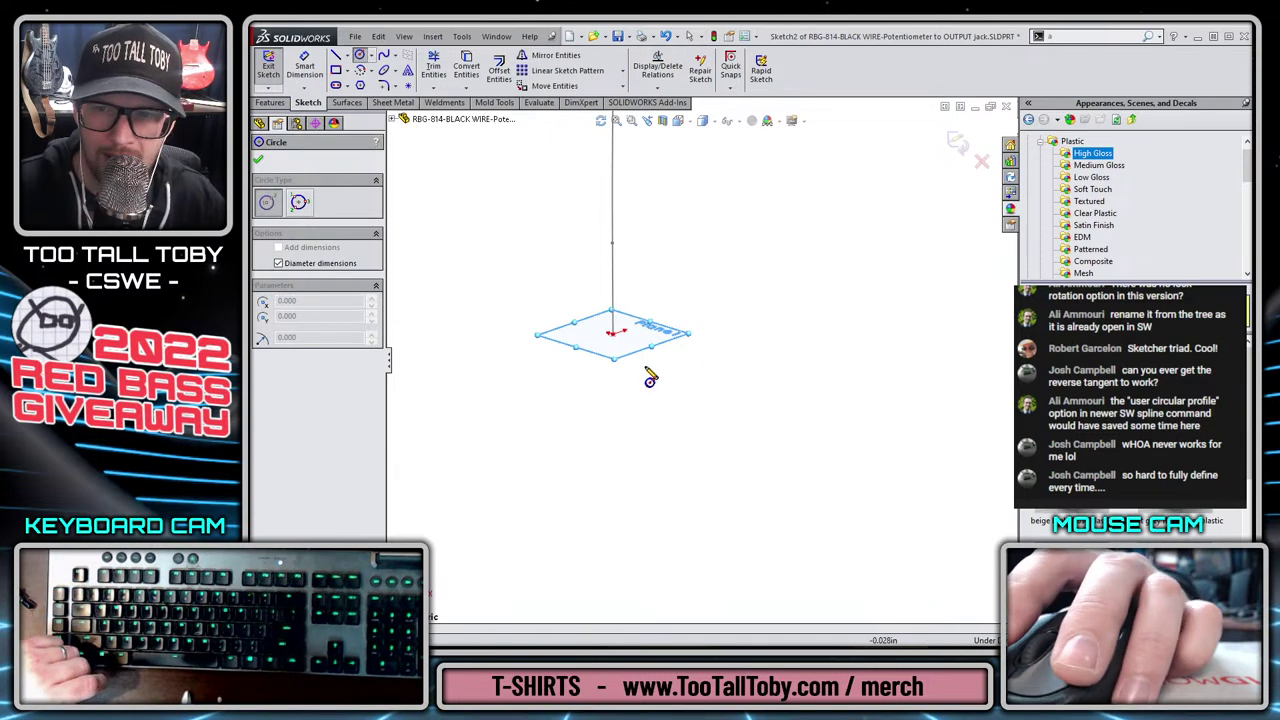
pyautogui.click(613, 334)
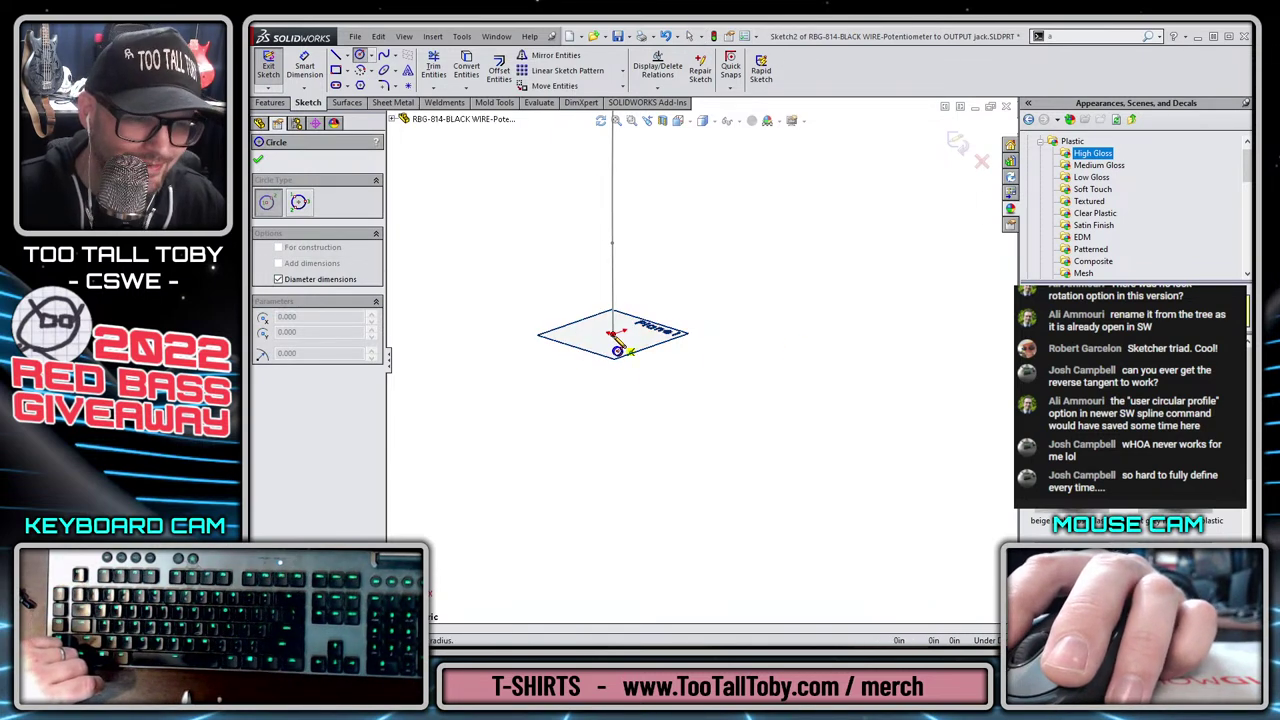
pyautogui.write('0.6')
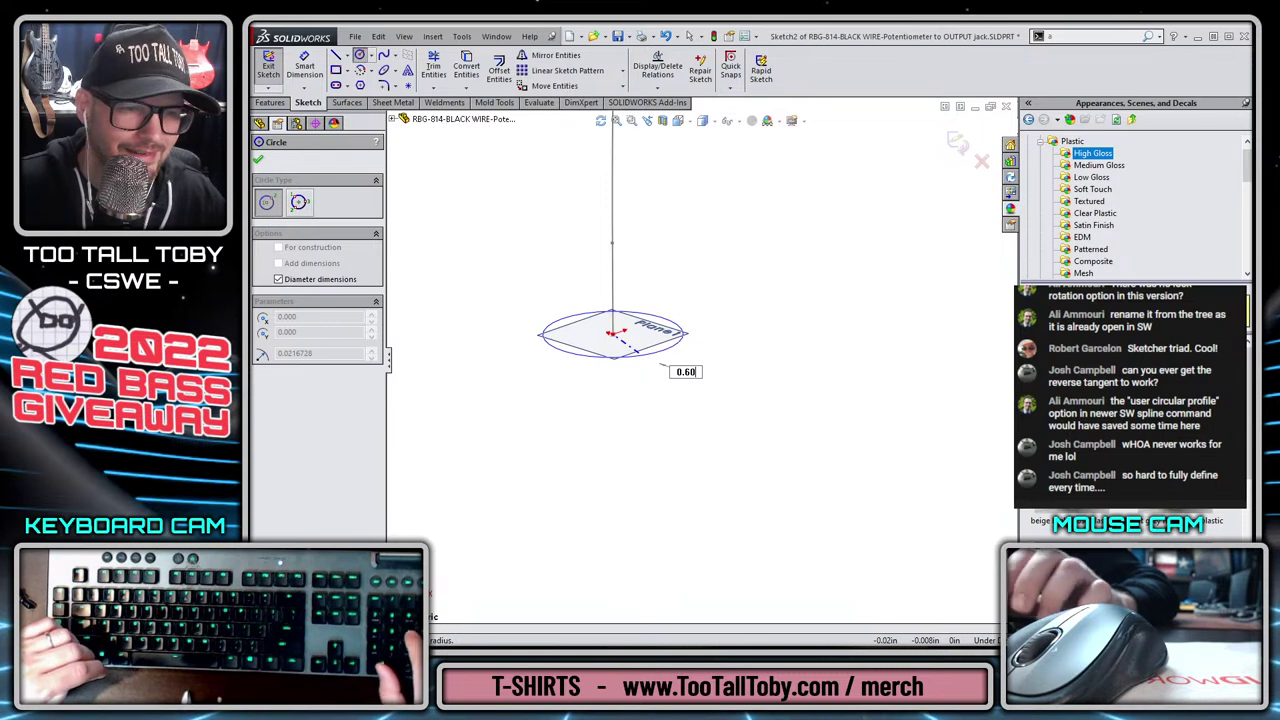
pyautogui.write('60')
pyautogui.press('Return')
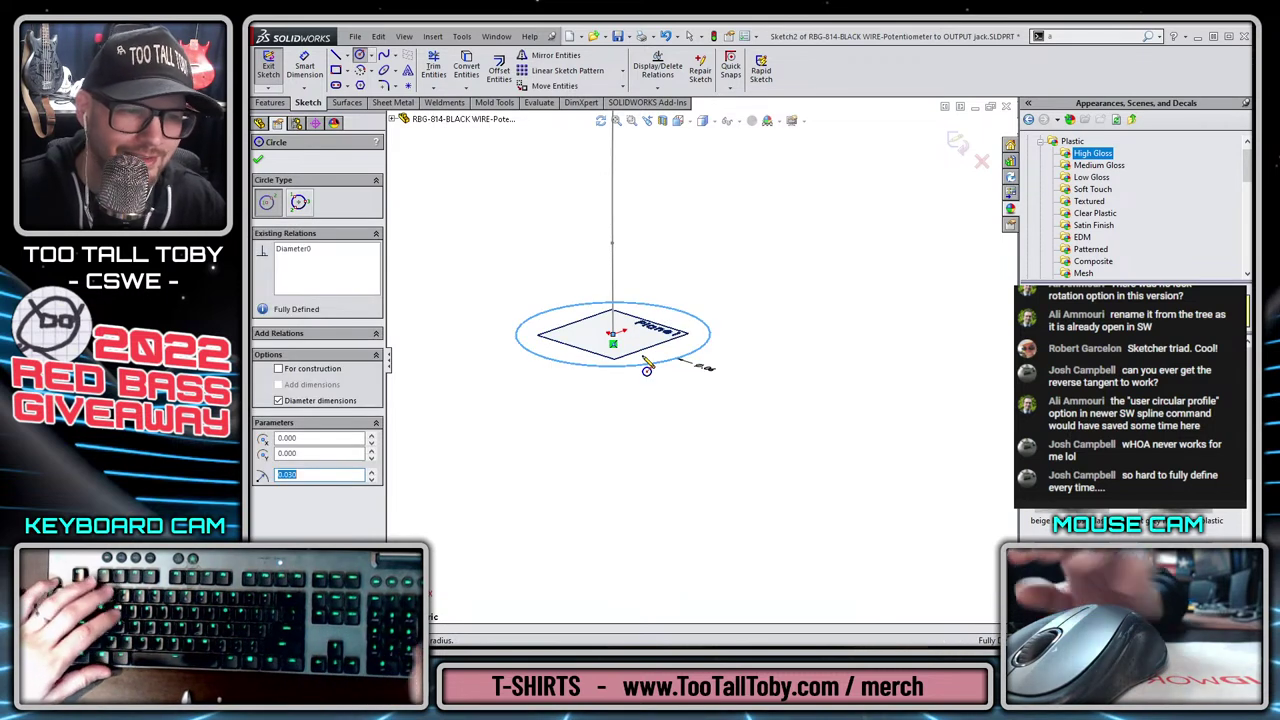
pyautogui.press('Escape')
pyautogui.scroll(4, 723, 318)
pyautogui.click(954, 147)
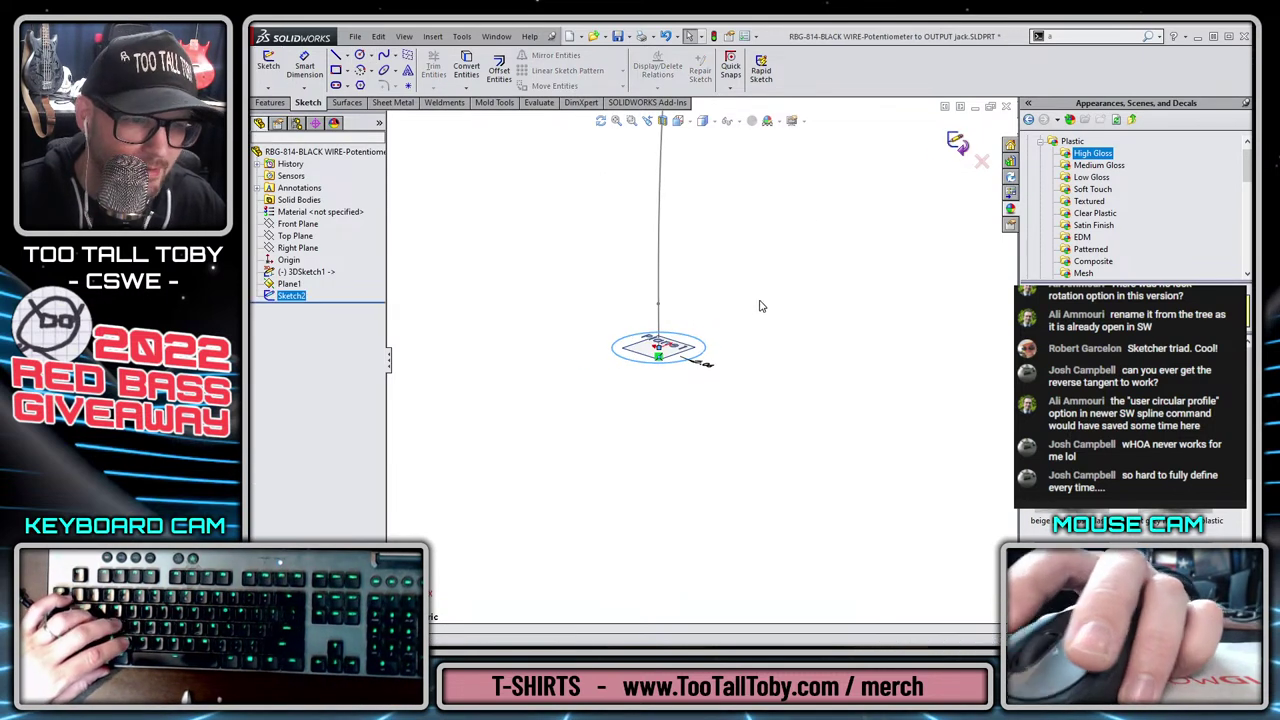
# Sweep the circle profile along the 3D sketch path to form the solid wire.
pyautogui.click(271, 103)
pyautogui.click(341, 55)
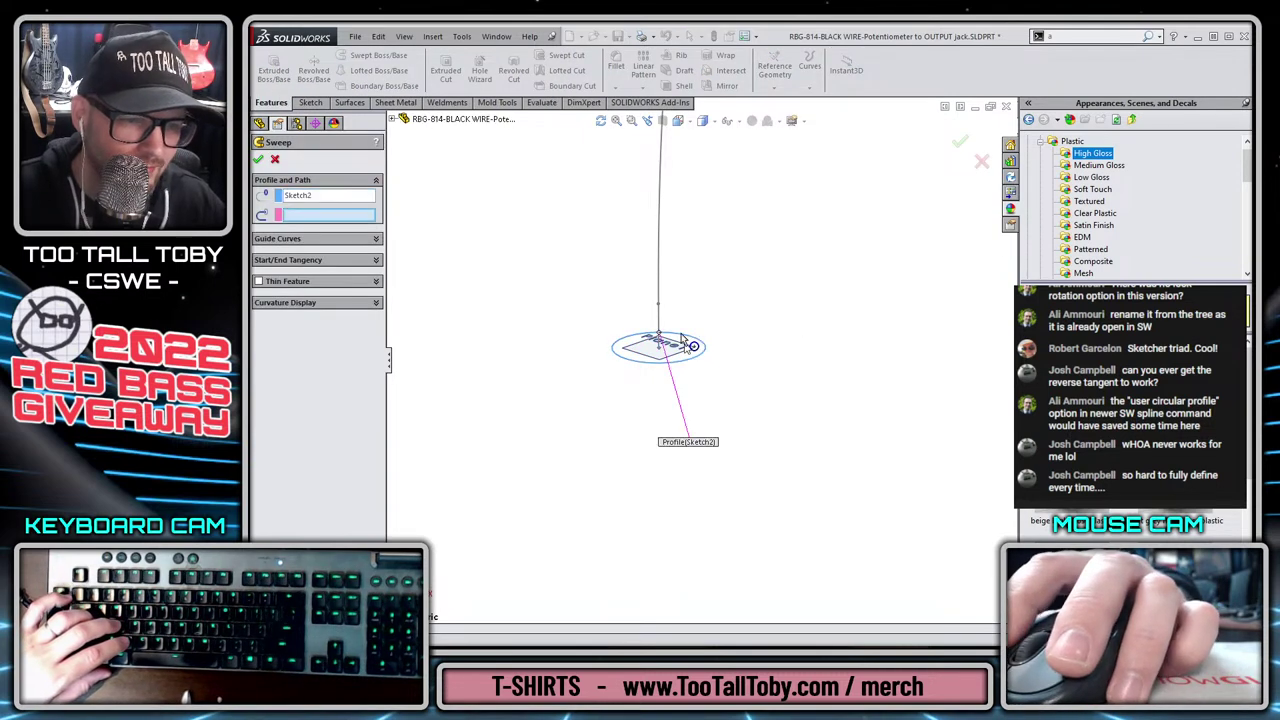
pyautogui.click(658, 296)
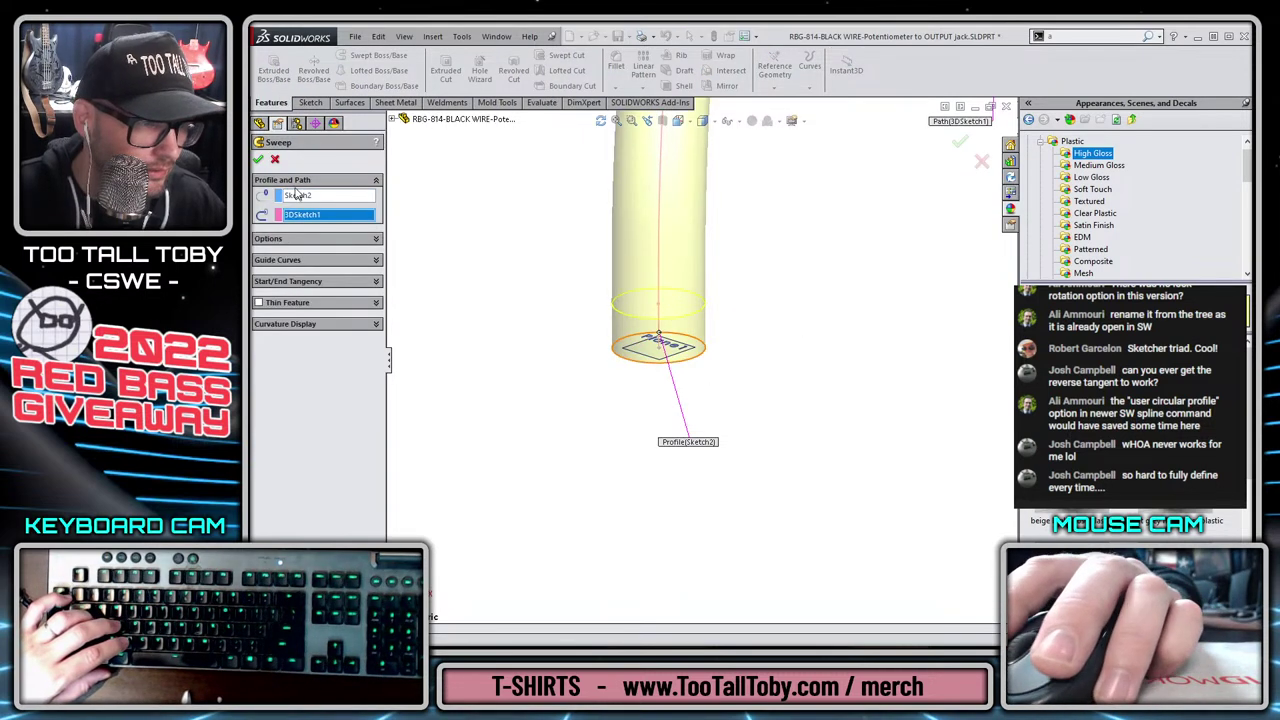
pyautogui.click(259, 160)
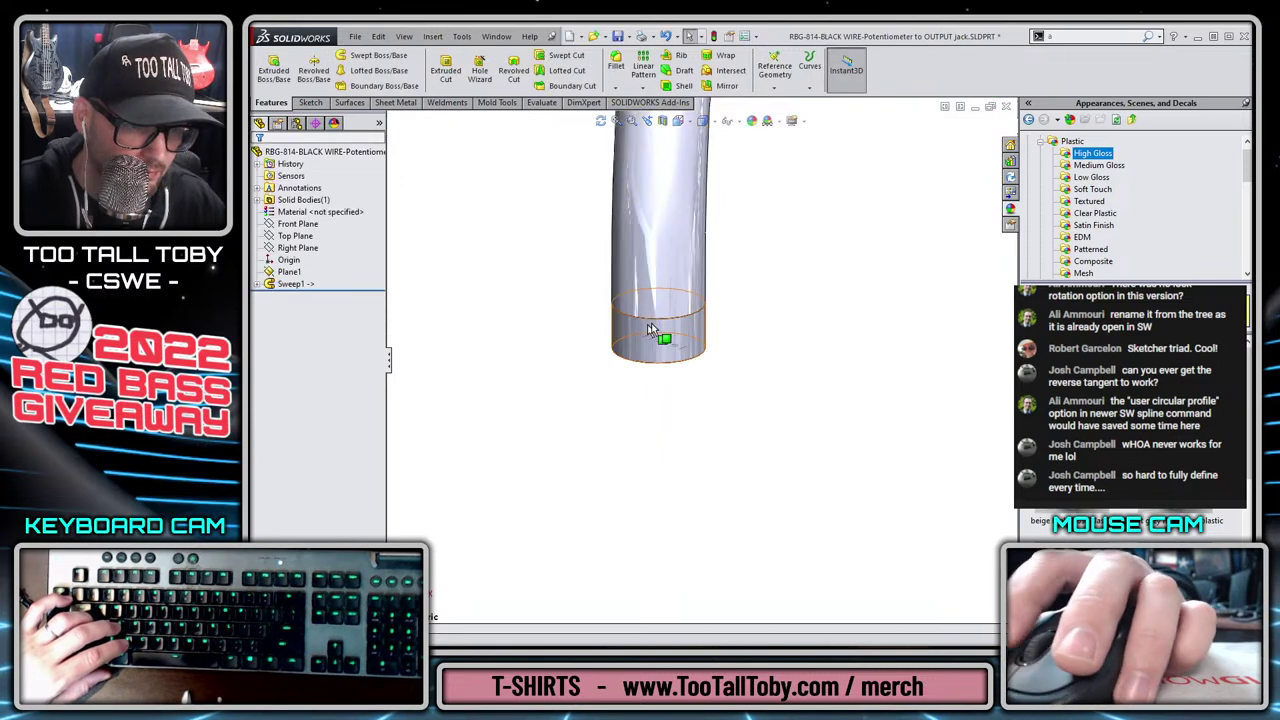
# Hide the reference plane, apply a black high gloss plastic appearance to the wire, and close the part window.
pyautogui.click(293, 275)
pyautogui.click(314, 255)
pyautogui.doubleClick(1176, 450)
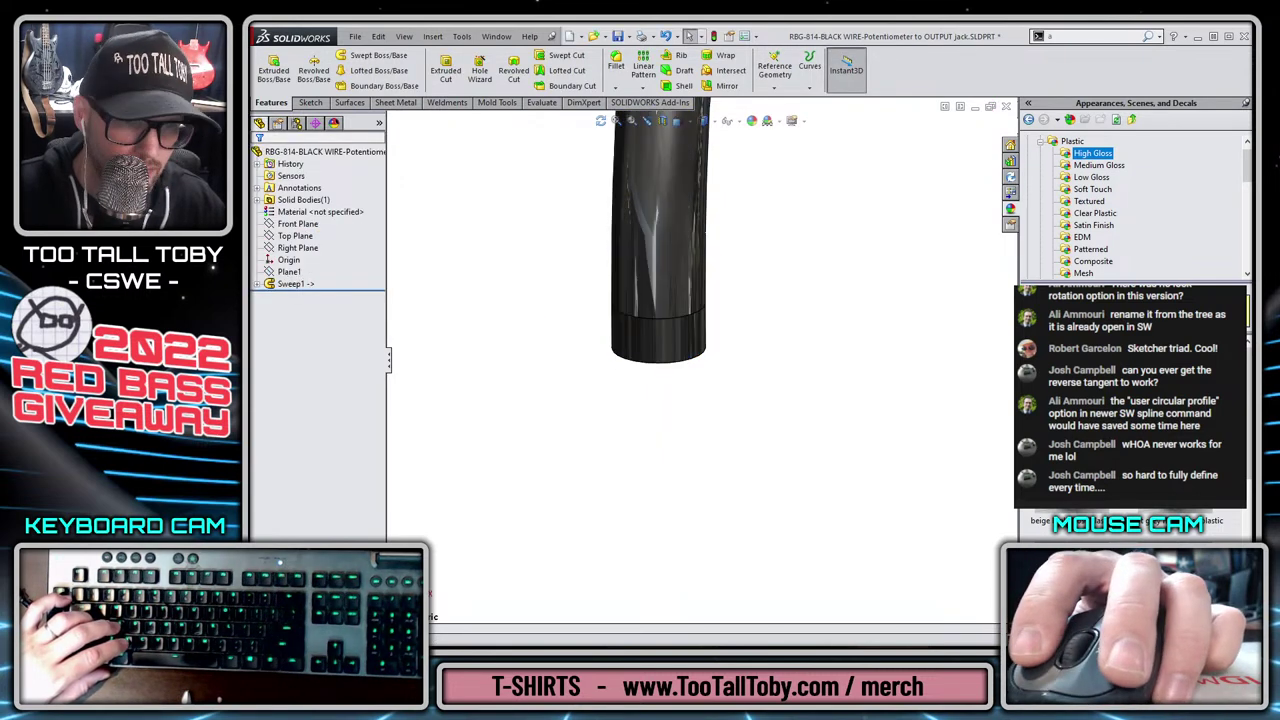
pyautogui.press('f')
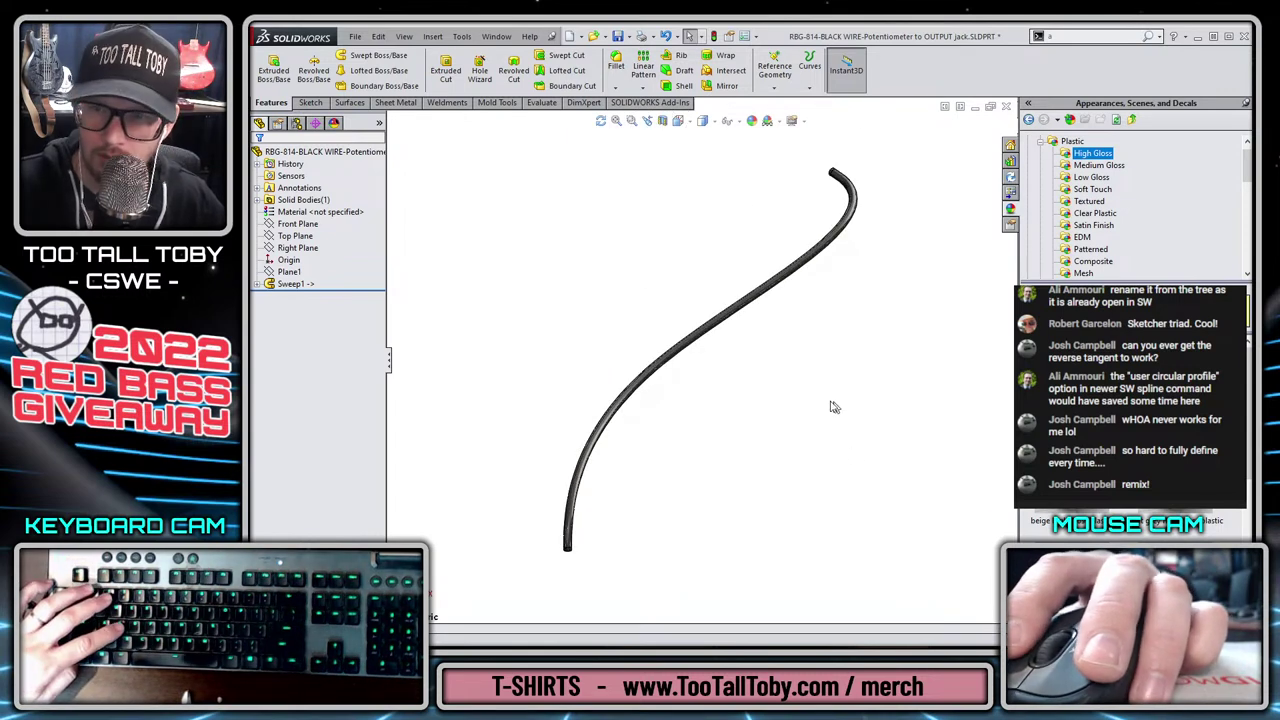
pyautogui.click(1006, 108)
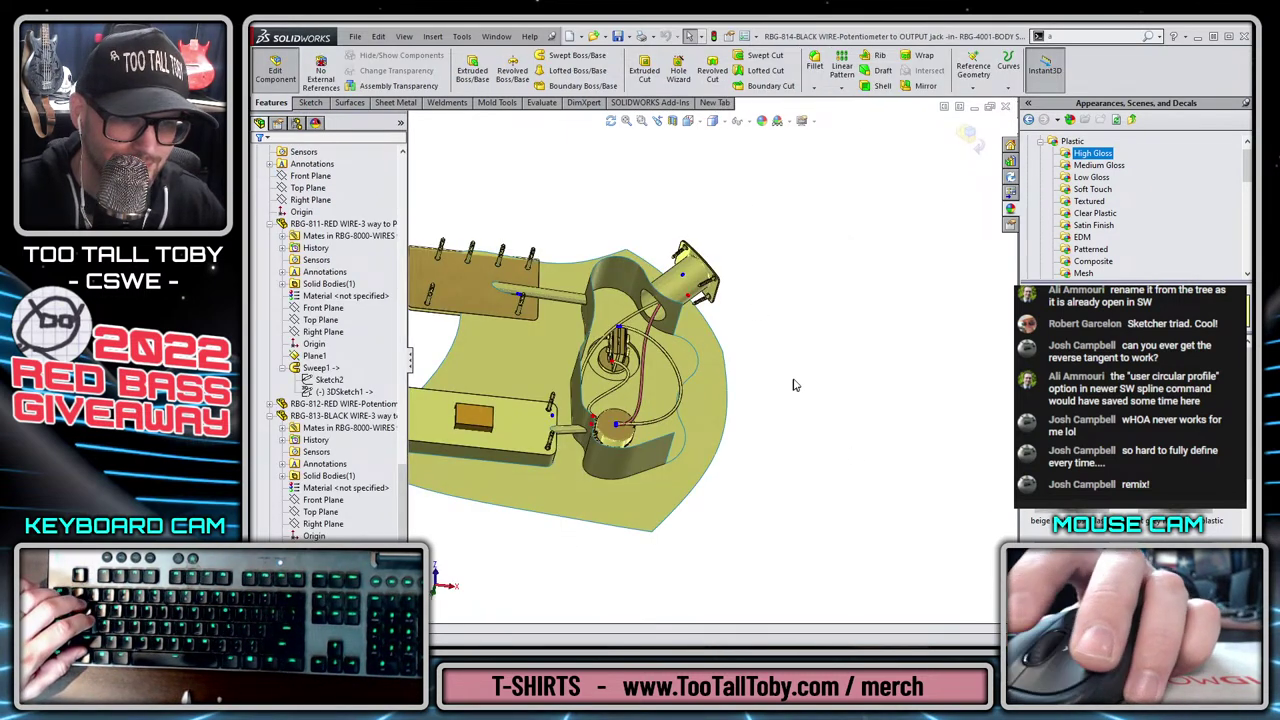
# Examine how the black wire passes from the control cavity through the bore to the output jack.
pyautogui.moveTo(789, 418); pyautogui.dragTo(758, 314, button='middle')
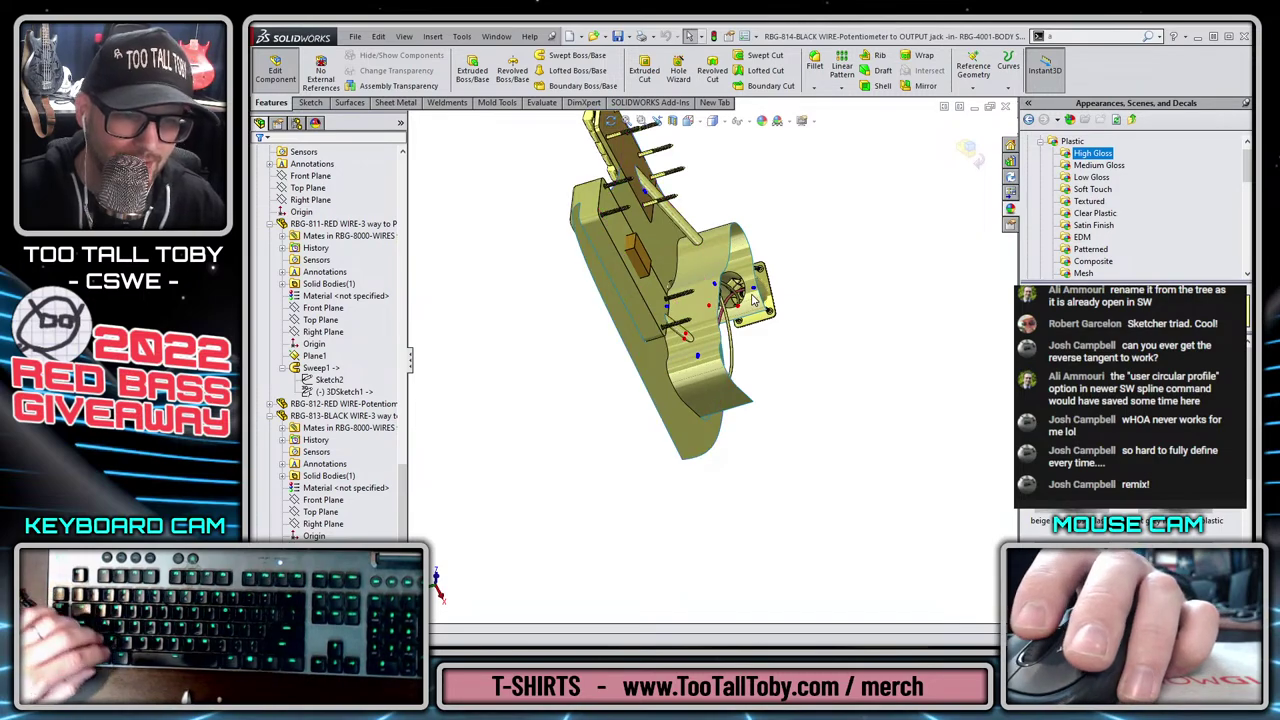
pyautogui.scroll(-8, 755, 298)
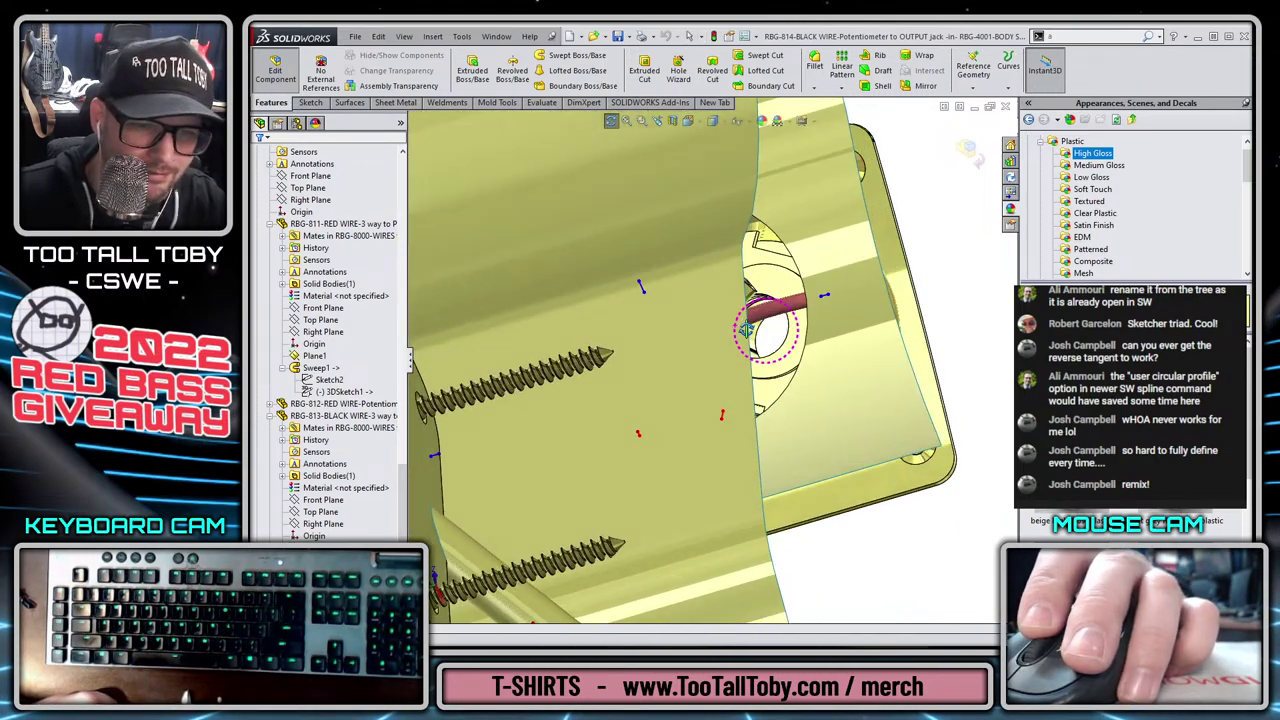
pyautogui.scroll(-8, 746, 331)
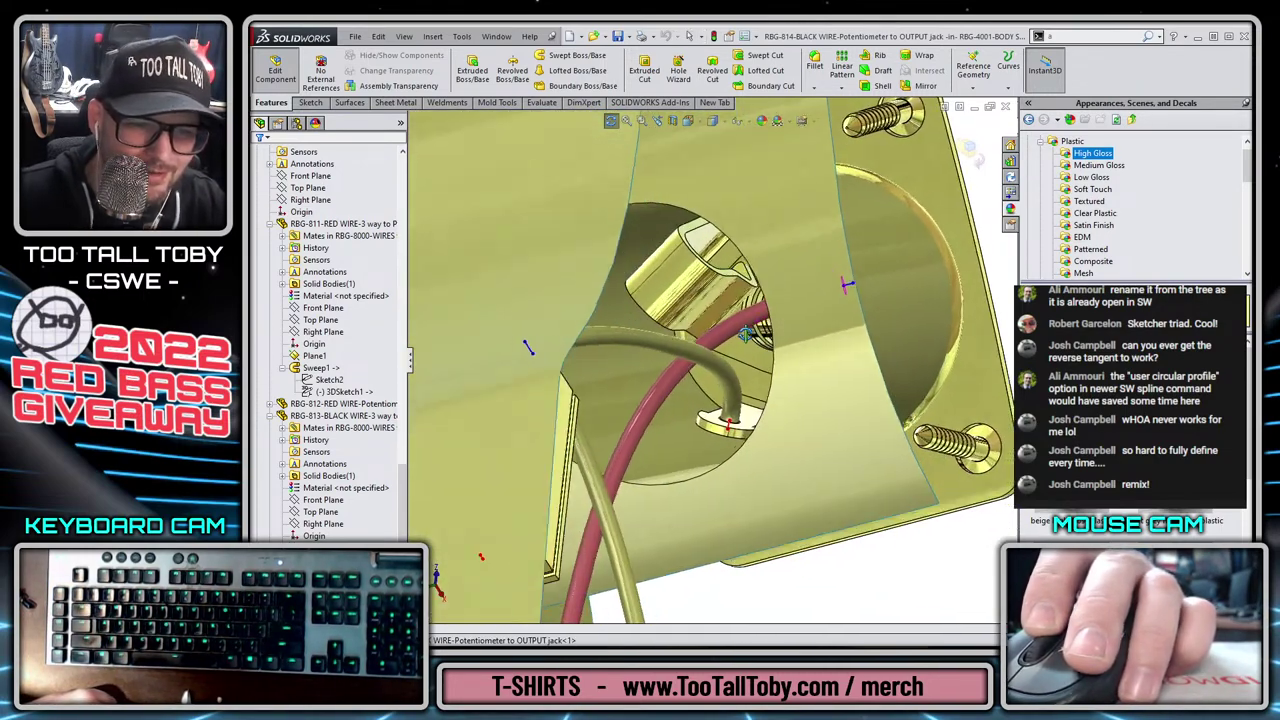
pyautogui.scroll(-8, 745, 334)
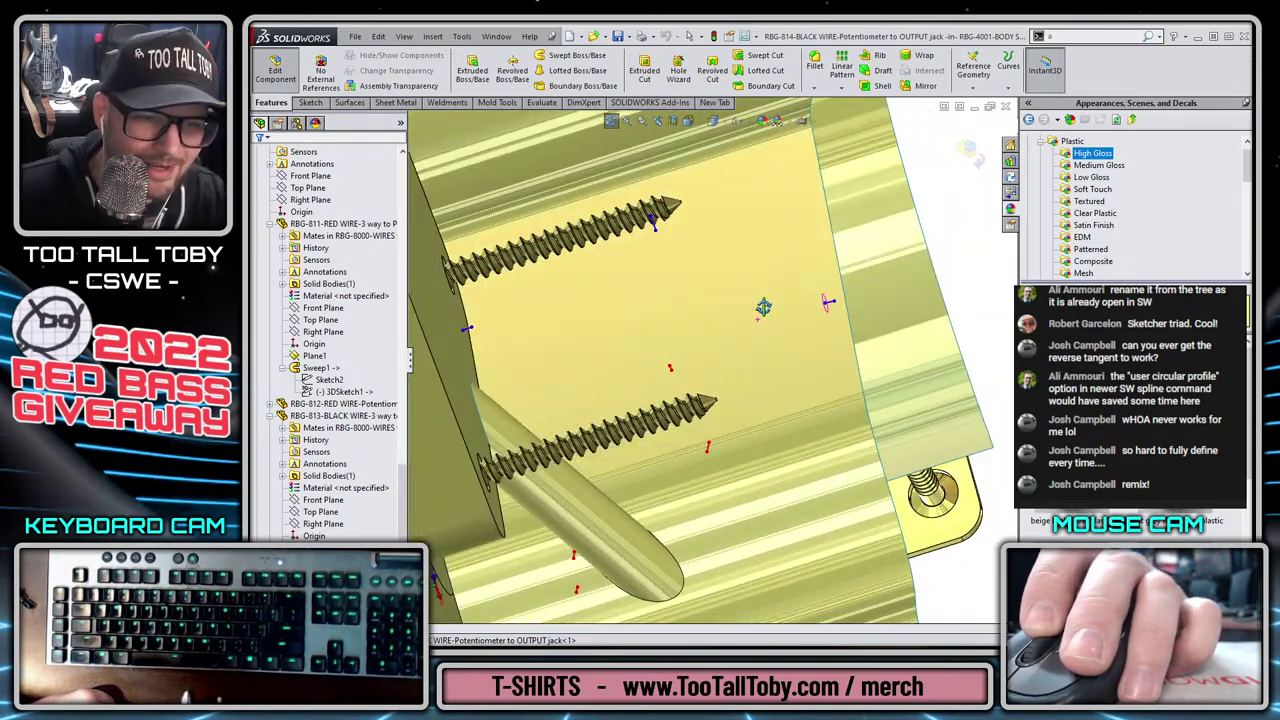
pyautogui.scroll(-8, 763, 310)
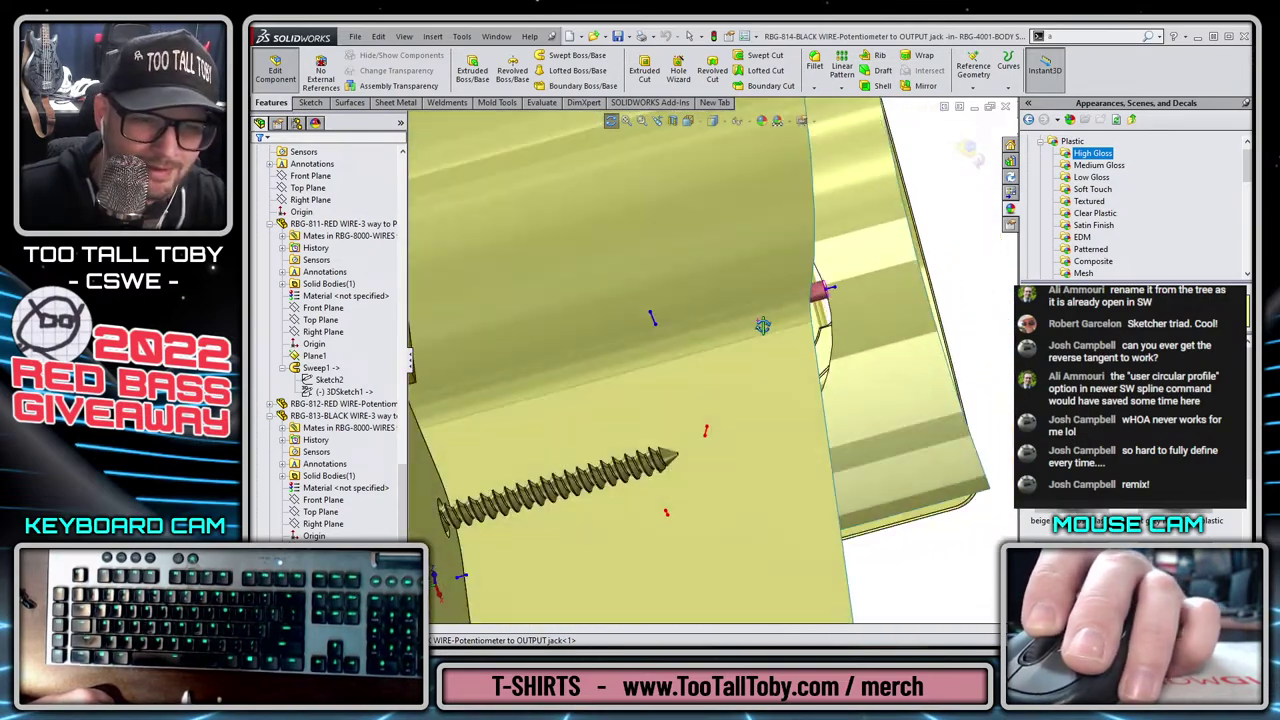
pyautogui.moveTo(763, 326); pyautogui.dragTo(717, 264, button='middle')
pyautogui.scroll(3, 678, 386)
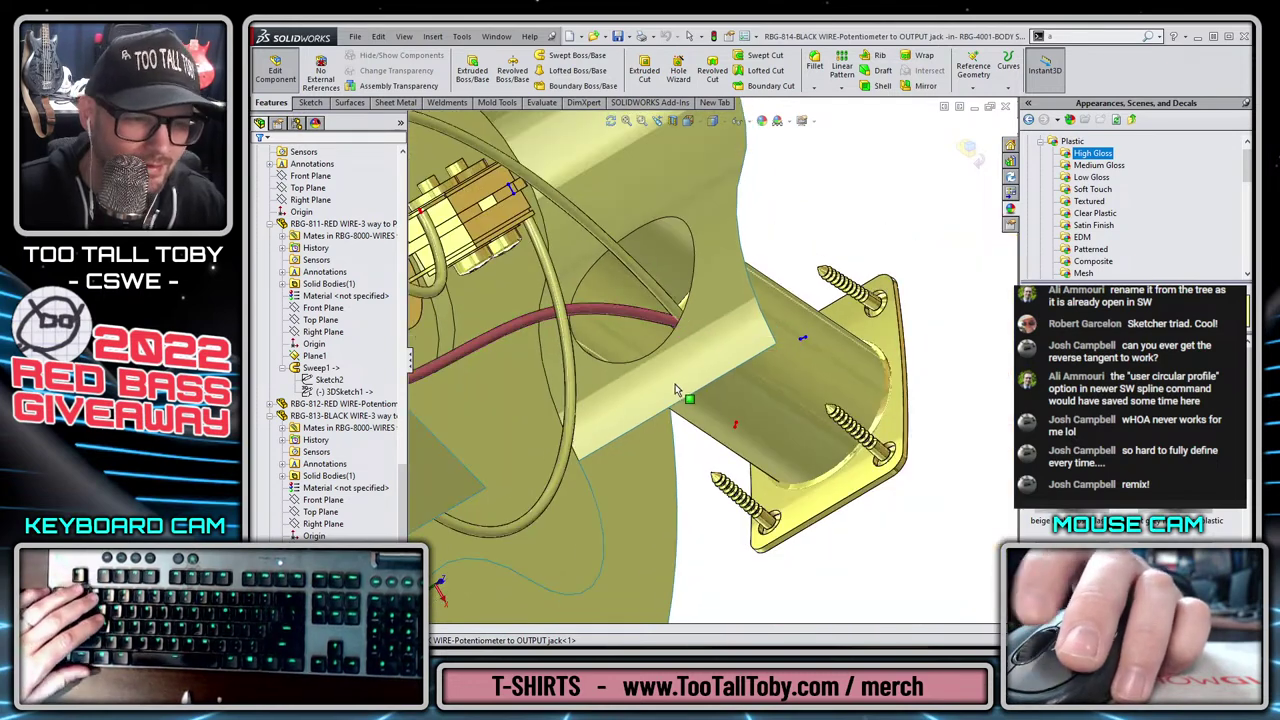
pyautogui.scroll(8, 660, 420)
pyautogui.moveTo(672, 426); pyautogui.dragTo(612, 396, button='middle')
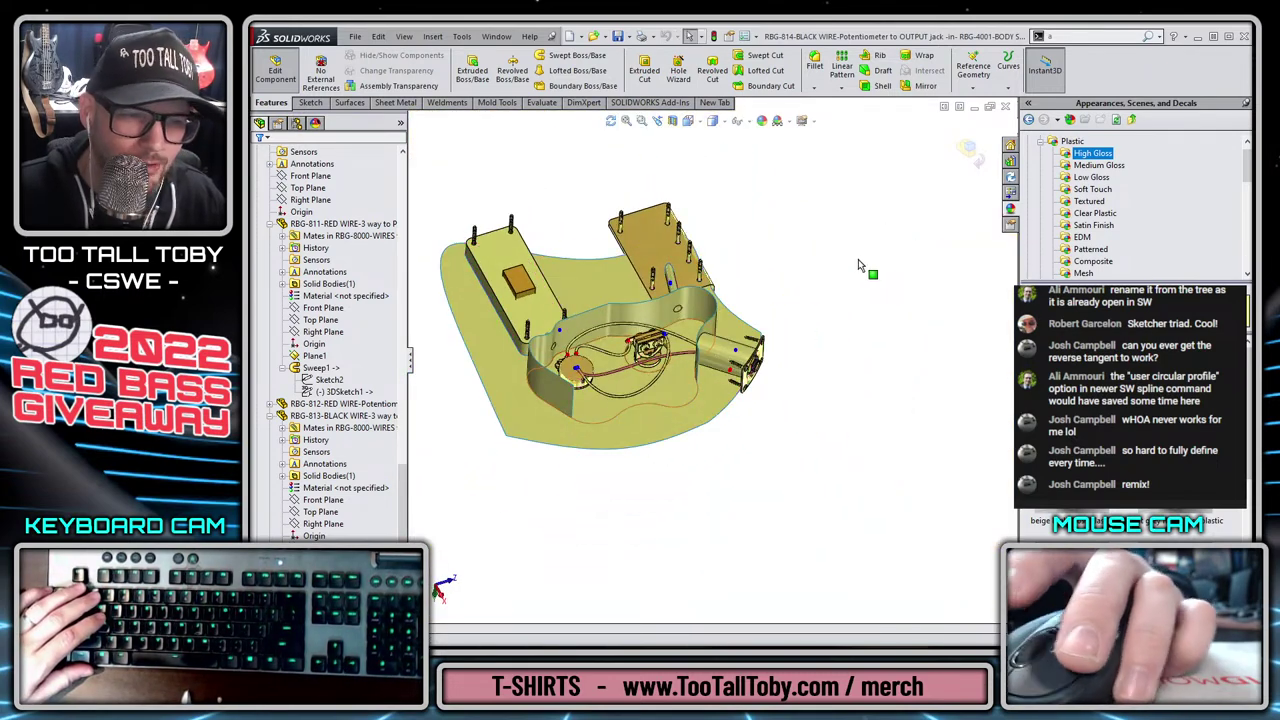
pyautogui.scroll(-3, 858, 259)
# Finish editing the black wire part in context and check the wire routing in the body subassembly.
pyautogui.click(967, 147)
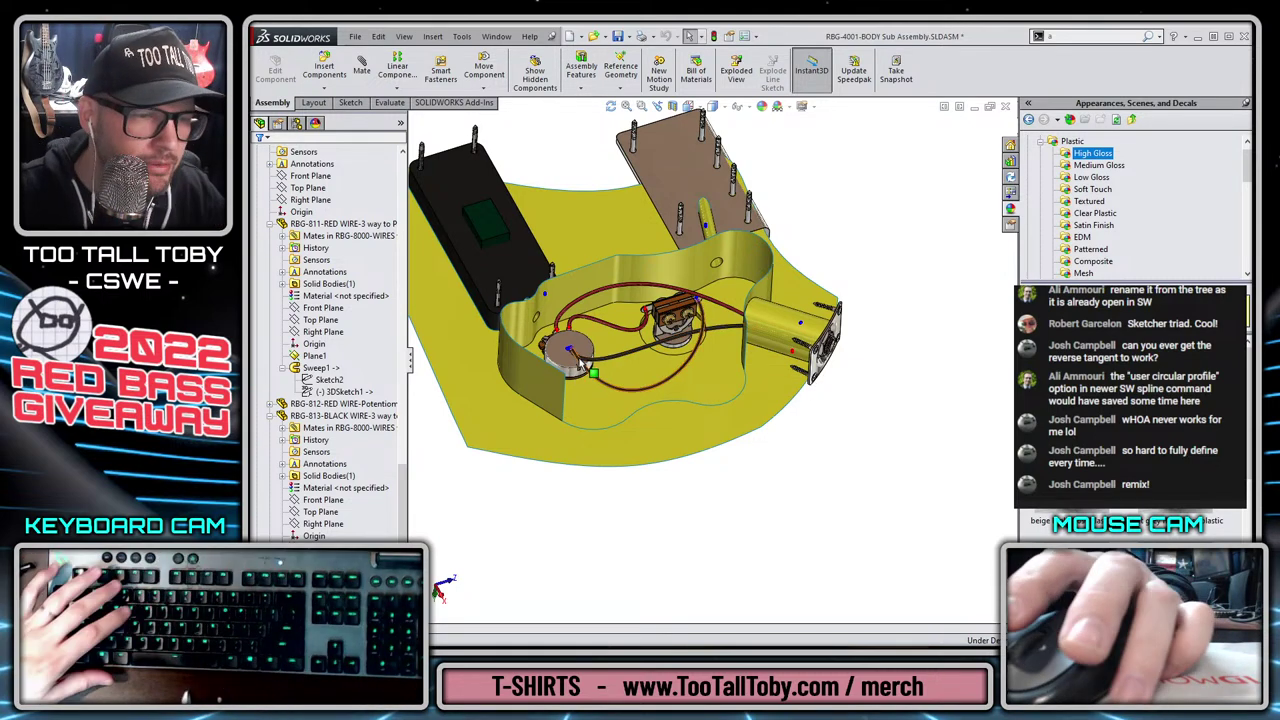
pyautogui.scroll(-2, 570, 355)
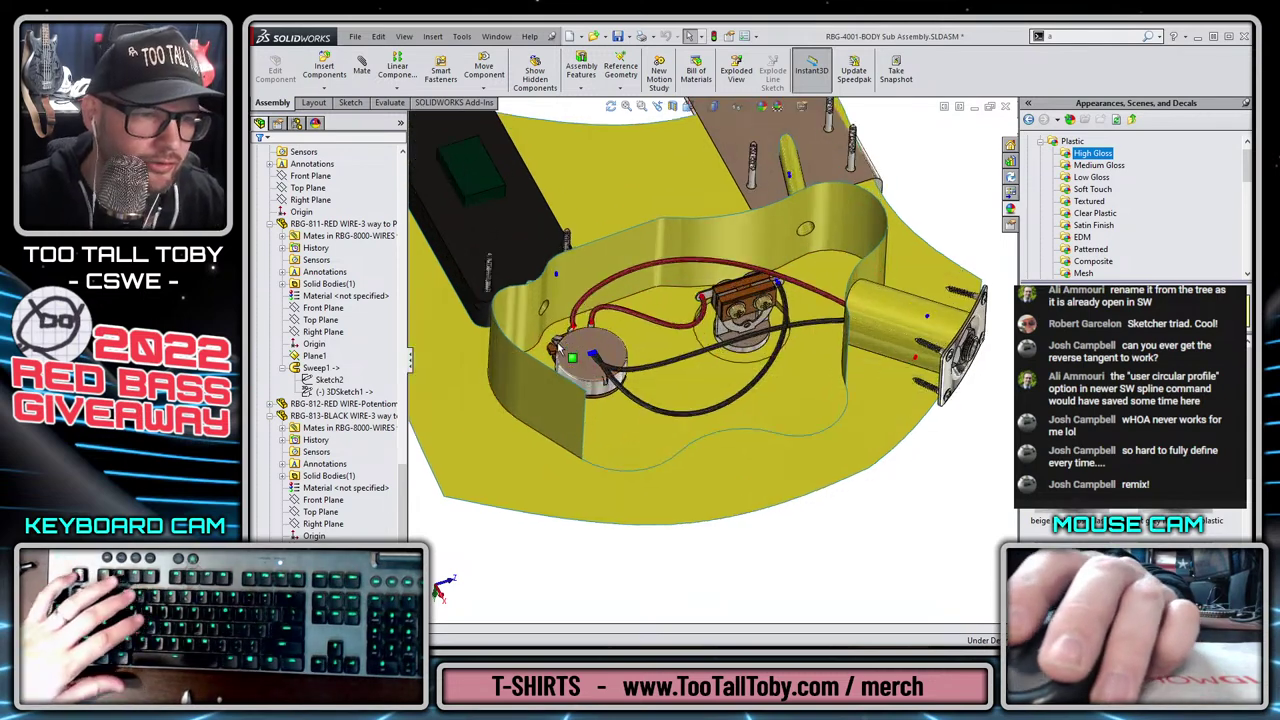
pyautogui.scroll(4, 560, 352)
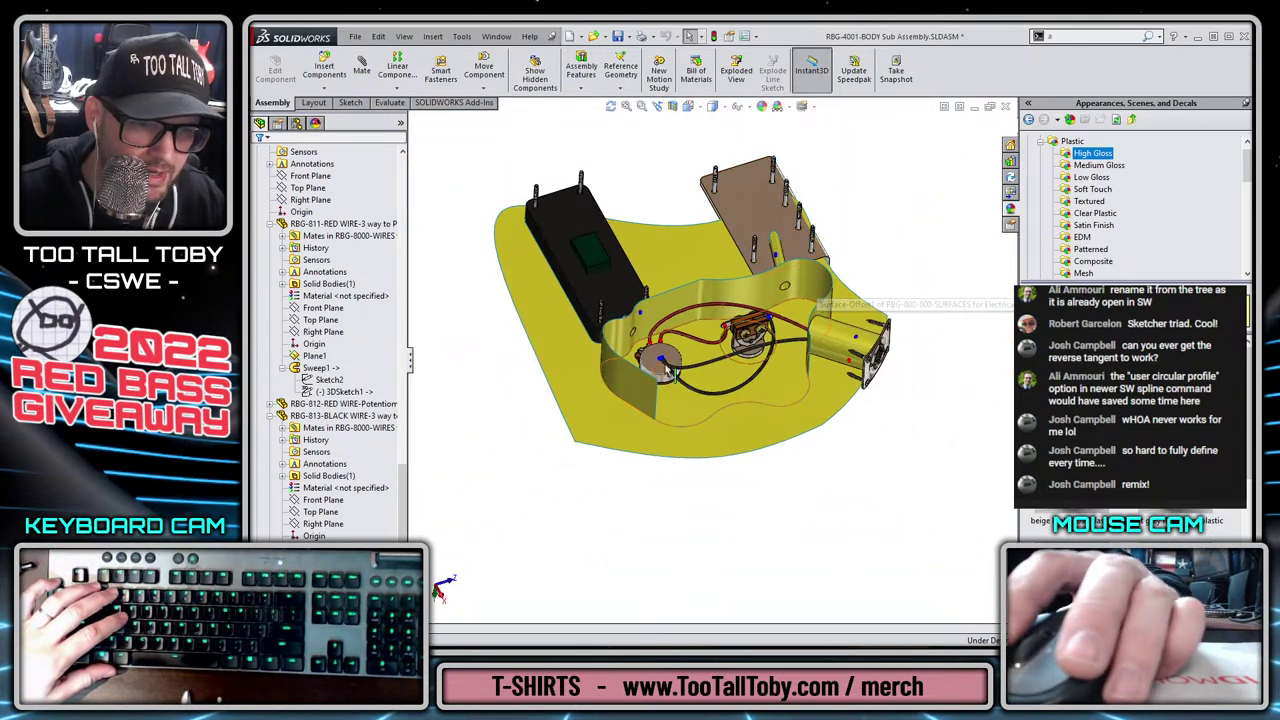
pyautogui.scroll(-2, 800, 270)
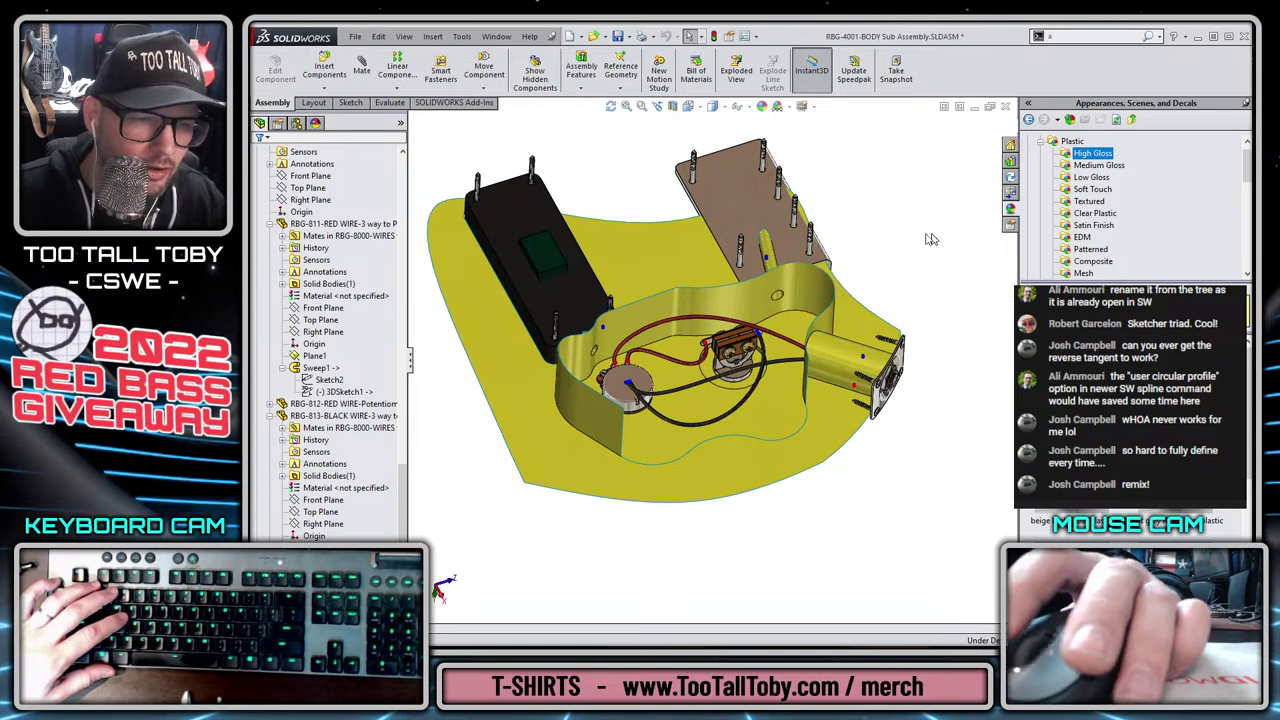
pyautogui.scroll(-3, 880, 248)
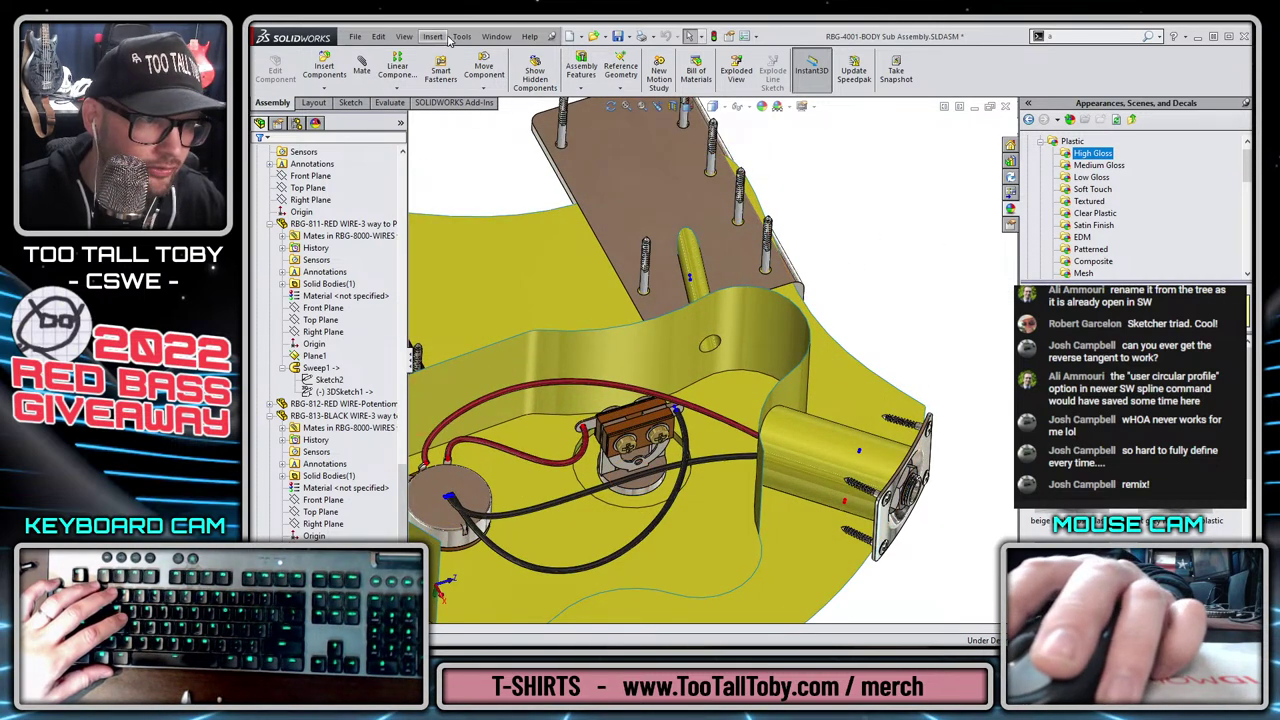
# Edit the RBG-8000 electrical wires subassembly in context and insert a new part into it.
pyautogui.scroll(3, 325, 284)
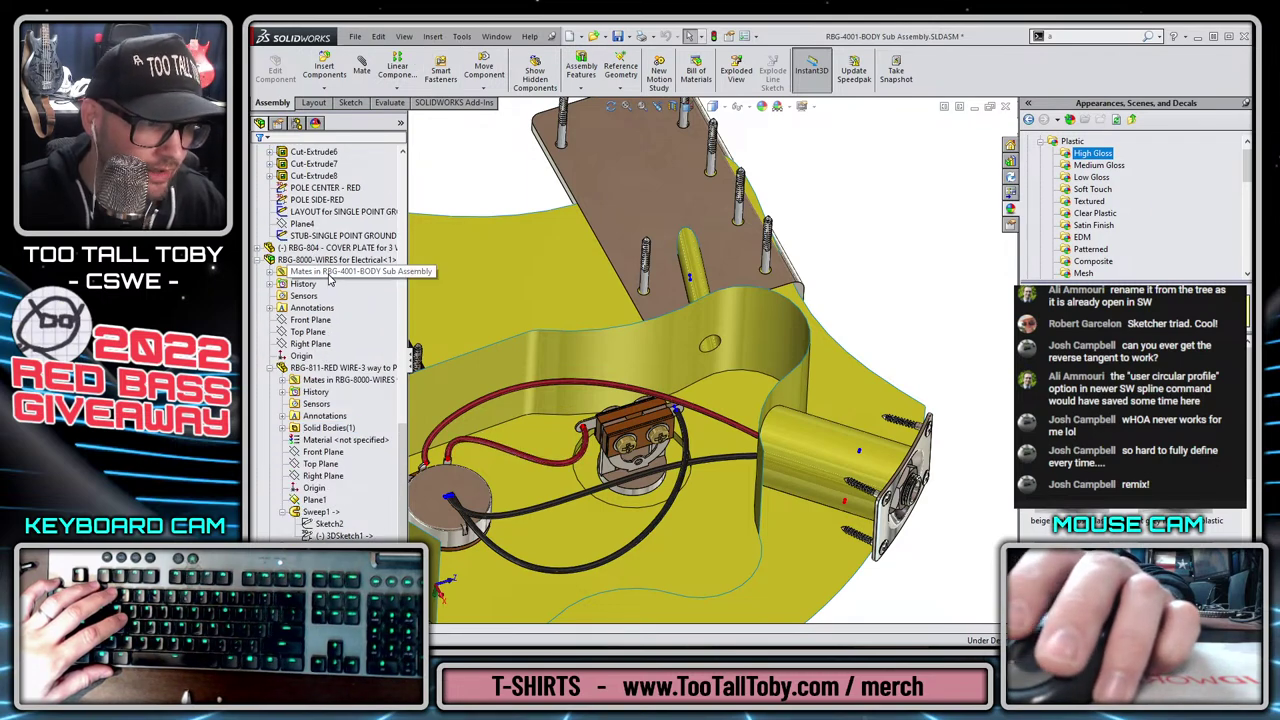
pyautogui.rightClick(329, 262)
pyautogui.click(377, 227)
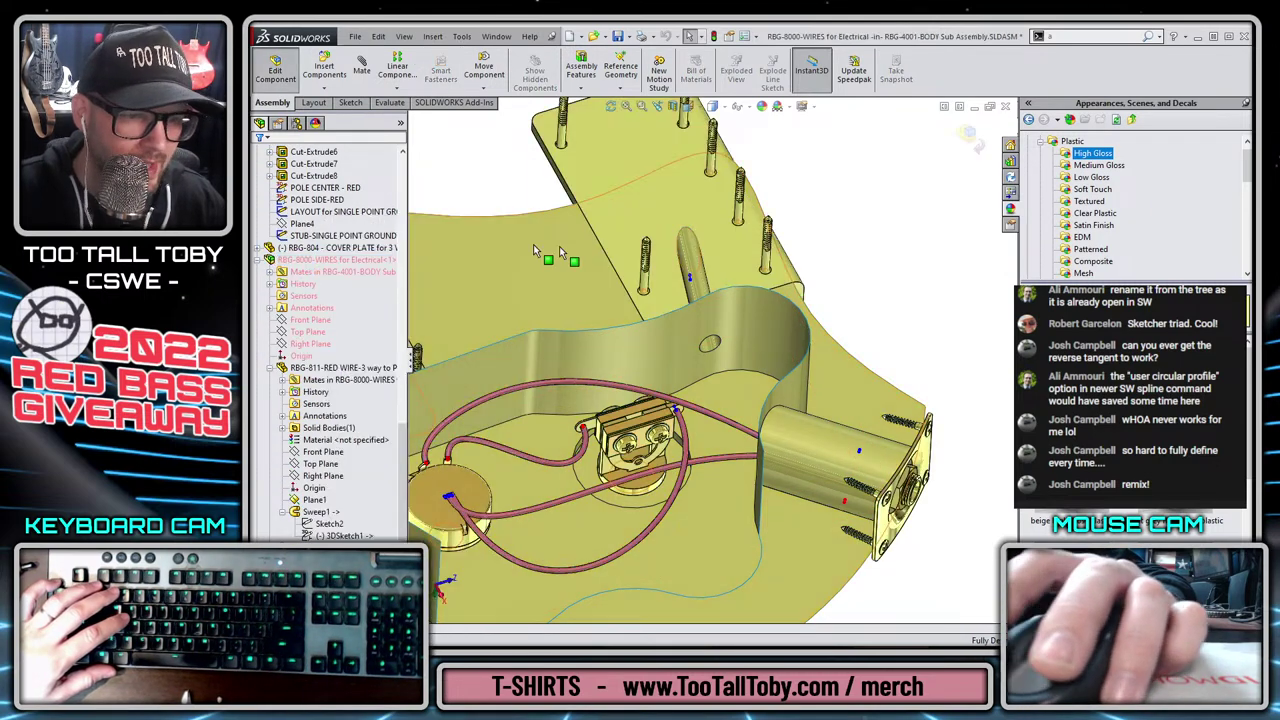
pyautogui.click(461, 37)
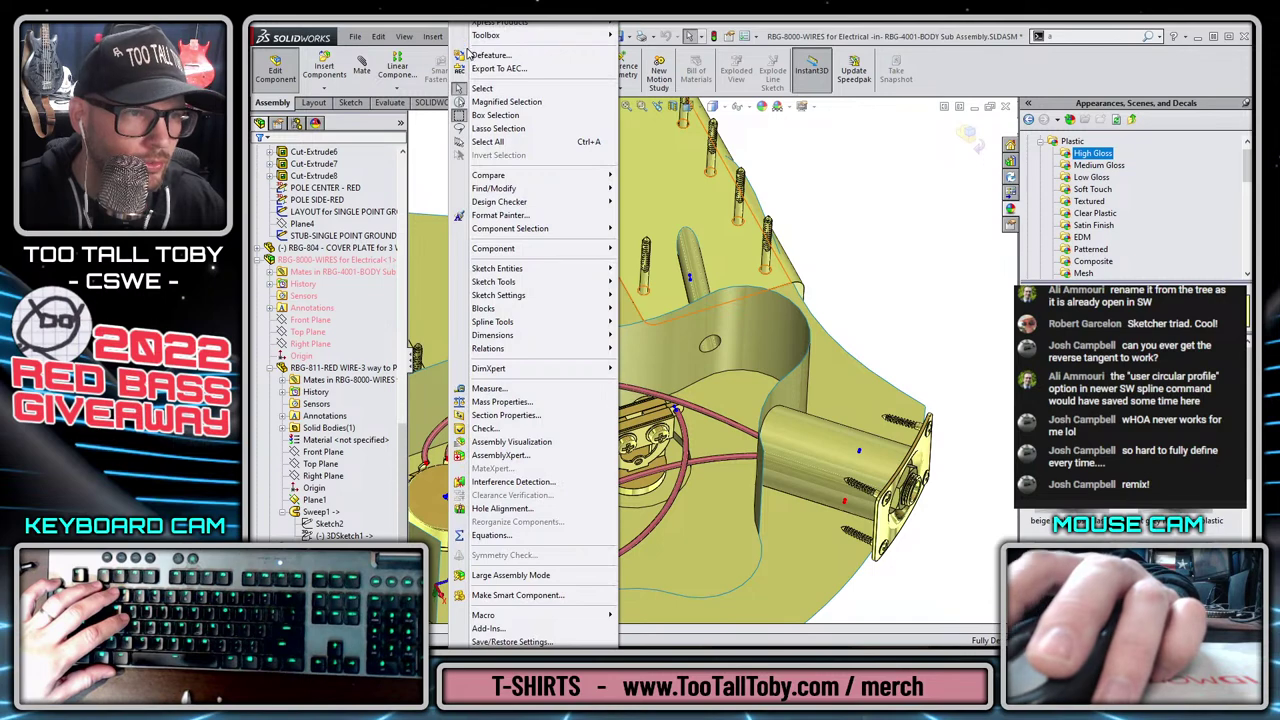
pyautogui.moveTo(432, 37)
pyautogui.moveTo(463, 55)
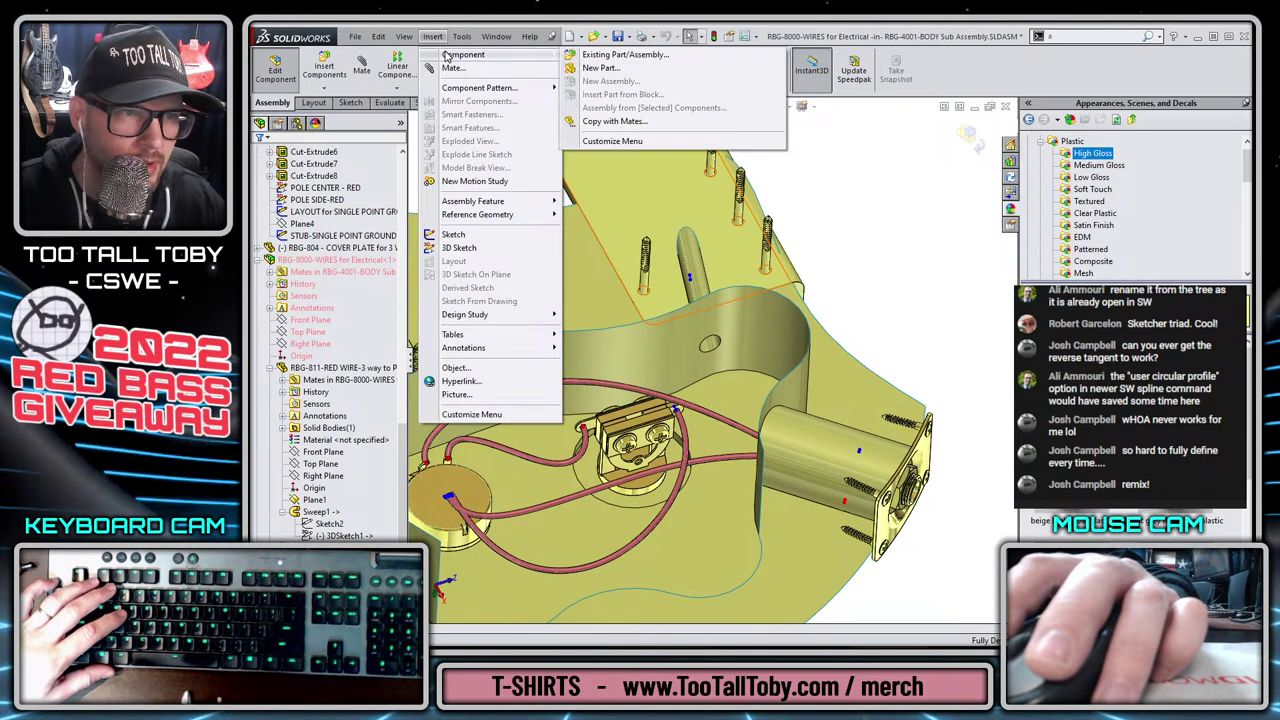
pyautogui.click(618, 70)
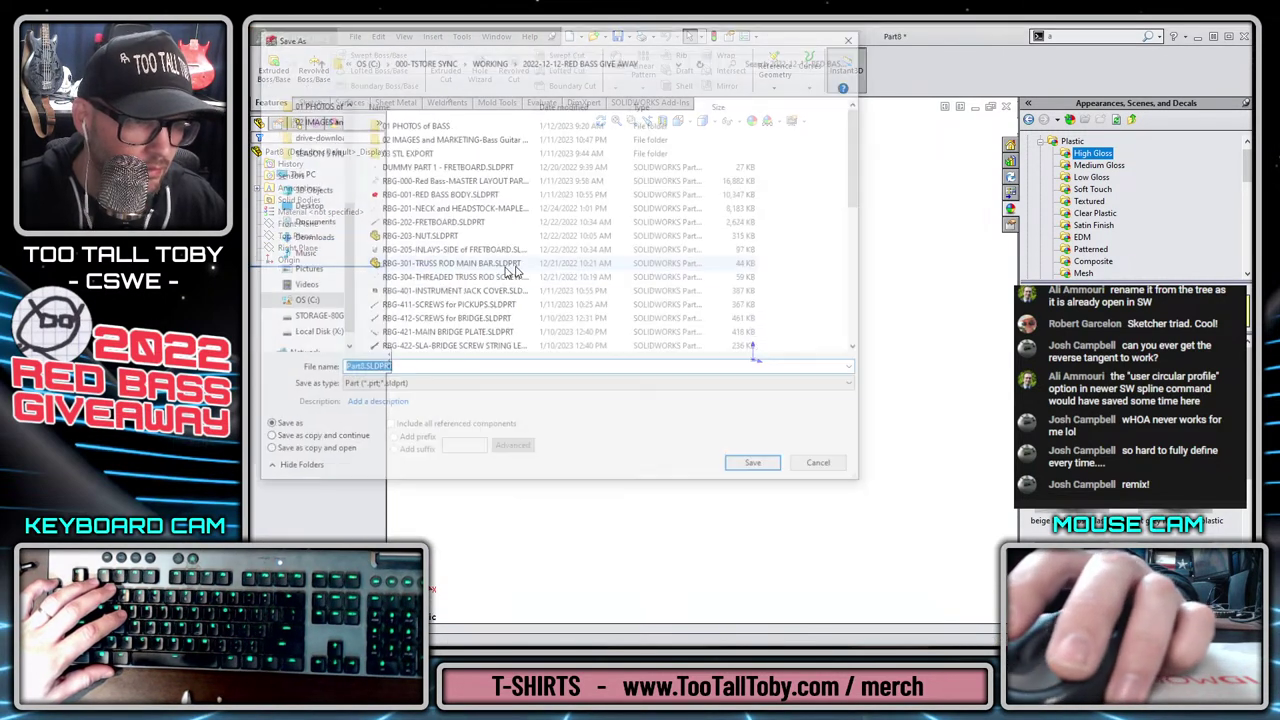
# Base the new part's file name on the existing RBG-814 black wire file and change its number to RBG-815.
pyautogui.scroll(-3, 447, 310)
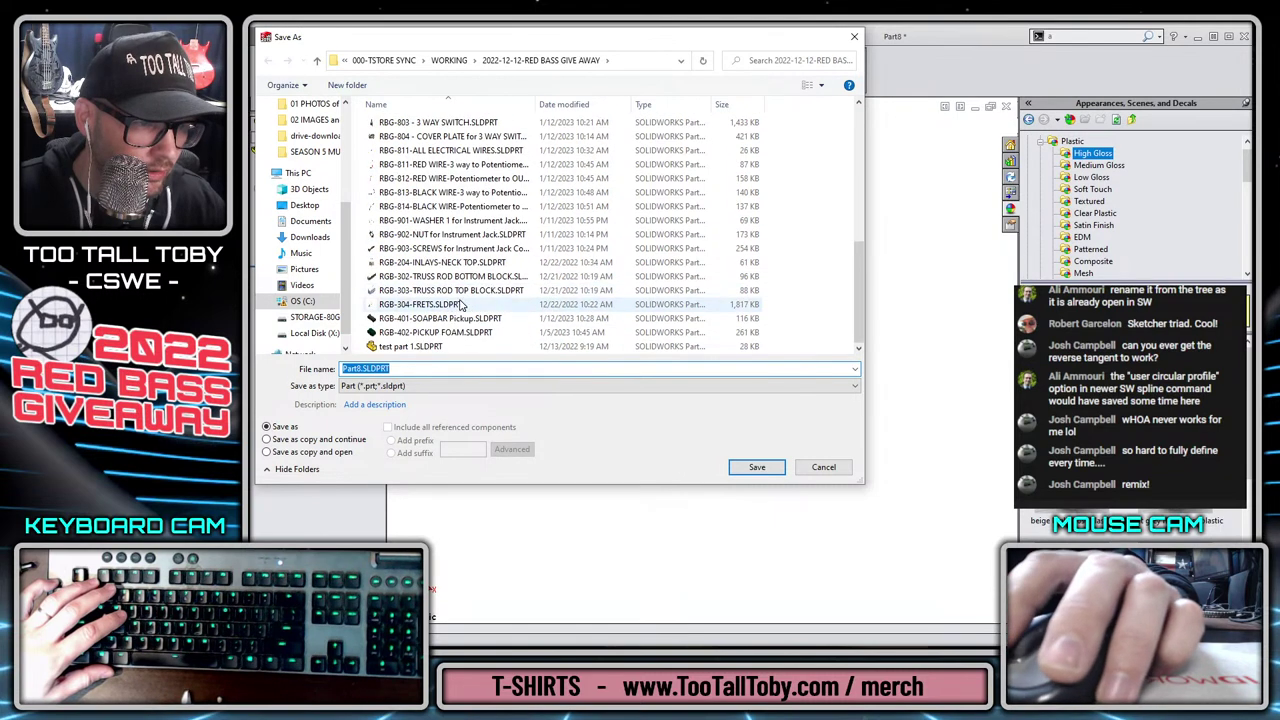
pyautogui.click(428, 207)
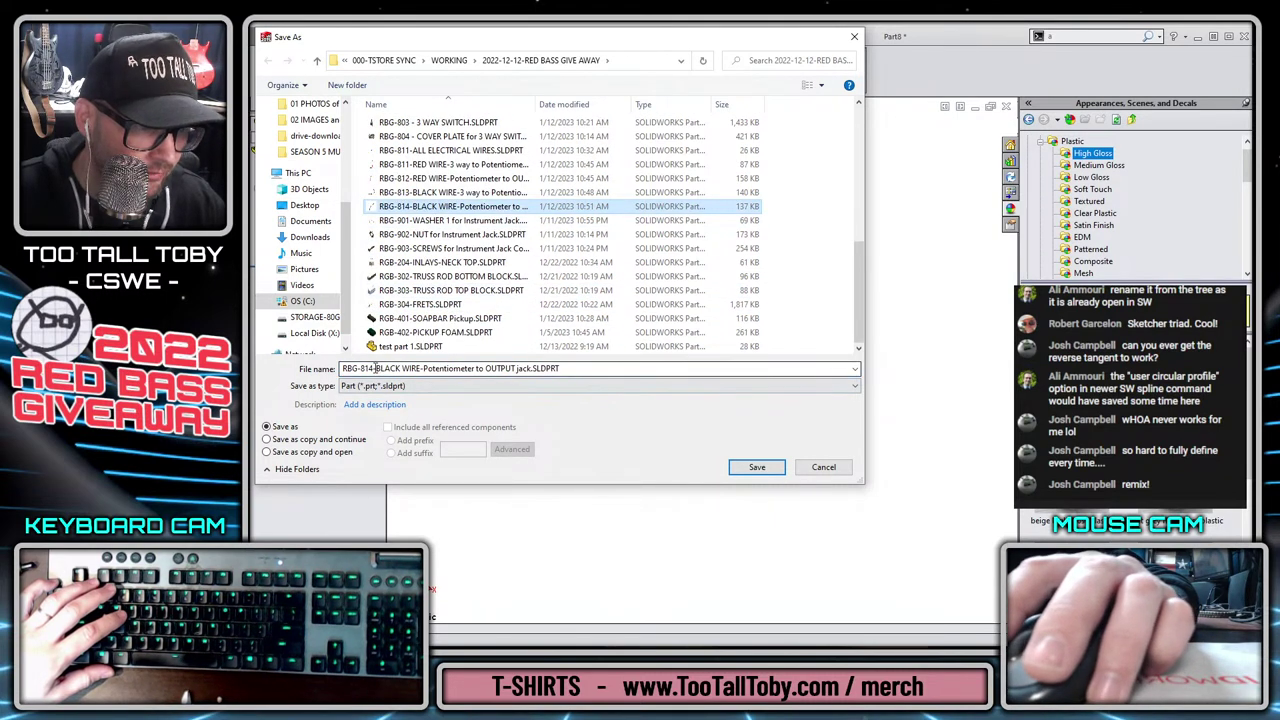
pyautogui.click(372, 368)
pyautogui.press('Delete')
pyautogui.write('5')
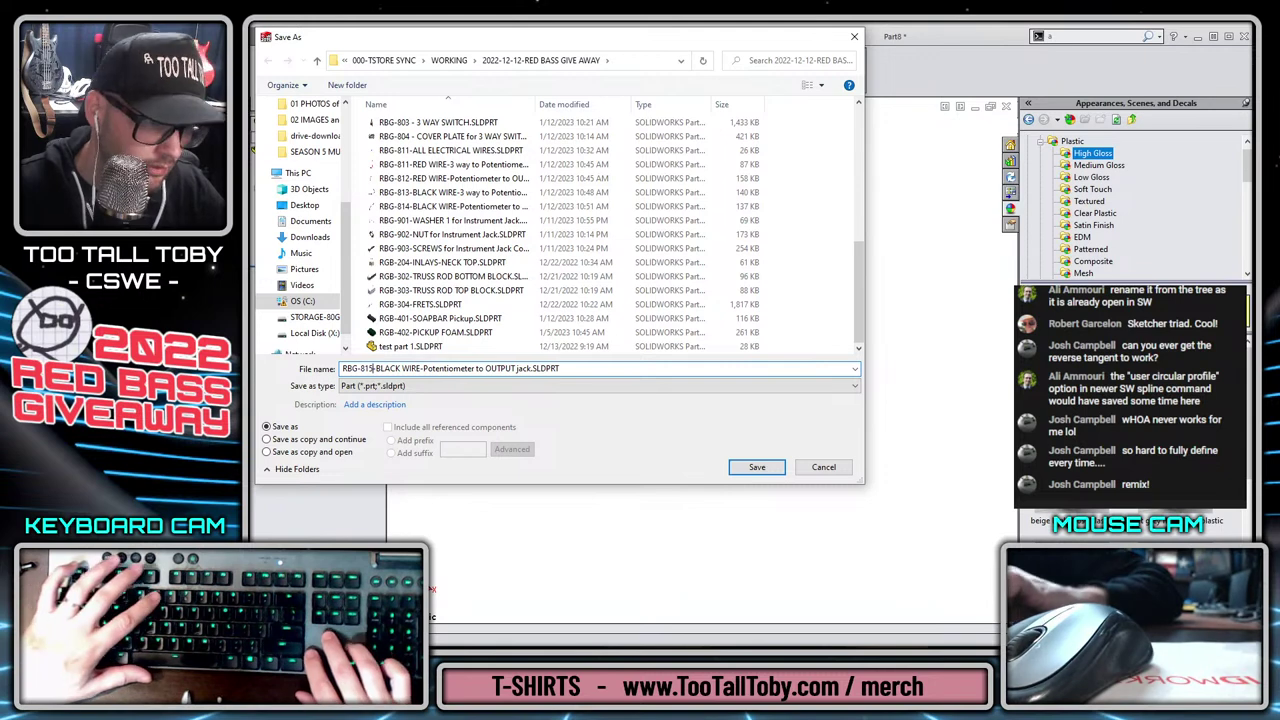
# Change the description in the file name to "GROUND from BRIDGE to Potentiometer" and save the new part.
pyautogui.press('Right')
pyautogui.press('Right')
pyautogui.press('Right')
pyautogui.press('Right')
pyautogui.press('Right')
pyautogui.press('Right')
pyautogui.press('Right')
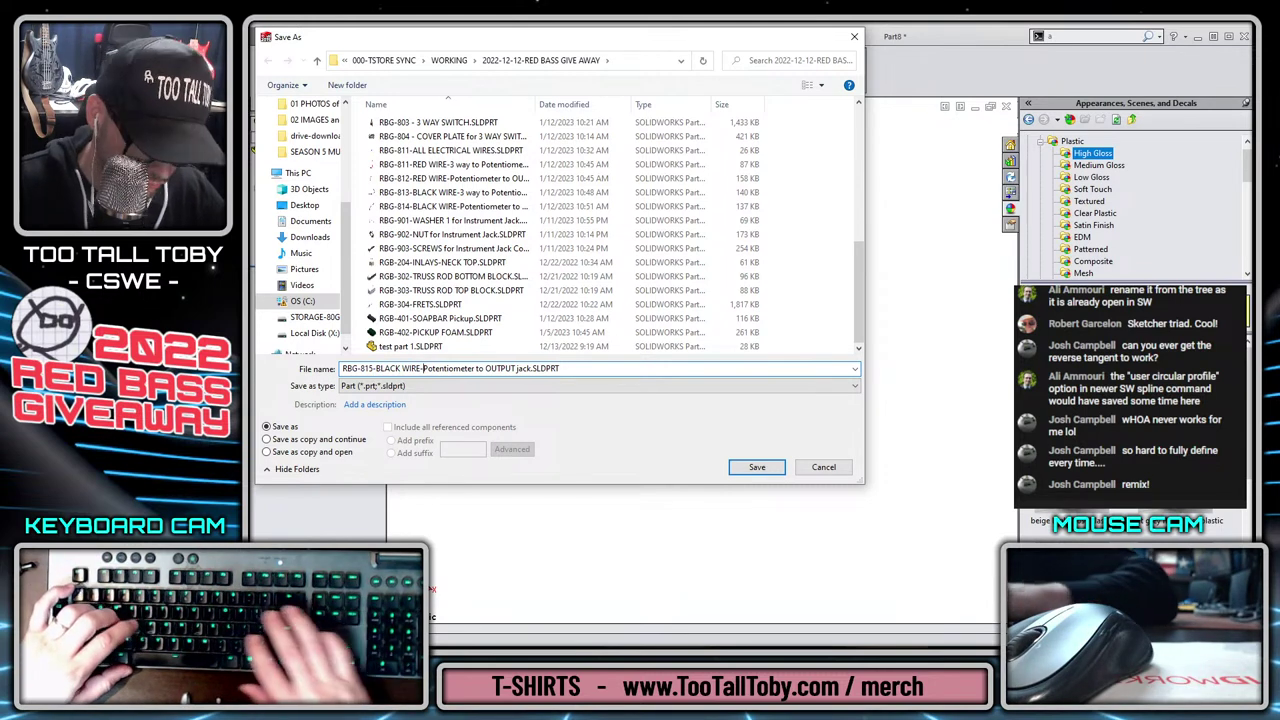
pyautogui.hotkey('ctrl', 'Right')
pyautogui.write('GROUND from BRIDGE ')
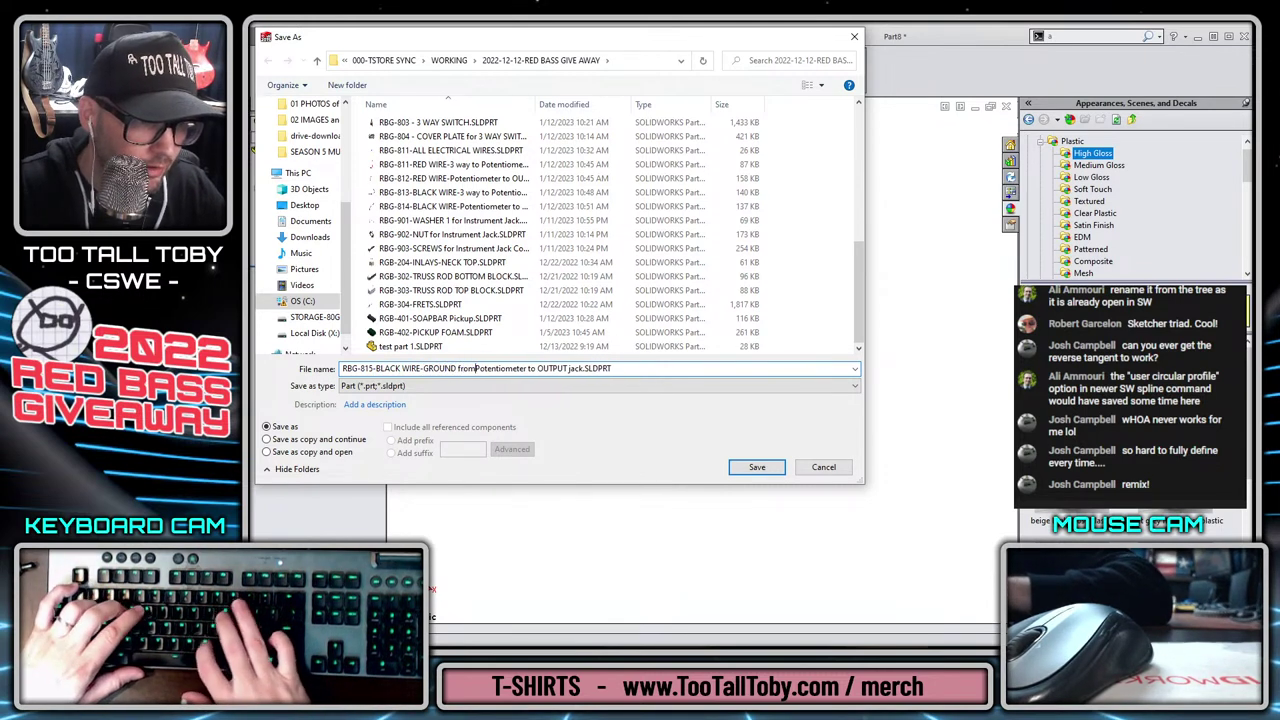
pyautogui.write('to')
pyautogui.hotkey('ctrl', 'Right')
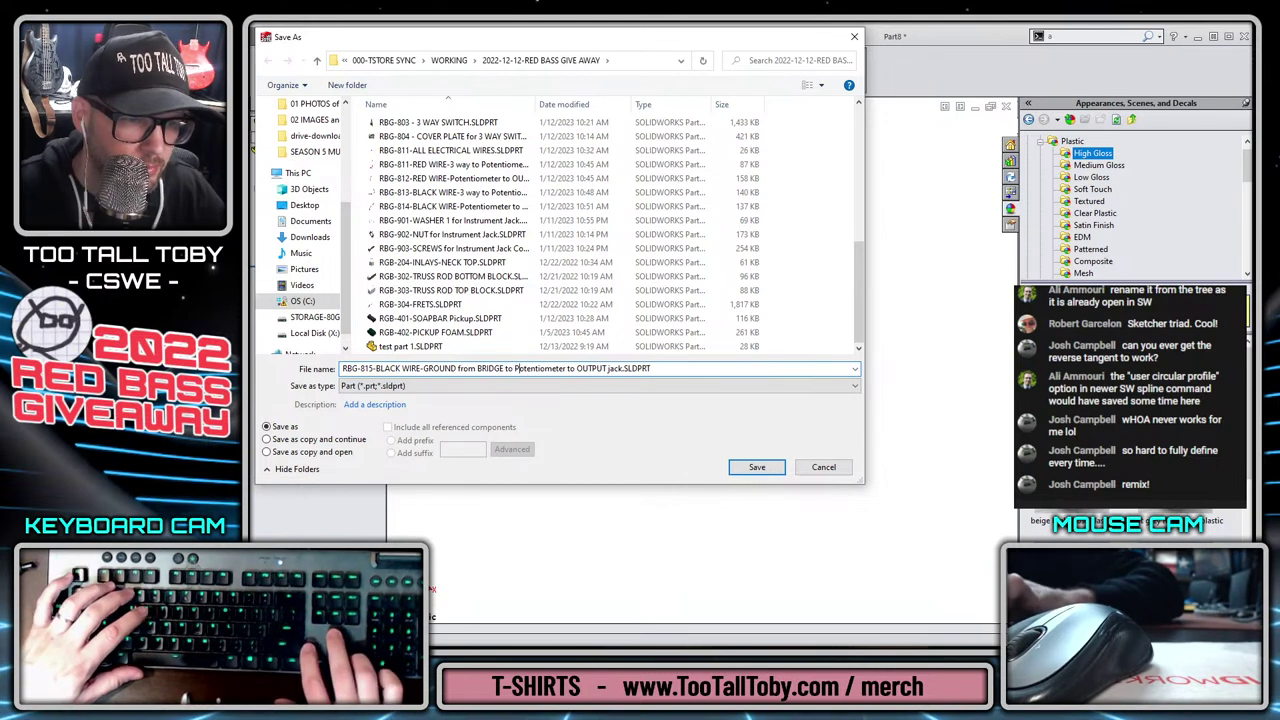
pyautogui.press('Delete')
pyautogui.press('Delete')
pyautogui.press('Delete')
pyautogui.press('Delete')
pyautogui.press('Delete')
pyautogui.press('Delete')
pyautogui.press('Delete')
pyautogui.press('Delete')
pyautogui.press('Delete')
pyautogui.press('Delete')
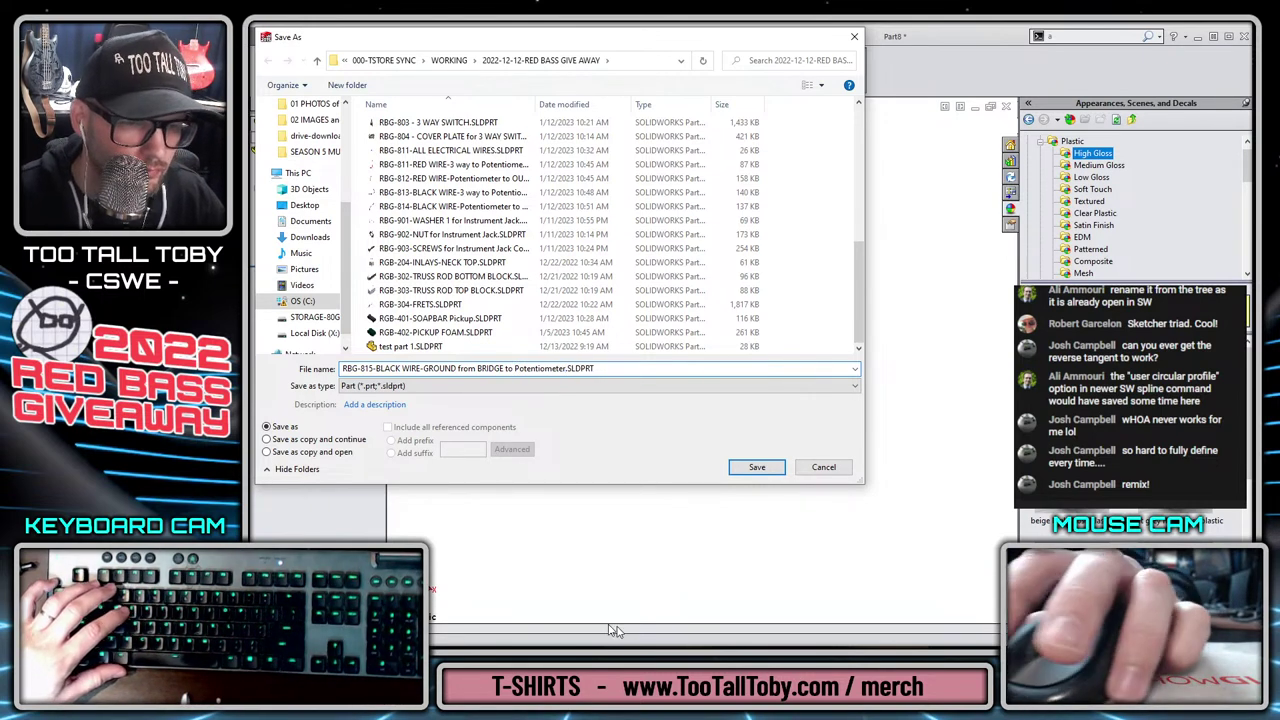
pyautogui.click(752, 467)
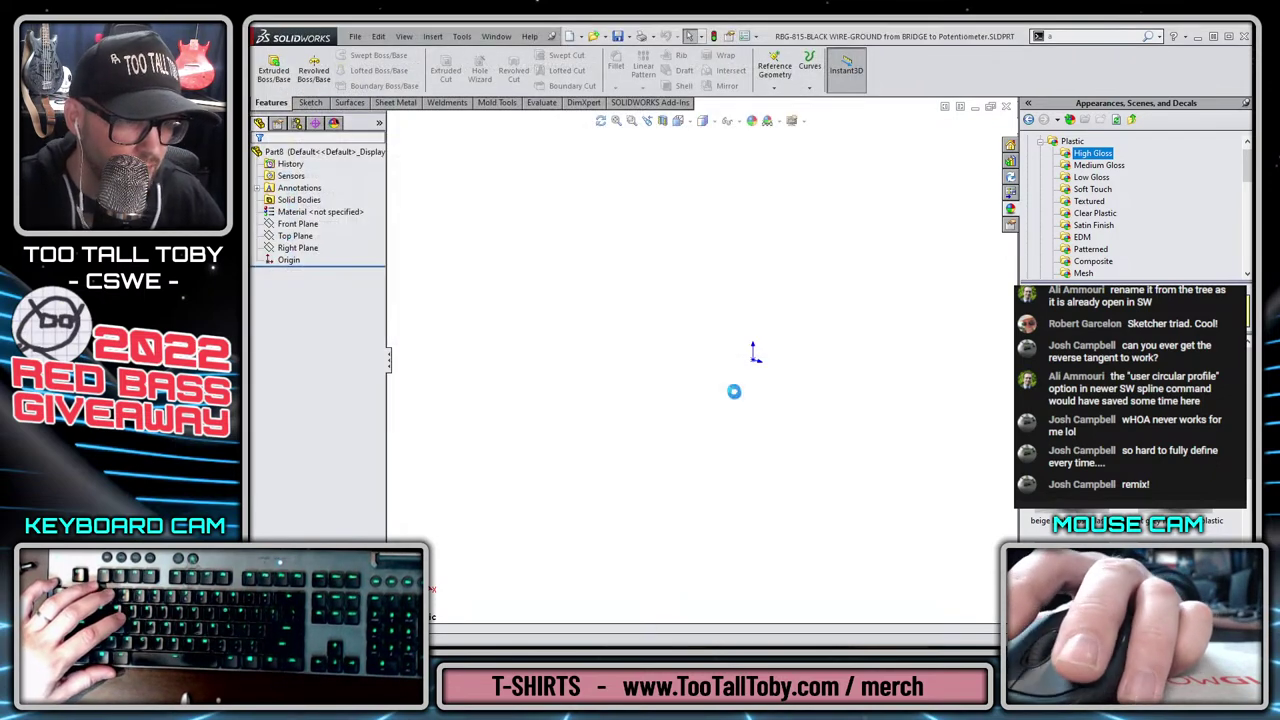
# Position the new wire part on the wires subassembly's Front Plane and exit the automatically opened 2D sketch.
pyautogui.scroll(-1, 606, 453)
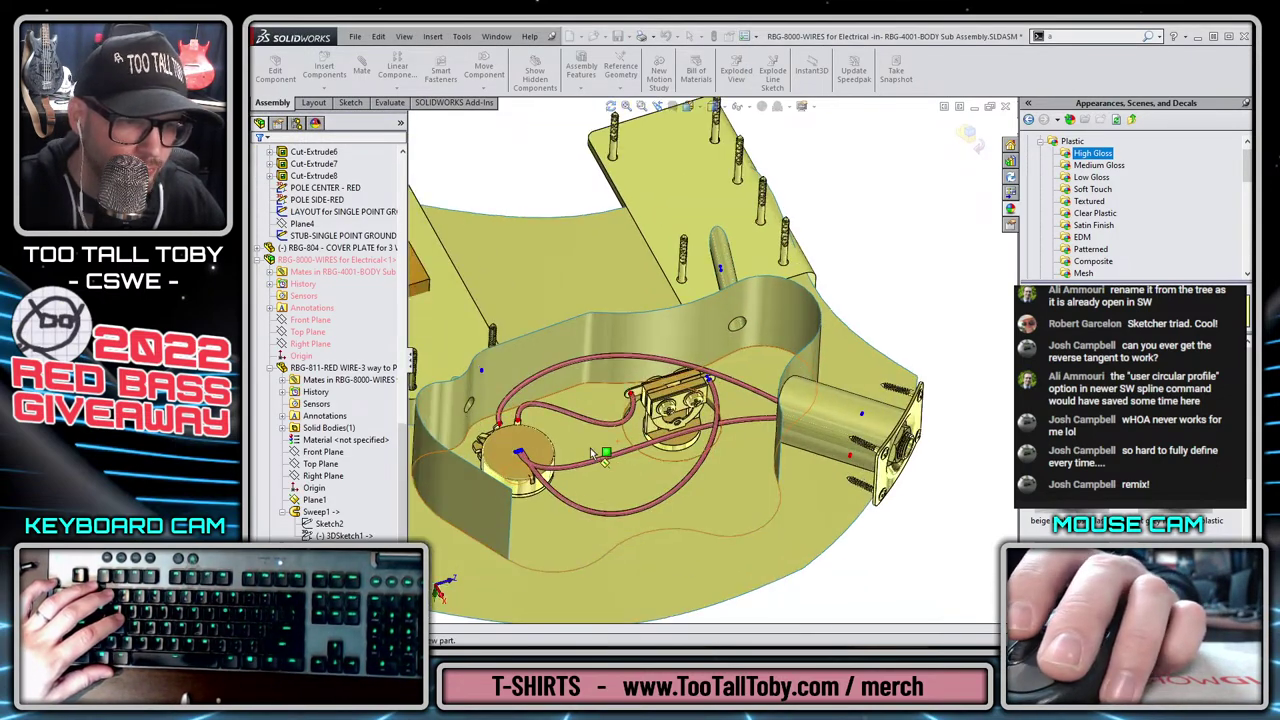
pyautogui.scroll(3, 520, 356)
pyautogui.scroll(-1, 664, 375)
pyautogui.scroll(-2, 745, 391)
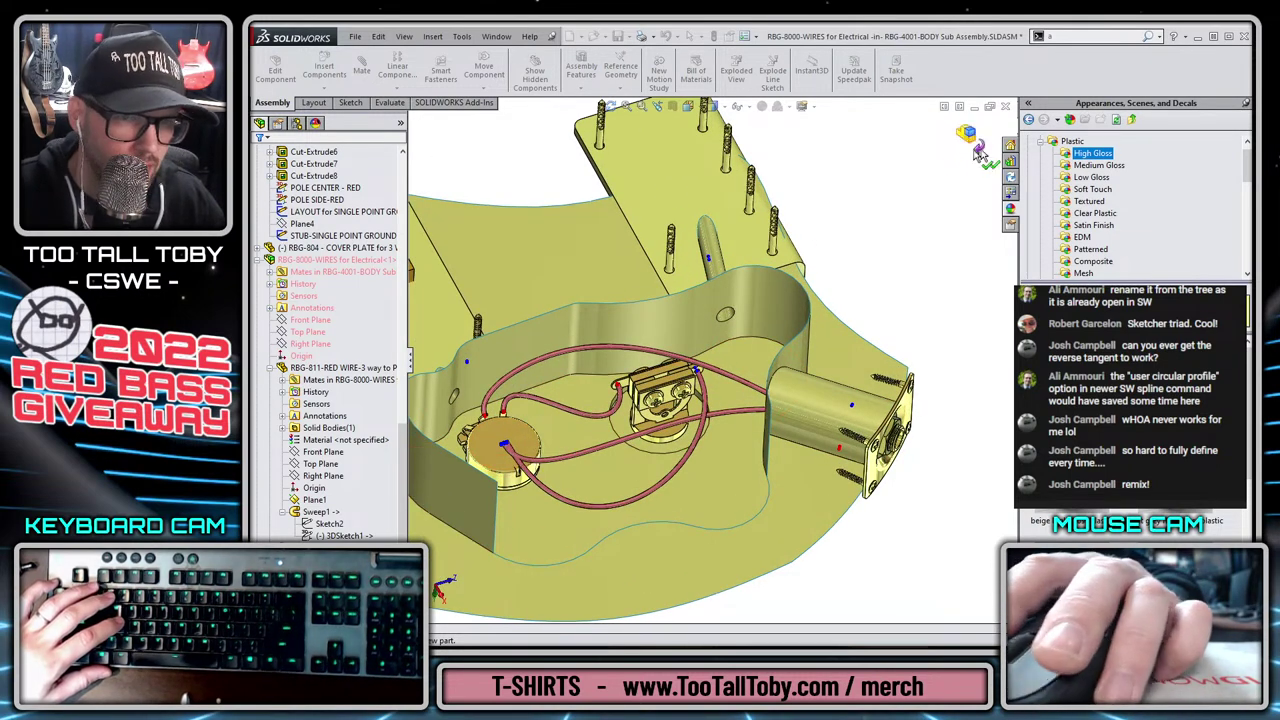
pyautogui.click(356, 325)
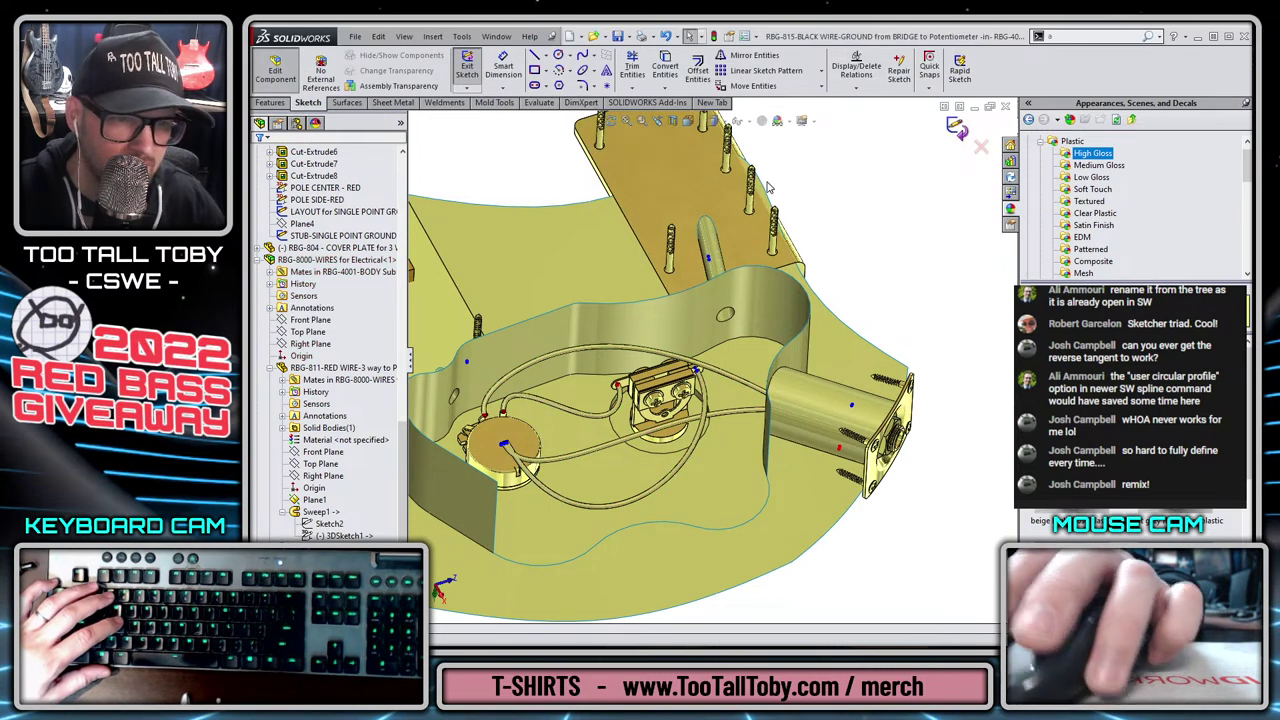
pyautogui.click(957, 128)
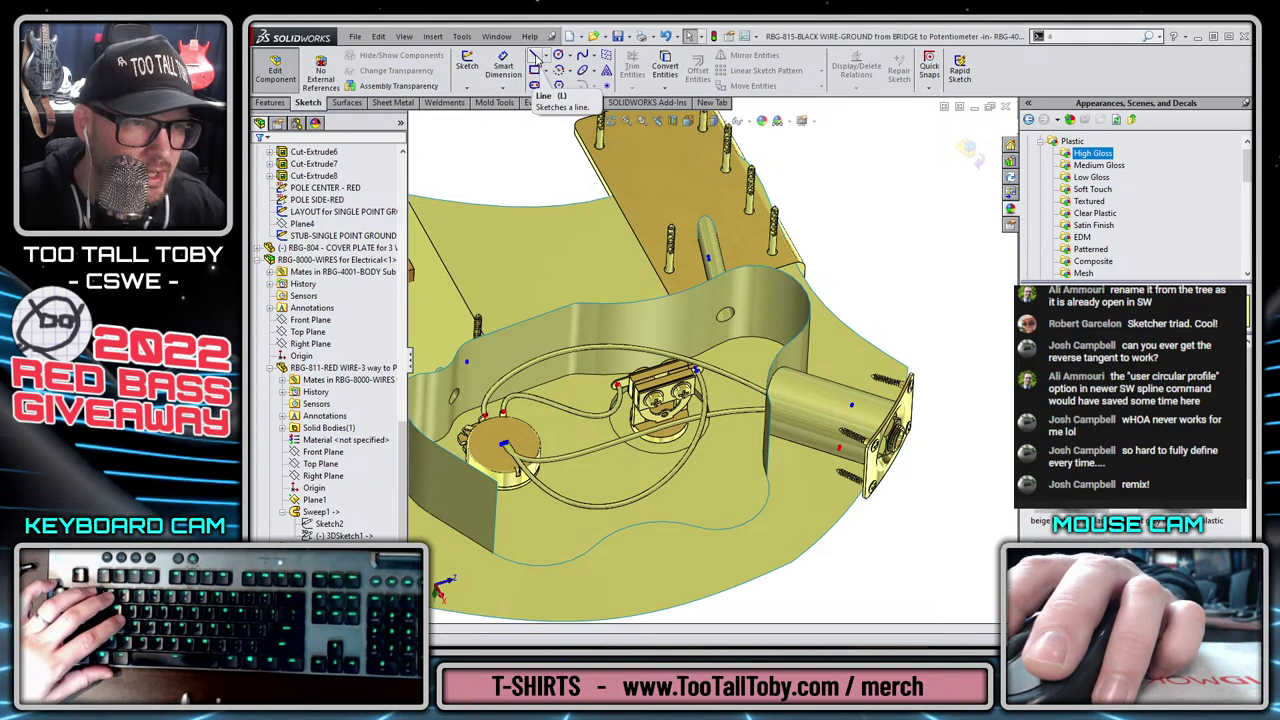
# Start a 3D sketch, draw a line along the bridge ground bore, and make it concentric with the bore face.
pyautogui.click(474, 92)
pyautogui.click(482, 108)
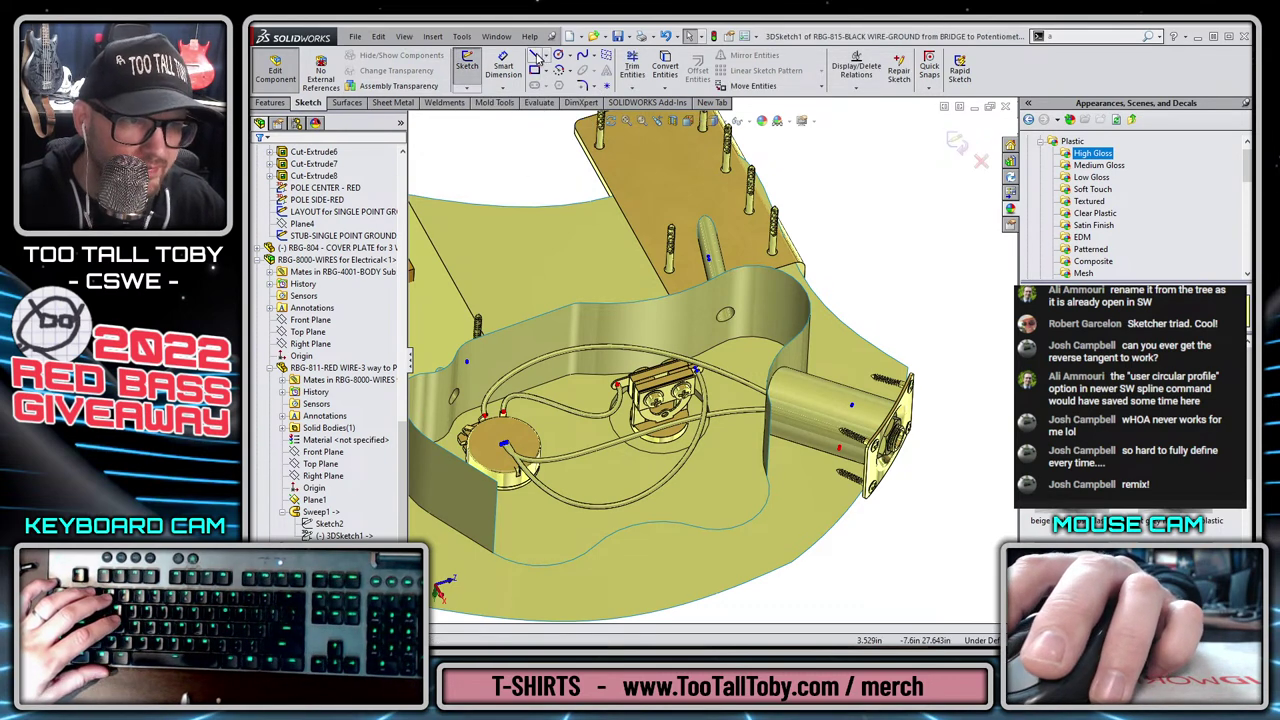
pyautogui.scroll(-5, 757, 340)
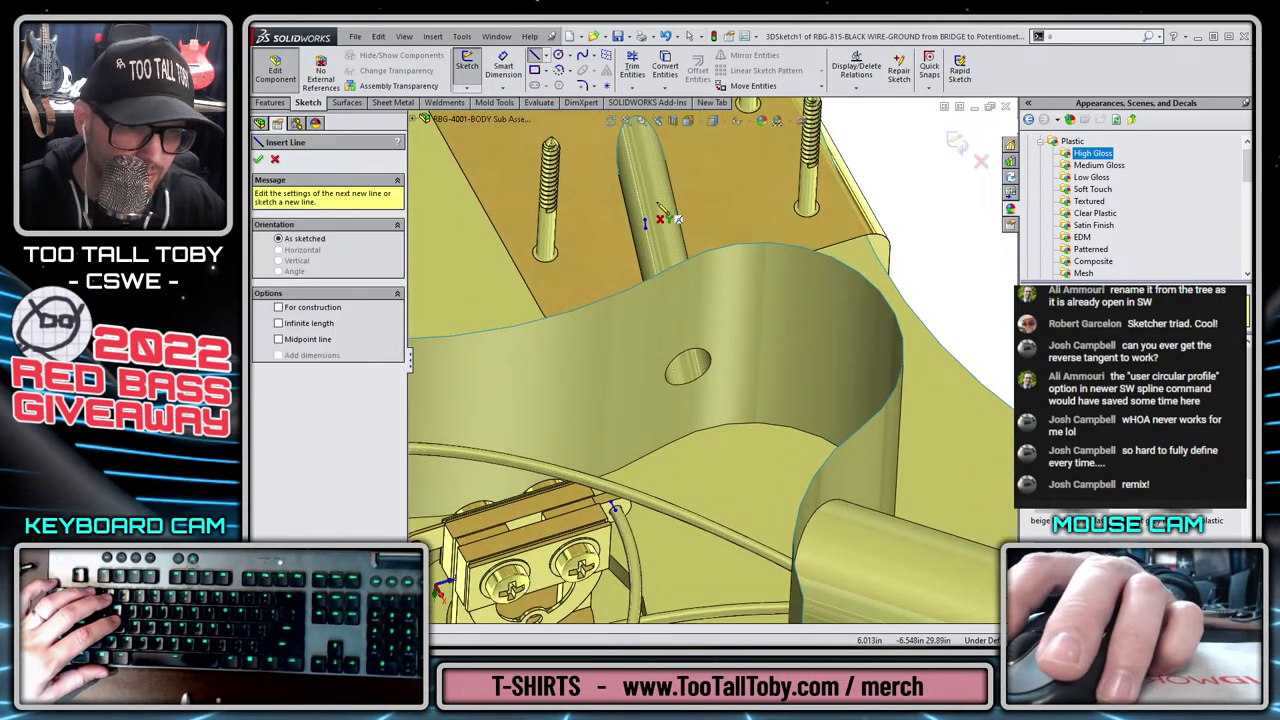
pyautogui.click(660, 218)
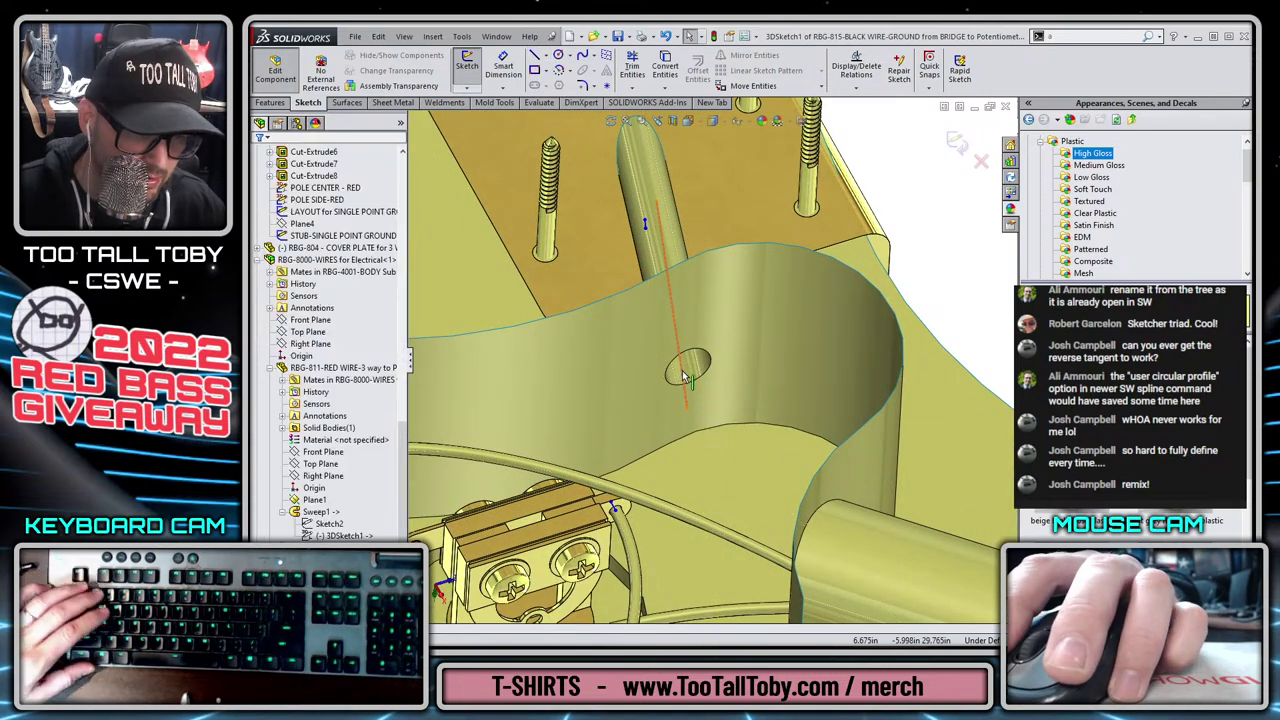
pyautogui.click(683, 373)
pyautogui.keyDown('ctrl'); pyautogui.click(702, 365); pyautogui.keyUp('ctrl')
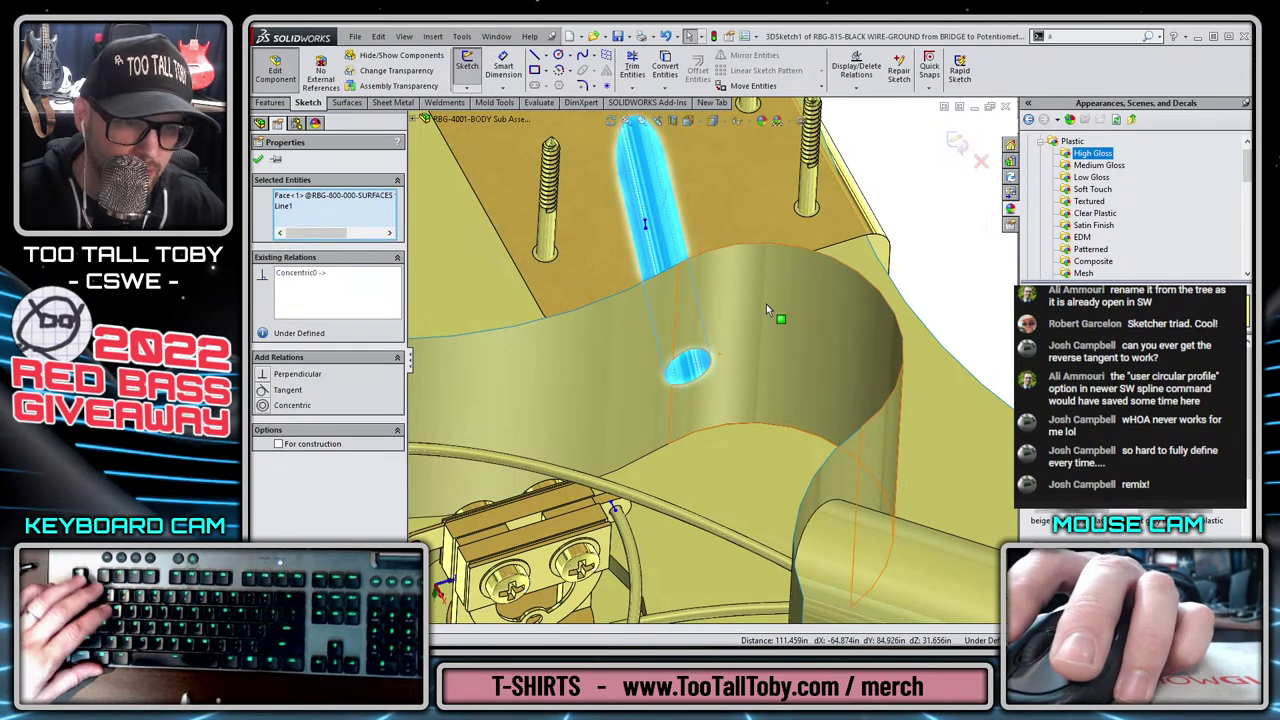
pyautogui.press('Escape')
# Bring the overlong concentric line's endpoints back toward the body, placing its bridge end in the open groove under the bridge.
pyautogui.scroll(10, 711, 320)
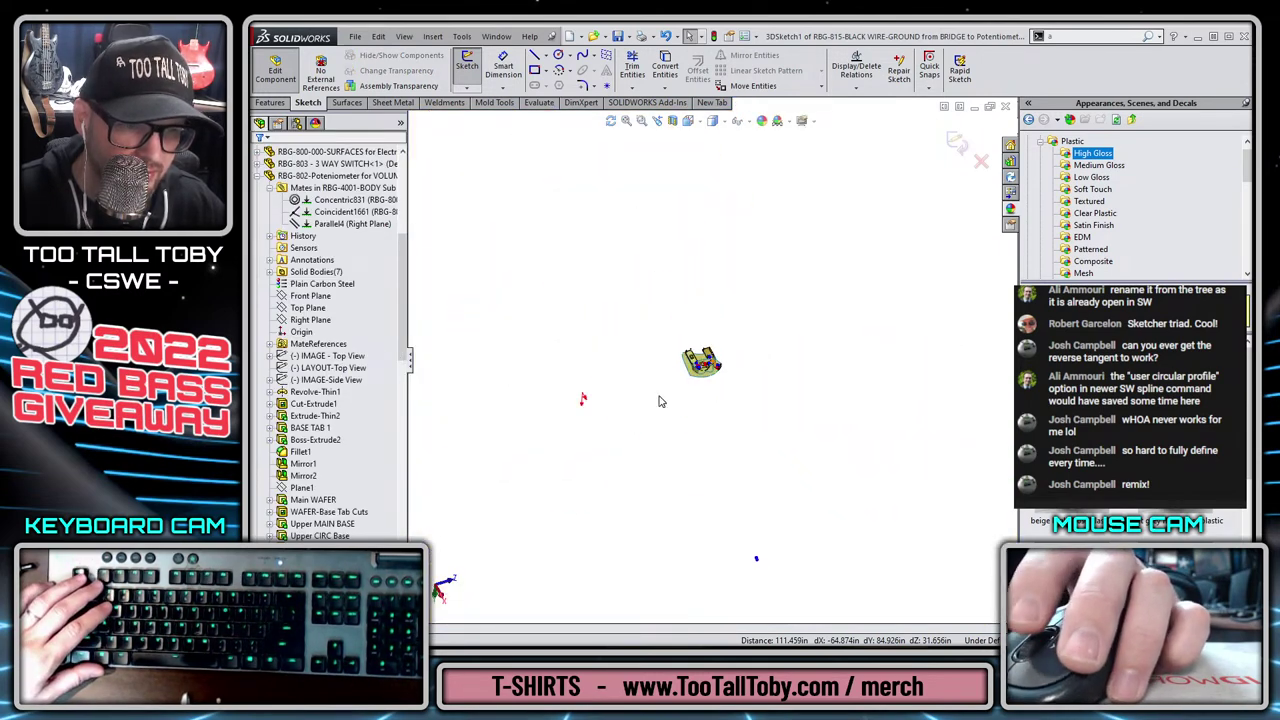
pyautogui.scroll(-3, 767, 570)
pyautogui.moveTo(743, 568)
pyautogui.mouseDown()
pyautogui.moveTo(732, 340)
pyautogui.moveTo(702, 172)
pyautogui.mouseUp()
pyautogui.moveTo(743, 572); pyautogui.dragTo(678, 245)
pyautogui.scroll(-3, 670, 220)
pyautogui.scroll(-4, 666, 230)
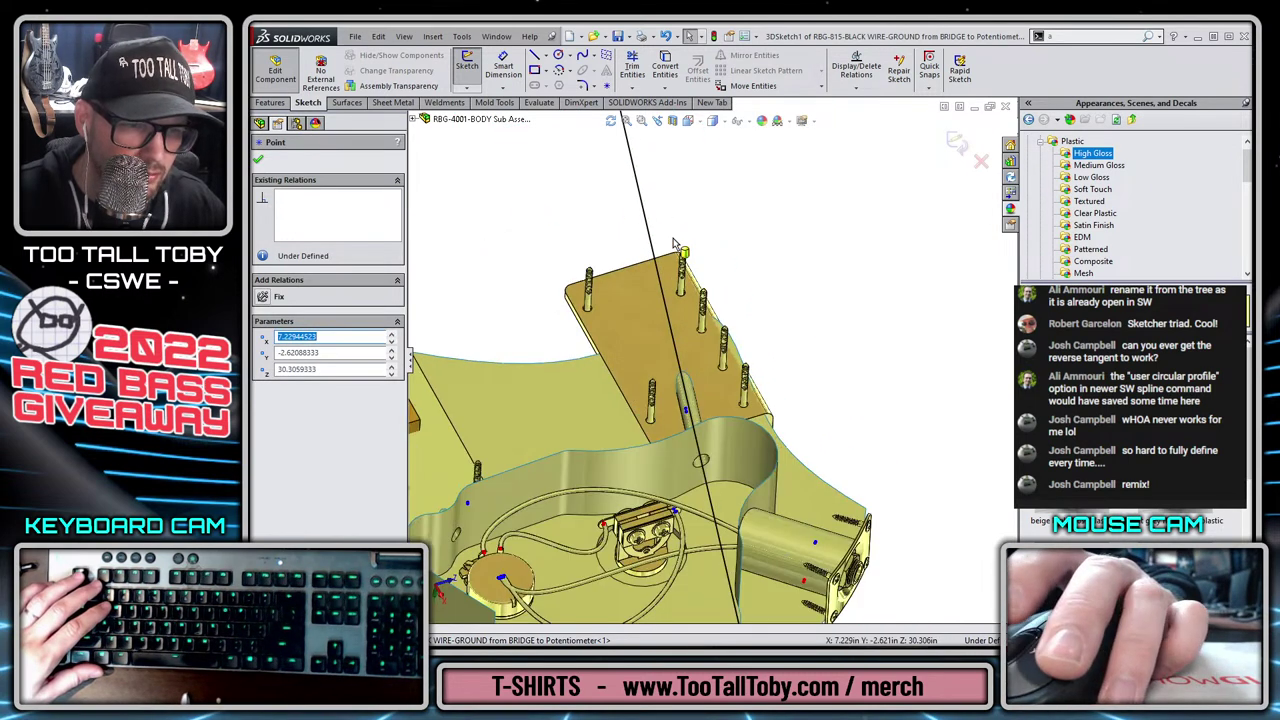
pyautogui.scroll(2, 666, 230)
pyautogui.moveTo(646, 178); pyautogui.dragTo(692, 385)
pyautogui.scroll(-8, 694, 388)
pyautogui.press('Escape')
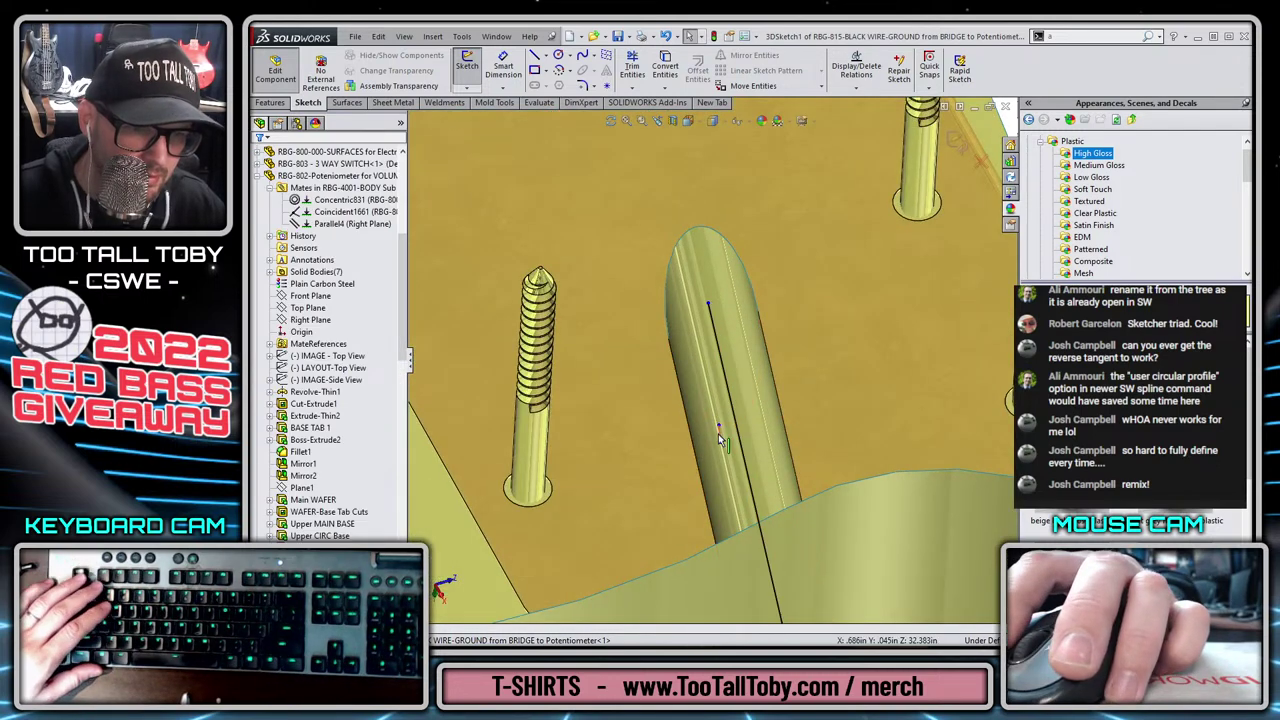
# Convert the short ground stub line beneath the bridge into the 3D sketch and shorten the bore line's bridge end.
pyautogui.click(718, 434)
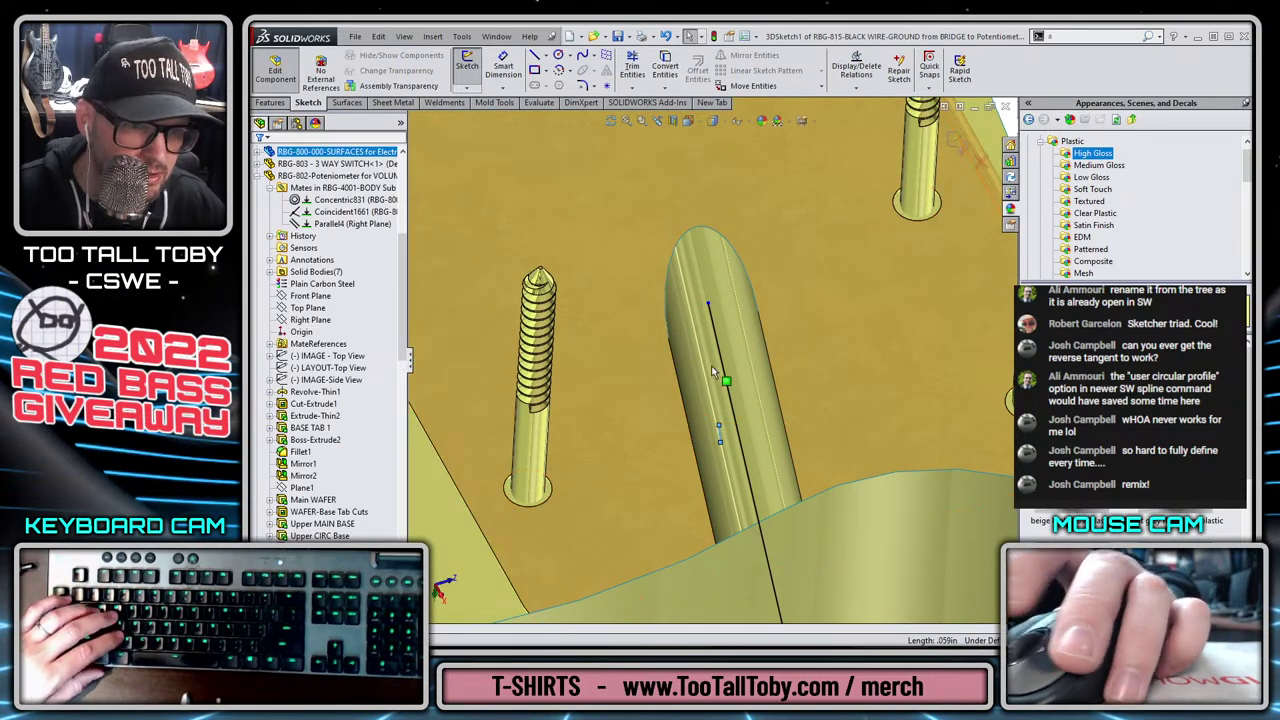
pyautogui.scroll(5, 711, 368)
pyautogui.moveTo(711, 372)
pyautogui.mouseDown(button='middle')
pyautogui.moveTo(754, 354)
pyautogui.moveTo(701, 366)
pyautogui.mouseUp(button='middle')
pyautogui.scroll(-4, 701, 365)
pyautogui.press('Escape')
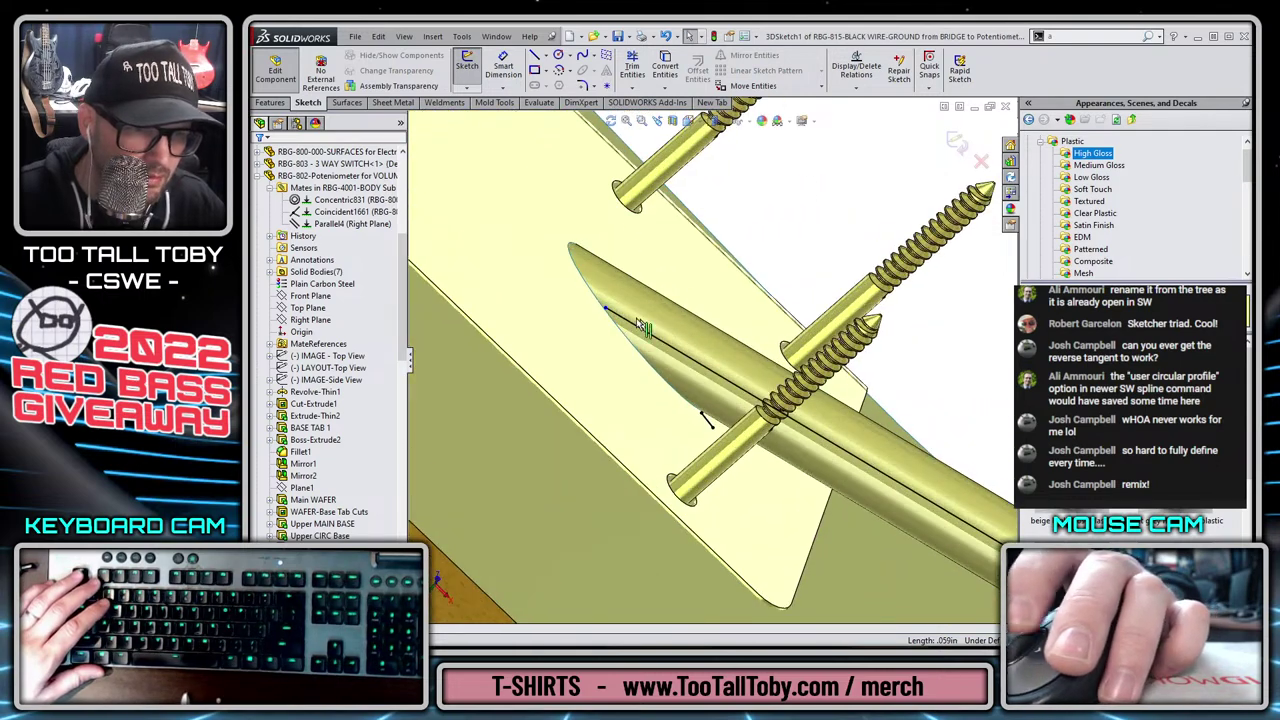
pyautogui.moveTo(607, 310); pyautogui.dragTo(731, 411)
pyautogui.press('Escape')
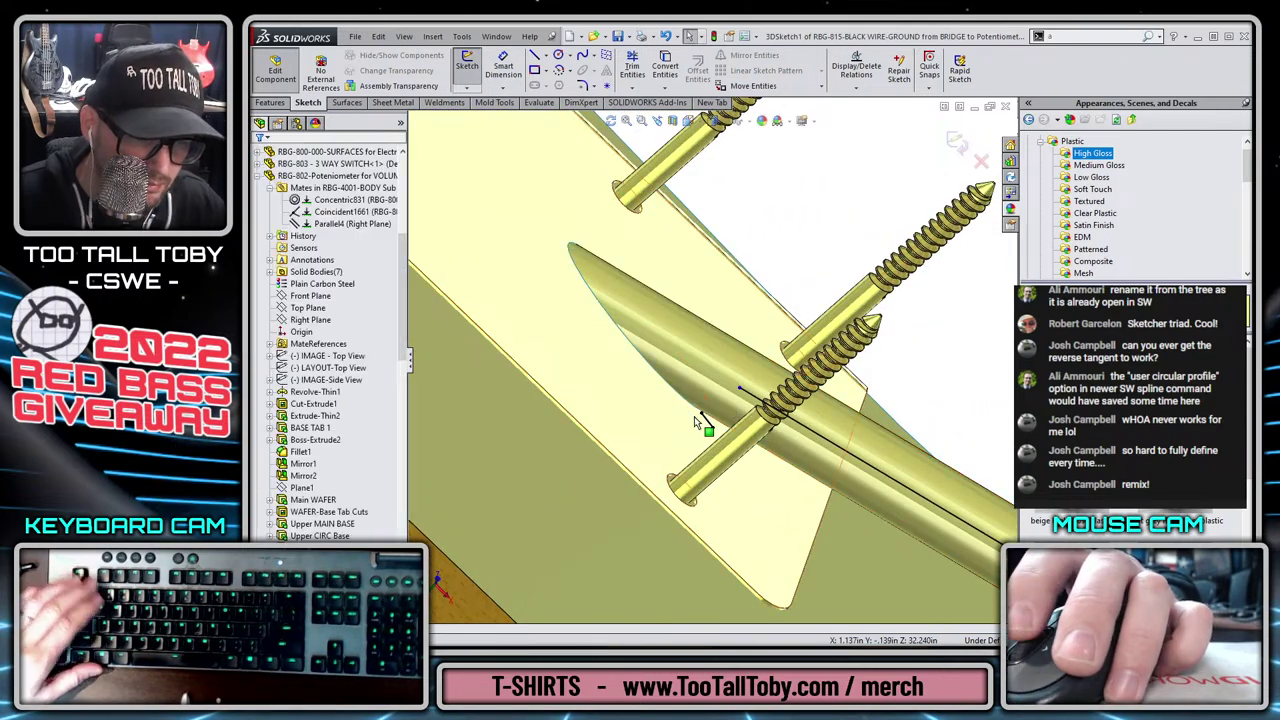
# Draw a two-point spline from the bore line's bridge end to the near end of the short stub line.
pyautogui.scroll(-2, 697, 420)
pyautogui.click(584, 55)
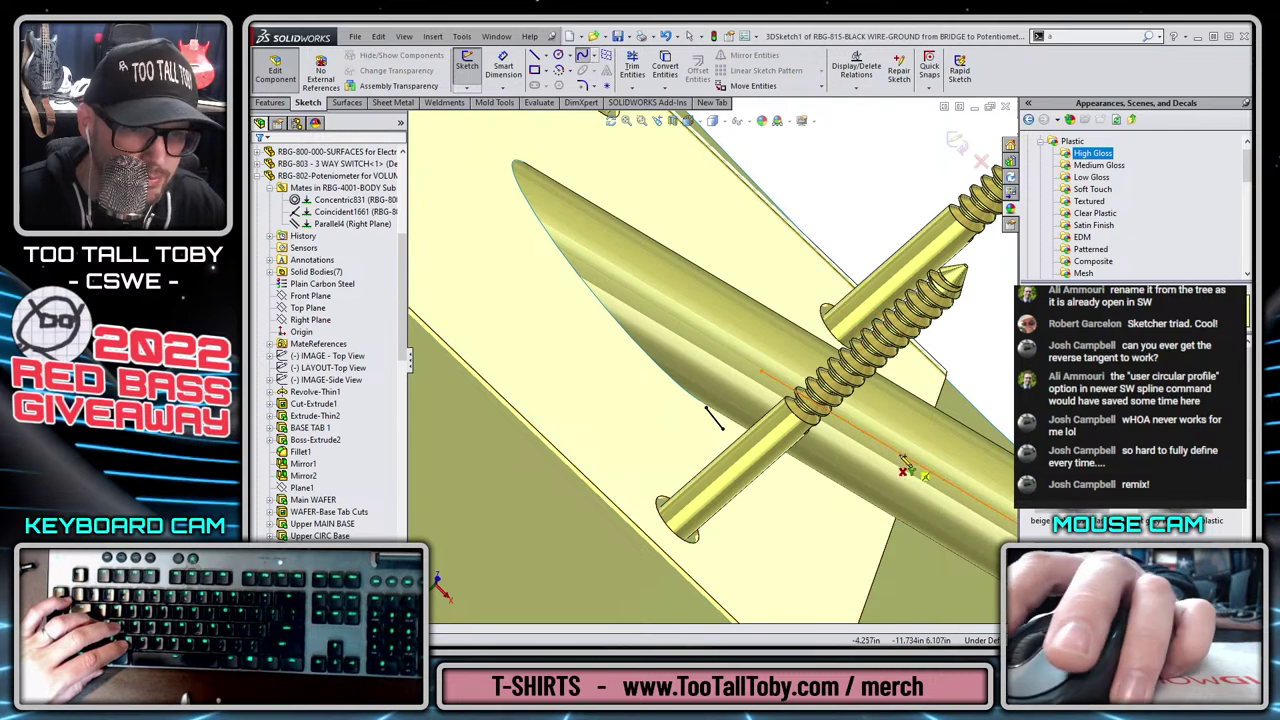
pyautogui.click(762, 372)
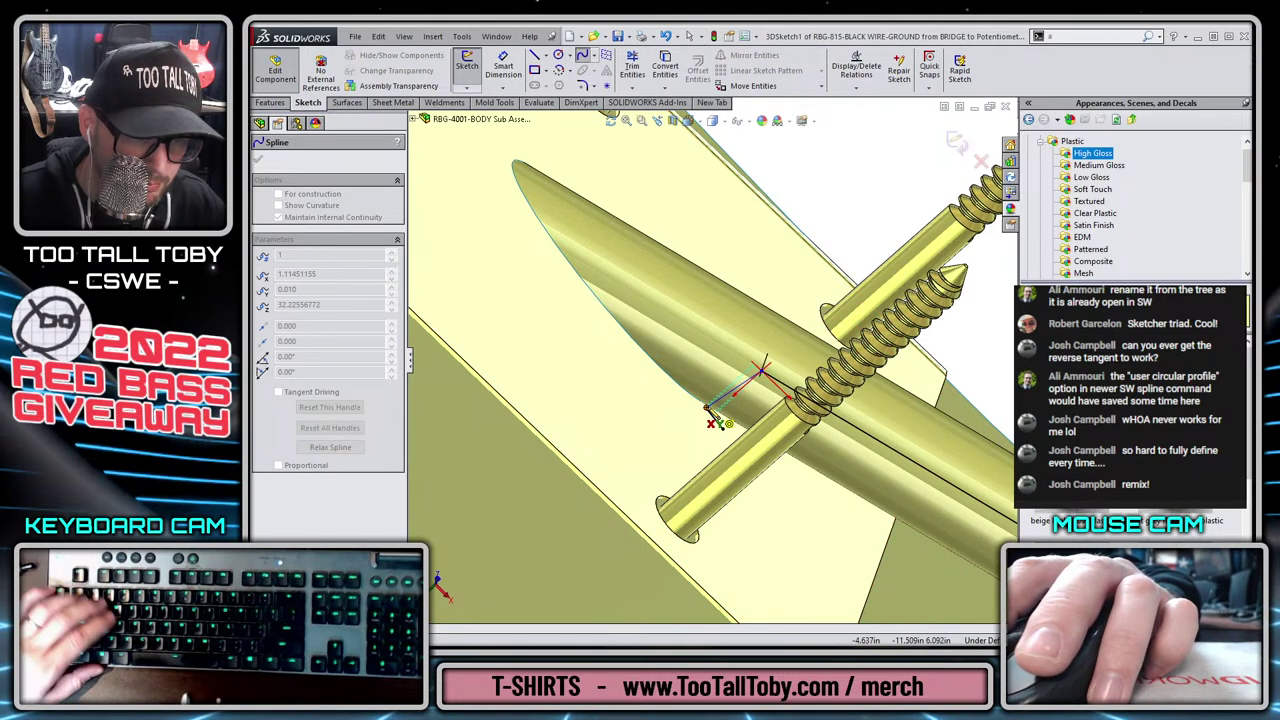
pyautogui.click(707, 408)
pyautogui.press('Escape')
# Make the spline tangent to both the bore line and the short stub line.
pyautogui.click(745, 384)
pyautogui.keyDown('ctrl'); pyautogui.click(782, 382); pyautogui.keyUp('ctrl')
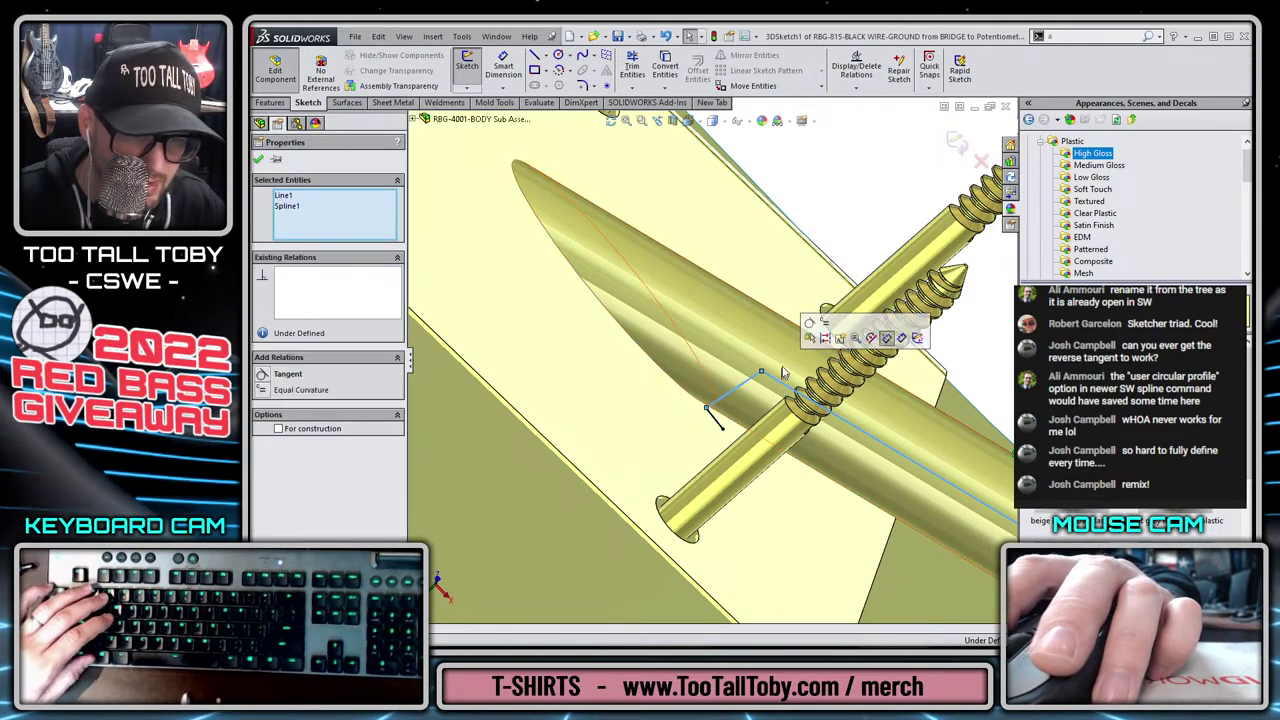
pyautogui.click(811, 323)
pyautogui.press('Escape')
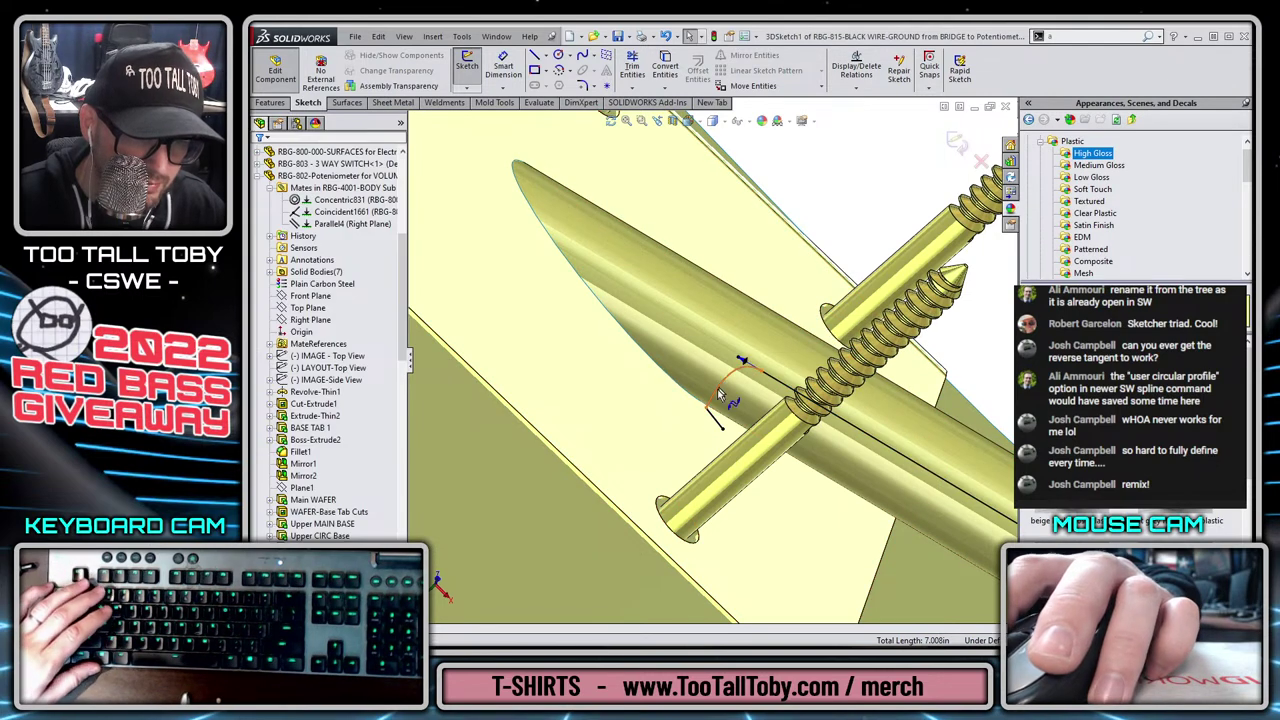
pyautogui.click(716, 420)
pyautogui.keyDown('ctrl'); pyautogui.click(746, 367); pyautogui.keyUp('ctrl')
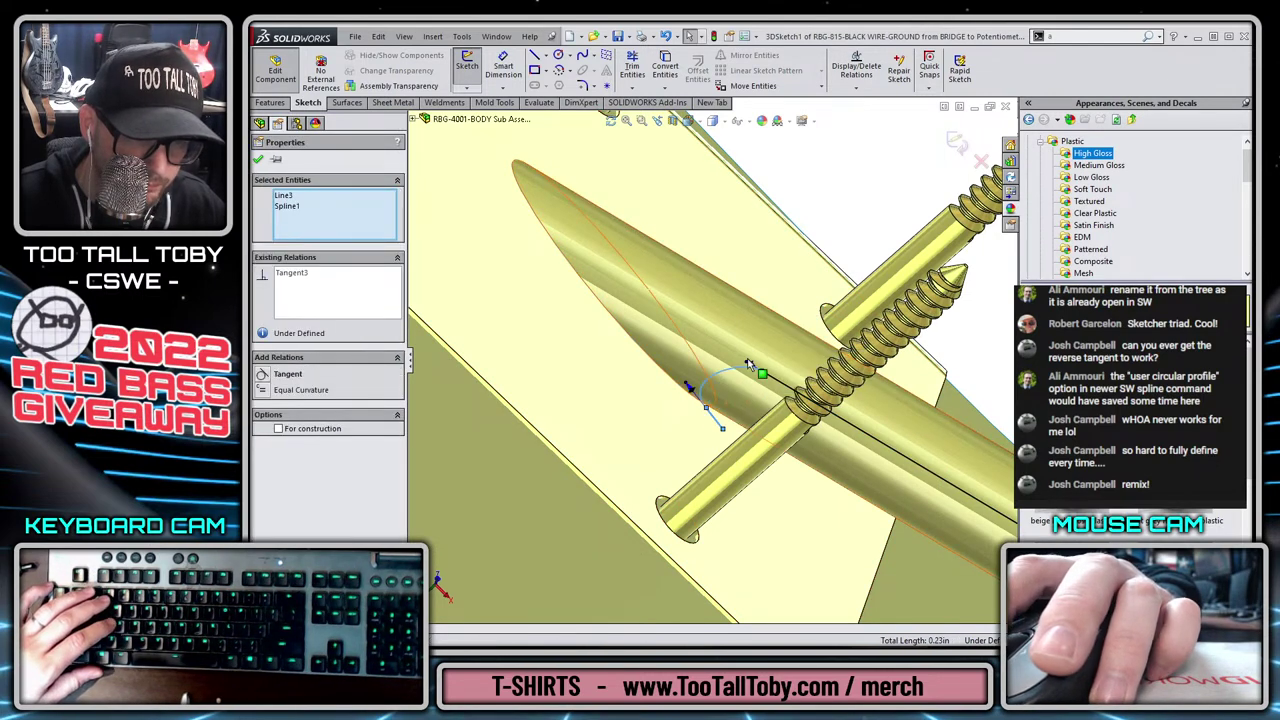
pyautogui.press('Escape')
# Move the bore line's free end back to where the bore opens into the control cavity.
pyautogui.scroll(4, 726, 415)
pyautogui.moveTo(714, 420); pyautogui.dragTo(786, 254, button='middle')
pyautogui.scroll(4, 692, 425)
pyautogui.moveTo(675, 520); pyautogui.dragTo(680, 405, button='middle')
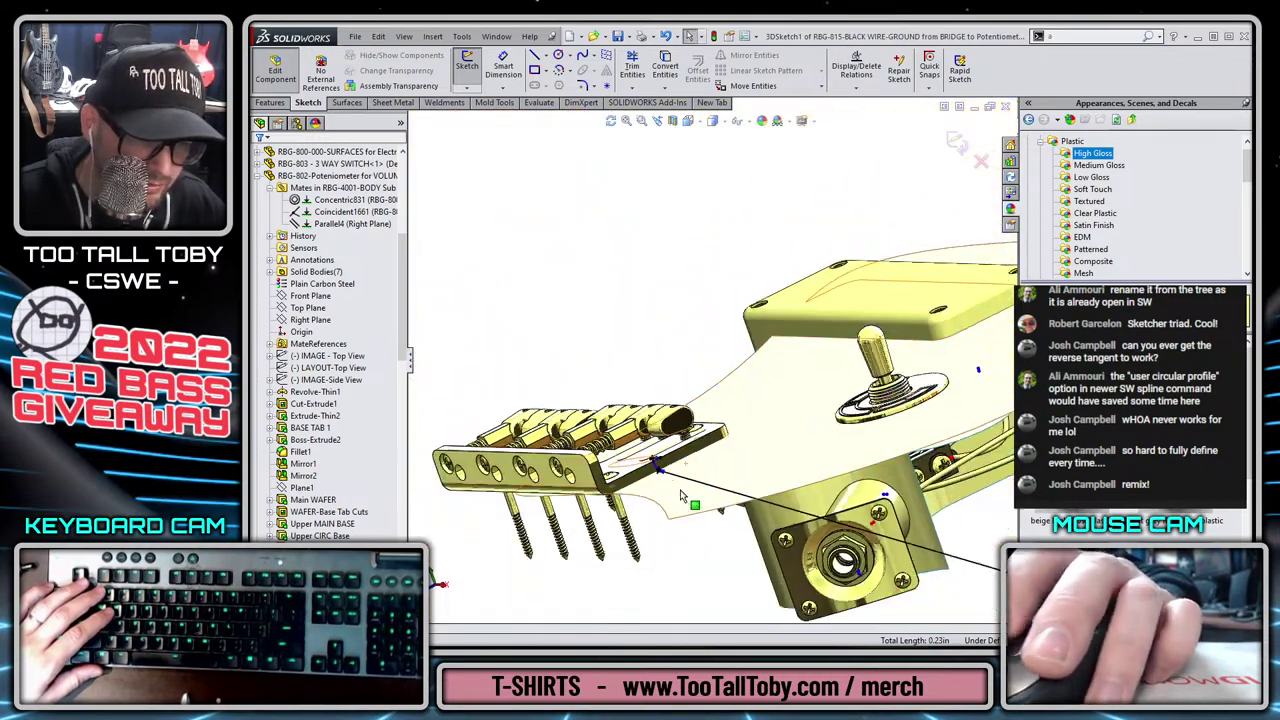
pyautogui.moveTo(680, 495); pyautogui.dragTo(806, 530, button='middle')
pyautogui.scroll(-3, 750, 460)
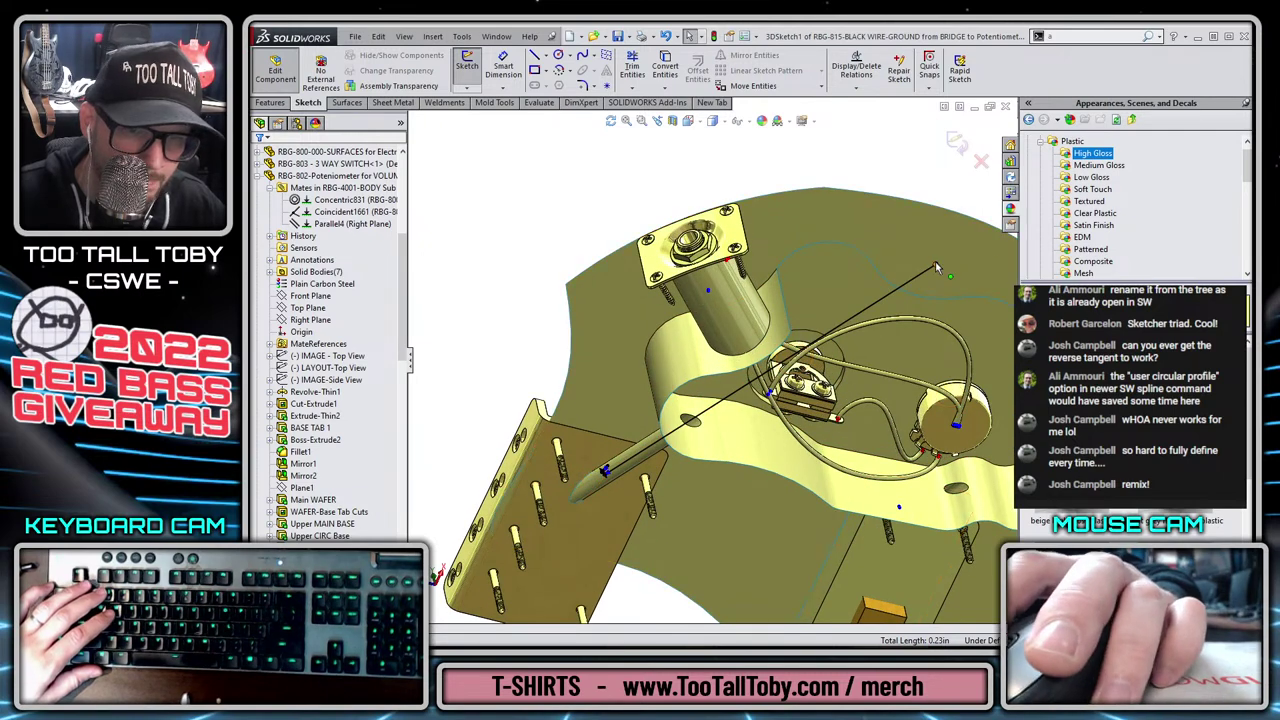
pyautogui.moveTo(935, 264); pyautogui.dragTo(701, 411)
pyautogui.scroll(1, 726, 448)
pyautogui.moveTo(894, 464); pyautogui.dragTo(880, 355, button='middle')
pyautogui.scroll(-2, 932, 433)
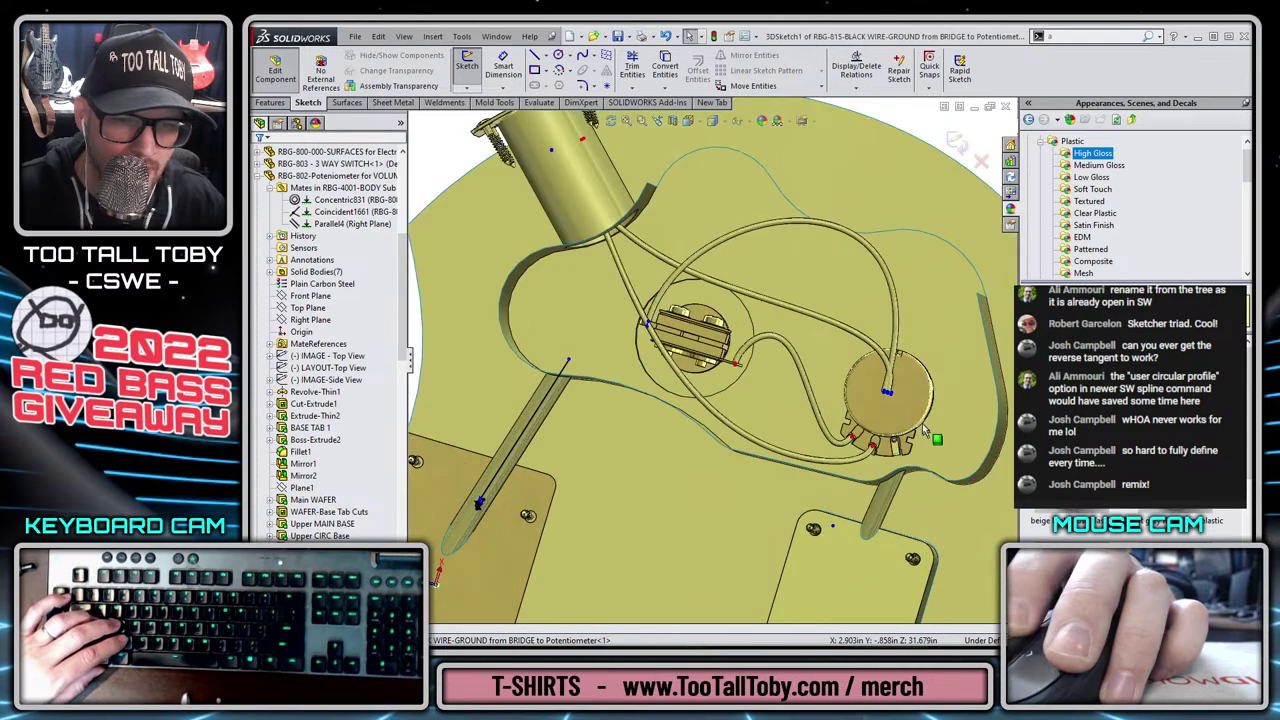
# Convert the unused short stub line at the back of the potentiometer, beside the existing wire ends, into the 3D sketch.
pyautogui.scroll(-6, 922, 423)
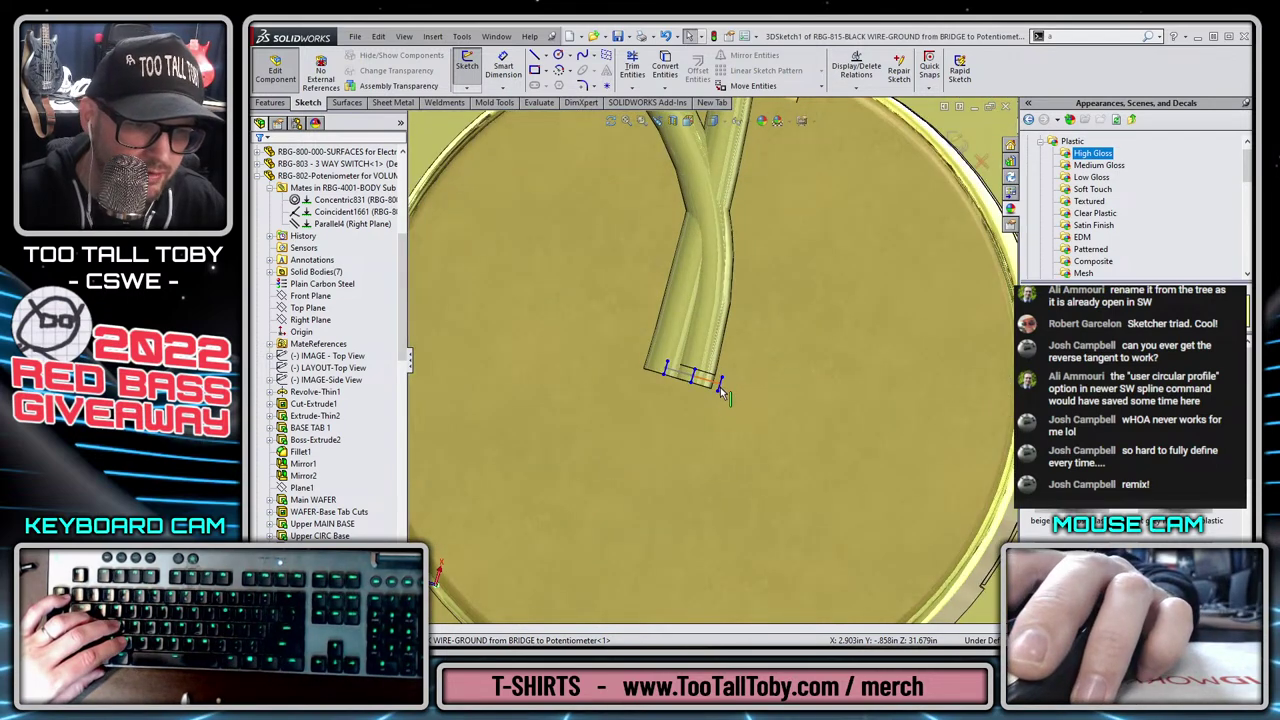
pyautogui.scroll(-5, 721, 382)
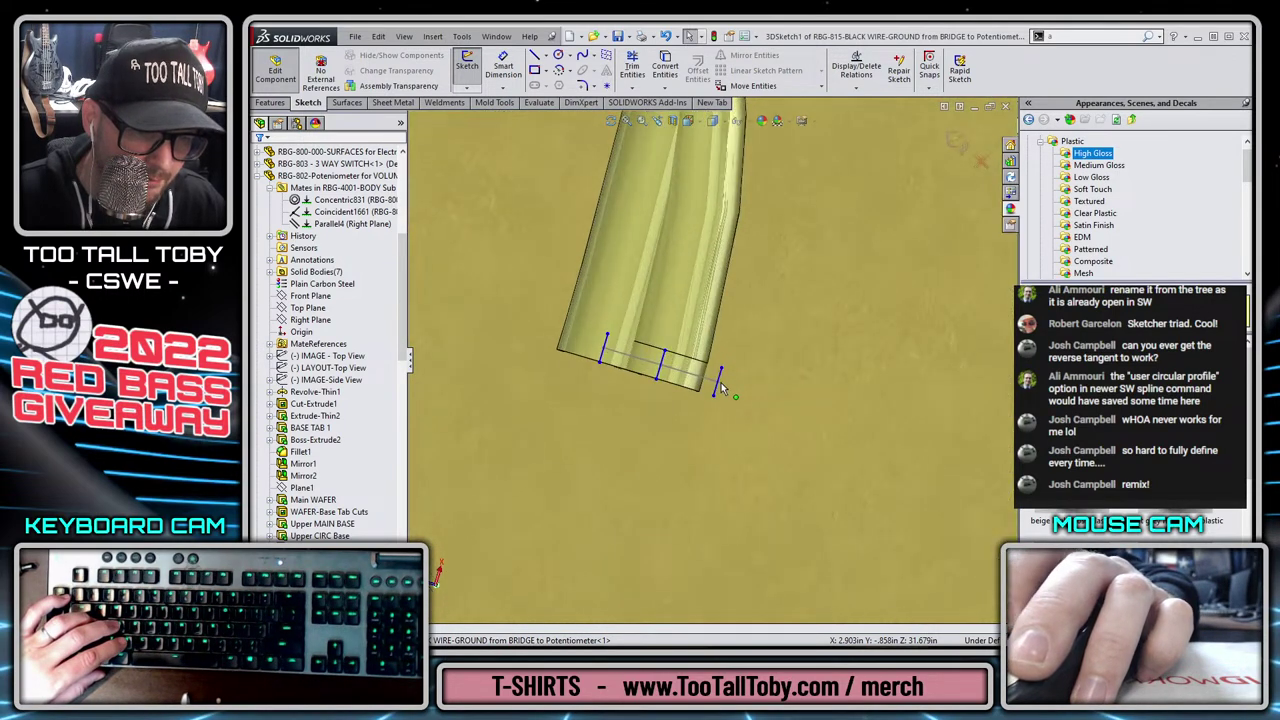
pyautogui.click(713, 377)
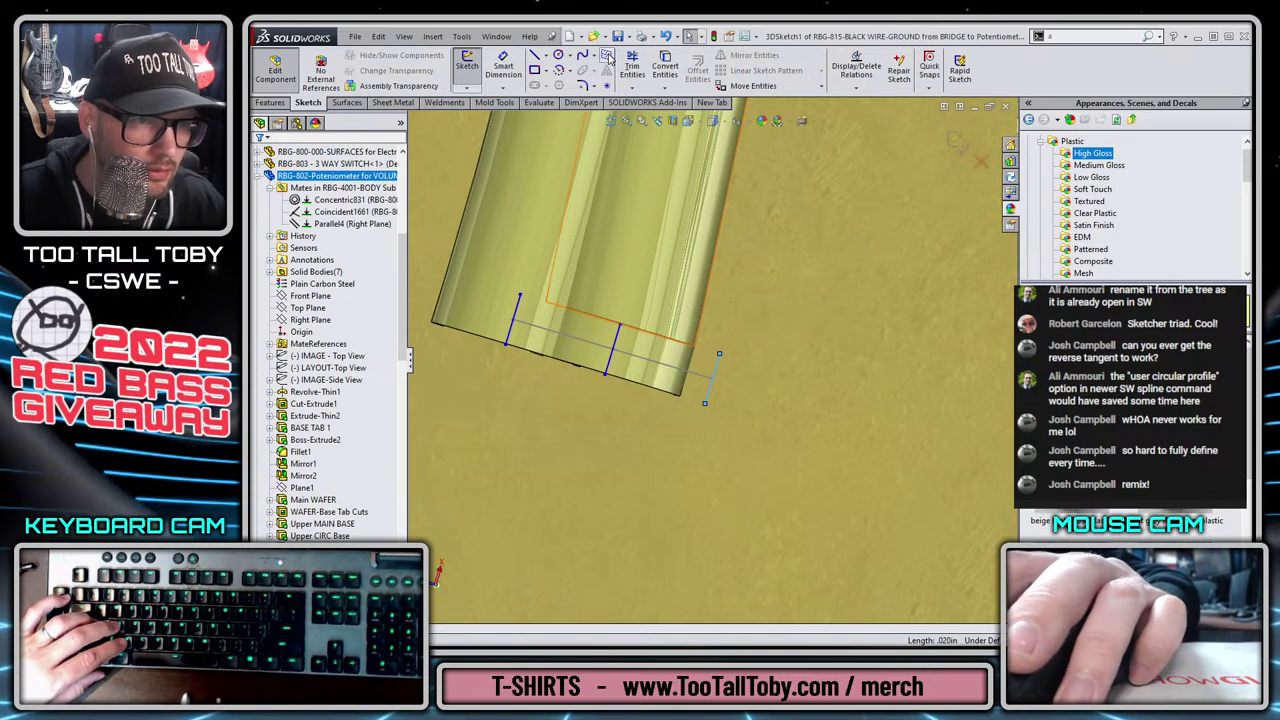
pyautogui.click(664, 63)
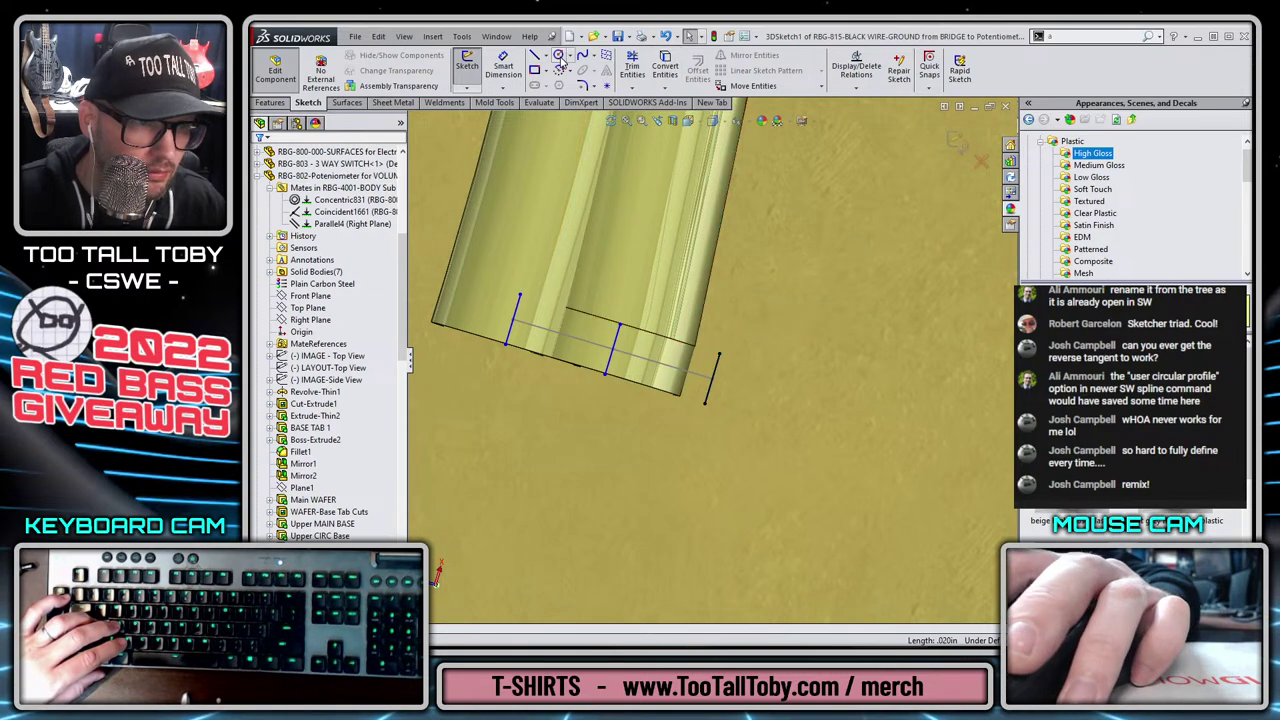
# Draw a three-point spline from the potentiometer stub line through the control cavity to the bore line's free end.
pyautogui.click(720, 354)
pyautogui.scroll(13, 726, 352)
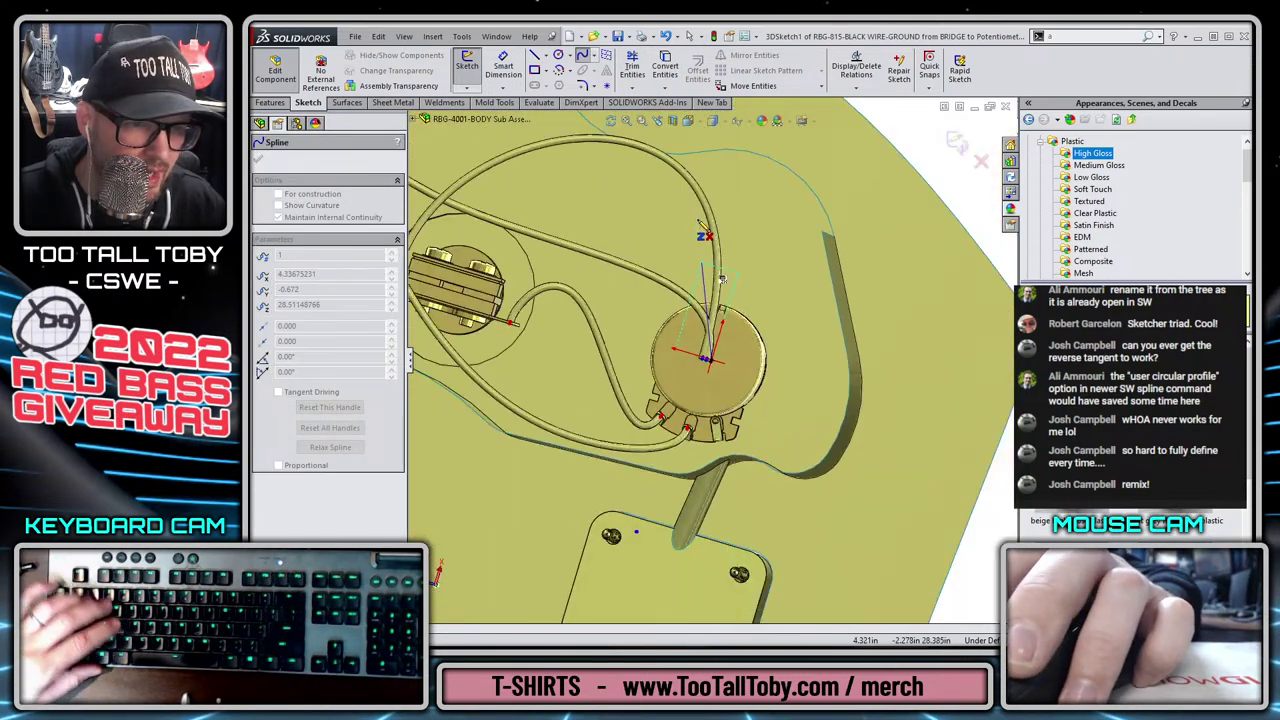
pyautogui.scroll(2, 722, 280)
pyautogui.click(600, 232)
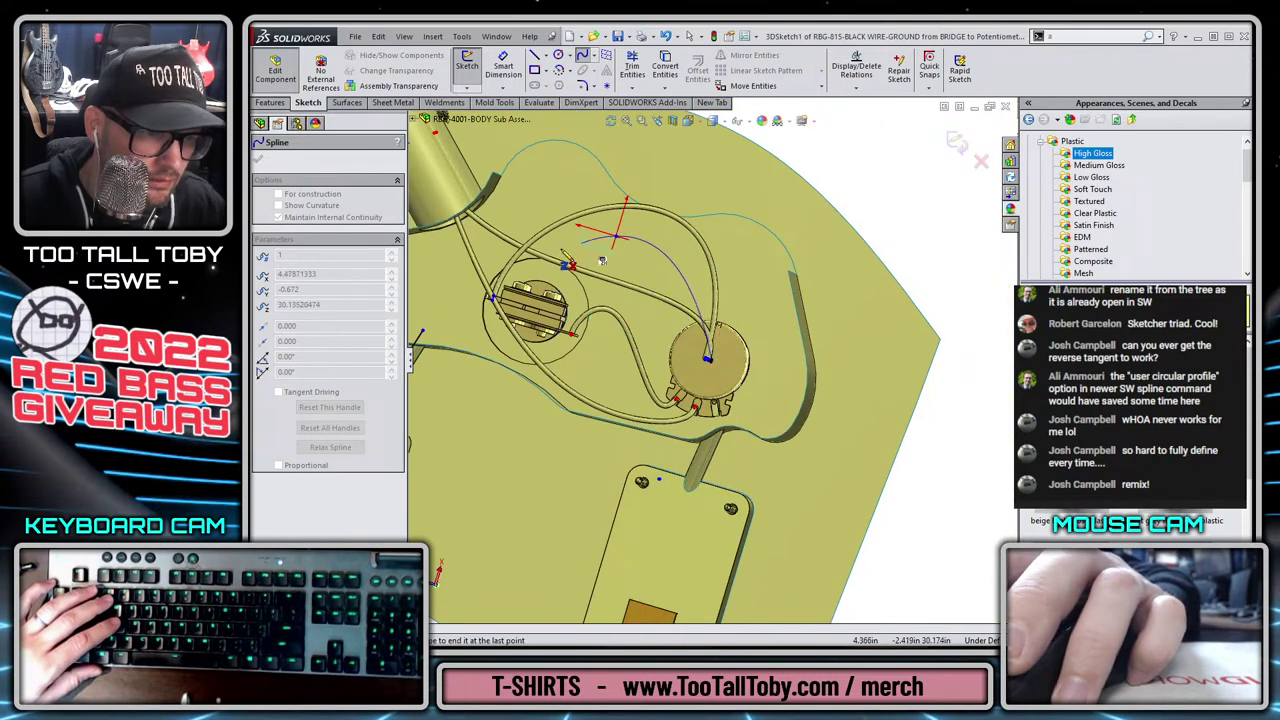
pyautogui.doubleClick(422, 336)
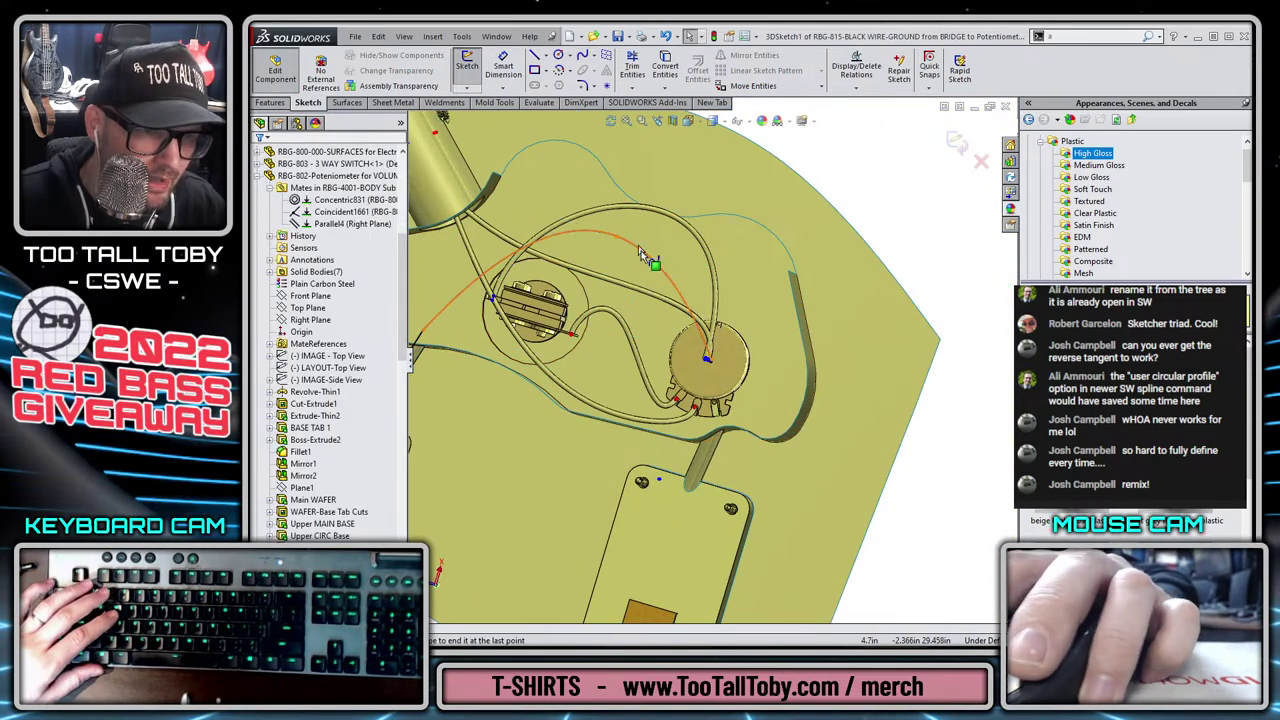
# Dimension the spline's middle point 0.5 in from the control cavity floor surface.
pyautogui.moveTo(620, 254); pyautogui.dragTo(625, 211, button='middle')
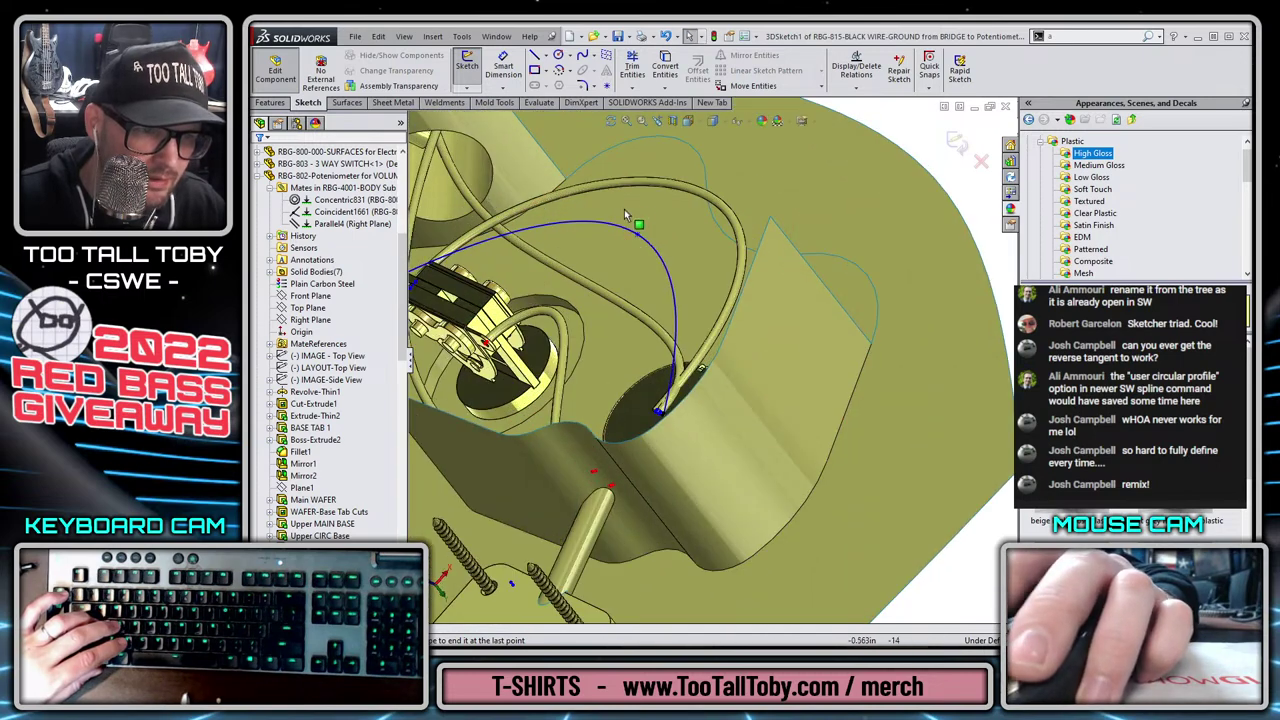
pyautogui.press('s')
pyautogui.click(666, 215)
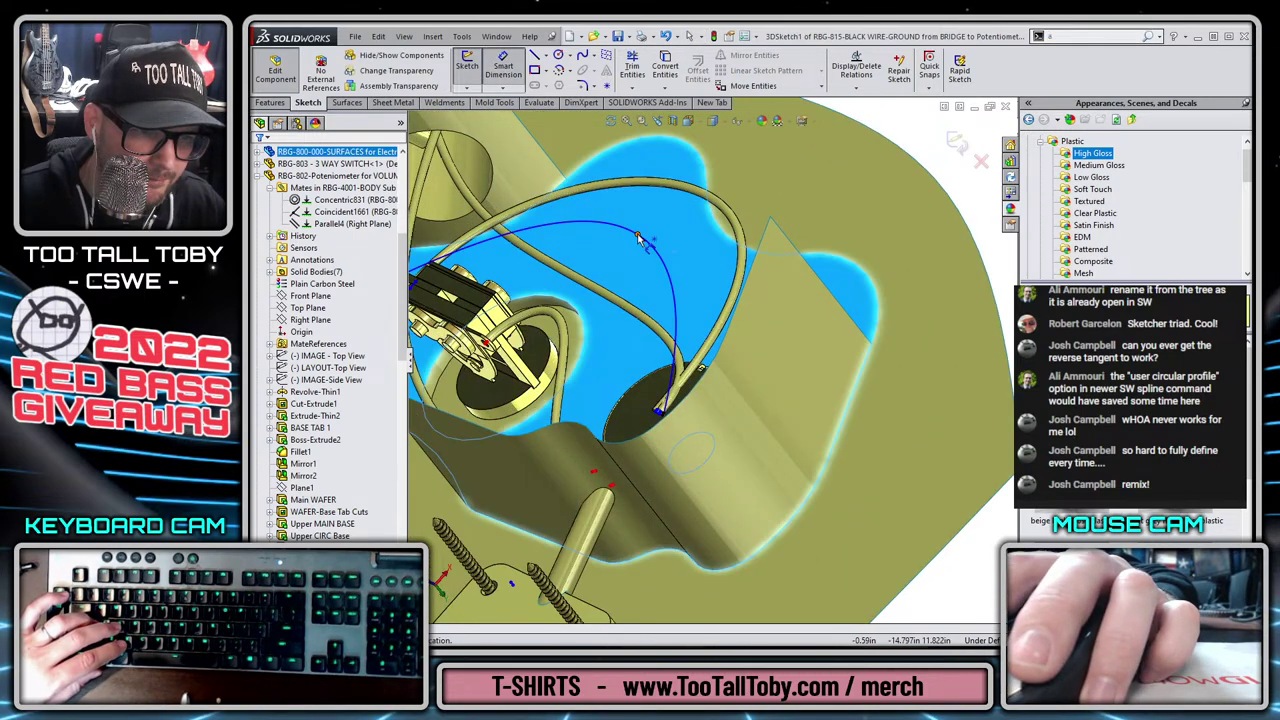
pyautogui.click(638, 237)
pyautogui.click(675, 226)
pyautogui.write('0.5')
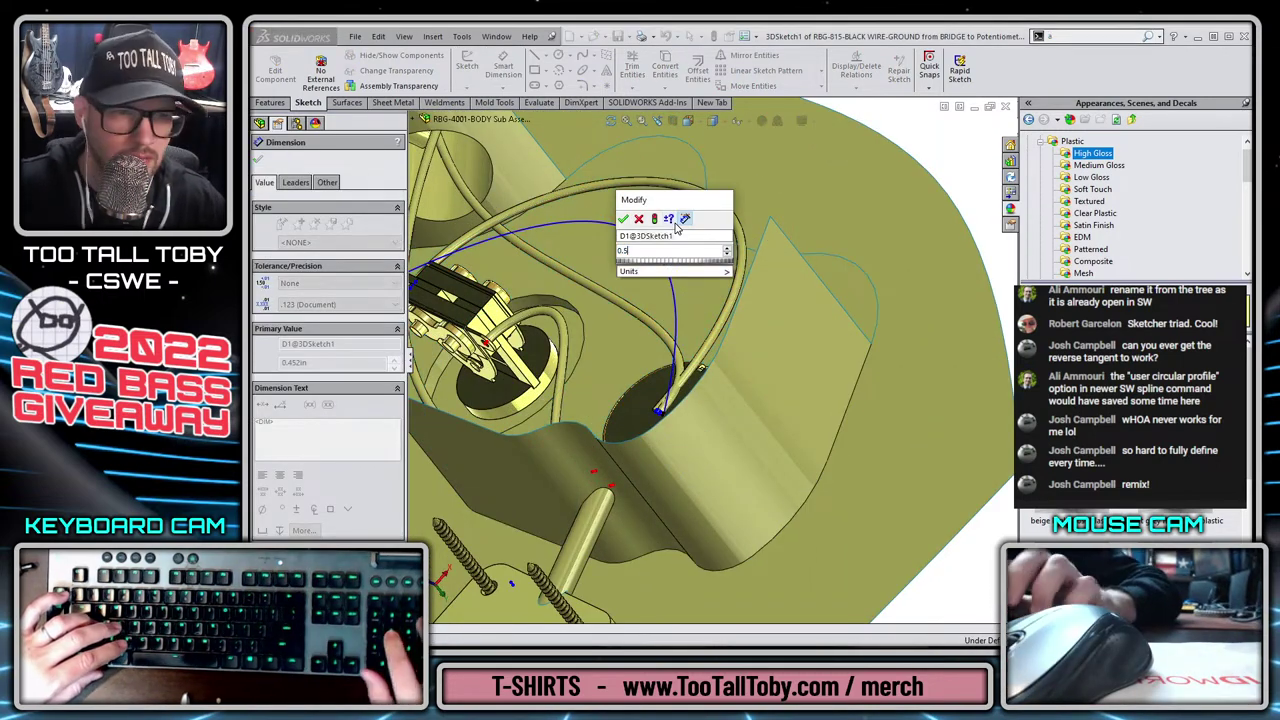
pyautogui.press('Return')
pyautogui.scroll(5, 654, 260)
pyautogui.moveTo(654, 260); pyautogui.dragTo(642, 357, button='middle')
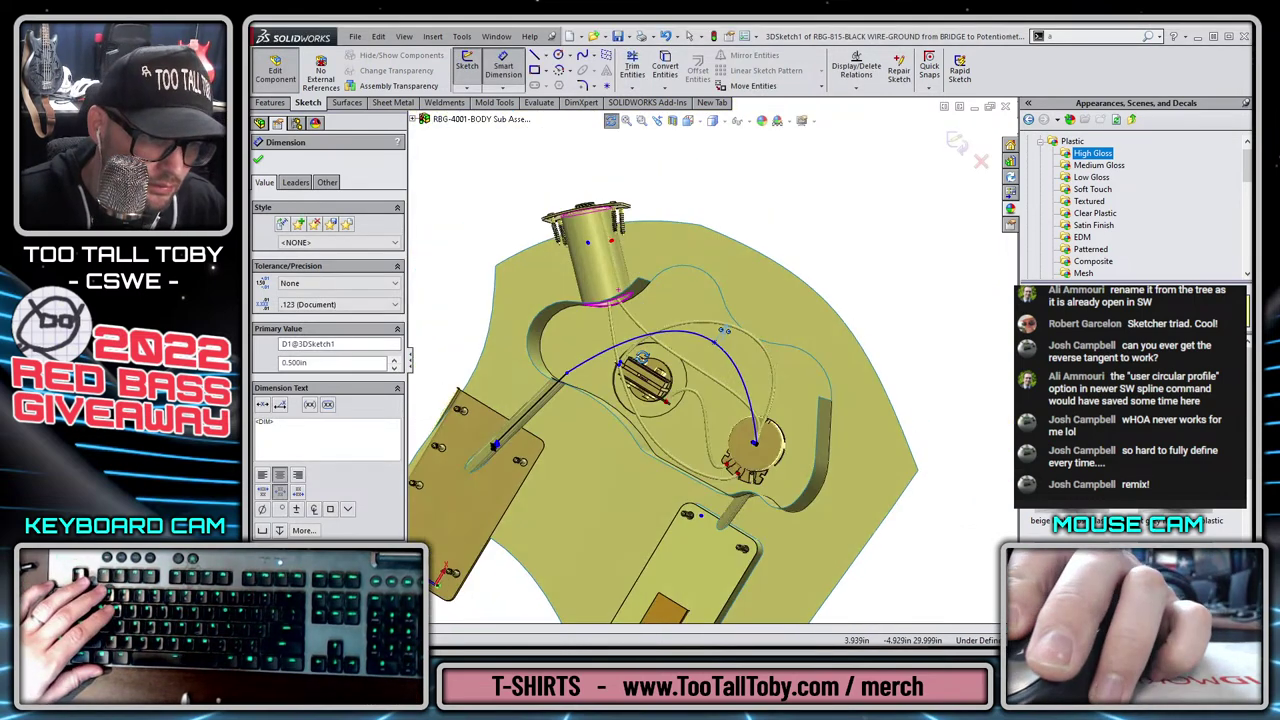
# Make the long spline tangent to the bore line where it enters the control cavity.
pyautogui.scroll(-2, 586, 370)
pyautogui.press('Escape')
pyautogui.click(583, 355)
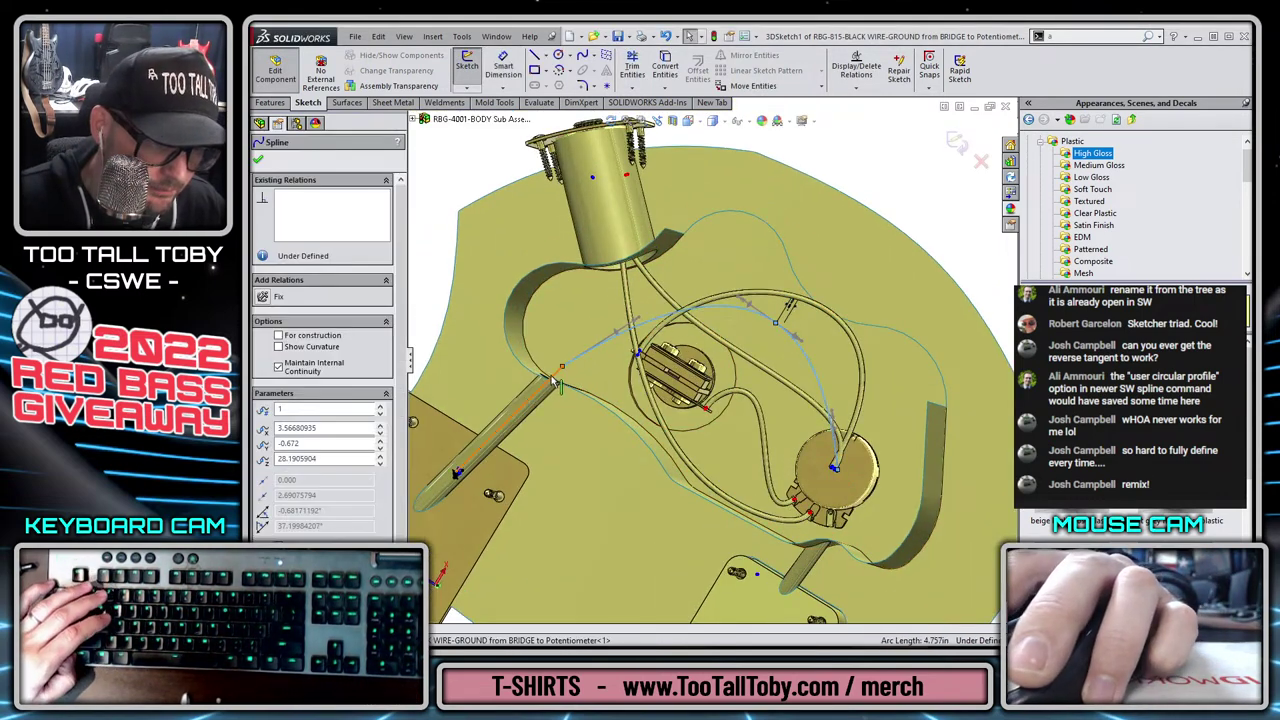
pyautogui.click(552, 380)
pyautogui.keyDown('ctrl'); pyautogui.click(583, 354); pyautogui.keyUp('ctrl')
pyautogui.click(594, 330)
pyautogui.press('Escape')
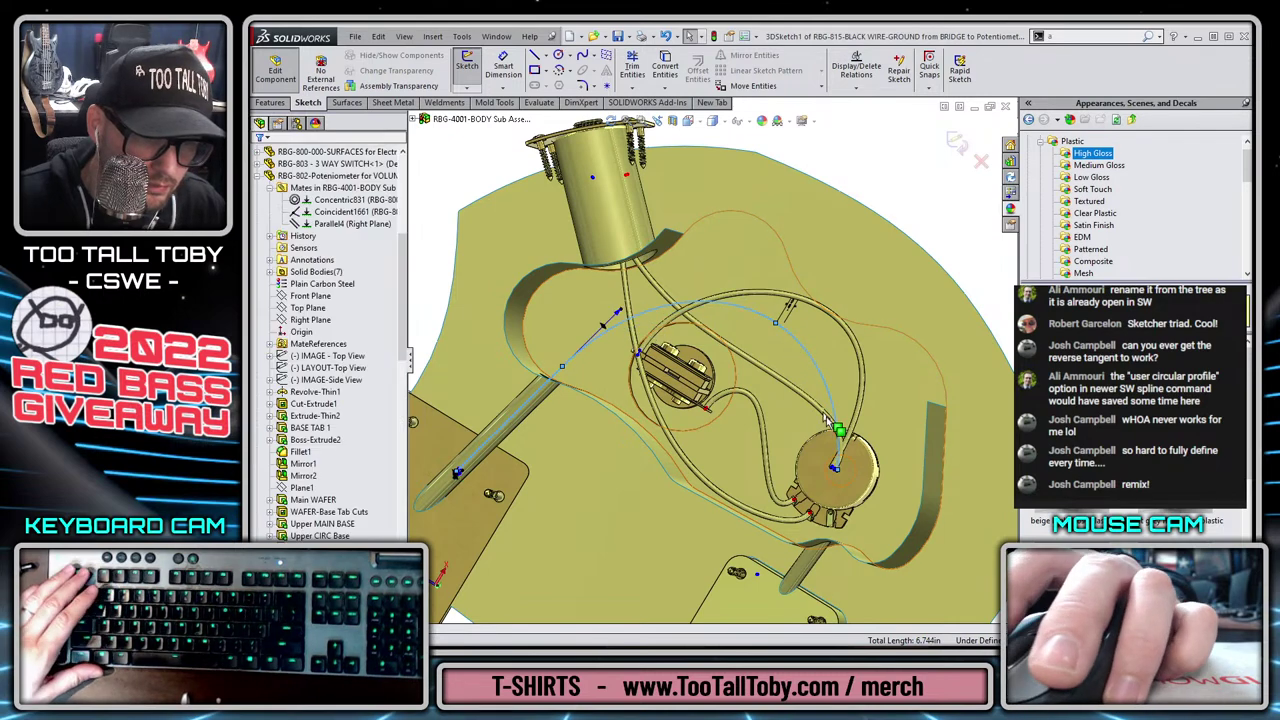
# Make the long spline tangent to the short stub line at the potentiometer.
pyautogui.scroll(-10, 826, 420)
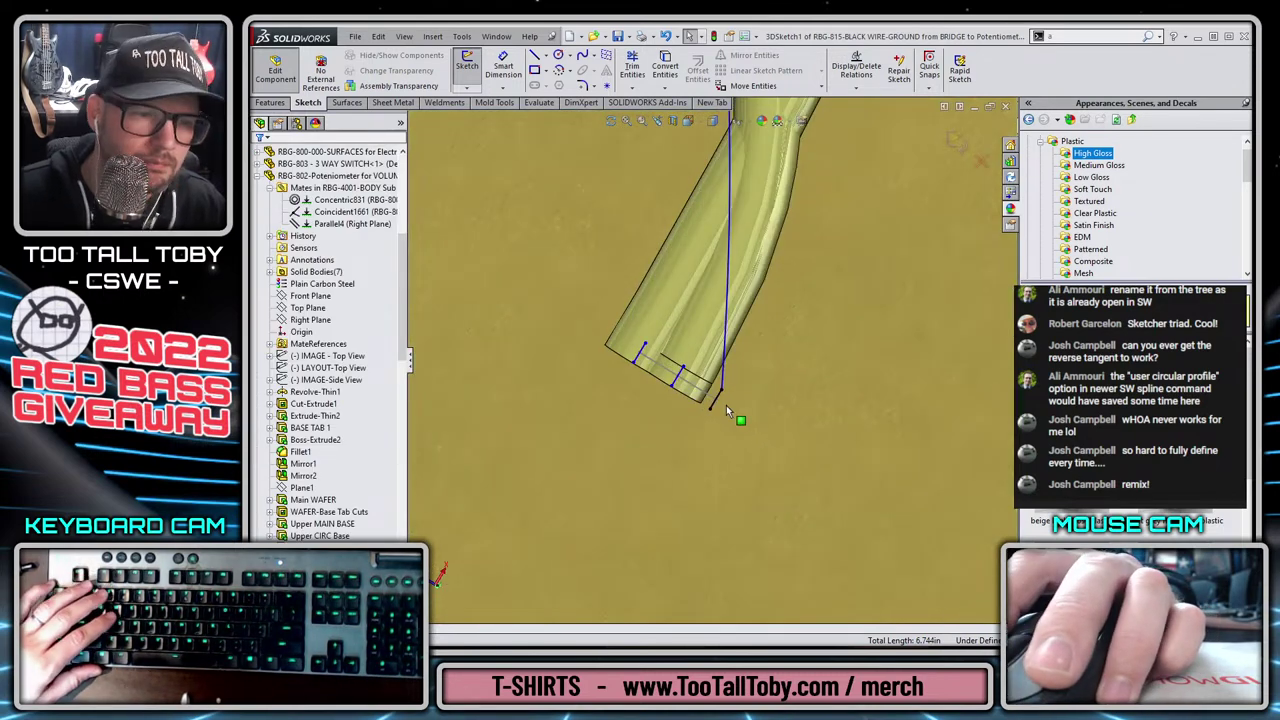
pyautogui.click(722, 392)
pyautogui.keyDown('ctrl'); pyautogui.click(722, 378); pyautogui.keyUp('ctrl')
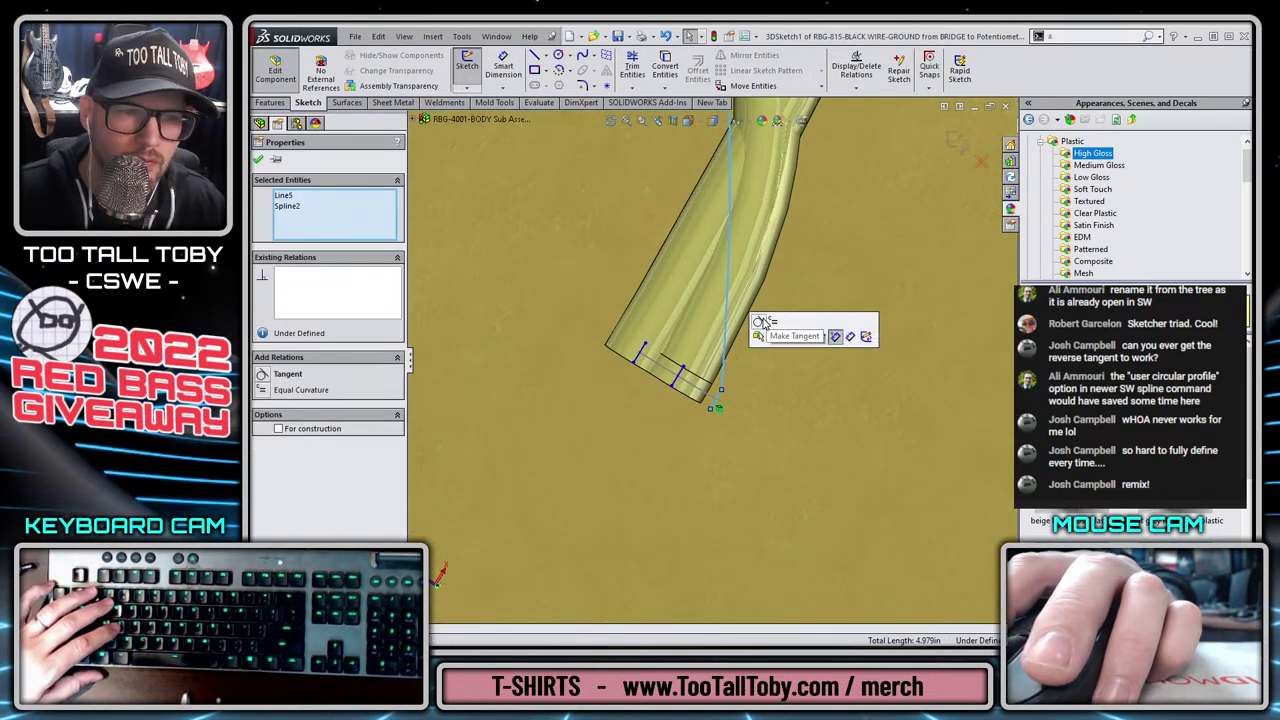
pyautogui.click(793, 325)
pyautogui.press('Escape')
pyautogui.scroll(10, 815, 274)
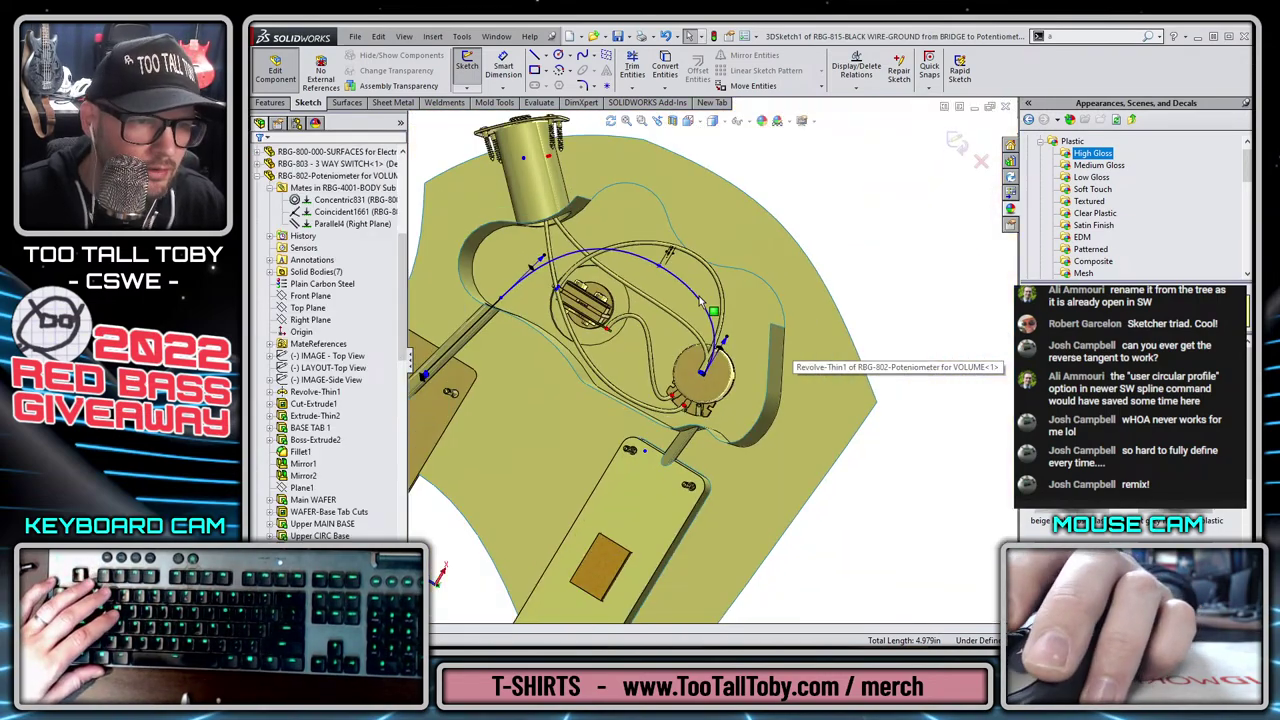
# Set the spline middle point's distance from the cavity floor to 0.38 in.
pyautogui.moveTo(700, 296); pyautogui.dragTo(591, 258, button='middle')
pyautogui.scroll(-5, 756, 238)
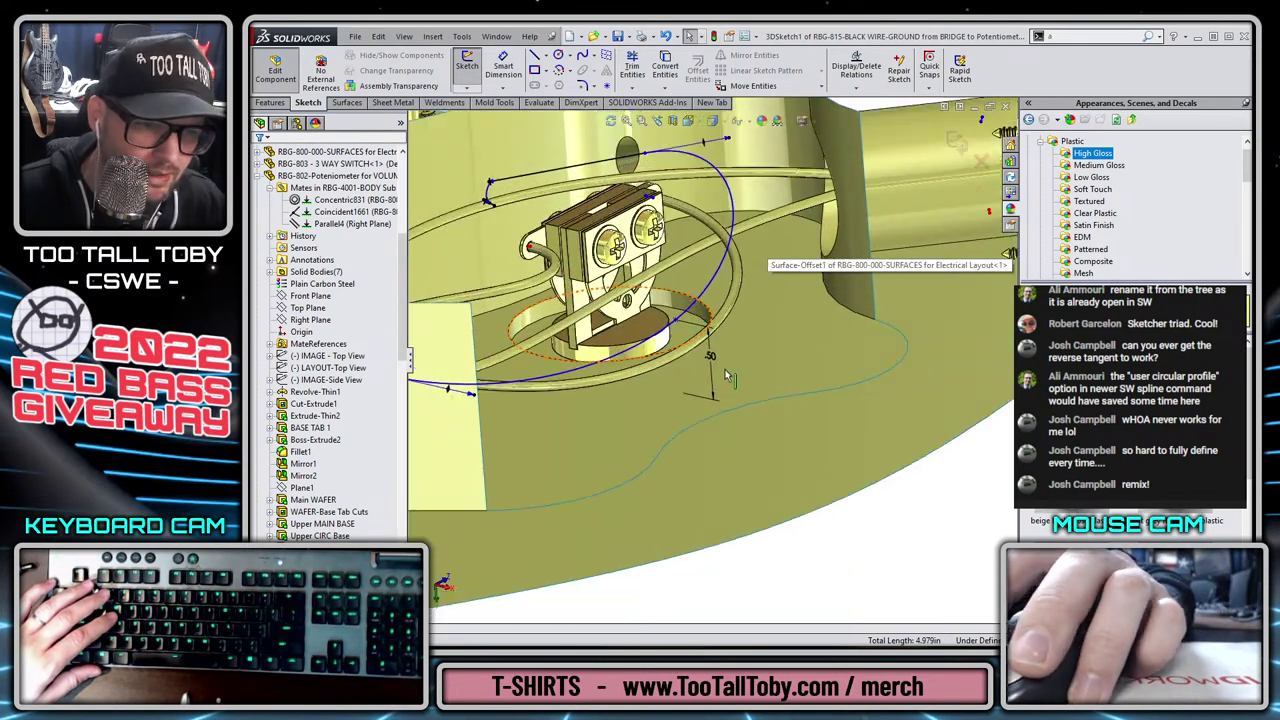
pyautogui.click(713, 368)
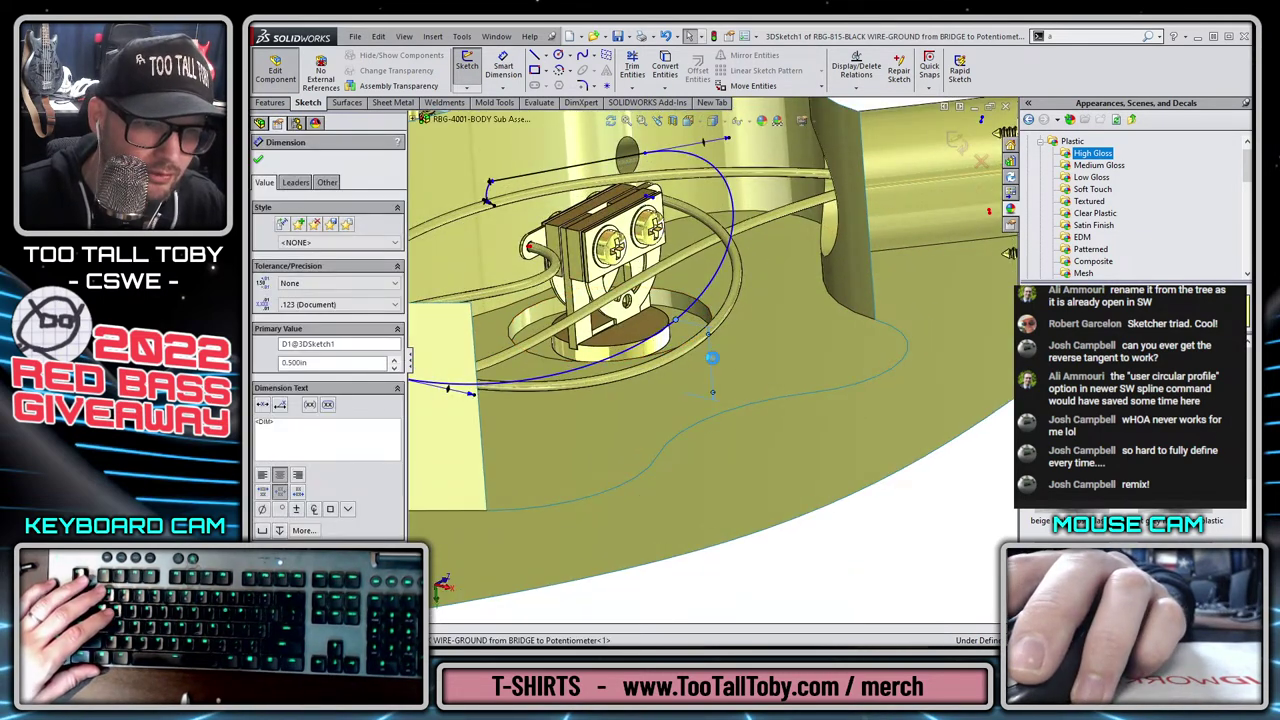
pyautogui.click(712, 357)
pyautogui.write('0.3')
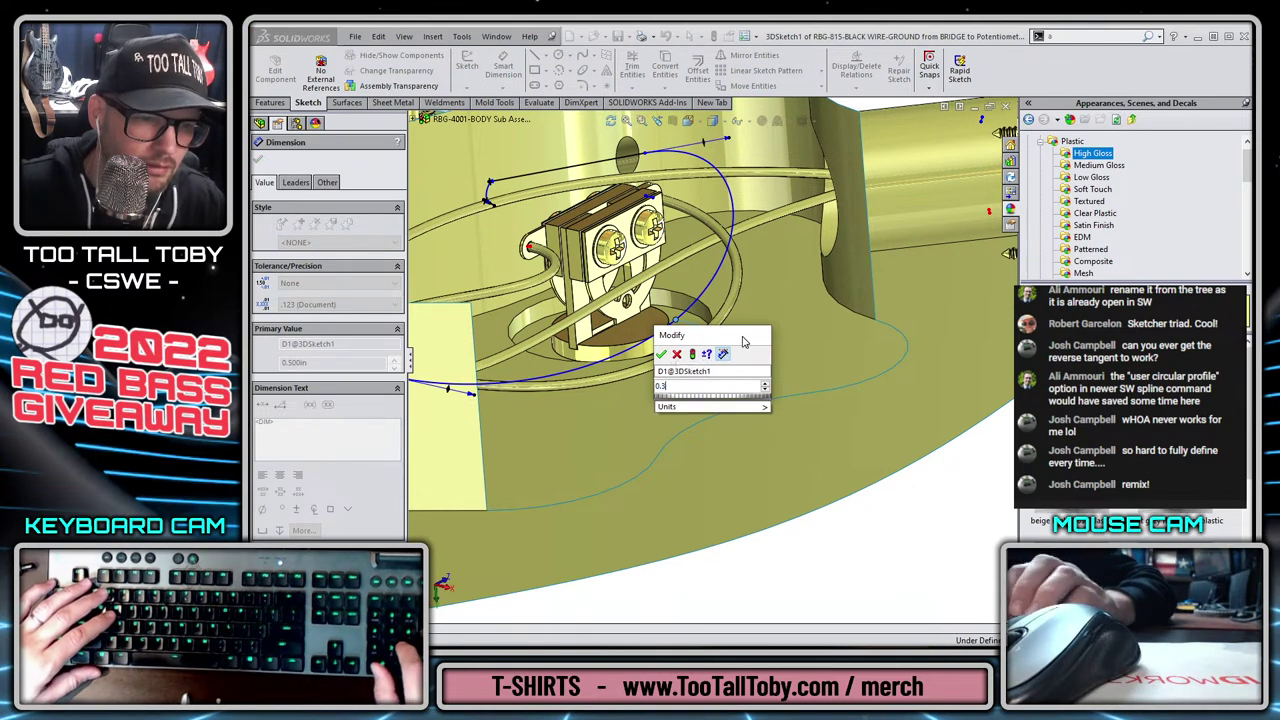
pyautogui.write('8')
pyautogui.press('Return')
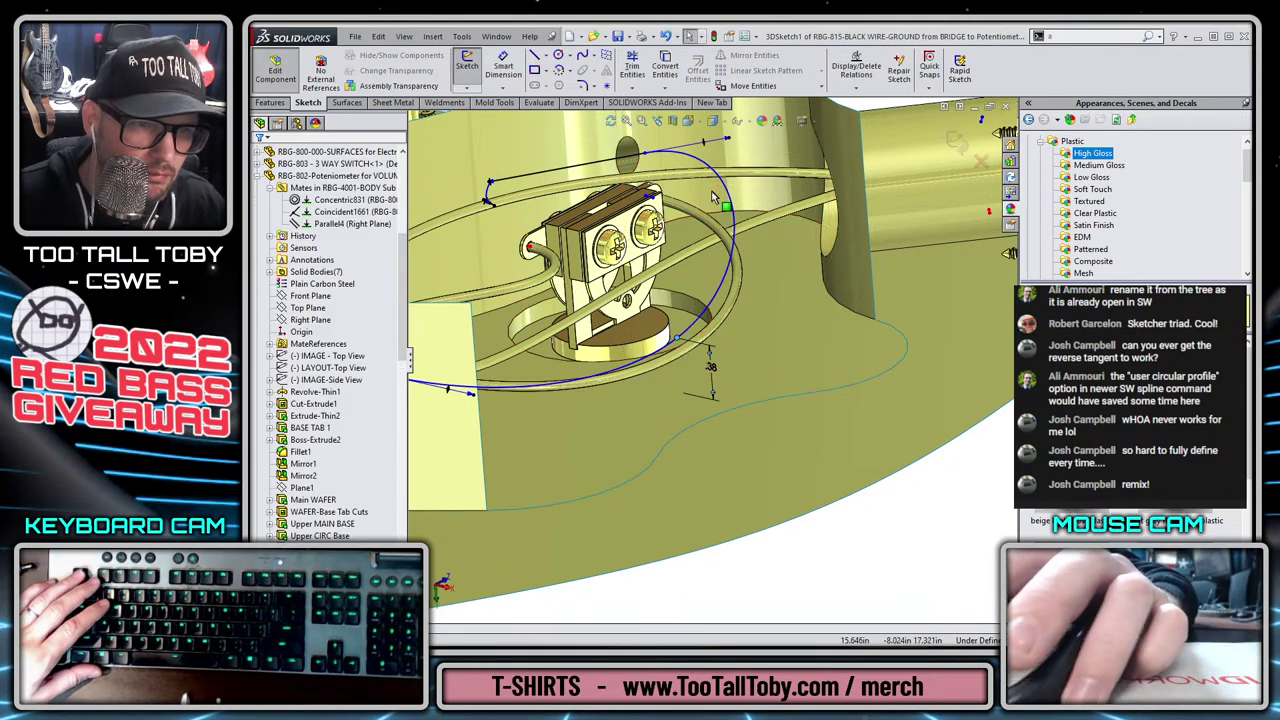
# Shorten the spline's tangency handle at the bore line end to tighten the curve there.
pyautogui.moveTo(713, 196); pyautogui.dragTo(835, 252, button='middle')
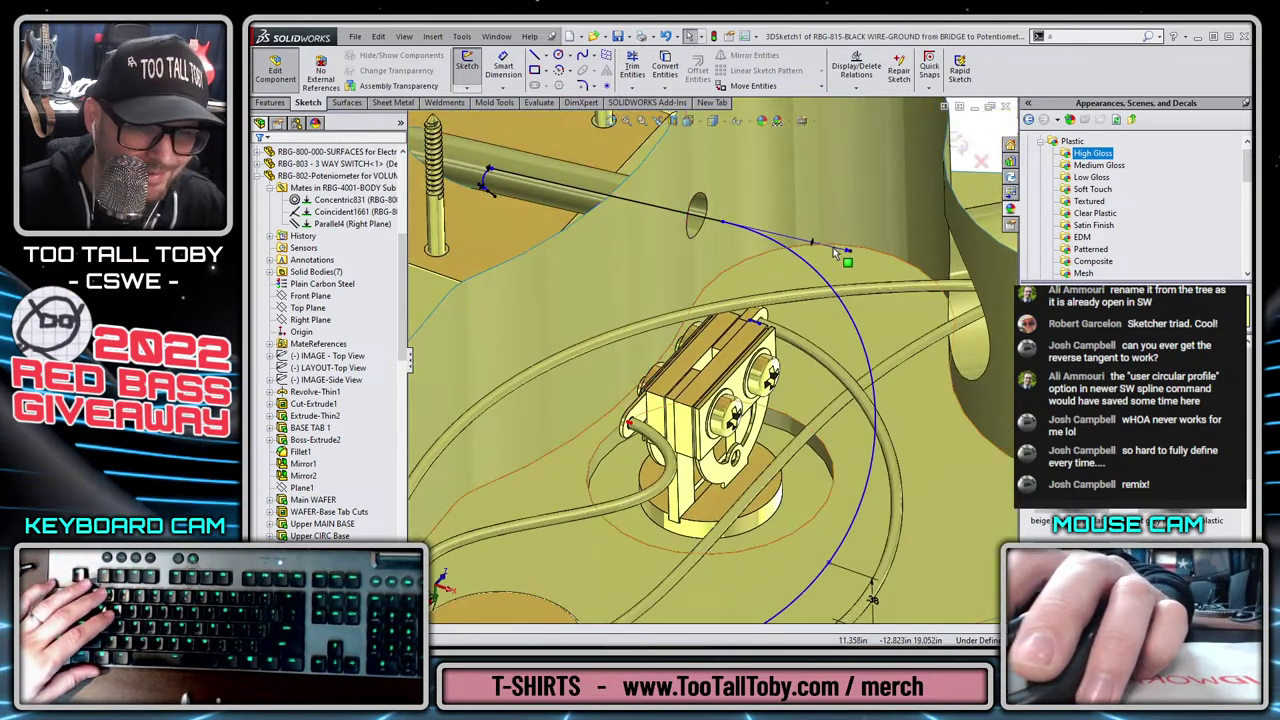
pyautogui.moveTo(848, 251); pyautogui.dragTo(825, 255)
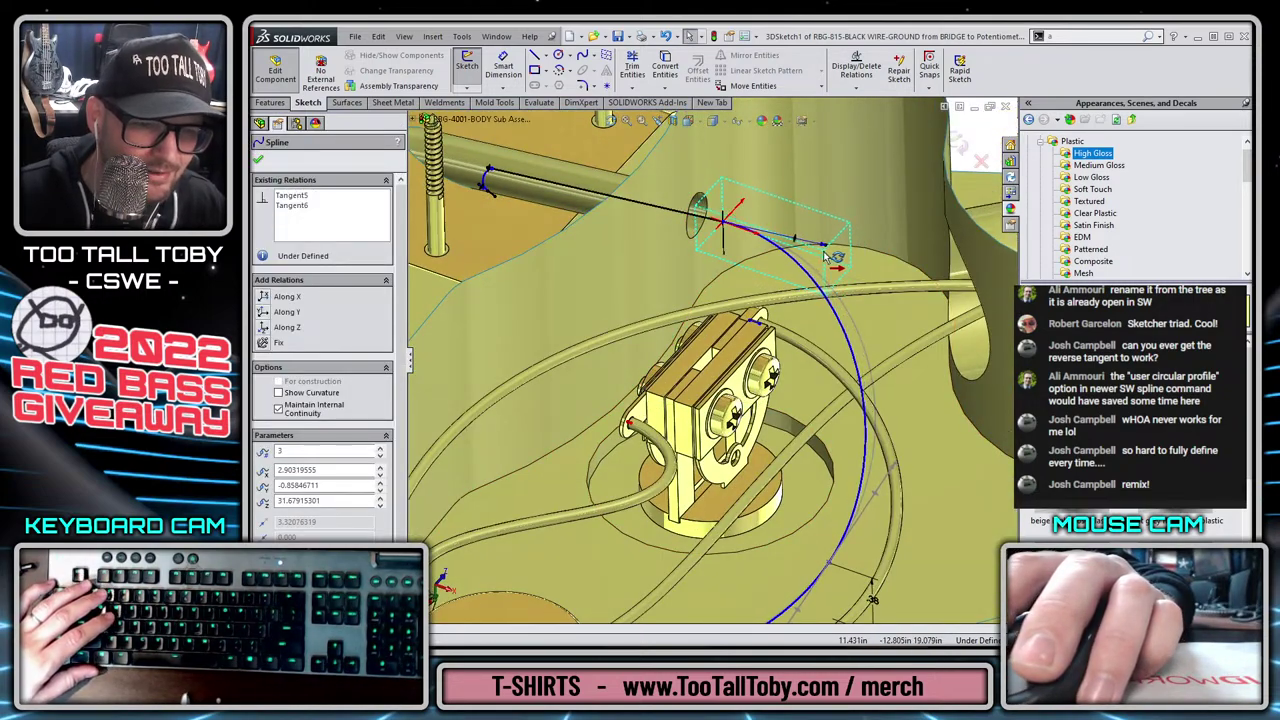
pyautogui.scroll(5, 828, 258)
pyautogui.press('Escape')
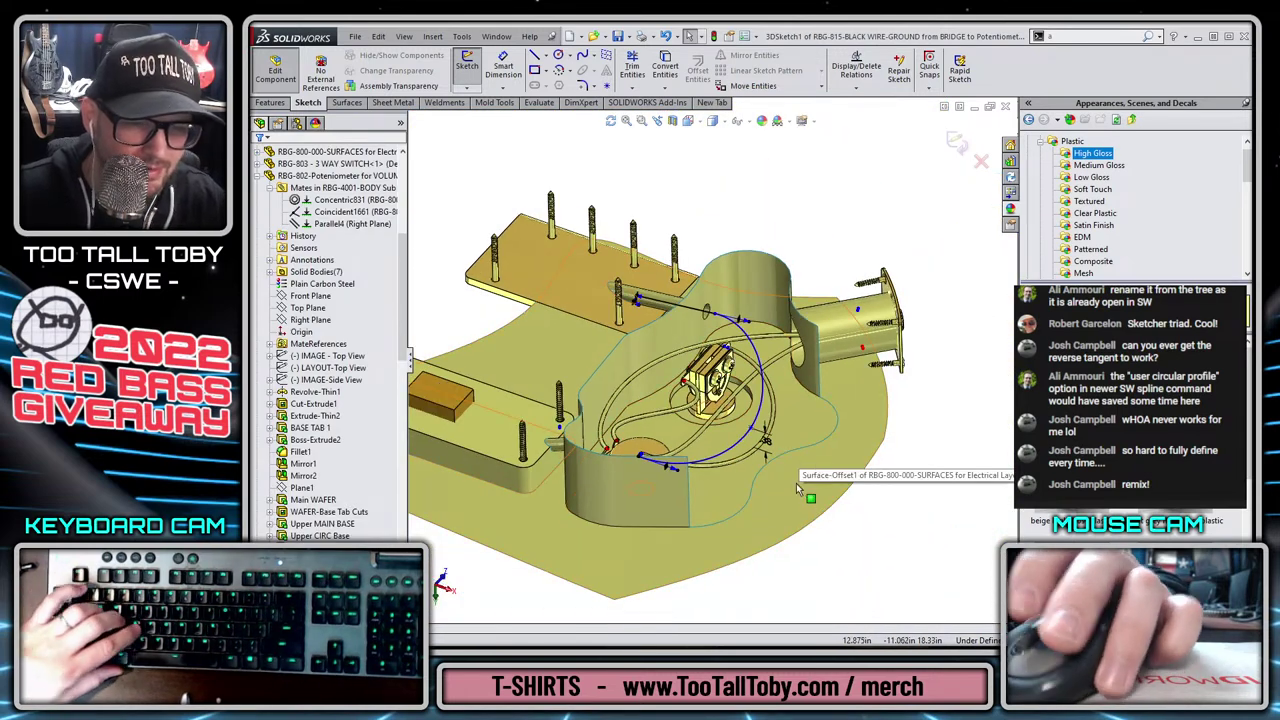
# Finish the 3D sketch and open the RBG-815 black ground wire part in its own window.
pyautogui.click(957, 143)
pyautogui.scroll(-5, 311, 383)
pyautogui.scroll(-8, 311, 383)
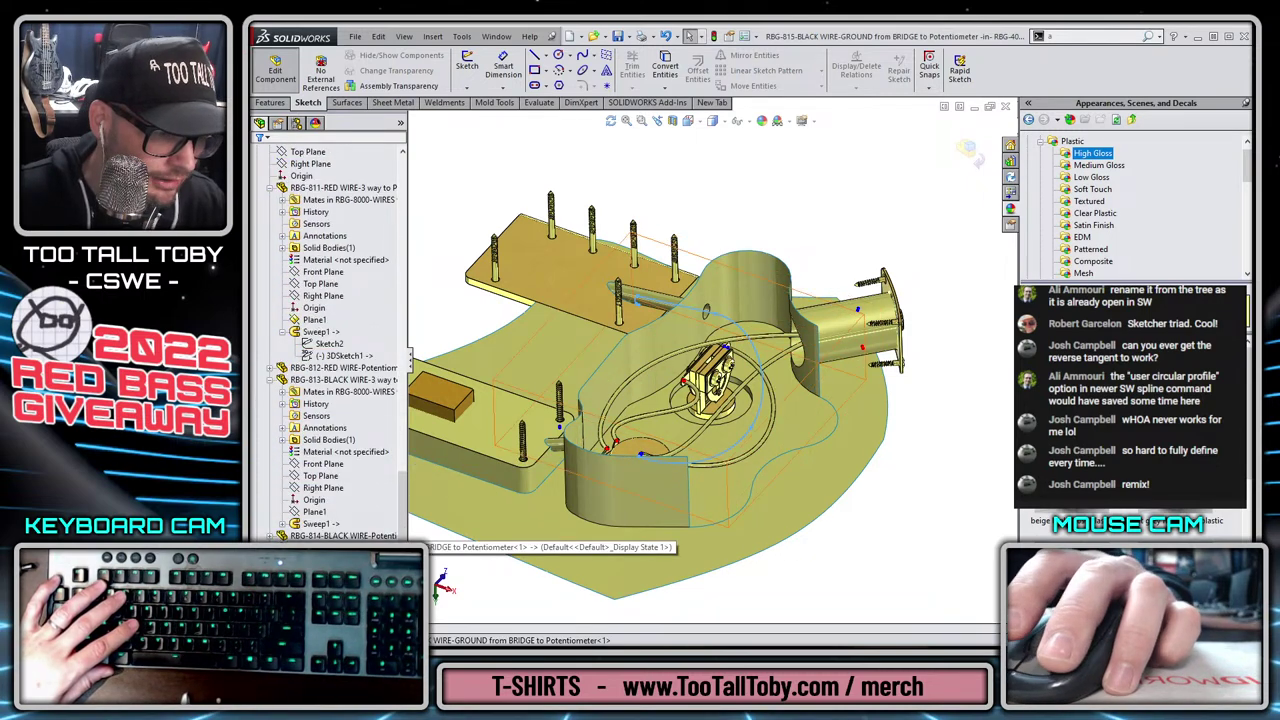
pyautogui.rightClick(349, 468)
pyautogui.click(350, 437)
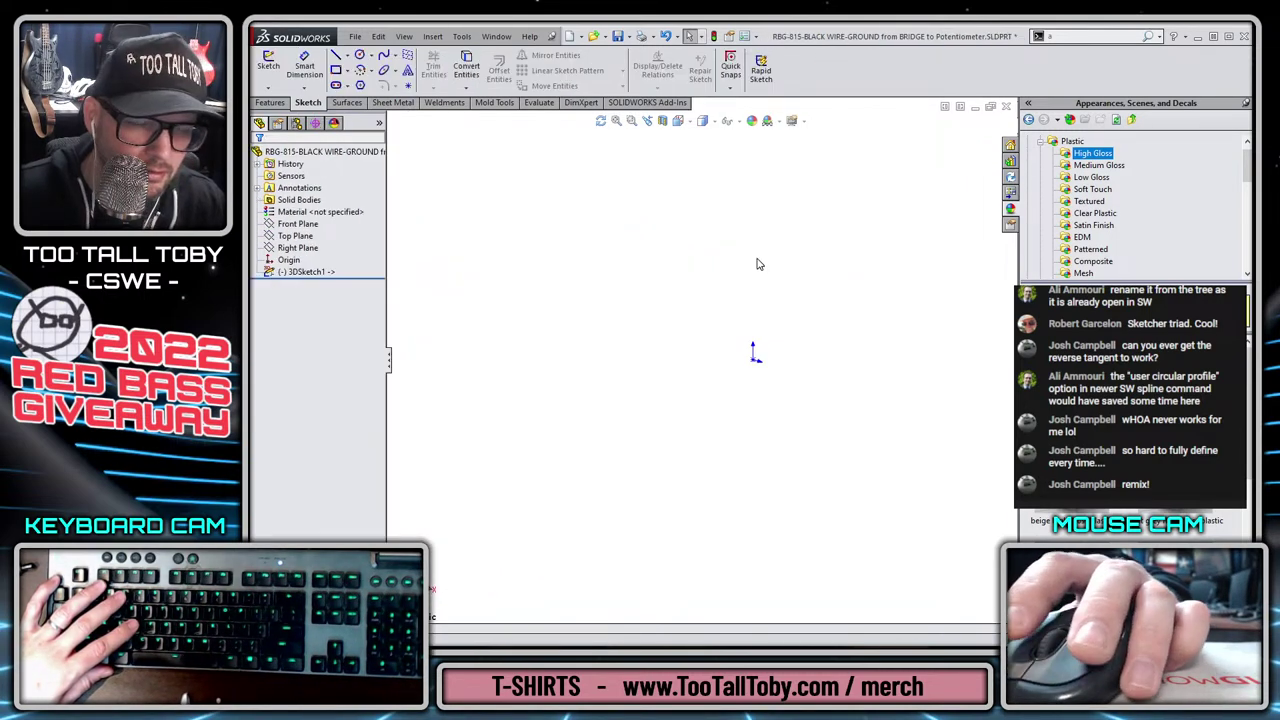
pyautogui.press('f')
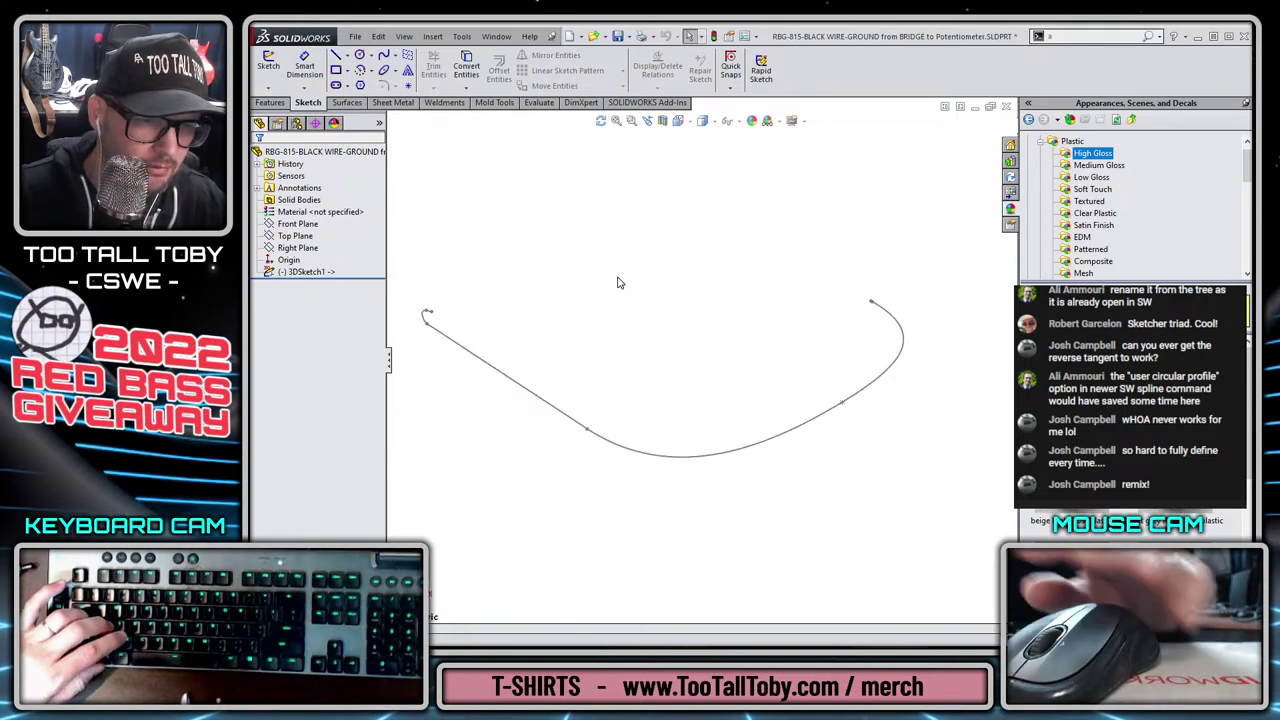
# Create a reference plane perpendicular to the potentiometer stub line and coincident with its free endpoint.
pyautogui.scroll(-4, 908, 356)
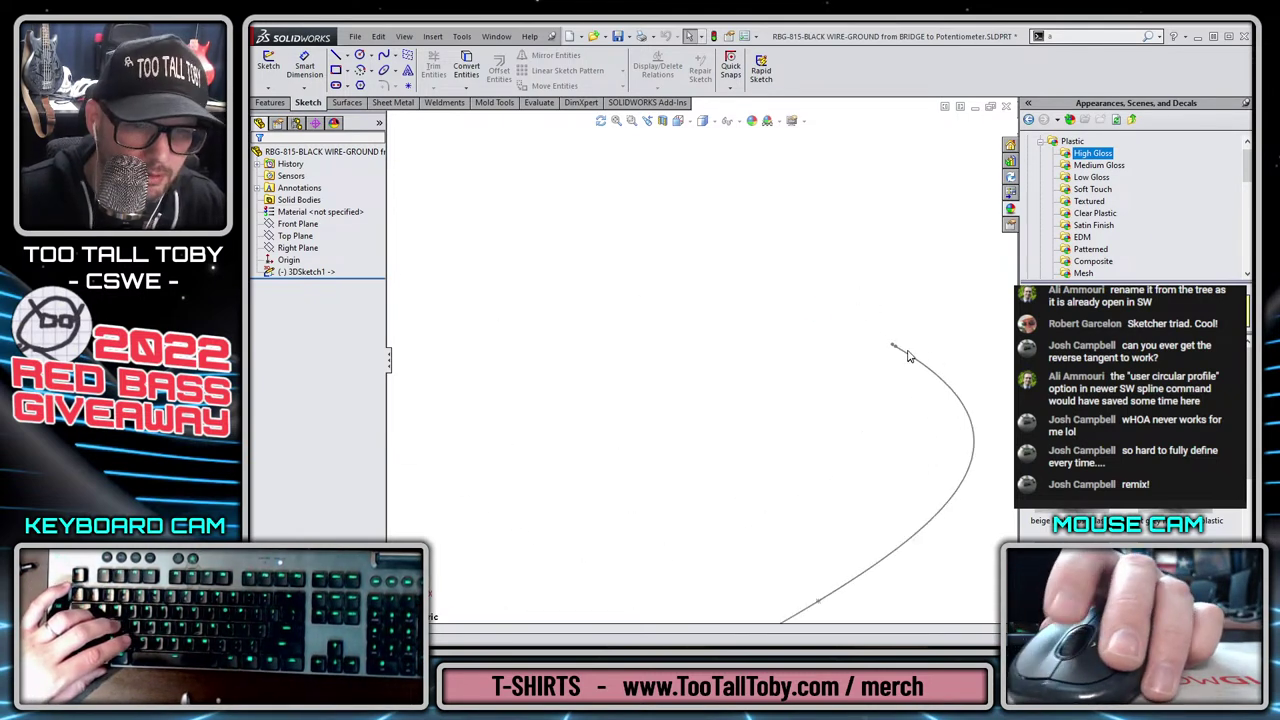
pyautogui.click(759, 355)
pyautogui.click(778, 396)
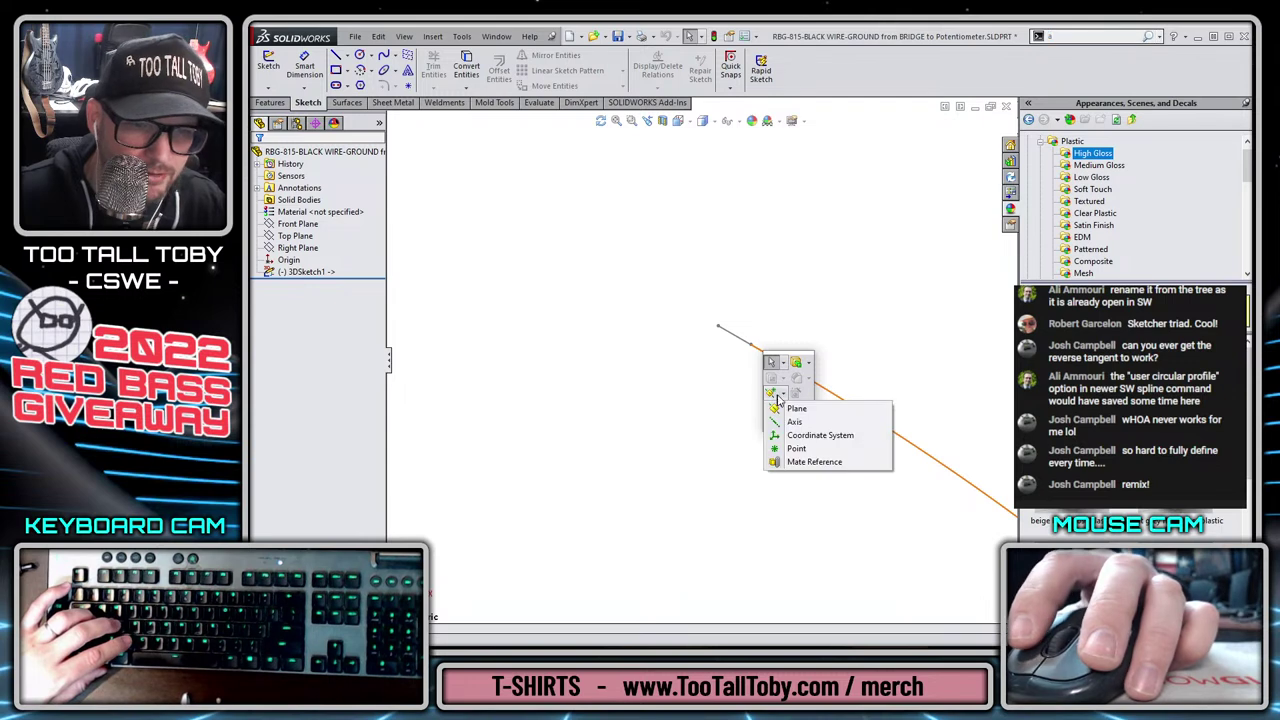
pyautogui.click(795, 409)
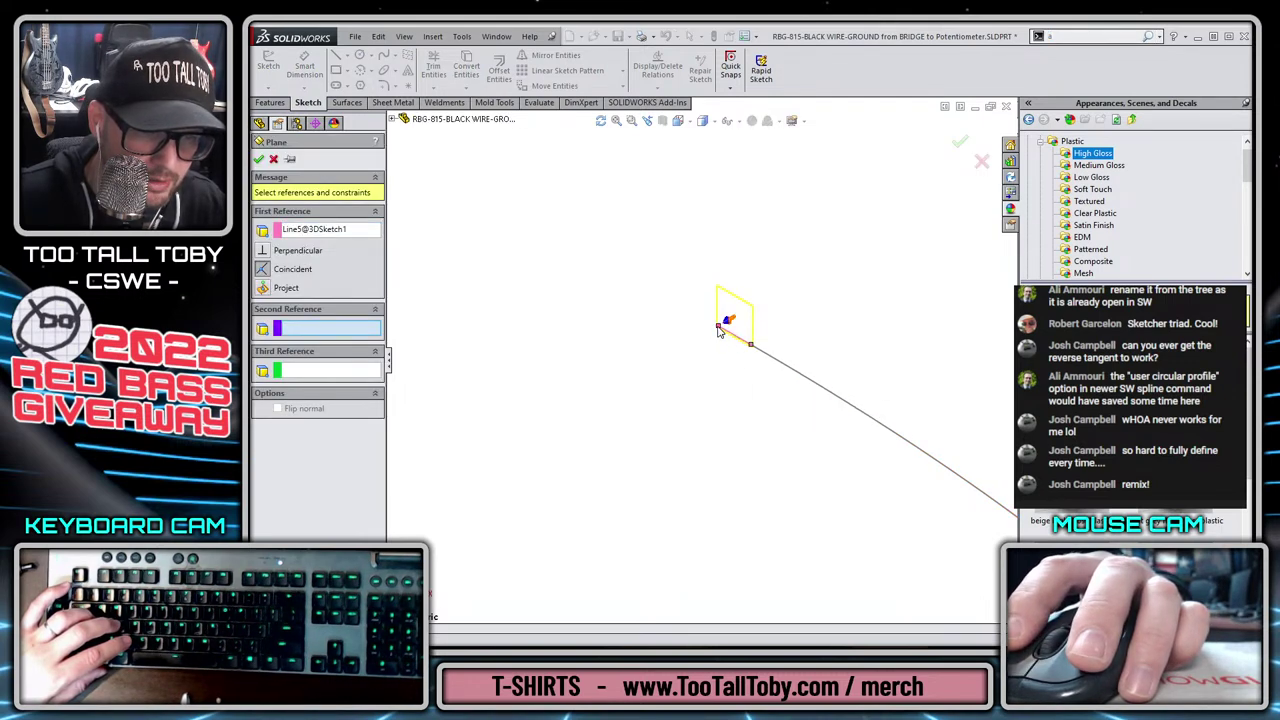
pyautogui.scroll(-3, 717, 332)
pyautogui.click(717, 337)
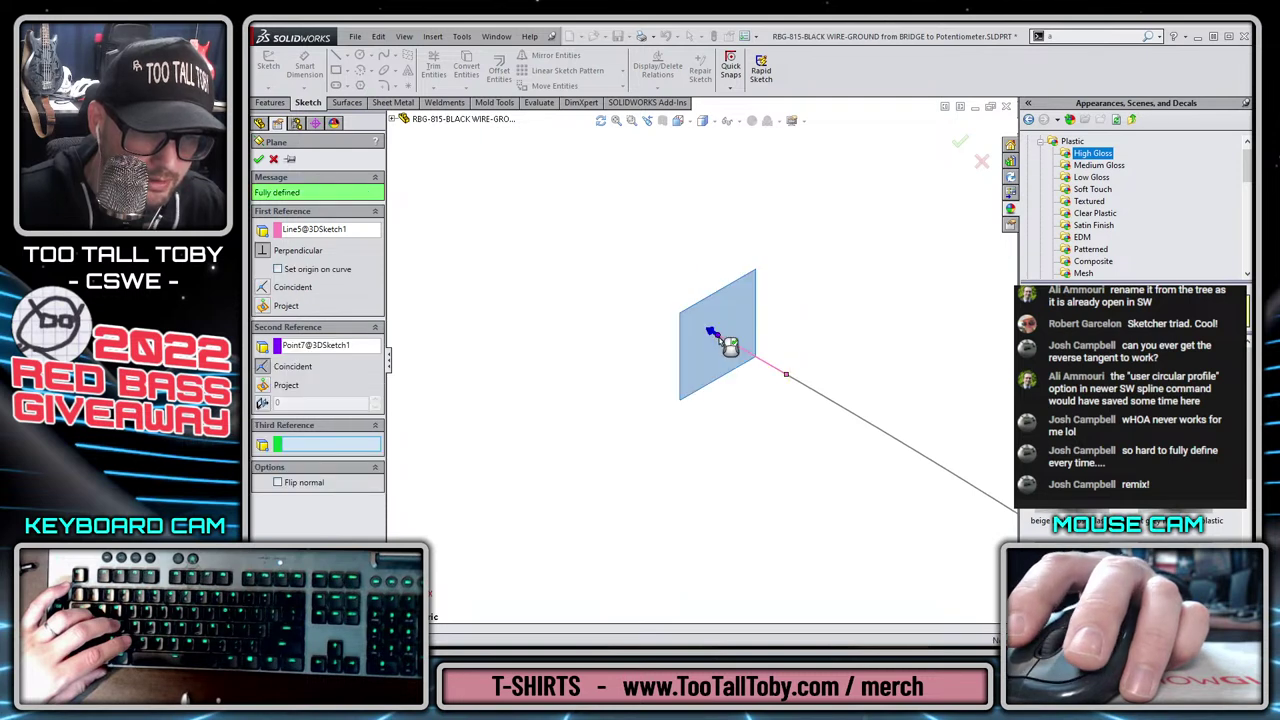
pyautogui.press('Return')
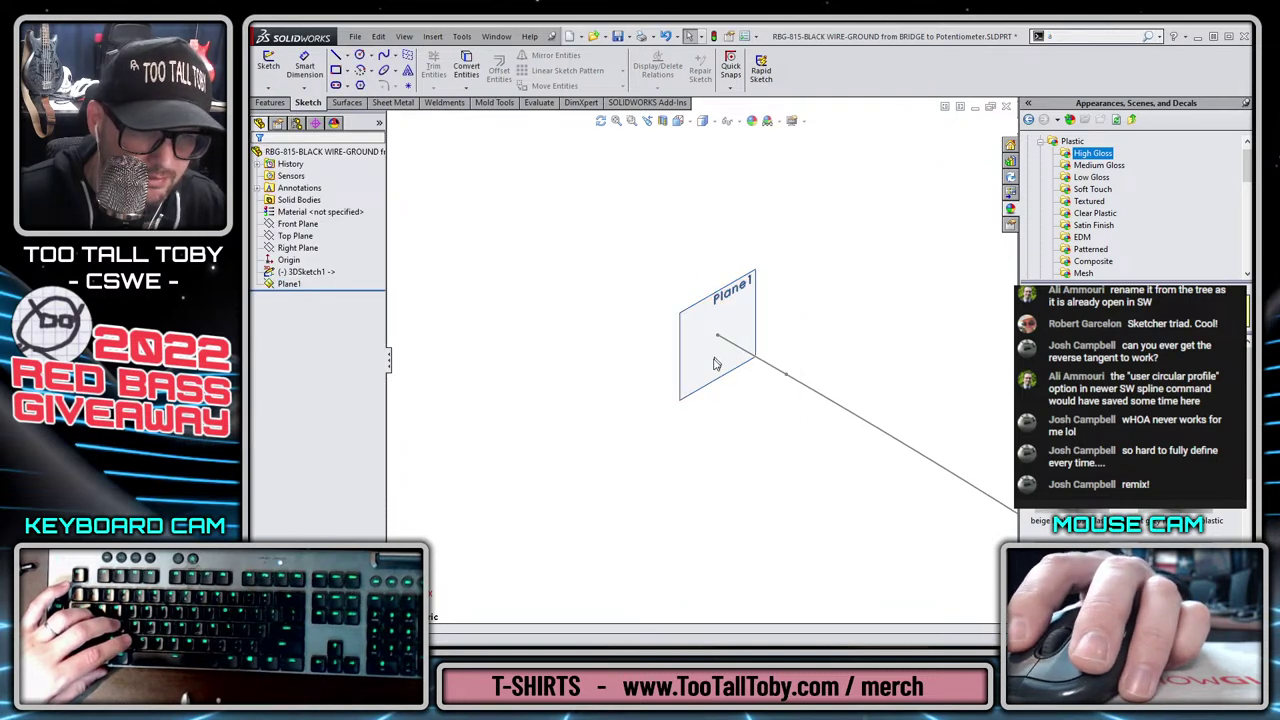
# Sketch a 0.05 in diameter circle on the new plane, centred on the wire path's endpoint.
pyautogui.click(722, 380)
pyautogui.click(765, 341)
pyautogui.press('s')
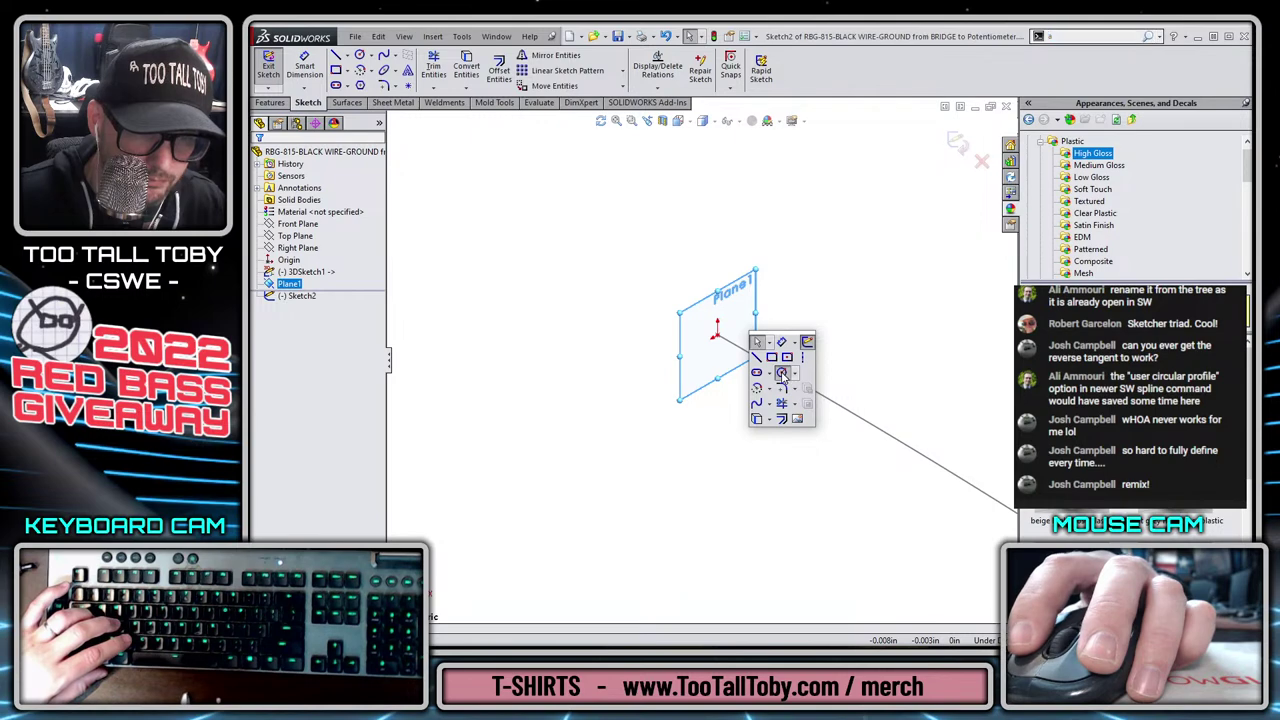
pyautogui.click(781, 372)
pyautogui.click(716, 334)
pyautogui.write('0.')
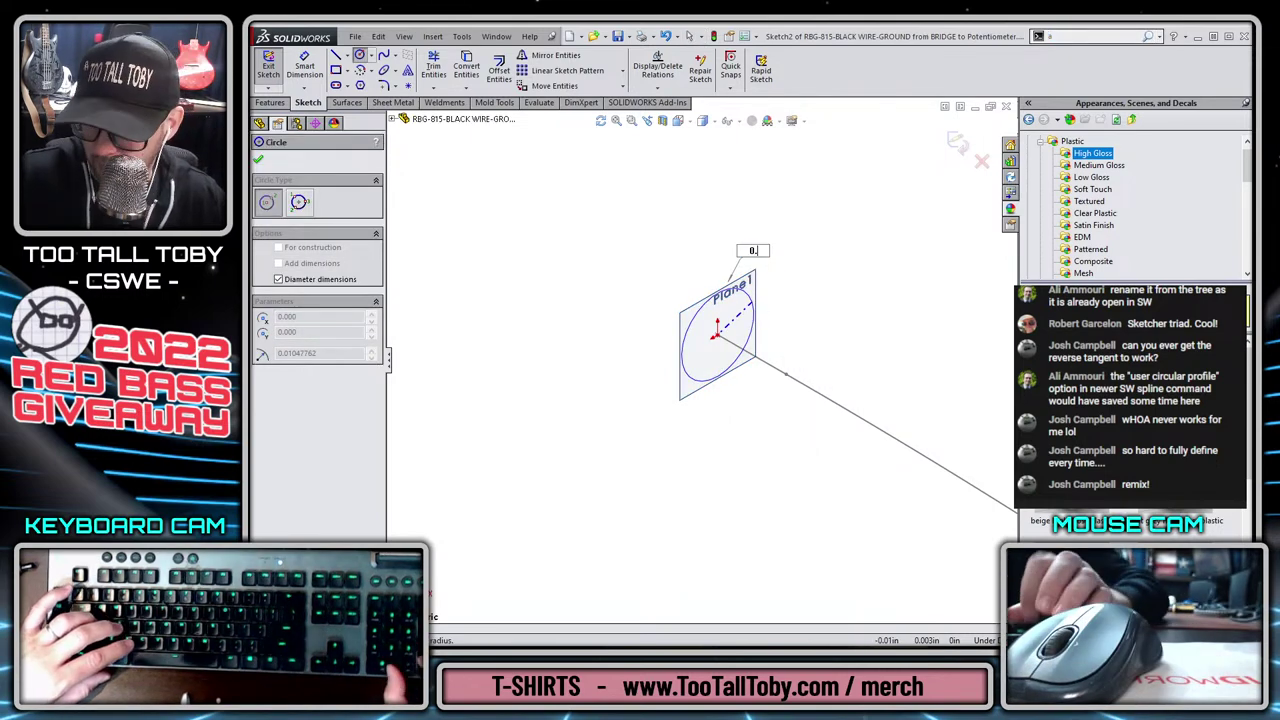
pyautogui.write('05')
pyautogui.press('Return')
pyautogui.press('Escape')
pyautogui.scroll(6, 767, 382)
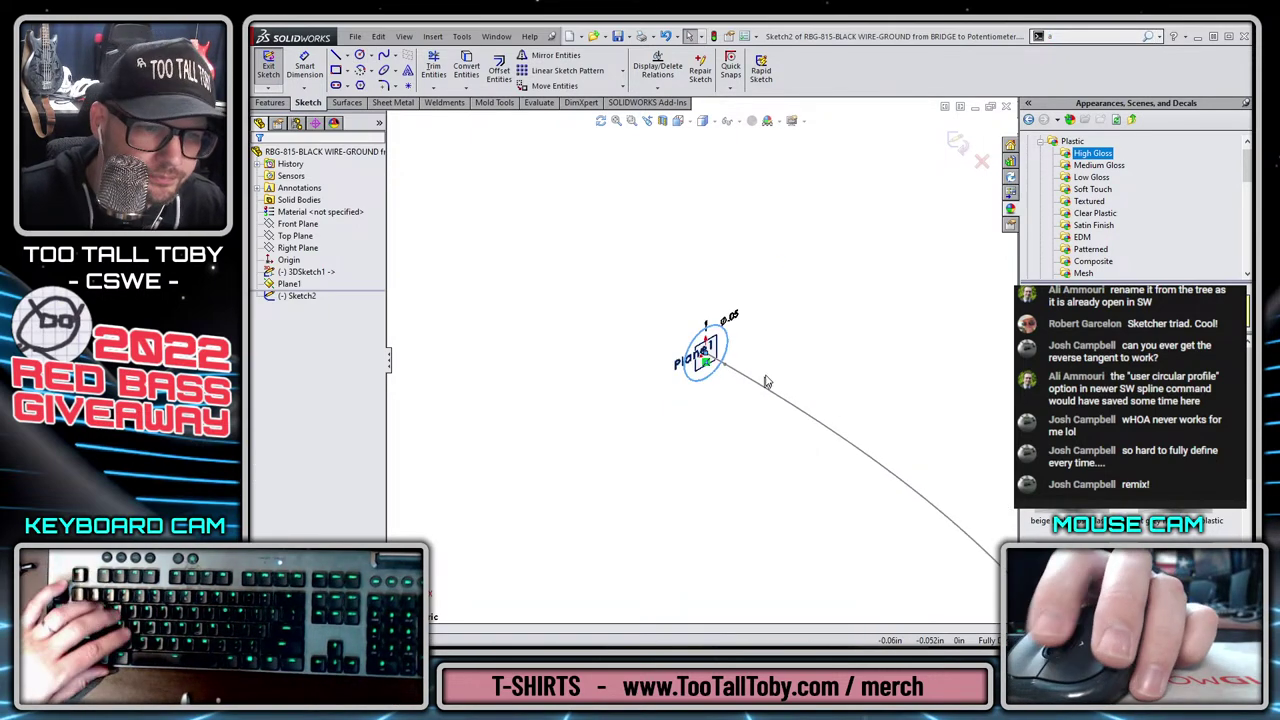
pyautogui.scroll(12, 767, 382)
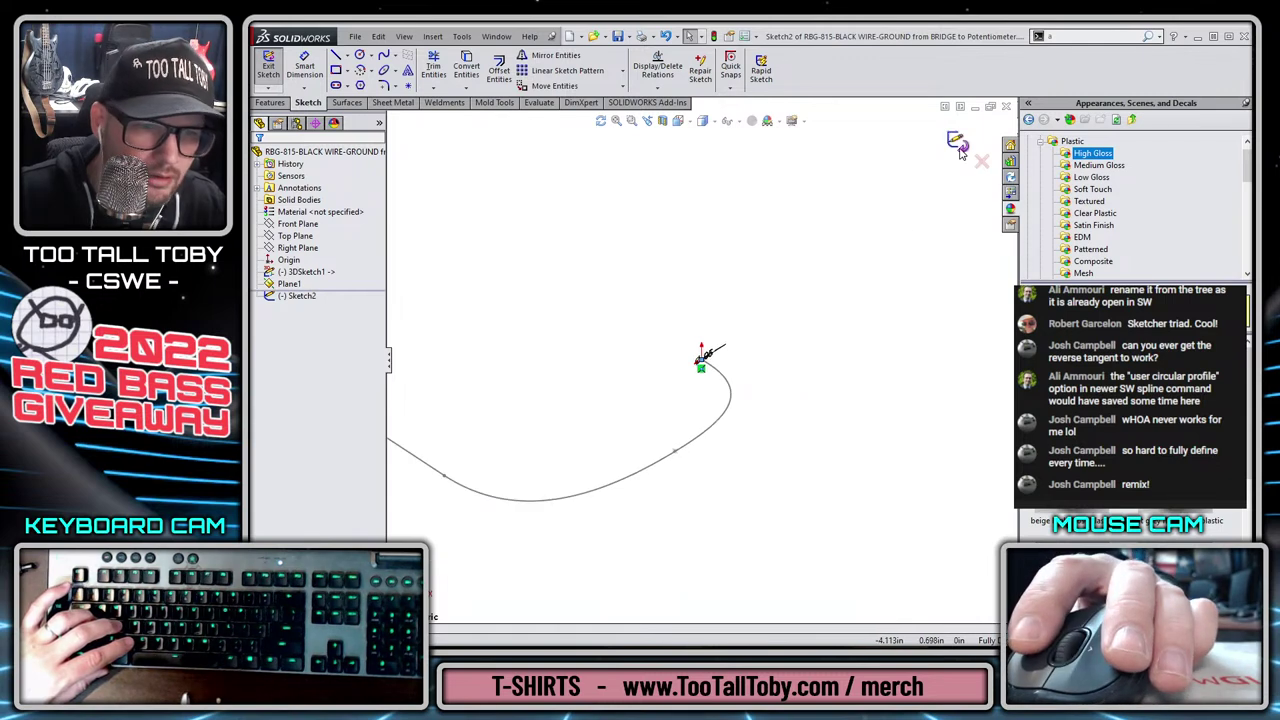
# Finish the circle sketch and sweep it along the 3D sketch path to form the ground wire.
pyautogui.hotkey('ctrl', 'b')
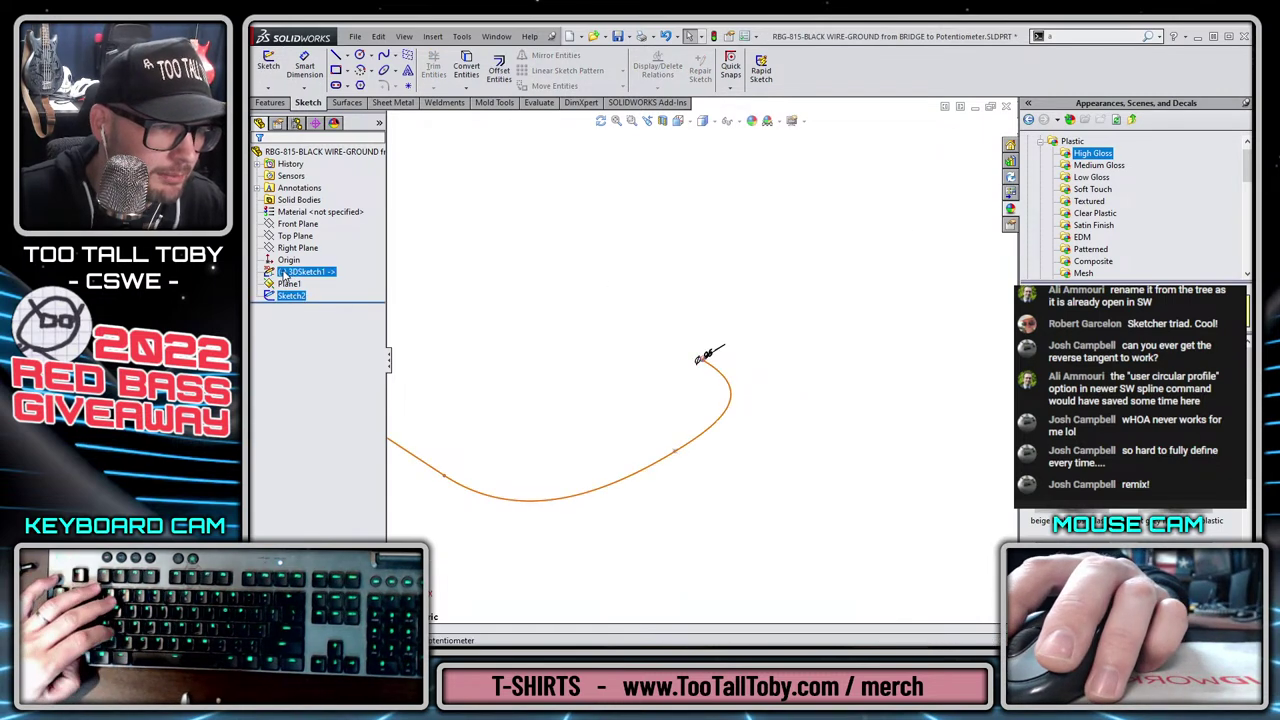
pyautogui.click(270, 103)
pyautogui.click(385, 55)
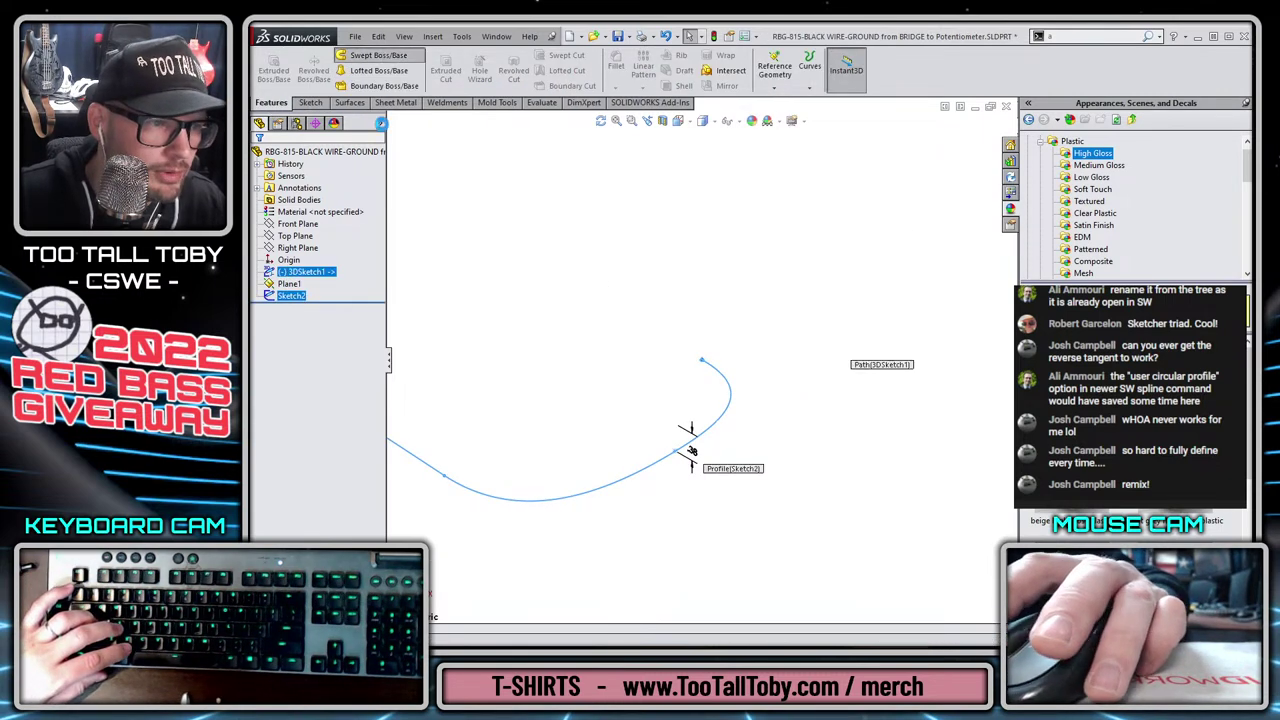
pyautogui.click(259, 161)
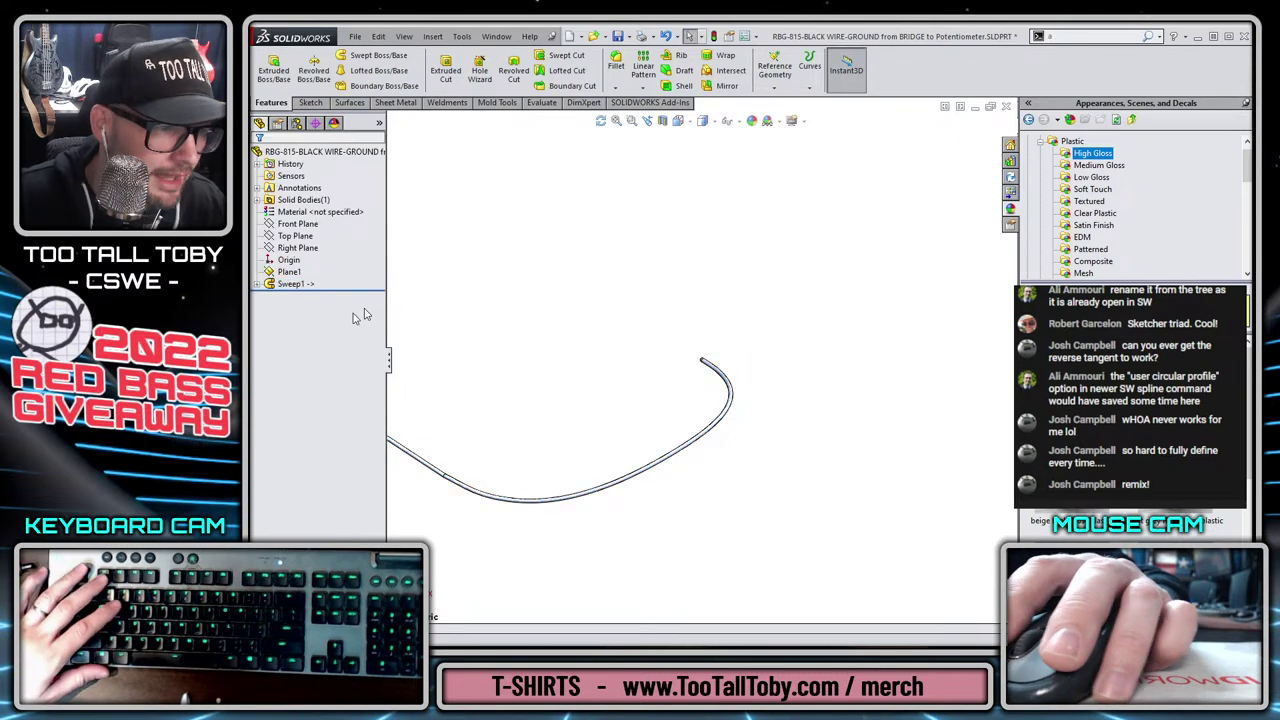
# Make the ground wire black, save and close its part, and return to editing the top-level body subassembly.
pyautogui.click(318, 253)
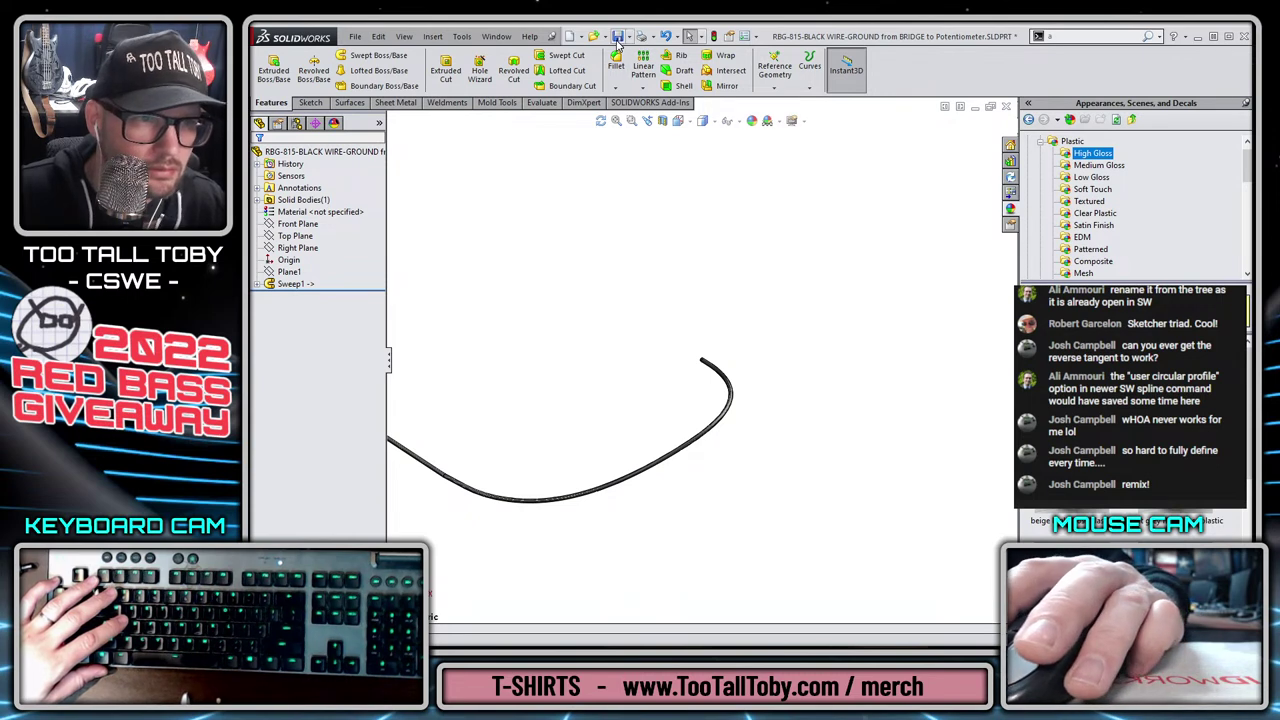
pyautogui.click(1005, 108)
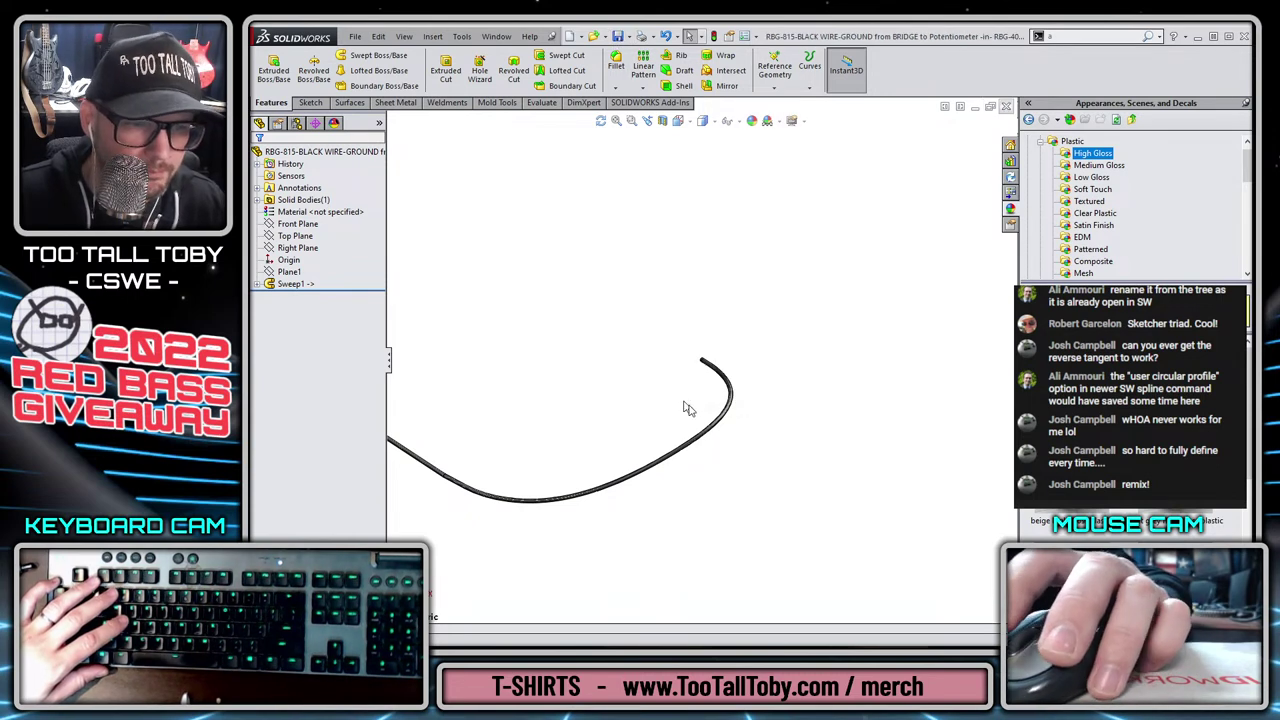
pyautogui.moveTo(843, 452); pyautogui.dragTo(776, 393)
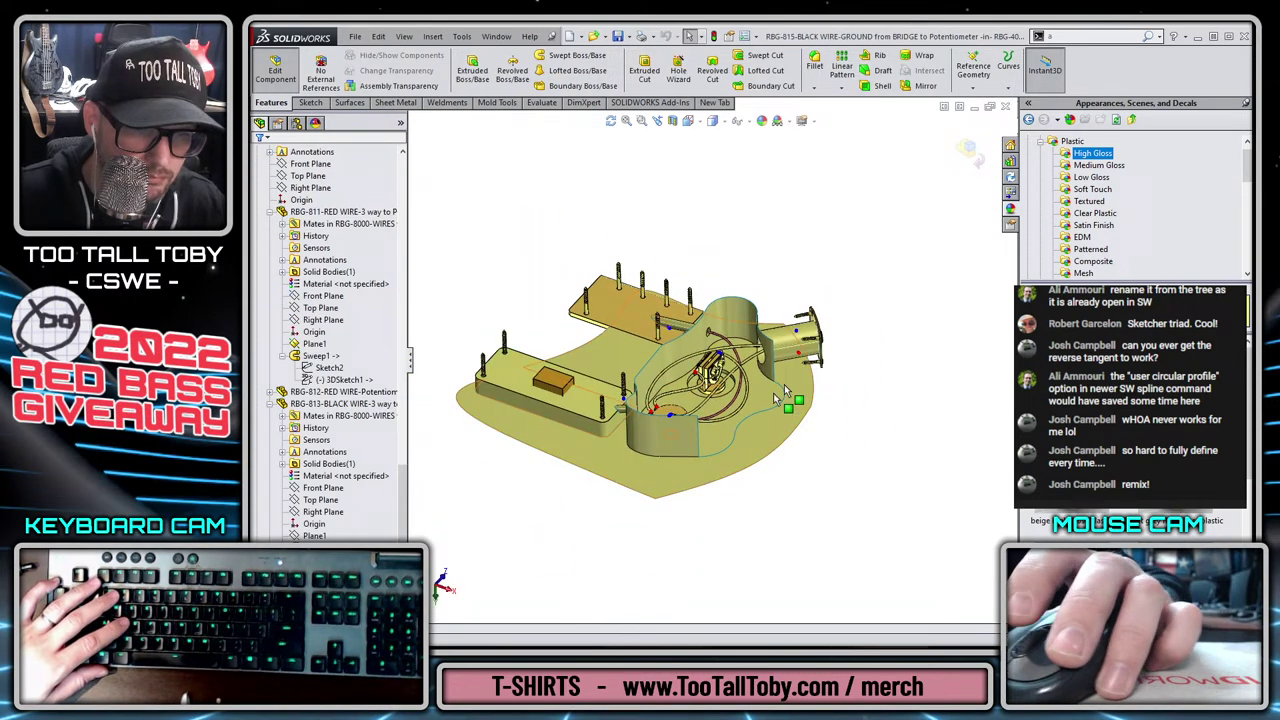
pyautogui.click(968, 158)
# Examine the completed ground wire in the control cavity and the bridge on the body's front side.
pyautogui.moveTo(785, 284); pyautogui.dragTo(777, 309, button='middle')
pyautogui.scroll(-2, 712, 387)
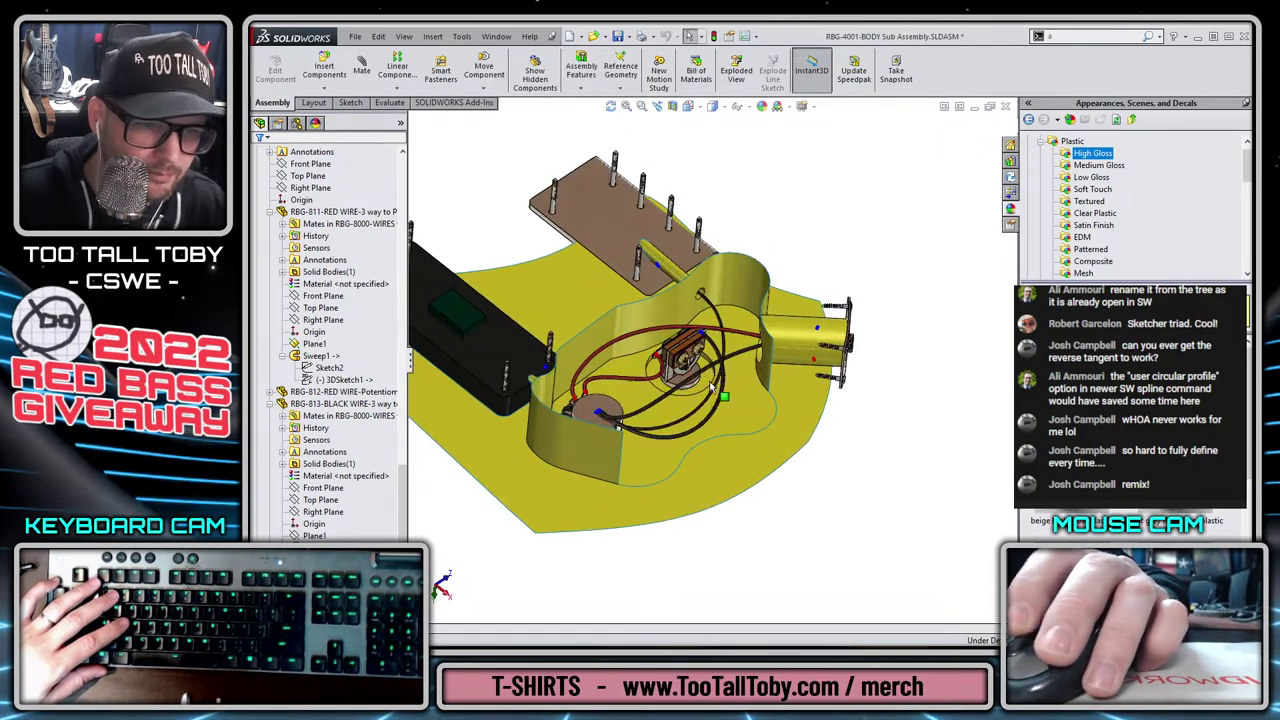
pyautogui.moveTo(703, 343); pyautogui.dragTo(762, 170, button='middle')
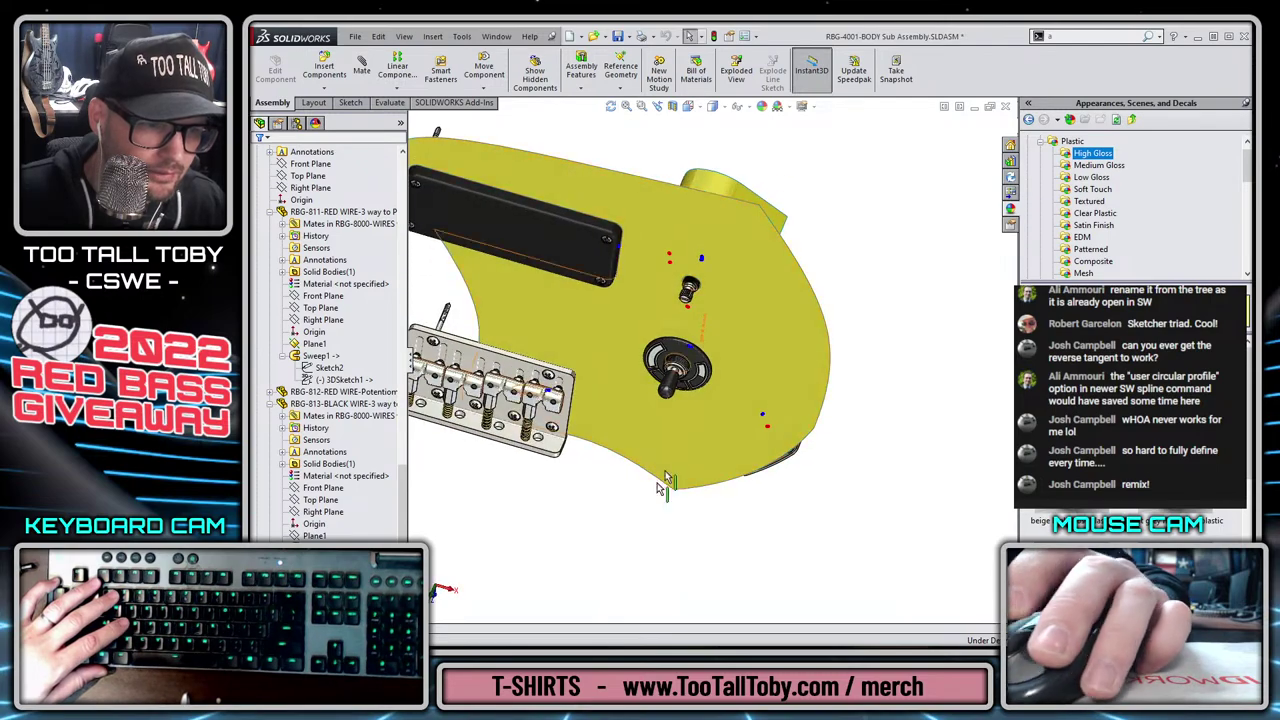
pyautogui.moveTo(630, 465); pyautogui.dragTo(574, 440, button='middle')
pyautogui.scroll(-5, 574, 420)
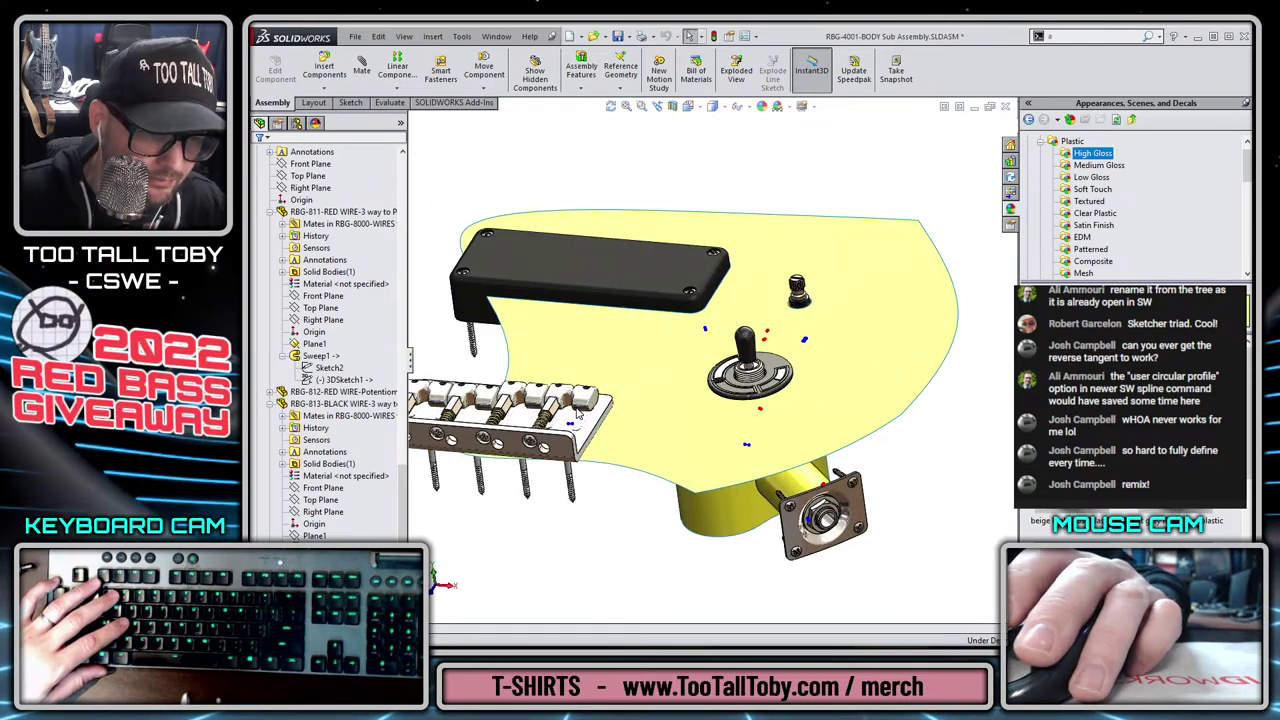
pyautogui.scroll(-2, 604, 421)
pyautogui.scroll(8, 729, 366)
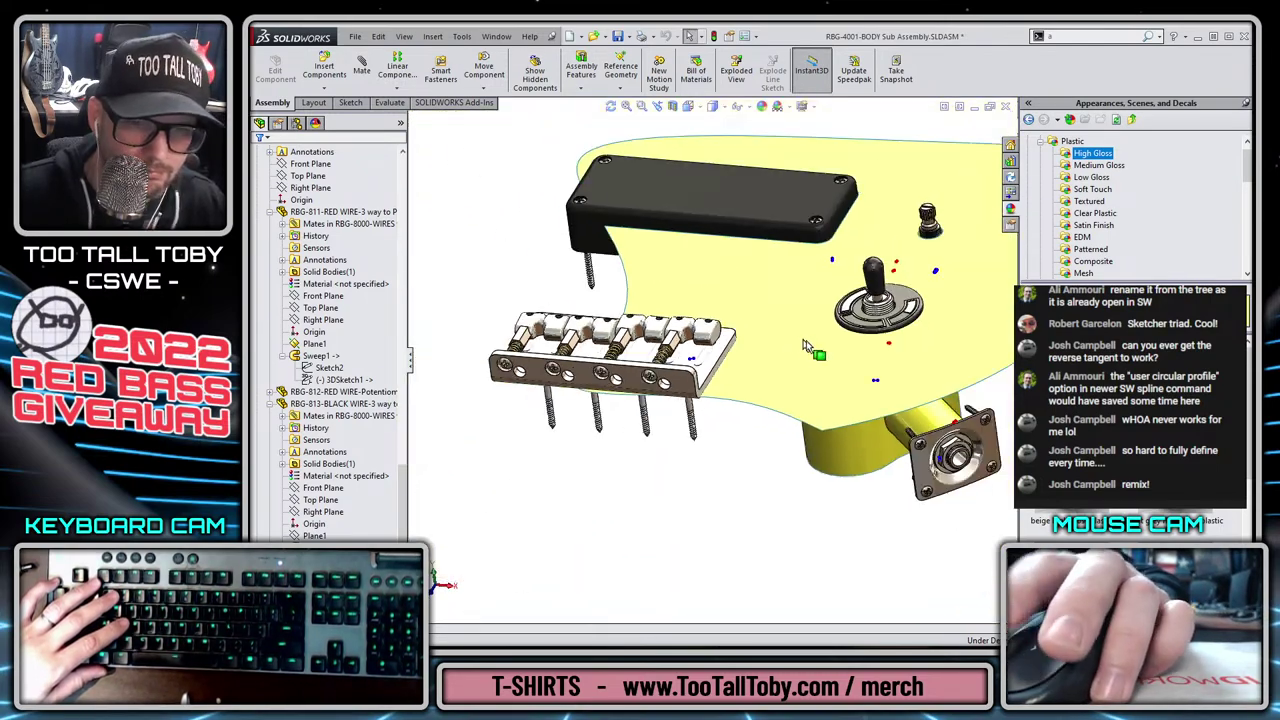
pyautogui.scroll(-1, 823, 347)
# Examine the potentiometer, the existing wires and the bore running from the control cavity to the pickup.
pyautogui.moveTo(798, 391); pyautogui.dragTo(602, 312, button='middle')
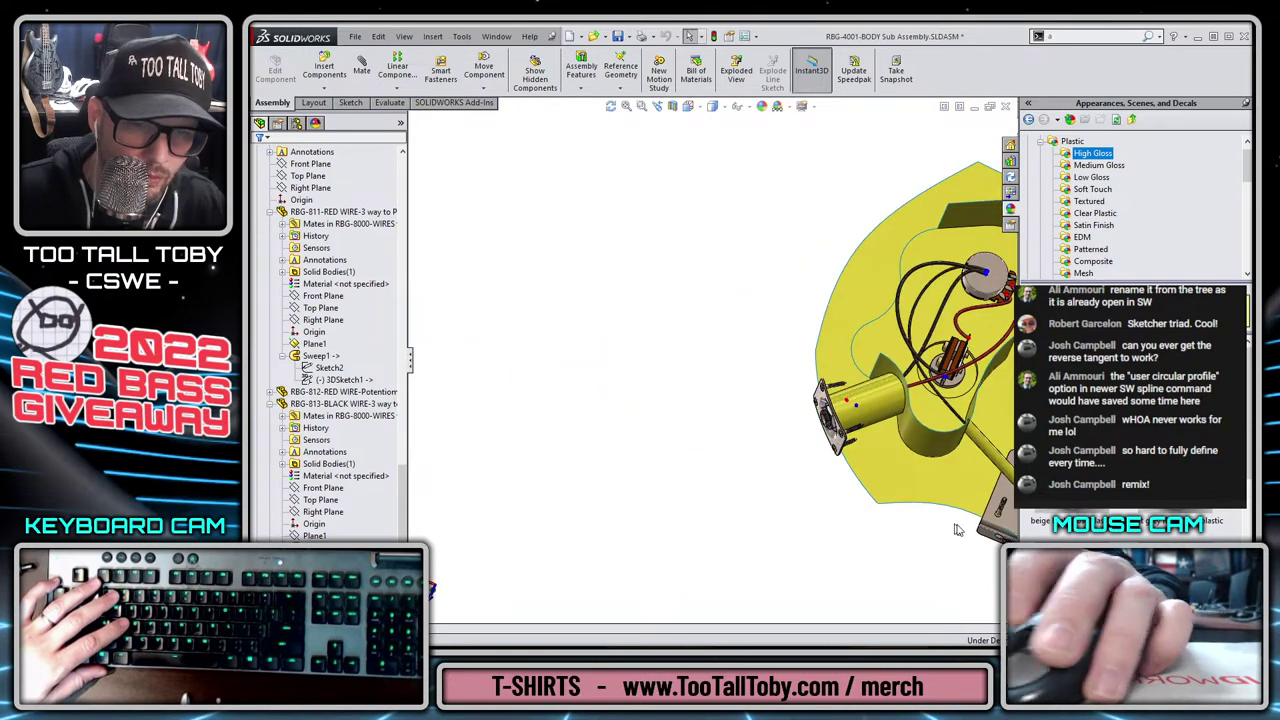
pyautogui.scroll(3, 957, 452)
pyautogui.moveTo(958, 454); pyautogui.dragTo(901, 422, button='middle')
pyautogui.scroll(-6, 790, 266)
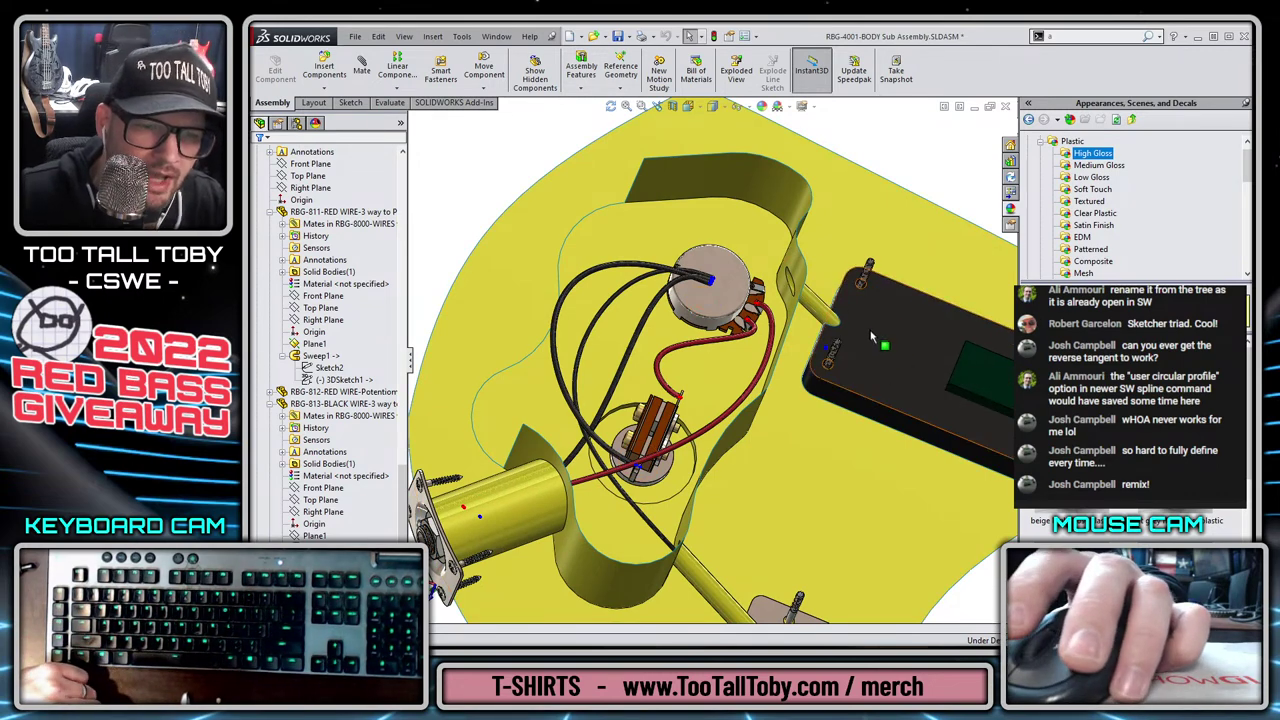
pyautogui.moveTo(820, 312); pyautogui.dragTo(774, 362, button='middle')
pyautogui.scroll(-2, 806, 367)
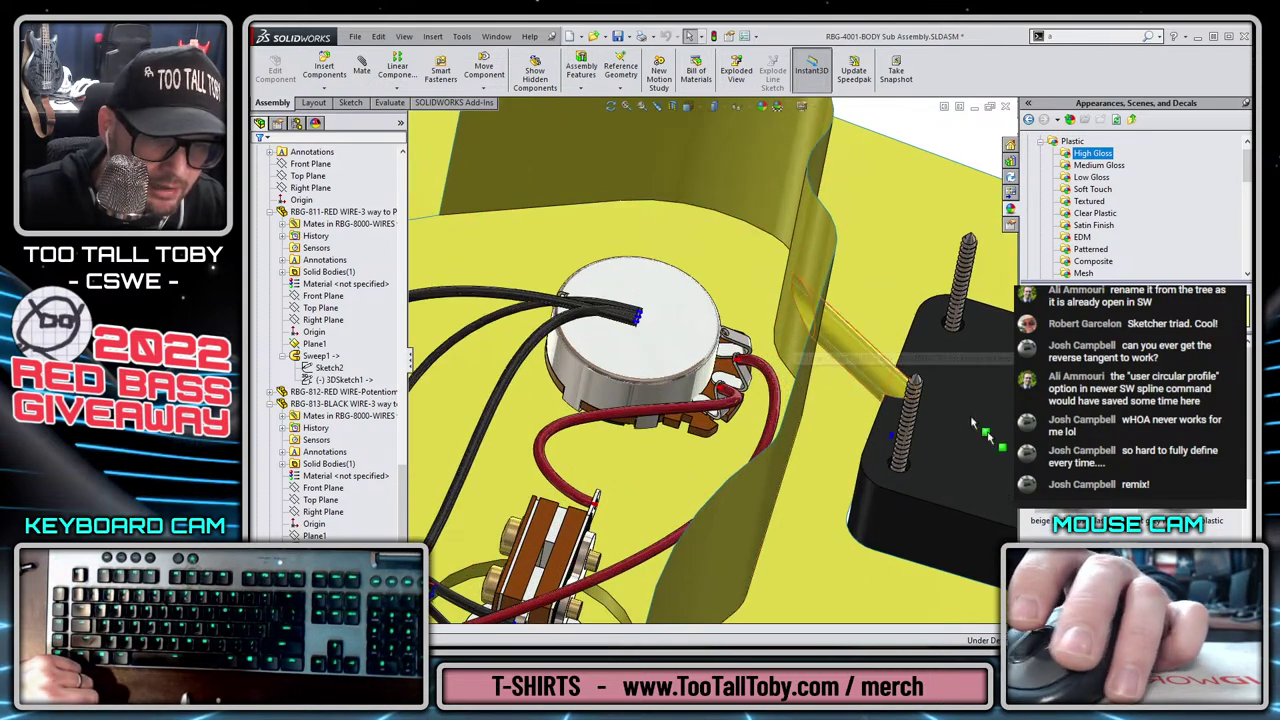
pyautogui.scroll(3, 950, 427)
pyautogui.moveTo(942, 425); pyautogui.dragTo(767, 382, button='middle')
pyautogui.scroll(-3, 740, 348)
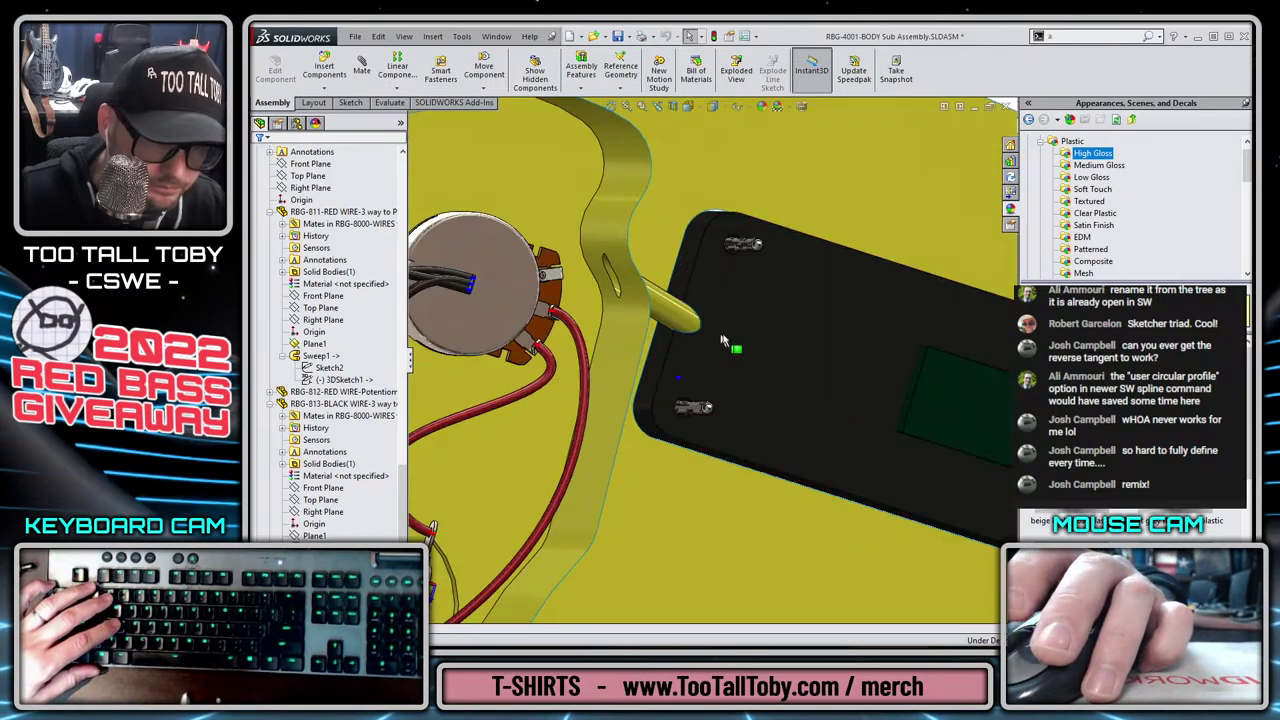
pyautogui.moveTo(720, 334); pyautogui.dragTo(675, 360, button='middle')
pyautogui.scroll(3, 739, 362)
pyautogui.middleClick(718, 350)
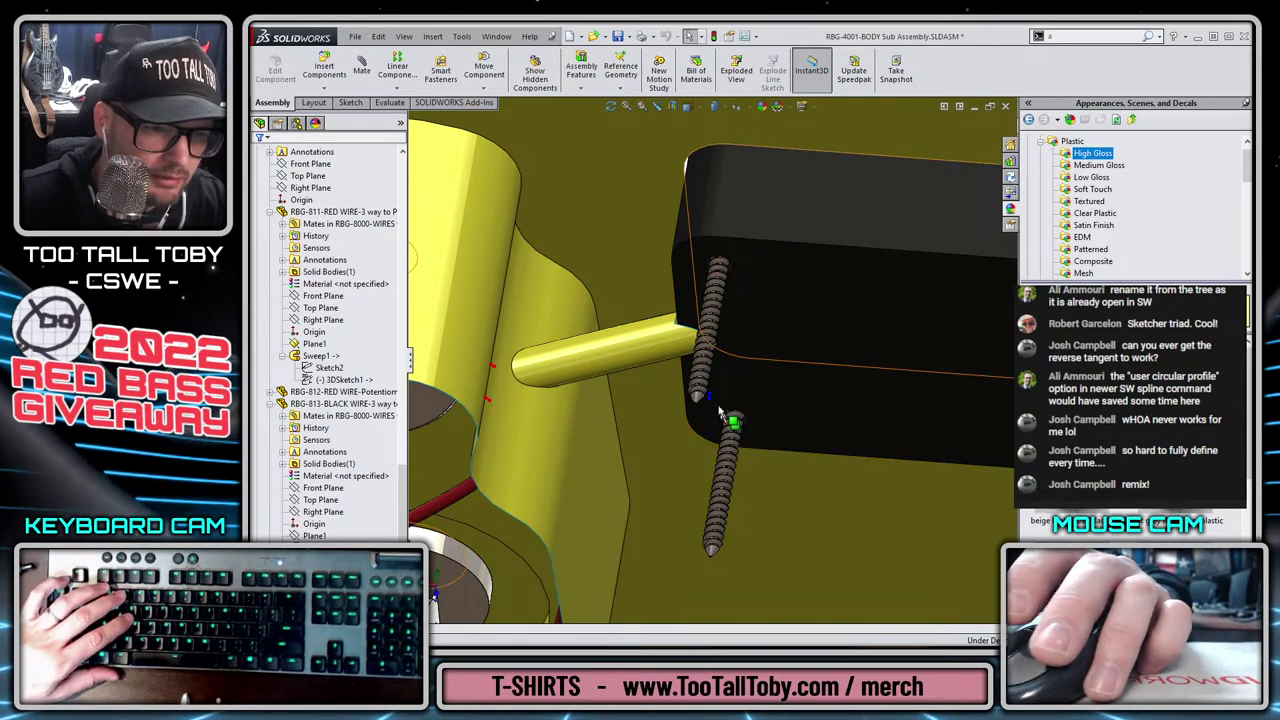
pyautogui.scroll(3, 681, 275)
pyautogui.scroll(5, 363, 286)
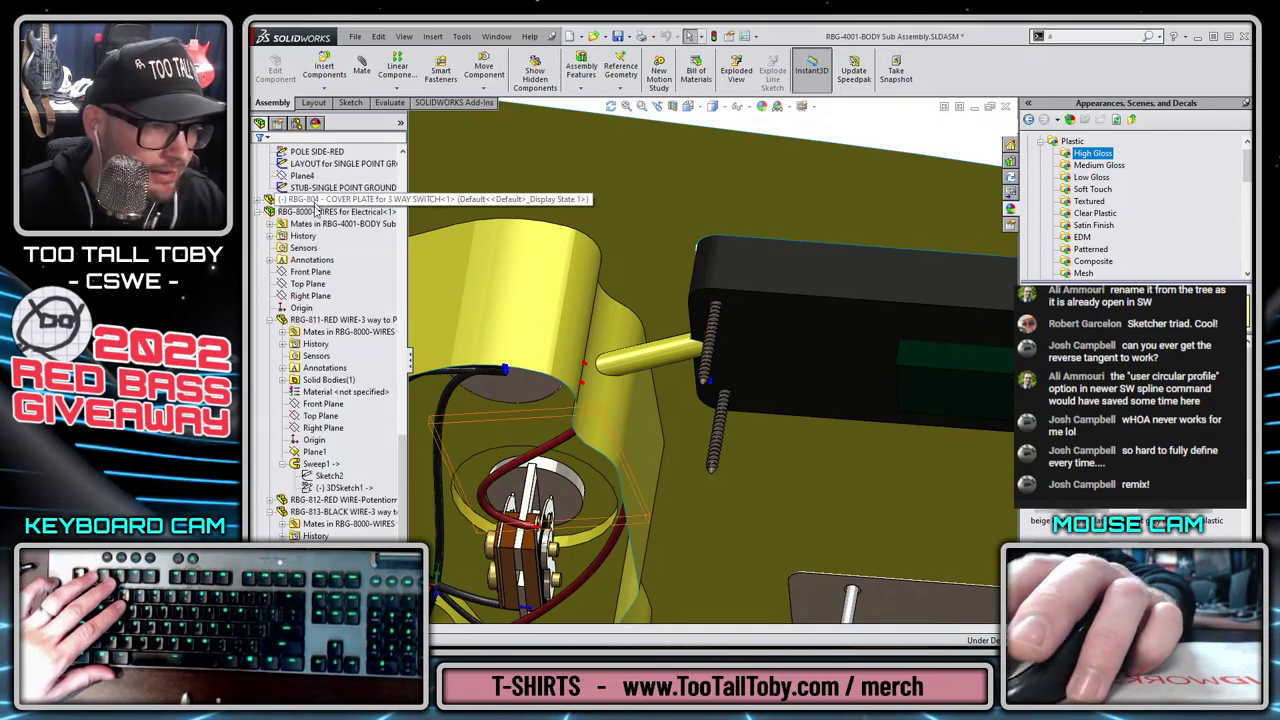
# Edit the RBG-8000 wires subassembly in place and insert a new part into it.
pyautogui.click(340, 259)
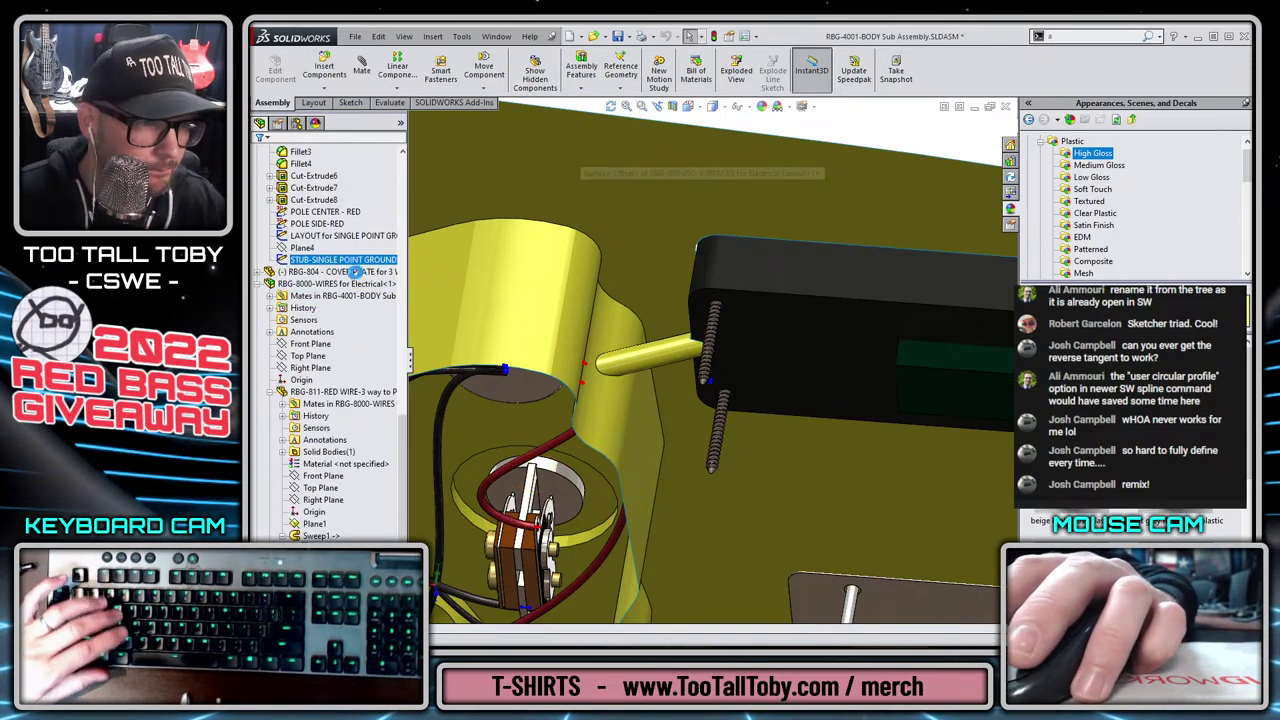
pyautogui.rightClick(318, 284)
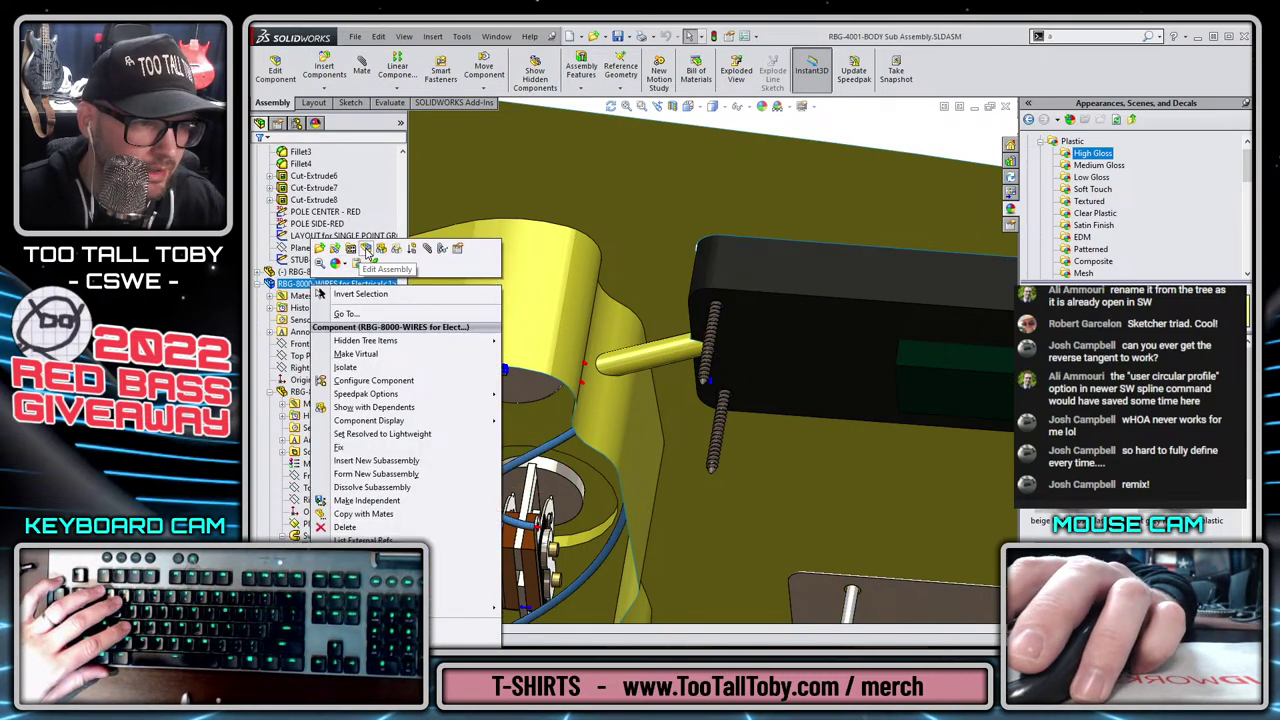
pyautogui.click(367, 249)
pyautogui.scroll(3, 745, 340)
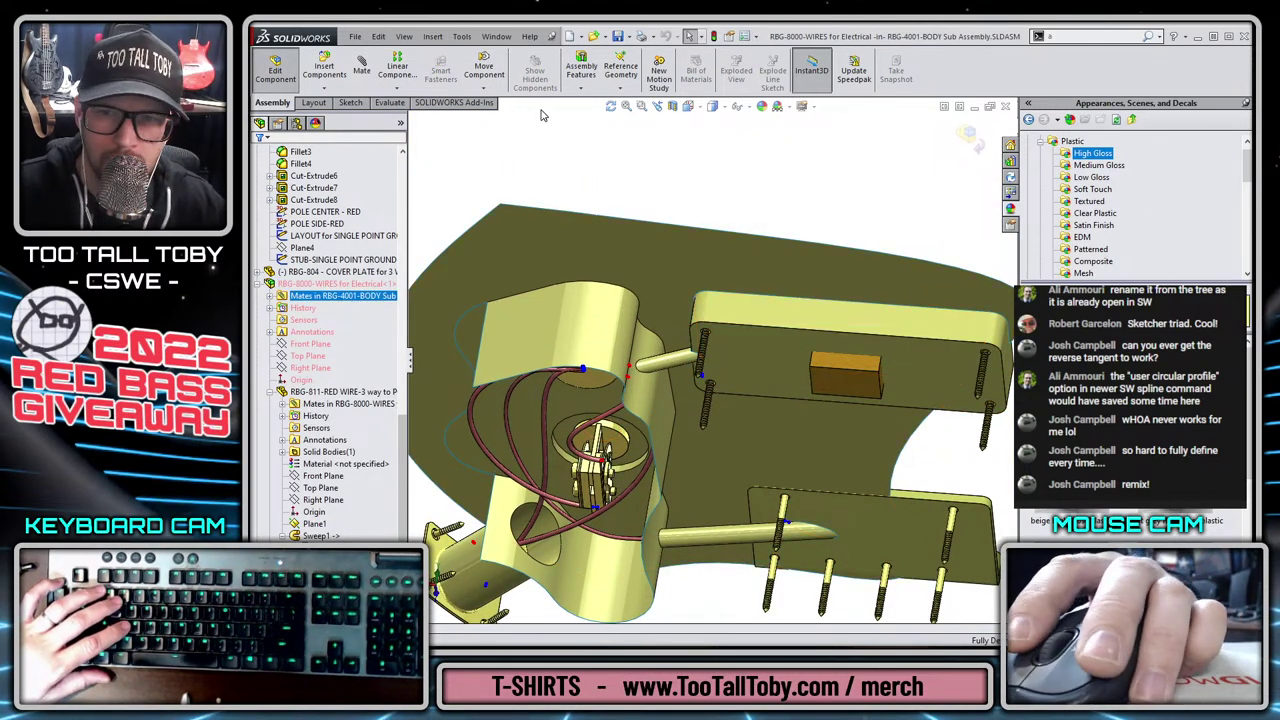
pyautogui.click(433, 38)
pyautogui.moveTo(450, 56)
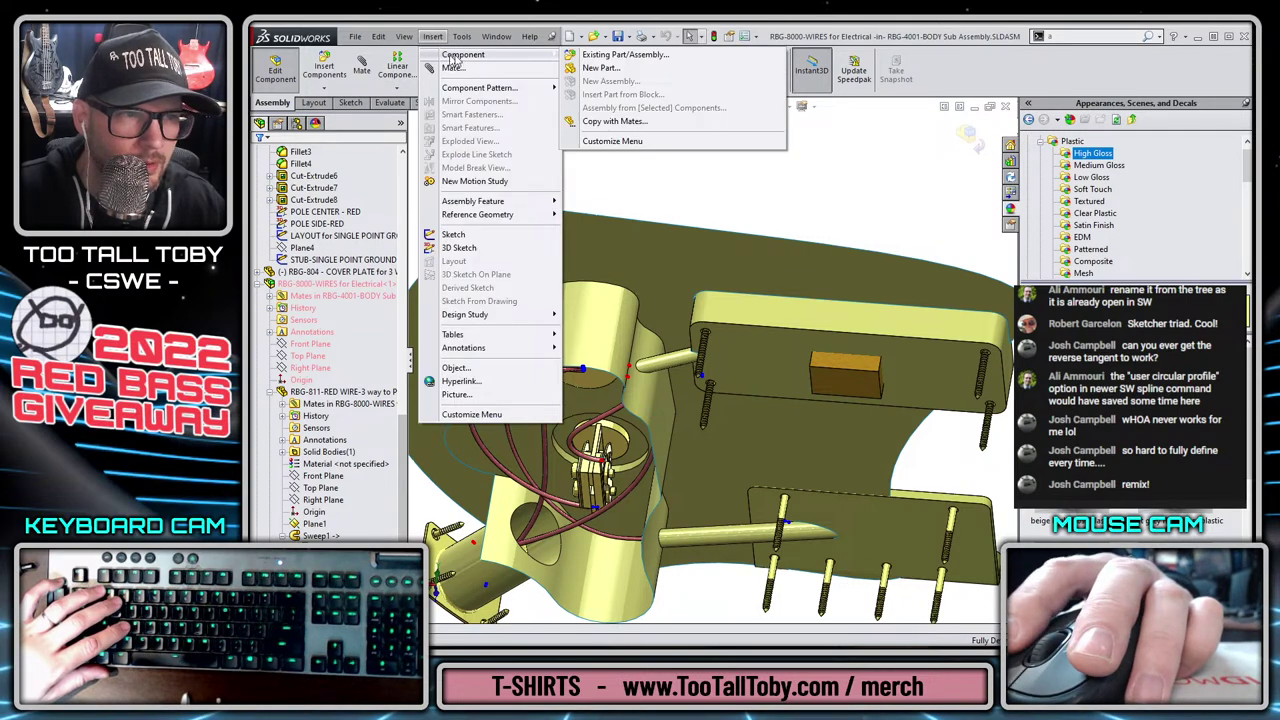
pyautogui.click(587, 66)
# Save the new part as RBG-816-COAXIAL WIRE-PICKUP to Potentiometer.SLDPRT, basing the name on the RBG-815 file.
pyautogui.hotkey('ctrl', 's')
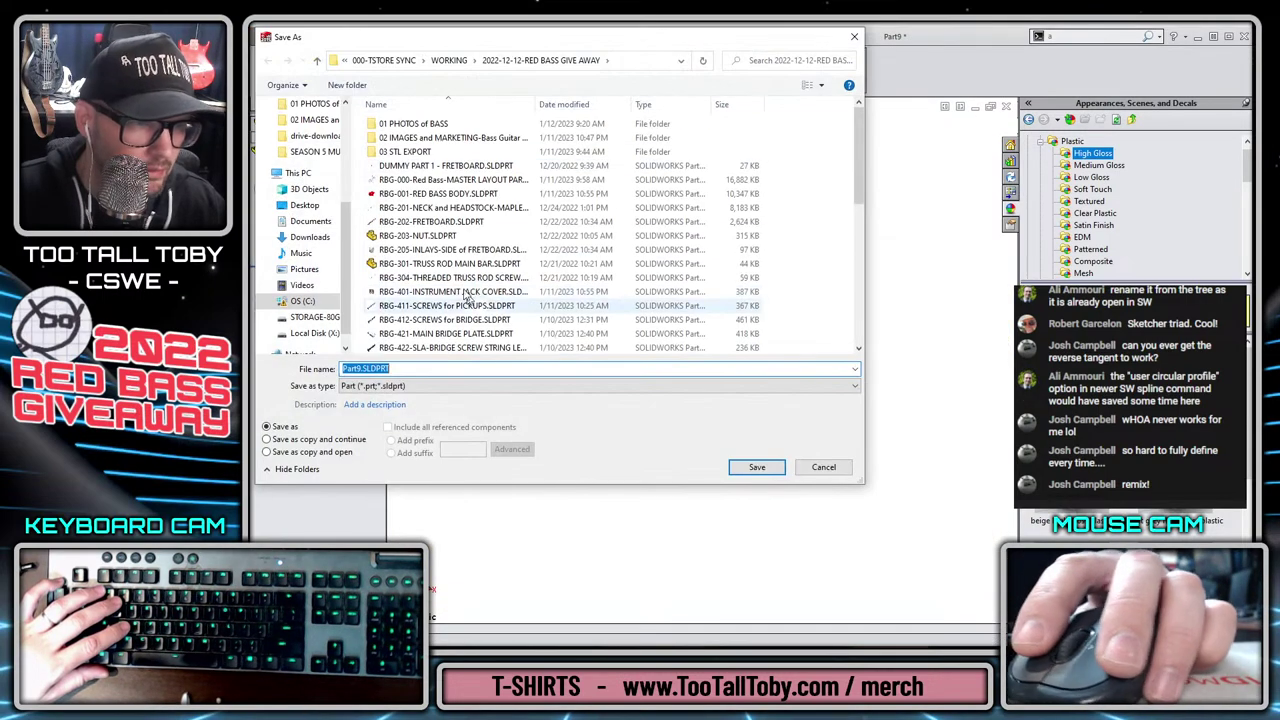
pyautogui.scroll(-5, 483, 206)
pyautogui.scroll(-1, 483, 206)
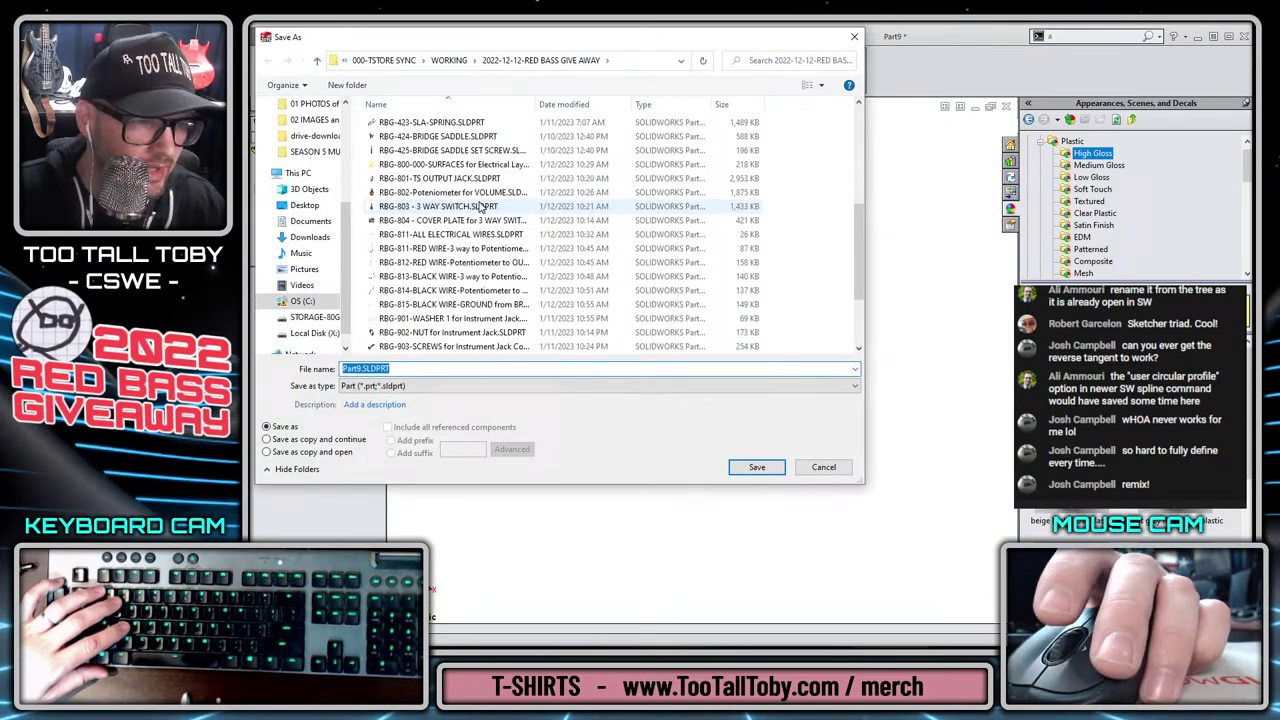
pyautogui.click(428, 305)
pyautogui.click(381, 369)
pyautogui.click(373, 369)
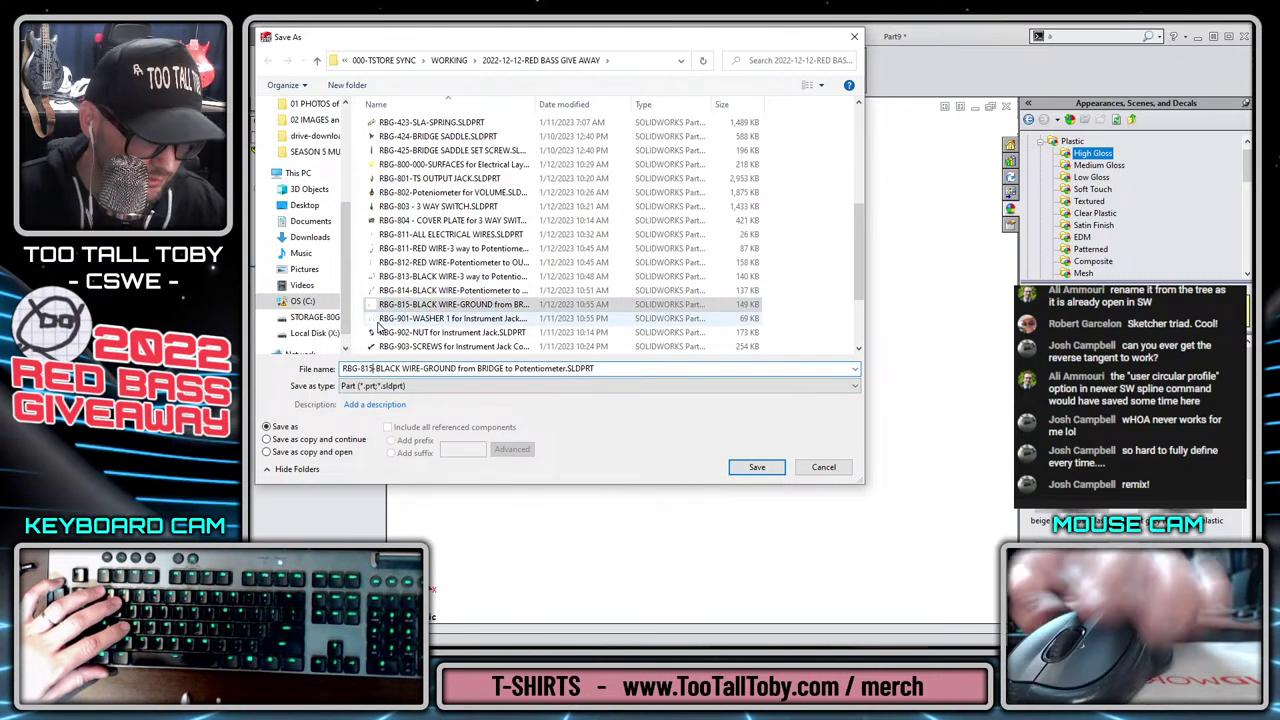
pyautogui.press('BackSpace')
pyautogui.write('6')
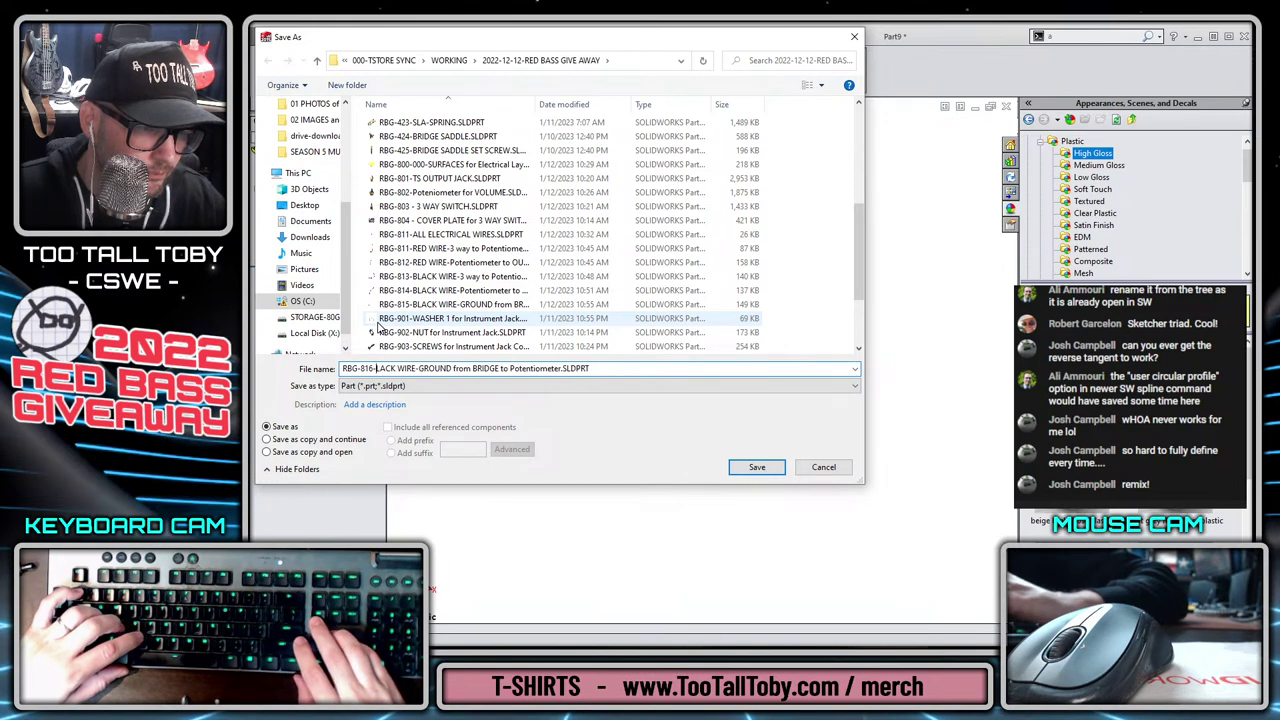
pyautogui.press('Delete')
pyautogui.press('Delete')
pyautogui.press('Delete')
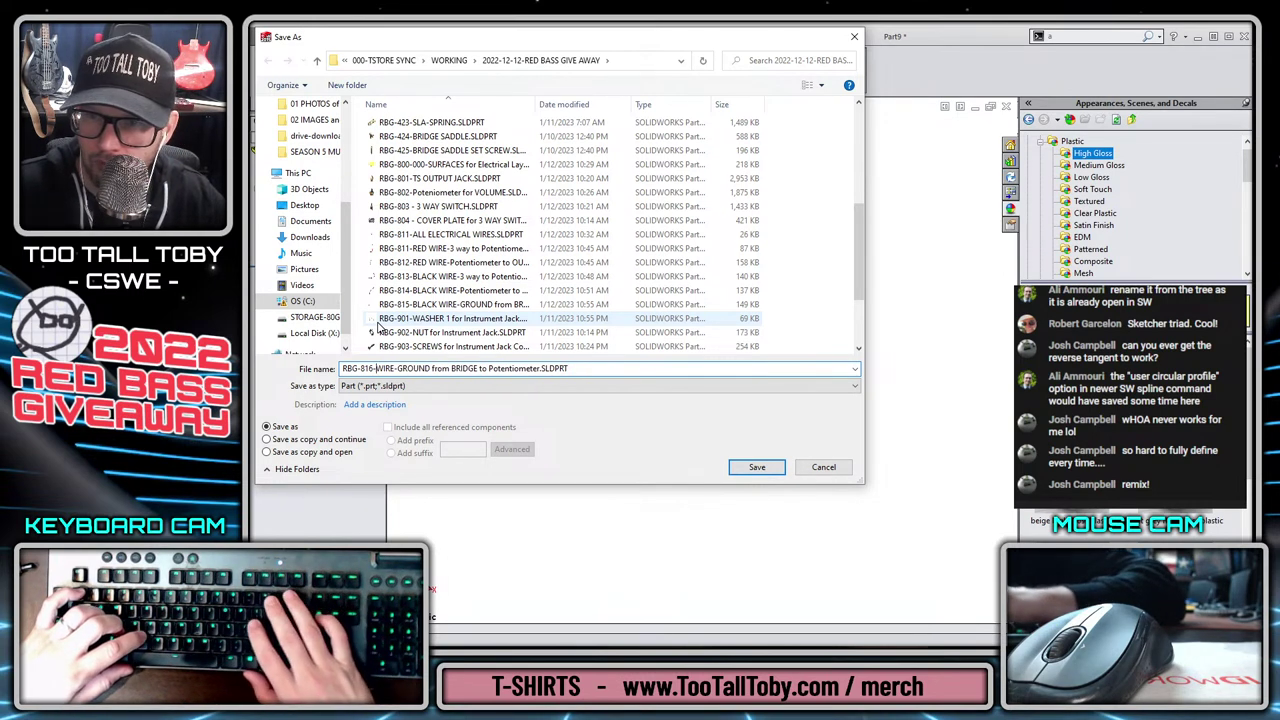
pyautogui.write('CO')
pyautogui.write('AXIO')
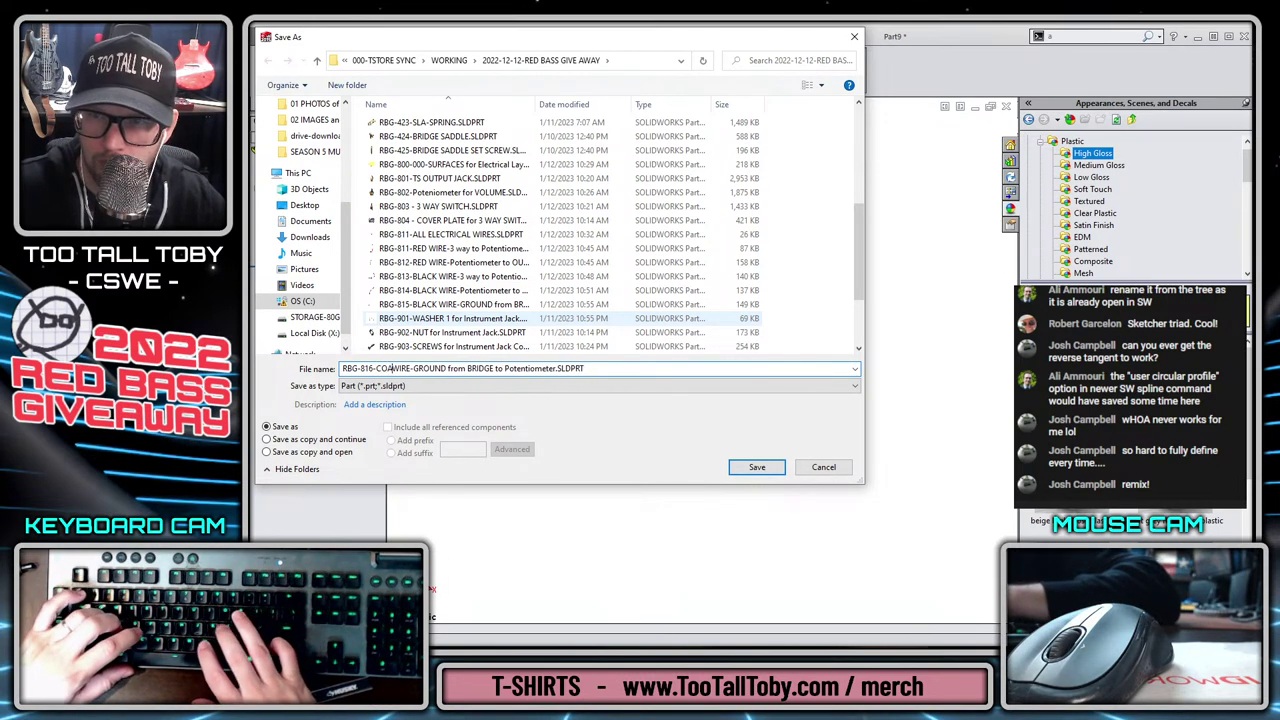
pyautogui.press('BackSpace')
pyautogui.write('AL')
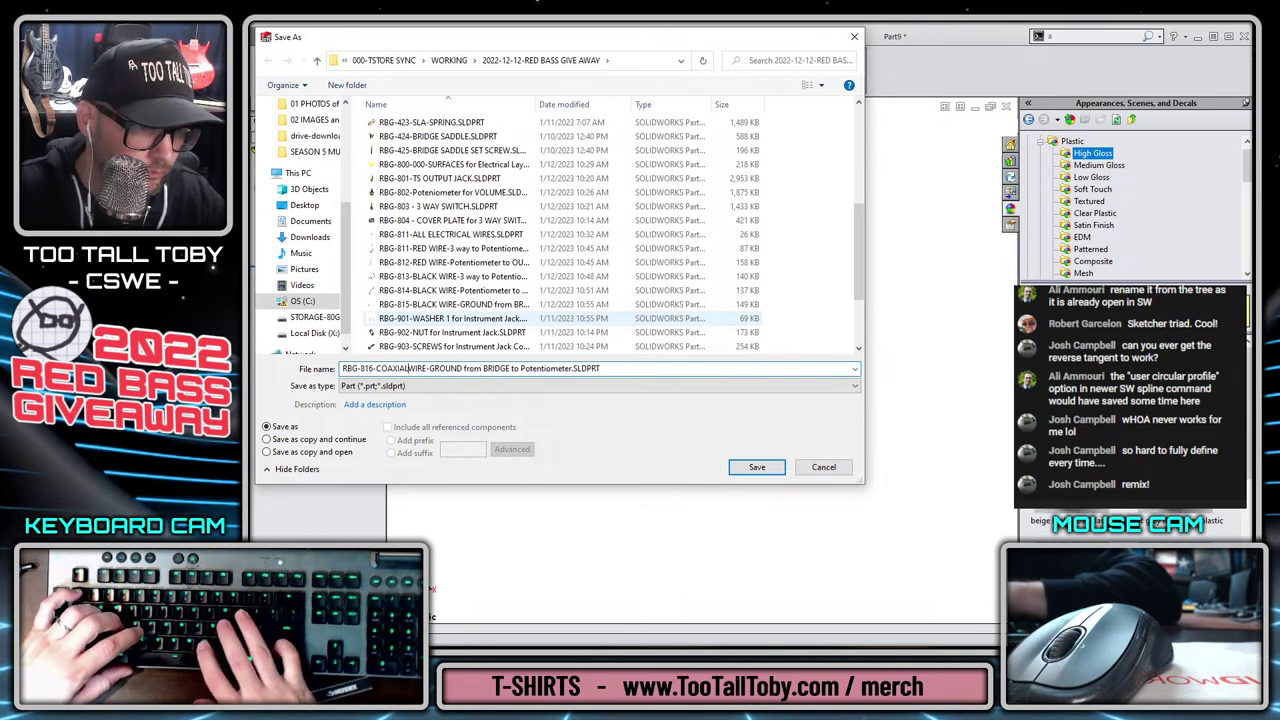
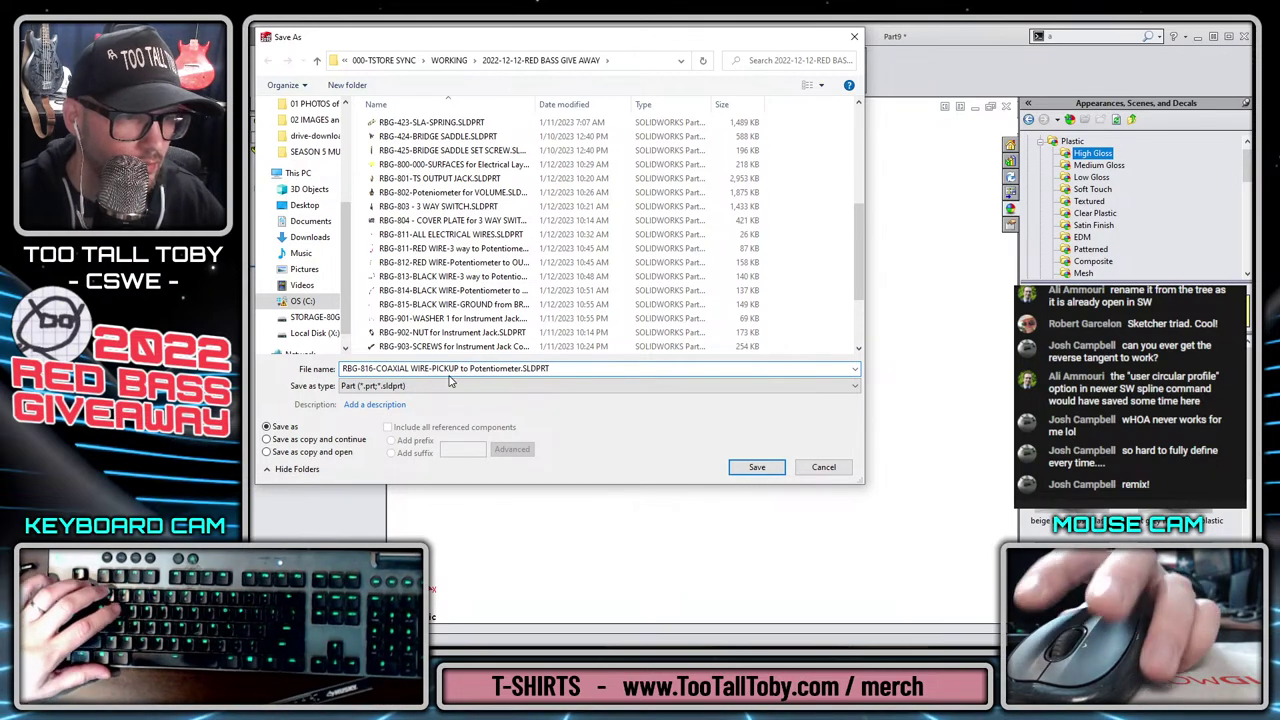
pyautogui.click(757, 467)
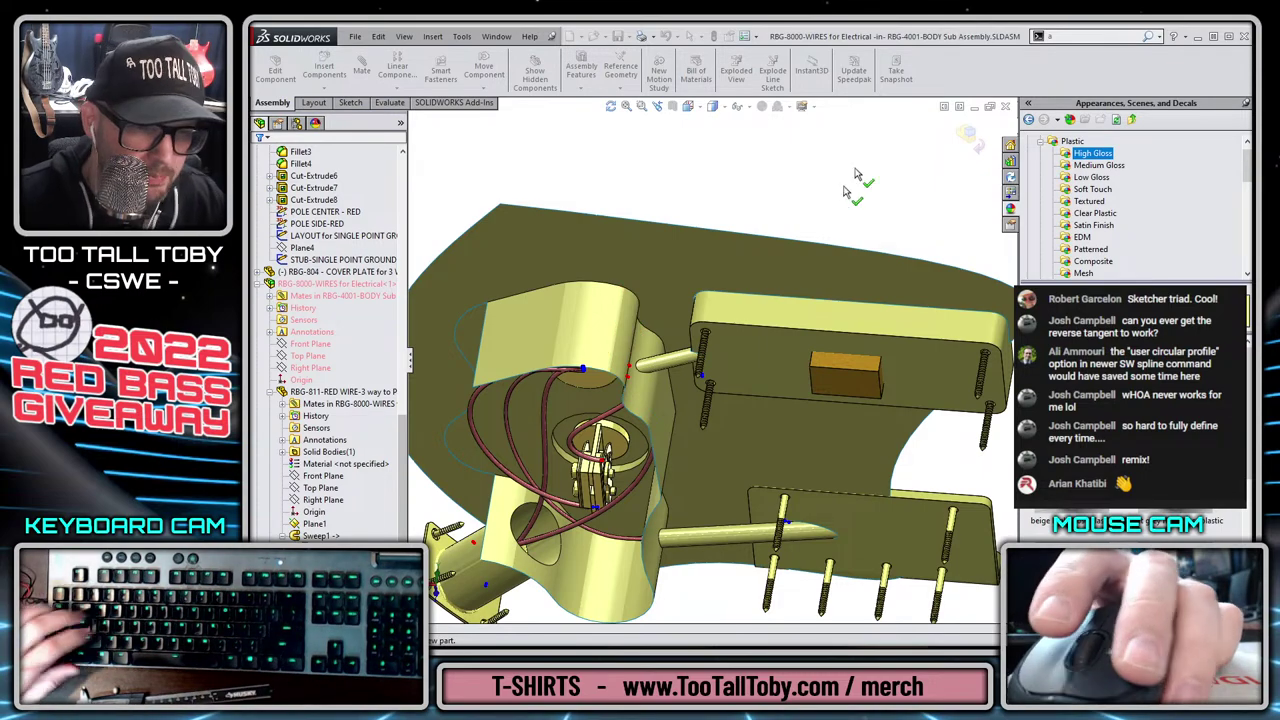
# Place the new coaxial wire part on the RBG-8000 subassembly's Front Plane and exit the automatically opened sketch.
pyautogui.moveTo(740, 366); pyautogui.dragTo(613, 329, button='middle')
pyautogui.scroll(-4, 751, 376)
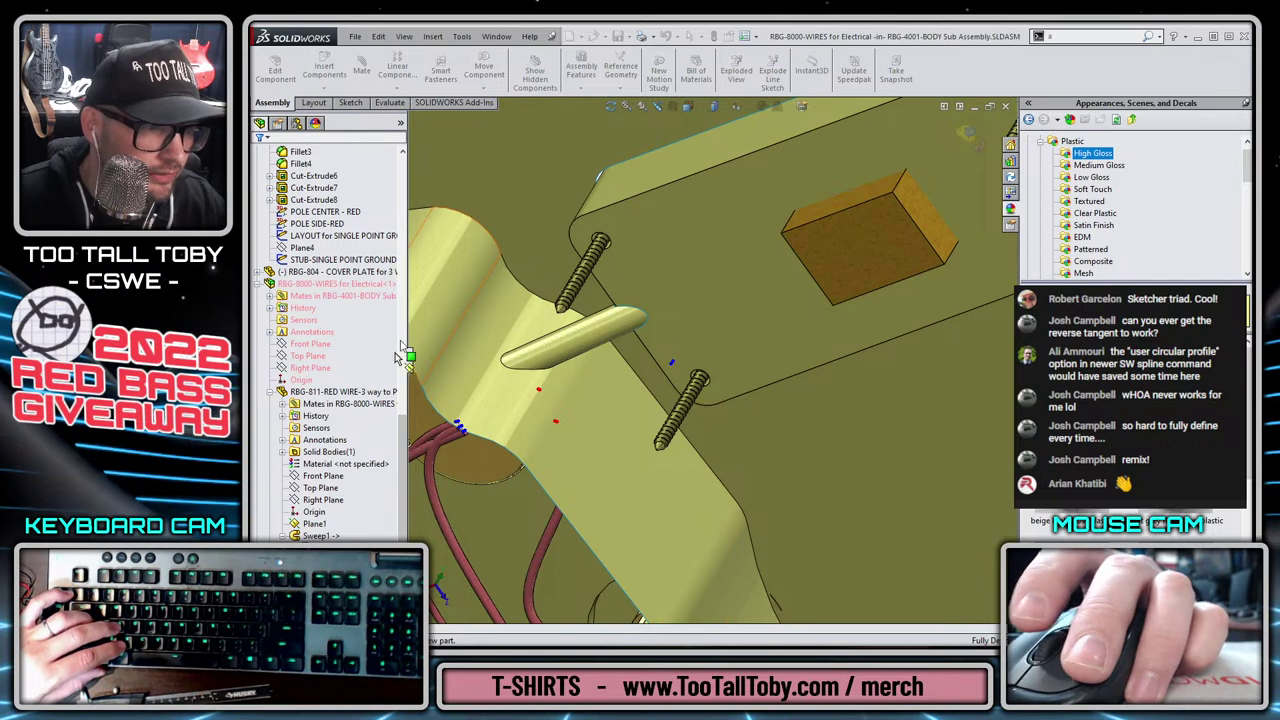
pyautogui.click(308, 345)
pyautogui.scroll(3, 310, 352)
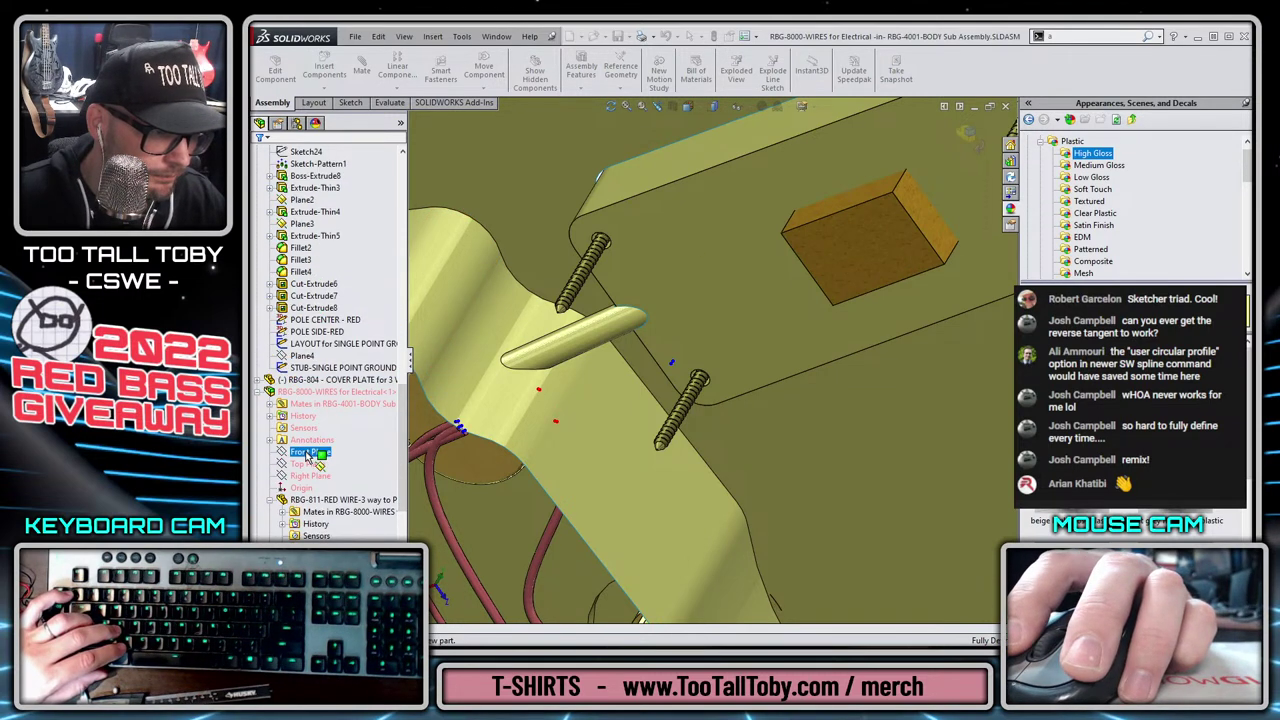
pyautogui.click(376, 454)
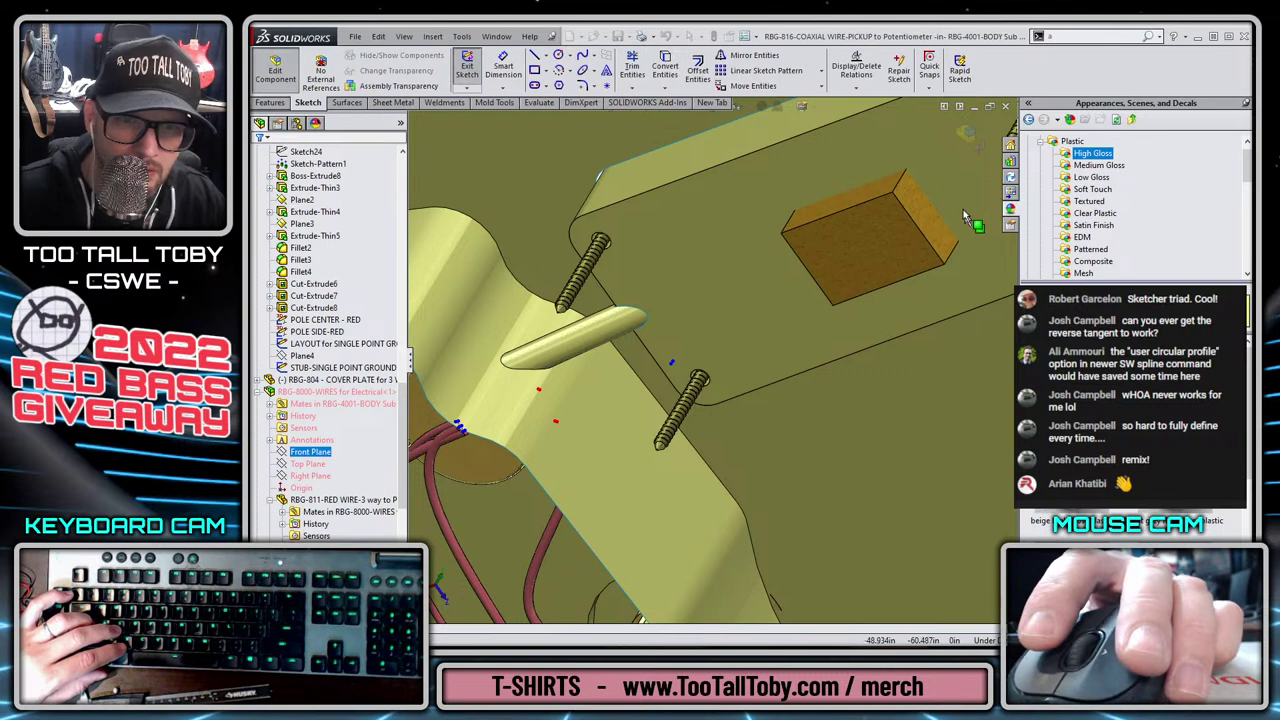
pyautogui.click(955, 127)
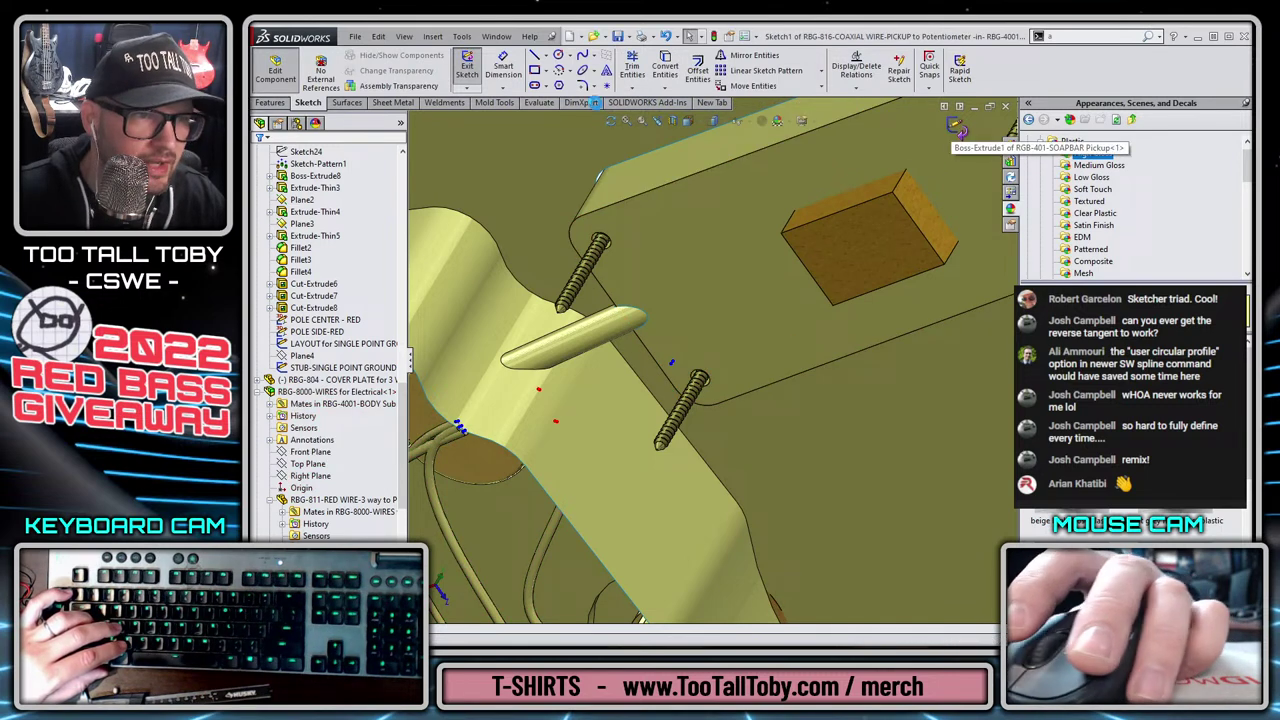
# Start a 3D sketch in the new coaxial wire part and convert the short stub line beneath the pickup into it.
pyautogui.click(467, 93)
pyautogui.click(485, 100)
pyautogui.scroll(-3, 655, 343)
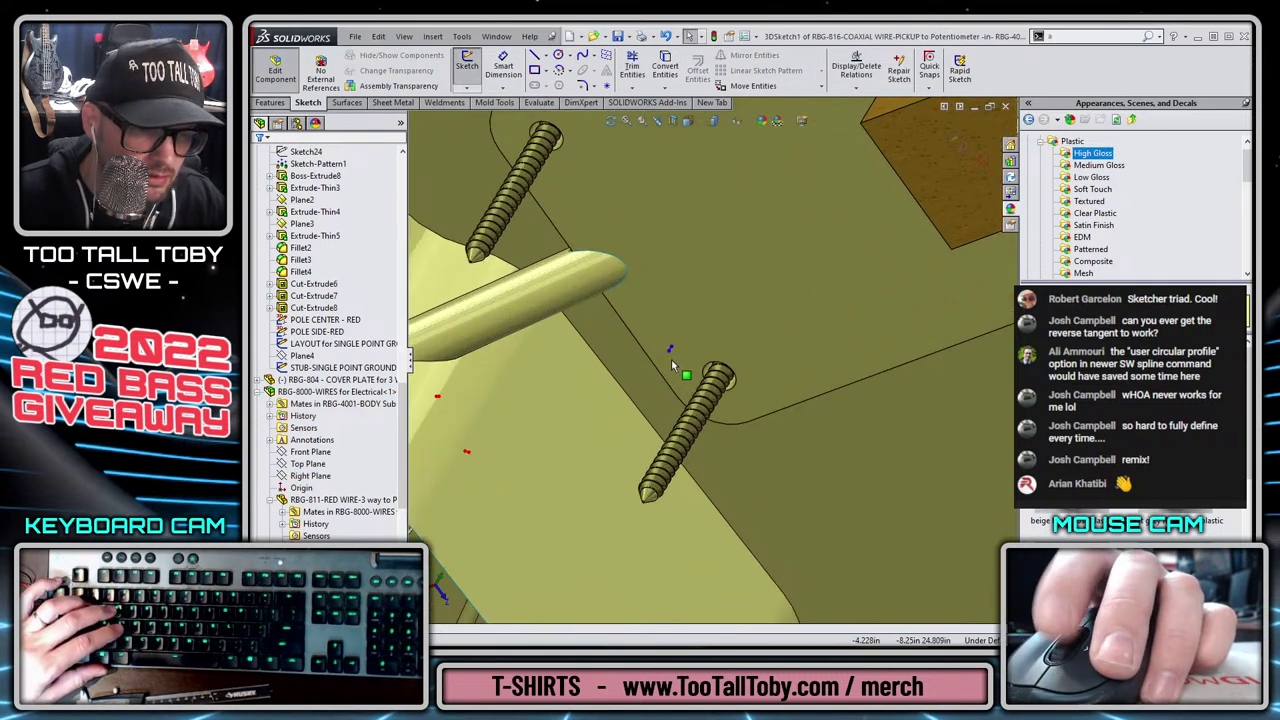
pyautogui.click(676, 350)
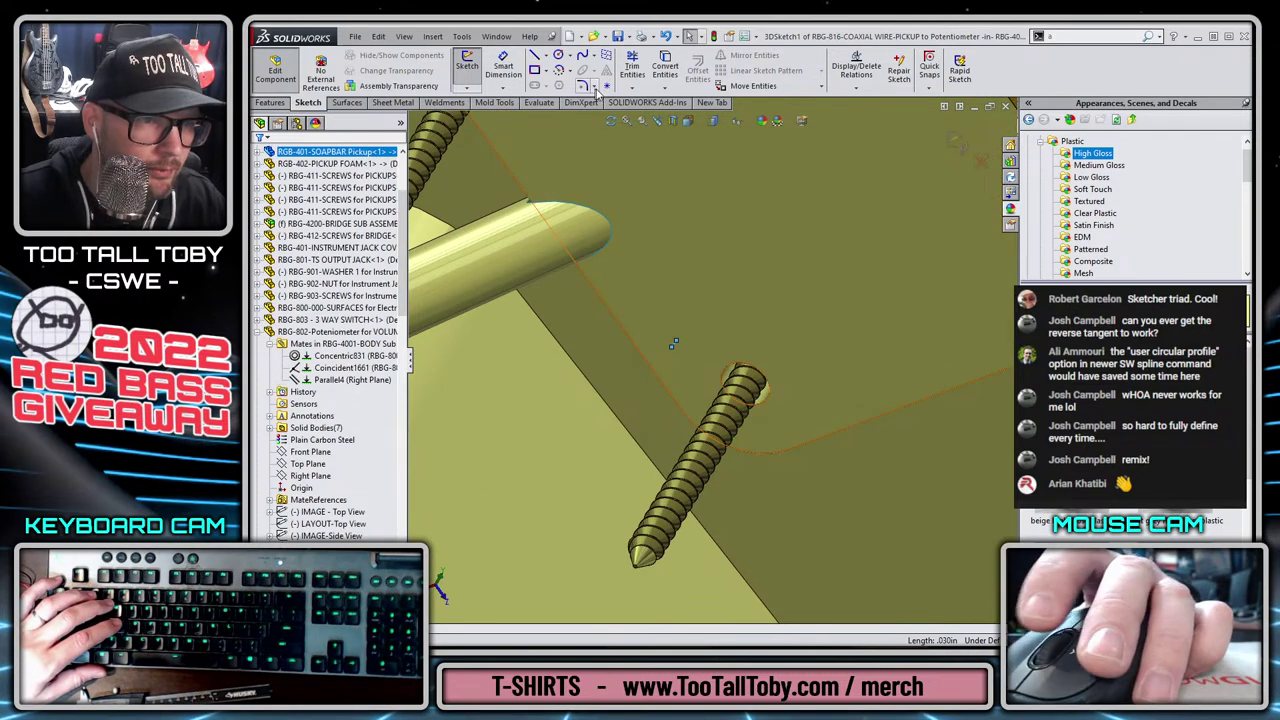
pyautogui.click(667, 70)
# Examine the converted pickup stub and the bore that connects the pickup pocket with the control cavity.
pyautogui.scroll(4, 680, 330)
pyautogui.middleClick(681, 332)
pyautogui.moveTo(681, 332)
pyautogui.mouseDown(button='middle')
pyautogui.moveTo(720, 315)
pyautogui.moveTo(791, 340)
pyautogui.mouseUp(button='middle')
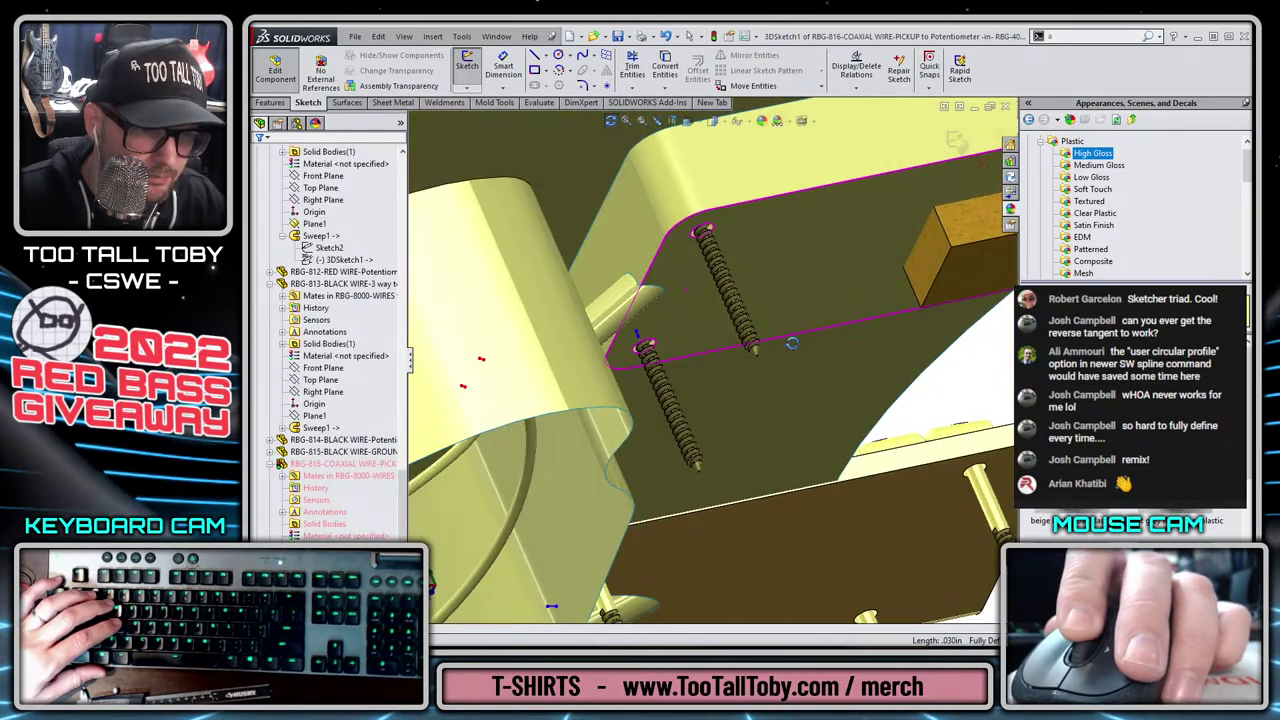
pyautogui.scroll(-4, 650, 344)
pyautogui.middleClick(647, 347)
pyautogui.moveTo(647, 347); pyautogui.dragTo(613, 390, button='middle')
pyautogui.scroll(3, 625, 380)
pyautogui.scroll(4, 625, 380)
pyautogui.middleClick(627, 378)
pyautogui.scroll(2, 613, 390)
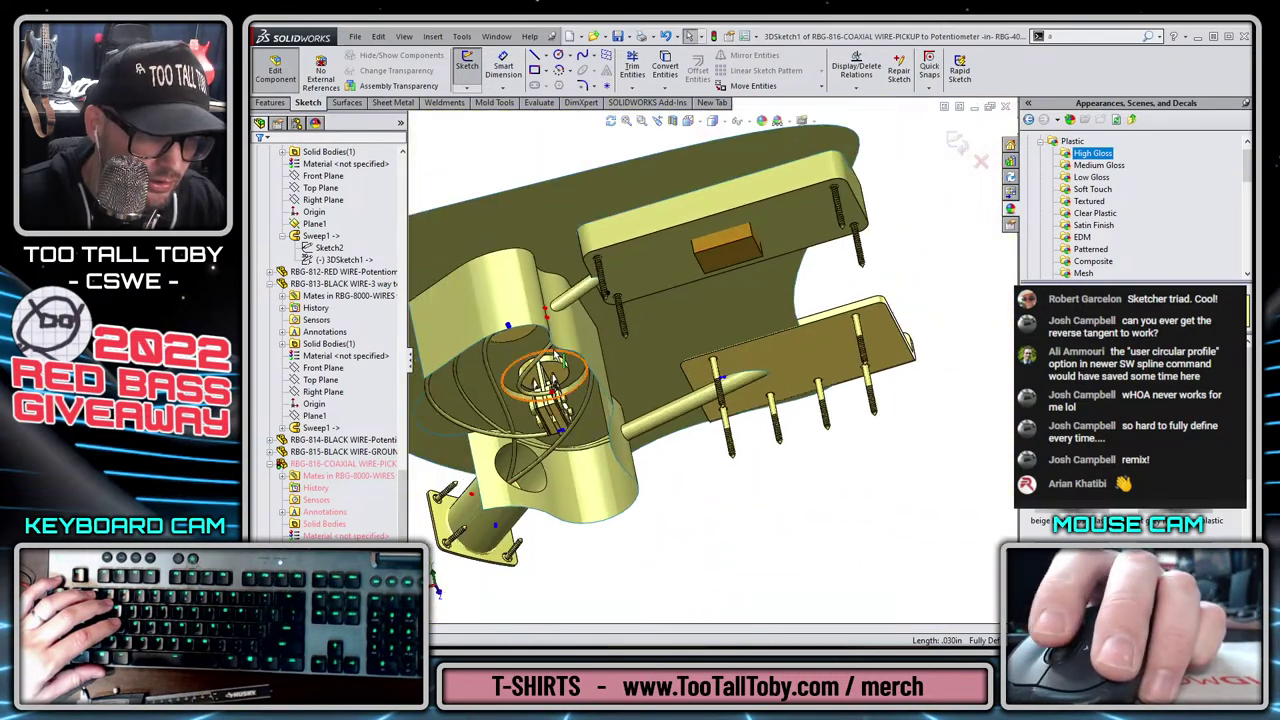
pyautogui.scroll(-2, 540, 358)
pyautogui.scroll(3, 598, 350)
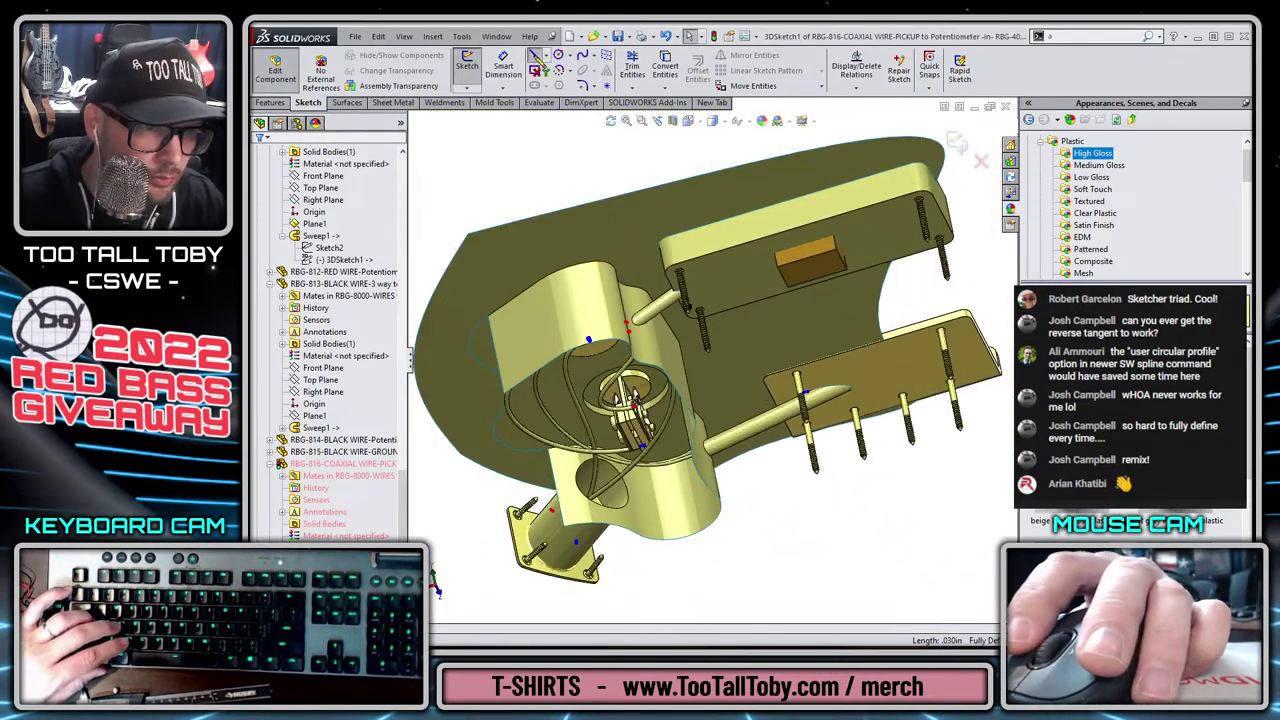
# Sketch a short 3D line above the control cavity and make it concentric with the pickup bore's cylindrical face.
pyautogui.click(535, 57)
pyautogui.moveTo(577, 245); pyautogui.dragTo(620, 214)
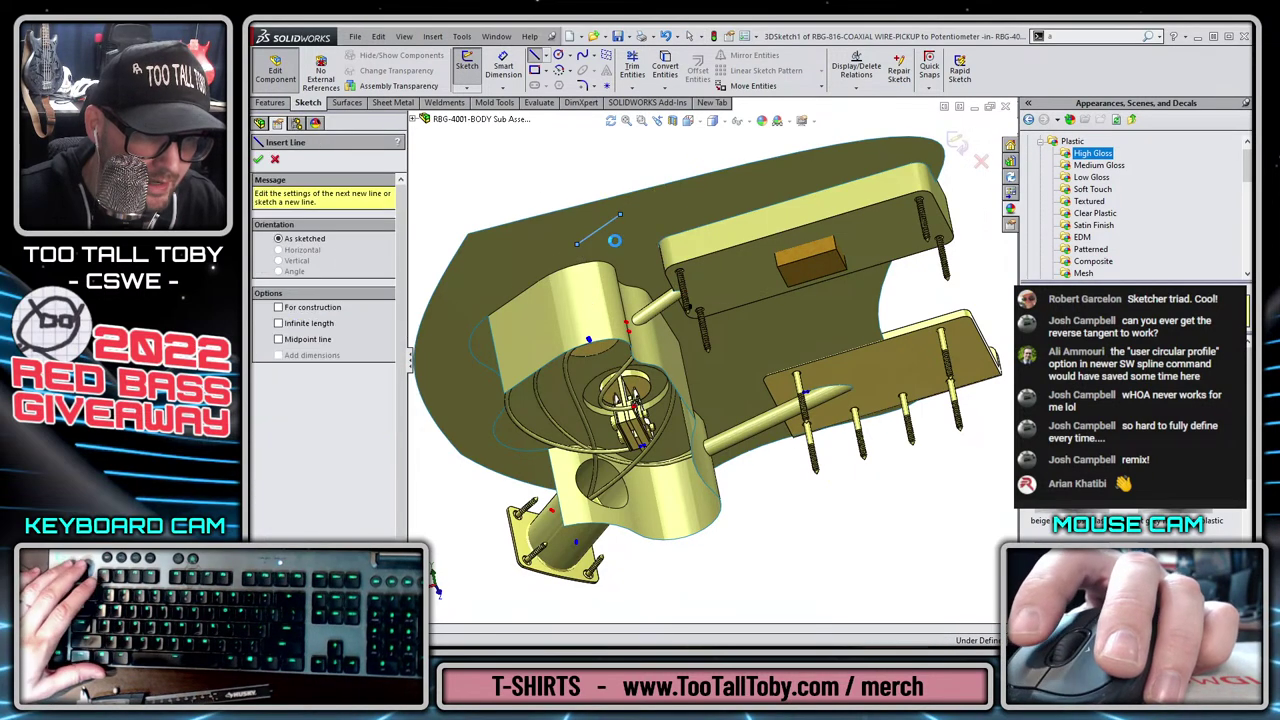
pyautogui.press('Escape')
pyautogui.click(604, 227)
pyautogui.press('Escape')
pyautogui.click(600, 229)
pyautogui.keyDown('ctrl'); pyautogui.click(658, 304); pyautogui.keyUp('ctrl')
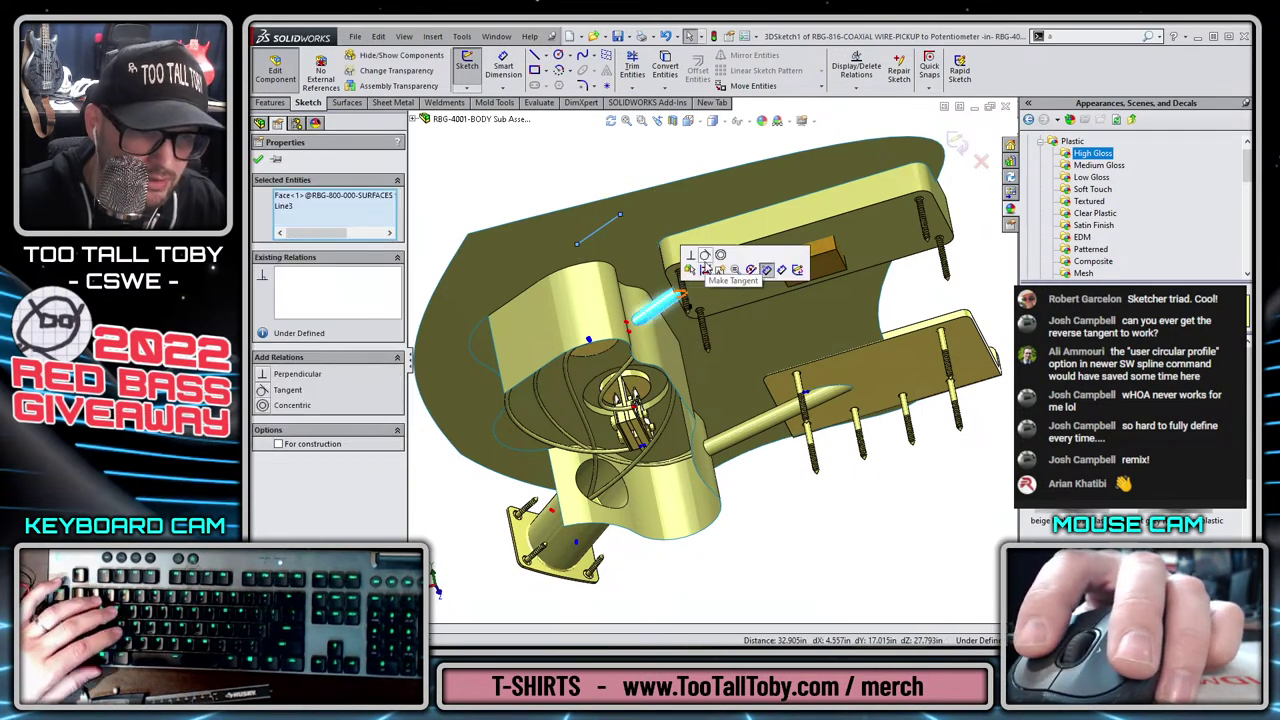
pyautogui.click(720, 256)
# Move both endpoints of the concentric line along its axis back to the bore beside the control cavity.
pyautogui.scroll(5, 595, 430)
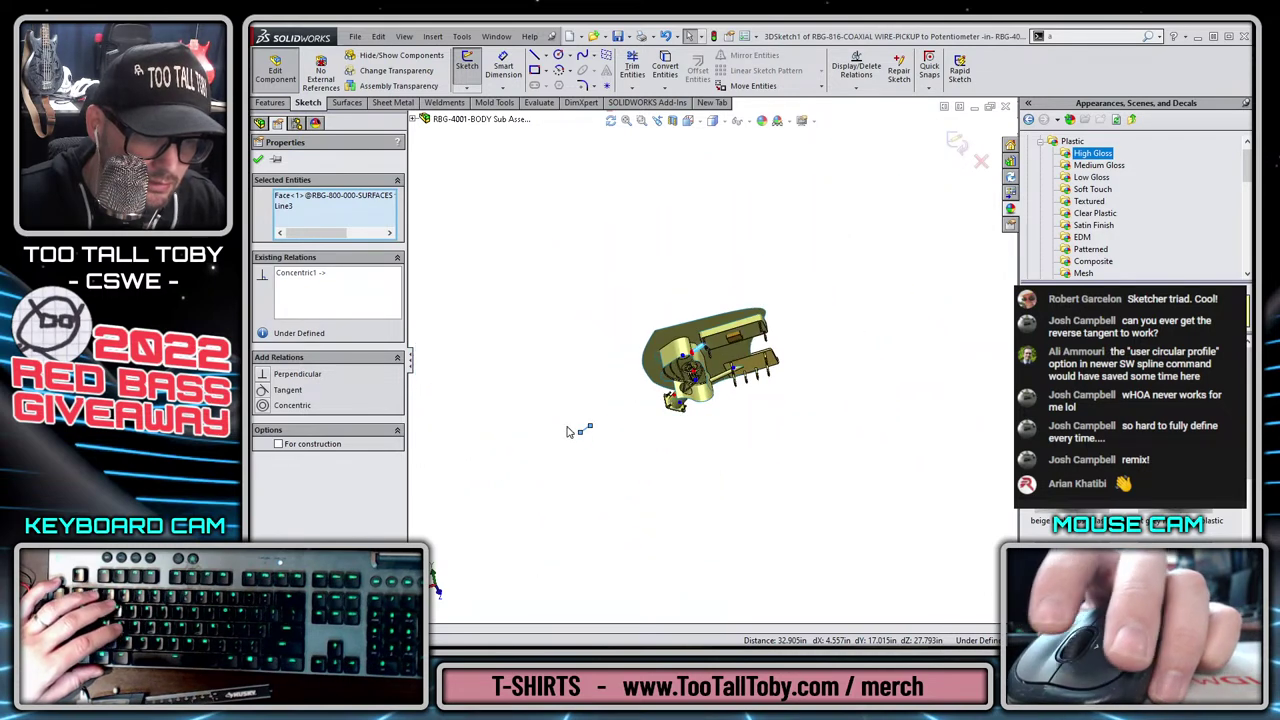
pyautogui.click(597, 432)
pyautogui.moveTo(592, 428); pyautogui.dragTo(702, 350)
pyautogui.click(703, 357)
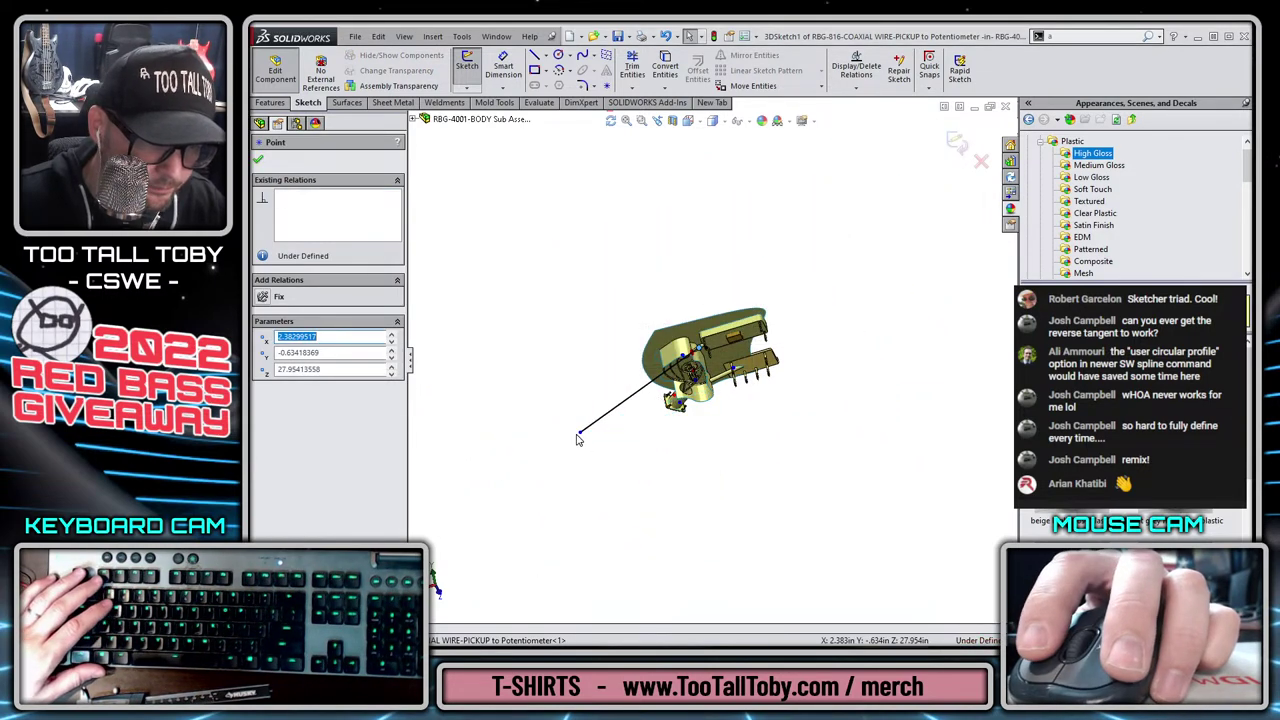
pyautogui.moveTo(579, 434); pyautogui.dragTo(692, 354)
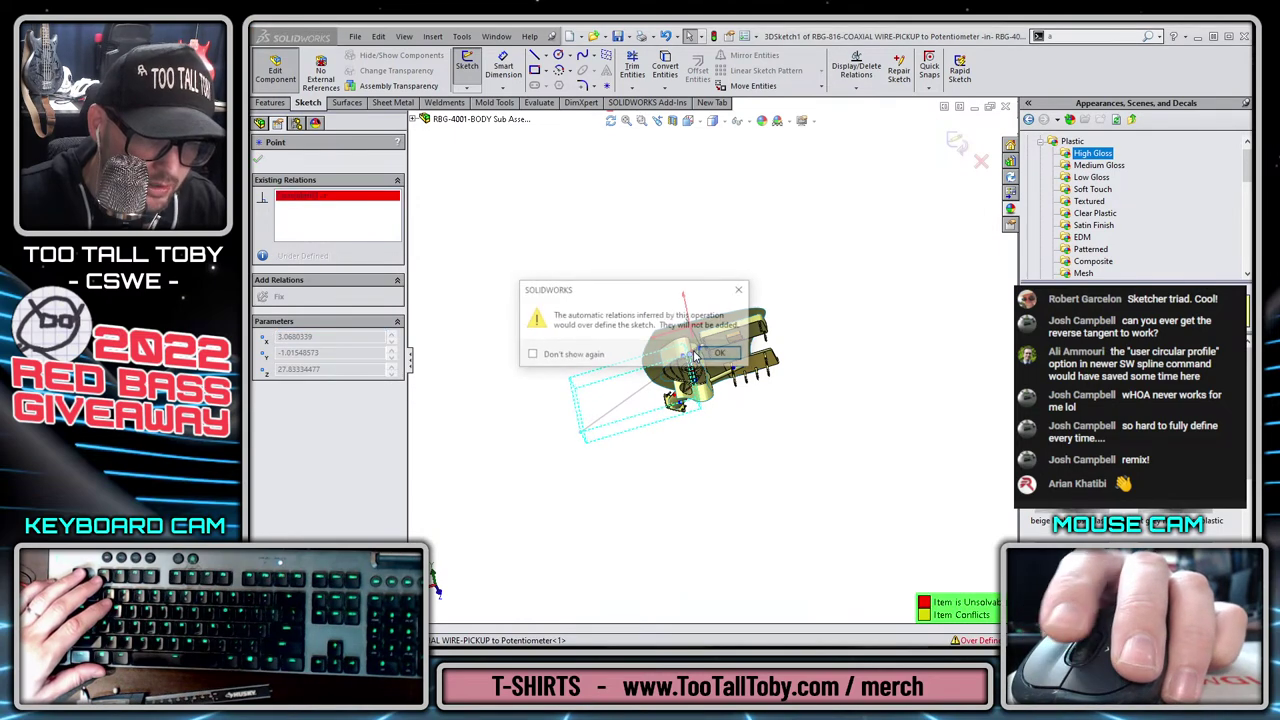
pyautogui.click(721, 355)
# Stretch the line's pickup-side end to just inside the bore's opening at the pickup.
pyautogui.scroll(-8, 712, 356)
pyautogui.scroll(-8, 676, 326)
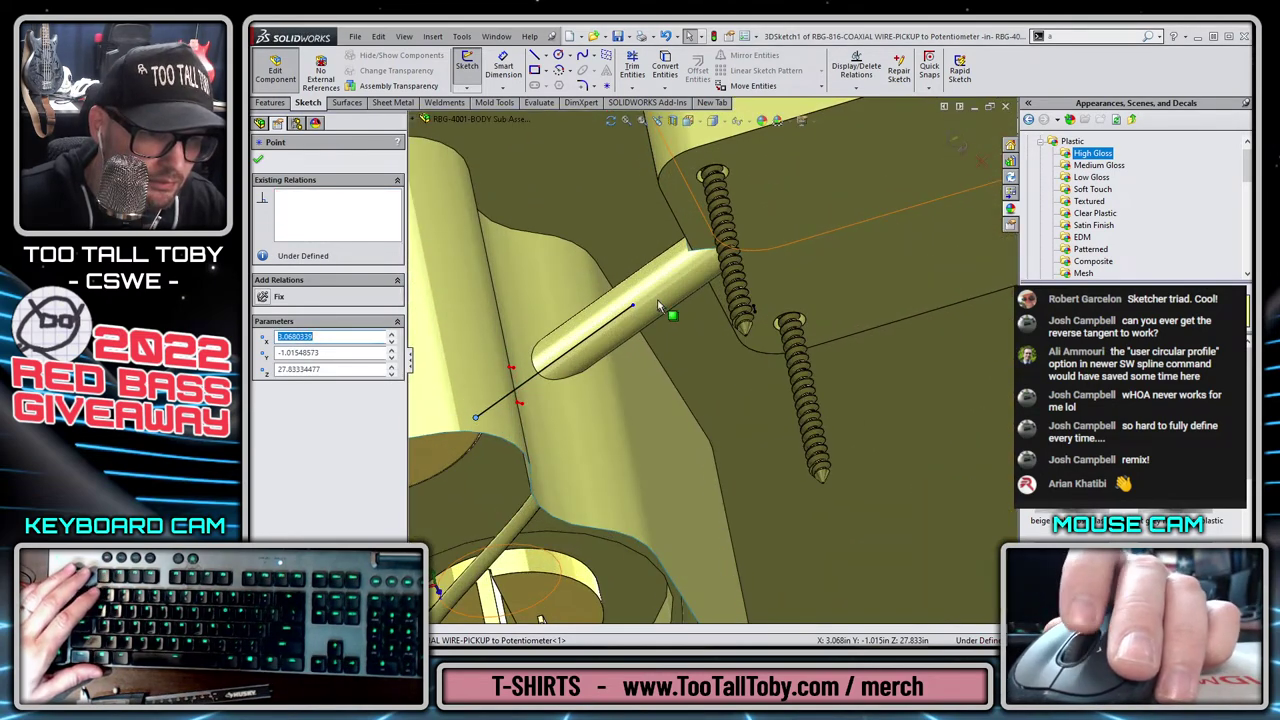
pyautogui.press('Escape')
pyautogui.scroll(-3, 661, 301)
pyautogui.moveTo(633, 336); pyautogui.dragTo(724, 282)
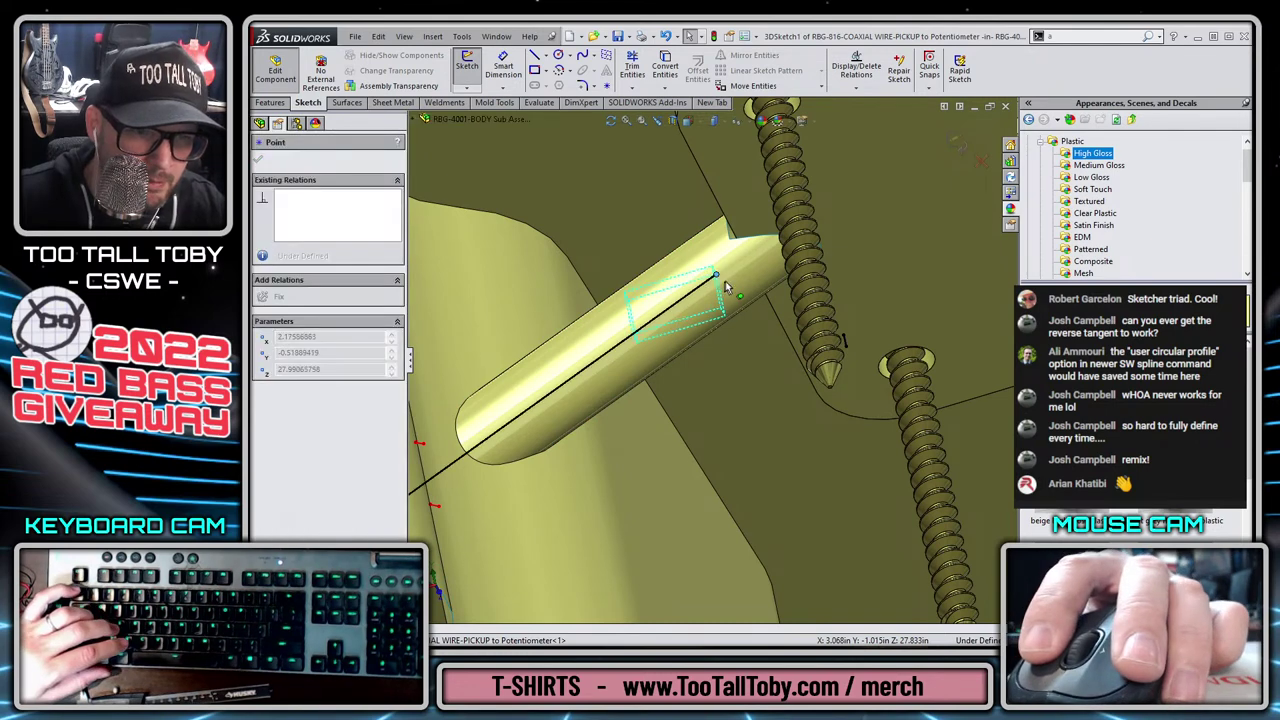
pyautogui.press('Escape')
# Sketch a two-point spline from the converted pickup stub to the pickup-side end of the bore line.
pyautogui.scroll(2, 778, 318)
pyautogui.moveTo(780, 320); pyautogui.dragTo(791, 342, button='middle')
pyautogui.scroll(-3, 790, 342)
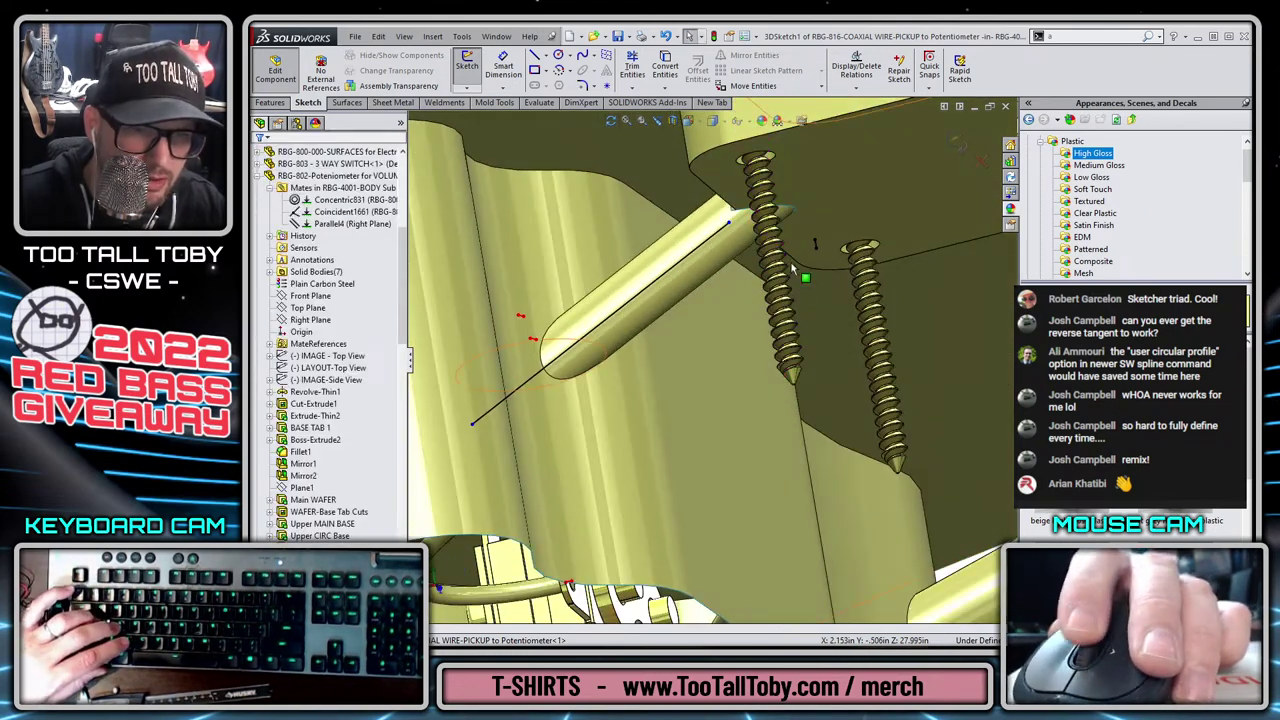
pyautogui.click(582, 56)
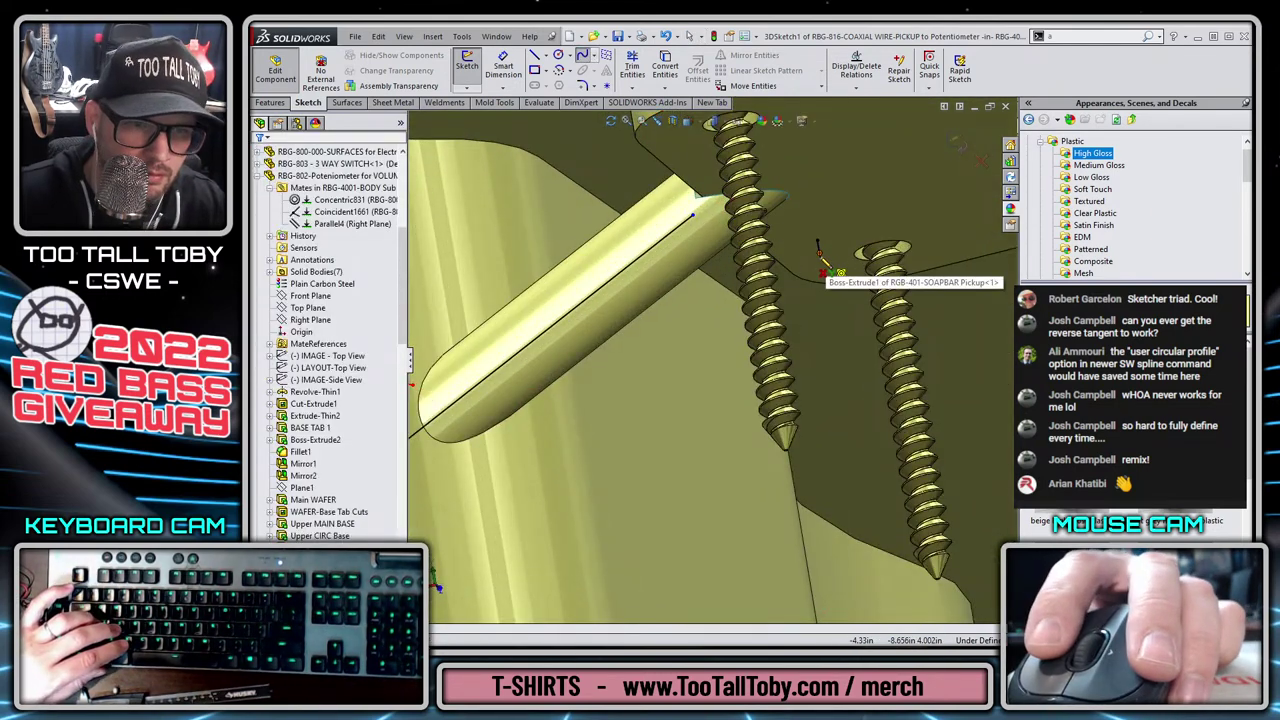
pyautogui.click(694, 216)
pyautogui.click(694, 216)
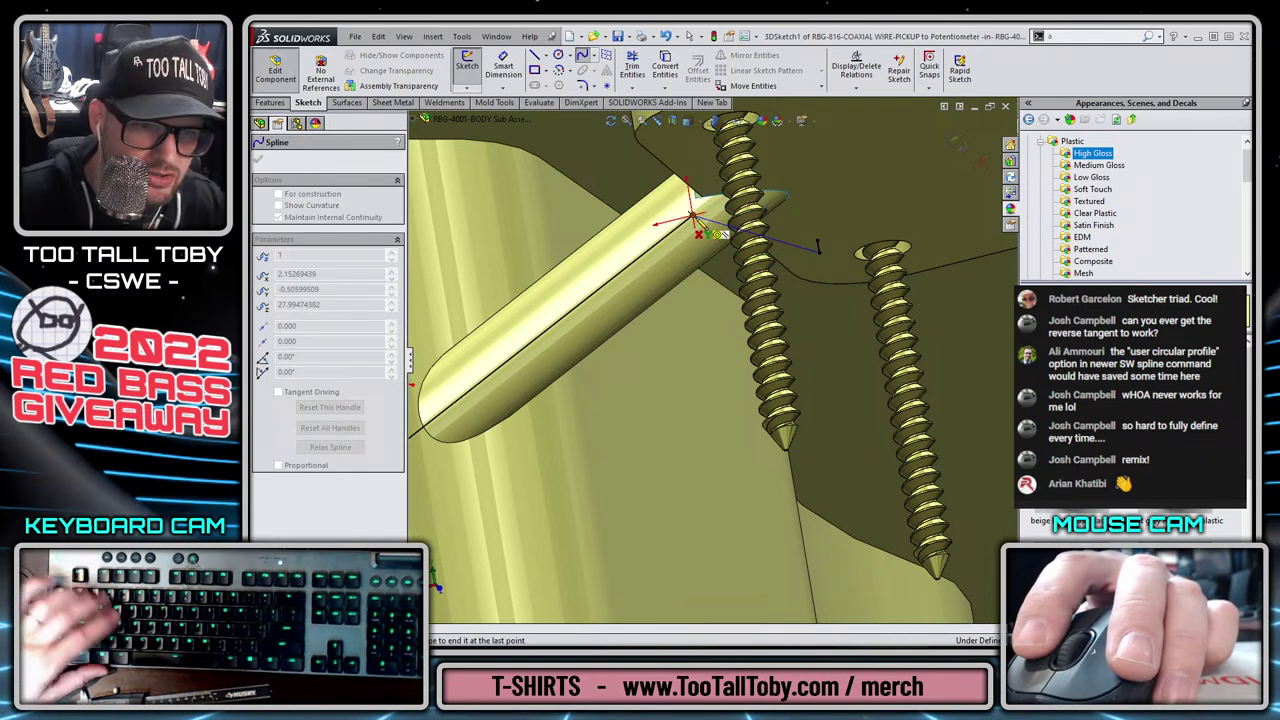
pyautogui.press('Escape')
# Shape the spline with its end handles so it leaves the pickup stub downward and runs into the bore along the line's direction.
pyautogui.click(784, 242)
pyautogui.moveTo(794, 274); pyautogui.dragTo(781, 296, button='middle')
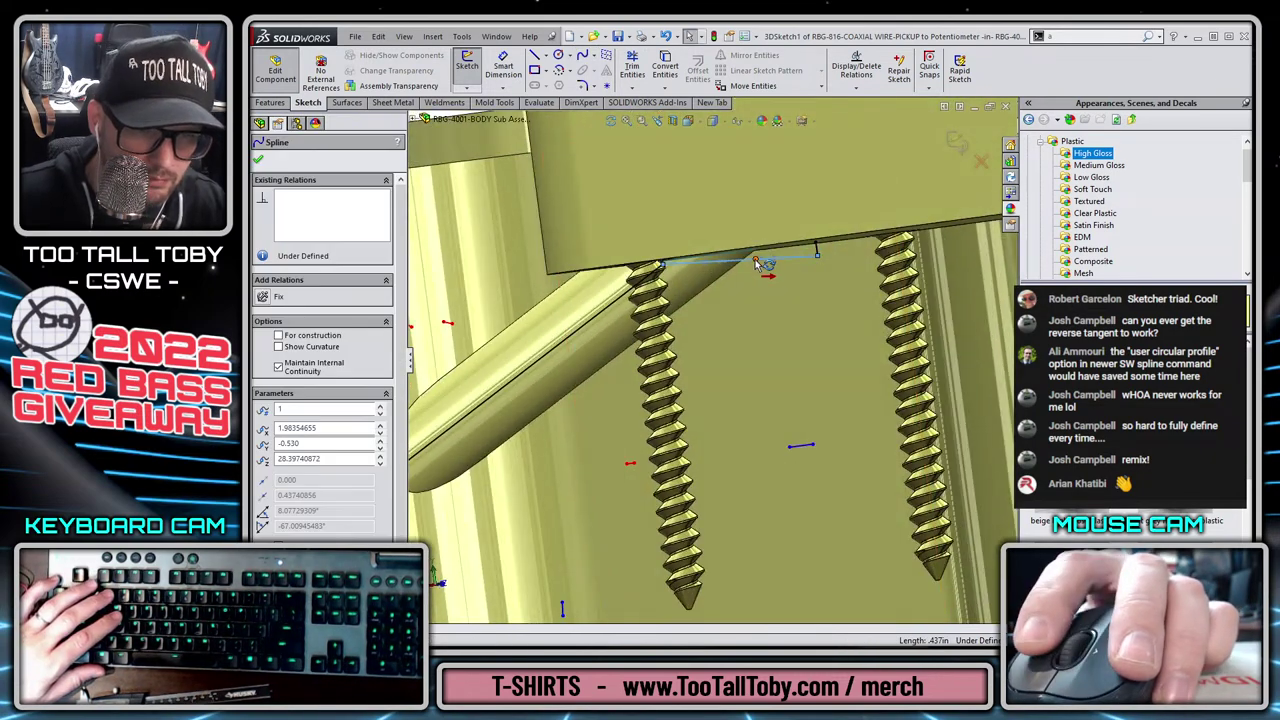
pyautogui.moveTo(766, 262); pyautogui.dragTo(824, 314)
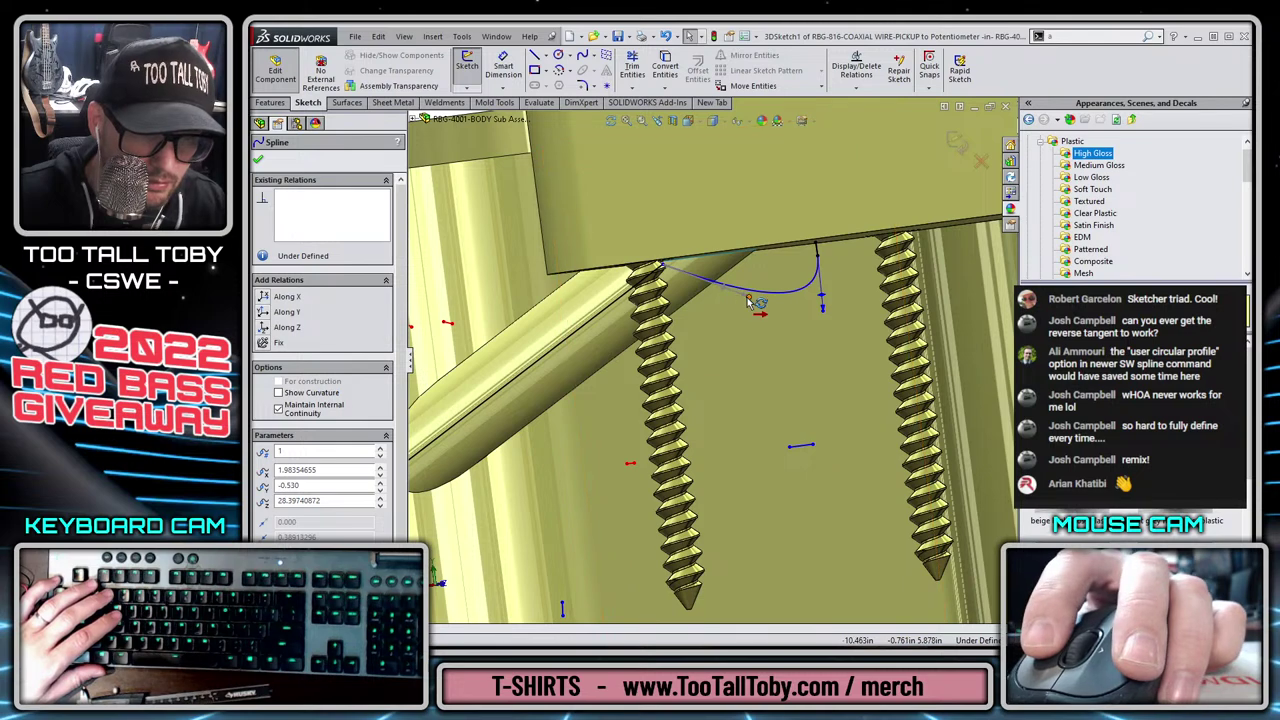
pyautogui.moveTo(748, 302); pyautogui.dragTo(756, 206)
pyautogui.moveTo(820, 293); pyautogui.dragTo(818, 300)
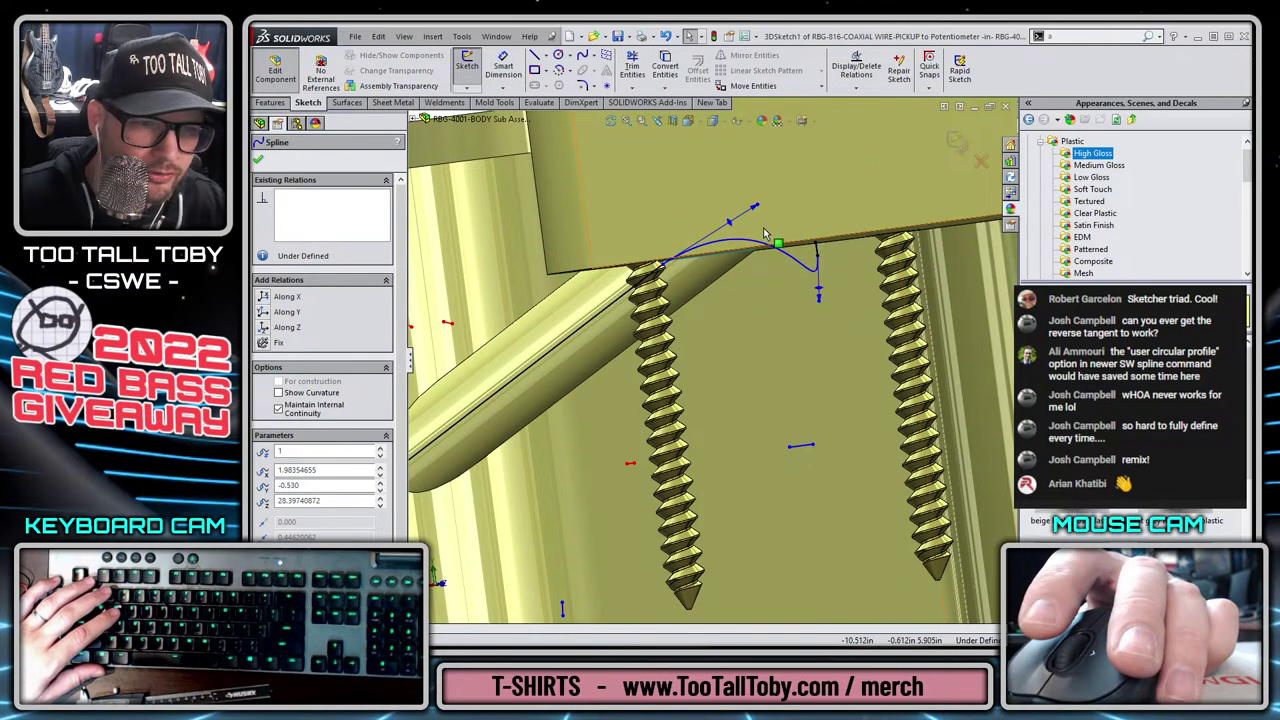
pyautogui.moveTo(775, 240); pyautogui.dragTo(732, 448, button='middle')
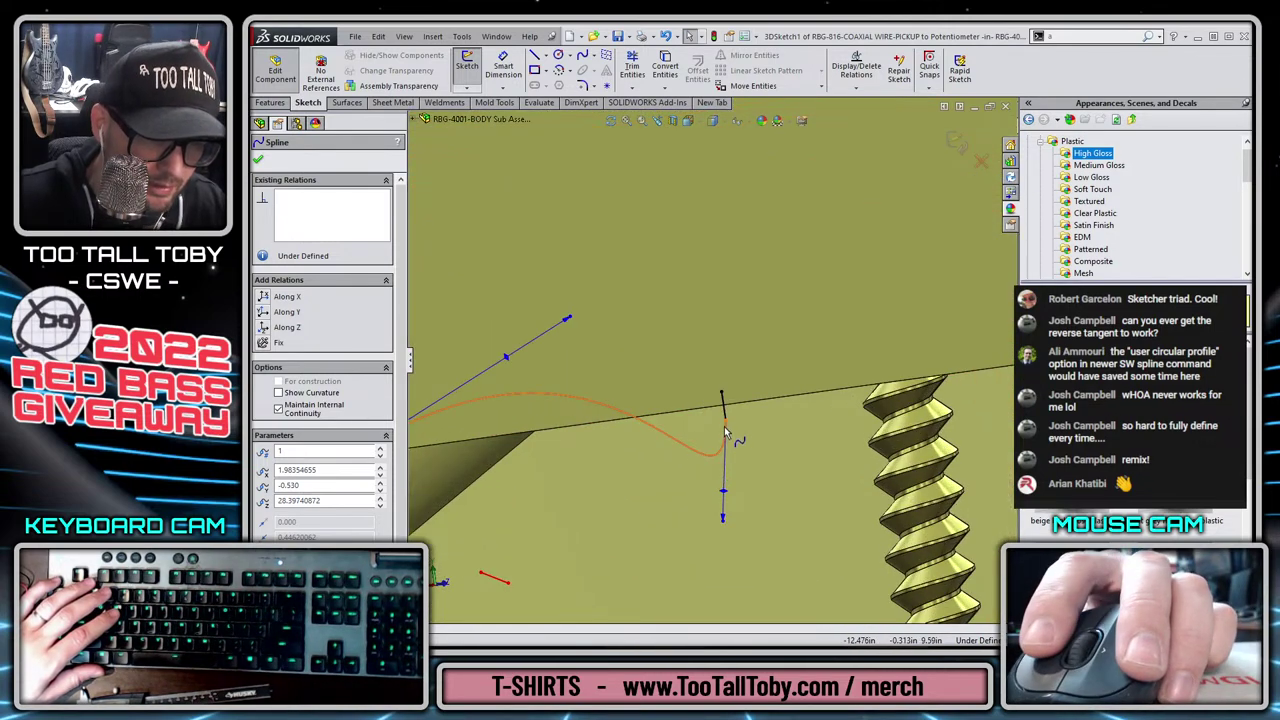
pyautogui.click(724, 418)
pyautogui.press('Escape')
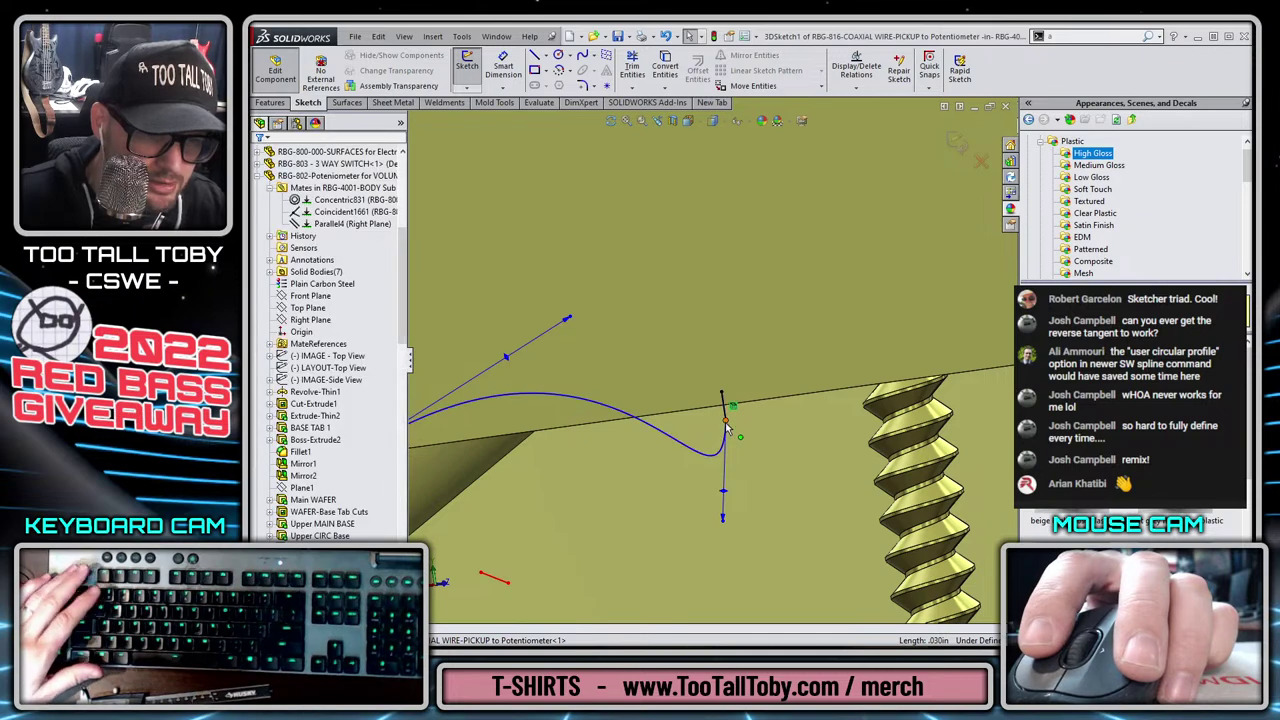
pyautogui.click(722, 393)
pyautogui.moveTo(745, 380); pyautogui.dragTo(550, 406, button='middle')
pyautogui.click(547, 404)
pyautogui.click(583, 346)
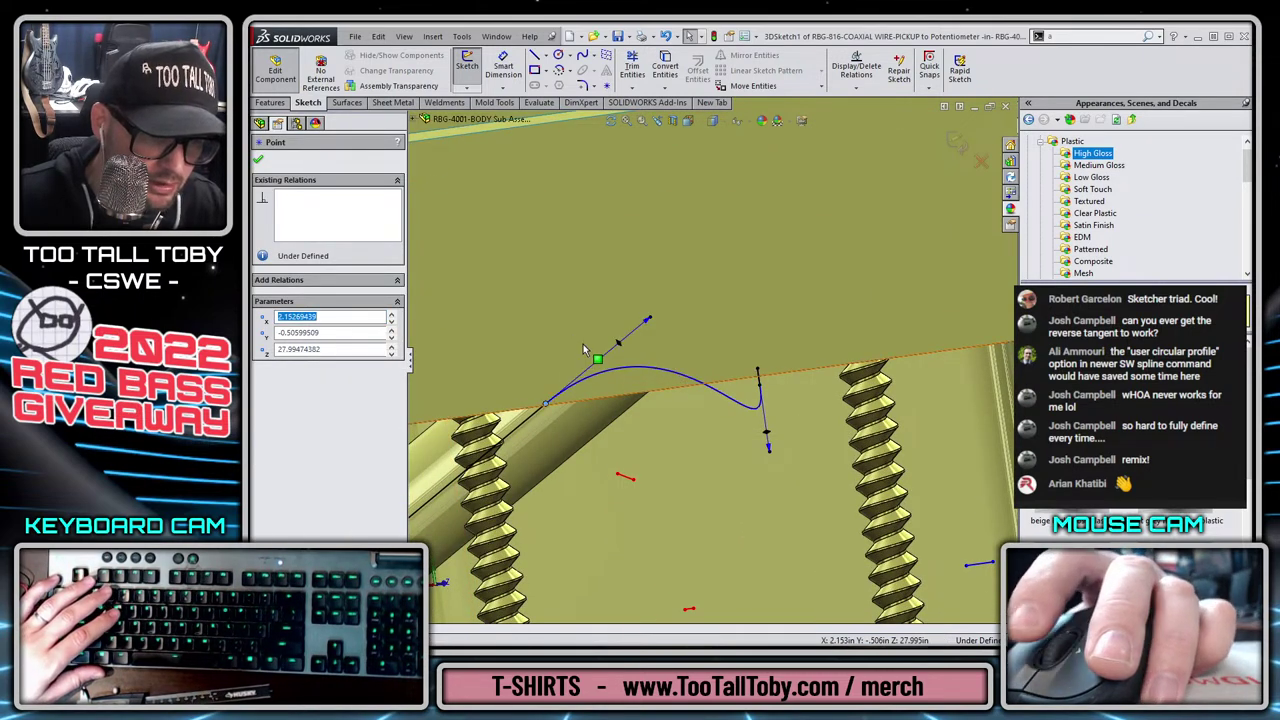
# Shorten the bore line by moving its cavity-side end back to the bore opening in the control cavity wall.
pyautogui.scroll(8, 669, 404)
pyautogui.scroll(-3, 548, 492)
pyautogui.moveTo(547, 492); pyautogui.dragTo(691, 267, button='middle')
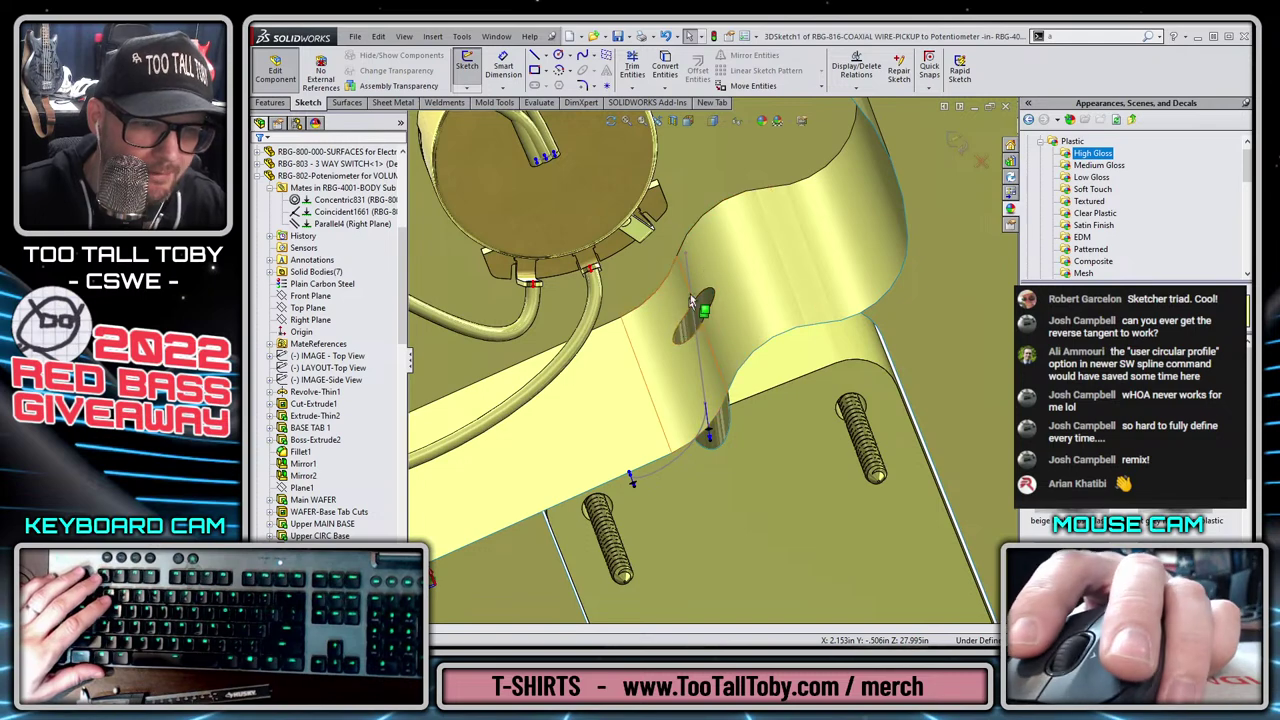
pyautogui.moveTo(687, 254); pyautogui.dragTo(694, 312)
pyautogui.press('Escape')
pyautogui.scroll(3, 727, 320)
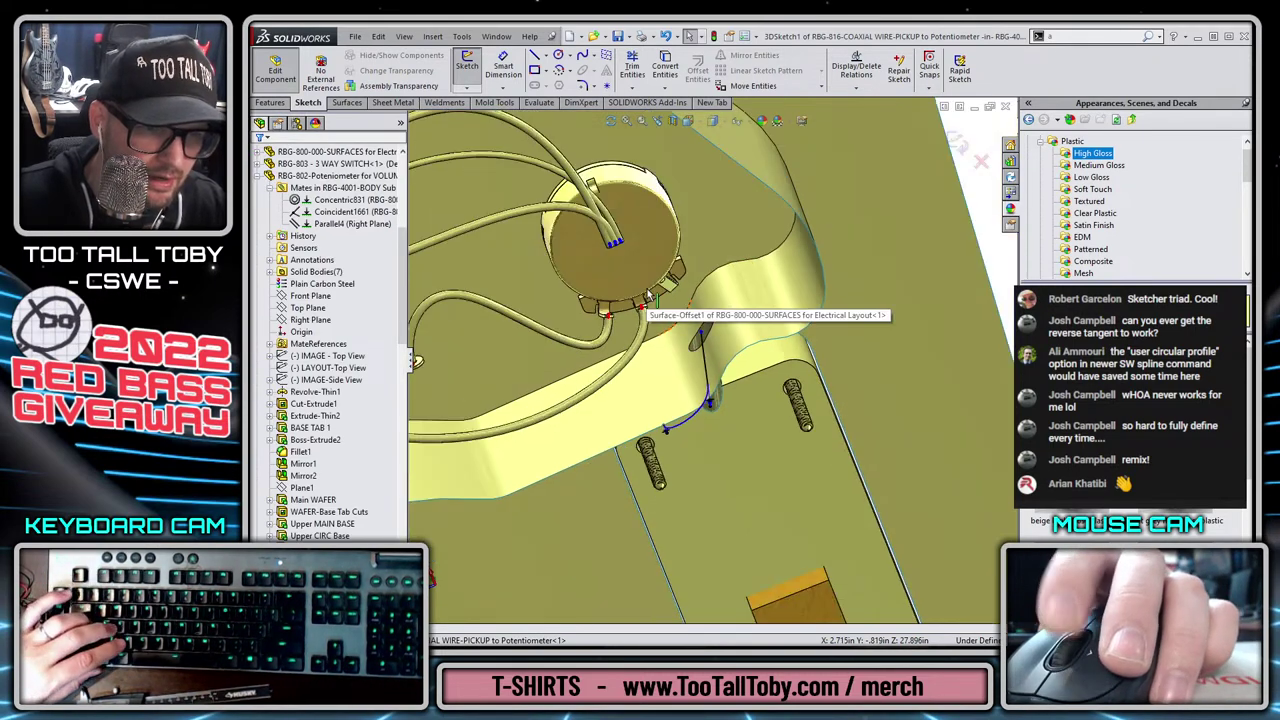
# Convert the middle of the three short wire-end lines on the potentiometer's back into the 3D sketch.
pyautogui.scroll(-2, 727, 320)
pyautogui.moveTo(727, 320)
pyautogui.mouseDown(button='middle')
pyautogui.moveTo(735, 330)
pyautogui.moveTo(688, 352)
pyautogui.moveTo(663, 409)
pyautogui.mouseUp(button='middle')
pyautogui.press('s')
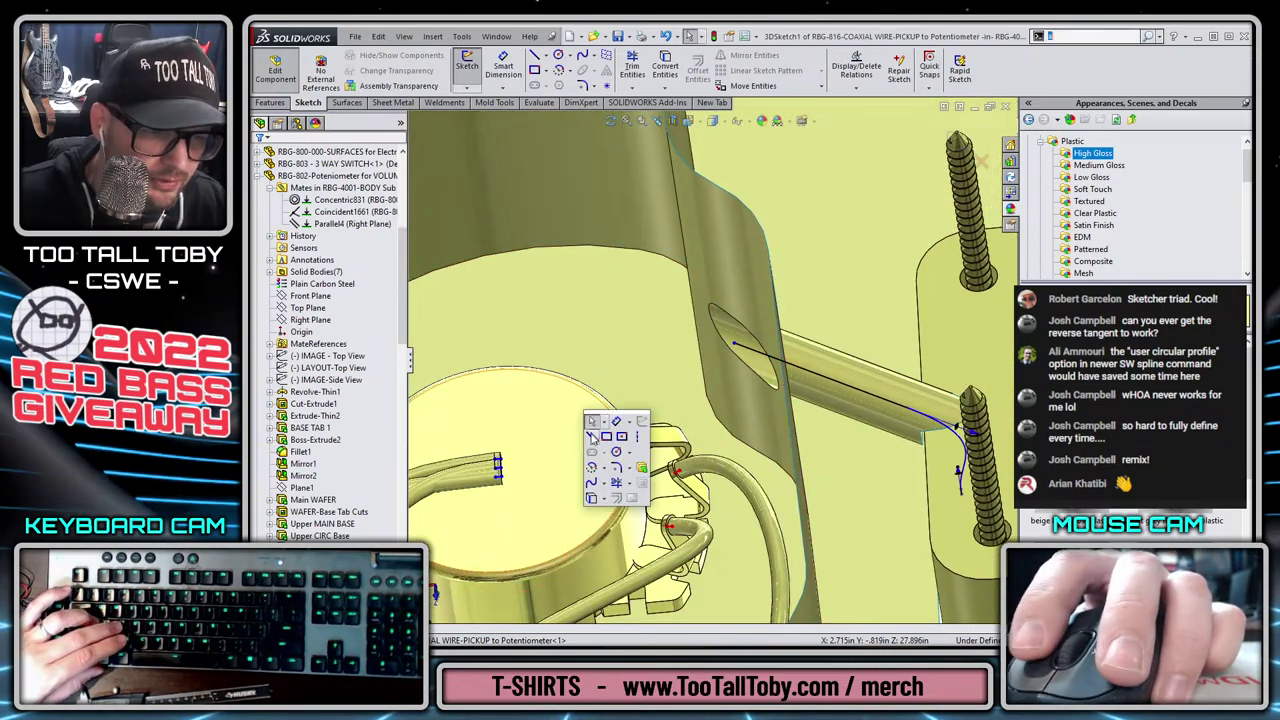
pyautogui.scroll(-4, 525, 468)
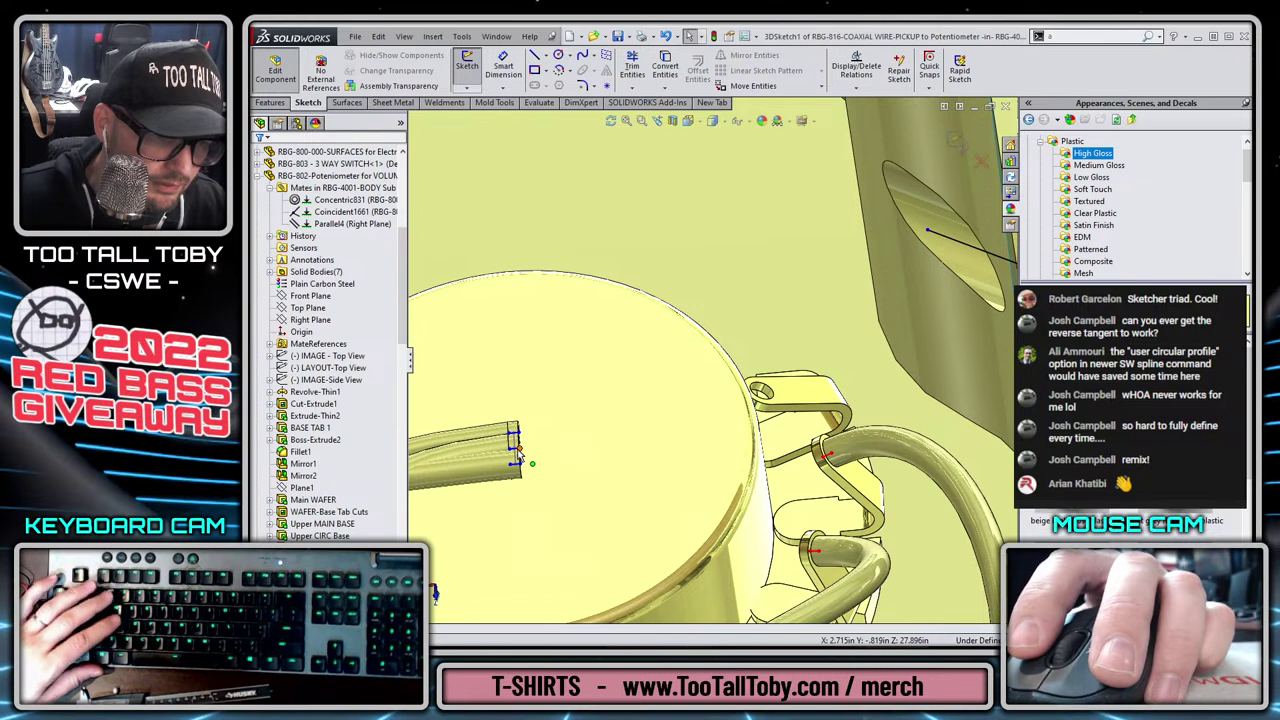
pyautogui.scroll(-2, 517, 455)
pyautogui.scroll(-2, 587, 420)
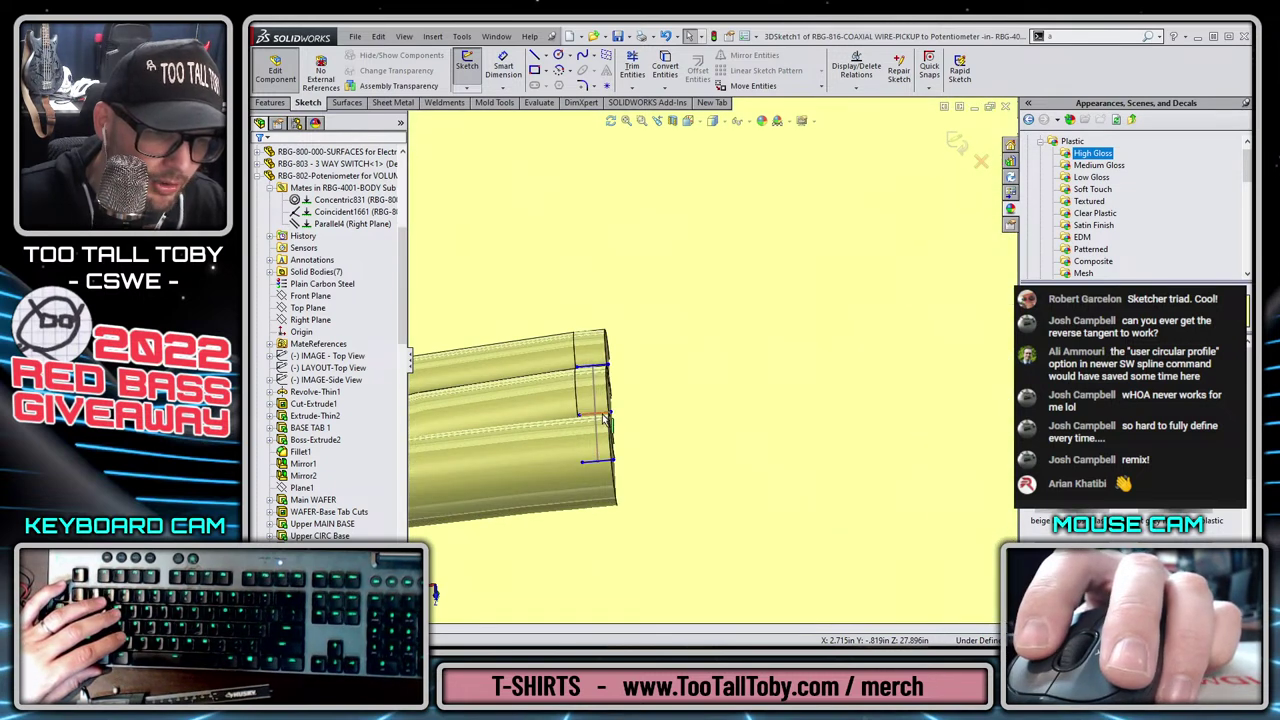
pyautogui.click(604, 416)
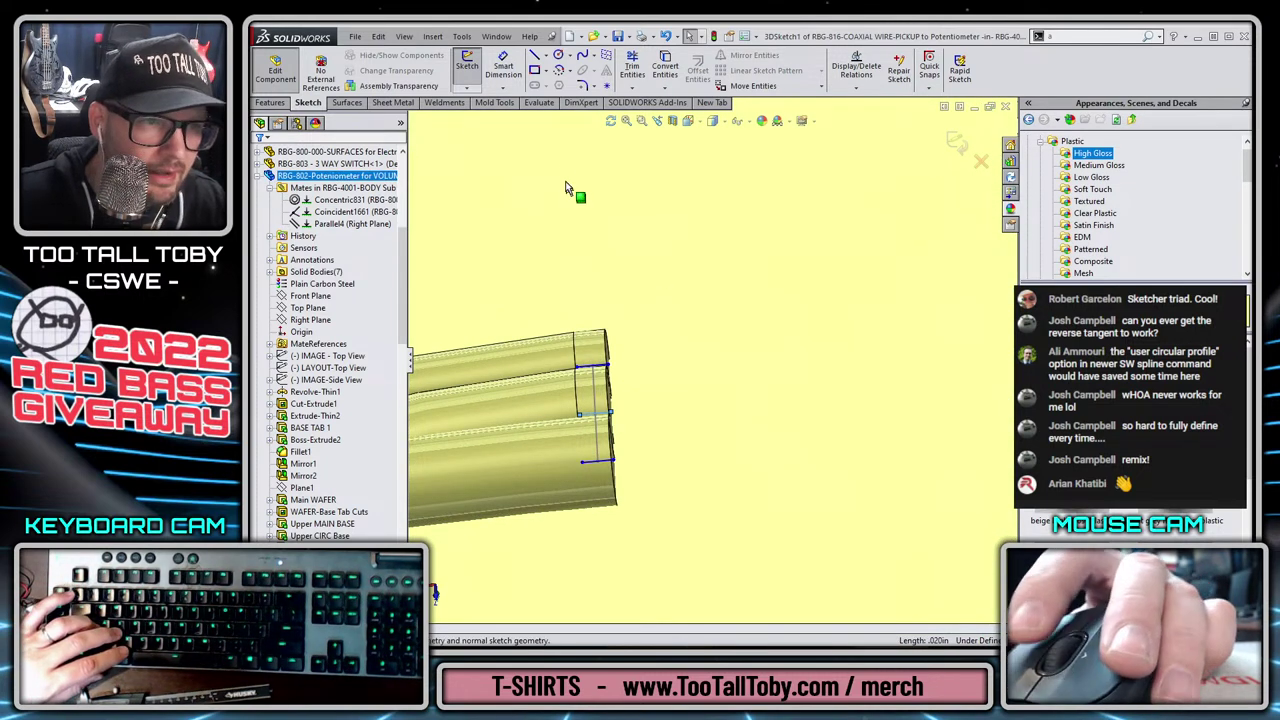
pyautogui.scroll(5, 700, 290)
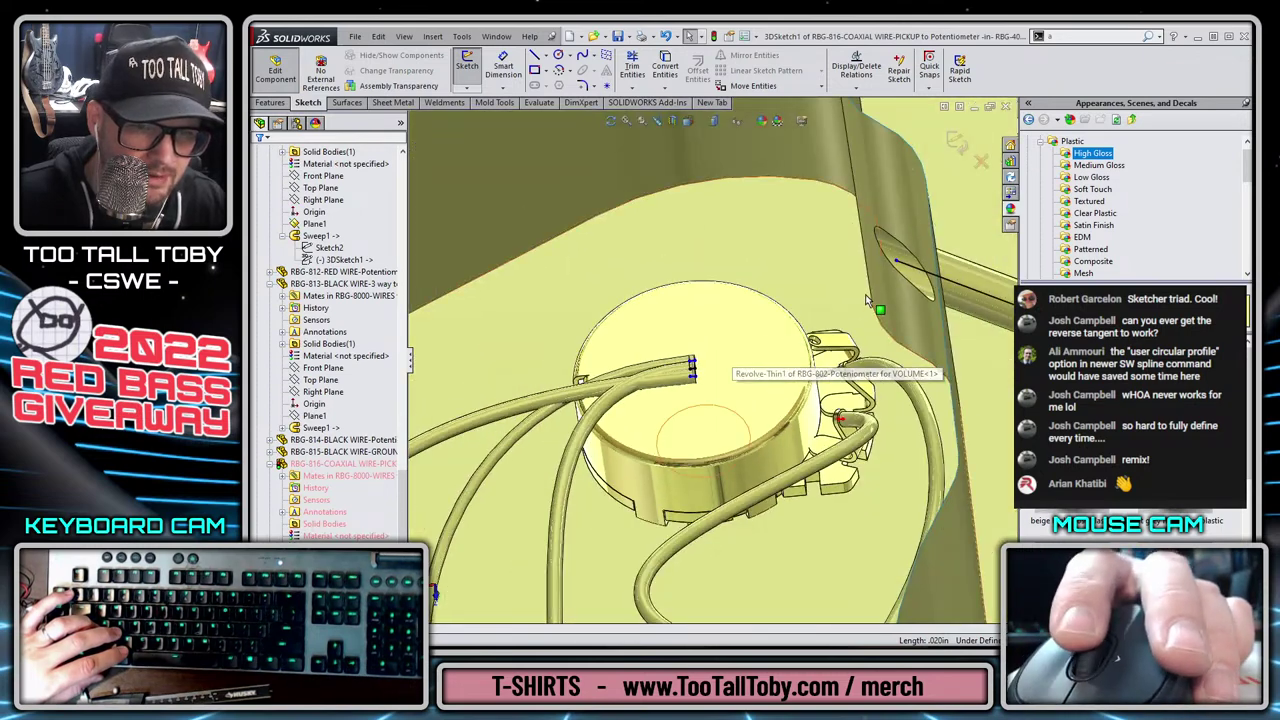
pyautogui.scroll(-2, 628, 362)
pyautogui.press('s')
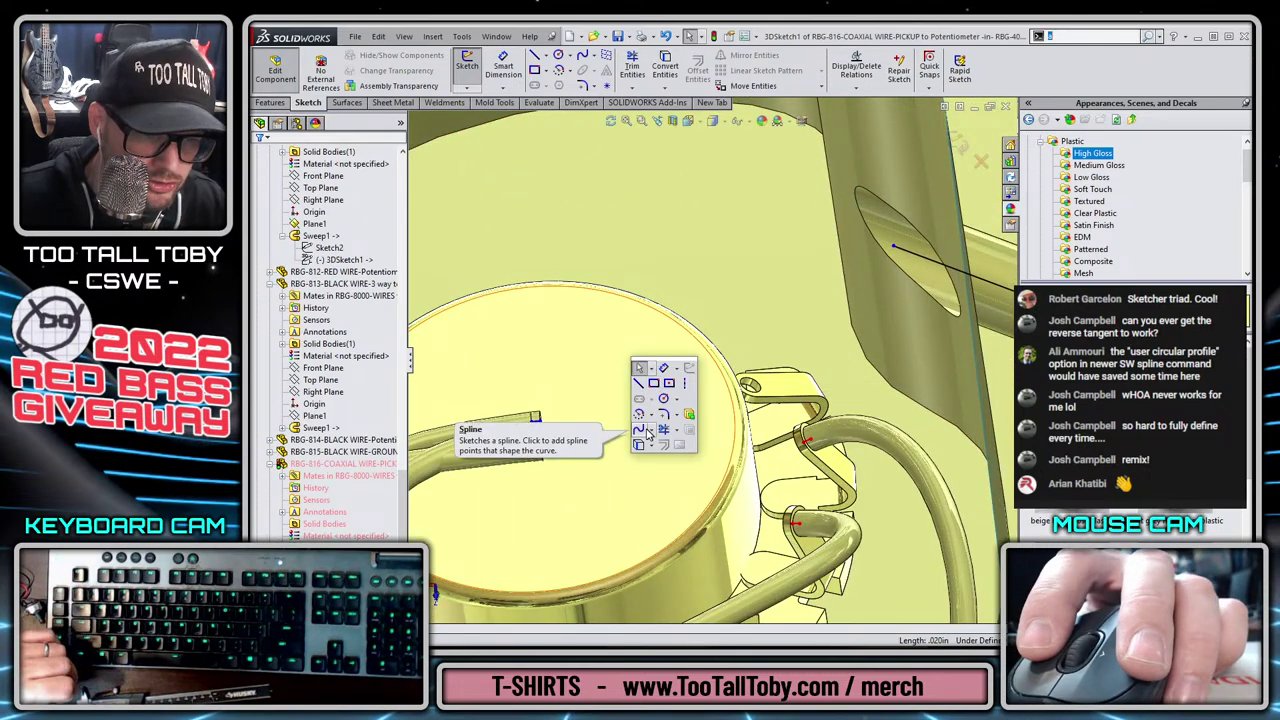
pyautogui.click(639, 429)
pyautogui.click(540, 430)
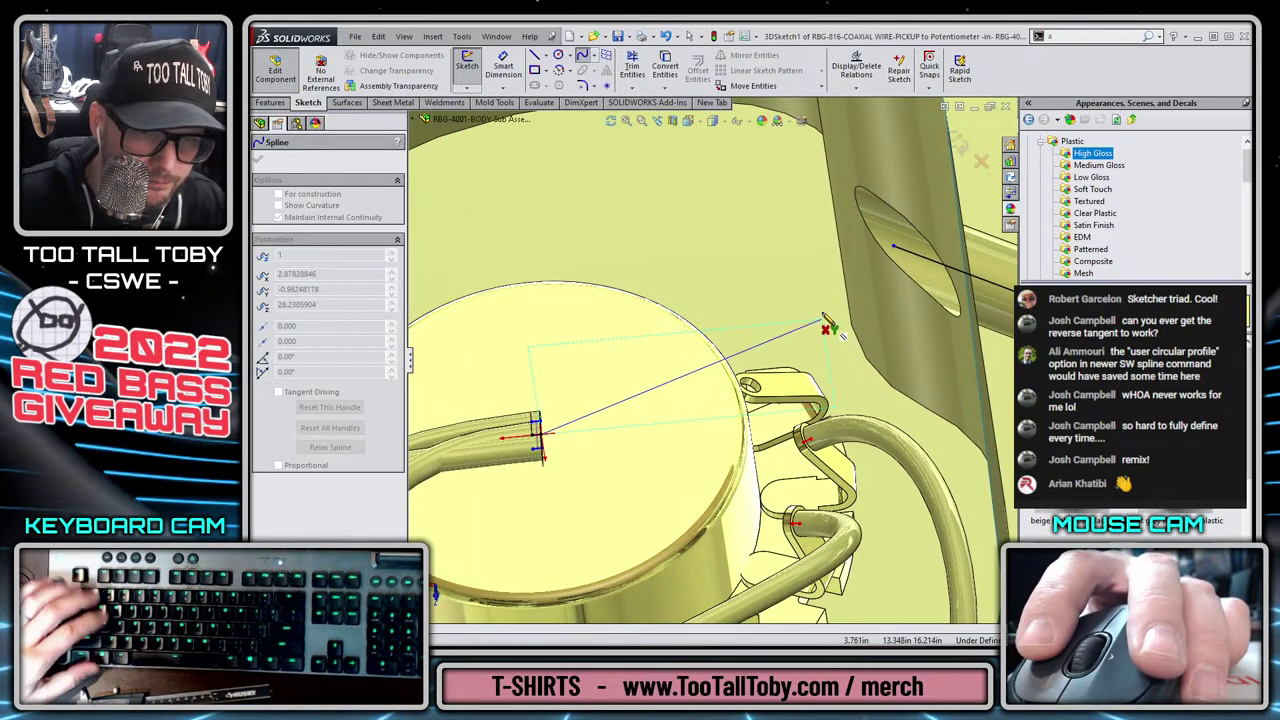
pyautogui.press('Escape')
# Extend the converted potentiometer line's free end slightly and sketch a spline from it to the cavity-side end of the bore line.
pyautogui.scroll(-3, 560, 430)
pyautogui.click(577, 419)
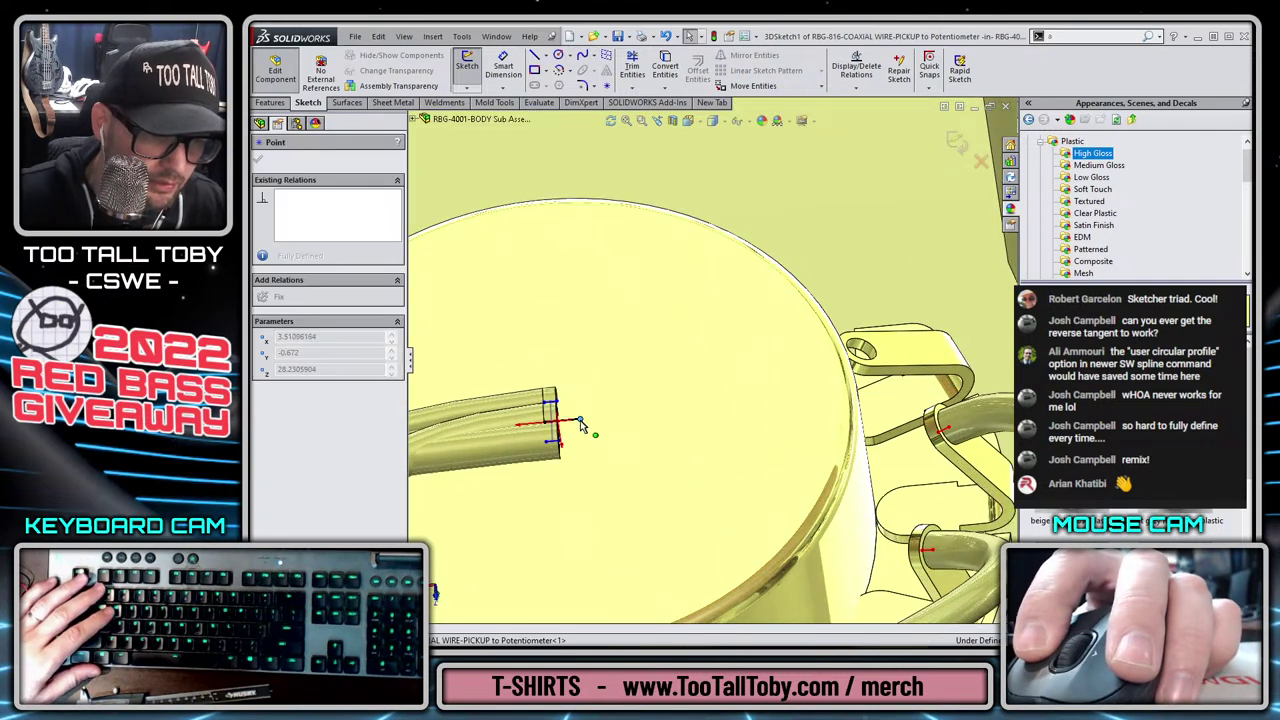
pyautogui.press('s')
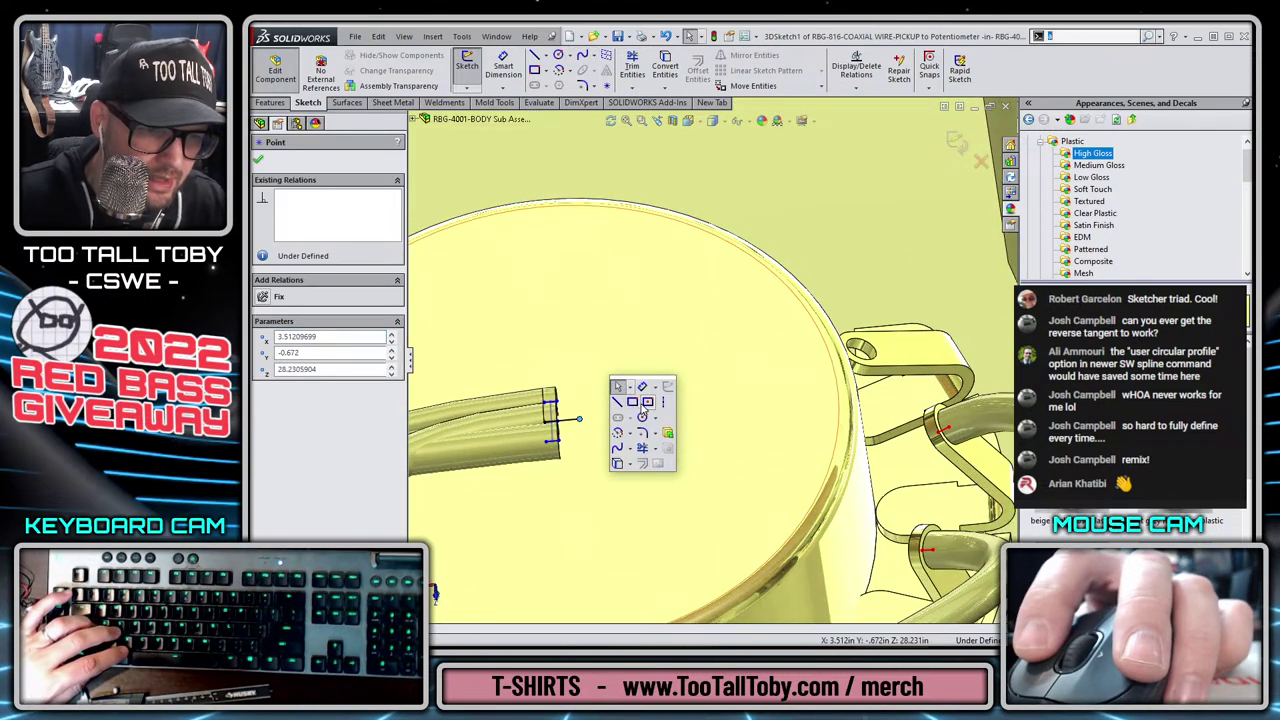
pyautogui.click(617, 447)
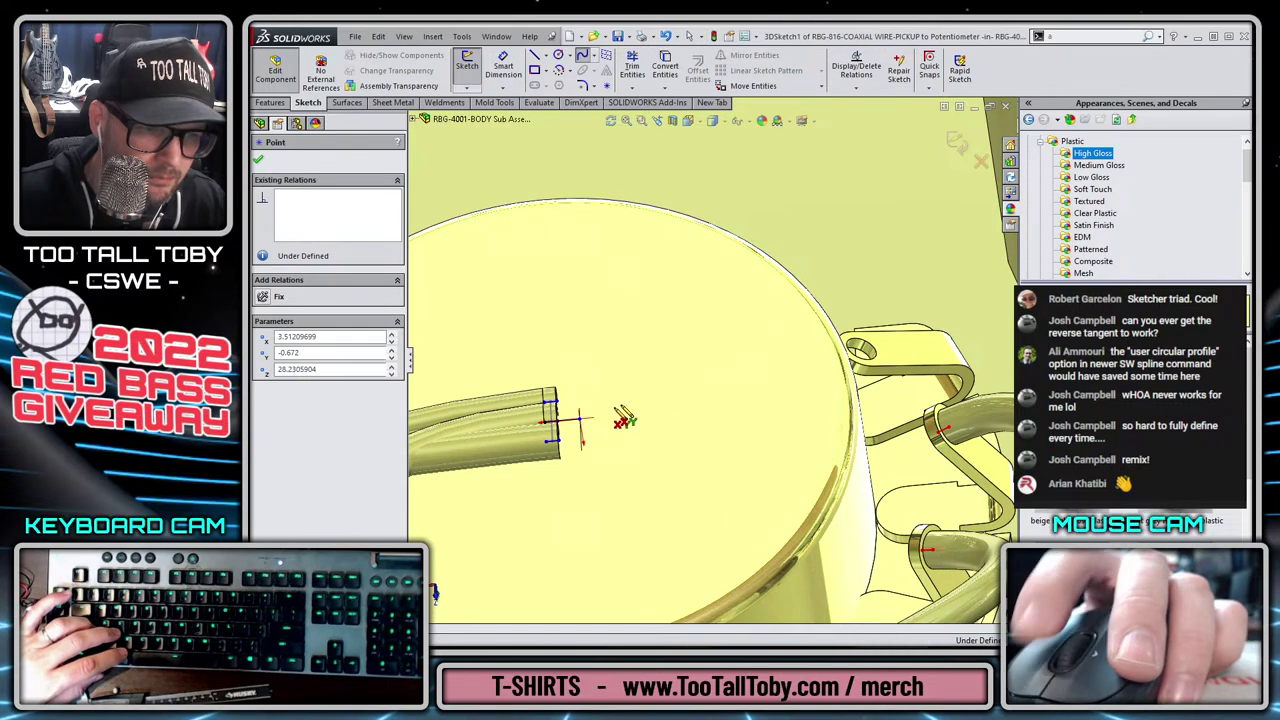
pyautogui.click(578, 420)
pyautogui.scroll(3, 590, 420)
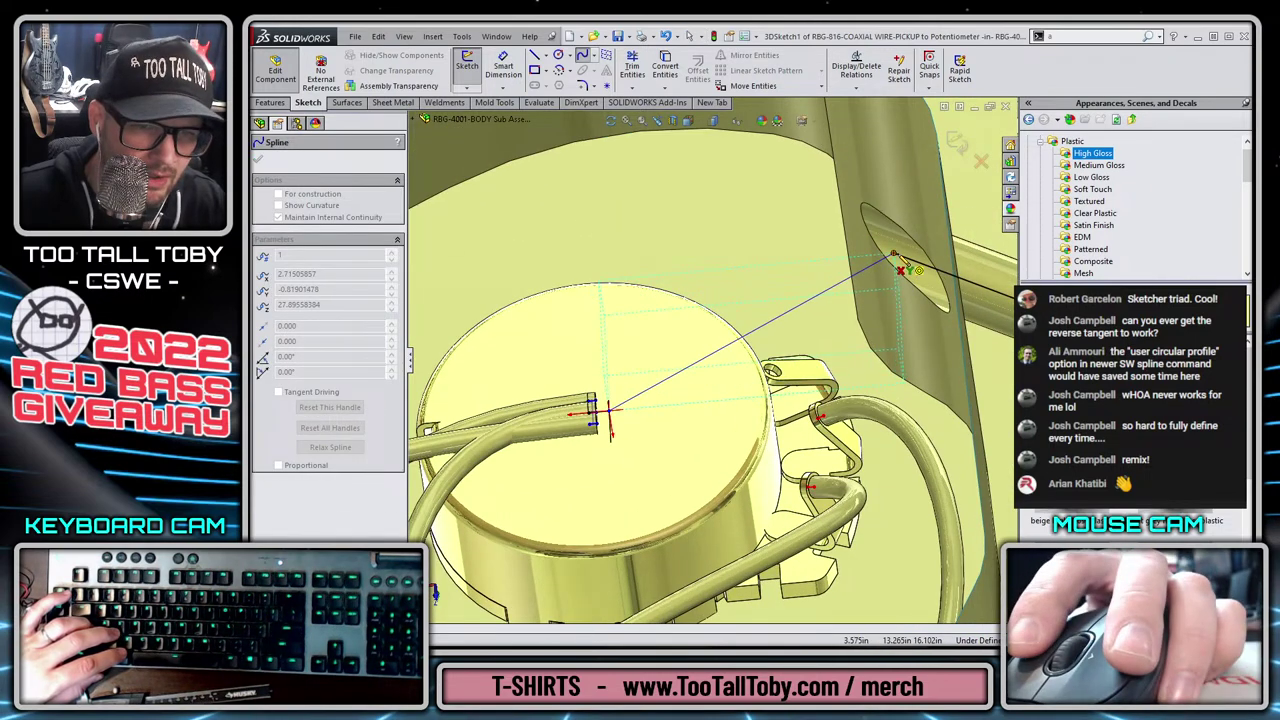
pyautogui.click(895, 260)
pyautogui.press('Escape')
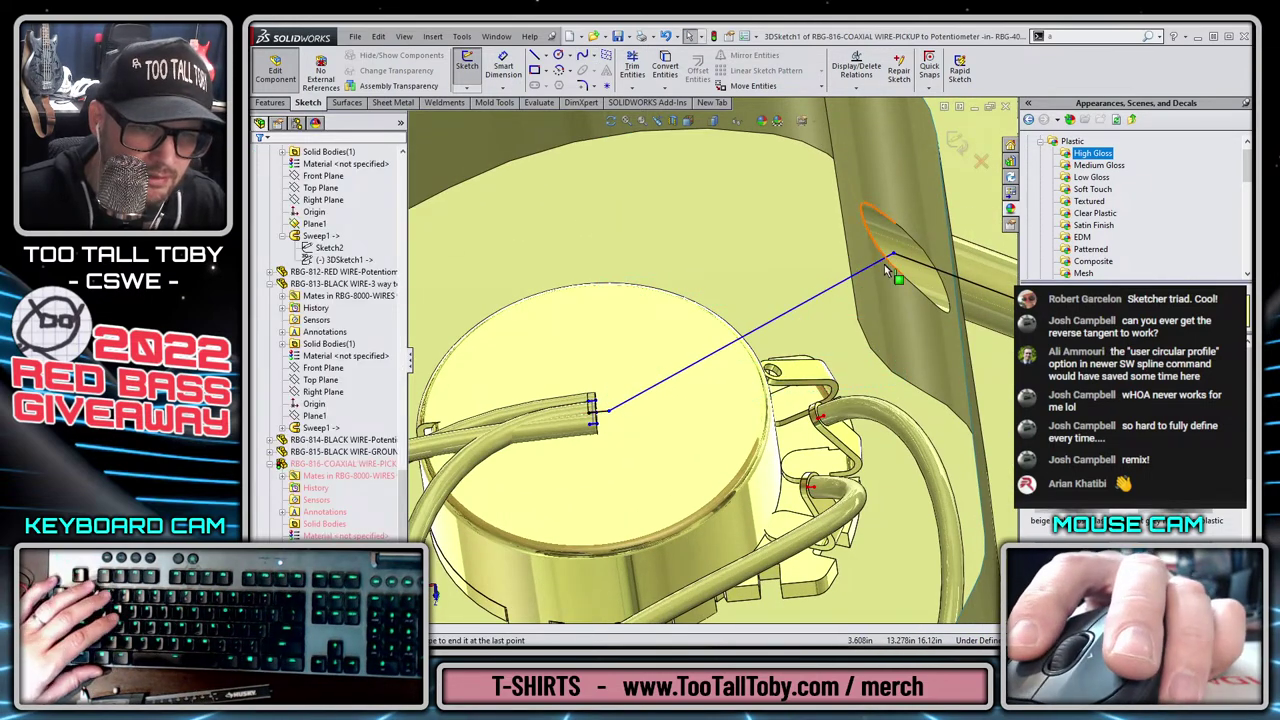
# Make the new spline tangent to the bore line at the cavity wall and to the short line on the potentiometer's back.
pyautogui.click(863, 273)
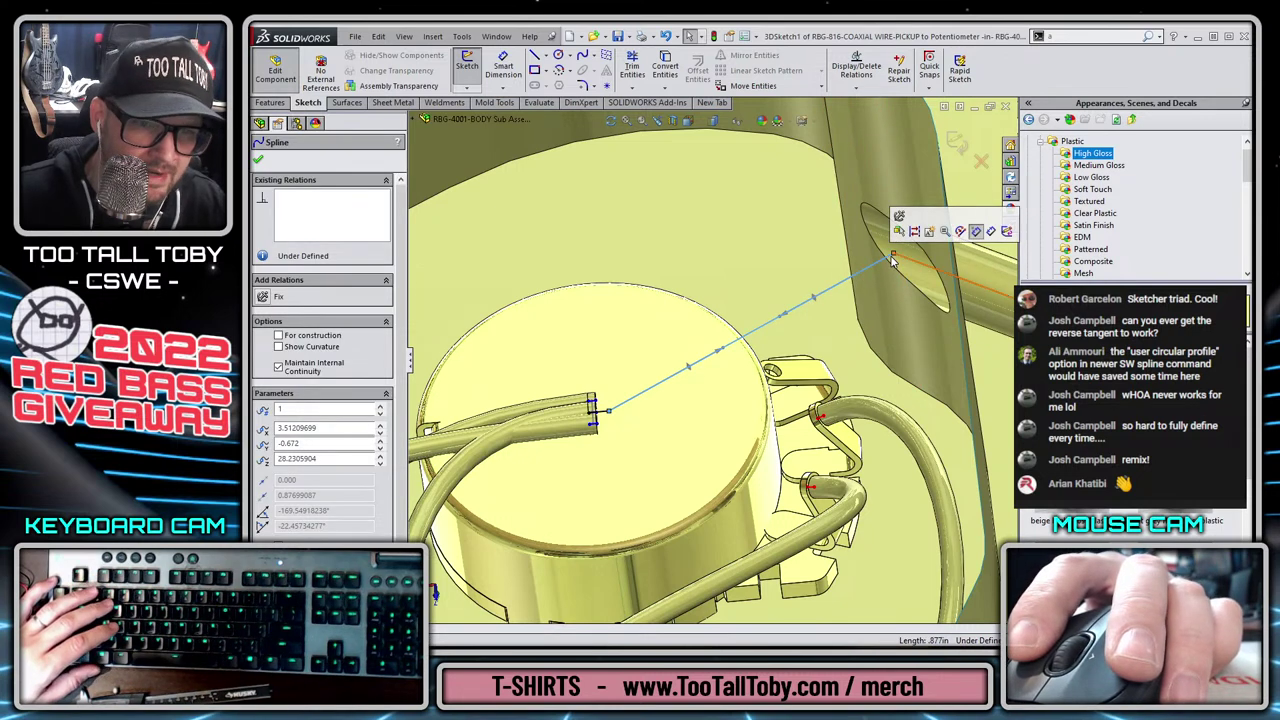
pyautogui.click(893, 255)
pyautogui.click(932, 196)
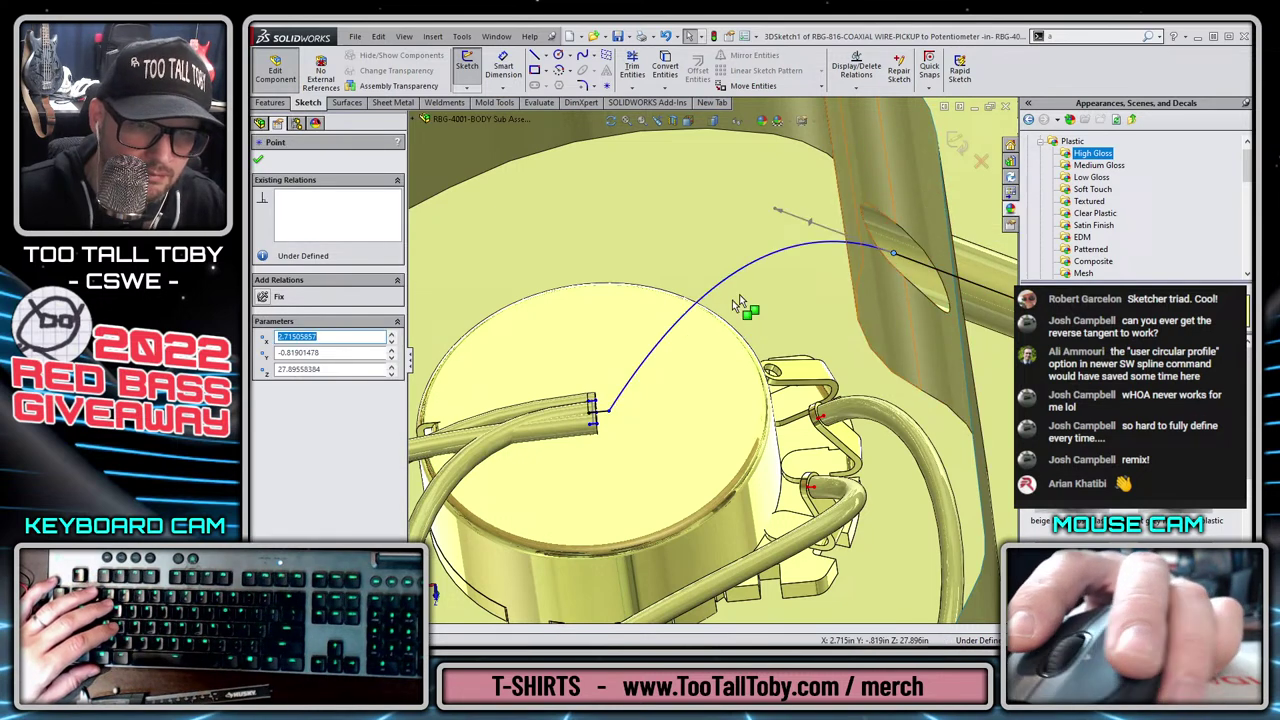
pyautogui.click(608, 410)
pyautogui.click(643, 356)
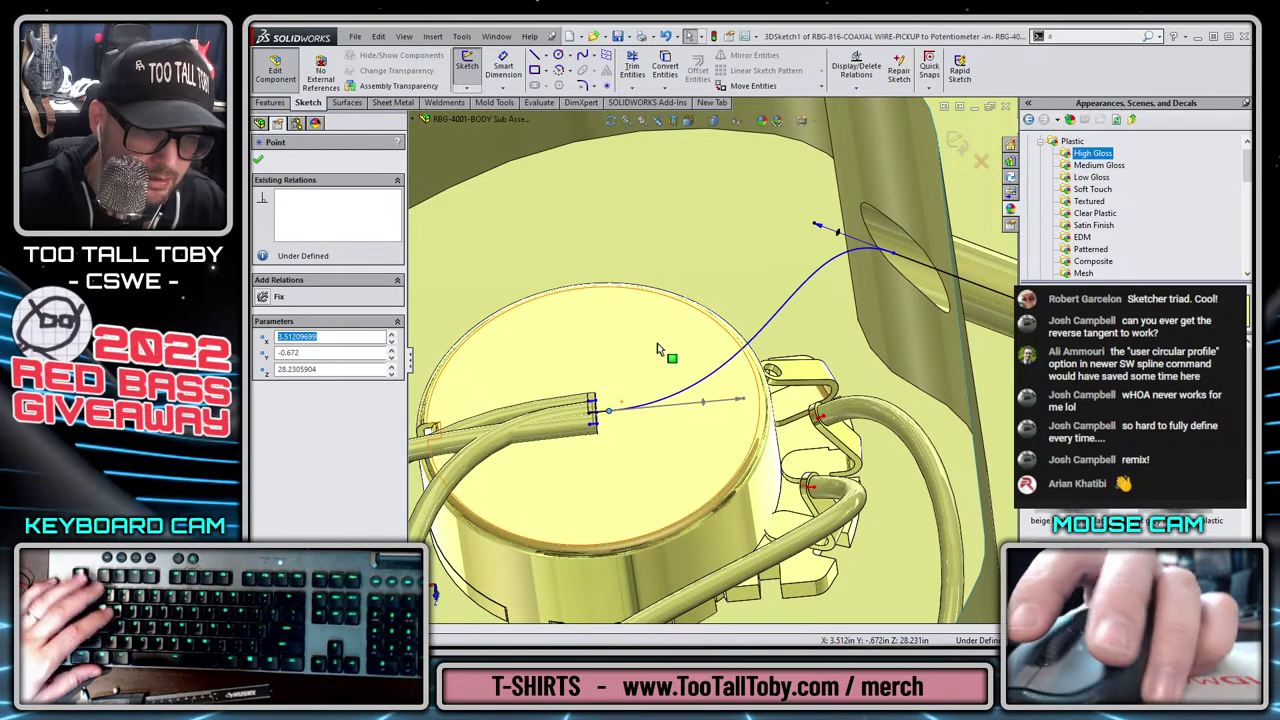
pyautogui.press('Escape')
pyautogui.scroll(5, 695, 360)
pyautogui.moveTo(845, 335); pyautogui.dragTo(800, 340, button='middle')
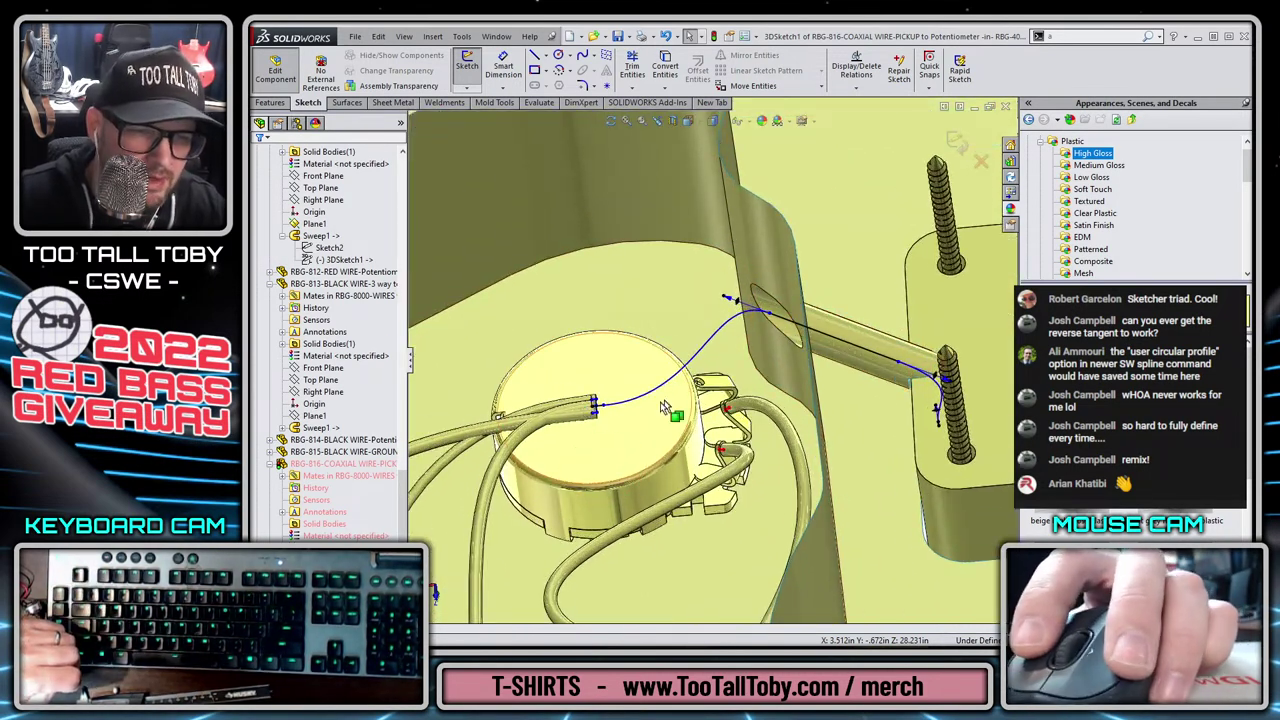
pyautogui.scroll(-3, 614, 405)
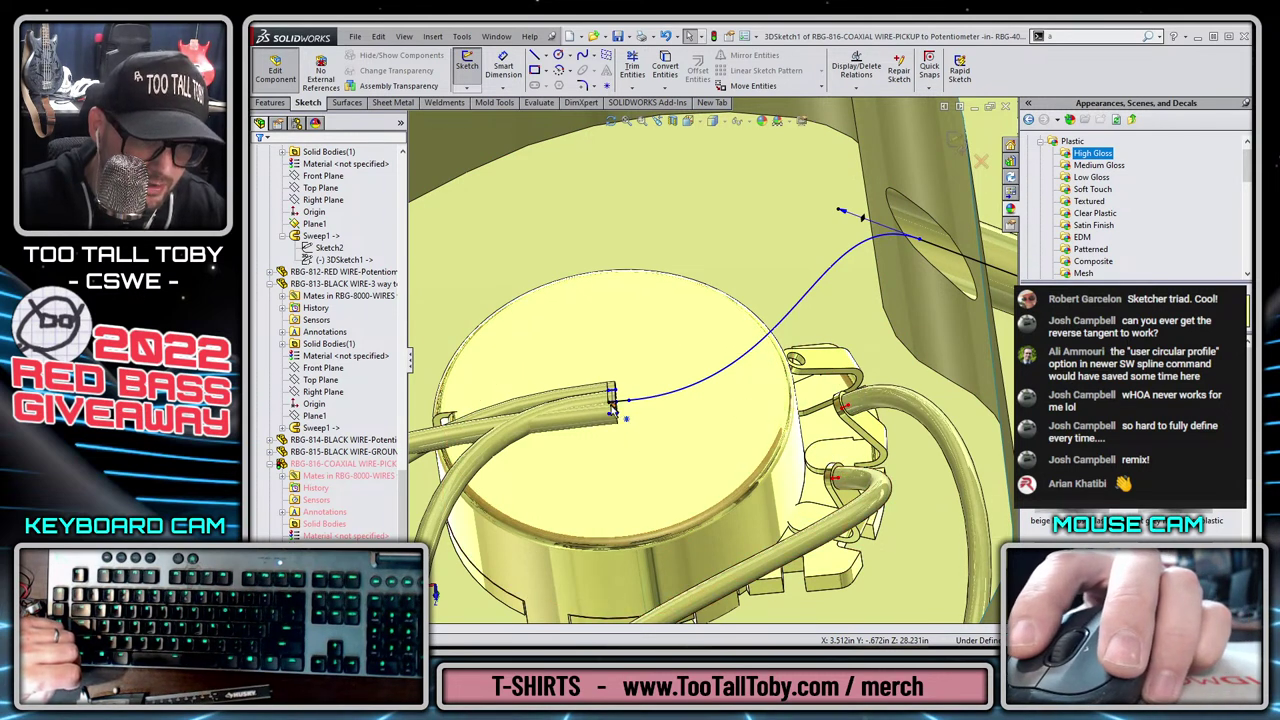
pyautogui.moveTo(660, 410); pyautogui.dragTo(806, 377, button='middle')
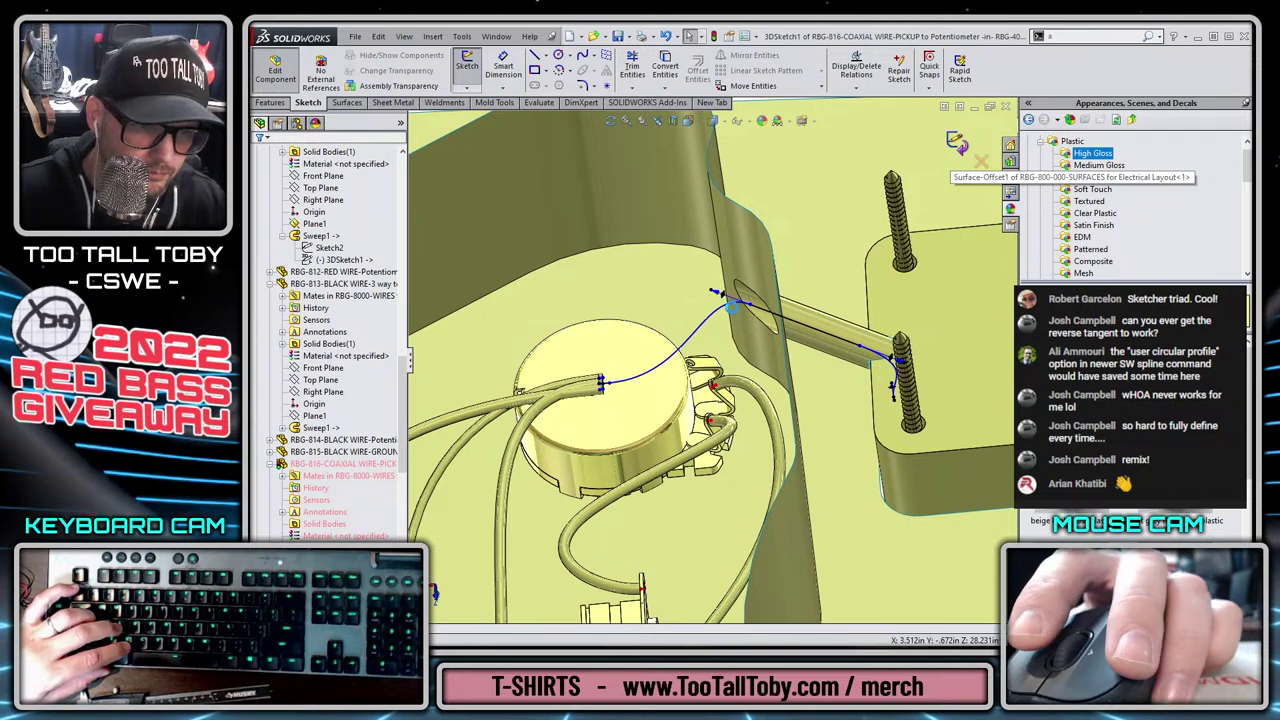
# Finish the 3D path sketch and open the RBG-816 coaxial wire part in its own window.
pyautogui.click(957, 145)
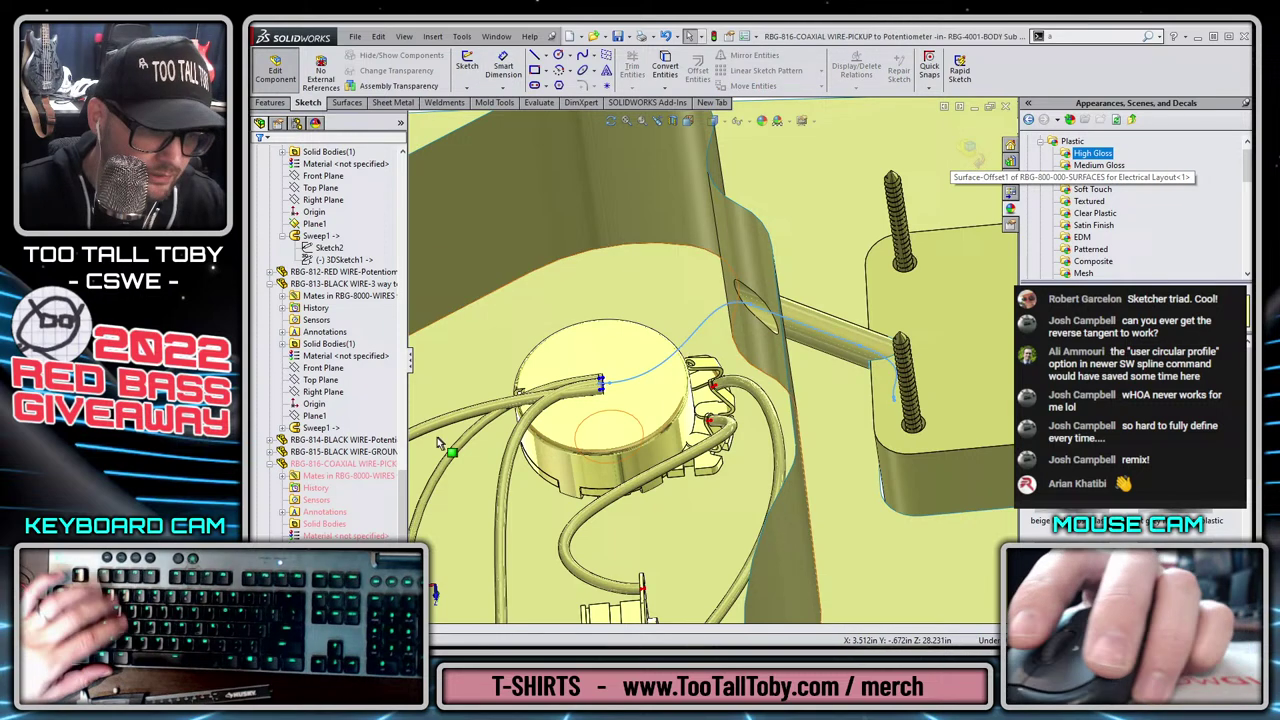
pyautogui.rightClick(345, 478)
pyautogui.click(358, 431)
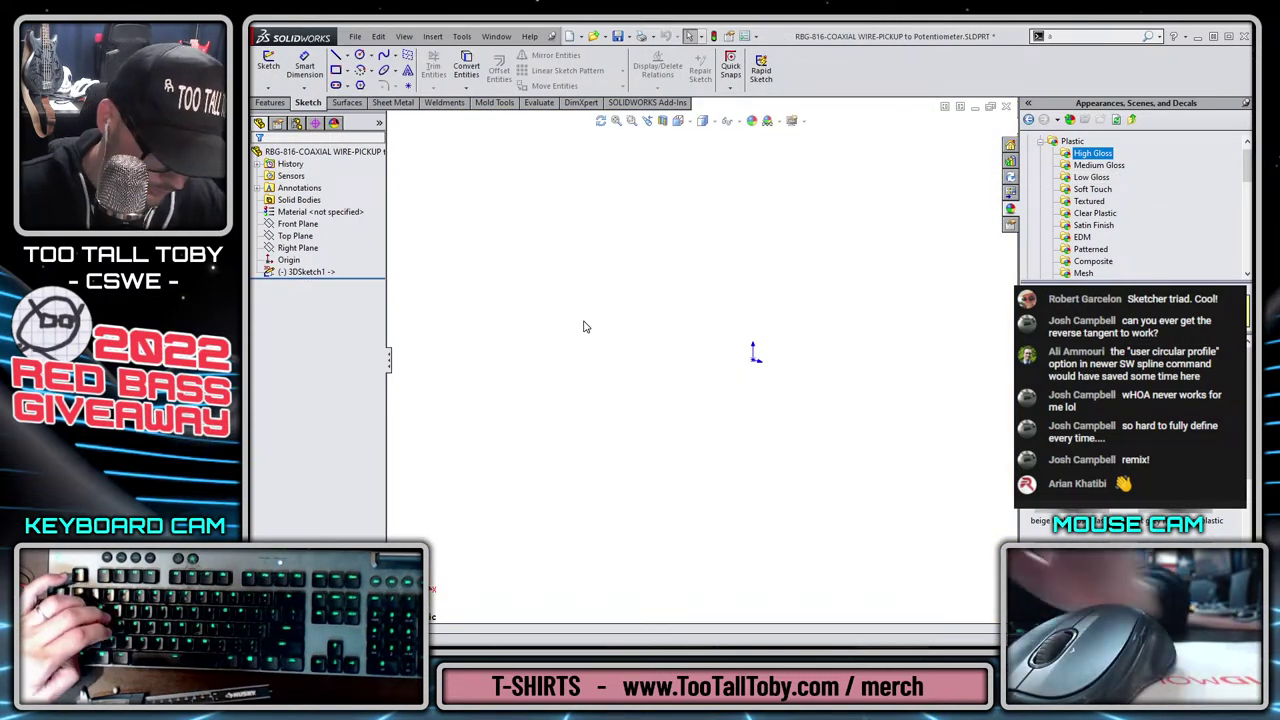
pyautogui.press('f')
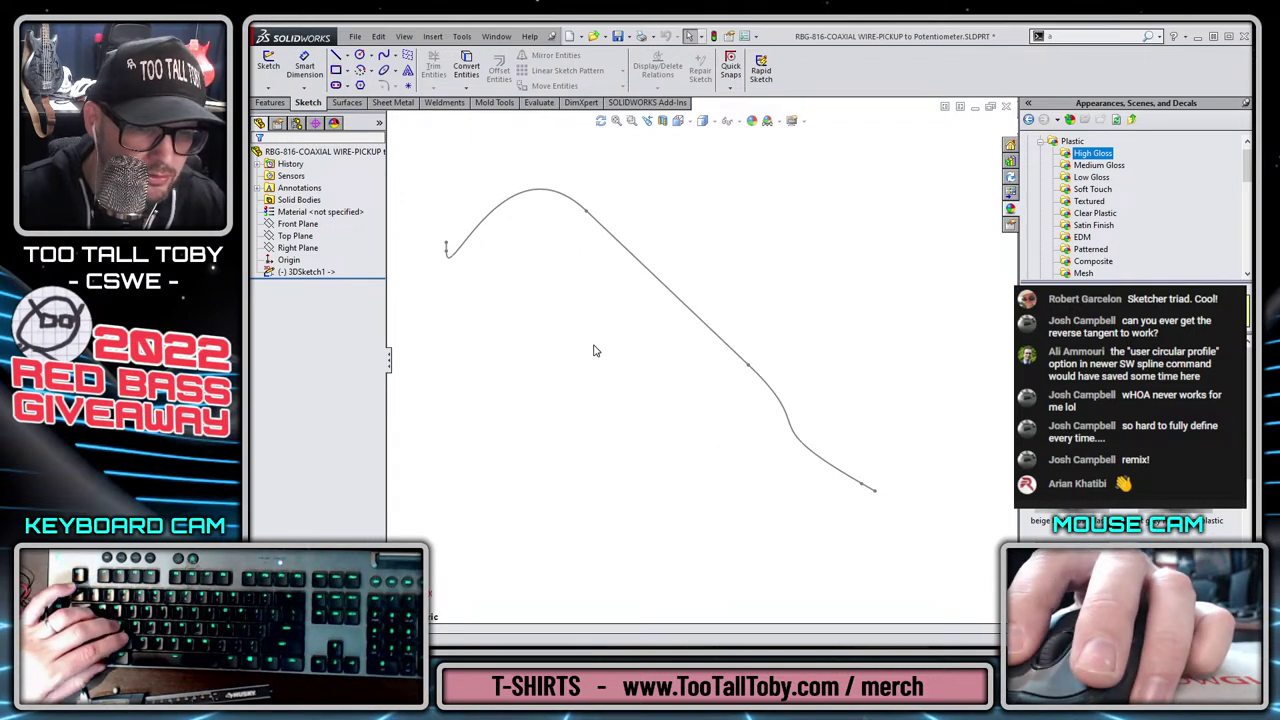
# Create a reference plane perpendicular to the short line at the path's potentiometer end, passing through its free endpoint.
pyautogui.press('s')
pyautogui.click(684, 442)
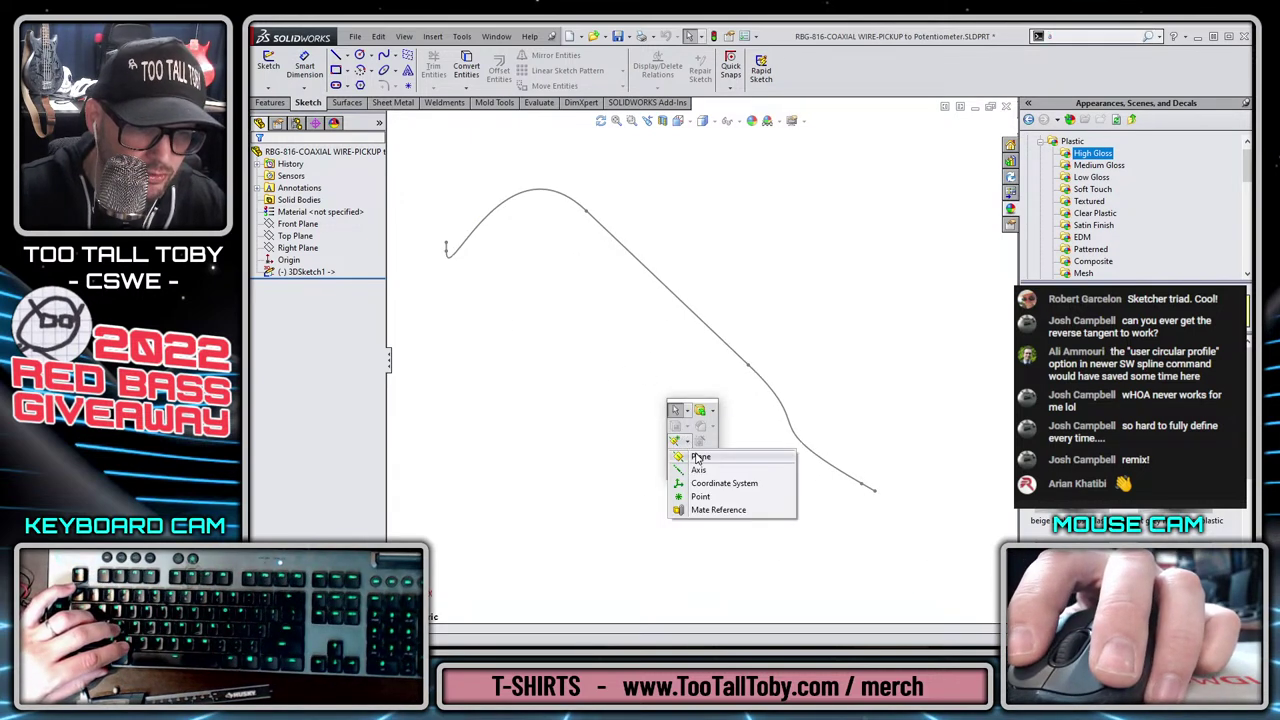
pyautogui.click(700, 457)
pyautogui.click(866, 484)
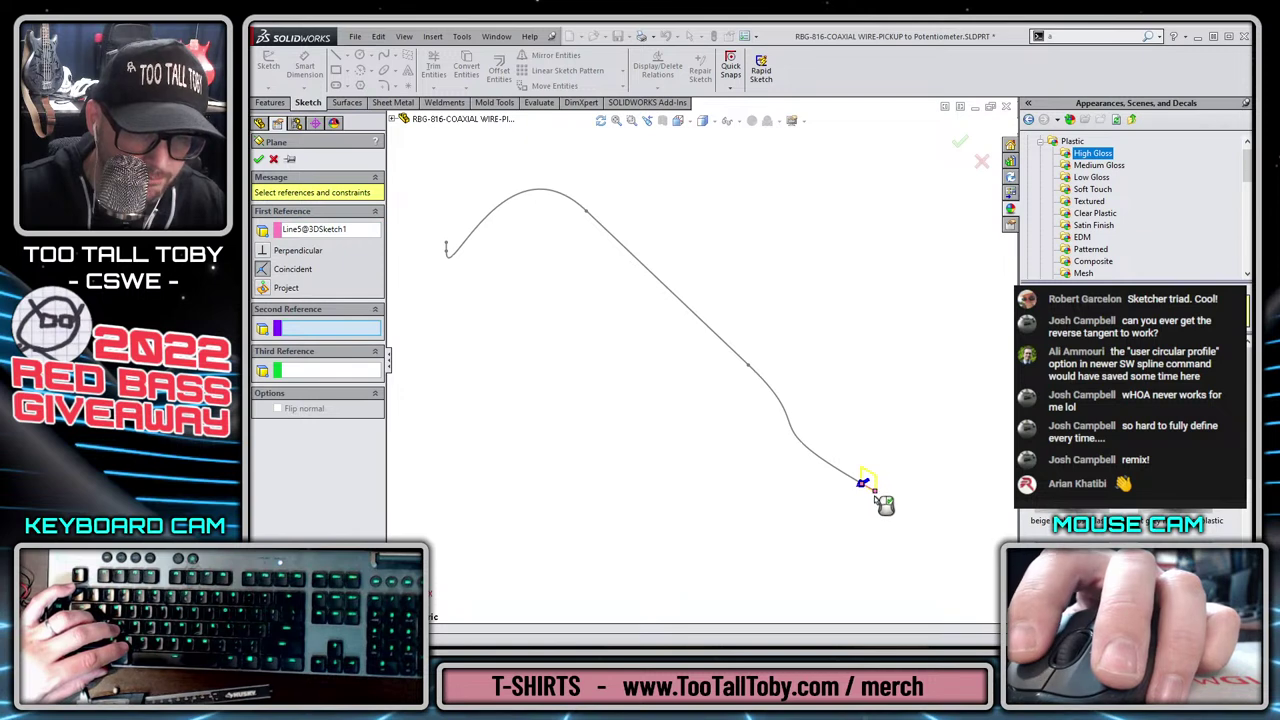
pyautogui.click(876, 492)
pyautogui.rightClick(878, 495)
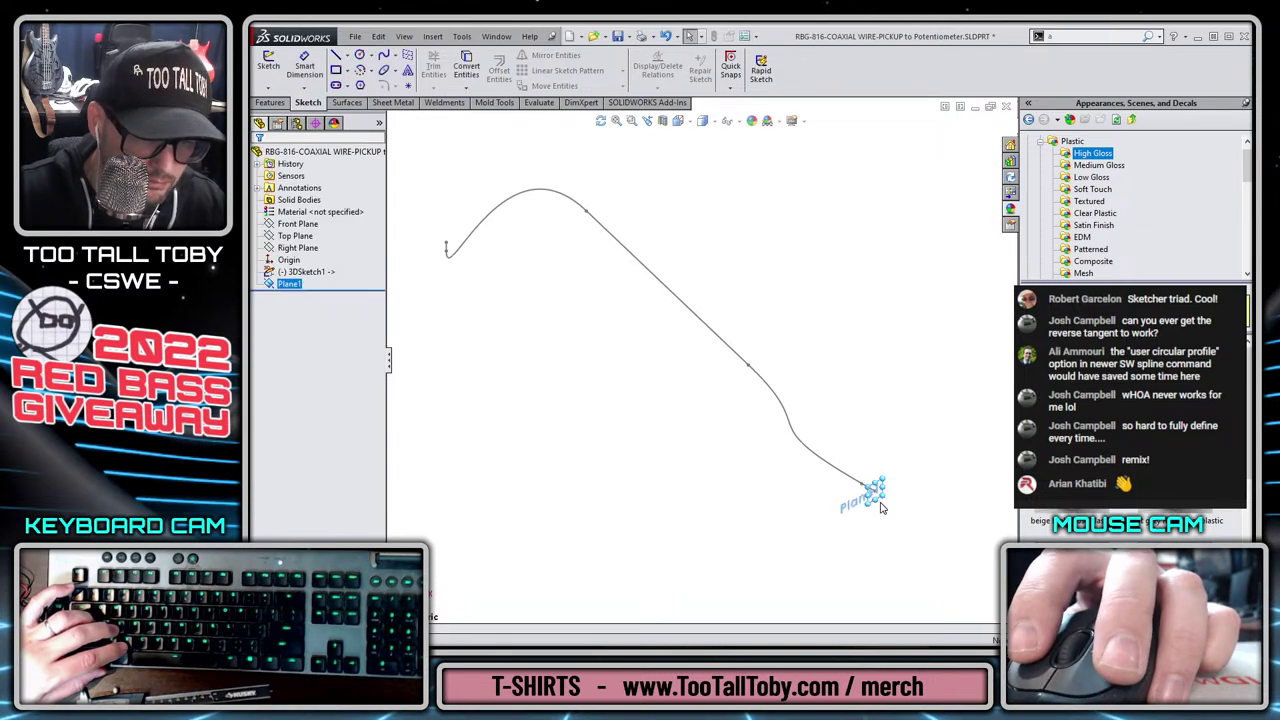
# Sketch a circle of 0.125 in diameter on Plane1, centred on the end of the 3D path, and exit the sketch.
pyautogui.press('s')
pyautogui.click(878, 503)
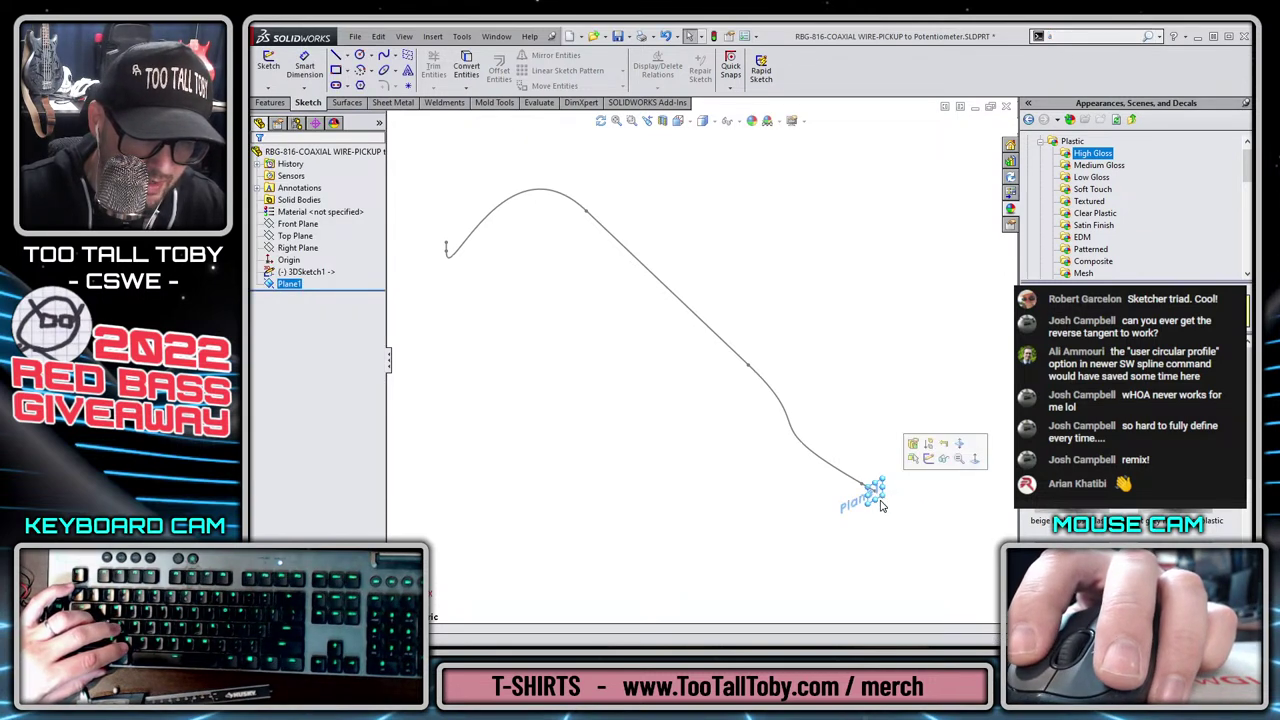
pyautogui.click(926, 459)
pyautogui.press('s')
pyautogui.click(928, 526)
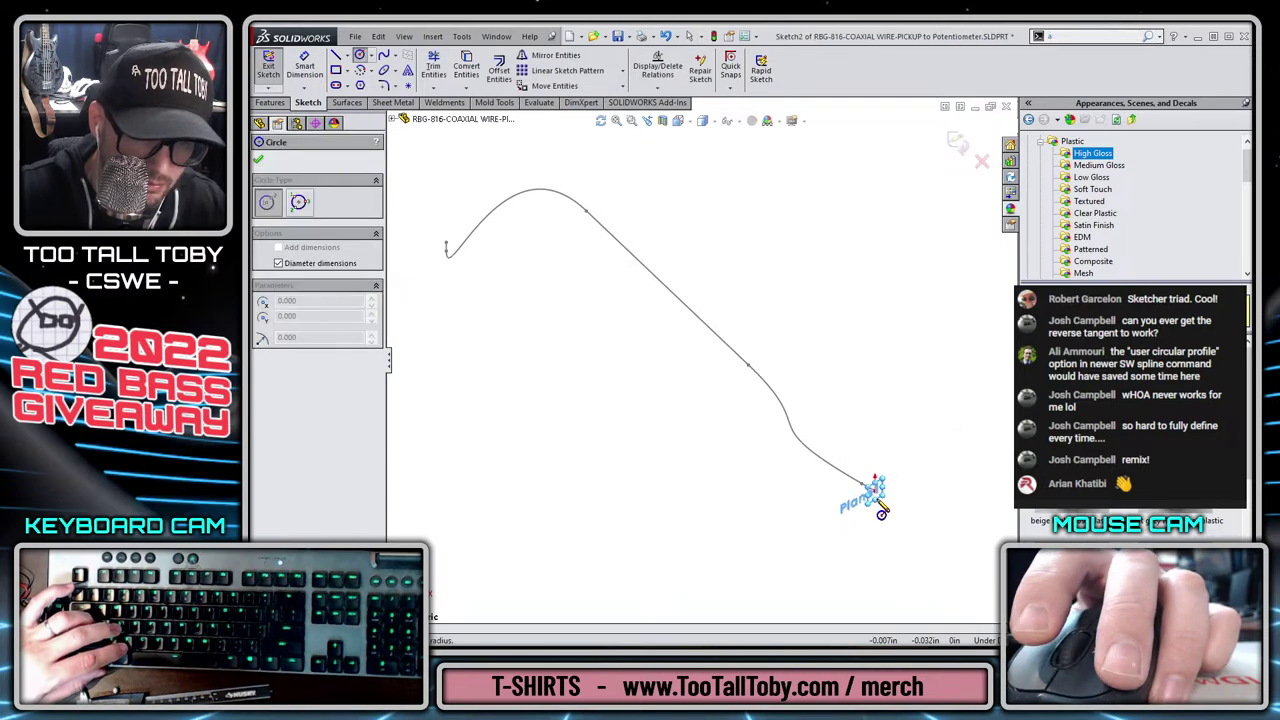
pyautogui.click(875, 486)
pyautogui.write('0')
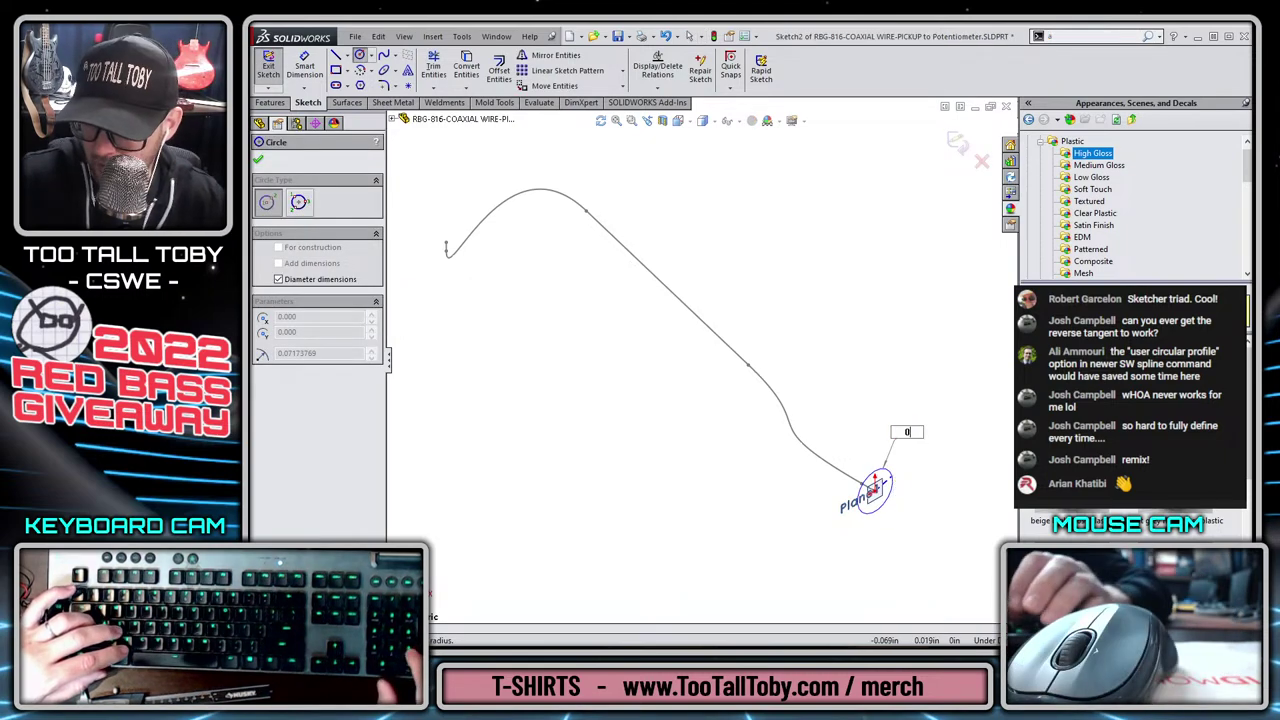
pyautogui.write('.125')
pyautogui.press('Return')
pyautogui.press('Escape')
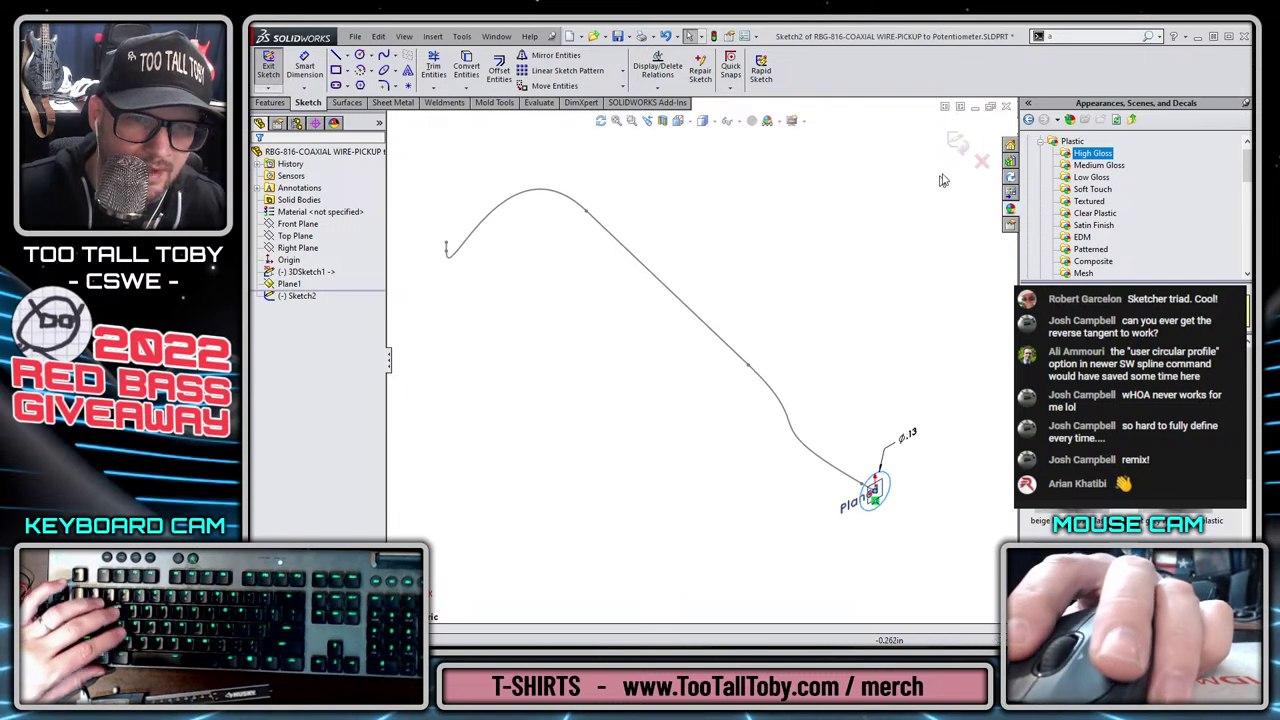
pyautogui.click(957, 143)
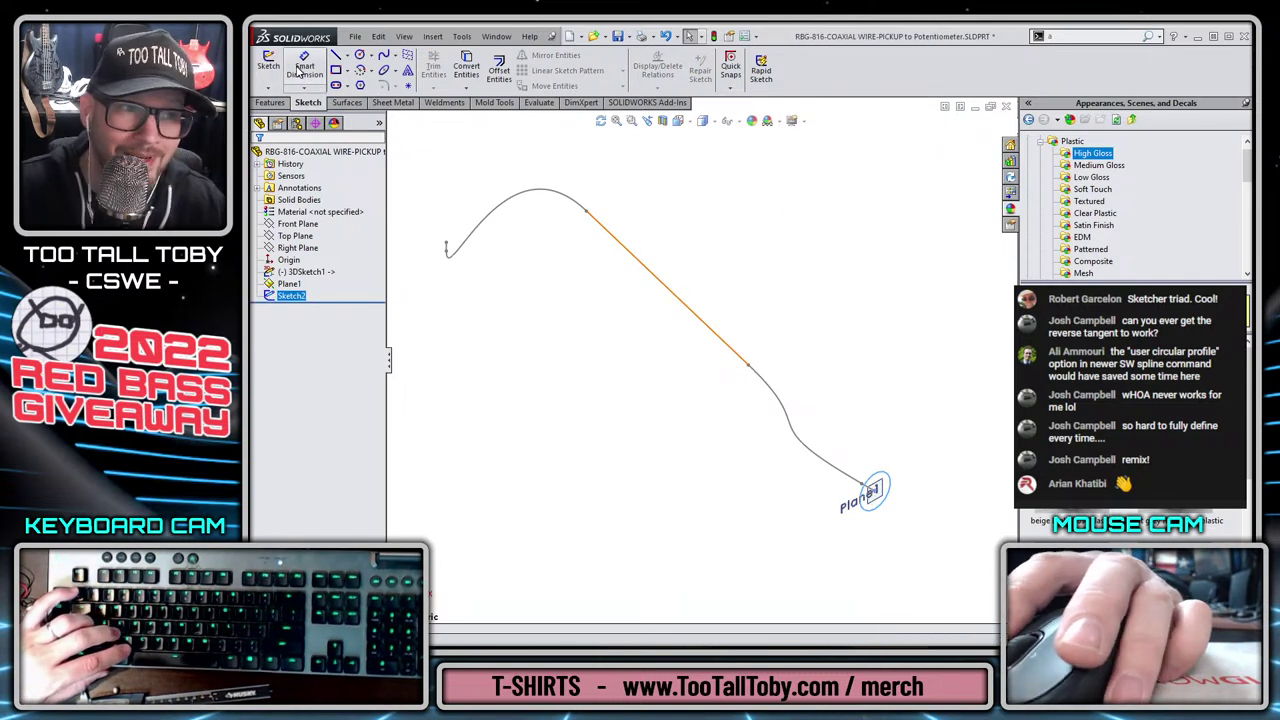
pyautogui.click(270, 102)
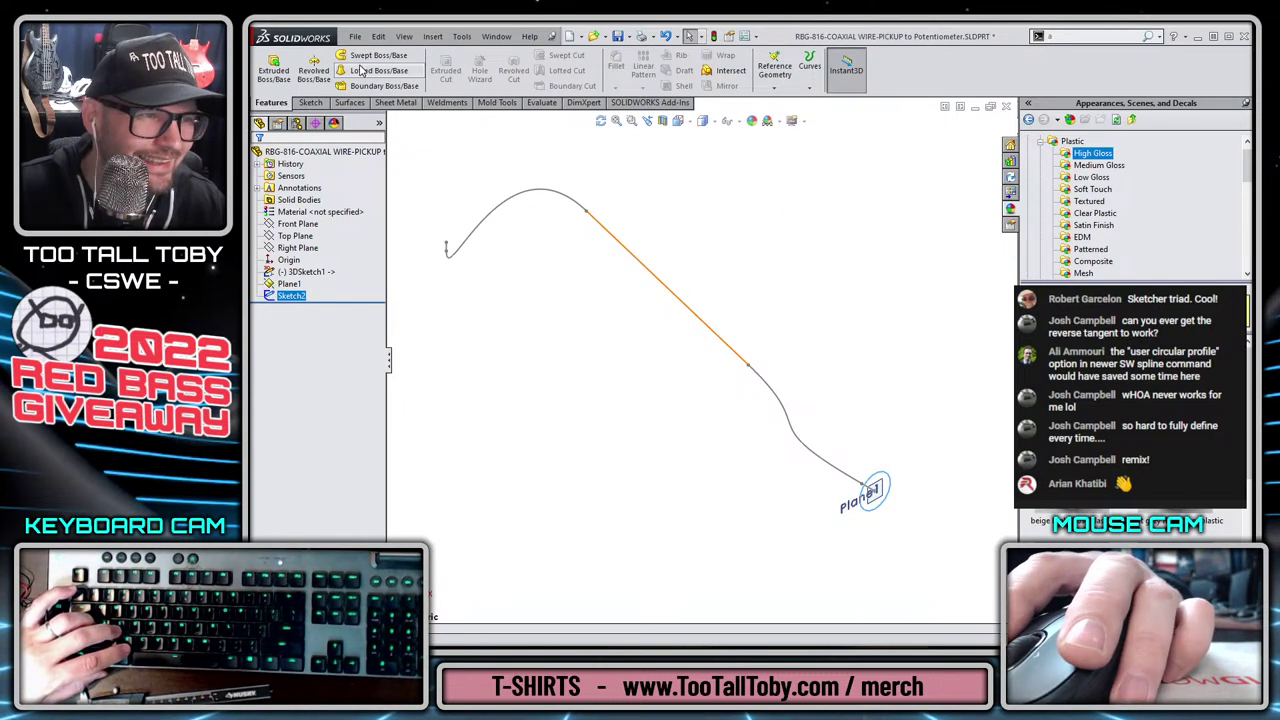
pyautogui.click(801, 450)
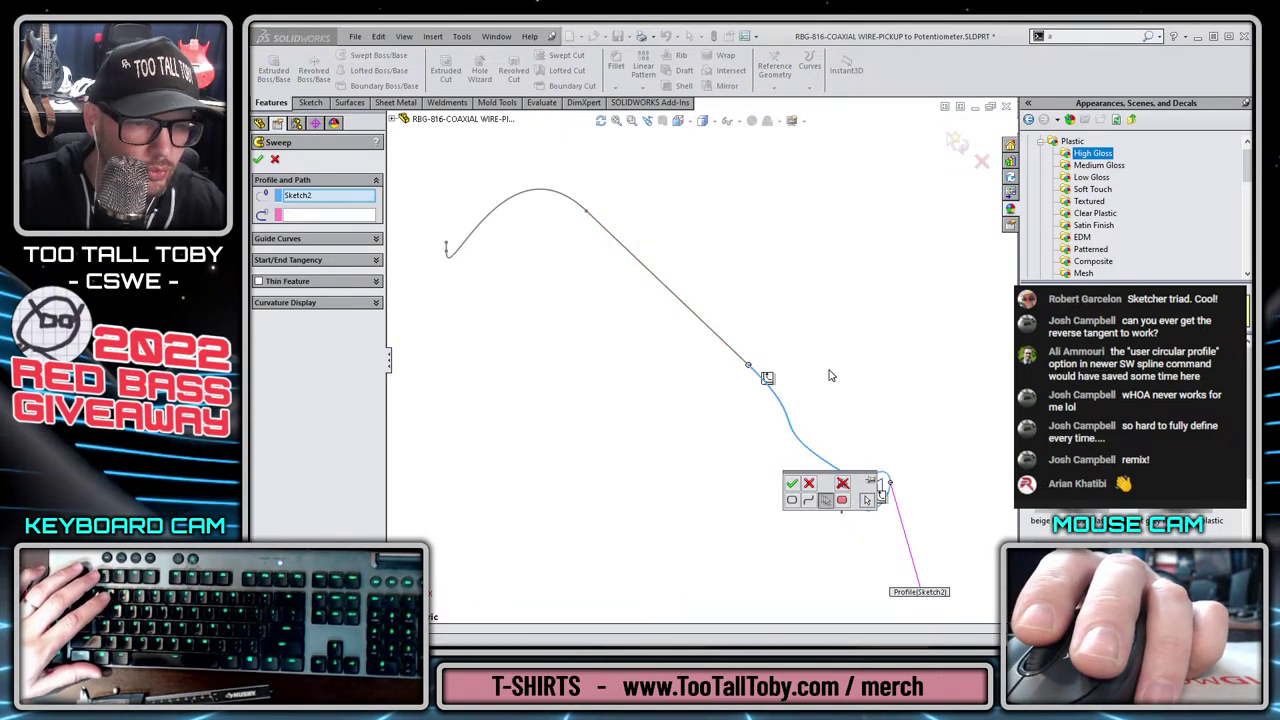
pyautogui.press('Escape')
pyautogui.press('Escape')
# Check inside the 3D sketch, using a chain selection, that all path segments connect, and exit the sketch.
pyautogui.scroll(-6, 877, 511)
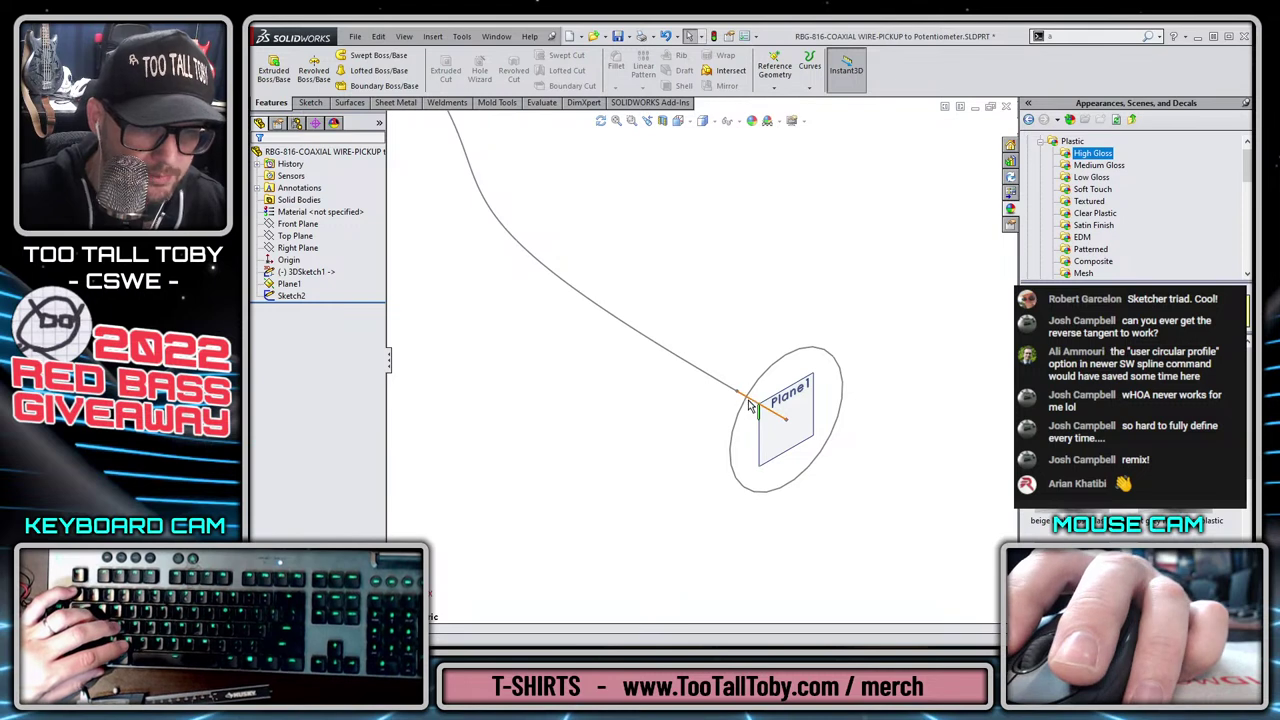
pyautogui.rightClick(750, 407)
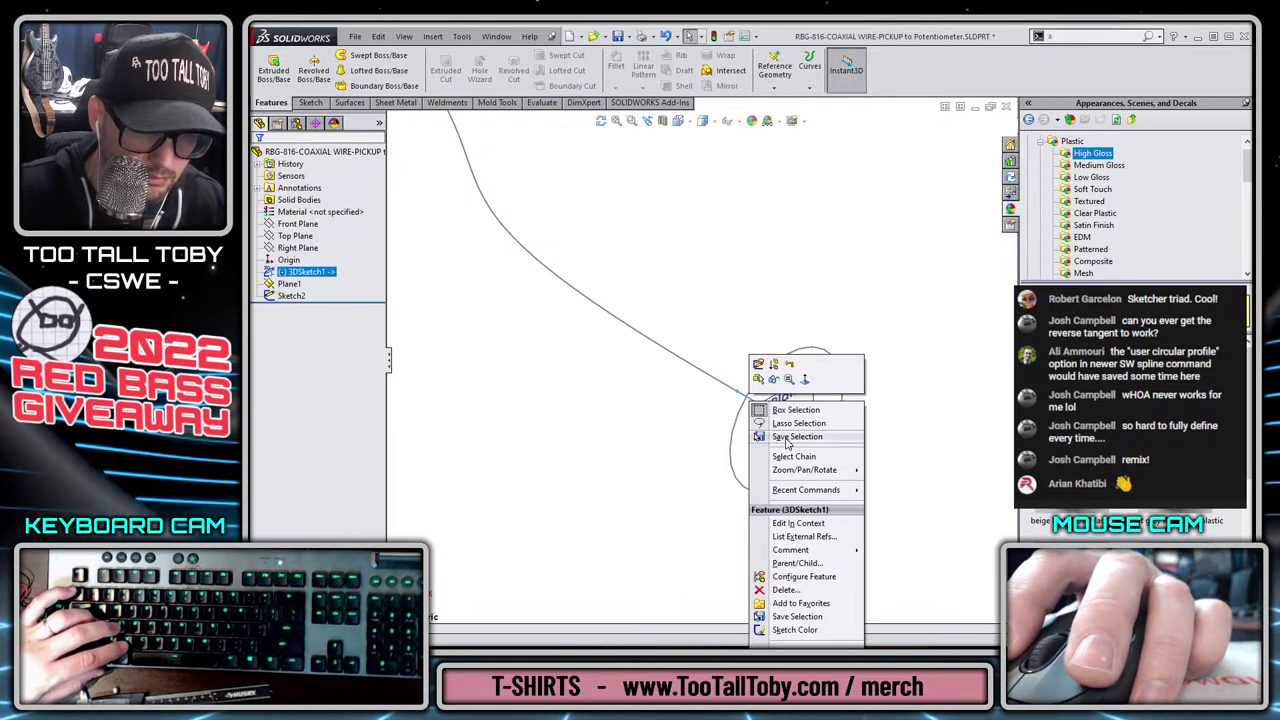
pyautogui.click(757, 367)
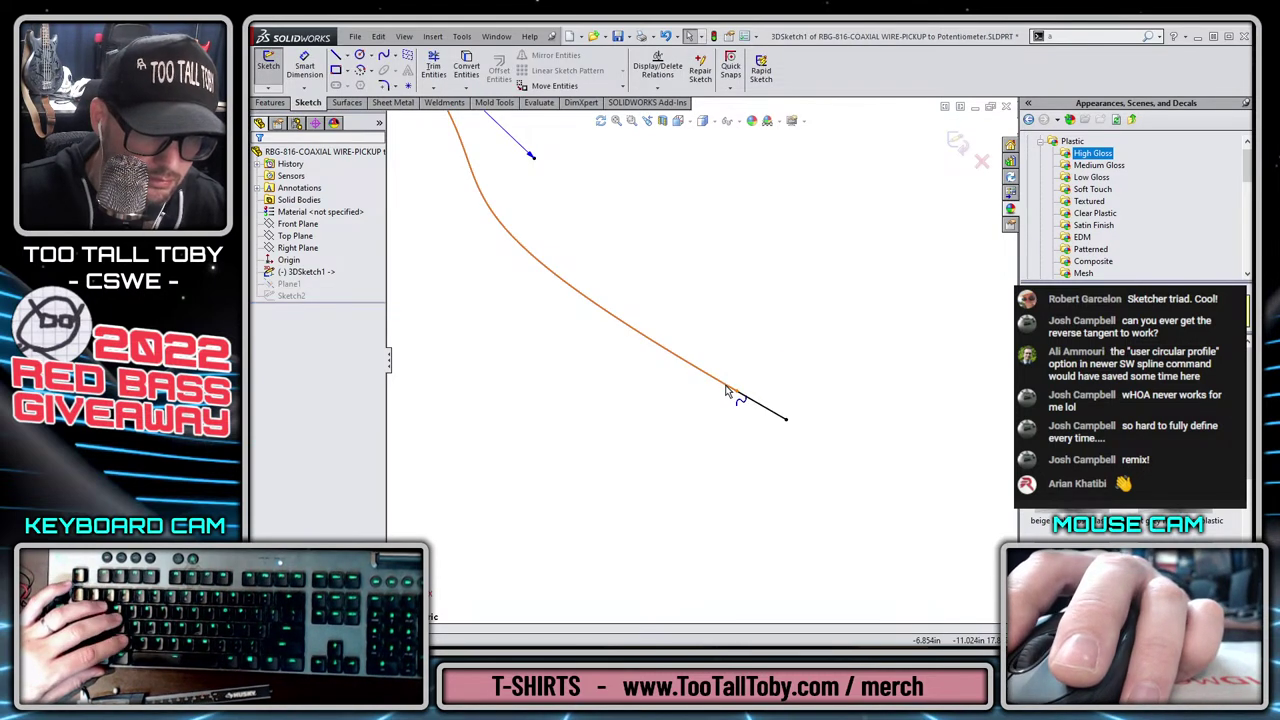
pyautogui.rightClick(726, 390)
pyautogui.click(760, 428)
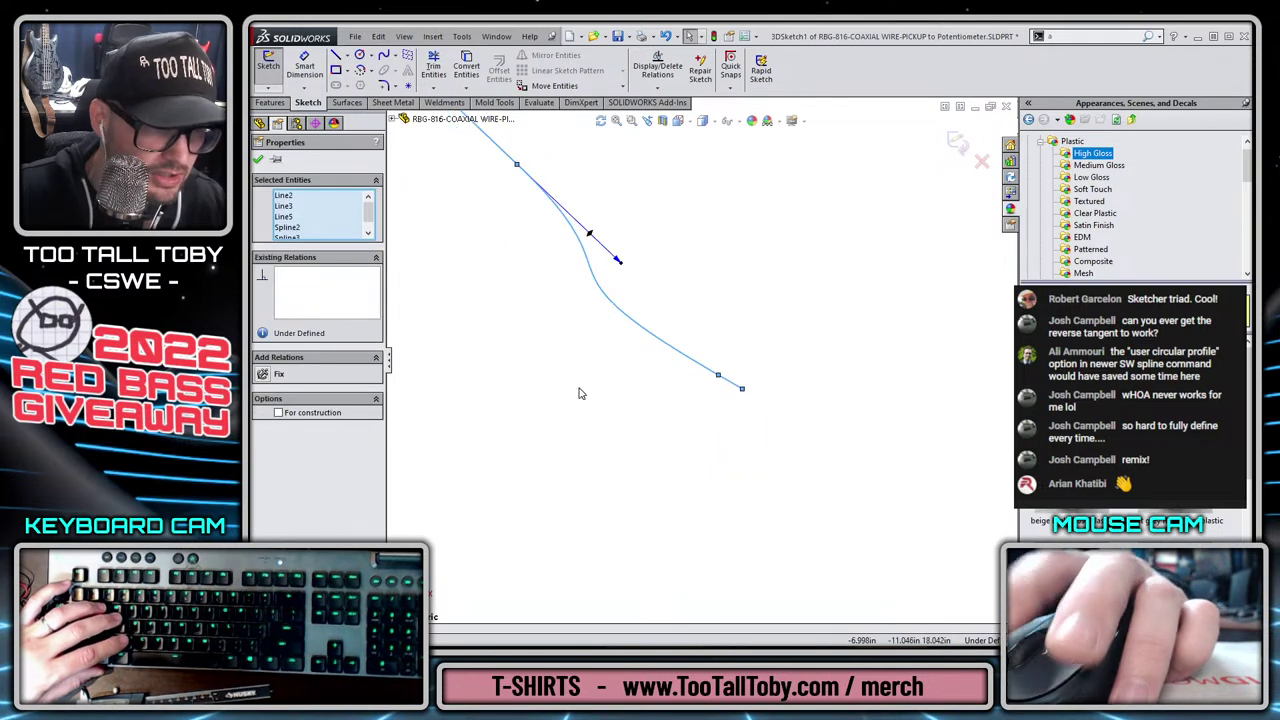
pyautogui.scroll(5, 584, 385)
pyautogui.scroll(-1, 630, 350)
pyautogui.press('Escape')
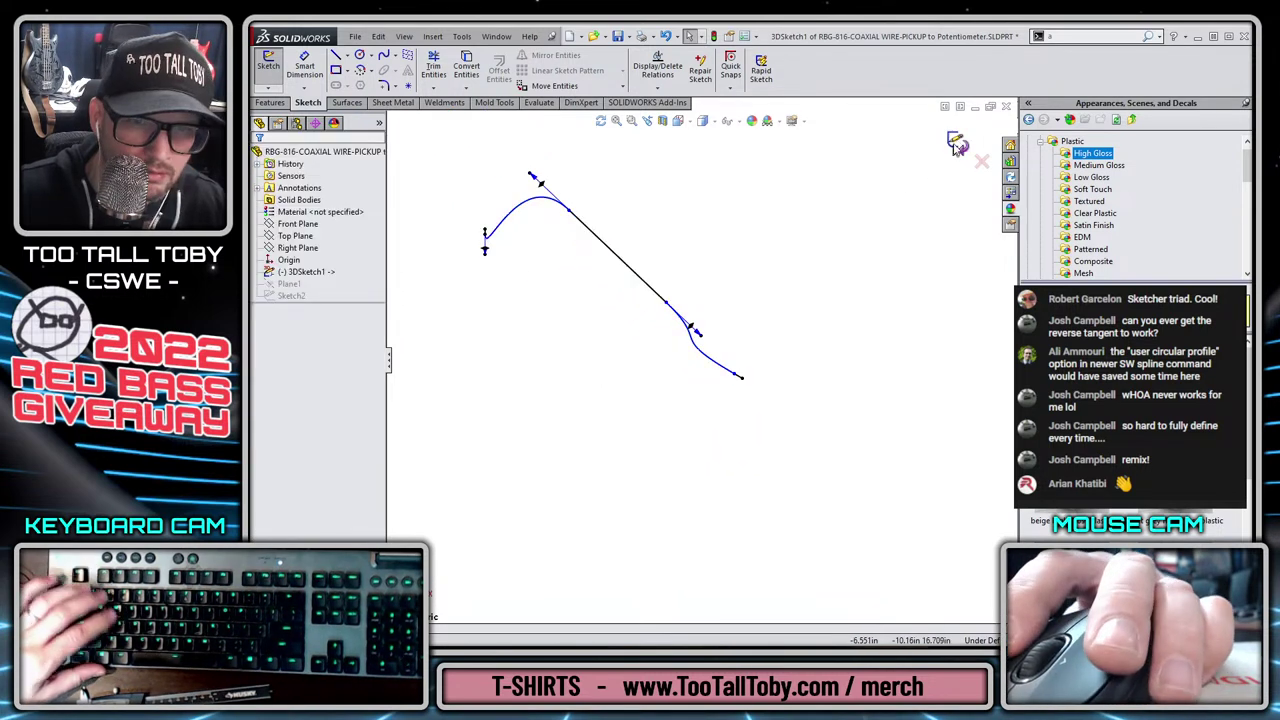
pyautogui.click(956, 145)
# Try to sweep the circle sketch along the complete 3D sketch path.
pyautogui.click(304, 276)
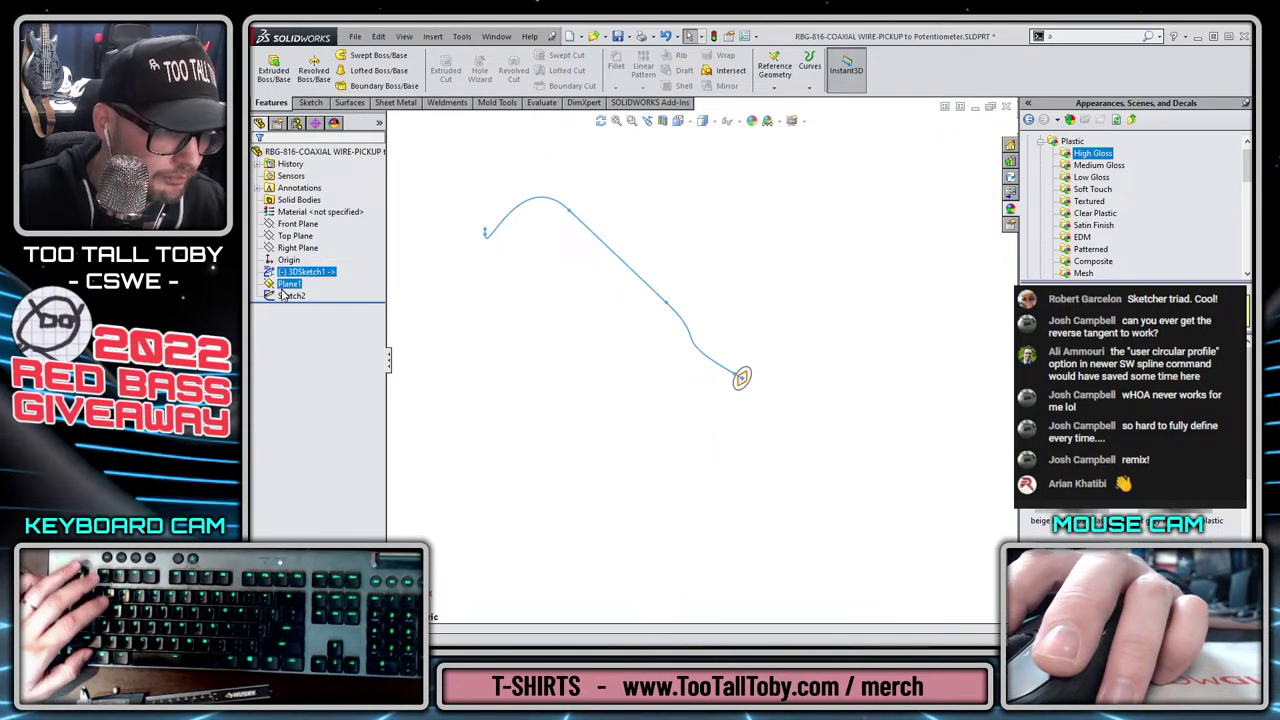
pyautogui.click(284, 295)
pyautogui.keyDown('ctrl'); pyautogui.click(280, 274); pyautogui.keyUp('ctrl')
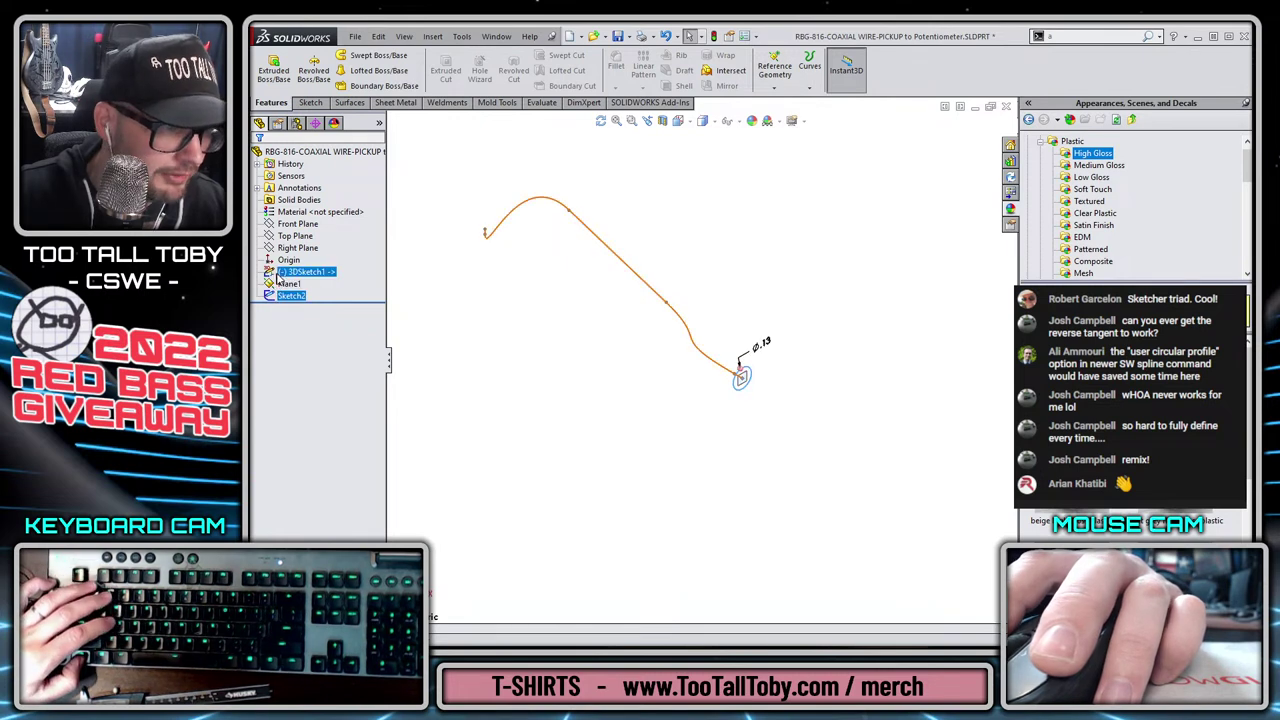
pyautogui.click(366, 57)
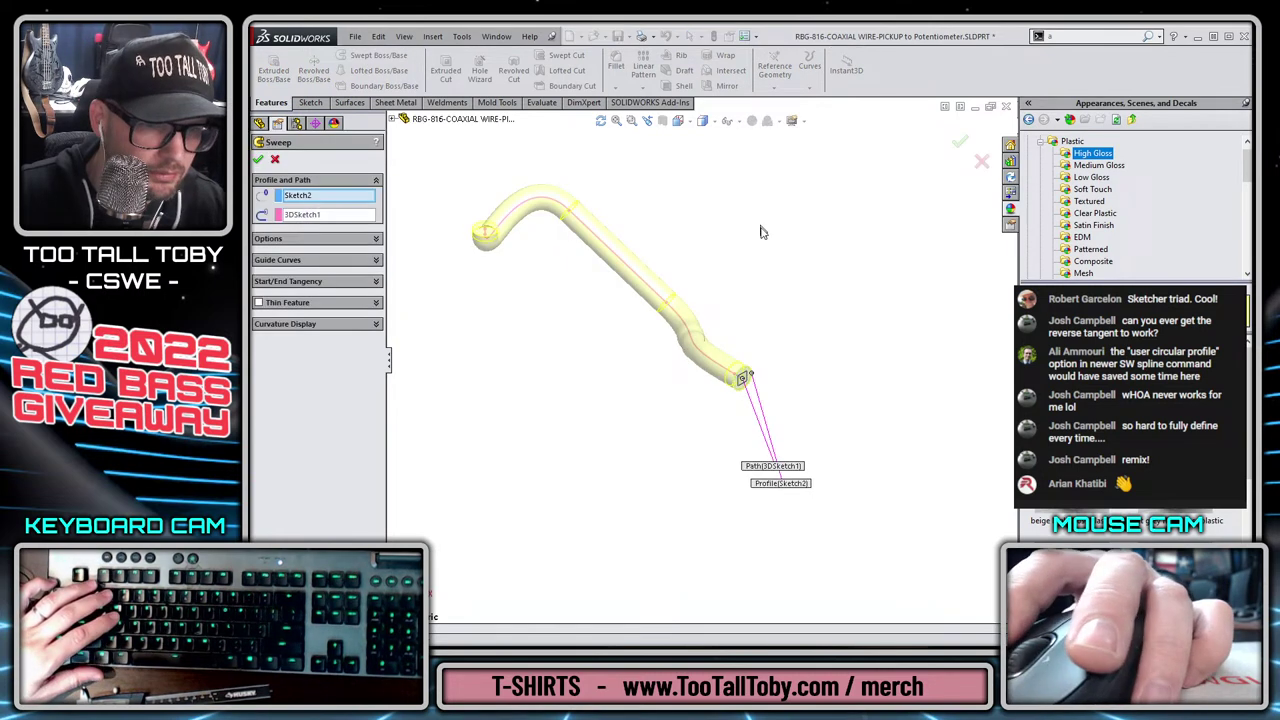
pyautogui.click(961, 144)
# Examine the sweep preview at the tight bend beside the path's short end line, and cancel the sweep.
pyautogui.scroll(-8, 548, 218)
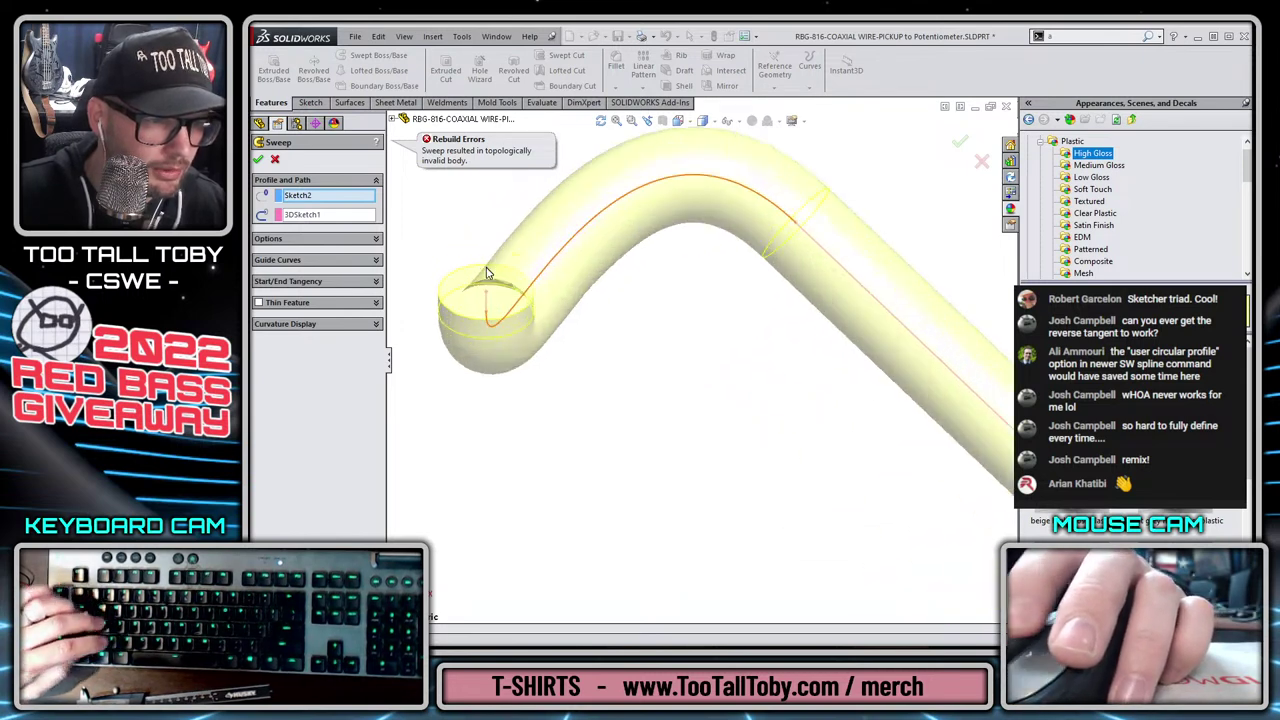
pyautogui.moveTo(562, 376); pyautogui.dragTo(783, 402, button='middle')
pyautogui.scroll(-3, 737, 362)
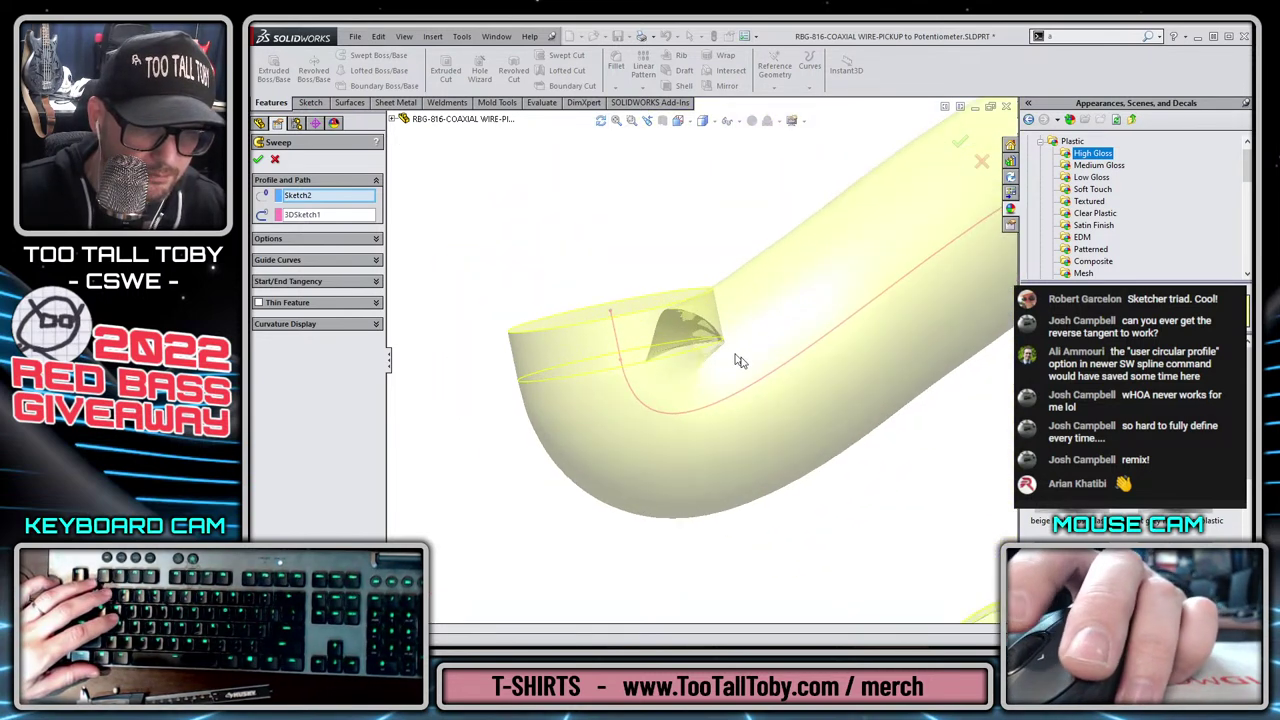
pyautogui.scroll(8, 698, 366)
pyautogui.press('Escape')
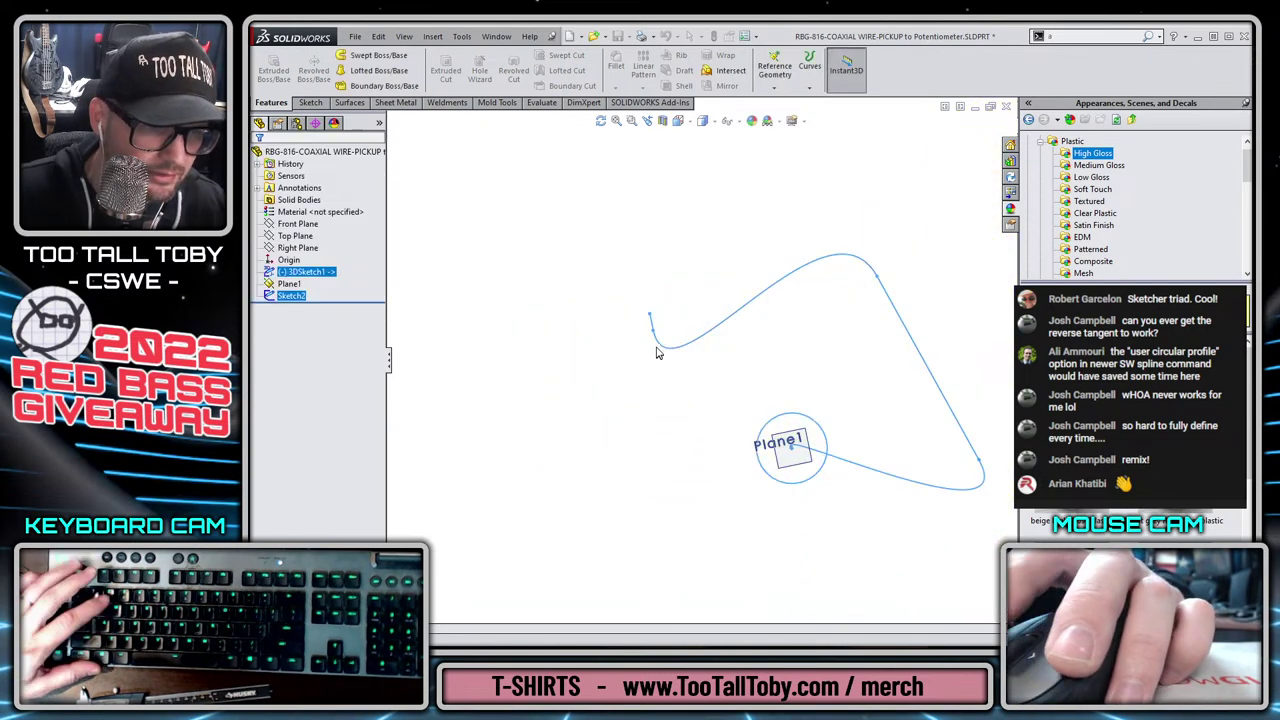
# Open the 3D path sketch for editing and stretch the spline's tangency handle at the short end line.
pyautogui.click(668, 347)
pyautogui.click(700, 291)
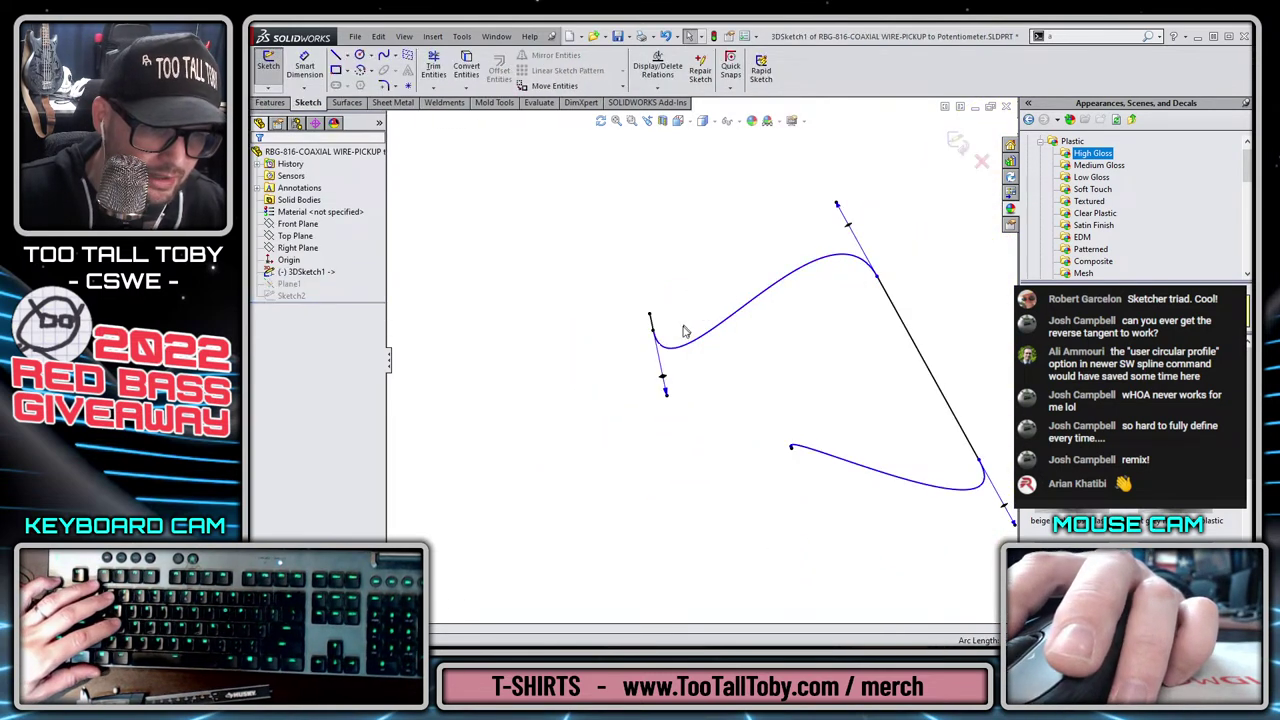
pyautogui.moveTo(667, 397); pyautogui.dragTo(675, 432)
pyautogui.moveTo(757, 366)
pyautogui.mouseDown(button='middle')
pyautogui.moveTo(898, 286)
pyautogui.moveTo(787, 287)
pyautogui.mouseUp(button='middle')
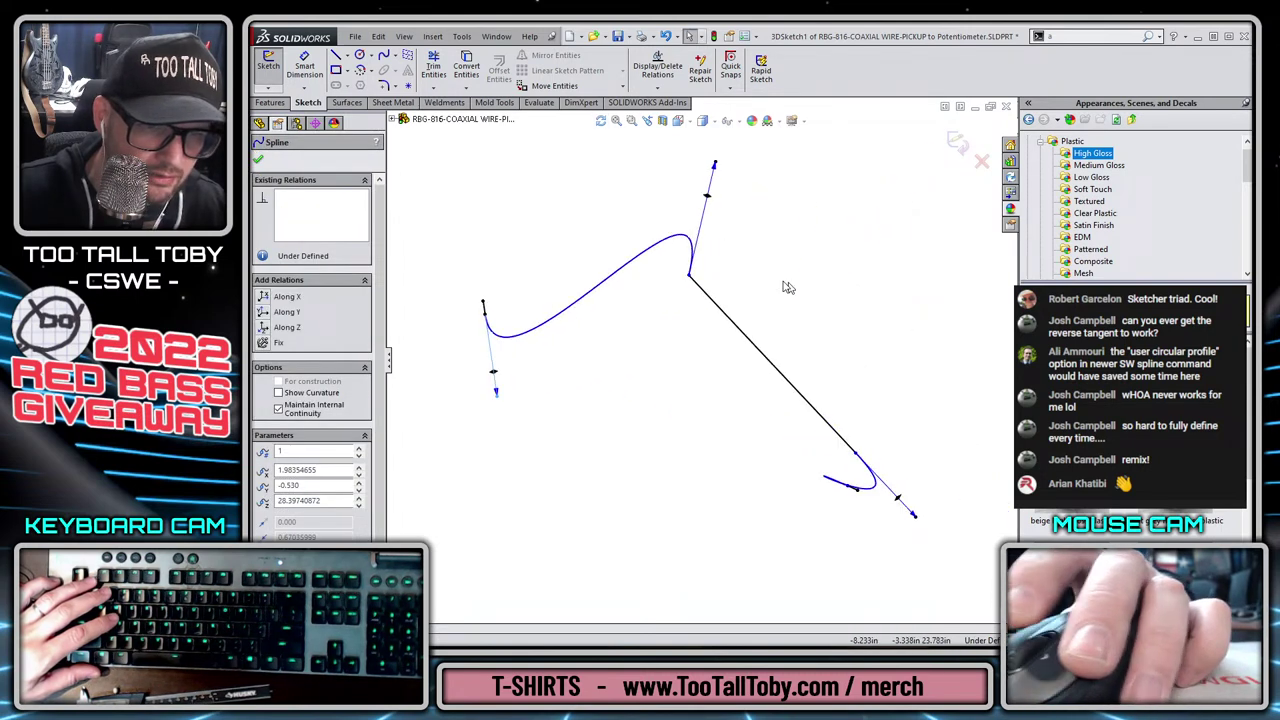
pyautogui.click(689, 276)
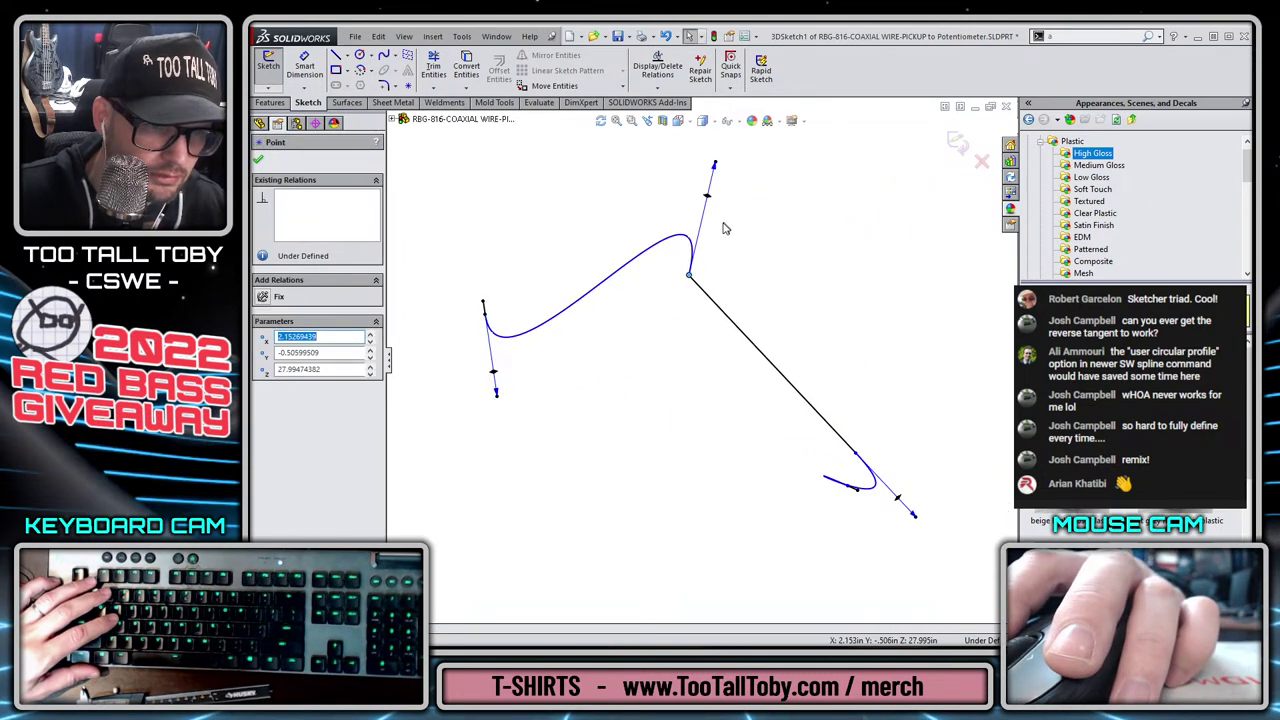
pyautogui.press('Escape')
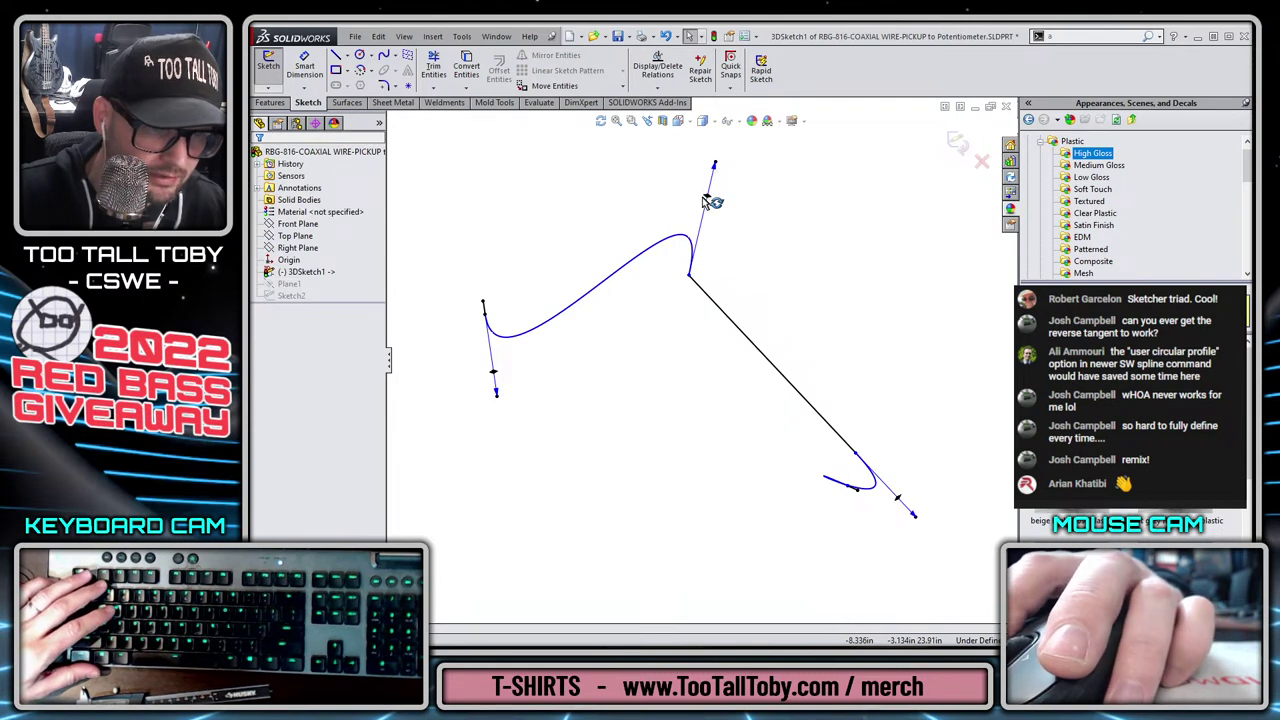
# Delete the spline joining the short end line to the long straight line.
pyautogui.moveTo(669, 211)
pyautogui.mouseDown(button='middle')
pyautogui.moveTo(706, 274)
pyautogui.moveTo(782, 316)
pyautogui.moveTo(740, 320)
pyautogui.mouseUp(button='middle')
pyautogui.scroll(-5, 551, 320)
pyautogui.scroll(4, 571, 328)
pyautogui.scroll(-2, 557, 560)
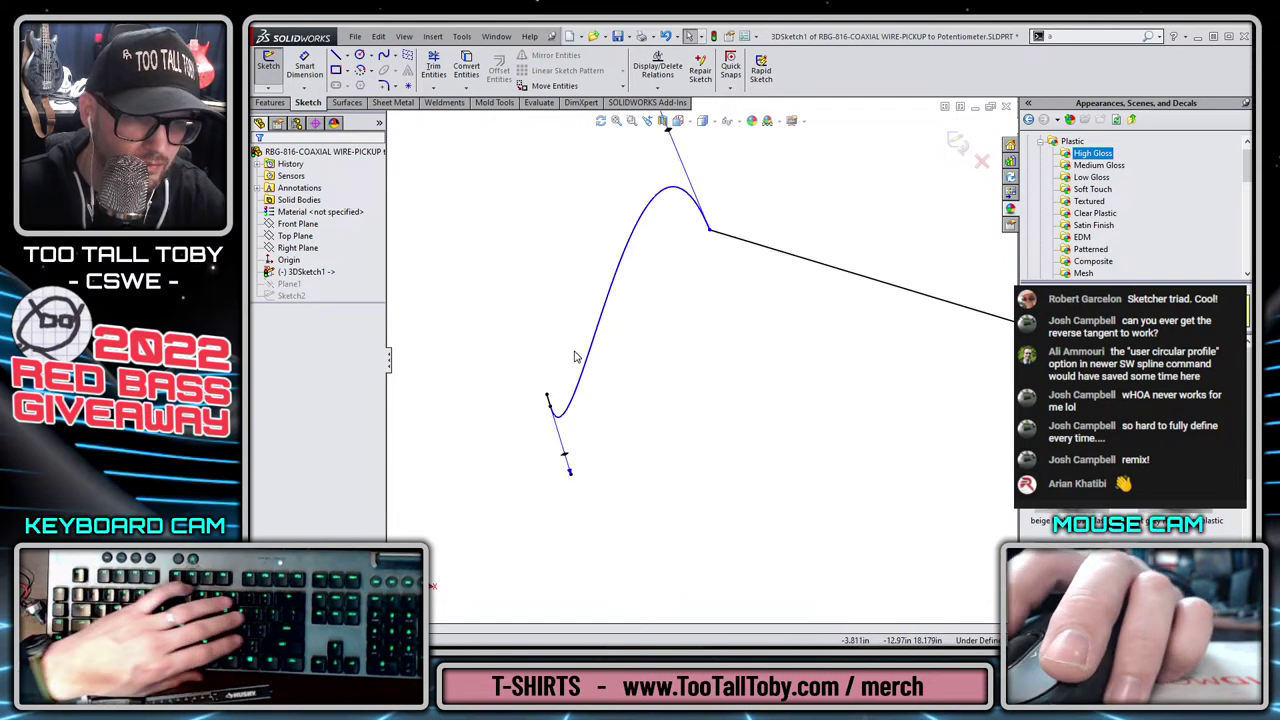
pyautogui.click(584, 364)
pyautogui.press('Delete')
# Draw a three-point spline from the short end line through one intermediate point to the near end of the long line.
pyautogui.press('s')
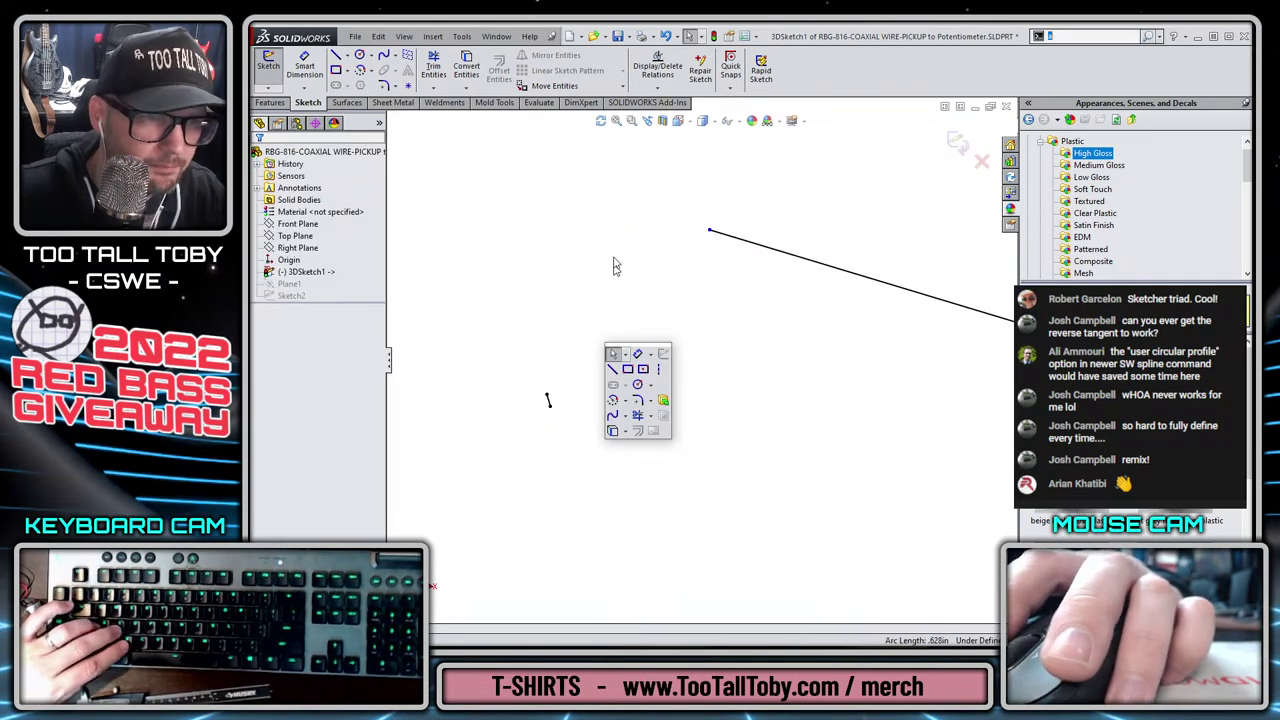
pyautogui.click(614, 414)
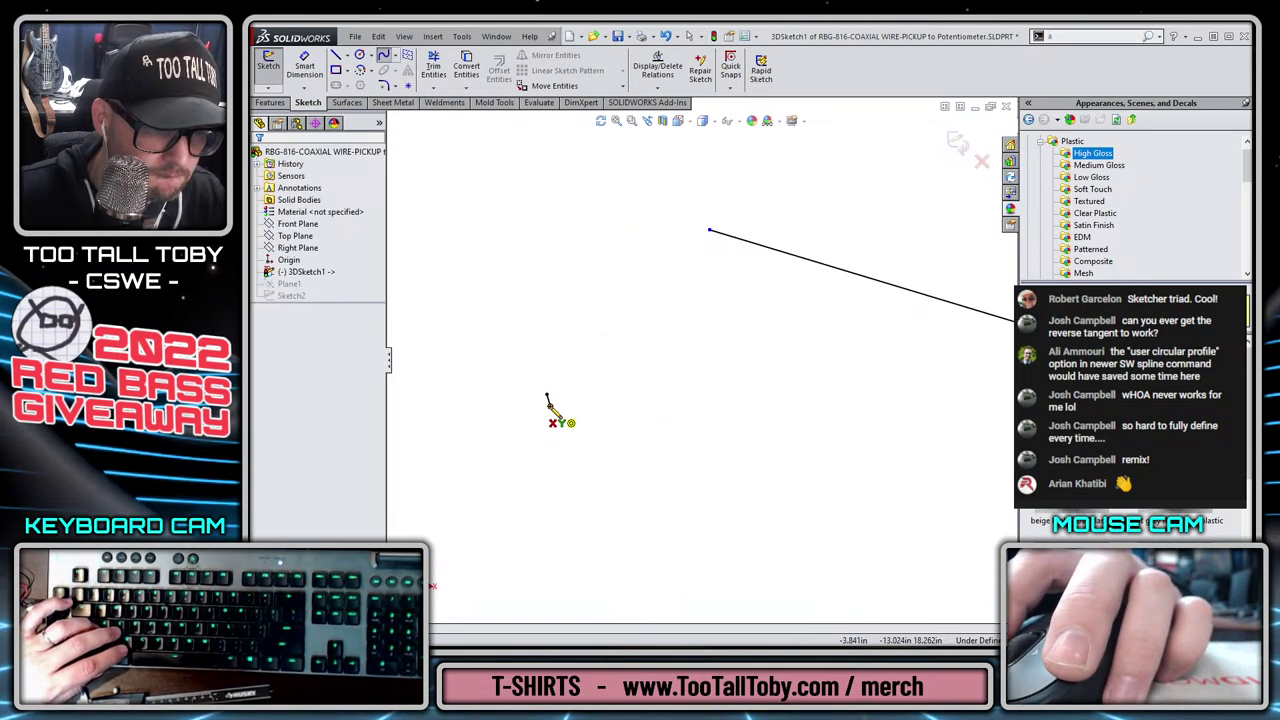
pyautogui.click(548, 402)
pyautogui.click(662, 383)
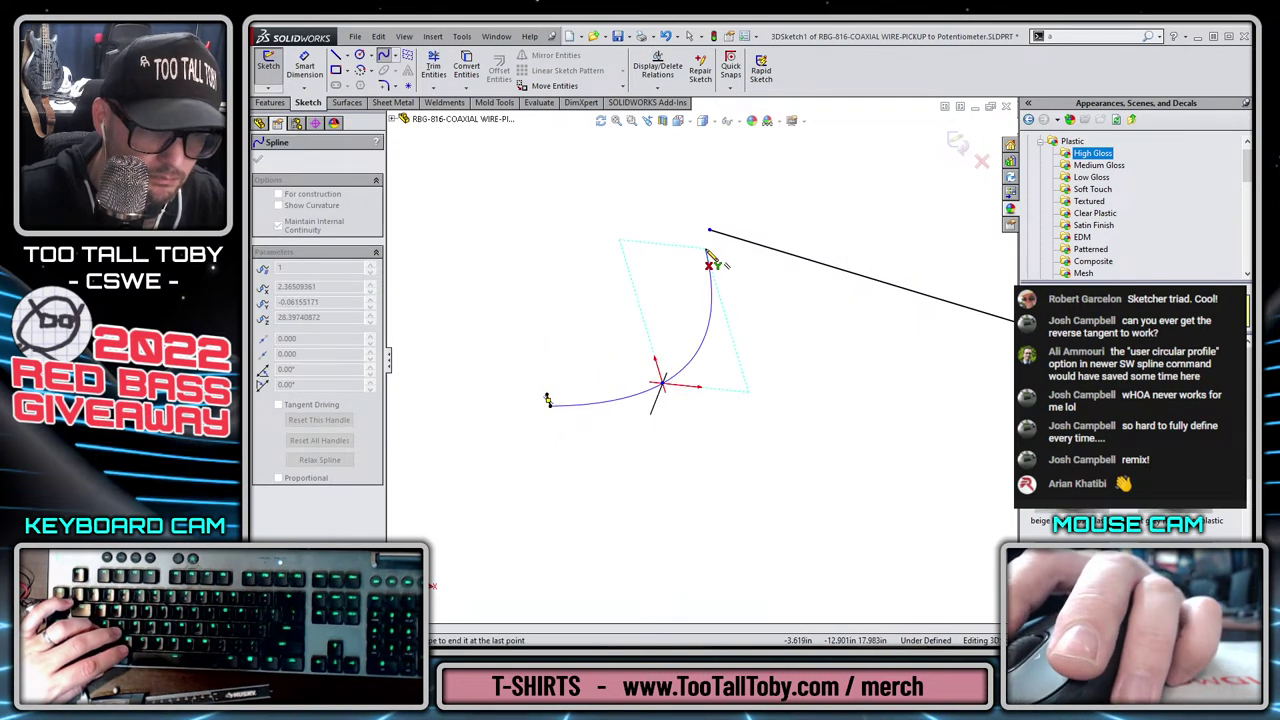
pyautogui.doubleClick(710, 232)
pyautogui.press('Escape')
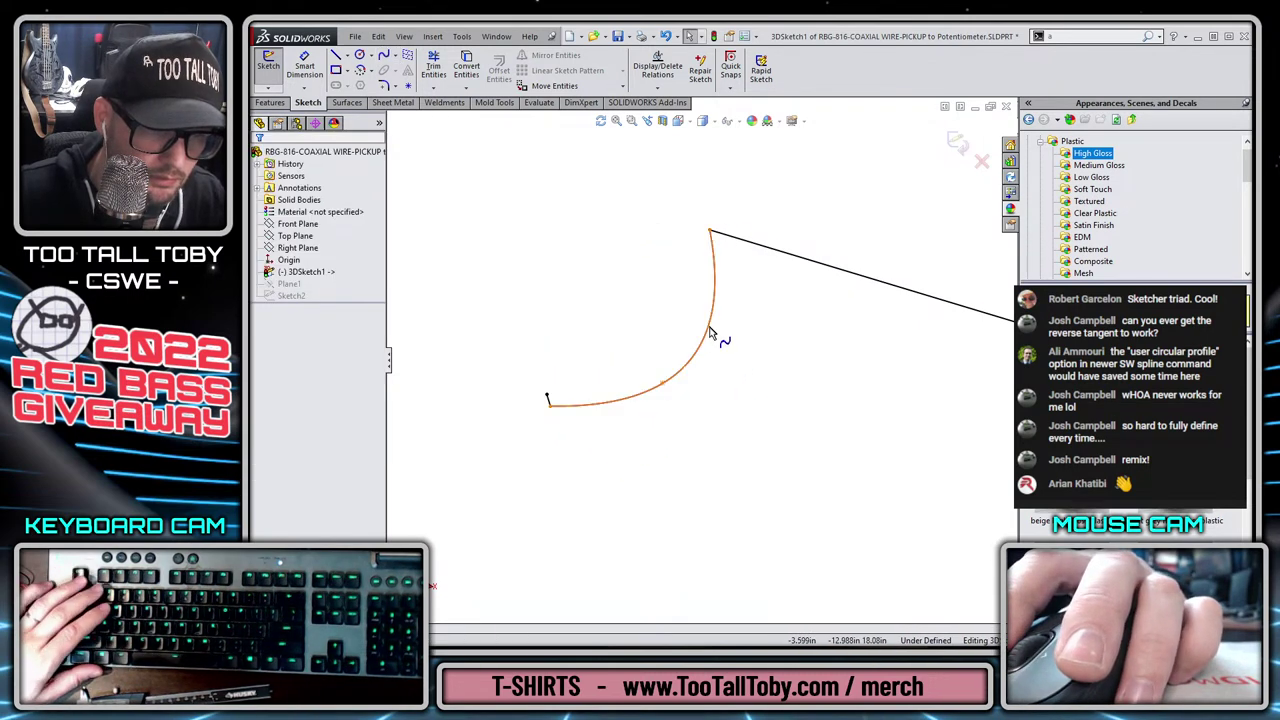
# Make the new spline tangent to the long straight line and to the short end line.
pyautogui.click(711, 333)
pyautogui.moveTo(721, 291); pyautogui.dragTo(656, 222)
pyautogui.click(756, 184)
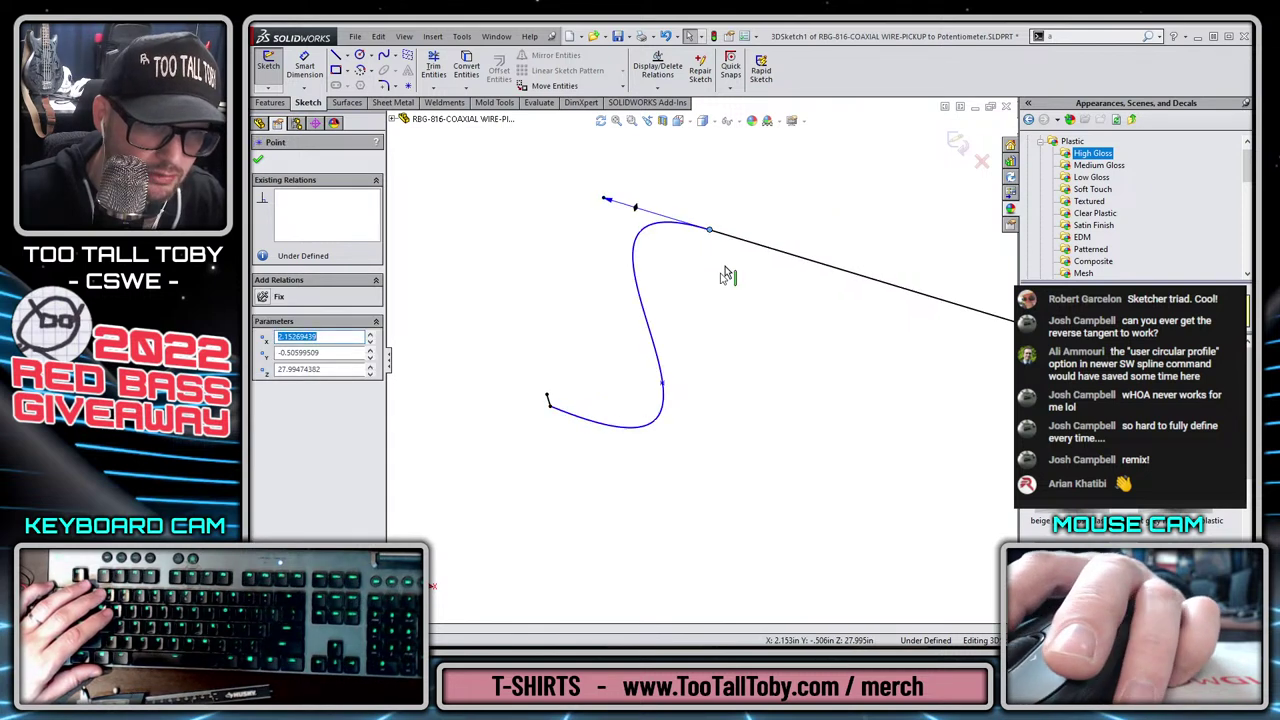
pyautogui.press('Escape')
pyautogui.click(549, 406)
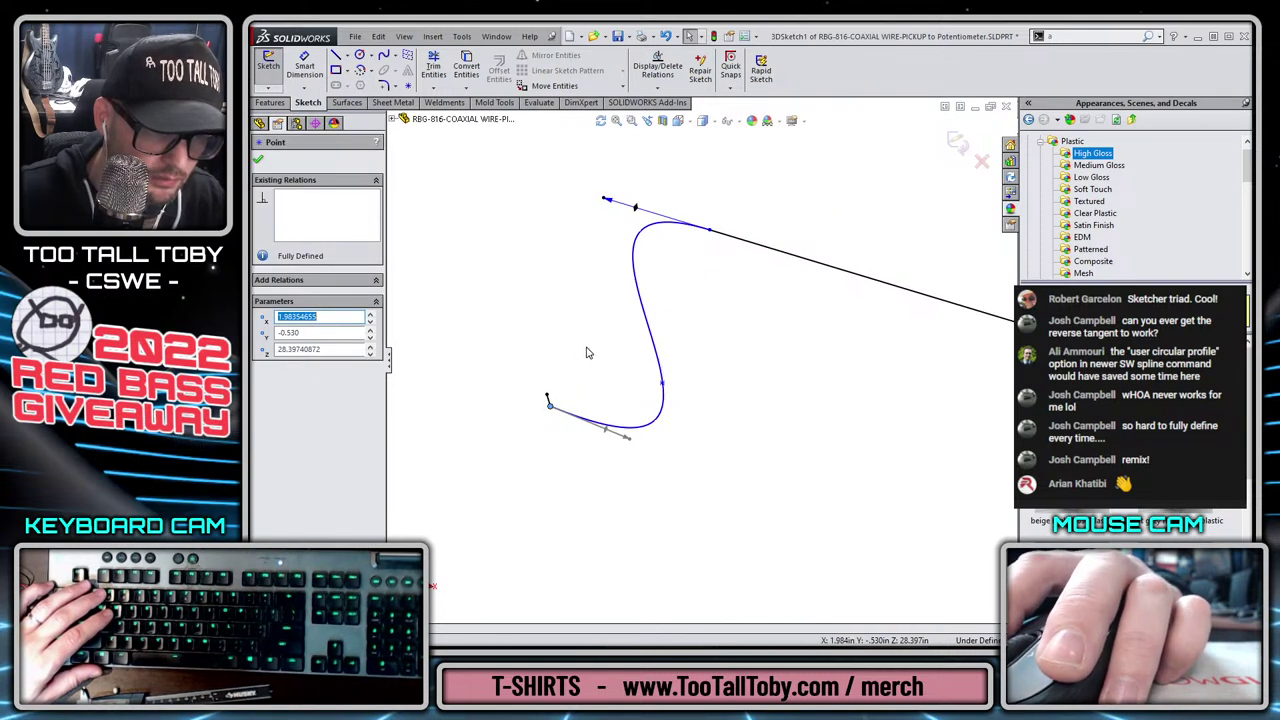
pyautogui.click(595, 365)
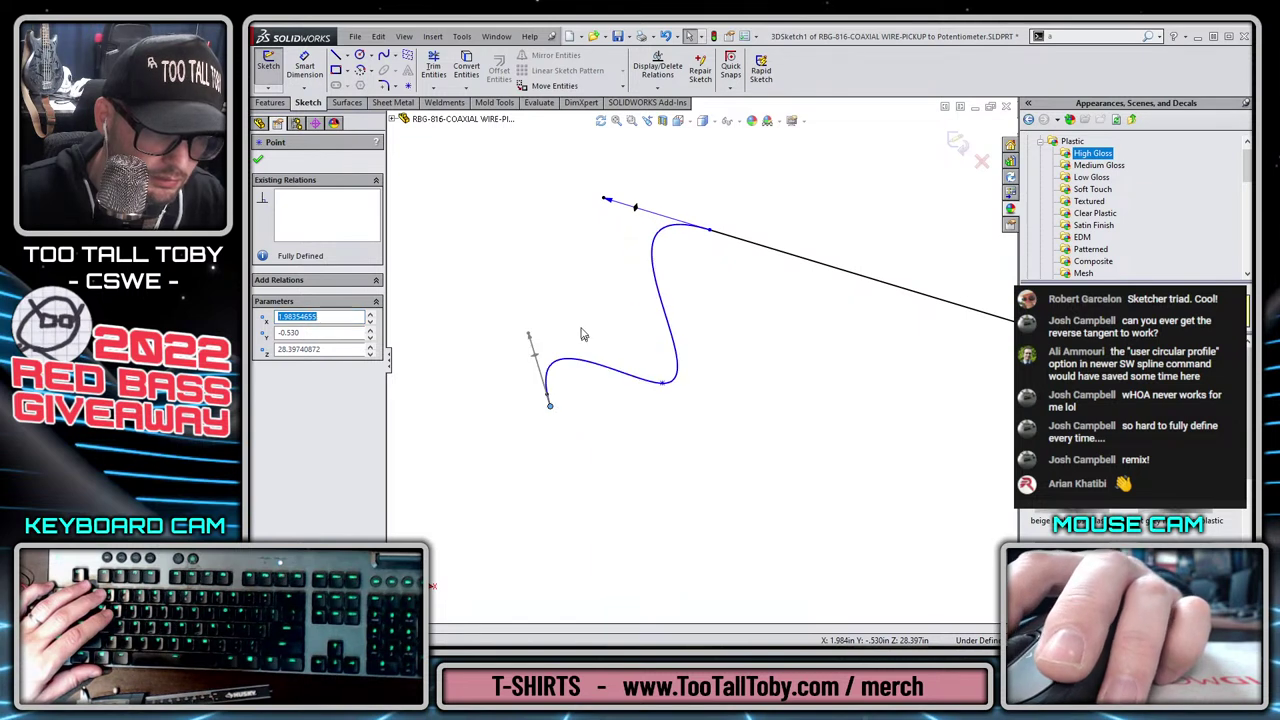
pyautogui.press('Escape')
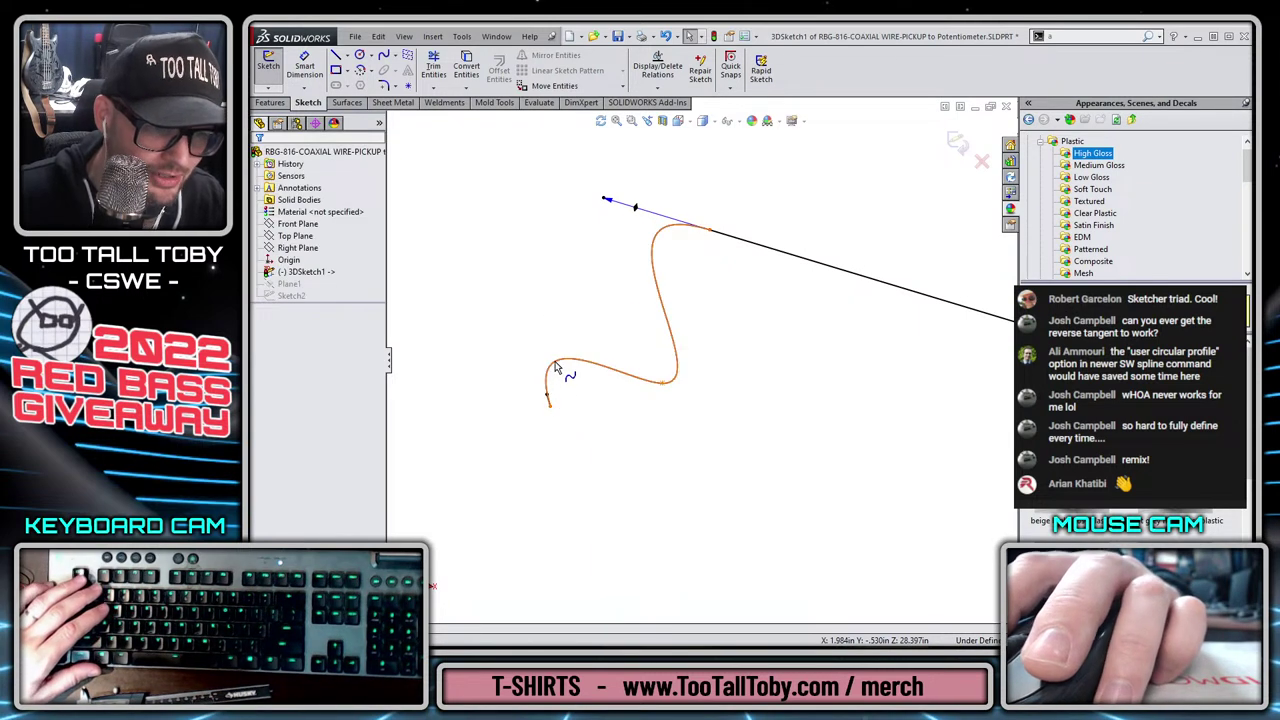
# Flip the tangent relation between the new spline and the short end line.
pyautogui.click(557, 368)
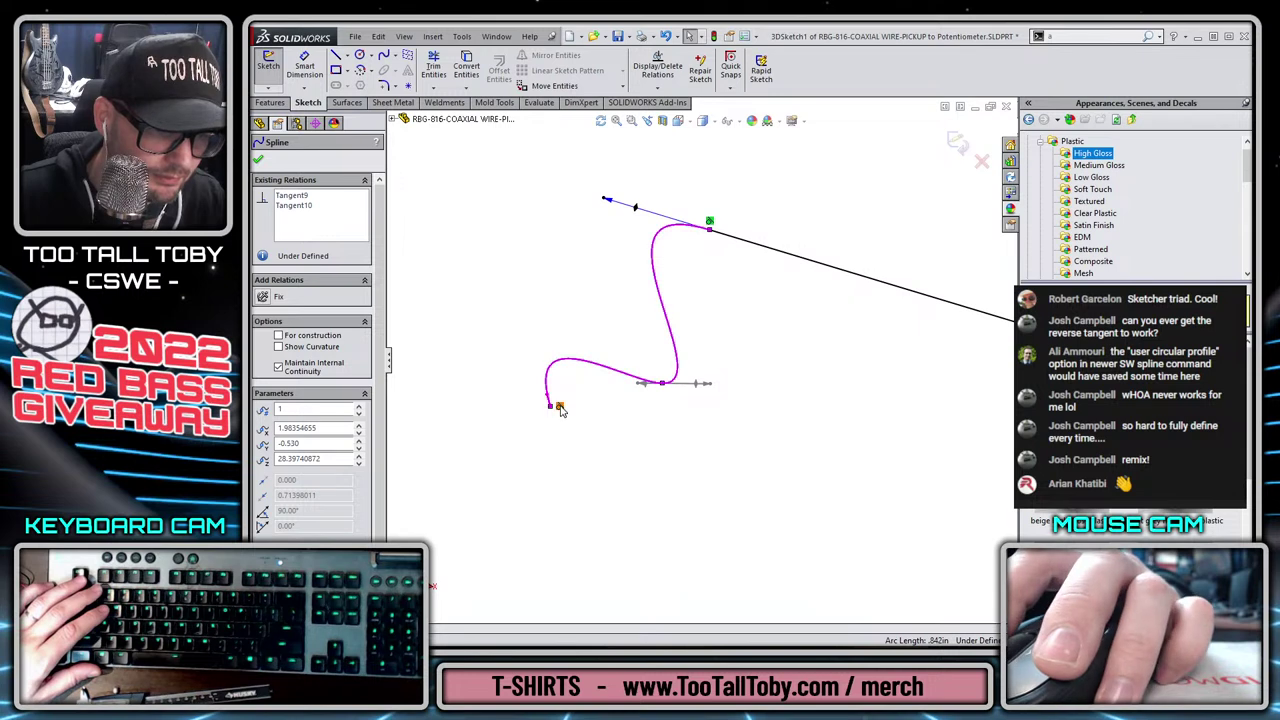
pyautogui.press('Escape')
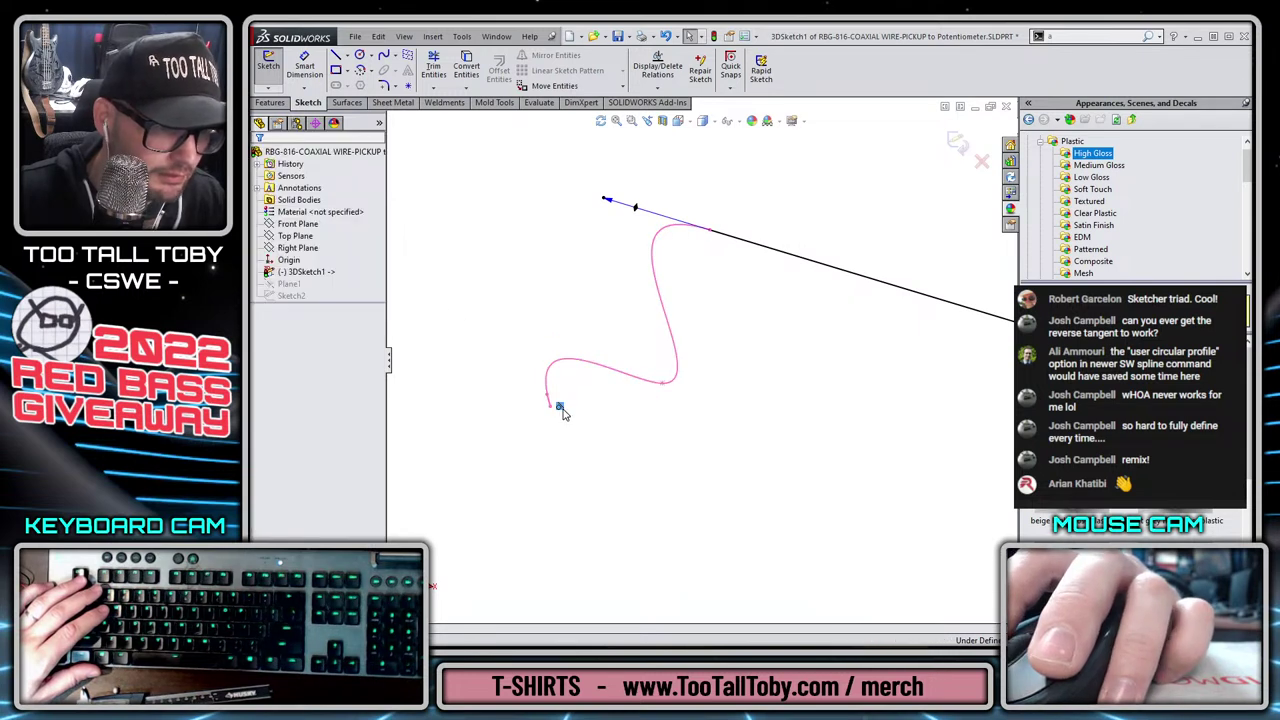
pyautogui.click(560, 407)
pyautogui.rightClick(295, 254)
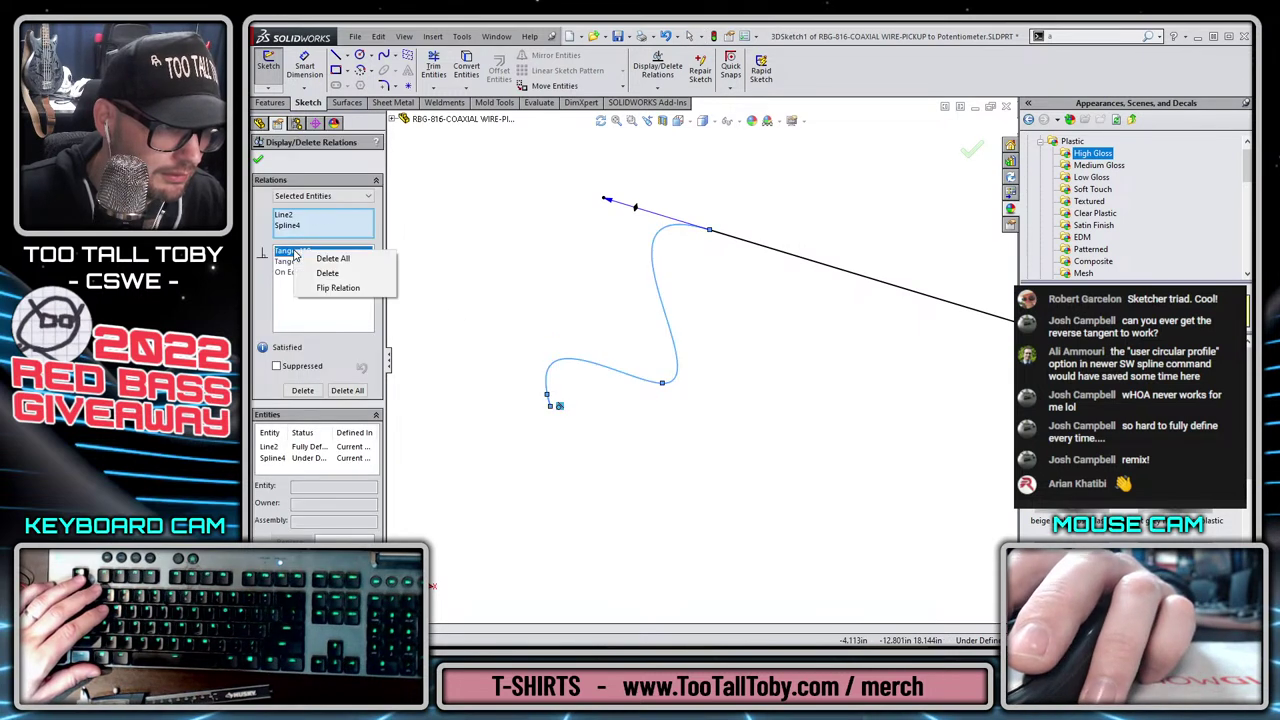
pyautogui.click(334, 290)
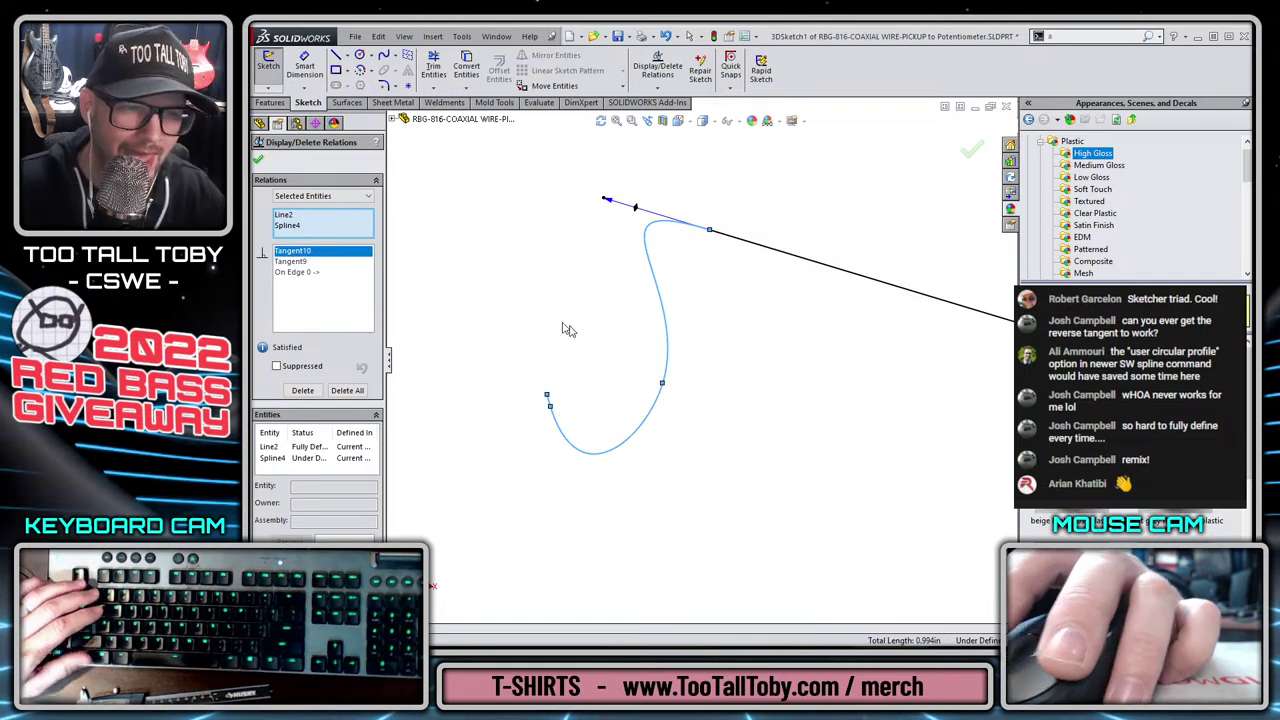
# Accept the relations, exit the 3D sketch and try to sweep the circle sketch along it.
pyautogui.click(258, 159)
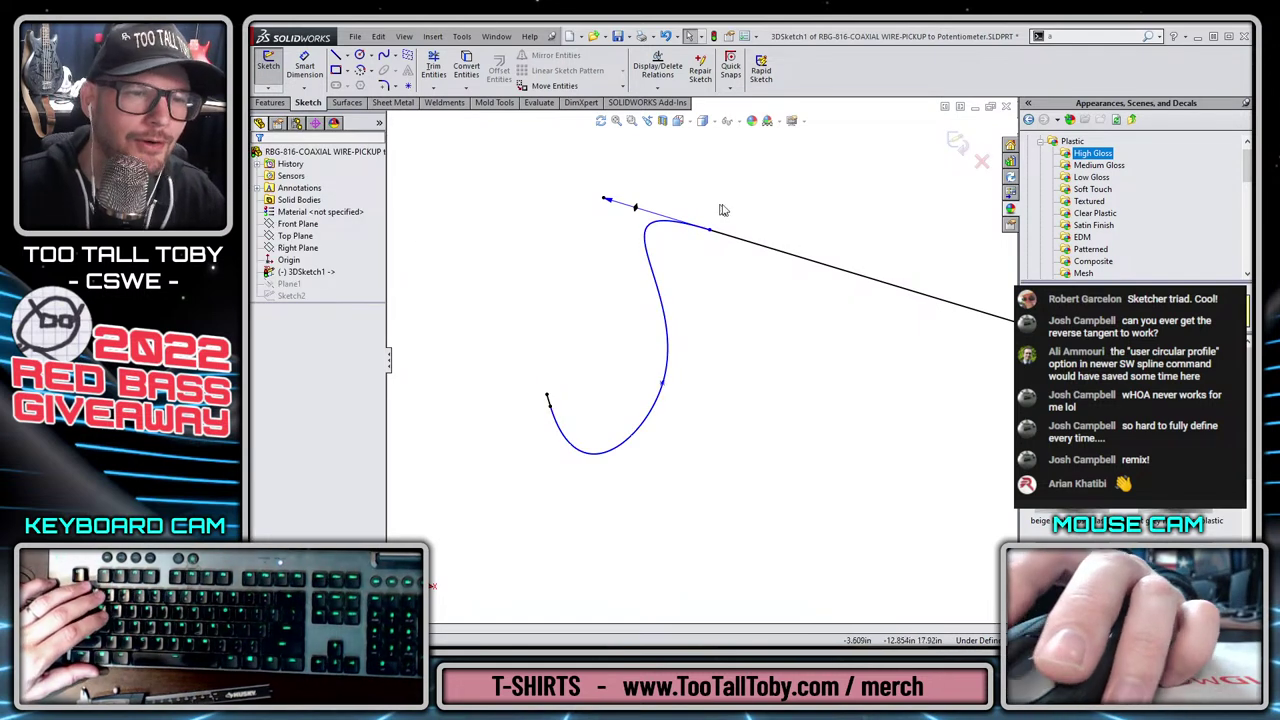
pyautogui.click(956, 147)
pyautogui.scroll(6, 741, 425)
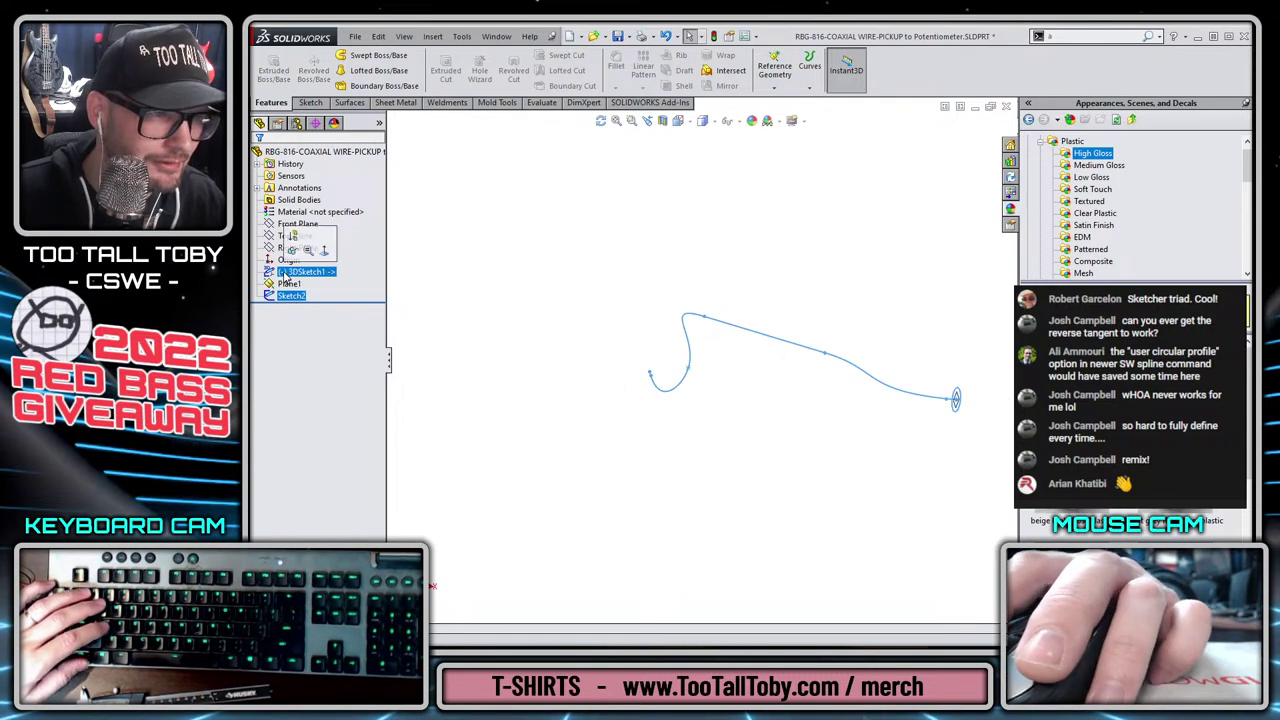
pyautogui.click(378, 55)
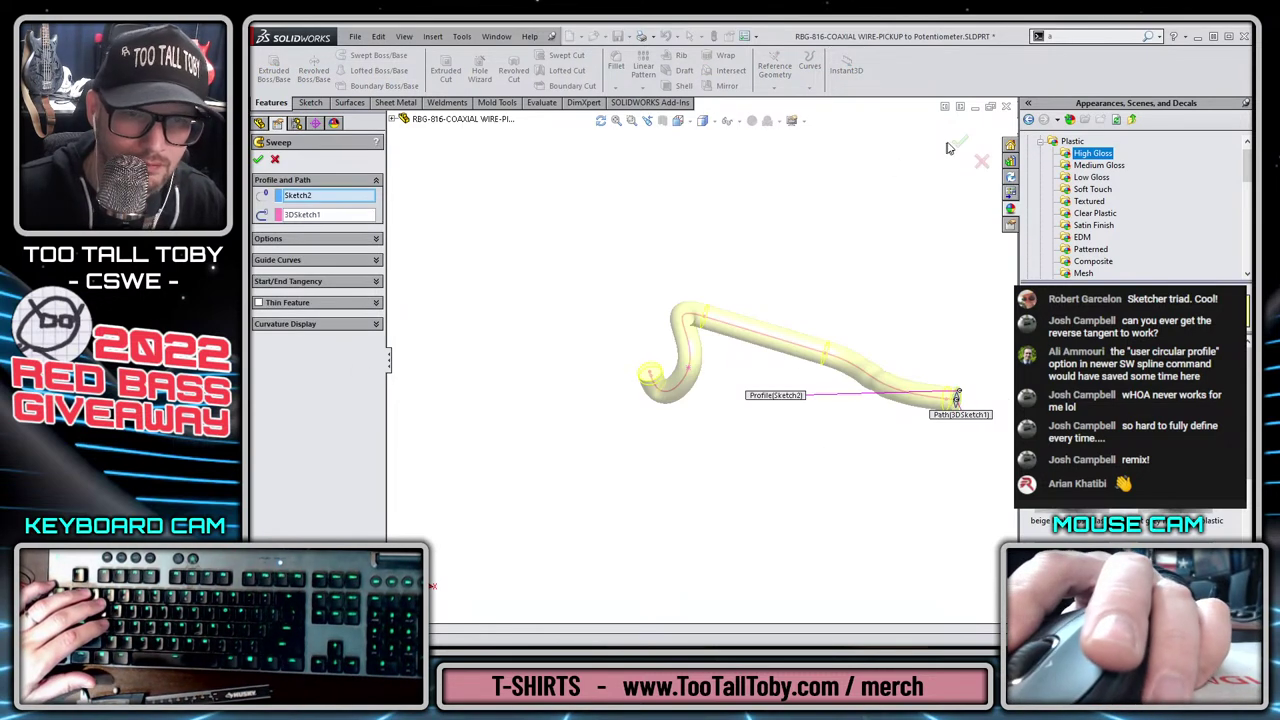
pyautogui.scroll(-6, 700, 392)
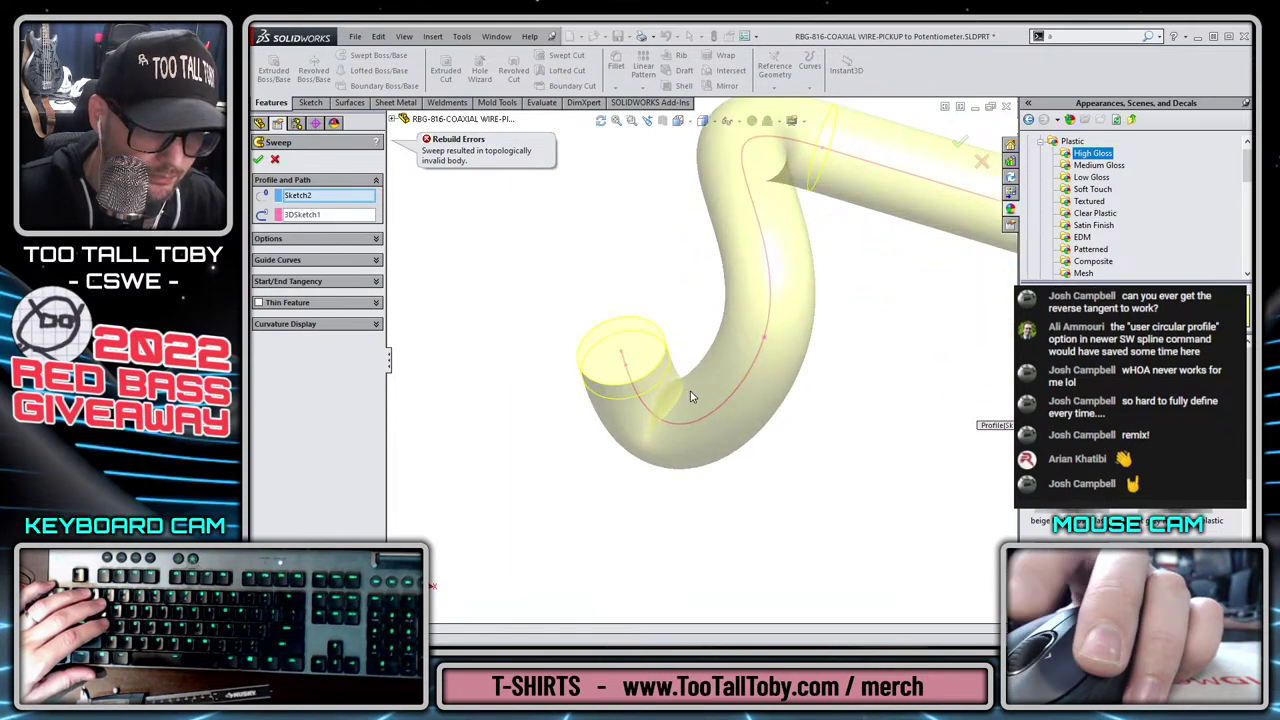
pyautogui.scroll(10, 698, 418)
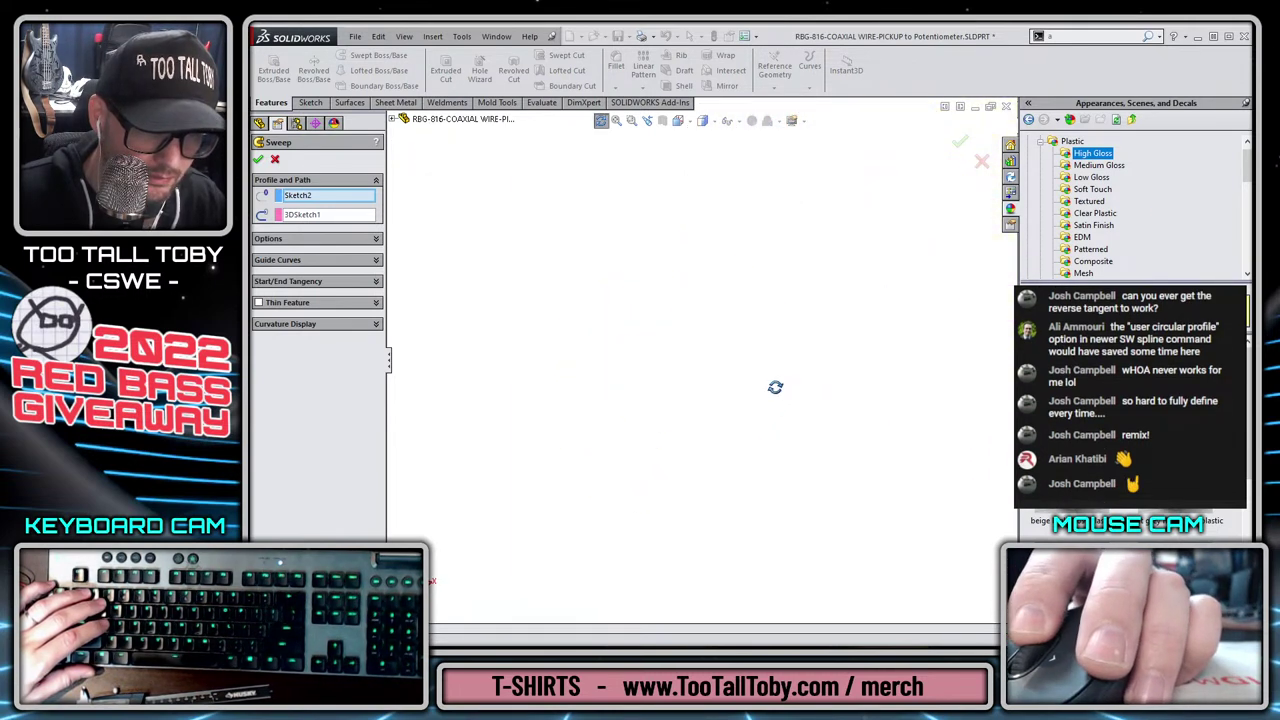
pyautogui.scroll(-10, 600, 414)
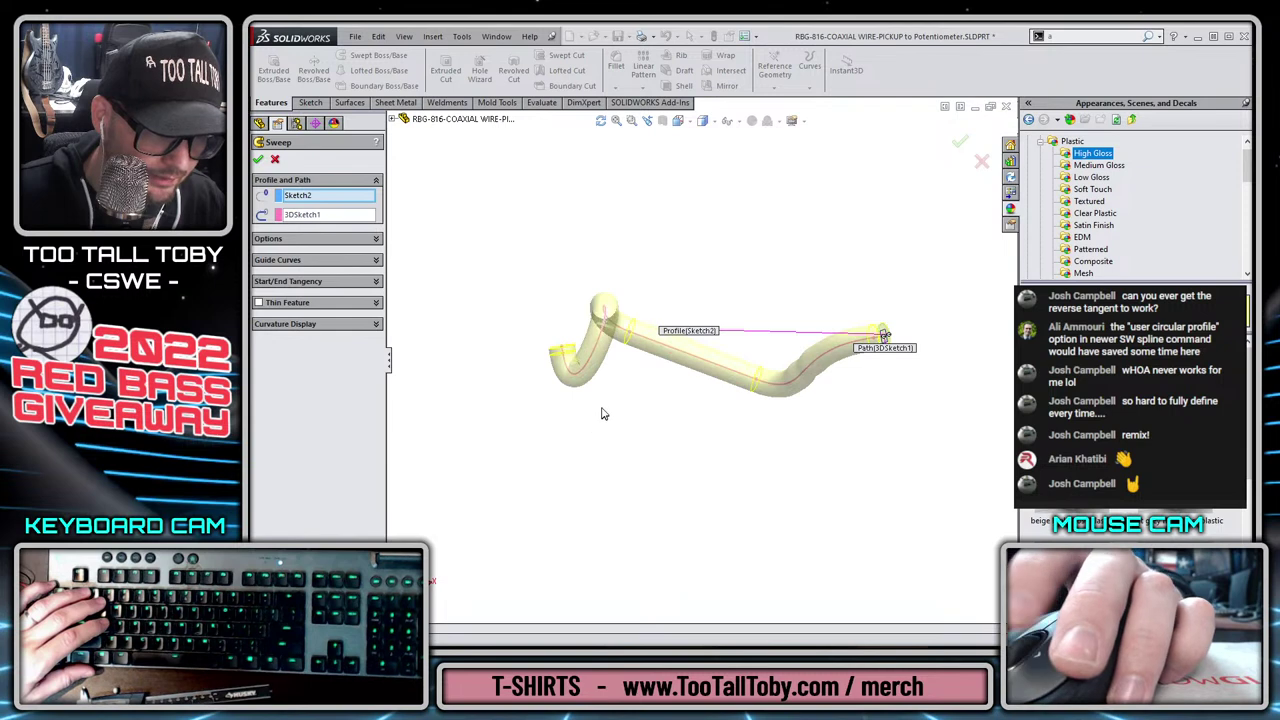
pyautogui.press('Escape')
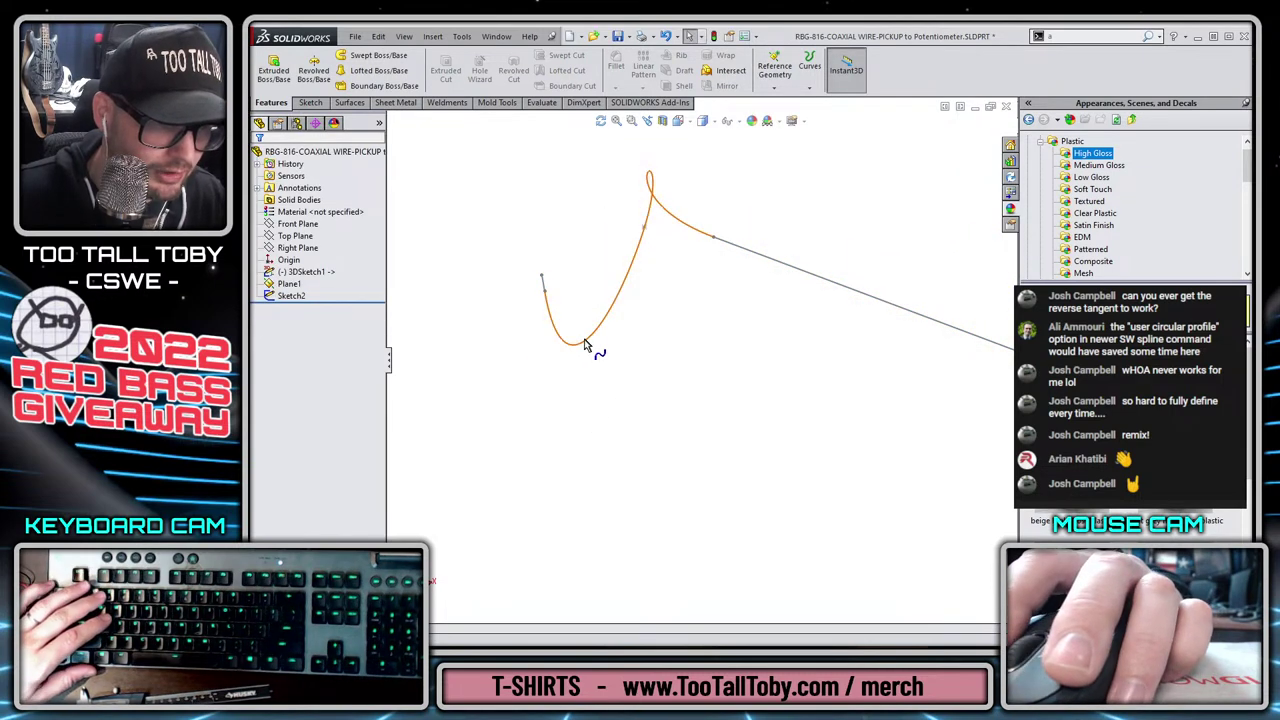
# Reopen the 3D sketch and move the new spline's intermediate point to loosen its bends, then exit the sketch.
pyautogui.click(585, 344)
pyautogui.click(621, 283)
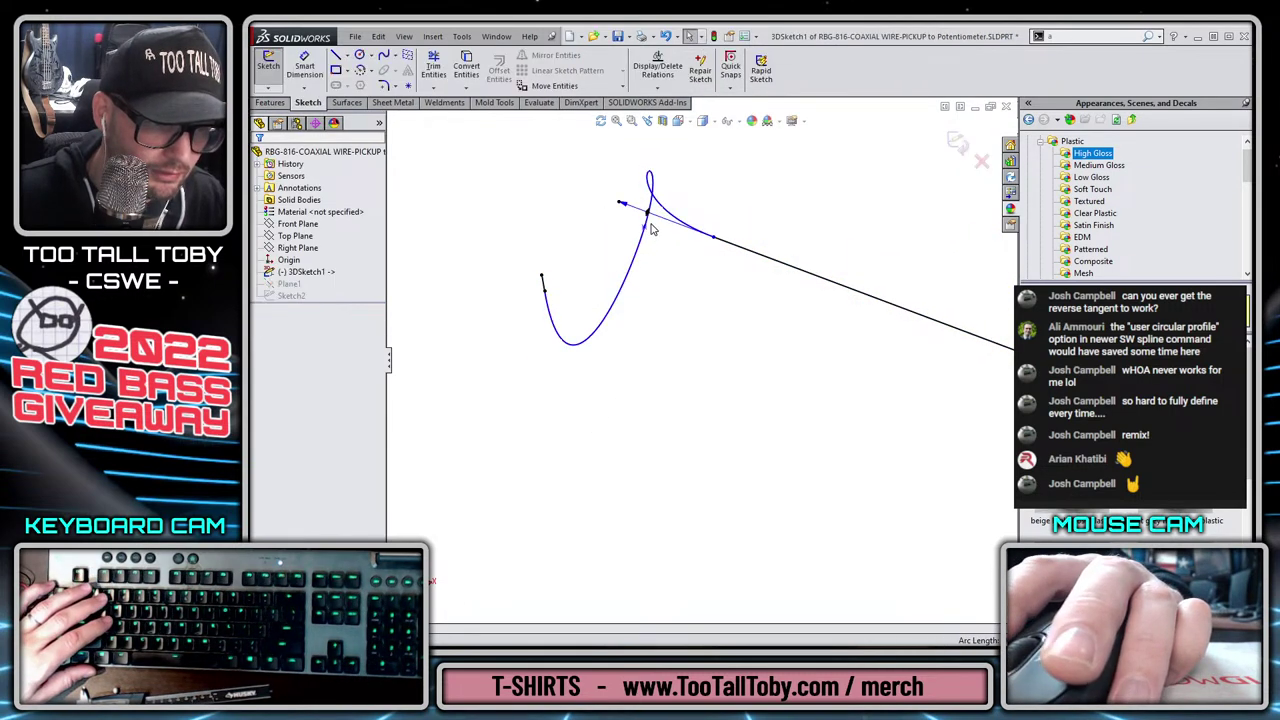
pyautogui.moveTo(648, 232); pyautogui.dragTo(660, 268)
pyautogui.click(569, 359)
pyautogui.click(949, 201)
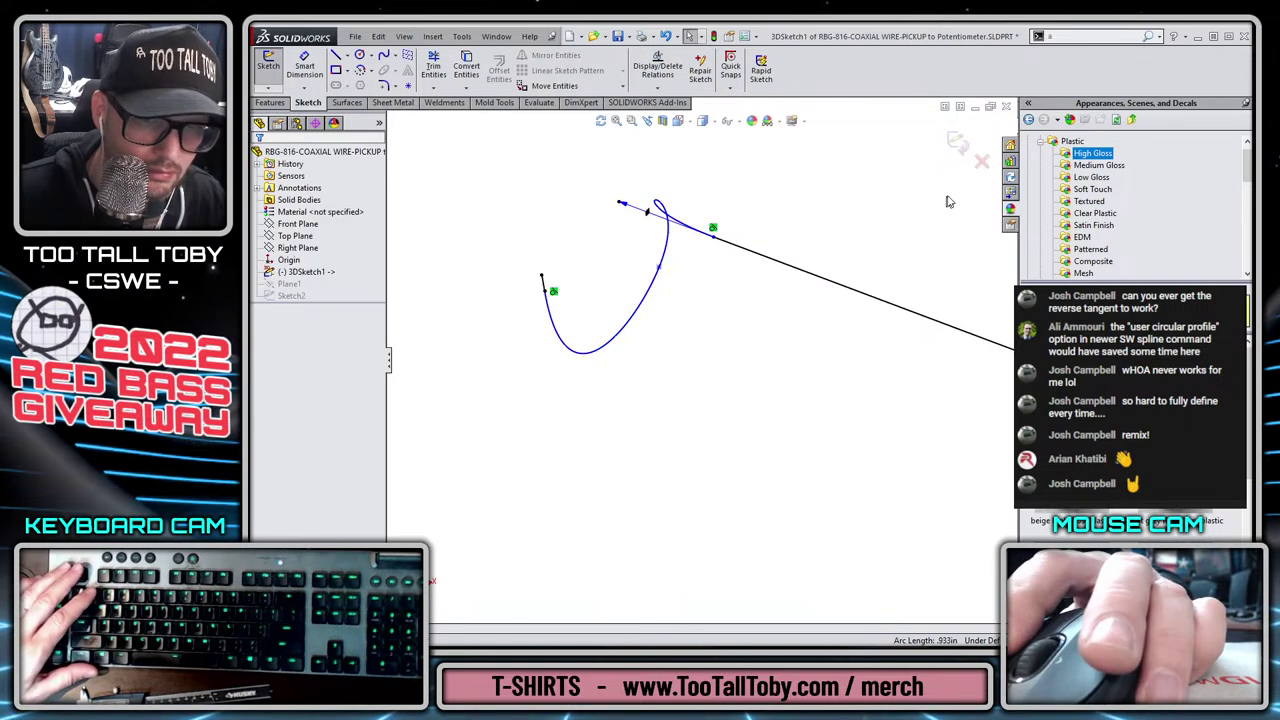
pyautogui.click(956, 142)
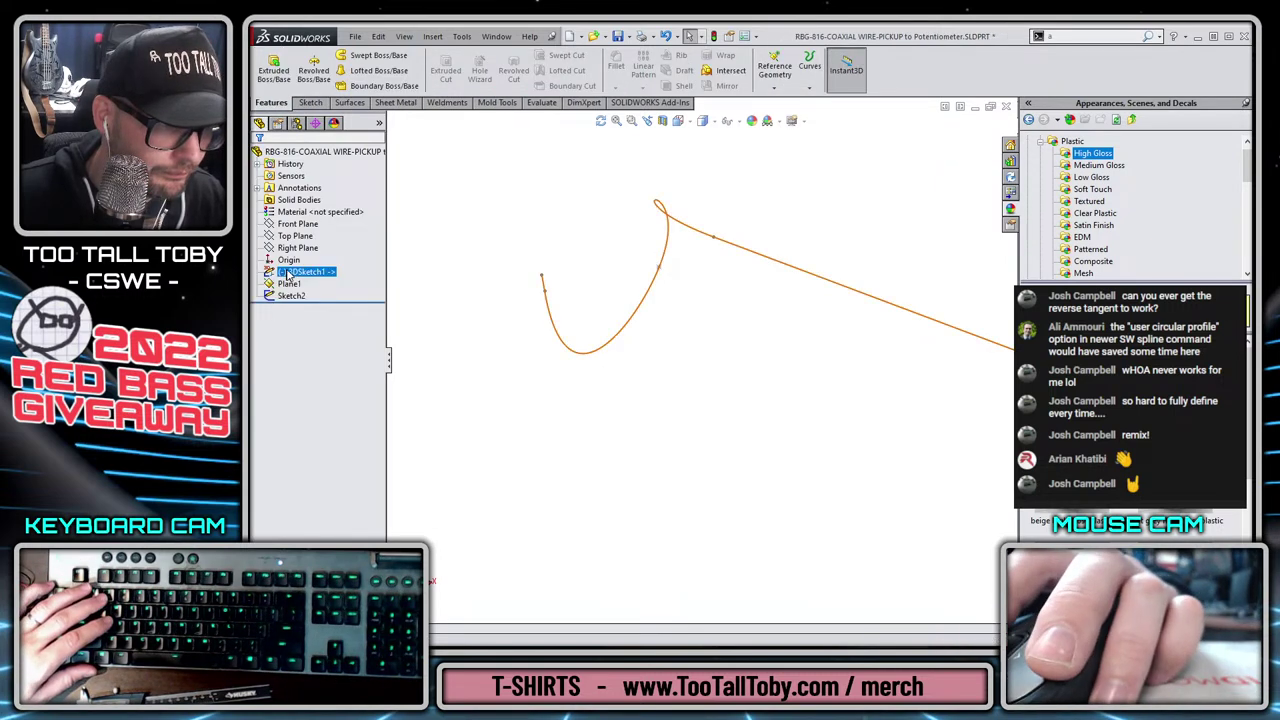
# Set the profile circle's diameter in Sketch2 to 0.1 in.
pyautogui.scroll(4, 692, 359)
pyautogui.press('f')
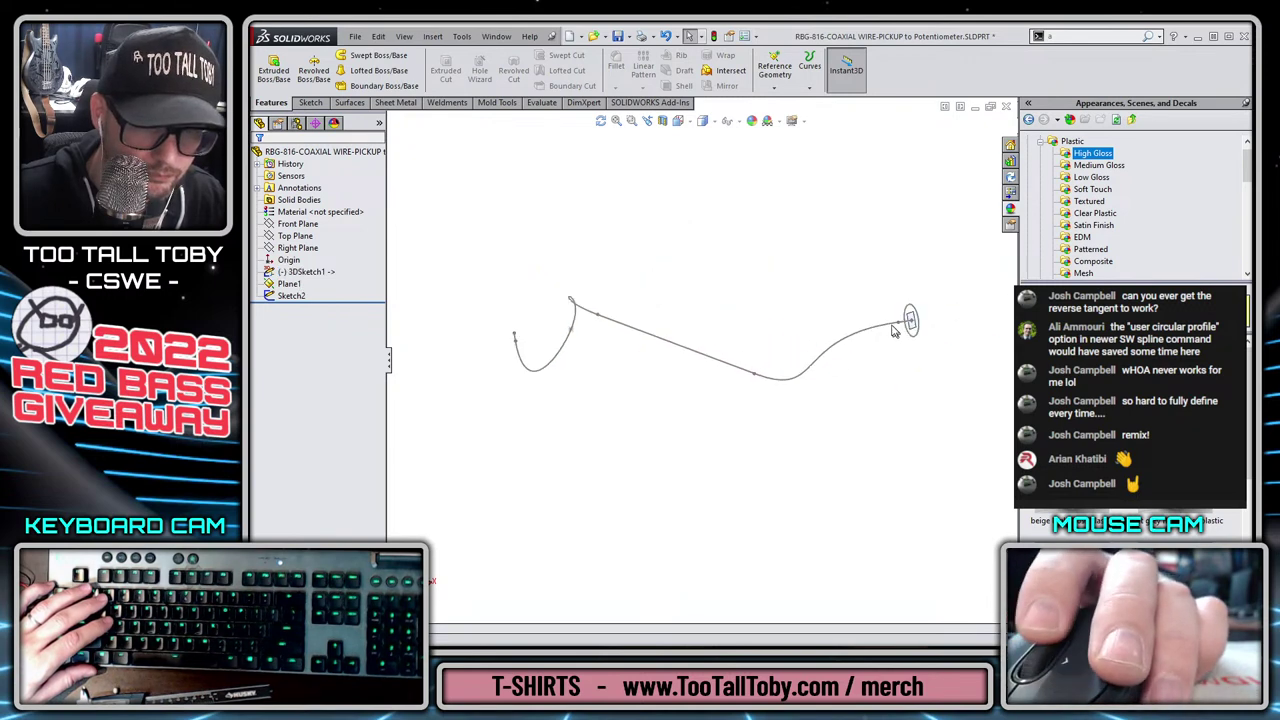
pyautogui.click(288, 296)
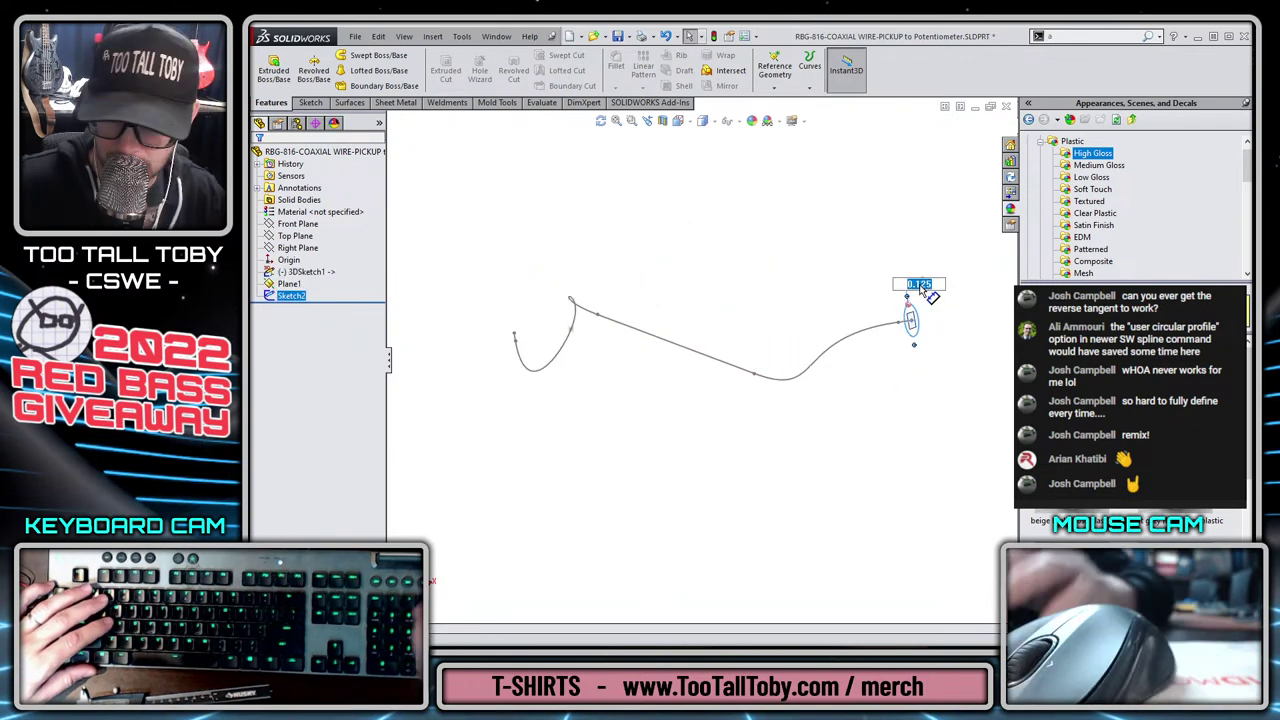
pyautogui.write('.1')
pyautogui.press('Return')
pyautogui.press('Escape')
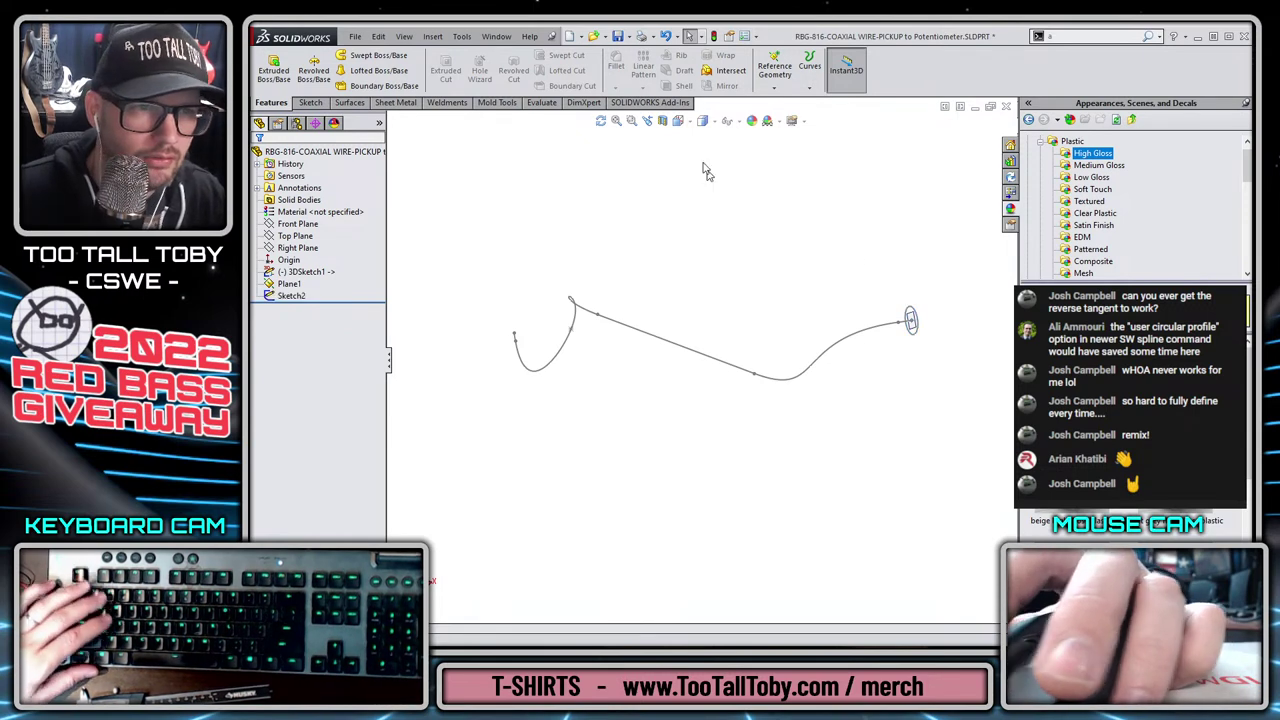
# Try to sweep the resized circle along the adjusted 3D sketch, inspect the bends in the preview, and cancel.
pyautogui.keyDown('ctrl'); pyautogui.click(289, 297); pyautogui.keyUp('ctrl')
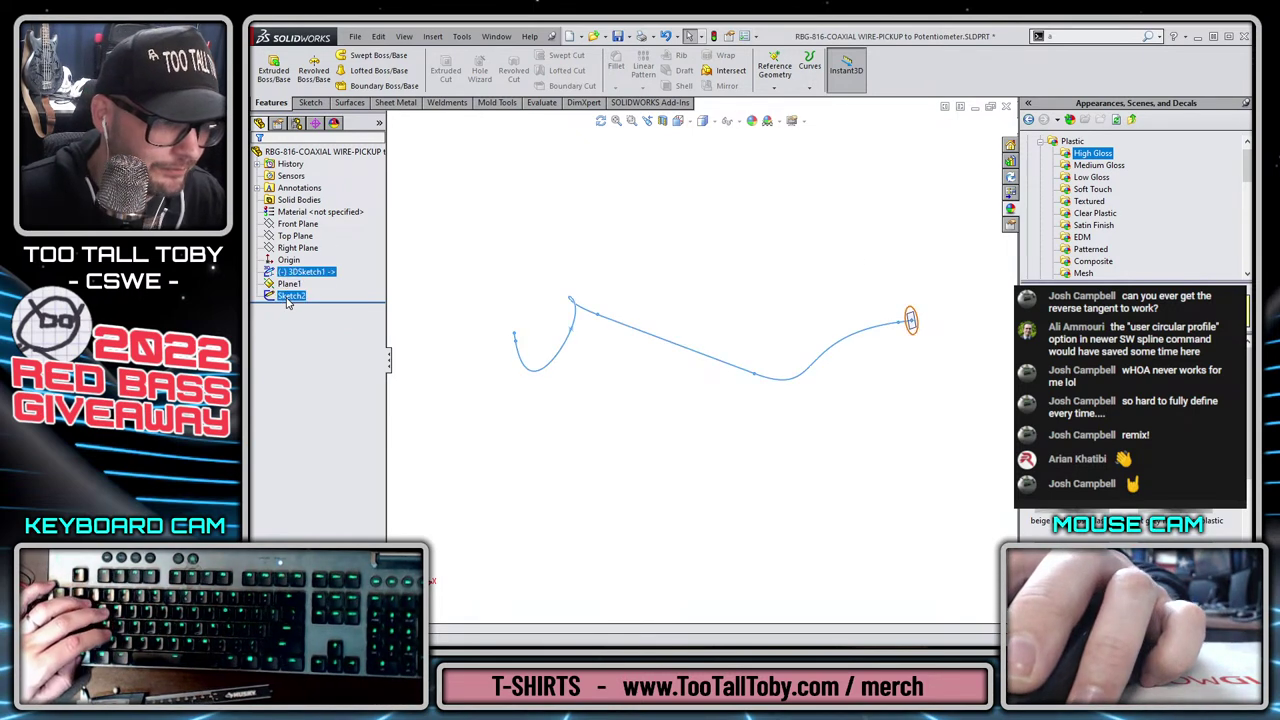
pyautogui.click(378, 56)
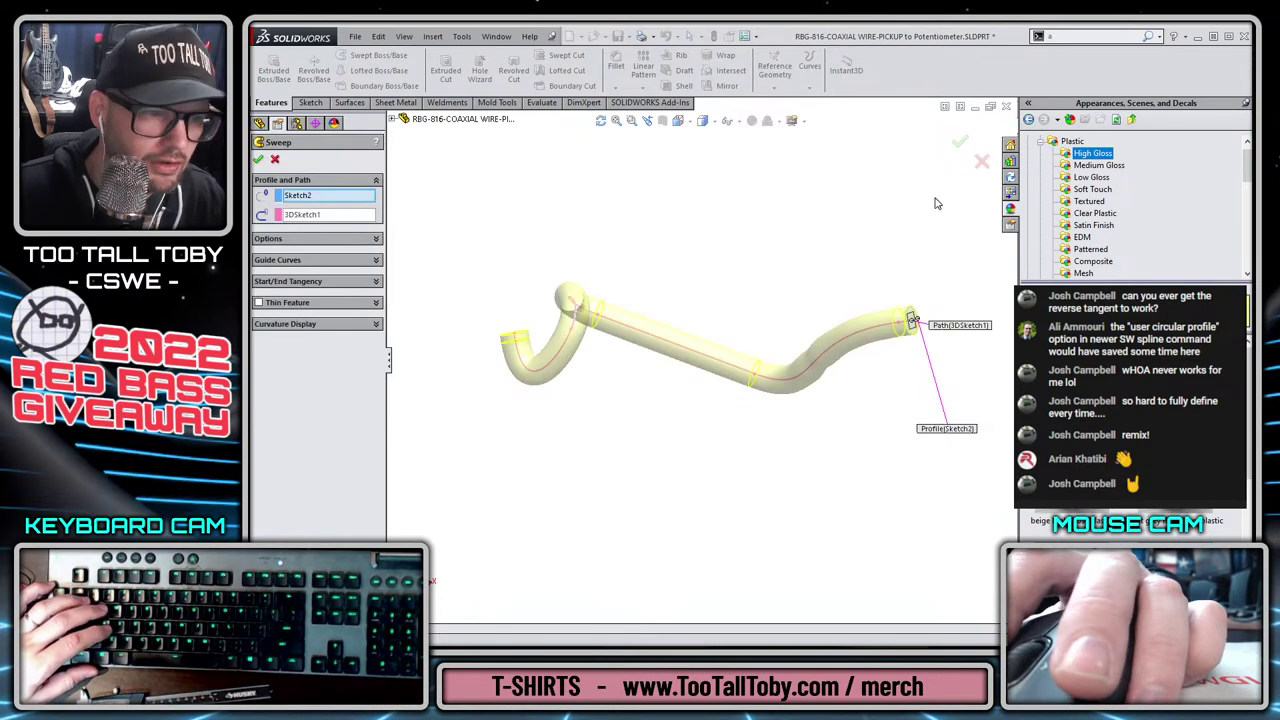
pyautogui.moveTo(602, 300); pyautogui.dragTo(607, 416, button='middle')
pyautogui.scroll(-8, 557, 294)
pyautogui.scroll(5, 585, 330)
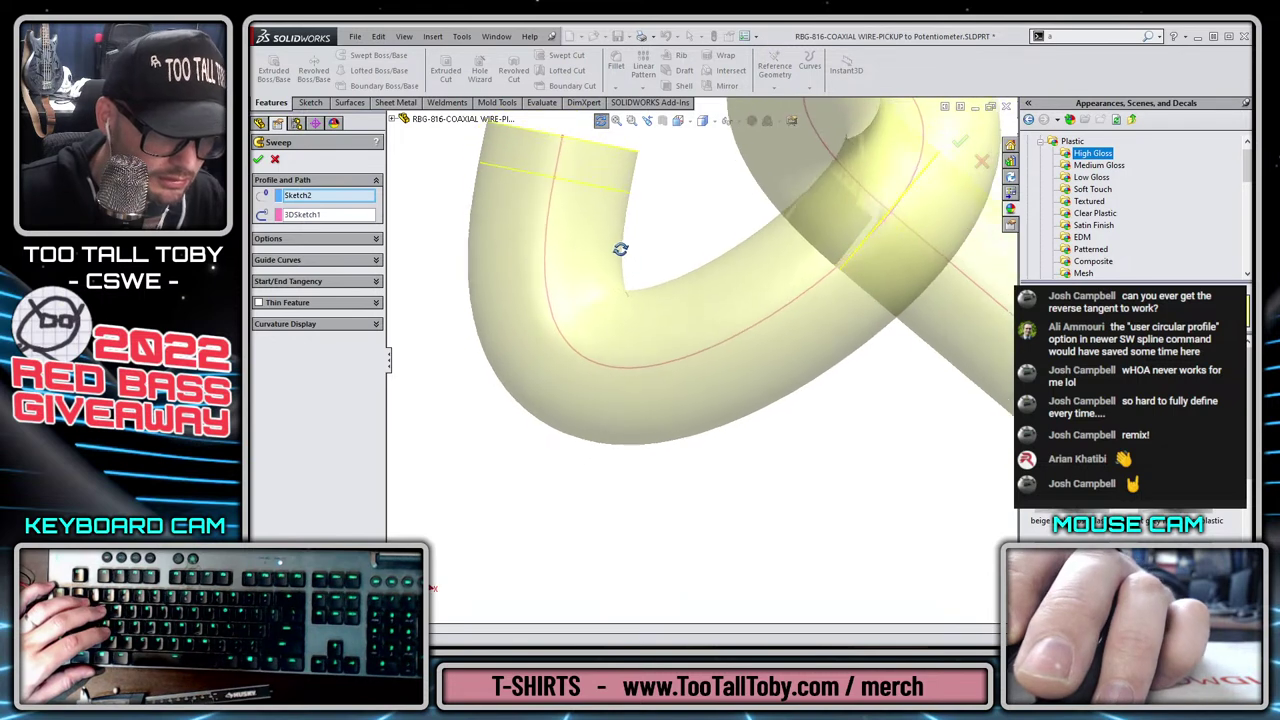
pyautogui.press('Escape')
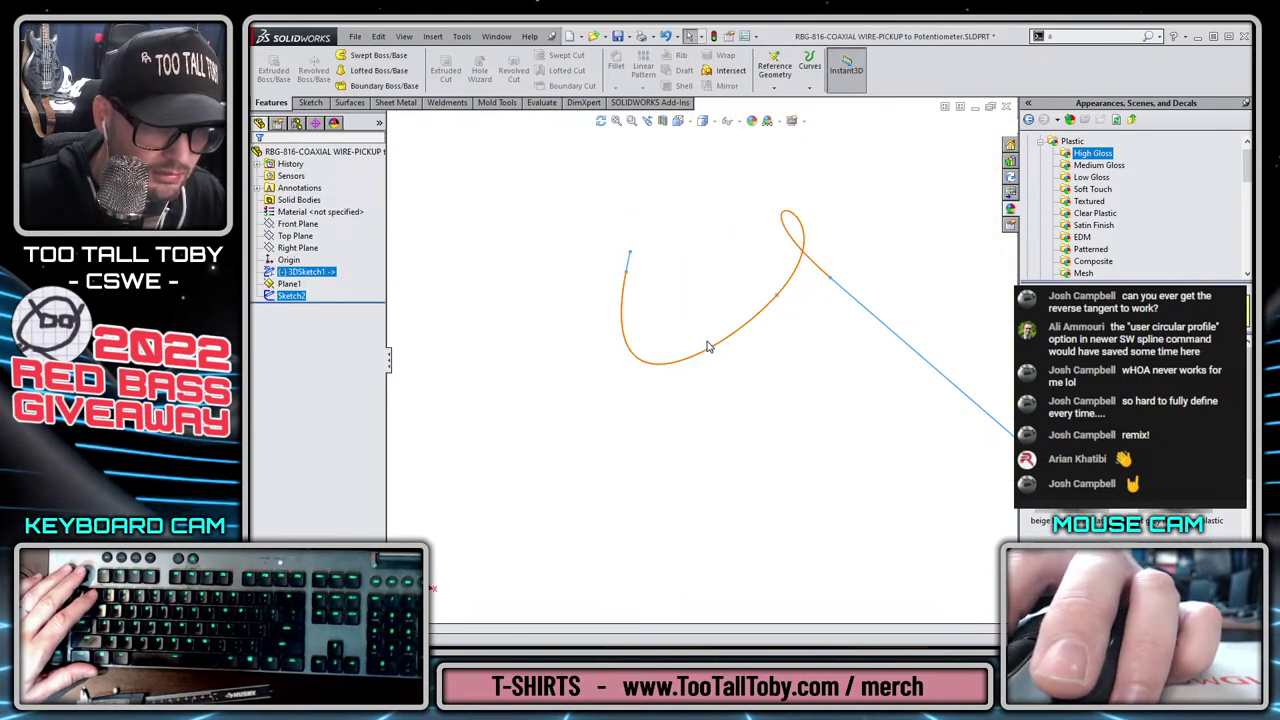
# Pull the spline's intermediate point outward to widen the bend, and sweep Sketch2 along 3DSketch1.
pyautogui.moveTo(776, 303); pyautogui.dragTo(795, 322)
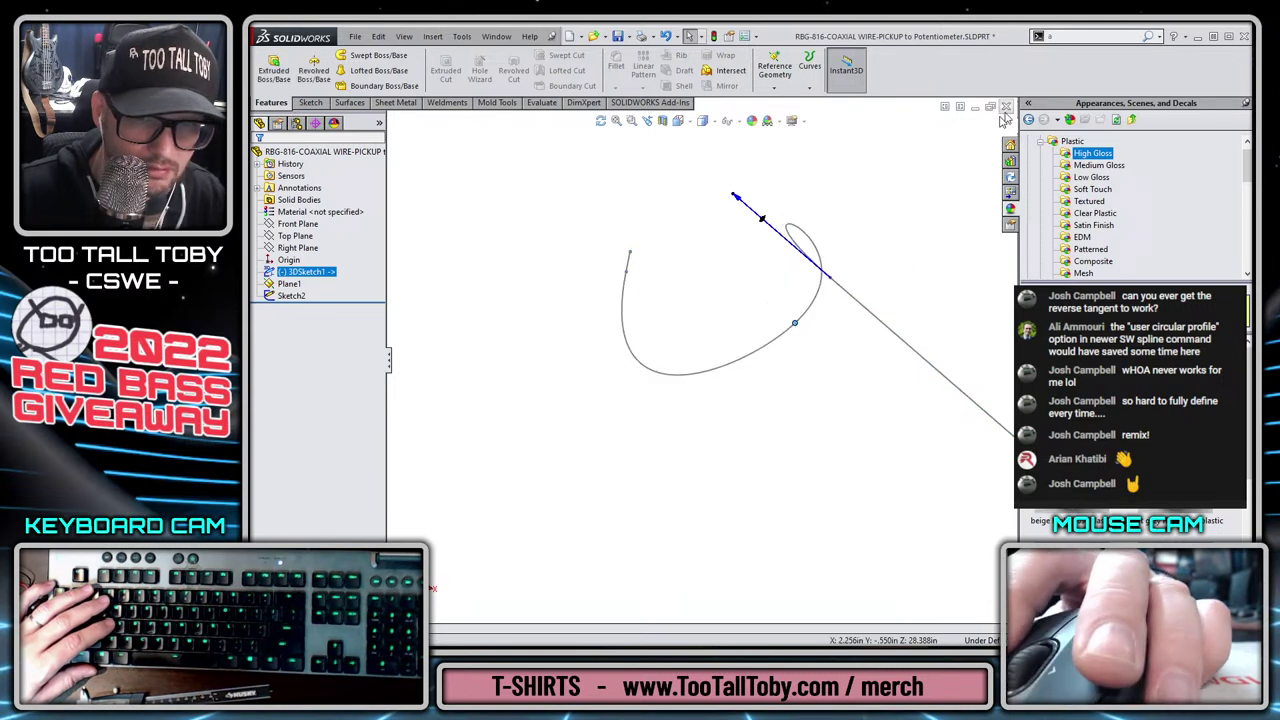
pyautogui.click(856, 207)
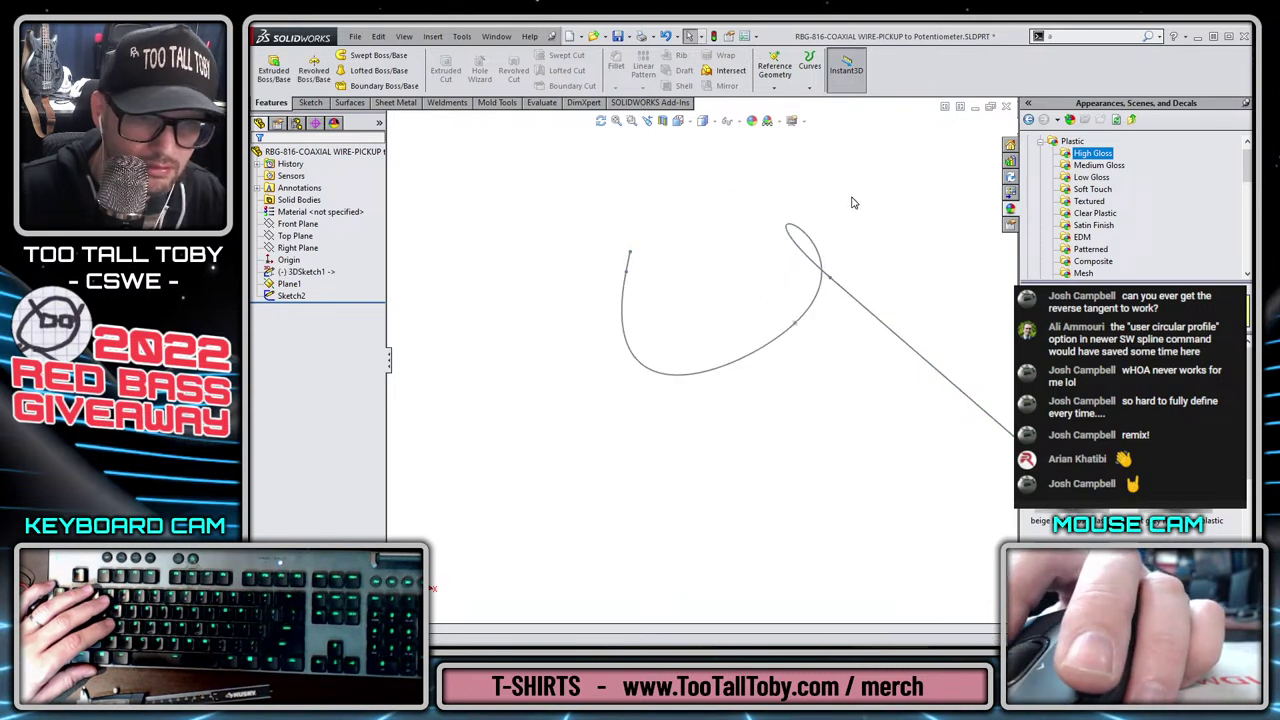
pyautogui.click(306, 272)
pyautogui.keyDown('ctrl'); pyautogui.click(291, 296); pyautogui.keyUp('ctrl')
pyautogui.click(378, 56)
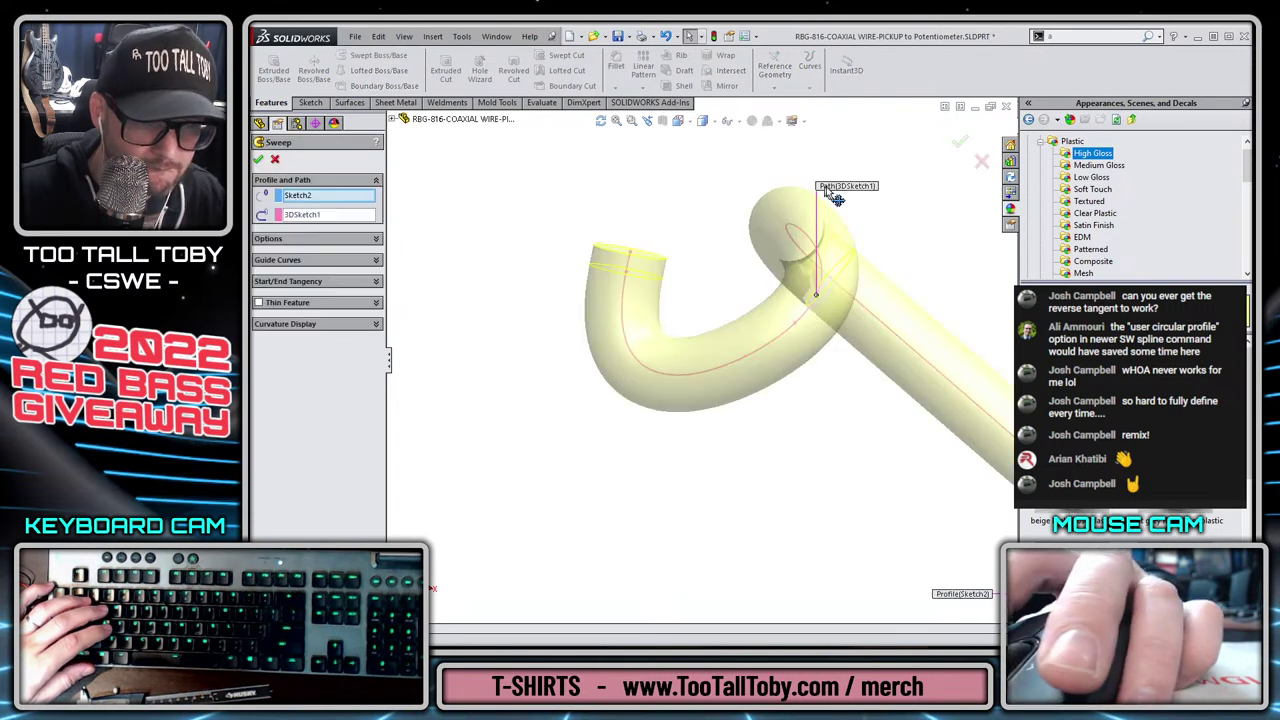
pyautogui.press('Return')
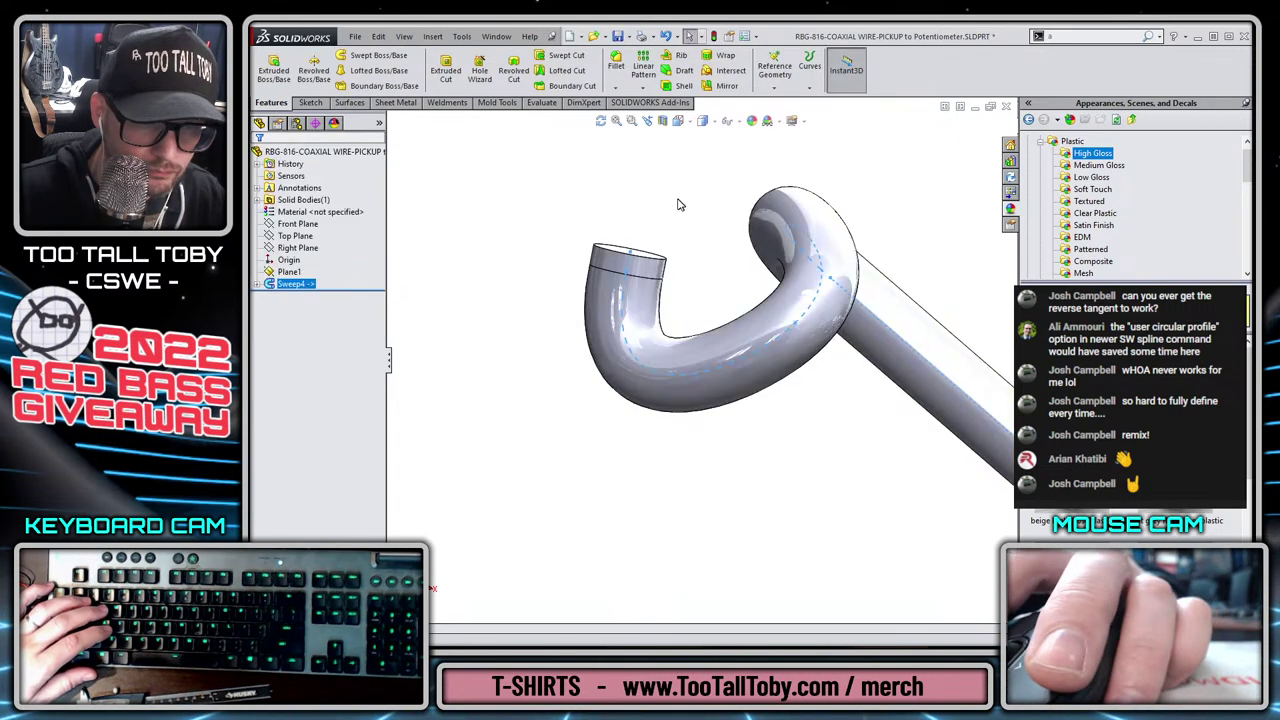
# Inspect the swept wire, apply a black high gloss plastic appearance to it, and save the part.
pyautogui.scroll(5, 894, 477)
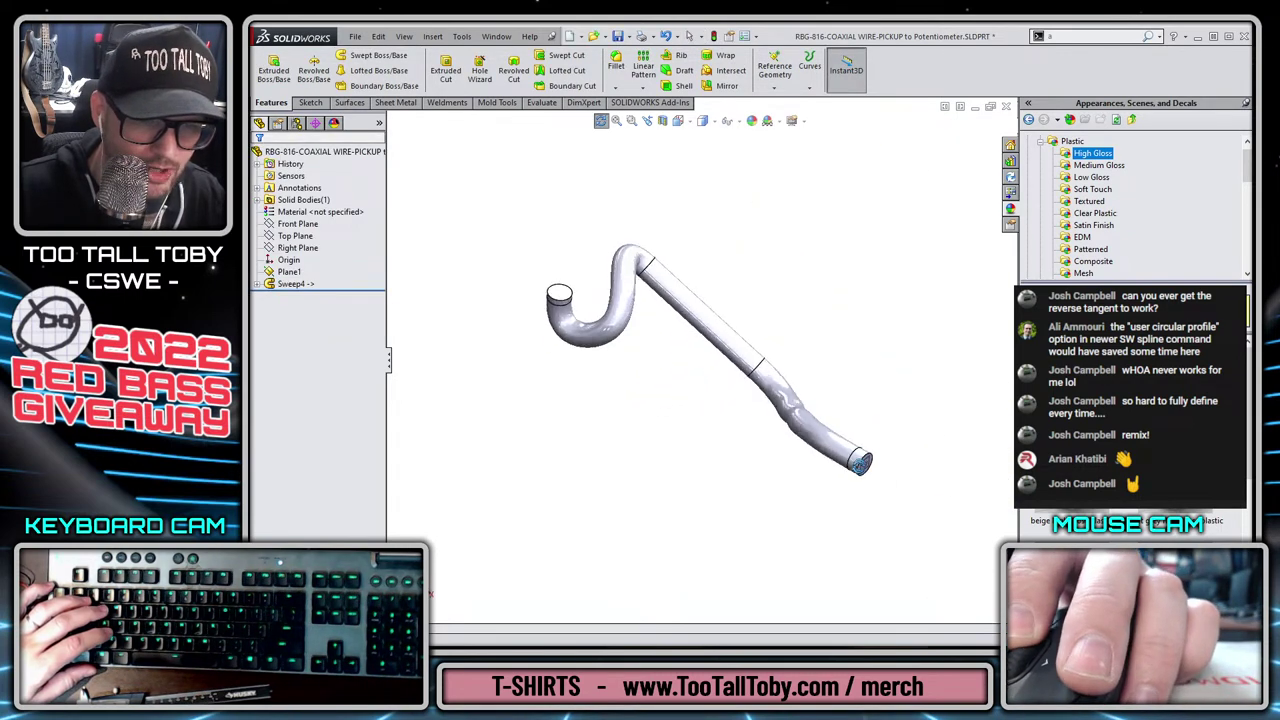
pyautogui.scroll(-5, 817, 432)
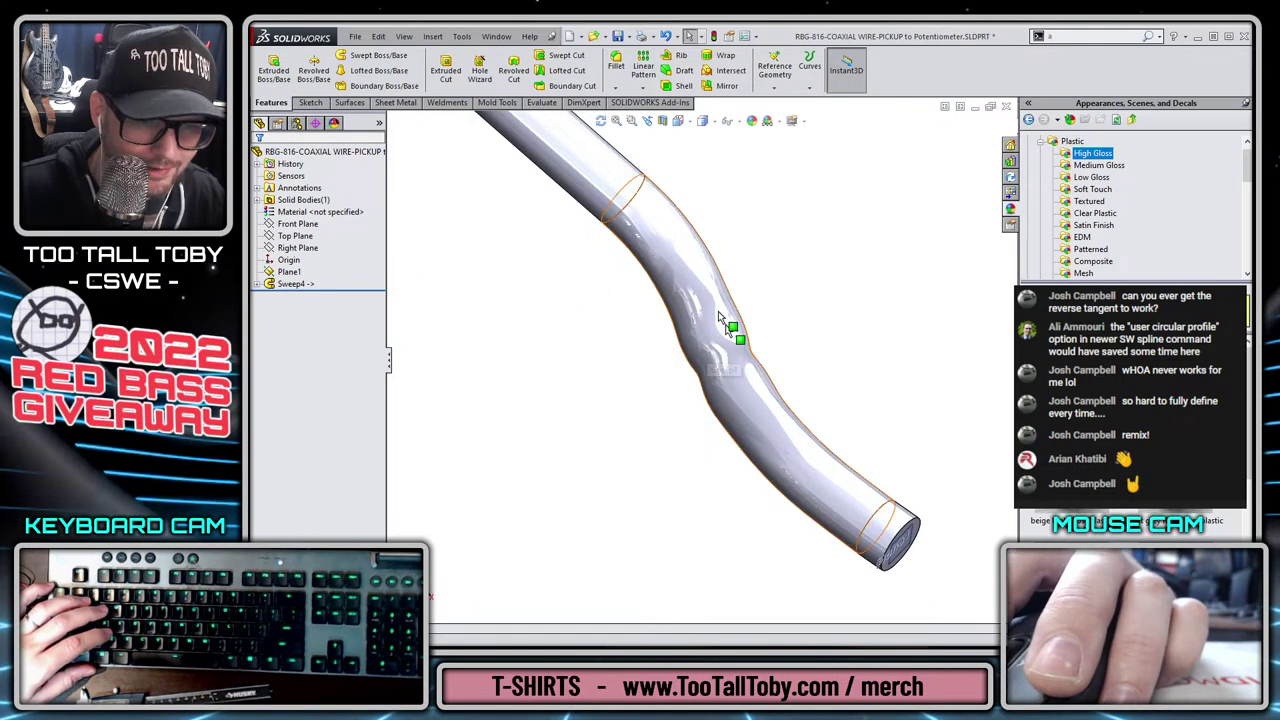
pyautogui.scroll(5, 755, 373)
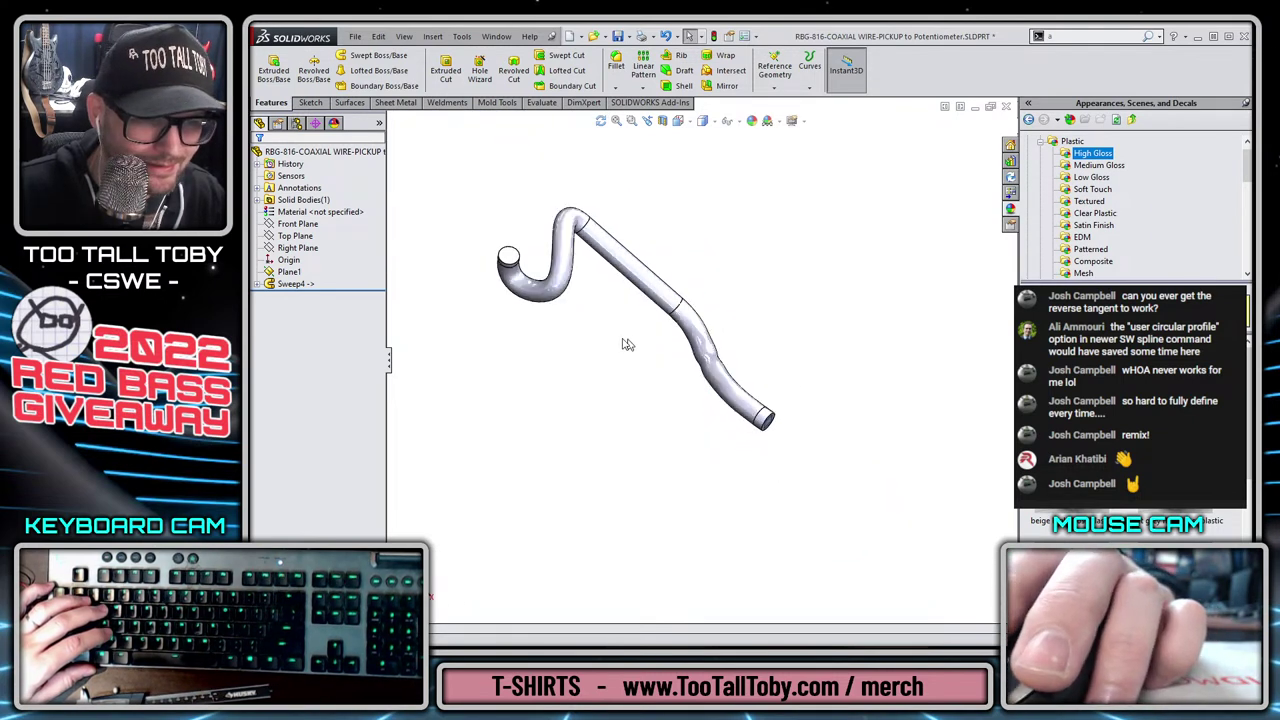
pyautogui.scroll(-1, 880, 430)
pyautogui.doubleClick(1115, 577)
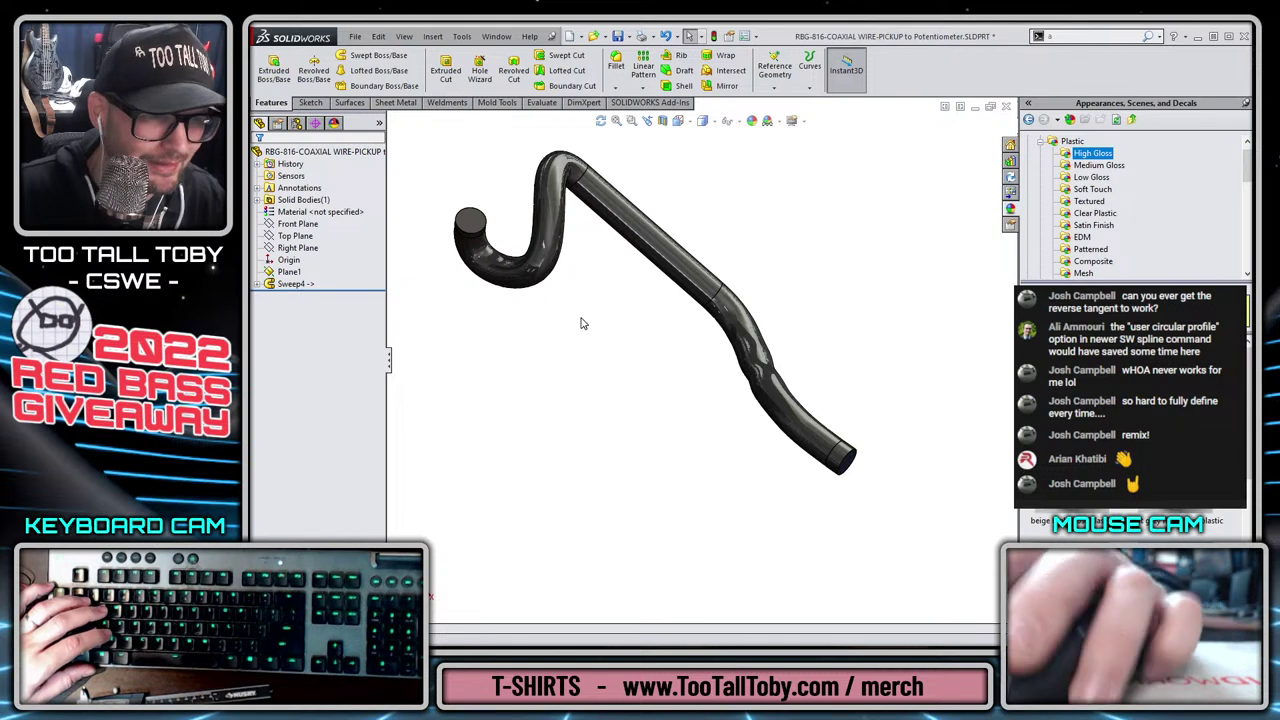
pyautogui.click(618, 37)
# Switch to the body sub-assembly and examine the coaxial wire's route around the pickup screw and through the hole to the potentiometer.
pyautogui.hotkey('ctrl', 'Tab')
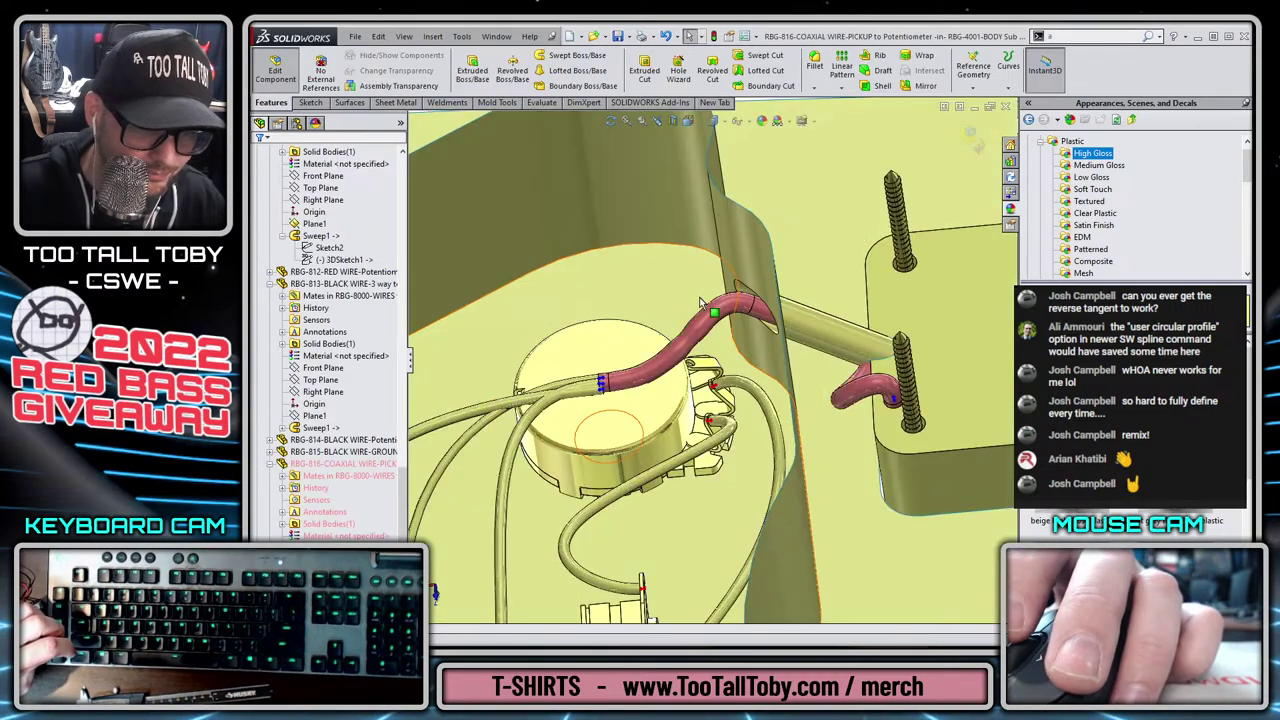
pyautogui.scroll(7, 757, 405)
pyautogui.moveTo(728, 415); pyautogui.dragTo(755, 388, button='middle')
pyautogui.scroll(-4, 758, 388)
pyautogui.scroll(-8, 758, 388)
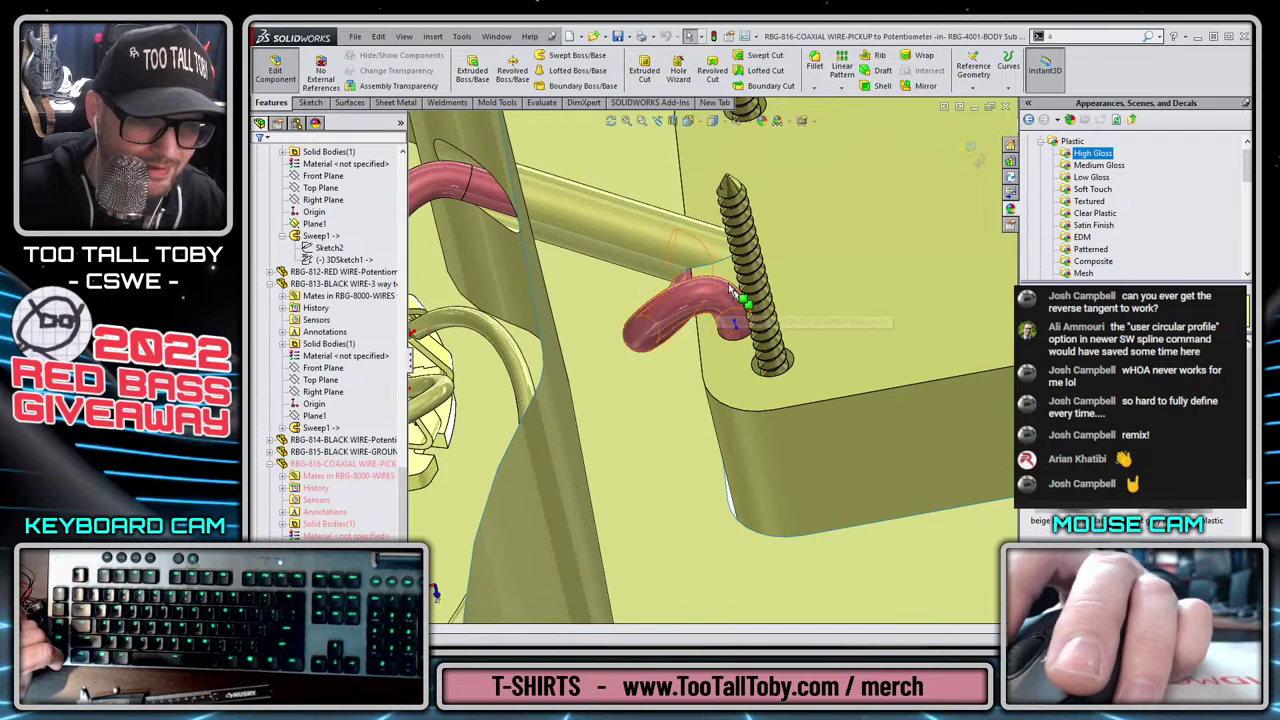
pyautogui.scroll(2, 720, 331)
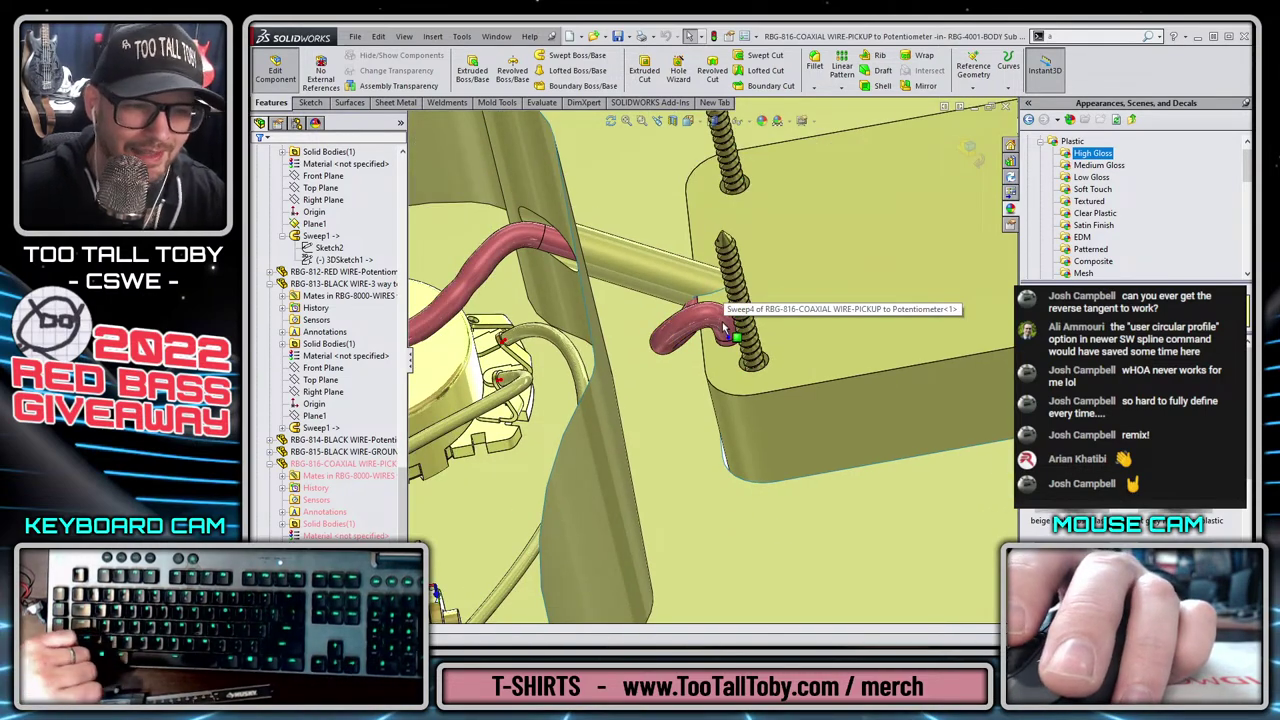
pyautogui.scroll(-3, 731, 325)
pyautogui.moveTo(729, 327); pyautogui.dragTo(661, 360, button='middle')
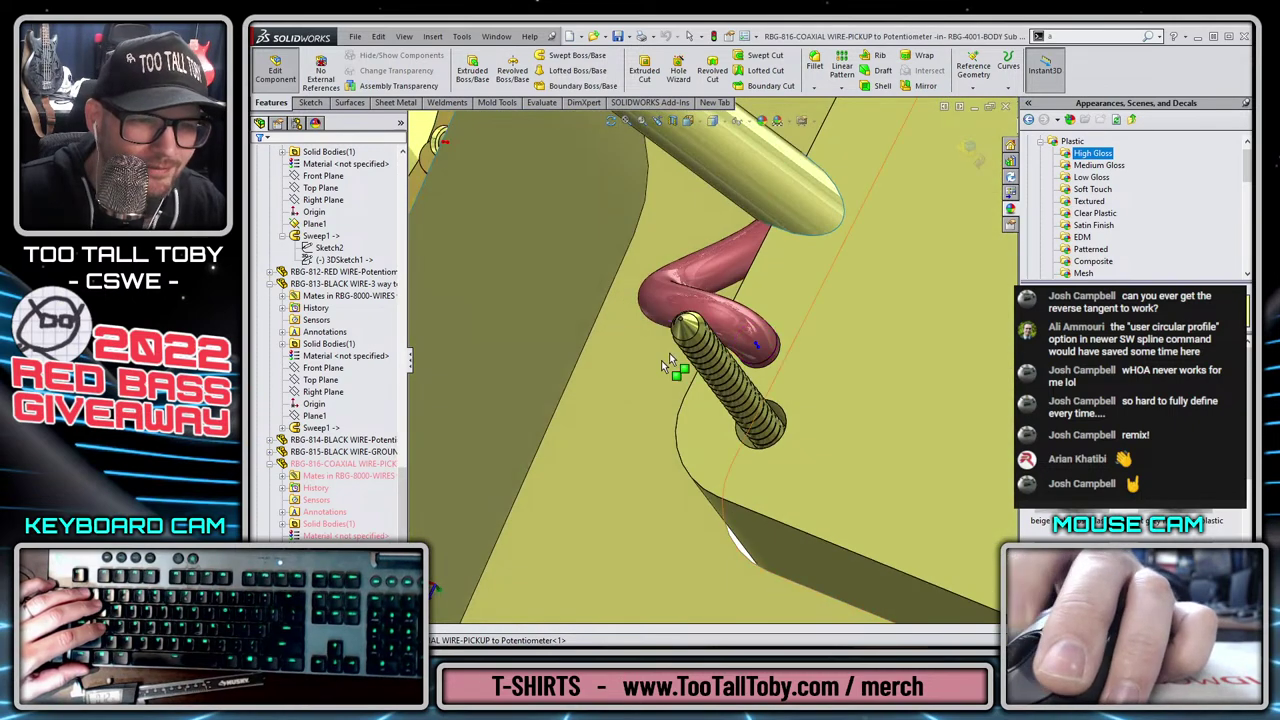
pyautogui.keyDown('ctrl'); pyautogui.moveTo(746, 322); pyautogui.dragTo(739, 334, button='middle'); pyautogui.keyUp('ctrl')
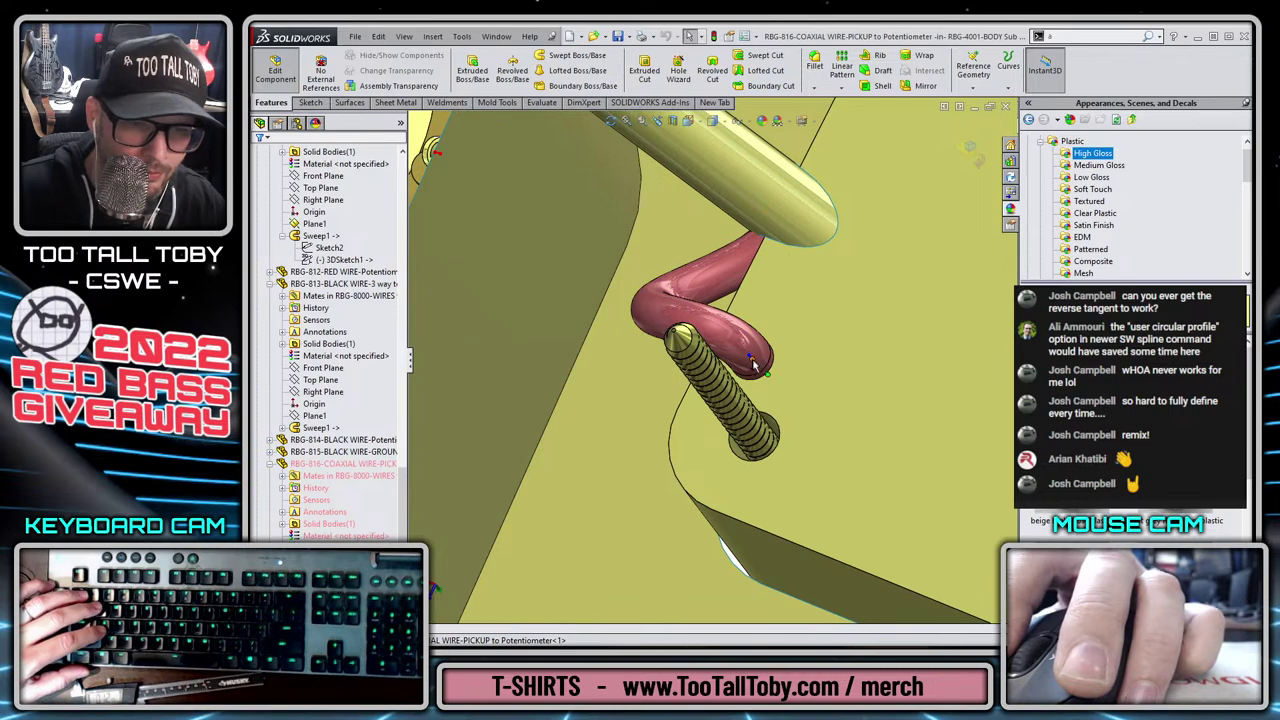
pyautogui.scroll(4, 815, 379)
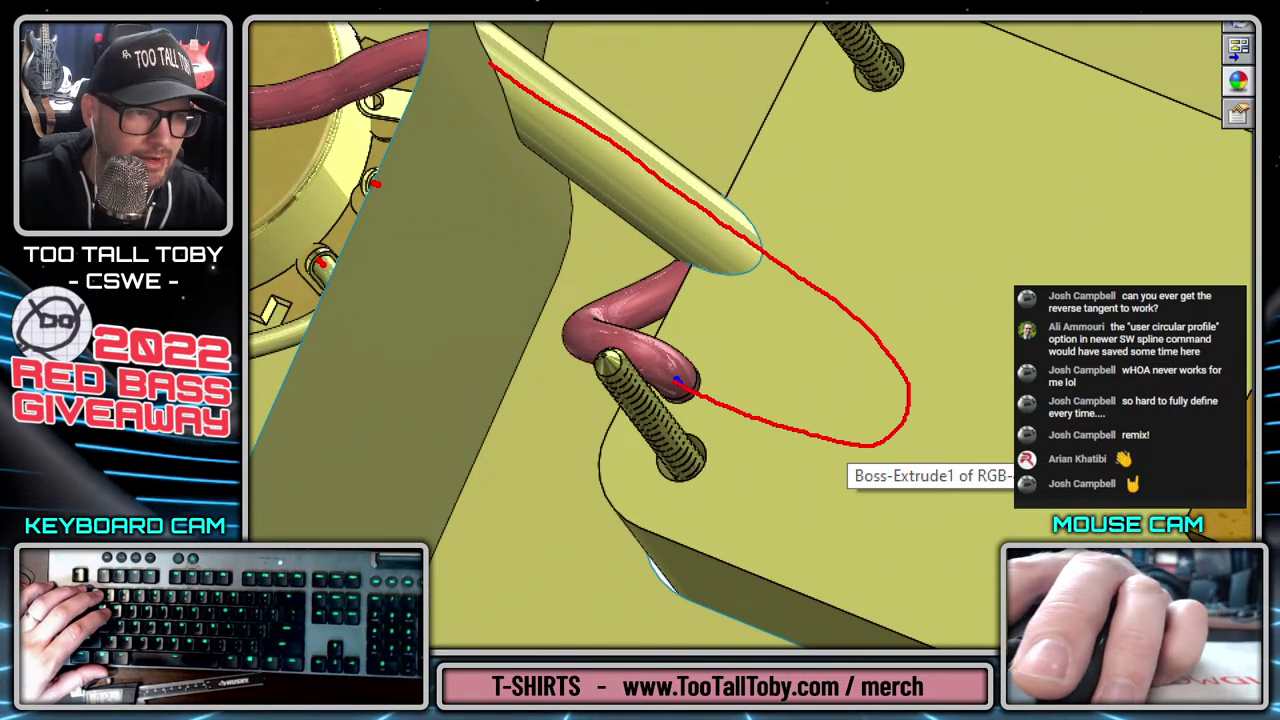
pyautogui.scroll(10, 676, 380)
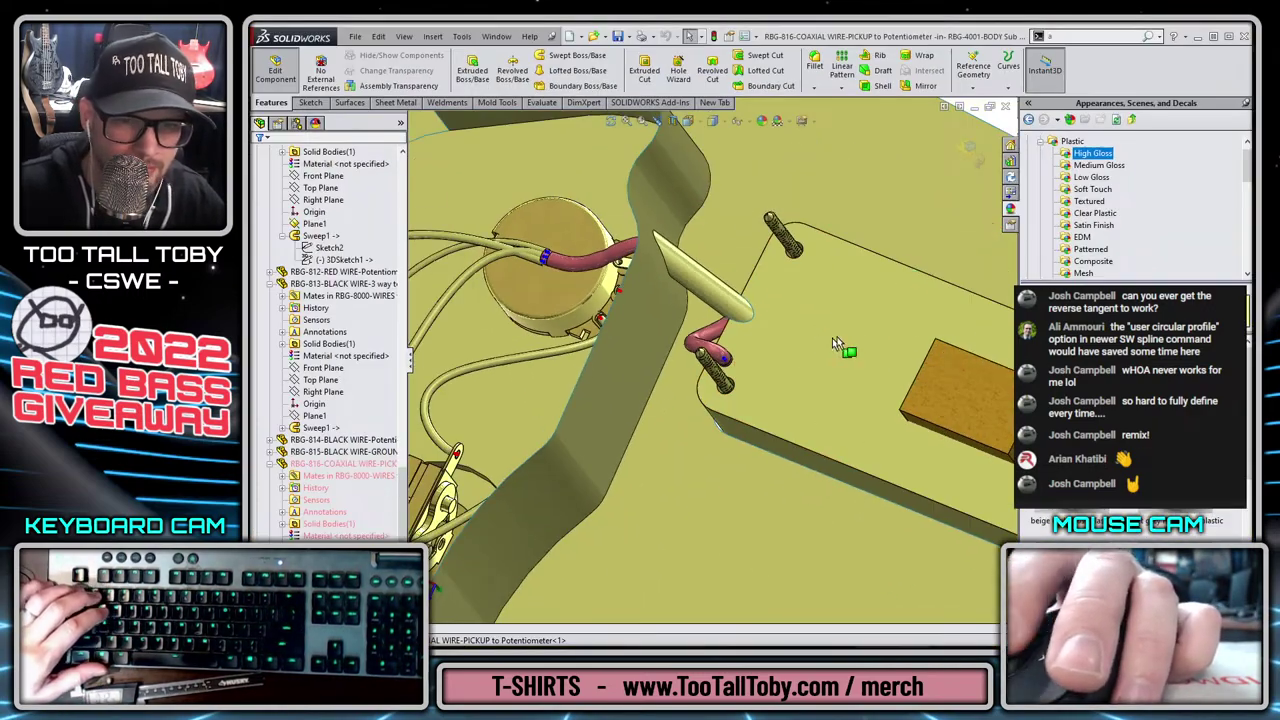
# Finish editing the coaxial wire in the assembly and examine its fit between the potentiometer and the pickup.
pyautogui.click(970, 152)
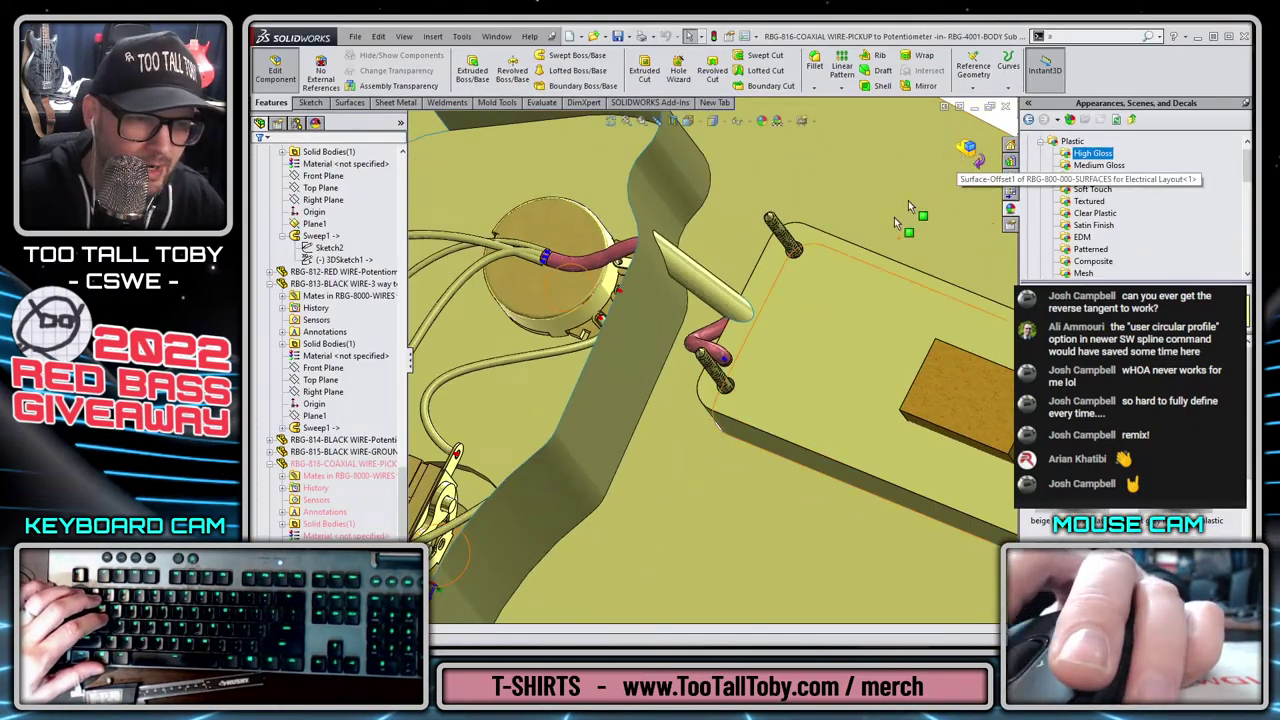
pyautogui.scroll(4, 700, 330)
pyautogui.scroll(-4, 690, 357)
pyautogui.moveTo(689, 360); pyautogui.dragTo(708, 300, button='middle')
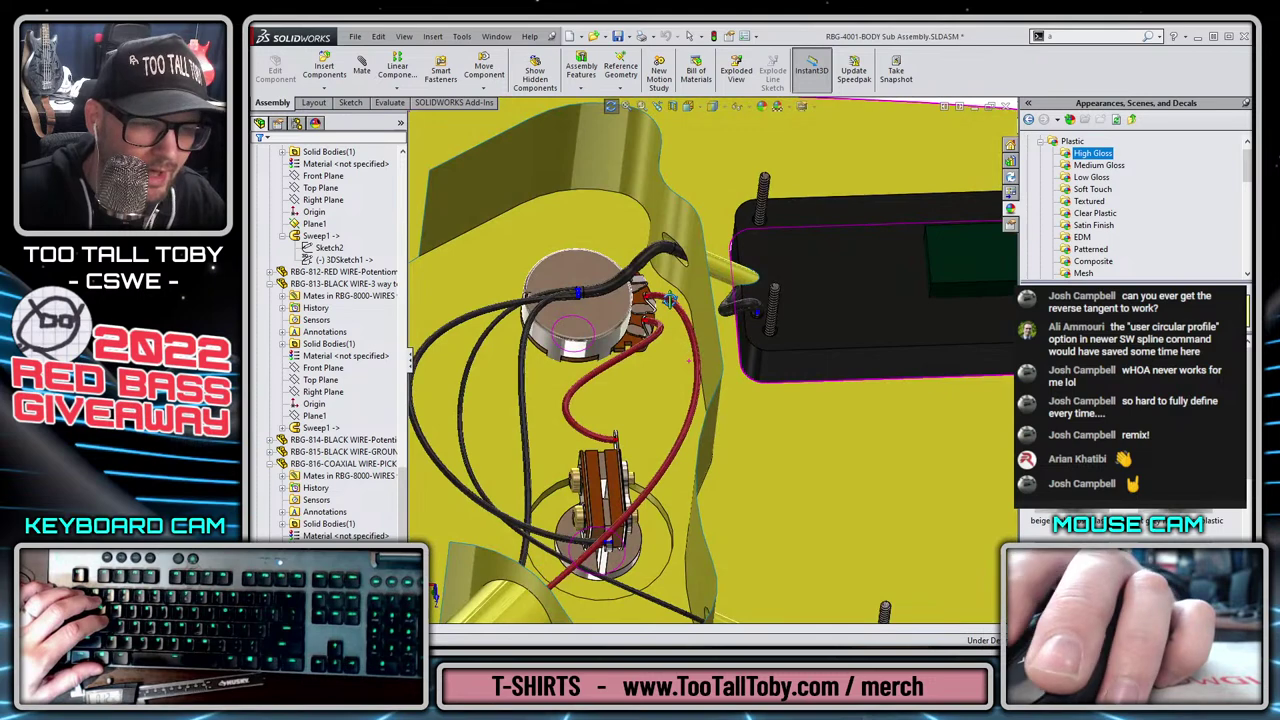
pyautogui.scroll(5, 708, 300)
pyautogui.scroll(-2, 600, 288)
pyautogui.scroll(1, 563, 272)
pyautogui.moveTo(563, 272); pyautogui.dragTo(604, 307, button='middle')
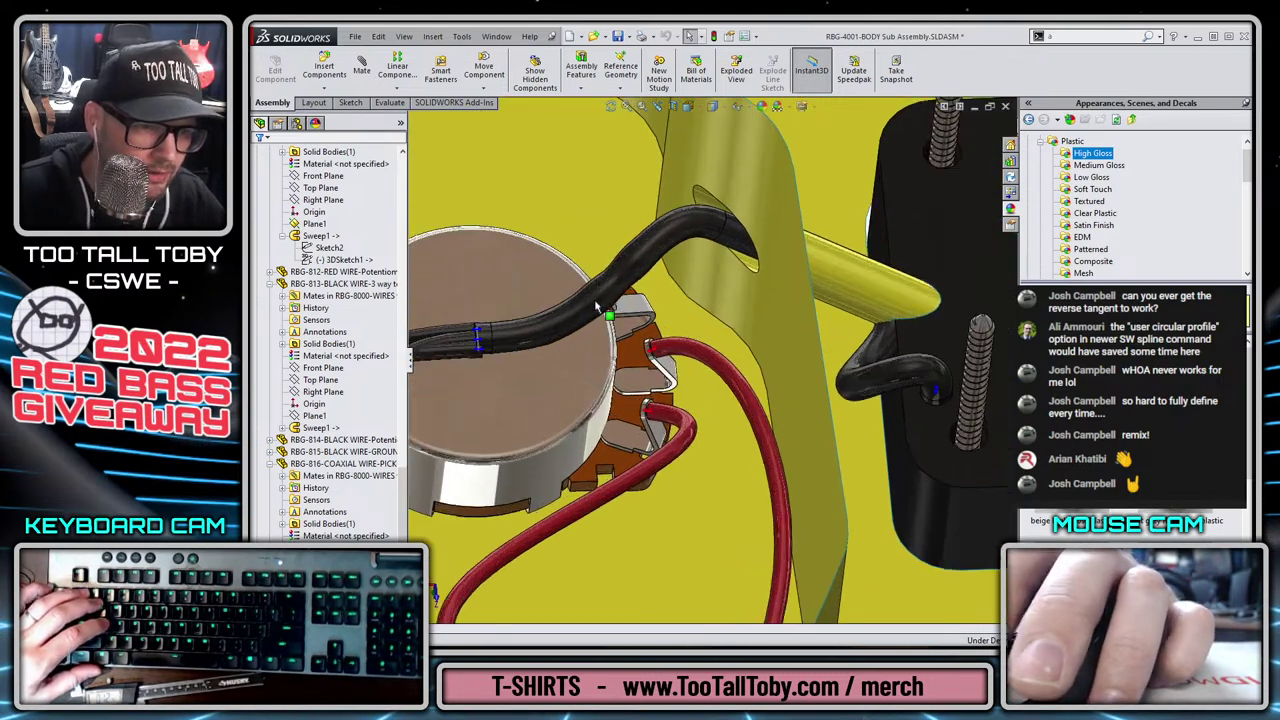
# Open the coaxial wire part from the body sub-assembly in its own window.
pyautogui.scroll(-1, 580, 304)
pyautogui.scroll(1, 562, 359)
pyautogui.click(667, 265)
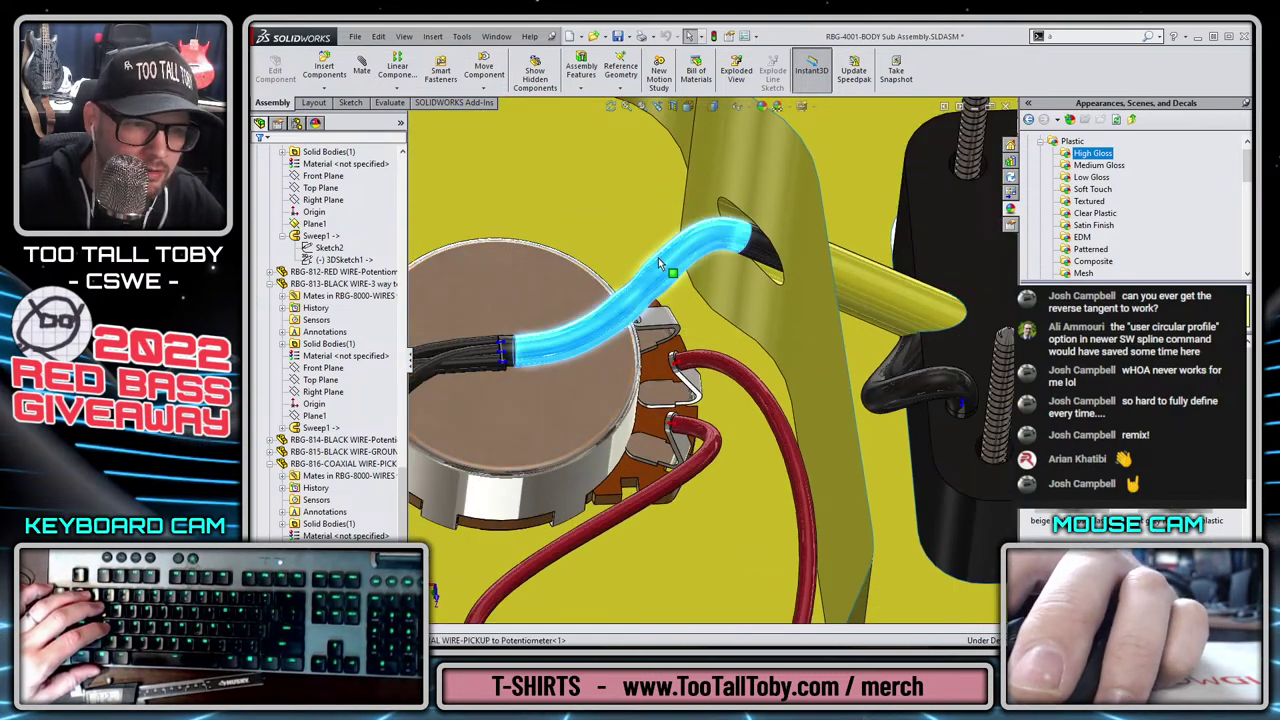
pyautogui.click(695, 181)
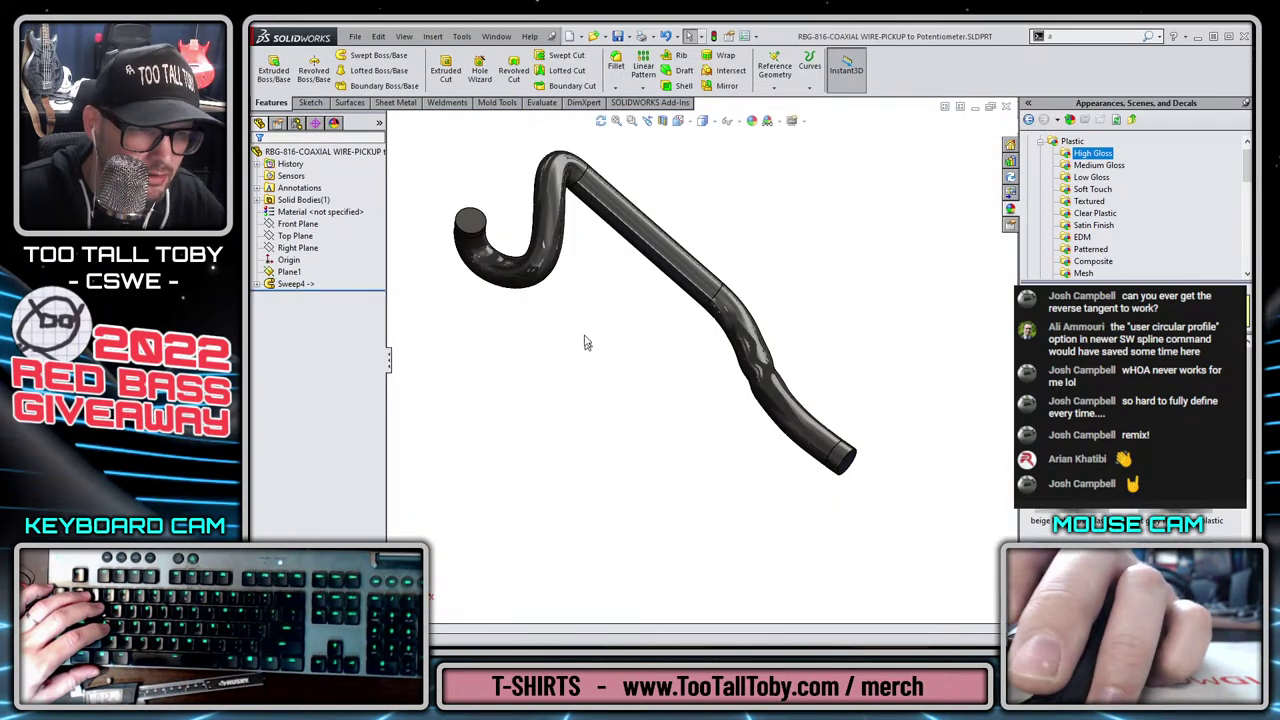
pyautogui.moveTo(585, 342); pyautogui.dragTo(566, 271, button='middle')
pyautogui.scroll(-2, 563, 274)
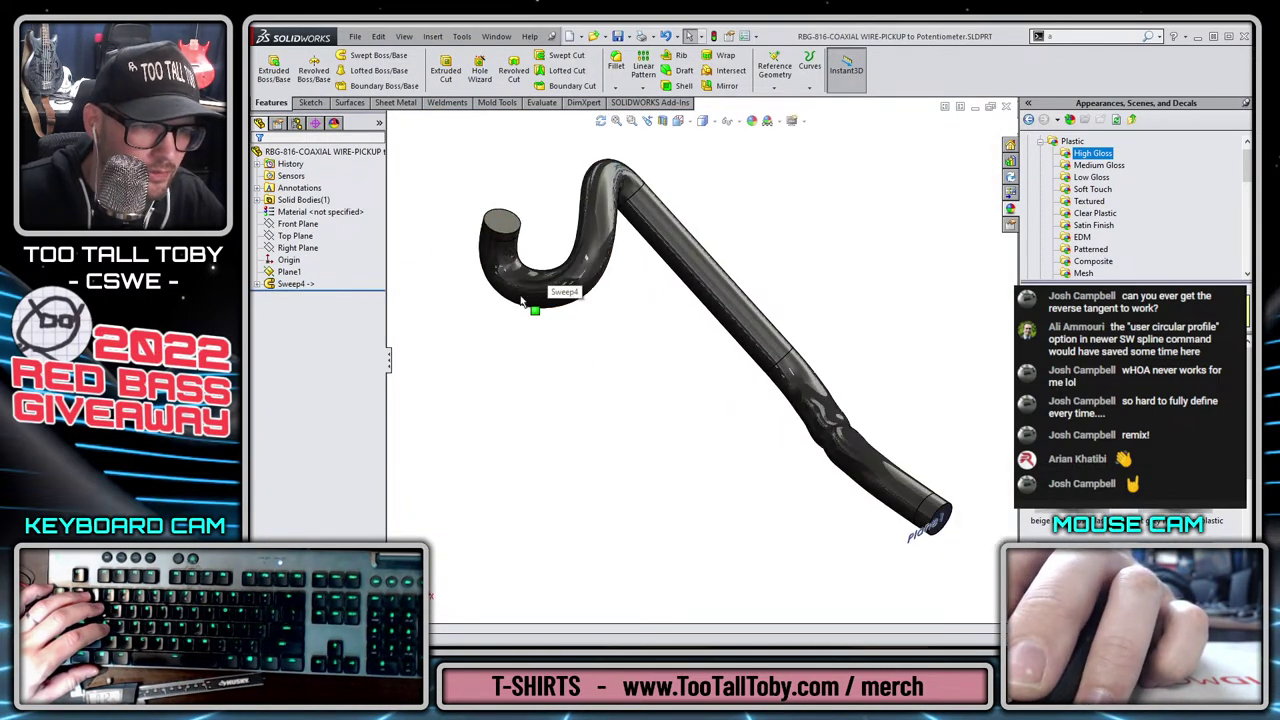
# Expand the wire's sweep feature and show its 3DSketch1 path along the swept body.
pyautogui.click(258, 285)
pyautogui.click(312, 307)
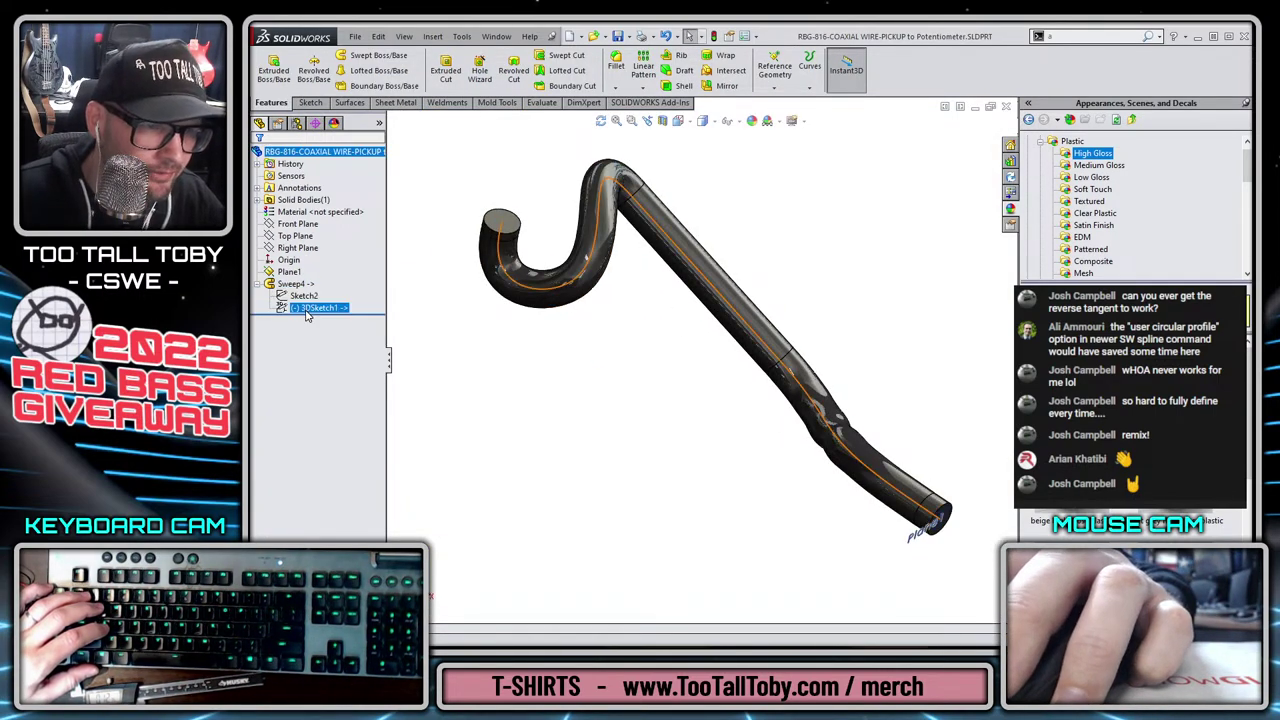
pyautogui.click(317, 290)
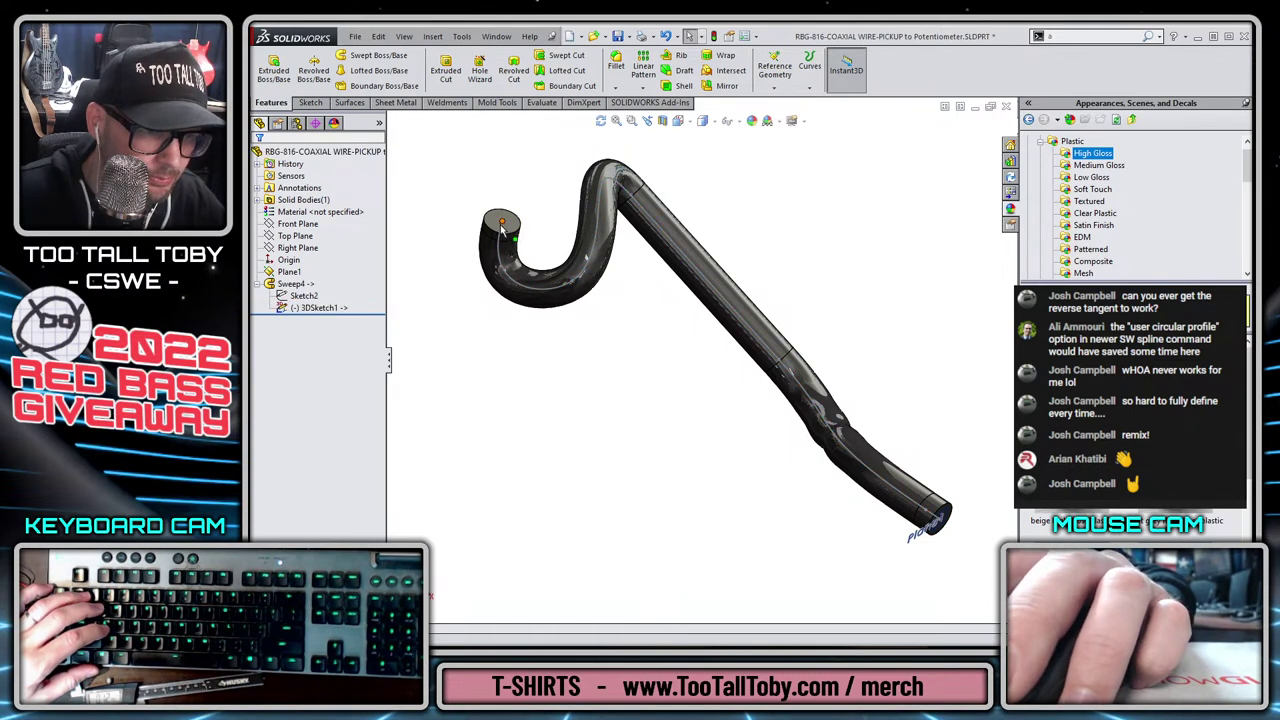
pyautogui.scroll(-3, 935, 520)
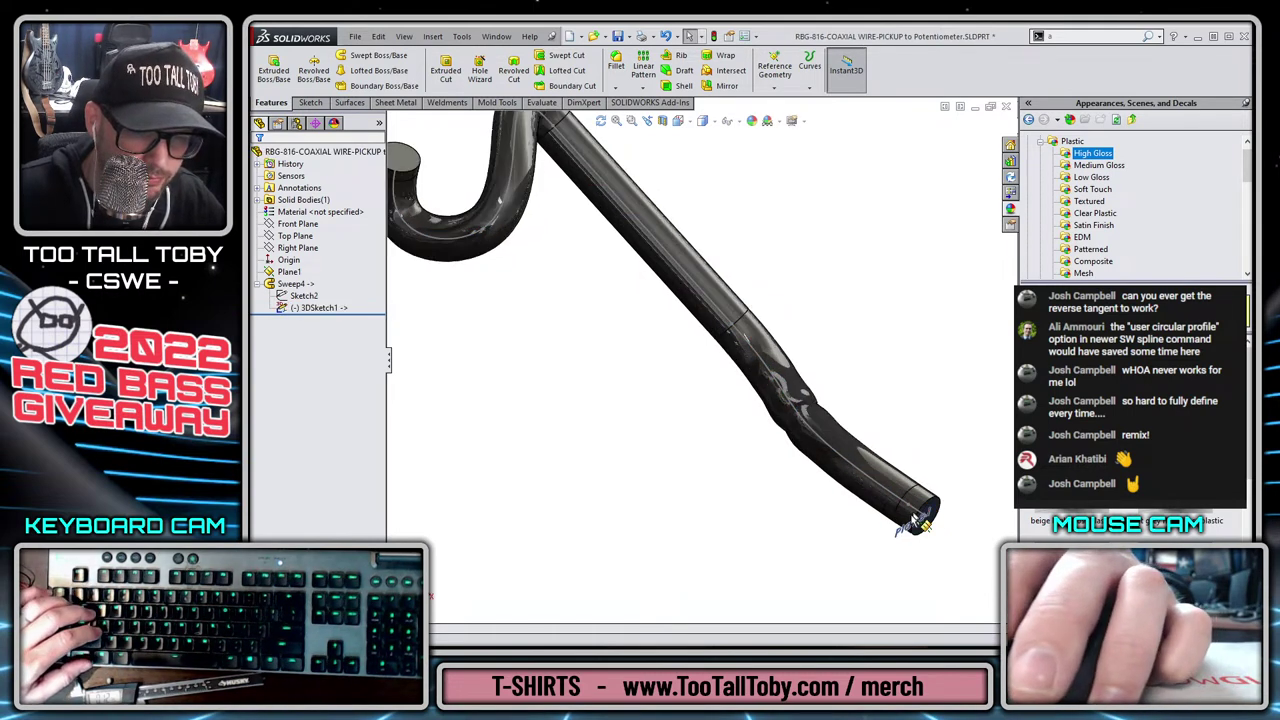
pyautogui.scroll(5, 910, 500)
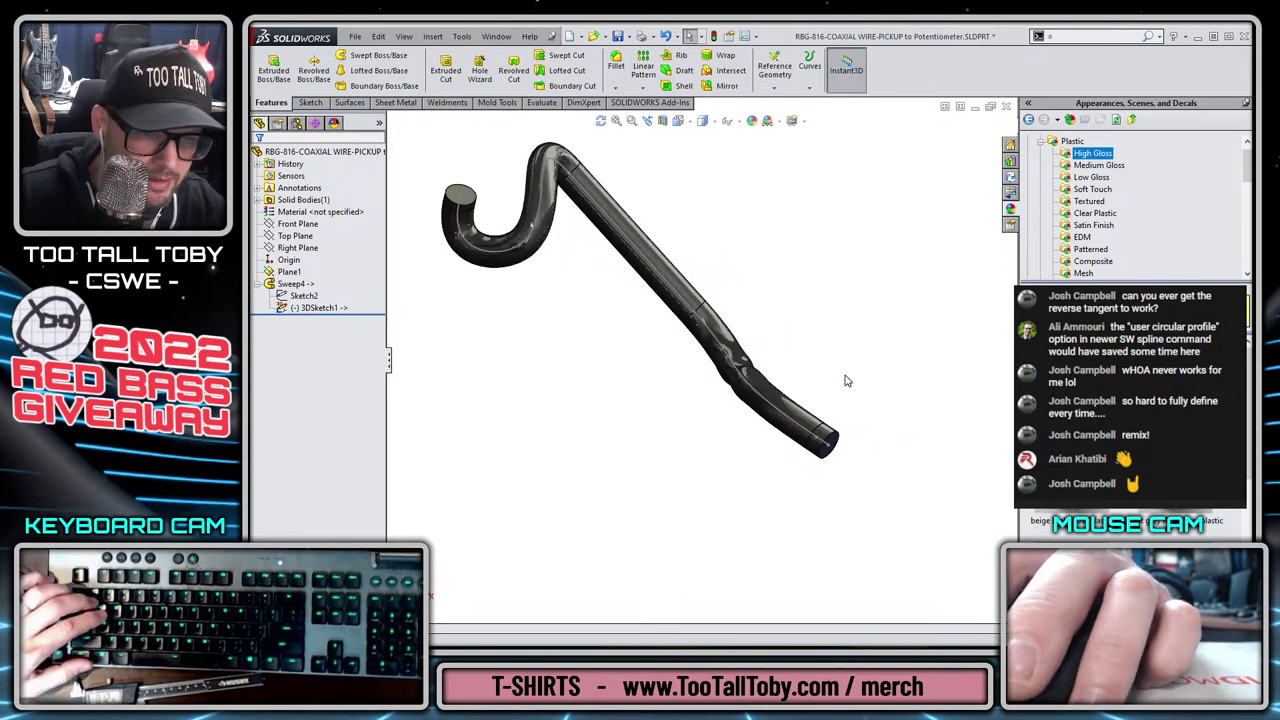
pyautogui.scroll(-2, 783, 470)
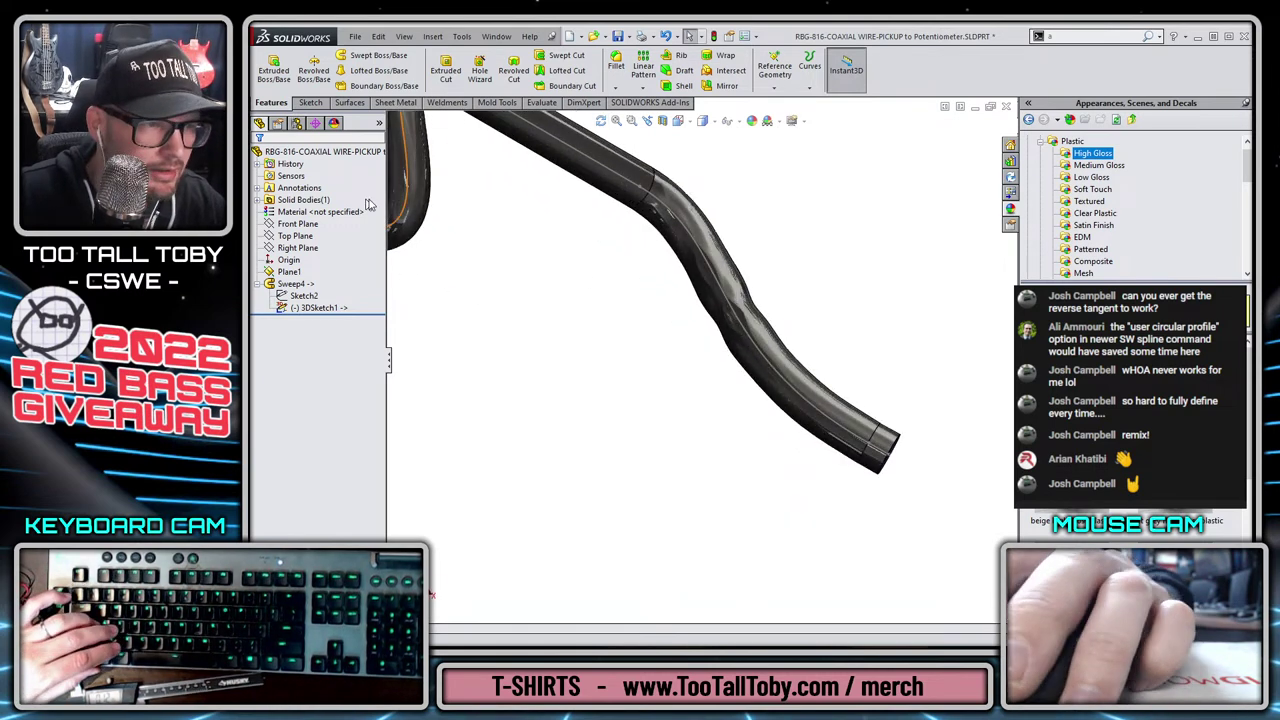
# Create a 3D sketch with a single point on the path spline, about midway along the wire's final curved section.
pyautogui.click(312, 103)
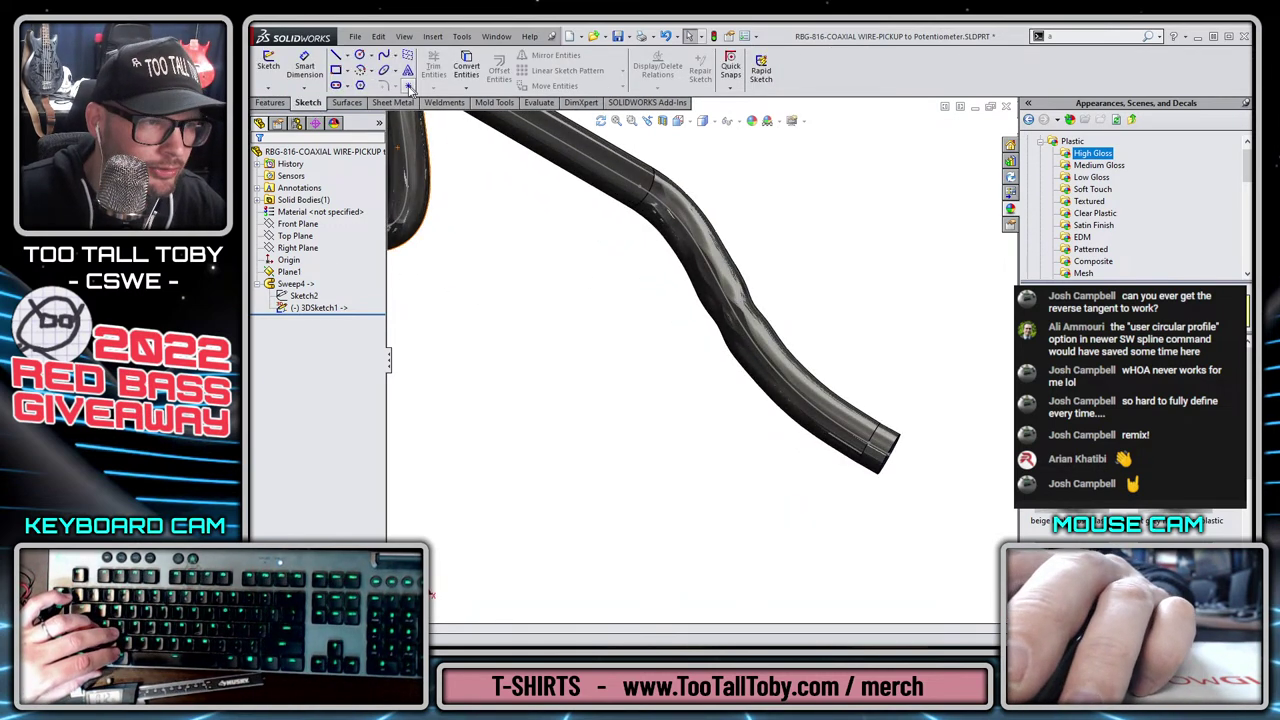
pyautogui.click(272, 88)
pyautogui.click(290, 114)
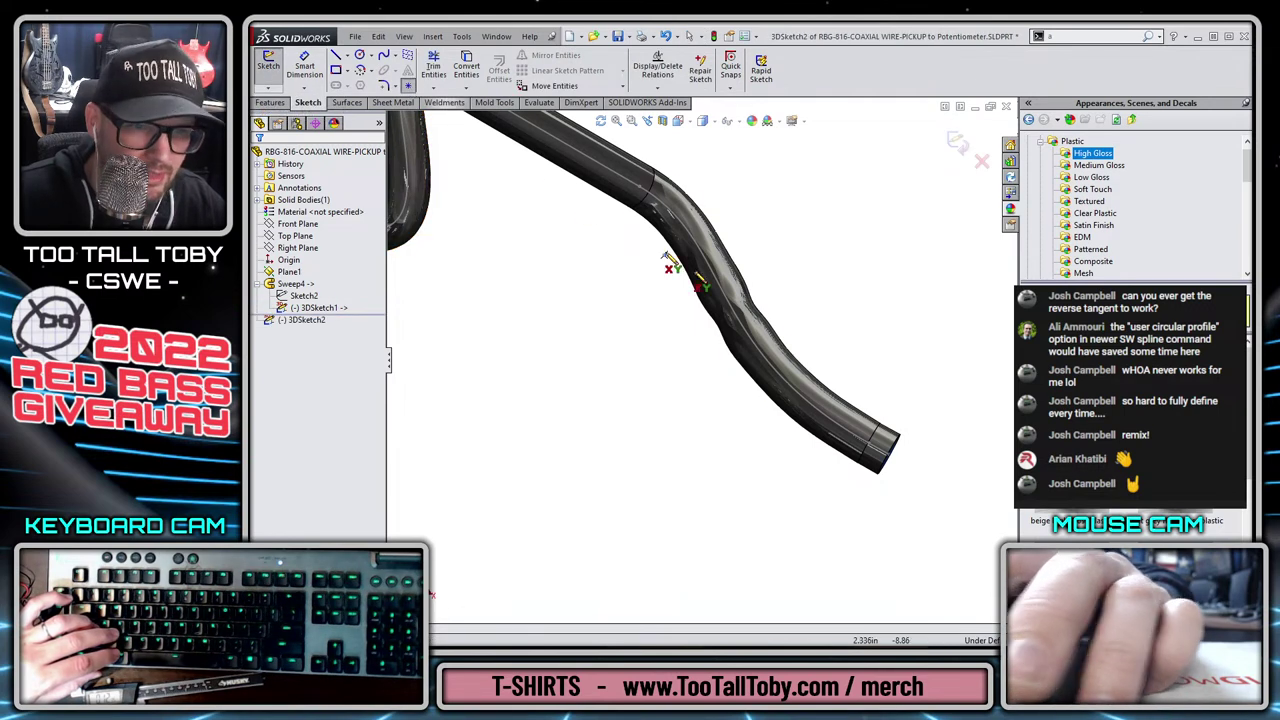
pyautogui.click(729, 303)
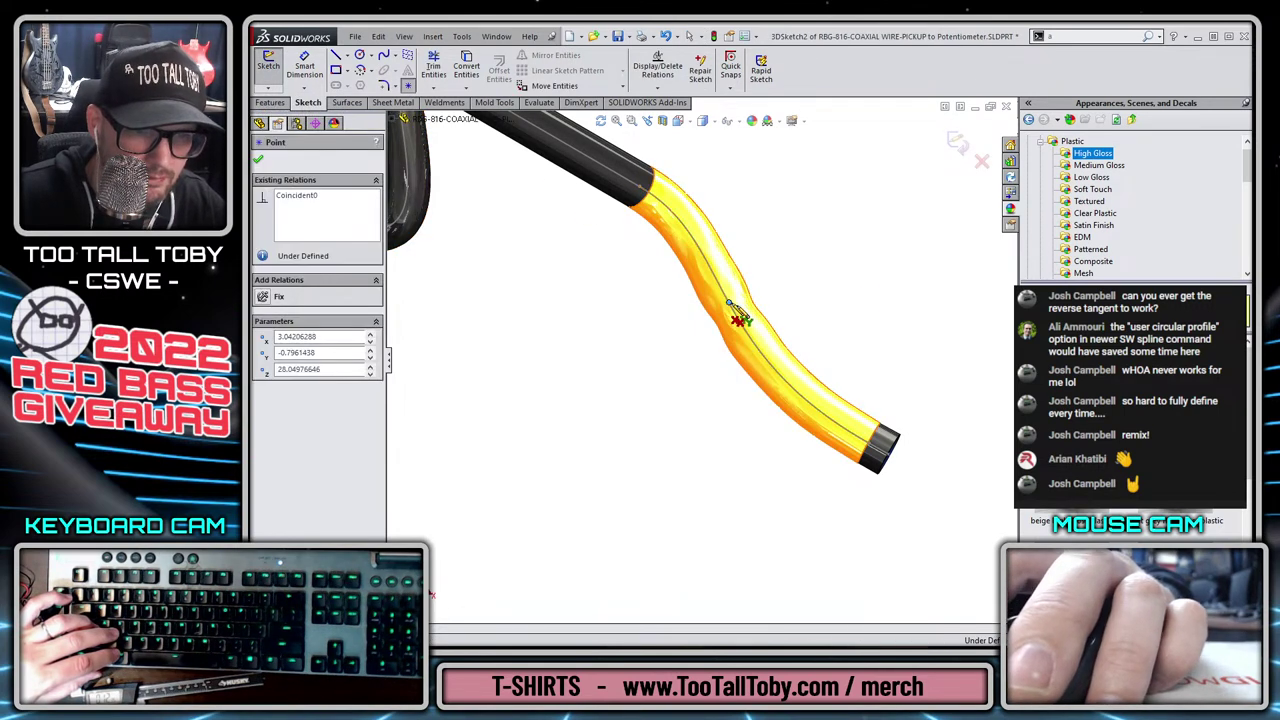
pyautogui.click(958, 143)
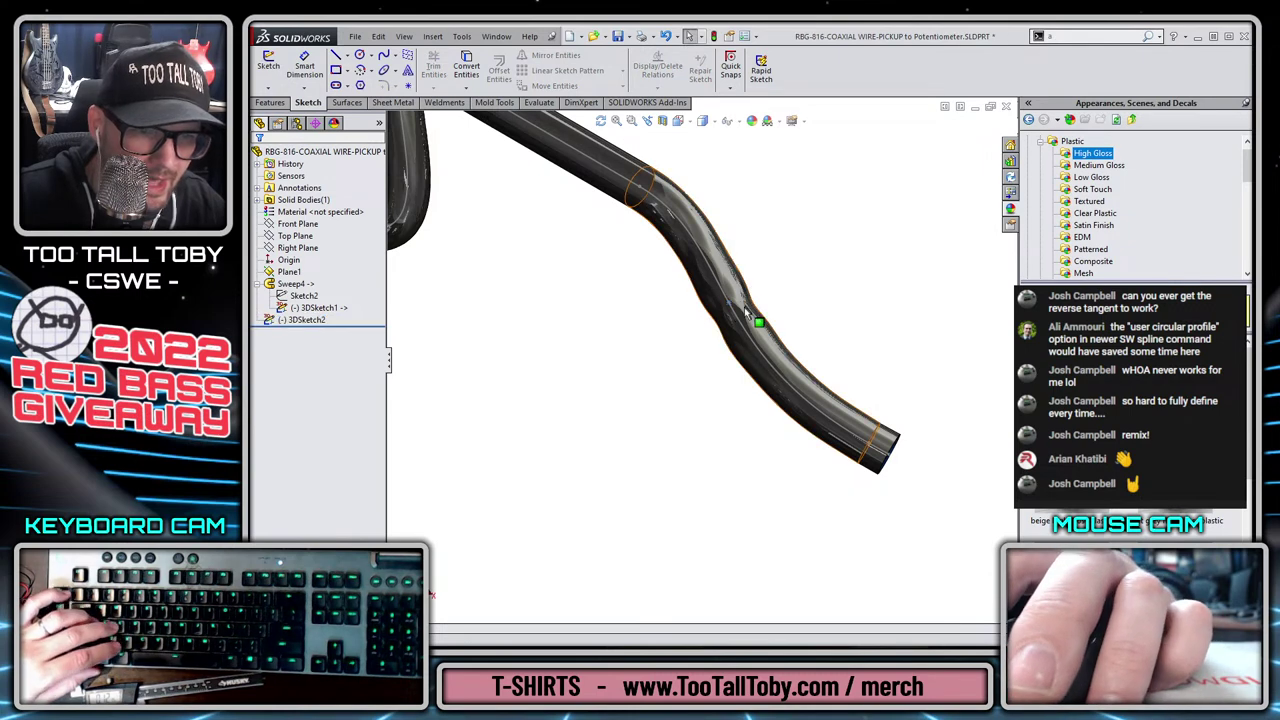
# Create a reference plane perpendicular to the path spline and passing through the new sketch point.
pyautogui.click(818, 277)
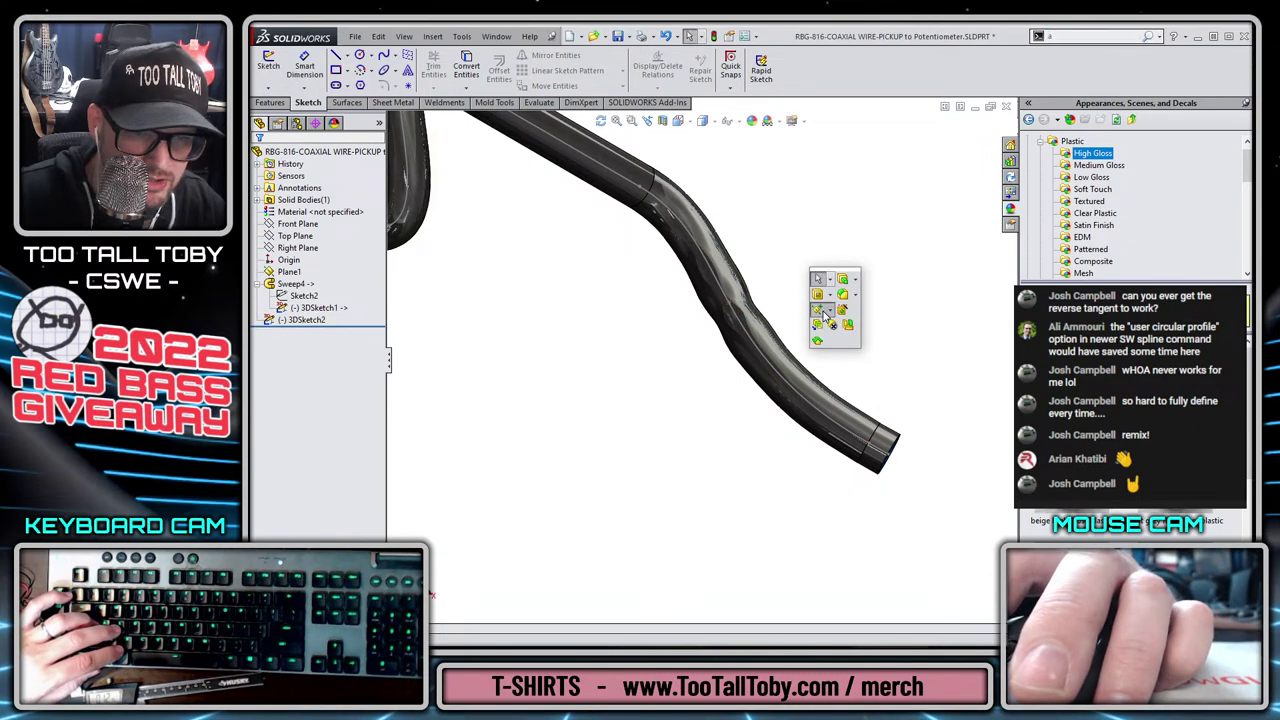
pyautogui.click(826, 314)
pyautogui.click(843, 328)
pyautogui.click(750, 333)
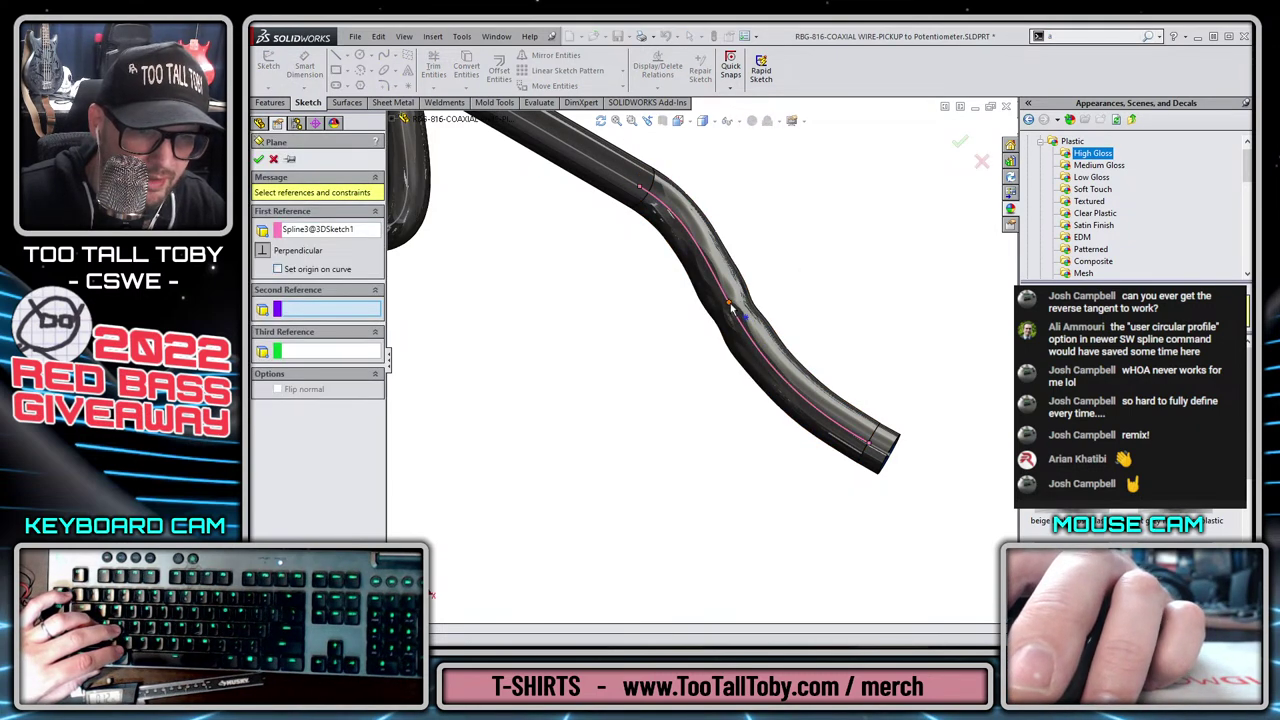
pyautogui.click(731, 310)
pyautogui.press('Return')
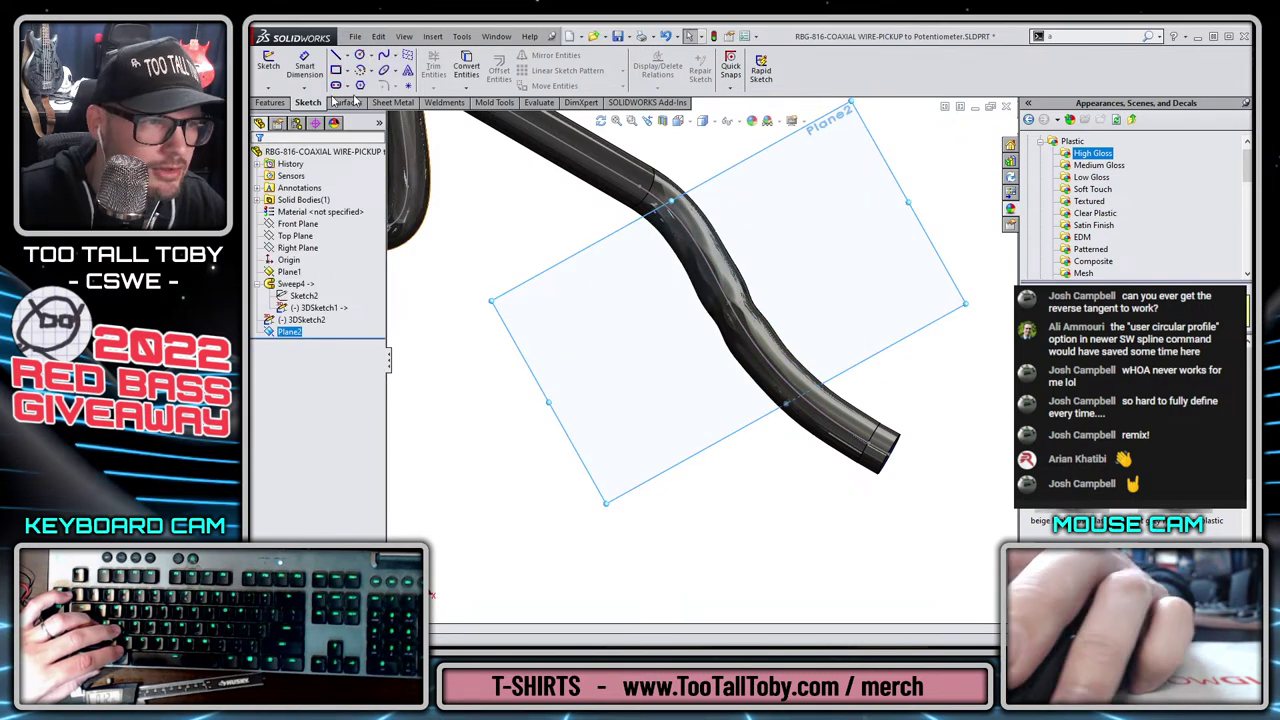
# Cut the wire with Plane2 using Cut With Surface, removing the end section beyond the plane.
pyautogui.click(346, 103)
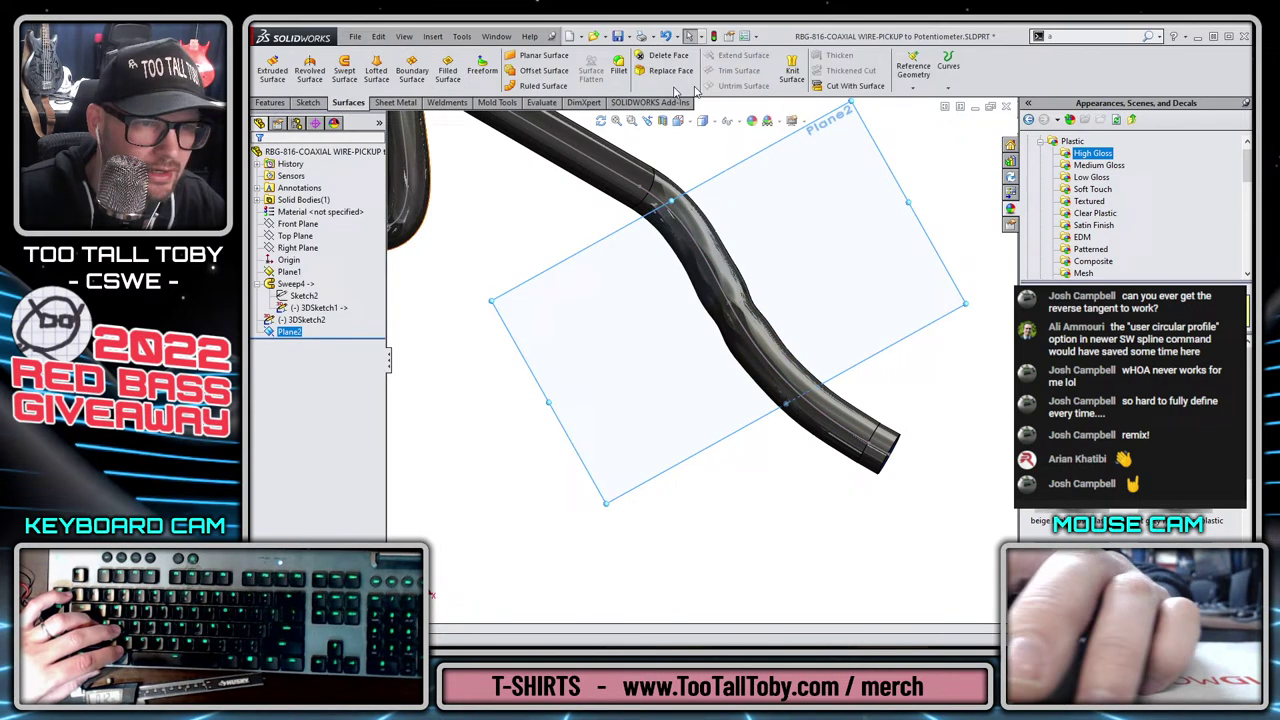
pyautogui.click(852, 86)
pyautogui.click(259, 161)
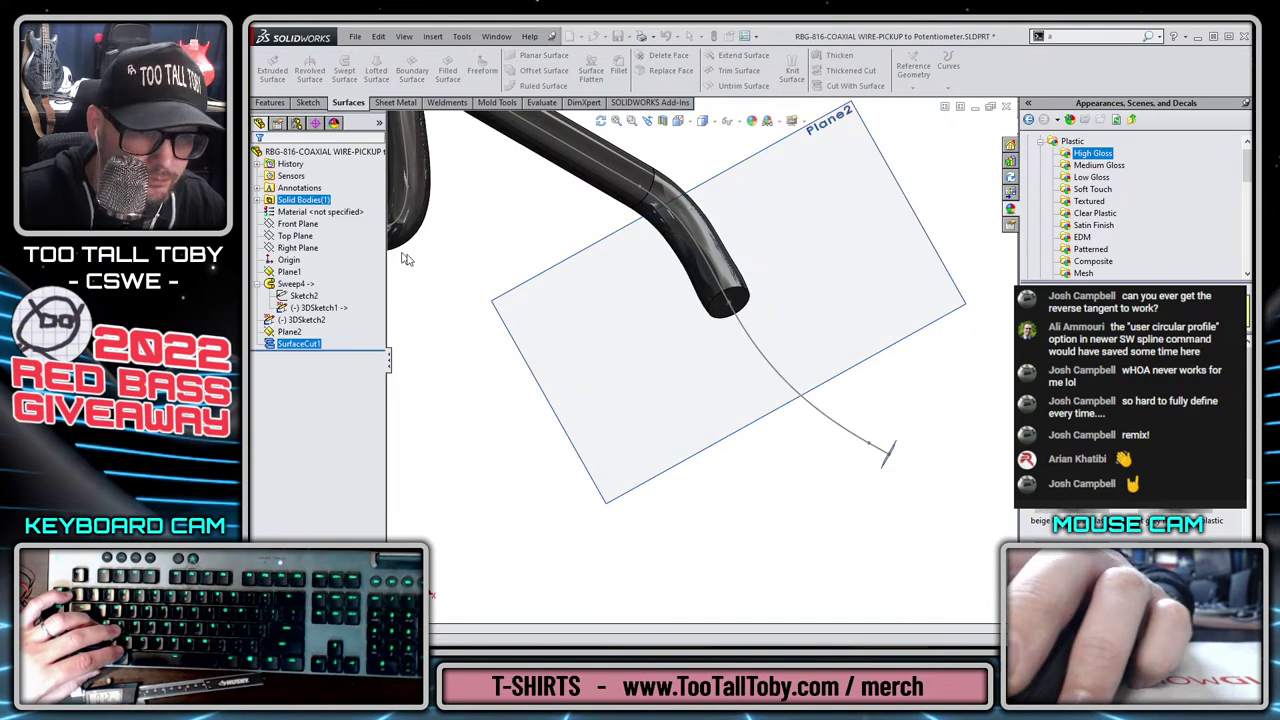
pyautogui.moveTo(810, 403); pyautogui.dragTo(812, 375, button='middle')
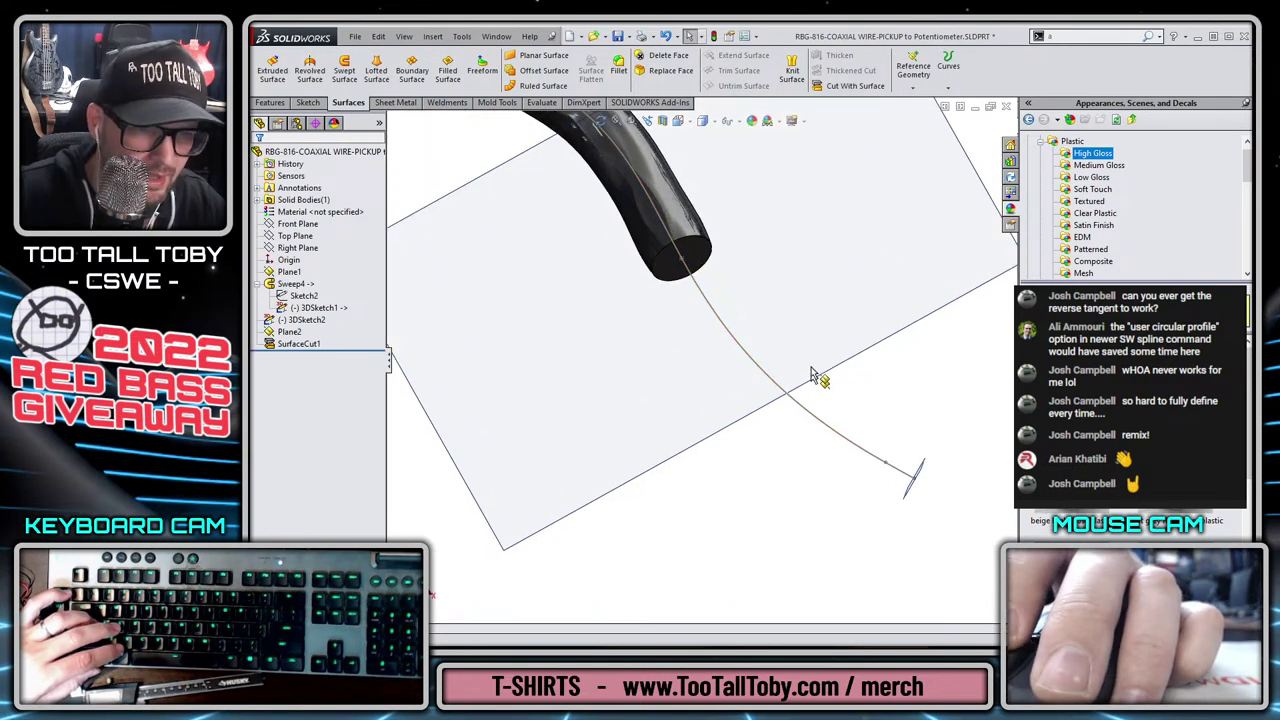
# Start a sketch on the wire's cut end face and draw two side-by-side circles about 0.025 in and 0.041 in in diameter.
pyautogui.click(708, 261)
pyautogui.click(751, 213)
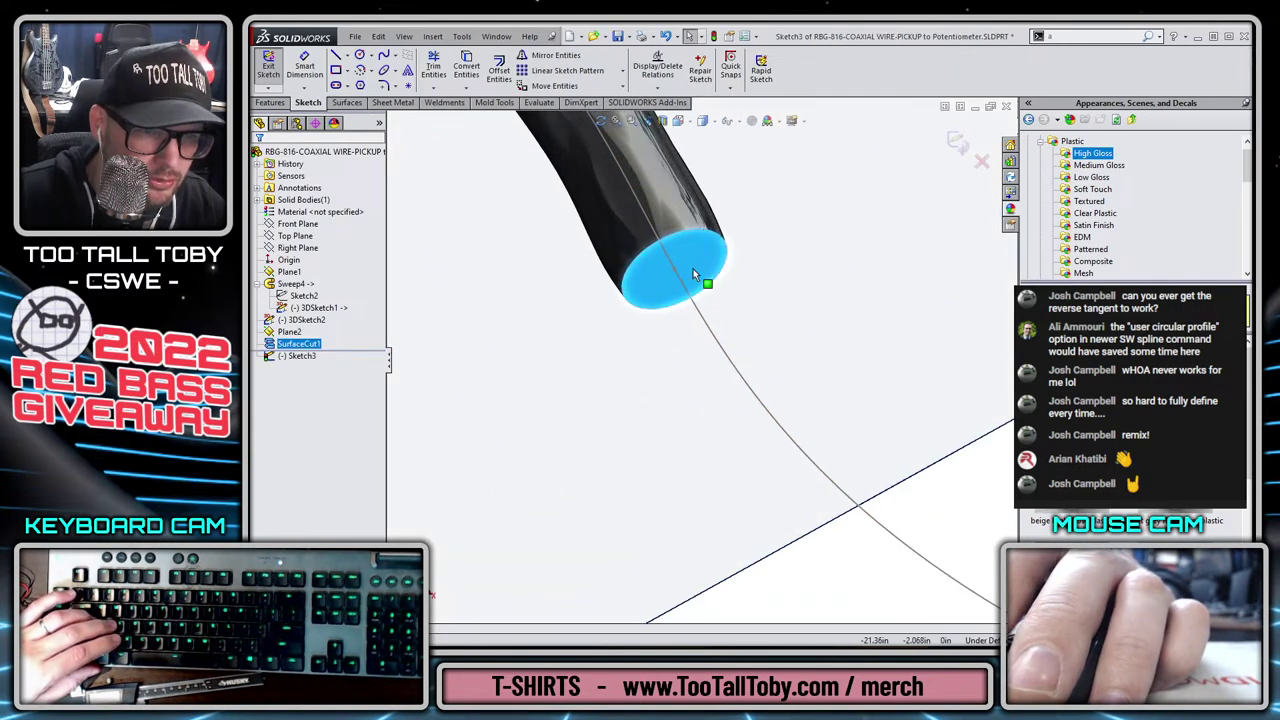
pyautogui.press('s')
pyautogui.click(729, 310)
pyautogui.click(651, 281)
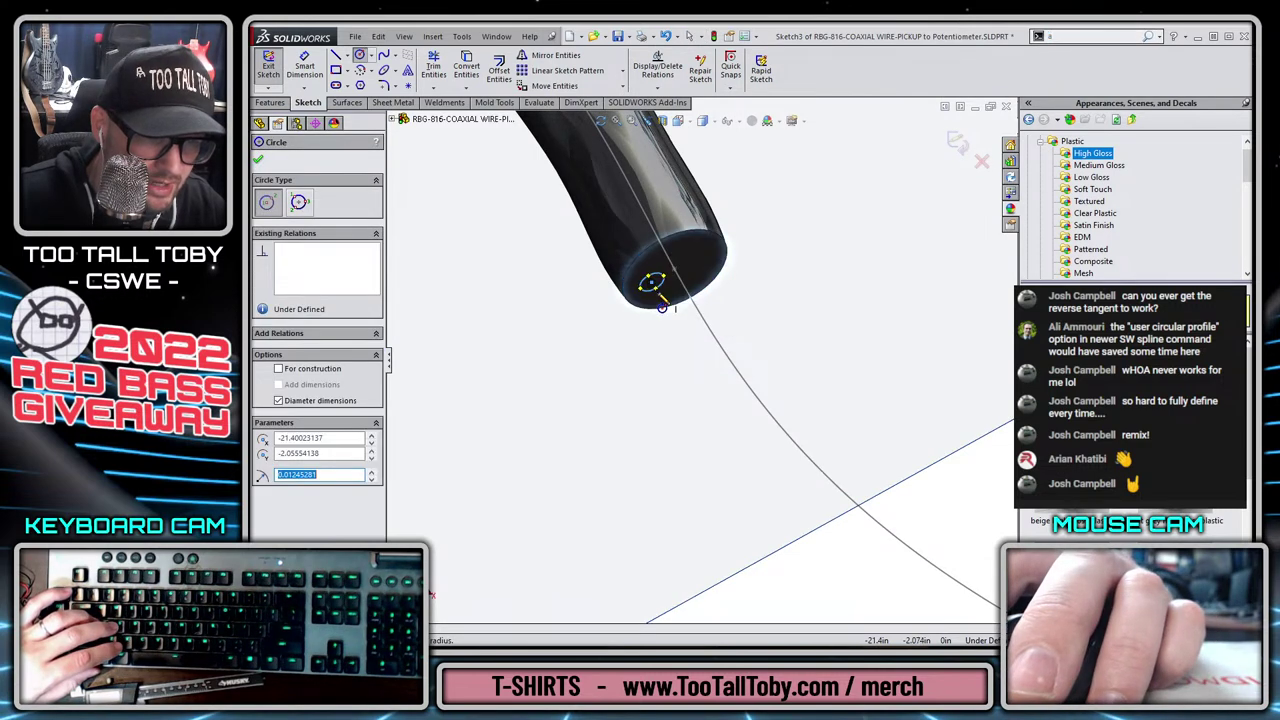
pyautogui.click(697, 257)
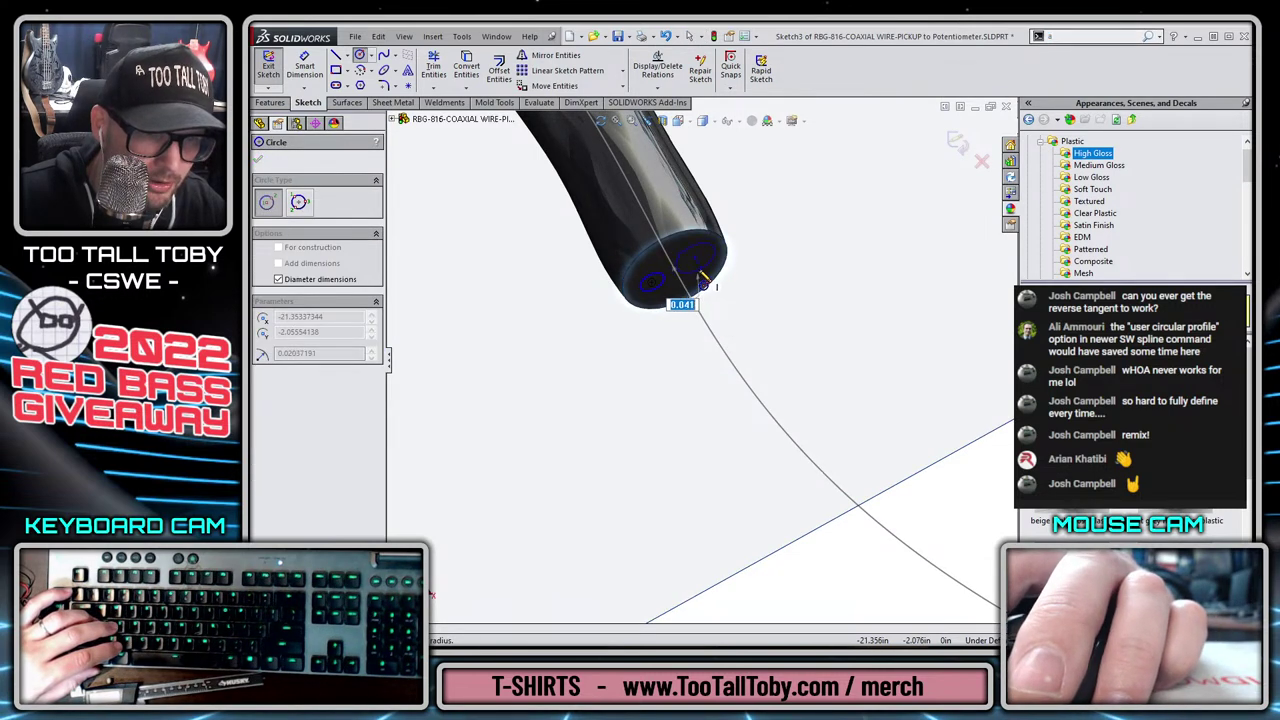
pyautogui.click(702, 275)
pyautogui.press('Escape')
# Dimension the larger circle's diameter as 0.04 in and the smaller circle's as 0.03 in.
pyautogui.press('s')
pyautogui.click(799, 280)
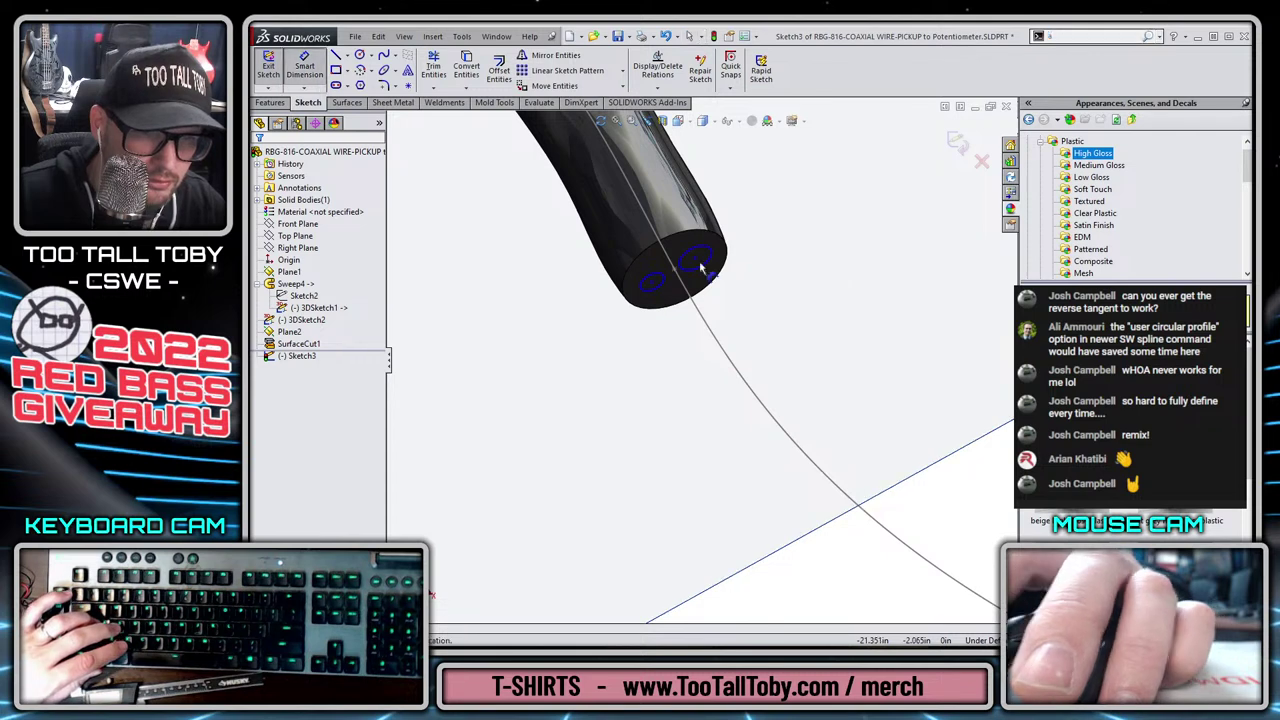
pyautogui.click(712, 250)
pyautogui.click(754, 194)
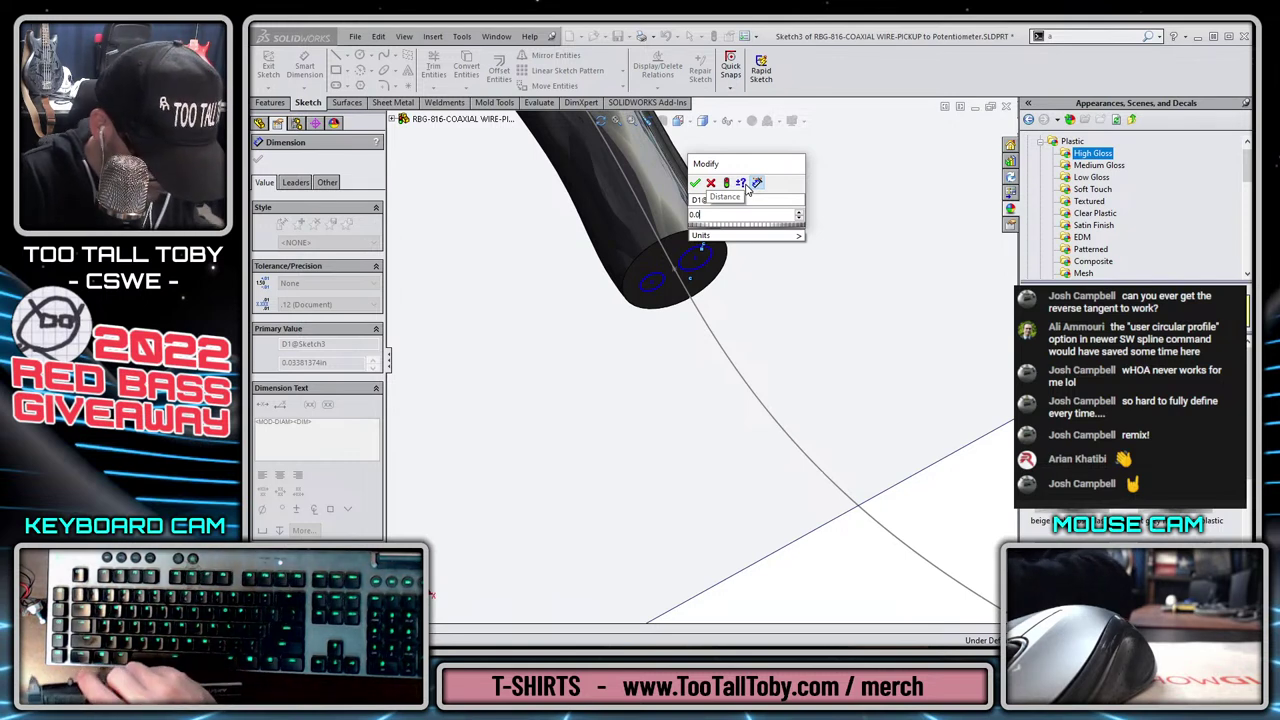
pyautogui.write('42')
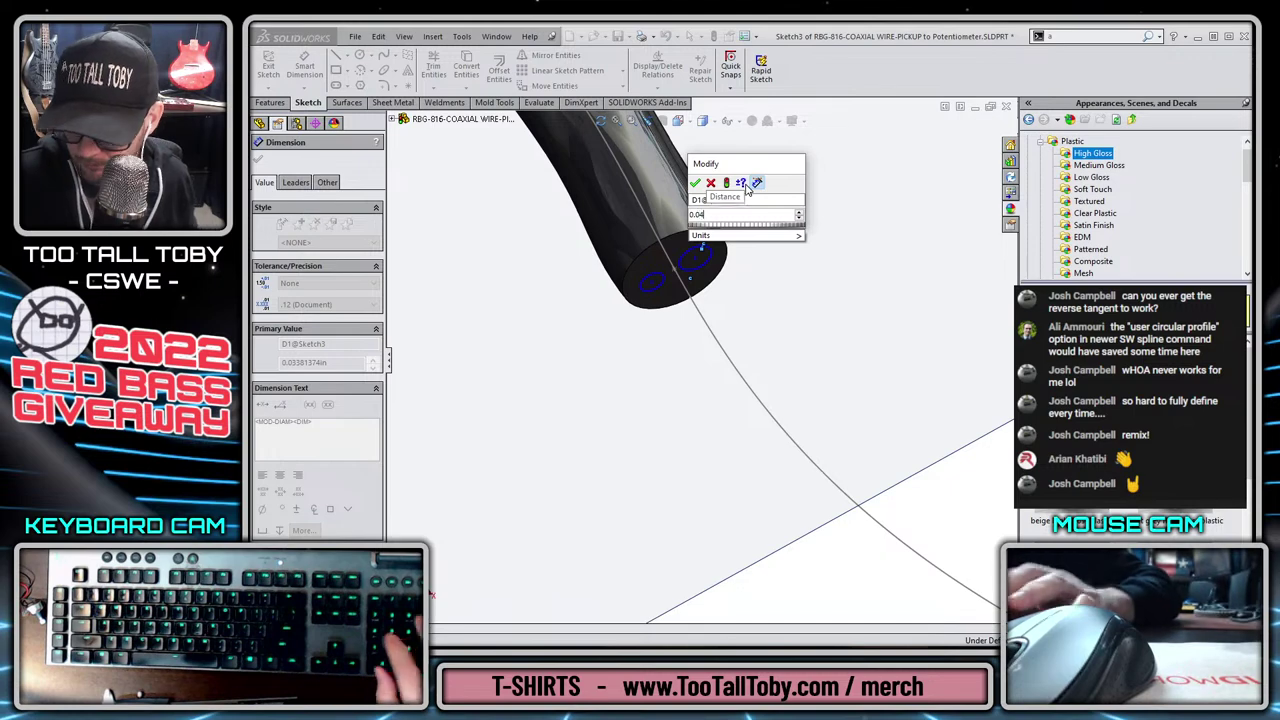
pyautogui.press('Return')
pyautogui.click(655, 278)
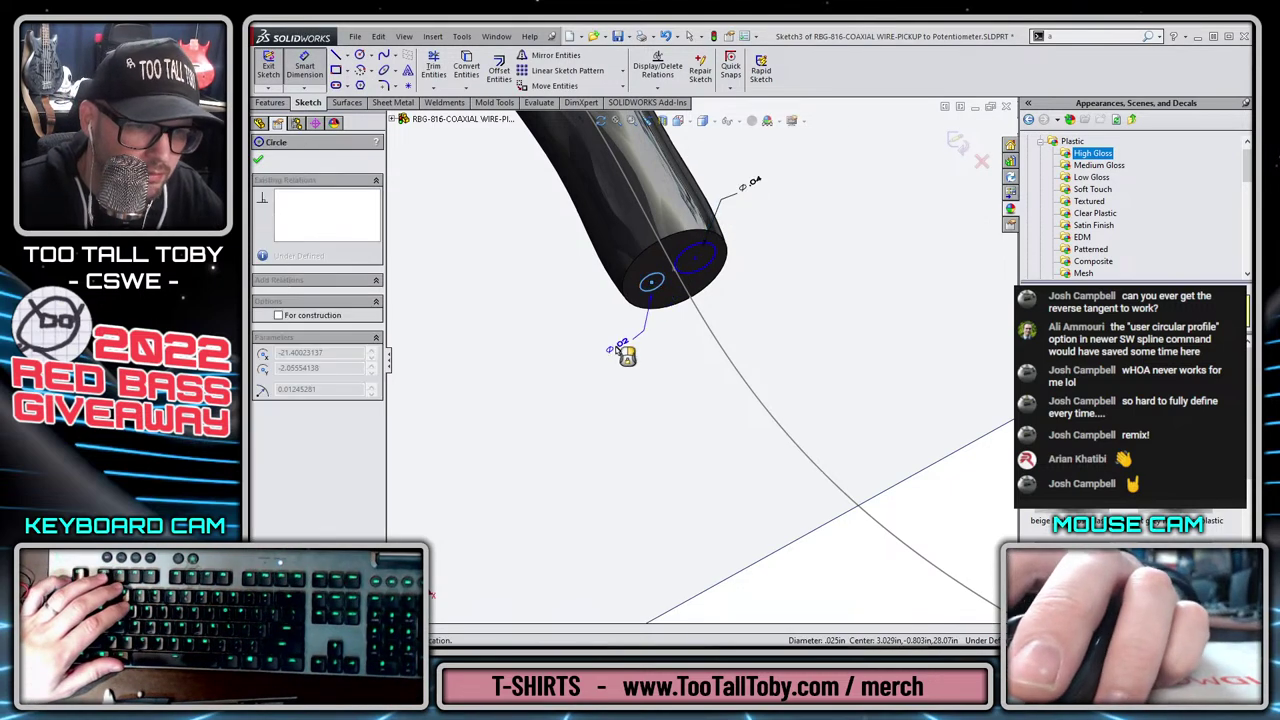
pyautogui.click(620, 351)
pyautogui.write('0.03in')
pyautogui.click(616, 350)
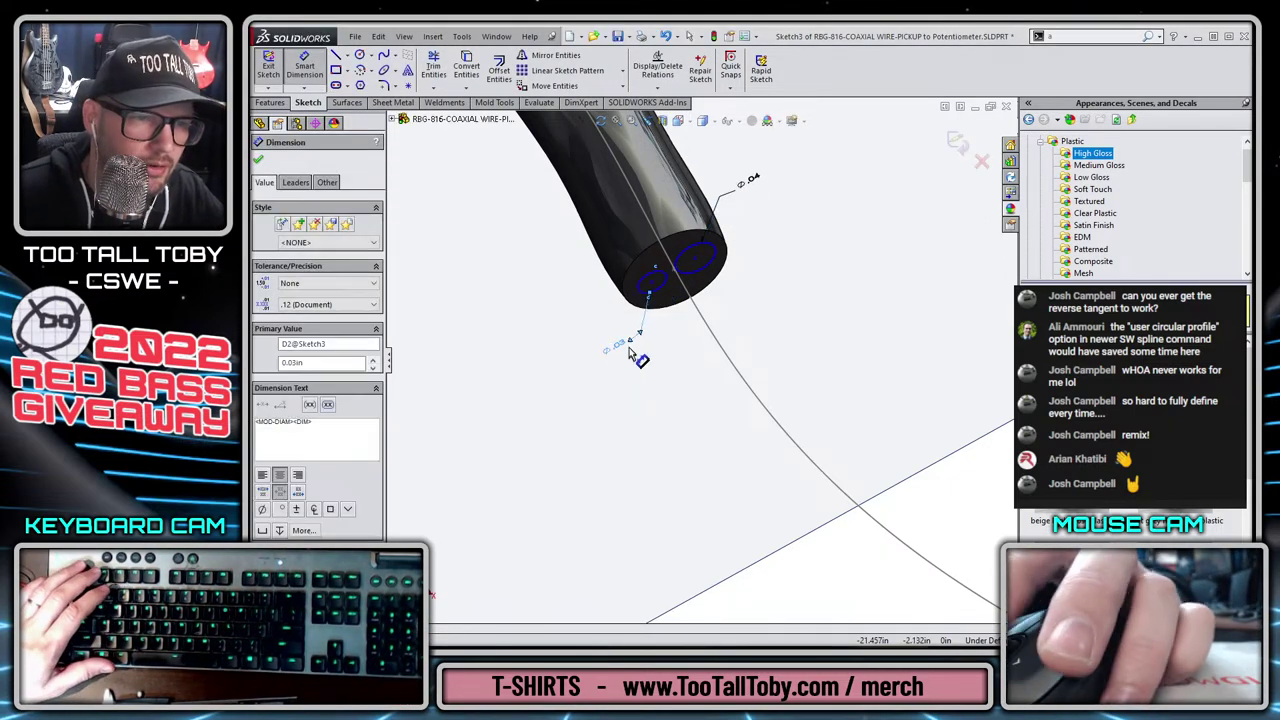
pyautogui.press('Escape')
# Move the larger circle's center to adjust its spacing from the smaller circle within the end face, and exit the sketch.
pyautogui.scroll(-3, 672, 280)
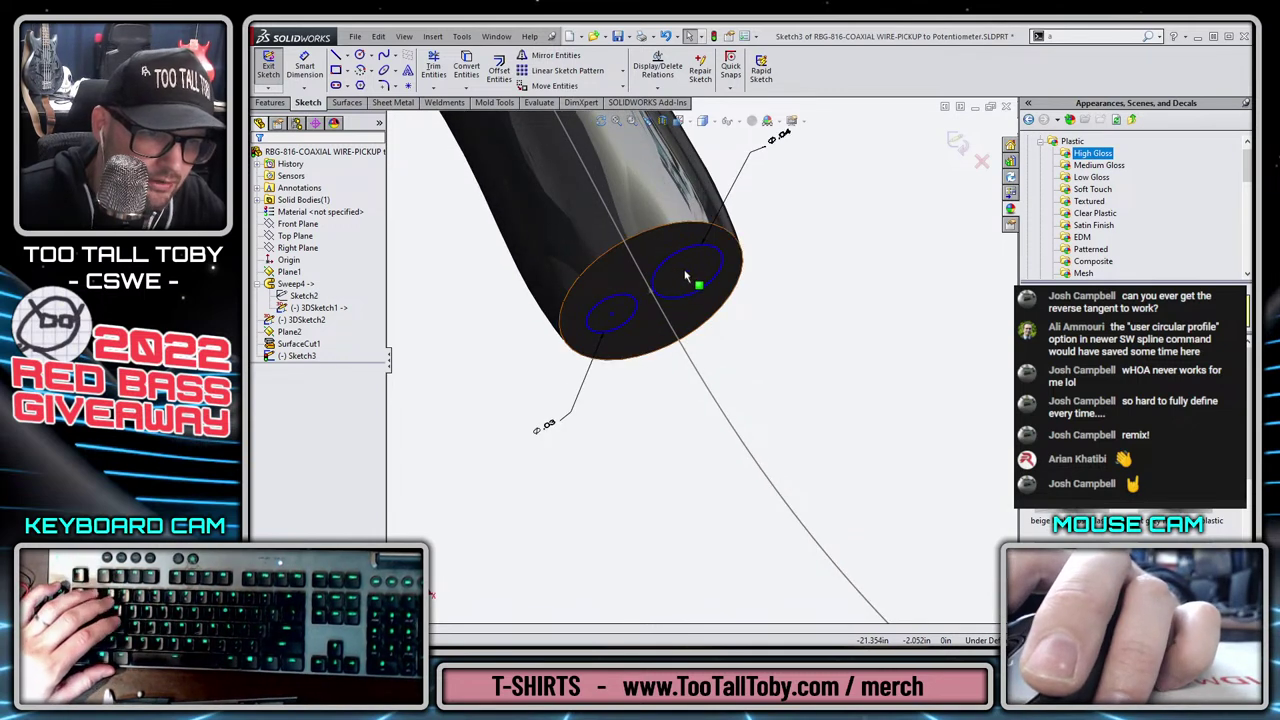
pyautogui.click(703, 276)
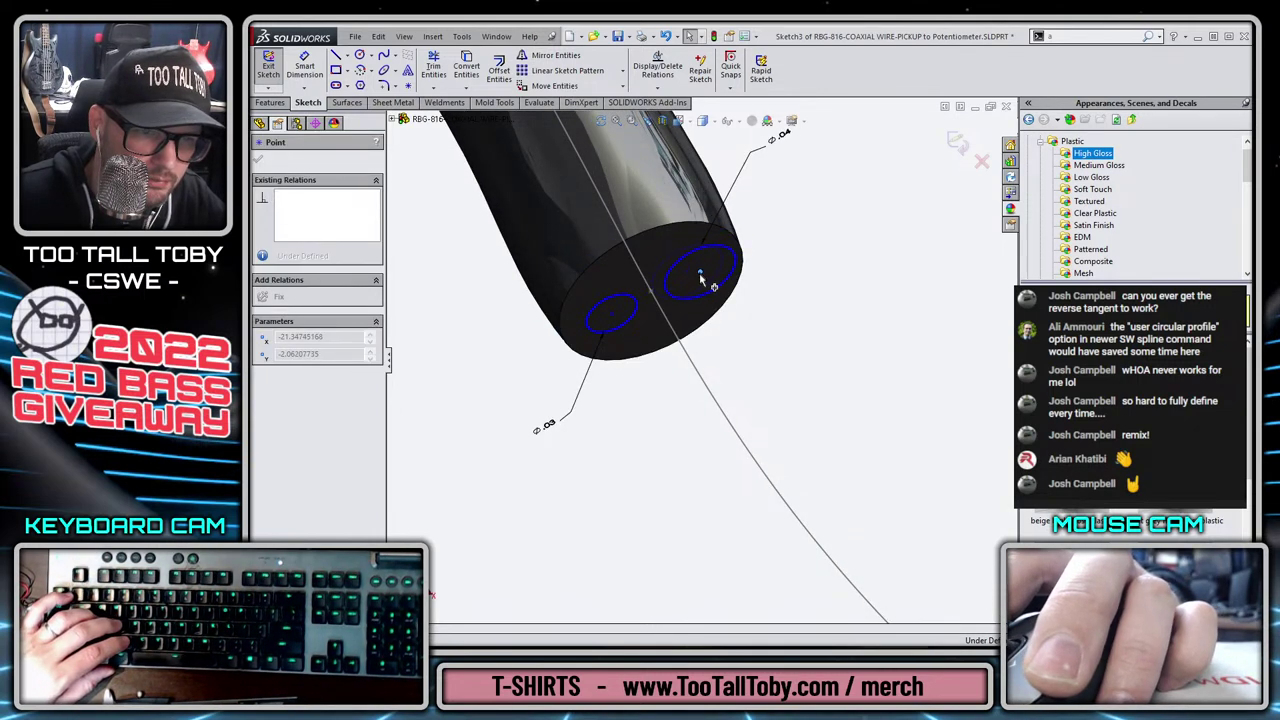
pyautogui.click(787, 328)
pyautogui.click(958, 142)
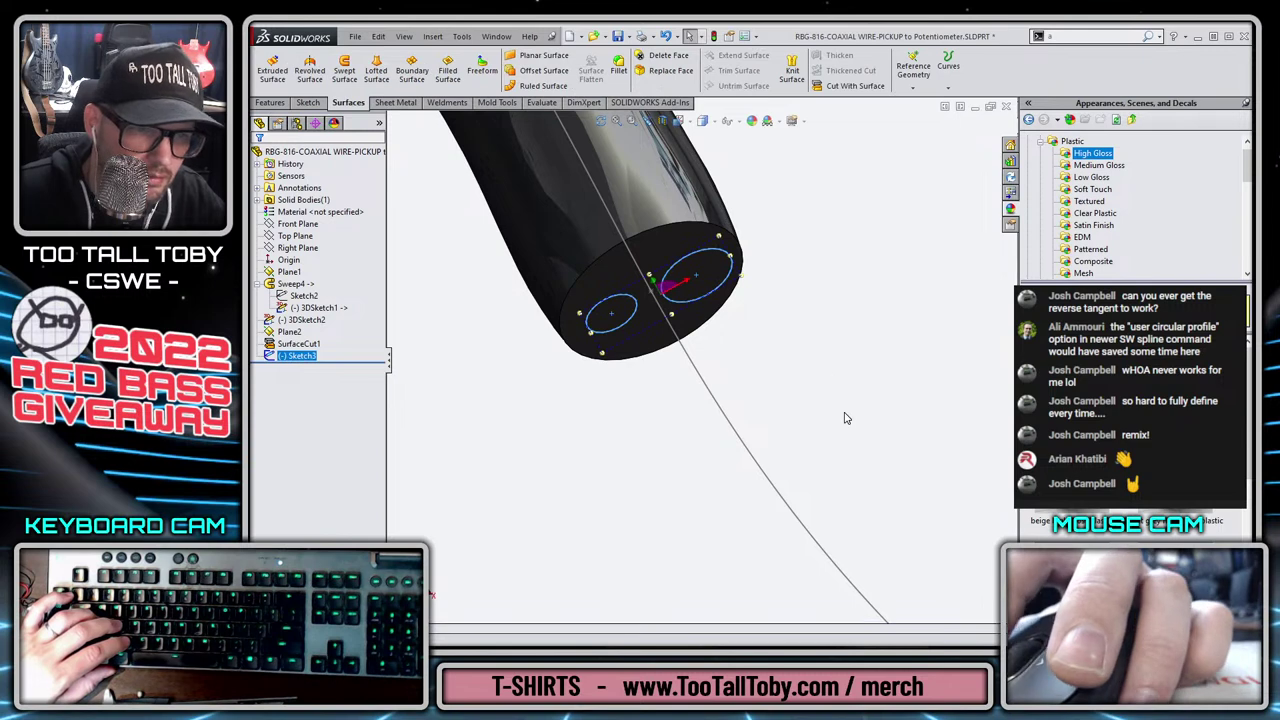
pyautogui.scroll(6, 845, 415)
pyautogui.scroll(-2, 705, 366)
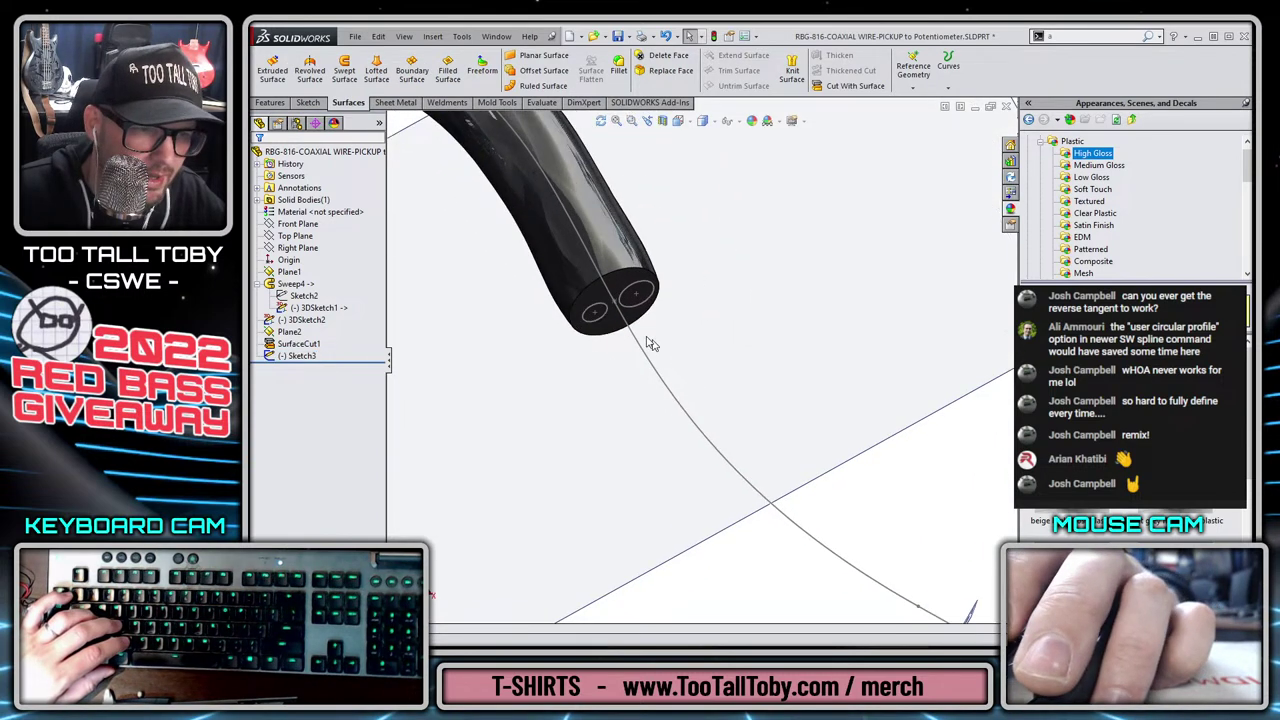
# Reopen the sketch on the wire's cut end face and draw a construction line connecting the two circle centers.
pyautogui.click(305, 356)
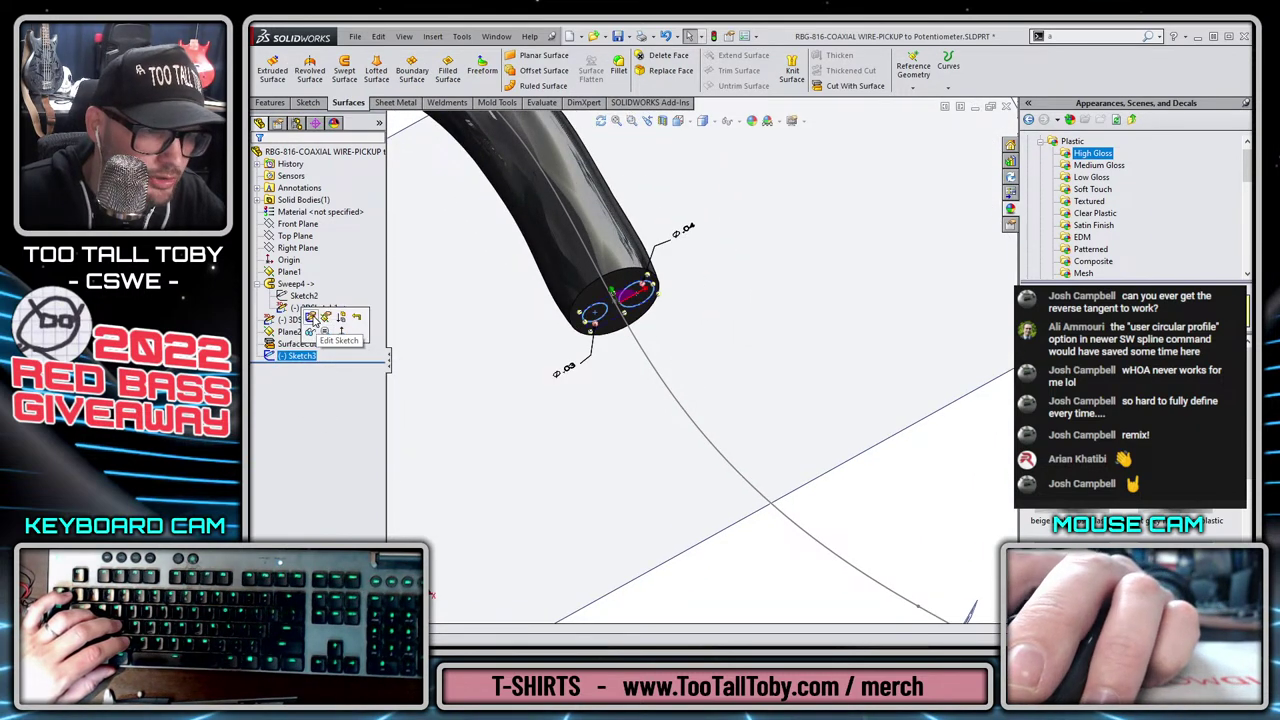
pyautogui.click(312, 318)
pyautogui.scroll(-3, 623, 309)
pyautogui.press('s')
pyautogui.click(677, 314)
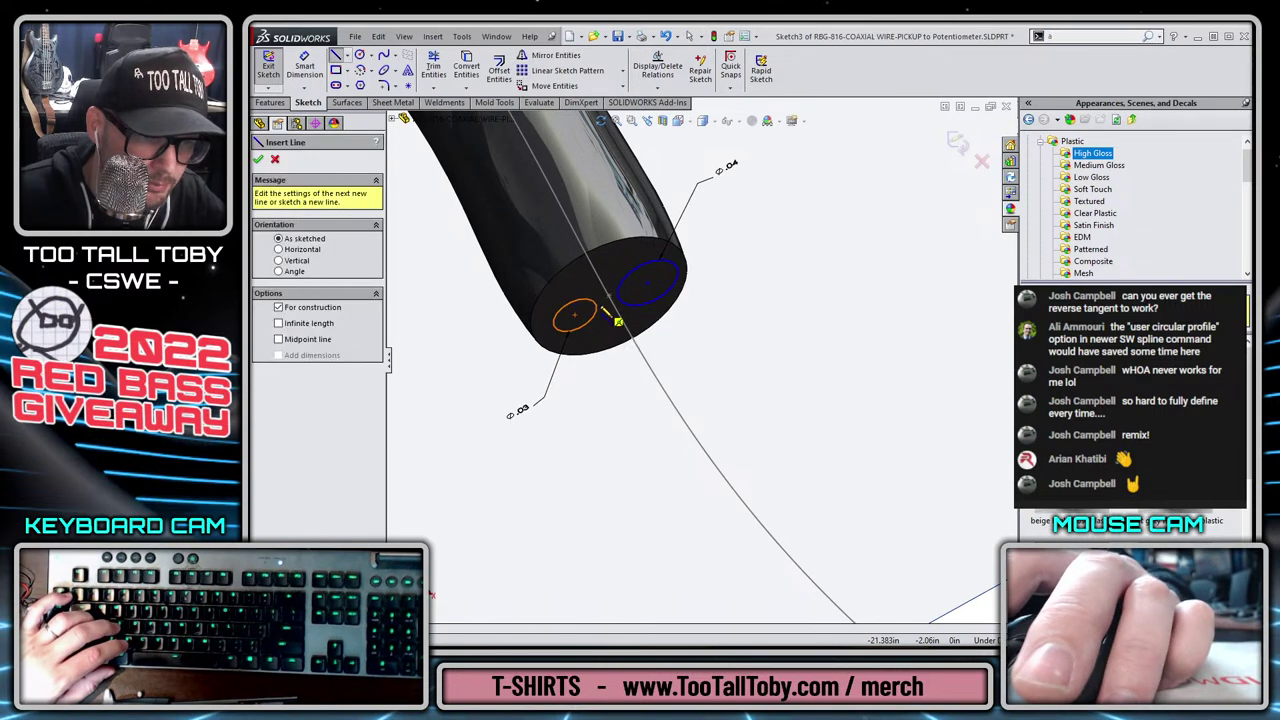
pyautogui.click(578, 318)
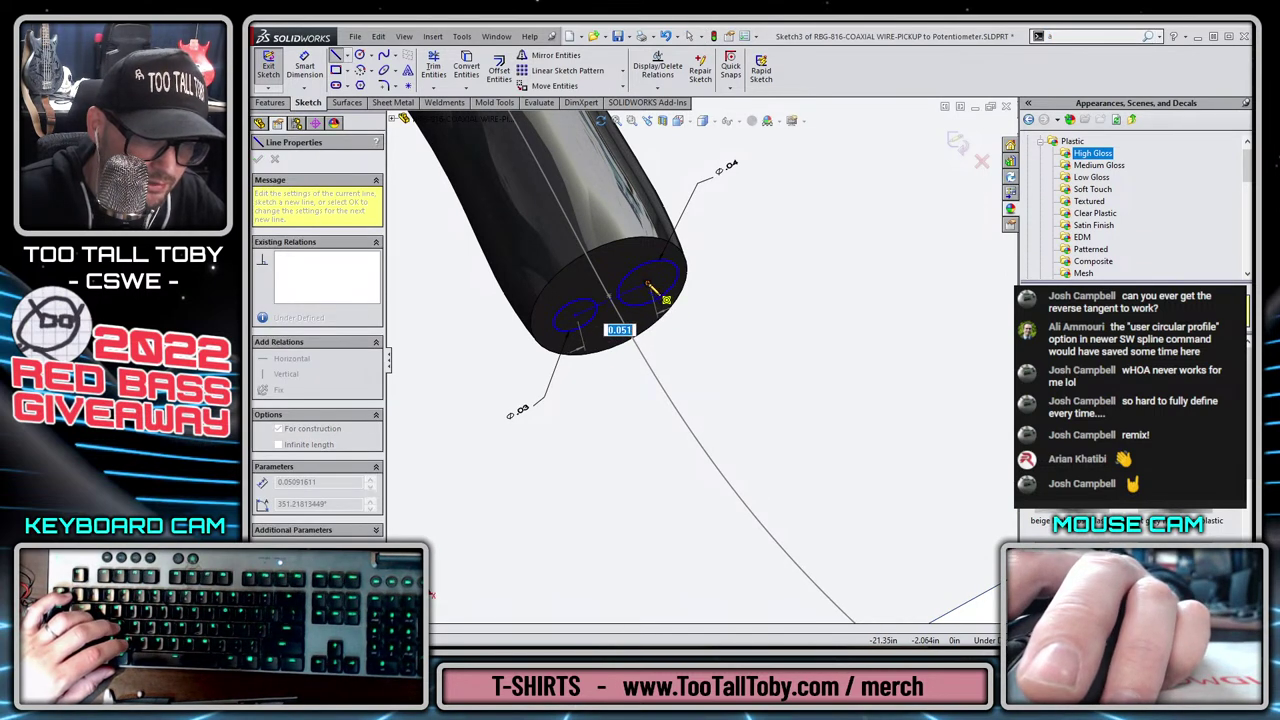
pyautogui.doubleClick(651, 288)
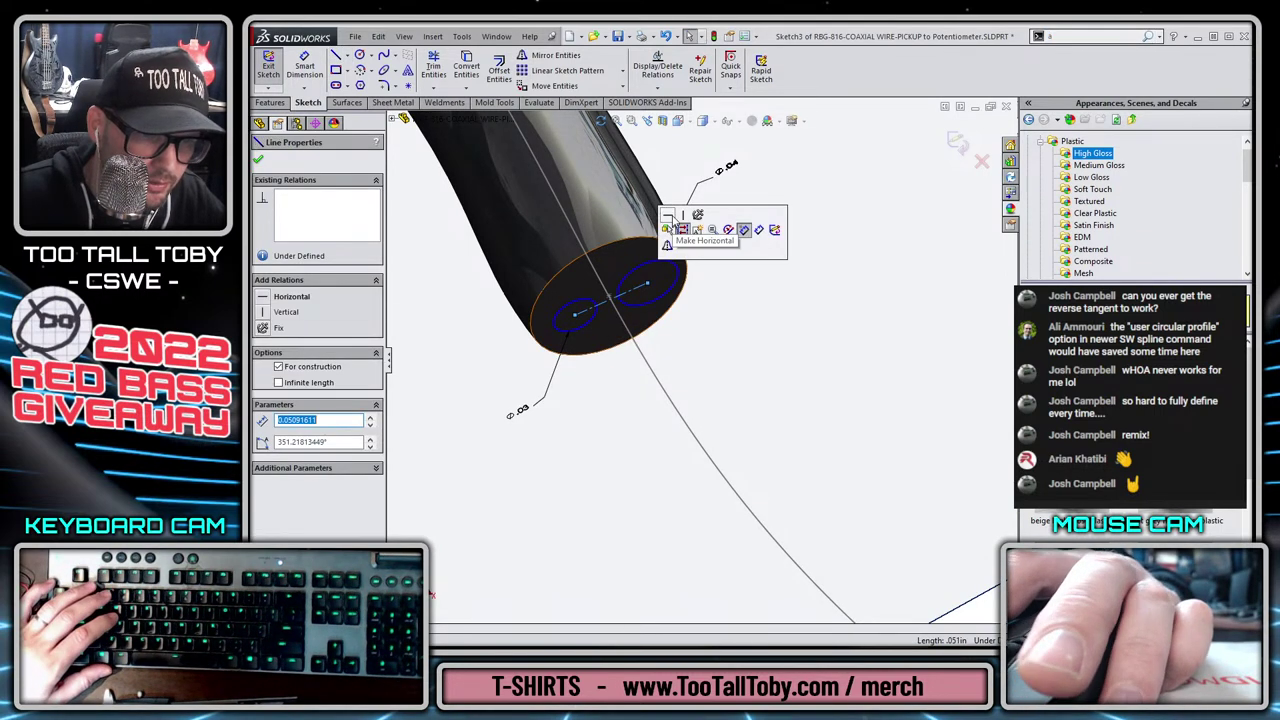
# Make the construction line horizontal and place its midpoint on the wire path's point at the center of the cut face.
pyautogui.press('Escape')
pyautogui.click(610, 298)
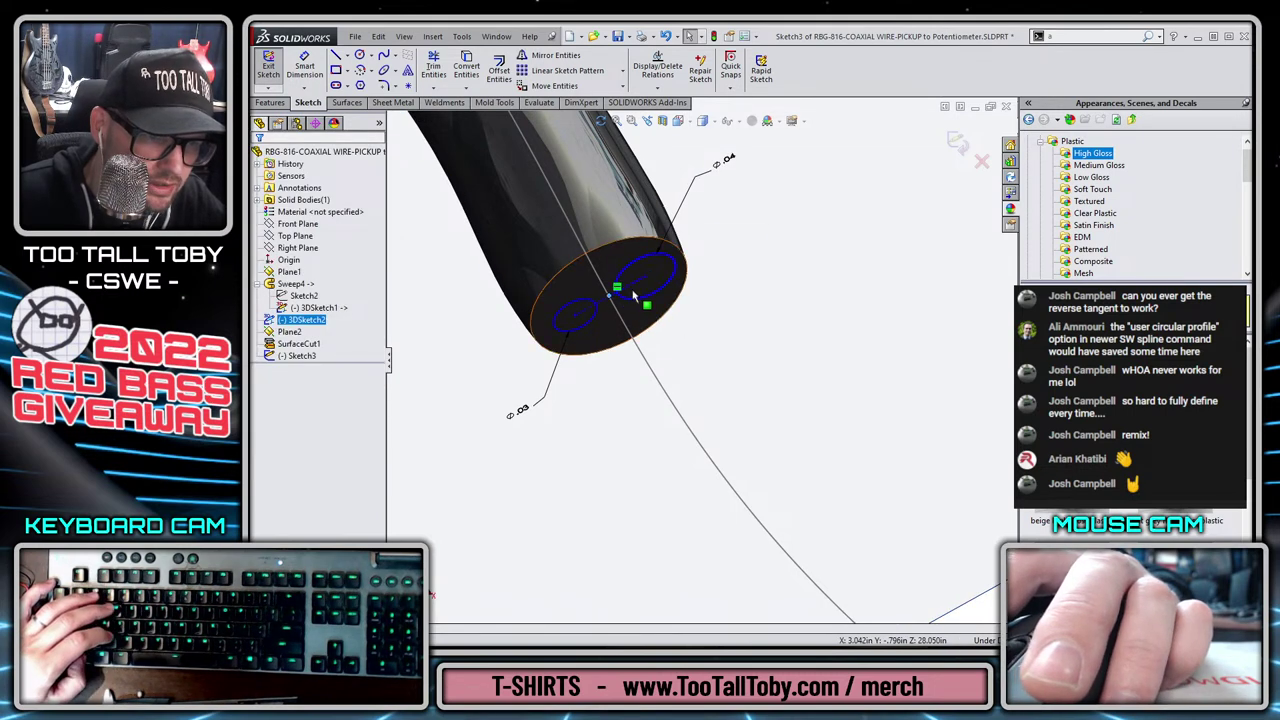
pyautogui.keyDown('ctrl'); pyautogui.click(634, 284); pyautogui.keyUp('ctrl')
pyautogui.click(671, 210)
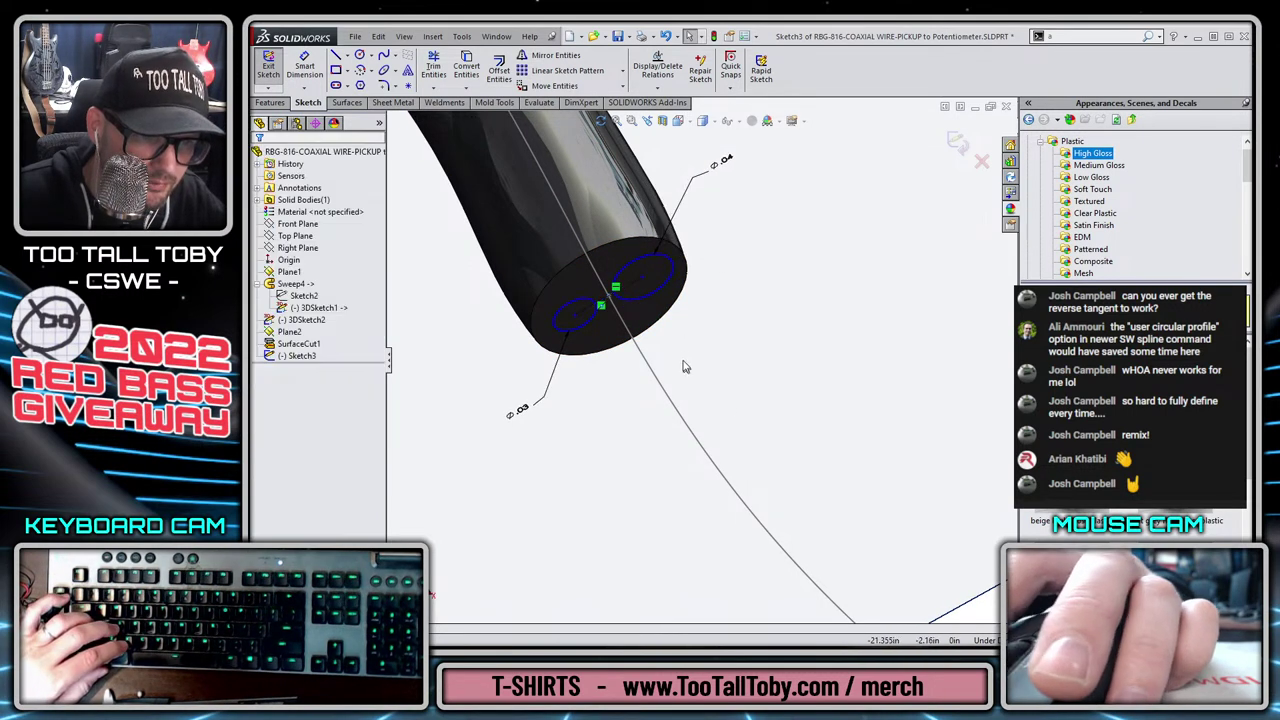
# Dimension the distance between the two circle centers as 0.055 in and exit the sketch.
pyautogui.press('s')
pyautogui.click(710, 357)
pyautogui.click(588, 328)
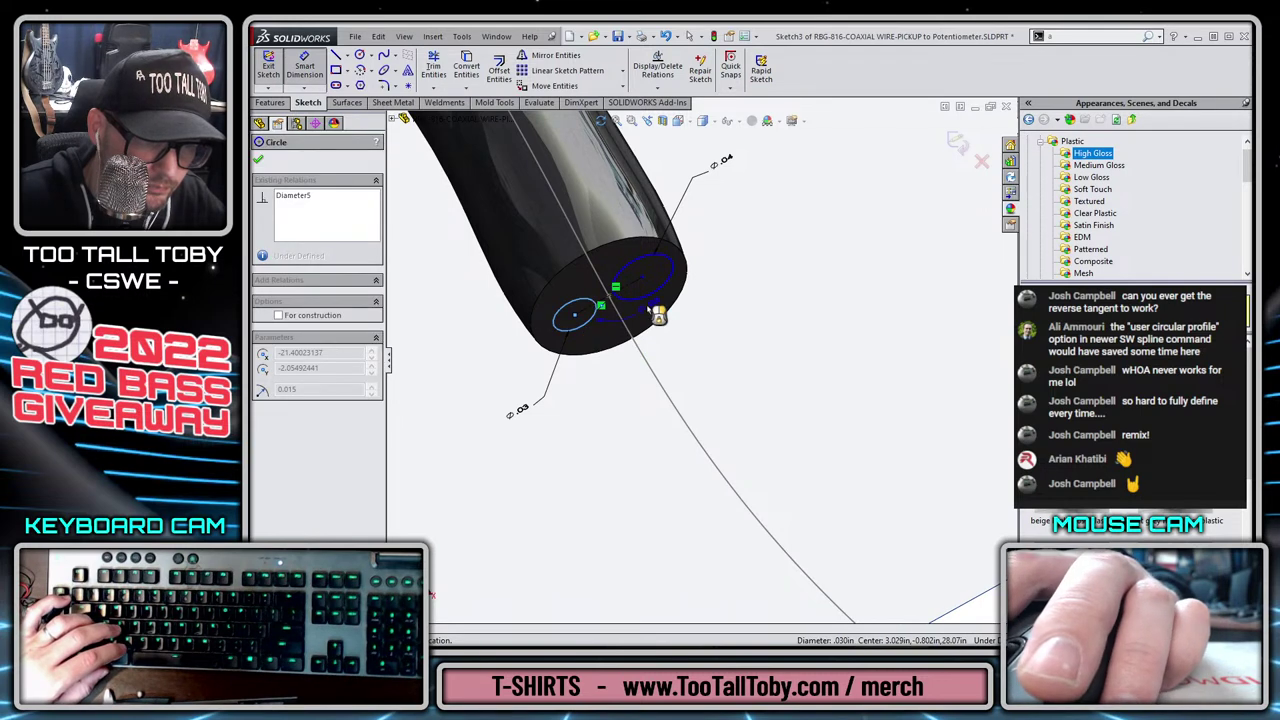
pyautogui.click(650, 292)
pyautogui.click(667, 378)
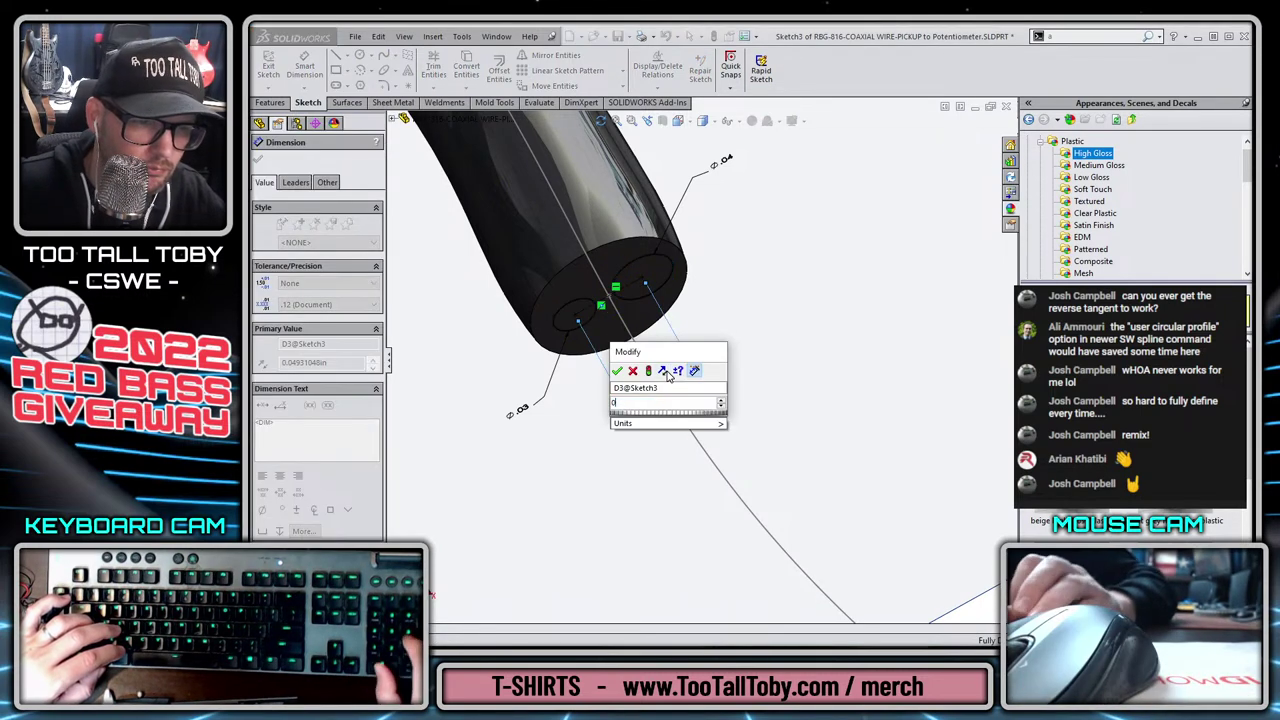
pyautogui.write('.055')
pyautogui.press('Return')
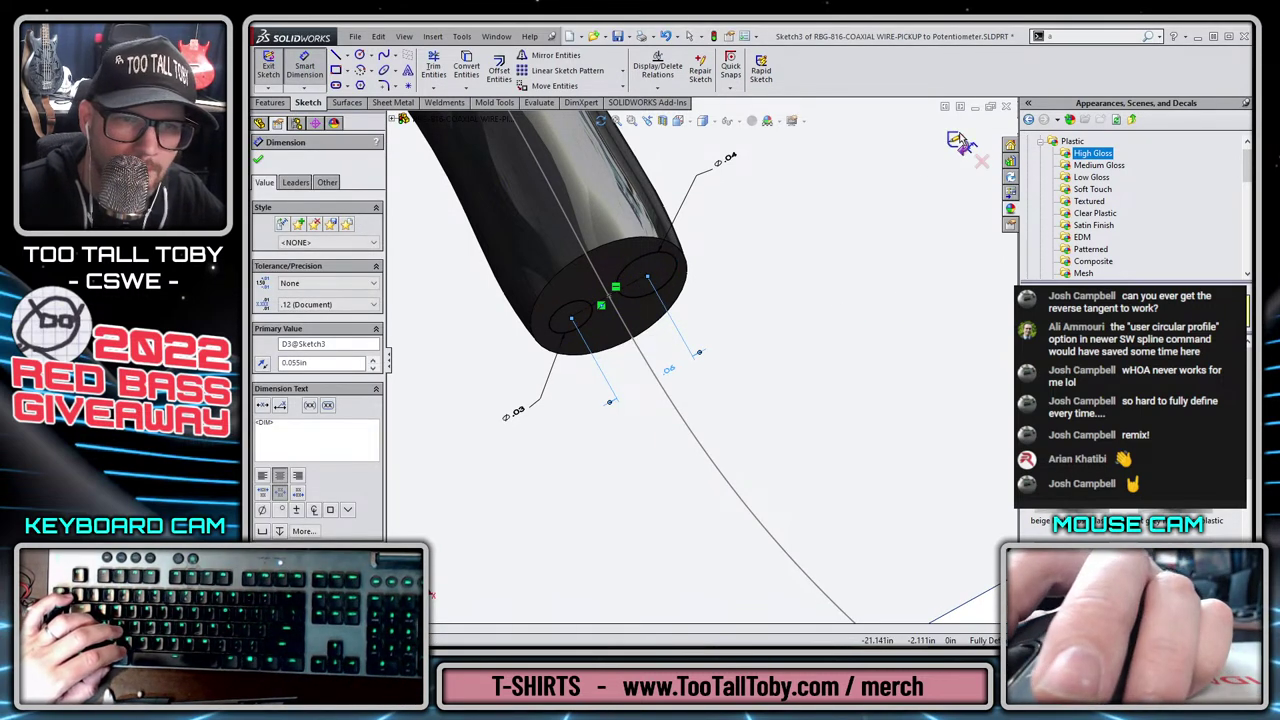
pyautogui.click(959, 138)
# Start a new 3D sketch for the inner conductor path at the wire's cut end.
pyautogui.scroll(5, 829, 390)
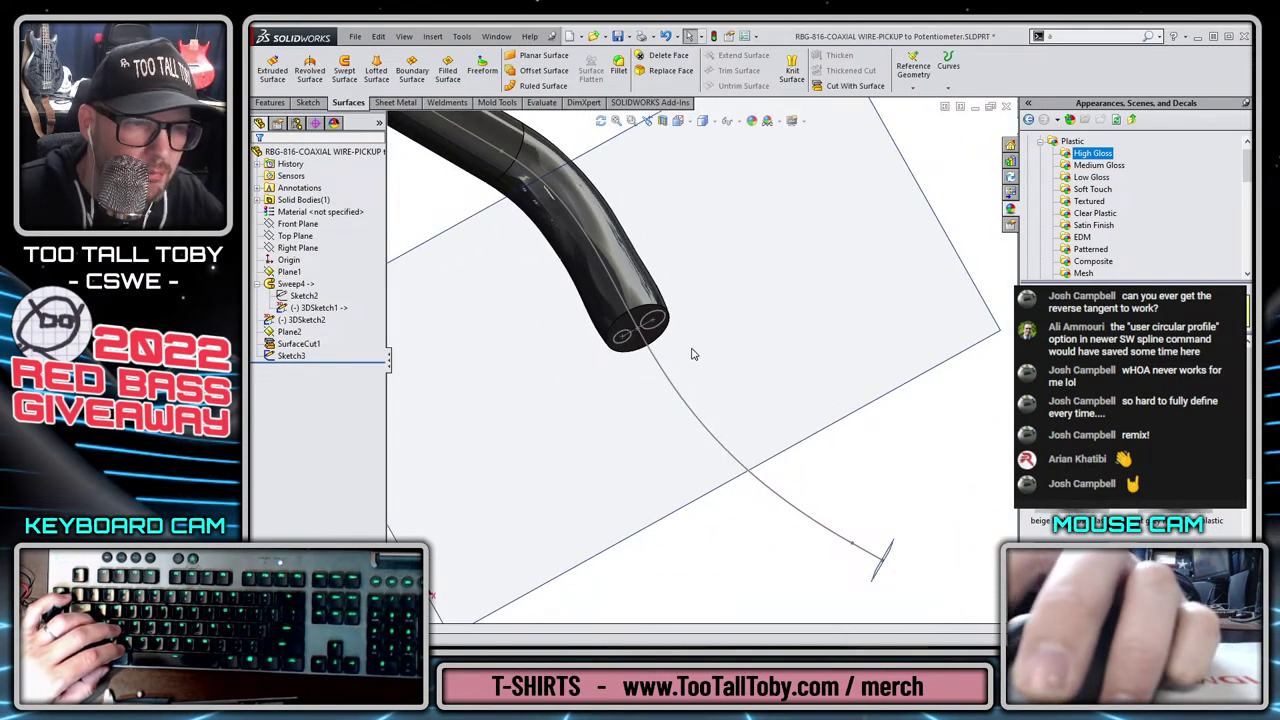
pyautogui.scroll(-2, 698, 347)
pyautogui.click(308, 104)
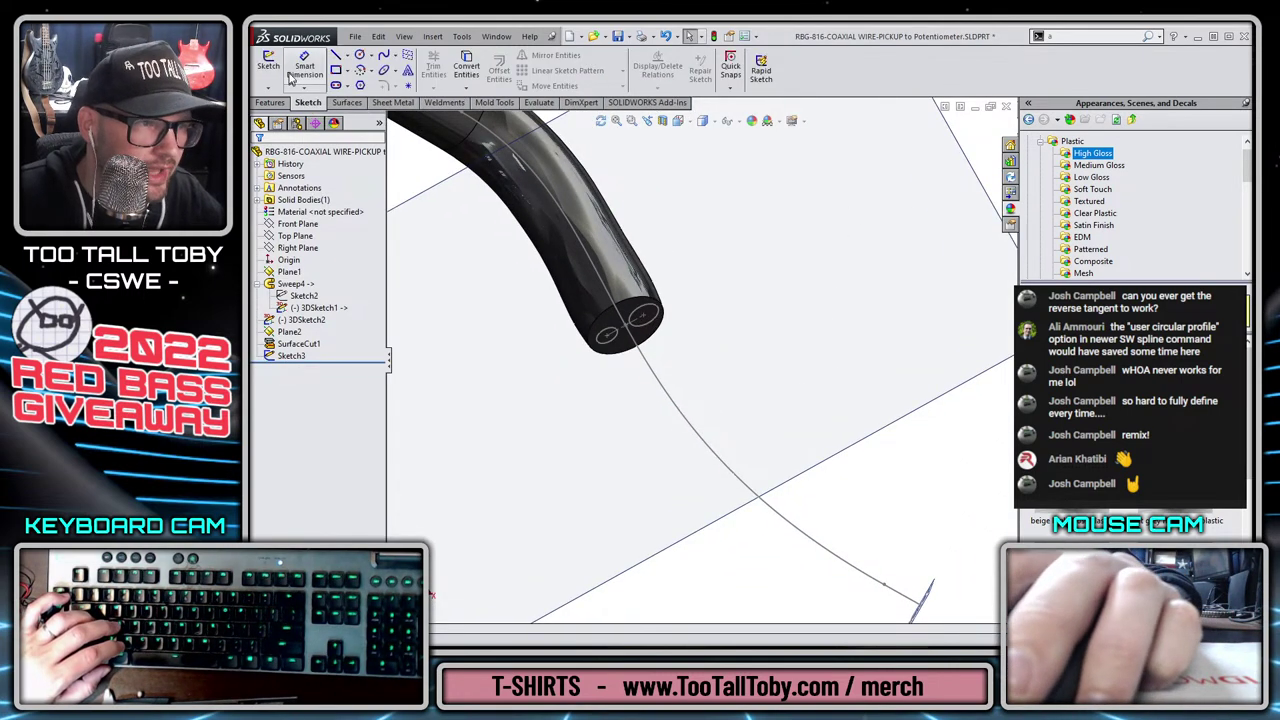
pyautogui.click(270, 88)
pyautogui.click(297, 114)
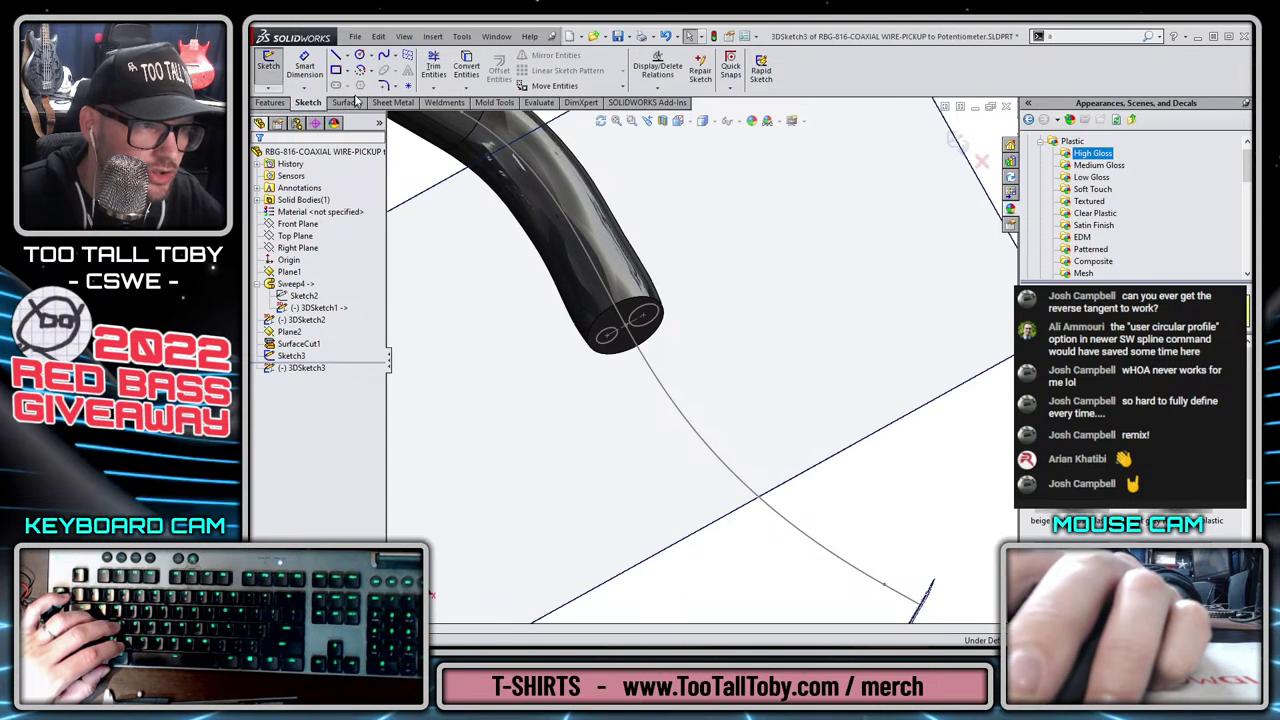
# Draw a line about 0.04 in long from the larger circle's center outward from the cut face.
pyautogui.click(338, 62)
pyautogui.scroll(-2, 645, 335)
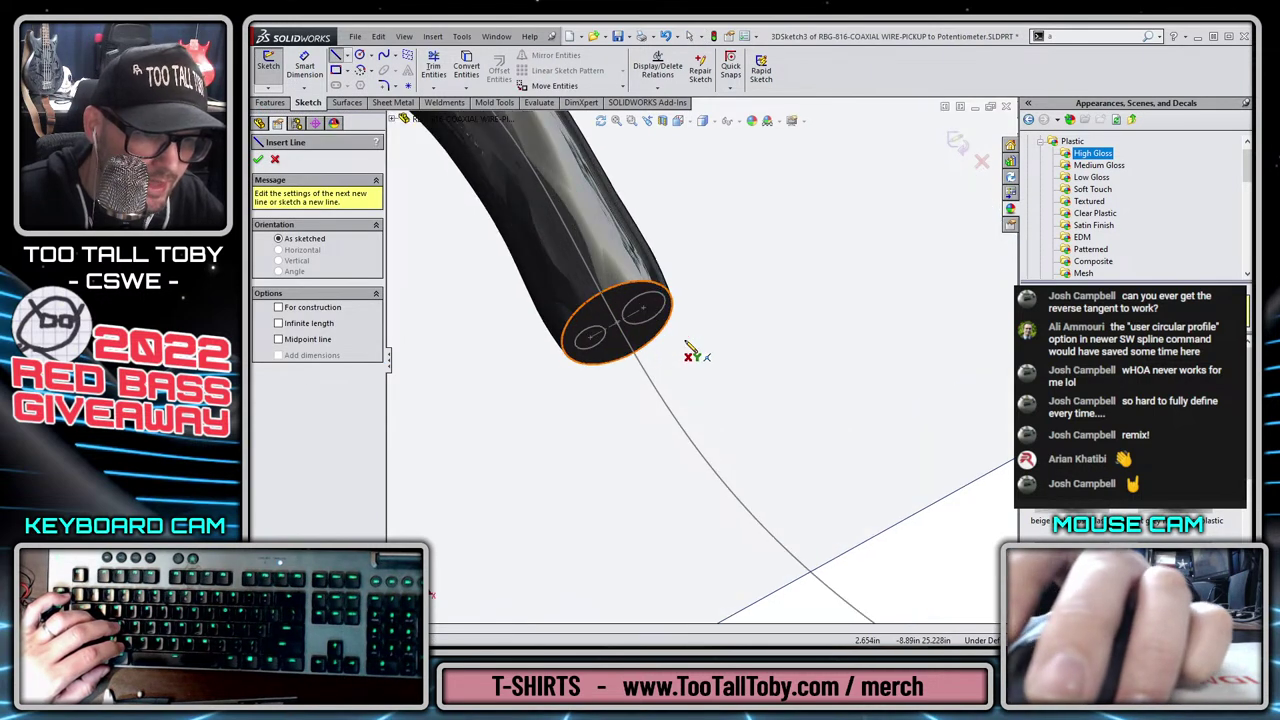
pyautogui.click(644, 308)
pyautogui.click(679, 376)
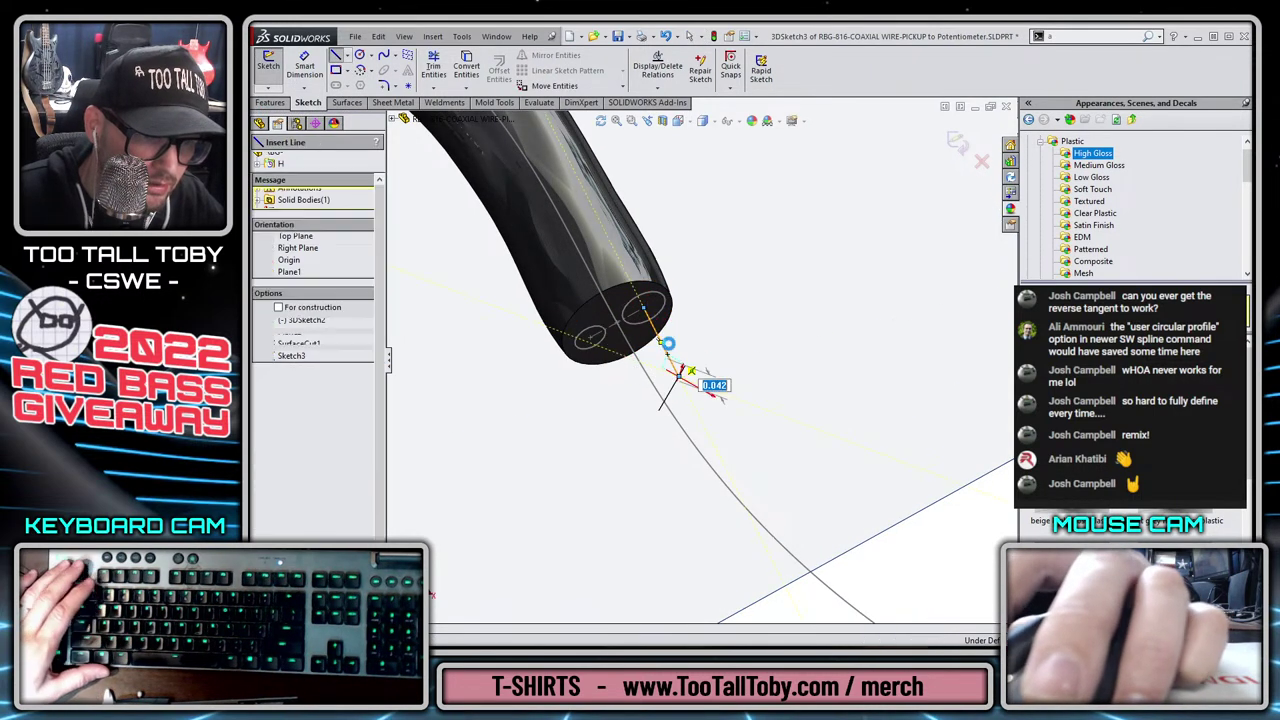
pyautogui.press('Escape')
# Make the line perpendicular to the cut face and move its free end so it projects outward from the wire.
pyautogui.click(661, 341)
pyautogui.keyDown('ctrl'); pyautogui.click(652, 336); pyautogui.keyUp('ctrl')
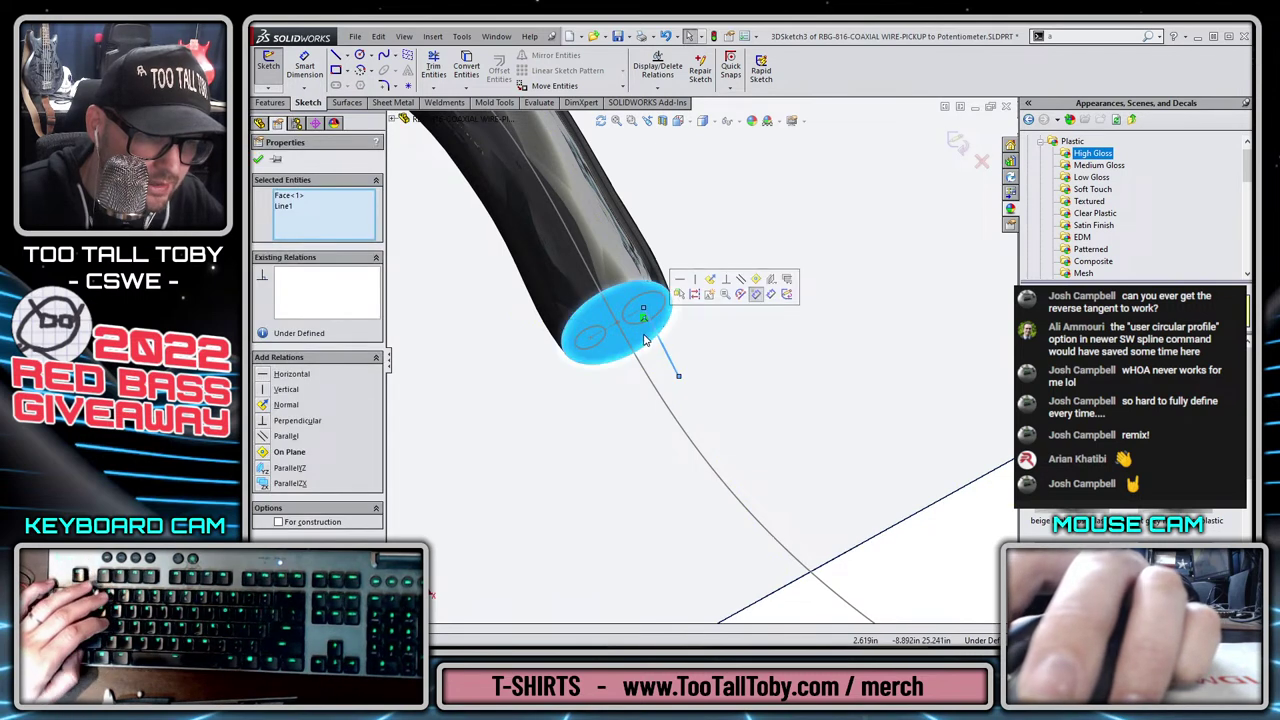
pyautogui.click(716, 284)
pyautogui.press('Escape')
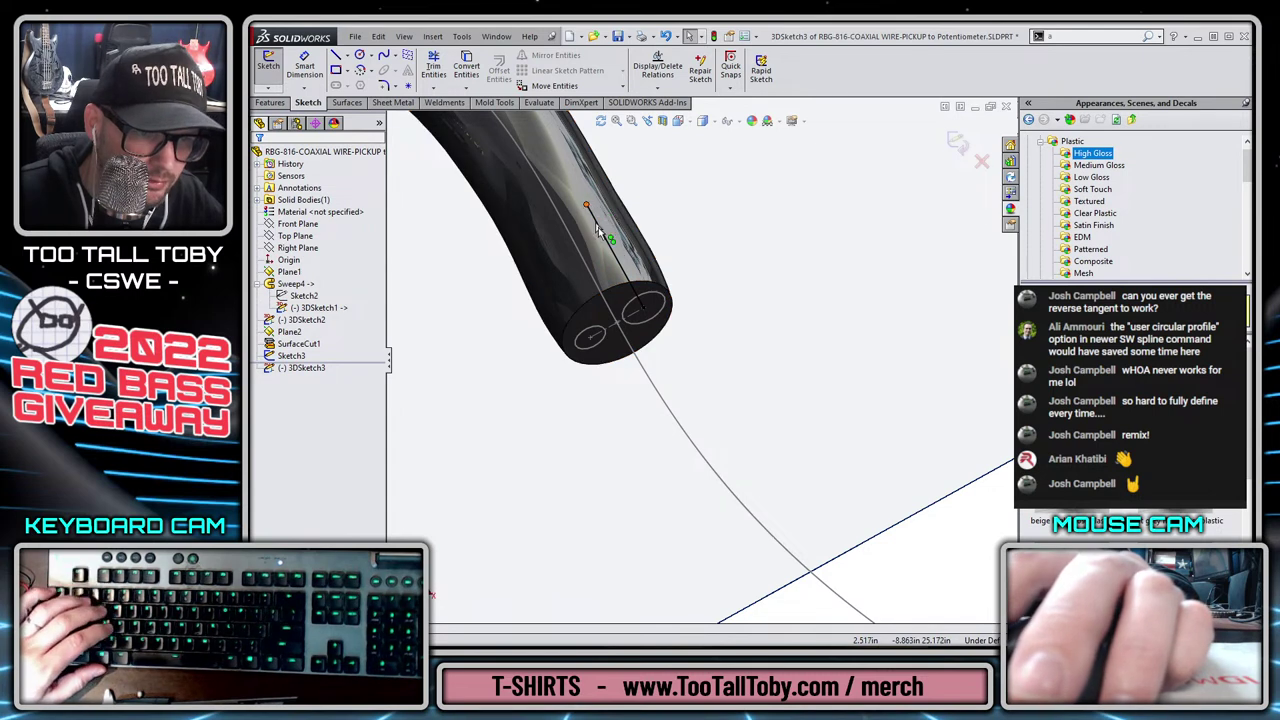
pyautogui.moveTo(587, 206); pyautogui.dragTo(675, 366)
# Dimension the length of the line at the larger circle as 0.06 in.
pyautogui.press('s')
pyautogui.click(717, 326)
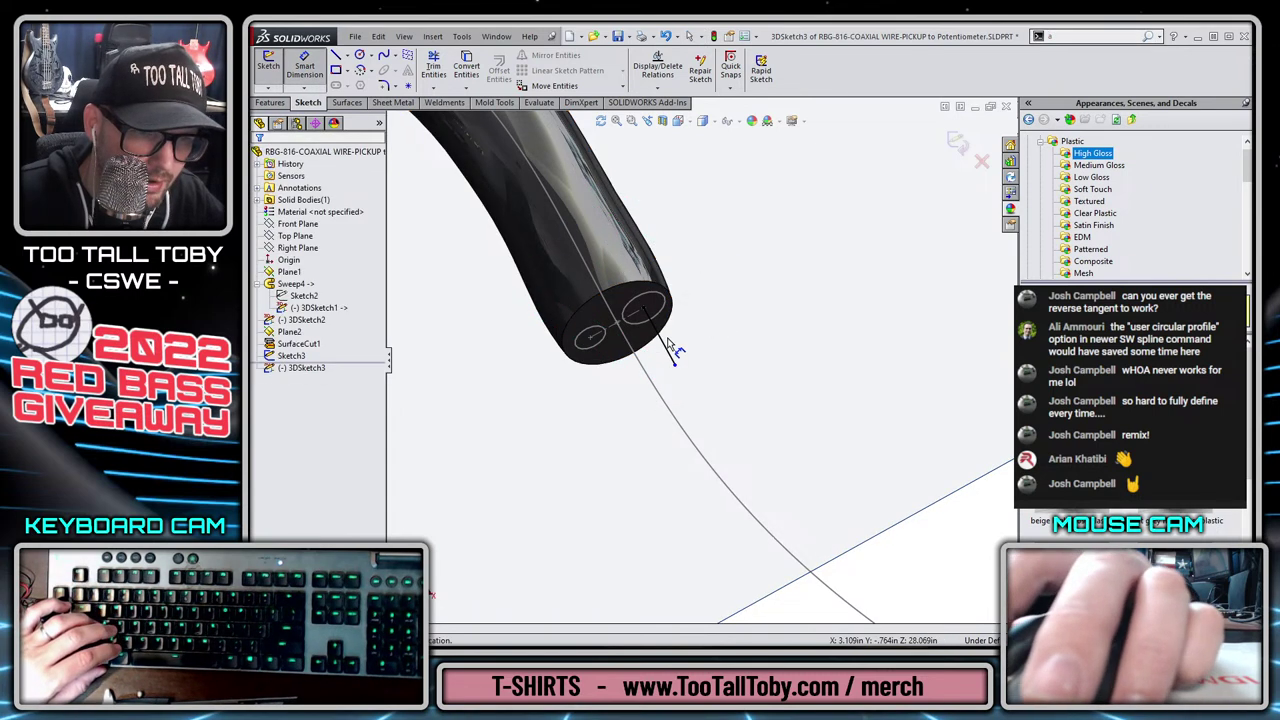
pyautogui.click(664, 346)
pyautogui.click(708, 322)
pyautogui.write('.1')
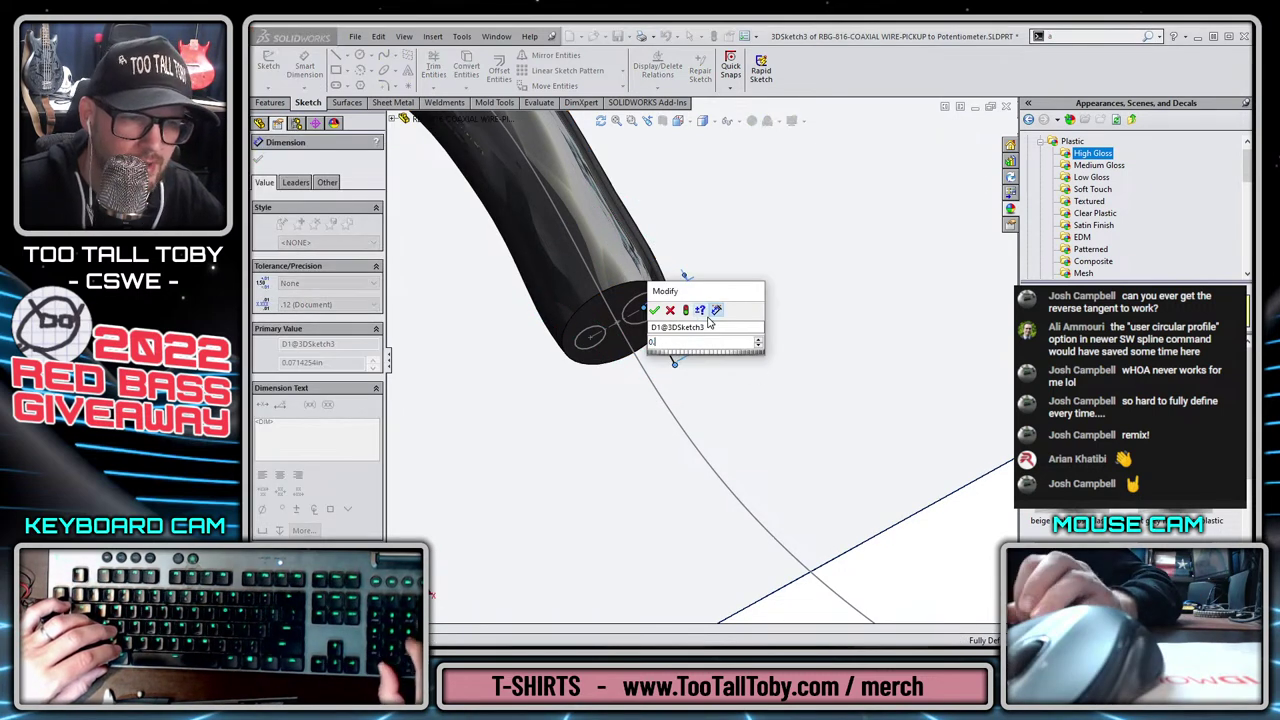
pyautogui.press('Return')
pyautogui.press('Escape')
# Convert the straight end segment of the wire path into the 3D sketch, and remove the converted segment again.
pyautogui.moveTo(706, 318)
pyautogui.mouseDown(button='middle')
pyautogui.moveTo(886, 449)
pyautogui.moveTo(755, 457)
pyautogui.mouseUp(button='middle')
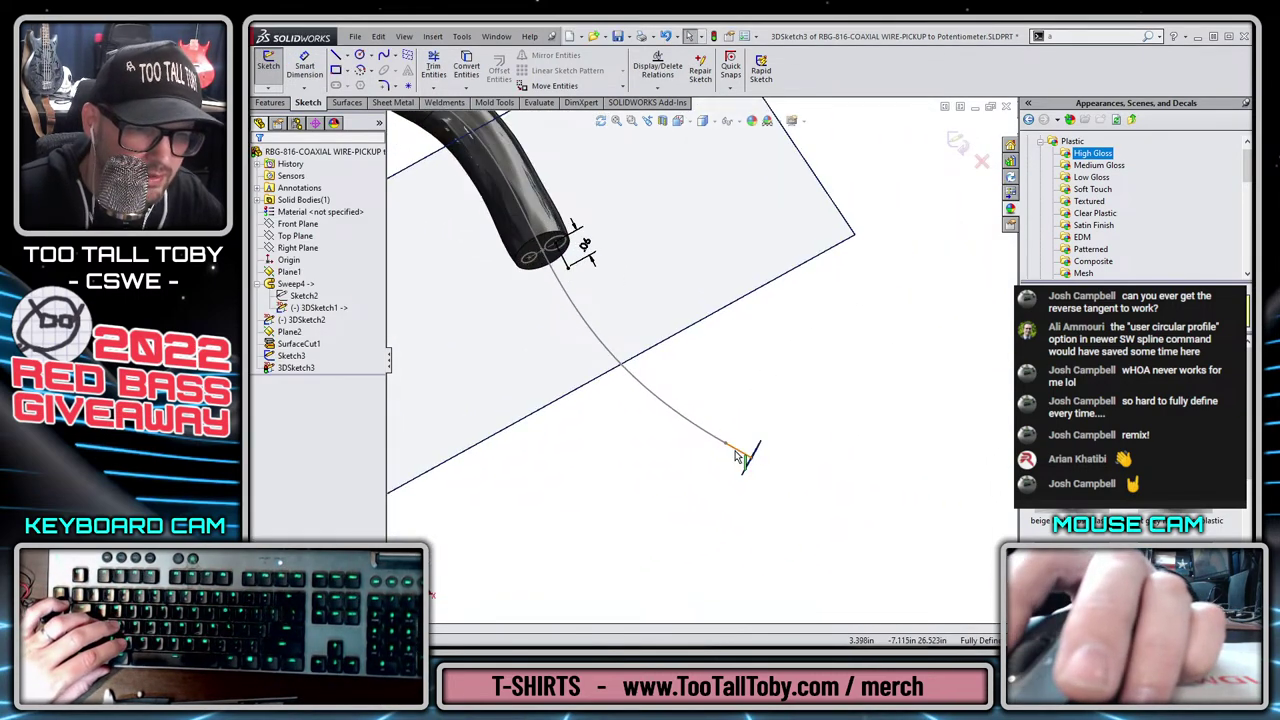
pyautogui.click(735, 451)
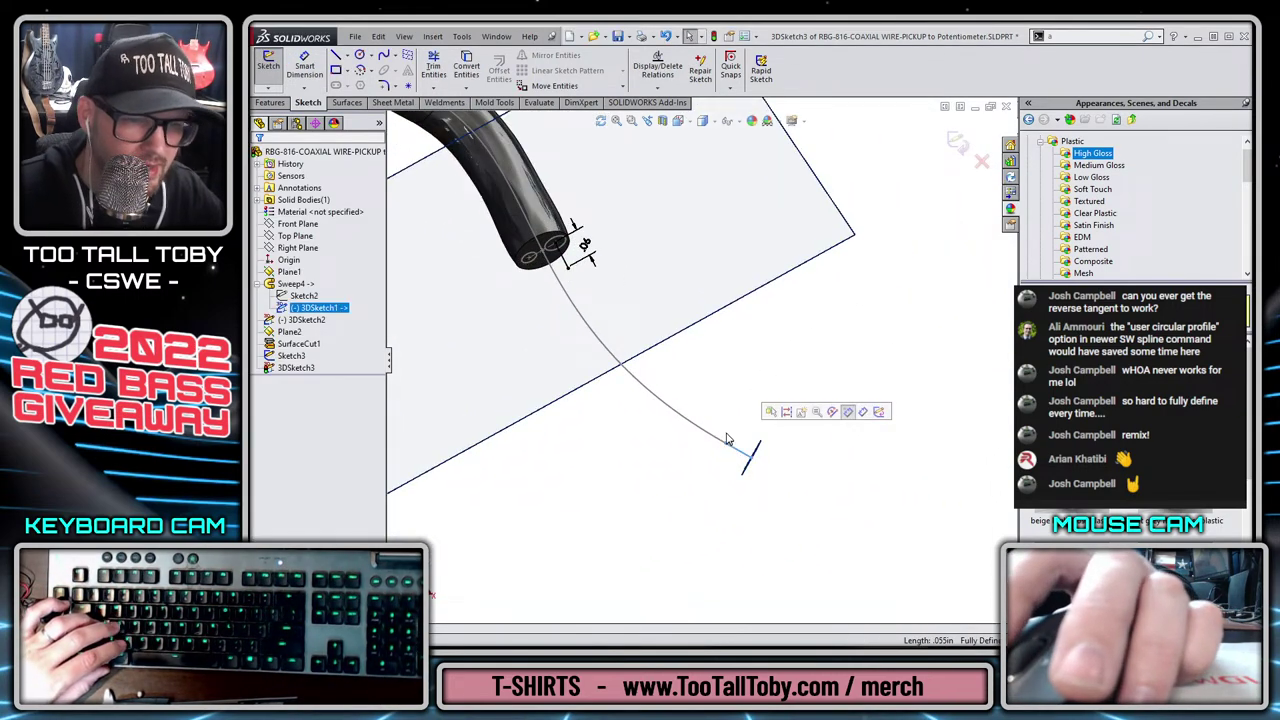
pyautogui.click(476, 66)
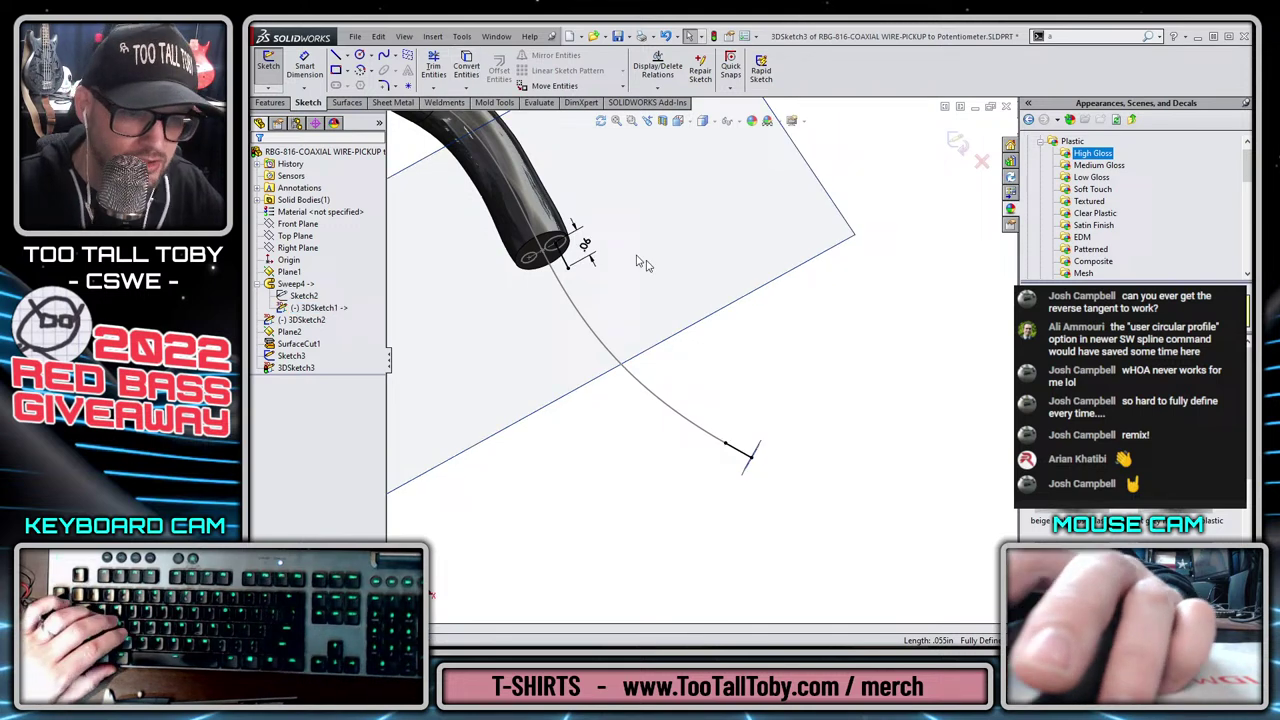
pyautogui.click(383, 57)
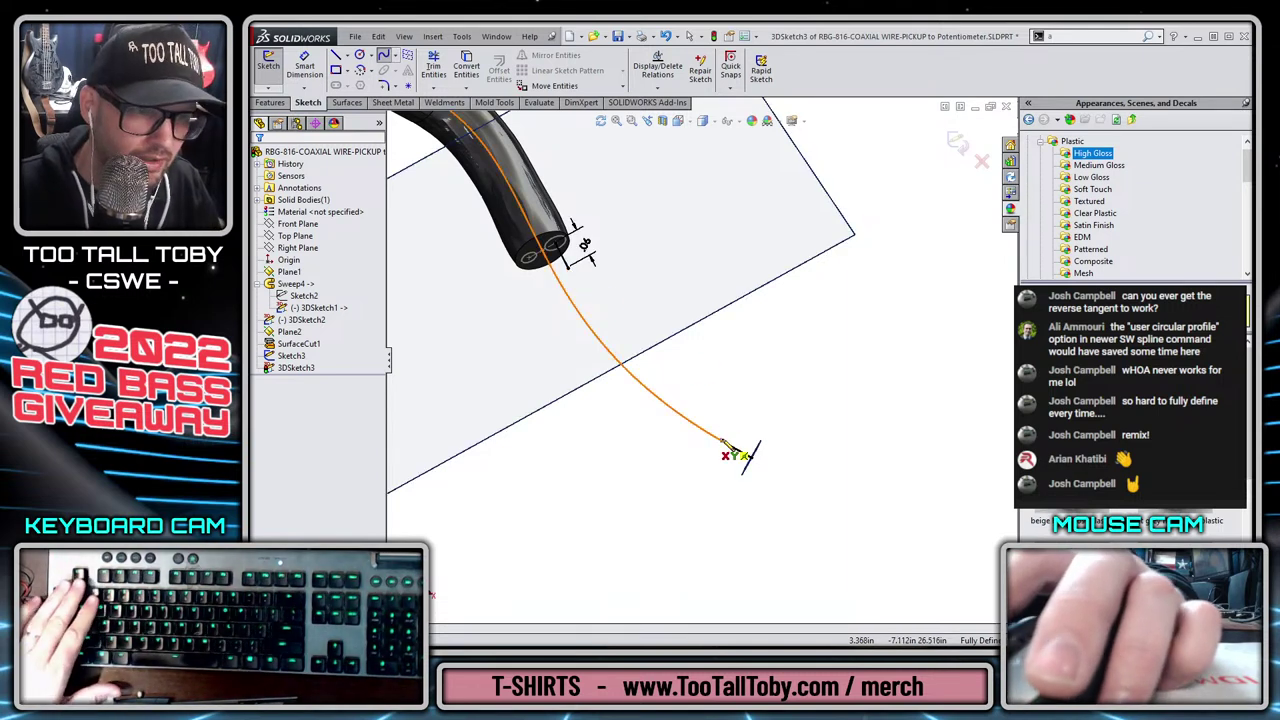
pyautogui.click(745, 455)
pyautogui.press('Escape')
# Delete the relation tying the line to the larger circle's center and try to move its endpoint to the smaller circle's center.
pyautogui.scroll(-3, 600, 282)
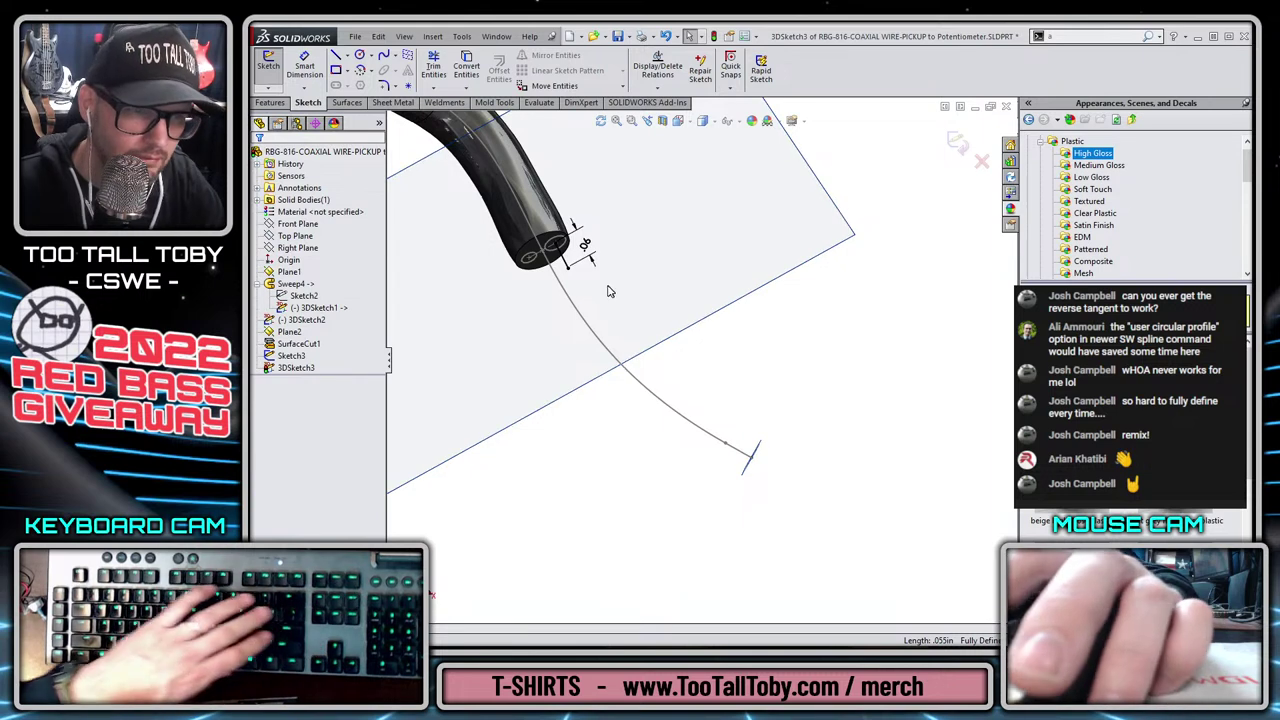
pyautogui.scroll(-3, 586, 271)
pyautogui.click(607, 297)
pyautogui.click(588, 268)
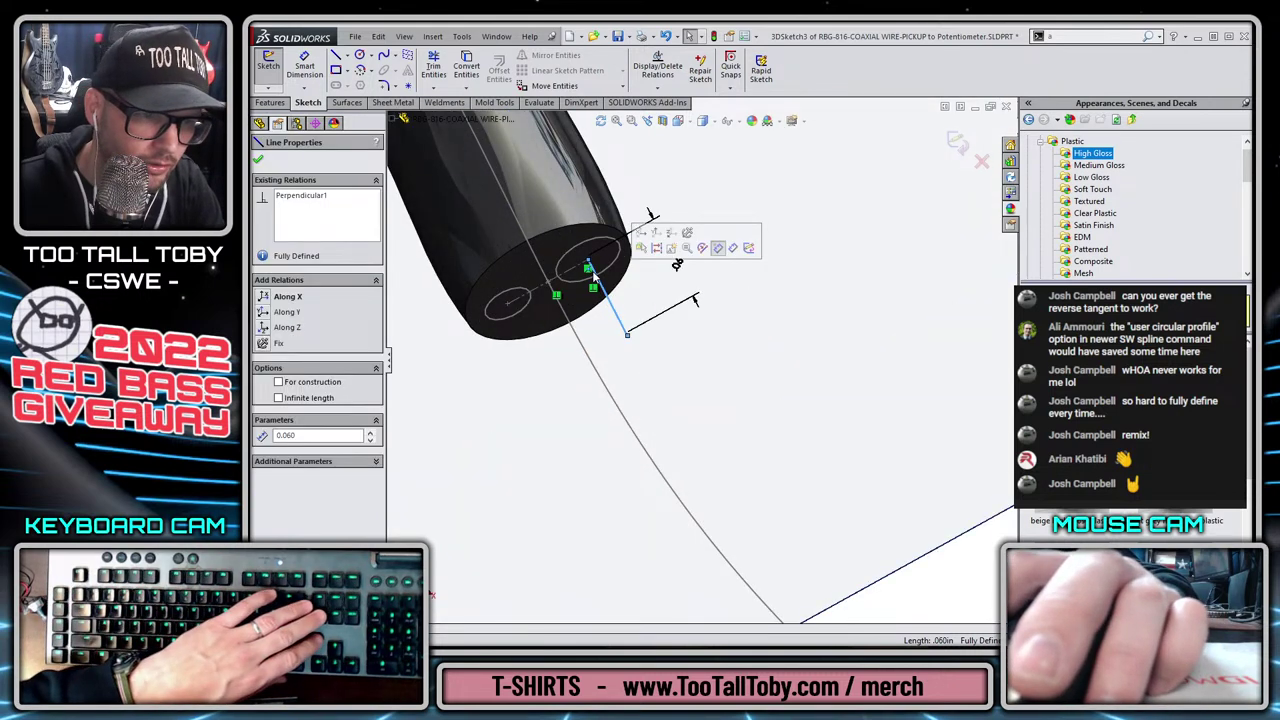
pyautogui.press('Delete')
pyautogui.click(588, 261)
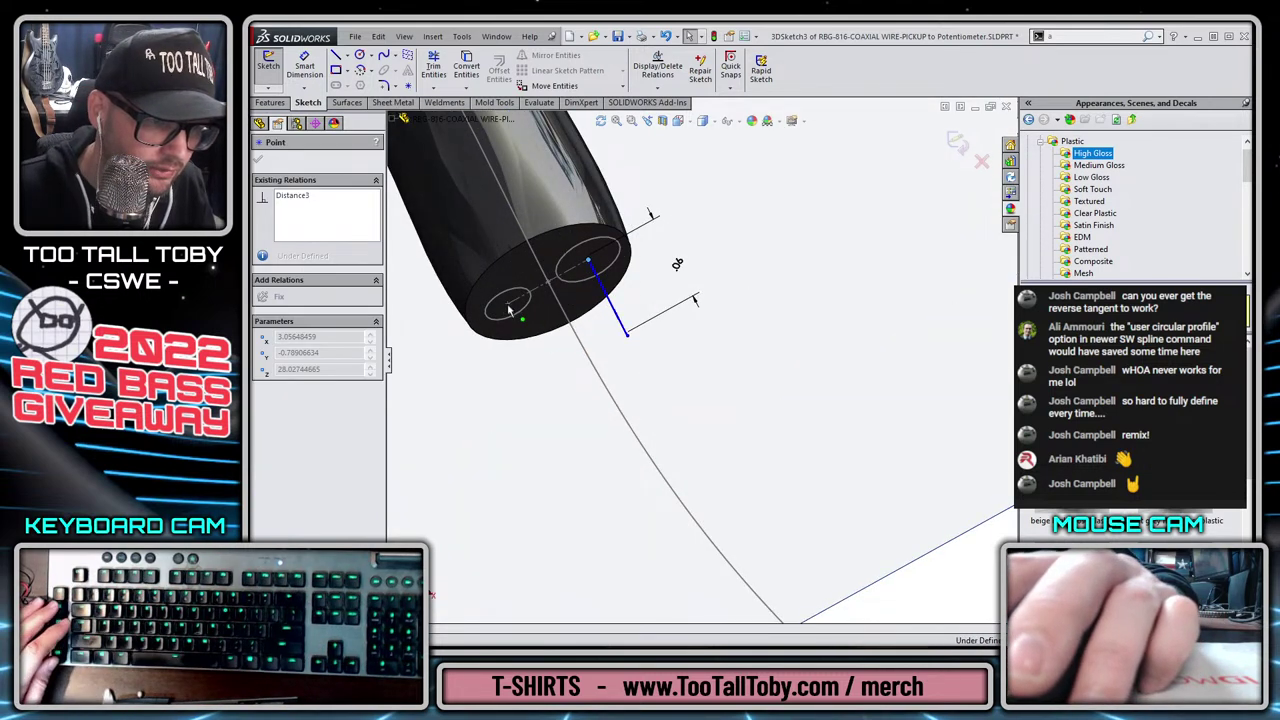
pyautogui.press('Escape')
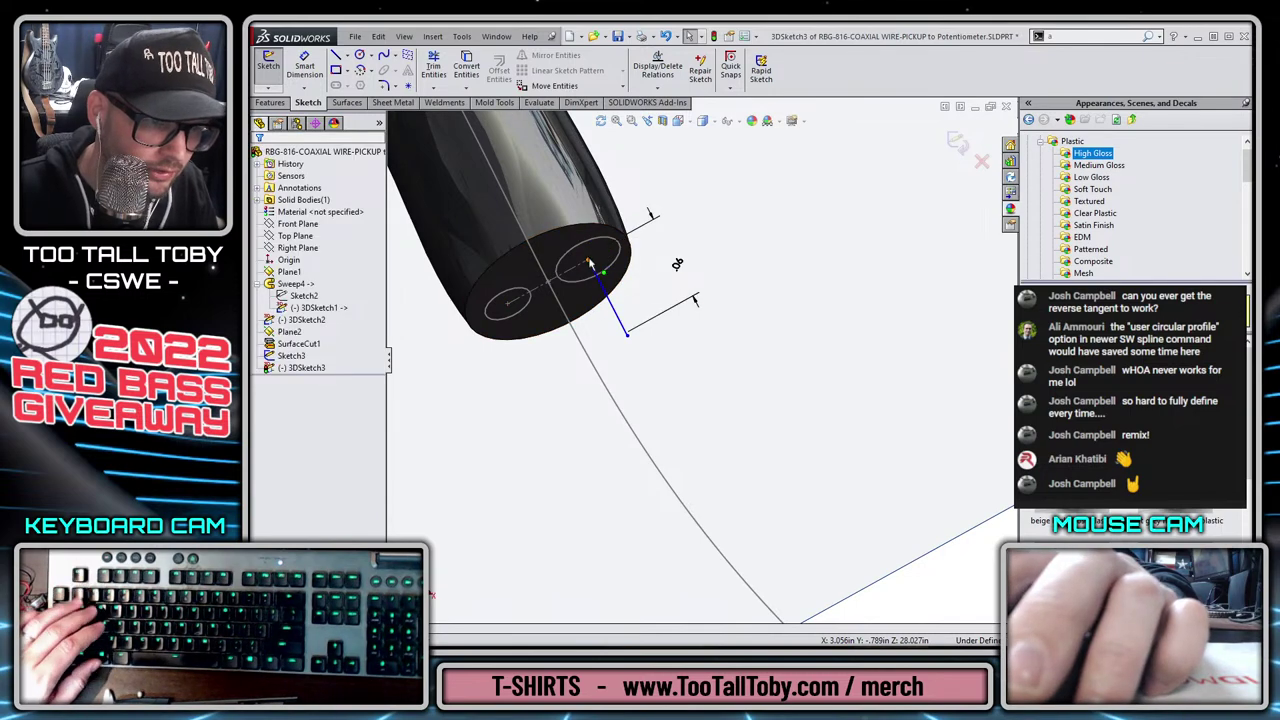
pyautogui.click(603, 290)
pyautogui.press('Escape')
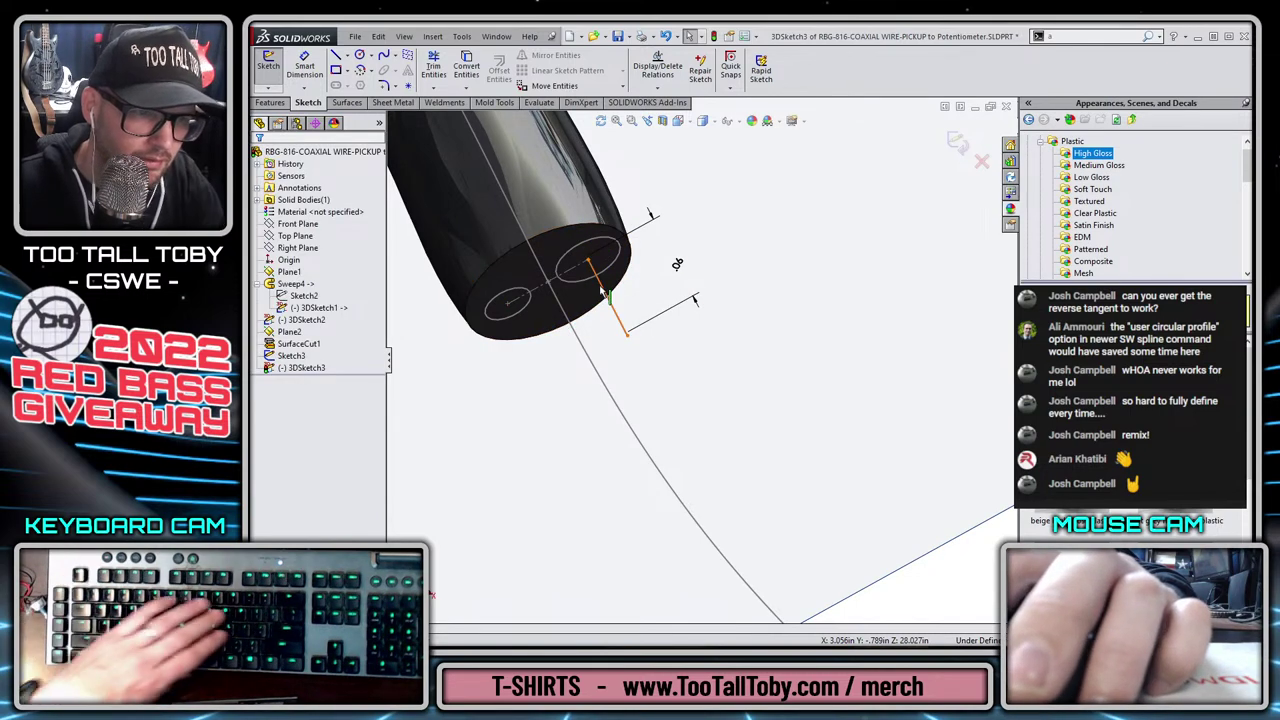
# Delete the line at the larger circle from the 3D sketch.
pyautogui.click(603, 290)
pyautogui.press('Delete')
pyautogui.click(465, 323)
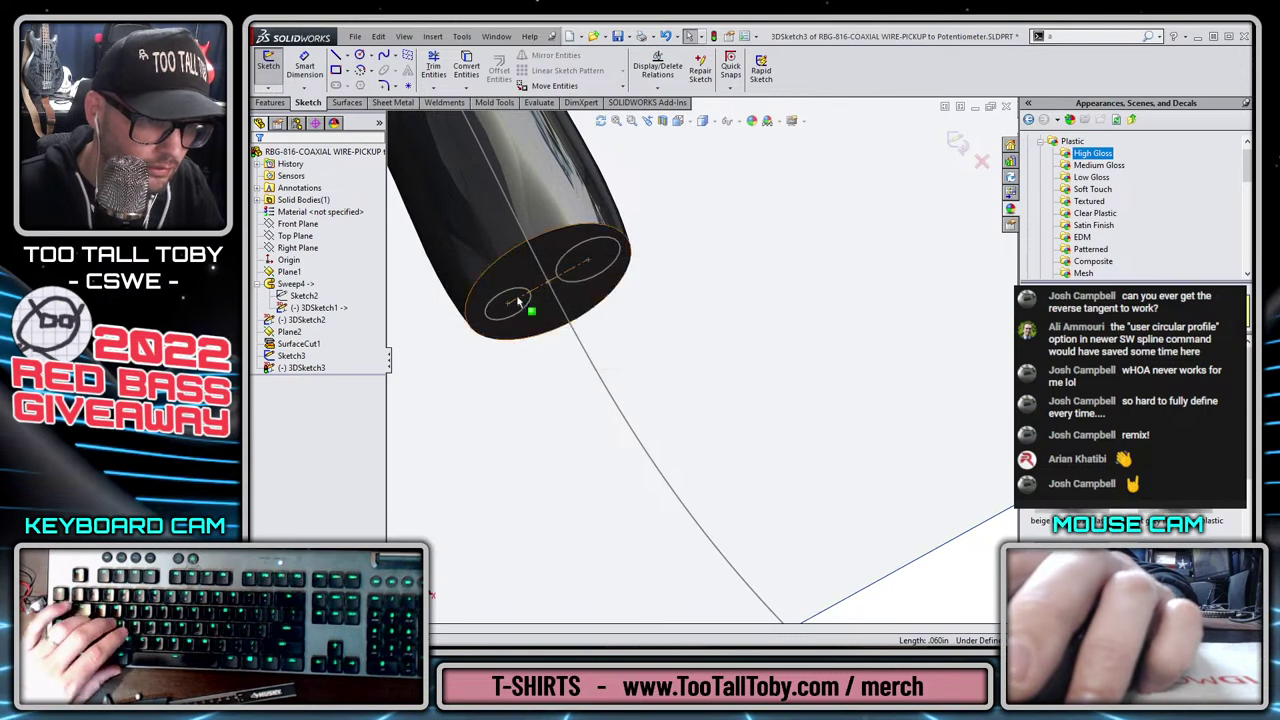
# Draw a 0.06 in line from the smaller circle's center in the 3D sketch.
pyautogui.press('s')
pyautogui.click(533, 322)
pyautogui.click(509, 304)
pyautogui.click(511, 302)
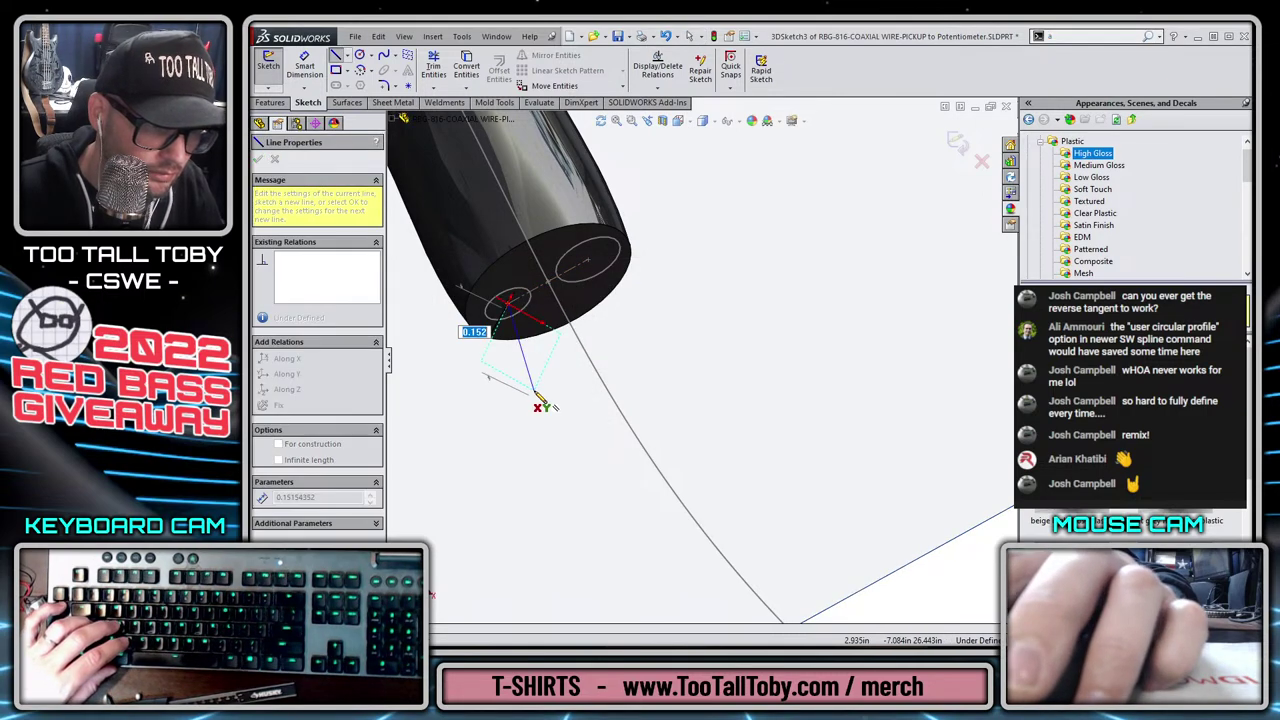
pyautogui.write('.06')
pyautogui.press('Return')
pyautogui.press('Escape')
pyautogui.press('Escape')
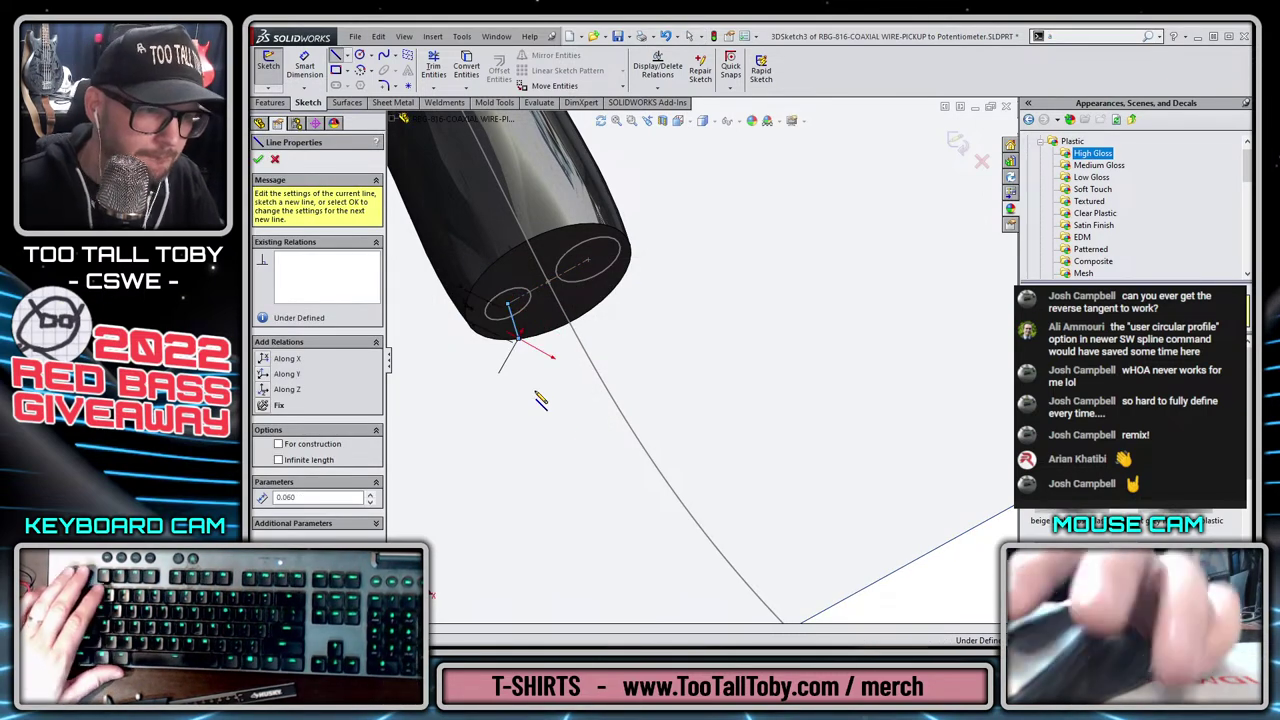
# Make the line at the smaller circle perpendicular to the wire's cut end face.
pyautogui.click(512, 318)
pyautogui.keyDown('ctrl'); pyautogui.click(582, 296); pyautogui.keyUp('ctrl')
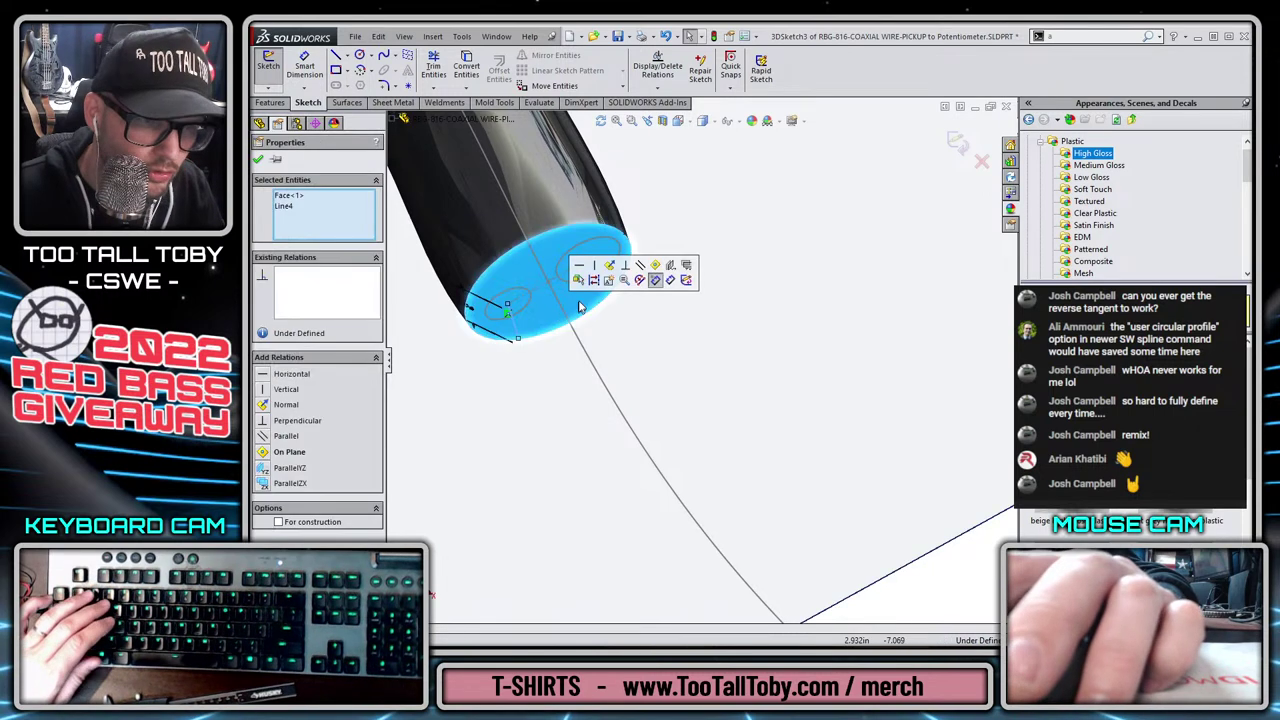
pyautogui.click(625, 265)
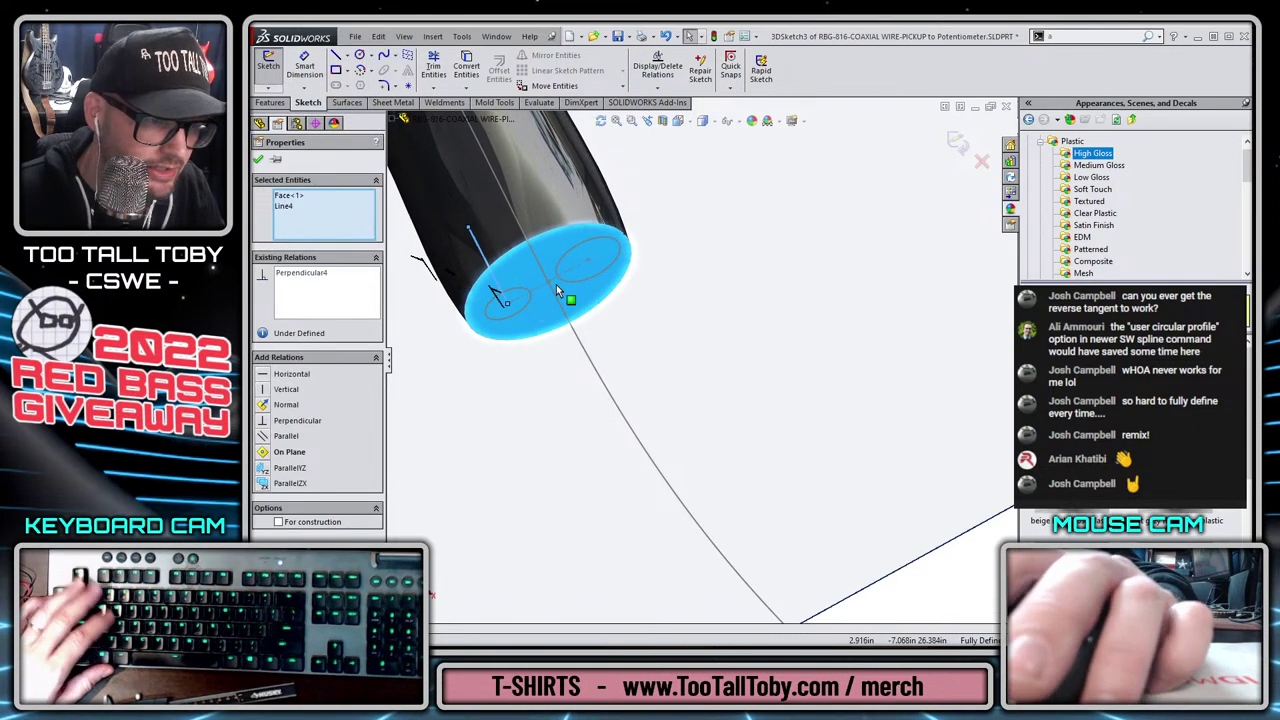
pyautogui.press('Escape')
# Delete the line's length dimension and move its free end so it projects outward from the cut face.
pyautogui.click(450, 273)
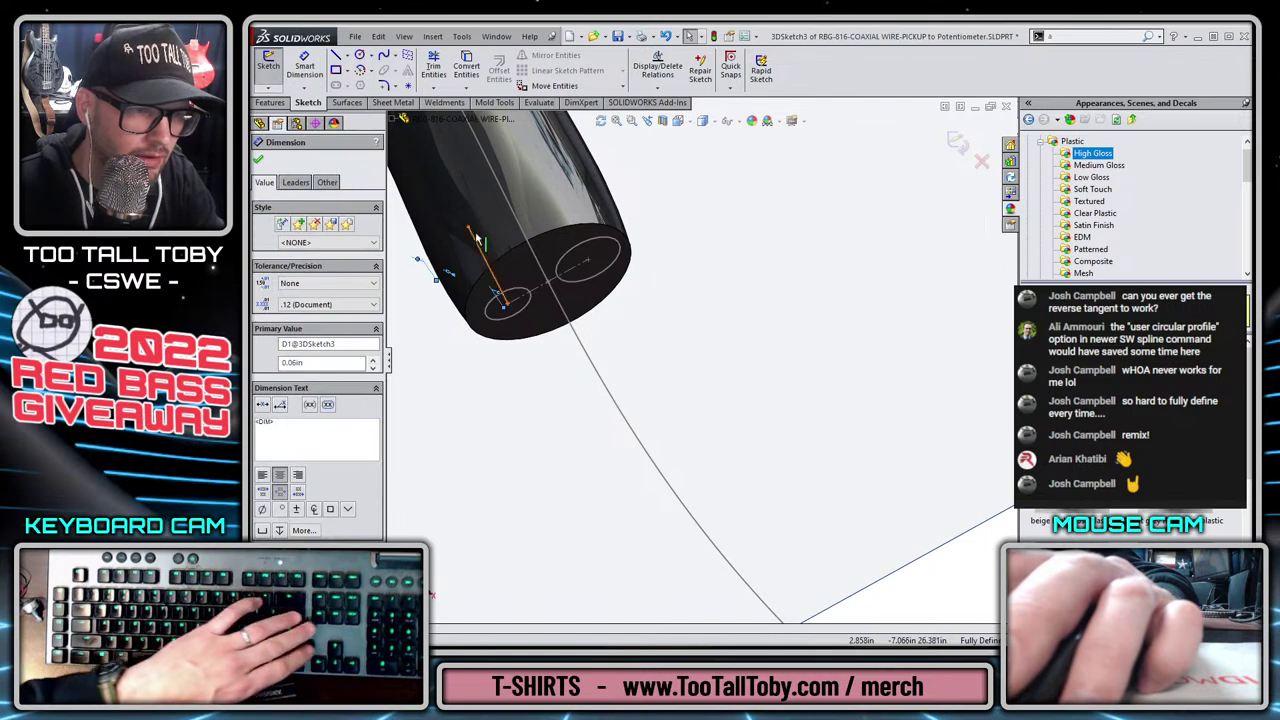
pyautogui.press('Delete')
pyautogui.moveTo(468, 228); pyautogui.dragTo(539, 364)
# Dimension the line projecting from the smaller circle's center to a length of 0.06 in.
pyautogui.press('s')
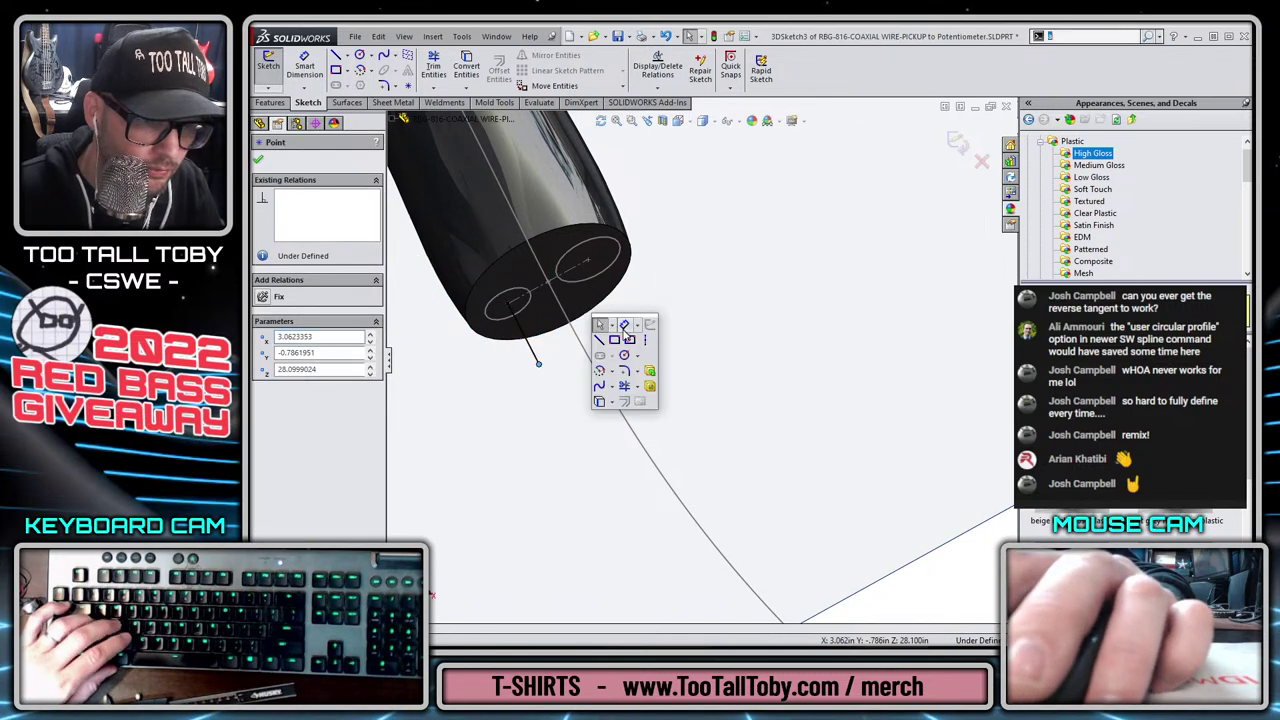
pyautogui.click(625, 327)
pyautogui.click(528, 340)
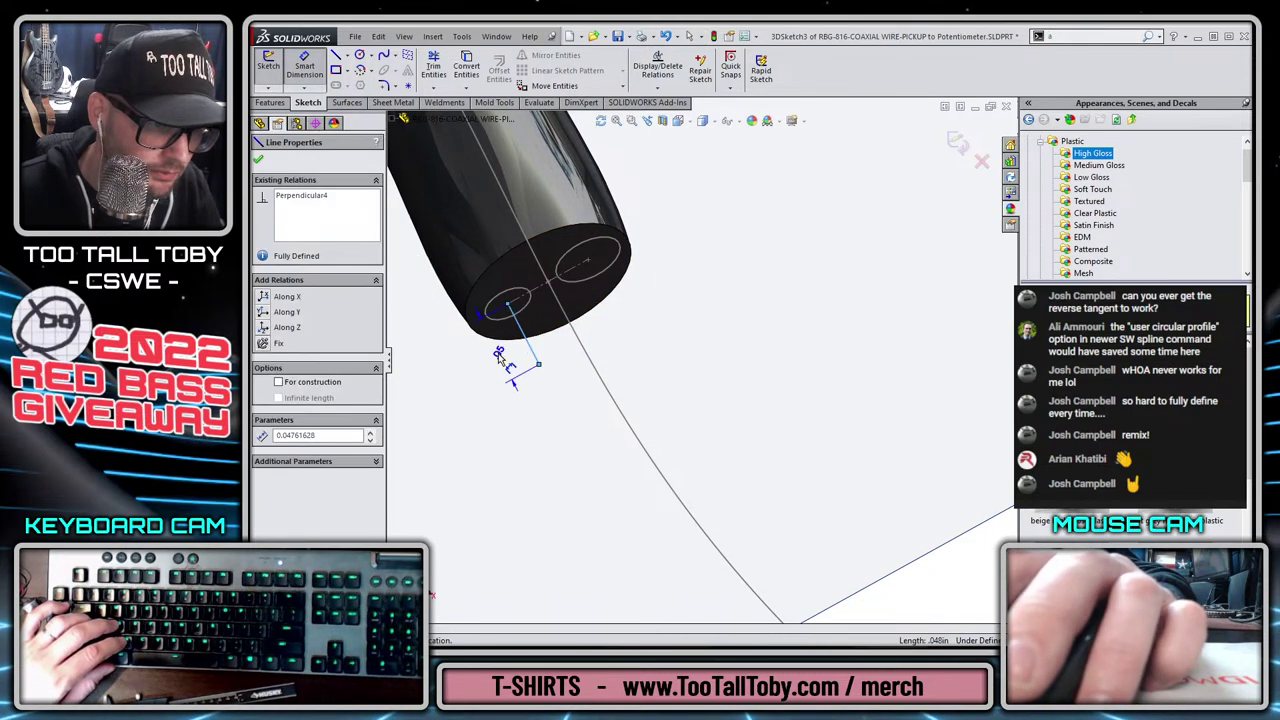
pyautogui.click(508, 358)
pyautogui.write('0.06')
pyautogui.press('Return')
pyautogui.press('Escape')
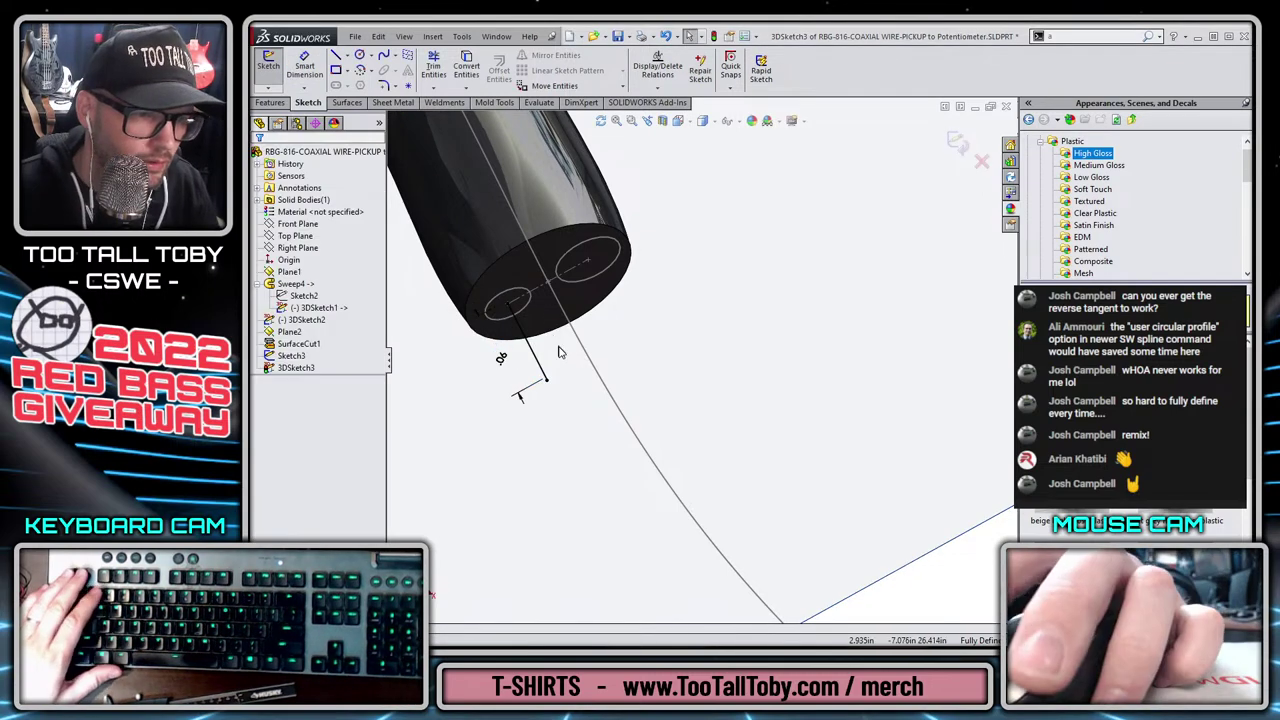
# Convert the existing wire path's straight end segment into the 3D sketch and connect it to the short line's free end with a spline.
pyautogui.scroll(6, 562, 352)
pyautogui.scroll(-2, 865, 549)
pyautogui.click(831, 520)
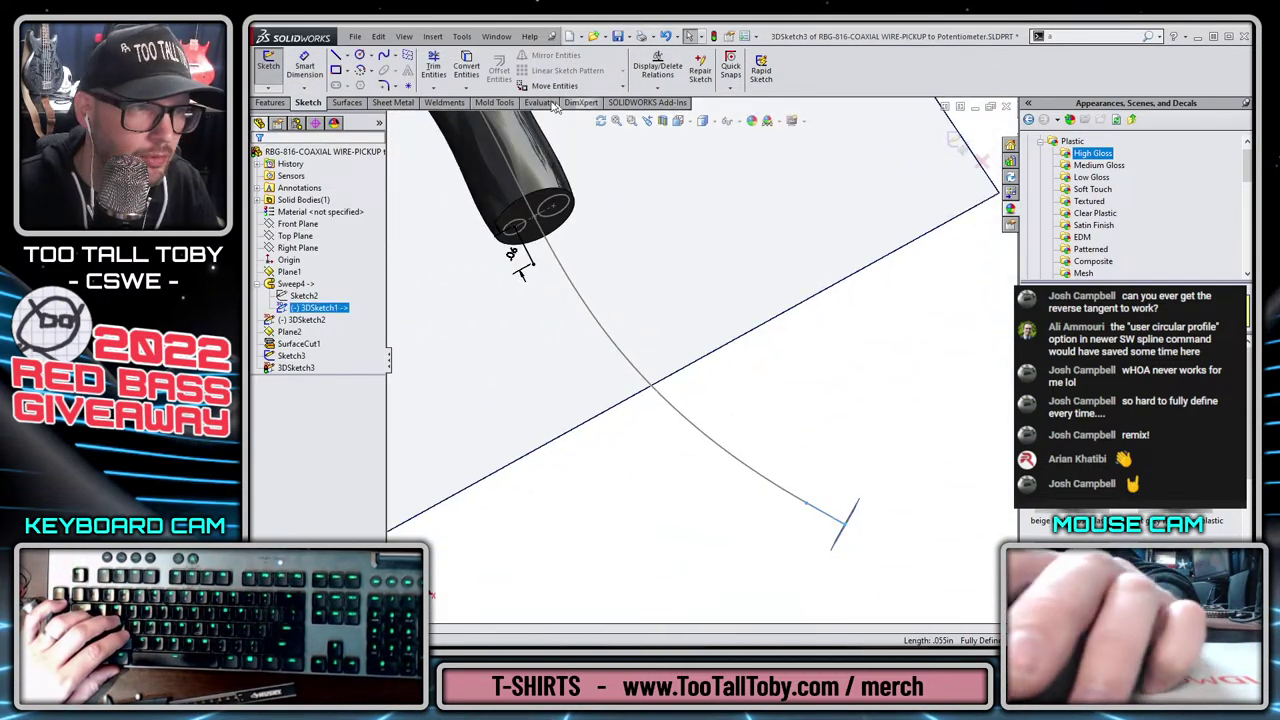
pyautogui.press('l')
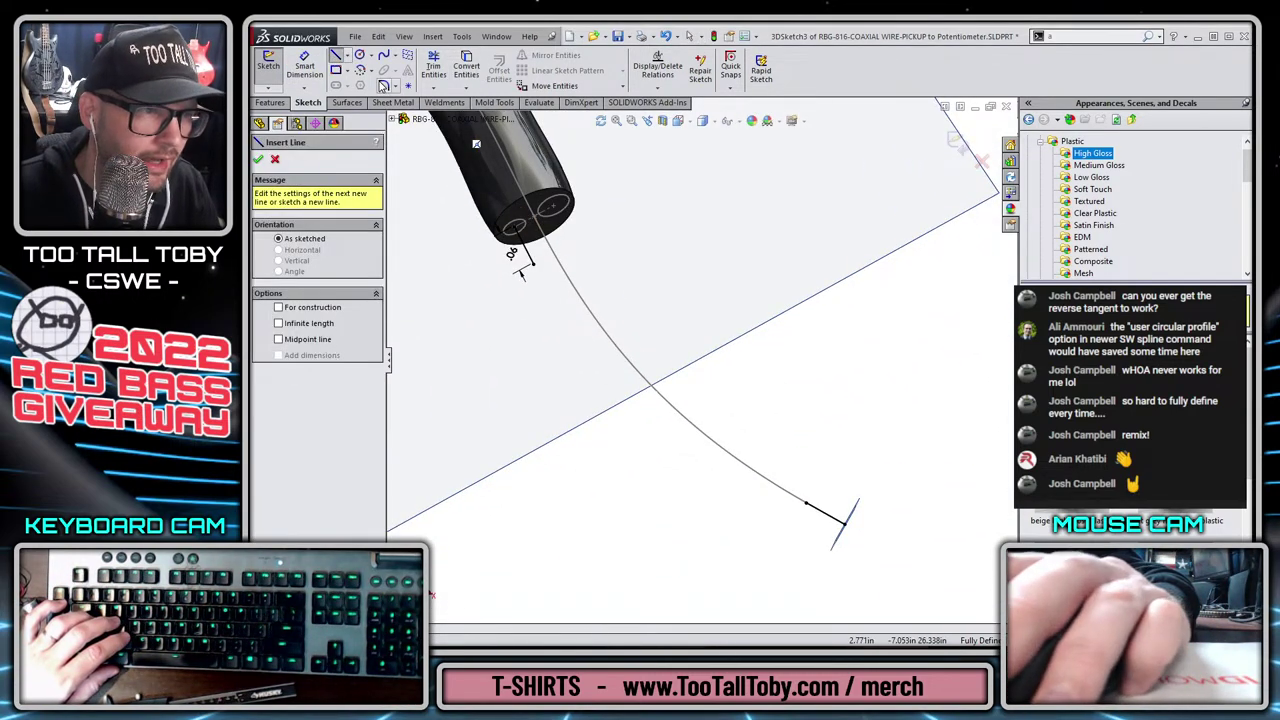
pyautogui.click(382, 57)
pyautogui.click(529, 263)
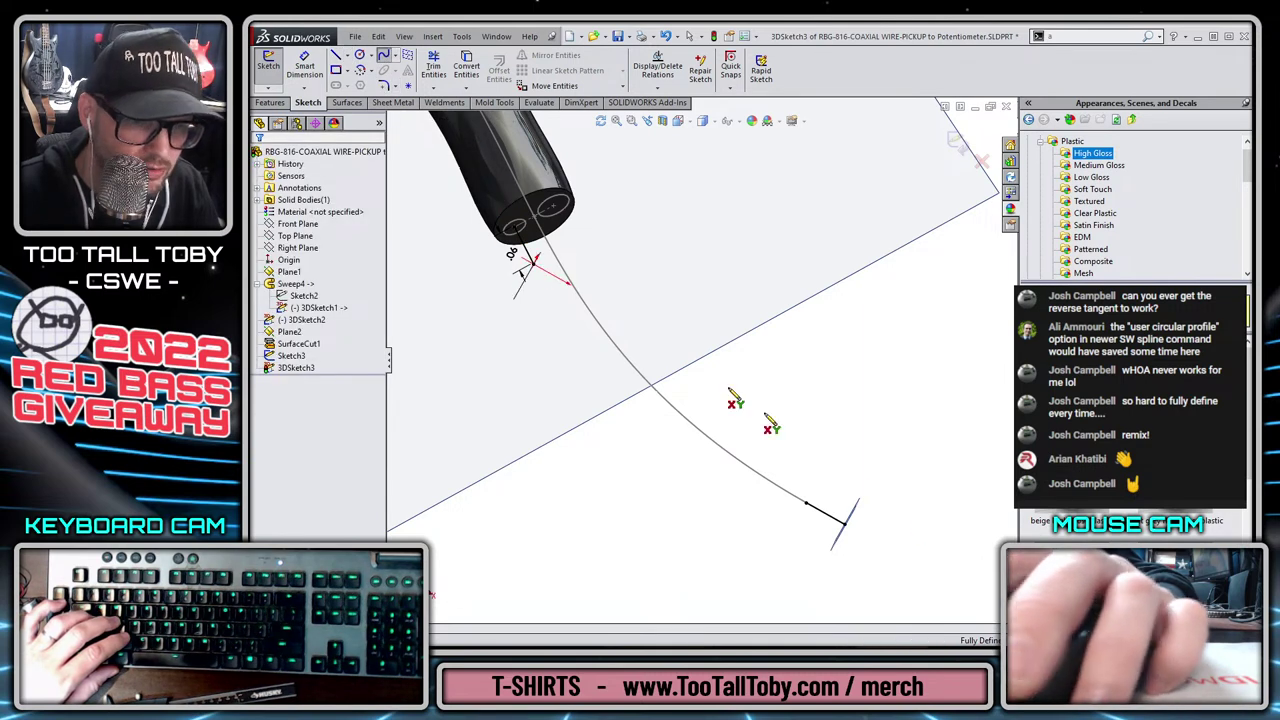
pyautogui.doubleClick(831, 520)
pyautogui.press('Escape')
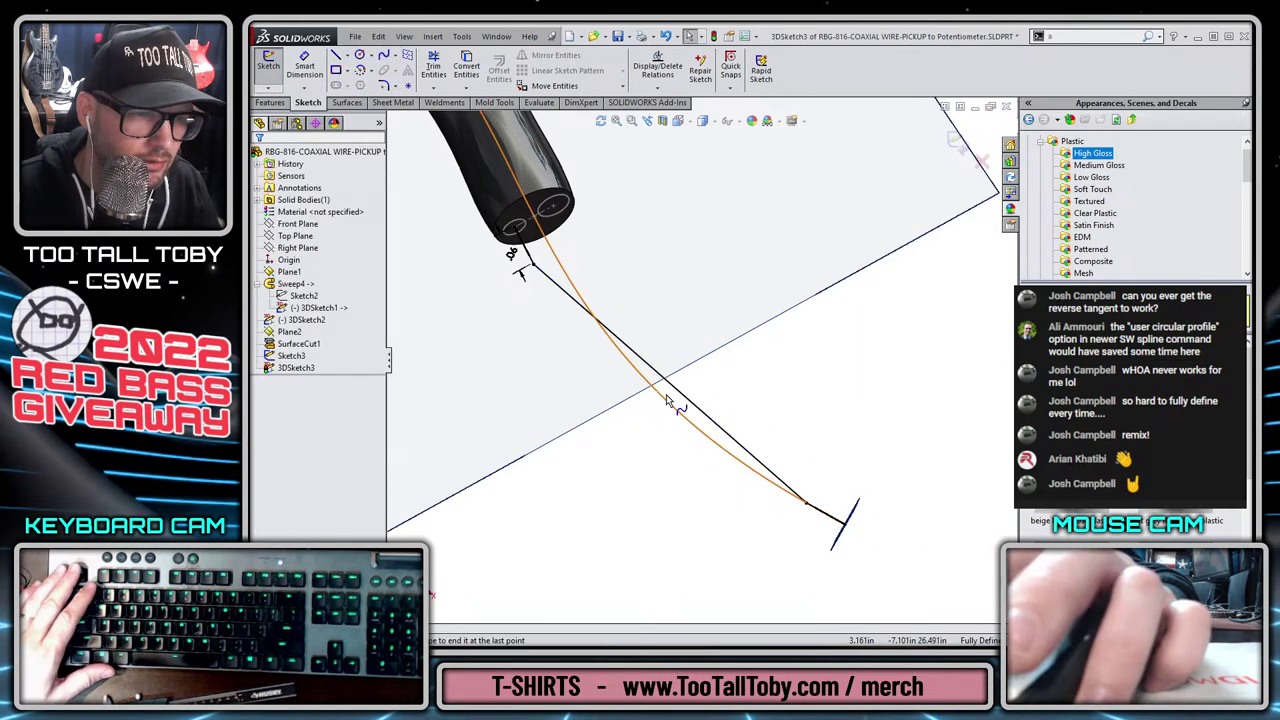
# Make the spline tangent to the straight lines at both of its ends and finish the 3D sketch.
pyautogui.click(533, 266)
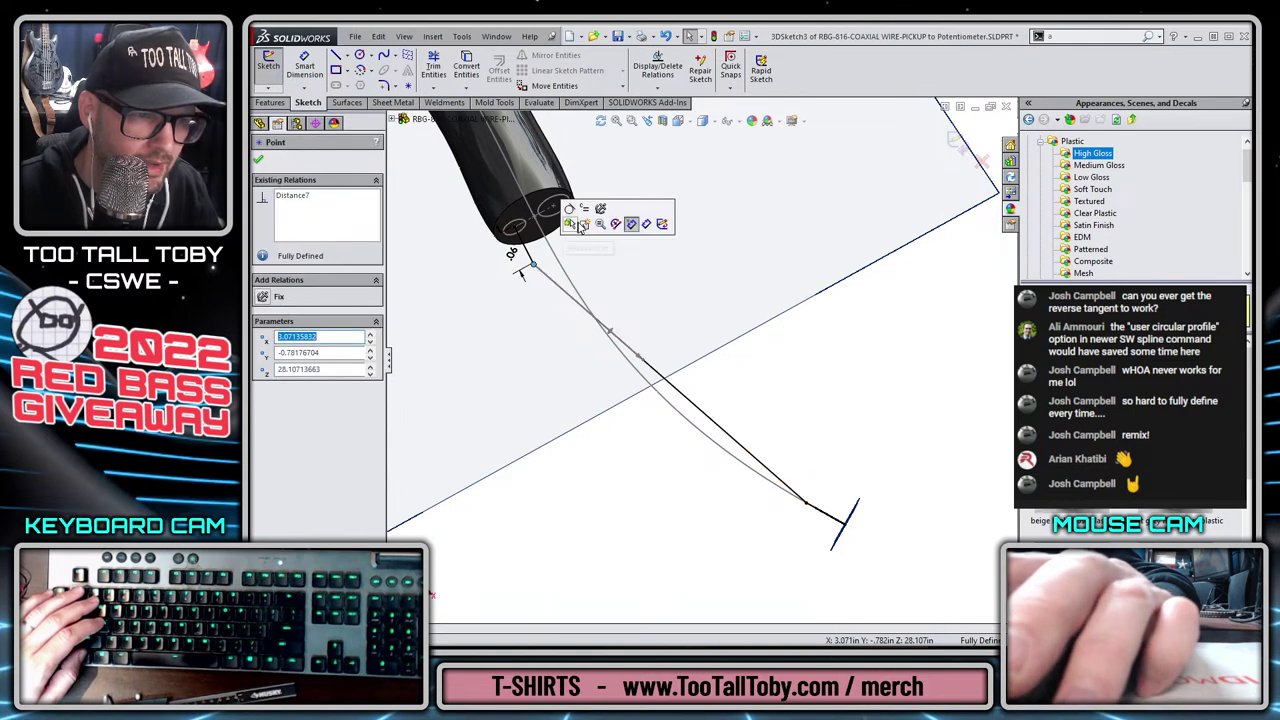
pyautogui.click(807, 503)
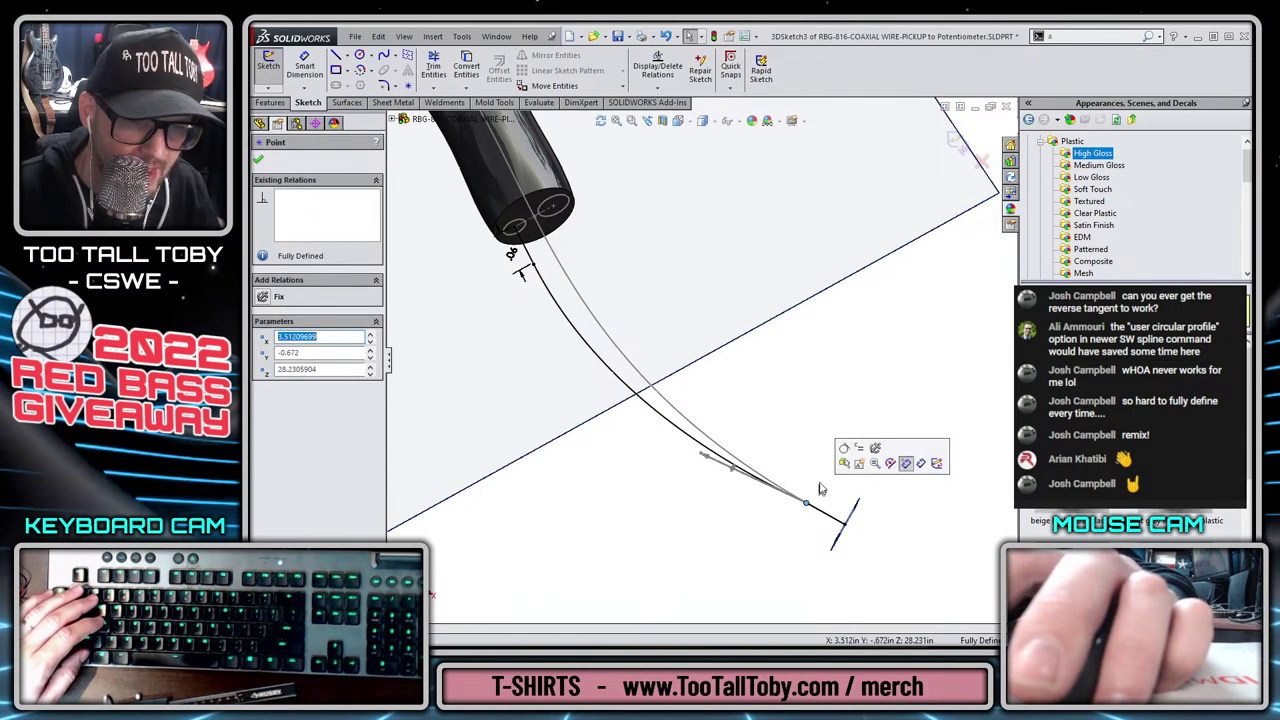
pyautogui.click(842, 450)
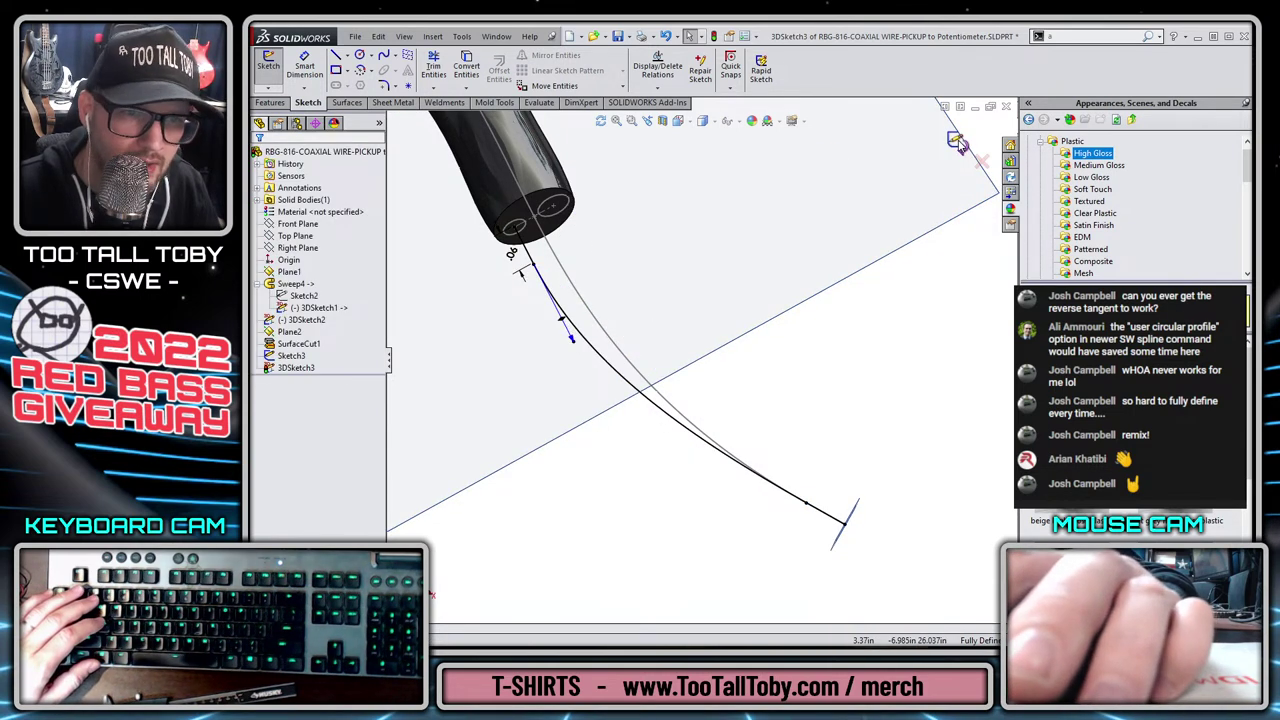
pyautogui.click(958, 143)
# Create a sketch on the wire's cut end face containing the converted smaller circle, and finish it.
pyautogui.click(540, 210)
pyautogui.click(586, 186)
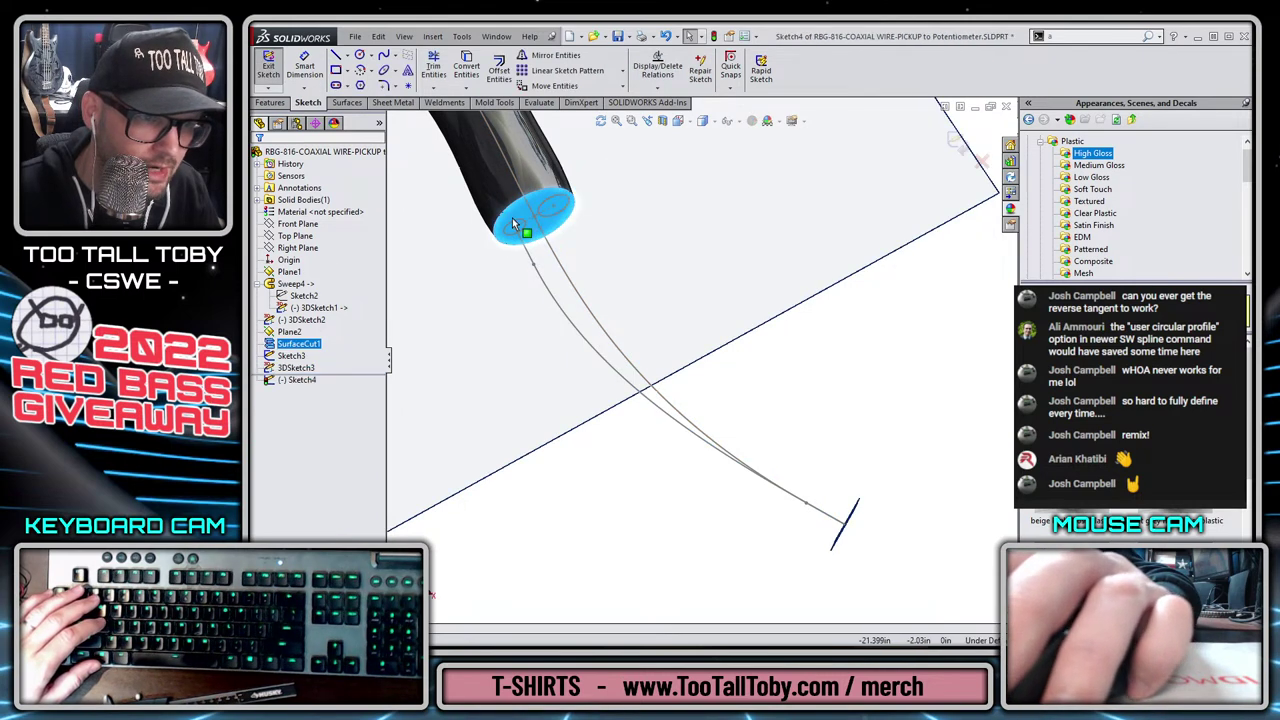
pyautogui.click(514, 228)
pyautogui.click(467, 68)
pyautogui.click(957, 142)
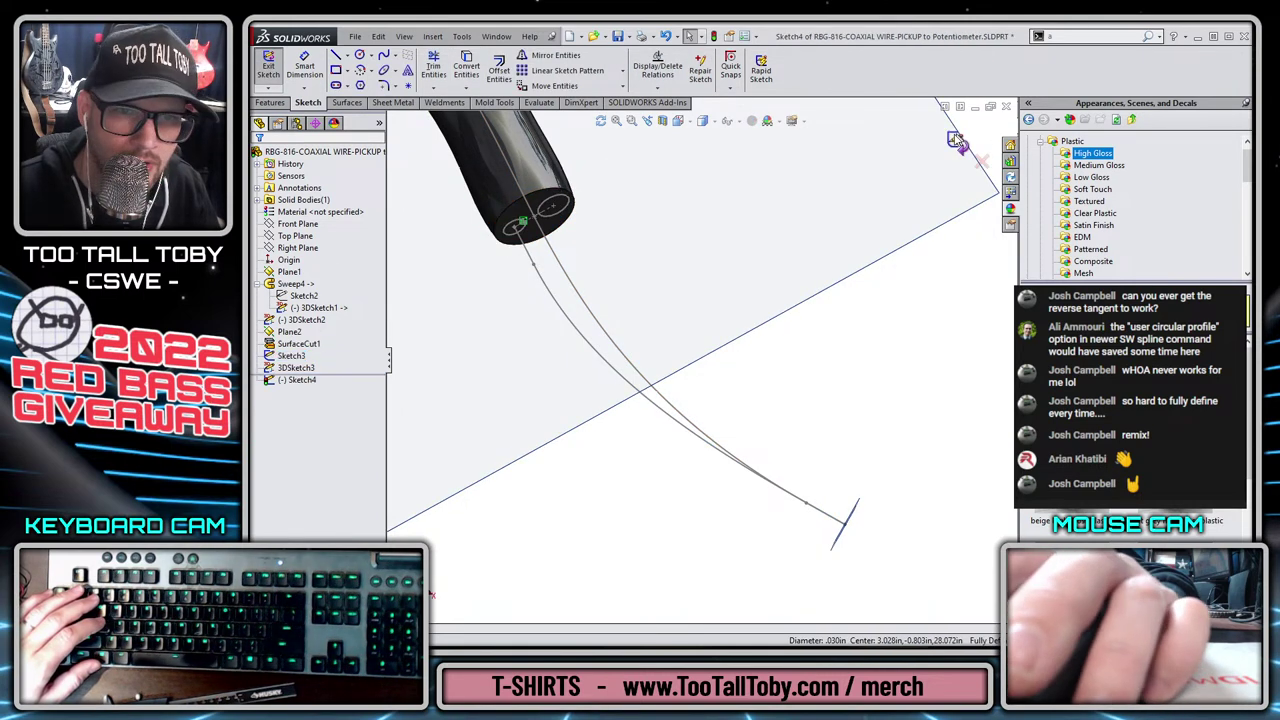
# Sweep the smaller circle Sketch4 along 3DSketch3 as a separate body, with Merge result turned off.
pyautogui.click(295, 368)
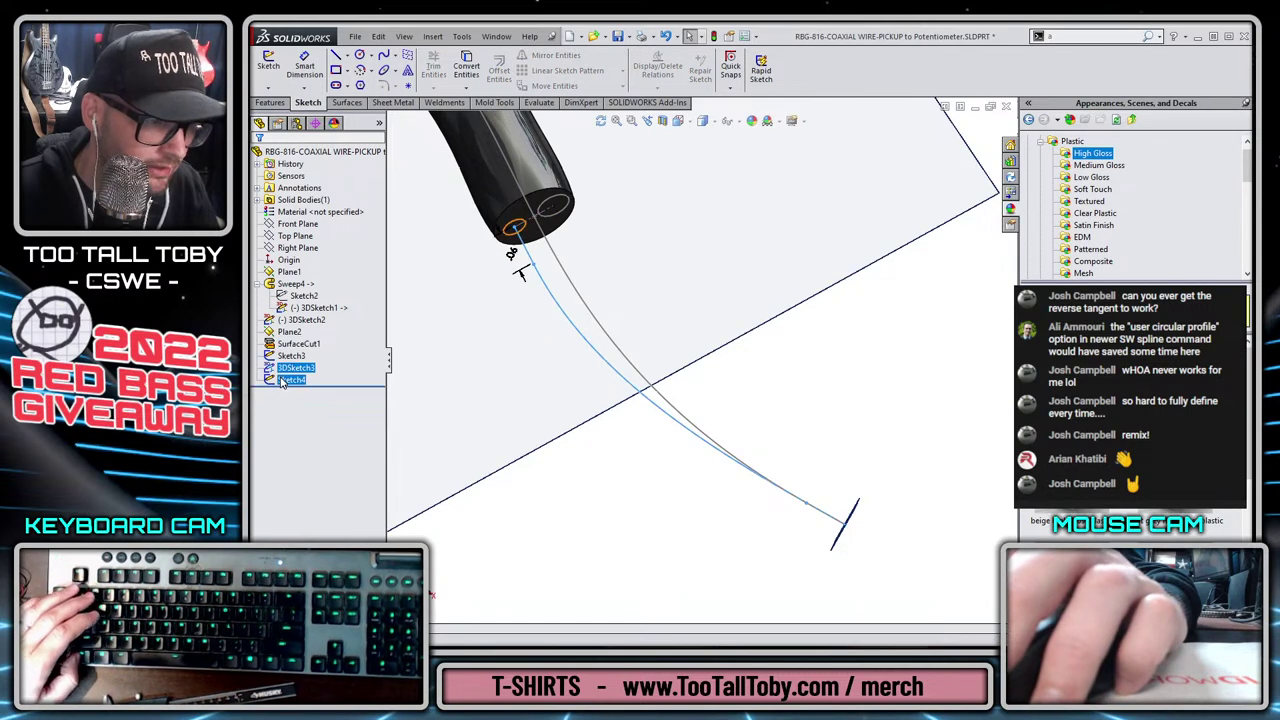
pyautogui.keyDown('ctrl'); pyautogui.click(292, 379); pyautogui.keyUp('ctrl')
pyautogui.click(268, 103)
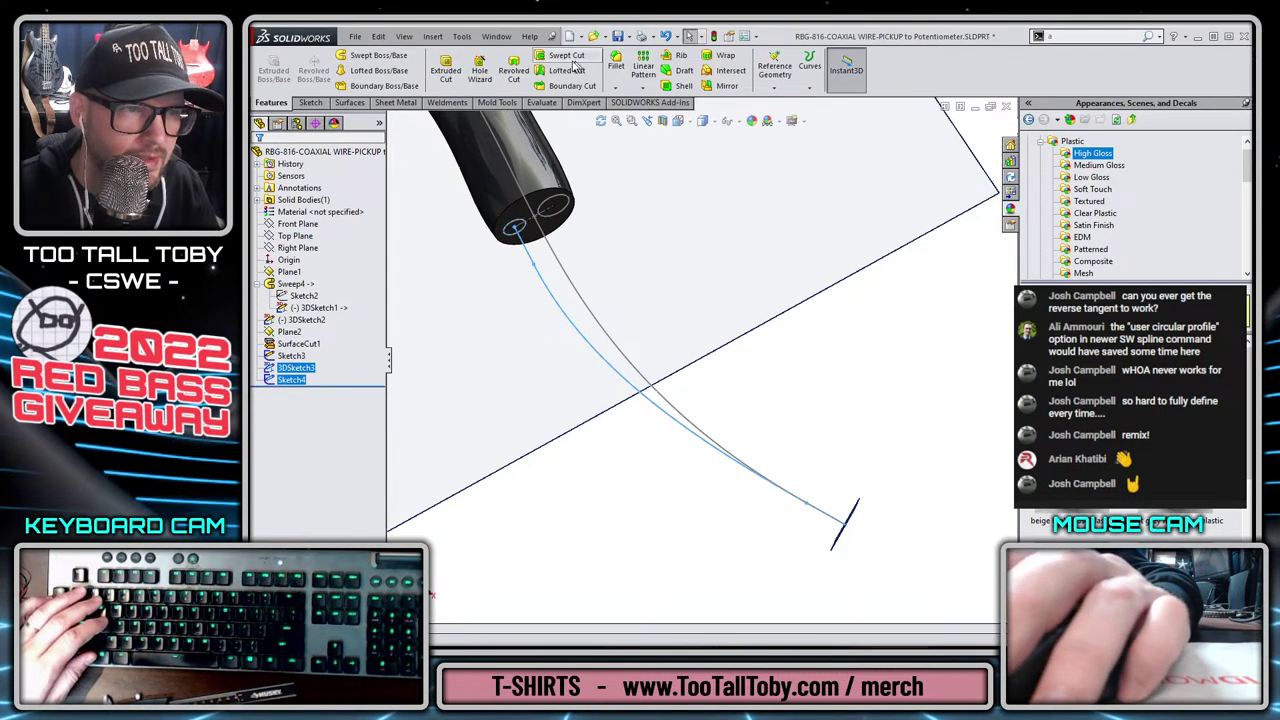
pyautogui.click(372, 56)
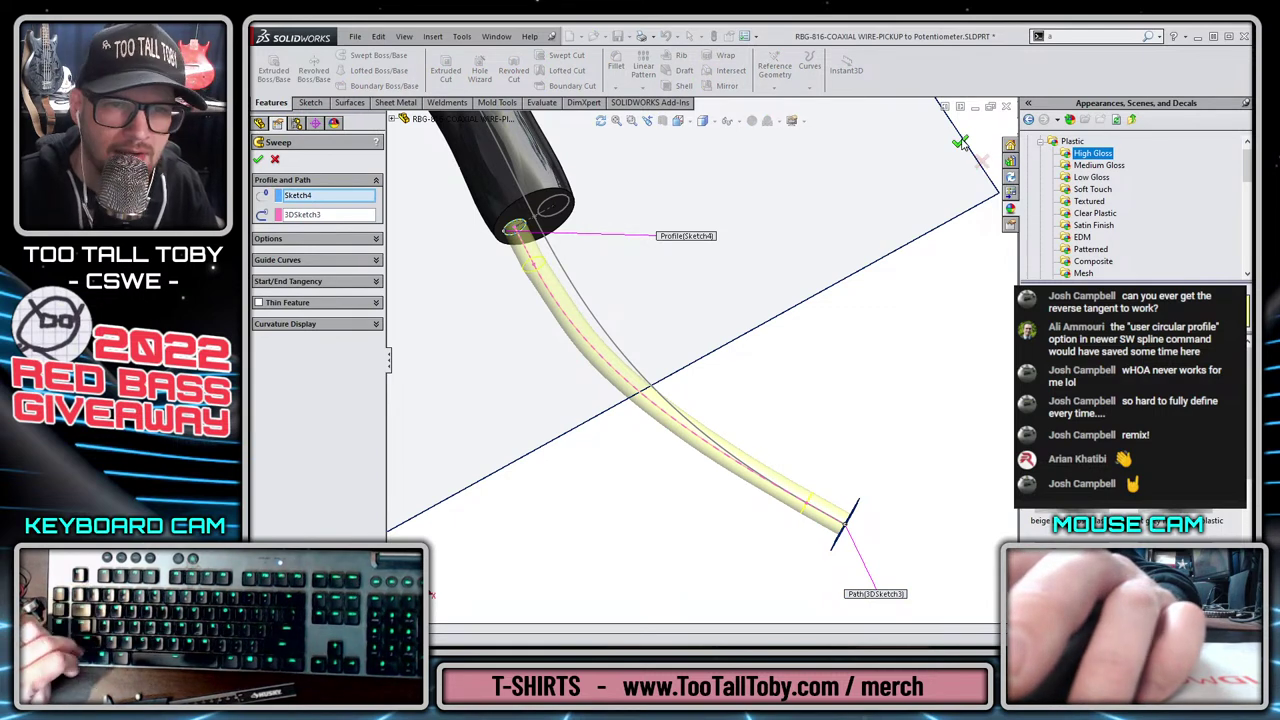
pyautogui.click(349, 240)
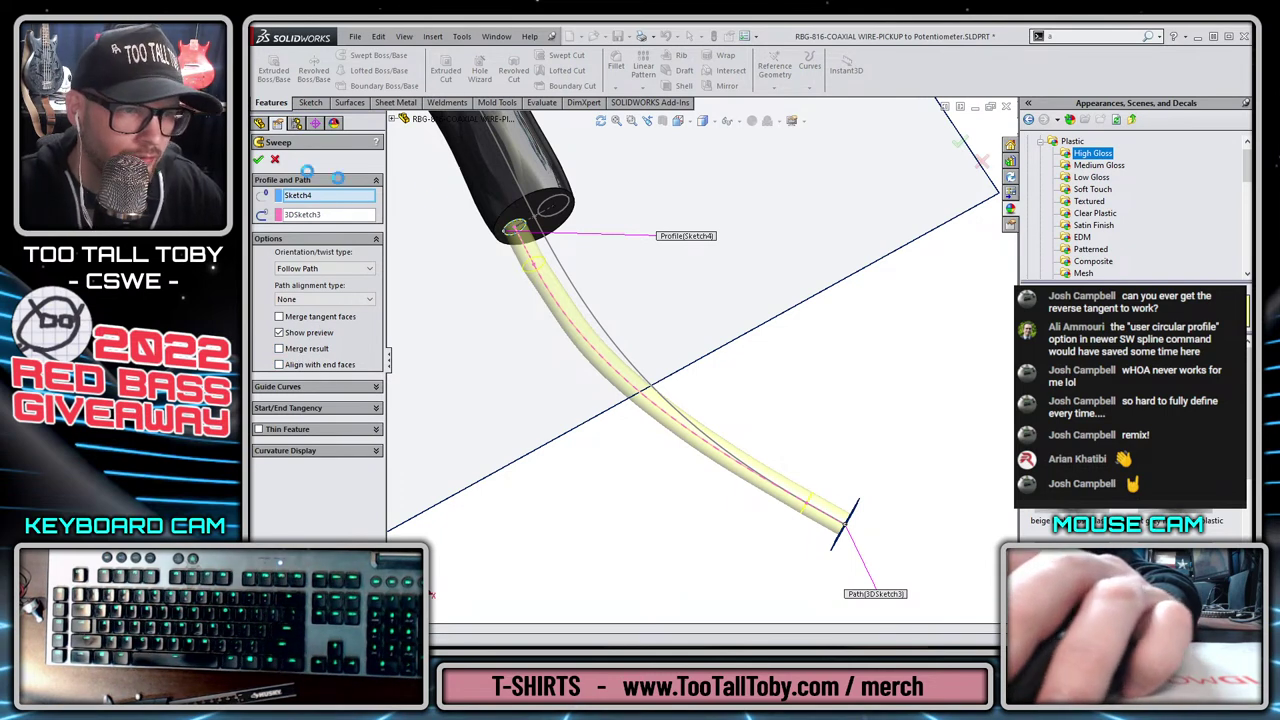
# Apply a metal aluminum appearance to the swept inner conductor body.
pyautogui.click(1041, 142)
pyautogui.click(1041, 154)
pyautogui.click(1087, 177)
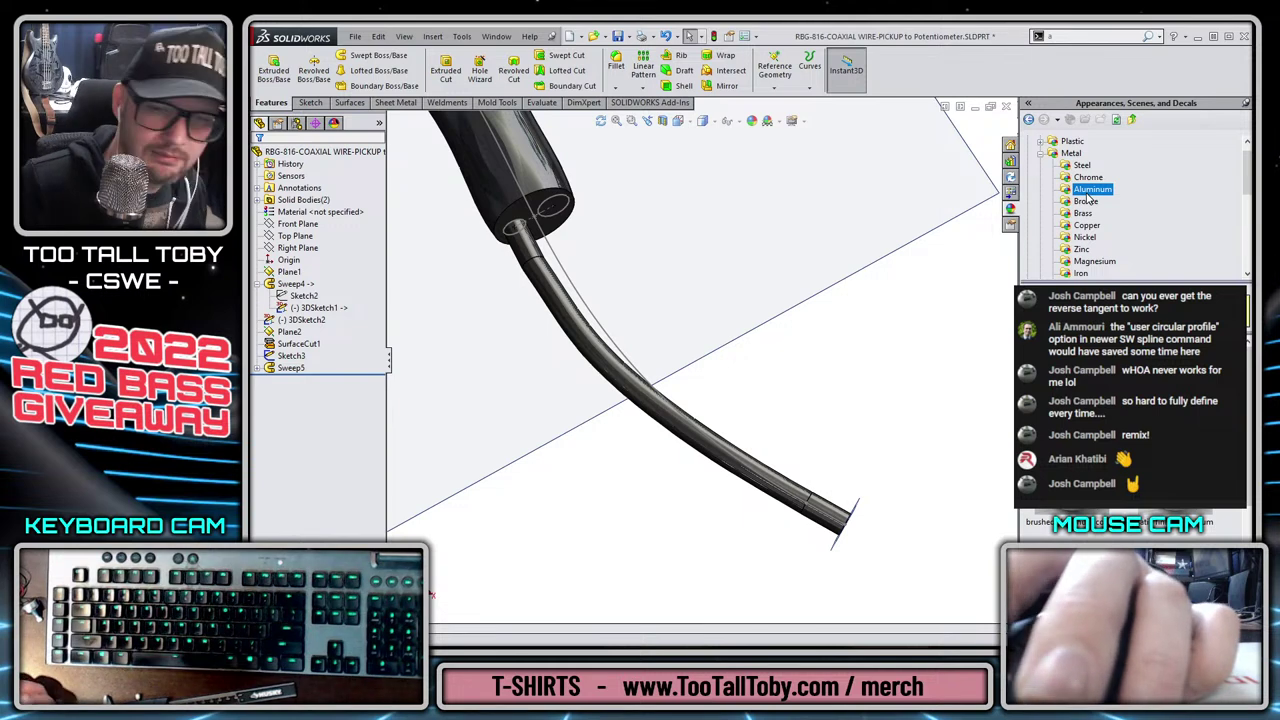
pyautogui.scroll(-1, 1088, 200)
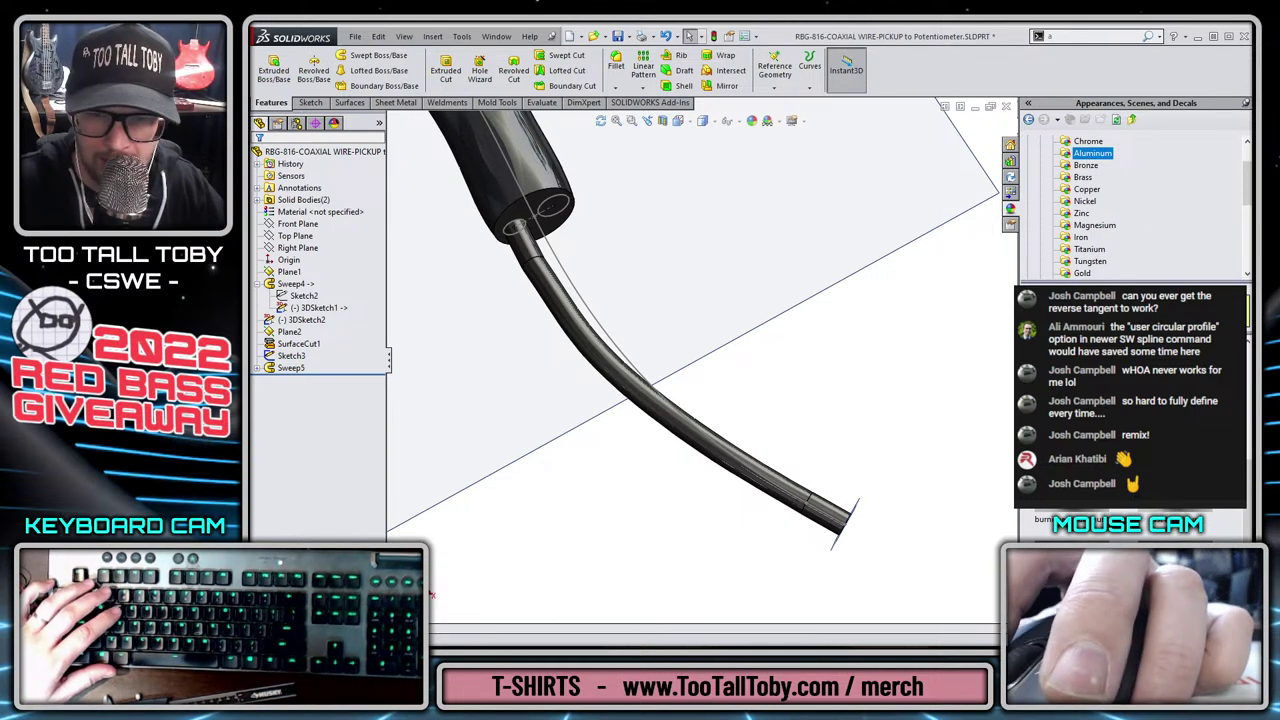
pyautogui.moveTo(1092, 153); pyautogui.dragTo(574, 327)
pyautogui.click(575, 328)
# Hide the original path curve beside the inner conductor and save the part.
pyautogui.scroll(2, 727, 325)
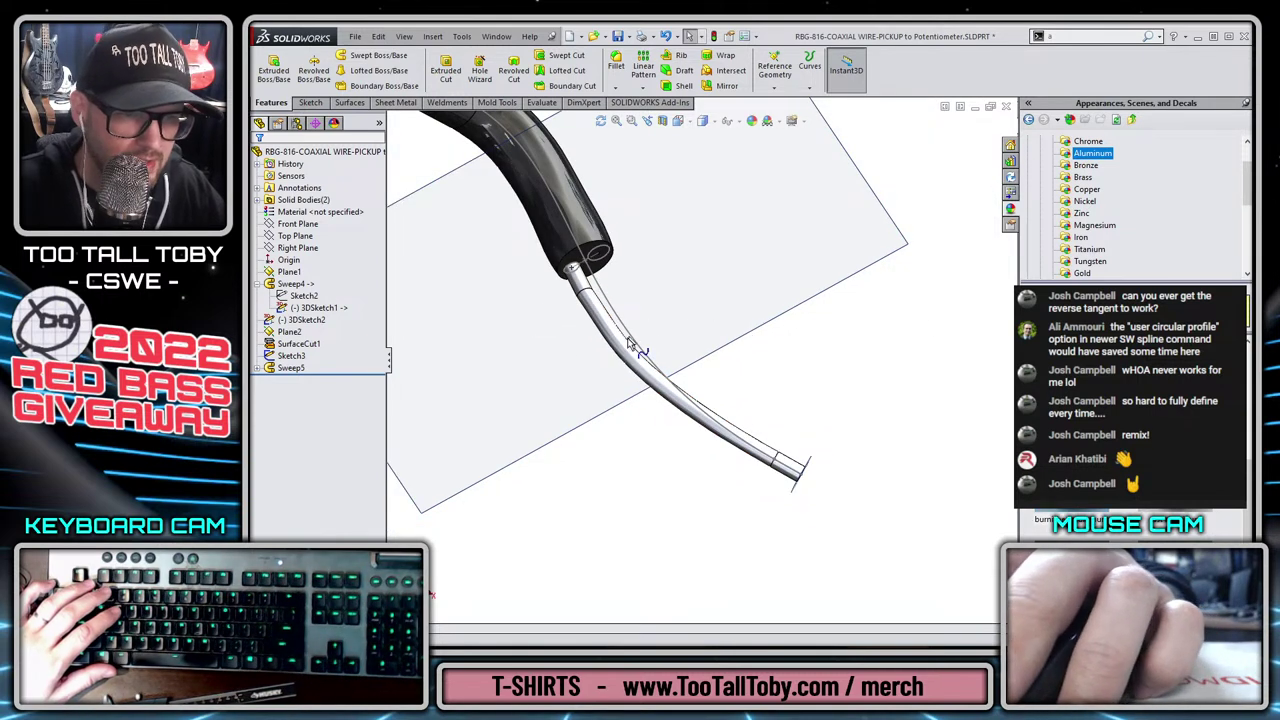
pyautogui.moveTo(724, 296); pyautogui.dragTo(660, 323, button='middle')
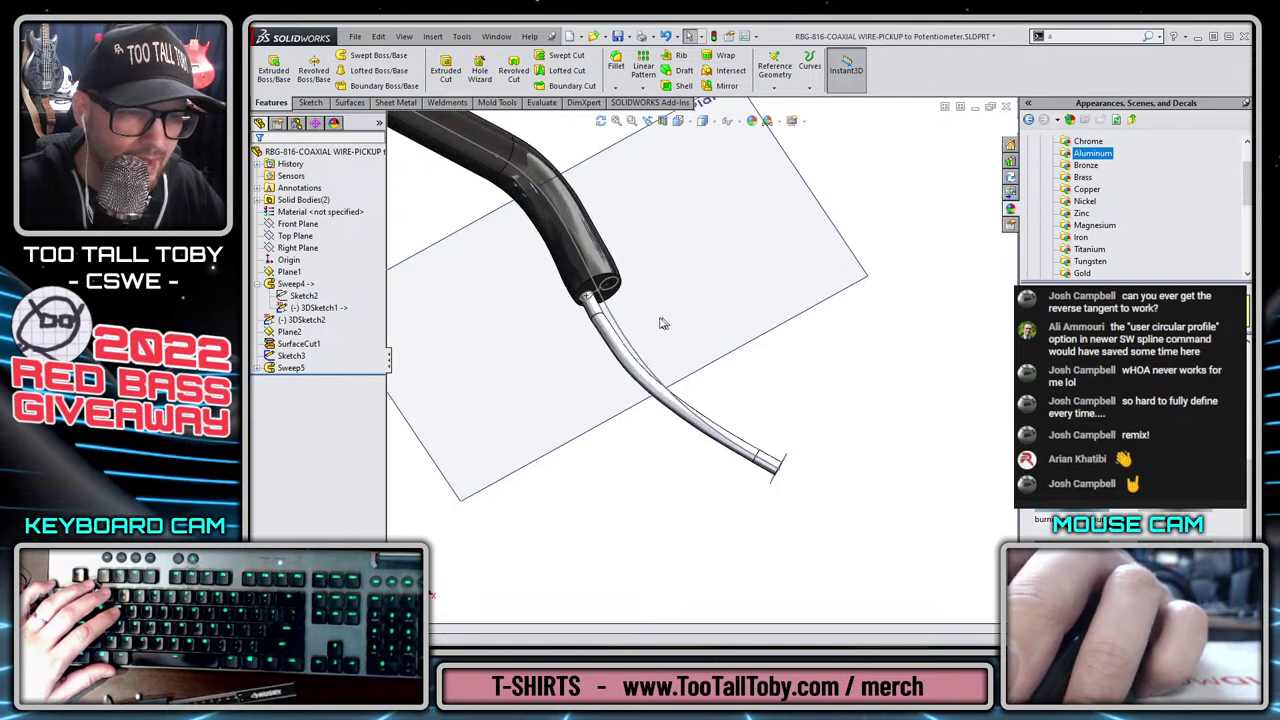
pyautogui.click(612, 317)
pyautogui.click(659, 270)
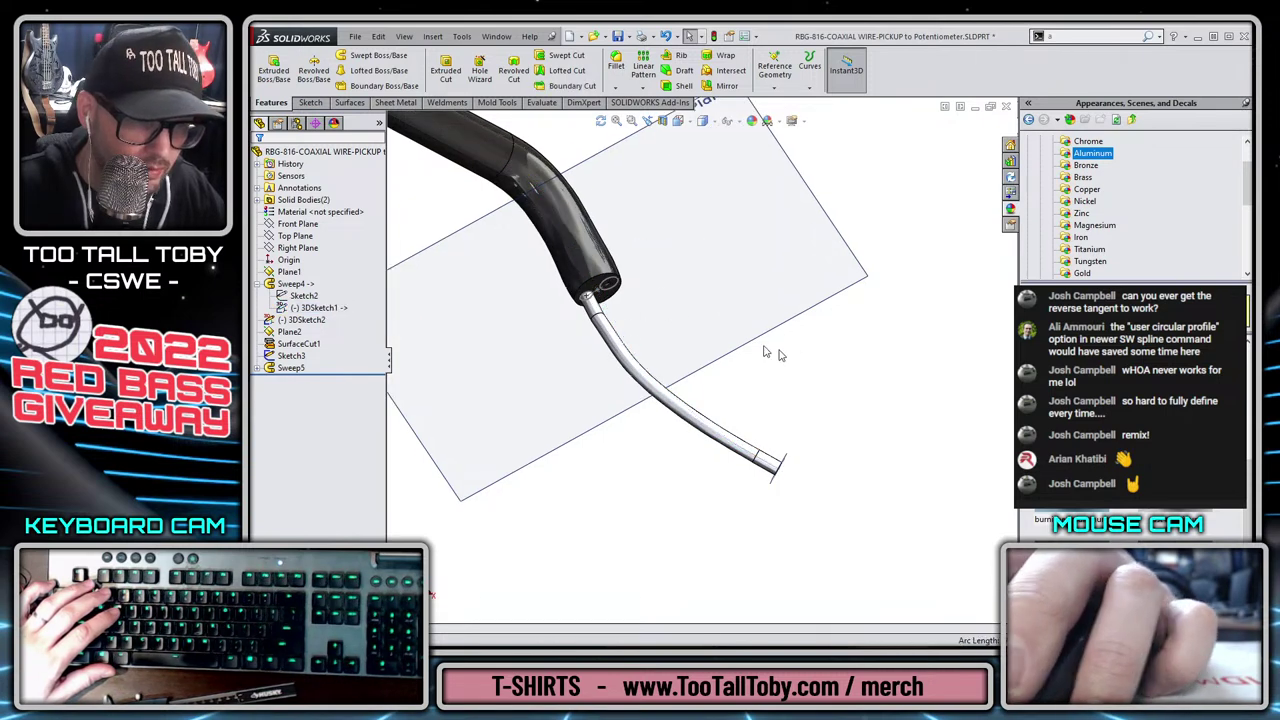
pyautogui.click(618, 36)
# Switch to the body sub-assembly and examine the new inner conductor's route over the volume potentiometer and its solder terminals.
pyautogui.hotkey('ctrl', 'Tab')
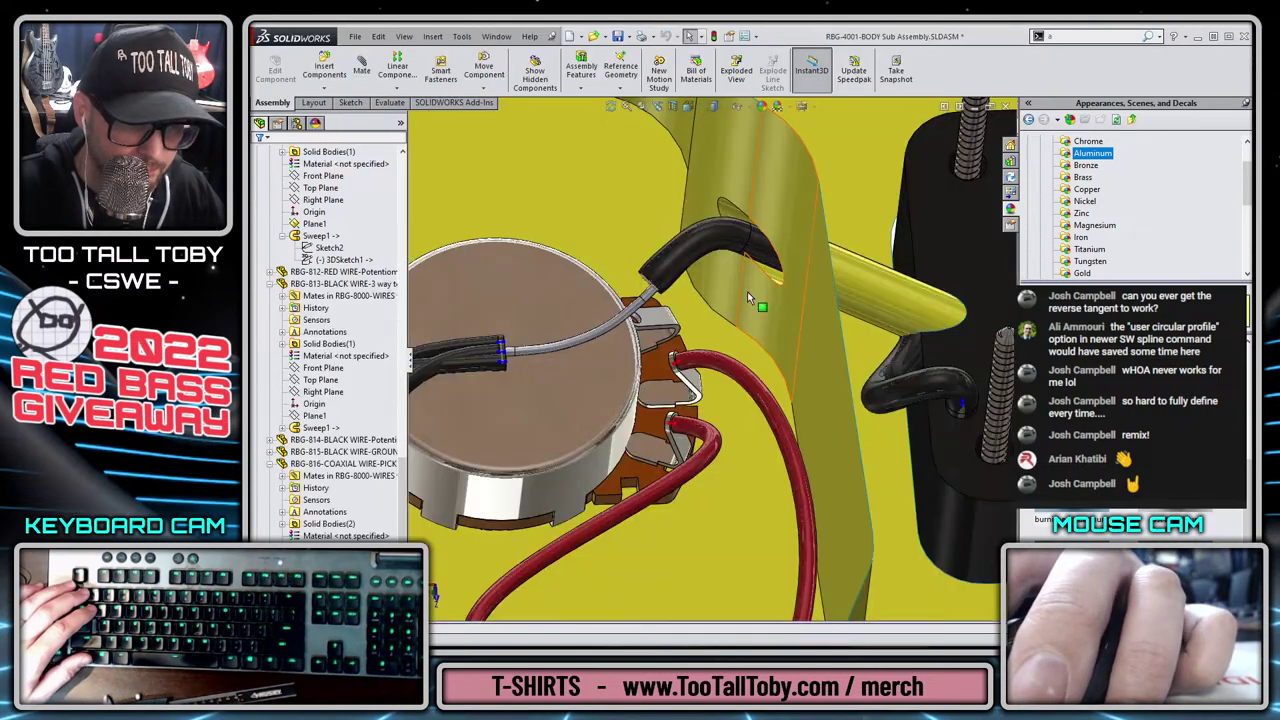
pyautogui.scroll(2, 747, 291)
pyautogui.moveTo(645, 426); pyautogui.dragTo(650, 352, button='middle')
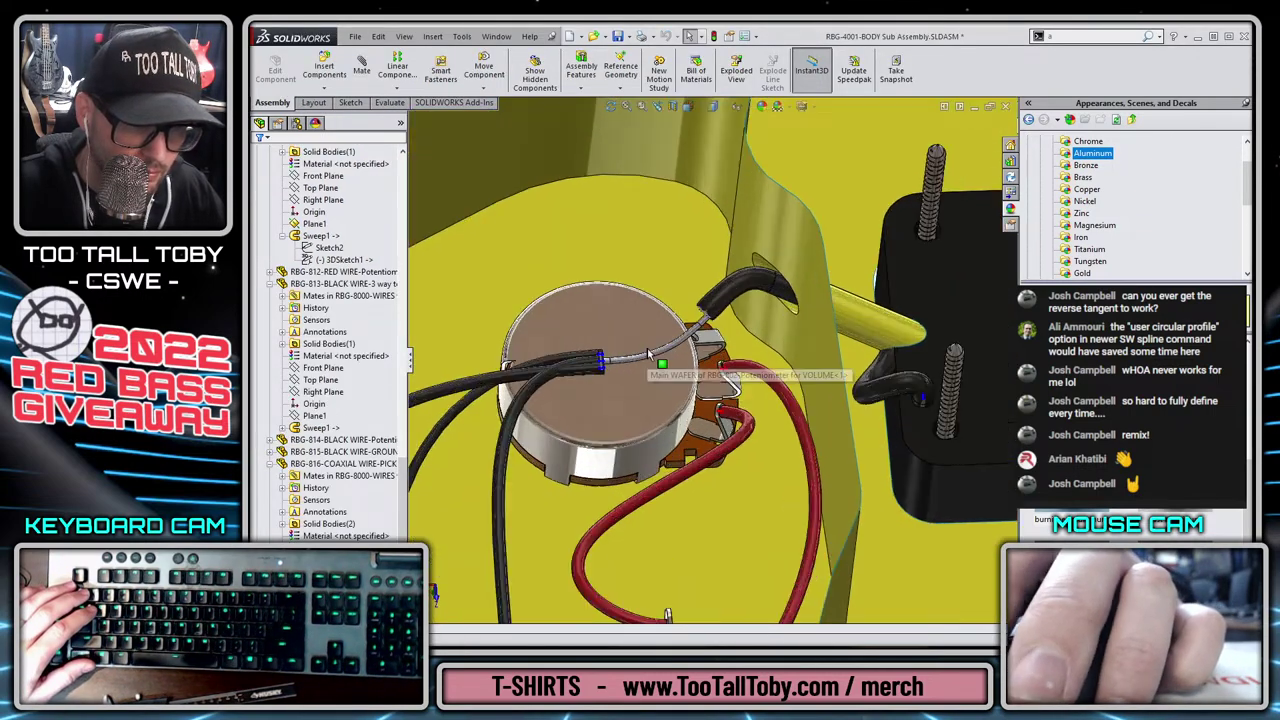
pyautogui.scroll(-3, 719, 292)
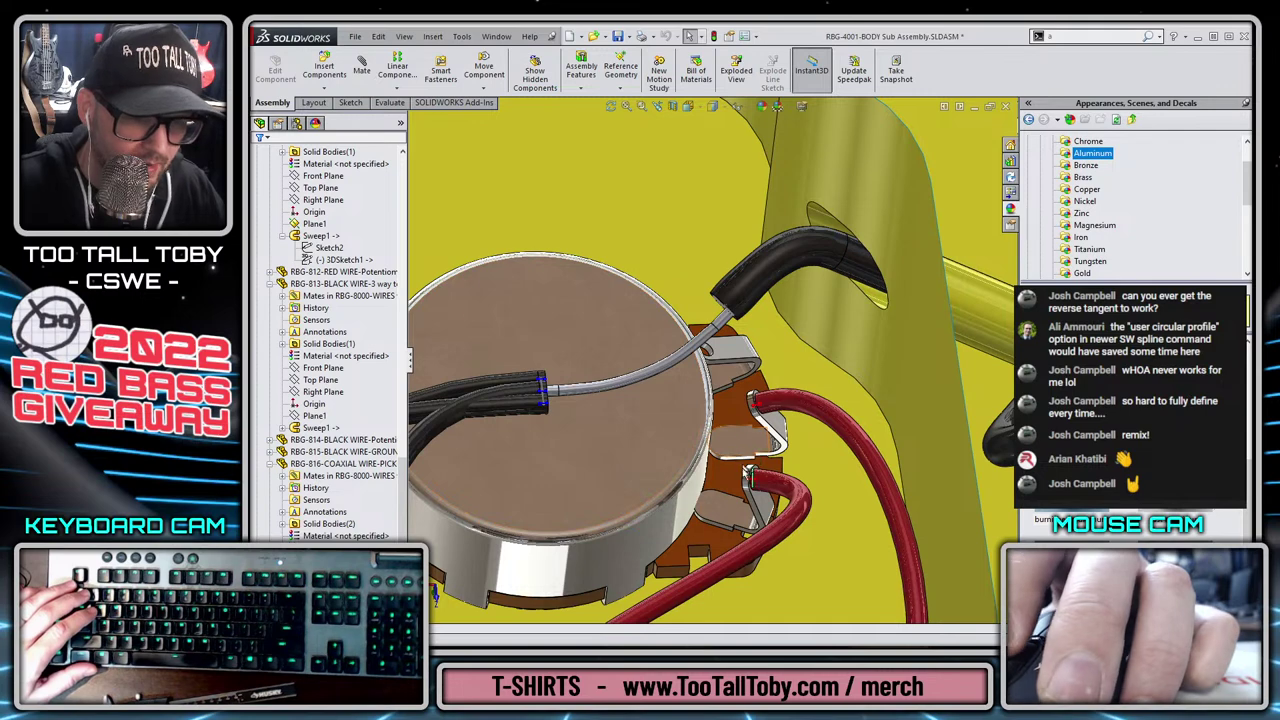
pyautogui.moveTo(740, 470)
pyautogui.mouseDown(button='middle')
pyautogui.moveTo(736, 412)
pyautogui.moveTo(741, 472)
pyautogui.mouseUp(button='middle')
pyautogui.scroll(1, 741, 473)
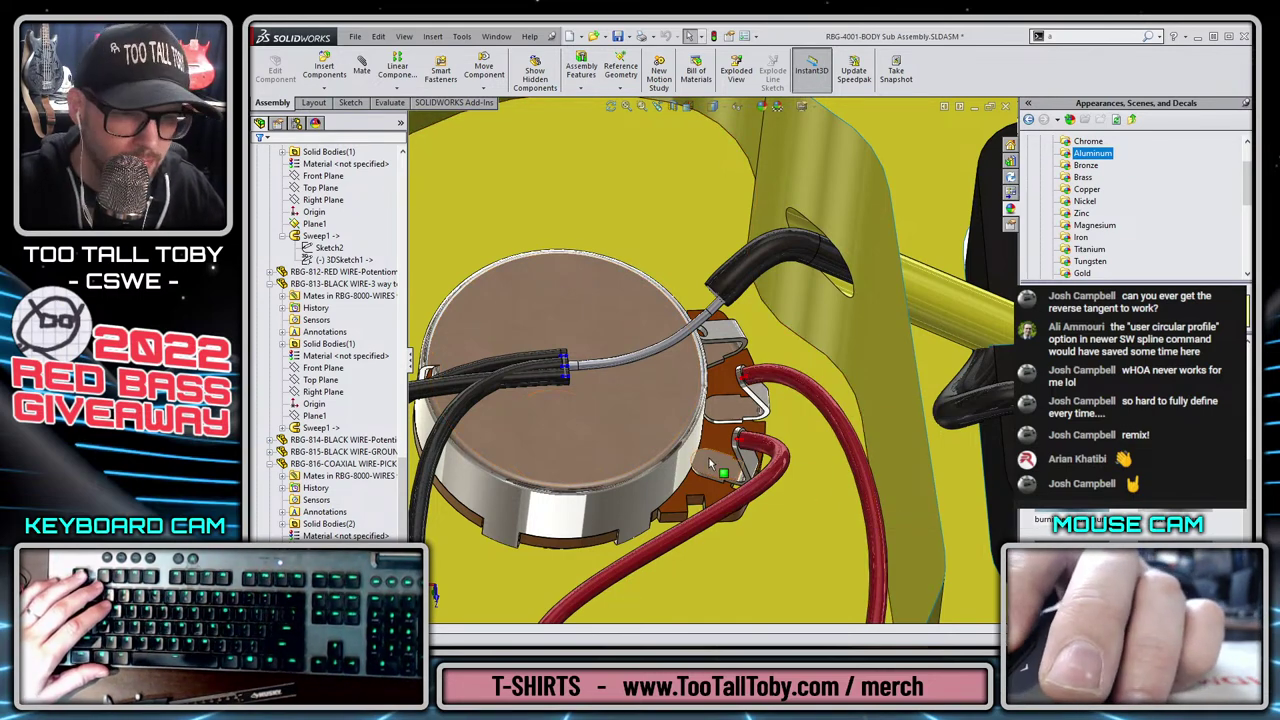
pyautogui.moveTo(714, 467); pyautogui.dragTo(698, 452, button='middle')
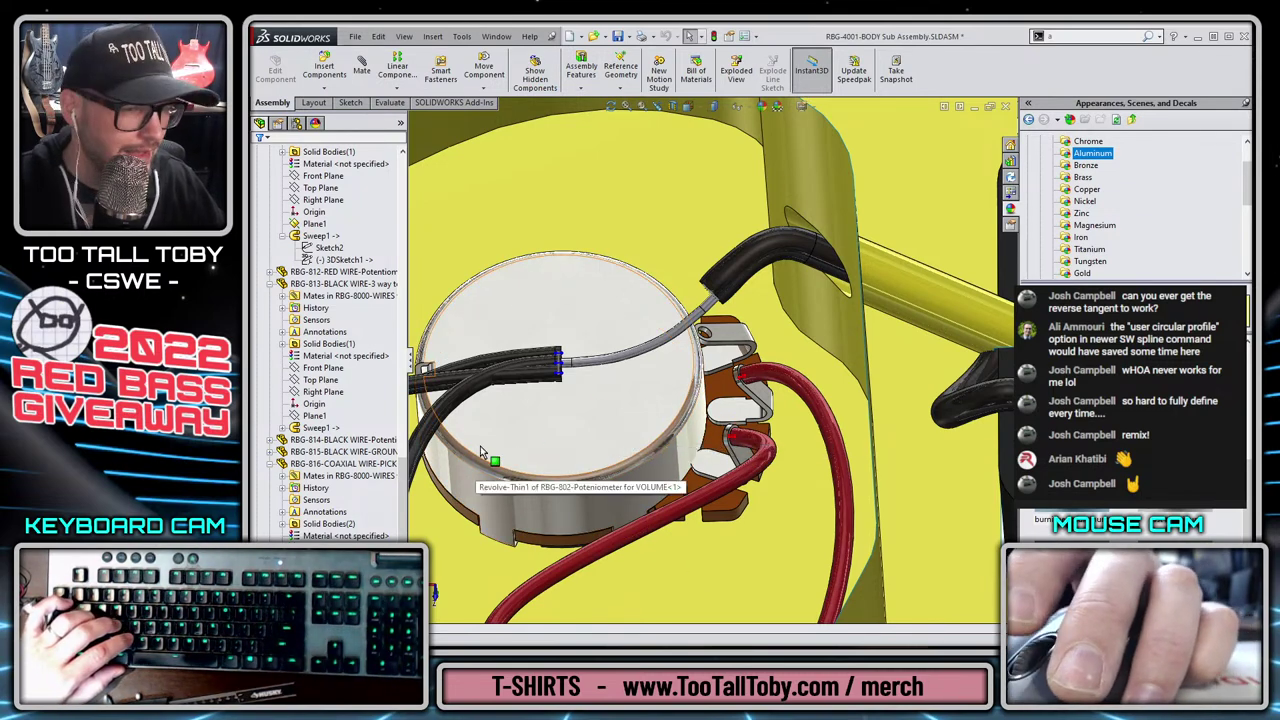
pyautogui.moveTo(686, 476); pyautogui.dragTo(719, 404, button='middle')
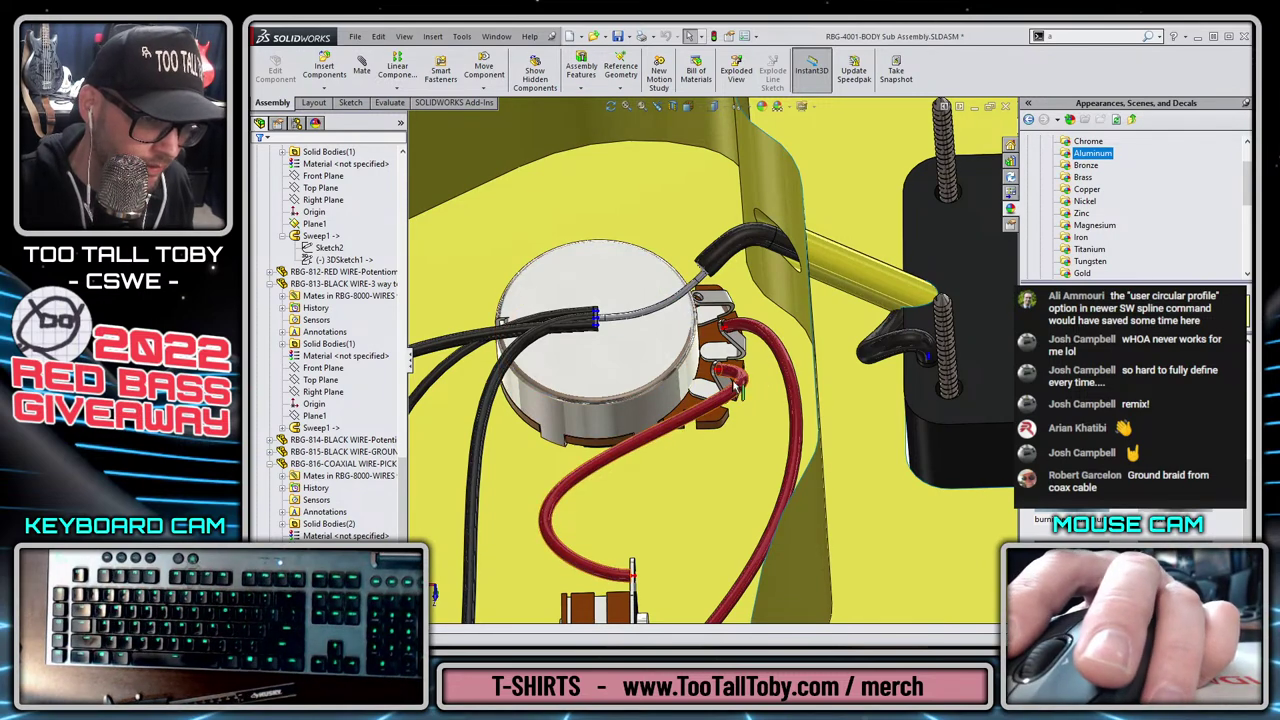
pyautogui.scroll(-3, 715, 425)
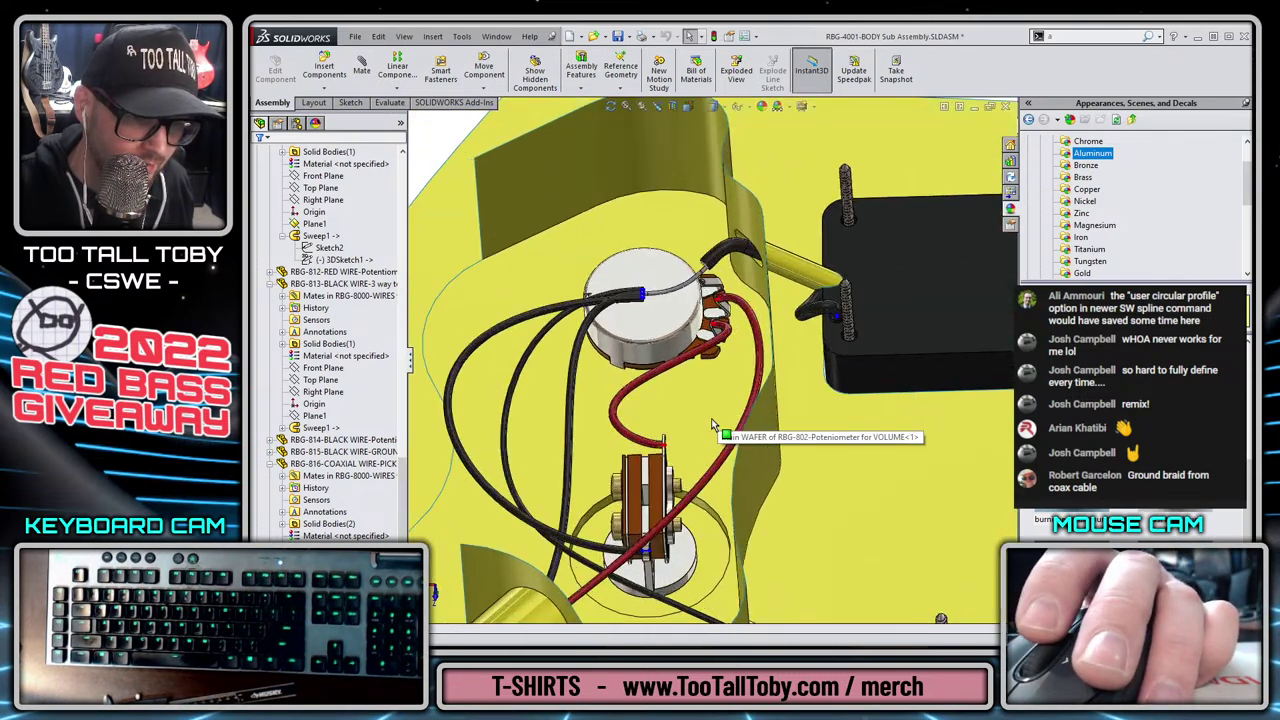
pyautogui.scroll(2, 715, 425)
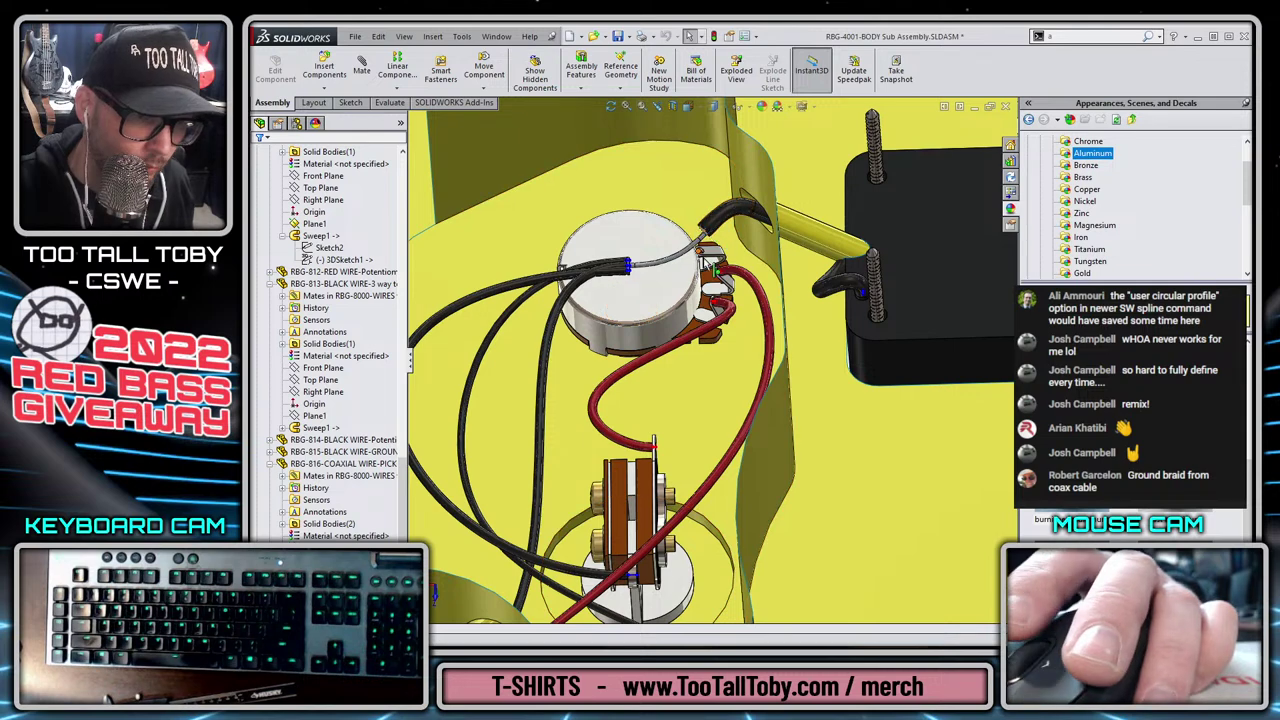
pyautogui.scroll(2, 716, 266)
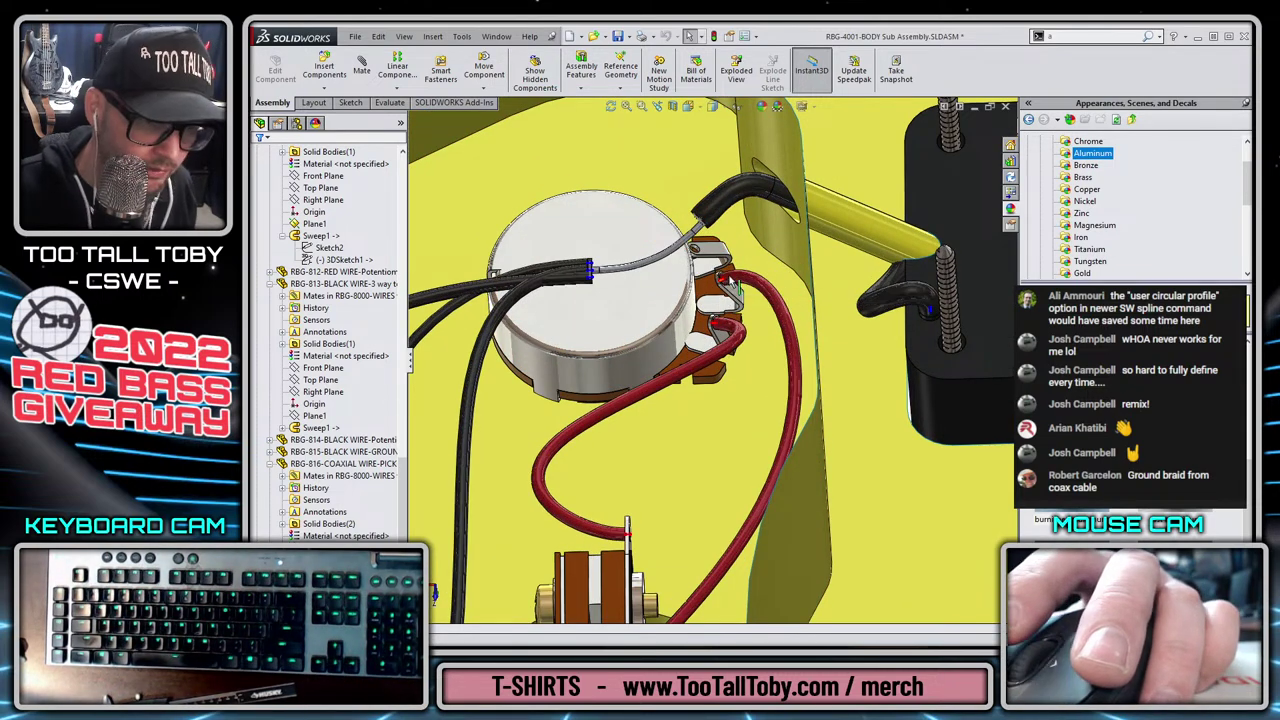
pyautogui.click(735, 292)
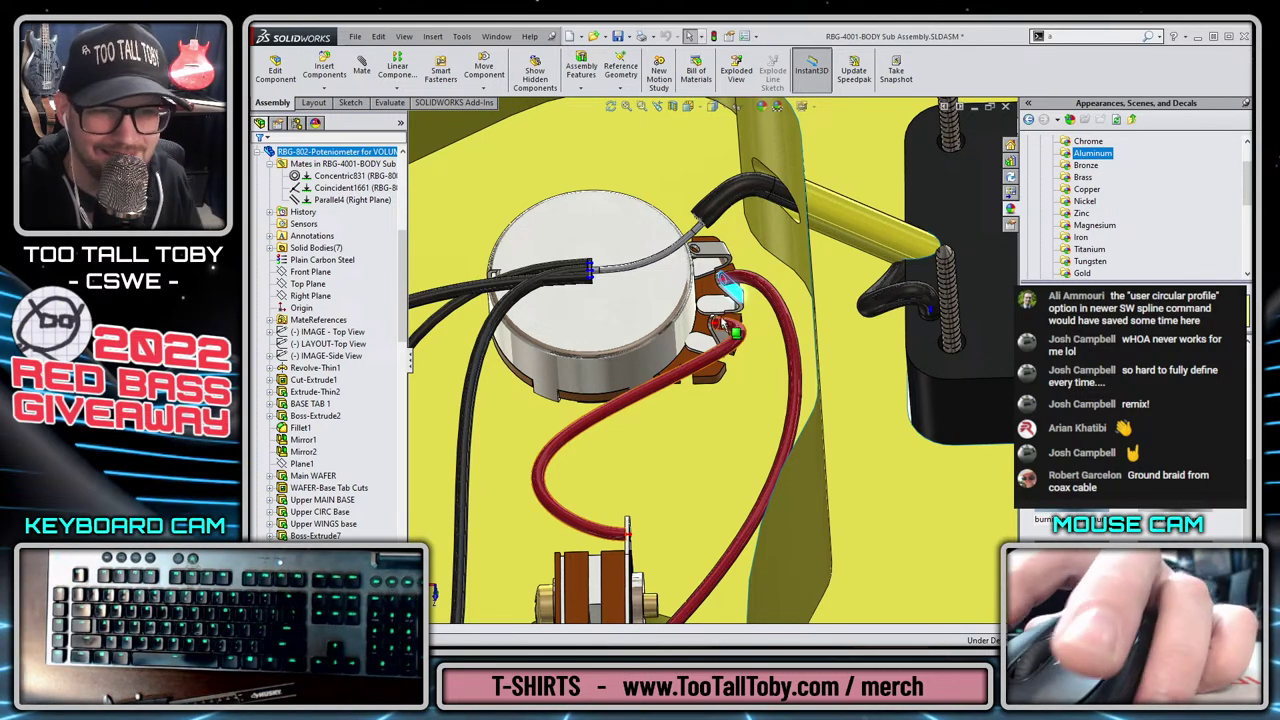
pyautogui.press('Escape')
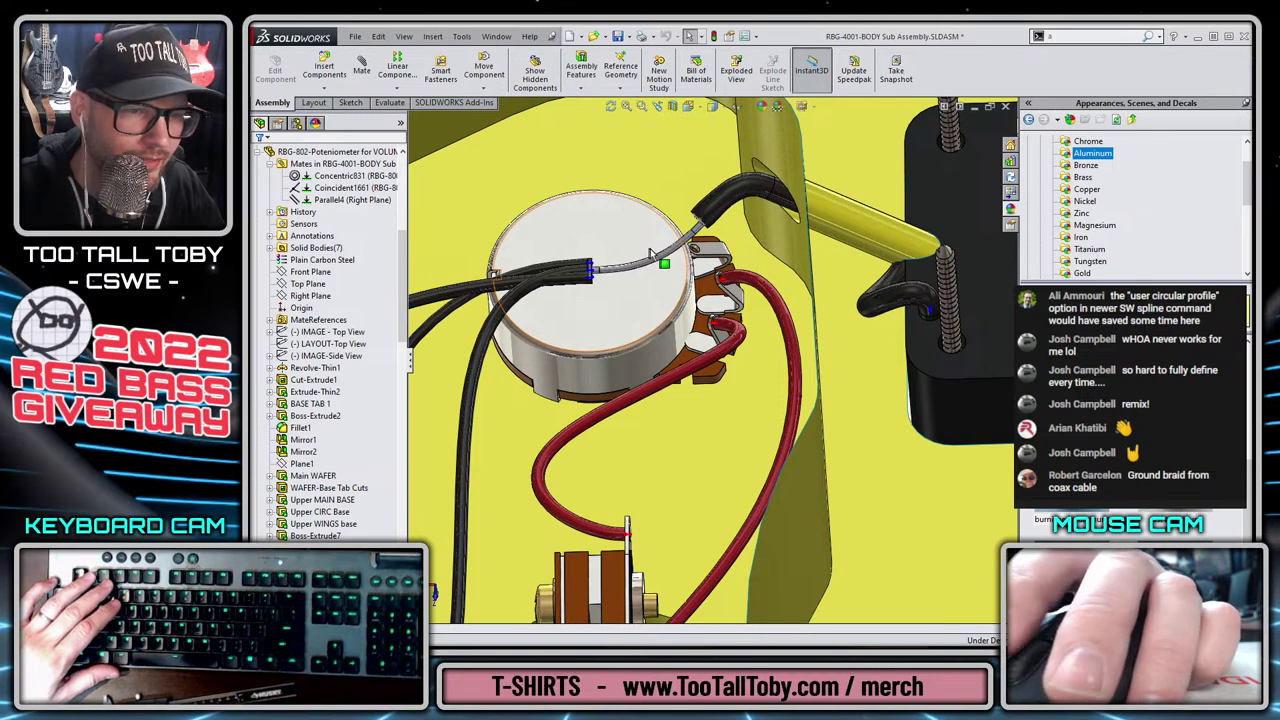
# Open the coaxial wire part for in-context editing within the body sub-assembly.
pyautogui.scroll(-5, 705, 243)
pyautogui.click(733, 178)
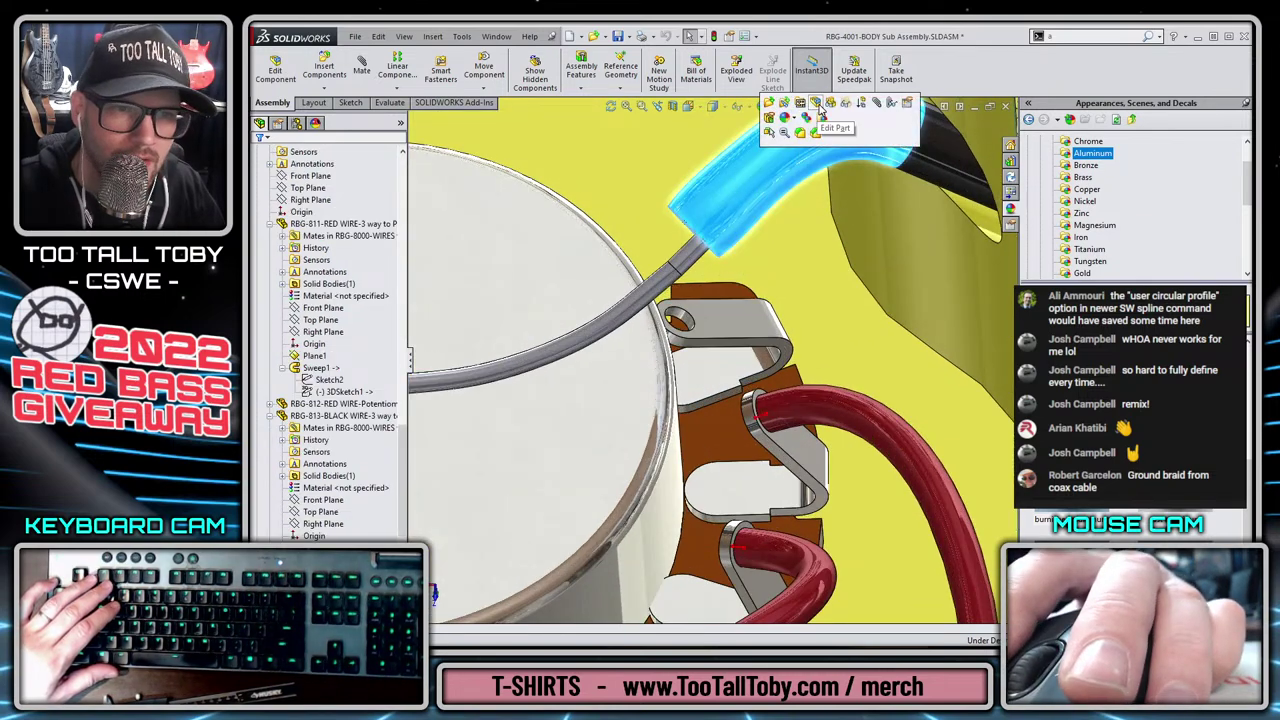
pyautogui.click(816, 106)
pyautogui.scroll(3, 686, 262)
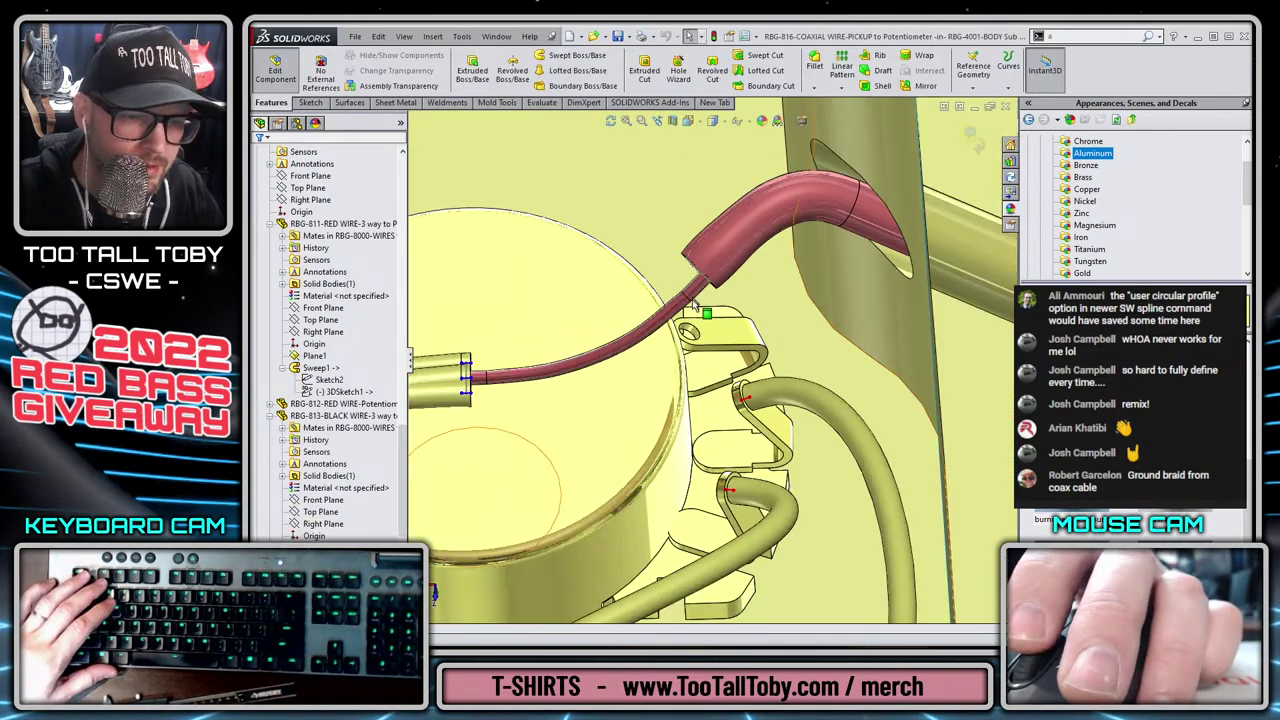
pyautogui.moveTo(690, 300); pyautogui.dragTo(714, 280, button='middle')
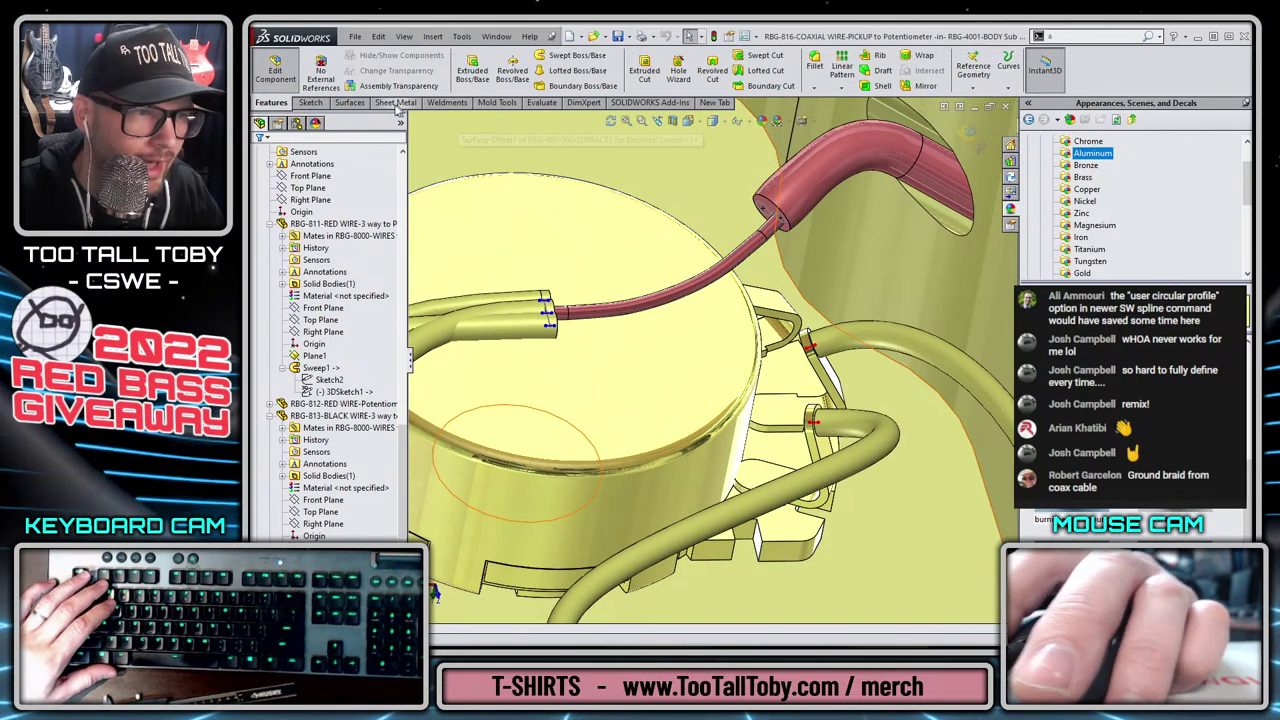
# Start a 3D sketch in the coaxial wire part and convert the short line at the potentiometer's lower solder terminal.
pyautogui.click(310, 103)
pyautogui.click(467, 90)
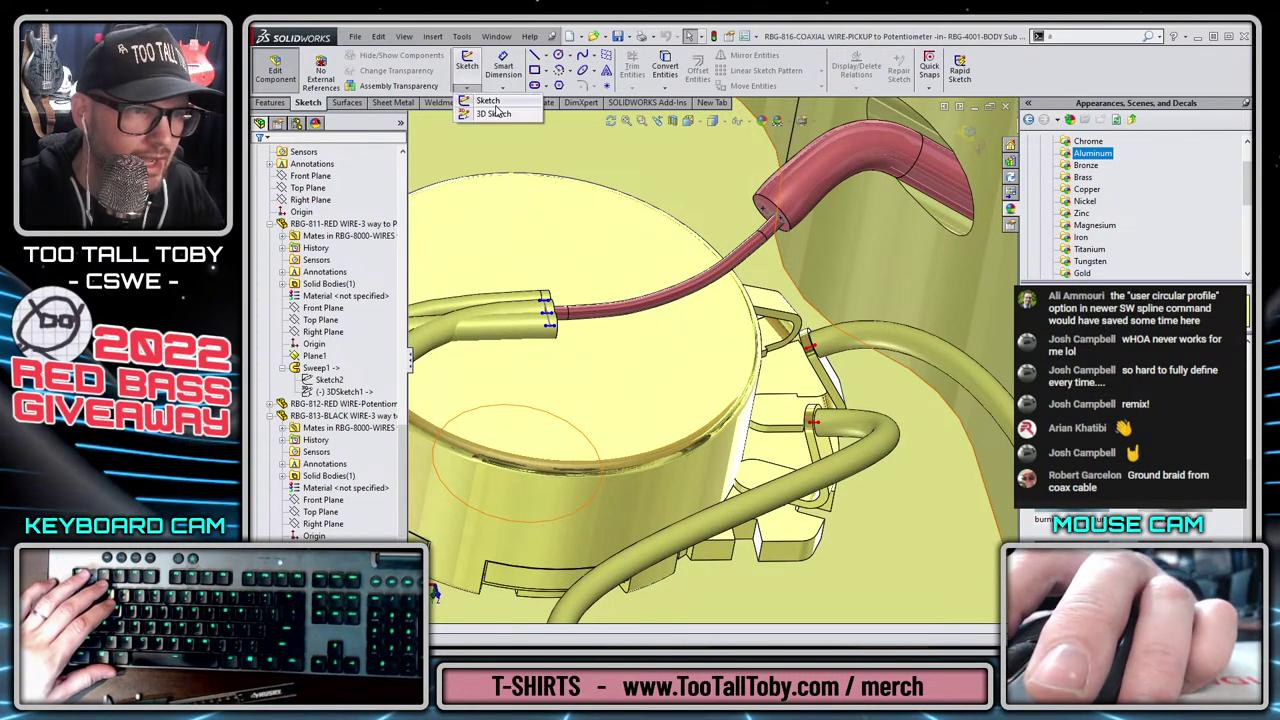
pyautogui.click(492, 114)
pyautogui.scroll(-2, 828, 382)
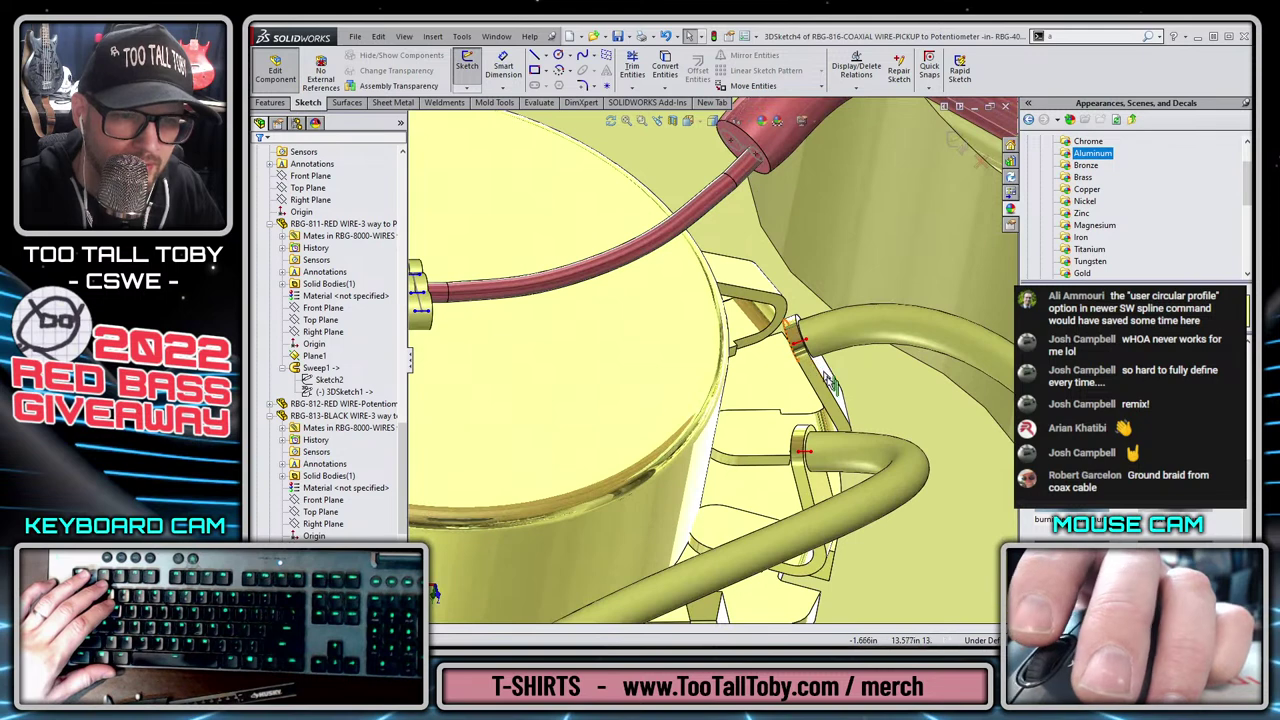
pyautogui.click(808, 460)
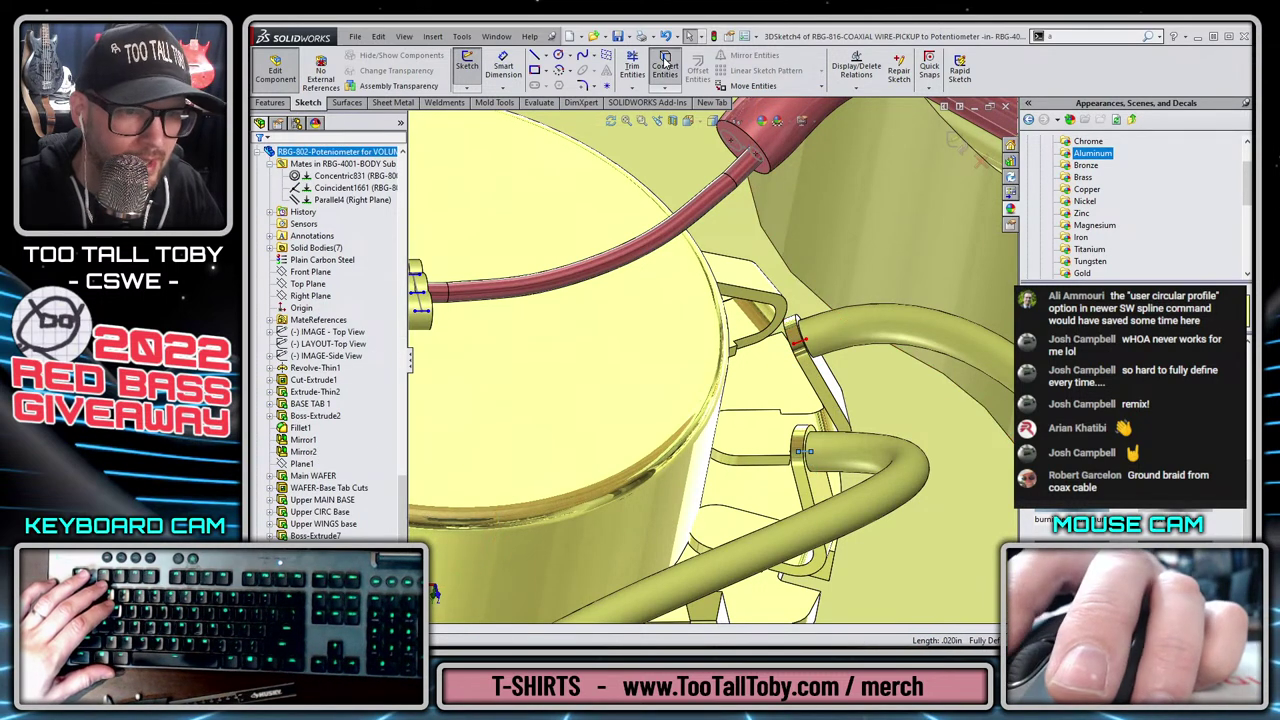
pyautogui.click(655, 230)
# Sketch a short line about 0.074 in long from the wire's cut face and make it perpendicular to that face.
pyautogui.press('l')
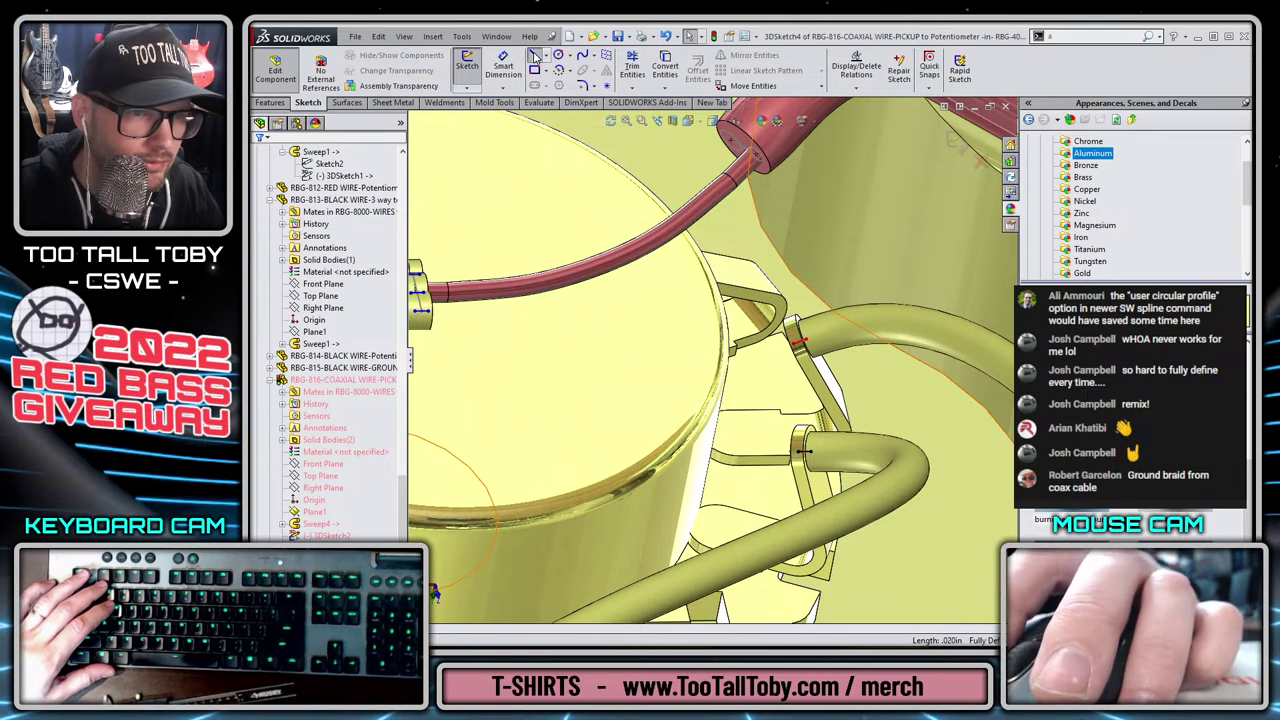
pyautogui.moveTo(732, 143); pyautogui.dragTo(695, 168)
pyautogui.press('Escape')
pyautogui.click(714, 152)
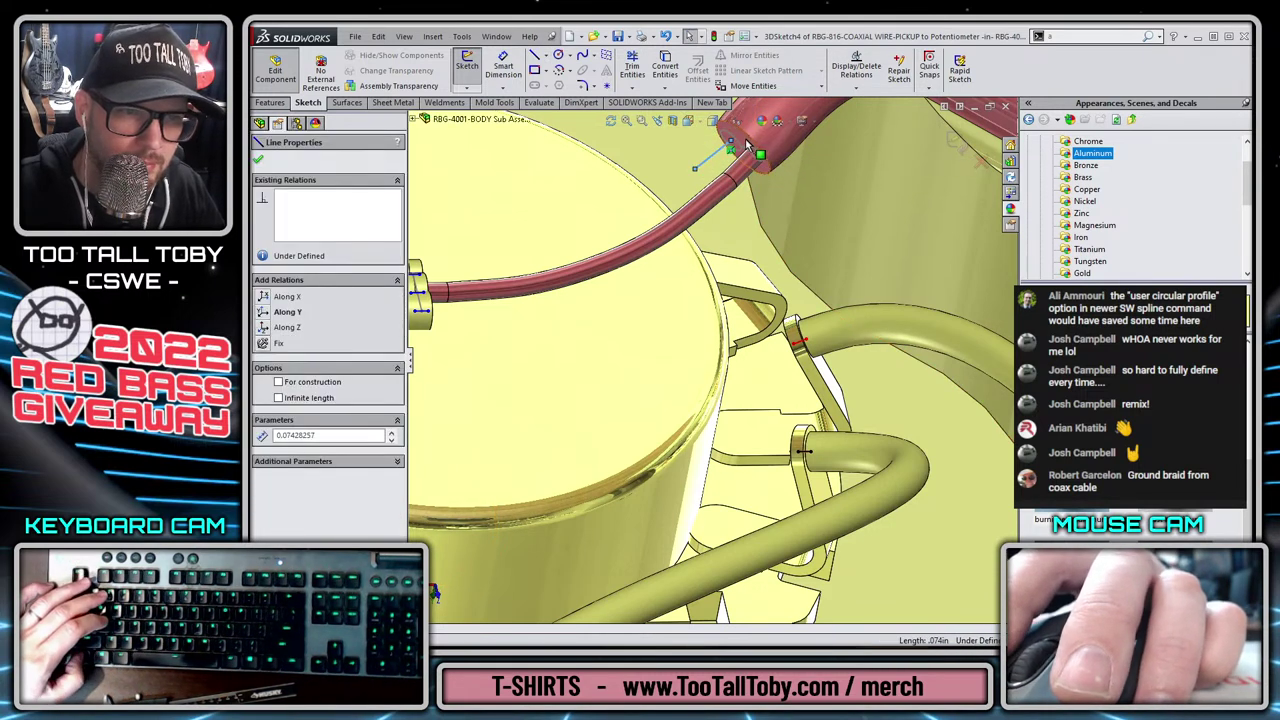
pyautogui.keyDown('ctrl'); pyautogui.click(748, 150); pyautogui.keyUp('ctrl')
pyautogui.click(816, 83)
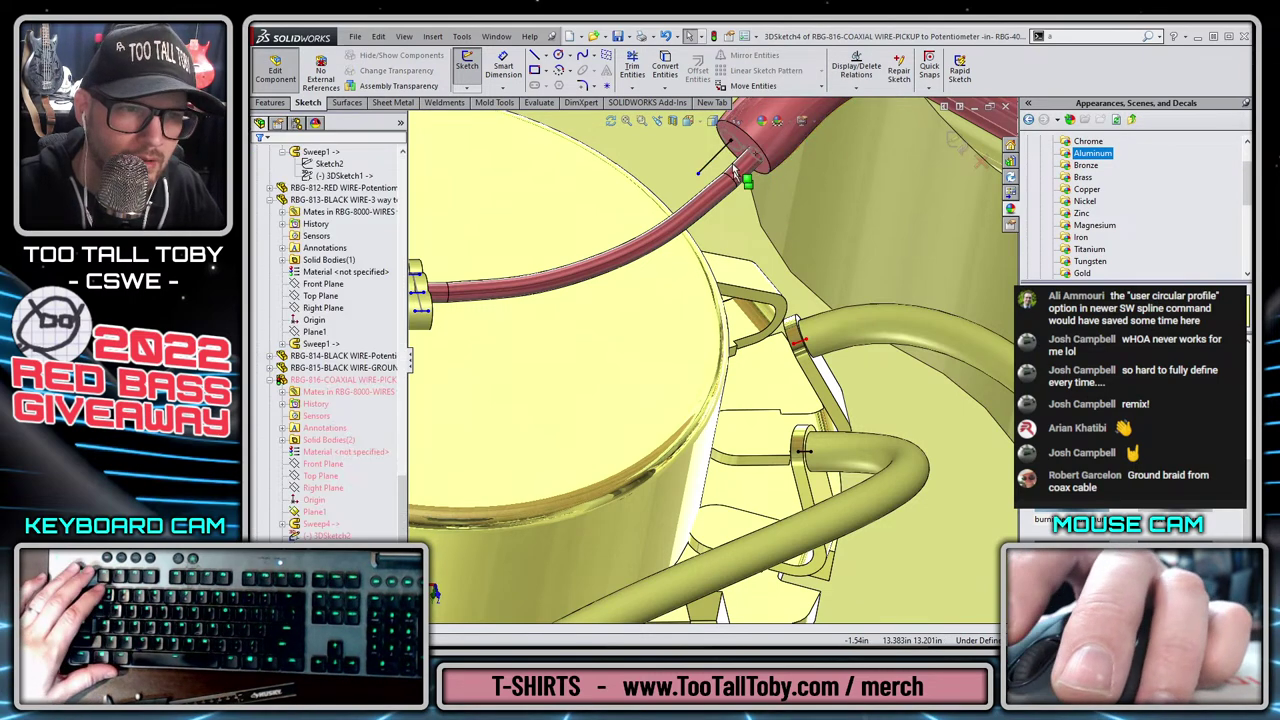
# Try to dimension the length of the short line at the wire's cut face.
pyautogui.press('d')
pyautogui.click(711, 162)
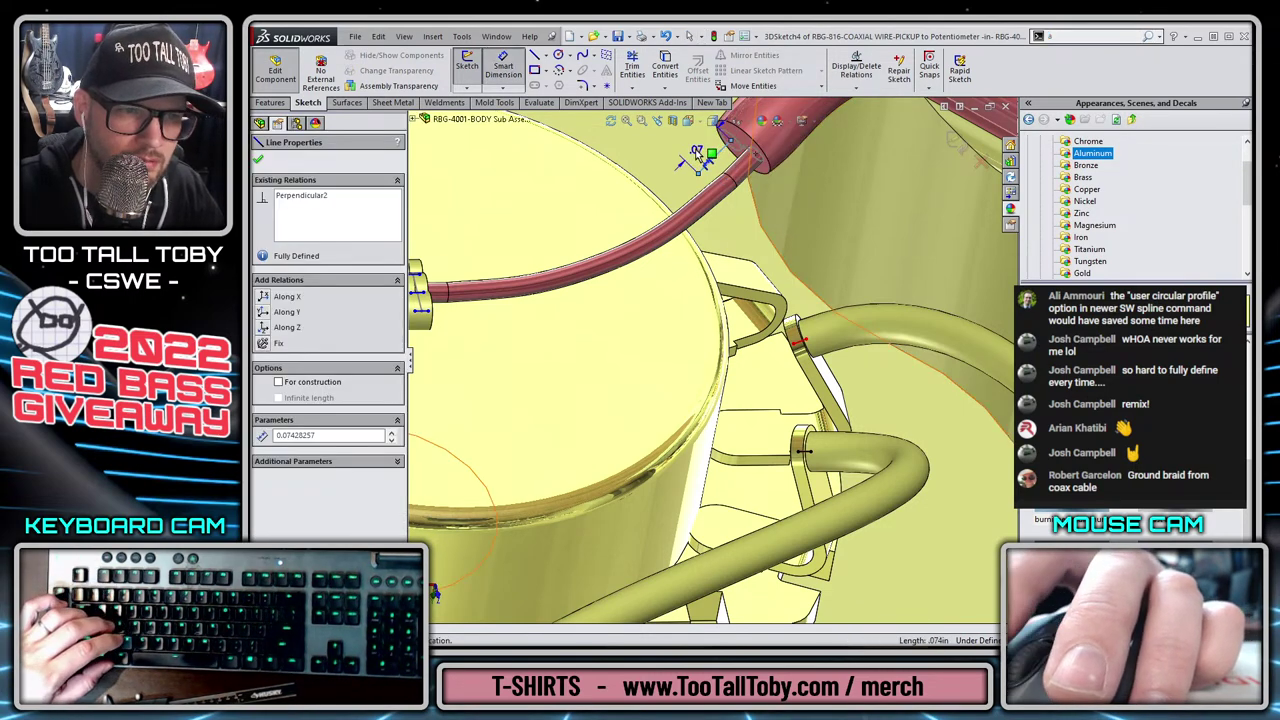
pyautogui.click(695, 150)
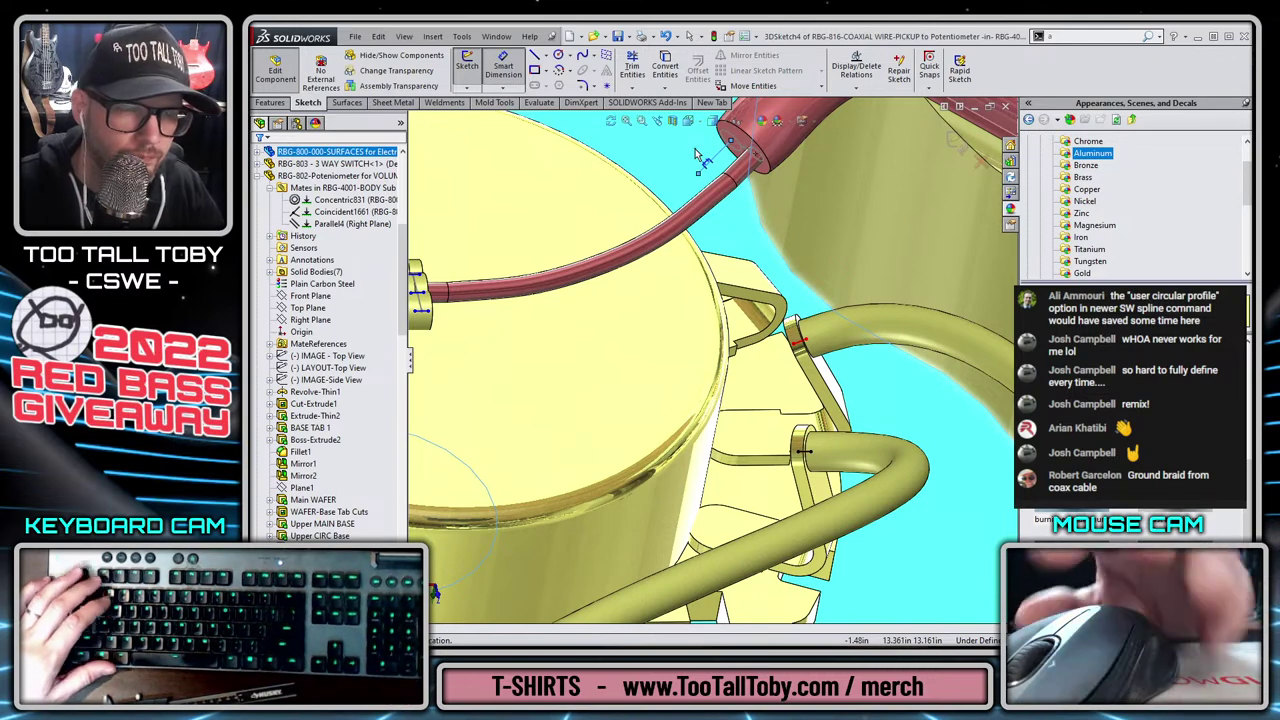
pyautogui.moveTo(697, 155); pyautogui.dragTo(710, 180, button='middle')
pyautogui.click(702, 207)
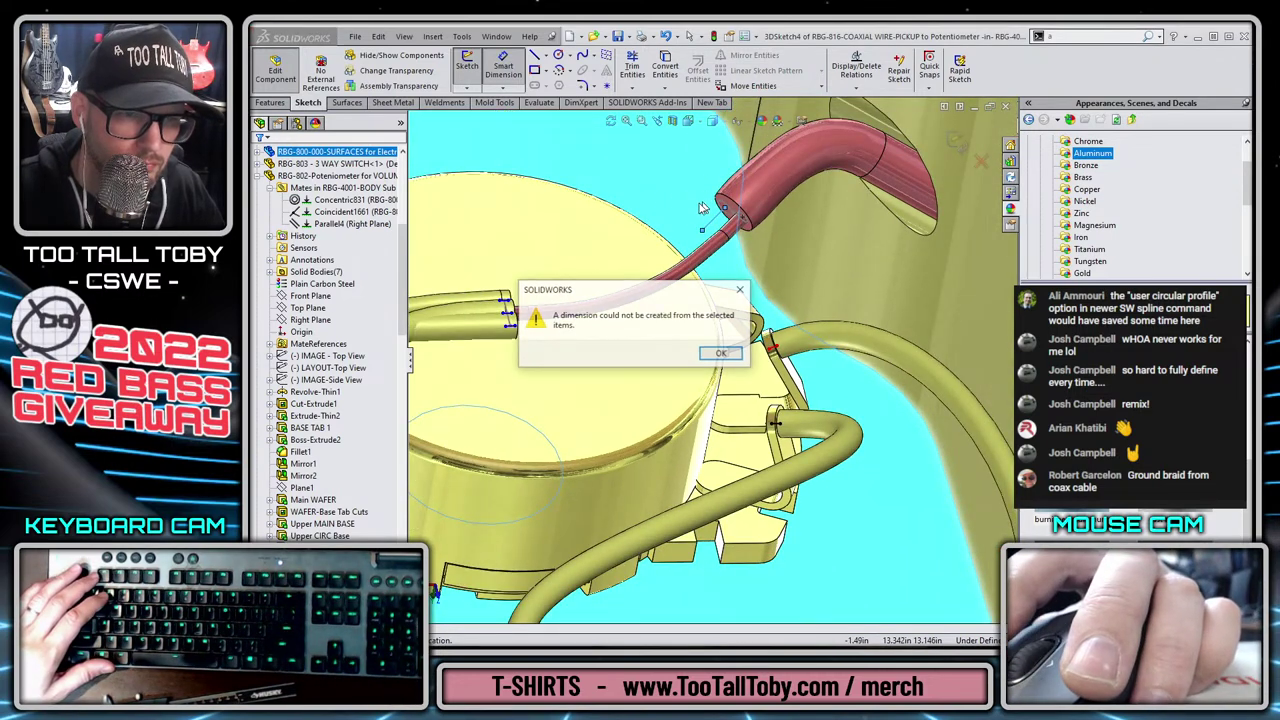
pyautogui.click(722, 354)
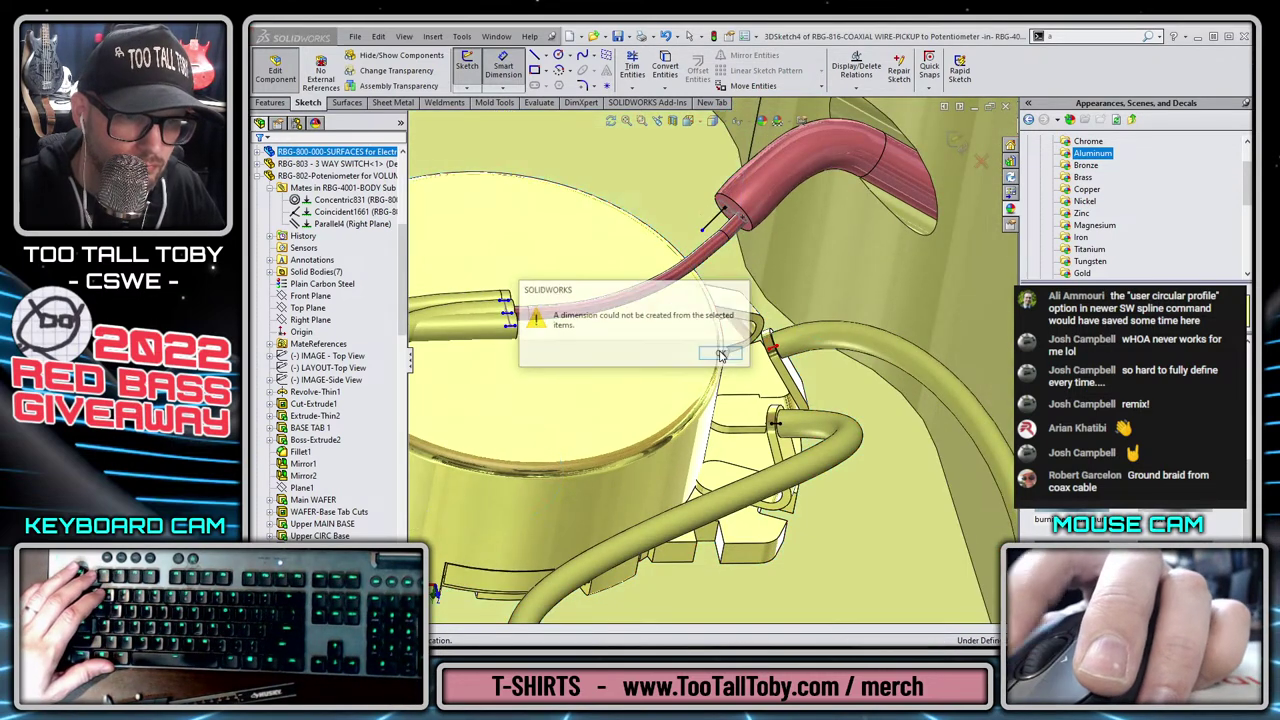
# Dimension the short line at the cut face, setting its length to 0.060 in.
pyautogui.click(714, 219)
pyautogui.scroll(3, 692, 199)
pyautogui.scroll(5, 692, 199)
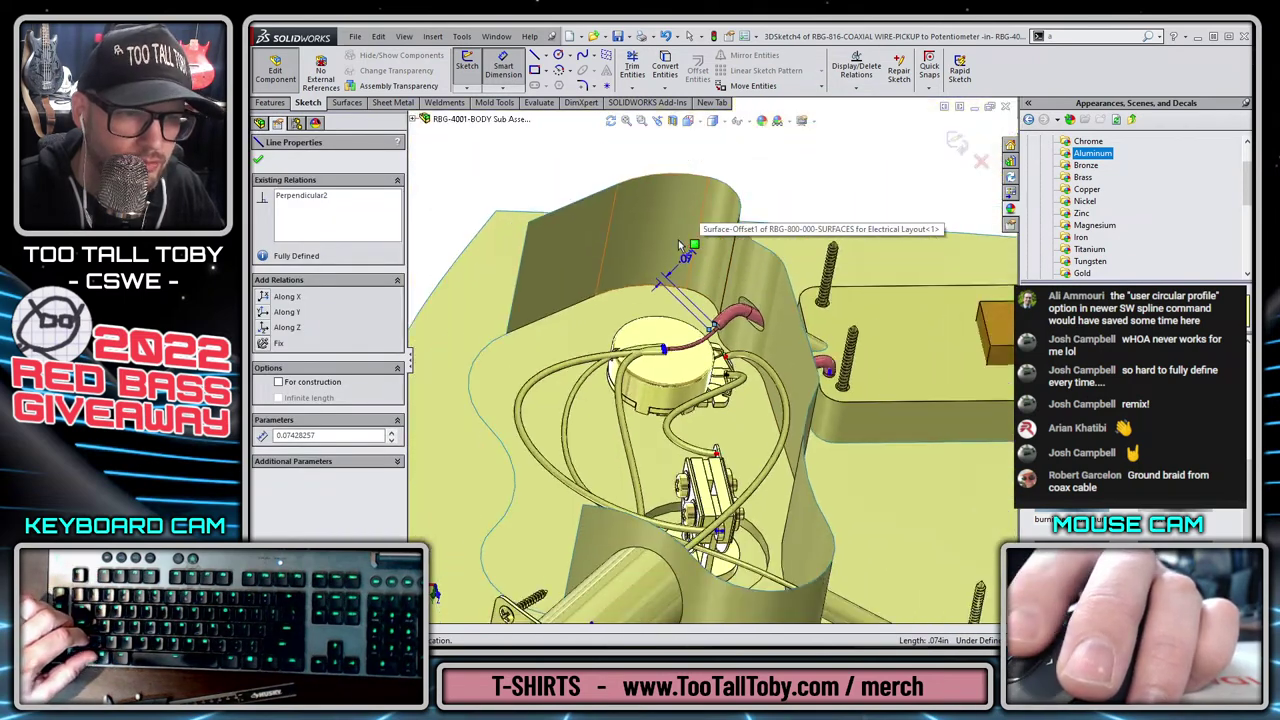
pyautogui.click(786, 212)
pyautogui.write('..06')
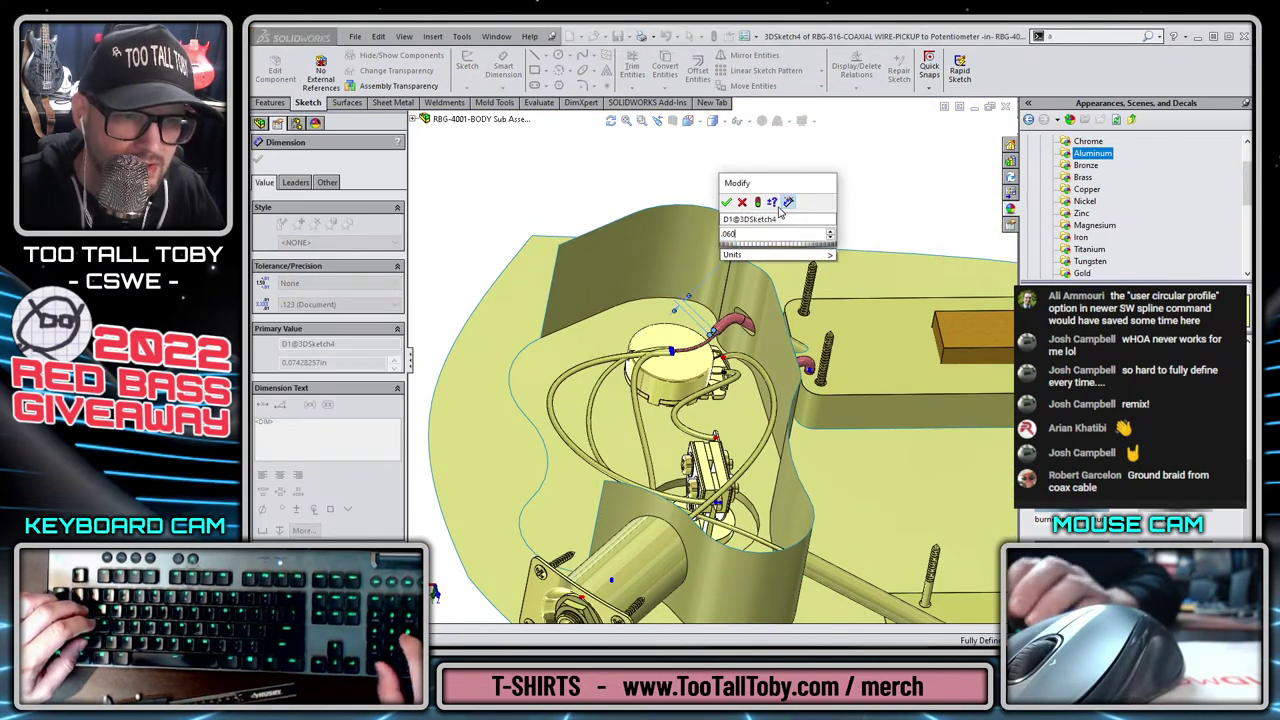
pyautogui.press('Return')
pyautogui.scroll(-3, 731, 284)
pyautogui.scroll(-3, 728, 380)
pyautogui.press('Escape')
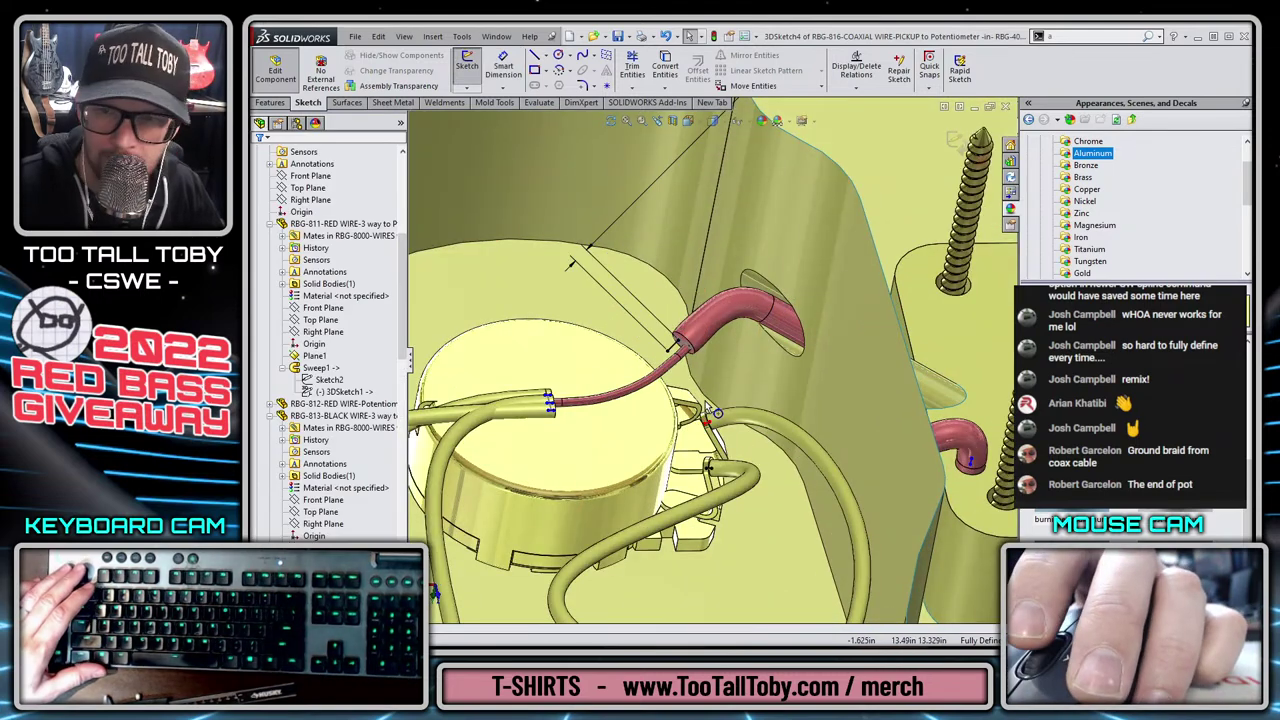
# Draw a two-point spline from the short line's free end to the converted line at the lower solder terminal.
pyautogui.scroll(1, 692, 412)
pyautogui.moveTo(697, 414); pyautogui.dragTo(660, 422, button='middle')
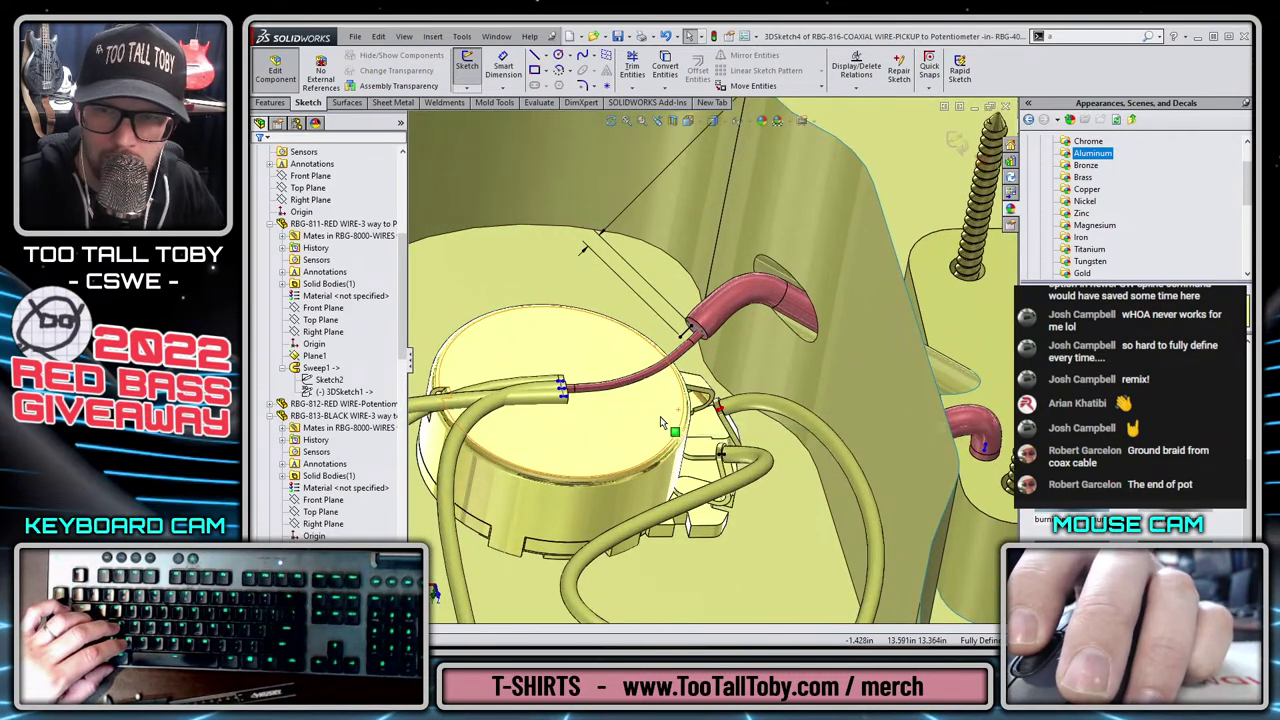
pyautogui.scroll(-3, 660, 422)
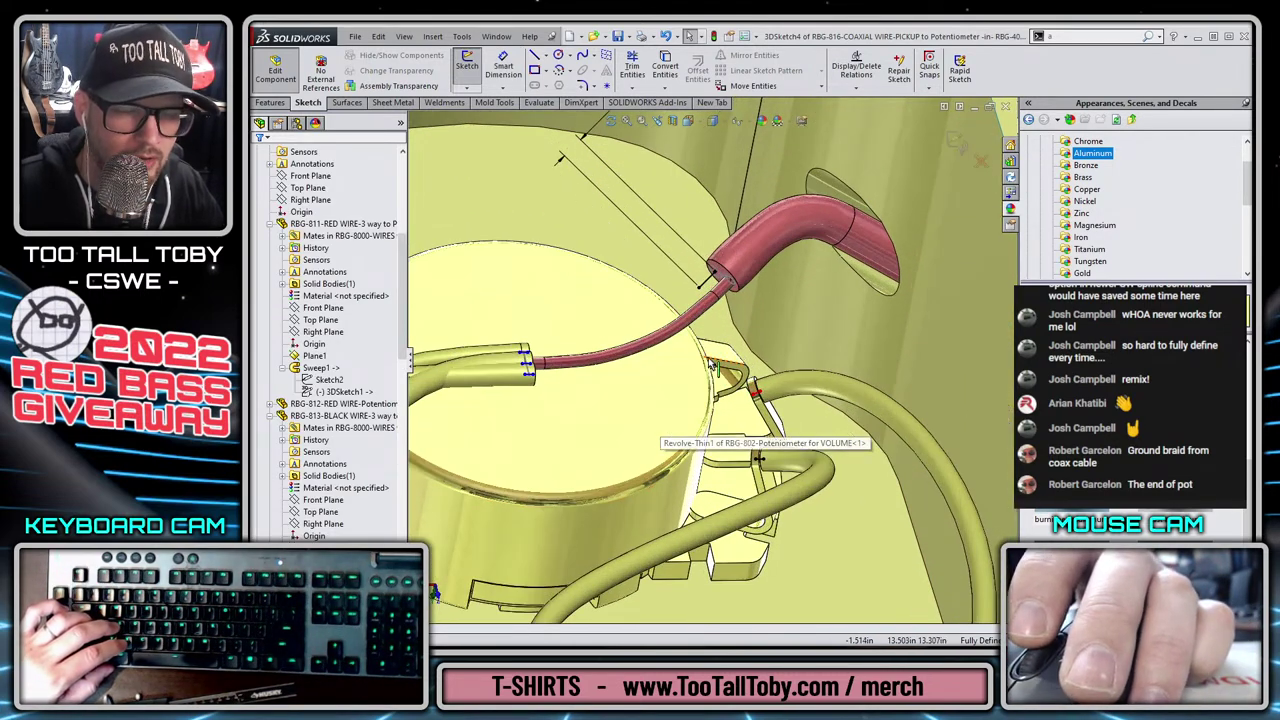
pyautogui.press('s')
pyautogui.click(721, 342)
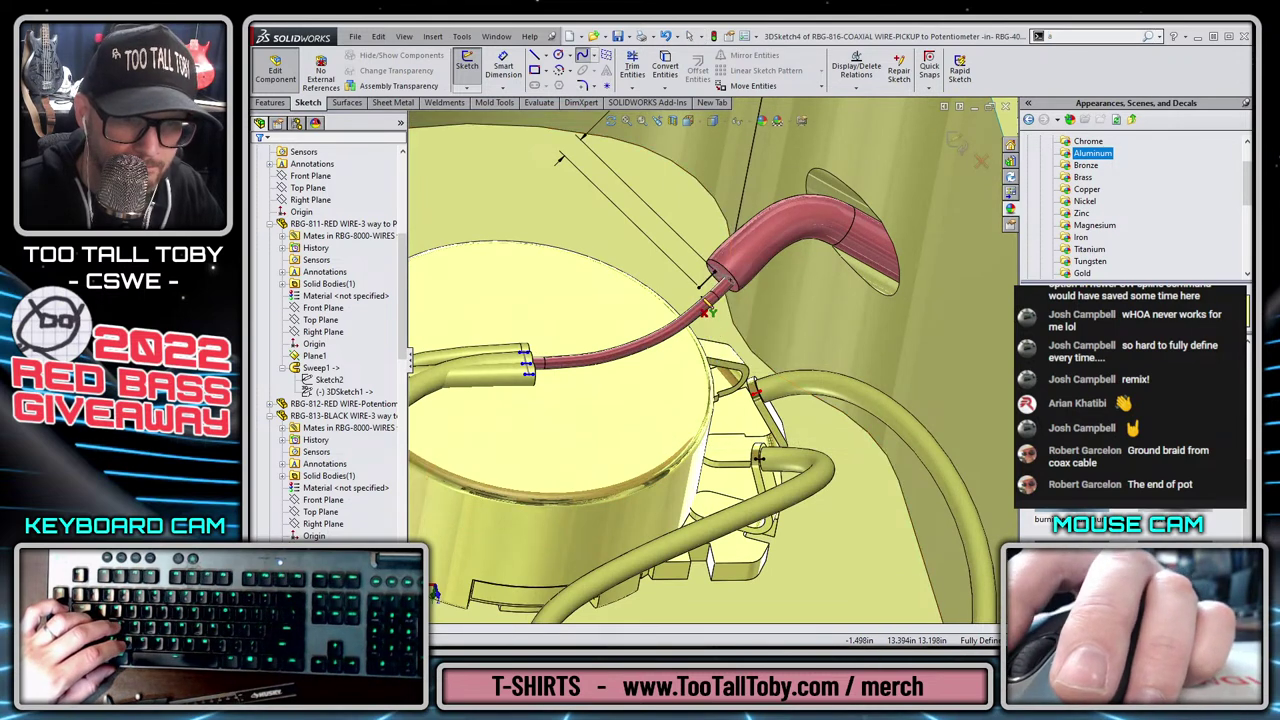
pyautogui.click(705, 285)
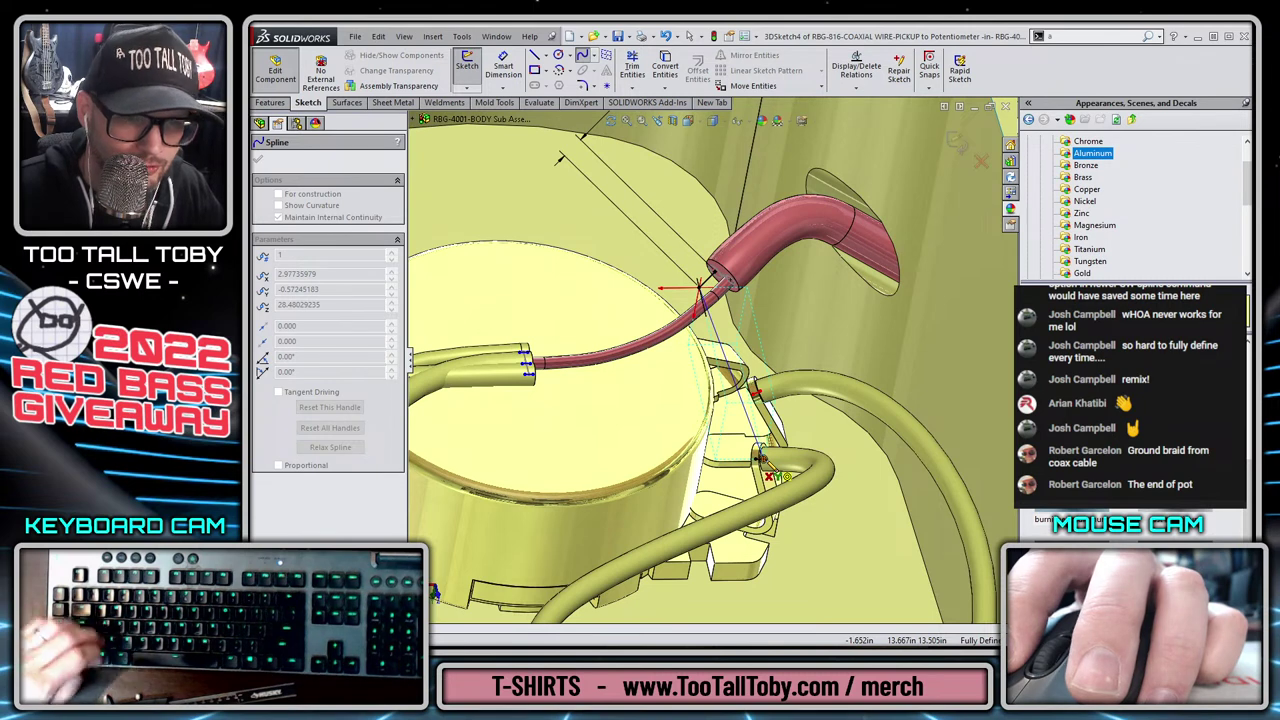
pyautogui.doubleClick(760, 458)
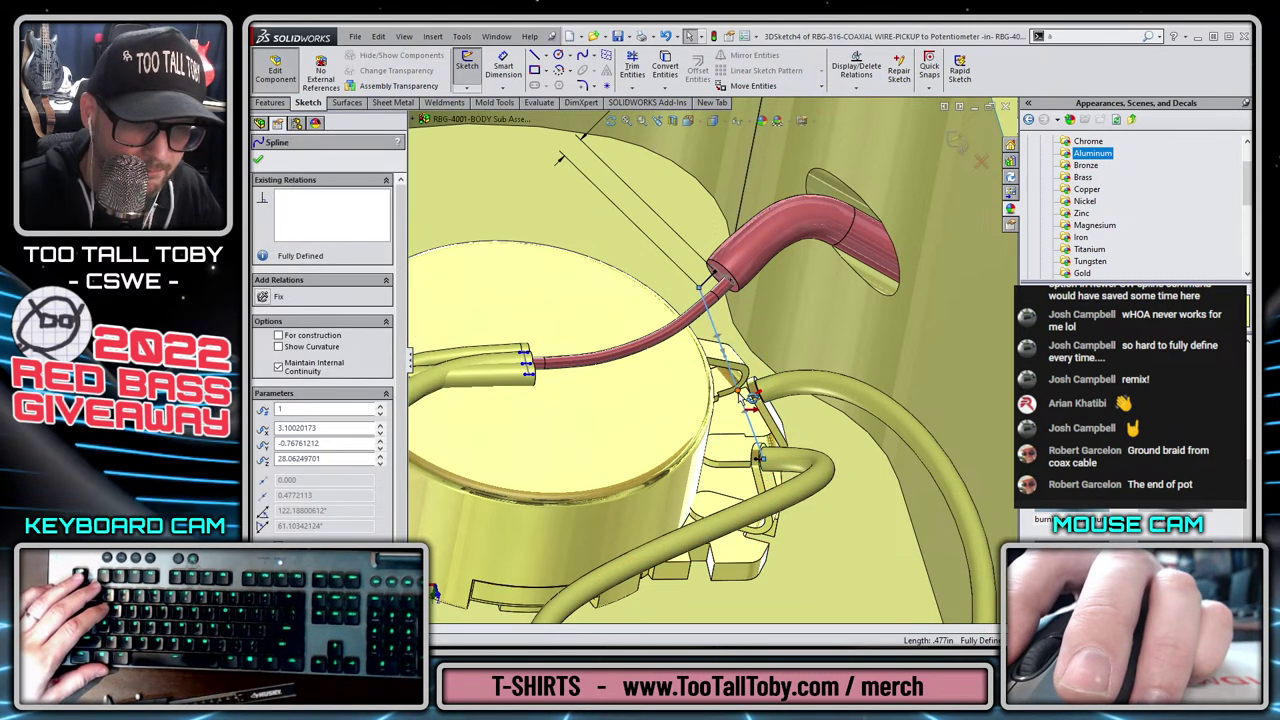
# Adjust the tangency handles at both ends of the spline to bow it between the cut face and the terminal.
pyautogui.moveTo(739, 392); pyautogui.dragTo(703, 451)
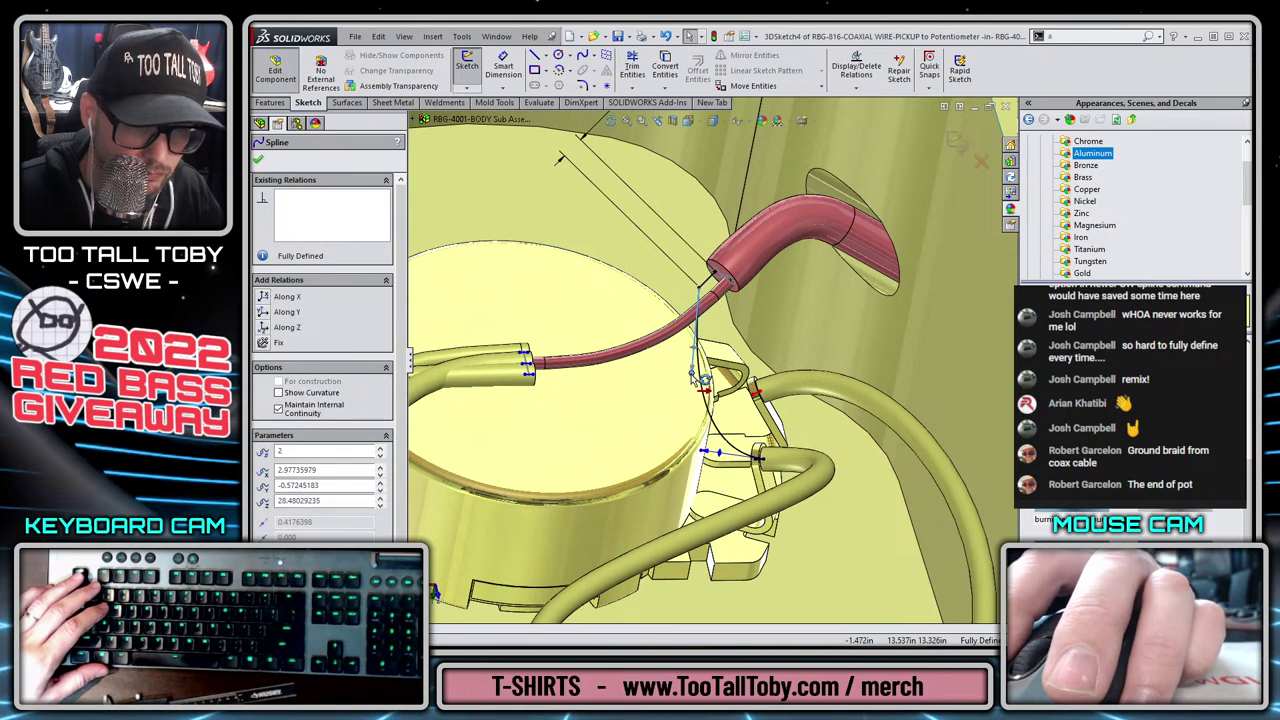
pyautogui.moveTo(692, 377); pyautogui.dragTo(700, 300)
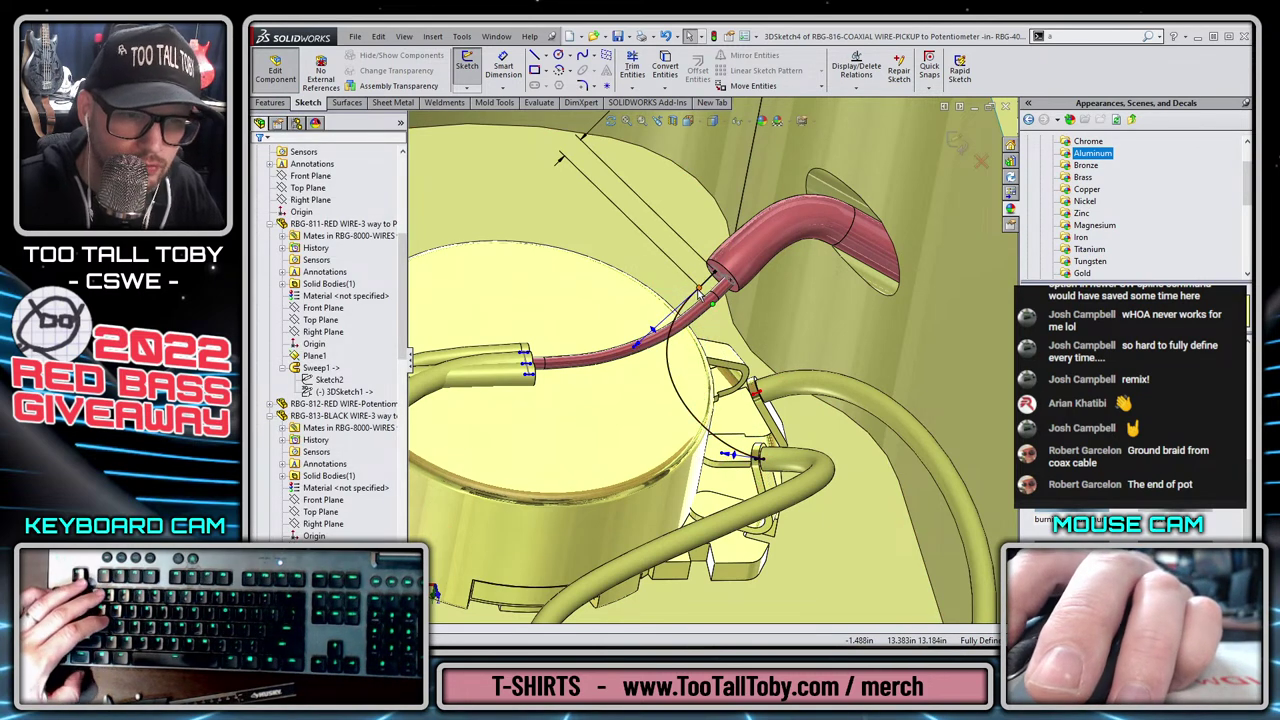
pyautogui.click(706, 284)
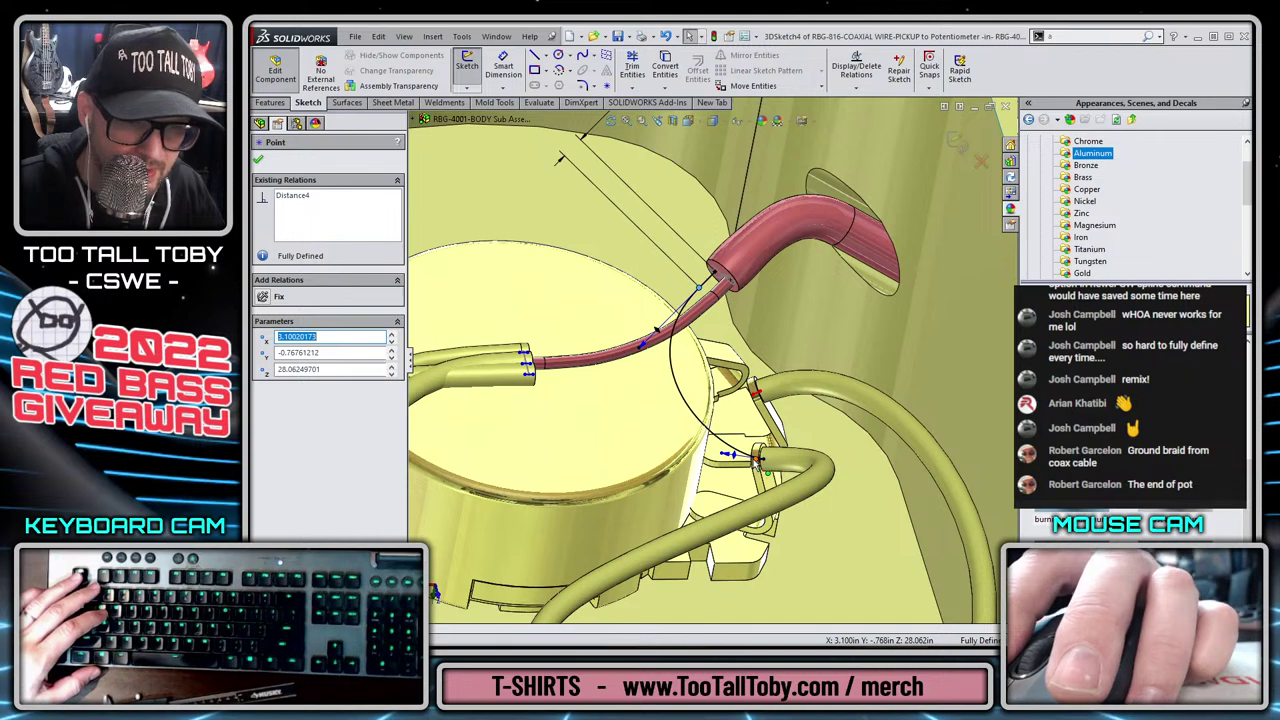
# Make the spline tangent to the terminal line, lengthen its handle outward past the terminal, and exit the 3D sketch.
pyautogui.click(757, 460)
pyautogui.scroll(-6, 757, 464)
pyautogui.press('Escape')
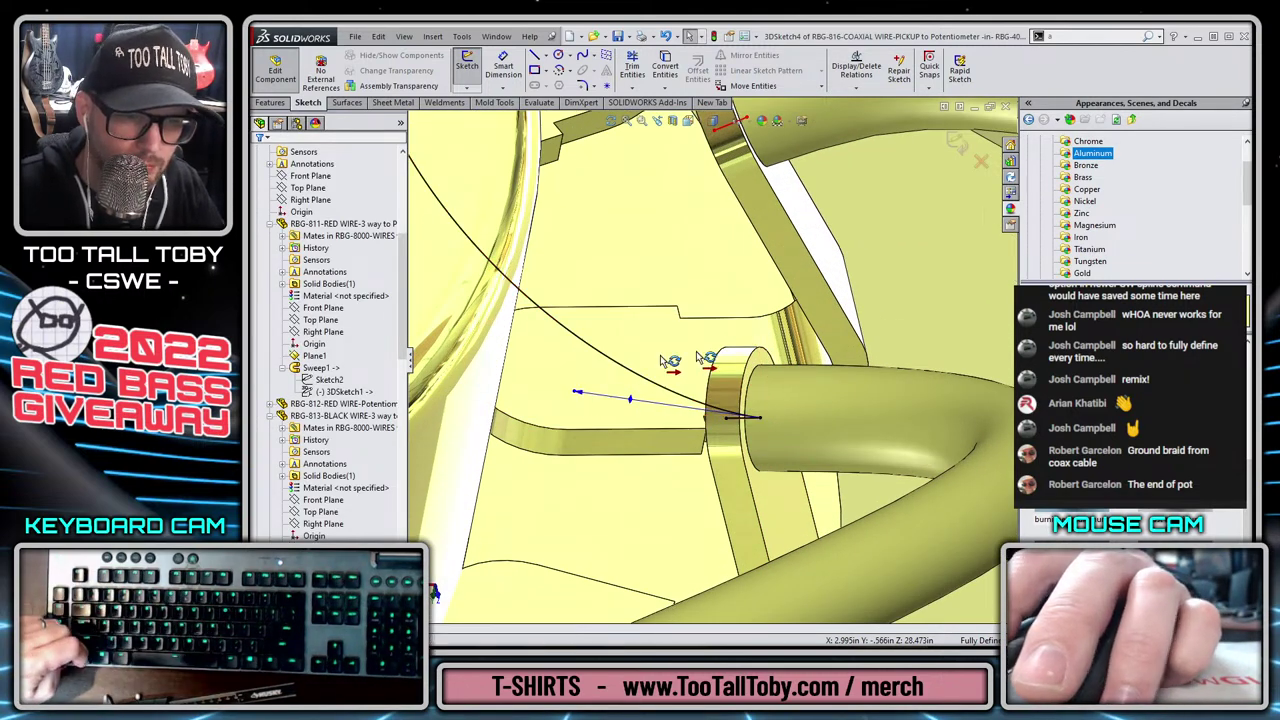
pyautogui.moveTo(697, 353); pyautogui.dragTo(1002, 411)
pyautogui.scroll(7, 818, 404)
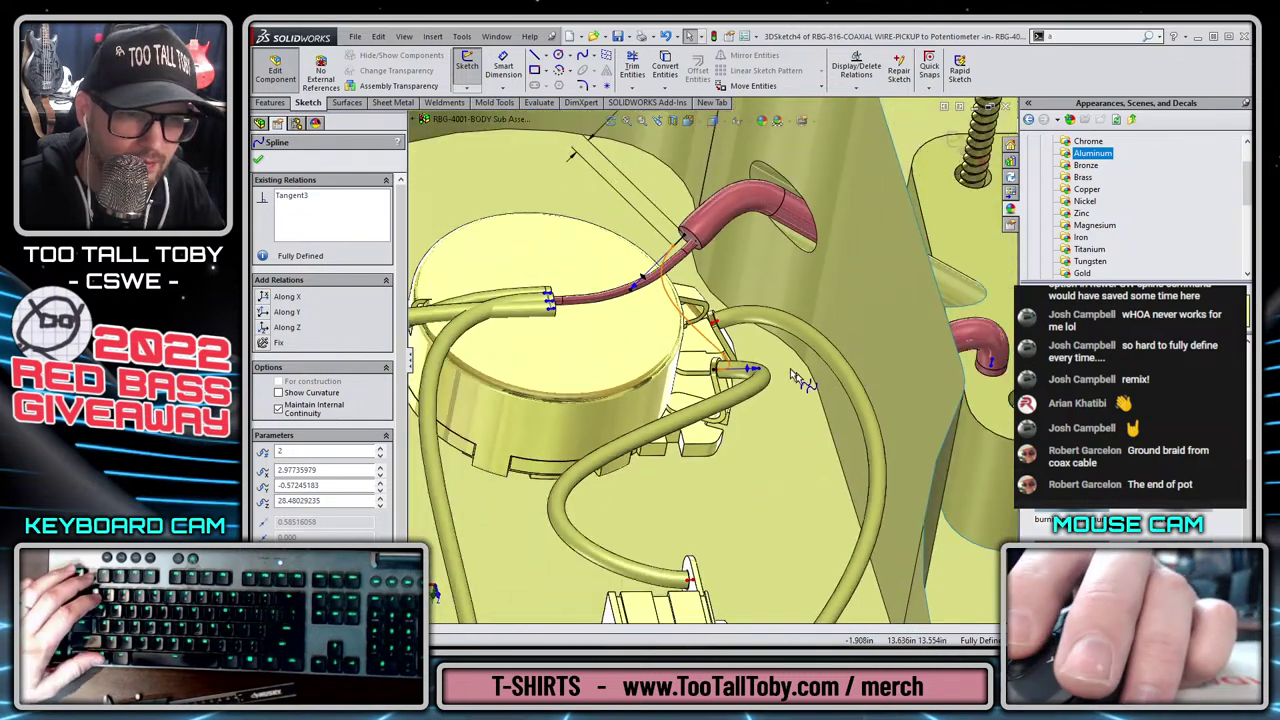
pyautogui.scroll(-6, 750, 370)
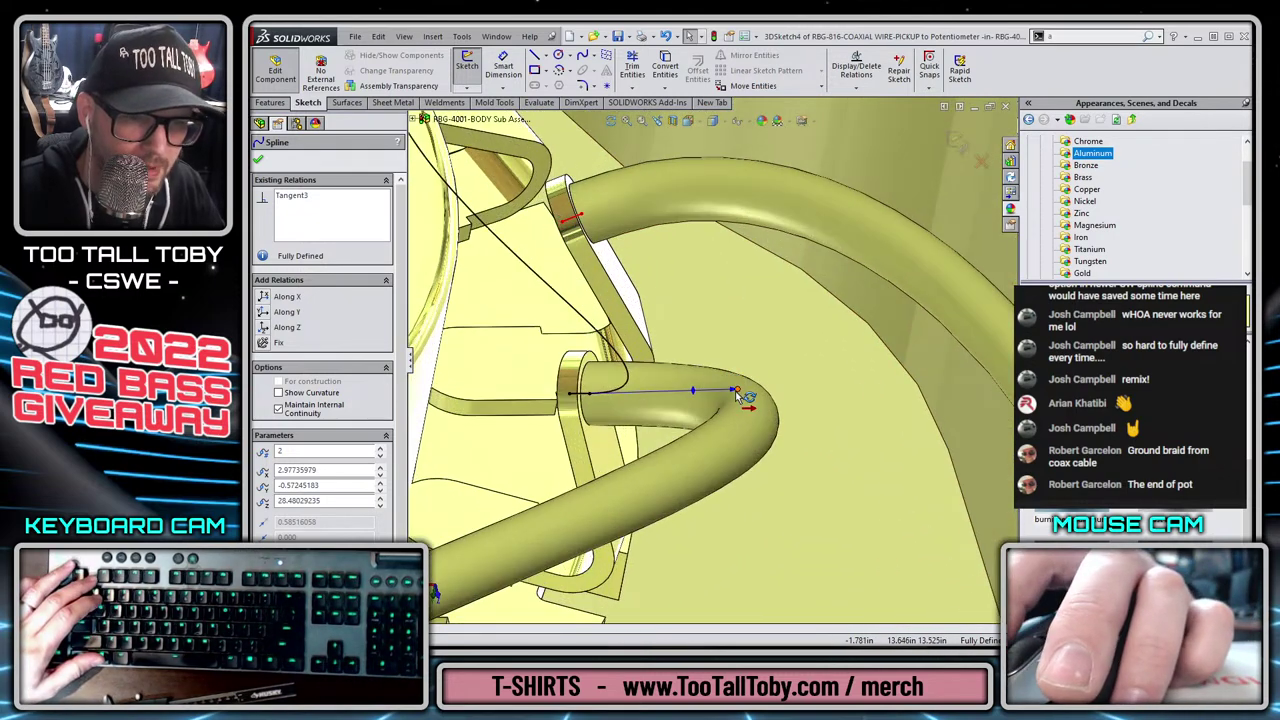
pyautogui.moveTo(737, 395); pyautogui.dragTo(920, 403)
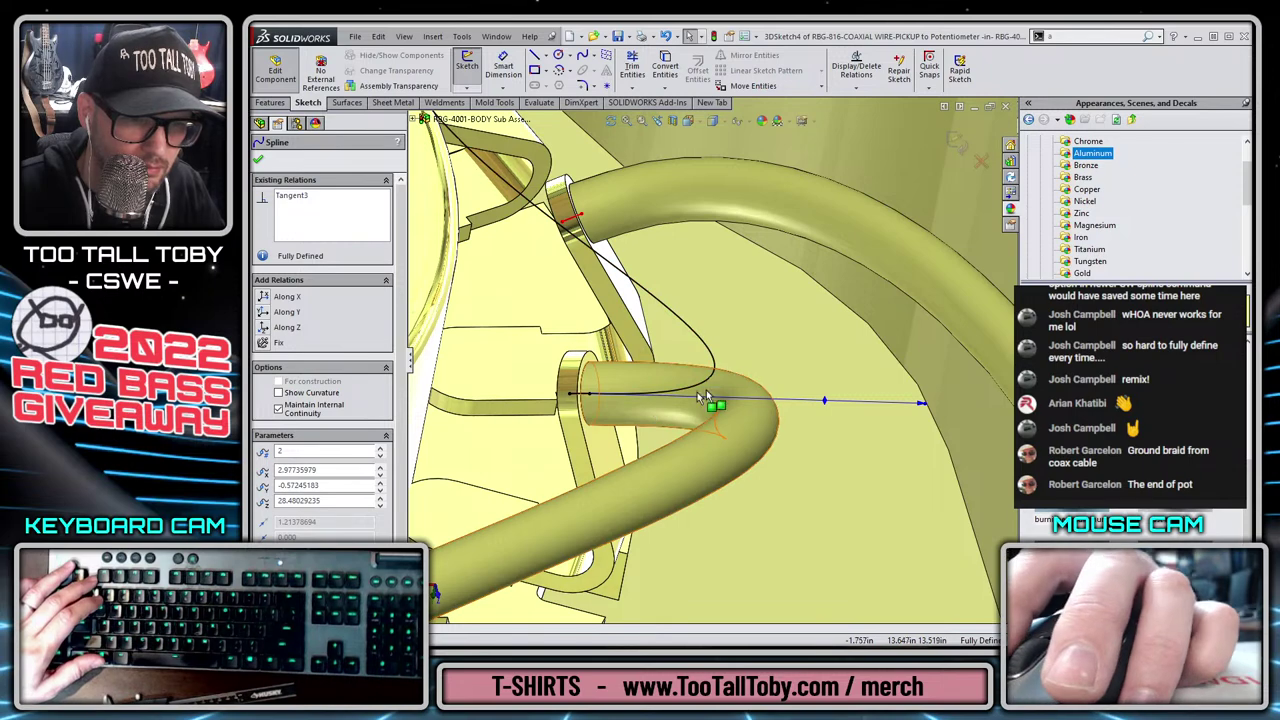
pyautogui.click(589, 394)
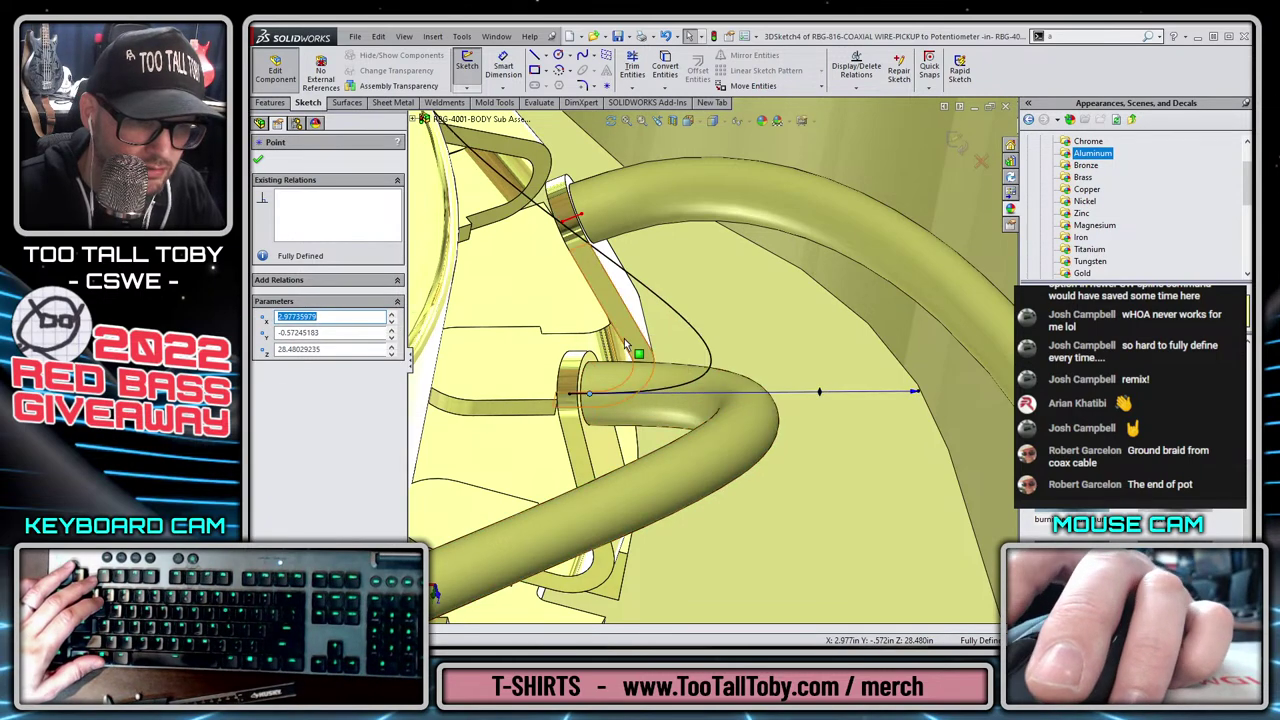
pyautogui.scroll(7, 625, 344)
pyautogui.press('Escape')
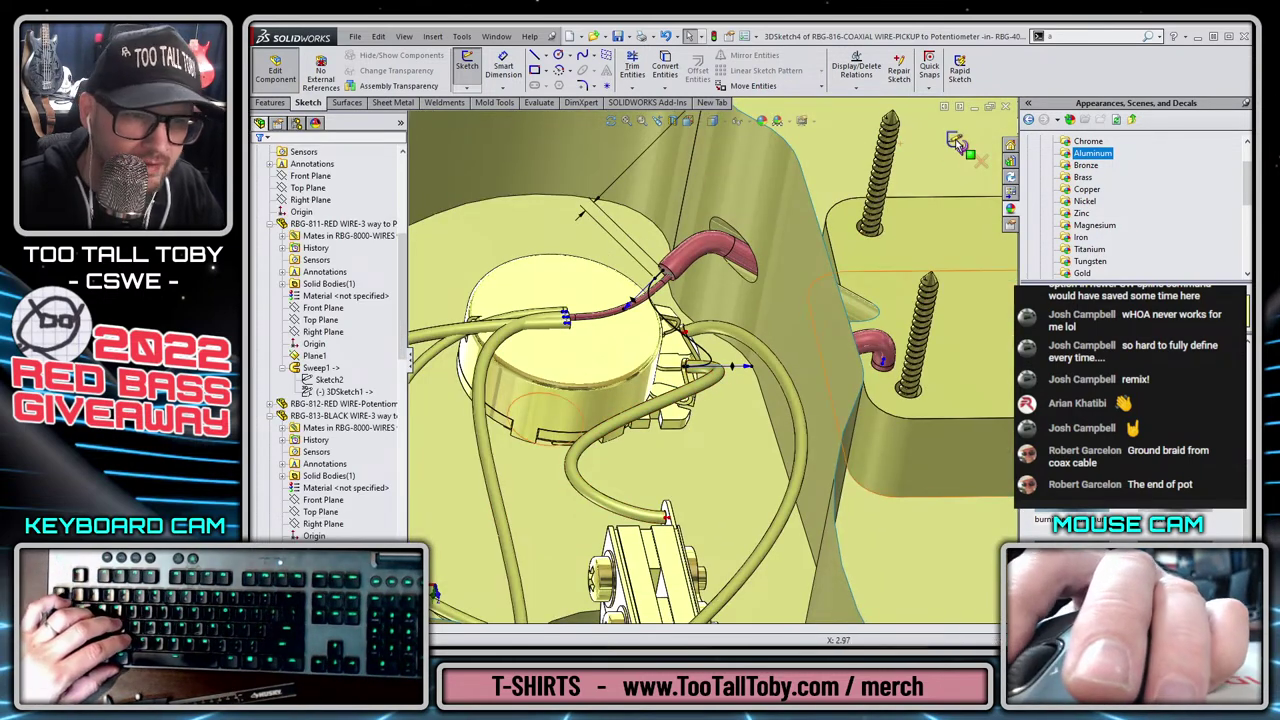
pyautogui.click(958, 144)
# Start a sketch on the coaxial wire's cut face and convert the second conductor's circle into it.
pyautogui.scroll(-6, 674, 240)
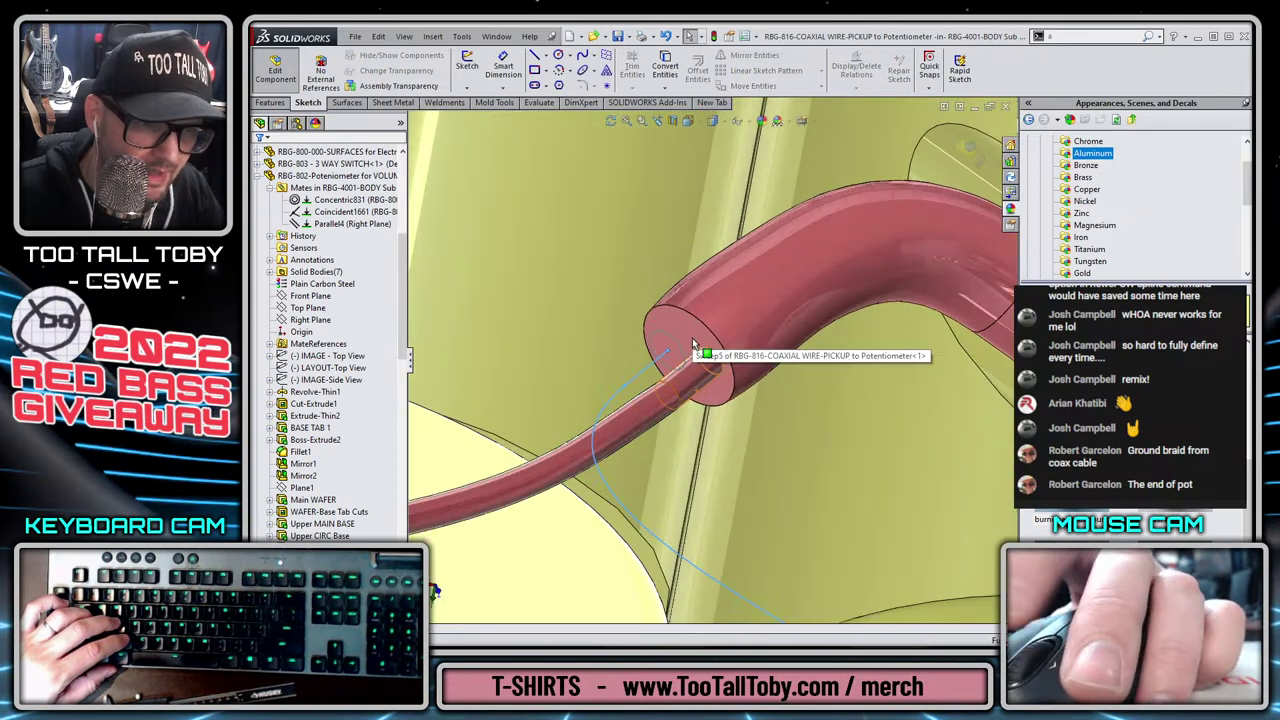
pyautogui.click(693, 344)
pyautogui.click(734, 278)
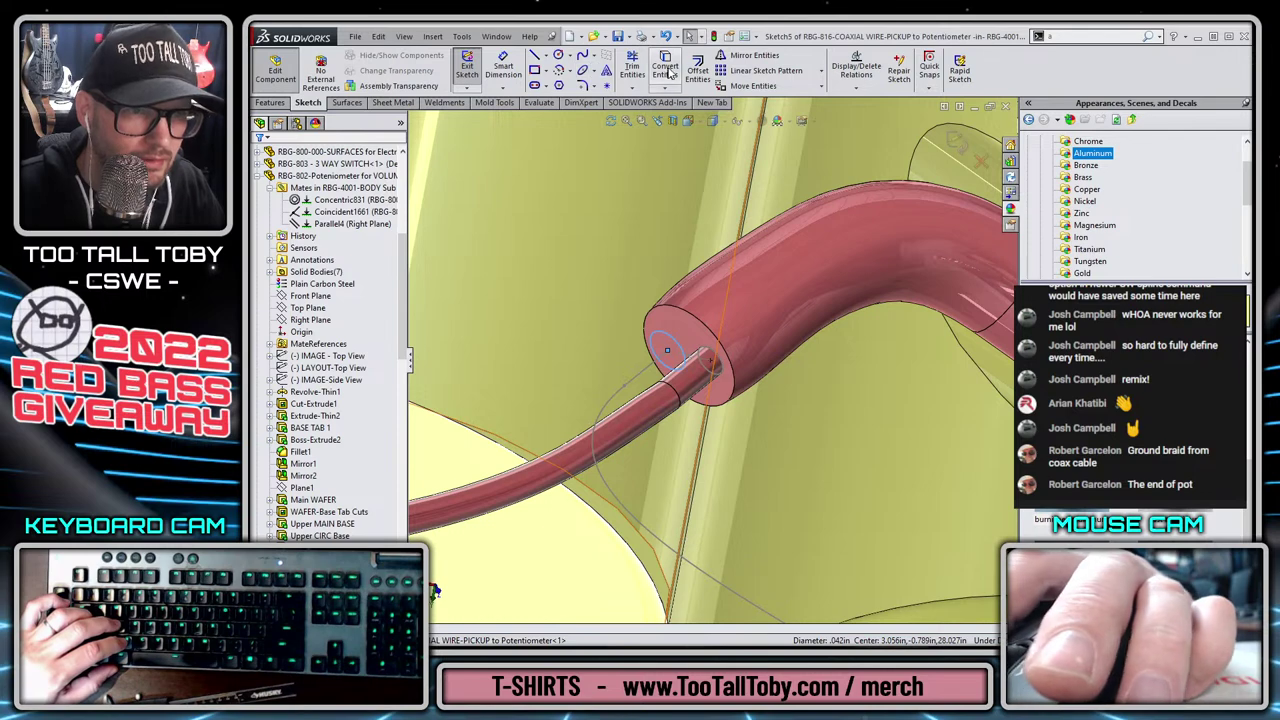
pyautogui.scroll(8, 670, 326)
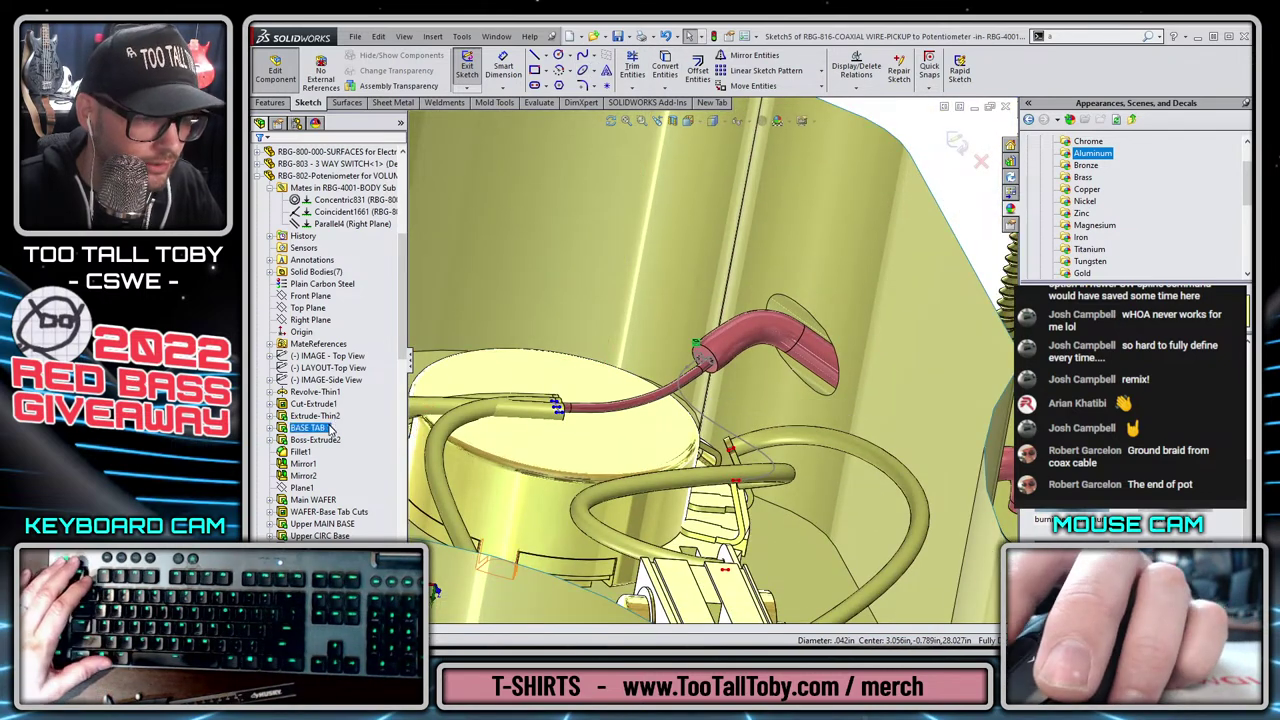
# Try to sweep the second conductor's circle along the 3D spline from the cut face to the lower solder terminal.
pyautogui.scroll(-10, 330, 428)
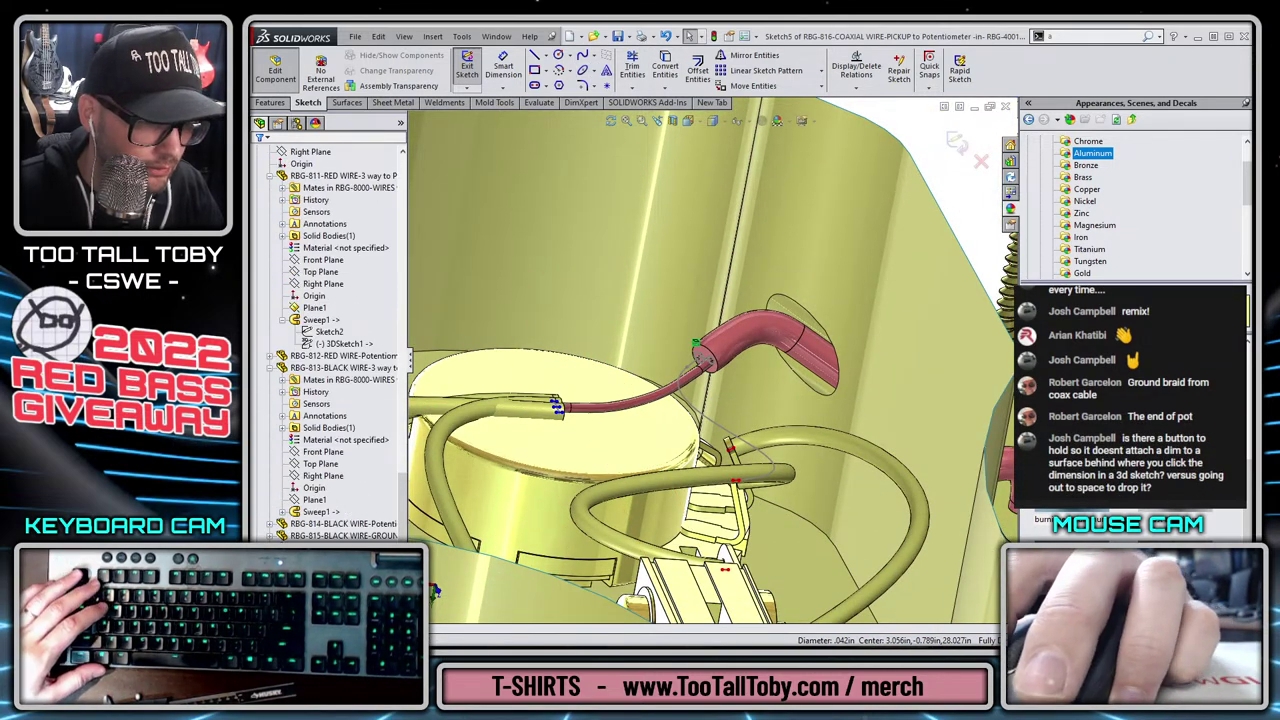
pyautogui.scroll(-6, 330, 400)
pyautogui.click(313, 536)
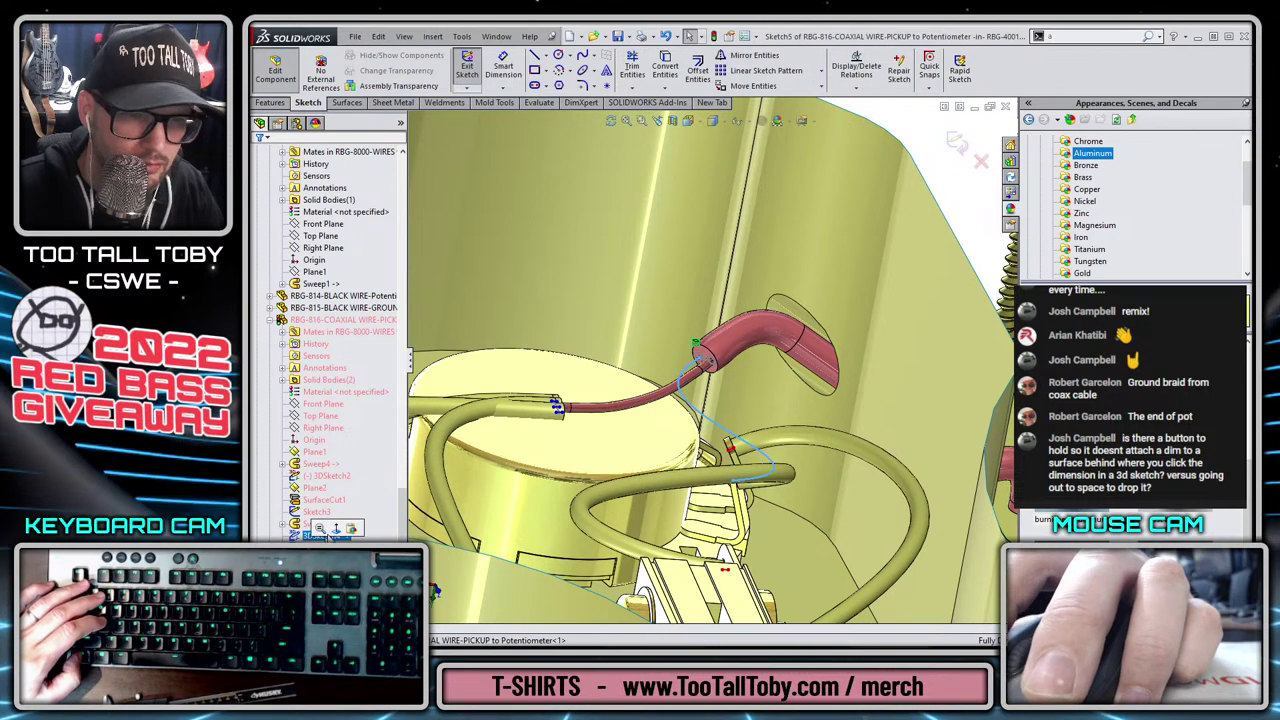
pyautogui.click(321, 529)
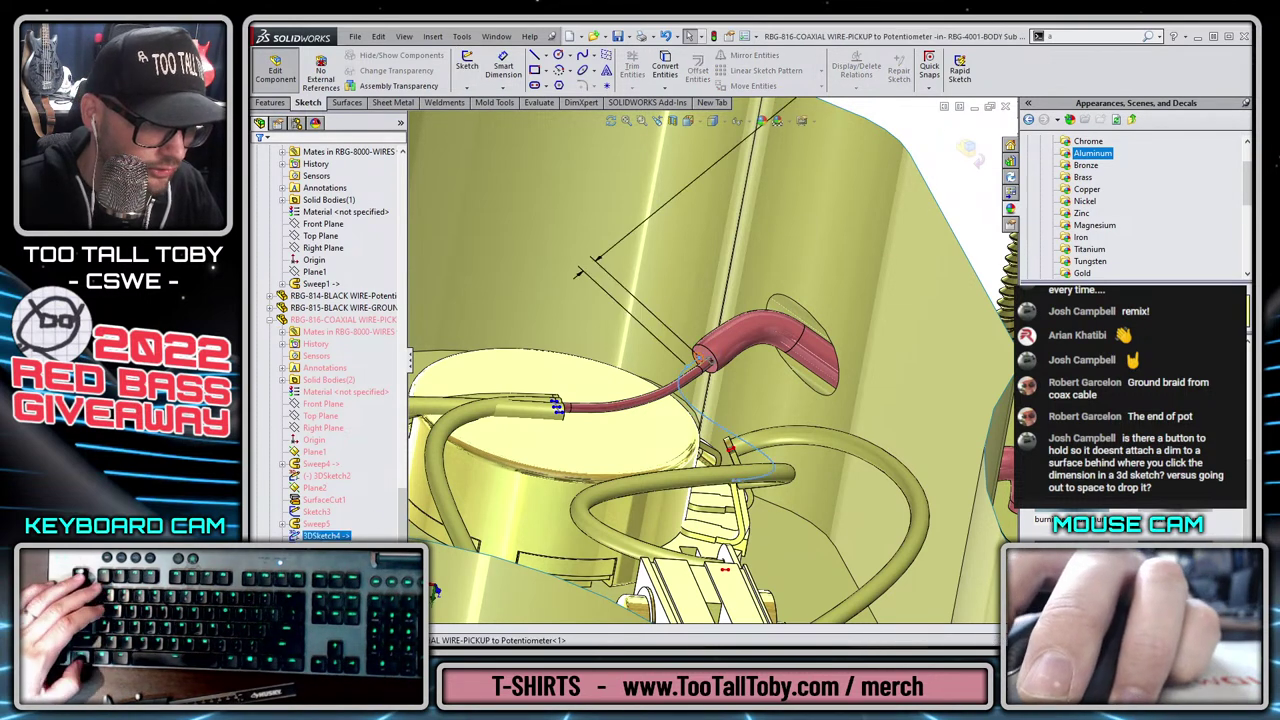
pyautogui.click(274, 103)
pyautogui.click(577, 57)
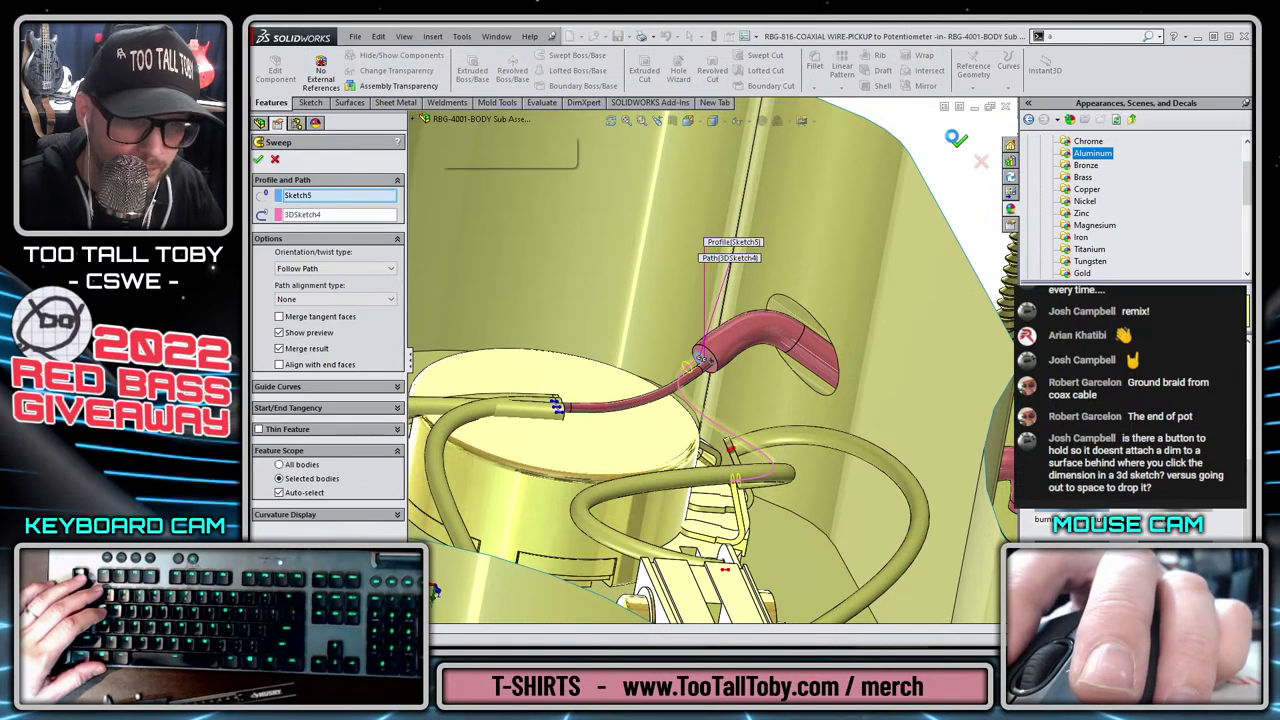
pyautogui.scroll(-4, 790, 442)
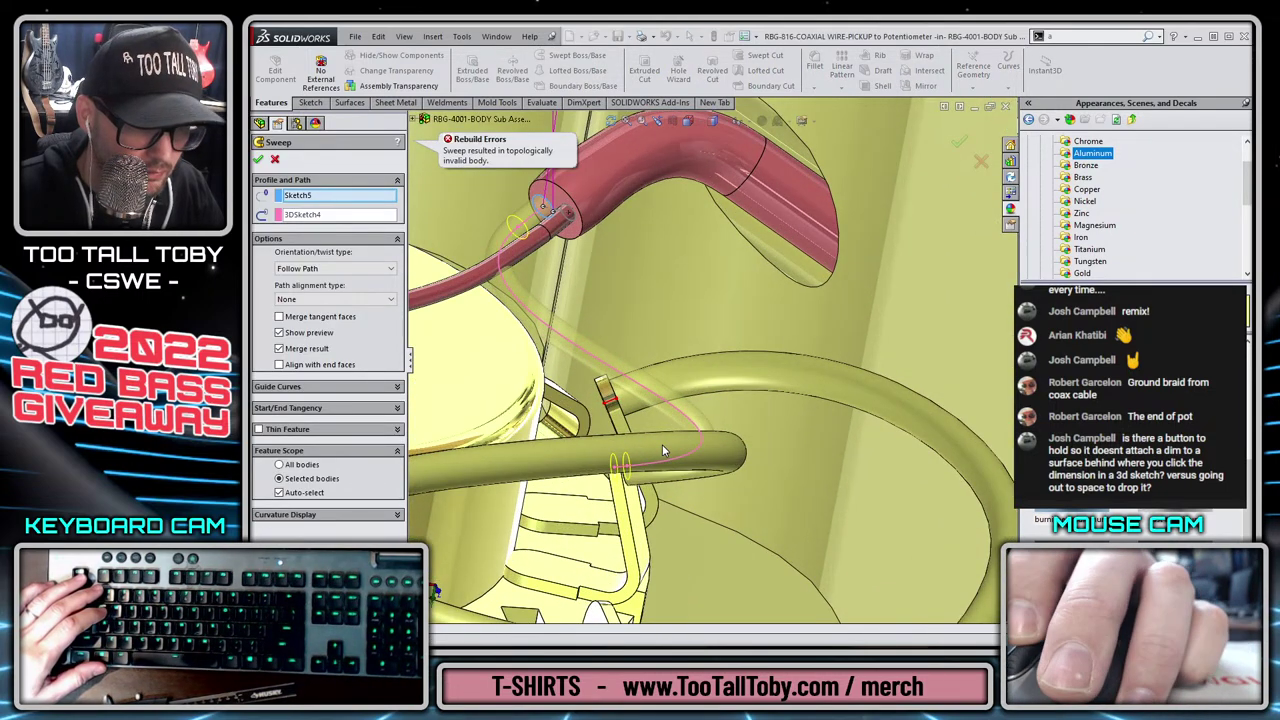
pyautogui.moveTo(662, 444); pyautogui.dragTo(682, 362, button='middle')
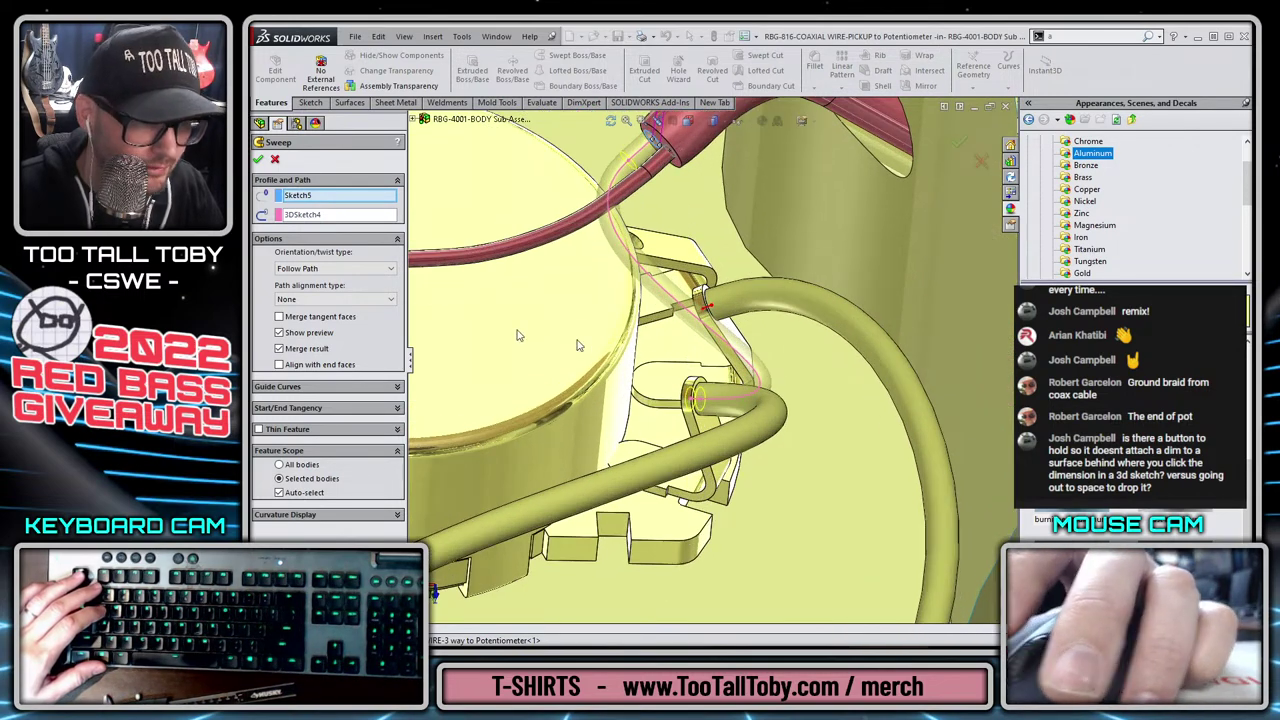
pyautogui.press('Return')
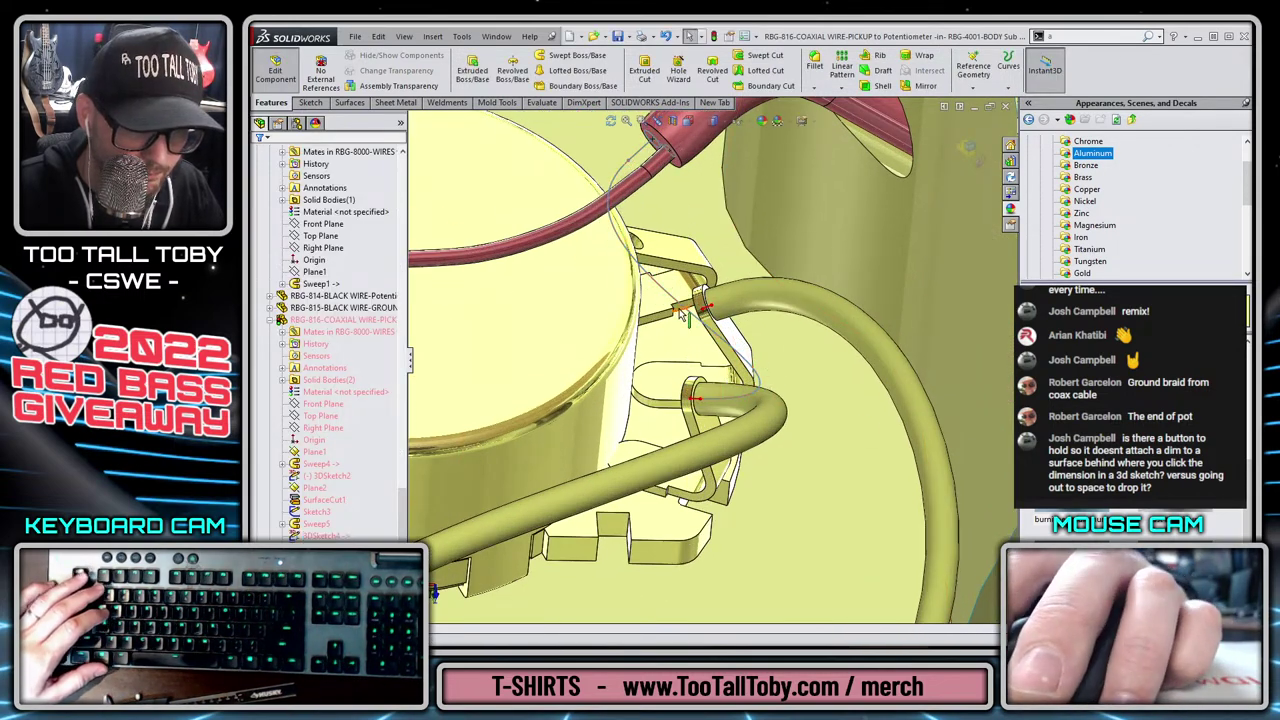
# Open the coaxial wire part in its own window, with the spline path and cut face in view.
pyautogui.moveTo(683, 309); pyautogui.dragTo(710, 192, button='middle')
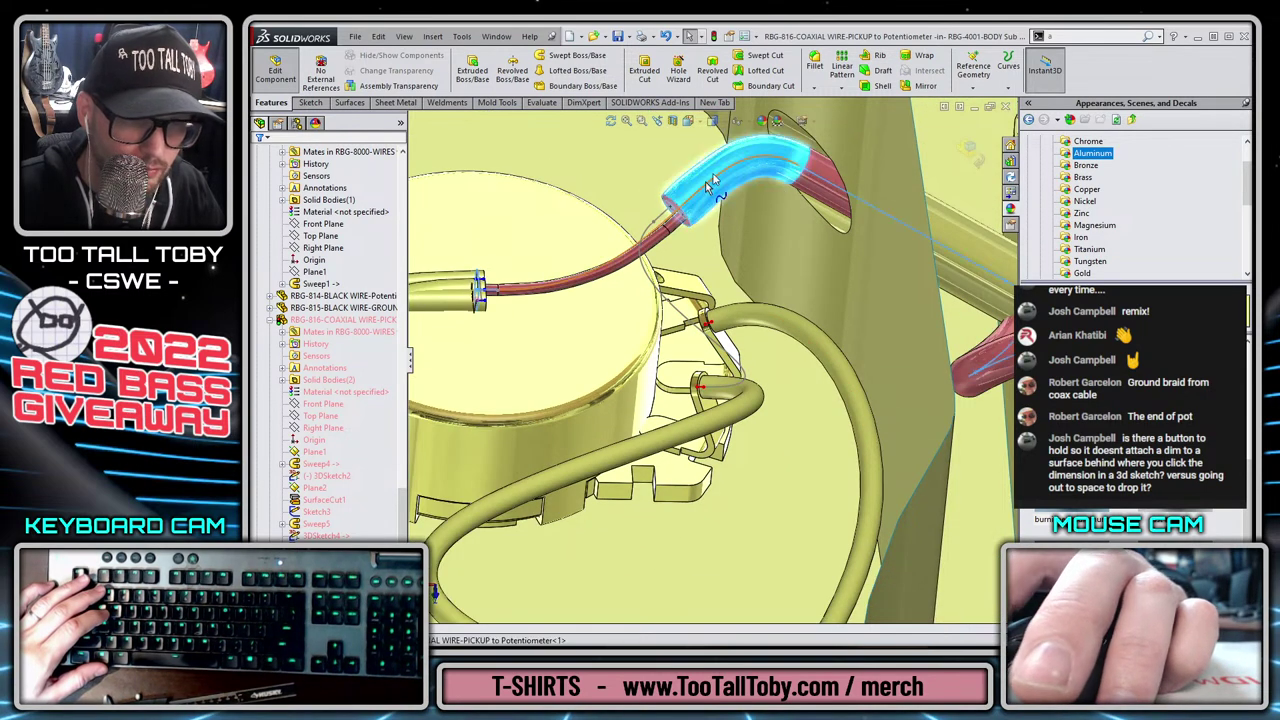
pyautogui.click(710, 192)
pyautogui.hotkey('ctrl', 'Tab')
pyautogui.scroll(-2, 510, 415)
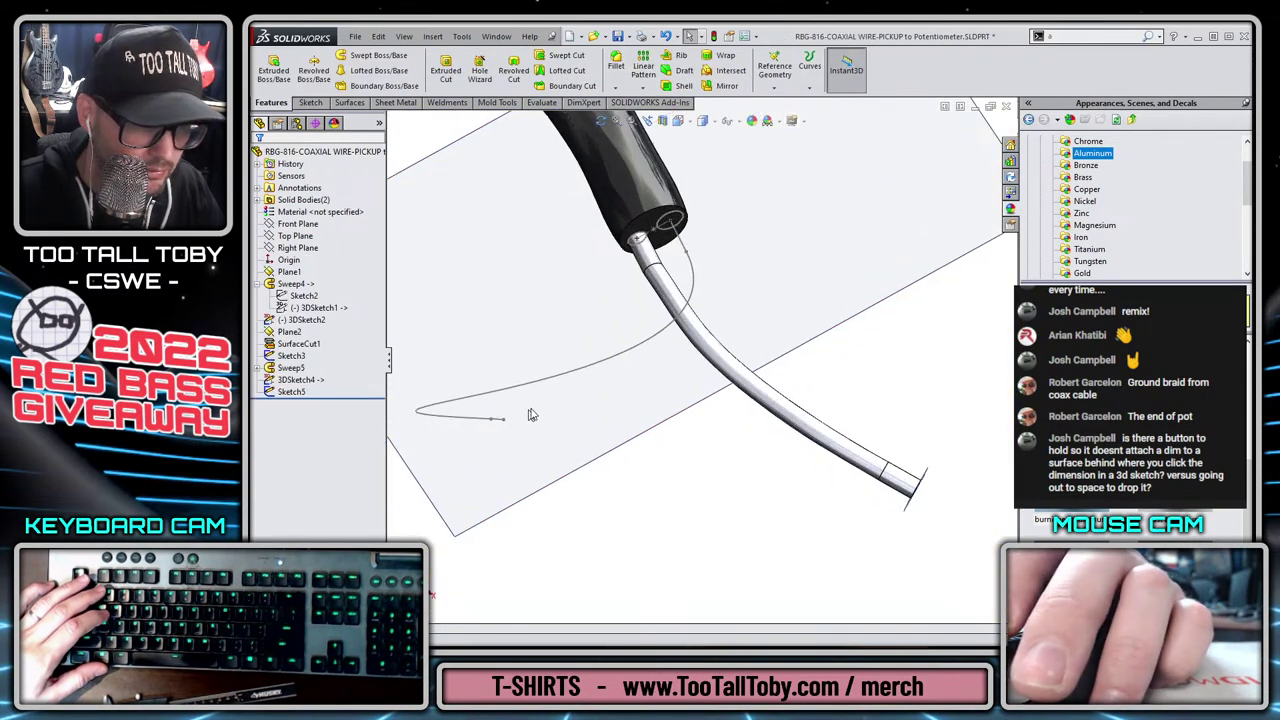
pyautogui.moveTo(566, 406)
pyautogui.mouseDown(button='middle')
pyautogui.moveTo(569, 383)
pyautogui.moveTo(571, 426)
pyautogui.moveTo(554, 389)
pyautogui.mouseUp(button='middle')
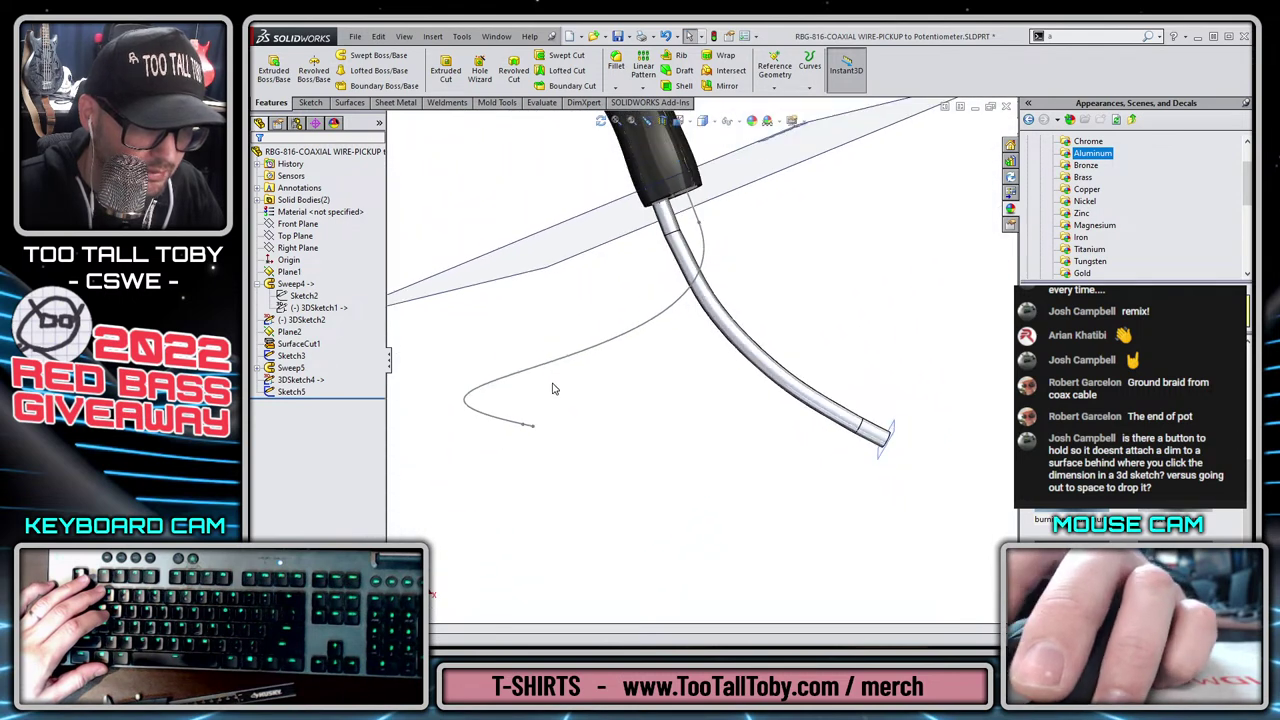
# Insert a spline point midway along the second conductor's 3D path and pull it upward to smooth the bend, exiting the sketch.
pyautogui.click(595, 350)
pyautogui.click(606, 305)
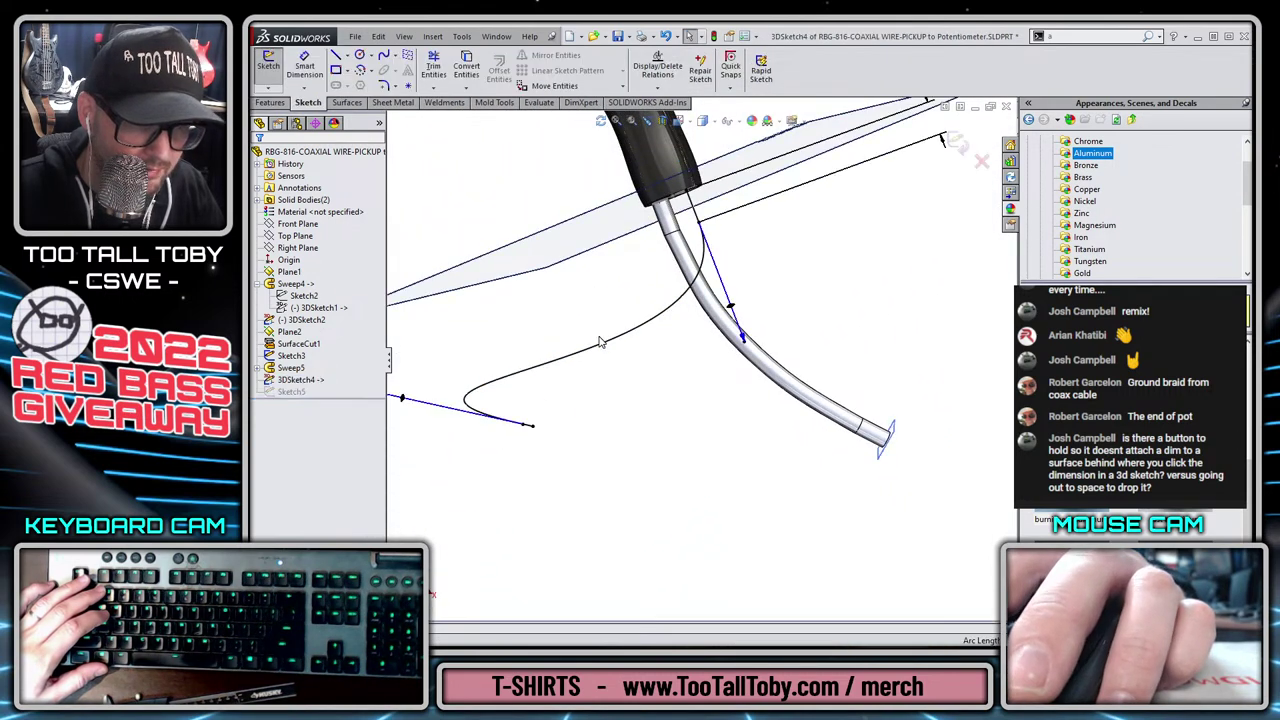
pyautogui.rightClick(600, 350)
pyautogui.click(655, 521)
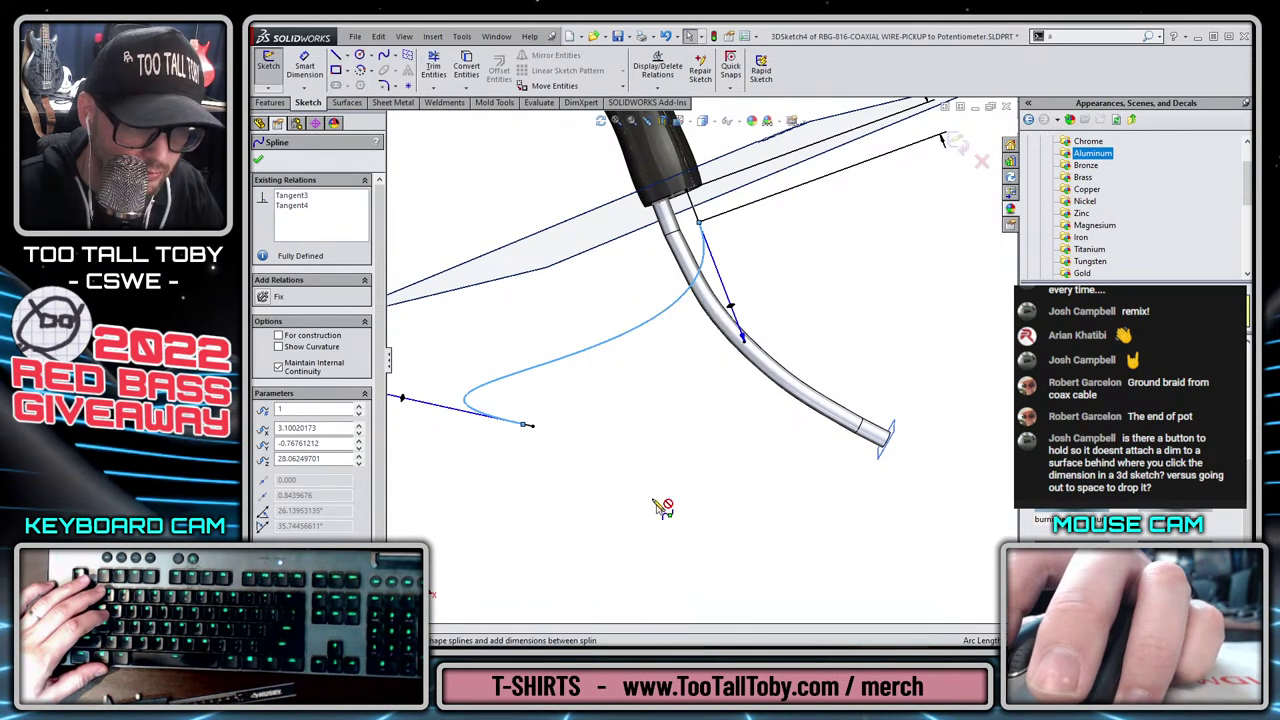
pyautogui.press('Escape')
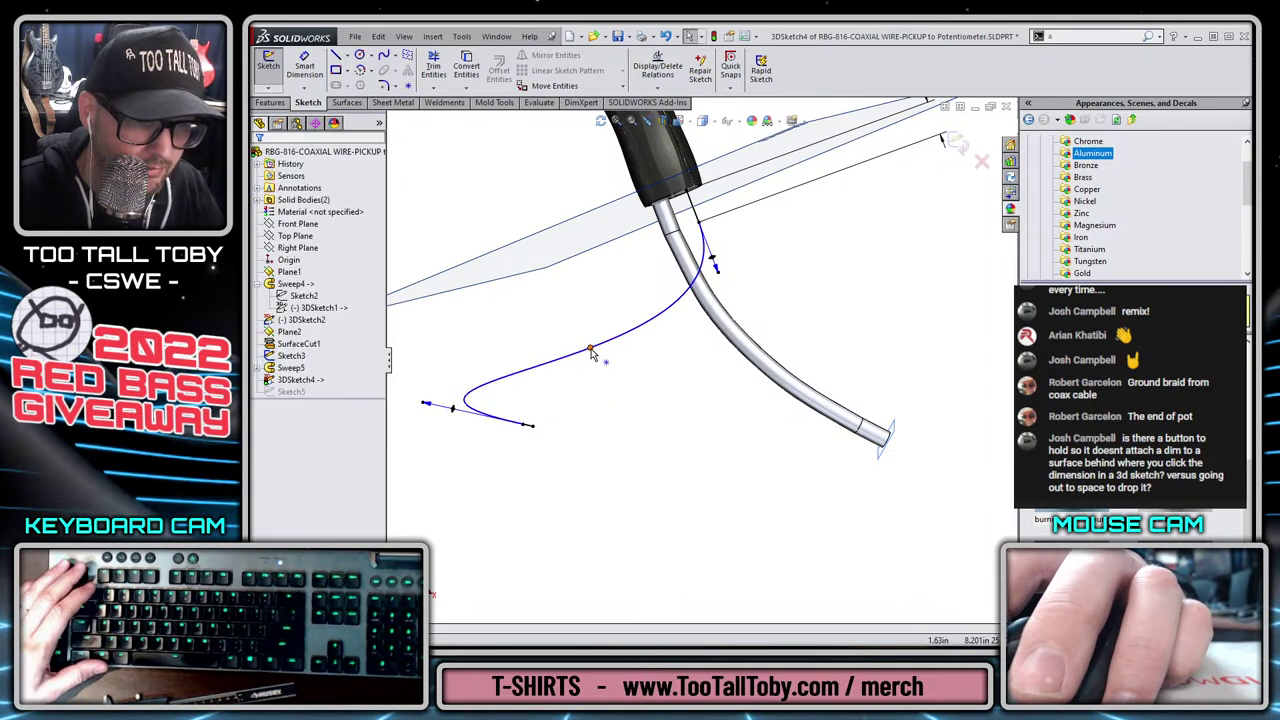
pyautogui.click(587, 316)
pyautogui.press('Escape')
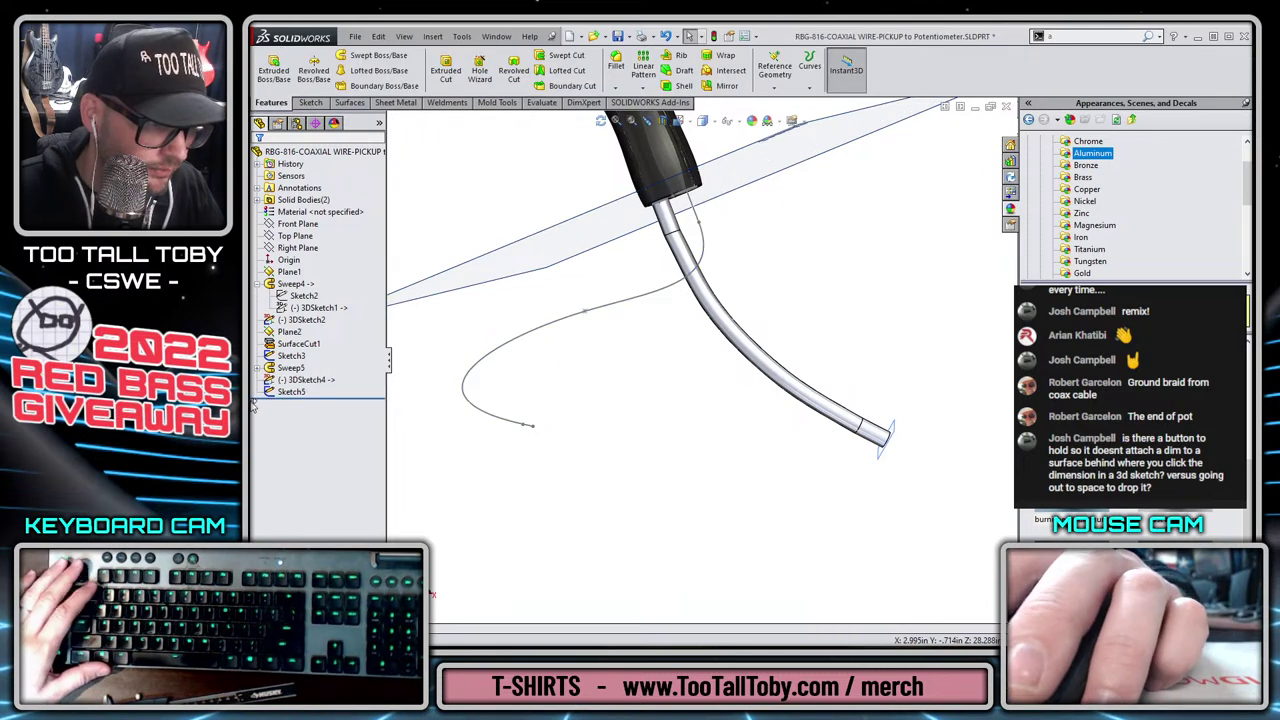
# Sweep the second conductor's circle along the reshaped spline path, and edit the sweep to turn off Merge result.
pyautogui.click(308, 380)
pyautogui.keyDown('ctrl'); pyautogui.click(293, 393); pyautogui.keyUp('ctrl')
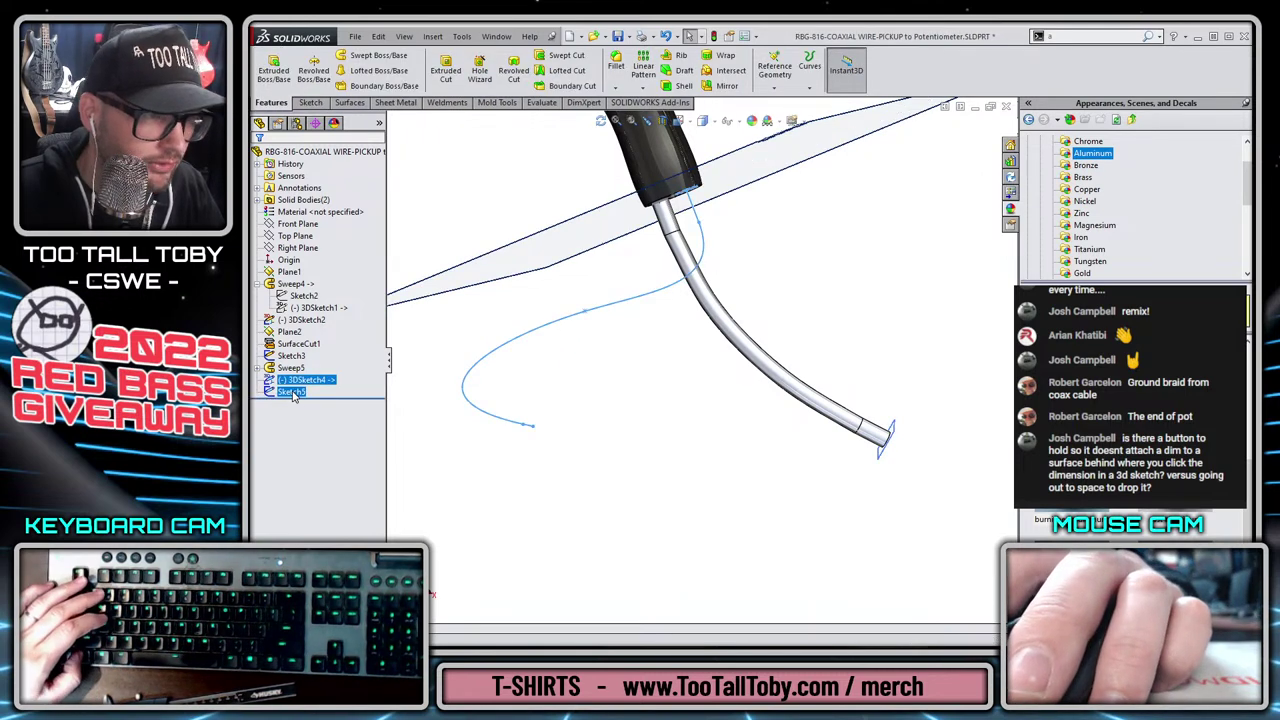
pyautogui.click(372, 55)
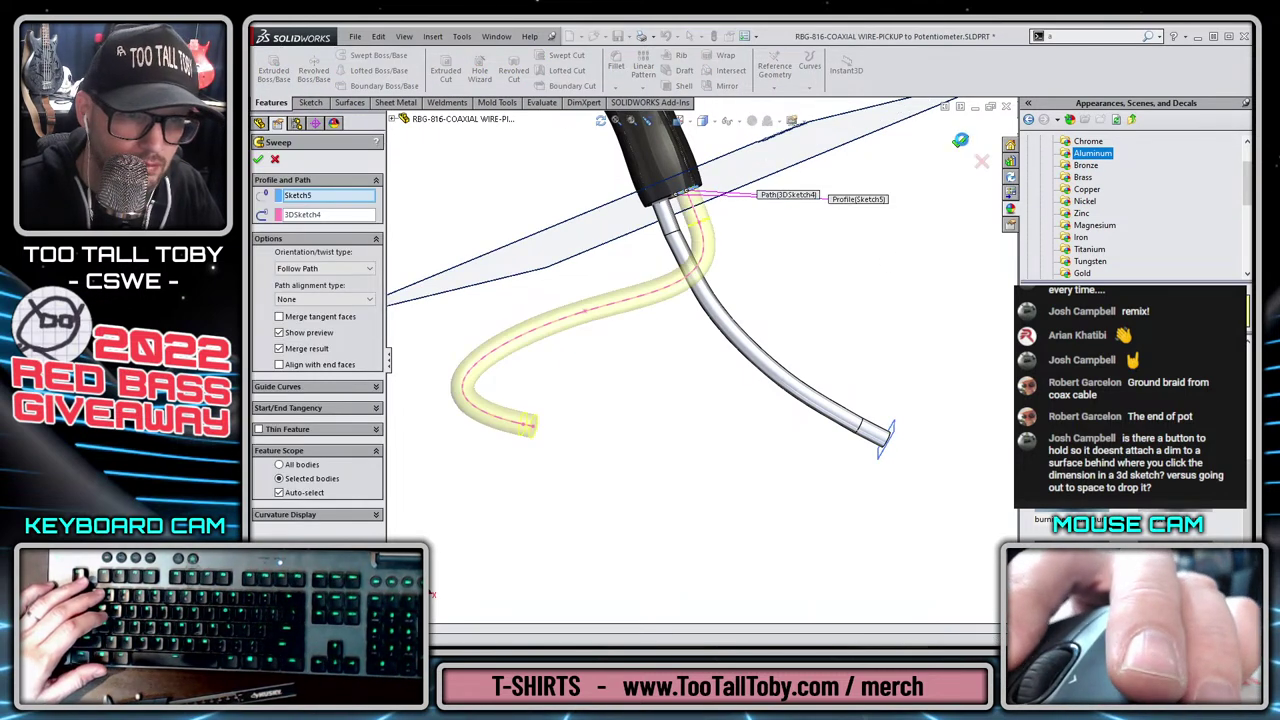
pyautogui.press('Return')
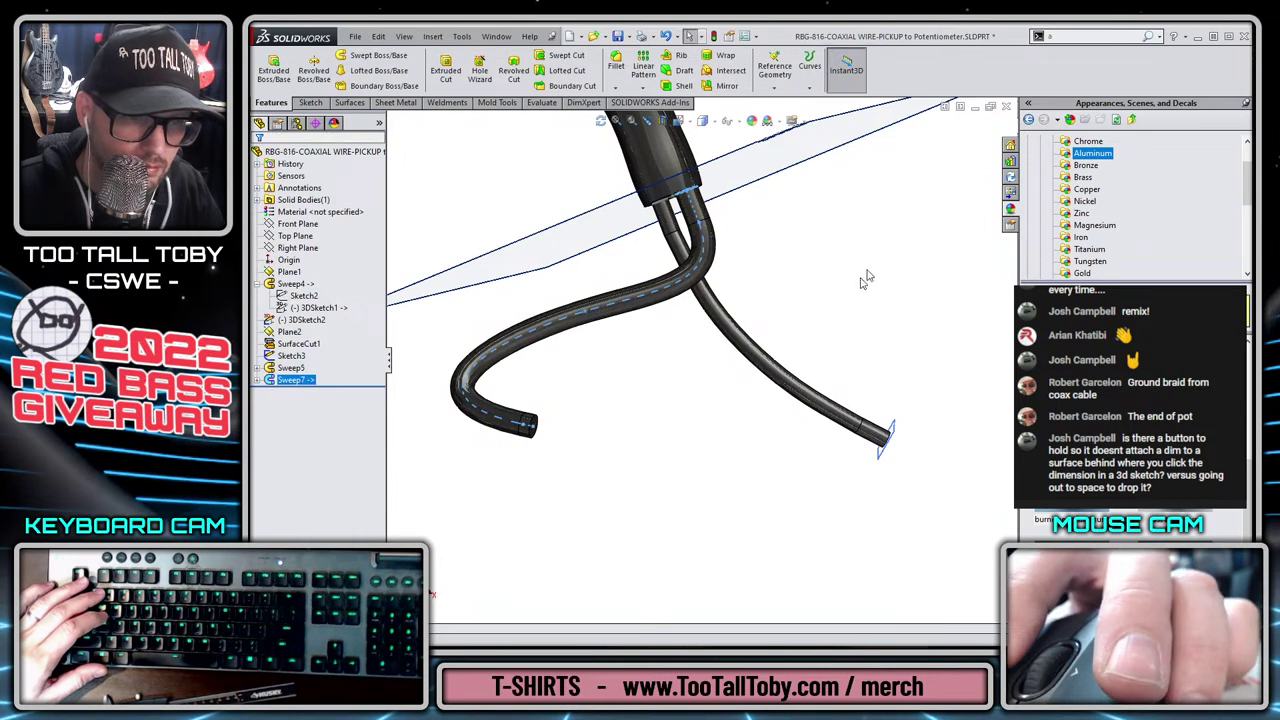
pyautogui.rightClick(282, 387)
pyautogui.click(290, 373)
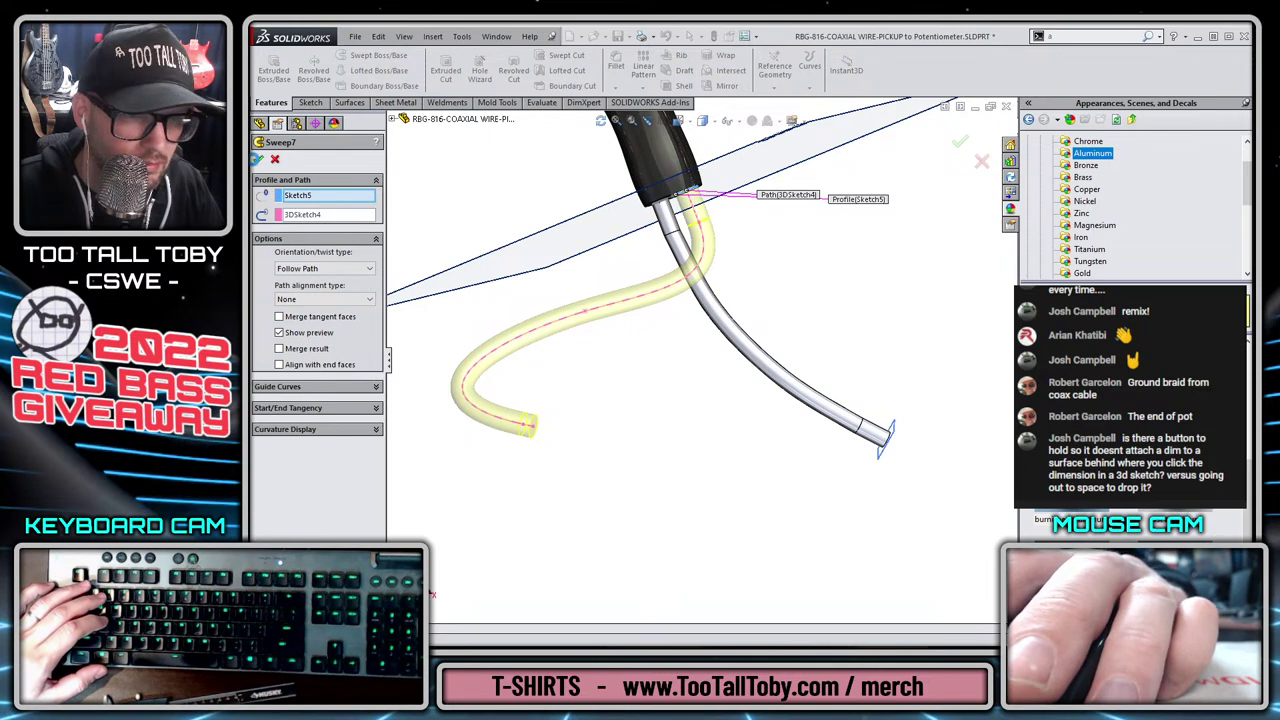
pyautogui.press('Return')
# Apply a white High Gloss plastic appearance to the body of the second conductor.
pyautogui.scroll(2, 1100, 230)
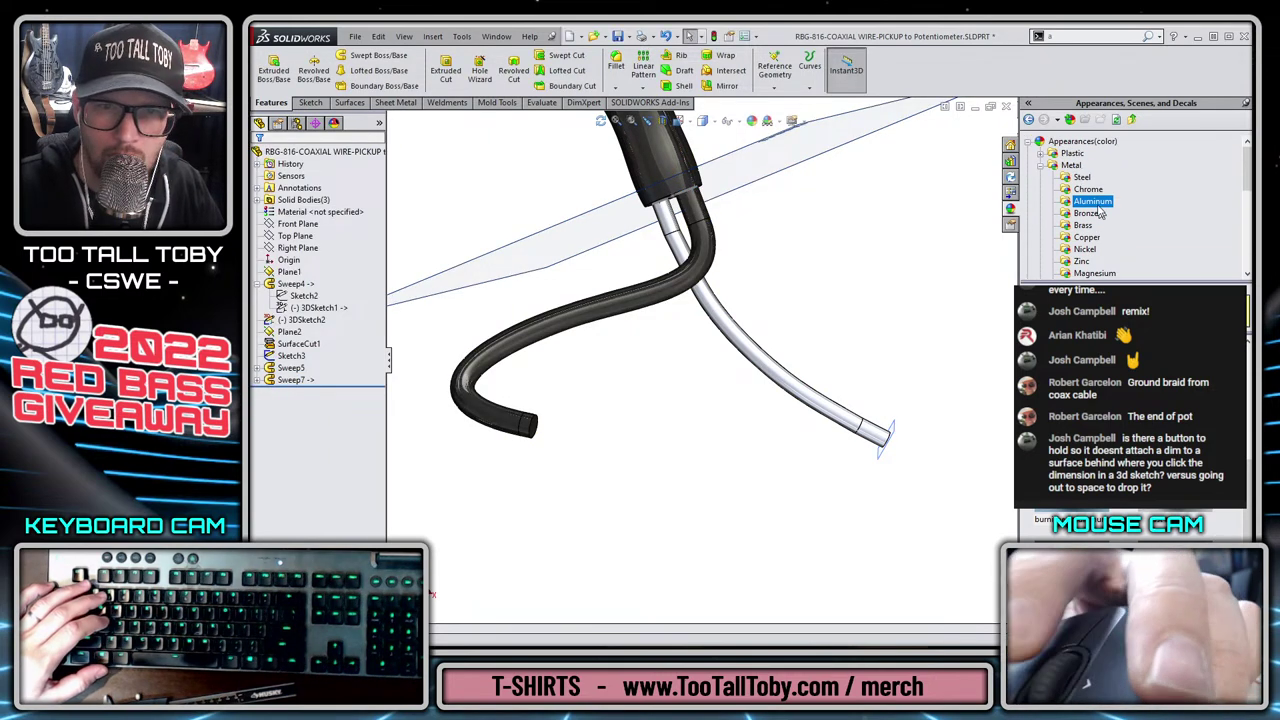
pyautogui.click(1041, 155)
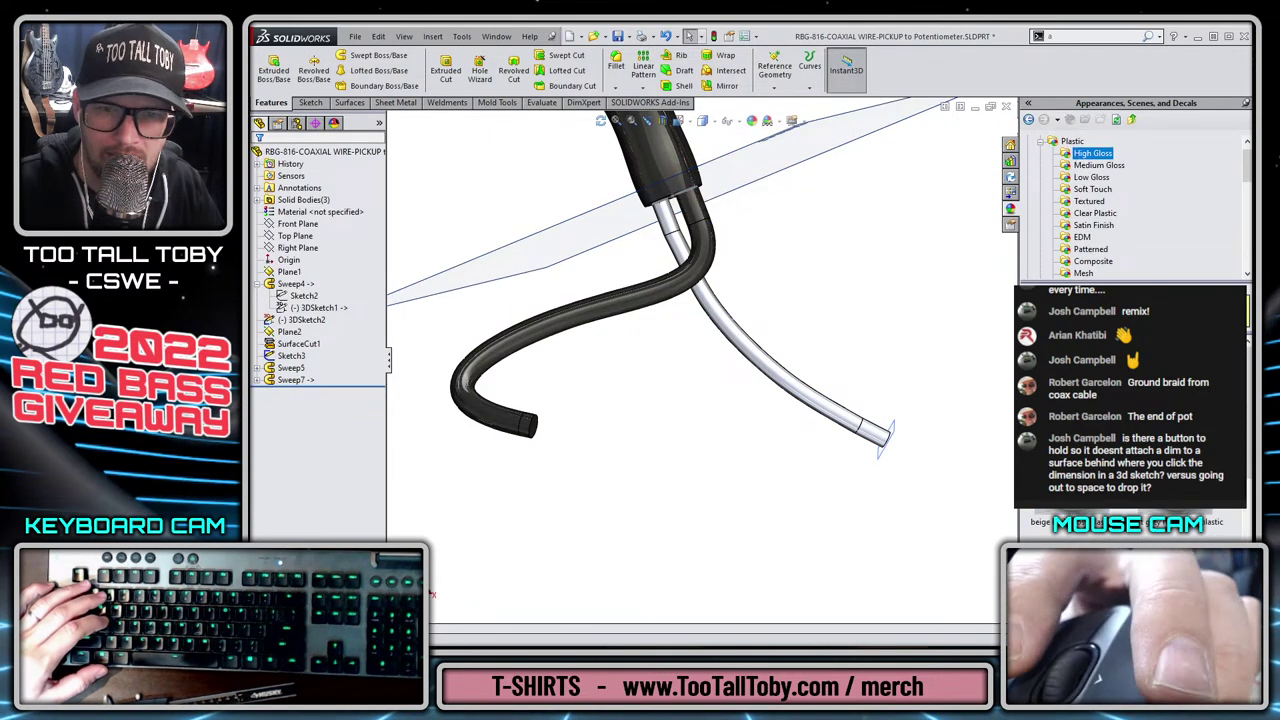
pyautogui.moveTo(1092, 153); pyautogui.dragTo(598, 302)
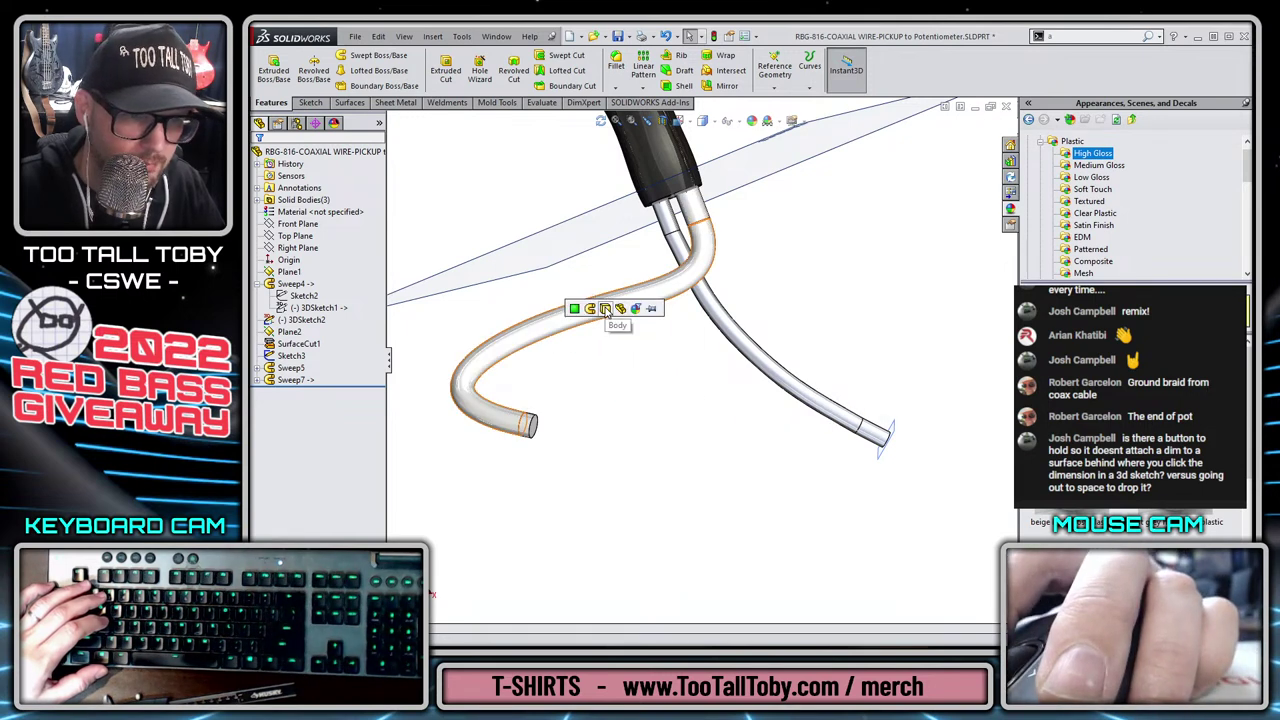
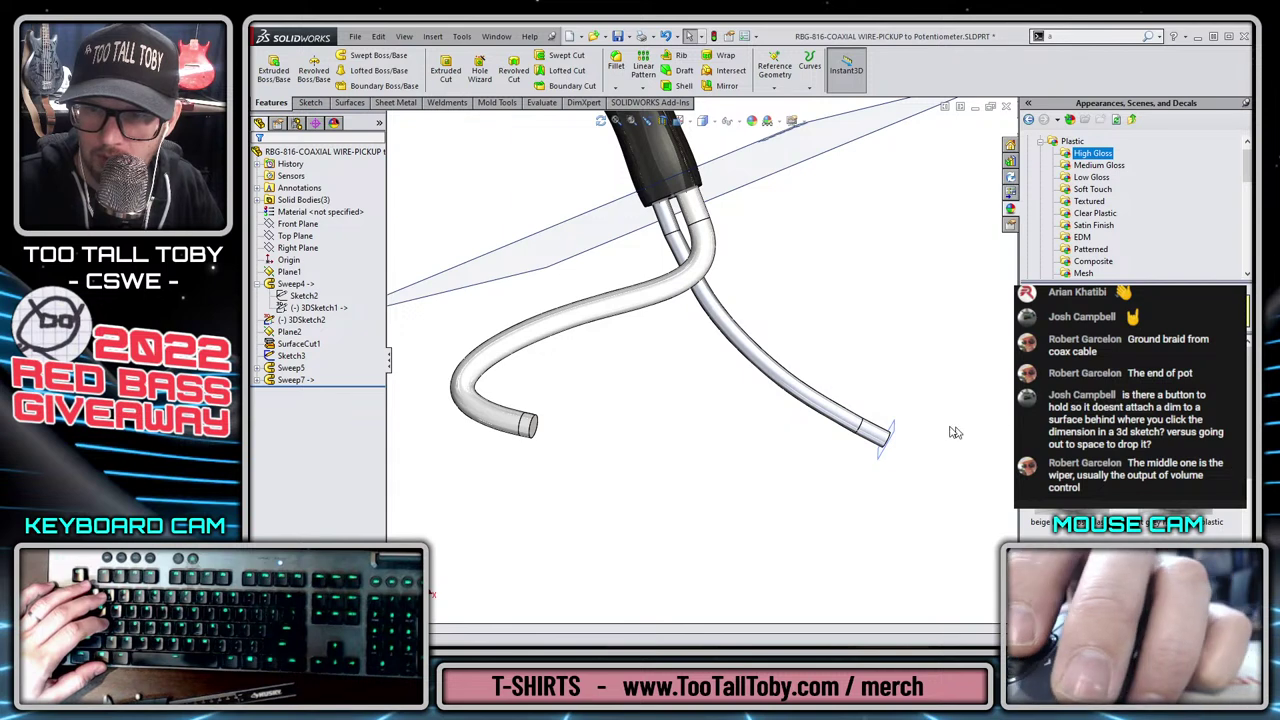
# Hide the cutting plane, the conductor circles' sketch and the 3D sketch point at the wire's cut face.
pyautogui.scroll(3, 926, 354)
pyautogui.scroll(2, 825, 298)
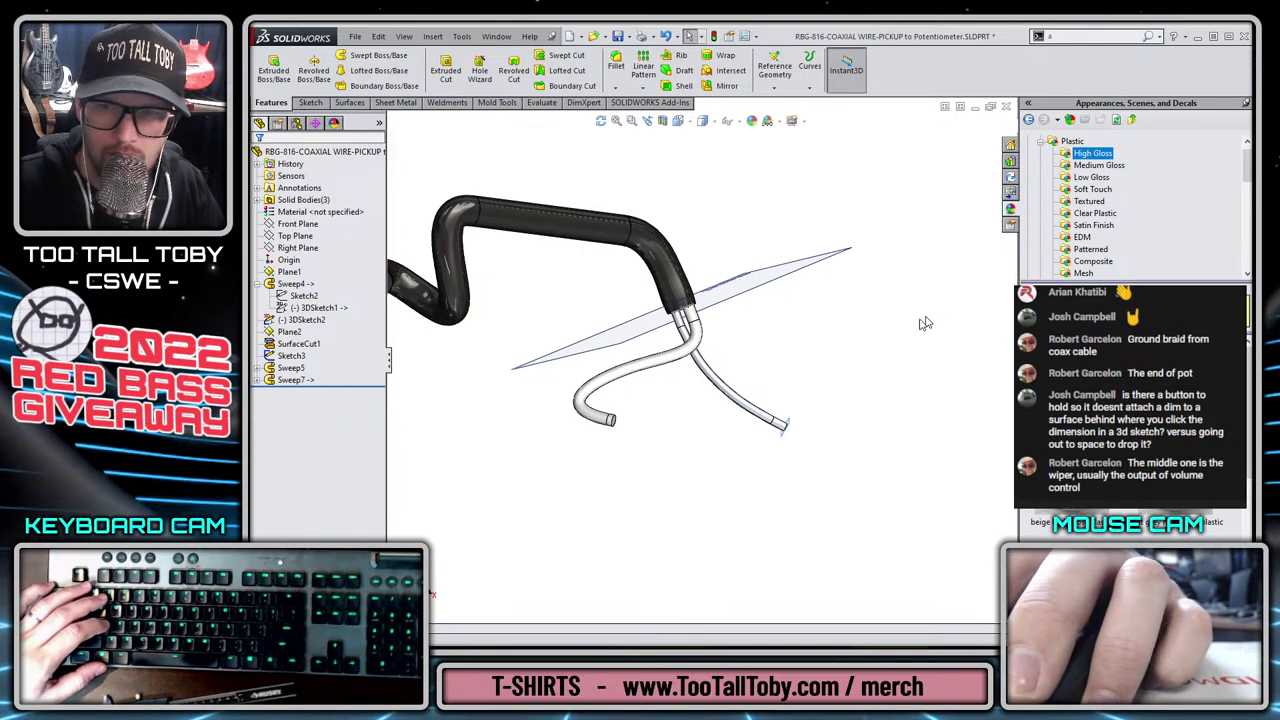
pyautogui.click(792, 276)
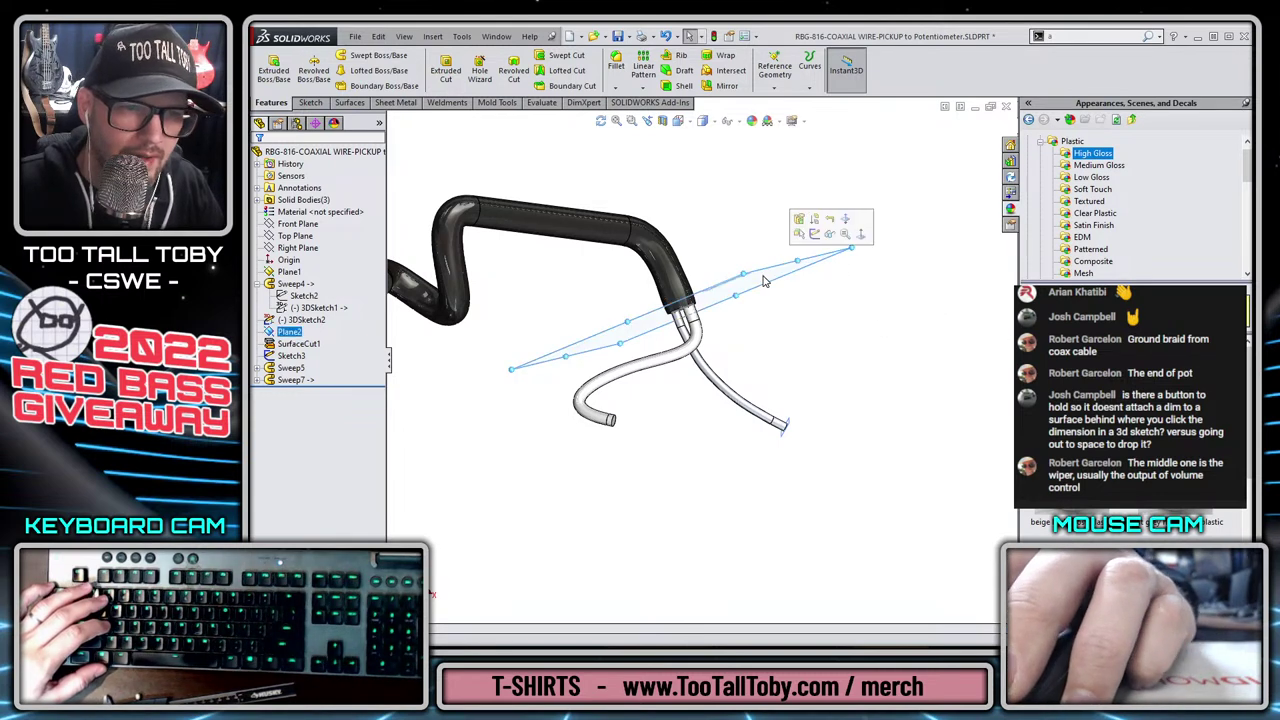
pyautogui.click(829, 236)
pyautogui.moveTo(600, 337); pyautogui.dragTo(660, 353, button='middle')
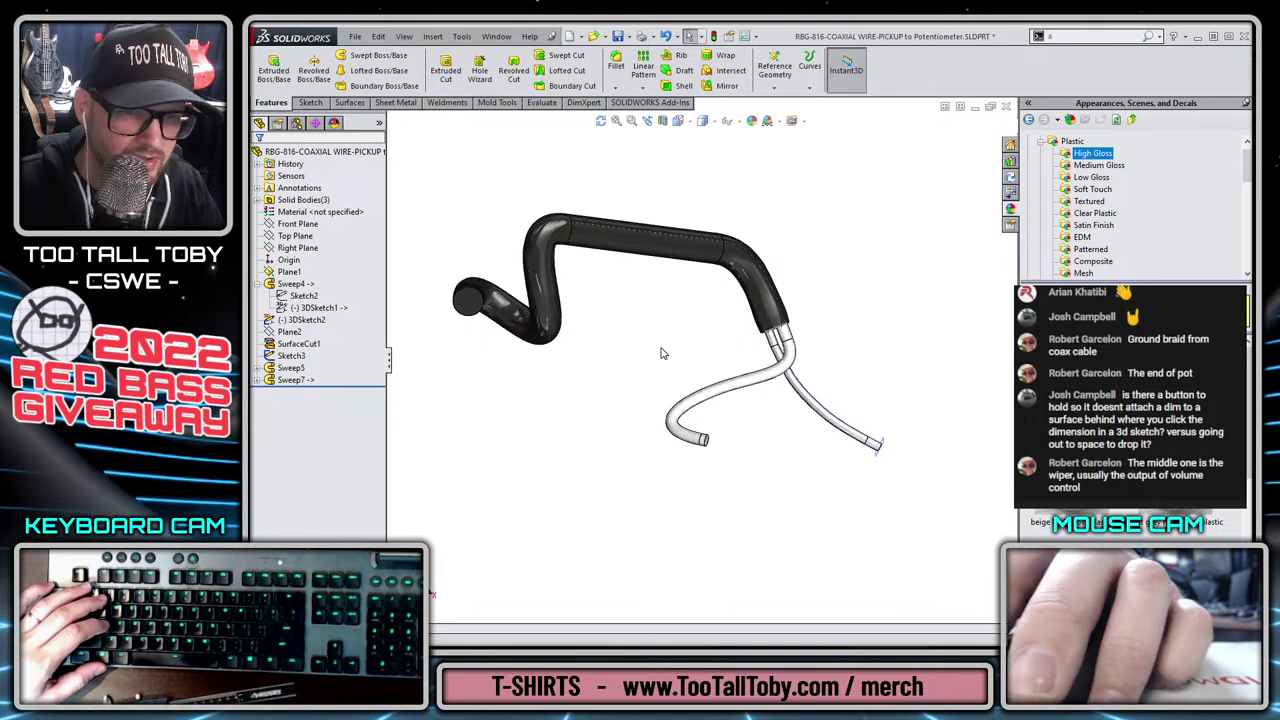
pyautogui.scroll(-4, 782, 362)
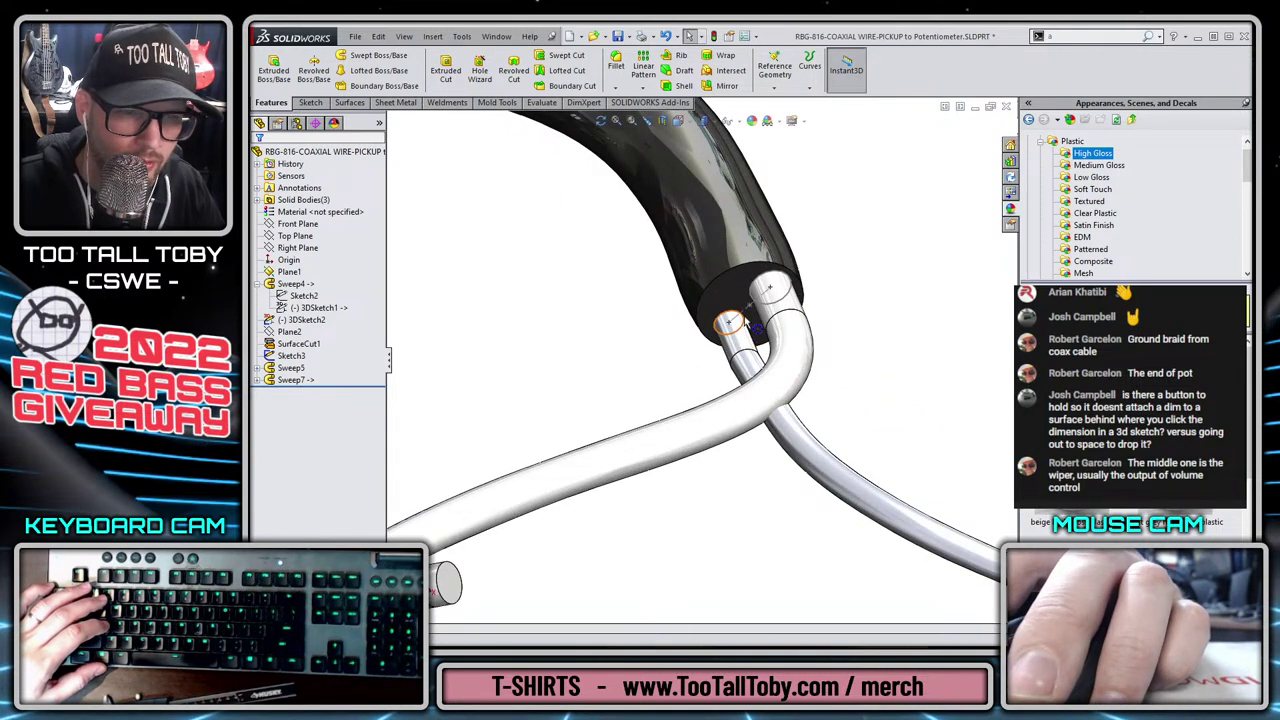
pyautogui.click(741, 323)
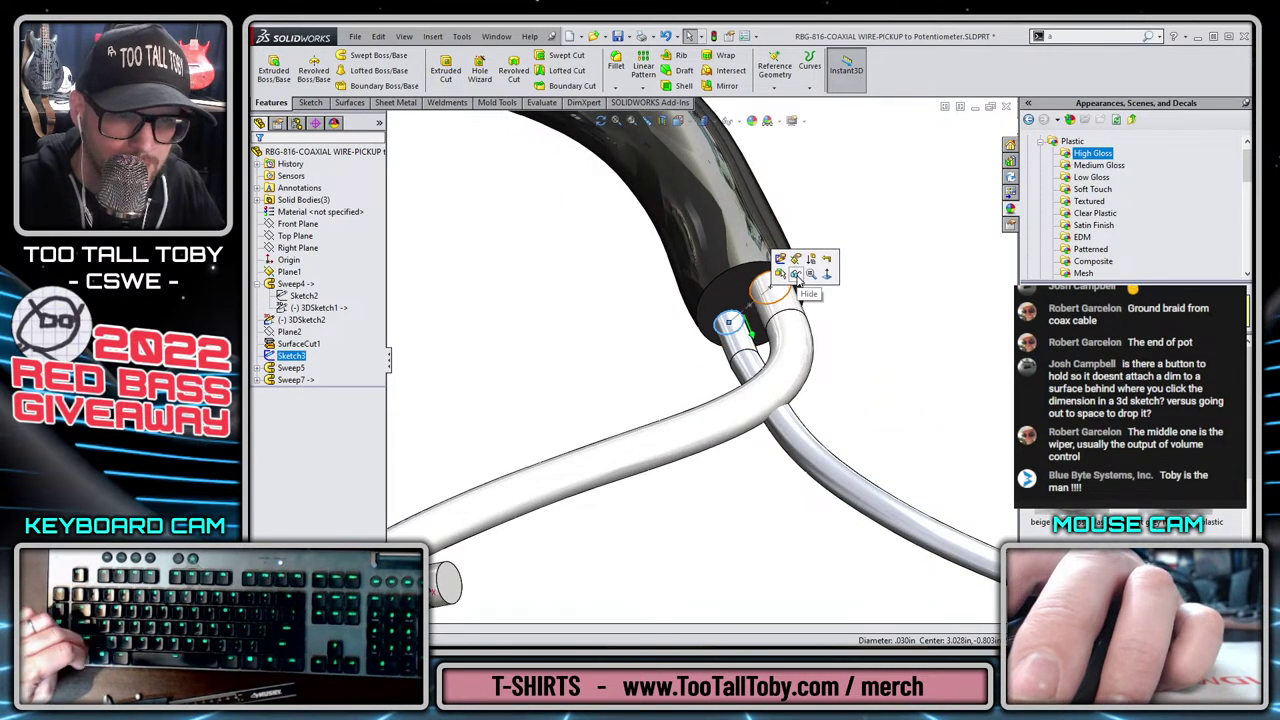
pyautogui.click(796, 276)
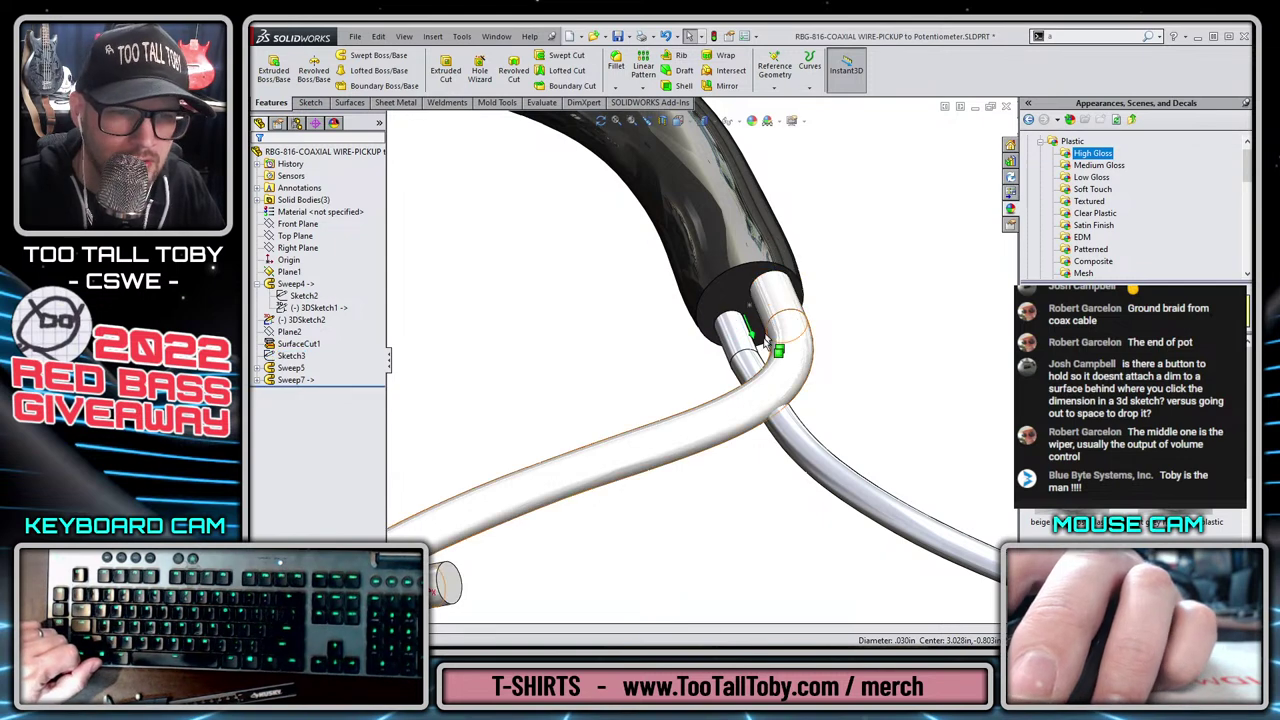
pyautogui.click(749, 310)
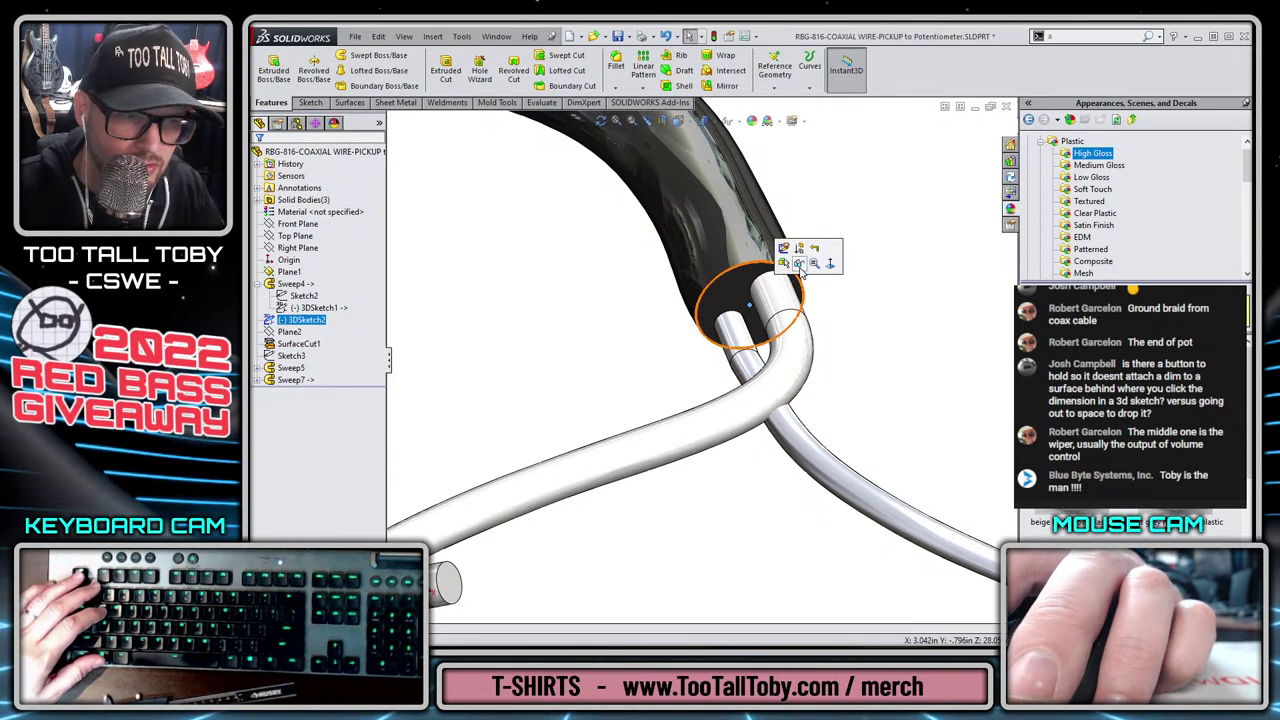
pyautogui.click(801, 264)
# Start a sketch on the wire's cut face and draw a line about 0.092 in long between the two conductors.
pyautogui.scroll(1, 800, 352)
pyautogui.click(731, 302)
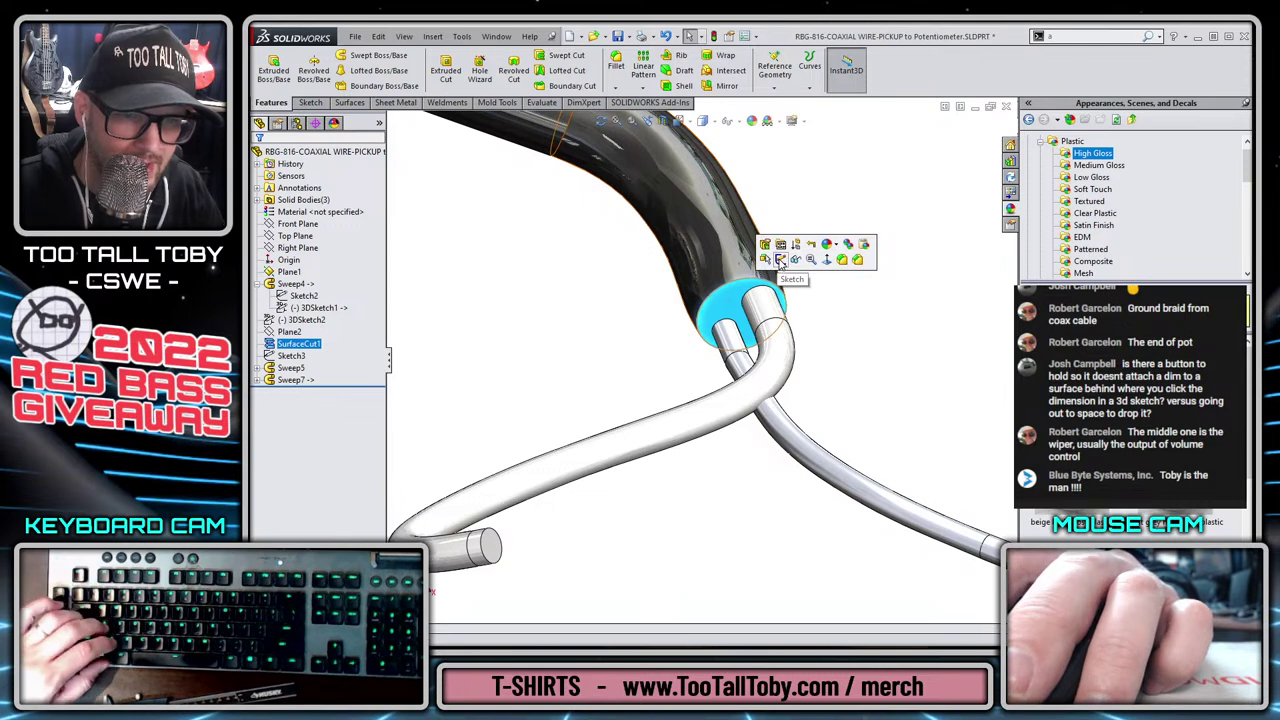
pyautogui.click(777, 260)
pyautogui.press('s')
pyautogui.click(737, 325)
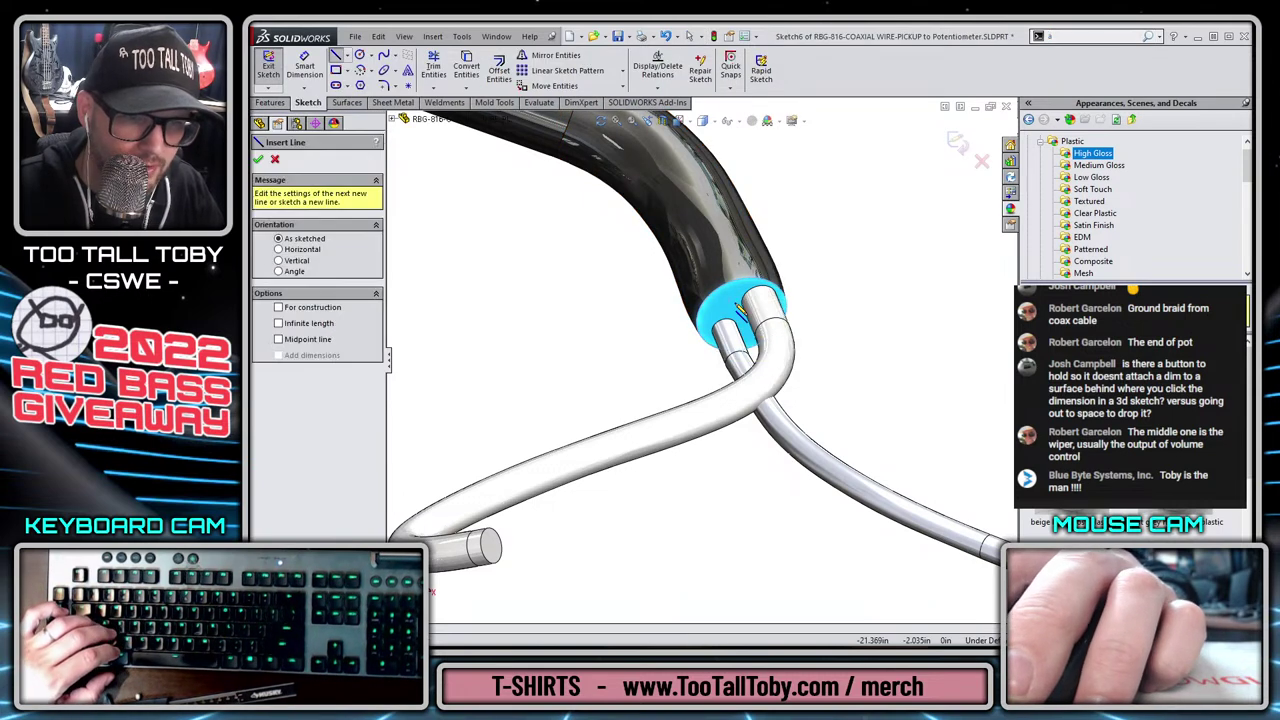
pyautogui.click(736, 303)
pyautogui.click(759, 354)
pyautogui.press('Escape')
# Try to dimension the new line on the cut face.
pyautogui.press('s')
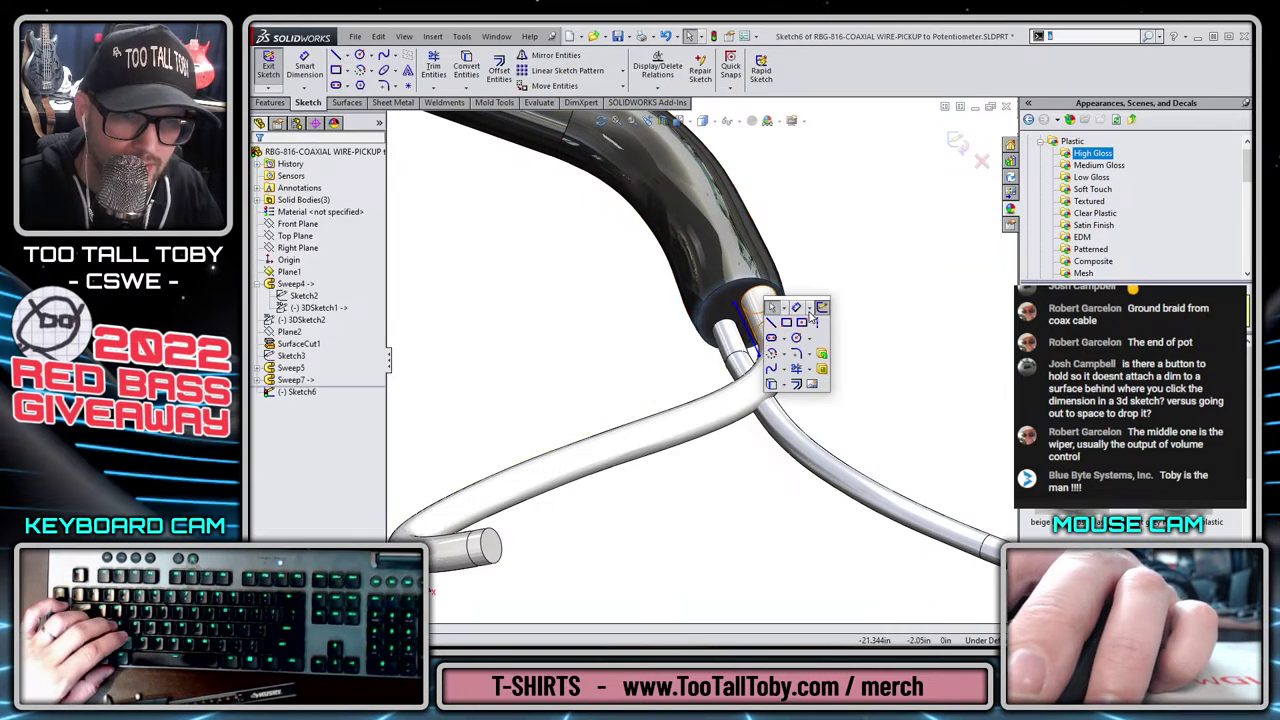
pyautogui.click(796, 308)
pyautogui.click(725, 325)
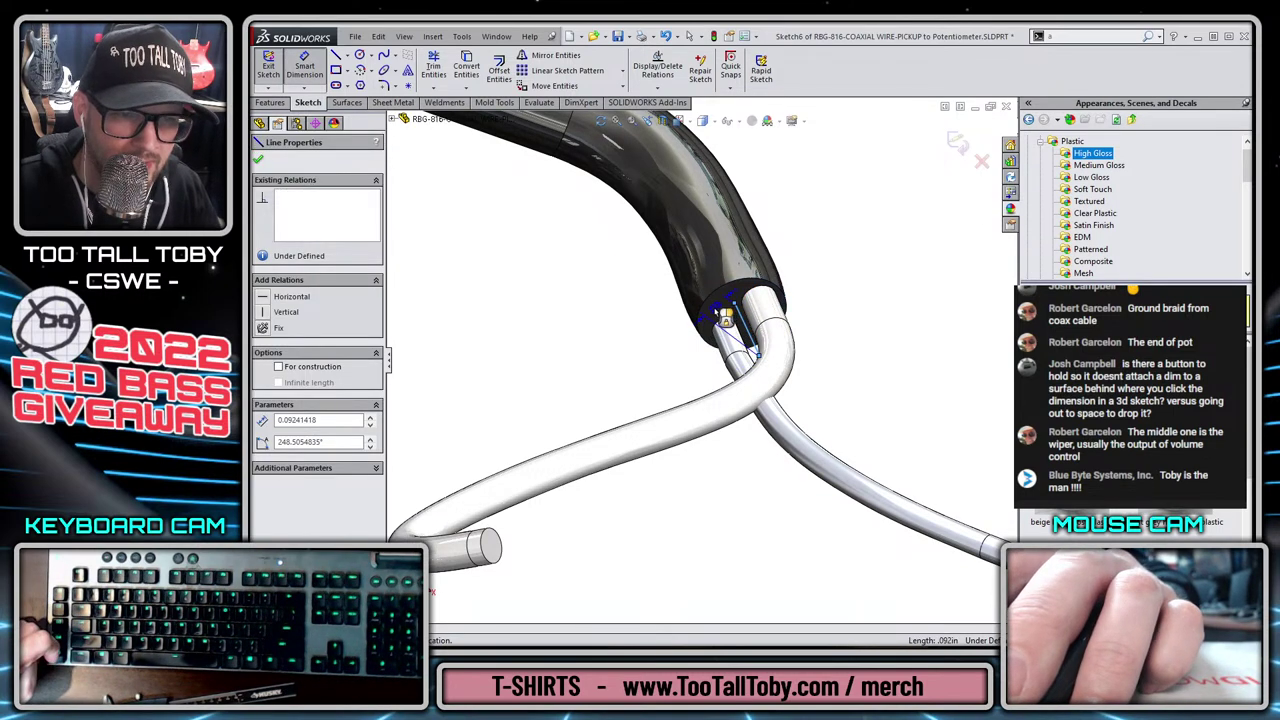
pyautogui.click(719, 314)
pyautogui.click(663, 305)
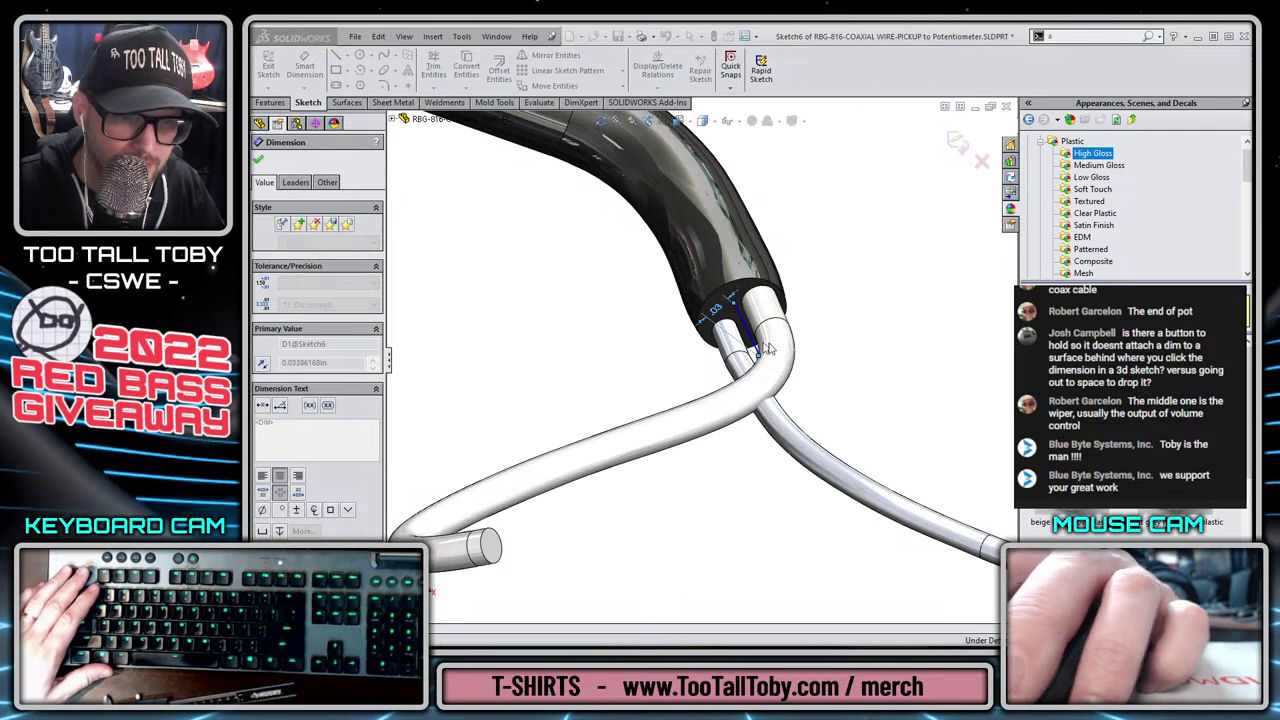
pyautogui.press('Delete')
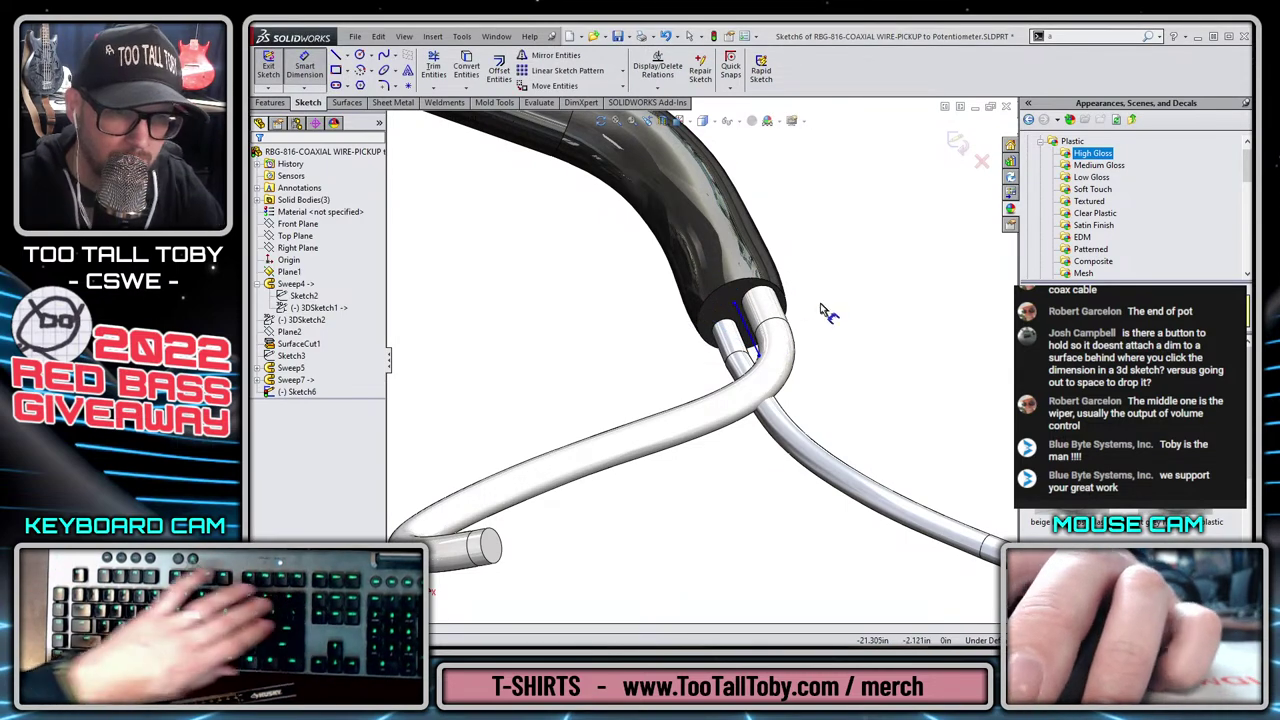
# Try to dimension the distance from the line on the cut face to the thicker conductor's round edge.
pyautogui.press('Escape')
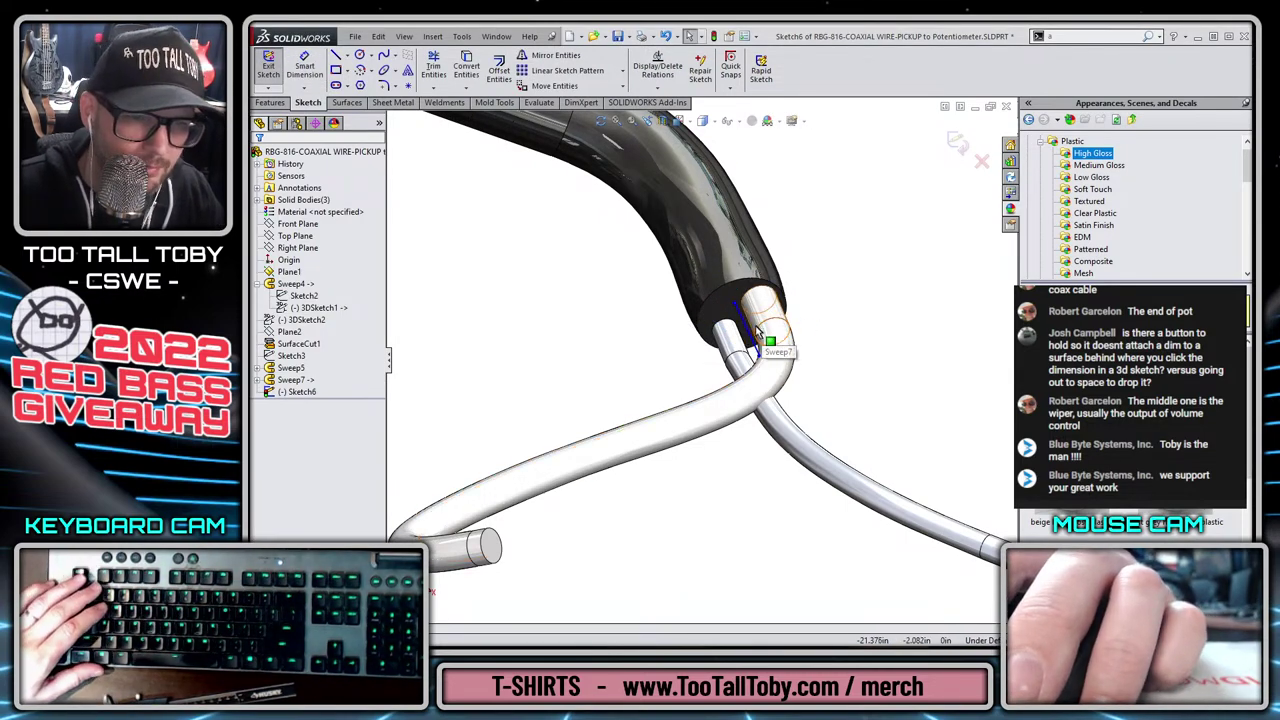
pyautogui.press('s')
pyautogui.click(779, 323)
pyautogui.click(774, 322)
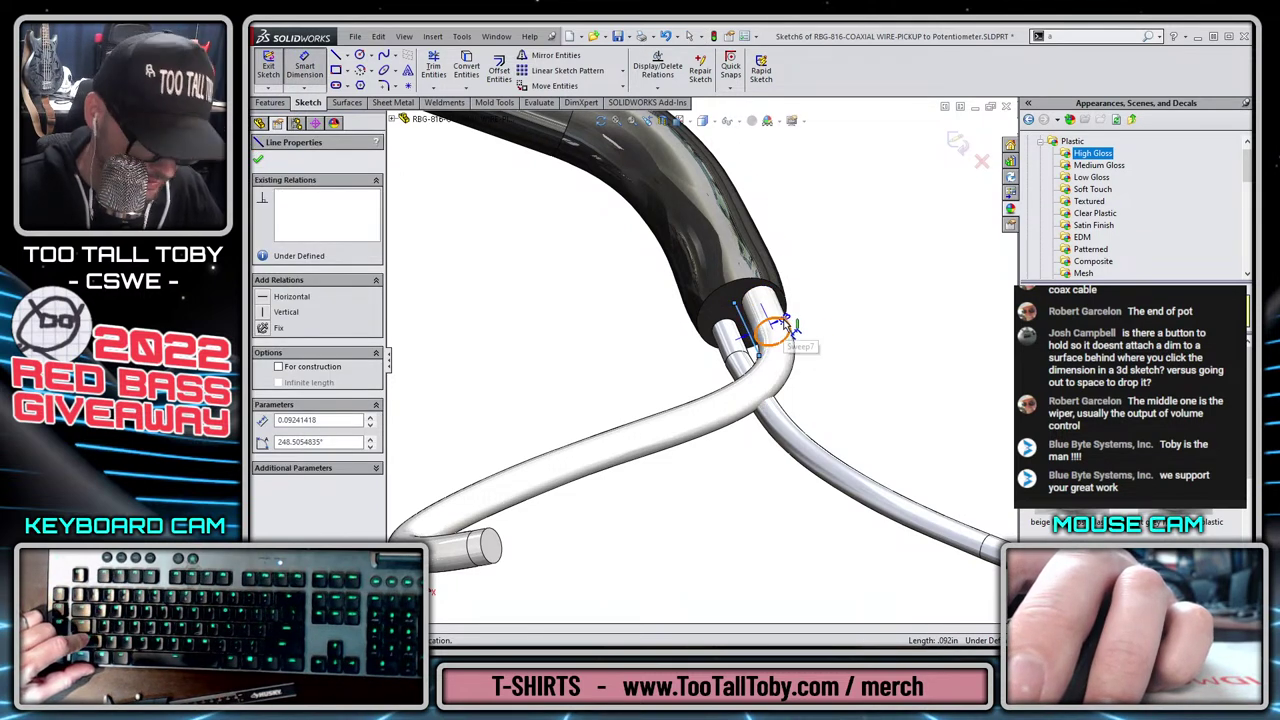
pyautogui.keyDown('ctrl'); pyautogui.click(778, 320); pyautogui.keyUp('ctrl')
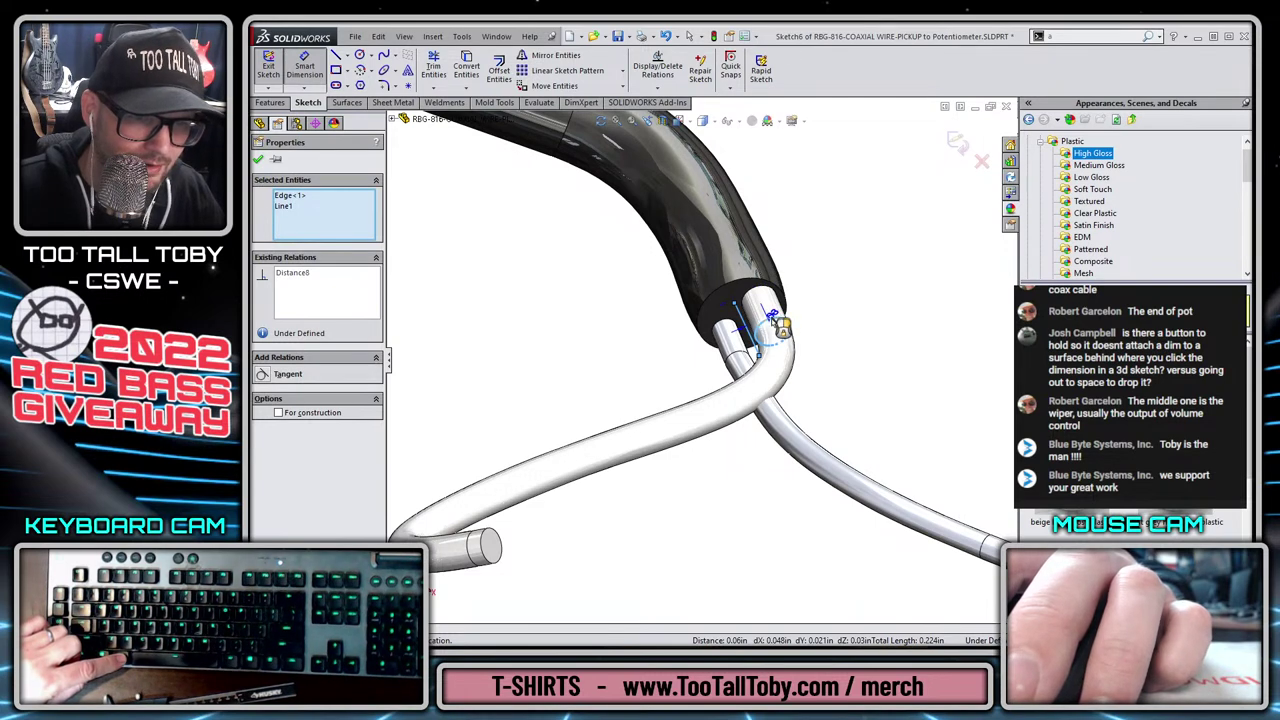
pyautogui.click(778, 324)
pyautogui.click(724, 316)
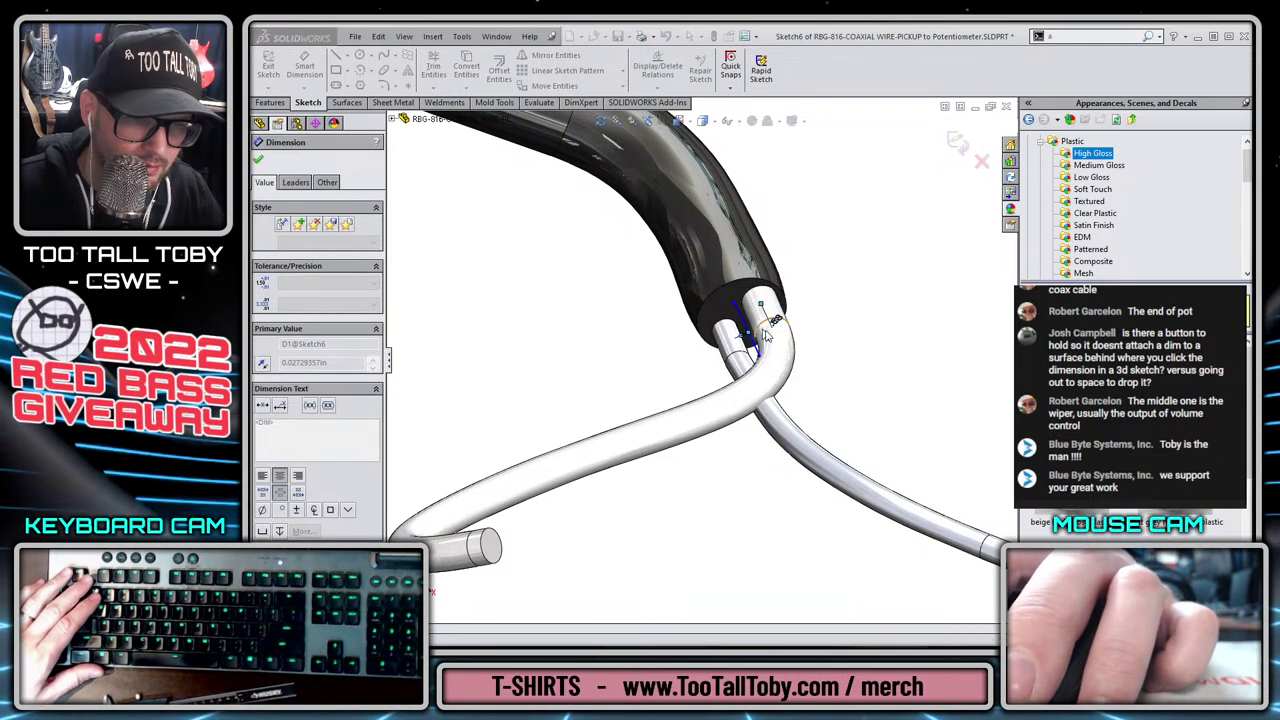
pyautogui.press('Escape')
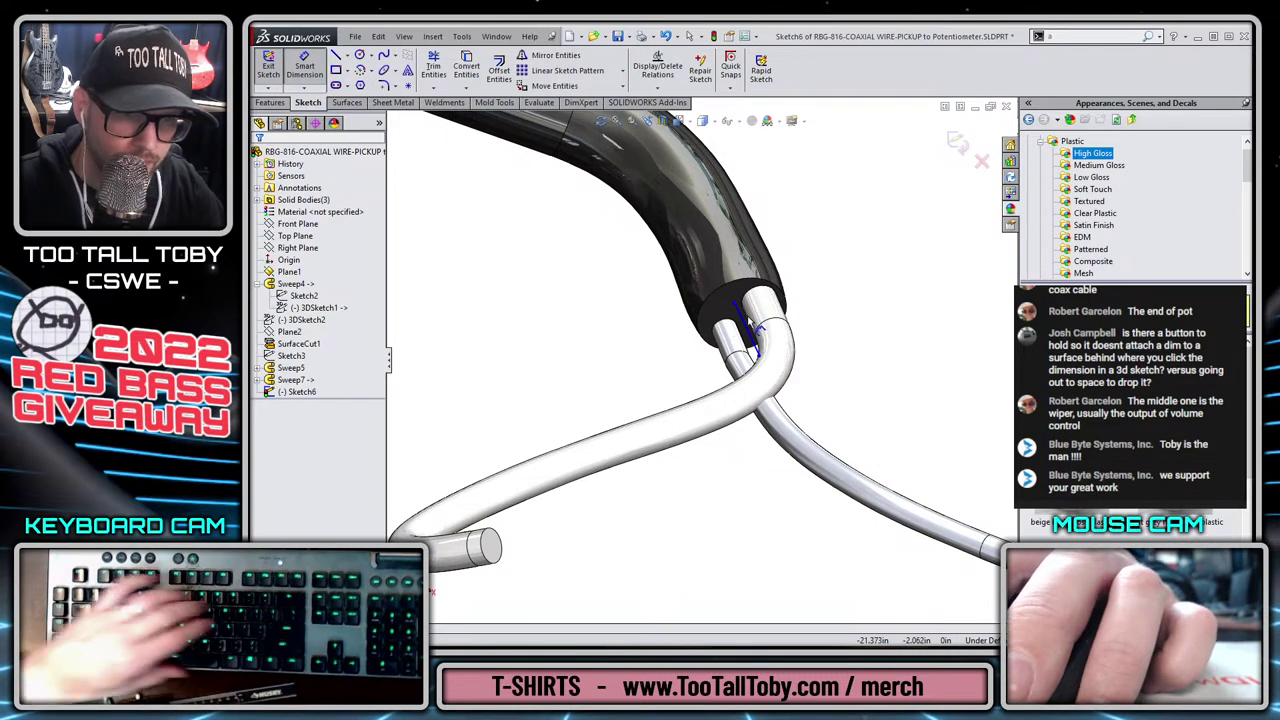
# Retry the distance dimension between the sketch line and the round conductor edge, testing other placements and accepting the proposed value.
pyautogui.click(782, 328)
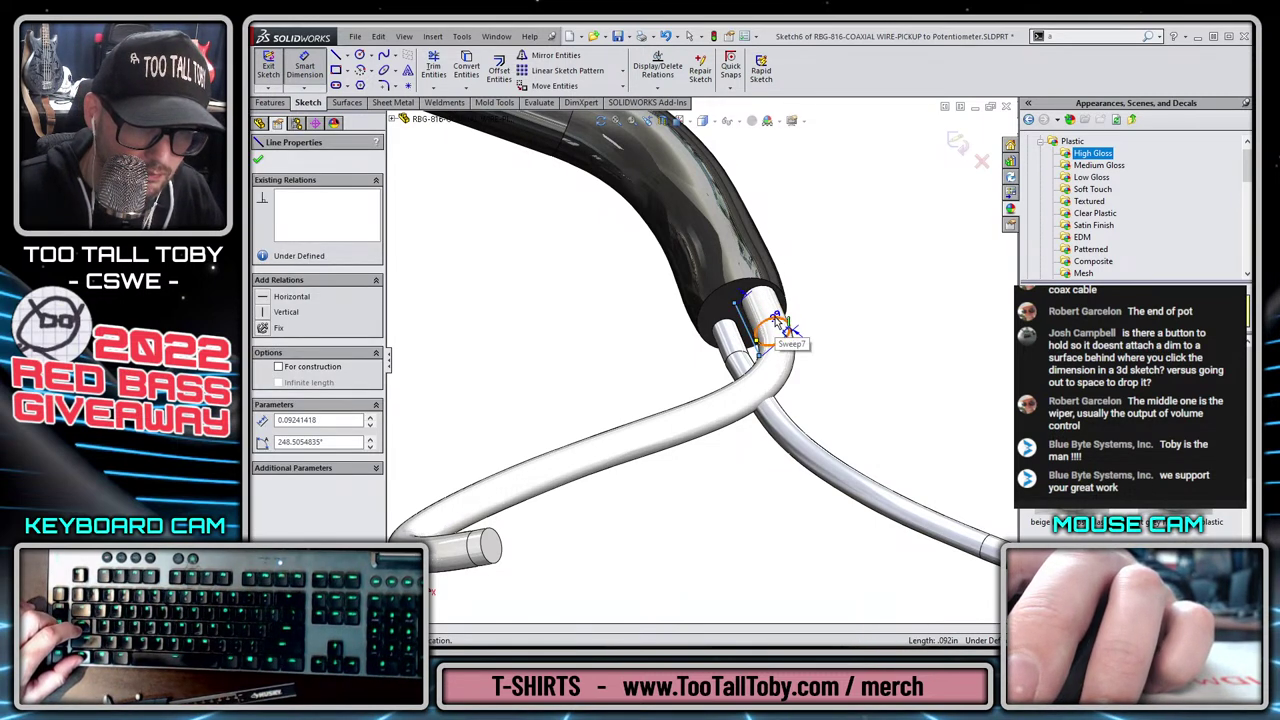
pyautogui.press('Escape')
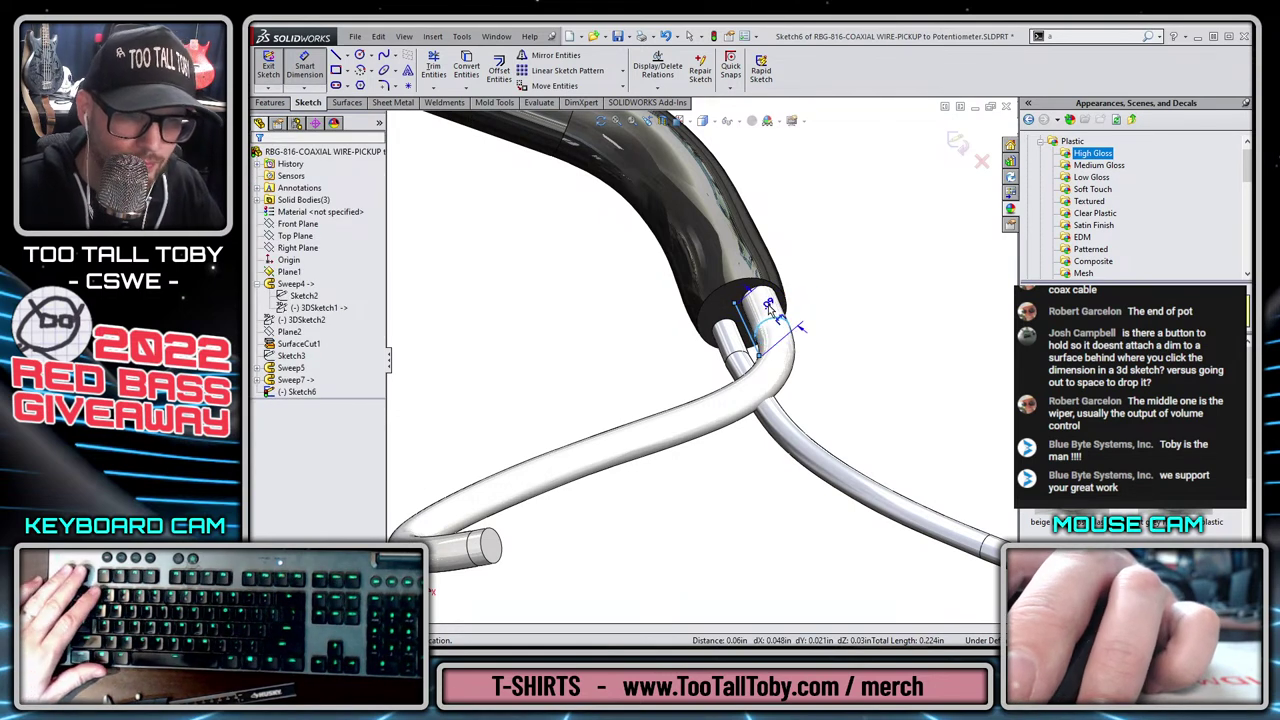
pyautogui.click(786, 323)
pyautogui.click(786, 324)
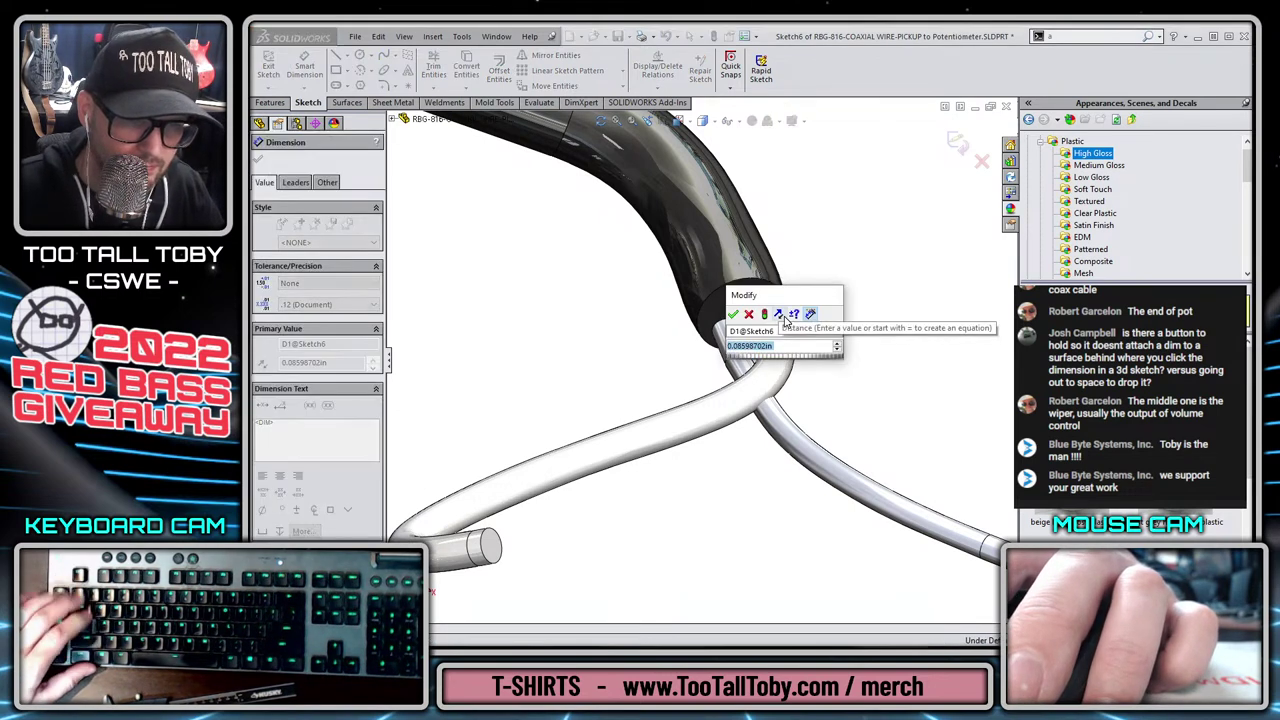
pyautogui.press('Return')
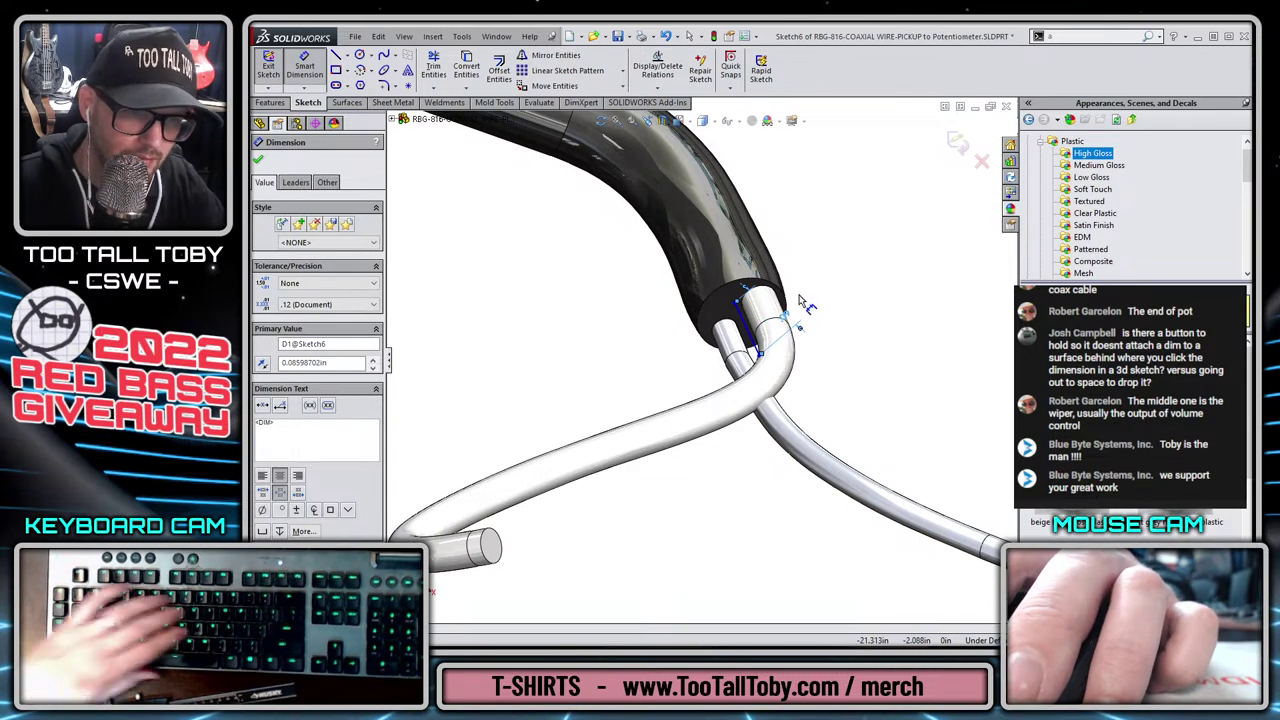
pyautogui.press('Escape')
pyautogui.click(746, 330)
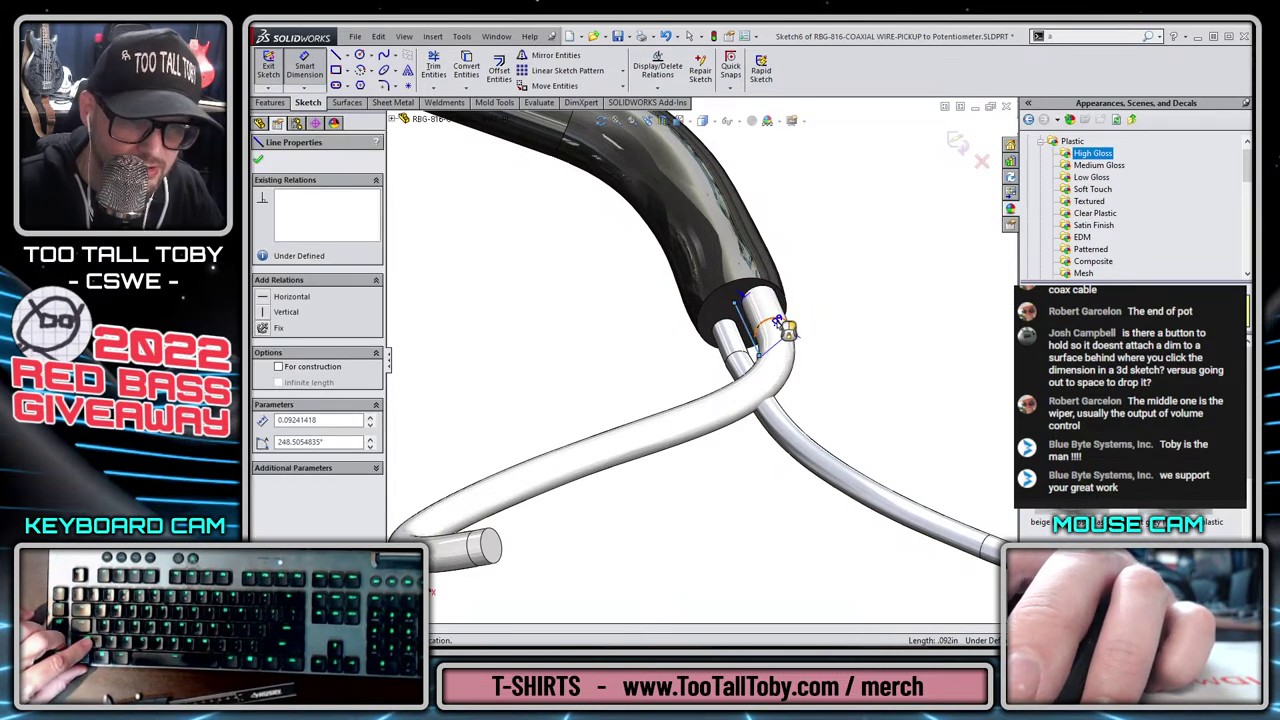
pyautogui.keyDown('ctrl'); pyautogui.click(779, 323); pyautogui.keyUp('ctrl')
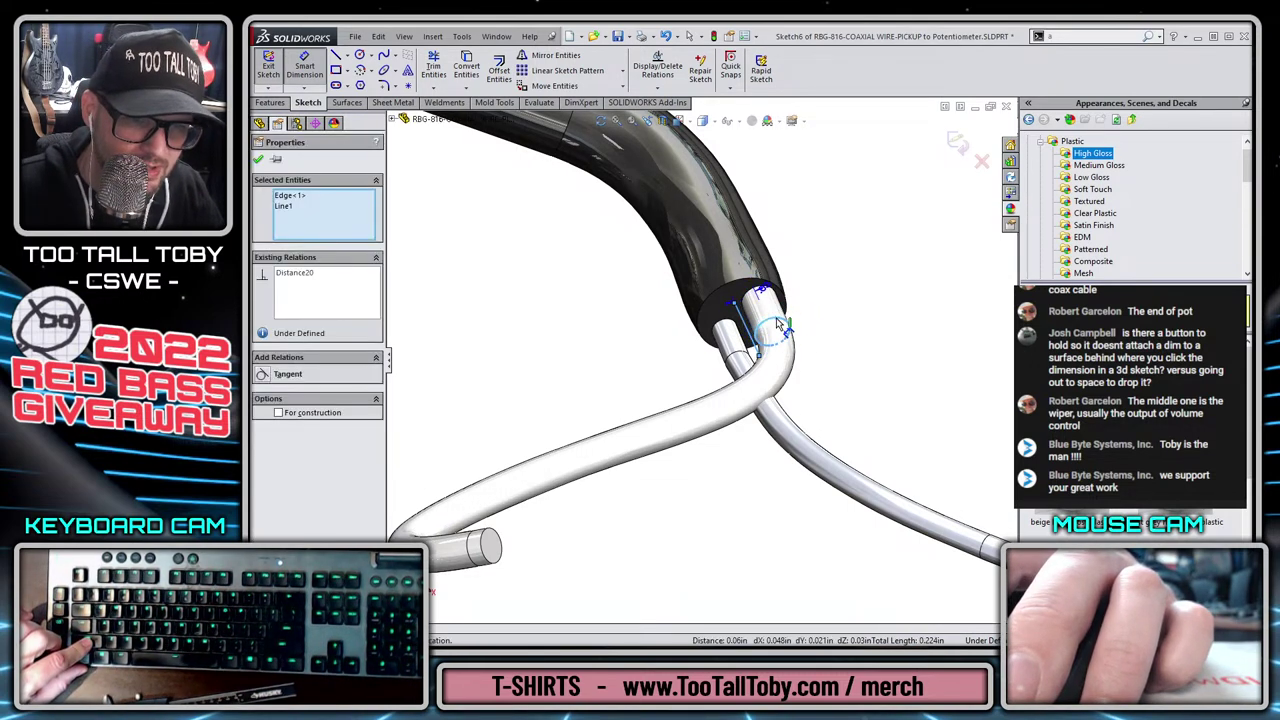
pyautogui.press('Escape')
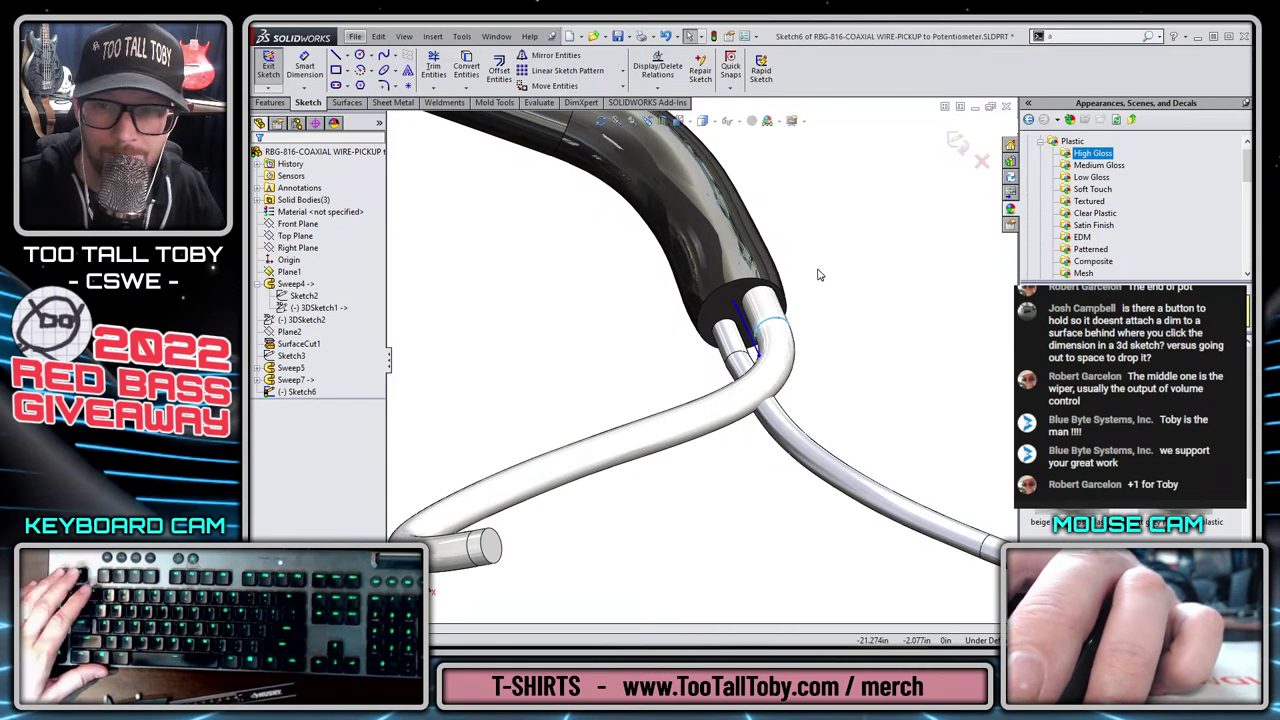
# Delete the line with its dimensions from the cut-face sketch and exit the sketch.
pyautogui.scroll(2, 746, 299)
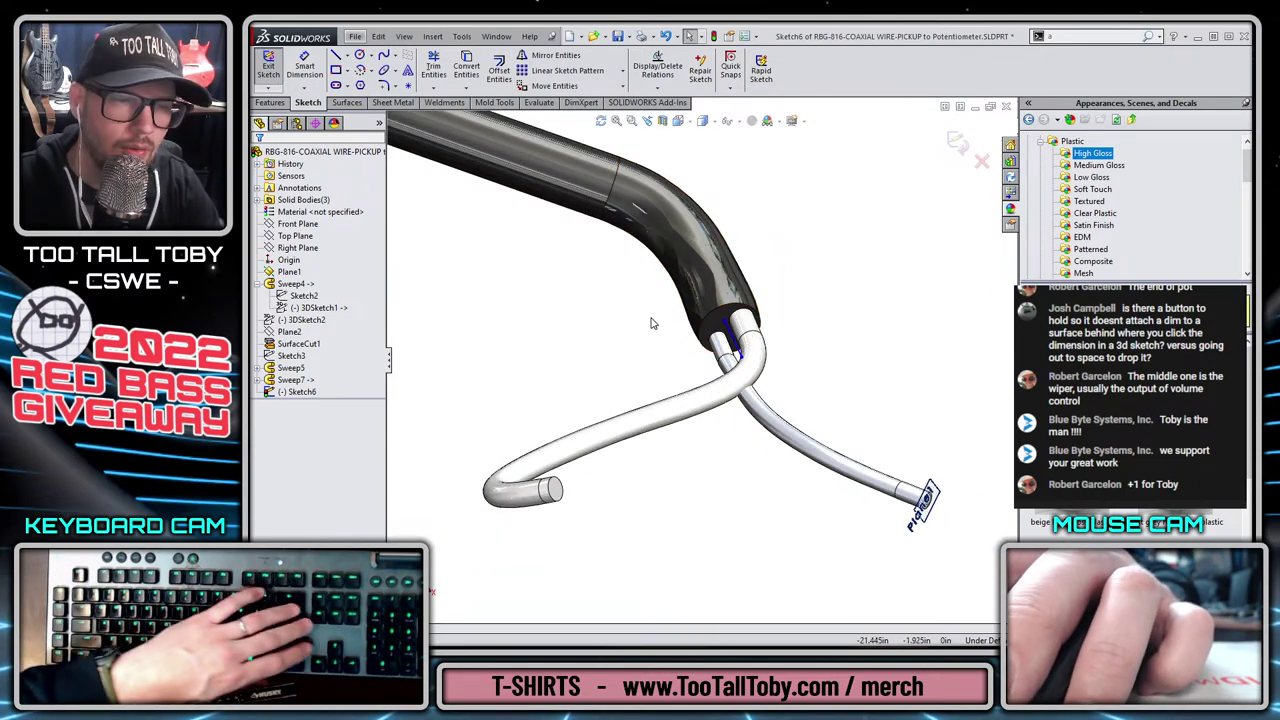
pyautogui.moveTo(649, 285); pyautogui.dragTo(796, 406)
pyautogui.press('Delete')
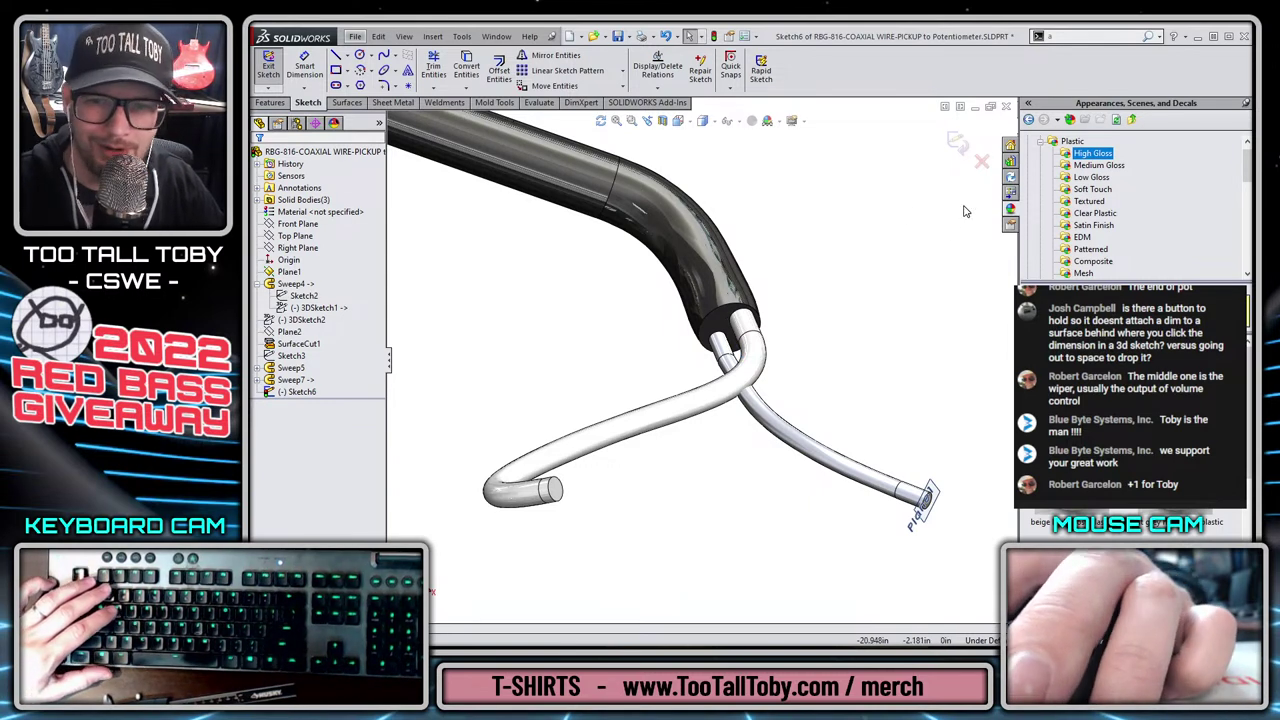
pyautogui.click(960, 145)
pyautogui.moveTo(817, 351)
pyautogui.mouseDown(button='middle')
pyautogui.moveTo(834, 383)
pyautogui.moveTo(783, 420)
pyautogui.moveTo(784, 378)
pyautogui.moveTo(738, 388)
pyautogui.moveTo(748, 351)
pyautogui.moveTo(723, 373)
pyautogui.moveTo(699, 338)
pyautogui.moveTo(590, 362)
pyautogui.moveTo(606, 409)
pyautogui.moveTo(775, 301)
pyautogui.mouseUp(button='middle')
pyautogui.click(836, 447)
pyautogui.press('Escape')
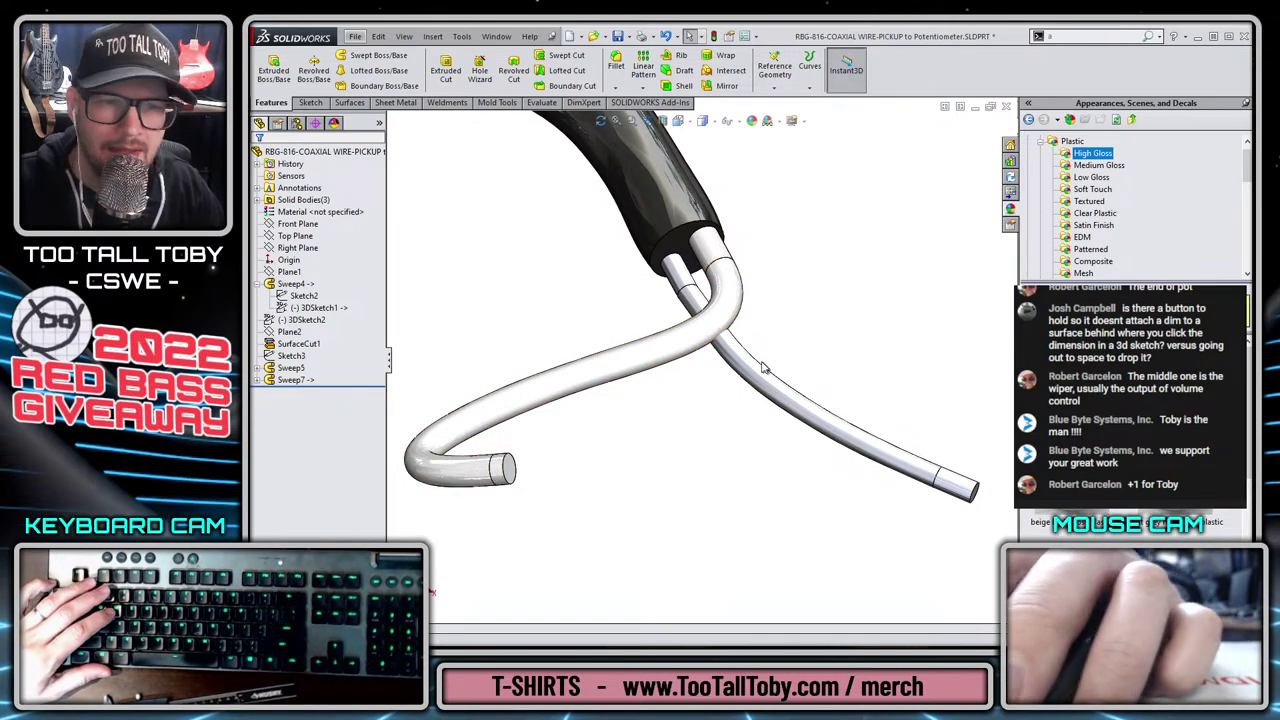
# Examine the two conductors where they leave the coaxial wire's black jacket and along their bends.
pyautogui.scroll(-5, 766, 320)
pyautogui.scroll(5, 706, 338)
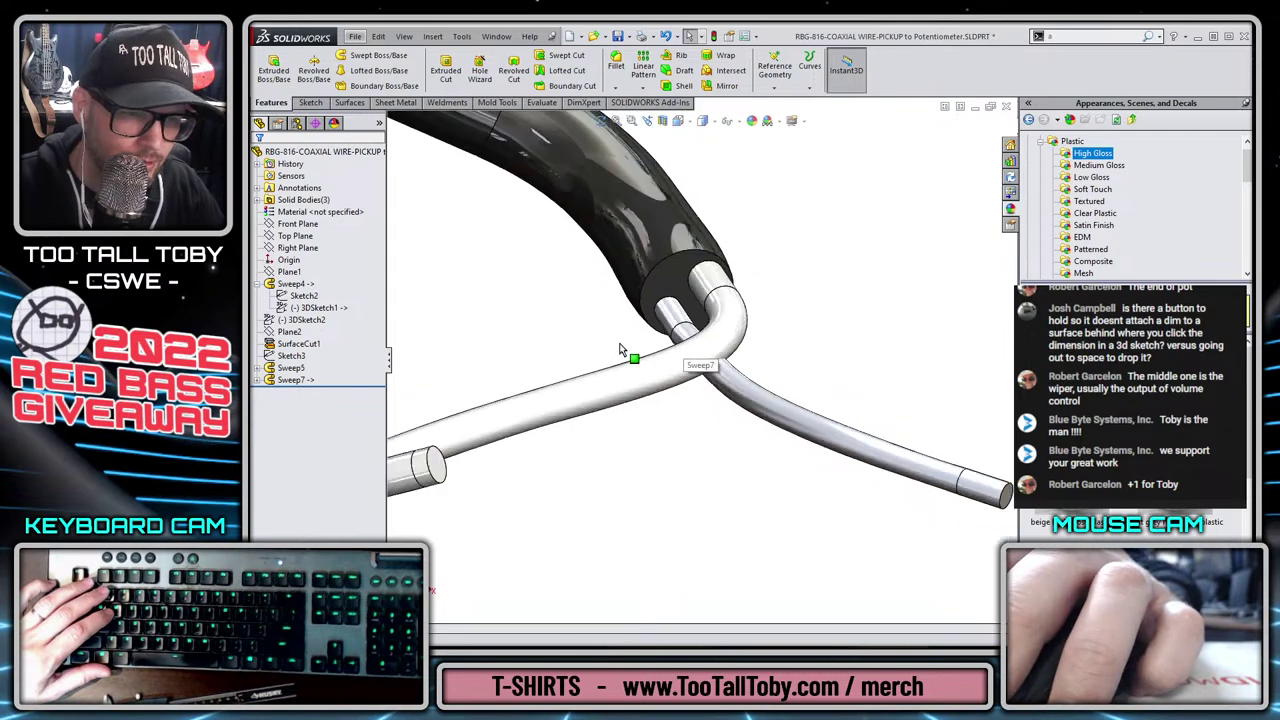
pyautogui.scroll(-4, 741, 384)
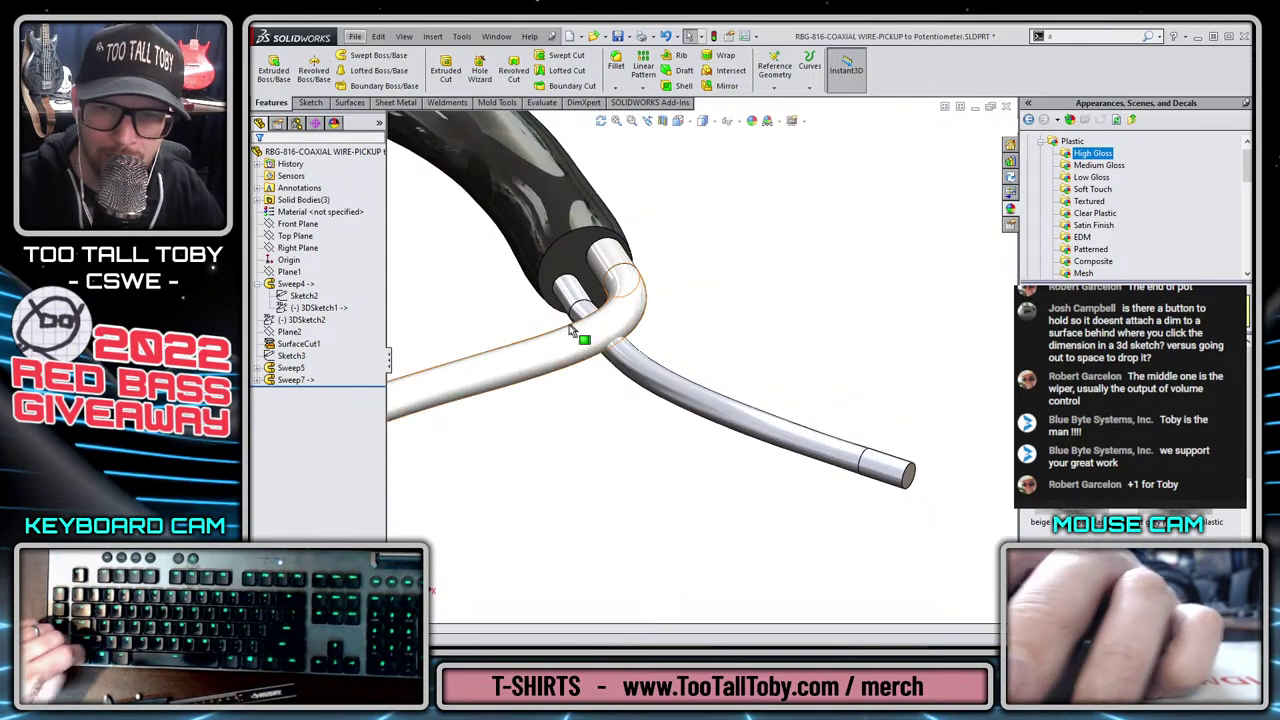
pyautogui.scroll(1, 592, 350)
pyautogui.moveTo(591, 350); pyautogui.dragTo(724, 327, button='middle')
pyautogui.scroll(1, 698, 359)
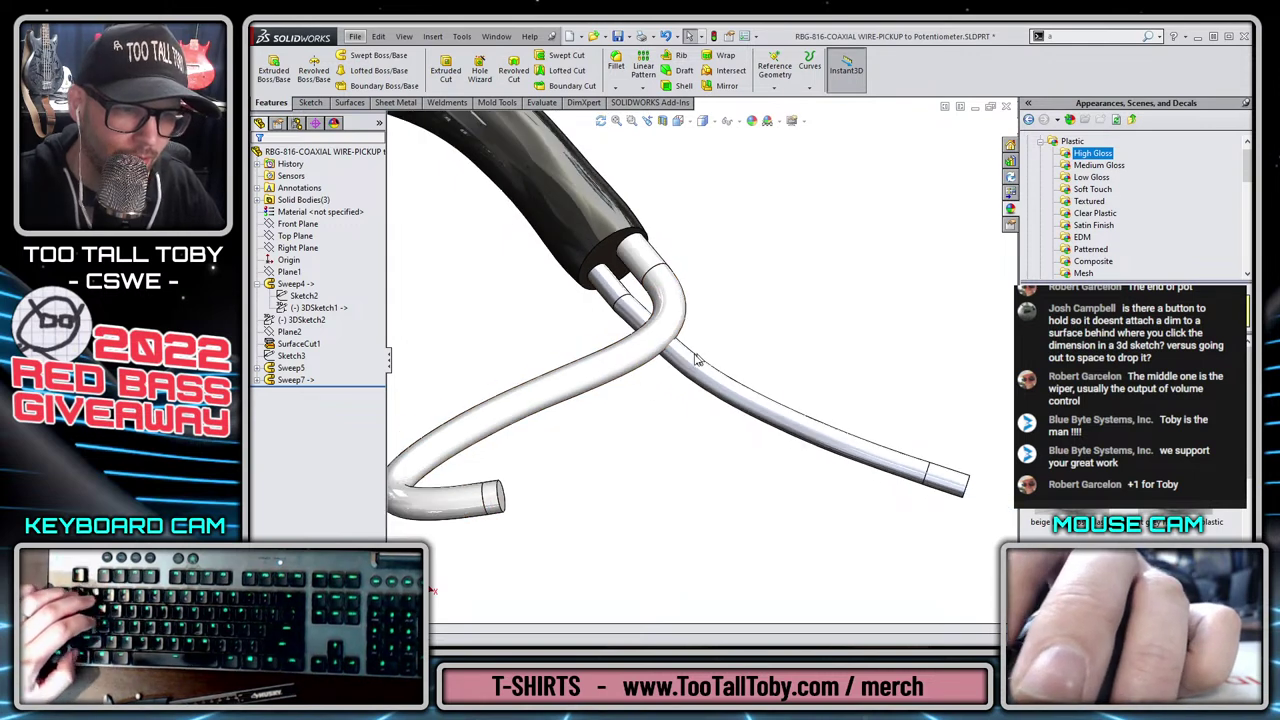
pyautogui.scroll(-1, 643, 391)
pyautogui.scroll(3, 707, 351)
pyautogui.scroll(-1, 709, 374)
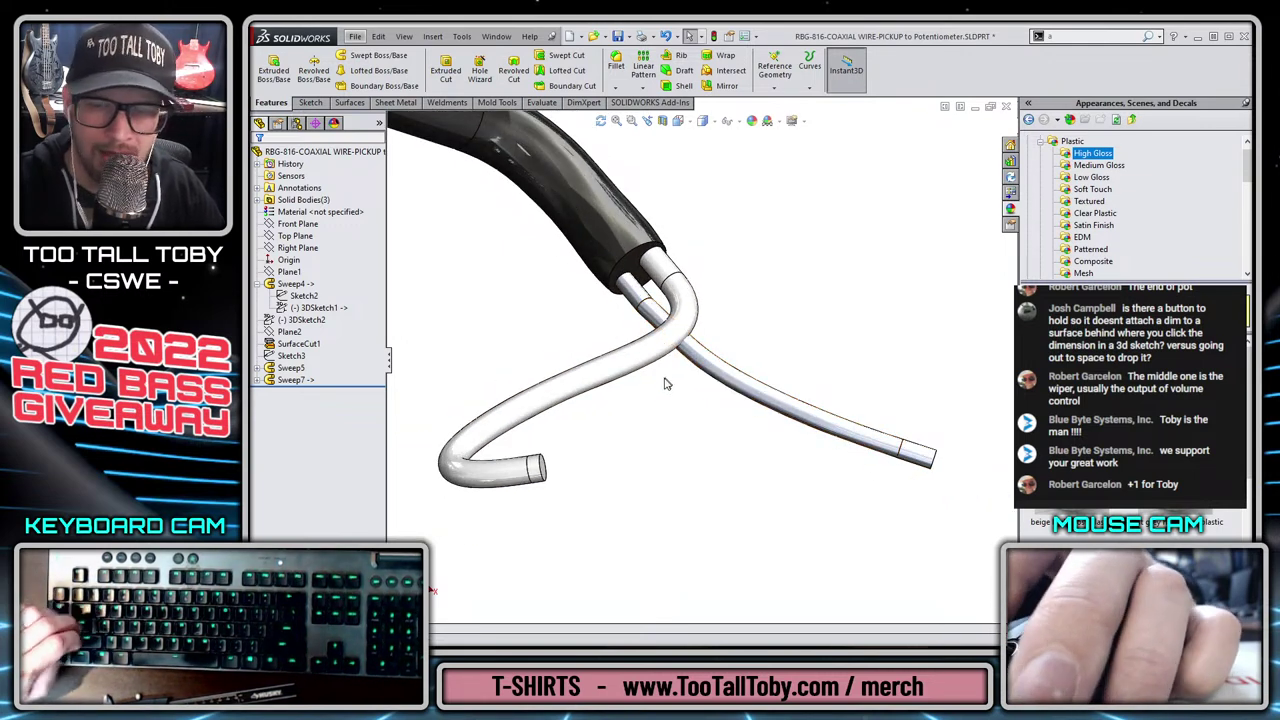
# Save and close the coaxial wire part, and stop editing it in the body sub-assembly.
pyautogui.click(618, 36)
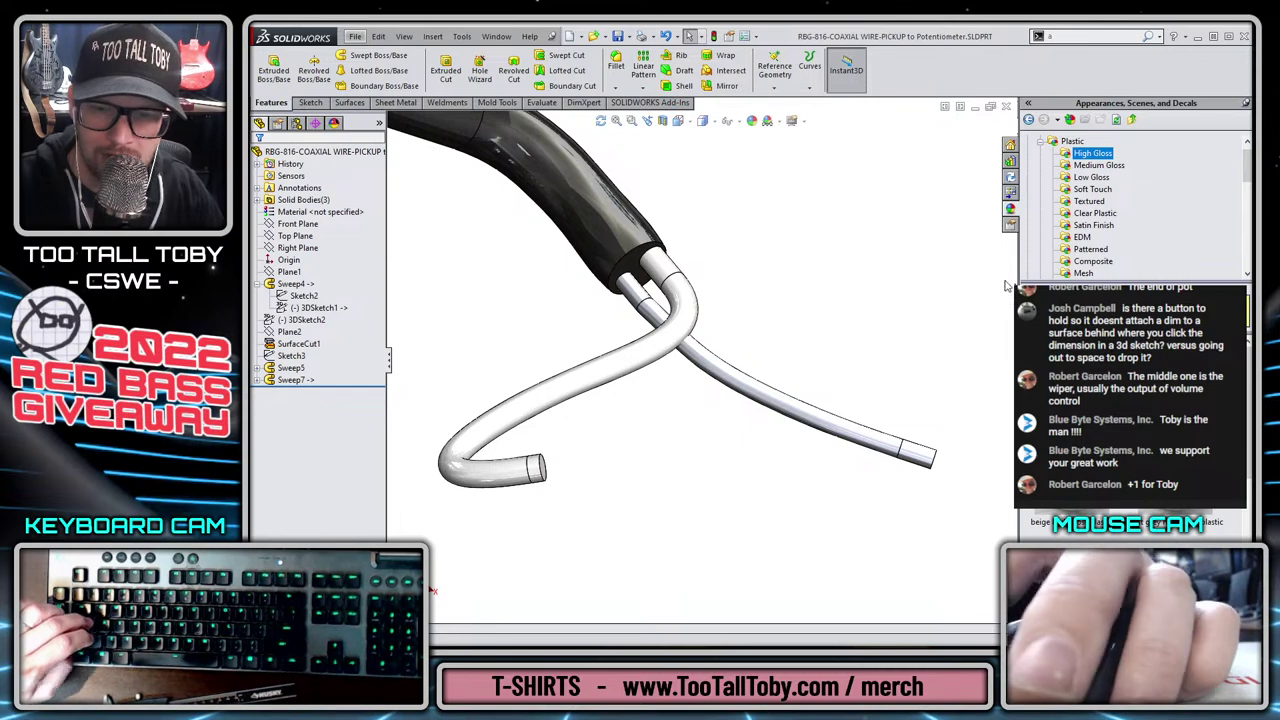
pyautogui.click(1006, 107)
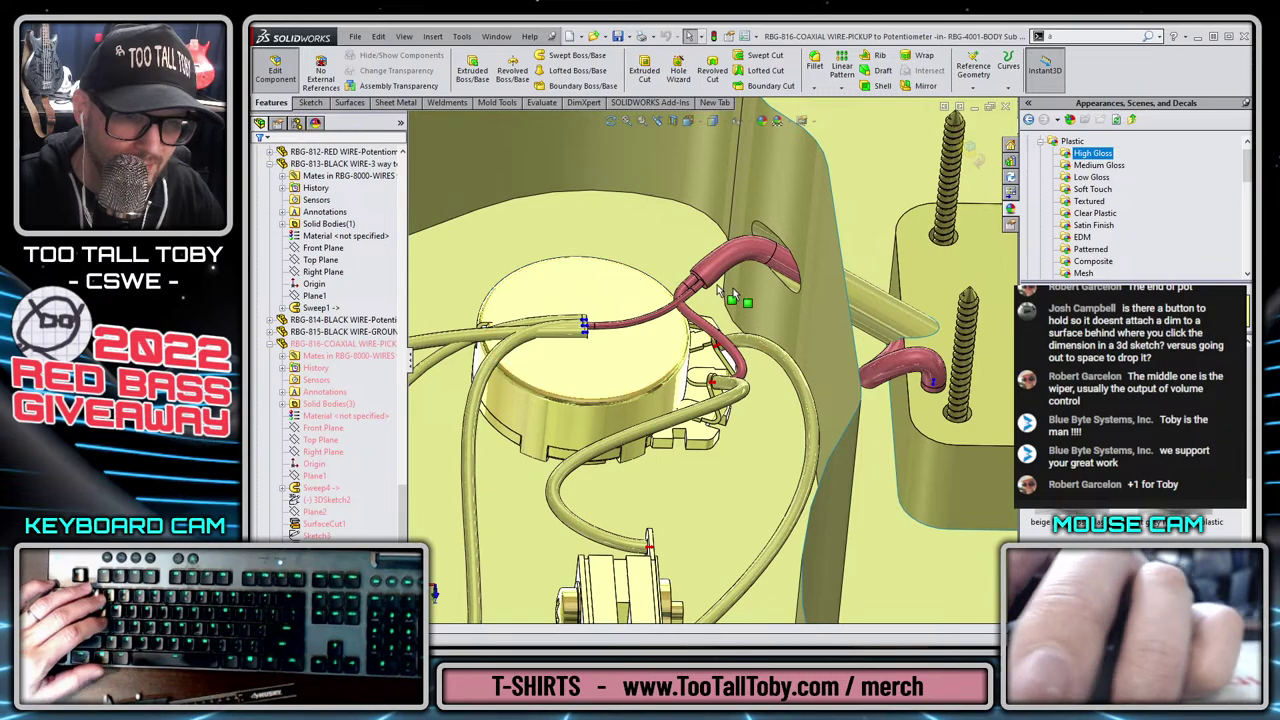
pyautogui.click(970, 148)
# Hide the RBG-800-000-SURFACES for Electrical Layout component so only the hardware and wiring remain.
pyautogui.moveTo(566, 322); pyautogui.dragTo(720, 380, button='middle')
pyautogui.scroll(4, 735, 390)
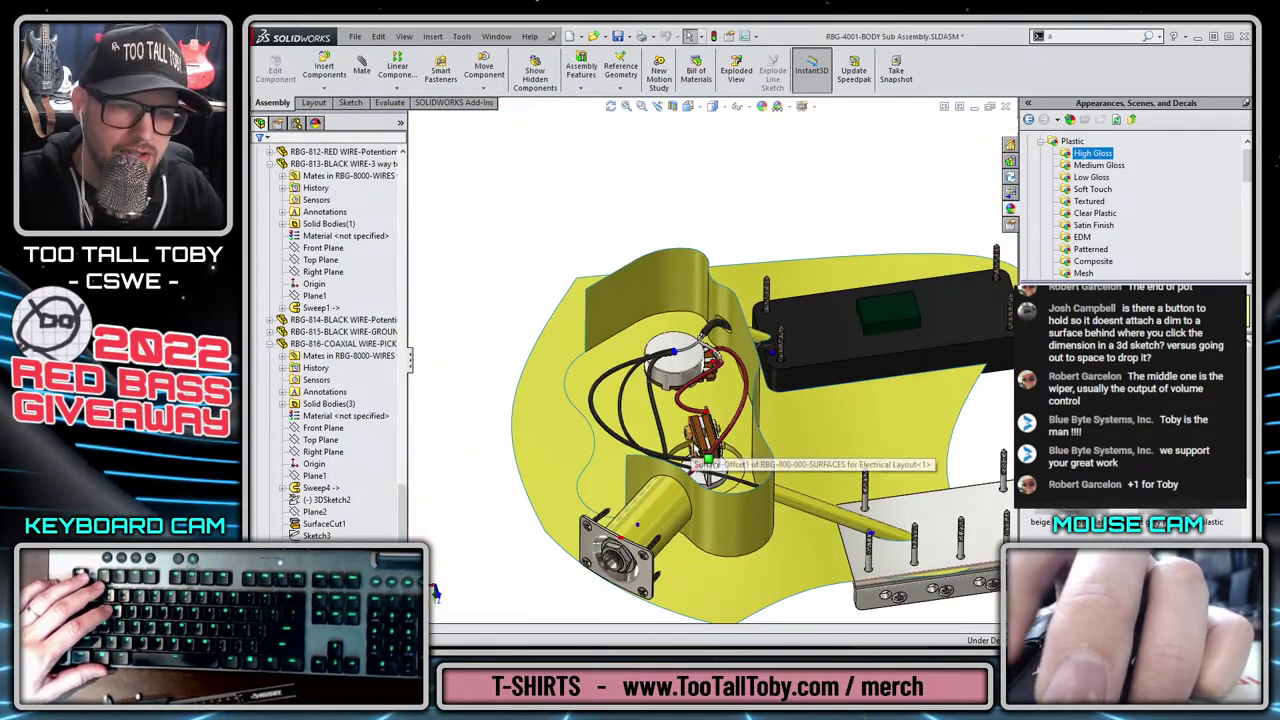
pyautogui.scroll(-2, 692, 470)
pyautogui.moveTo(473, 421); pyautogui.dragTo(550, 290, button='middle')
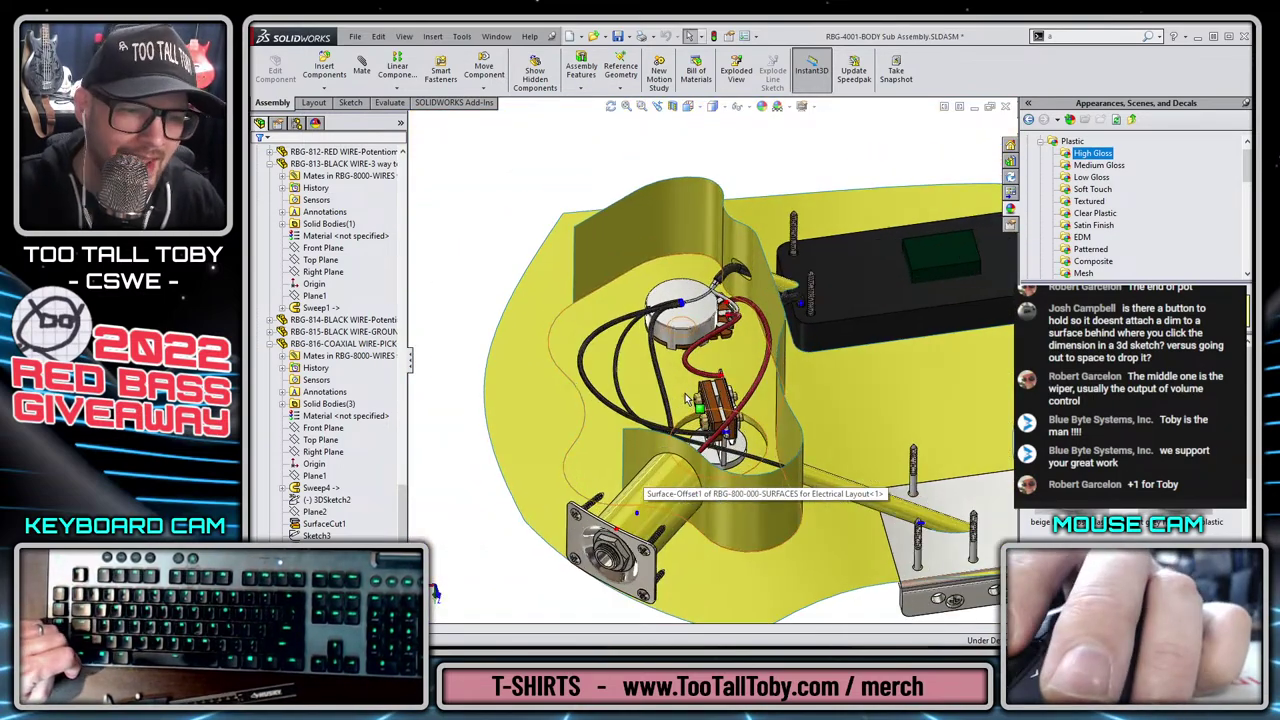
pyautogui.click(565, 280)
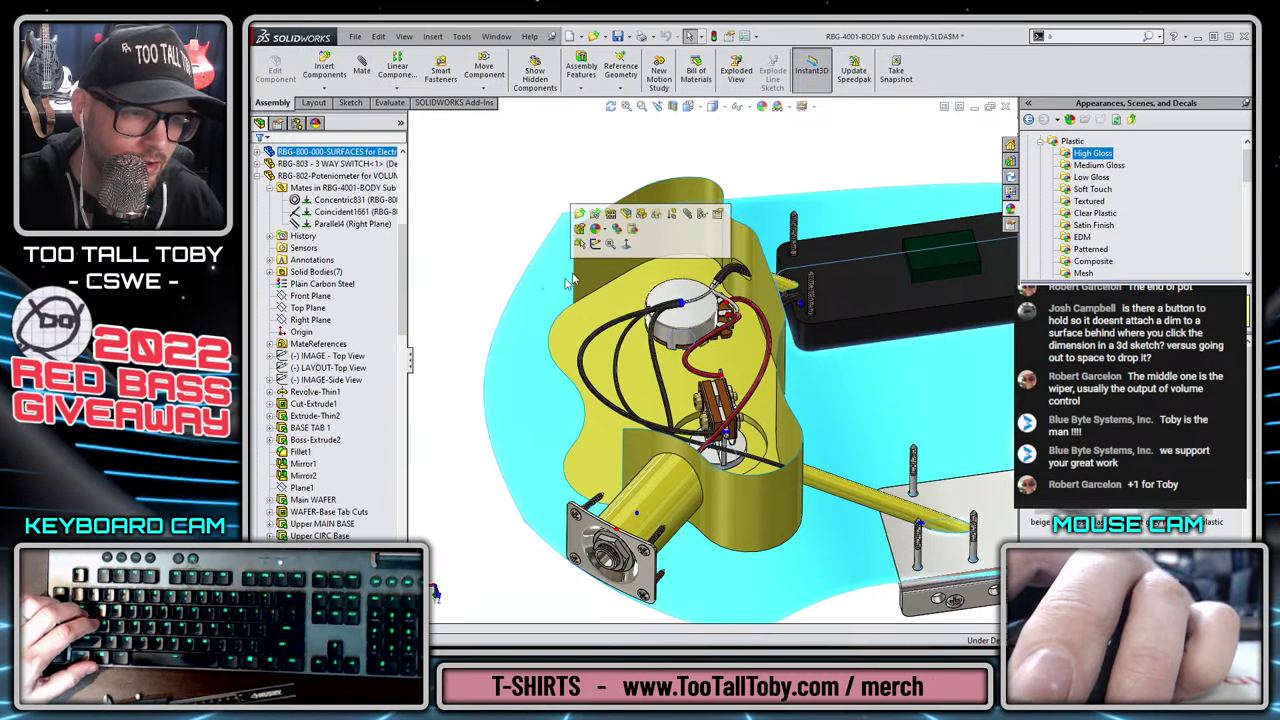
pyautogui.click(648, 222)
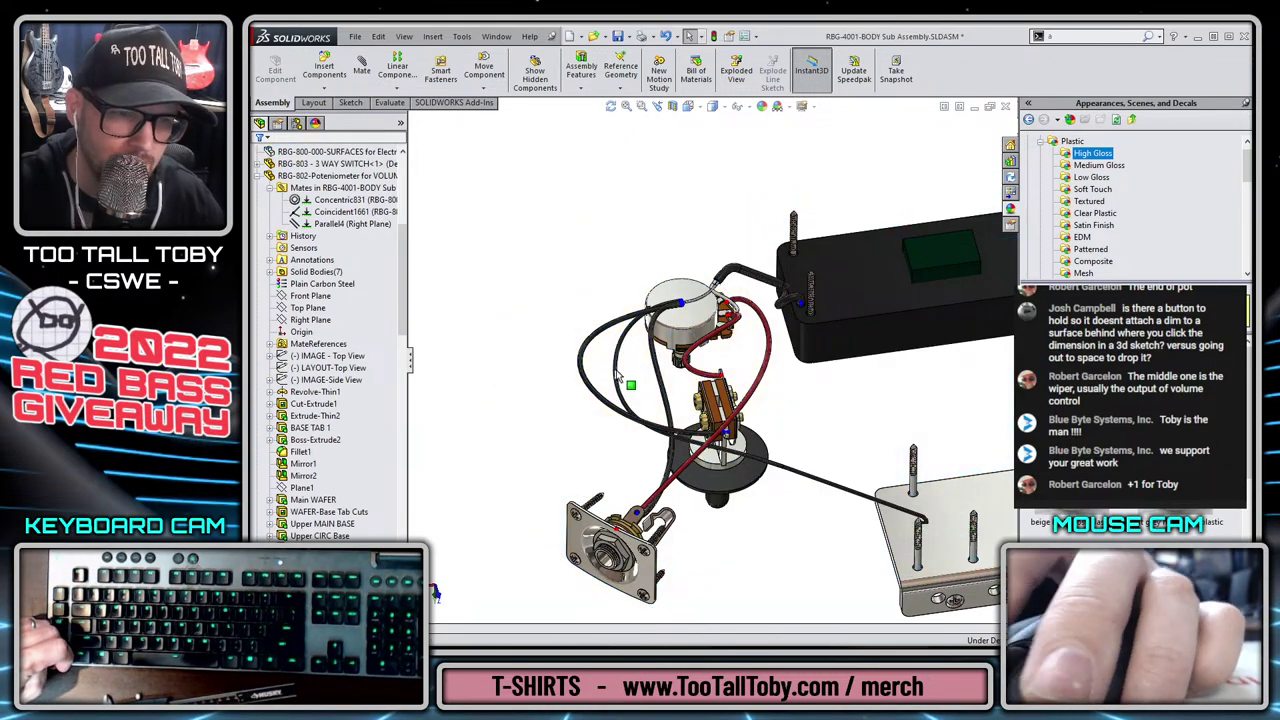
# Inspect the coaxial wire's run from the pickup and its conductors' connections at the volume potentiometer.
pyautogui.moveTo(550, 288); pyautogui.dragTo(775, 409, button='middle')
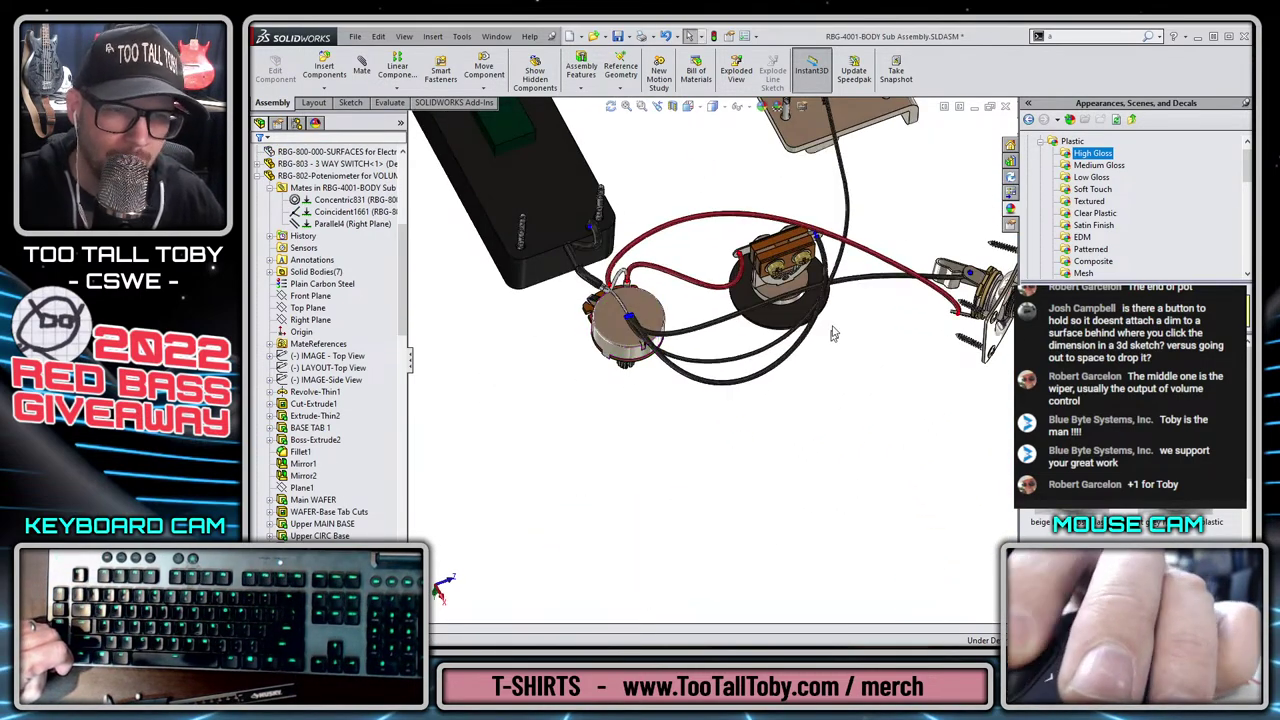
pyautogui.moveTo(840, 265); pyautogui.dragTo(693, 402, button='middle')
pyautogui.scroll(5, 640, 348)
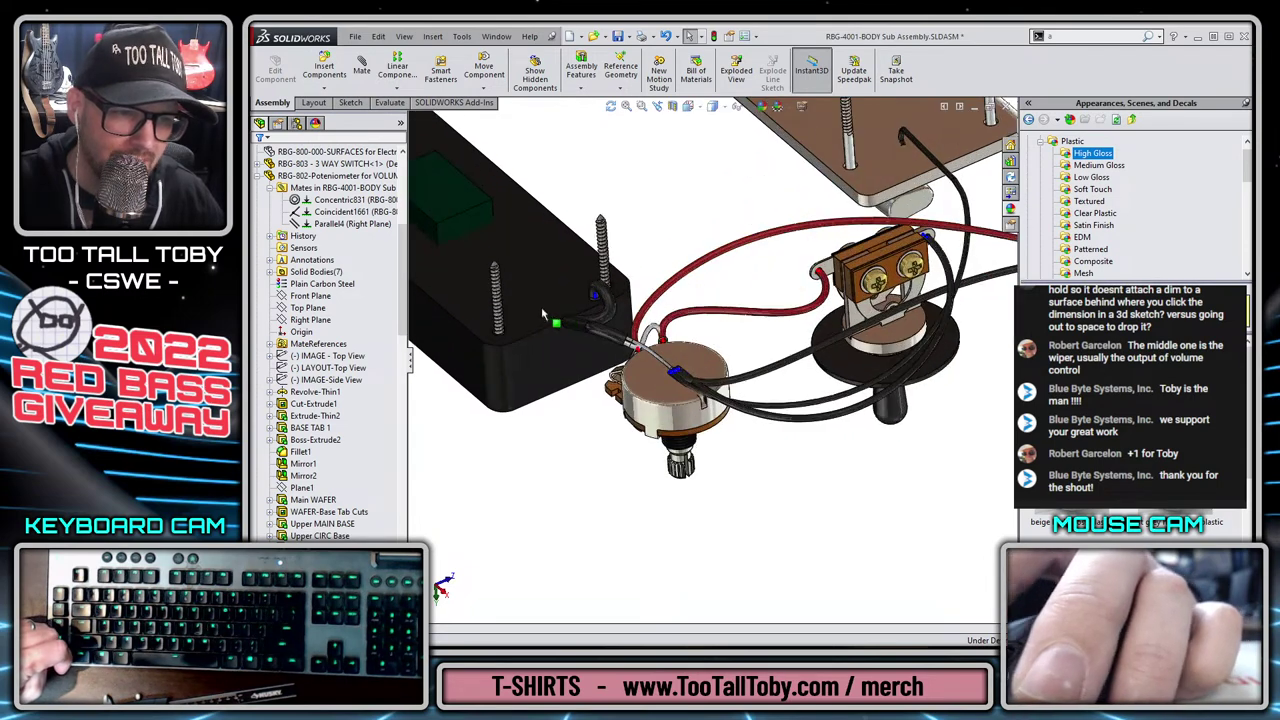
pyautogui.moveTo(645, 347); pyautogui.dragTo(768, 457, button='middle')
pyautogui.scroll(3, 790, 428)
pyautogui.scroll(-2, 797, 429)
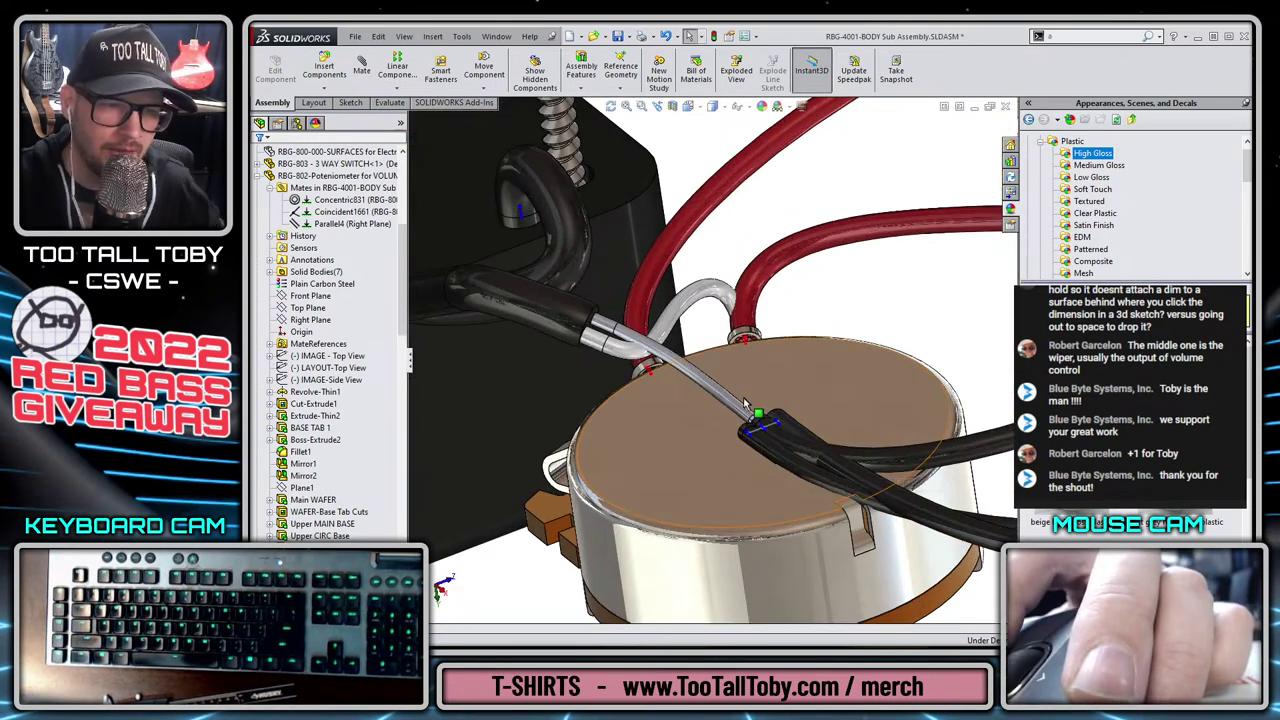
pyautogui.scroll(2, 765, 438)
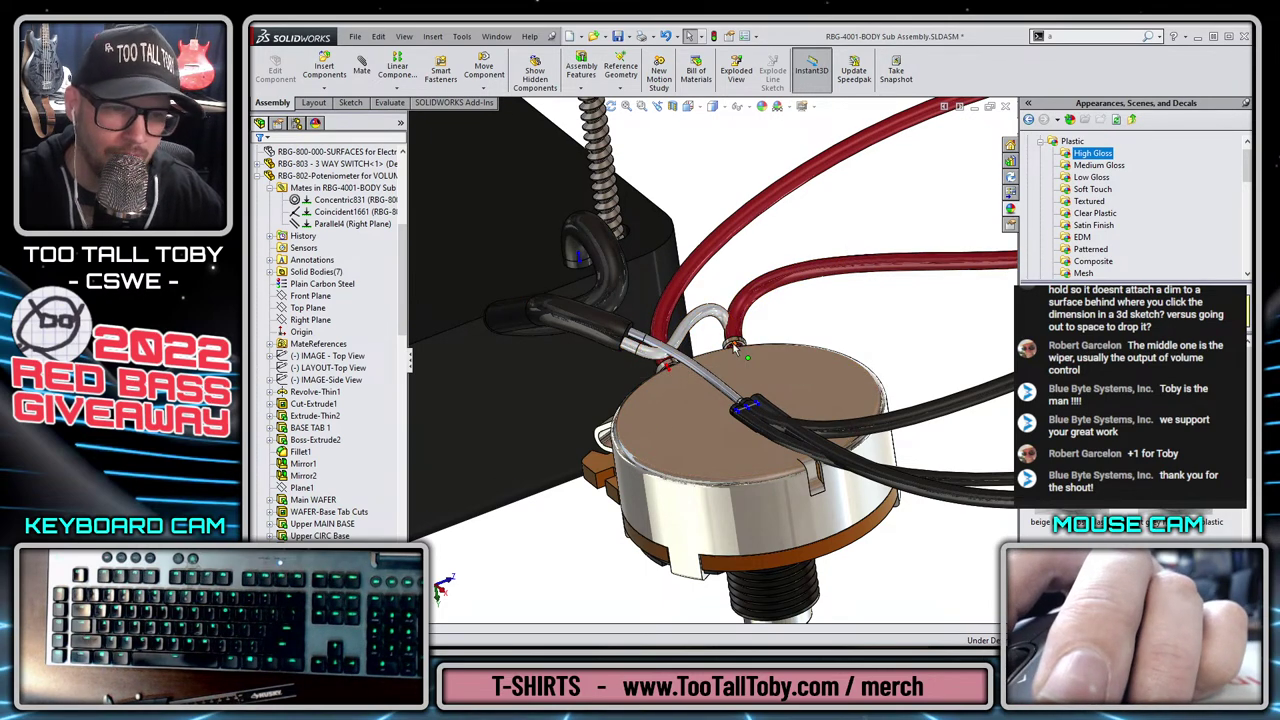
# Review the complete wiring between the pickup, potentiometer, switch, output jack and bridge from both sides.
pyautogui.scroll(-6, 734, 347)
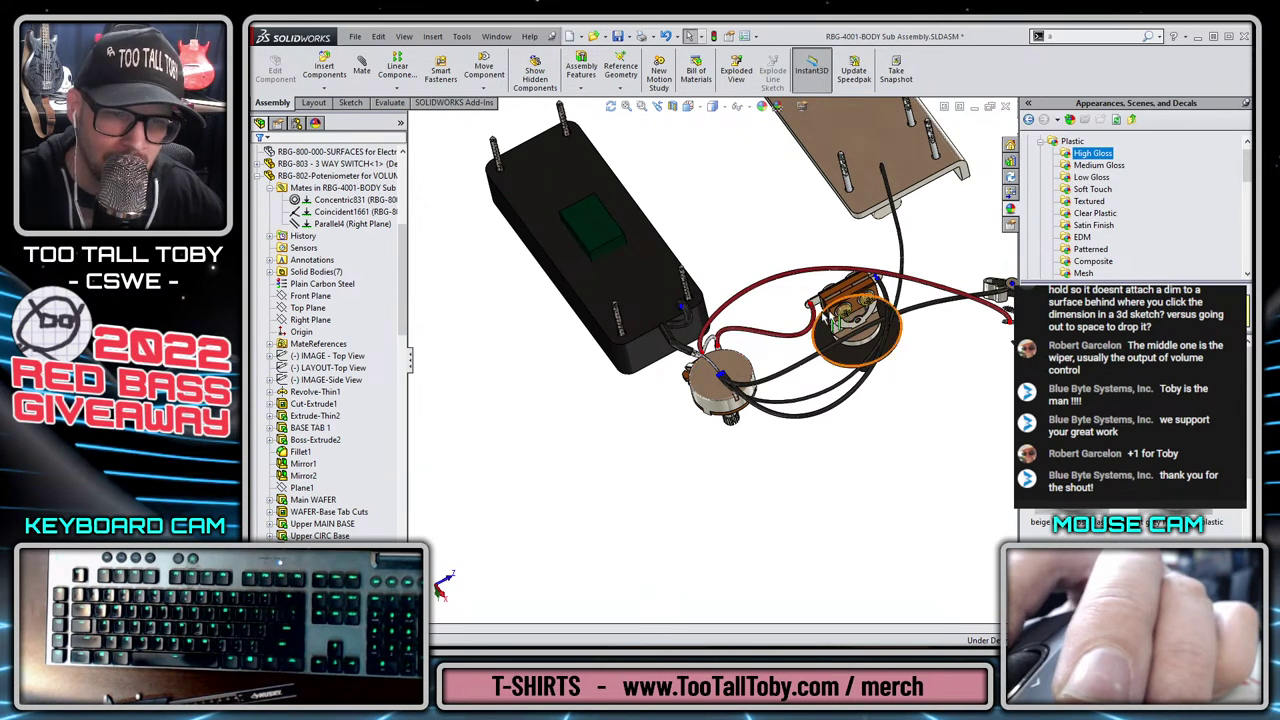
pyautogui.scroll(-2, 848, 340)
pyautogui.scroll(1, 852, 336)
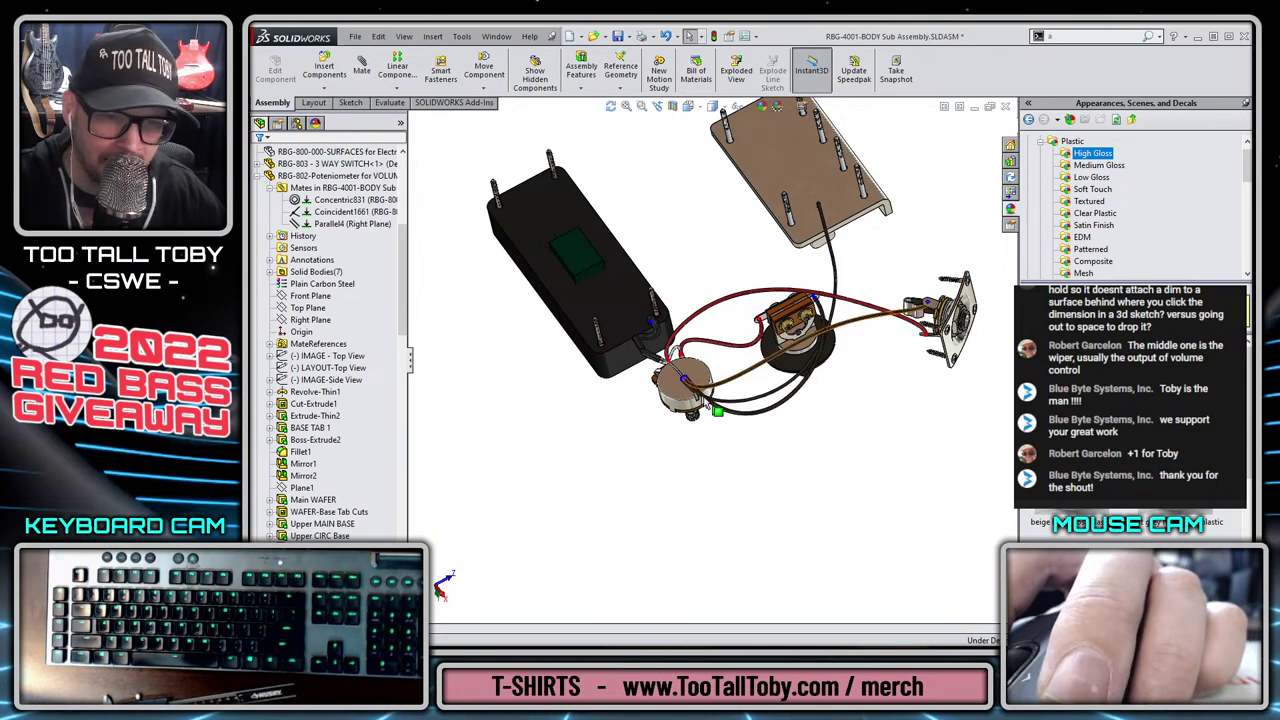
pyautogui.moveTo(770, 392); pyautogui.dragTo(873, 340, button='middle')
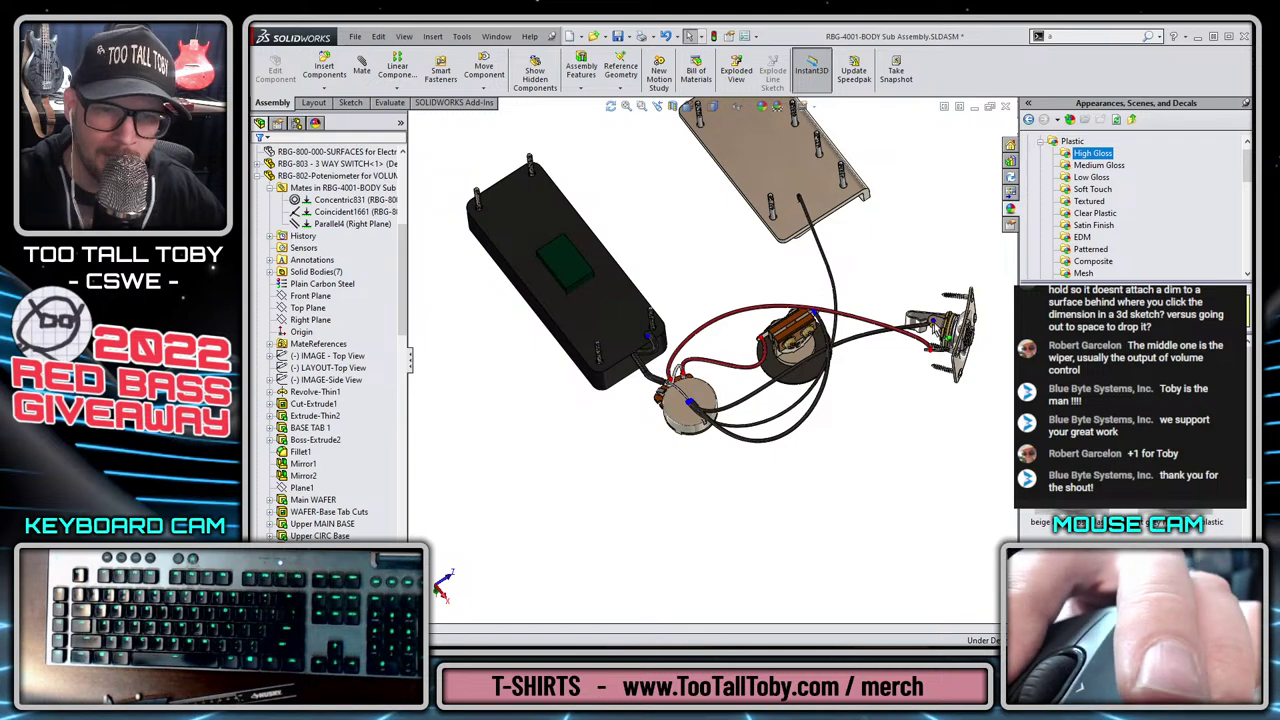
pyautogui.scroll(2, 864, 335)
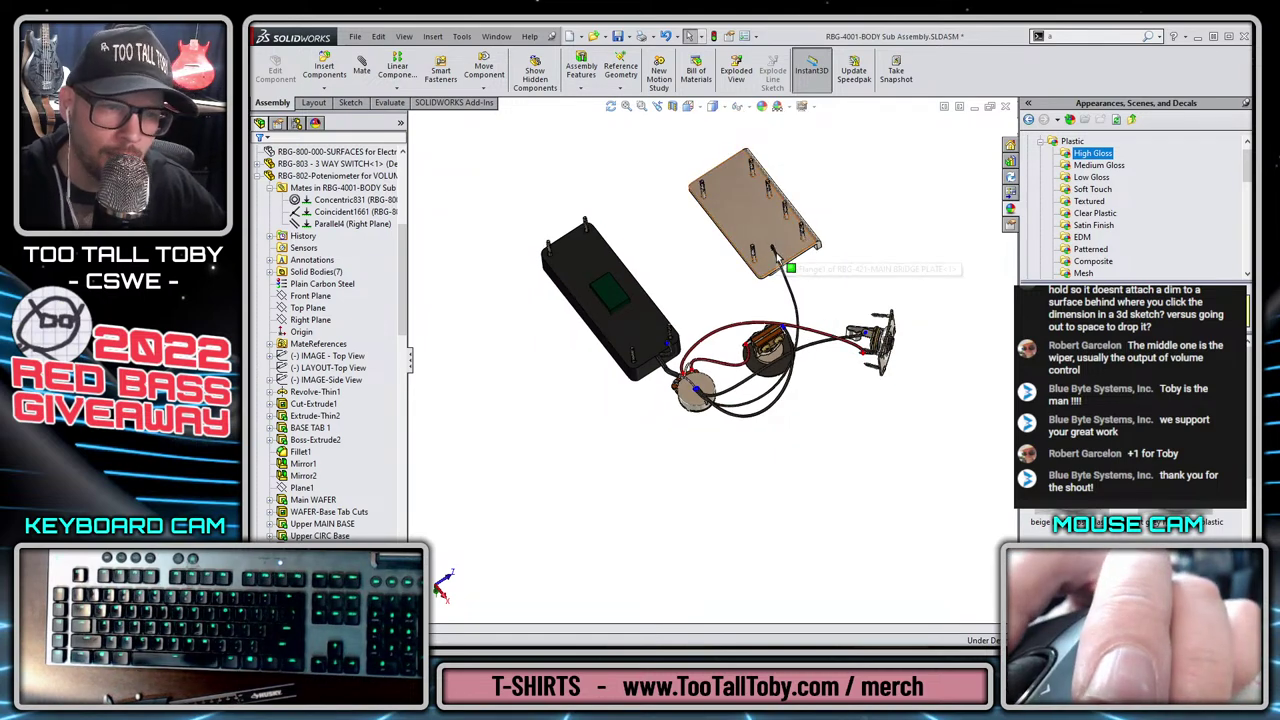
pyautogui.moveTo(778, 242); pyautogui.dragTo(771, 269, button='middle')
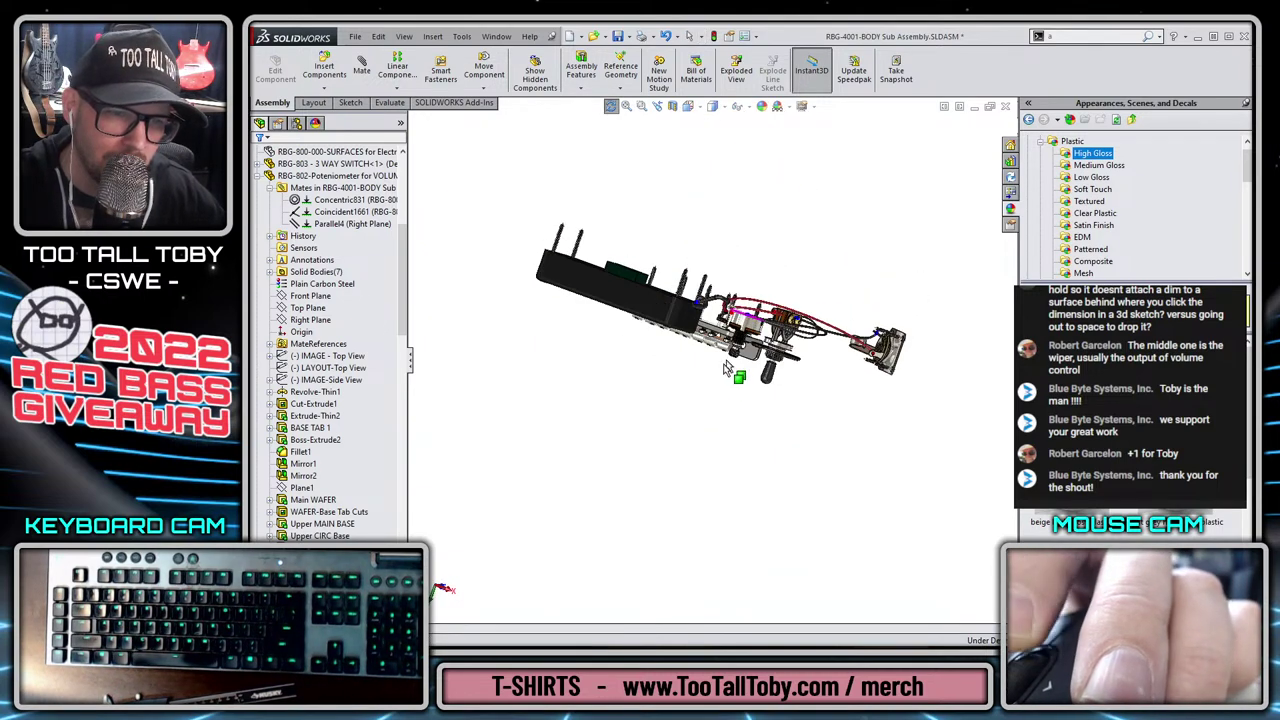
pyautogui.moveTo(736, 371); pyautogui.dragTo(763, 271, button='middle')
pyautogui.moveTo(660, 470); pyautogui.dragTo(676, 466, button='middle')
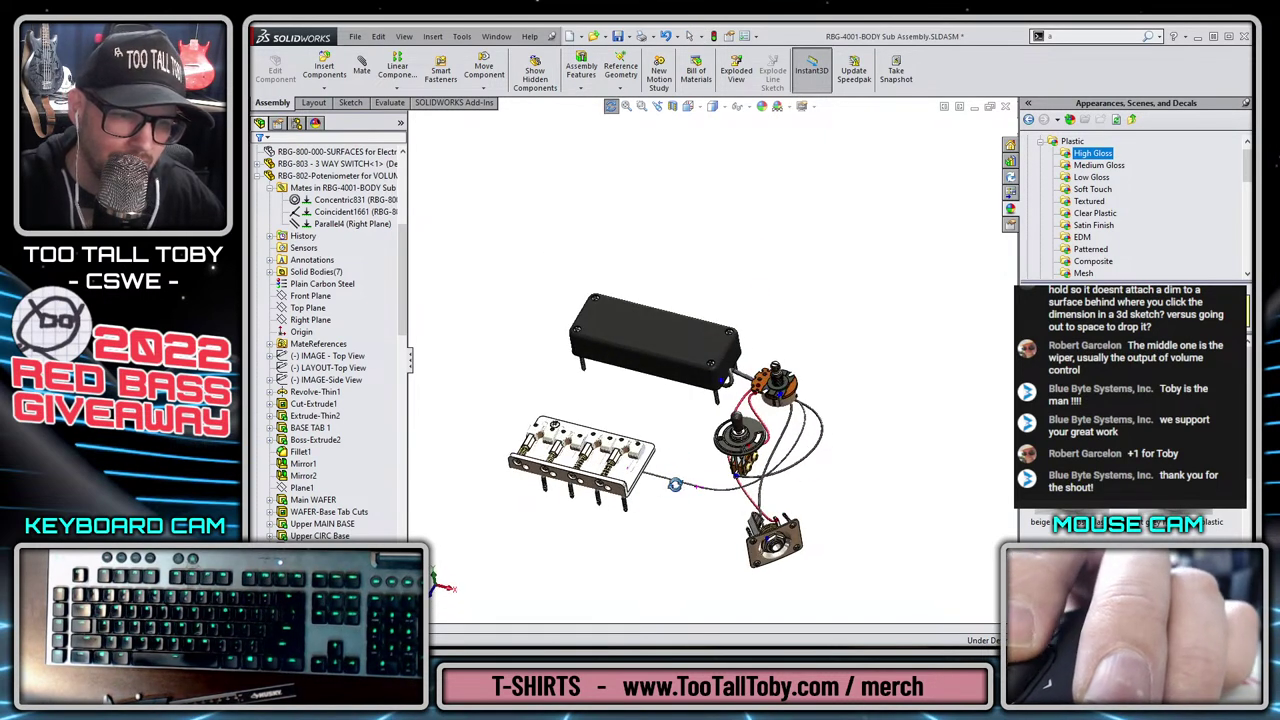
# Show the hidden RBG-001-RED BASS BODY component in the body sub-assembly.
pyautogui.moveTo(674, 521); pyautogui.dragTo(678, 557, button='middle')
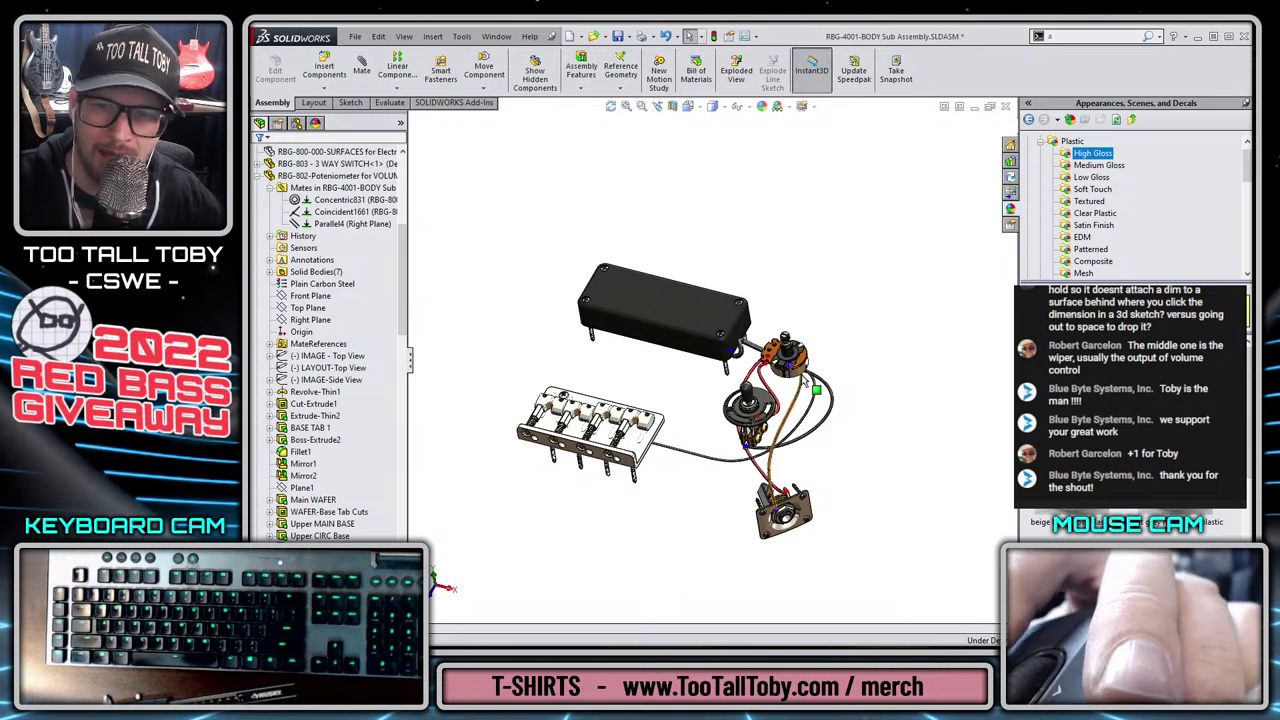
pyautogui.keyDown('ctrl'); pyautogui.moveTo(632, 452); pyautogui.dragTo(648, 434, button='middle'); pyautogui.keyUp('ctrl')
pyautogui.scroll(-1, 648, 435)
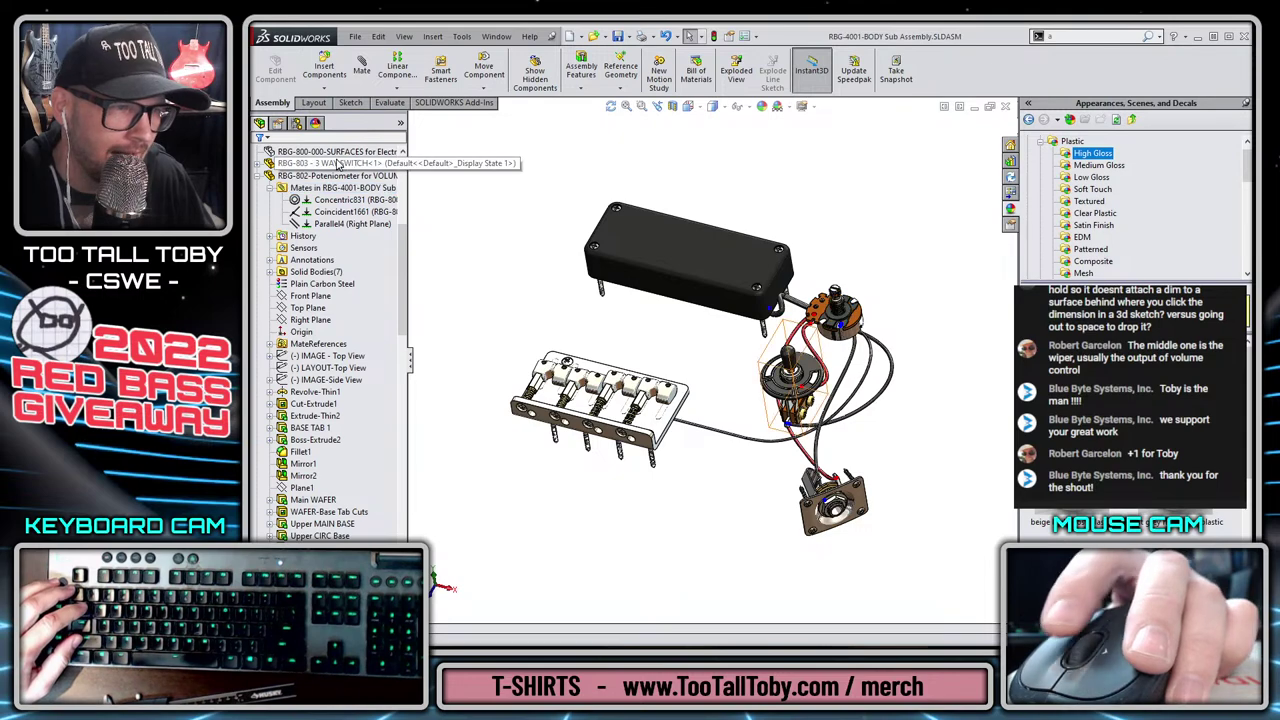
pyautogui.scroll(3, 336, 180)
pyautogui.click(257, 284)
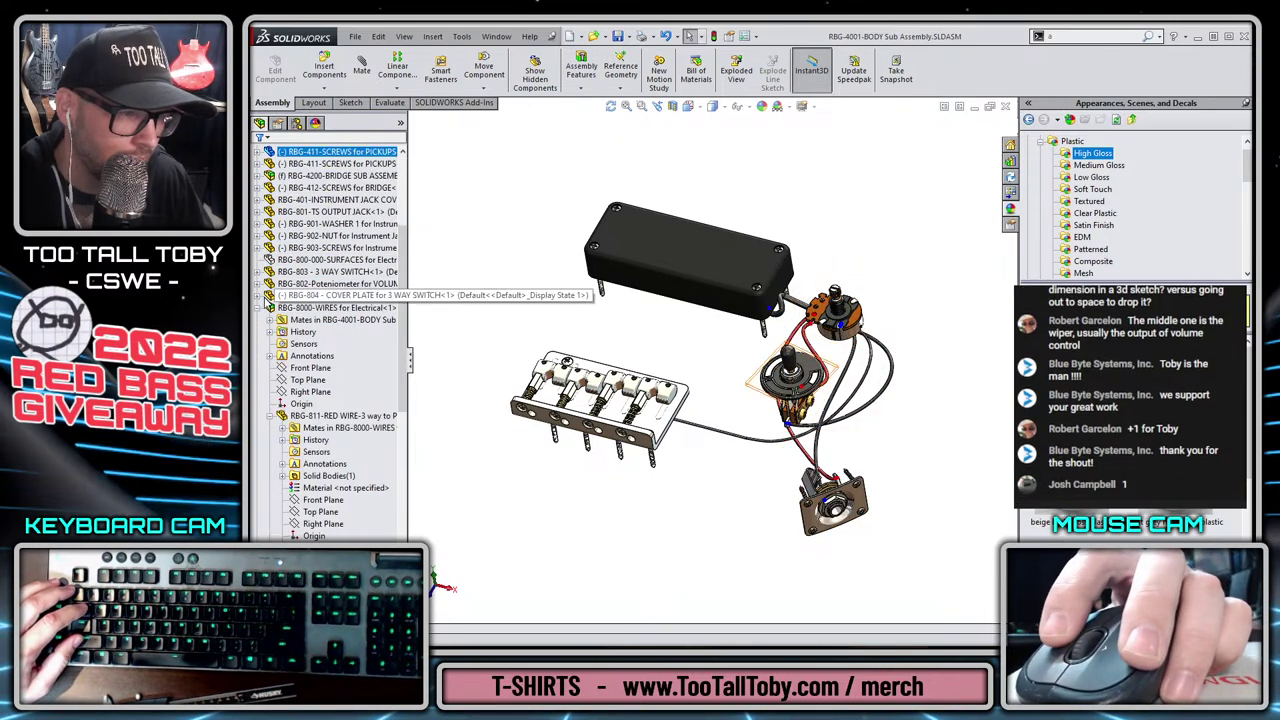
pyautogui.scroll(5, 275, 285)
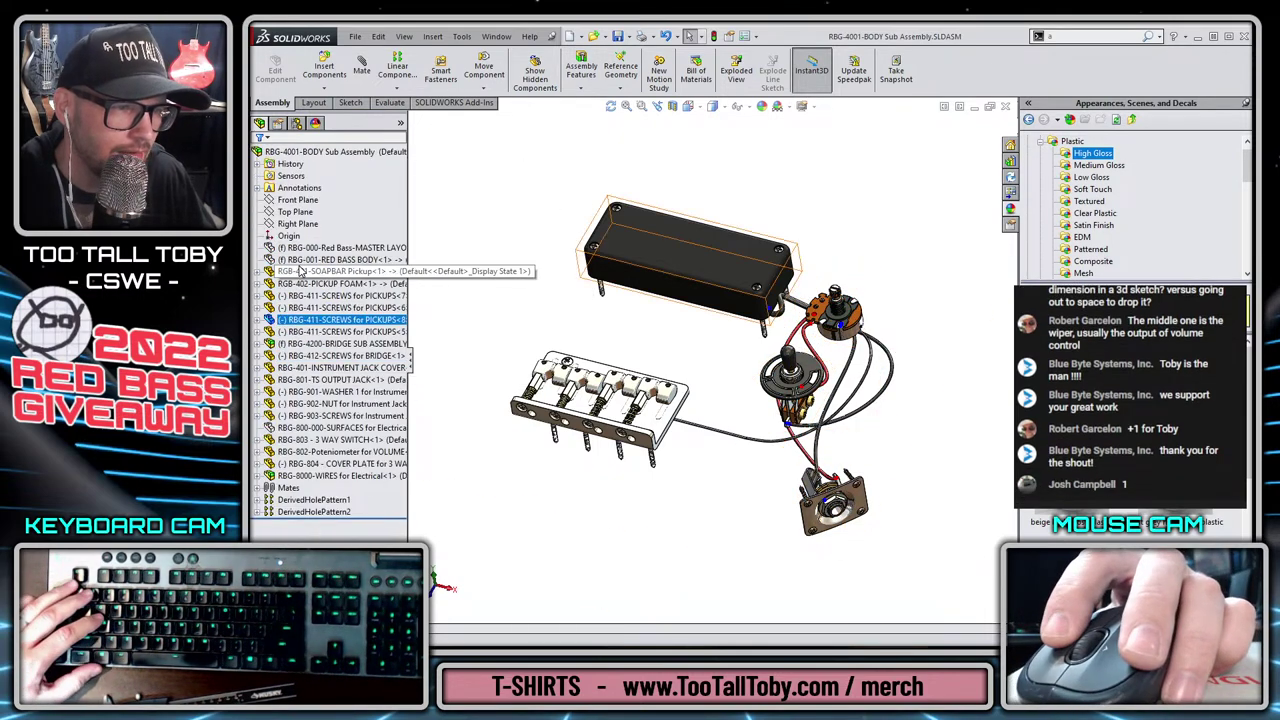
pyautogui.click(300, 259)
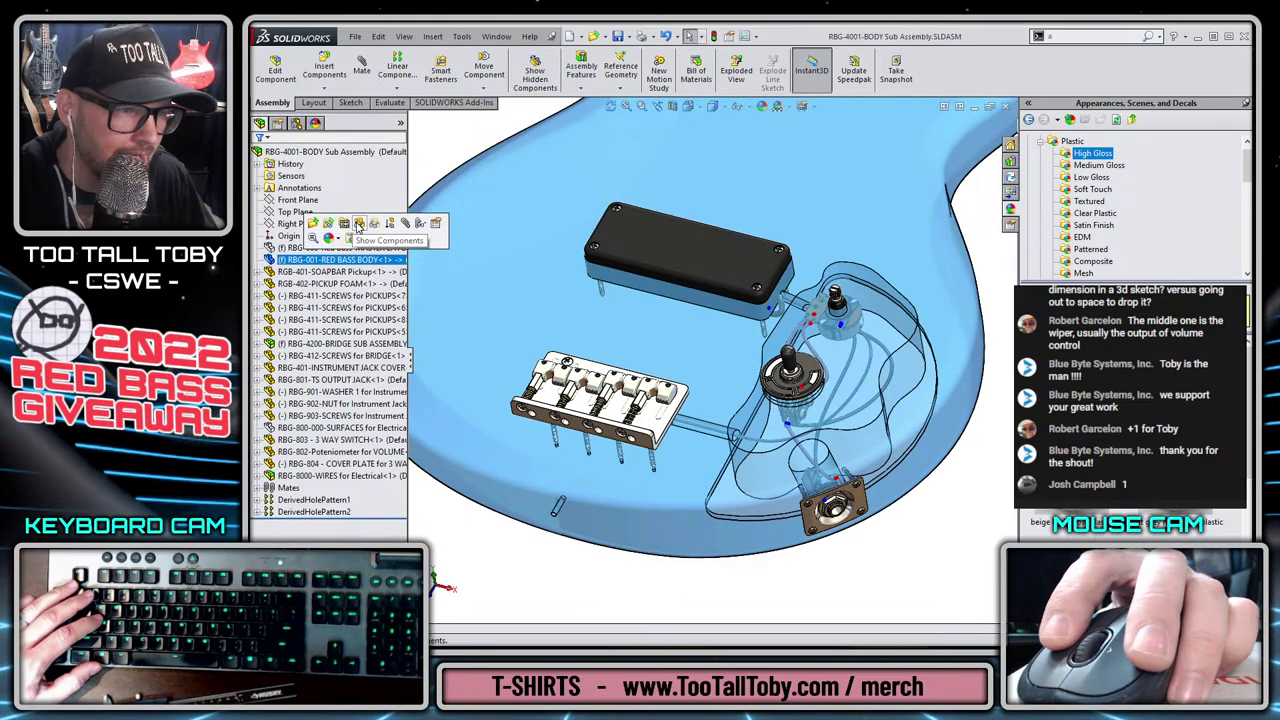
# Show the RBG-800-000-SURFACES for Electrical Layout component and view it on the bass body.
pyautogui.click(310, 427)
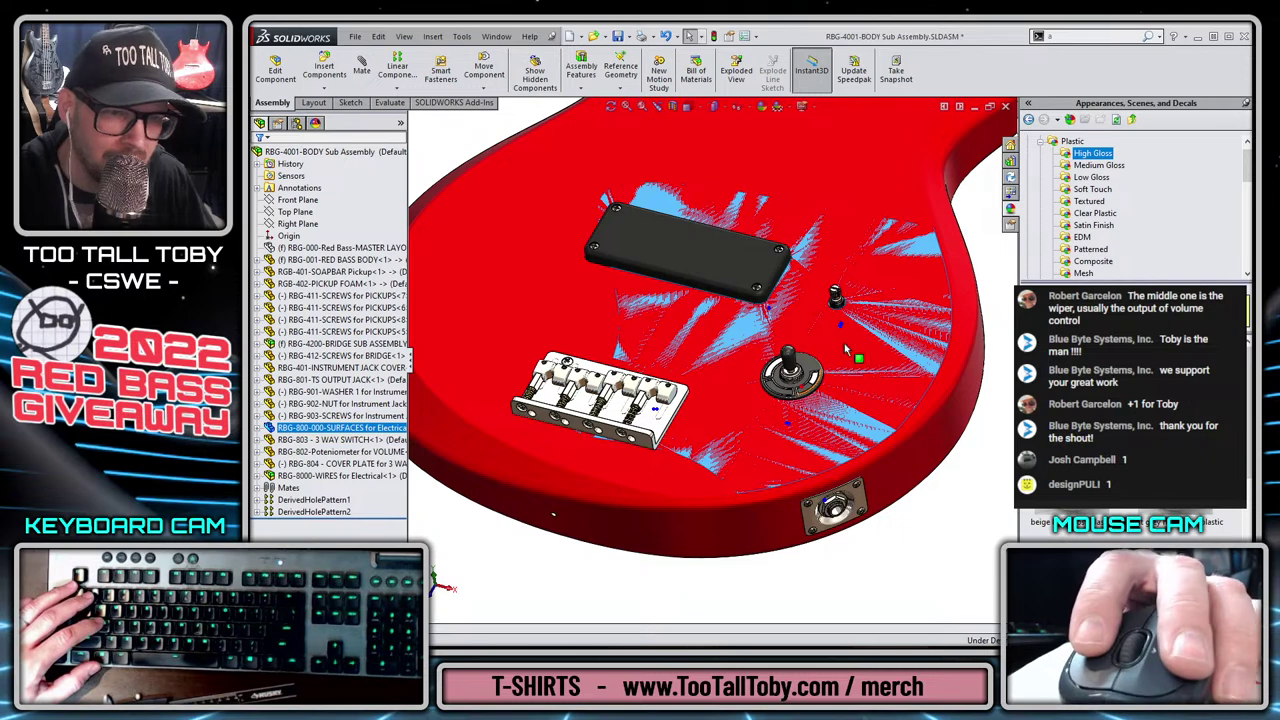
pyautogui.press('Escape')
pyautogui.scroll(-2, 898, 373)
pyautogui.scroll(5, 716, 424)
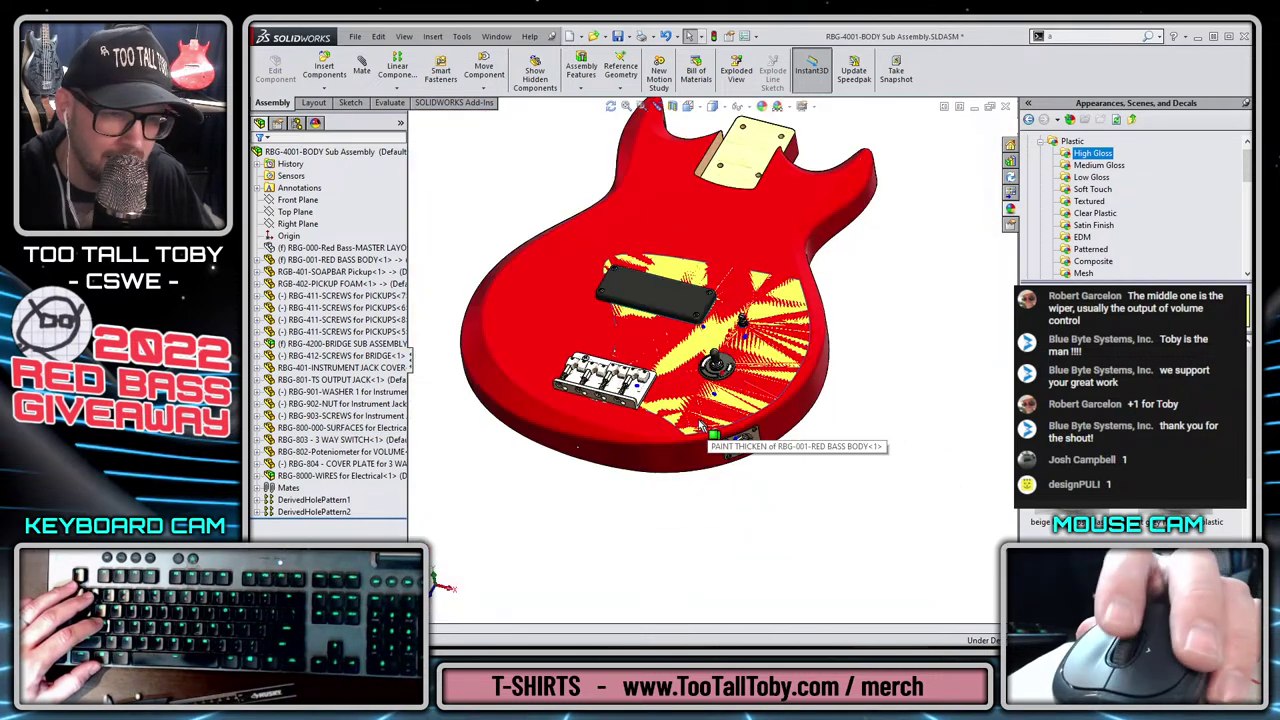
pyautogui.scroll(-1, 706, 432)
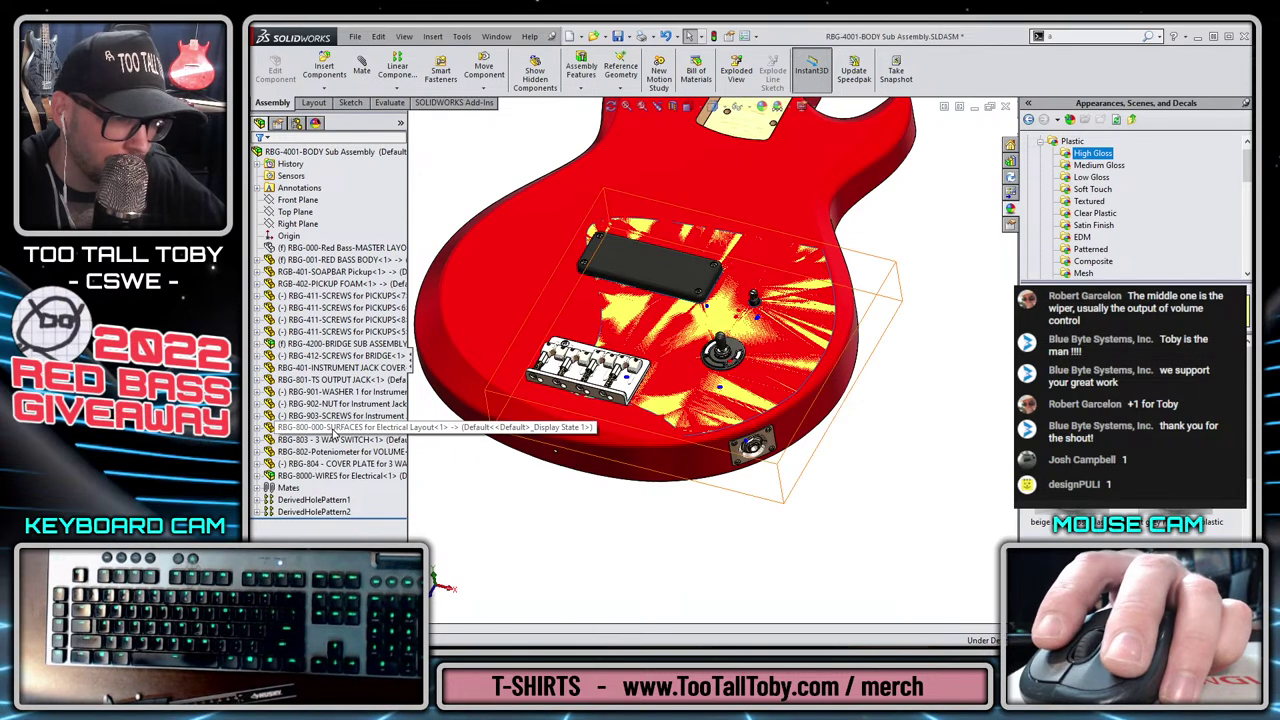
# Check that the RBG-800-000-SURFACES for Electrical Layout component is excluded from the bill of materials, and accept its component properties.
pyautogui.rightClick(318, 427)
pyautogui.click(479, 337)
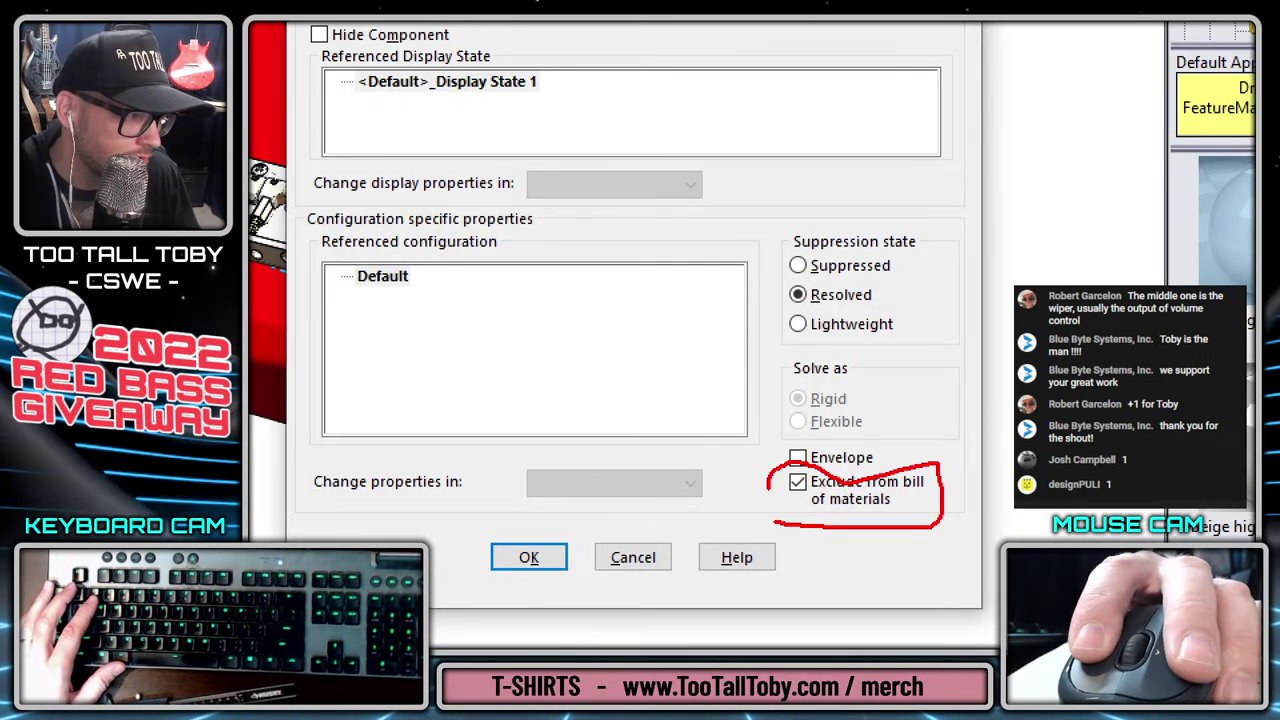
pyautogui.moveTo(776, 520); pyautogui.dragTo(767, 490)
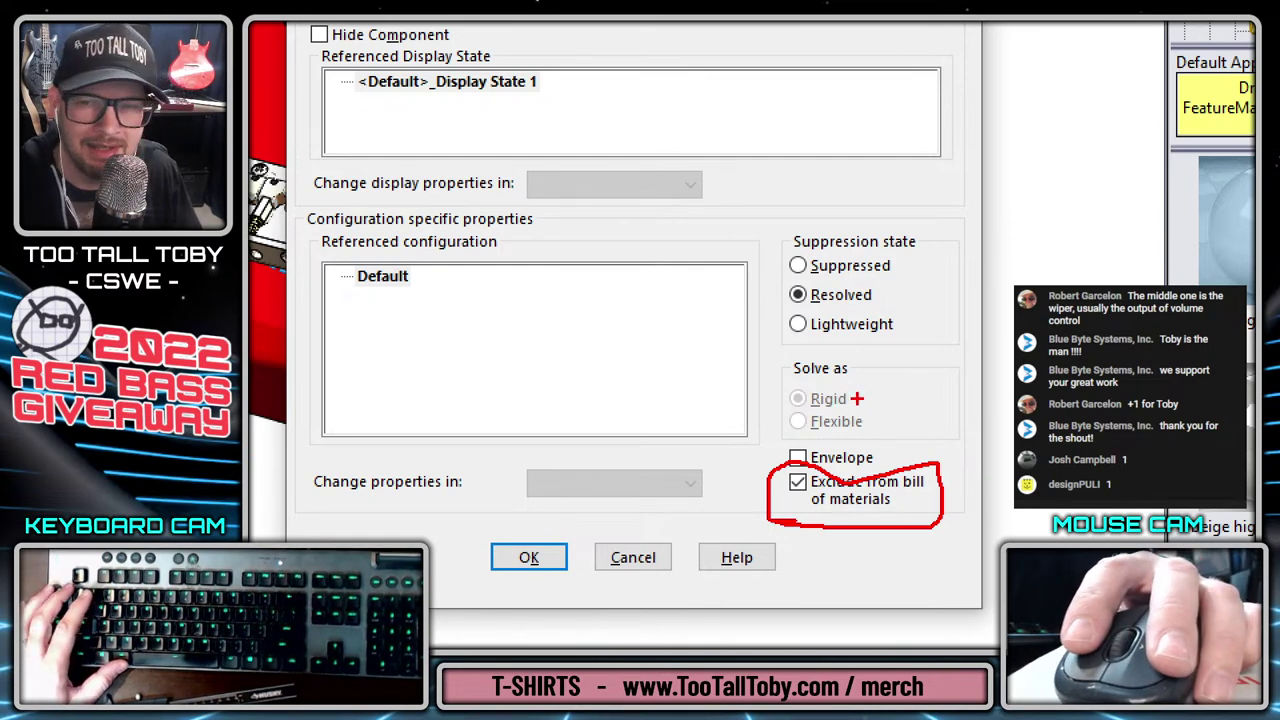
pyautogui.press('Escape')
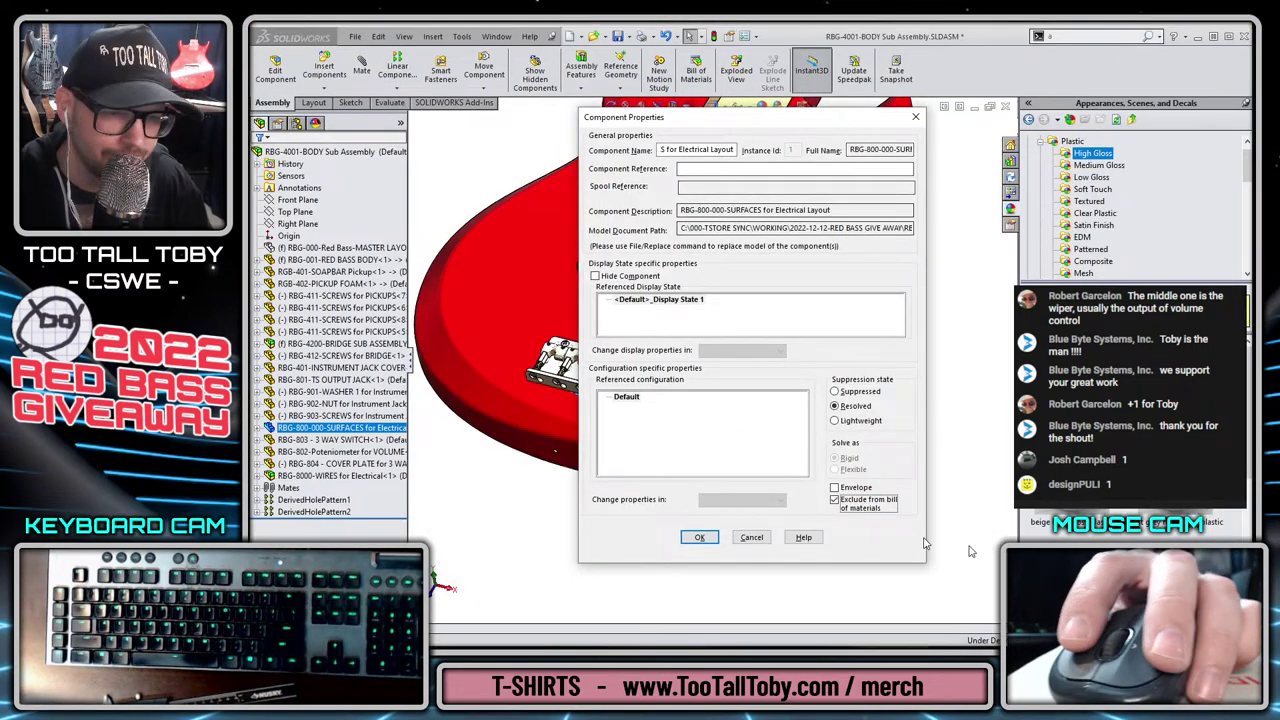
pyautogui.click(697, 537)
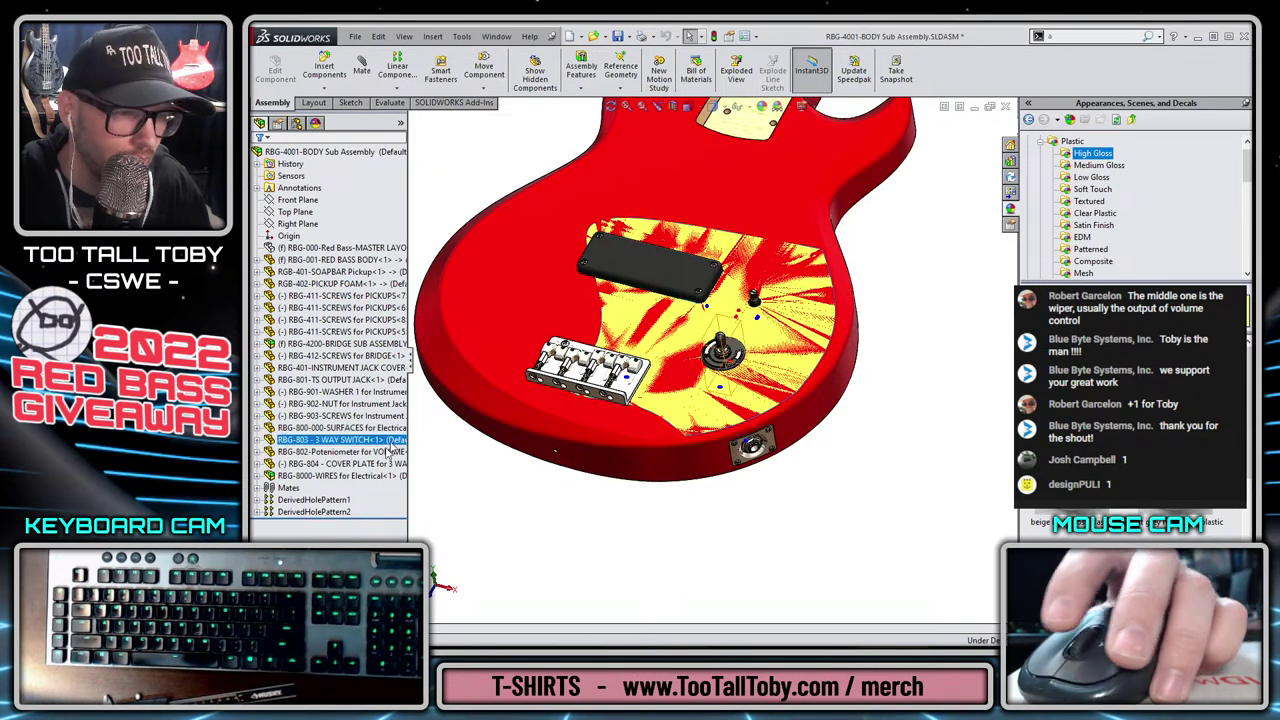
# Hide the electrical layout surfaces component and the red bass body, and save the body sub-assembly.
pyautogui.click(330, 427)
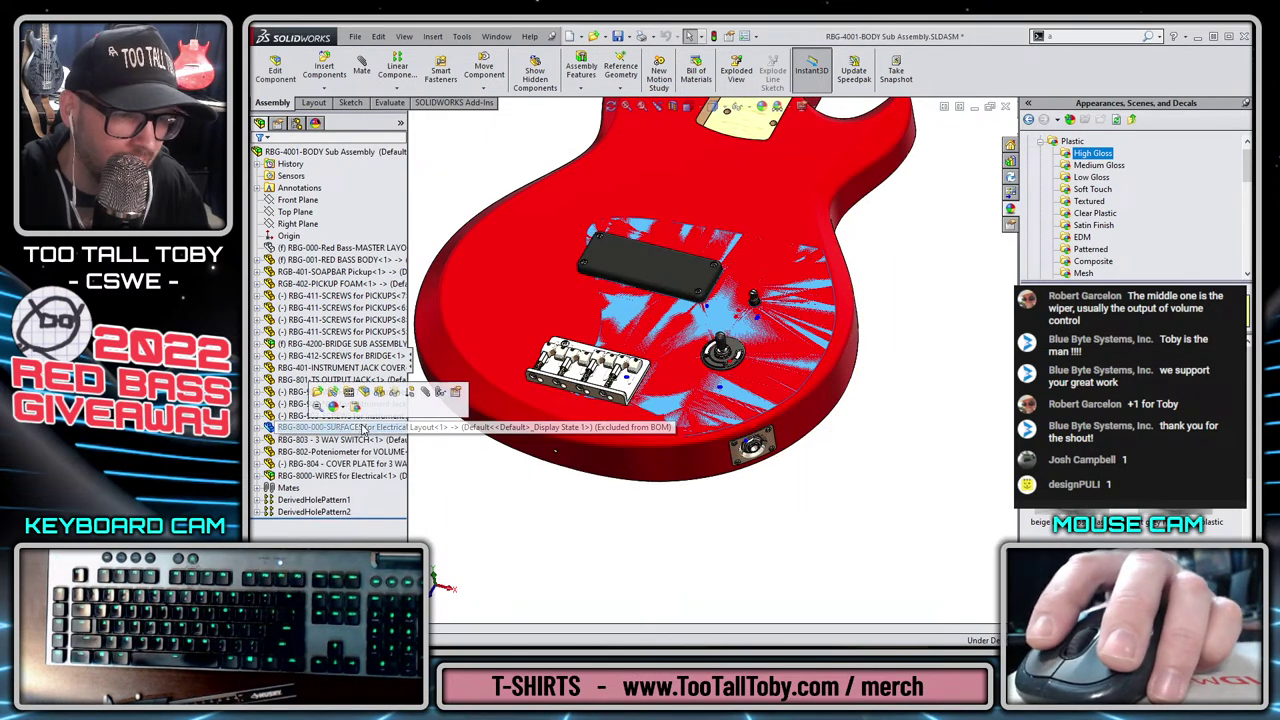
pyautogui.click(381, 400)
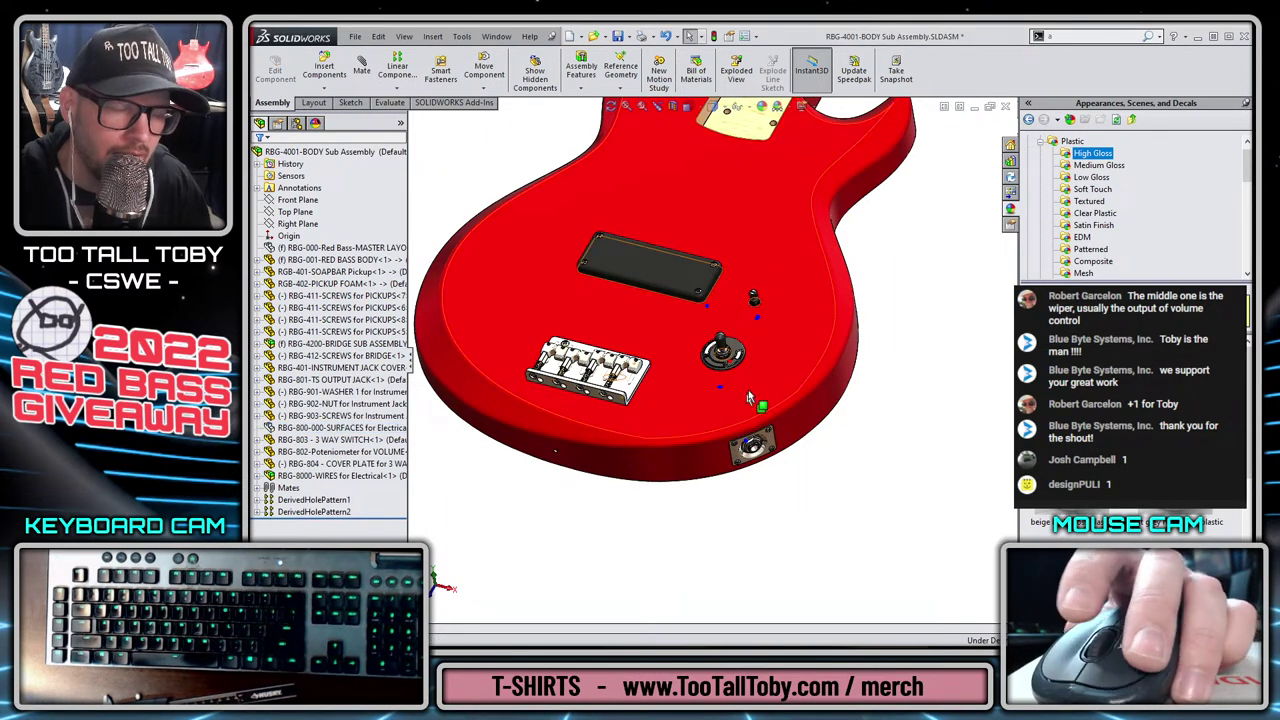
pyautogui.click(820, 250)
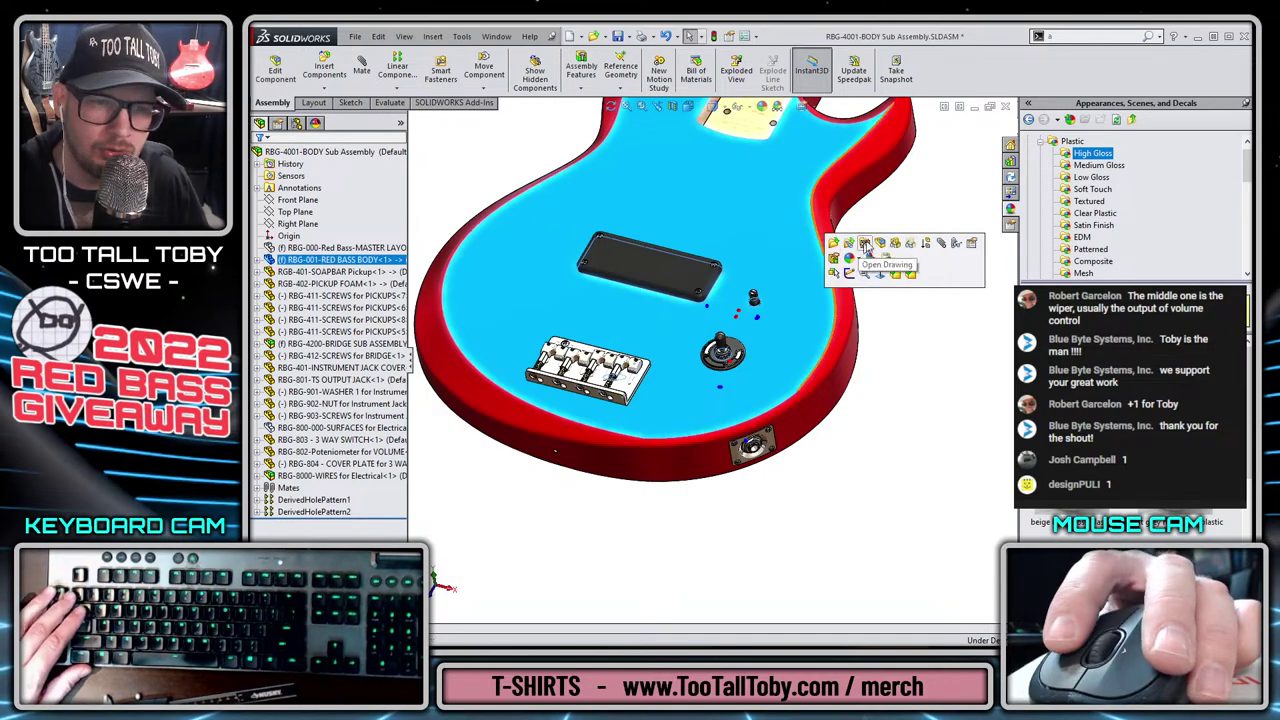
pyautogui.click(895, 244)
pyautogui.moveTo(831, 477); pyautogui.dragTo(660, 327, button='middle')
pyautogui.keyDown('ctrl'); pyautogui.moveTo(587, 267); pyautogui.dragTo(617, 287, button='middle'); pyautogui.keyUp('ctrl')
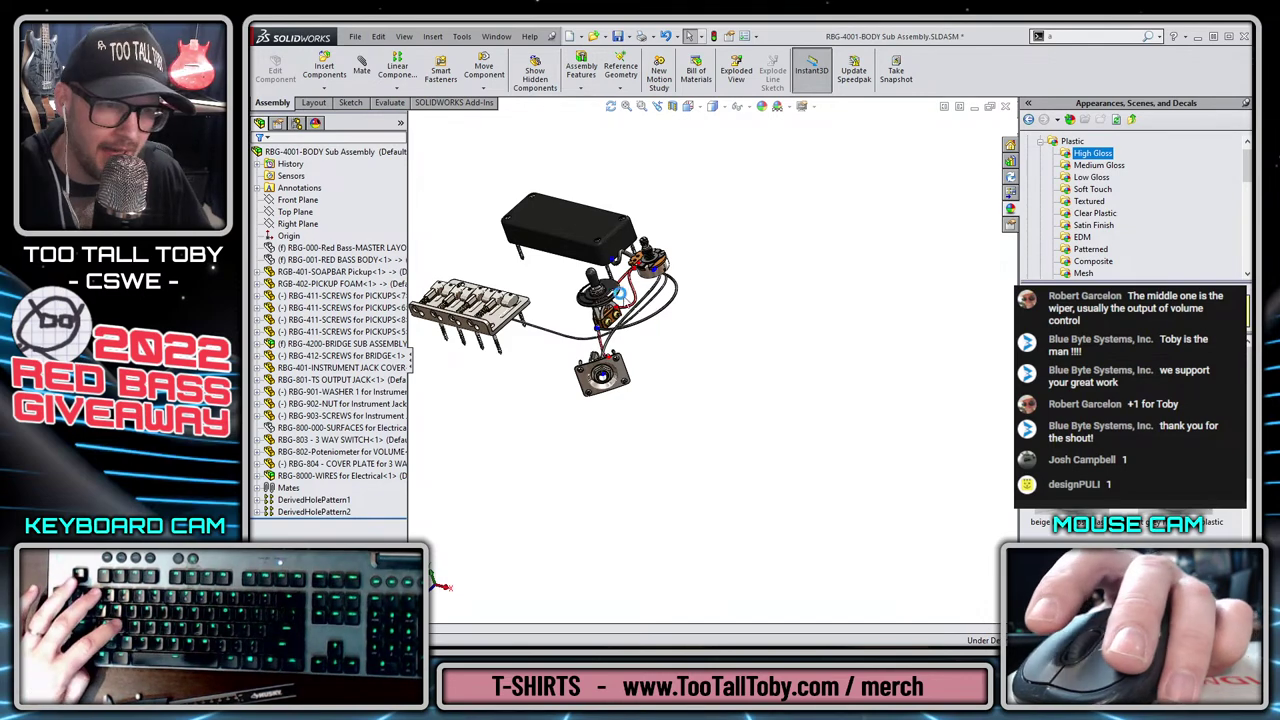
pyautogui.hotkey('ctrl', 's')
# Inspect the red and black wires' connections at the output jack and their runs to the switch and potentiometer.
pyautogui.scroll(-8, 612, 352)
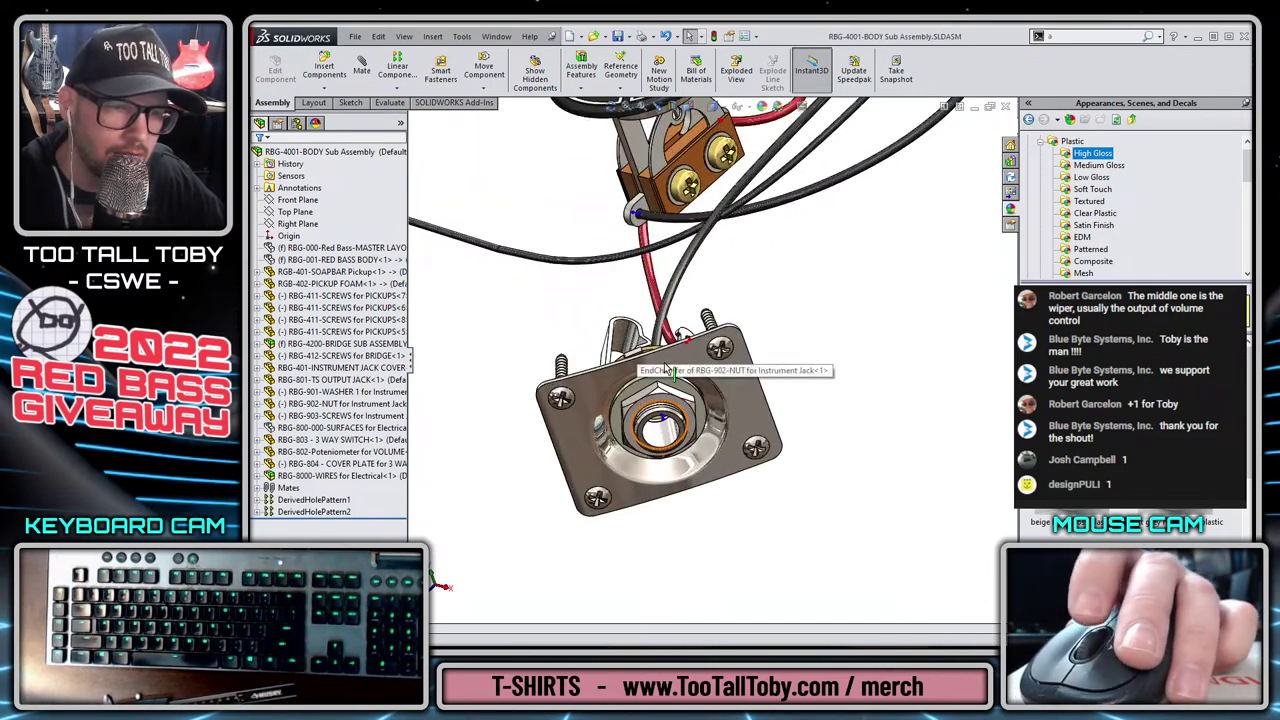
pyautogui.middleClick(650, 380)
pyautogui.moveTo(650, 380); pyautogui.dragTo(660, 309, button='middle')
pyautogui.scroll(-8, 686, 304)
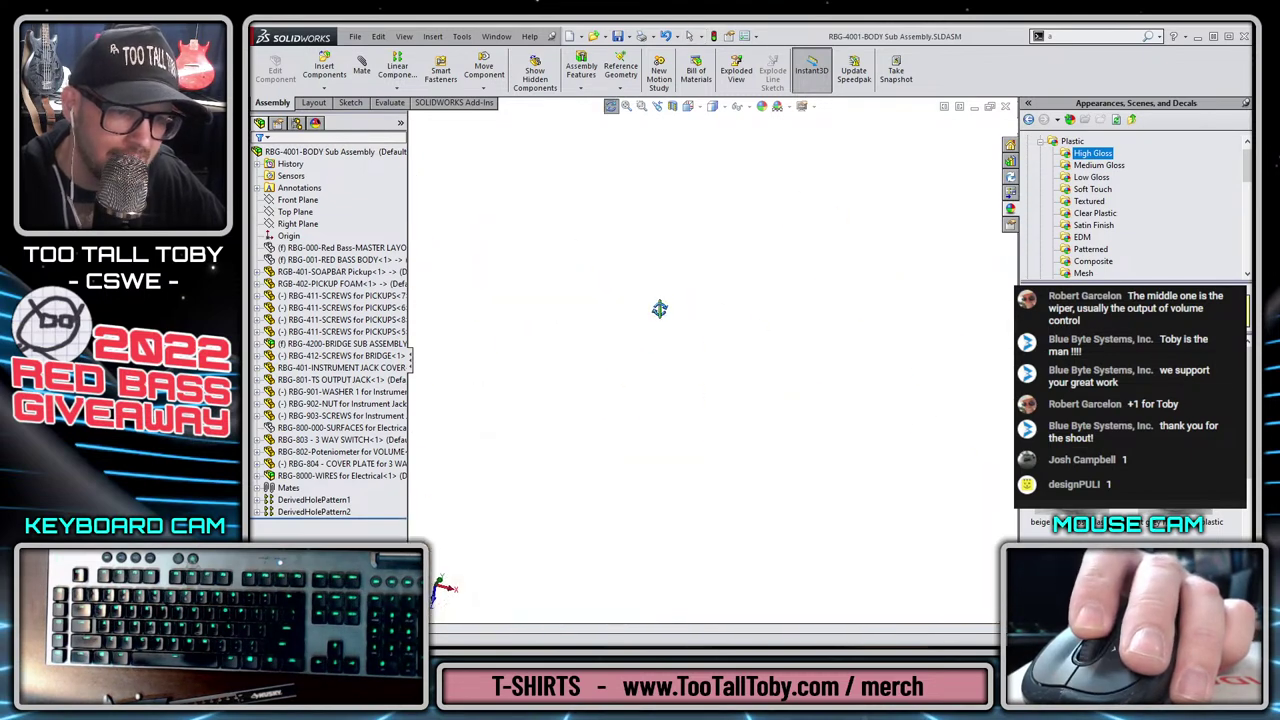
pyautogui.scroll(9, 609, 464)
pyautogui.moveTo(609, 412); pyautogui.dragTo(625, 430, button='middle')
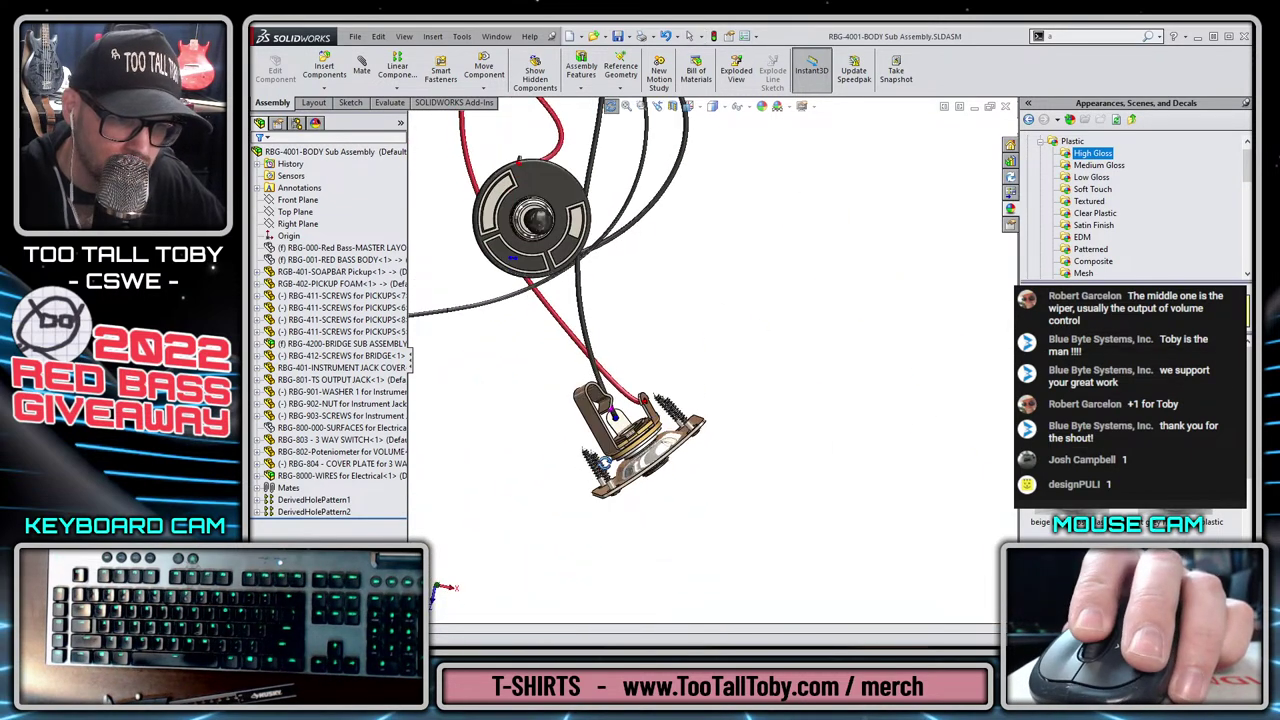
pyautogui.scroll(-8, 640, 428)
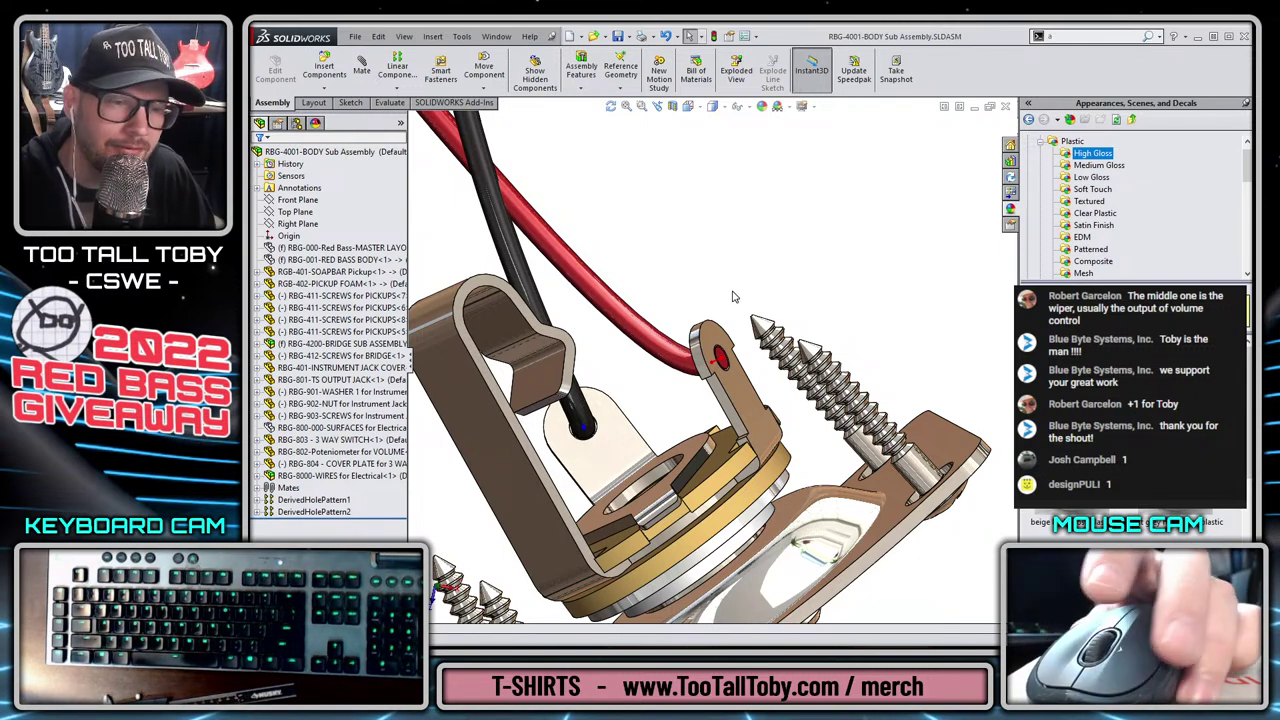
pyautogui.scroll(5, 731, 294)
pyautogui.scroll(5, 687, 335)
pyautogui.scroll(-5, 668, 286)
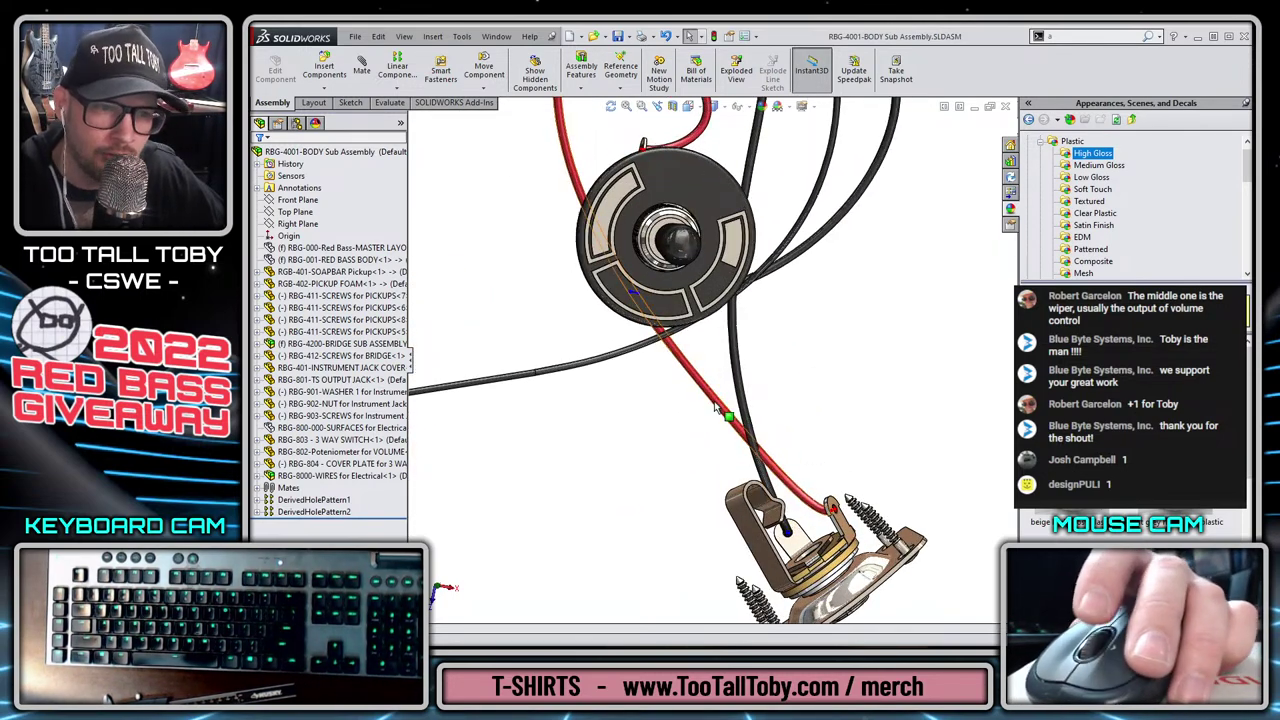
pyautogui.scroll(3, 760, 390)
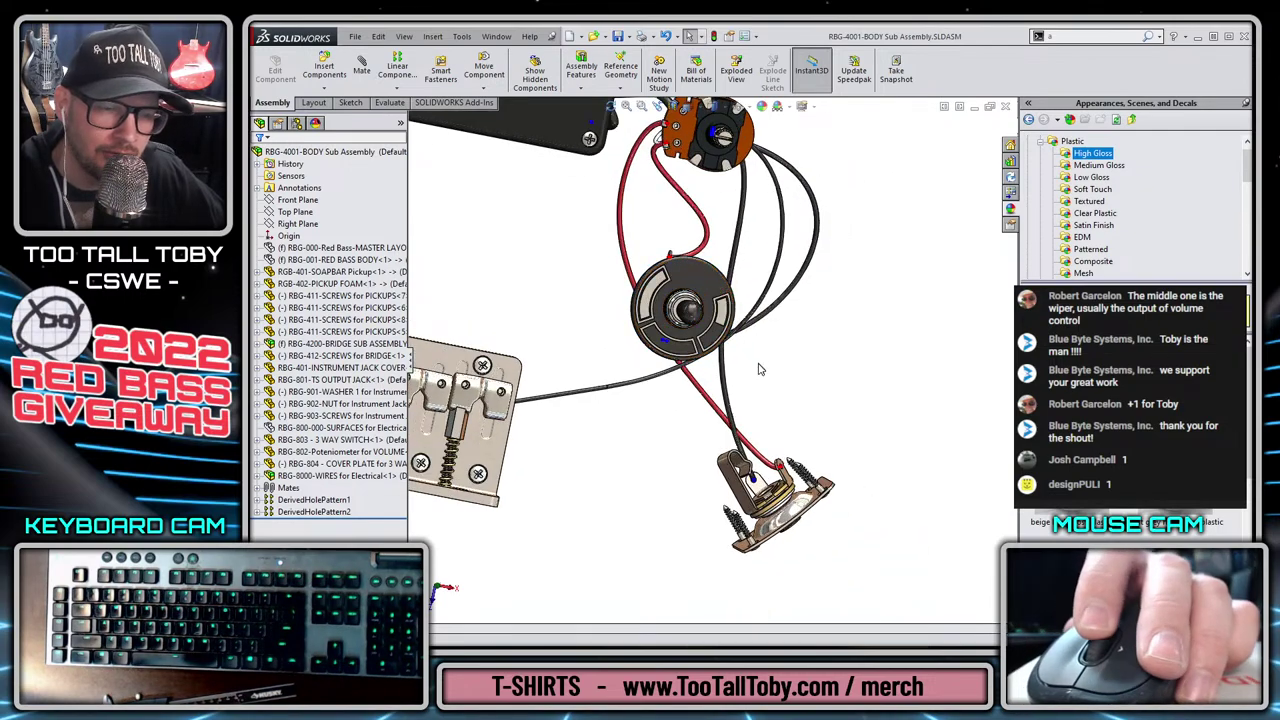
# Open the RBG-812 red wire part running from potentiometer to output jack, view it and close it.
pyautogui.moveTo(735, 300); pyautogui.dragTo(752, 200, button='middle')
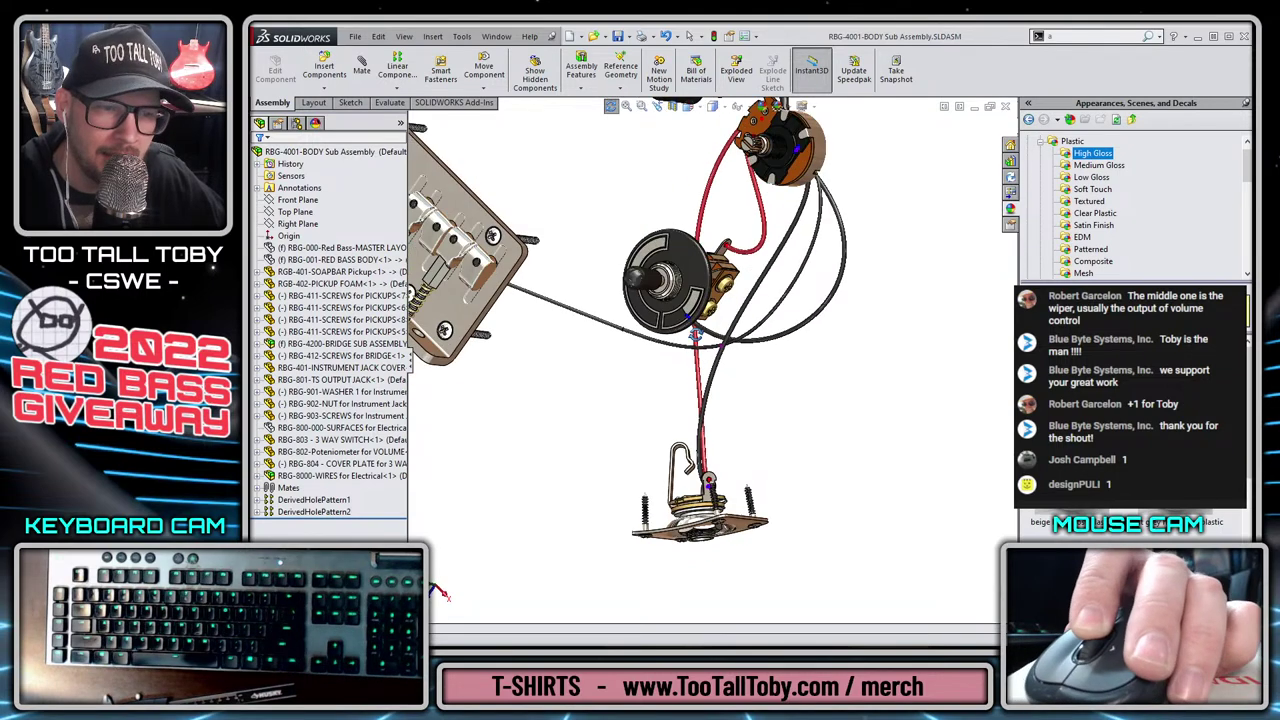
pyautogui.click(732, 148)
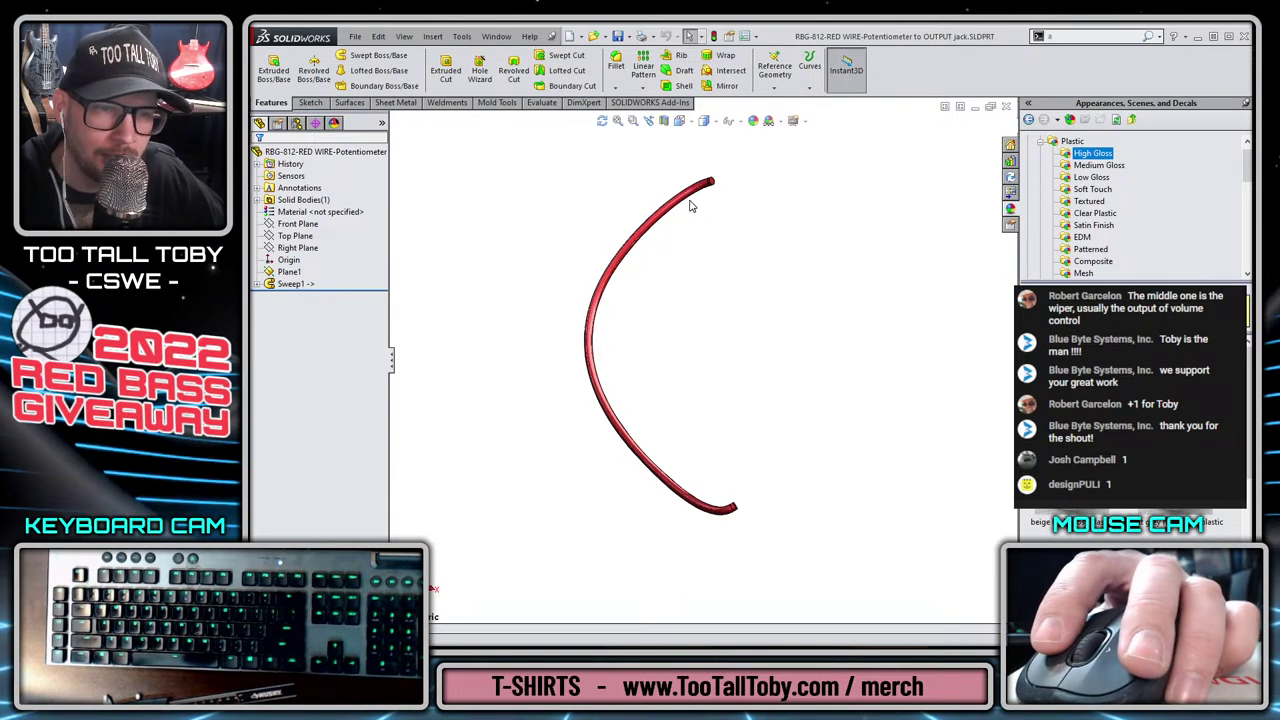
pyautogui.click(1006, 106)
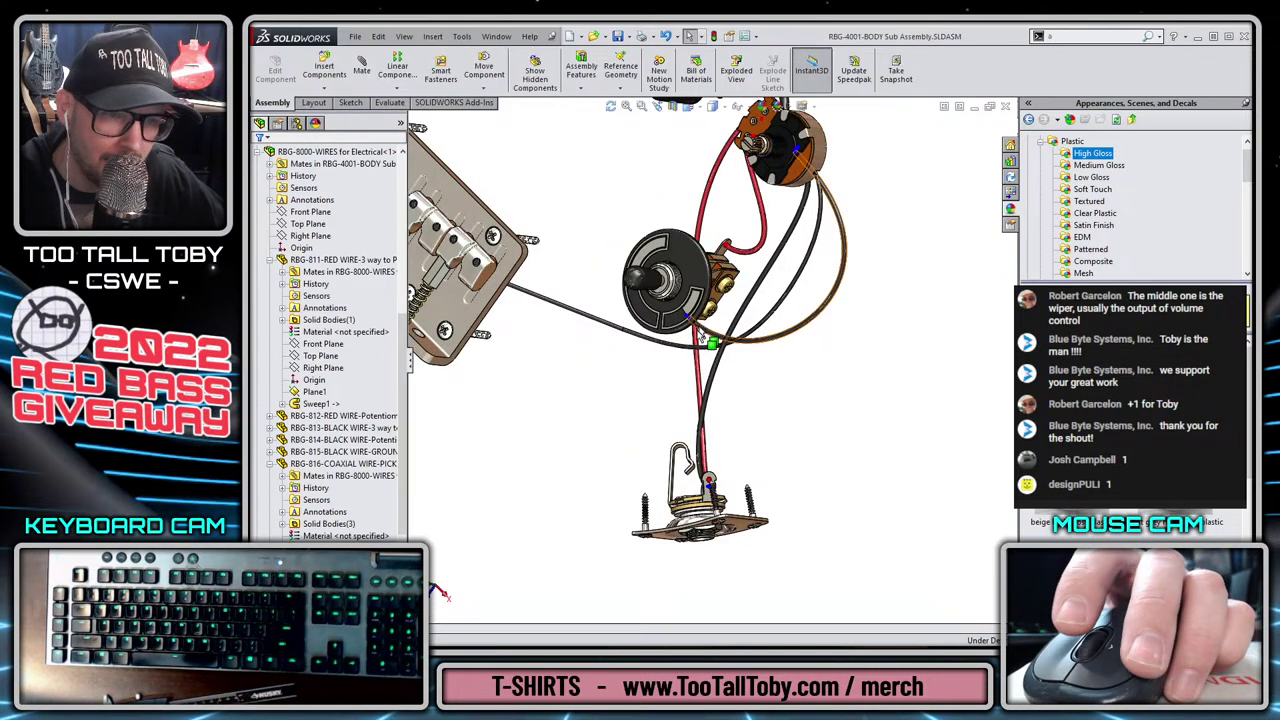
# Open the RBG-815 black ground wire part and open its sweep path 3DSketch1 for editing.
pyautogui.click(612, 330)
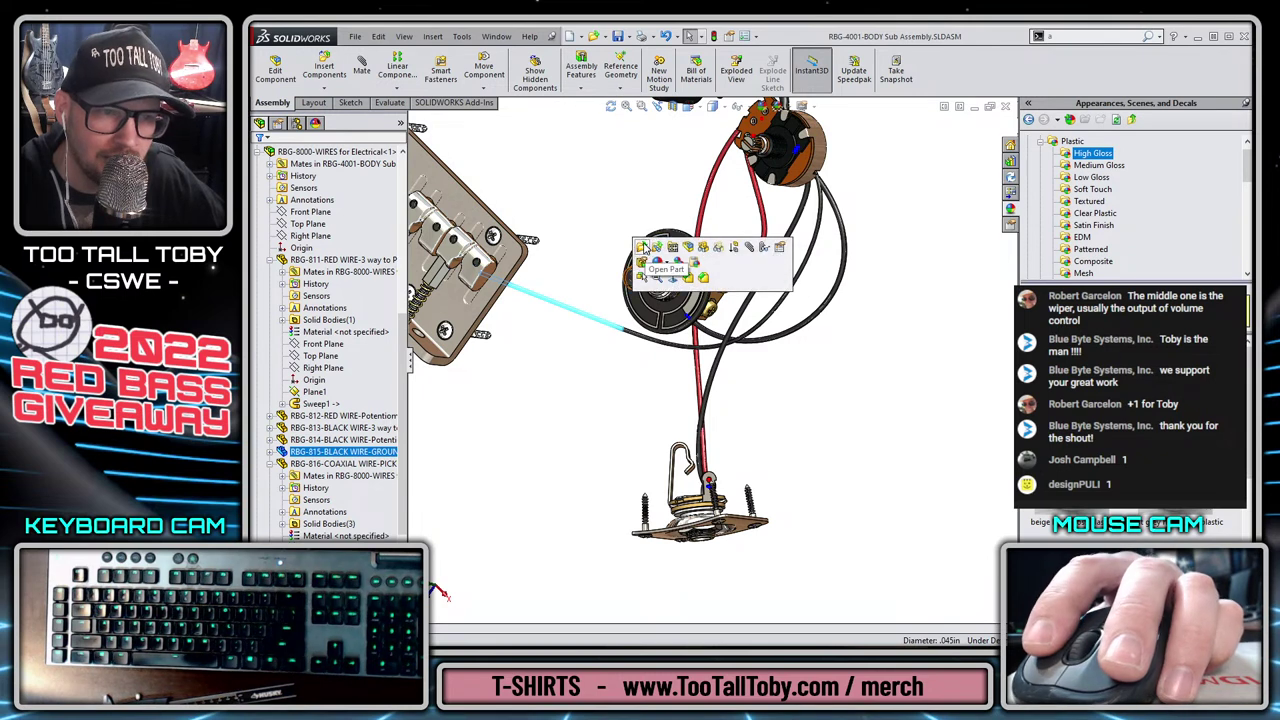
pyautogui.scroll(3, 612, 423)
pyautogui.scroll(-4, 561, 372)
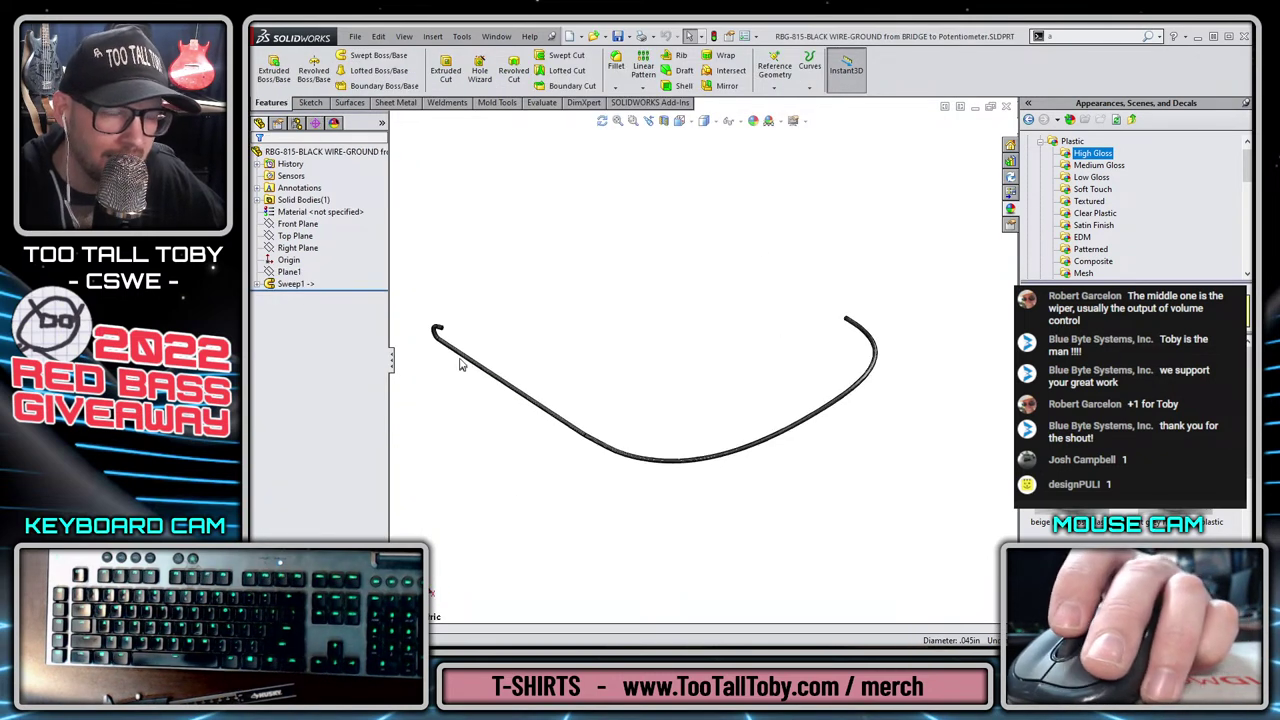
pyautogui.click(257, 284)
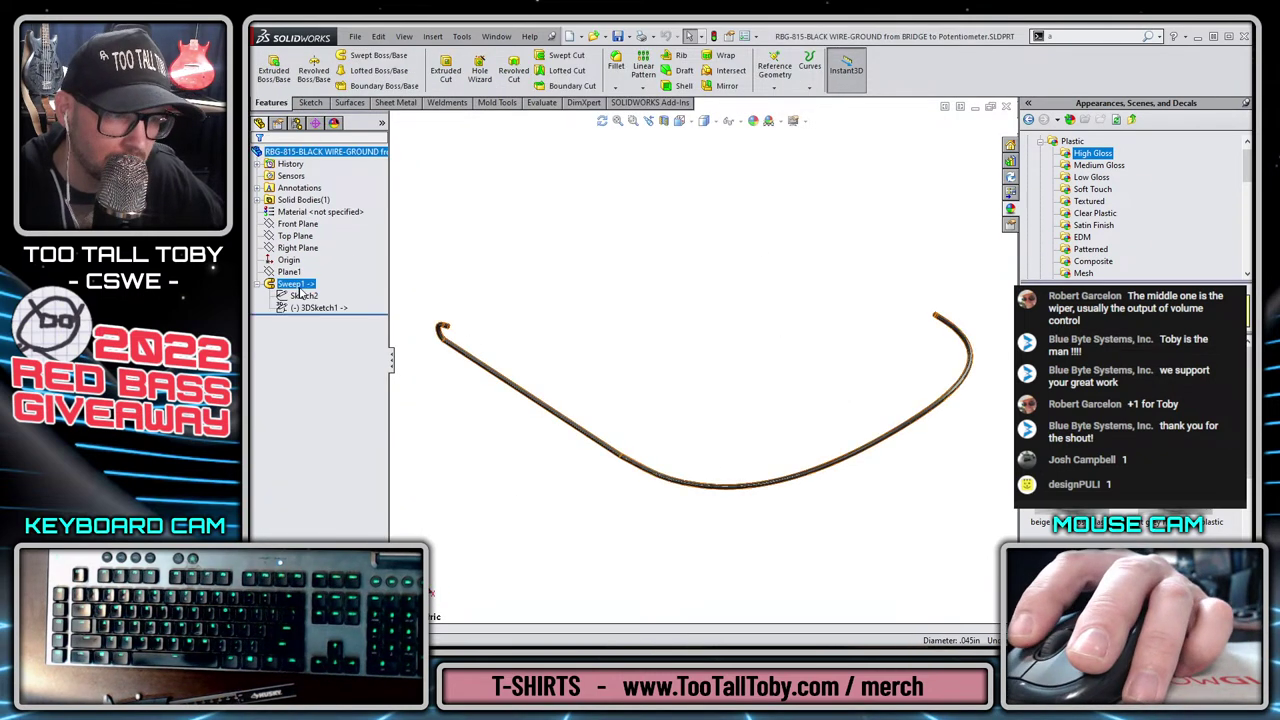
pyautogui.click(316, 307)
pyautogui.click(462, 277)
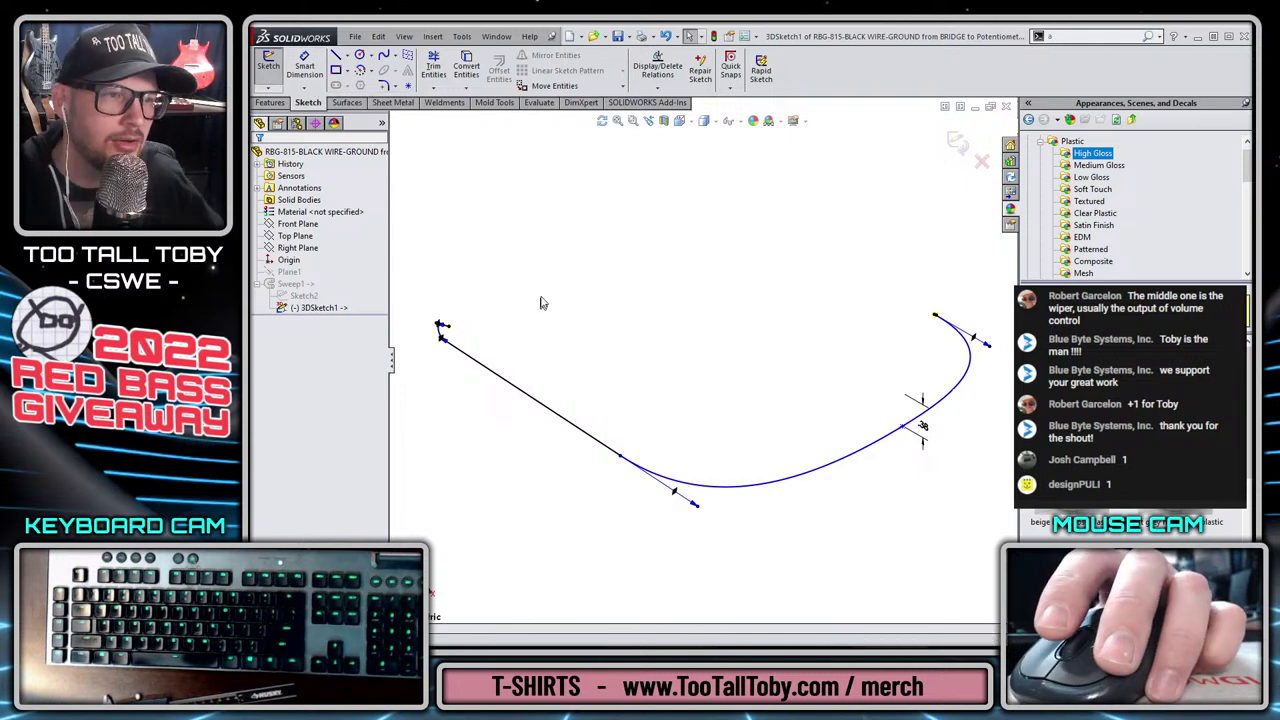
pyautogui.press('s')
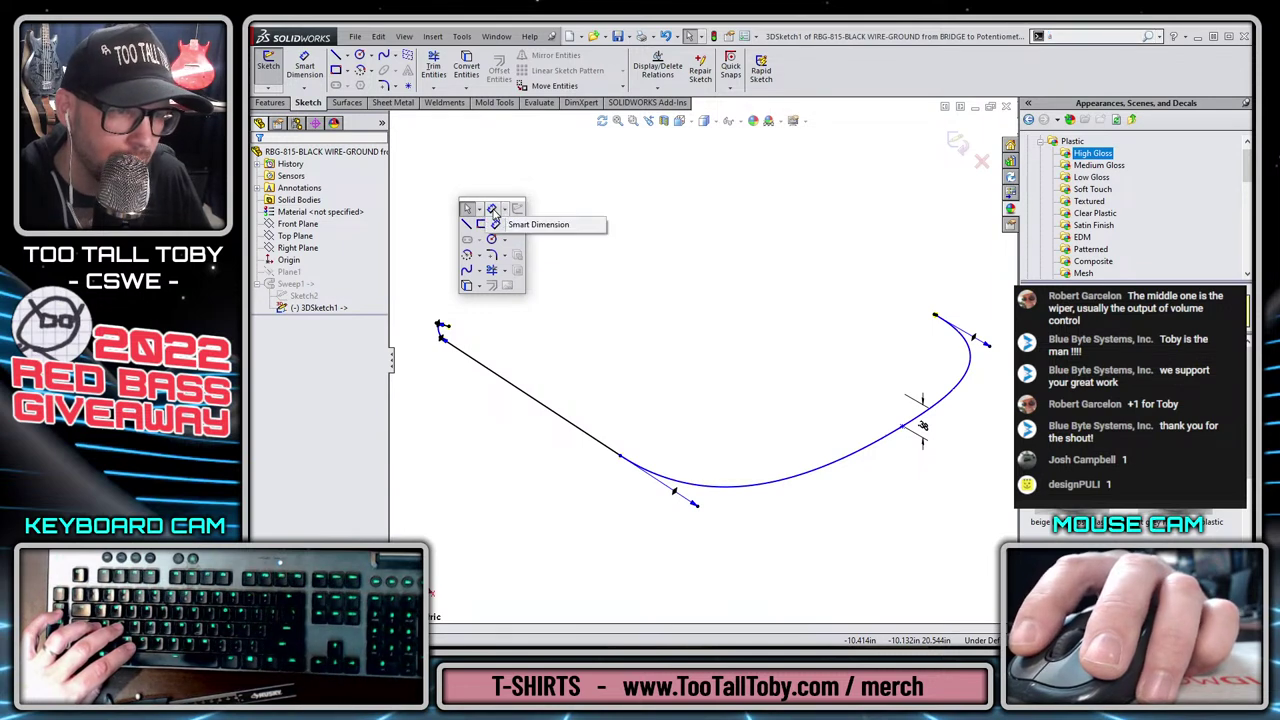
pyautogui.click(491, 210)
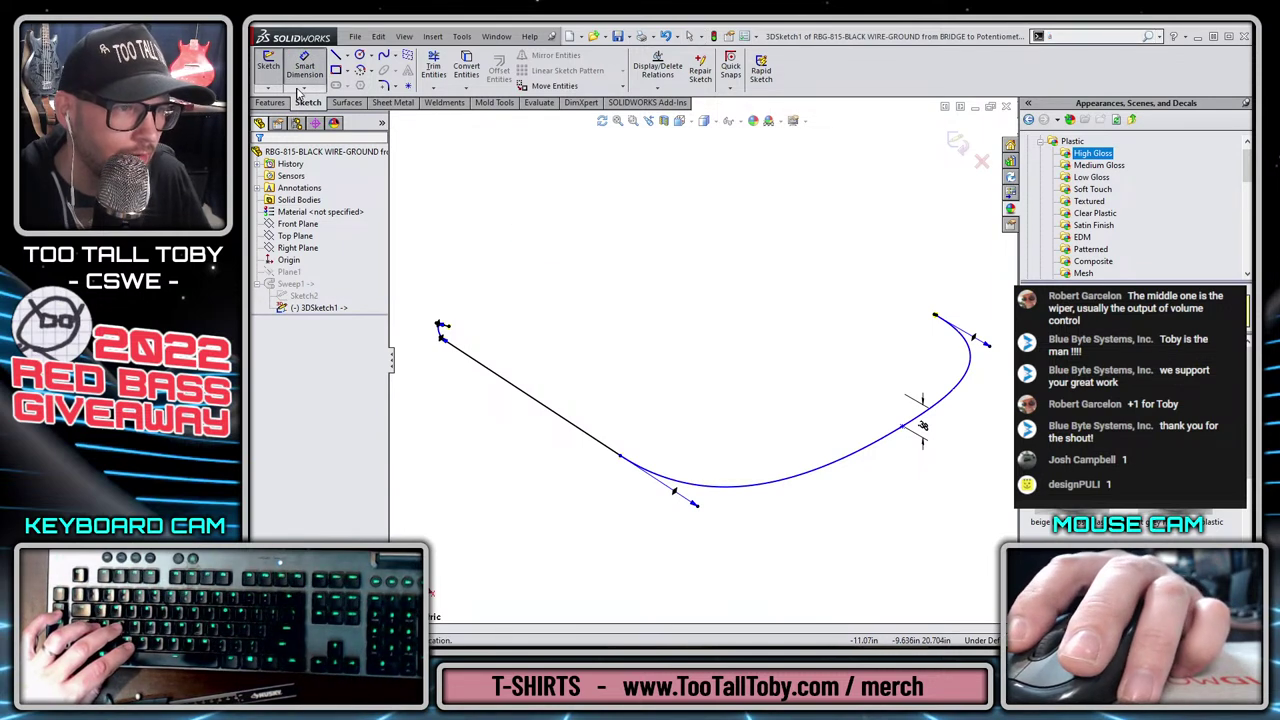
pyautogui.press('Escape')
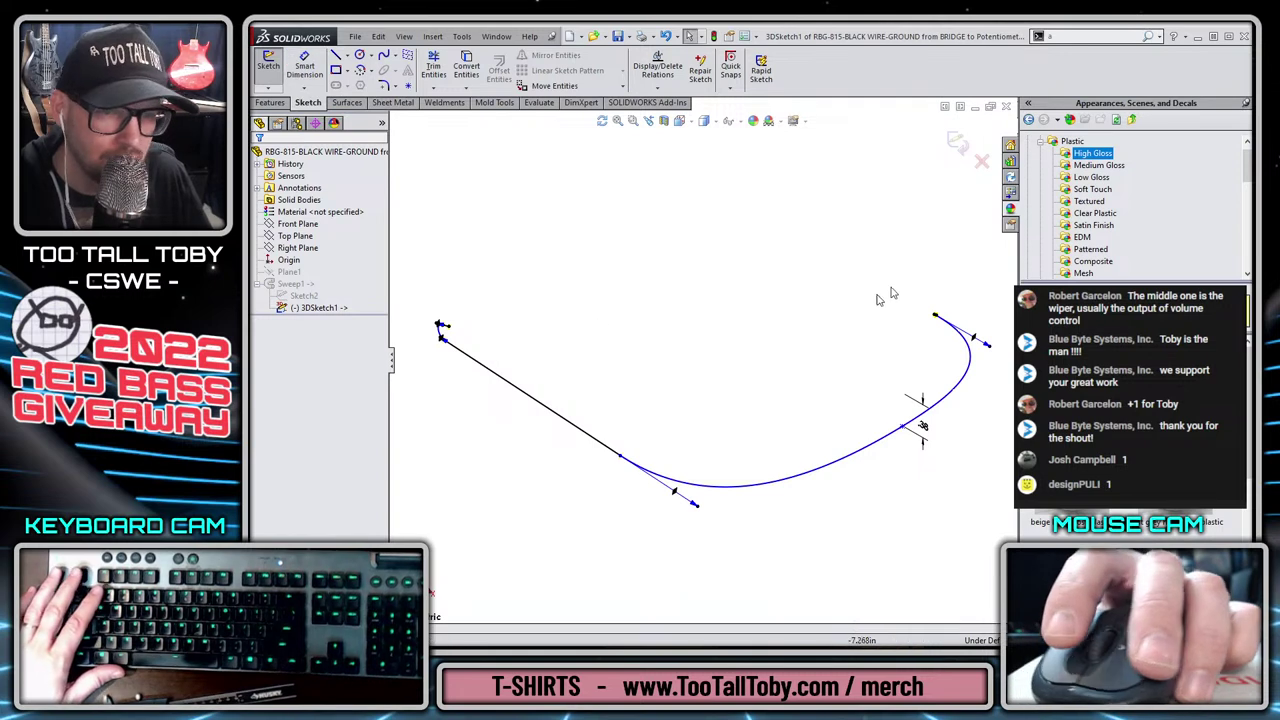
# Select the full chain of connected segments in the ground wire's 3D path sketch to check its length.
pyautogui.scroll(-2, 505, 375)
pyautogui.scroll(-4, 475, 326)
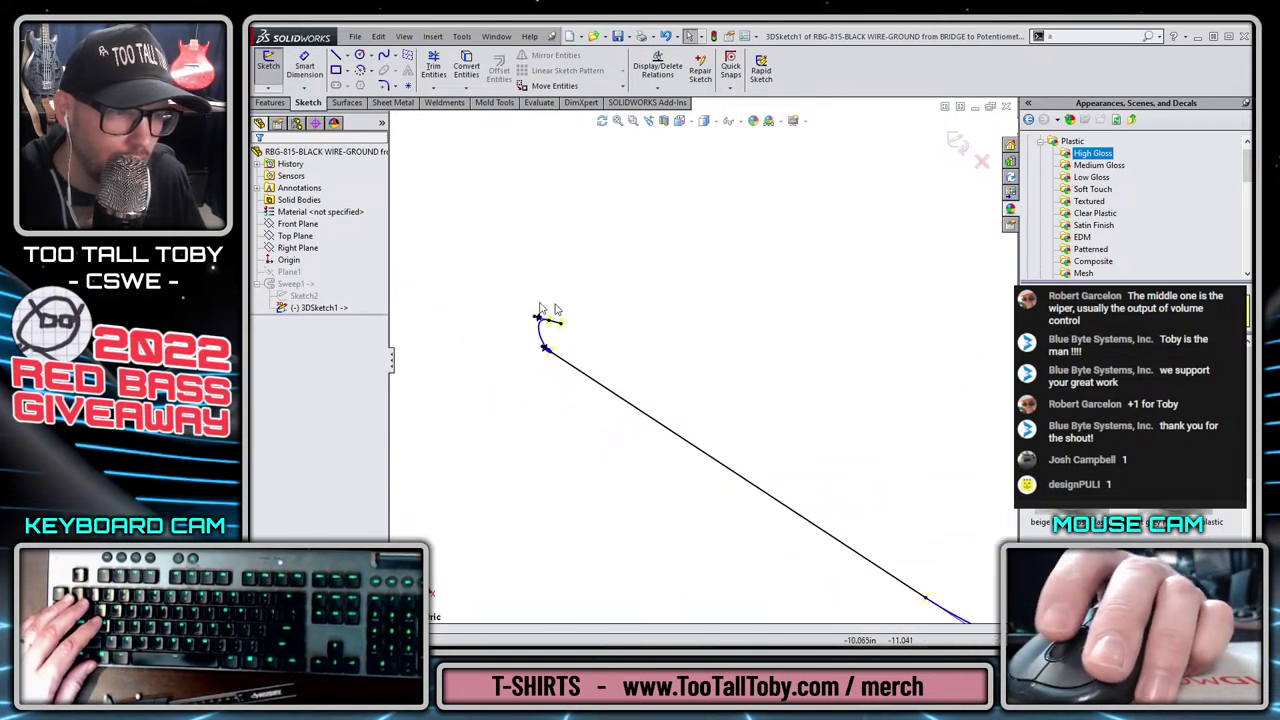
pyautogui.click(532, 333)
pyautogui.rightClick(536, 337)
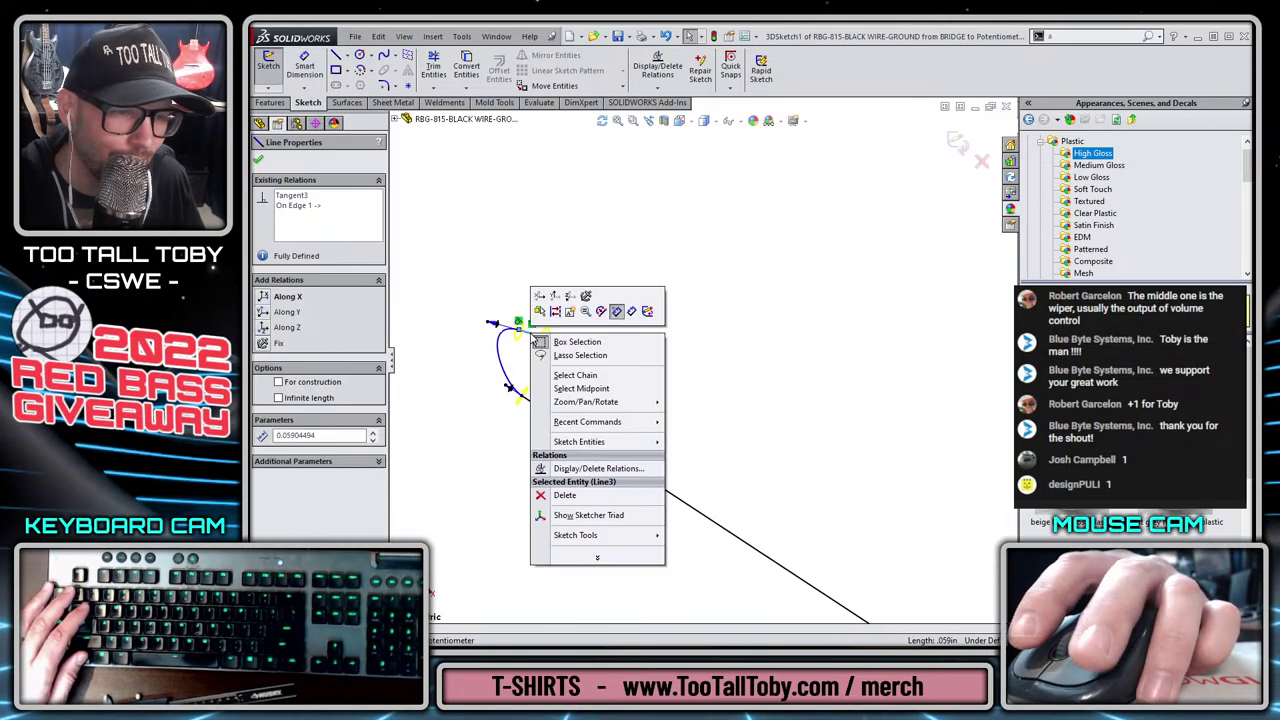
pyautogui.click(606, 375)
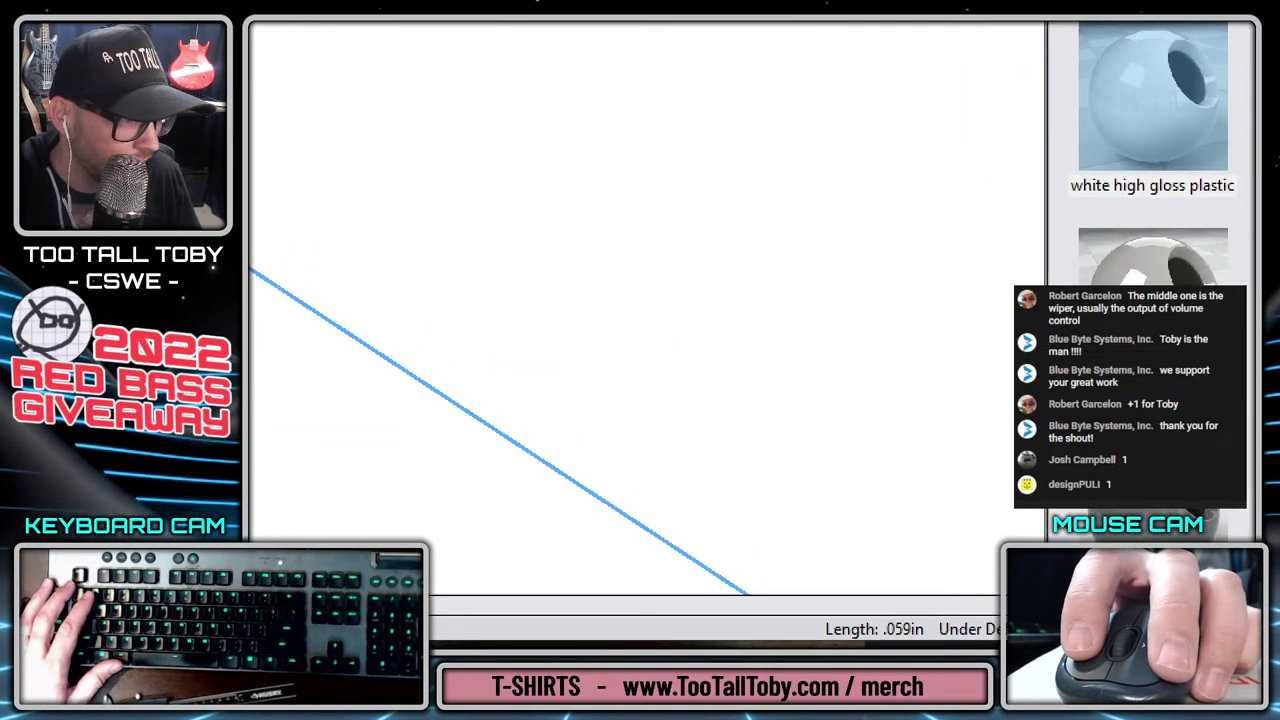
# Measure the total length of the selected ground wire path segments and clear the selection.
pyautogui.moveTo(916, 624); pyautogui.dragTo(952, 483)
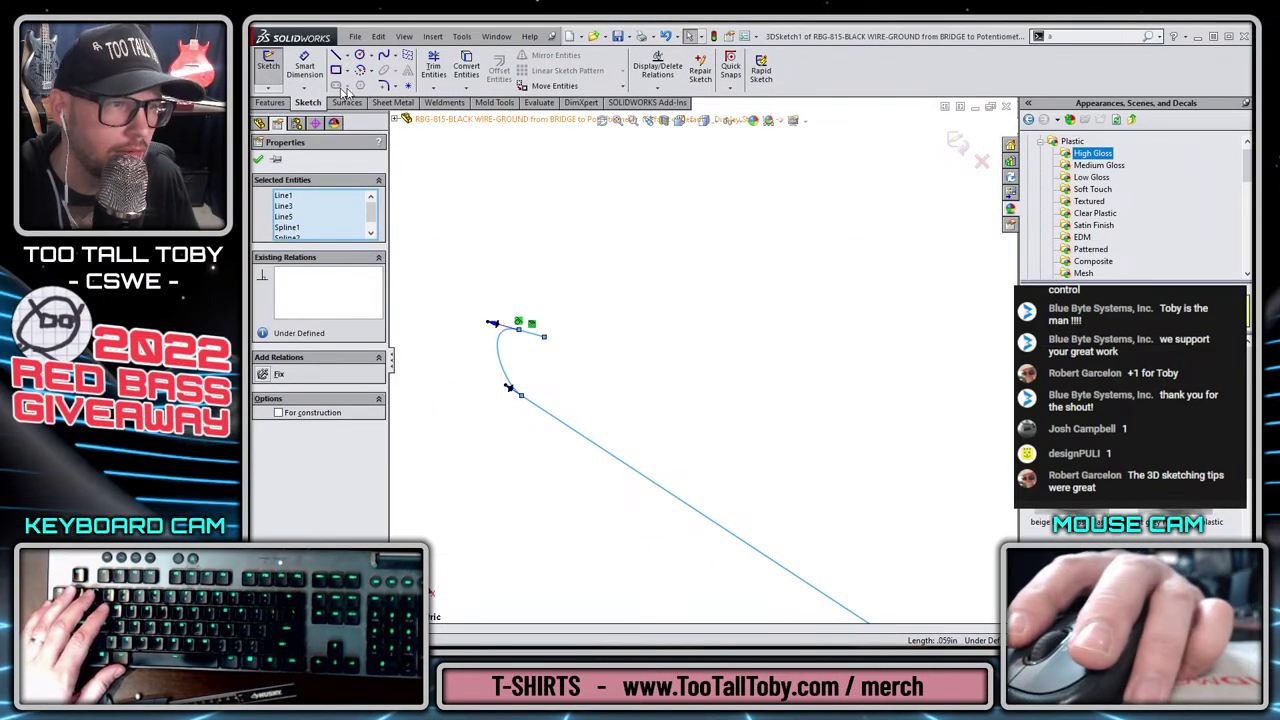
pyautogui.click(539, 103)
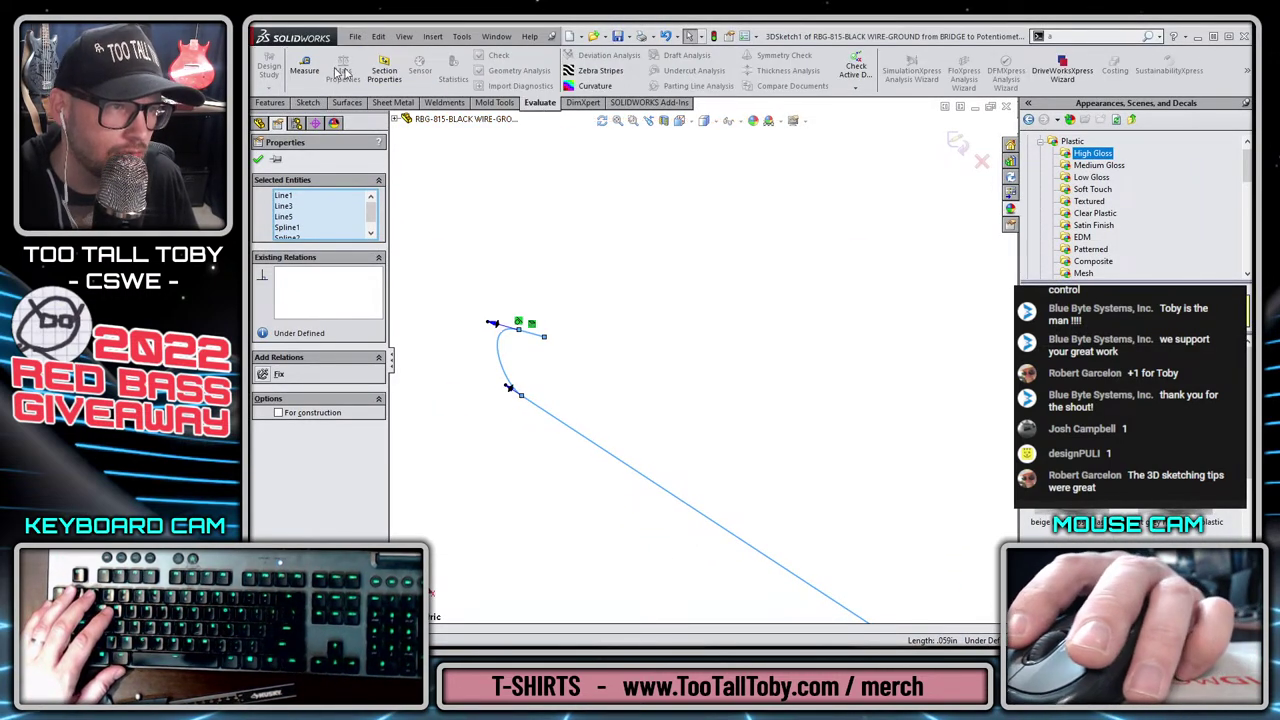
pyautogui.click(304, 66)
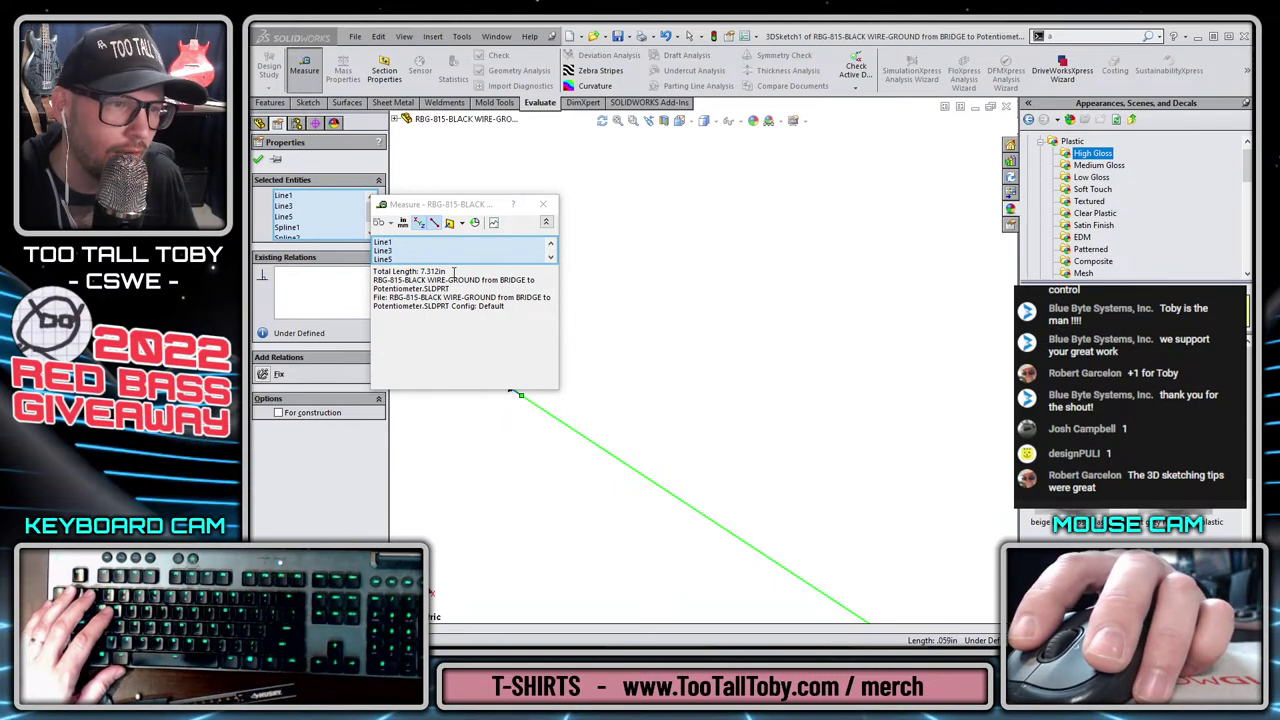
pyautogui.moveTo(453, 272); pyautogui.dragTo(390, 272)
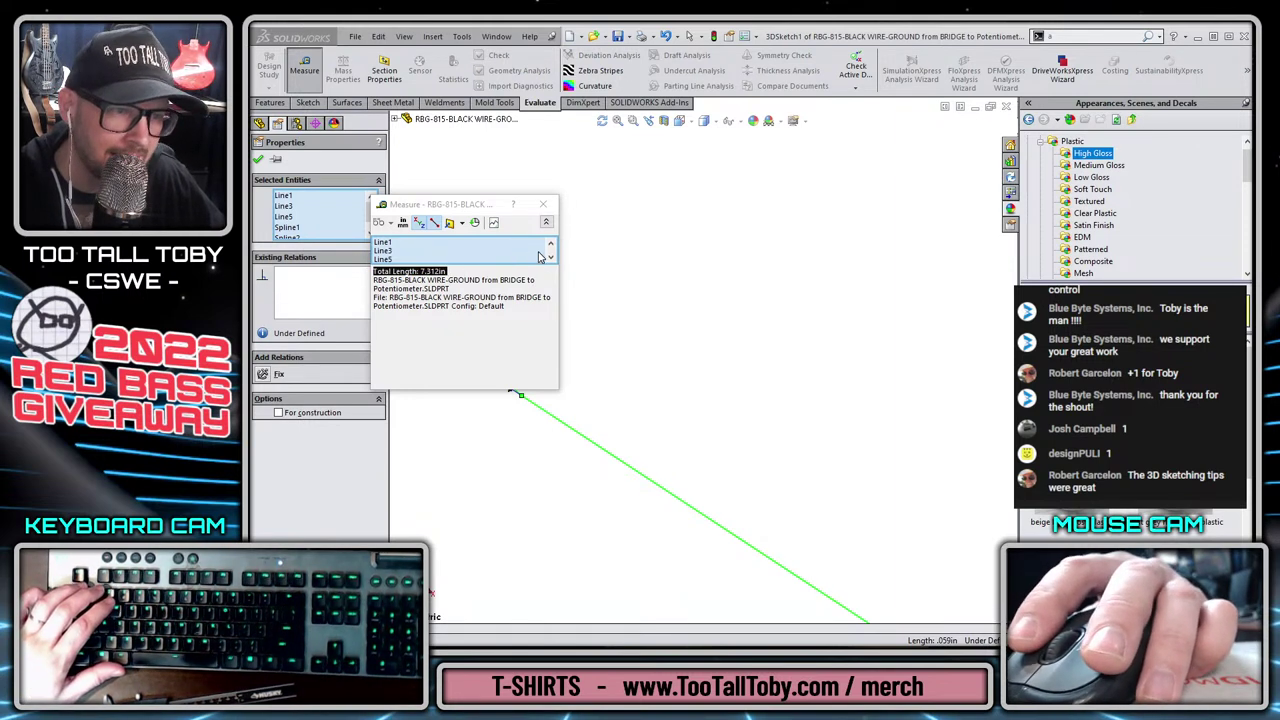
pyautogui.click(543, 204)
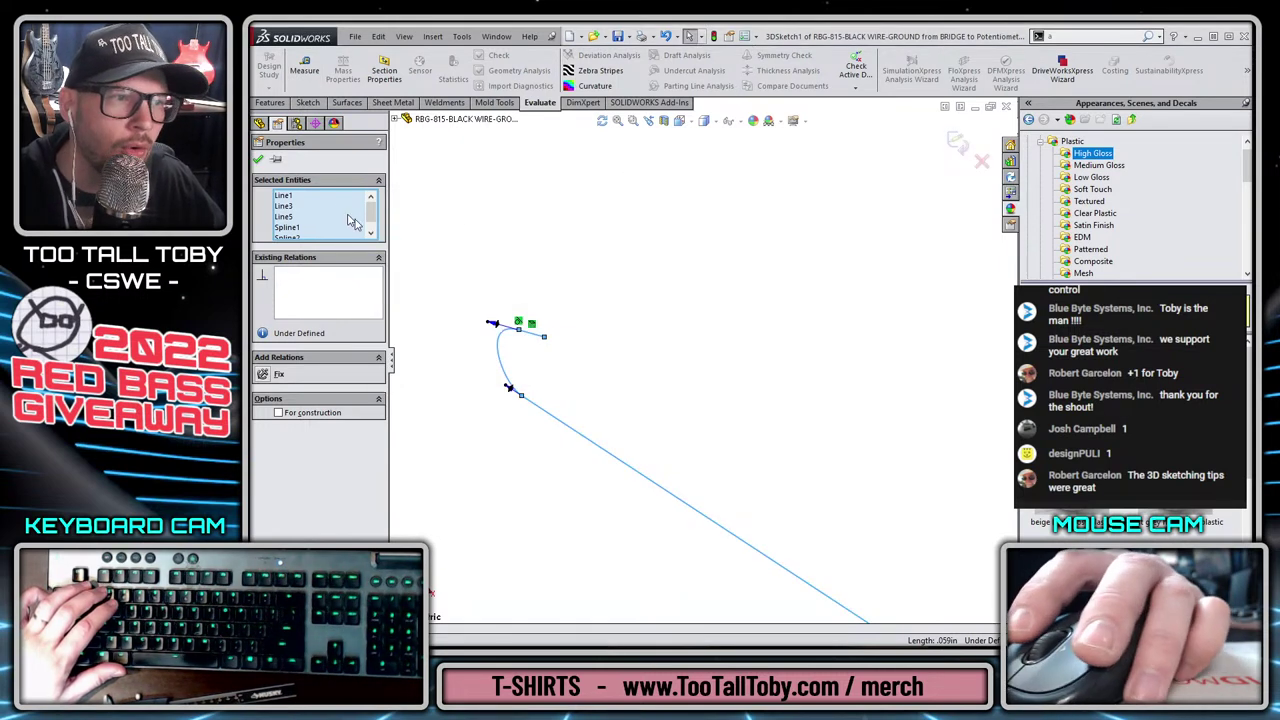
pyautogui.click(258, 161)
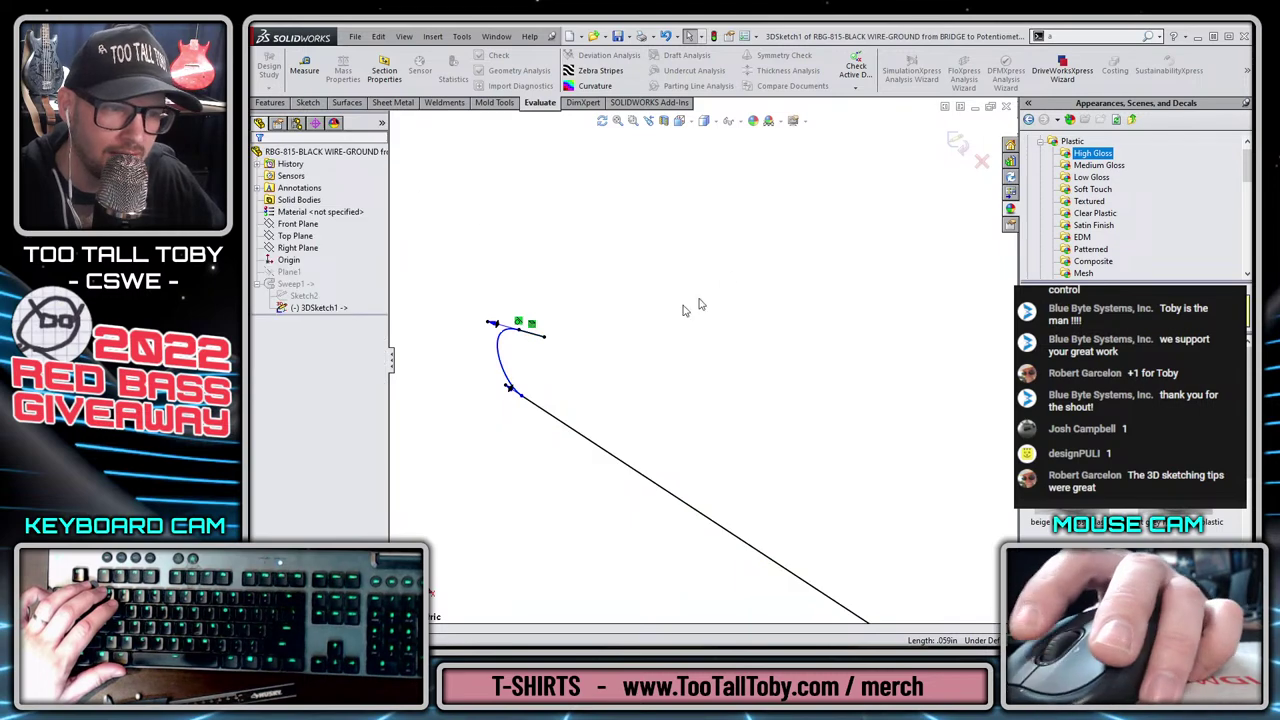
# Add a custom file property WIRE LENGTH with the value "10 inch wire" to the black ground wire part.
pyautogui.click(746, 37)
pyautogui.press('Escape')
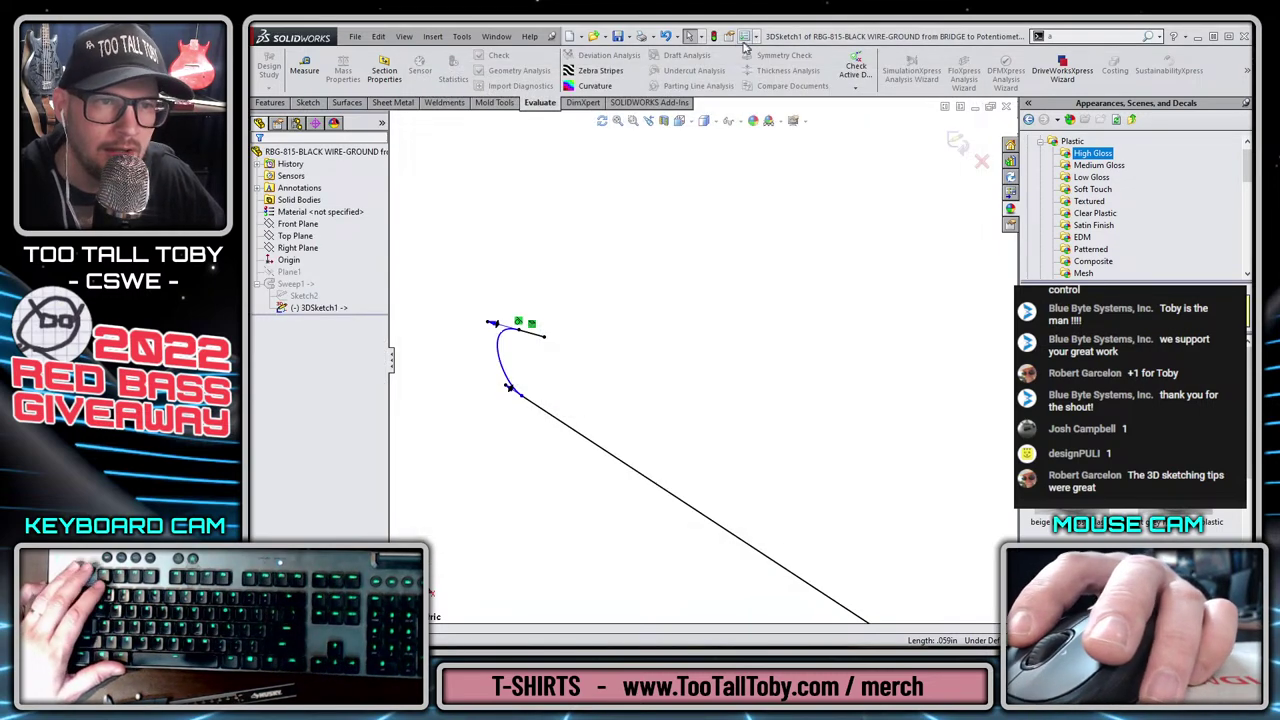
pyautogui.click(729, 37)
pyautogui.click(440, 224)
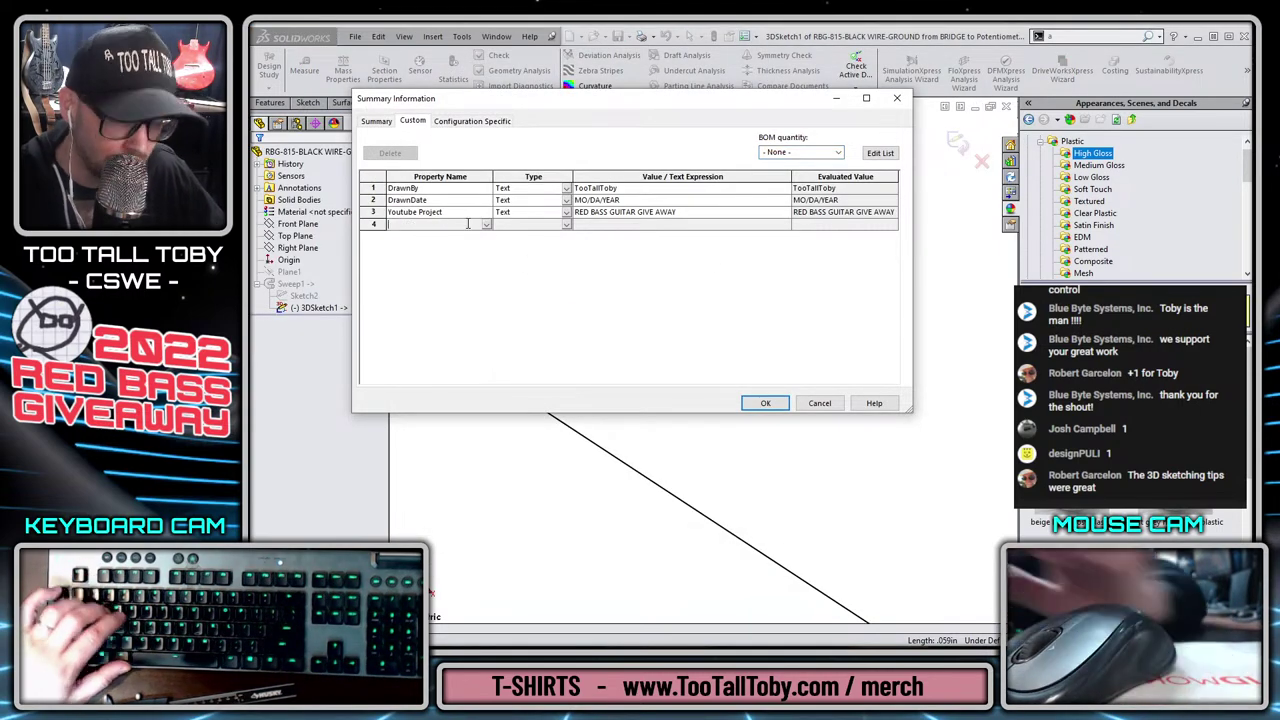
pyautogui.write('WIRE LENGTH')
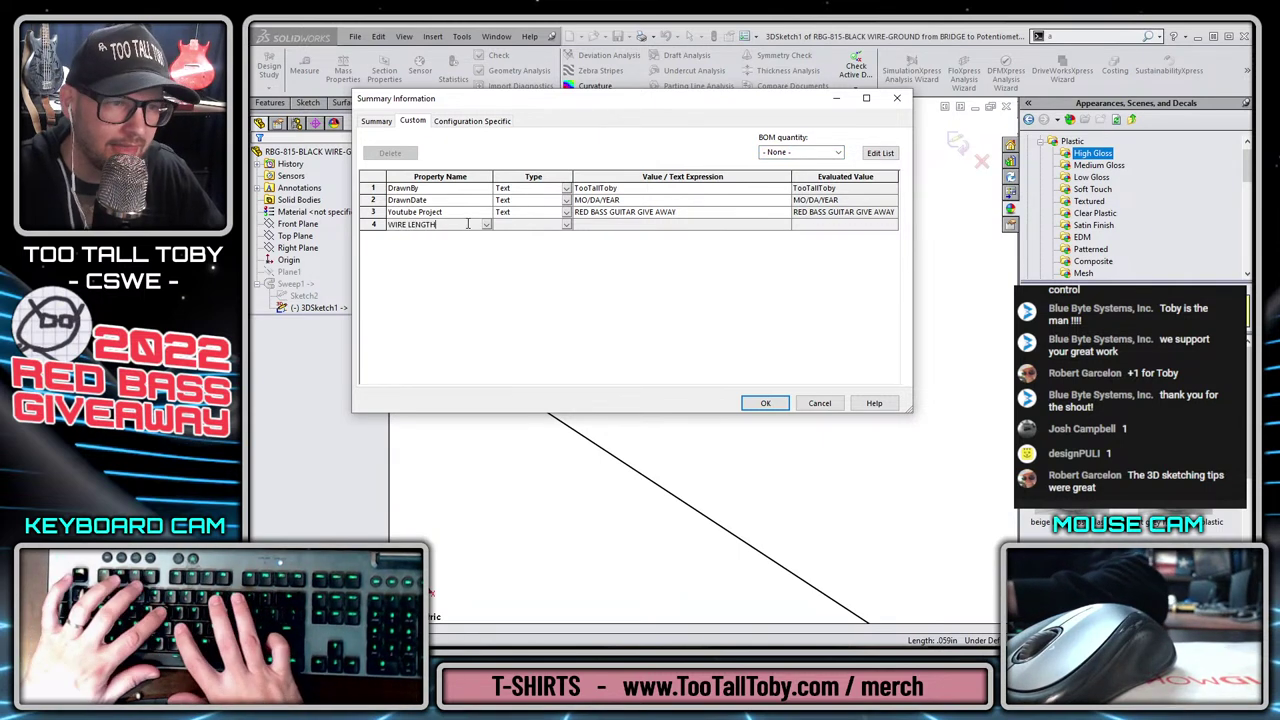
pyautogui.press('Tab')
pyautogui.press('Tab')
pyautogui.write('10')
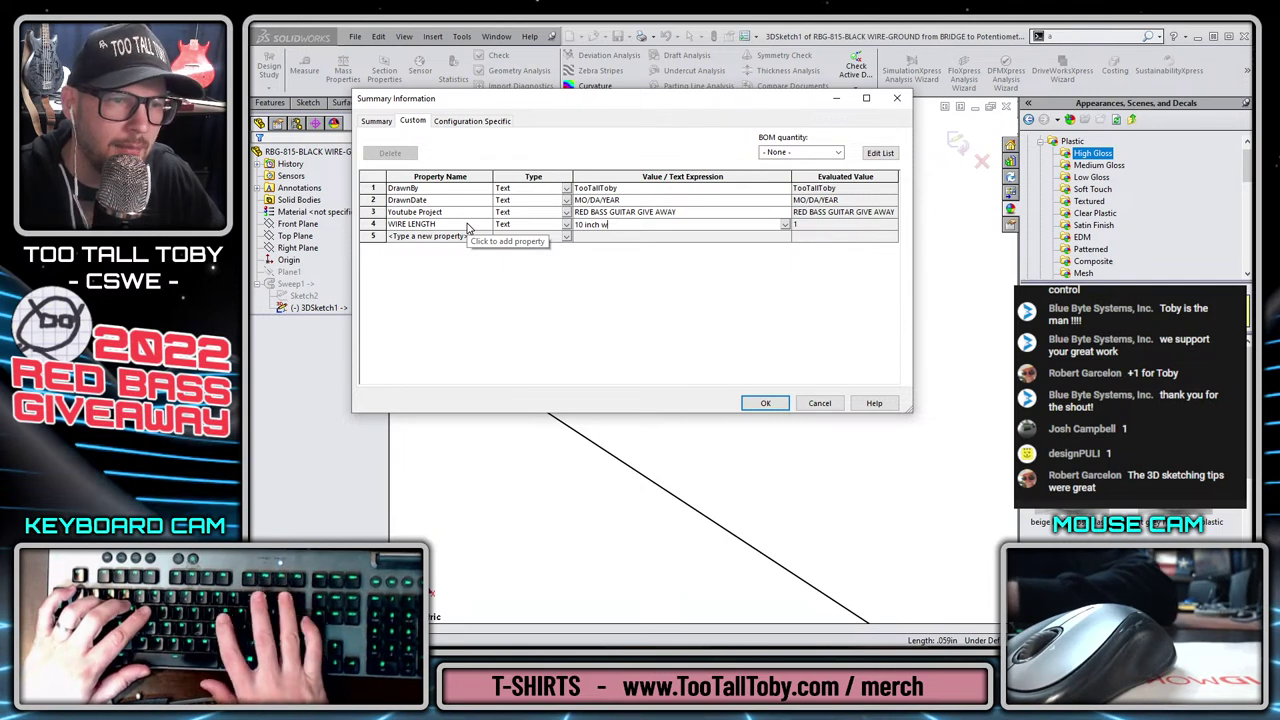
pyautogui.write(' inch wire')
# Add VENDOR and PART NO custom properties without values and accept the file properties.
pyautogui.click(468, 236)
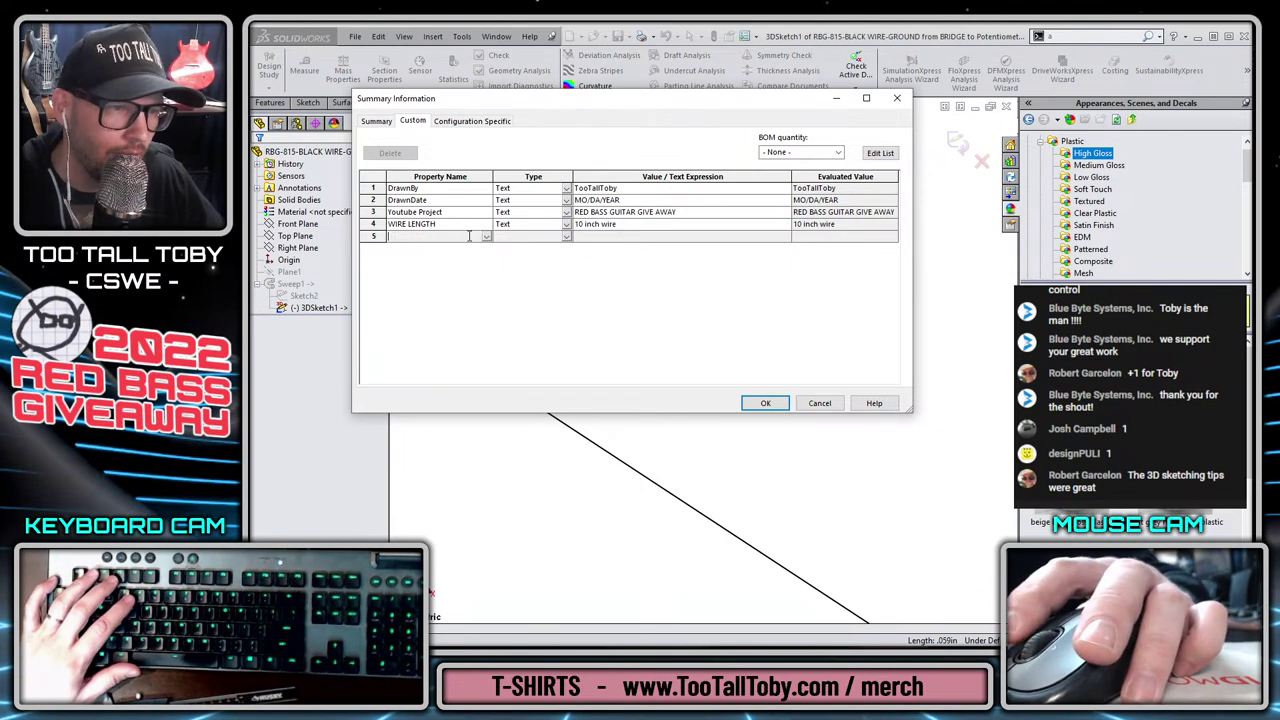
pyautogui.write('VENDOR')
pyautogui.press('Return')
pyautogui.click(432, 248)
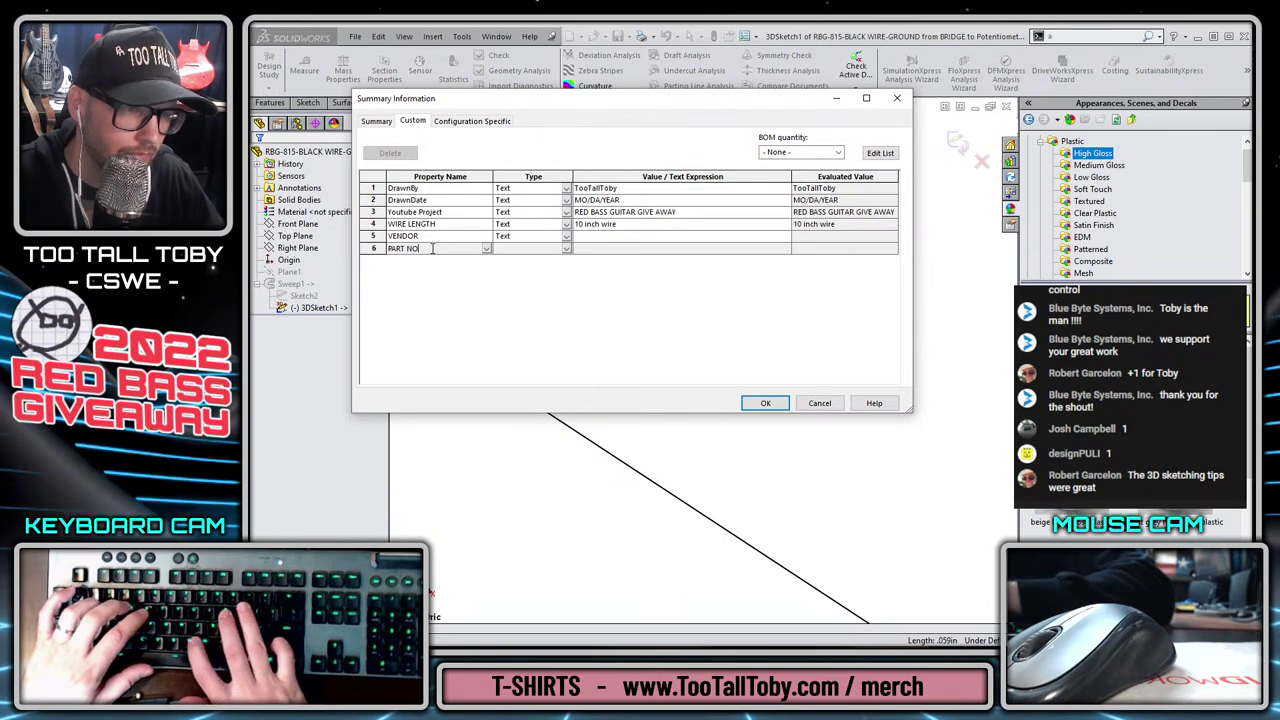
pyautogui.write('PART NO')
pyautogui.press('Return')
pyautogui.click(626, 250)
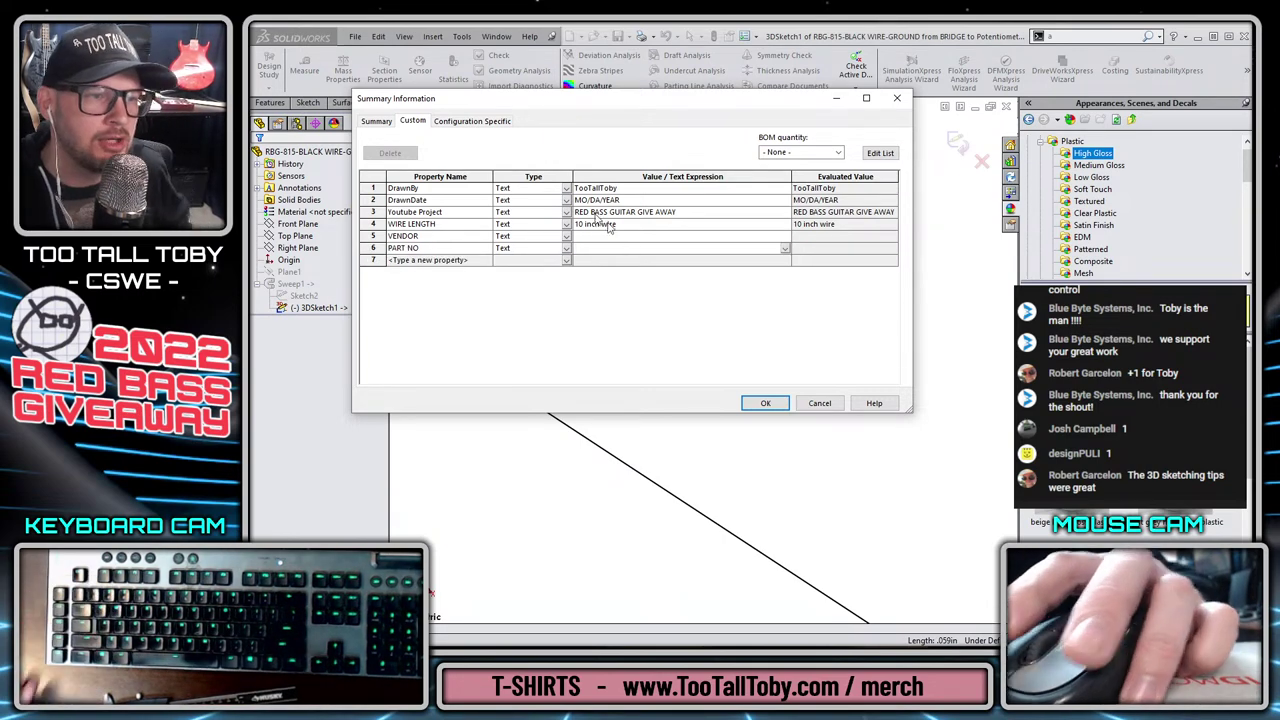
pyautogui.click(764, 403)
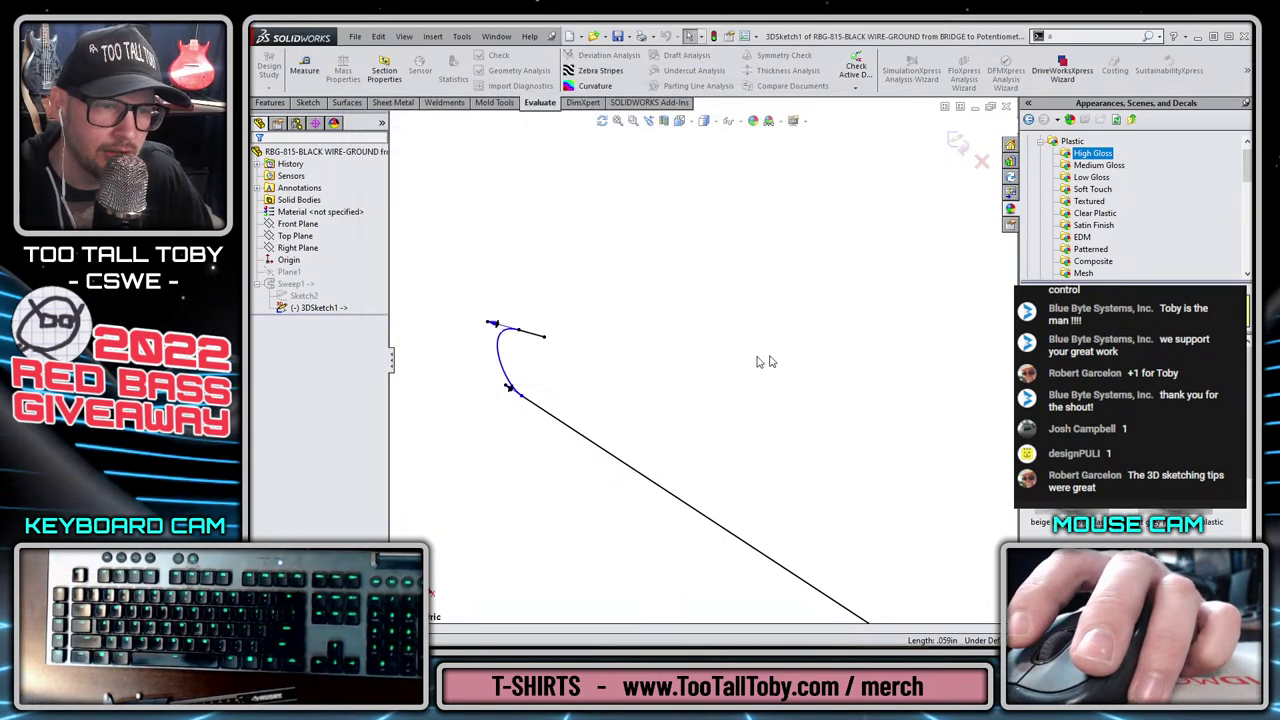
# Exit the path sketch, save the ground wire part and return to the body sub-assembly.
pyautogui.click(955, 143)
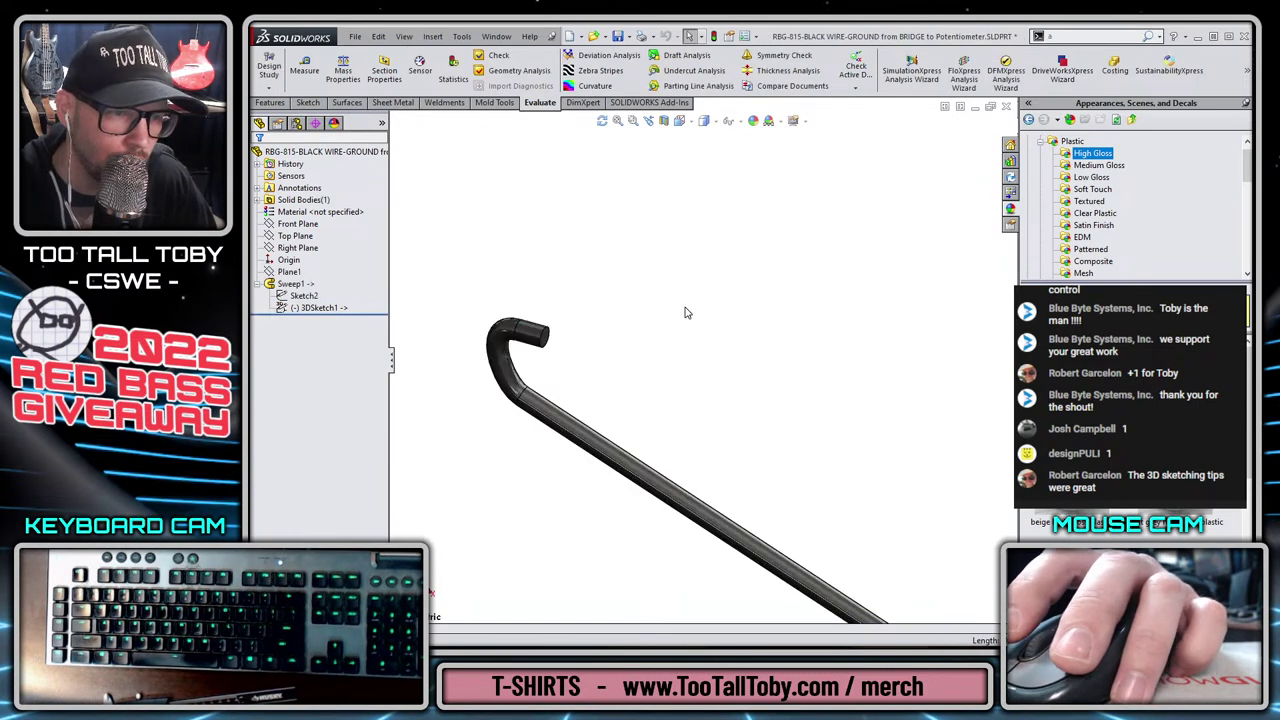
pyautogui.moveTo(735, 383); pyautogui.dragTo(651, 369, button='middle')
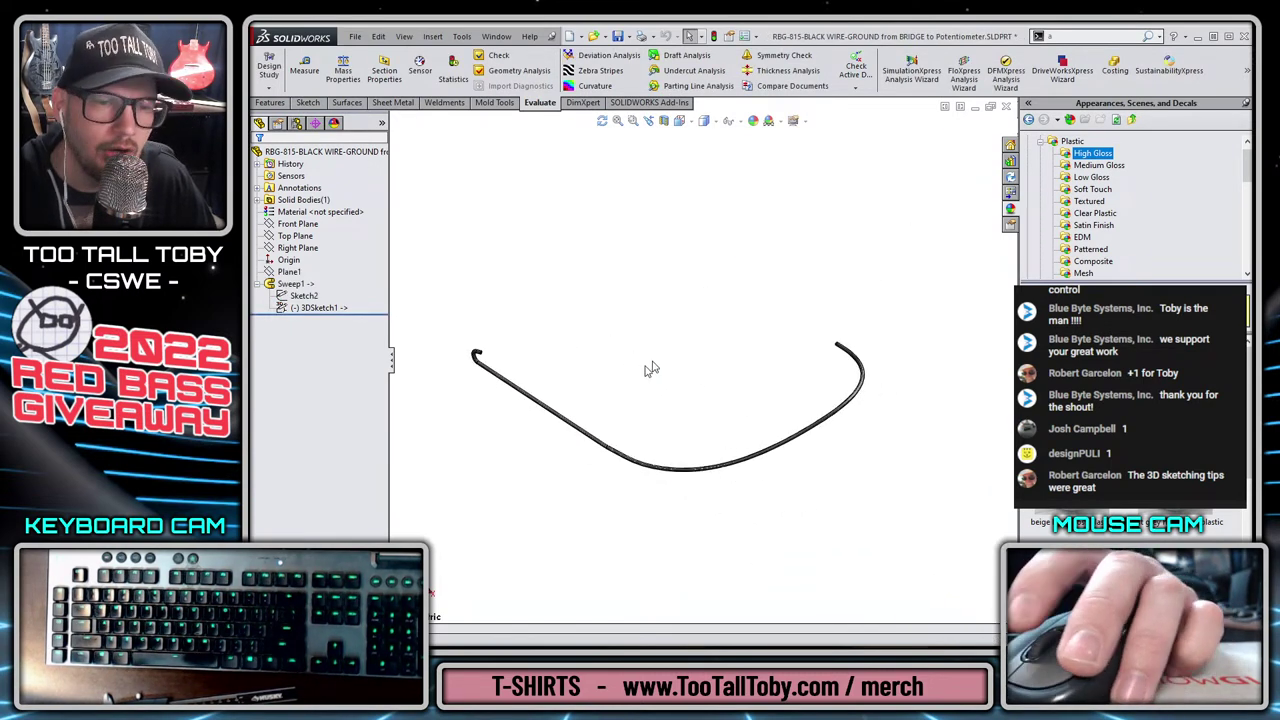
pyautogui.click(619, 37)
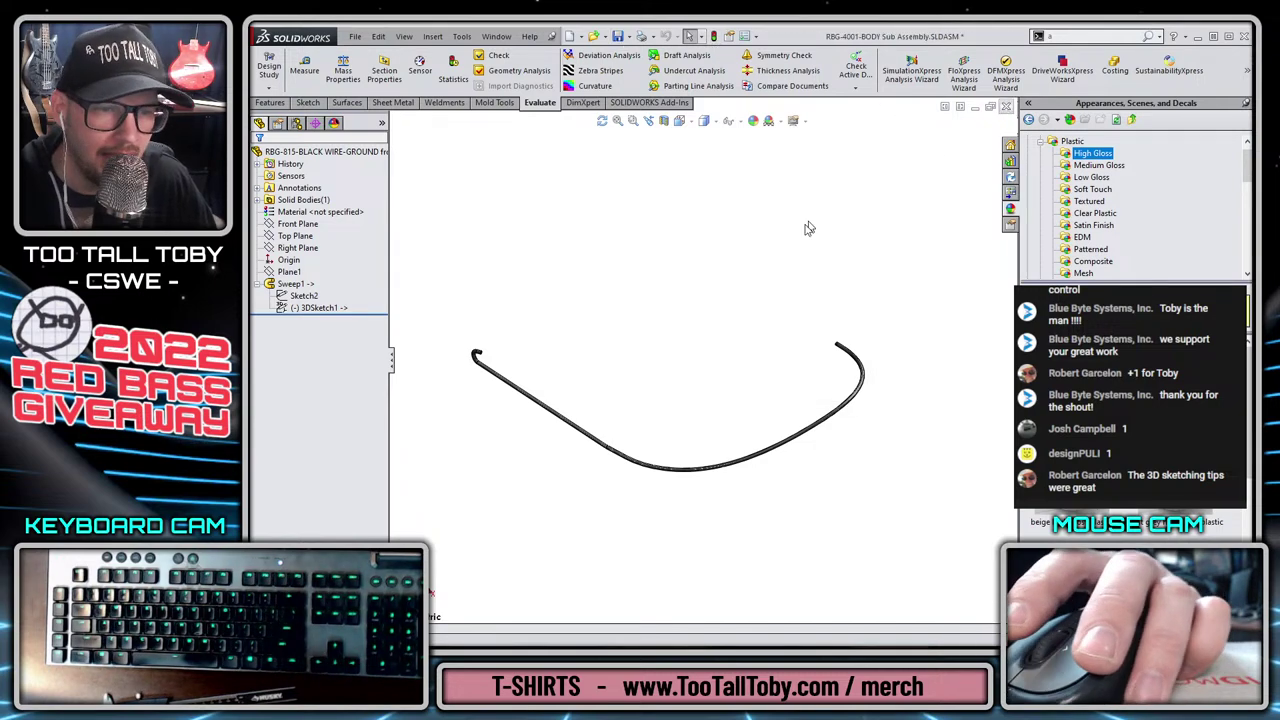
# Turn on shadows in shaded mode, ambient occlusion and perspective for the body sub-assembly view.
pyautogui.scroll(6, 728, 442)
pyautogui.scroll(-2, 682, 322)
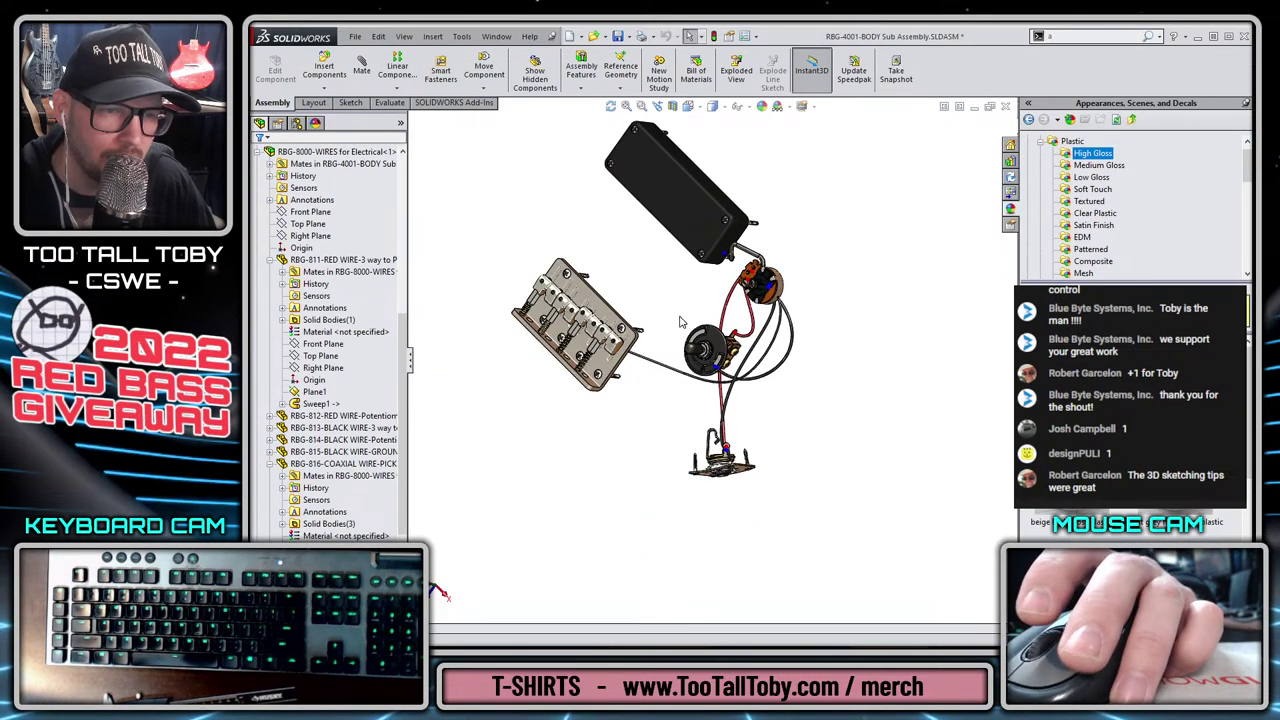
pyautogui.moveTo(668, 352); pyautogui.dragTo(690, 168, button='middle')
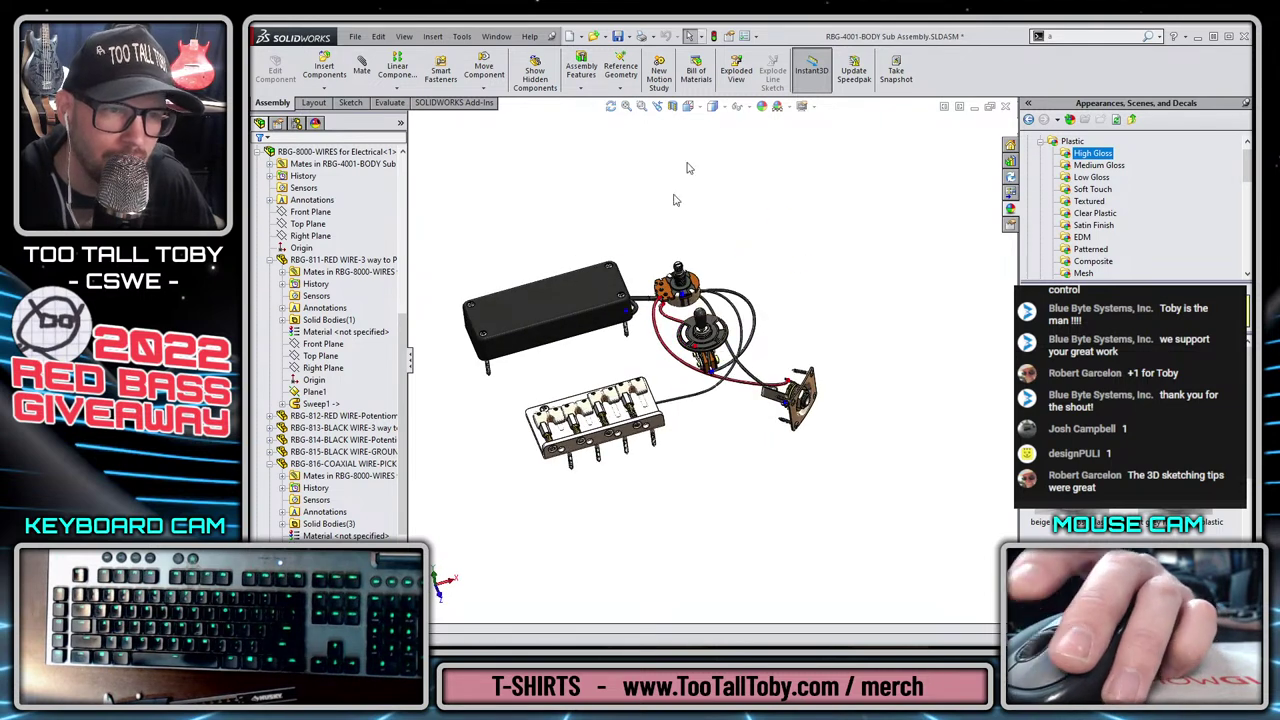
pyautogui.click(738, 106)
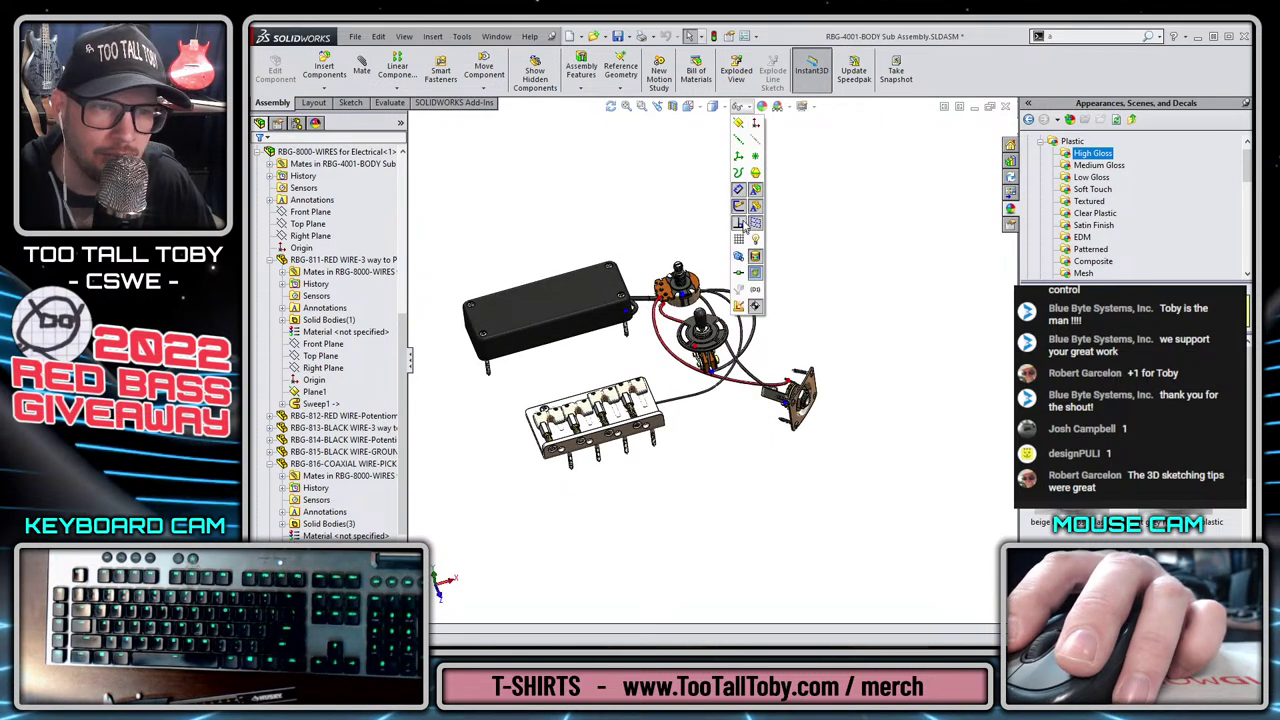
pyautogui.click(810, 107)
pyautogui.click(822, 136)
pyautogui.click(814, 107)
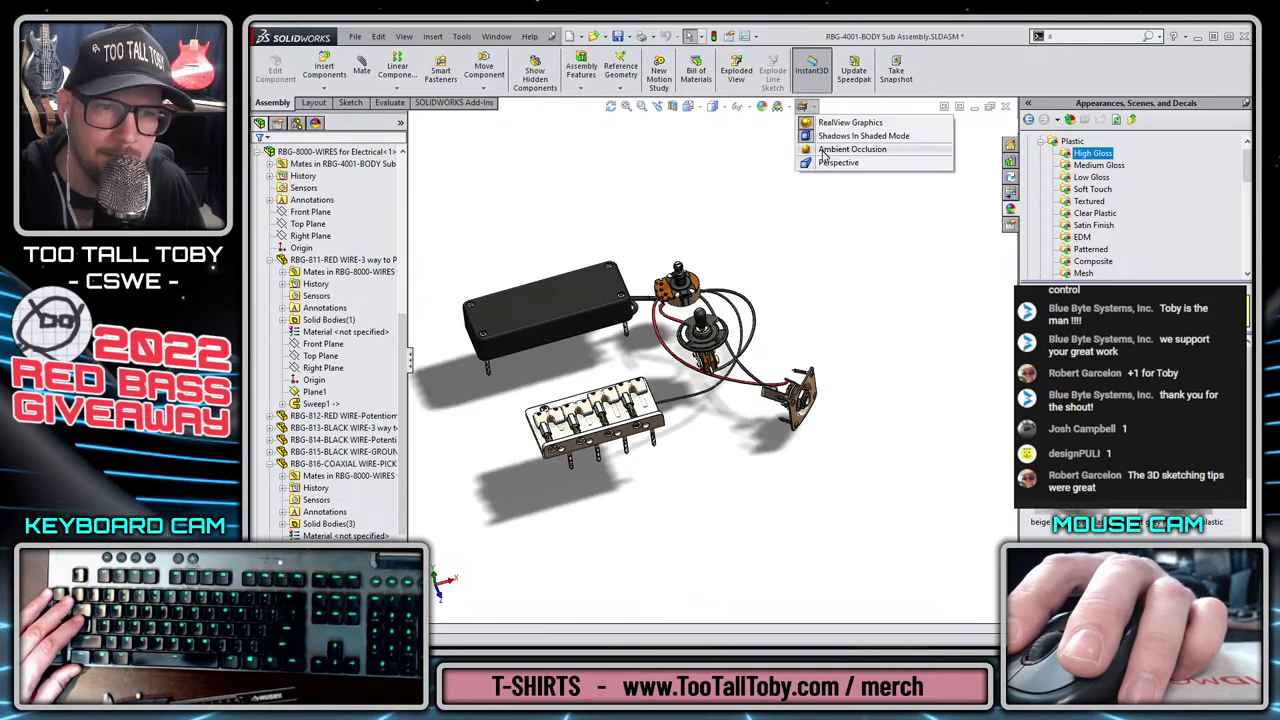
pyautogui.click(825, 150)
pyautogui.click(812, 108)
pyautogui.click(810, 163)
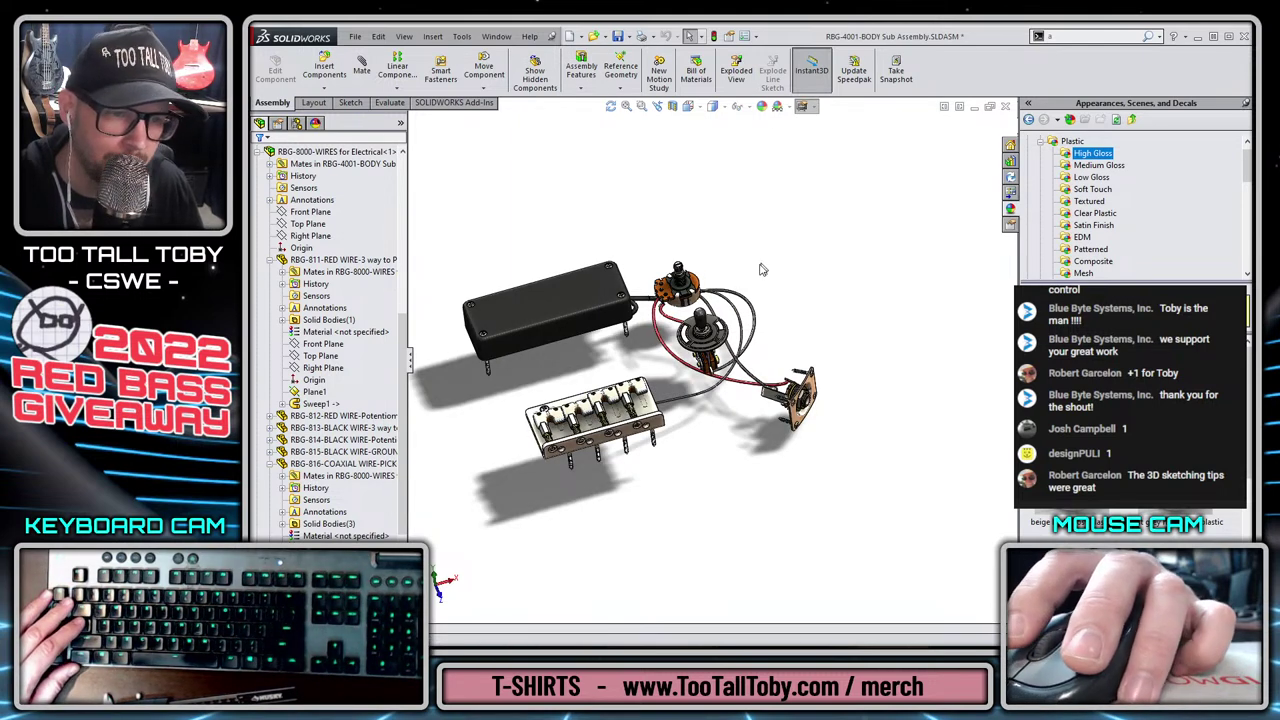
# Inspect the pickup, bridge, potentiometer, switch and jack wiring from above, from underneath and from the jack side.
pyautogui.press('f')
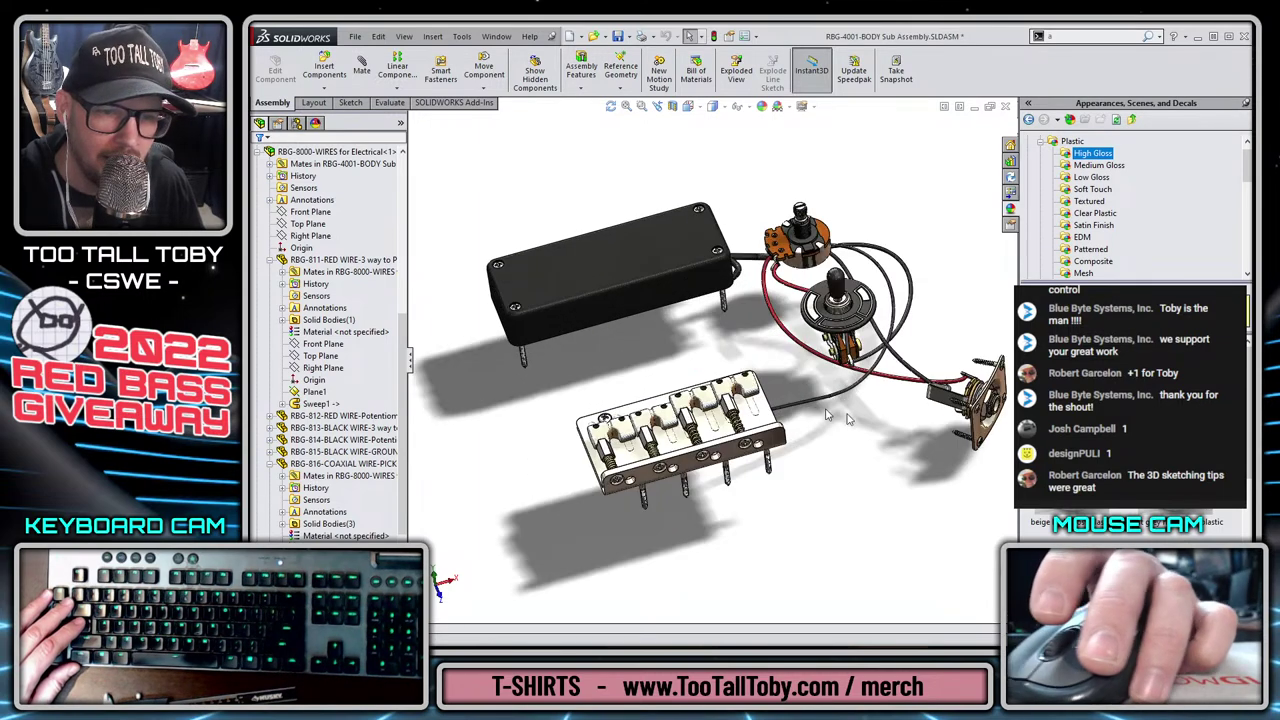
pyautogui.moveTo(851, 433)
pyautogui.mouseDown(button='middle')
pyautogui.moveTo(846, 424)
pyautogui.moveTo(851, 452)
pyautogui.mouseUp(button='middle')
pyautogui.scroll(1, 850, 450)
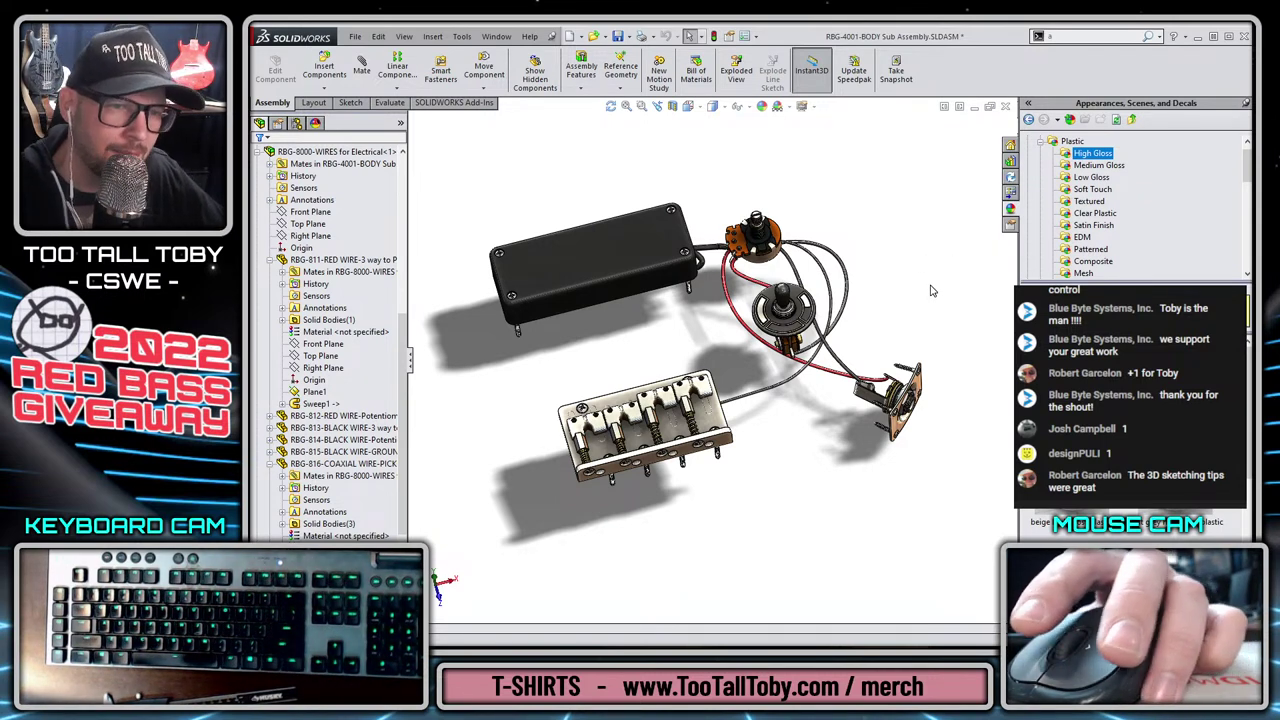
pyautogui.moveTo(786, 370); pyautogui.dragTo(982, 190, button='middle')
pyautogui.scroll(2, 480, 401)
pyautogui.scroll(-1, 522, 390)
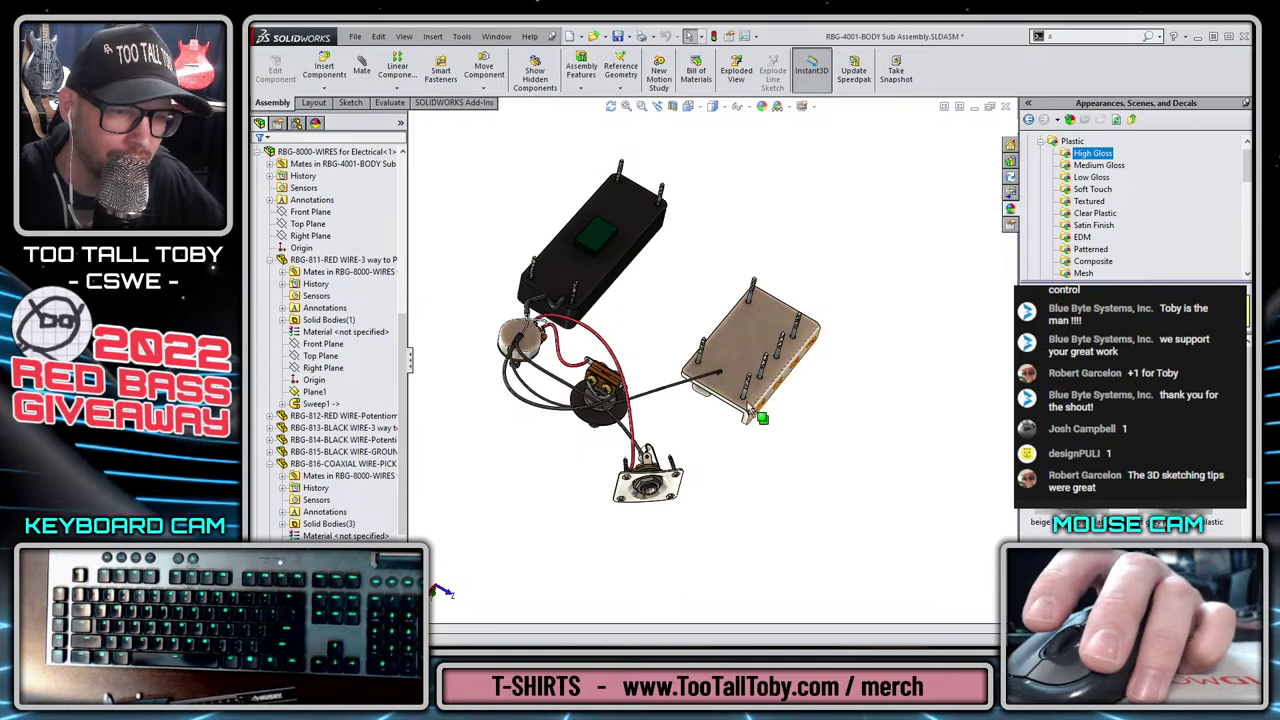
pyautogui.moveTo(657, 275); pyautogui.dragTo(868, 277, button='middle')
pyautogui.scroll(2, 640, 388)
pyautogui.scroll(-2, 616, 372)
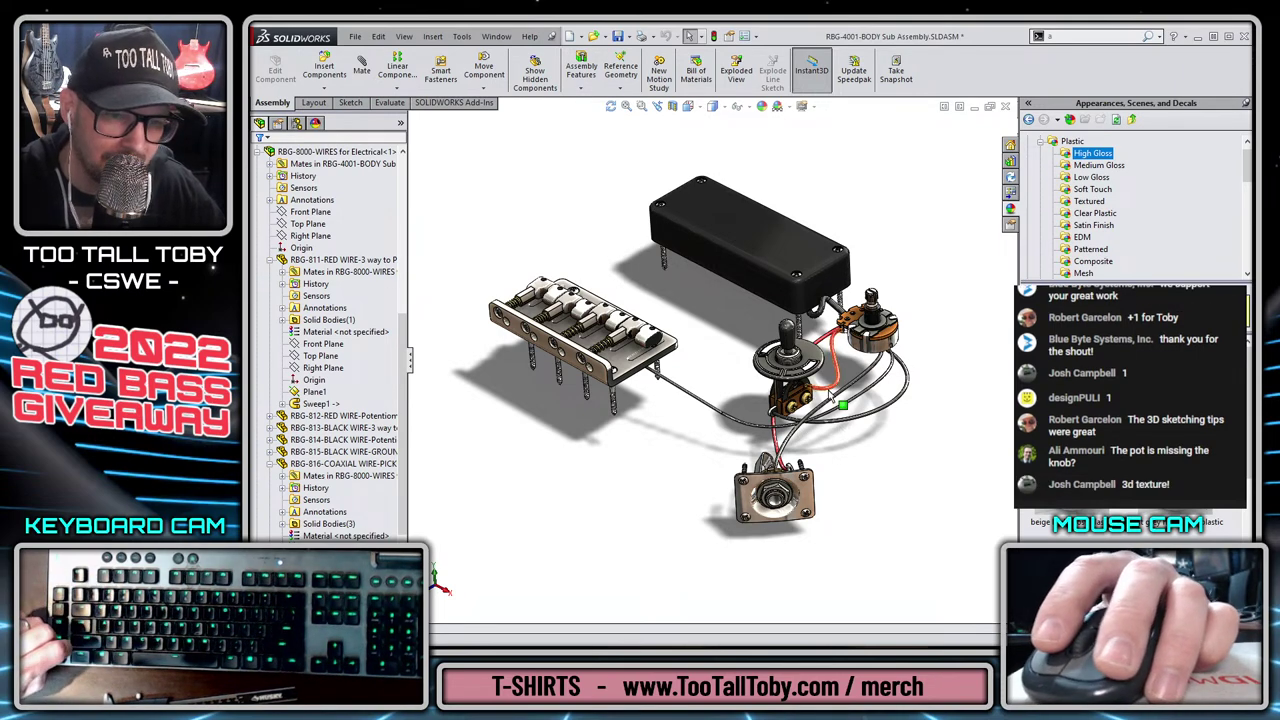
# Examine the brass screws on the 3-way switch up close, clear the selection and return to the whole wiring assembly.
pyautogui.scroll(-10, 838, 352)
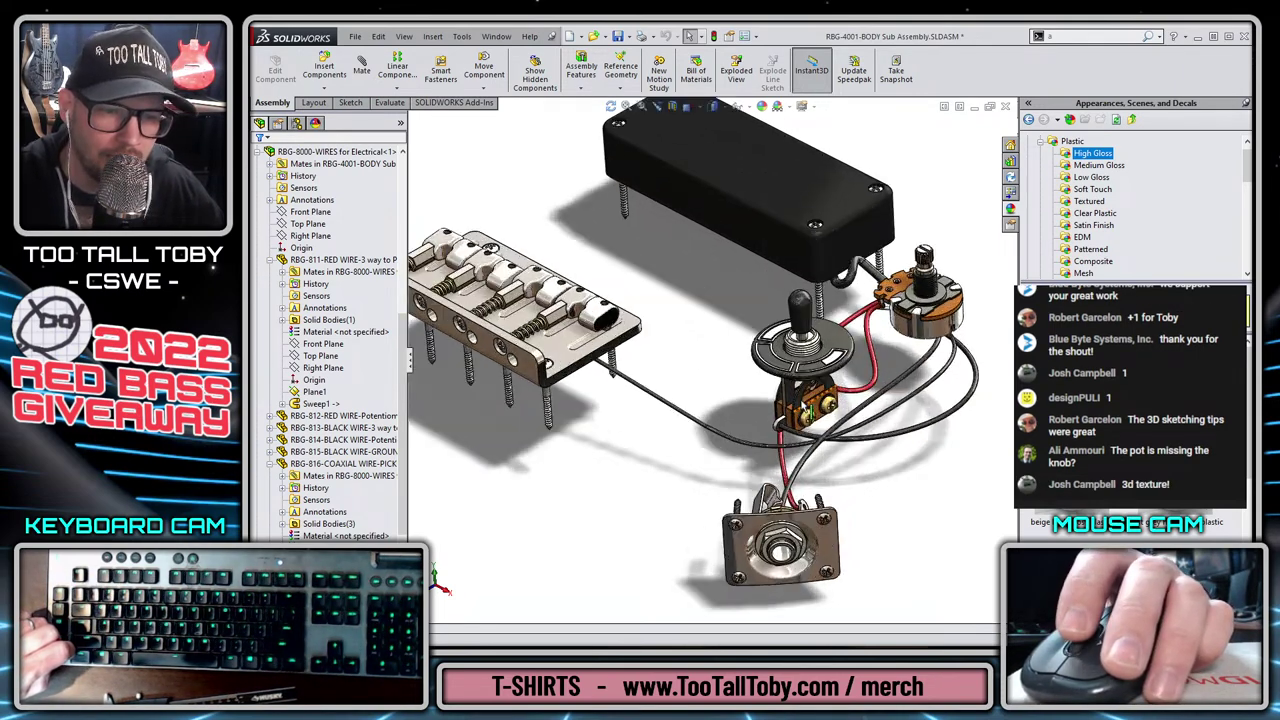
pyautogui.scroll(-10, 968, 456)
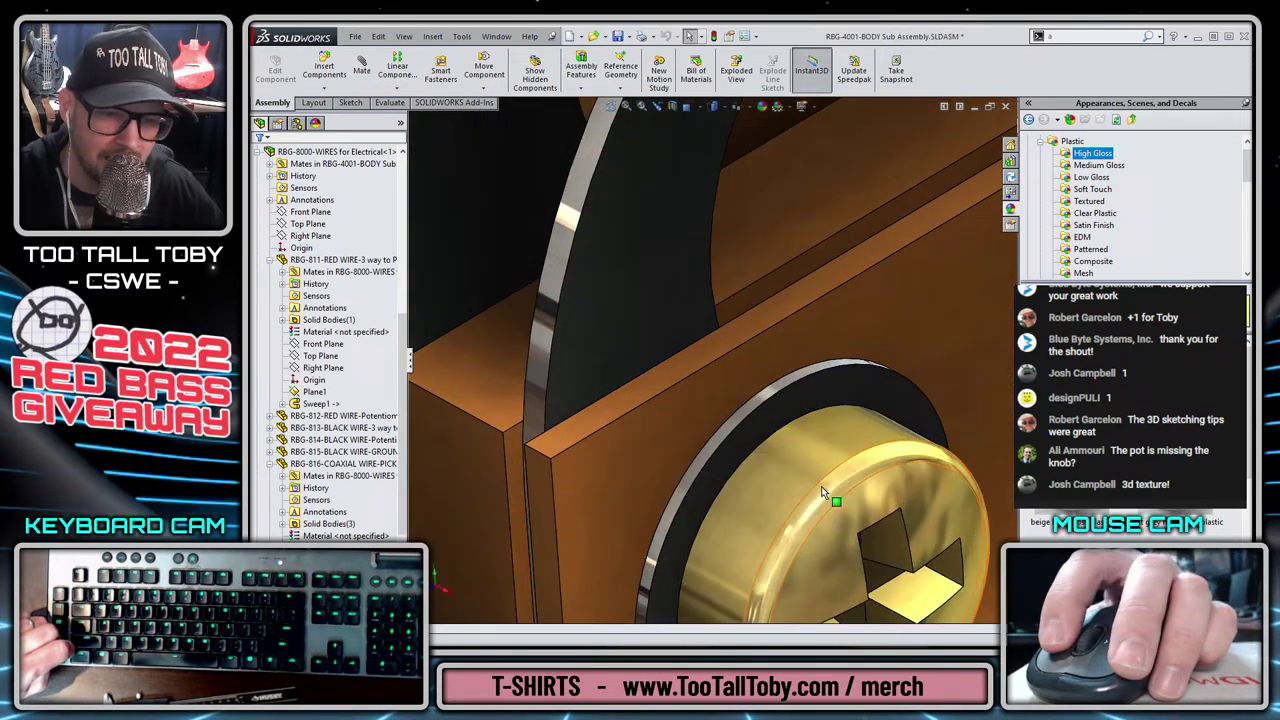
pyautogui.click(822, 492)
pyautogui.scroll(4, 824, 496)
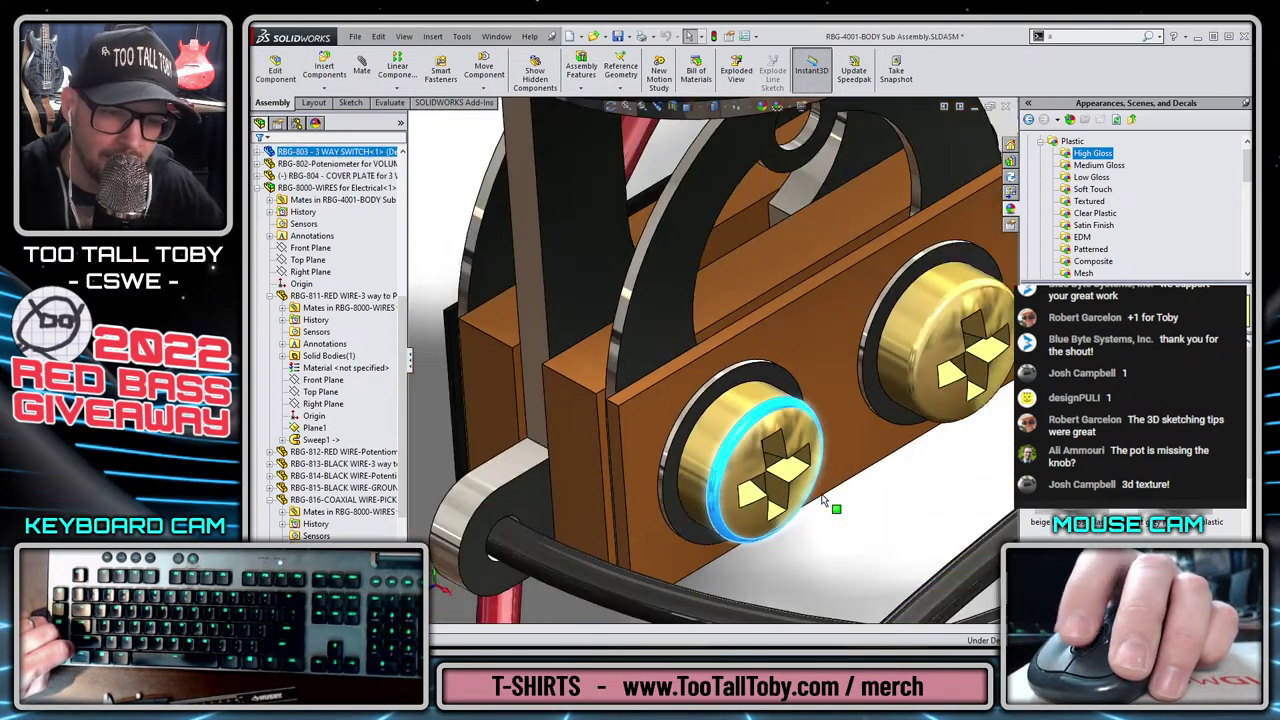
pyautogui.scroll(-3, 731, 436)
pyautogui.scroll(1, 717, 404)
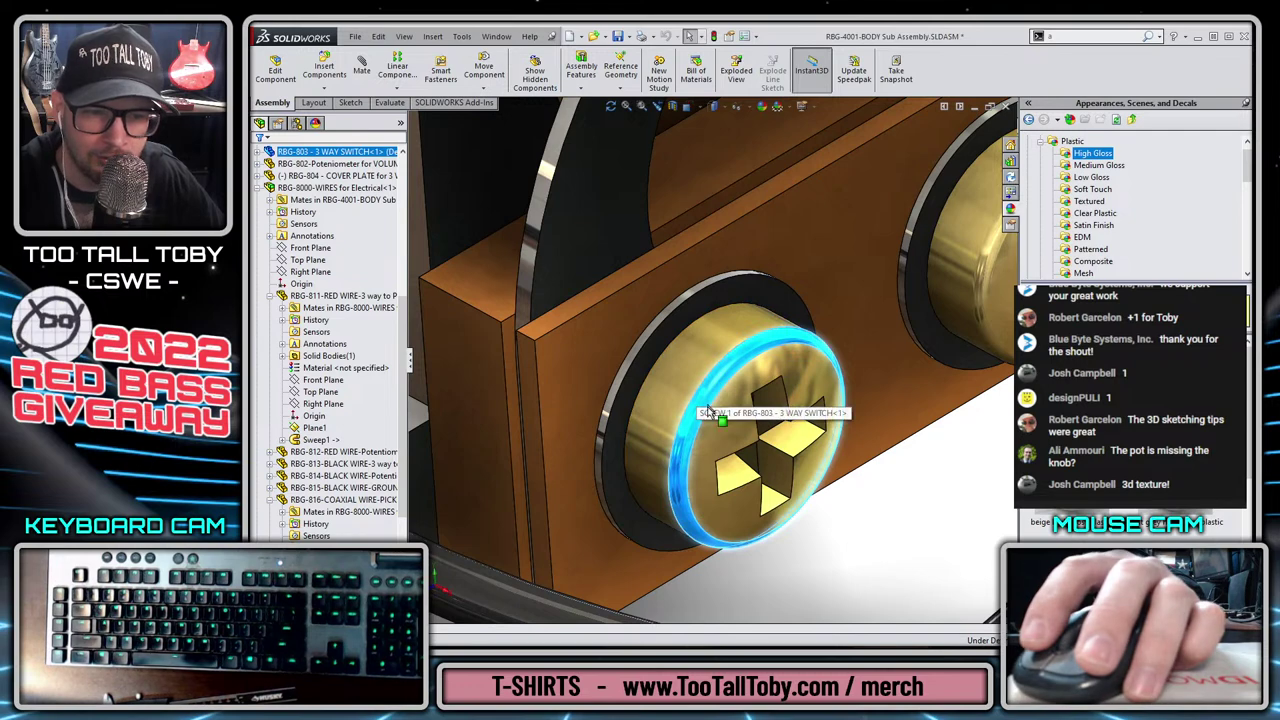
pyautogui.scroll(-1, 705, 408)
pyautogui.scroll(-2, 705, 408)
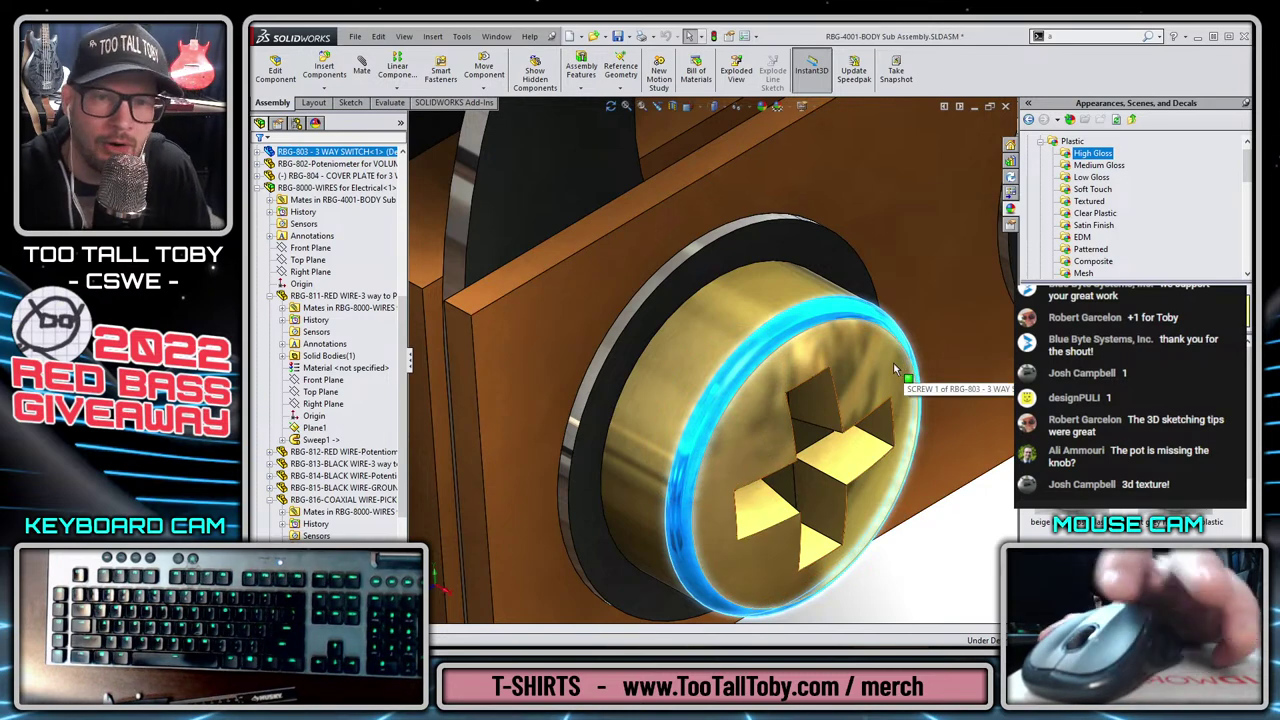
pyautogui.scroll(1, 838, 392)
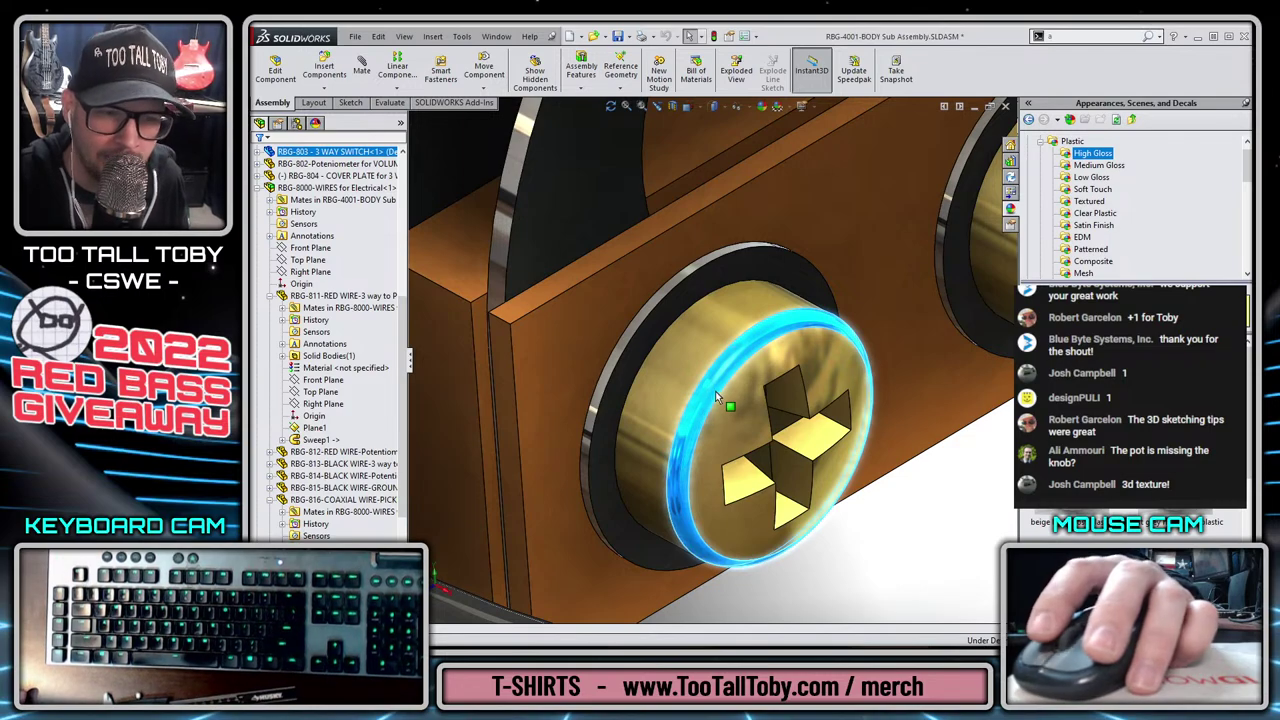
pyautogui.scroll(8, 703, 412)
pyautogui.scroll(10, 736, 387)
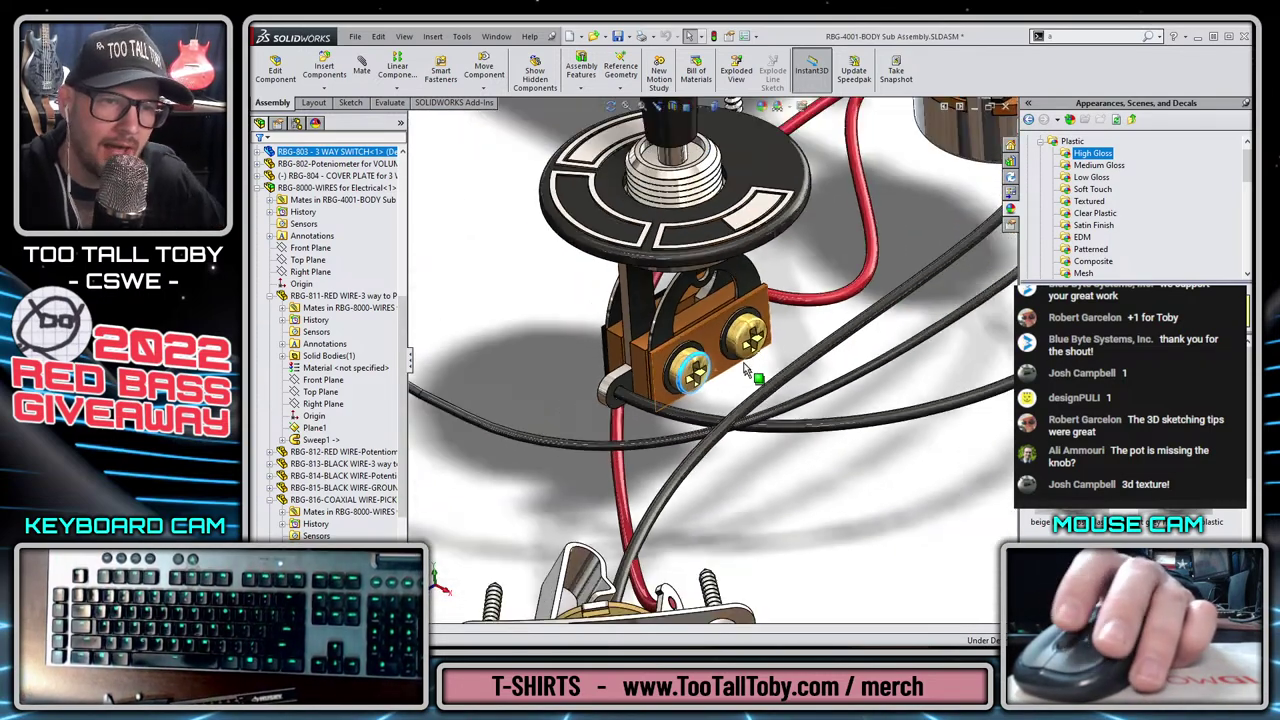
pyautogui.scroll(10, 729, 362)
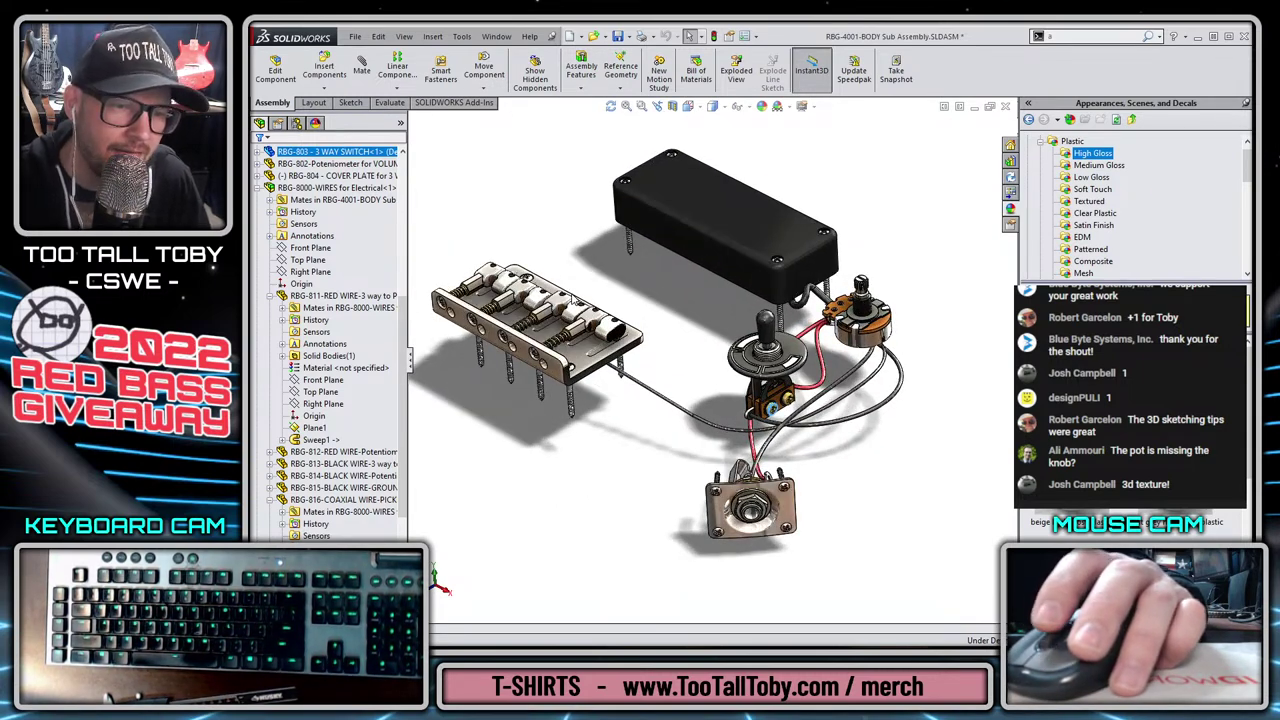
pyautogui.scroll(-1, 640, 320)
pyautogui.scroll(1, 765, 370)
pyautogui.click(896, 250)
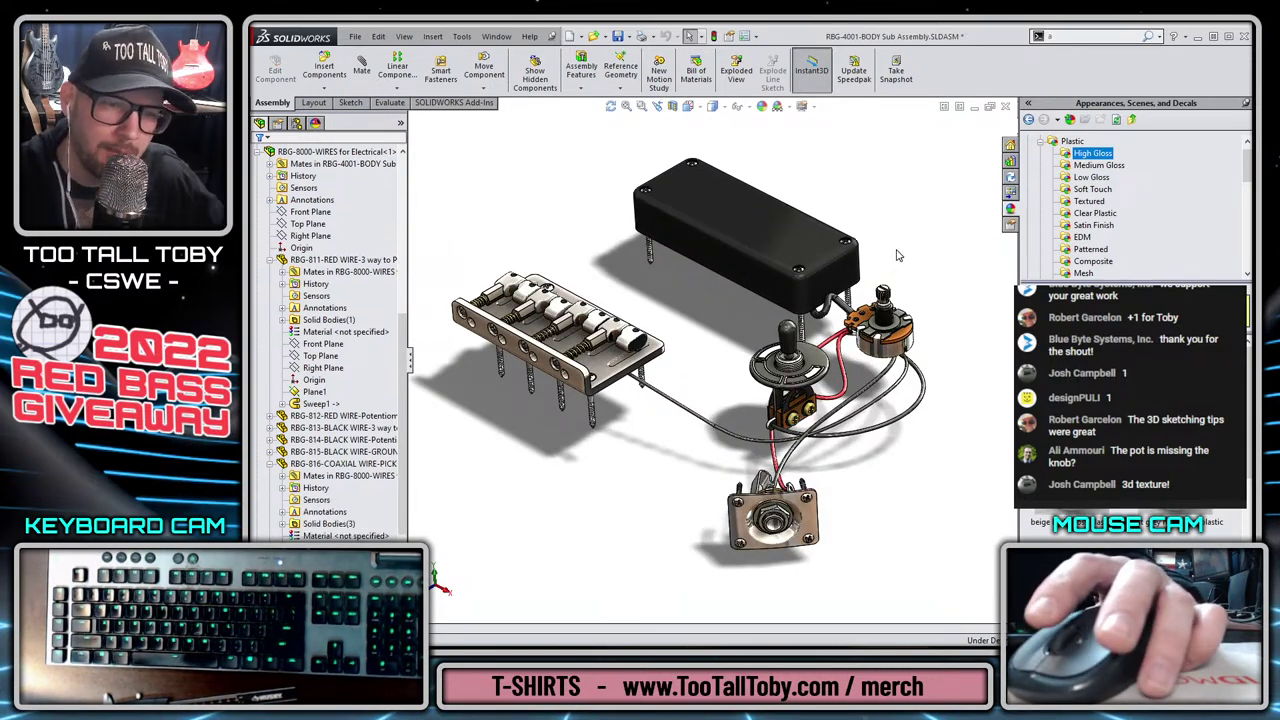
pyautogui.moveTo(655, 293)
pyautogui.mouseDown(button='middle')
pyautogui.moveTo(785, 343)
pyautogui.moveTo(722, 345)
pyautogui.moveTo(657, 326)
pyautogui.moveTo(650, 304)
pyautogui.mouseUp(button='middle')
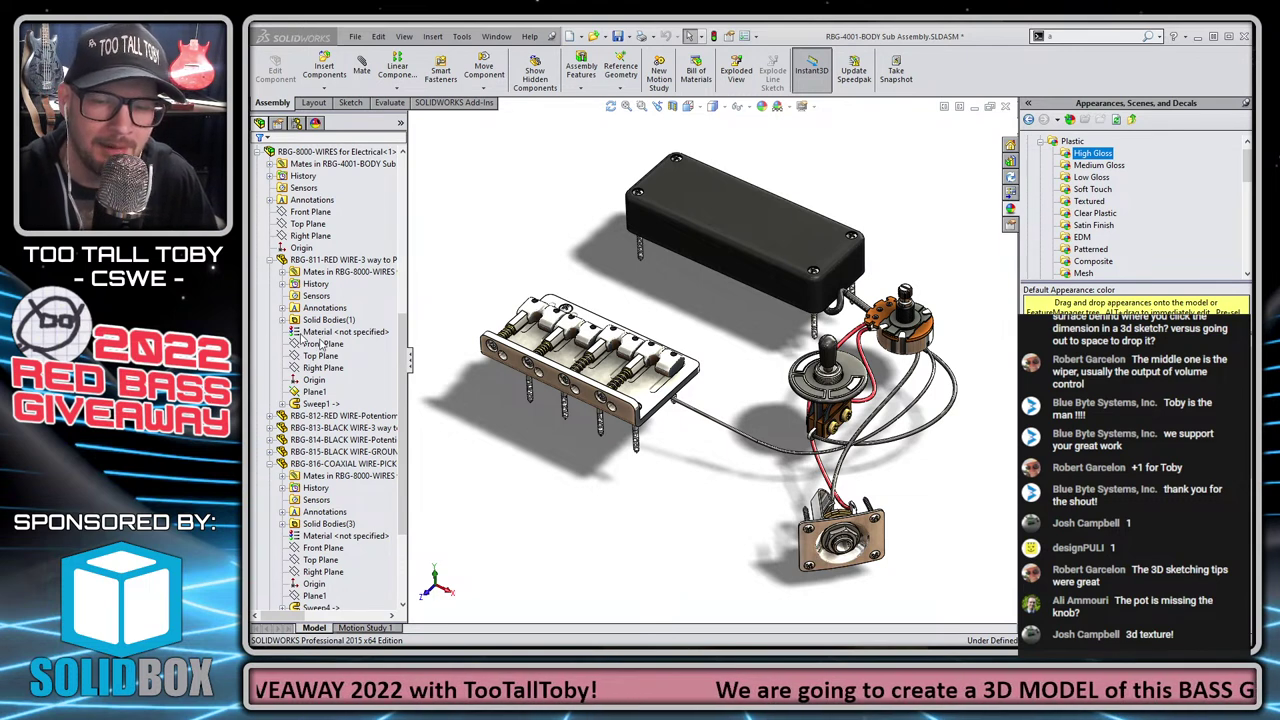
pyautogui.click(742, 340)
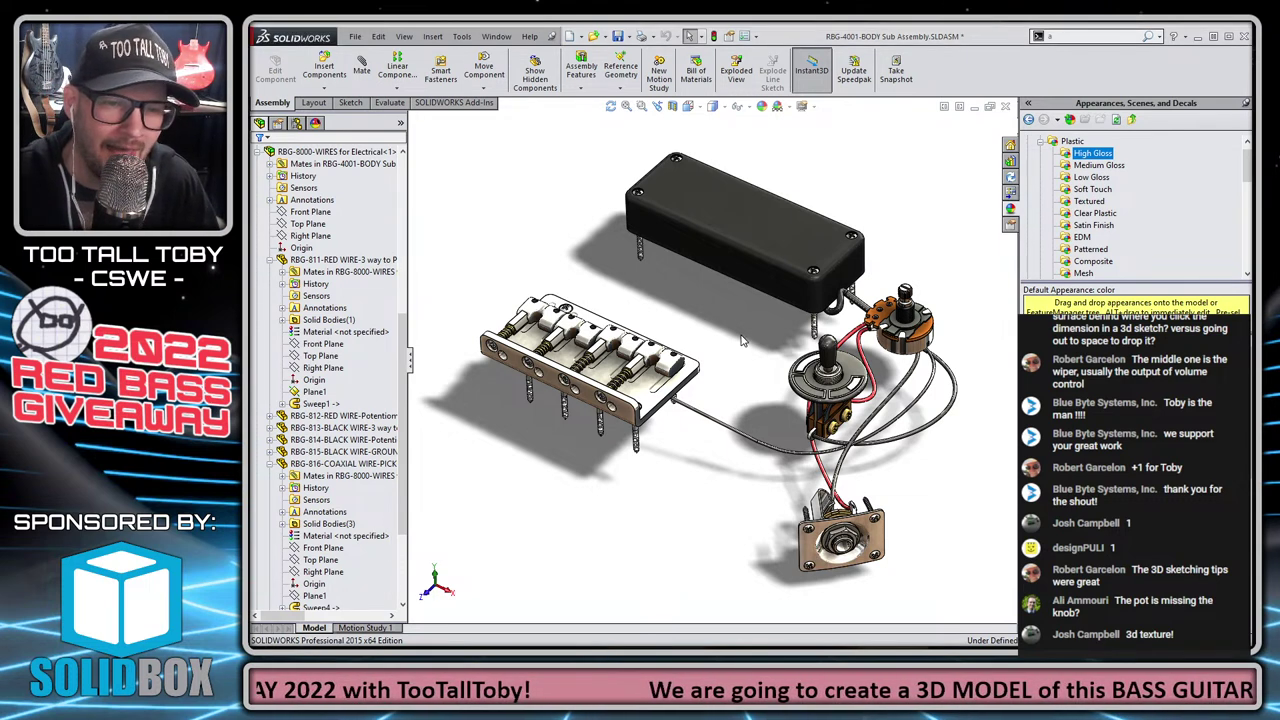